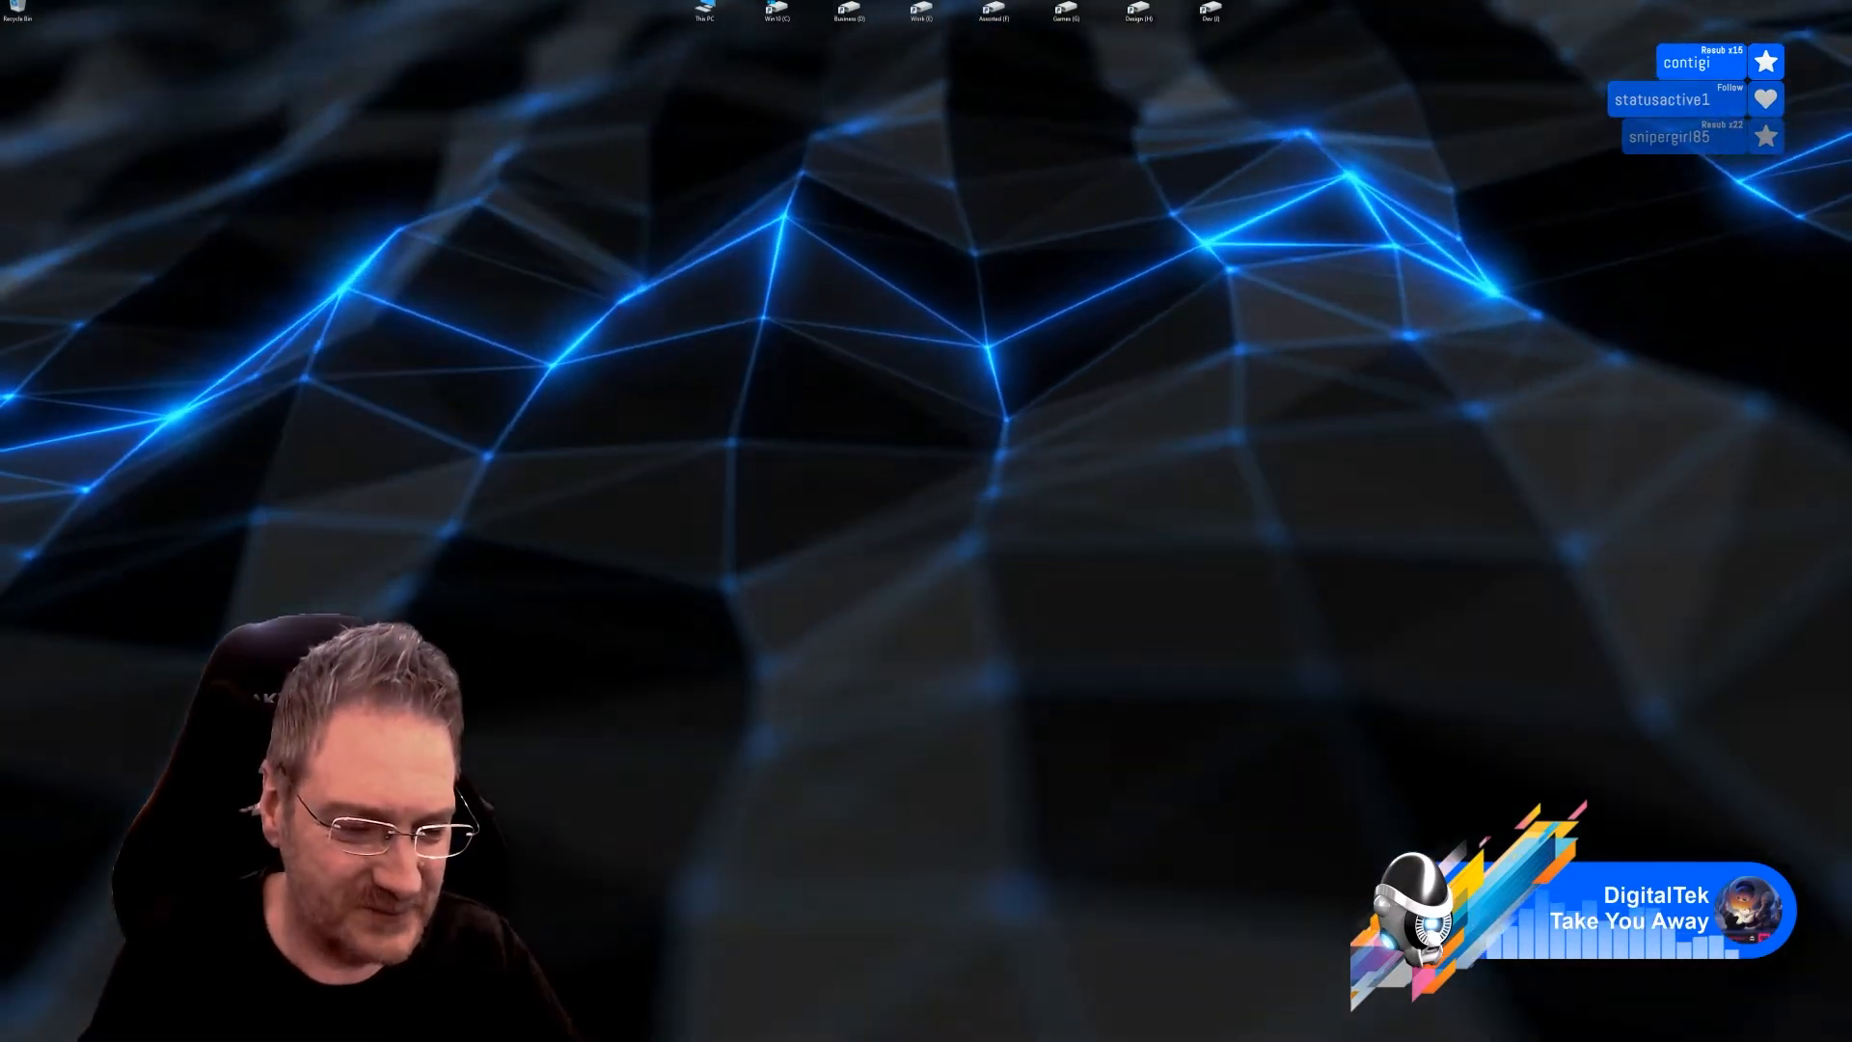
- Switch to the 3ds Max kitchen scene and examine the base and wall cabinets from the front, corner and open back
{"action": "key", "text": "alt+Tab"}
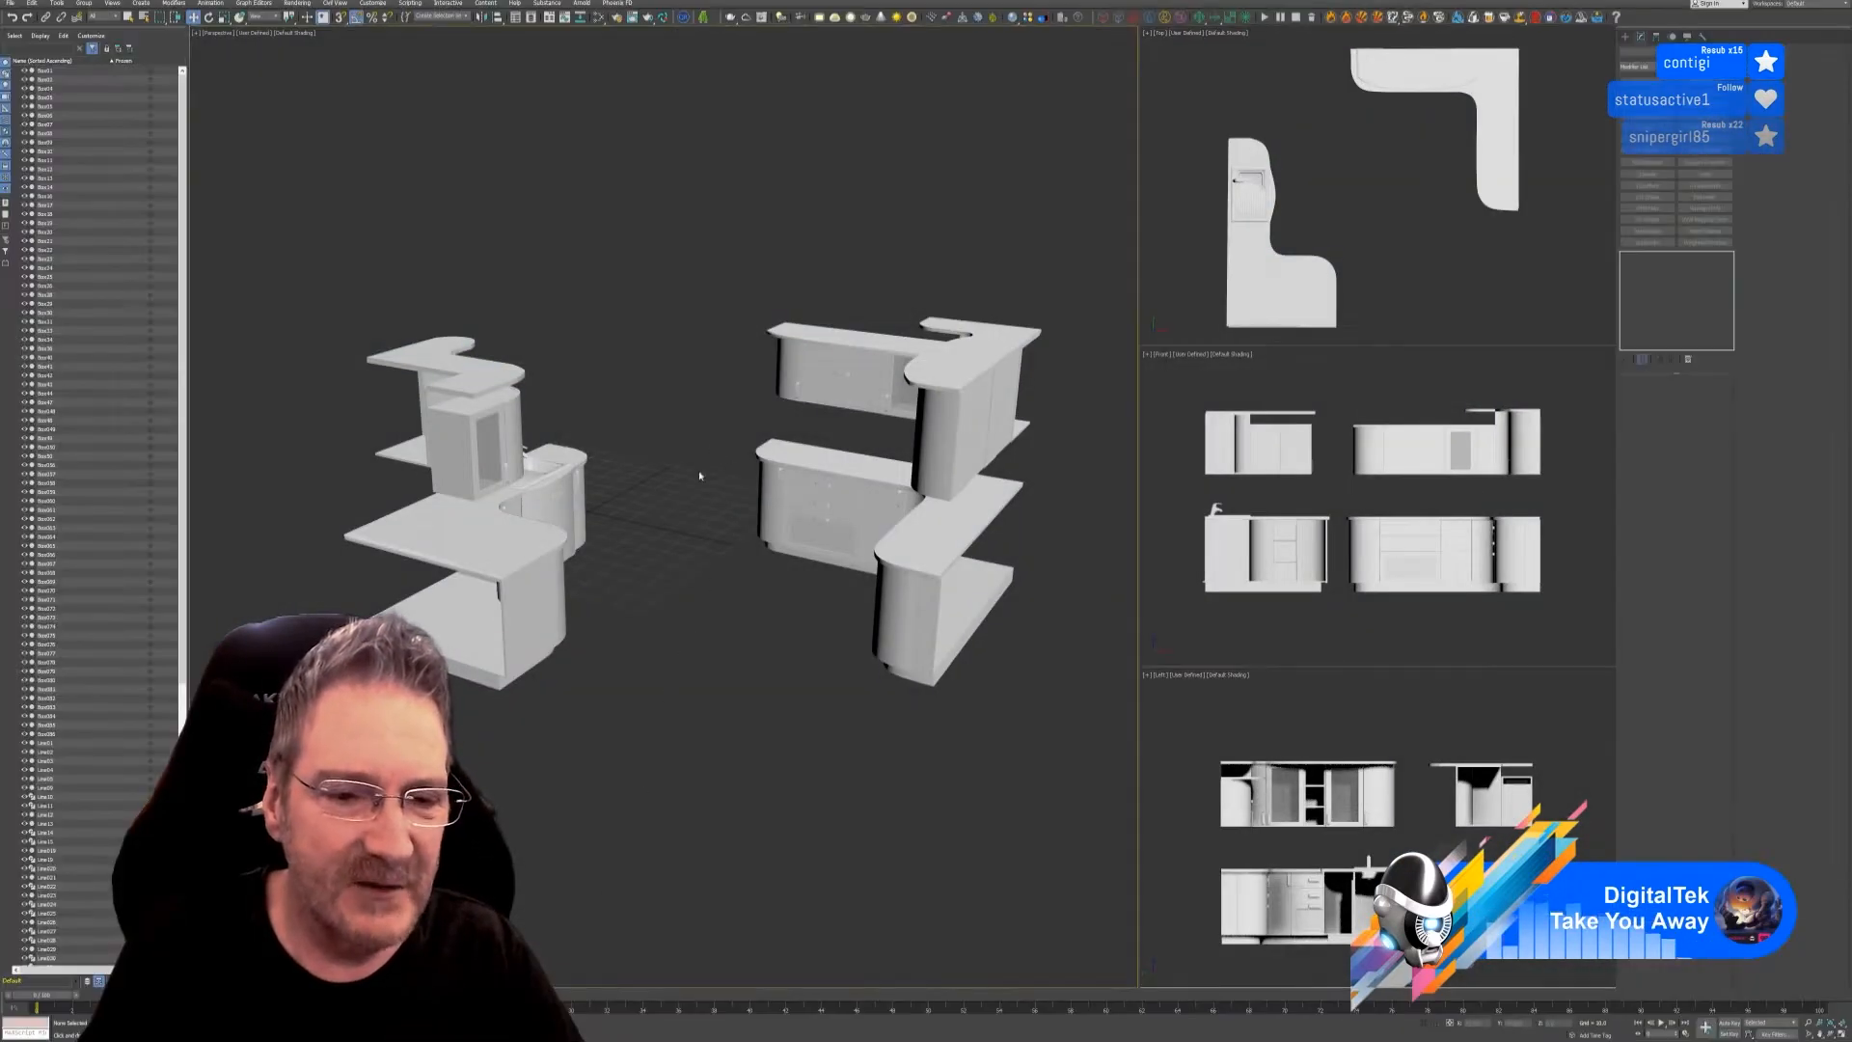
{"action": "scroll", "coordinate": [700, 475], "scroll_direction": "up", "scroll_amount": 4}
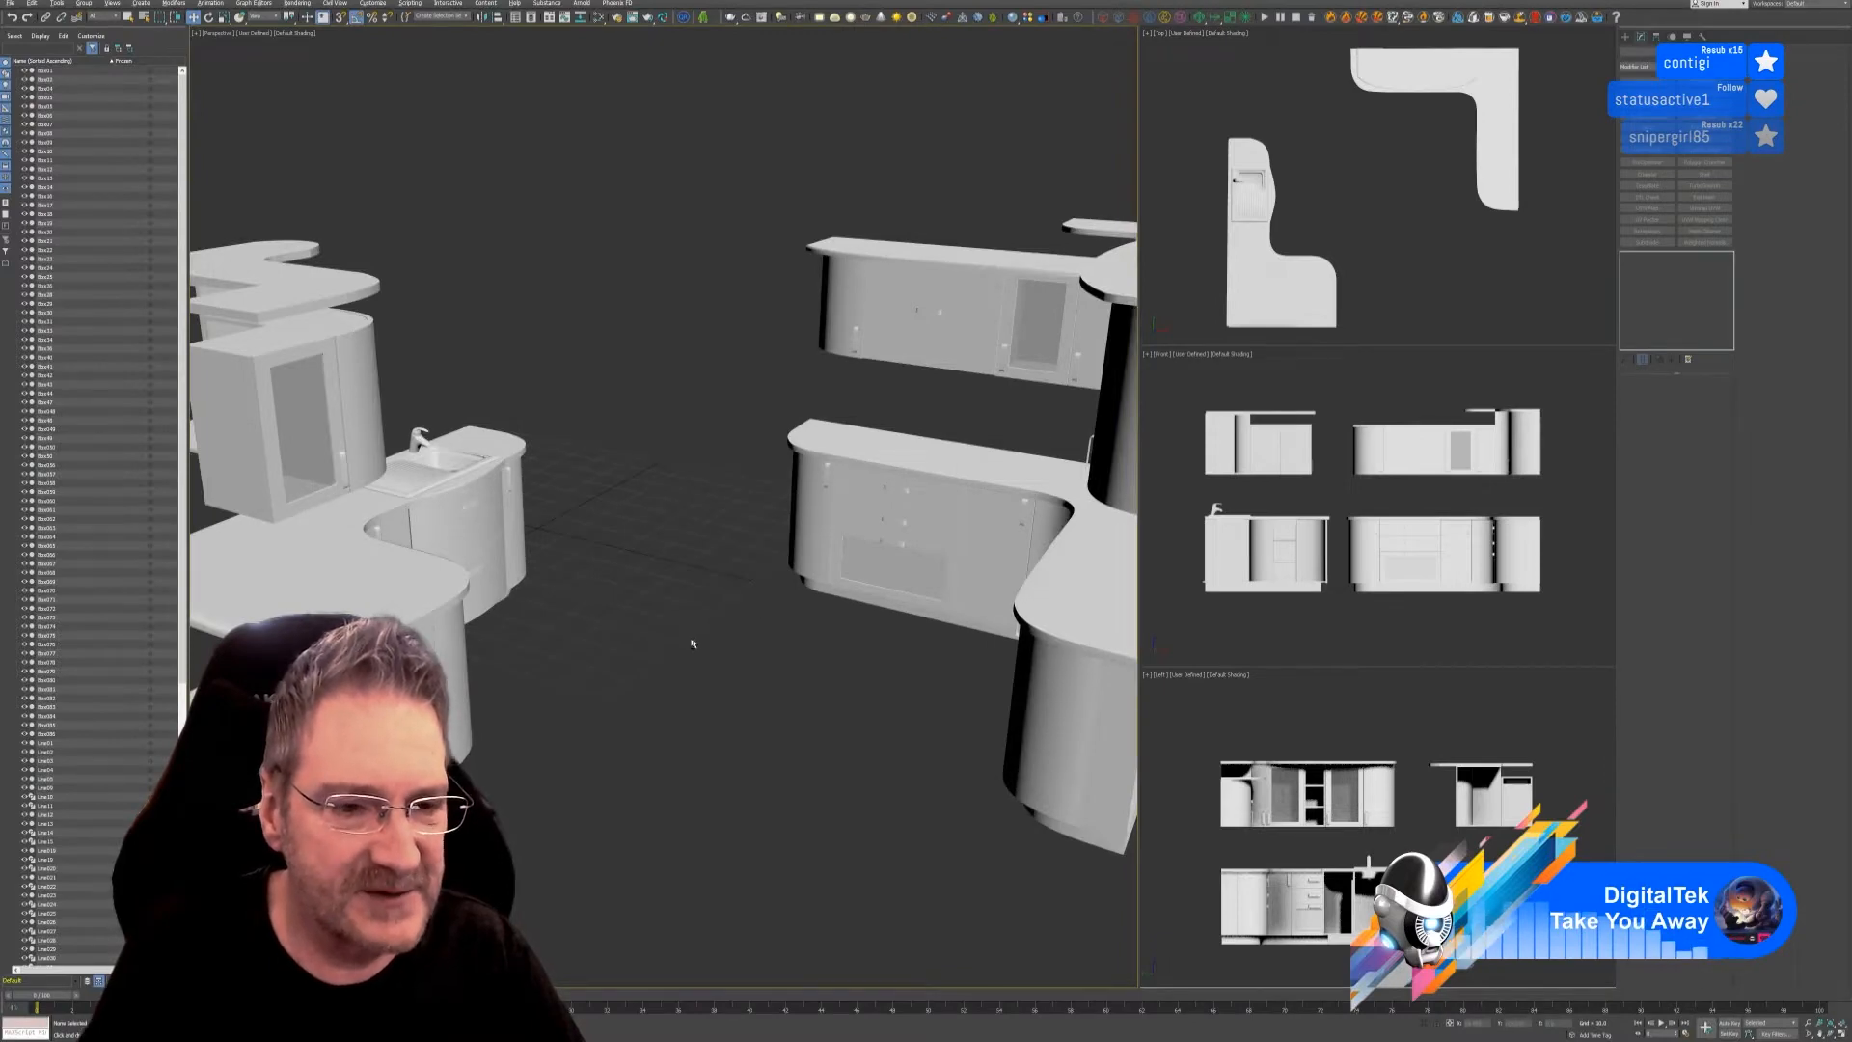
{"action": "mouse_move", "coordinate": [692, 643]}
{"action": "middle_mouse_down", "text": "alt"}
{"action": "mouse_move", "coordinate": [866, 641]}
{"action": "mouse_move", "coordinate": [599, 617]}
{"action": "mouse_move", "coordinate": [817, 622]}
{"action": "mouse_move", "coordinate": [647, 627]}
{"action": "mouse_move", "coordinate": [726, 639]}
{"action": "middle_mouse_up", "text": "alt"}
{"action": "left_click", "coordinate": [593, 371]}
{"action": "scroll", "coordinate": [593, 371], "scroll_direction": "up", "scroll_amount": 5}
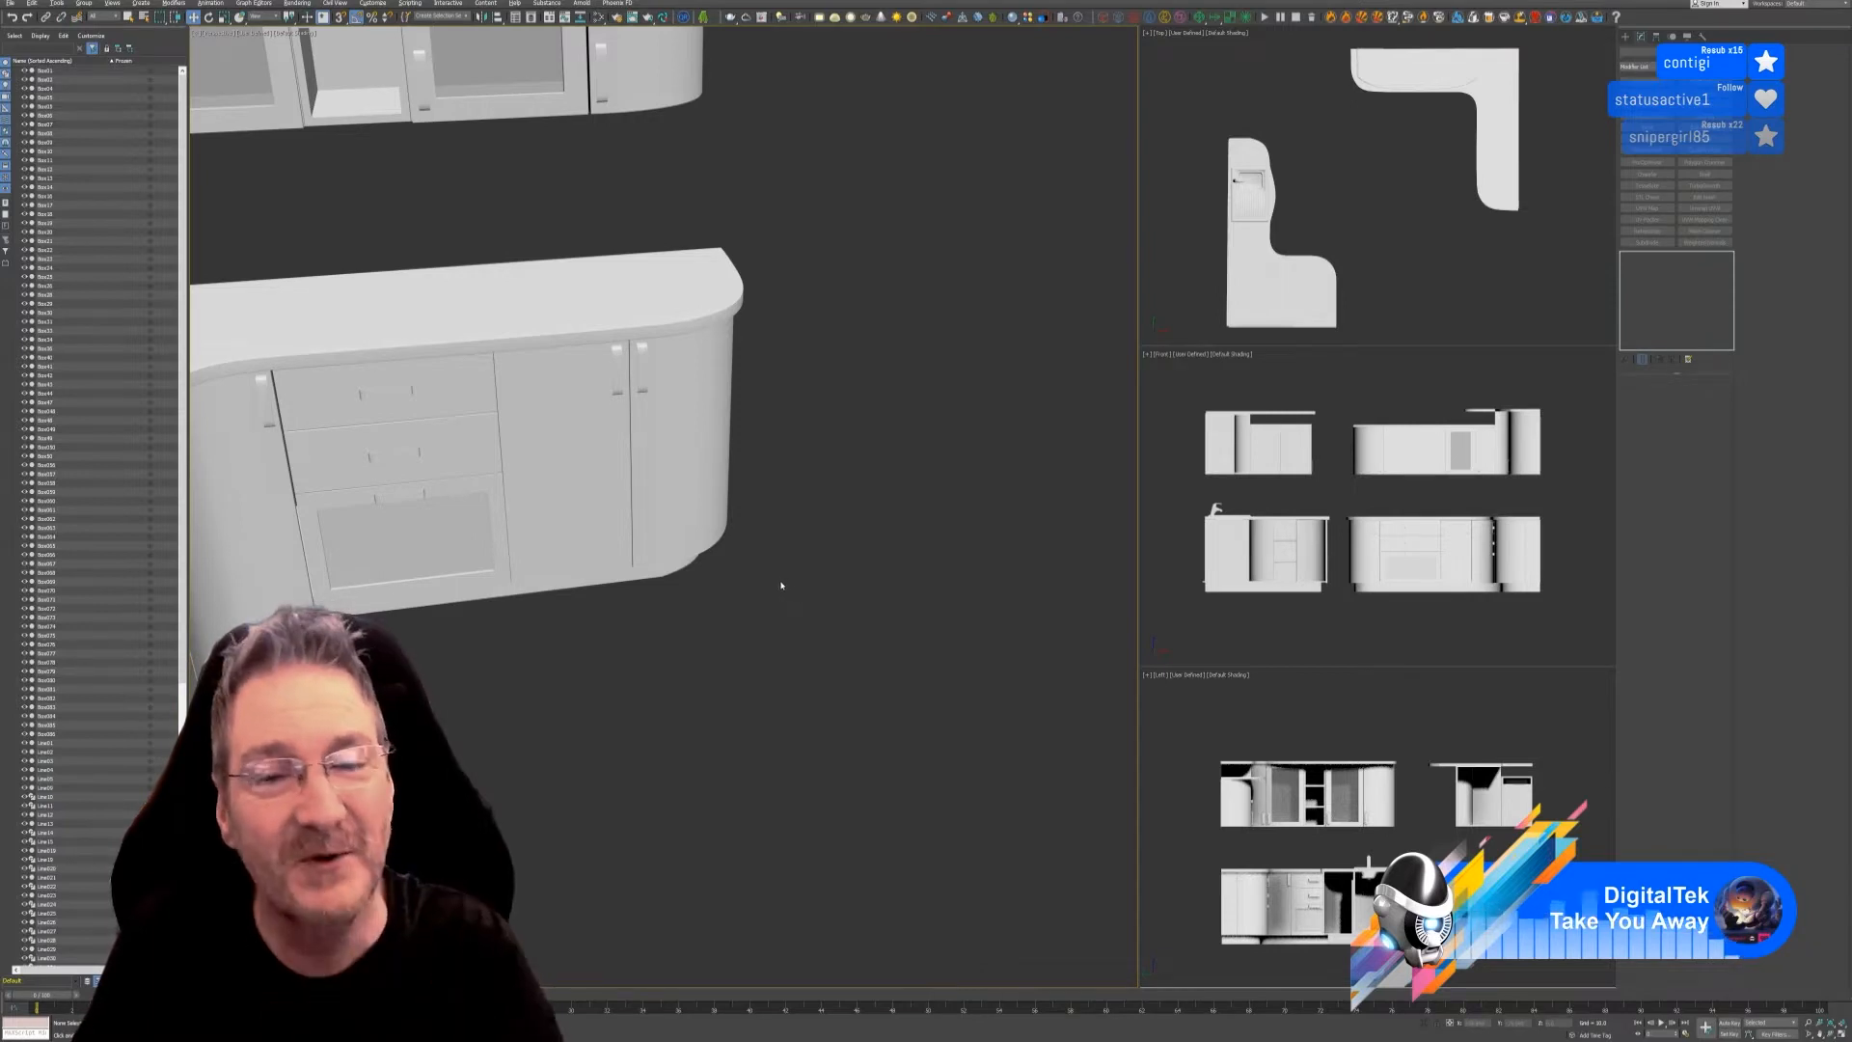
{"action": "middle_click_drag", "start_coordinate": [855, 573], "coordinate": [808, 566], "text": "alt"}
{"action": "scroll", "coordinate": [783, 517], "scroll_direction": "down", "scroll_amount": 5}
{"action": "left_click", "coordinate": [837, 691]}
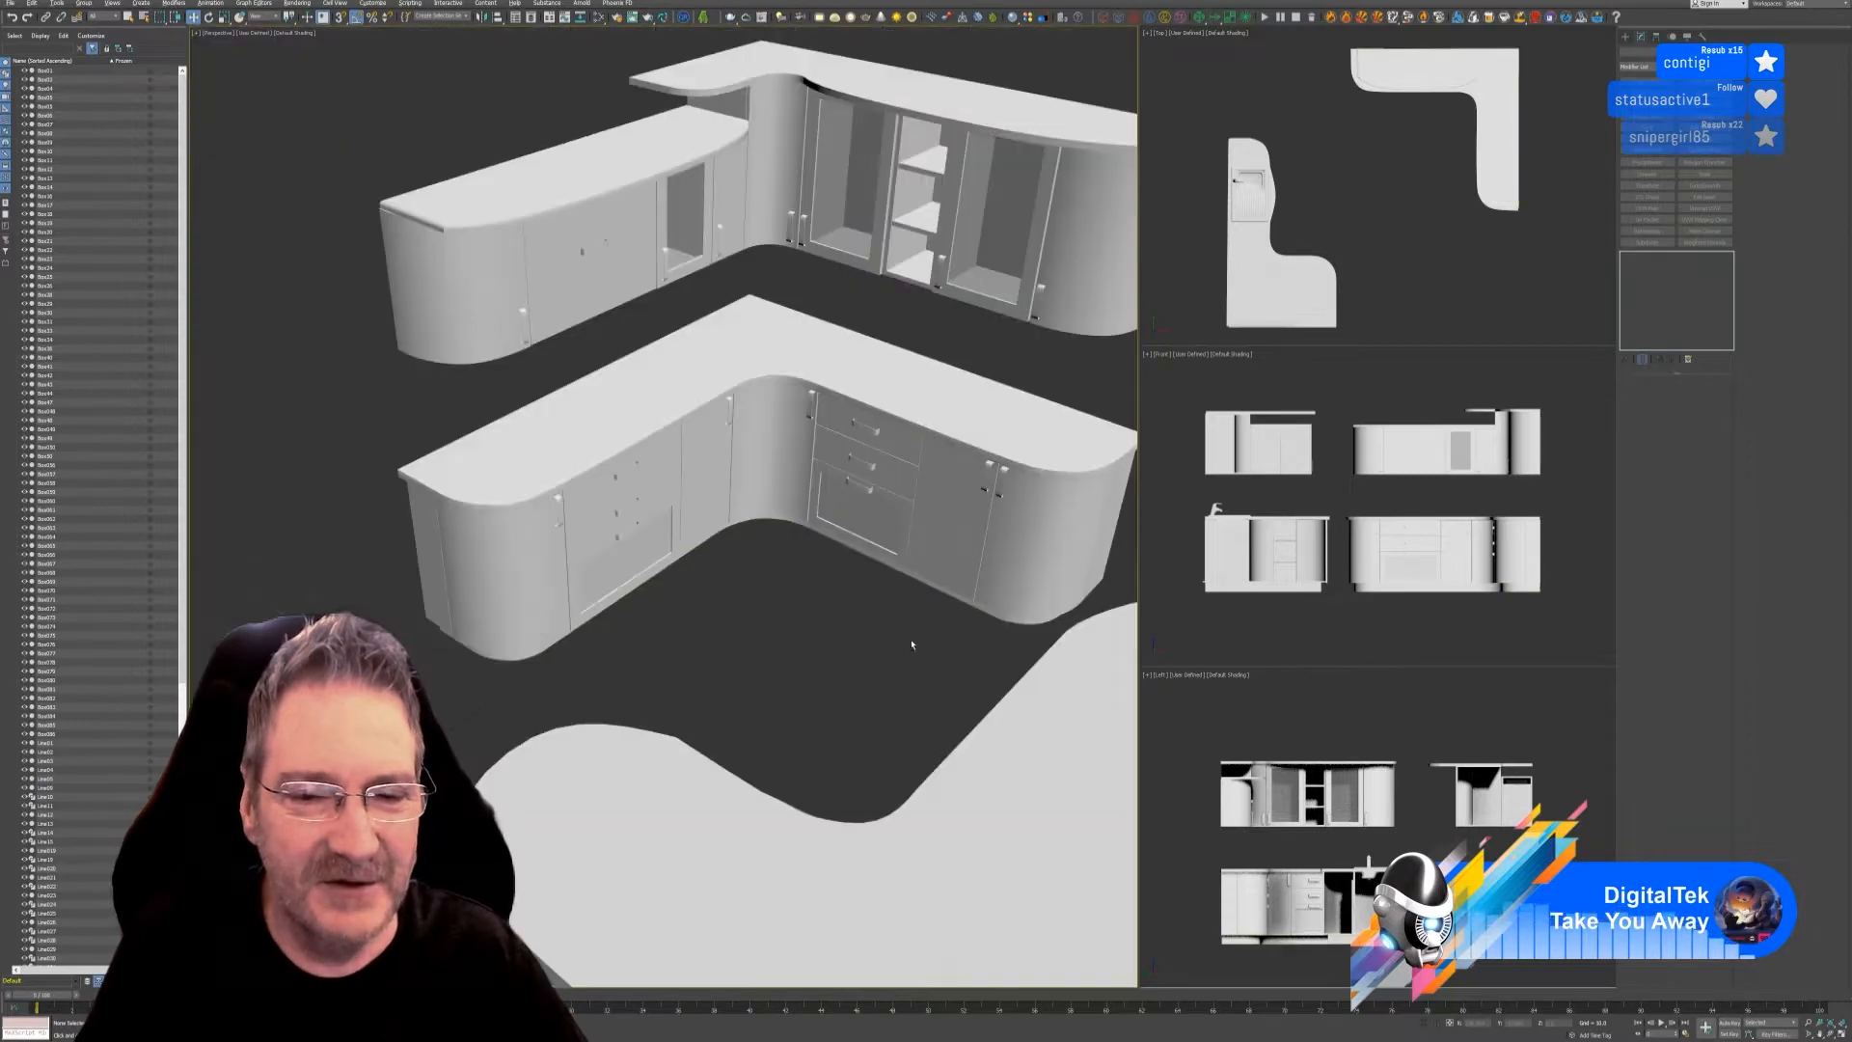
{"action": "middle_click_drag", "start_coordinate": [911, 644], "coordinate": [743, 645], "text": "alt"}
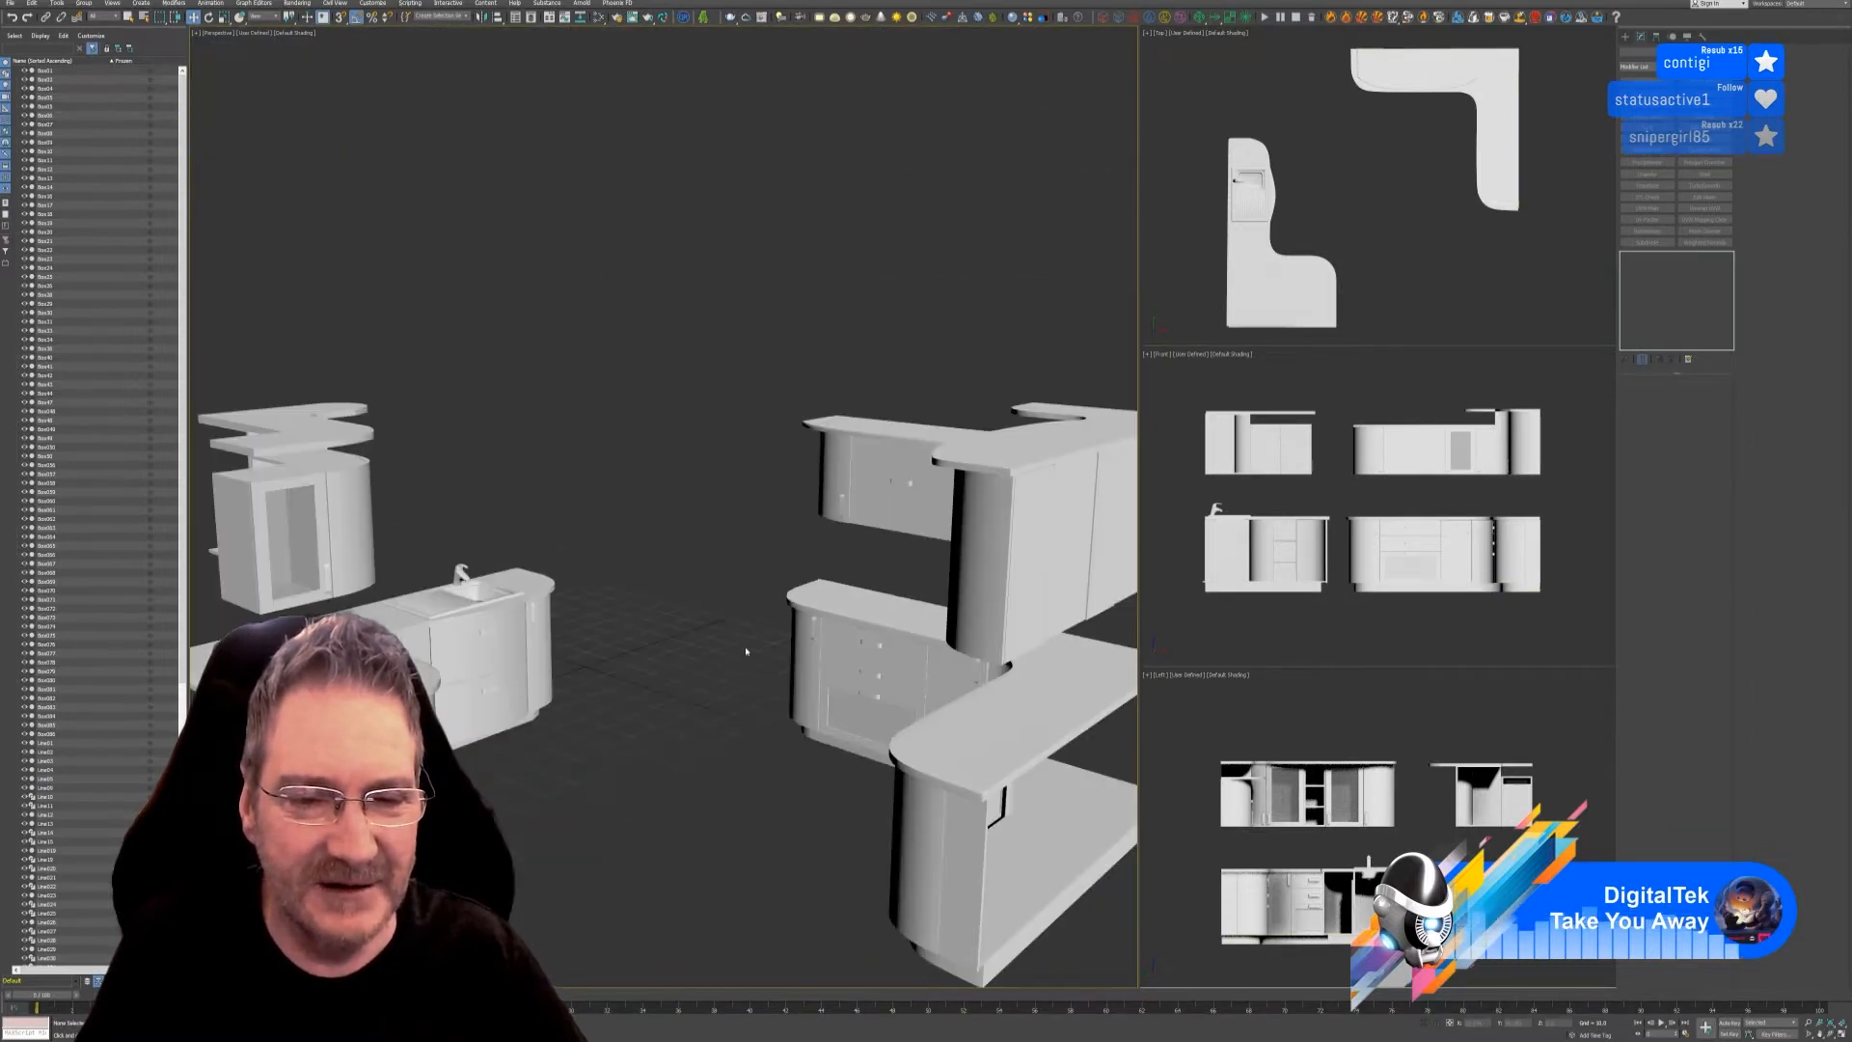
{"action": "scroll", "coordinate": [746, 651], "scroll_direction": "down", "scroll_amount": 5}
{"action": "mouse_move", "coordinate": [764, 736]}
{"action": "middle_mouse_down", "text": "alt"}
{"action": "mouse_move", "coordinate": [748, 715]}
{"action": "mouse_move", "coordinate": [741, 728]}
{"action": "middle_mouse_up", "text": "alt"}
{"action": "scroll", "coordinate": [806, 750], "scroll_direction": "up", "scroll_amount": 5}
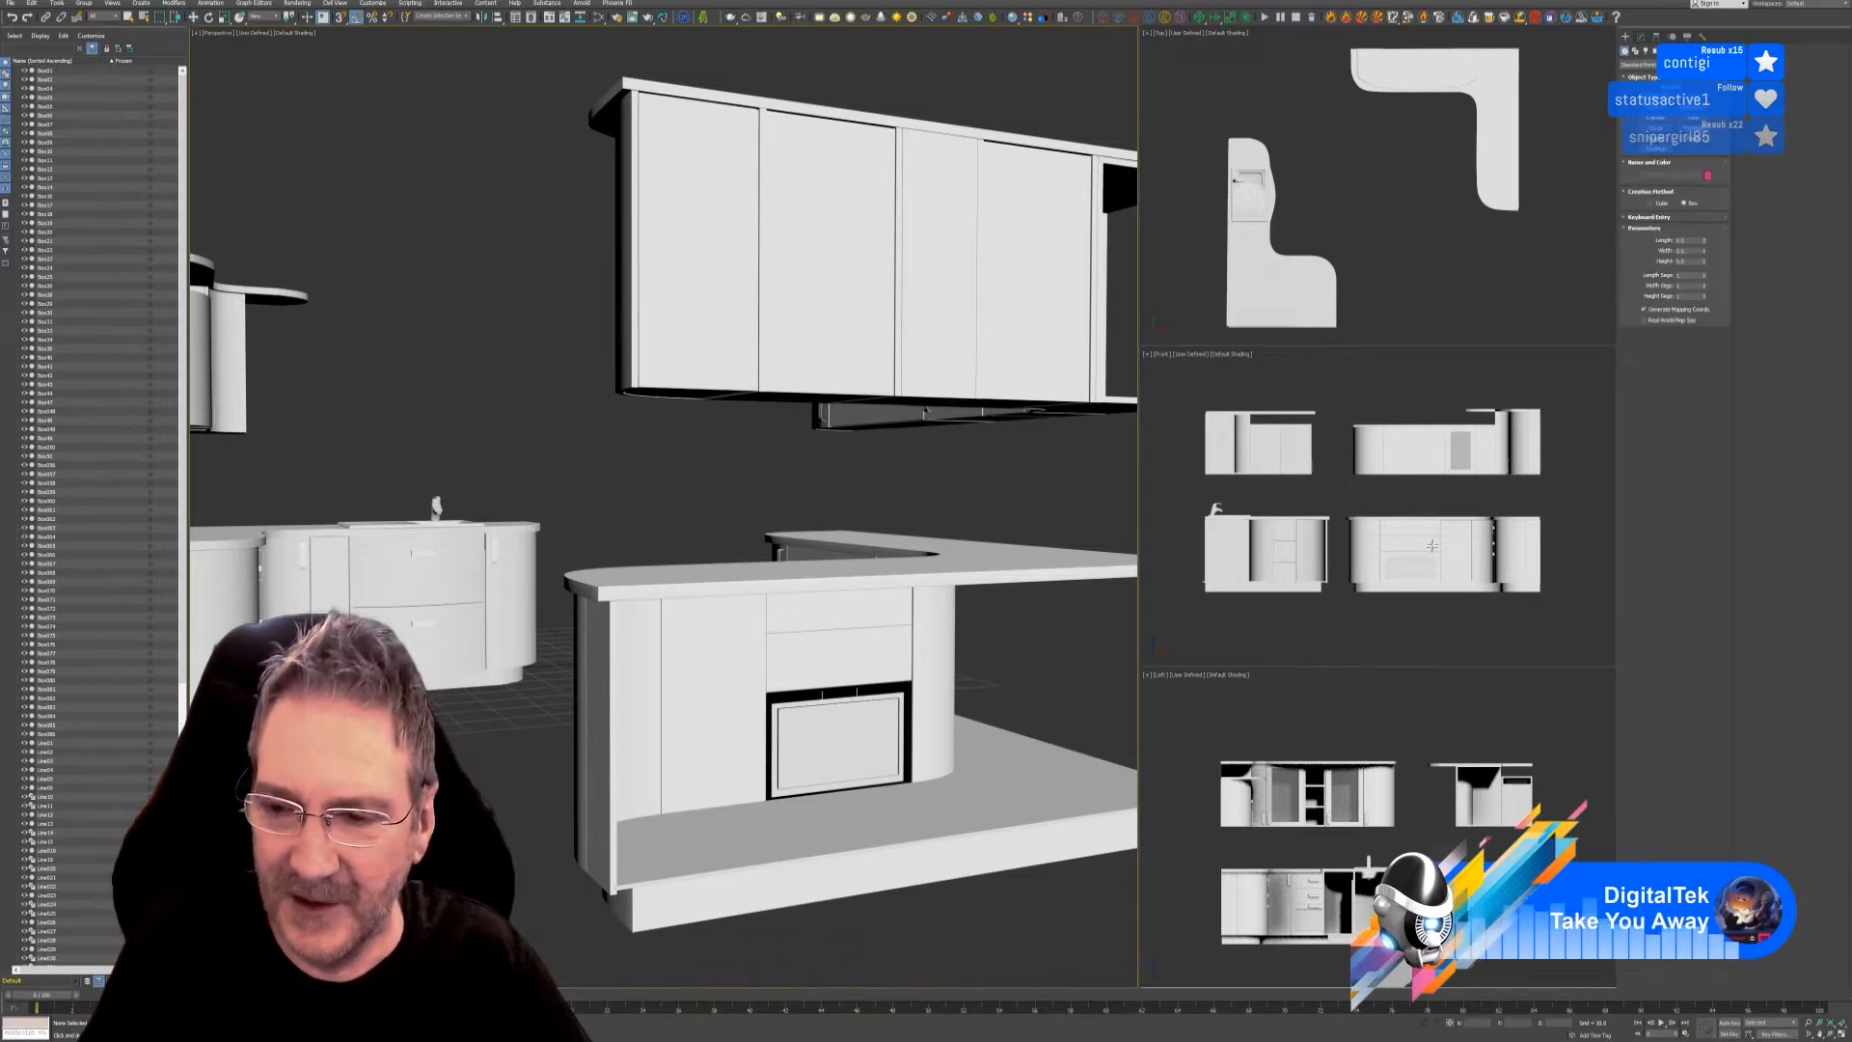
- Draw a thin upright box as a divider panel between the drawers and the door of the front-facing base cabinet
{"action": "scroll", "coordinate": [1432, 546], "scroll_direction": "up", "scroll_amount": 2}
{"action": "scroll", "coordinate": [1478, 552], "scroll_direction": "up", "scroll_amount": 2}
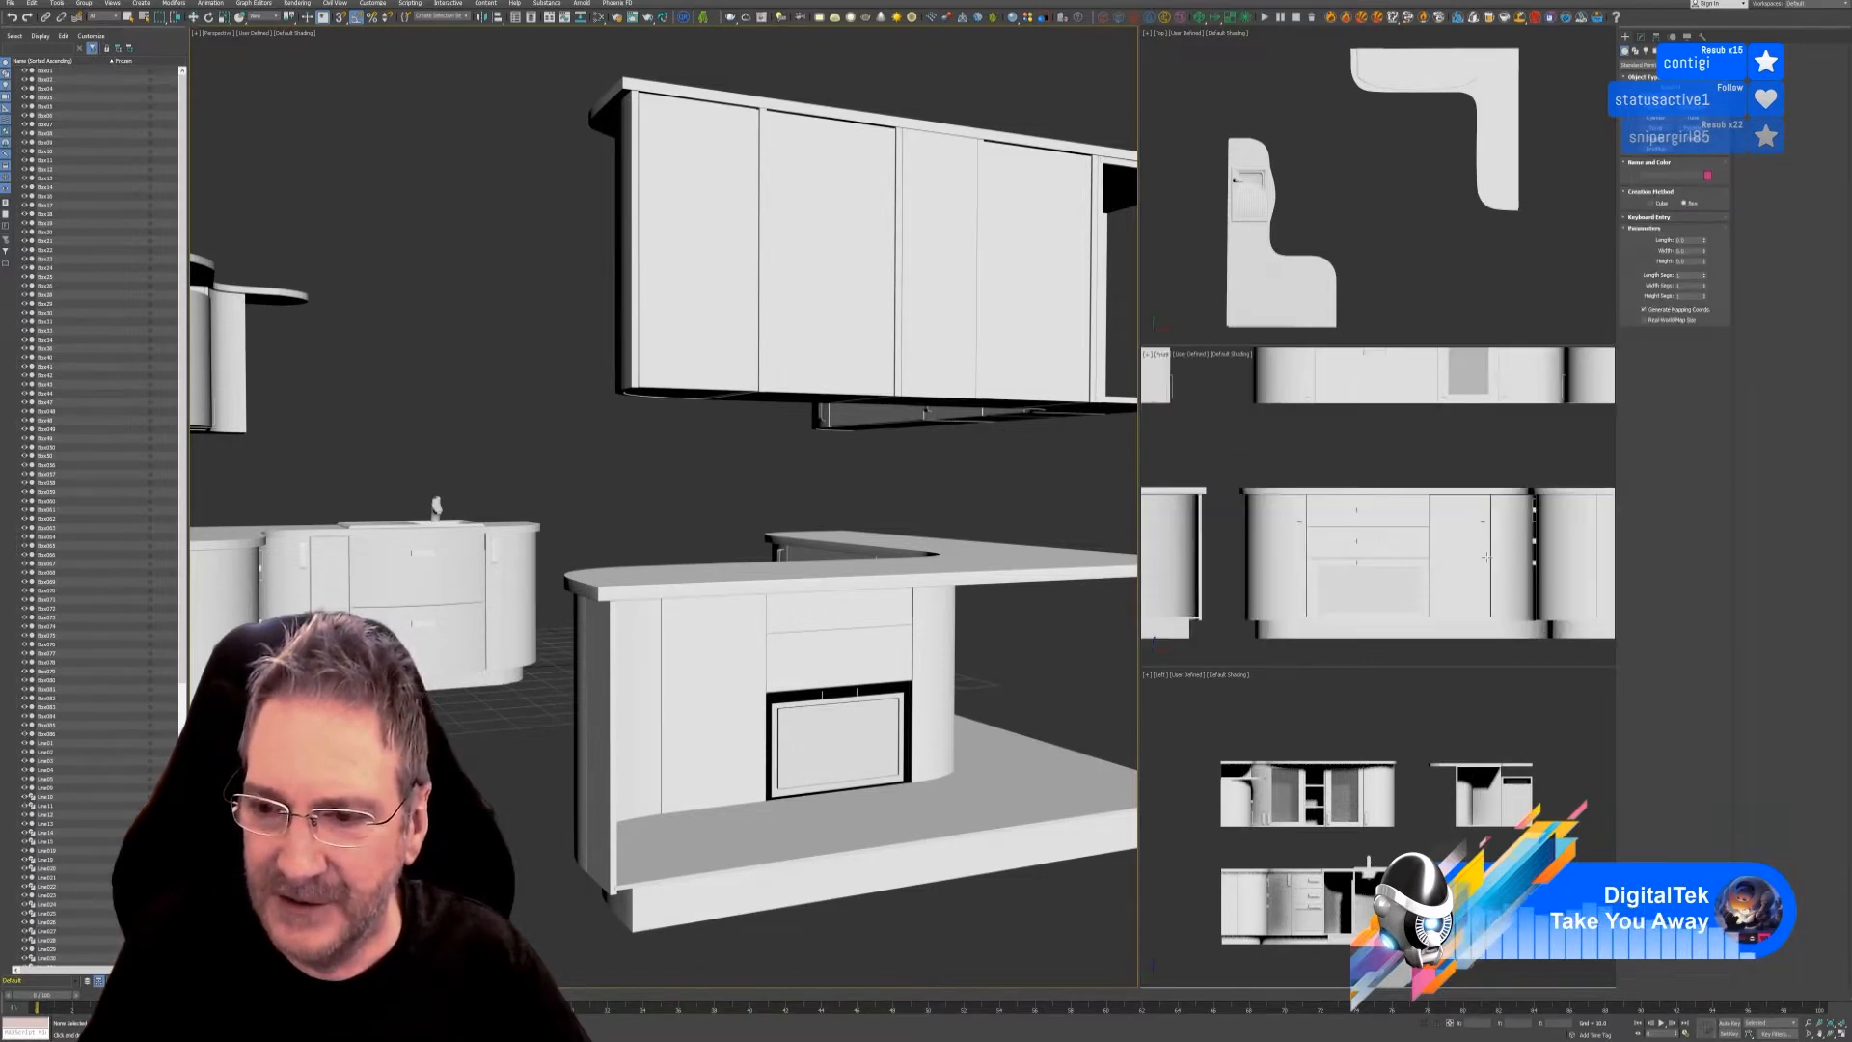
{"action": "scroll", "coordinate": [1478, 555], "scroll_direction": "up", "scroll_amount": 2}
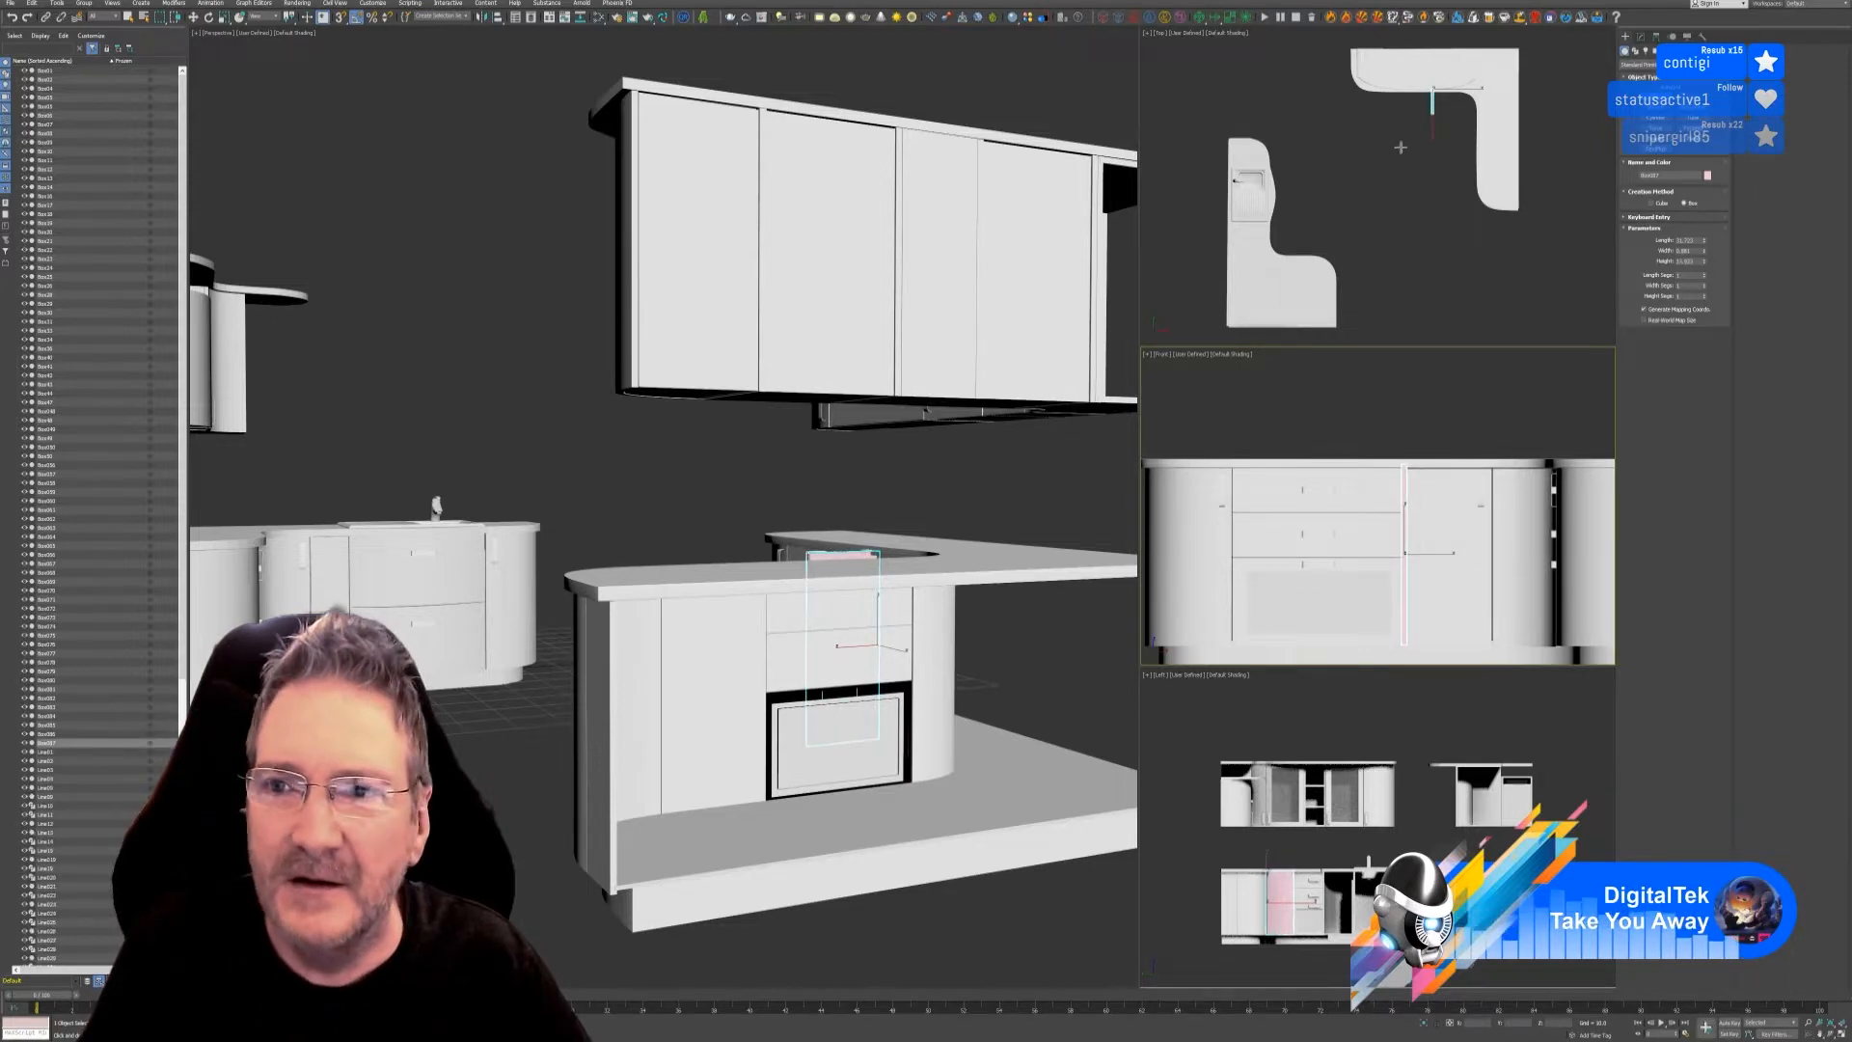
- Rotate the divider panel 90 degrees and move it to the side run of the L-shaped counter, perpendicular to its front
{"action": "middle_click_drag", "start_coordinate": [1400, 148], "coordinate": [1093, 127]}
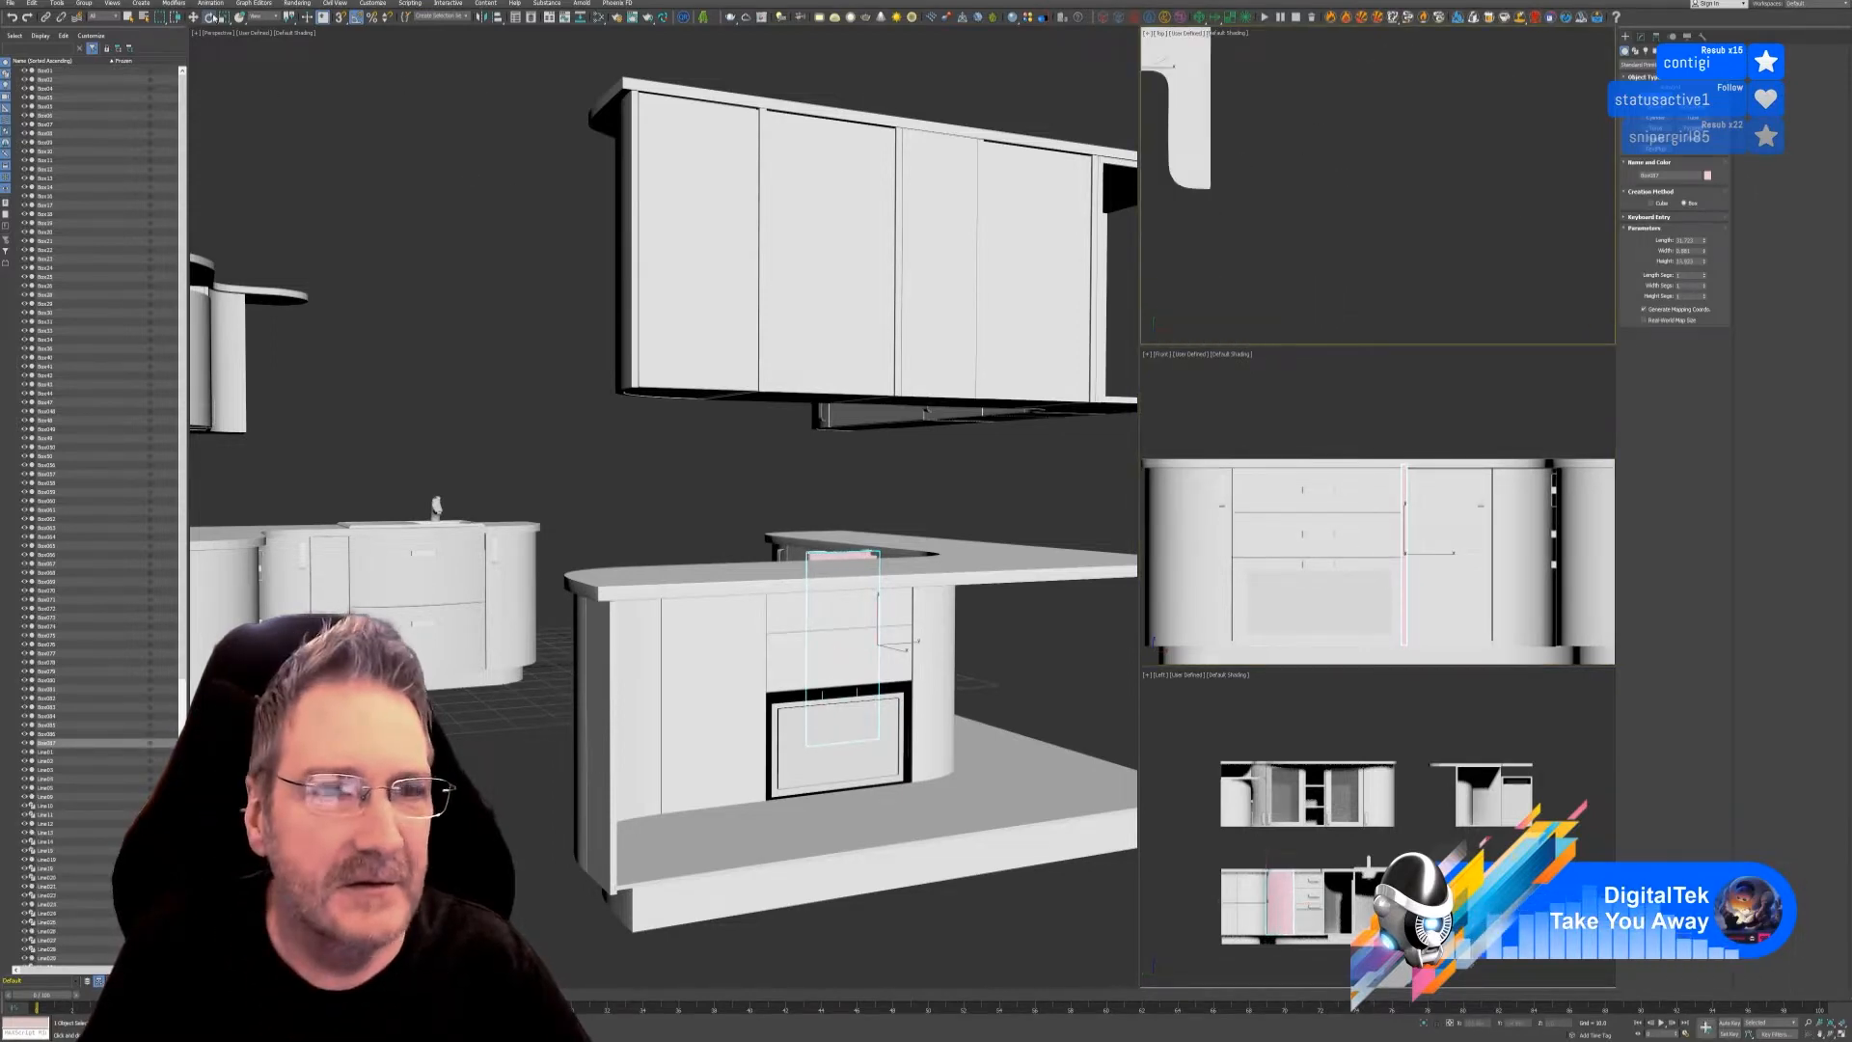
{"action": "left_click", "coordinate": [210, 17]}
{"action": "middle_click_drag", "start_coordinate": [1344, 234], "coordinate": [1344, 253]}
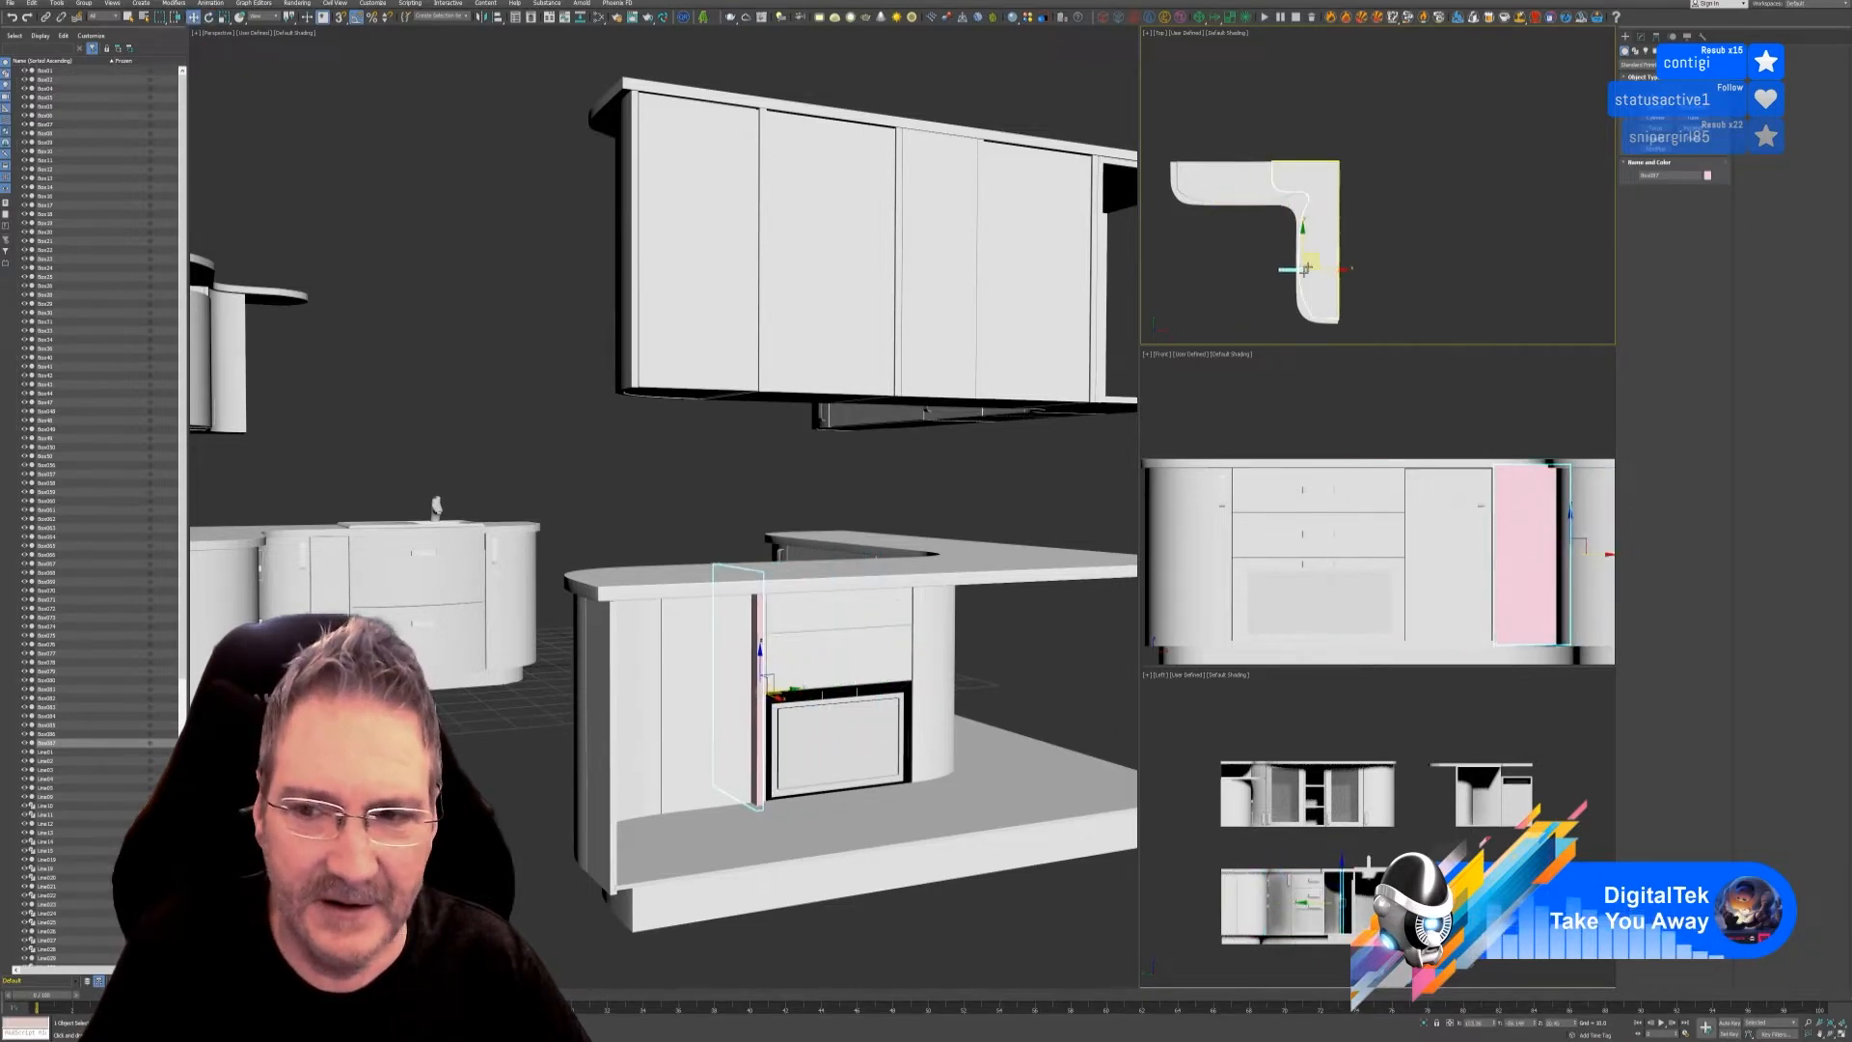
{"action": "scroll", "coordinate": [1301, 248], "scroll_direction": "up", "scroll_amount": 3}
{"action": "left_click", "coordinate": [1301, 248]}
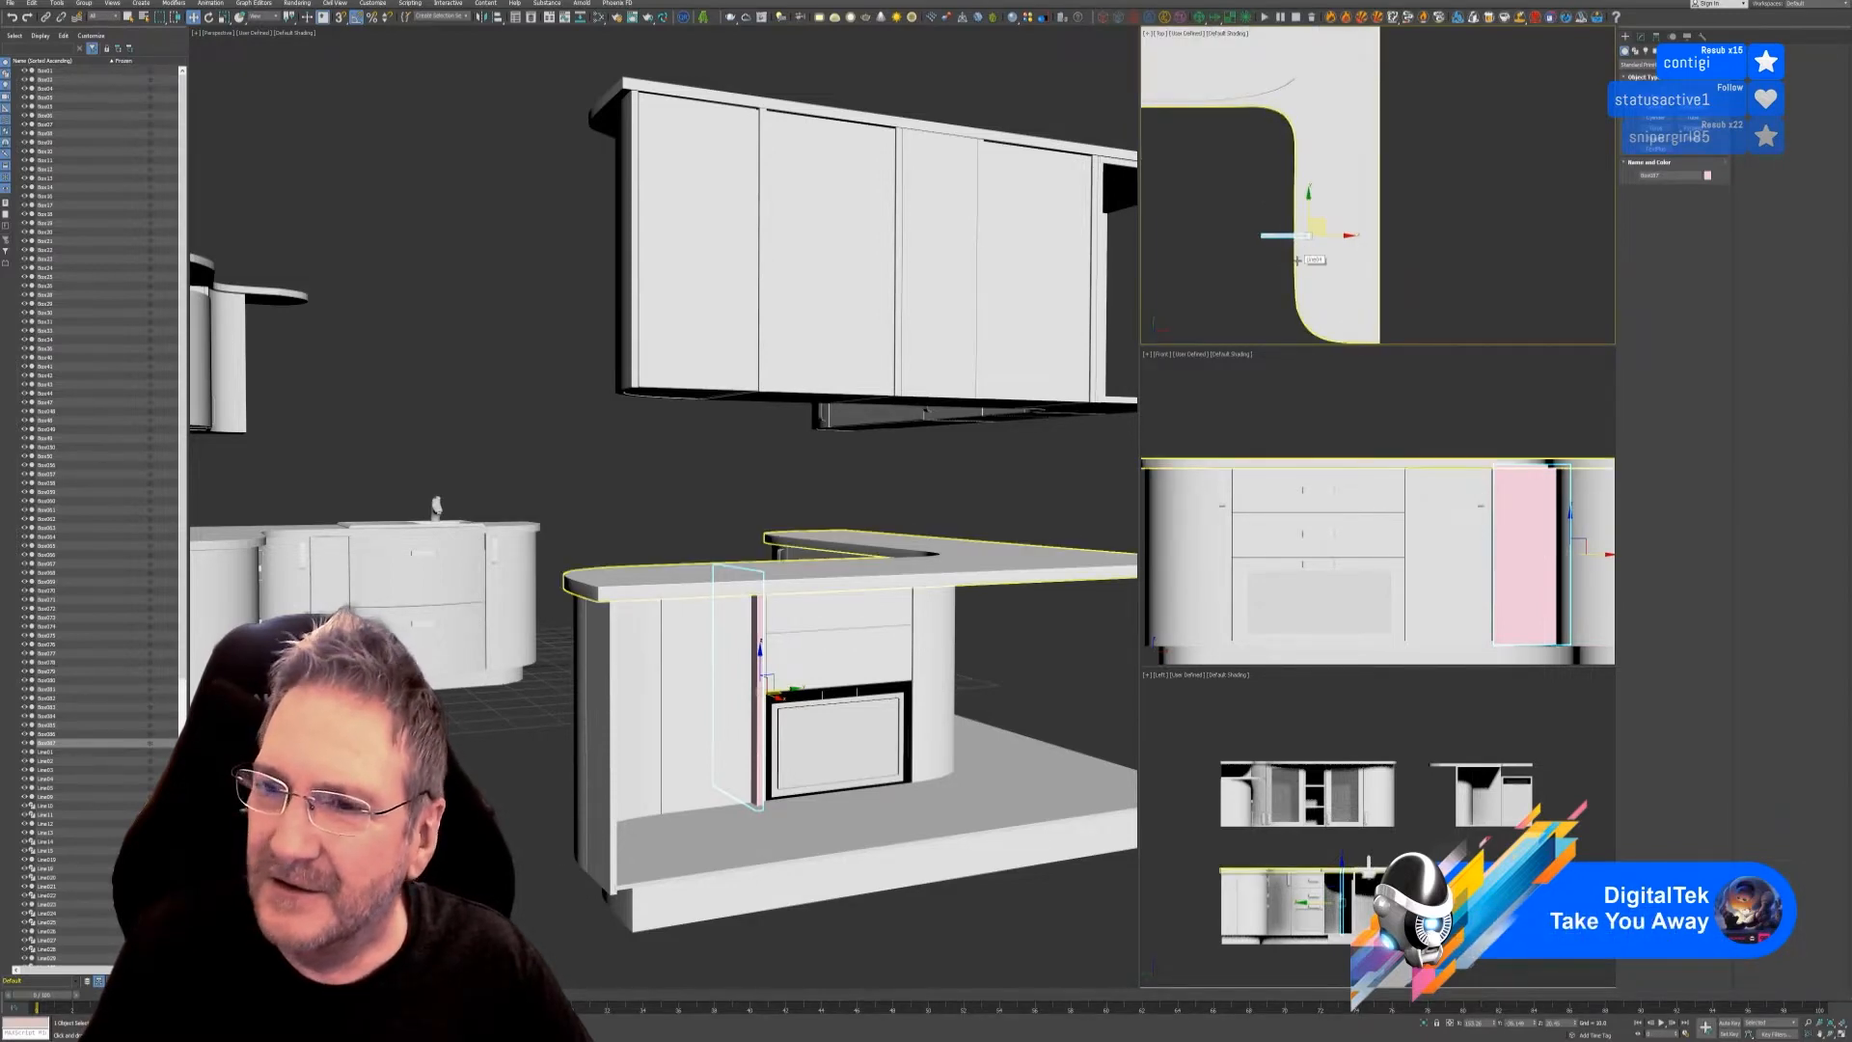
{"action": "scroll", "coordinate": [1298, 237], "scroll_direction": "up", "scroll_amount": 3}
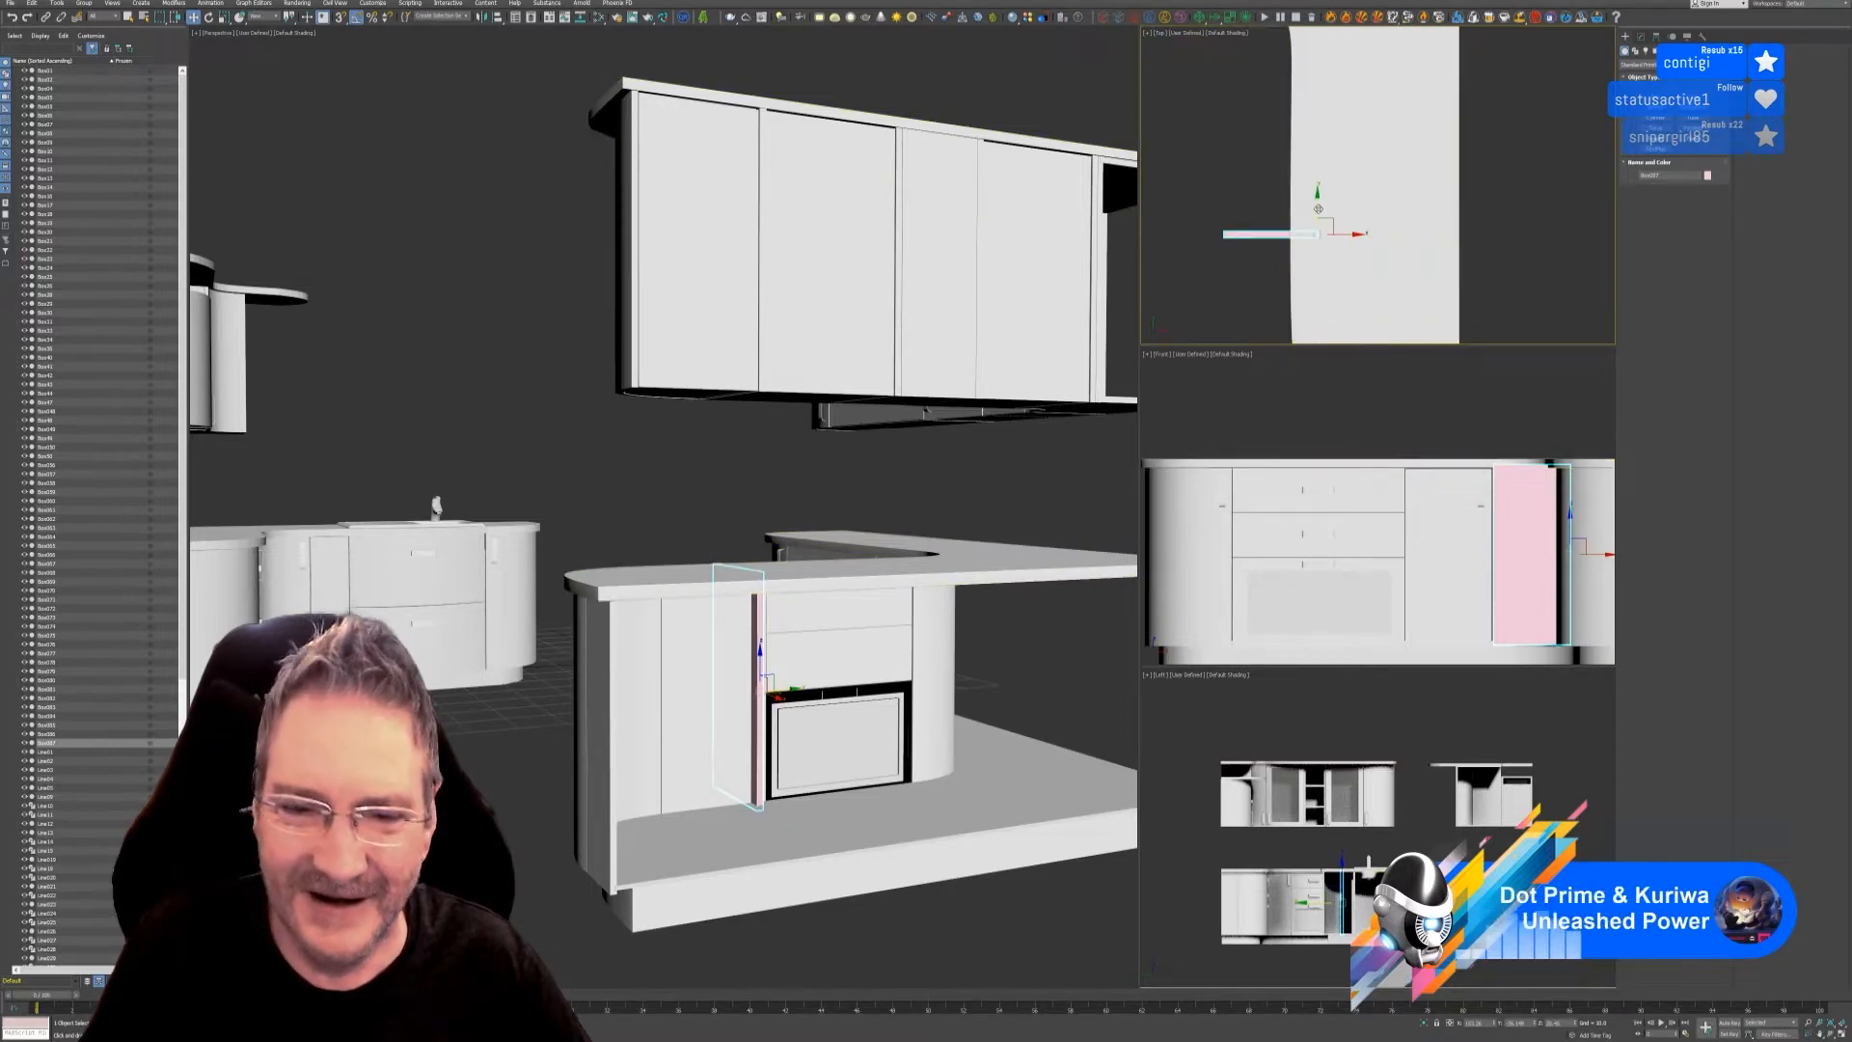
- Move the divider panel along the side run to line up with the seam between the door and the drawers
{"action": "middle_click_drag", "start_coordinate": [944, 572], "coordinate": [778, 595], "text": "alt"}
{"action": "scroll", "coordinate": [736, 629], "scroll_direction": "up", "scroll_amount": 5}
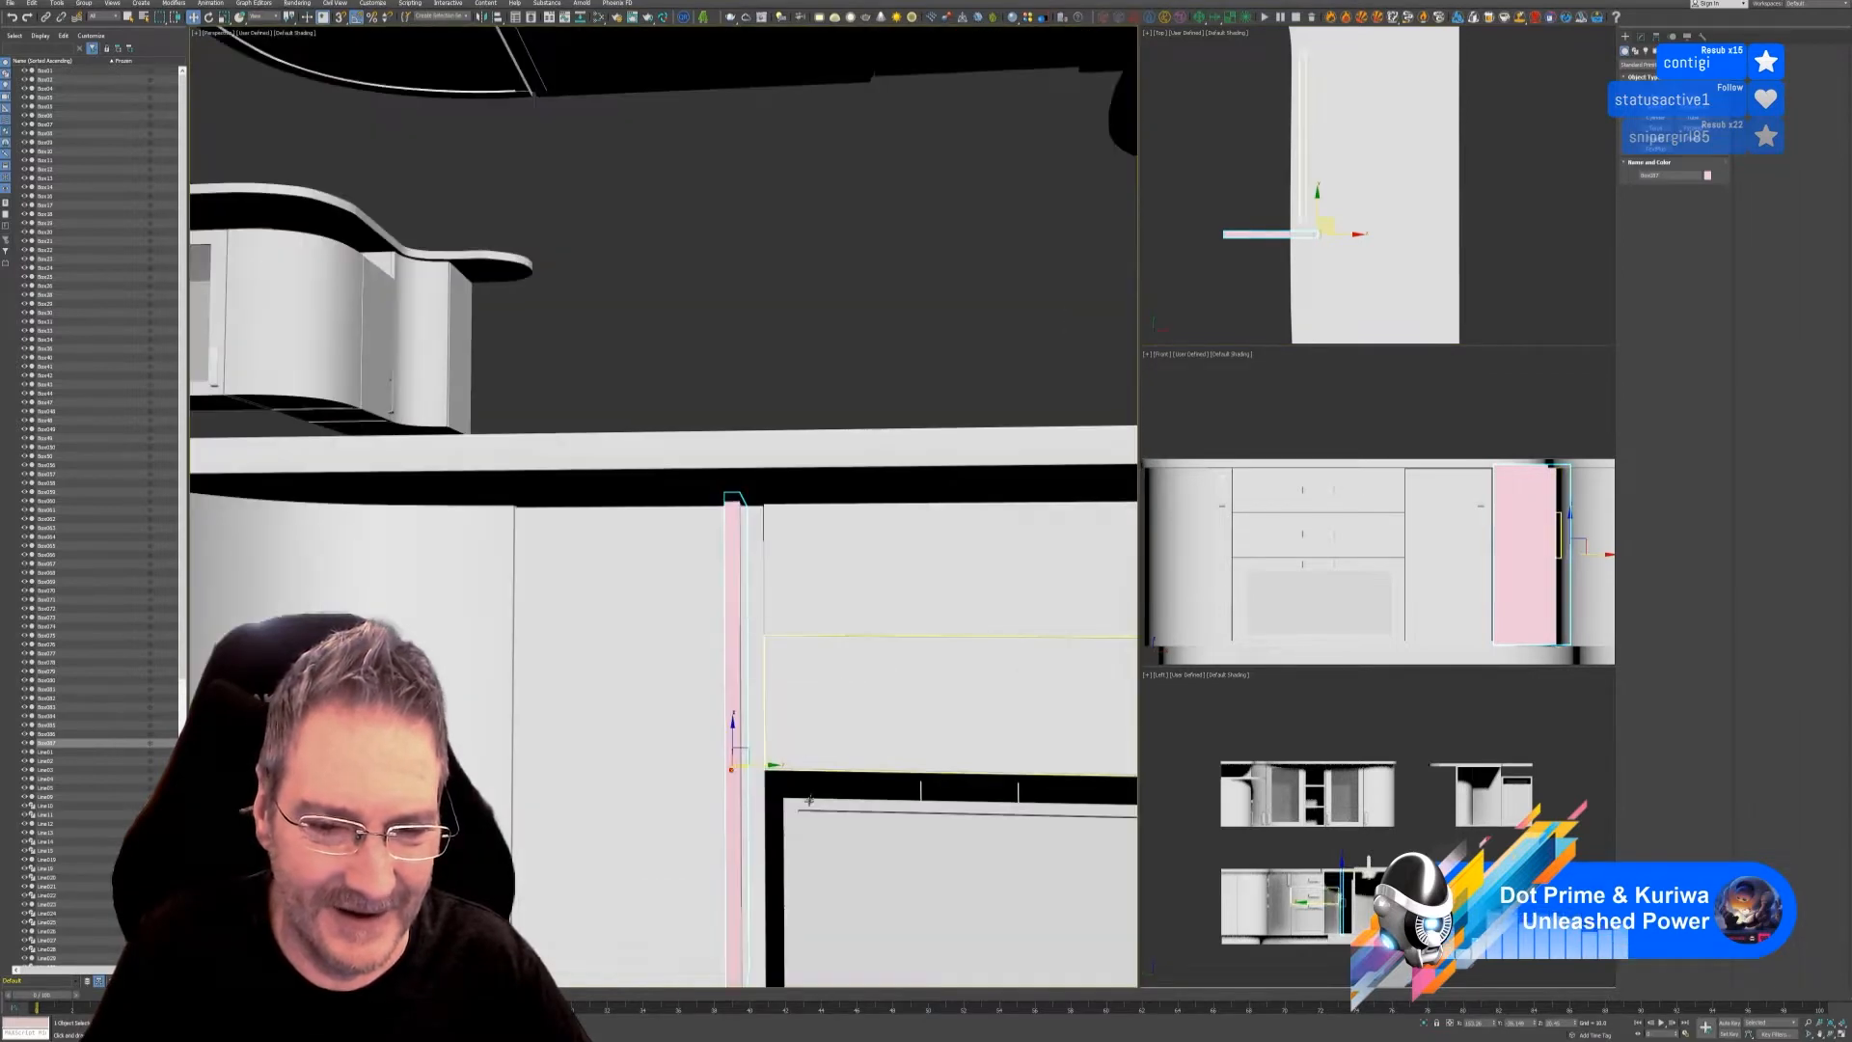
{"action": "left_click_drag", "start_coordinate": [762, 769], "coordinate": [786, 766]}
{"action": "scroll", "coordinate": [771, 761], "scroll_direction": "up", "scroll_amount": 5}
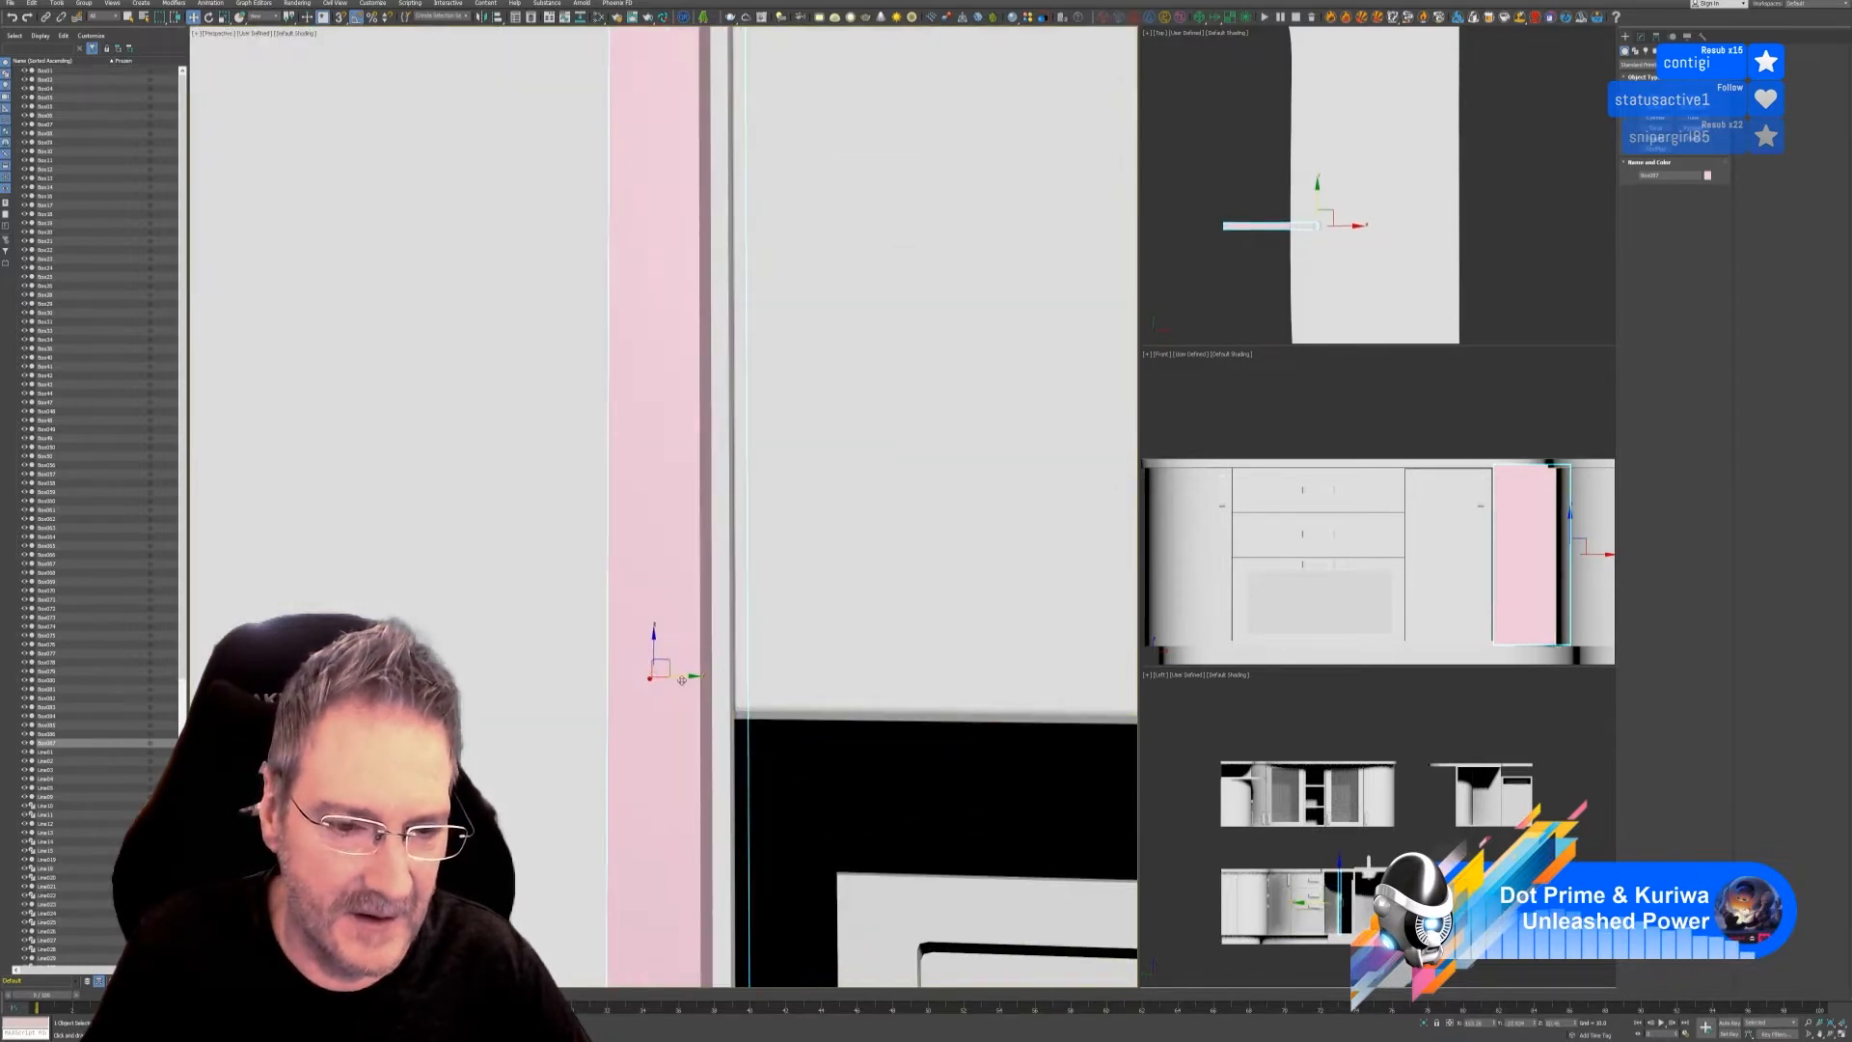
{"action": "left_click_drag", "start_coordinate": [682, 680], "coordinate": [794, 675]}
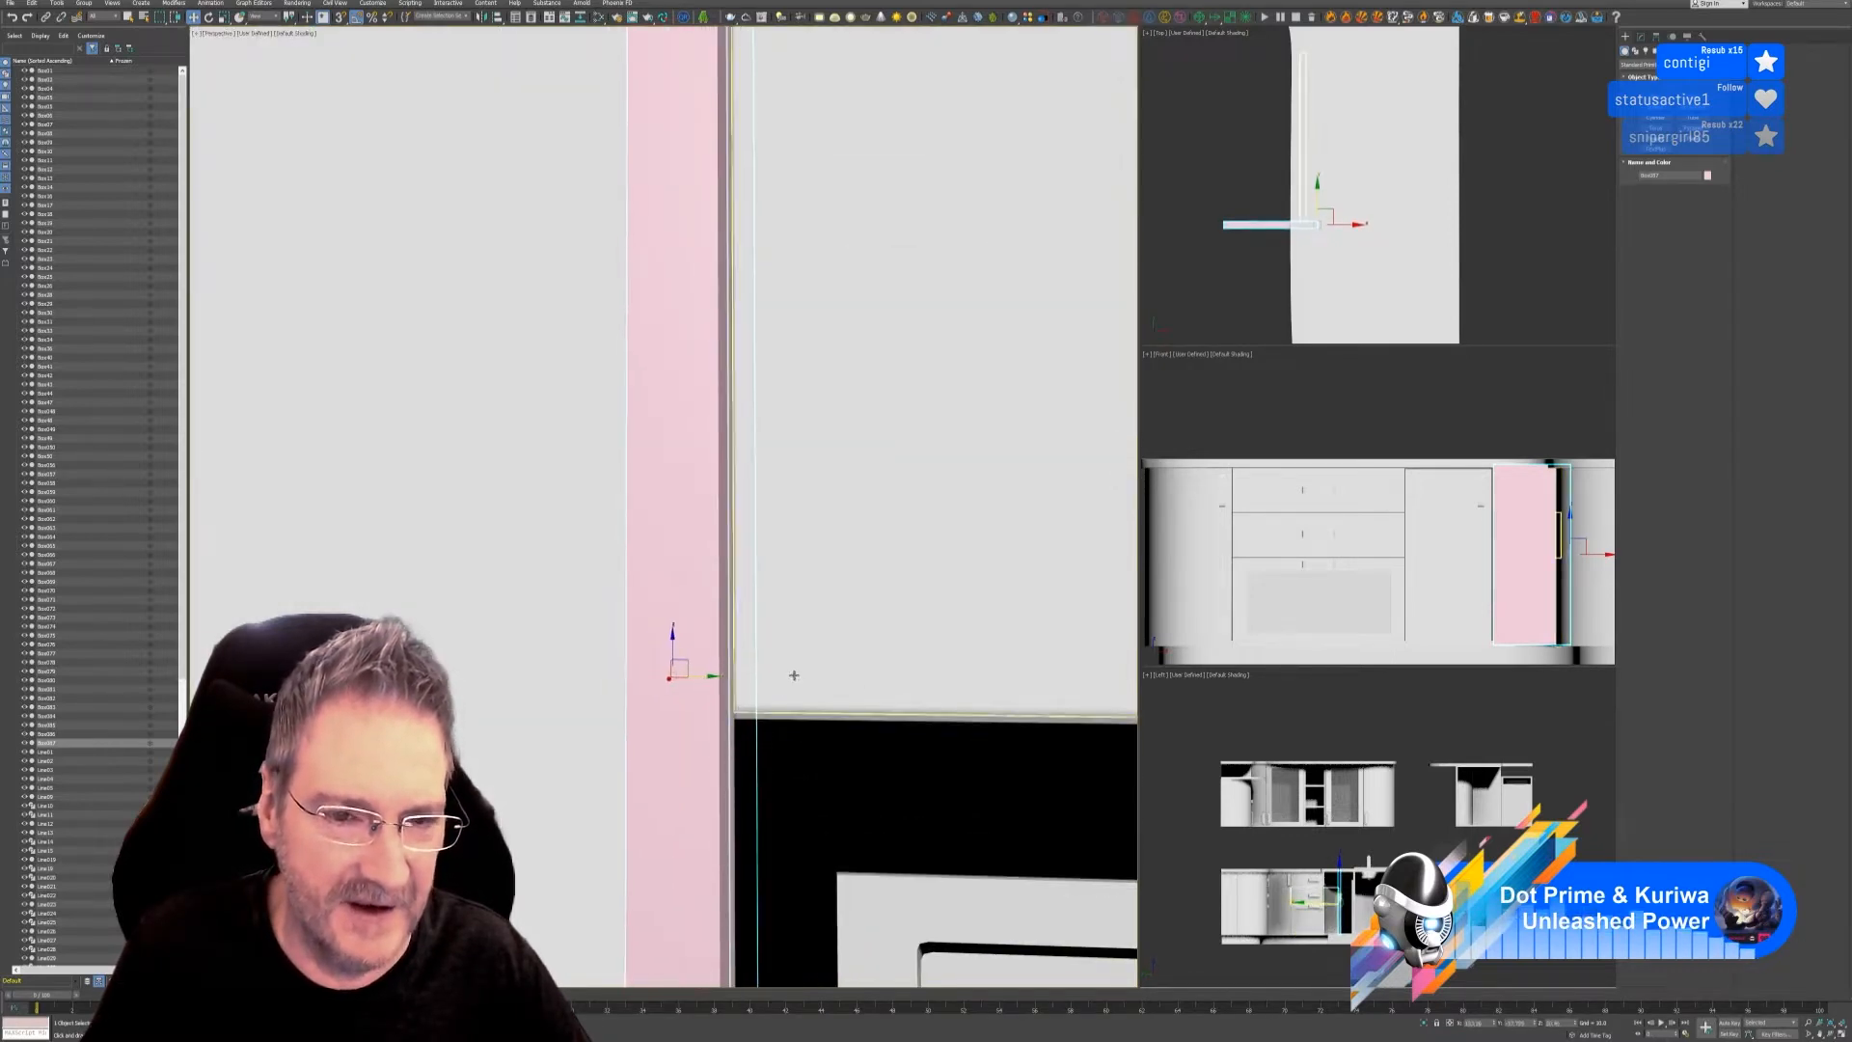
{"action": "scroll", "coordinate": [793, 675], "scroll_direction": "down", "scroll_amount": 6}
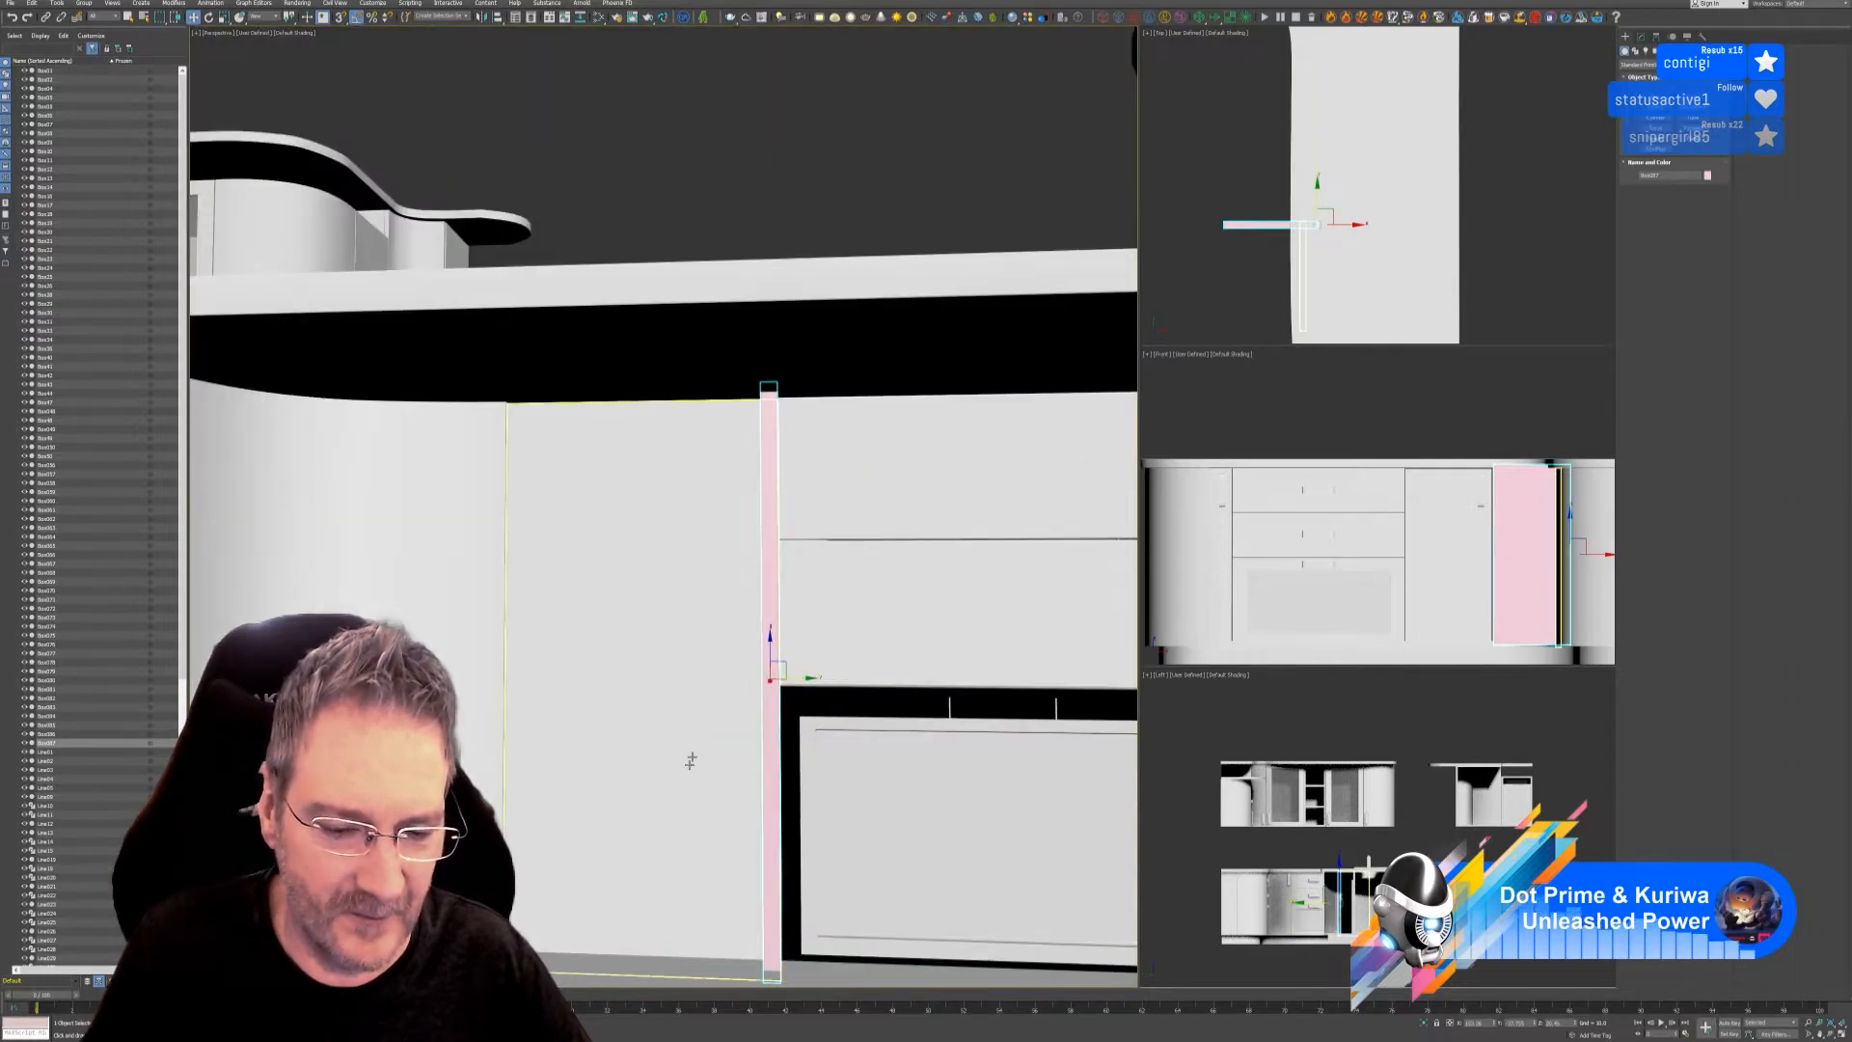
{"action": "scroll", "coordinate": [680, 758], "scroll_direction": "down", "scroll_amount": 4}
- Adjust the divider panel's box length to fit the height of the side run's base cabinet
{"action": "middle_click_drag", "start_coordinate": [675, 771], "coordinate": [819, 849], "text": "alt"}
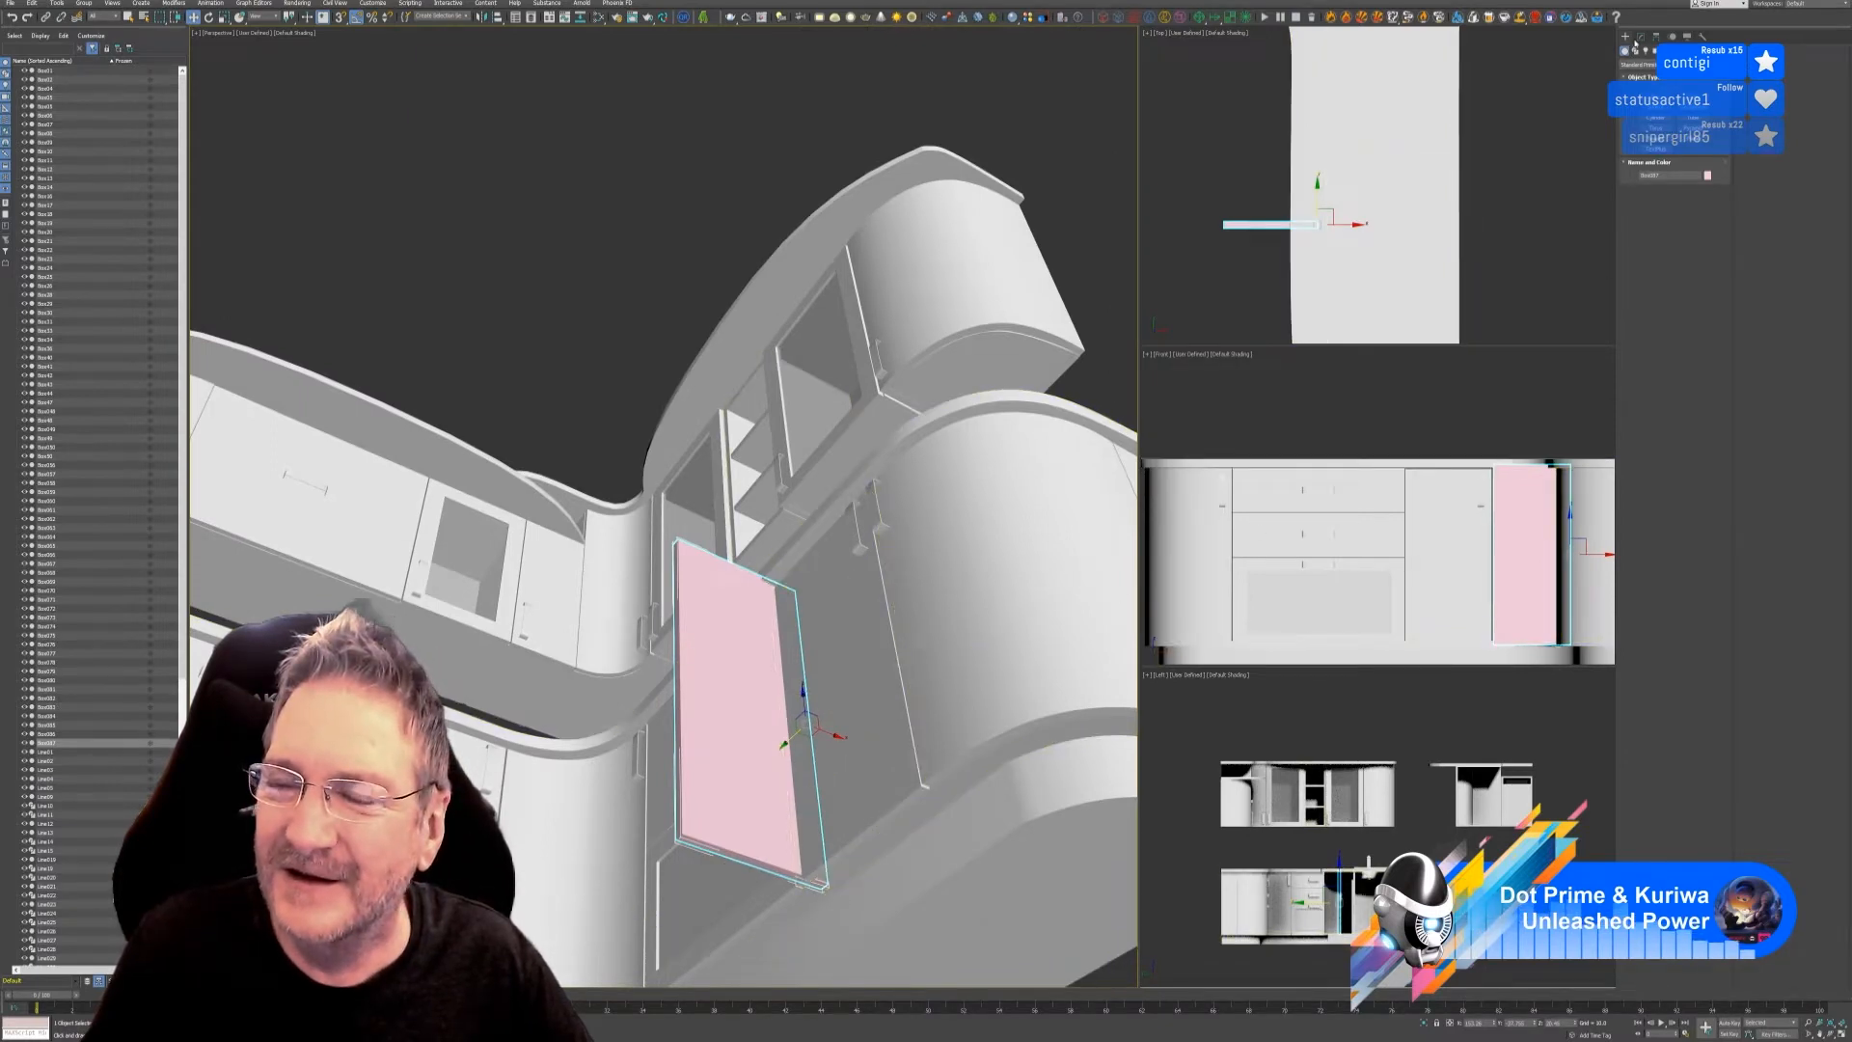
{"action": "left_click", "coordinate": [1643, 38]}
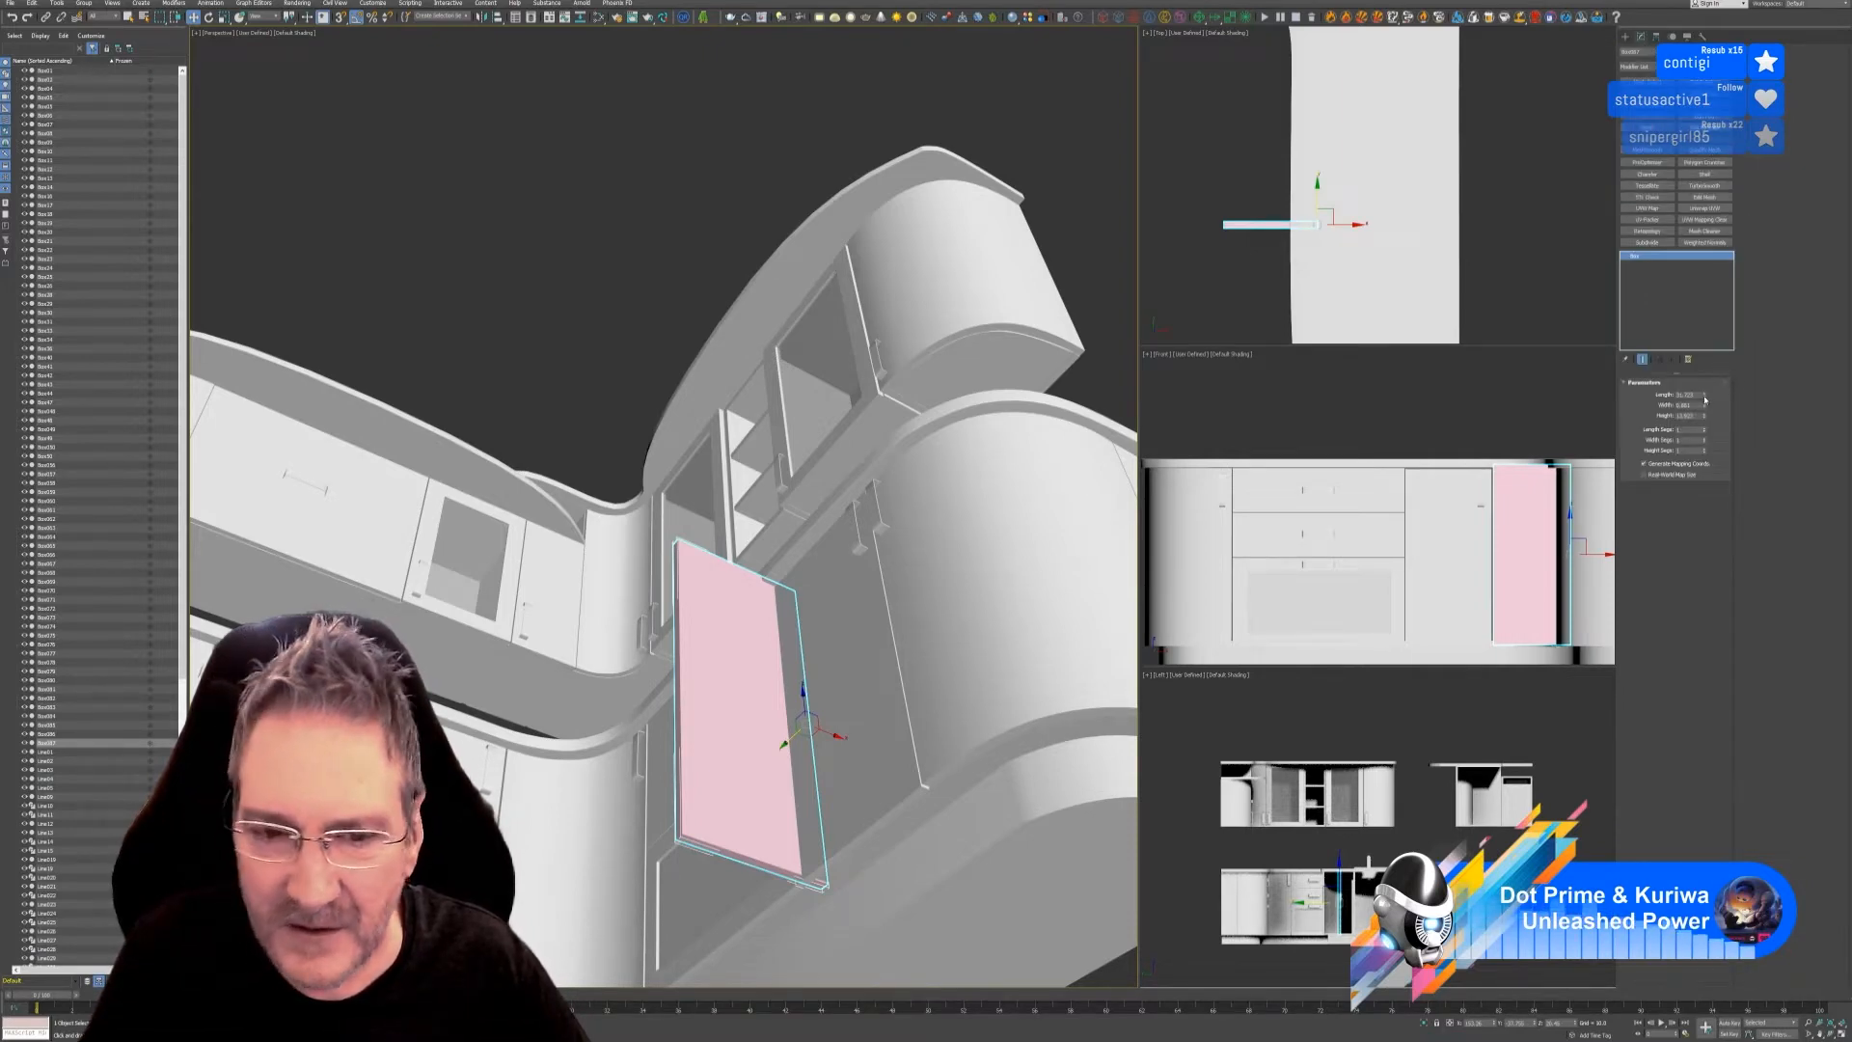
{"action": "left_click", "coordinate": [1704, 397]}
{"action": "left_click", "coordinate": [1704, 398]}
{"action": "left_click", "coordinate": [1704, 398]}
{"action": "left_click", "coordinate": [1704, 397]}
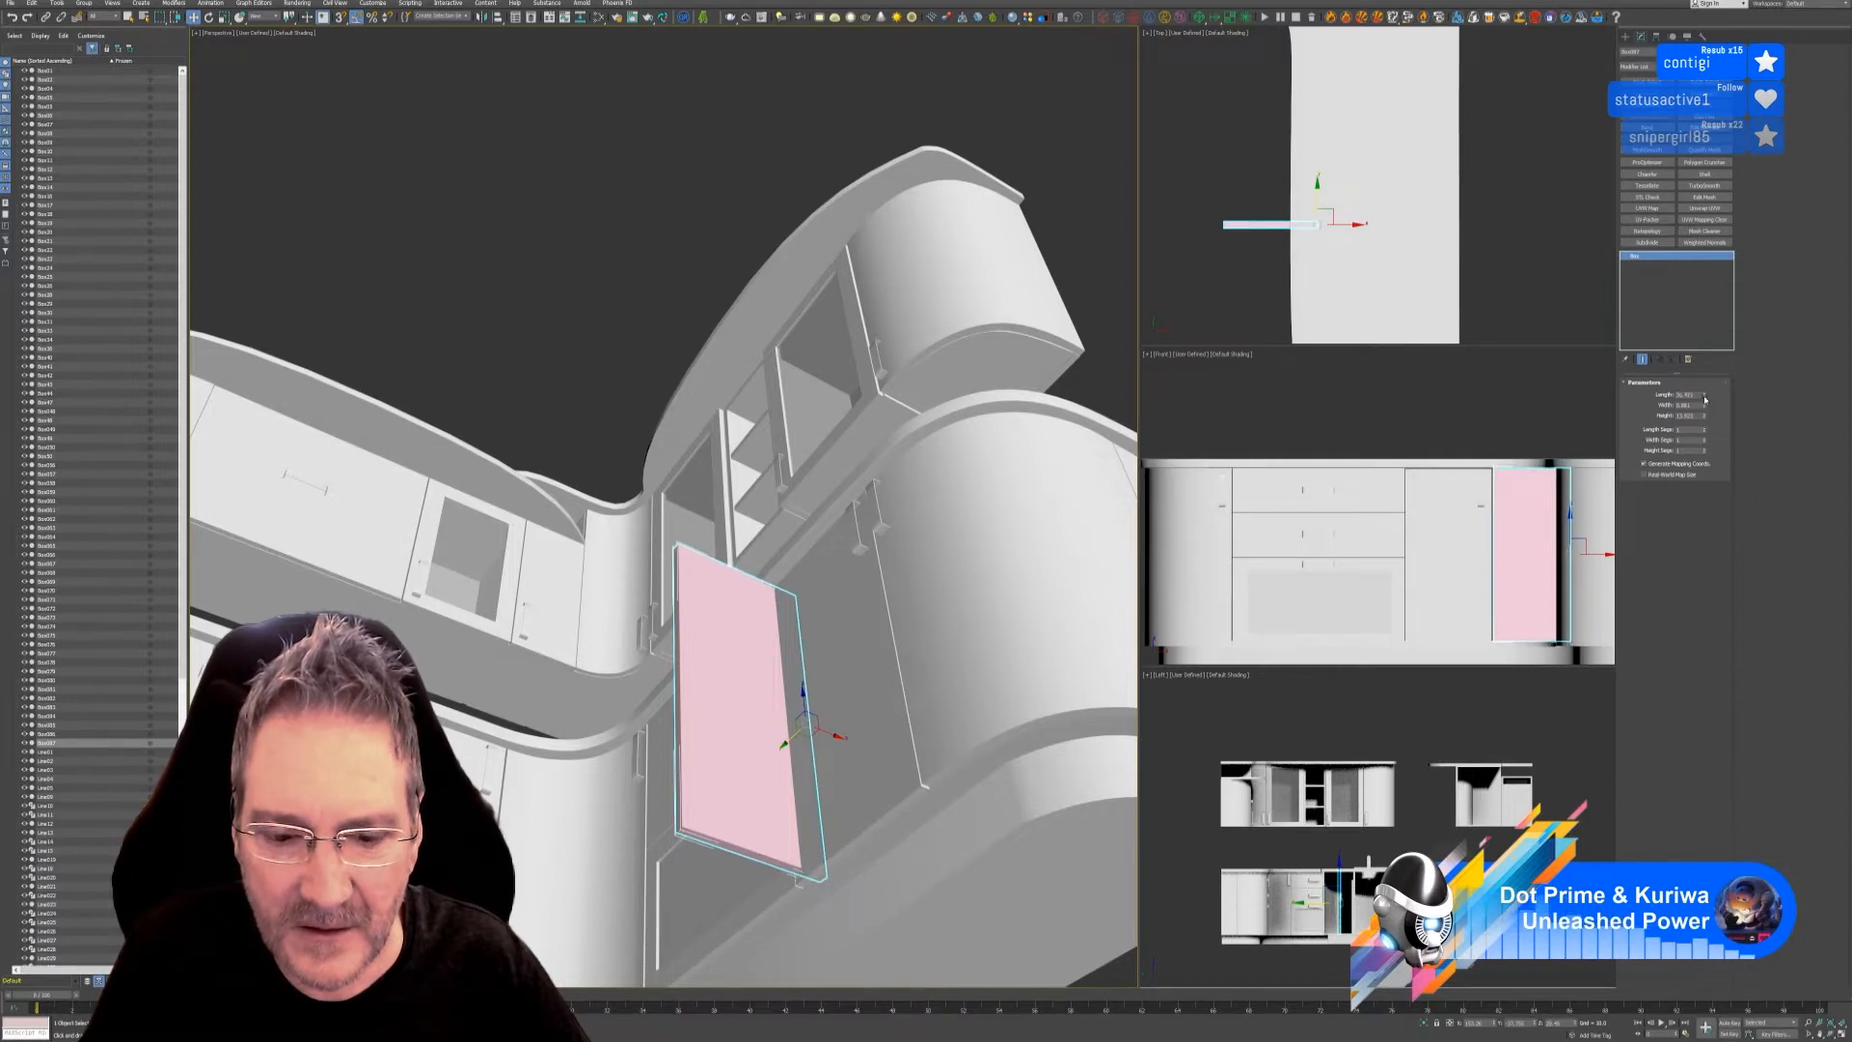
{"action": "left_click", "coordinate": [1705, 397]}
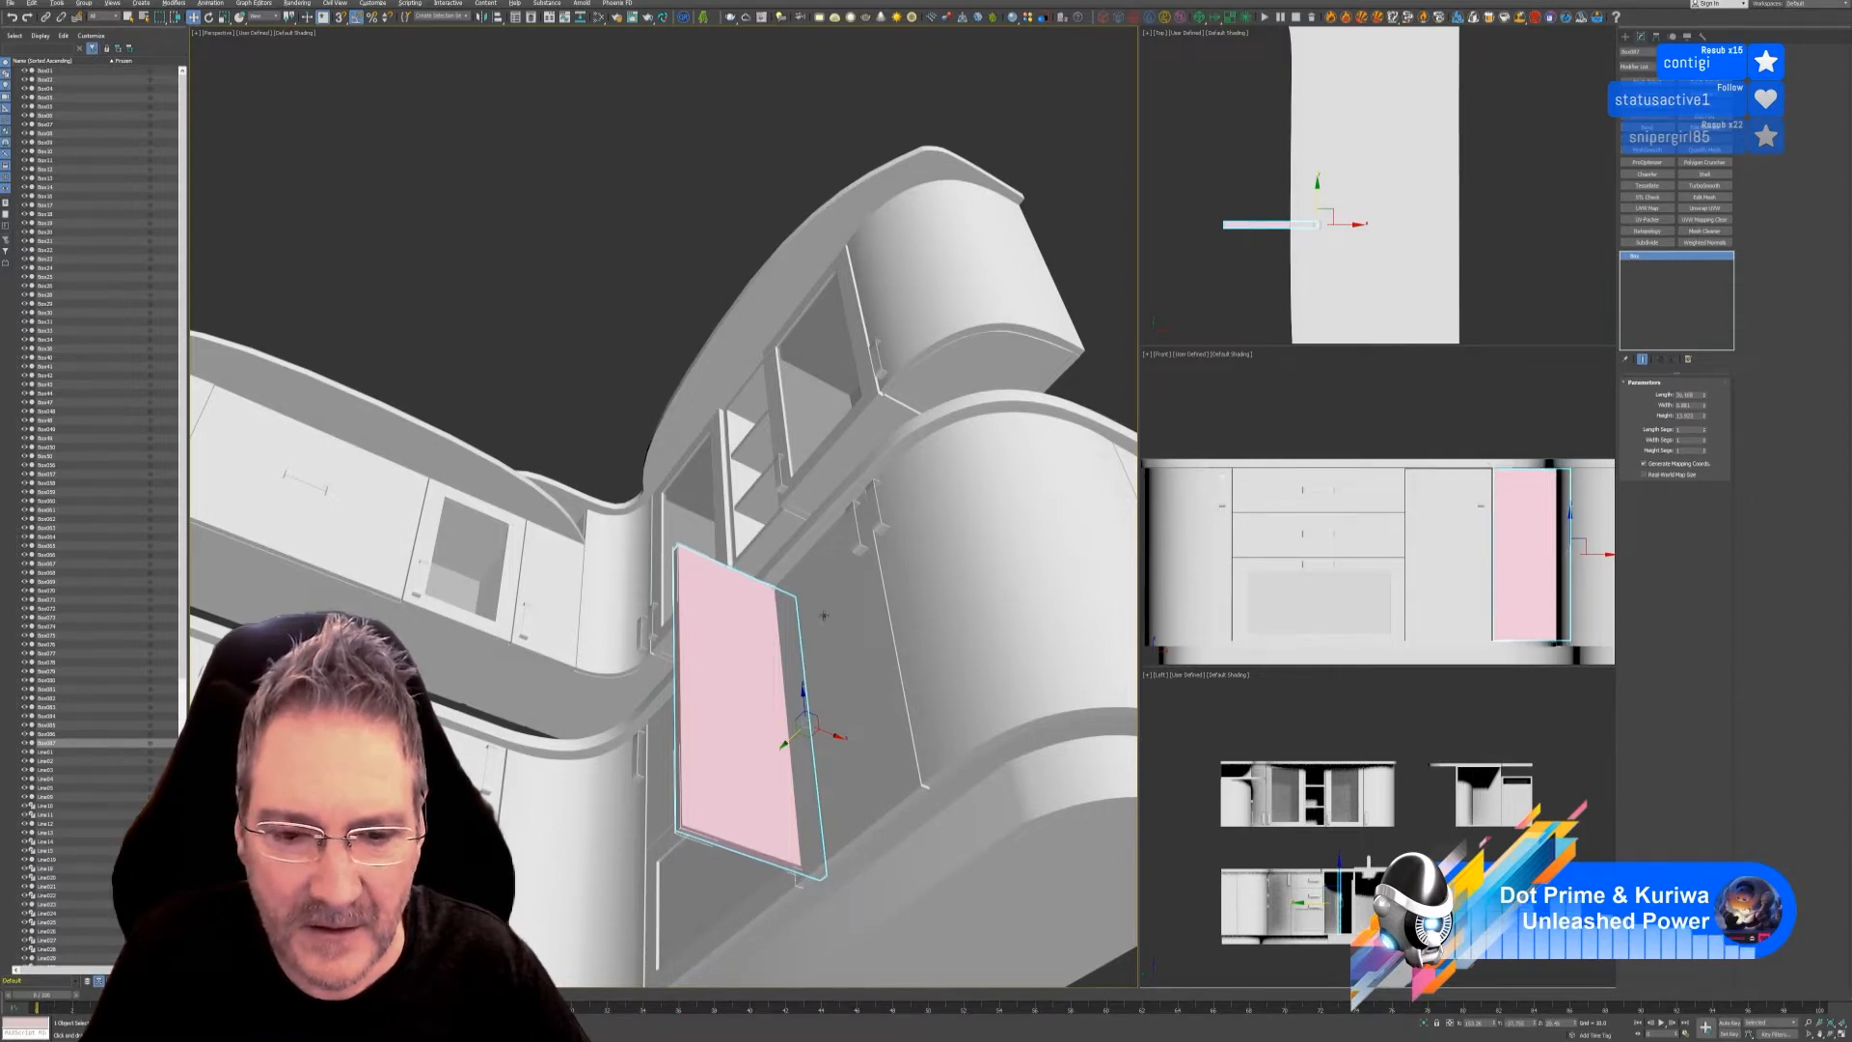
{"action": "middle_click_drag", "start_coordinate": [823, 615], "coordinate": [709, 763], "text": "alt"}
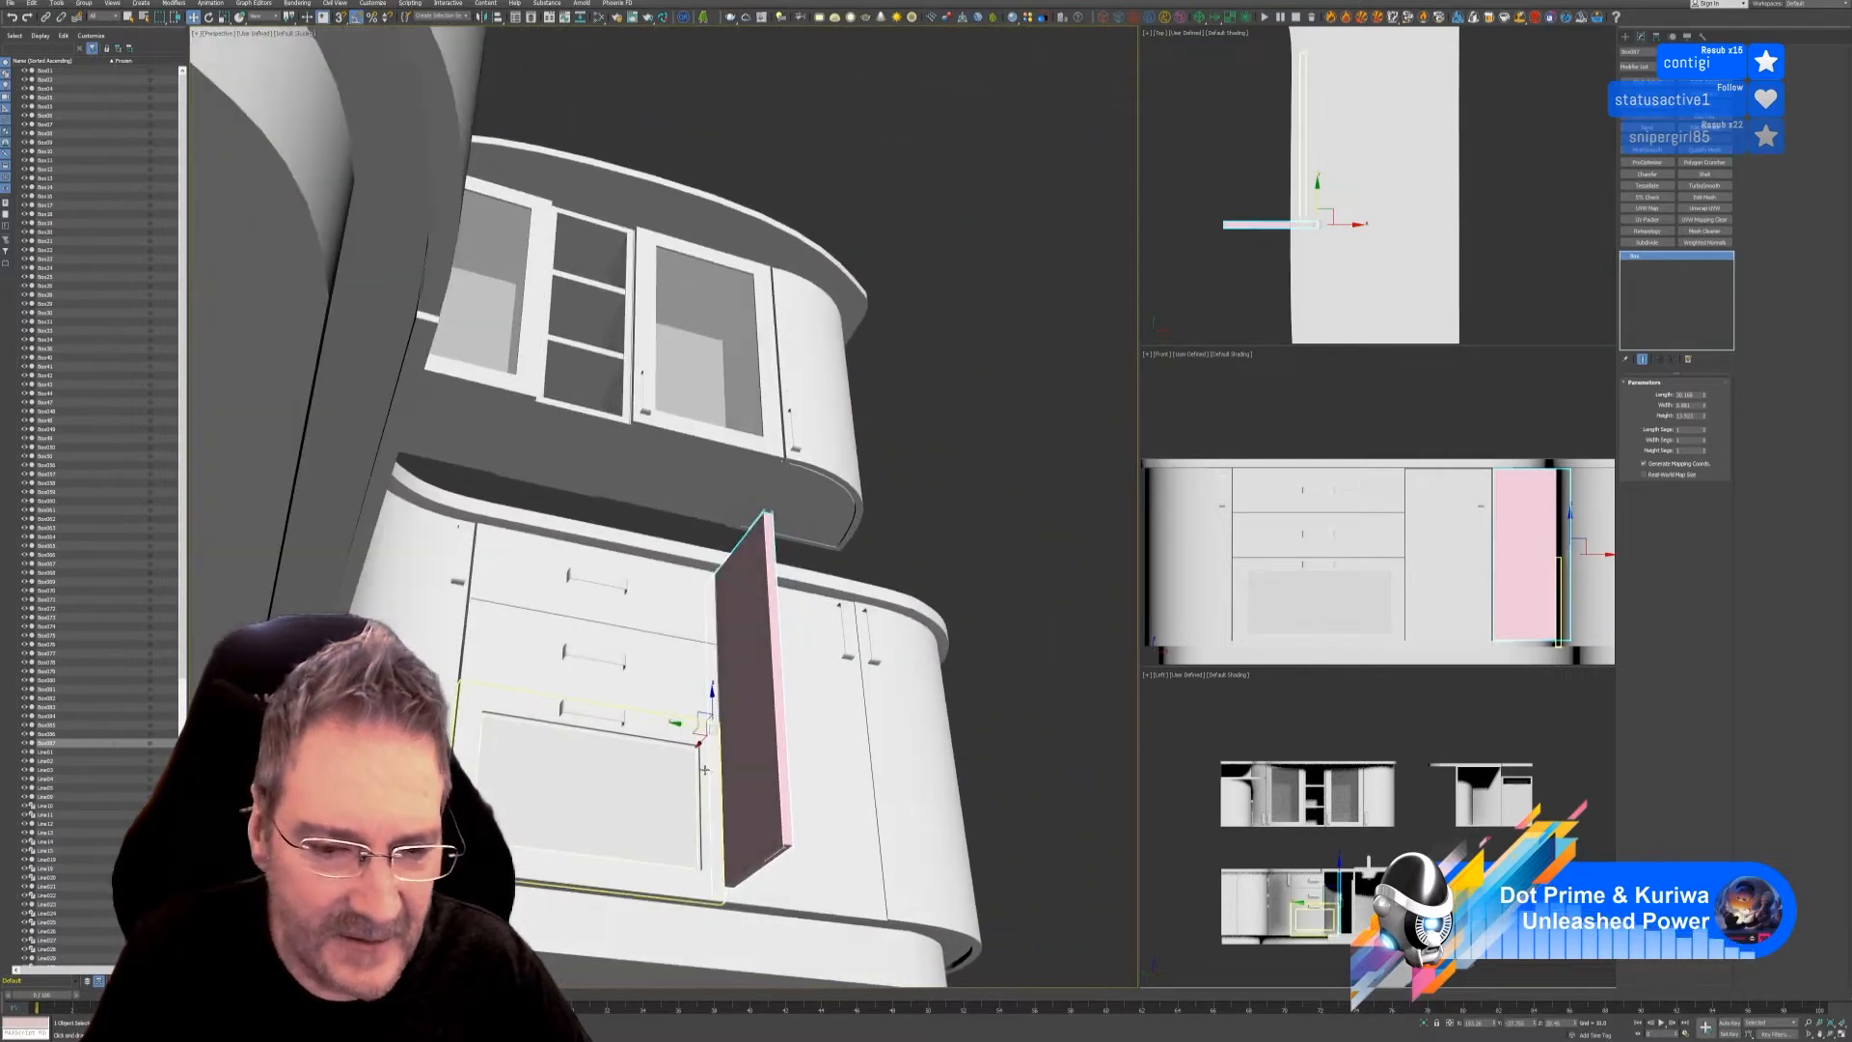
{"action": "scroll", "coordinate": [704, 768], "scroll_direction": "up", "scroll_amount": 3}
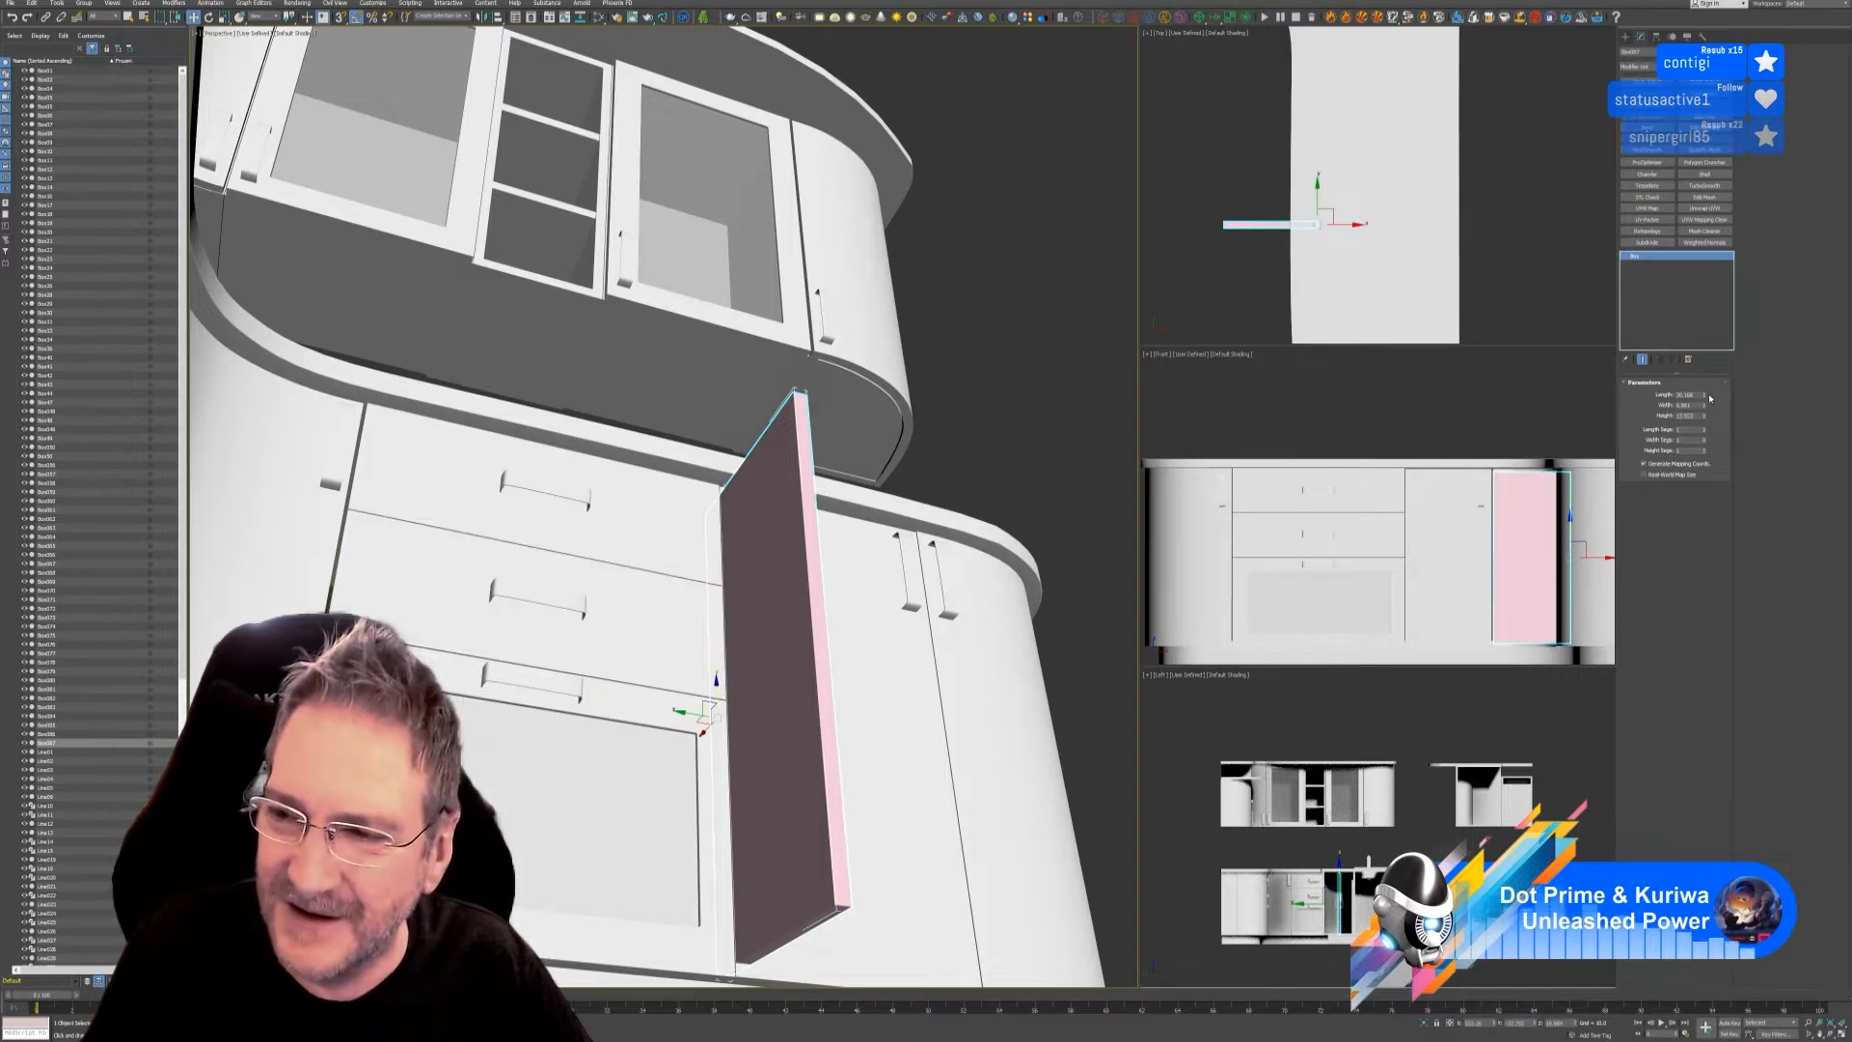
{"action": "left_click_drag", "start_coordinate": [1704, 398], "coordinate": [1704, 395]}
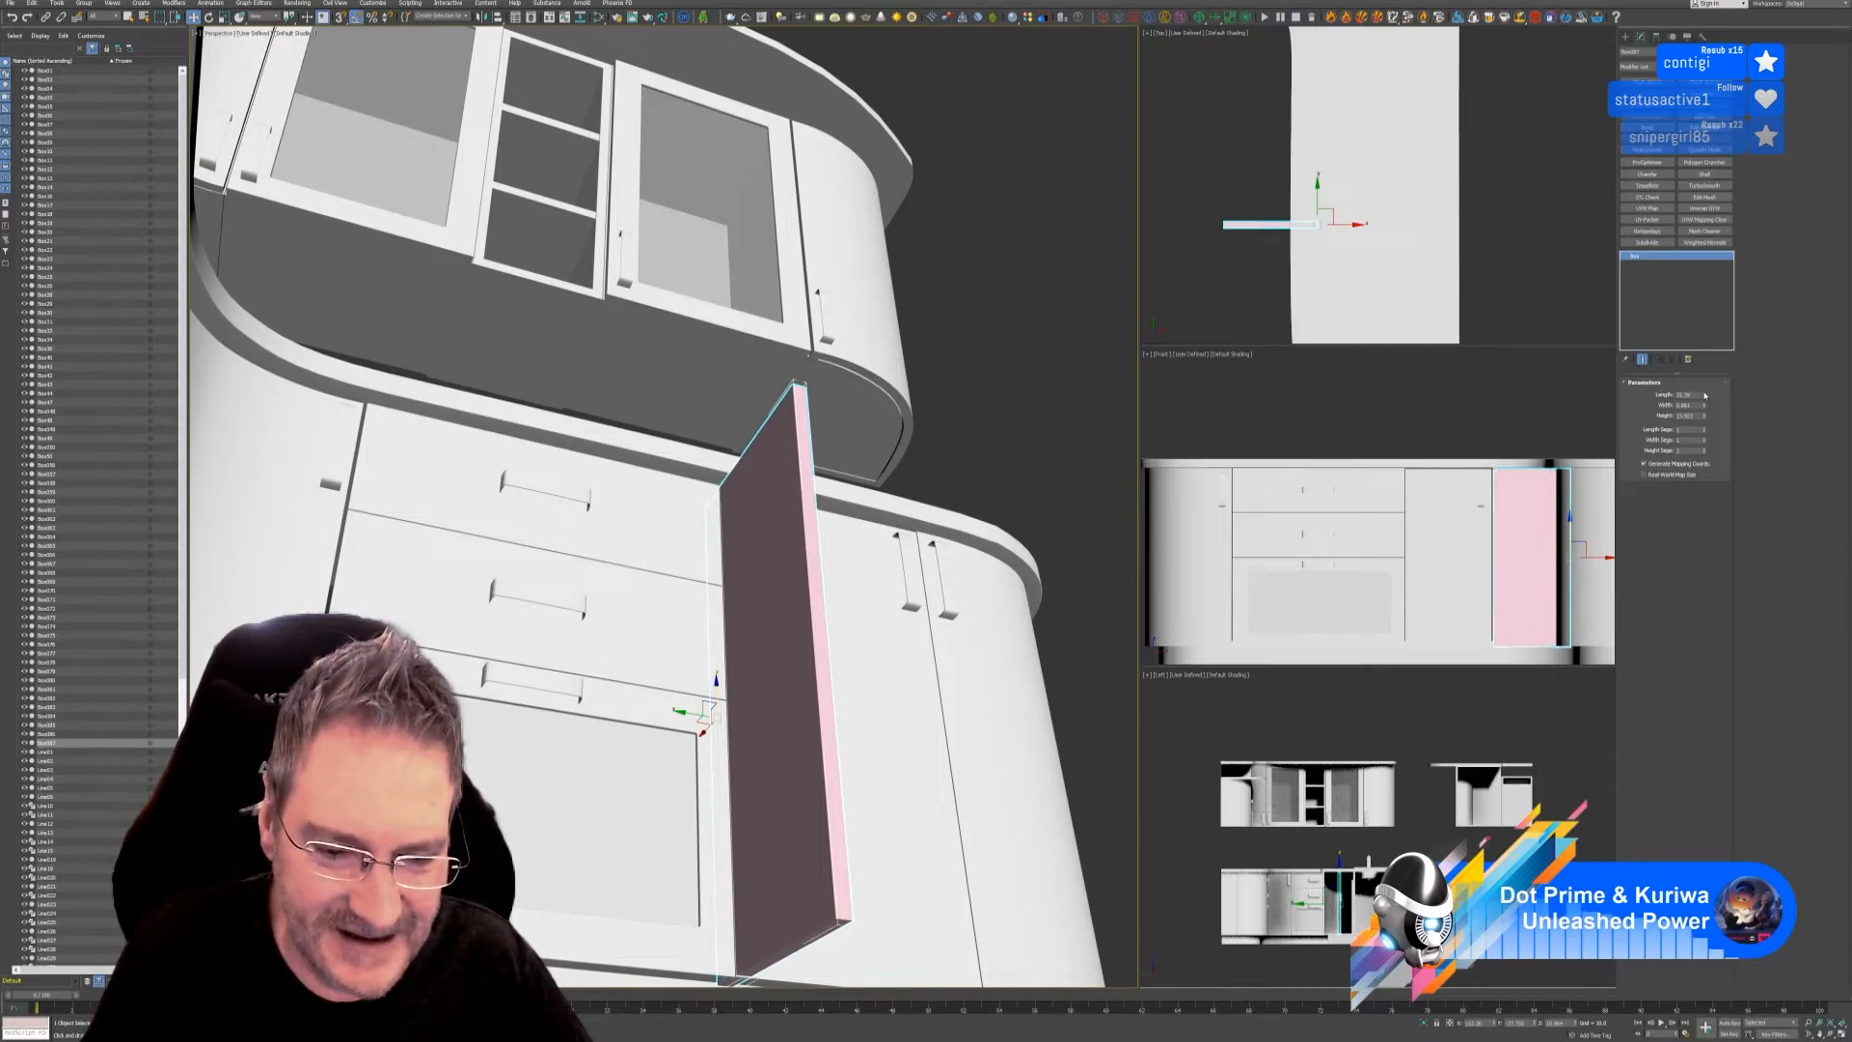
- Move the divider panel inward so it sits inside the base cabinet behind the door and drawer fronts
{"action": "middle_click_drag", "start_coordinate": [876, 666], "coordinate": [845, 741], "text": "alt"}
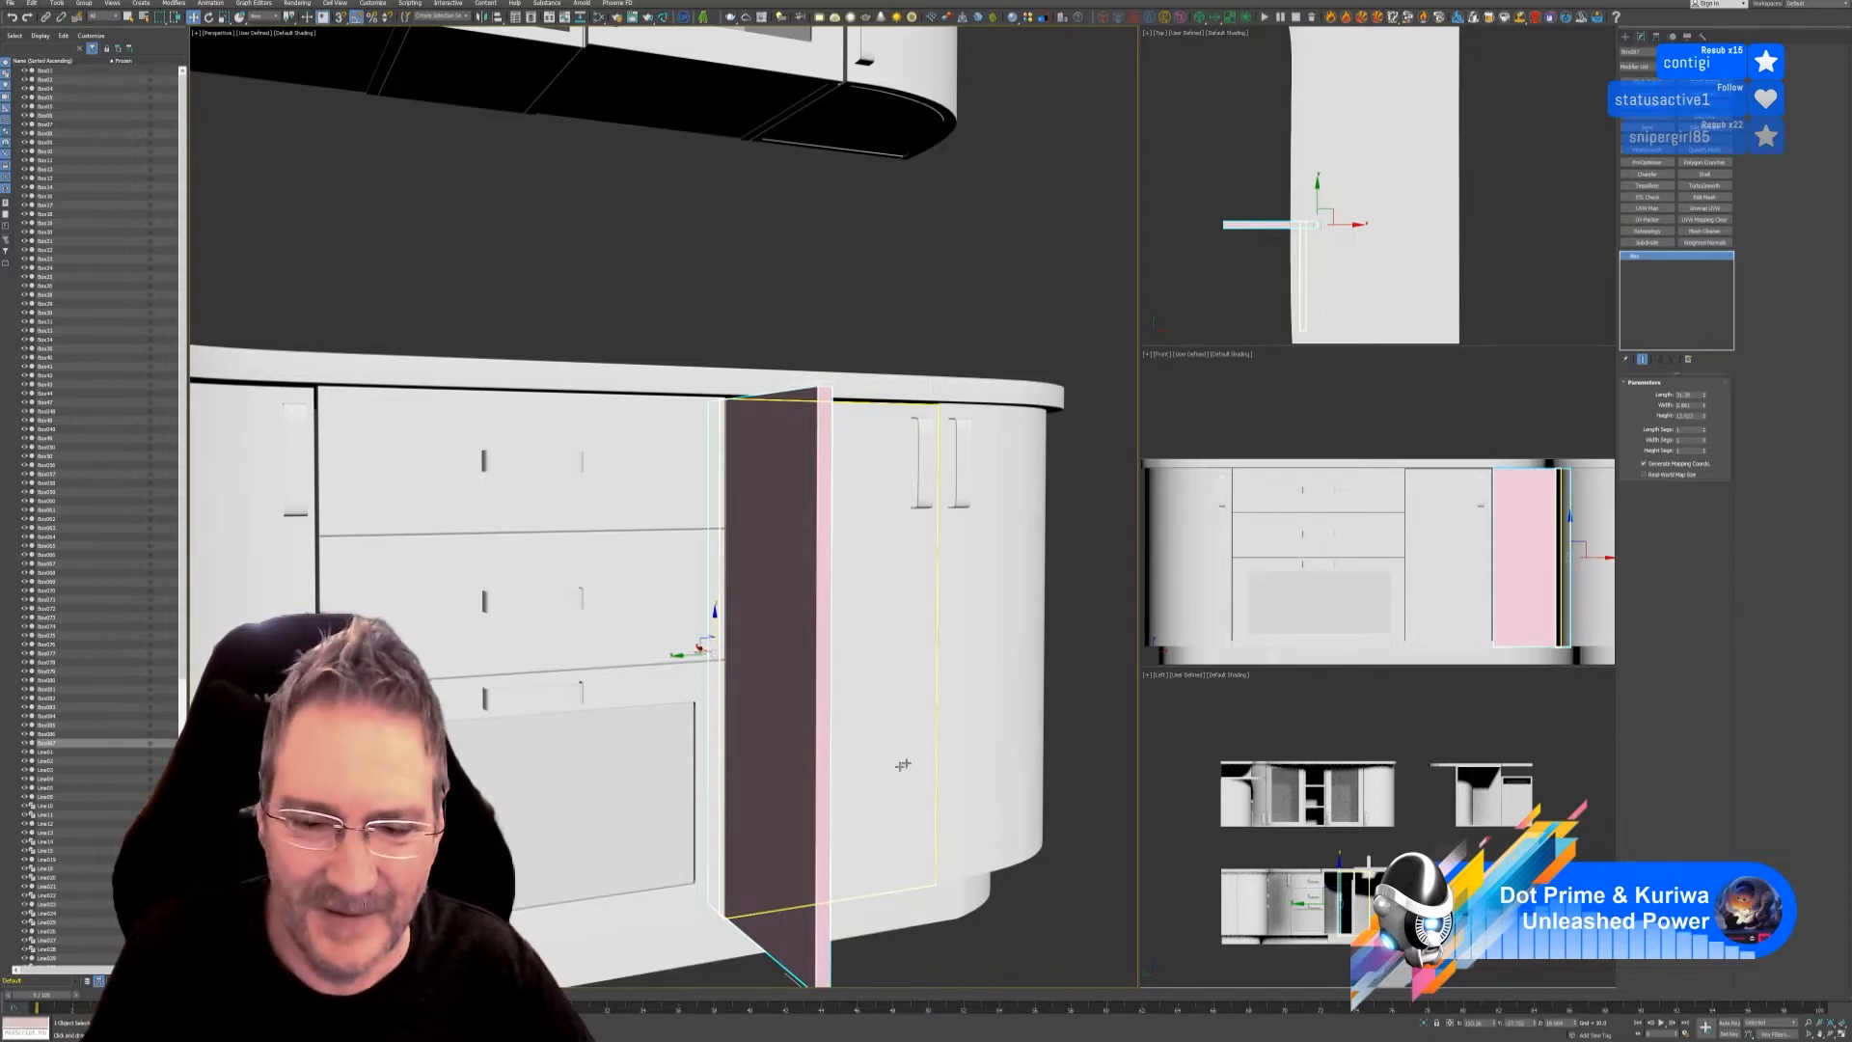
{"action": "mouse_move", "coordinate": [902, 764]}
{"action": "middle_mouse_down", "text": "alt"}
{"action": "mouse_move", "coordinate": [900, 789]}
{"action": "mouse_move", "coordinate": [895, 757]}
{"action": "mouse_move", "coordinate": [888, 780]}
{"action": "mouse_move", "coordinate": [808, 778]}
{"action": "mouse_move", "coordinate": [902, 749]}
{"action": "middle_mouse_up", "text": "alt"}
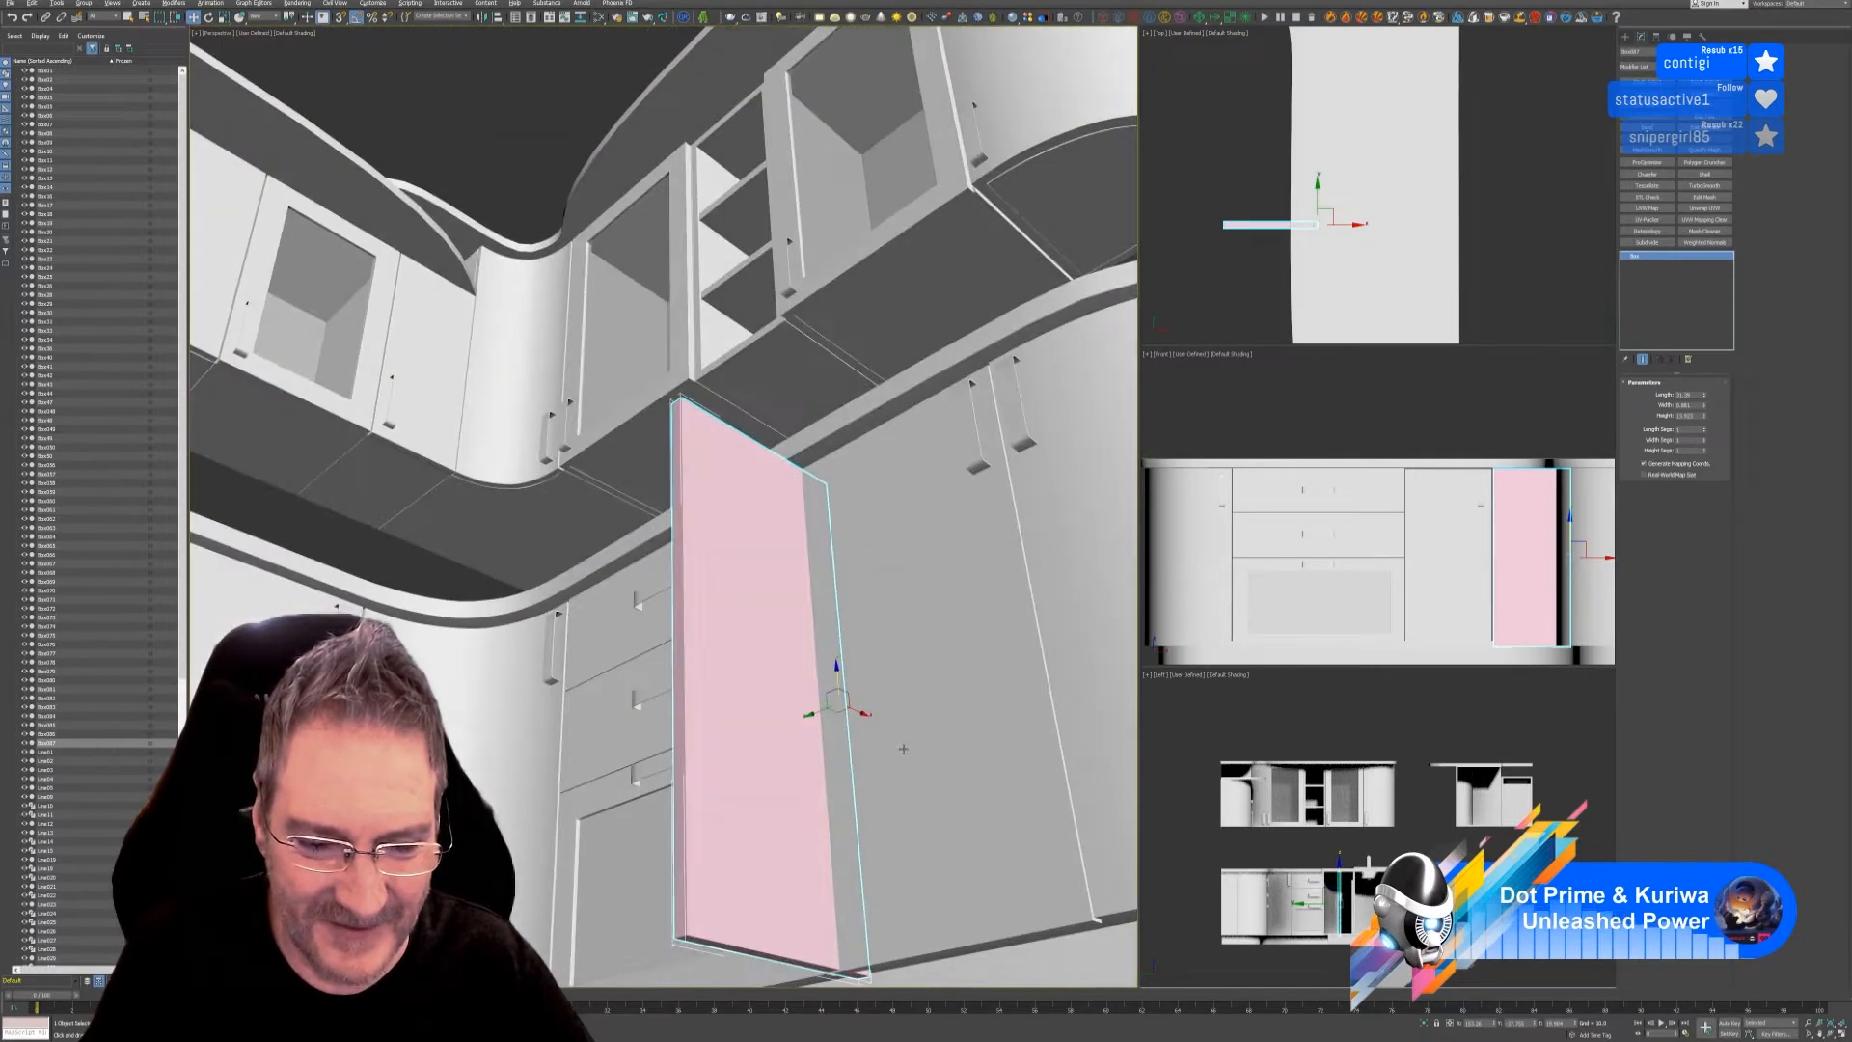
{"action": "left_click_drag", "start_coordinate": [870, 707], "coordinate": [960, 748]}
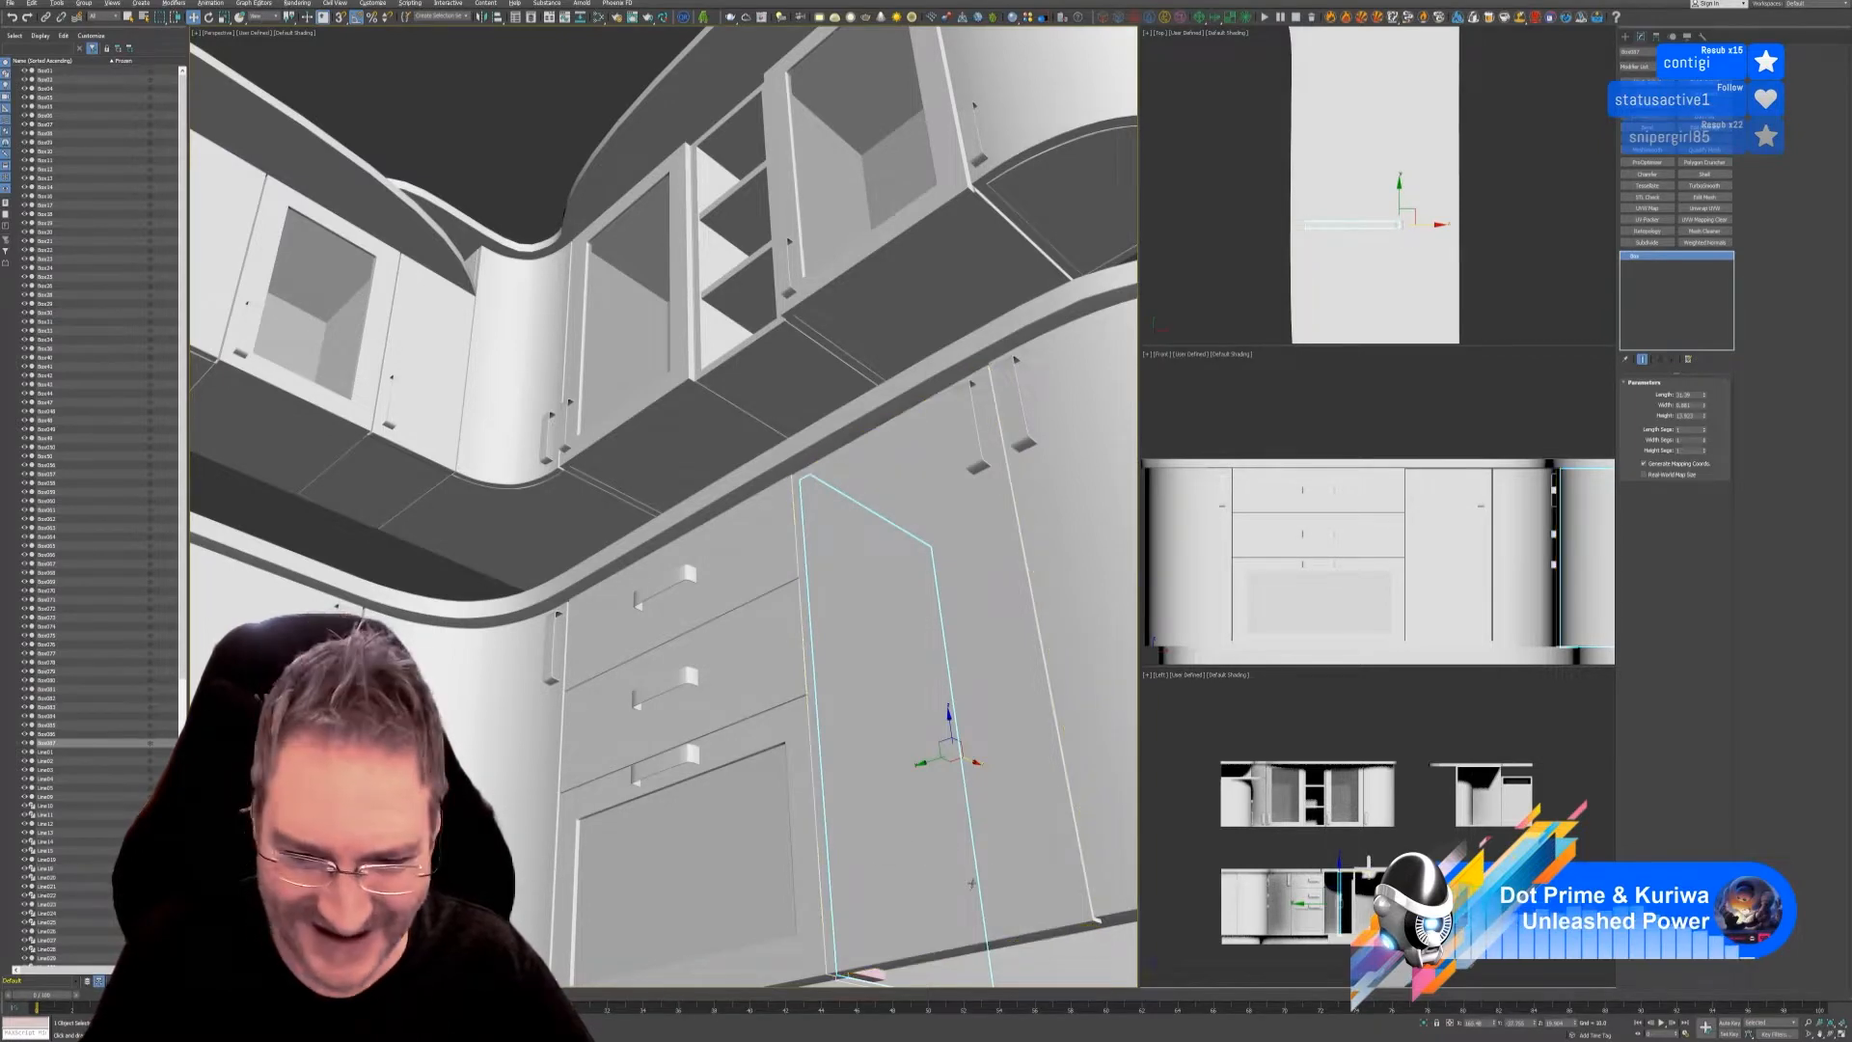
{"action": "middle_click_drag", "start_coordinate": [971, 882], "coordinate": [914, 847], "text": "alt"}
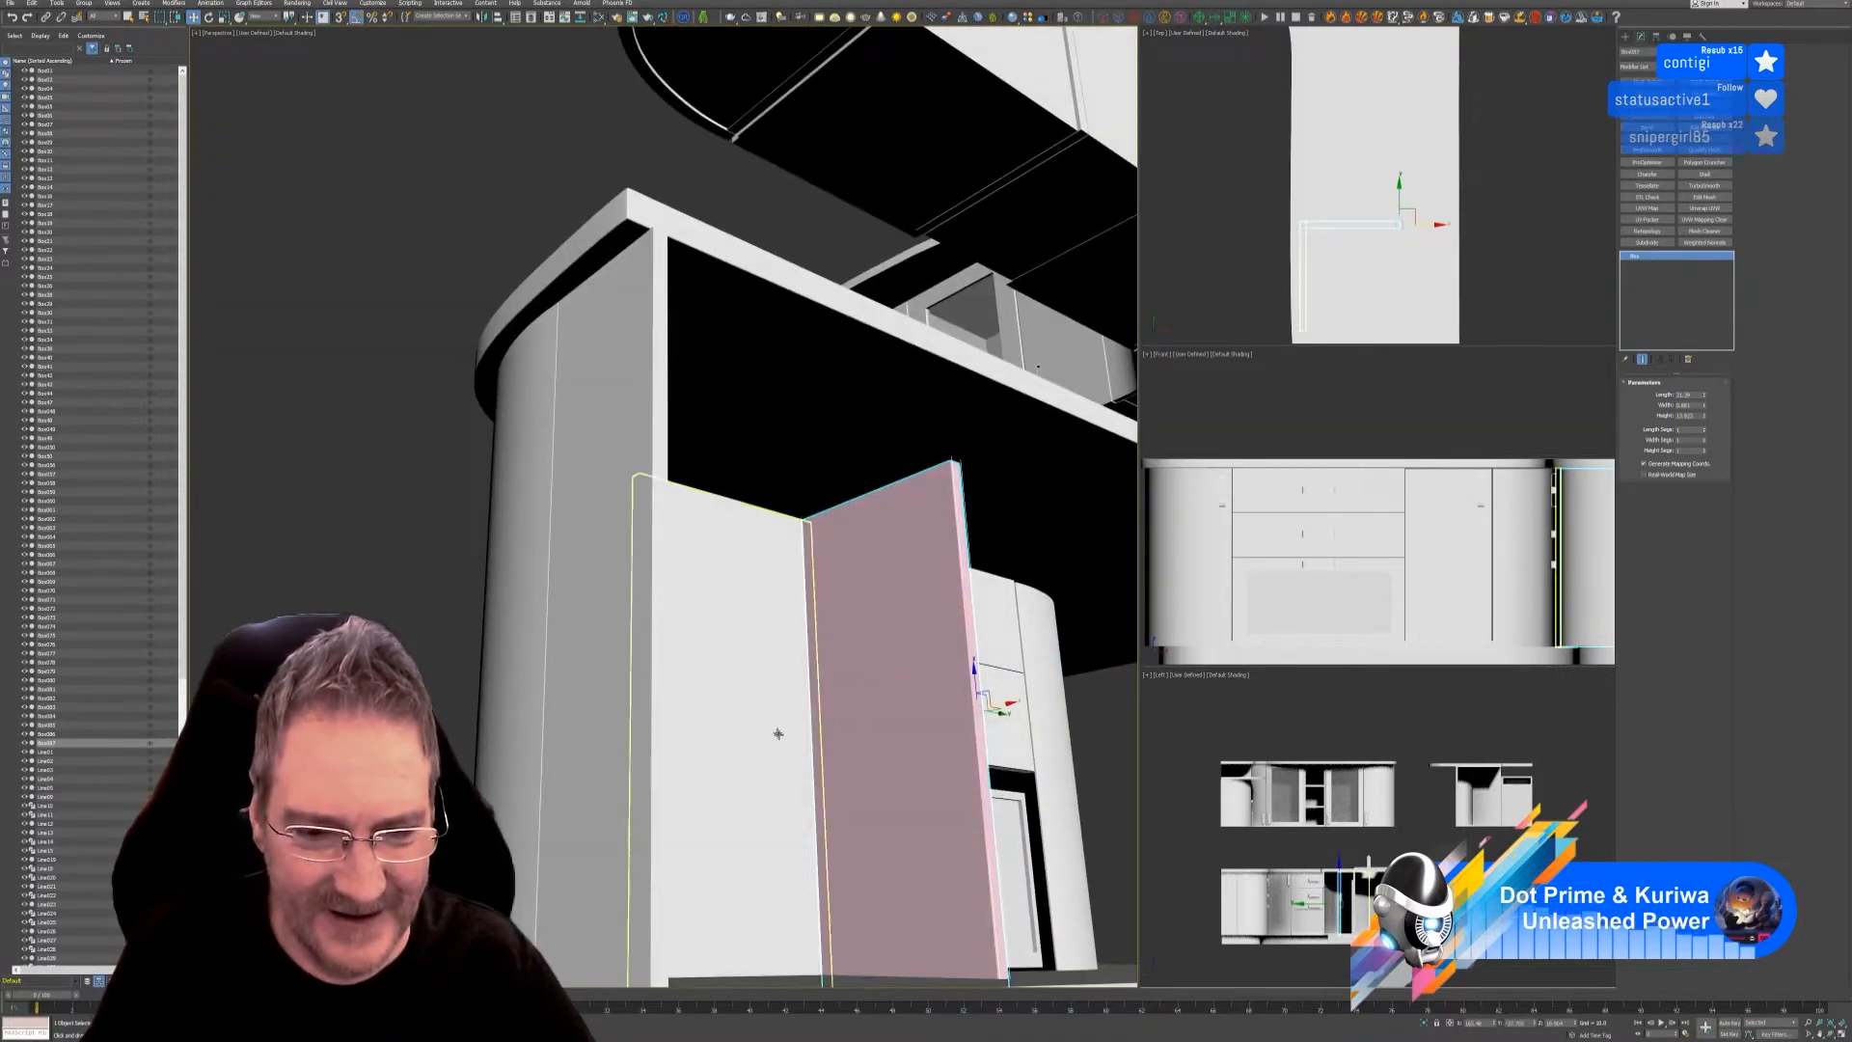
{"action": "middle_click_drag", "start_coordinate": [776, 733], "coordinate": [719, 705], "text": "alt"}
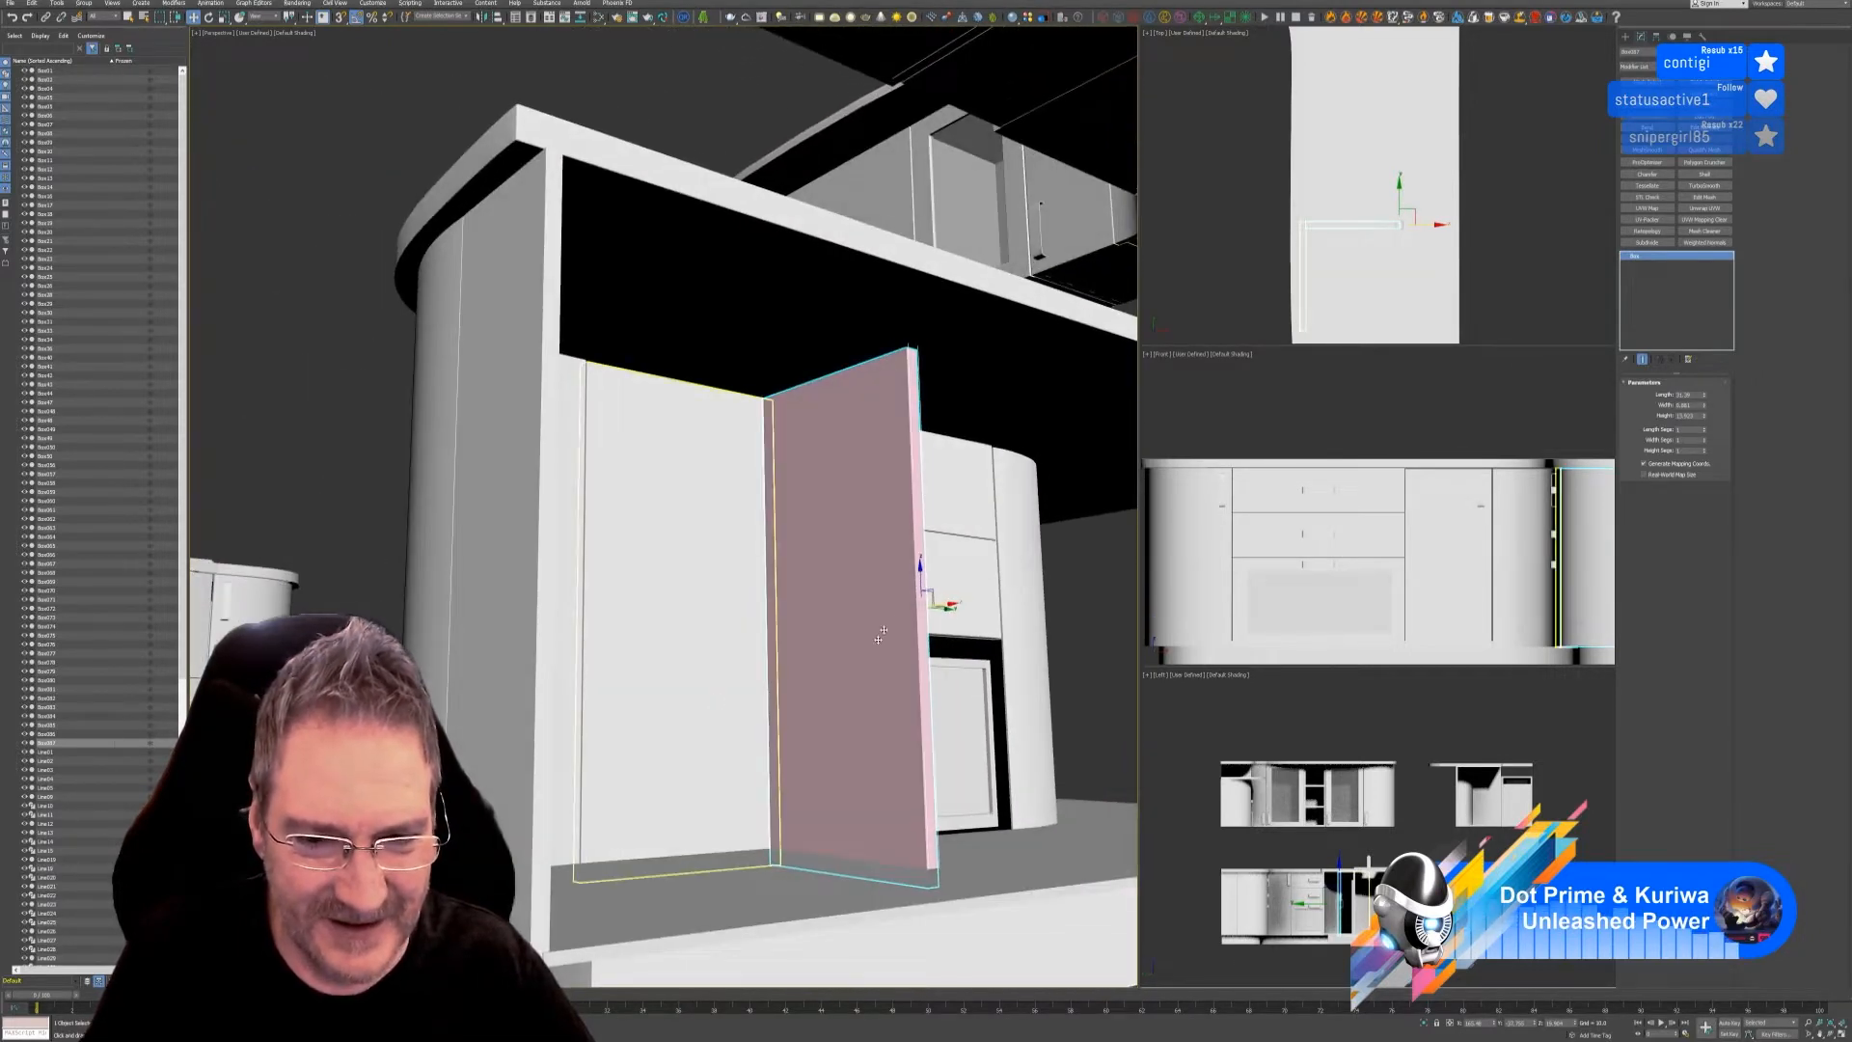
- Raise the divider panel slightly so it sits between the cabinet floor and the countertop
{"action": "left_click_drag", "start_coordinate": [920, 567], "coordinate": [933, 557]}
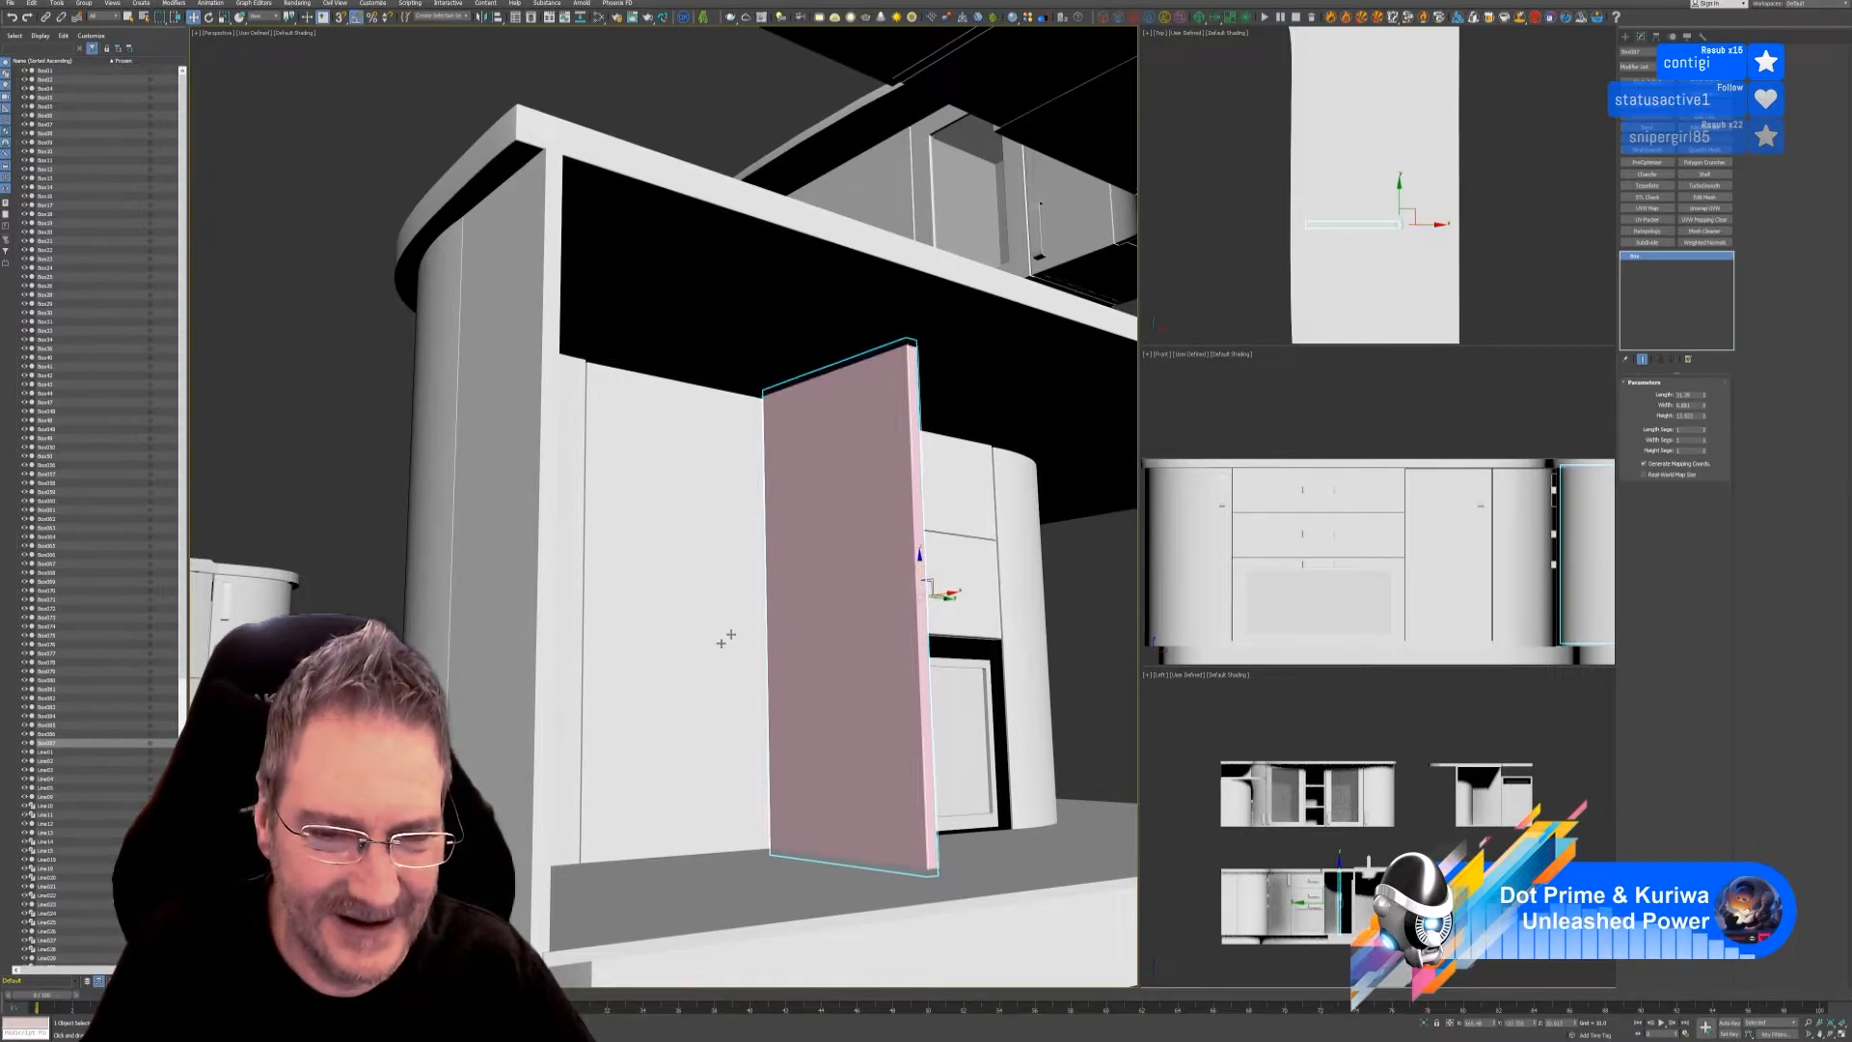
{"action": "mouse_move", "coordinate": [725, 638]}
{"action": "middle_mouse_down", "text": "alt"}
{"action": "mouse_move", "coordinate": [827, 643]}
{"action": "mouse_move", "coordinate": [740, 656]}
{"action": "mouse_move", "coordinate": [738, 640]}
{"action": "middle_mouse_up", "text": "alt"}
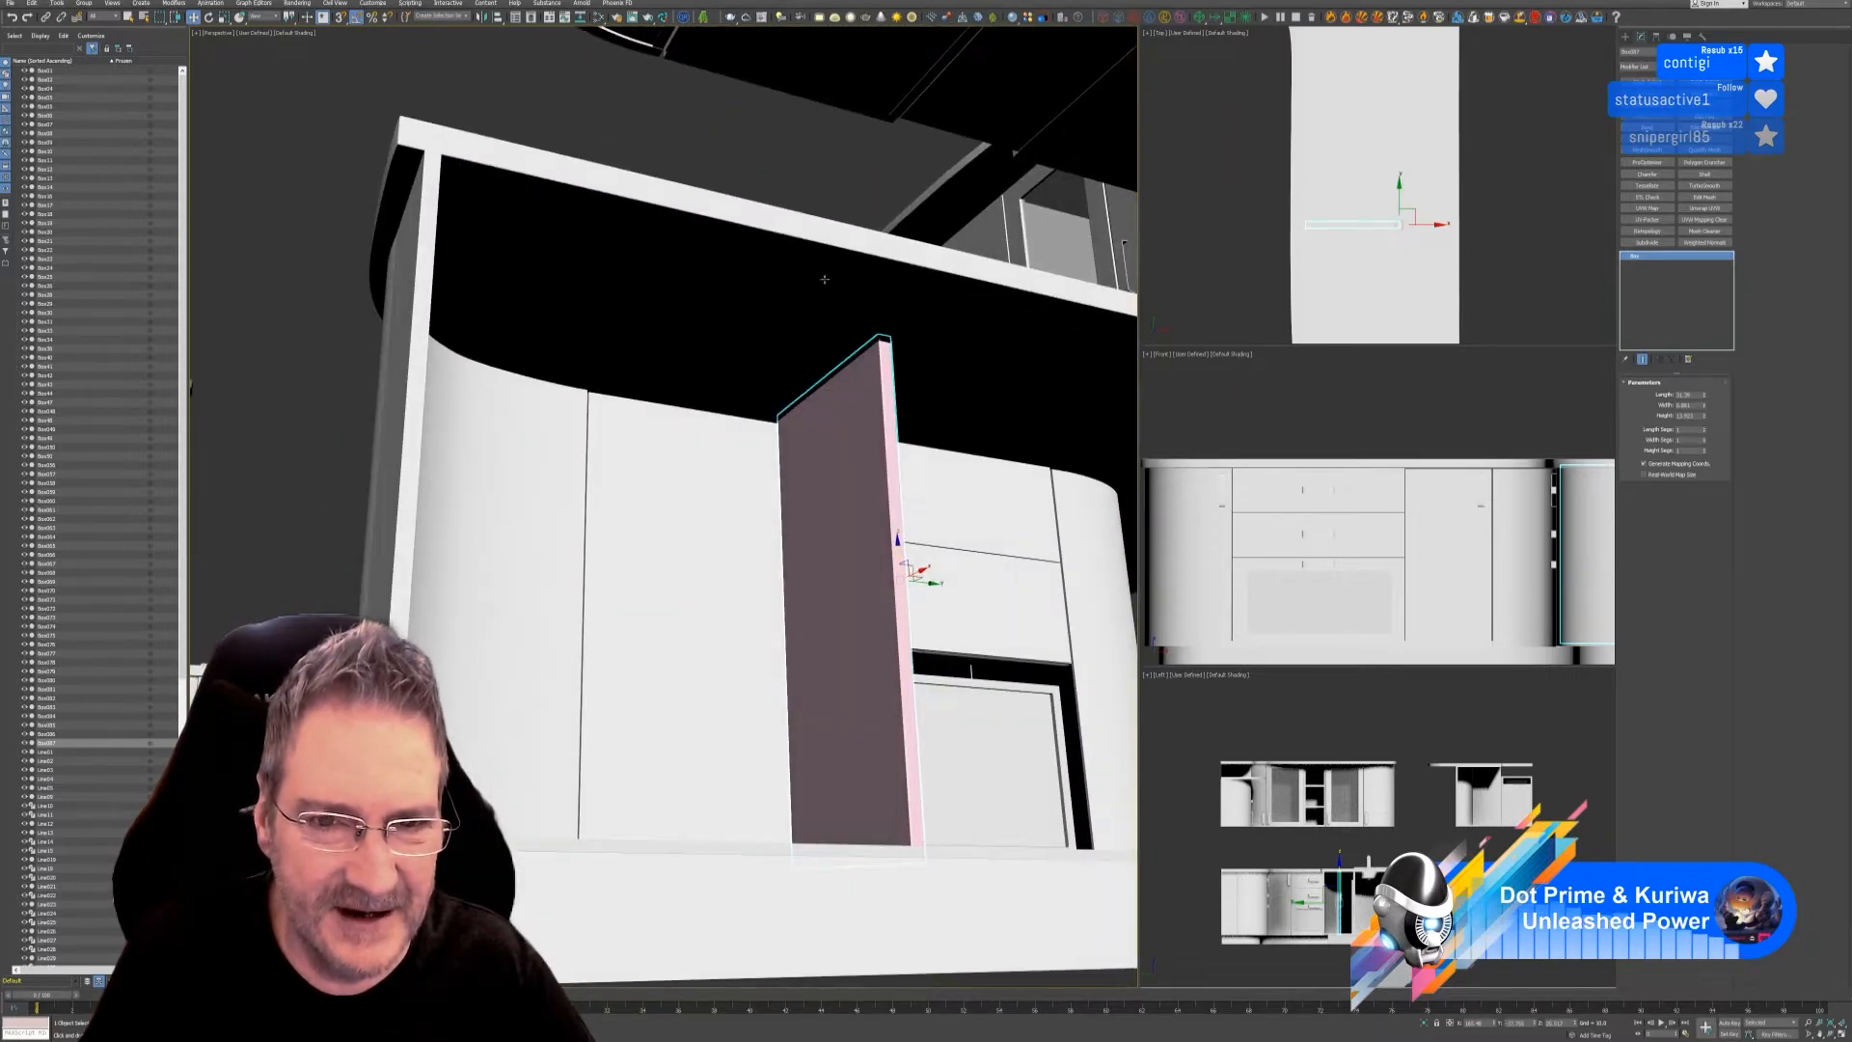
{"action": "middle_click_drag", "start_coordinate": [762, 771], "coordinate": [772, 777], "text": "alt"}
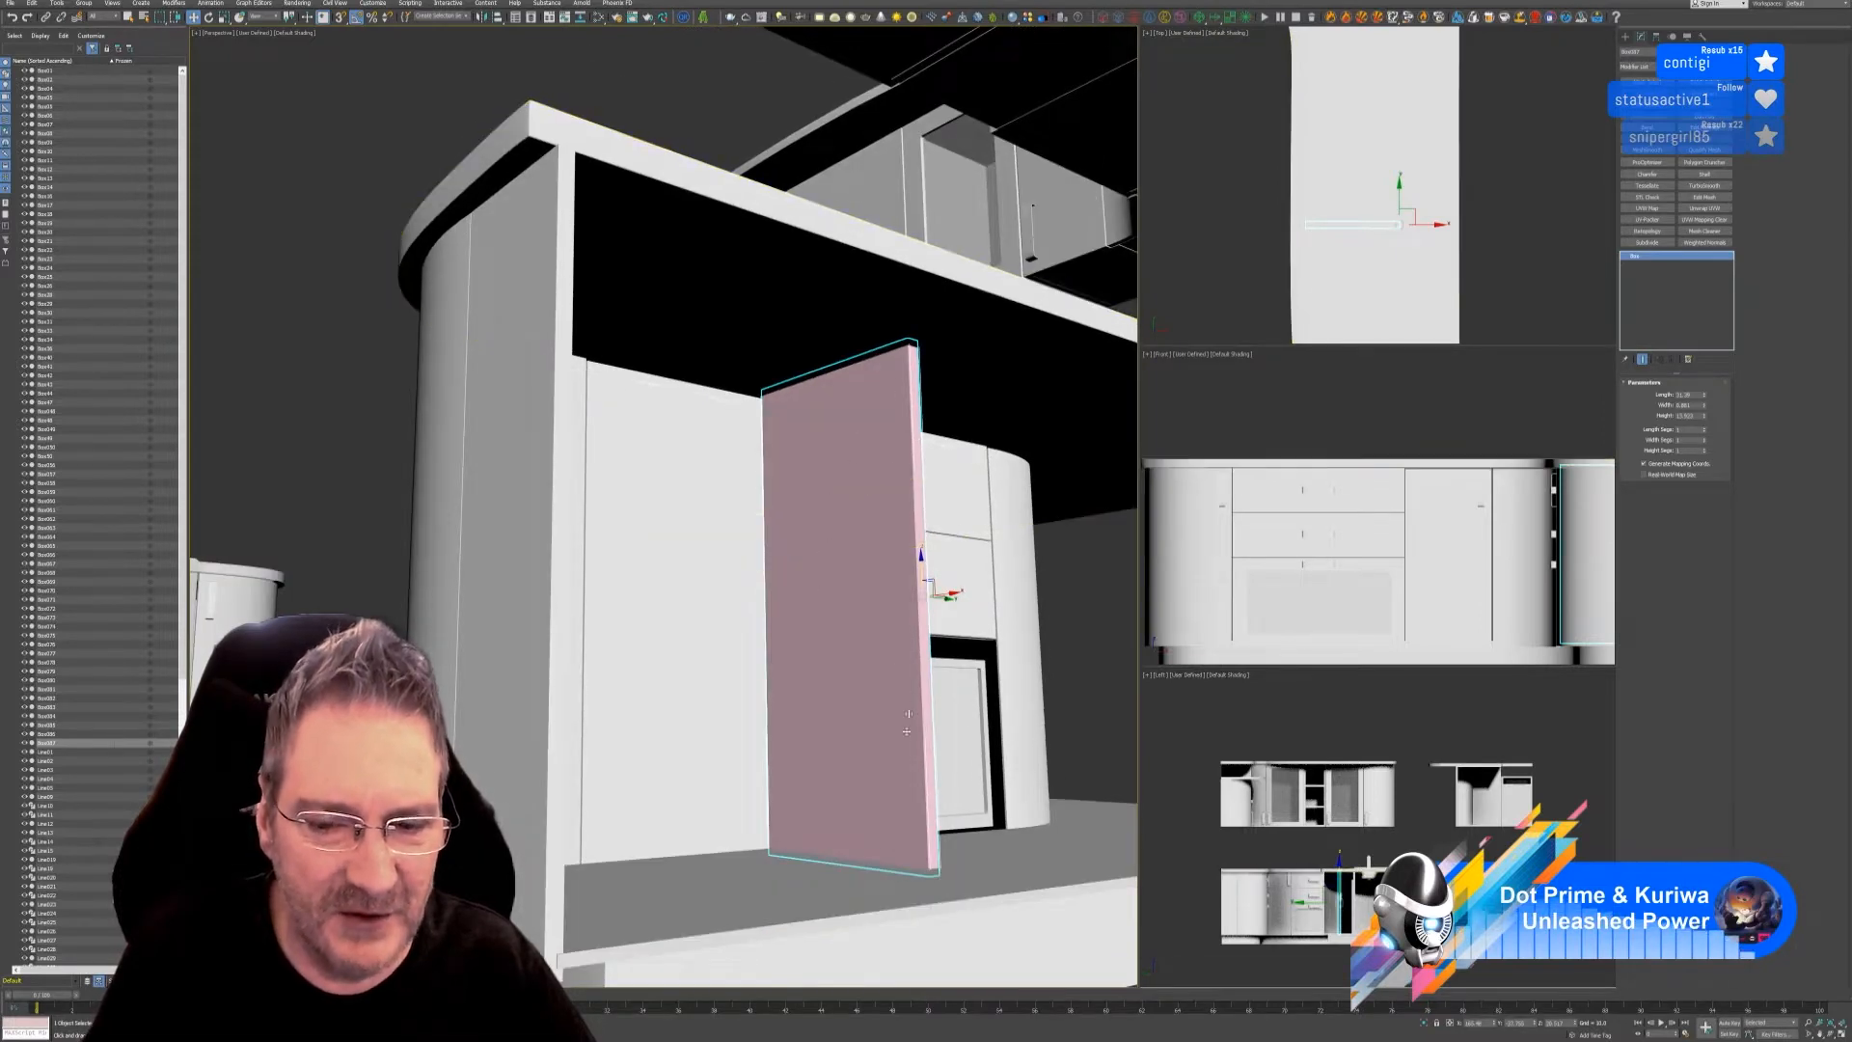
- Move the divider panel to the base cabinet's open back edge and increase its box height so it reaches from the back to the fronts
{"action": "middle_click_drag", "start_coordinate": [784, 806], "coordinate": [830, 795], "text": "alt"}
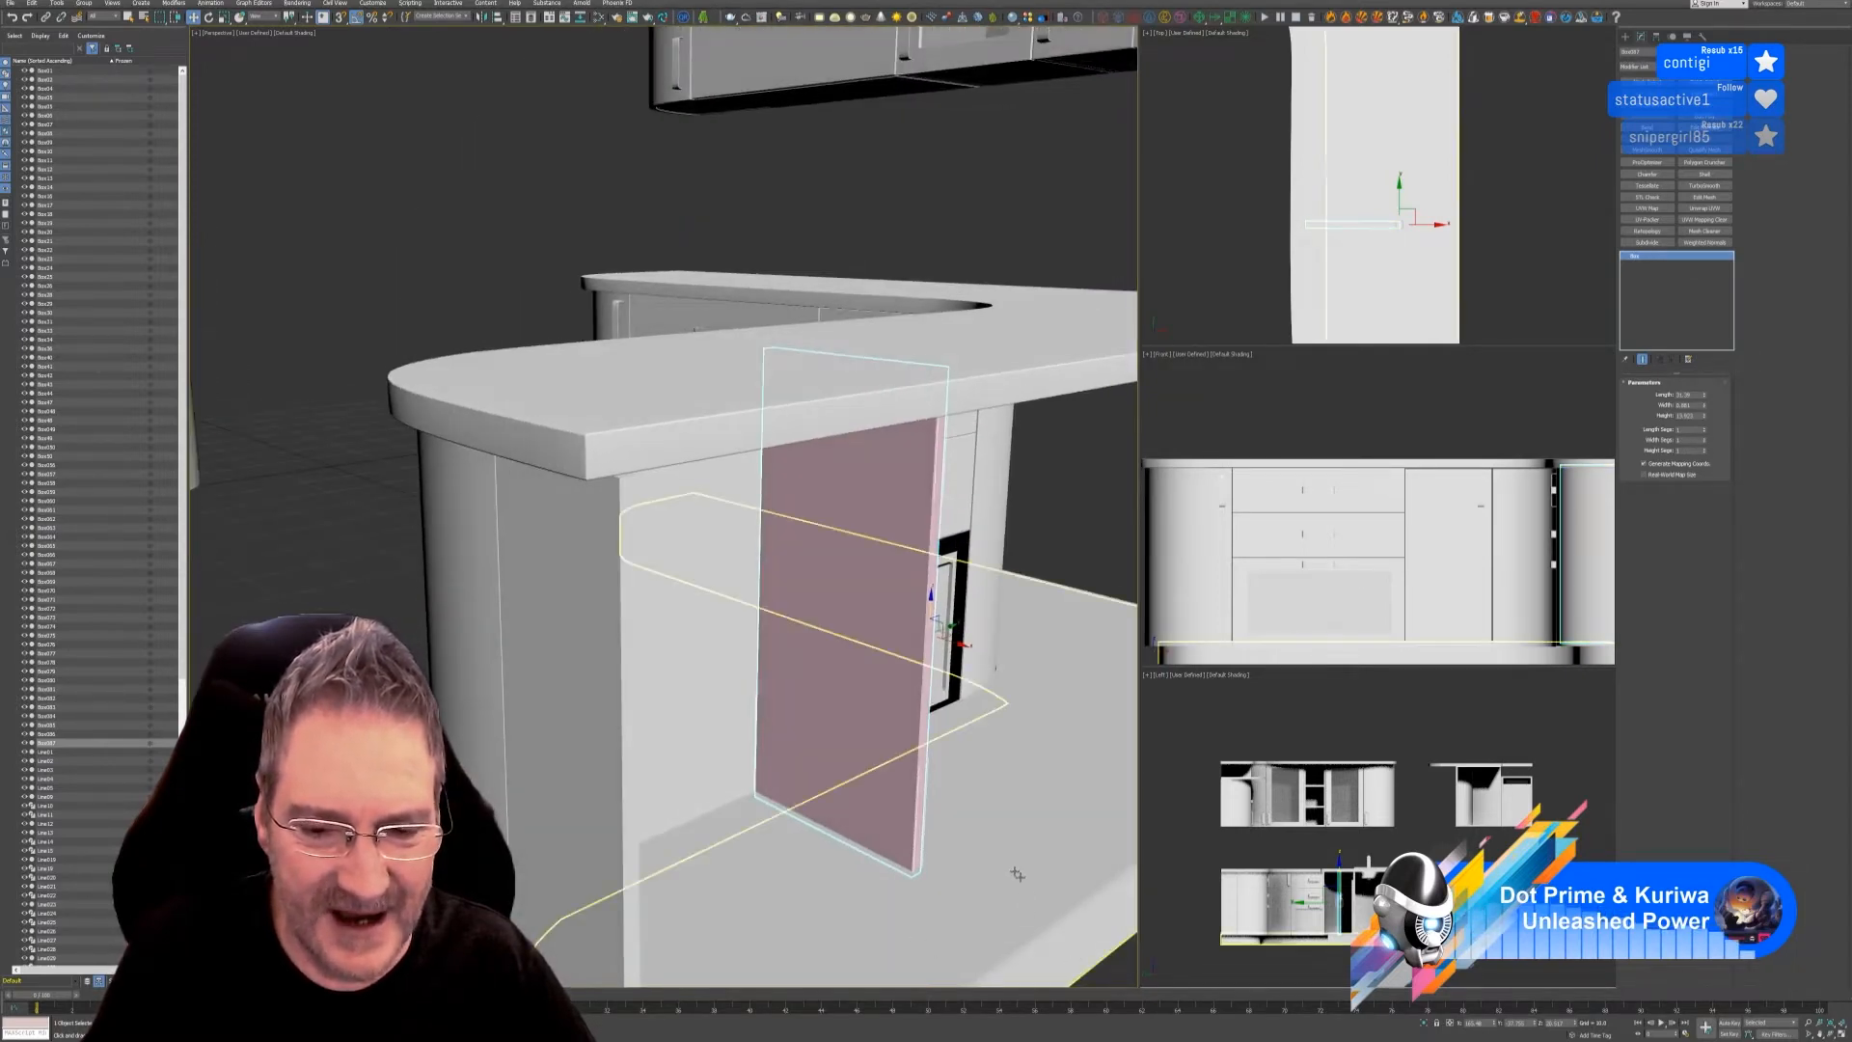
{"action": "middle_click_drag", "start_coordinate": [979, 753], "coordinate": [935, 685], "text": "alt"}
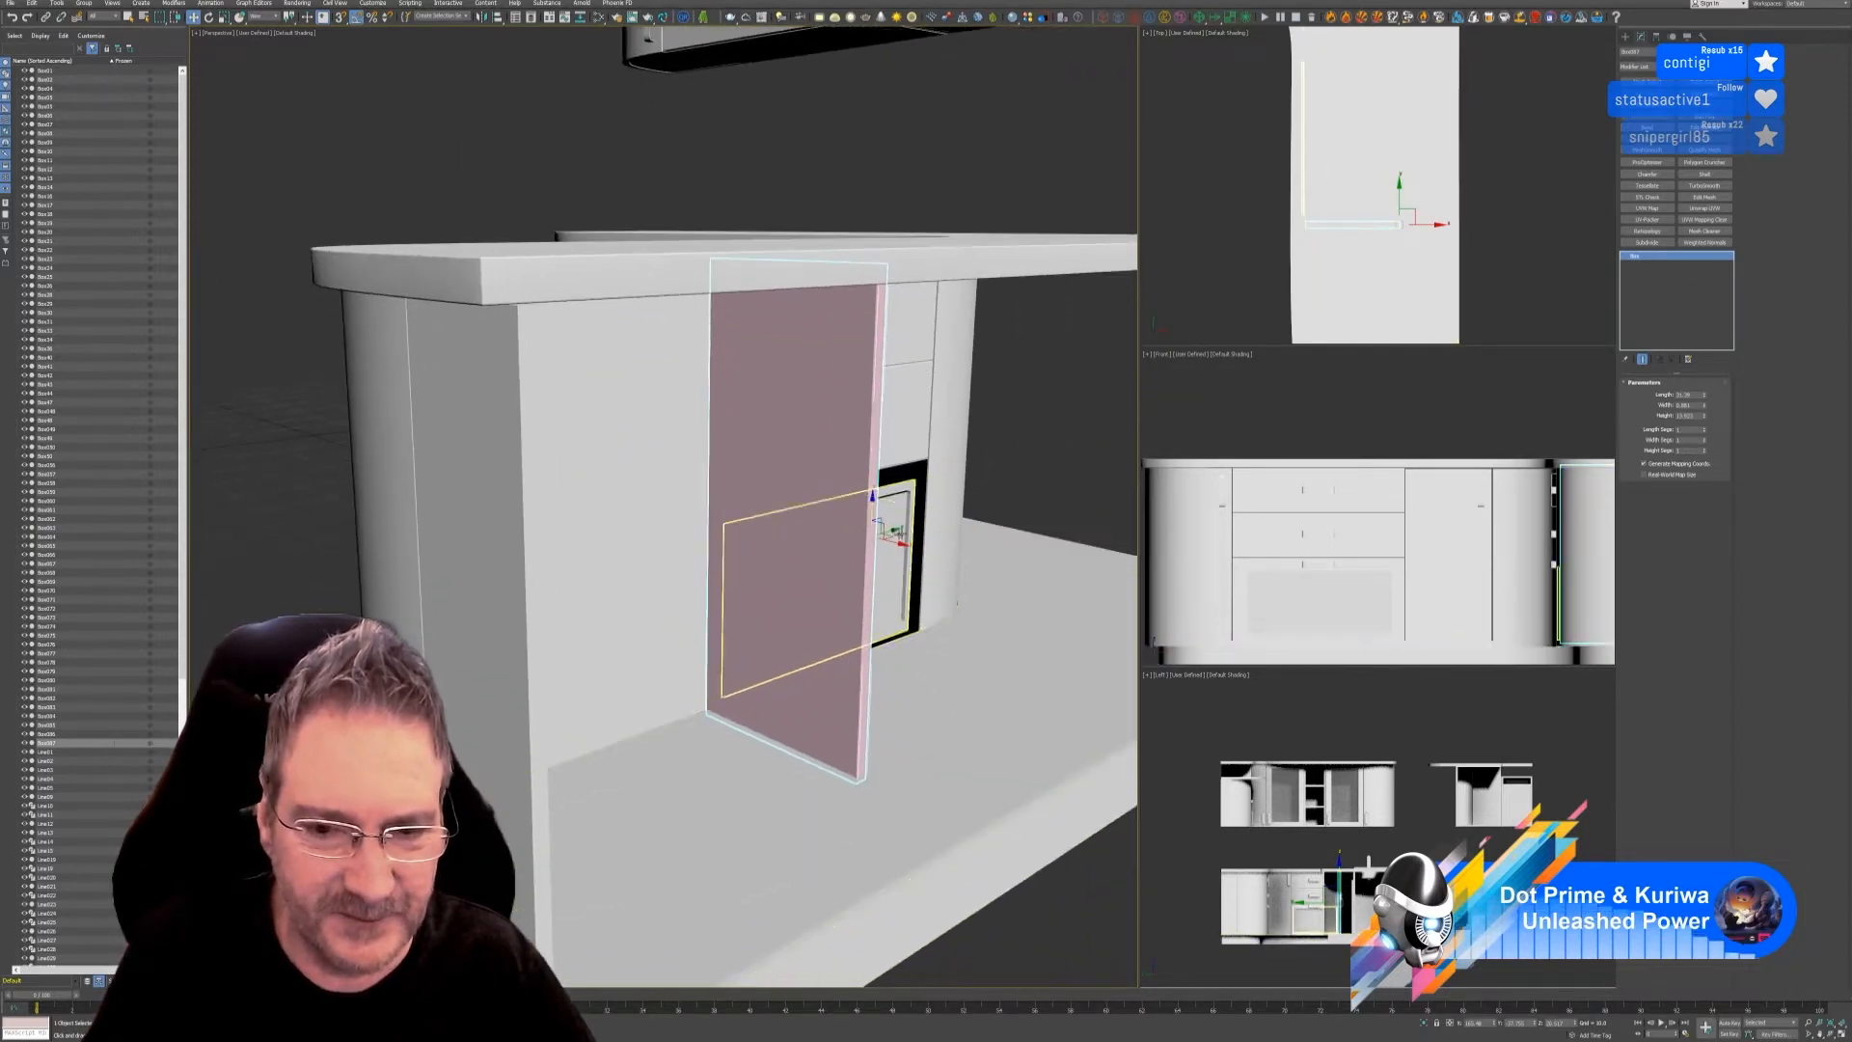
{"action": "left_click_drag", "start_coordinate": [897, 545], "coordinate": [967, 558]}
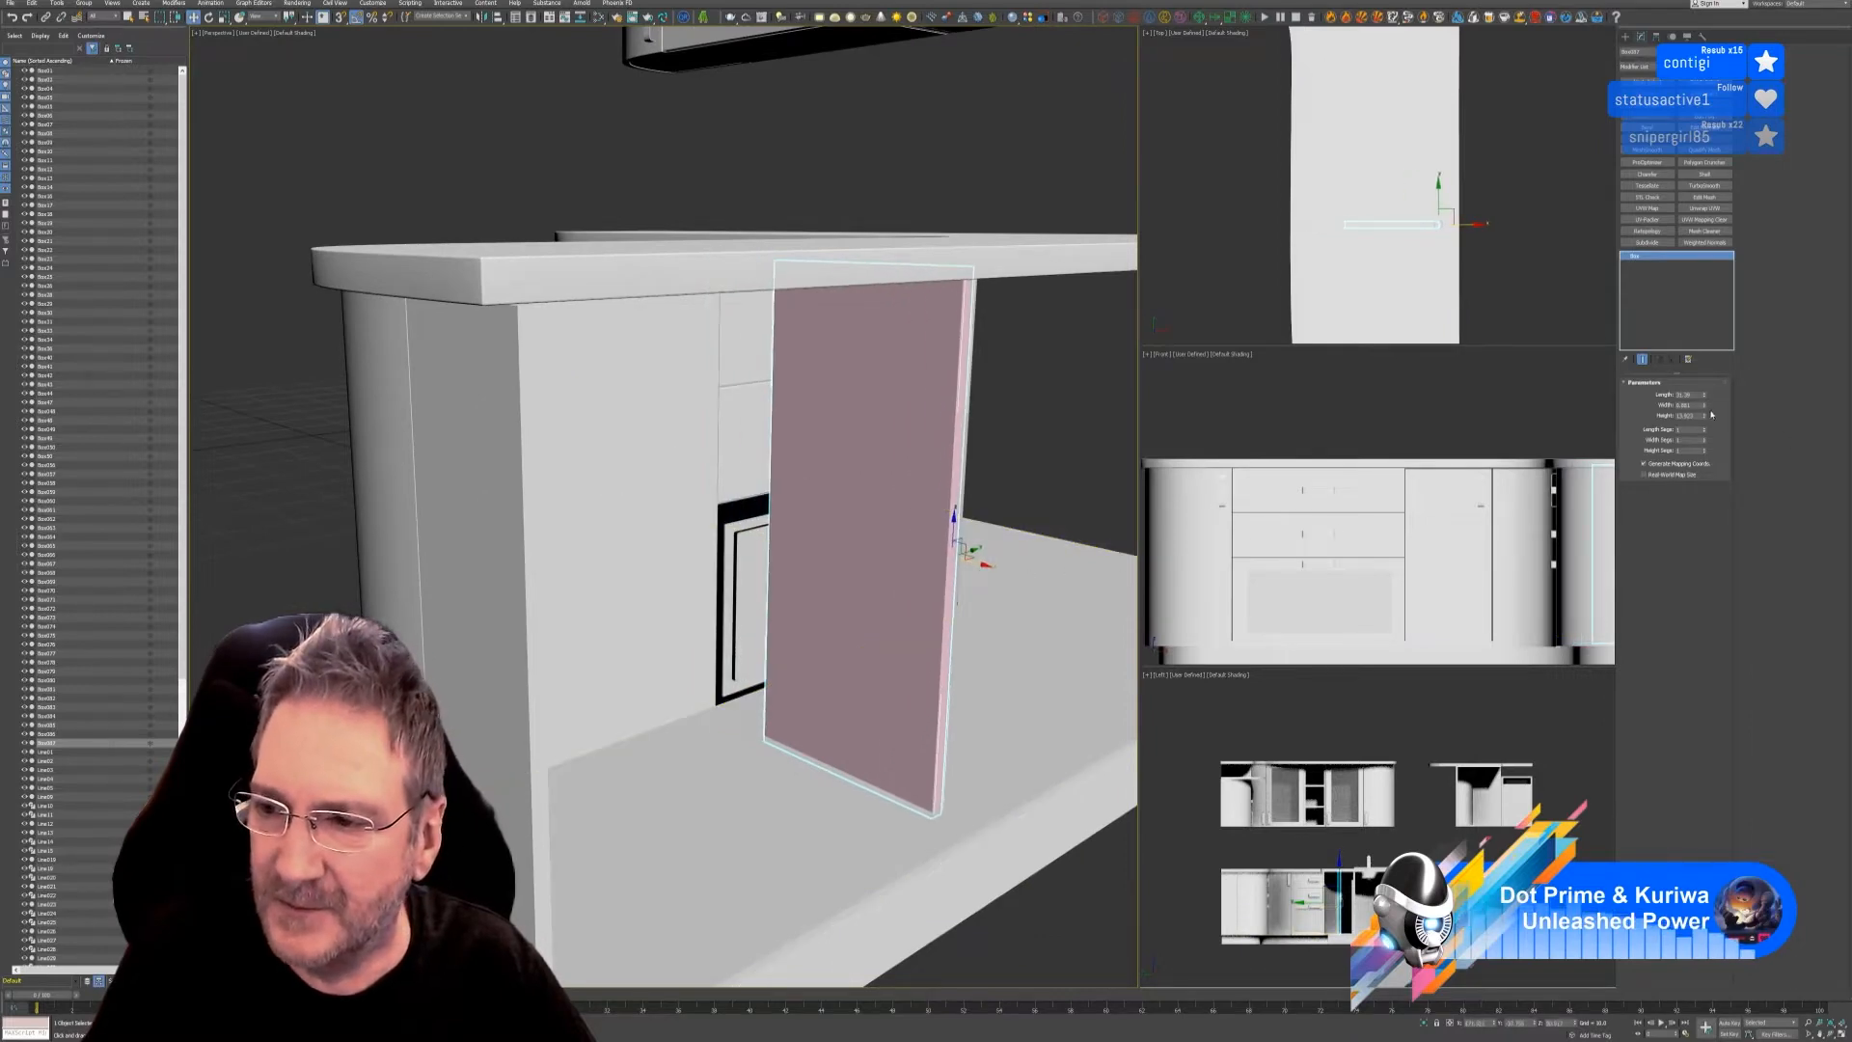
{"action": "left_click_drag", "start_coordinate": [1705, 417], "coordinate": [1704, 410]}
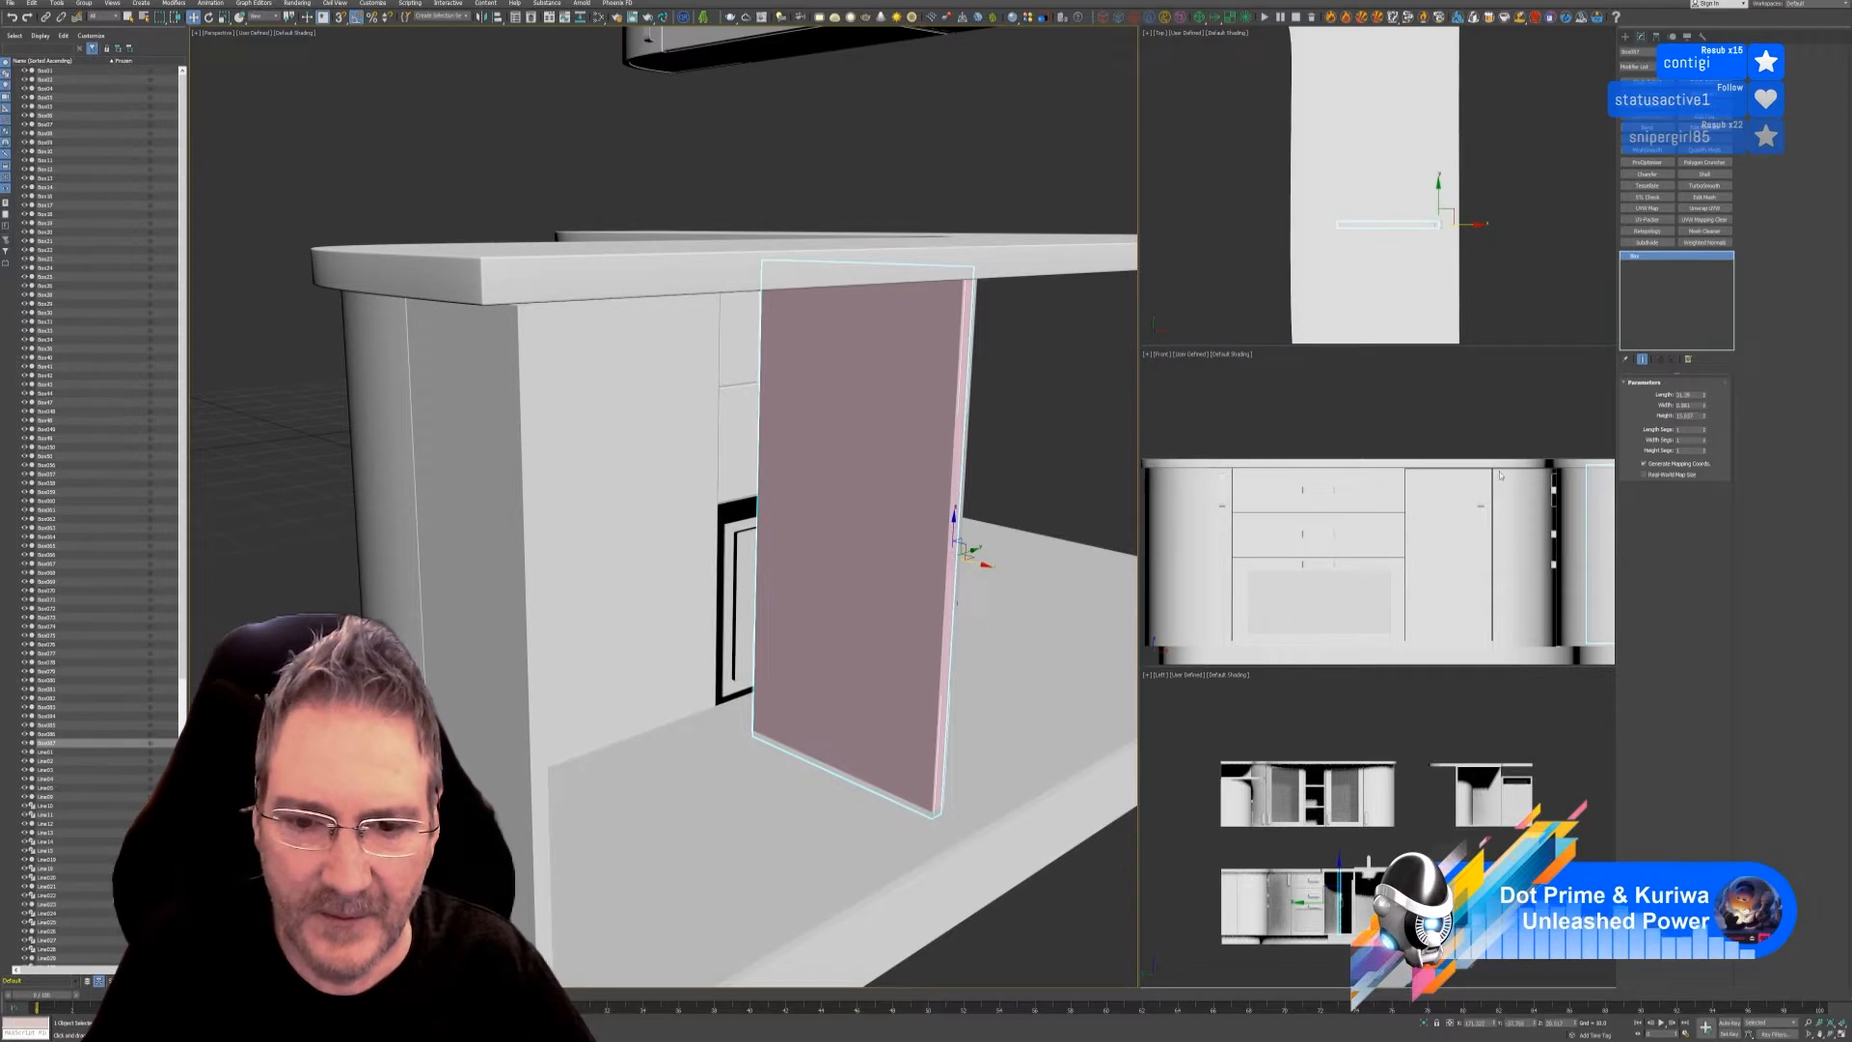
{"action": "left_click_drag", "start_coordinate": [984, 571], "coordinate": [1025, 569]}
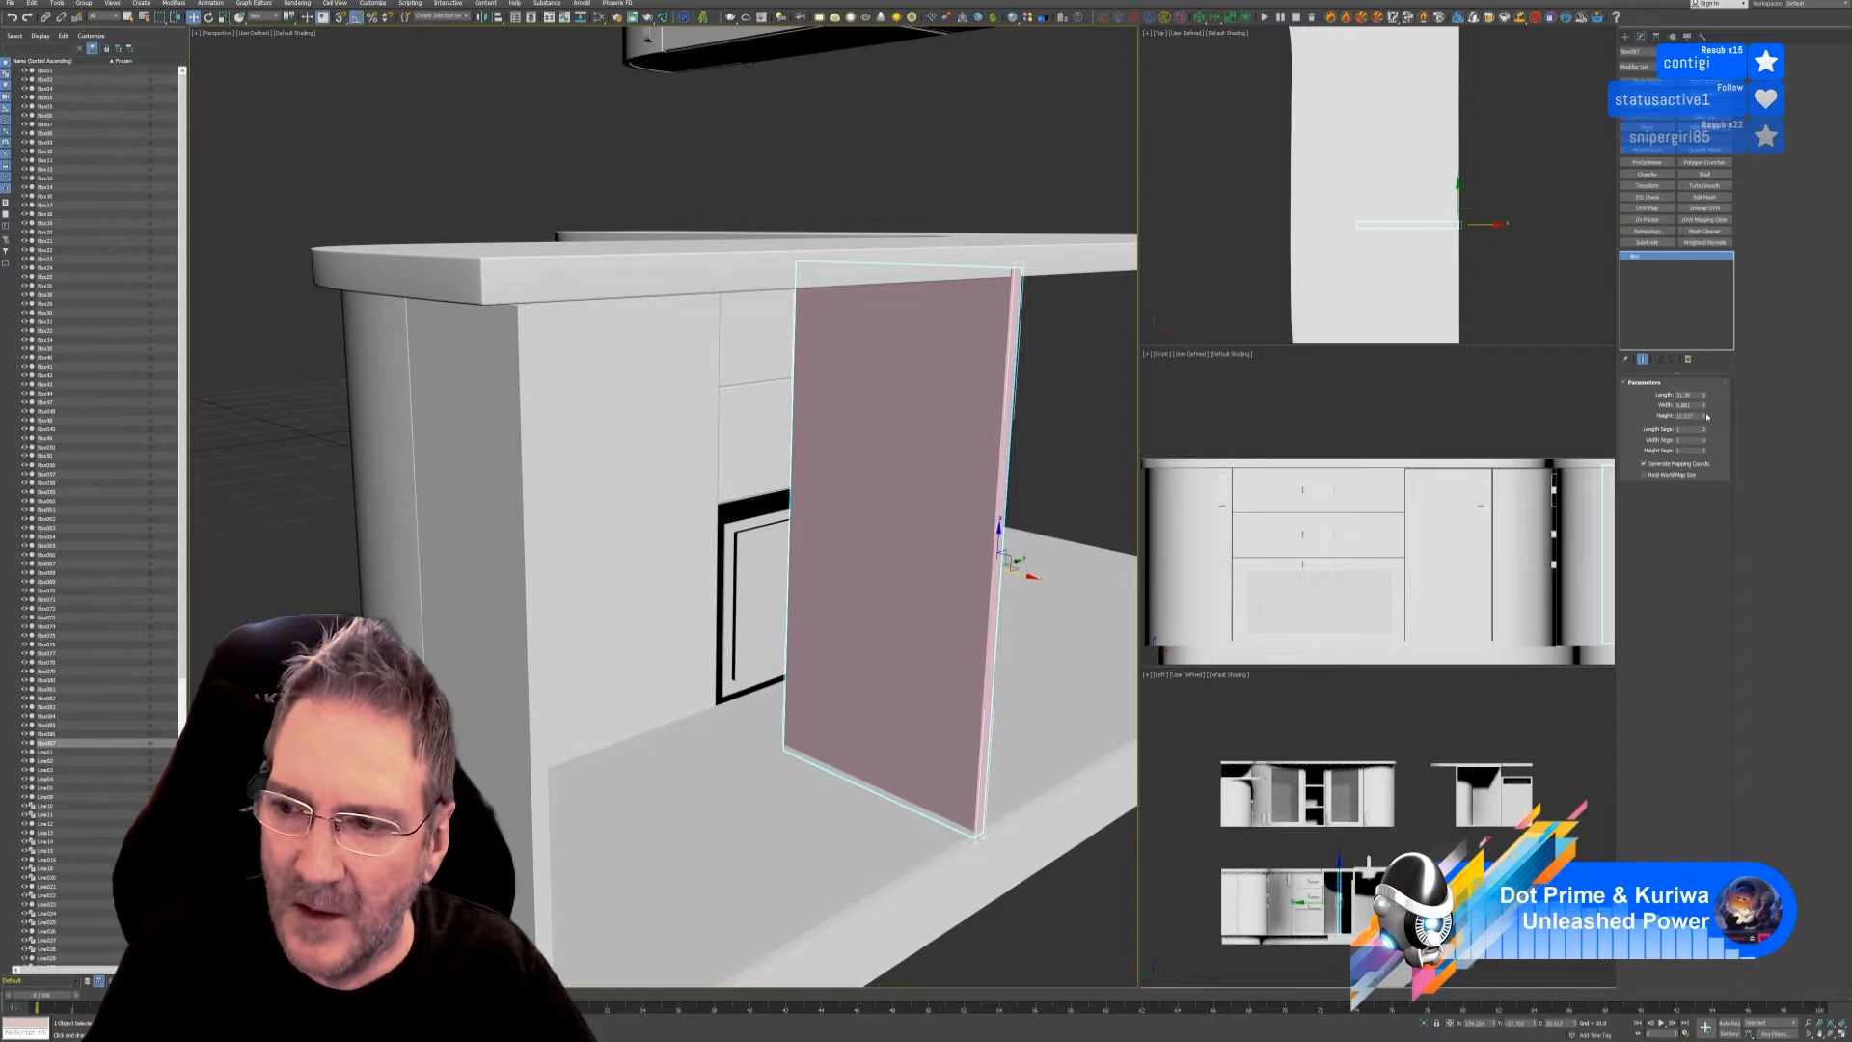
{"action": "left_click_drag", "start_coordinate": [1704, 416], "coordinate": [1690, 386]}
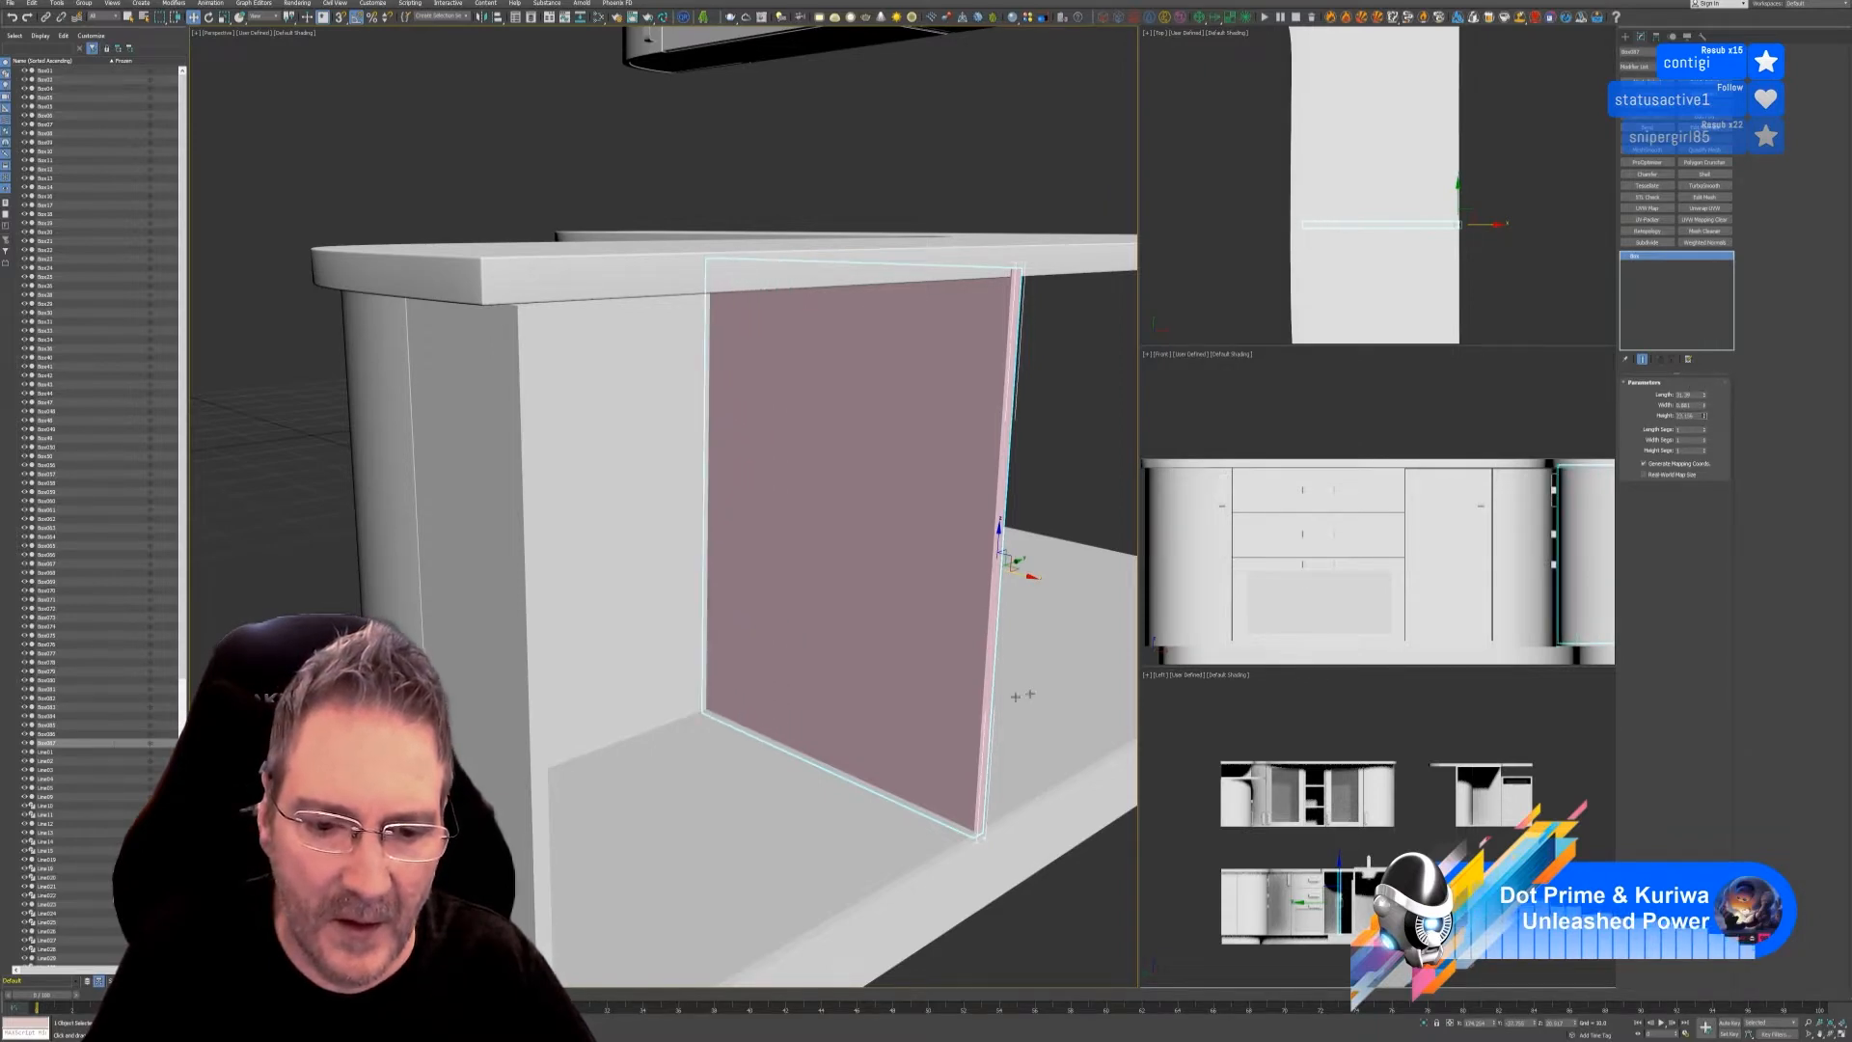
- Nudge the divider panel slightly along the side run to line it up with the seam between the door and drawers
{"action": "middle_click_drag", "start_coordinate": [1018, 694], "coordinate": [802, 763], "text": "alt"}
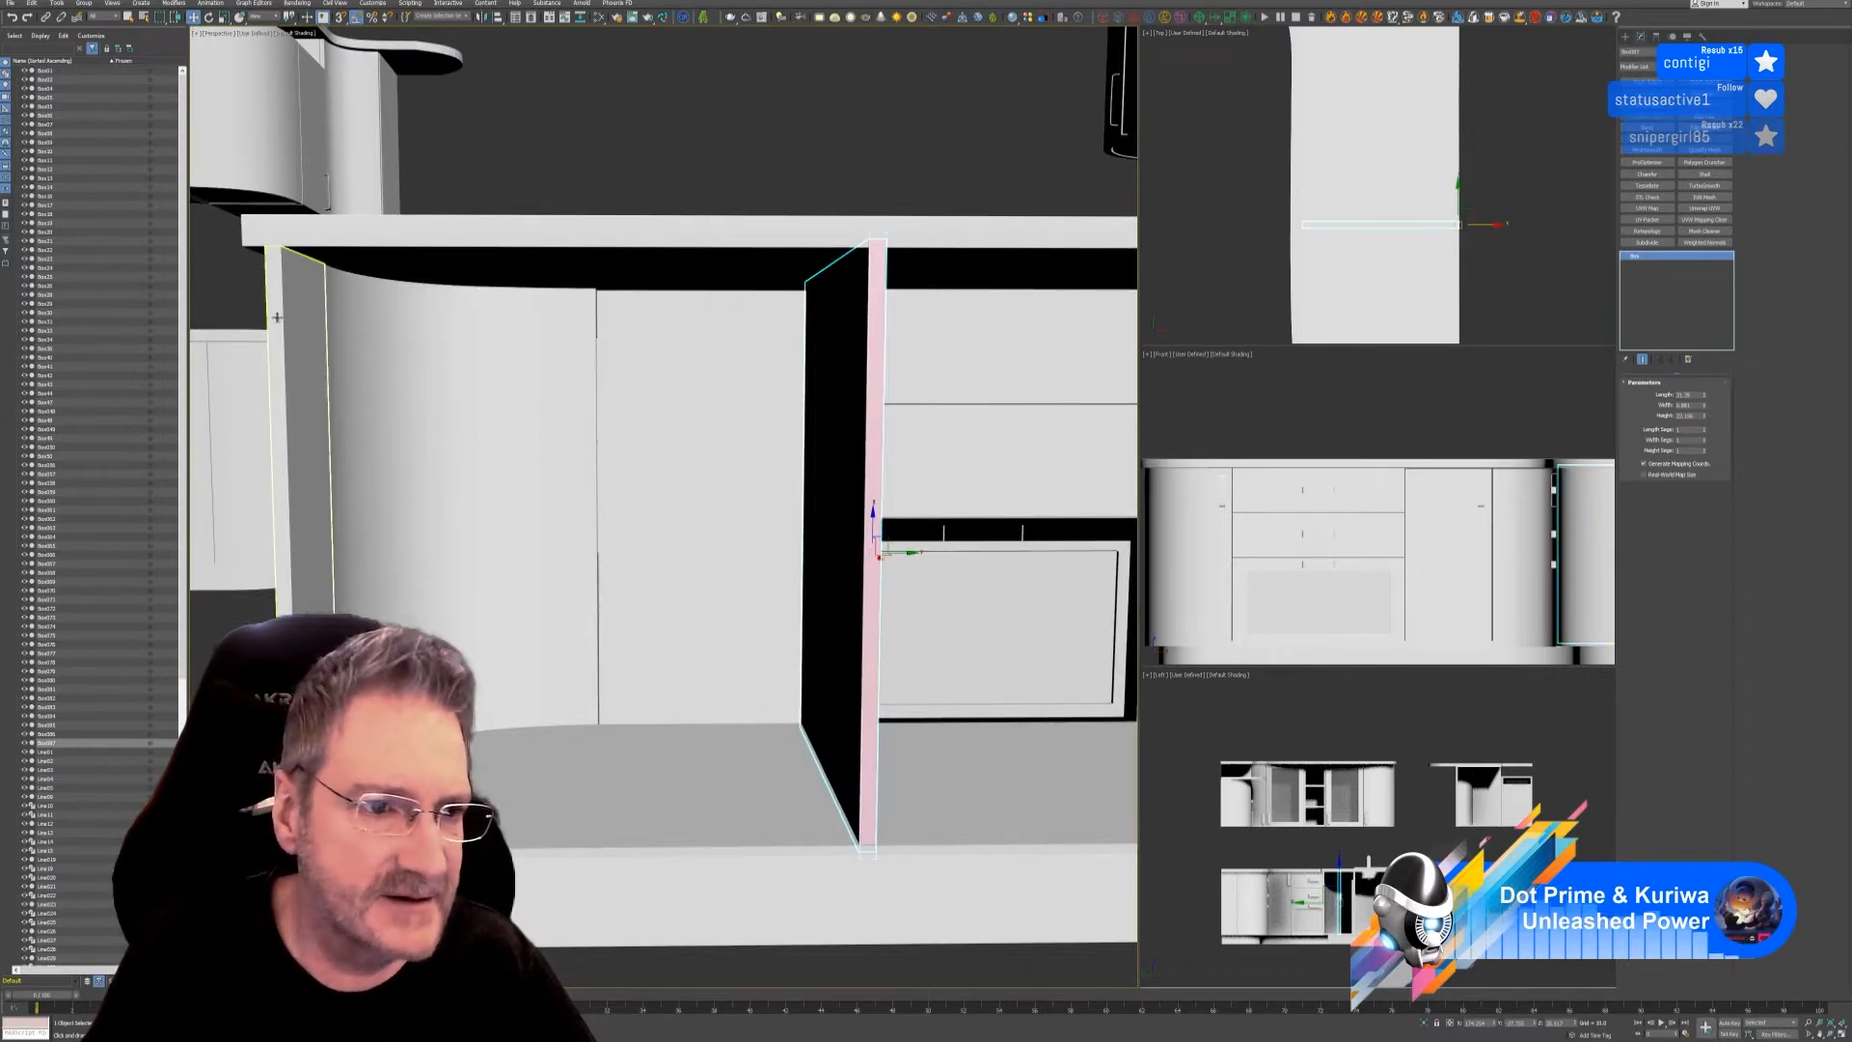
{"action": "middle_click_drag", "start_coordinate": [593, 568], "coordinate": [619, 623], "text": "alt"}
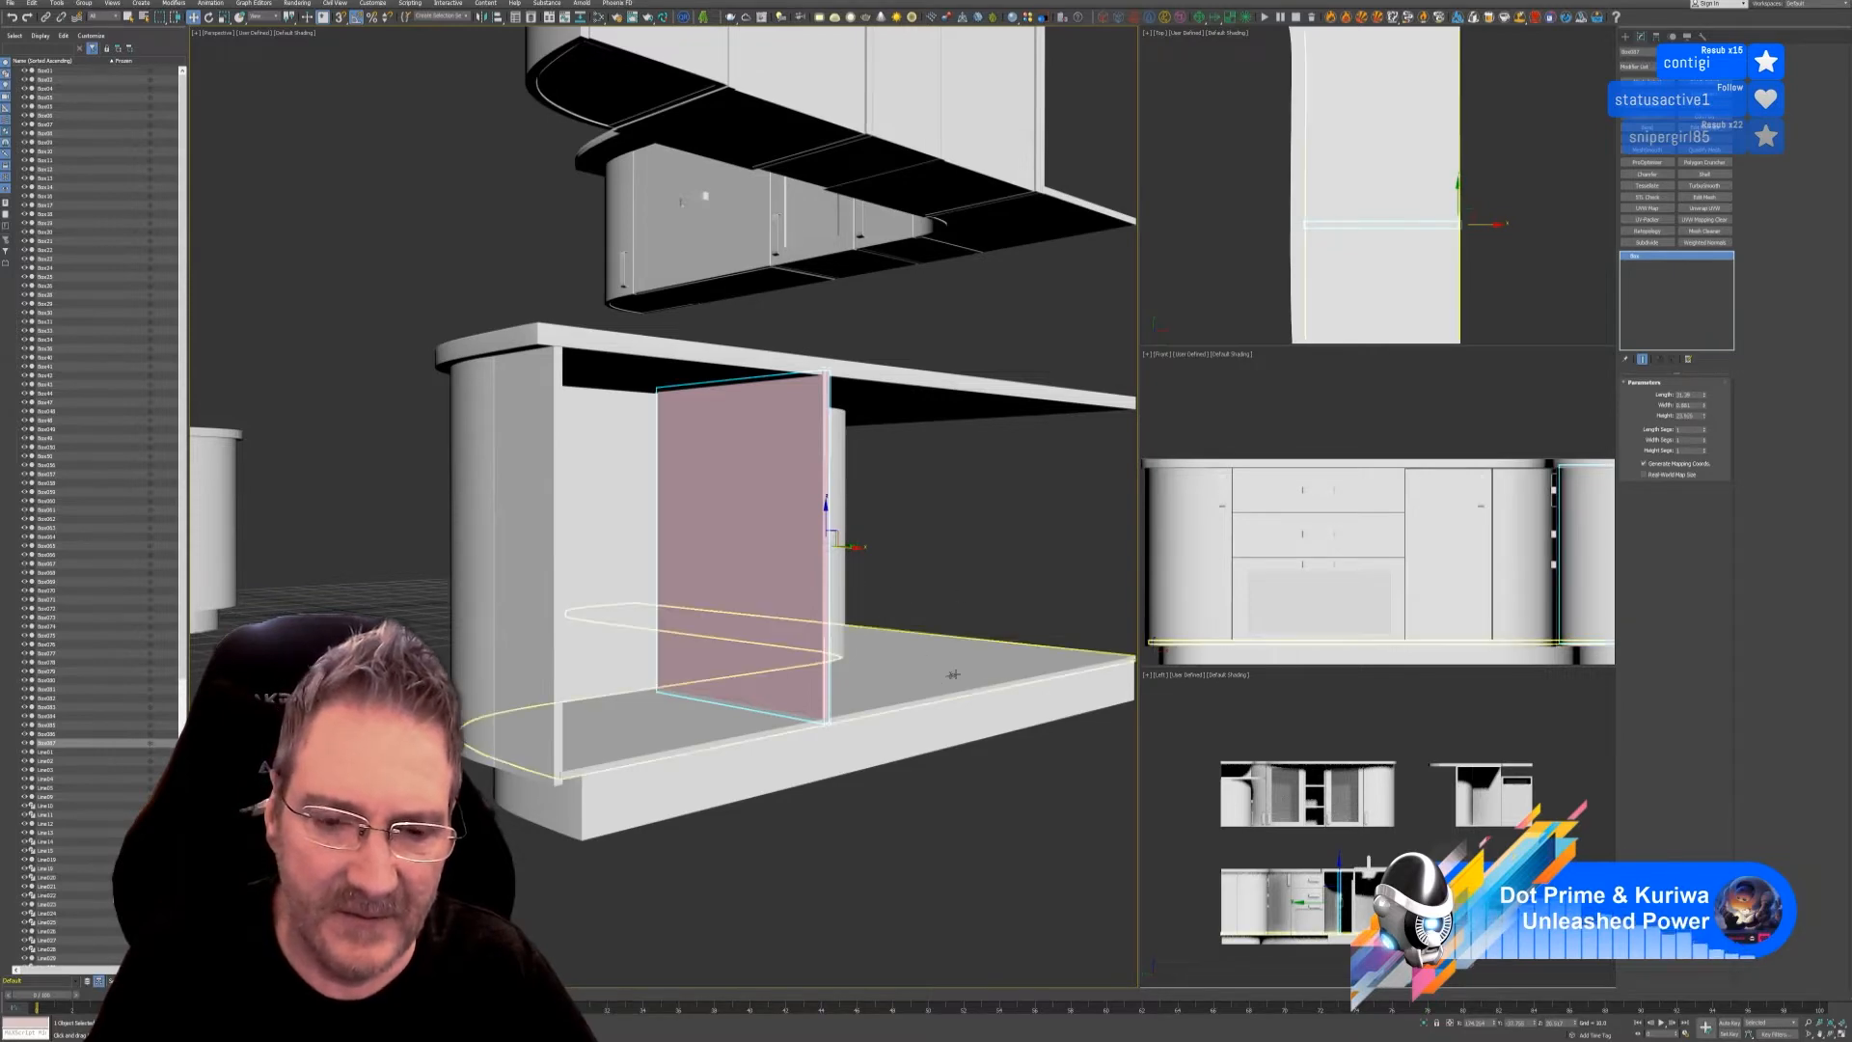
{"action": "middle_click_drag", "start_coordinate": [954, 674], "coordinate": [942, 701], "text": "alt"}
{"action": "scroll", "coordinate": [873, 605], "scroll_direction": "up", "scroll_amount": 4}
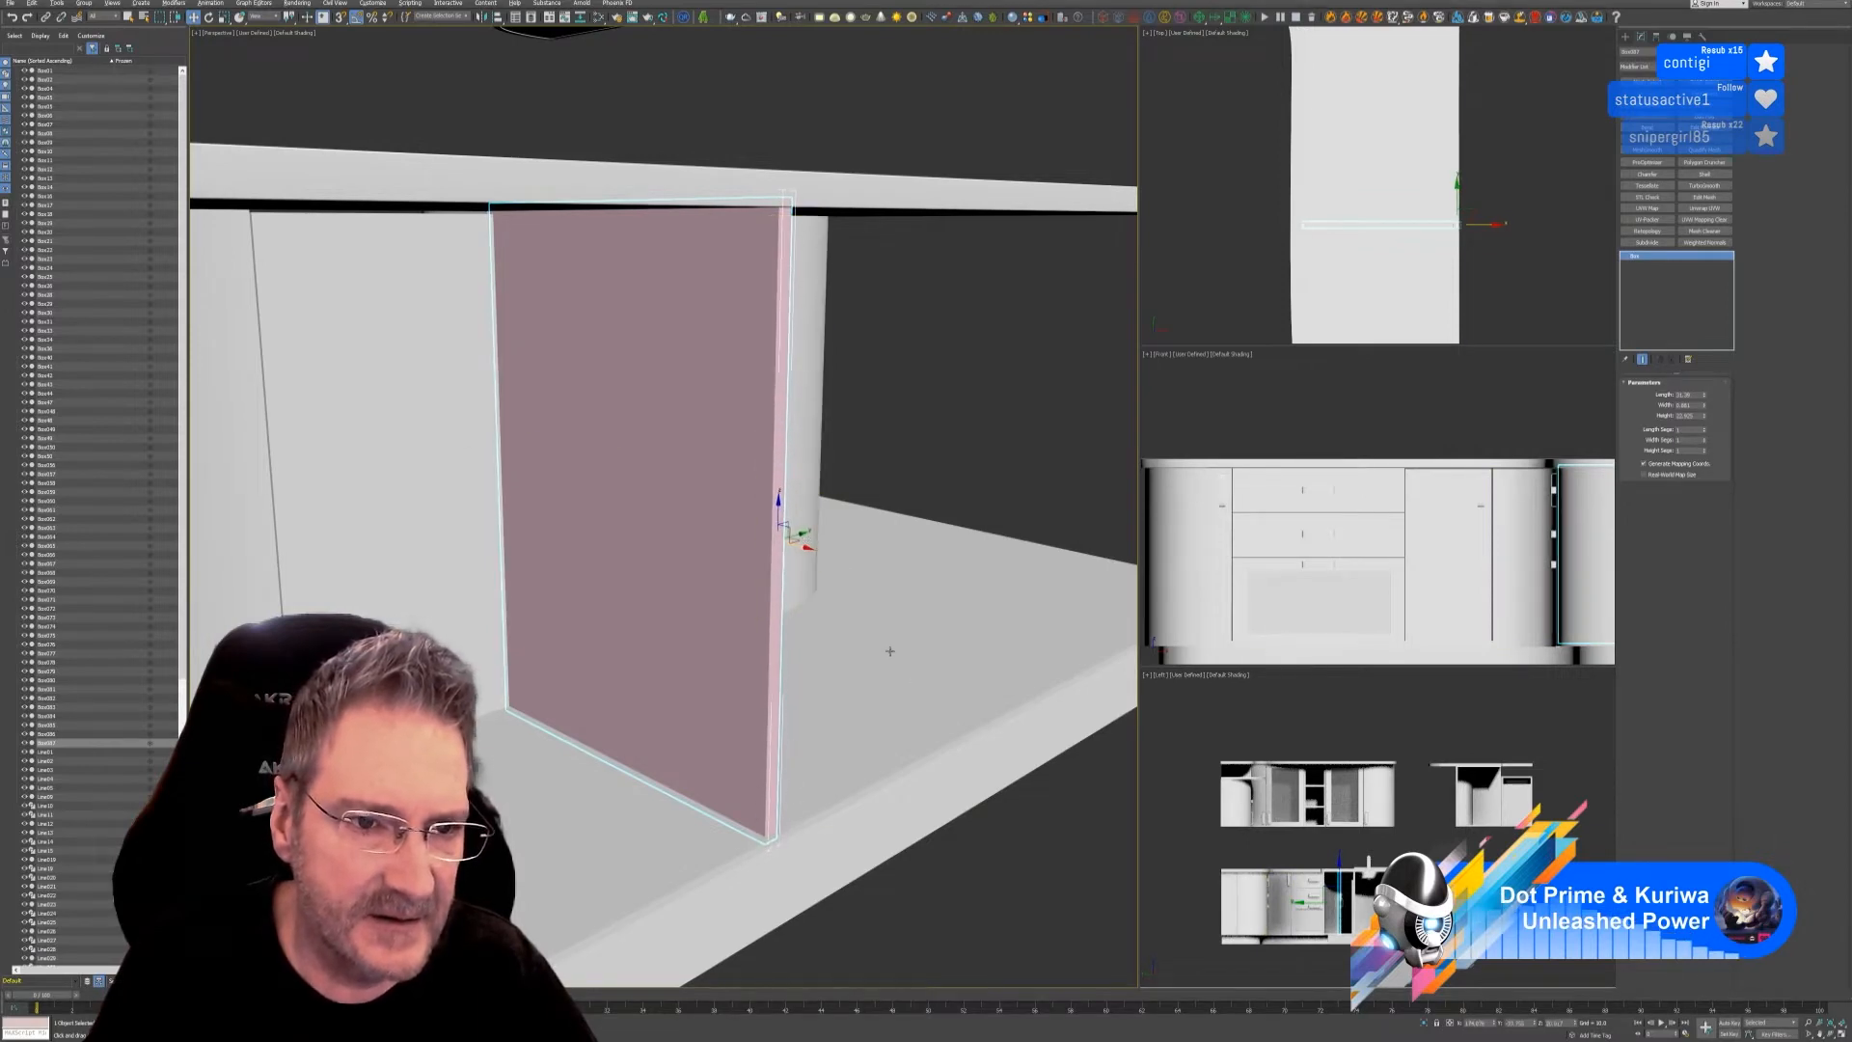
{"action": "middle_click_drag", "start_coordinate": [890, 651], "coordinate": [843, 646], "text": "alt"}
{"action": "scroll", "coordinate": [615, 498], "scroll_direction": "up", "scroll_amount": 2}
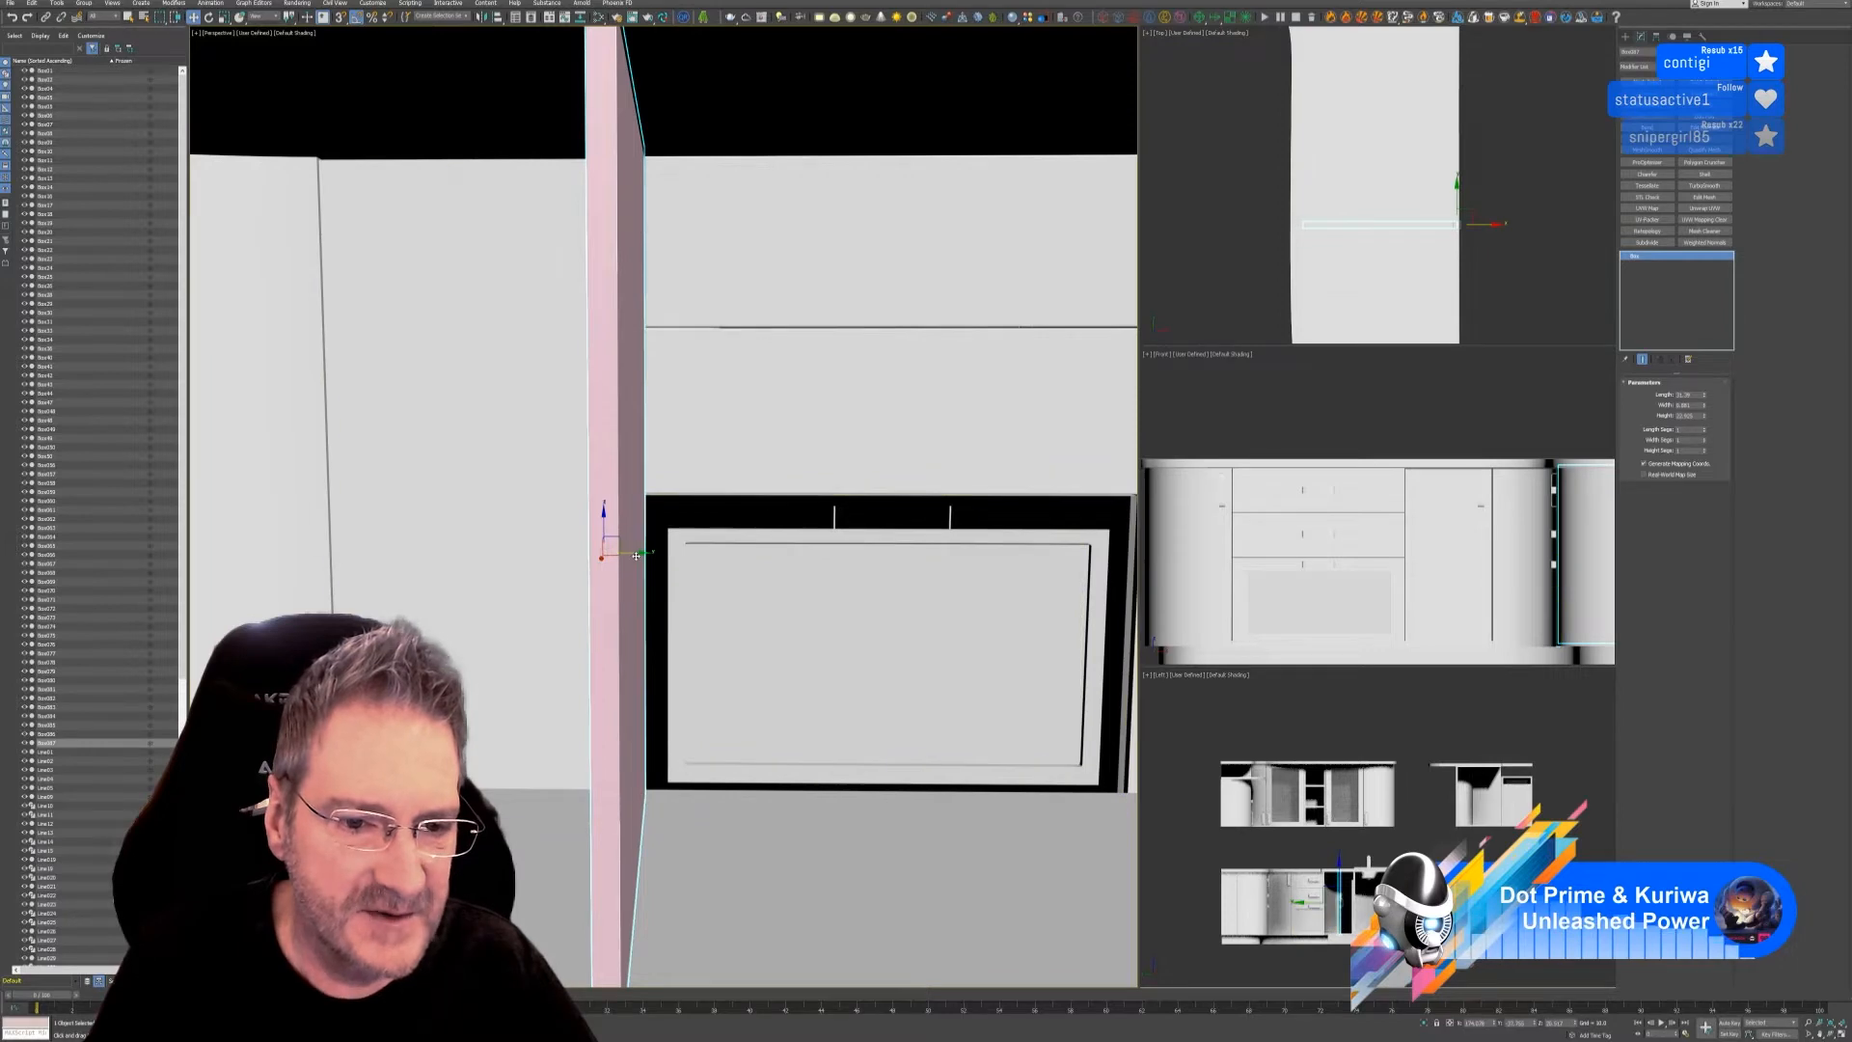
{"action": "left_click_drag", "start_coordinate": [638, 553], "coordinate": [635, 545]}
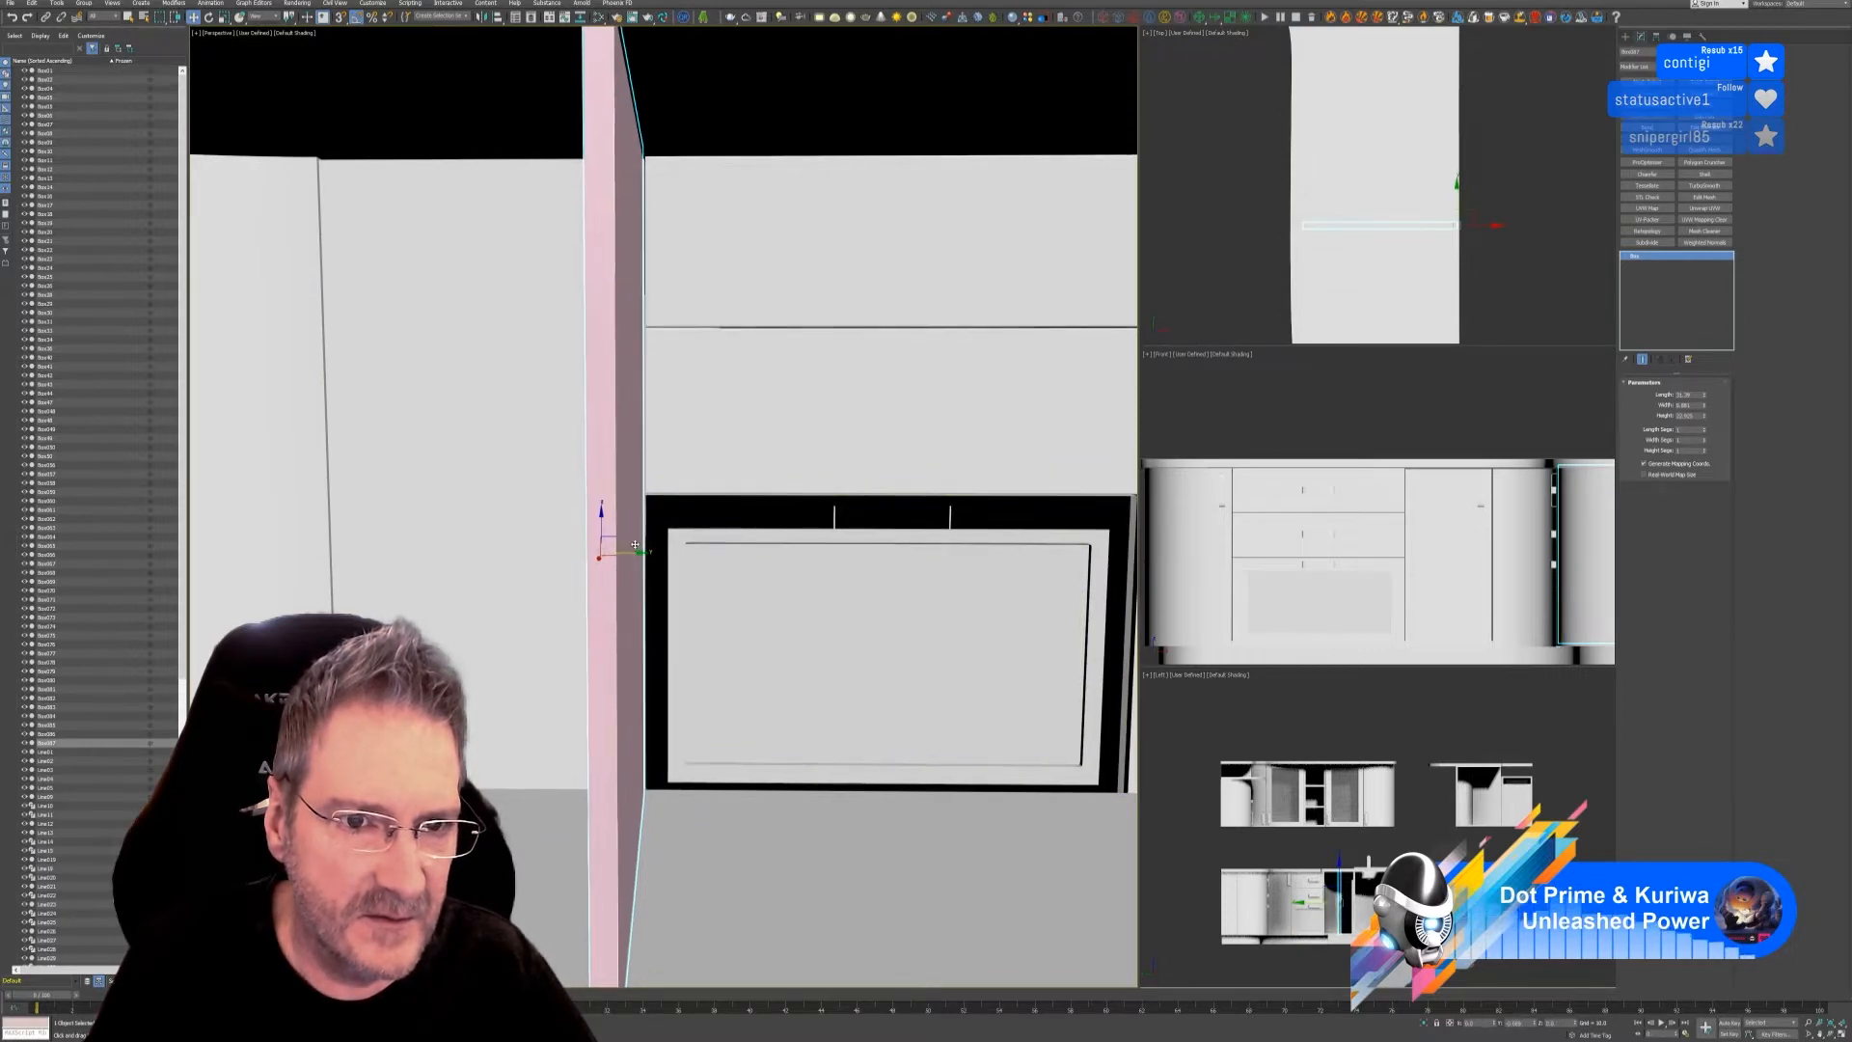
- Copy the divider panel to the other side of the side run's drawers and align the copy with the drawer edge
{"action": "scroll", "coordinate": [761, 599], "scroll_direction": "down", "scroll_amount": 5}
{"action": "middle_click_drag", "start_coordinate": [823, 759], "coordinate": [812, 712], "text": "alt"}
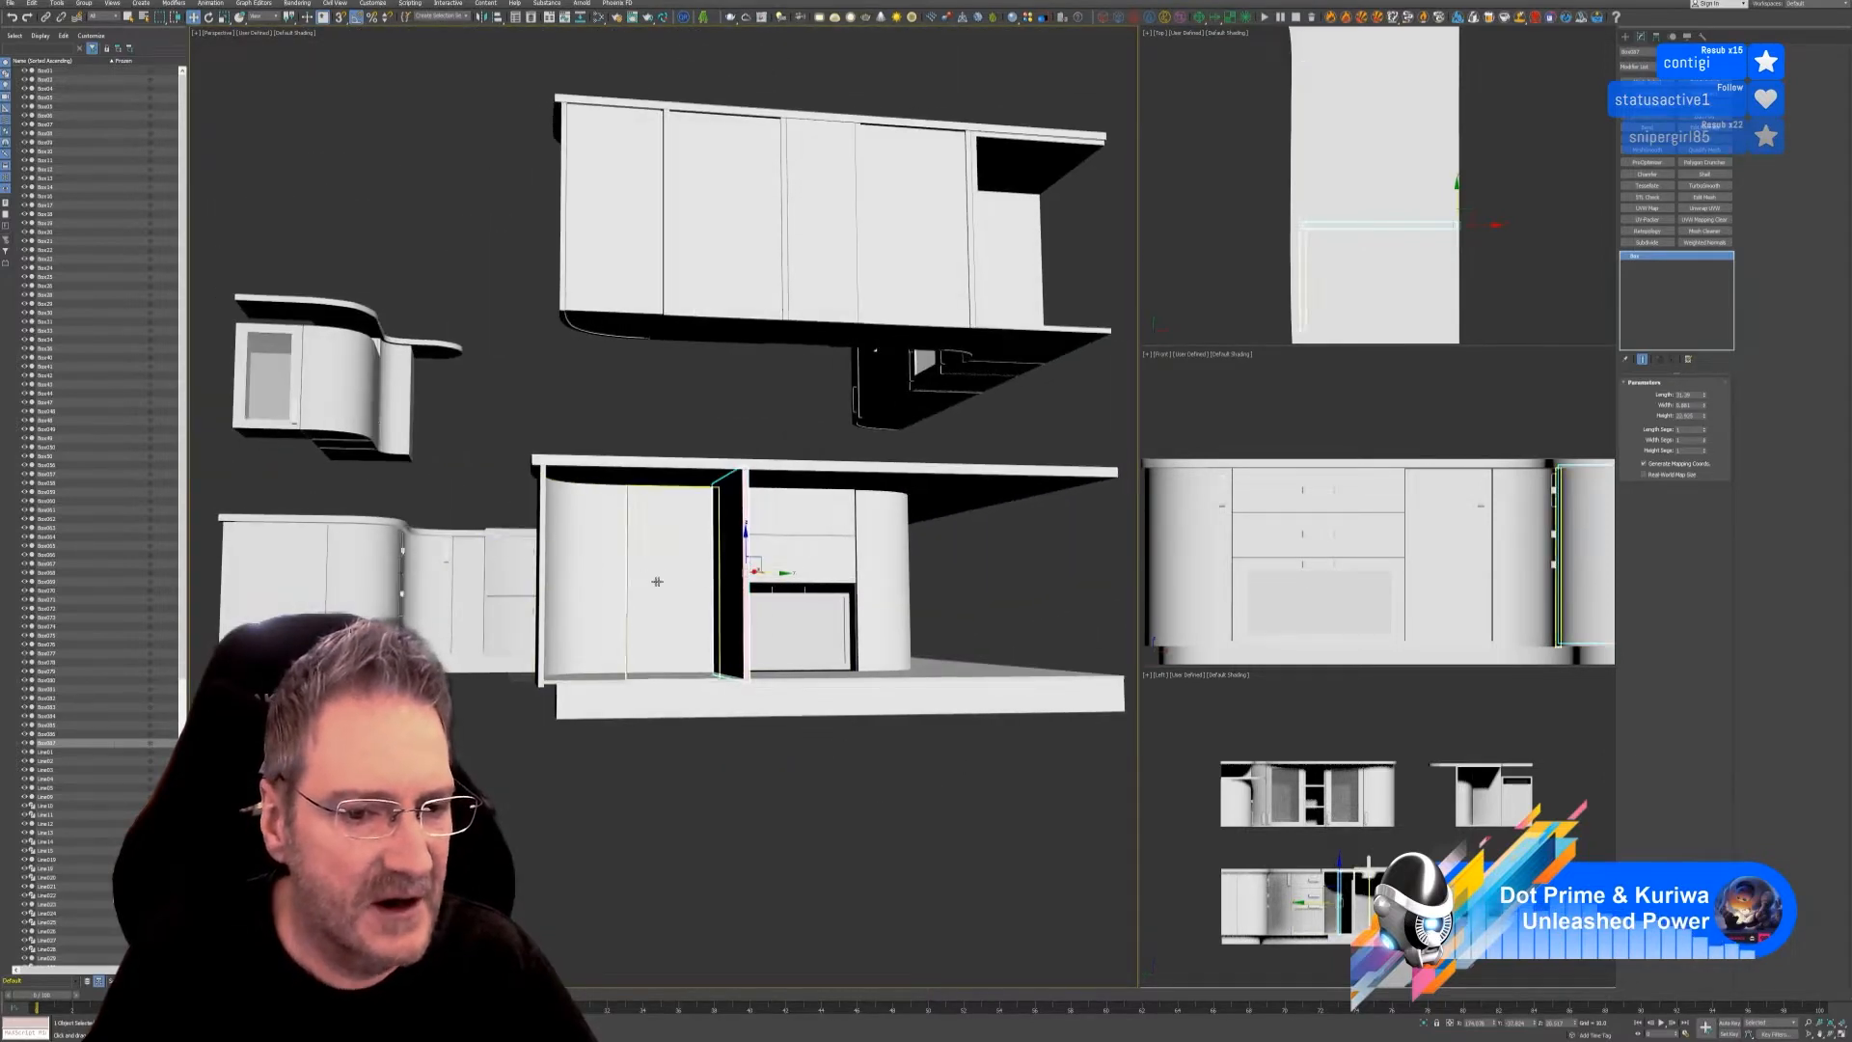
{"action": "middle_click_drag", "start_coordinate": [684, 816], "coordinate": [741, 832], "text": "alt"}
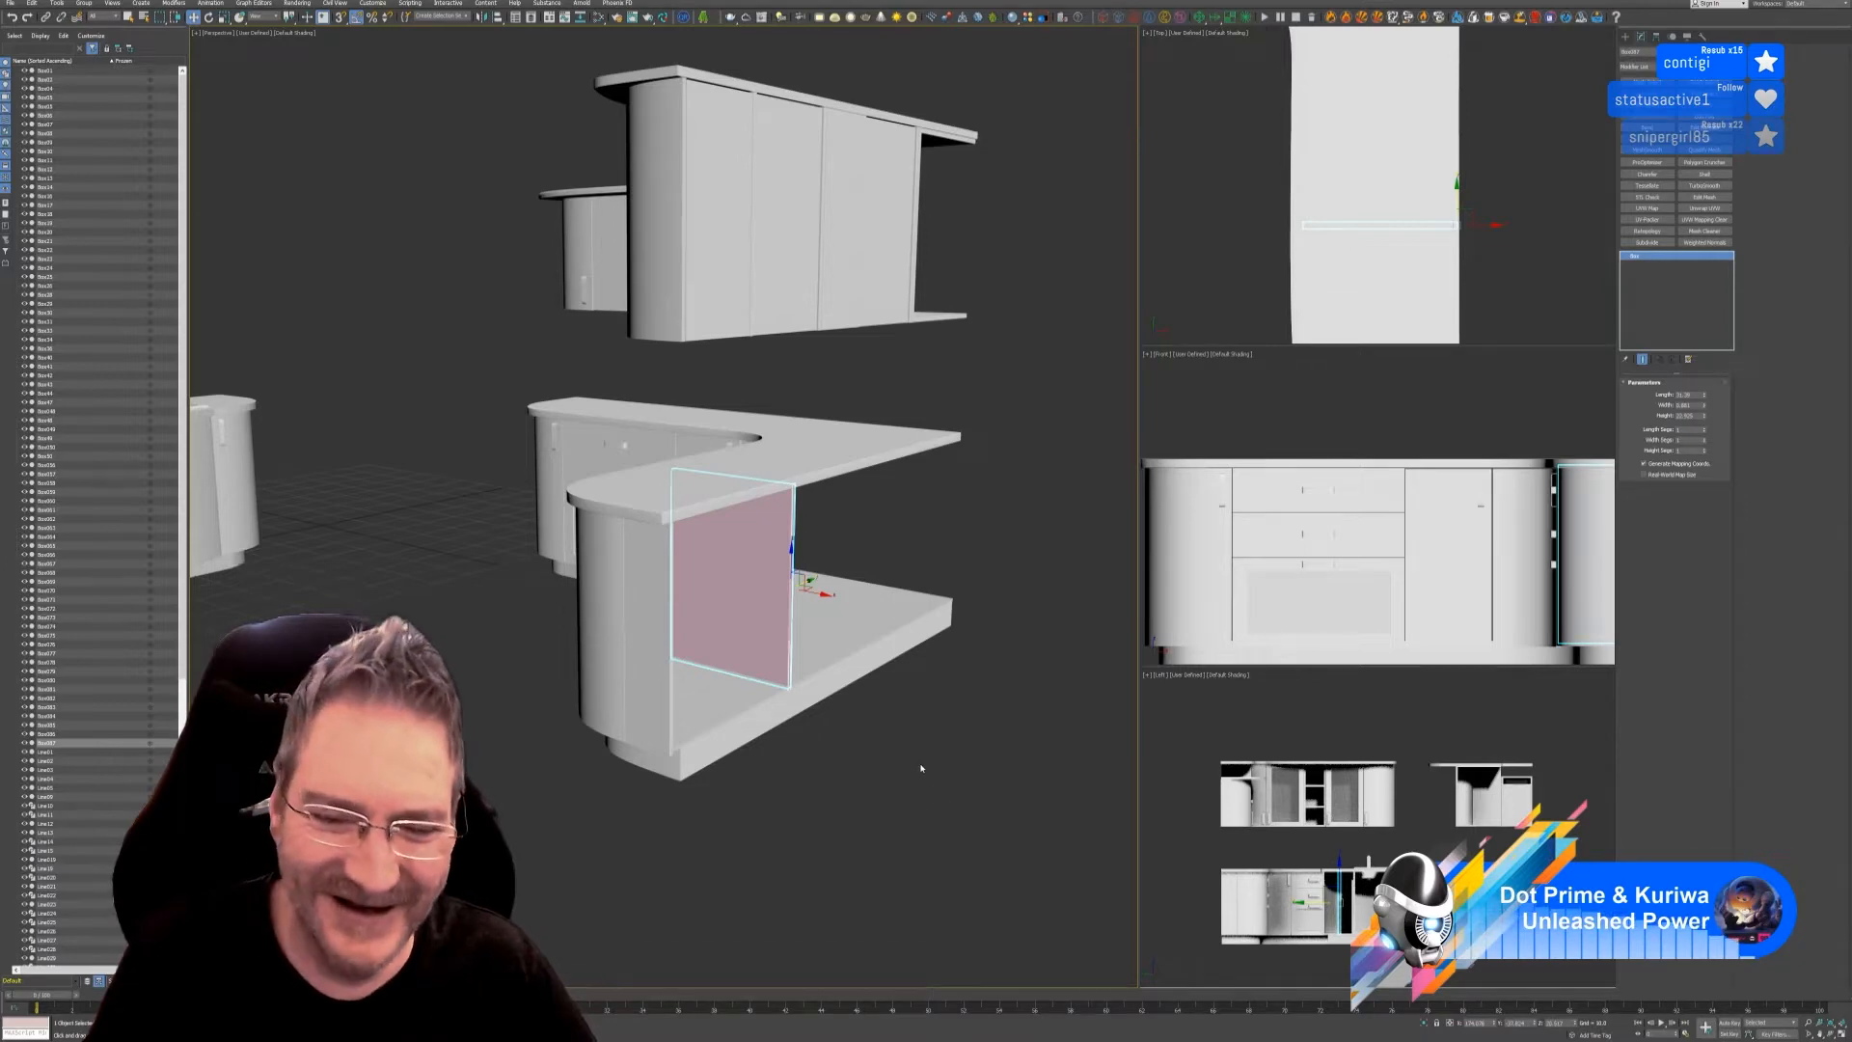
{"action": "middle_click_drag", "start_coordinate": [931, 762], "coordinate": [866, 772], "text": "alt"}
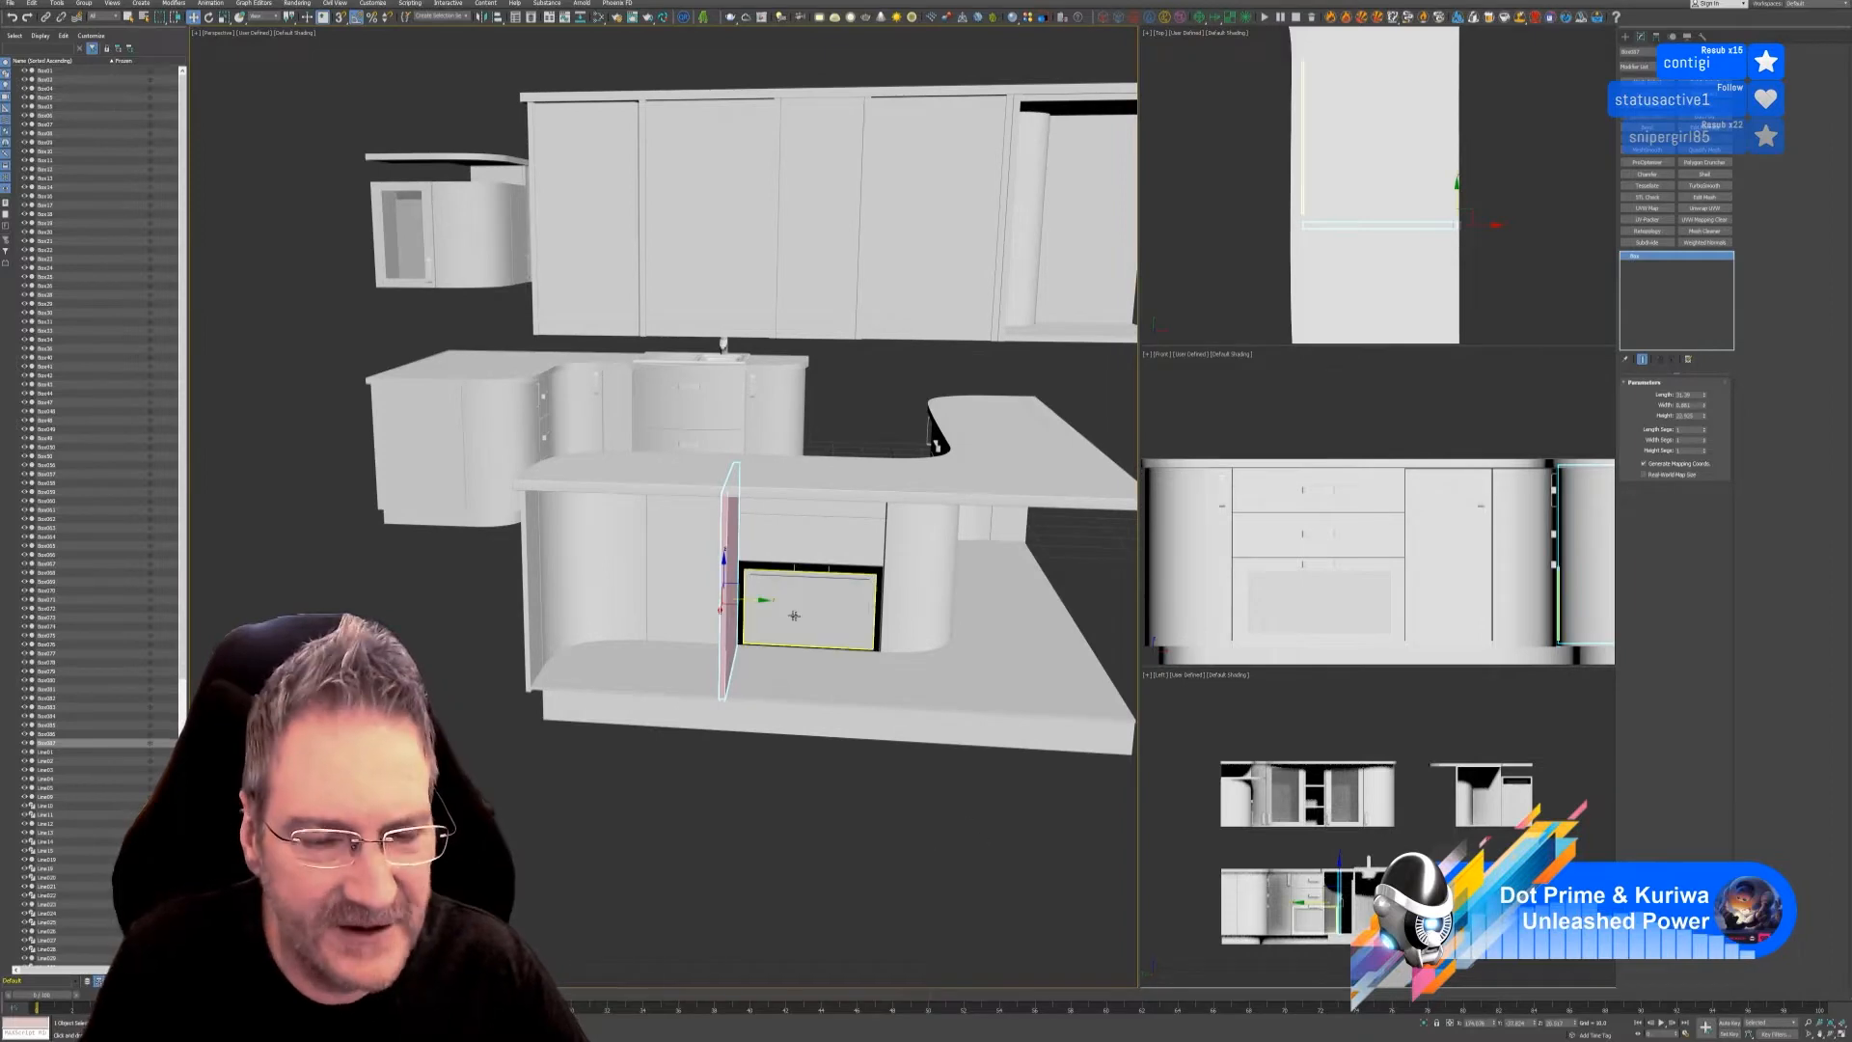
{"action": "left_click_drag", "start_coordinate": [753, 605], "coordinate": [927, 611], "text": "shift"}
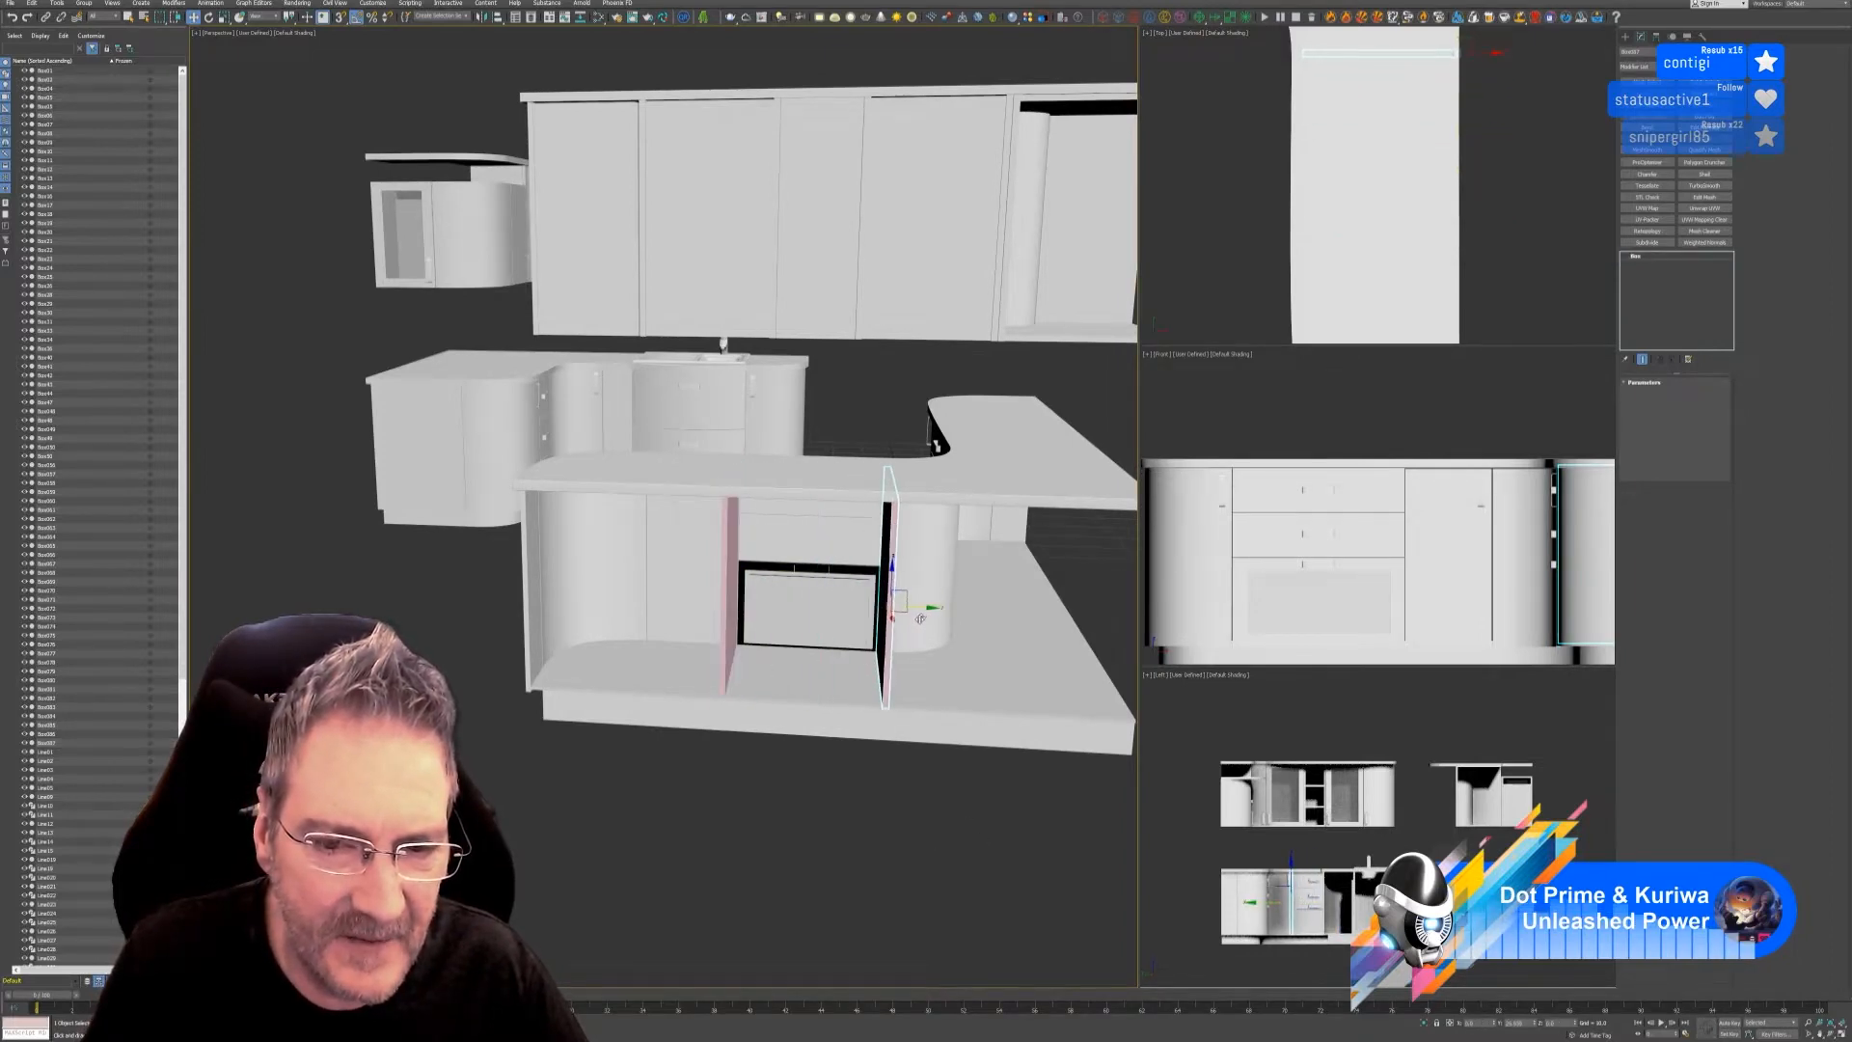
{"action": "left_click", "coordinate": [928, 563]}
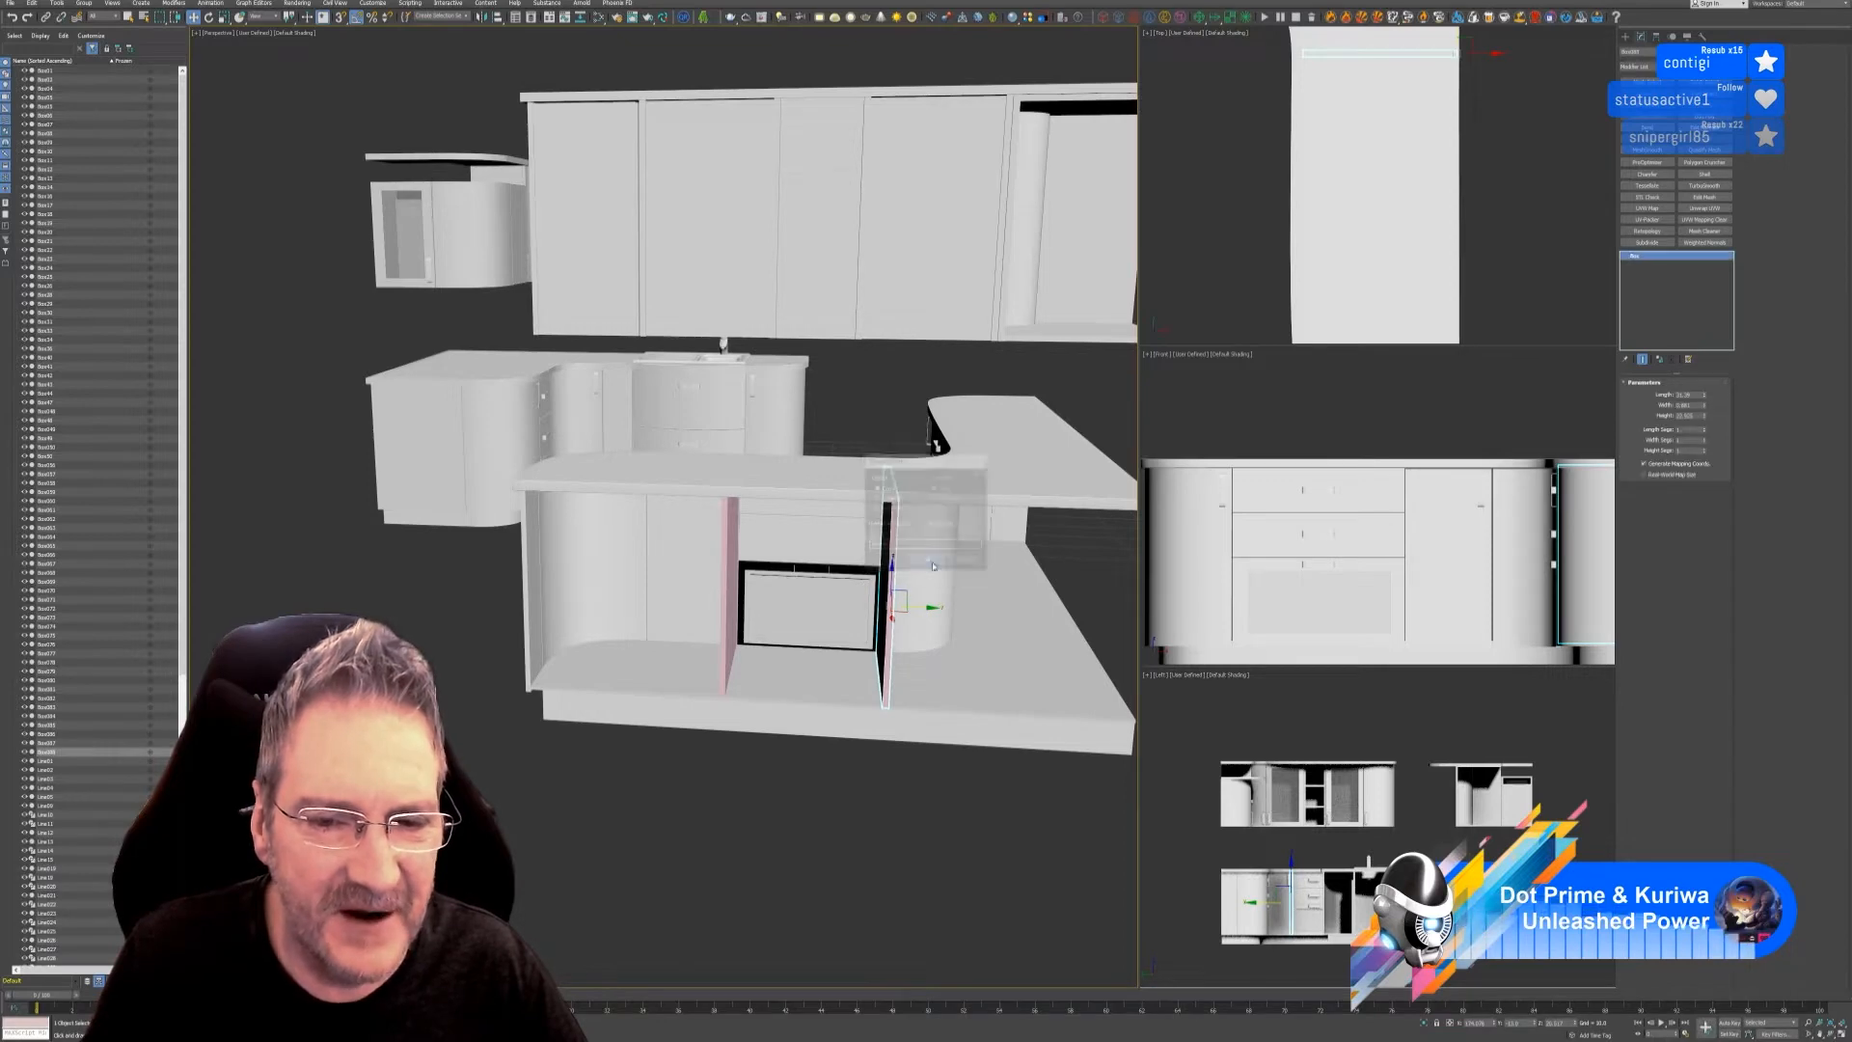
{"action": "scroll", "coordinate": [898, 598], "scroll_direction": "up", "scroll_amount": 5}
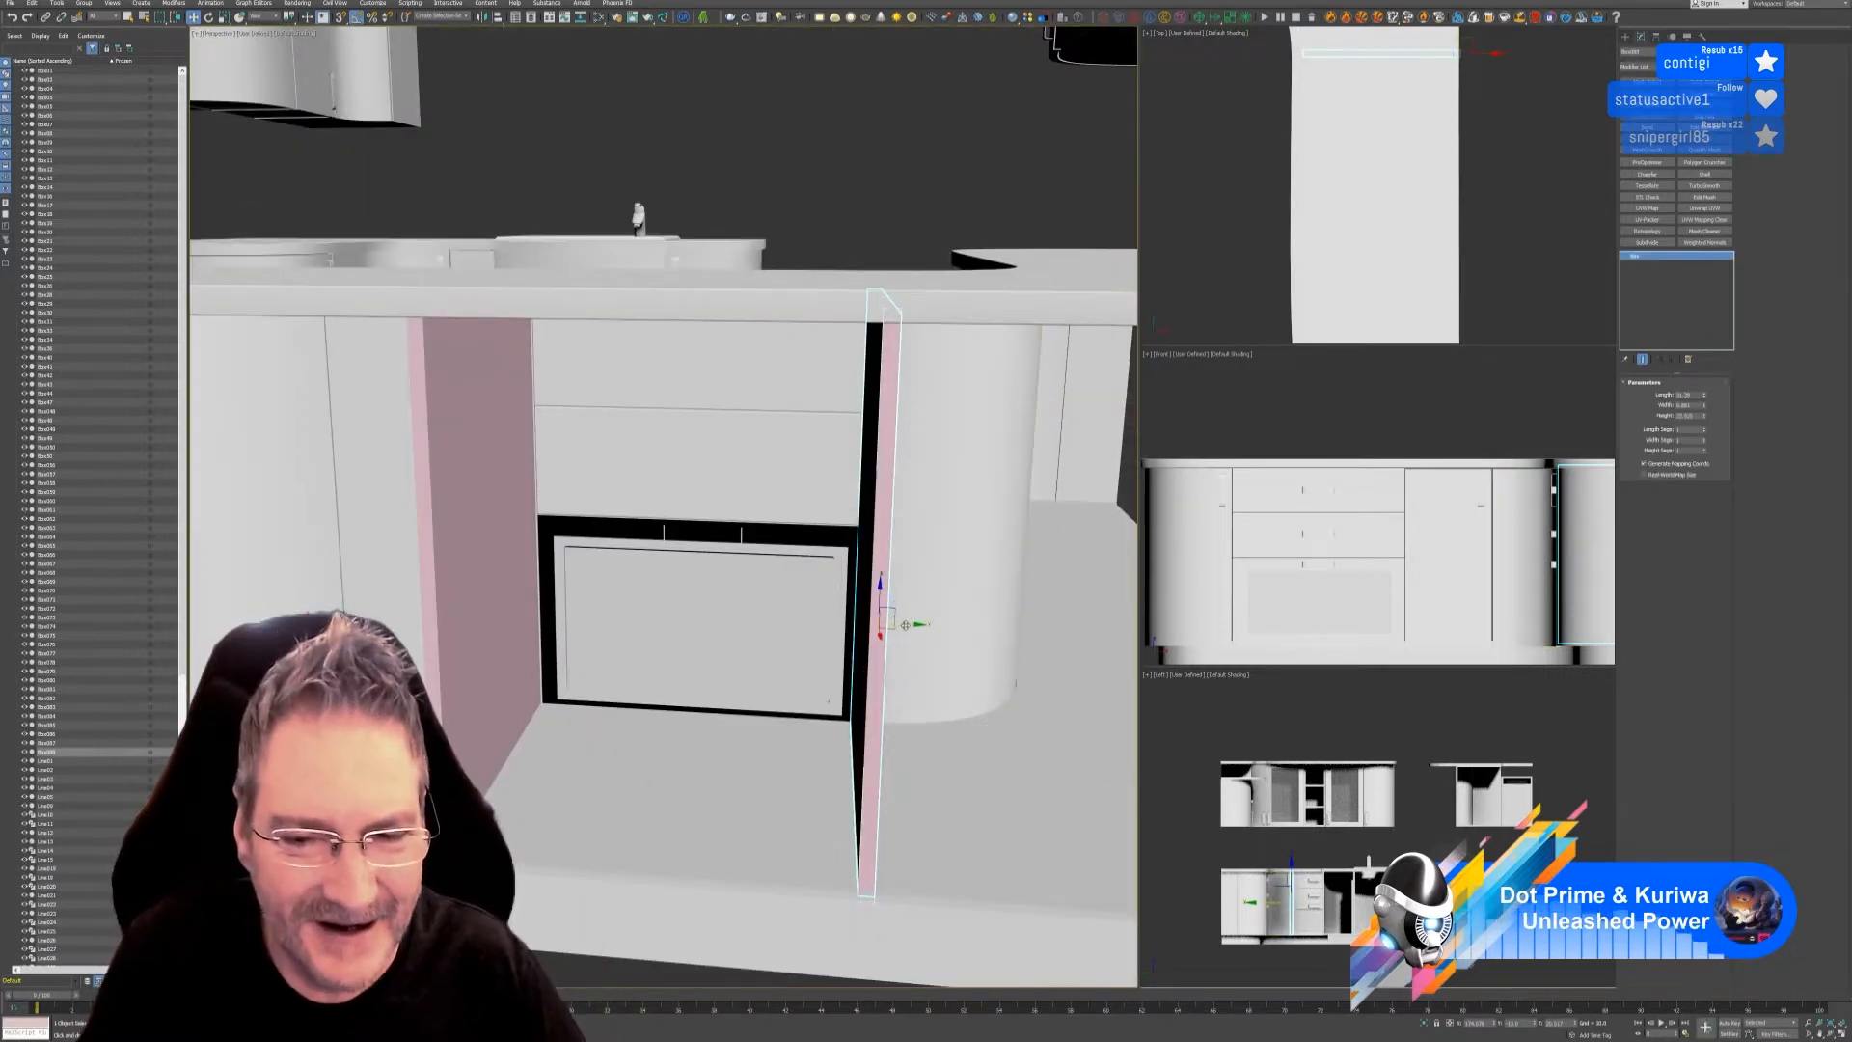
{"action": "left_click_drag", "start_coordinate": [902, 625], "coordinate": [922, 628]}
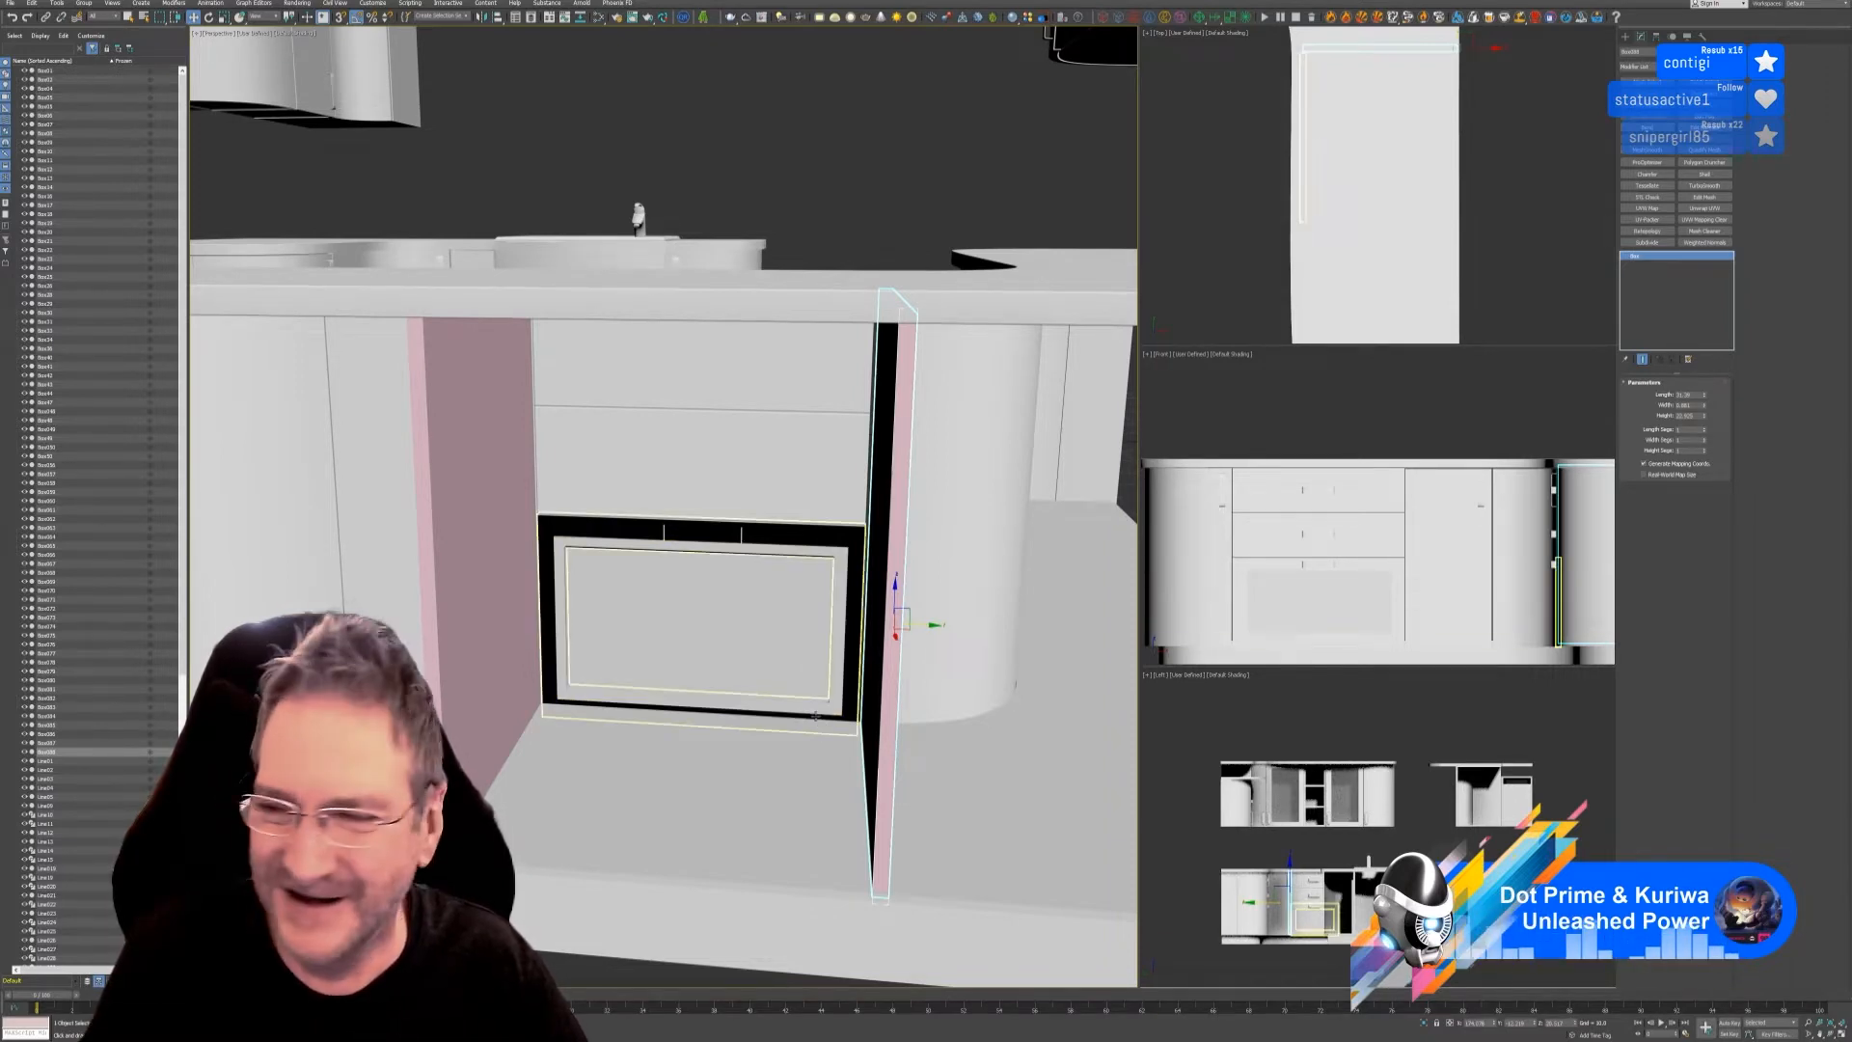
- Select the side run's three drawer fronts with their handles and shift them slightly along the run to even out the side gaps
{"action": "middle_click_drag", "start_coordinate": [759, 749], "coordinate": [900, 710], "text": "alt"}
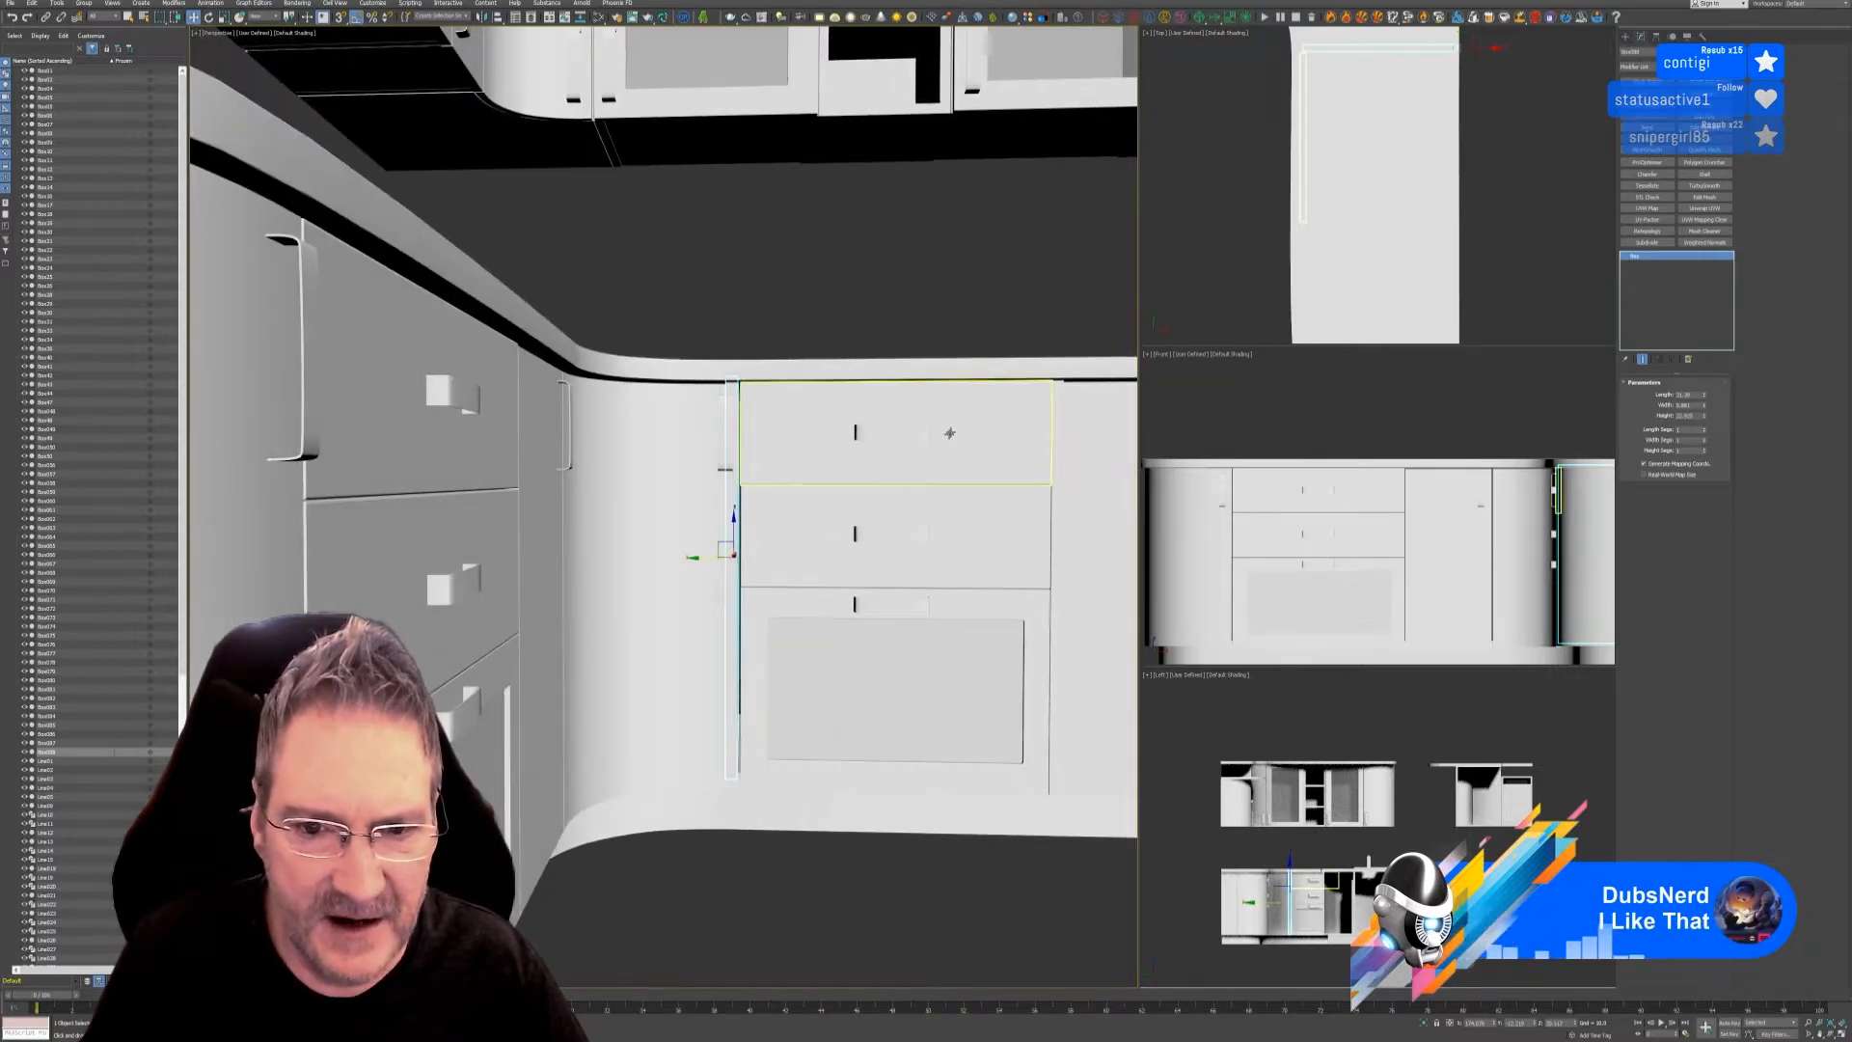
{"action": "left_click", "coordinate": [871, 436]}
{"action": "left_click", "coordinate": [846, 673]}
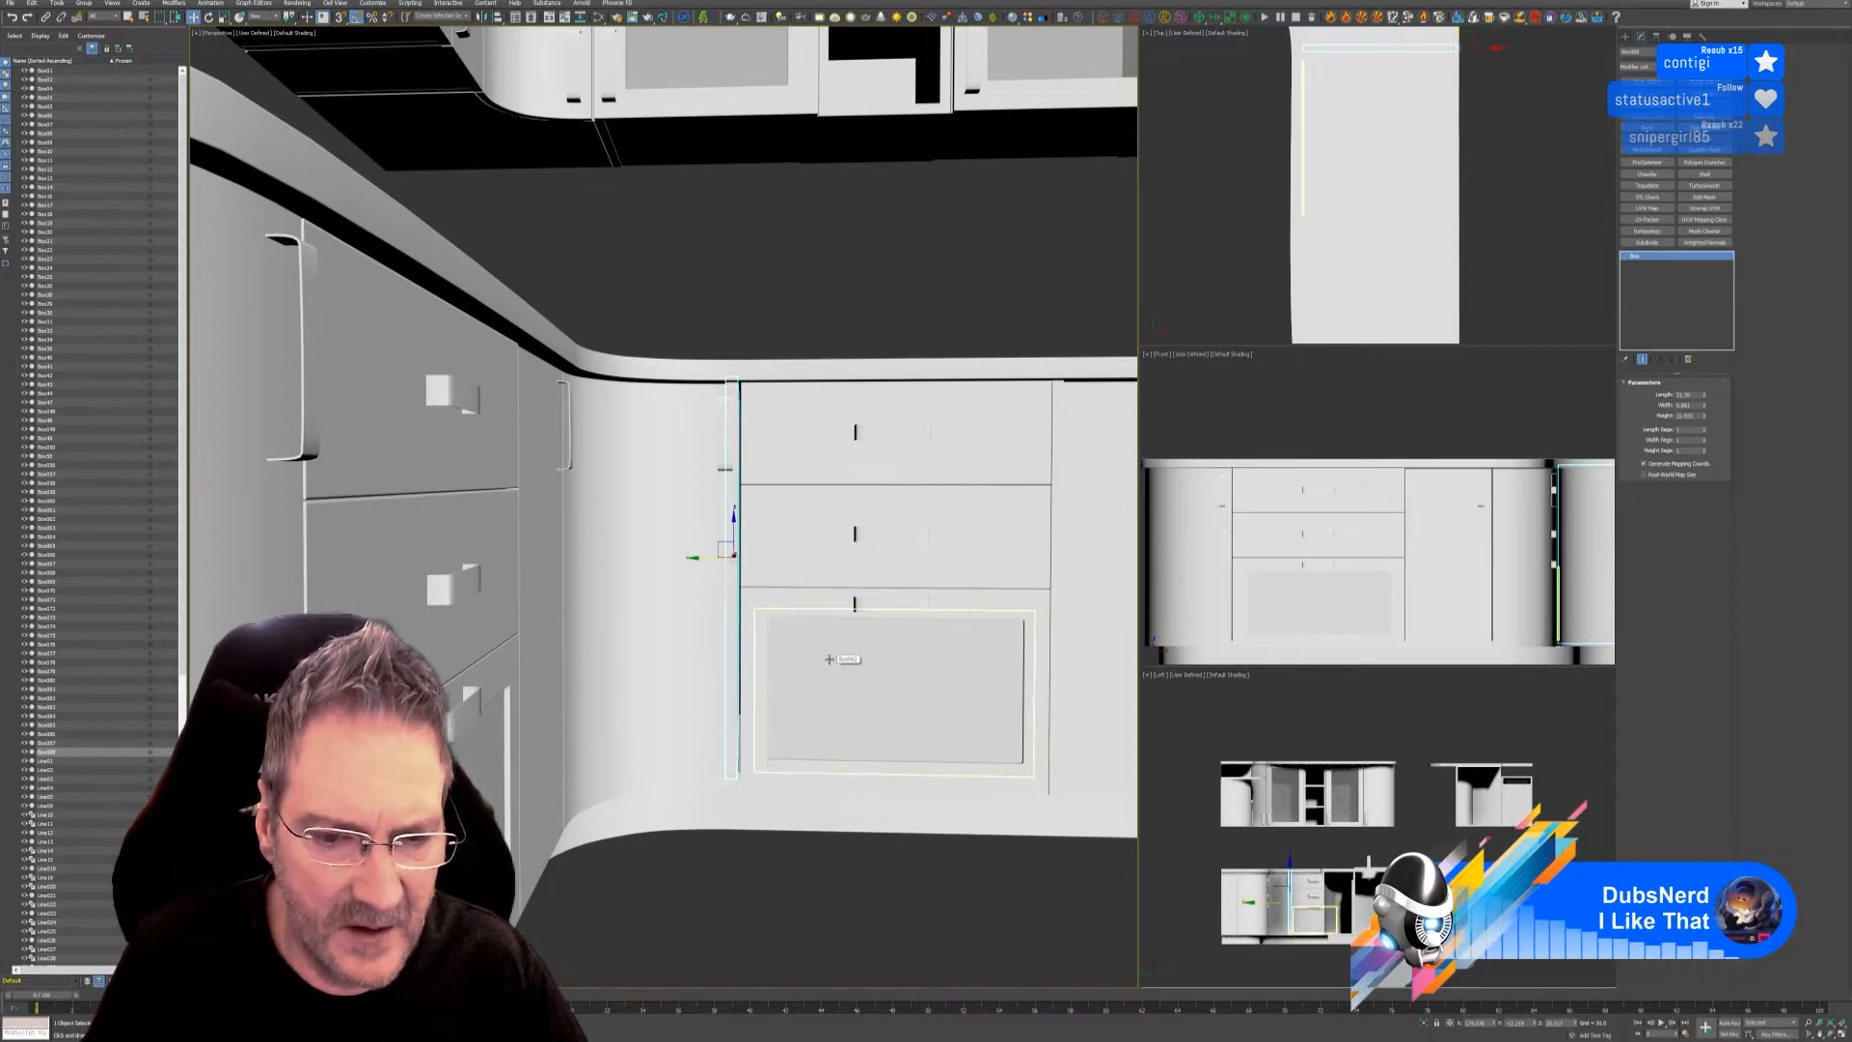
{"action": "left_click", "coordinate": [847, 659]}
{"action": "left_click", "coordinate": [811, 604], "text": "ctrl"}
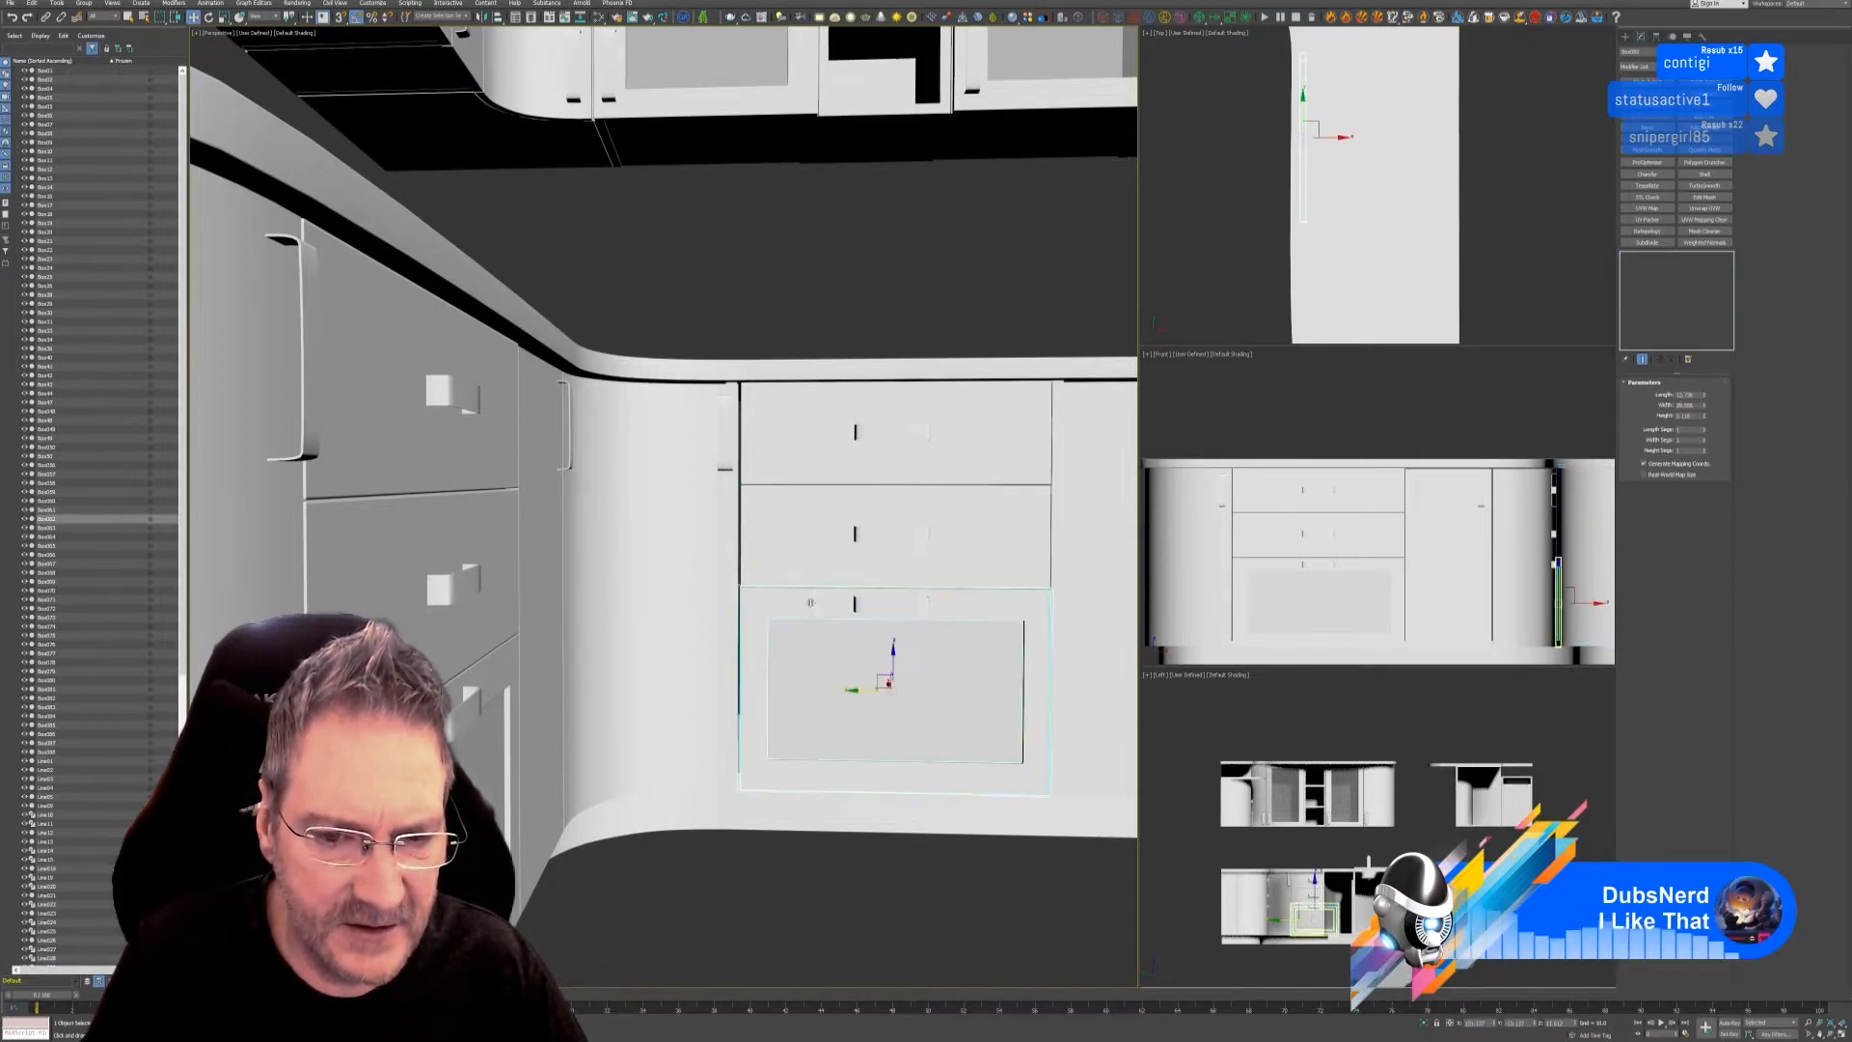
{"action": "left_click", "coordinate": [870, 609], "text": "ctrl"}
{"action": "left_click", "coordinate": [856, 567], "text": "ctrl"}
{"action": "left_click", "coordinate": [892, 534], "text": "ctrl"}
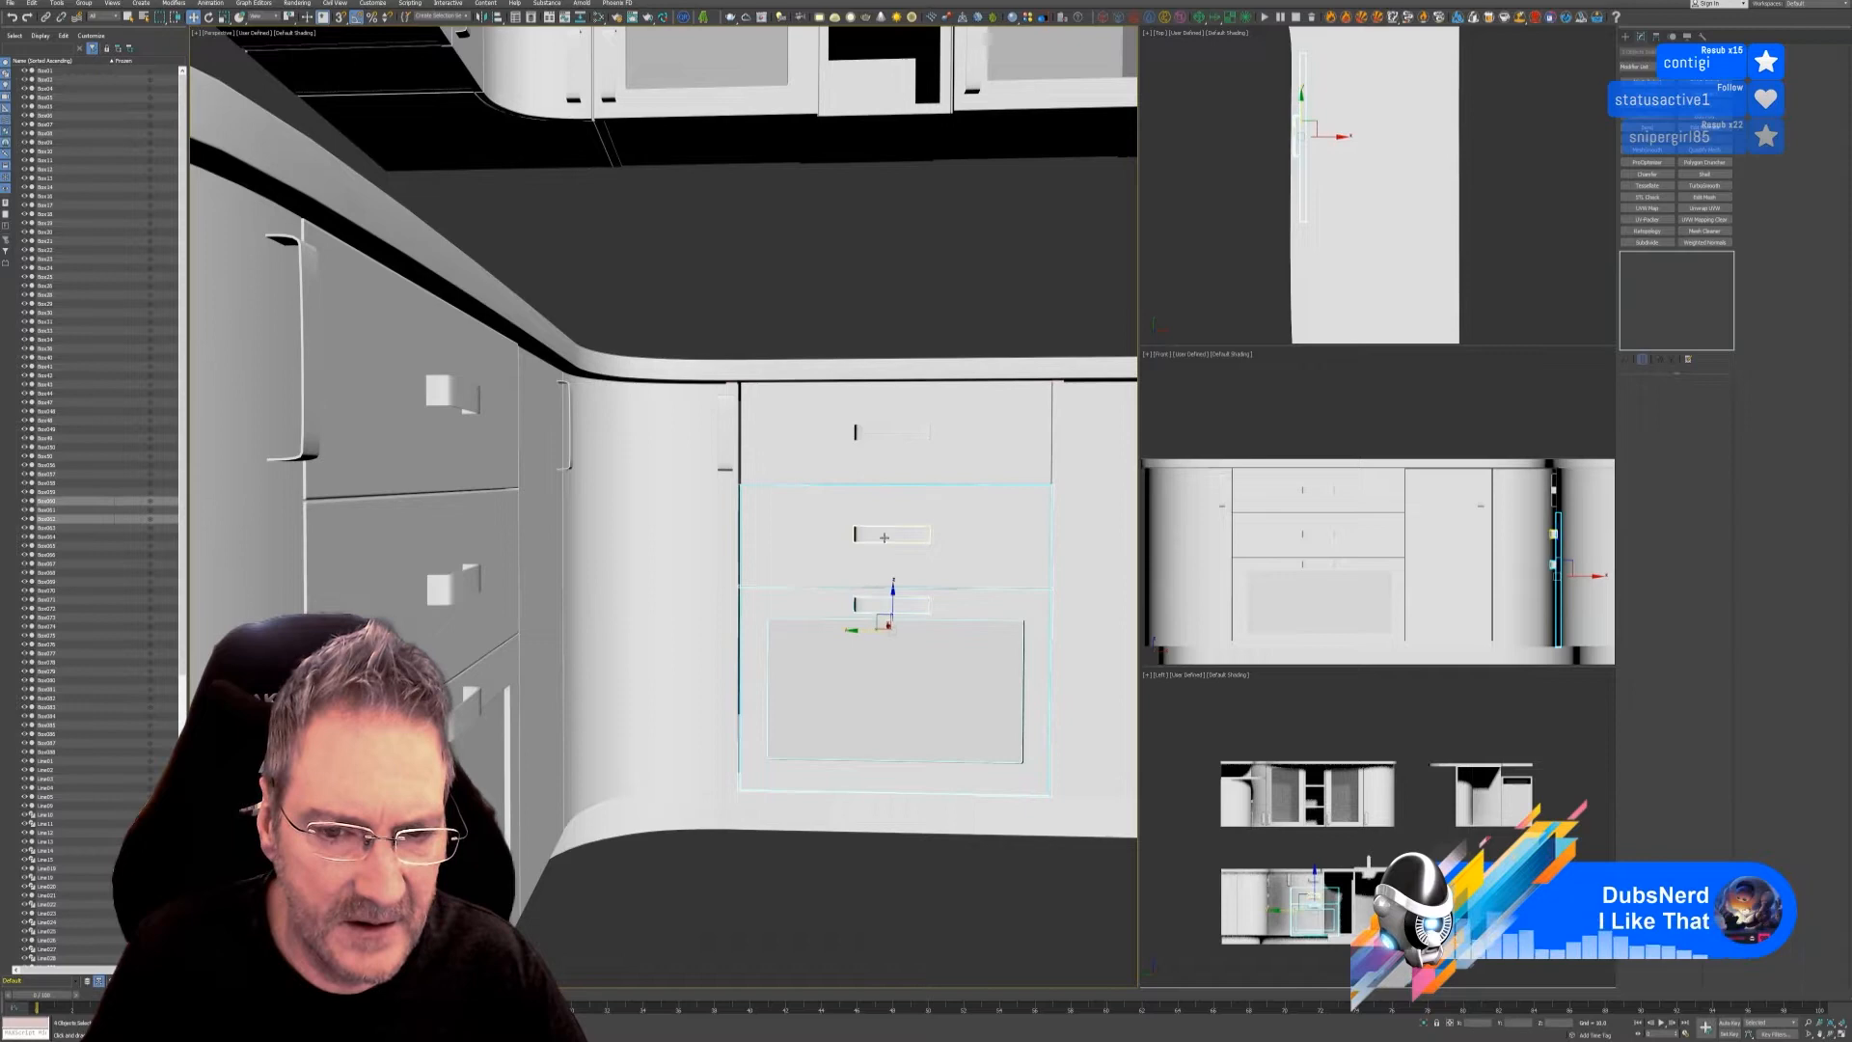
{"action": "left_click", "coordinate": [878, 461], "text": "ctrl"}
{"action": "left_click", "coordinate": [880, 434], "text": "ctrl"}
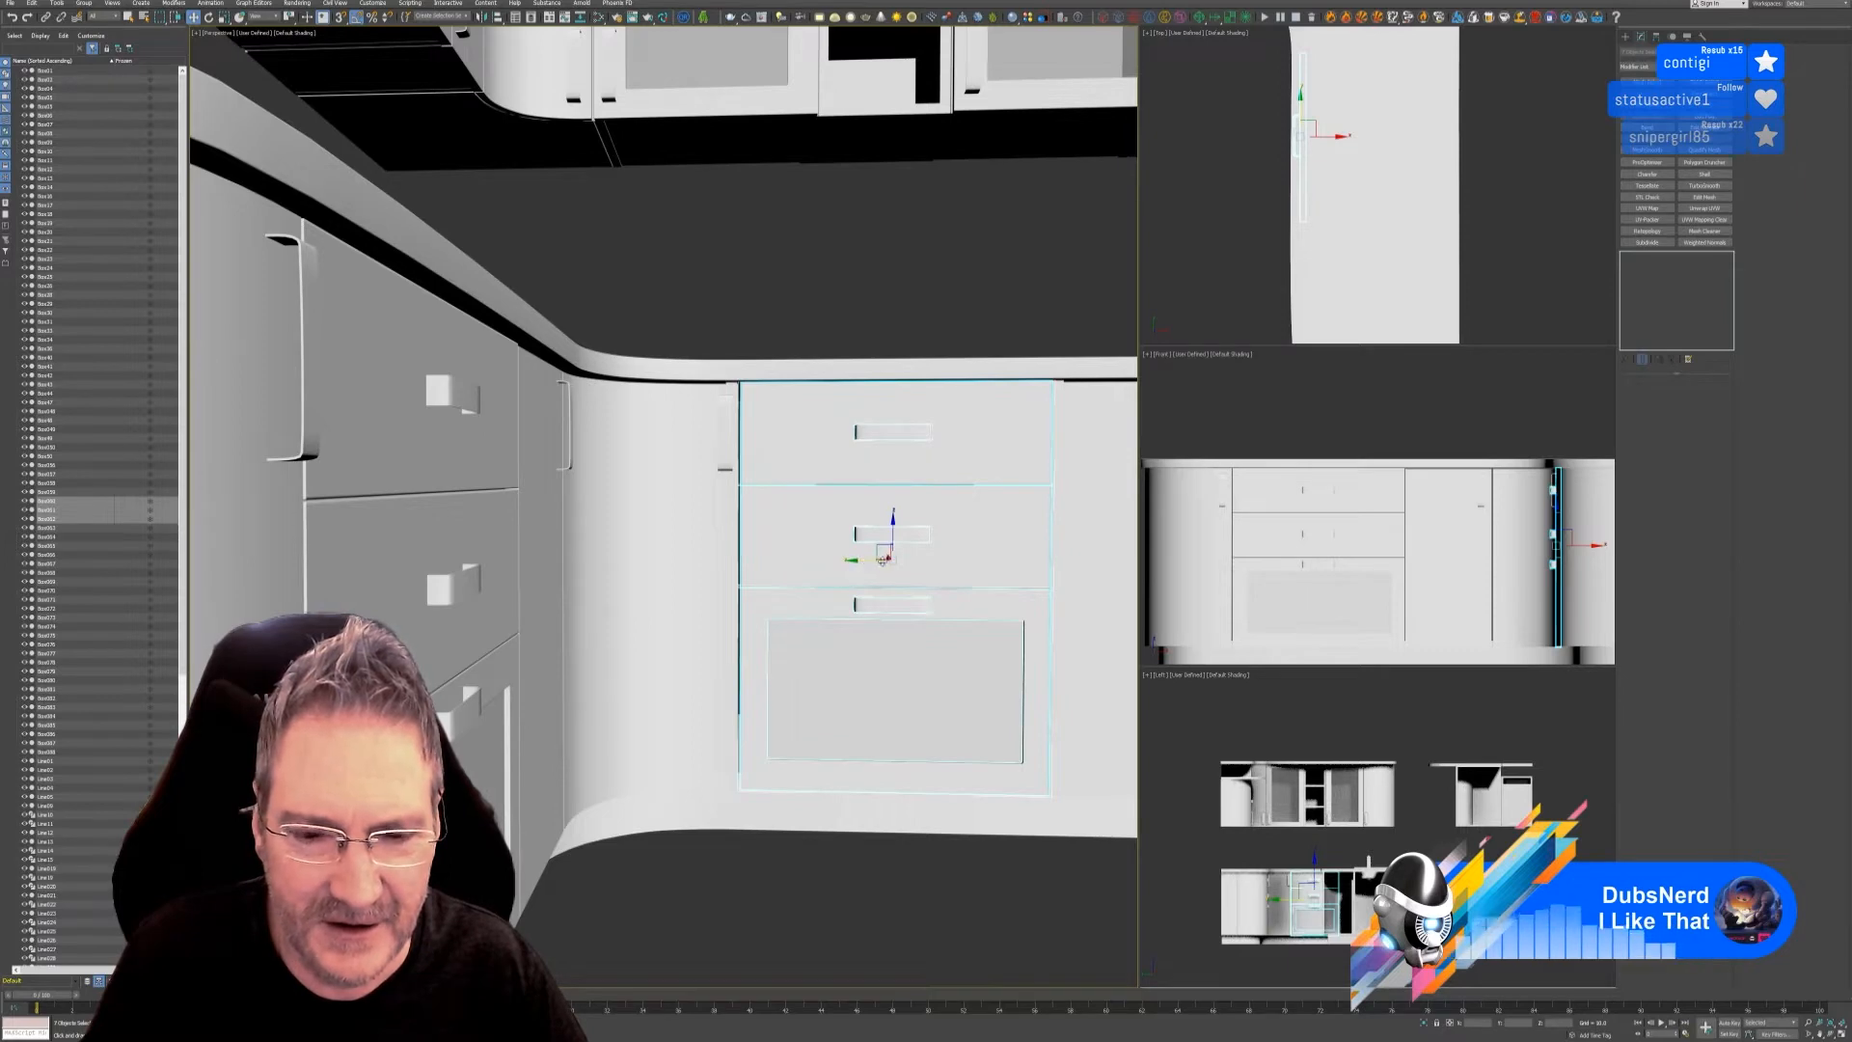
{"action": "scroll", "coordinate": [882, 560], "scroll_direction": "up", "scroll_amount": 2}
{"action": "middle_click_drag", "start_coordinate": [898, 434], "coordinate": [696, 461]}
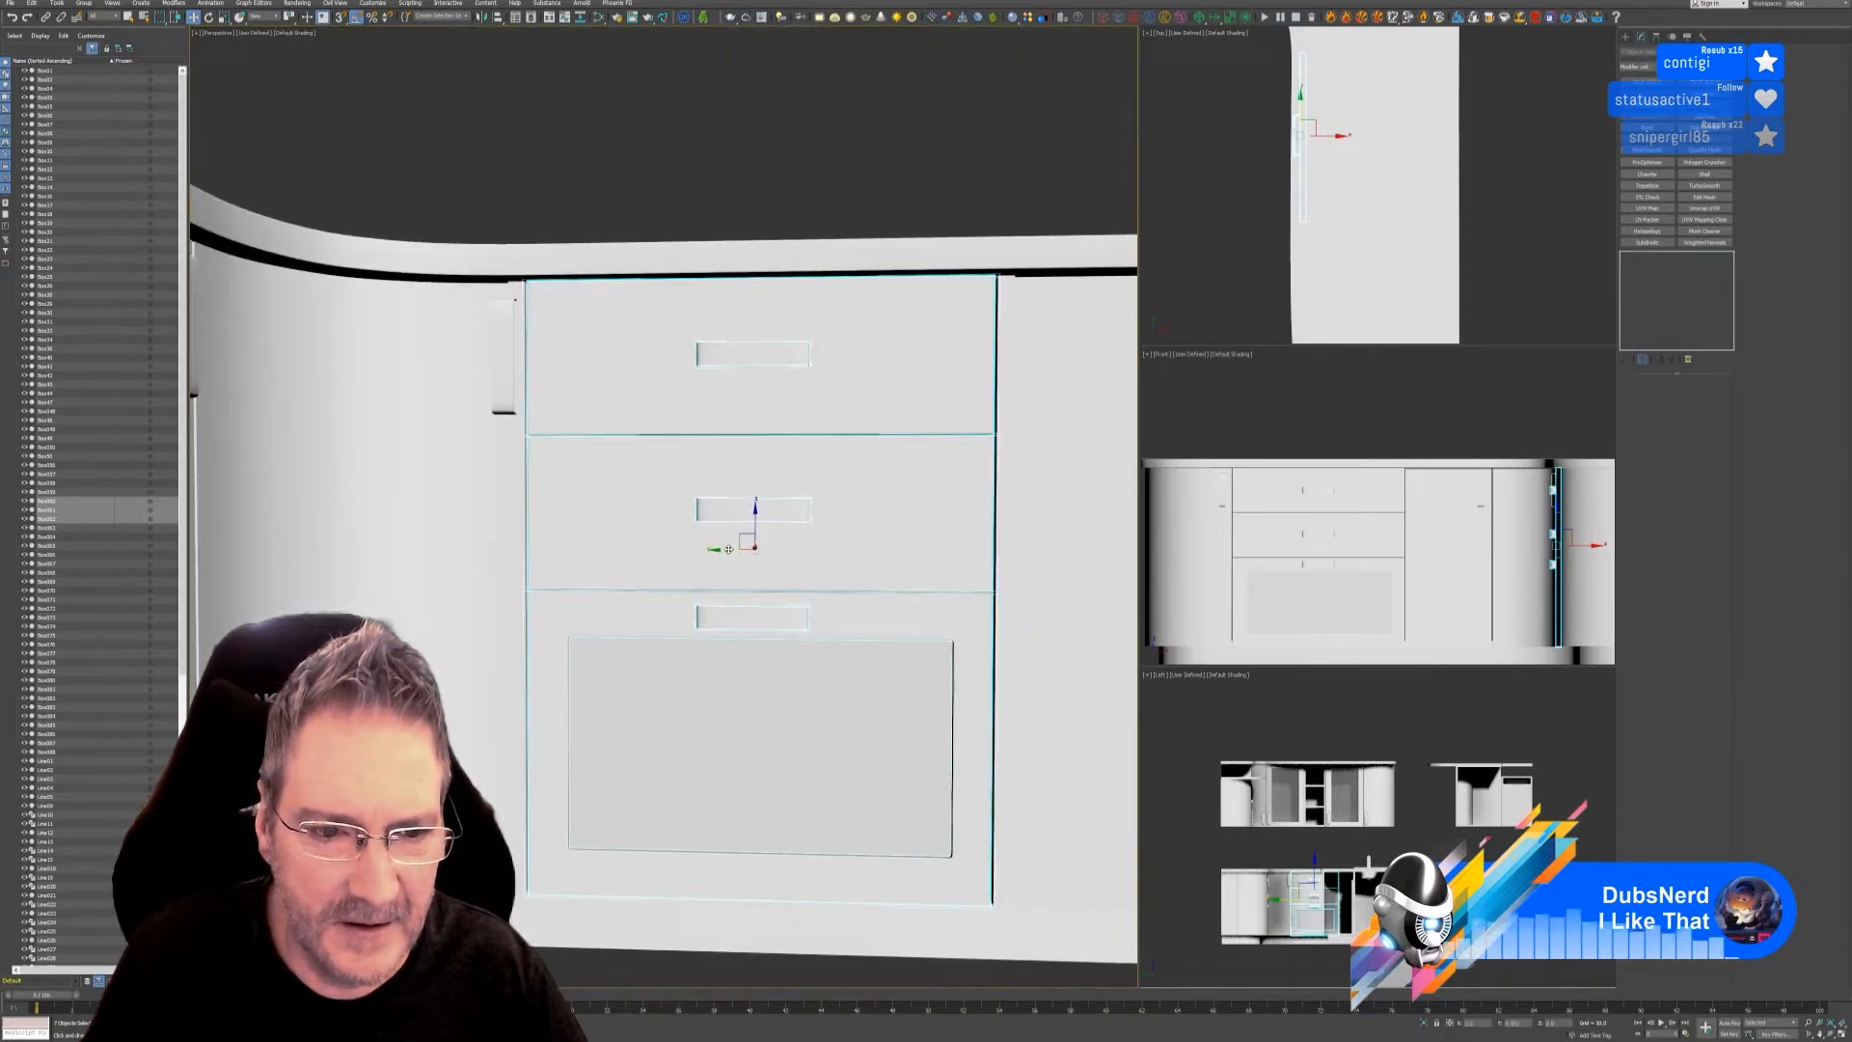
{"action": "scroll", "coordinate": [723, 629], "scroll_direction": "down", "scroll_amount": 2}
{"action": "scroll", "coordinate": [723, 629], "scroll_direction": "down", "scroll_amount": 2}
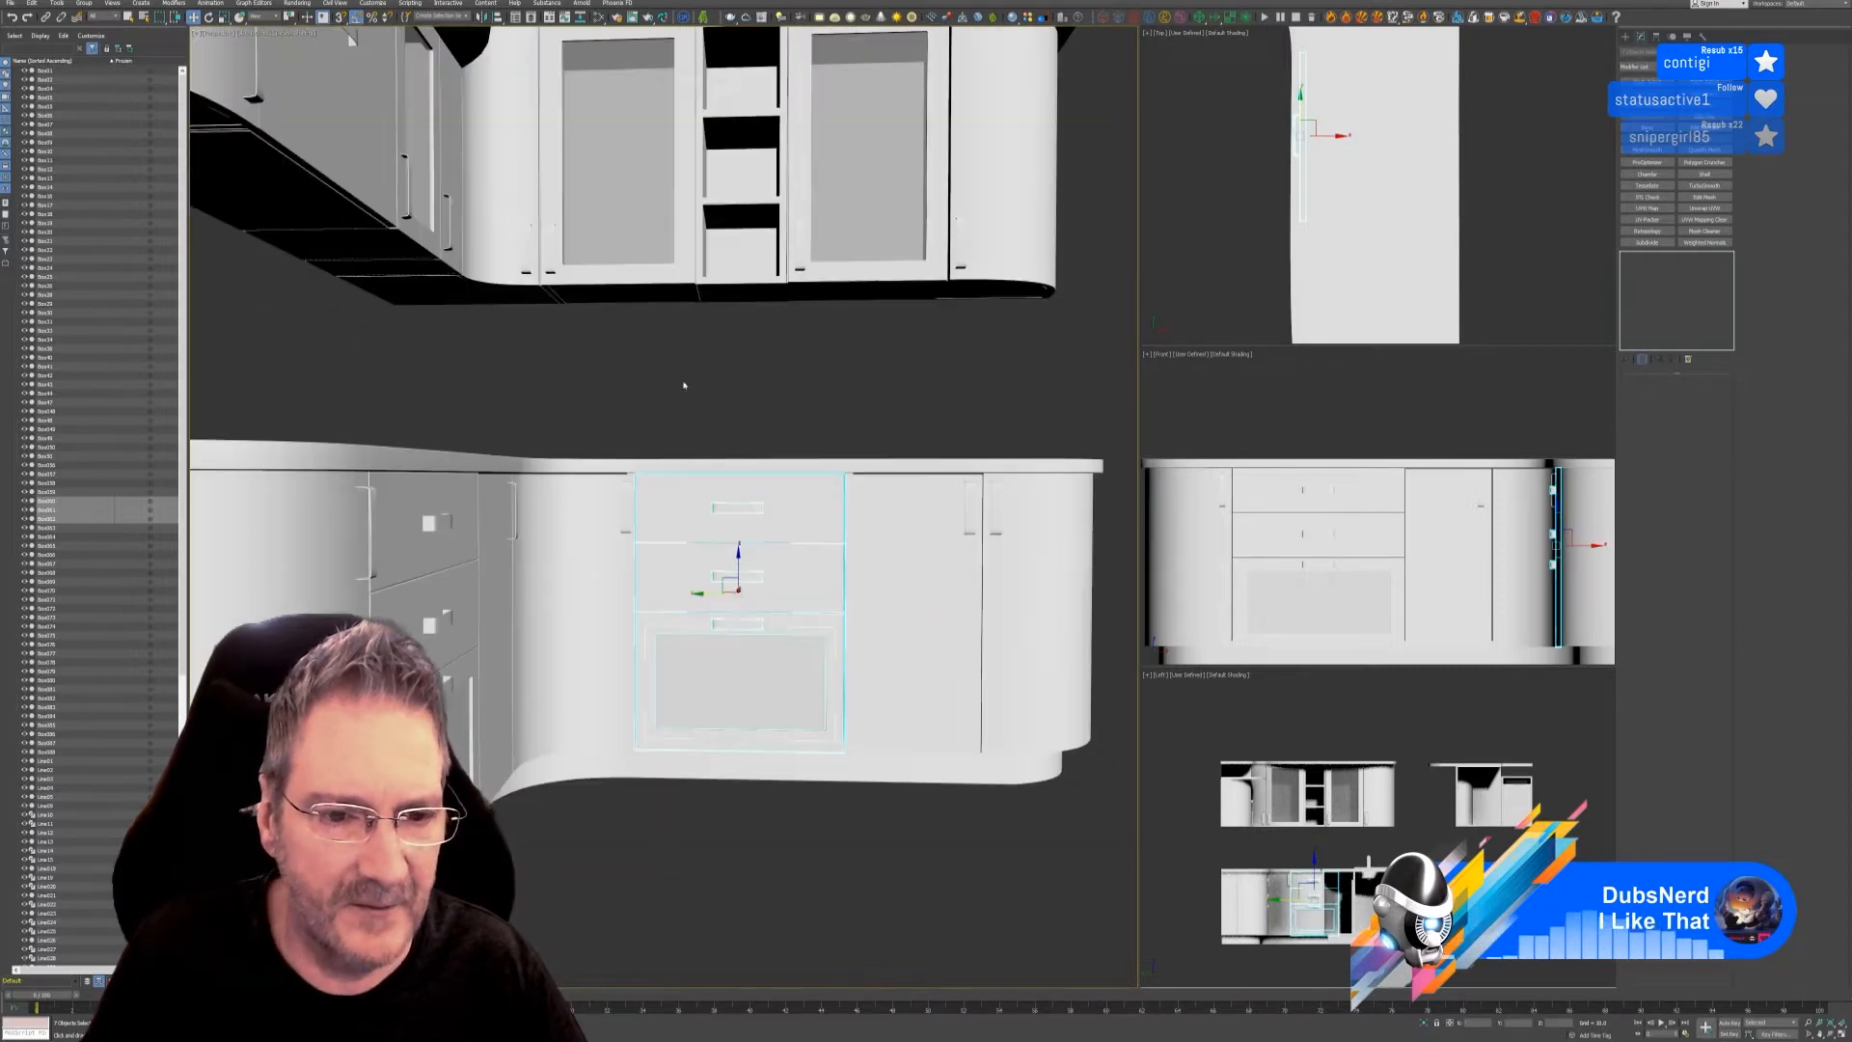
{"action": "left_click", "coordinate": [682, 385]}
- Examine the base cabinets from the back and front, comparing the two divider panels with the door and drawer layout
{"action": "middle_click_drag", "start_coordinate": [727, 852], "coordinate": [878, 855], "text": "alt"}
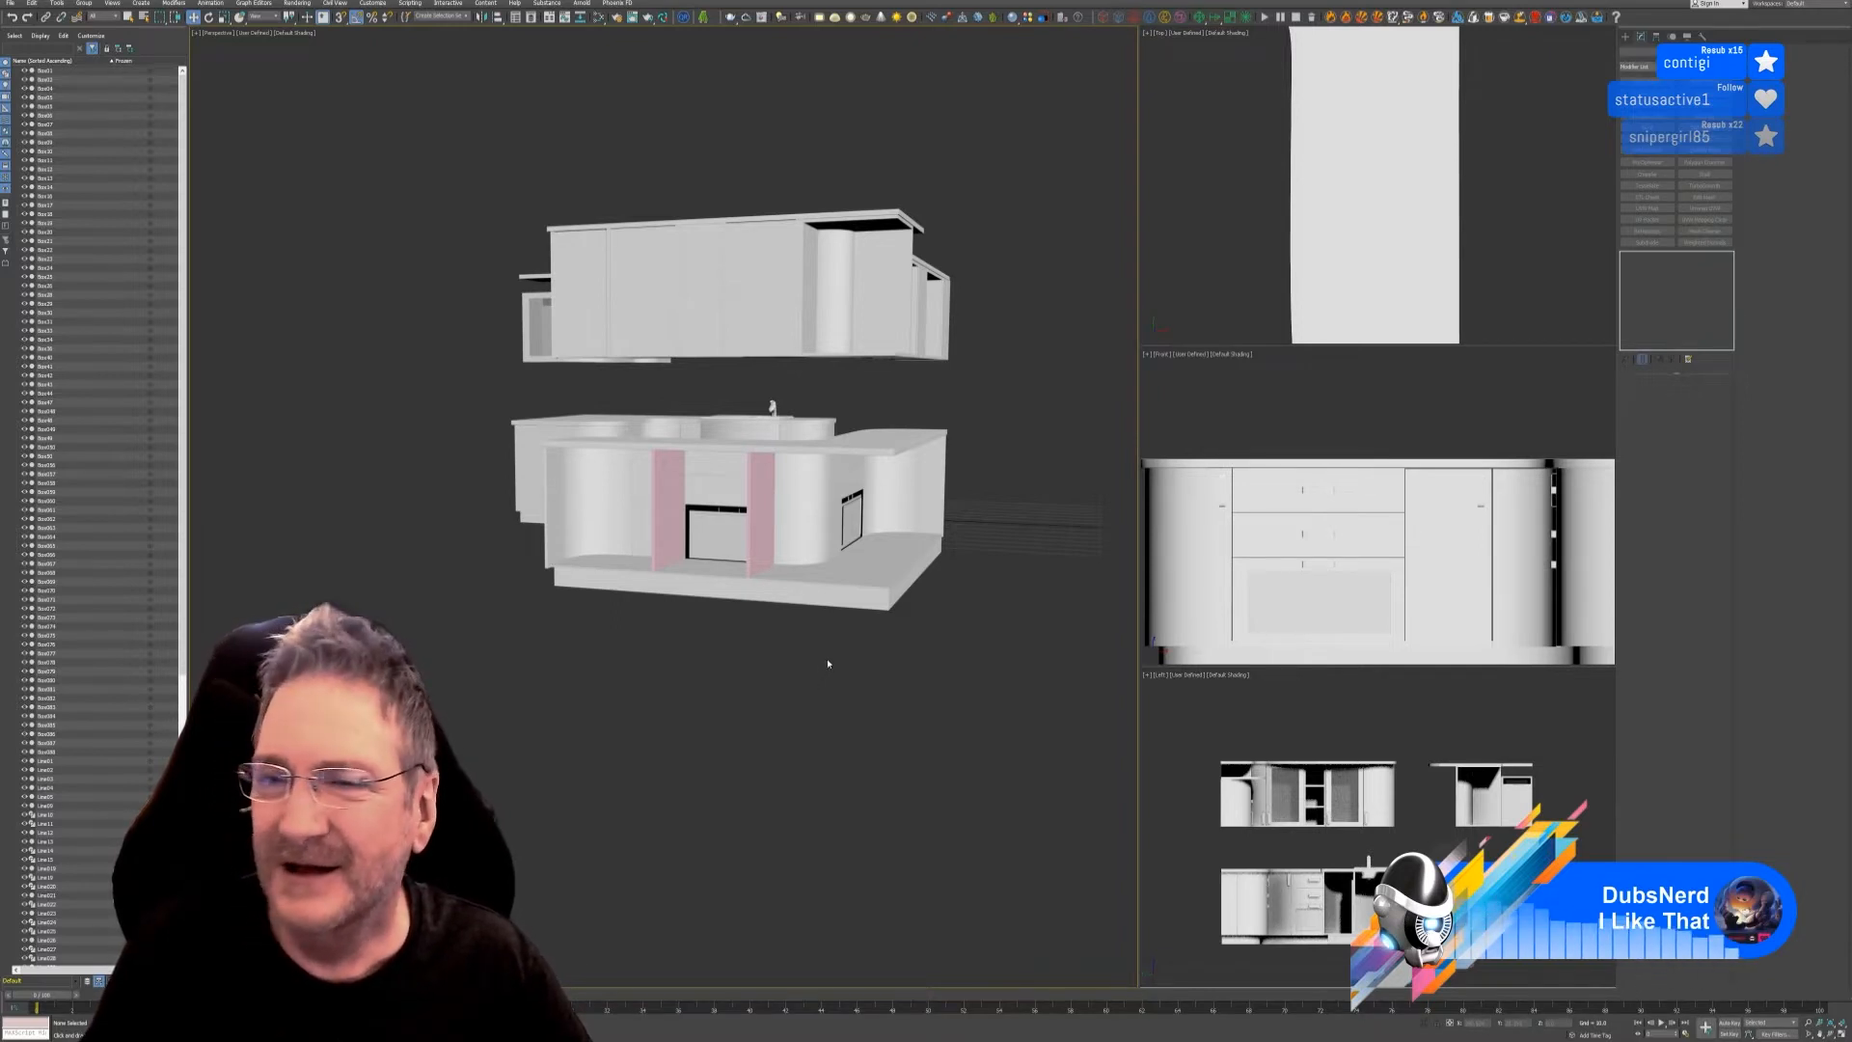
{"action": "middle_click_drag", "start_coordinate": [893, 678], "coordinate": [847, 696], "text": "alt"}
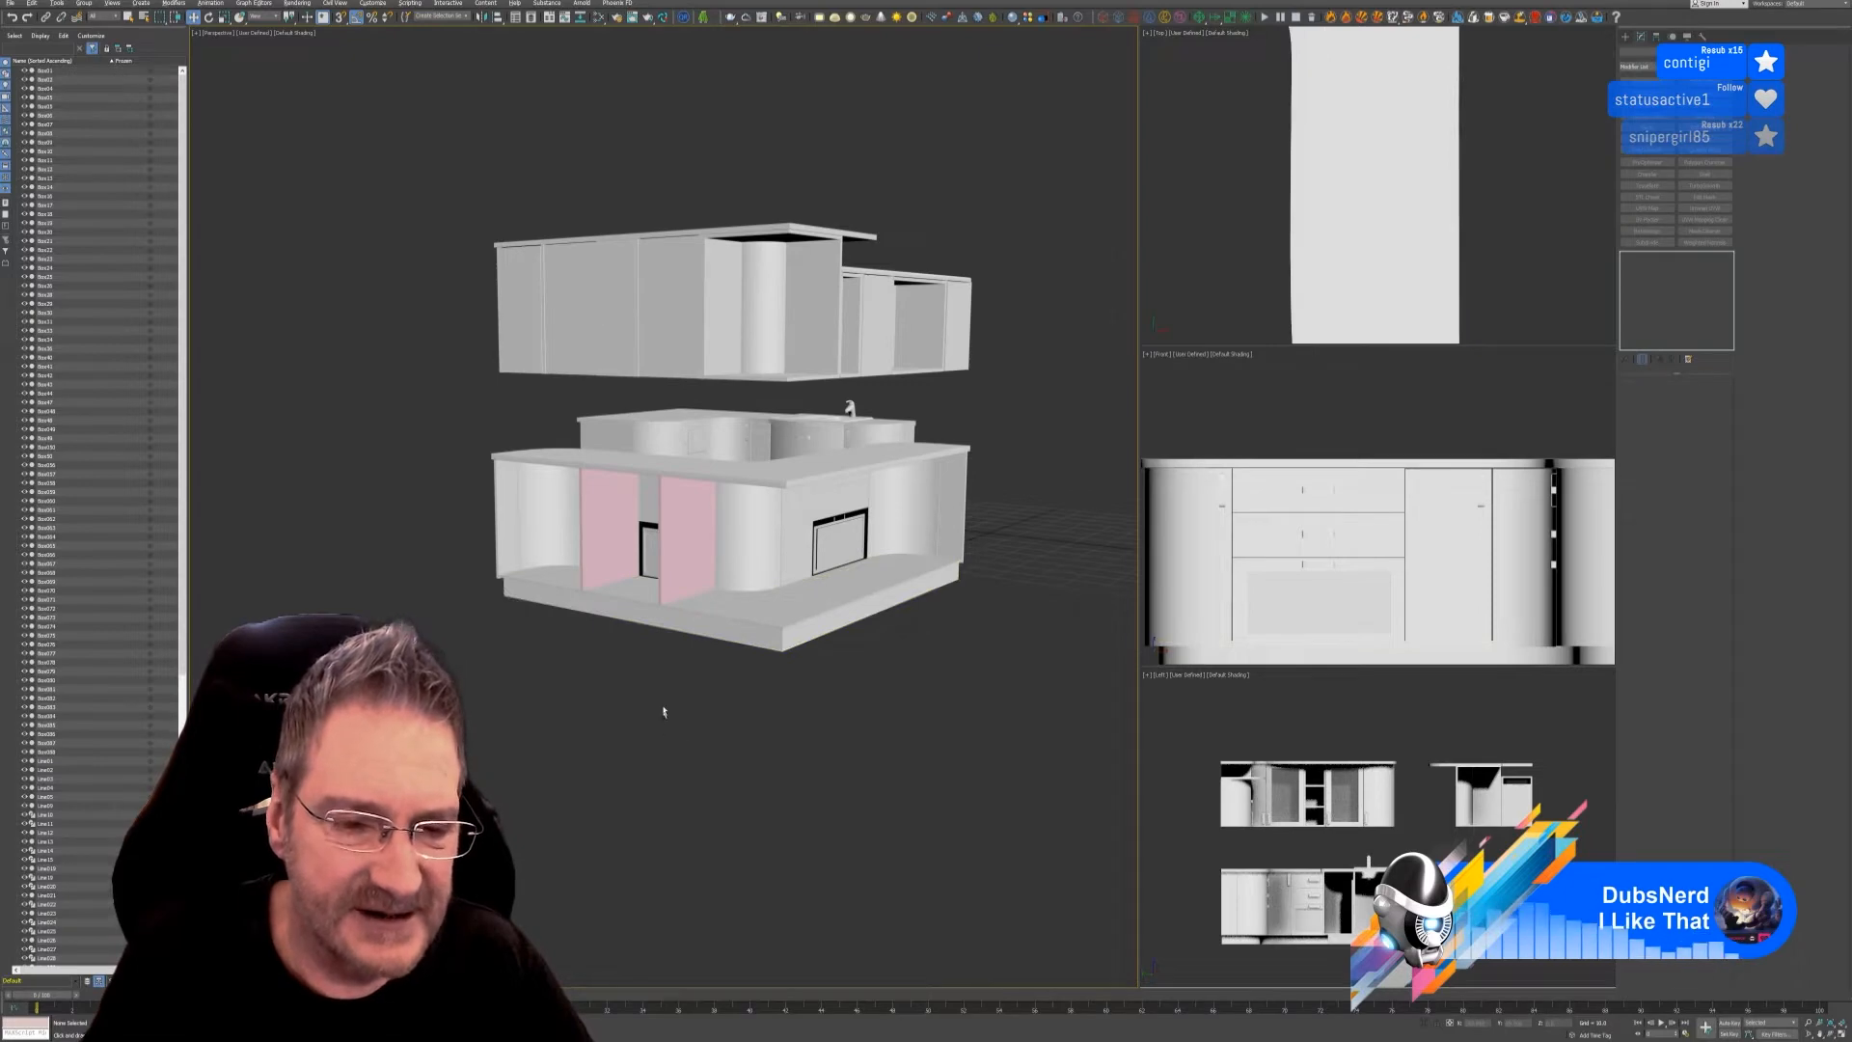
{"action": "middle_click_drag", "start_coordinate": [668, 702], "coordinate": [689, 725], "text": "alt"}
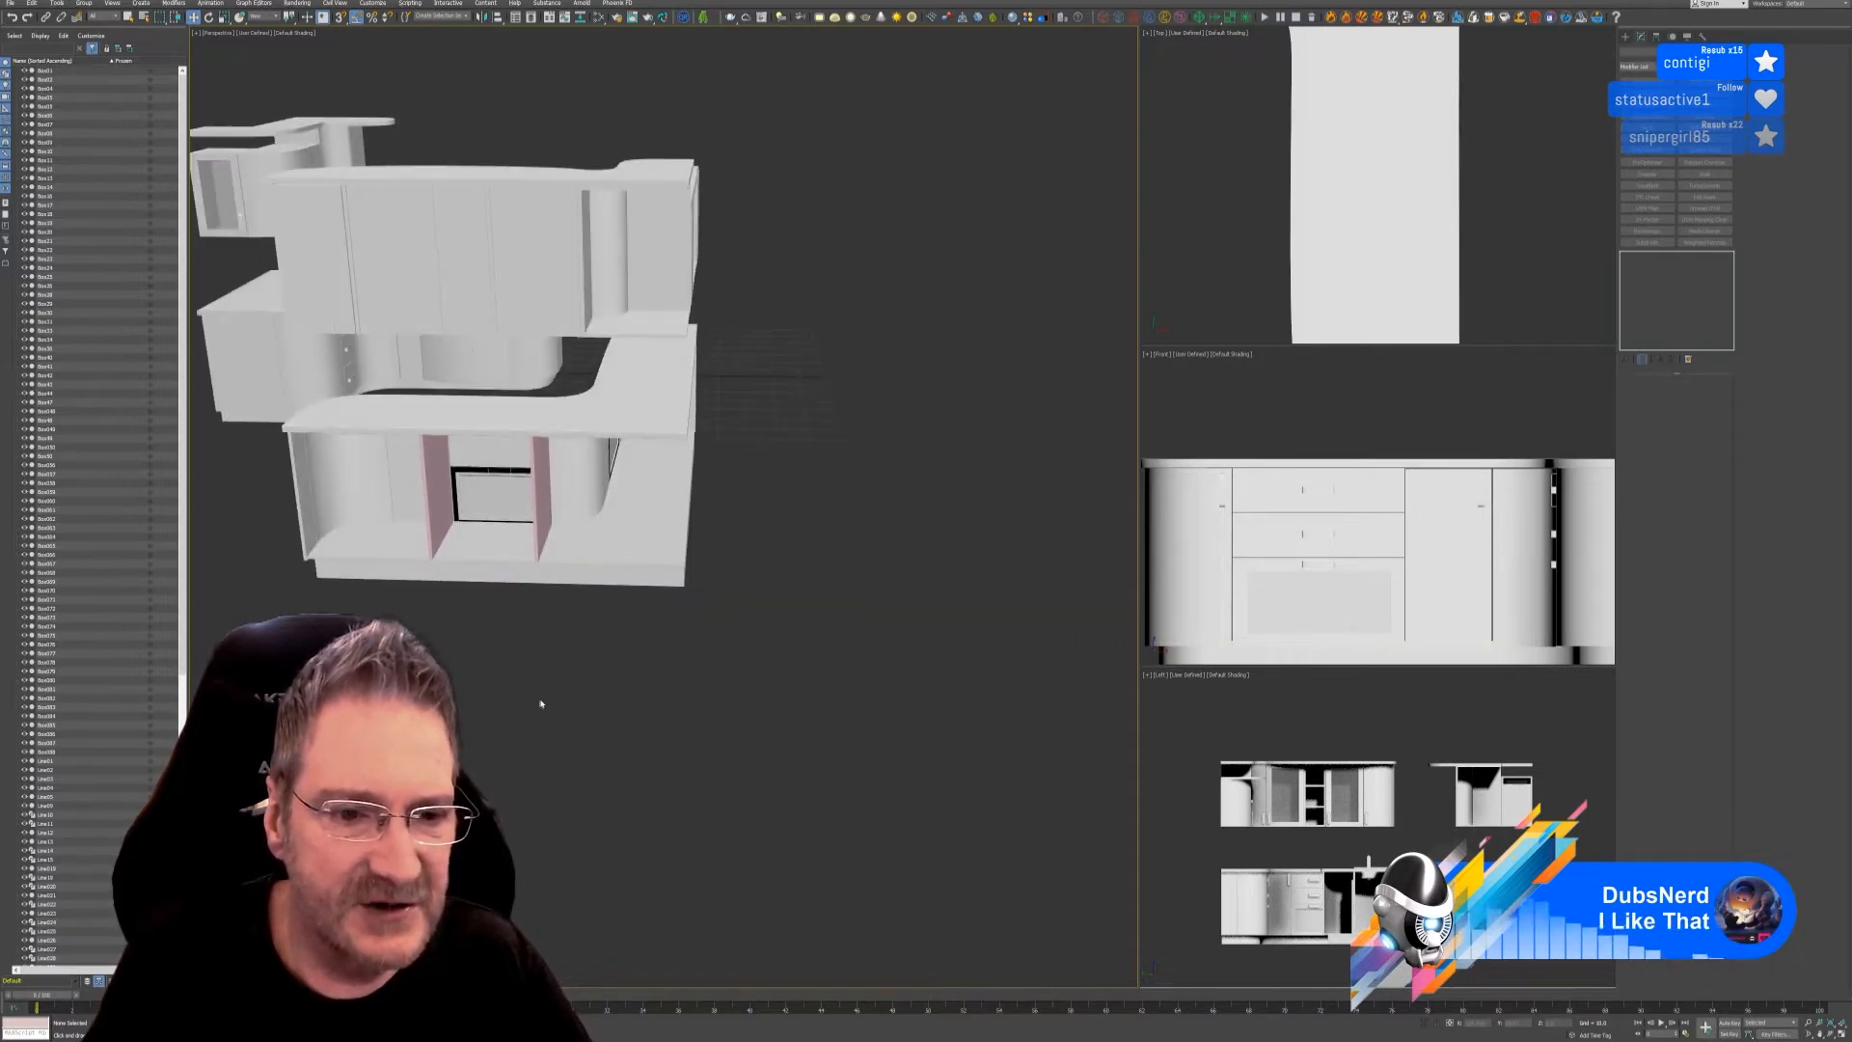
{"action": "middle_click_drag", "start_coordinate": [541, 704], "coordinate": [725, 714], "text": "alt"}
{"action": "middle_click_drag", "start_coordinate": [604, 685], "coordinate": [606, 808], "text": "alt"}
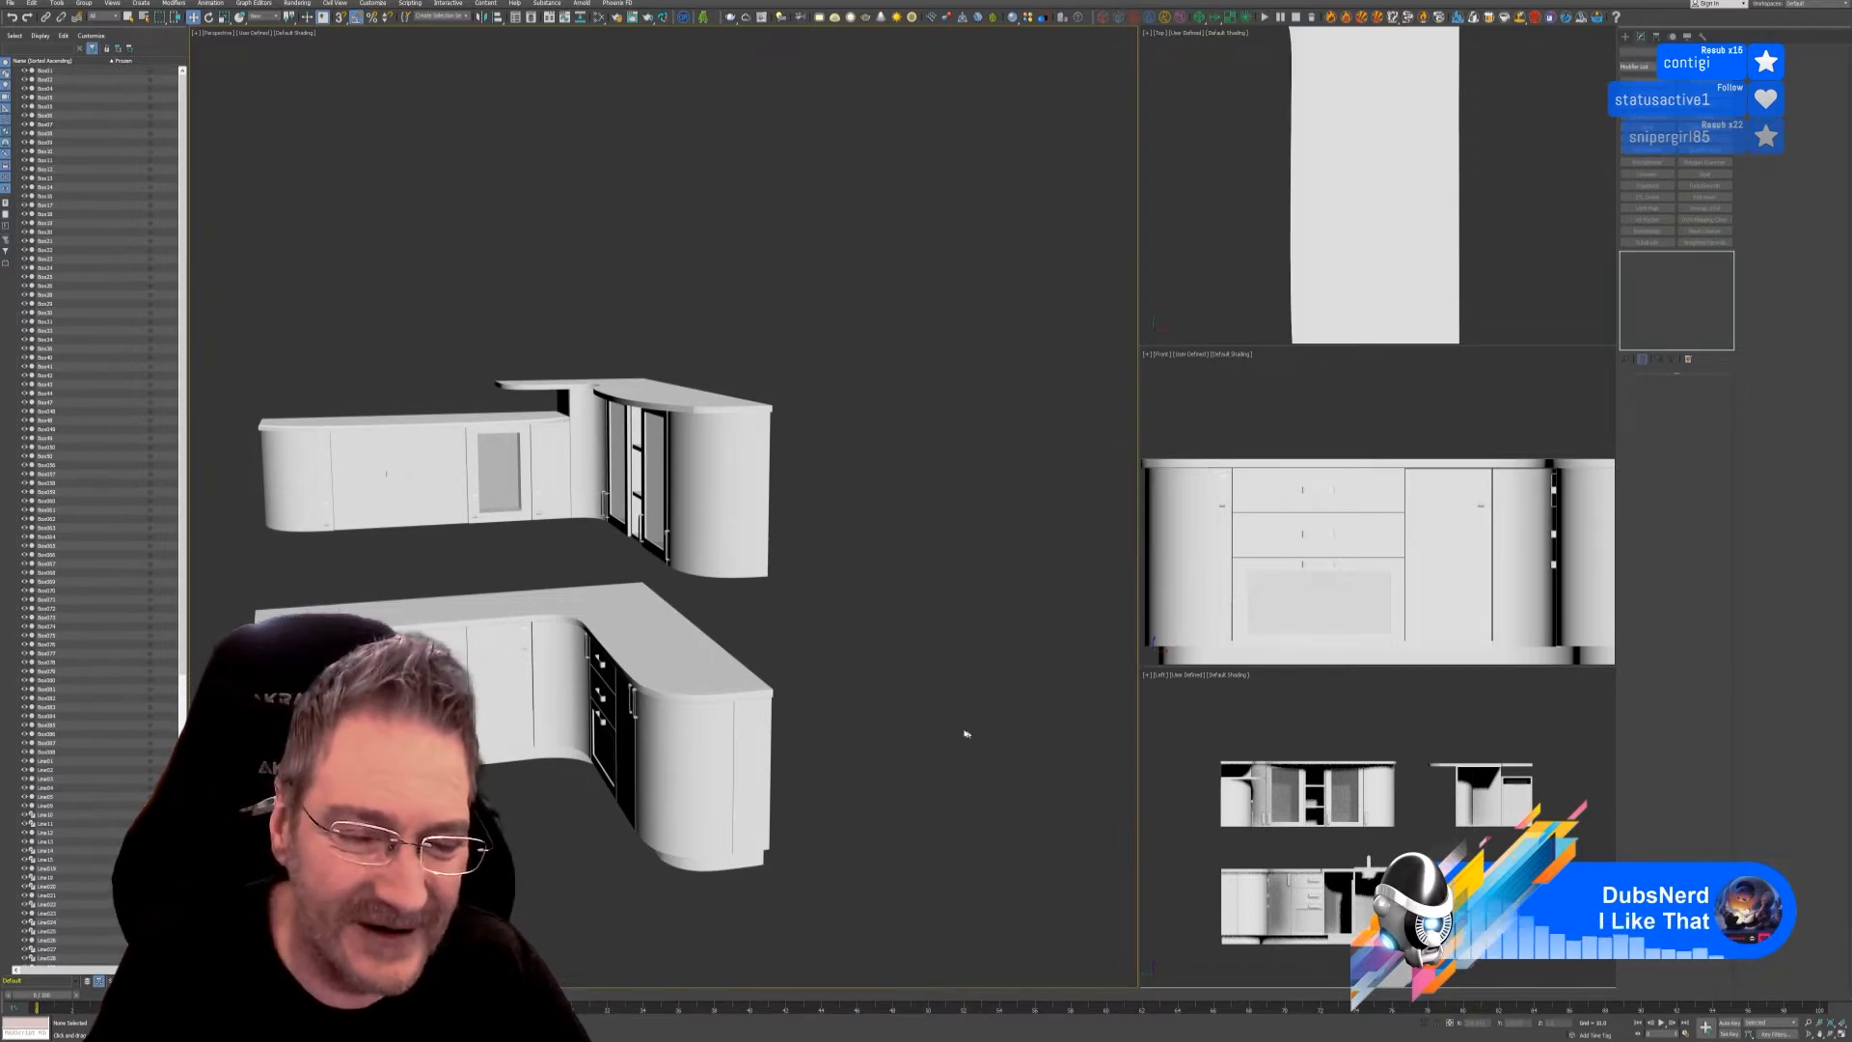
{"action": "middle_click_drag", "start_coordinate": [933, 683], "coordinate": [768, 659], "text": "alt"}
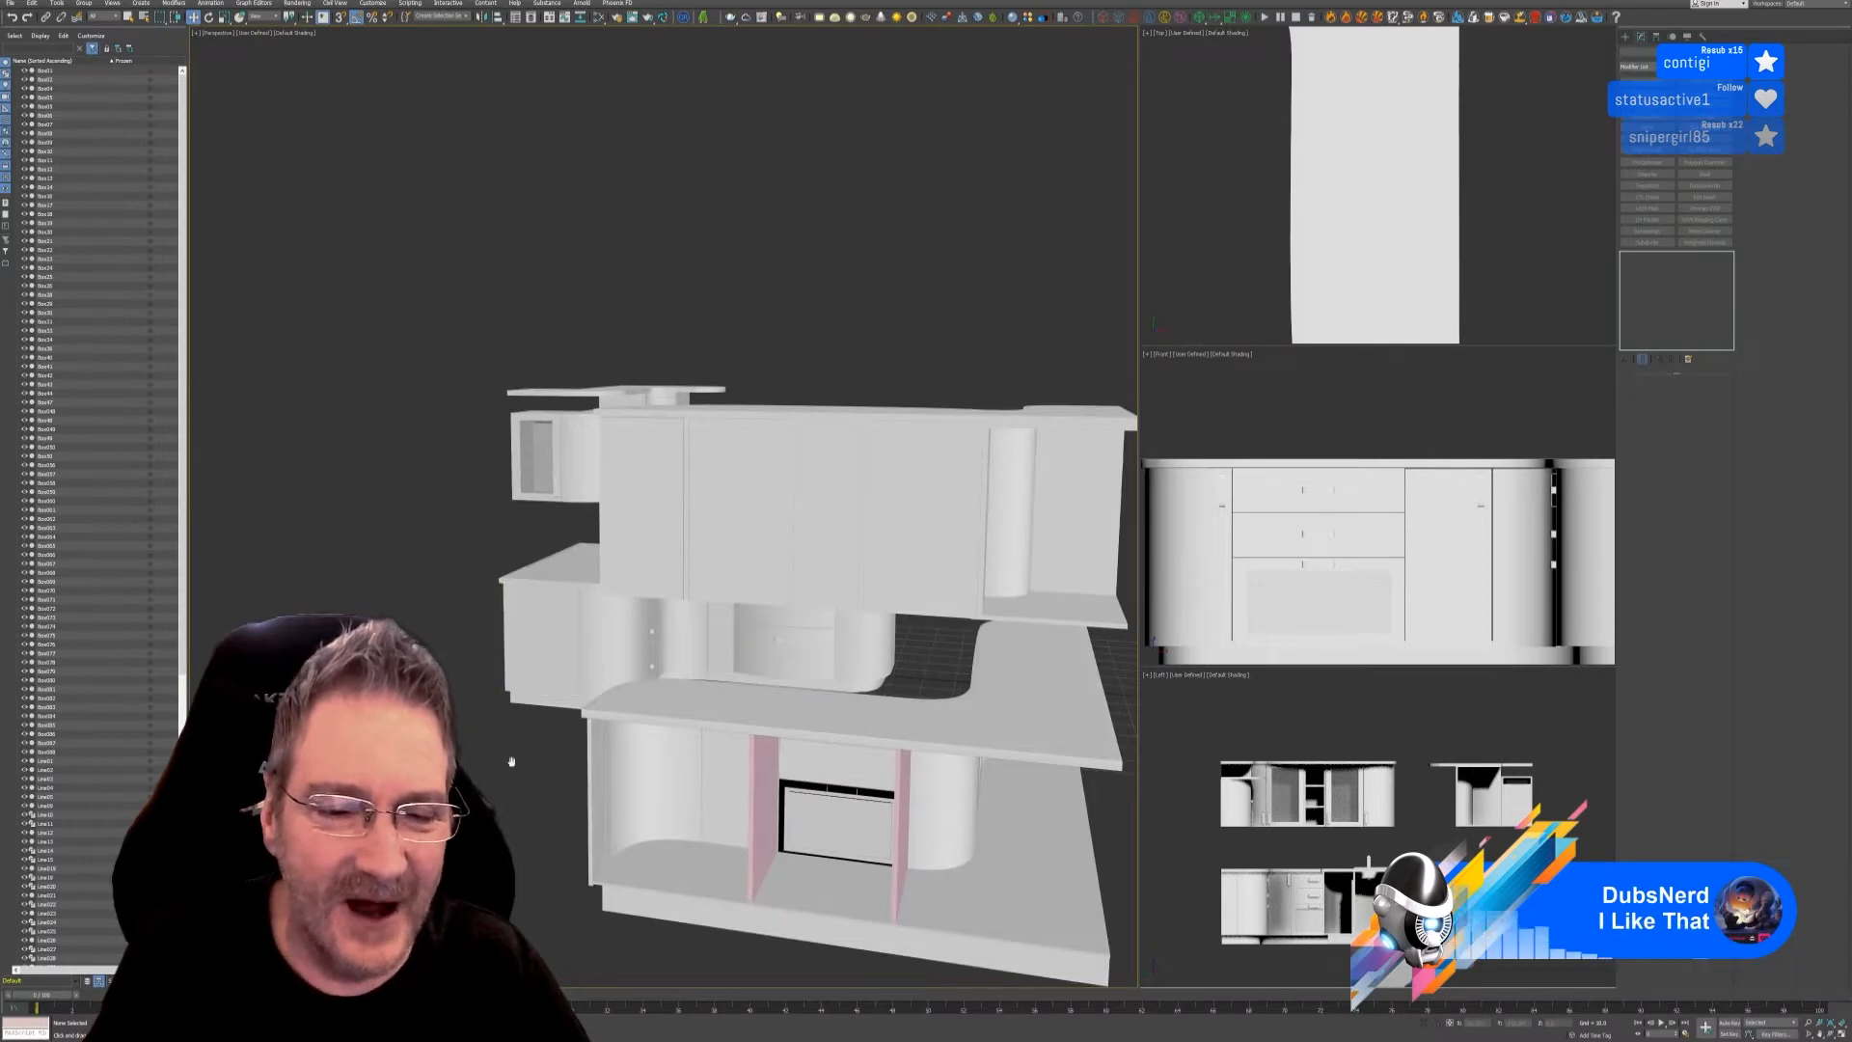
{"action": "middle_click_drag", "start_coordinate": [512, 762], "coordinate": [1000, 828], "text": "alt"}
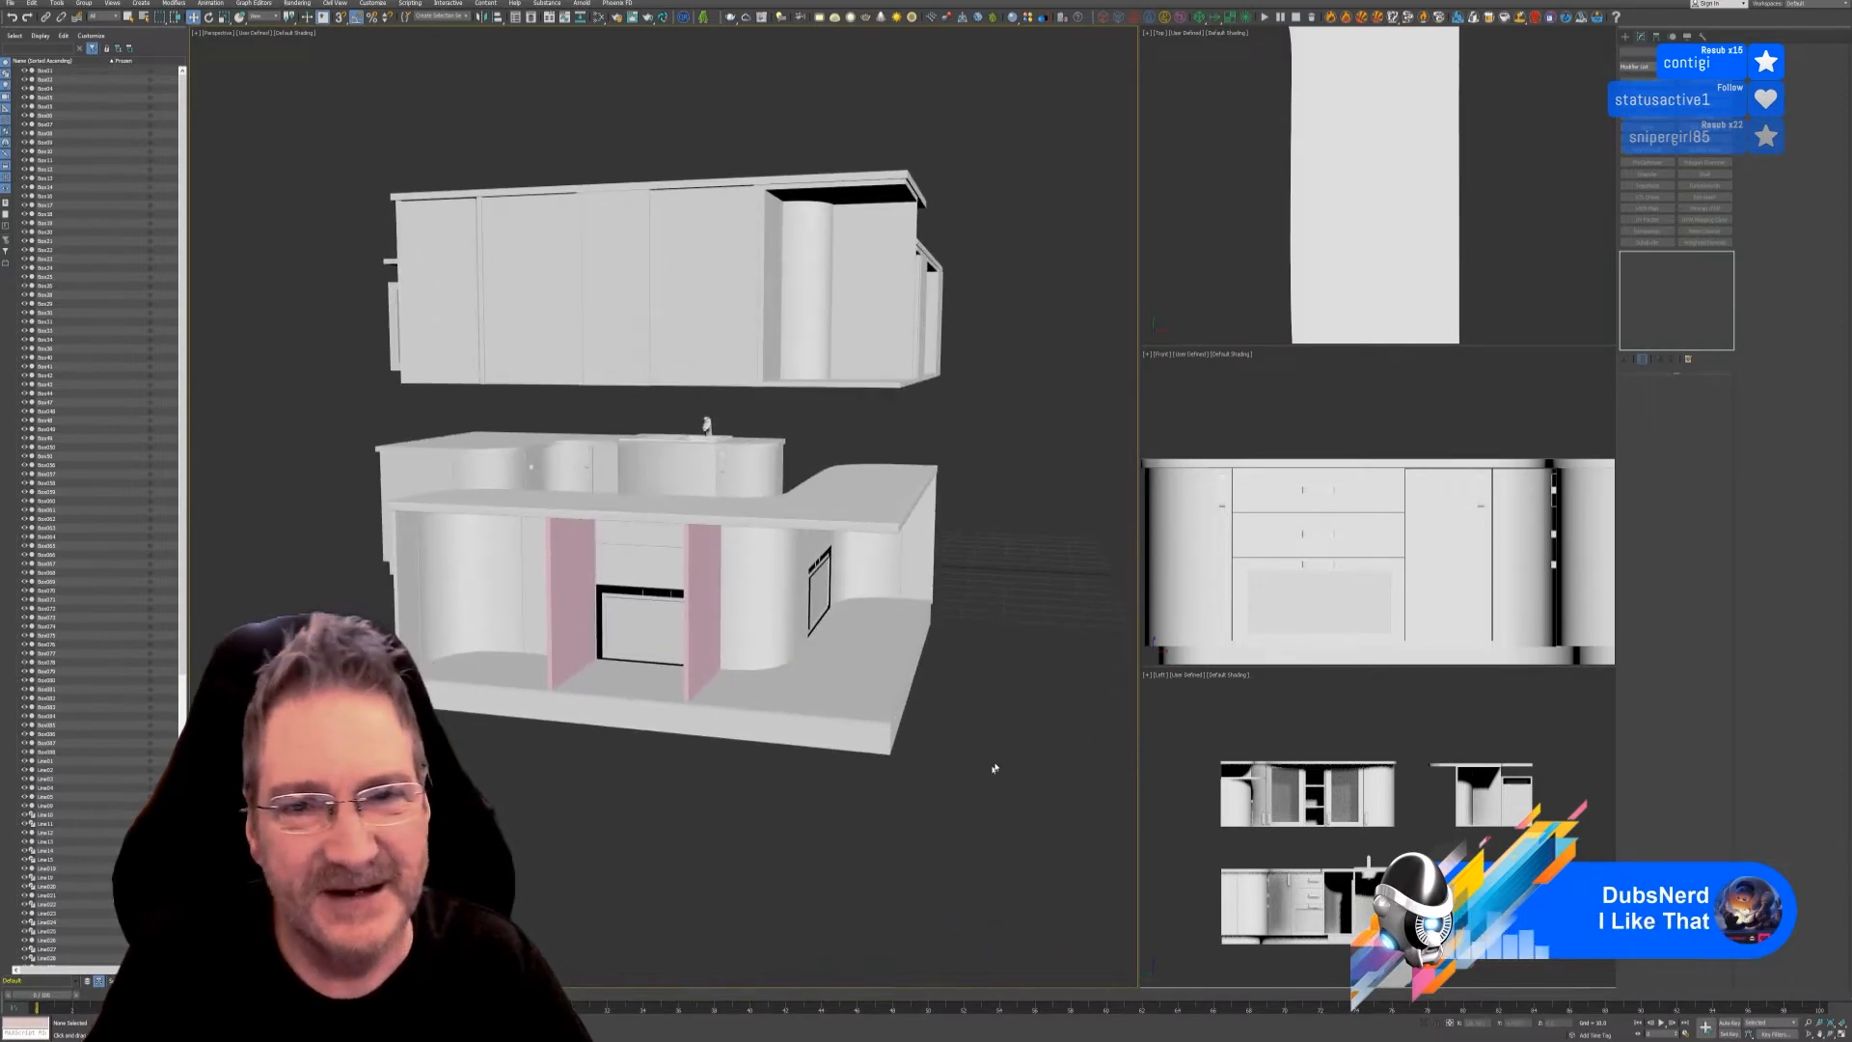
{"action": "middle_click_drag", "start_coordinate": [994, 747], "coordinate": [969, 753], "text": "alt"}
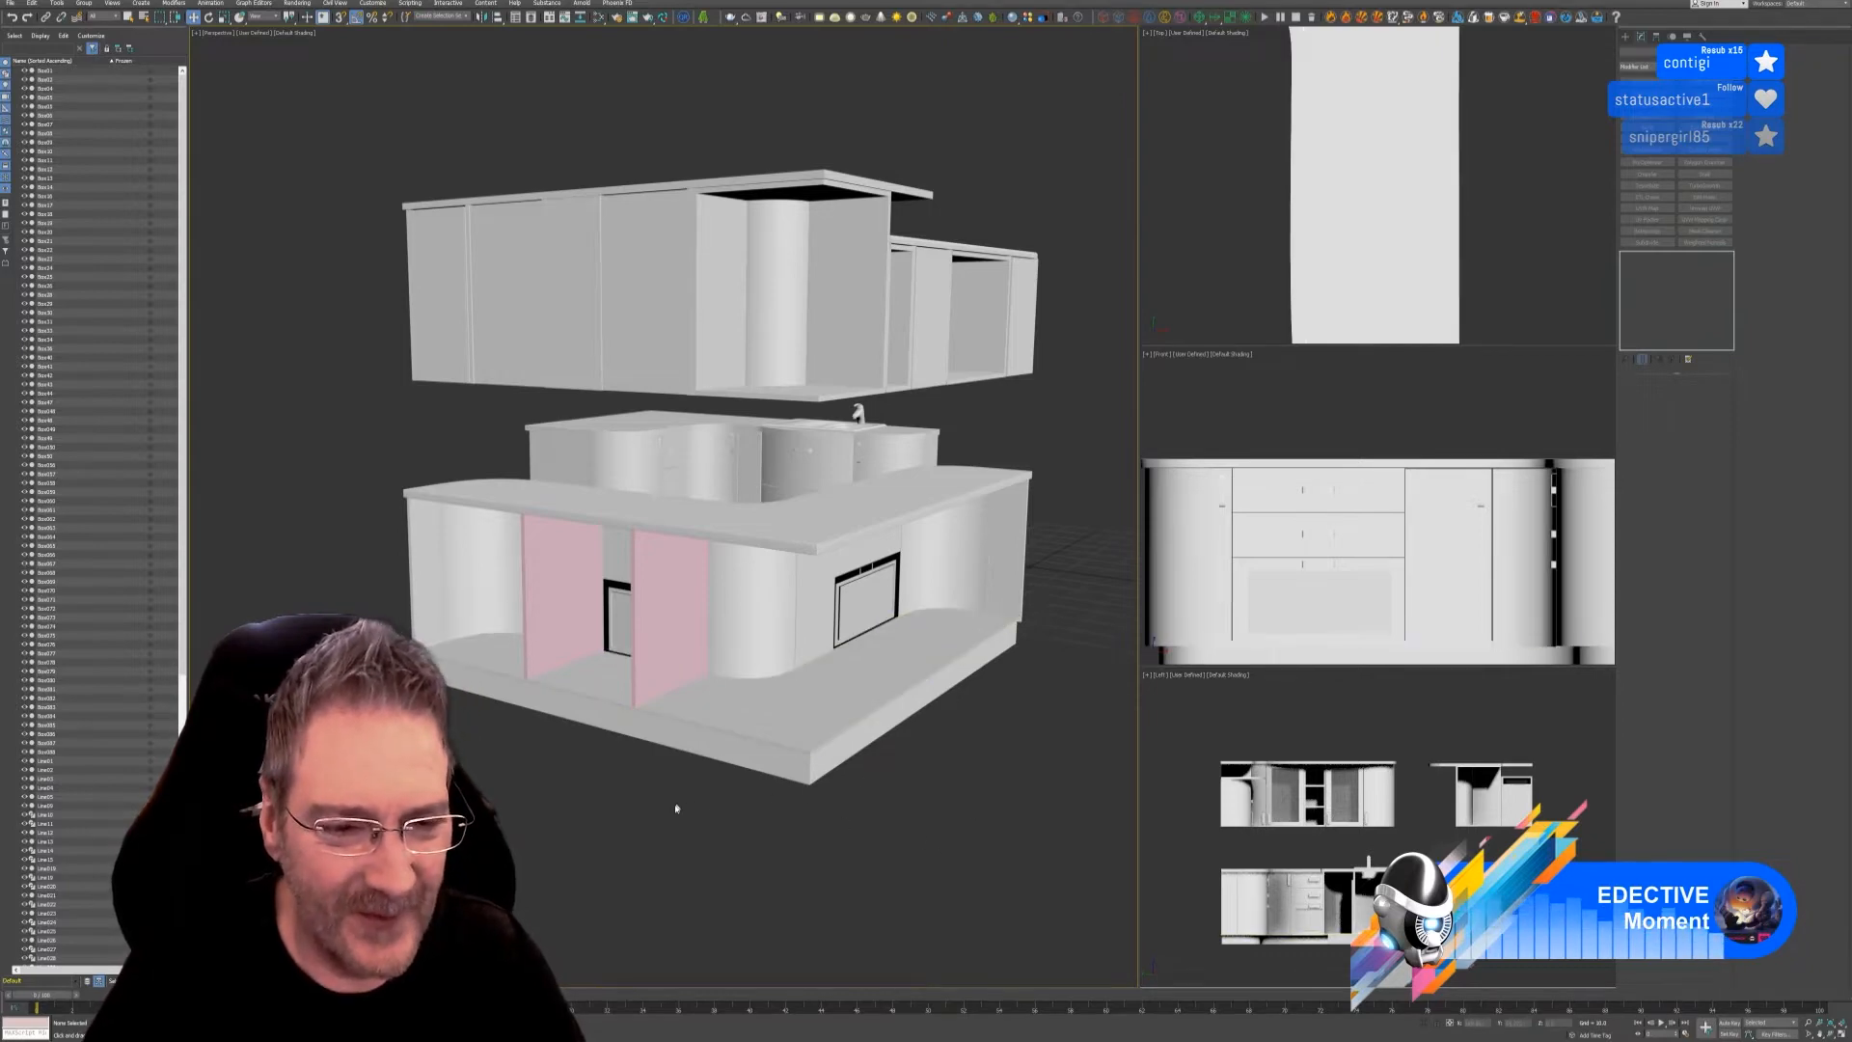
{"action": "middle_click_drag", "start_coordinate": [686, 828], "coordinate": [863, 827], "text": "alt"}
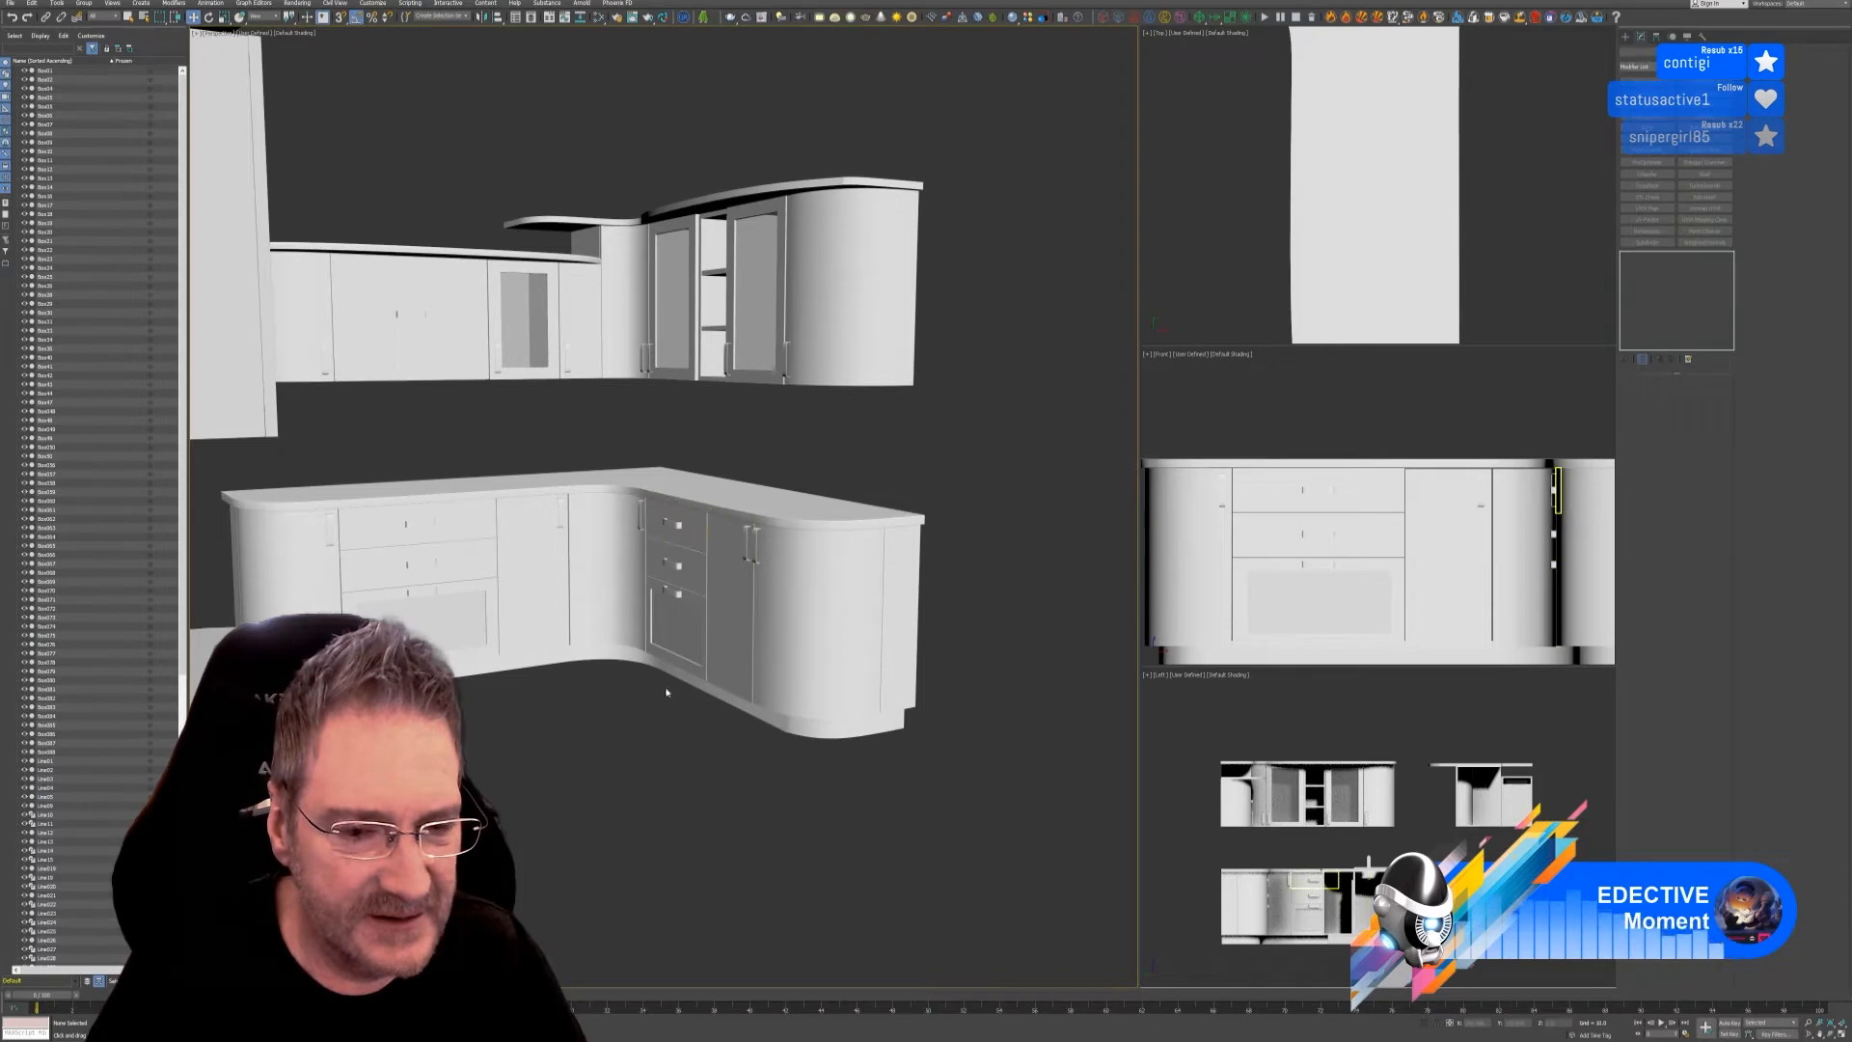
{"action": "mouse_move", "coordinate": [744, 849]}
{"action": "middle_mouse_down", "text": "alt"}
{"action": "mouse_move", "coordinate": [640, 839]}
{"action": "mouse_move", "coordinate": [775, 862]}
{"action": "middle_mouse_up", "text": "alt"}
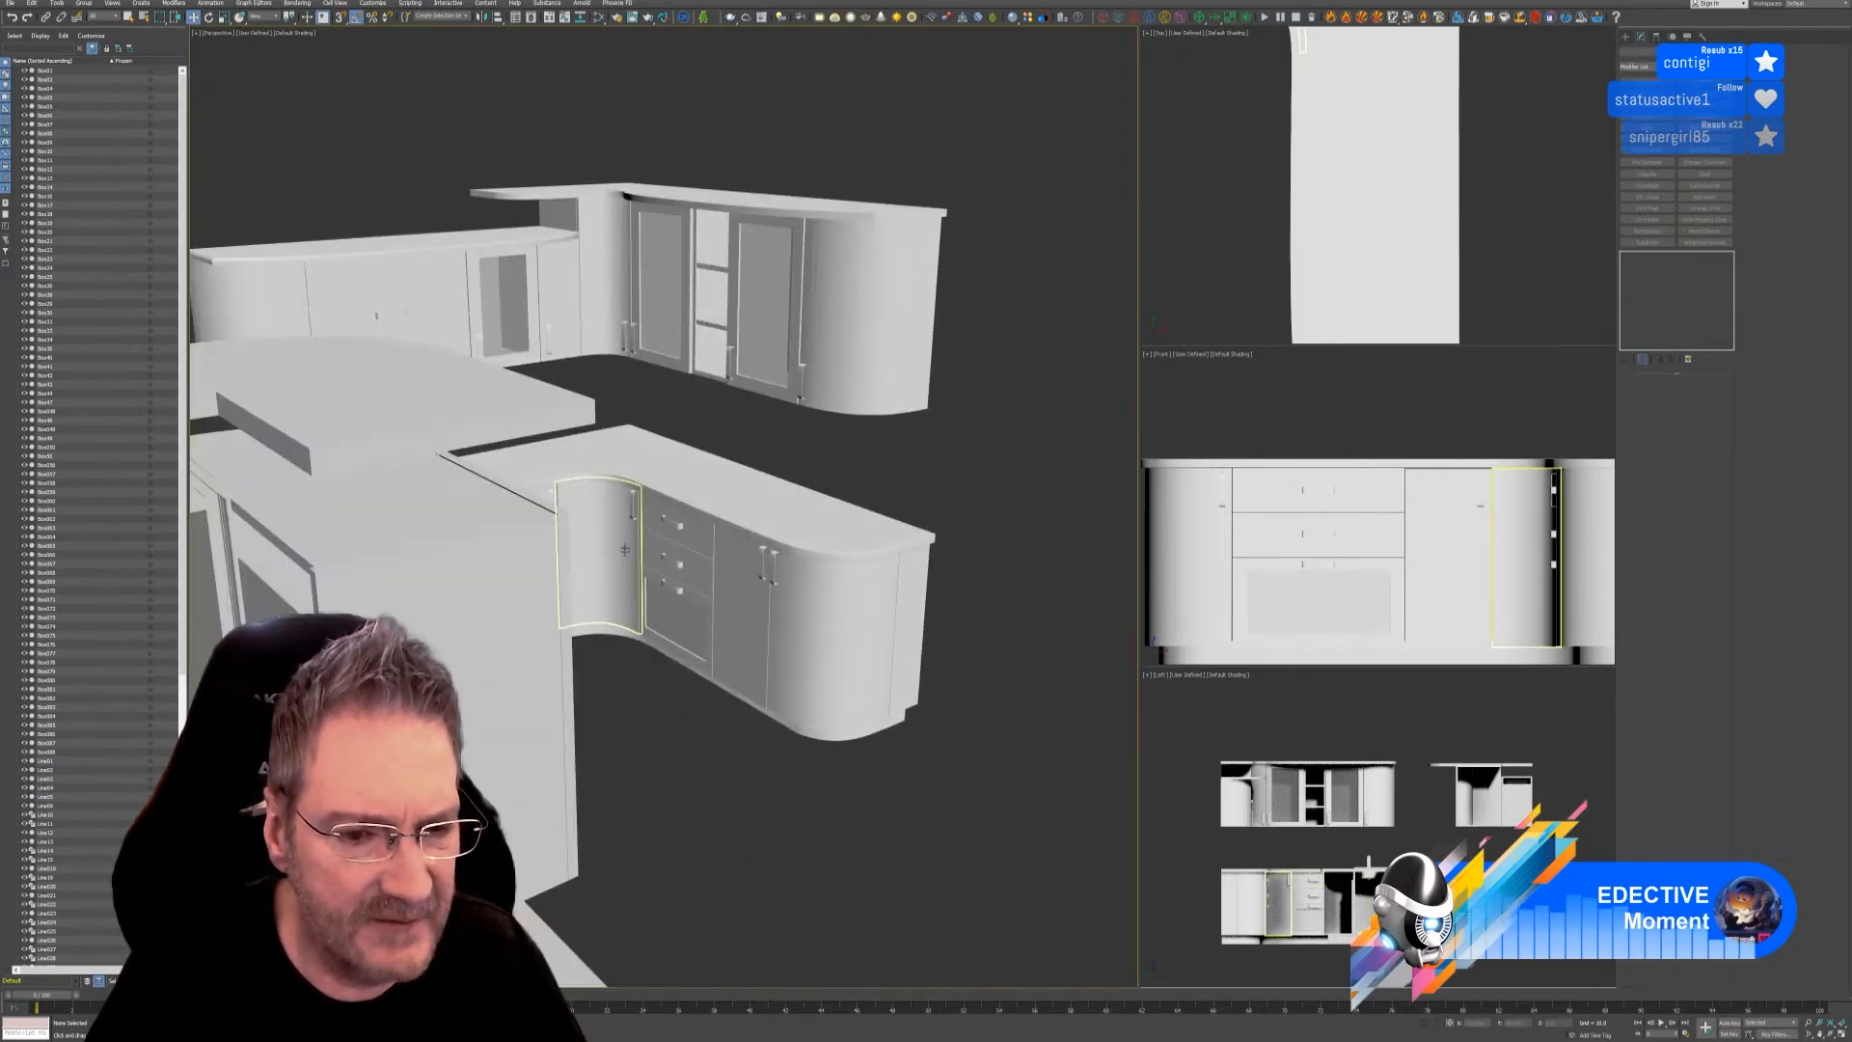
{"action": "scroll", "coordinate": [619, 537], "scroll_direction": "up", "scroll_amount": 5}
{"action": "scroll", "coordinate": [620, 529], "scroll_direction": "down", "scroll_amount": 4}
{"action": "middle_click_drag", "start_coordinate": [678, 833], "coordinate": [506, 812], "text": "alt"}
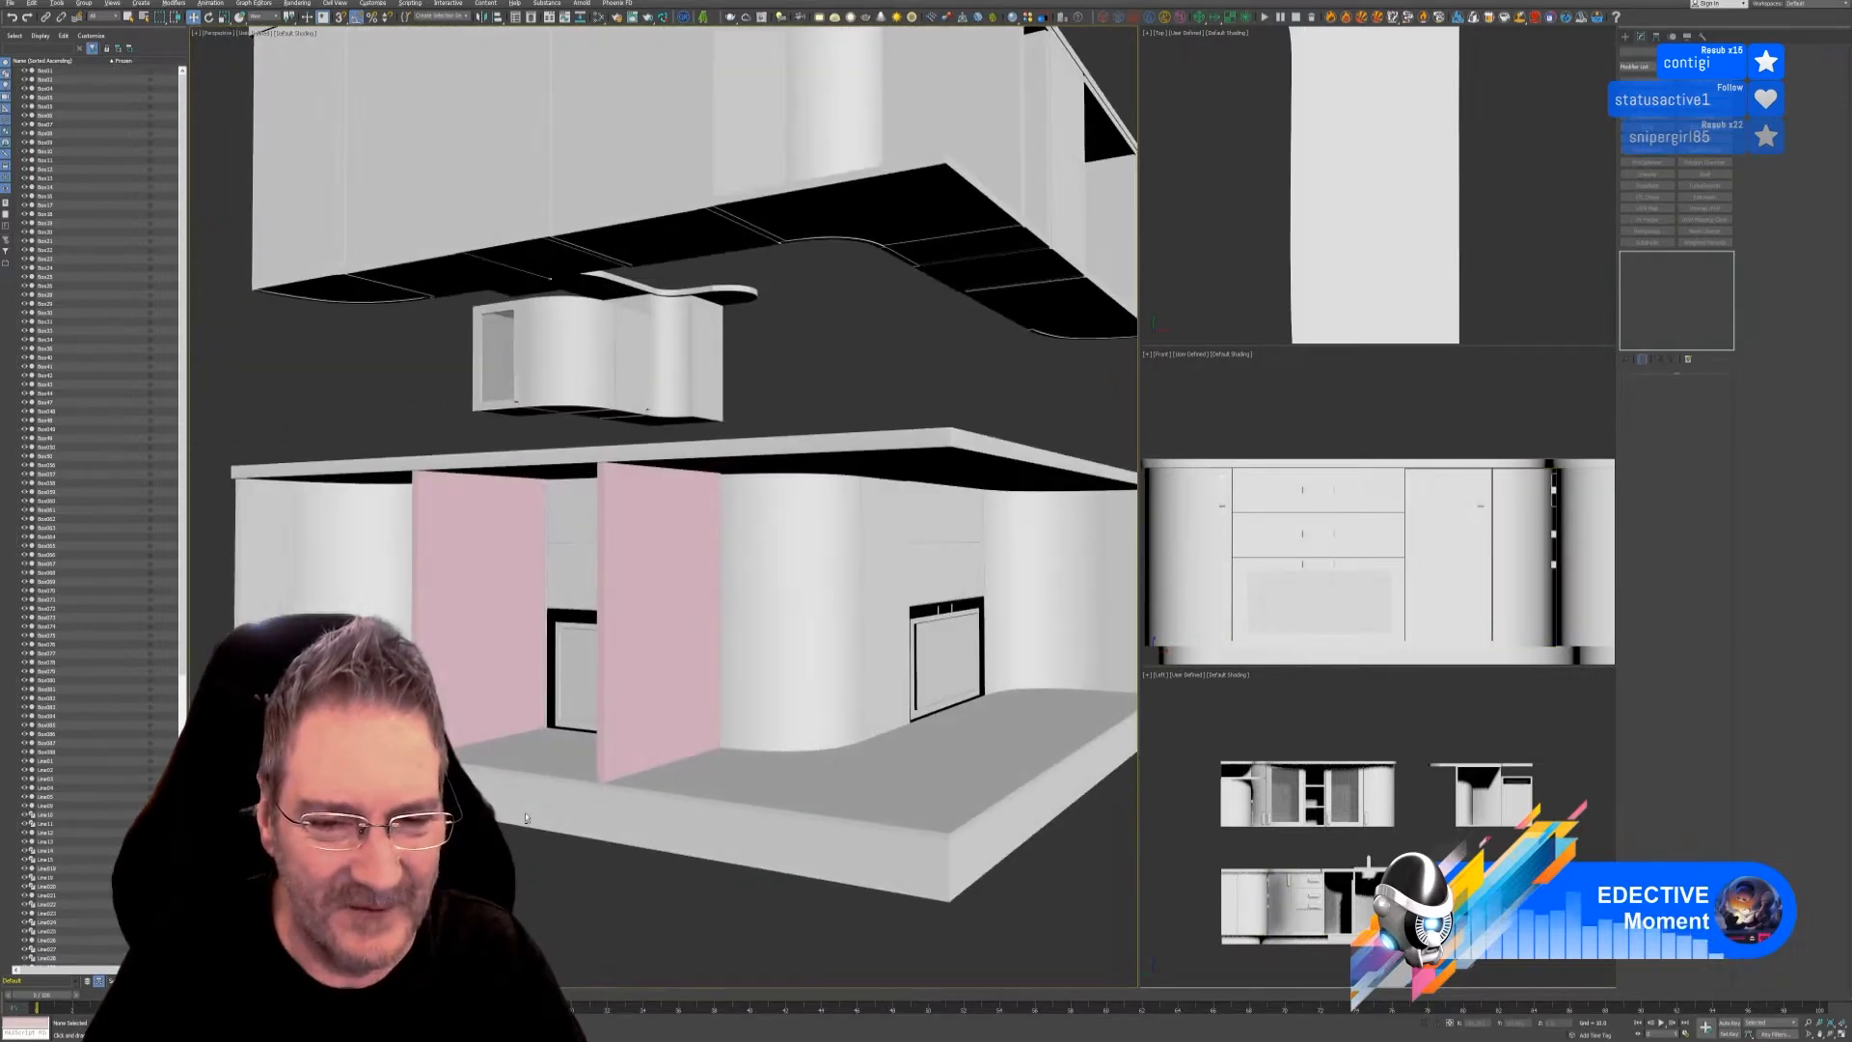
- Copy the side run's divider panel nearest the corner and rotate the copy a quarter turn so it stands perpendicular to the original
{"action": "left_click", "coordinate": [656, 629]}
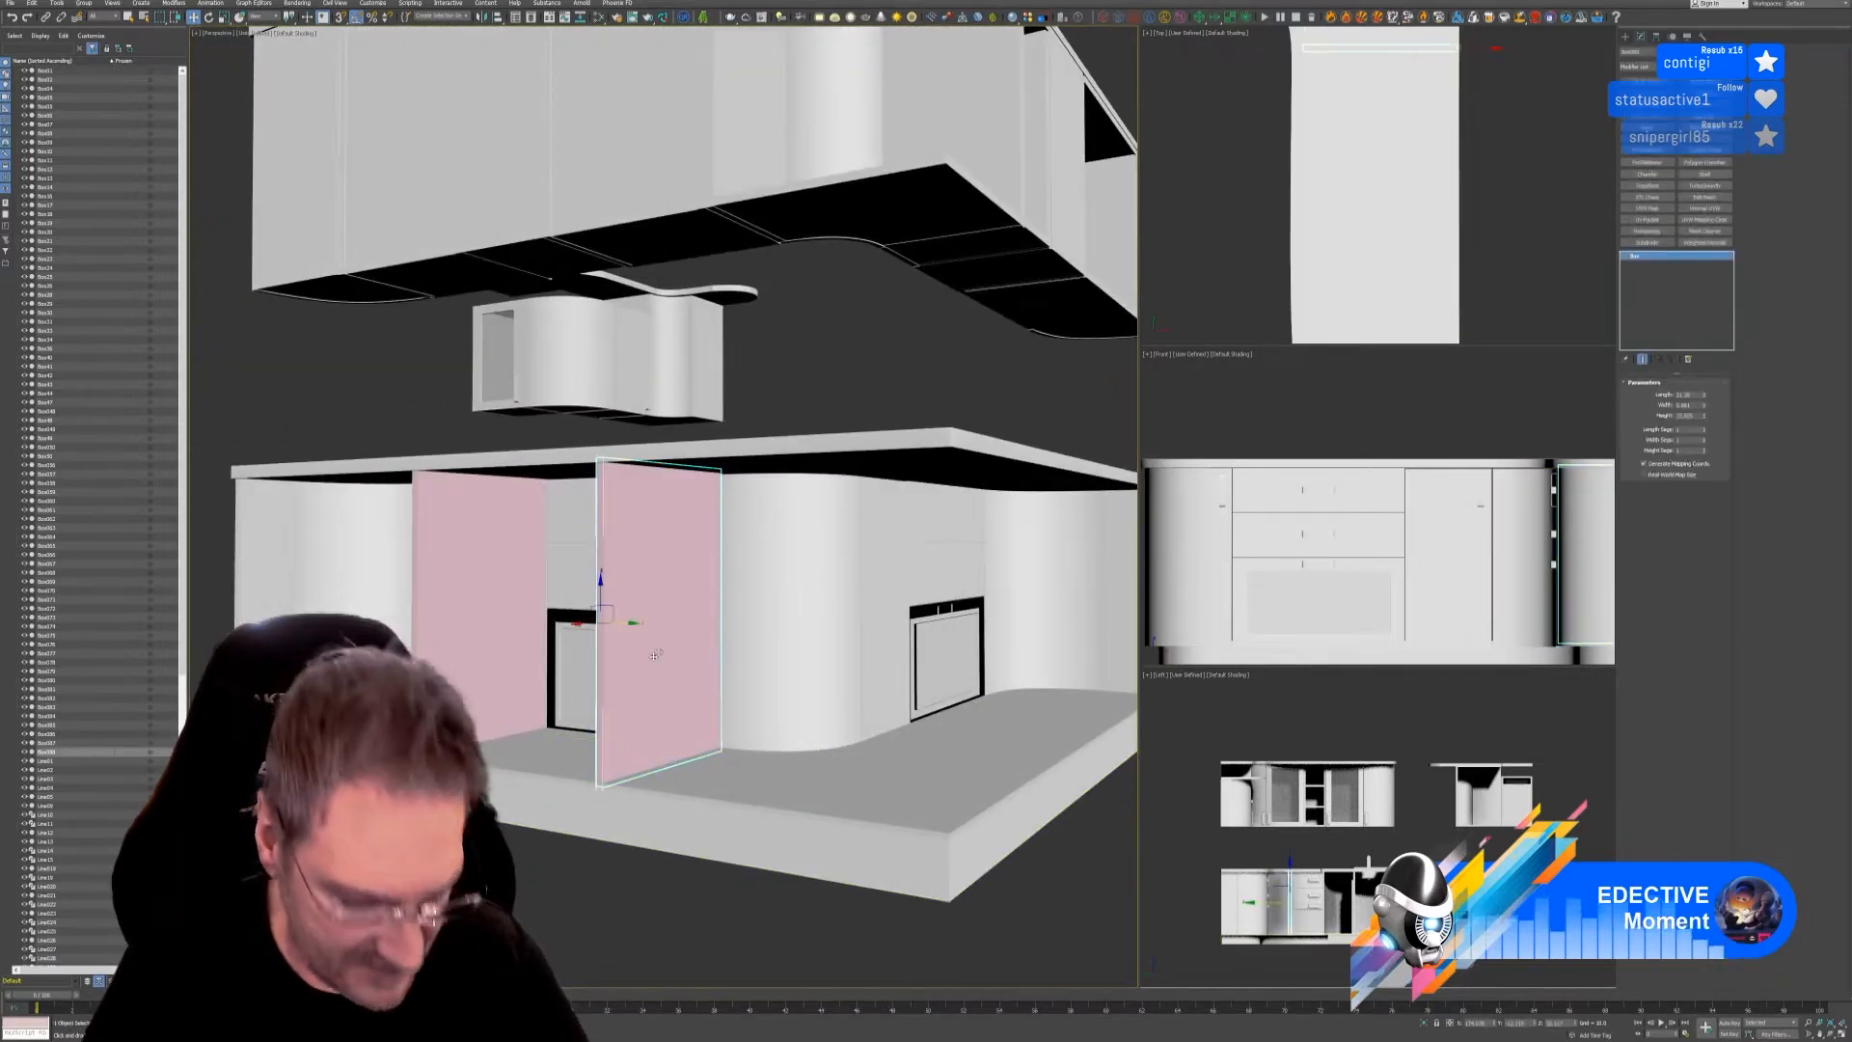
{"action": "left_click_drag", "start_coordinate": [666, 629], "coordinate": [872, 638], "text": "shift"}
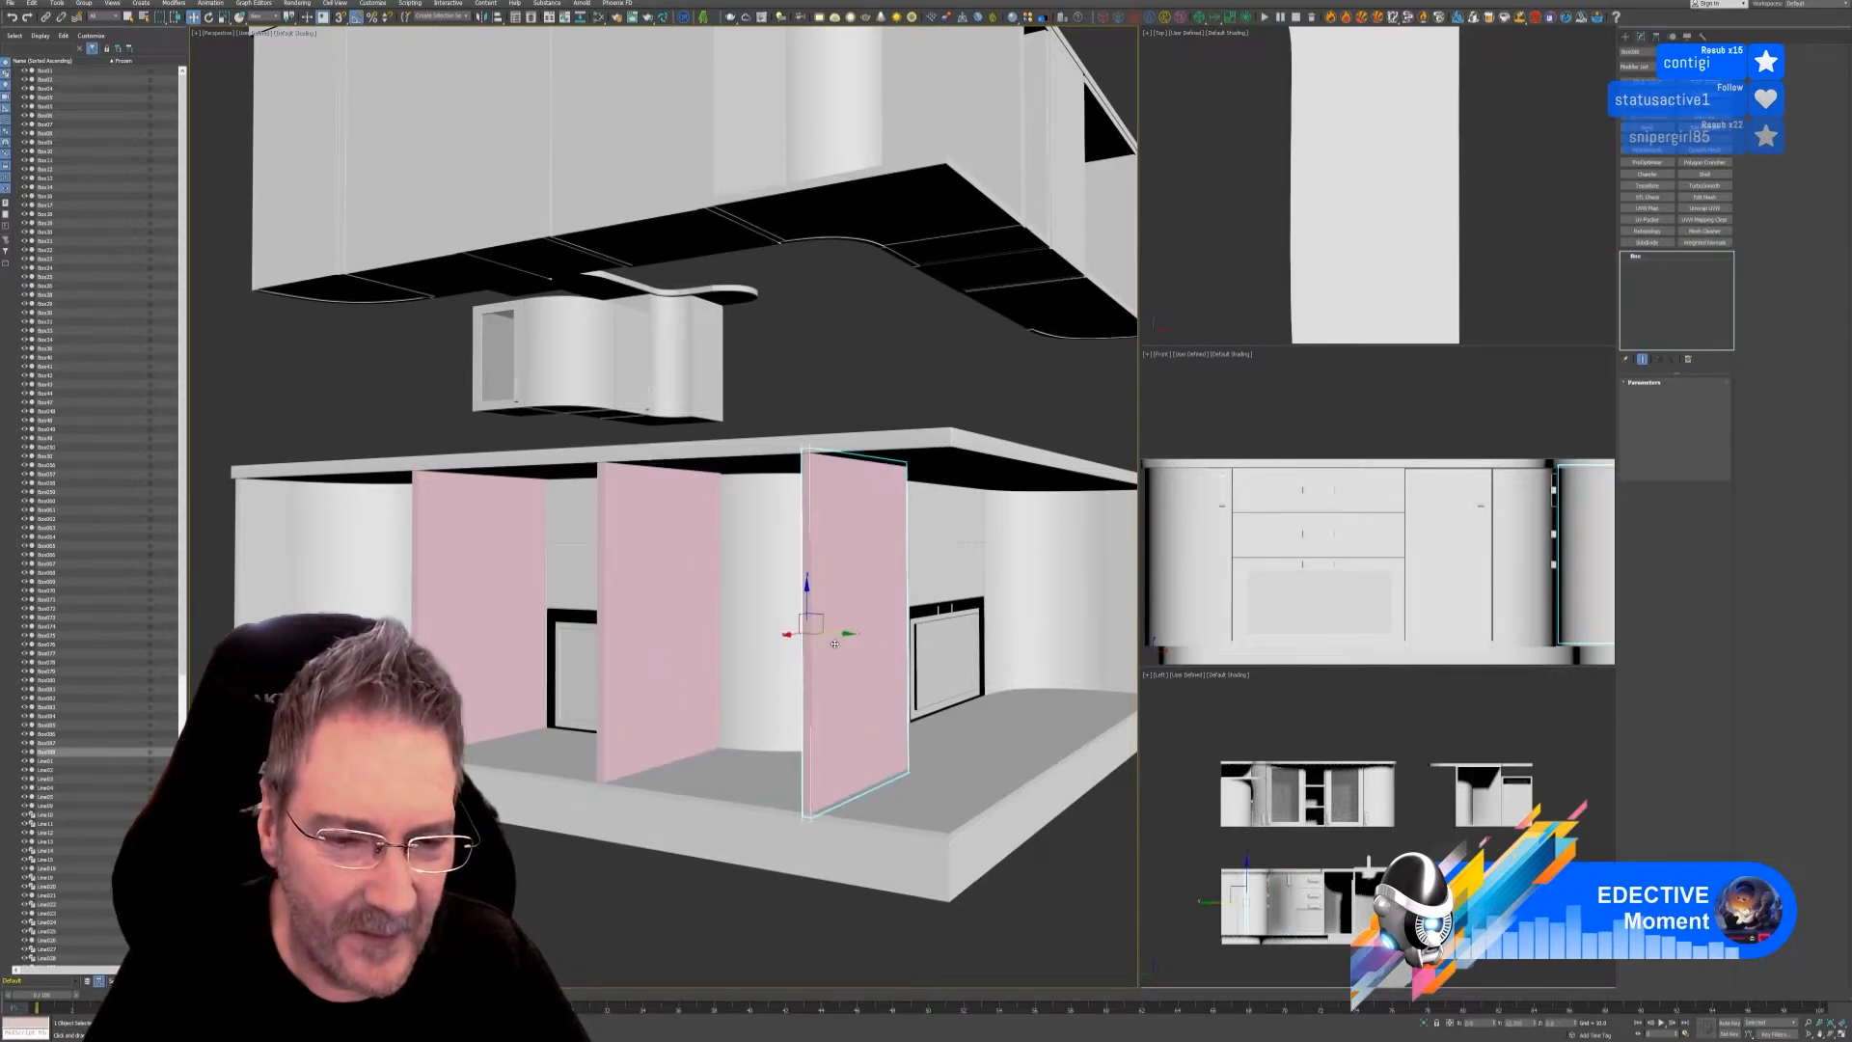
{"action": "left_click", "coordinate": [902, 553]}
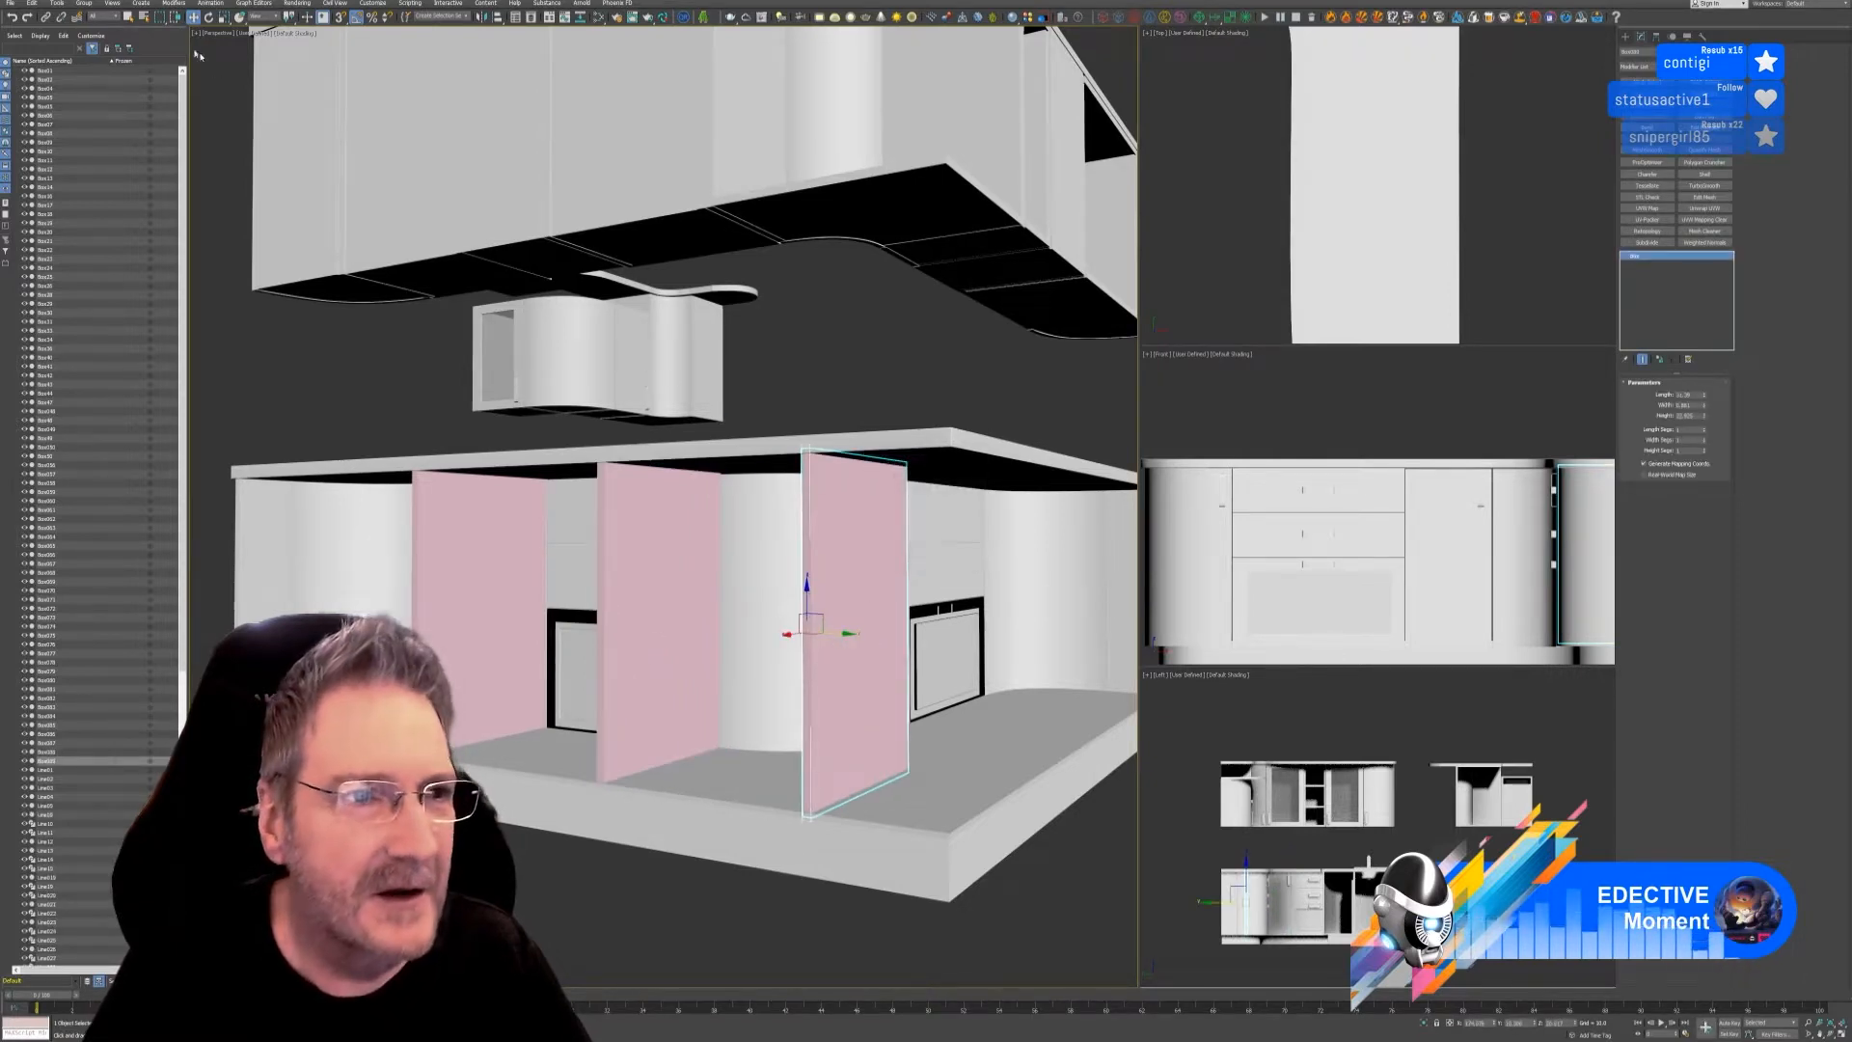
{"action": "key", "text": "e"}
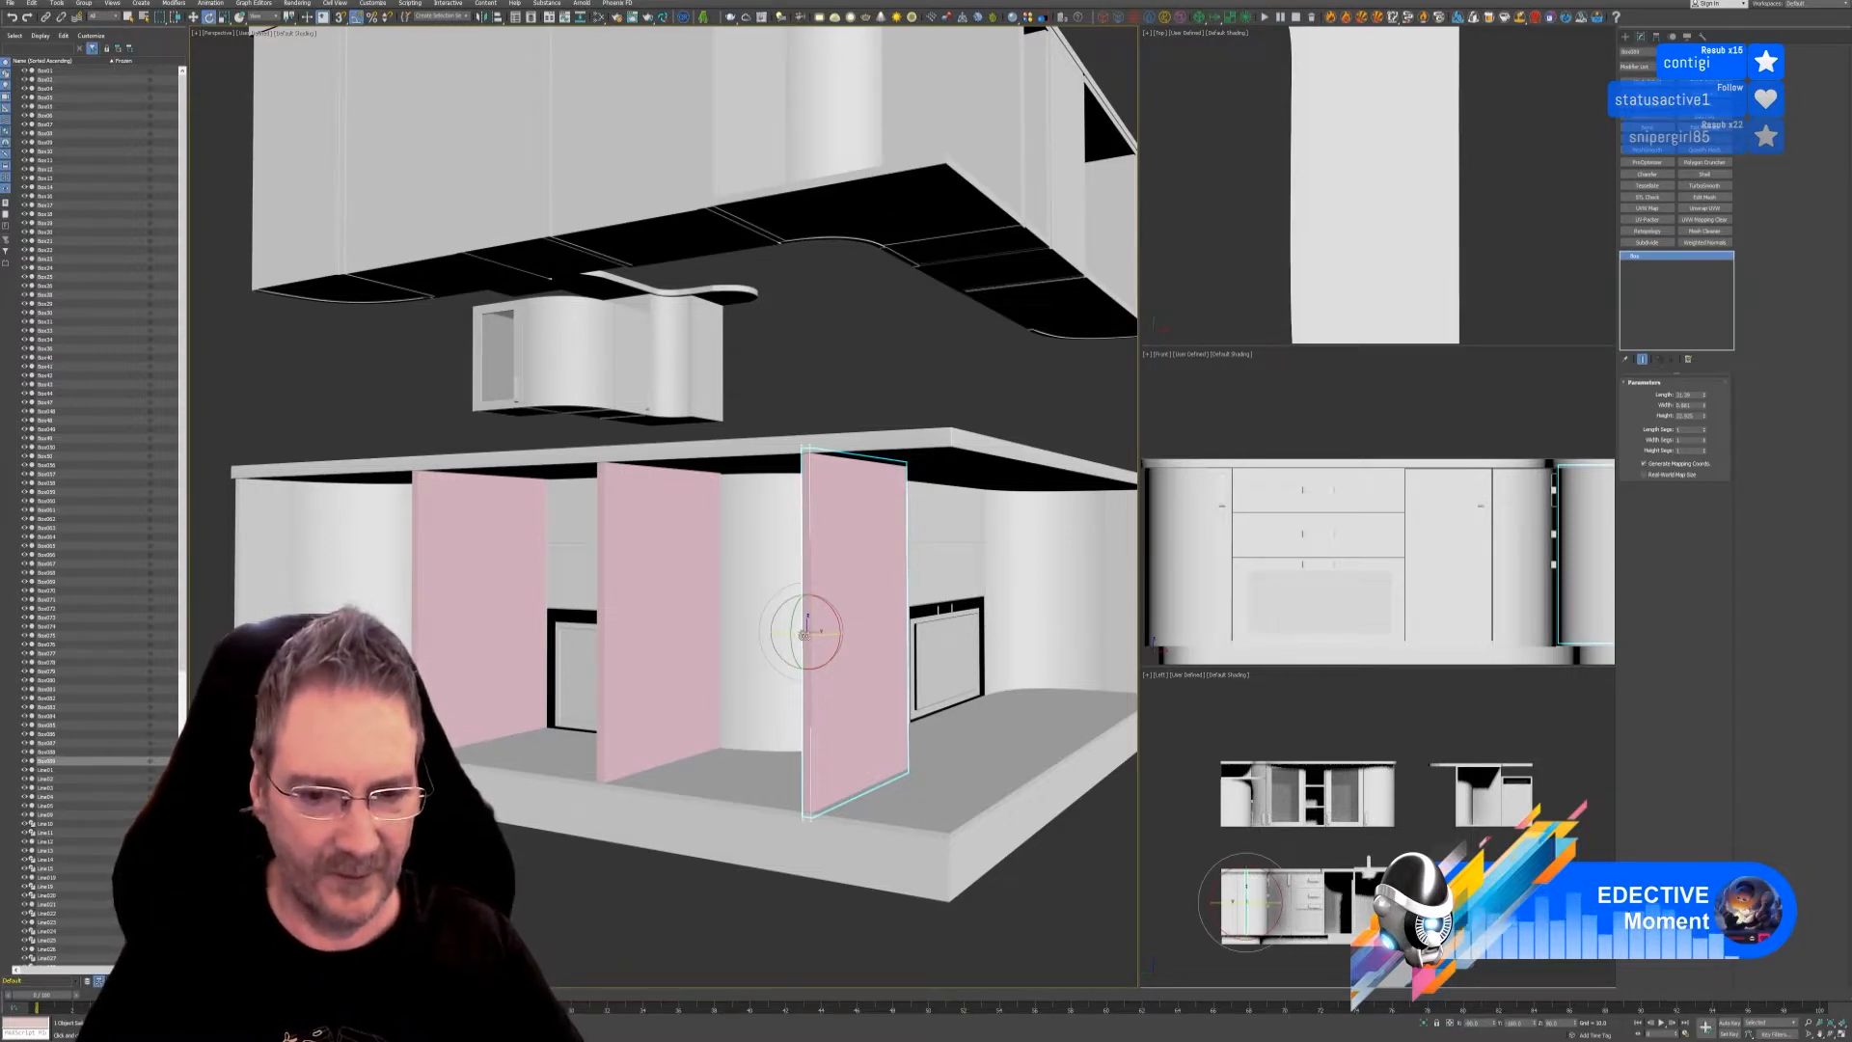
{"action": "left_click_drag", "start_coordinate": [804, 635], "coordinate": [842, 636]}
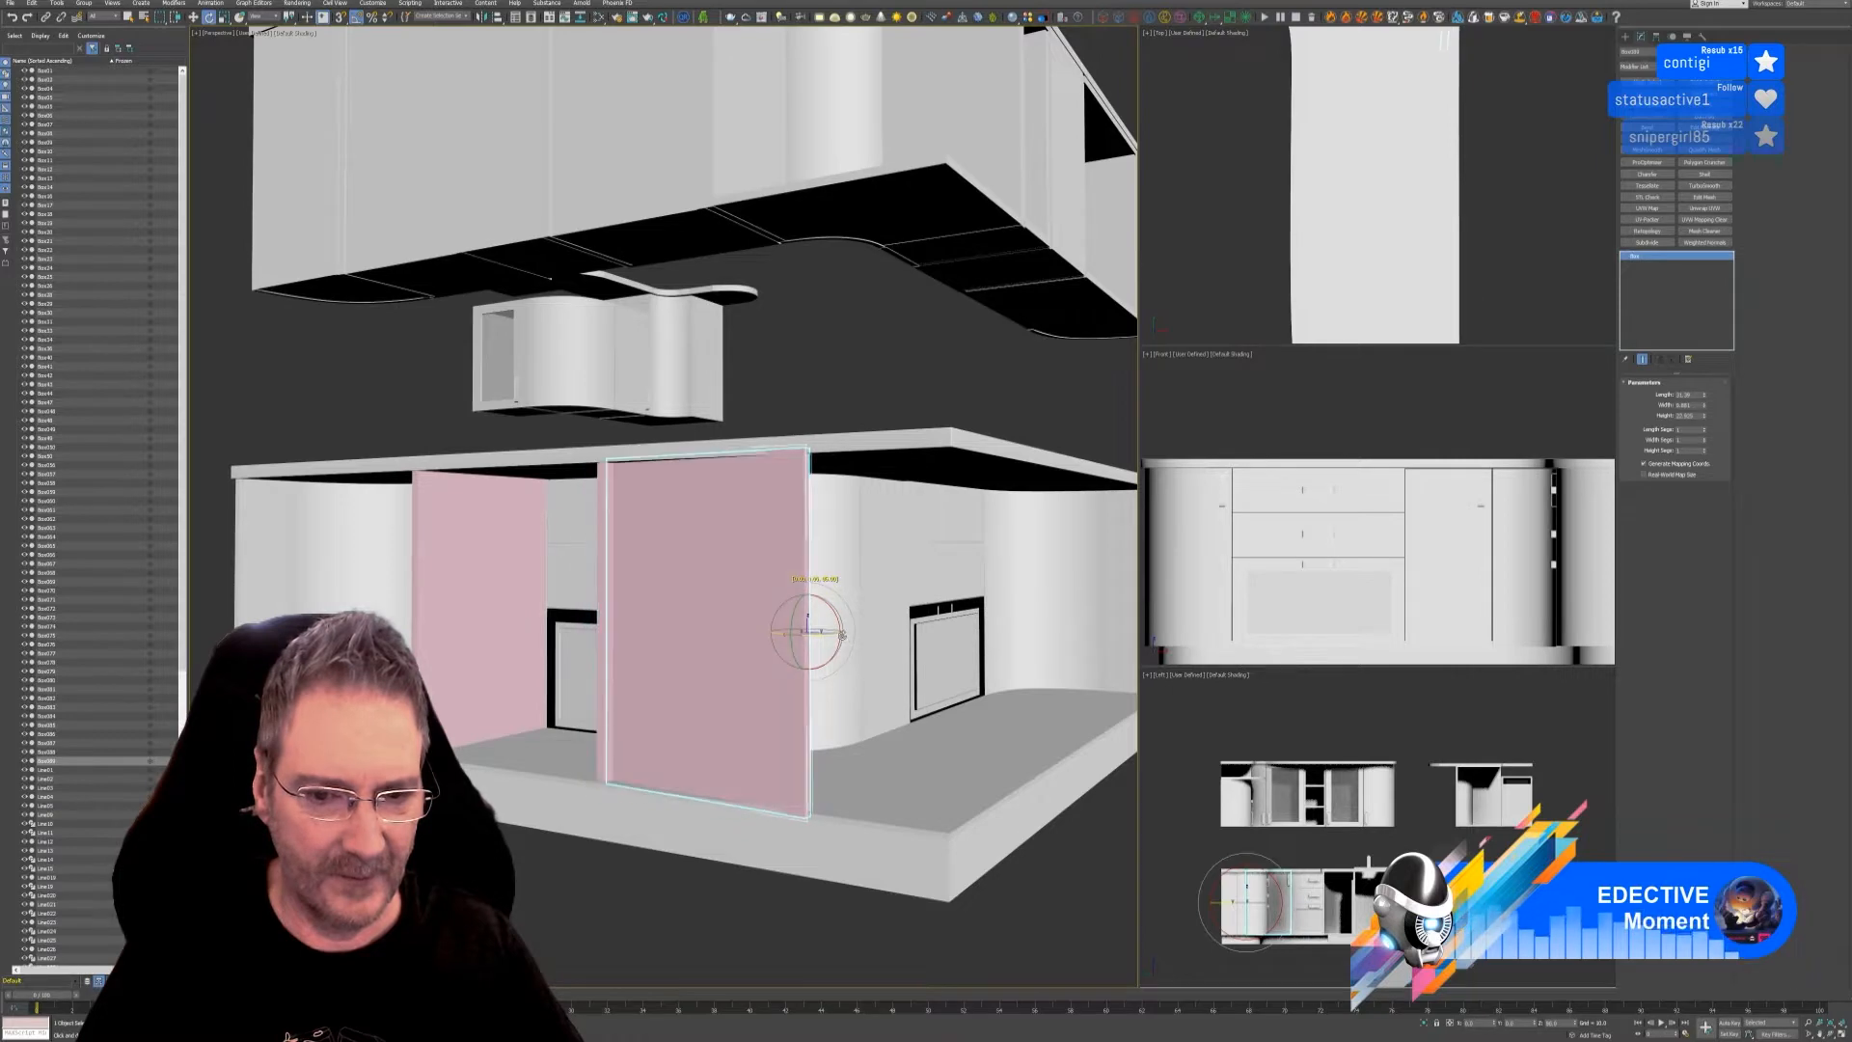
{"action": "left_click_drag", "start_coordinate": [842, 636], "coordinate": [845, 635]}
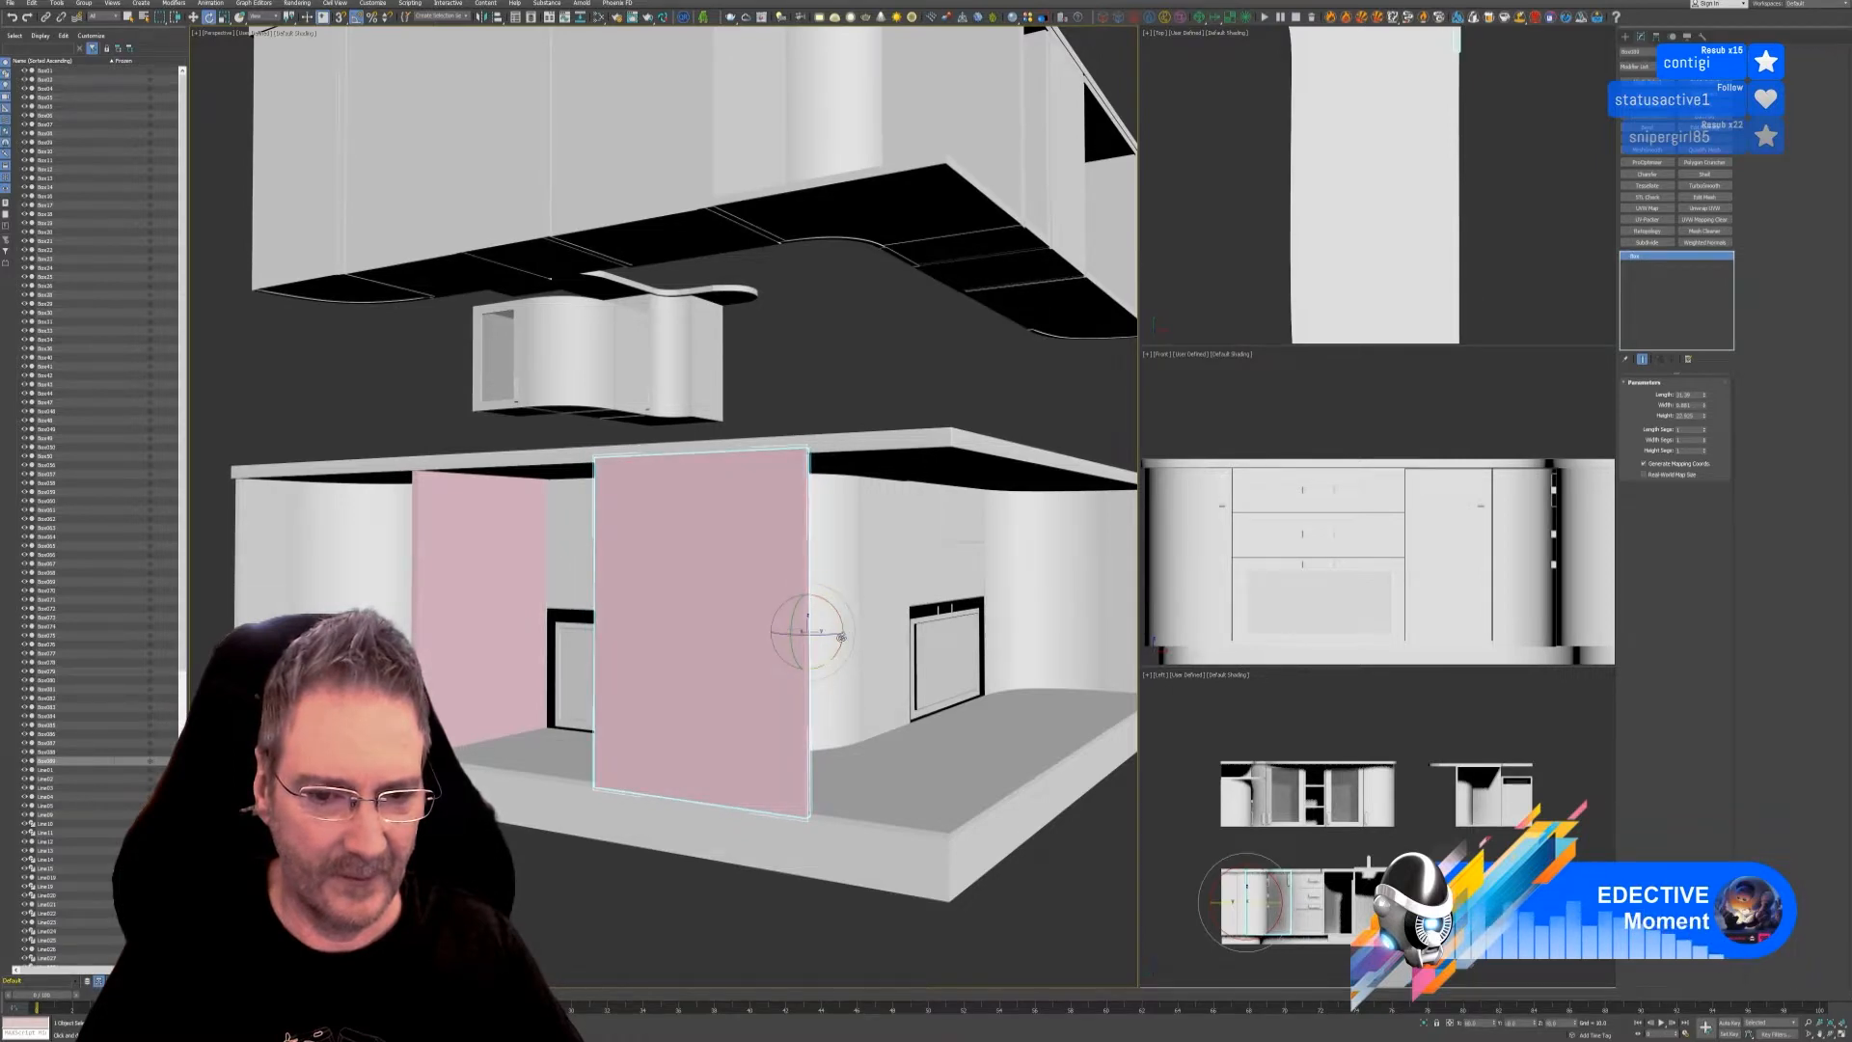
{"action": "left_click", "coordinate": [194, 17]}
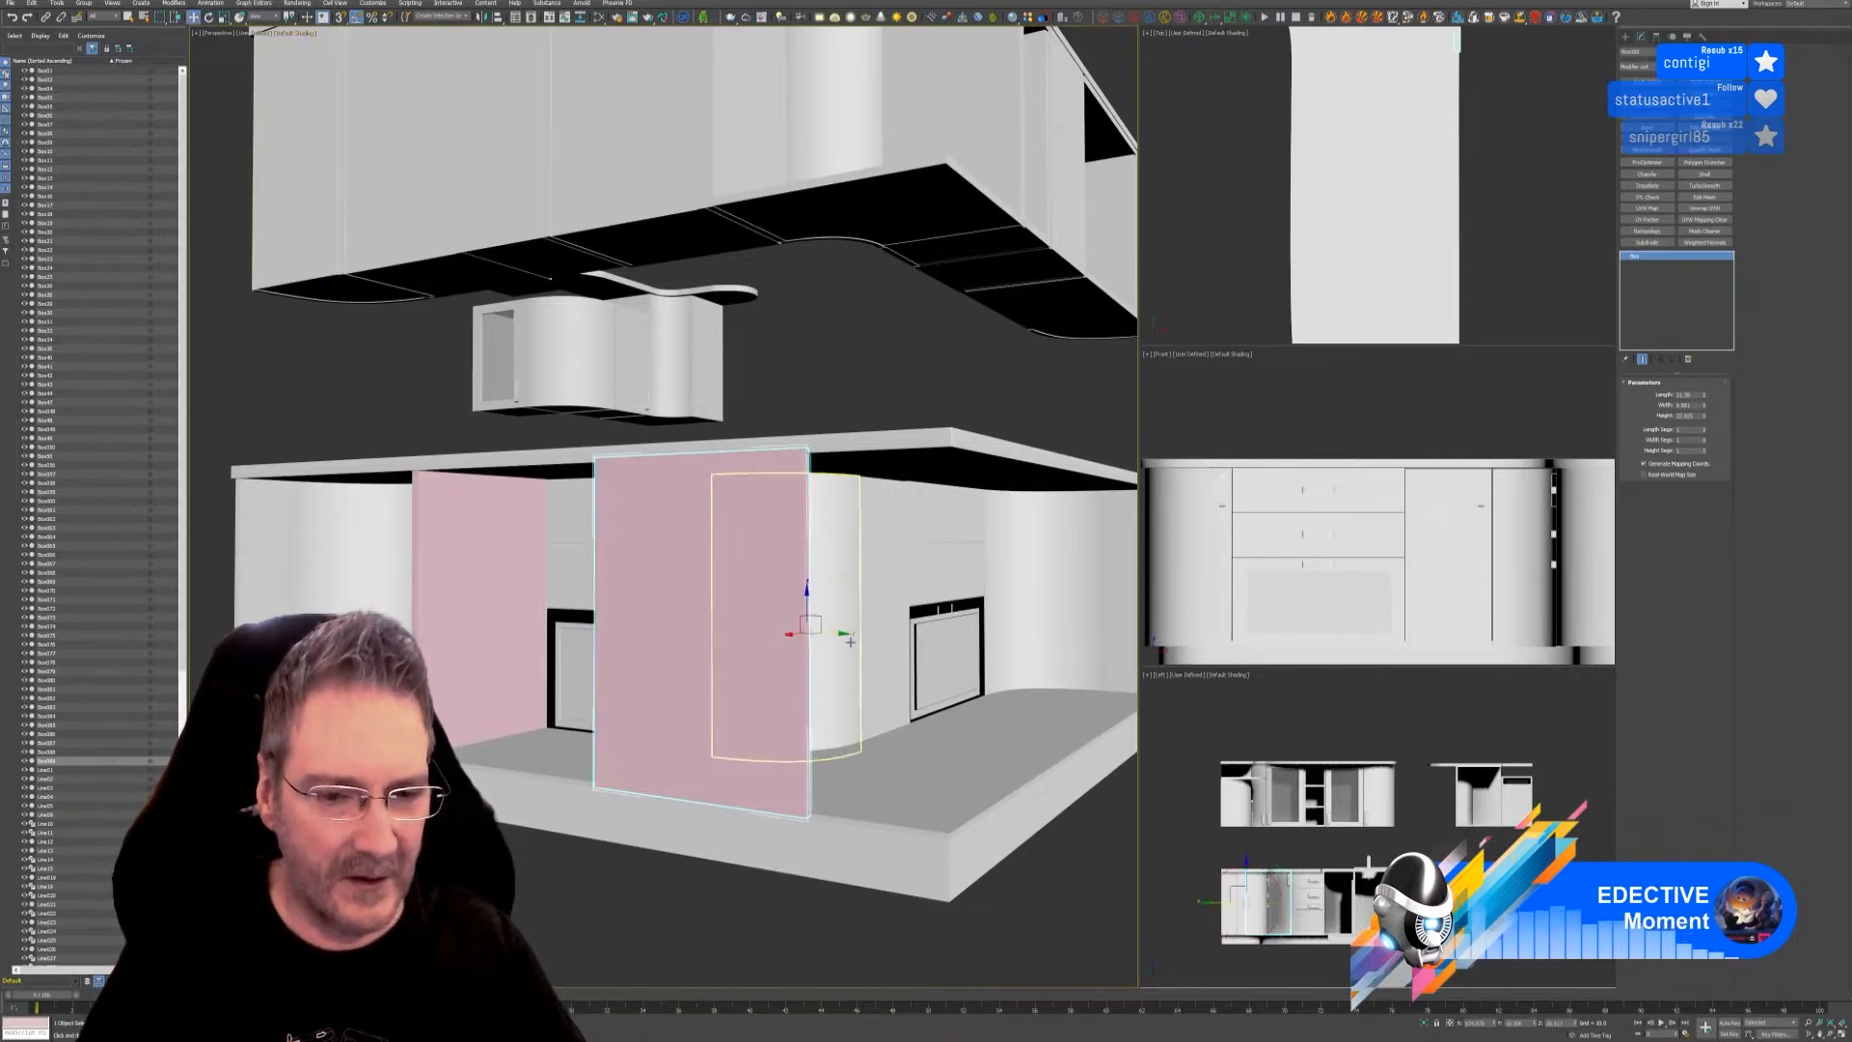
- Move the rotated divider panel onto the adjoining run and line it up with the seam between the curved corner and the door
{"action": "middle_click_drag", "start_coordinate": [974, 737], "coordinate": [955, 746], "text": "alt"}
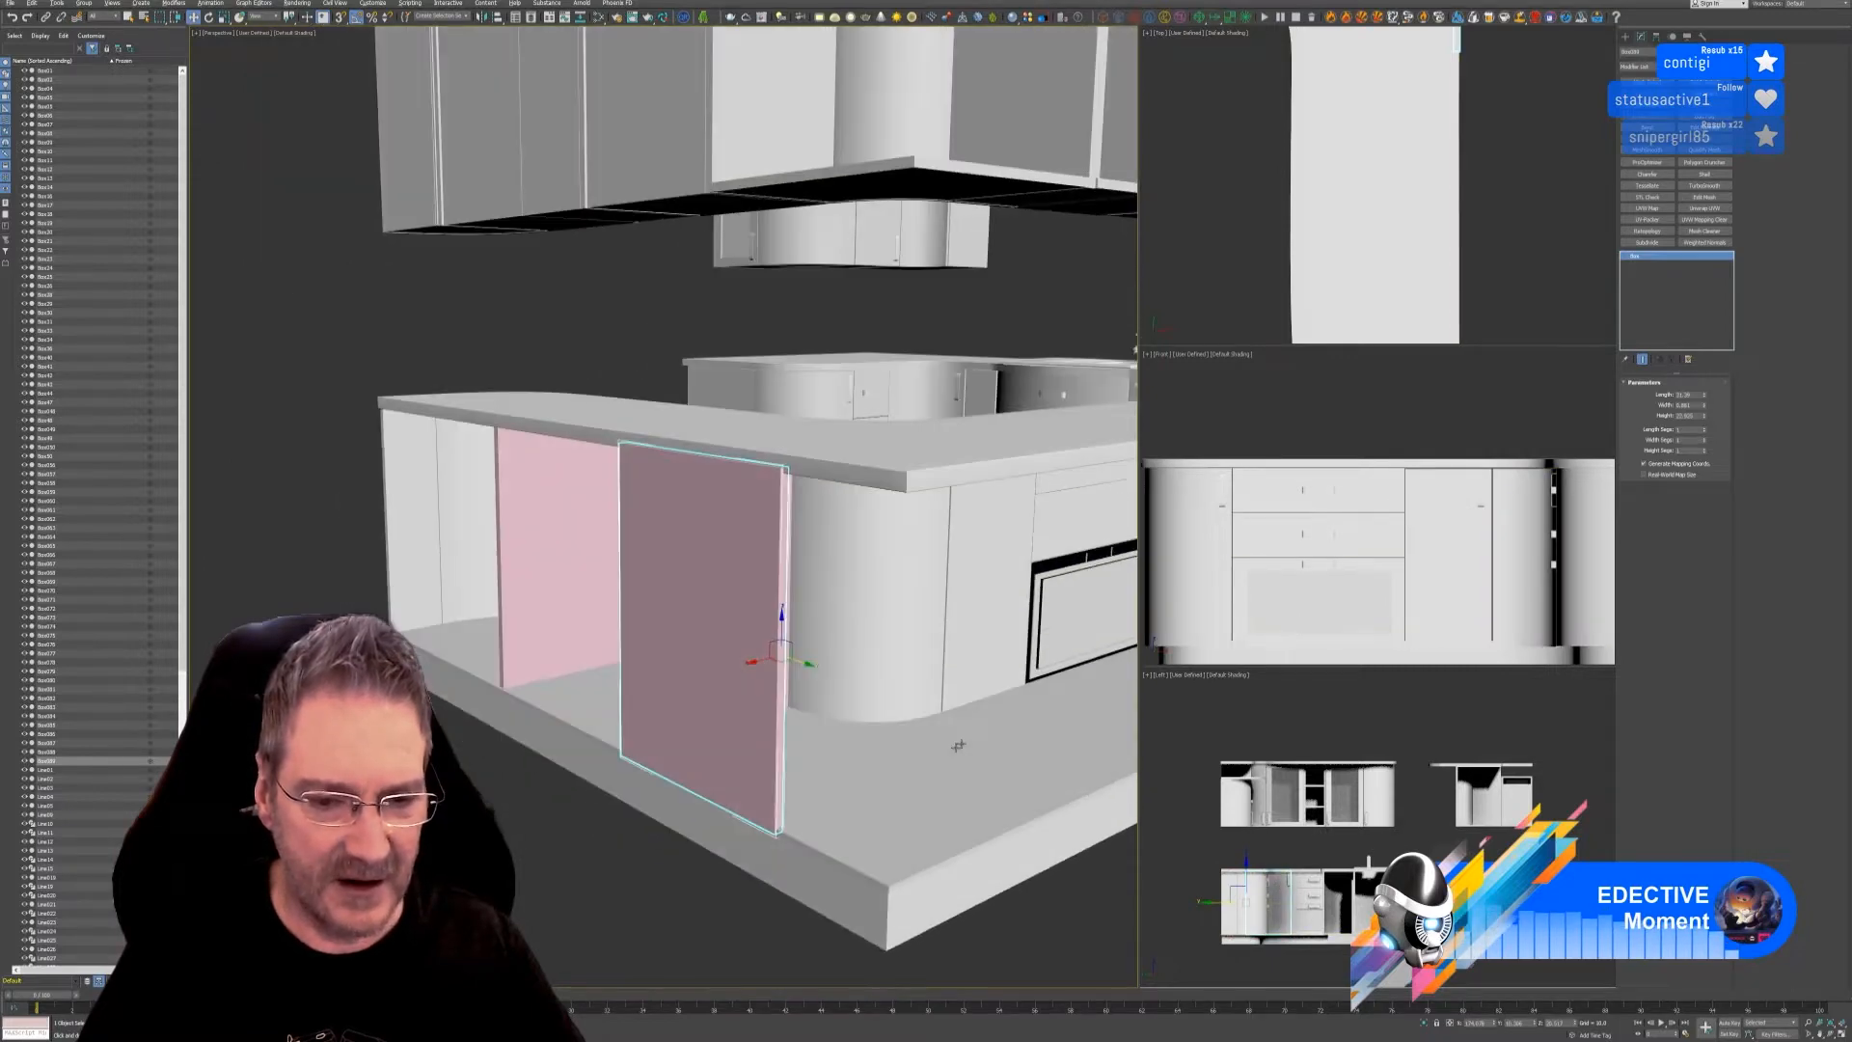
{"action": "left_click_drag", "start_coordinate": [760, 661], "coordinate": [1150, 657]}
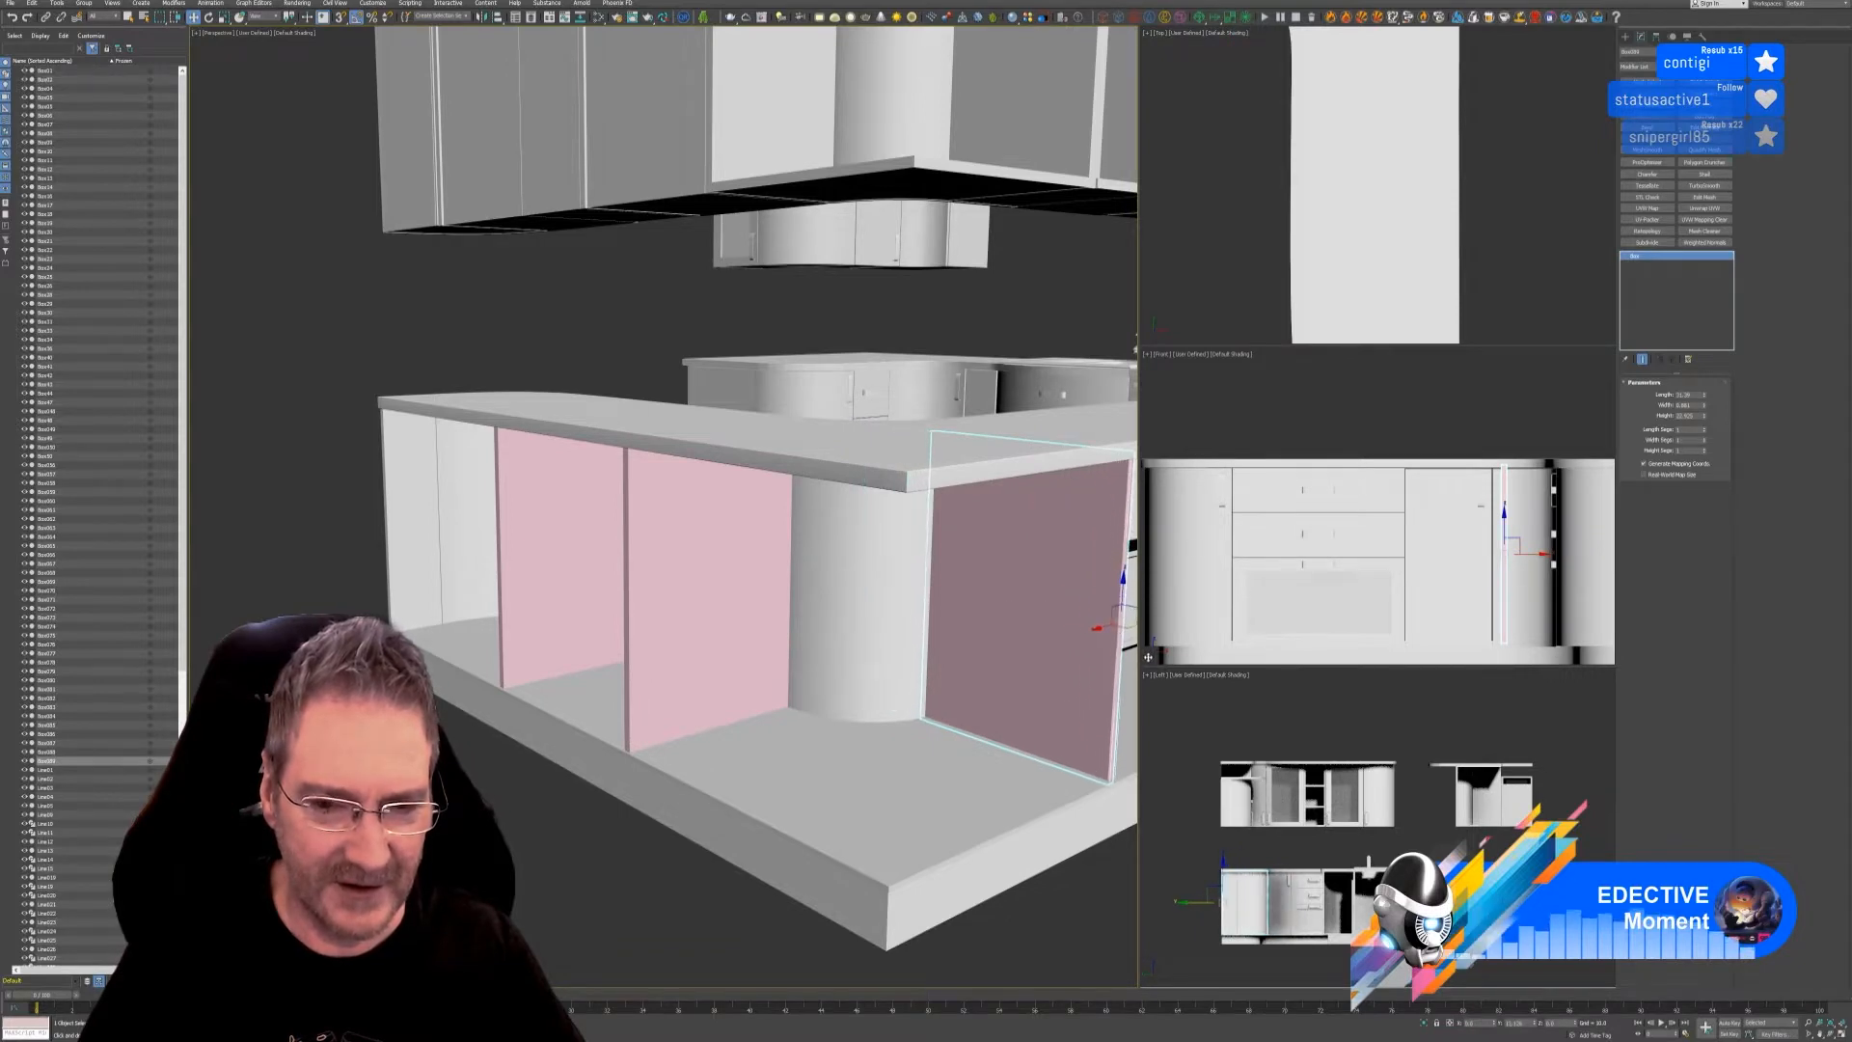
{"action": "mouse_move", "coordinate": [951, 801]}
{"action": "middle_mouse_down", "text": "alt"}
{"action": "mouse_move", "coordinate": [968, 825]}
{"action": "mouse_move", "coordinate": [923, 820]}
{"action": "middle_mouse_up", "text": "alt"}
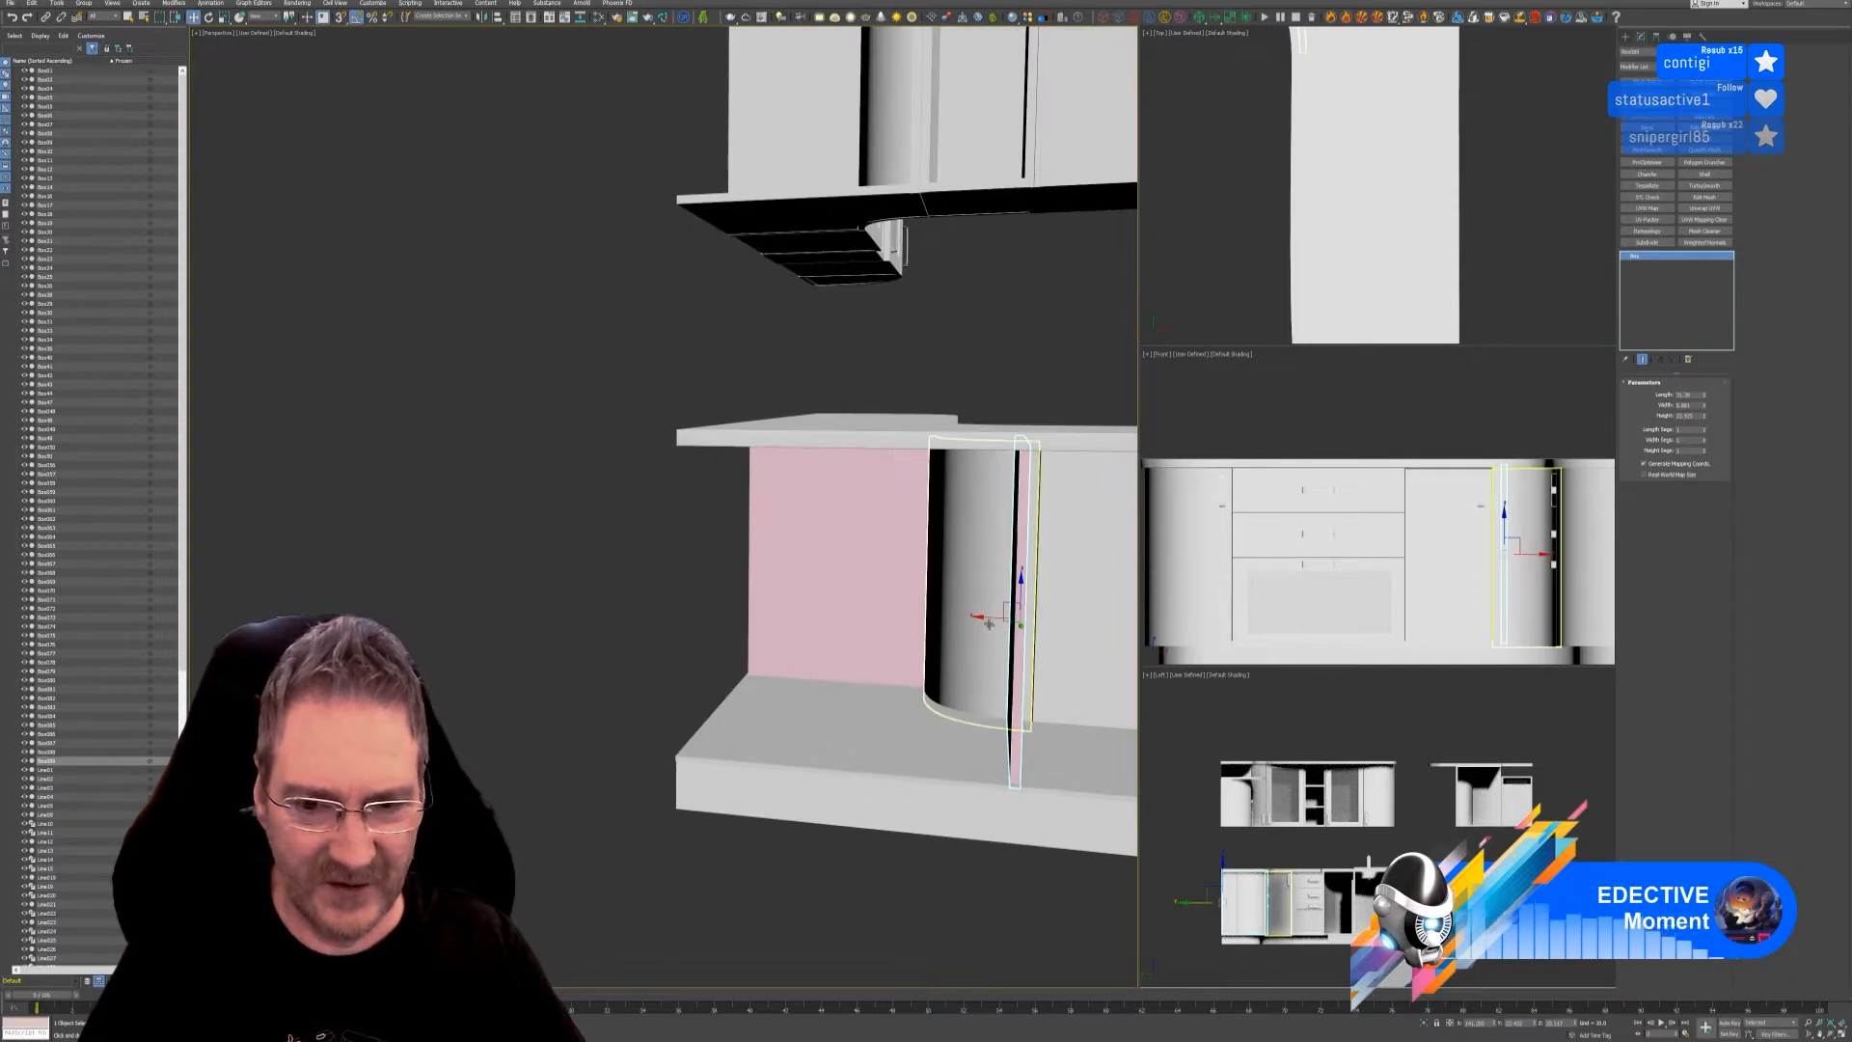
{"action": "left_click_drag", "start_coordinate": [985, 618], "coordinate": [994, 618]}
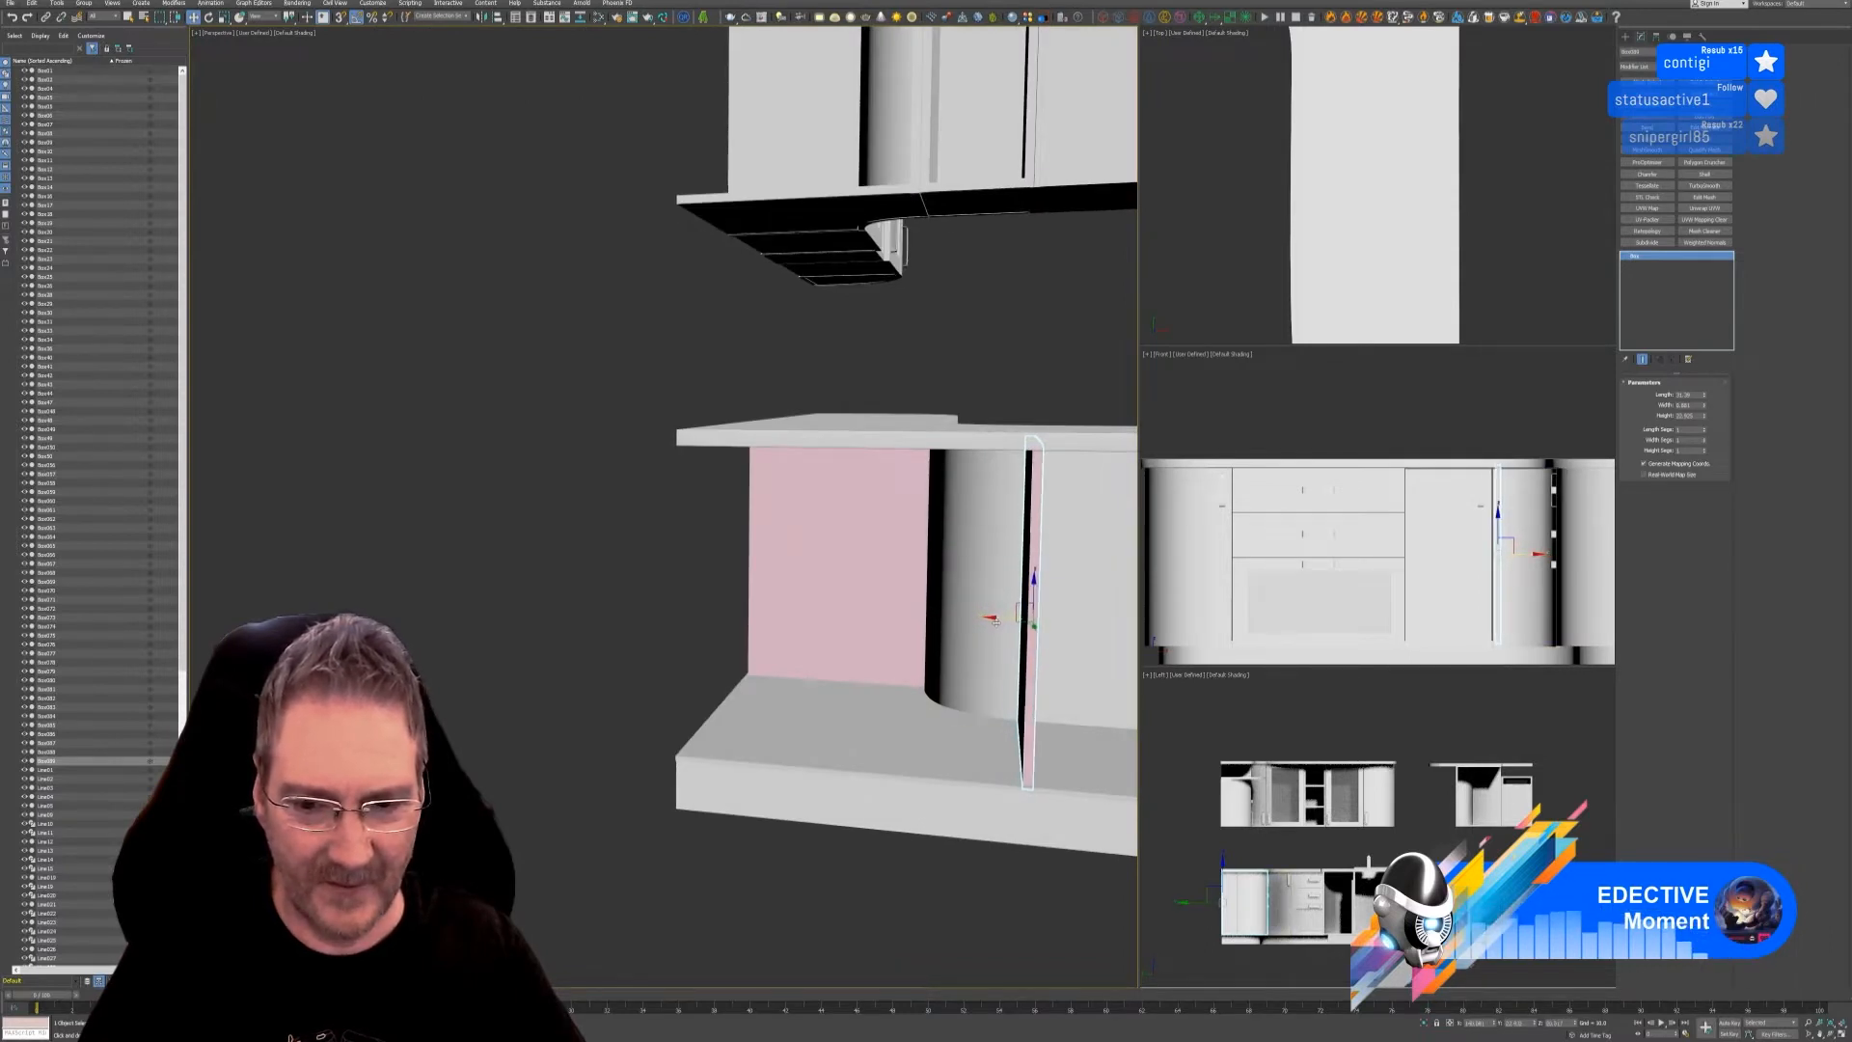
{"action": "middle_click_drag", "start_coordinate": [995, 618], "coordinate": [997, 637], "text": "alt"}
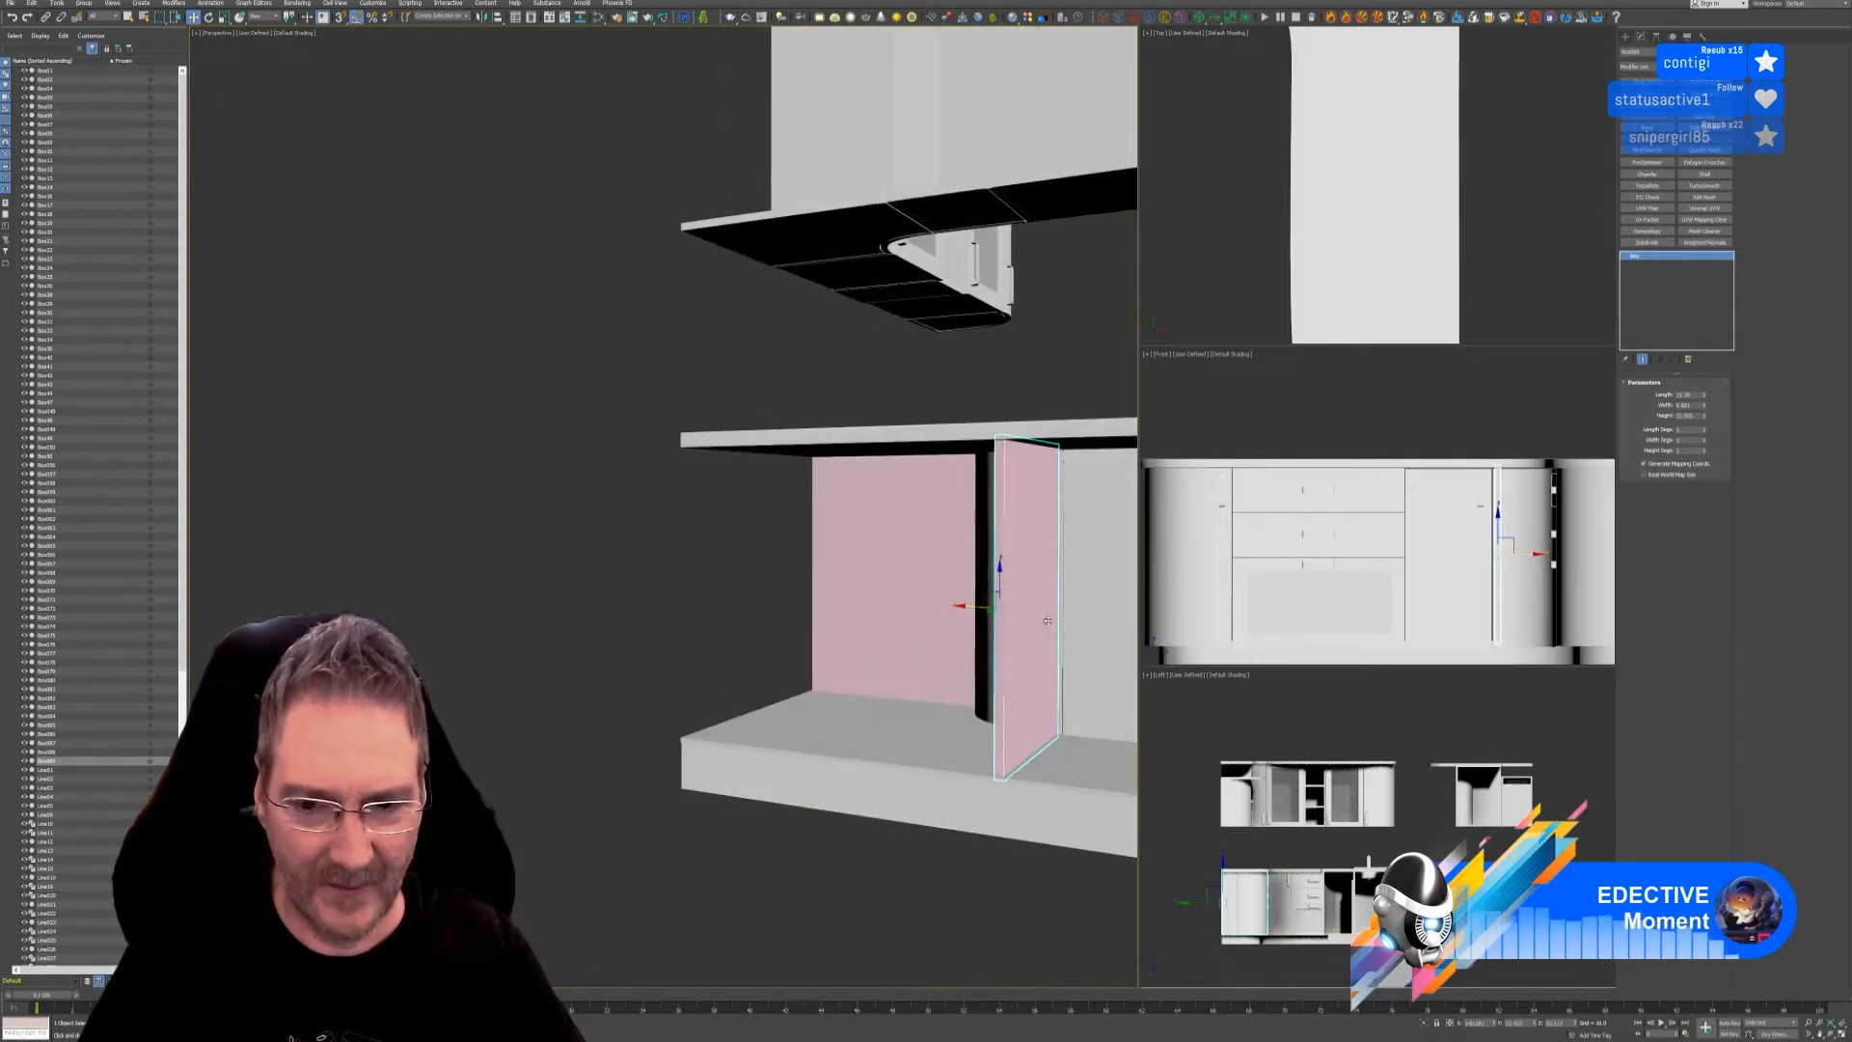
{"action": "scroll", "coordinate": [997, 636], "scroll_direction": "up", "scroll_amount": 3}
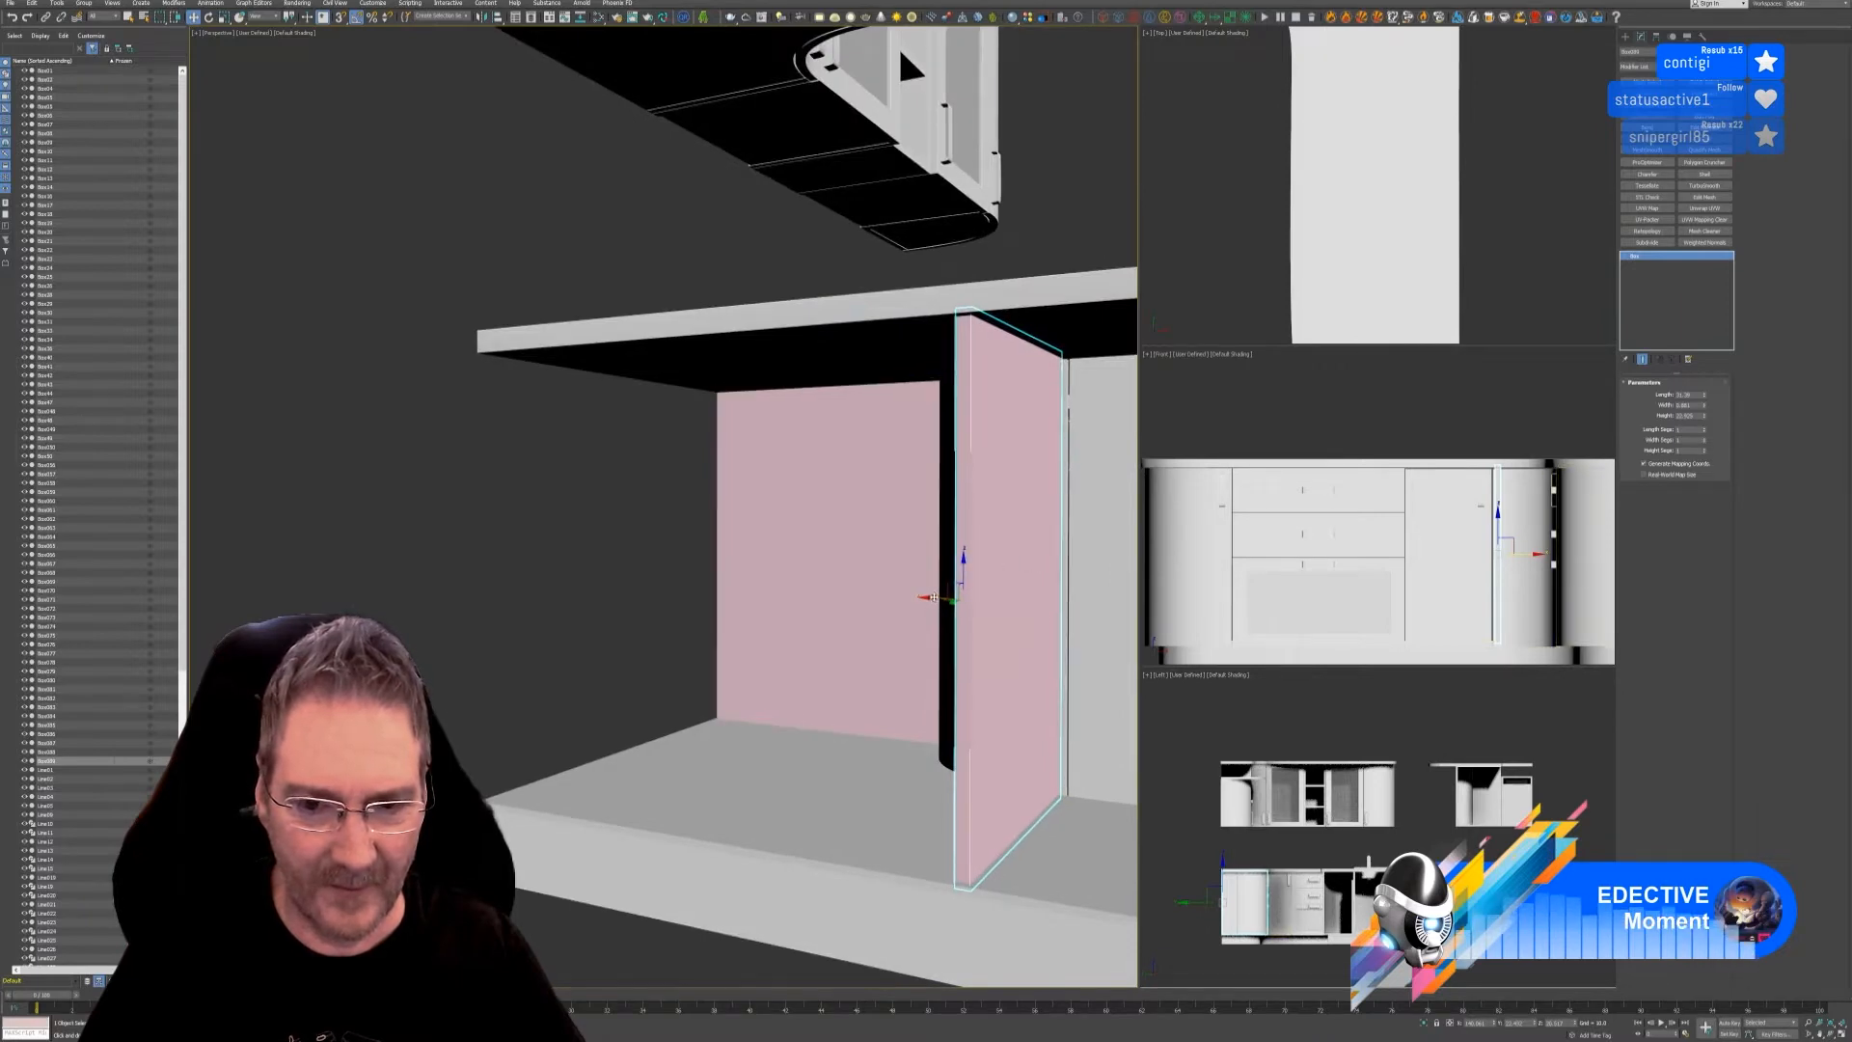
{"action": "left_click_drag", "start_coordinate": [932, 601], "coordinate": [939, 600]}
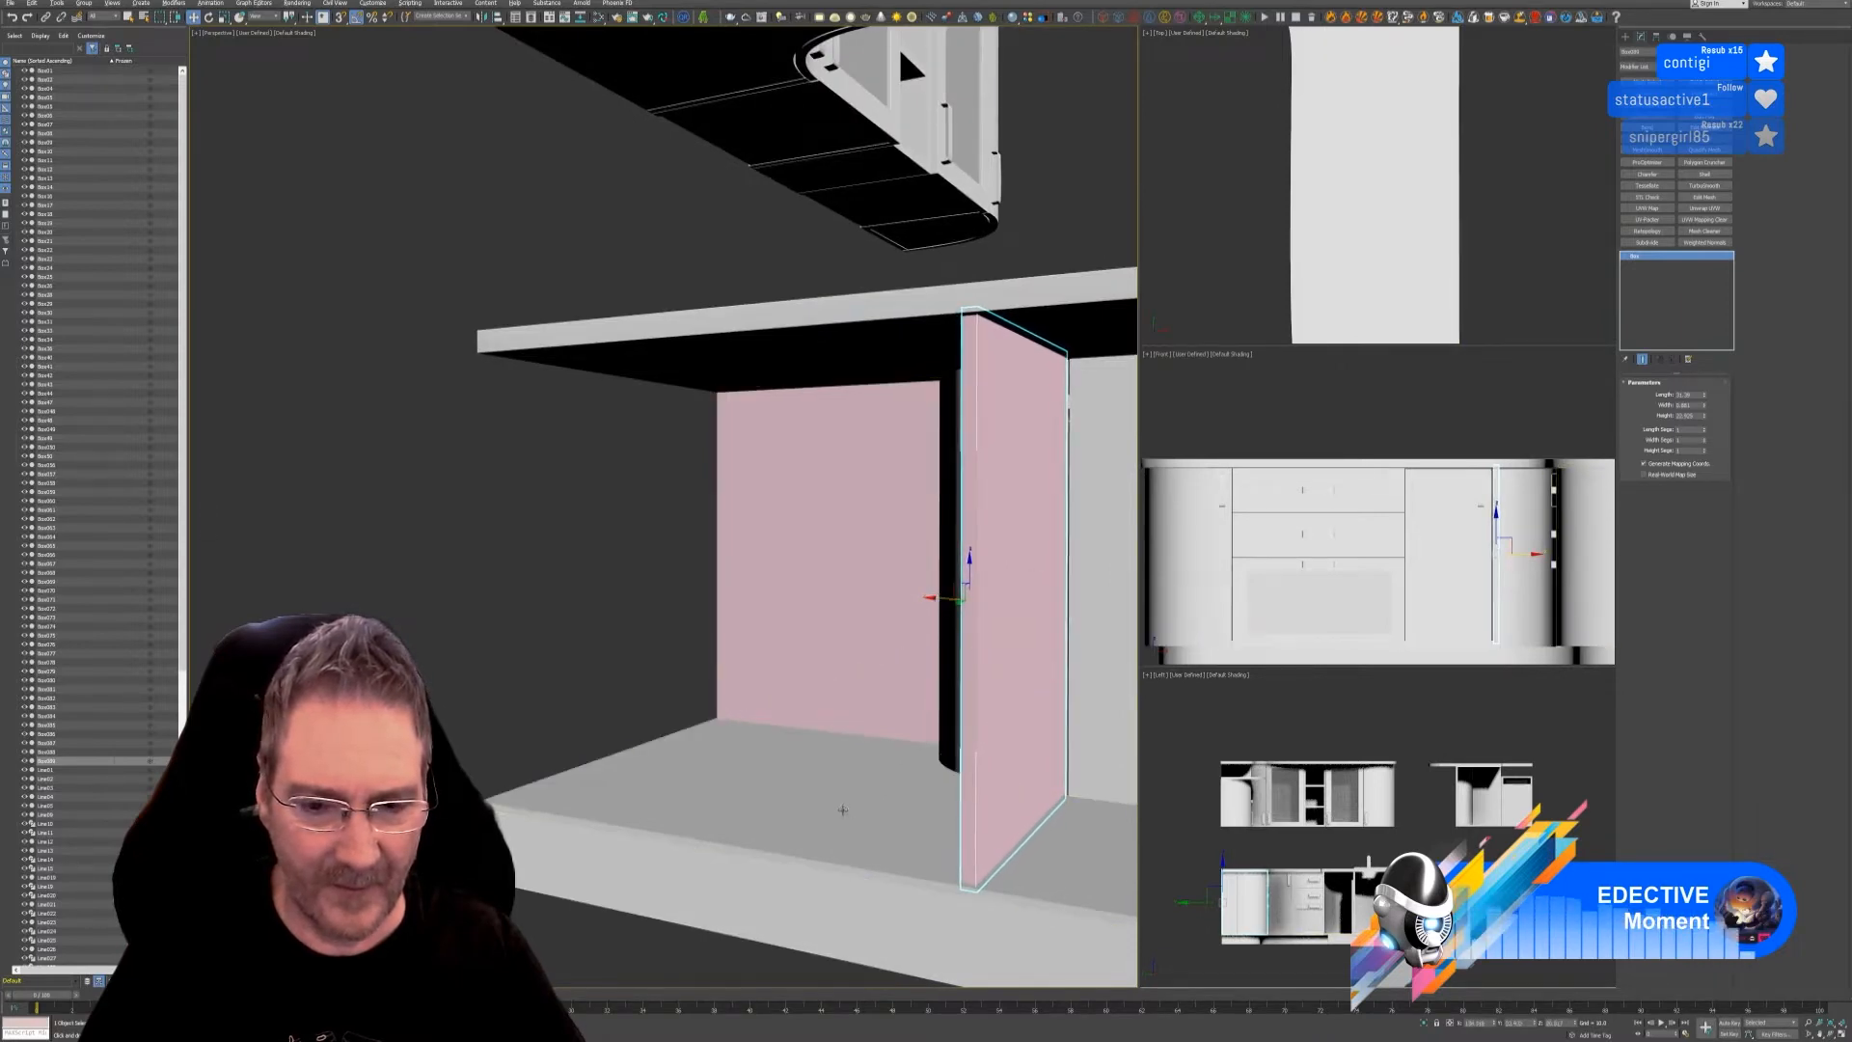
- Shift the corner divider panel slightly back in depth so it sits behind the door and curved corner front
{"action": "middle_click_drag", "start_coordinate": [839, 806], "coordinate": [743, 810], "text": "alt"}
{"action": "scroll", "coordinate": [791, 737], "scroll_direction": "down", "scroll_amount": 5}
{"action": "scroll", "coordinate": [843, 726], "scroll_direction": "down", "scroll_amount": 3}
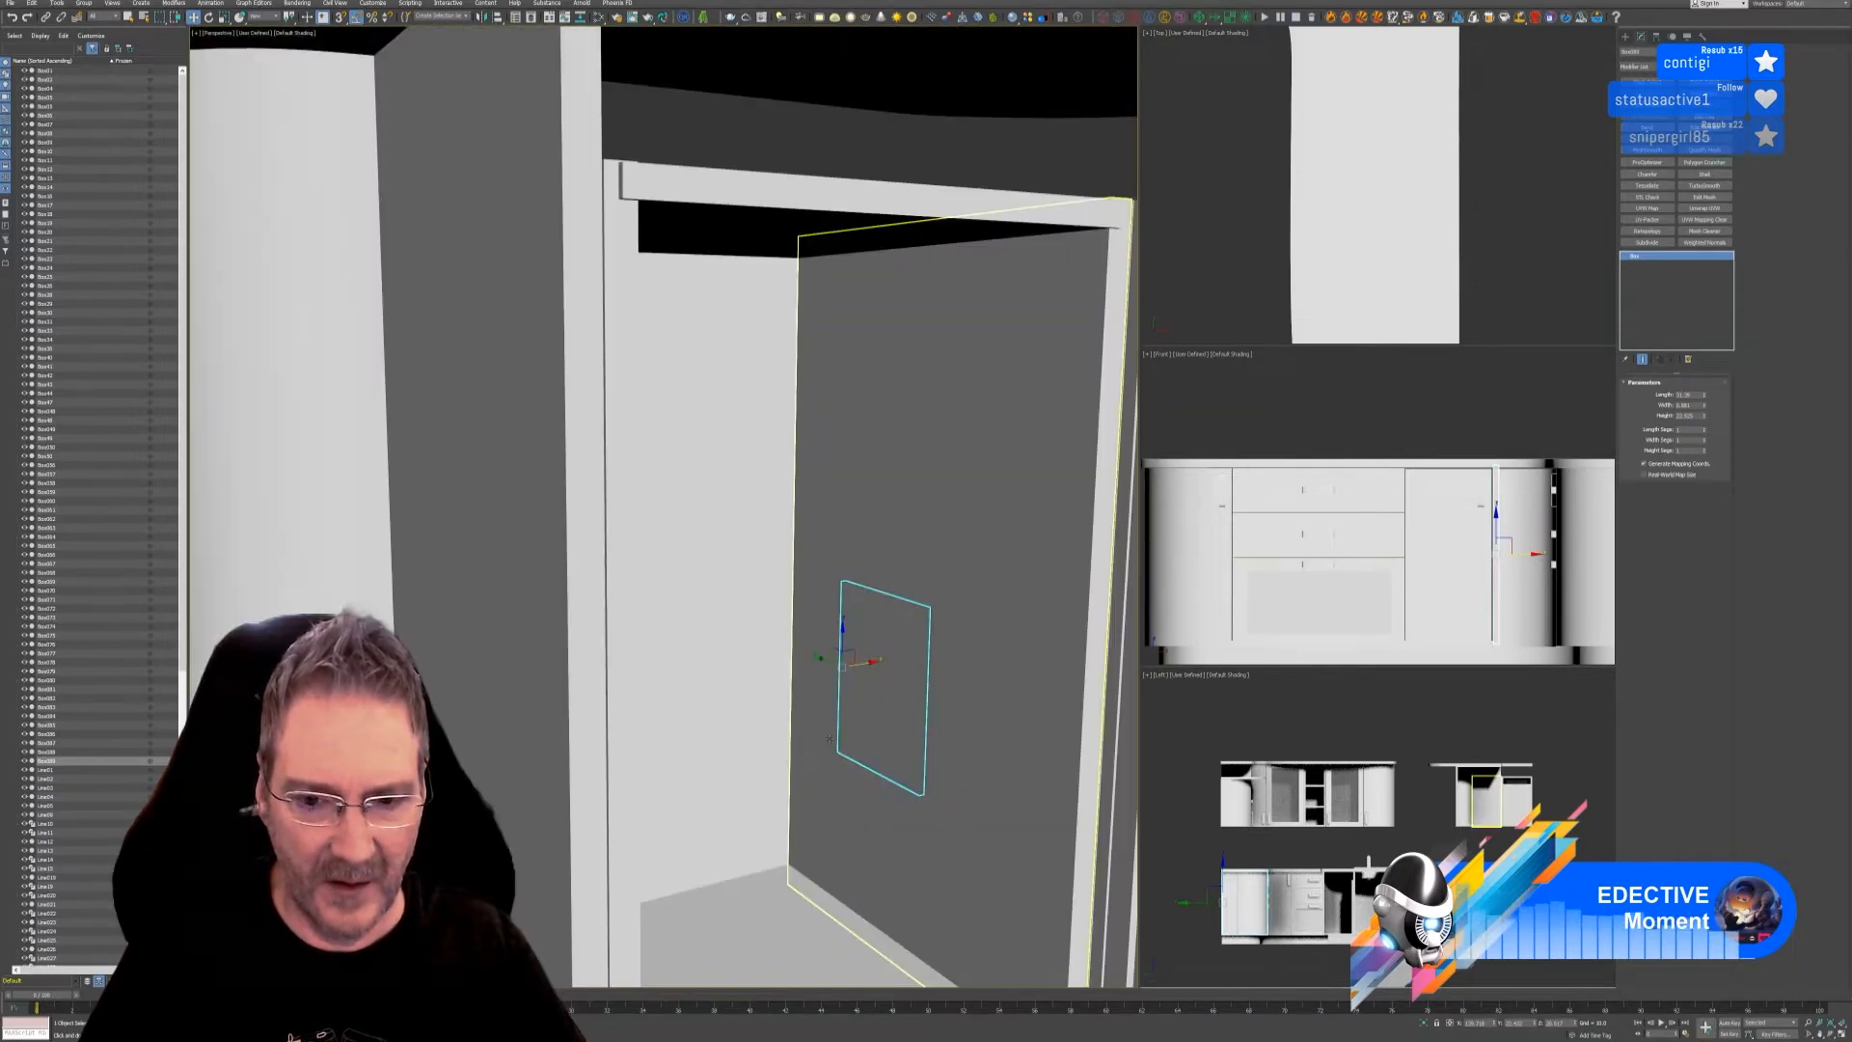
{"action": "scroll", "coordinate": [868, 709], "scroll_direction": "up", "scroll_amount": 1}
{"action": "scroll", "coordinate": [869, 707], "scroll_direction": "down", "scroll_amount": 3}
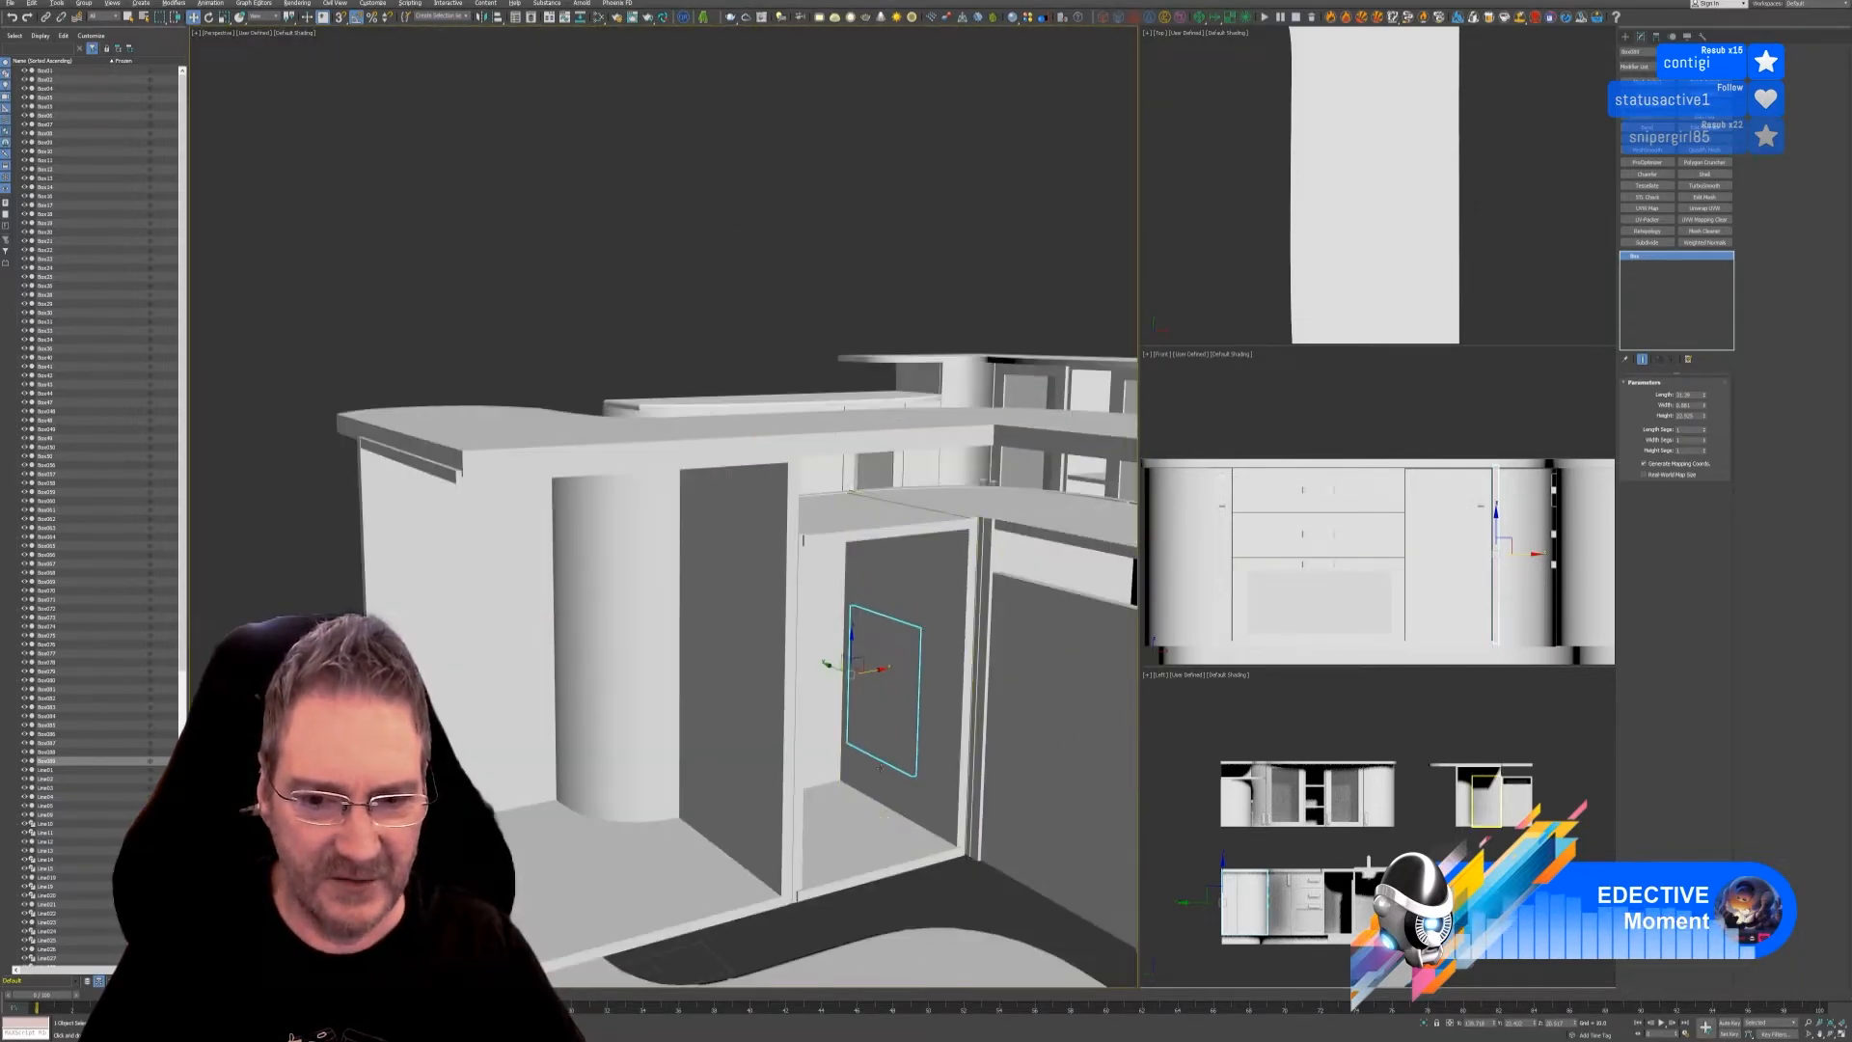
{"action": "scroll", "coordinate": [868, 709], "scroll_direction": "down", "scroll_amount": 5}
{"action": "scroll", "coordinate": [944, 736], "scroll_direction": "up", "scroll_amount": 8}
{"action": "scroll", "coordinate": [943, 737], "scroll_direction": "up", "scroll_amount": 3}
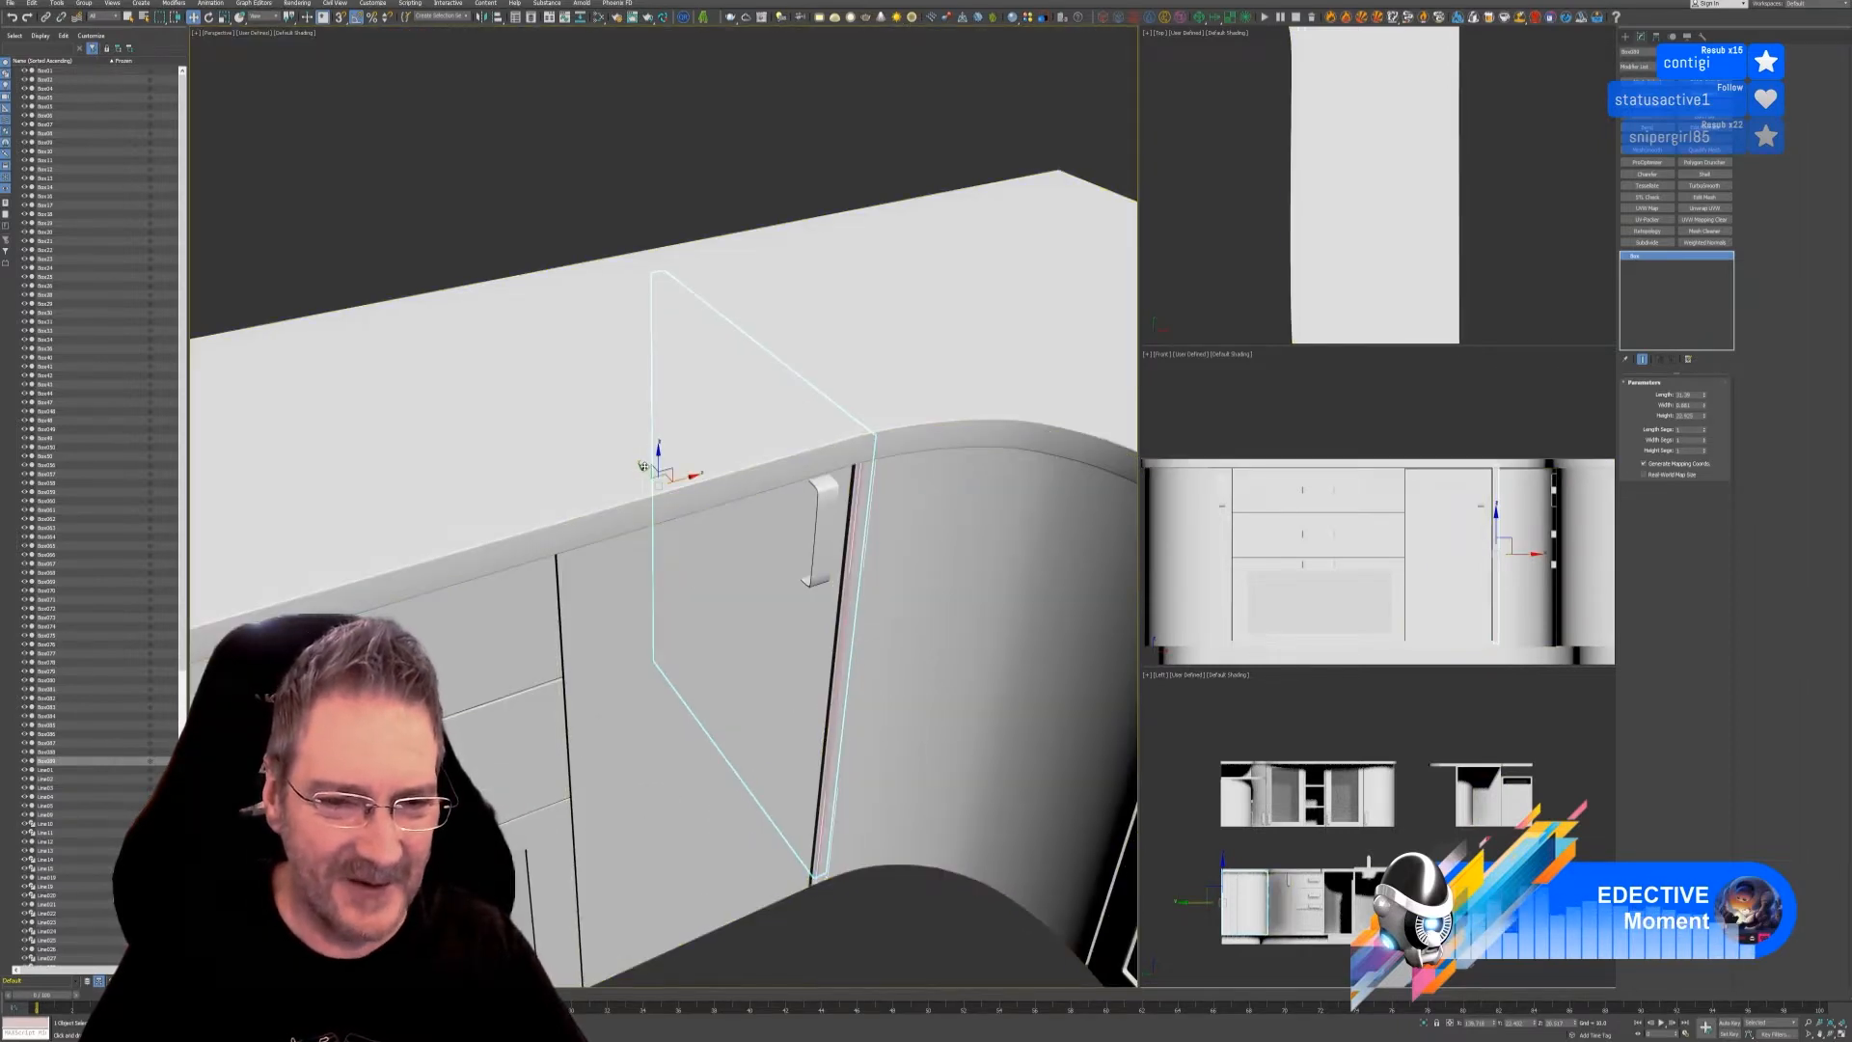
{"action": "left_click_drag", "start_coordinate": [643, 466], "coordinate": [641, 464]}
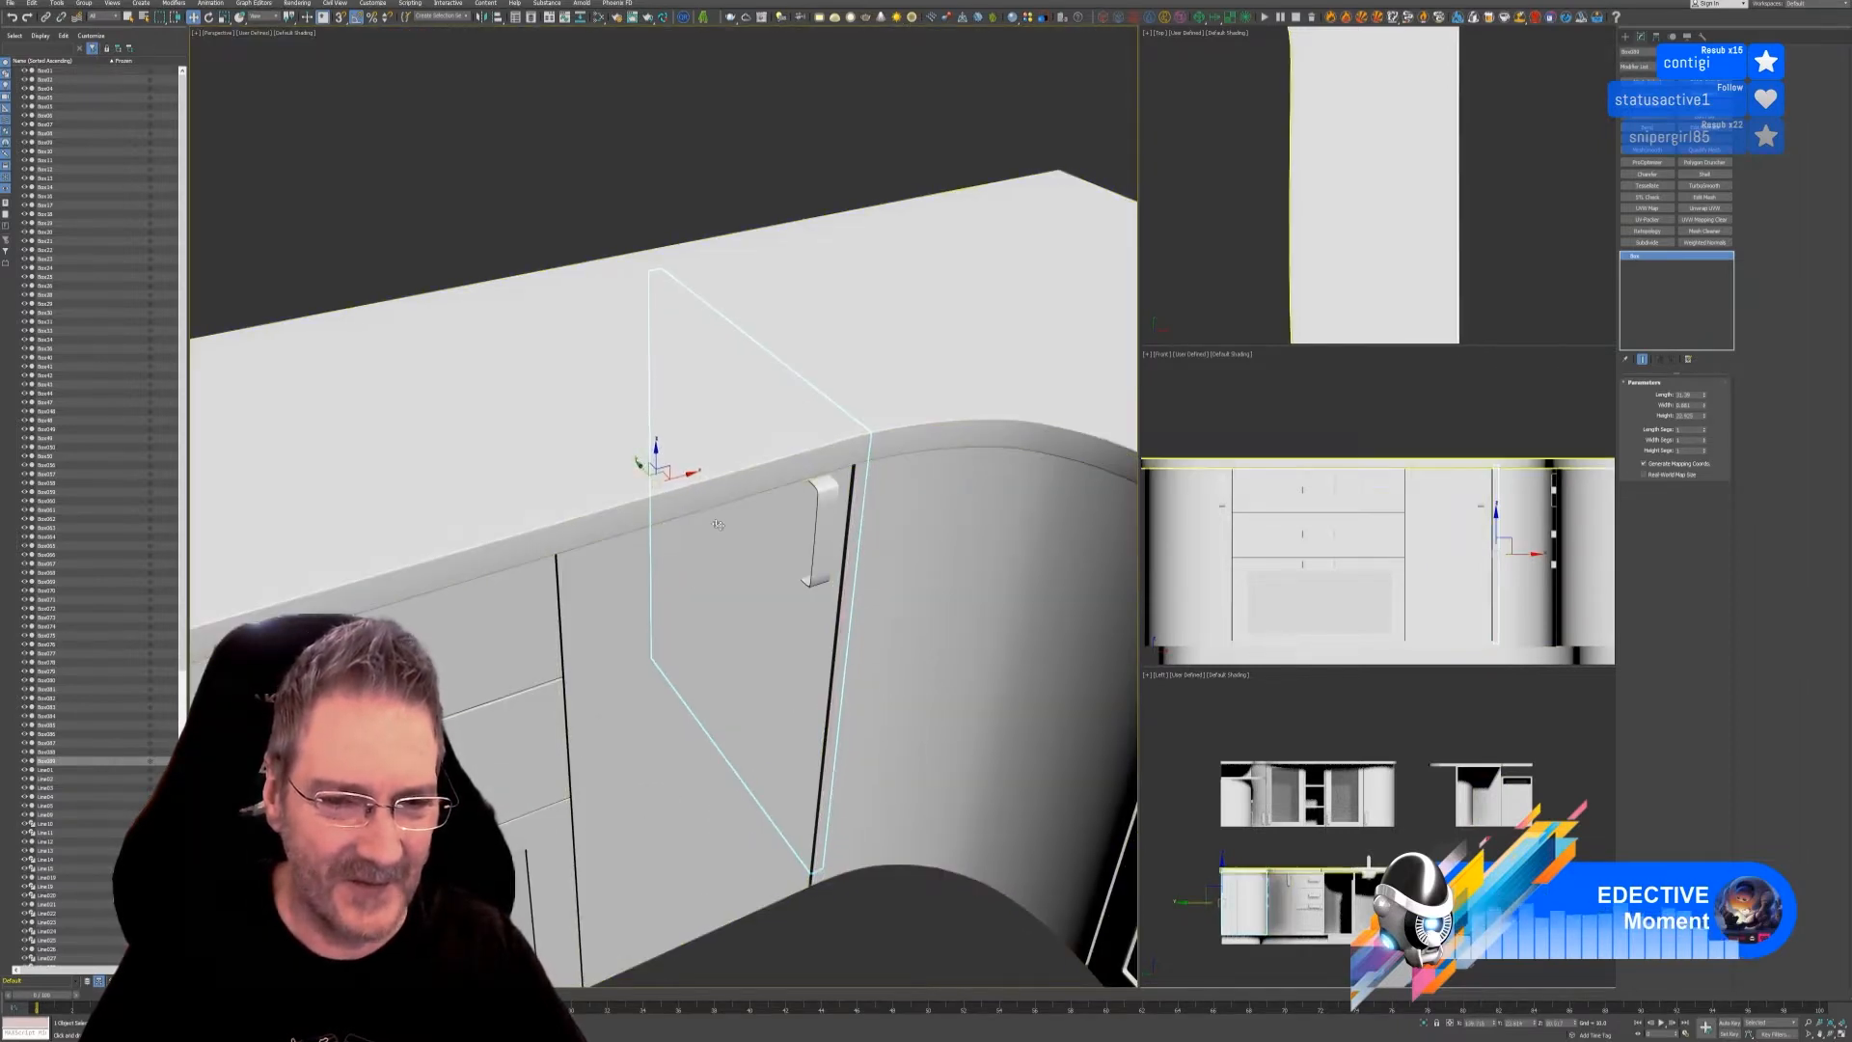
{"action": "middle_click_drag", "start_coordinate": [988, 777], "coordinate": [966, 769], "text": "alt"}
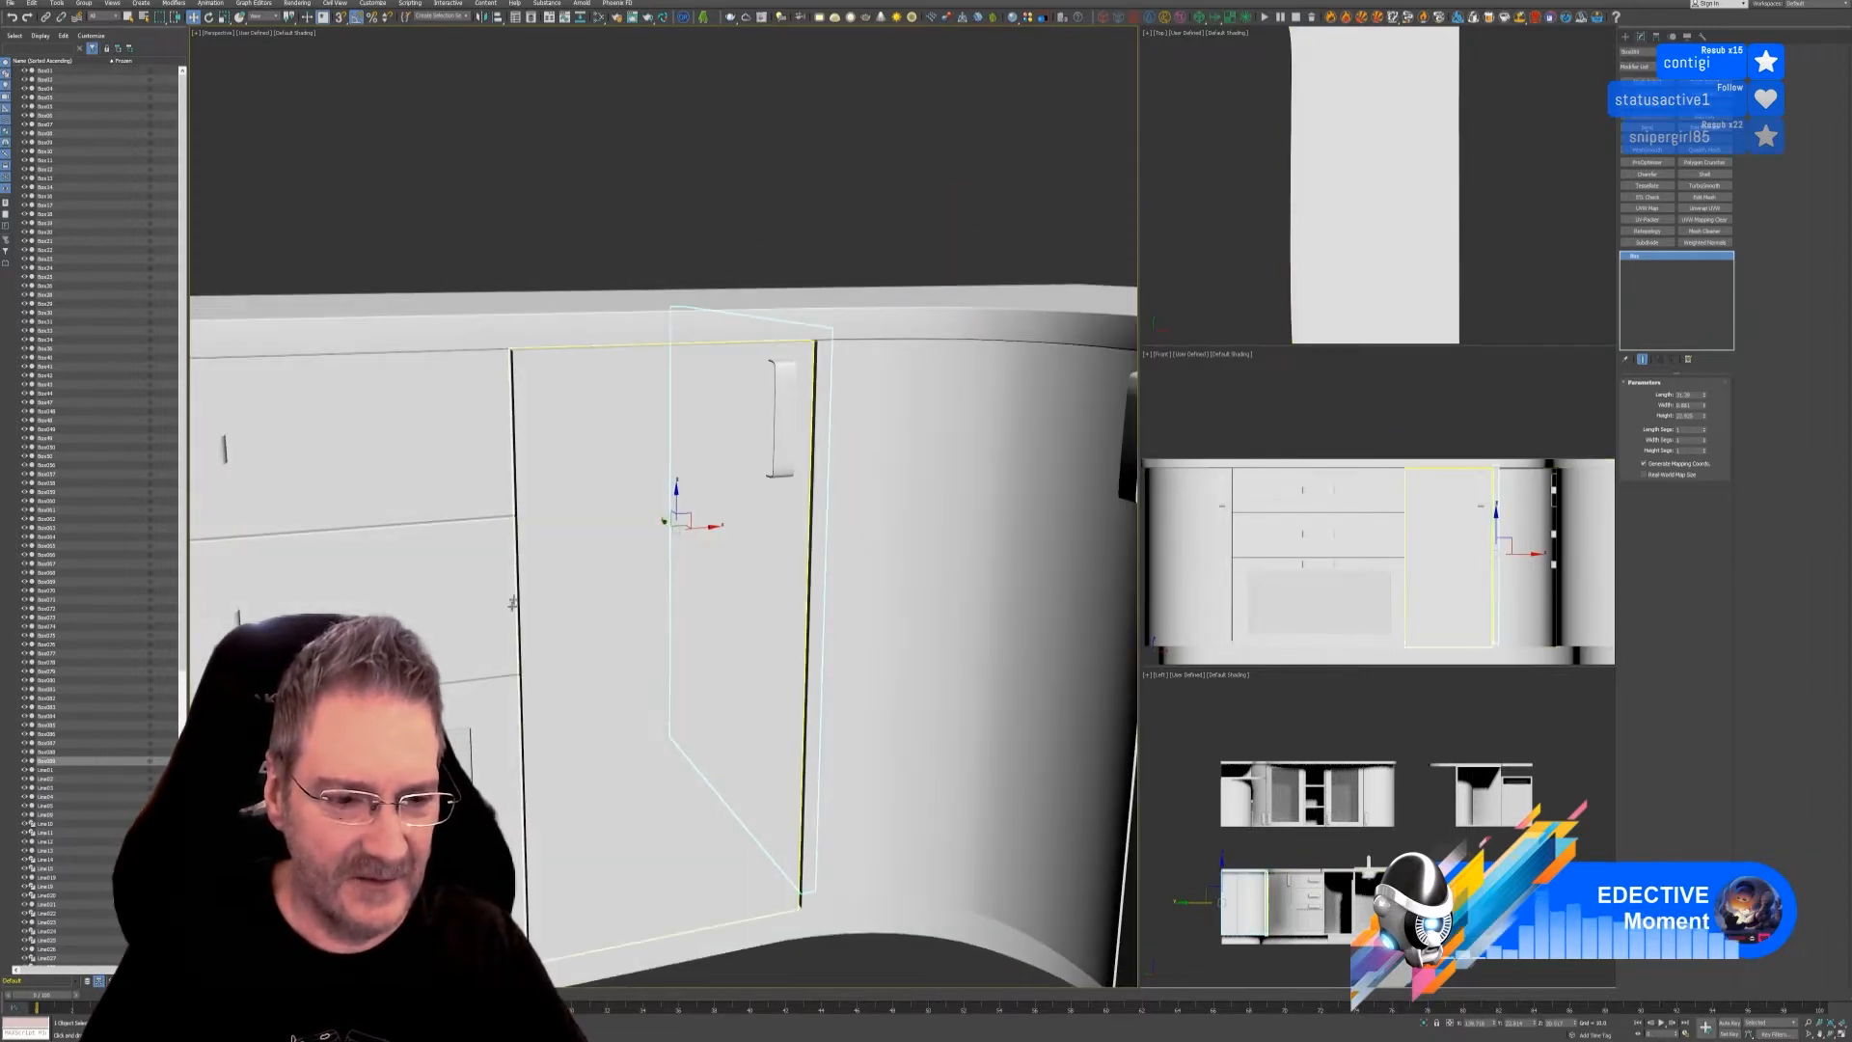
{"action": "middle_click_drag", "start_coordinate": [853, 773], "coordinate": [990, 769], "text": "alt"}
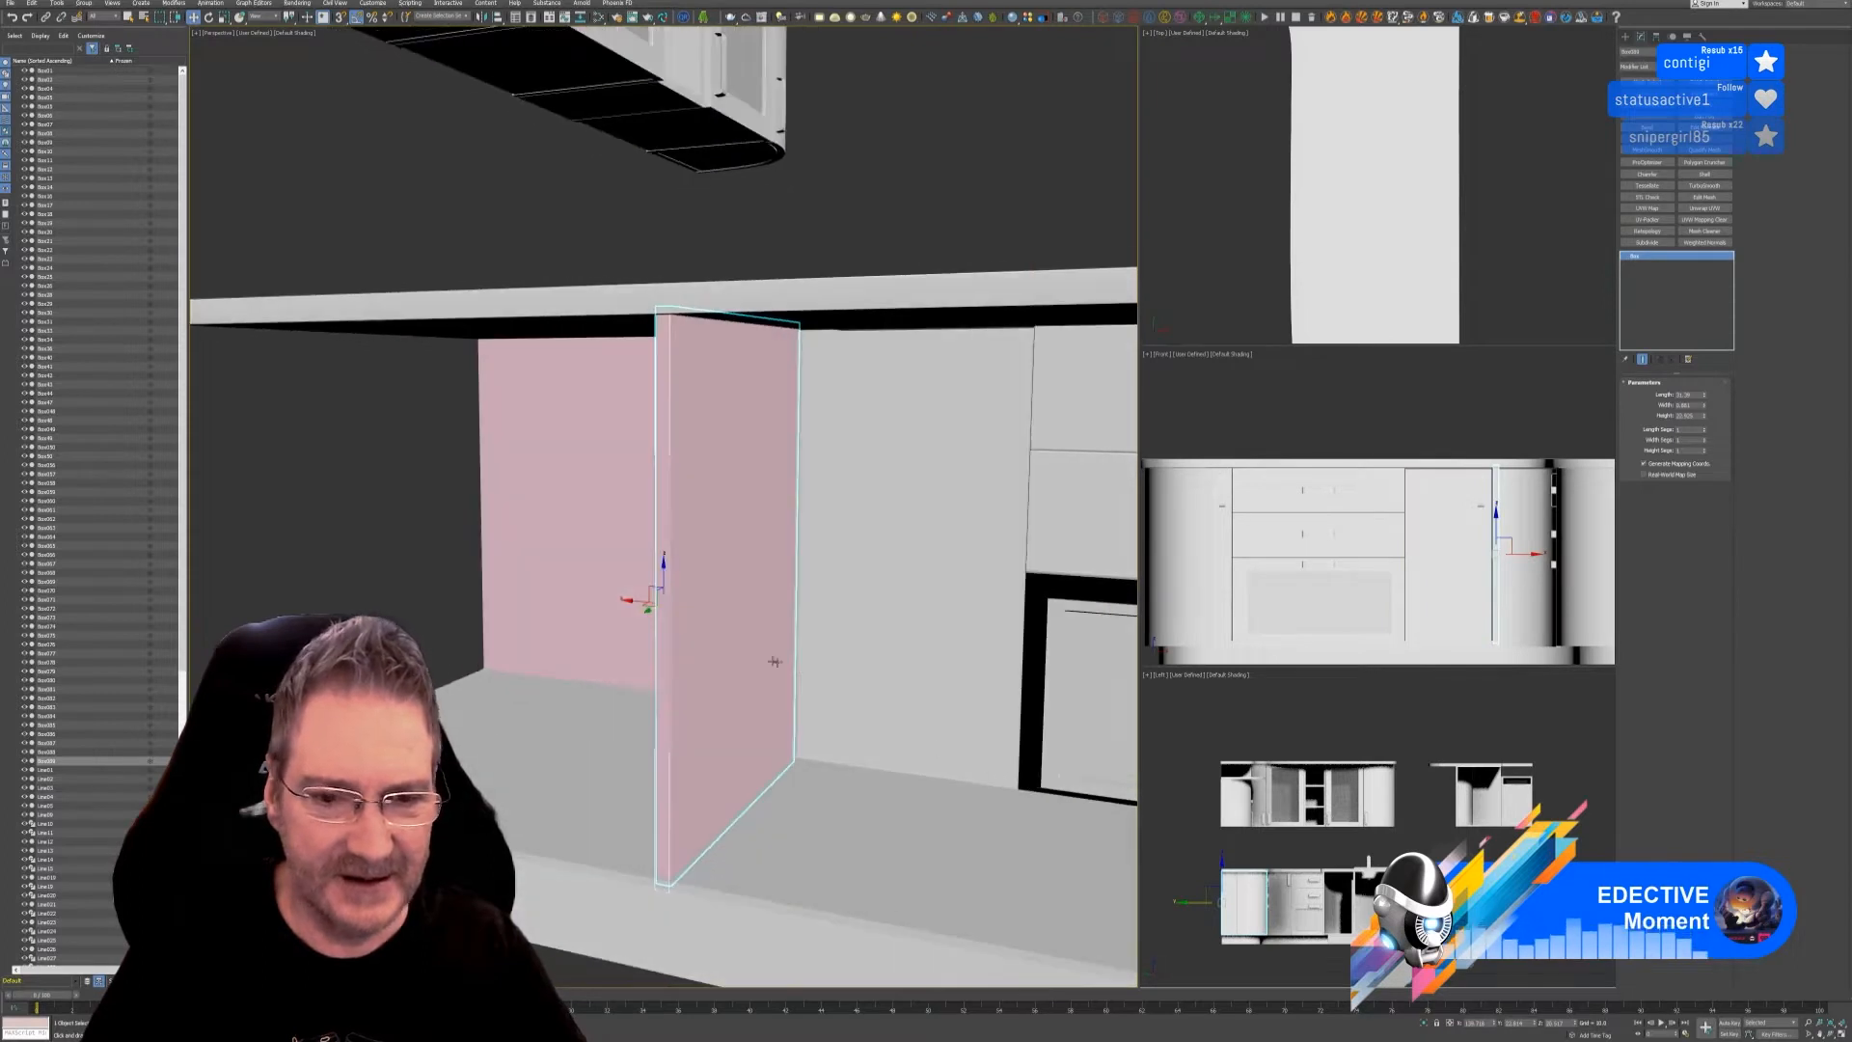
{"action": "left_click", "coordinate": [689, 606]}
{"action": "left_click", "coordinate": [790, 620]}
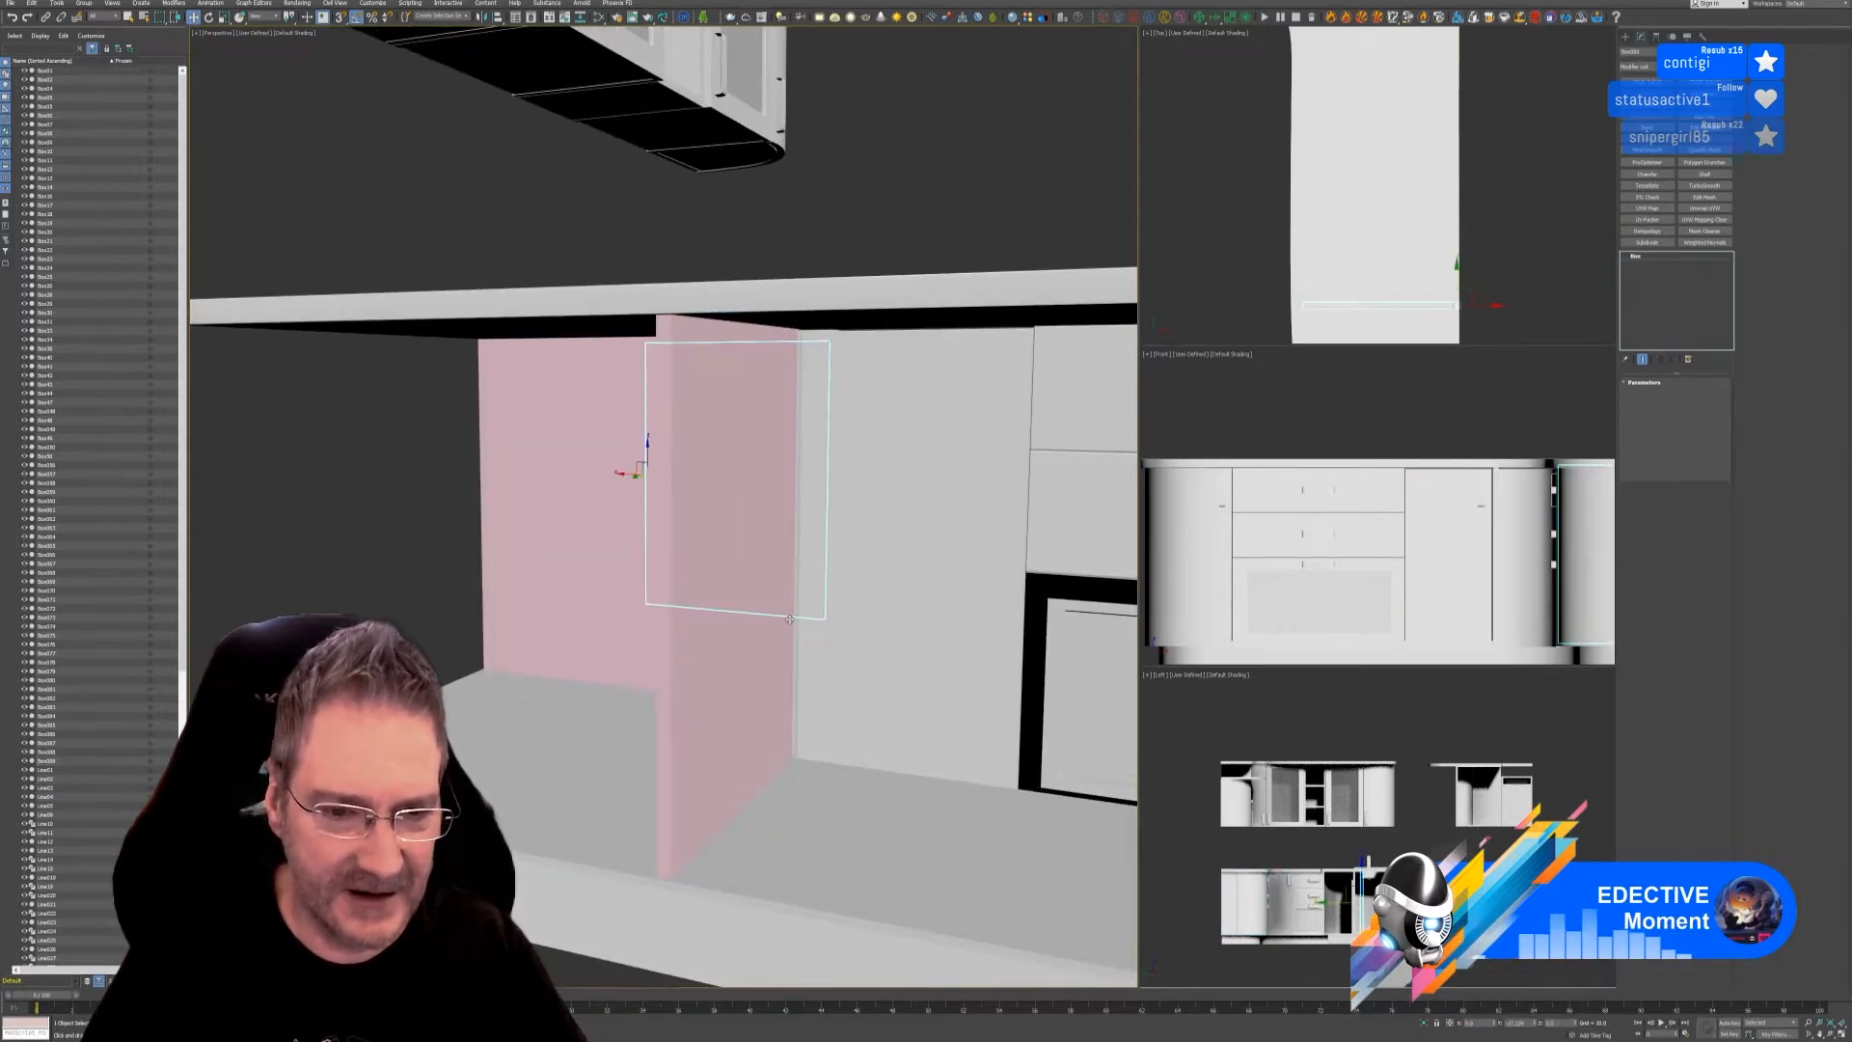
{"action": "left_click_drag", "start_coordinate": [790, 620], "coordinate": [737, 628], "text": "shift"}
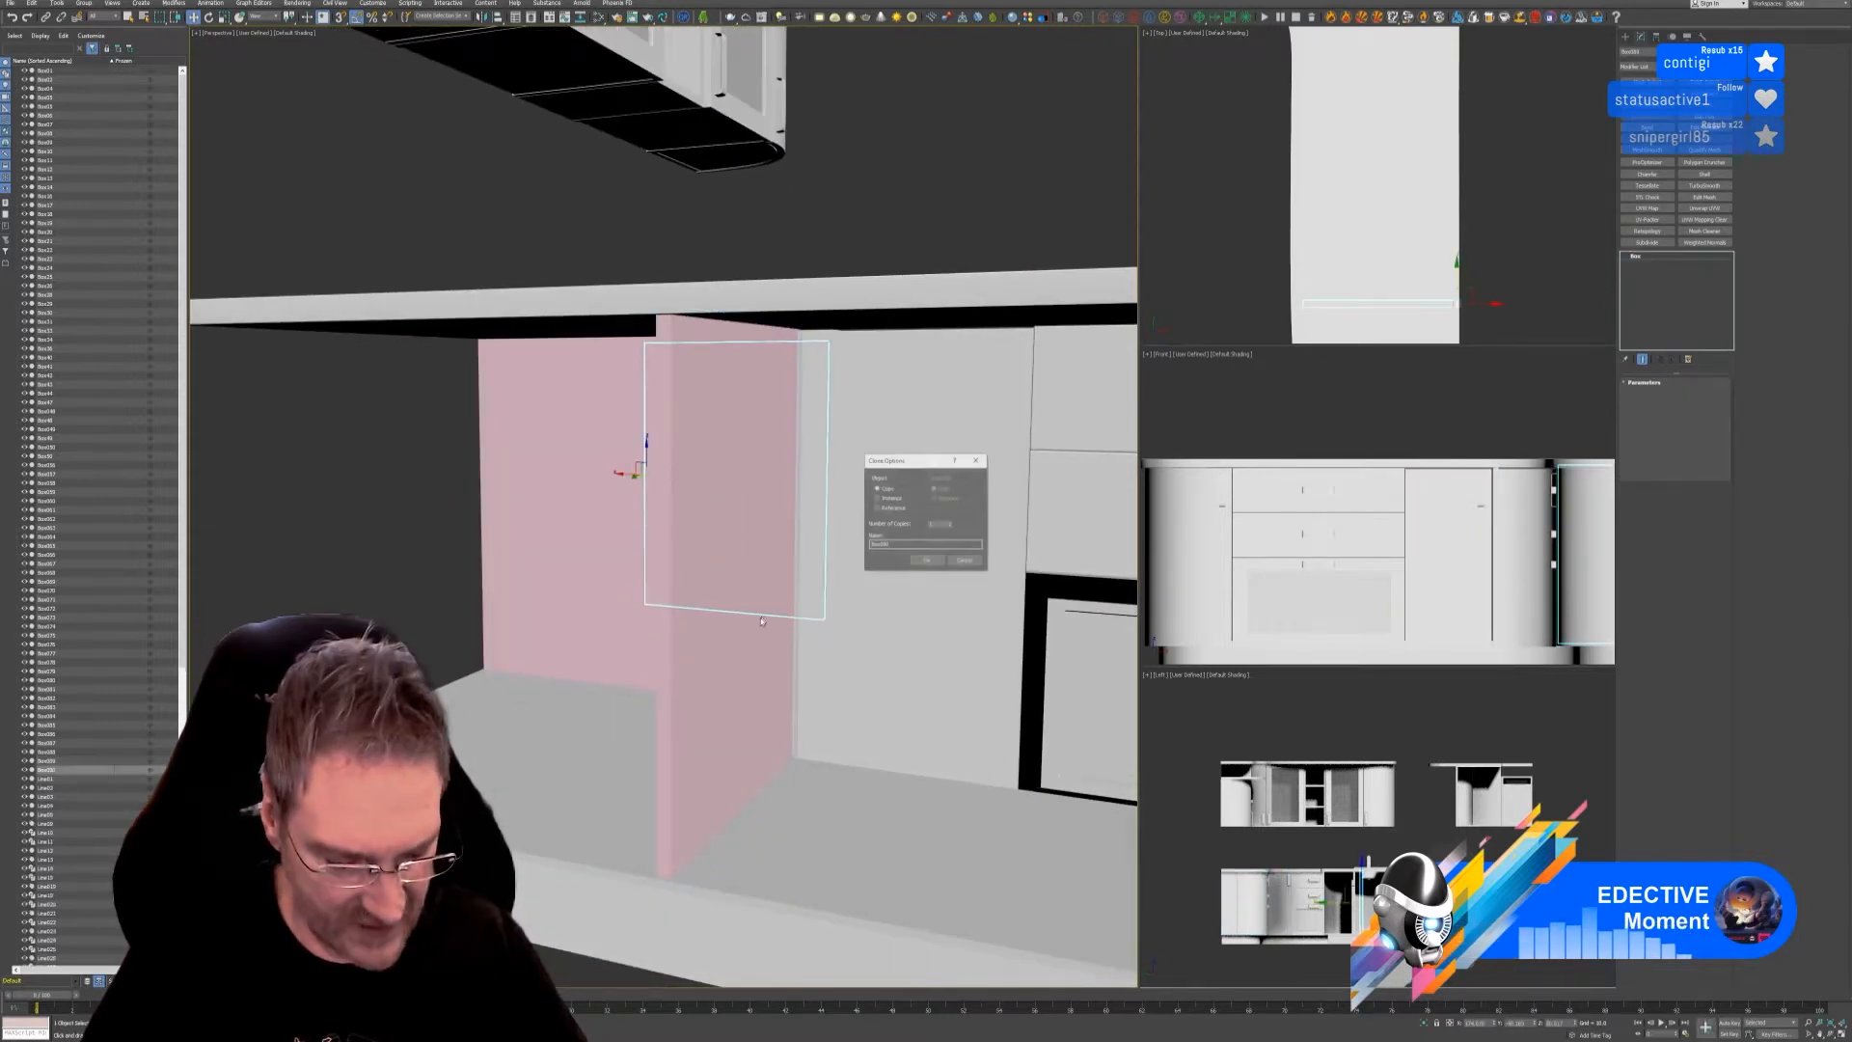
{"action": "left_click", "coordinate": [967, 563]}
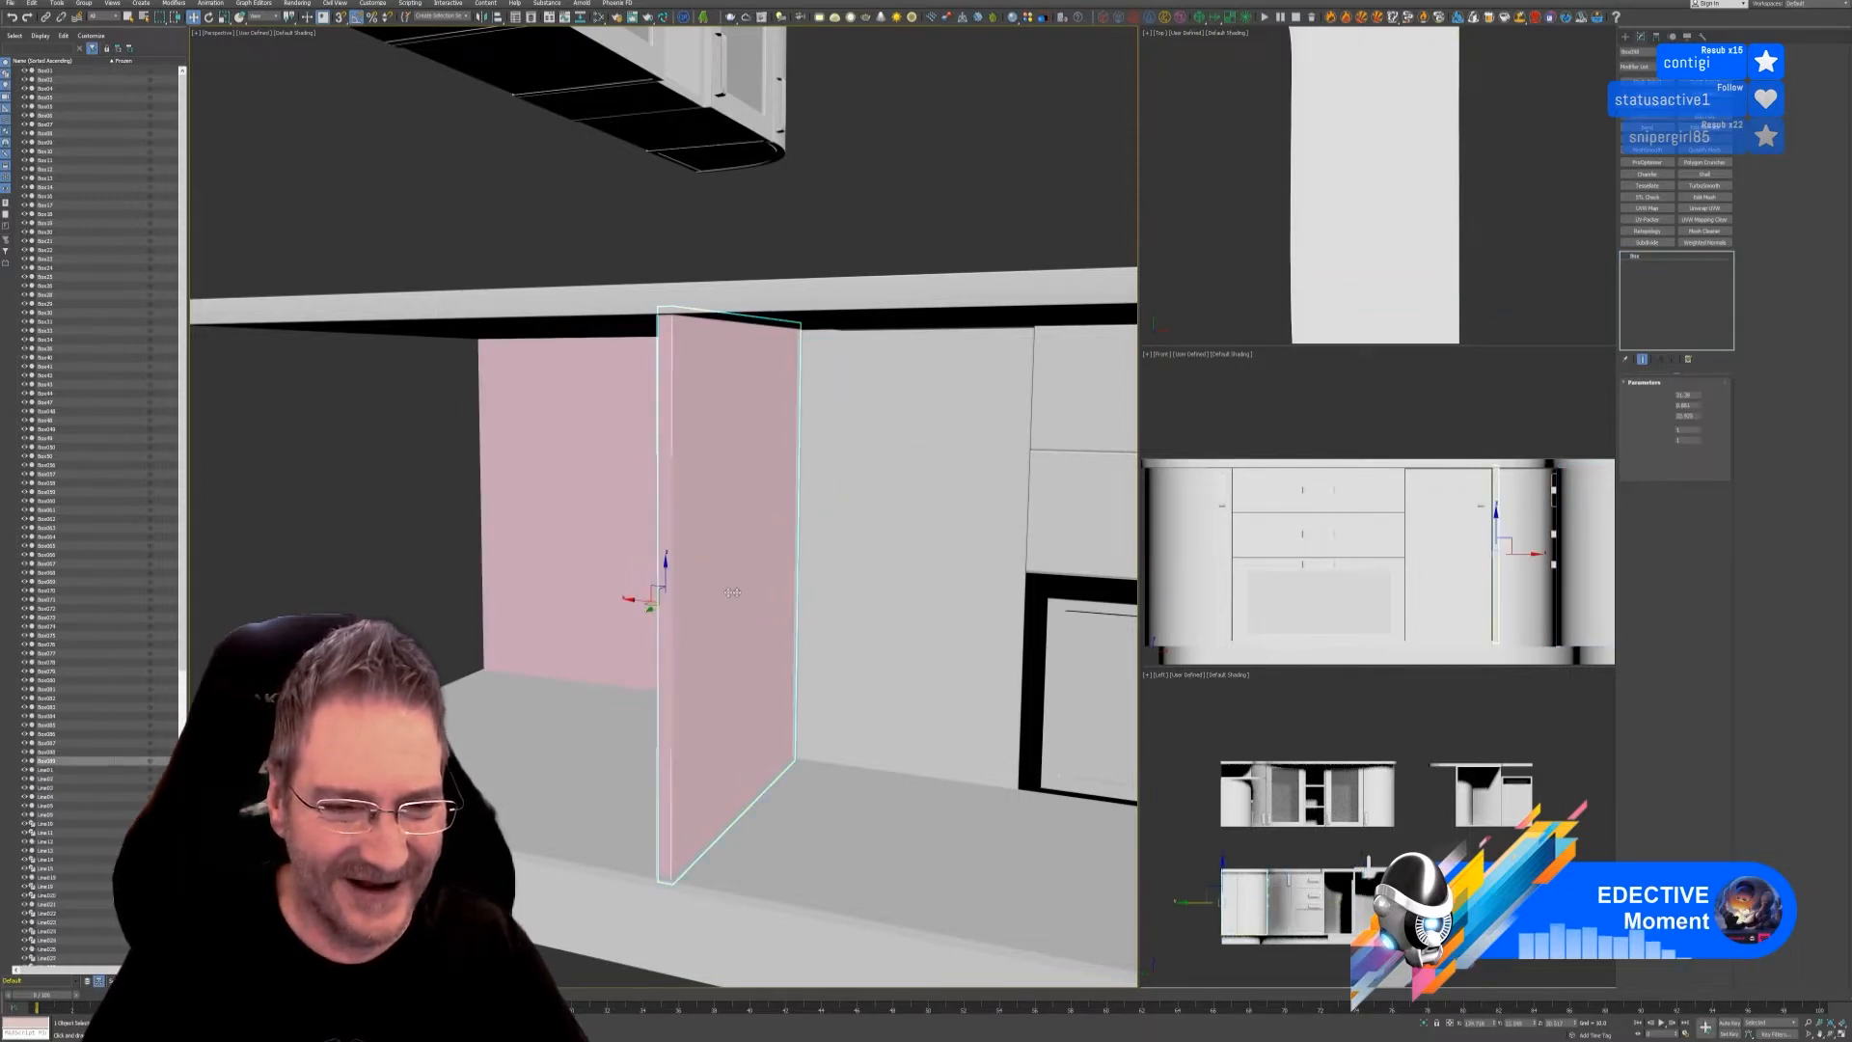
- Copy the corner divider panel along the adjoining run to the seam between the door and the drawers
{"action": "mouse_move", "coordinate": [686, 602]}
{"action": "left_mouse_down"}
{"action": "mouse_move", "coordinate": [631, 604]}
{"action": "mouse_move", "coordinate": [827, 611]}
{"action": "mouse_move", "coordinate": [928, 649]}
{"action": "left_mouse_up"}
{"action": "left_click", "coordinate": [930, 560]}
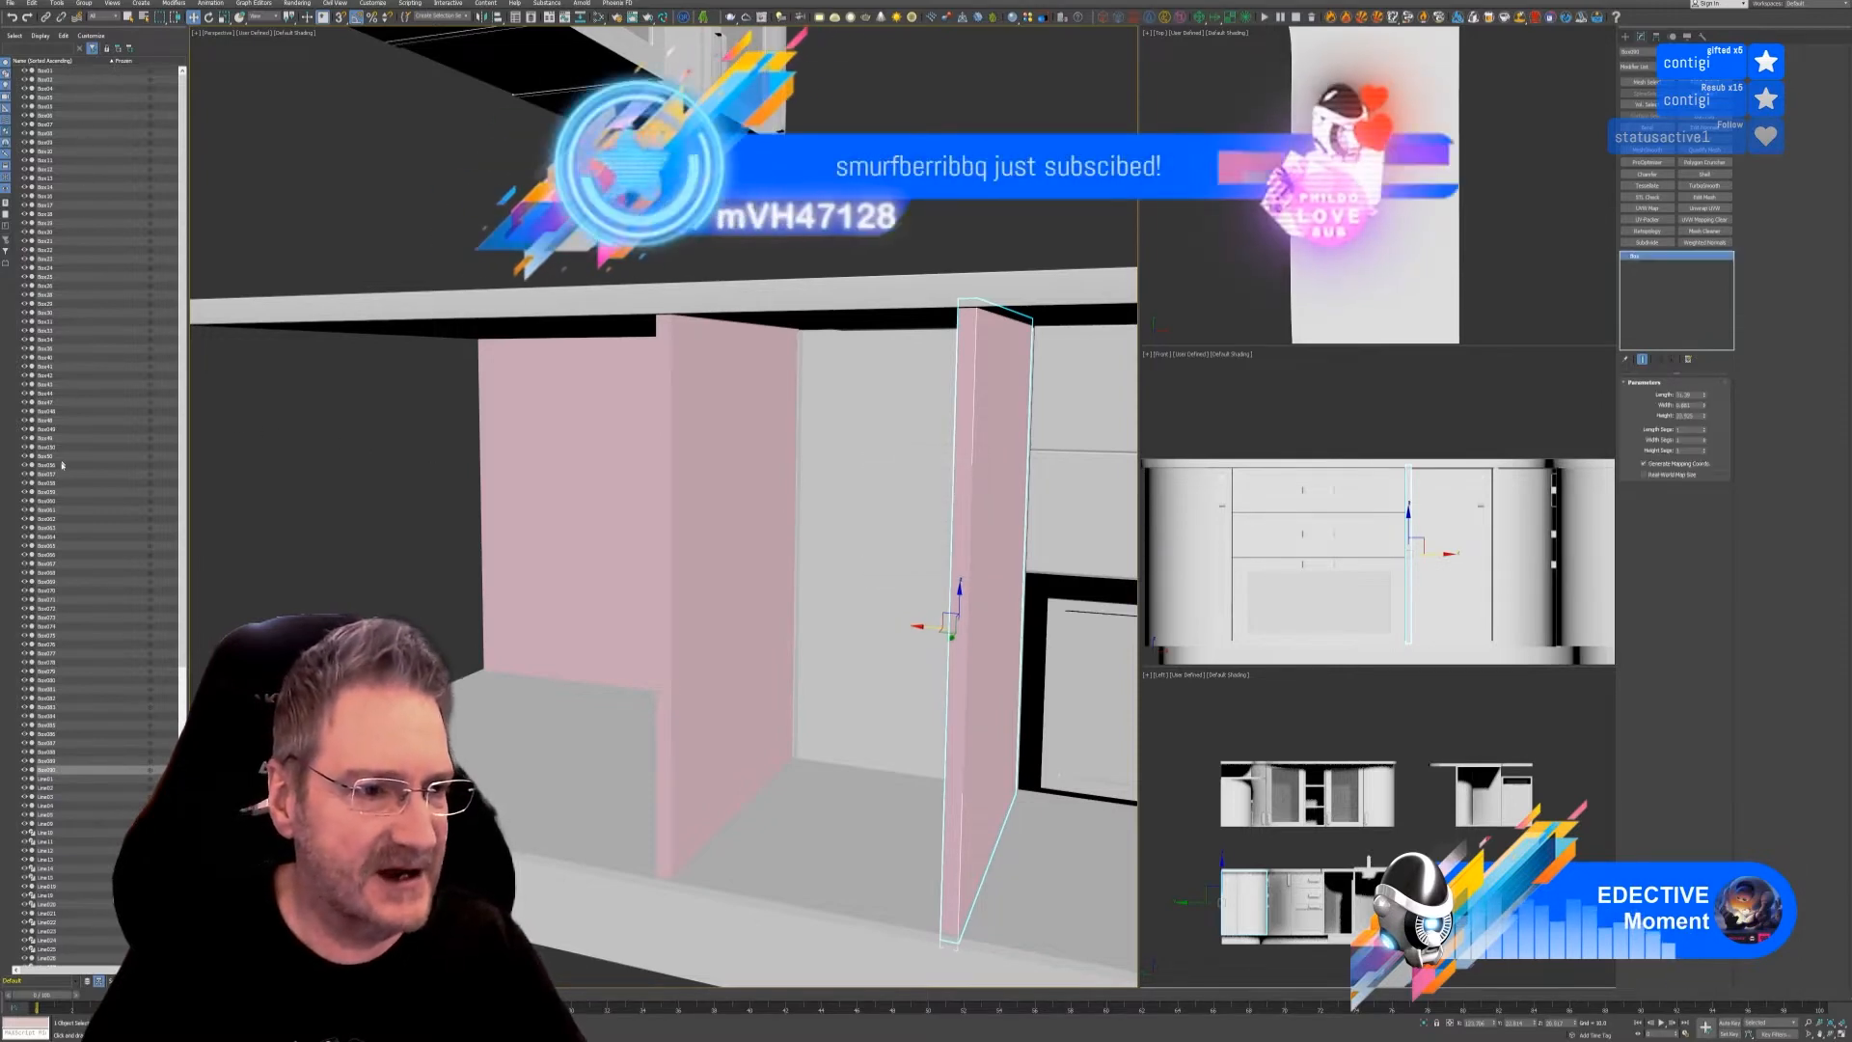
{"action": "scroll", "coordinate": [579, 501], "scroll_direction": "down", "scroll_amount": 8}
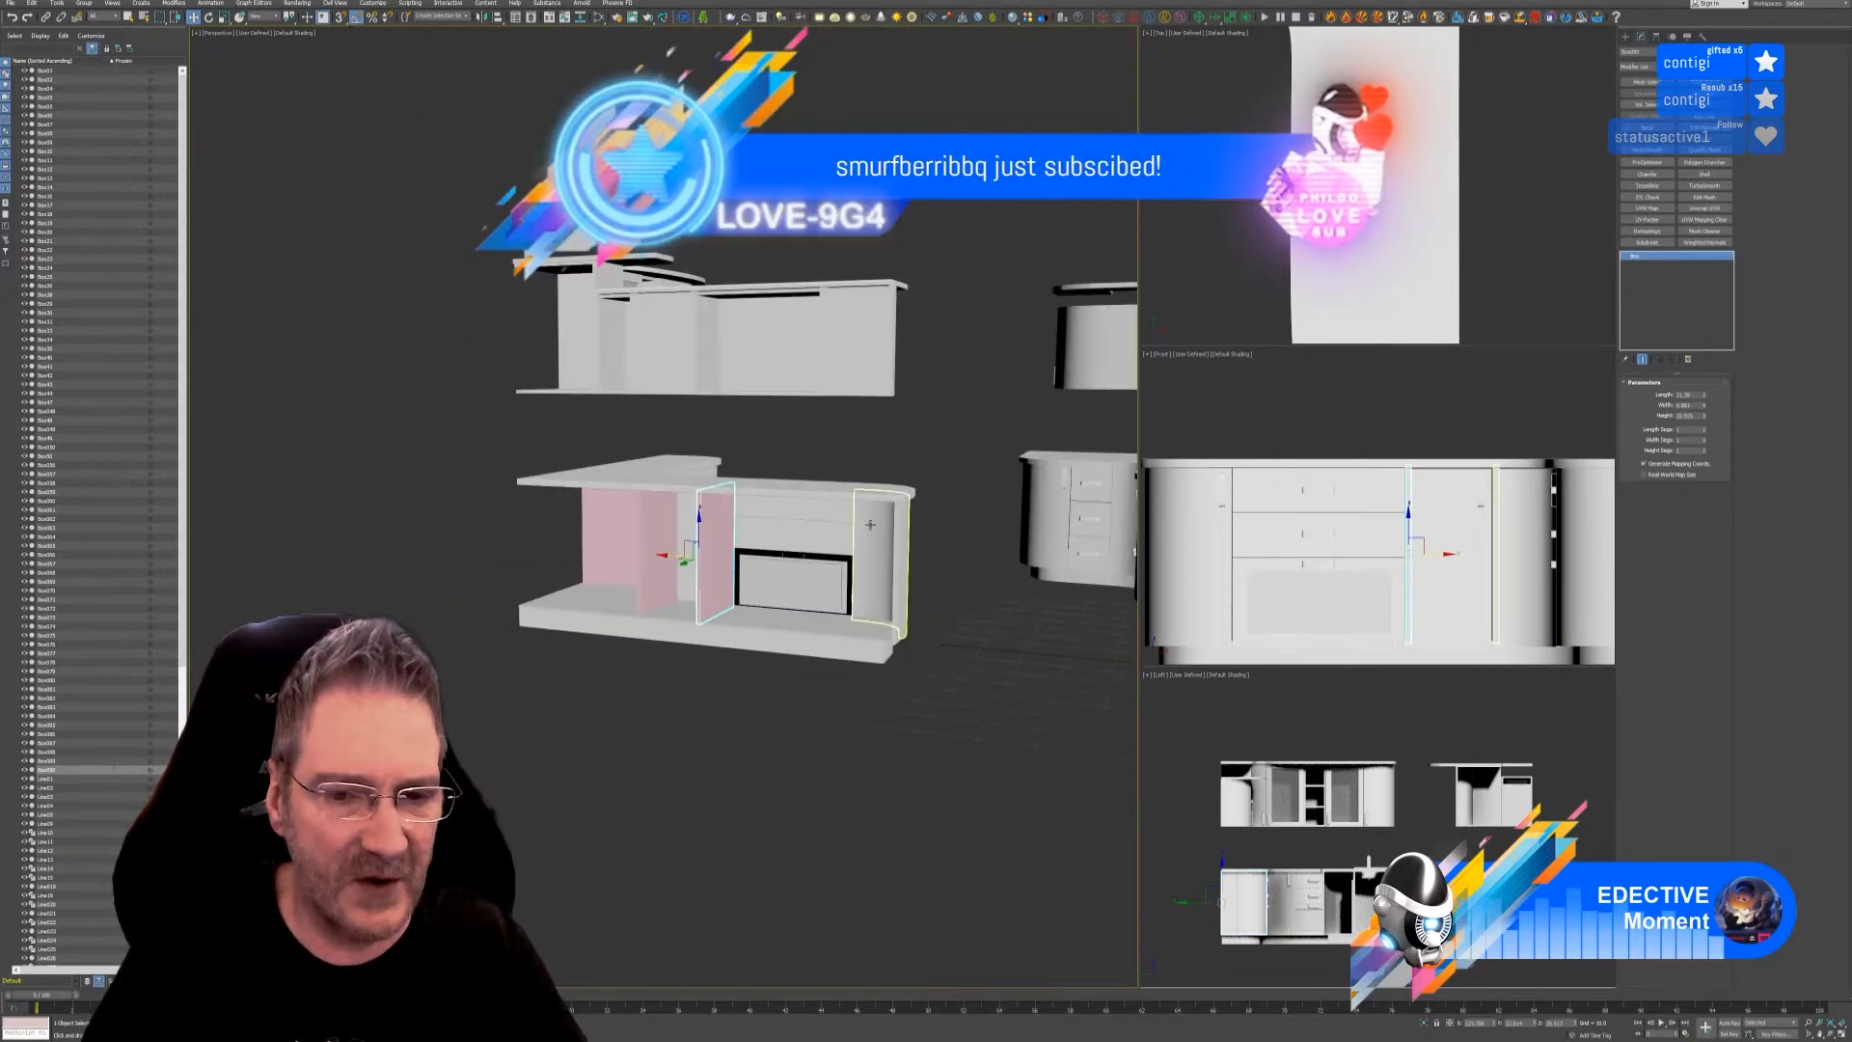
{"action": "middle_click_drag", "start_coordinate": [964, 590], "coordinate": [787, 623], "text": "alt"}
{"action": "left_click", "coordinate": [752, 622]}
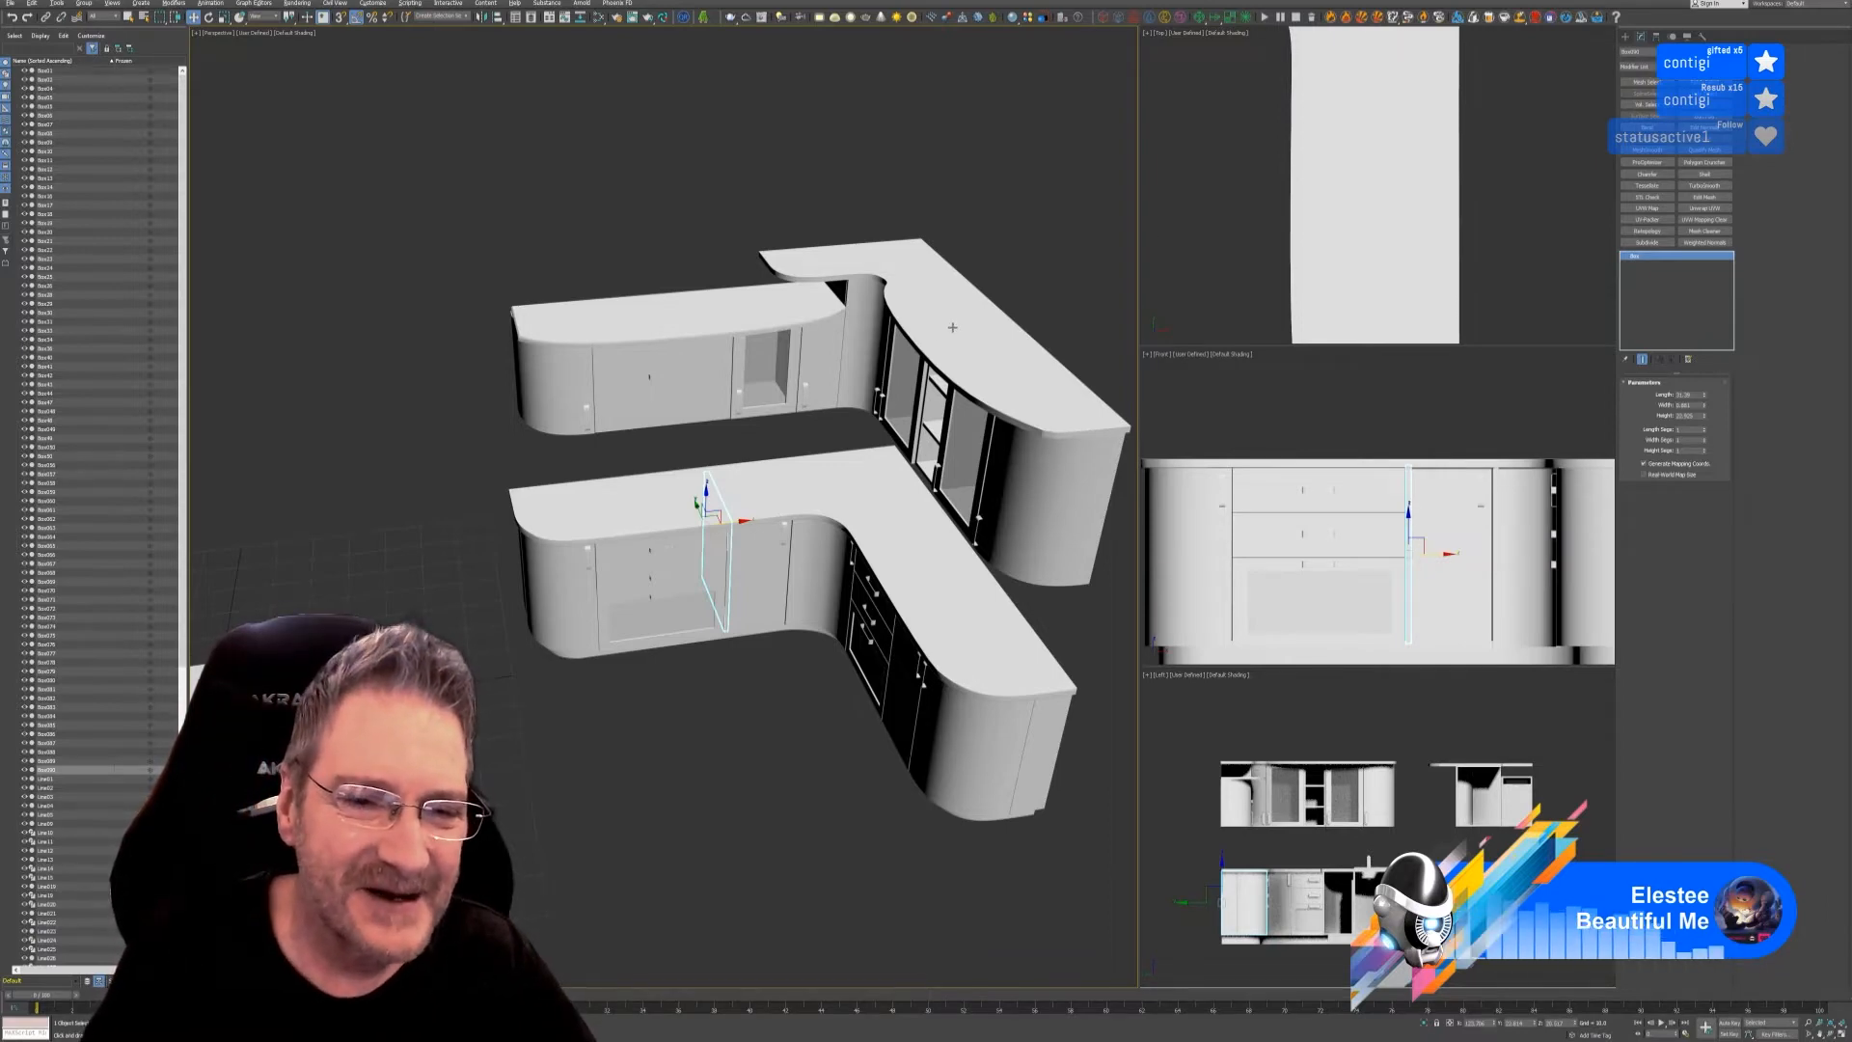
- Copy the divider panel to the far side of the adjoining run's drawers, at the seam with the curved end
{"action": "middle_click_drag", "start_coordinate": [721, 414], "coordinate": [815, 410], "text": "alt"}
{"action": "scroll", "coordinate": [737, 569], "scroll_direction": "up", "scroll_amount": 3}
{"action": "left_click", "coordinate": [657, 561]}
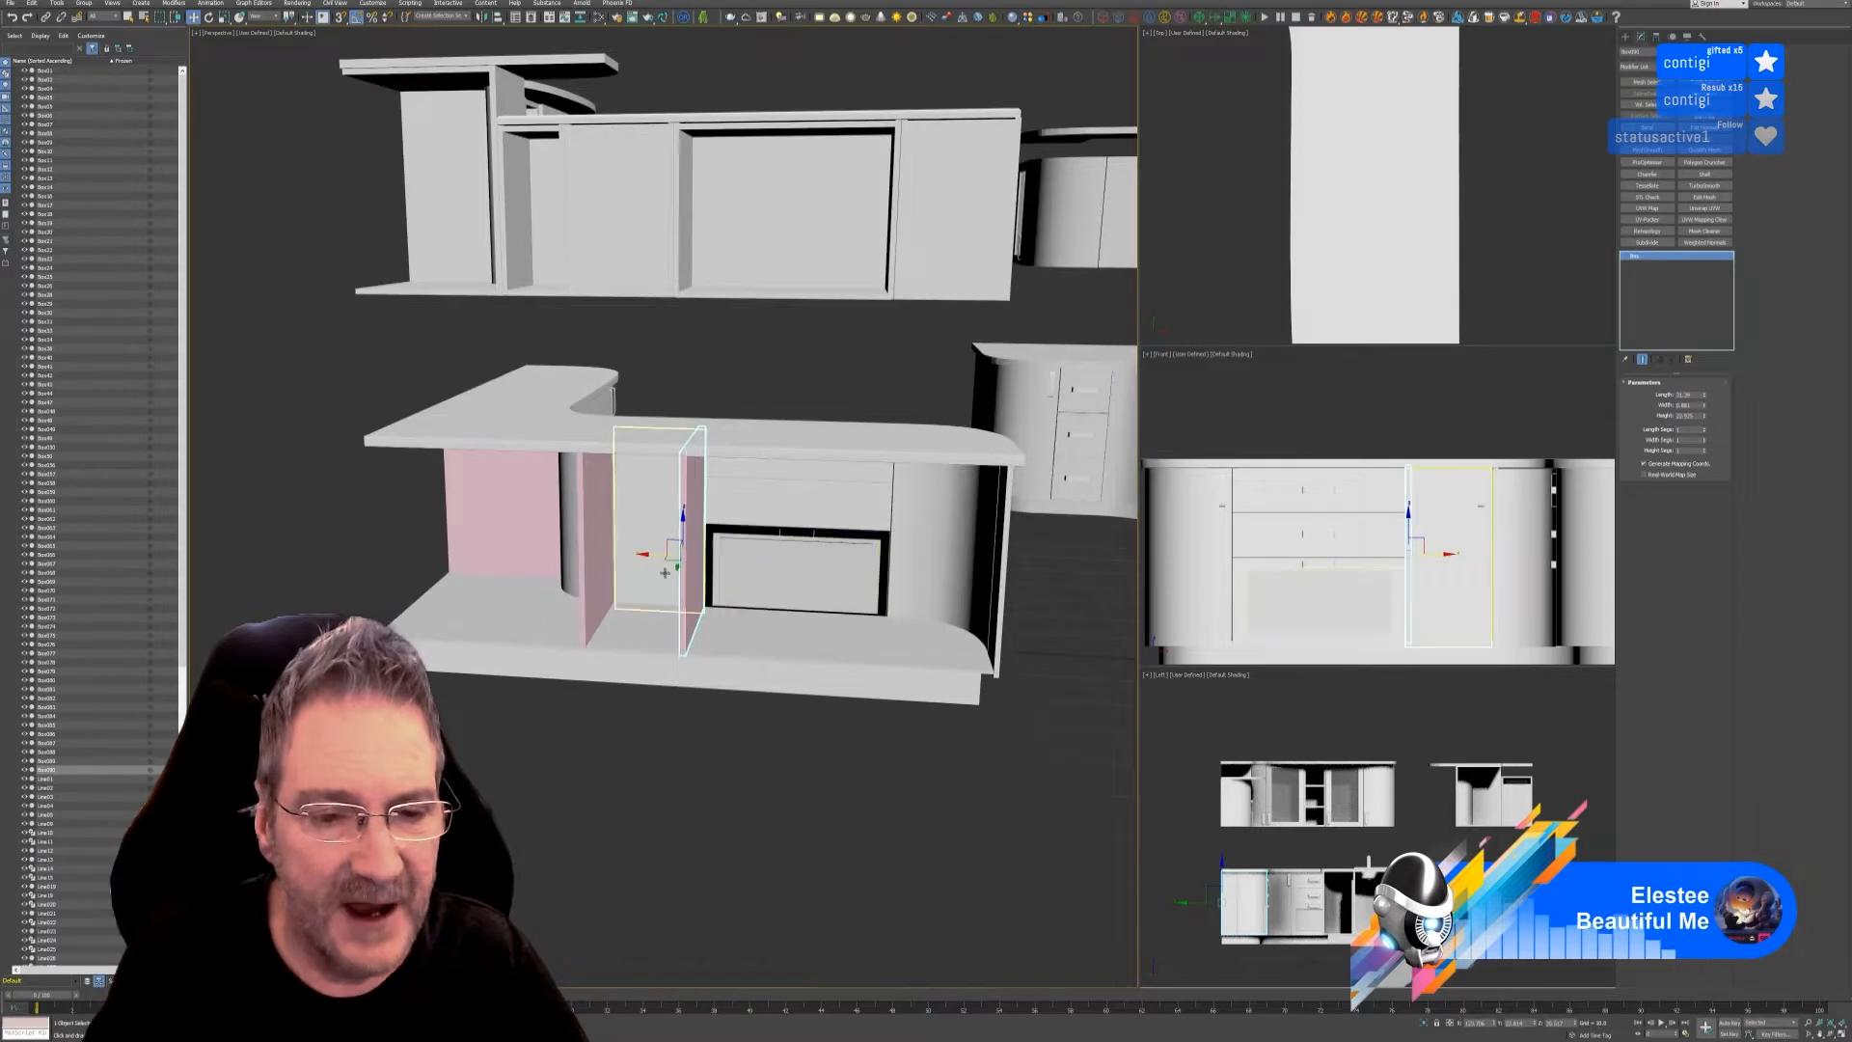
{"action": "left_click_drag", "start_coordinate": [648, 555], "coordinate": [902, 580]}
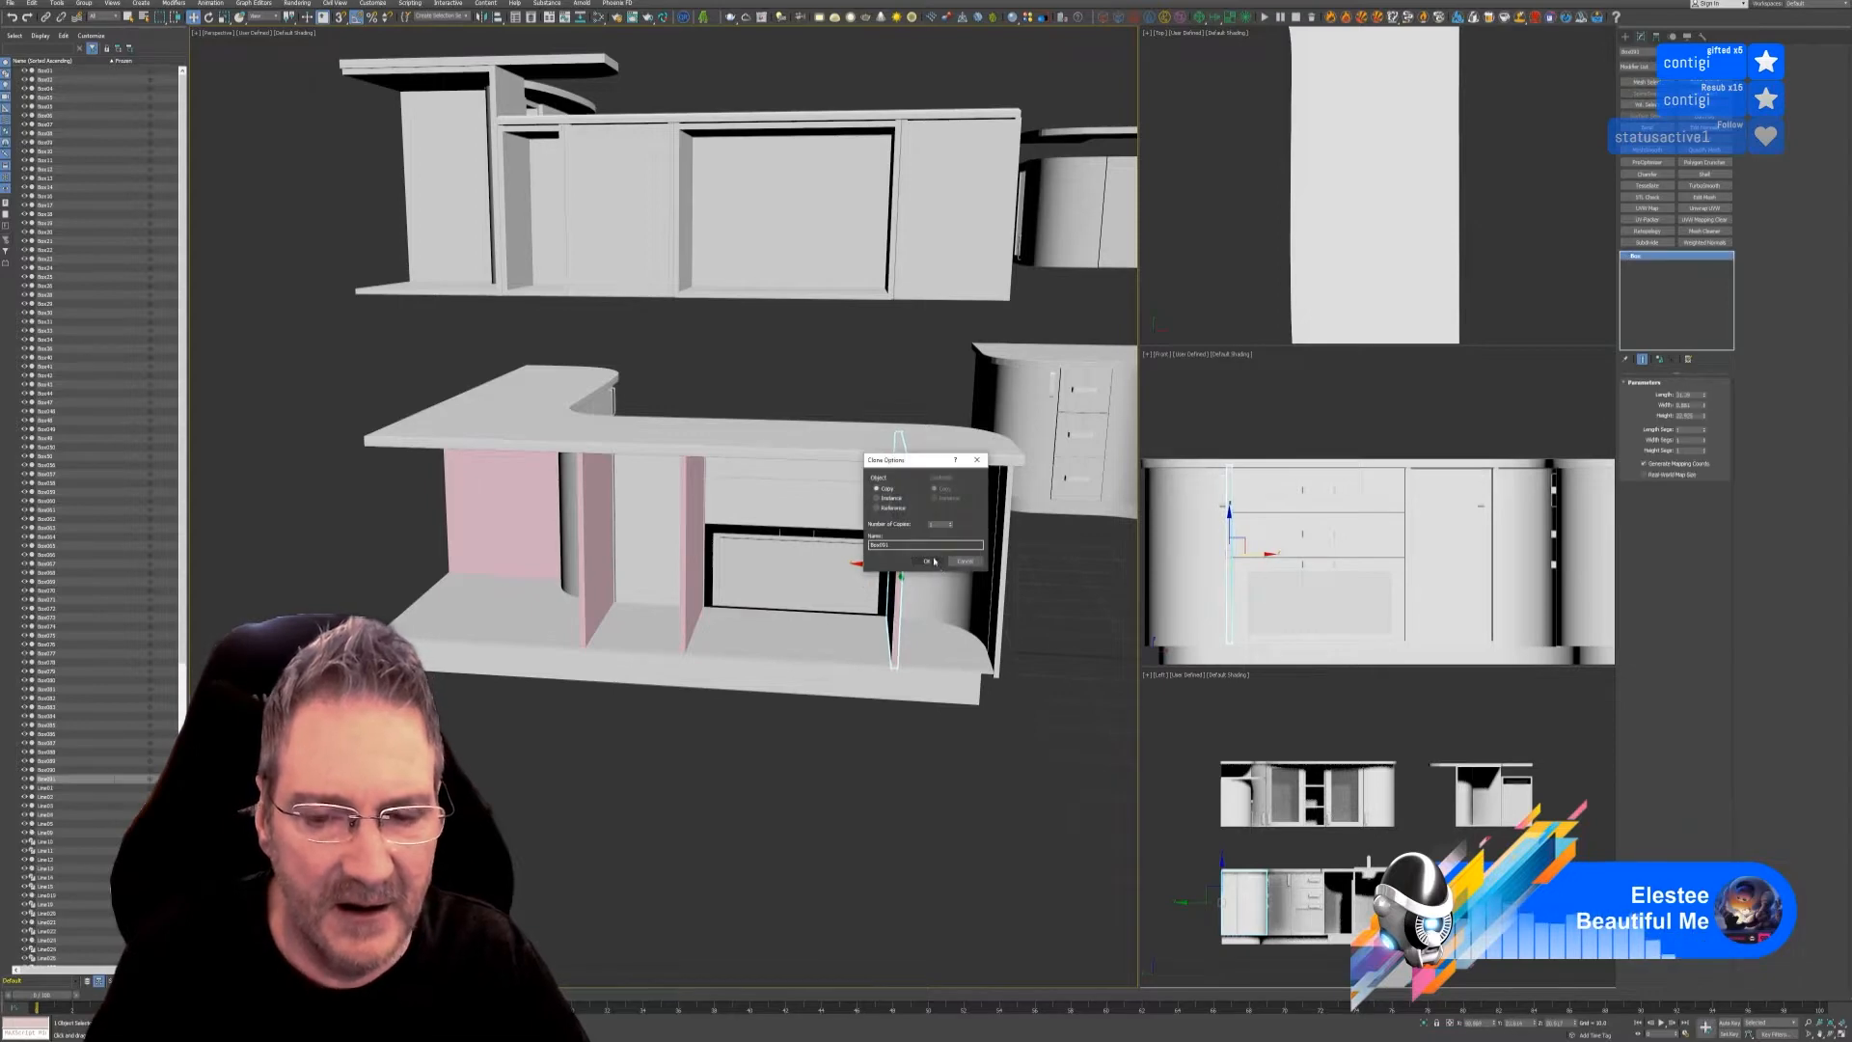
{"action": "left_click", "coordinate": [932, 561]}
{"action": "scroll", "coordinate": [902, 561], "scroll_direction": "up", "scroll_amount": 5}
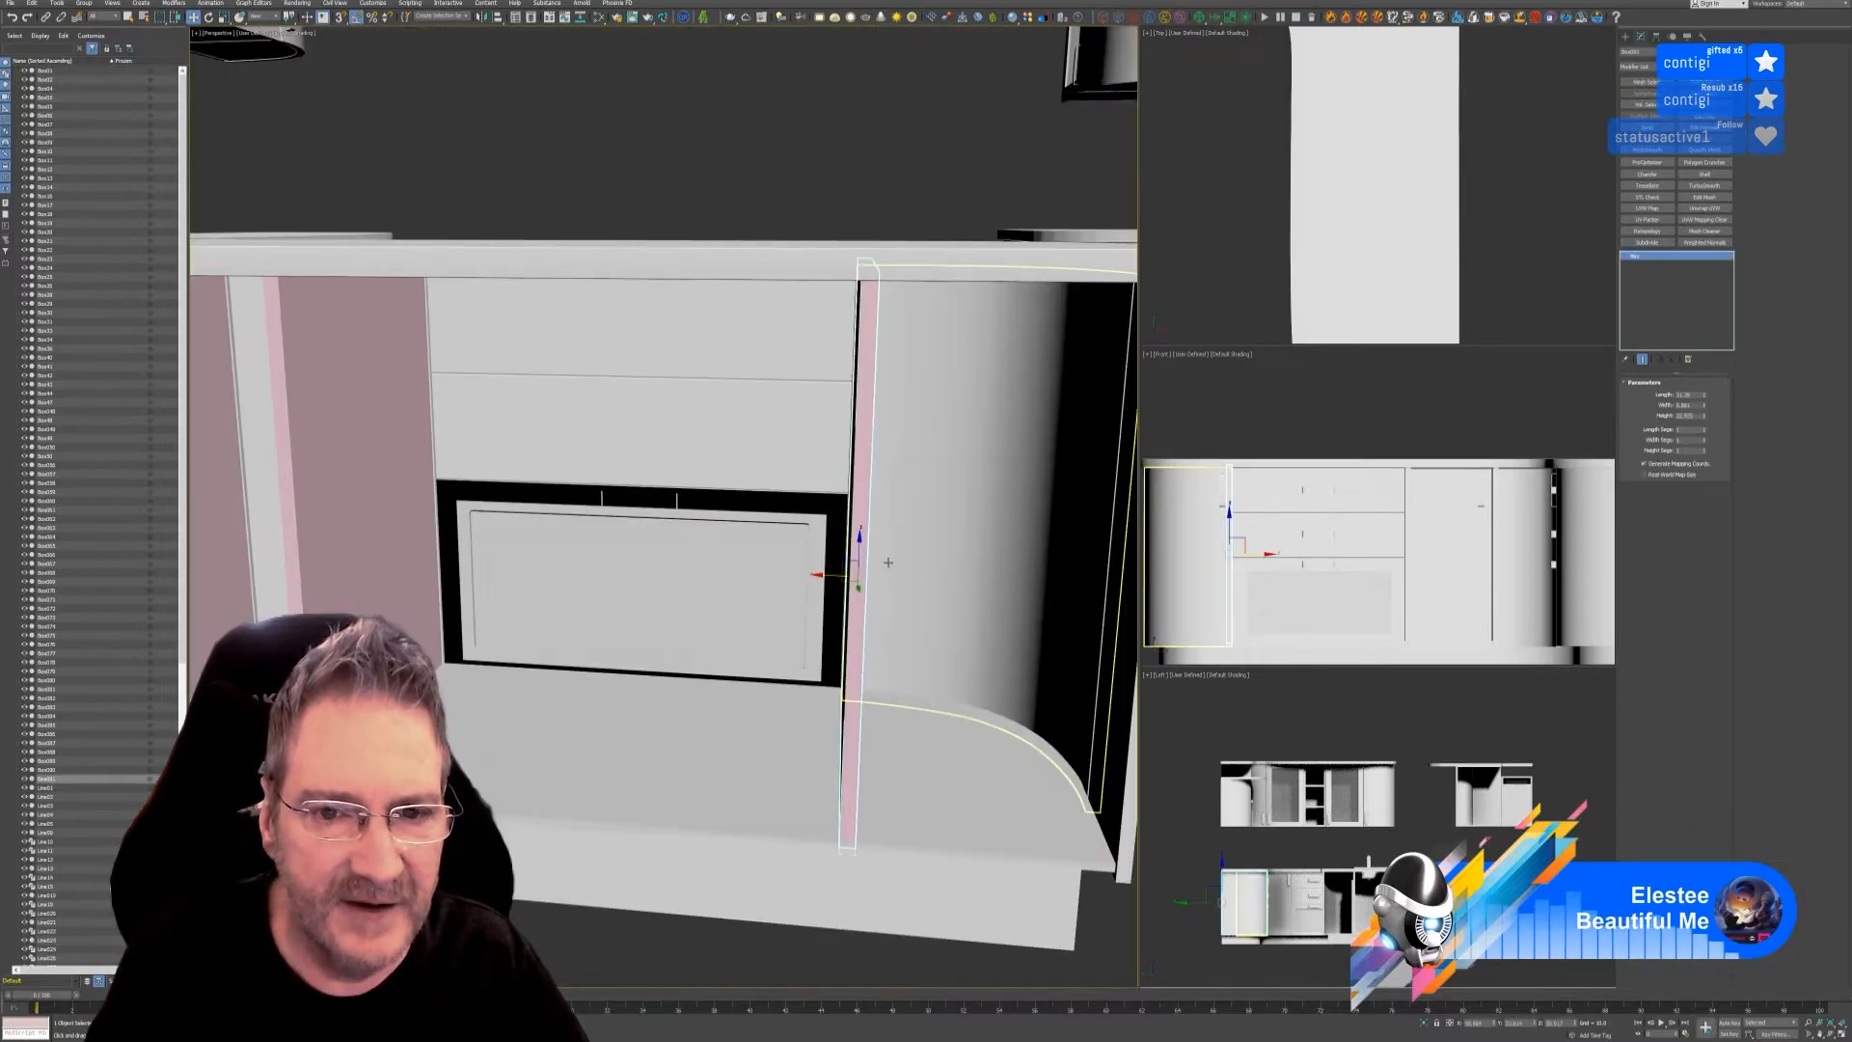
- Examine the L-shaped base cabinets and their divider panels from the back, front and above, along with the separate sink unit
{"action": "scroll", "coordinate": [887, 562], "scroll_direction": "down", "scroll_amount": 6}
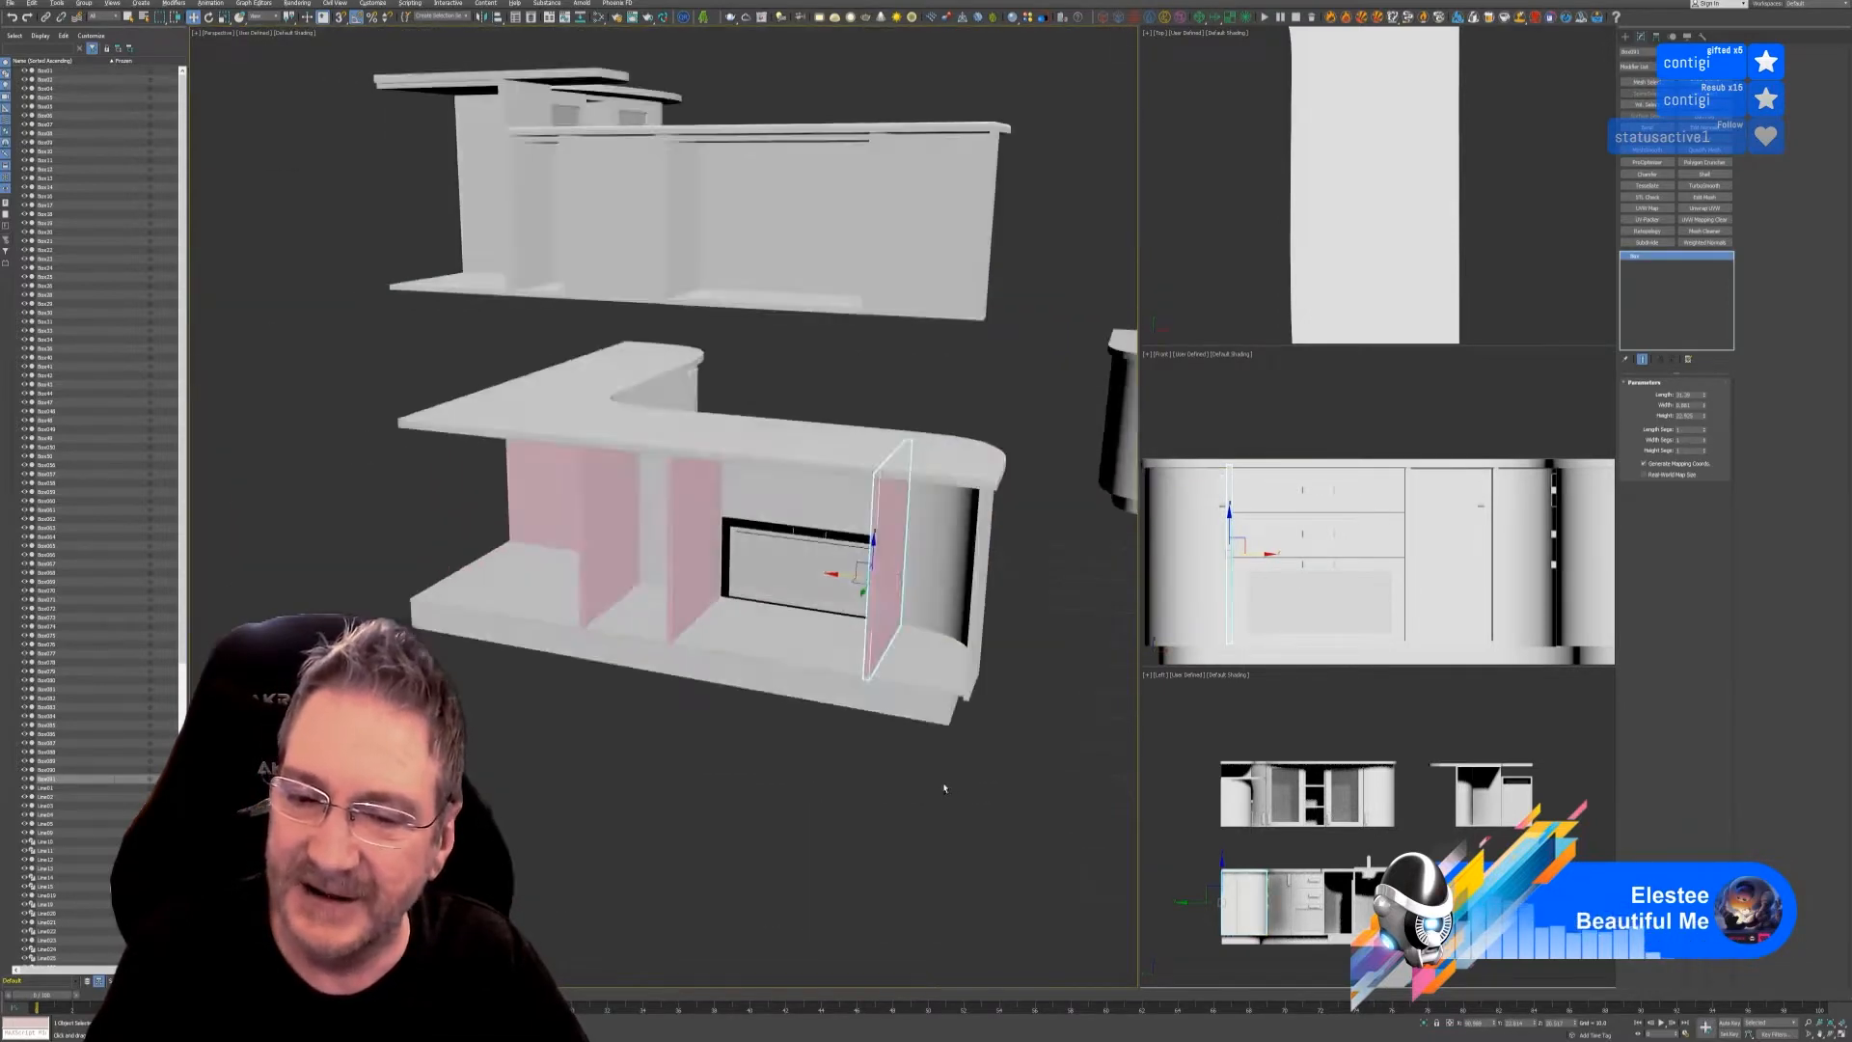
{"action": "middle_click_drag", "start_coordinate": [945, 788], "coordinate": [746, 792], "text": "alt"}
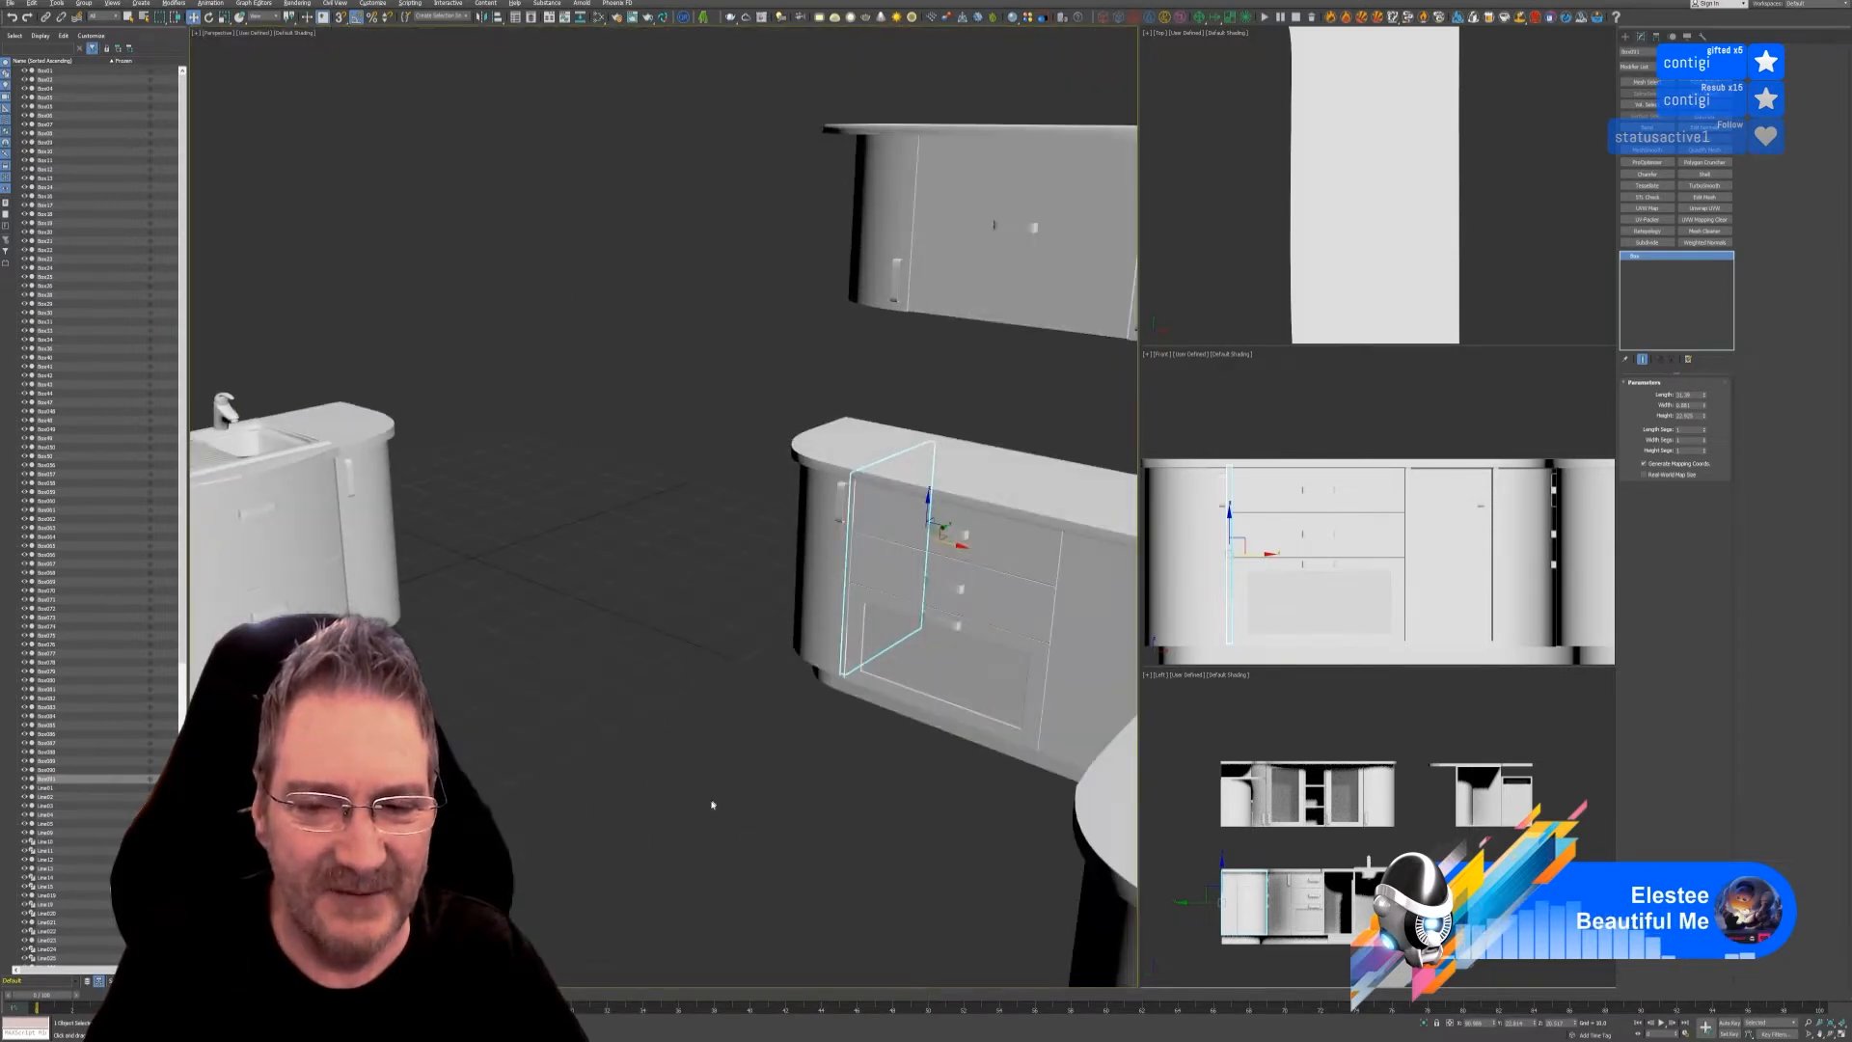
{"action": "scroll", "coordinate": [712, 805], "scroll_direction": "down", "scroll_amount": 3}
{"action": "middle_click_drag", "start_coordinate": [611, 670], "coordinate": [633, 567]}
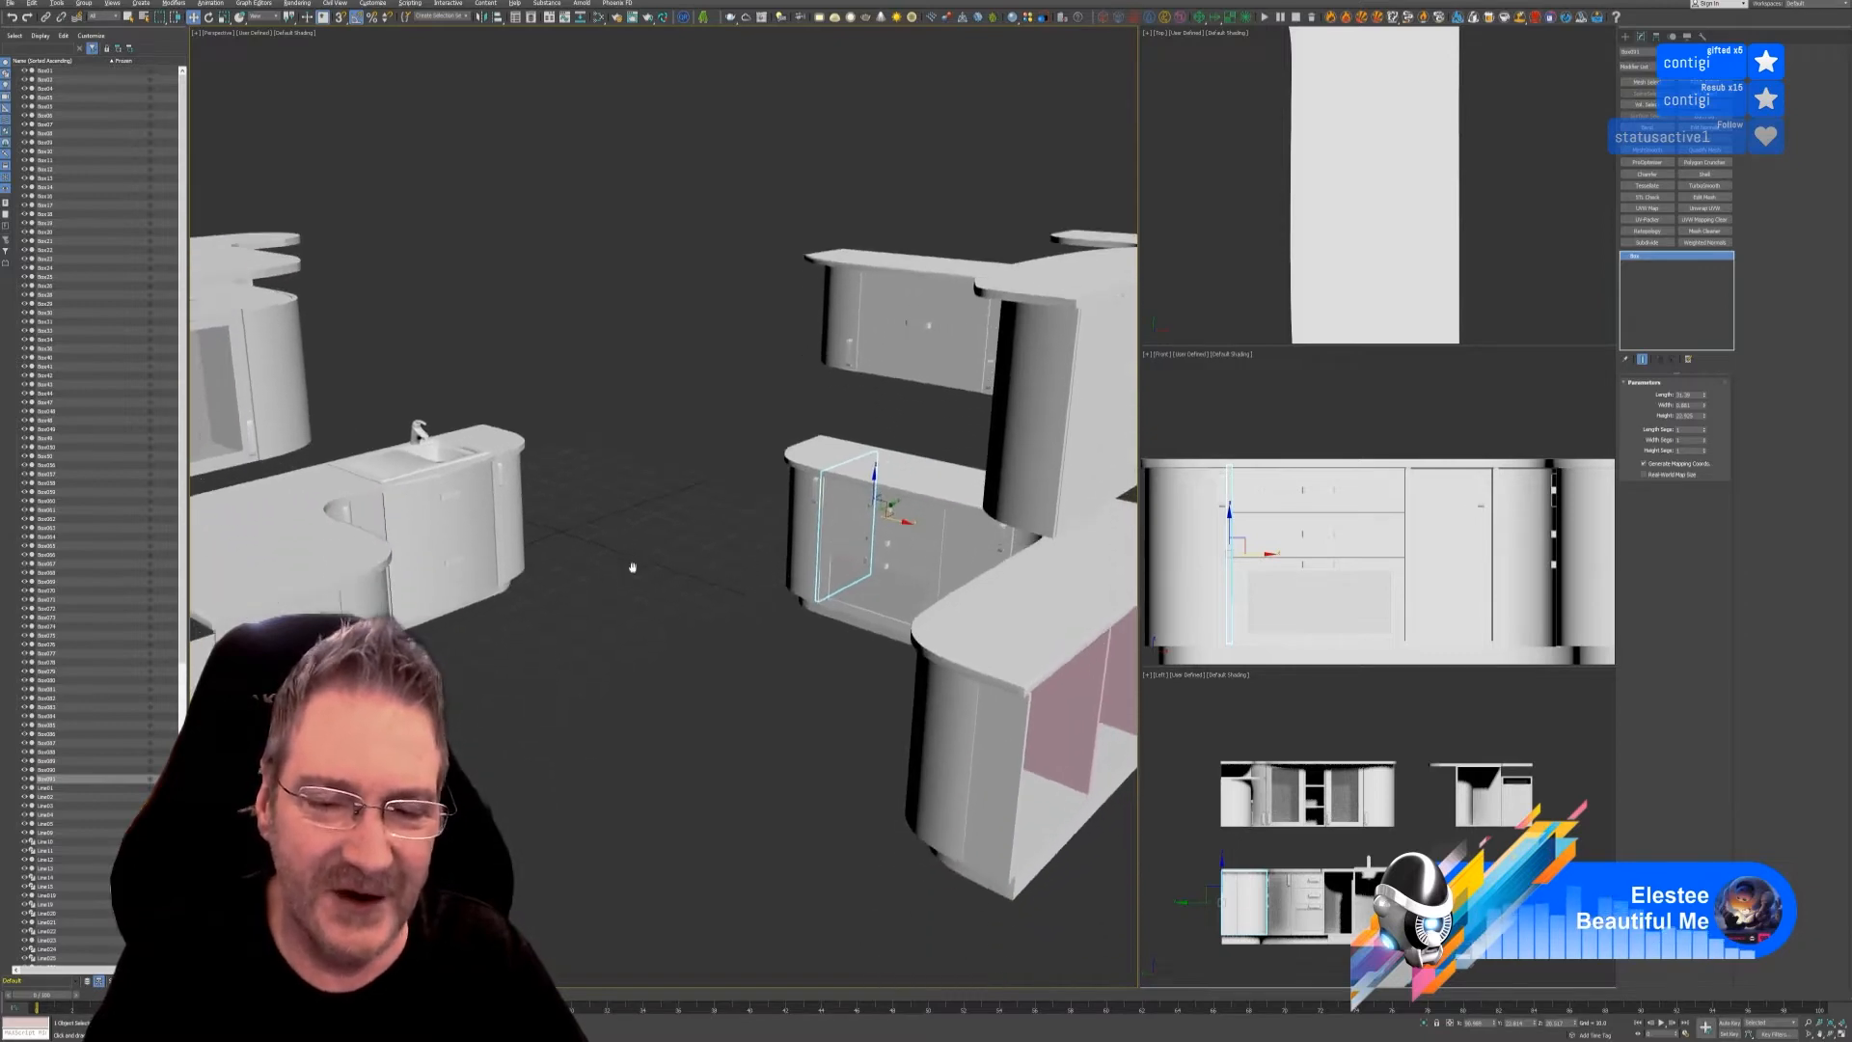
{"action": "mouse_move", "coordinate": [607, 705]}
{"action": "middle_mouse_down", "text": "alt"}
{"action": "mouse_move", "coordinate": [665, 725]}
{"action": "mouse_move", "coordinate": [633, 715]}
{"action": "middle_mouse_up", "text": "alt"}
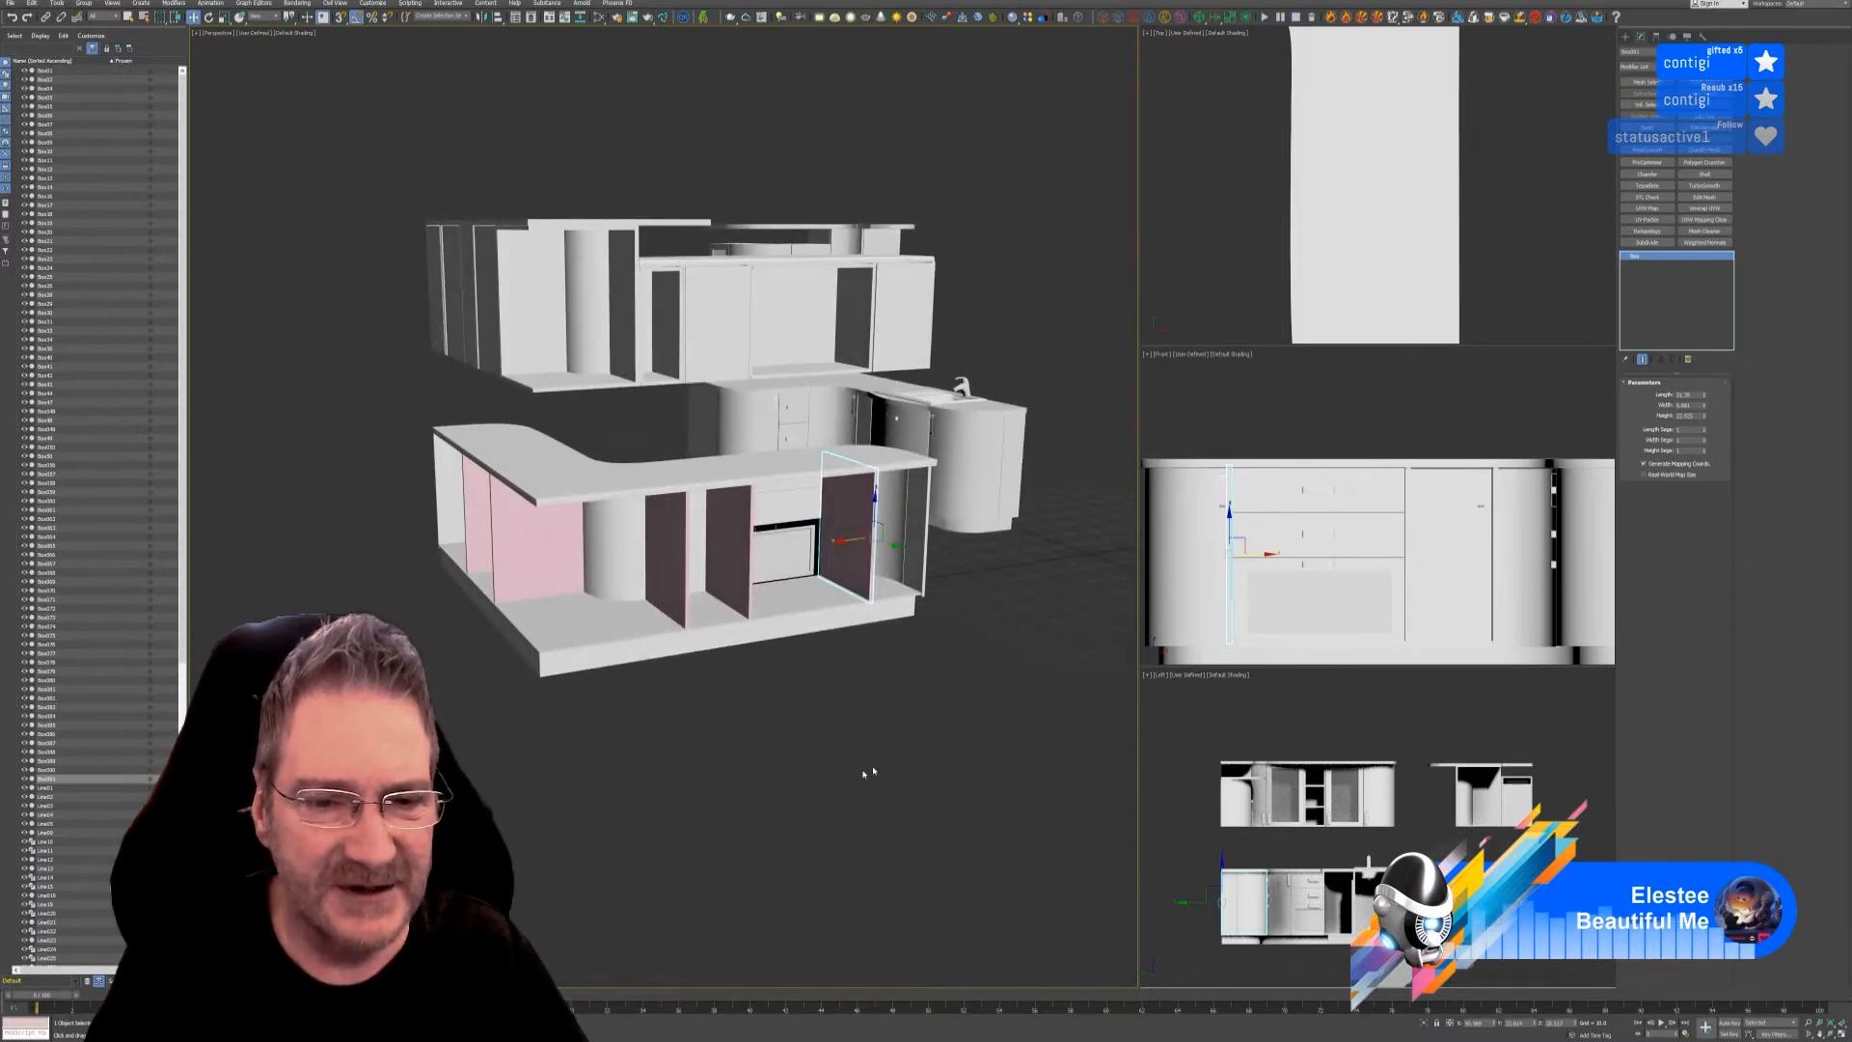
{"action": "middle_click_drag", "start_coordinate": [791, 769], "coordinate": [610, 757], "text": "alt"}
{"action": "middle_click_drag", "start_coordinate": [625, 510], "coordinate": [372, 582]}
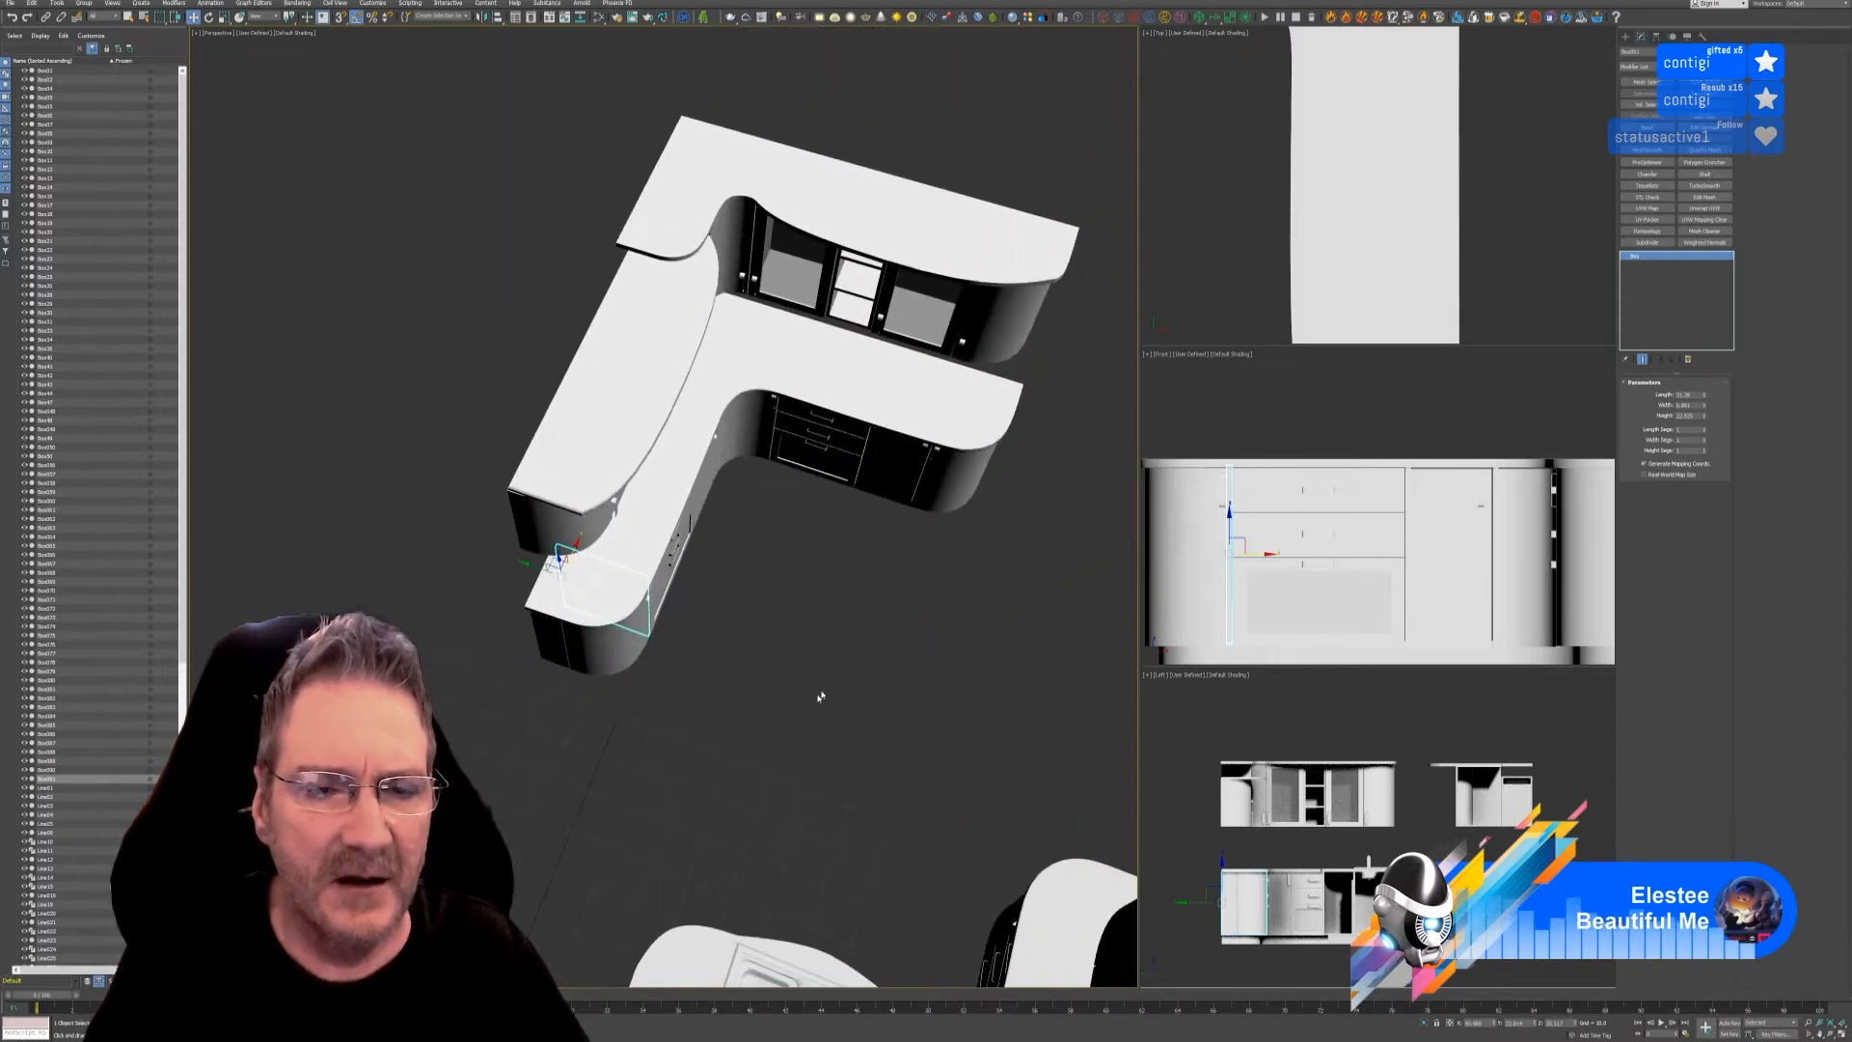
{"action": "middle_click_drag", "start_coordinate": [820, 697], "coordinate": [608, 428], "text": "alt"}
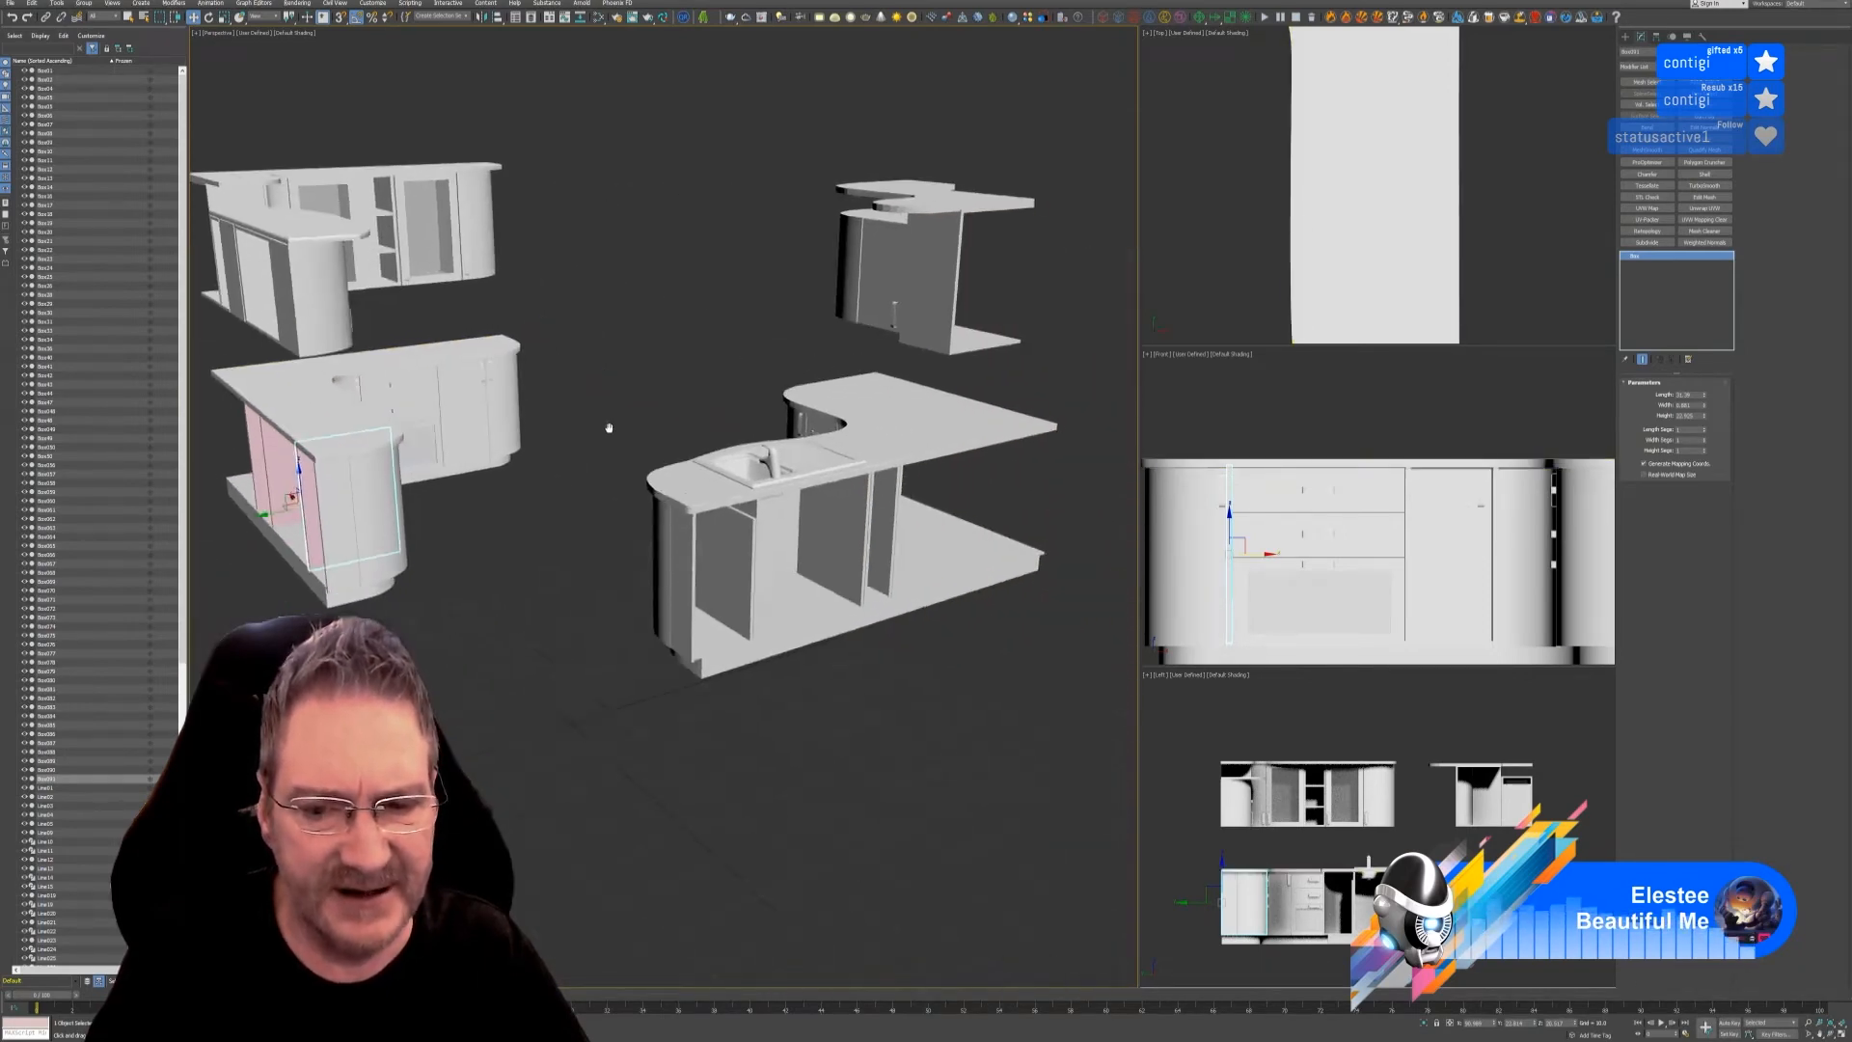
- Copy the selected divider panel from the L-shaped run's curved end across to the separate sink unit
{"action": "middle_click_drag", "start_coordinate": [992, 727], "coordinate": [916, 685], "text": "alt"}
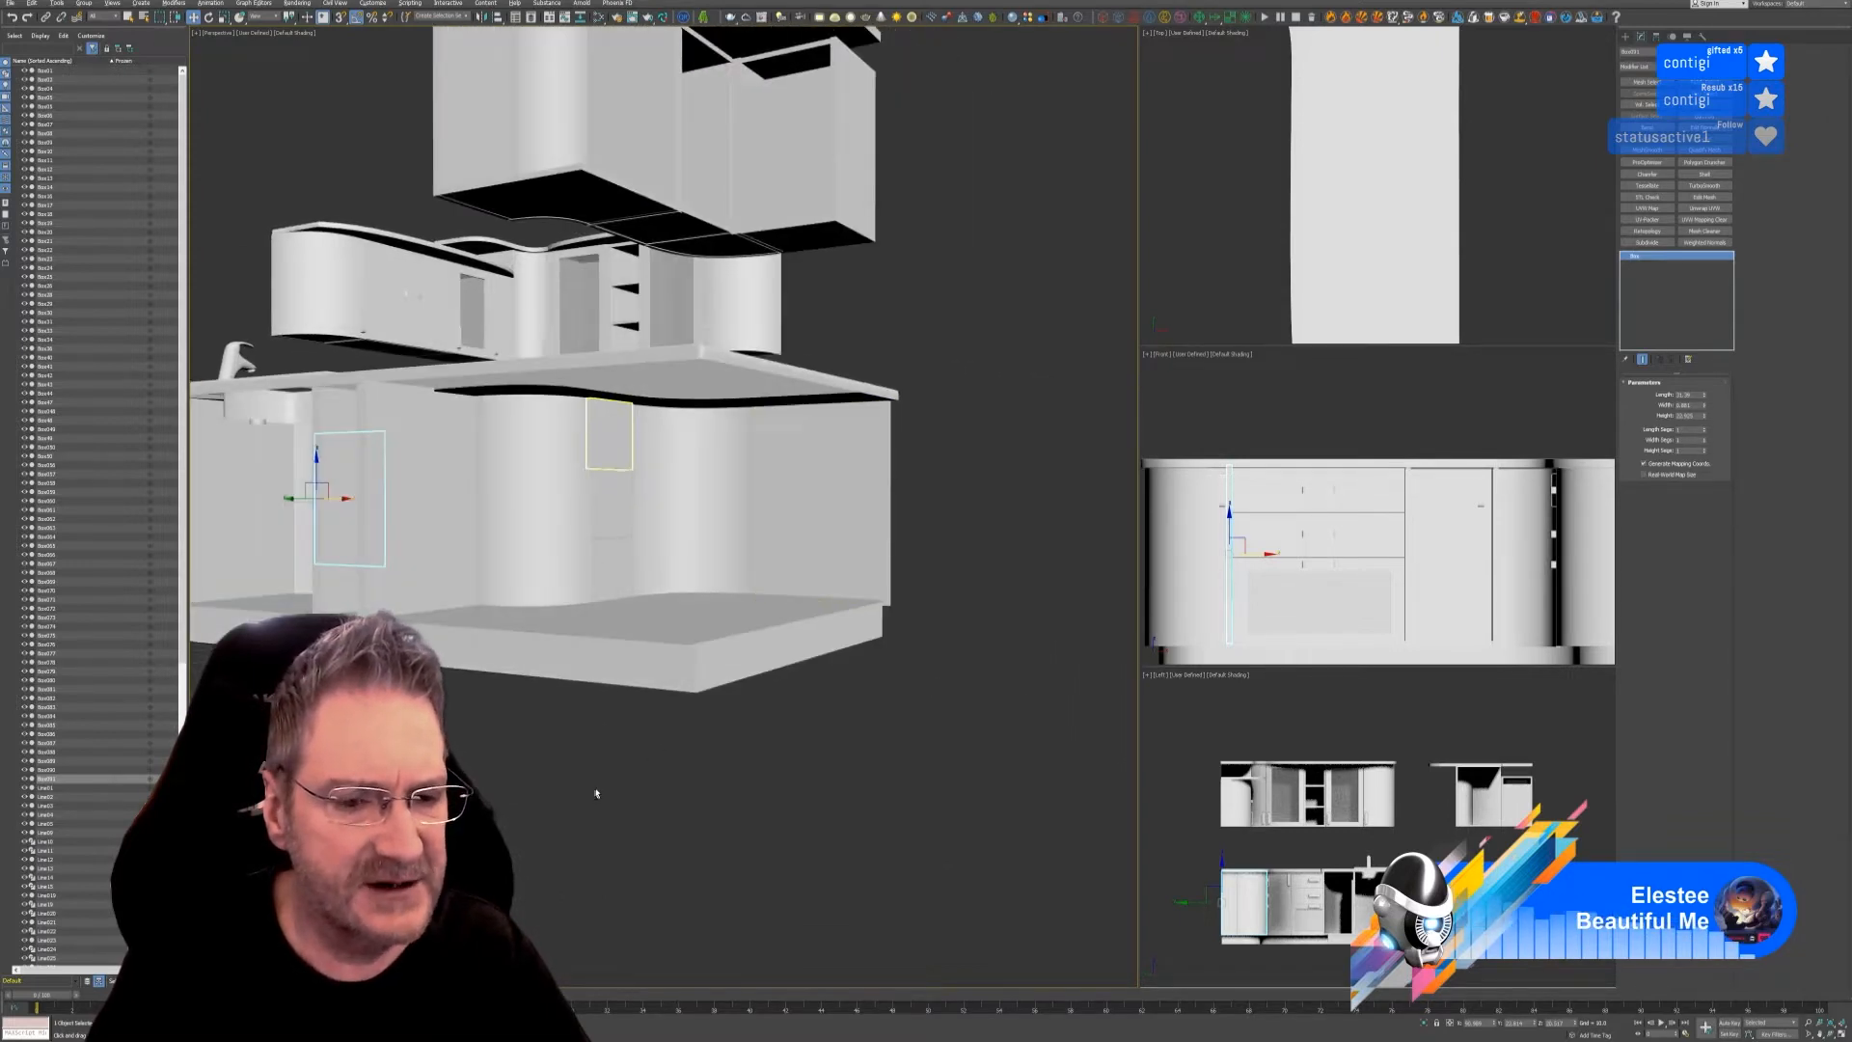
{"action": "middle_click_drag", "start_coordinate": [596, 794], "coordinate": [696, 800], "text": "alt"}
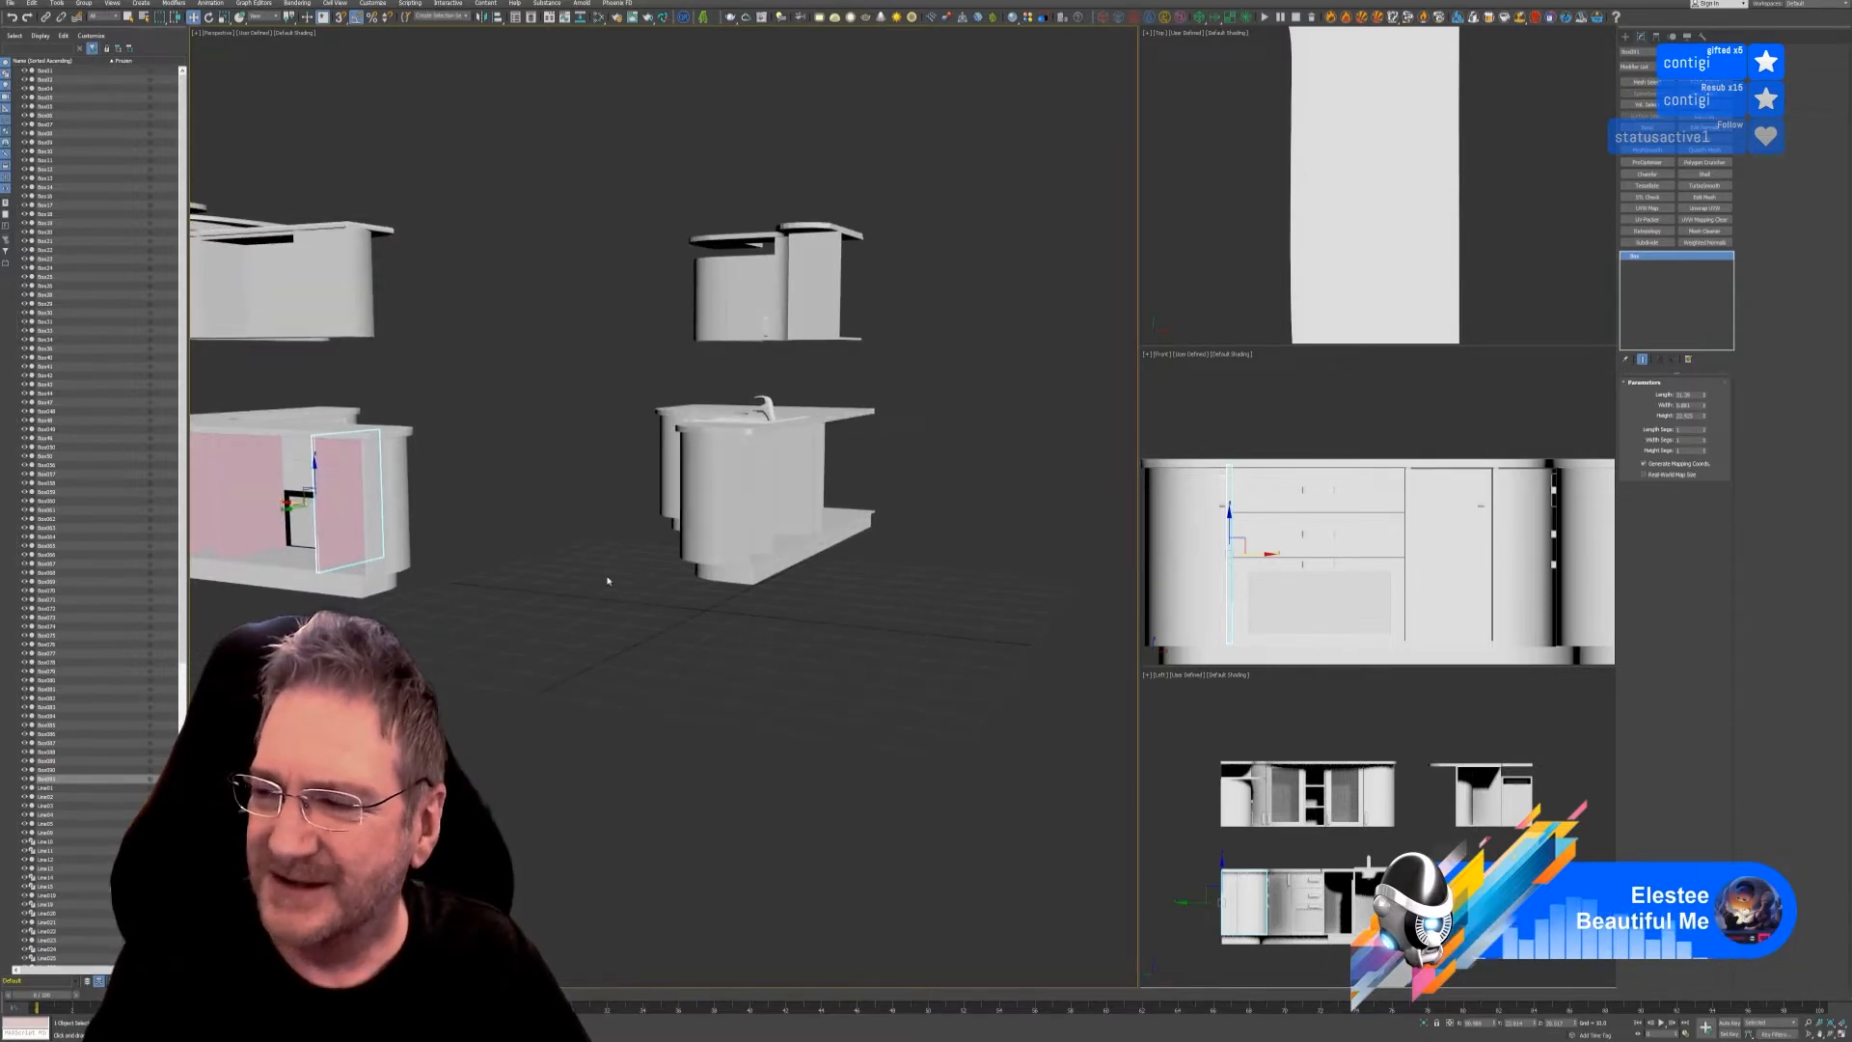
{"action": "mouse_move", "coordinate": [559, 562]}
{"action": "middle_mouse_down"}
{"action": "mouse_move", "coordinate": [583, 596]}
{"action": "mouse_move", "coordinate": [538, 550]}
{"action": "middle_mouse_up"}
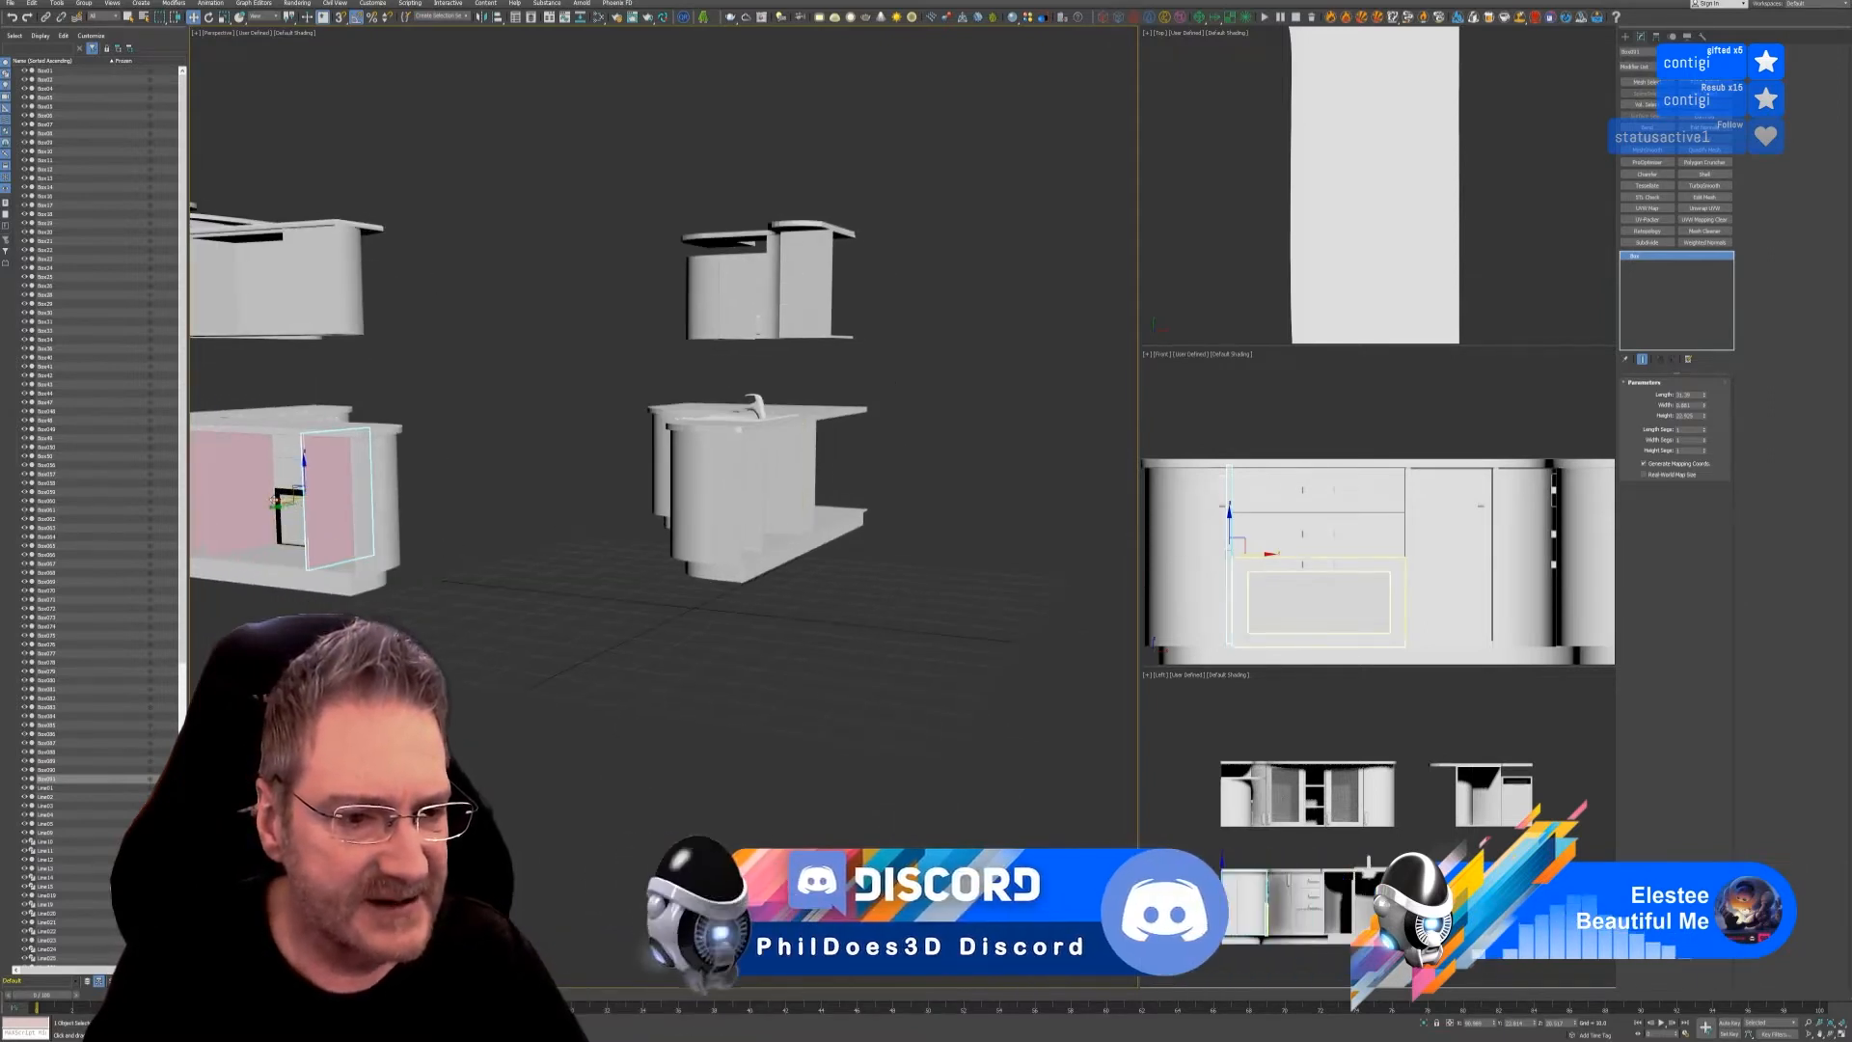
{"action": "left_click_drag", "start_coordinate": [278, 502], "coordinate": [713, 575], "text": "shift"}
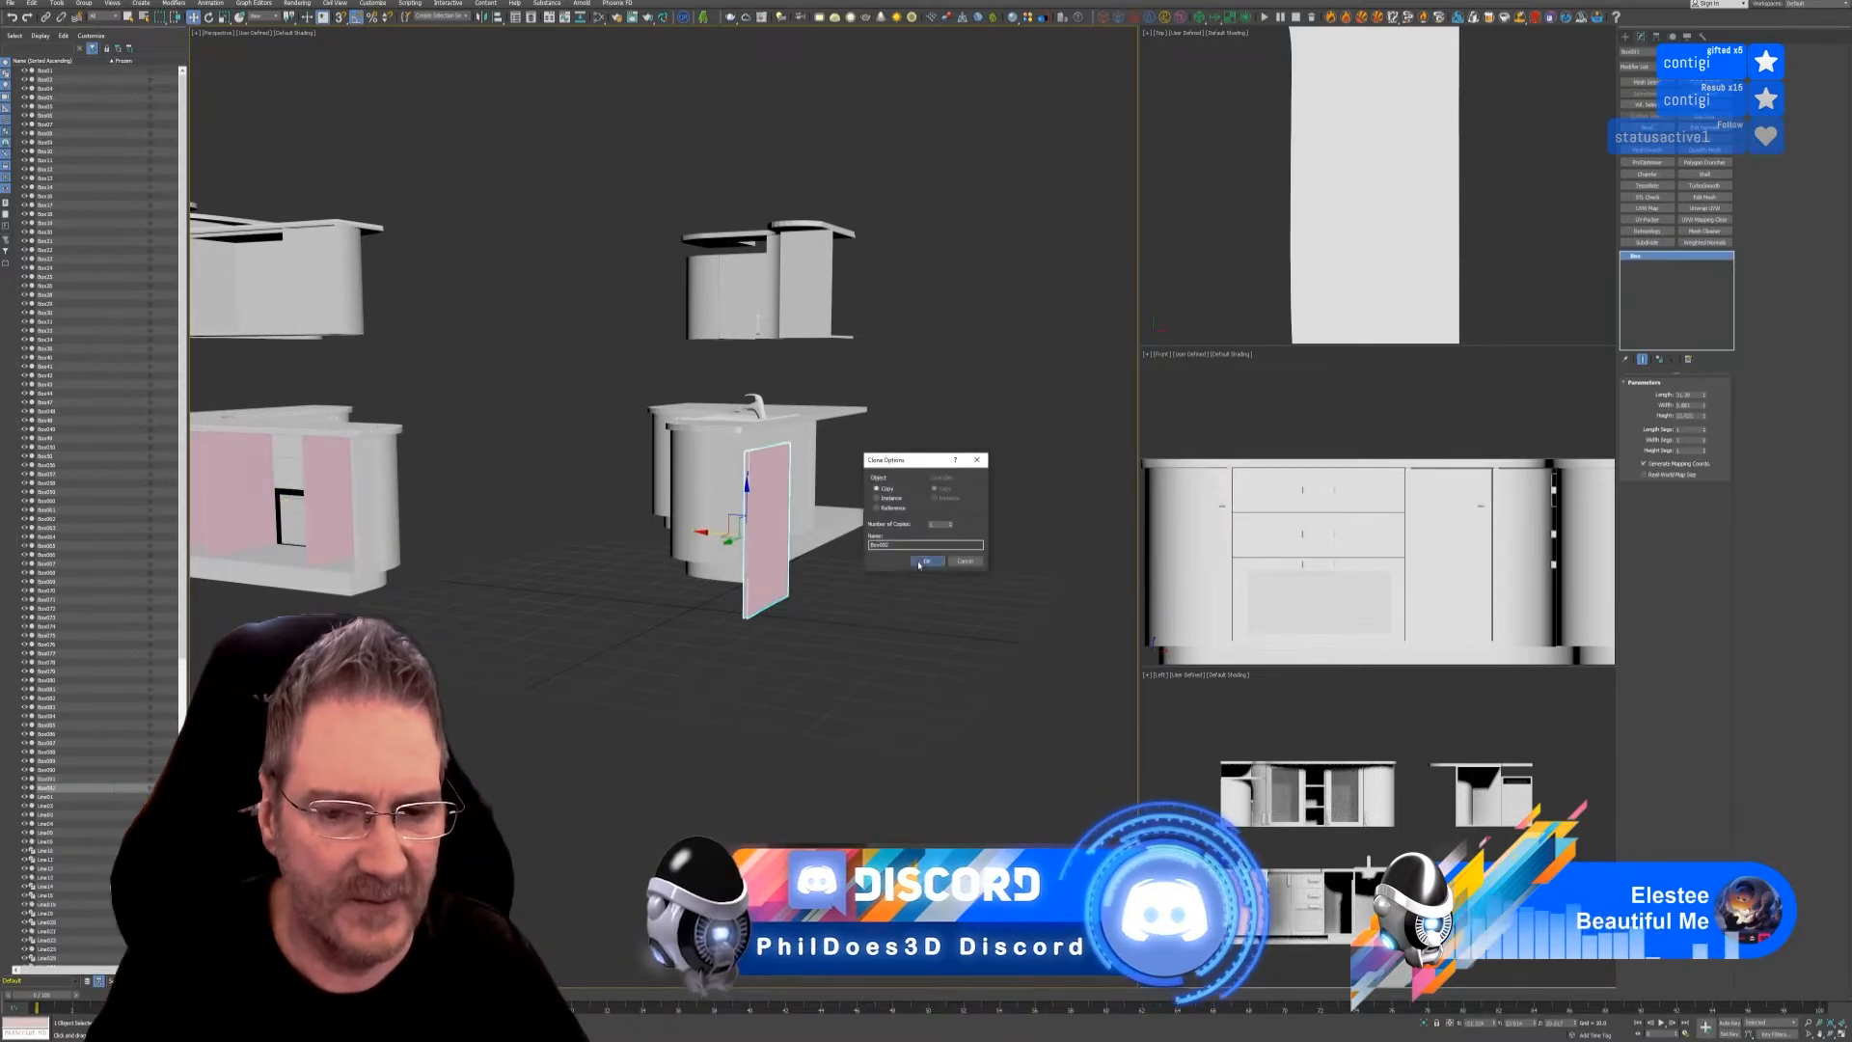
{"action": "key", "text": "Return"}
- Rotate the copied panel a quarter turn about the vertical axis and move it to the open back of the sink unit
{"action": "left_click", "coordinate": [209, 17]}
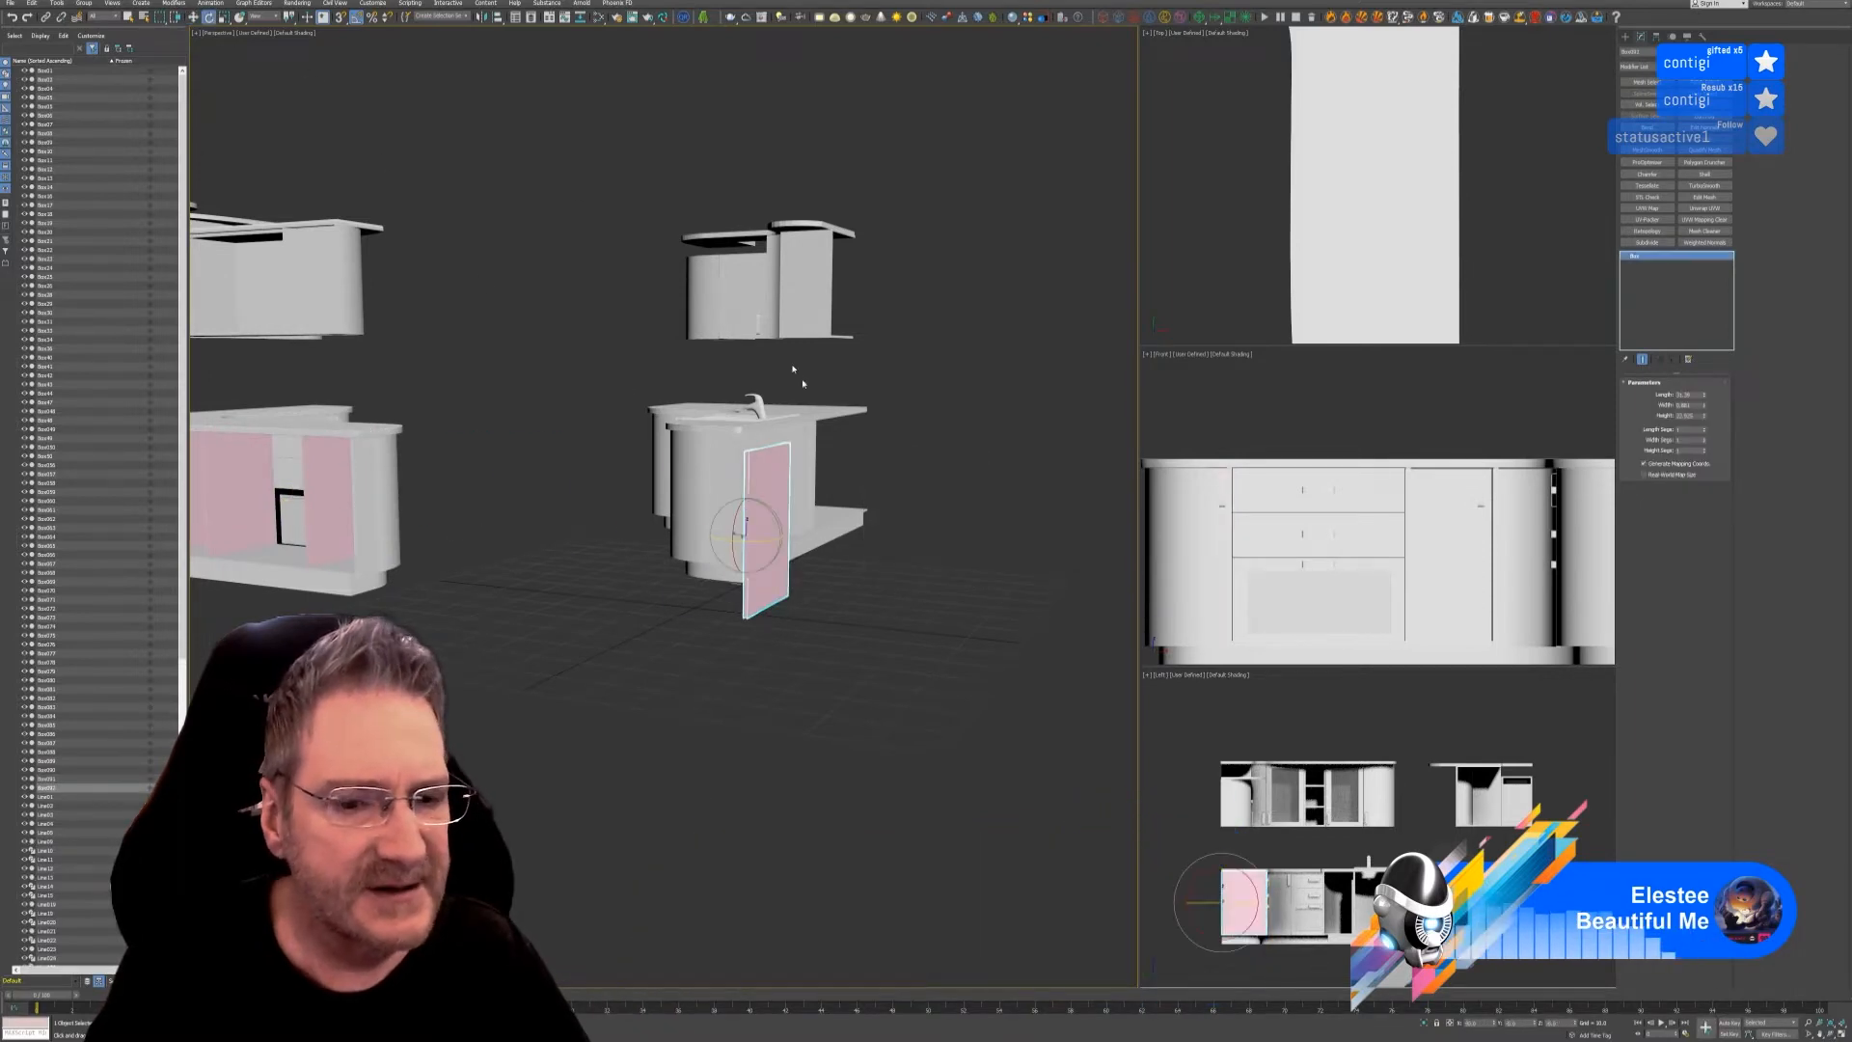
{"action": "left_click_drag", "start_coordinate": [754, 541], "coordinate": [791, 547]}
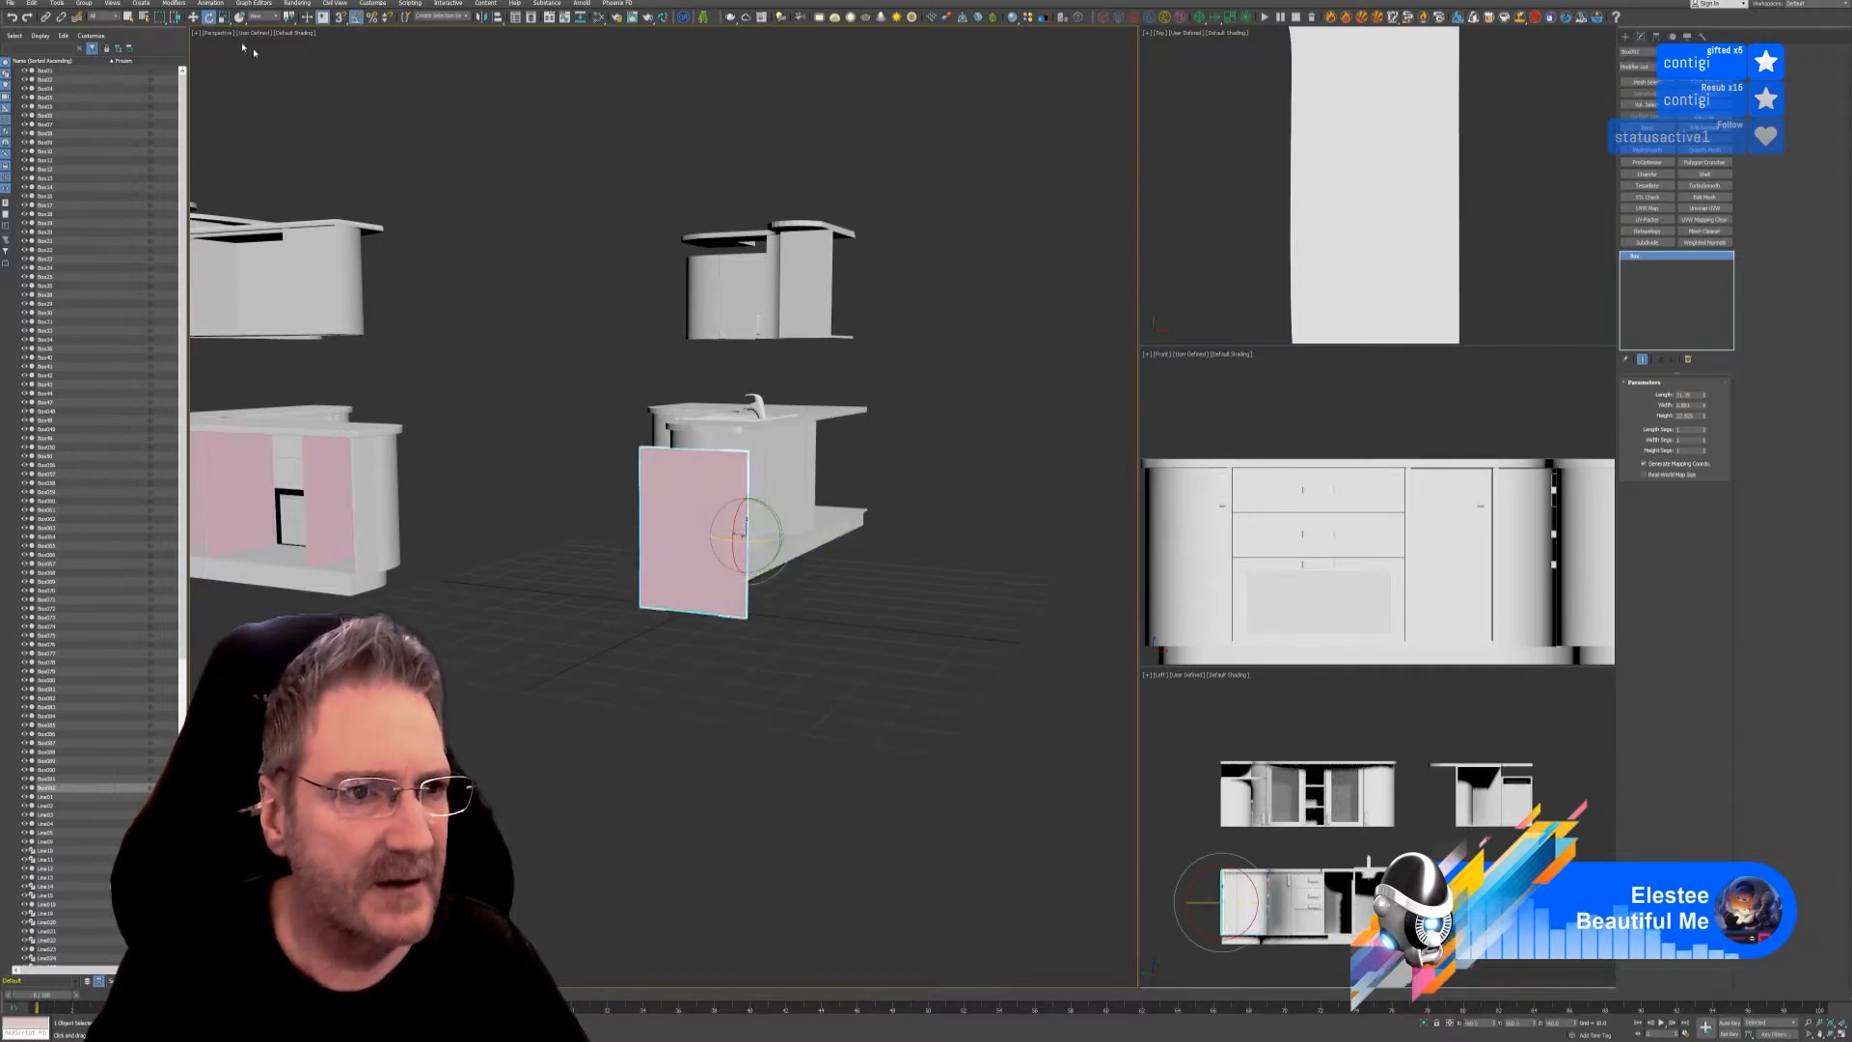
{"action": "key", "text": "w"}
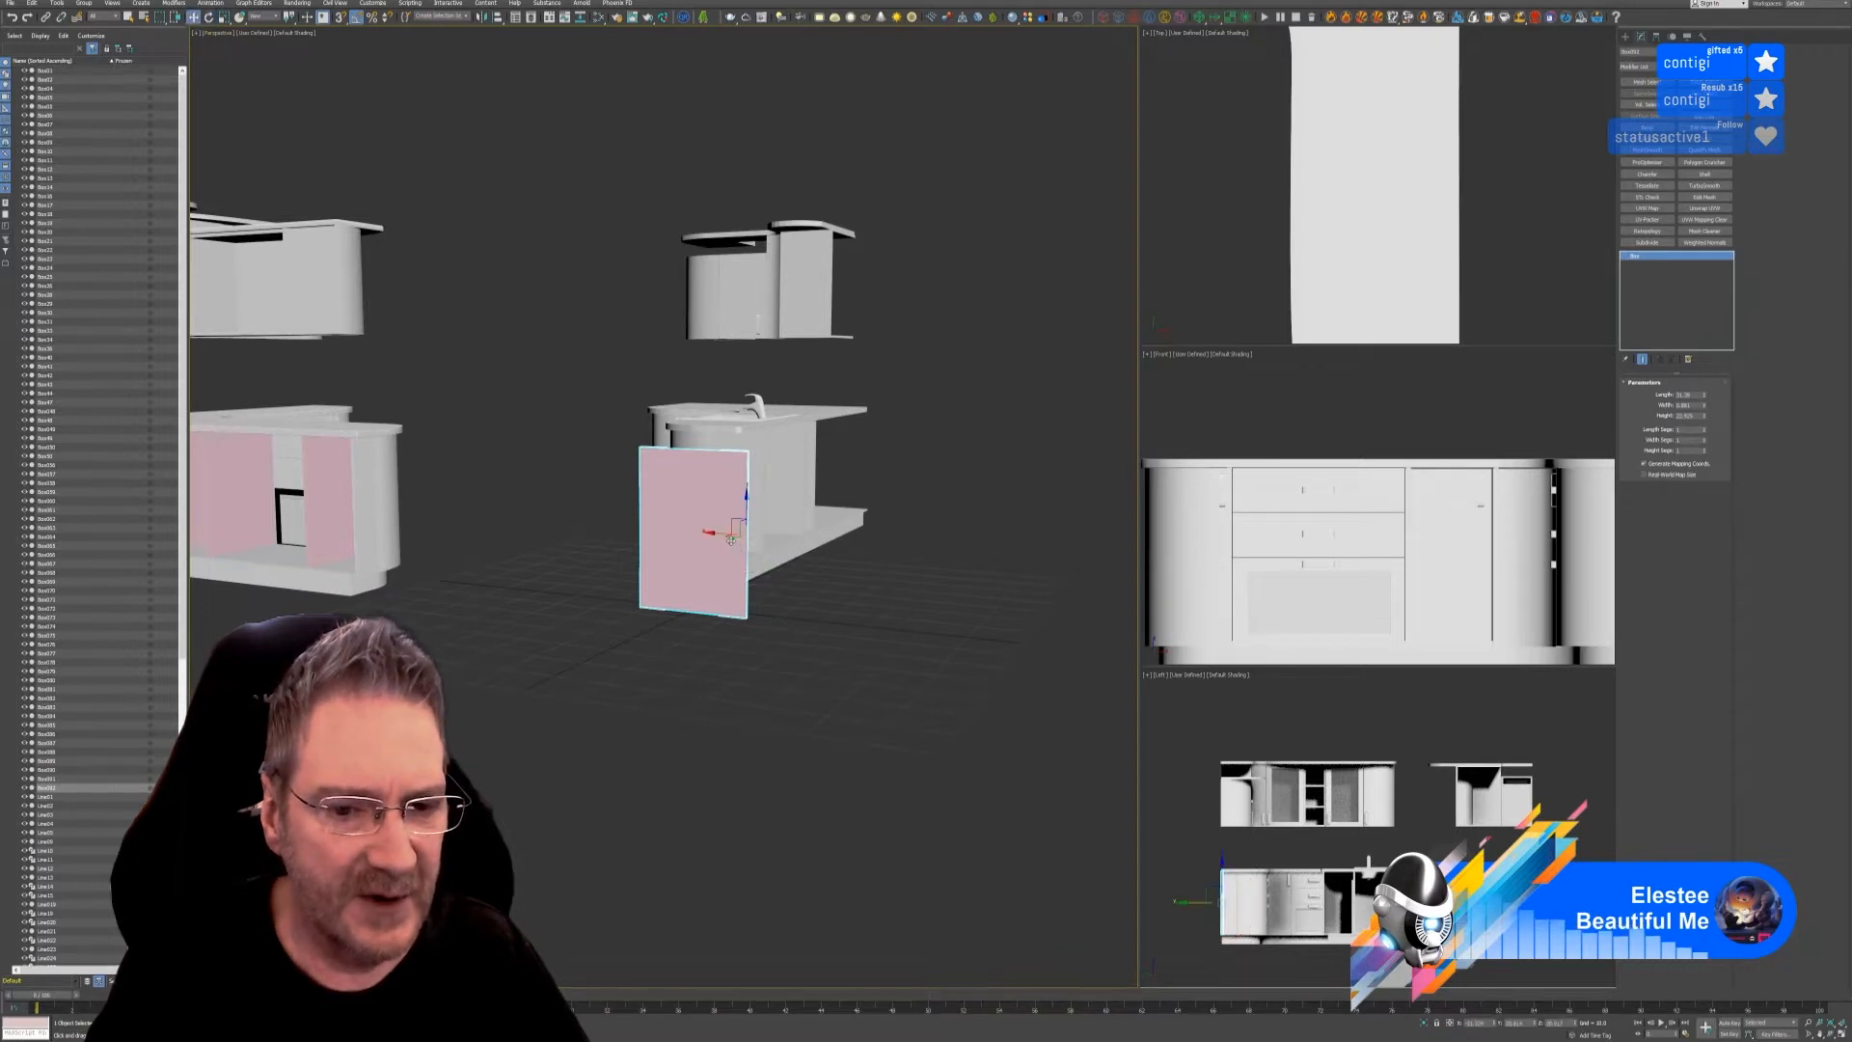
{"action": "left_click_drag", "start_coordinate": [730, 540], "coordinate": [875, 496]}
{"action": "mouse_move", "coordinate": [888, 703]}
{"action": "middle_mouse_down", "text": "alt"}
{"action": "mouse_move", "coordinate": [806, 703]}
{"action": "mouse_move", "coordinate": [862, 683]}
{"action": "middle_mouse_up", "text": "alt"}
{"action": "left_click_drag", "start_coordinate": [830, 479], "coordinate": [996, 487]}
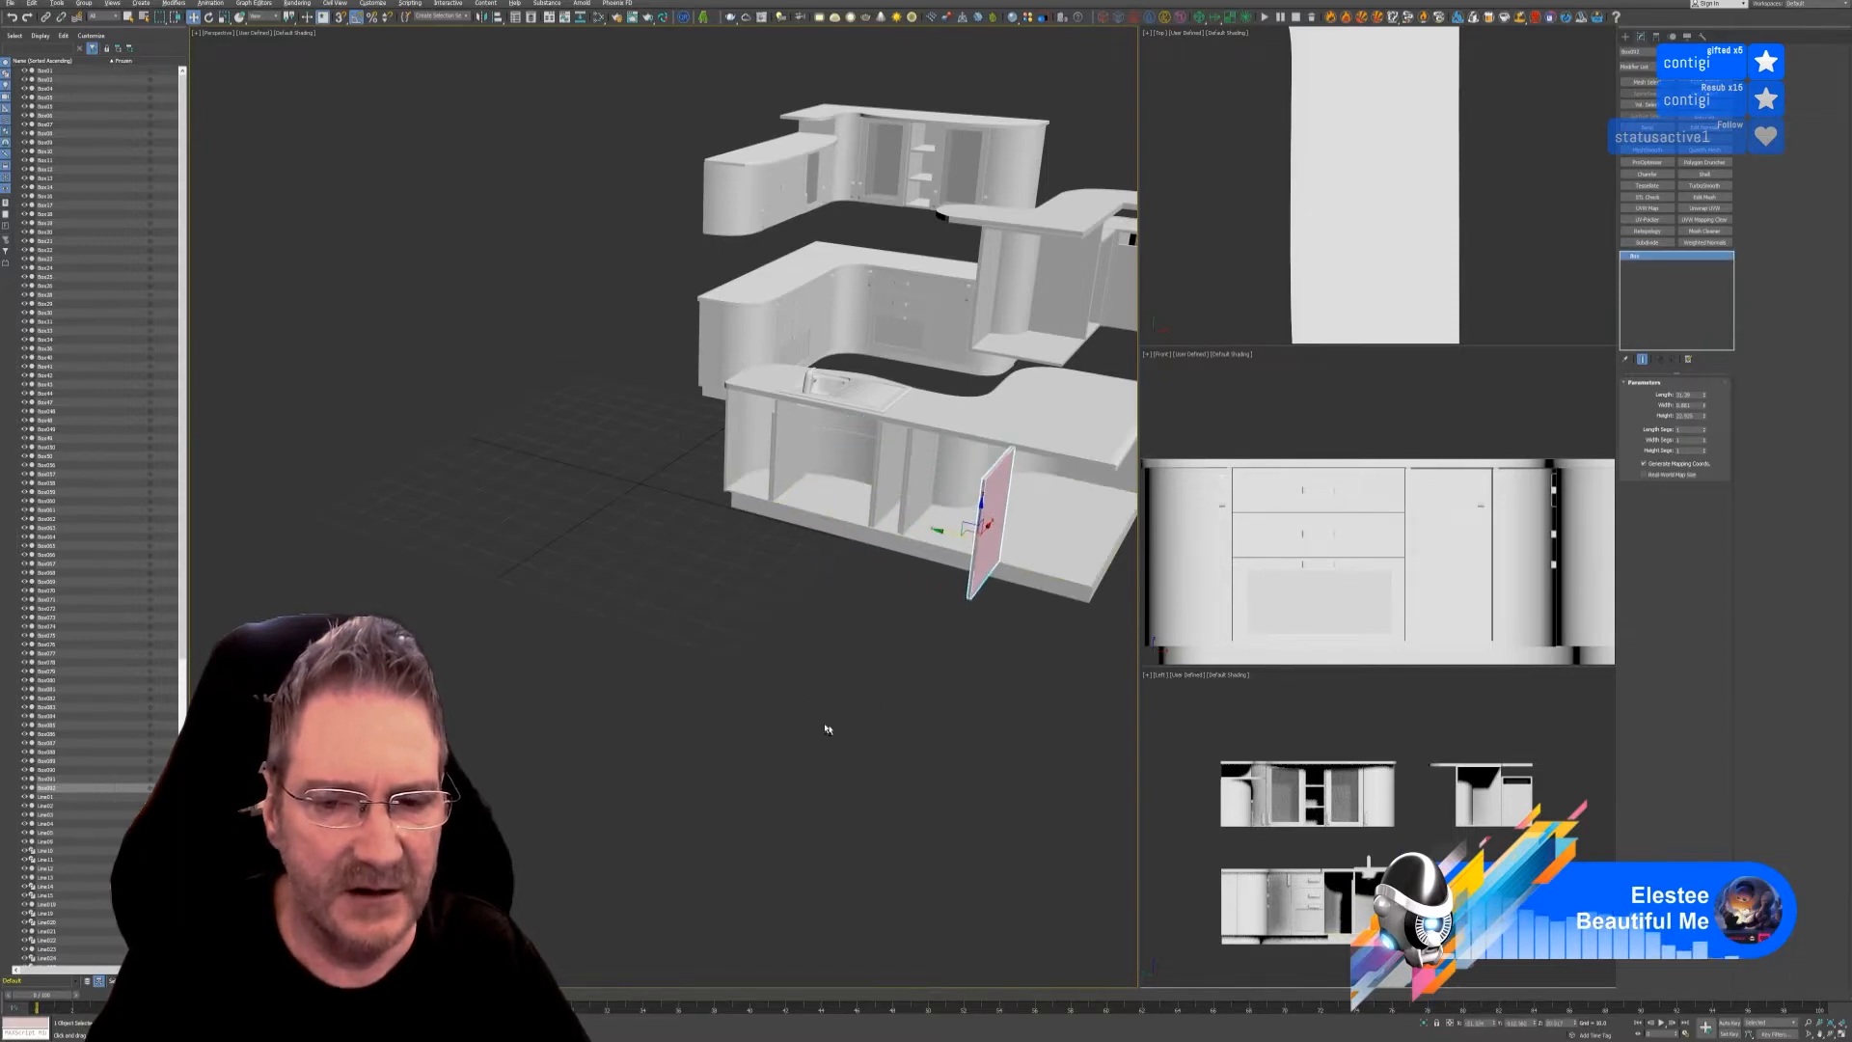
- Examine the sink unit's door and drawer fronts and its open back to judge the copied panel's orientation and position
{"action": "middle_click_drag", "start_coordinate": [828, 730], "coordinate": [946, 707], "text": "alt"}
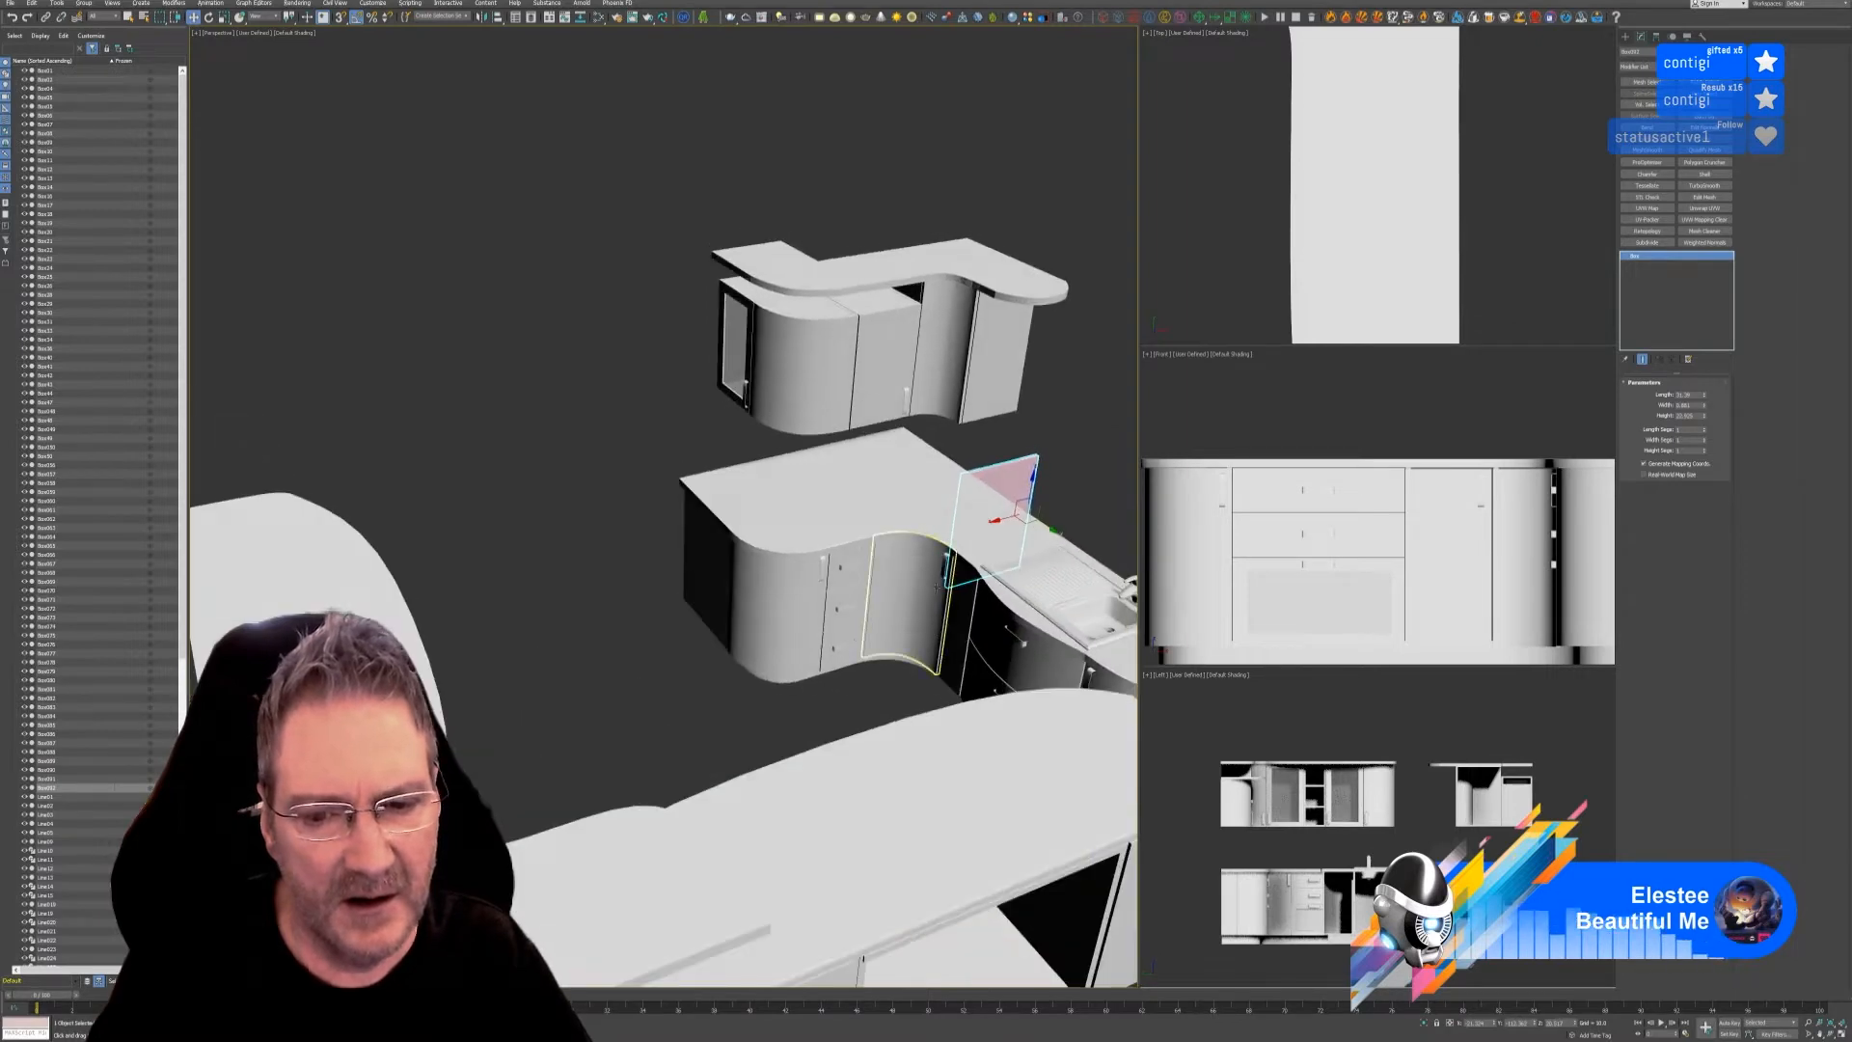
{"action": "middle_click_drag", "start_coordinate": [937, 586], "coordinate": [941, 721], "text": "alt"}
{"action": "right_click", "coordinate": [946, 681]}
{"action": "left_click", "coordinate": [891, 690]}
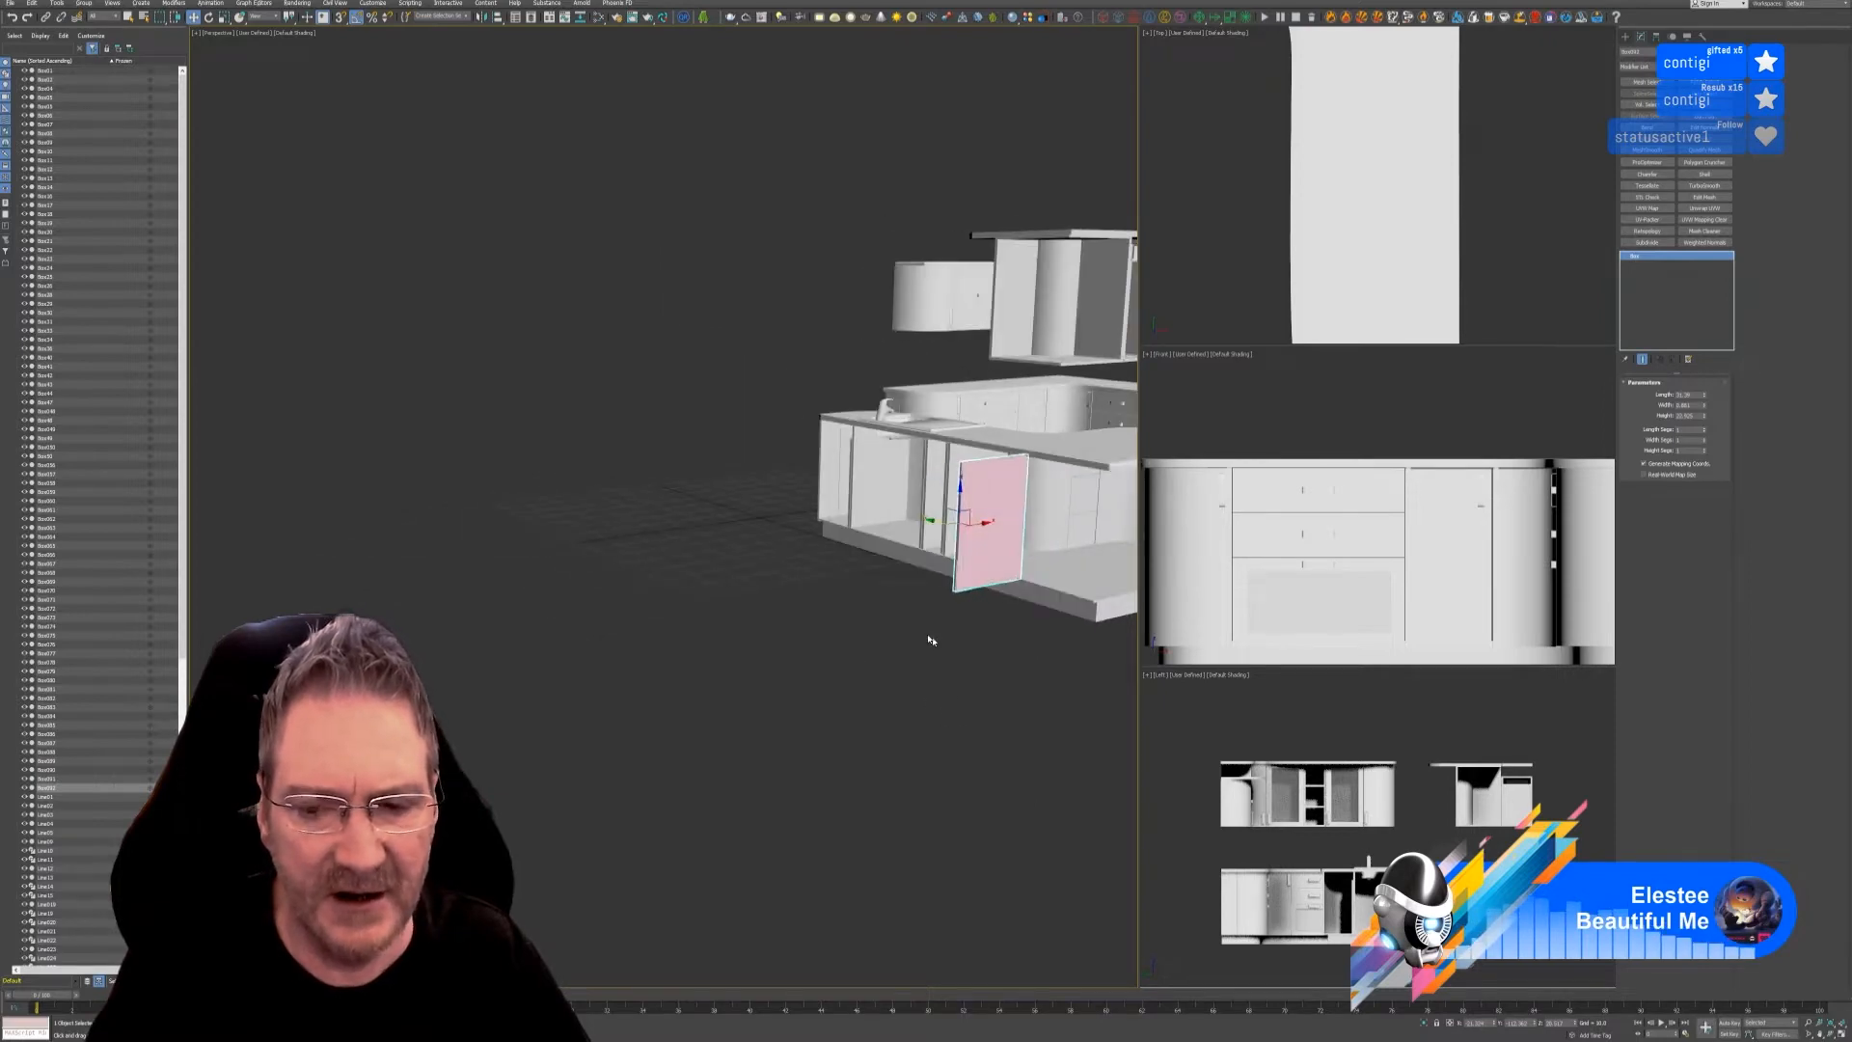
{"action": "middle_click_drag", "start_coordinate": [931, 640], "coordinate": [795, 543], "text": "alt"}
{"action": "scroll", "coordinate": [988, 559], "scroll_direction": "up", "scroll_amount": 4}
{"action": "scroll", "coordinate": [913, 570], "scroll_direction": "down", "scroll_amount": 4}
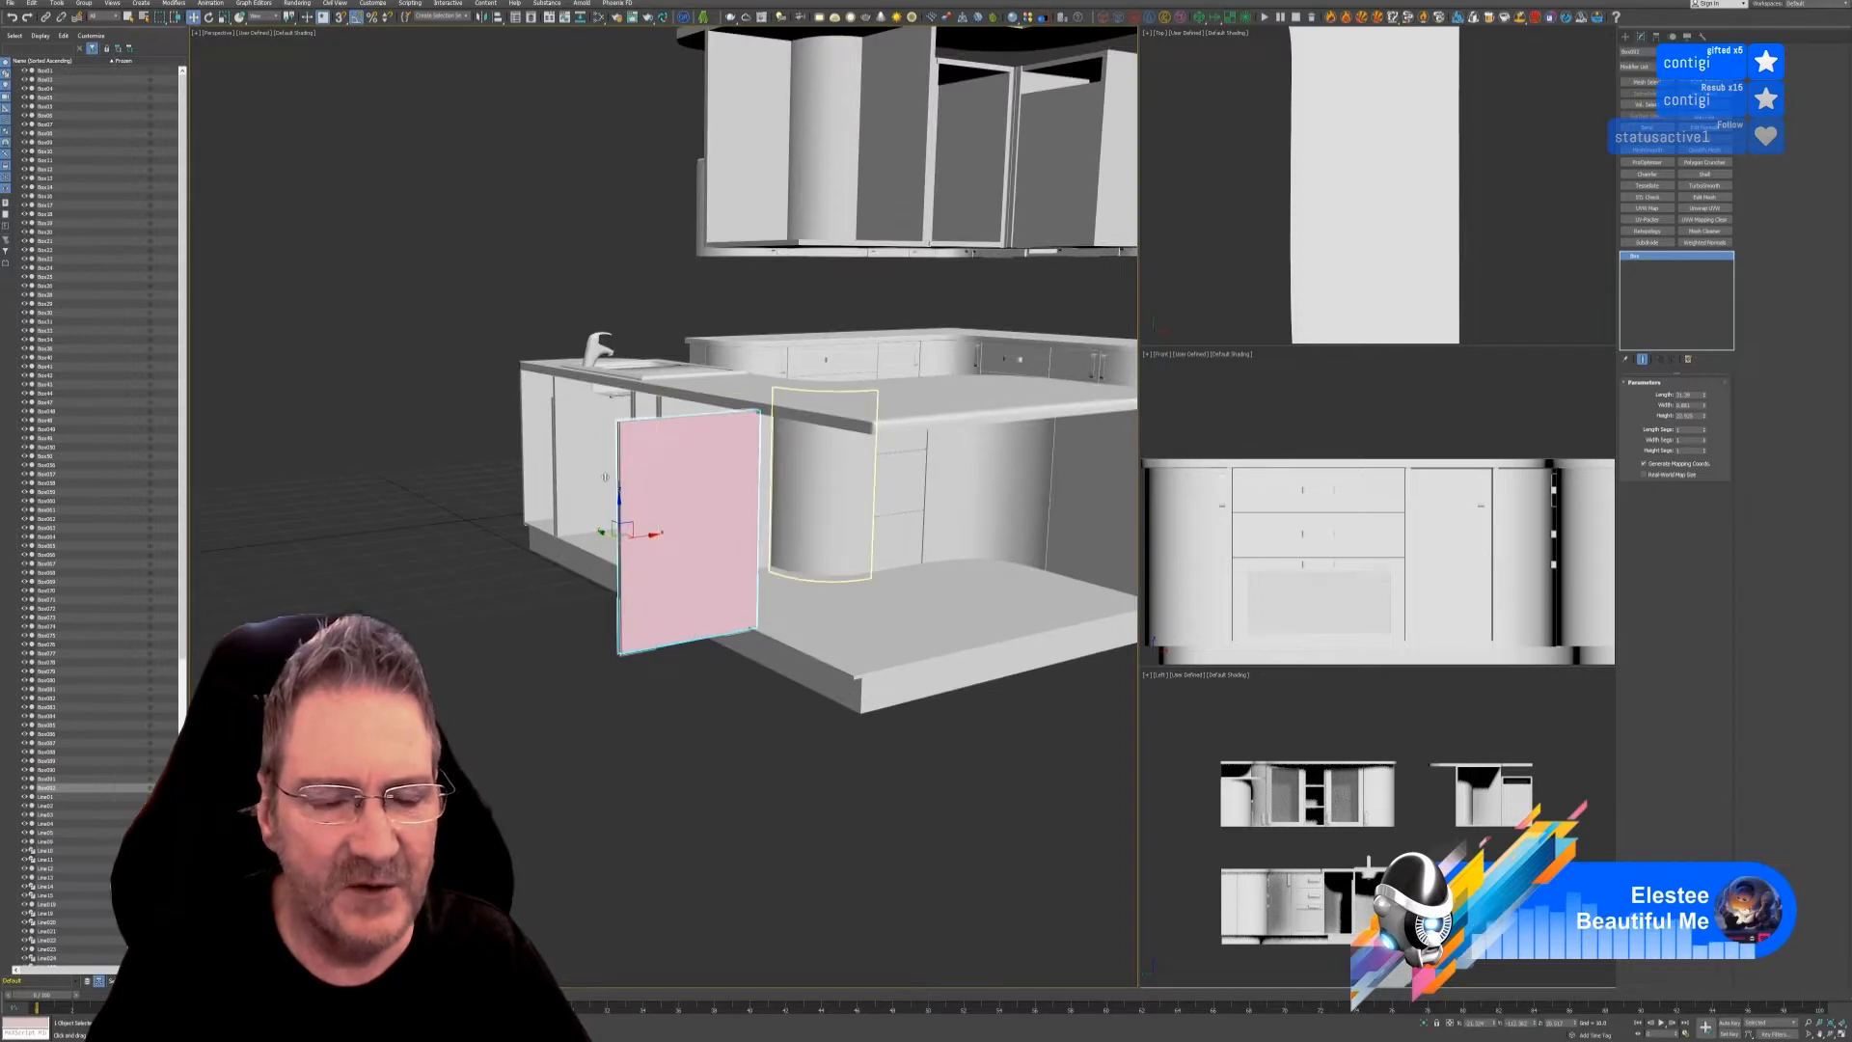
{"action": "scroll", "coordinate": [743, 439], "scroll_direction": "down", "scroll_amount": 3}
{"action": "scroll", "coordinate": [743, 438], "scroll_direction": "down", "scroll_amount": 2}
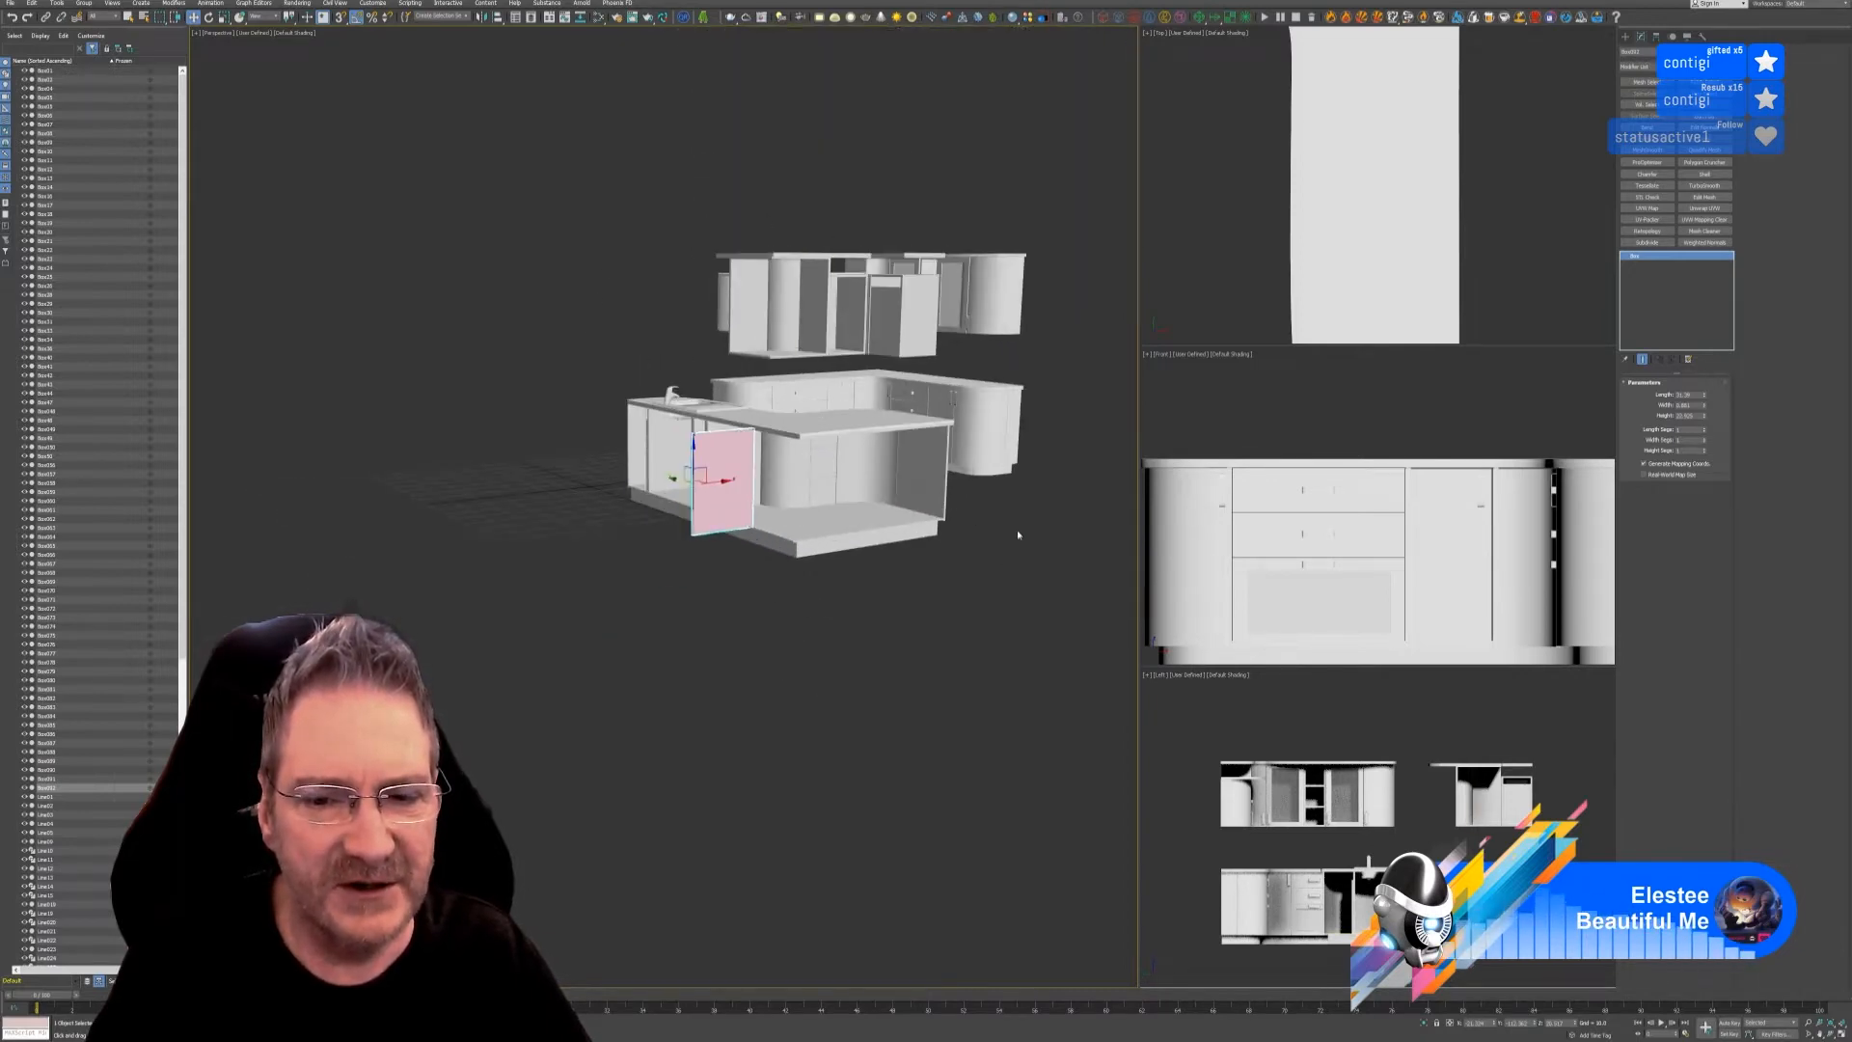
{"action": "middle_click_drag", "start_coordinate": [1004, 524], "coordinate": [675, 391], "text": "alt"}
{"action": "scroll", "coordinate": [777, 548], "scroll_direction": "up", "scroll_amount": 4}
{"action": "scroll", "coordinate": [777, 549], "scroll_direction": "down", "scroll_amount": 2}
- Rotate the copied panel another quarter turn about the vertical axis and move it into the sink unit's open end section
{"action": "key", "text": "e"}
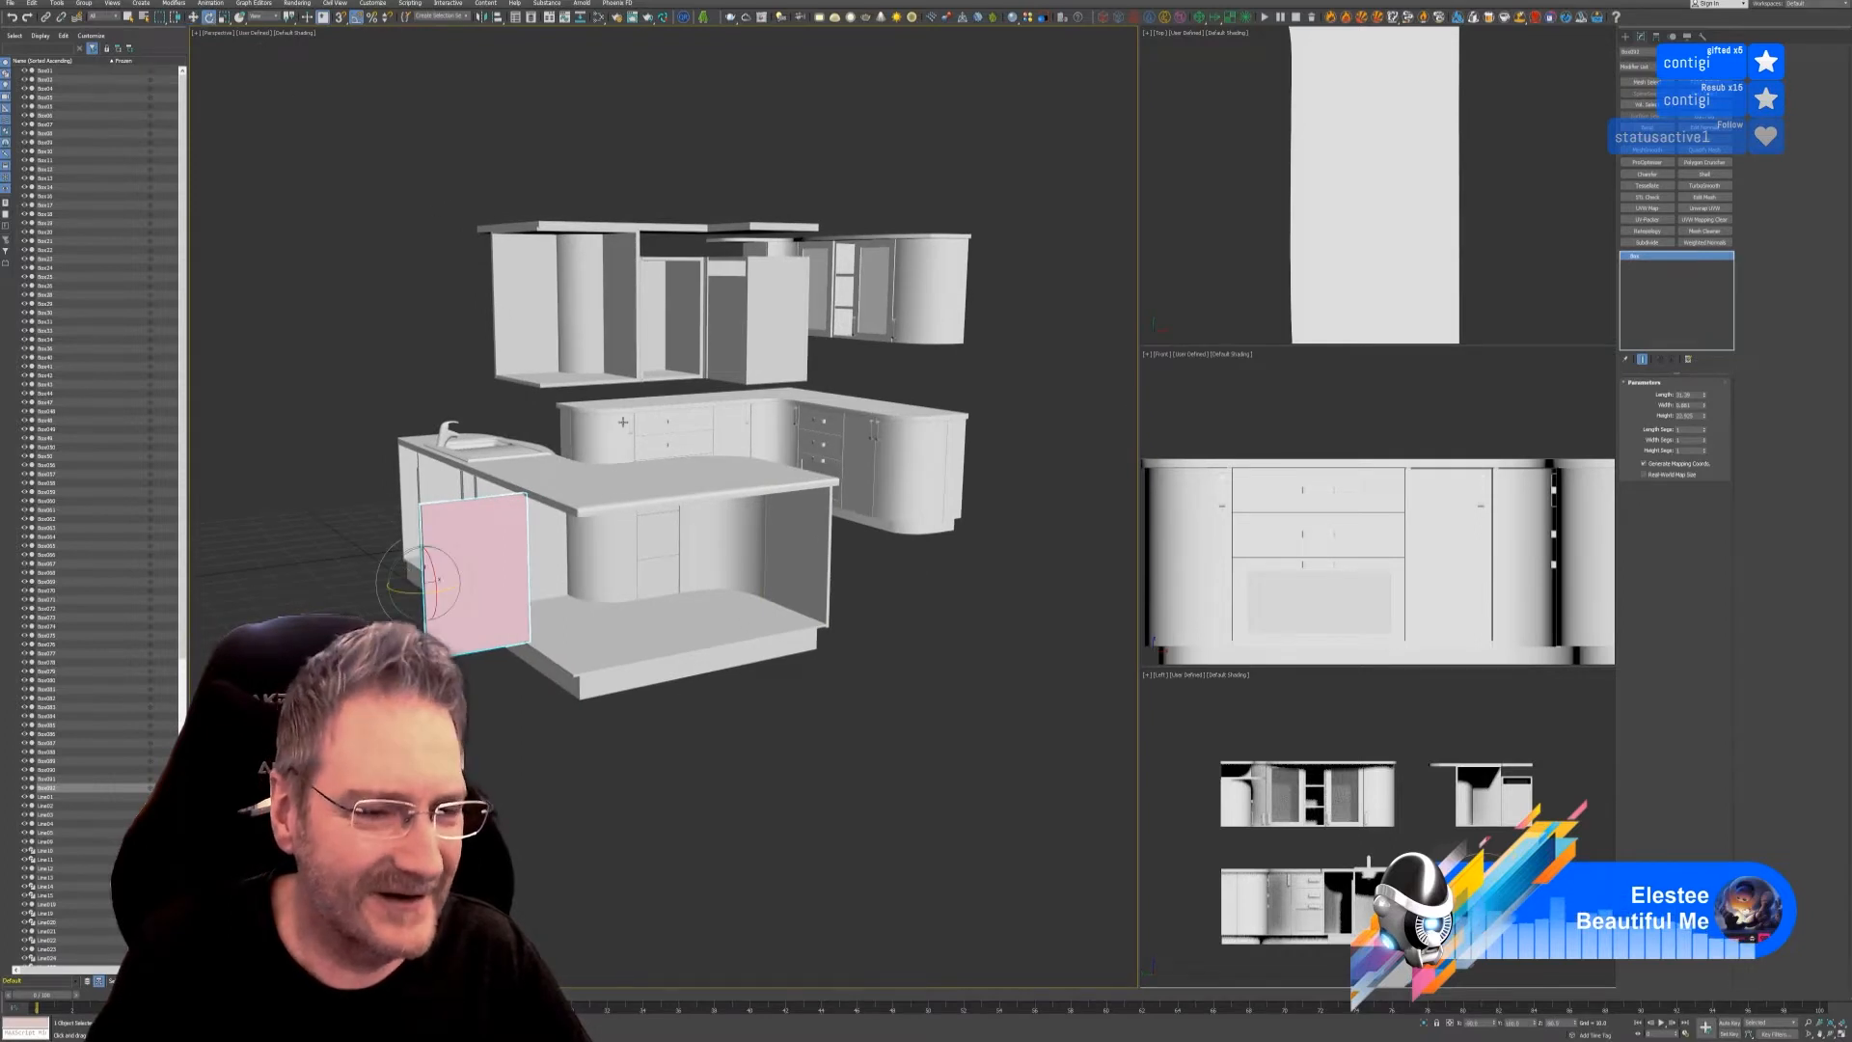
{"action": "left_click_drag", "start_coordinate": [423, 595], "coordinate": [465, 596]}
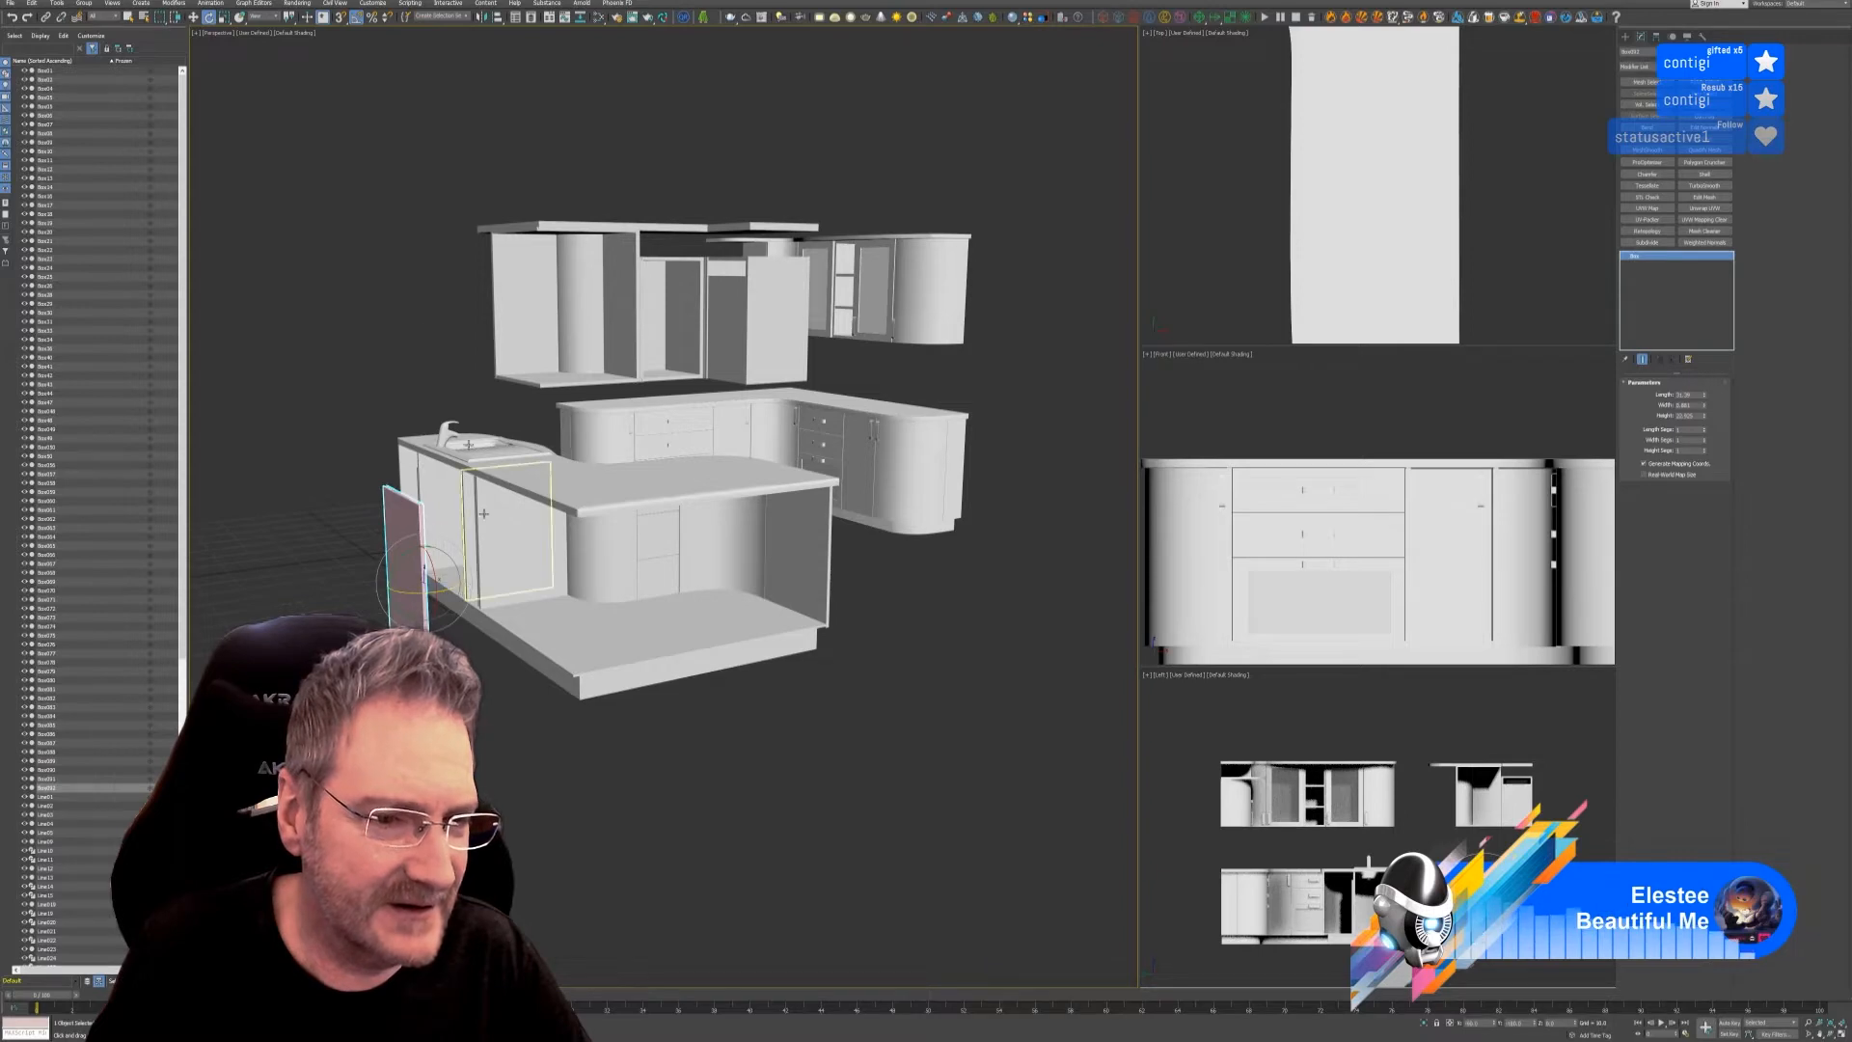
{"action": "left_click", "coordinate": [194, 17]}
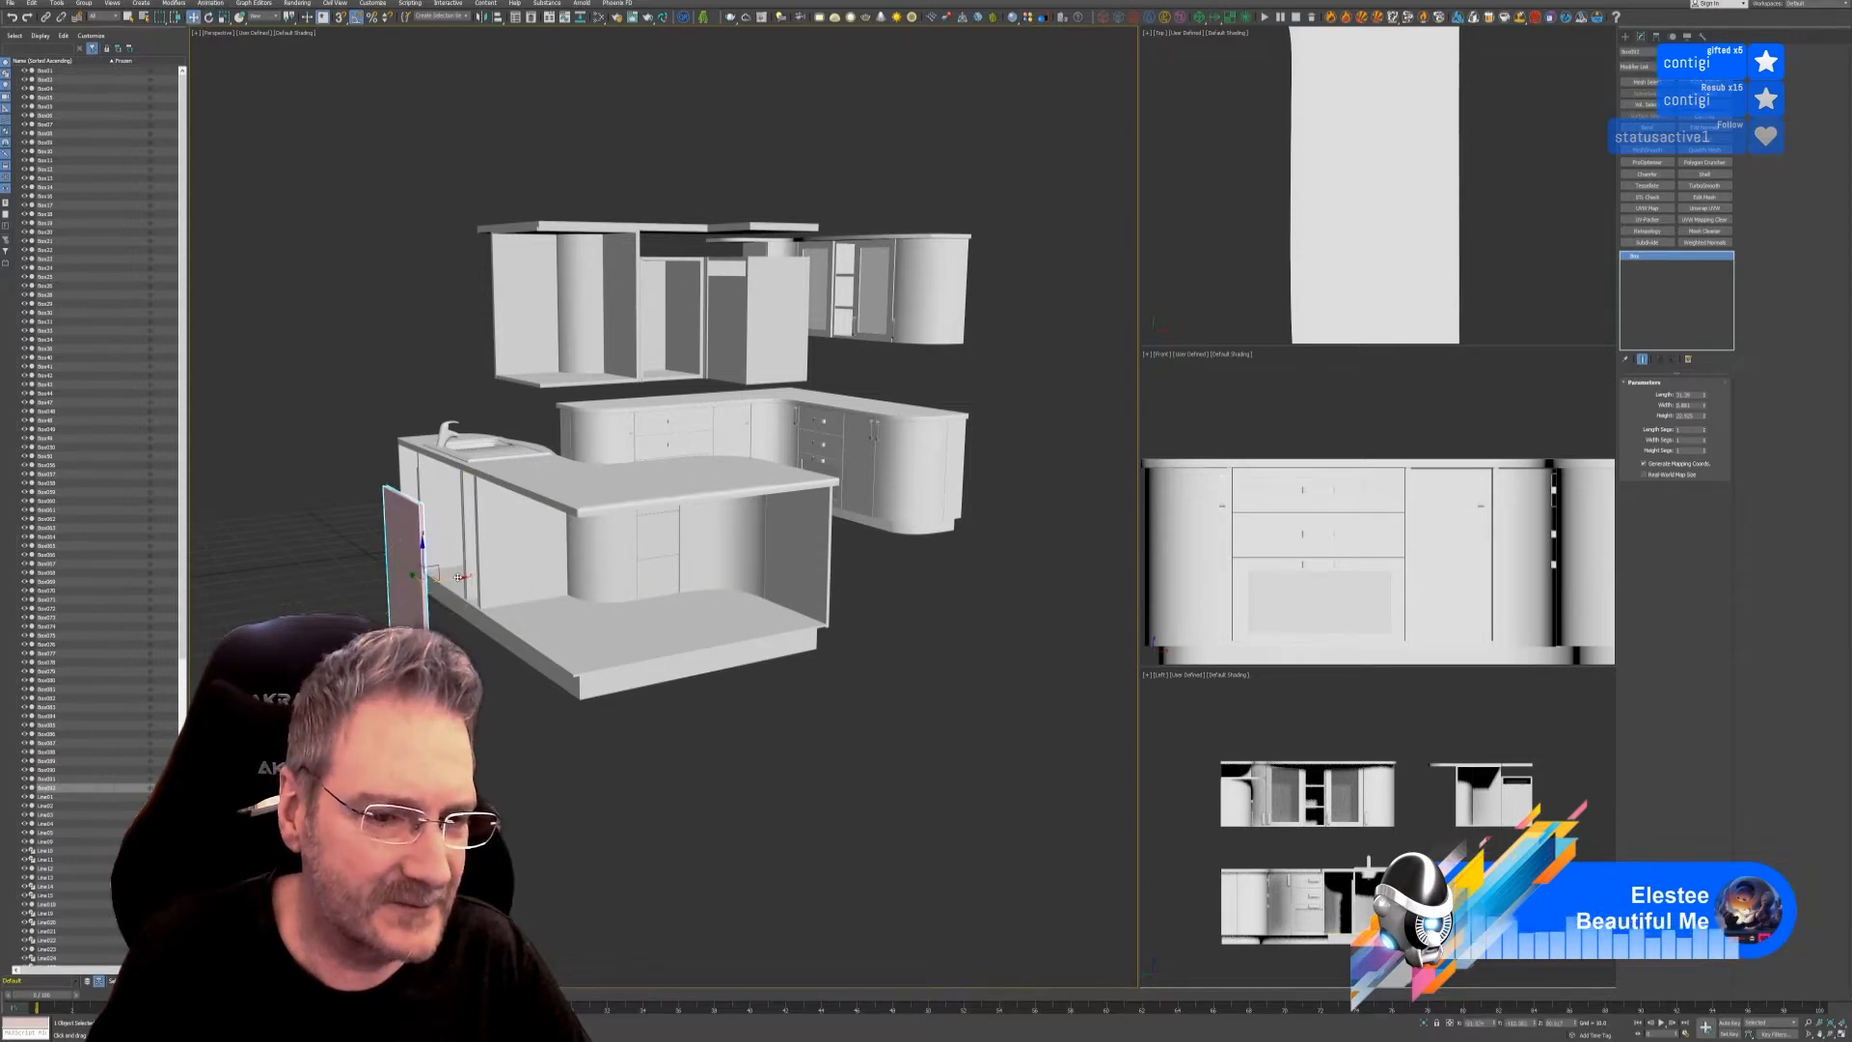
{"action": "left_click_drag", "start_coordinate": [454, 579], "coordinate": [735, 612]}
{"action": "middle_click_drag", "start_coordinate": [675, 799], "coordinate": [723, 806], "text": "alt"}
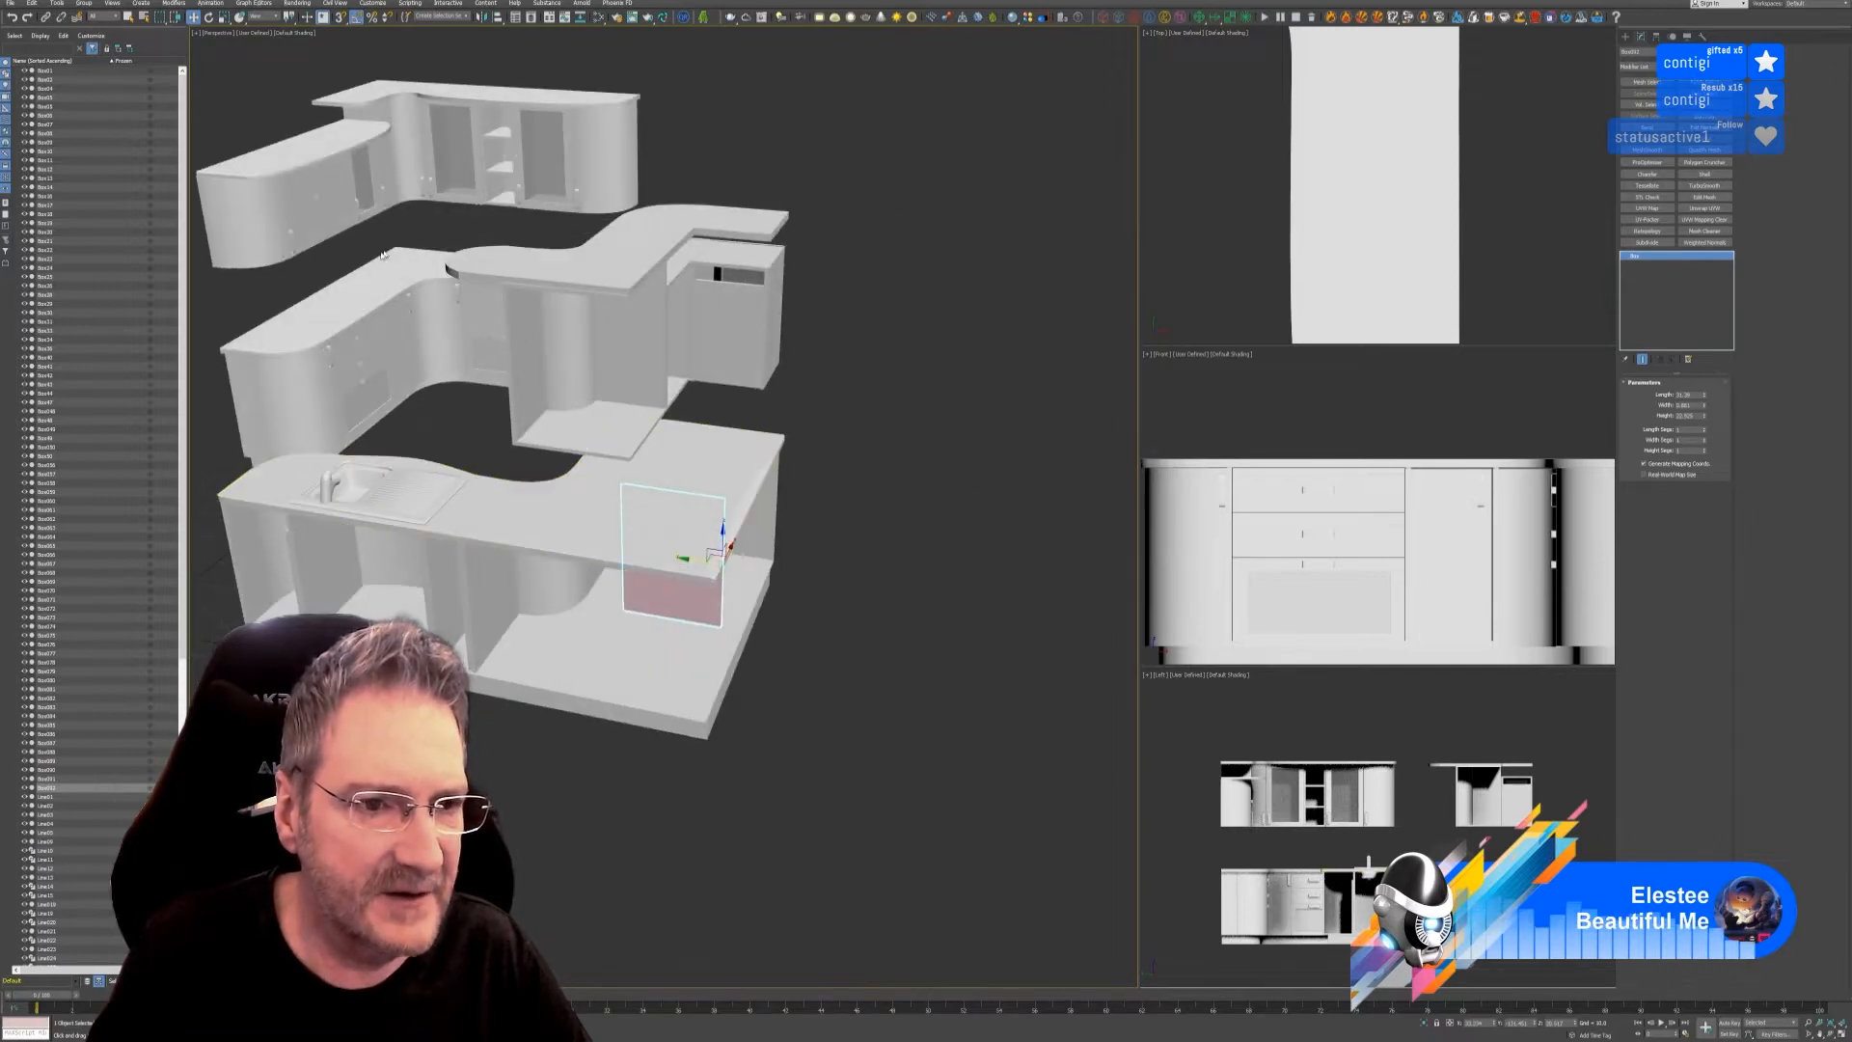
{"action": "middle_click_drag", "start_coordinate": [756, 749], "coordinate": [777, 703], "text": "alt"}
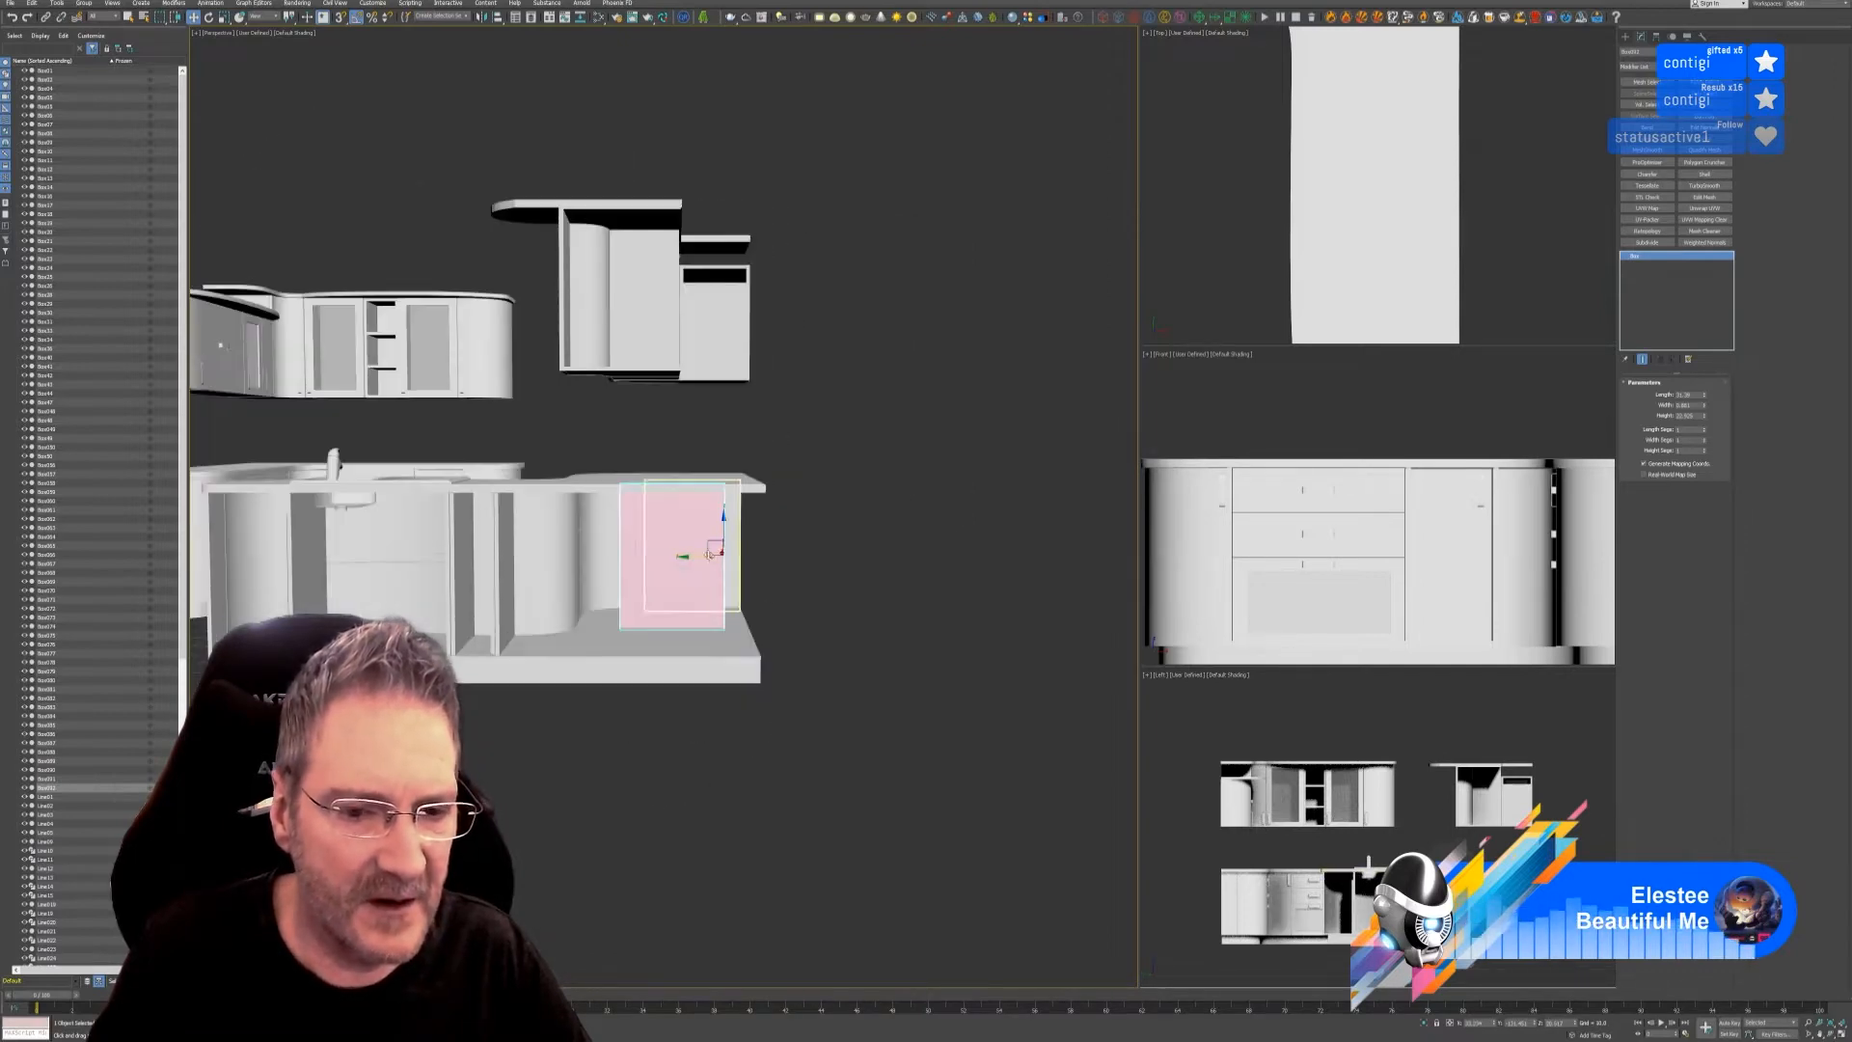
- Increase the panel's Height parameter to deepen it towards the drawer fronts, and align its rear edge with the base's open back
{"action": "scroll", "coordinate": [720, 586], "scroll_direction": "up", "scroll_amount": 4}
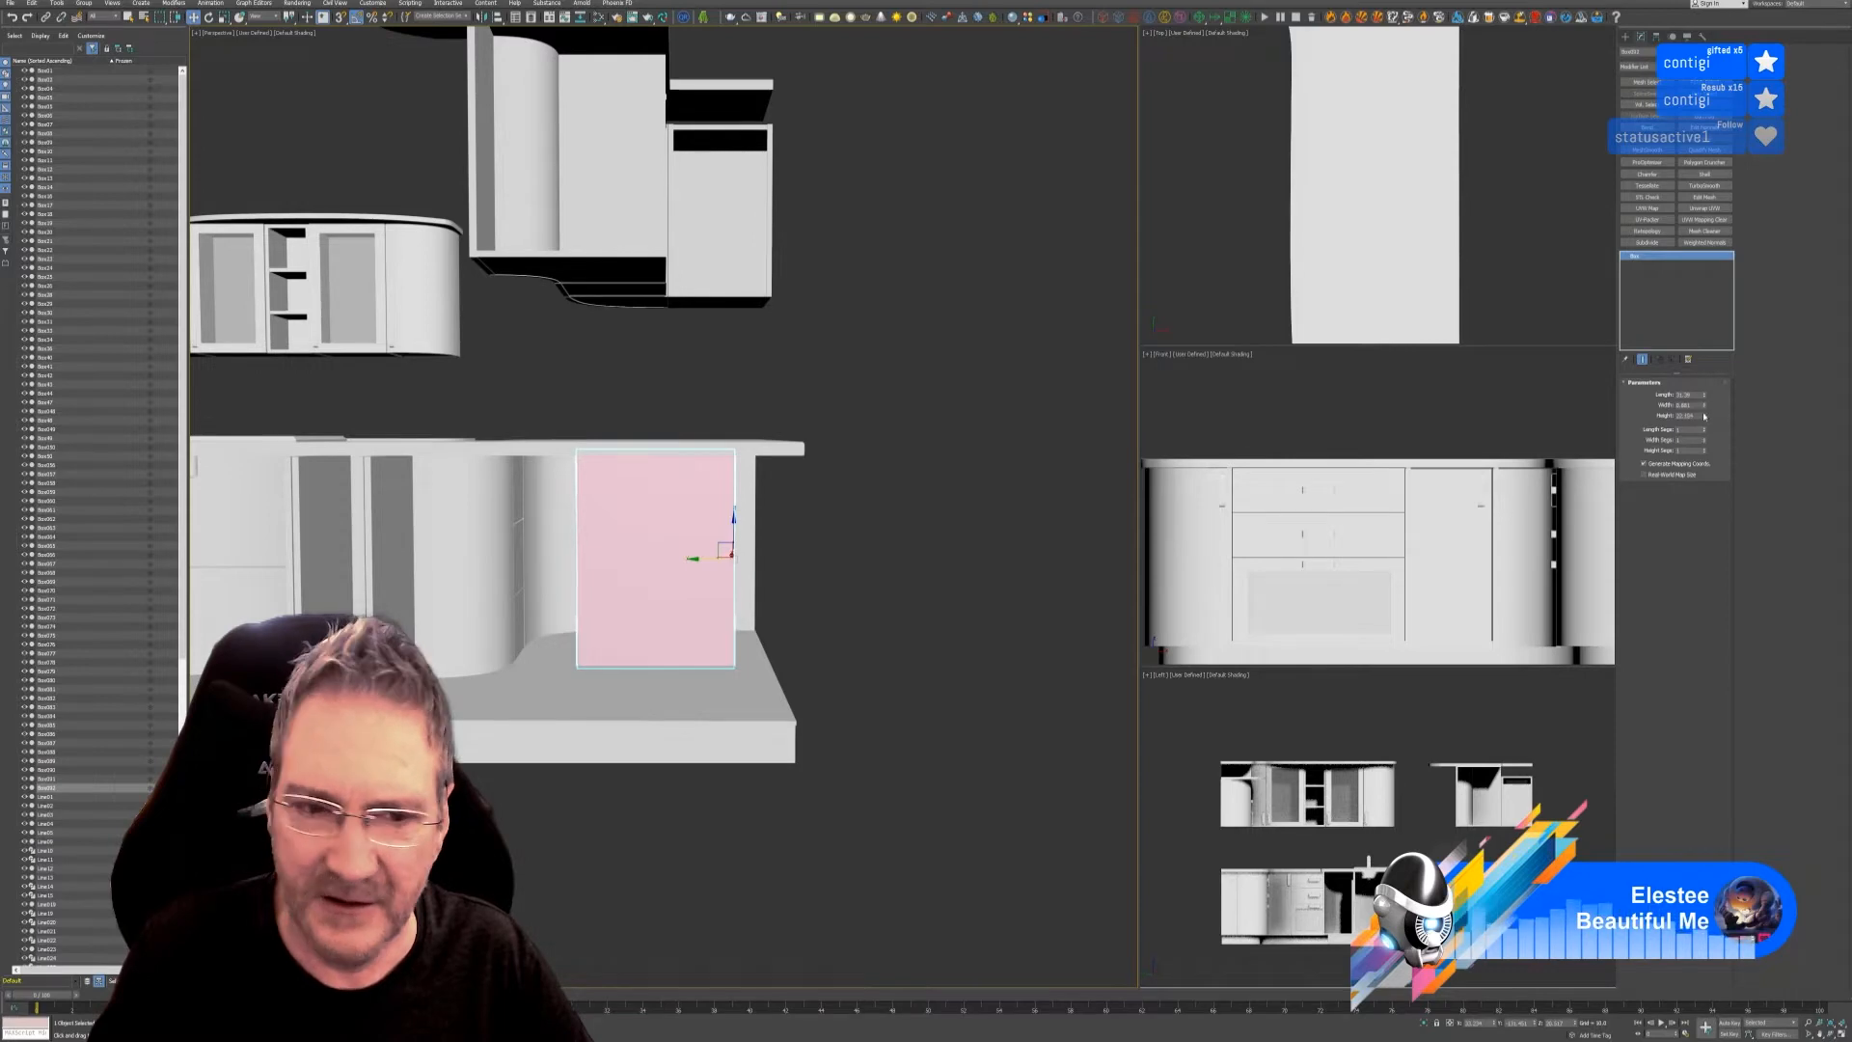
{"action": "left_click_drag", "start_coordinate": [1706, 417], "coordinate": [1706, 395]}
{"action": "left_click_drag", "start_coordinate": [702, 557], "coordinate": [738, 562]}
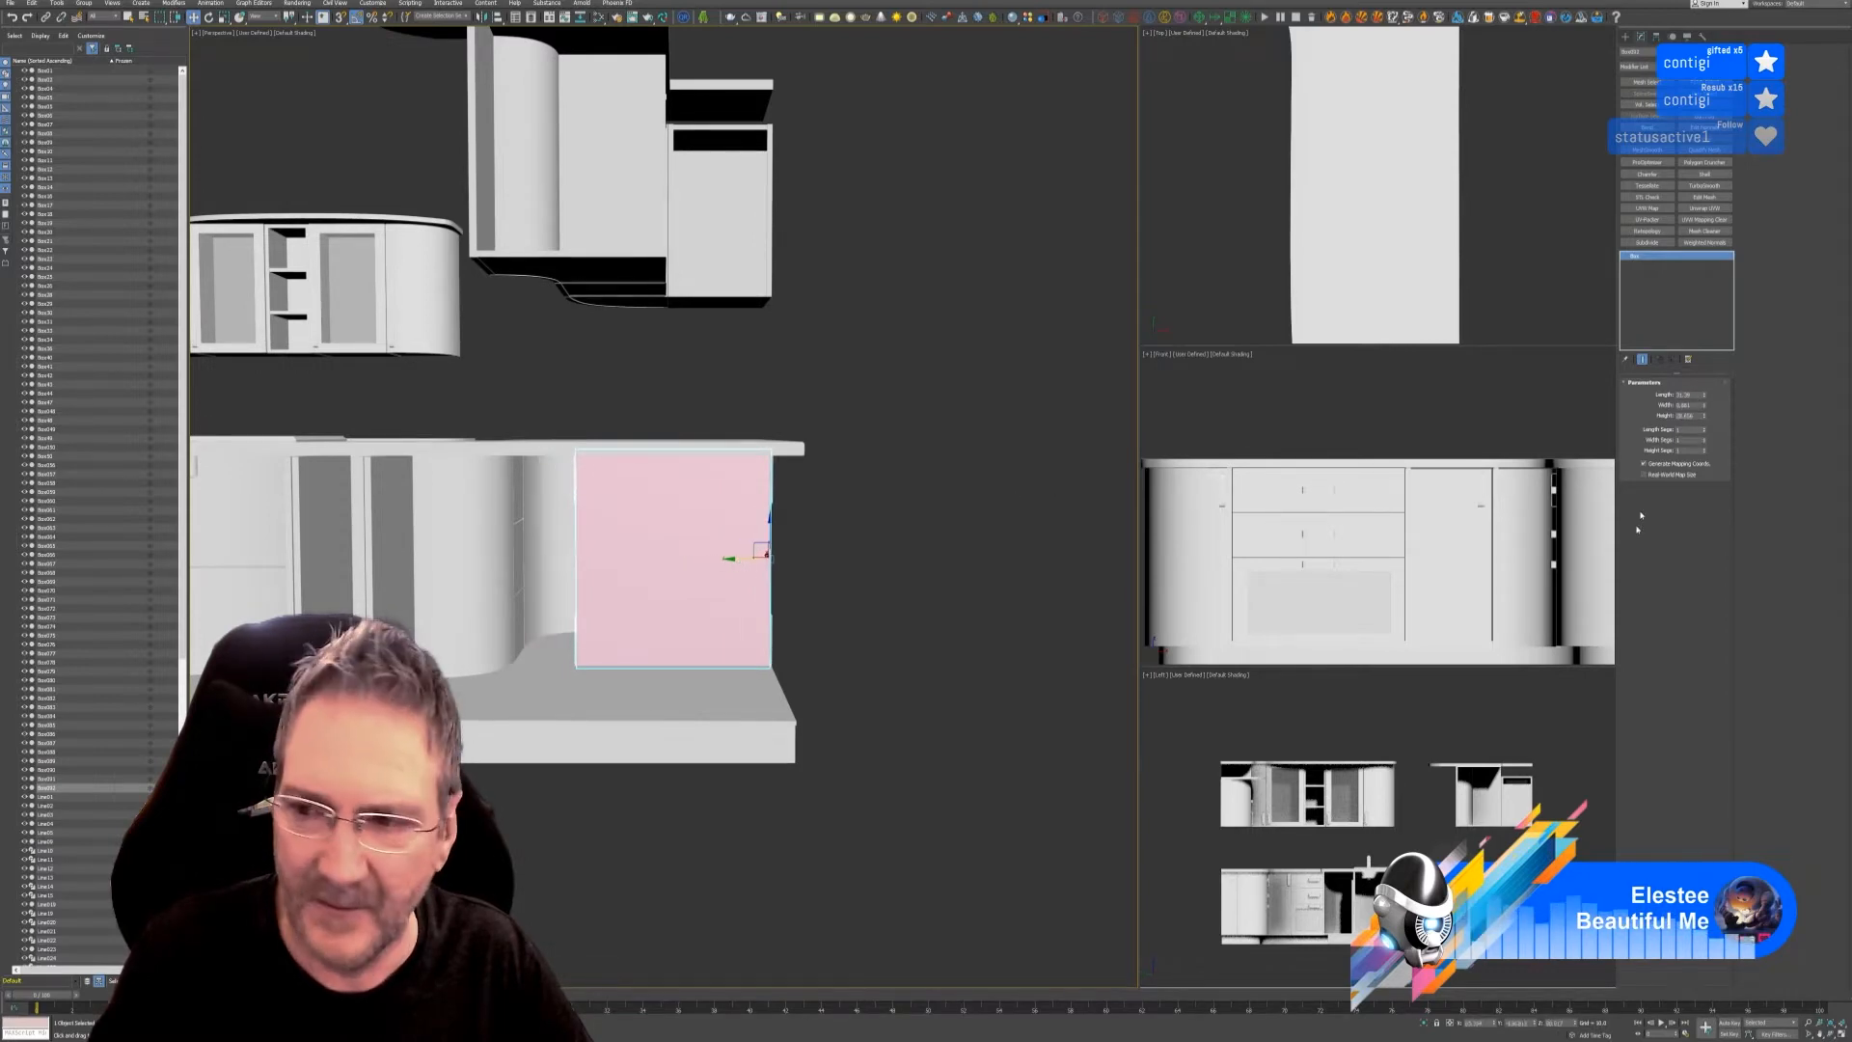
{"action": "left_click_drag", "start_coordinate": [1705, 420], "coordinate": [1679, 405]}
- Slide the panel sideways to line up with the seam between the curved corner front and the drawers
{"action": "middle_click_drag", "start_coordinate": [971, 598], "coordinate": [689, 632], "text": "alt"}
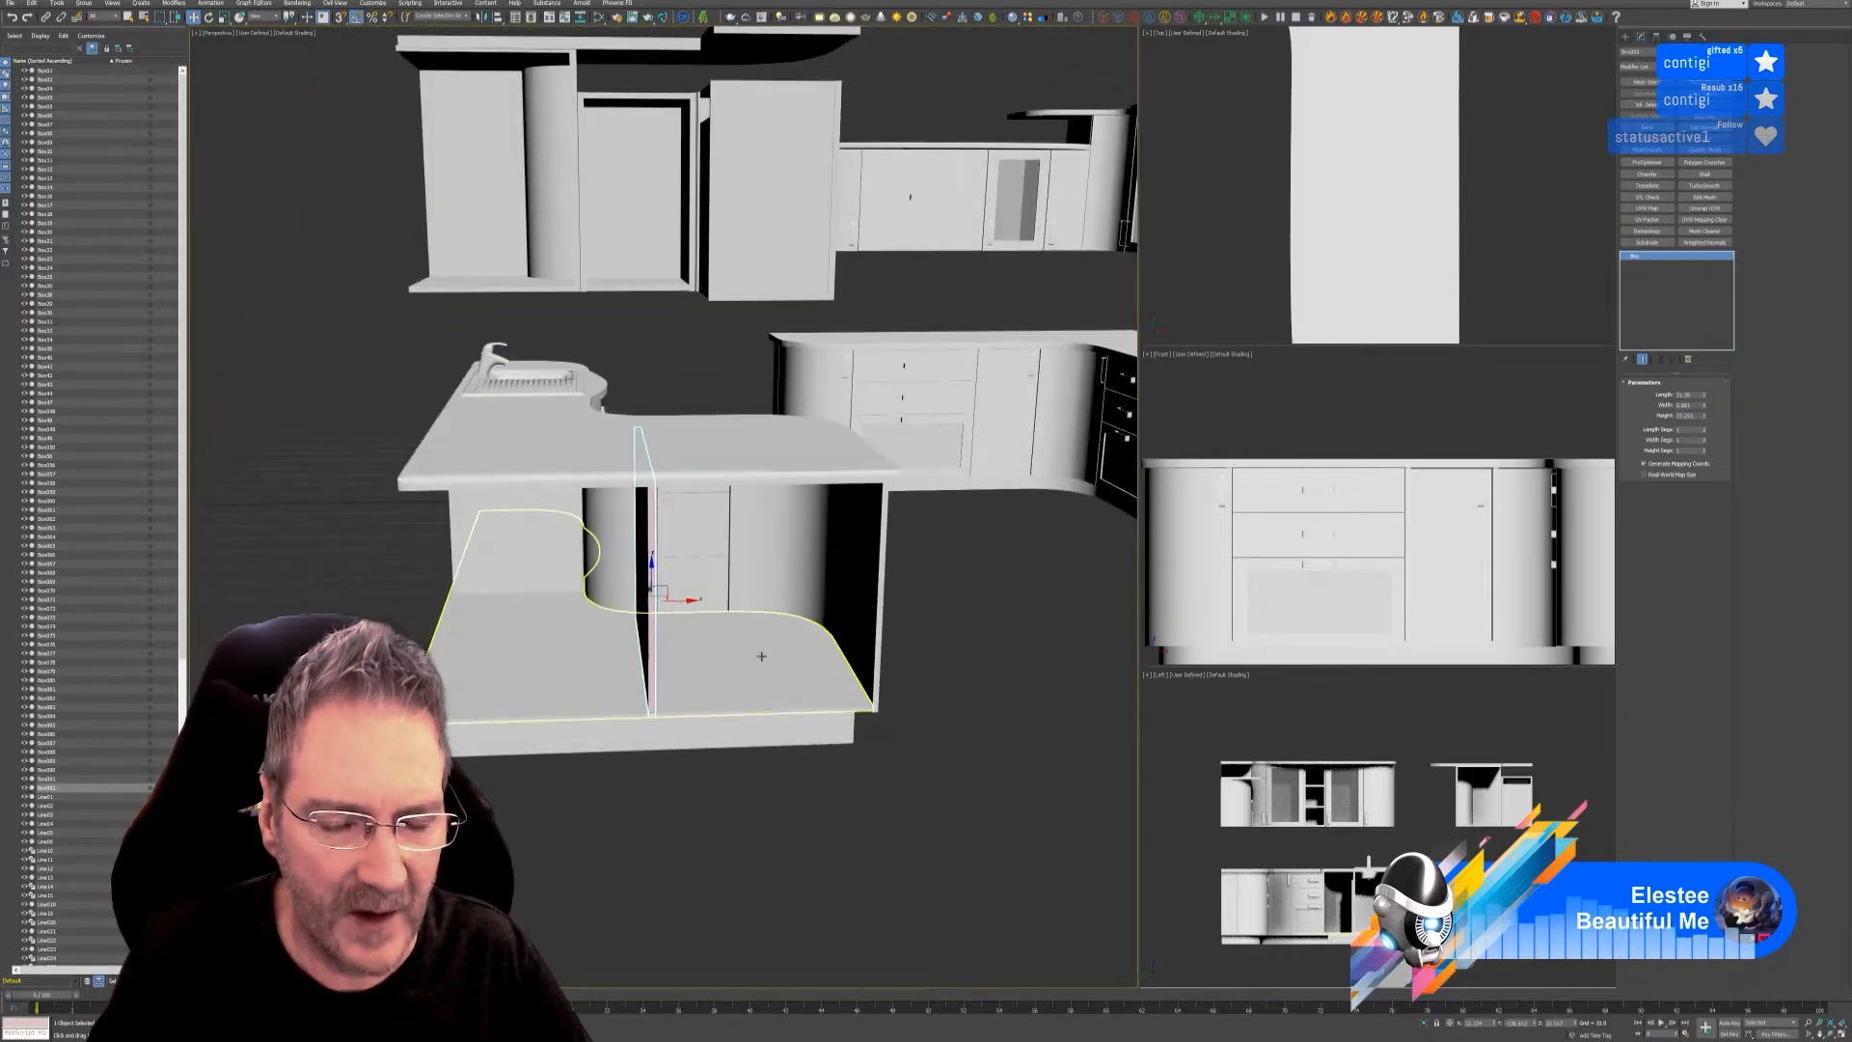
{"action": "scroll", "coordinate": [738, 666], "scroll_direction": "up", "scroll_amount": 3}
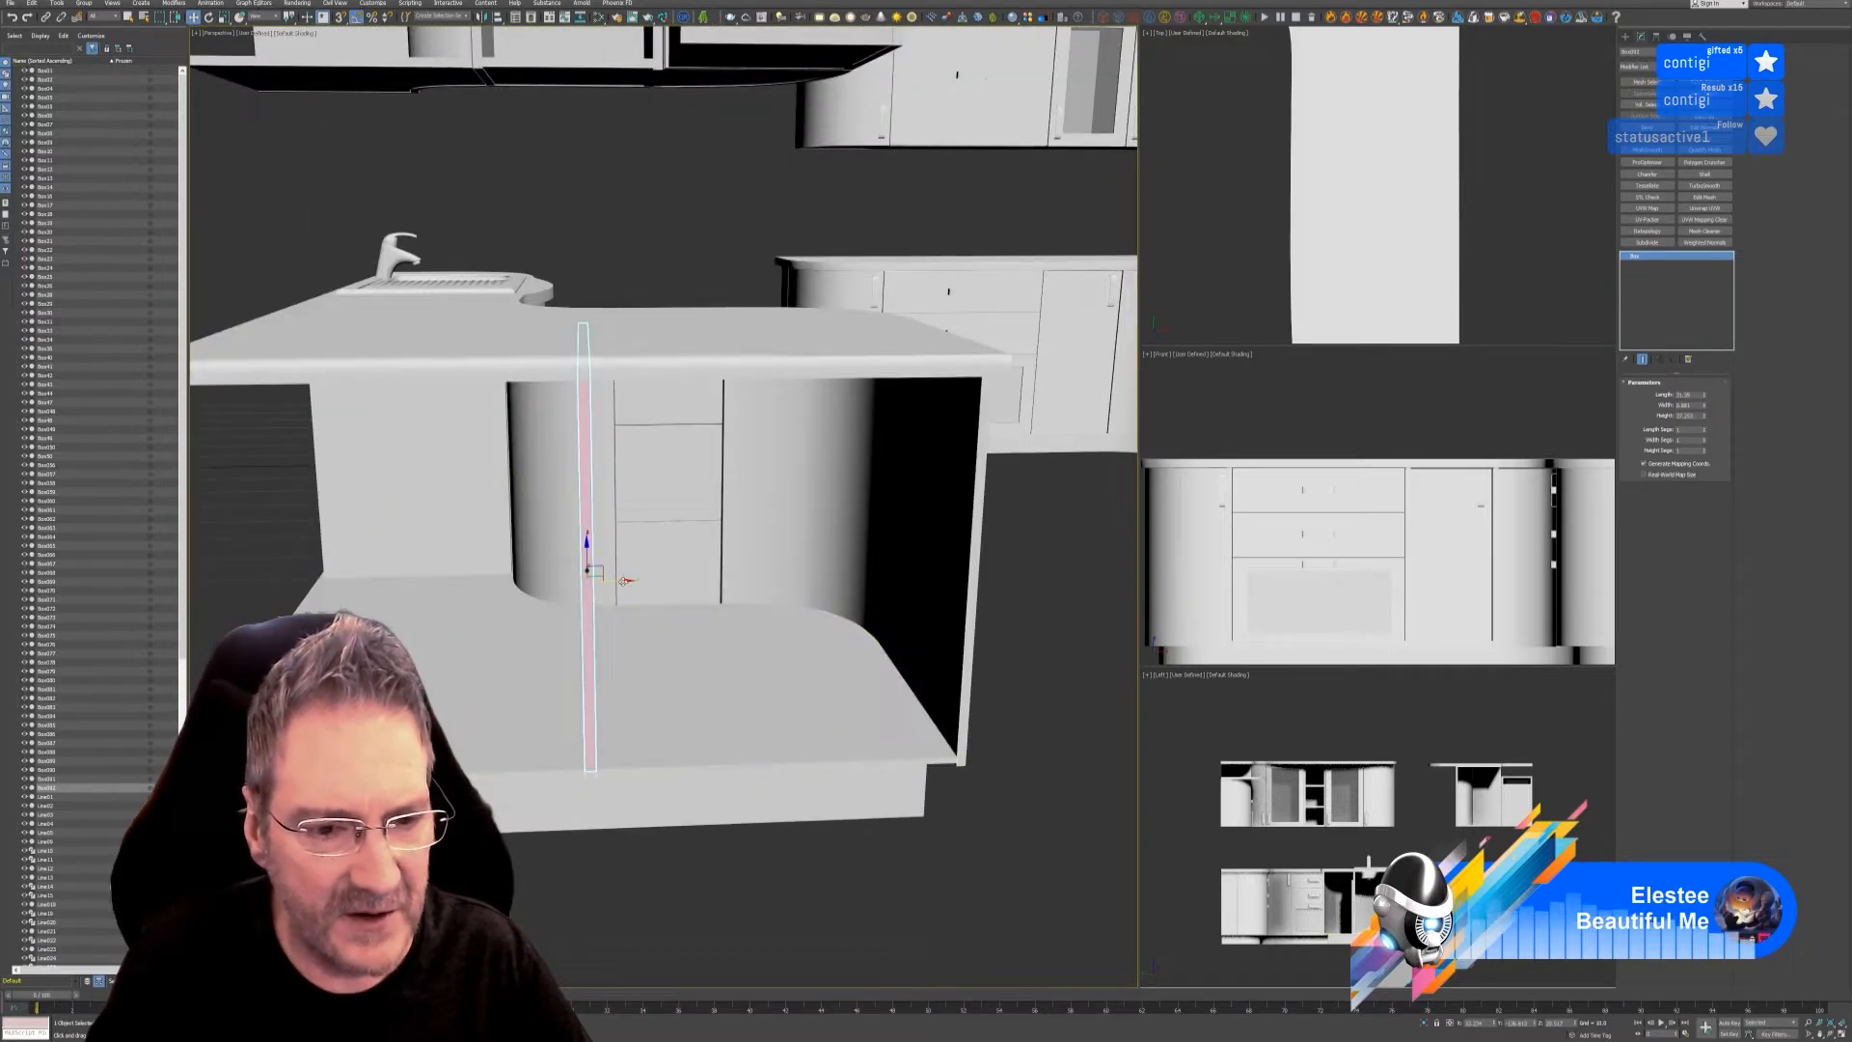
{"action": "left_click_drag", "start_coordinate": [623, 581], "coordinate": [652, 583]}
{"action": "middle_click_drag", "start_coordinate": [758, 673], "coordinate": [732, 660], "text": "alt"}
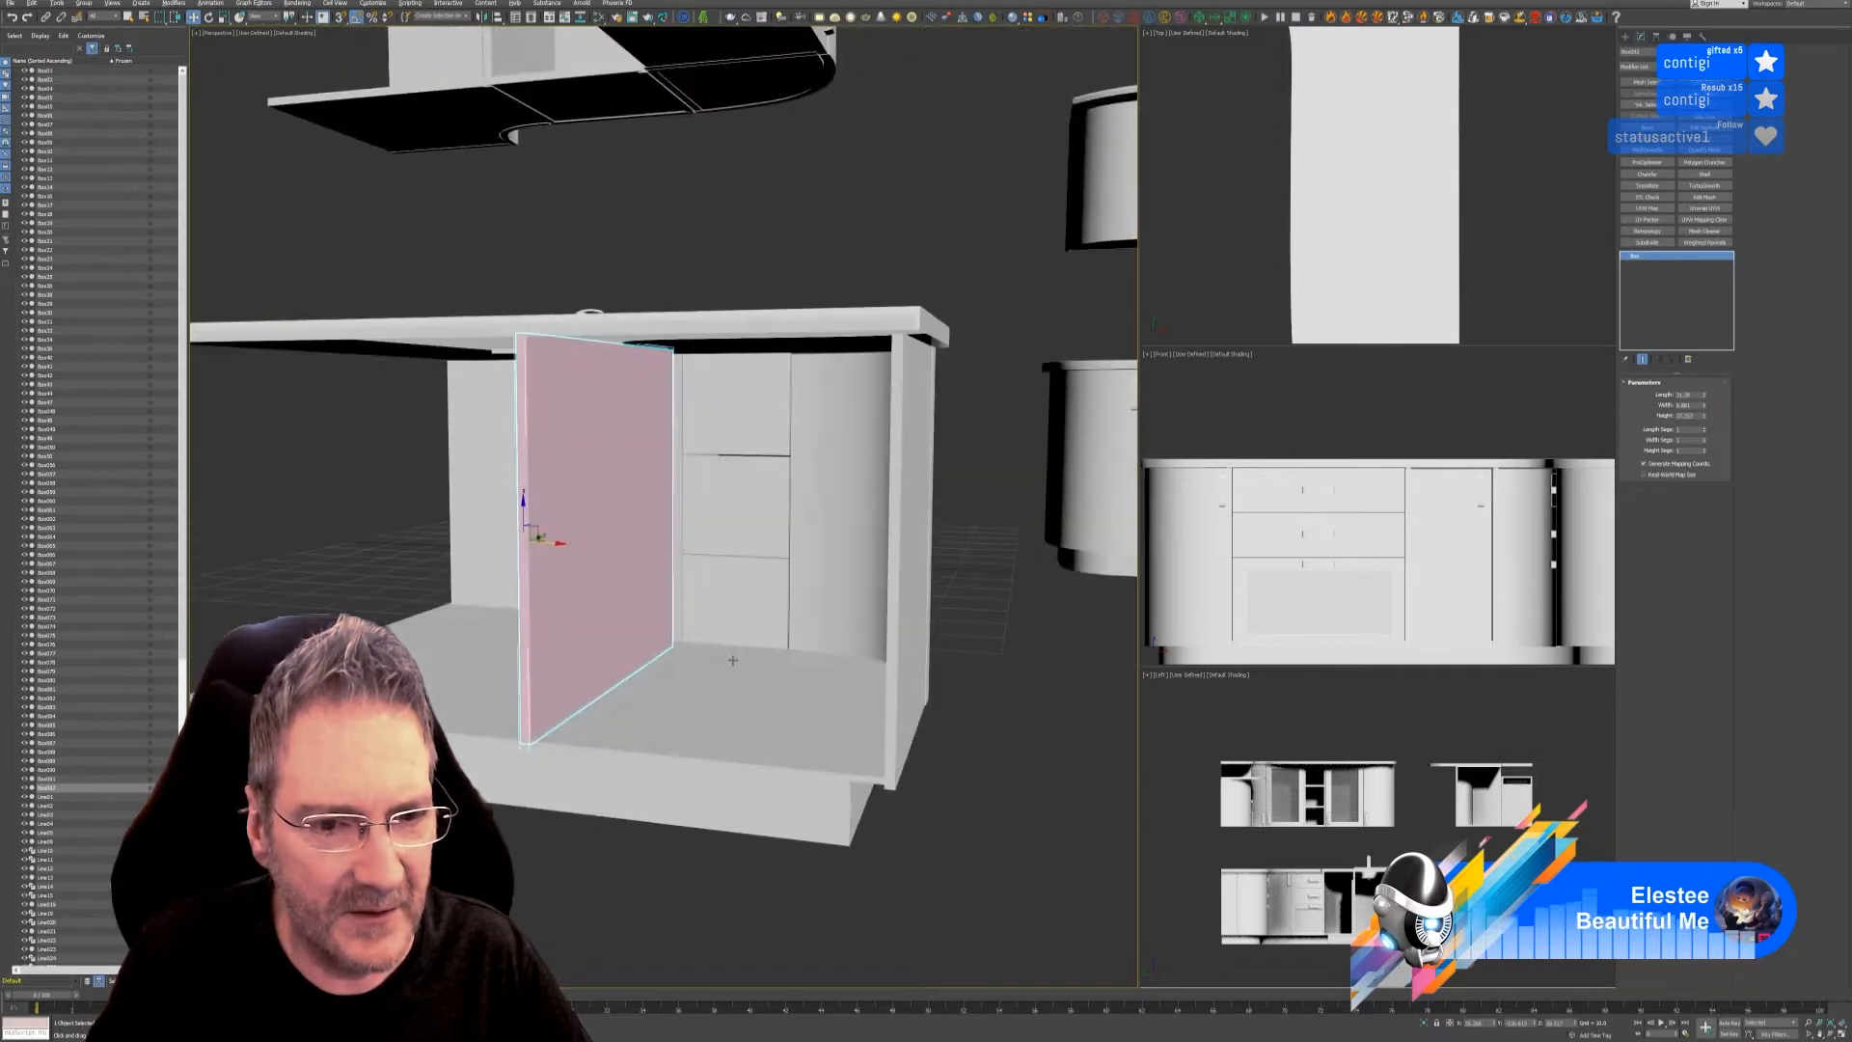
{"action": "left_click_drag", "start_coordinate": [559, 543], "coordinate": [569, 543]}
- Check the panel's fit between worktop and base, and extend its Height parameter slightly to reach the cabinet front
{"action": "middle_click_drag", "start_coordinate": [653, 681], "coordinate": [799, 748], "text": "alt"}
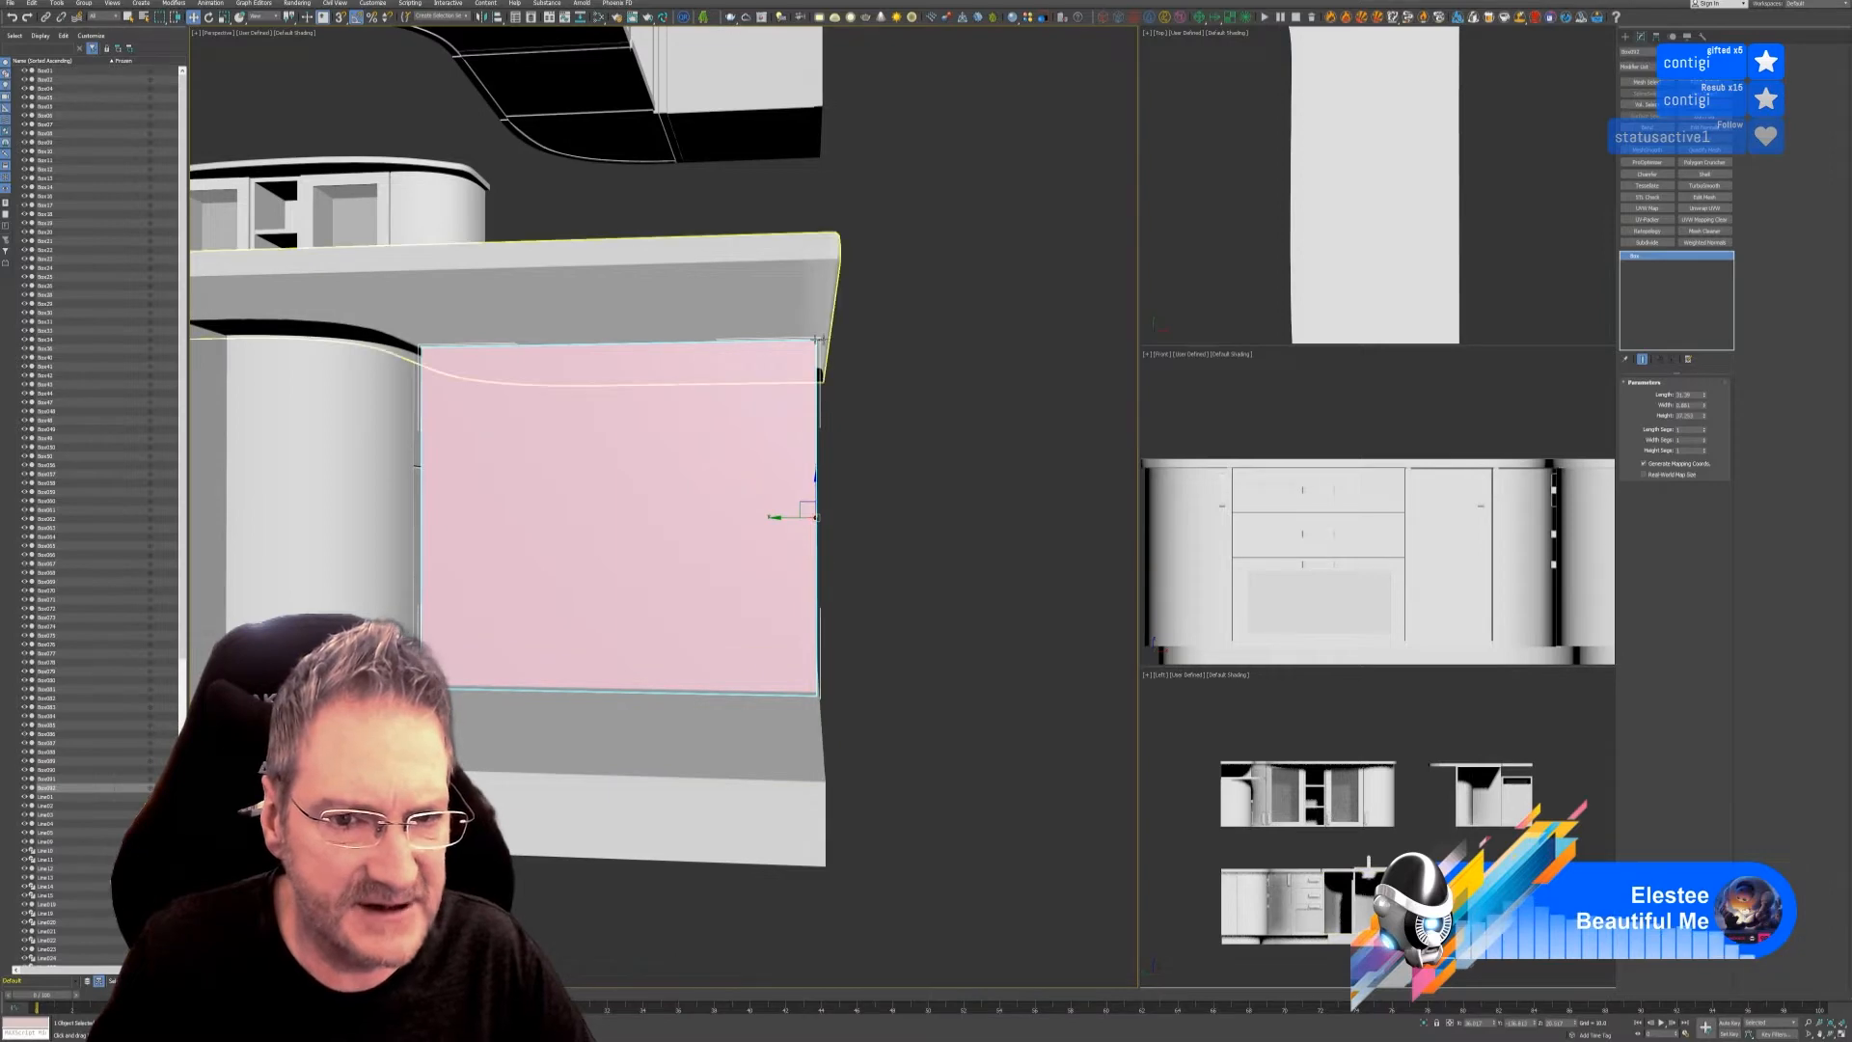
{"action": "mouse_move", "coordinate": [930, 517]}
{"action": "middle_mouse_down", "text": "alt"}
{"action": "mouse_move", "coordinate": [901, 521]}
{"action": "mouse_move", "coordinate": [906, 506]}
{"action": "middle_mouse_up", "text": "alt"}
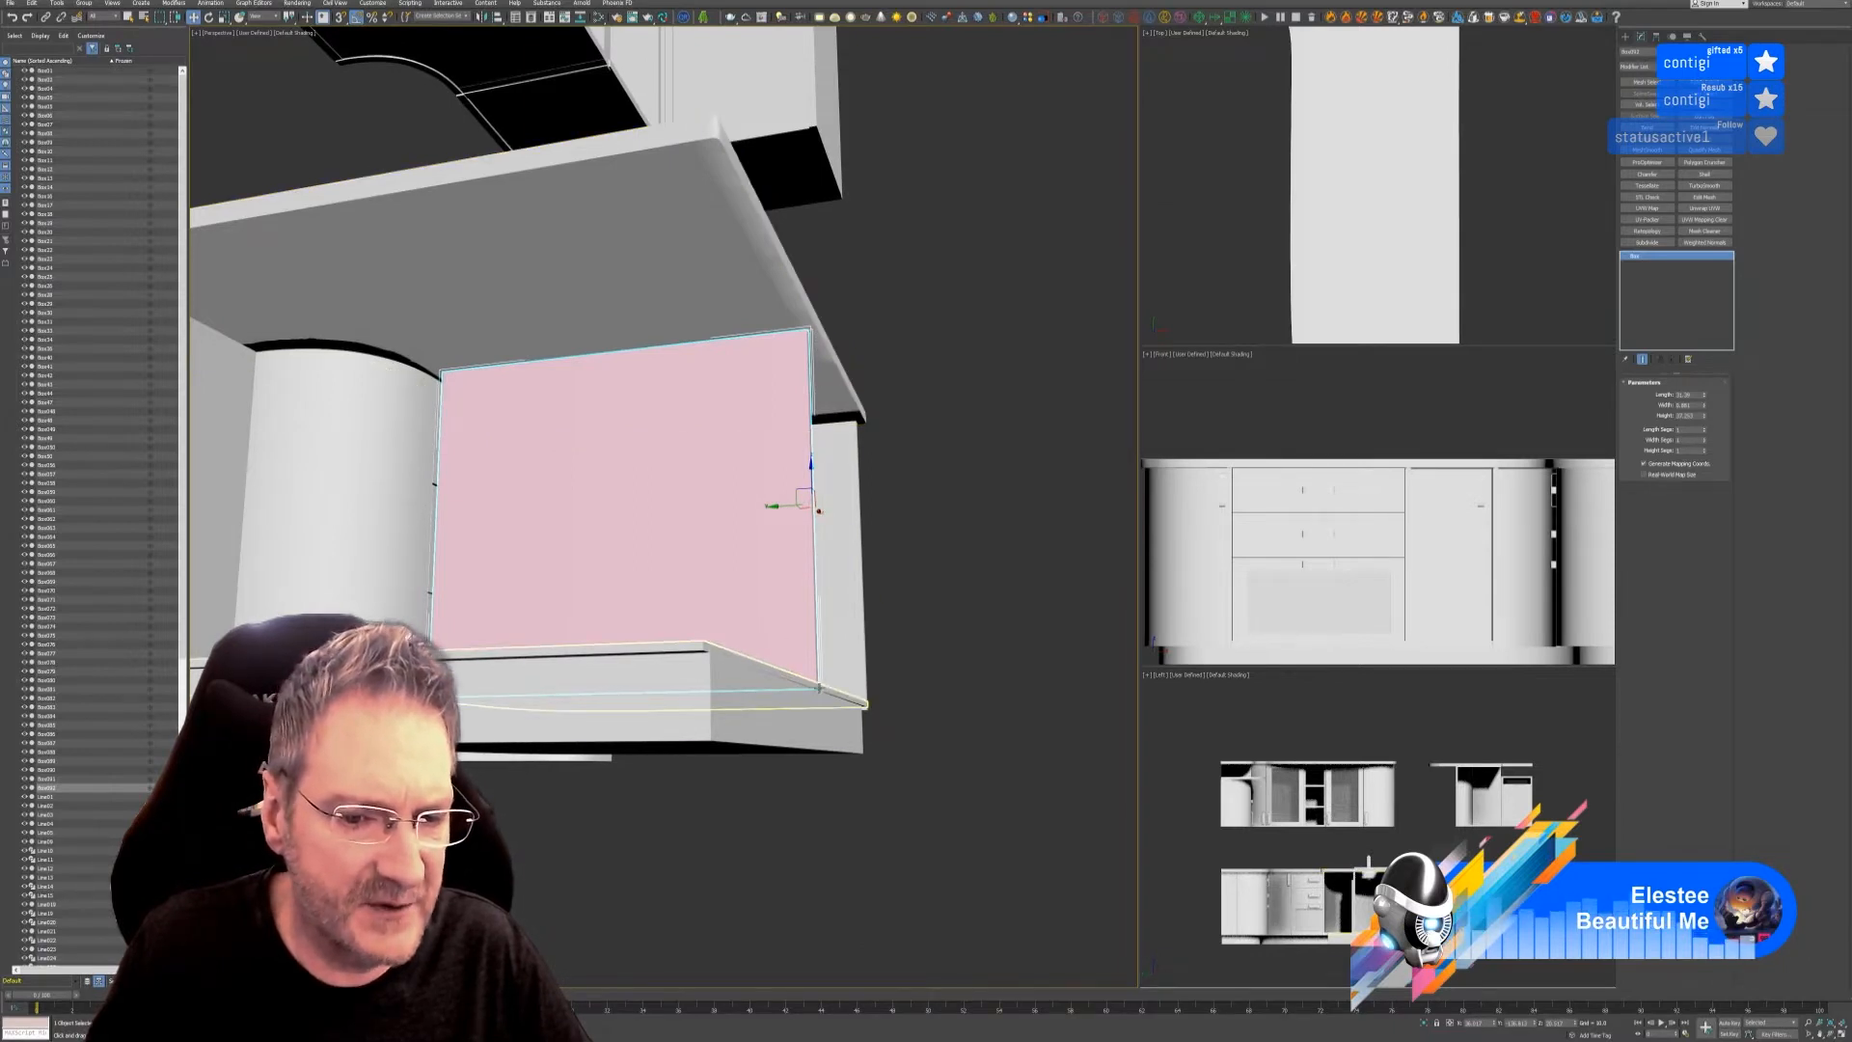
{"action": "middle_click_drag", "start_coordinate": [945, 672], "coordinate": [964, 690], "text": "alt"}
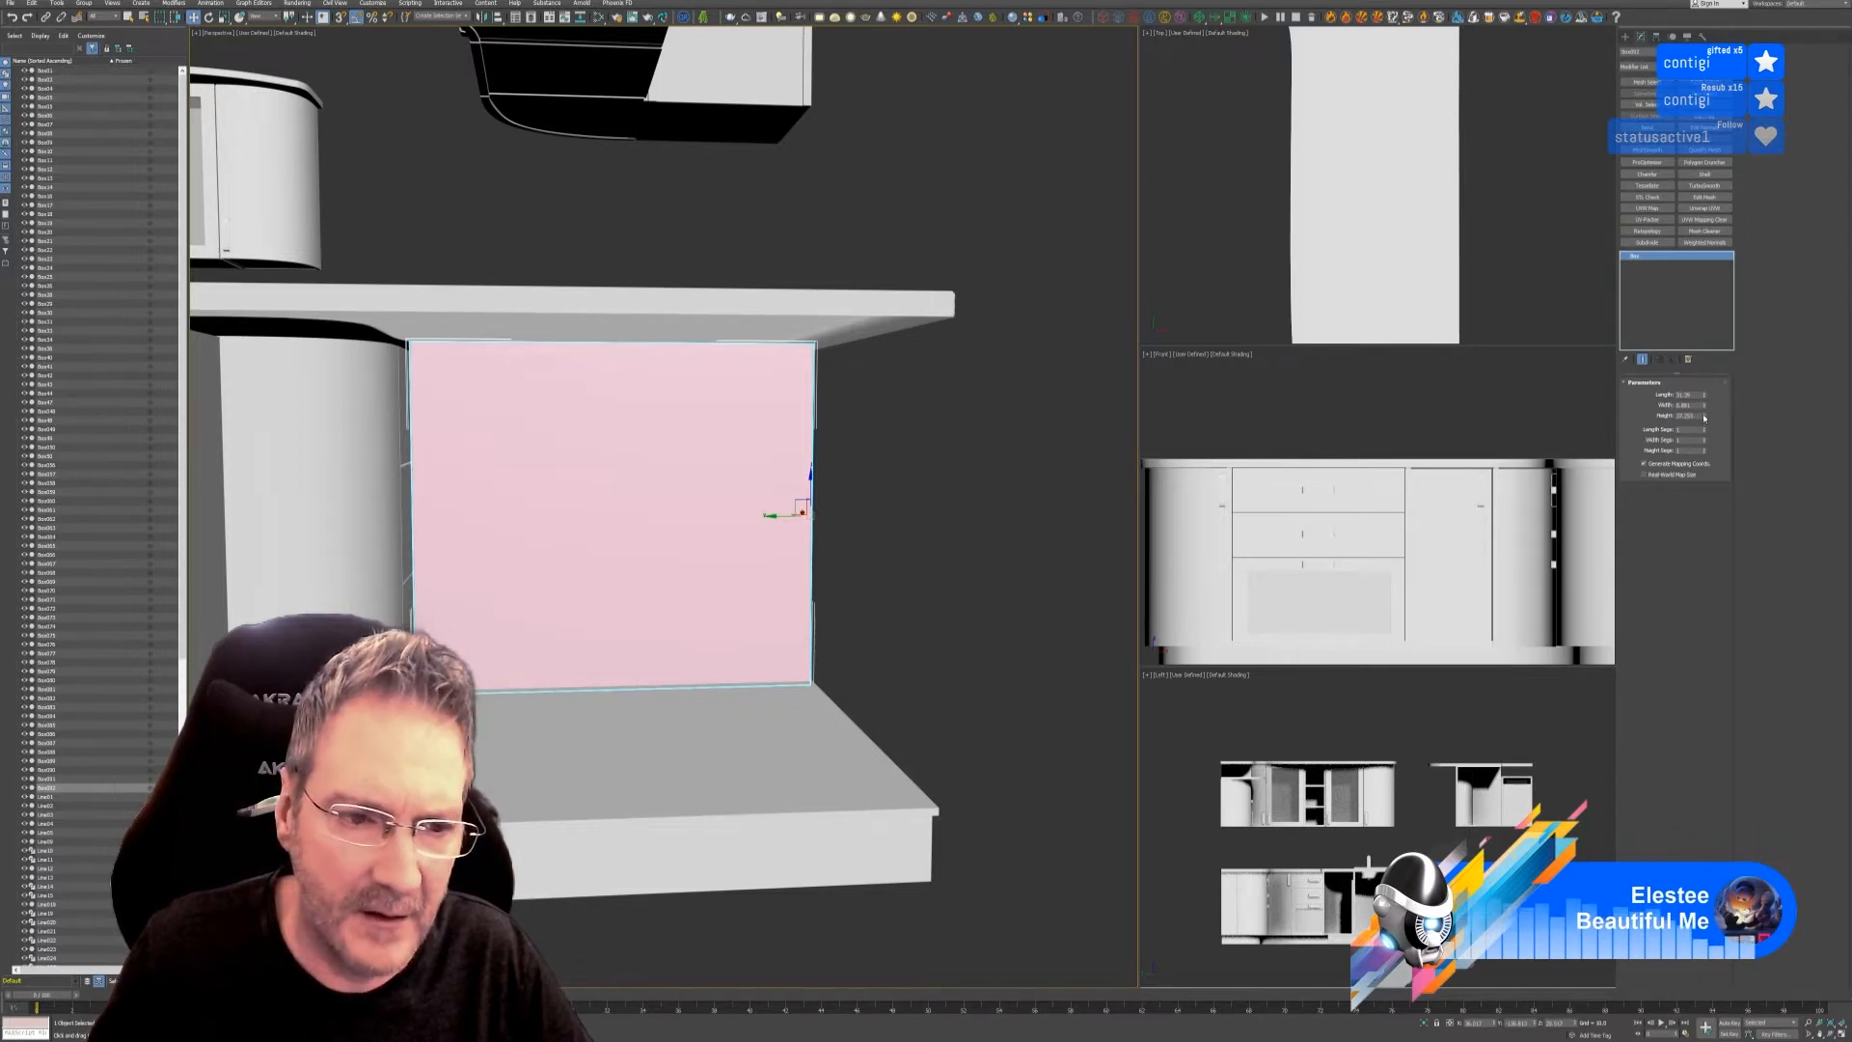
{"action": "left_click_drag", "start_coordinate": [1704, 416], "coordinate": [1701, 415]}
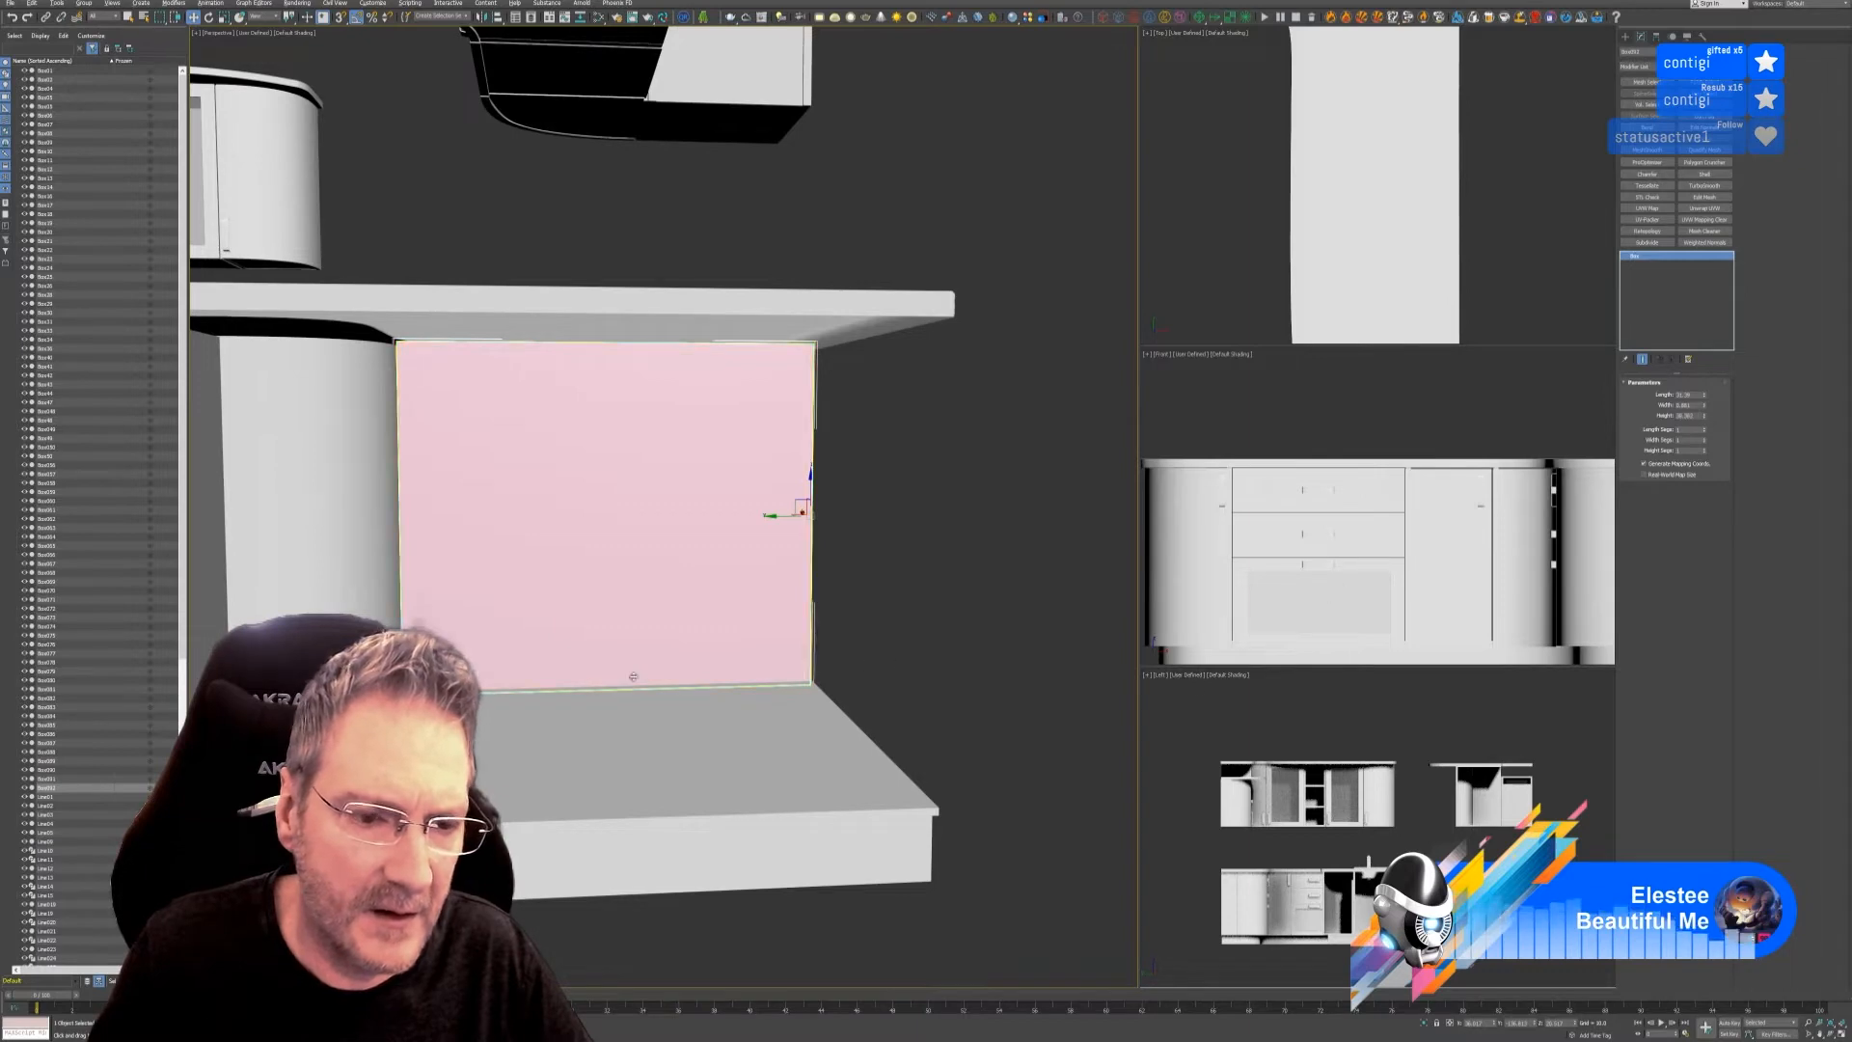
{"action": "mouse_move", "coordinate": [633, 674]}
{"action": "middle_mouse_down", "text": "alt"}
{"action": "mouse_move", "coordinate": [766, 660]}
{"action": "mouse_move", "coordinate": [507, 673]}
{"action": "middle_mouse_up", "text": "alt"}
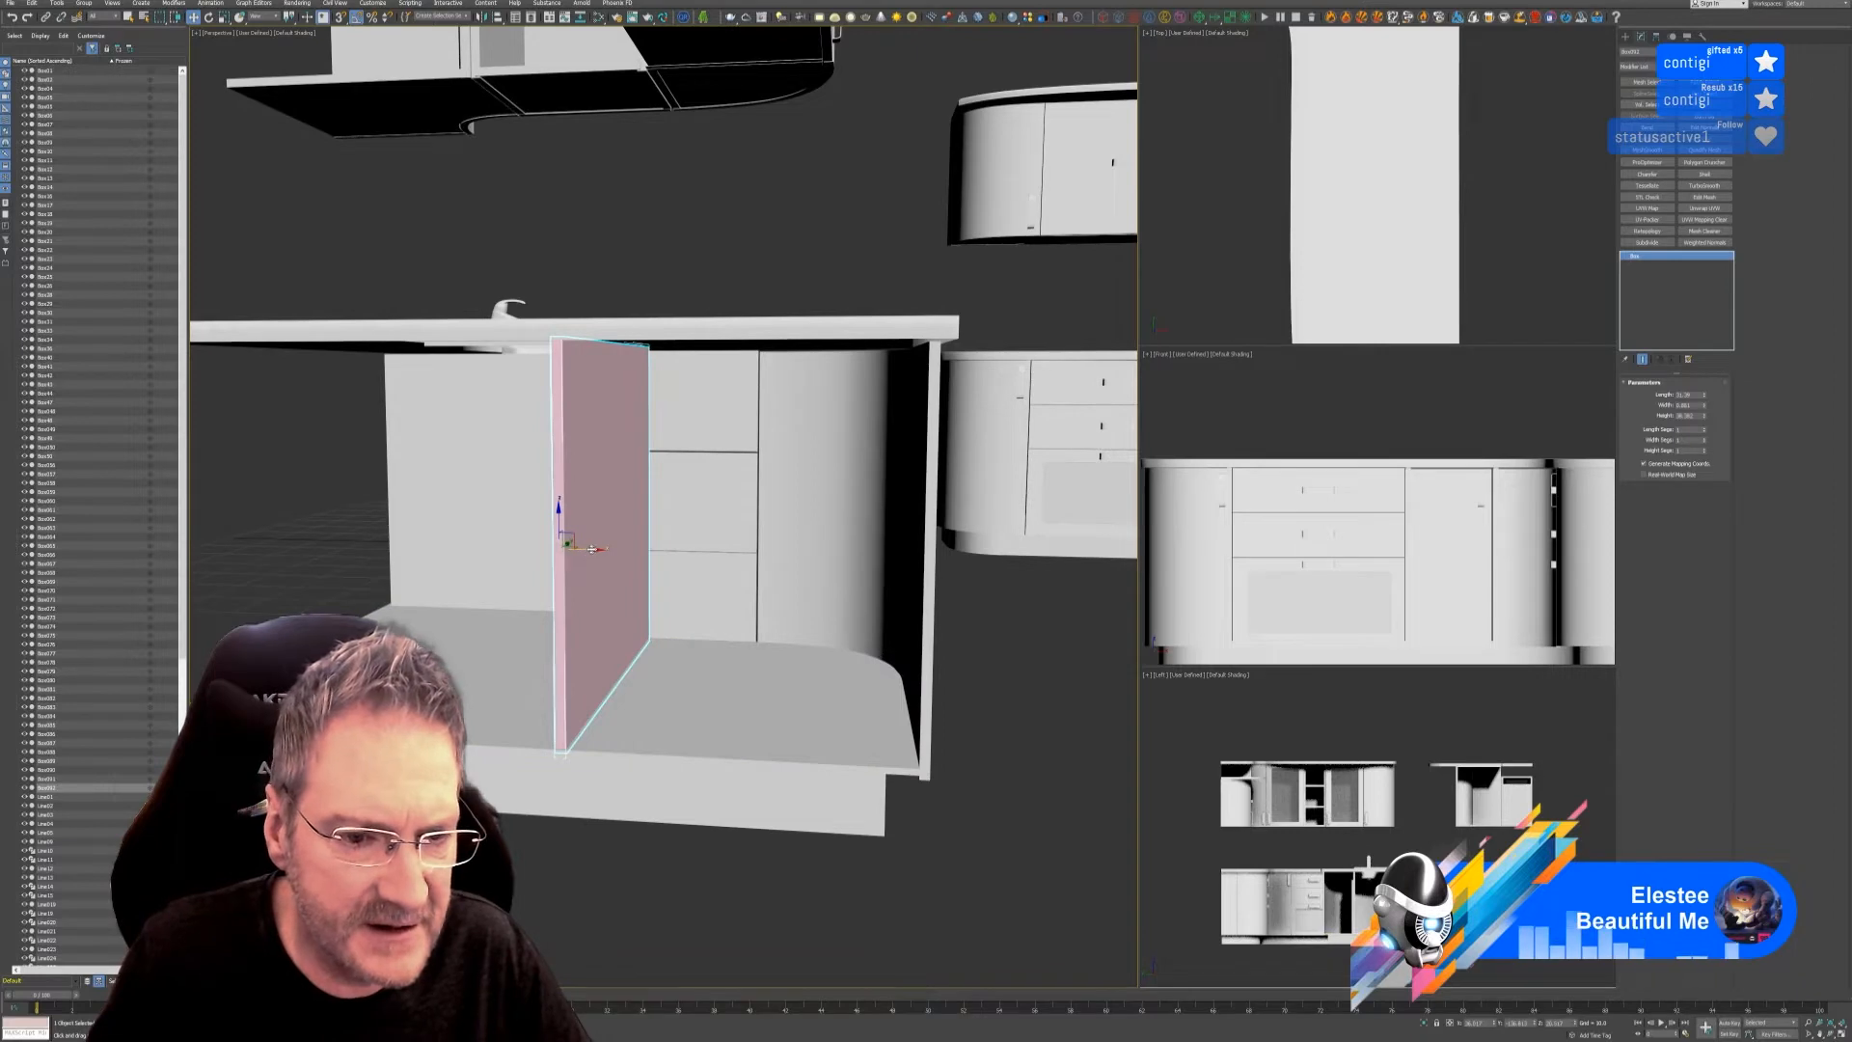
- Copy the divider panel to the other side of the drawers, at the seam with the curved end front
{"action": "left_click_drag", "start_coordinate": [591, 548], "coordinate": [758, 559], "text": "shift"}
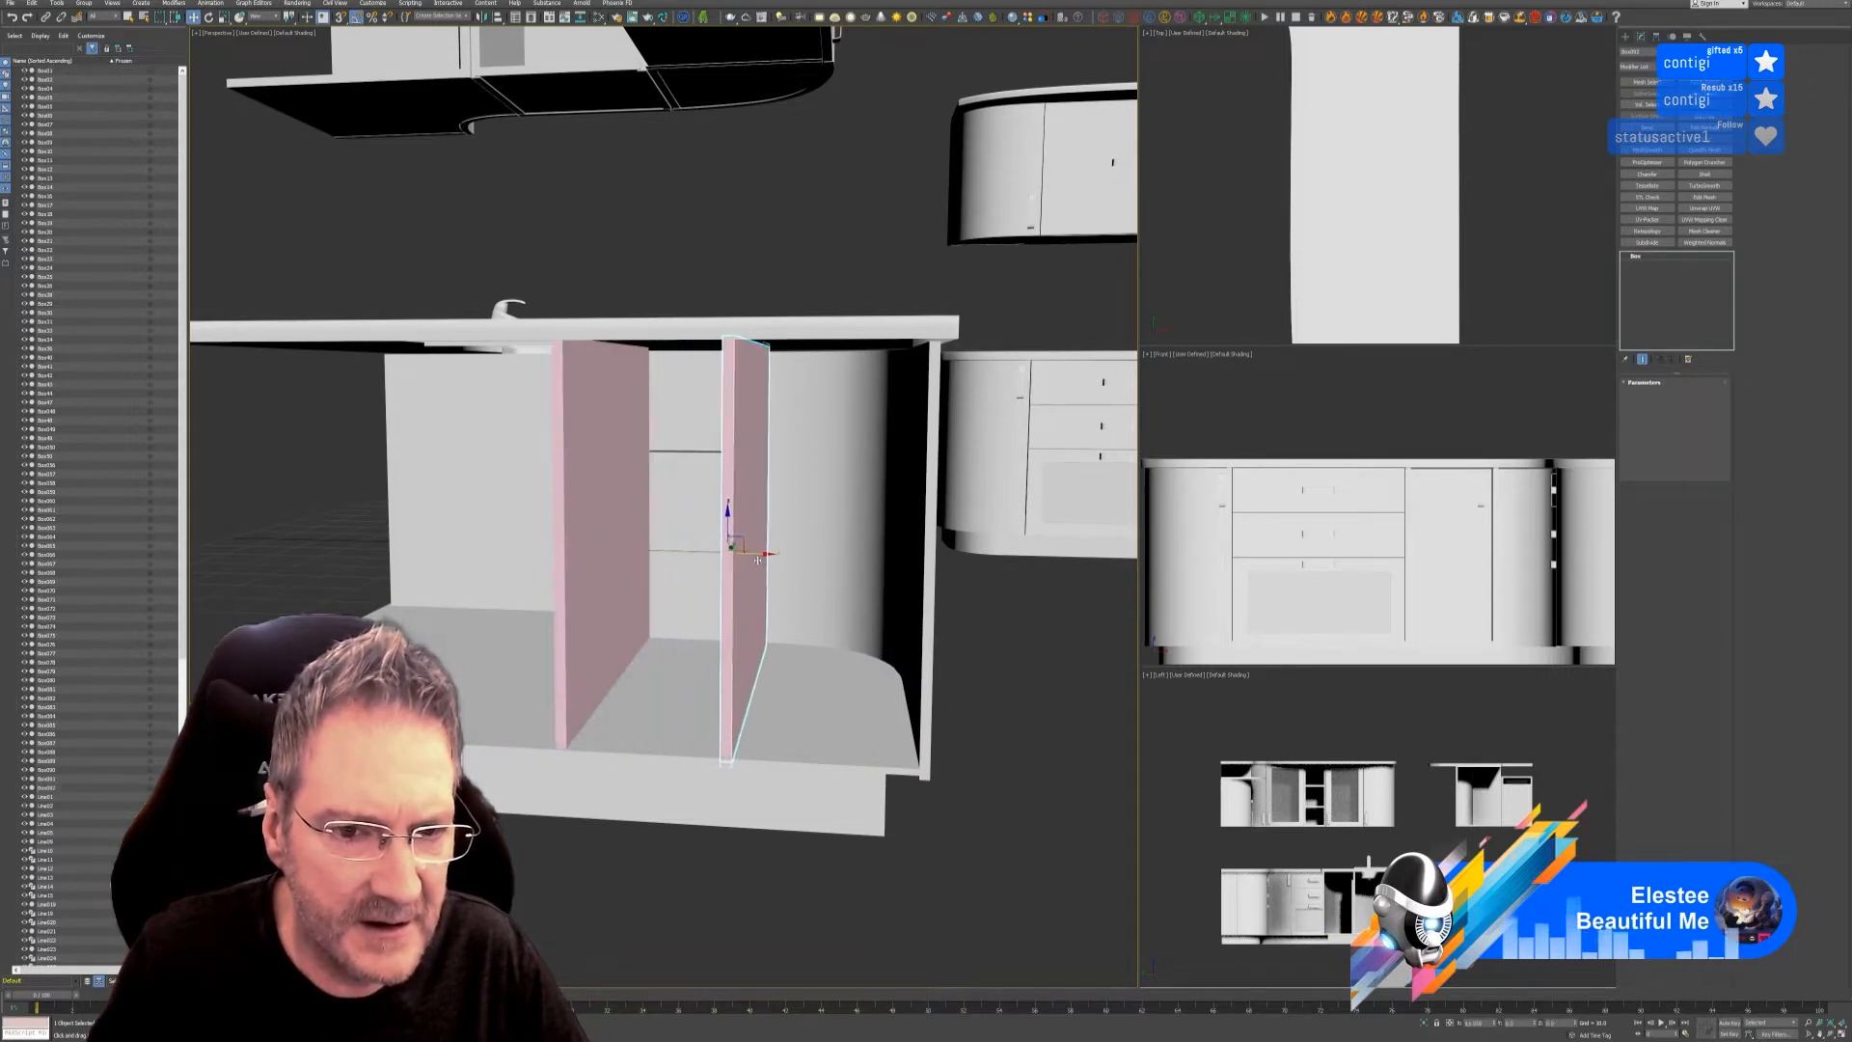
{"action": "key", "text": "Return"}
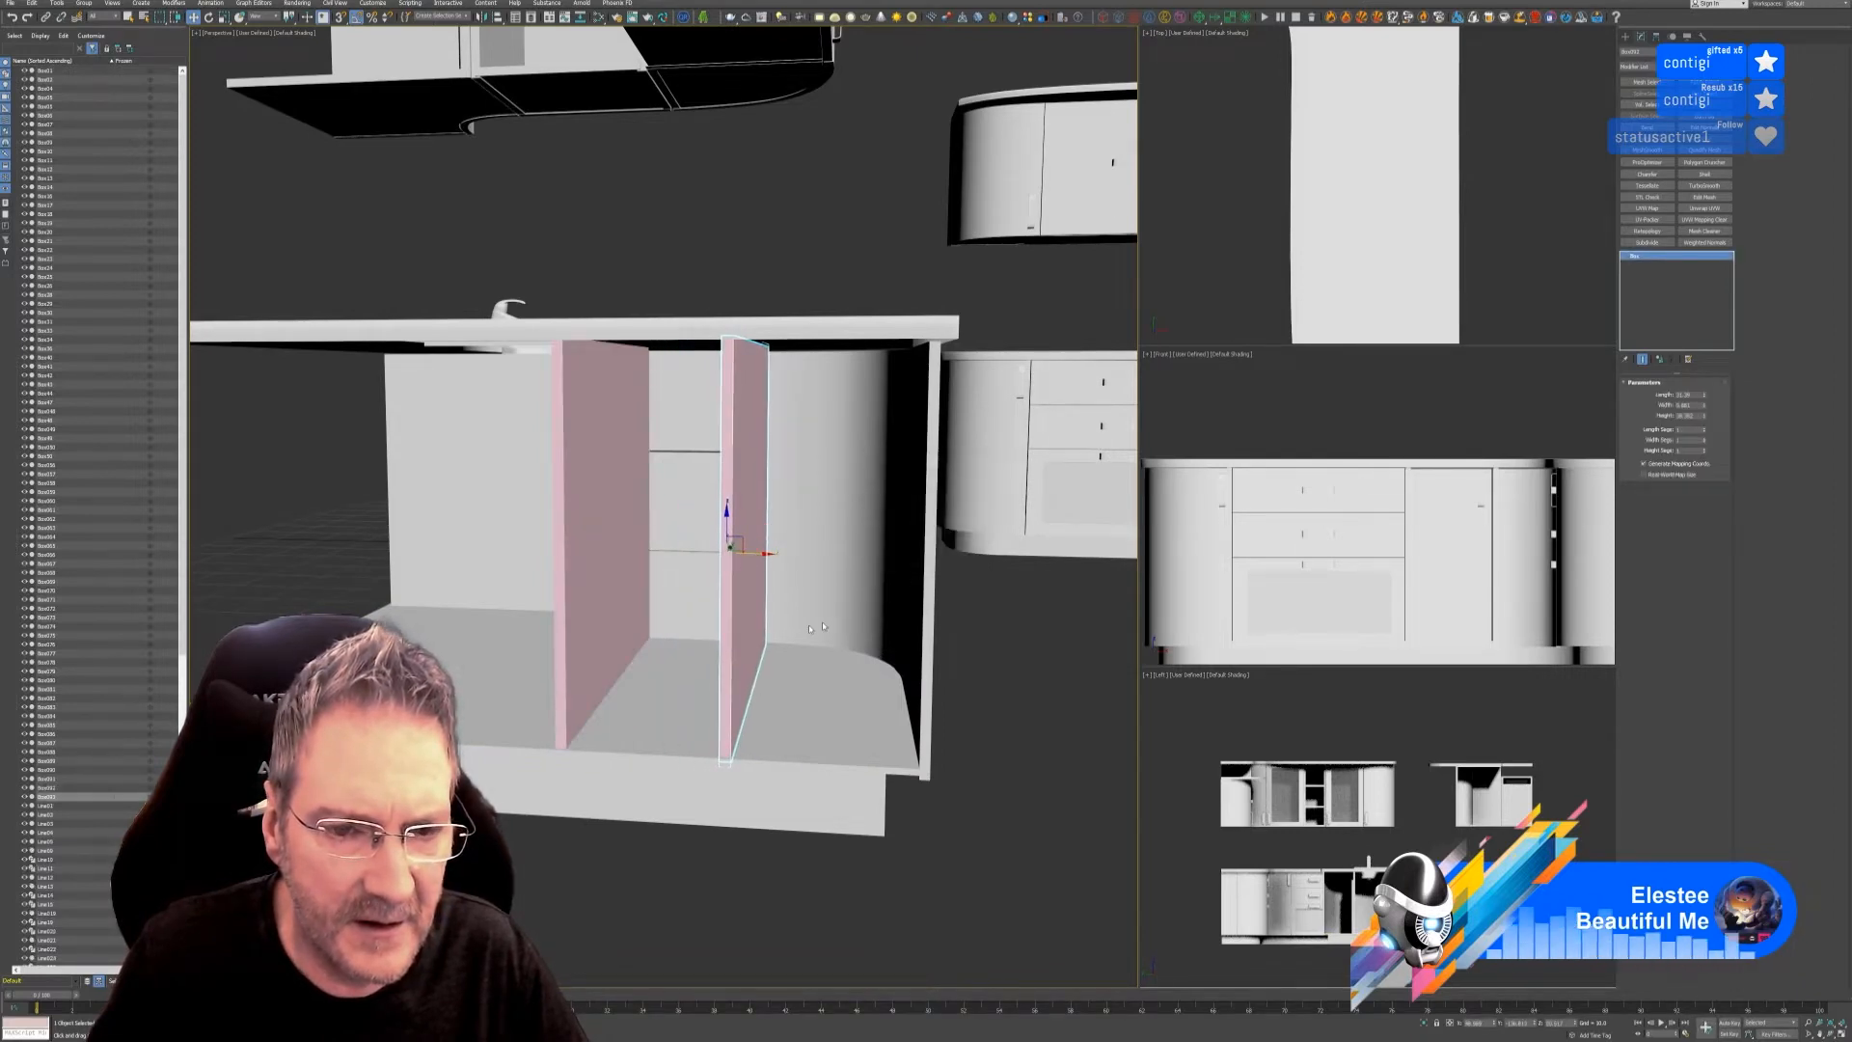
{"action": "middle_click_drag", "start_coordinate": [810, 627], "coordinate": [777, 608], "text": "alt"}
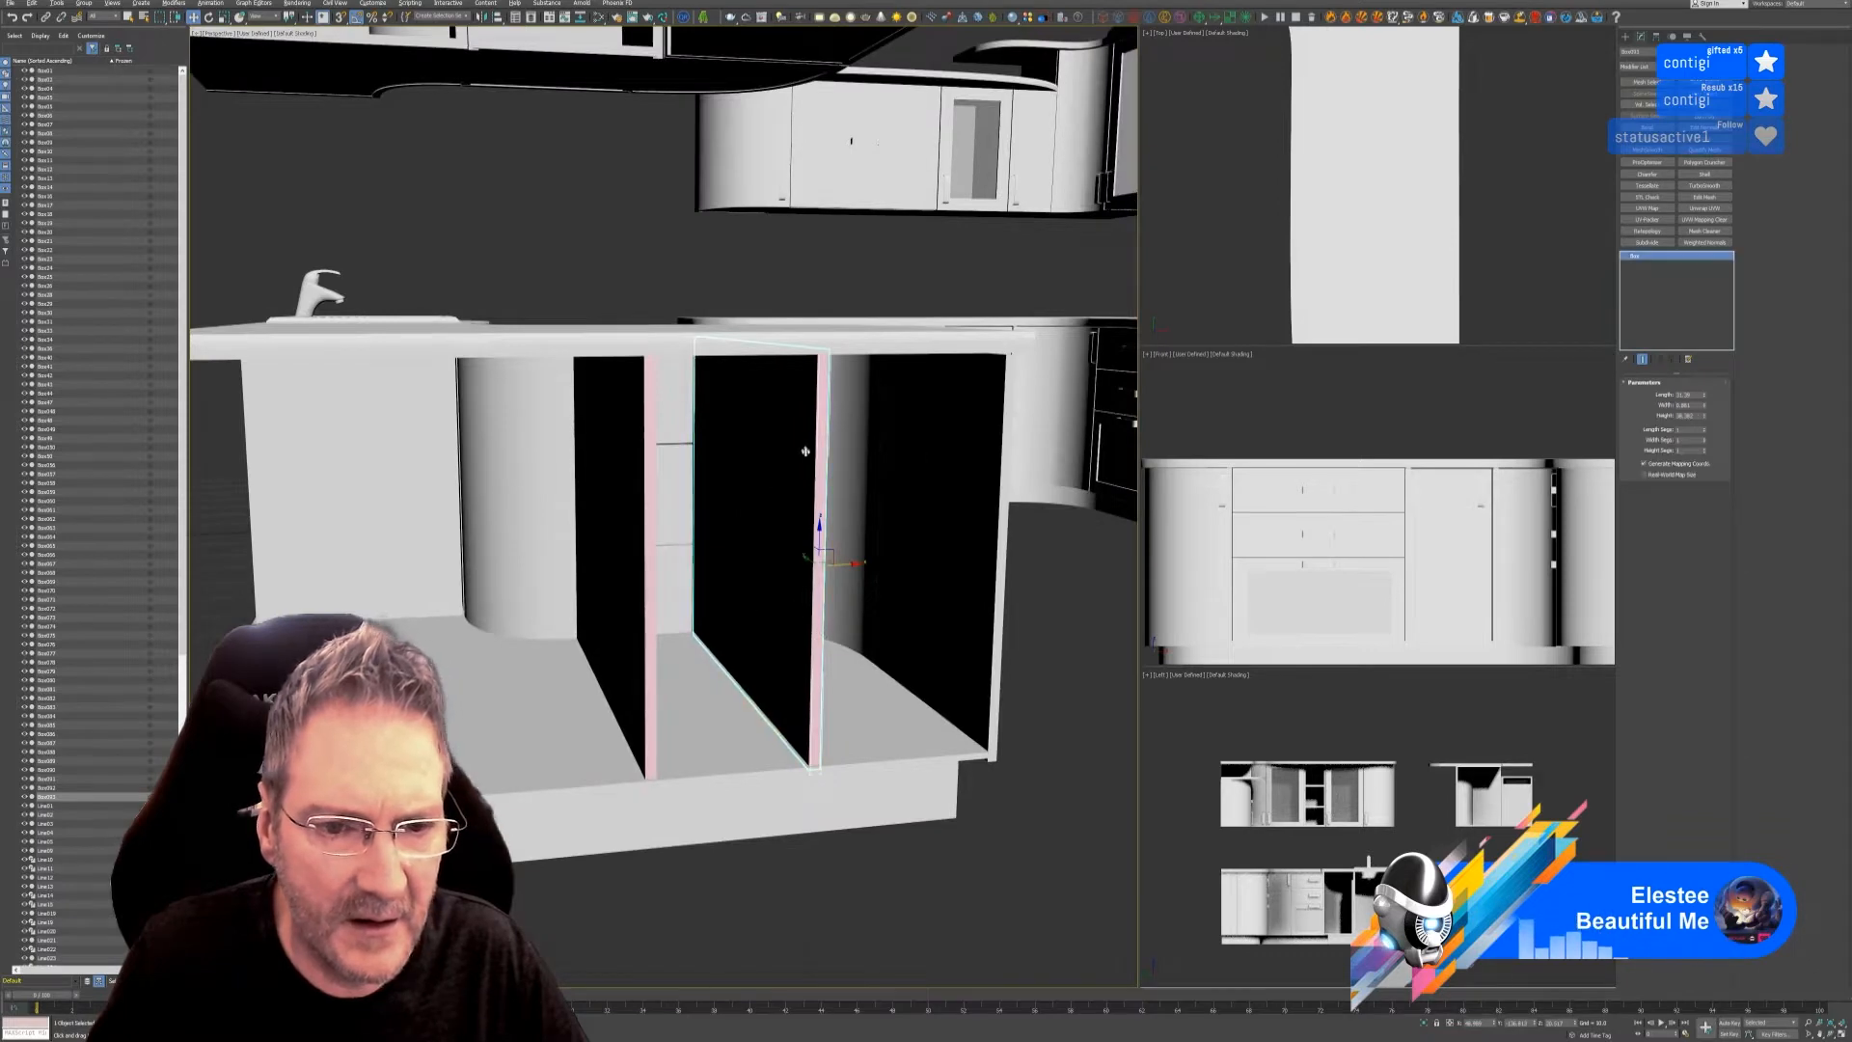
{"action": "scroll", "coordinate": [806, 452], "scroll_direction": "up", "scroll_amount": 3}
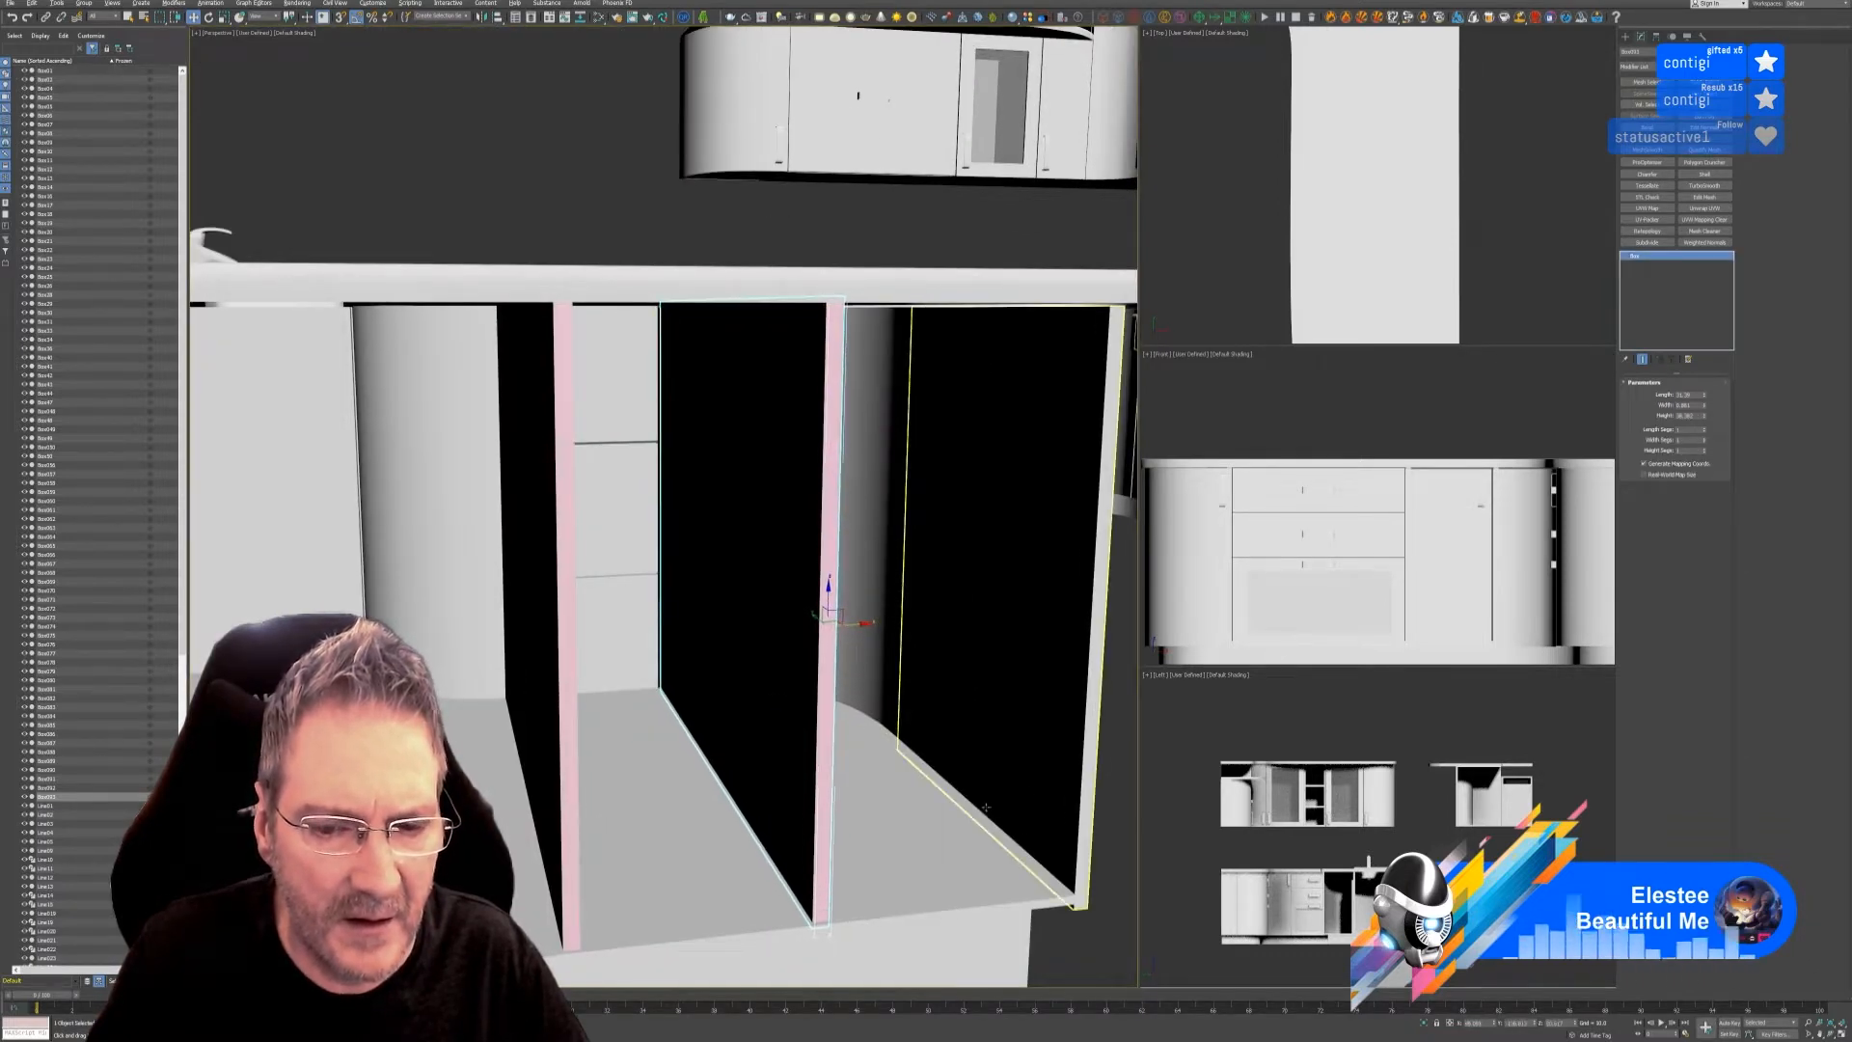
{"action": "middle_click_drag", "start_coordinate": [889, 649], "coordinate": [966, 799], "text": "alt"}
{"action": "scroll", "coordinate": [966, 799], "scroll_direction": "down", "scroll_amount": 10}
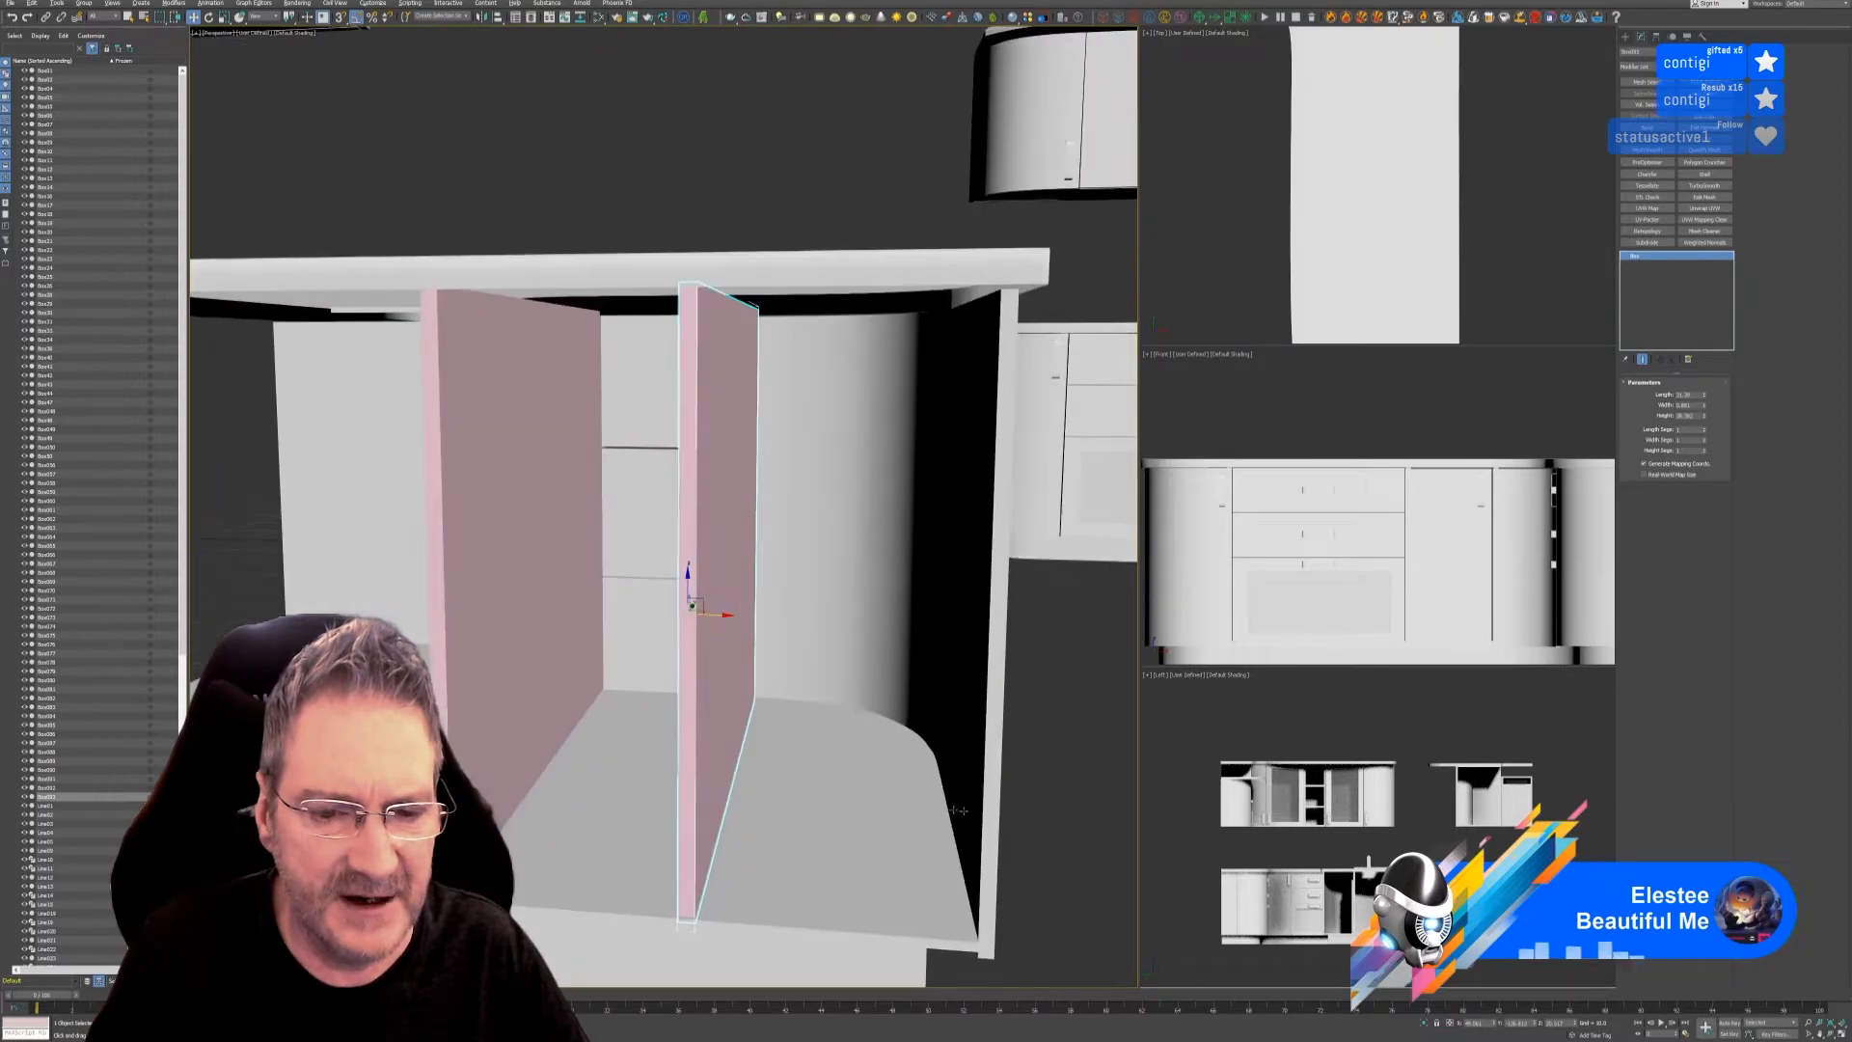
- Deselect the copied divider panel and save the kitchen scene
{"action": "middle_click_drag", "start_coordinate": [629, 857], "coordinate": [560, 851], "text": "alt"}
{"action": "scroll", "coordinate": [579, 820], "scroll_direction": "down", "scroll_amount": 5}
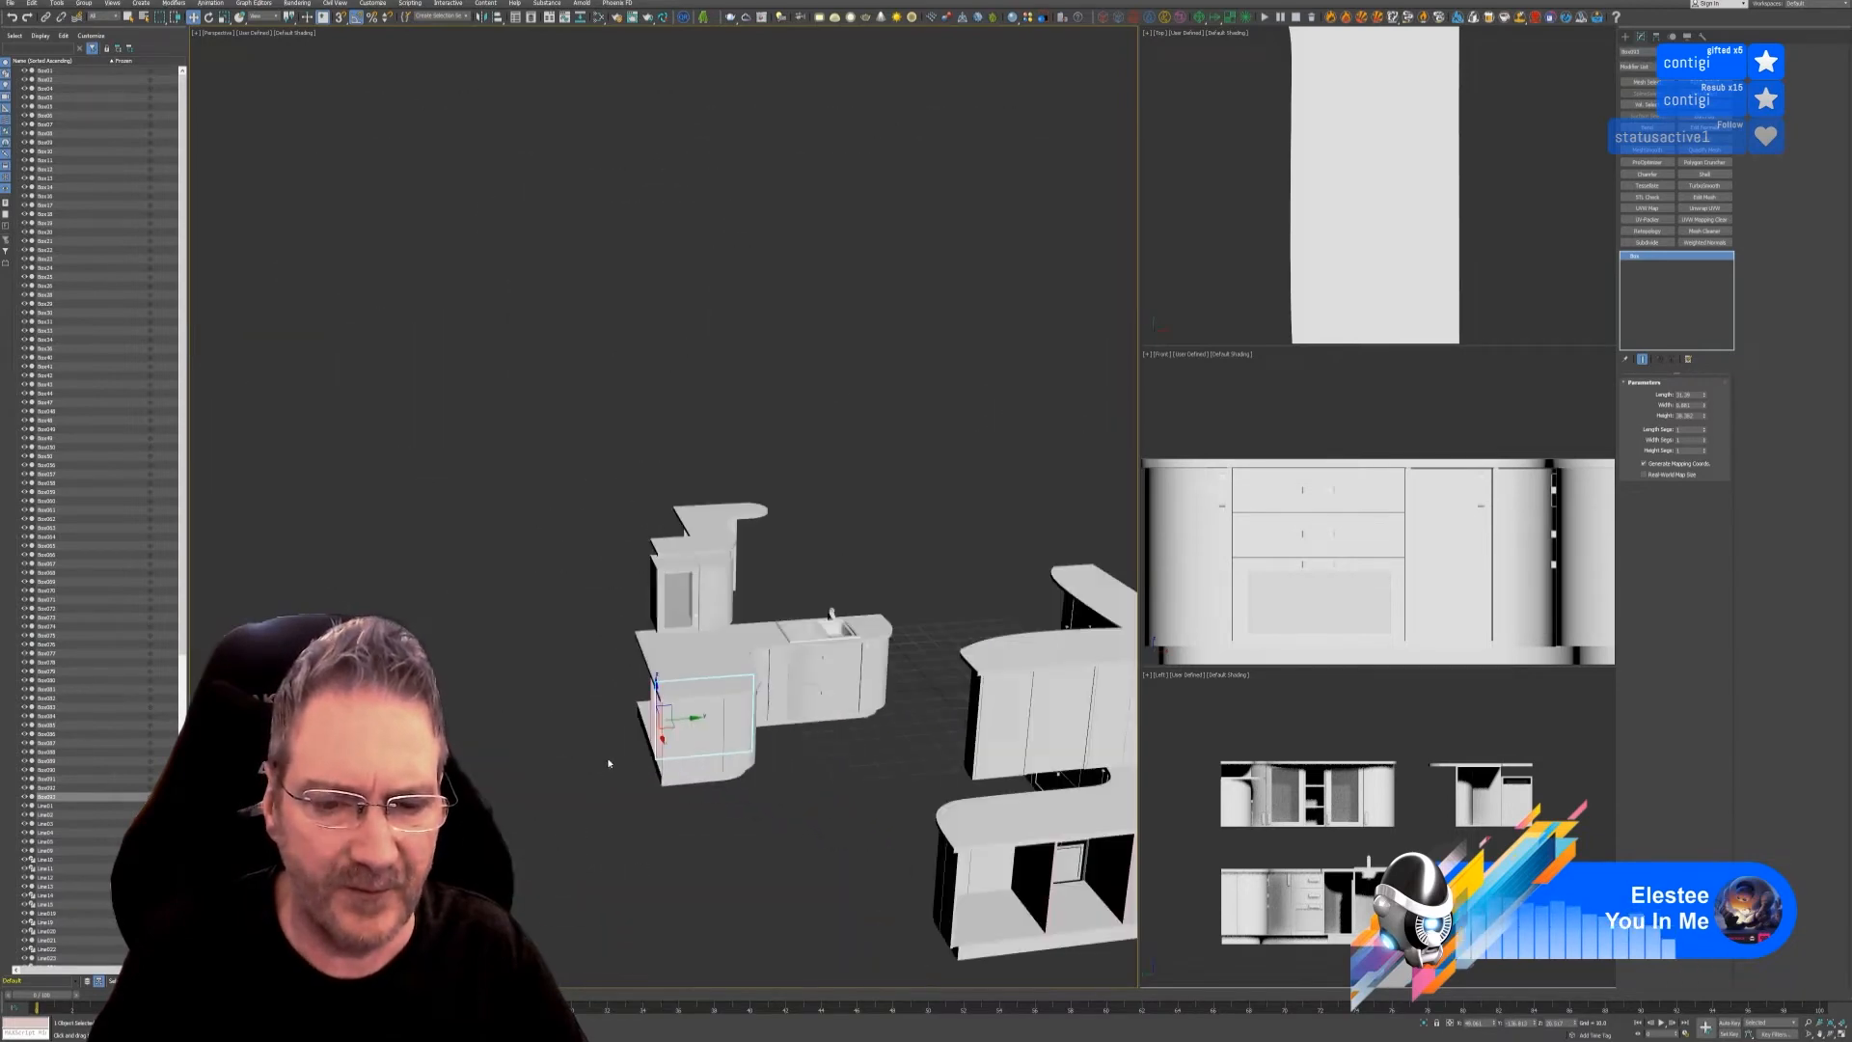
{"action": "middle_click_drag", "start_coordinate": [850, 827], "coordinate": [610, 579]}
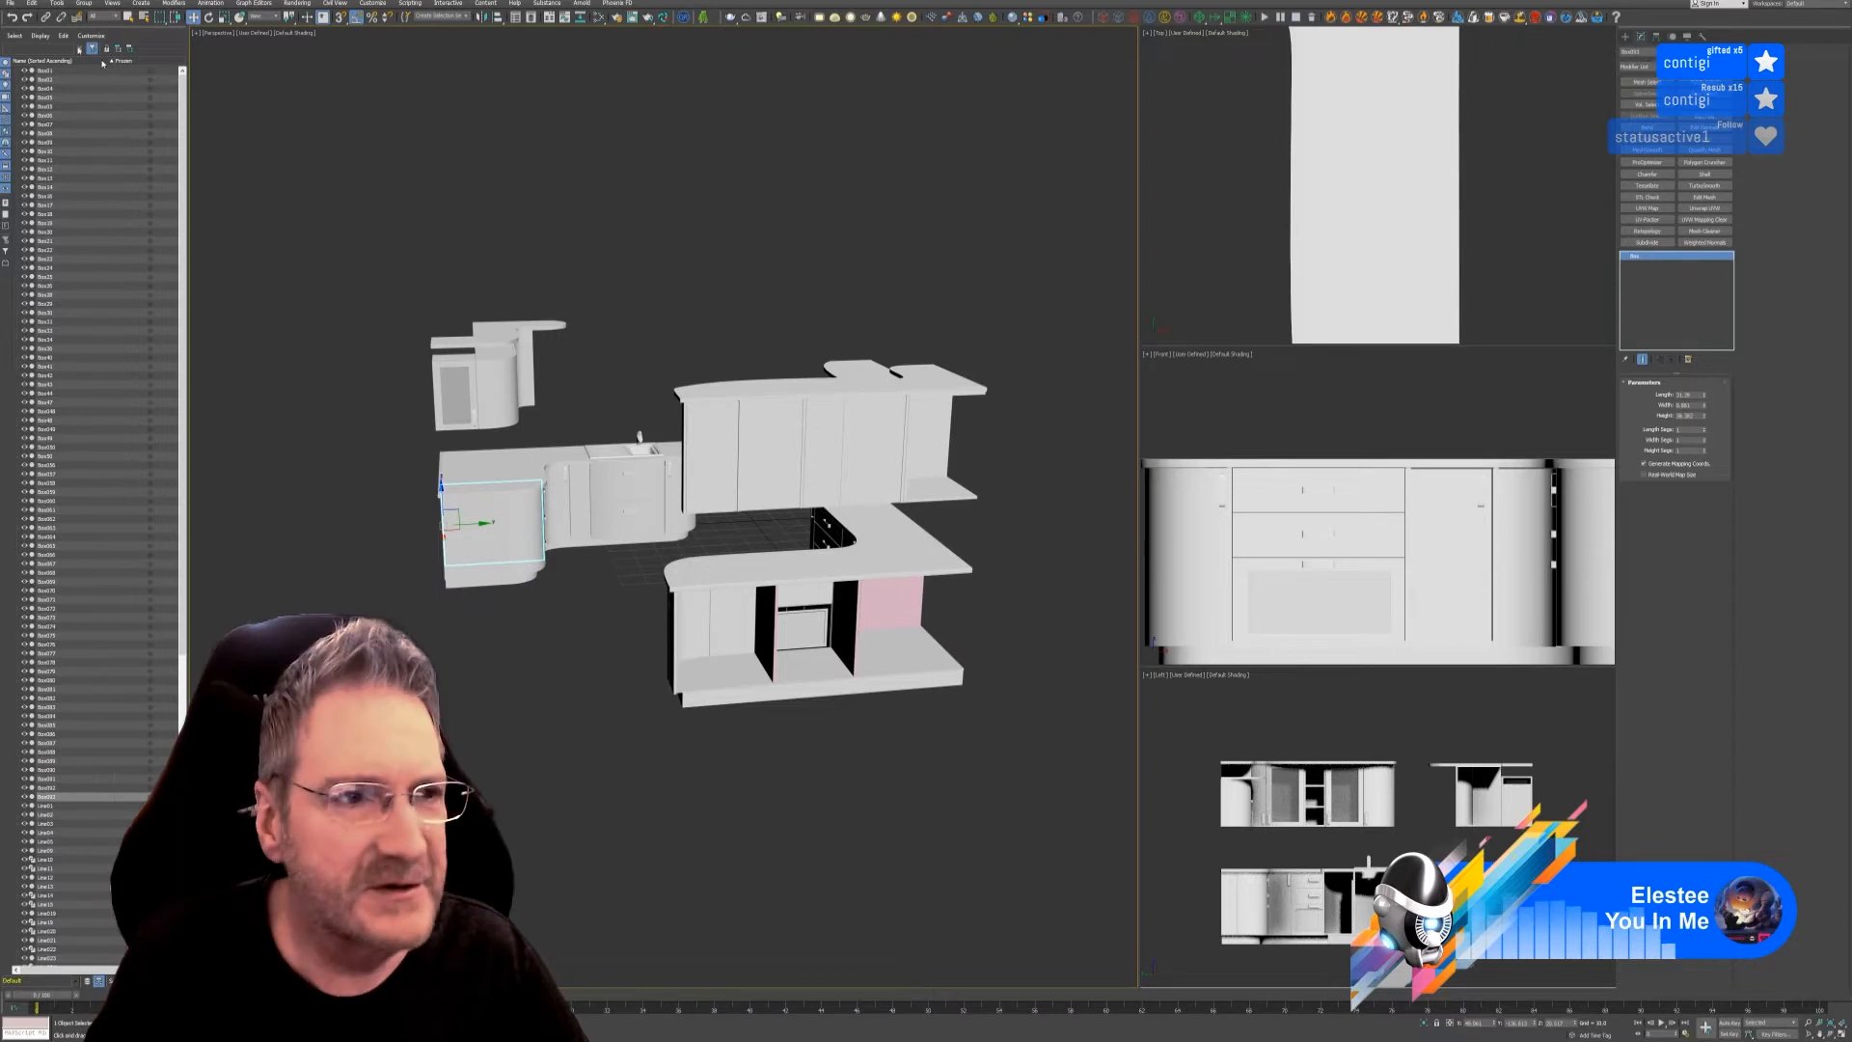
{"action": "left_click", "coordinate": [371, 198]}
{"action": "left_click", "coordinate": [11, 4]}
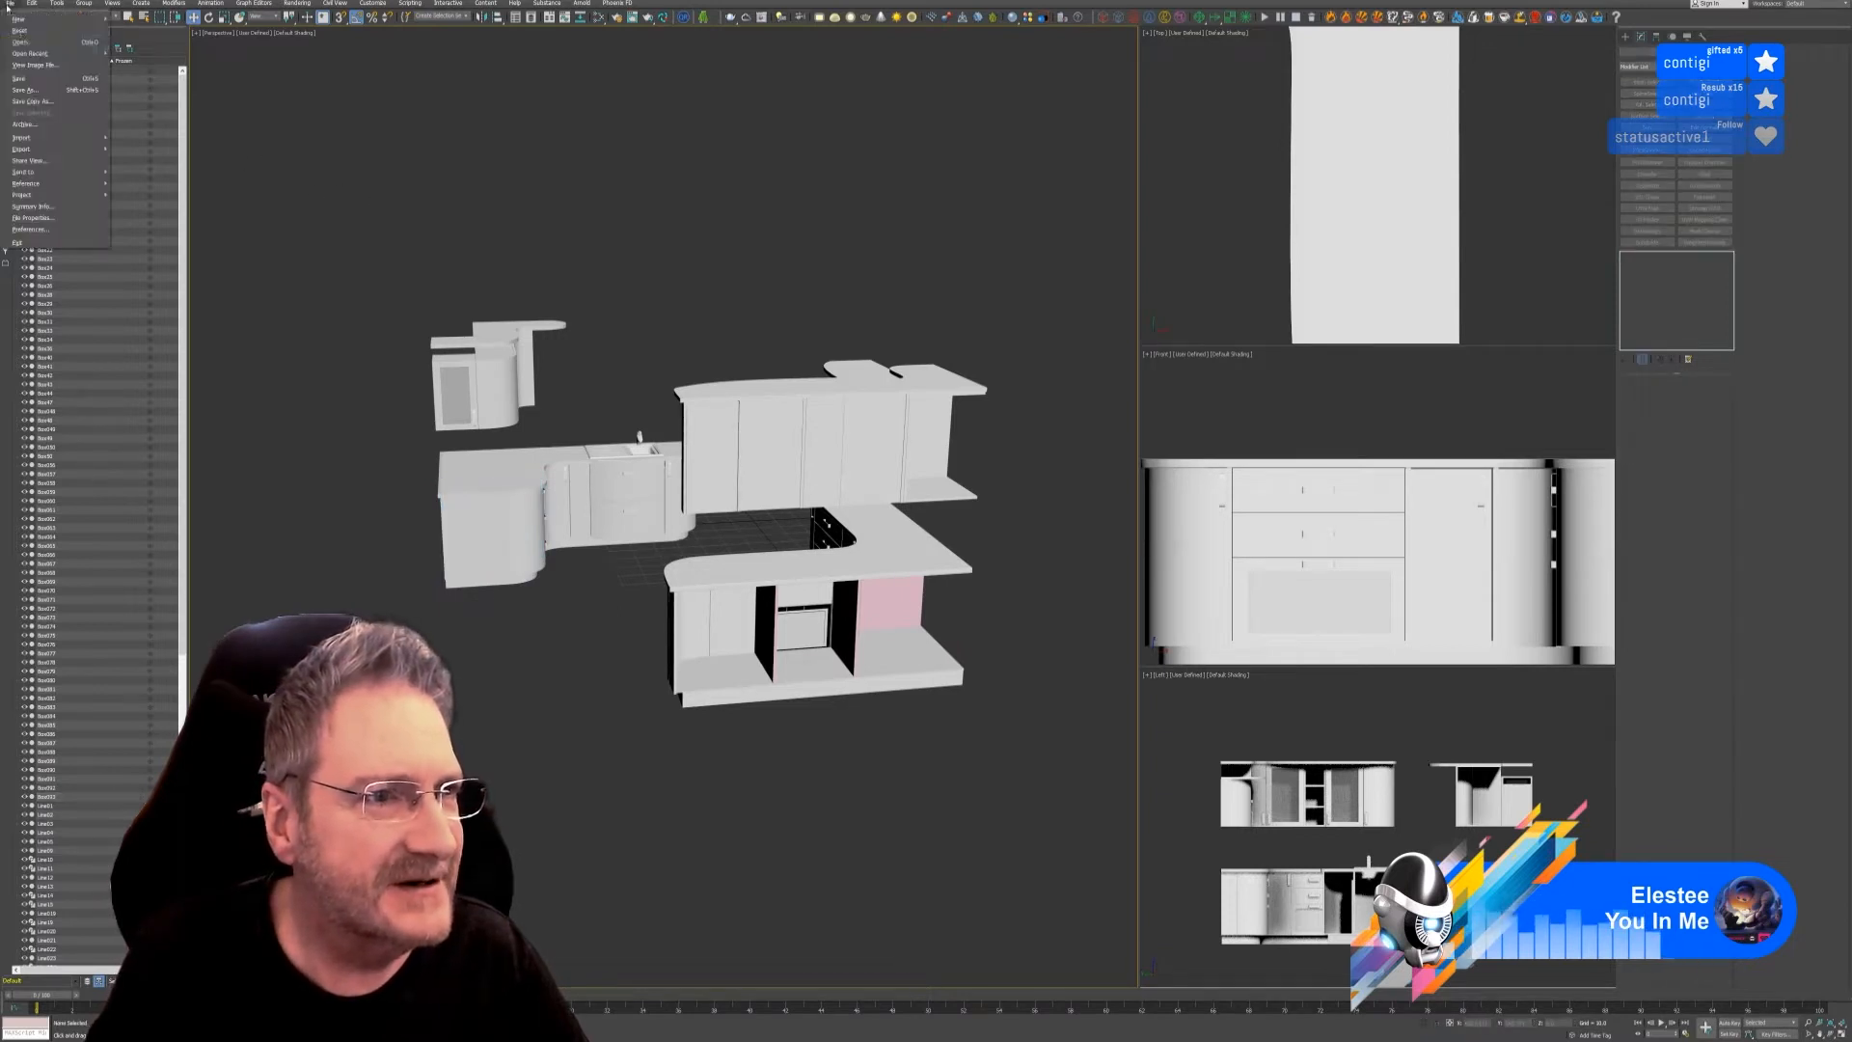
{"action": "left_click", "coordinate": [27, 79]}
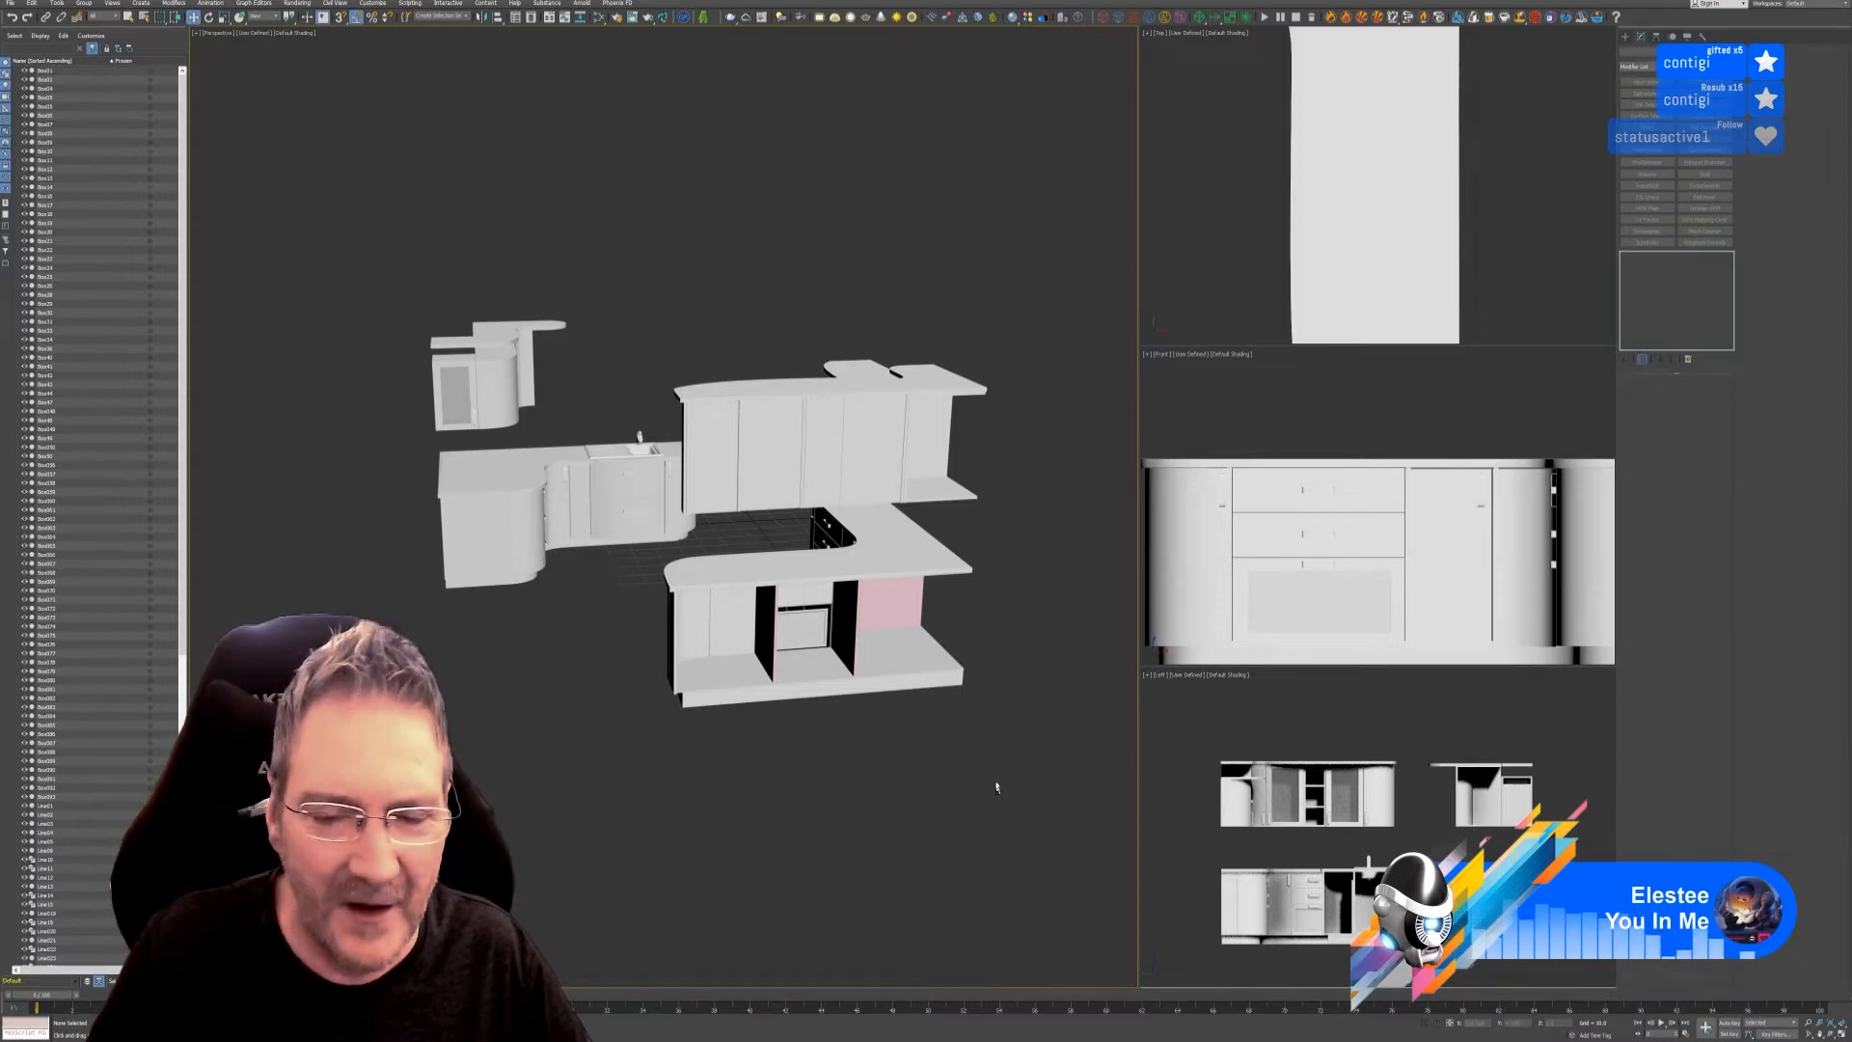
- Examine the kitchen units from the open backs and the fronts, comparing the divider panels with the door and drawer layout
{"action": "middle_click_drag", "start_coordinate": [996, 787], "coordinate": [946, 778], "text": "alt"}
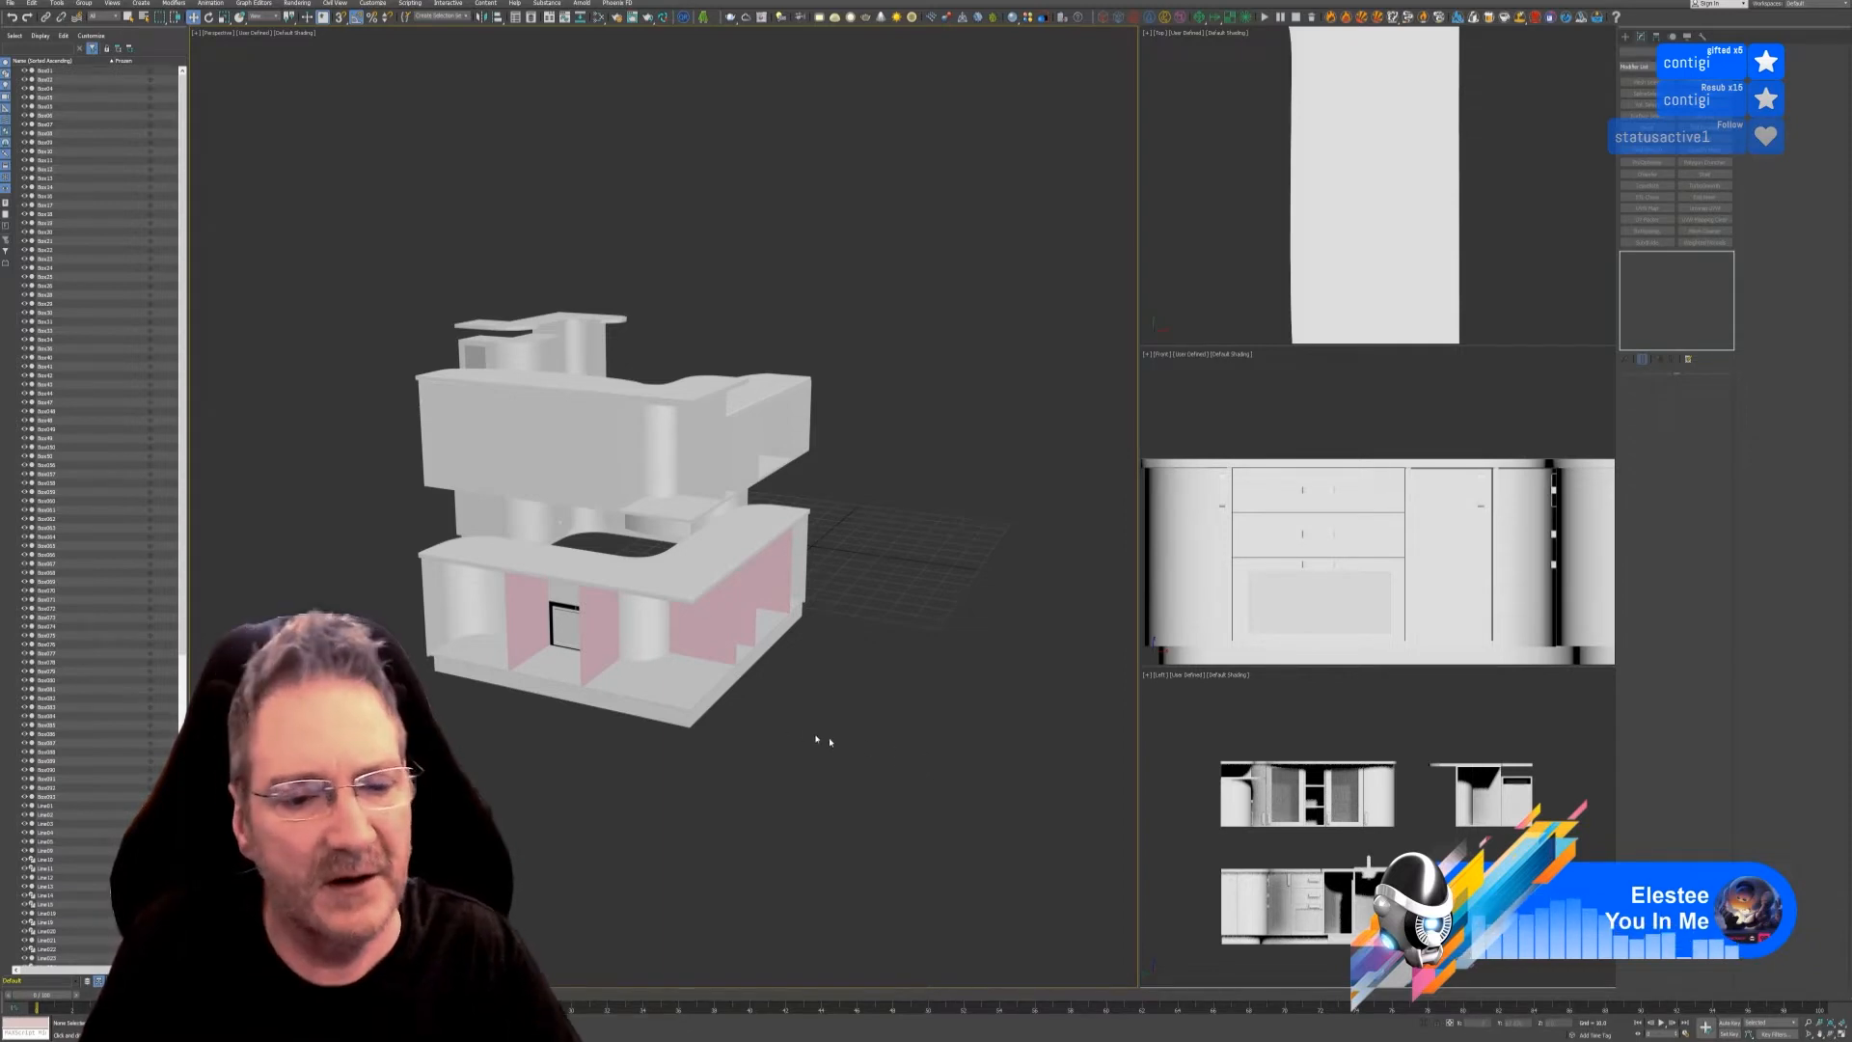
{"action": "scroll", "coordinate": [608, 742], "scroll_direction": "up", "scroll_amount": 3}
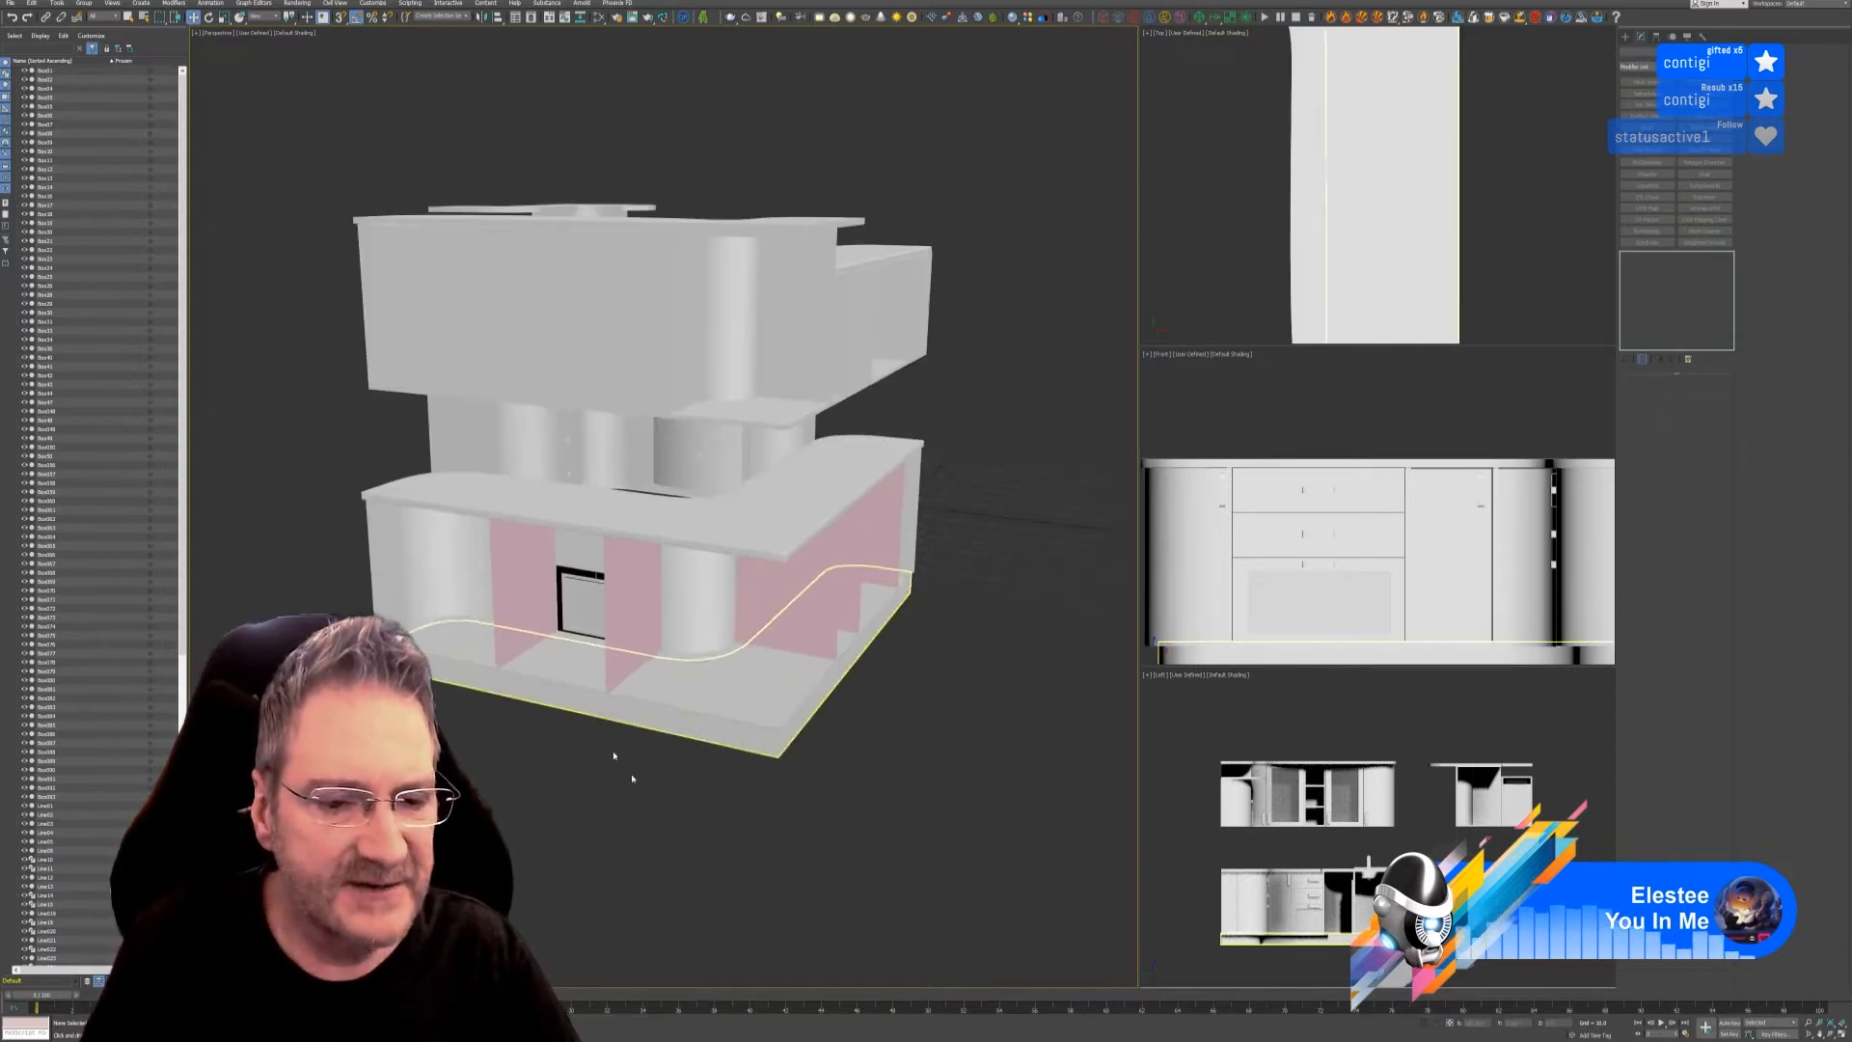
{"action": "middle_click_drag", "start_coordinate": [652, 822], "coordinate": [682, 820], "text": "alt"}
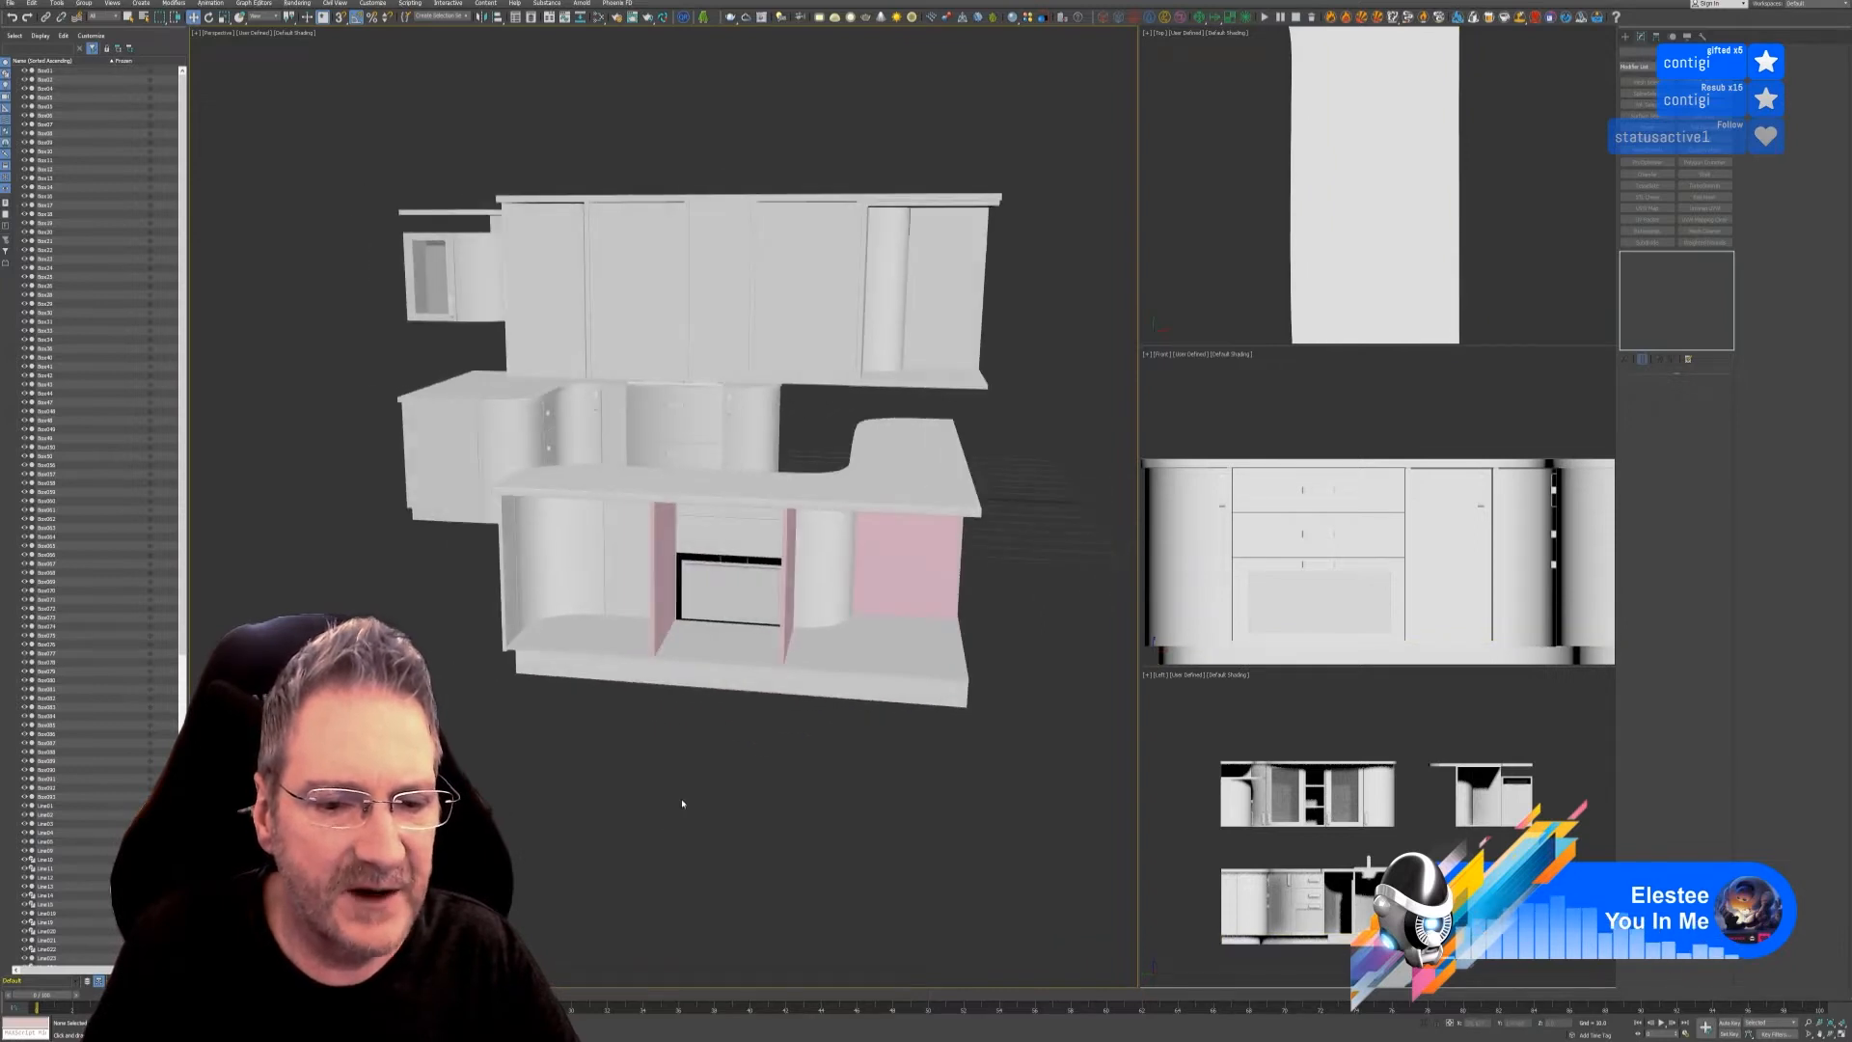
{"action": "left_click", "coordinate": [742, 545]}
{"action": "scroll", "coordinate": [743, 545], "scroll_direction": "up", "scroll_amount": 2}
{"action": "left_click", "coordinate": [717, 822]}
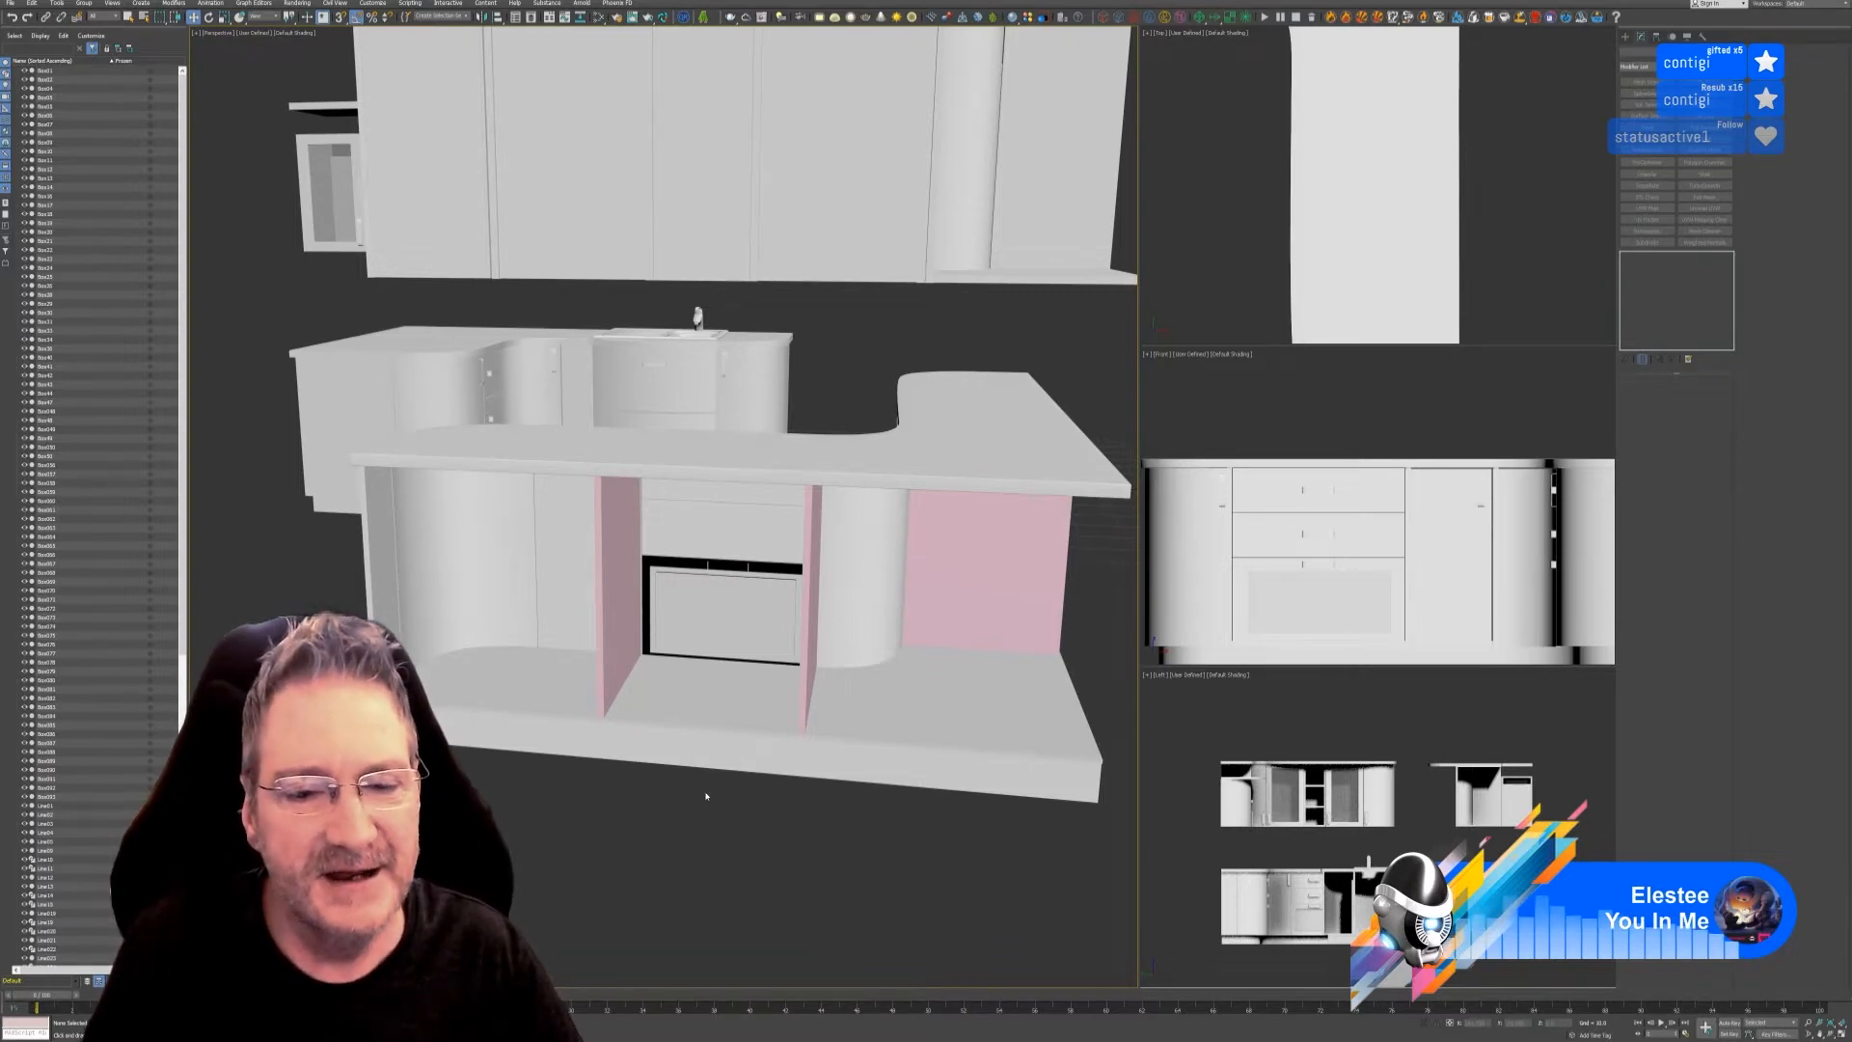
{"action": "scroll", "coordinate": [706, 797], "scroll_direction": "down", "scroll_amount": 2}
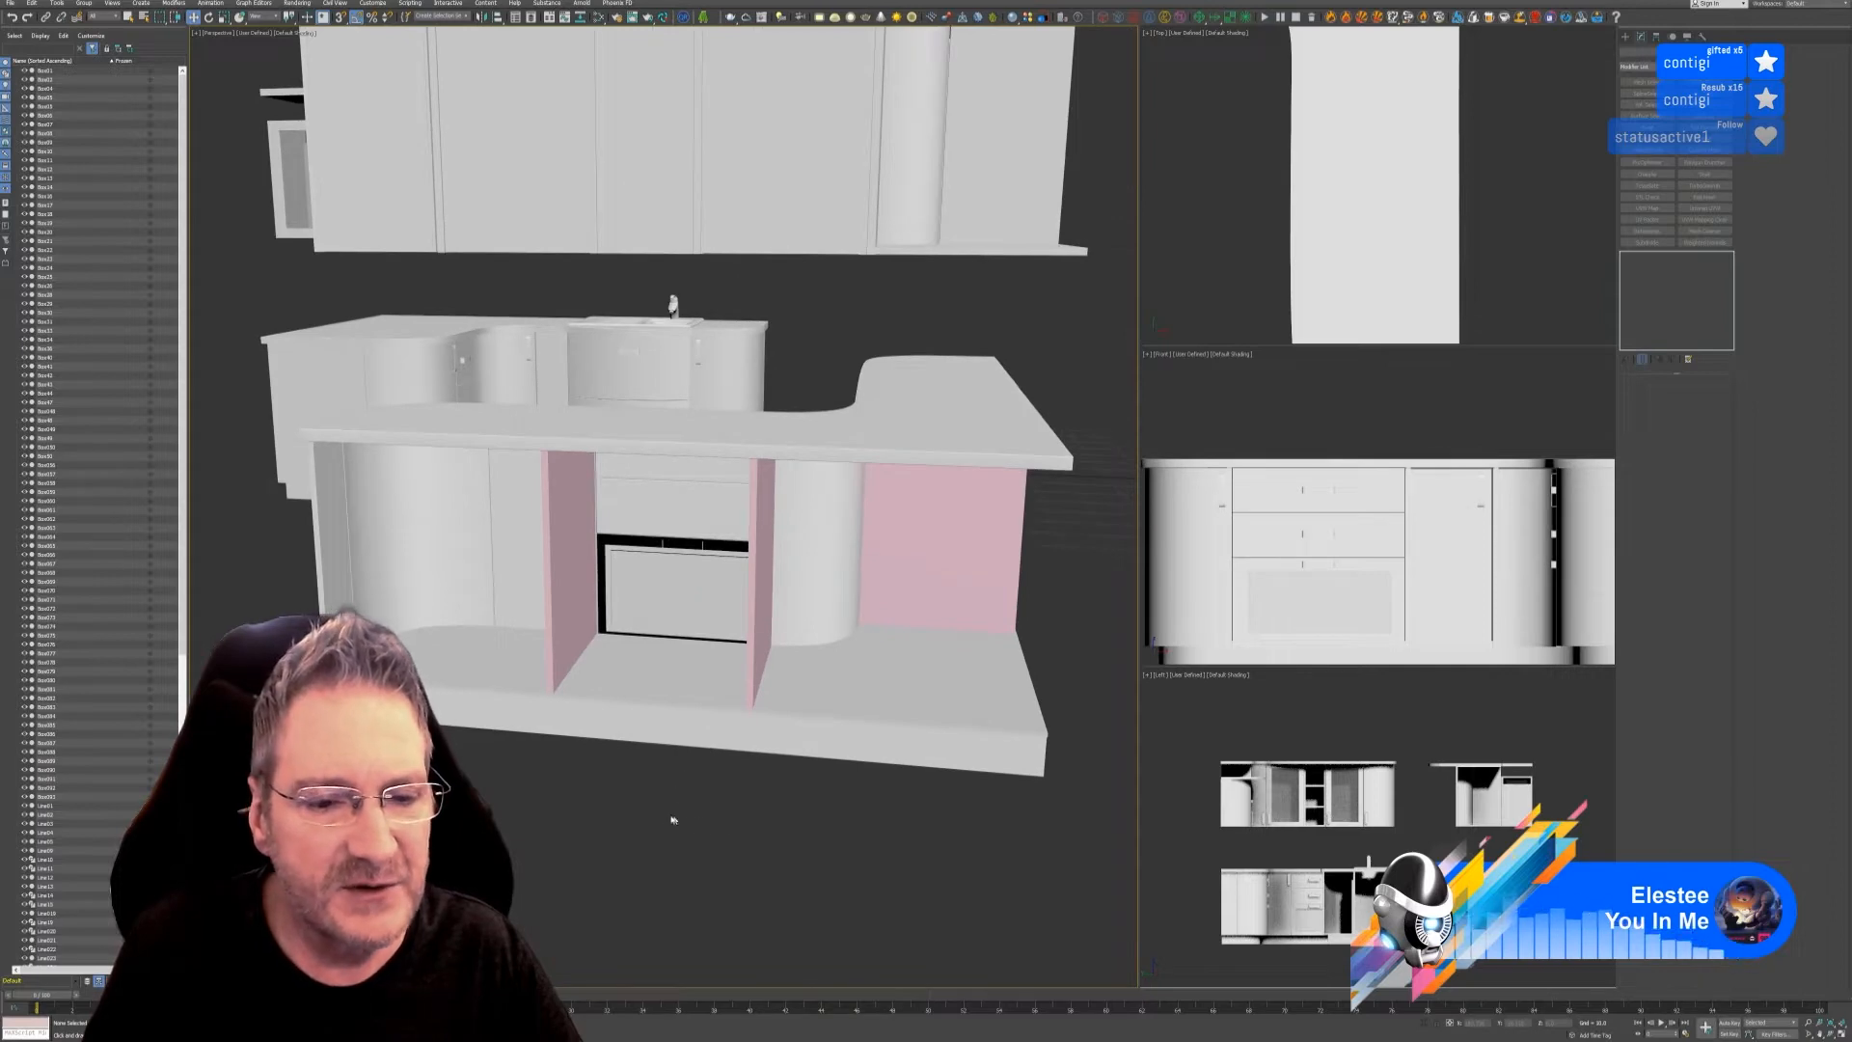
{"action": "scroll", "coordinate": [672, 819], "scroll_direction": "down", "scroll_amount": 4}
{"action": "middle_click_drag", "start_coordinate": [659, 857], "coordinate": [758, 859], "text": "alt"}
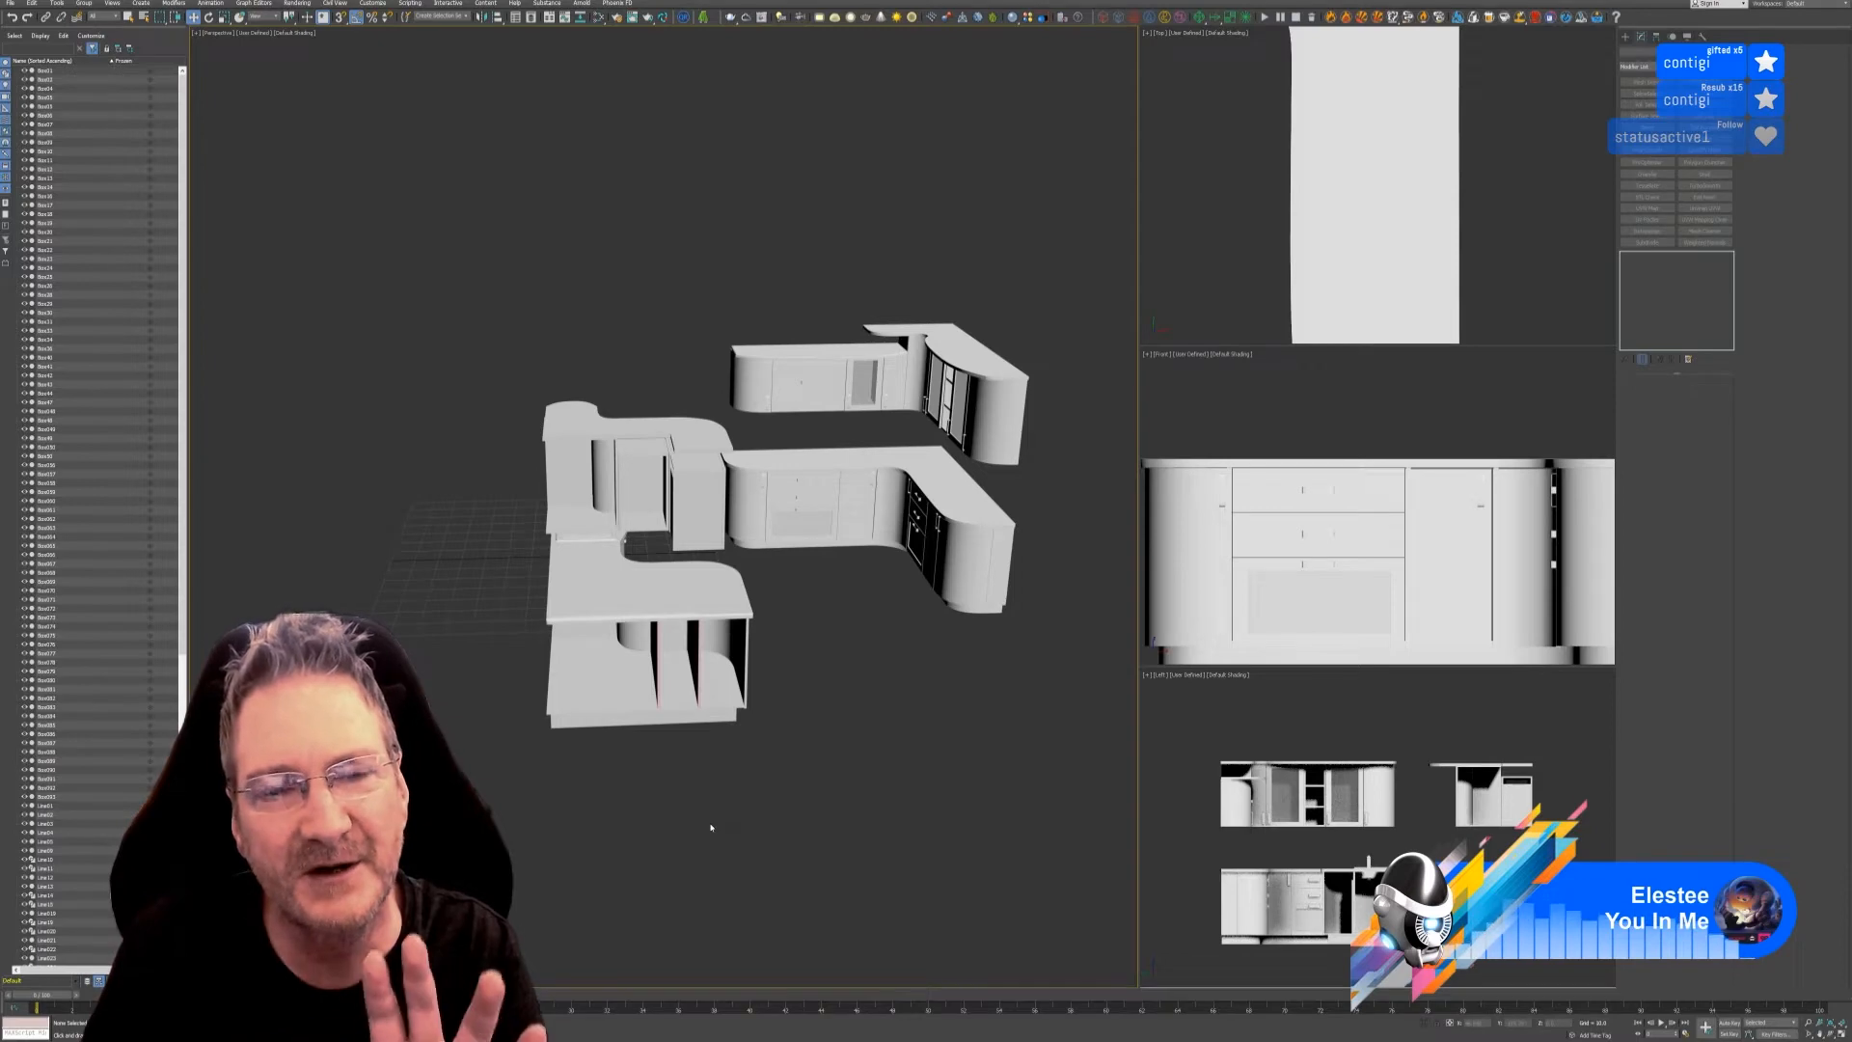
{"action": "middle_click_drag", "start_coordinate": [983, 764], "coordinate": [872, 720], "text": "alt"}
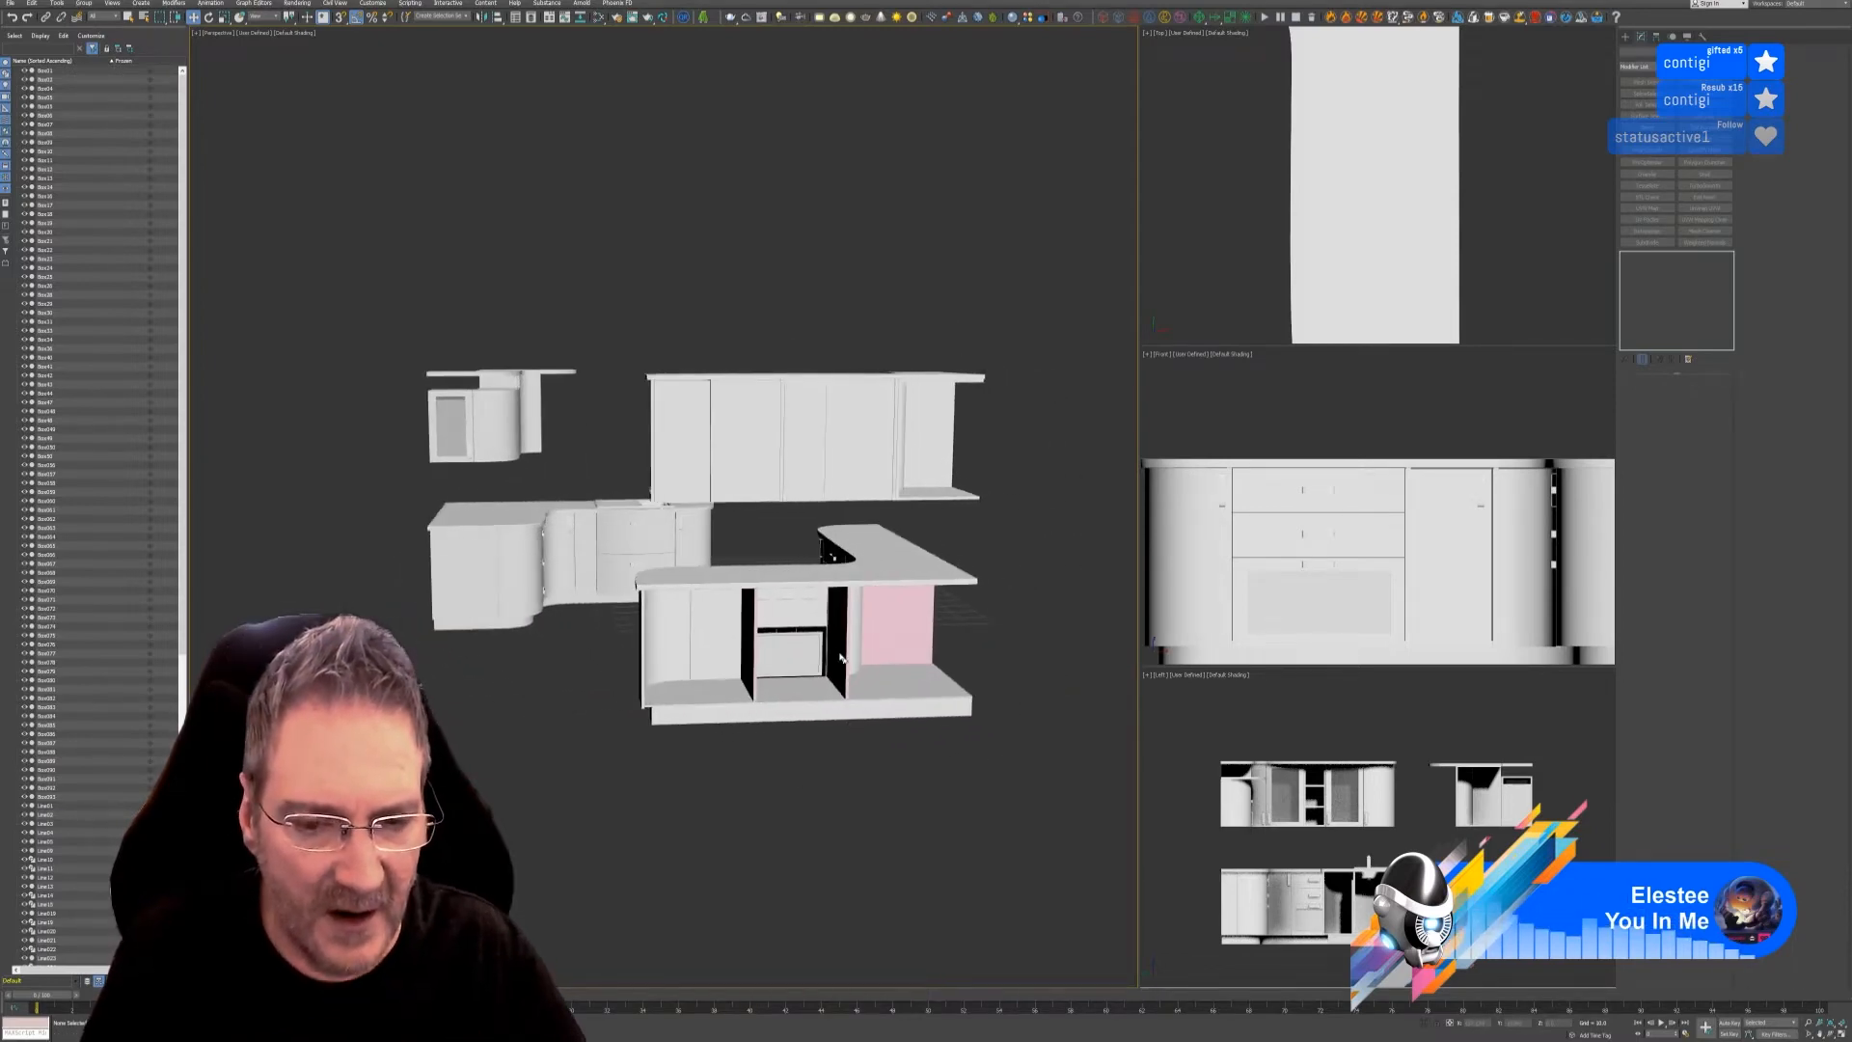
{"action": "middle_click_drag", "start_coordinate": [786, 842], "coordinate": [985, 867], "text": "alt"}
{"action": "scroll", "coordinate": [646, 430], "scroll_direction": "up", "scroll_amount": 2}
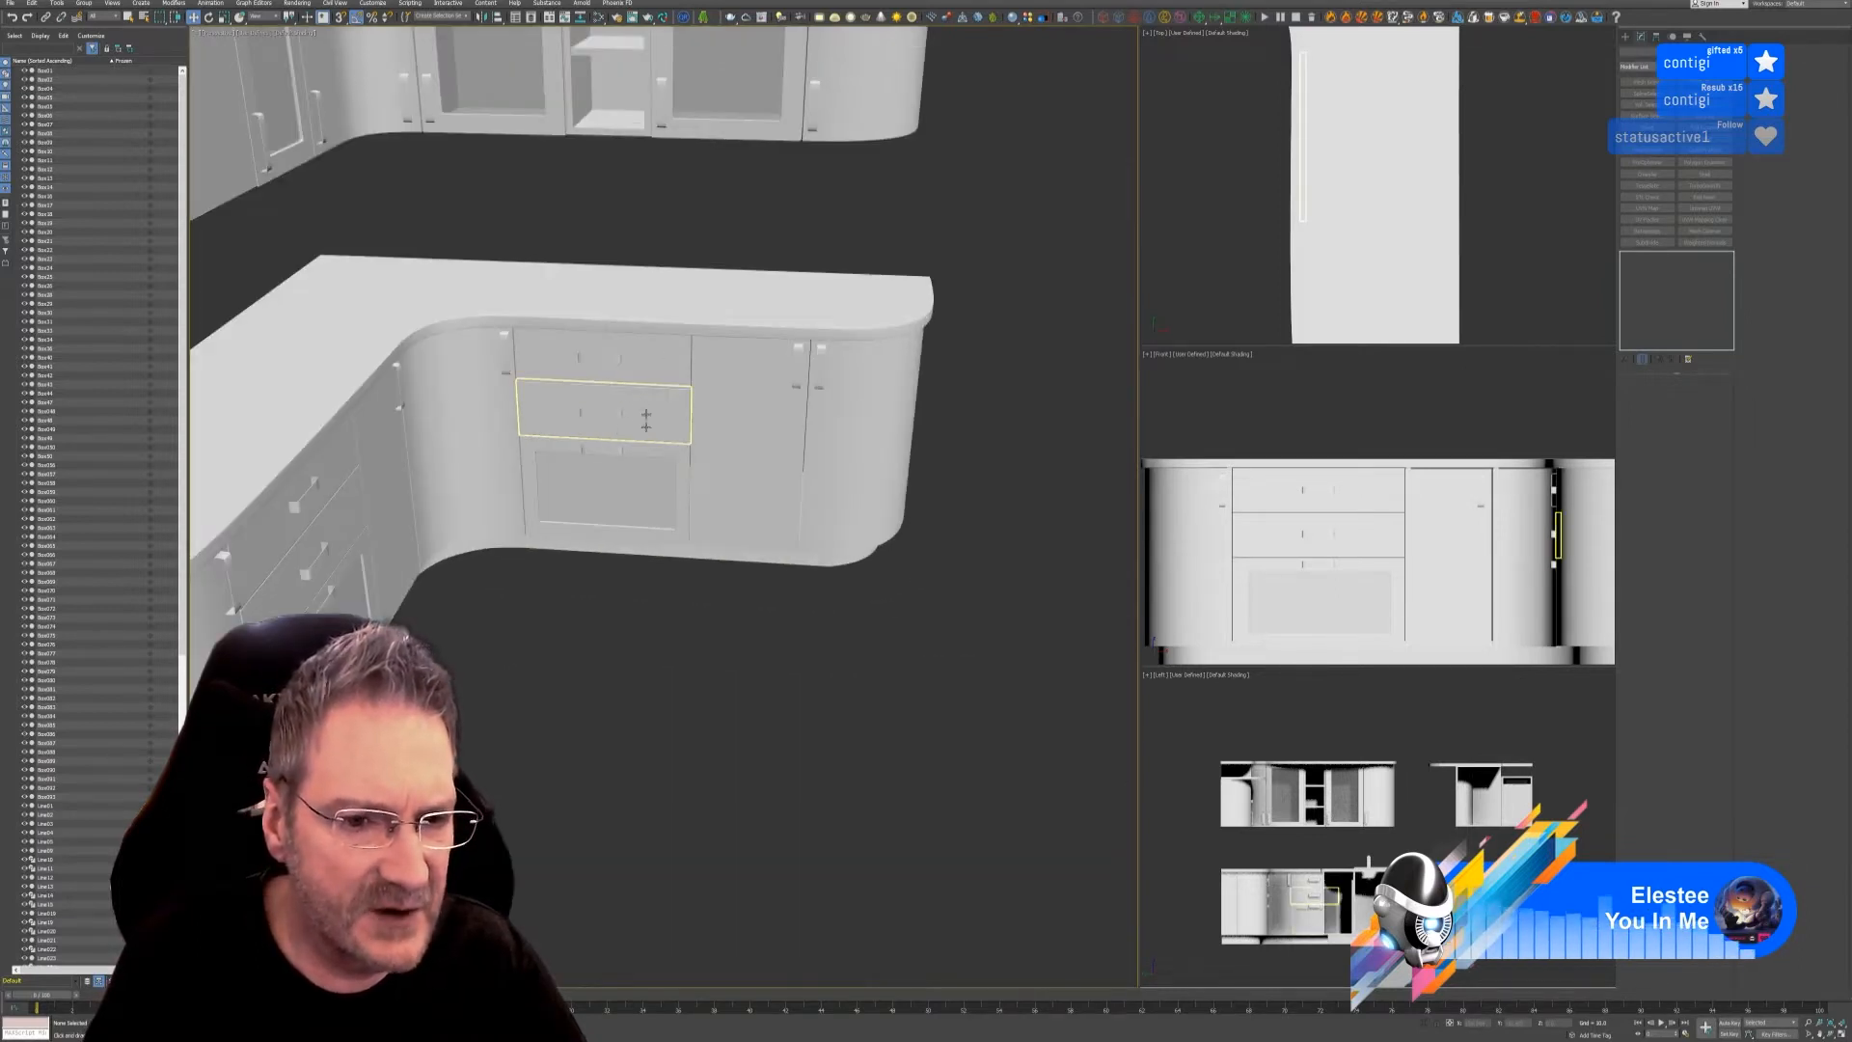
{"action": "middle_click_drag", "start_coordinate": [847, 670], "coordinate": [821, 674], "text": "alt"}
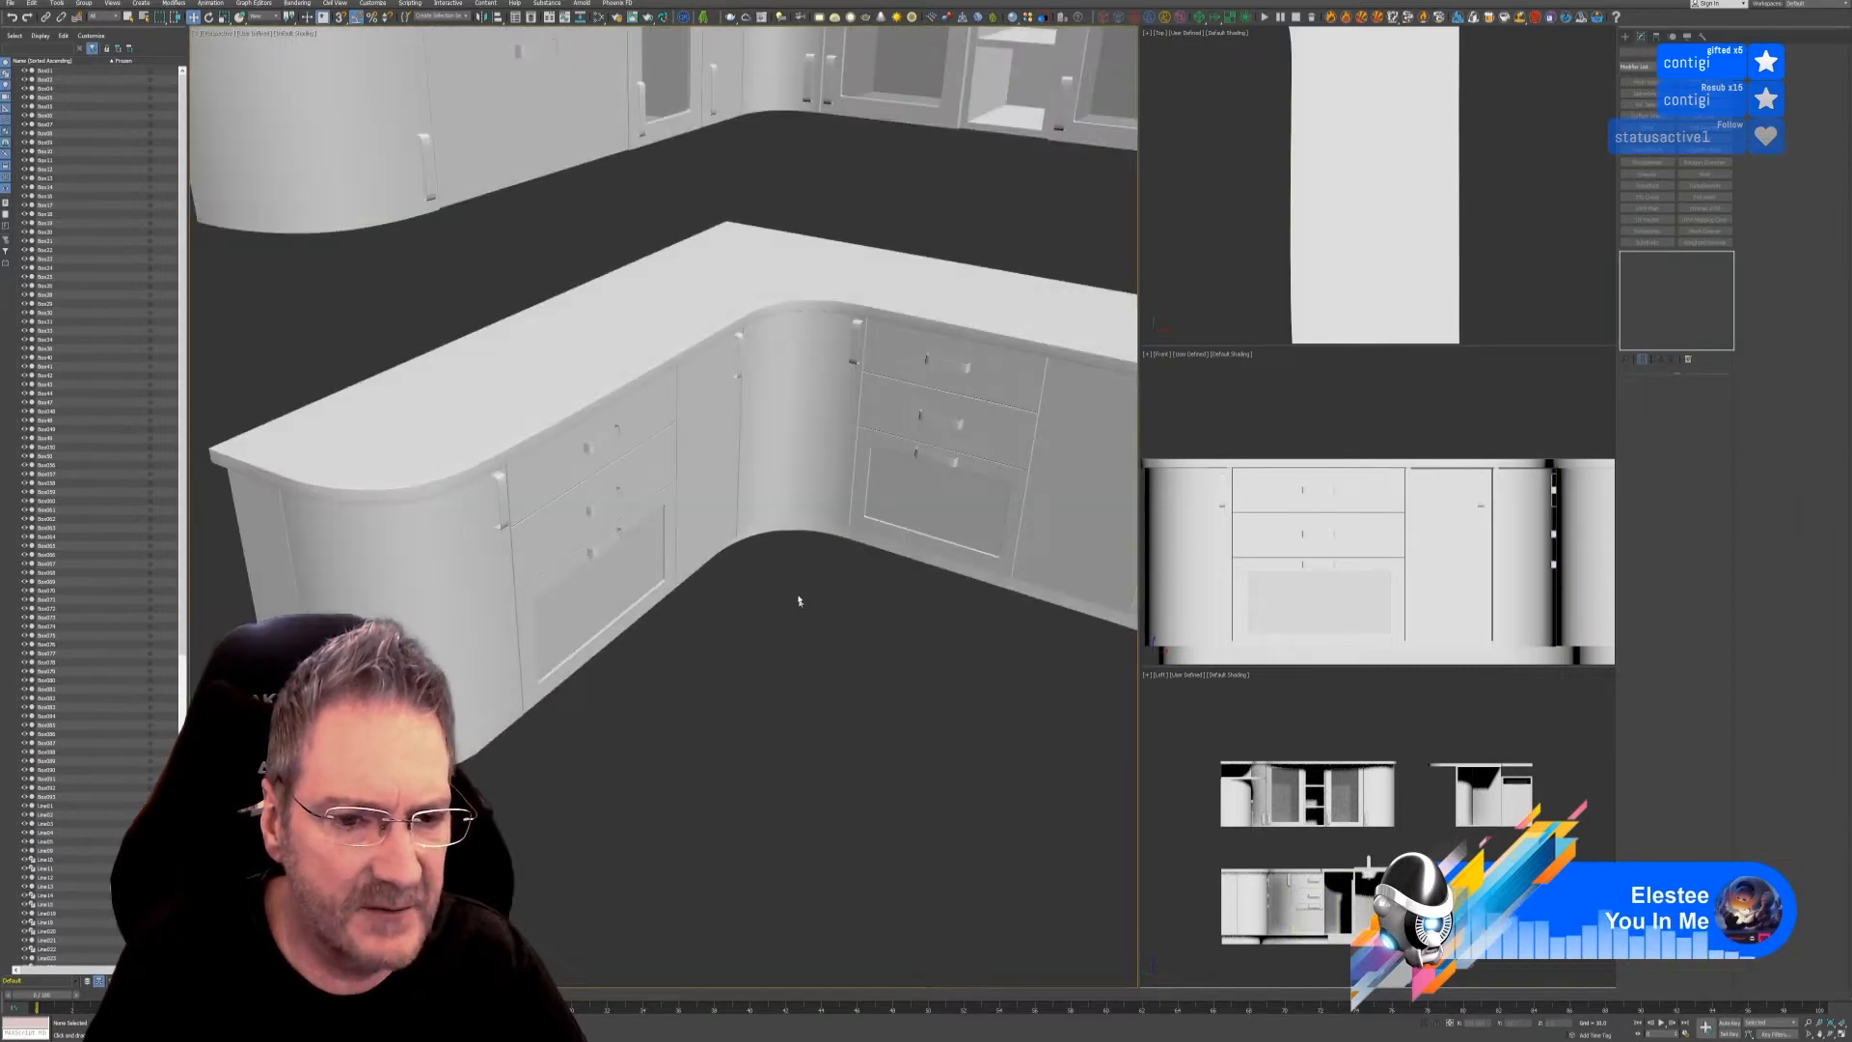
{"action": "scroll", "coordinate": [799, 601], "scroll_direction": "down", "scroll_amount": 8}
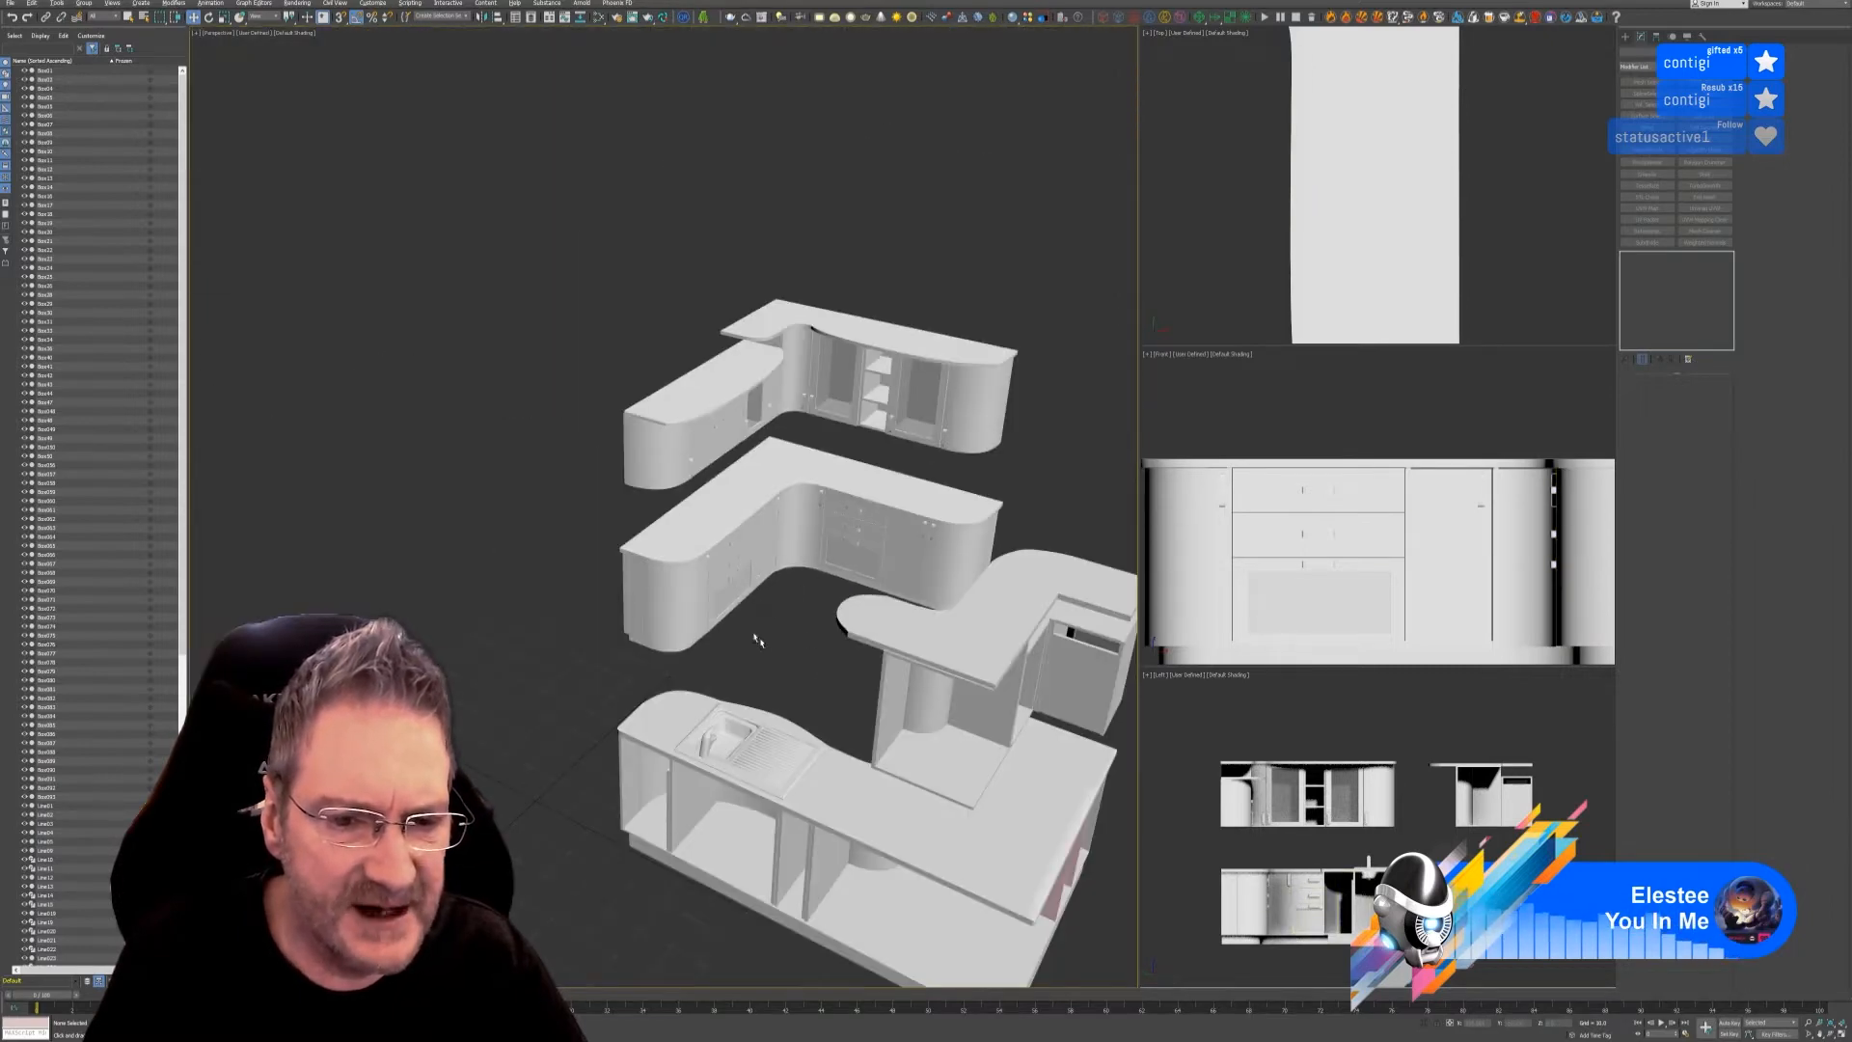
{"action": "scroll", "coordinate": [762, 637], "scroll_direction": "up", "scroll_amount": 6}
{"action": "middle_click_drag", "start_coordinate": [694, 624], "coordinate": [628, 604], "text": "alt"}
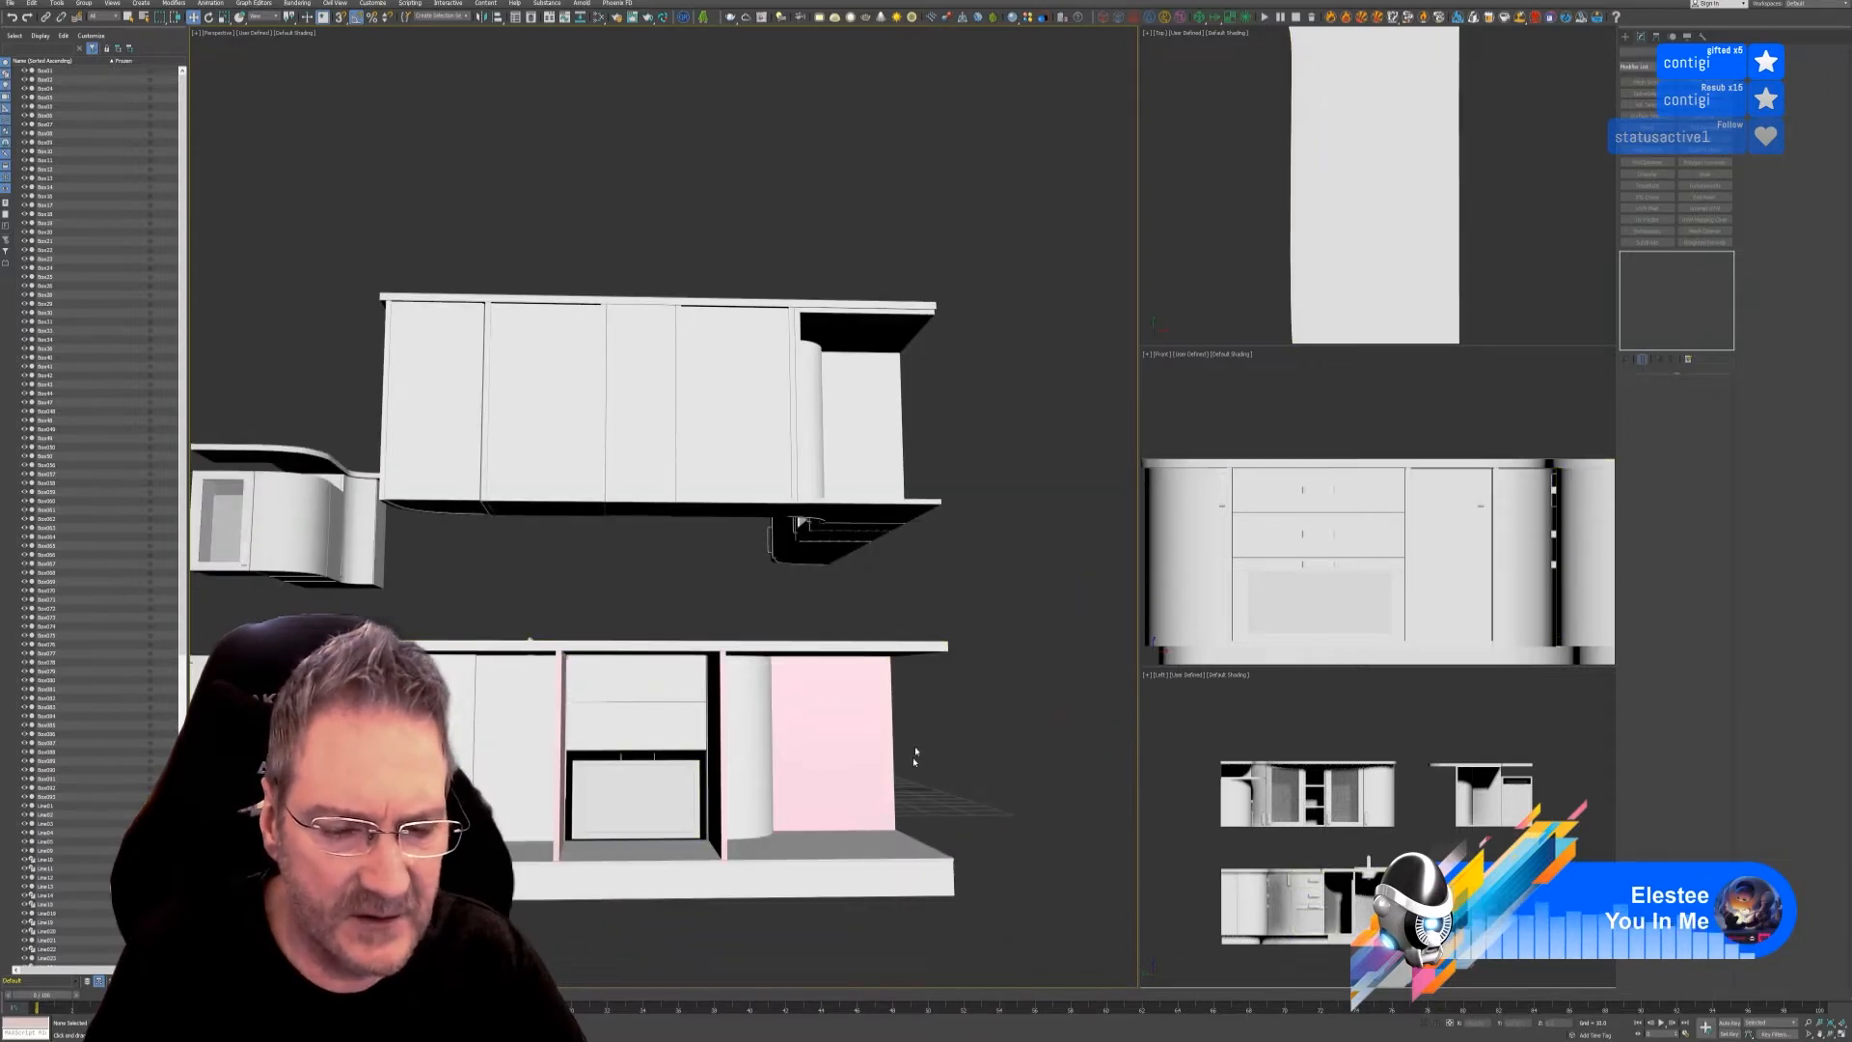
{"action": "middle_click_drag", "start_coordinate": [914, 755], "coordinate": [795, 666], "text": "alt"}
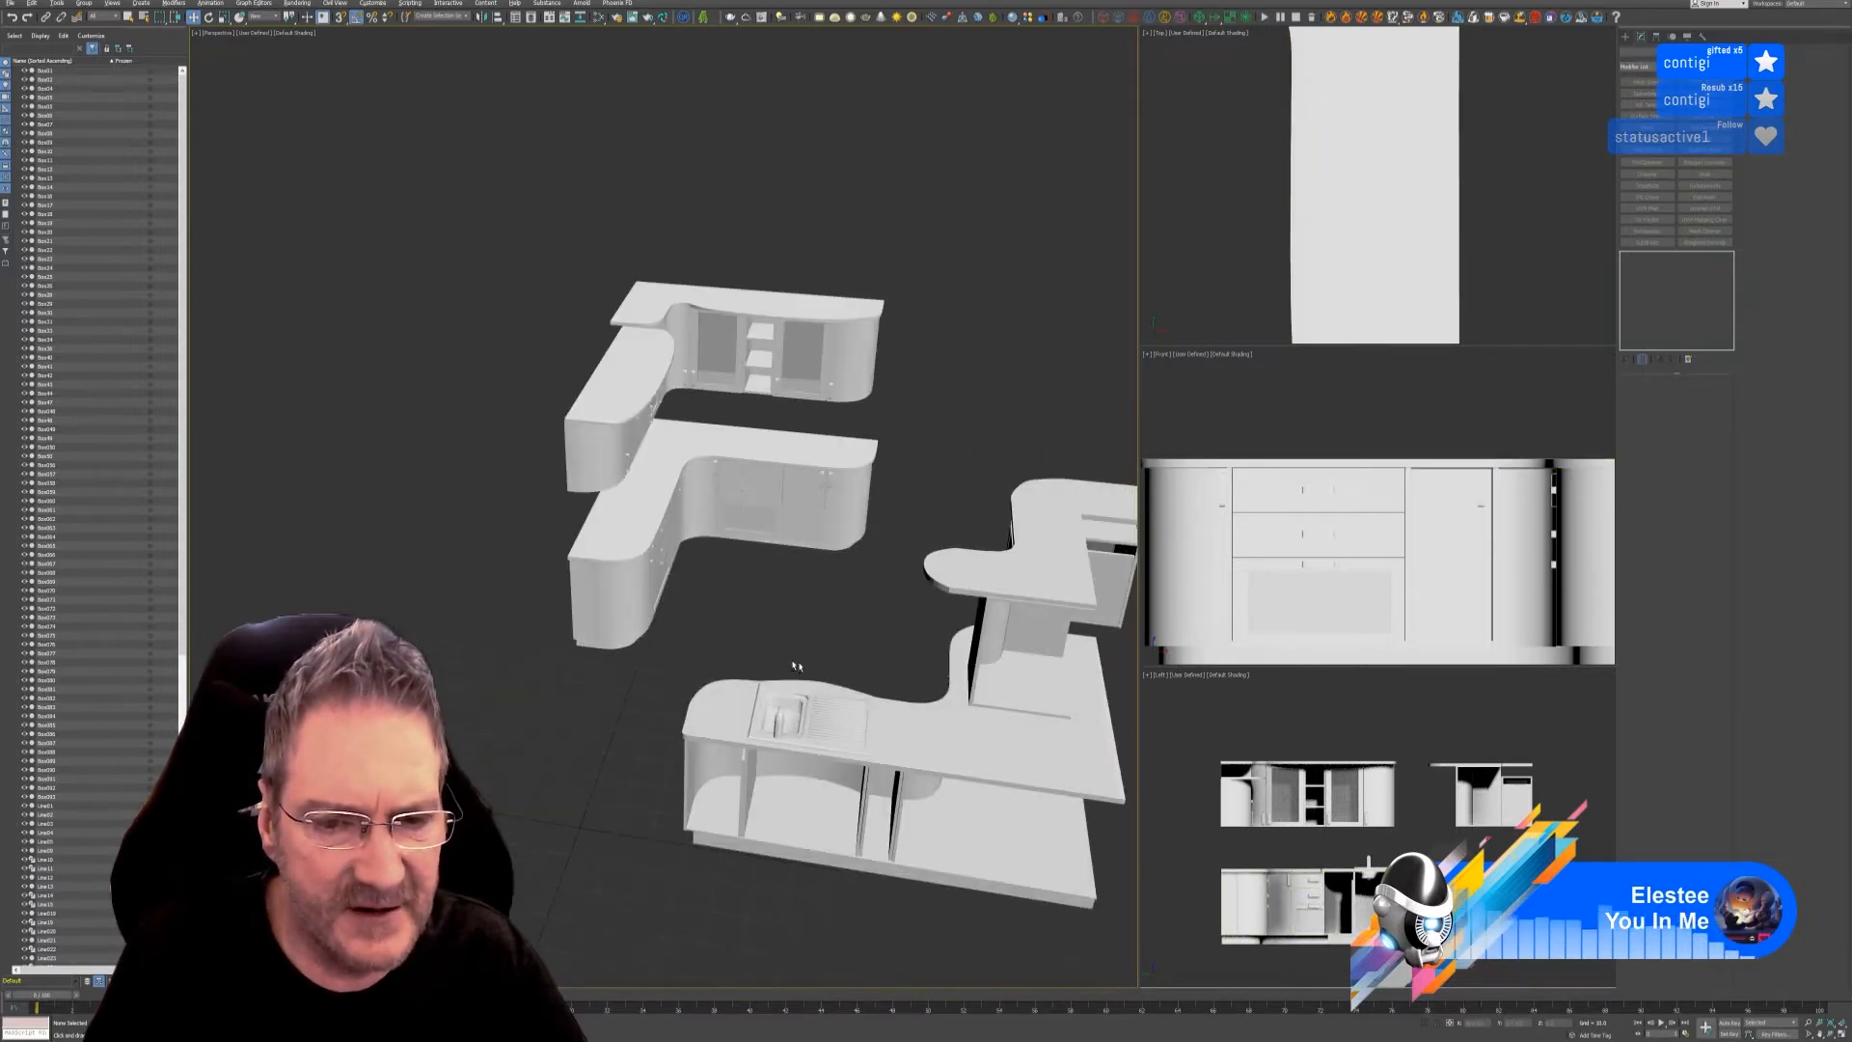
- Isolate the top drawer front next to the curved inner corner and view it from its rear side
{"action": "scroll", "coordinate": [868, 473], "scroll_direction": "up", "scroll_amount": 10}
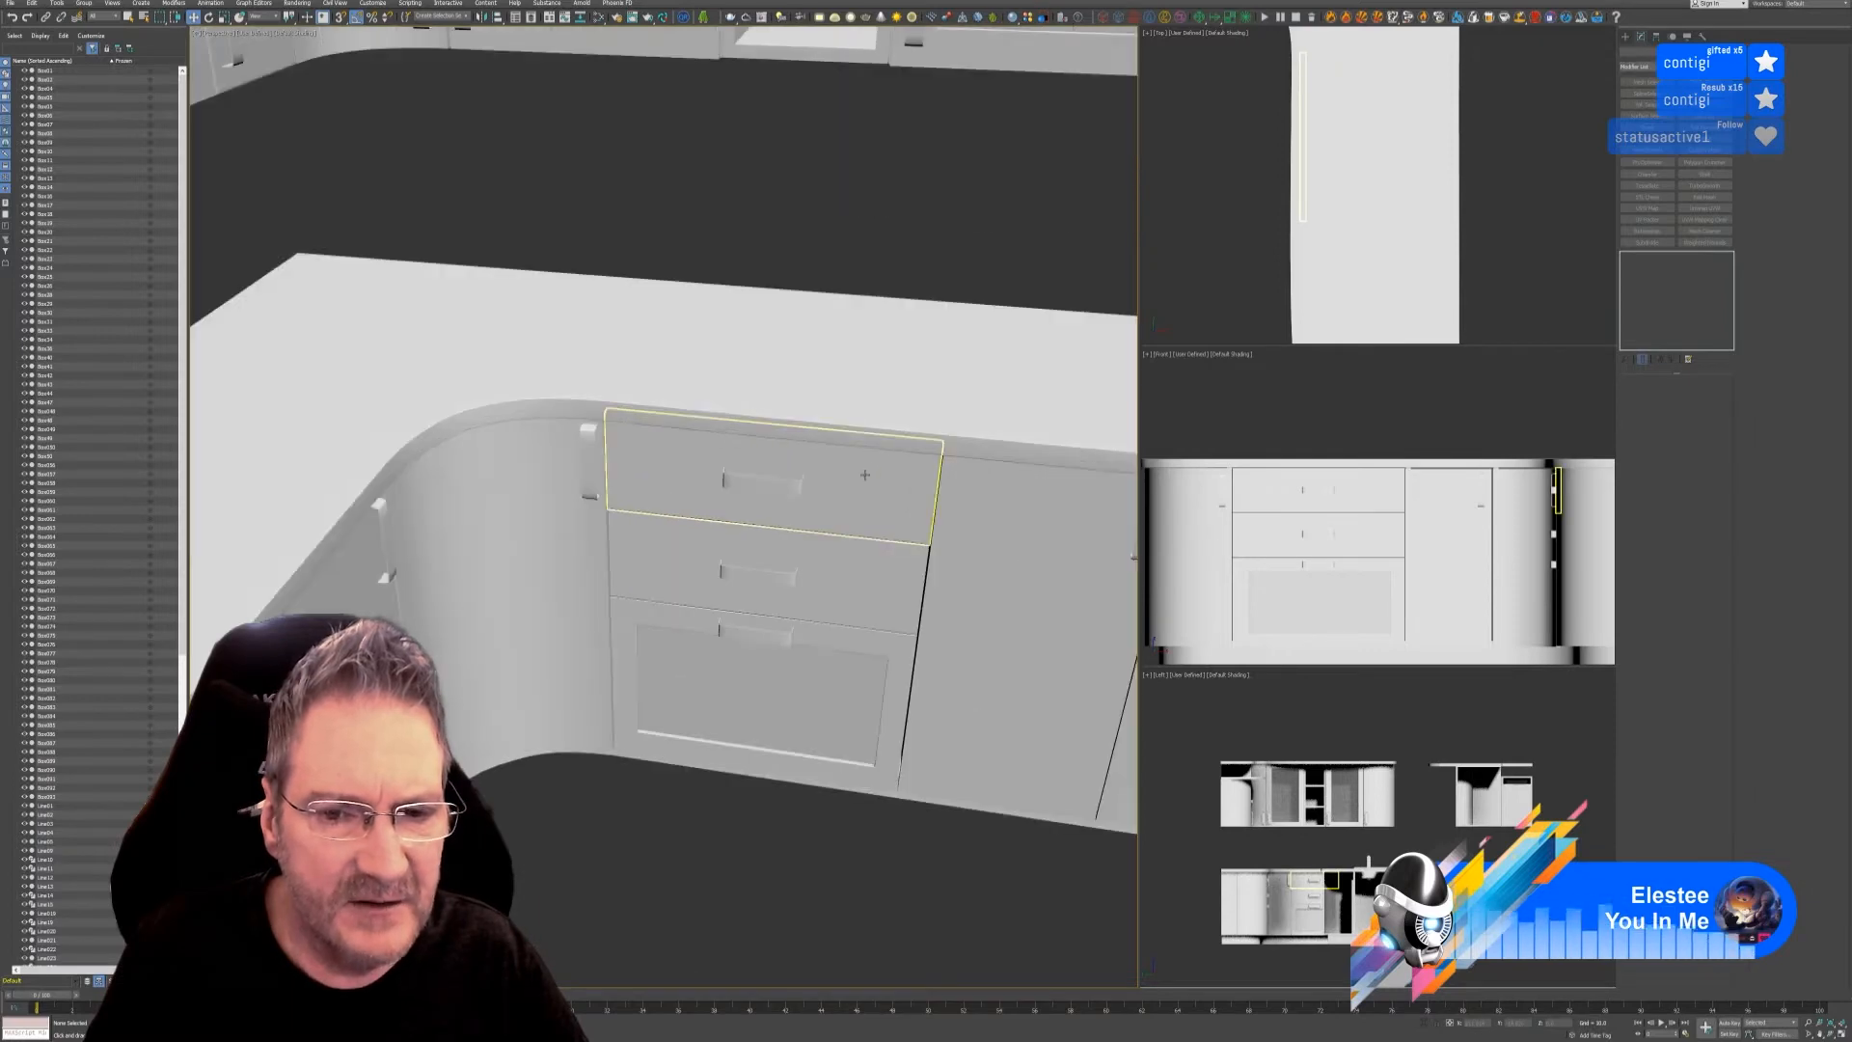
{"action": "left_click", "coordinate": [865, 474]}
{"action": "left_click", "coordinate": [771, 482]}
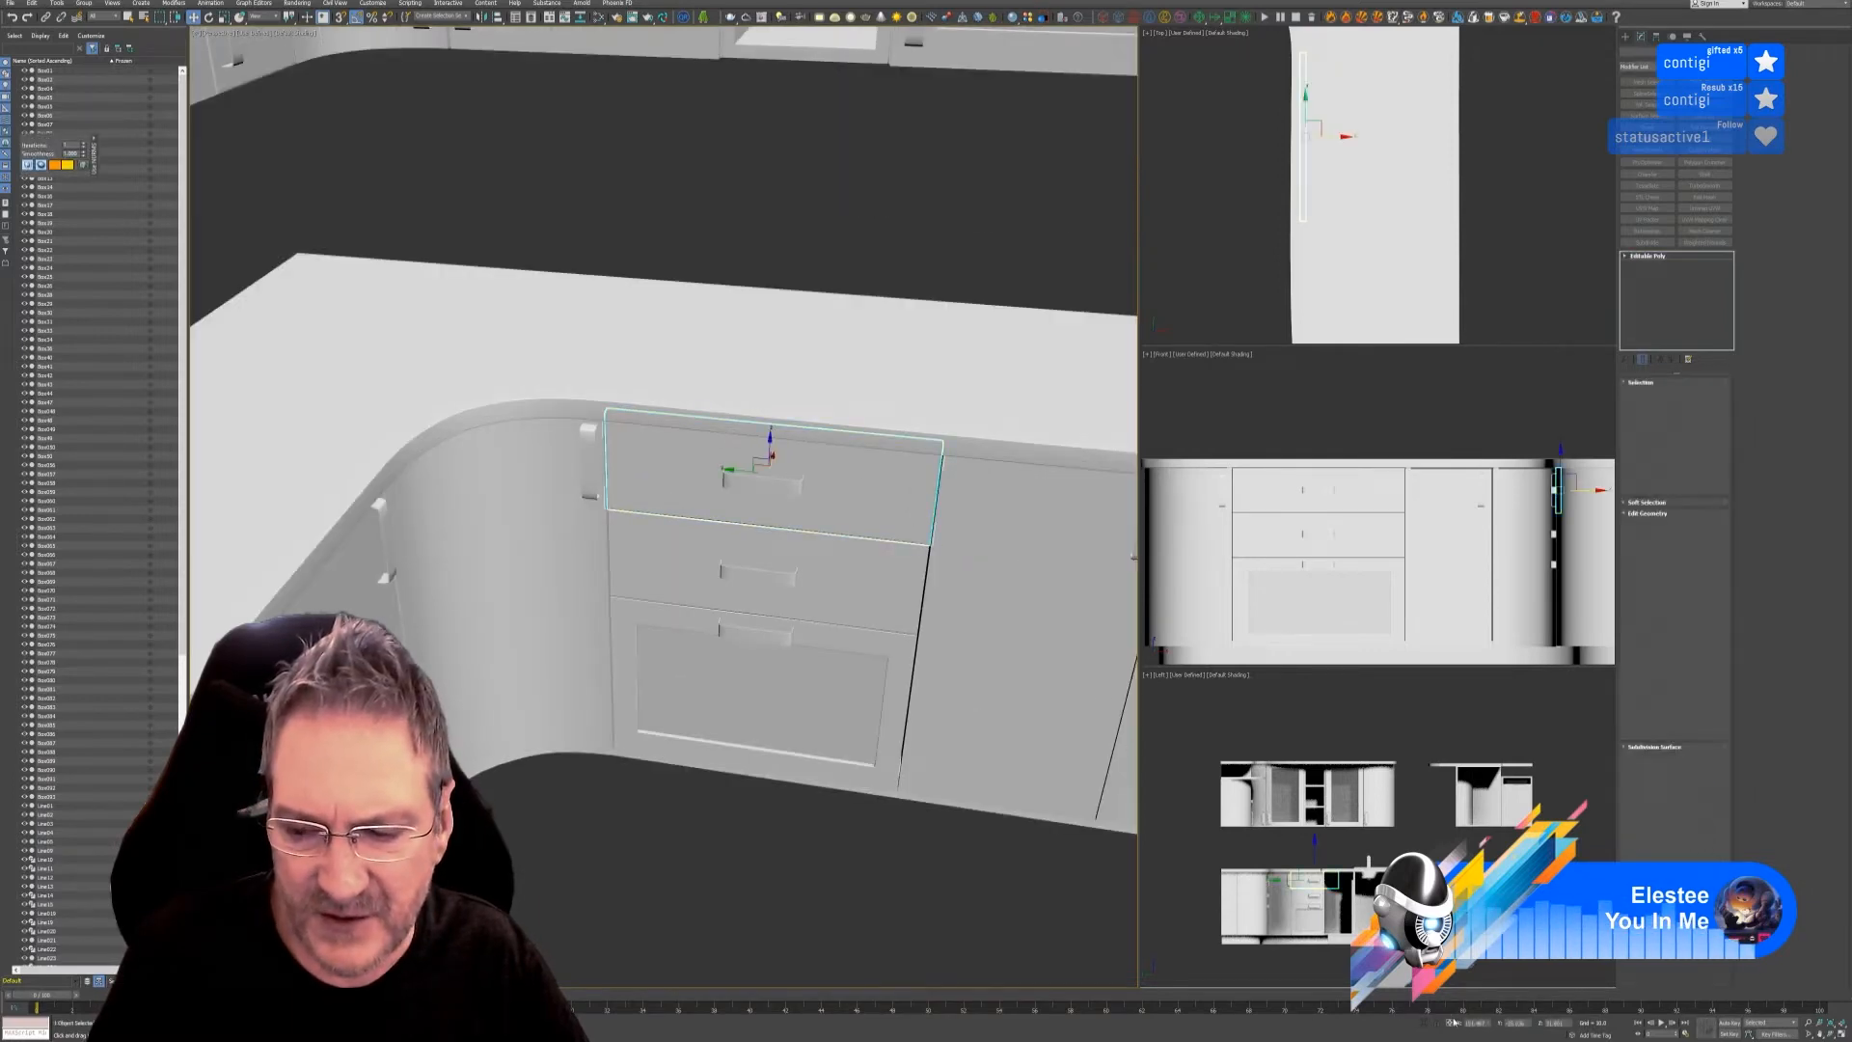
{"action": "key", "text": "alt+q"}
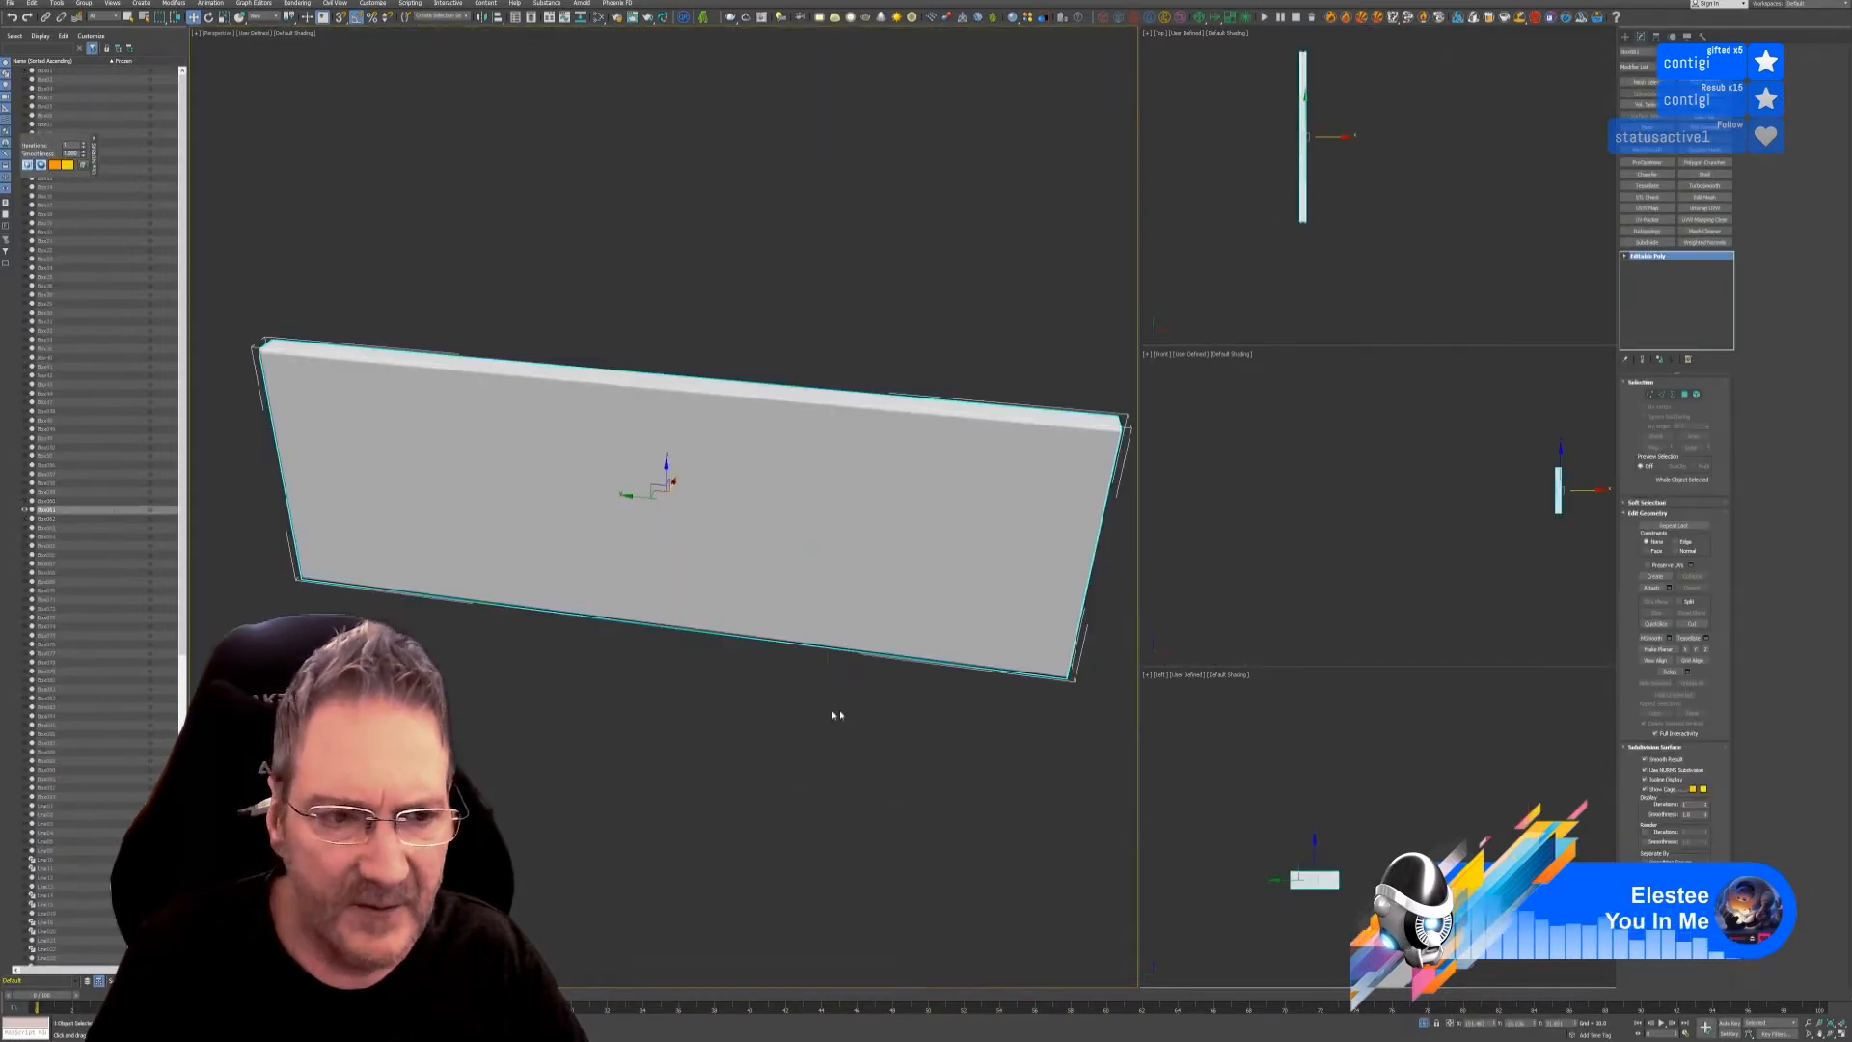
{"action": "mouse_move", "coordinate": [835, 711]}
{"action": "middle_mouse_down", "text": "alt"}
{"action": "mouse_move", "coordinate": [777, 748]}
{"action": "mouse_move", "coordinate": [707, 736]}
{"action": "mouse_move", "coordinate": [802, 707]}
{"action": "middle_mouse_up", "text": "alt"}
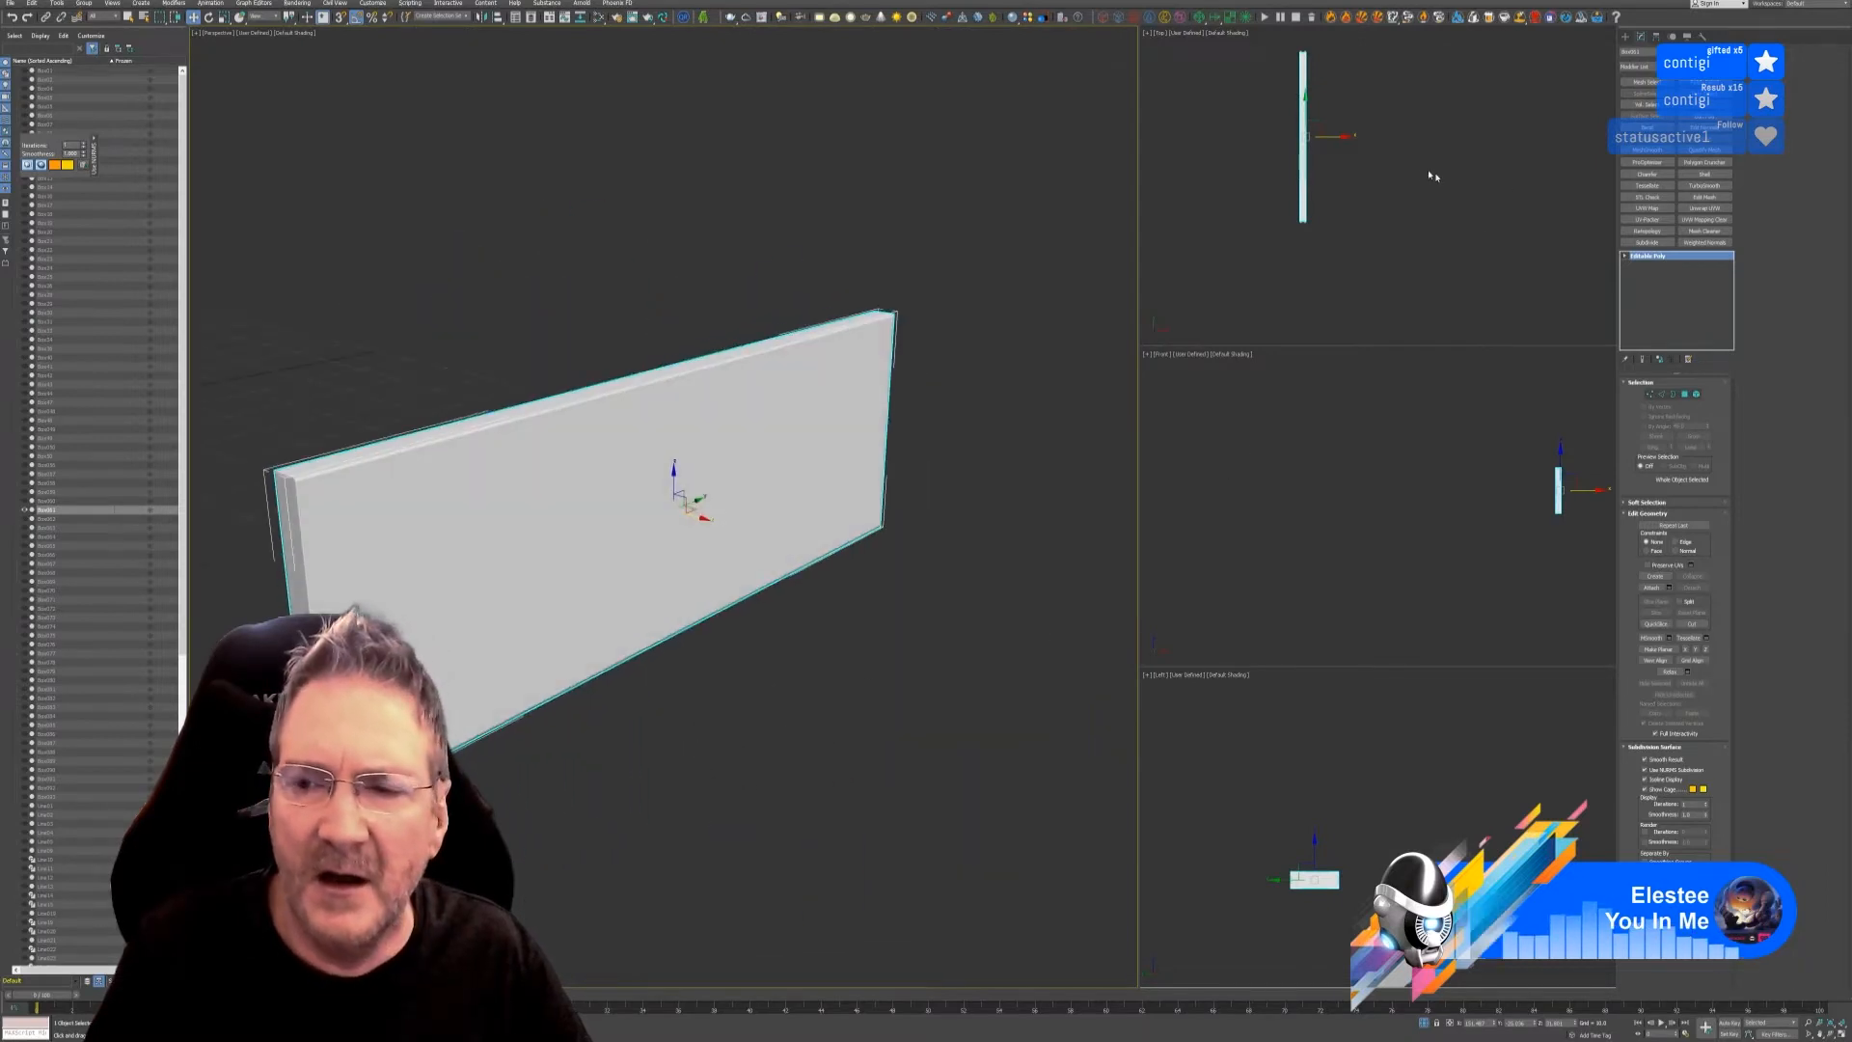
- Create a box for the drawer body directly behind the drawer front, spanning nearly the front's full length
{"action": "middle_click_drag", "start_coordinate": [1430, 173], "coordinate": [1364, 219]}
{"action": "left_click", "coordinate": [1625, 35]}
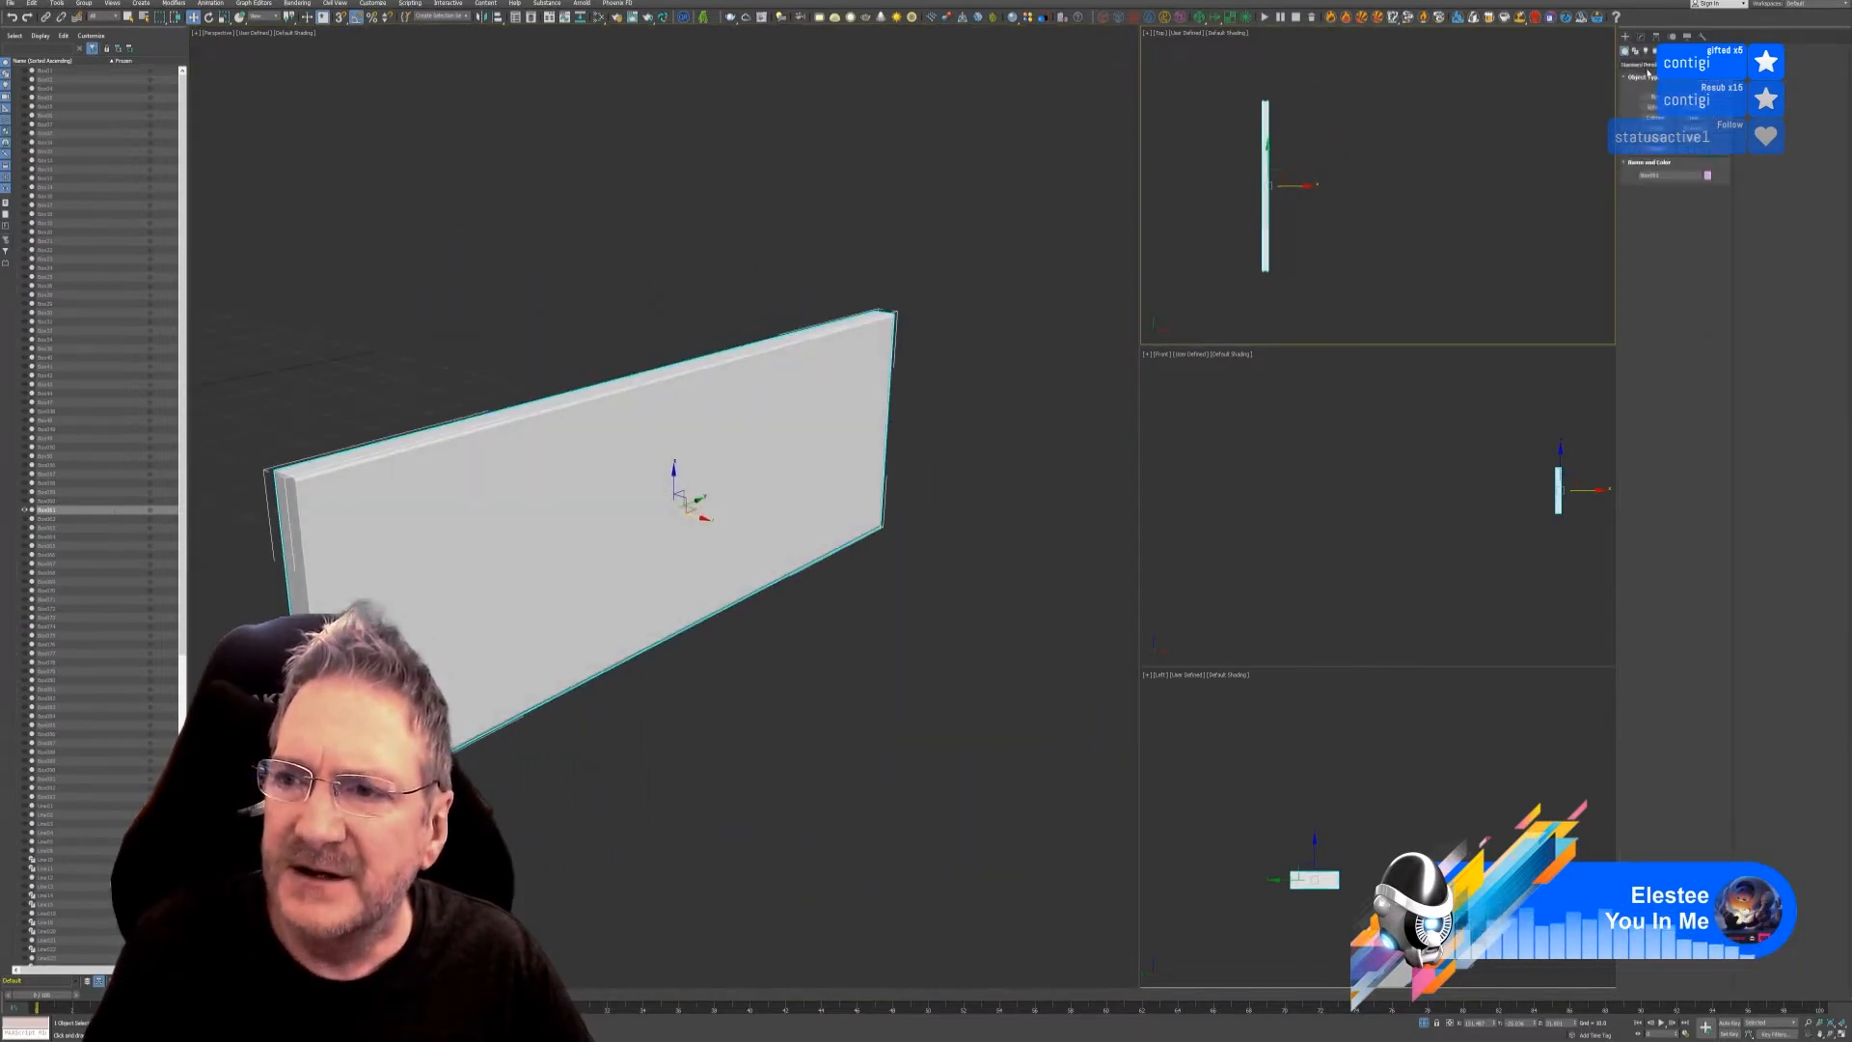
{"action": "left_click", "coordinate": [1654, 98]}
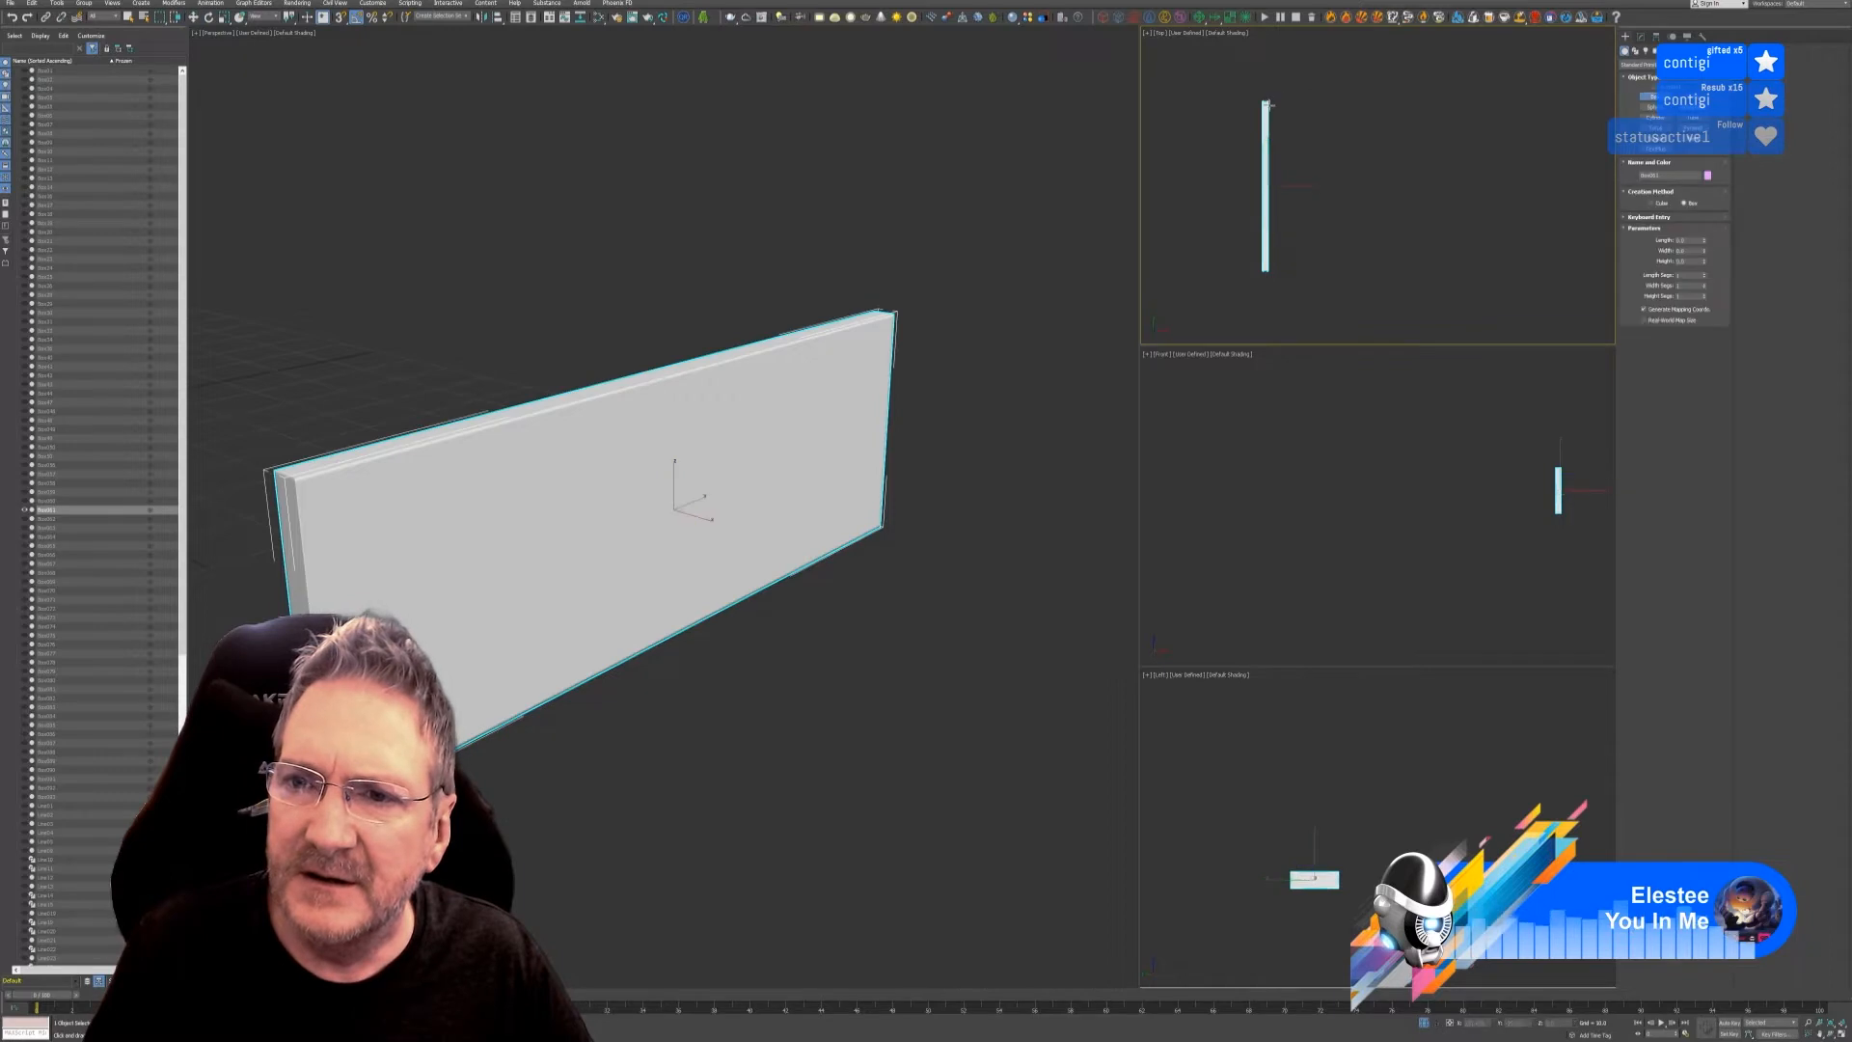
{"action": "left_click_drag", "start_coordinate": [1266, 103], "coordinate": [1473, 265]}
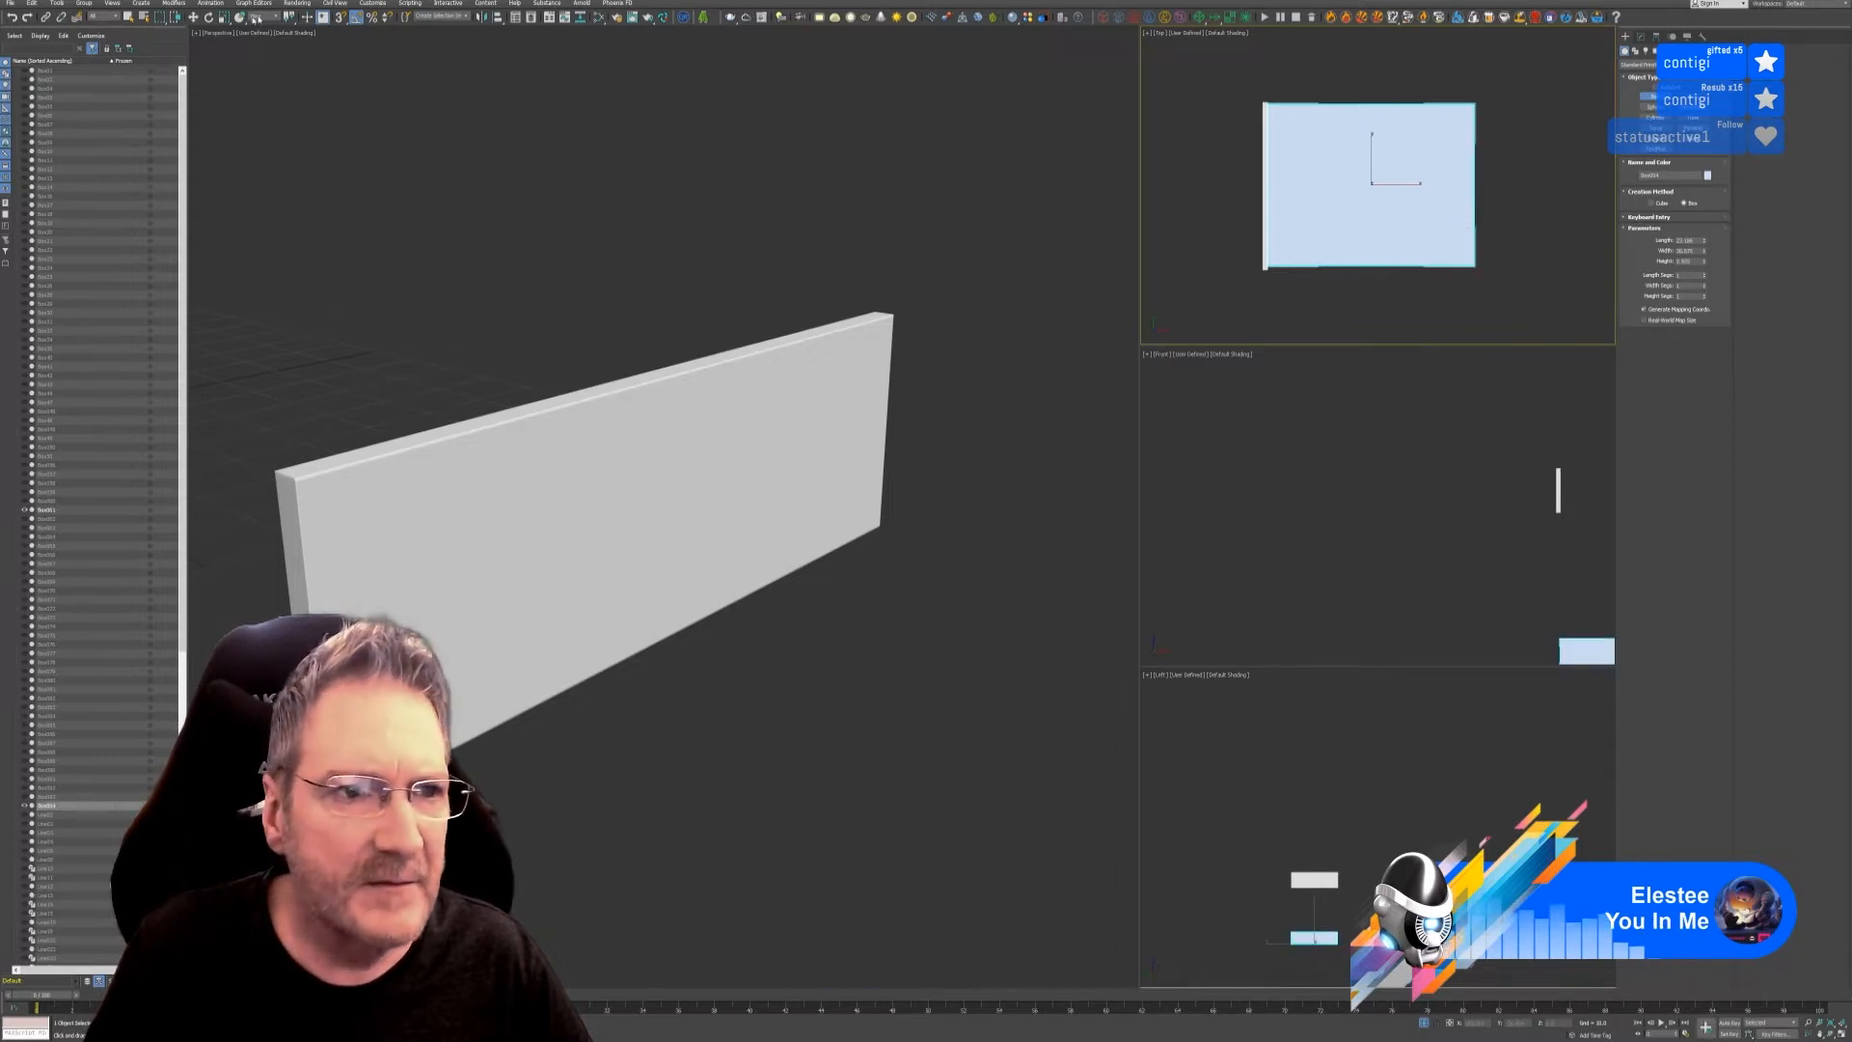
- Raise the drawer body box vertically to the level of the drawer front
{"action": "left_click", "coordinate": [194, 17]}
{"action": "scroll", "coordinate": [893, 538], "scroll_direction": "down", "scroll_amount": 3}
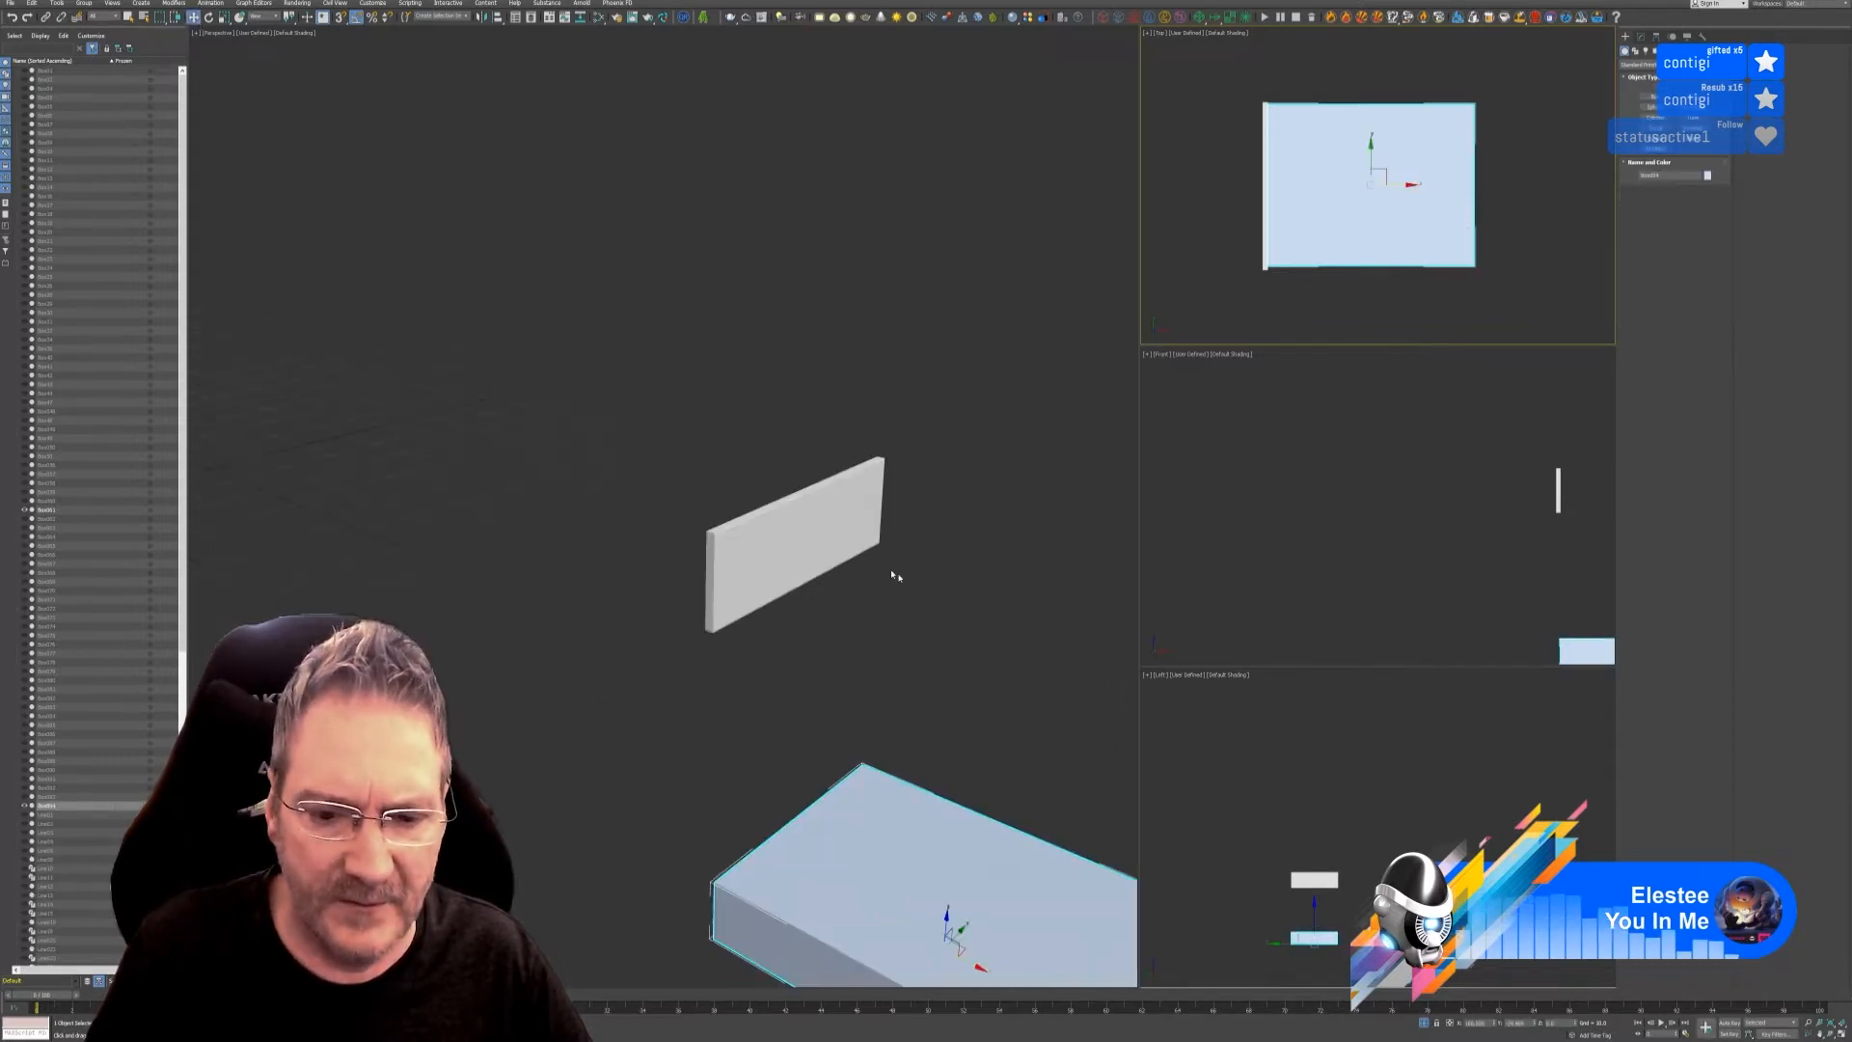
{"action": "middle_click_drag", "start_coordinate": [893, 575], "coordinate": [863, 487]}
{"action": "left_click_drag", "start_coordinate": [862, 799], "coordinate": [882, 450]}
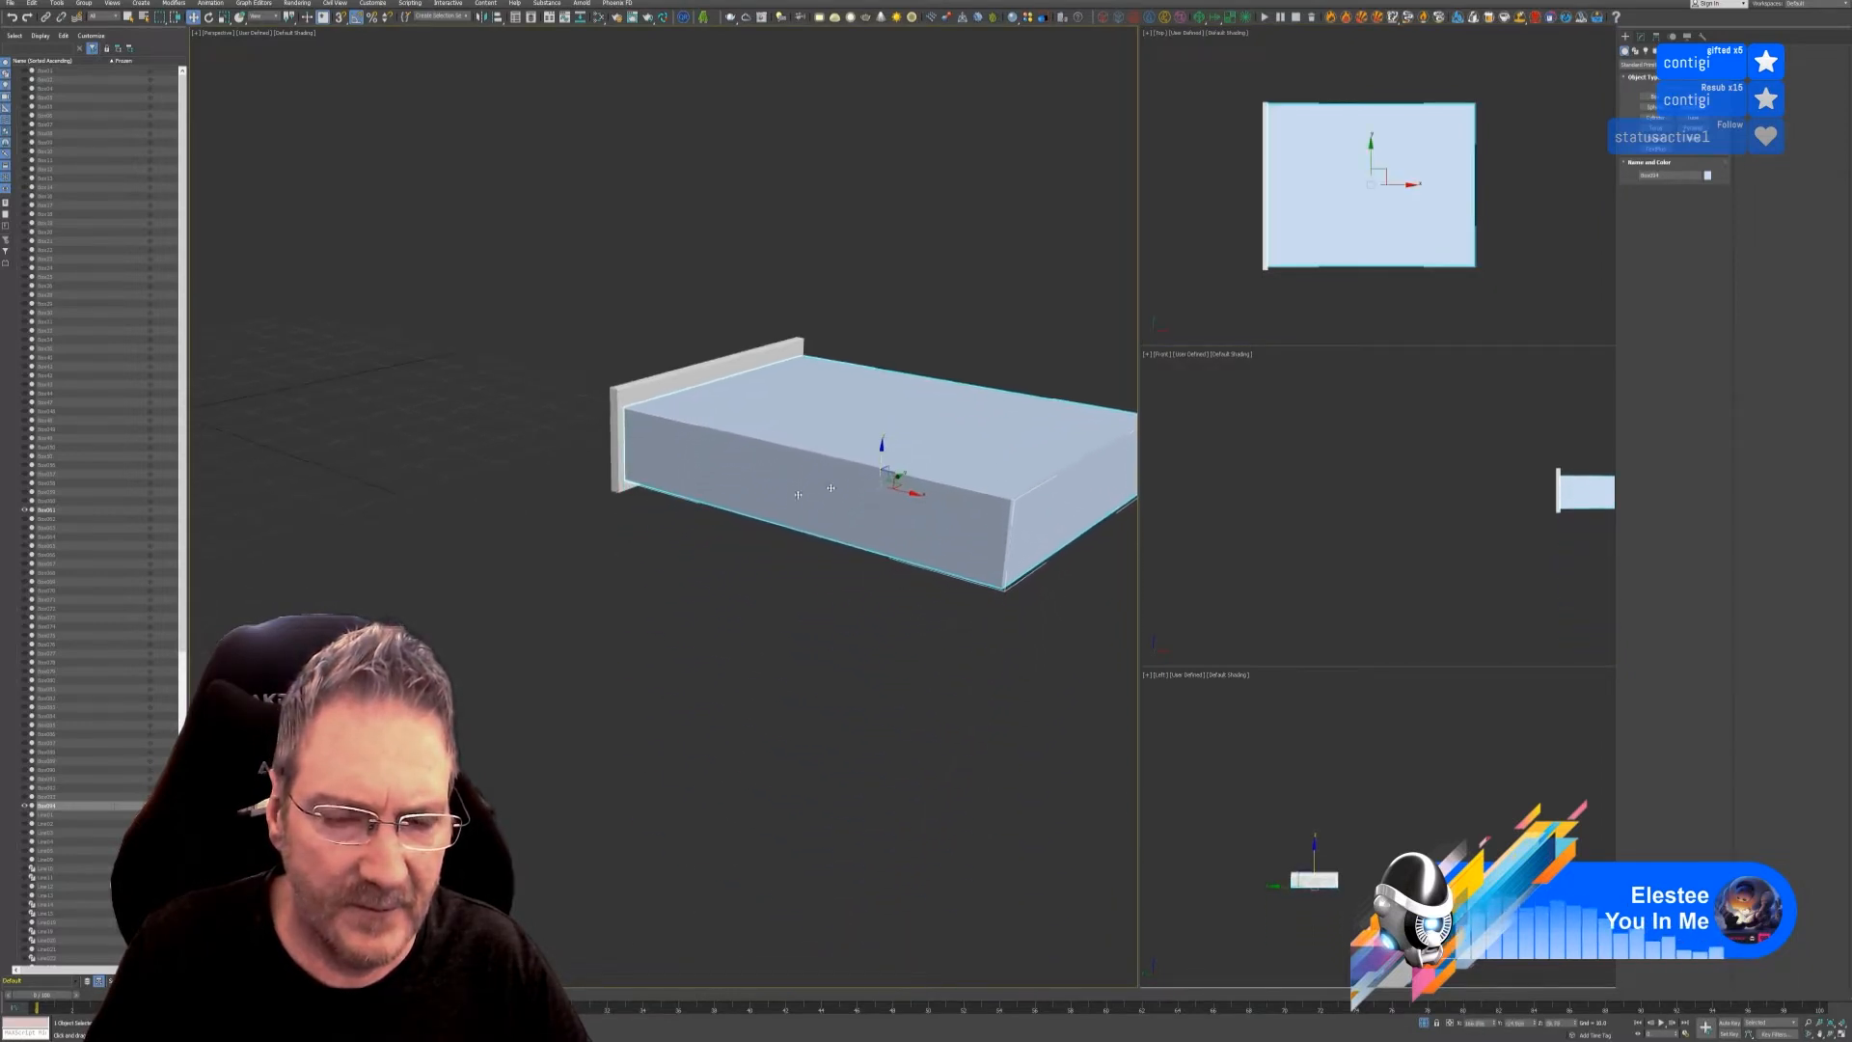
- Lower the box slightly towards the drawer front's bottom edge and increase its Height parameter to nearly match the front
{"action": "scroll", "coordinate": [752, 465], "scroll_direction": "up", "scroll_amount": 3}
{"action": "middle_click_drag", "start_coordinate": [752, 465], "coordinate": [694, 318]}
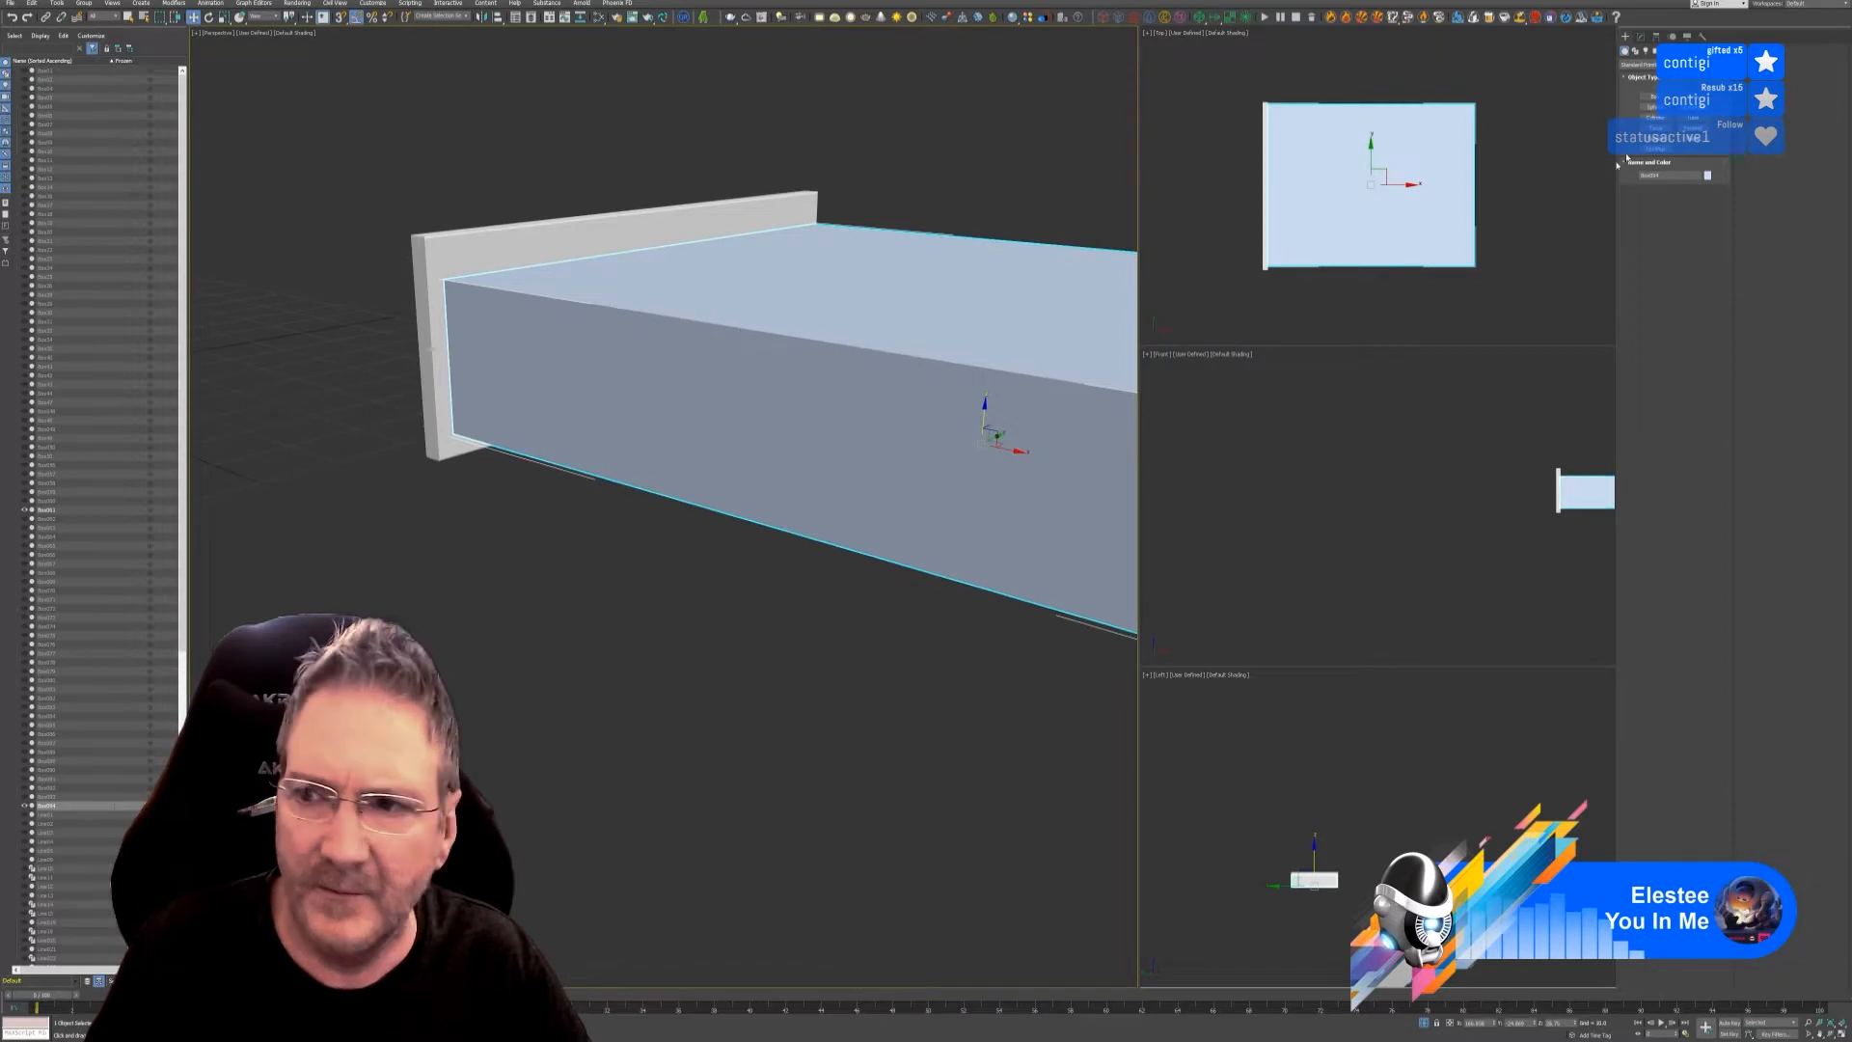
{"action": "left_click", "coordinate": [1642, 39]}
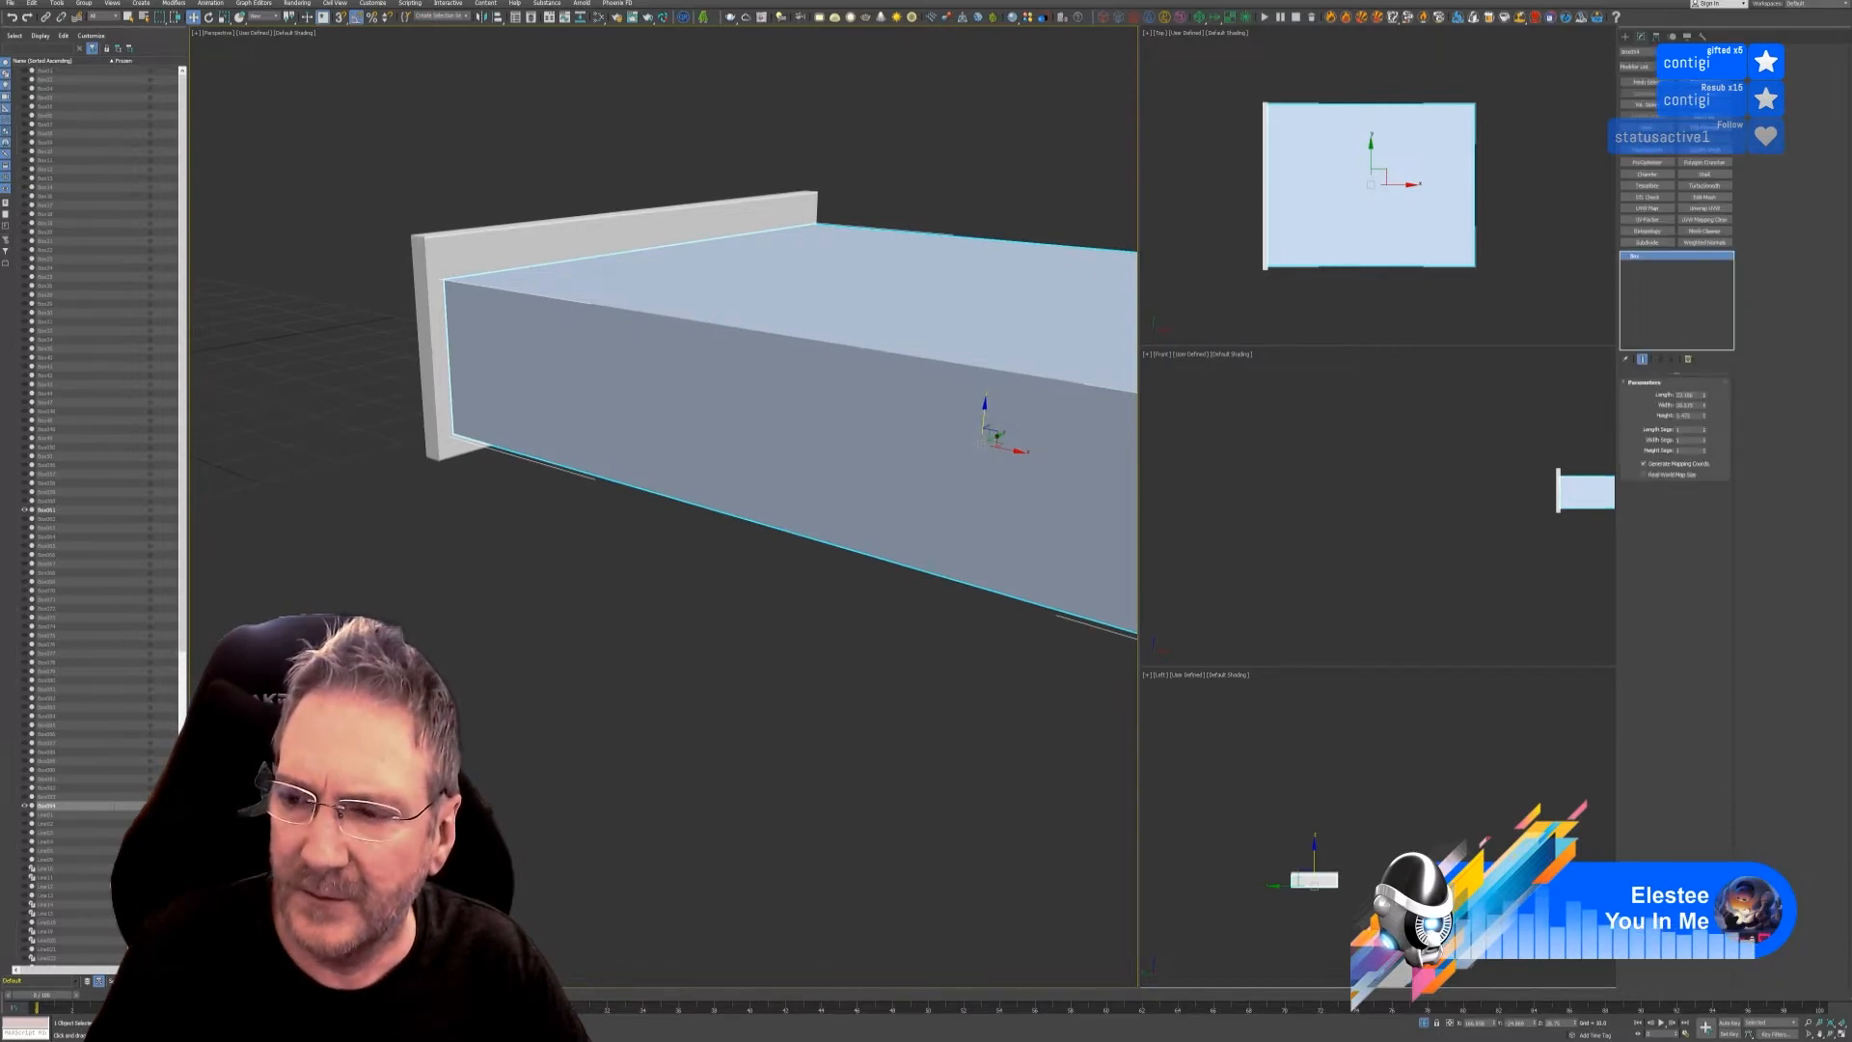
{"action": "left_click_drag", "start_coordinate": [1705, 417], "coordinate": [1686, 416]}
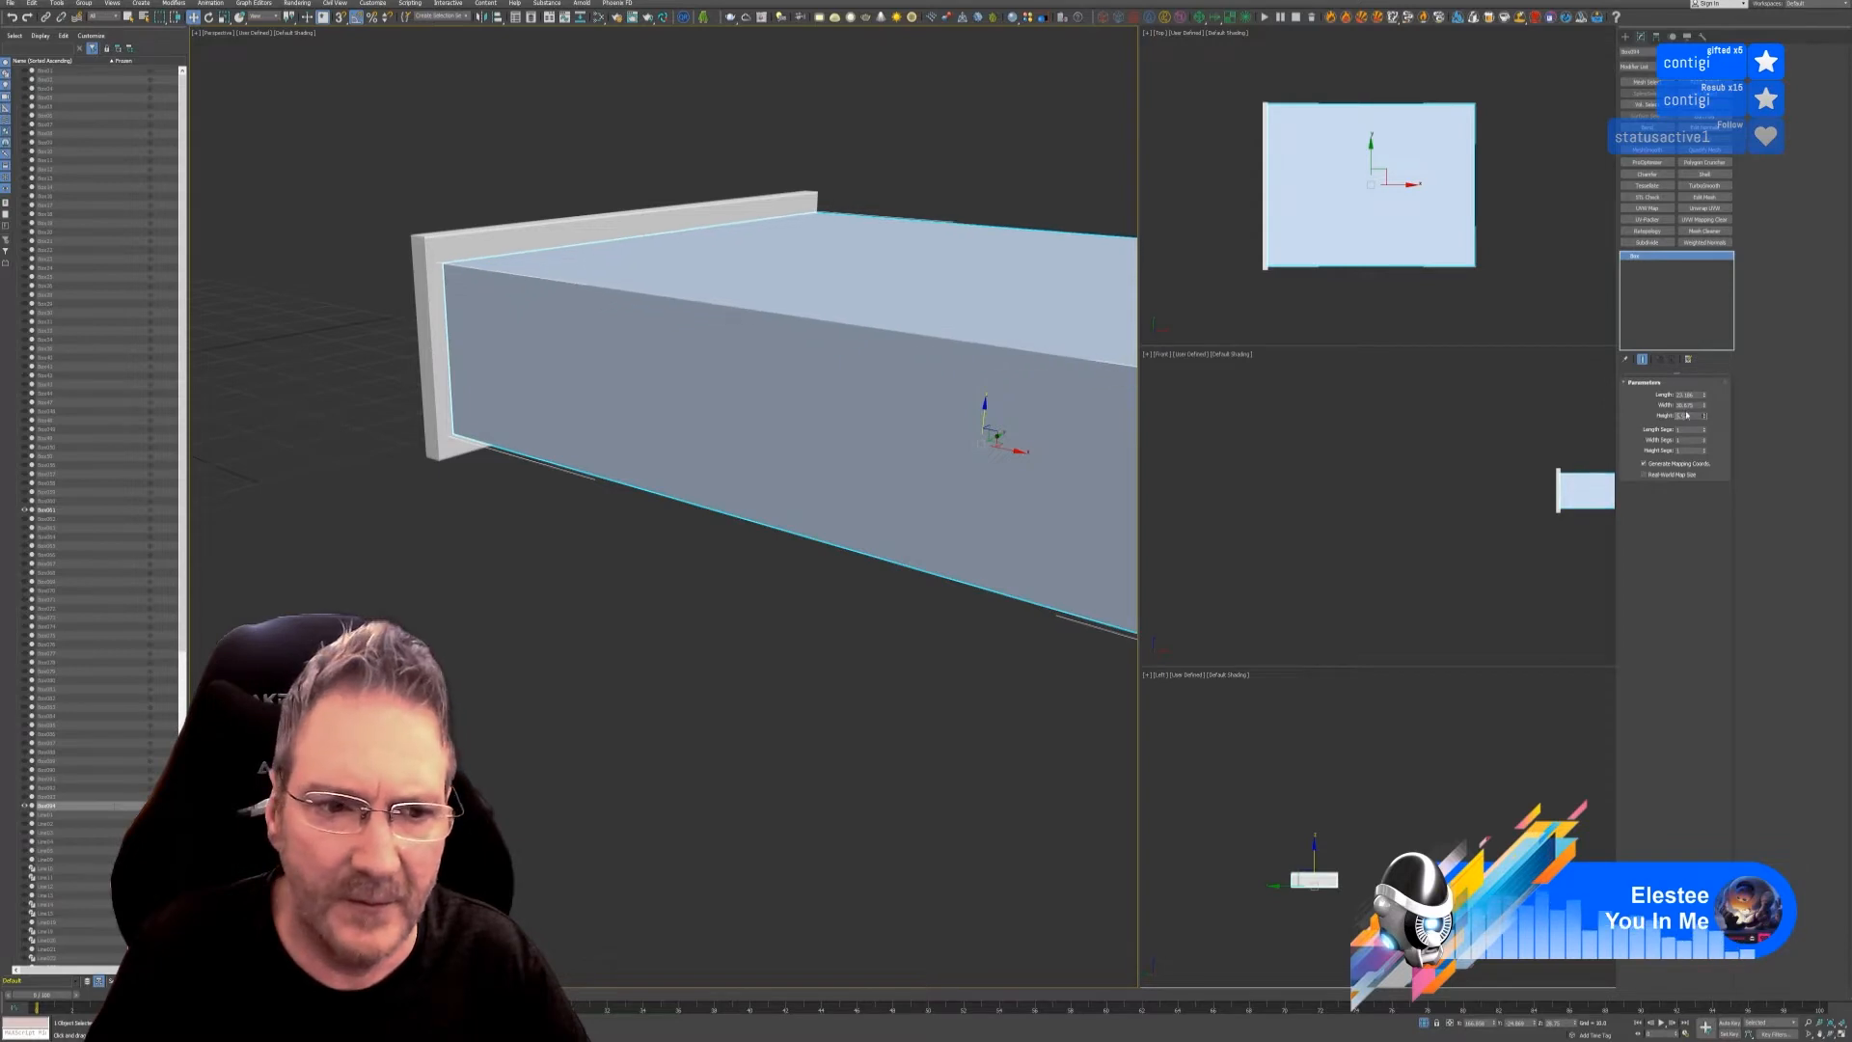
{"action": "left_click_drag", "start_coordinate": [983, 413], "coordinate": [982, 431]}
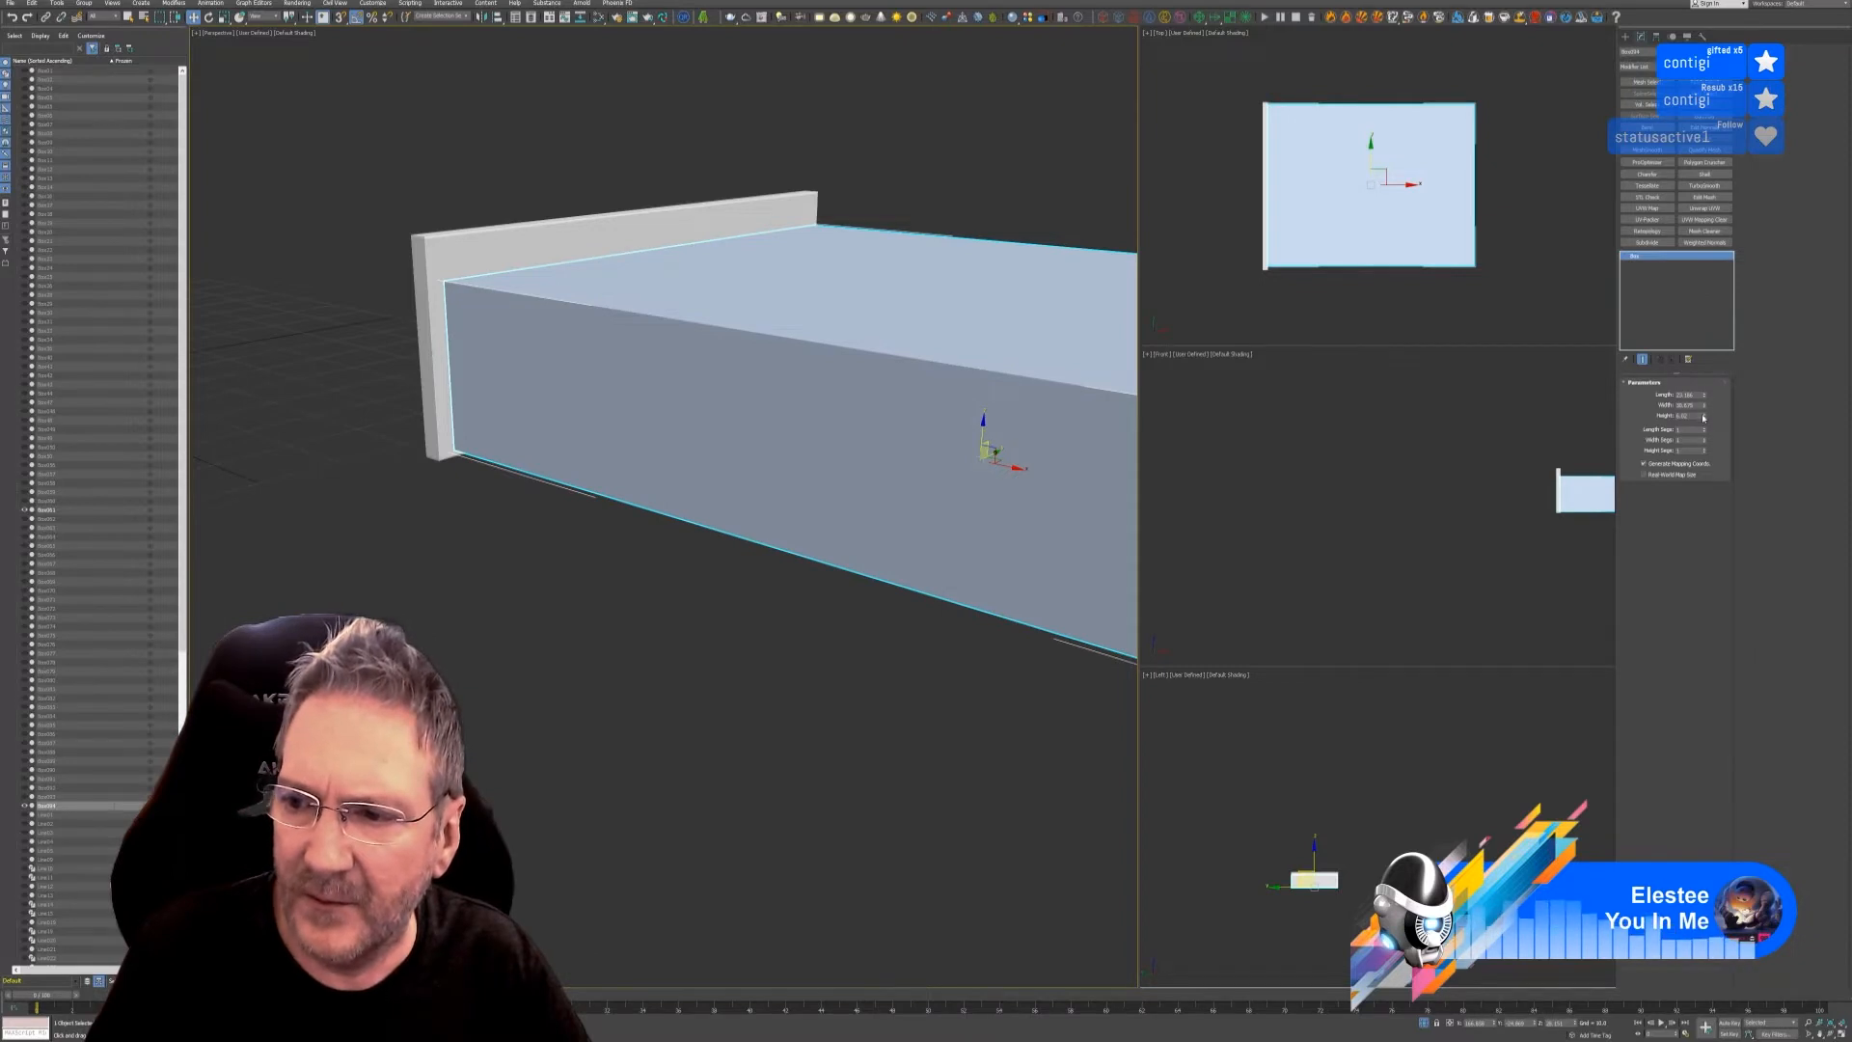
{"action": "left_click_drag", "start_coordinate": [1707, 416], "coordinate": [1711, 405]}
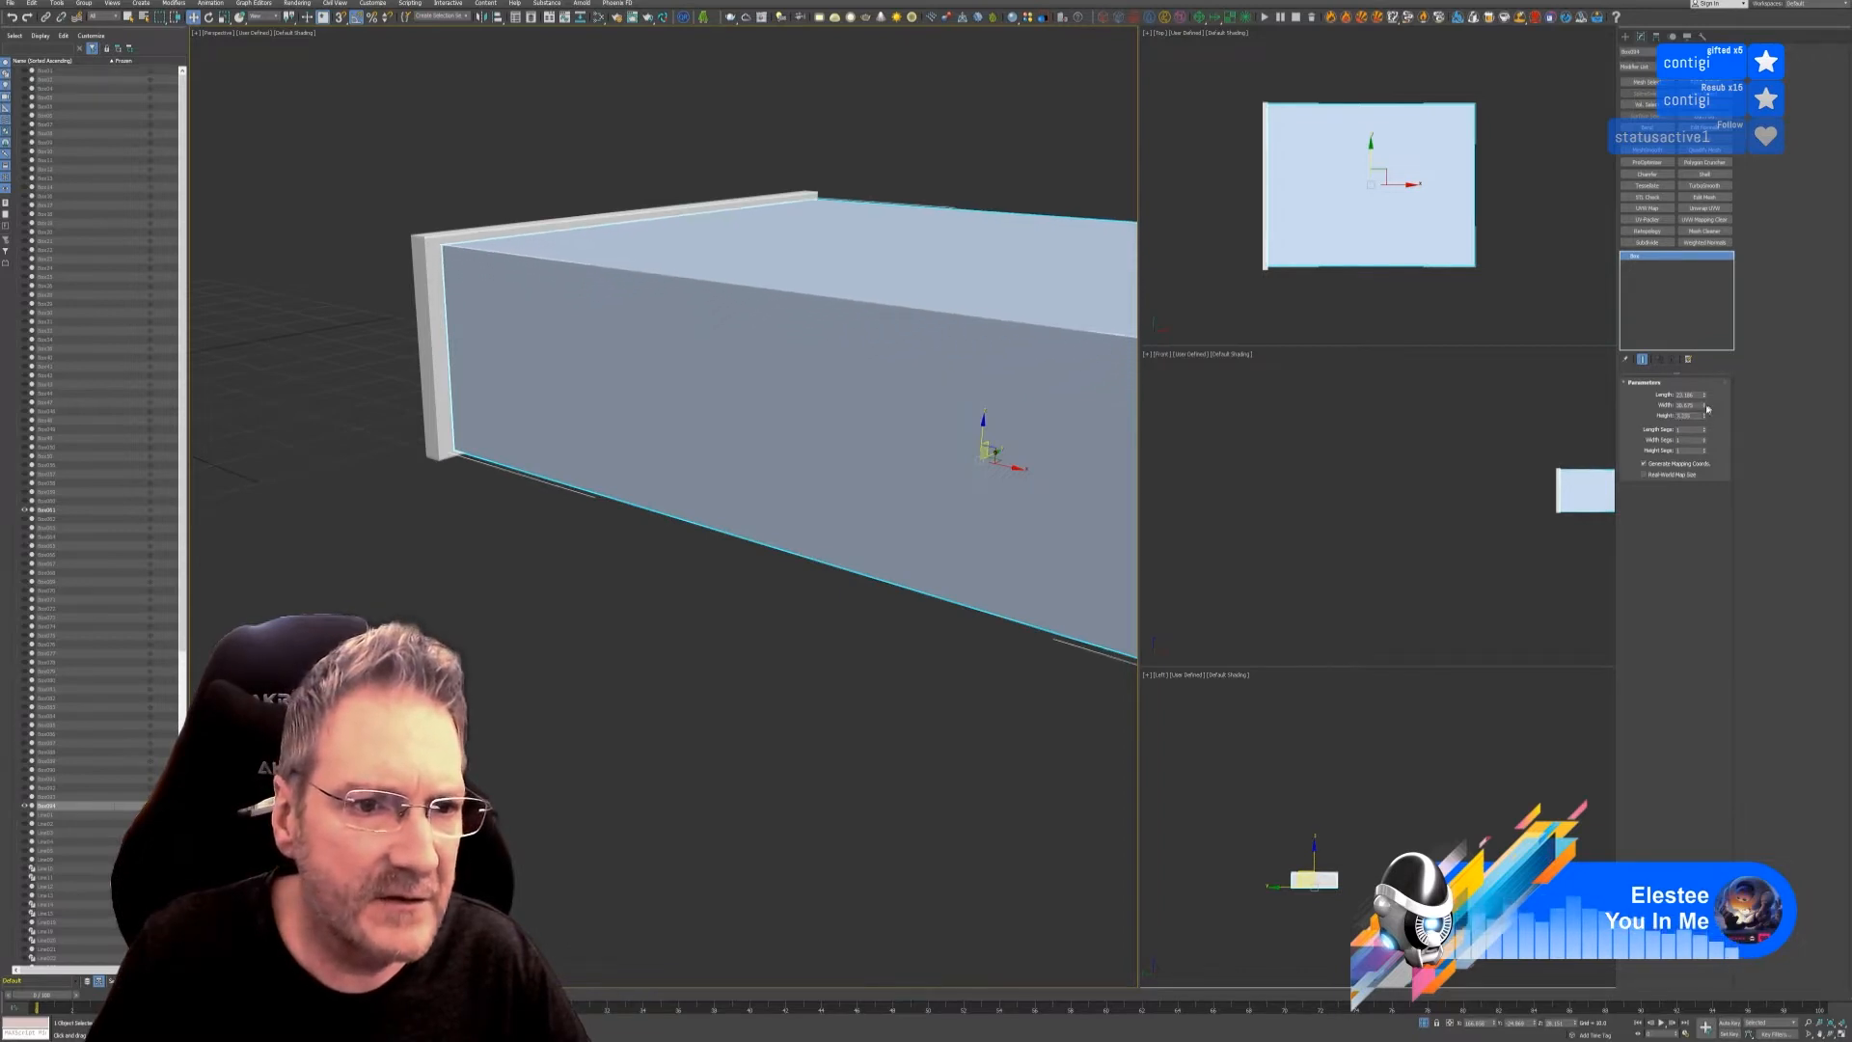
{"action": "scroll", "coordinate": [797, 435], "scroll_direction": "down", "scroll_amount": 2}
{"action": "scroll", "coordinate": [797, 435], "scroll_direction": "down", "scroll_amount": 3}
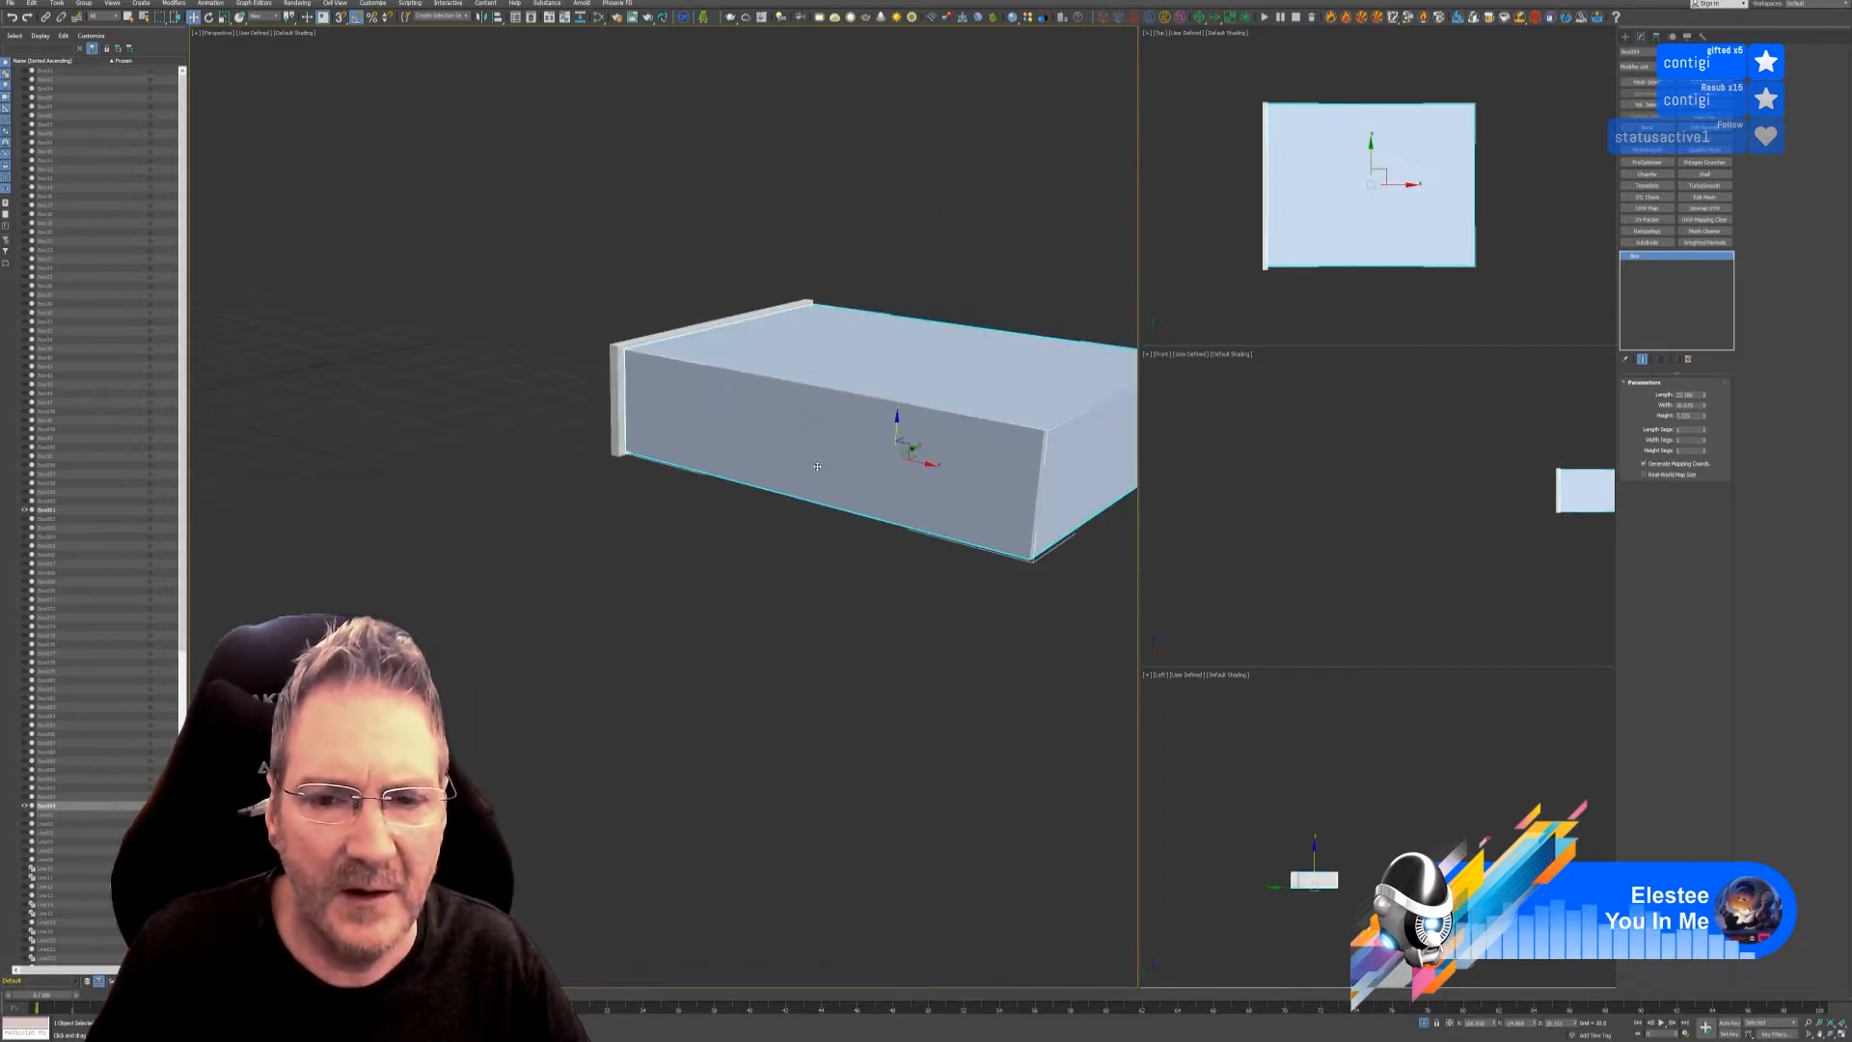
- End the isolation, reduce the box's Width parameter, and slide it forward until its rear meets the cabinet's open back
{"action": "left_click", "coordinate": [1424, 1024]}
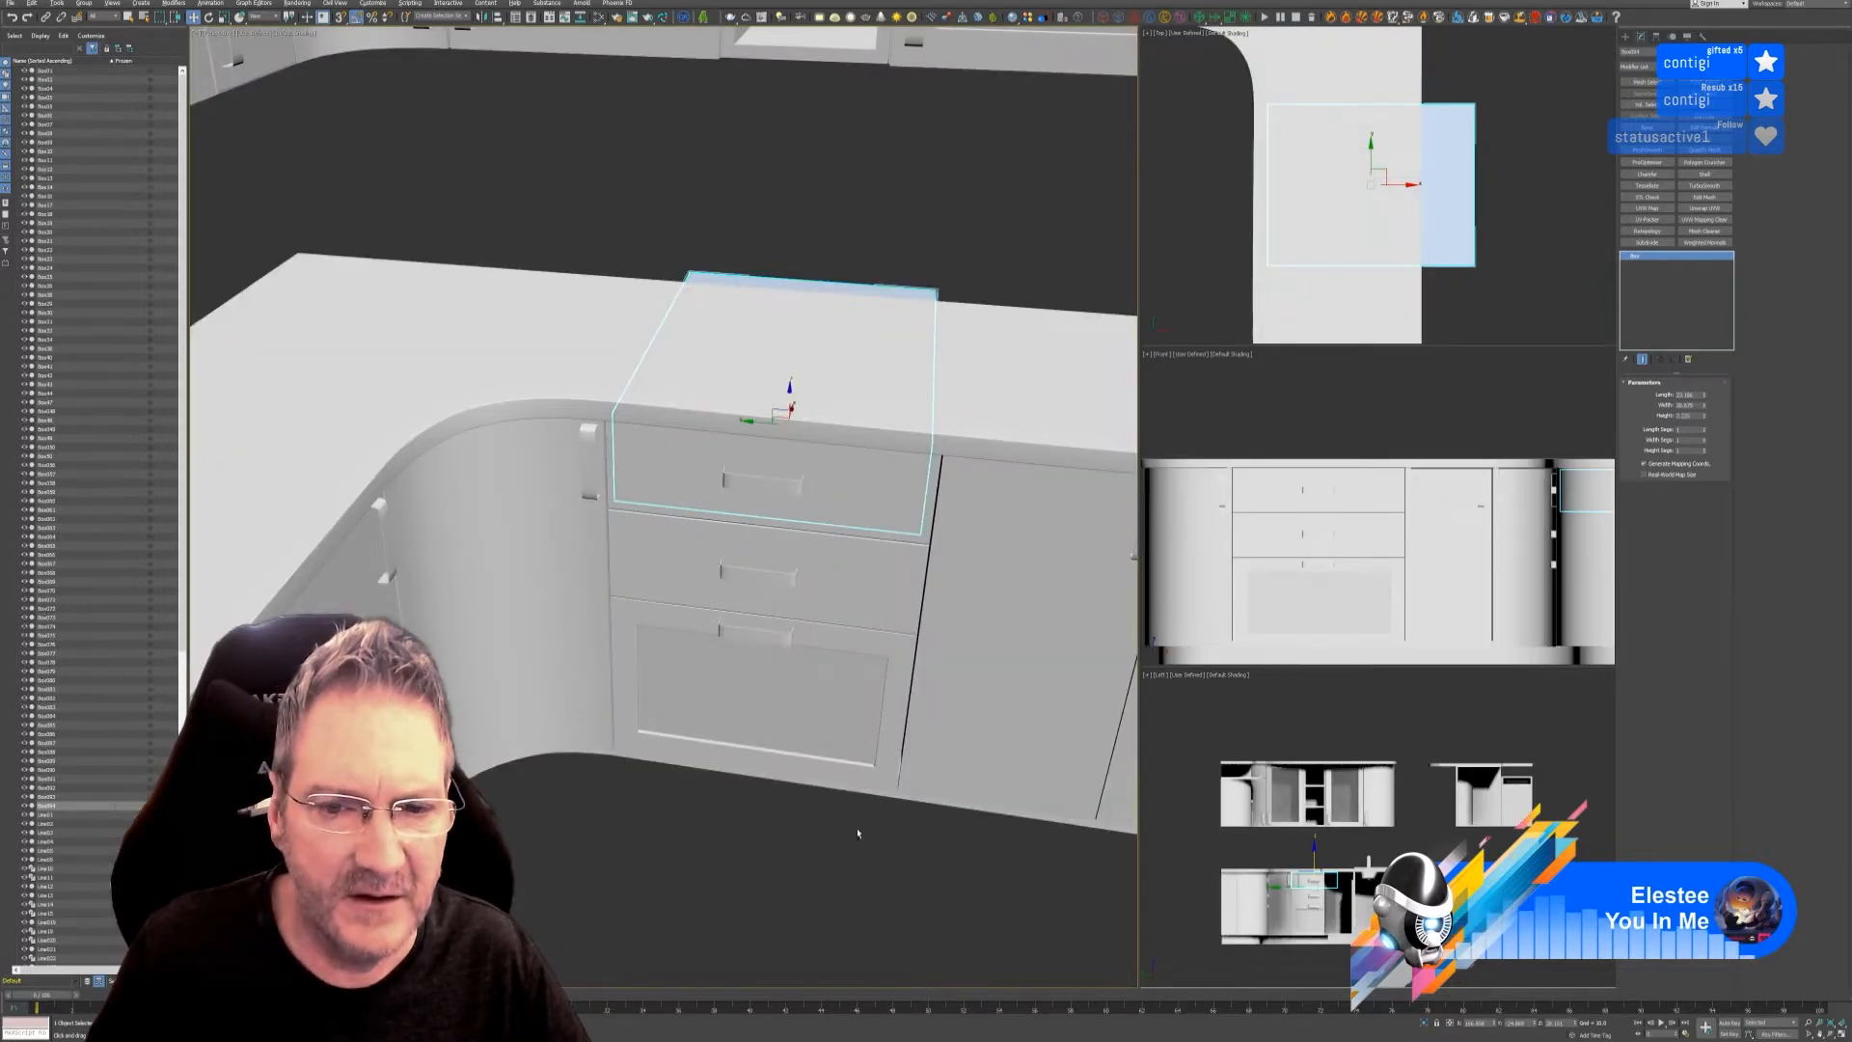
{"action": "middle_click_drag", "start_coordinate": [857, 833], "coordinate": [727, 838], "text": "alt"}
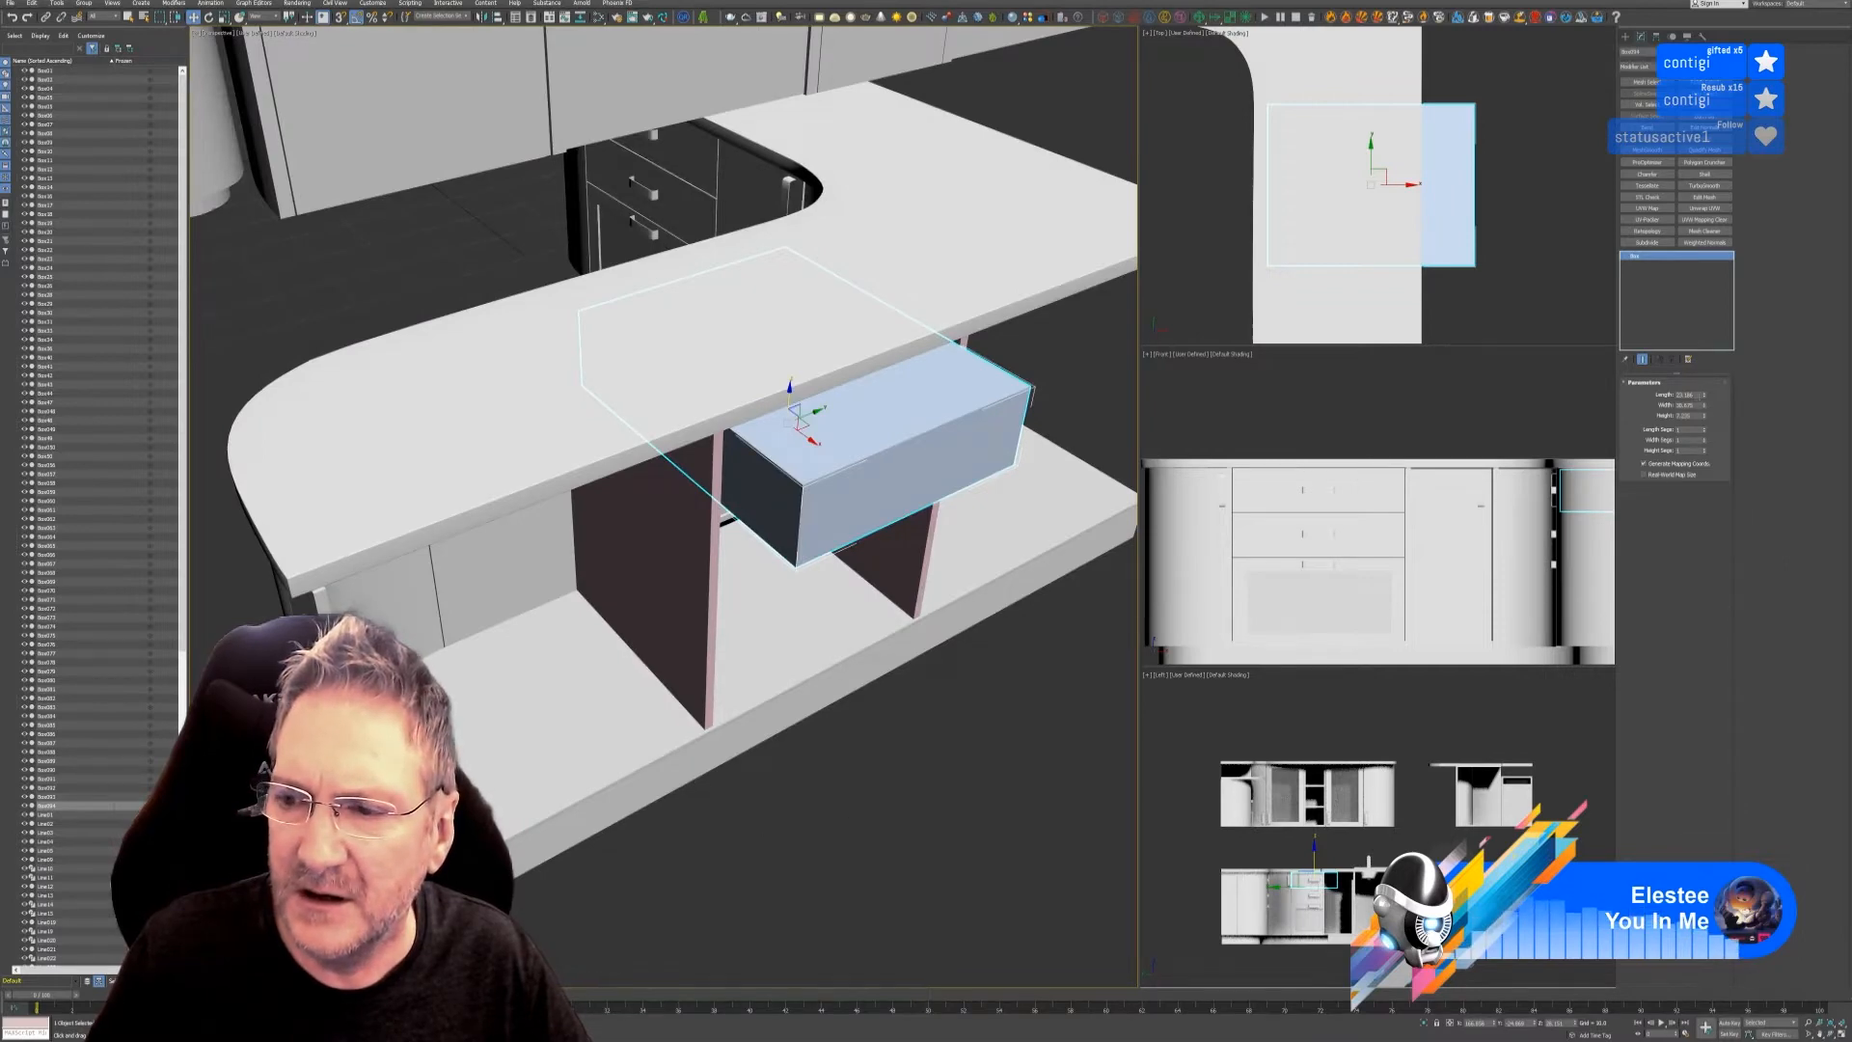
{"action": "left_click_drag", "start_coordinate": [1706, 408], "coordinate": [1695, 414]}
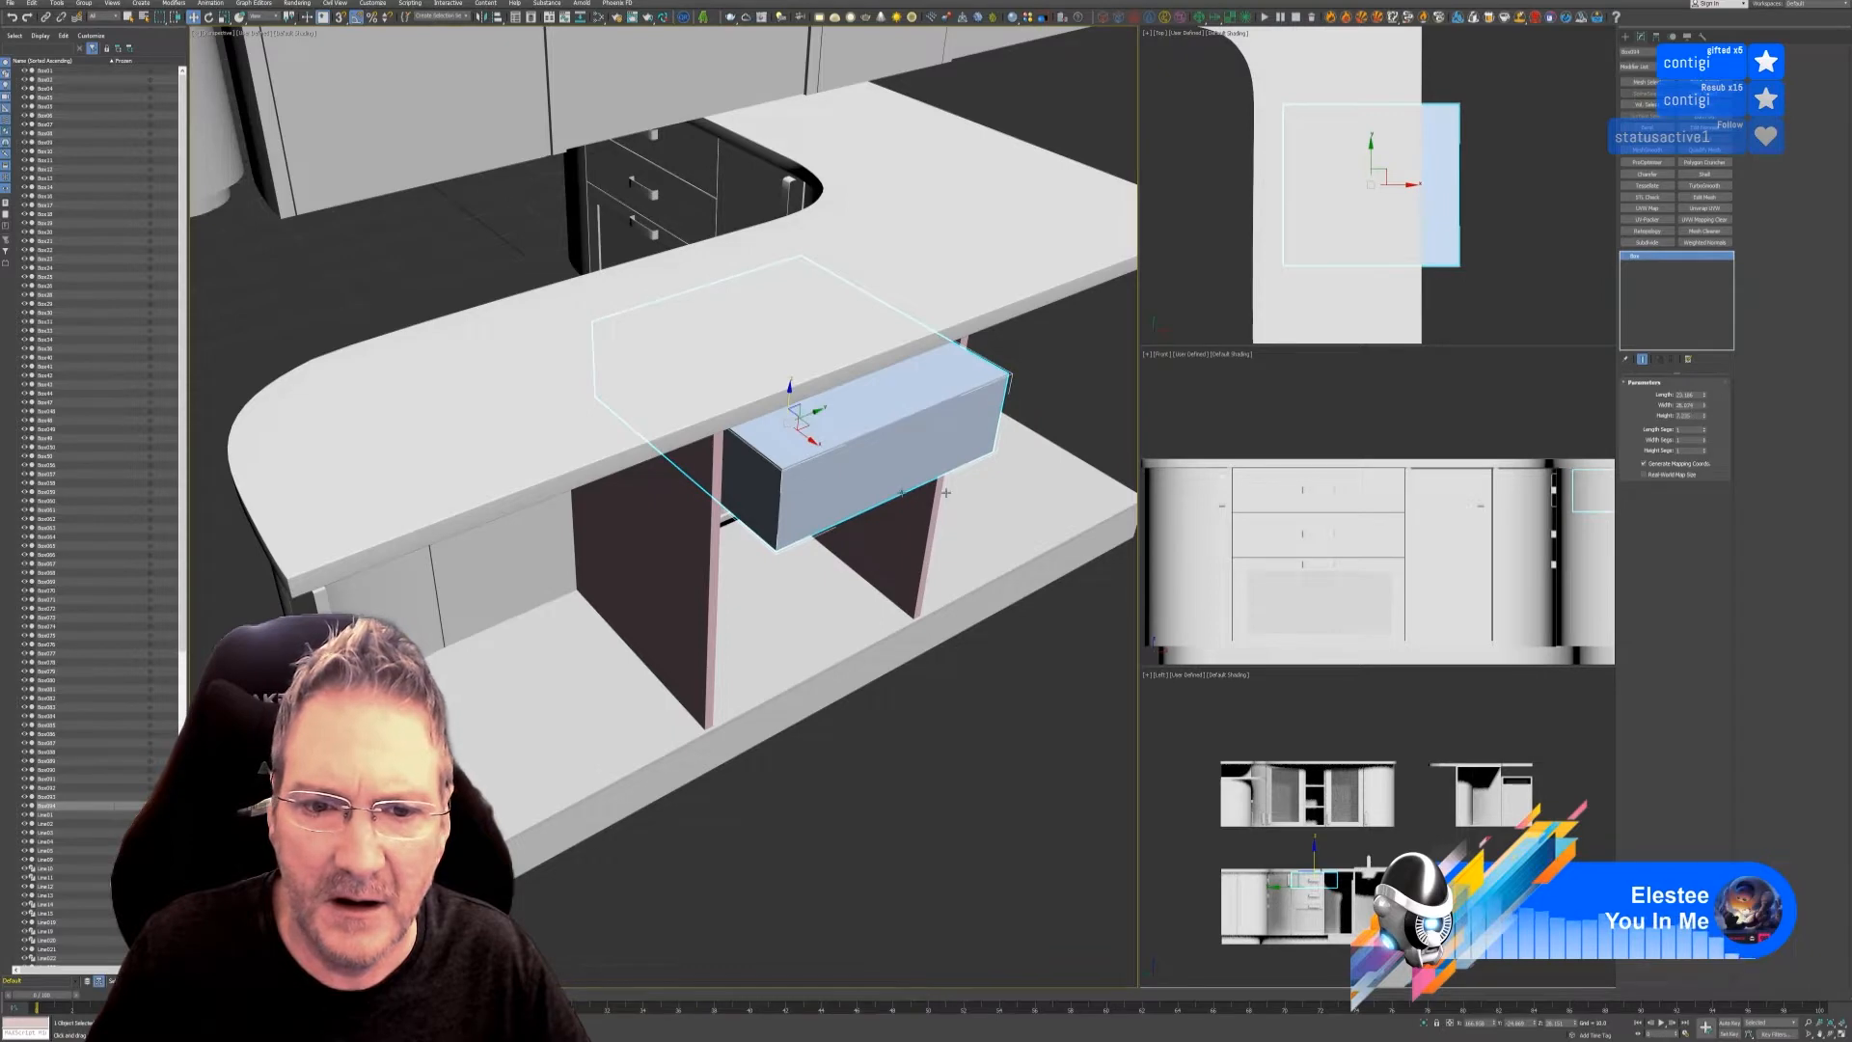
{"action": "left_click_drag", "start_coordinate": [813, 443], "coordinate": [767, 400]}
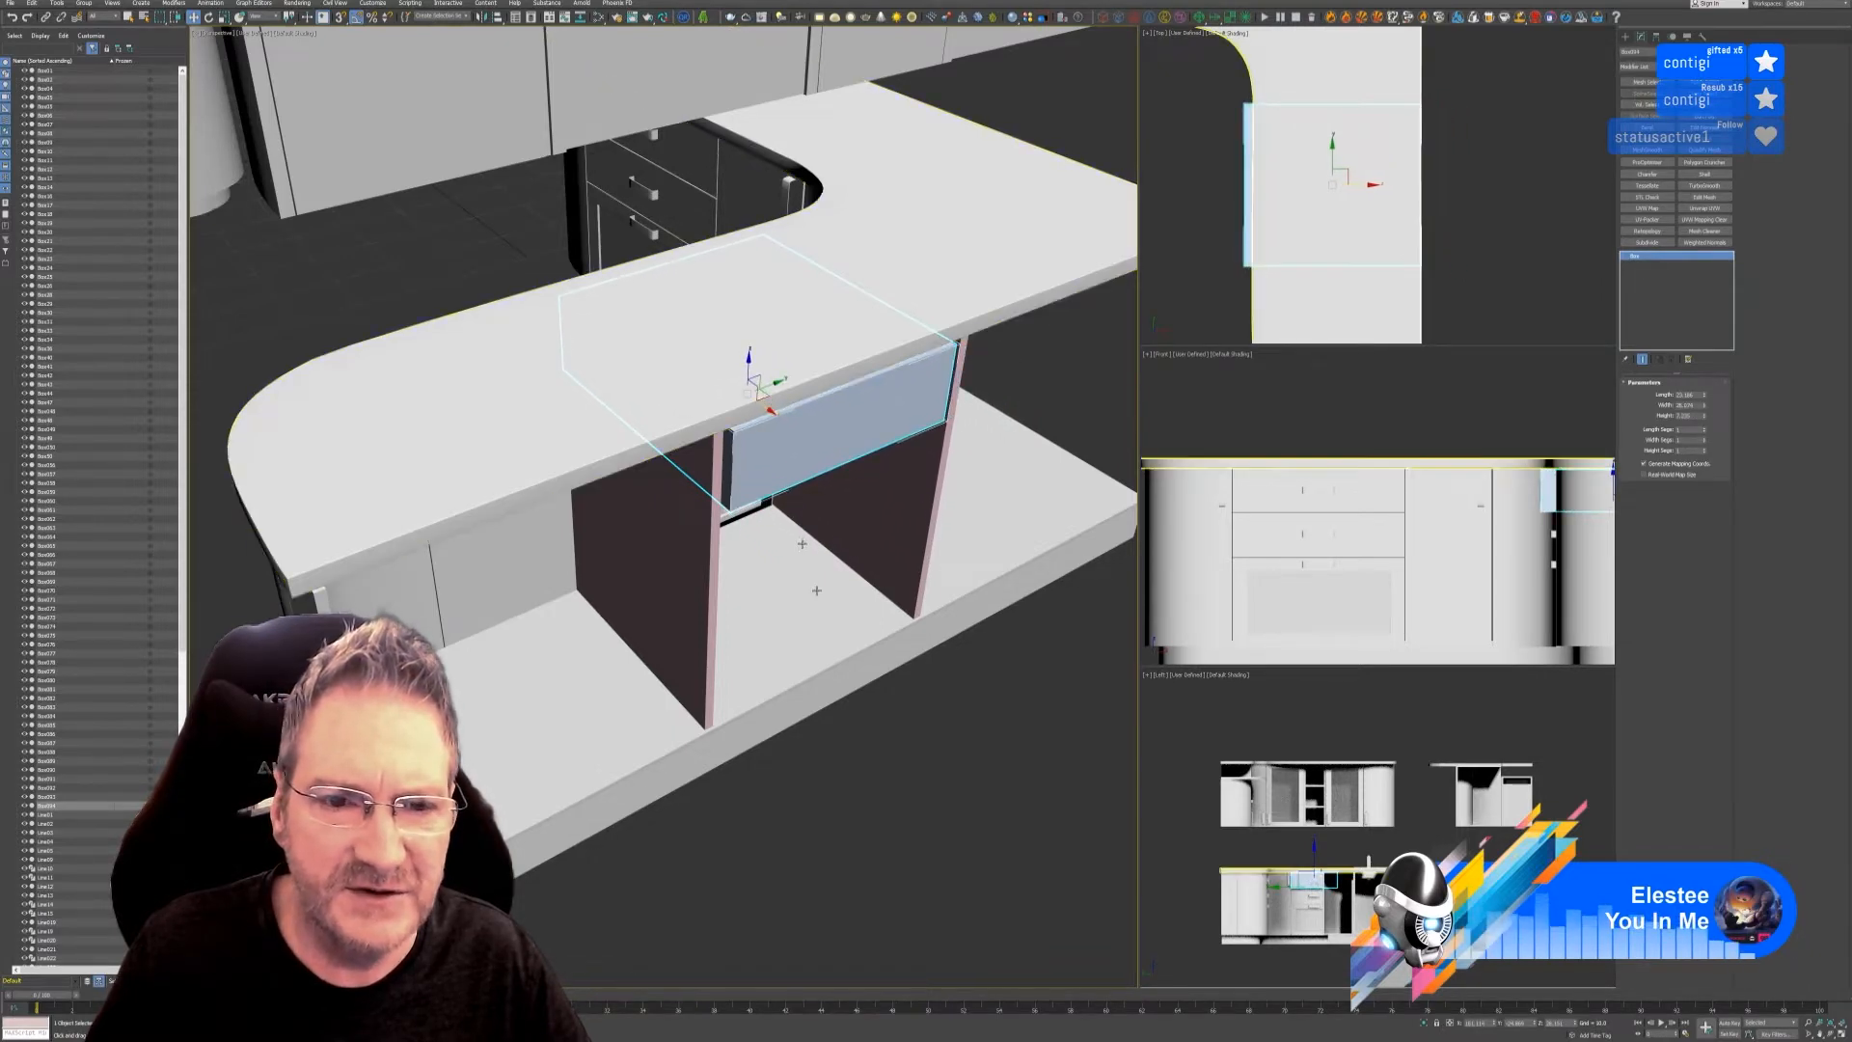
- Reduce the drawer body box's Width parameter so it no longer projects through the drawer front
{"action": "middle_click_drag", "start_coordinate": [843, 716], "coordinate": [896, 282], "text": "alt"}
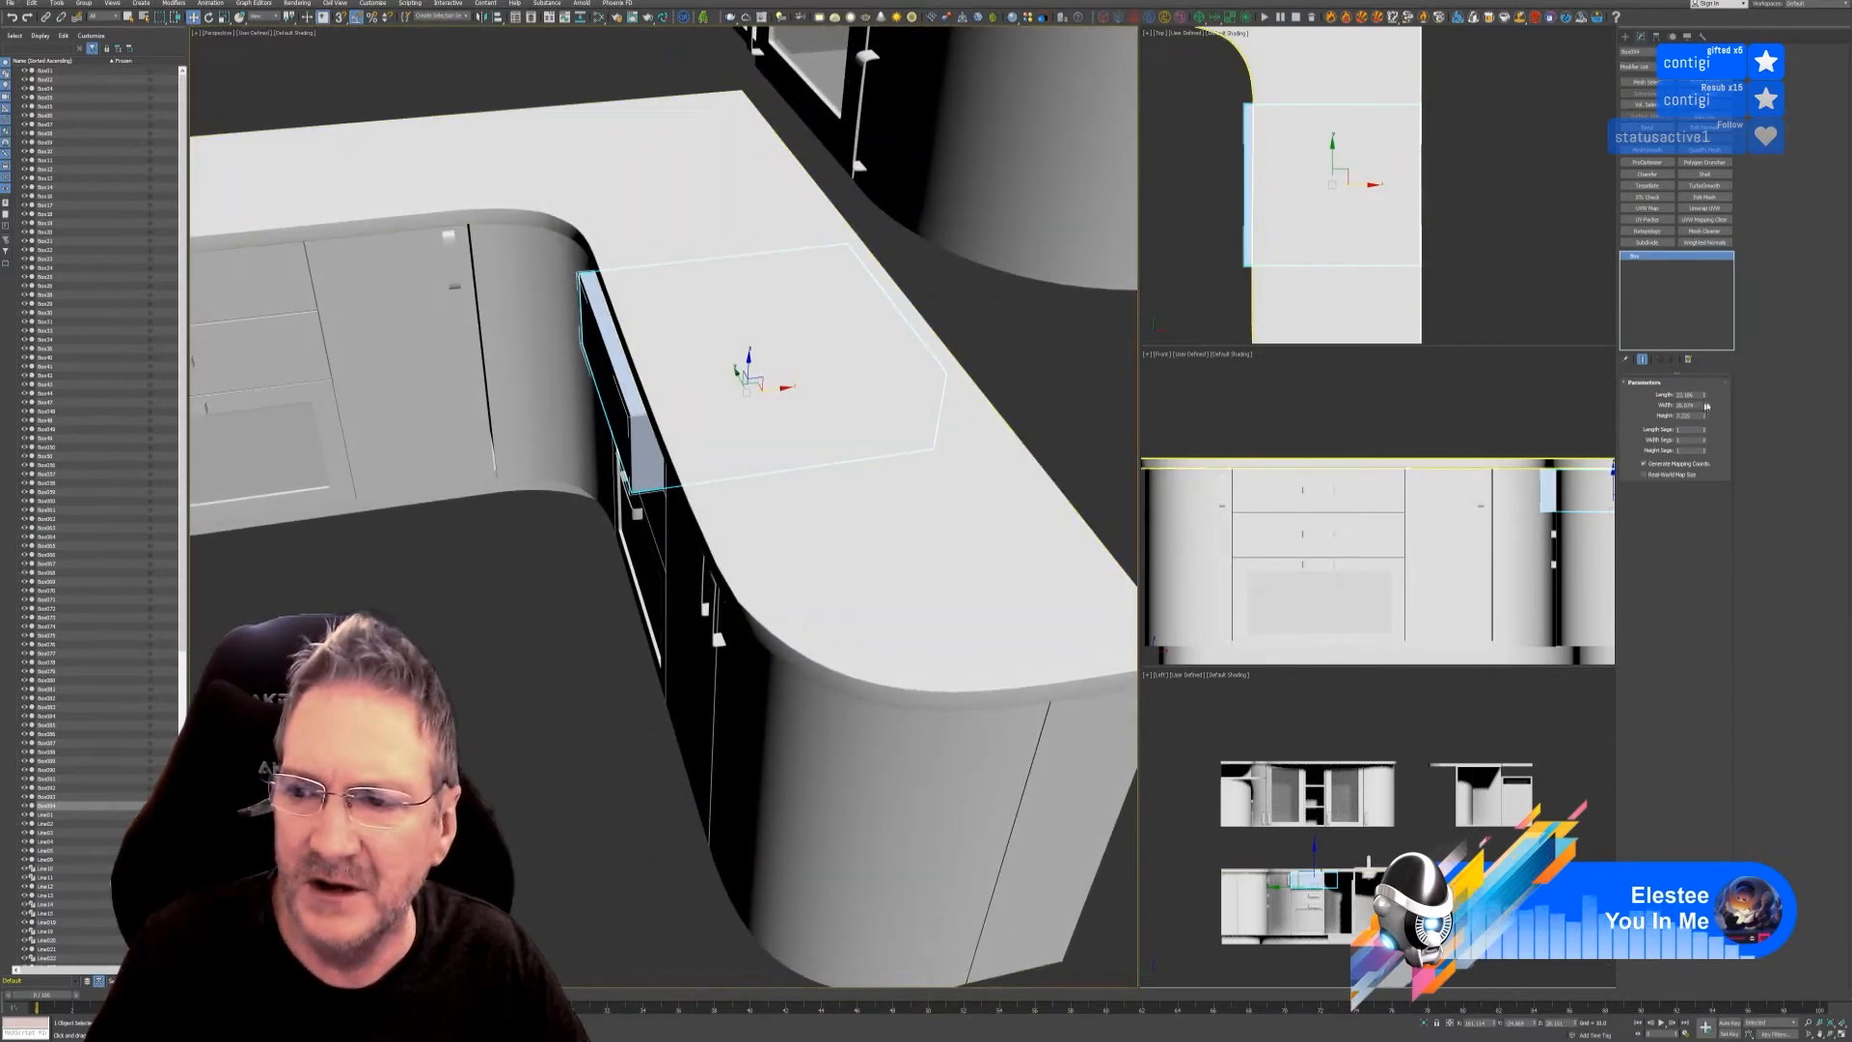
{"action": "left_click_drag", "start_coordinate": [1704, 398], "coordinate": [1705, 394]}
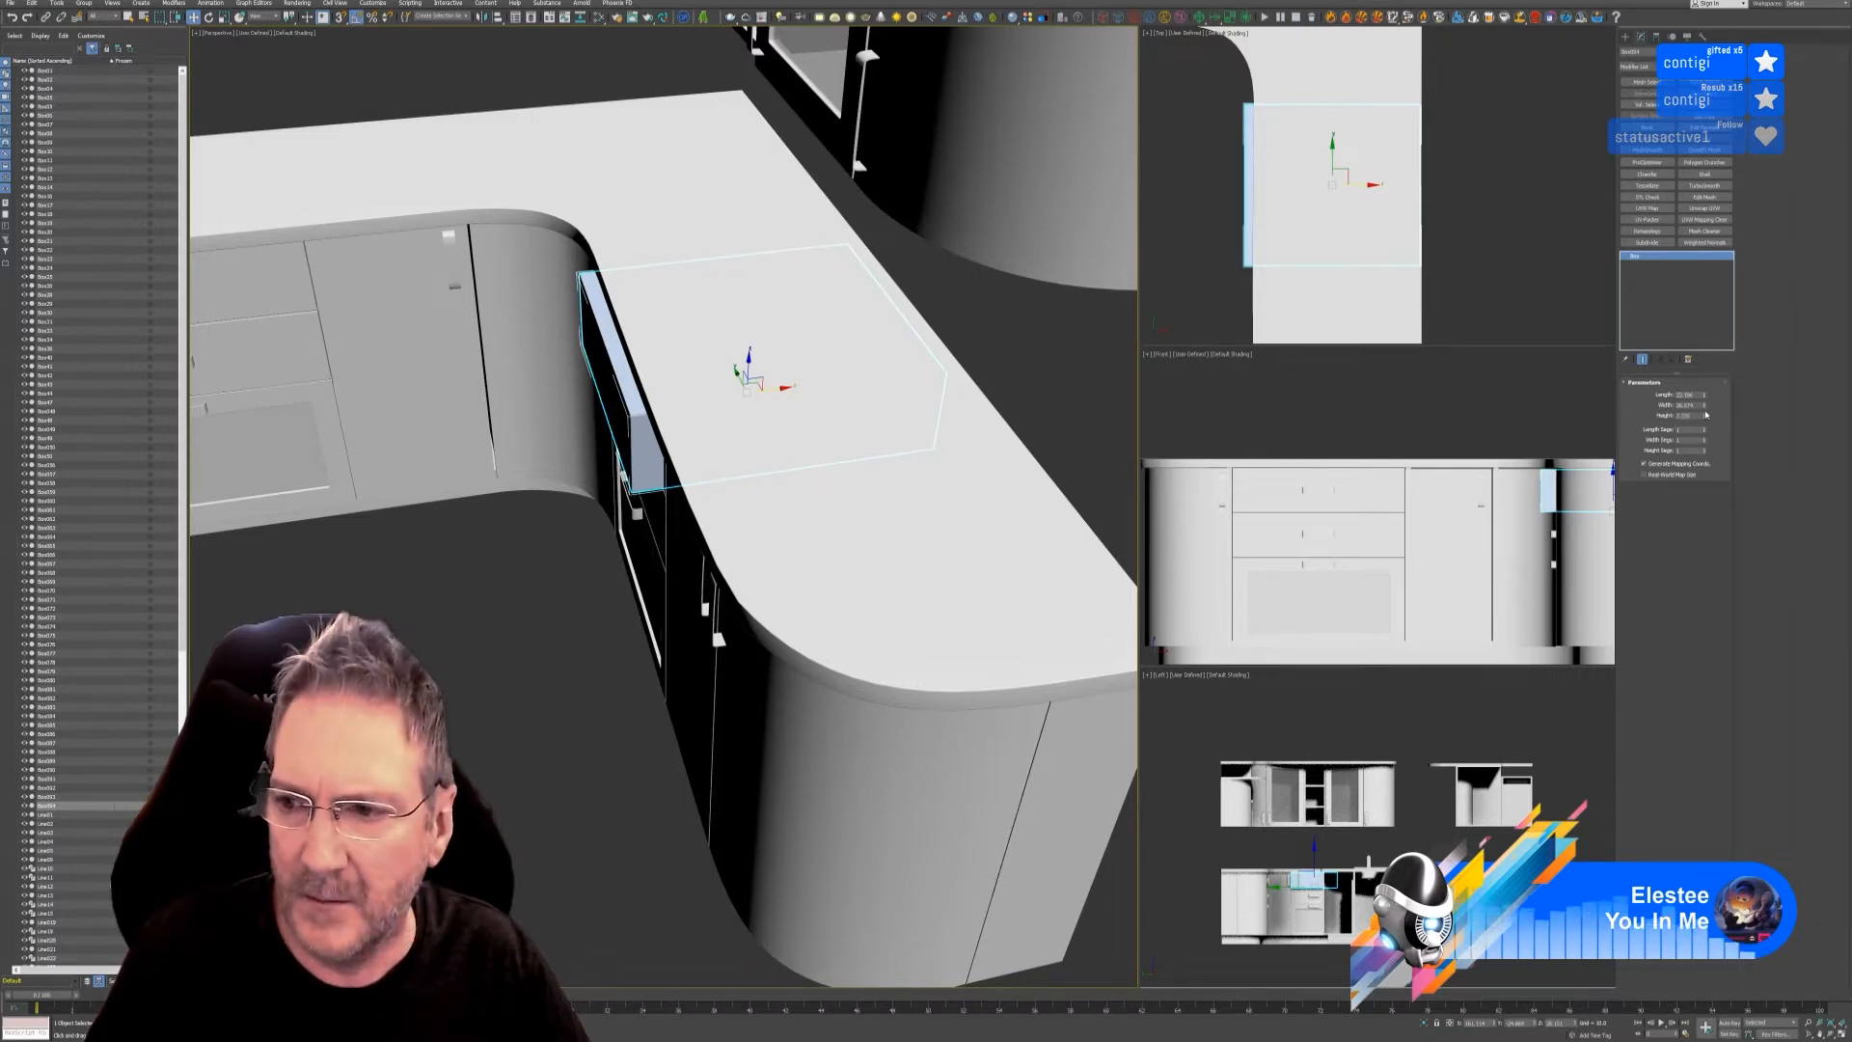
{"action": "left_click_drag", "start_coordinate": [1704, 407], "coordinate": [1696, 417]}
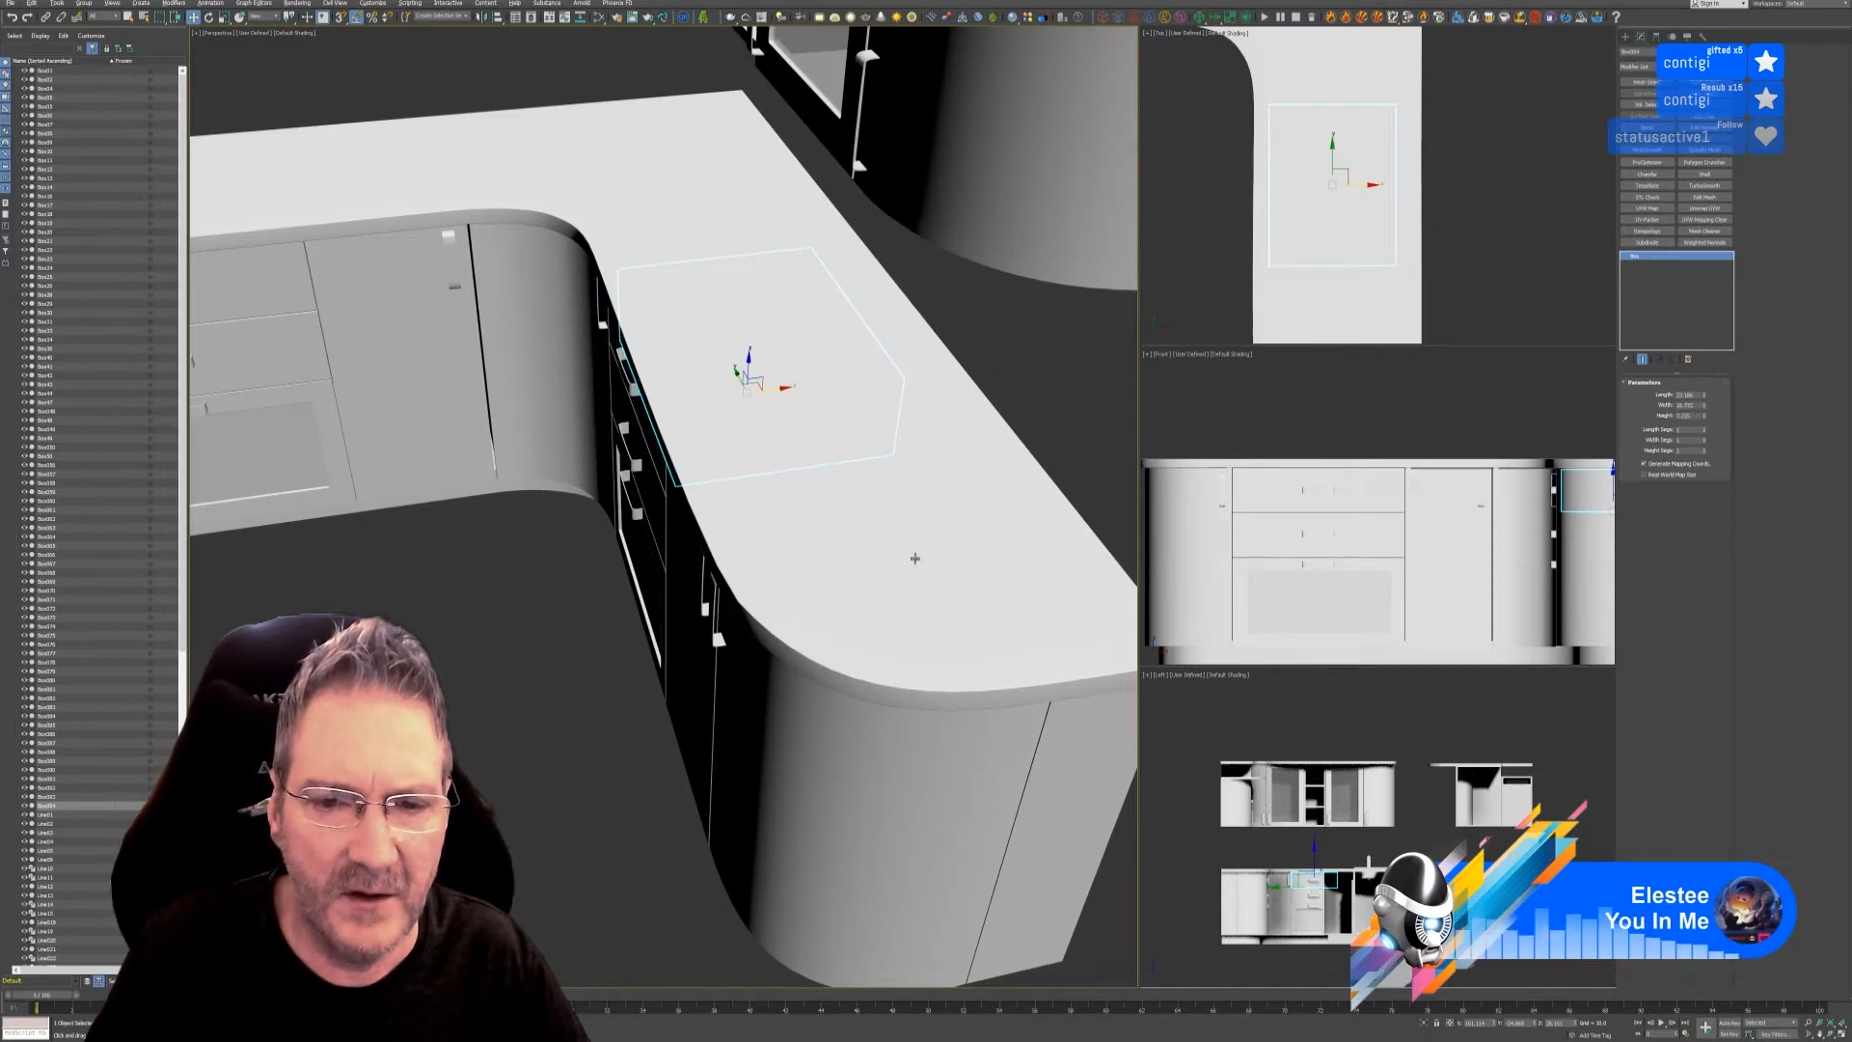
- Add the drawer front to the selection, isolate both objects, and enlarge the top view to full size
{"action": "middle_click_drag", "start_coordinate": [928, 580], "coordinate": [1060, 562], "text": "alt"}
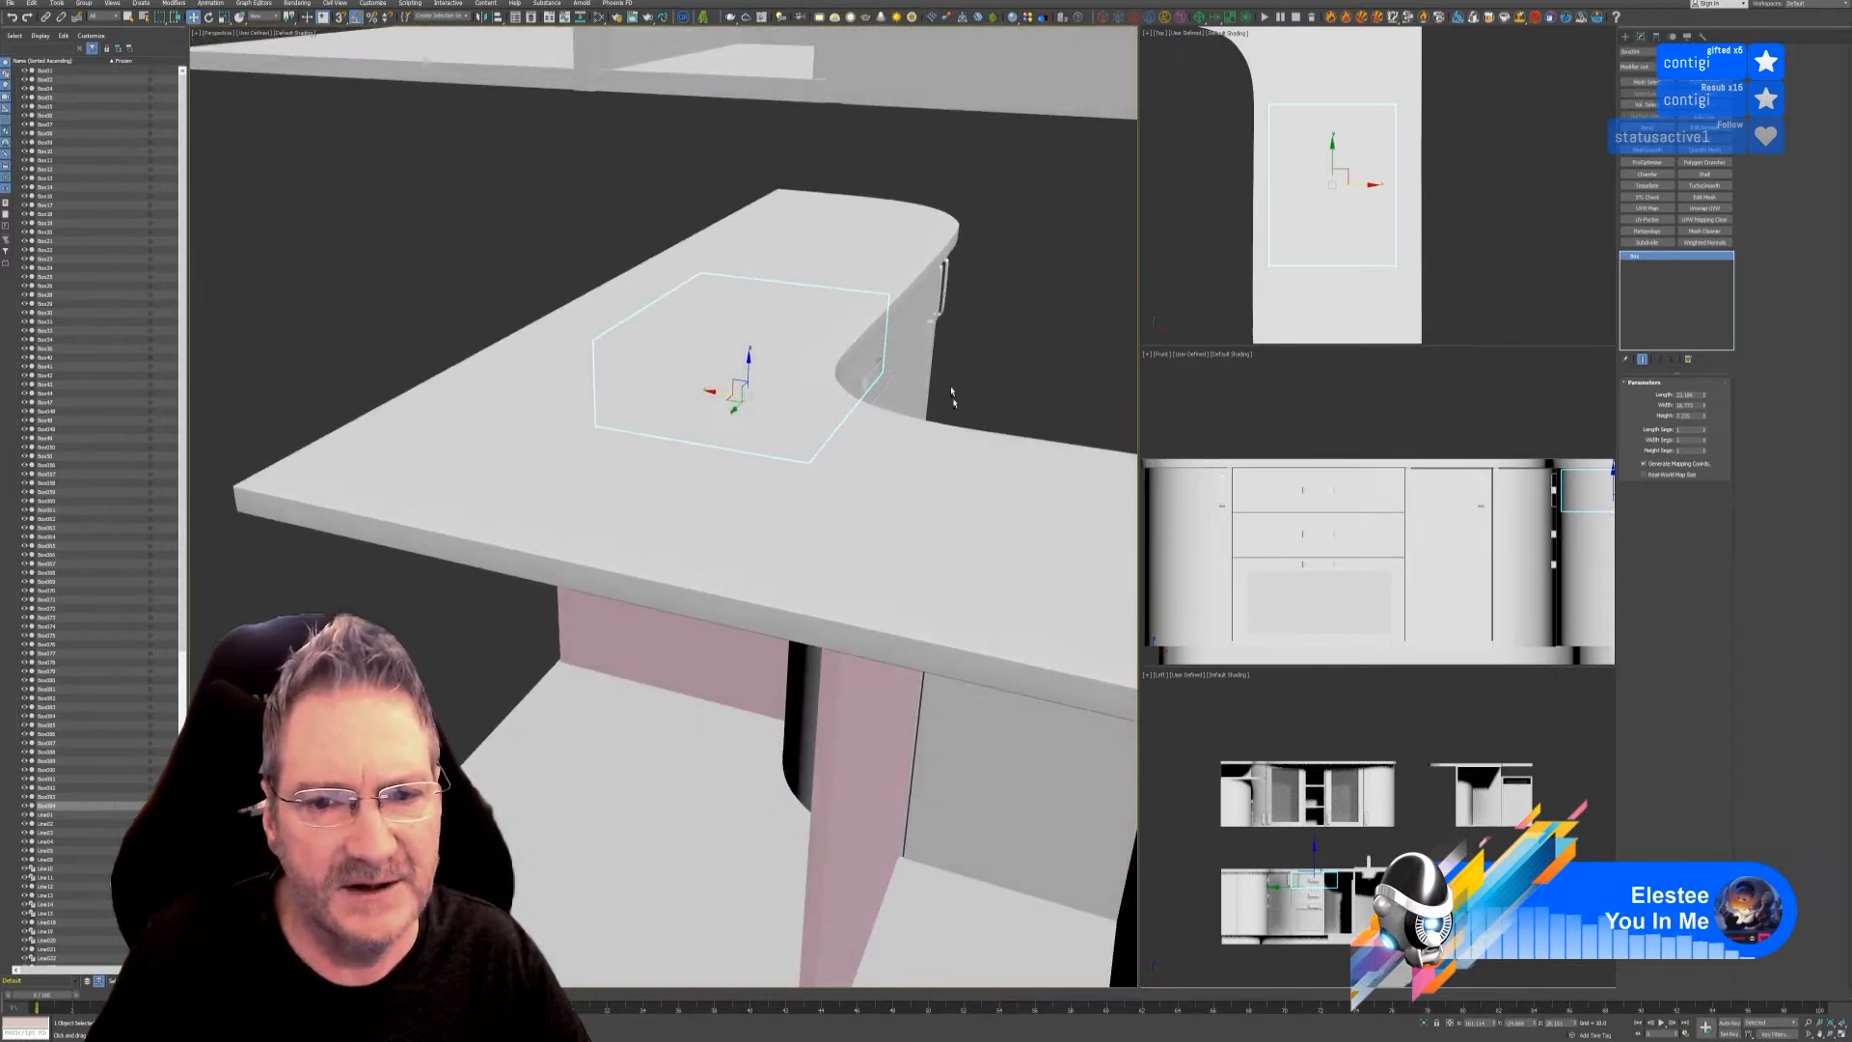
{"action": "left_click", "coordinate": [878, 351], "text": "ctrl"}
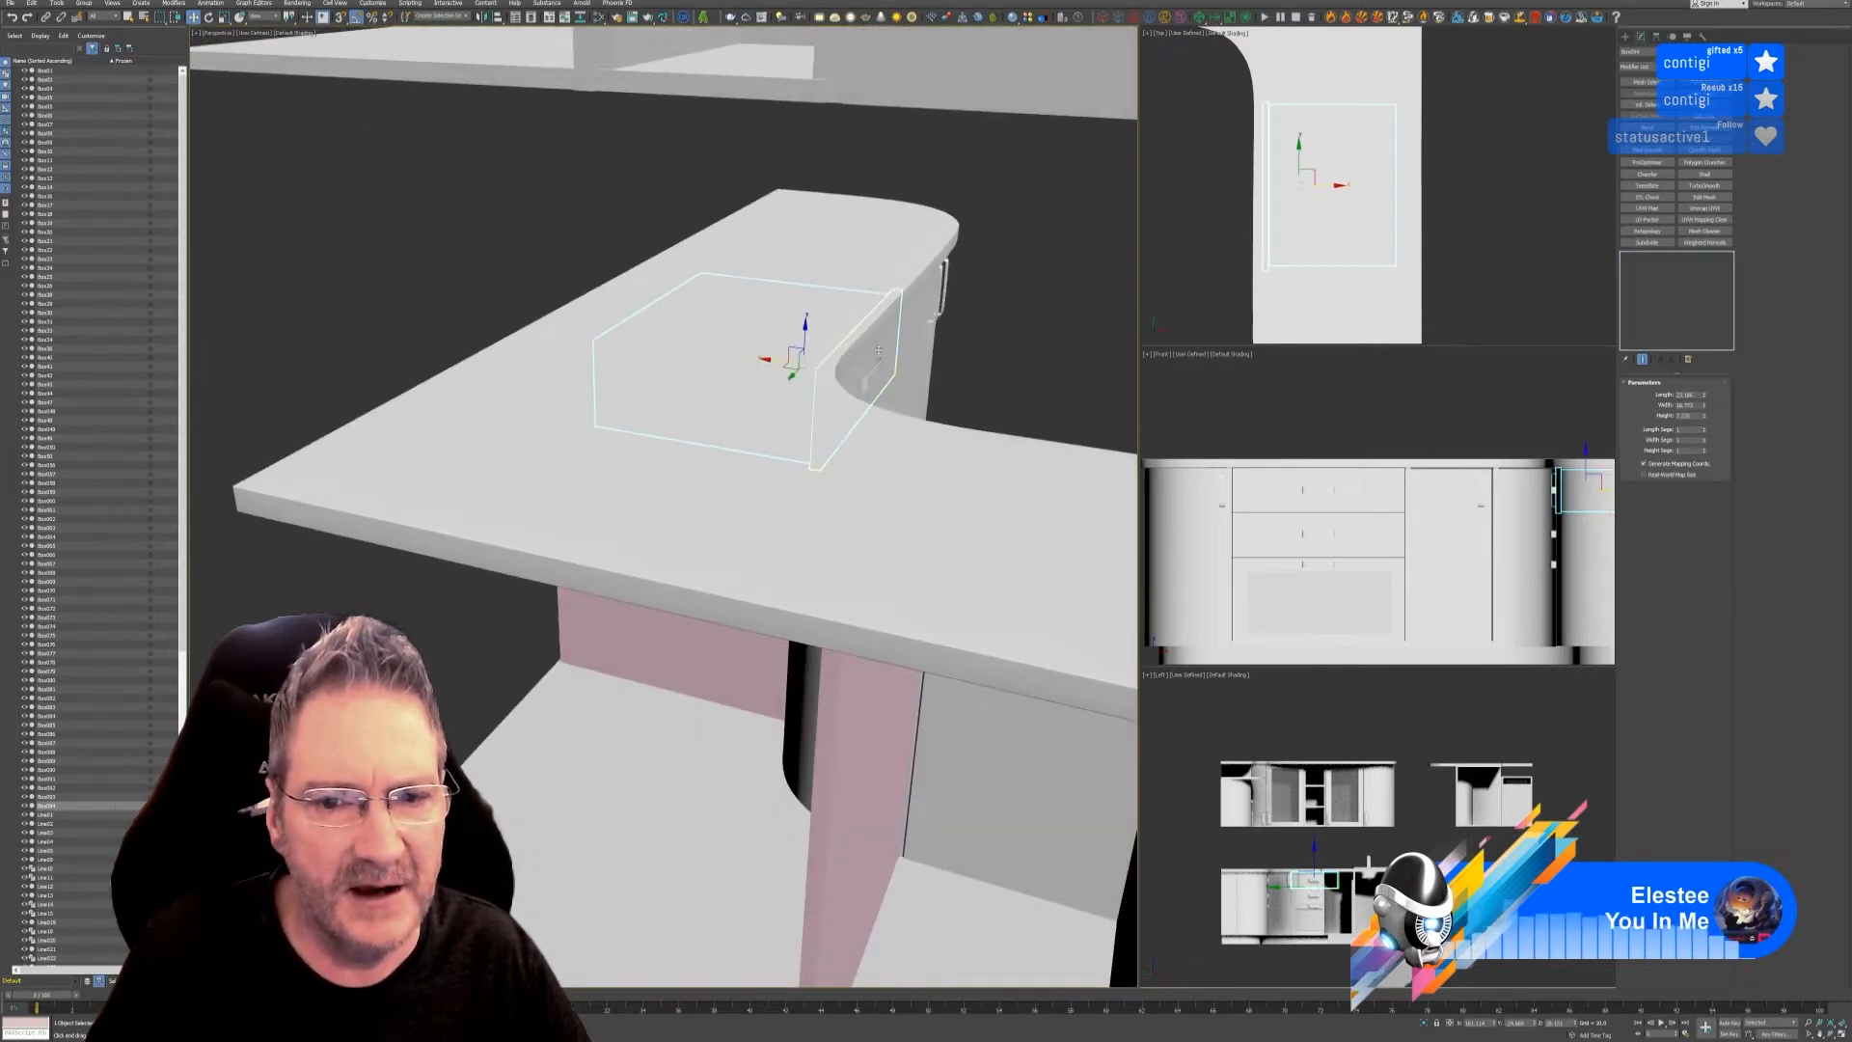
{"action": "left_click", "coordinate": [1426, 1024]}
{"action": "middle_click_drag", "start_coordinate": [929, 720], "coordinate": [963, 745], "text": "alt"}
{"action": "middle_click_drag", "start_coordinate": [1505, 179], "coordinate": [1528, 196]}
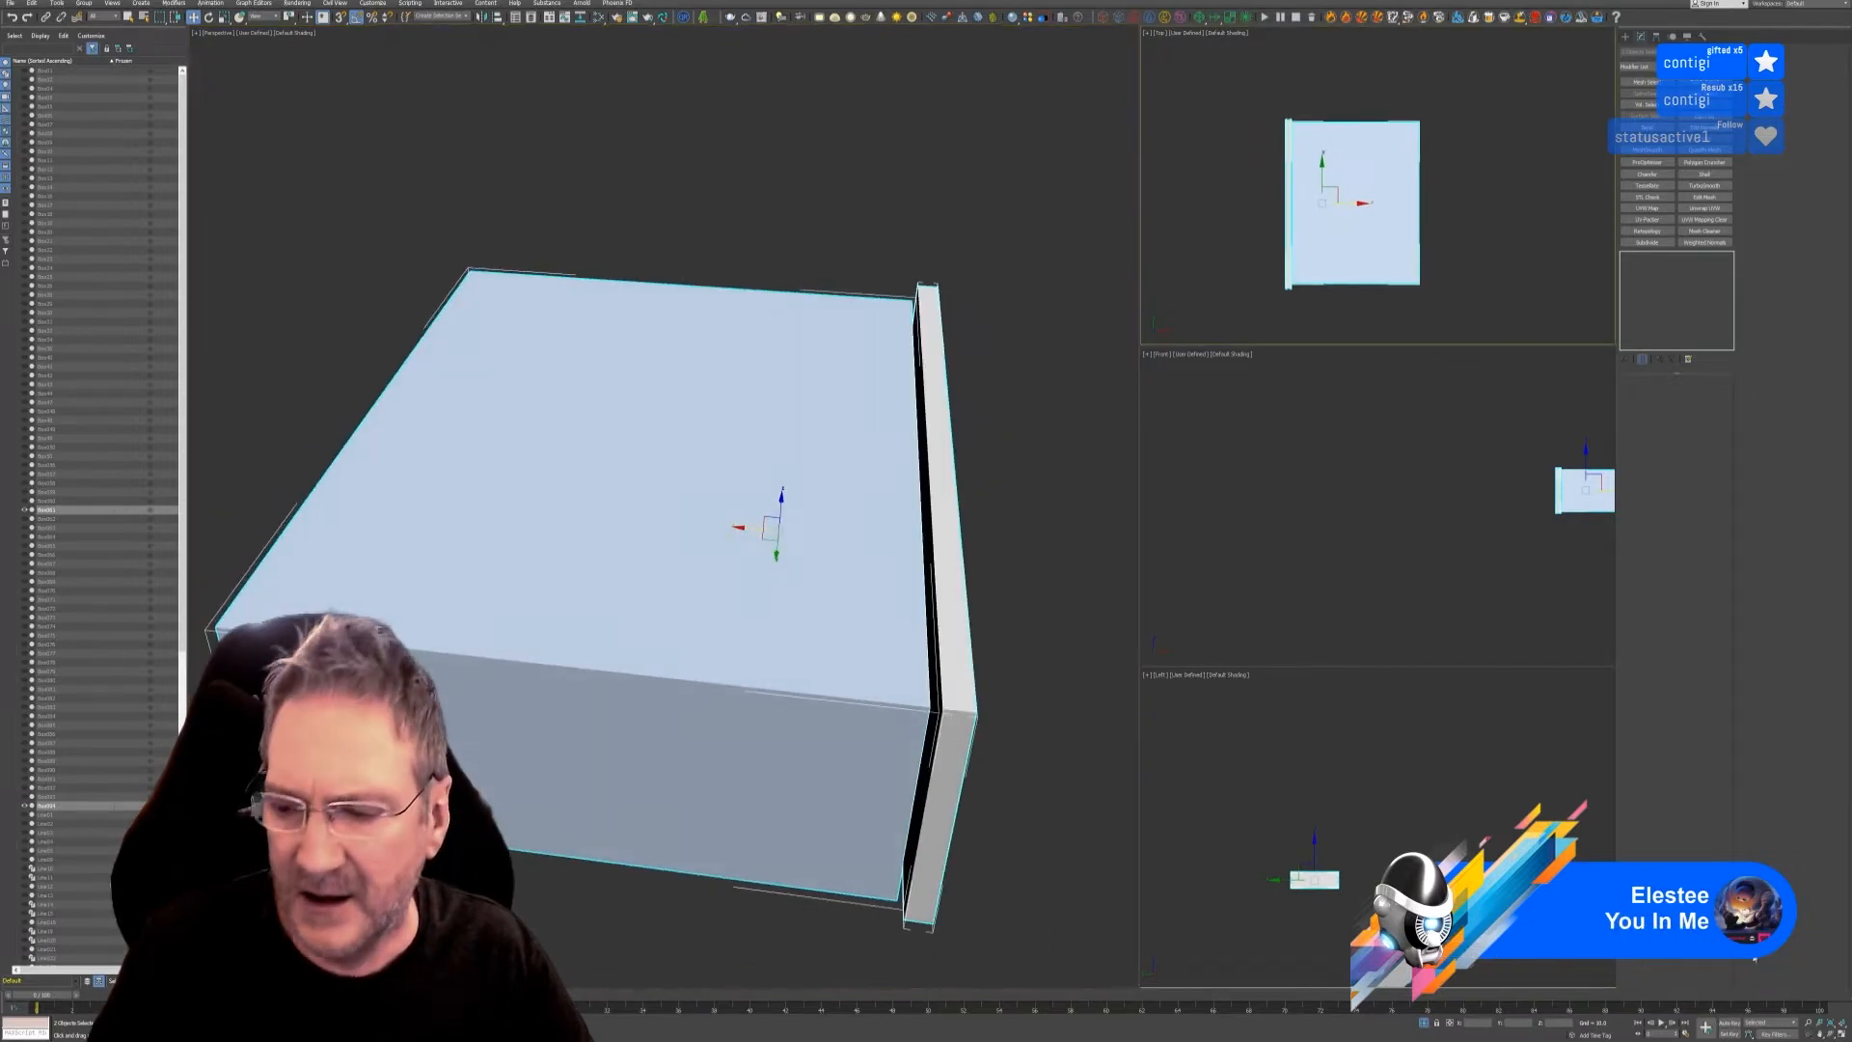
{"action": "left_click", "coordinate": [1843, 1034]}
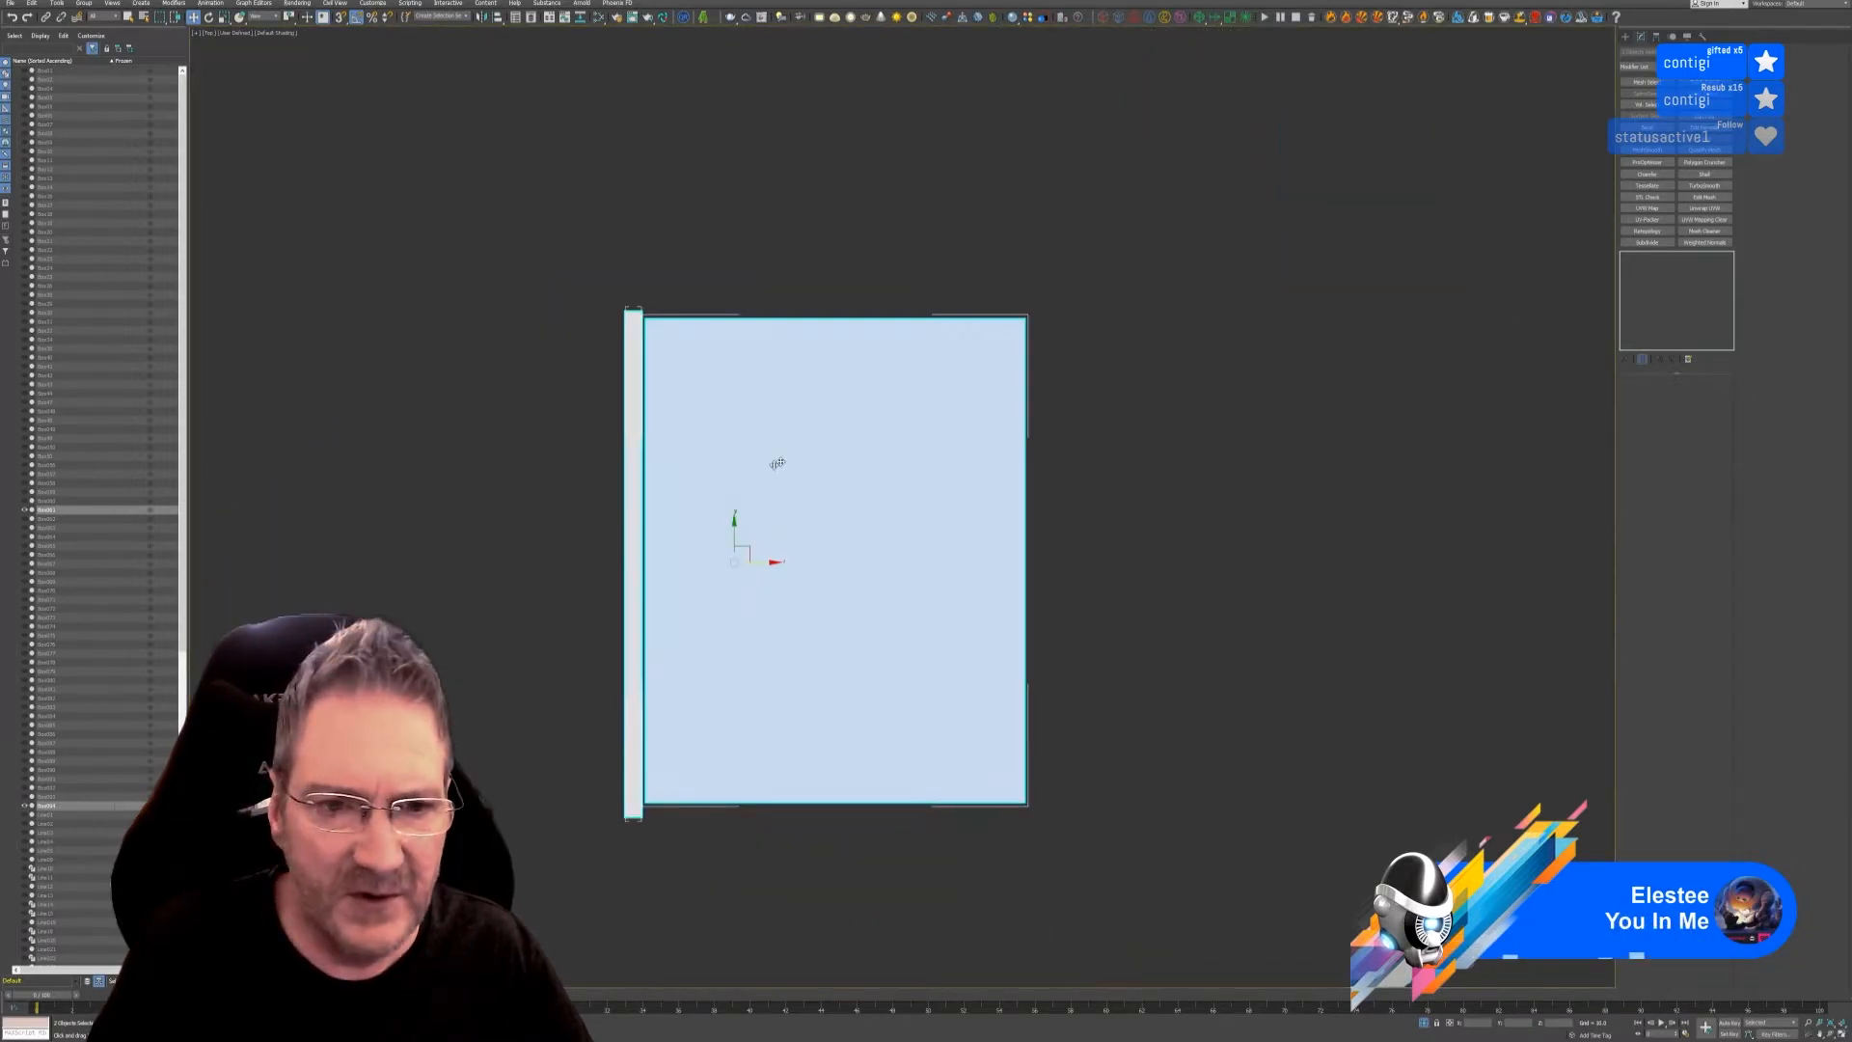
- Move only the drawer body along X until it sits flush against the back of the drawer front
{"action": "middle_click_drag", "start_coordinate": [820, 444], "coordinate": [892, 399]}
{"action": "scroll", "coordinate": [765, 487], "scroll_direction": "up", "scroll_amount": 2}
{"action": "left_click_drag", "start_coordinate": [854, 536], "coordinate": [849, 536]}
{"action": "key", "text": "ctrl+z"}
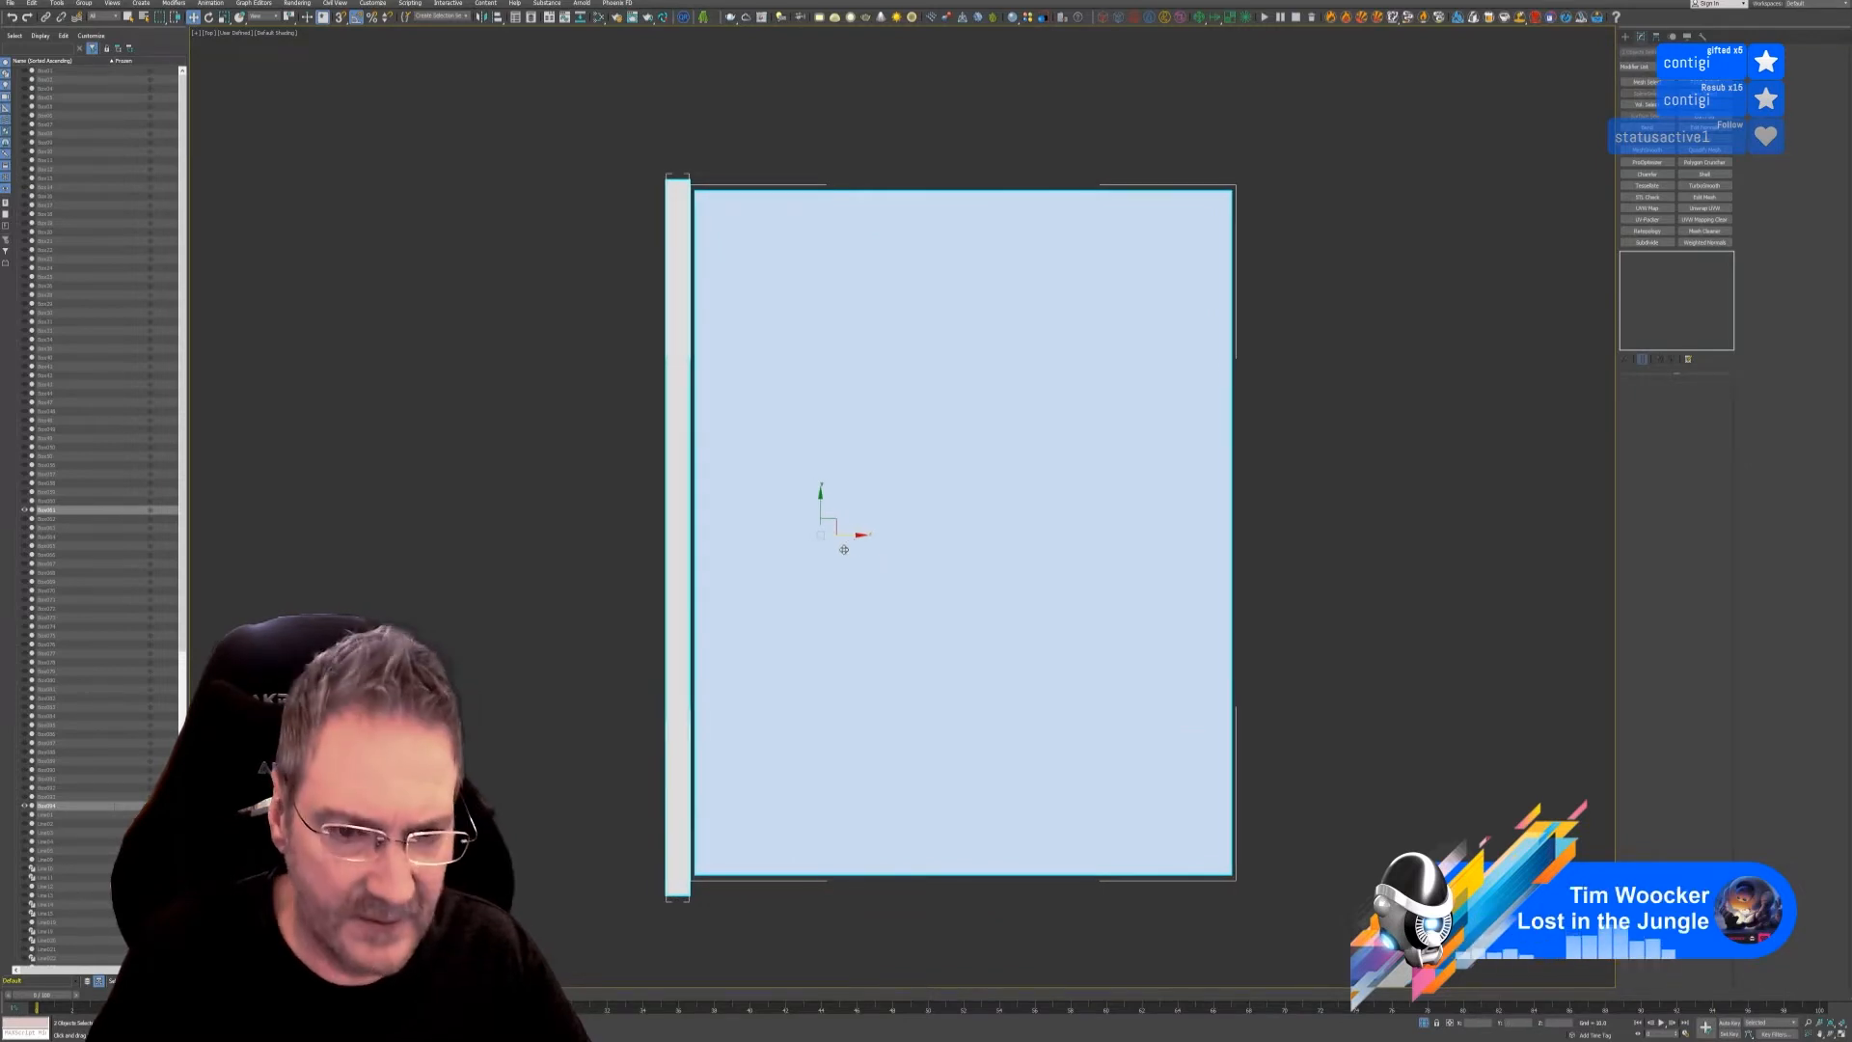
{"action": "left_click", "coordinate": [542, 505]}
{"action": "left_click", "coordinate": [771, 513]}
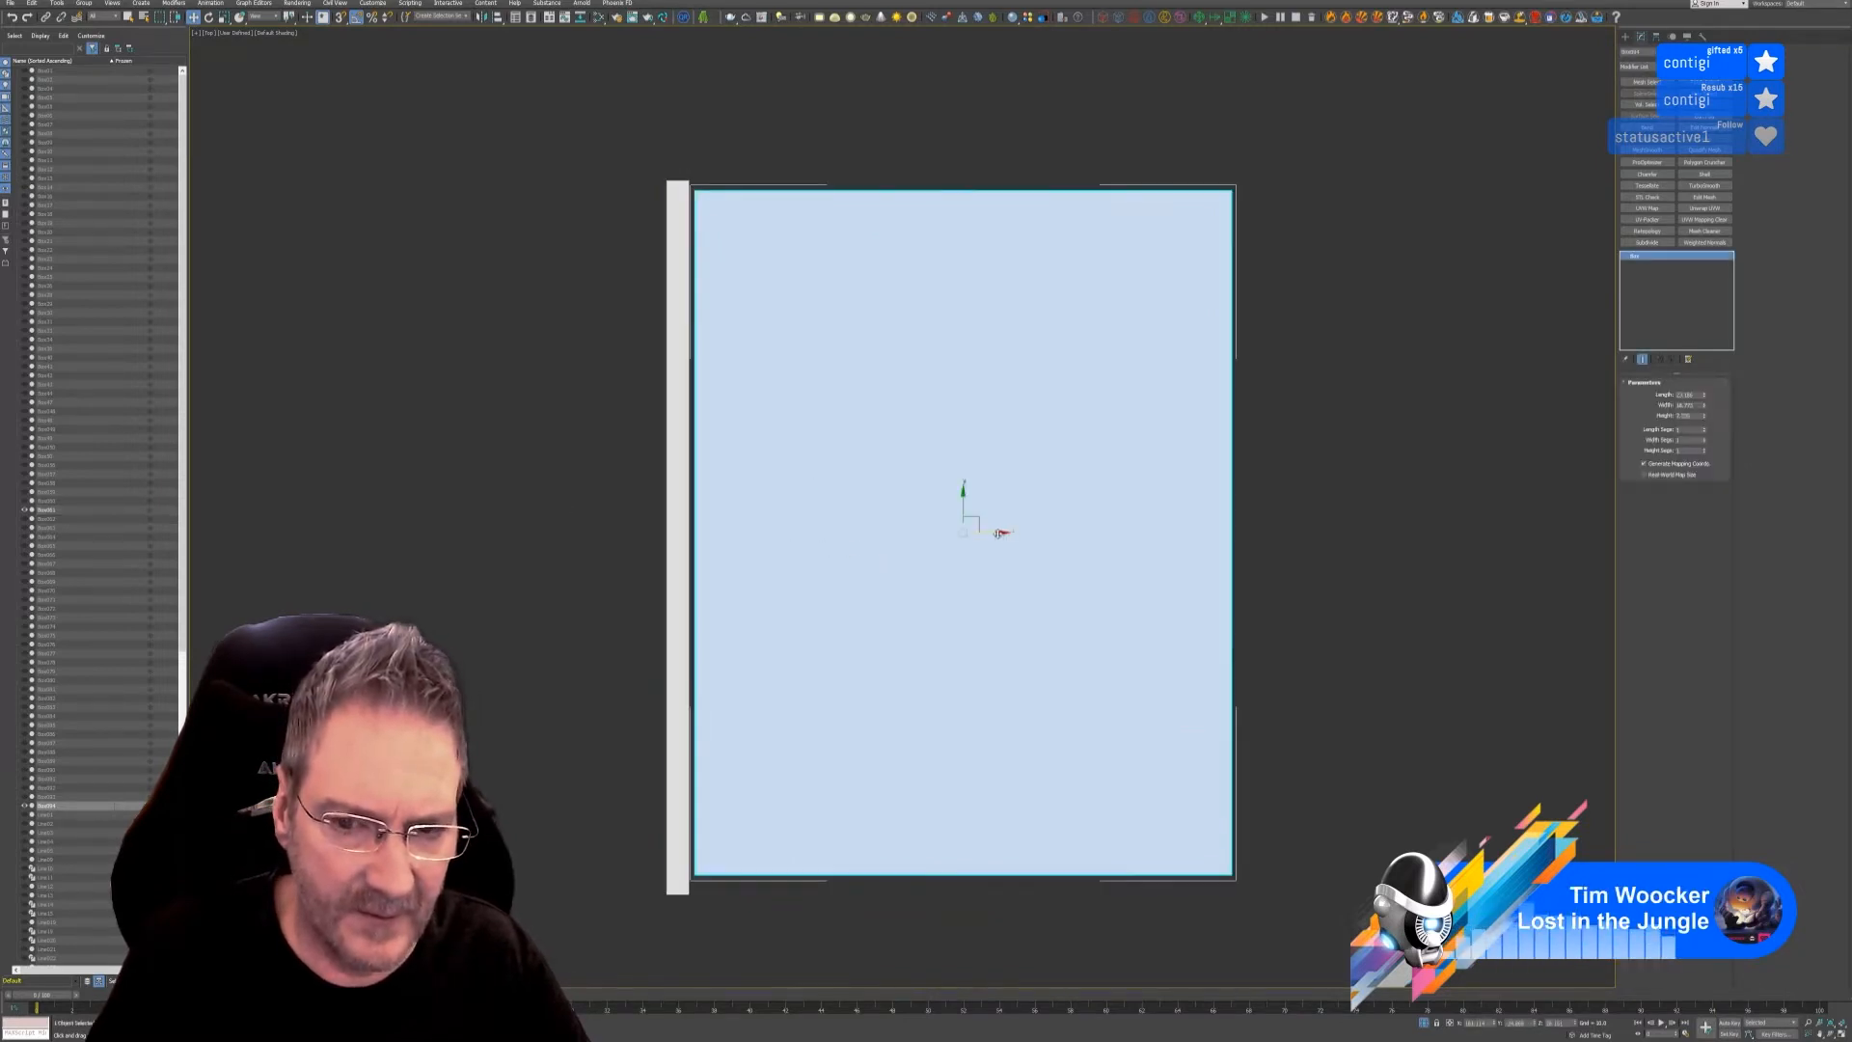
{"action": "left_click_drag", "start_coordinate": [996, 530], "coordinate": [991, 532]}
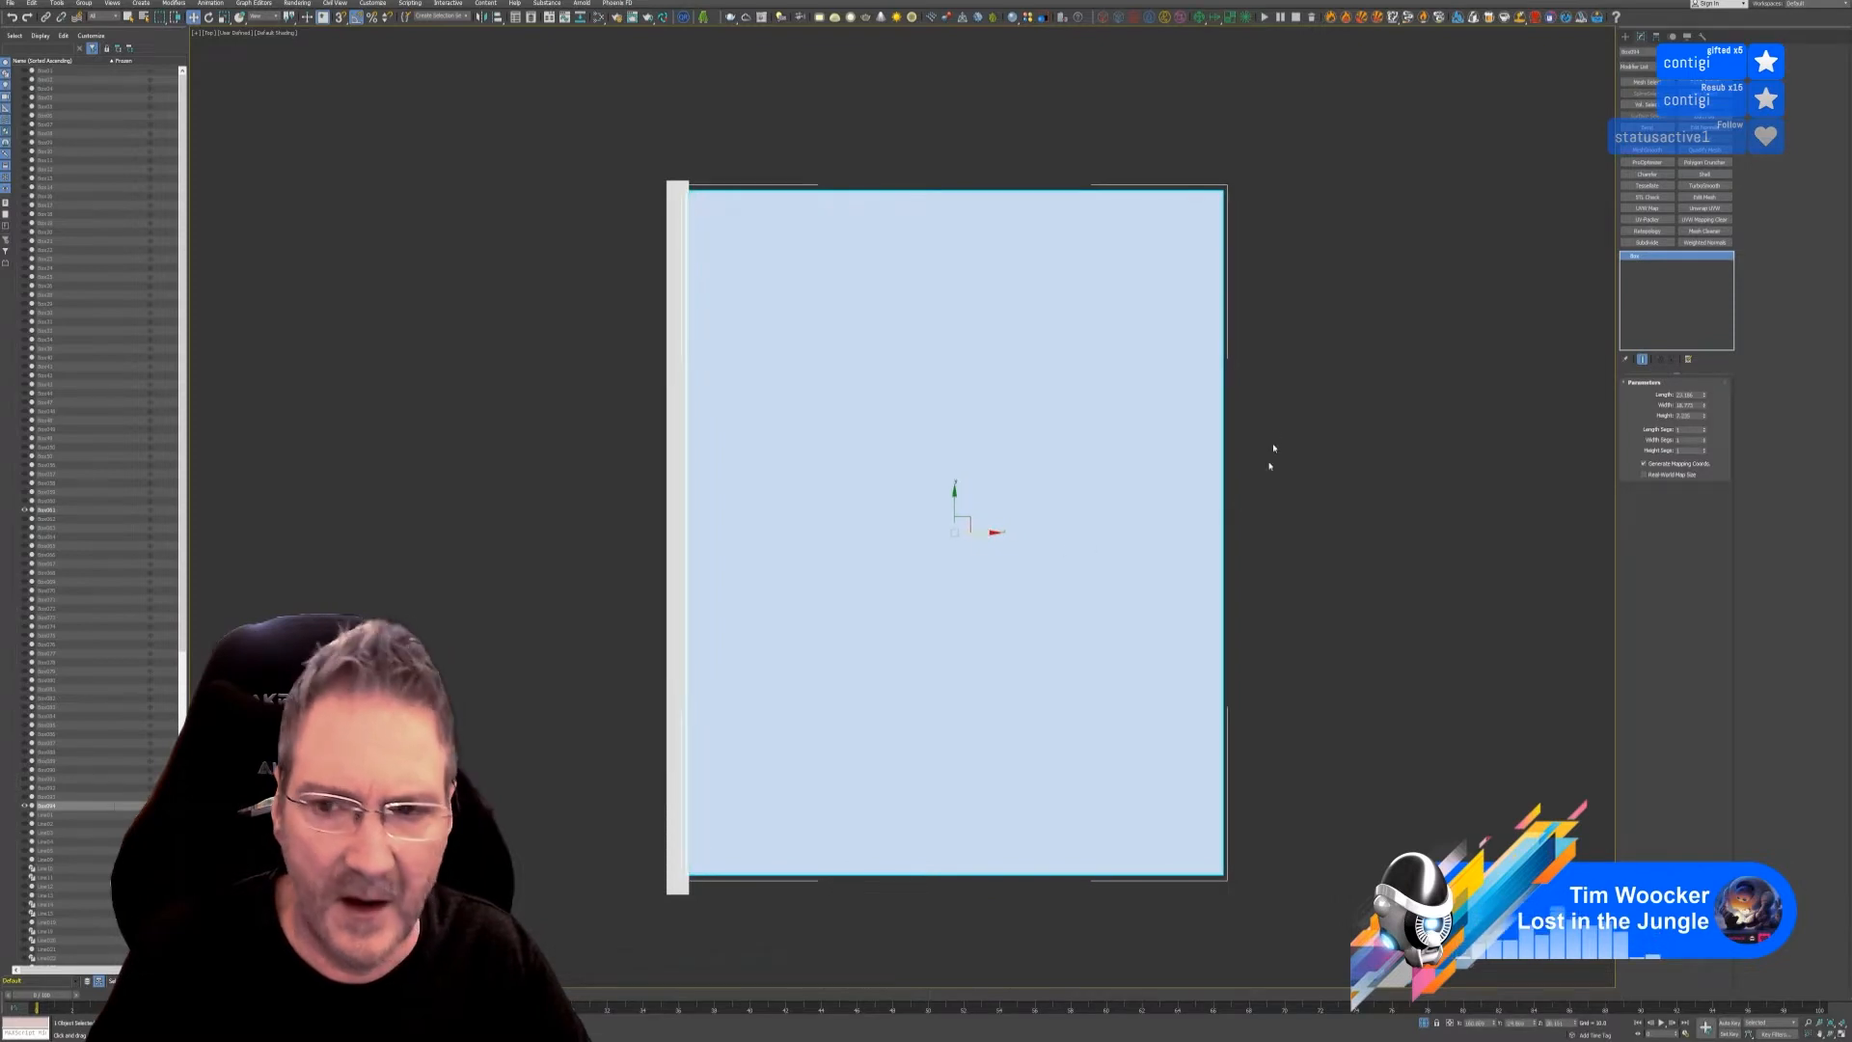
- Display the top view in wireframe and set the box's length and width segments to 3 each
{"action": "scroll", "coordinate": [1282, 405], "scroll_direction": "down", "scroll_amount": 2}
{"action": "middle_click_drag", "start_coordinate": [1352, 391], "coordinate": [1340, 392]}
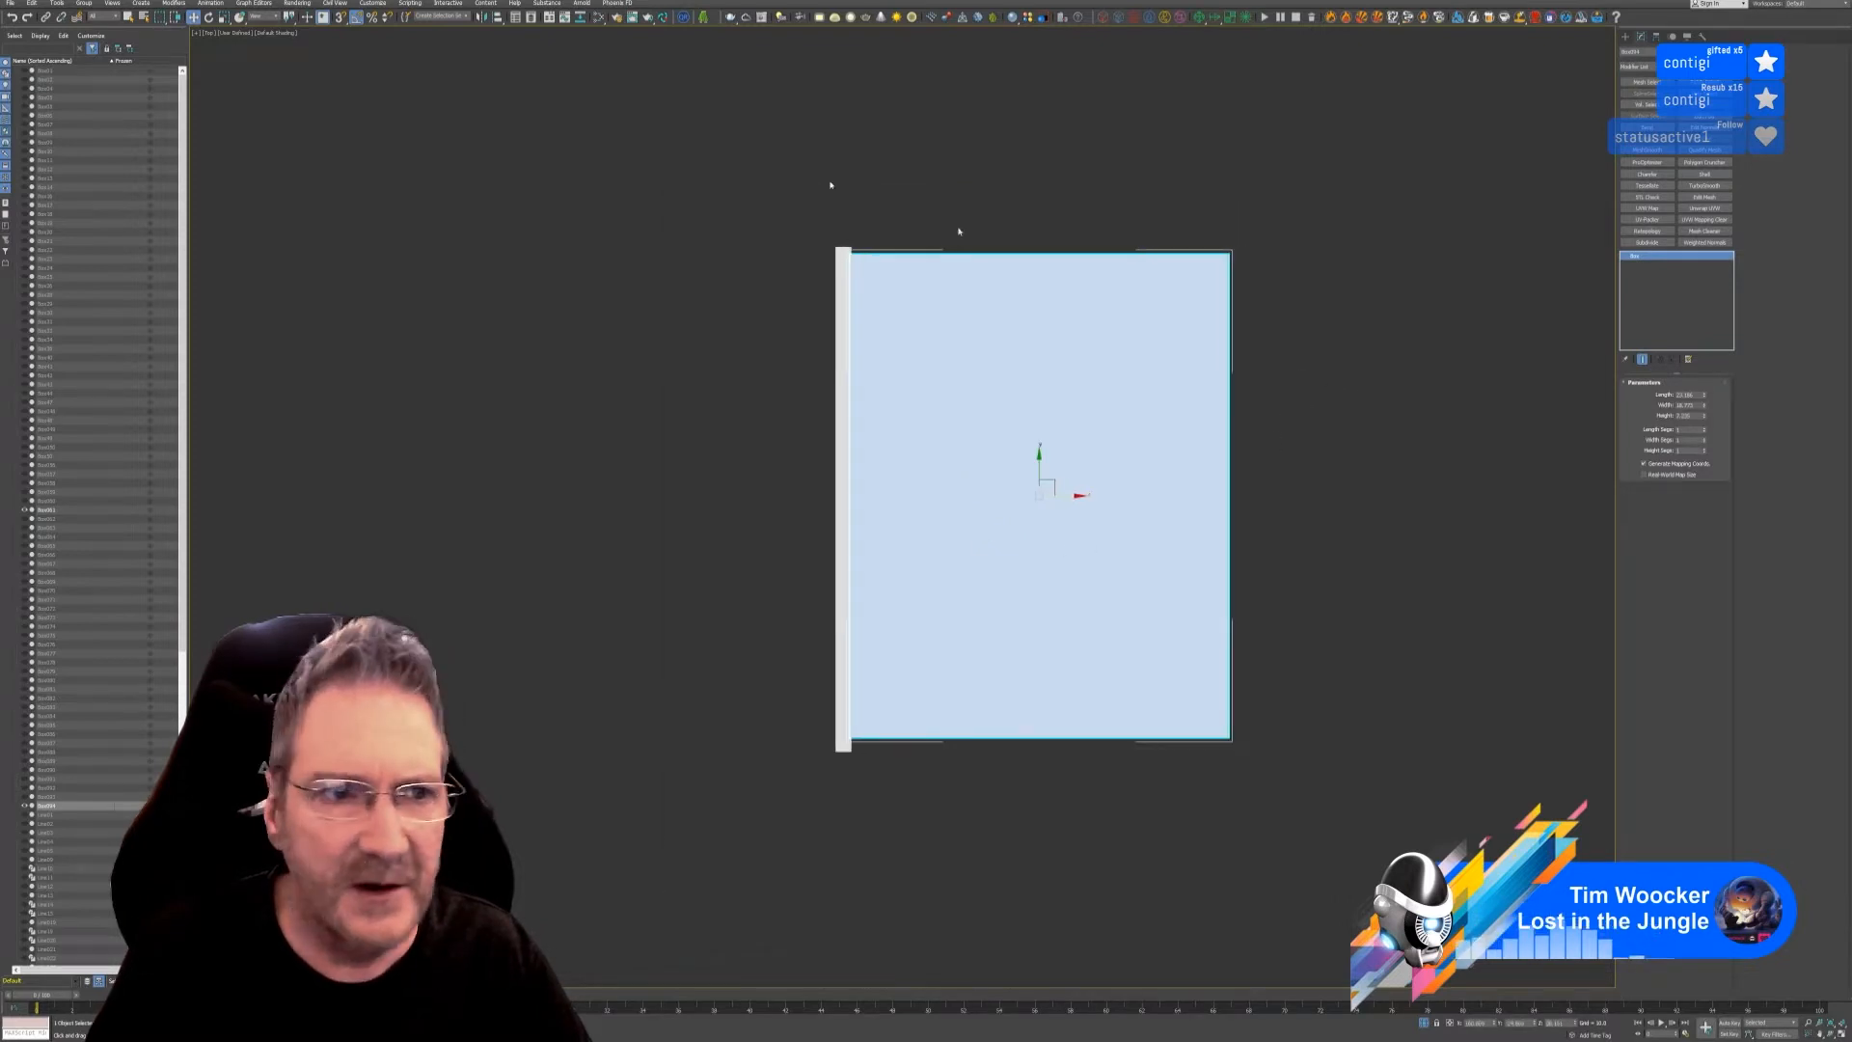
{"action": "left_click", "coordinate": [277, 35]}
{"action": "left_click", "coordinate": [309, 134]}
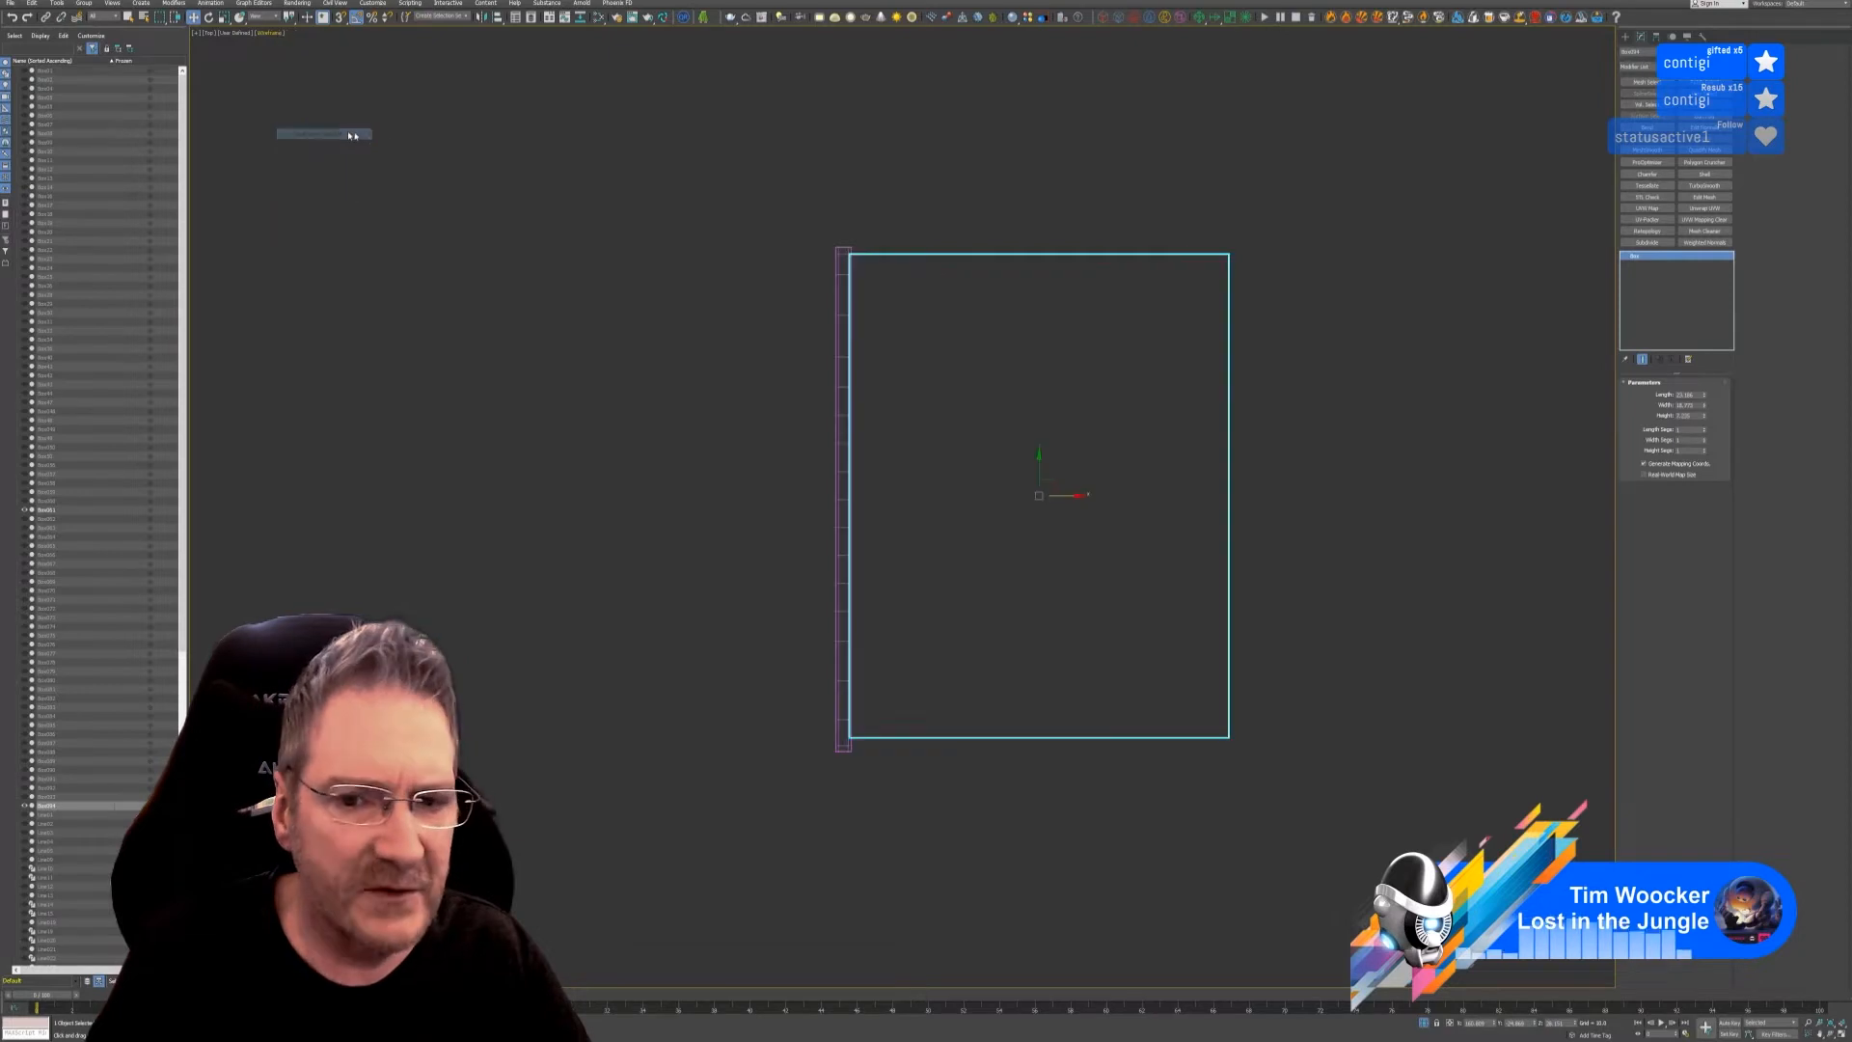
{"action": "left_click", "coordinate": [1704, 429]}
{"action": "left_click", "coordinate": [1704, 429]}
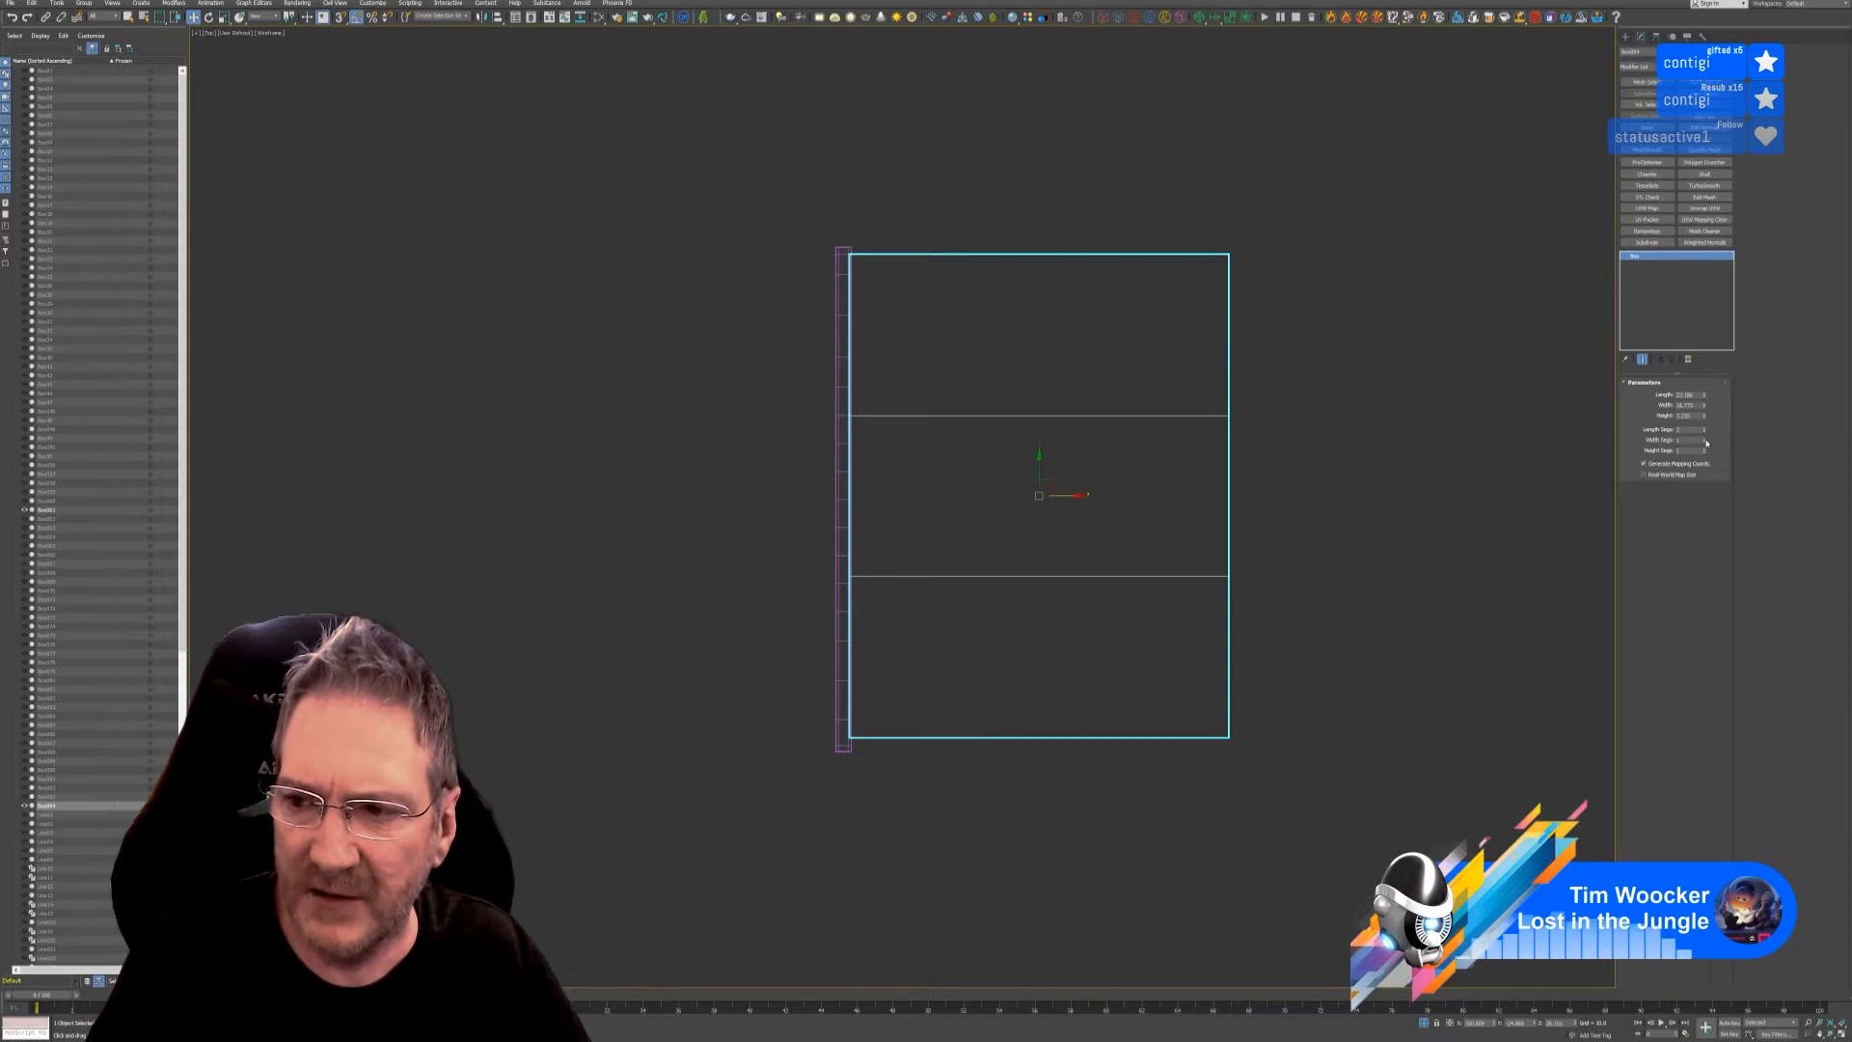
{"action": "left_click", "coordinate": [1704, 439]}
{"action": "left_click", "coordinate": [1704, 439]}
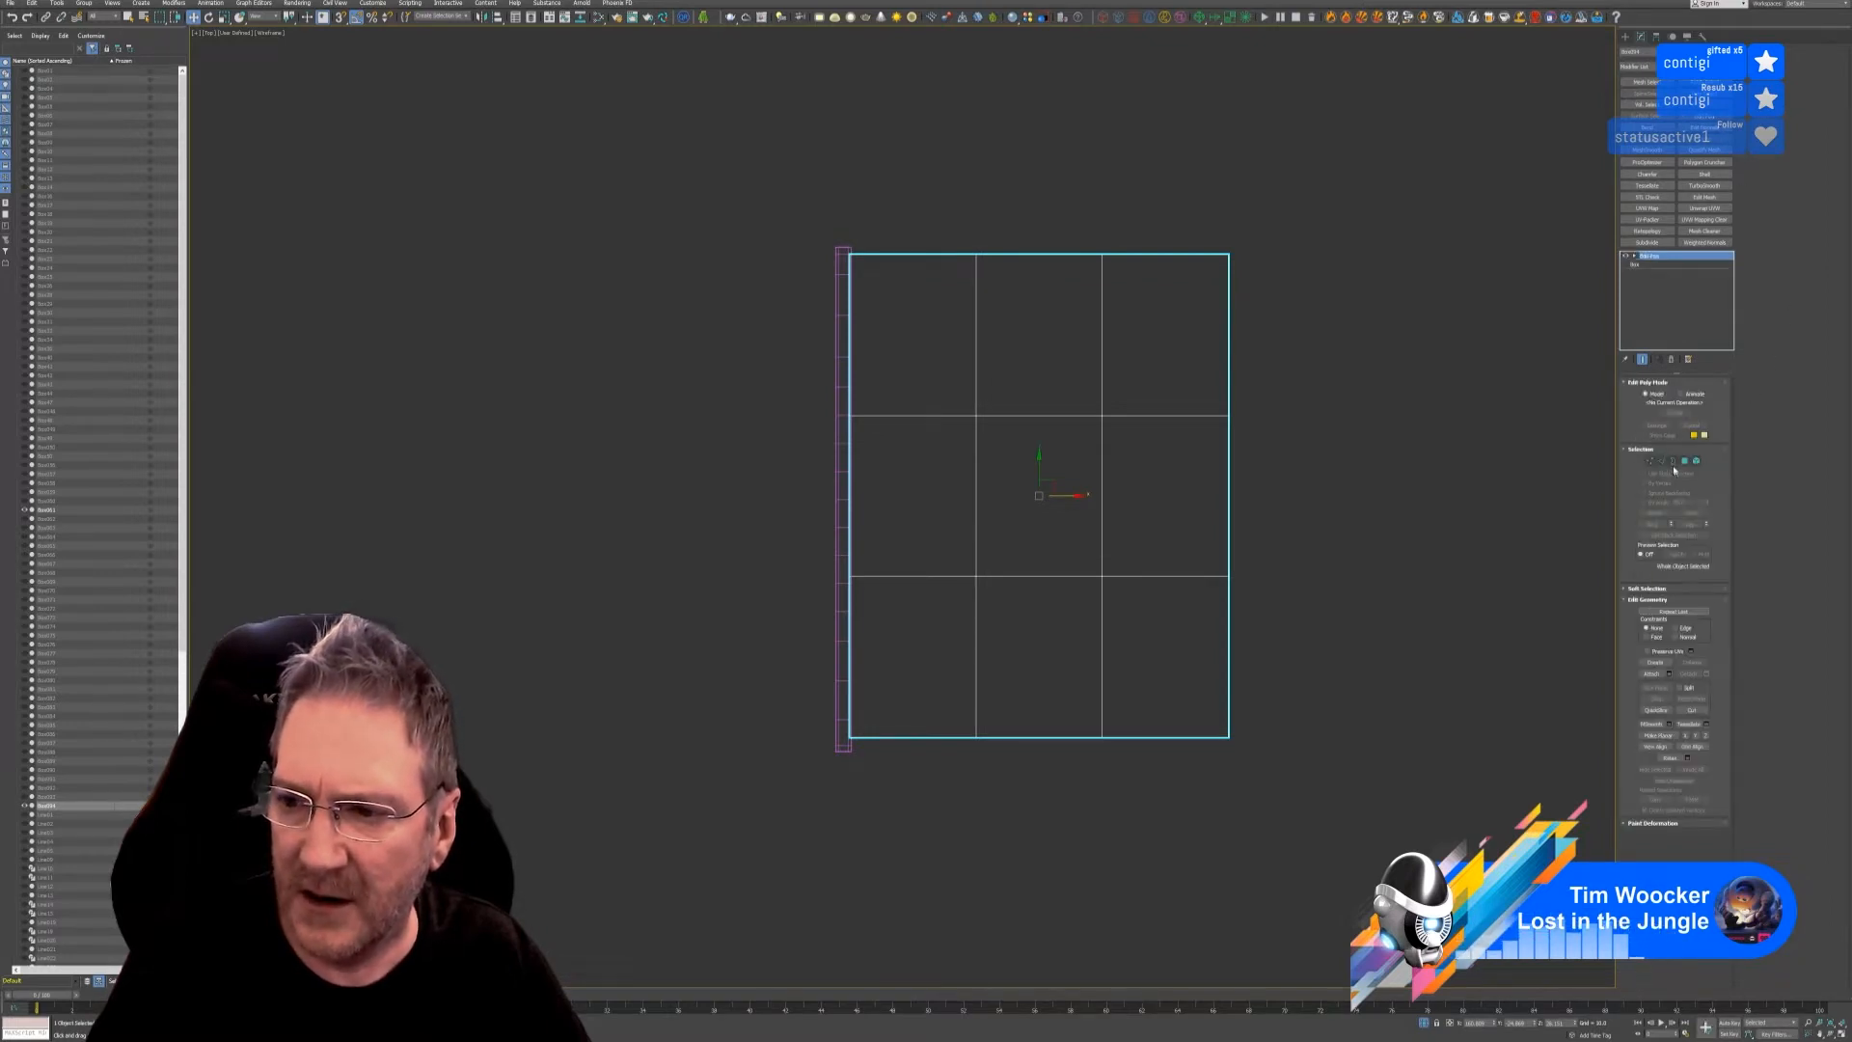
- With Edit Poly, move the two edge loops dividing the box's length outward to wall thickness from its side edges
{"action": "left_click", "coordinate": [1662, 462]}
{"action": "left_click", "coordinate": [910, 417]}
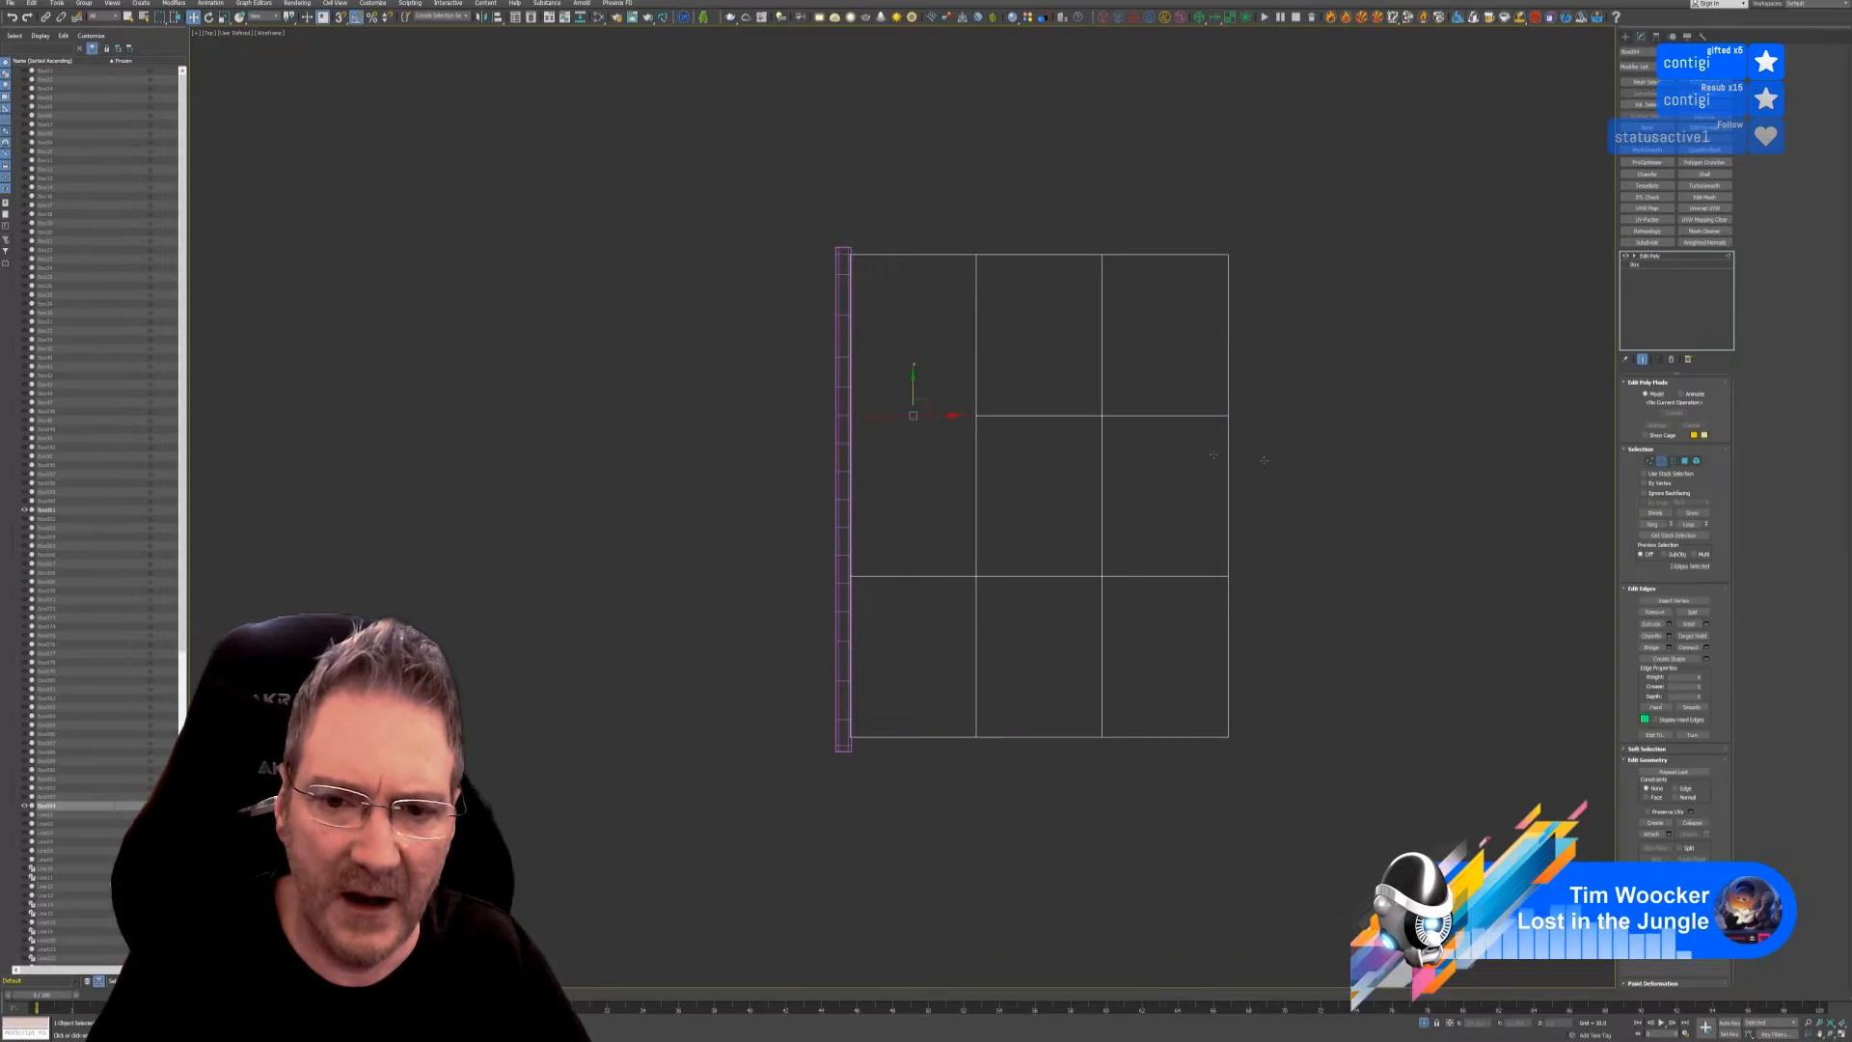
{"action": "left_click", "coordinate": [1688, 523]}
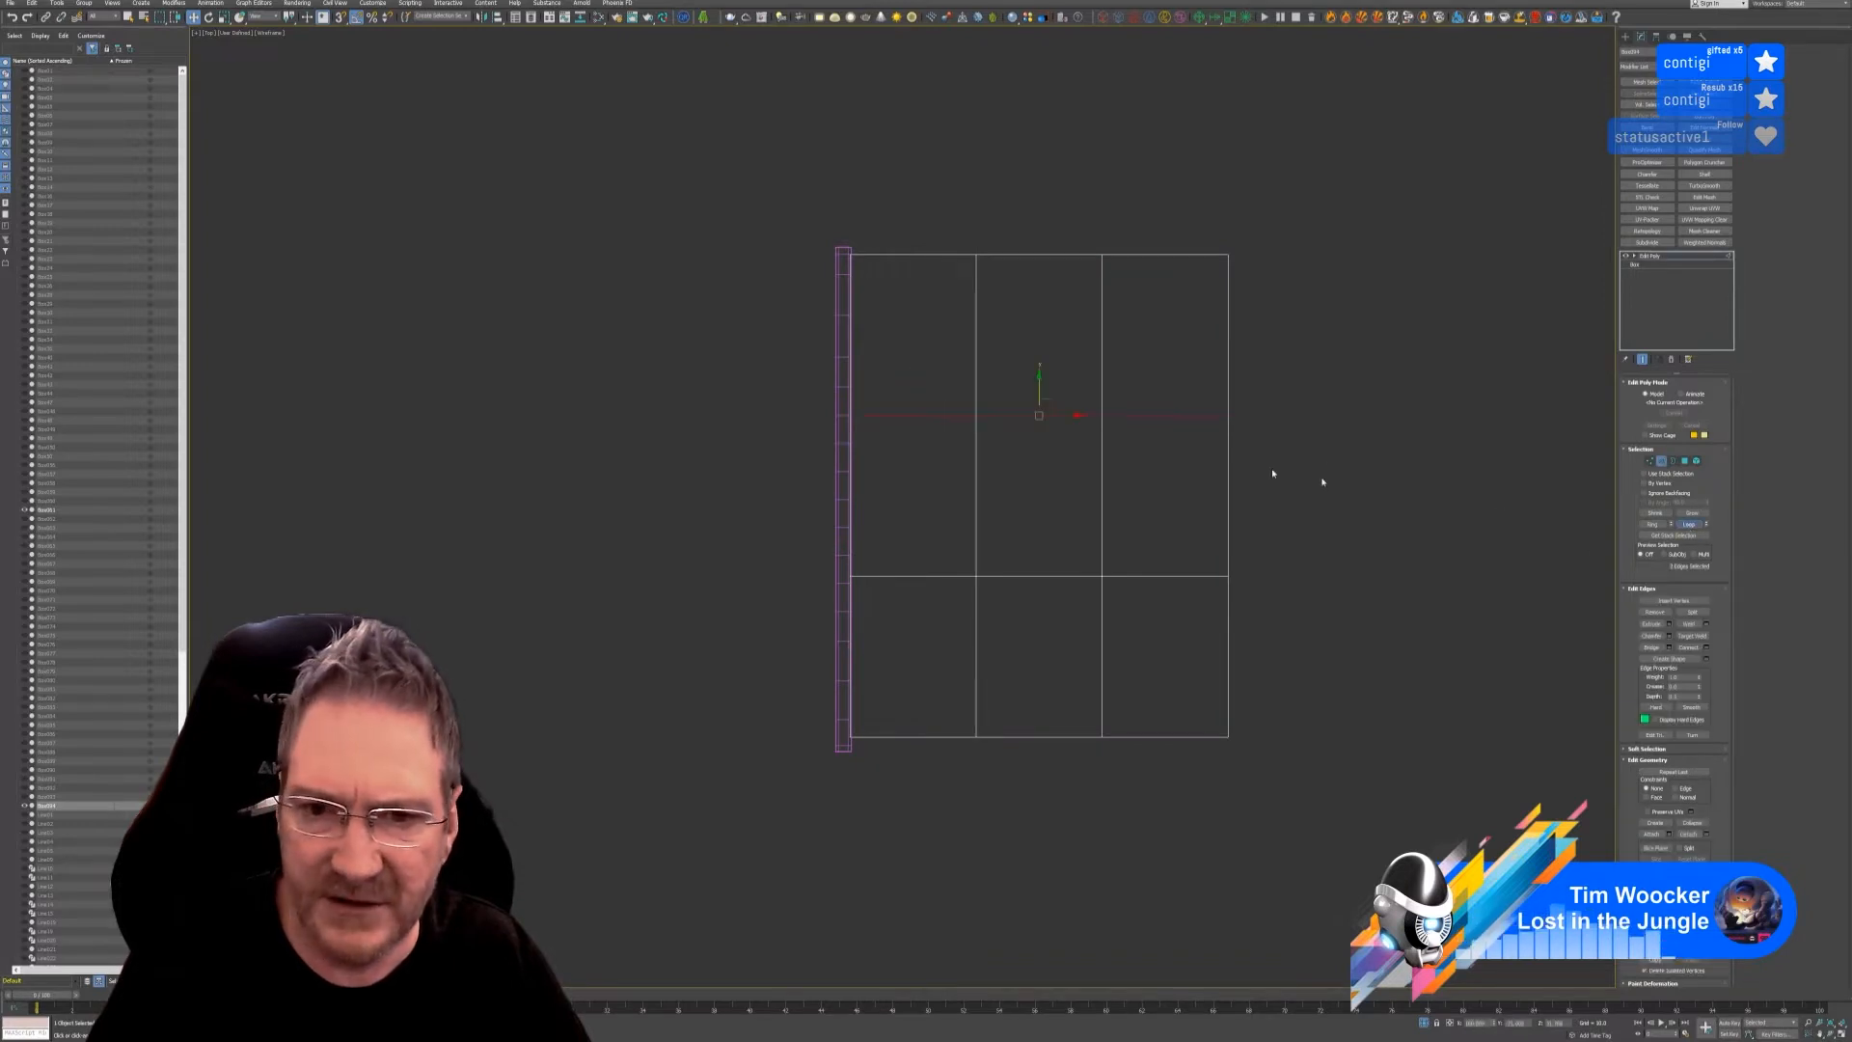
{"action": "left_click_drag", "start_coordinate": [1037, 387], "coordinate": [1060, 239]}
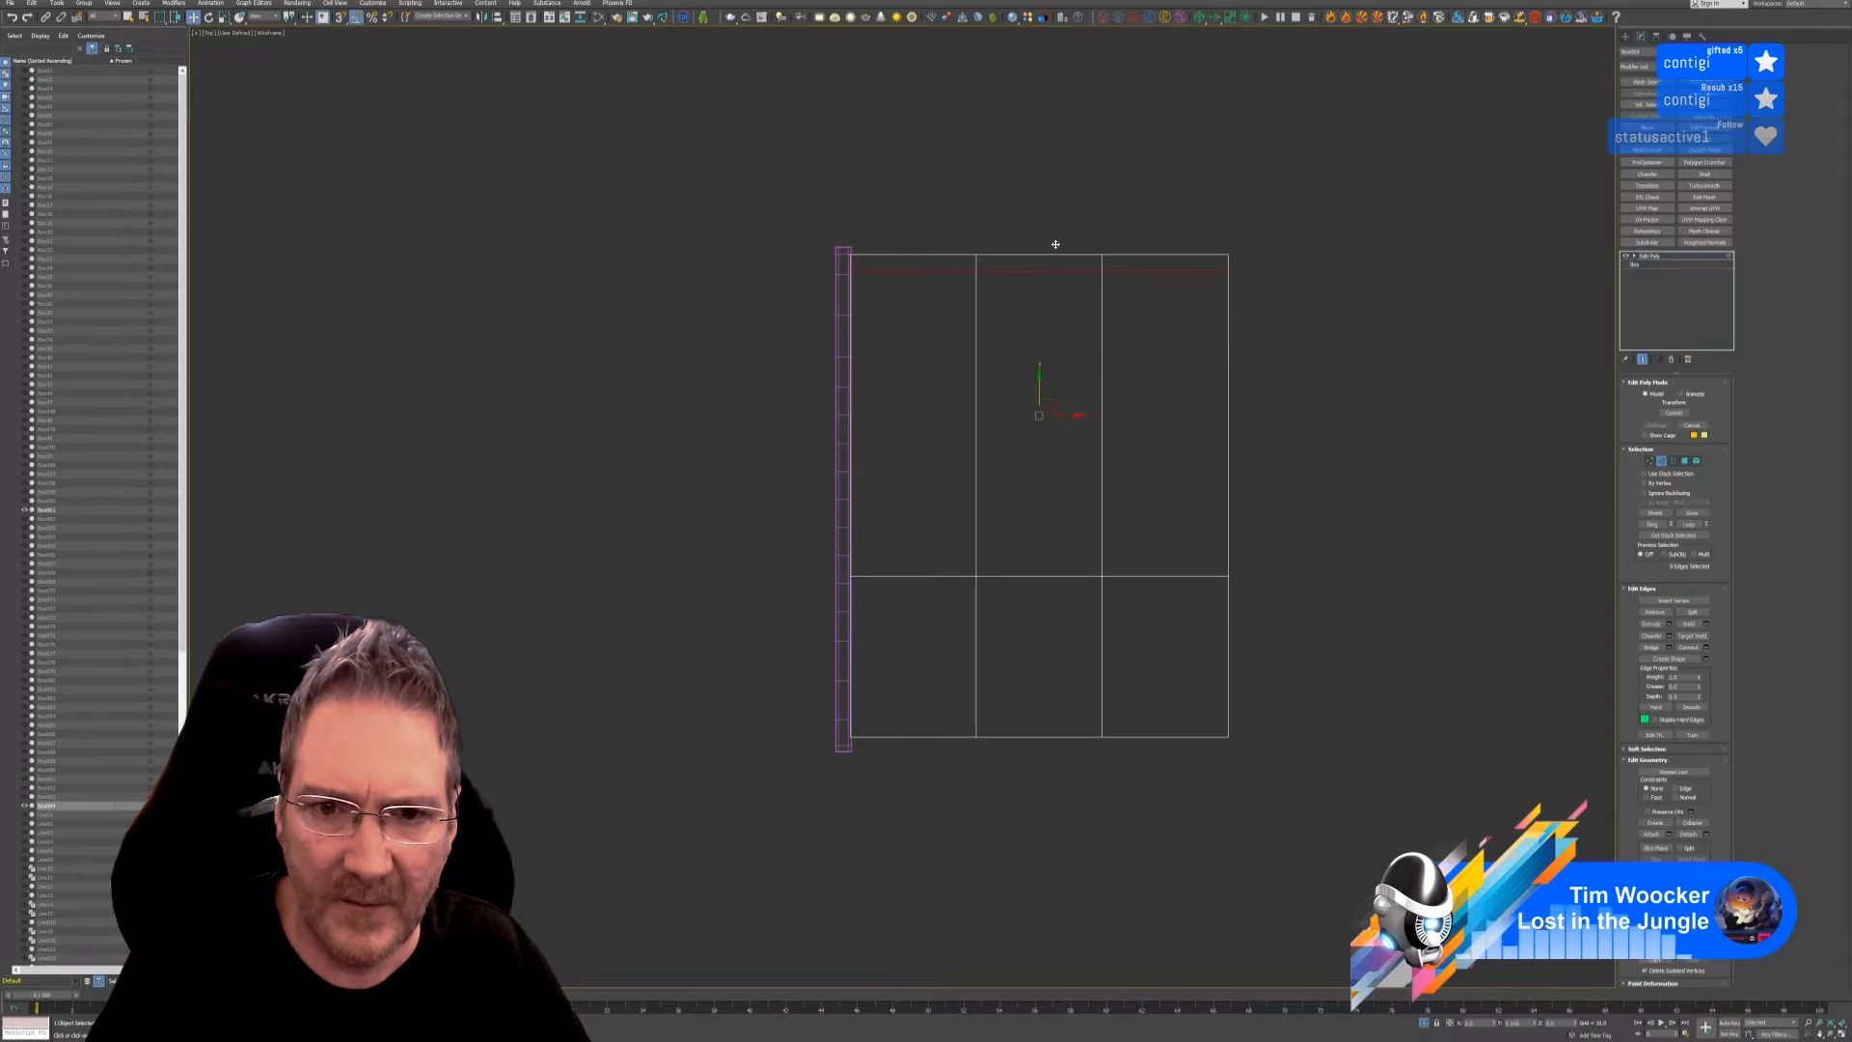
{"action": "left_click", "coordinate": [1179, 576]}
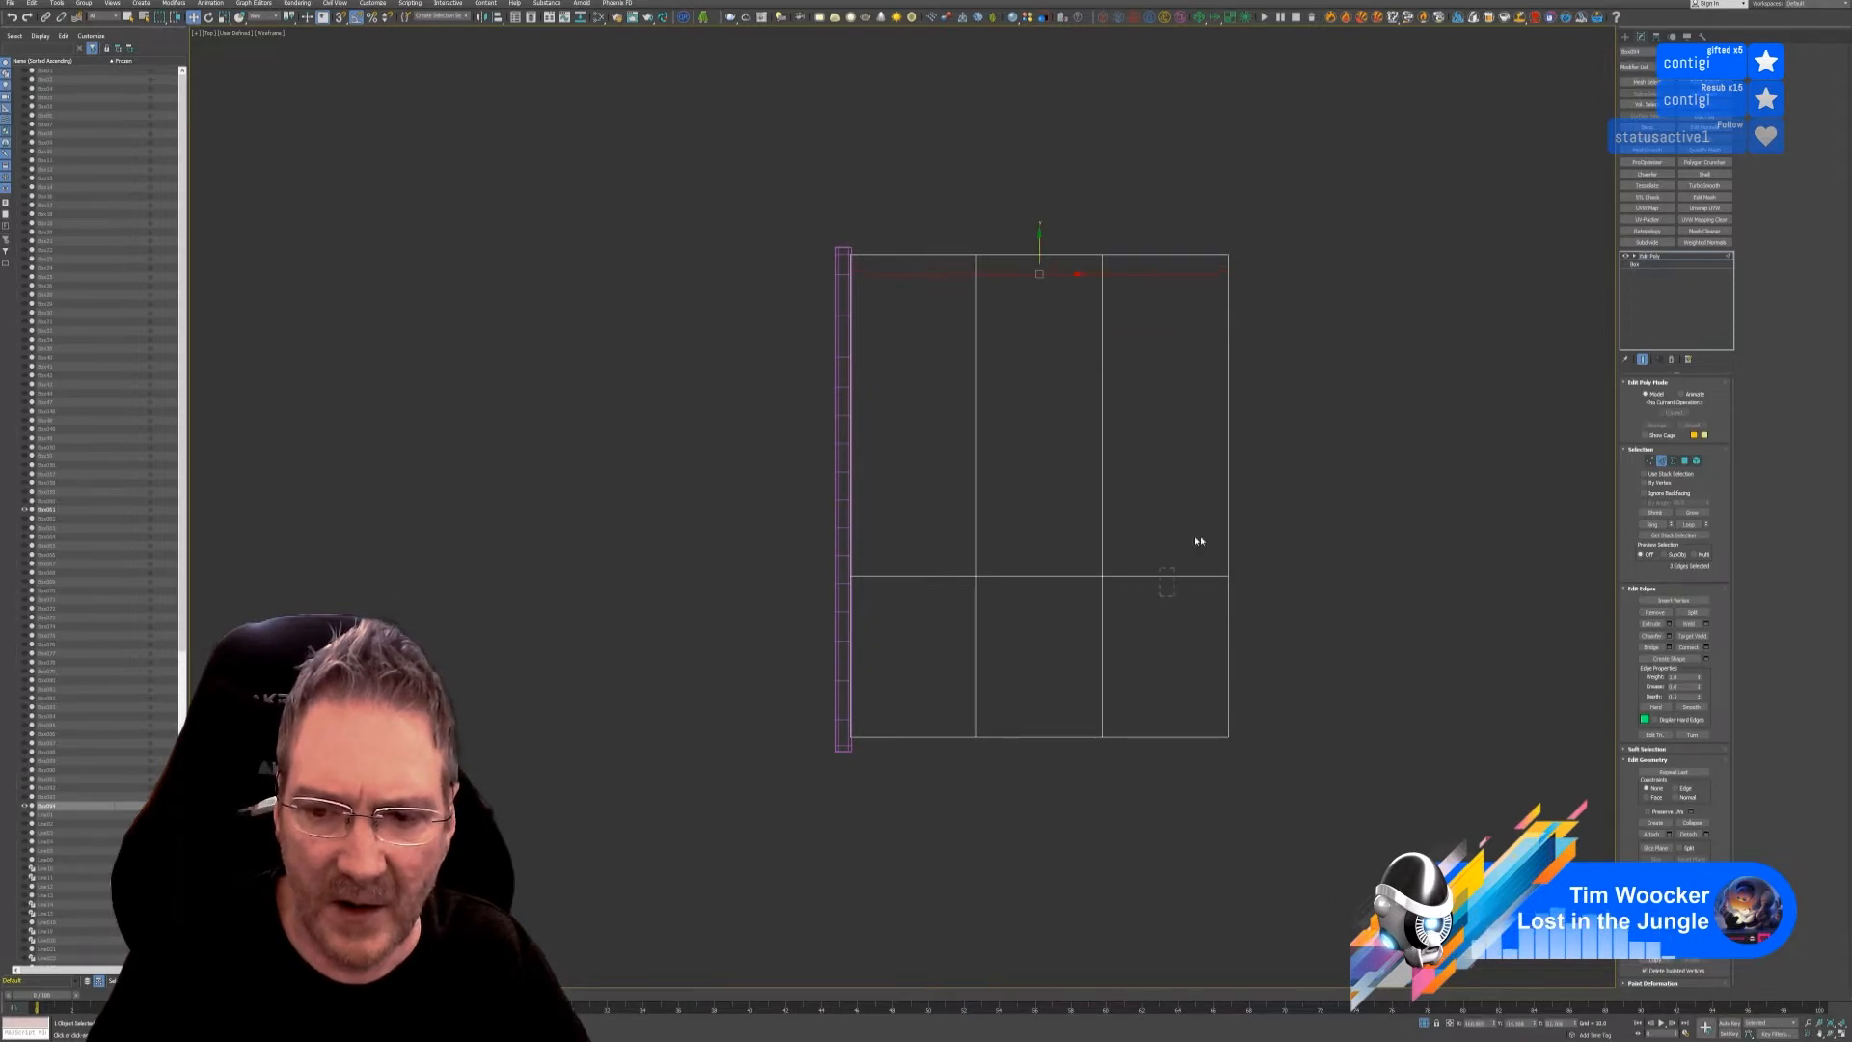
{"action": "left_click", "coordinate": [1686, 524]}
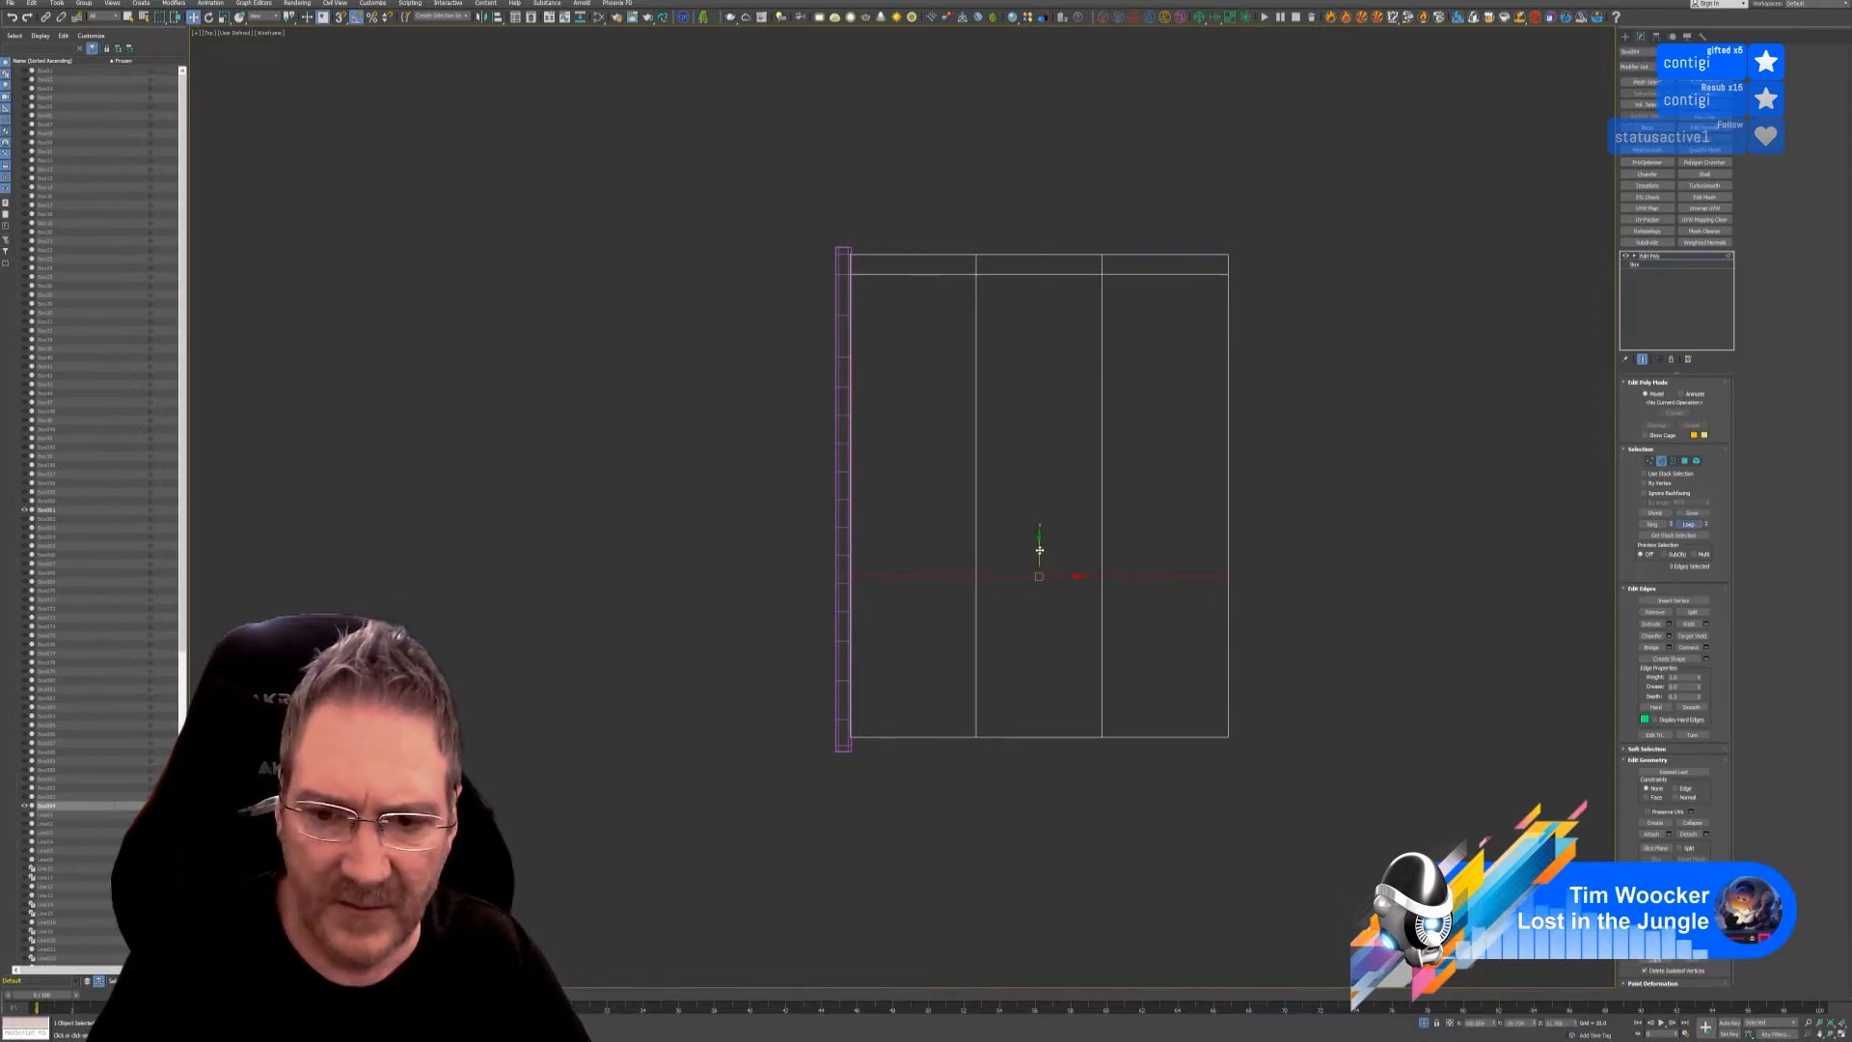
{"action": "left_click_drag", "start_coordinate": [1039, 549], "coordinate": [1037, 693]}
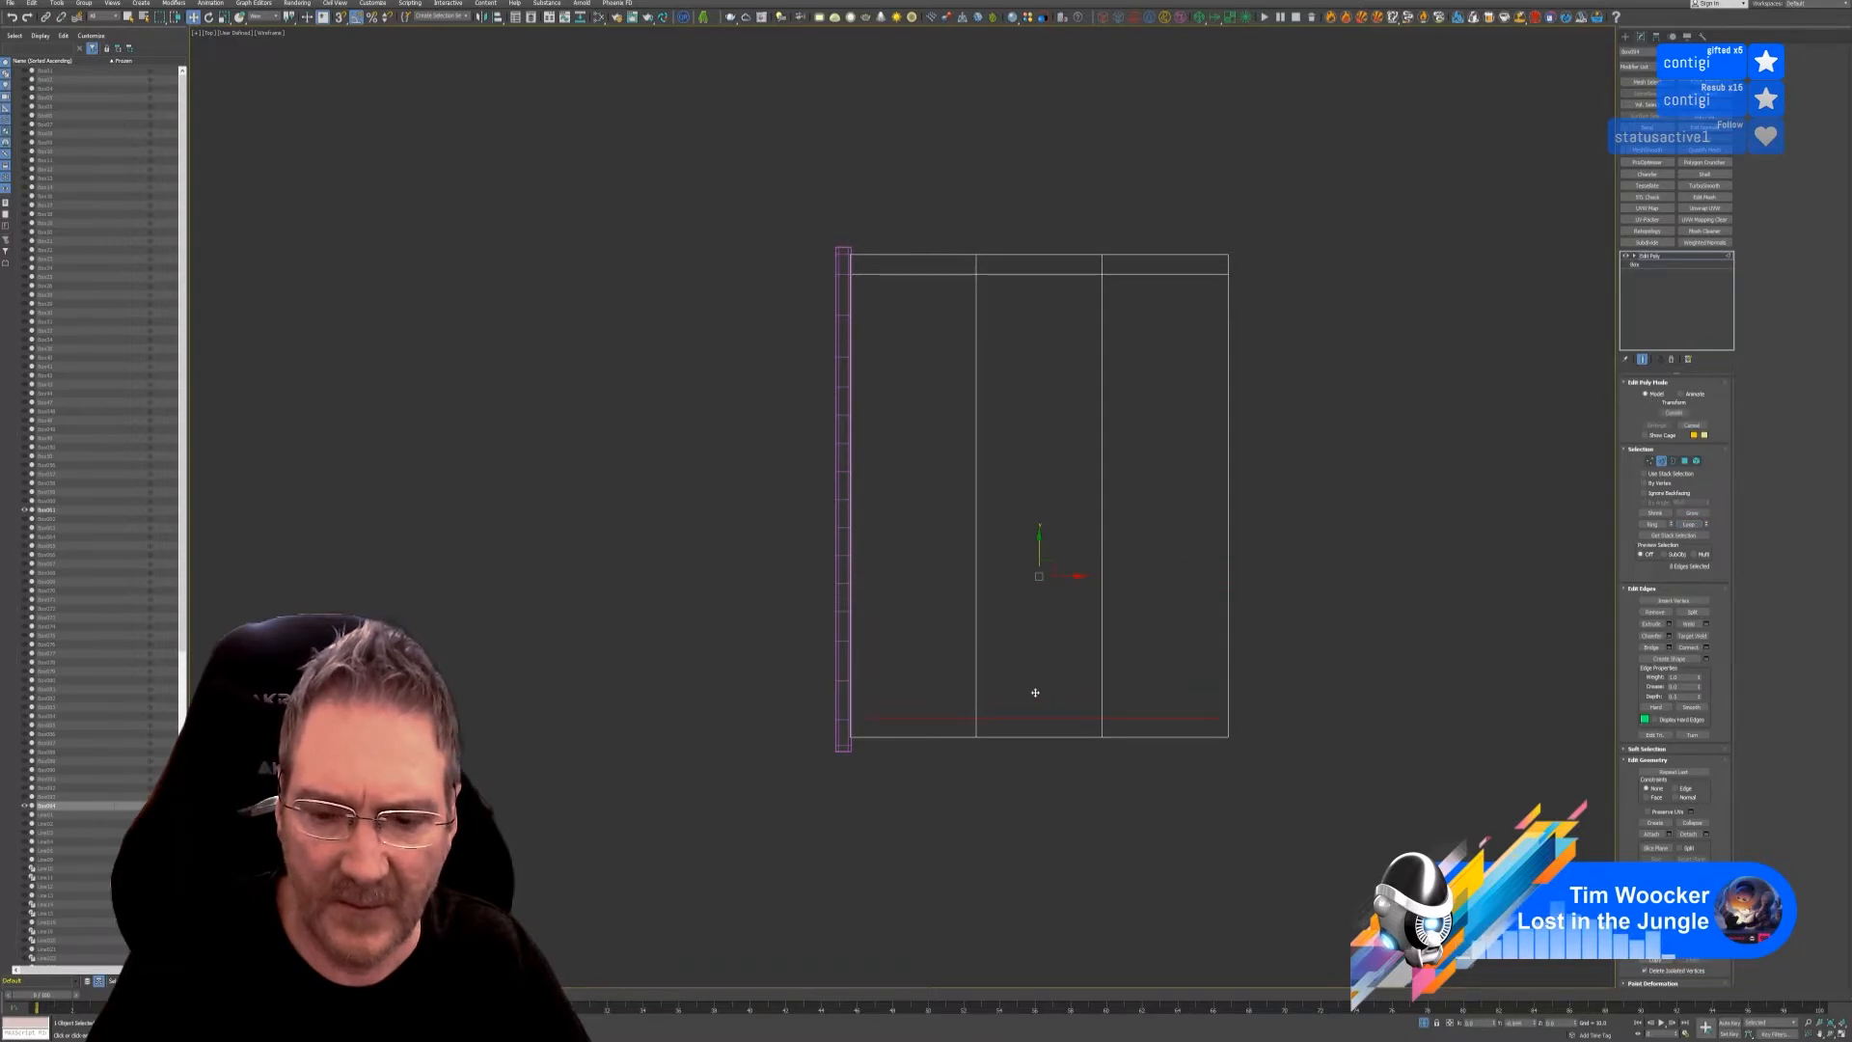
- Move the two edge loops dividing the box's depth outward to wall thickness from its back and front edges
{"action": "left_click", "coordinate": [1108, 600]}
{"action": "left_click", "coordinate": [1688, 524]}
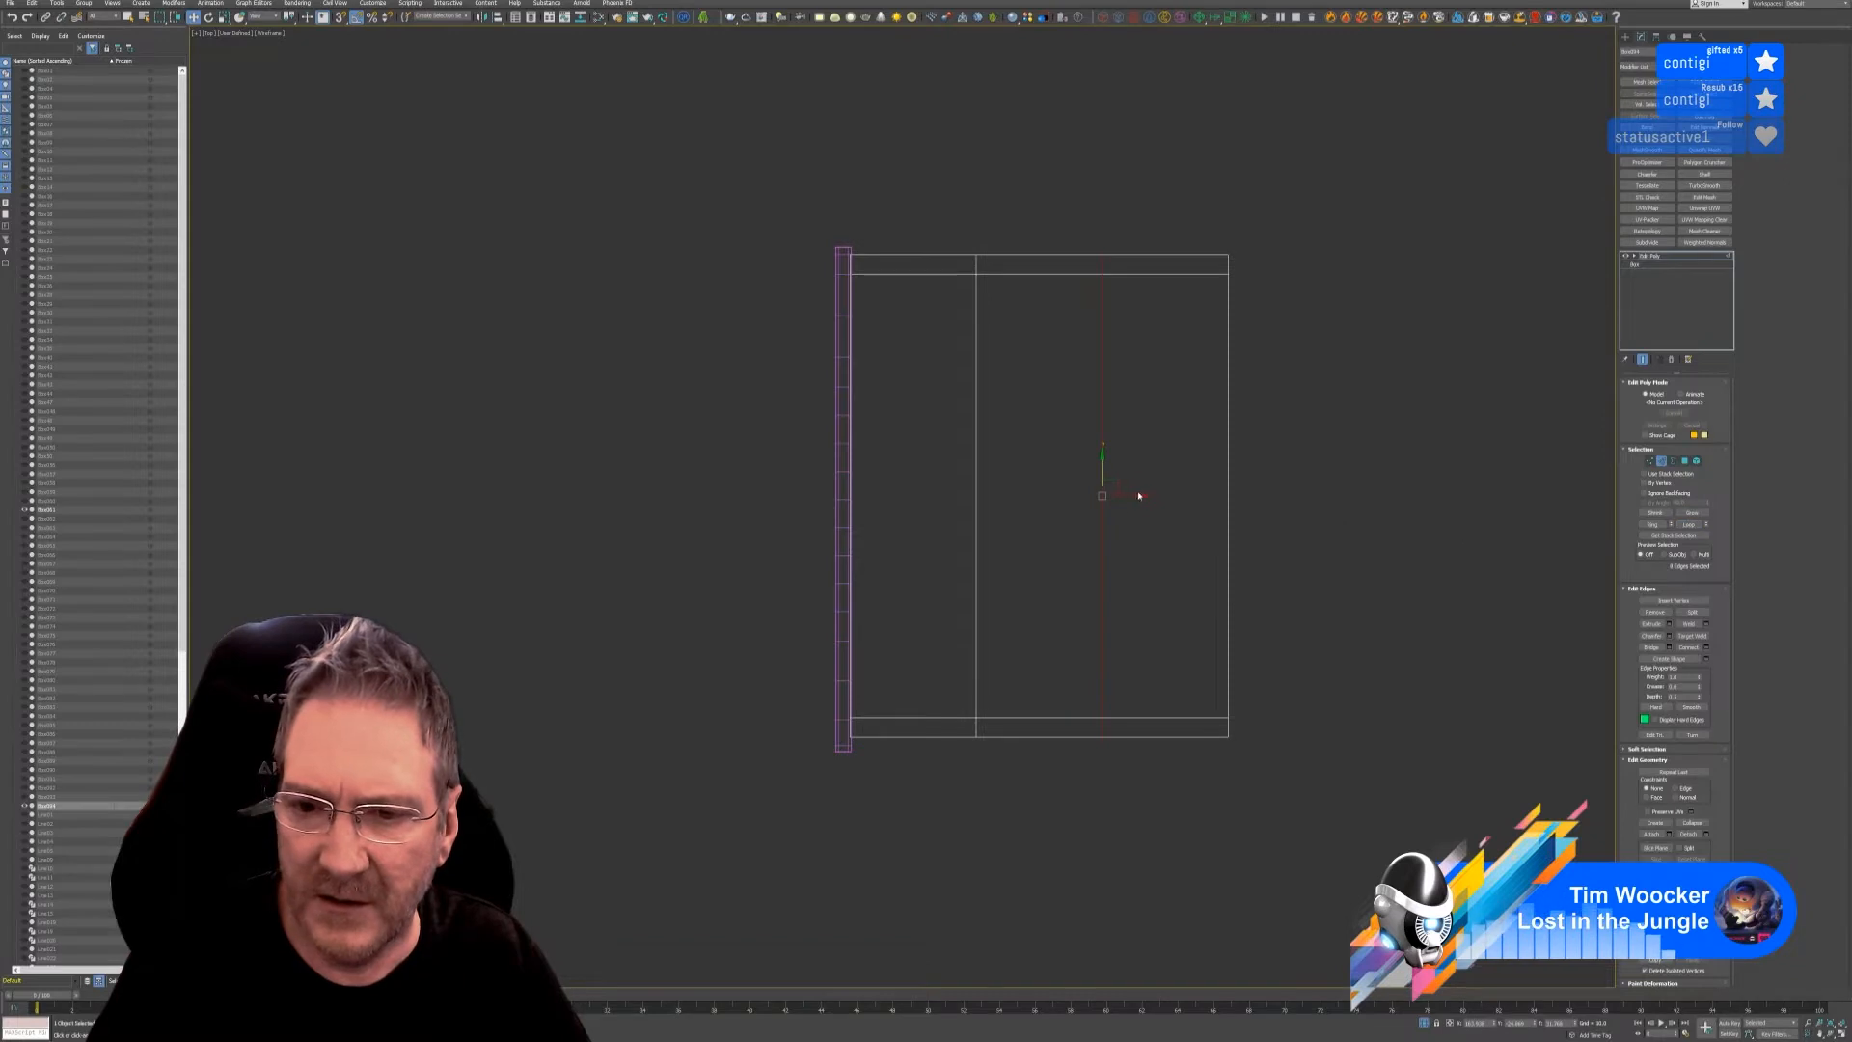
{"action": "left_click_drag", "start_coordinate": [1138, 496], "coordinate": [1238, 496]}
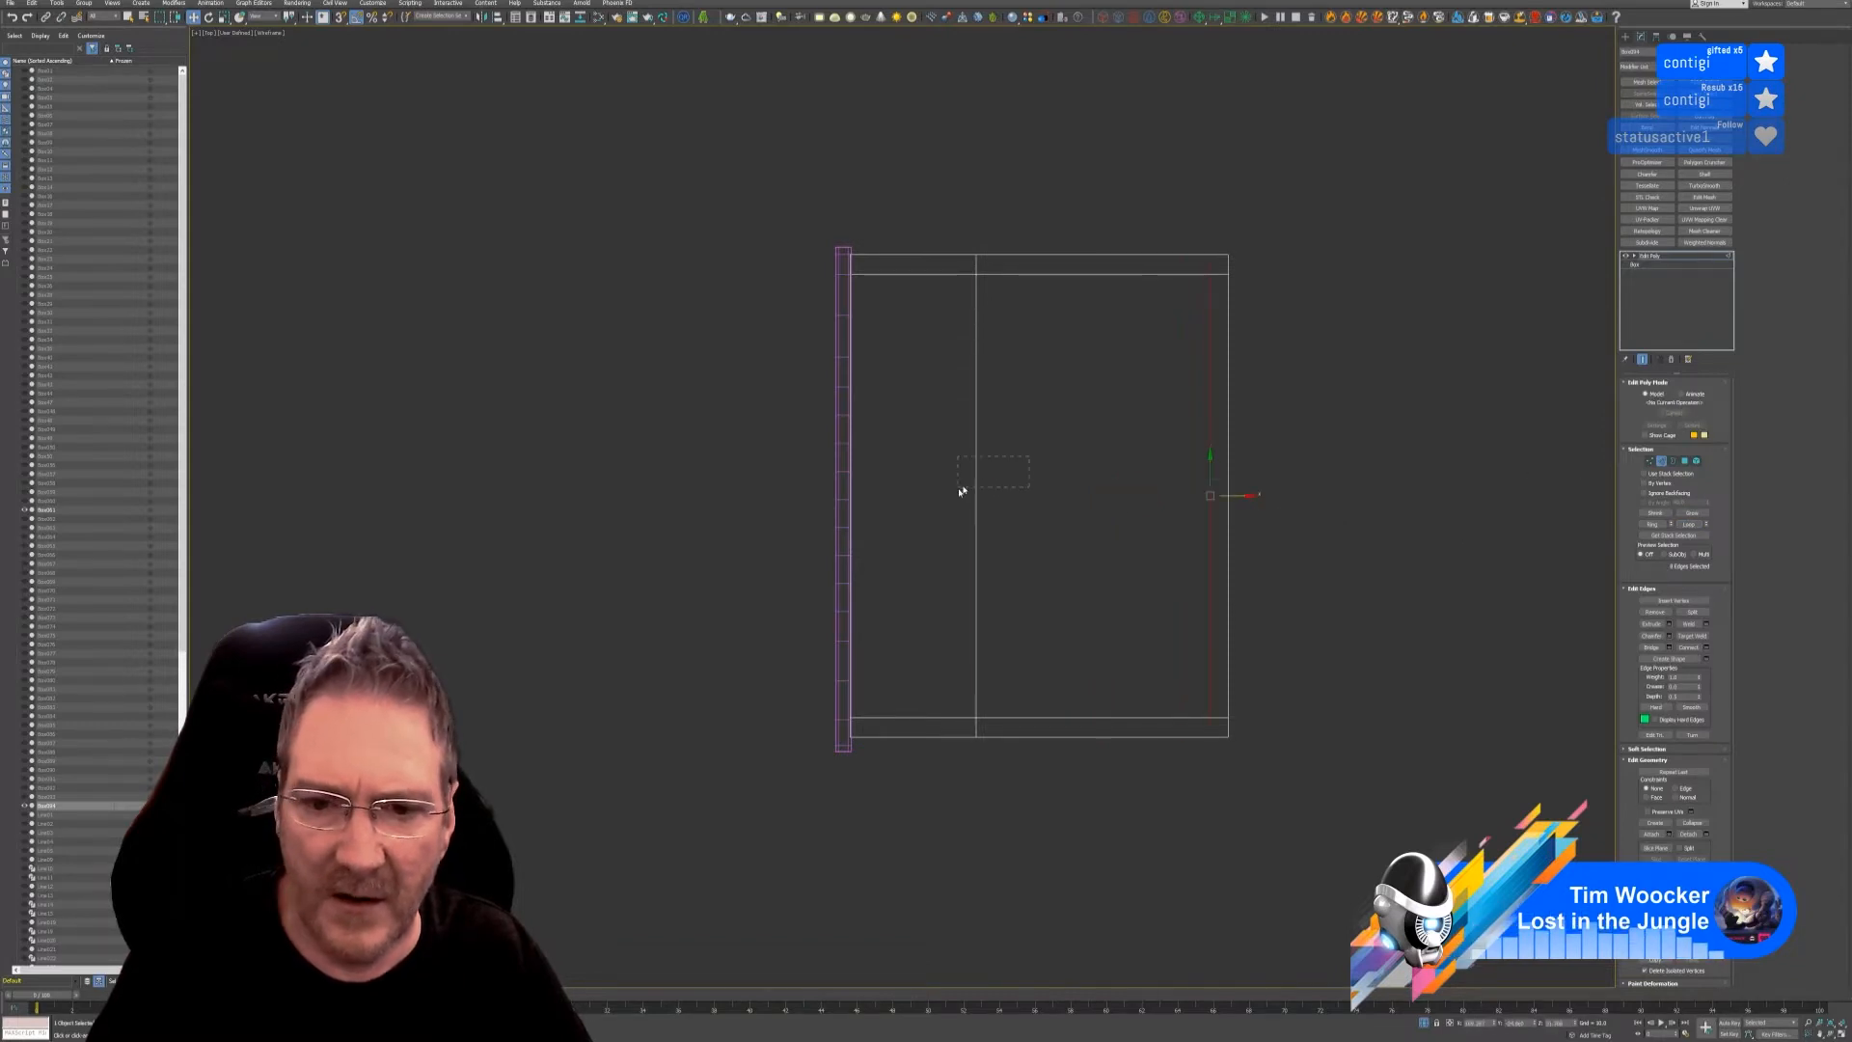
{"action": "left_click_drag", "start_coordinate": [960, 492], "coordinate": [959, 490]}
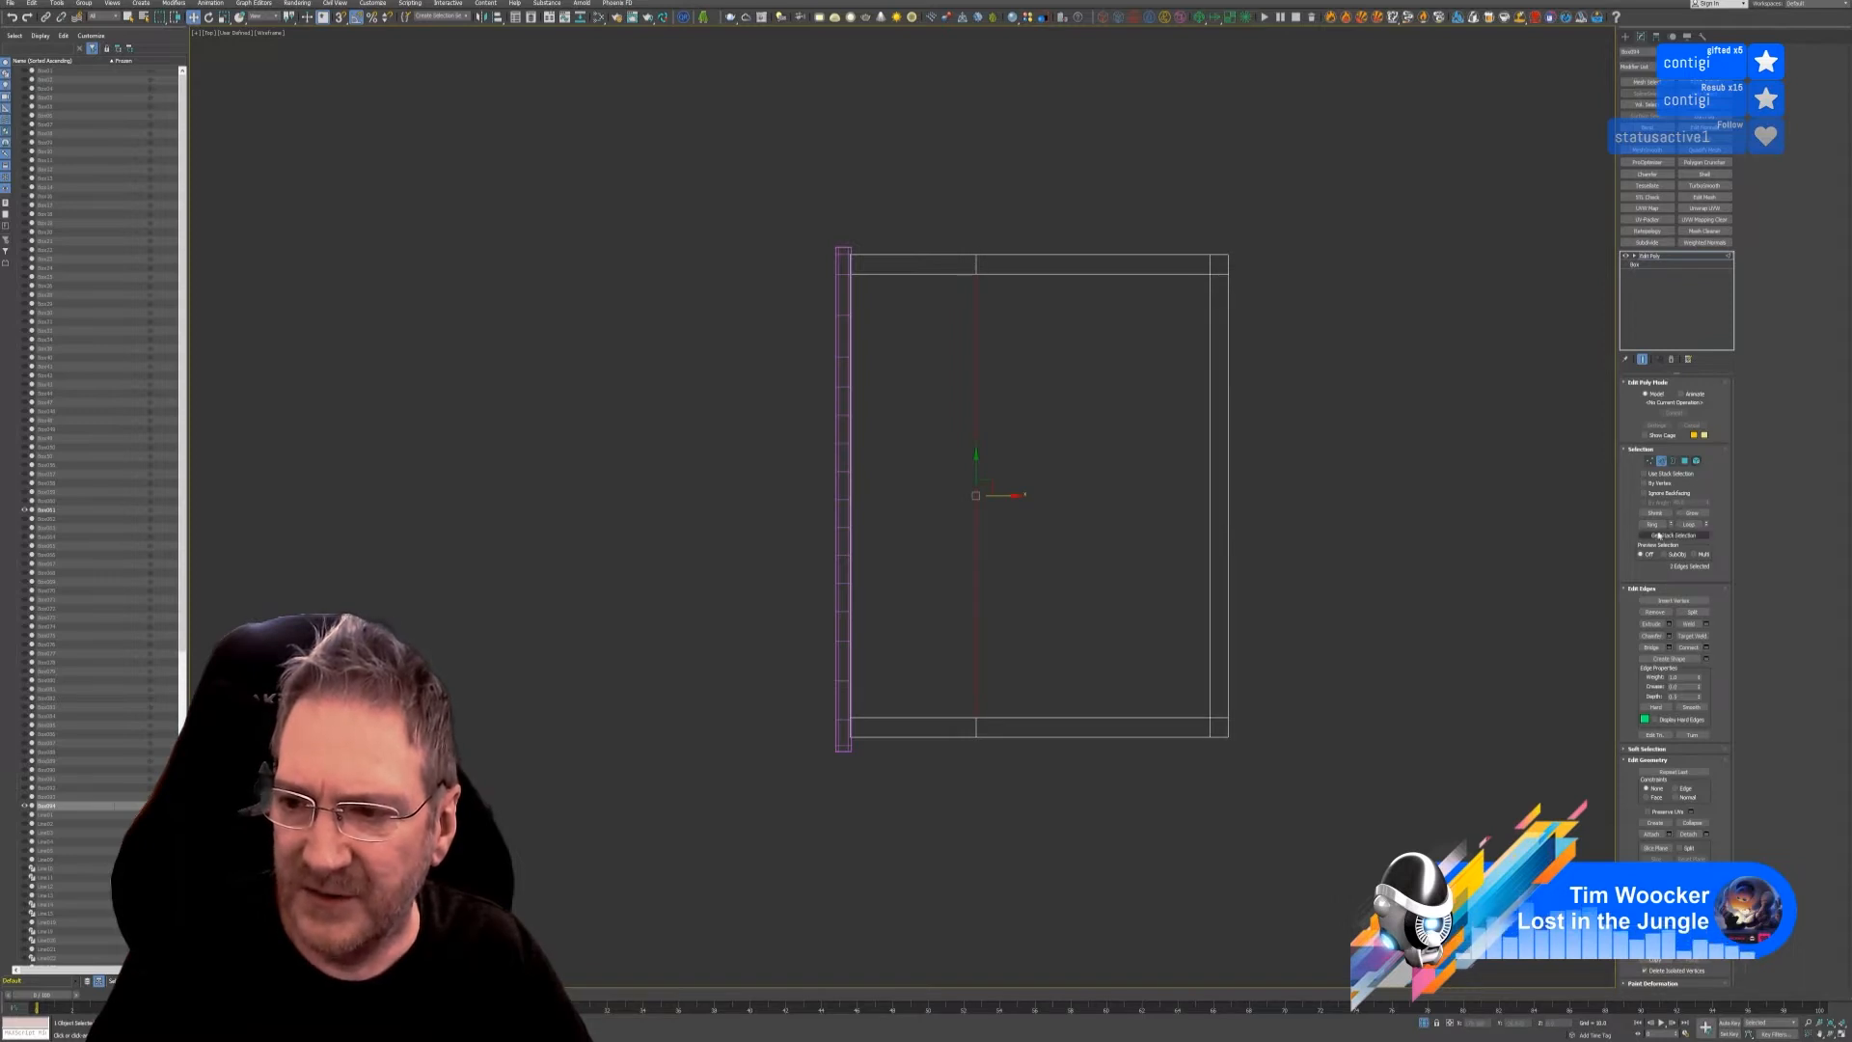
{"action": "left_click", "coordinate": [1689, 523]}
{"action": "left_click_drag", "start_coordinate": [1003, 497], "coordinate": [898, 492]}
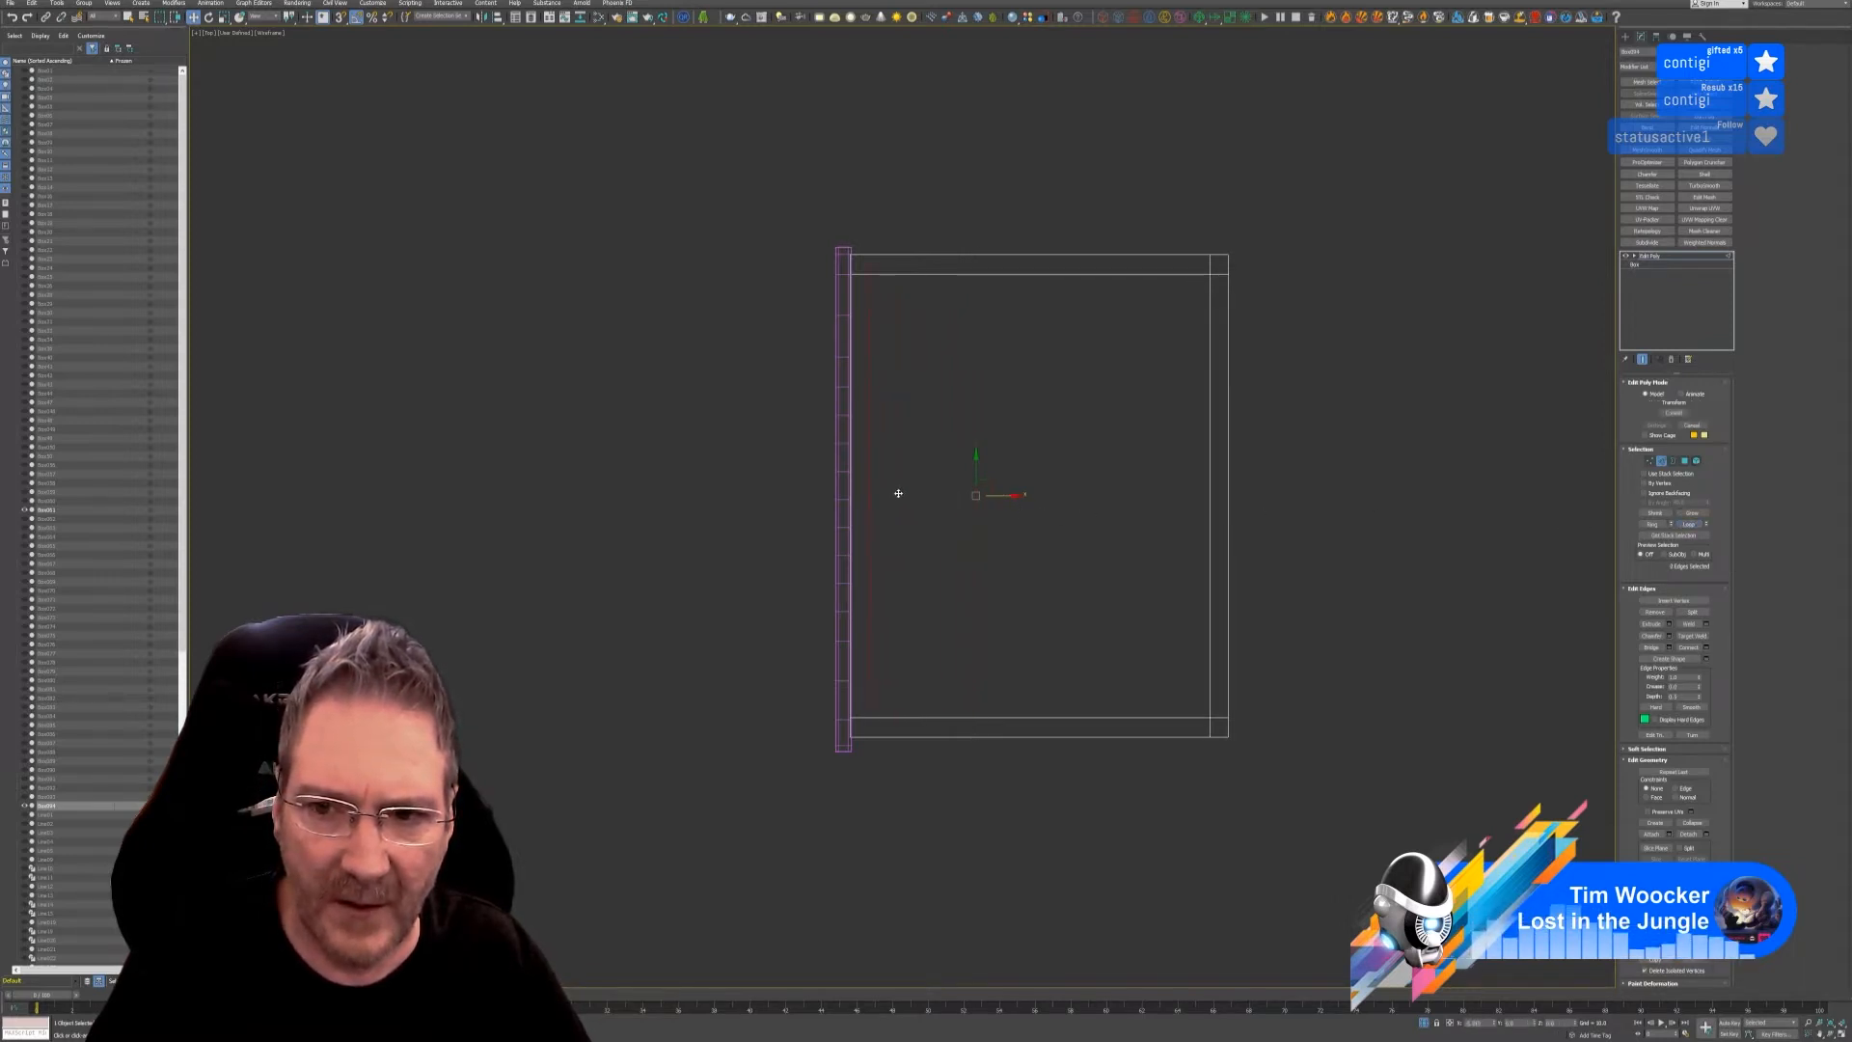
{"action": "left_click", "coordinate": [1660, 461]}
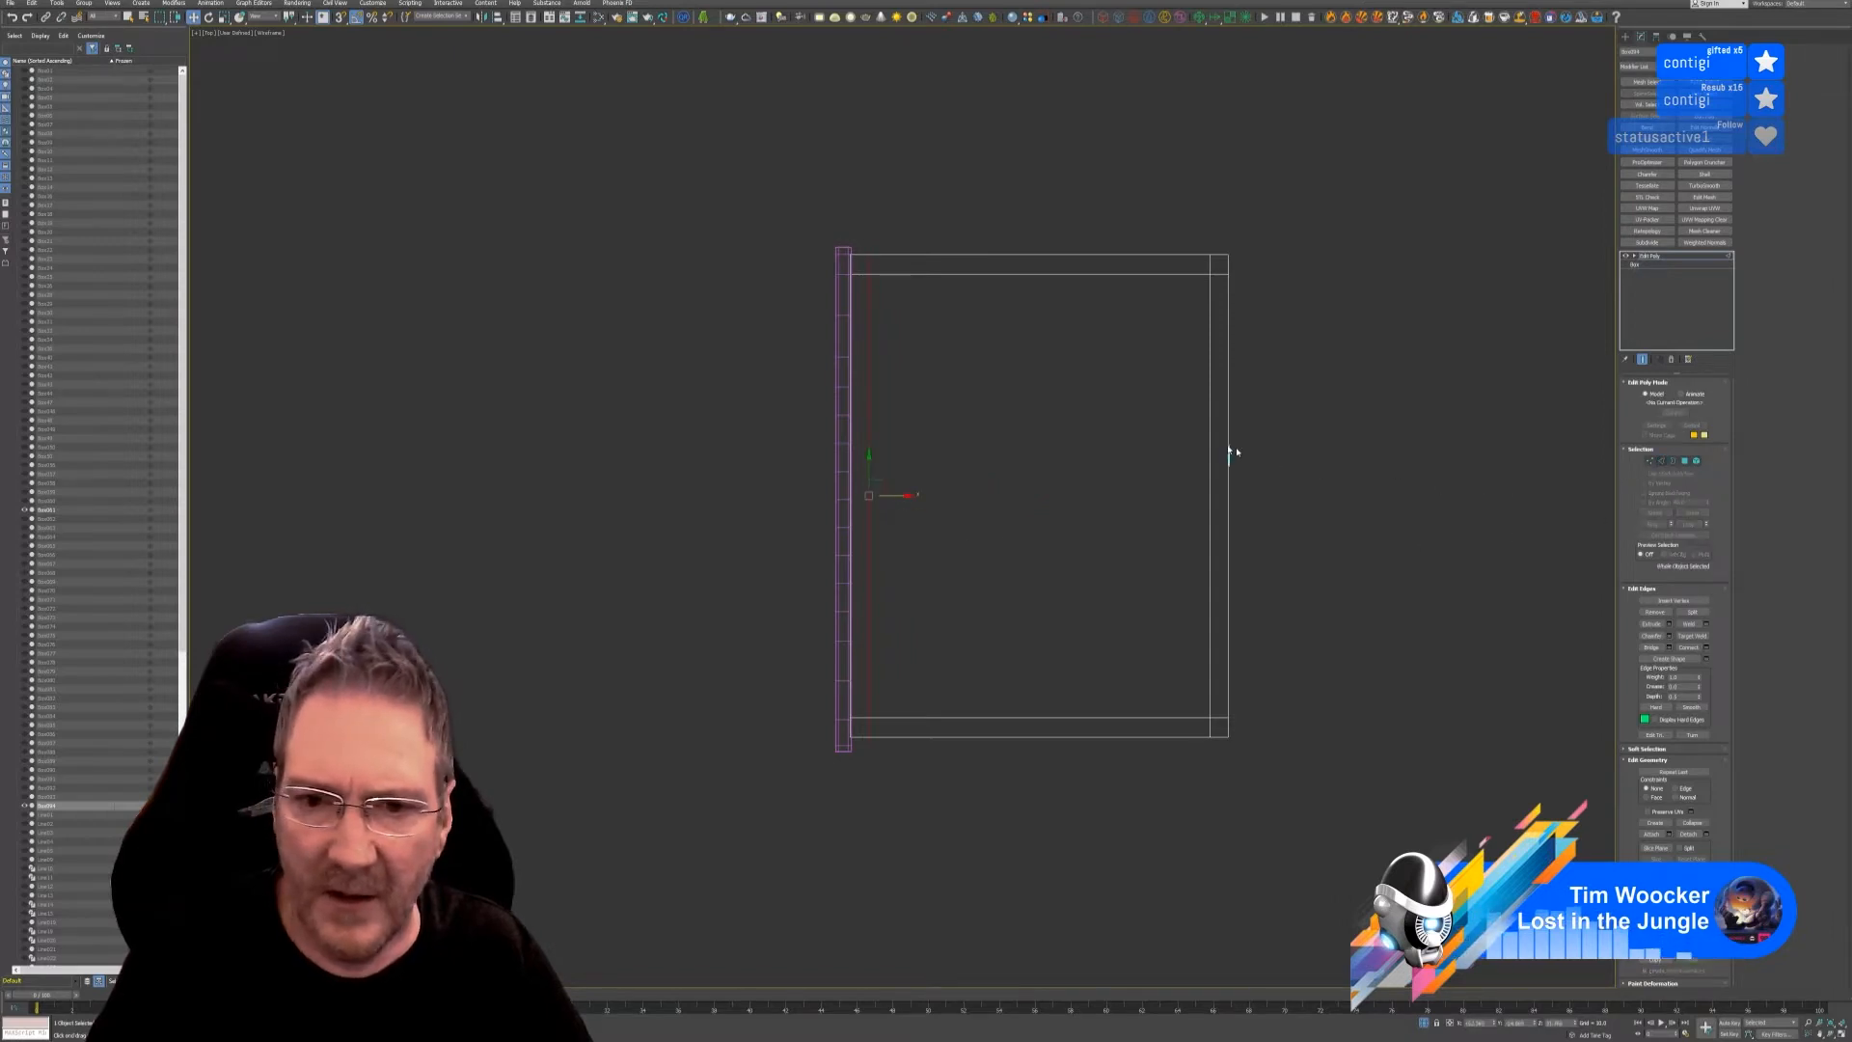
- Restore shaded display and the four-view layout, and select the large inner polygon on the drawer body's top
{"action": "left_click", "coordinate": [322, 74]}
{"action": "left_click", "coordinate": [269, 33]}
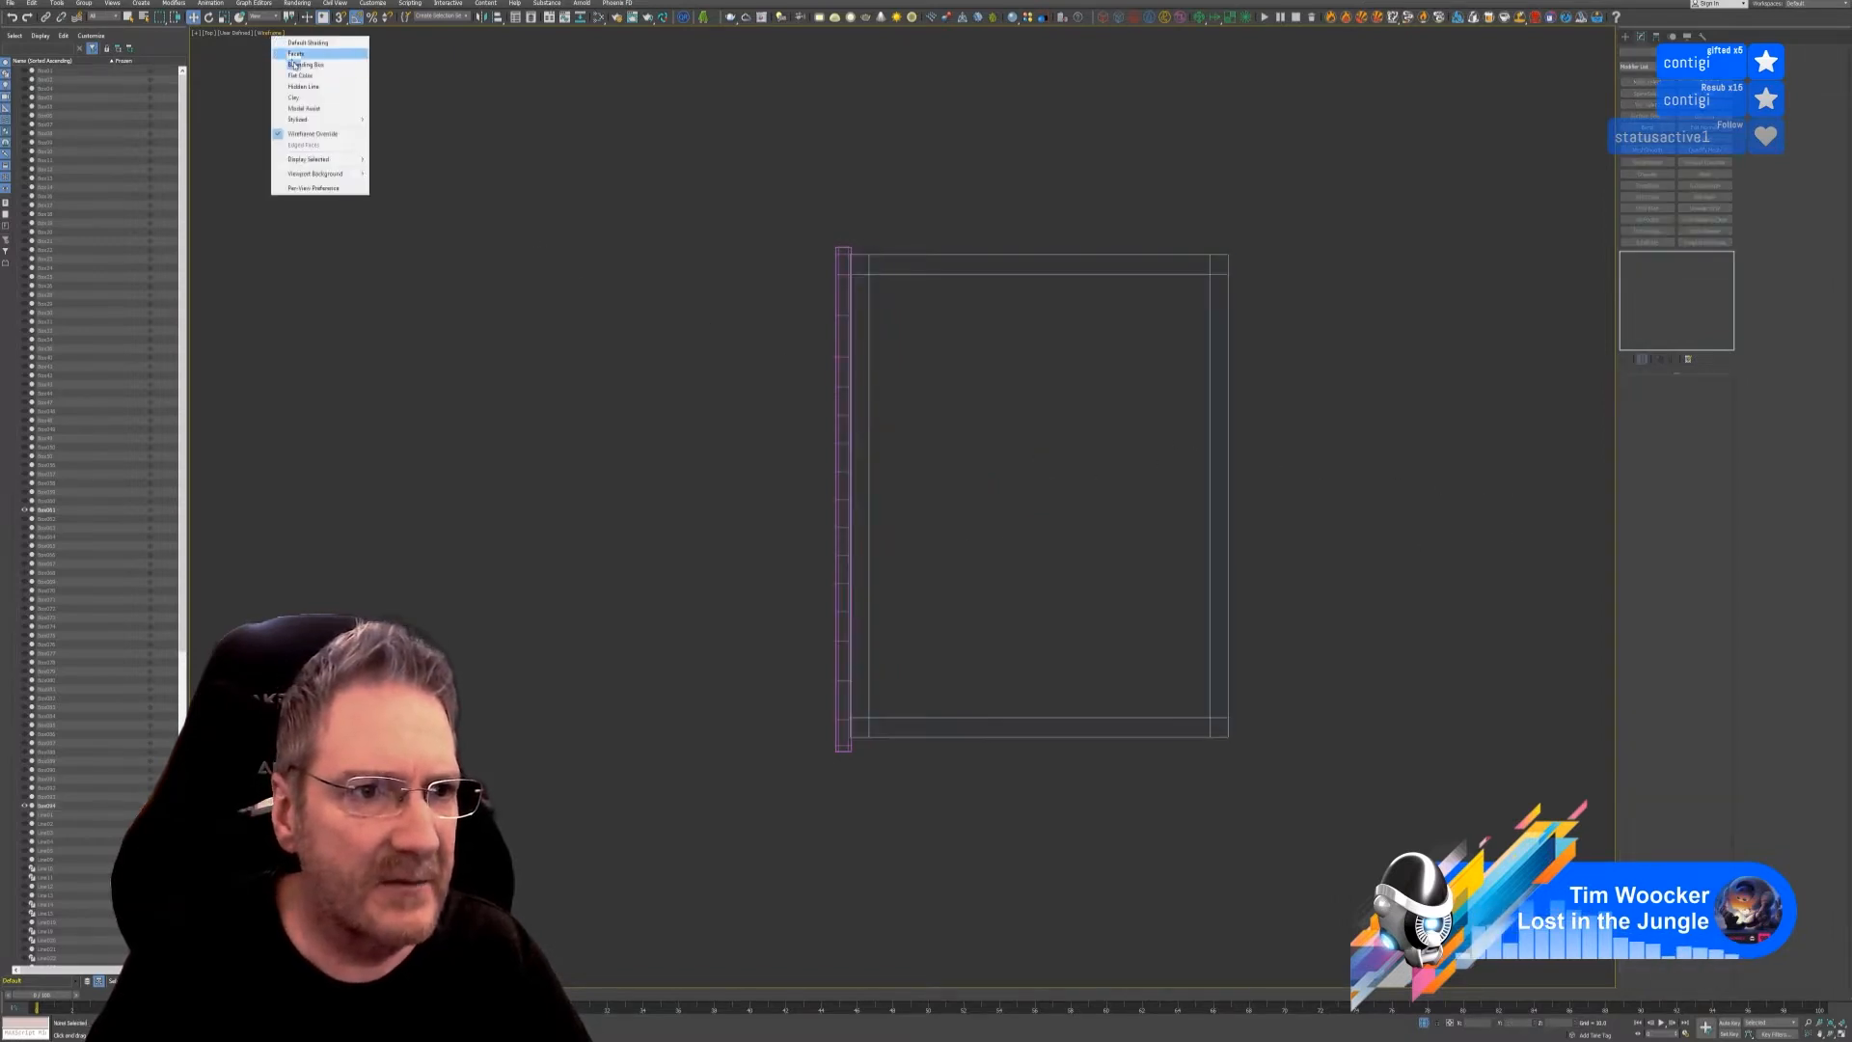
{"action": "left_click", "coordinate": [310, 134]}
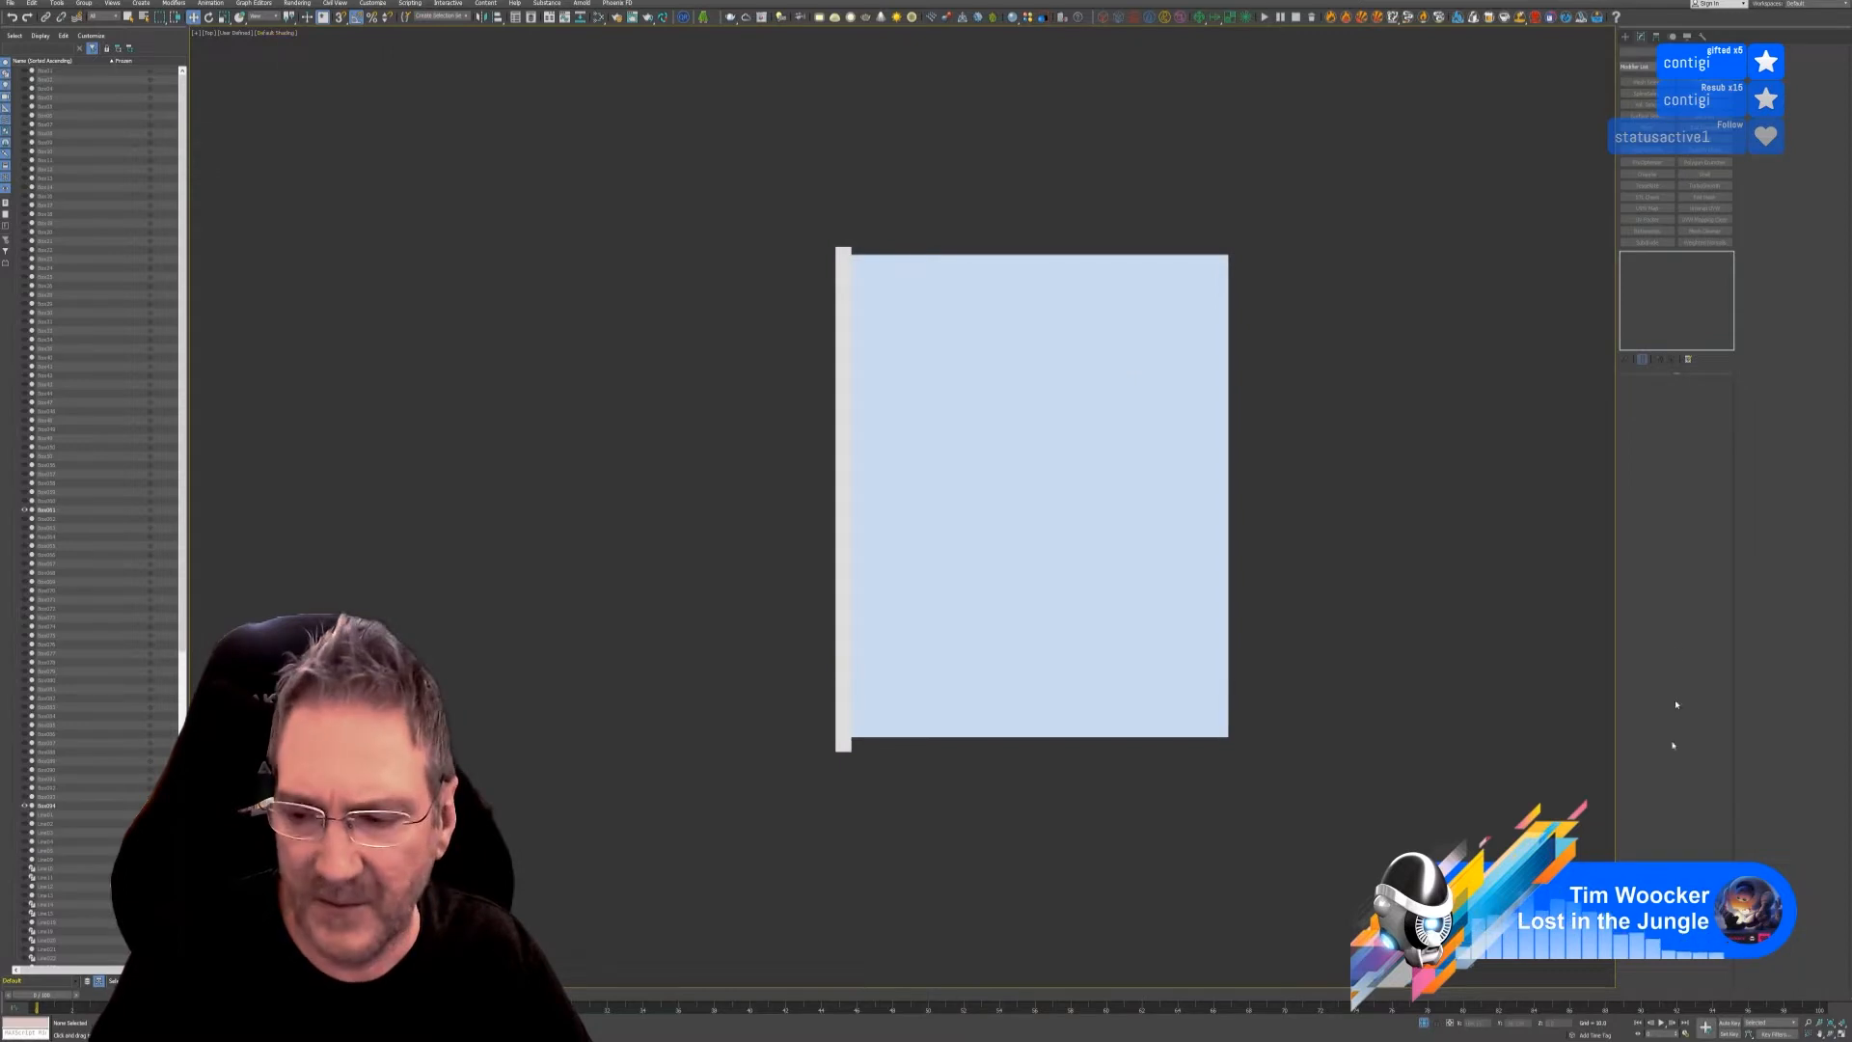
{"action": "left_click", "coordinate": [1212, 314]}
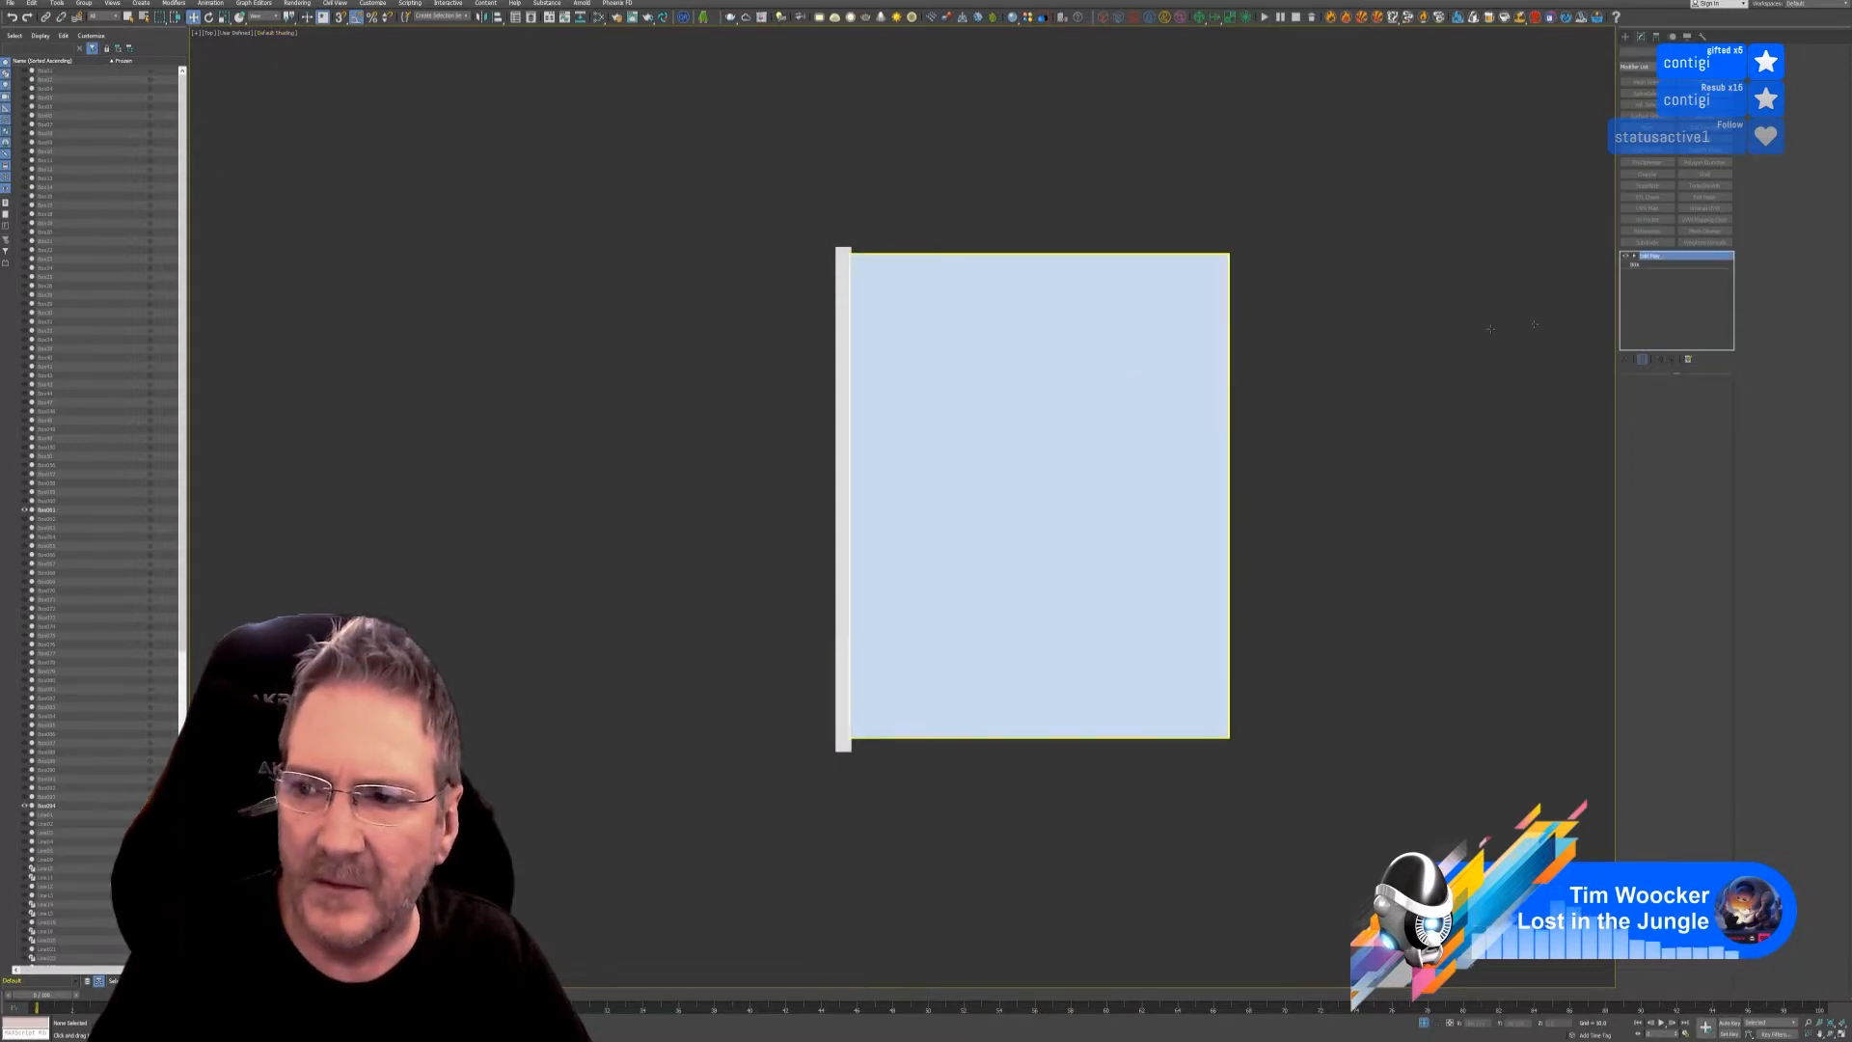
{"action": "left_click", "coordinate": [1685, 461]}
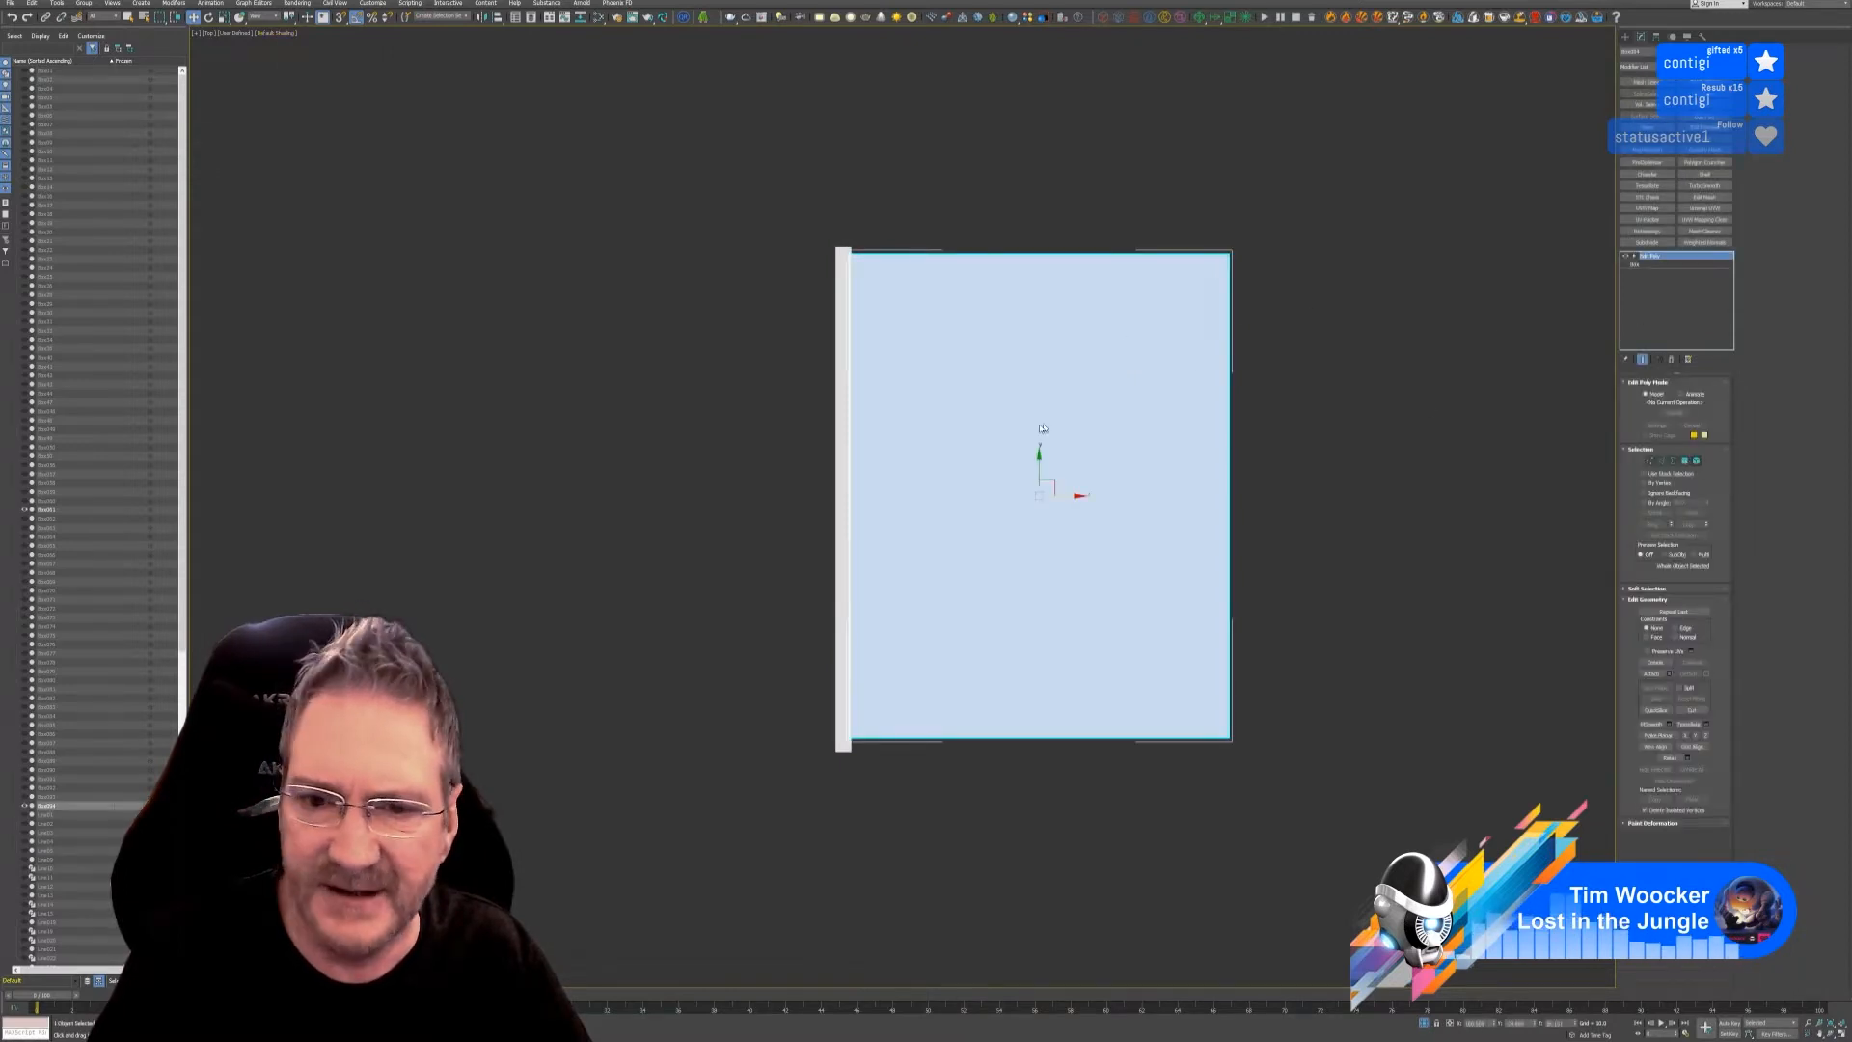
{"action": "left_click", "coordinate": [1840, 1033]}
{"action": "scroll", "coordinate": [767, 499], "scroll_direction": "down", "scroll_amount": 3}
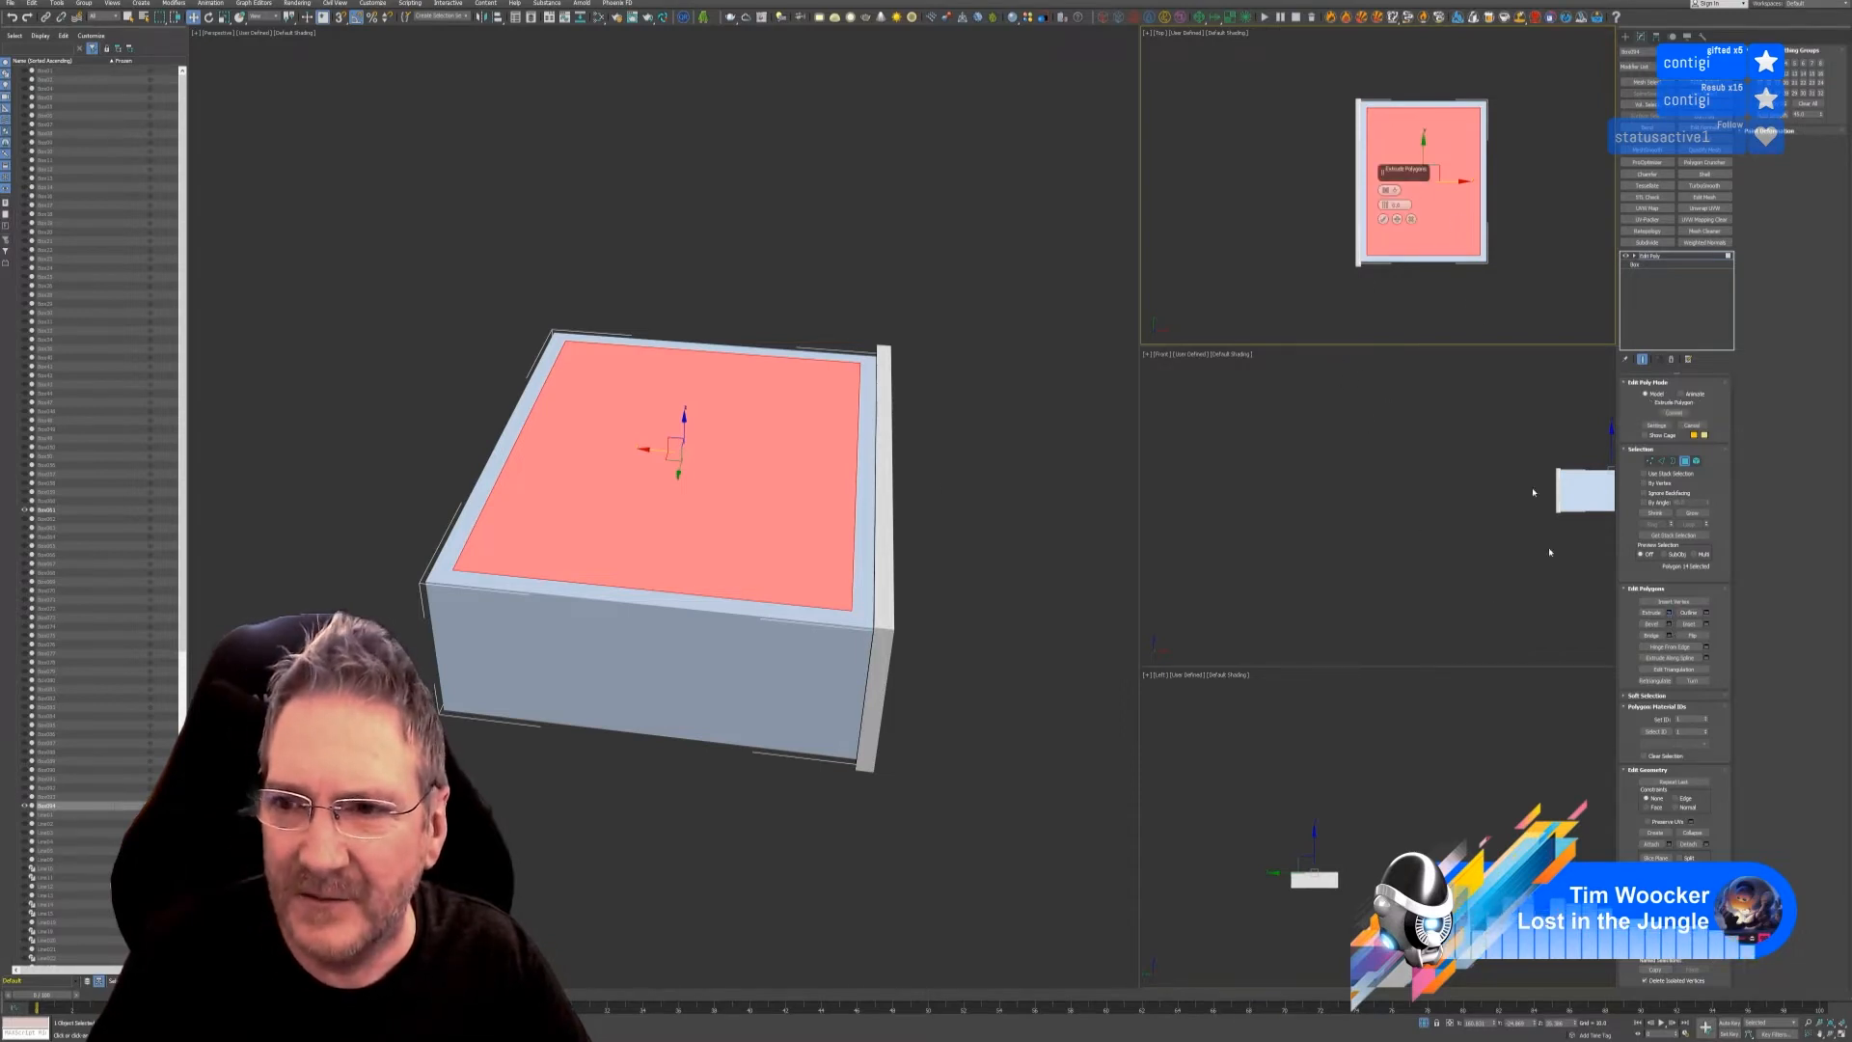
- Extrude the selected top polygon downward in the perspective view to hollow out the drawer, leaving a floor
{"action": "left_click", "coordinate": [1411, 220]}
{"action": "right_click", "coordinate": [932, 259]}
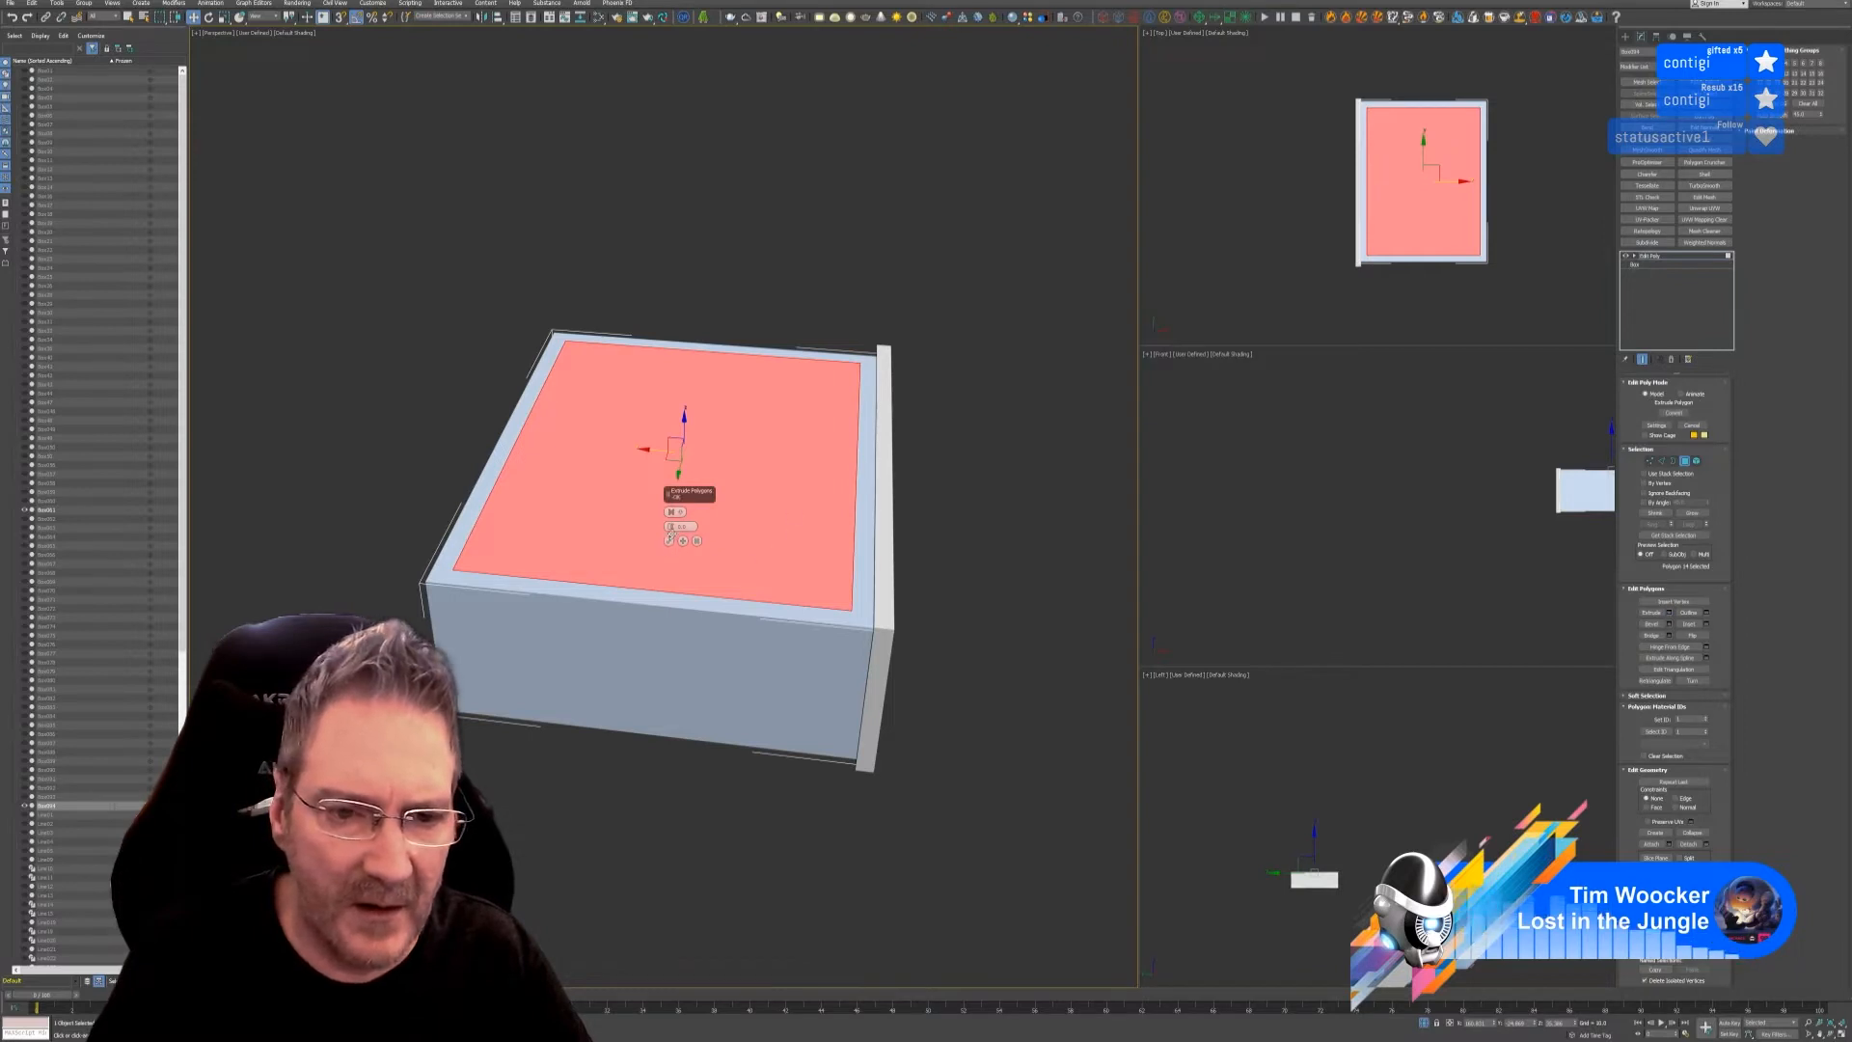
{"action": "left_click_drag", "start_coordinate": [669, 529], "coordinate": [670, 567]}
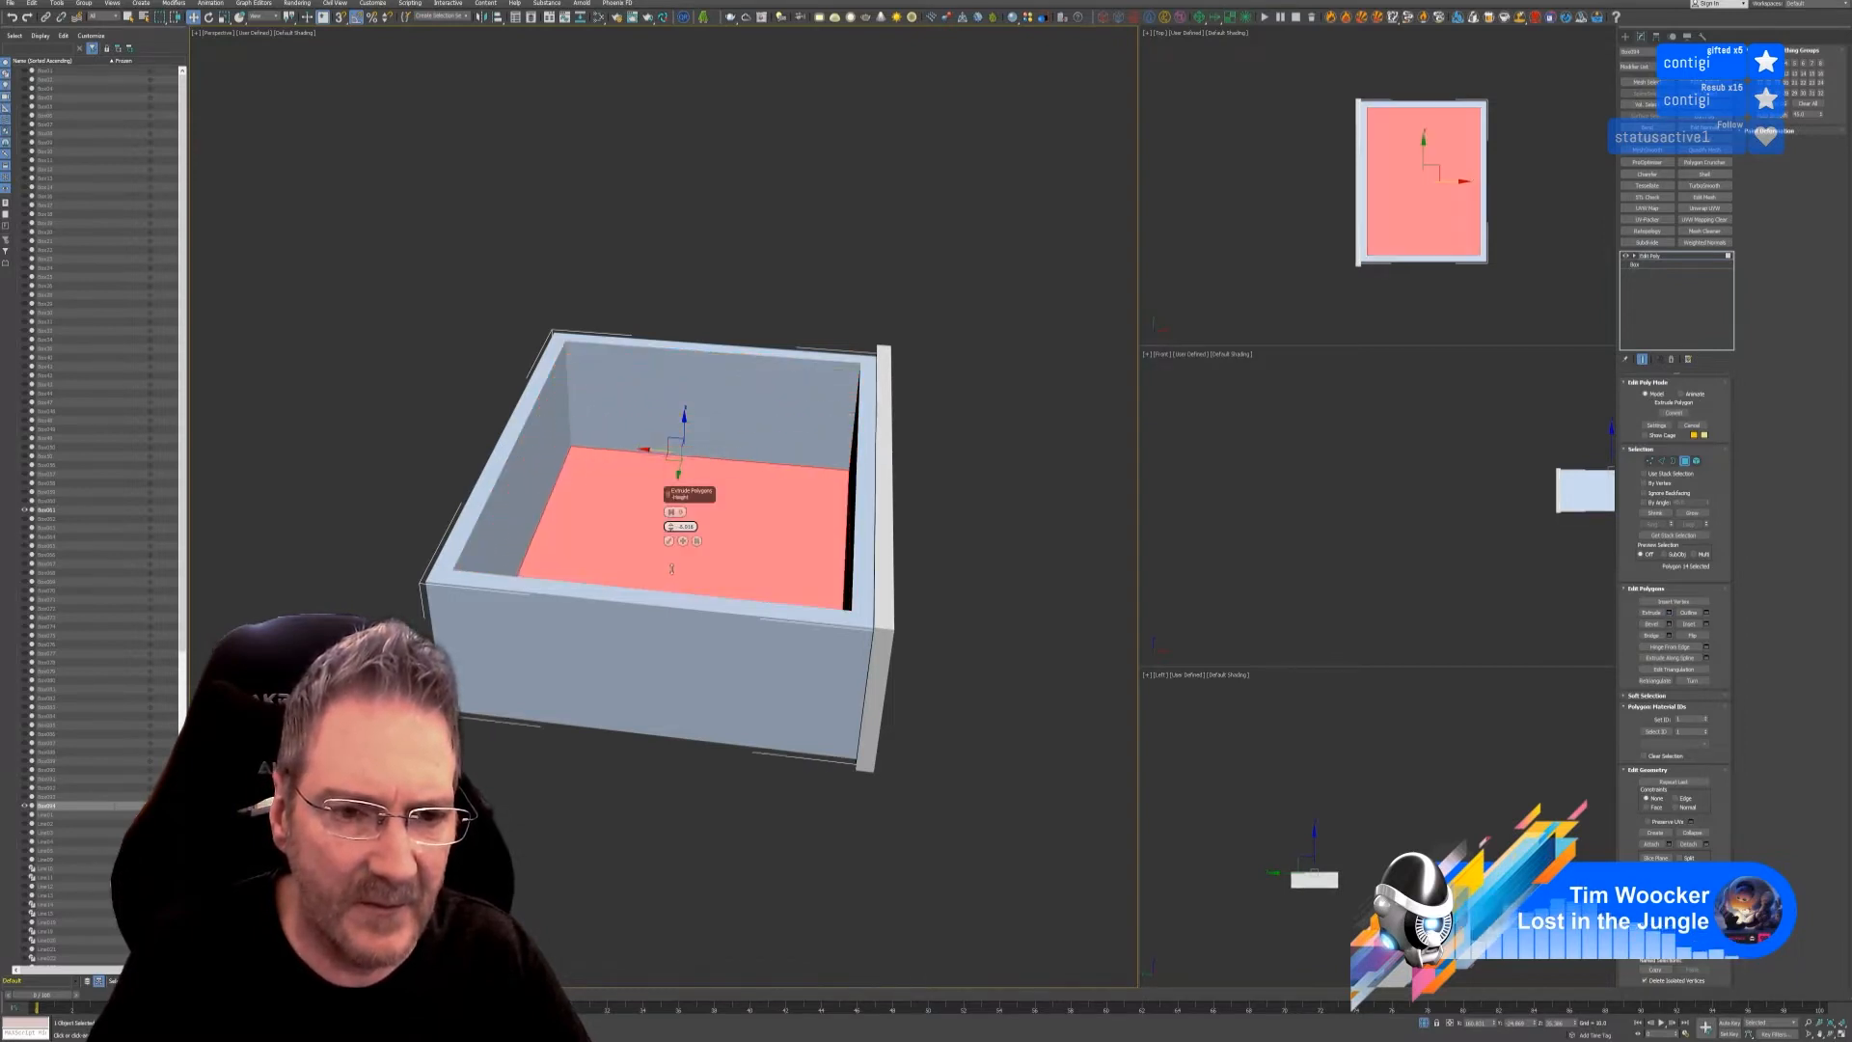
{"action": "left_click", "coordinate": [668, 540]}
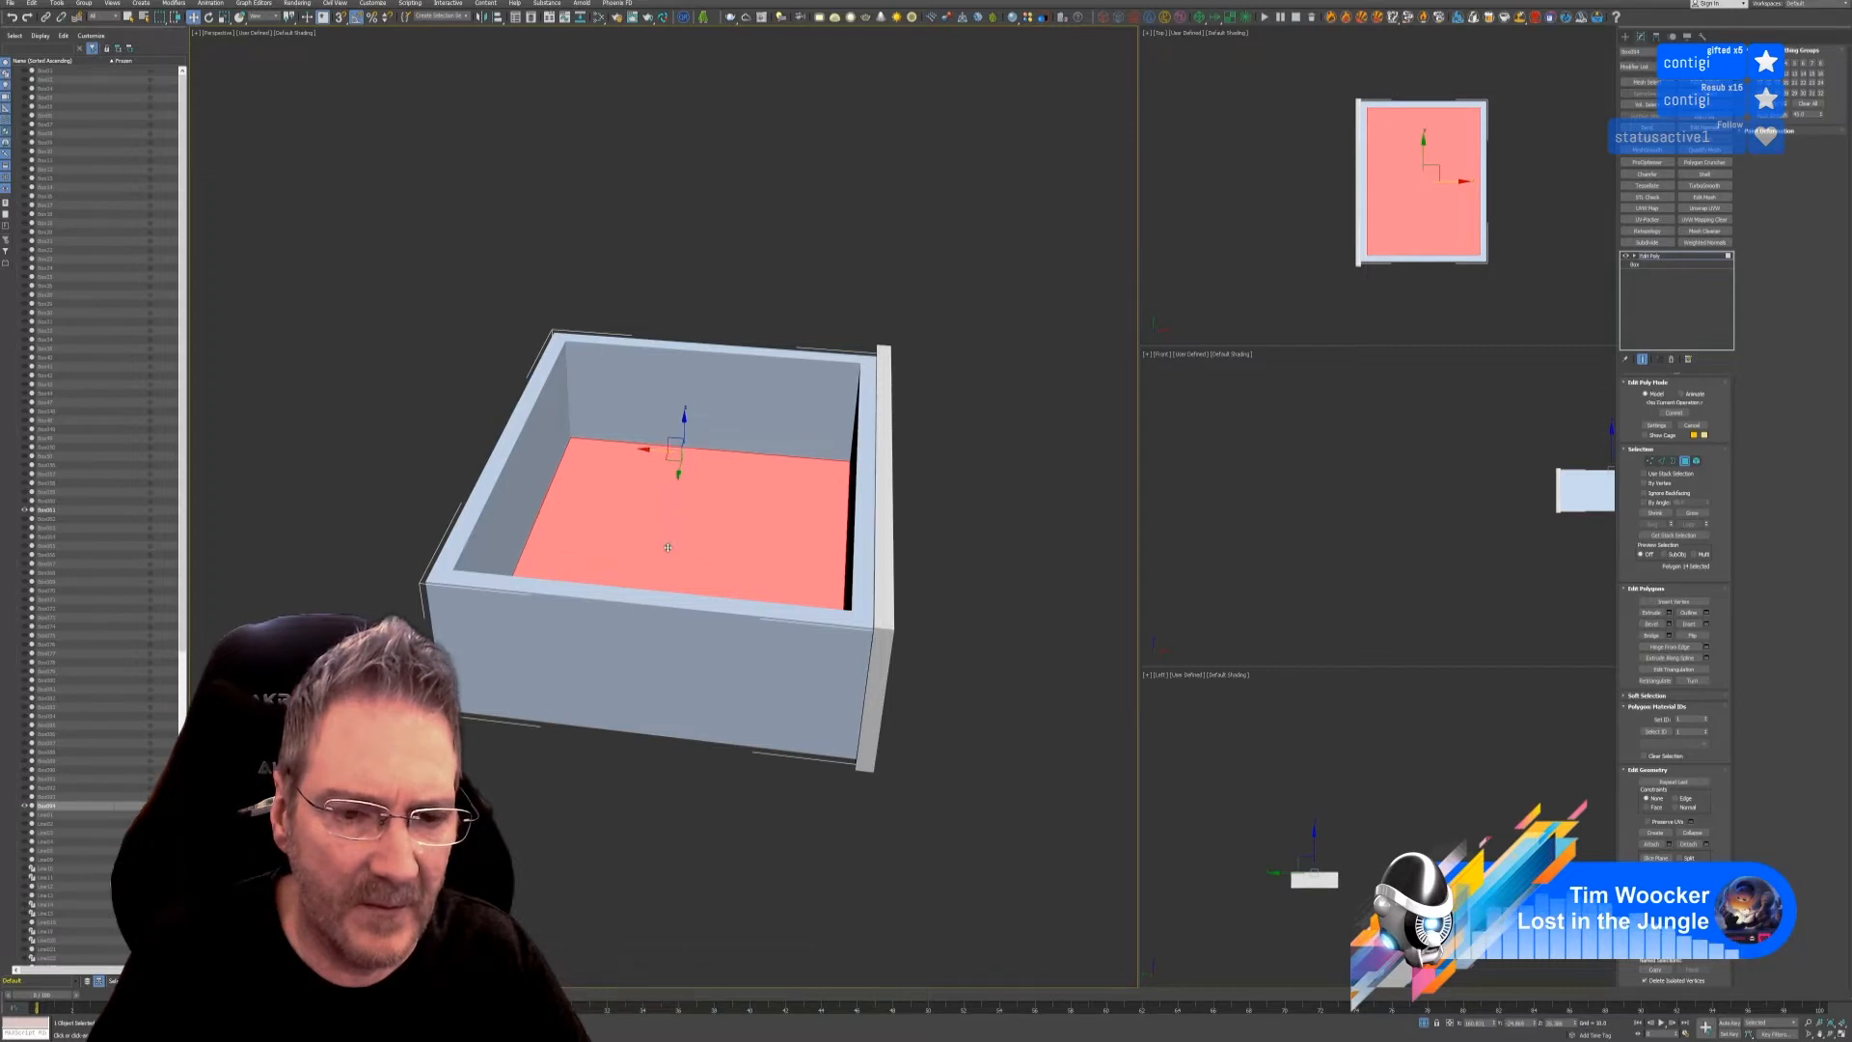
- Check the hollow drawer from another angle, leave polygon editing, and end the isolation to show the whole kitchen
{"action": "middle_click_drag", "start_coordinate": [973, 618], "coordinate": [1213, 585], "text": "alt"}
{"action": "middle_click_drag", "start_coordinate": [1207, 623], "coordinate": [1163, 621], "text": "alt"}
{"action": "left_click", "coordinate": [1686, 462]}
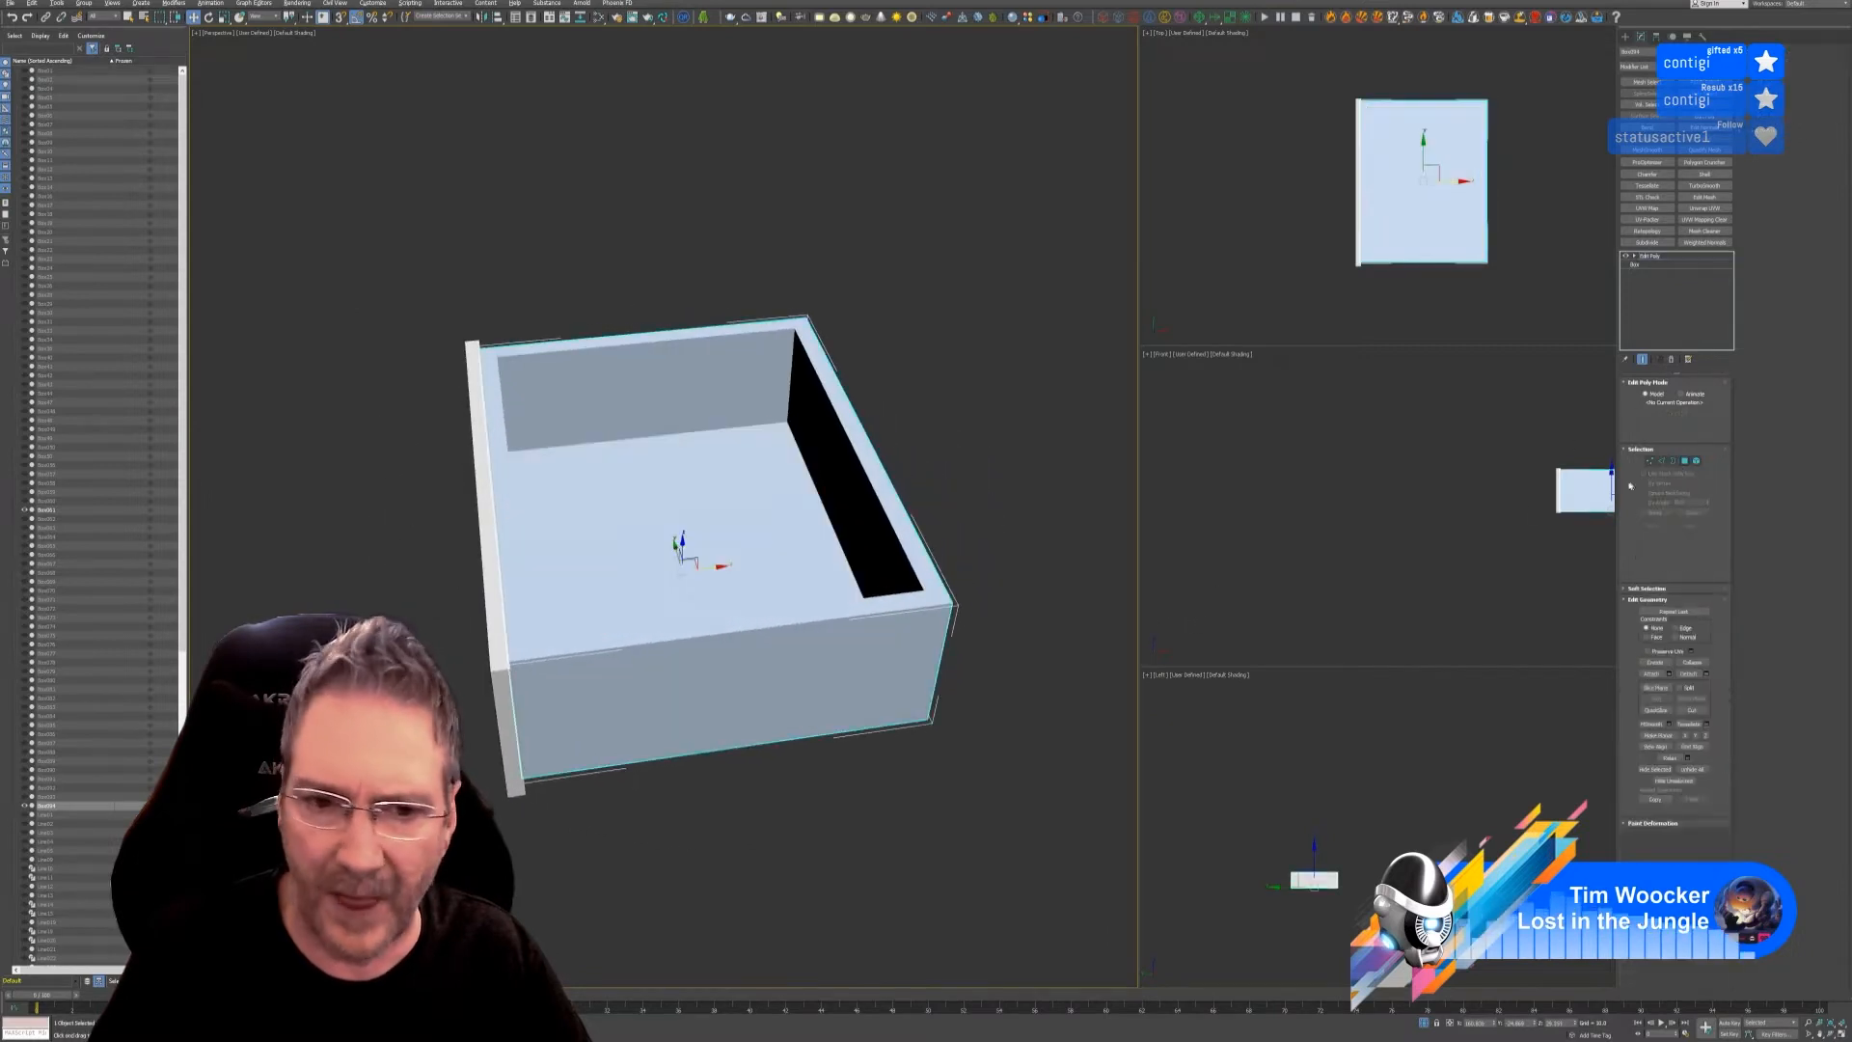
{"action": "left_click", "coordinate": [1426, 1024]}
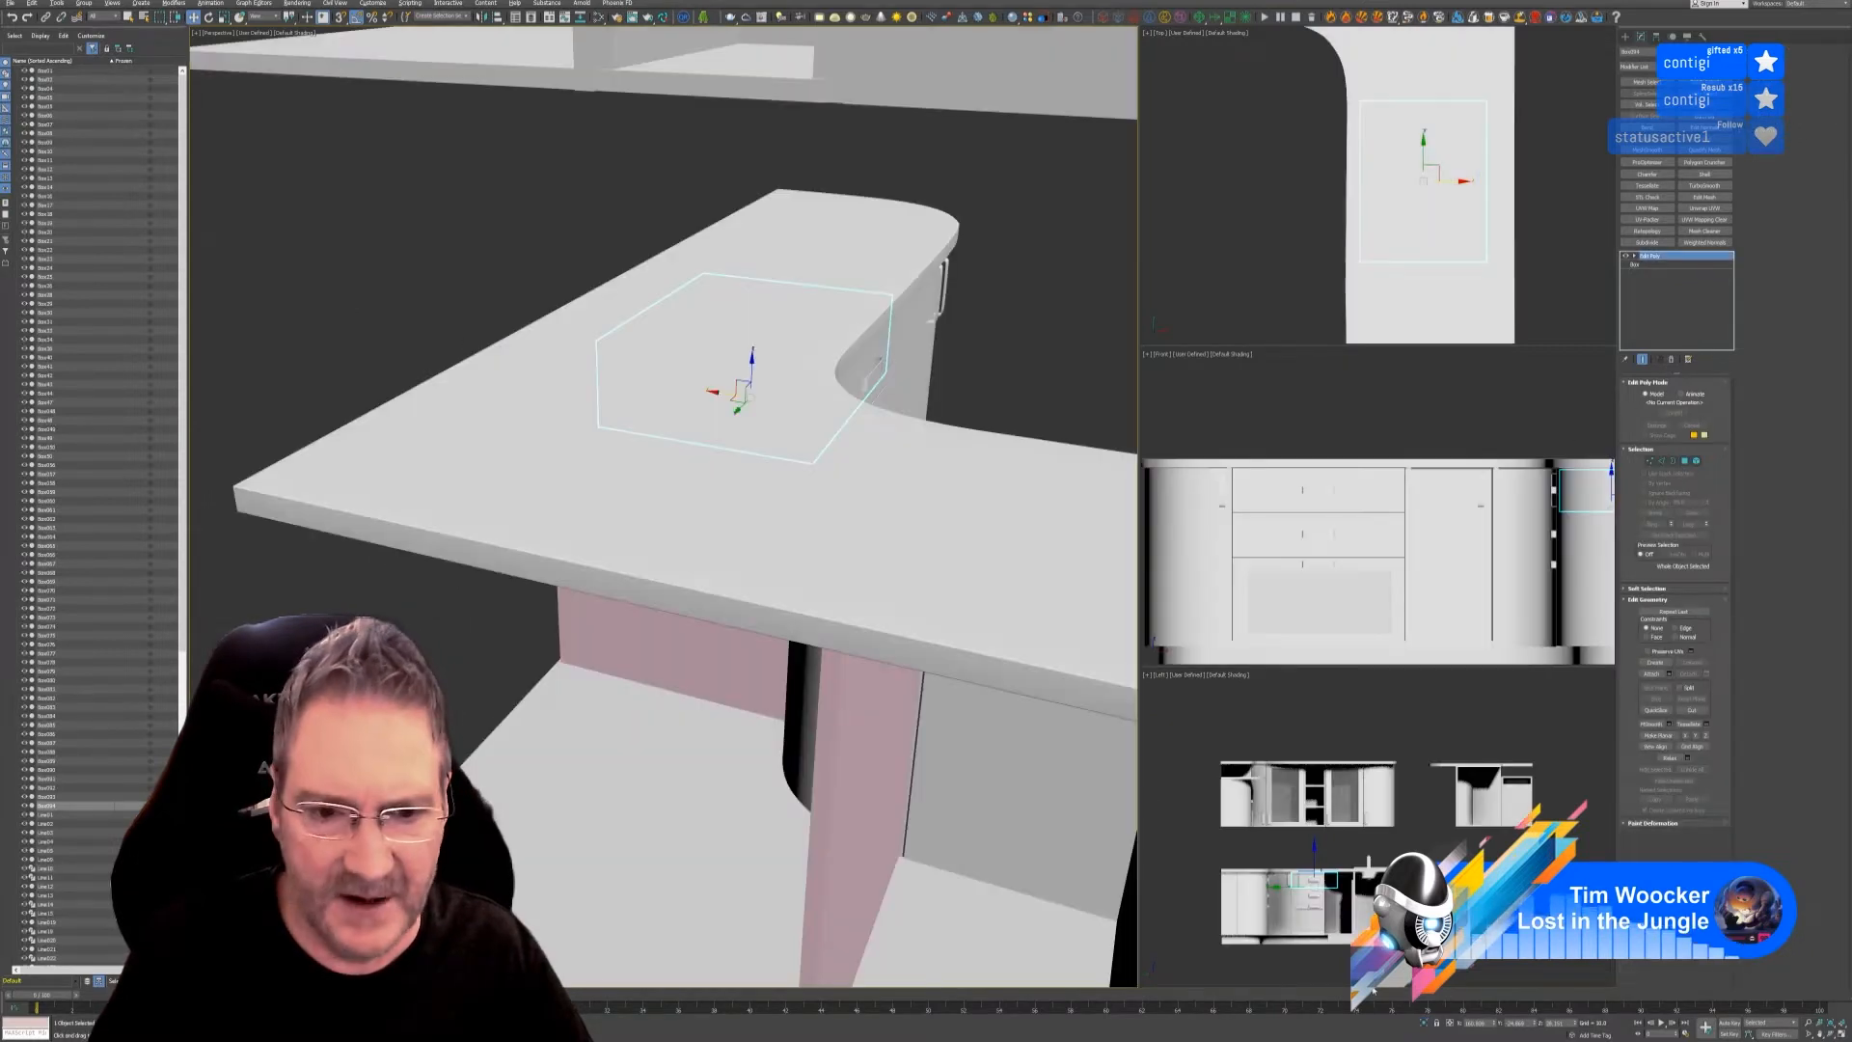
- Copy the hollow drawer body straight down from the top drawer position to the middle one as an independent copy
{"action": "middle_click_drag", "start_coordinate": [473, 632], "coordinate": [567, 619], "text": "alt"}
{"action": "scroll", "coordinate": [728, 507], "scroll_direction": "up", "scroll_amount": 3}
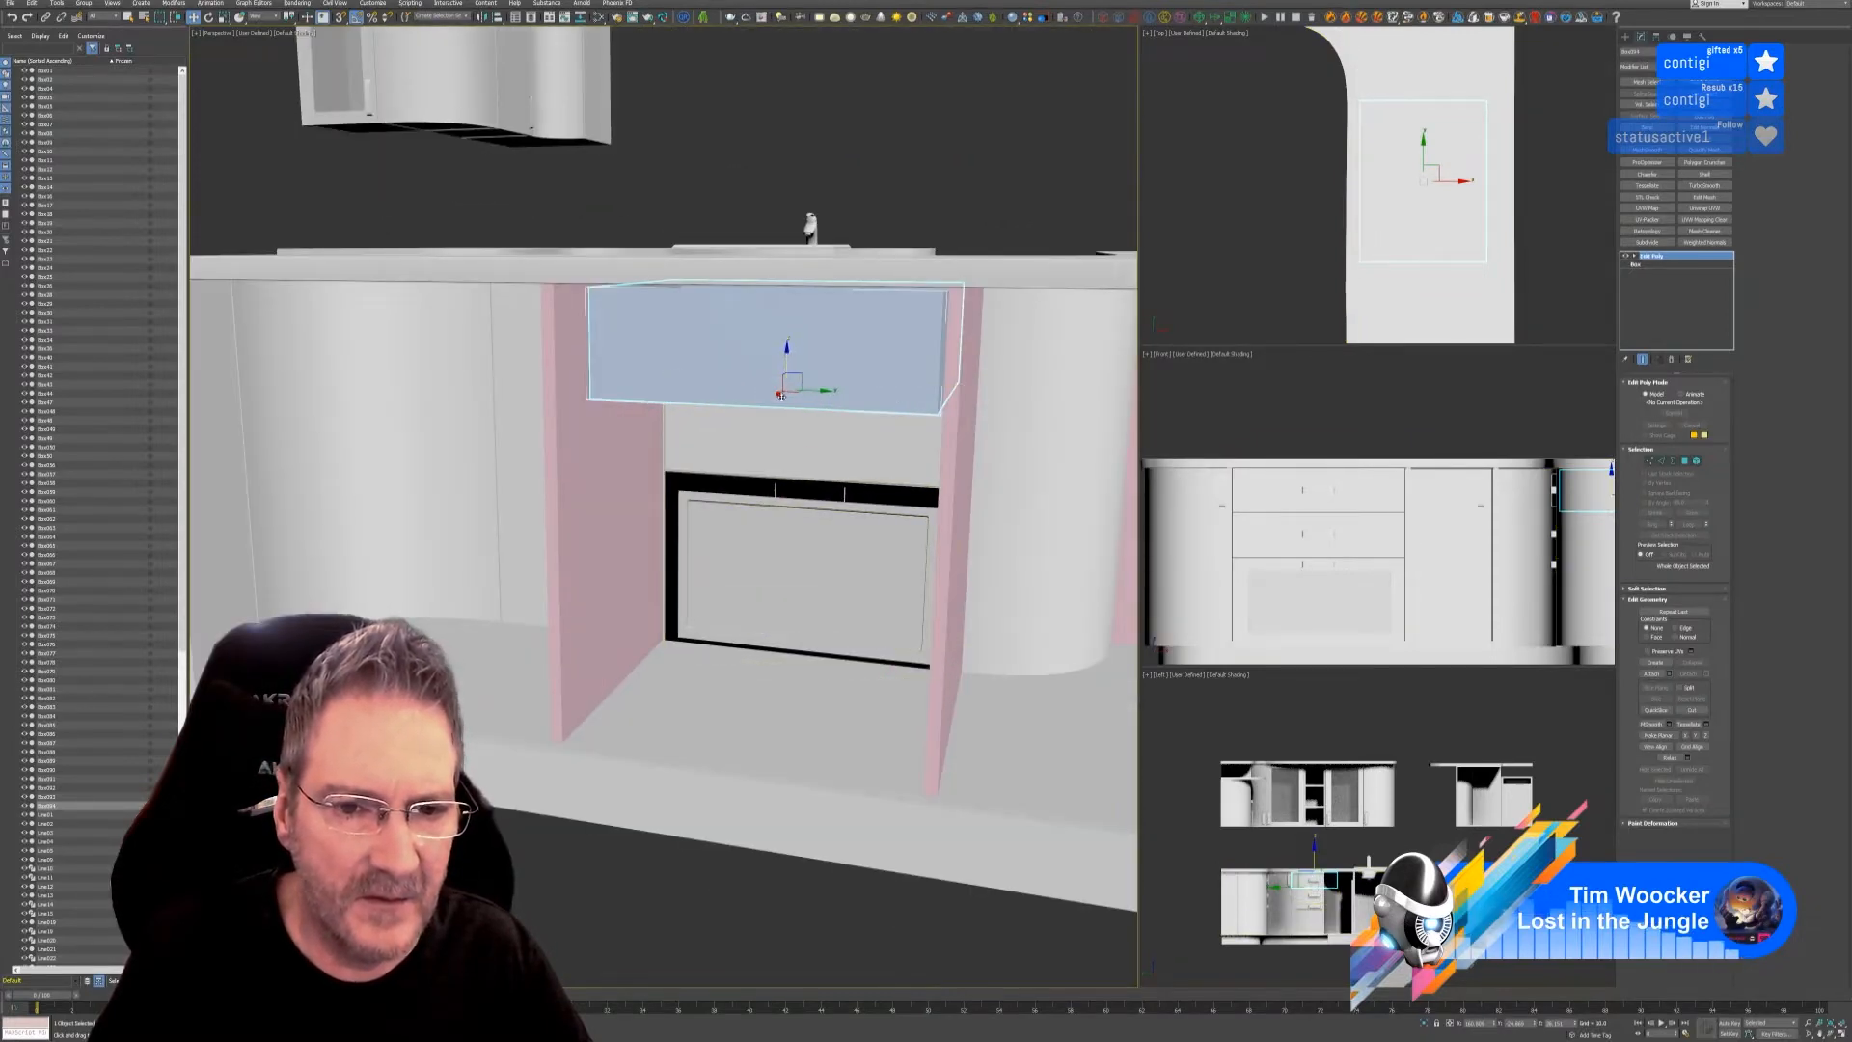
{"action": "left_click_drag", "start_coordinate": [781, 395], "coordinate": [776, 522], "text": "shift"}
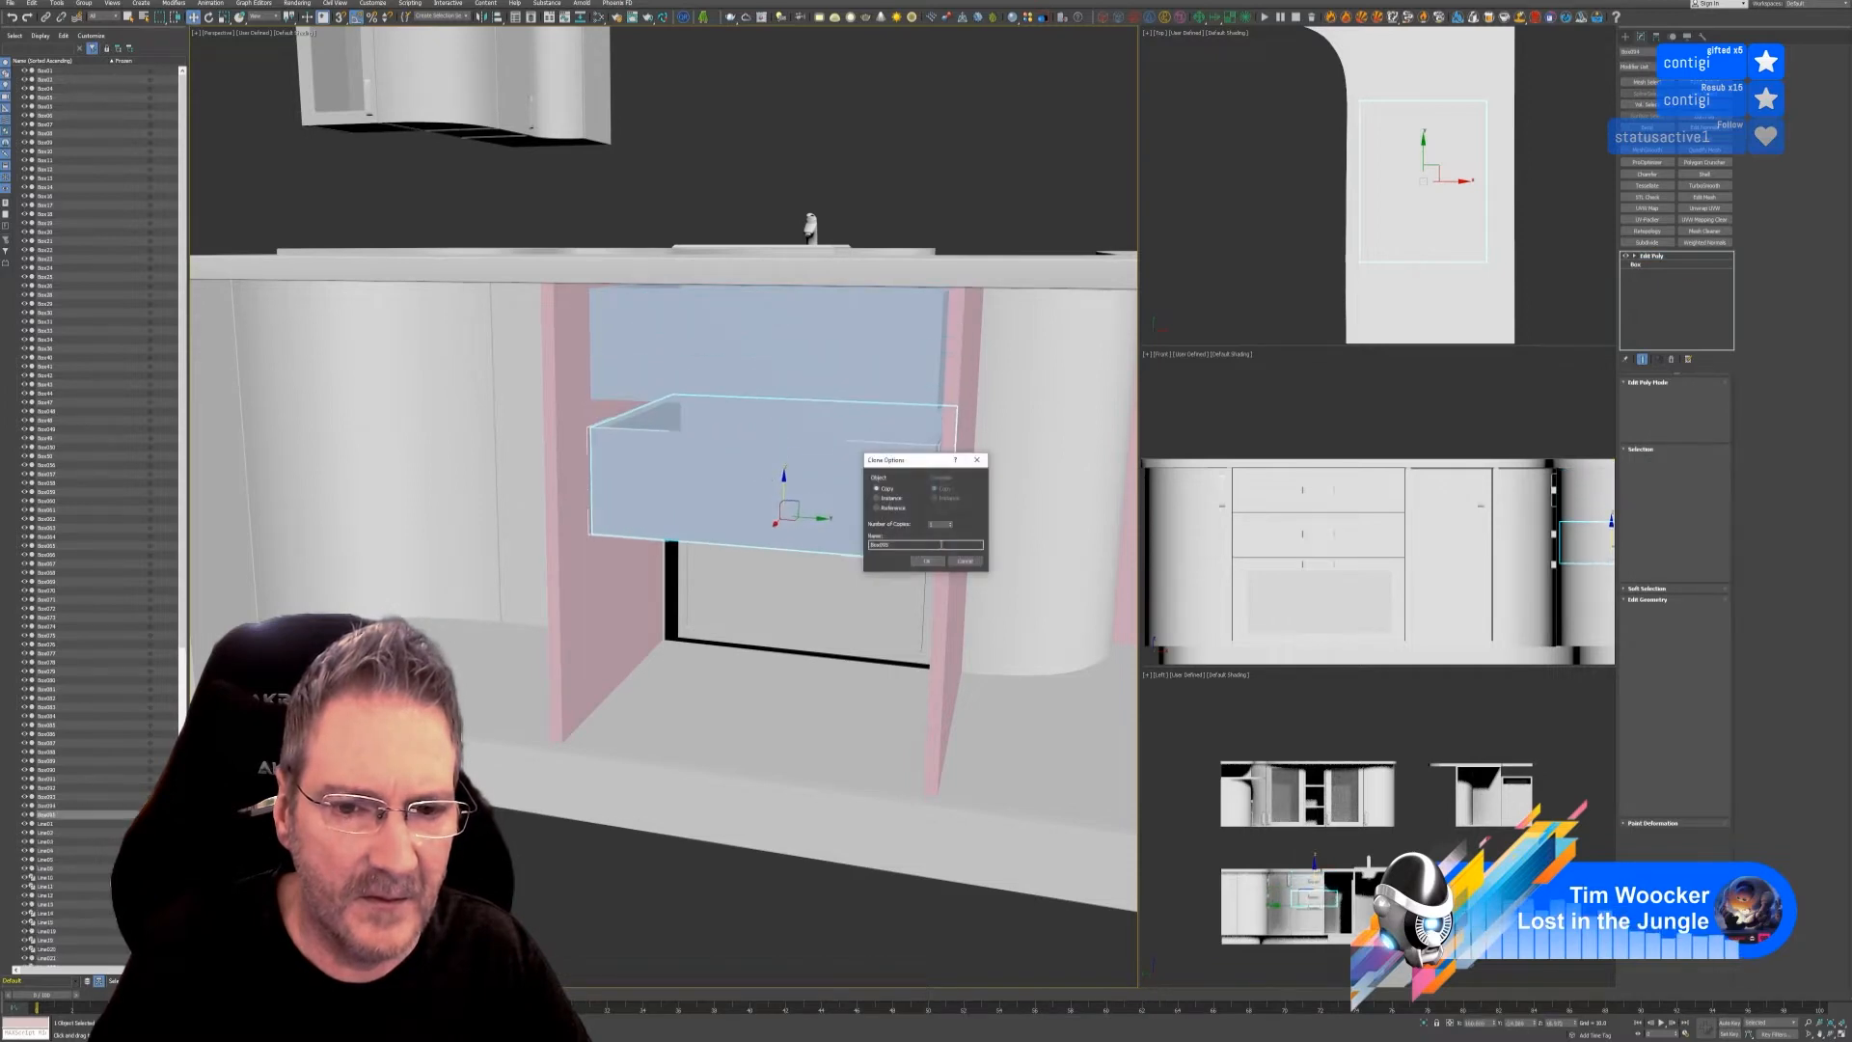
{"action": "left_click", "coordinate": [926, 560]}
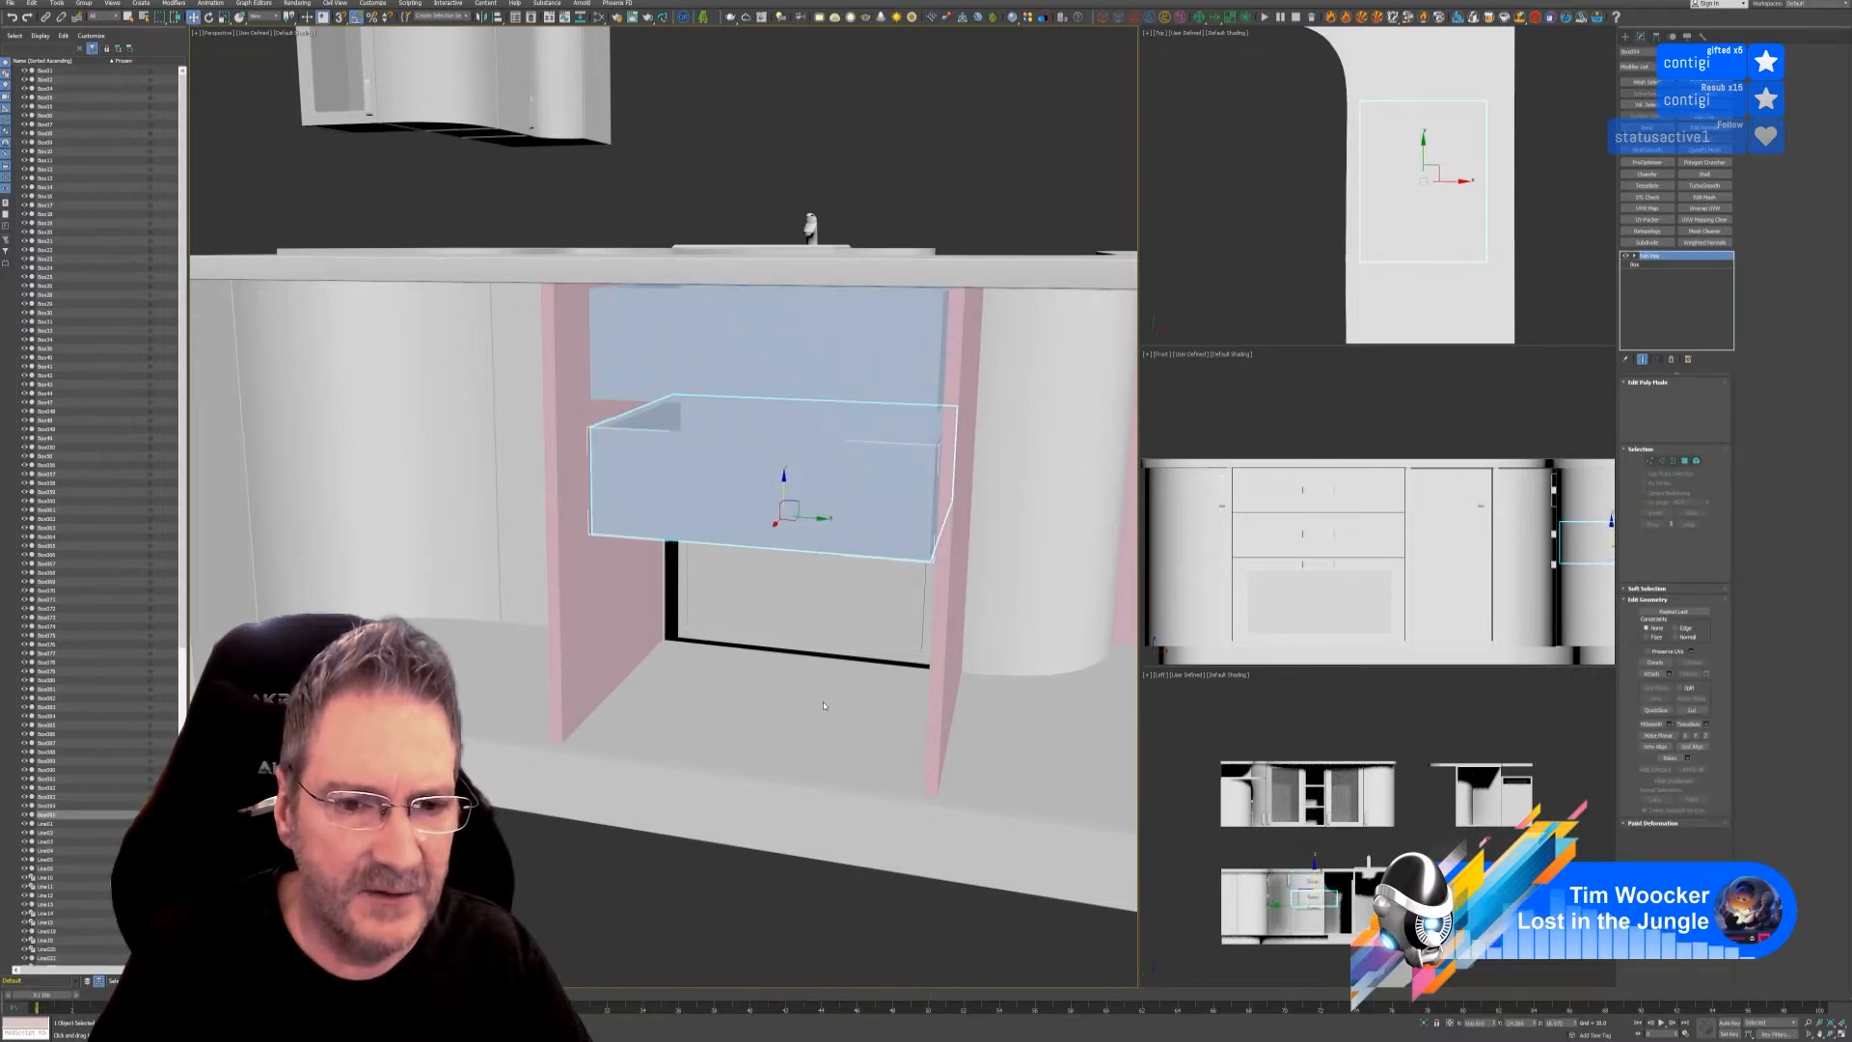
- Isolate the copied body with the middle drawer front, raise the body to line up with the front's height, and end the isolation
{"action": "middle_click_drag", "start_coordinate": [766, 671], "coordinate": [894, 660], "text": "alt"}
{"action": "left_click", "coordinate": [728, 528], "text": "ctrl"}
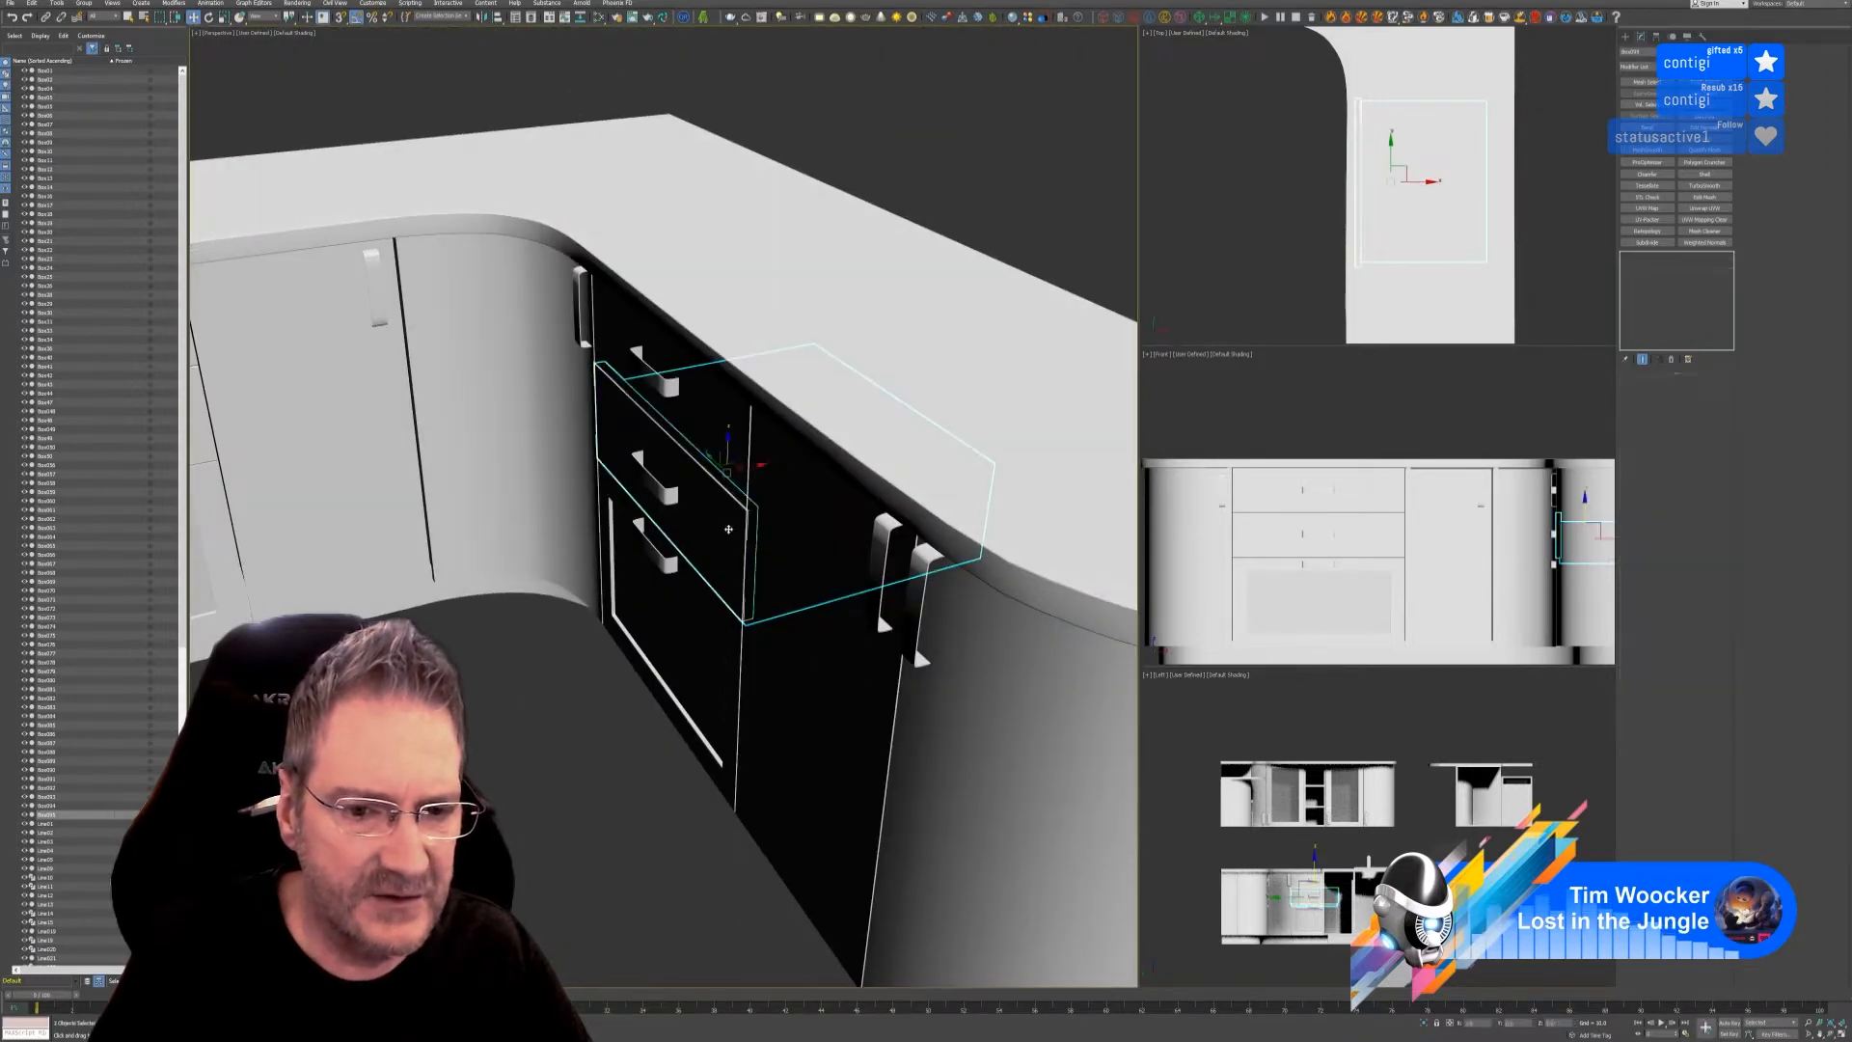
{"action": "key", "text": "alt+q"}
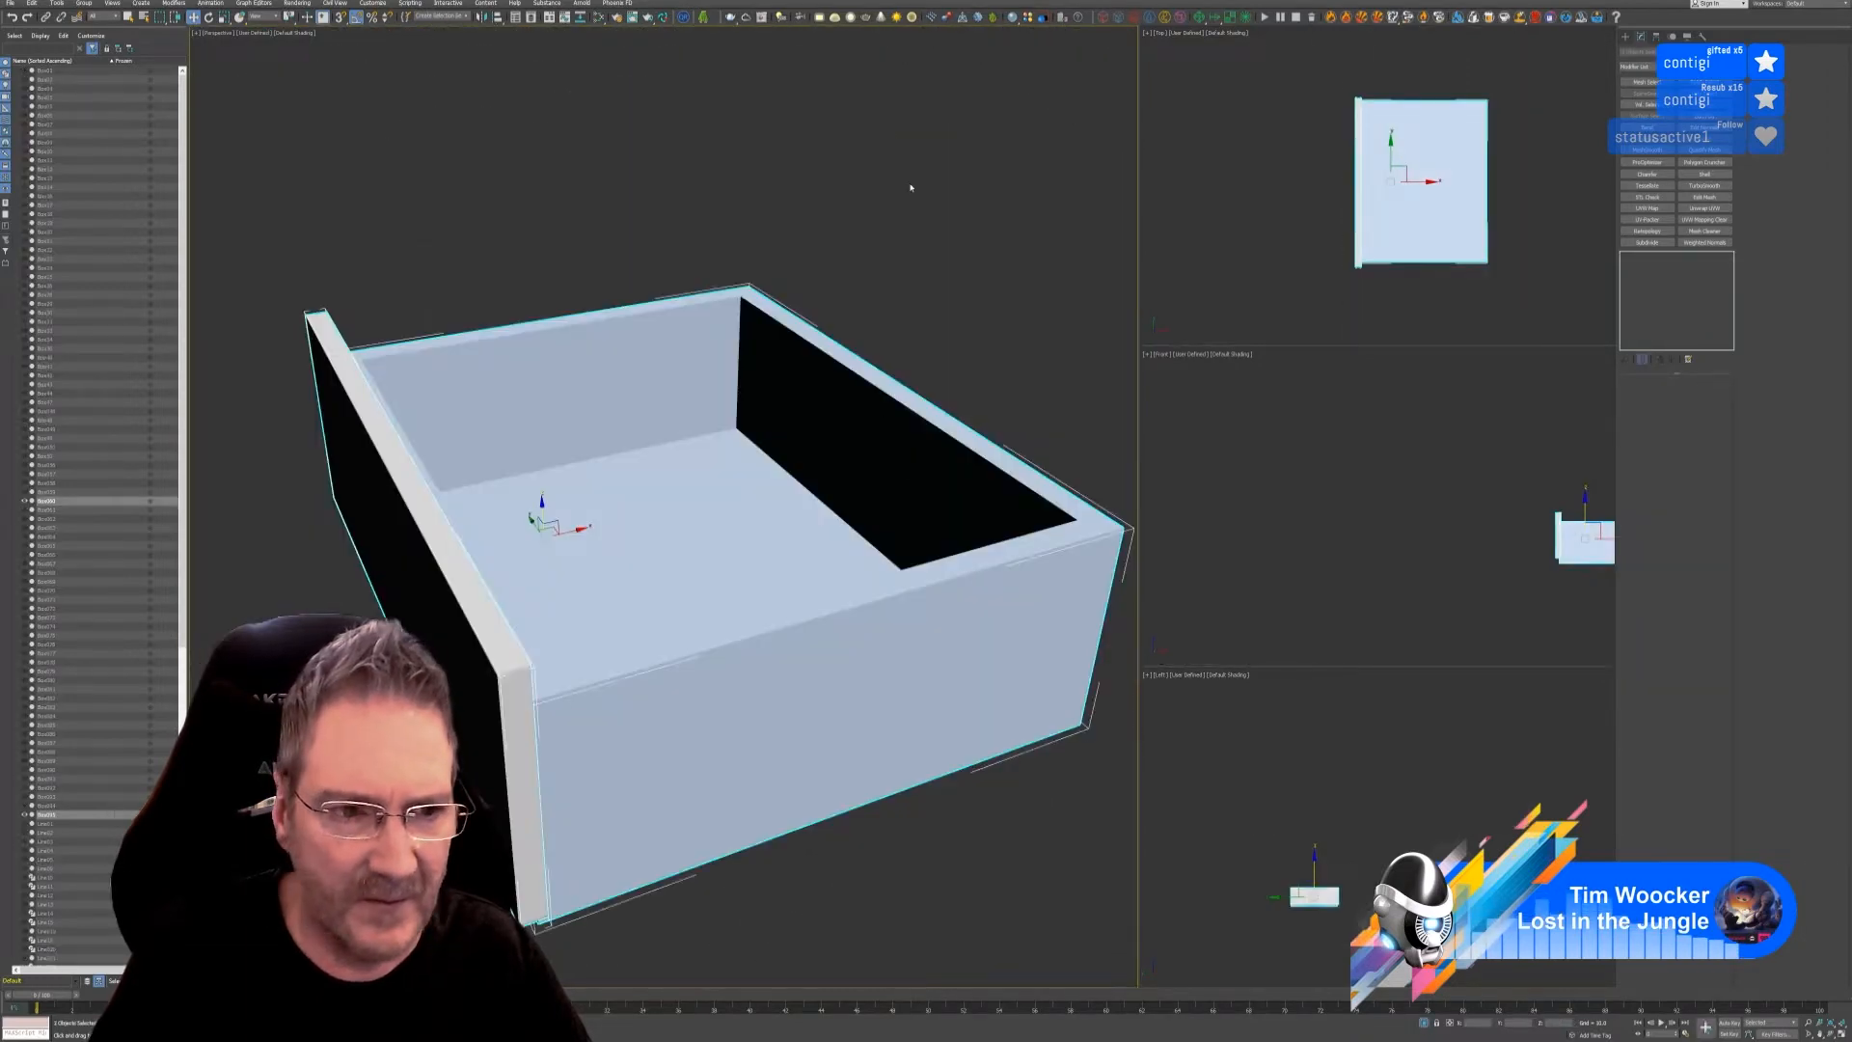
{"action": "left_click", "coordinate": [868, 621]}
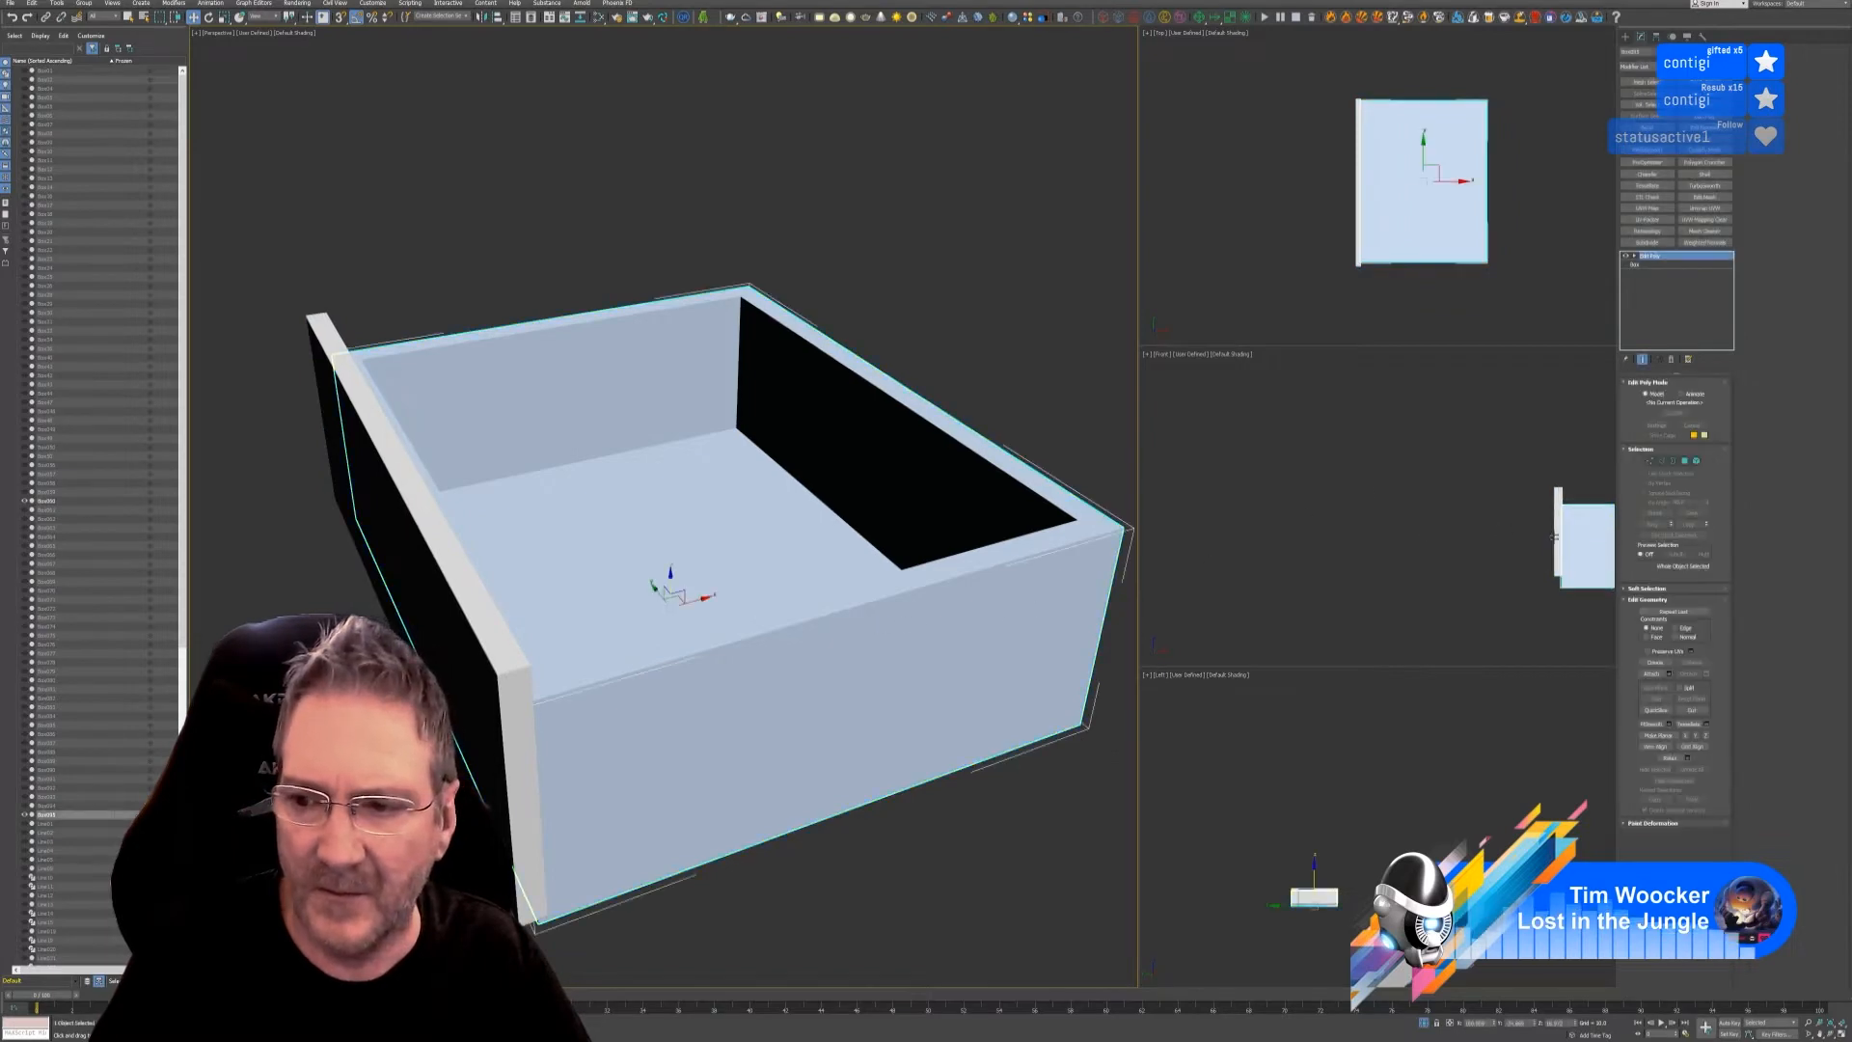
{"action": "middle_click_drag", "start_coordinate": [1481, 427], "coordinate": [1248, 422]}
{"action": "scroll", "coordinate": [1368, 538], "scroll_direction": "up", "scroll_amount": 3}
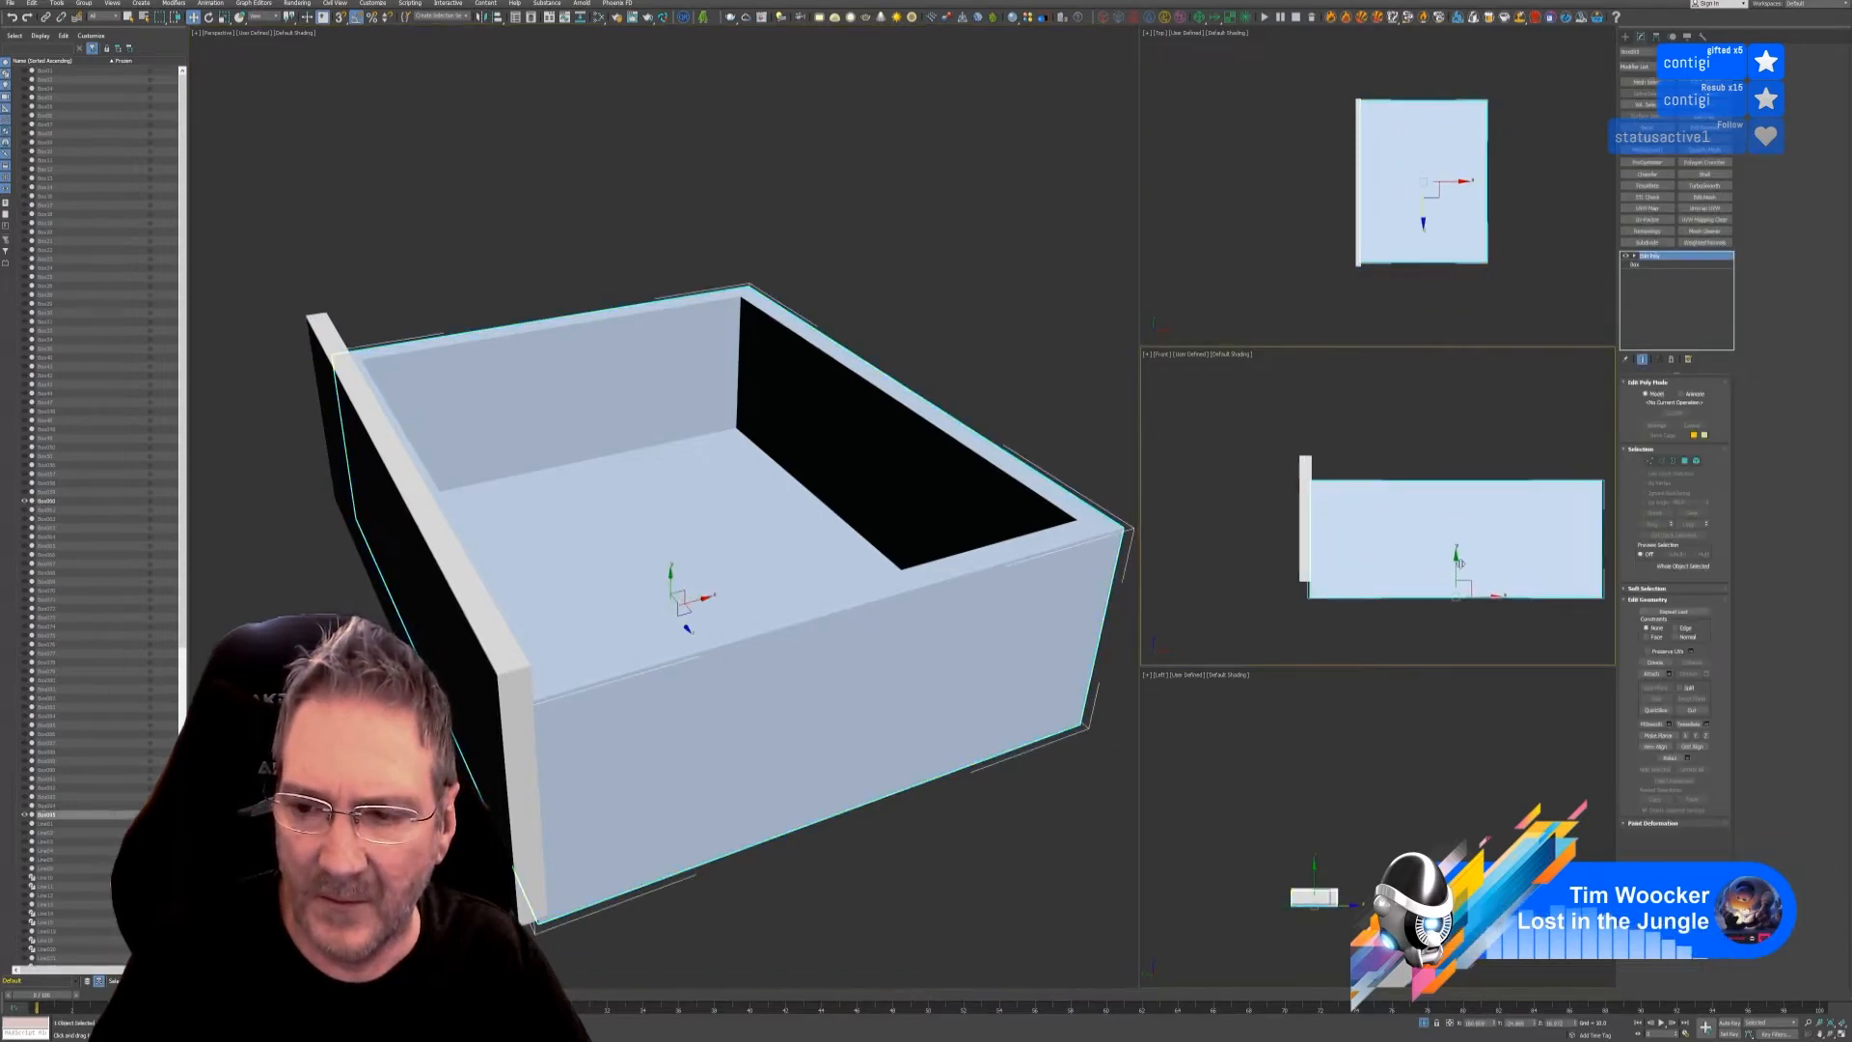
{"action": "left_click_drag", "start_coordinate": [1456, 560], "coordinate": [1456, 545]}
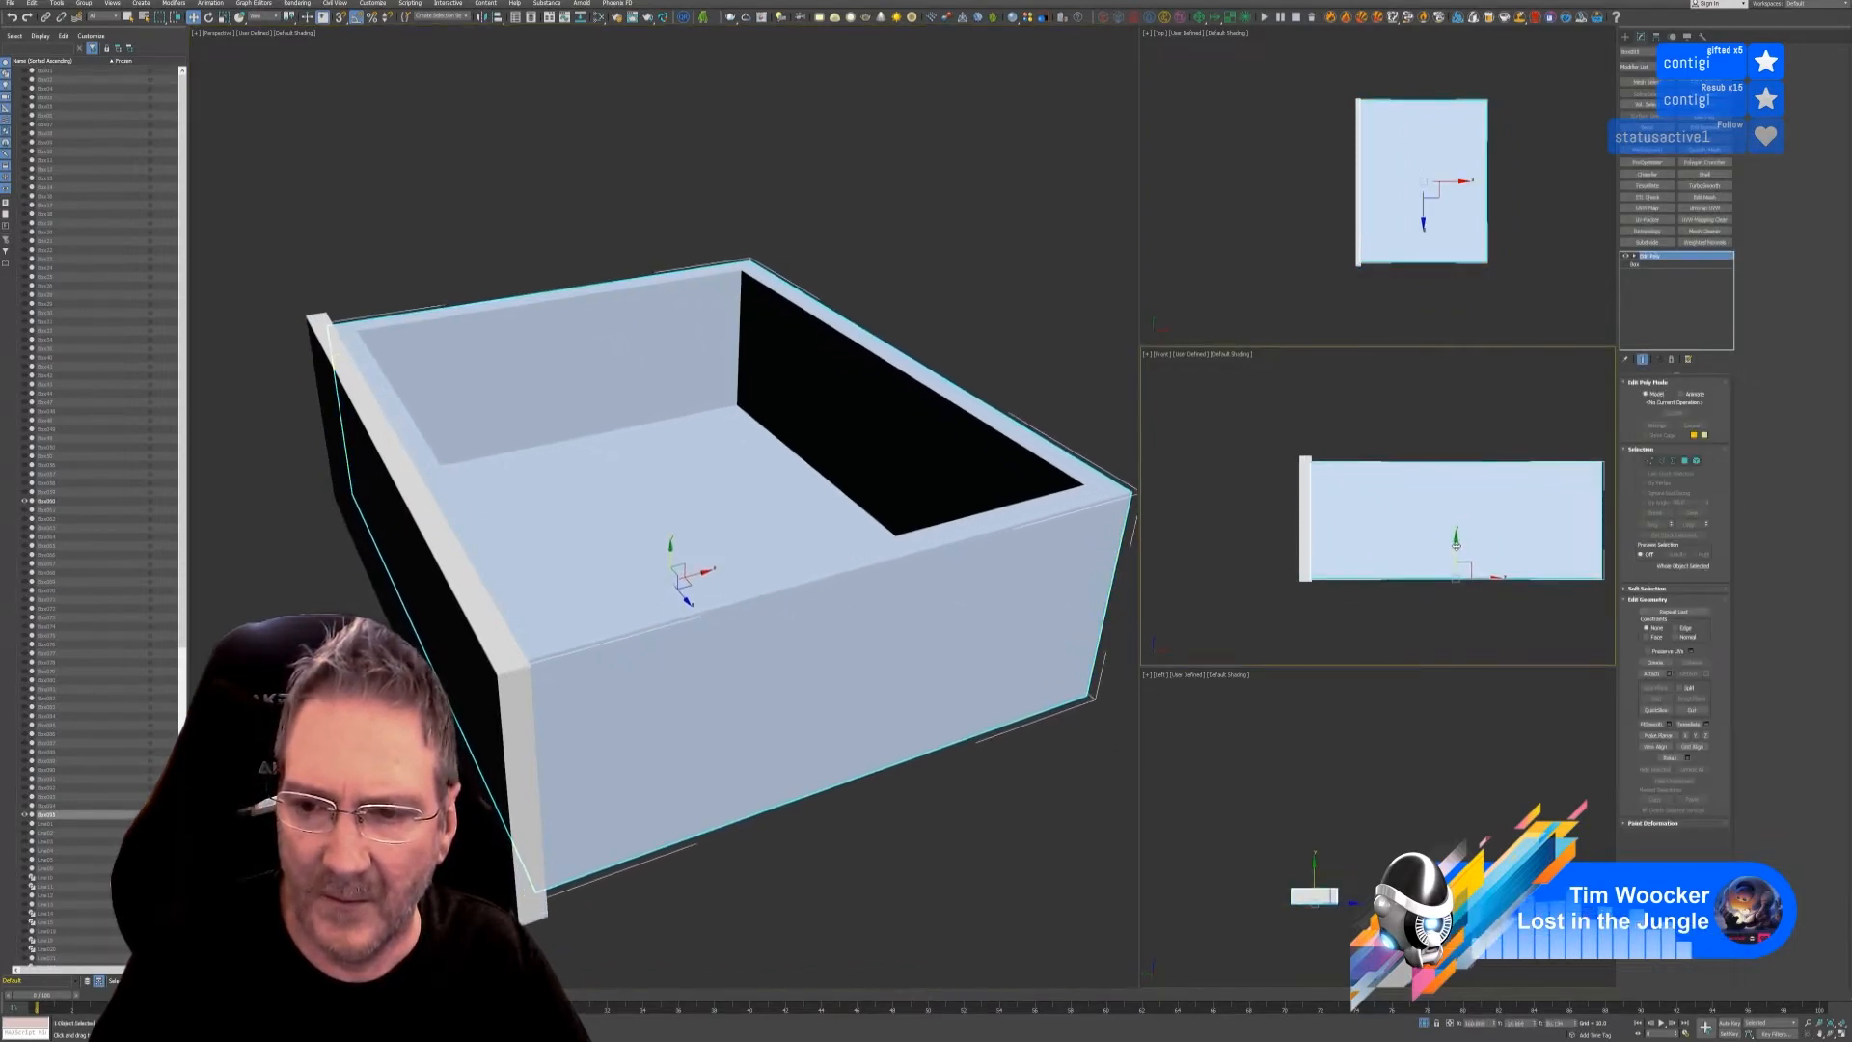
{"action": "left_click", "coordinate": [1423, 1022]}
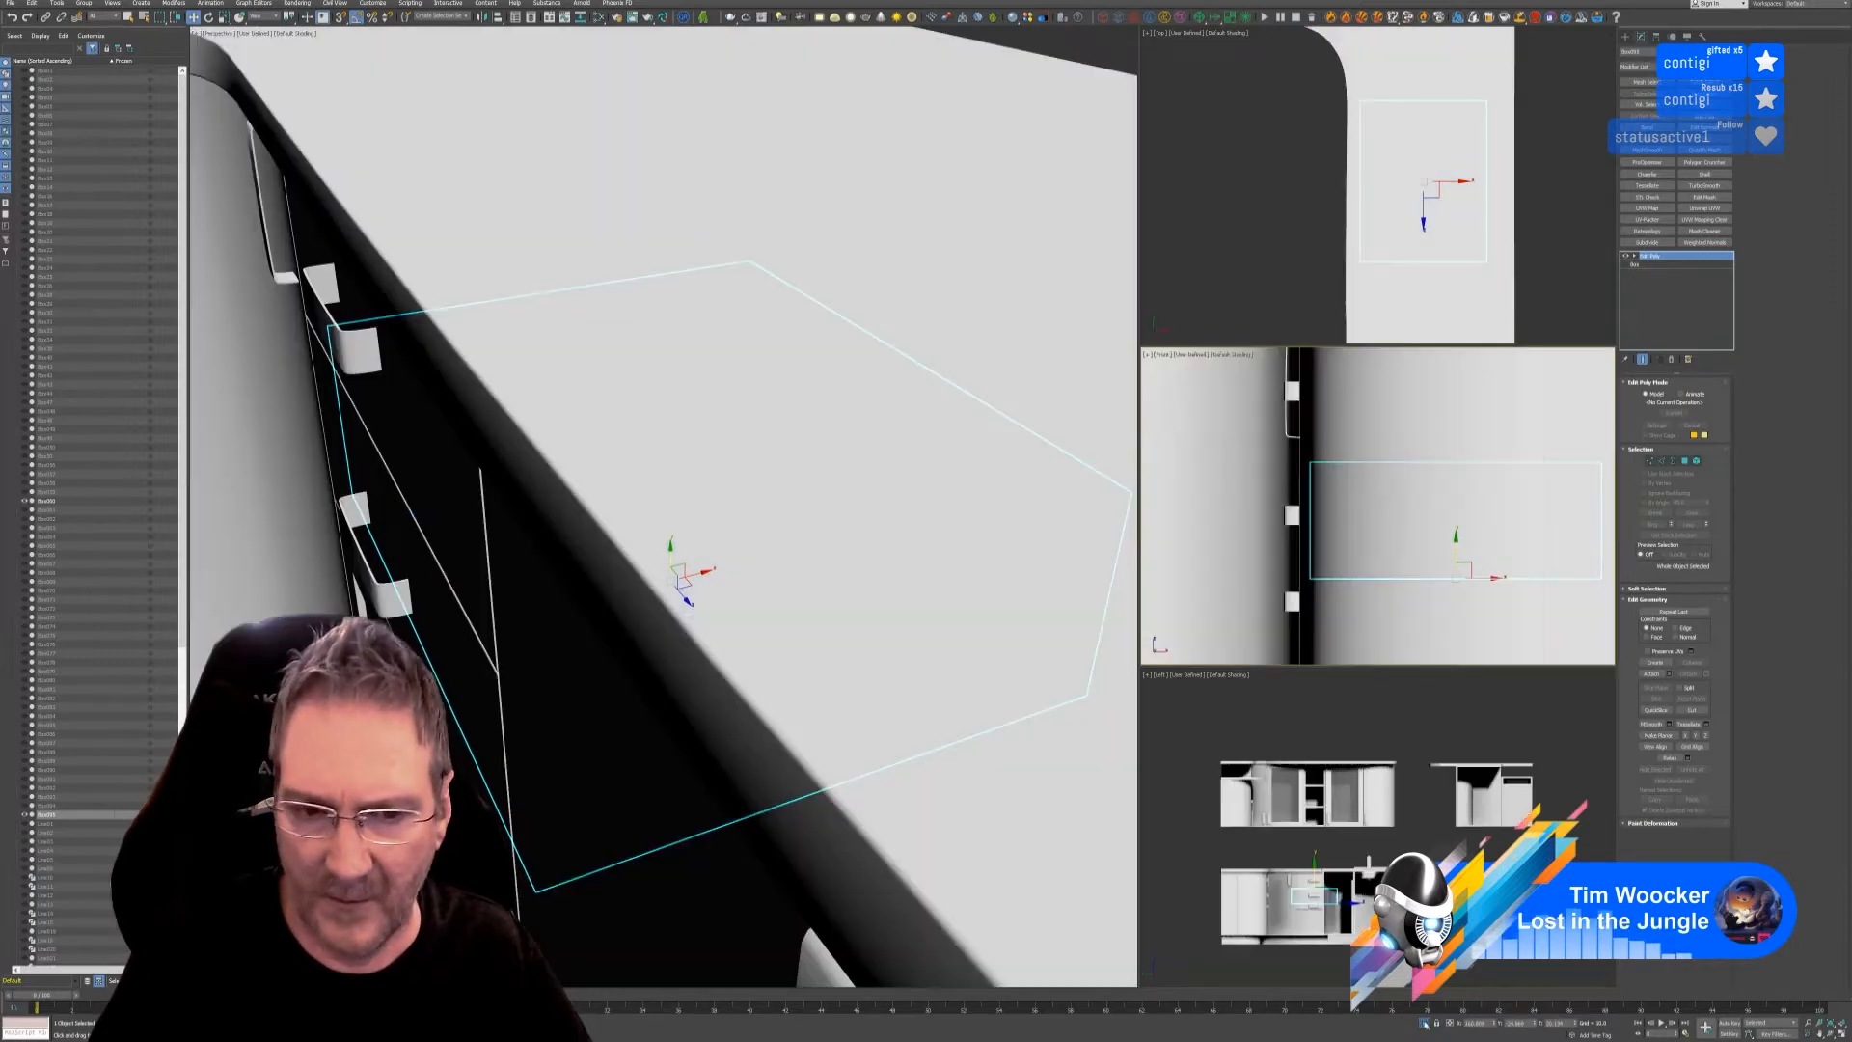
- Copy the middle drawer body straight down behind the framed bottom drawer front
{"action": "scroll", "coordinate": [540, 769], "scroll_direction": "down", "scroll_amount": 7}
{"action": "middle_click_drag", "start_coordinate": [539, 768], "coordinate": [586, 758], "text": "alt"}
{"action": "key", "text": "z"}
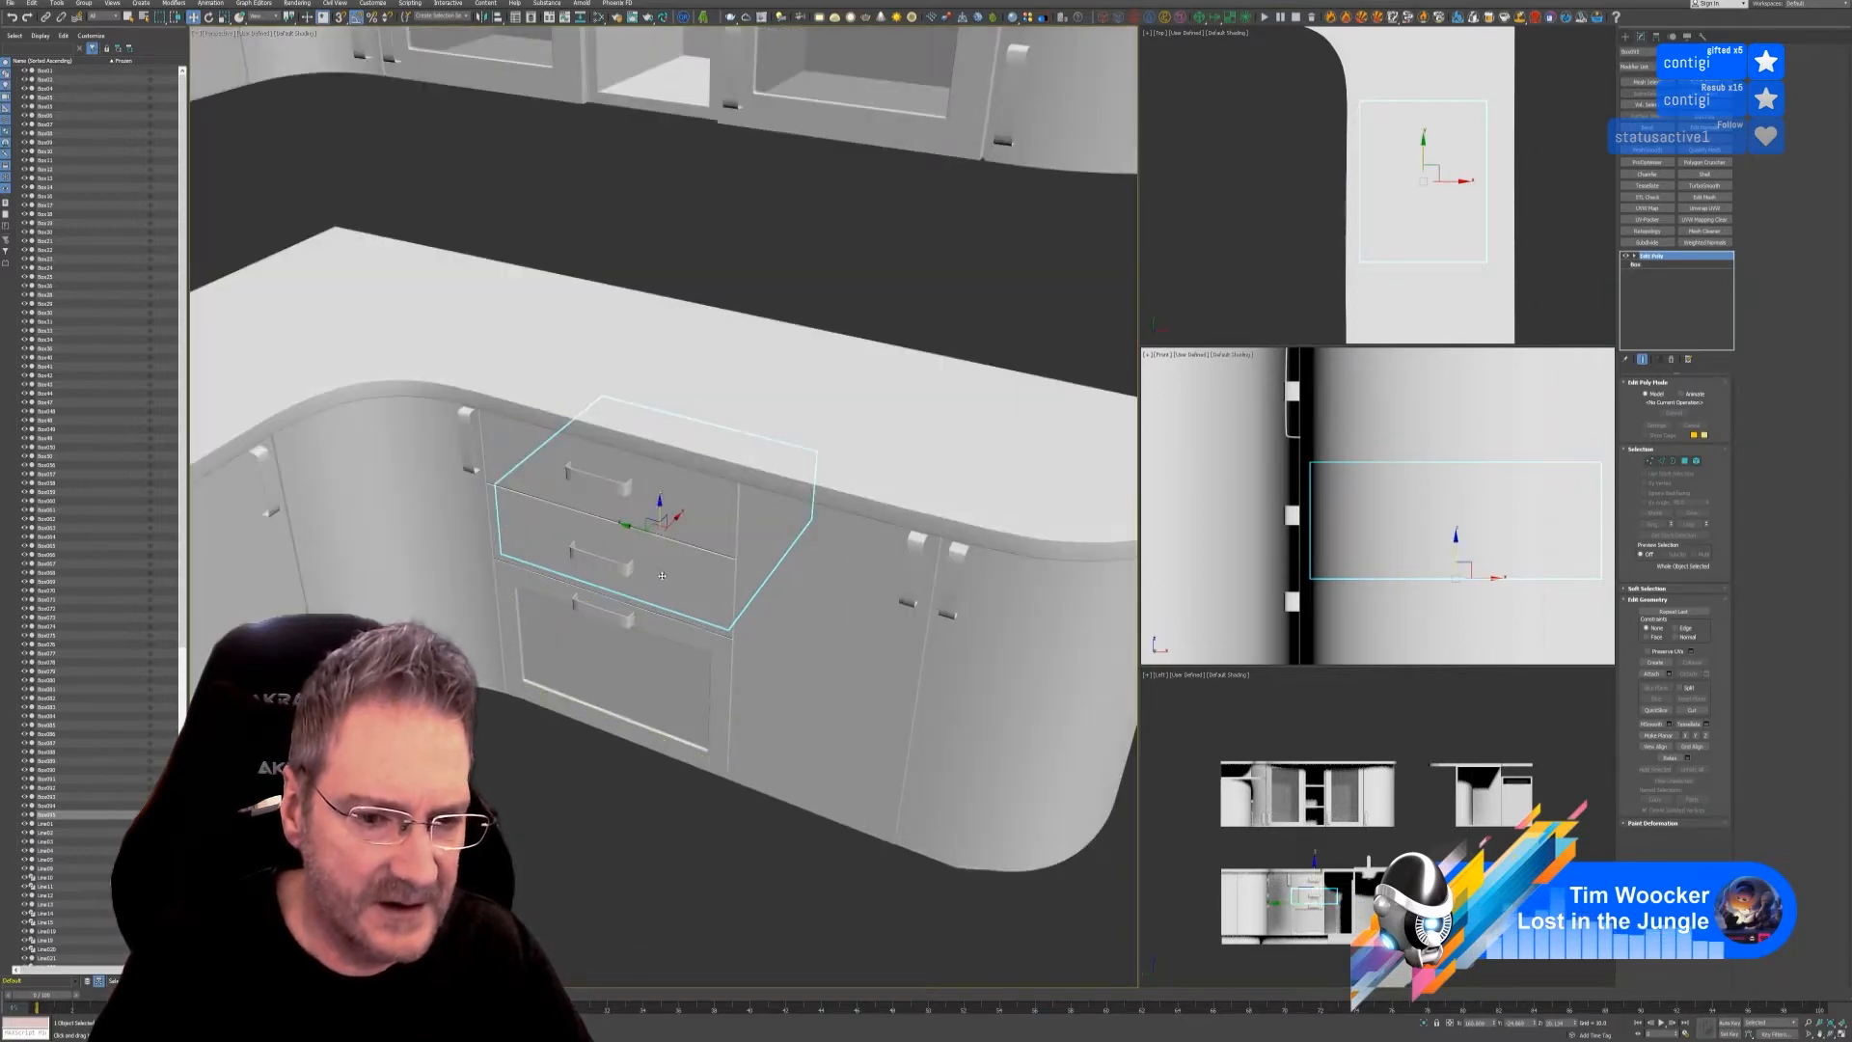
{"action": "left_click_drag", "start_coordinate": [662, 575], "coordinate": [646, 614]}
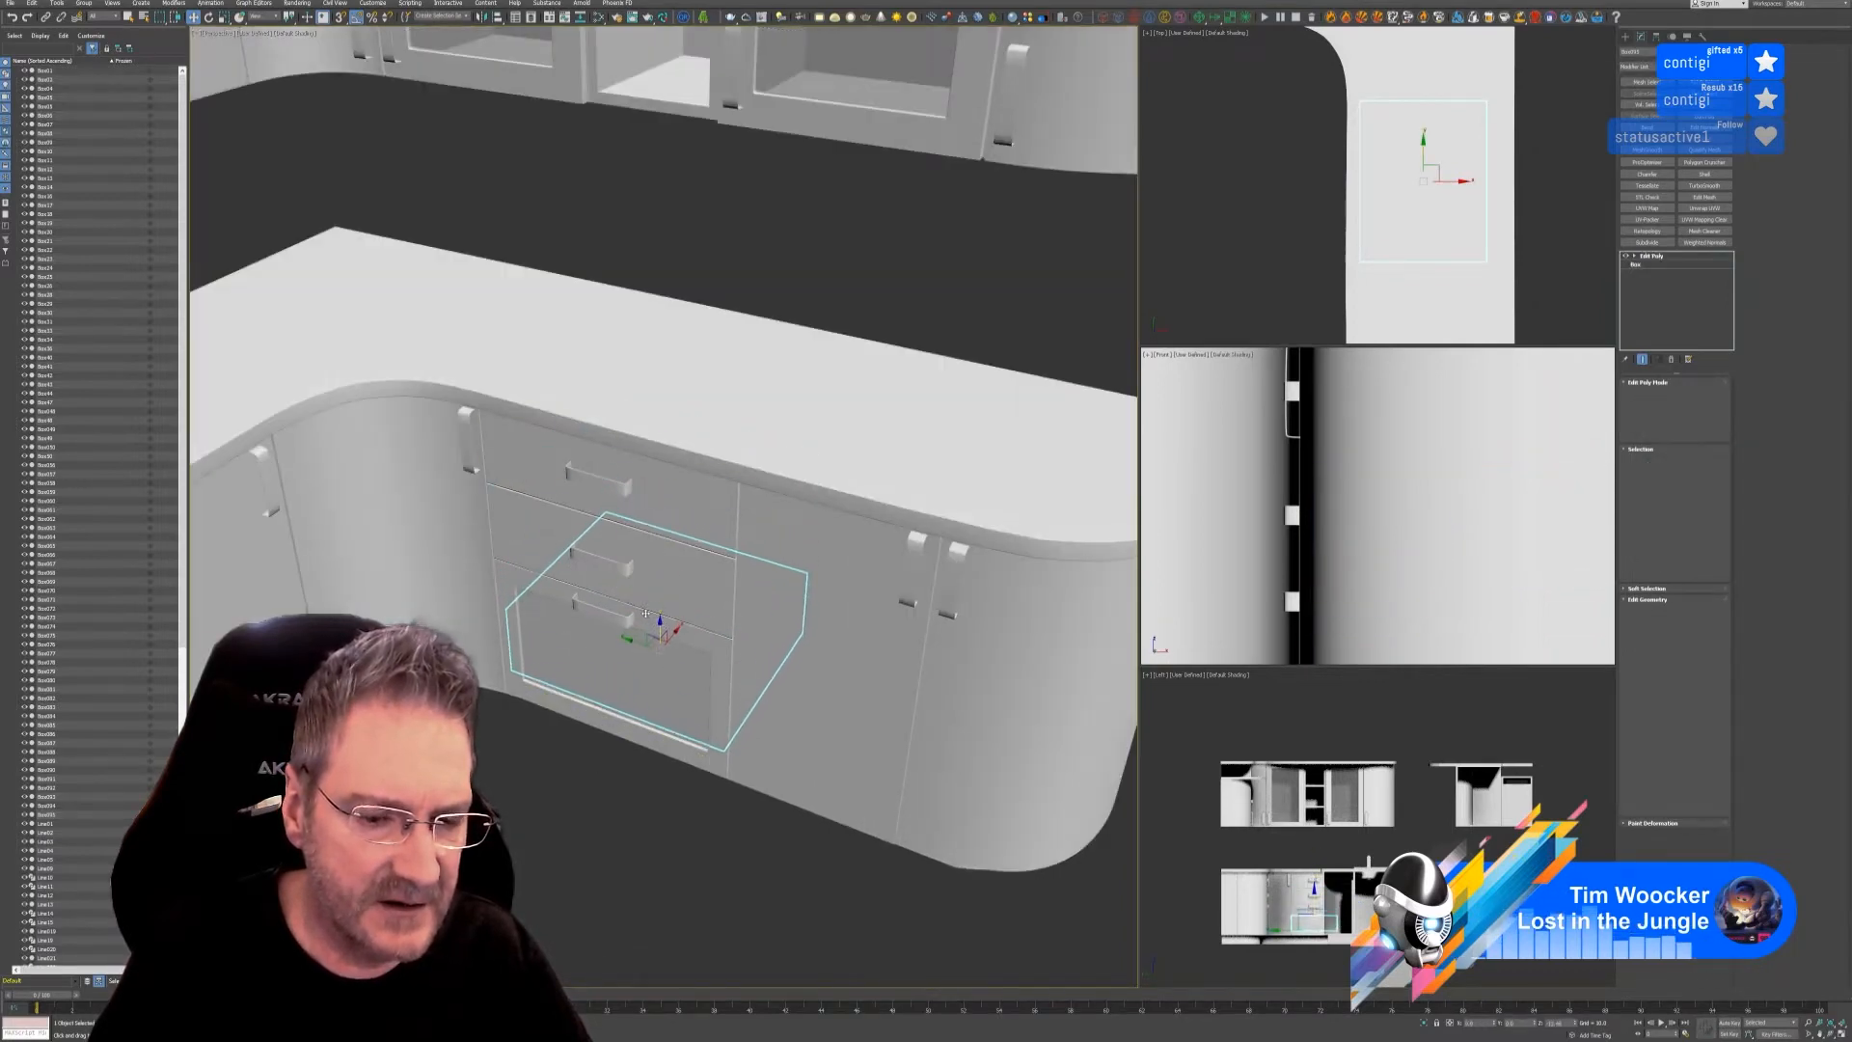
{"action": "left_click", "coordinate": [930, 562]}
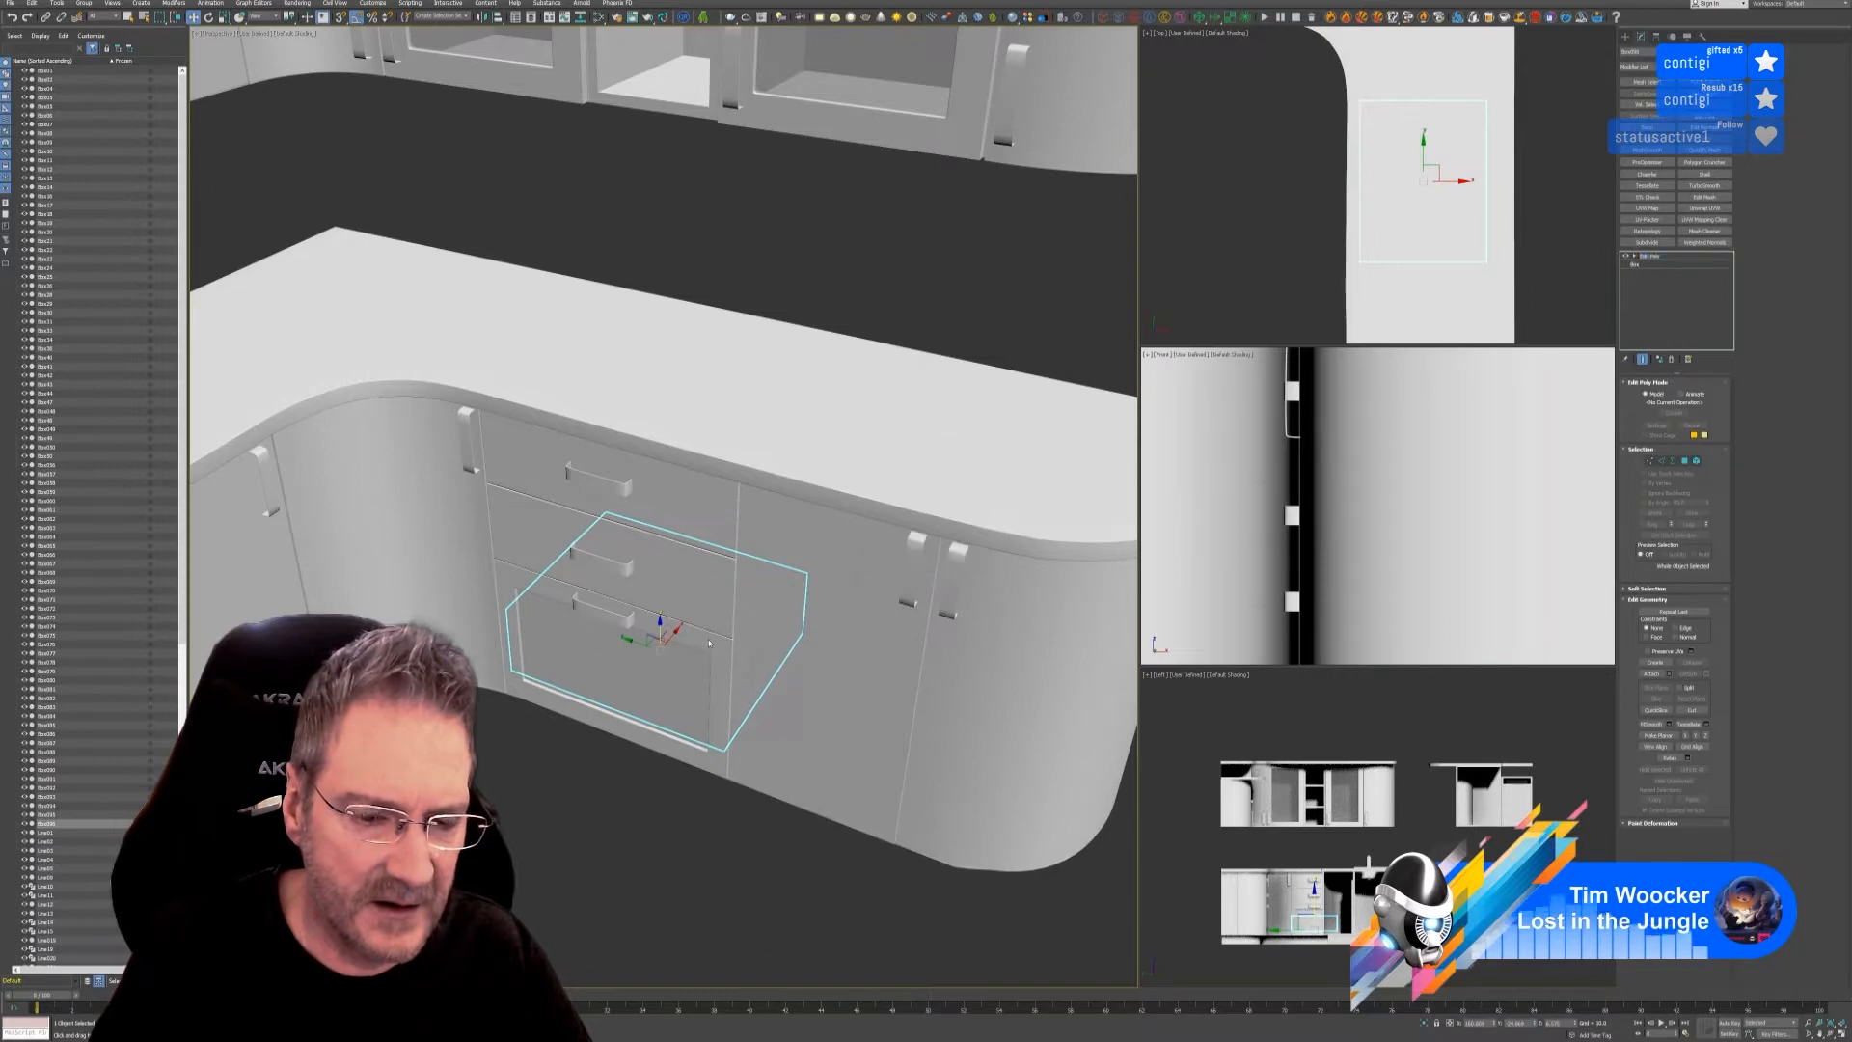
- Isolate the lowest drawer body with its framed front and lower the body to meet the front's bottom edge
{"action": "left_click", "coordinate": [714, 762], "text": "ctrl"}
{"action": "key", "text": "alt+q"}
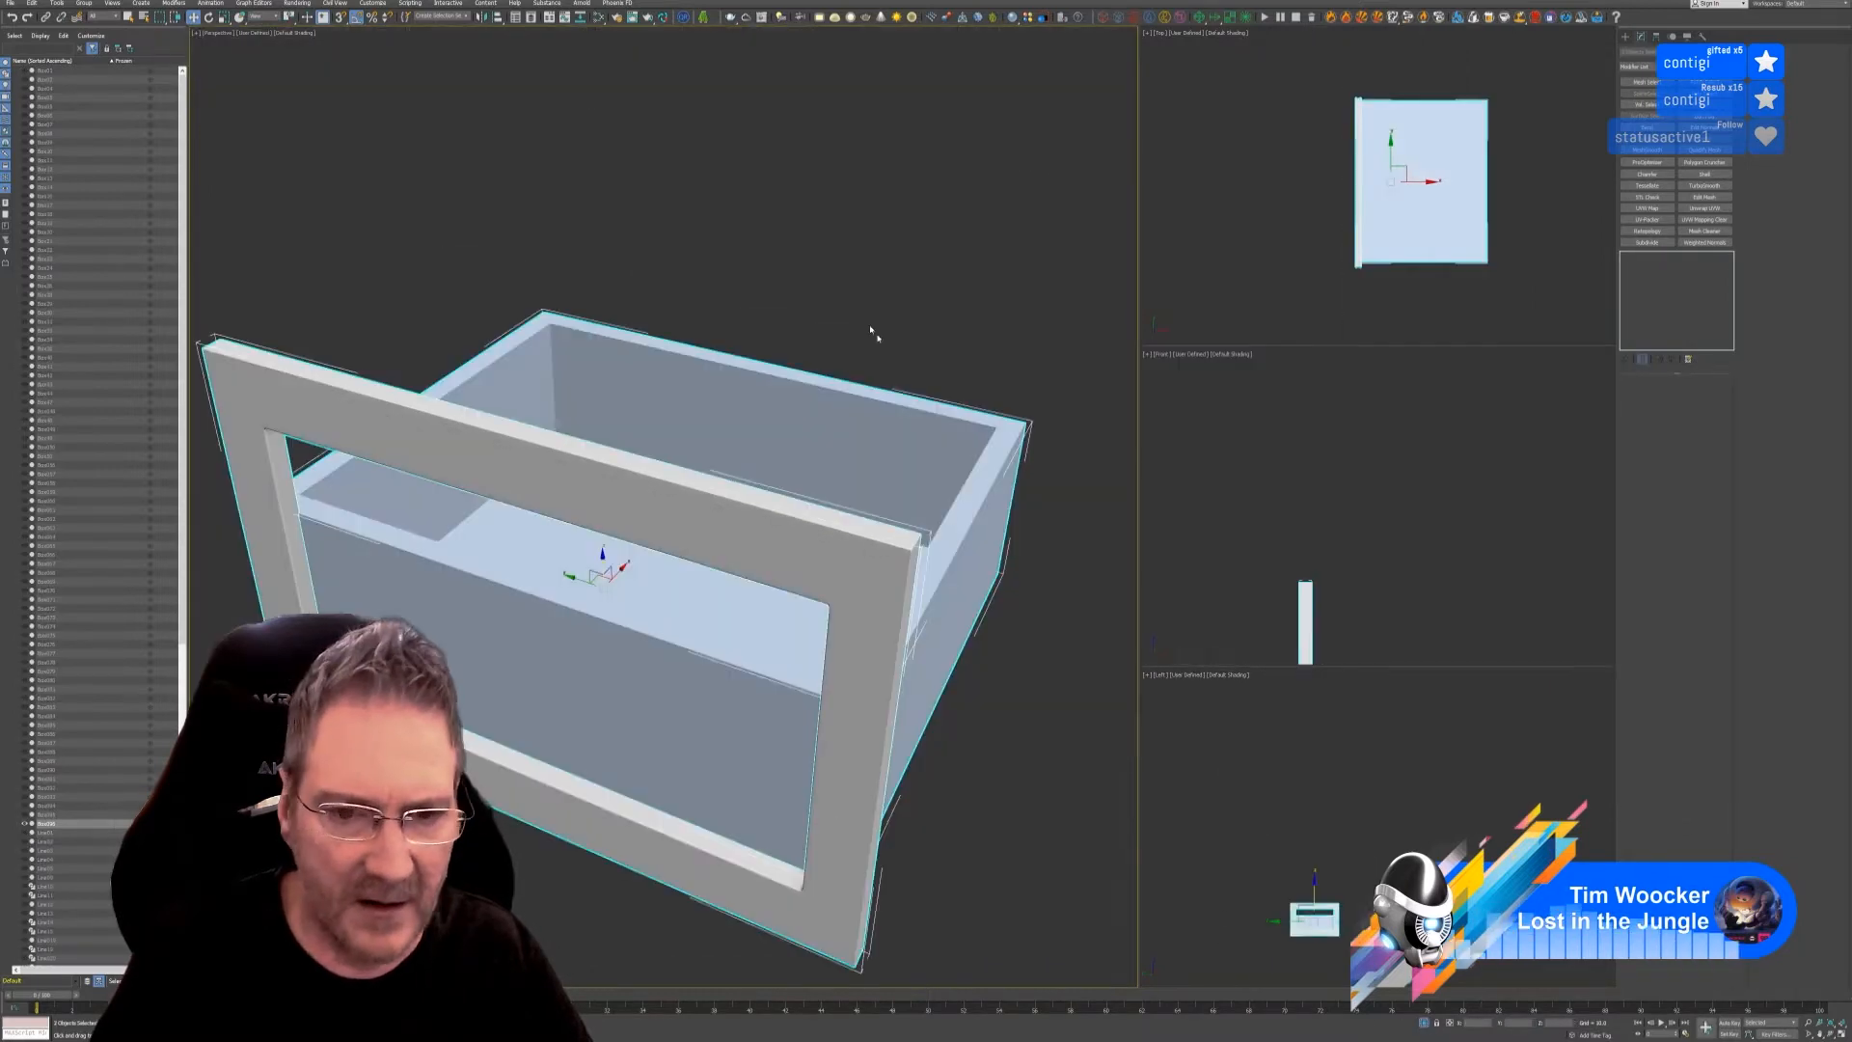
{"action": "left_click", "coordinate": [871, 333]}
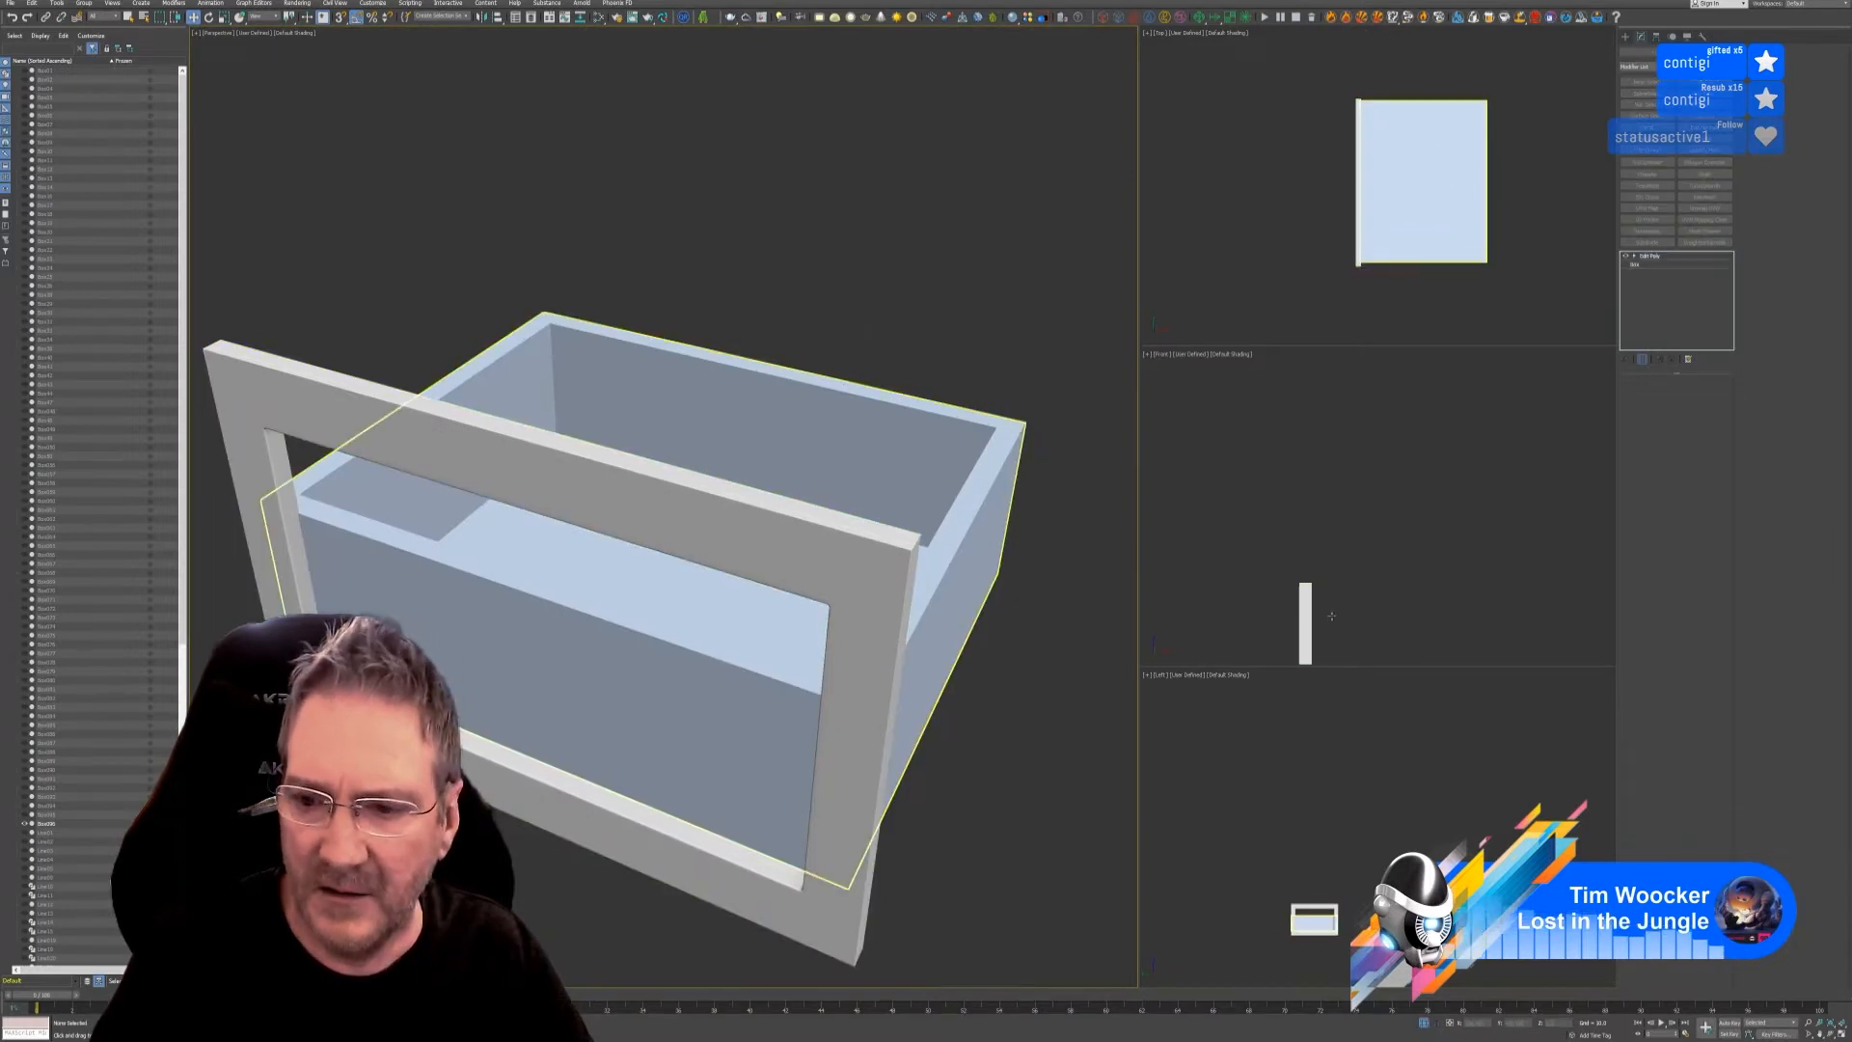
{"action": "left_click", "coordinate": [844, 384]}
{"action": "middle_click_drag", "start_coordinate": [1360, 588], "coordinate": [1380, 339]}
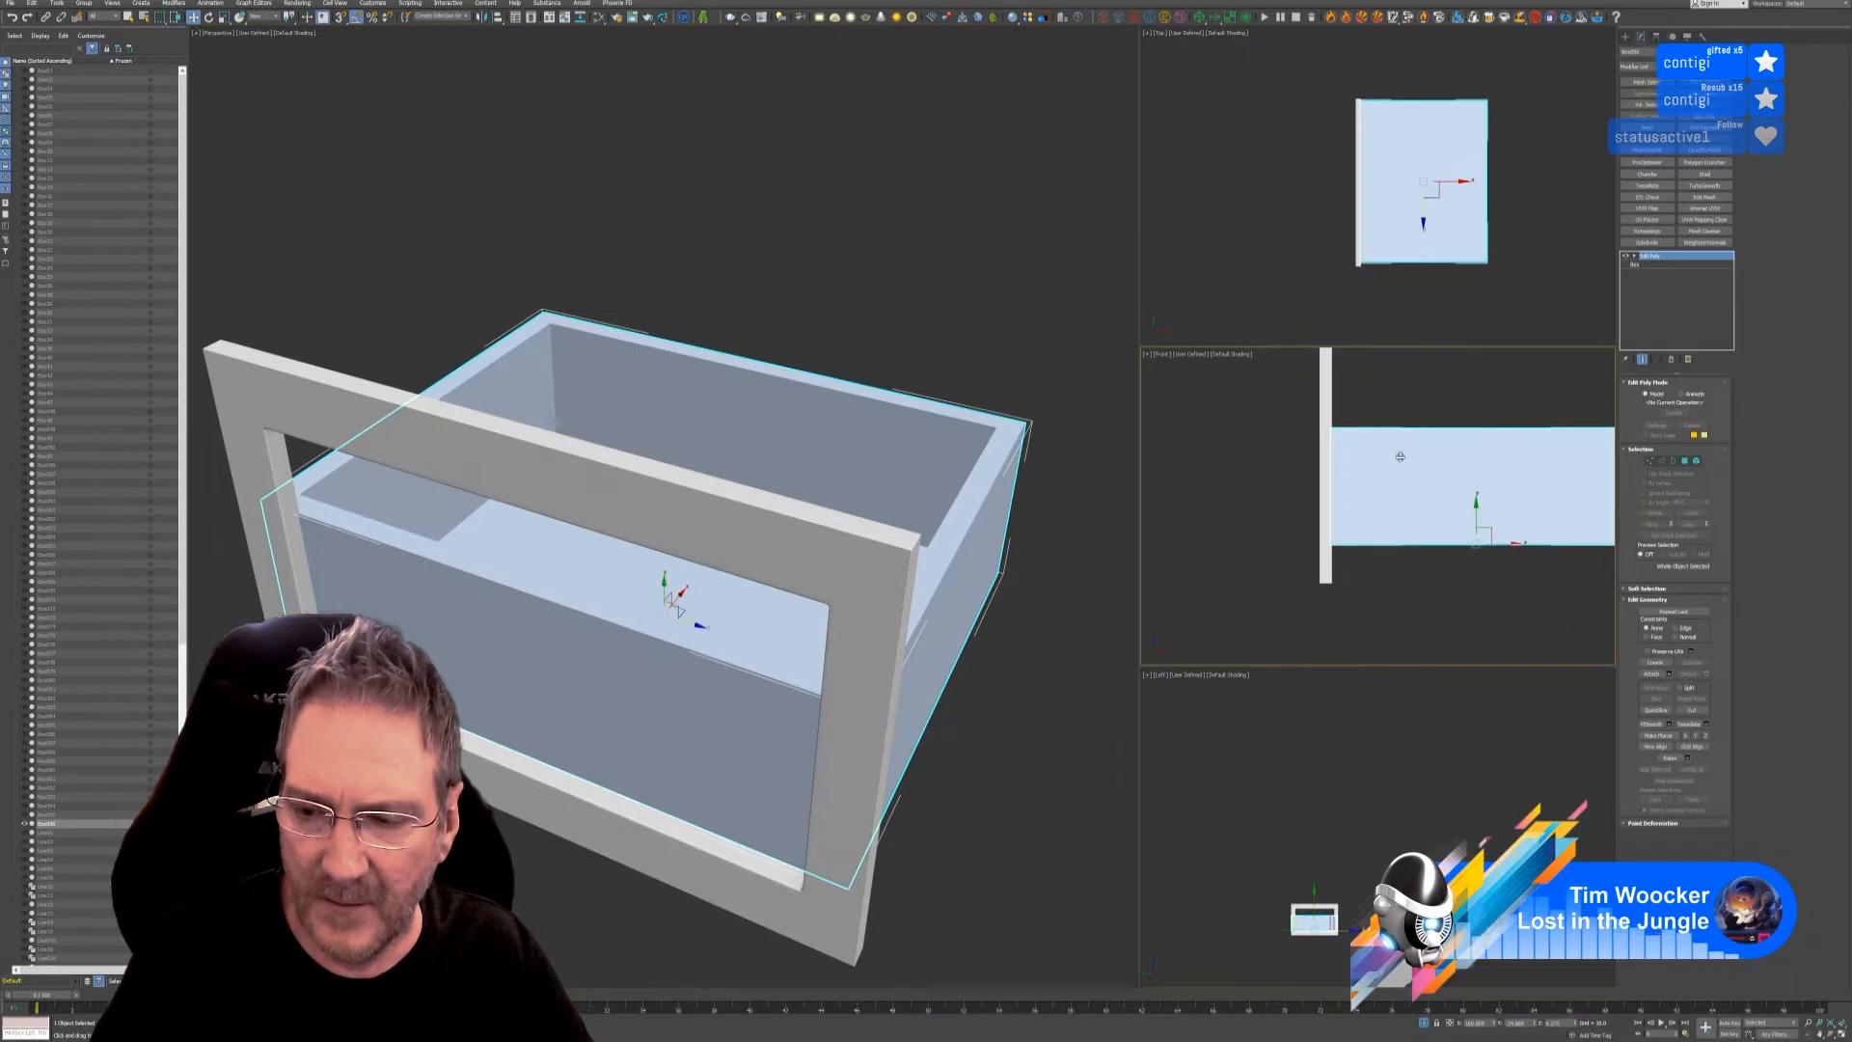
{"action": "scroll", "coordinate": [1400, 457], "scroll_direction": "down", "scroll_amount": 2}
{"action": "middle_click_drag", "start_coordinate": [1368, 443], "coordinate": [1333, 464]}
{"action": "left_click_drag", "start_coordinate": [1395, 518], "coordinate": [1393, 544]}
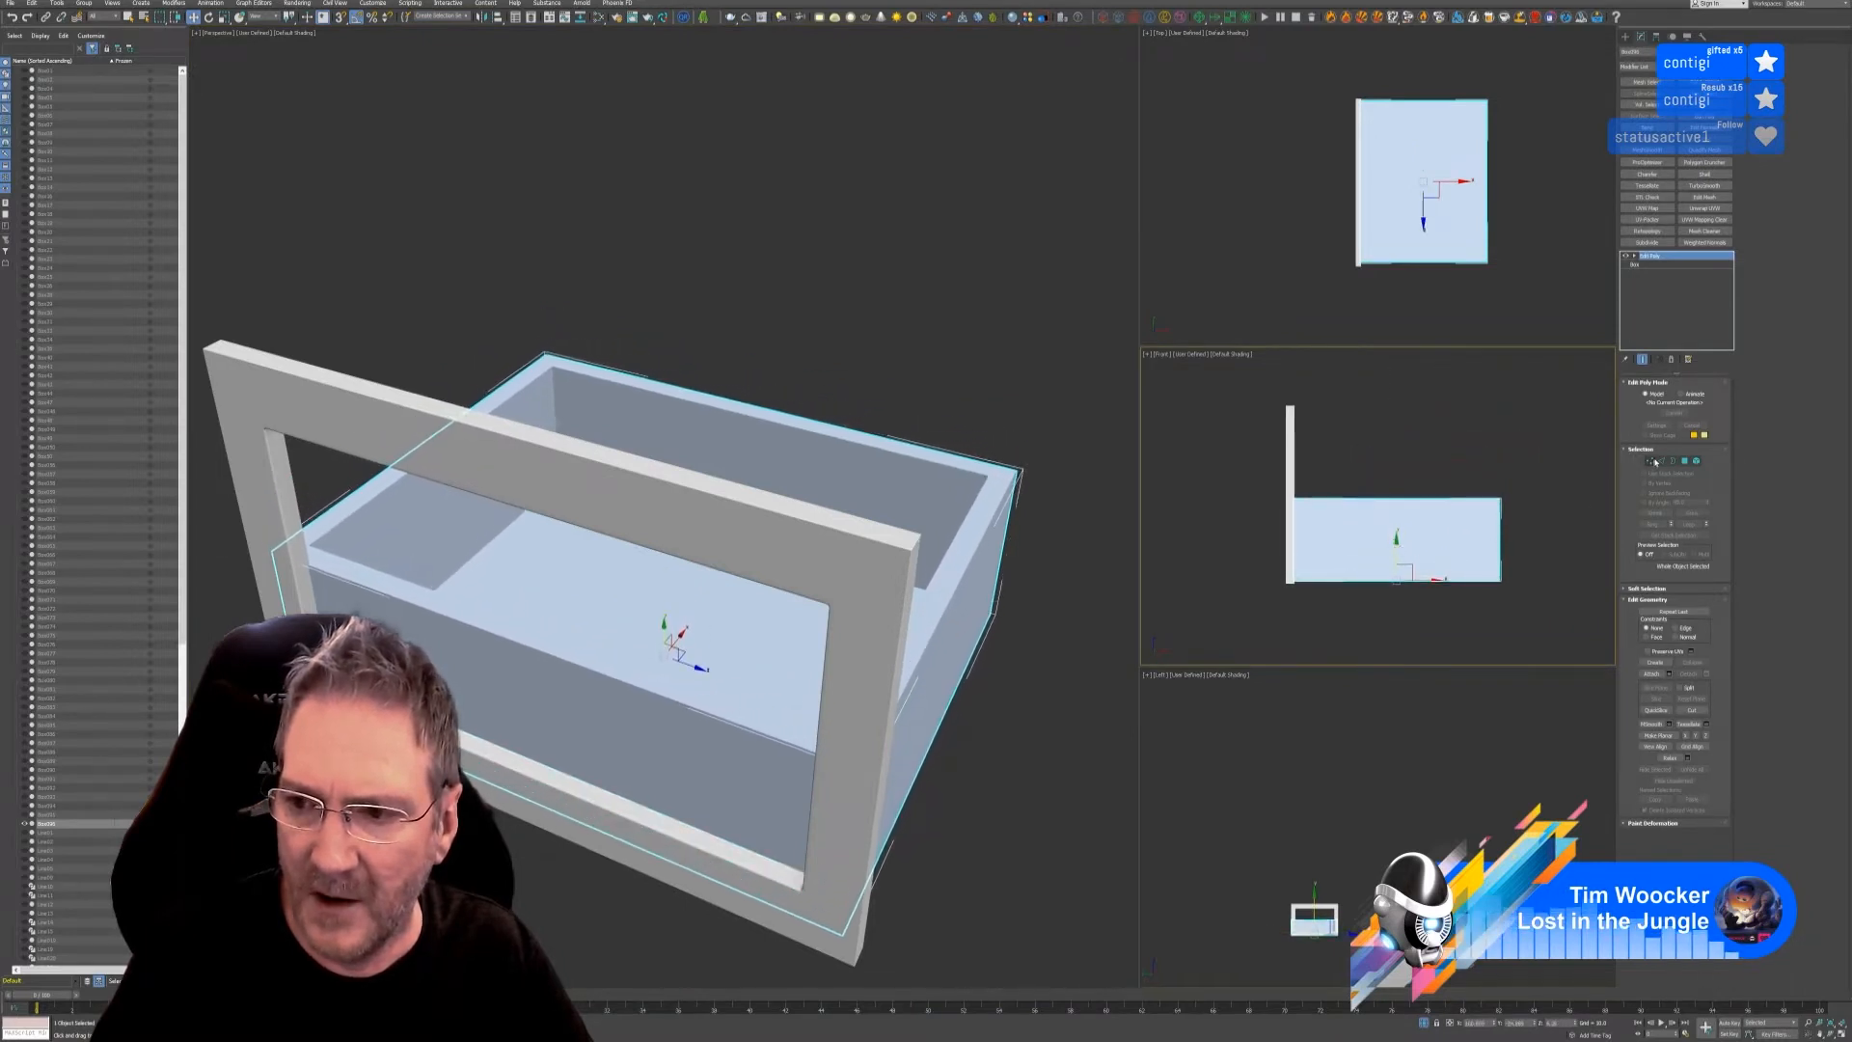
- Raise the body's top vertices to just below the framed front's top edge, then leave vertex editing and end the isolation
{"action": "left_click", "coordinate": [1650, 460]}
{"action": "left_click_drag", "start_coordinate": [1261, 442], "coordinate": [1583, 530]}
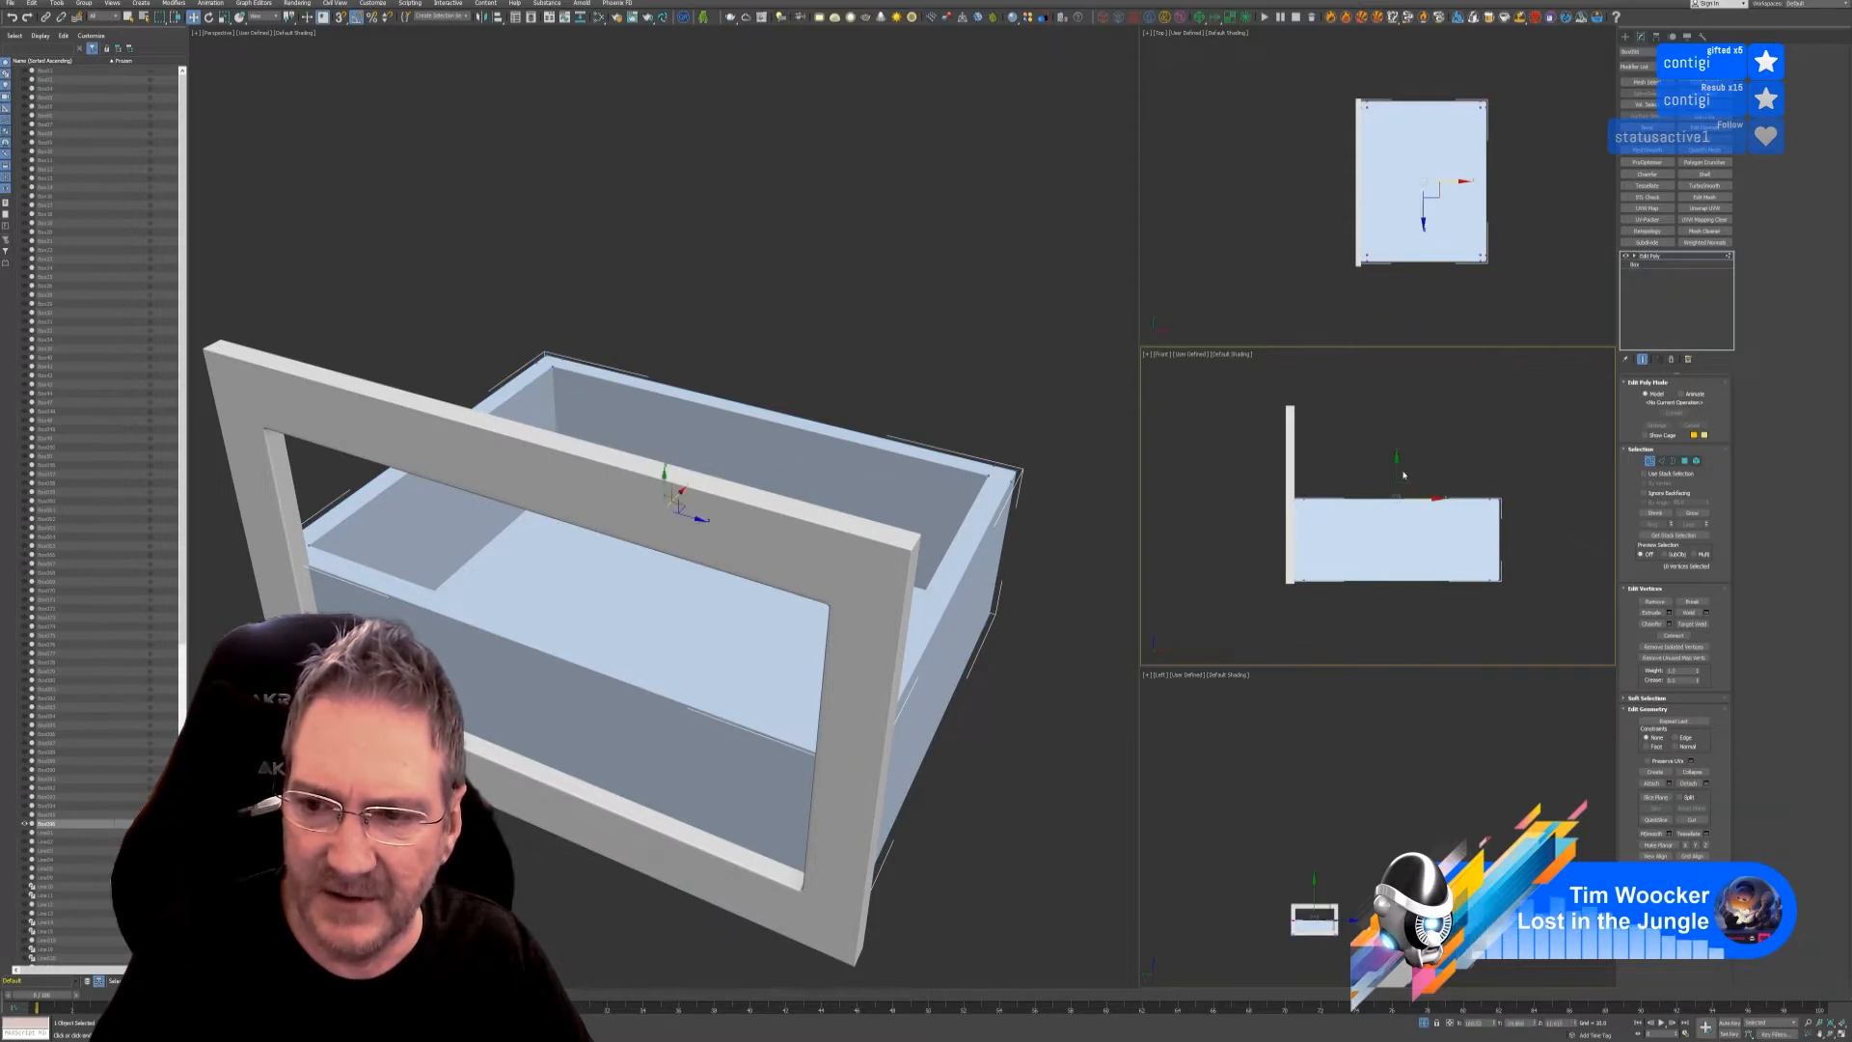
{"action": "left_click_drag", "start_coordinate": [1397, 470], "coordinate": [1446, 384]}
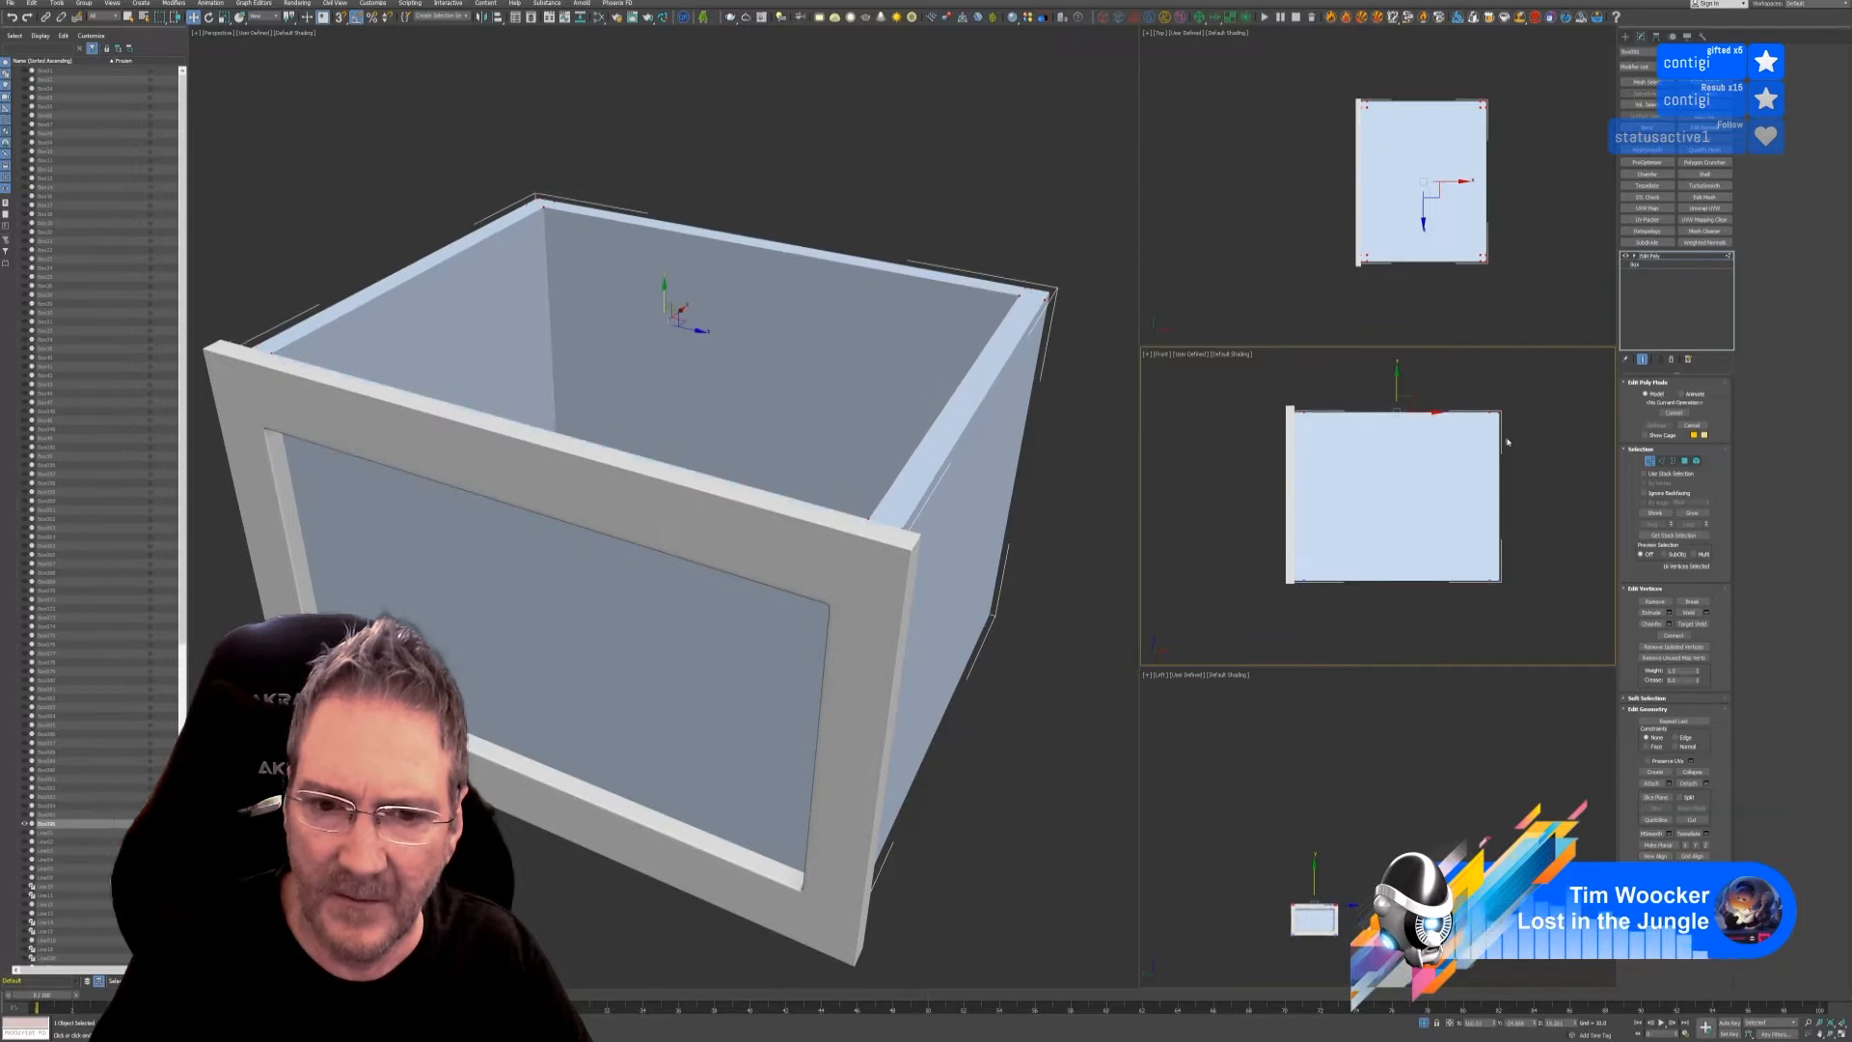
{"action": "left_click", "coordinate": [1648, 461]}
{"action": "scroll", "coordinate": [911, 696], "scroll_direction": "down", "scroll_amount": 5}
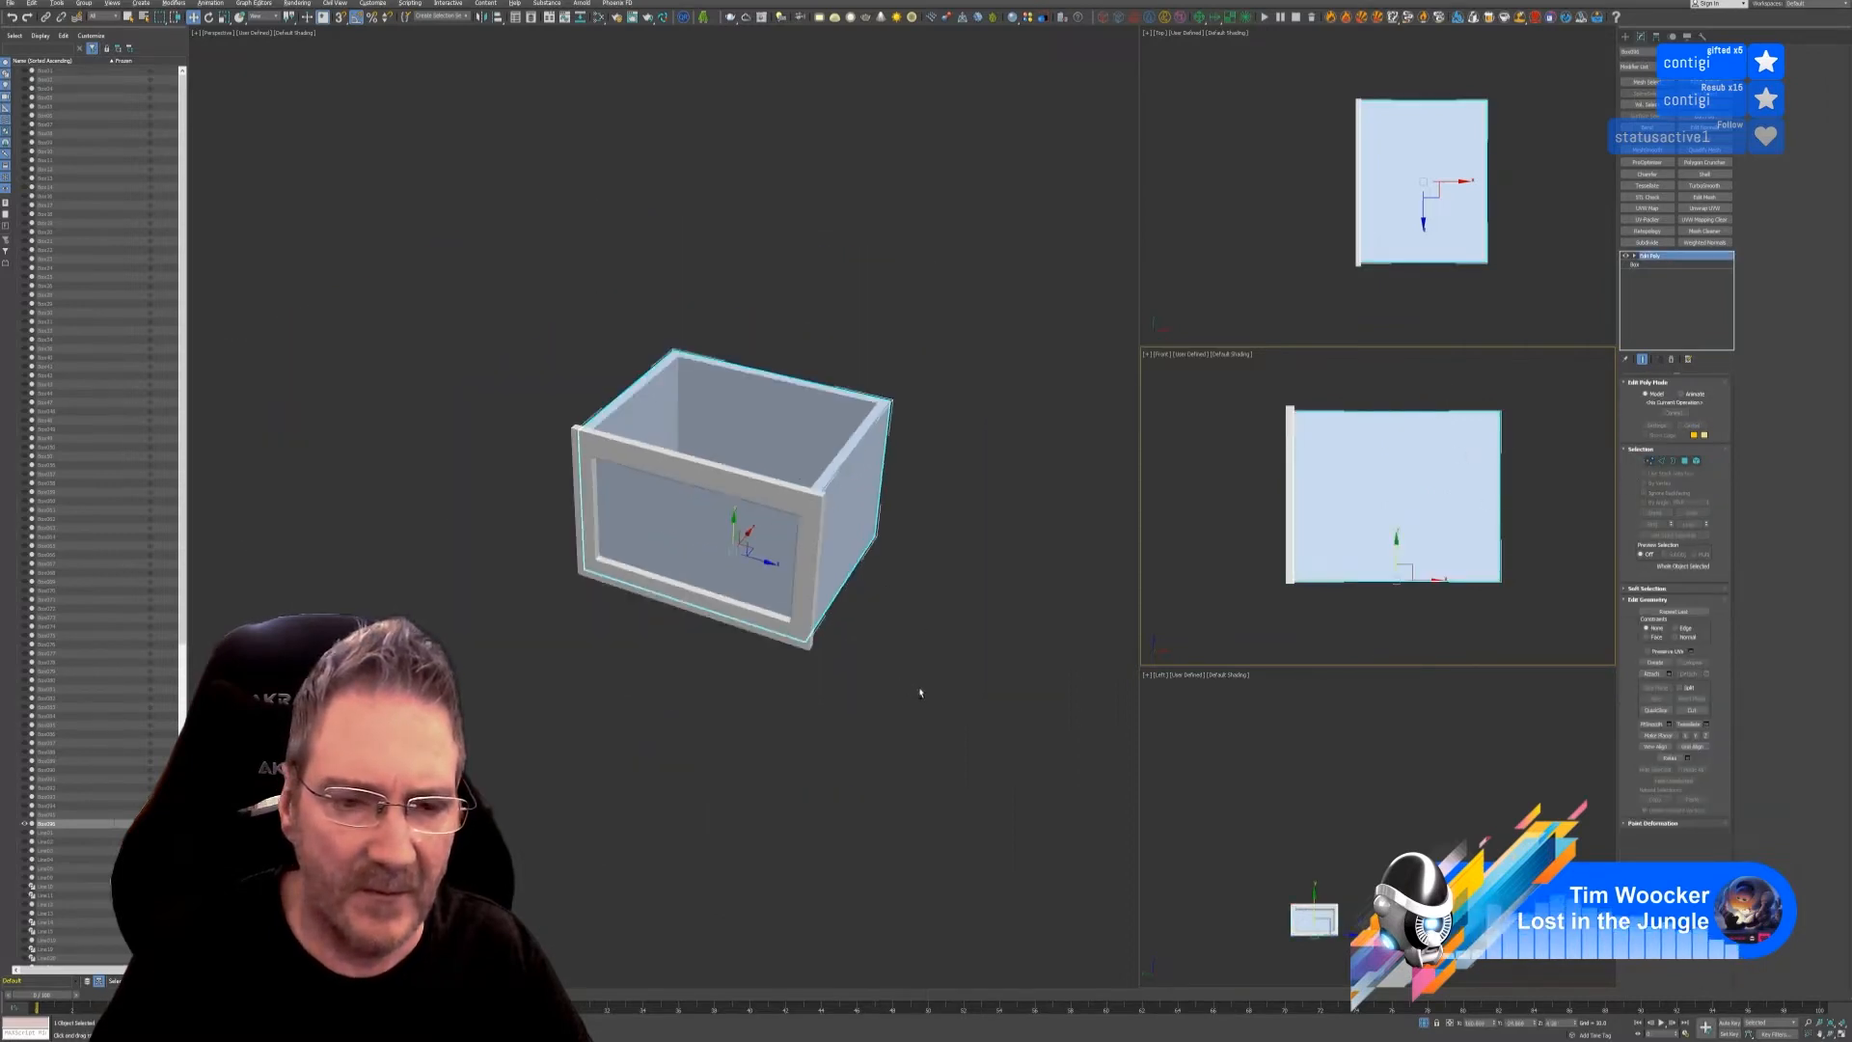
{"action": "mouse_move", "coordinate": [920, 693]}
{"action": "middle_mouse_down", "text": "alt"}
{"action": "mouse_move", "coordinate": [889, 715]}
{"action": "mouse_move", "coordinate": [826, 711]}
{"action": "mouse_move", "coordinate": [917, 662]}
{"action": "middle_mouse_up", "text": "alt"}
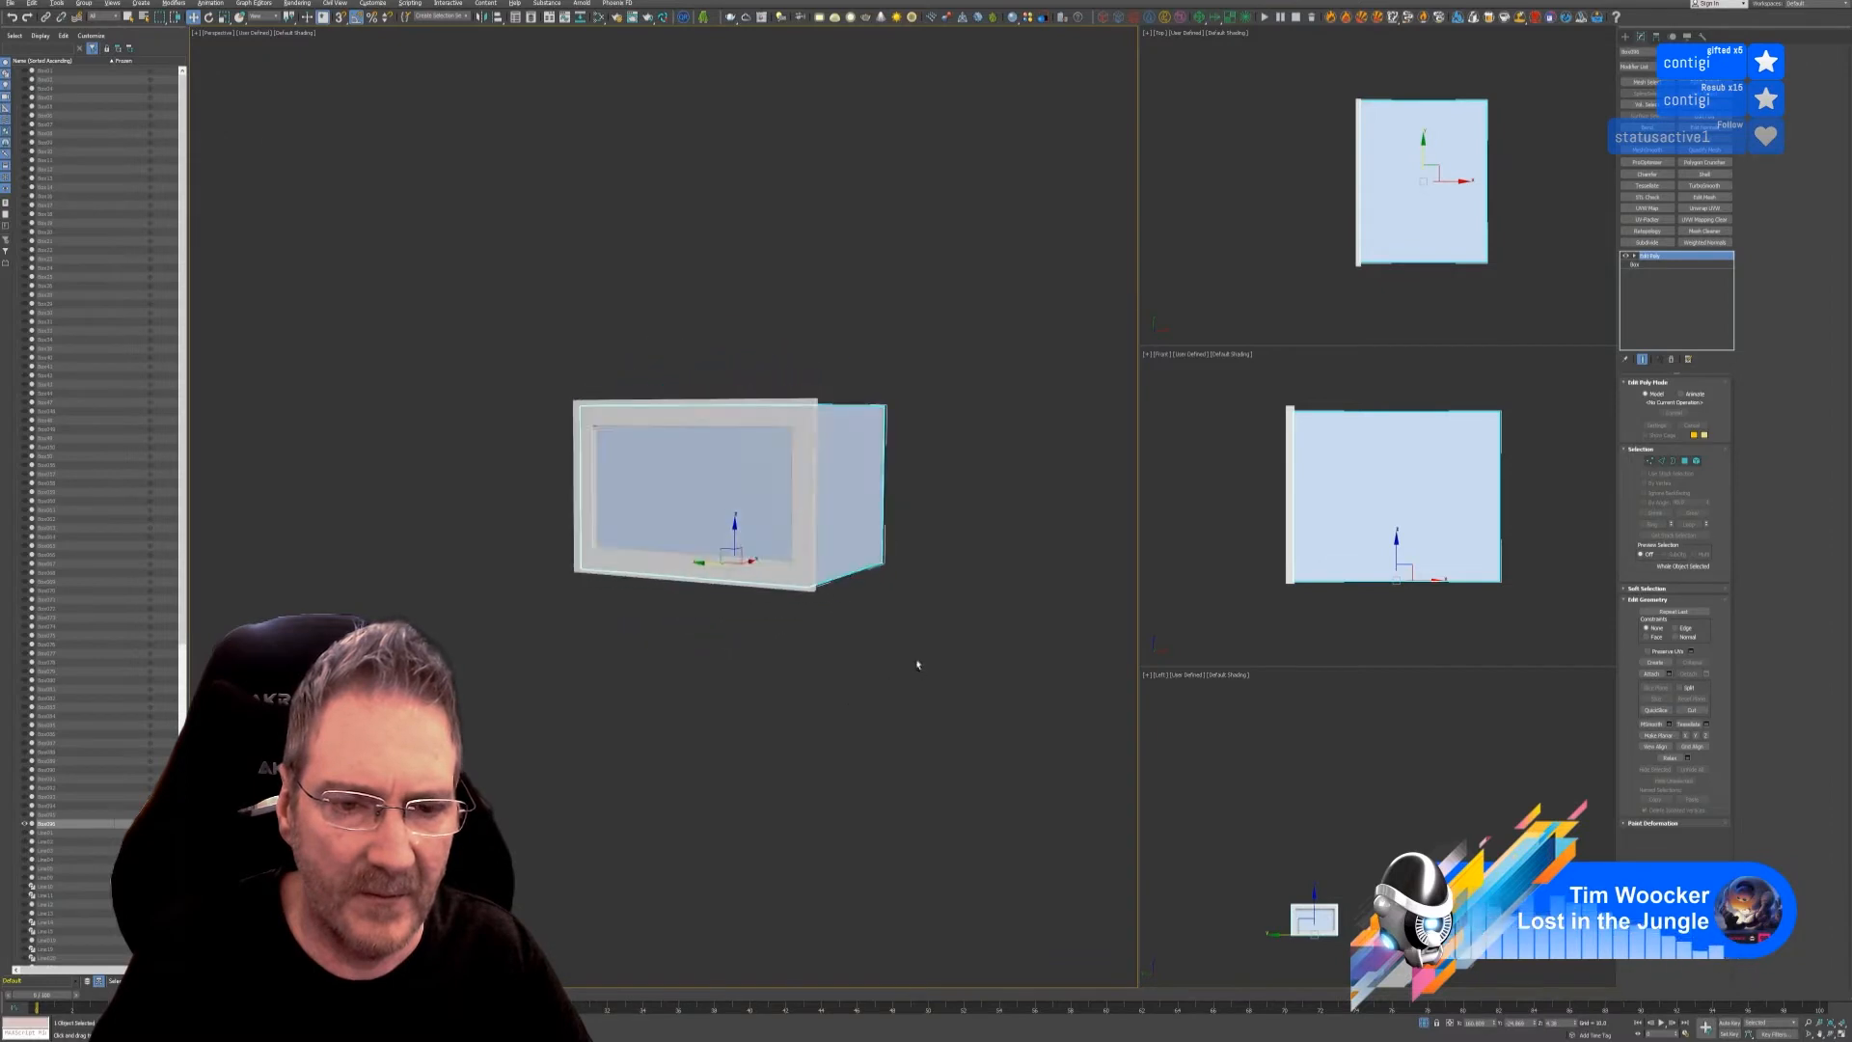
{"action": "left_click", "coordinate": [1425, 1021]}
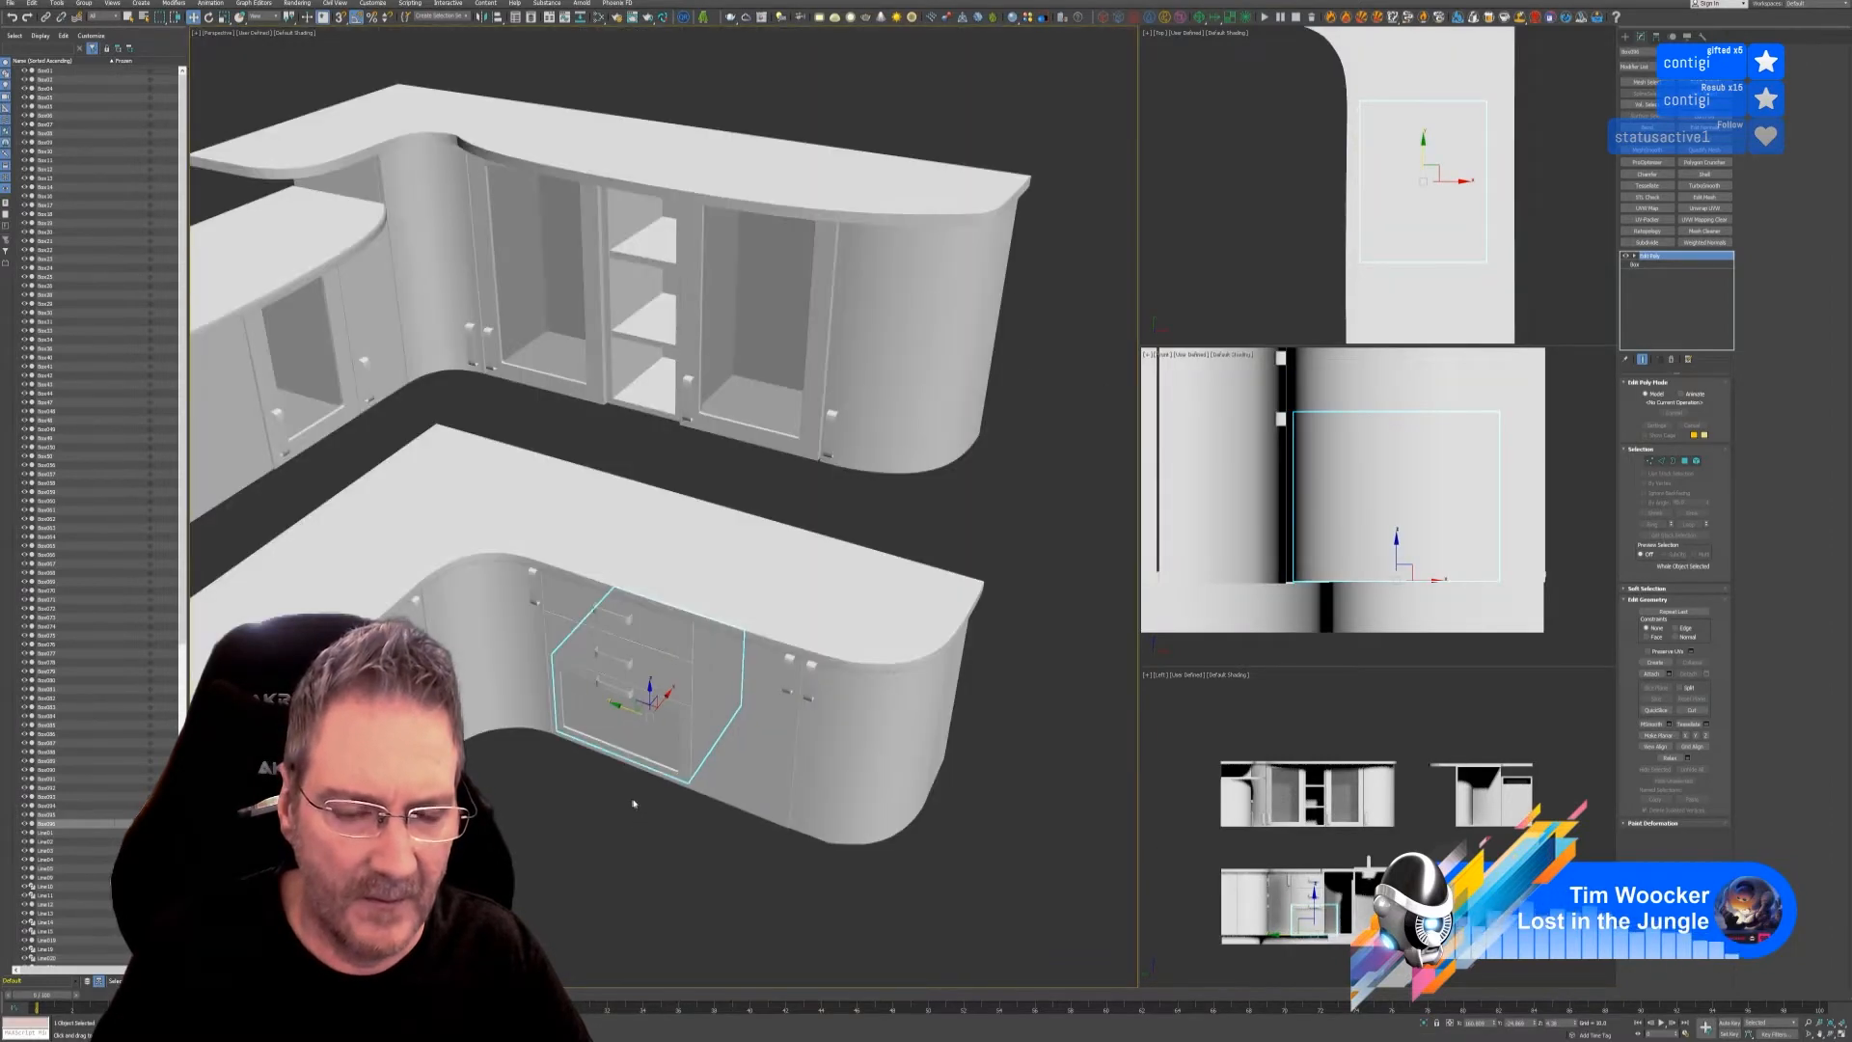
- Copy the top drawer body out to the open back of the other base cabinet run
{"action": "scroll", "coordinate": [632, 803], "scroll_direction": "down", "scroll_amount": 4}
{"action": "middle_click_drag", "start_coordinate": [695, 842], "coordinate": [739, 756], "text": "alt"}
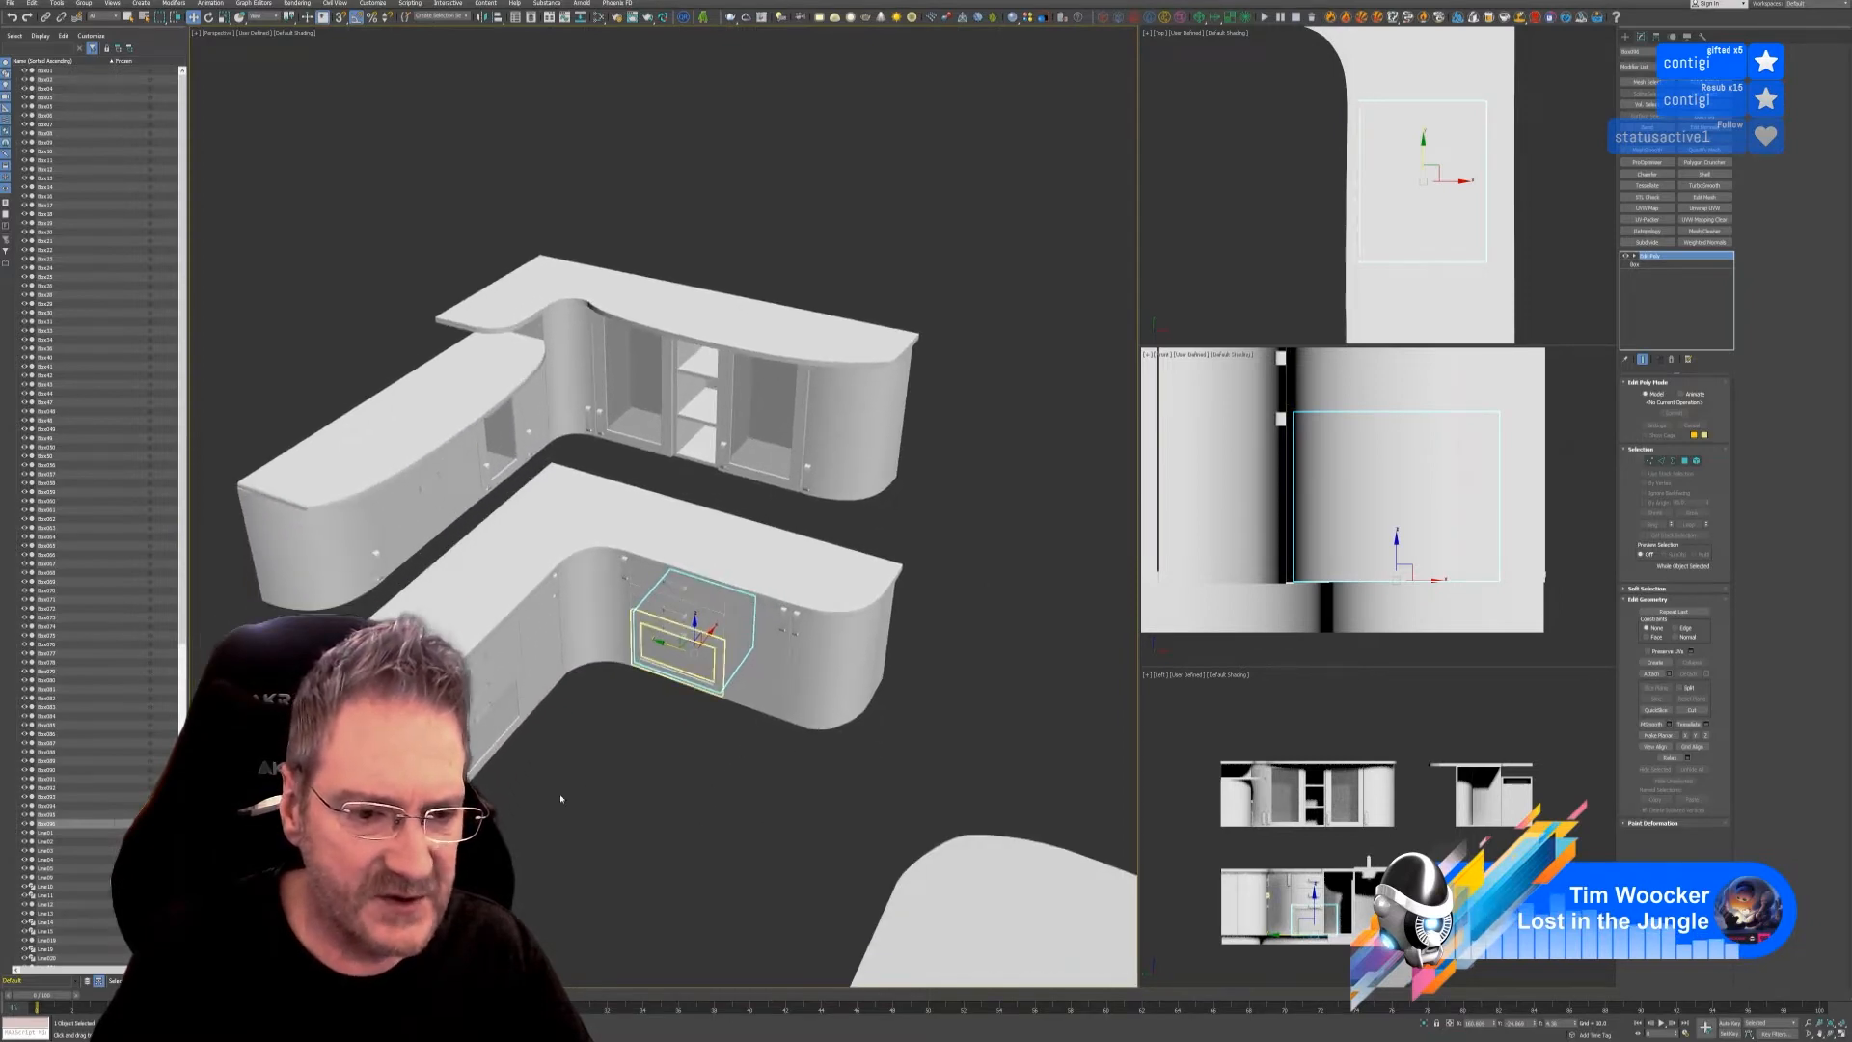
{"action": "middle_click_drag", "start_coordinate": [561, 798], "coordinate": [733, 762], "text": "alt"}
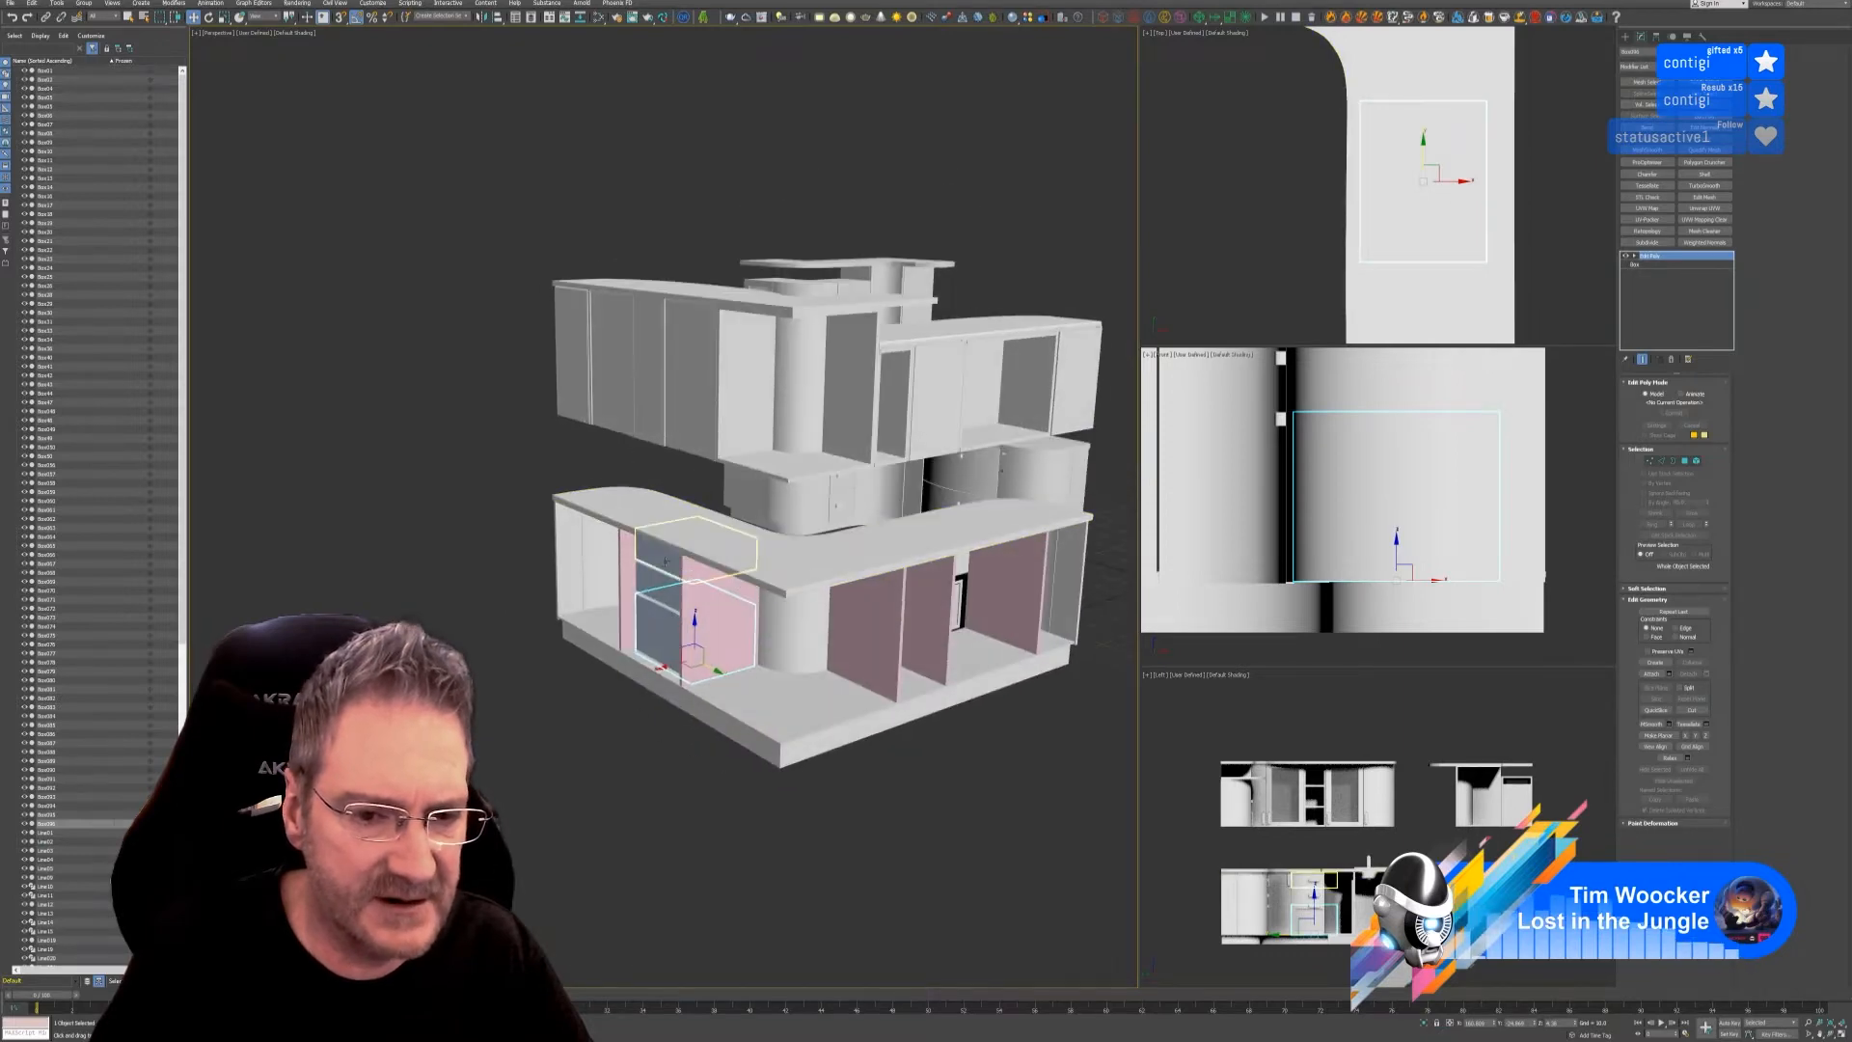
{"action": "left_click", "coordinate": [694, 584]}
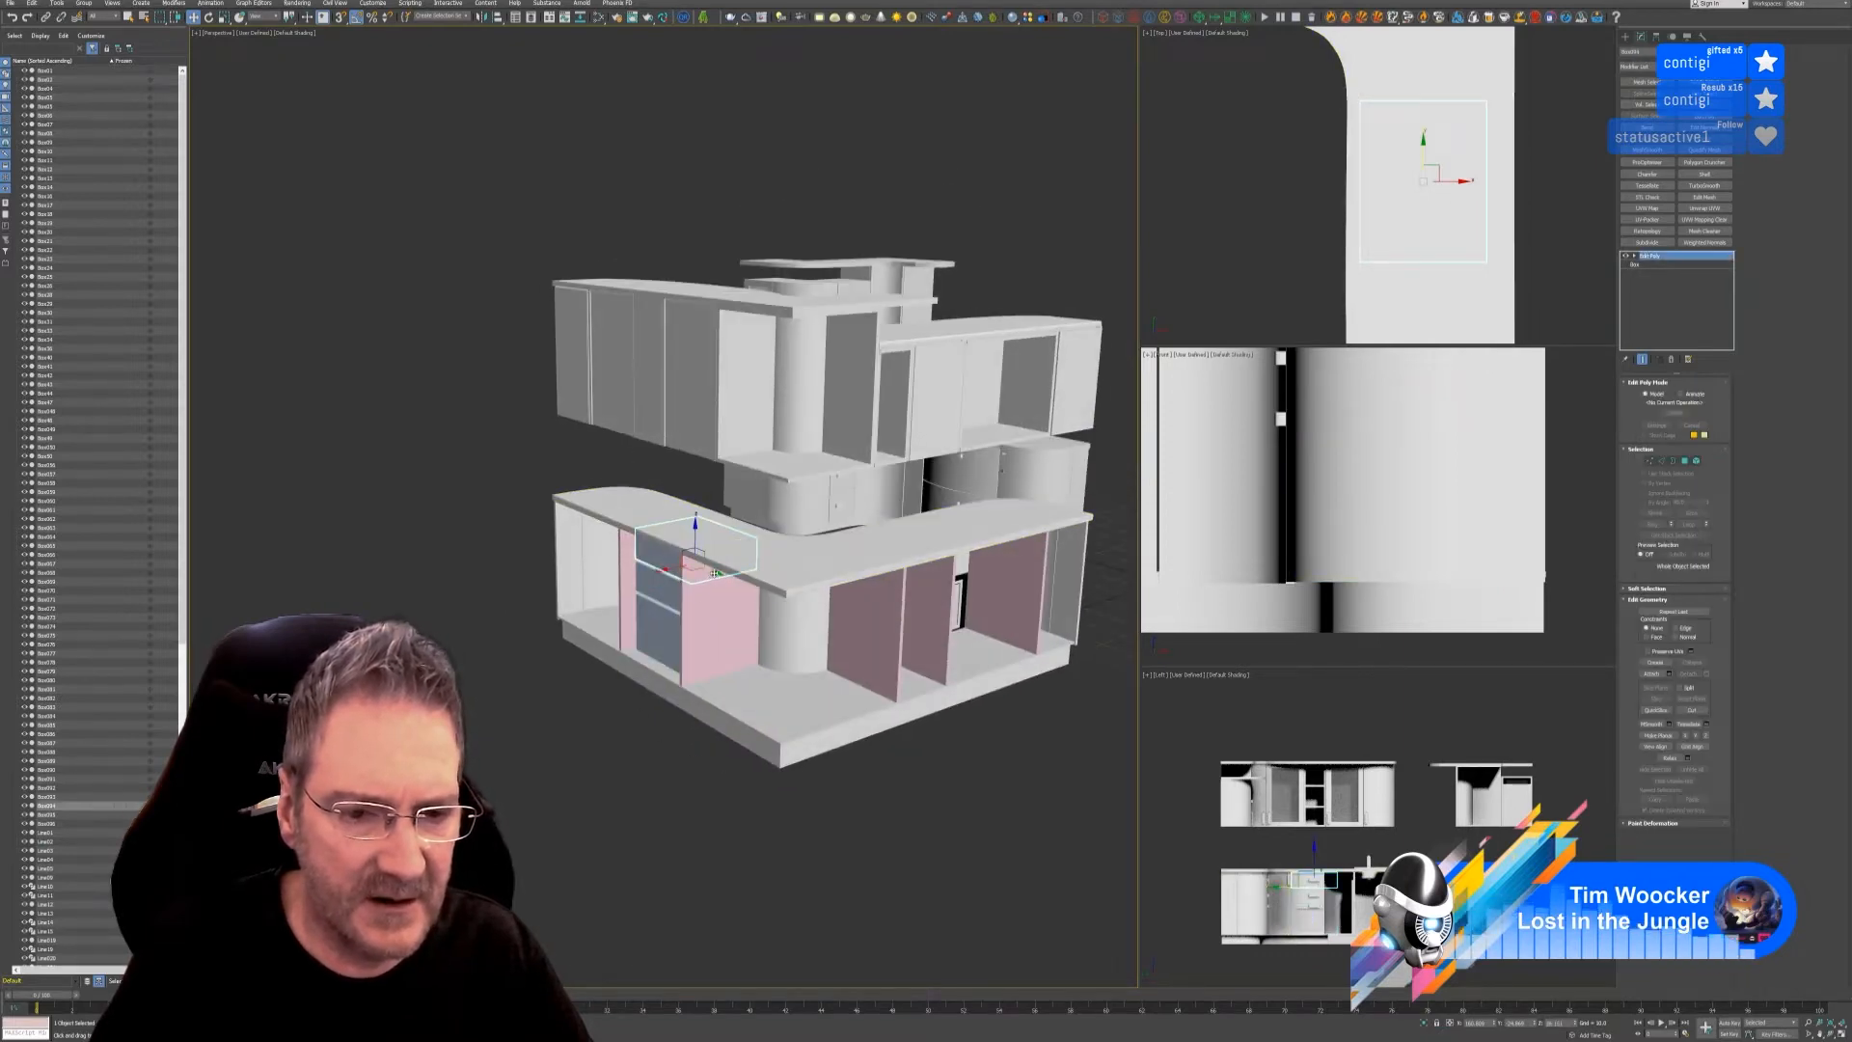
{"action": "left_click_drag", "start_coordinate": [695, 559], "coordinate": [877, 636], "text": "shift"}
{"action": "left_click", "coordinate": [923, 561]}
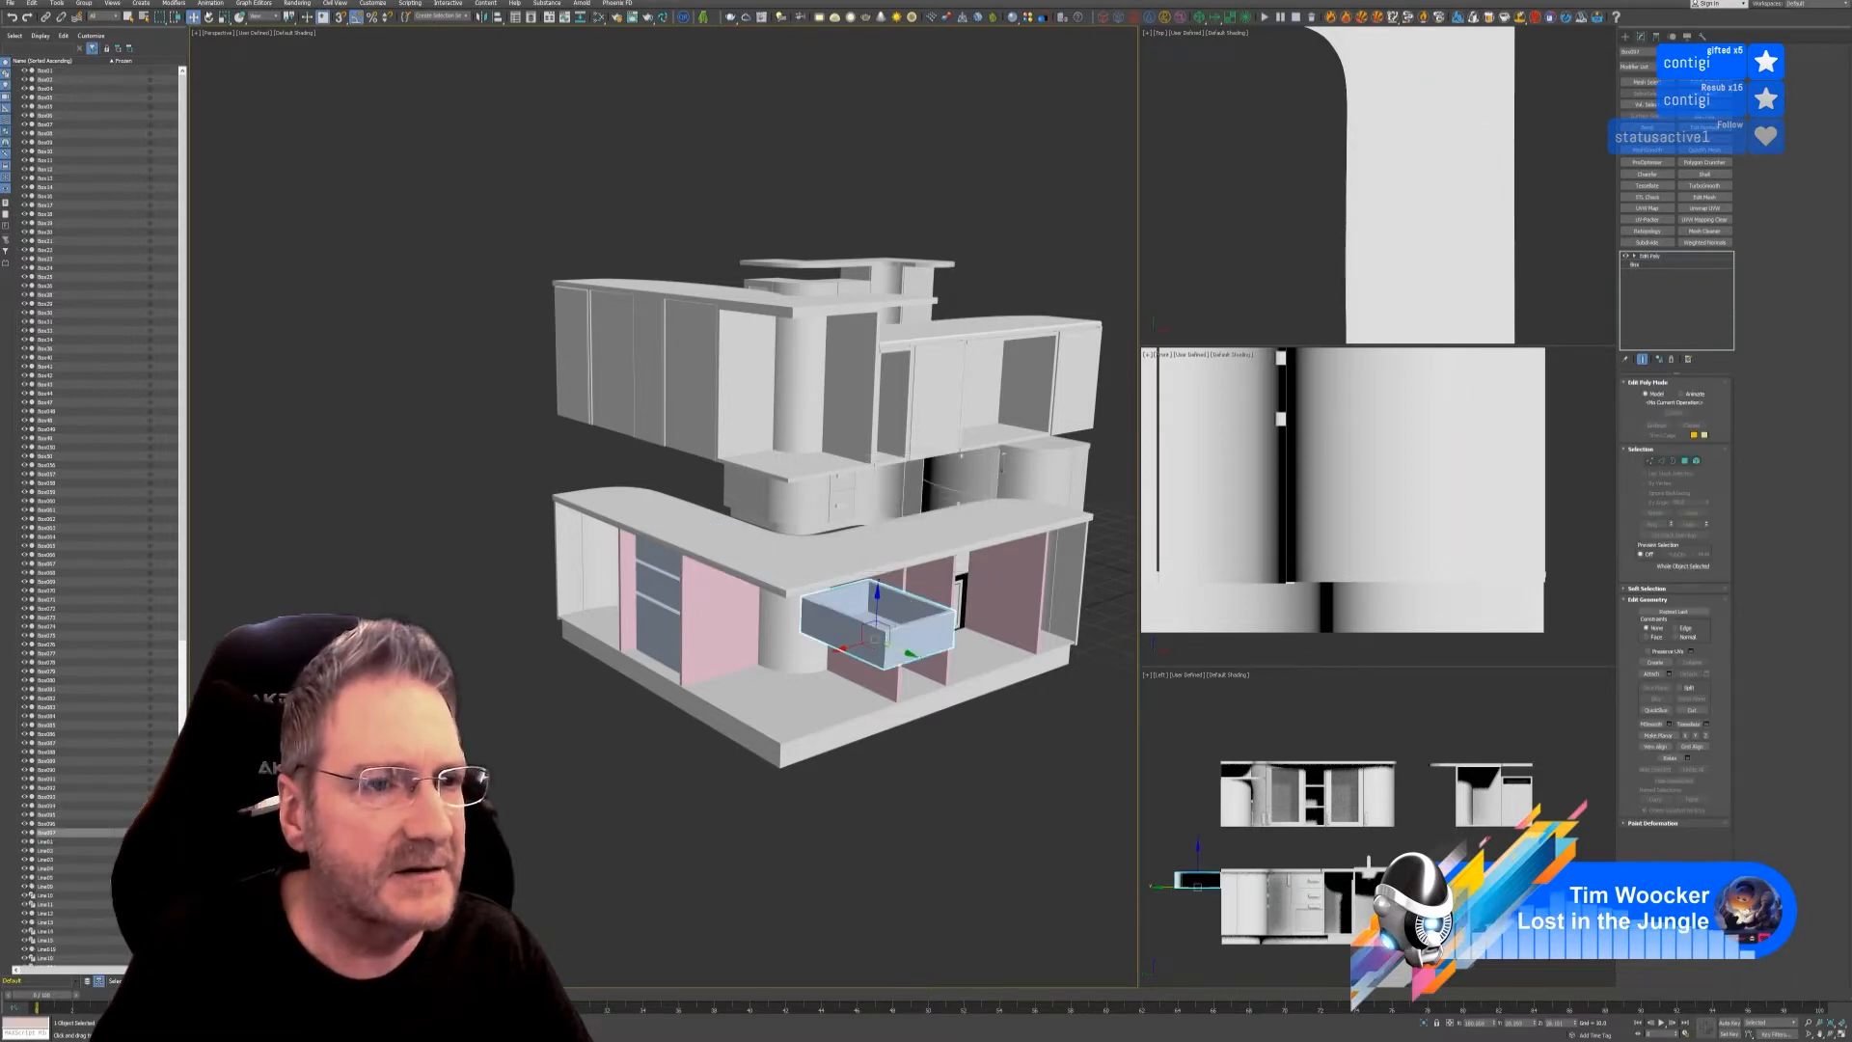
- Rotate the new drawer body about its vertical axis and move it along the run toward that run's drawer bay
{"action": "left_click", "coordinate": [208, 17]}
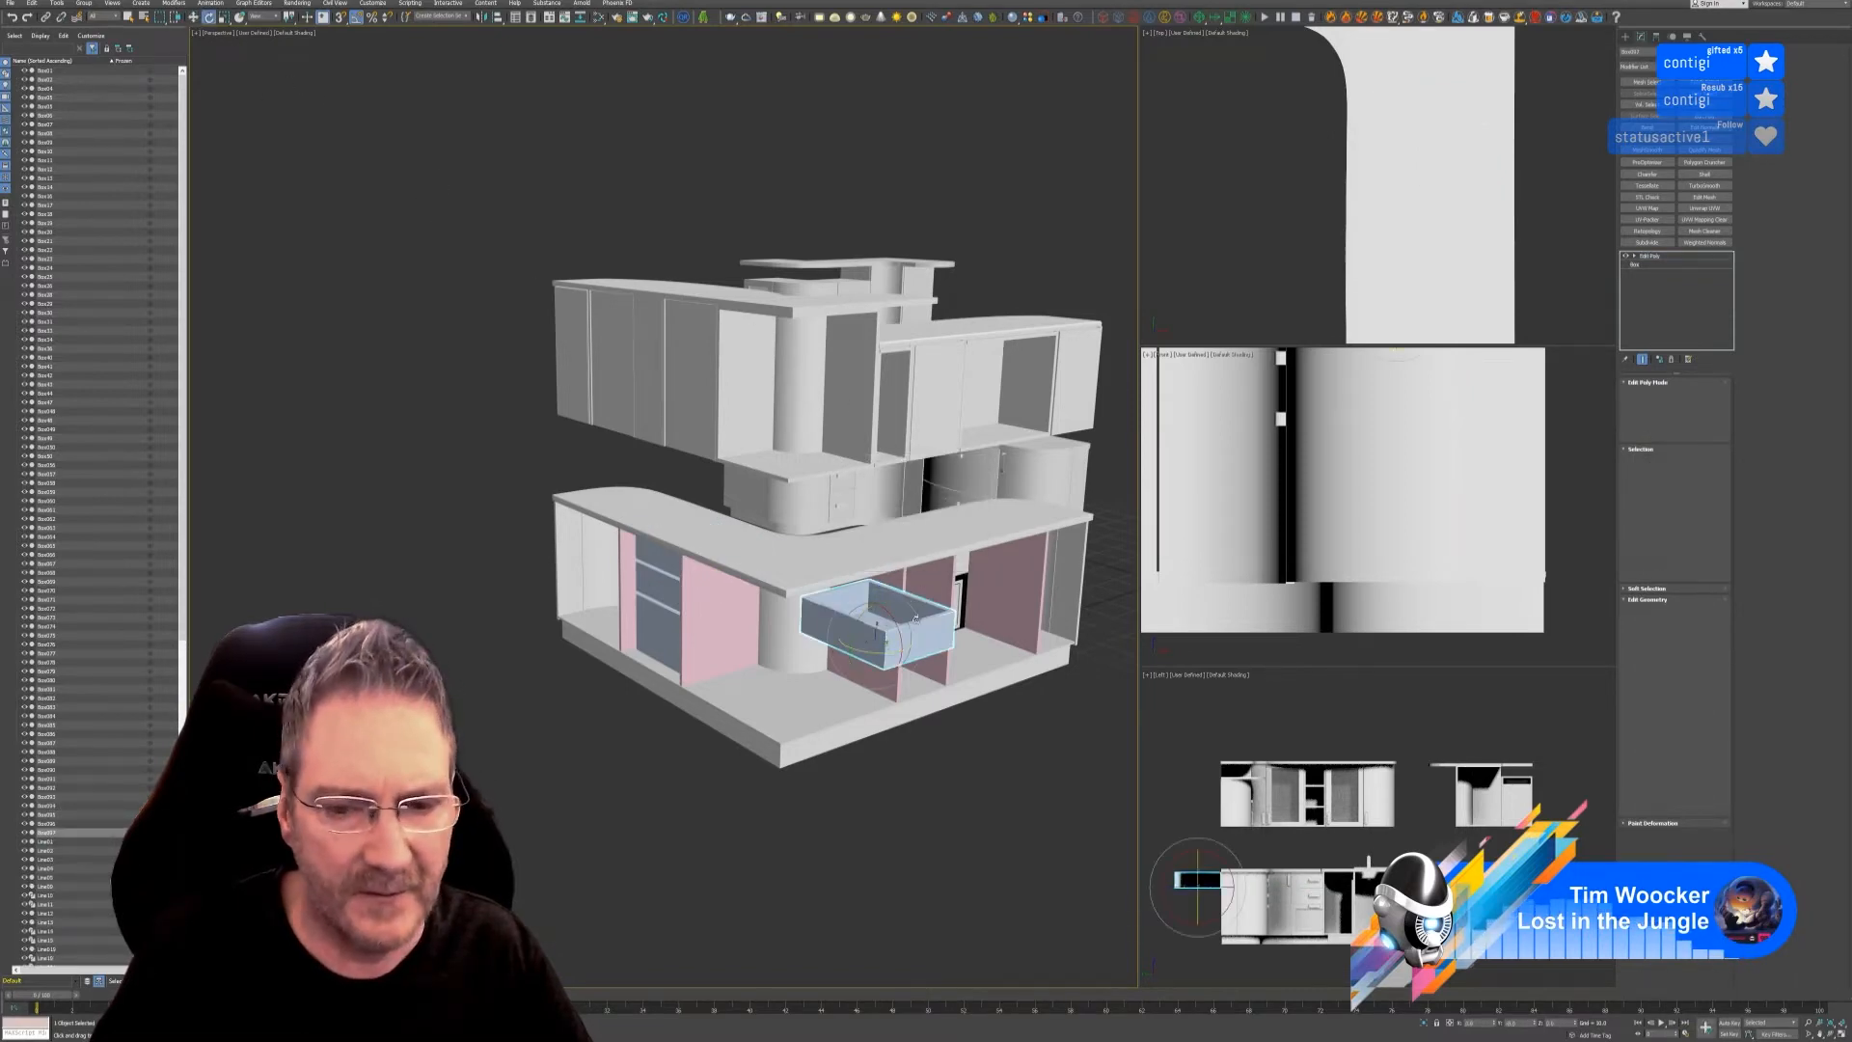
{"action": "left_click_drag", "start_coordinate": [863, 653], "coordinate": [923, 642]}
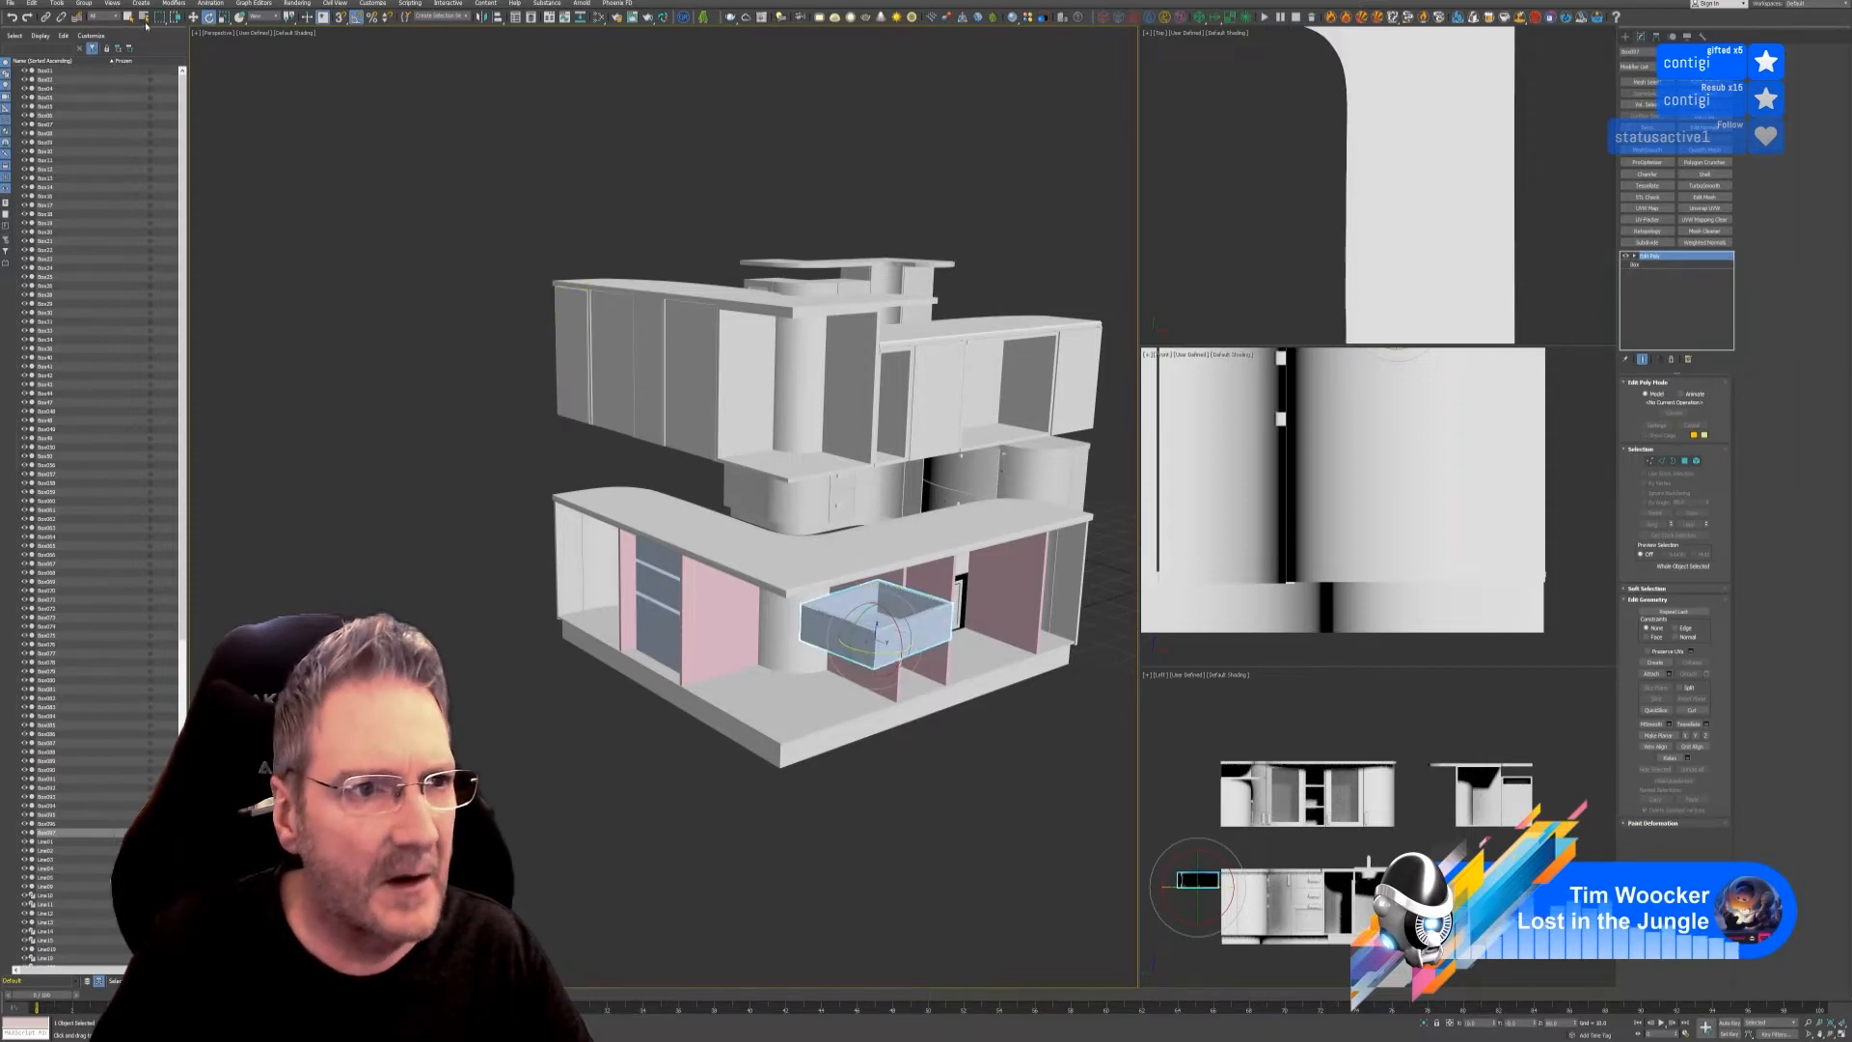
{"action": "left_click", "coordinate": [193, 17]}
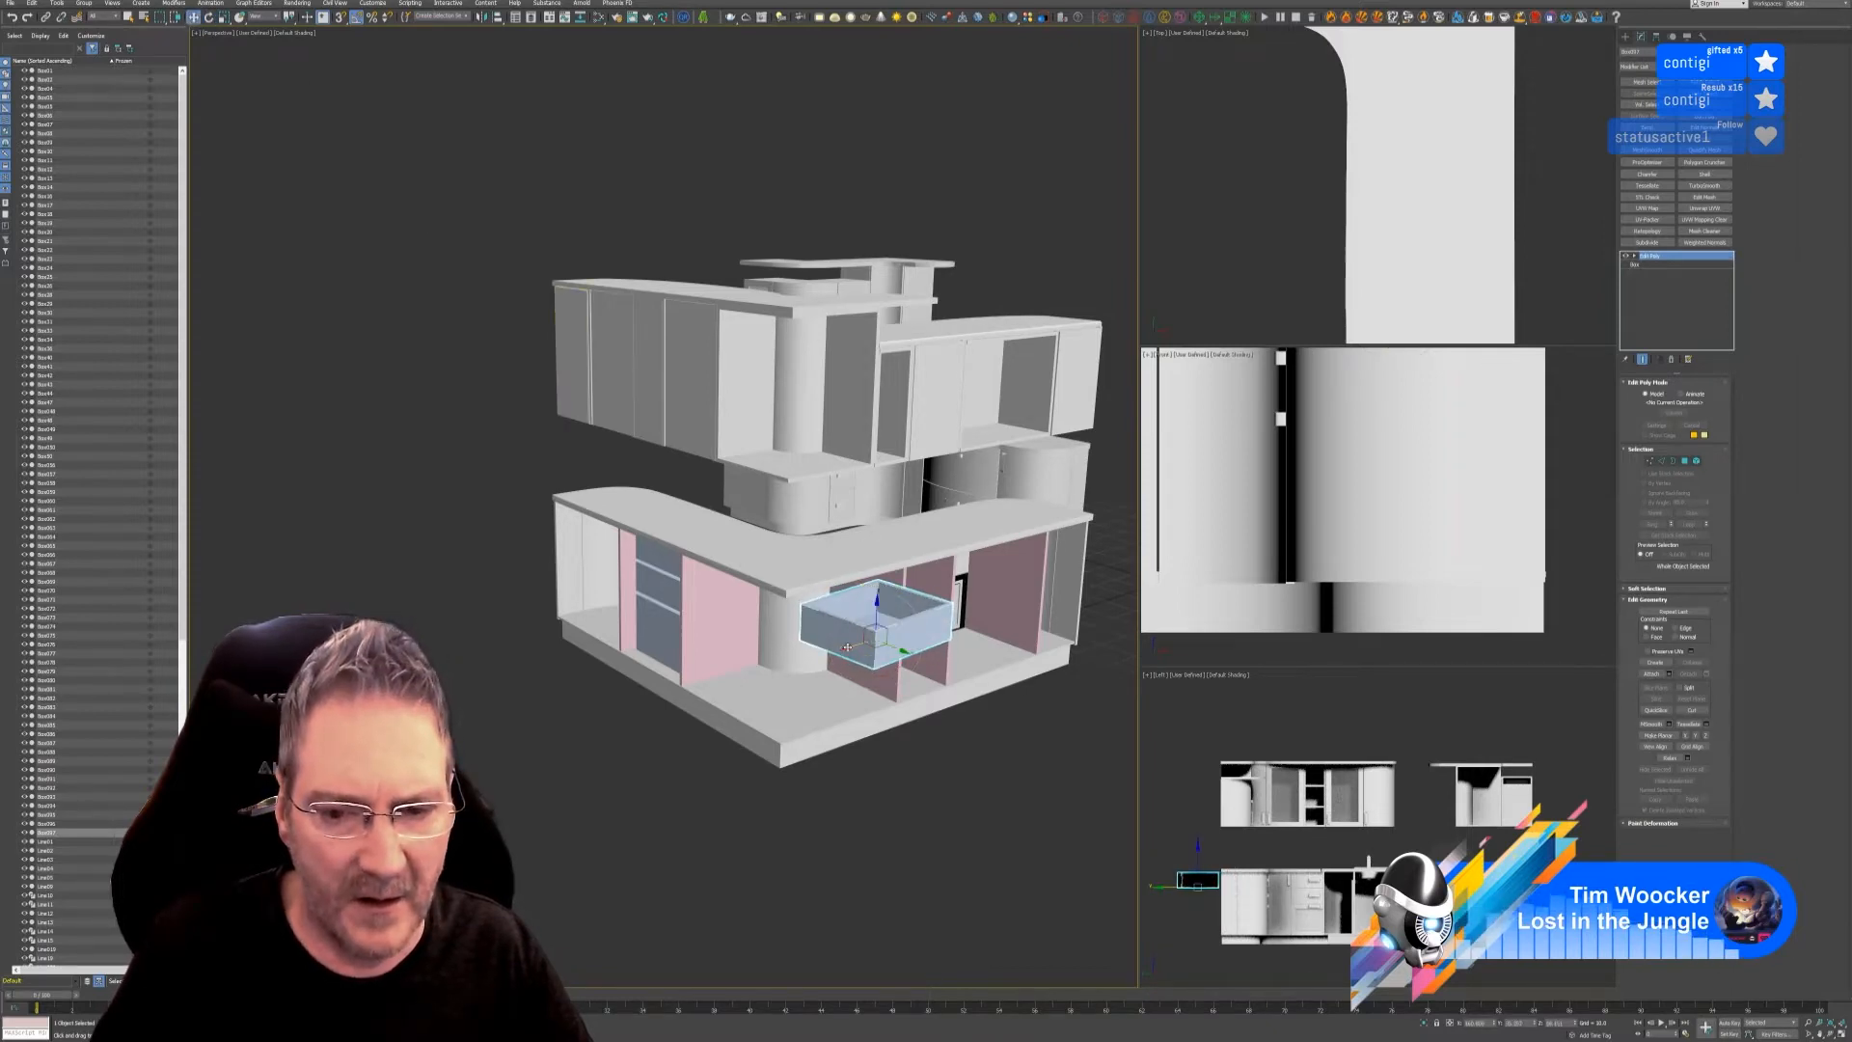
{"action": "left_click_drag", "start_coordinate": [847, 647], "coordinate": [972, 603]}
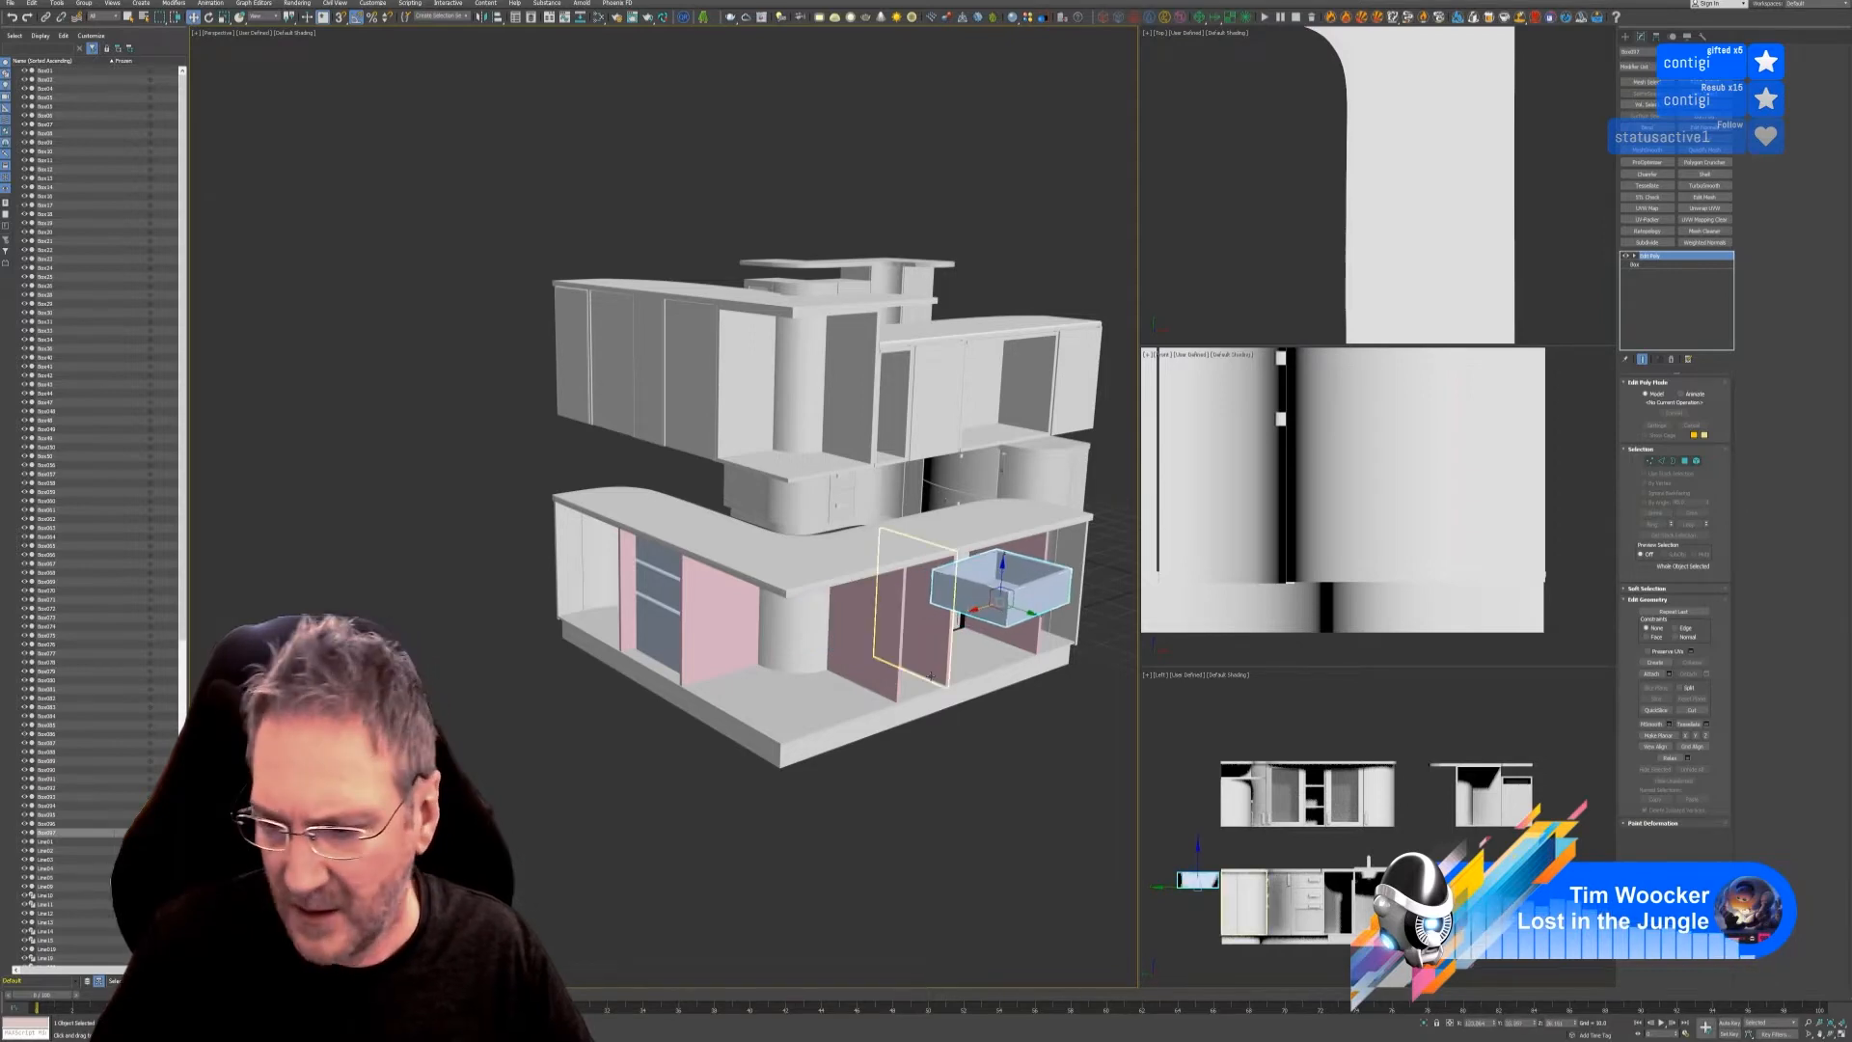
{"action": "mouse_move", "coordinate": [785, 810]}
{"action": "middle_mouse_down", "text": "alt"}
{"action": "mouse_move", "coordinate": [854, 798]}
{"action": "mouse_move", "coordinate": [772, 794]}
{"action": "middle_mouse_up", "text": "alt"}
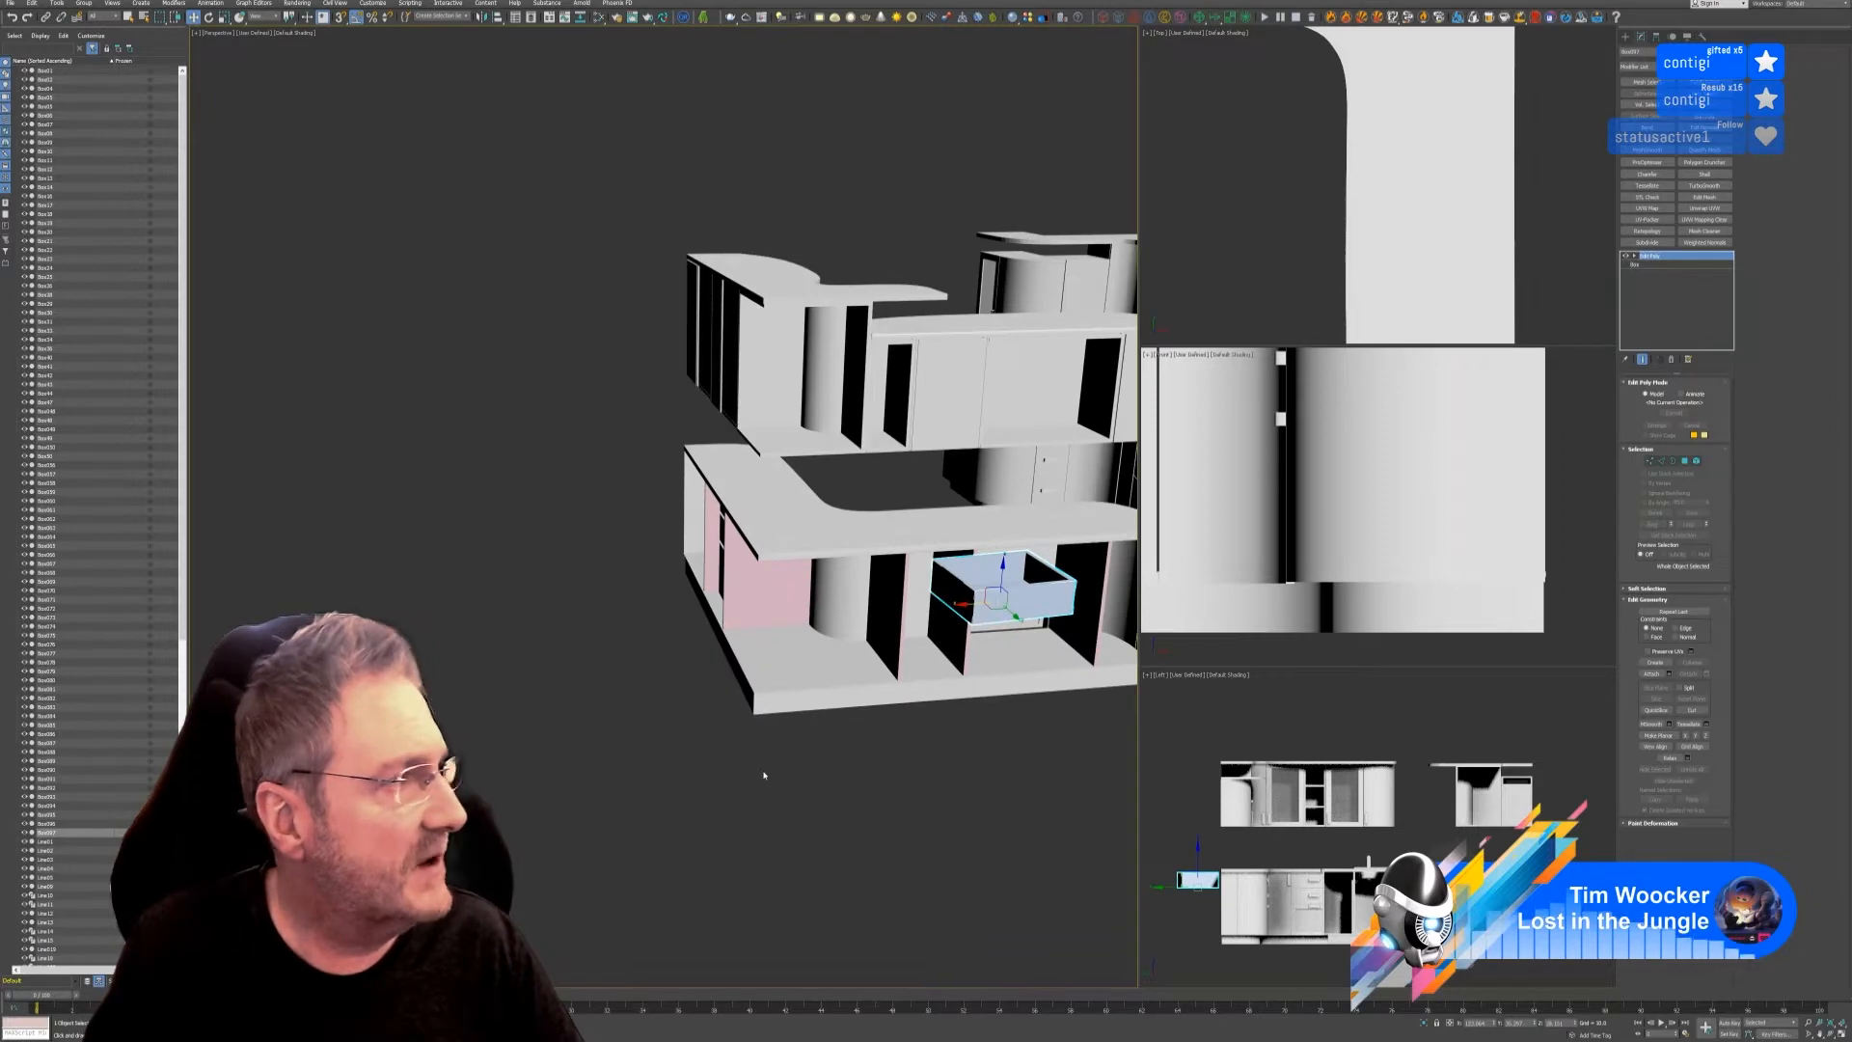
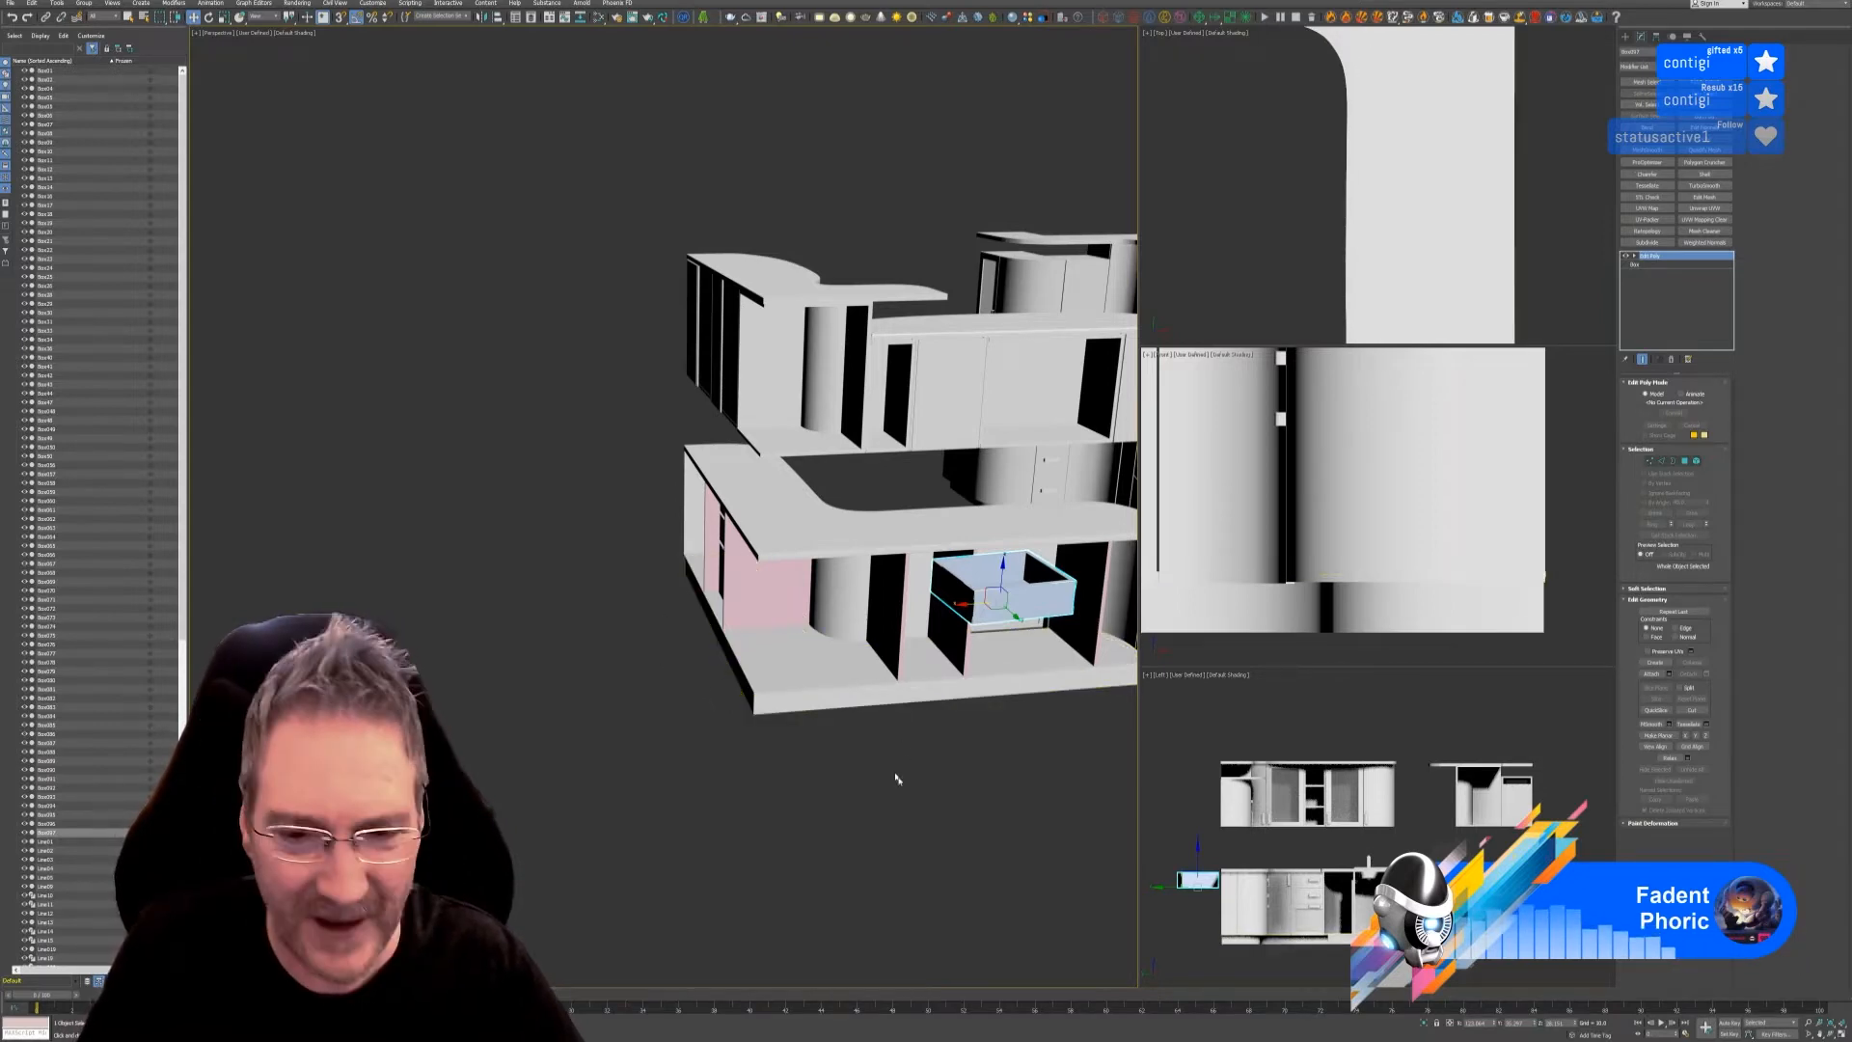
- Rotate the copied drawer body about its vertical axis until it is square to the base cabinet run
{"action": "middle_click_drag", "start_coordinate": [950, 751], "coordinate": [816, 758]}
{"action": "scroll", "coordinate": [818, 760], "scroll_direction": "up", "scroll_amount": 5}
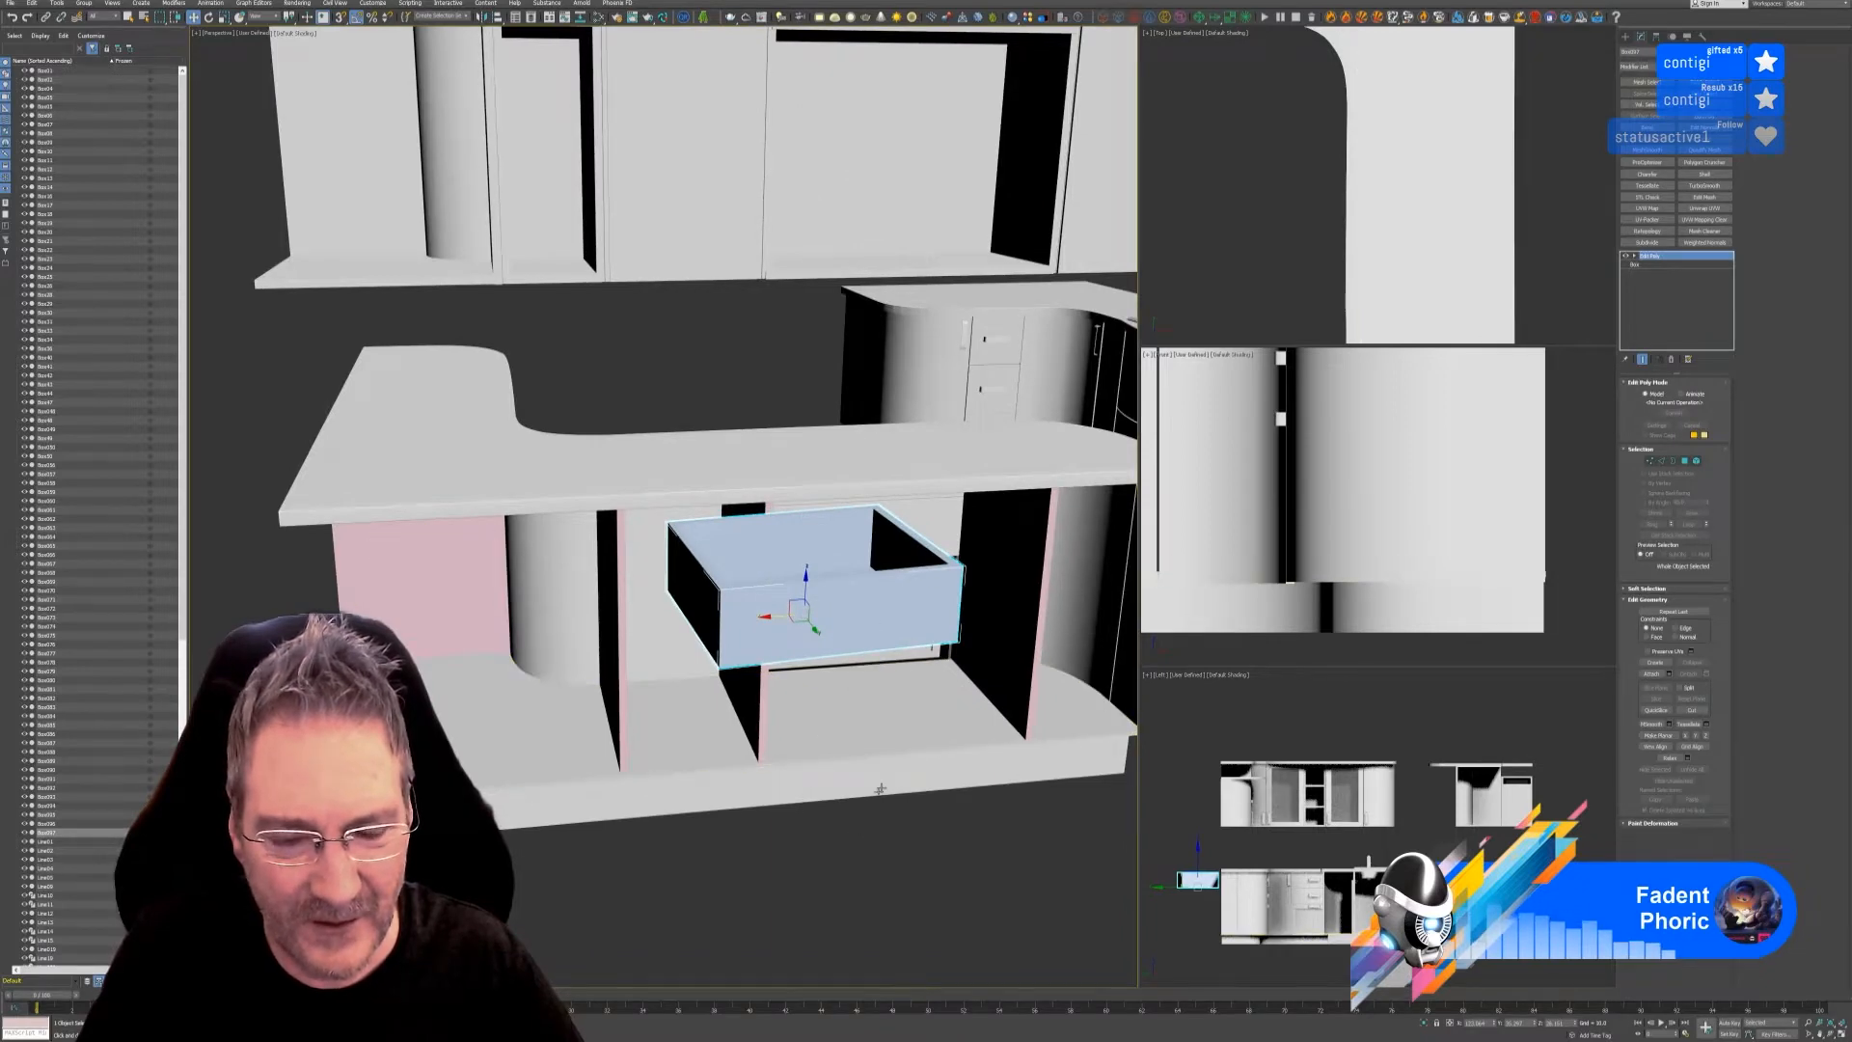
{"action": "middle_click_drag", "start_coordinate": [889, 837], "coordinate": [937, 880], "text": "alt"}
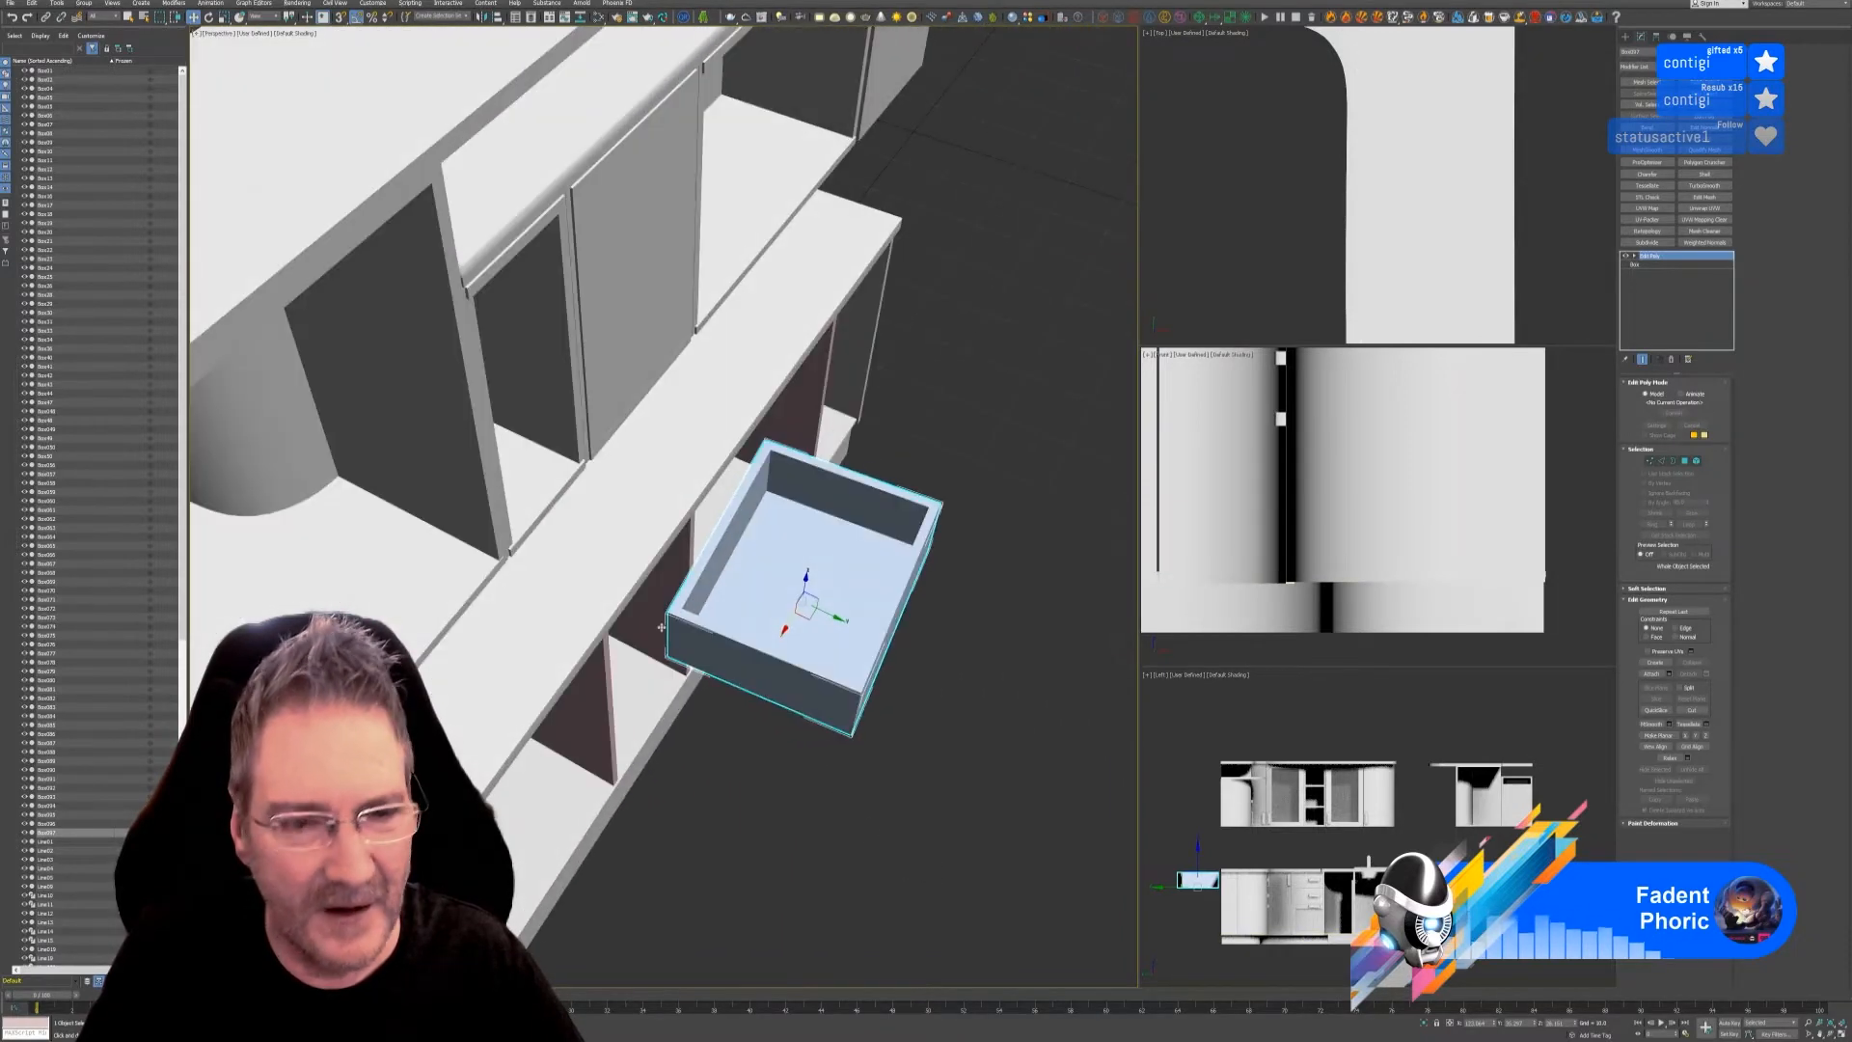
{"action": "left_click", "coordinate": [209, 16]}
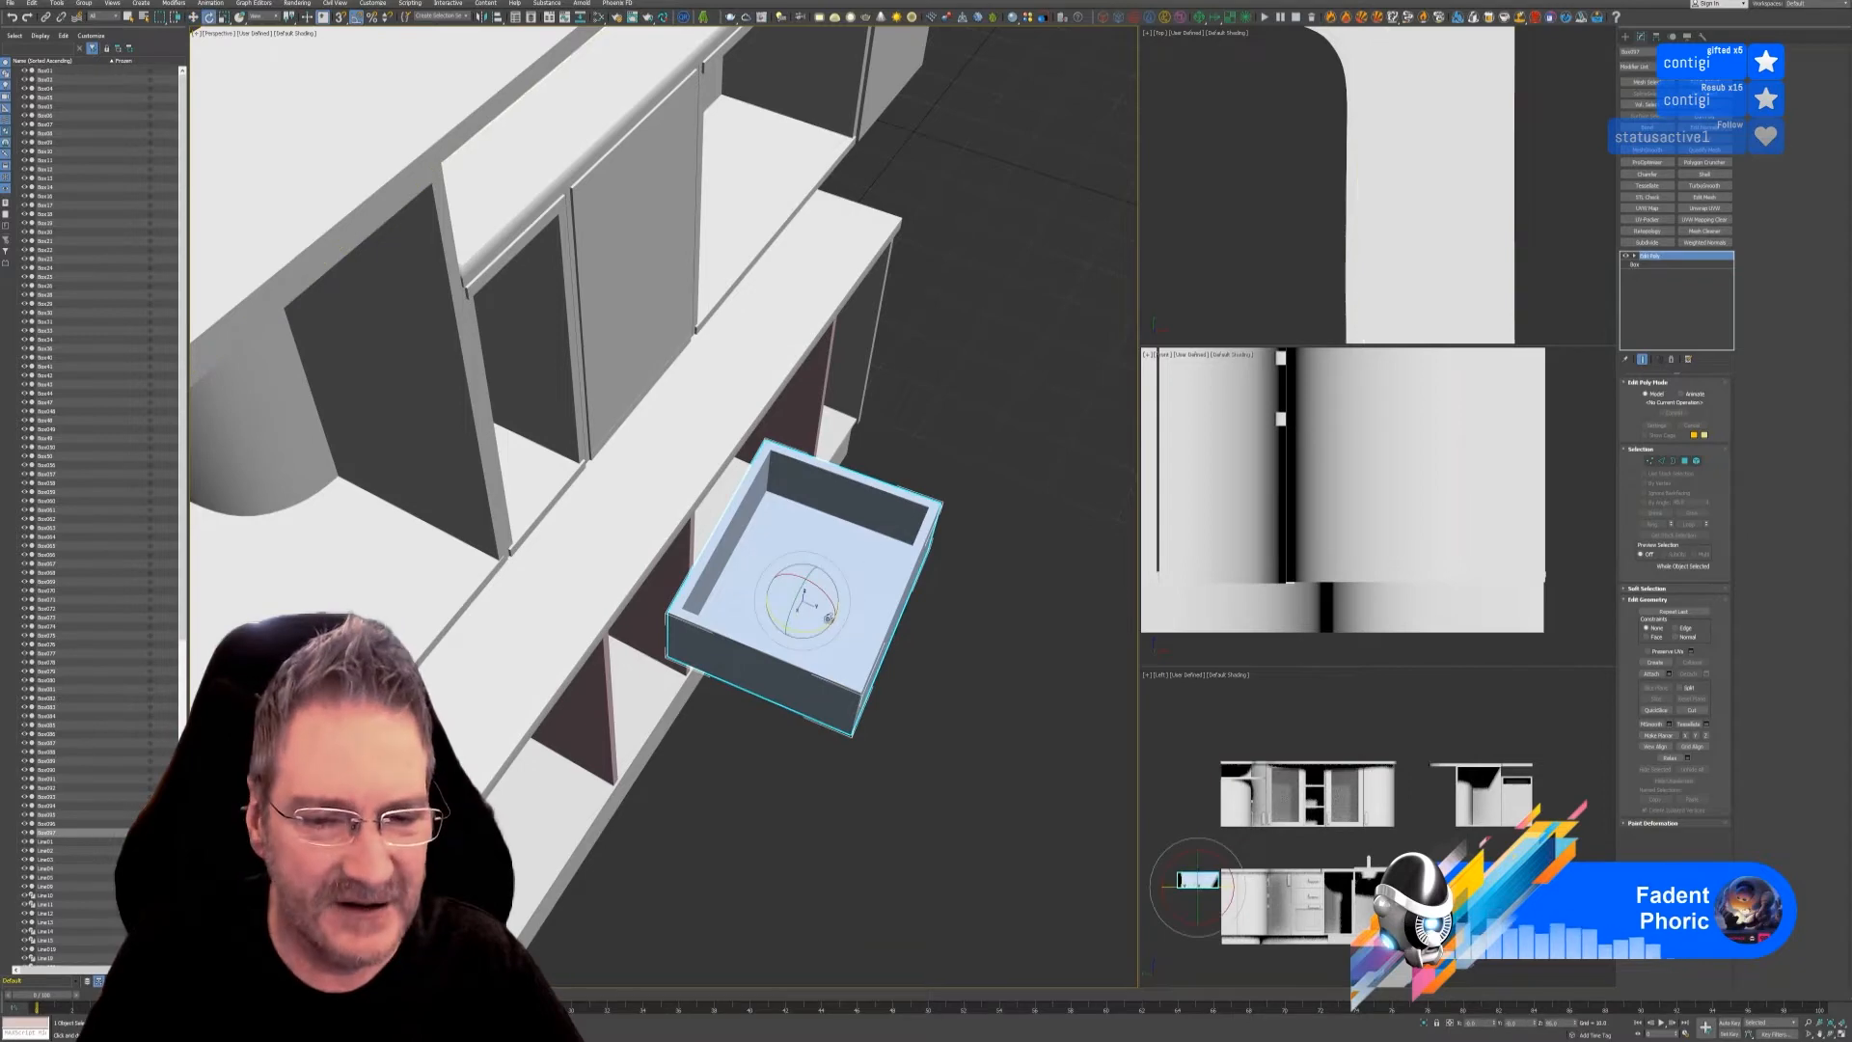
{"action": "left_click_drag", "start_coordinate": [800, 628], "coordinate": [804, 608]}
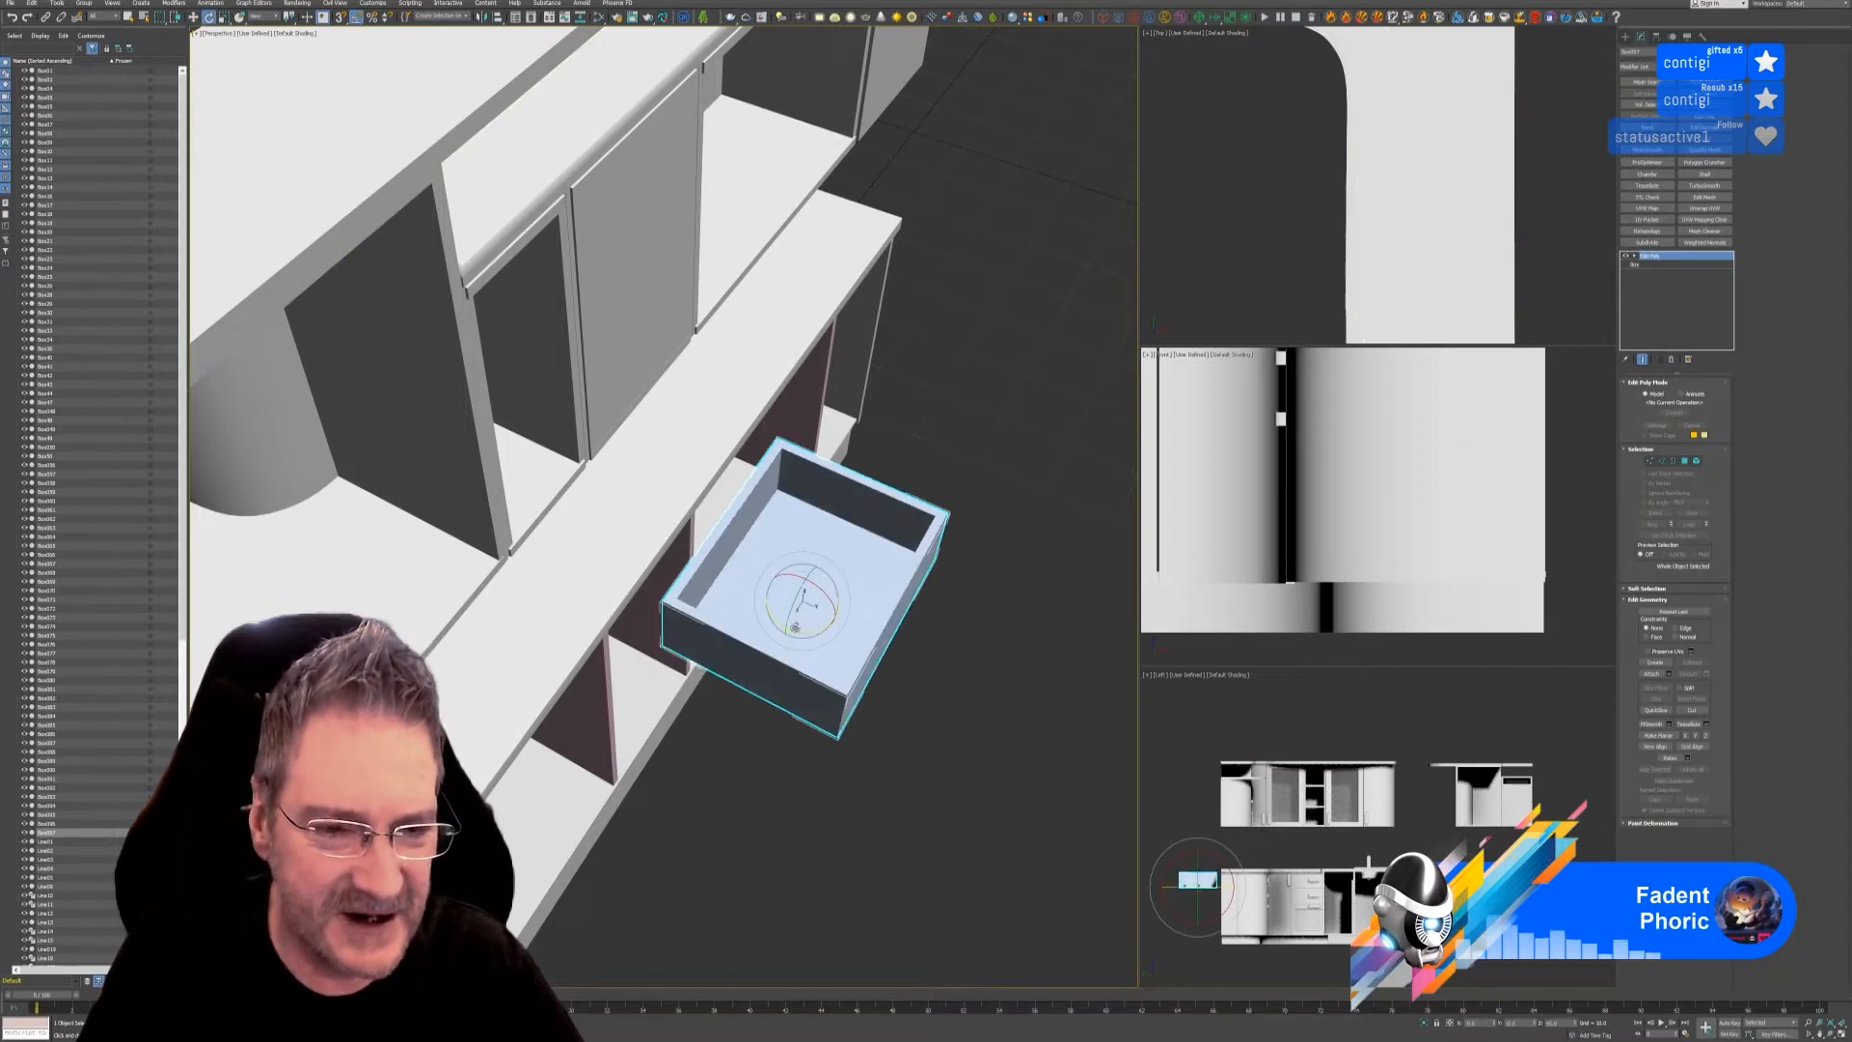
{"action": "left_click", "coordinate": [193, 17]}
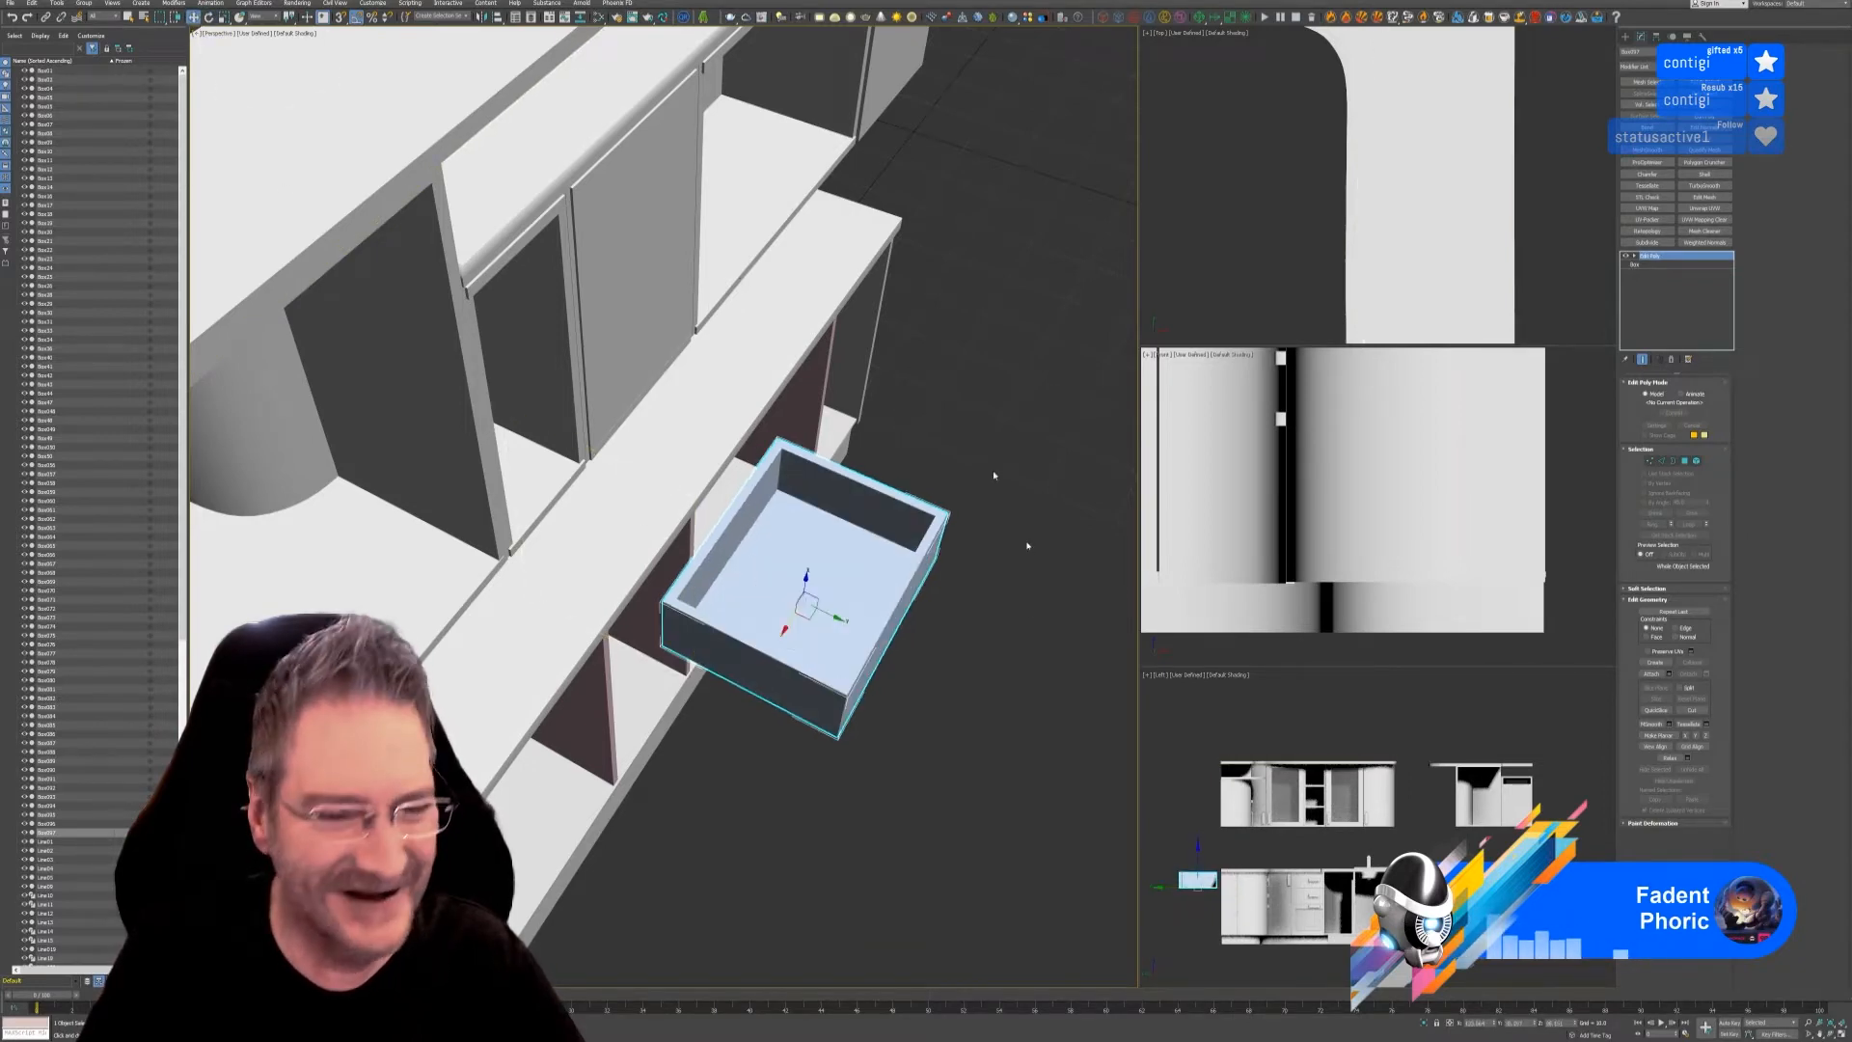
- Isolate the drawer body together with this run's top drawer front, with only the body selected
{"action": "middle_click_drag", "start_coordinate": [998, 744], "coordinate": [993, 650], "text": "alt"}
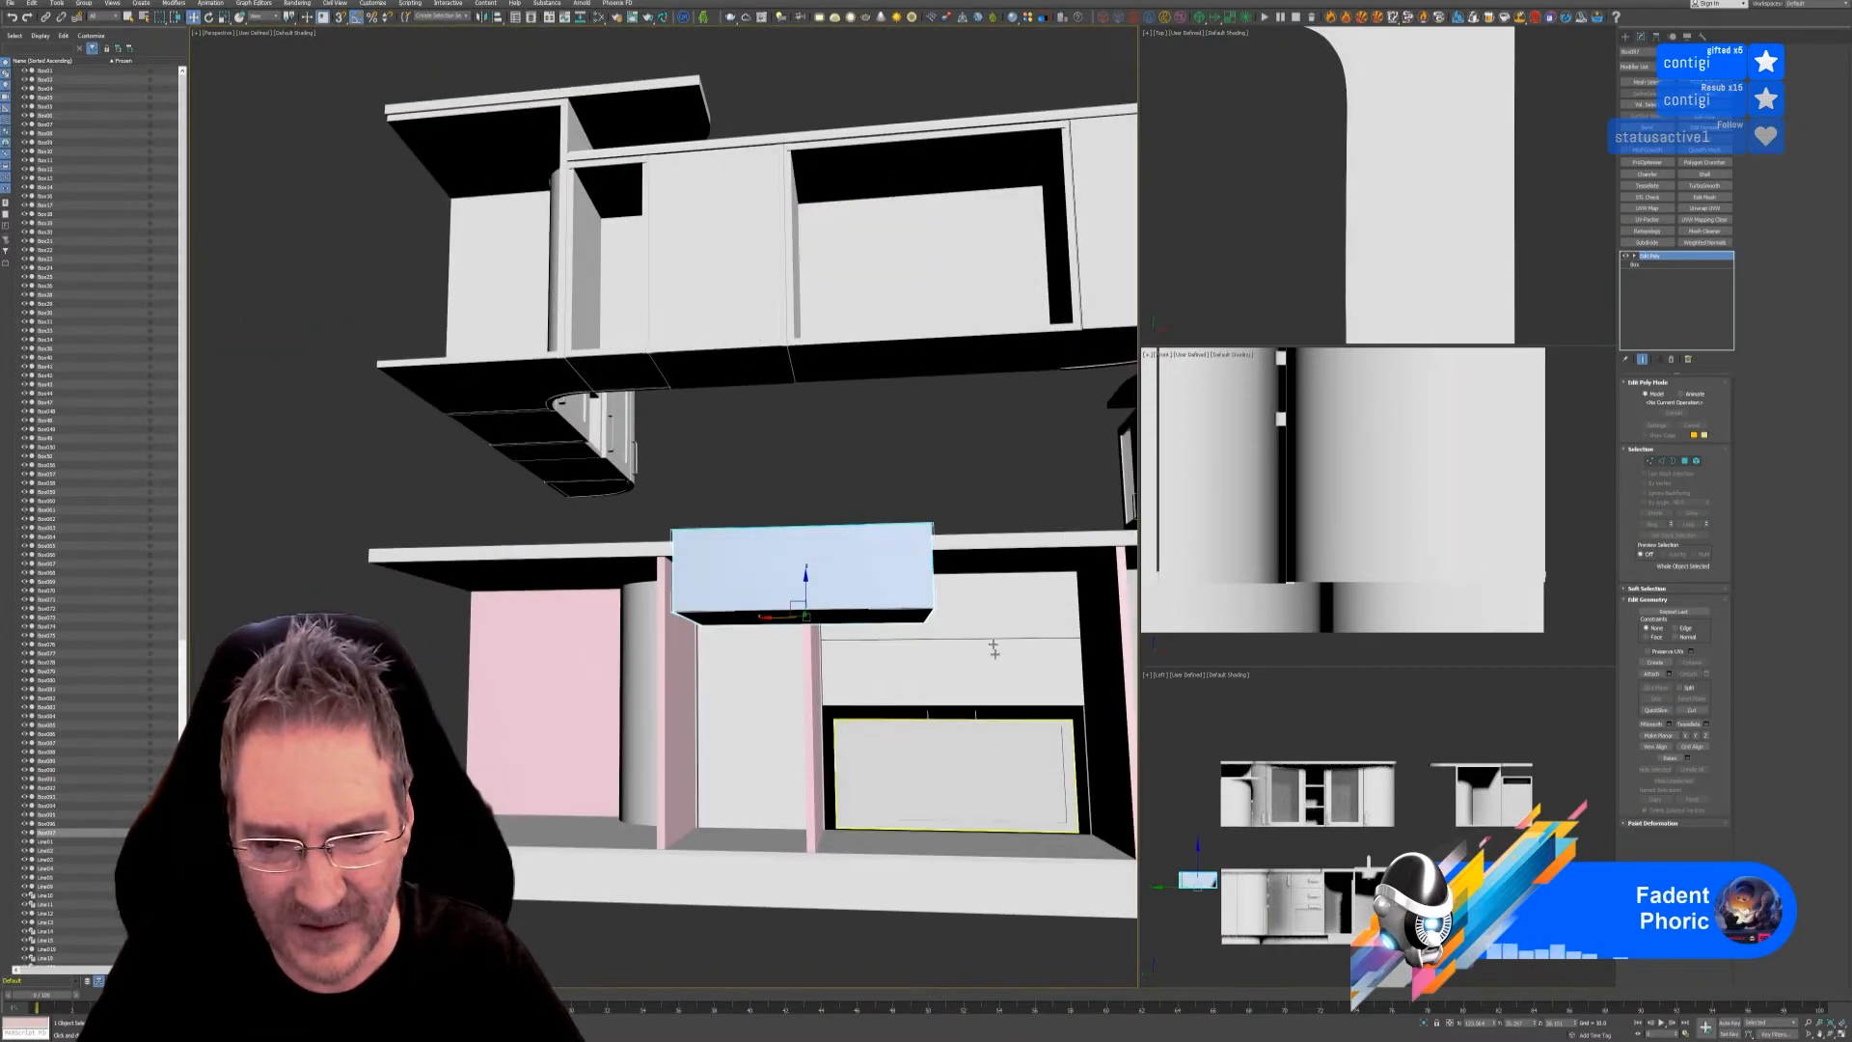
{"action": "left_click", "coordinate": [986, 611], "text": "ctrl"}
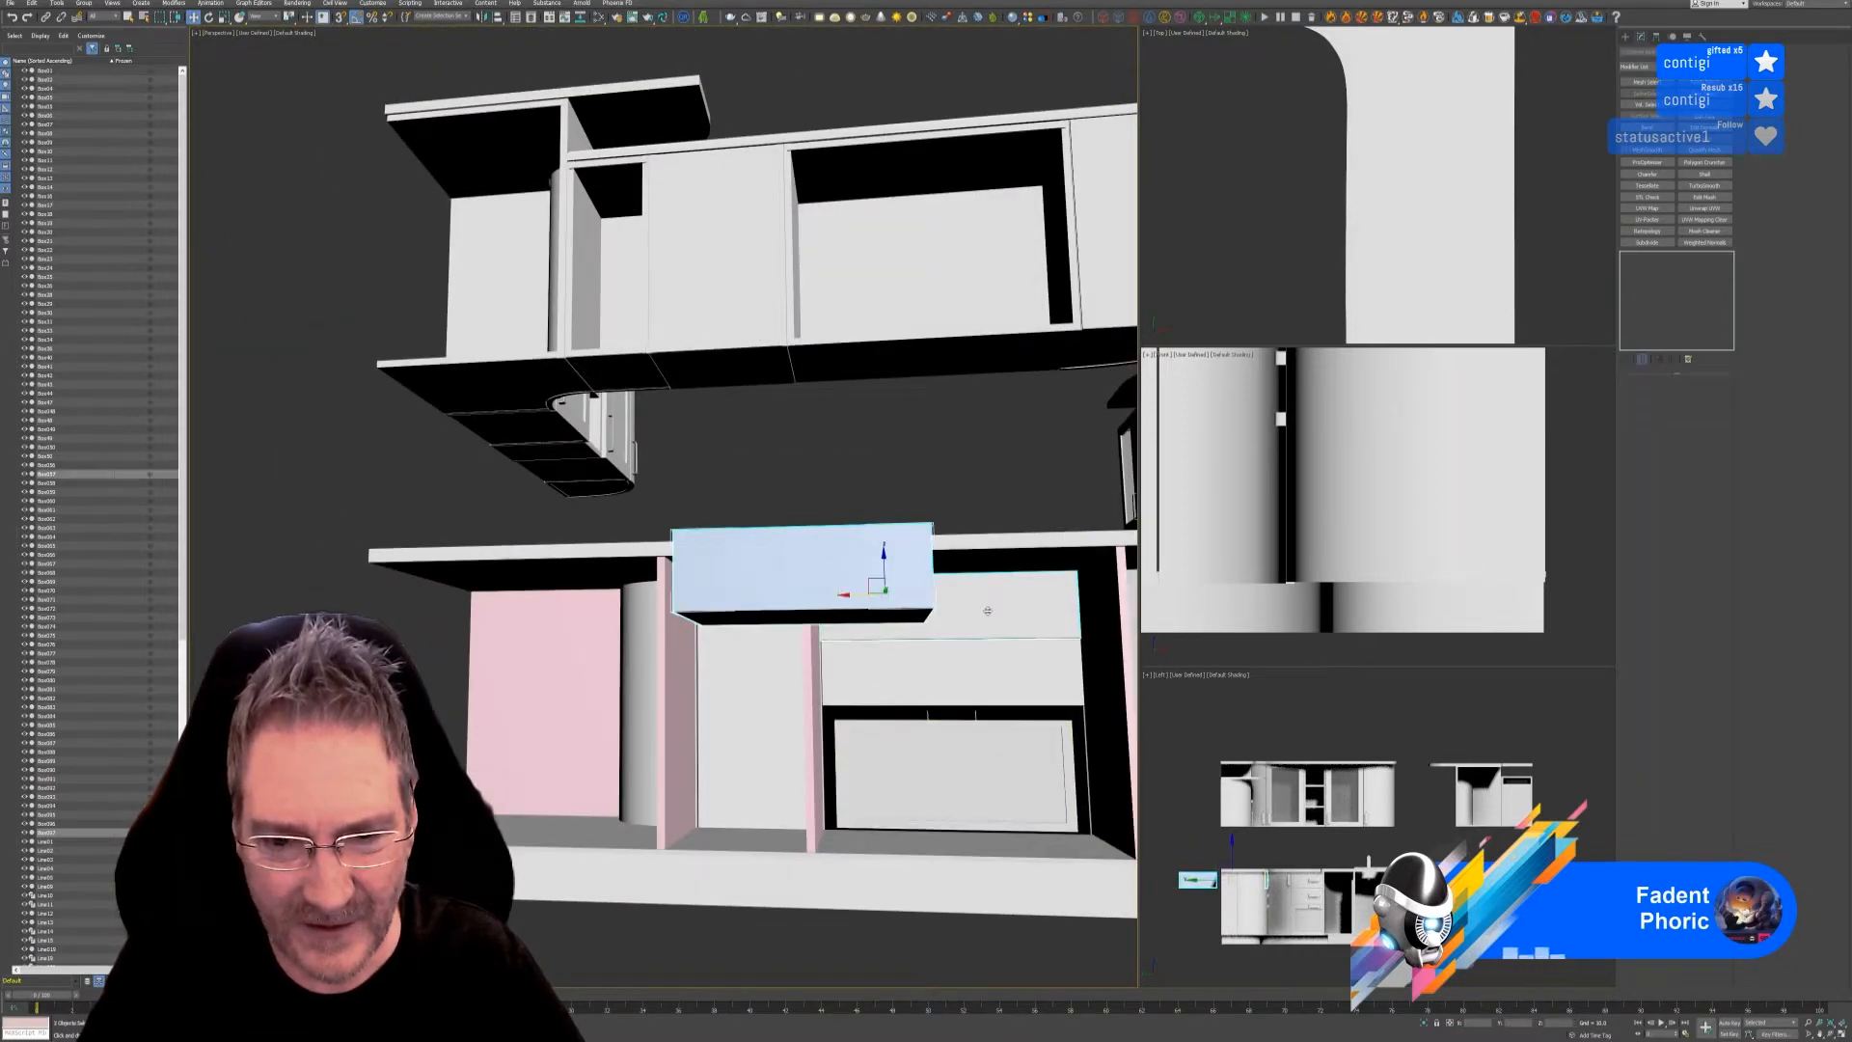
{"action": "left_click", "coordinate": [1423, 1023]}
{"action": "left_click", "coordinate": [779, 396]}
{"action": "left_click", "coordinate": [622, 433]}
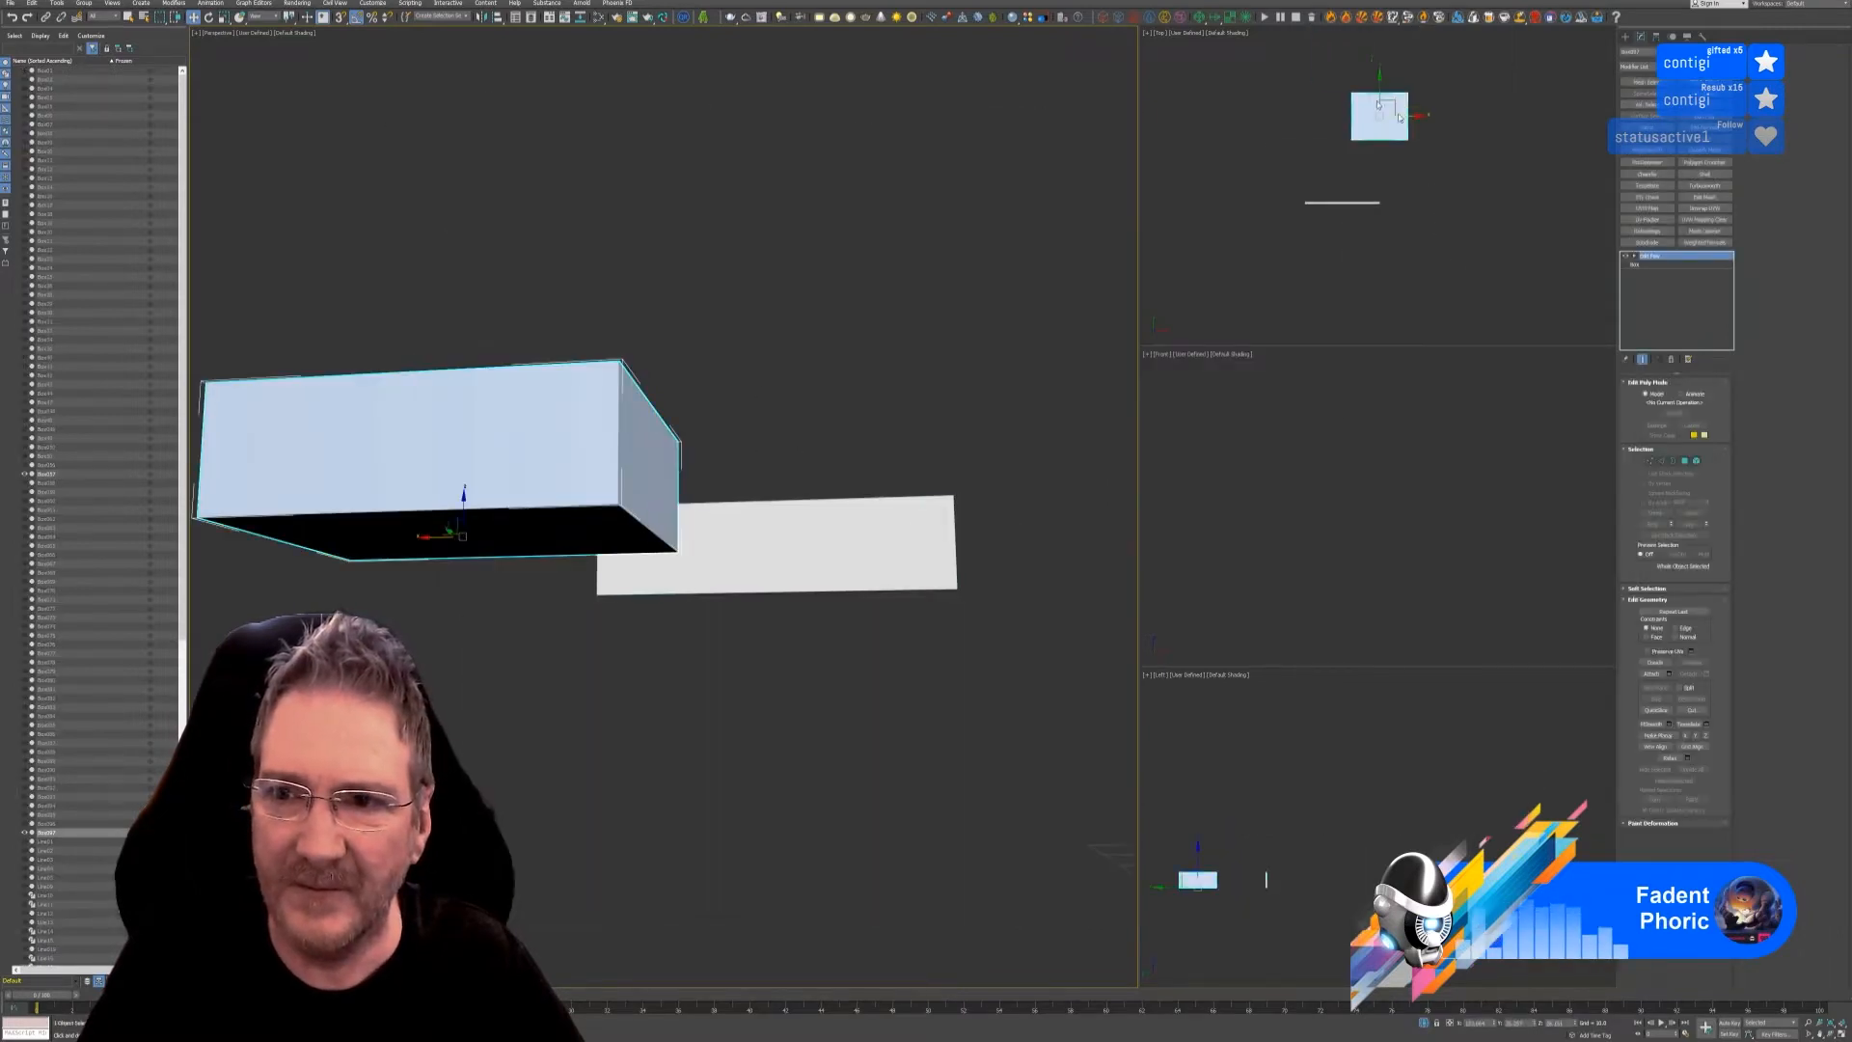
- Move the drawer body in plan so it sits centred behind the top drawer front and touches its back face
{"action": "middle_click_drag", "start_coordinate": [1438, 129], "coordinate": [1463, 158]}
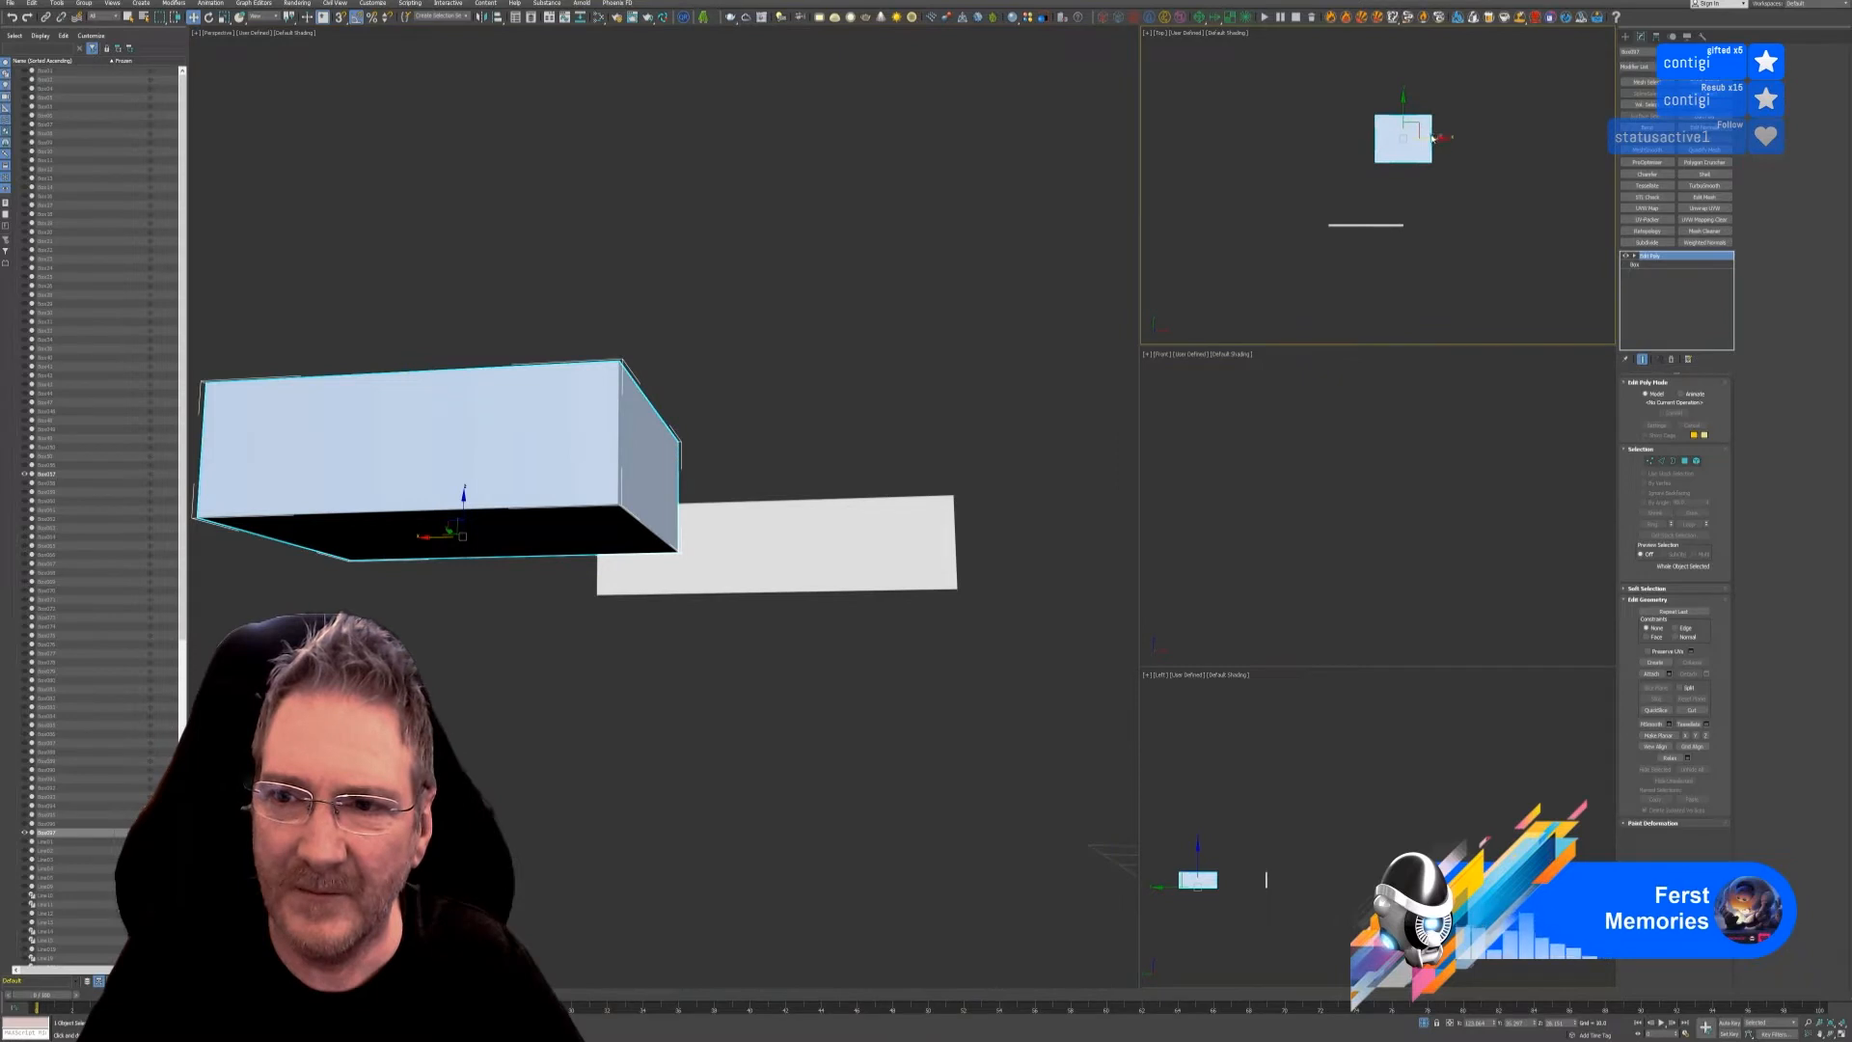
{"action": "left_click_drag", "start_coordinate": [1433, 139], "coordinate": [1404, 175]}
{"action": "scroll", "coordinate": [1368, 172], "scroll_direction": "up", "scroll_amount": 8}
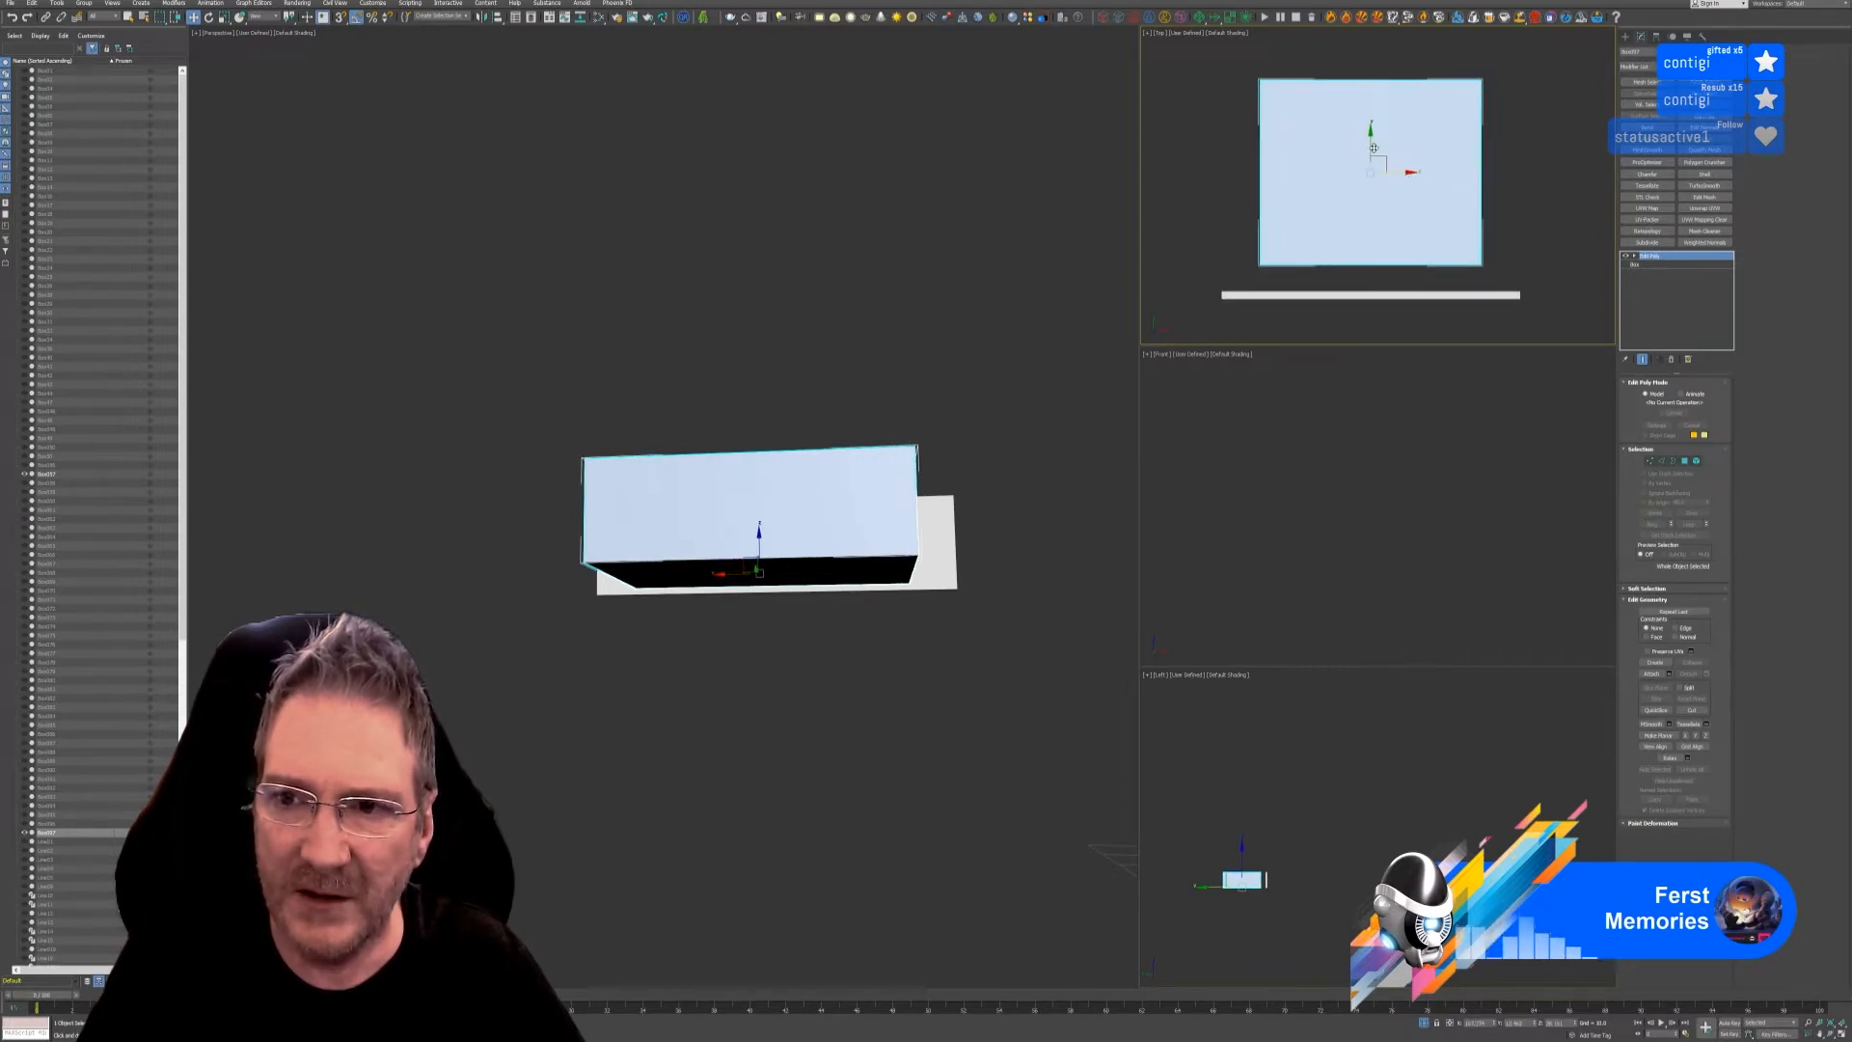
{"action": "left_click_drag", "start_coordinate": [1374, 159], "coordinate": [1370, 180]}
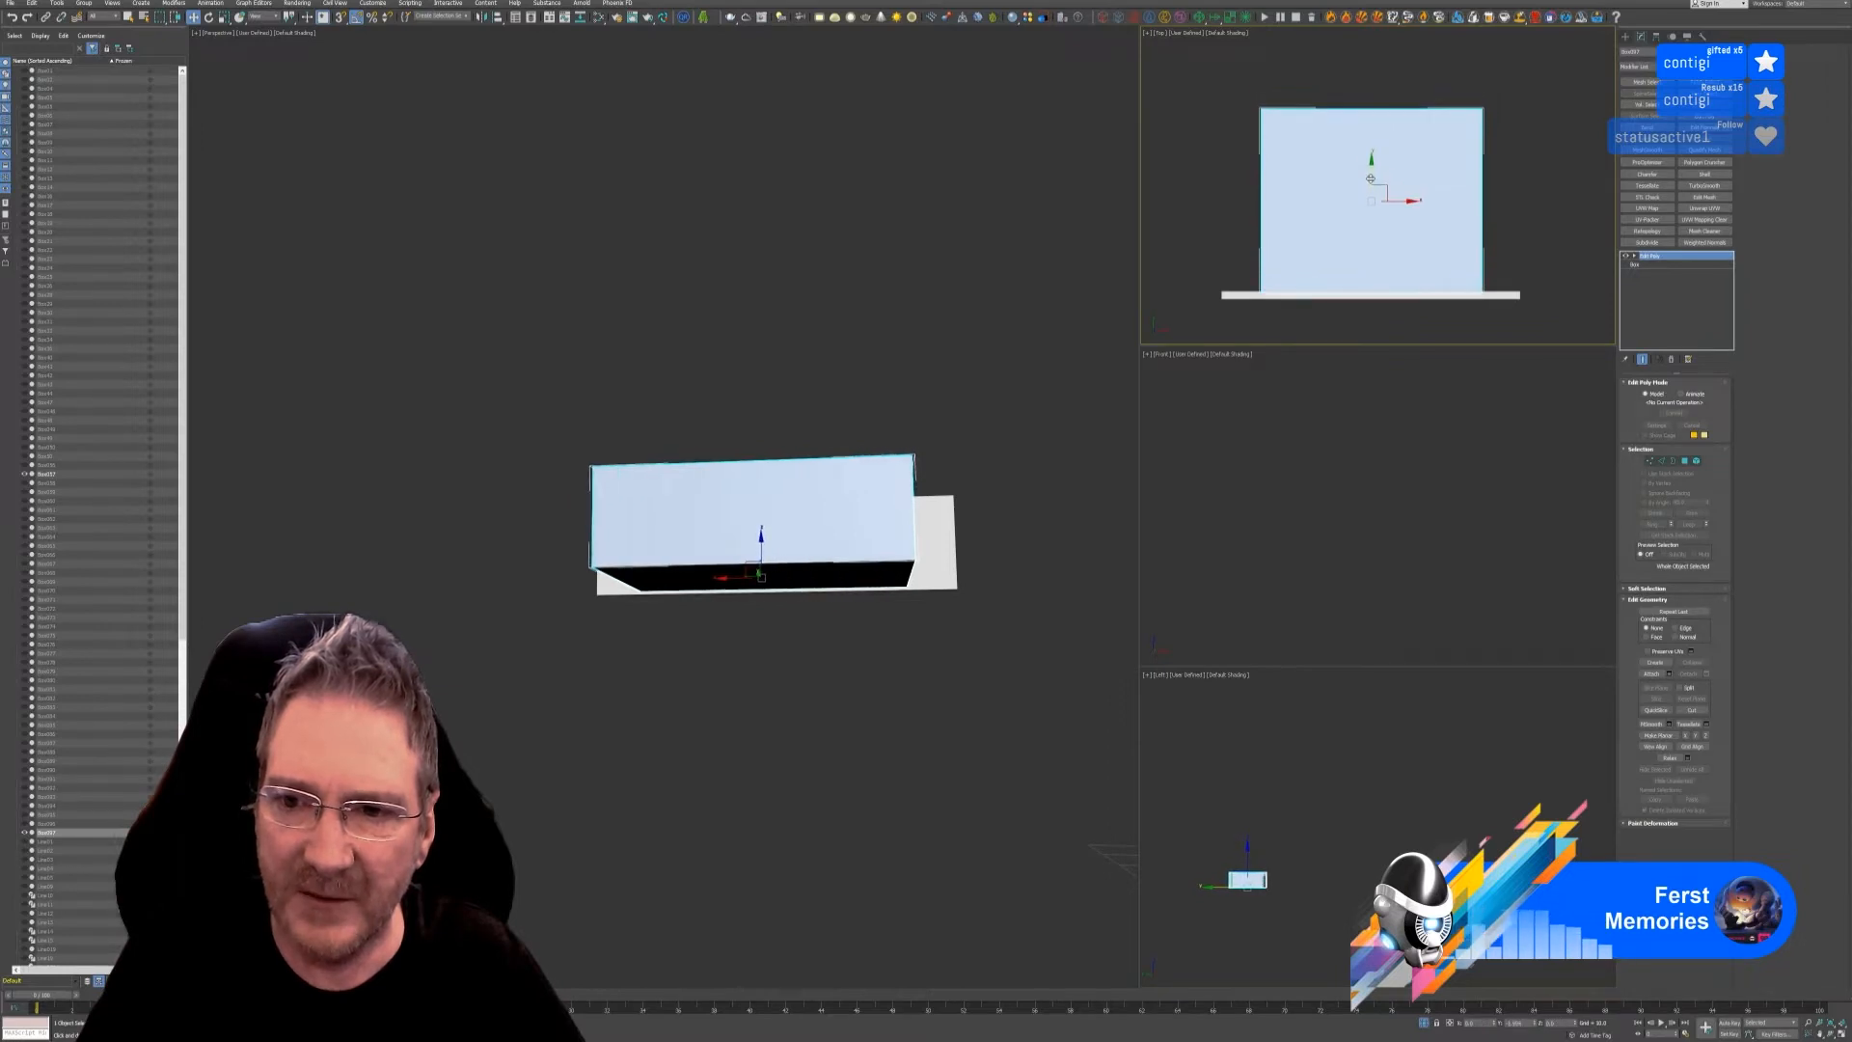
- Widen the body by moving its side vertices out to both ends of the drawer front, then leave vertex editing and end the isolation
{"action": "left_click", "coordinate": [1650, 462]}
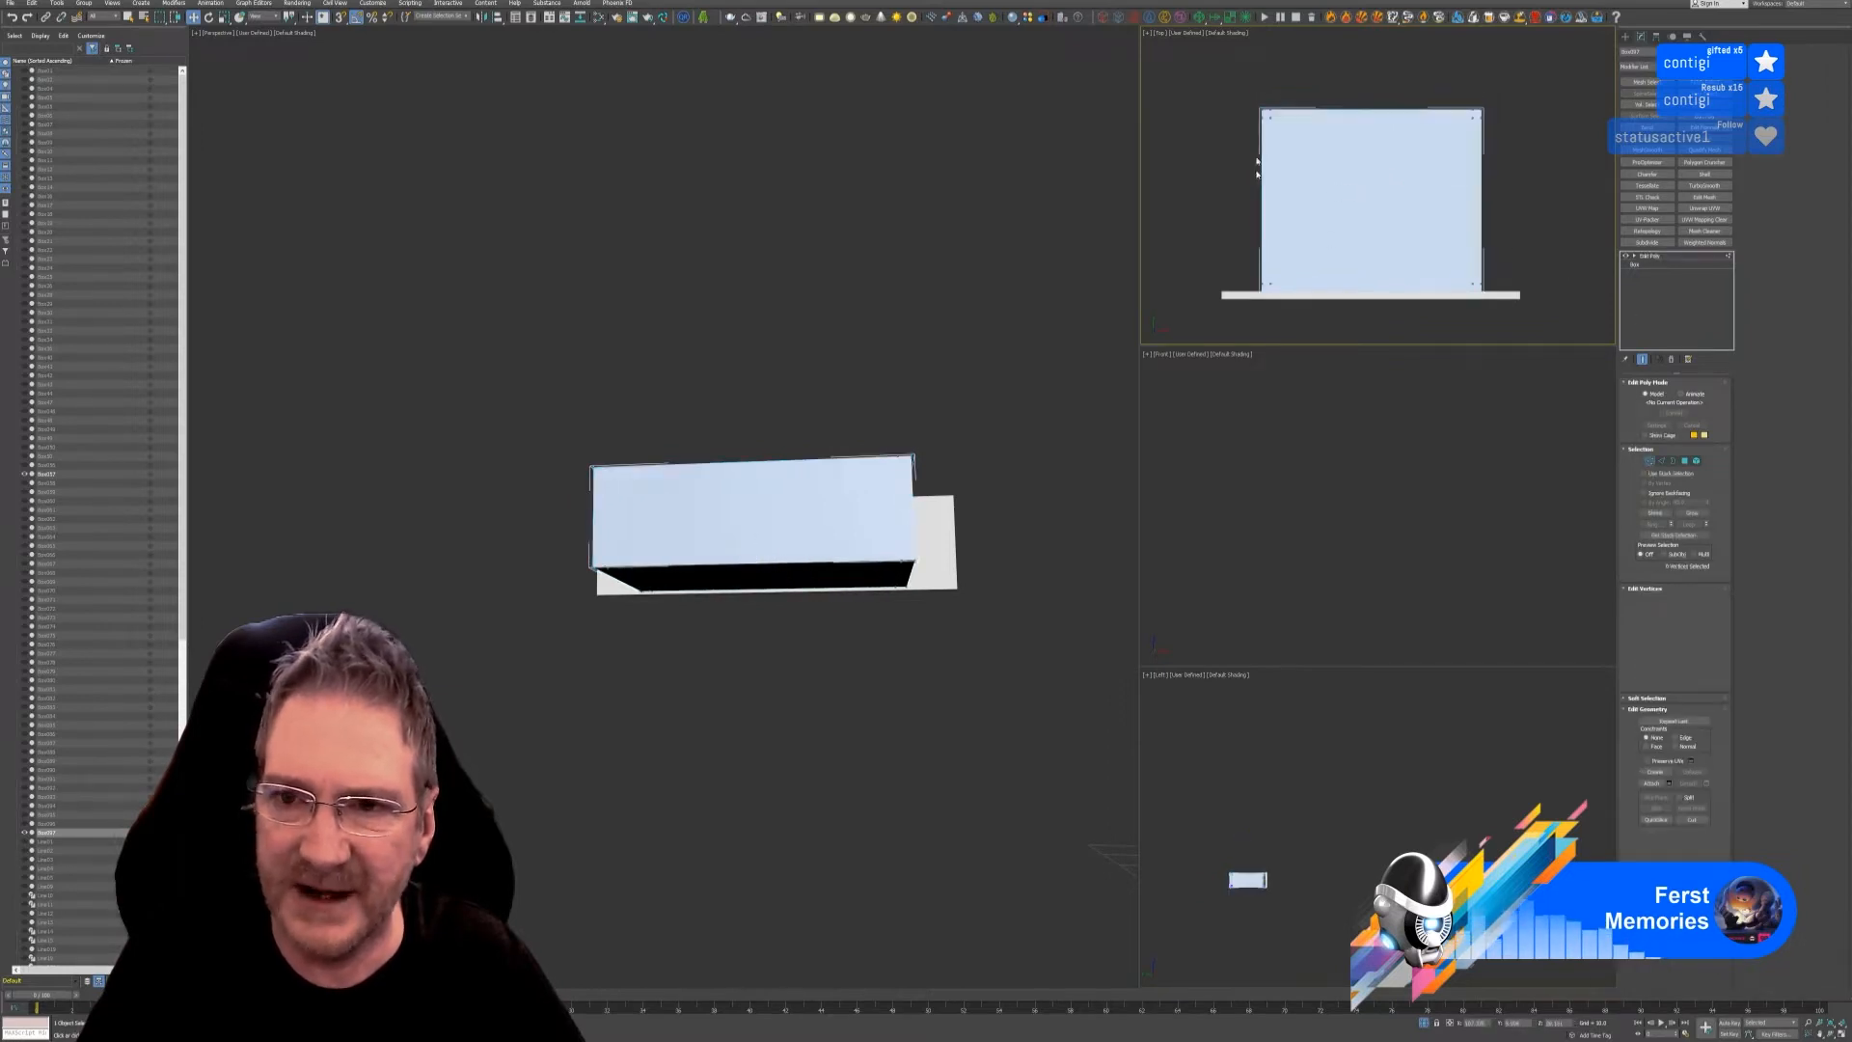
{"action": "left_click_drag", "start_coordinate": [1221, 73], "coordinate": [1299, 421]}
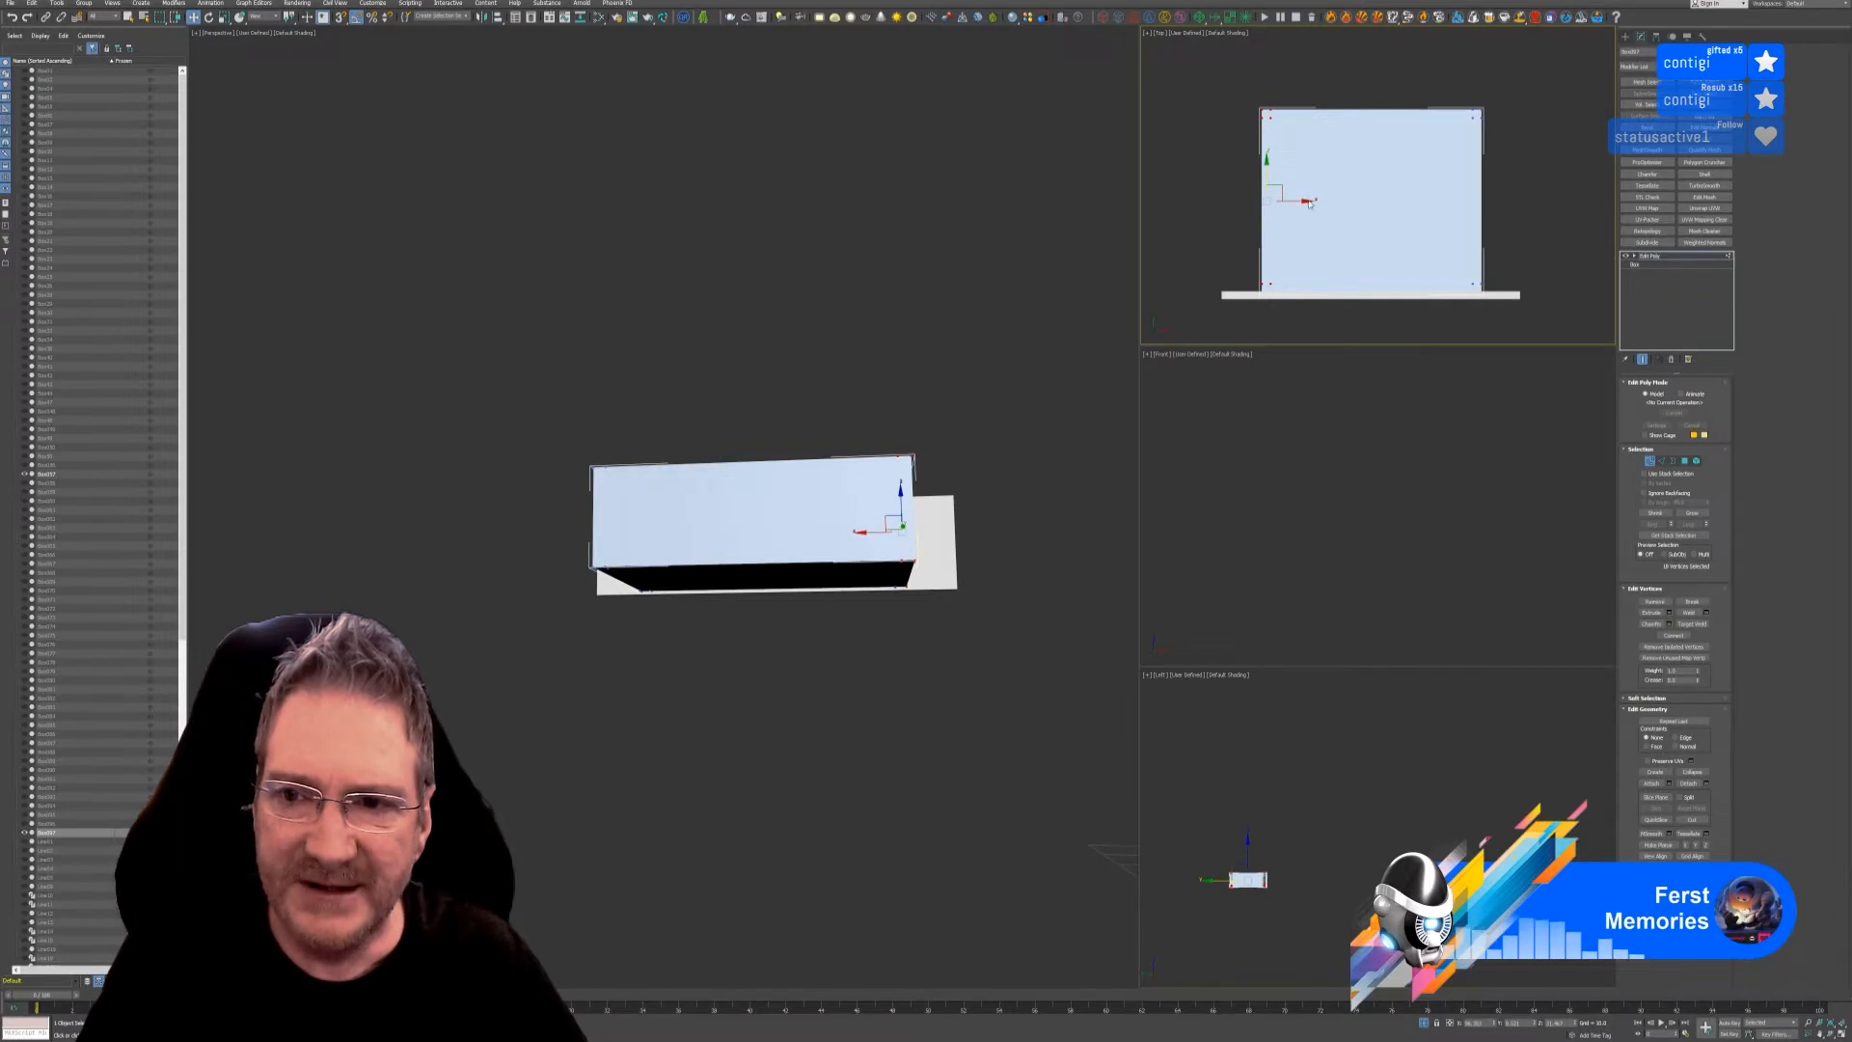
{"action": "left_click_drag", "start_coordinate": [1300, 200], "coordinate": [1262, 201]}
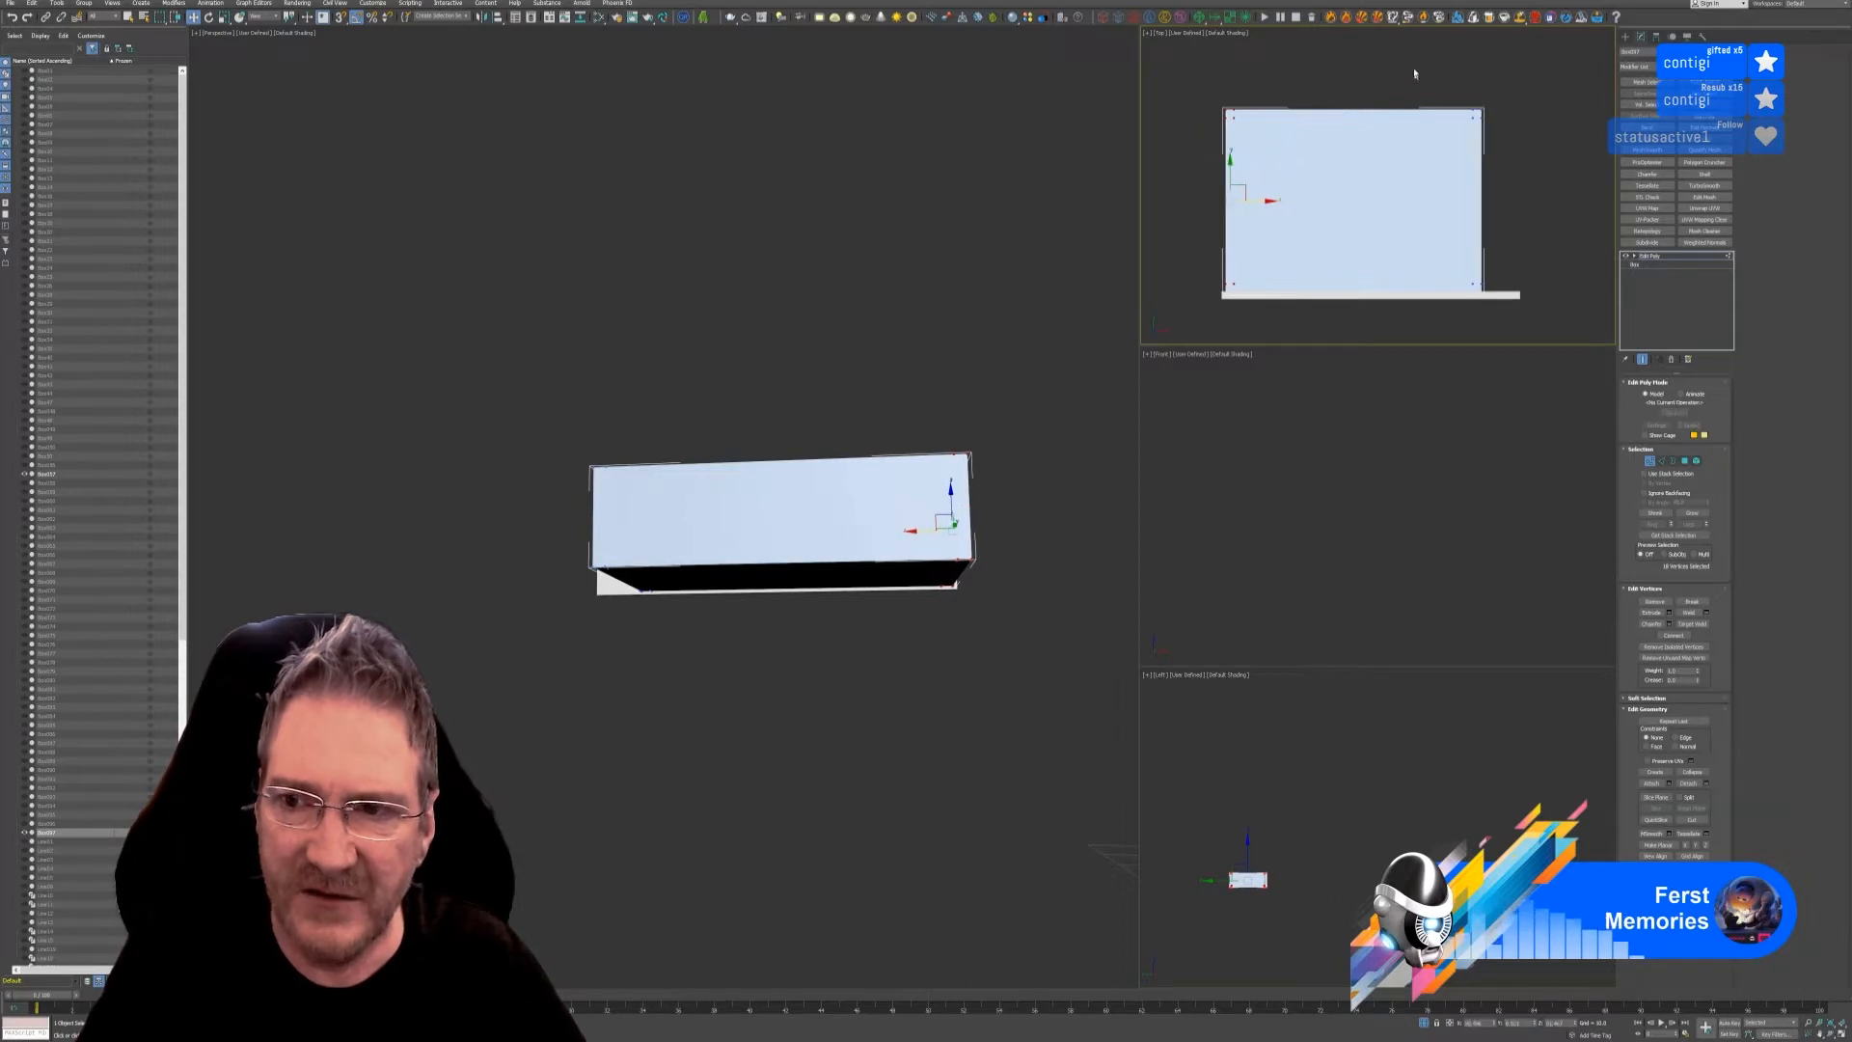
{"action": "left_click_drag", "start_coordinate": [1509, 376], "coordinate": [1539, 204]}
{"action": "left_click", "coordinate": [1649, 461]}
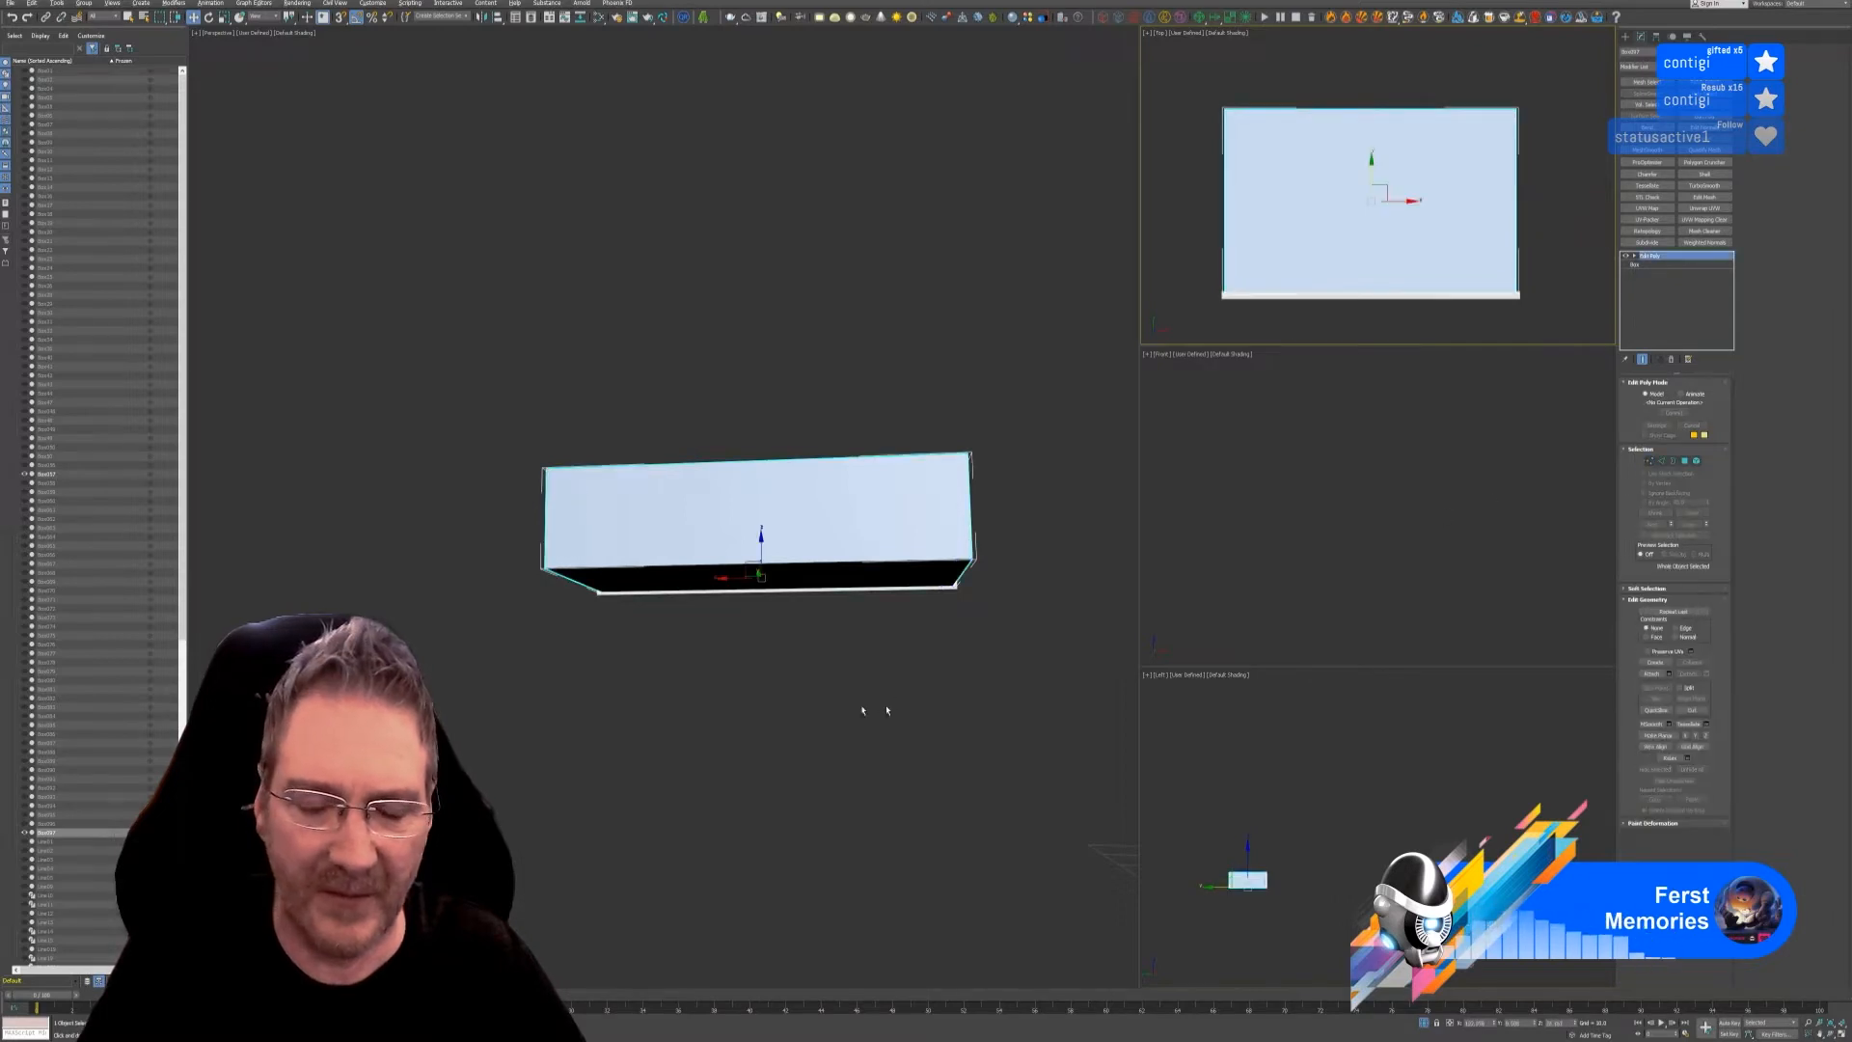
{"action": "middle_click_drag", "start_coordinate": [764, 723], "coordinate": [894, 747], "text": "alt"}
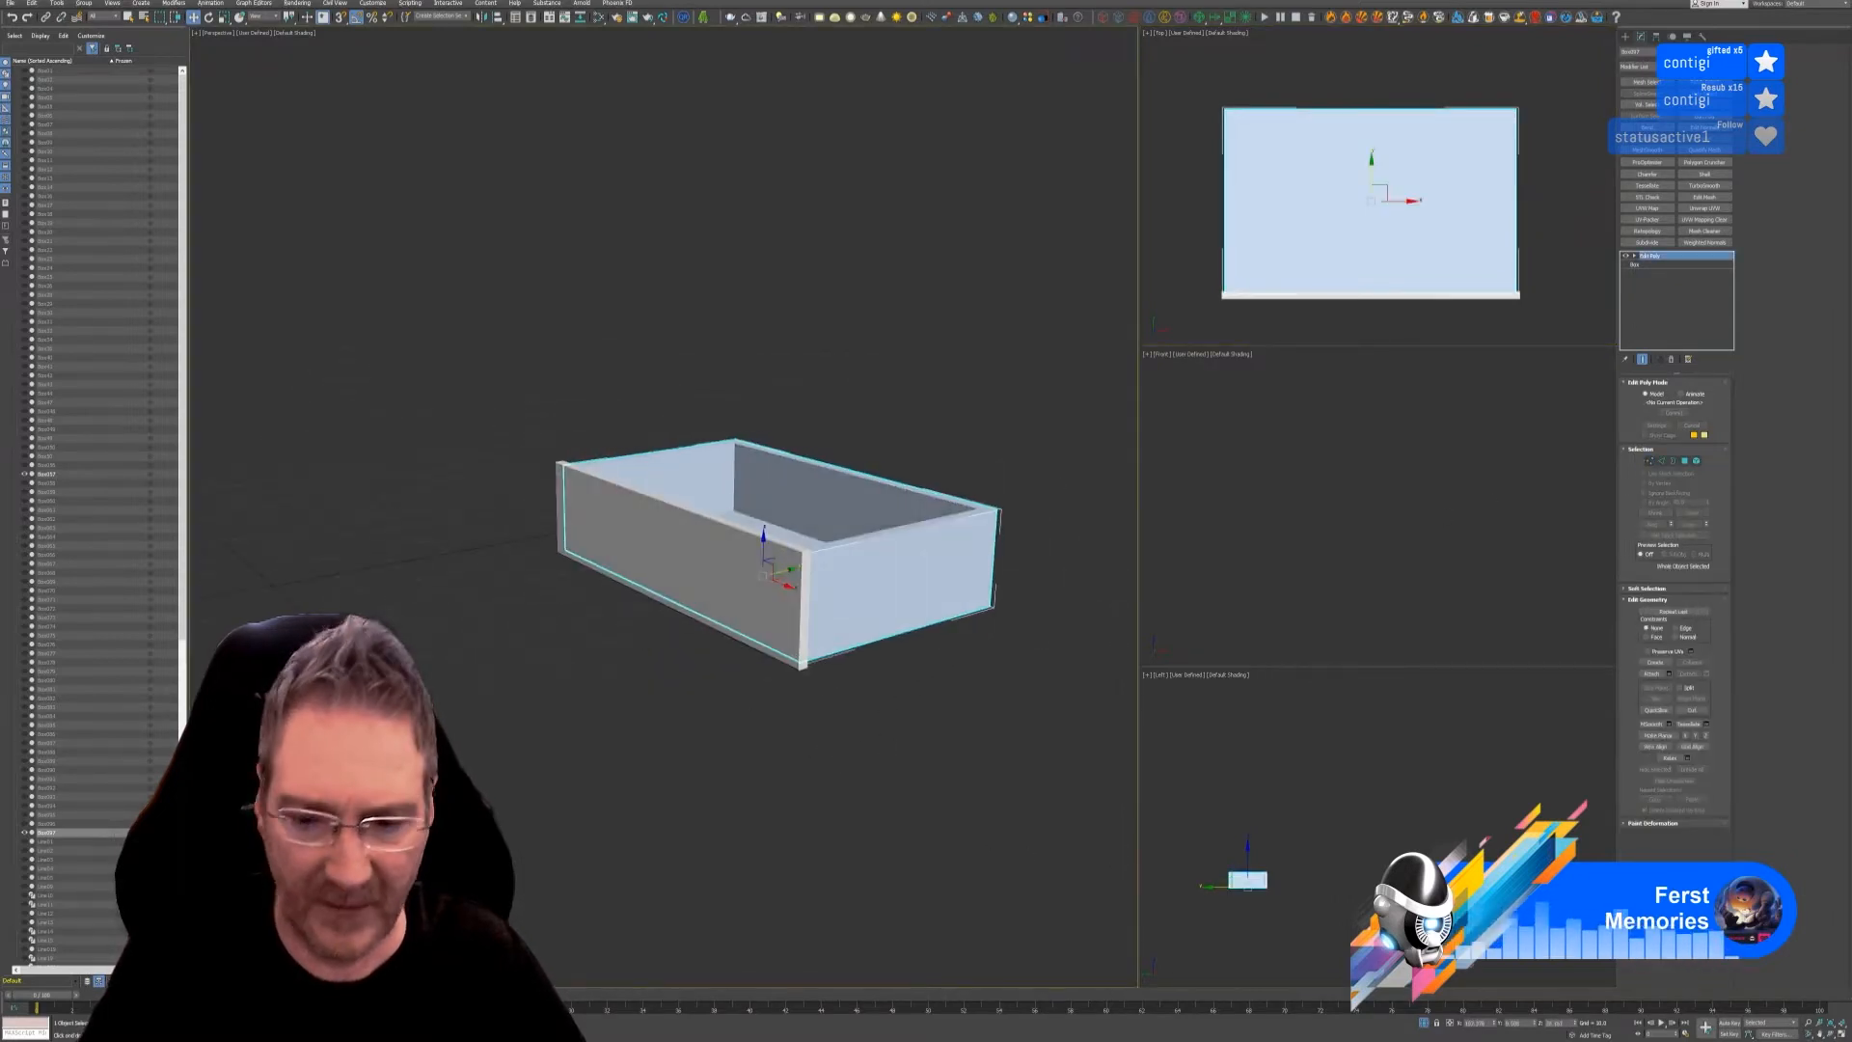
{"action": "left_click", "coordinate": [1425, 1024]}
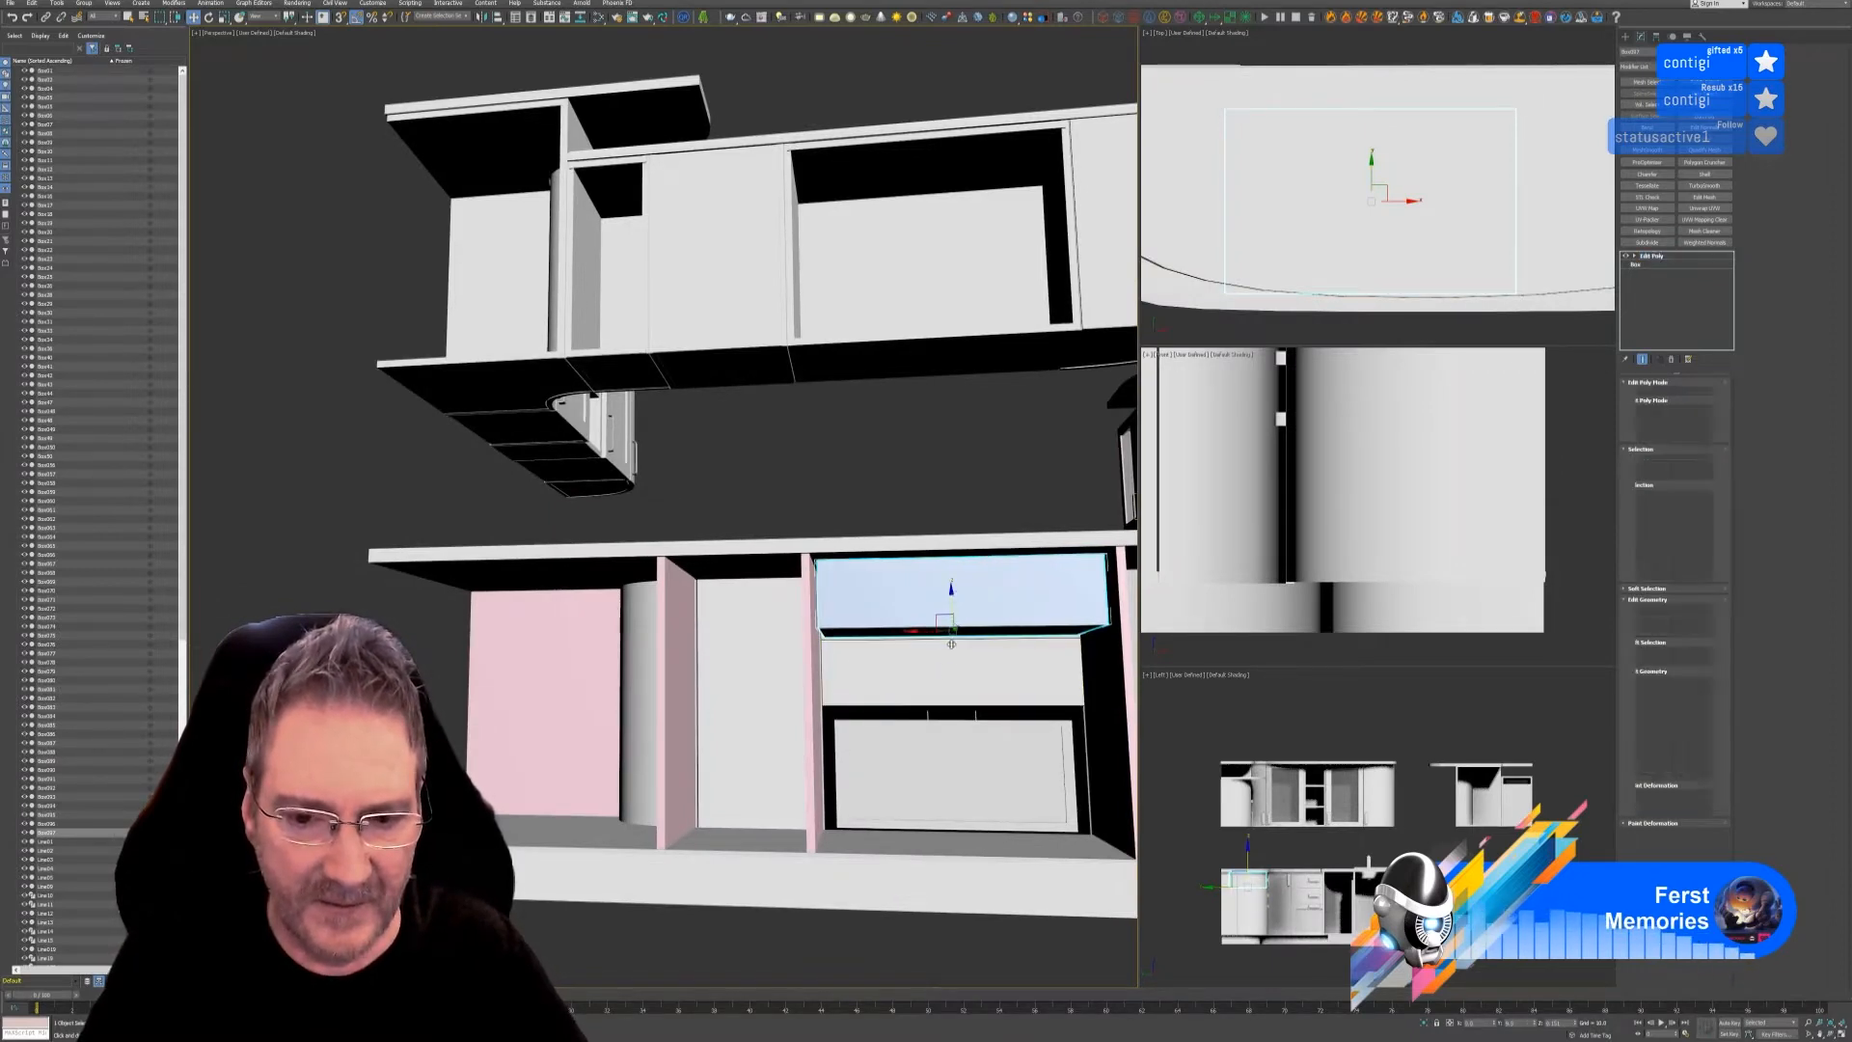
- Copy the top drawer body straight down behind the second drawer front and isolate the copy with that front
{"action": "left_click_drag", "start_coordinate": [950, 591], "coordinate": [943, 668]}
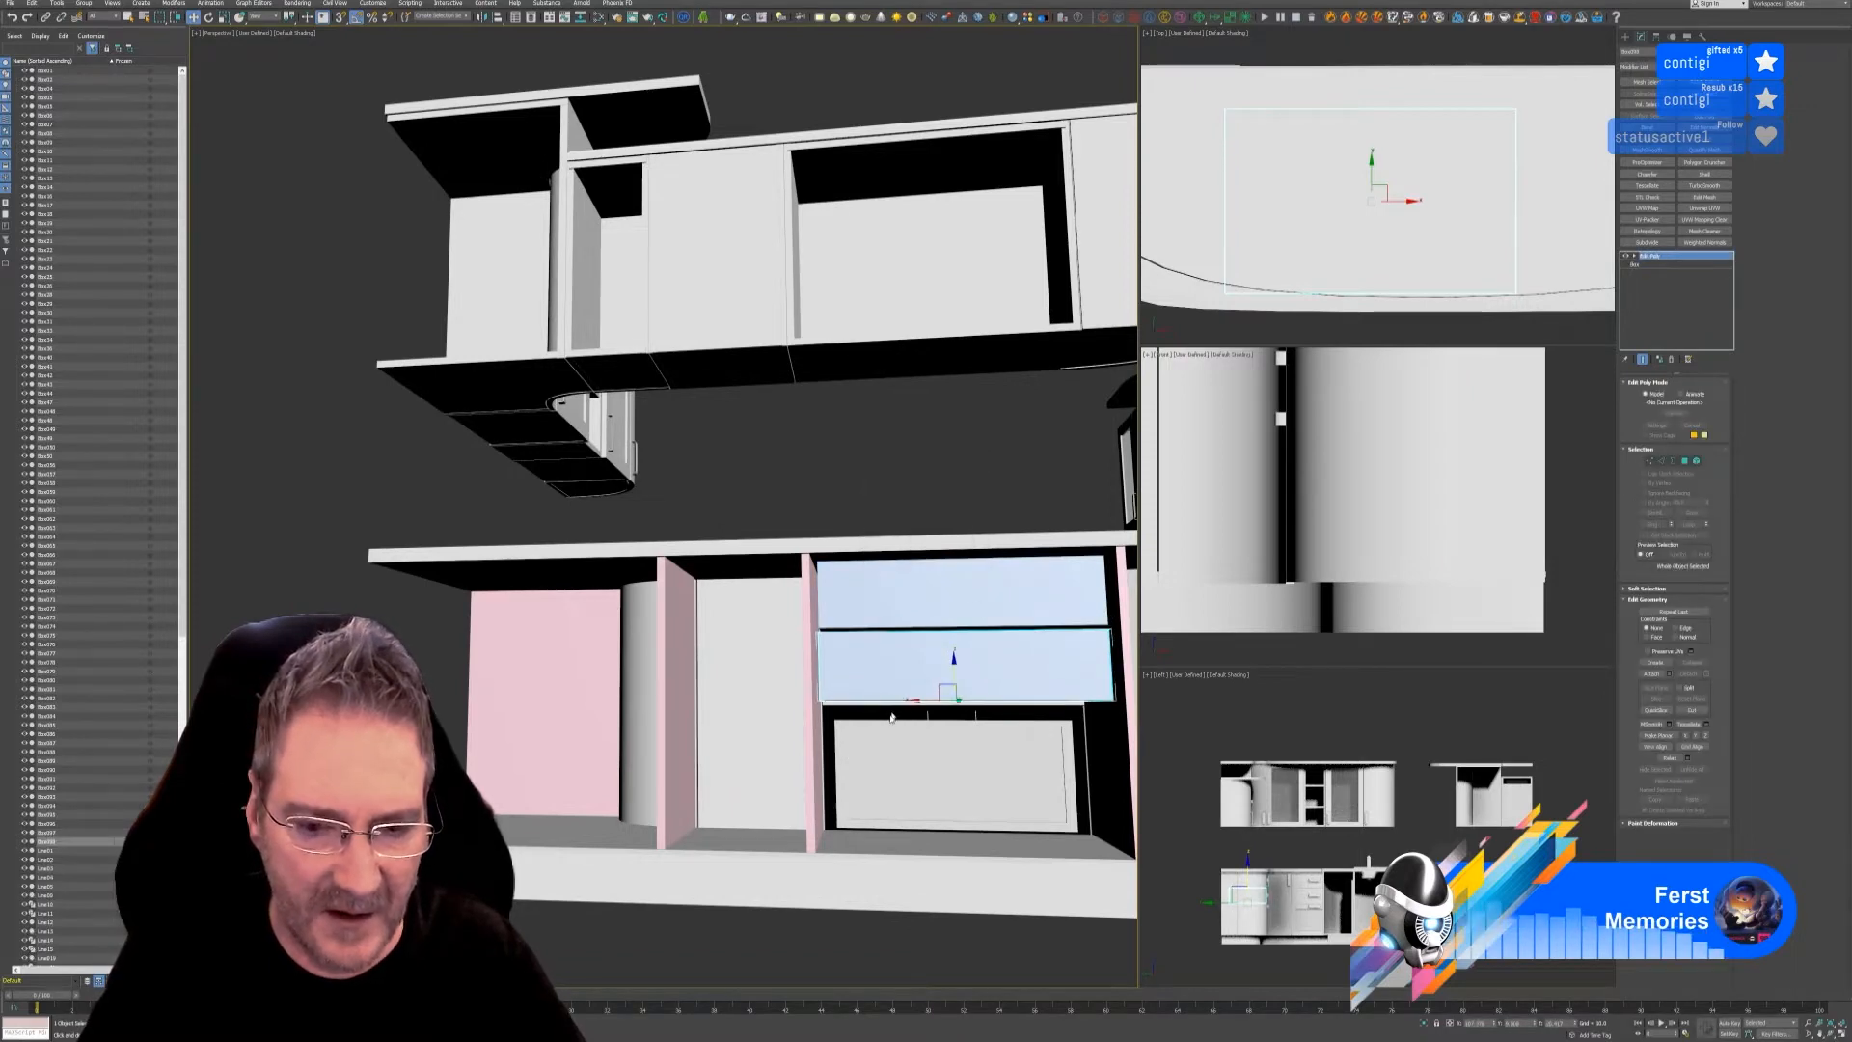
{"action": "scroll", "coordinate": [893, 722], "scroll_direction": "up", "scroll_amount": 3}
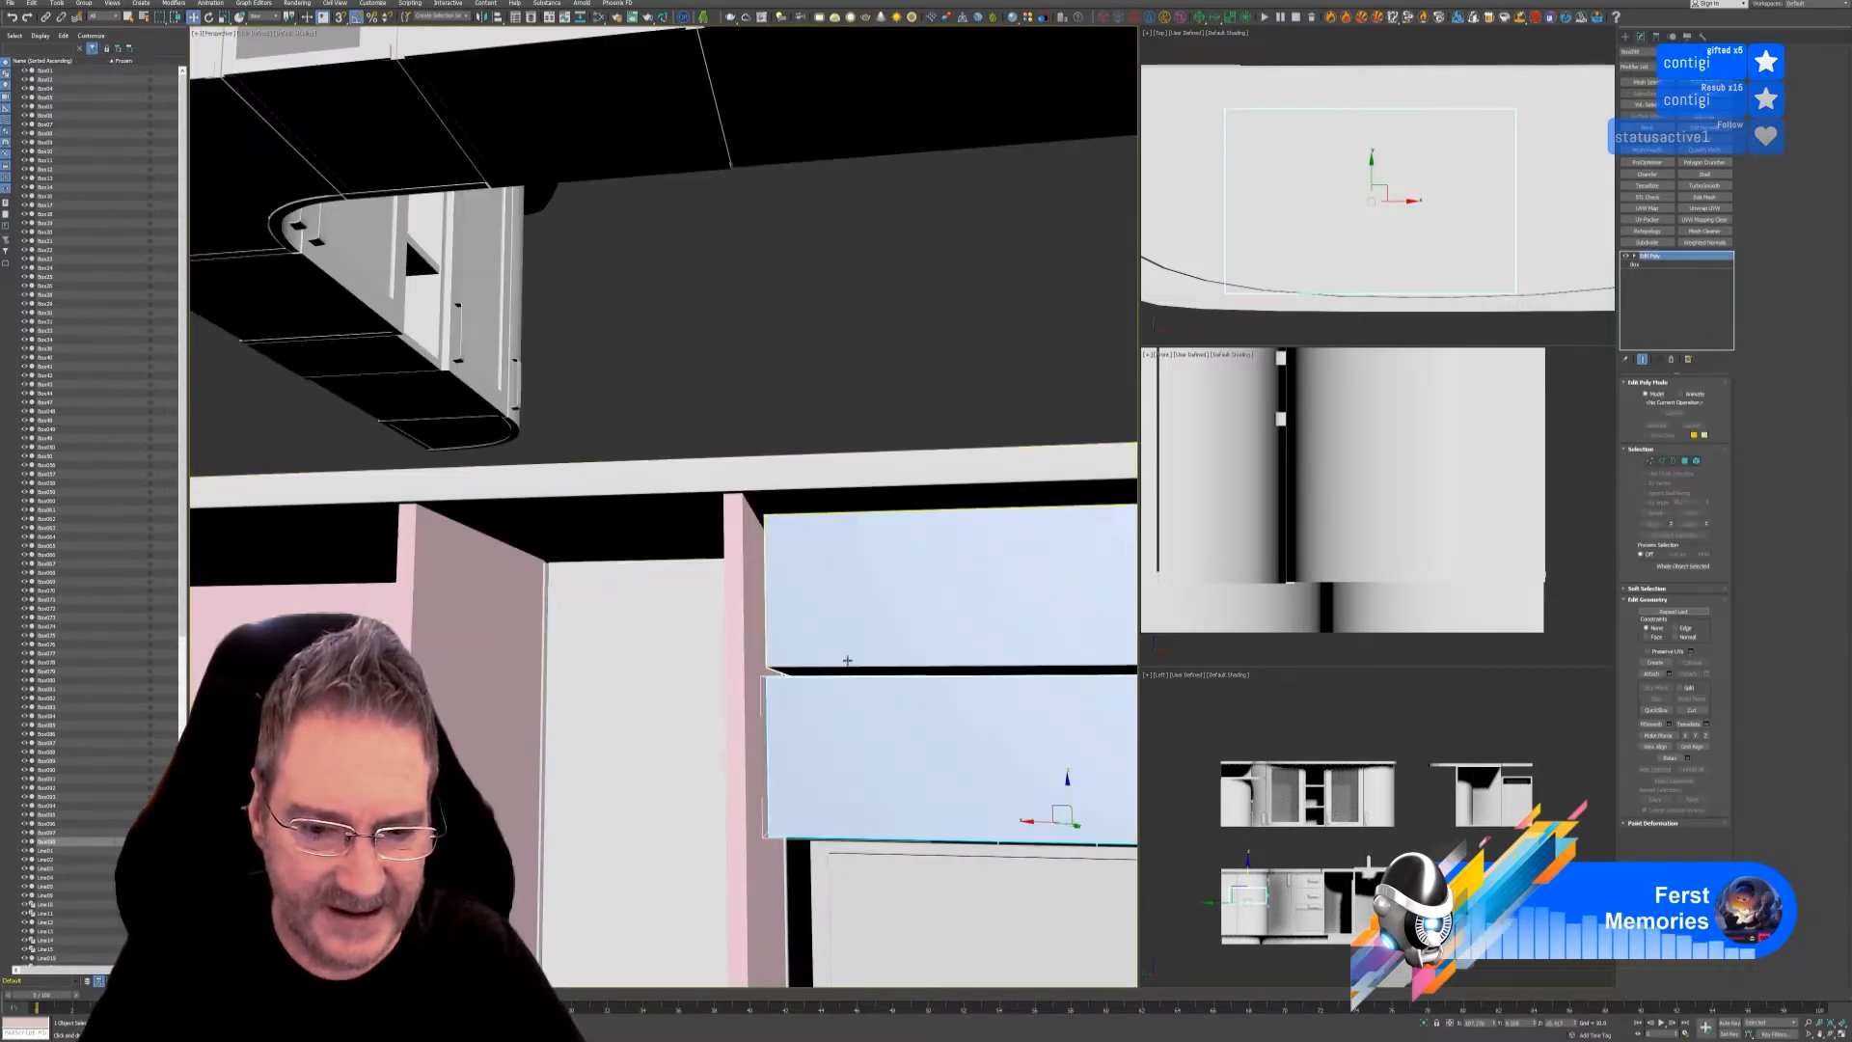
{"action": "scroll", "coordinate": [829, 618], "scroll_direction": "up", "scroll_amount": 3}
{"action": "middle_click_drag", "start_coordinate": [794, 507], "coordinate": [769, 482]}
{"action": "left_click", "coordinate": [805, 574], "text": "ctrl"}
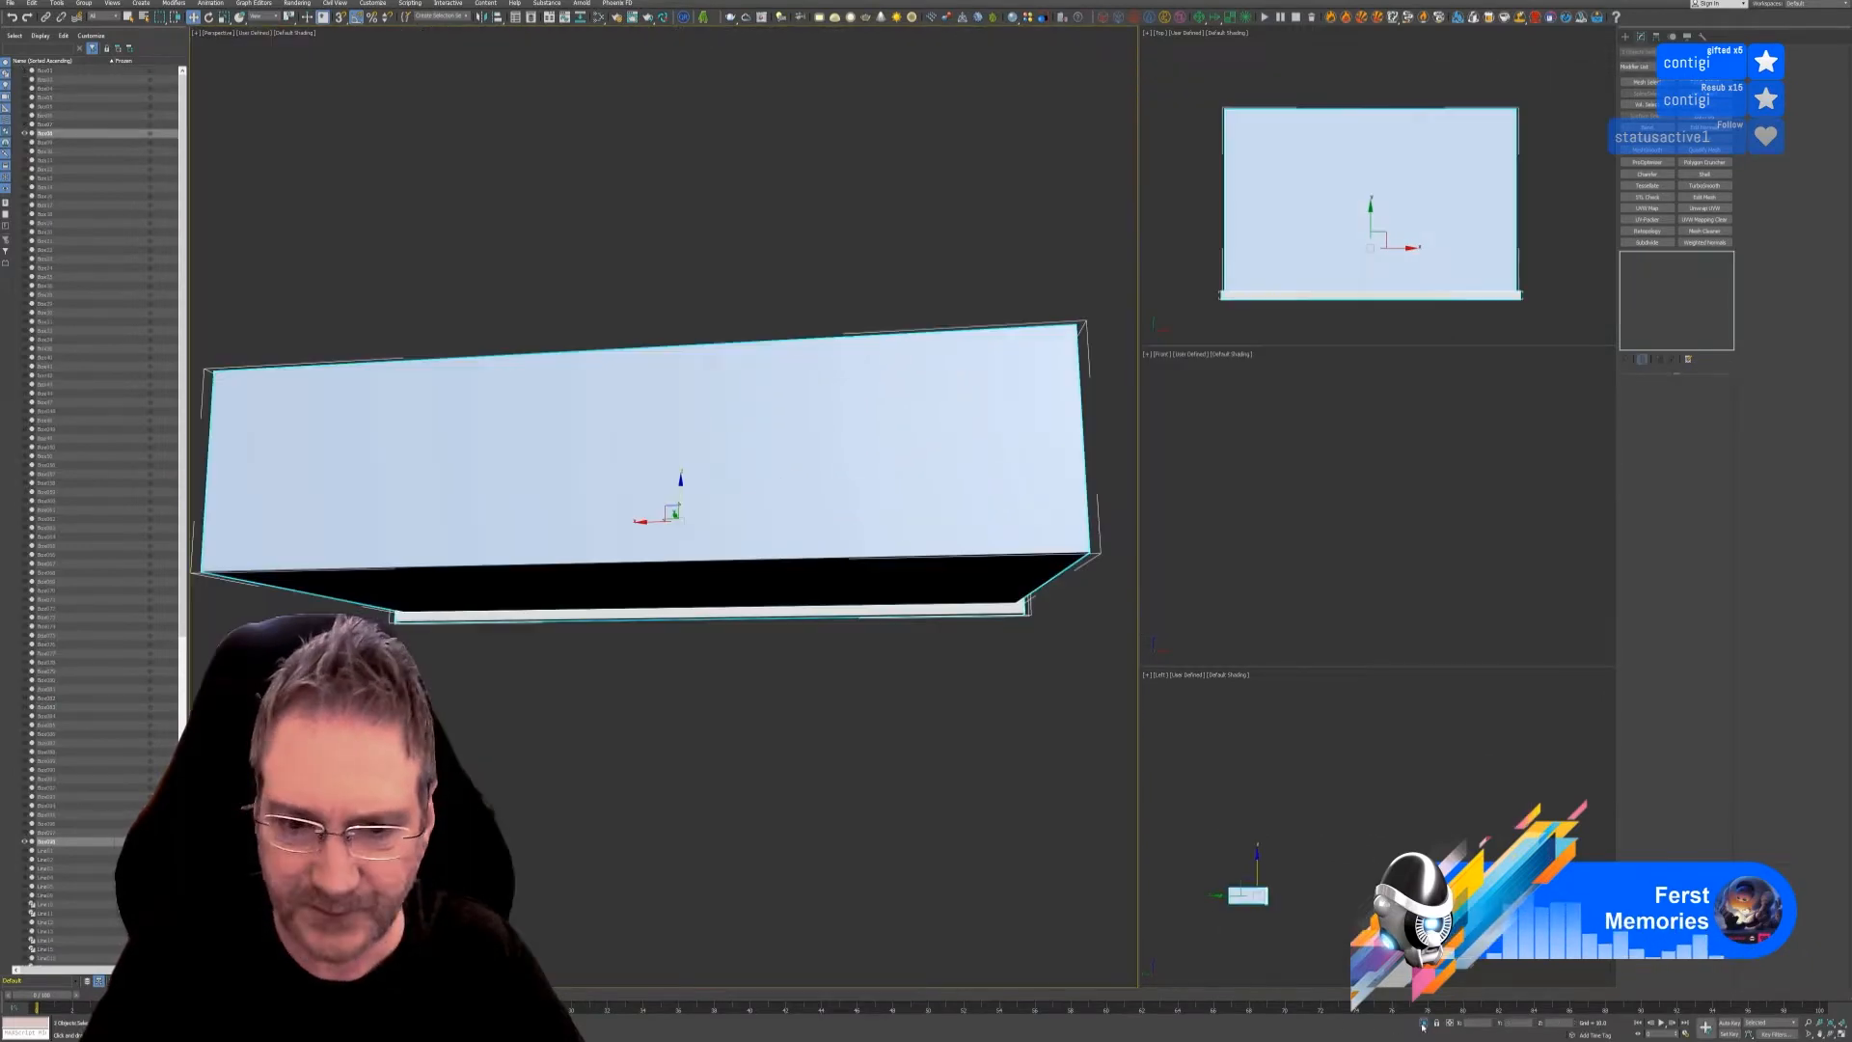
{"action": "left_click", "coordinate": [1423, 1023]}
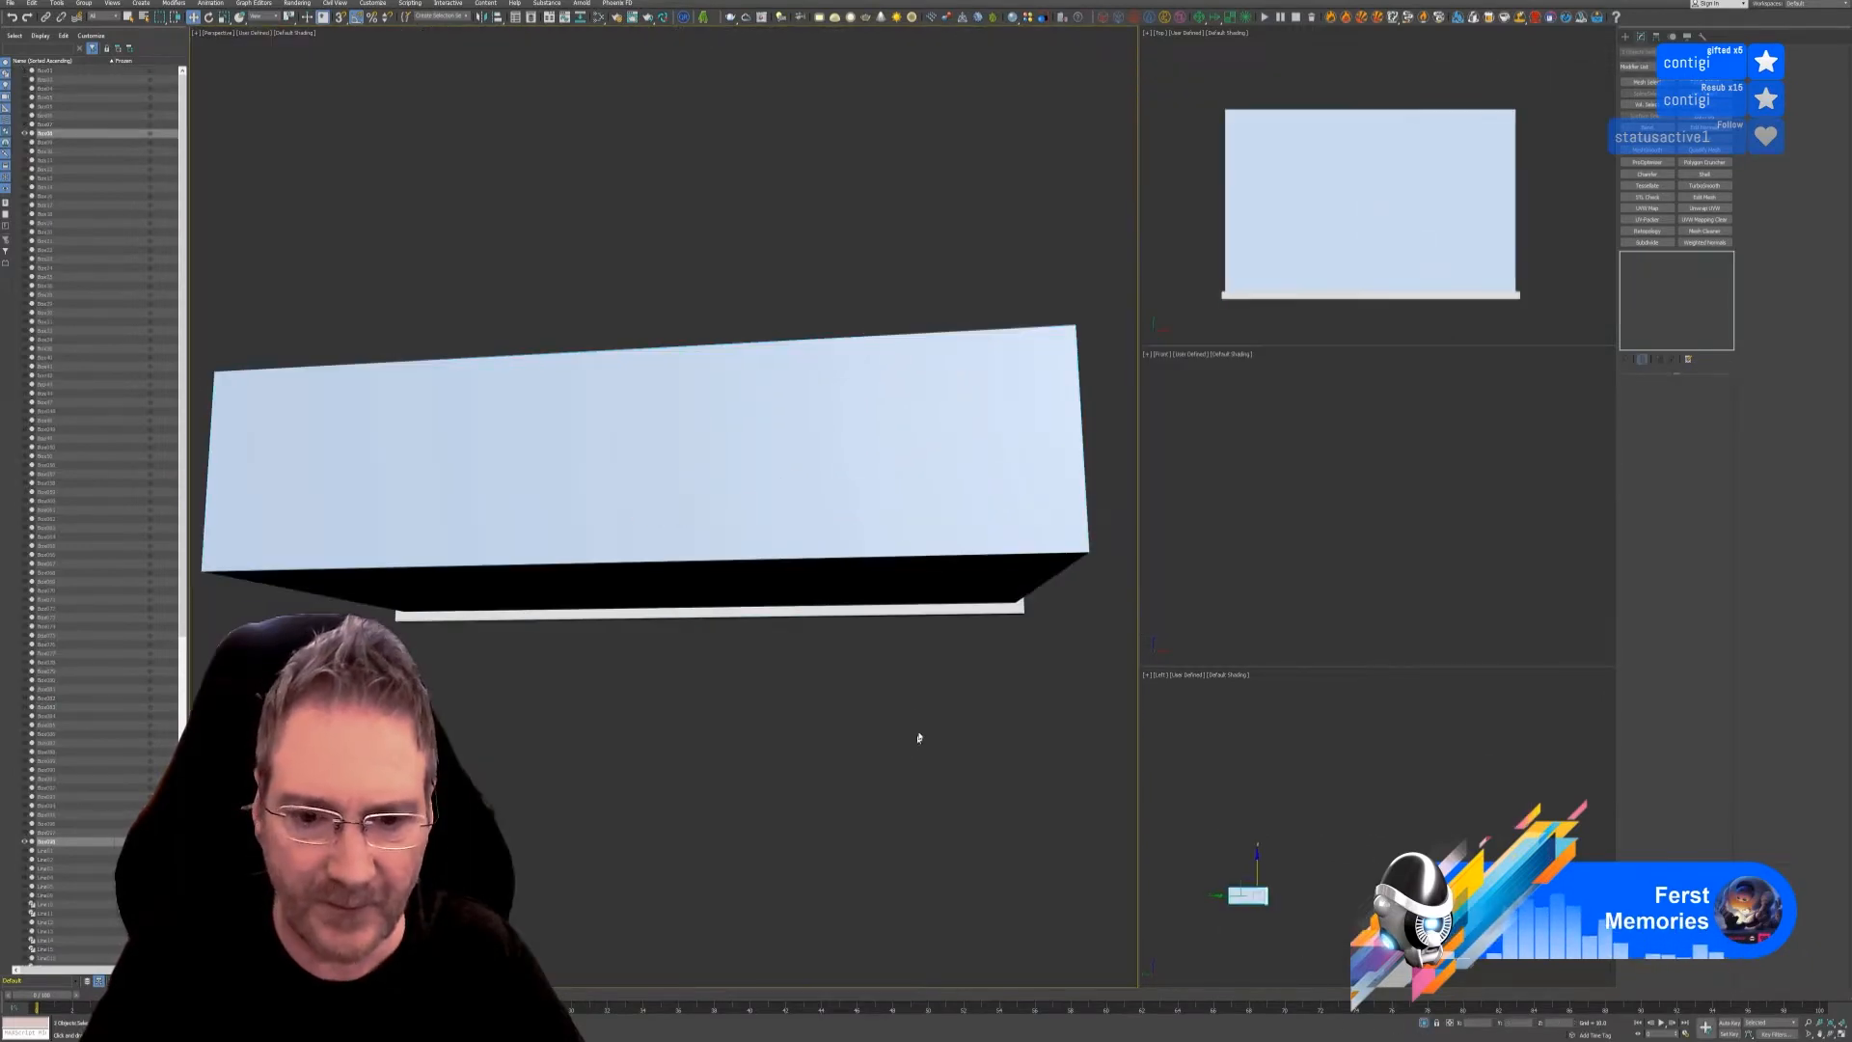
- Lower the second drawer body slightly to fit within its front's height and end the isolation
{"action": "left_click", "coordinate": [1372, 275]}
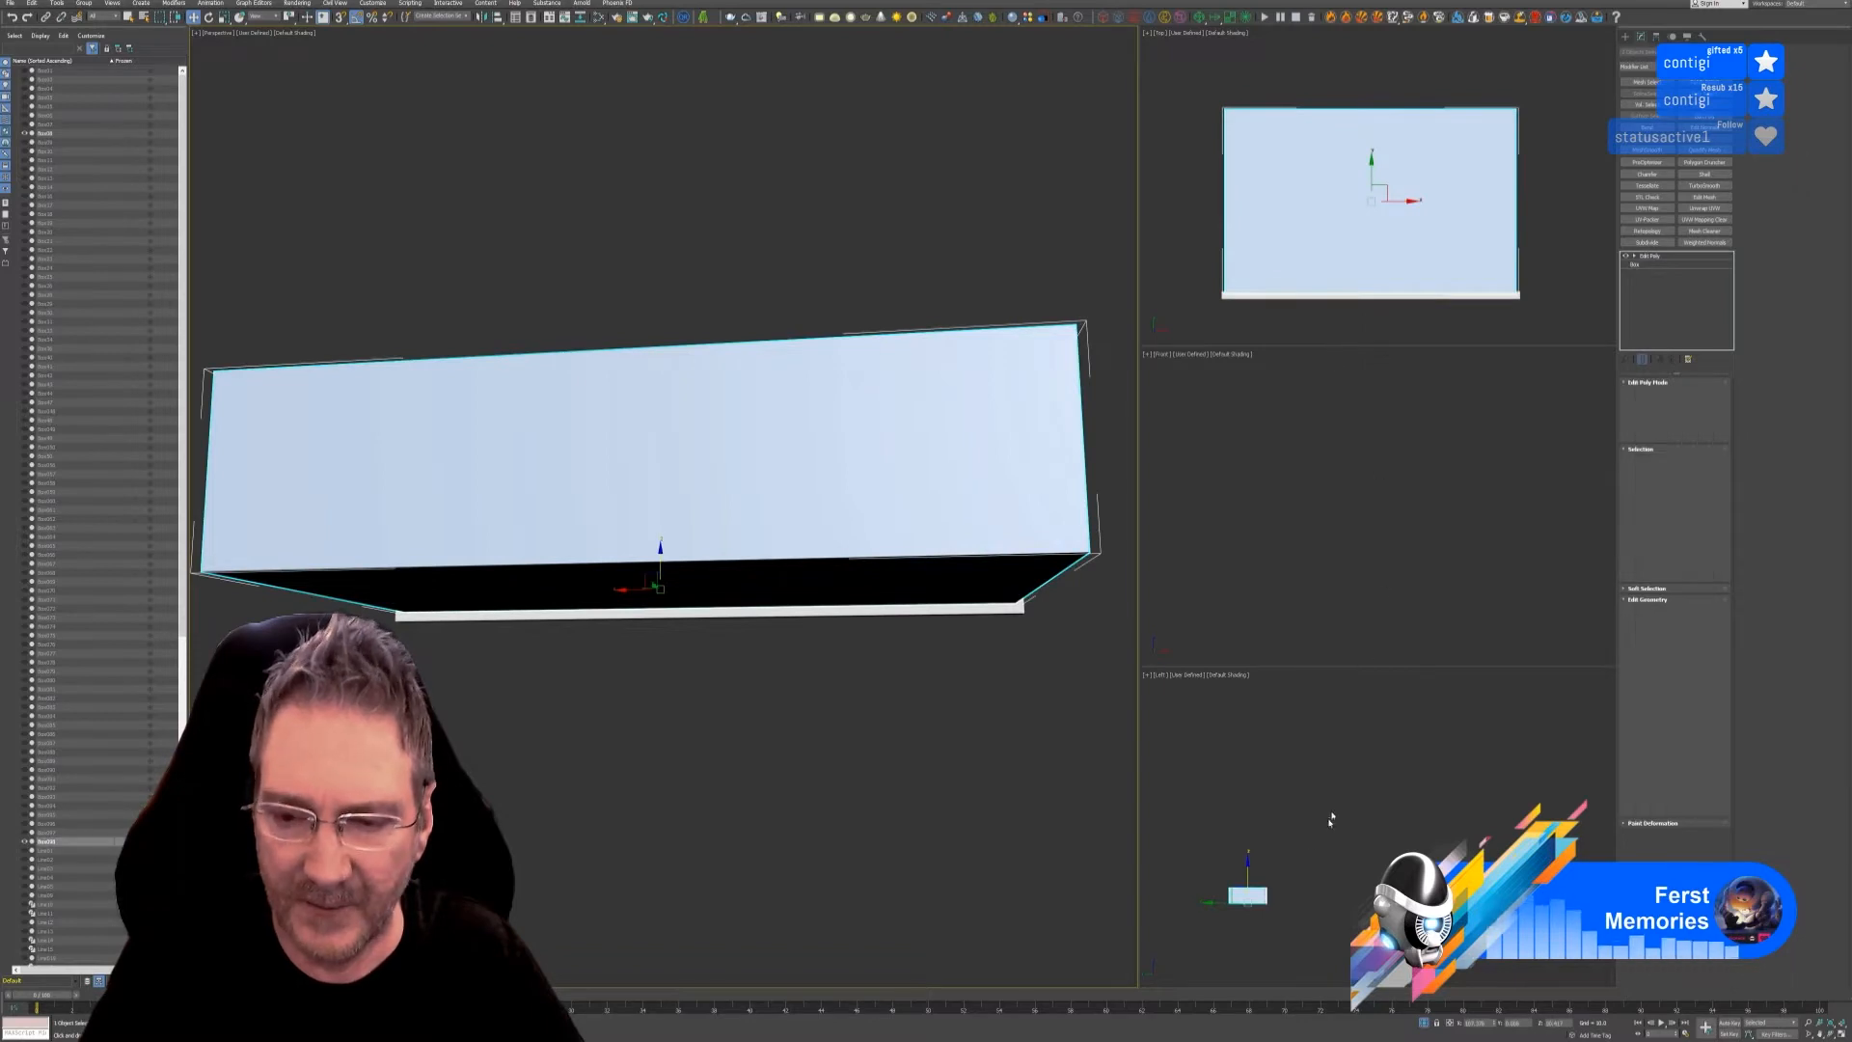
{"action": "middle_click_drag", "start_coordinate": [1315, 831], "coordinate": [1402, 775]}
{"action": "scroll", "coordinate": [1335, 854], "scroll_direction": "up", "scroll_amount": 5}
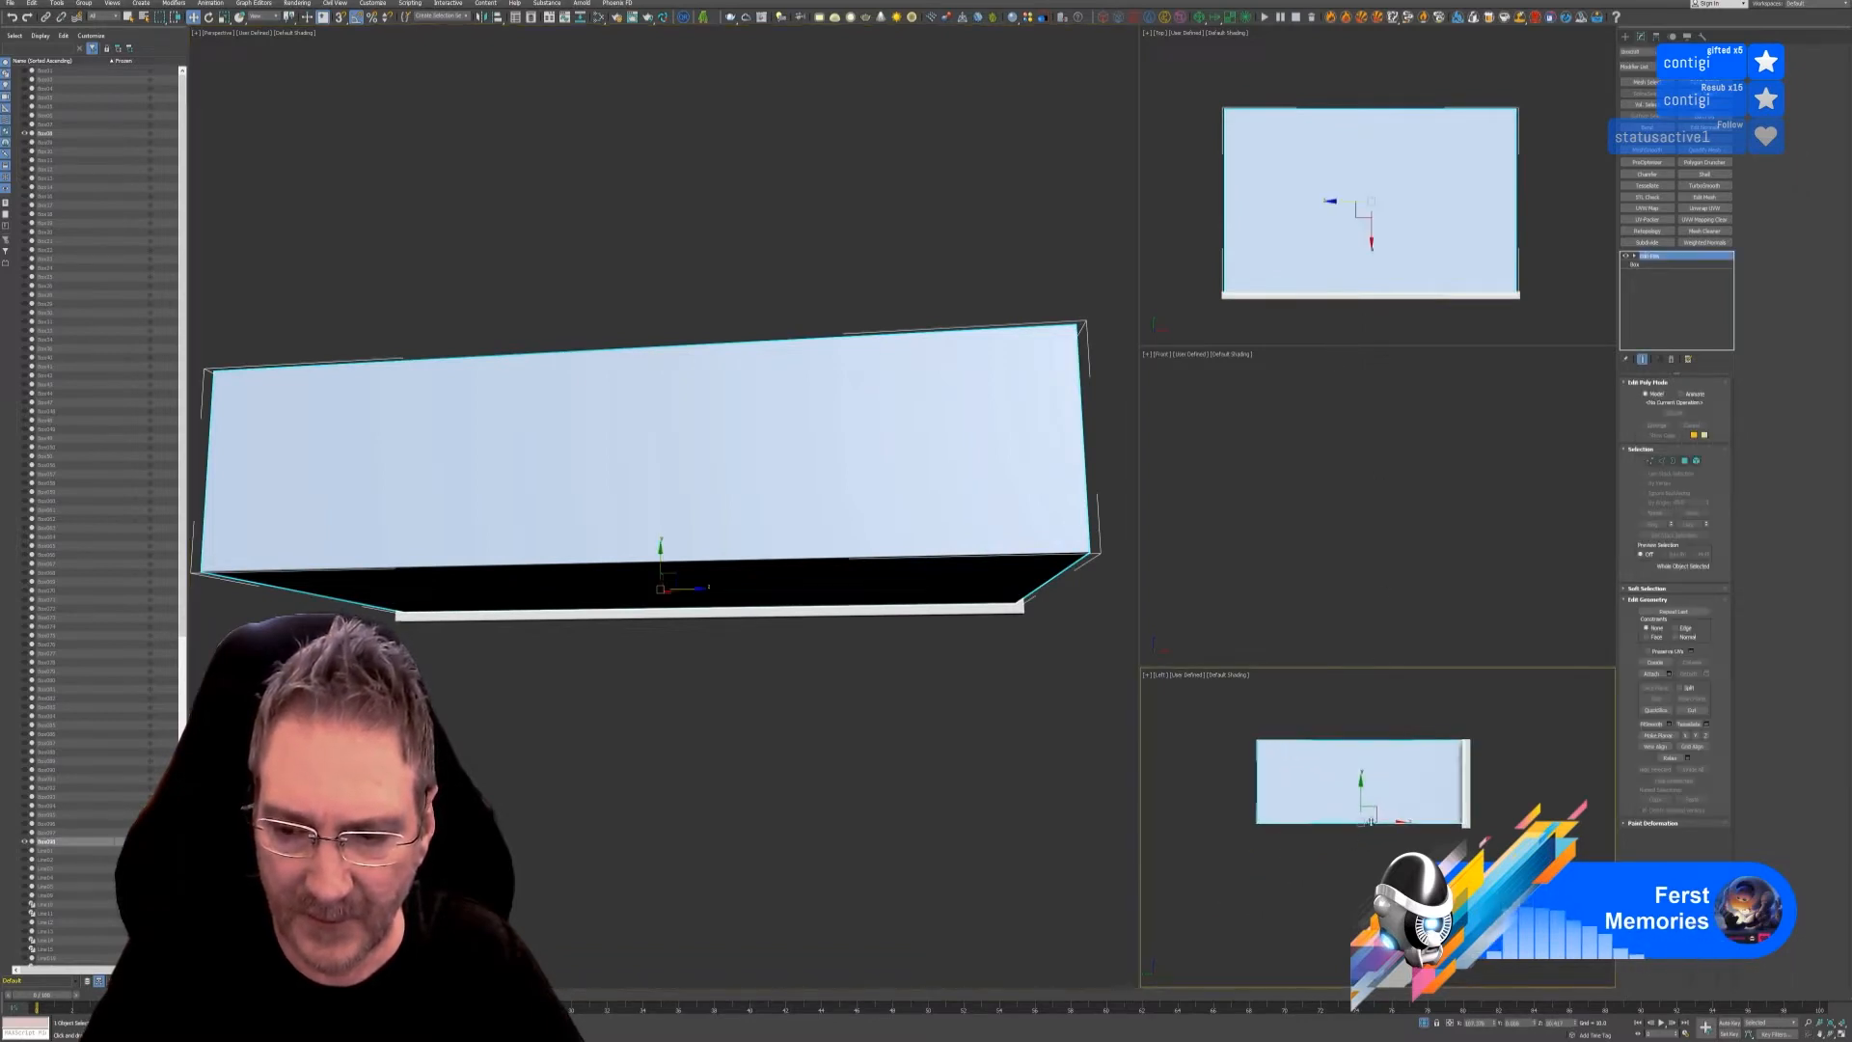
{"action": "left_click_drag", "start_coordinate": [1361, 782], "coordinate": [1359, 785]}
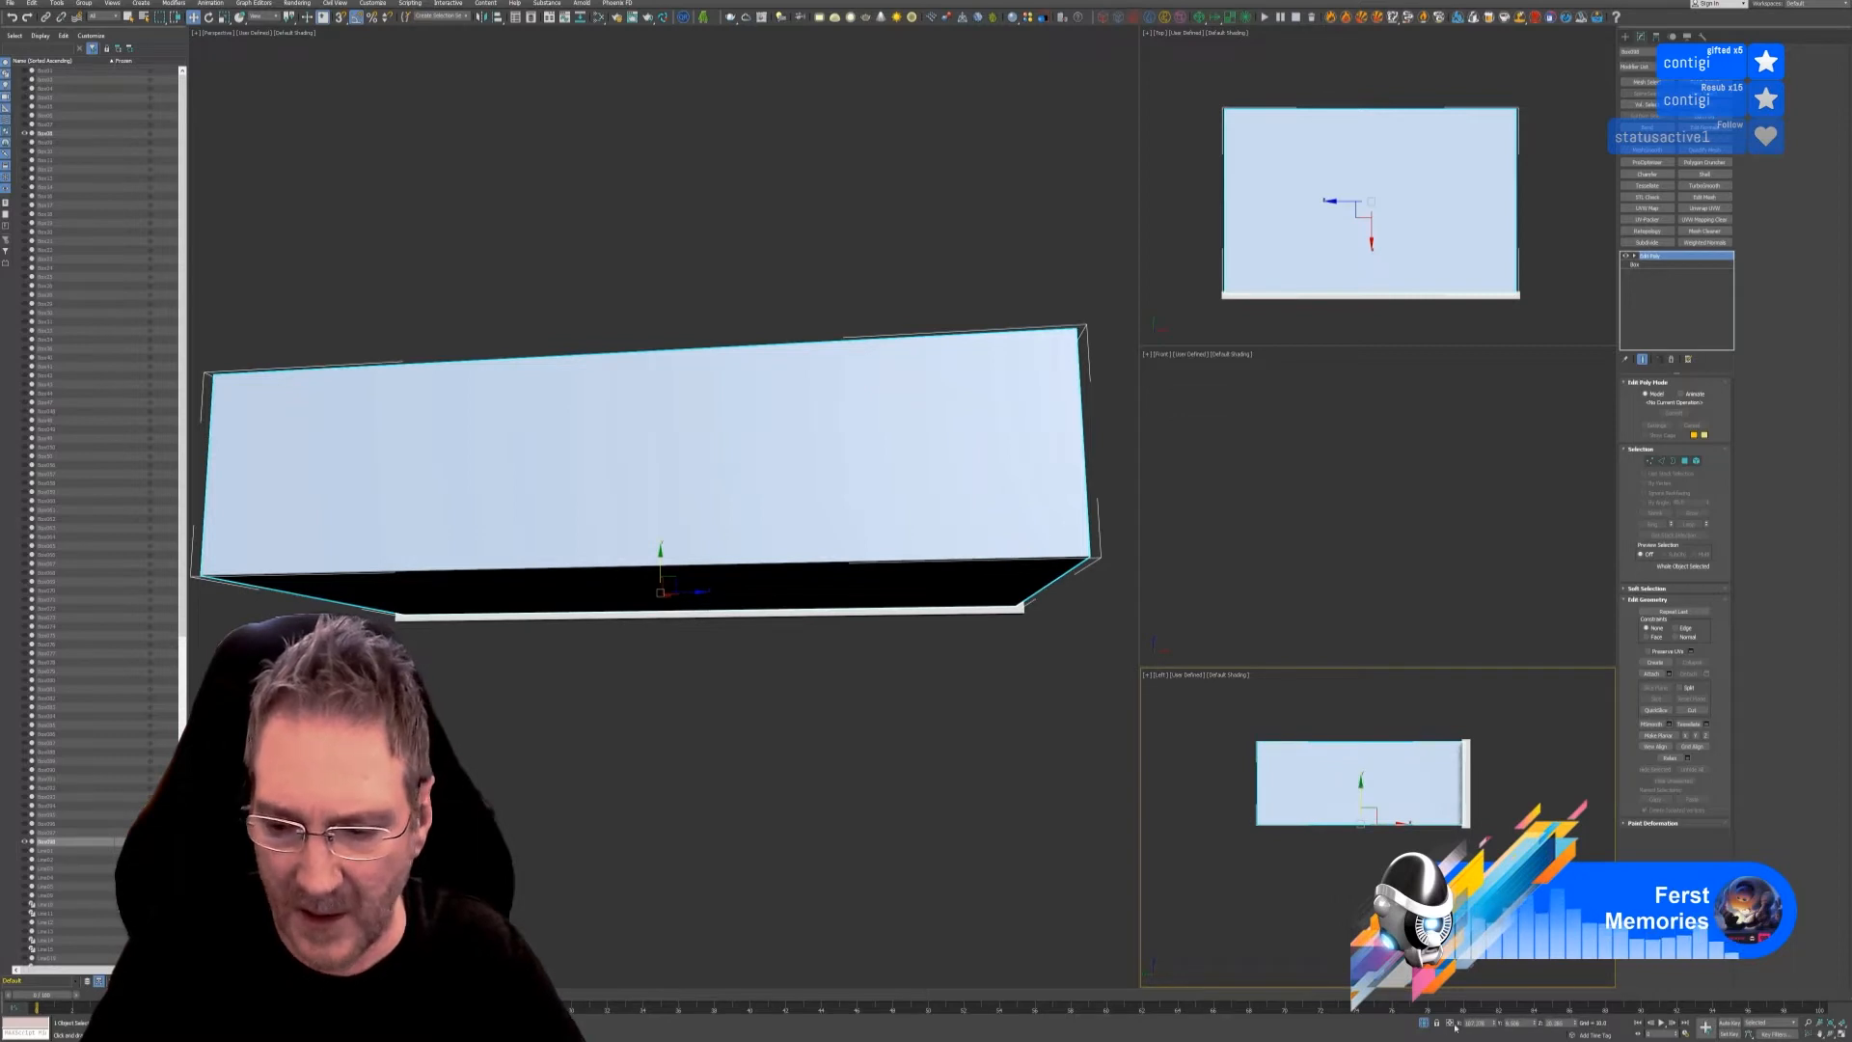
{"action": "key", "text": "alt+q"}
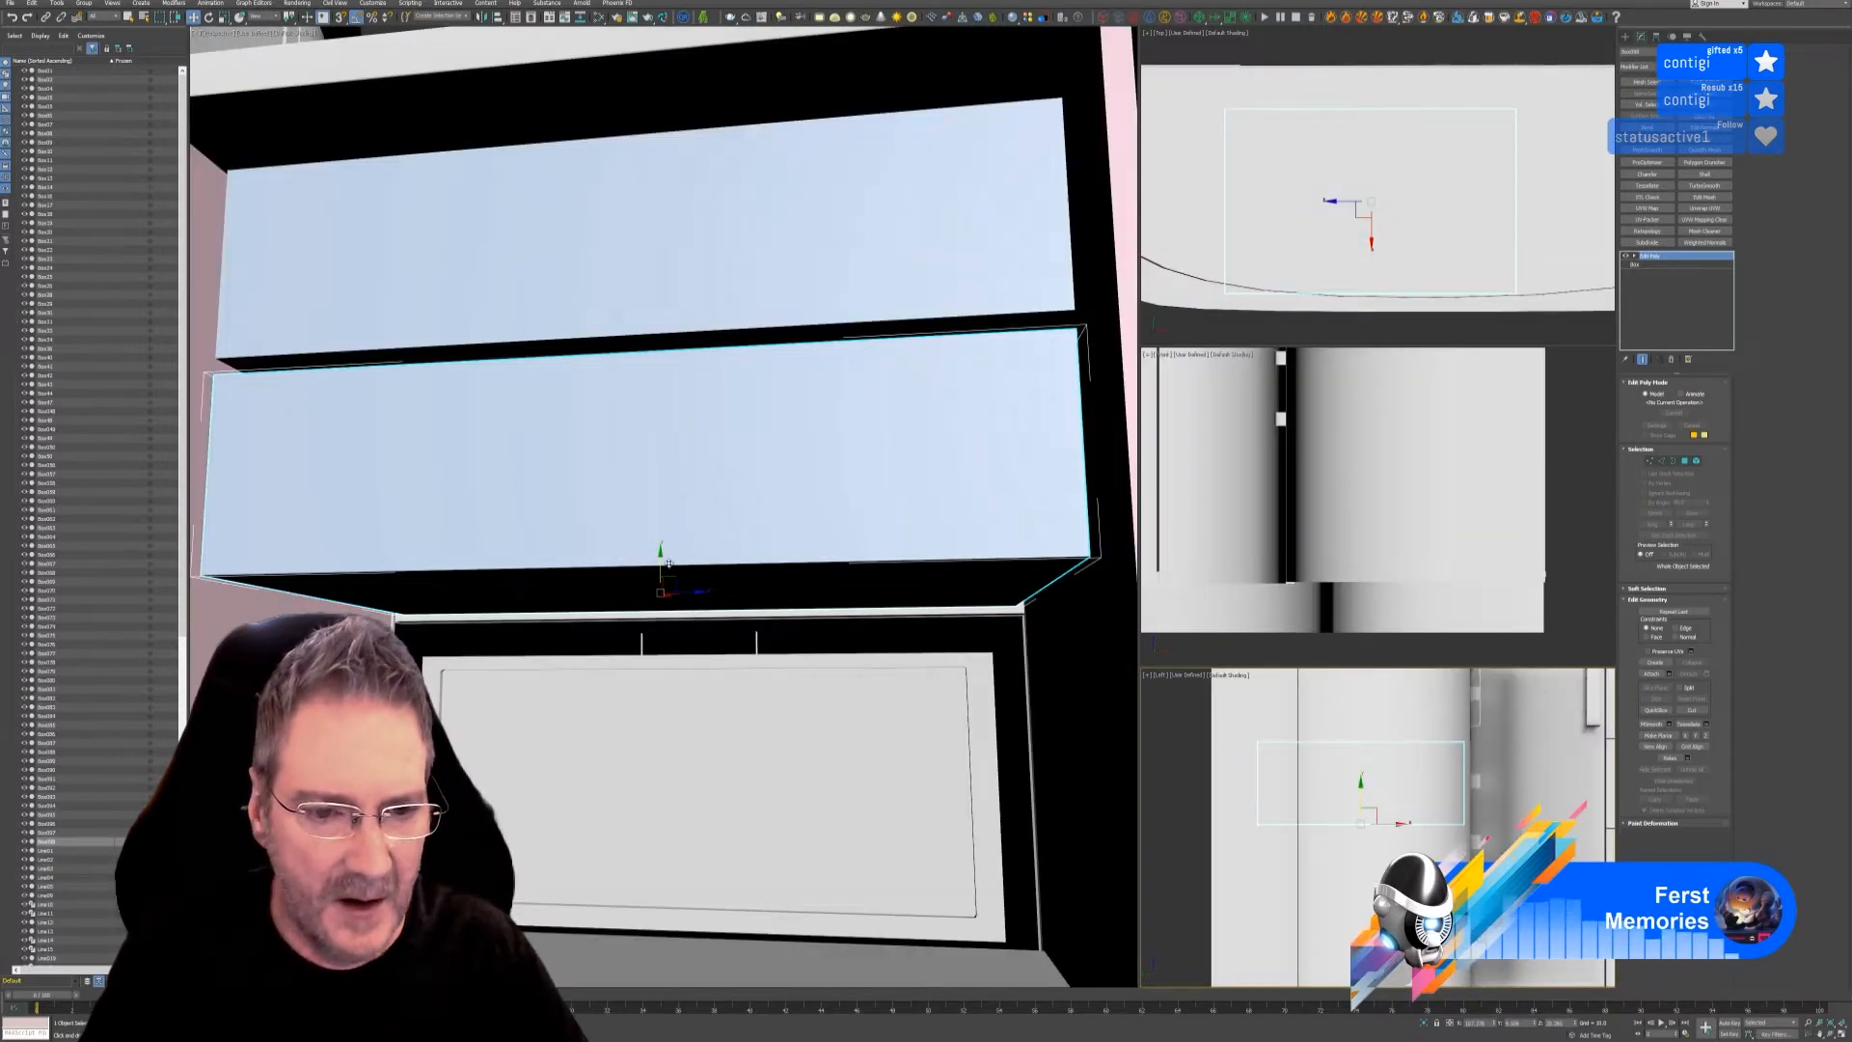
- Copy the second drawer body down behind the framed lowest front and isolate the copy with that front, keeping the body selected
{"action": "left_click", "coordinate": [661, 752]}
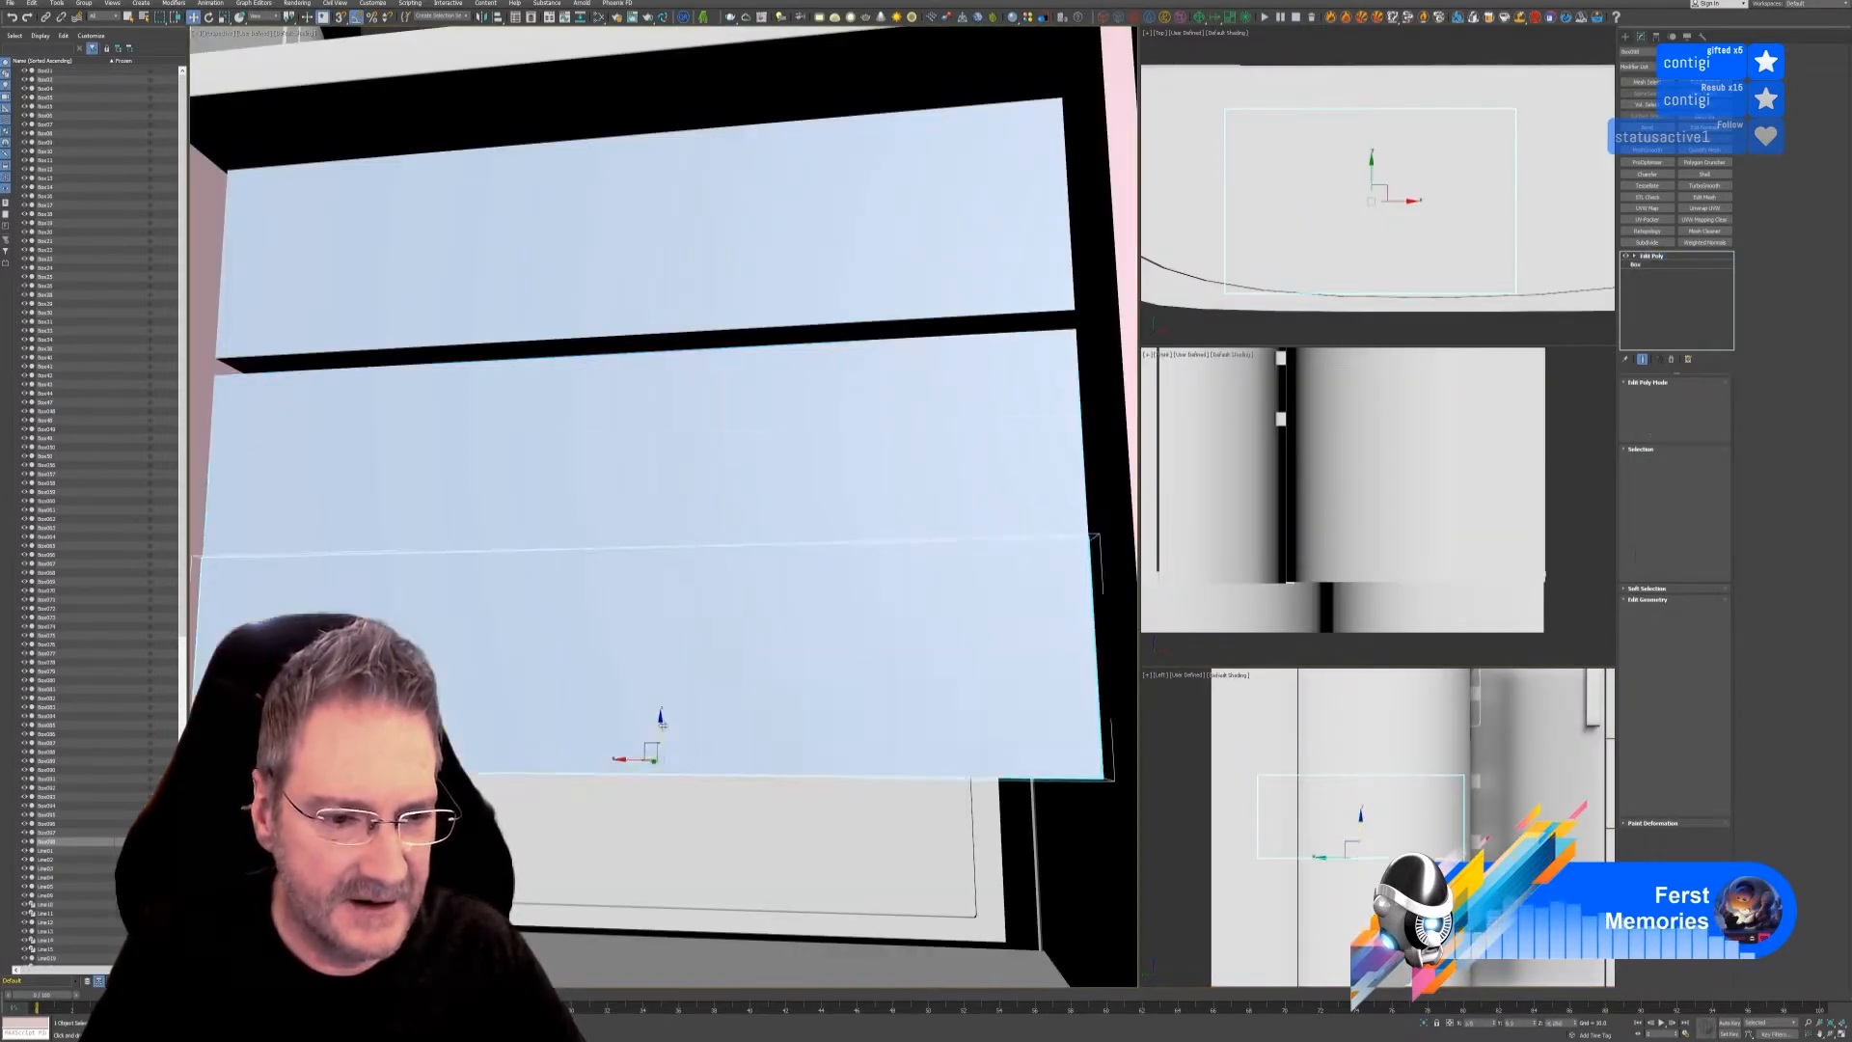
{"action": "key", "text": "ctrl+v"}
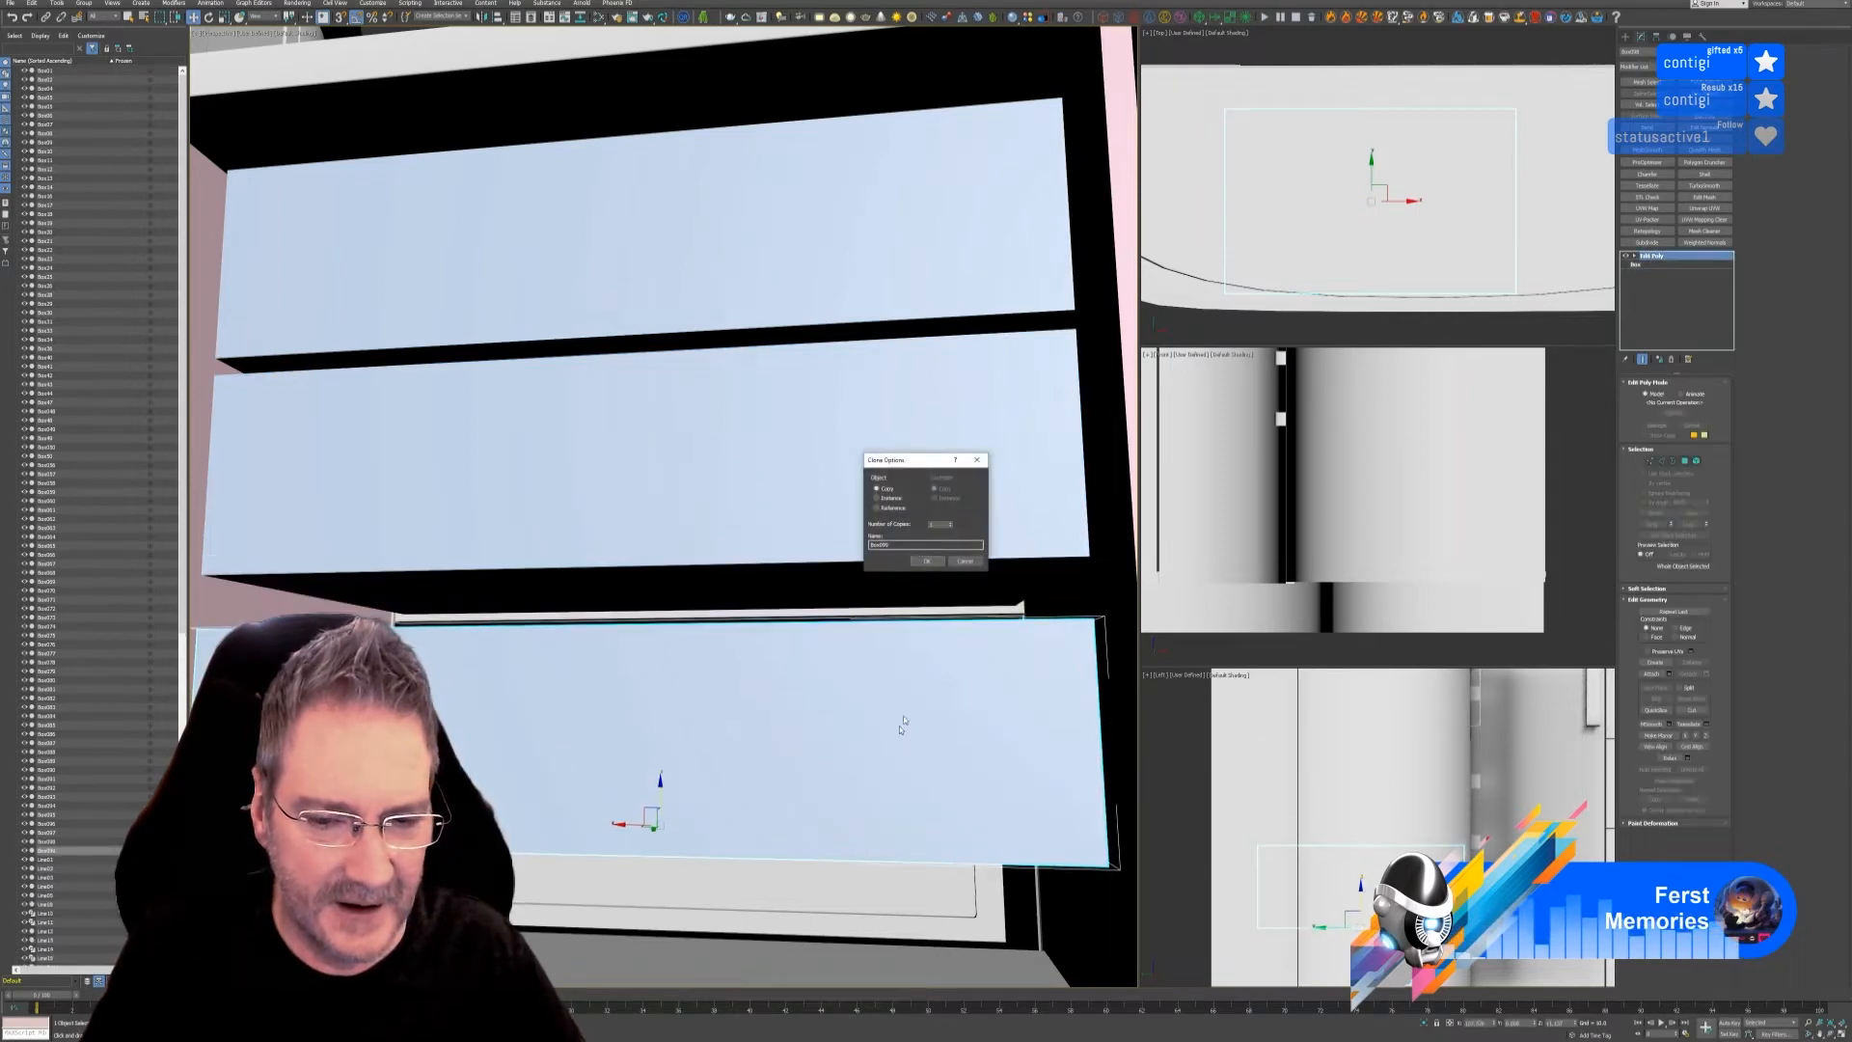
{"action": "left_click", "coordinate": [926, 562]}
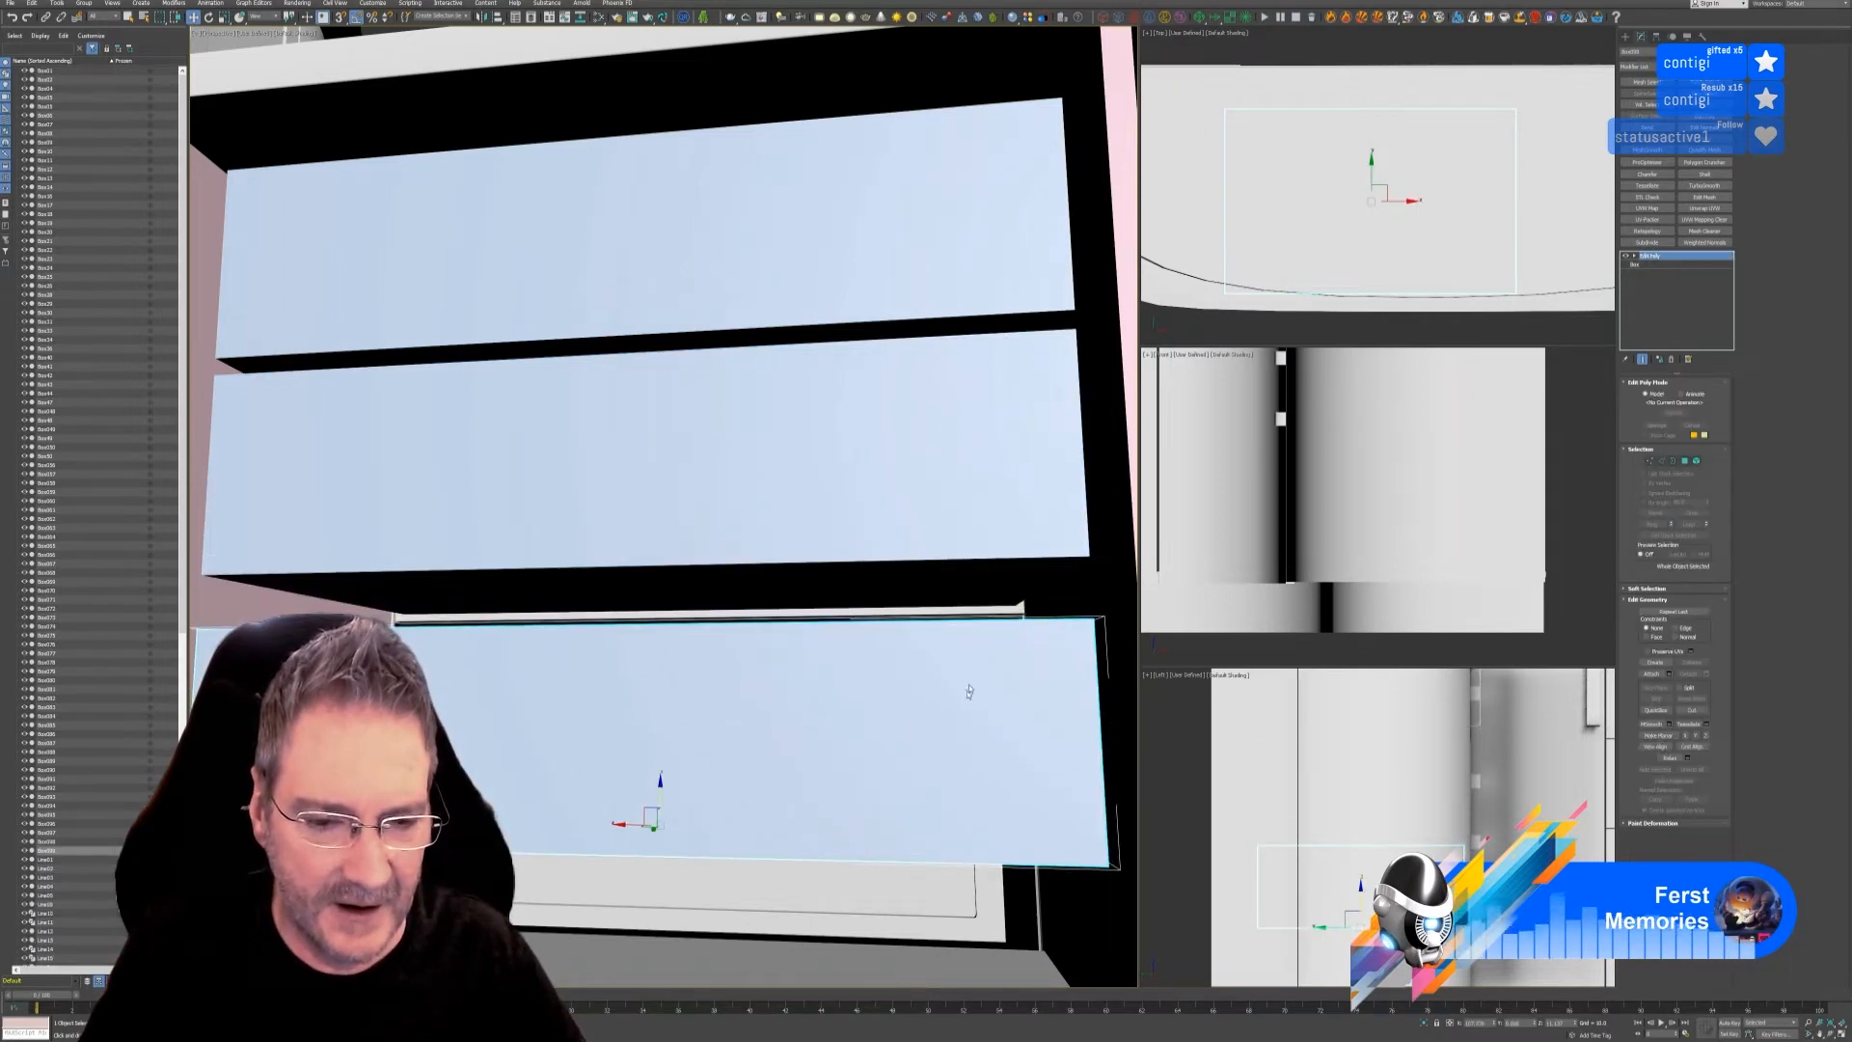
{"action": "middle_click_drag", "start_coordinate": [911, 765], "coordinate": [729, 663], "text": "alt"}
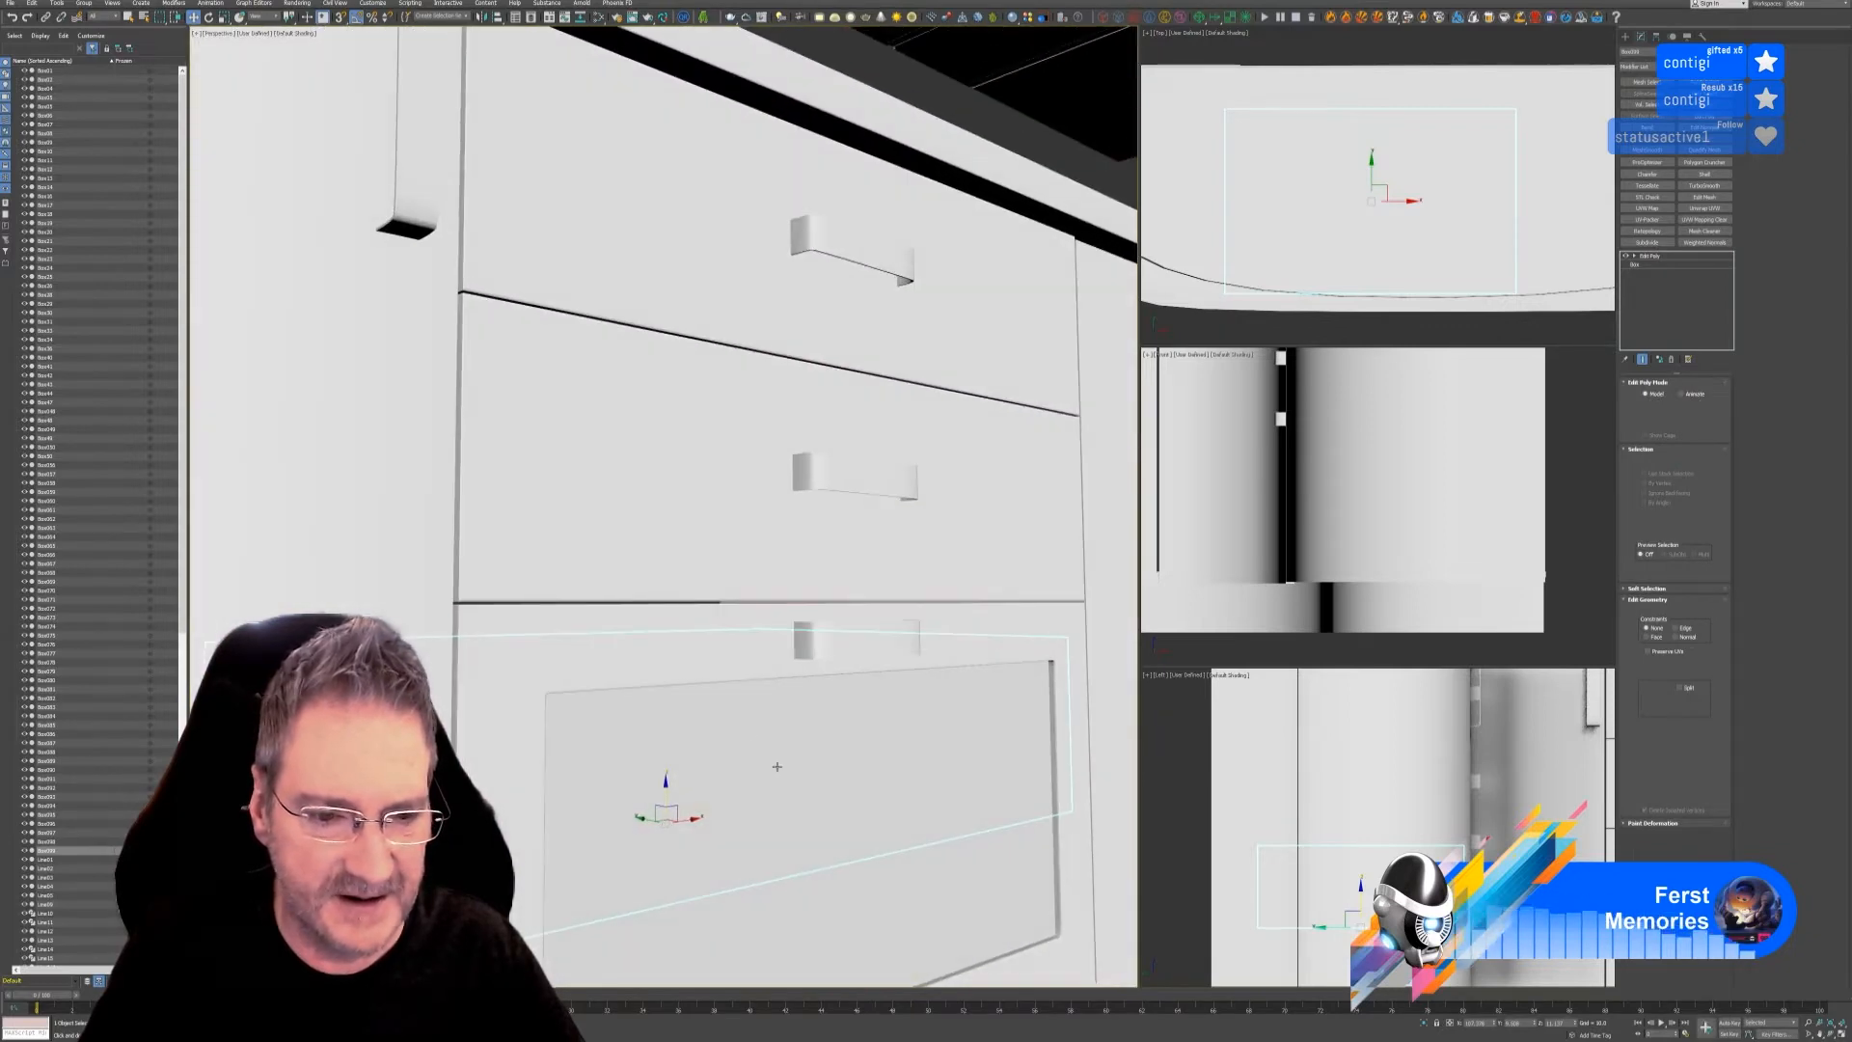
{"action": "left_click", "coordinate": [727, 656], "text": "ctrl"}
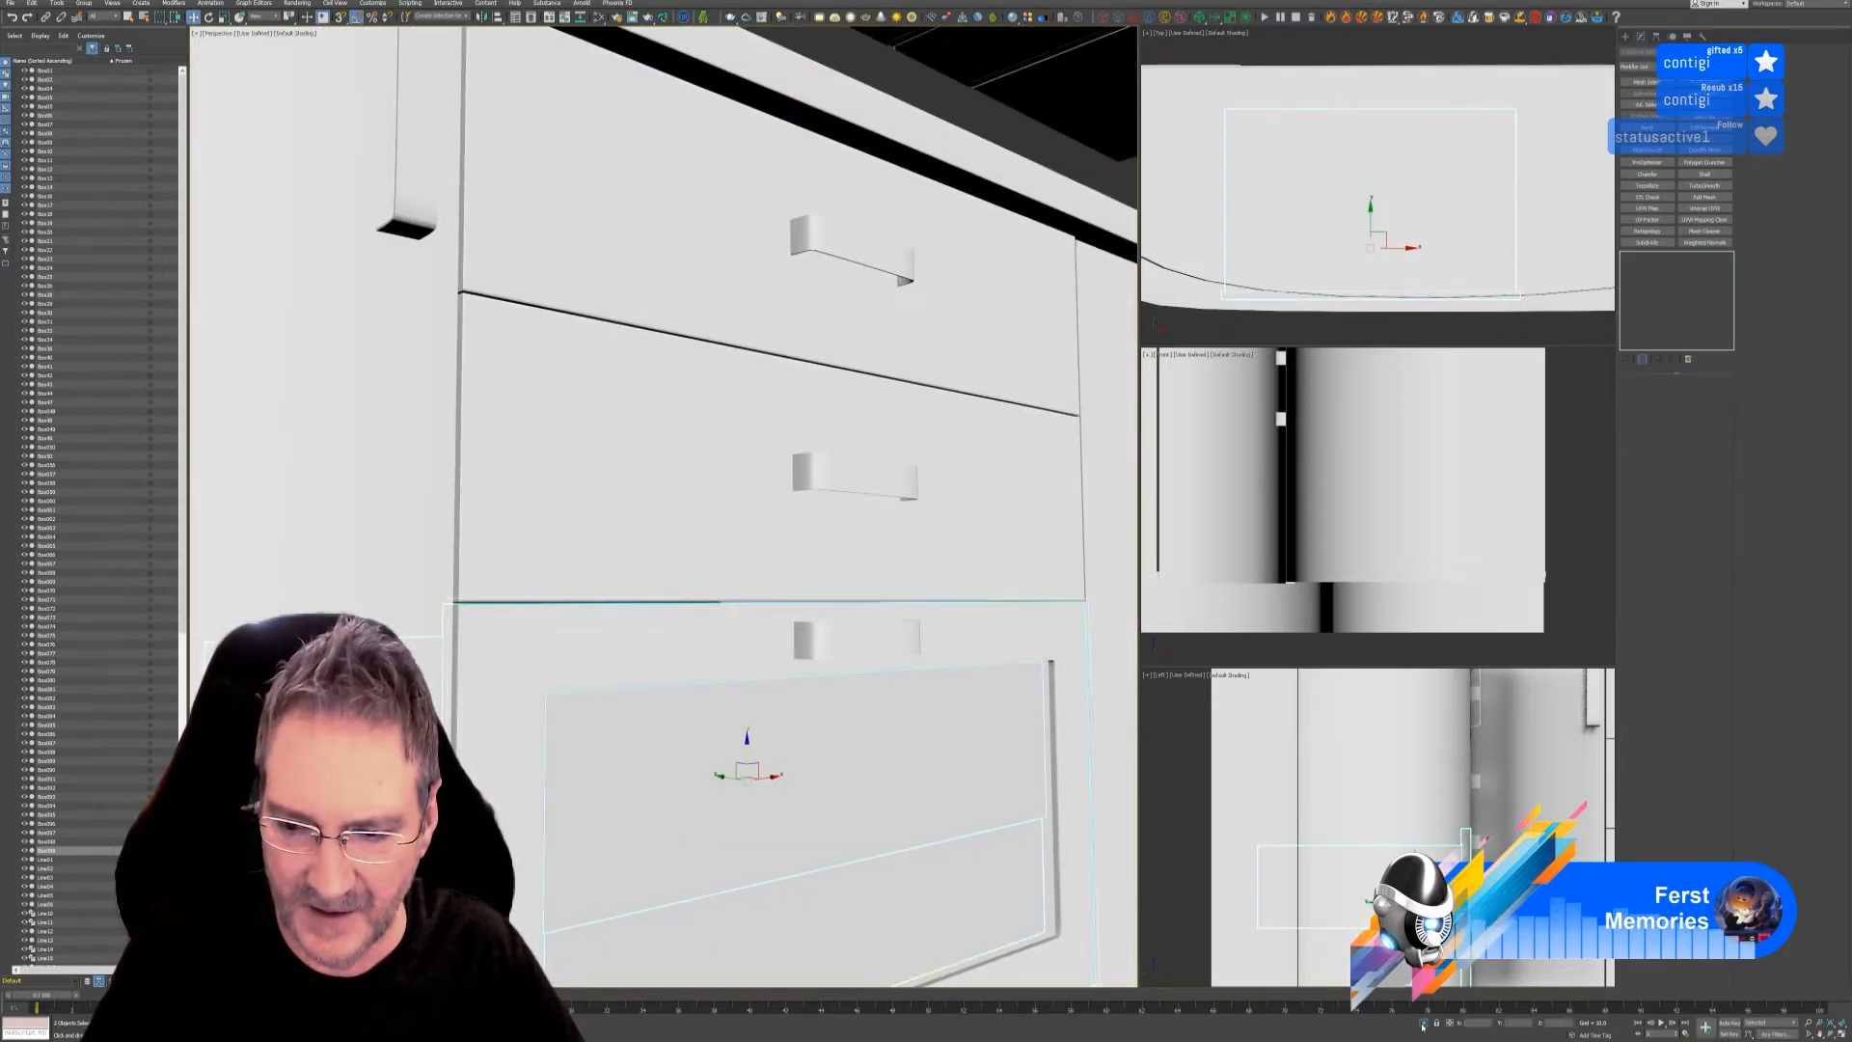
{"action": "left_click", "coordinate": [1422, 1023]}
{"action": "left_click", "coordinate": [665, 442]}
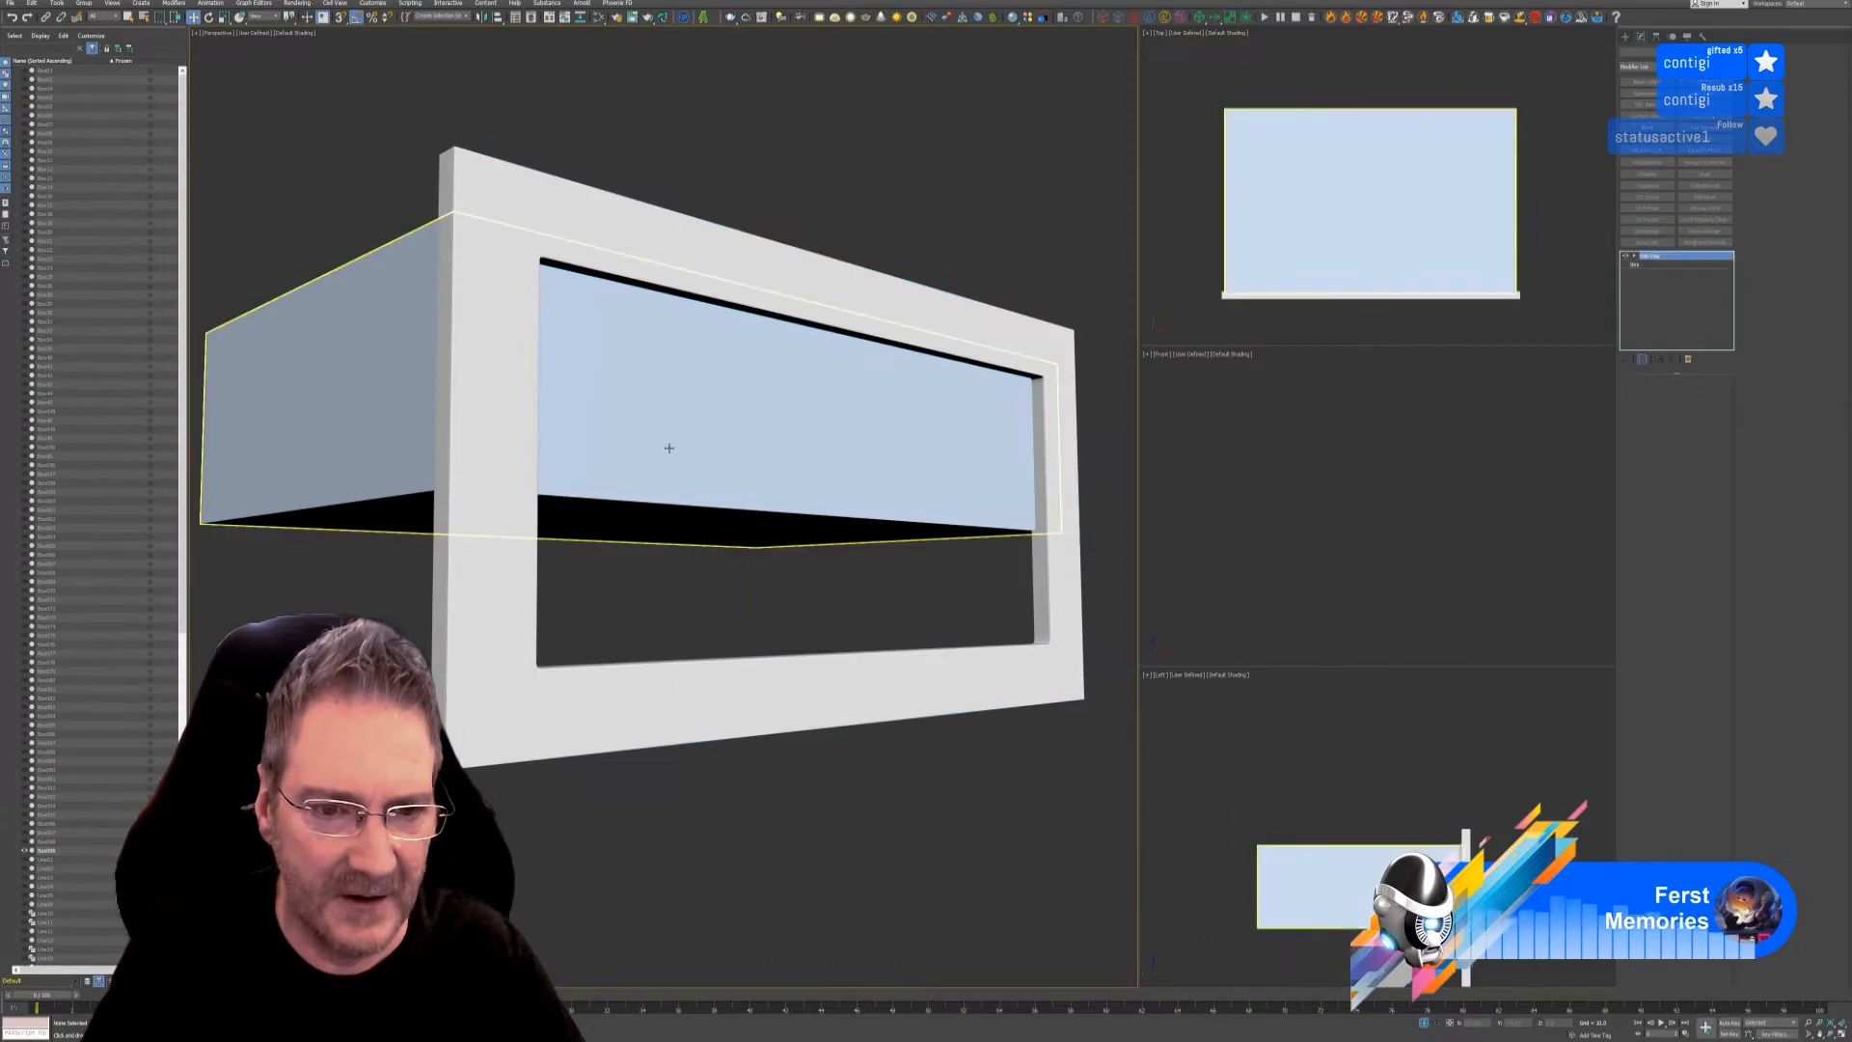
{"action": "left_click", "coordinate": [788, 505]}
- Lower the copied drawer body until its base sits near the bottom edge of the framed front
{"action": "left_click_drag", "start_coordinate": [651, 502], "coordinate": [659, 671]}
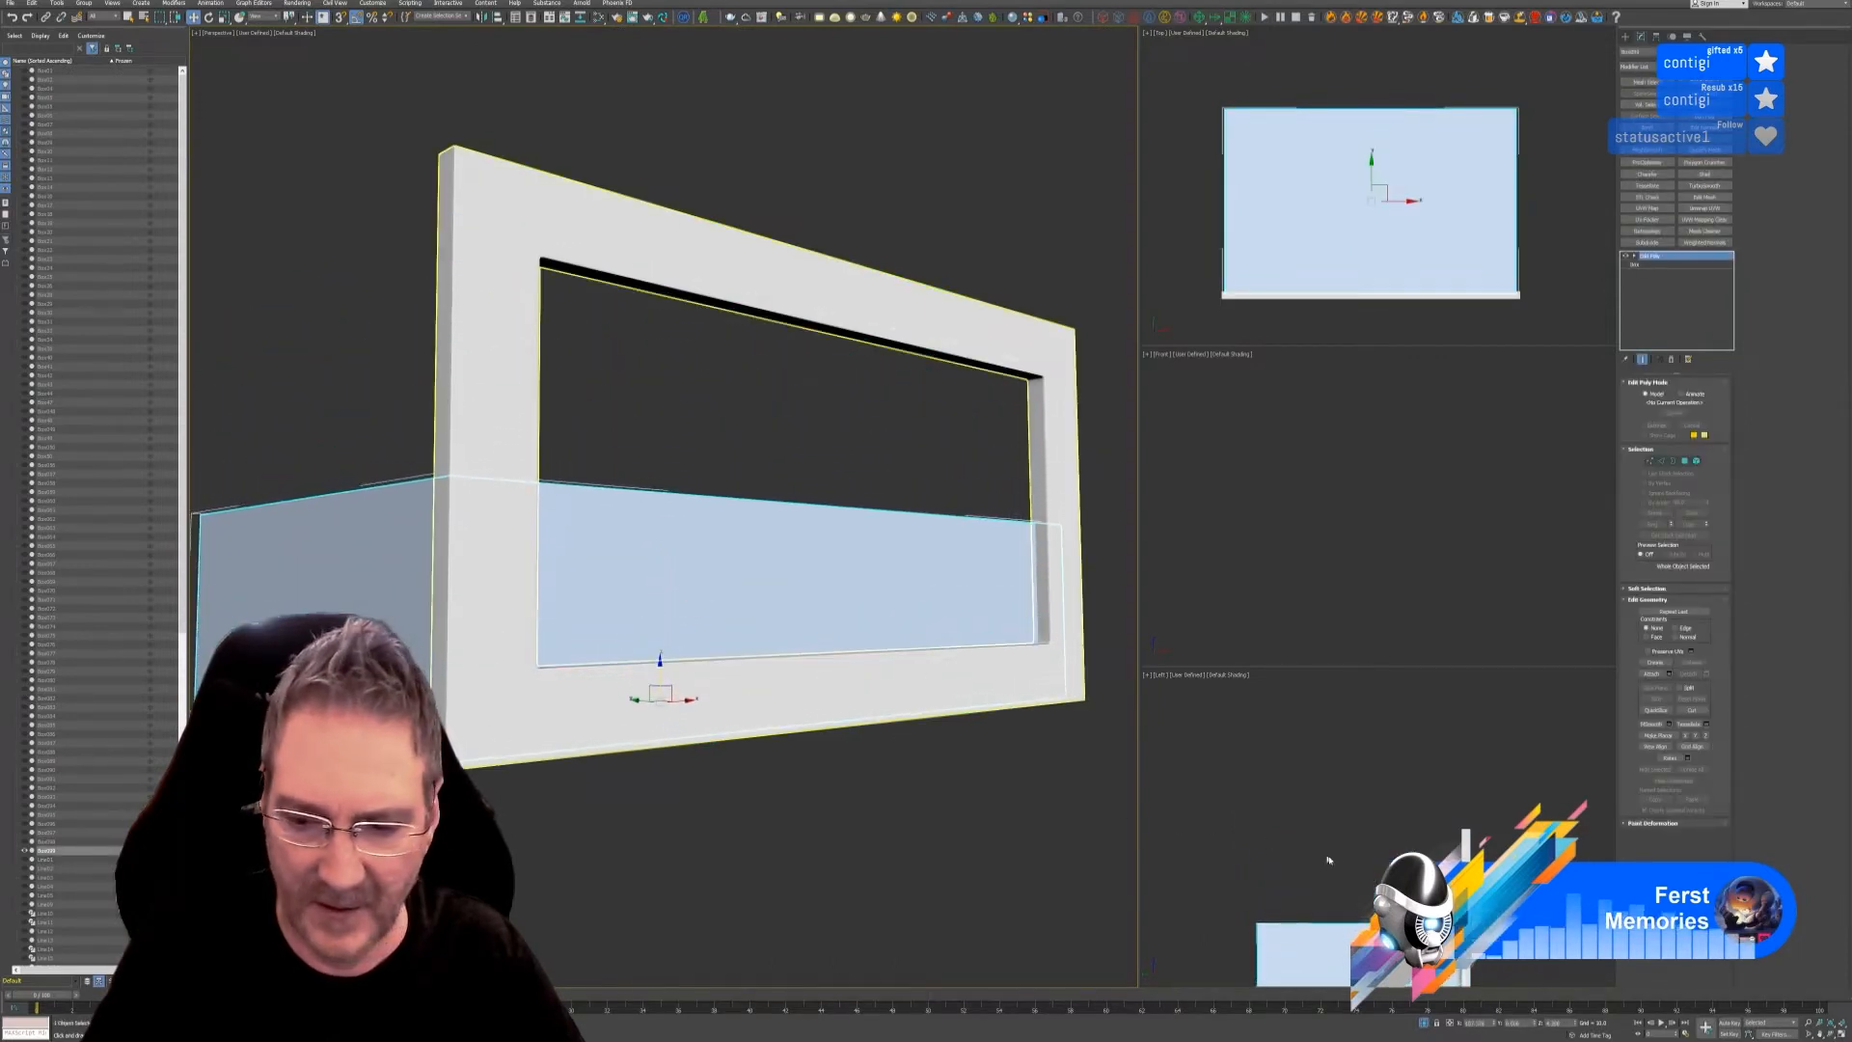
{"action": "scroll", "coordinate": [1328, 860], "scroll_direction": "up", "scroll_amount": 10}
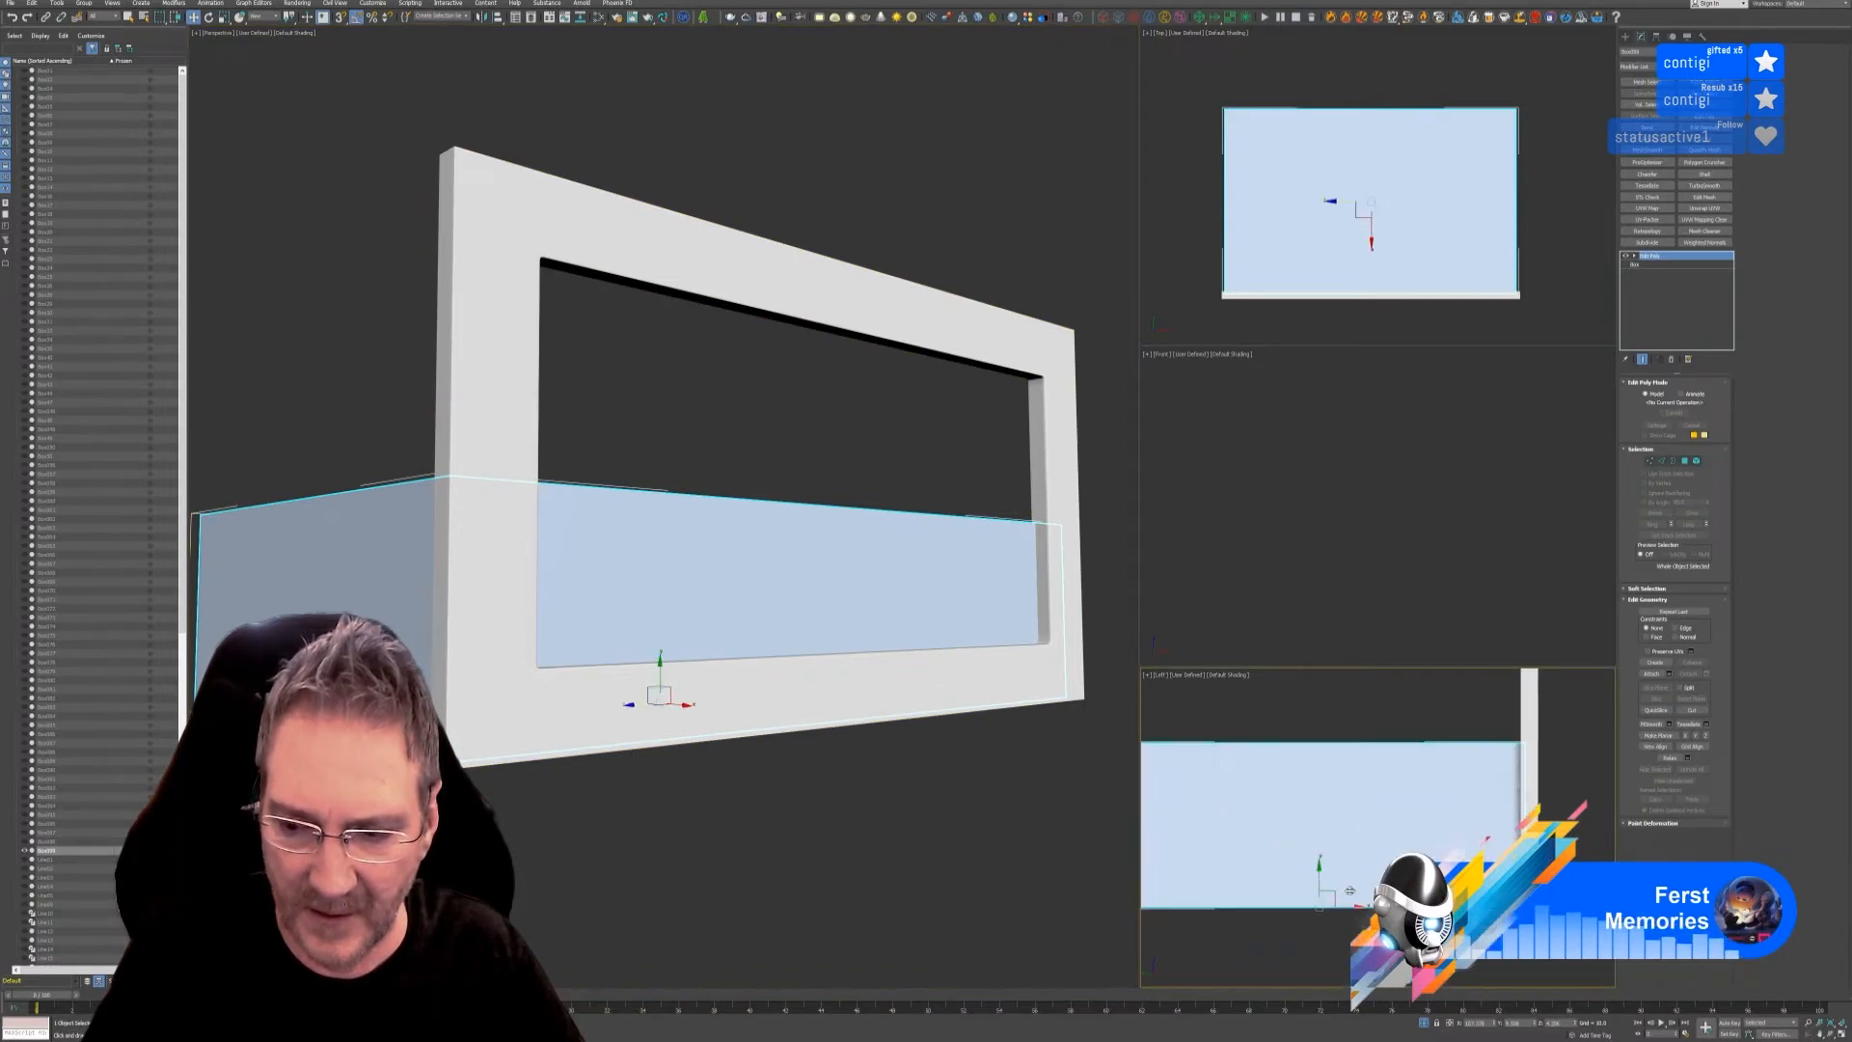
{"action": "scroll", "coordinate": [1350, 829], "scroll_direction": "down", "scroll_amount": 2}
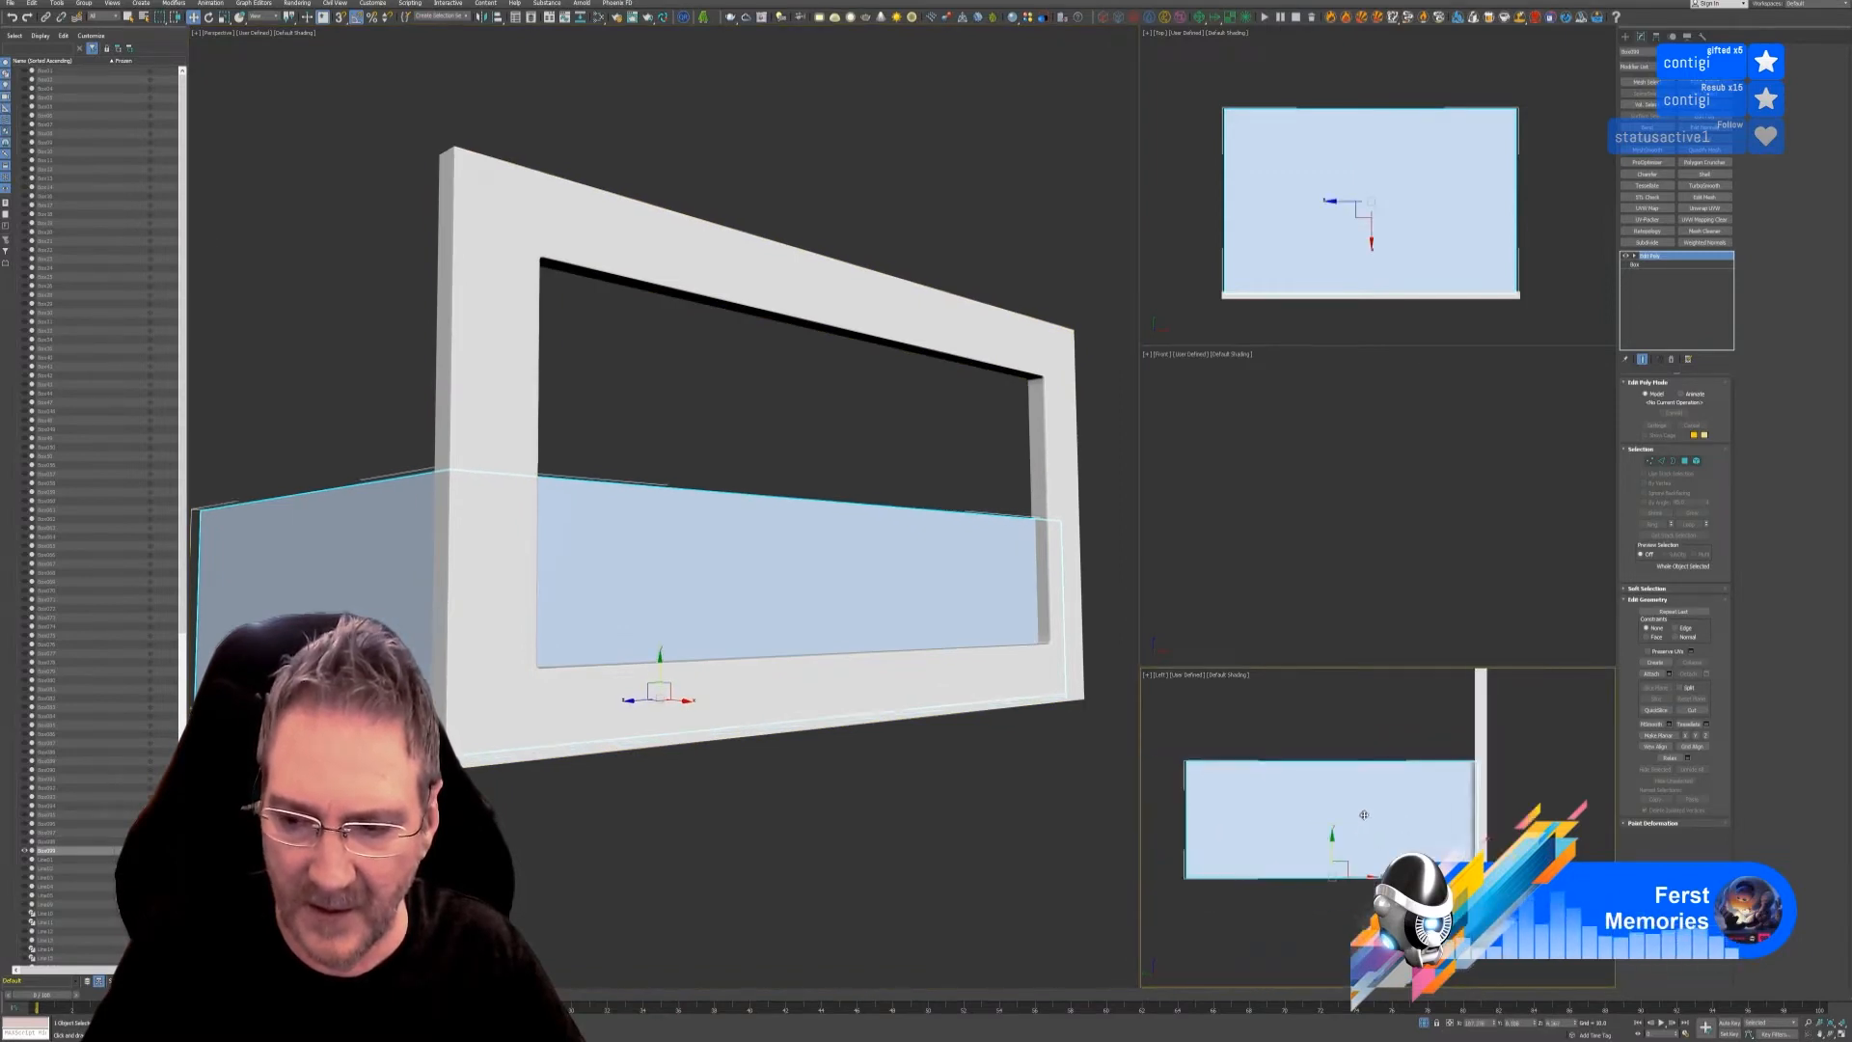
{"action": "middle_click_drag", "start_coordinate": [1367, 739], "coordinate": [1382, 786]}
- Raise the body's top vertices to just below the framed front's upper edge, then leave vertex editing and end the isolation
{"action": "left_click", "coordinate": [1650, 461]}
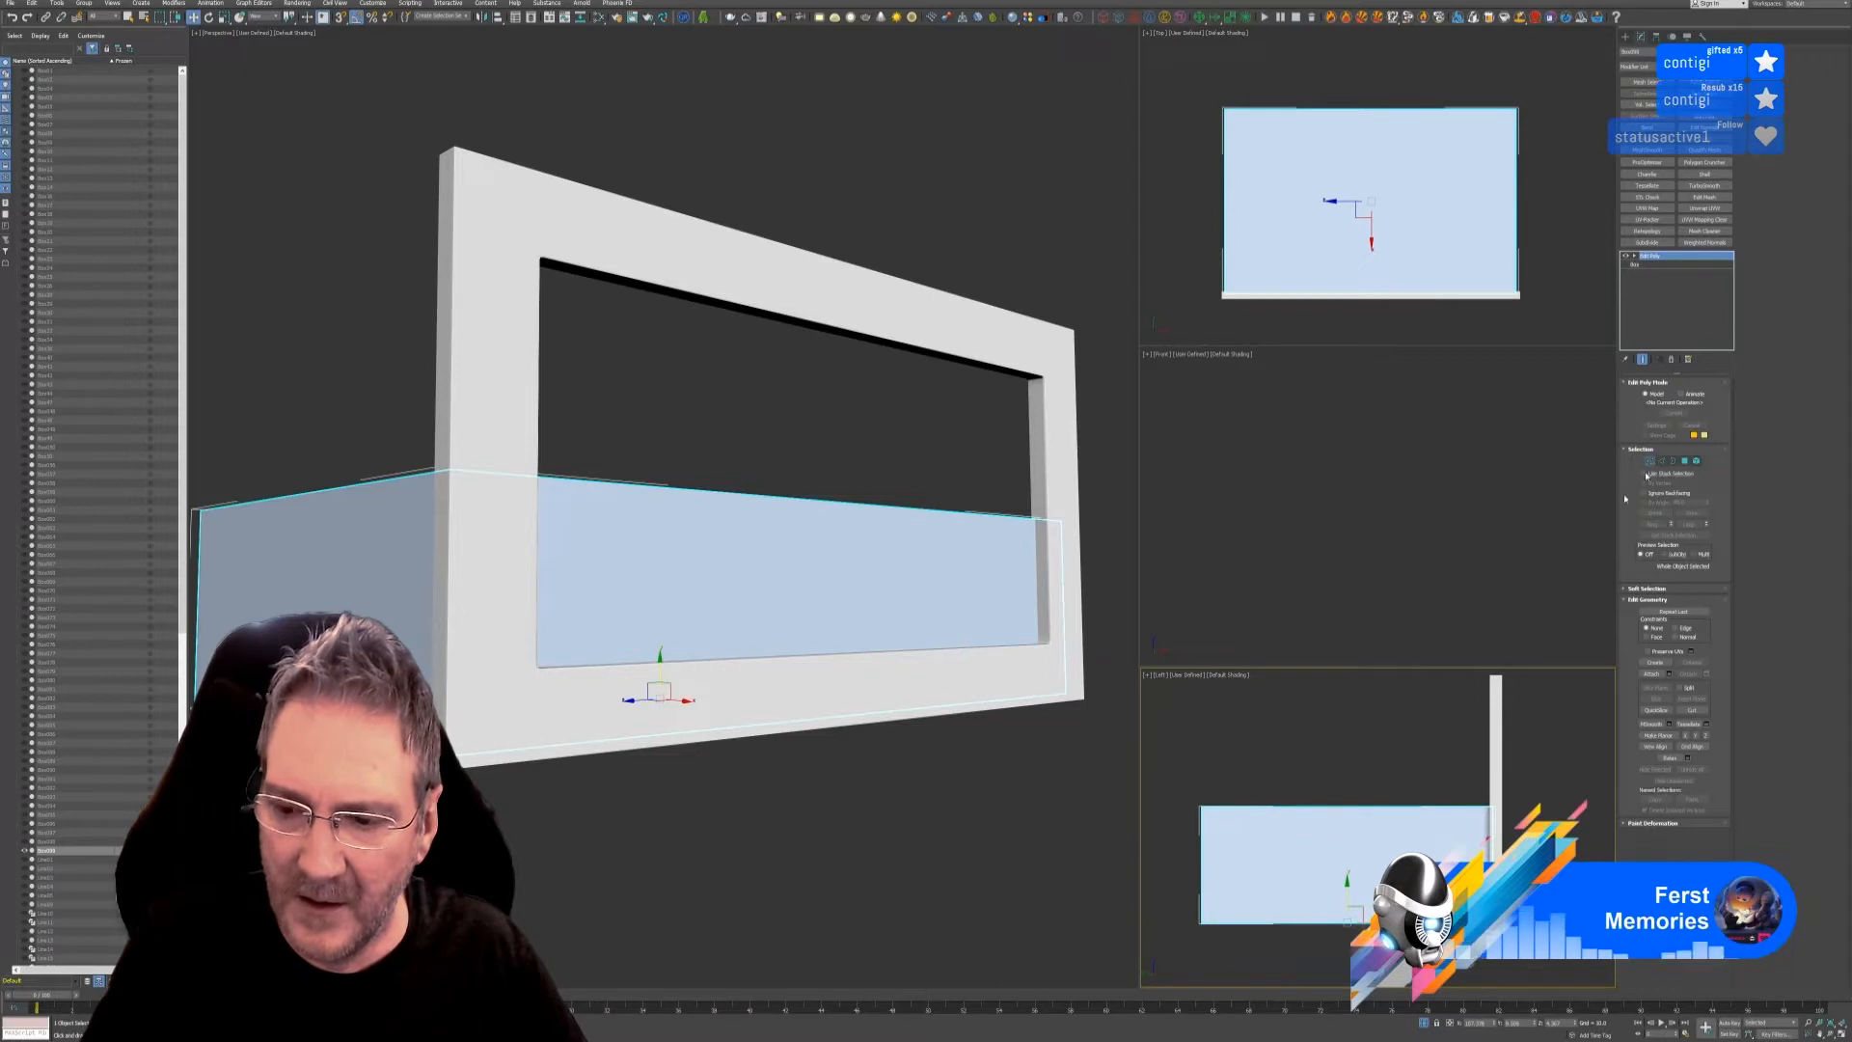
{"action": "left_click_drag", "start_coordinate": [1183, 760], "coordinate": [1545, 835]}
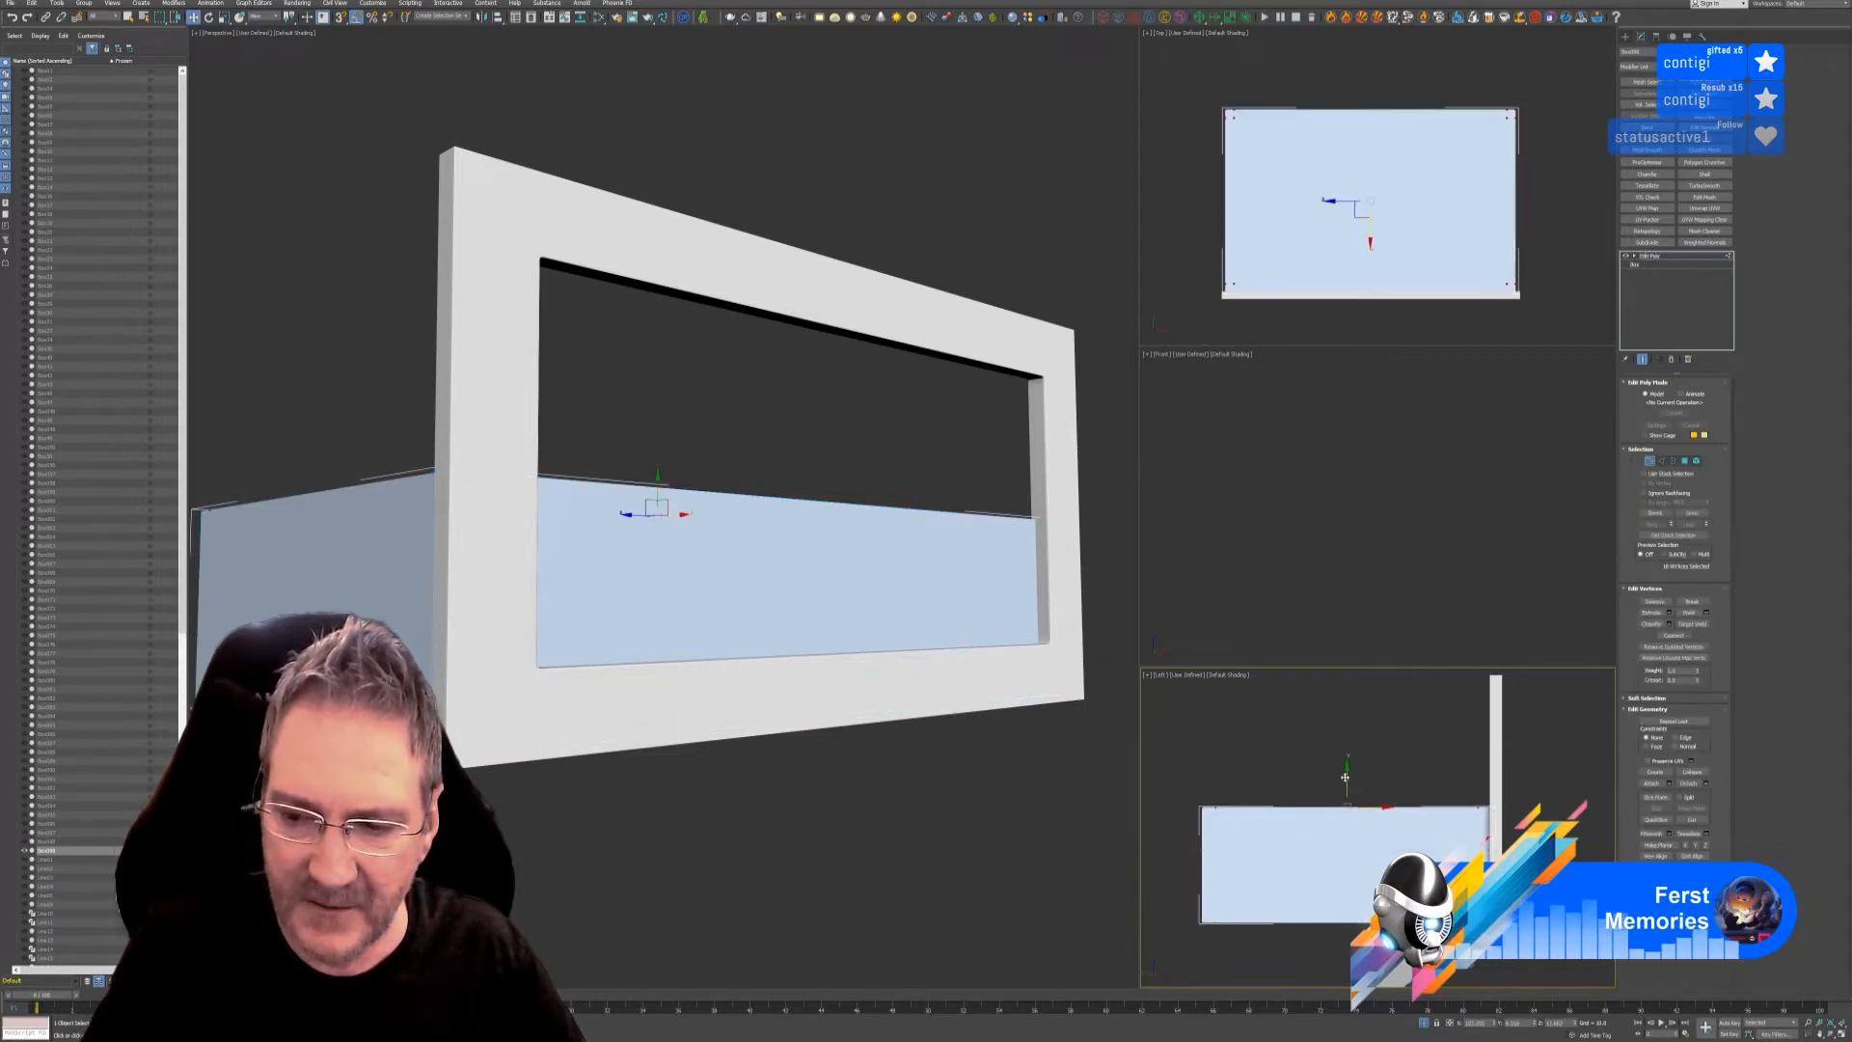
{"action": "left_click_drag", "start_coordinate": [1347, 779], "coordinate": [1378, 650]}
{"action": "left_click", "coordinate": [1651, 462]}
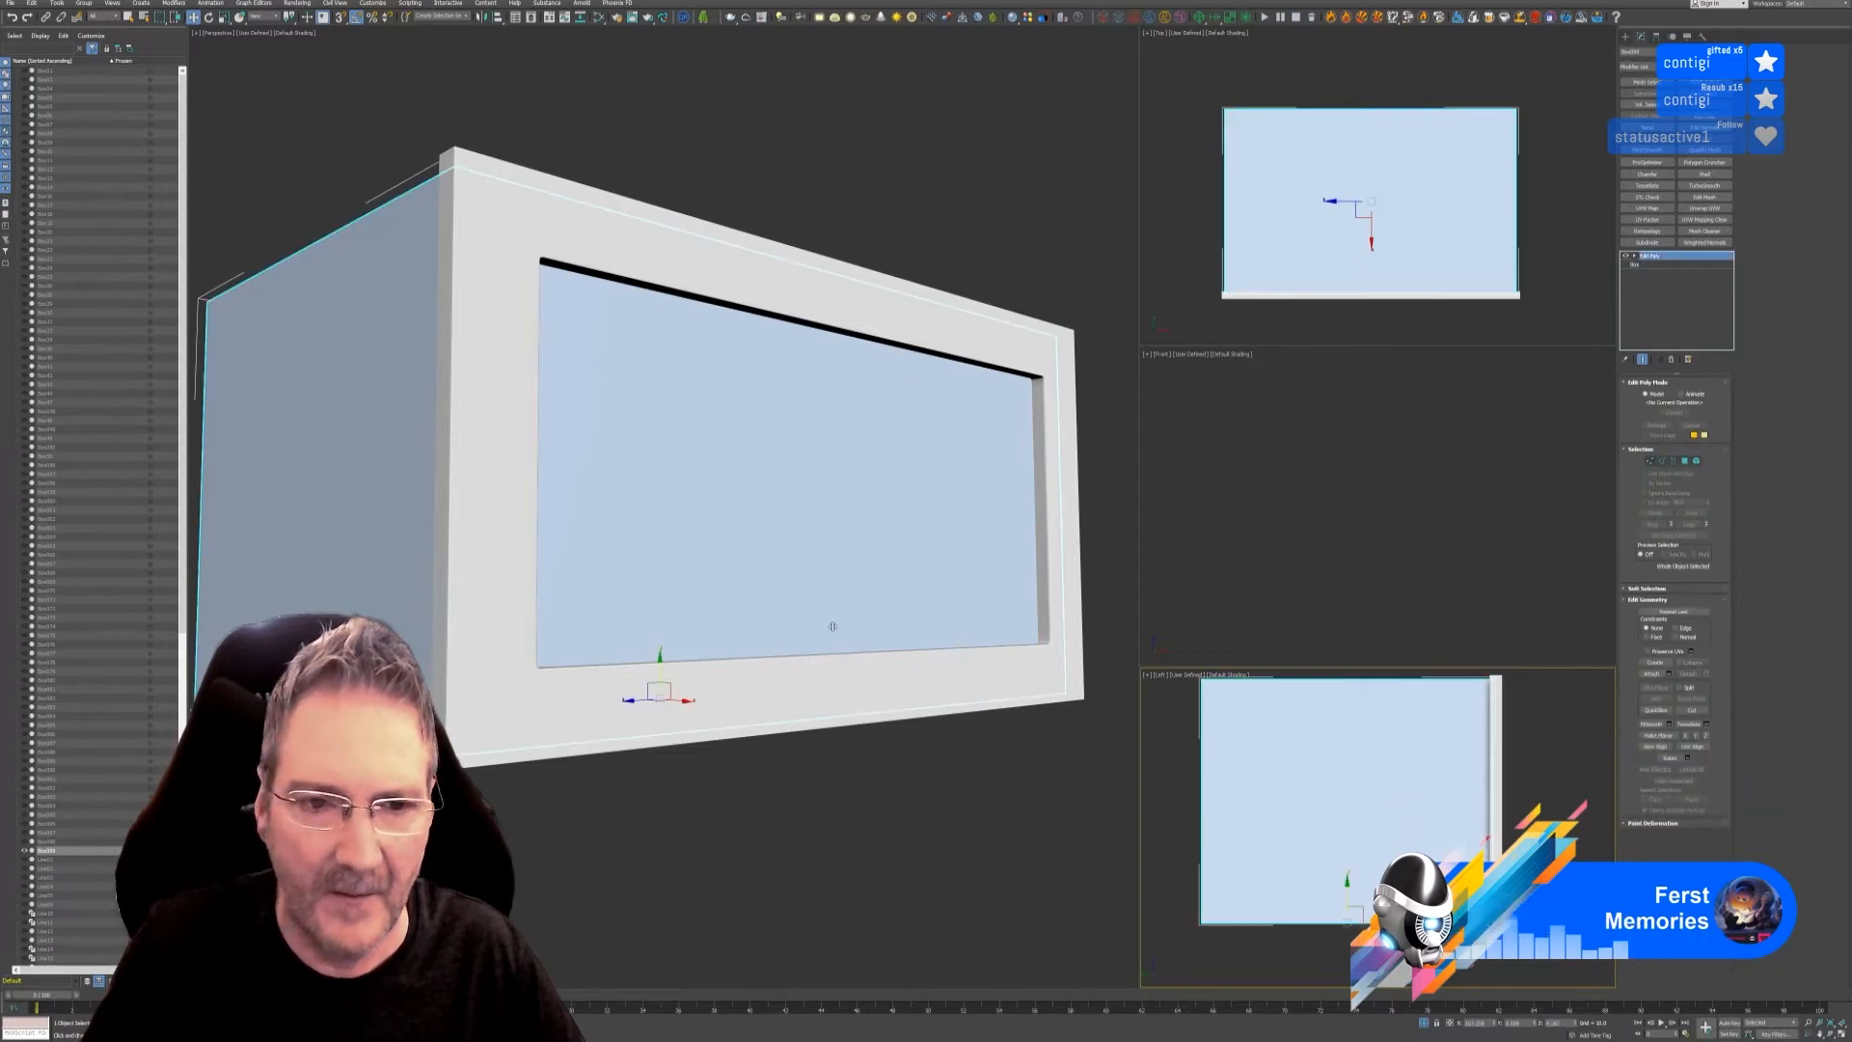
{"action": "scroll", "coordinate": [835, 627], "scroll_direction": "down", "scroll_amount": 4}
{"action": "middle_click_drag", "start_coordinate": [889, 786], "coordinate": [885, 806], "text": "alt"}
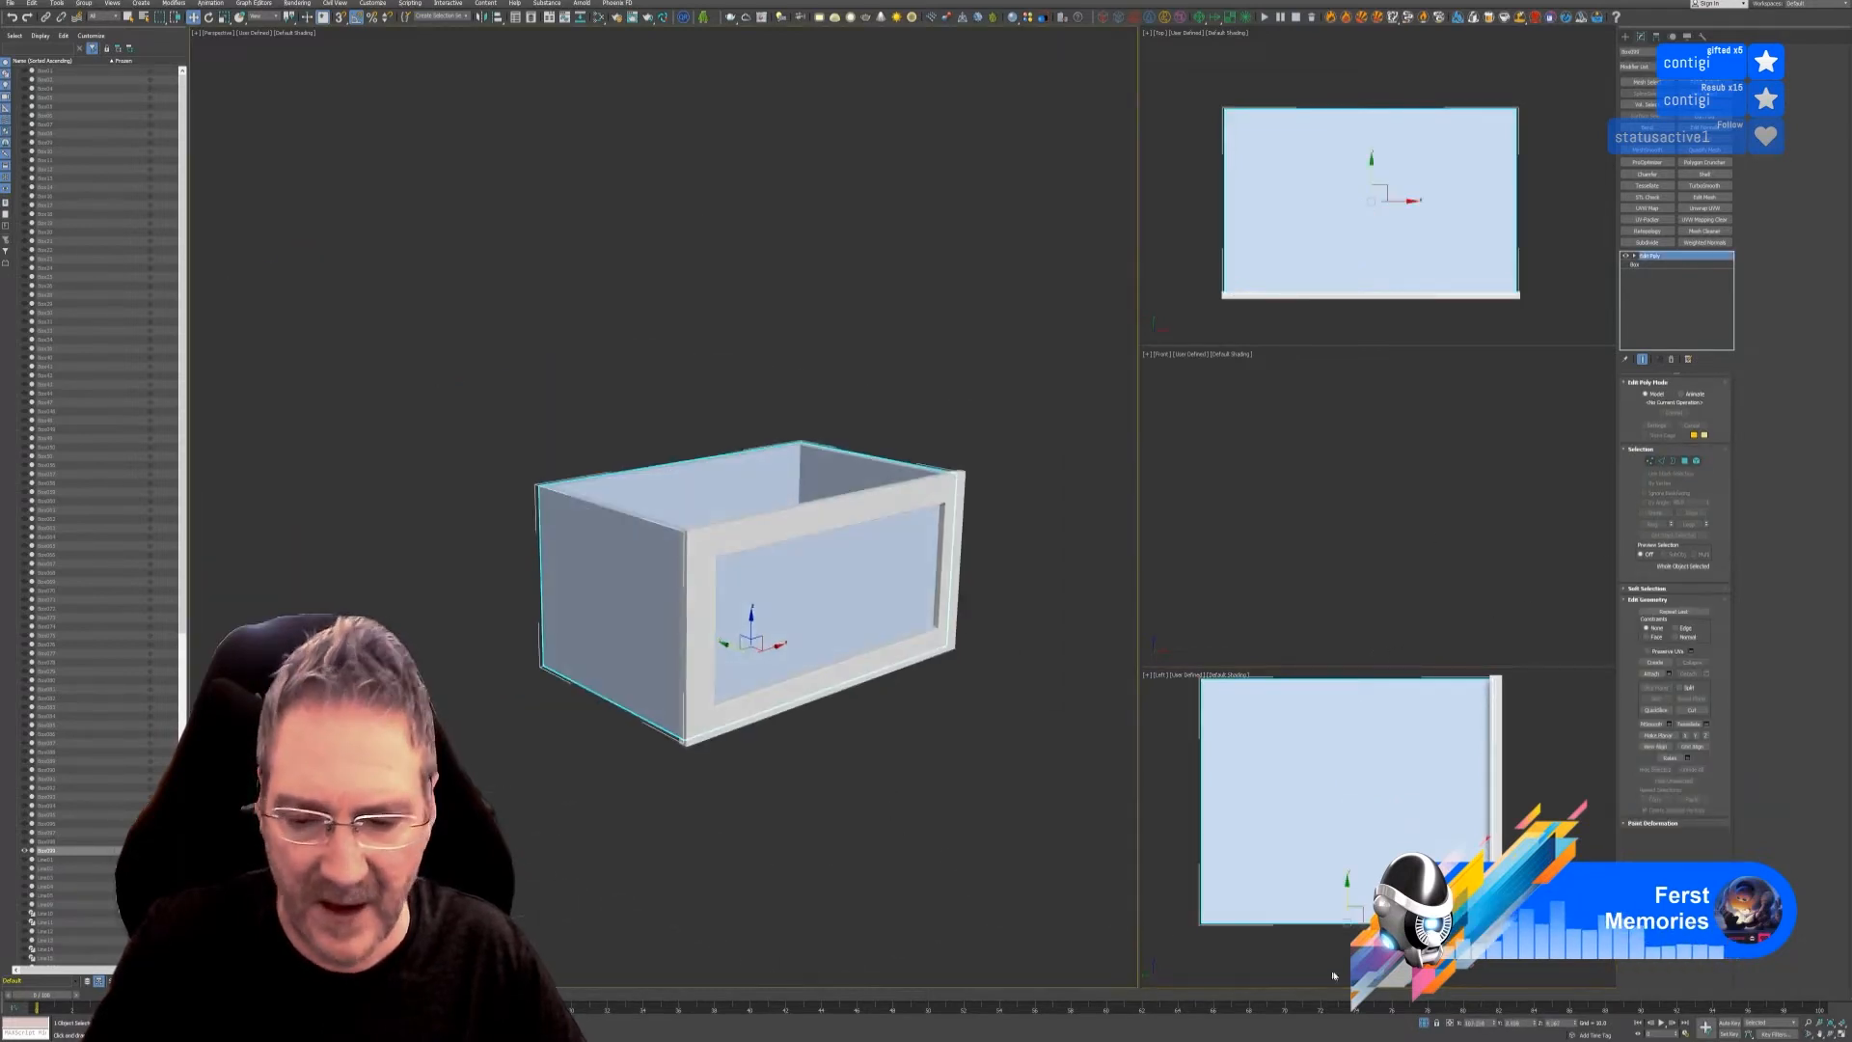
{"action": "left_click", "coordinate": [1424, 1023]}
- Examine the drawer fronts and open backs of the base cabinets on the L-shaped run and the separate sink unit
{"action": "scroll", "coordinate": [845, 675], "scroll_direction": "down", "scroll_amount": 4}
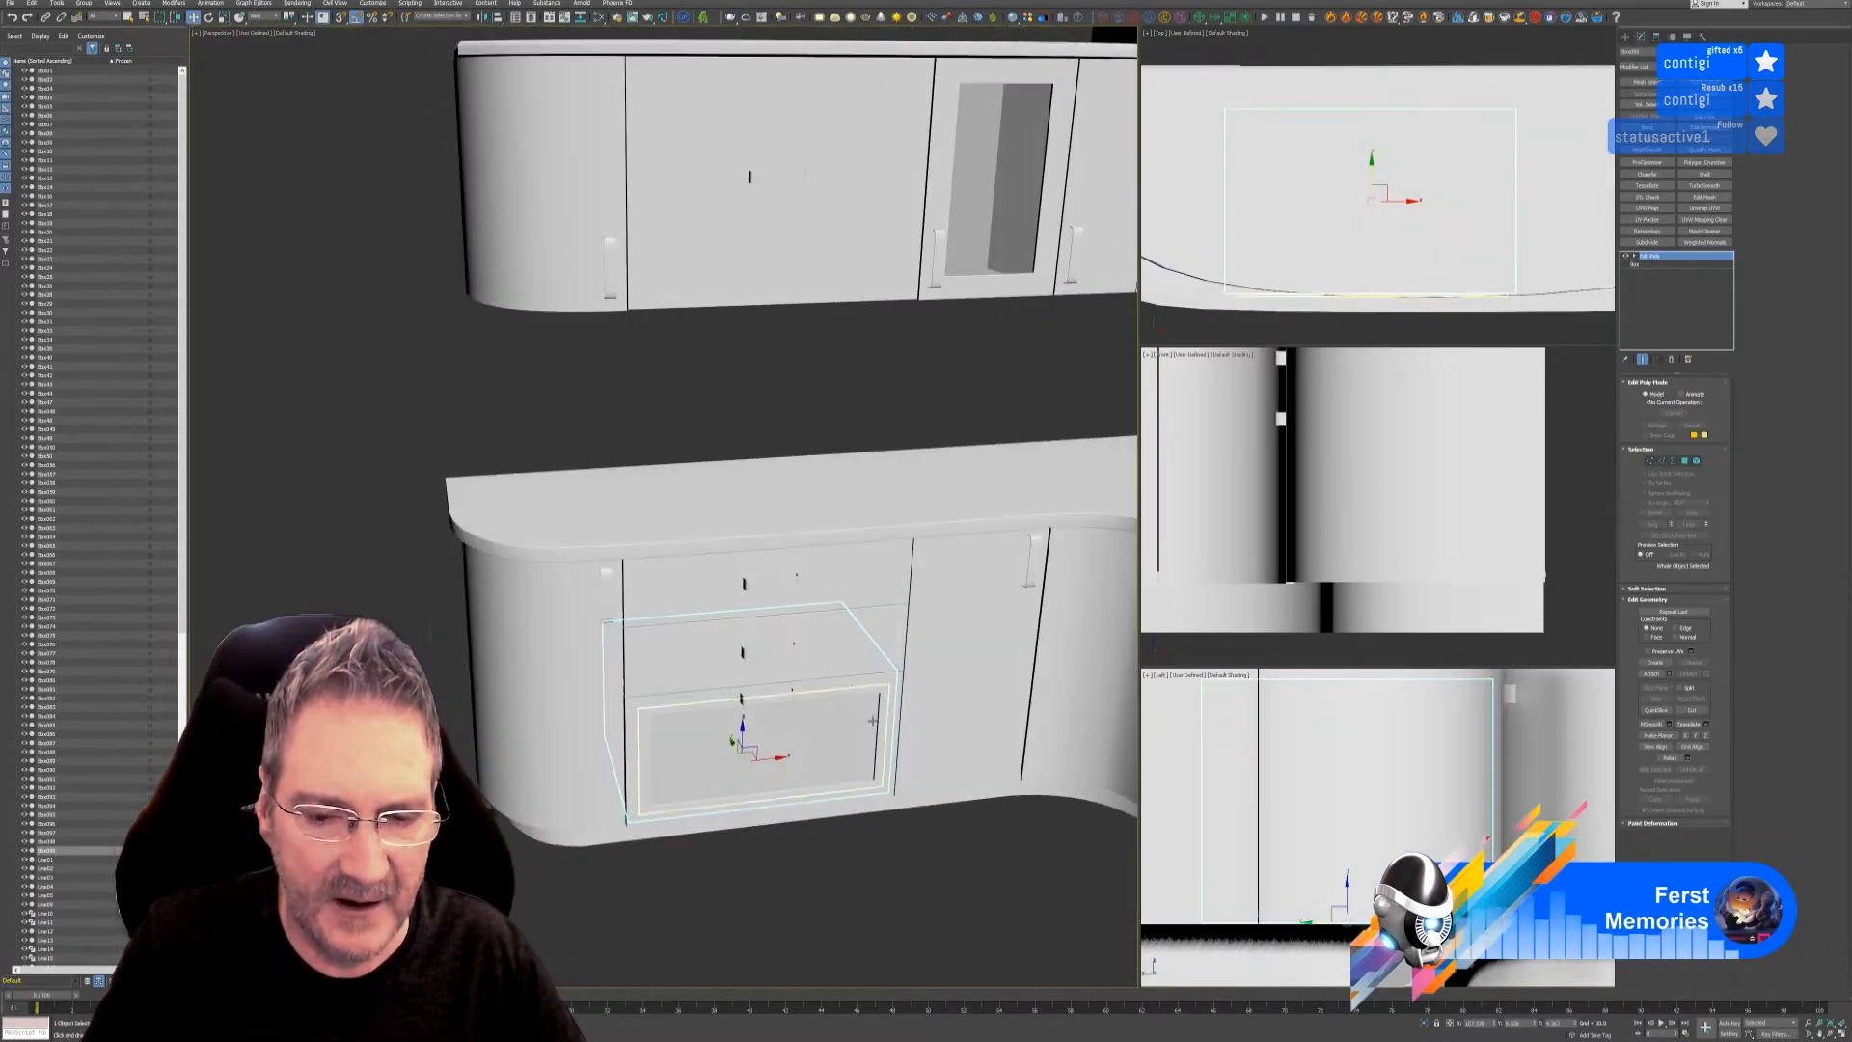
{"action": "middle_click_drag", "start_coordinate": [904, 760], "coordinate": [762, 729]}
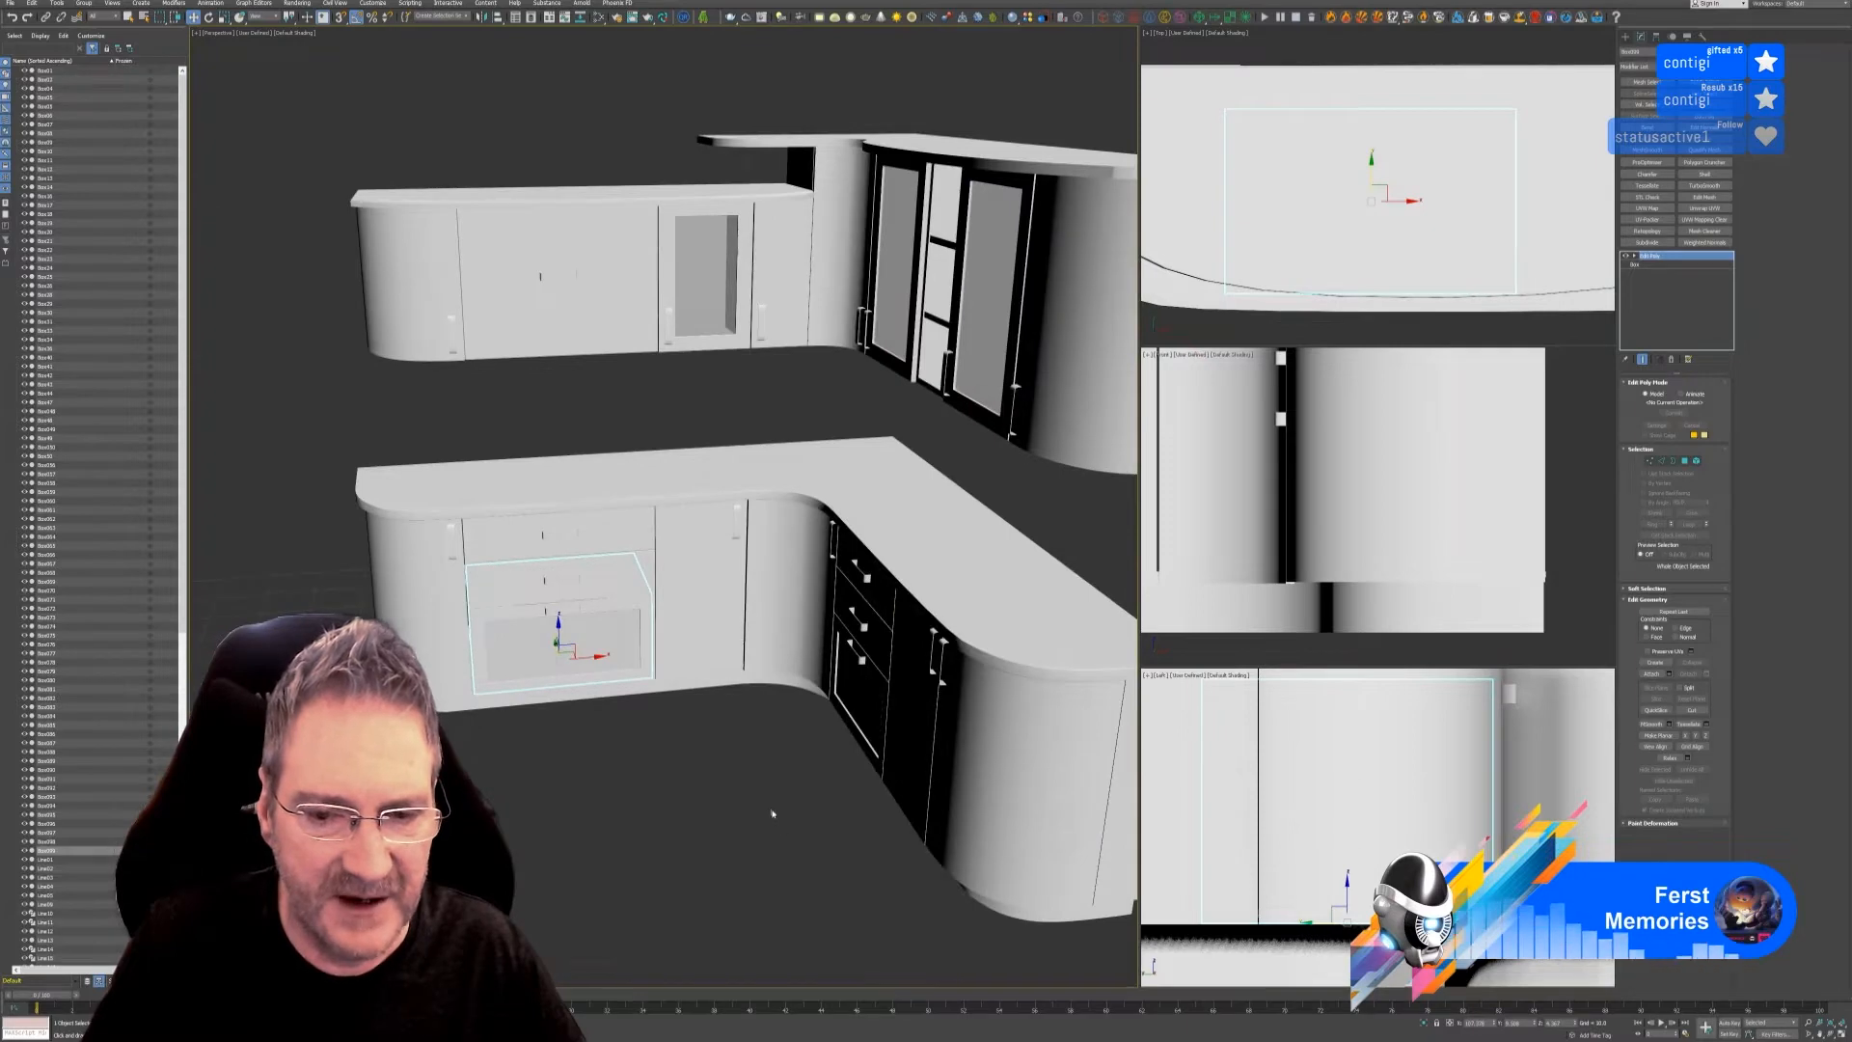
{"action": "middle_click_drag", "start_coordinate": [771, 813], "coordinate": [739, 784], "text": "alt"}
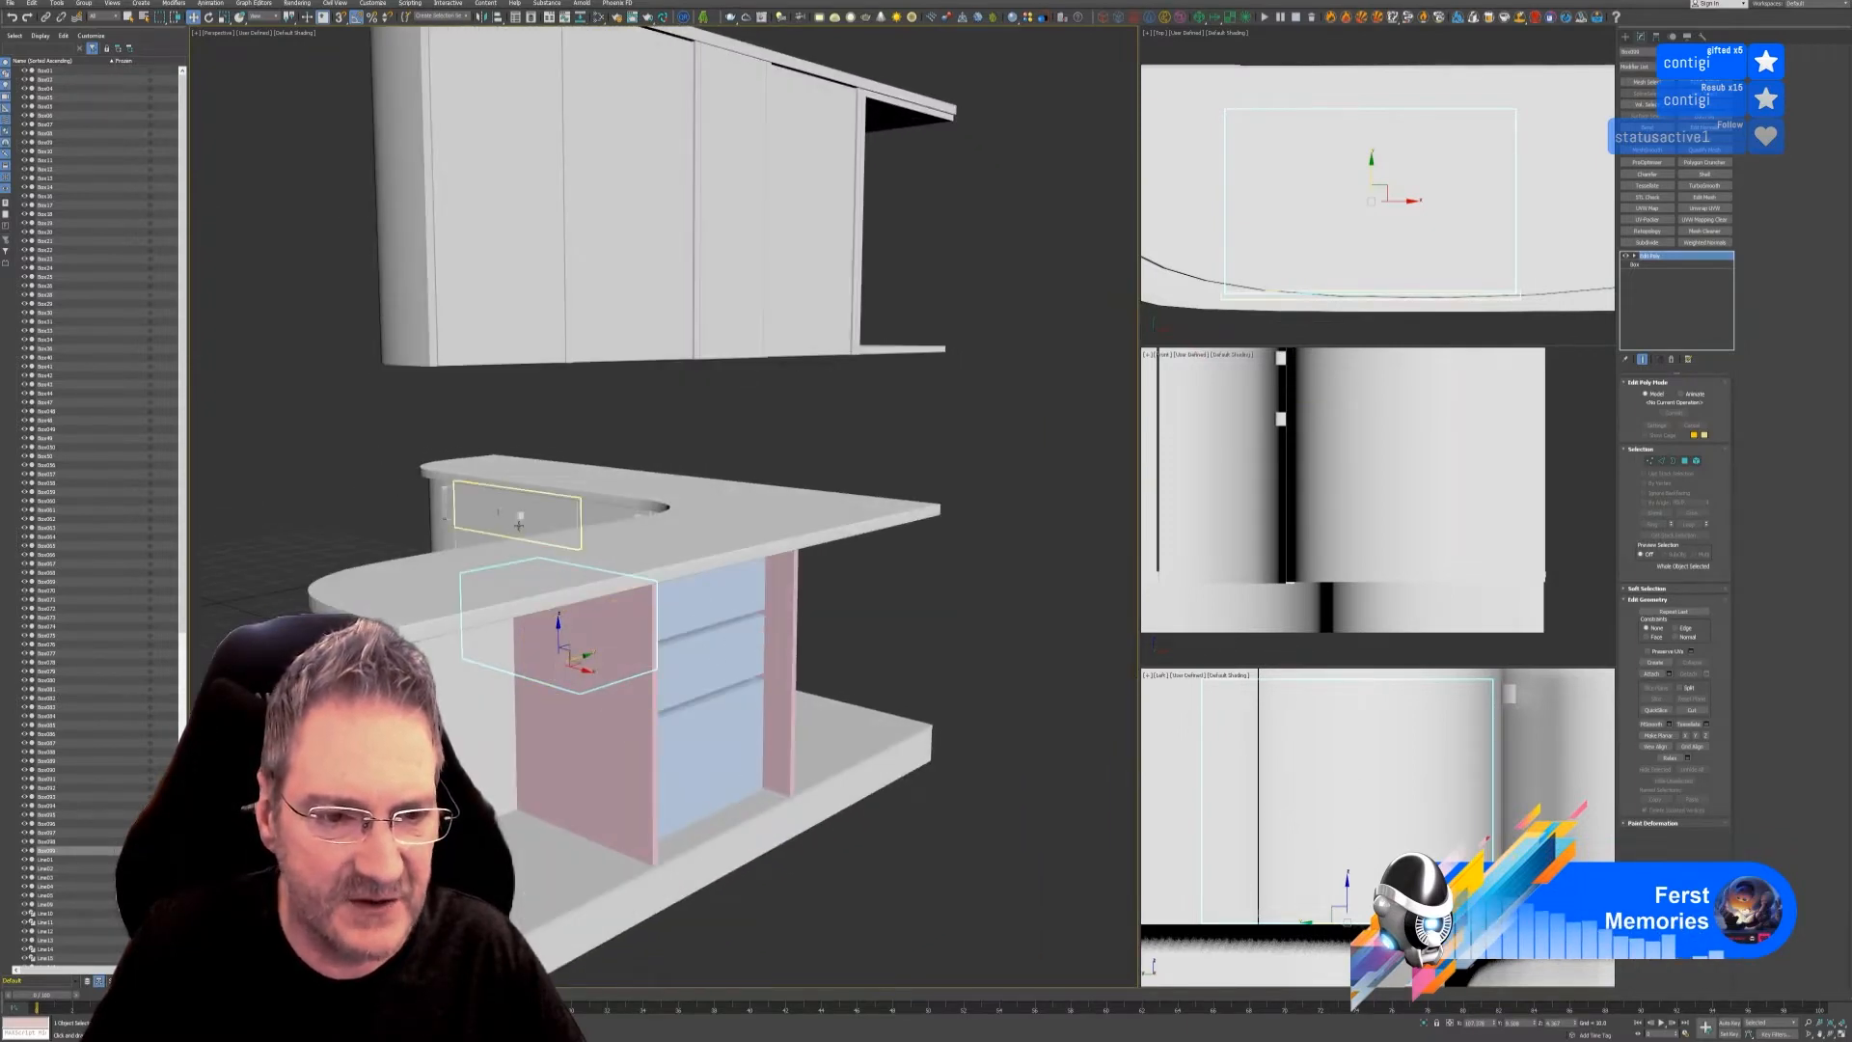
{"action": "middle_click_drag", "start_coordinate": [917, 676], "coordinate": [849, 627], "text": "alt"}
{"action": "scroll", "coordinate": [847, 478], "scroll_direction": "up", "scroll_amount": 5}
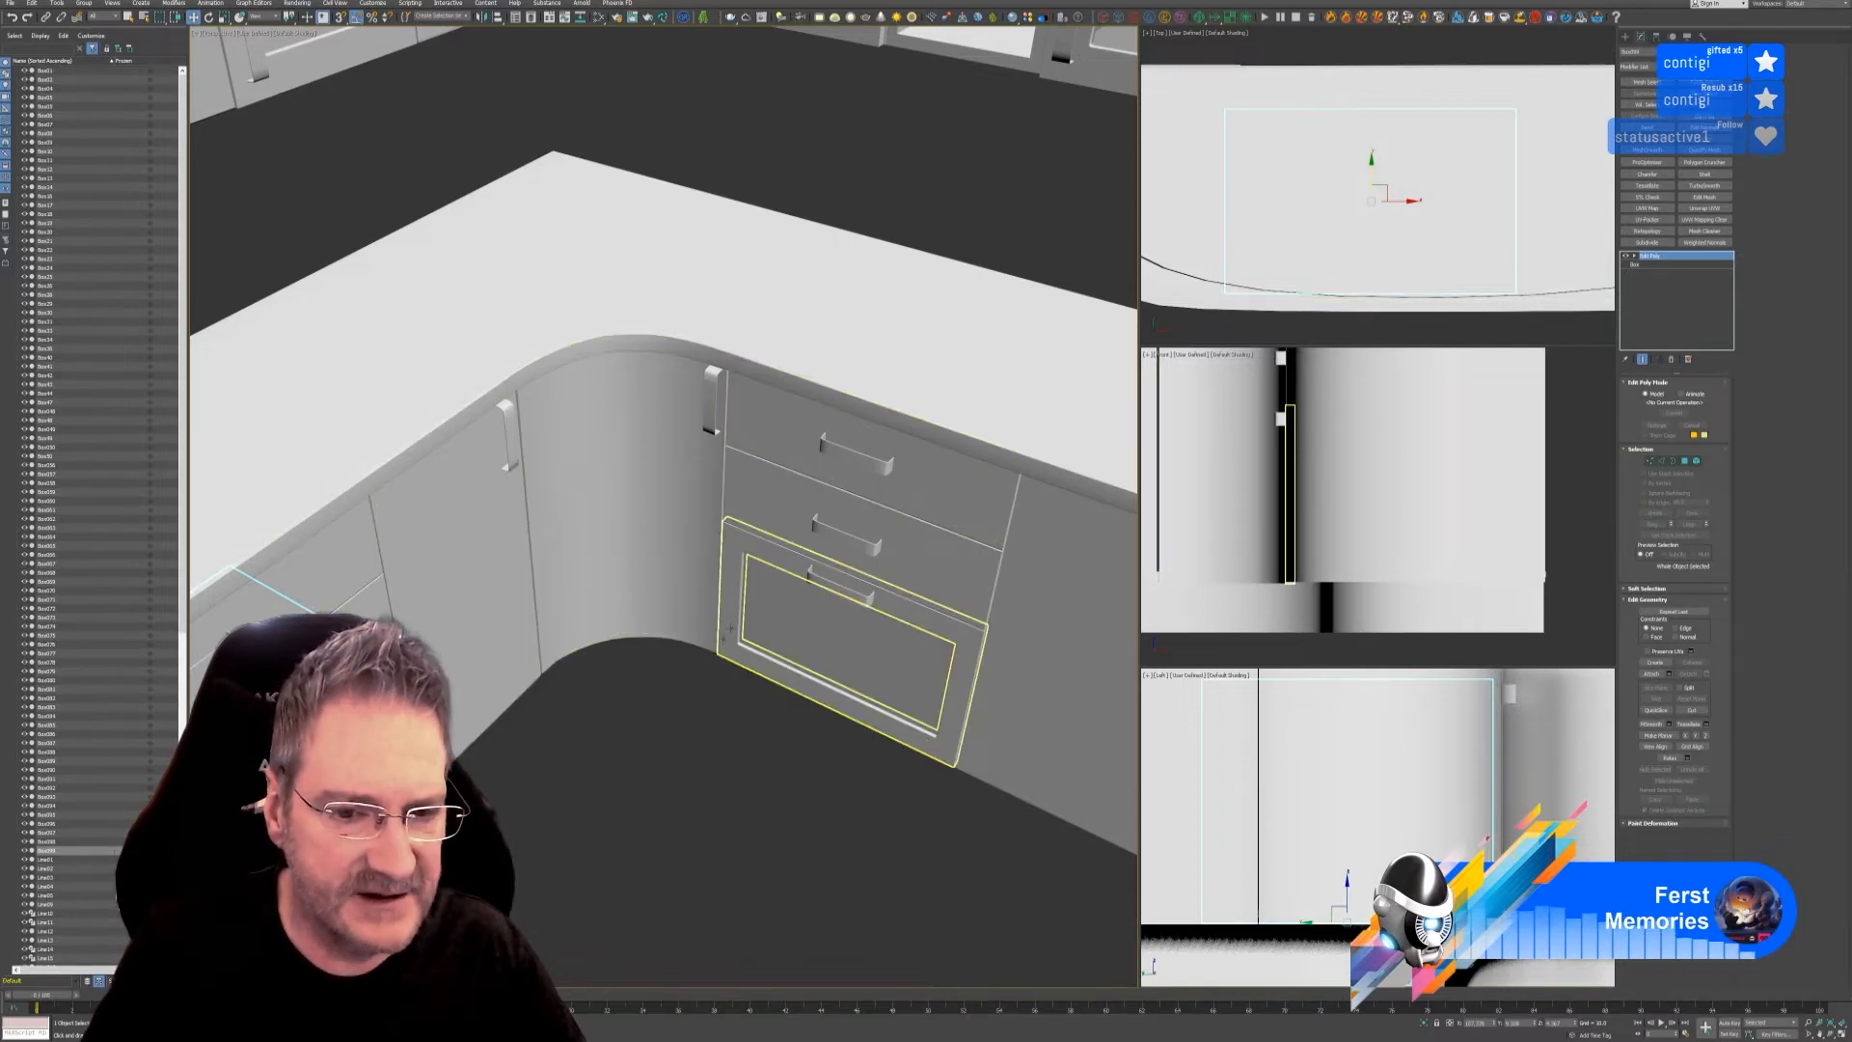
{"action": "middle_click_drag", "start_coordinate": [649, 859], "coordinate": [675, 738], "text": "alt"}
{"action": "middle_click_drag", "start_coordinate": [676, 738], "coordinate": [784, 544]}
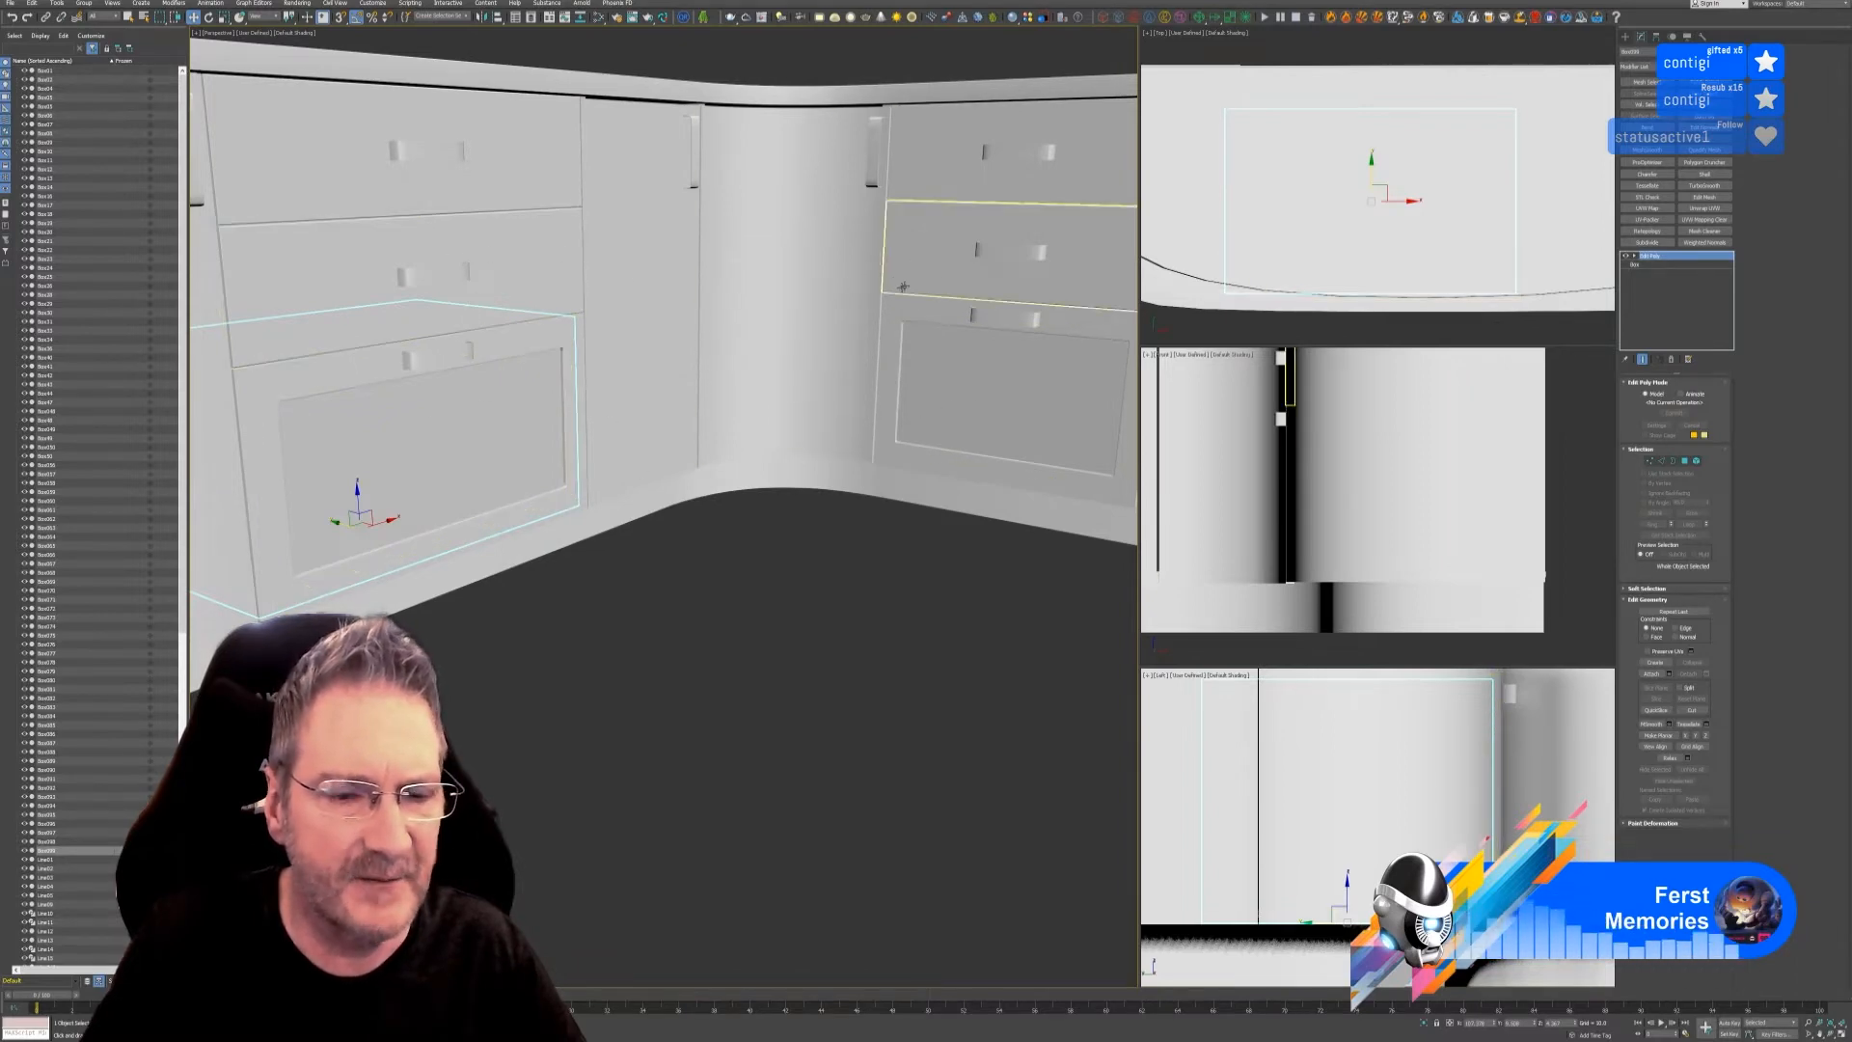
{"action": "scroll", "coordinate": [718, 427], "scroll_direction": "down", "scroll_amount": 5}
{"action": "middle_click_drag", "start_coordinate": [777, 447], "coordinate": [889, 415], "text": "alt"}
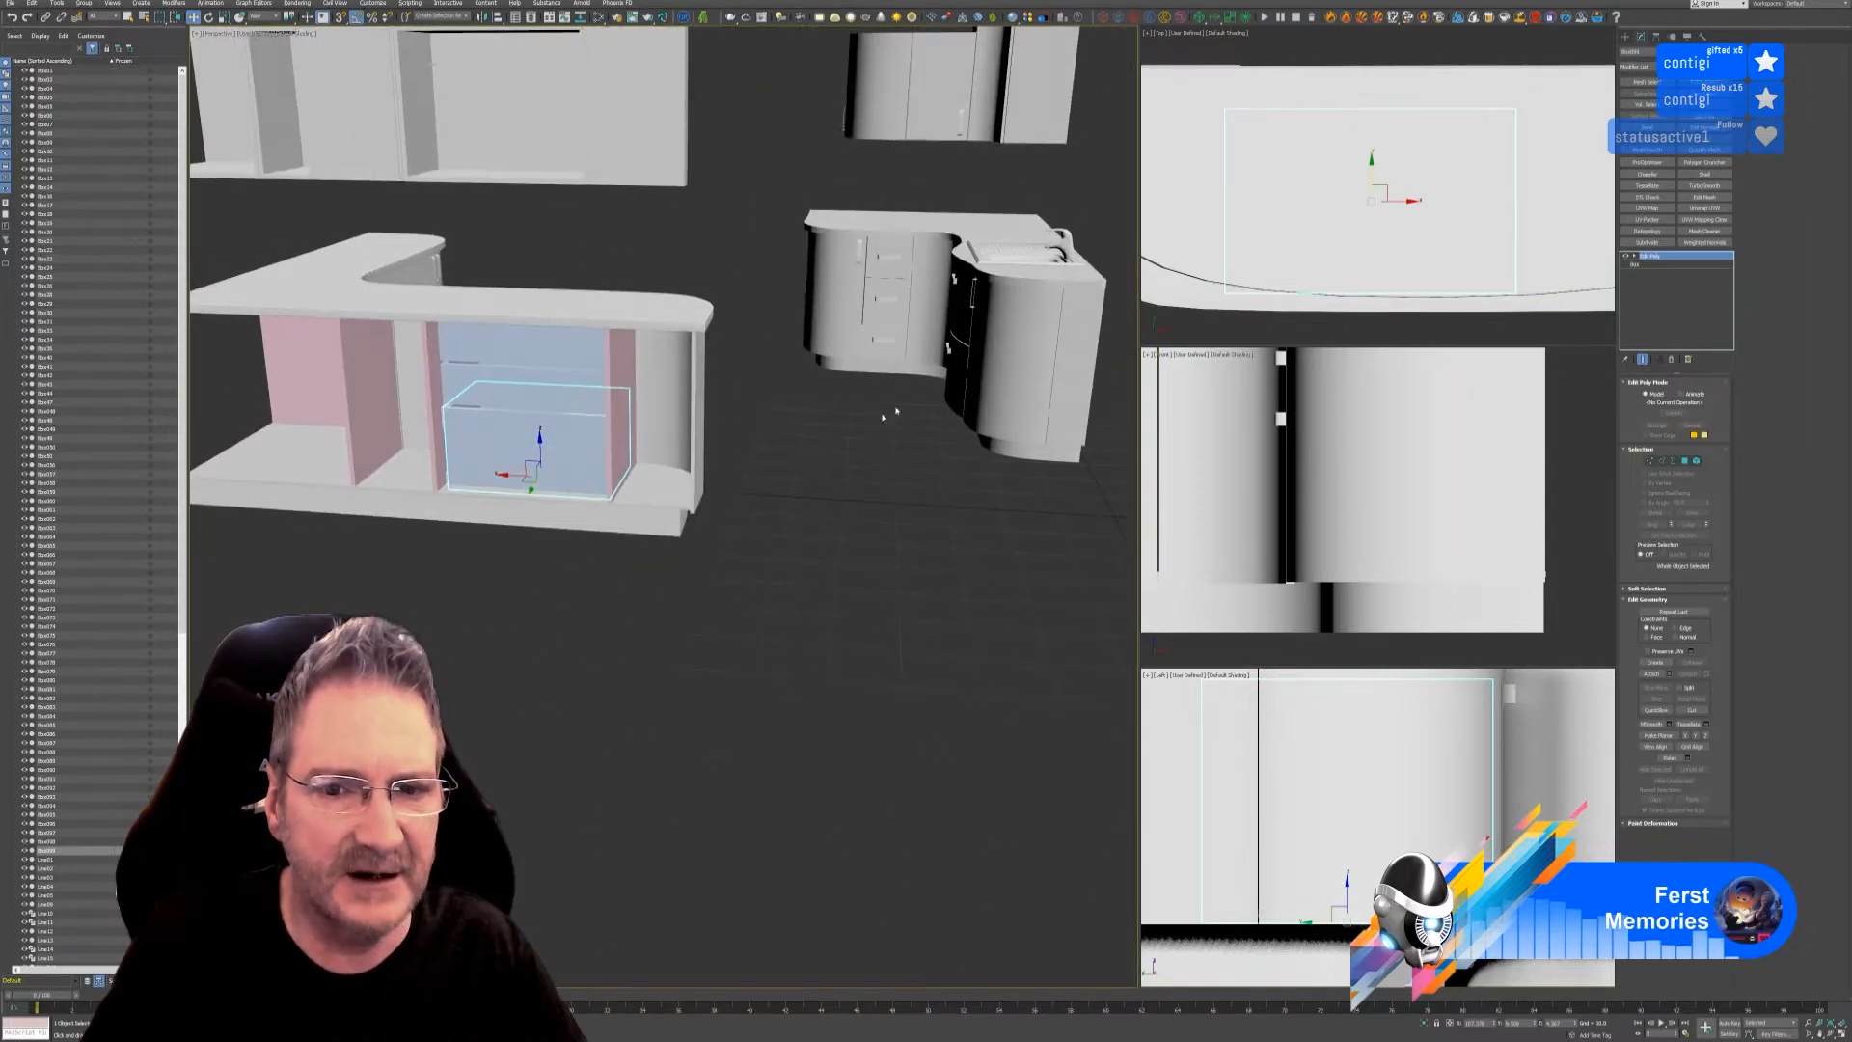
{"action": "scroll", "coordinate": [1014, 333], "scroll_direction": "up", "scroll_amount": 5}
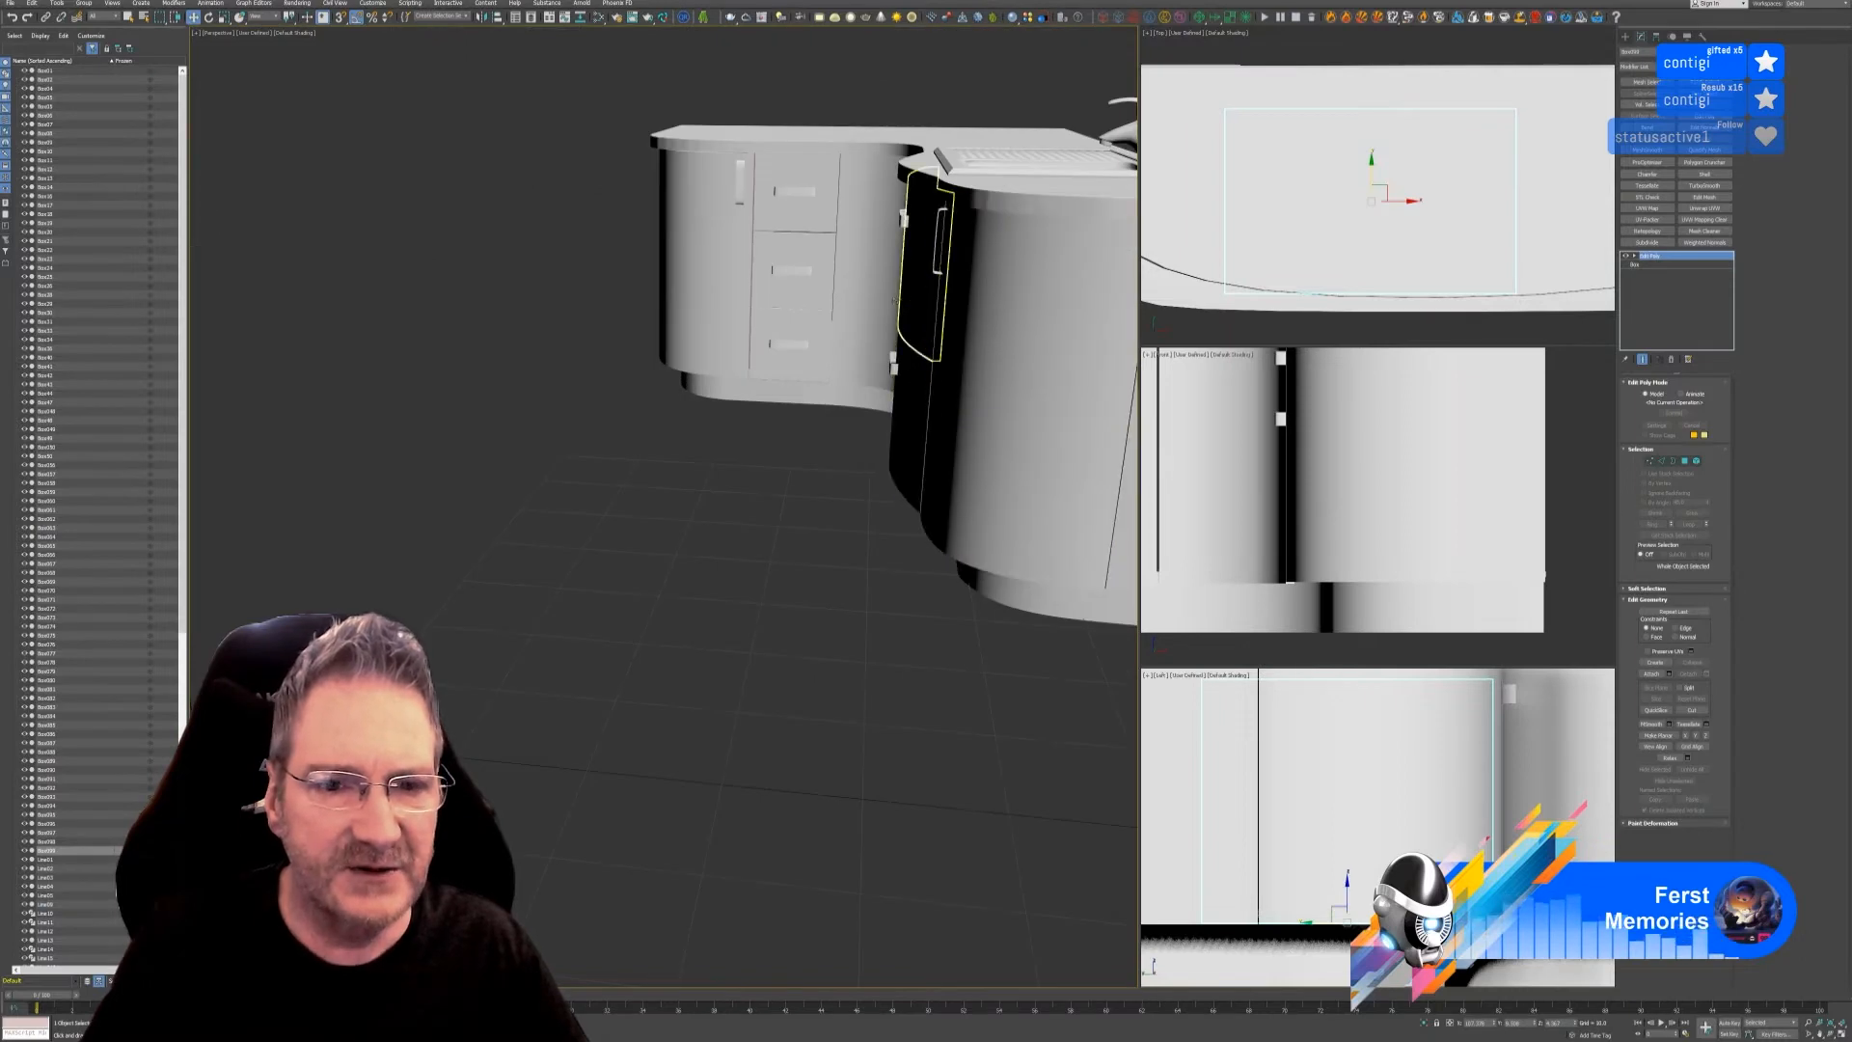
{"action": "scroll", "coordinate": [711, 419], "scroll_direction": "down", "scroll_amount": 8}
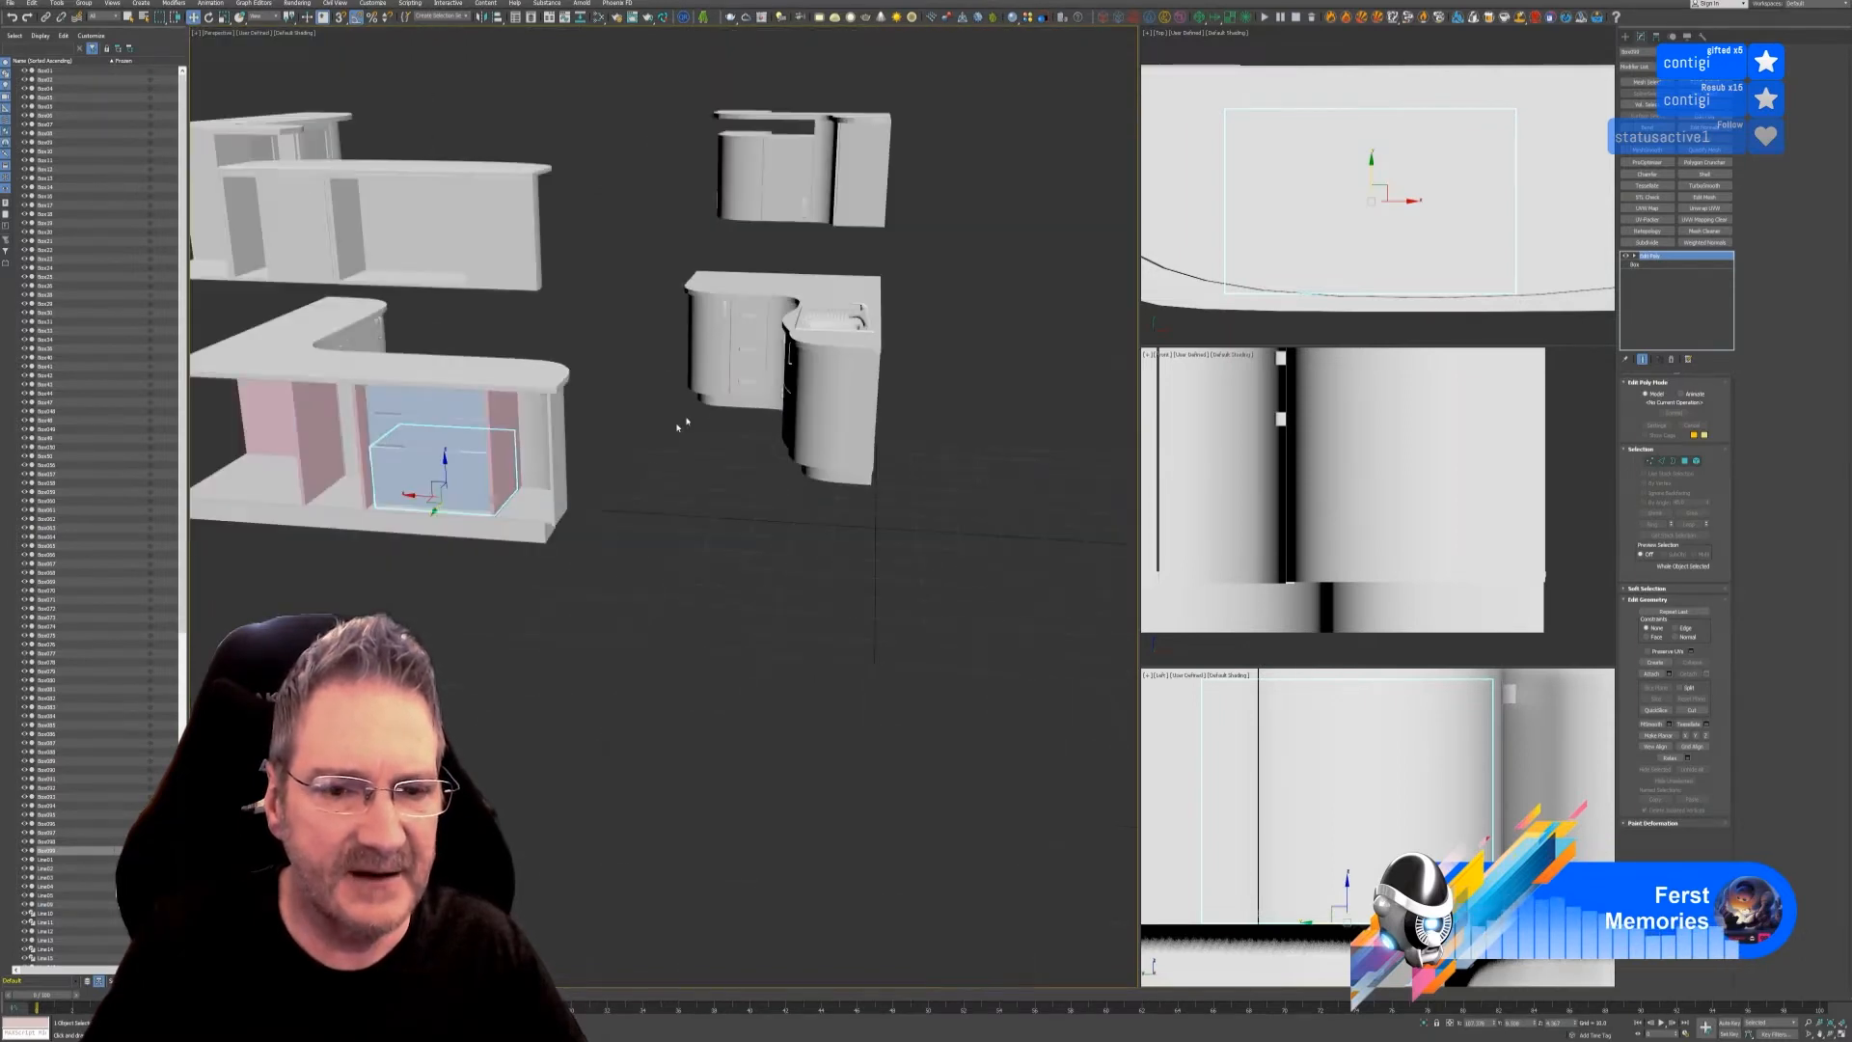
{"action": "middle_click_drag", "start_coordinate": [684, 532], "coordinate": [487, 505], "text": "alt"}
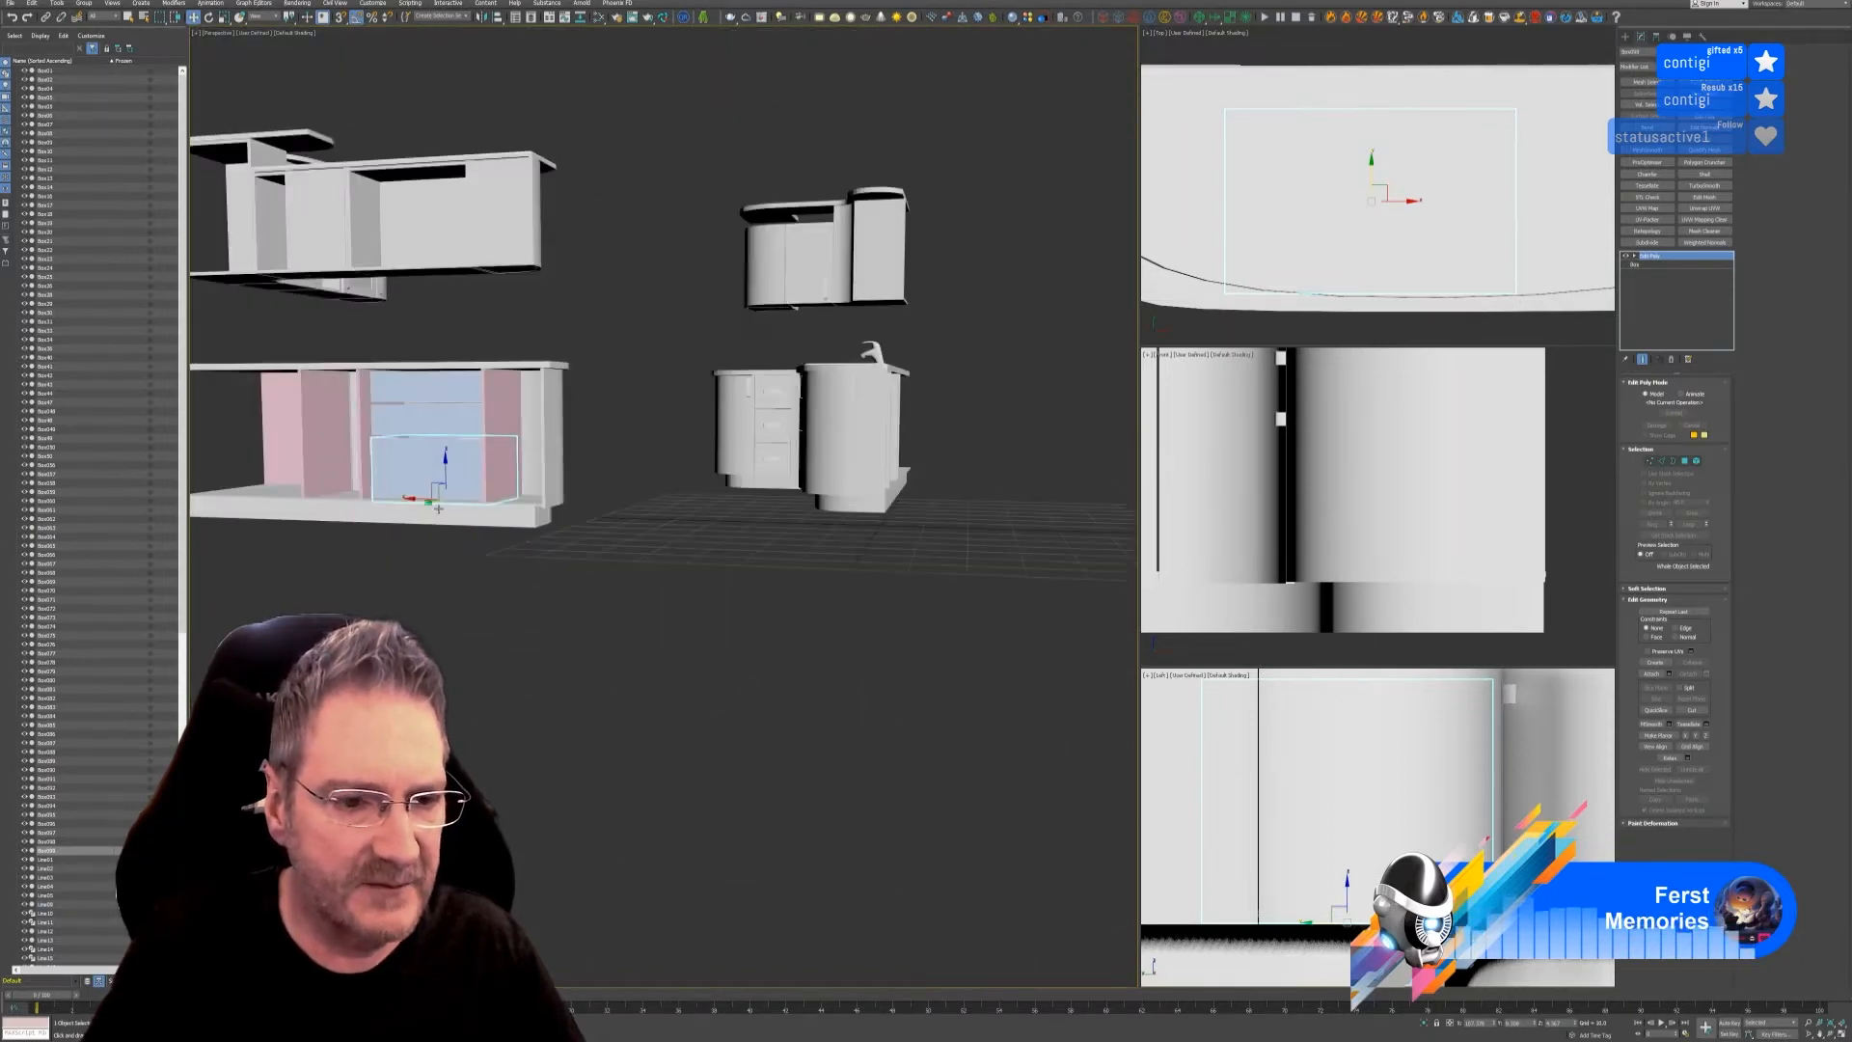
- Copy the lowest drawer body across toward the sink unit and isolate the copy with that unit's top drawer front
{"action": "left_click_drag", "start_coordinate": [413, 498], "coordinate": [694, 526]}
{"action": "left_click", "coordinate": [926, 563]}
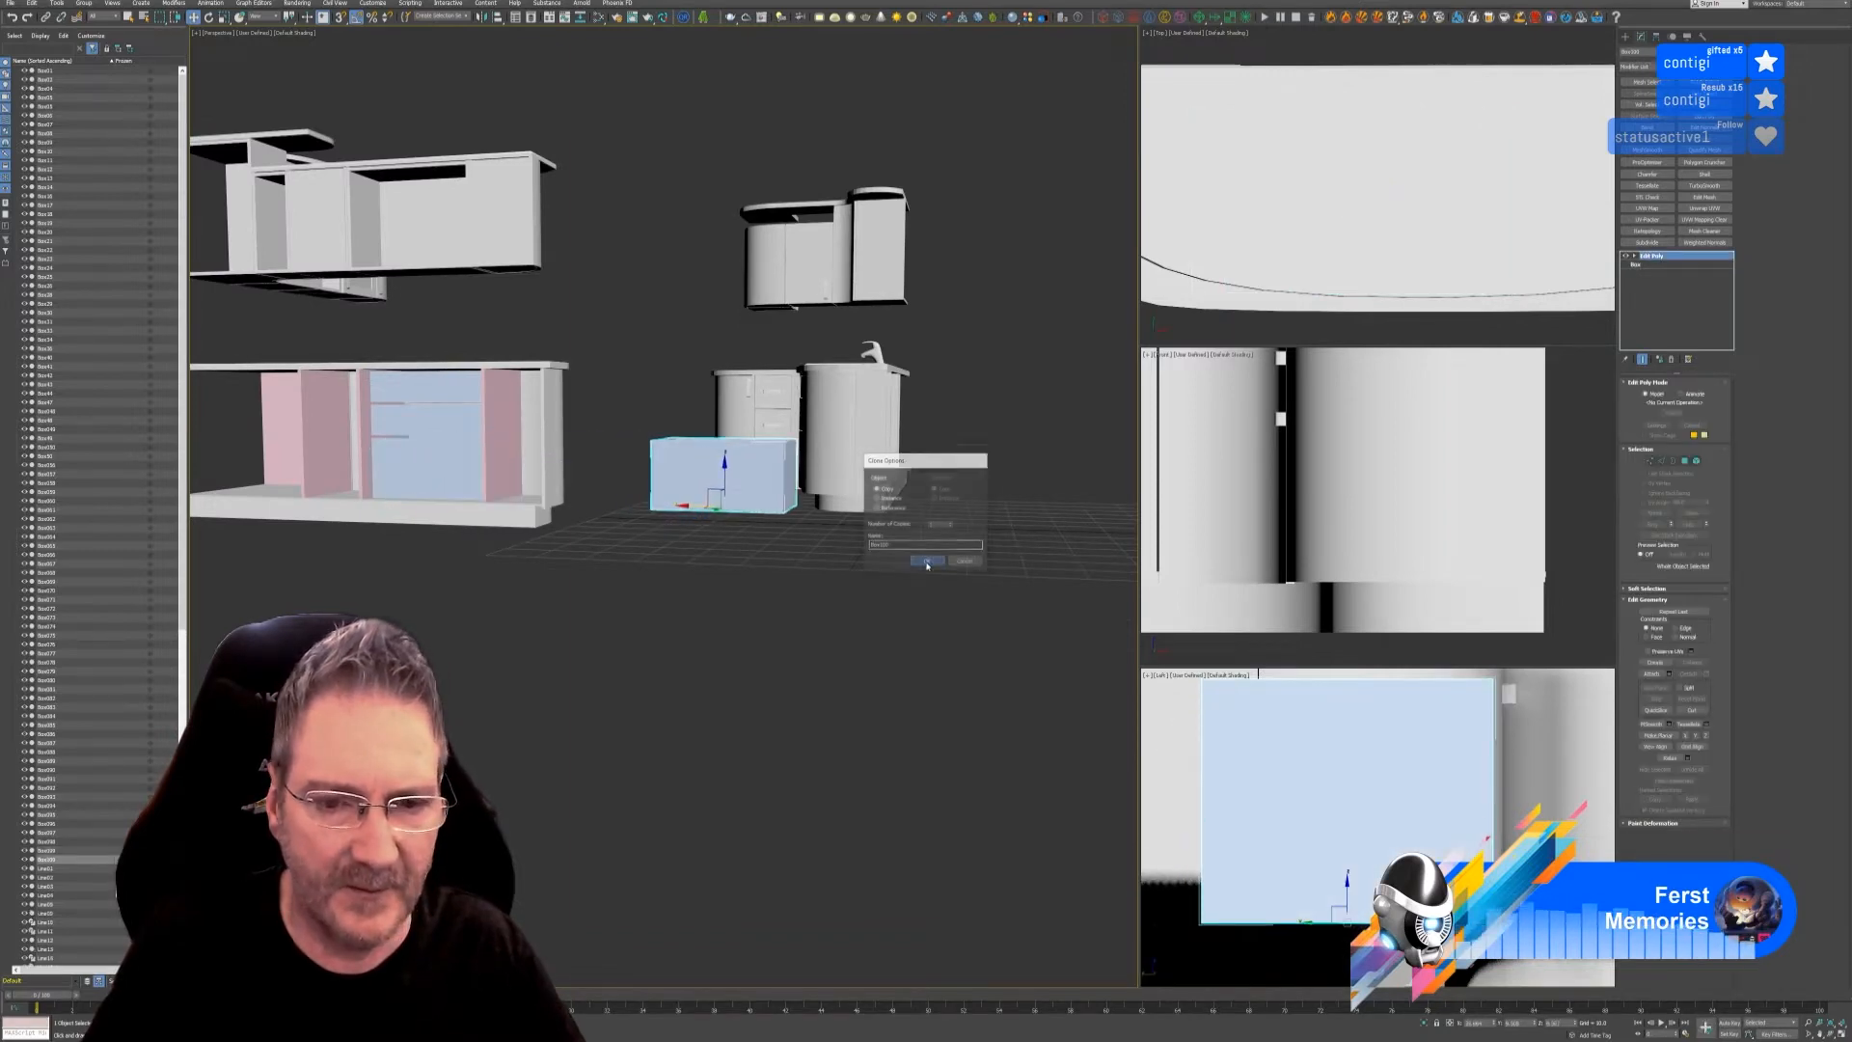
{"action": "left_click", "coordinate": [775, 399], "text": "ctrl"}
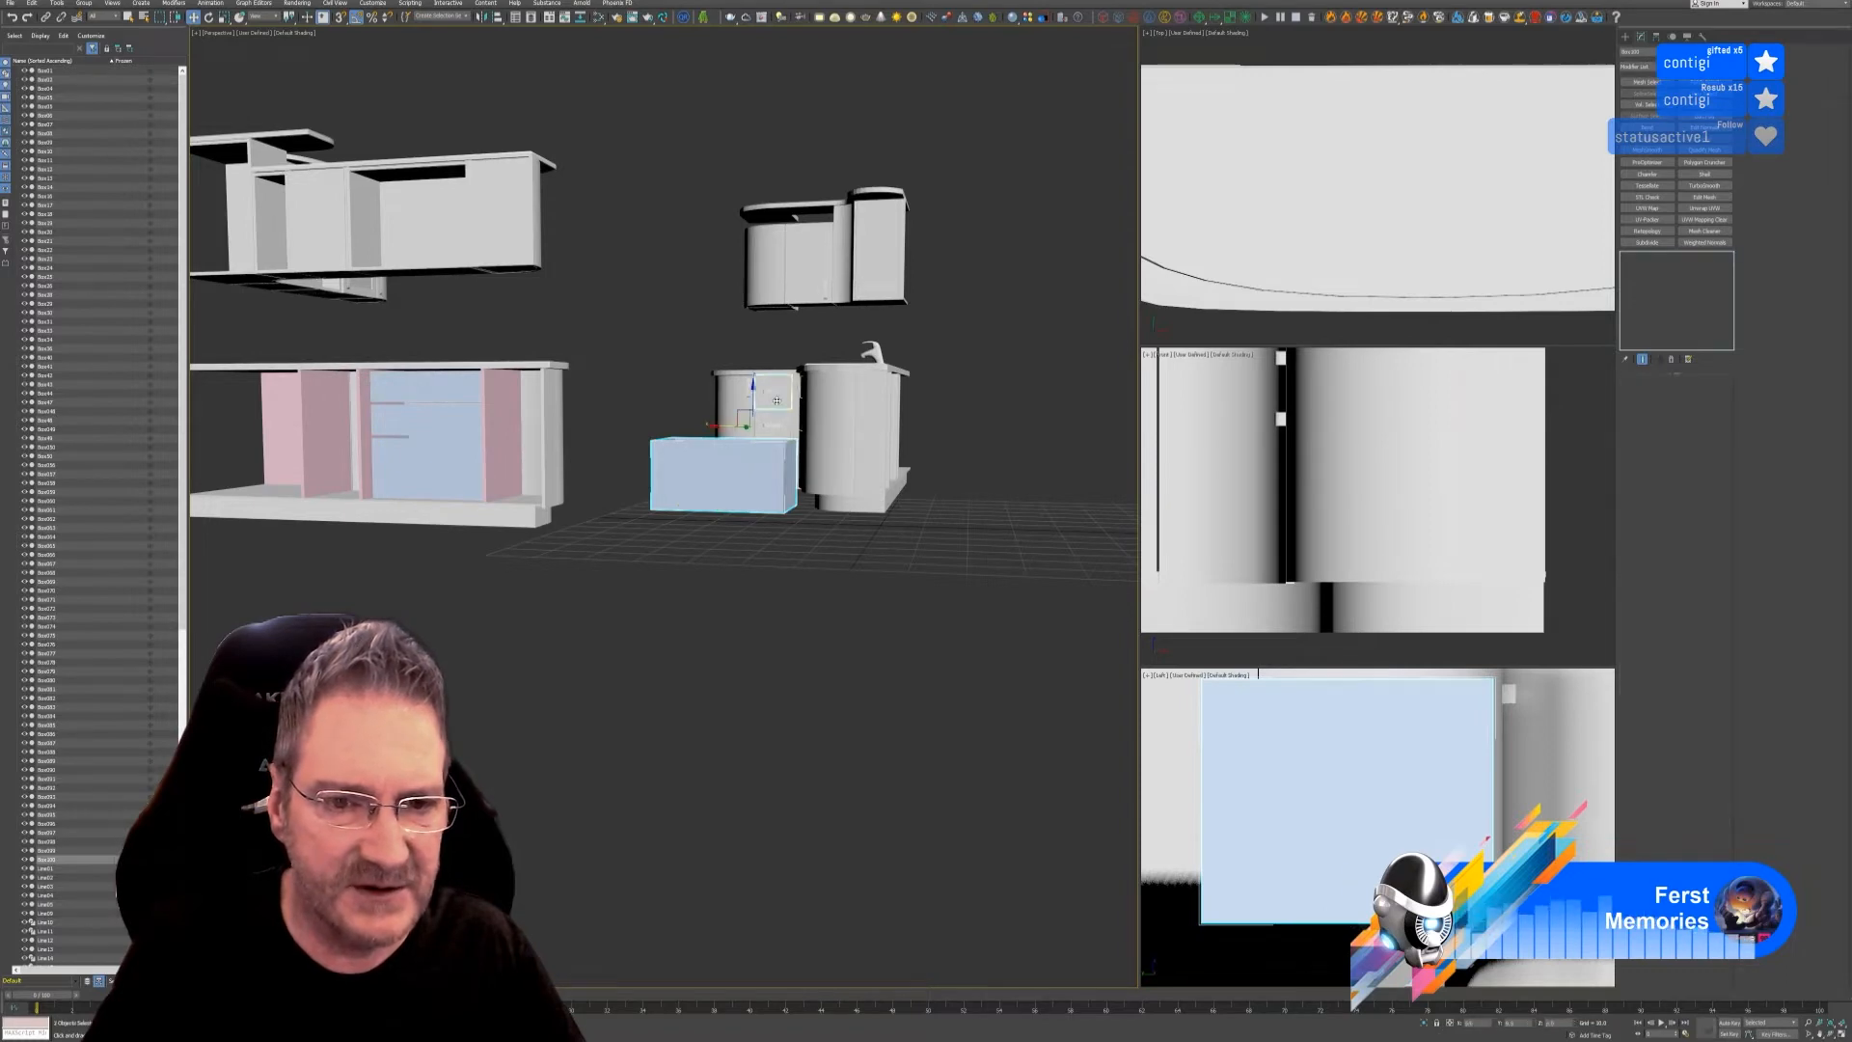
{"action": "left_click", "coordinate": [1424, 1024]}
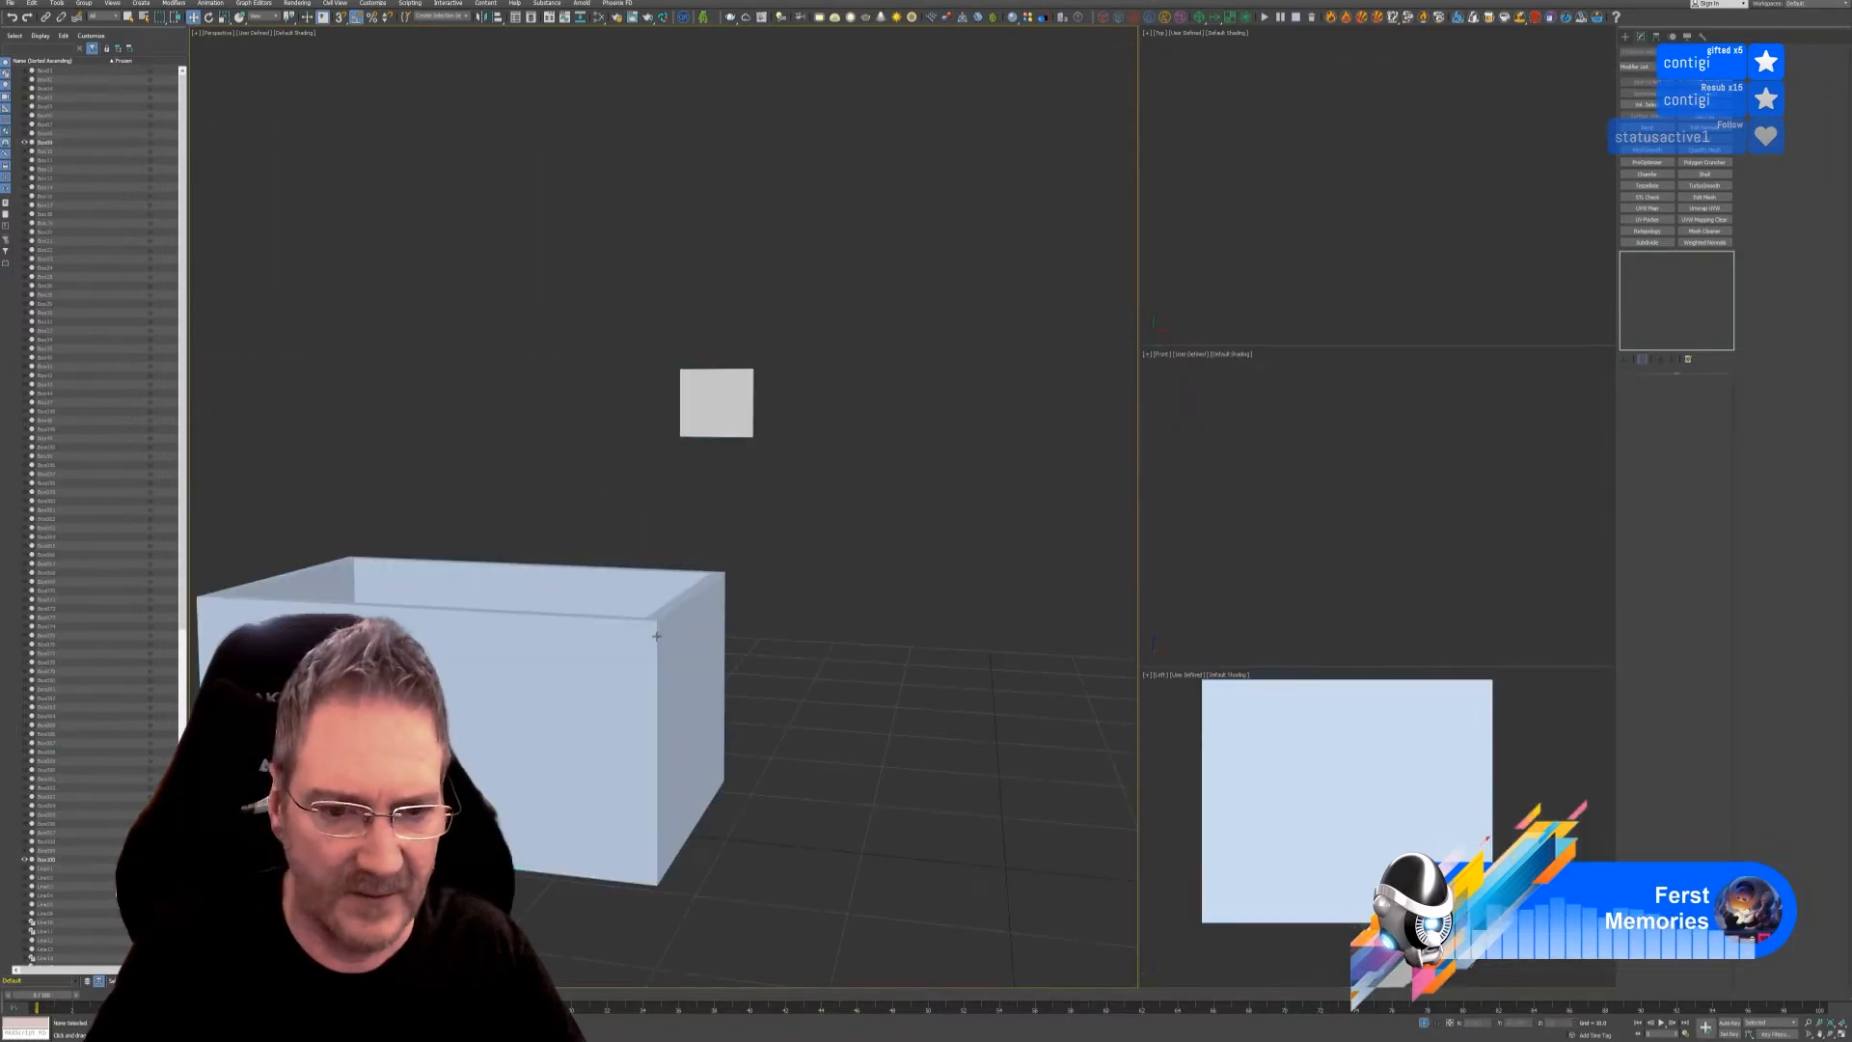
- Move the copied body in plan so it sits directly behind the sink unit's small drawer front
{"action": "scroll", "coordinate": [1351, 227], "scroll_direction": "down", "scroll_amount": 3}
{"action": "middle_click_drag", "start_coordinate": [1236, 240], "coordinate": [1378, 208]}
{"action": "scroll", "coordinate": [1444, 170], "scroll_direction": "down", "scroll_amount": 3}
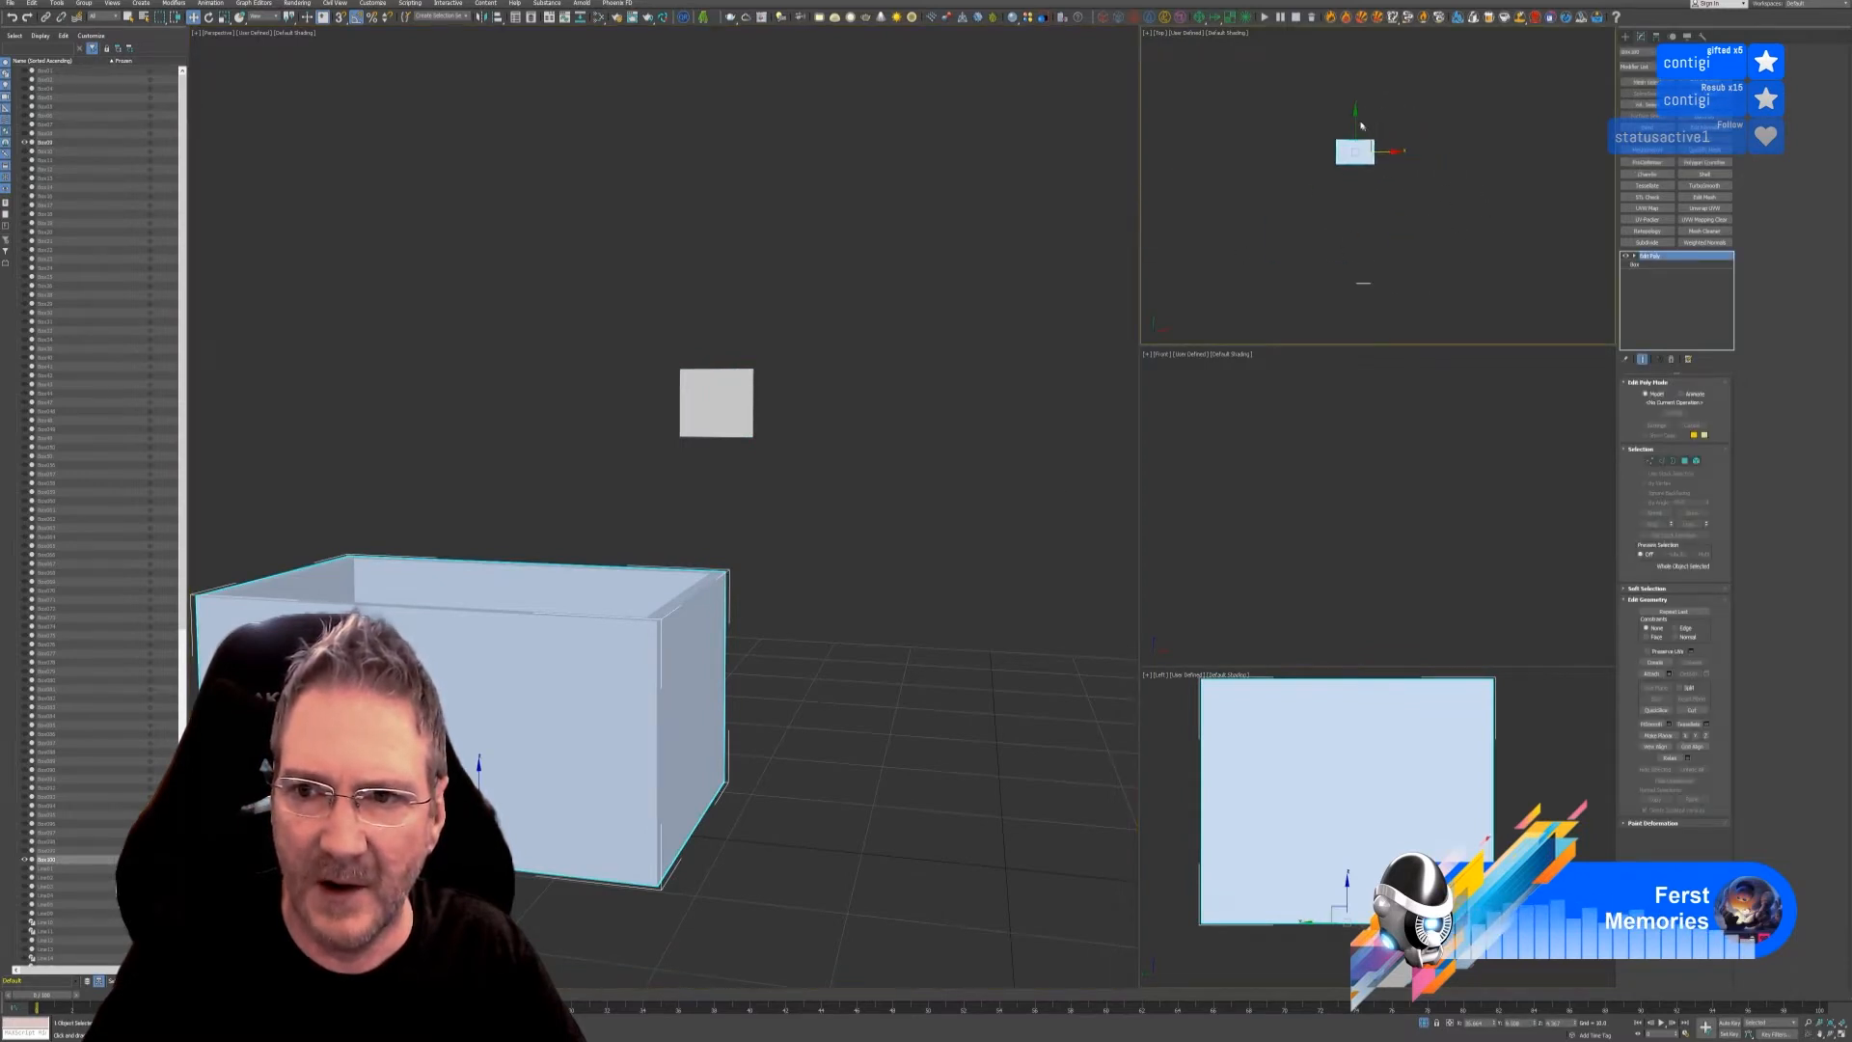
{"action": "left_click_drag", "start_coordinate": [1356, 126], "coordinate": [1423, 282]}
{"action": "scroll", "coordinate": [1357, 301], "scroll_direction": "up", "scroll_amount": 3}
{"action": "scroll", "coordinate": [1356, 302], "scroll_direction": "up", "scroll_amount": 3}
{"action": "scroll", "coordinate": [1414, 536], "scroll_direction": "down", "scroll_amount": 5}
{"action": "scroll", "coordinate": [1293, 536], "scroll_direction": "up", "scroll_amount": 4}
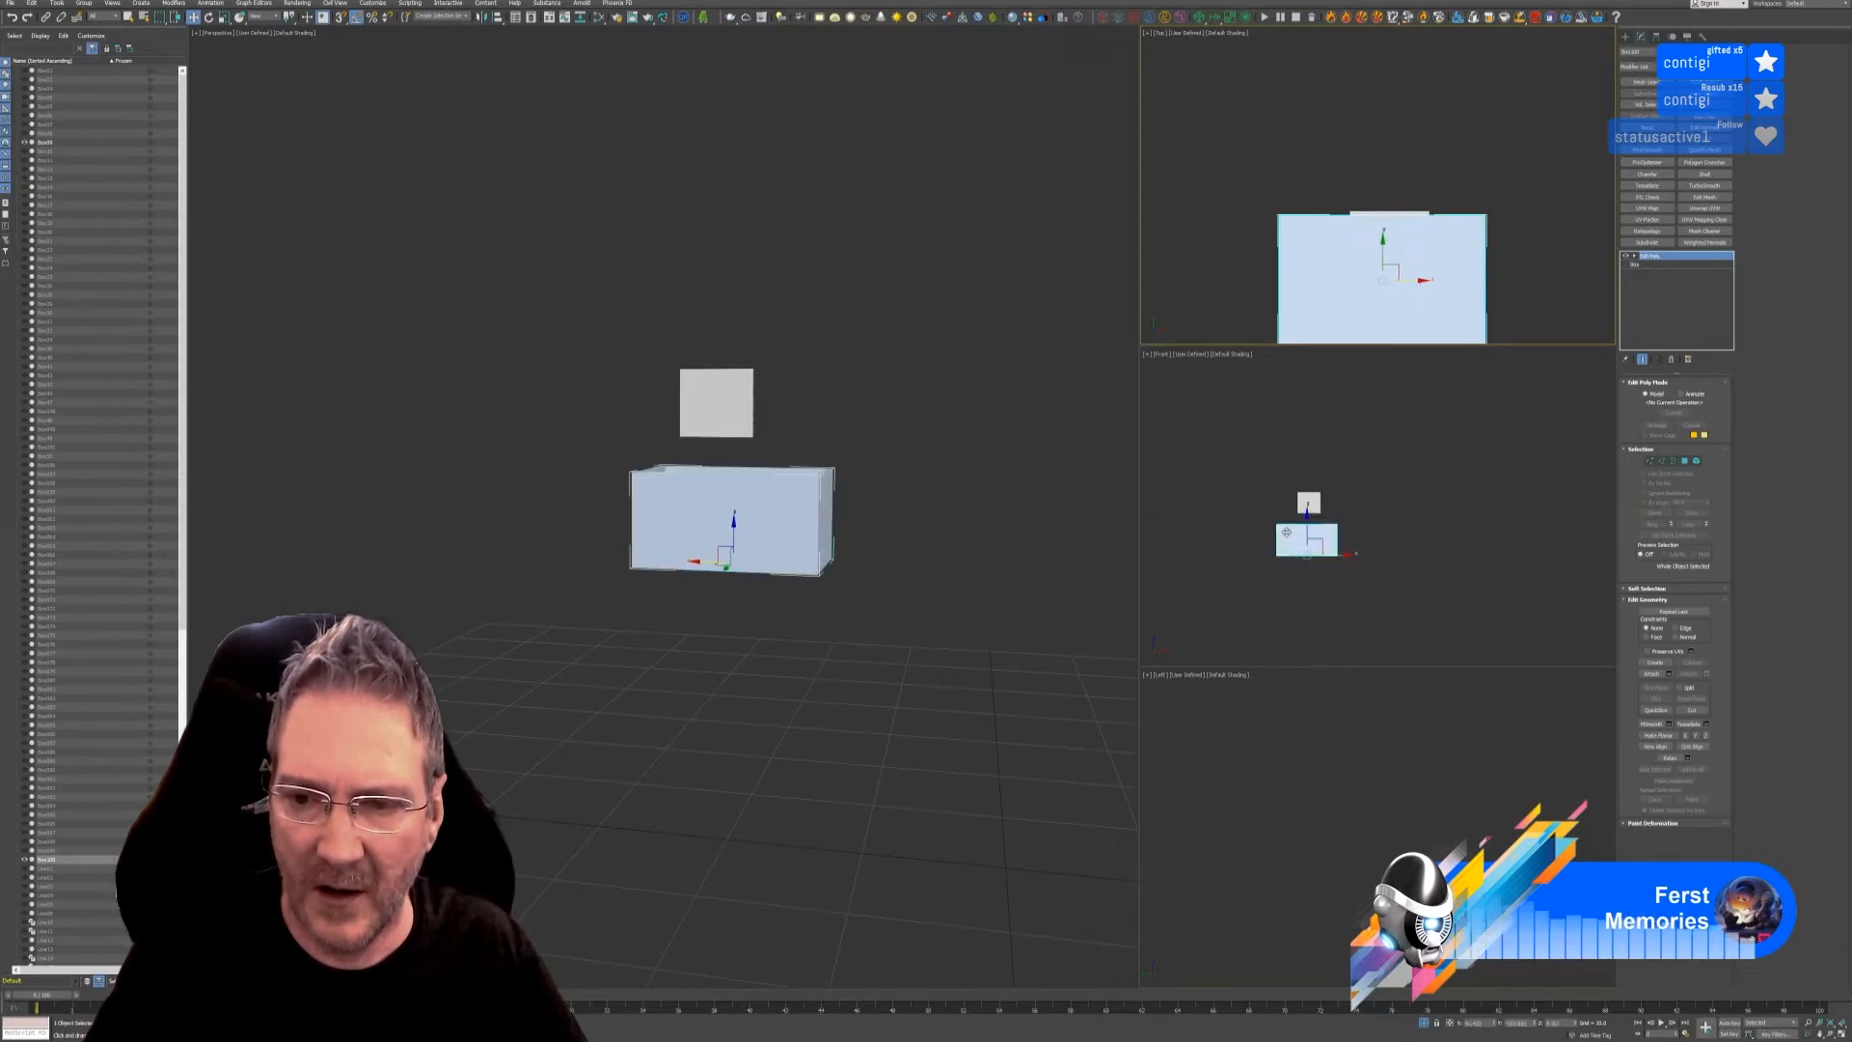
- Raise the body so its base lines up with the lower edge of the small drawer front
{"action": "left_click_drag", "start_coordinate": [1331, 546], "coordinate": [1313, 514]}
{"action": "scroll", "coordinate": [1336, 476], "scroll_direction": "up", "scroll_amount": 5}
{"action": "scroll", "coordinate": [1325, 546], "scroll_direction": "down", "scroll_amount": 2}
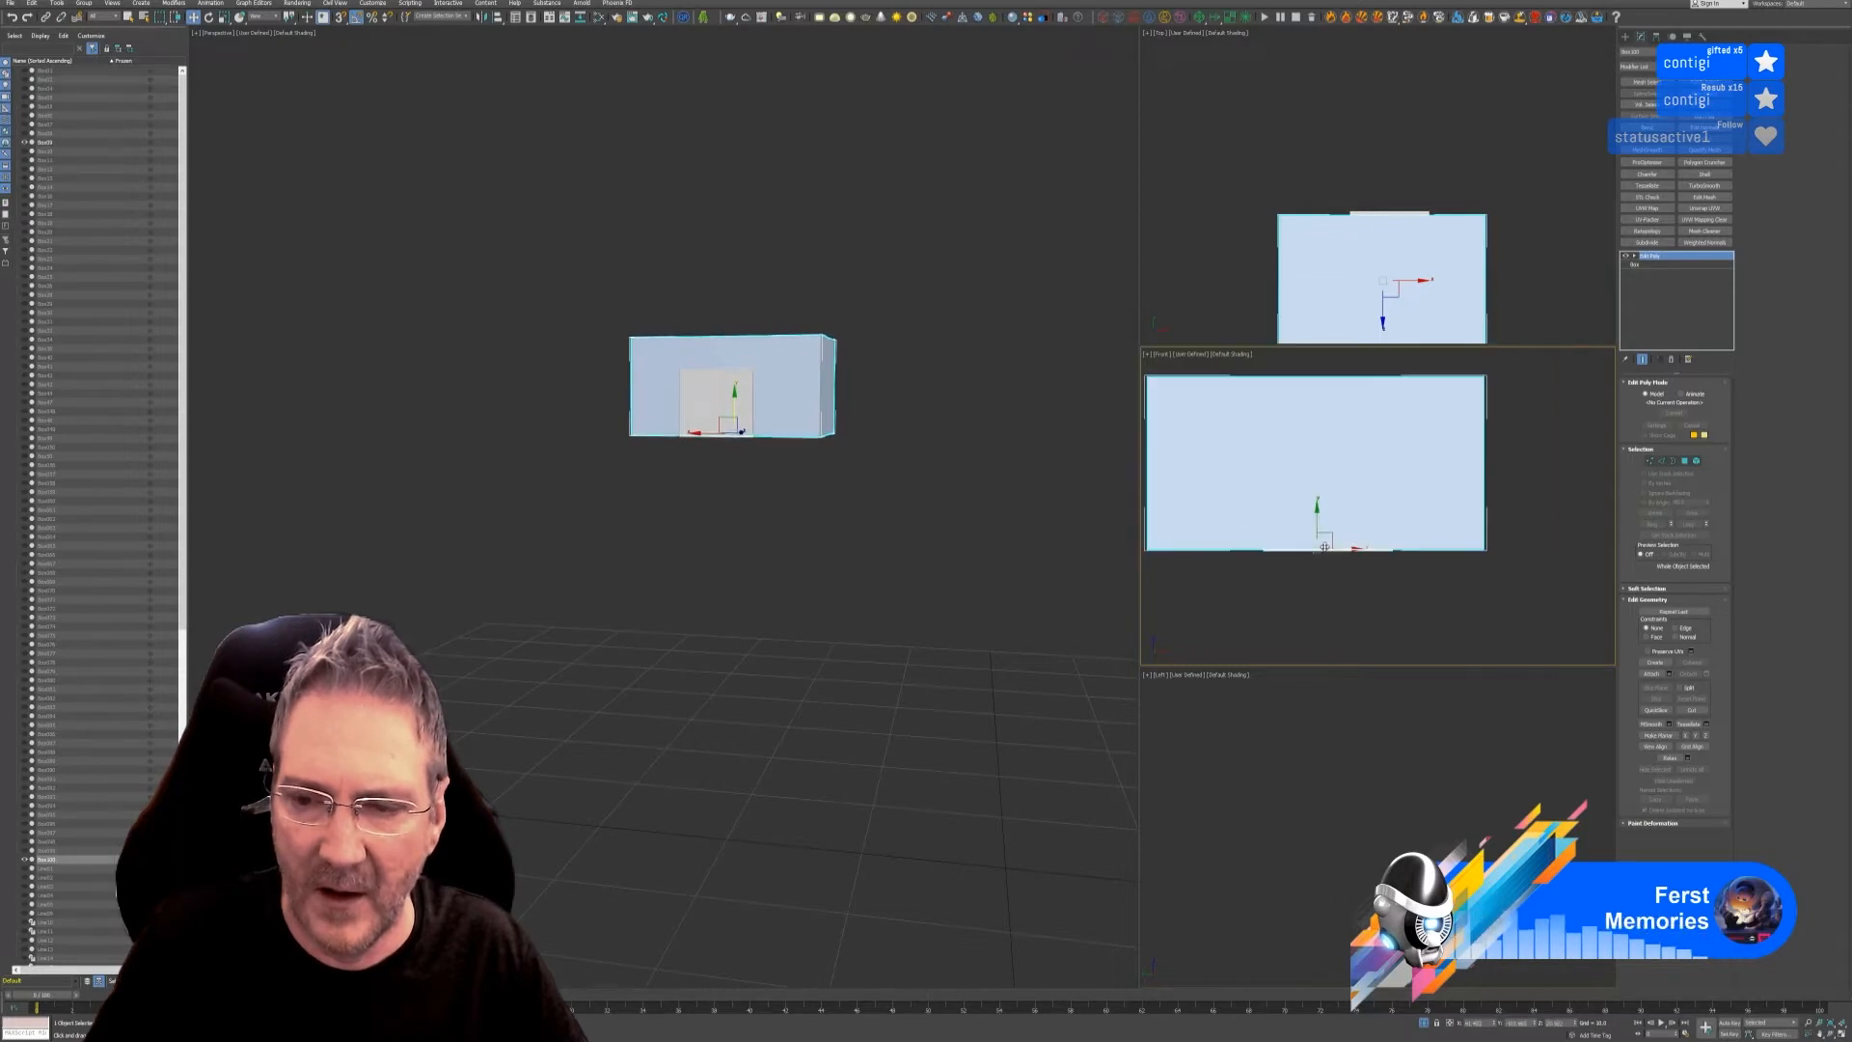
{"action": "scroll", "coordinate": [1324, 546], "scroll_direction": "down", "scroll_amount": 2}
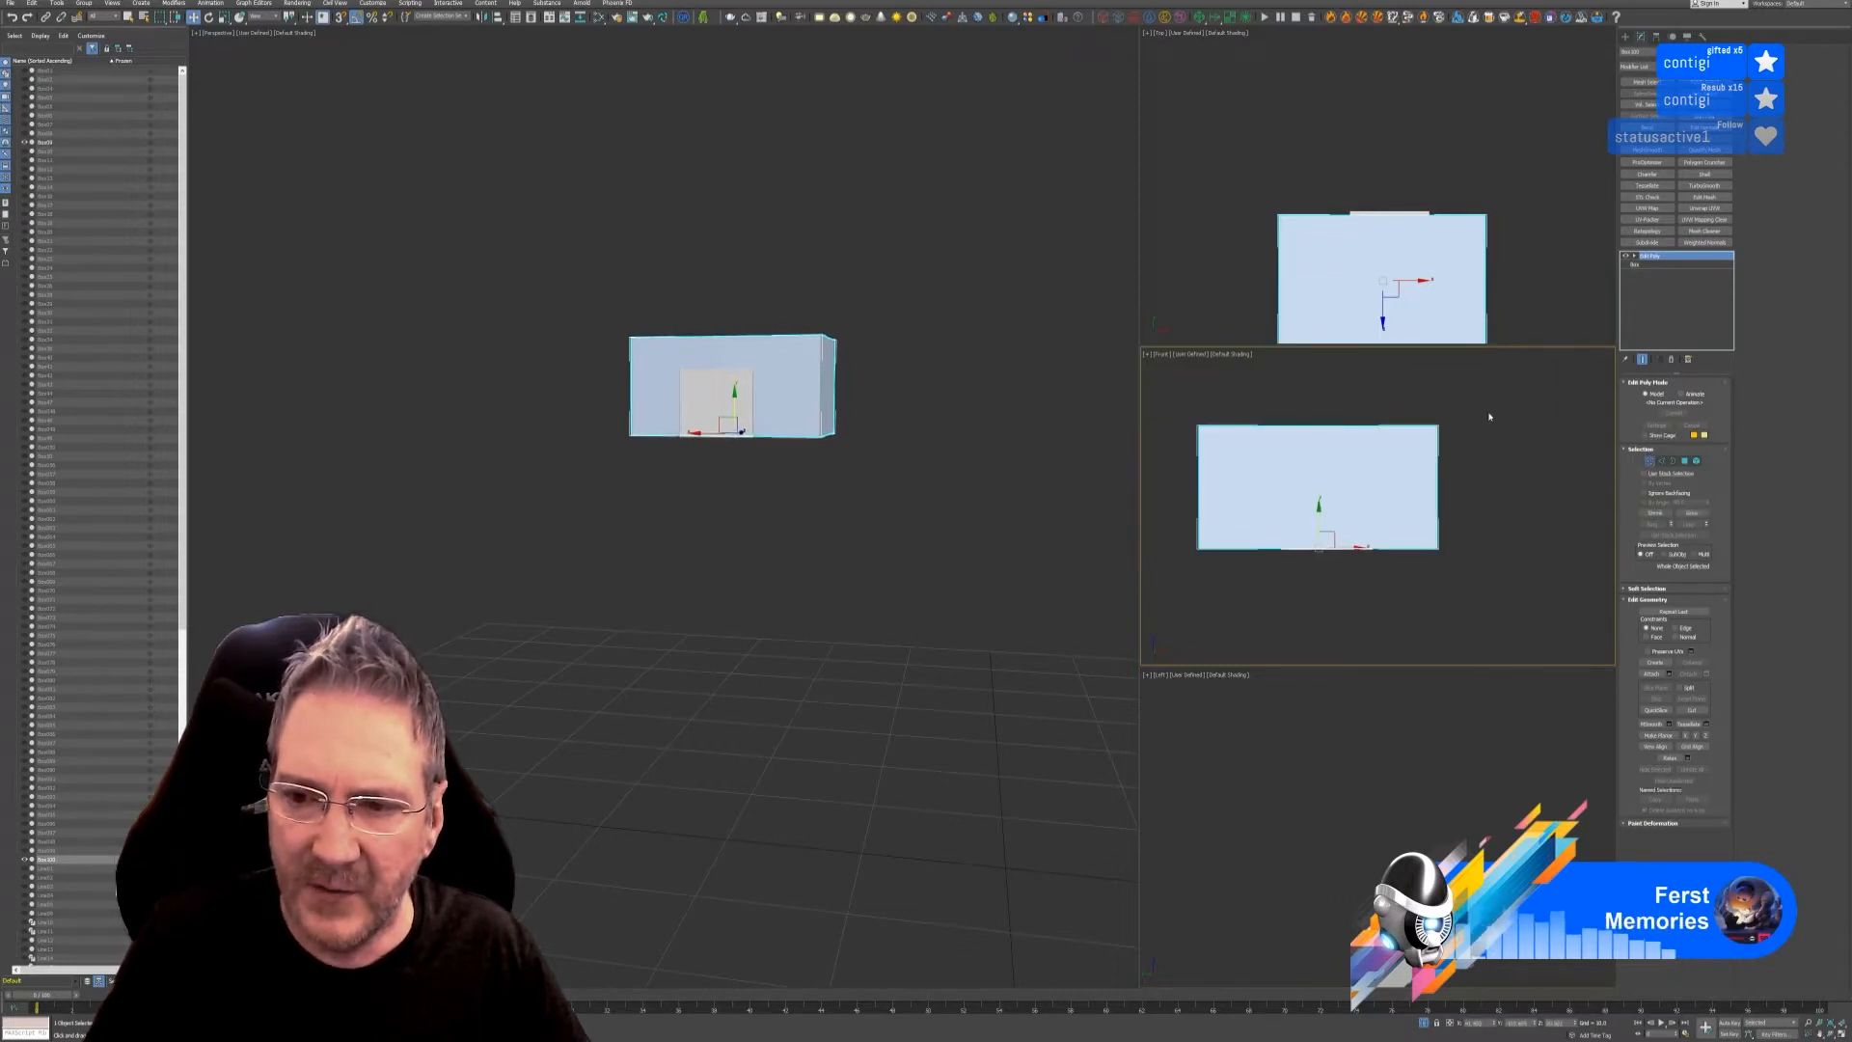
- Enter vertex editing and pull one side's vertices in to the nearest side edge of the small drawer front
{"action": "key", "text": "1"}
{"action": "left_click_drag", "start_coordinate": [1508, 394], "coordinate": [1394, 577]}
{"action": "left_click_drag", "start_coordinate": [1455, 491], "coordinate": [1377, 521]}
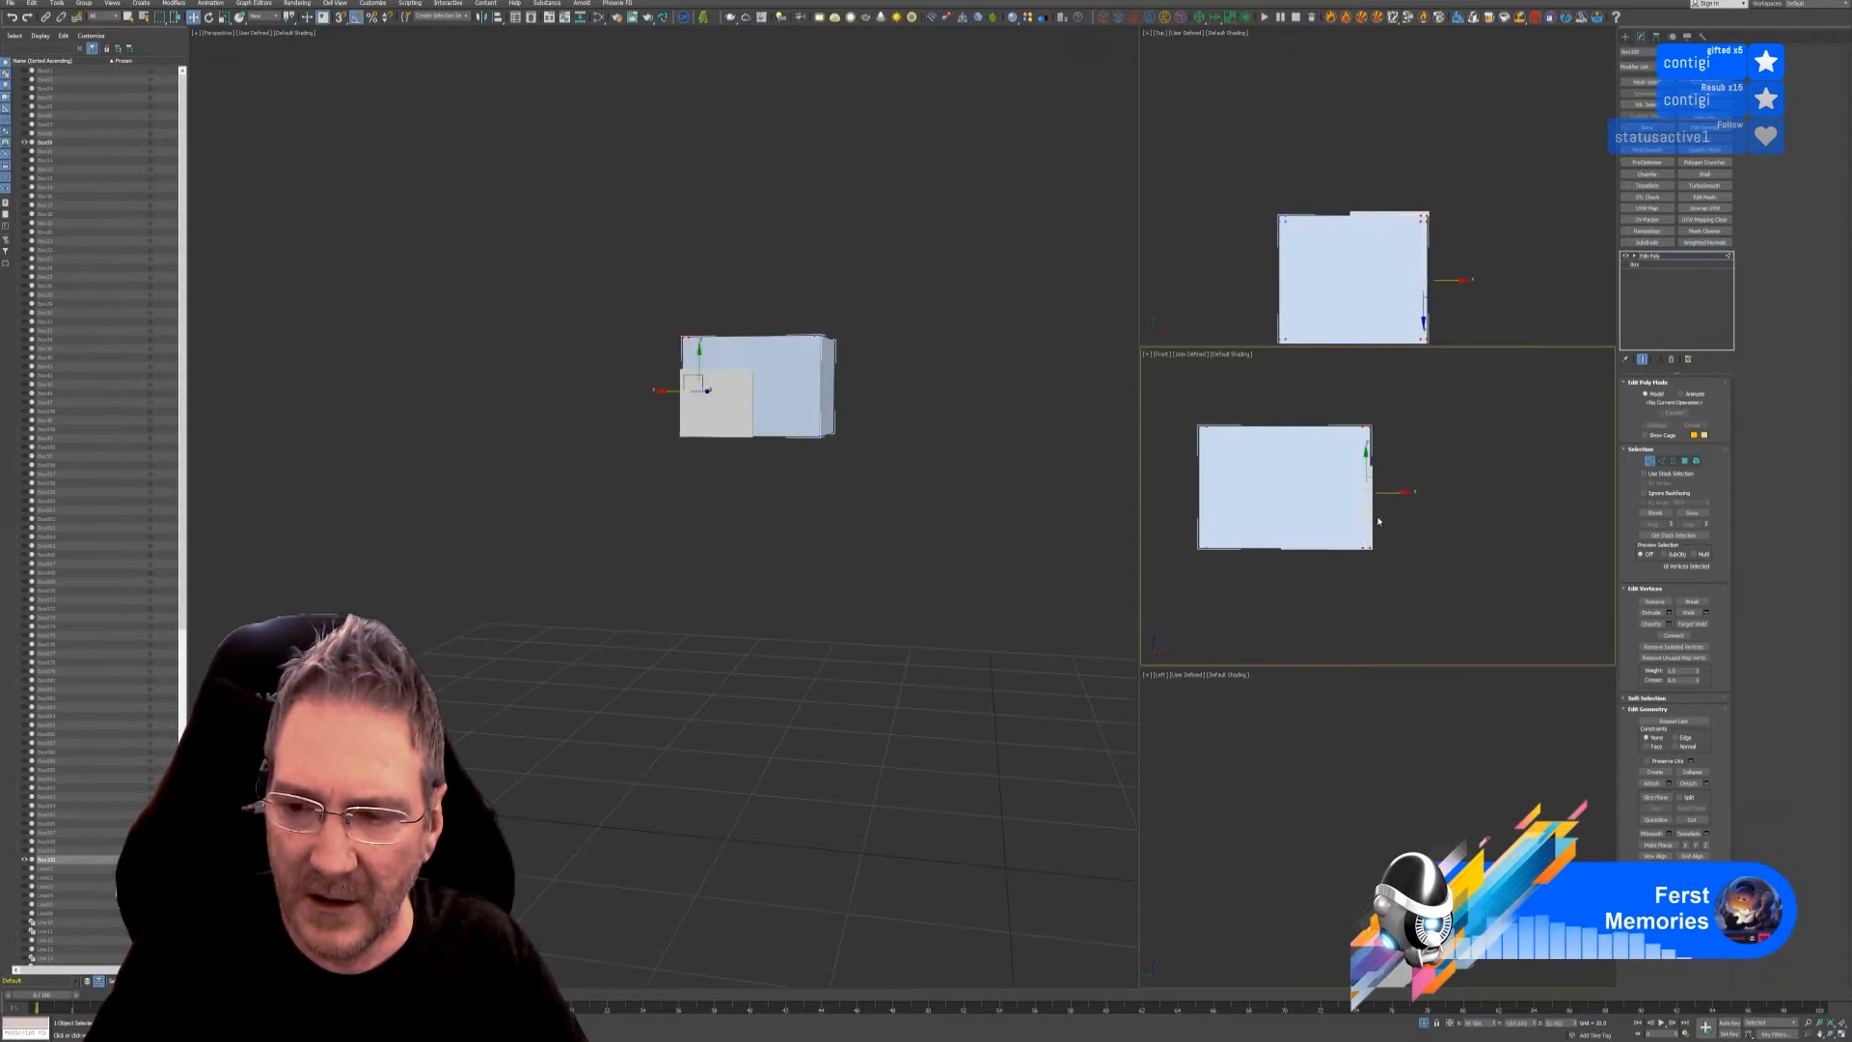
{"action": "scroll", "coordinate": [1377, 521], "scroll_direction": "up", "scroll_amount": 4}
{"action": "left_click_drag", "start_coordinate": [1355, 443], "coordinate": [1356, 442]}
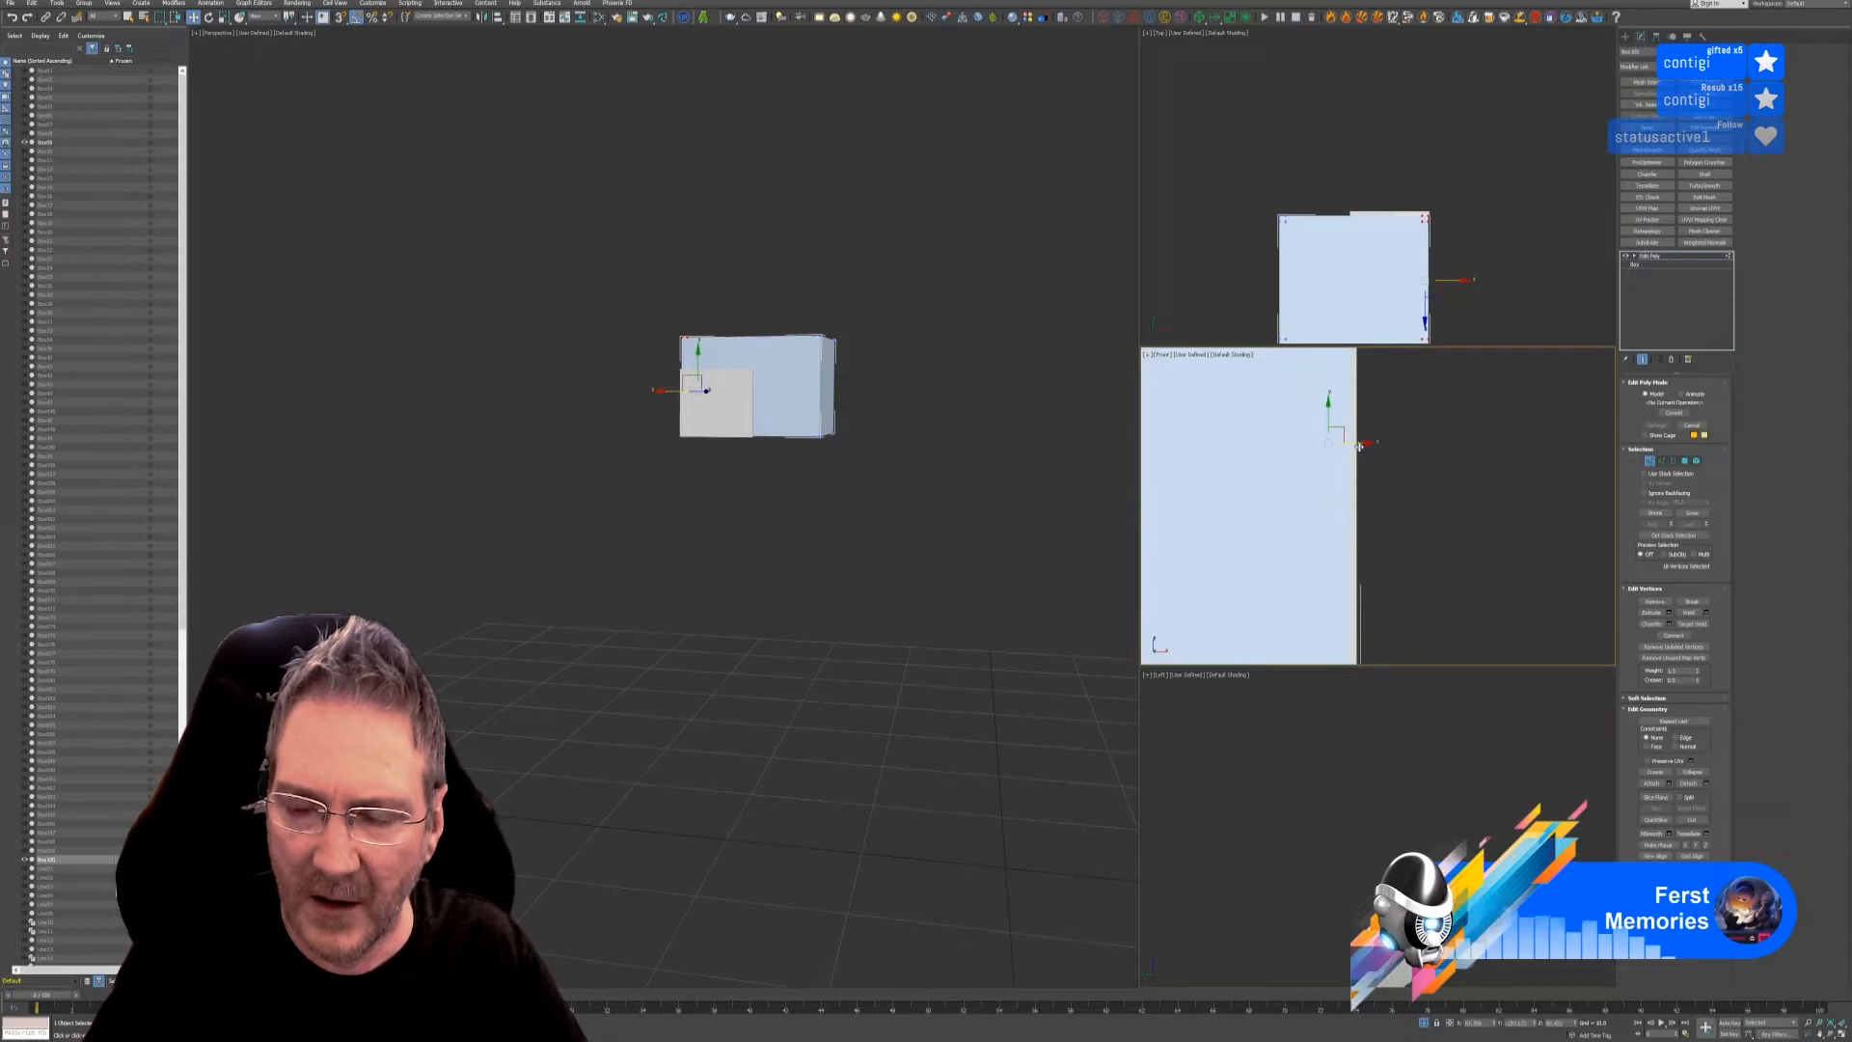
- Pull the opposite side's vertices in to the front's other side edge and fine-tune their alignment
{"action": "scroll", "coordinate": [1340, 468], "scroll_direction": "down", "scroll_amount": 5}
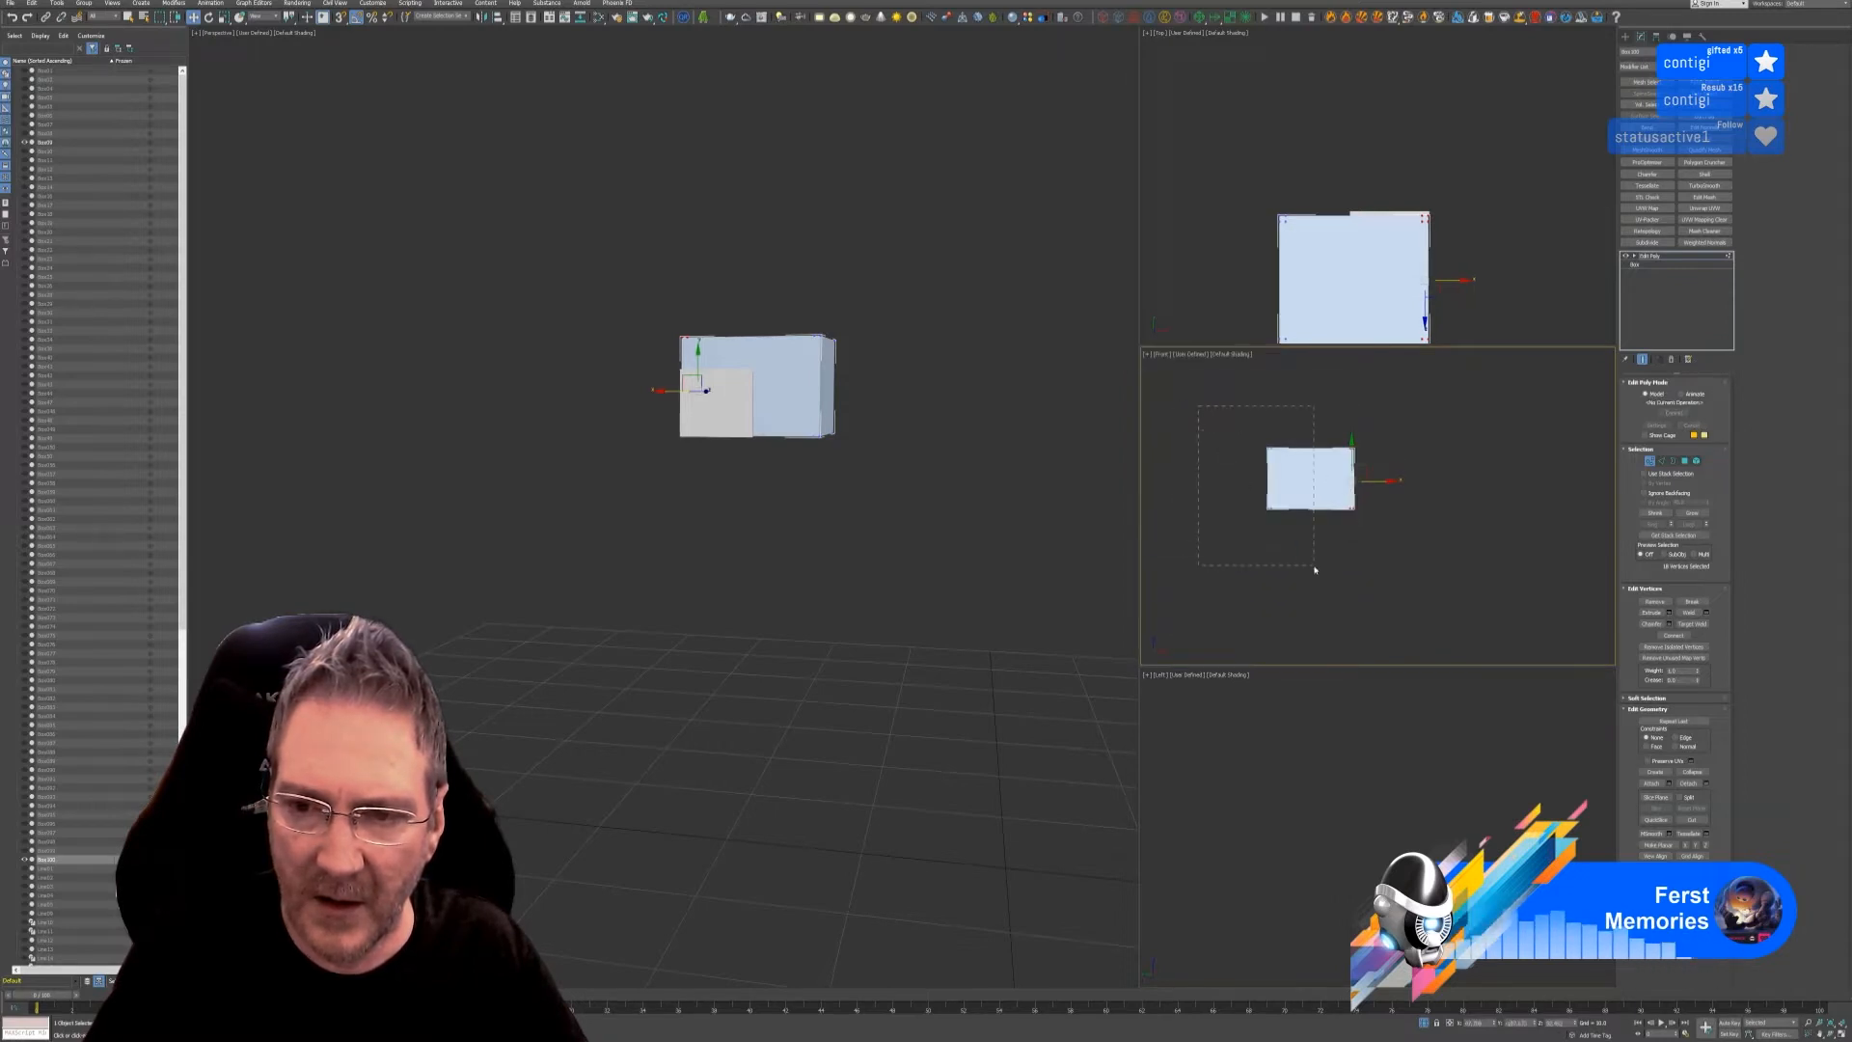
{"action": "left_click_drag", "start_coordinate": [1314, 570], "coordinate": [1314, 569]}
{"action": "scroll", "coordinate": [1284, 491], "scroll_direction": "up", "scroll_amount": 5}
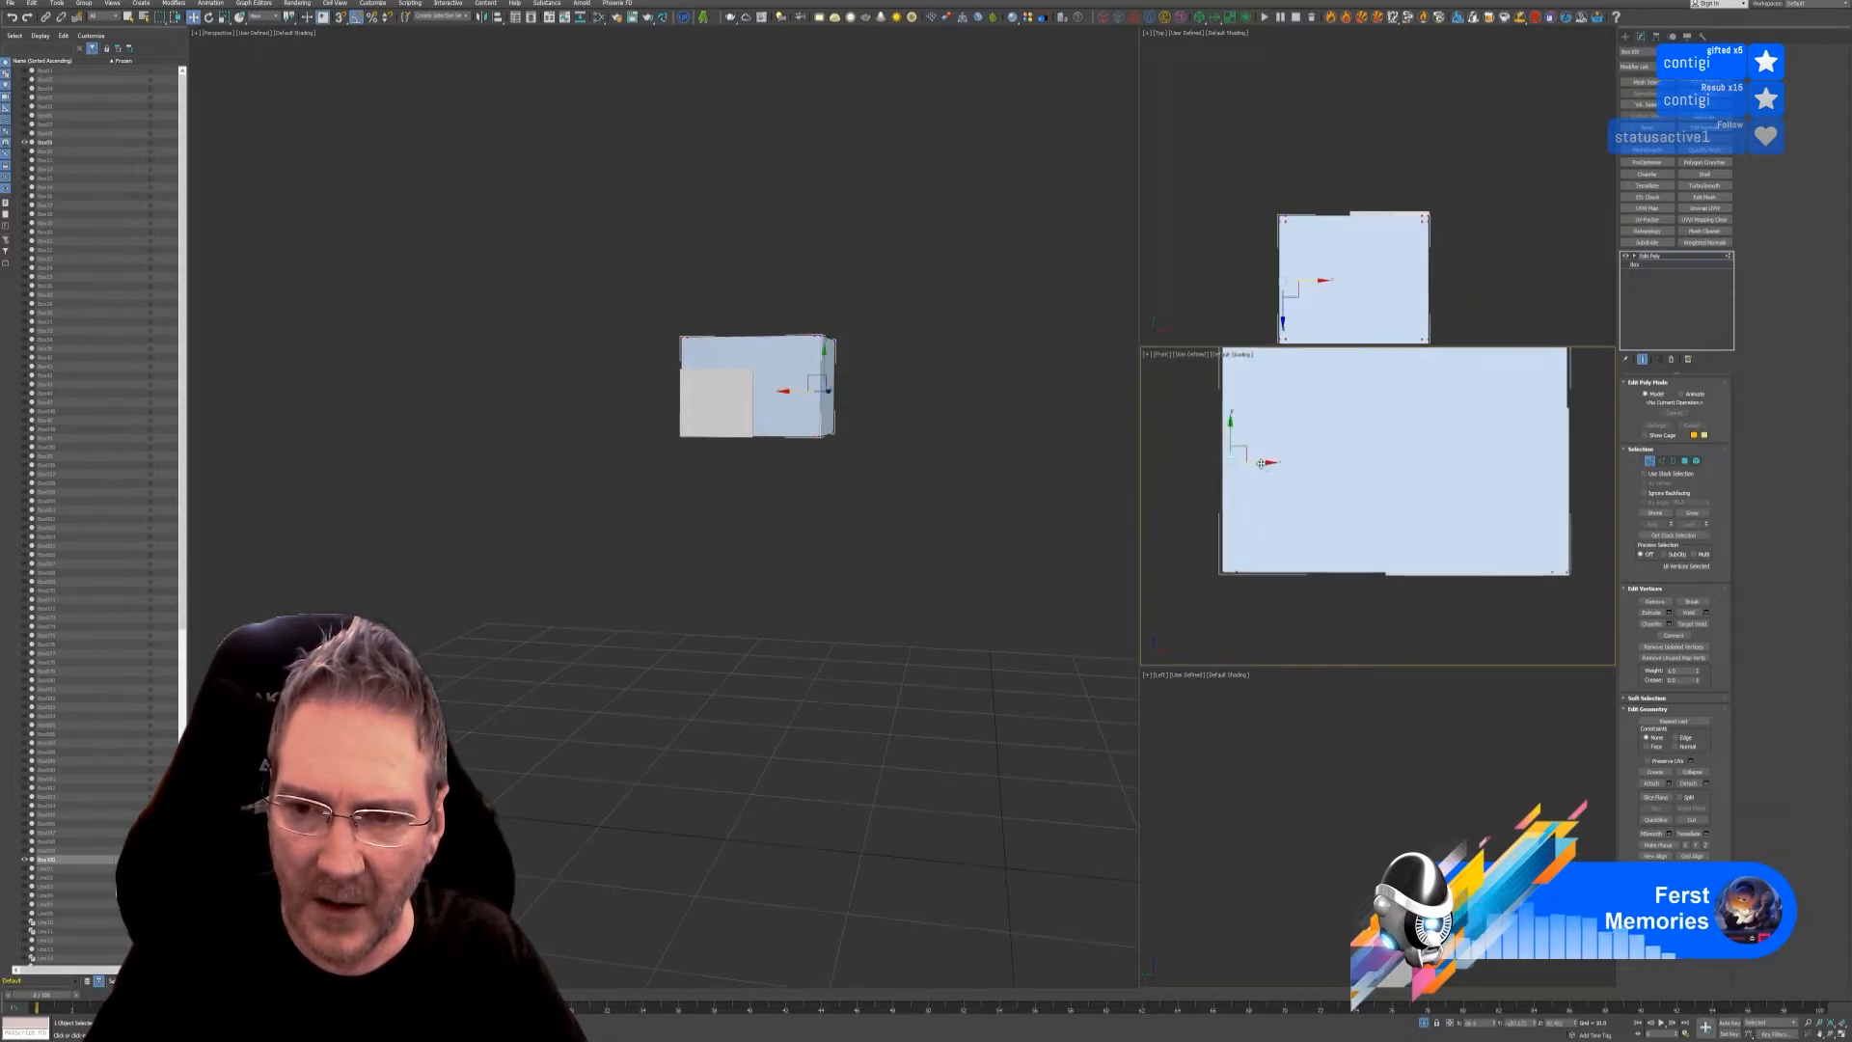
{"action": "left_click_drag", "start_coordinate": [1261, 463], "coordinate": [1420, 463]}
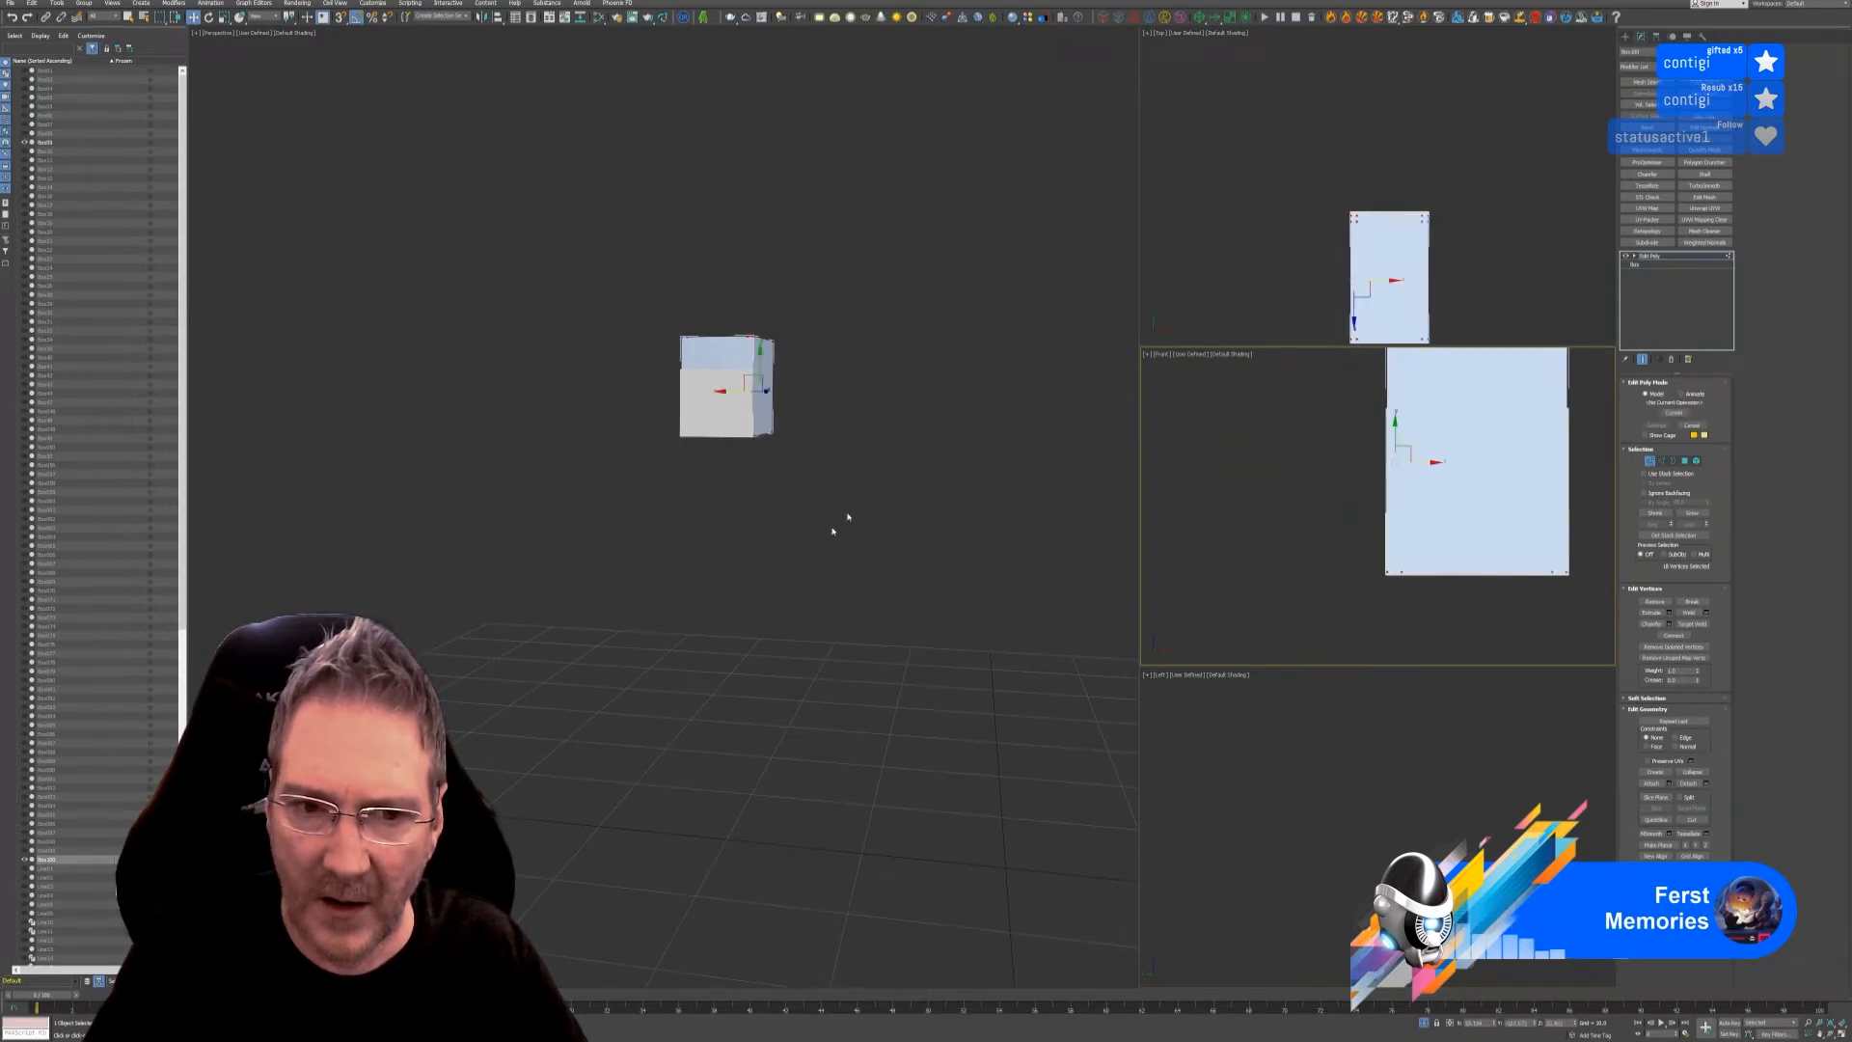
{"action": "middle_click_drag", "start_coordinate": [847, 483], "coordinate": [888, 524], "text": "alt"}
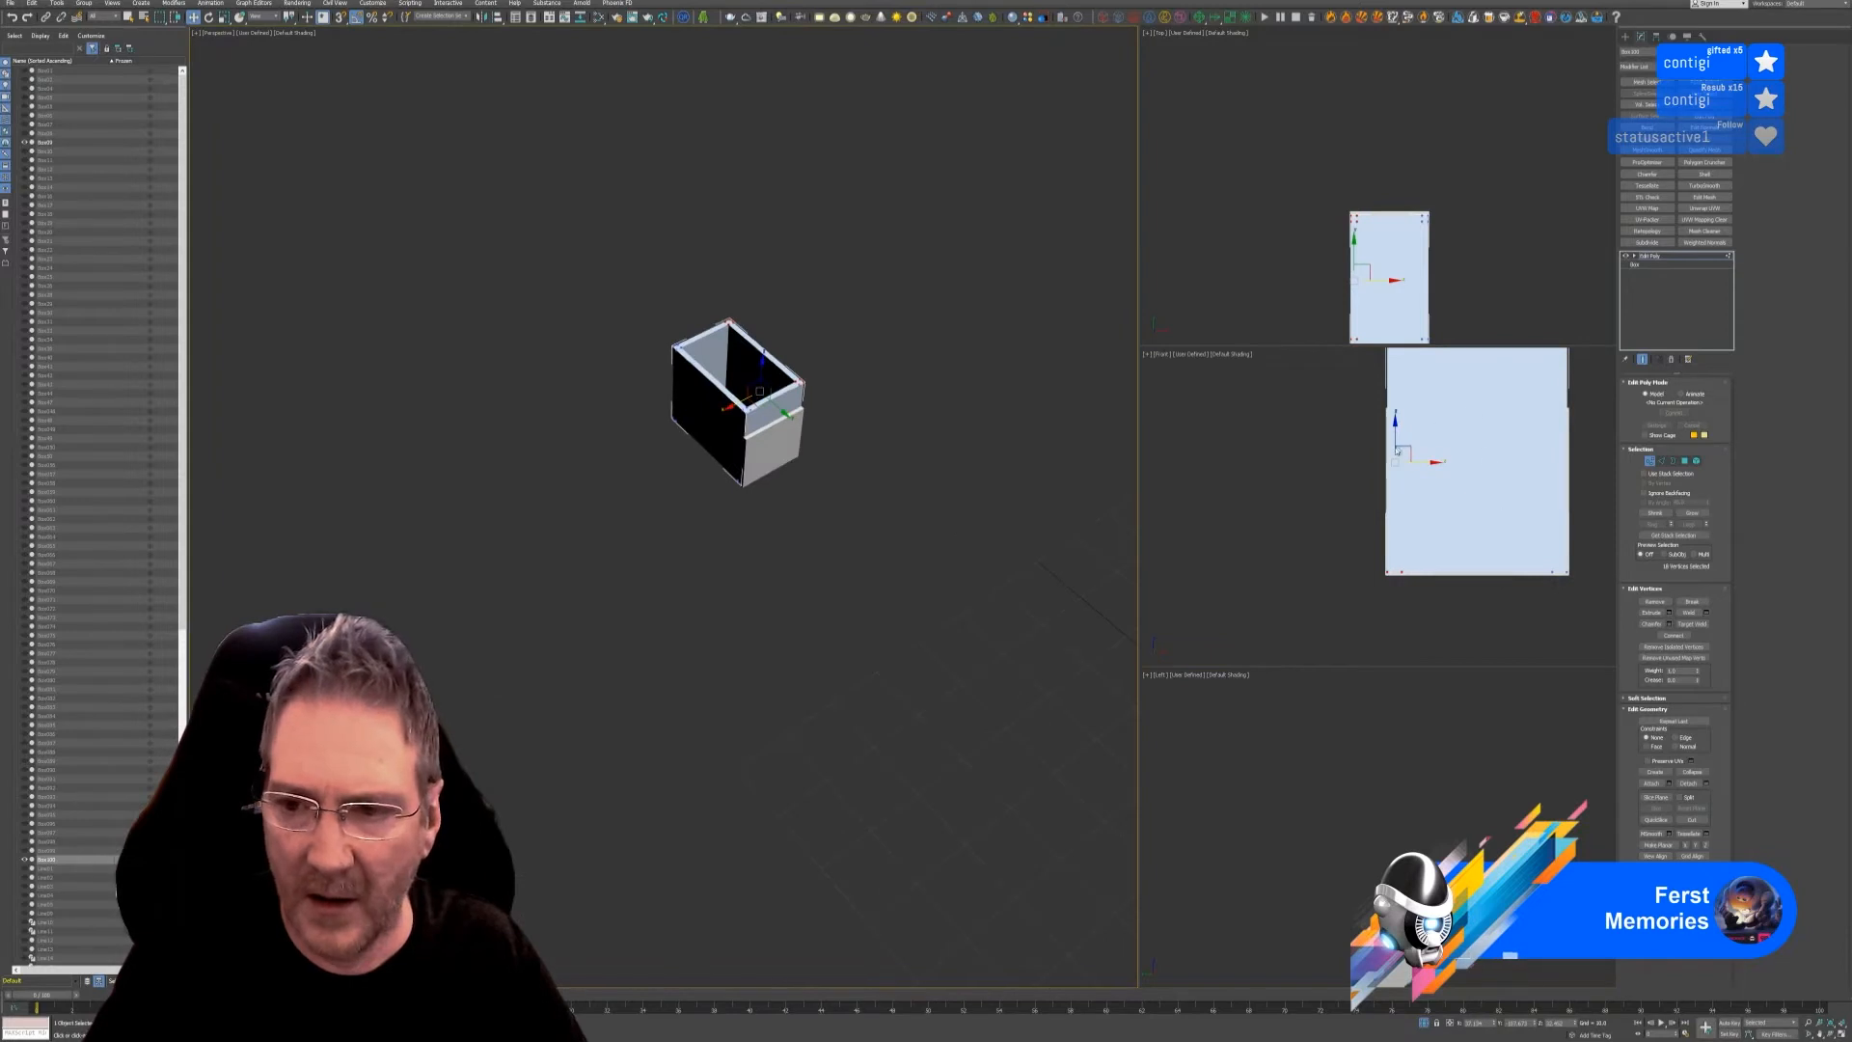
{"action": "scroll", "coordinate": [1396, 451], "scroll_direction": "up", "scroll_amount": 4}
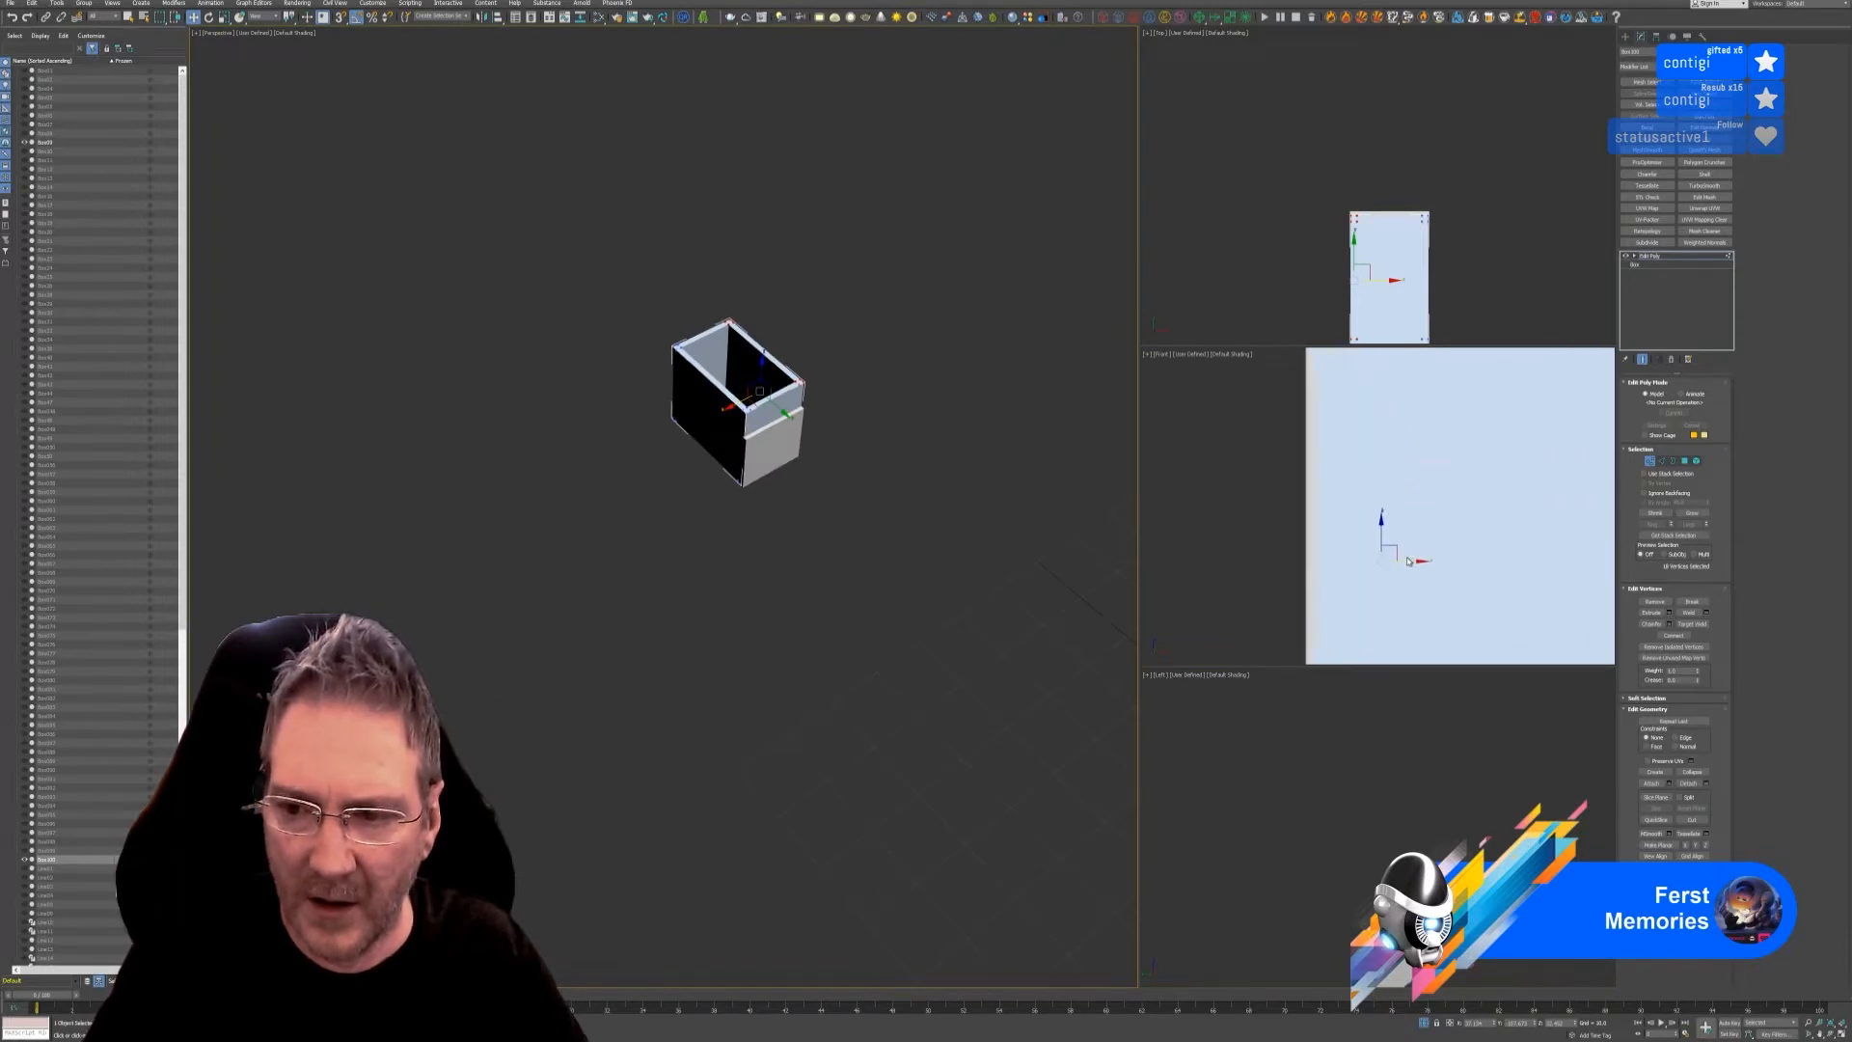
{"action": "middle_click_drag", "start_coordinate": [1277, 510], "coordinate": [1290, 483]}
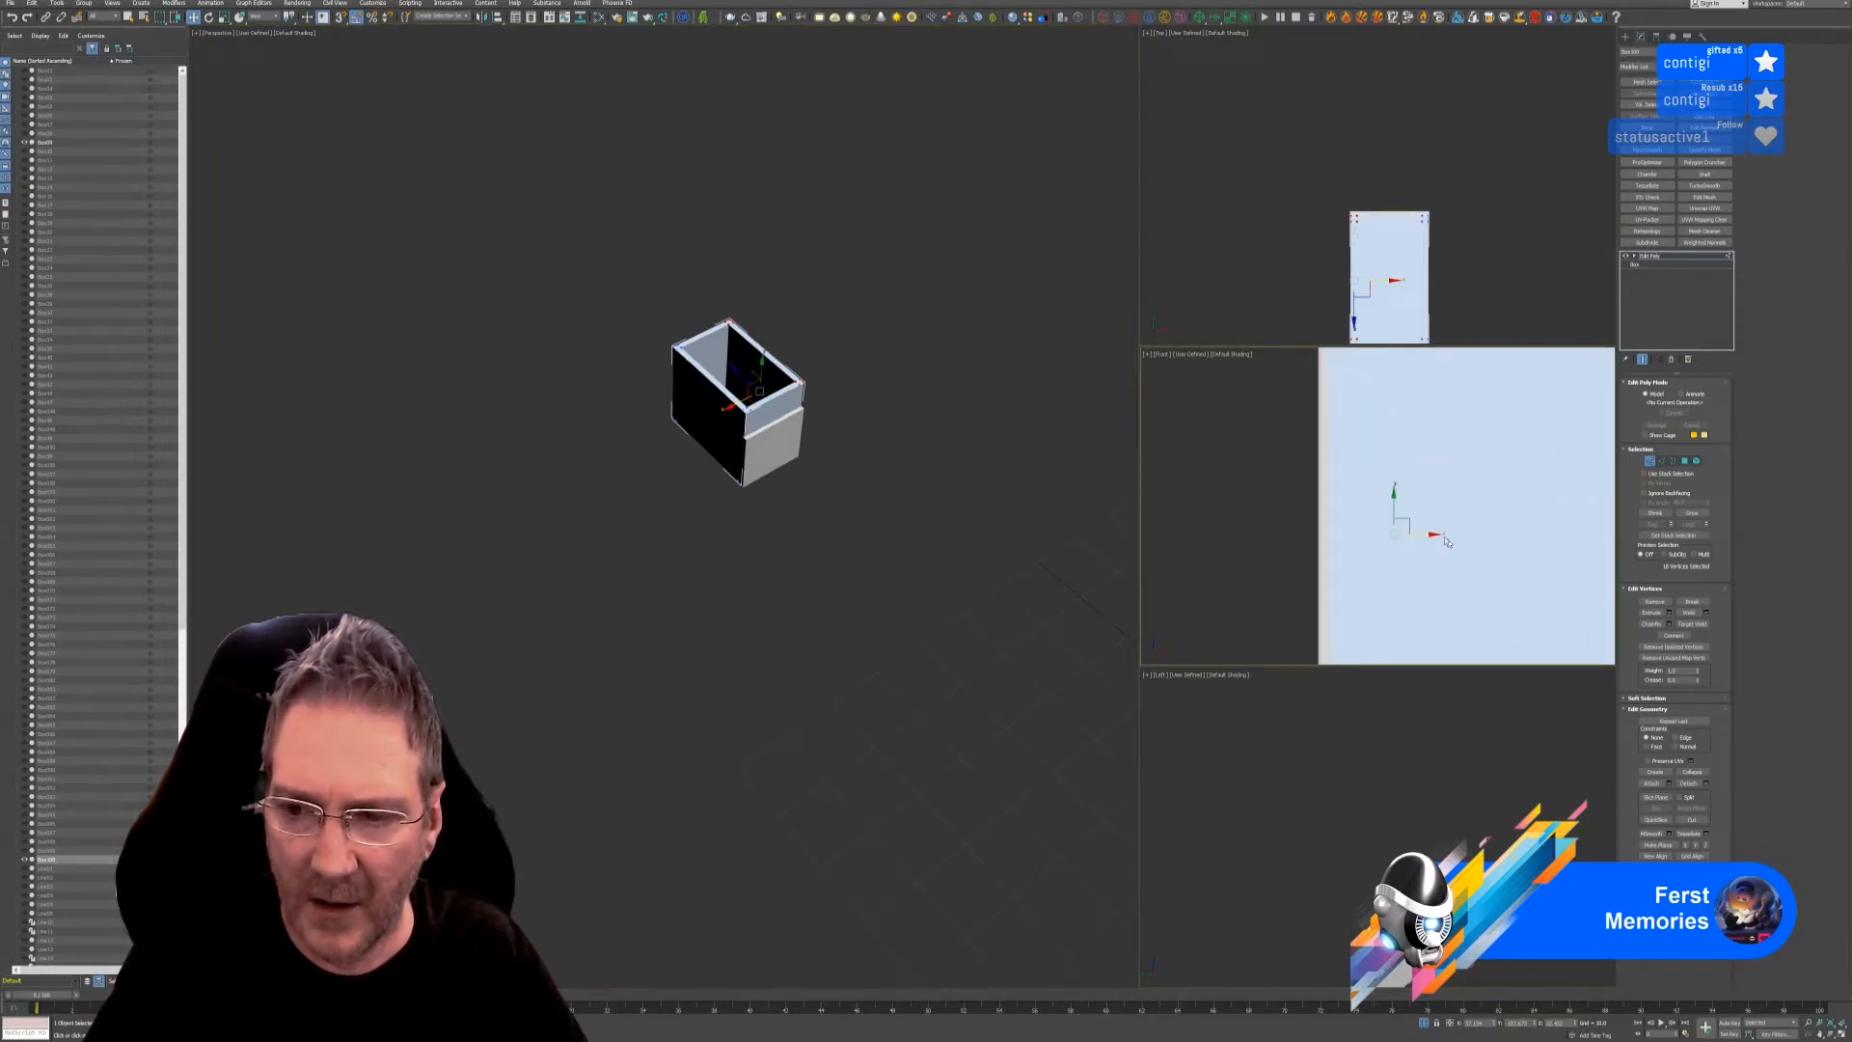
{"action": "left_click_drag", "start_coordinate": [1424, 532], "coordinate": [1418, 529]}
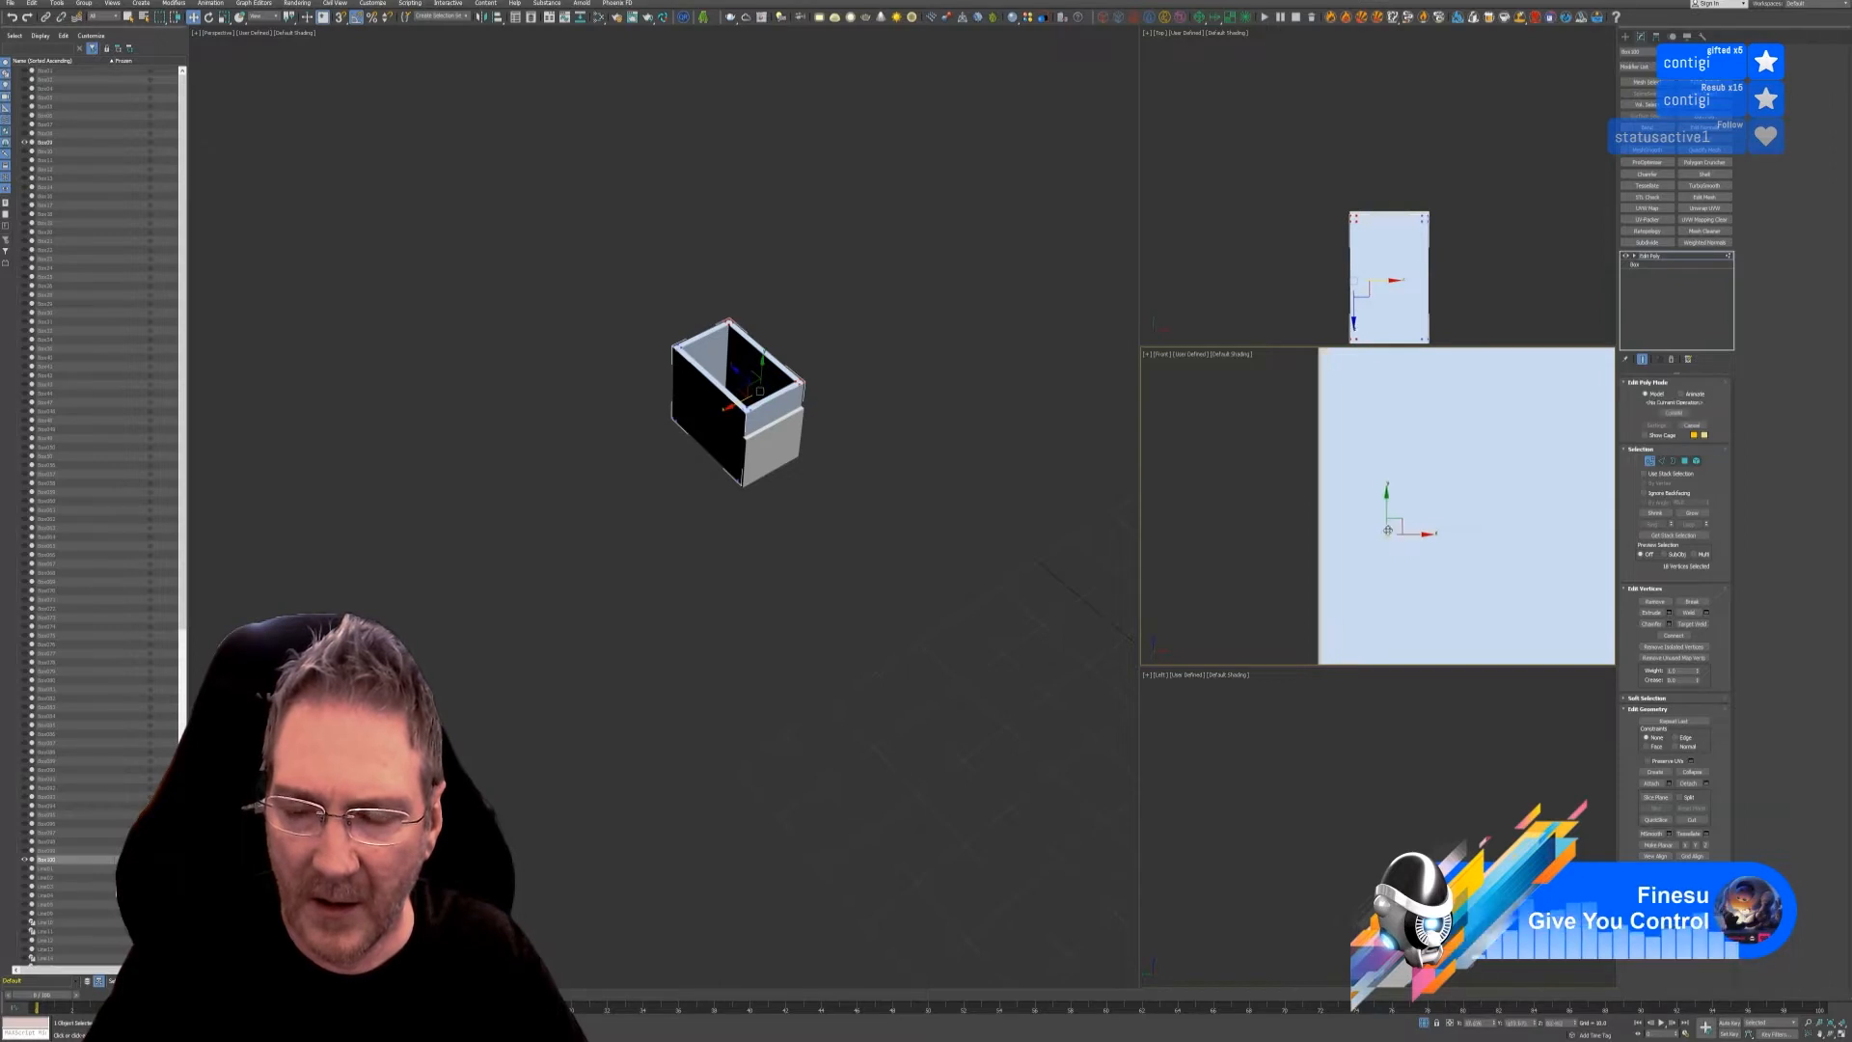
- Lower the body's upper vertices to the top edge of the small drawer front and leave vertex editing
{"action": "scroll", "coordinate": [1389, 506], "scroll_direction": "down", "scroll_amount": 10}
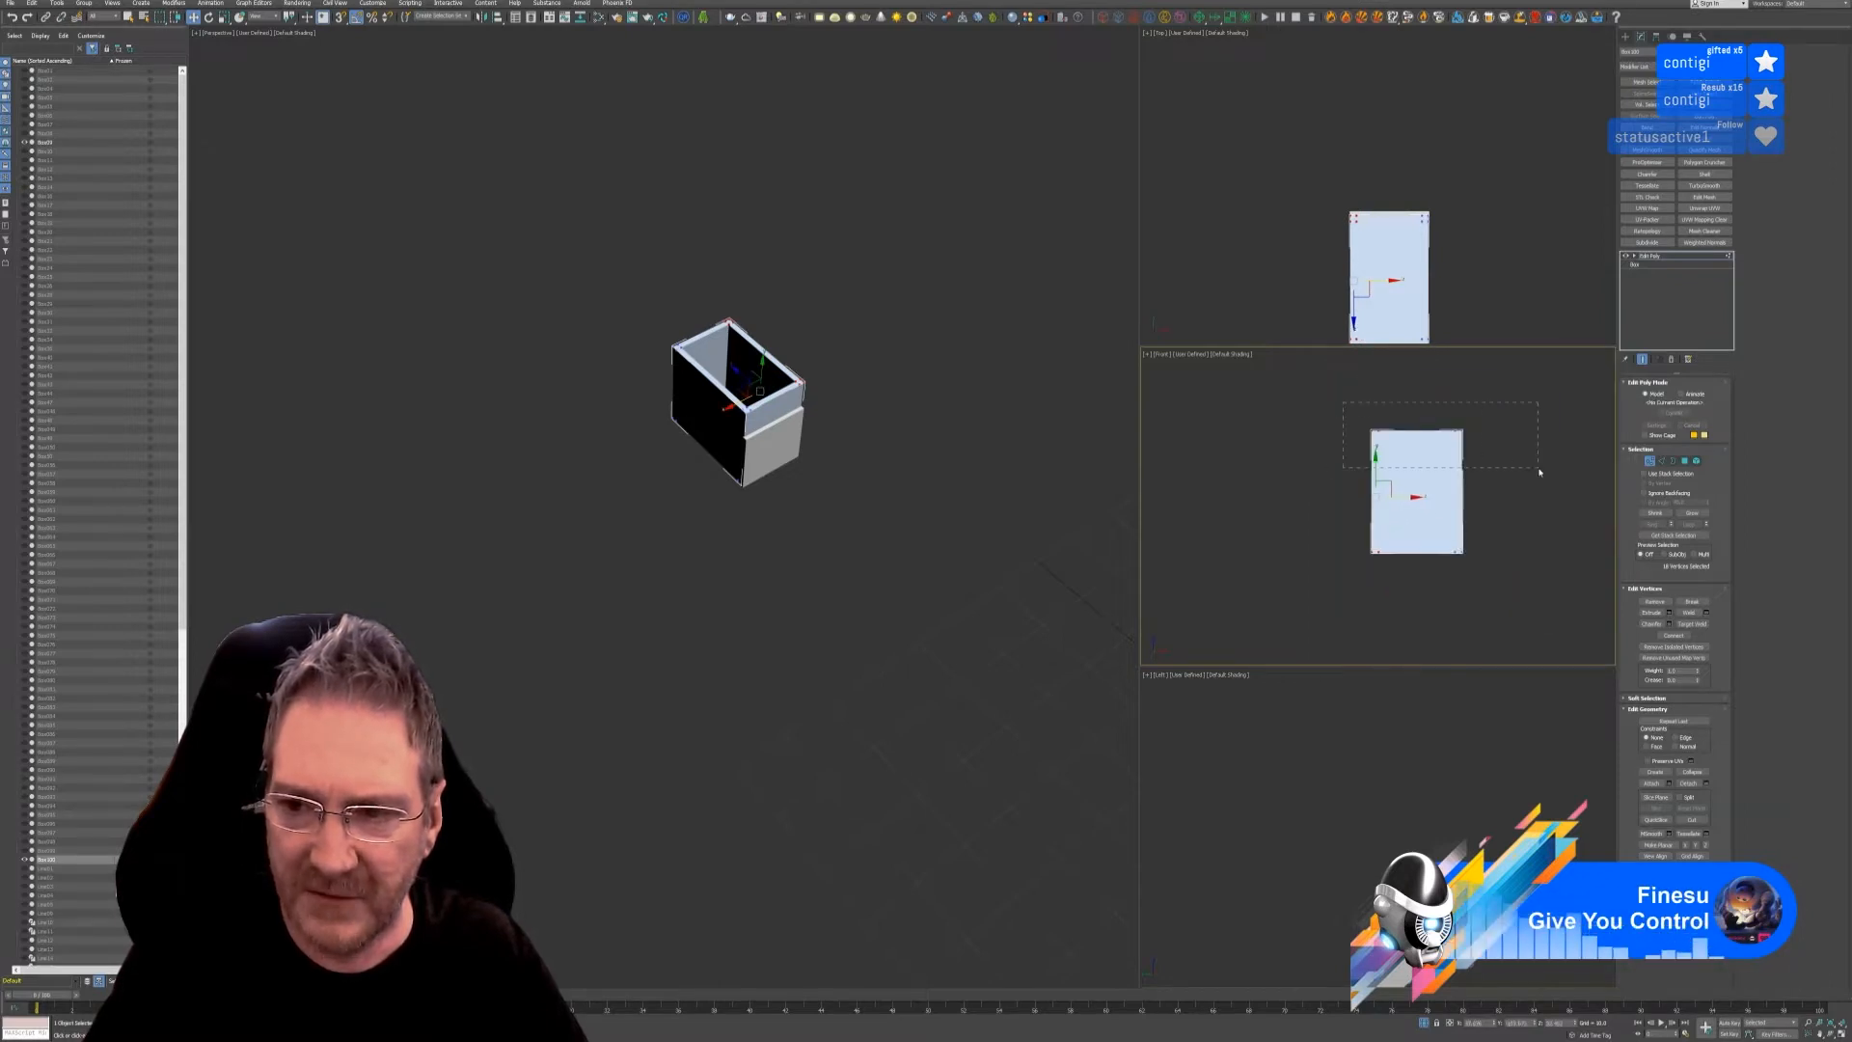
{"action": "left_click_drag", "start_coordinate": [1540, 473], "coordinate": [1533, 474]}
{"action": "left_click_drag", "start_coordinate": [1416, 403], "coordinate": [1418, 460]}
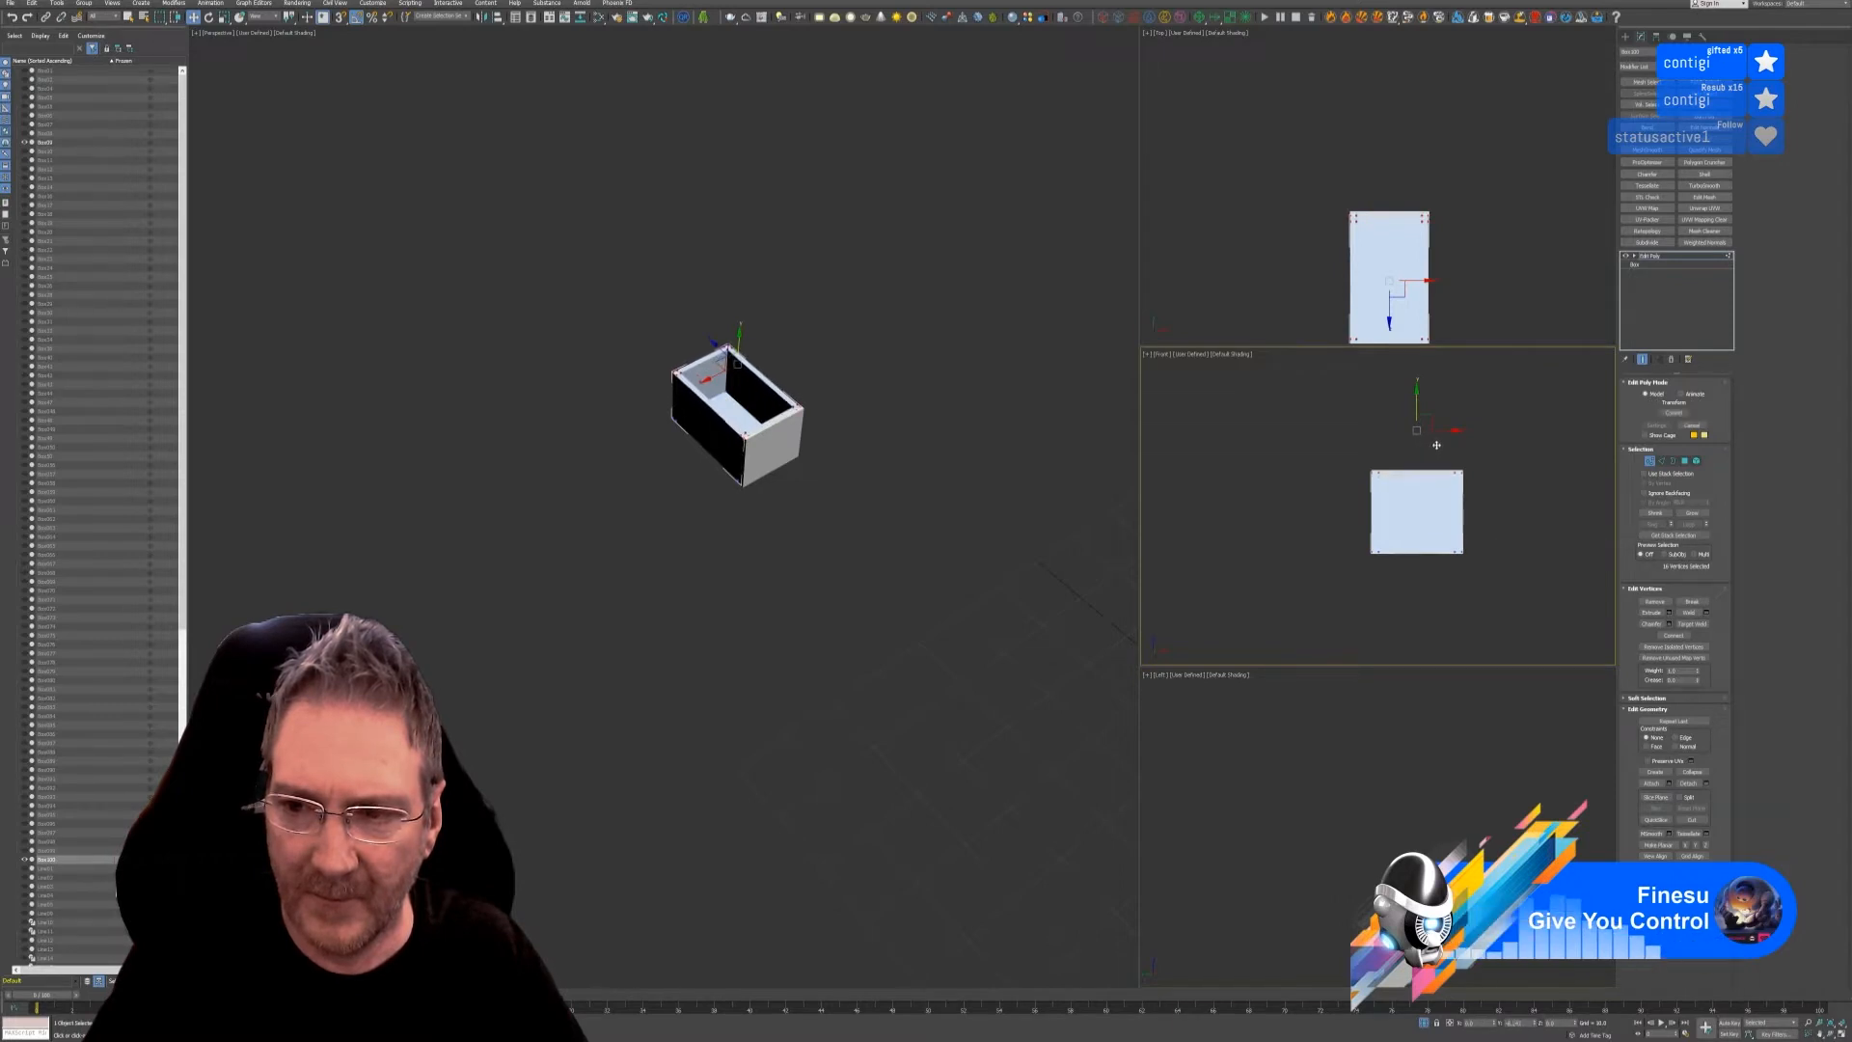
{"action": "scroll", "coordinate": [1436, 444], "scroll_direction": "up", "scroll_amount": 8}
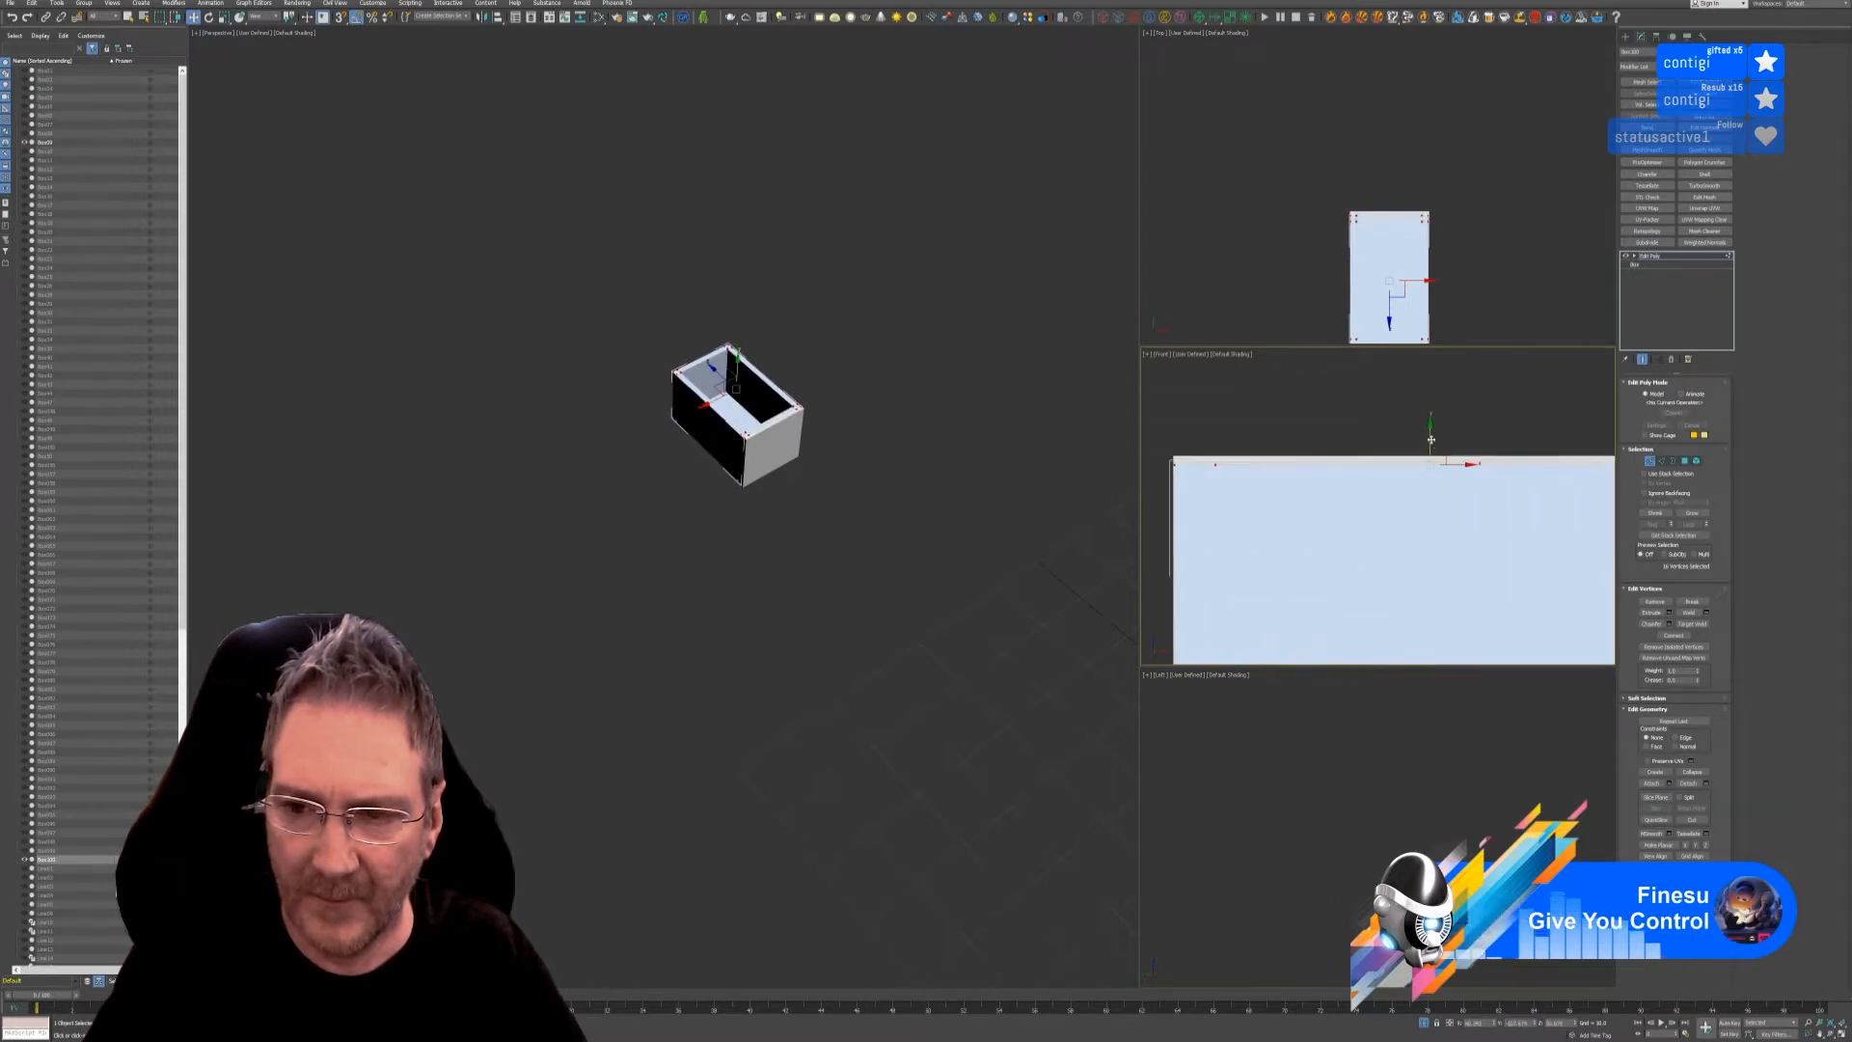
{"action": "scroll", "coordinate": [717, 402], "scroll_direction": "up", "scroll_amount": 4}
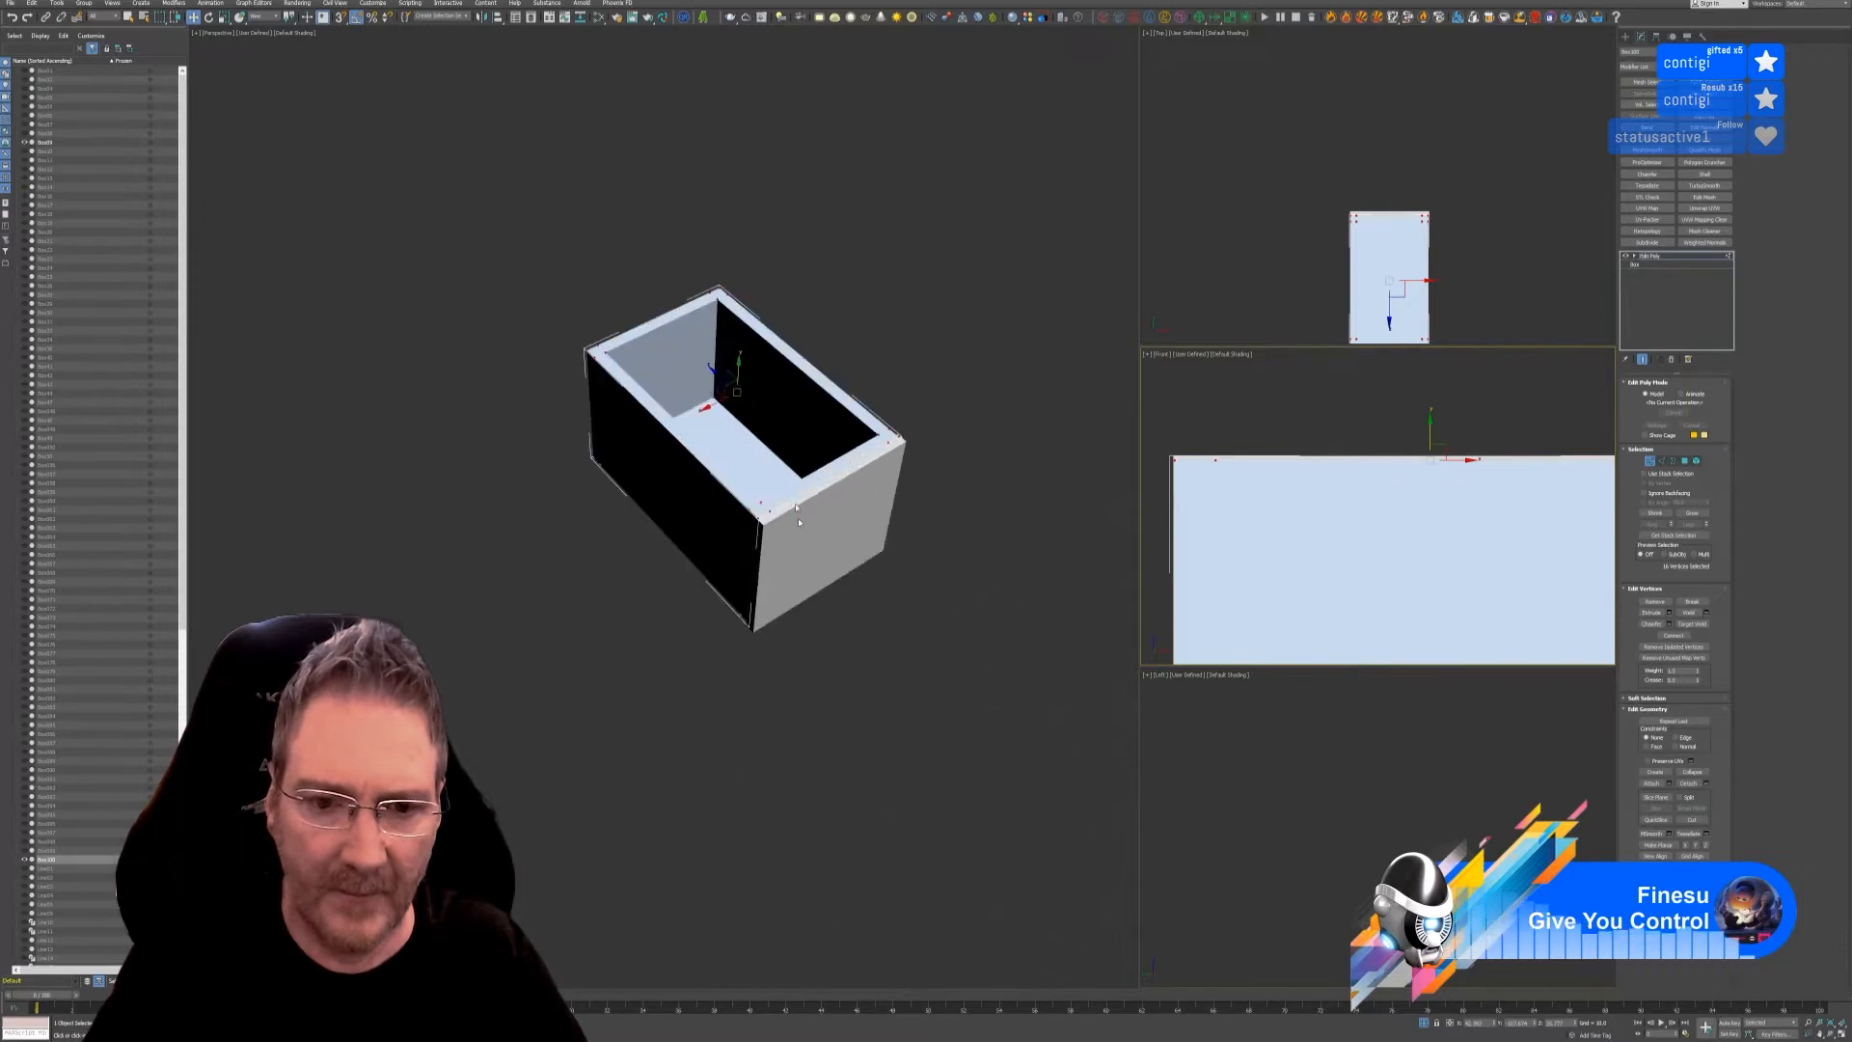
{"action": "middle_click_drag", "start_coordinate": [846, 608], "coordinate": [1119, 598], "text": "alt"}
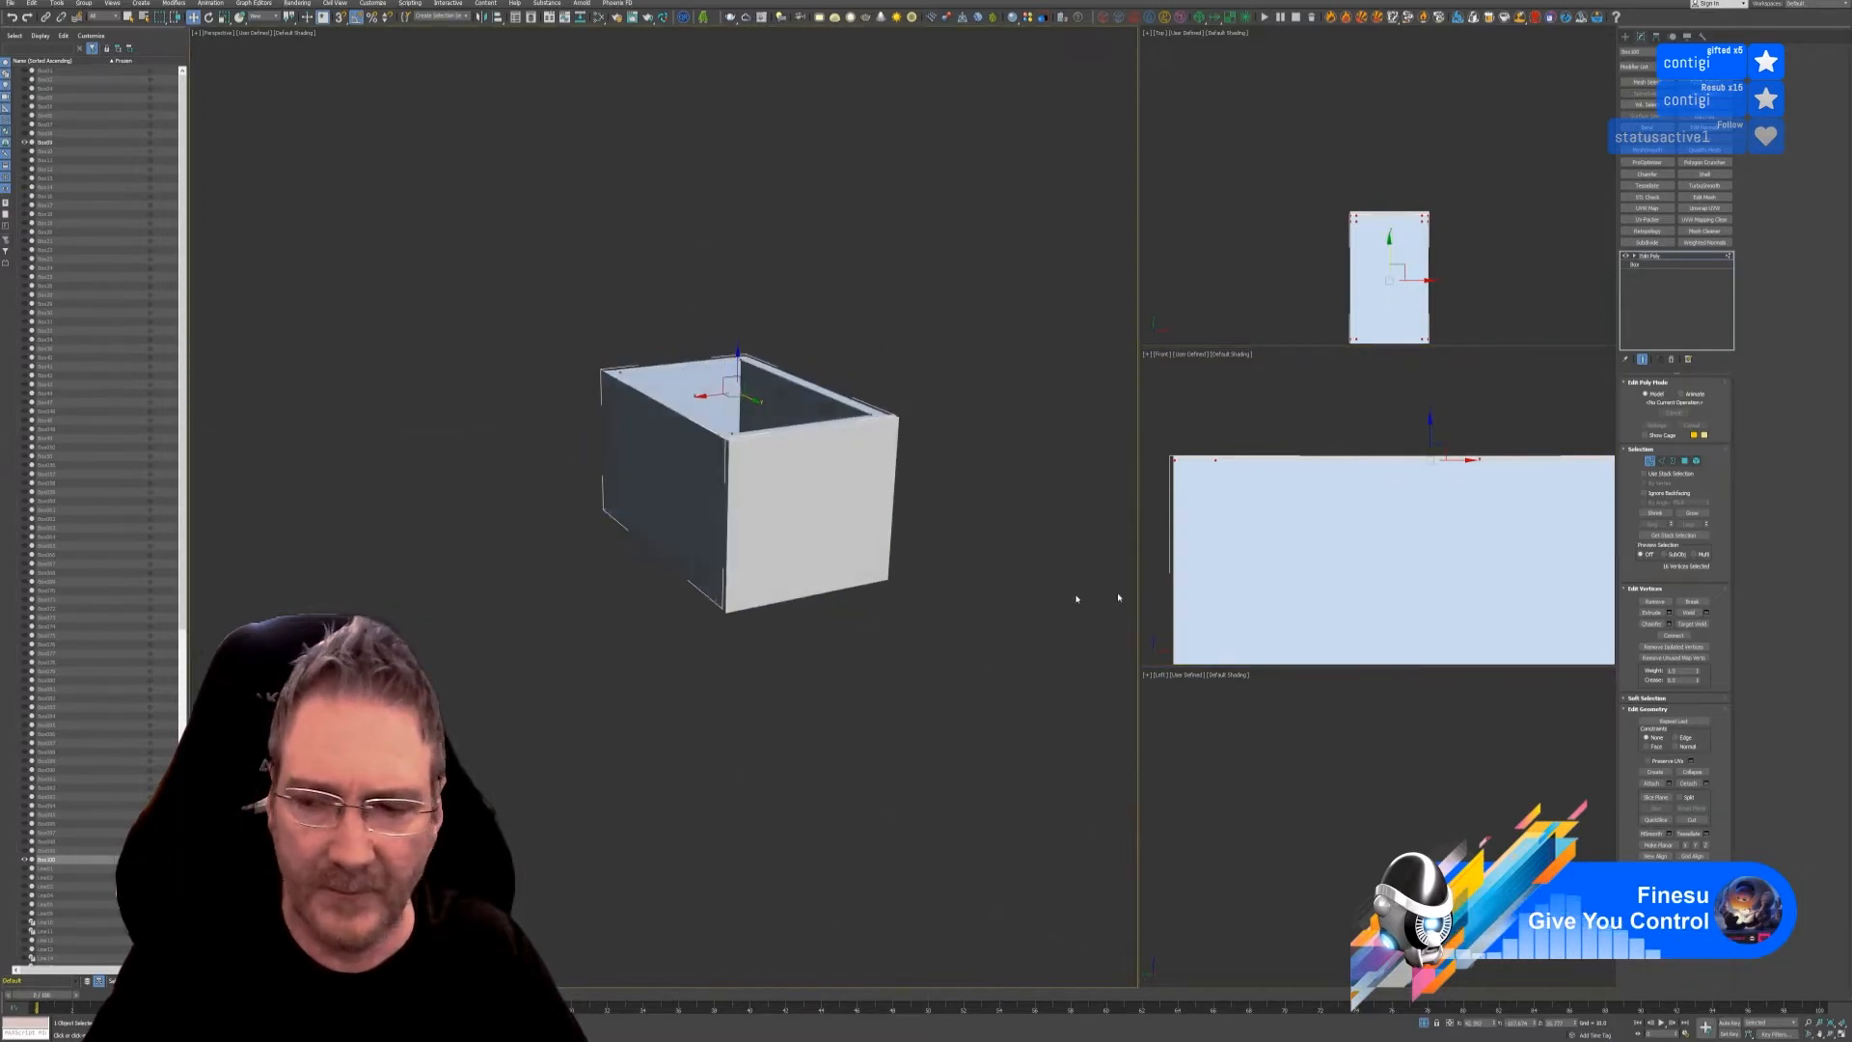
{"action": "left_click", "coordinate": [1651, 461]}
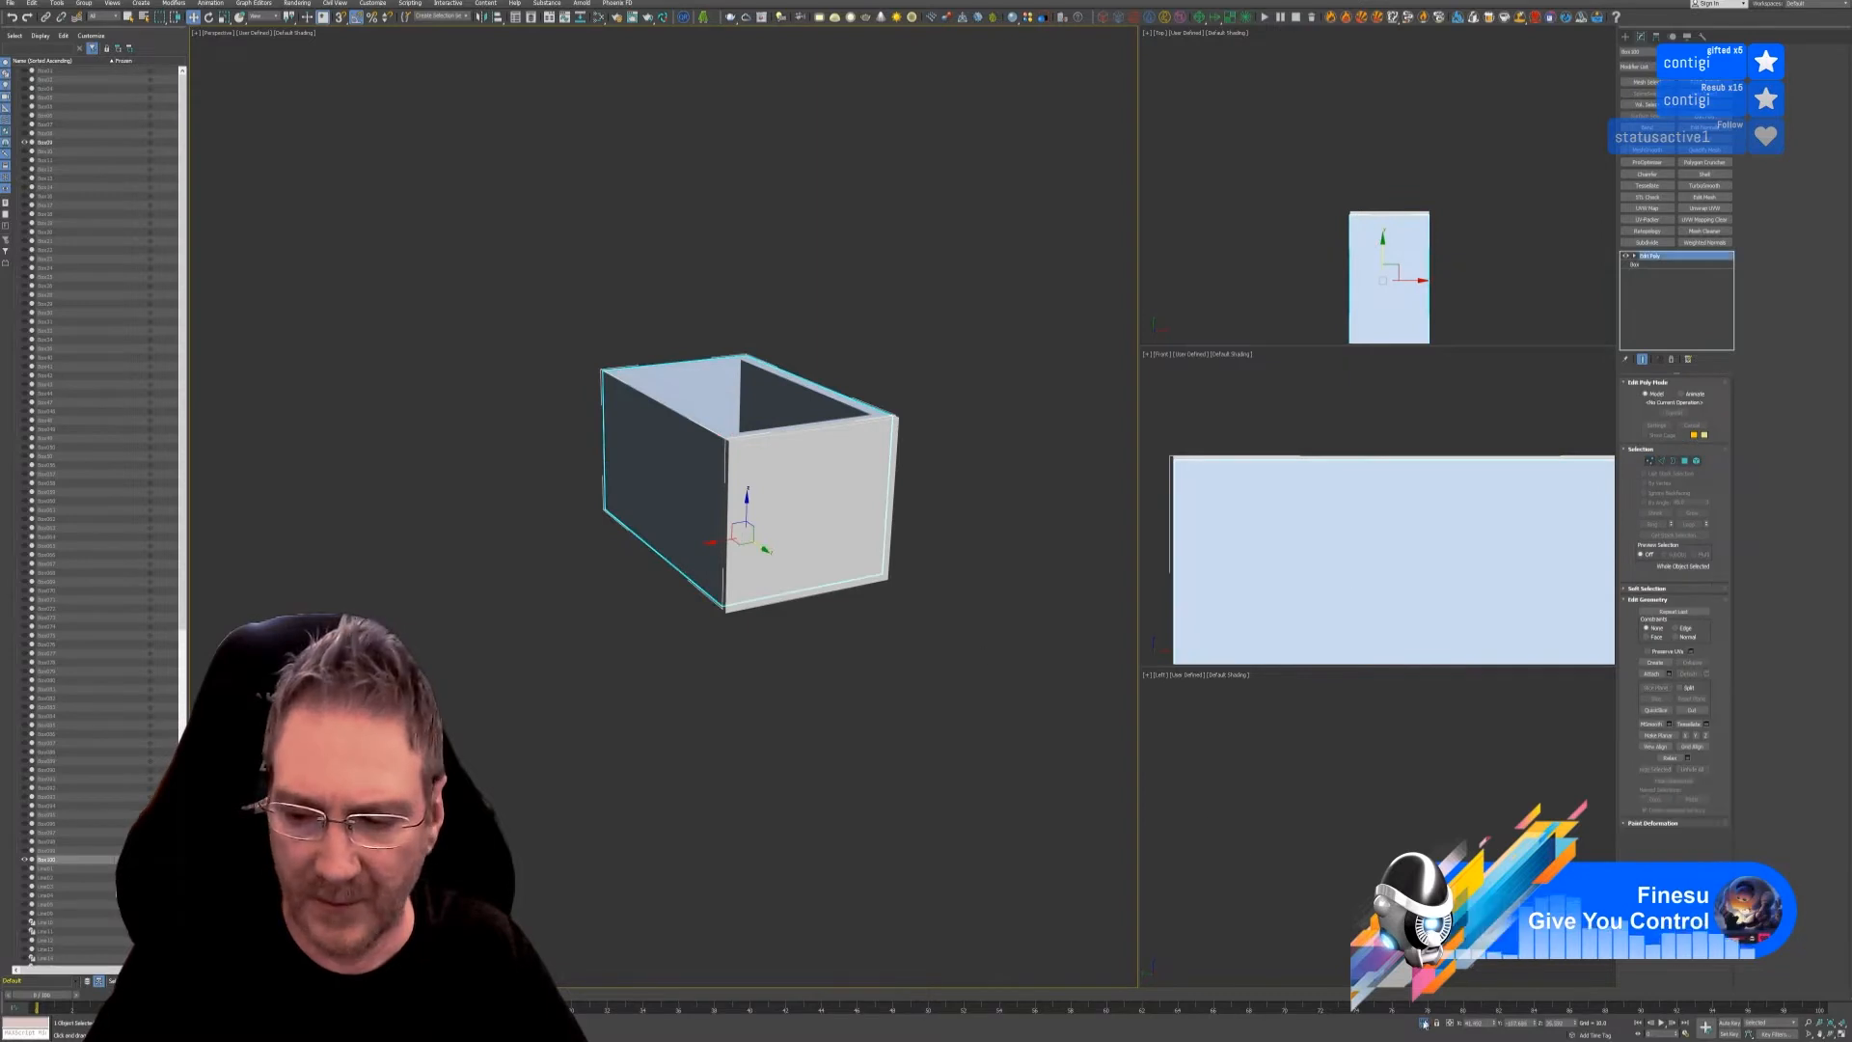
- Exit isolation to show the whole kitchen and frame the finished drawer body in the sink unit
{"action": "left_click", "coordinate": [1424, 1022]}
{"action": "middle_click_drag", "start_coordinate": [810, 596], "coordinate": [729, 654], "text": "alt"}
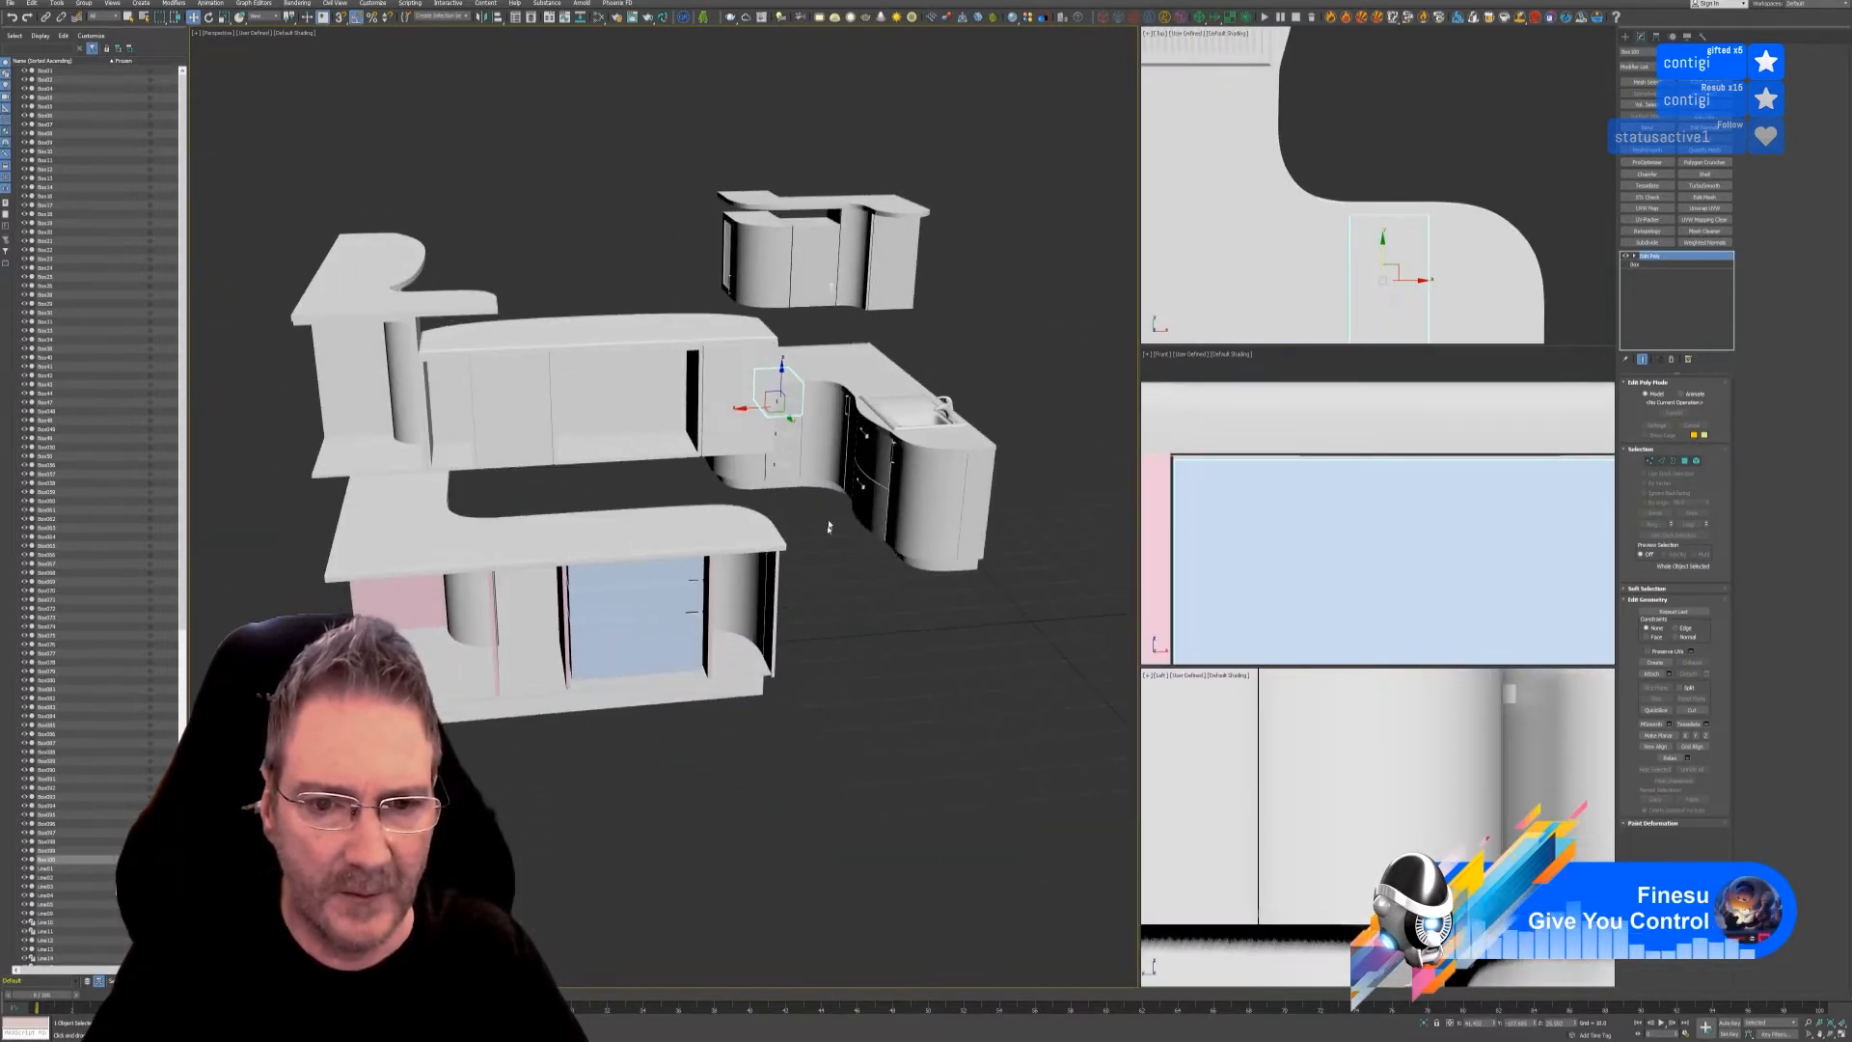
{"action": "key", "text": "z"}
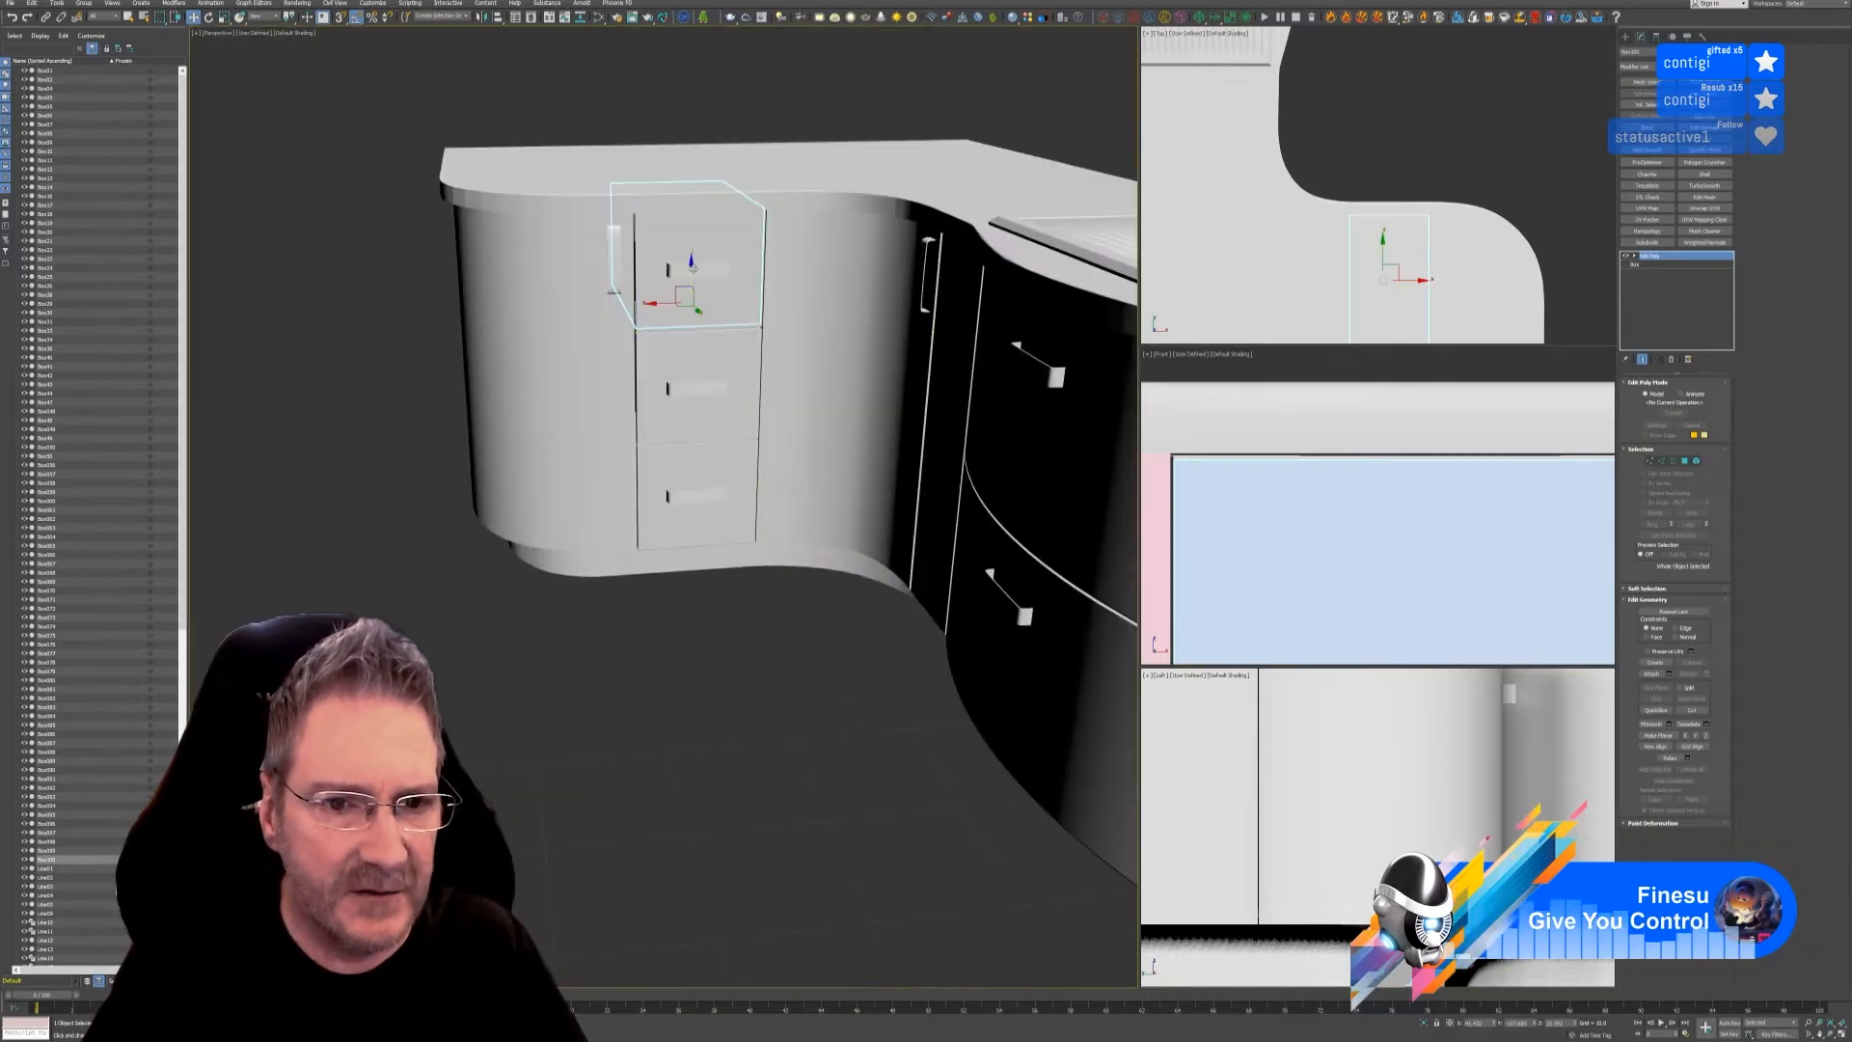
{"action": "left_click_drag", "start_coordinate": [692, 266], "coordinate": [704, 313], "text": "shift"}
{"action": "key", "text": "Return"}
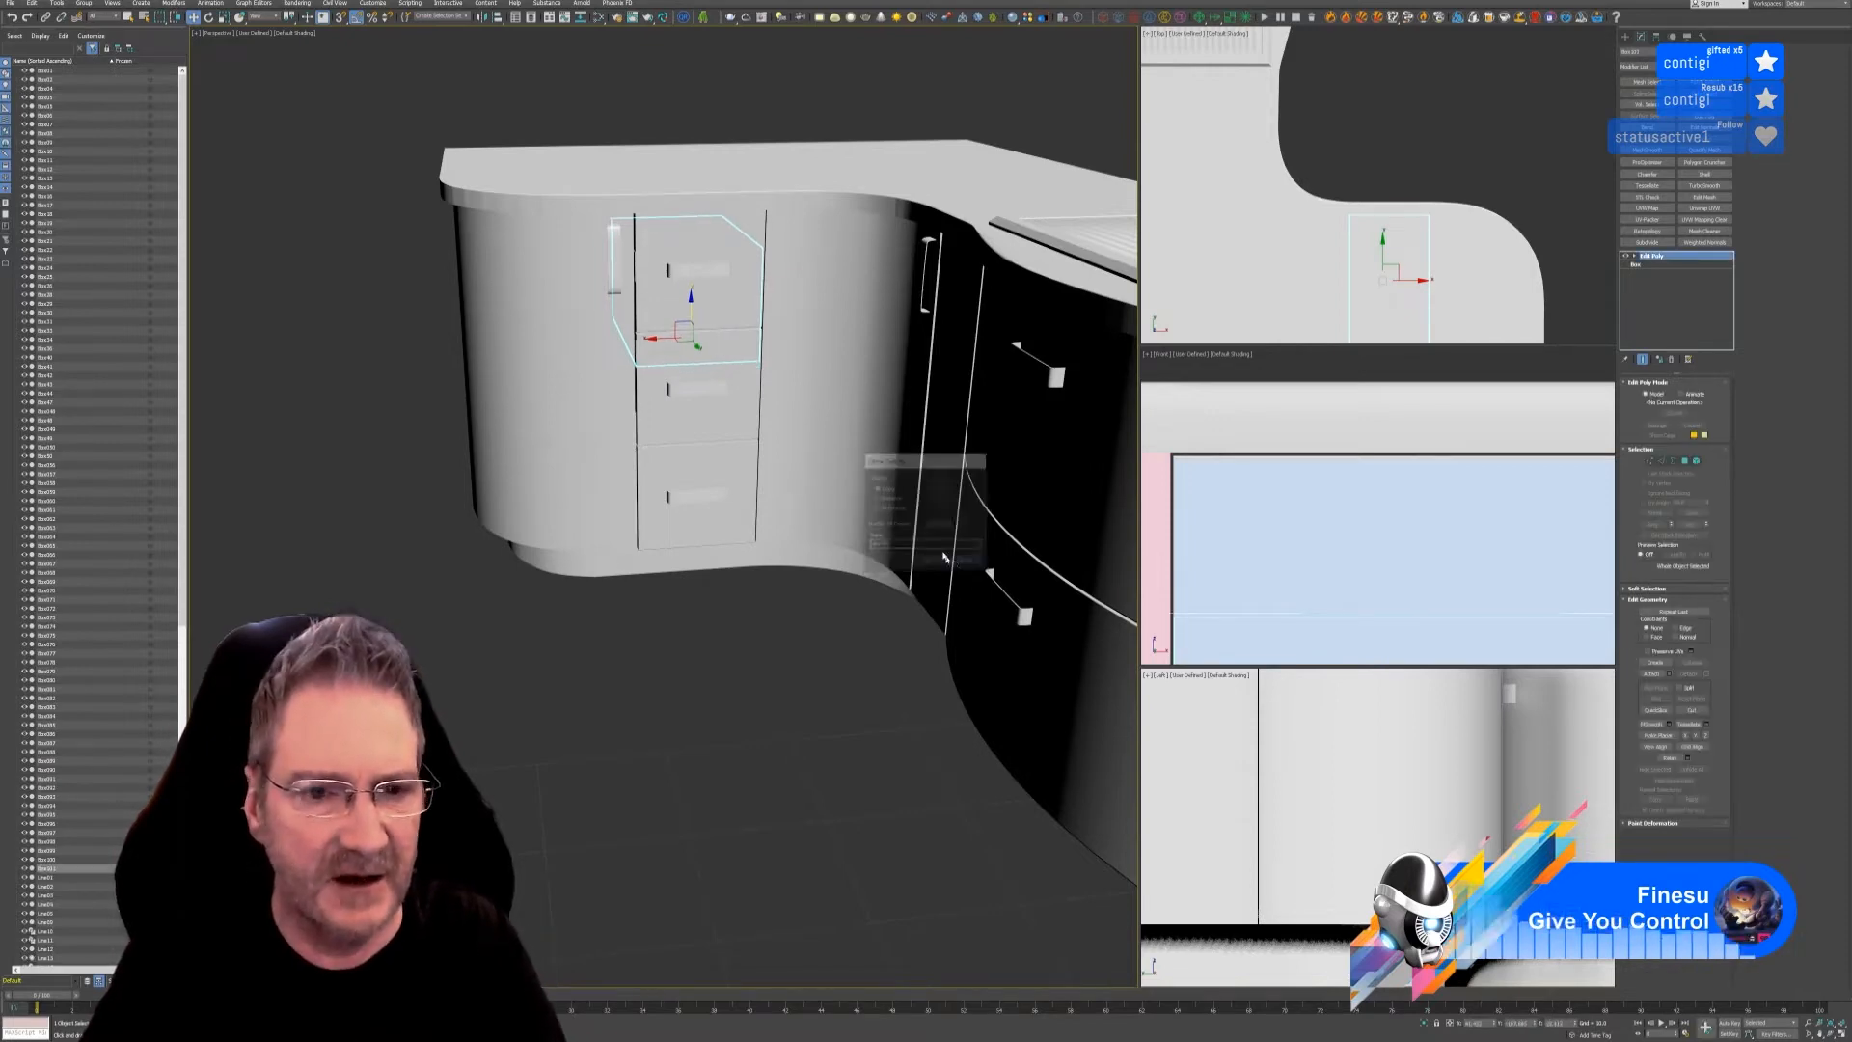
{"action": "key", "text": "ctrl+z"}
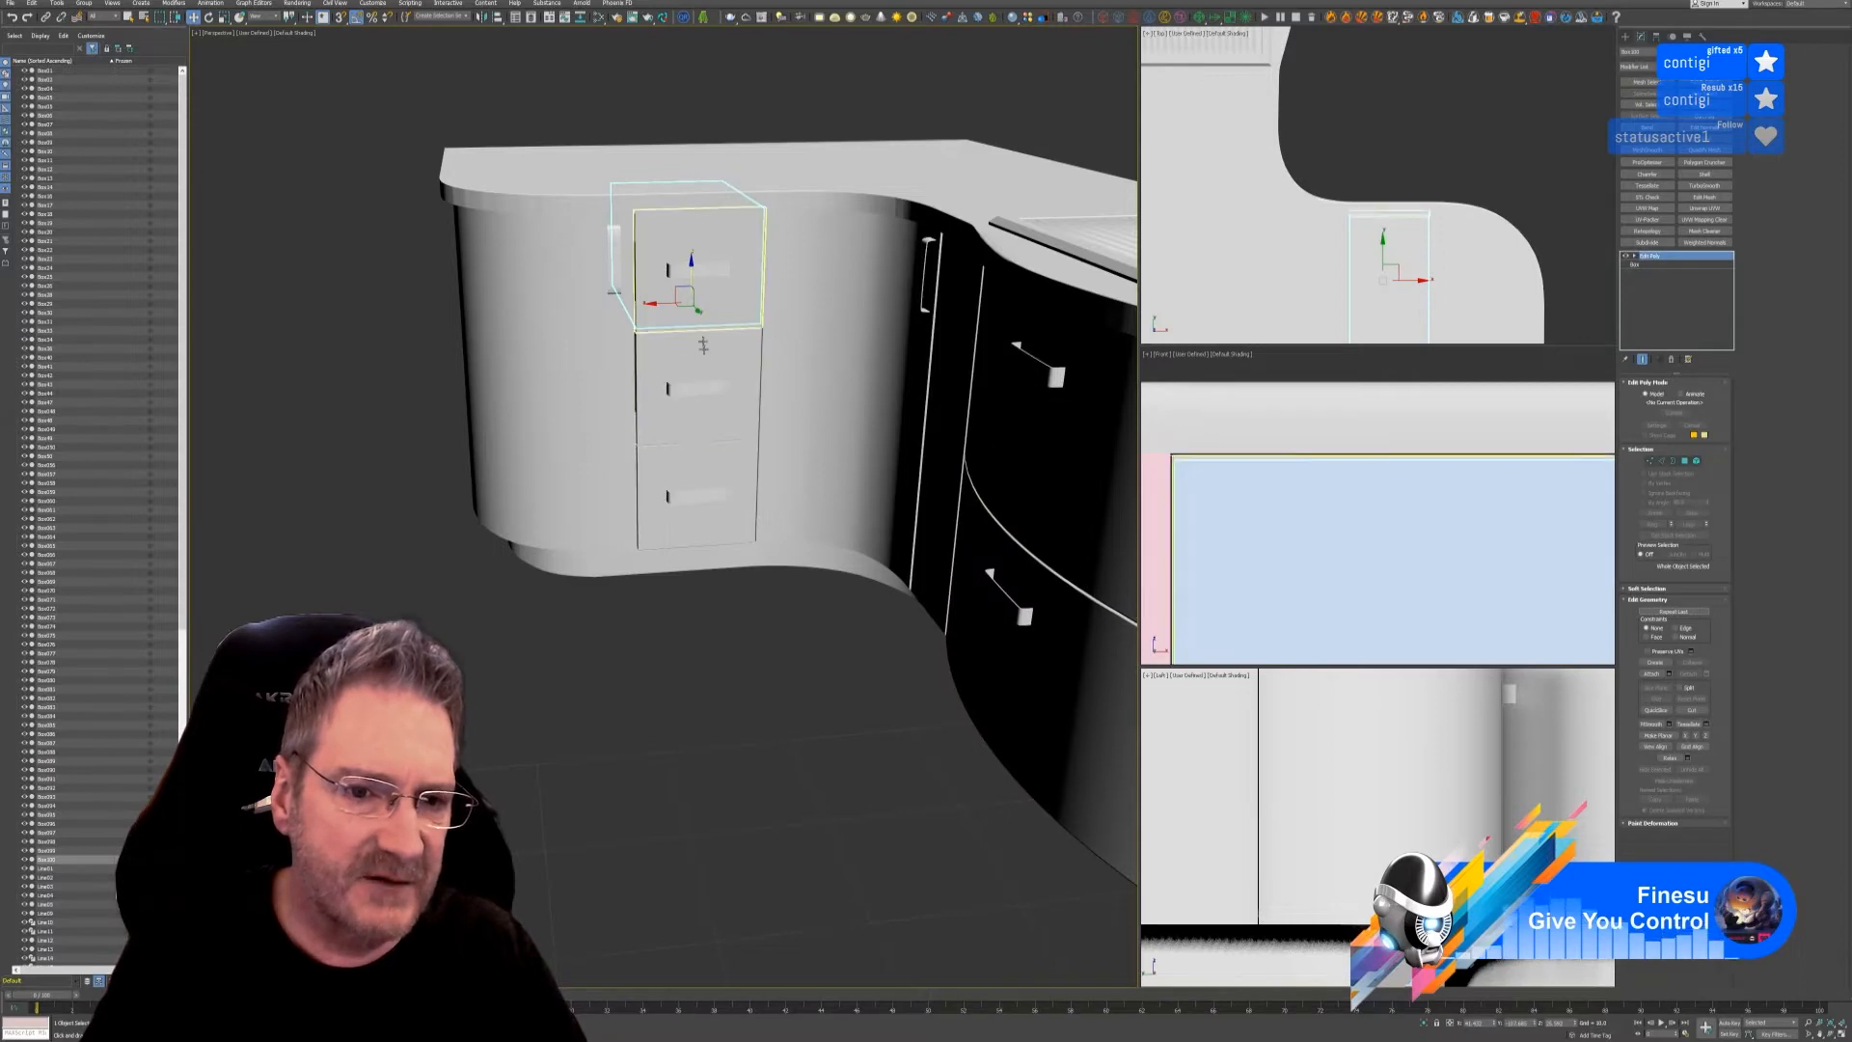
- Copy the small drawer body across to the area behind the sink unit's large curved drawer fronts
{"action": "scroll", "coordinate": [826, 558], "scroll_direction": "down", "scroll_amount": 3}
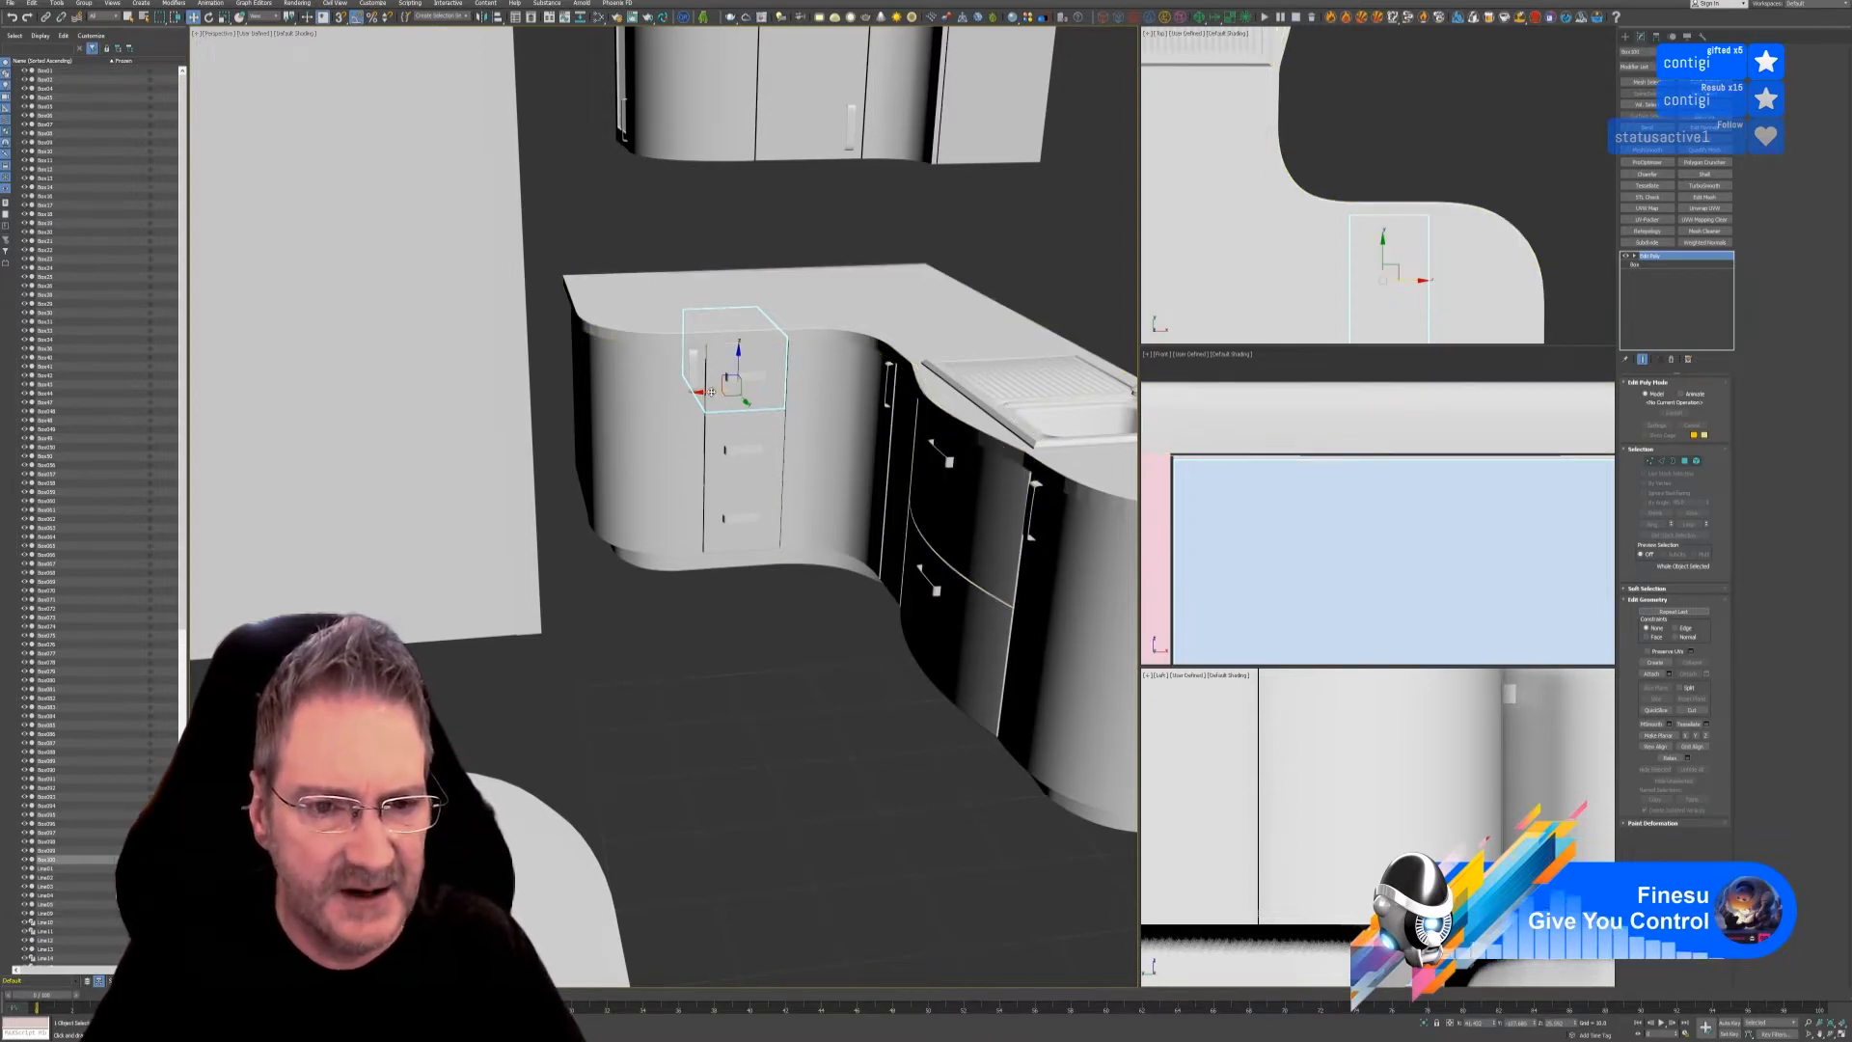
{"action": "left_click_drag", "start_coordinate": [765, 392], "coordinate": [1056, 380], "text": "shift"}
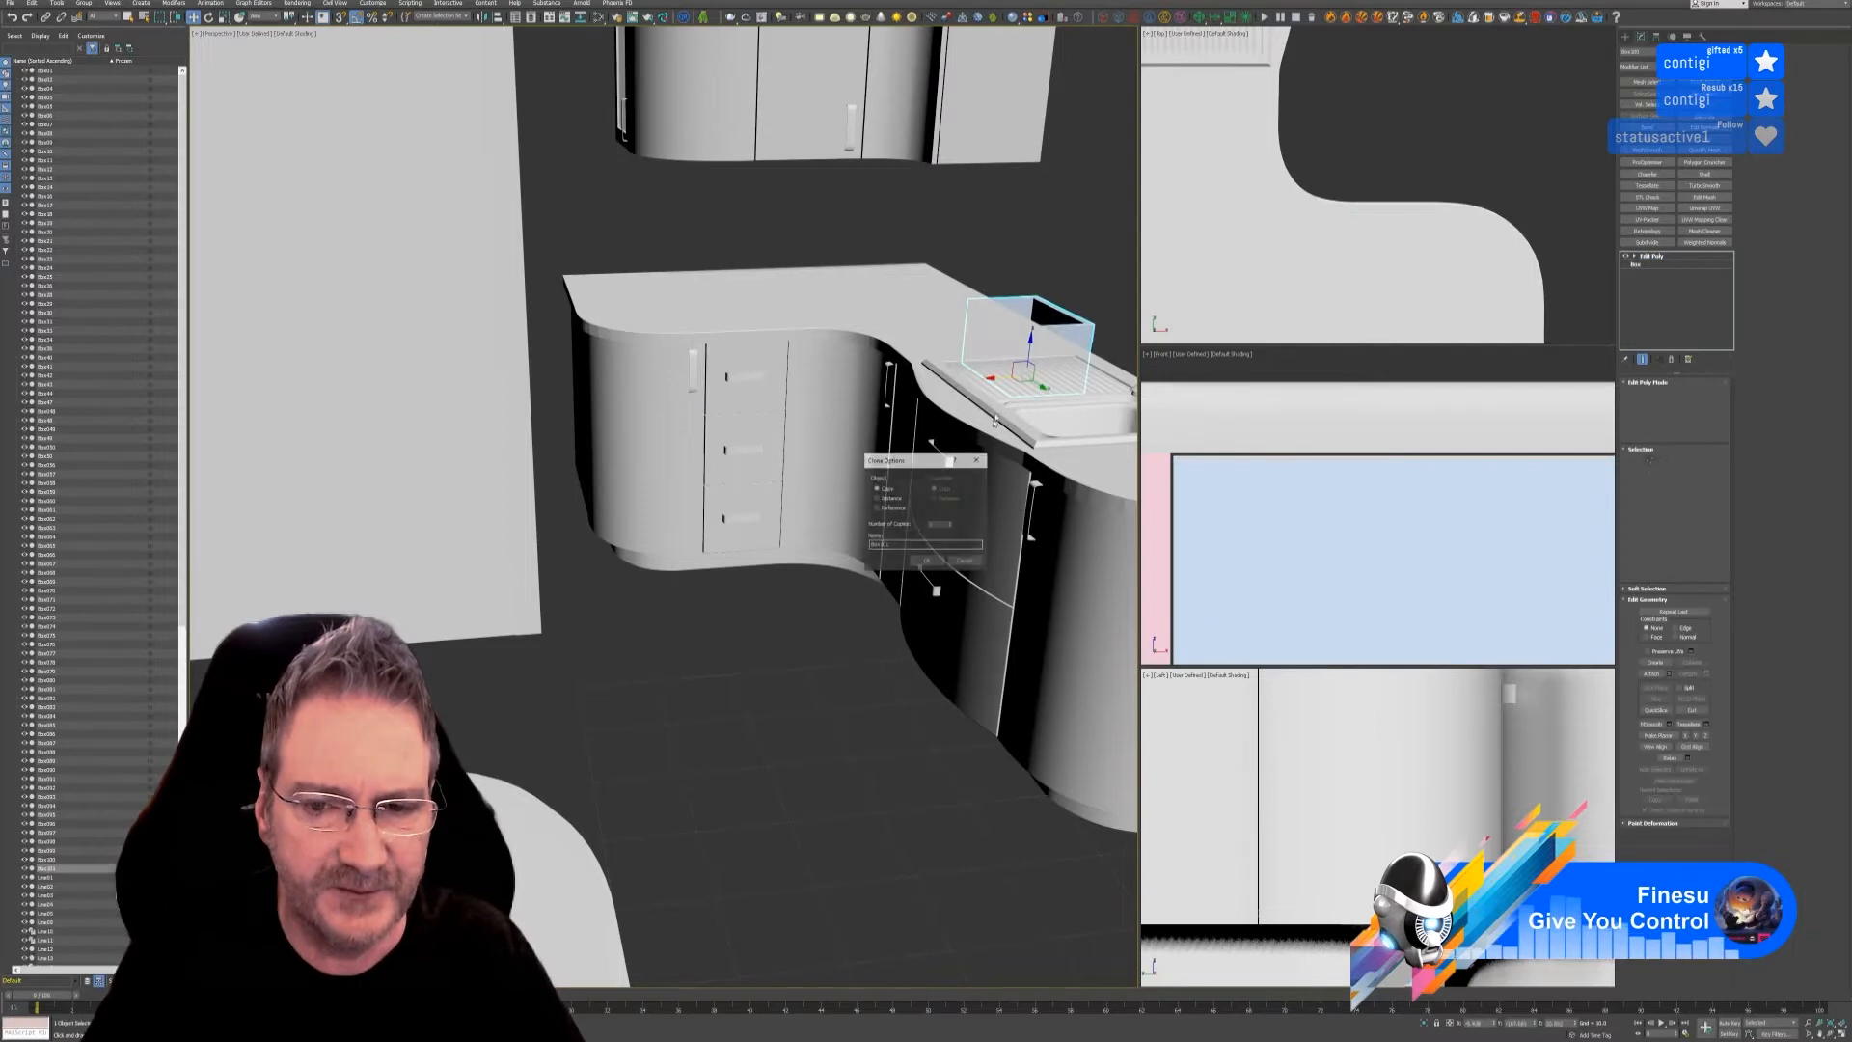
{"action": "left_click", "coordinate": [932, 560]}
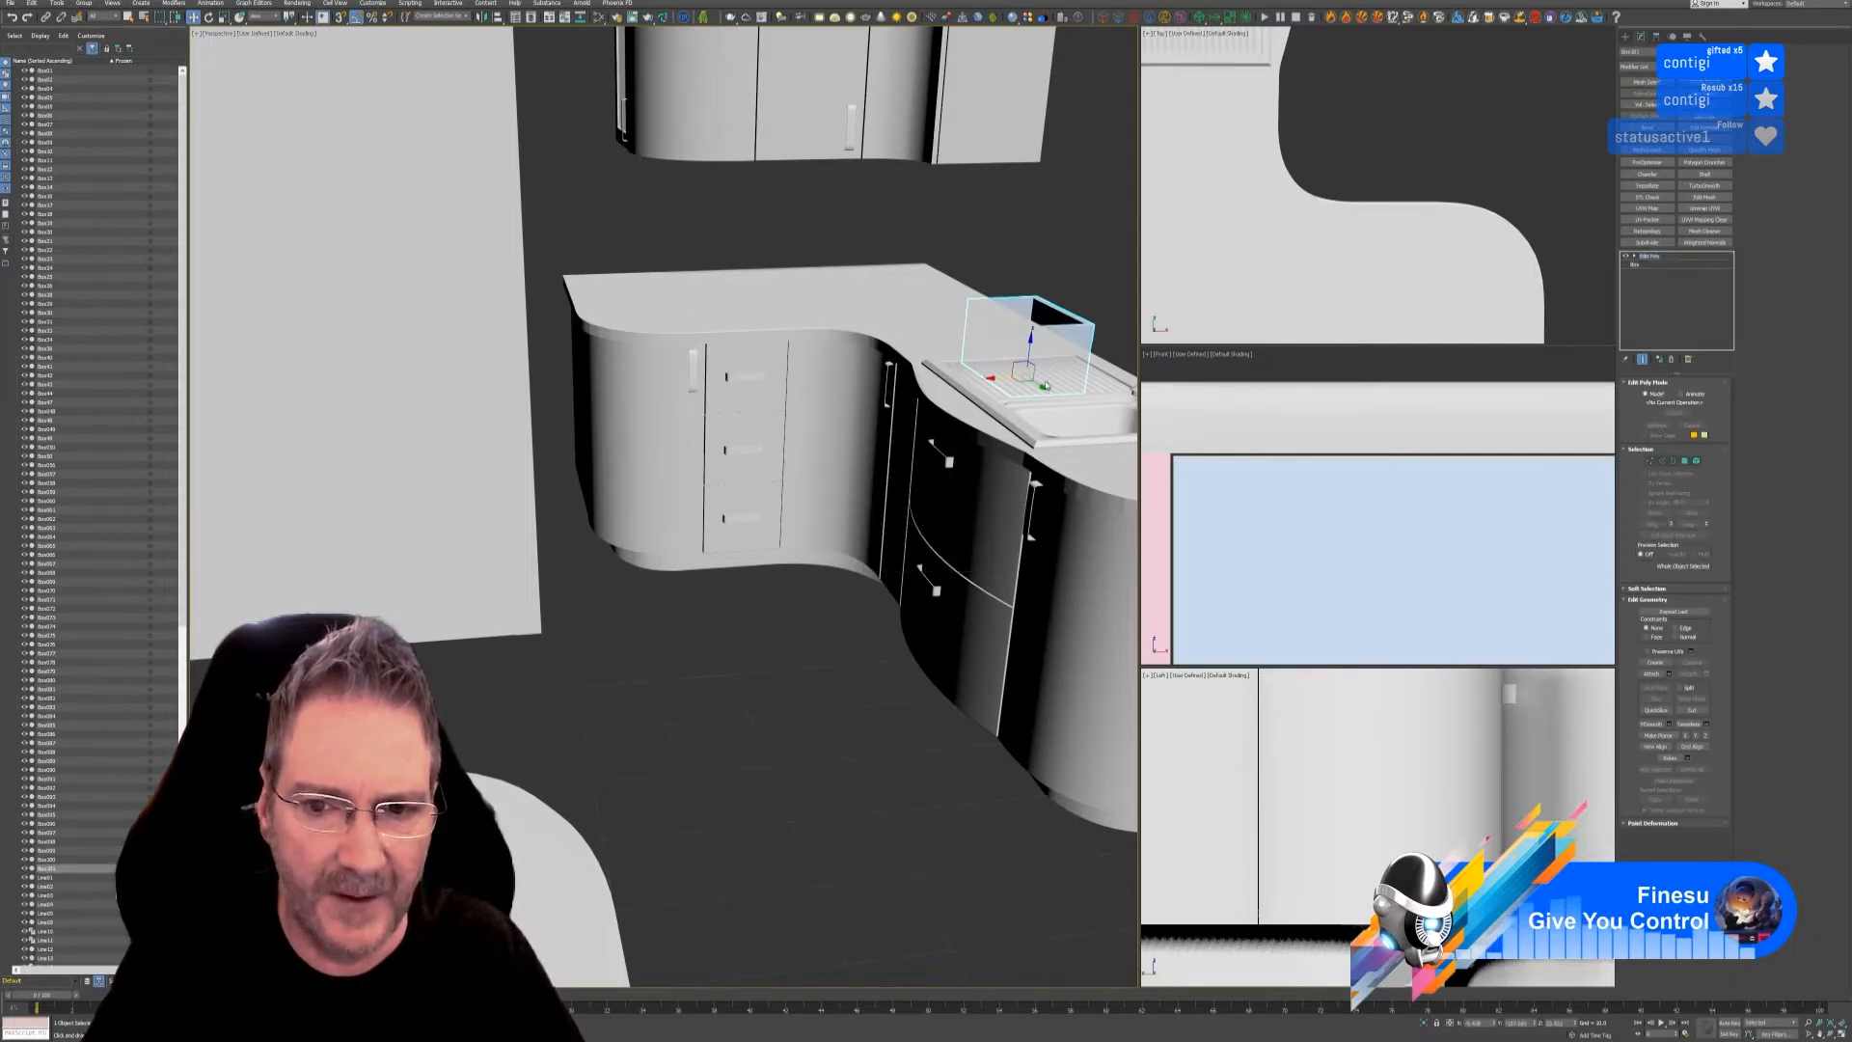
{"action": "middle_click_drag", "start_coordinate": [1036, 390], "coordinate": [1003, 369]}
{"action": "left_click_drag", "start_coordinate": [1001, 369], "coordinate": [1037, 394]}
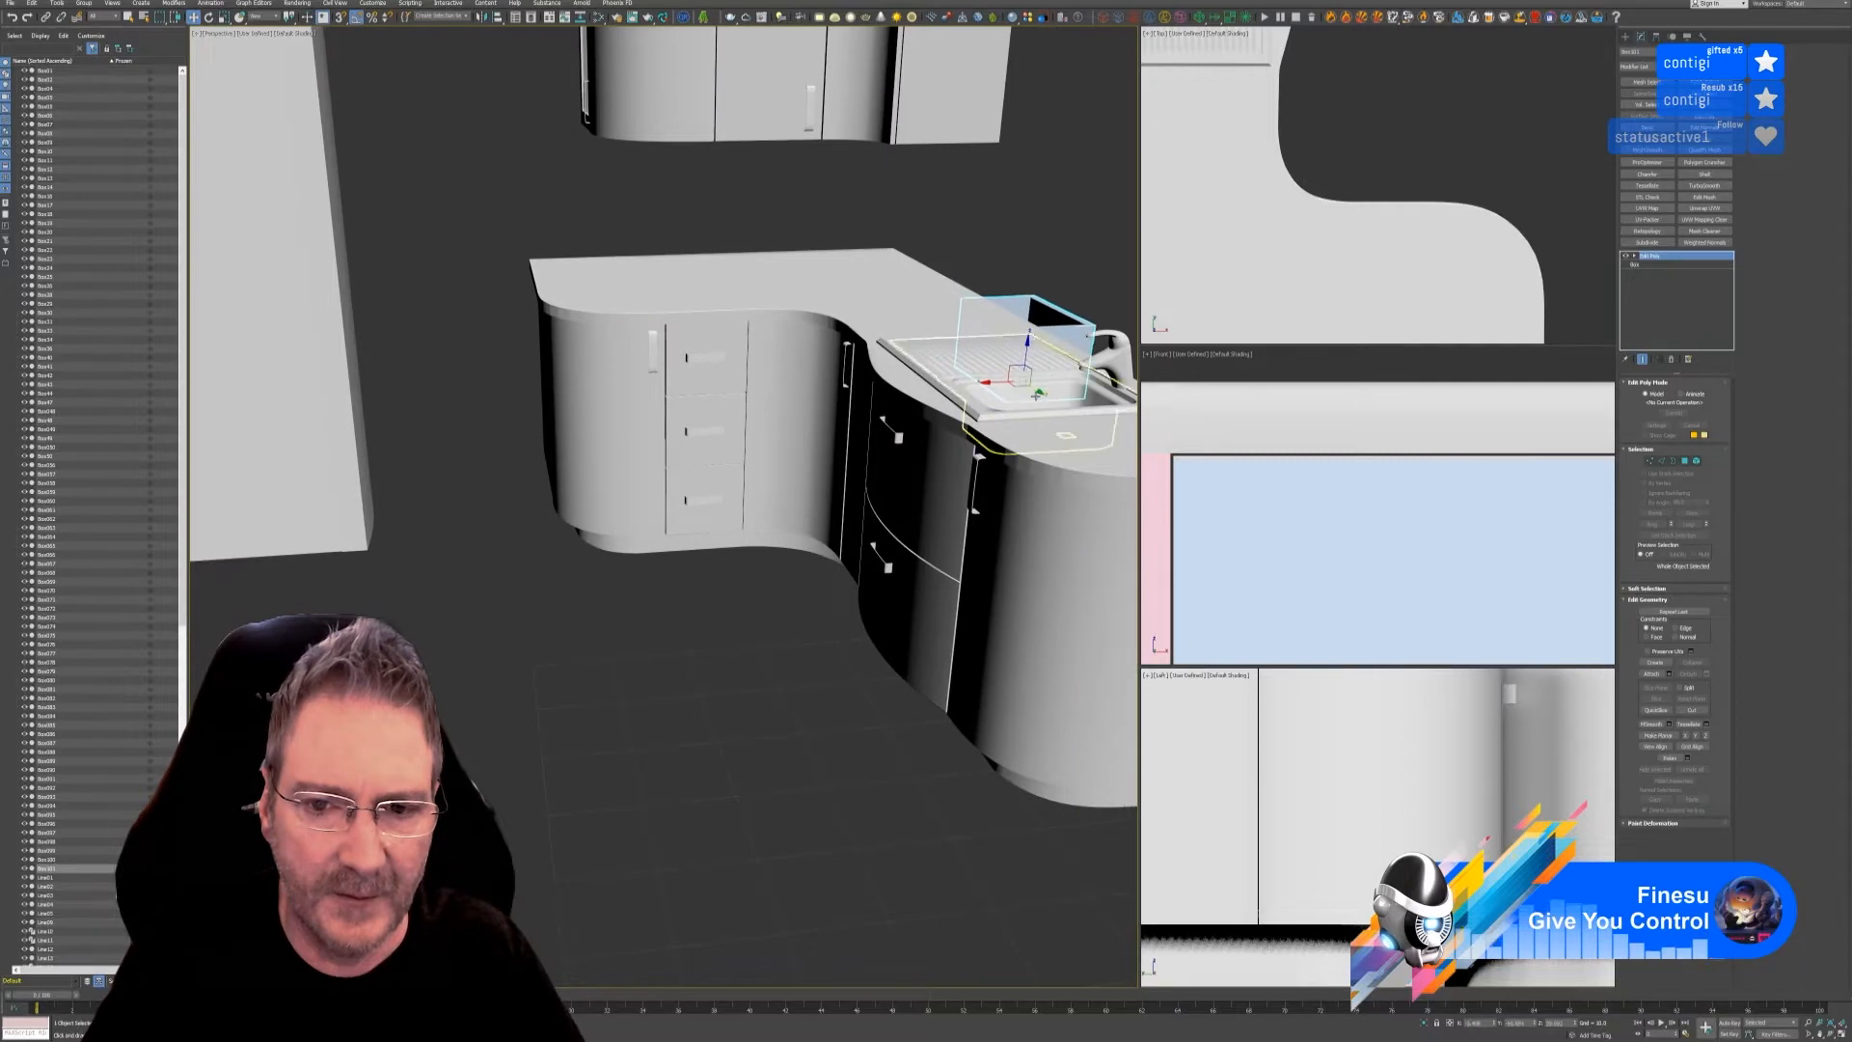
- Isolate the copied body together with the upper curved drawer front below the sink
{"action": "left_click", "coordinate": [937, 495], "text": "ctrl"}
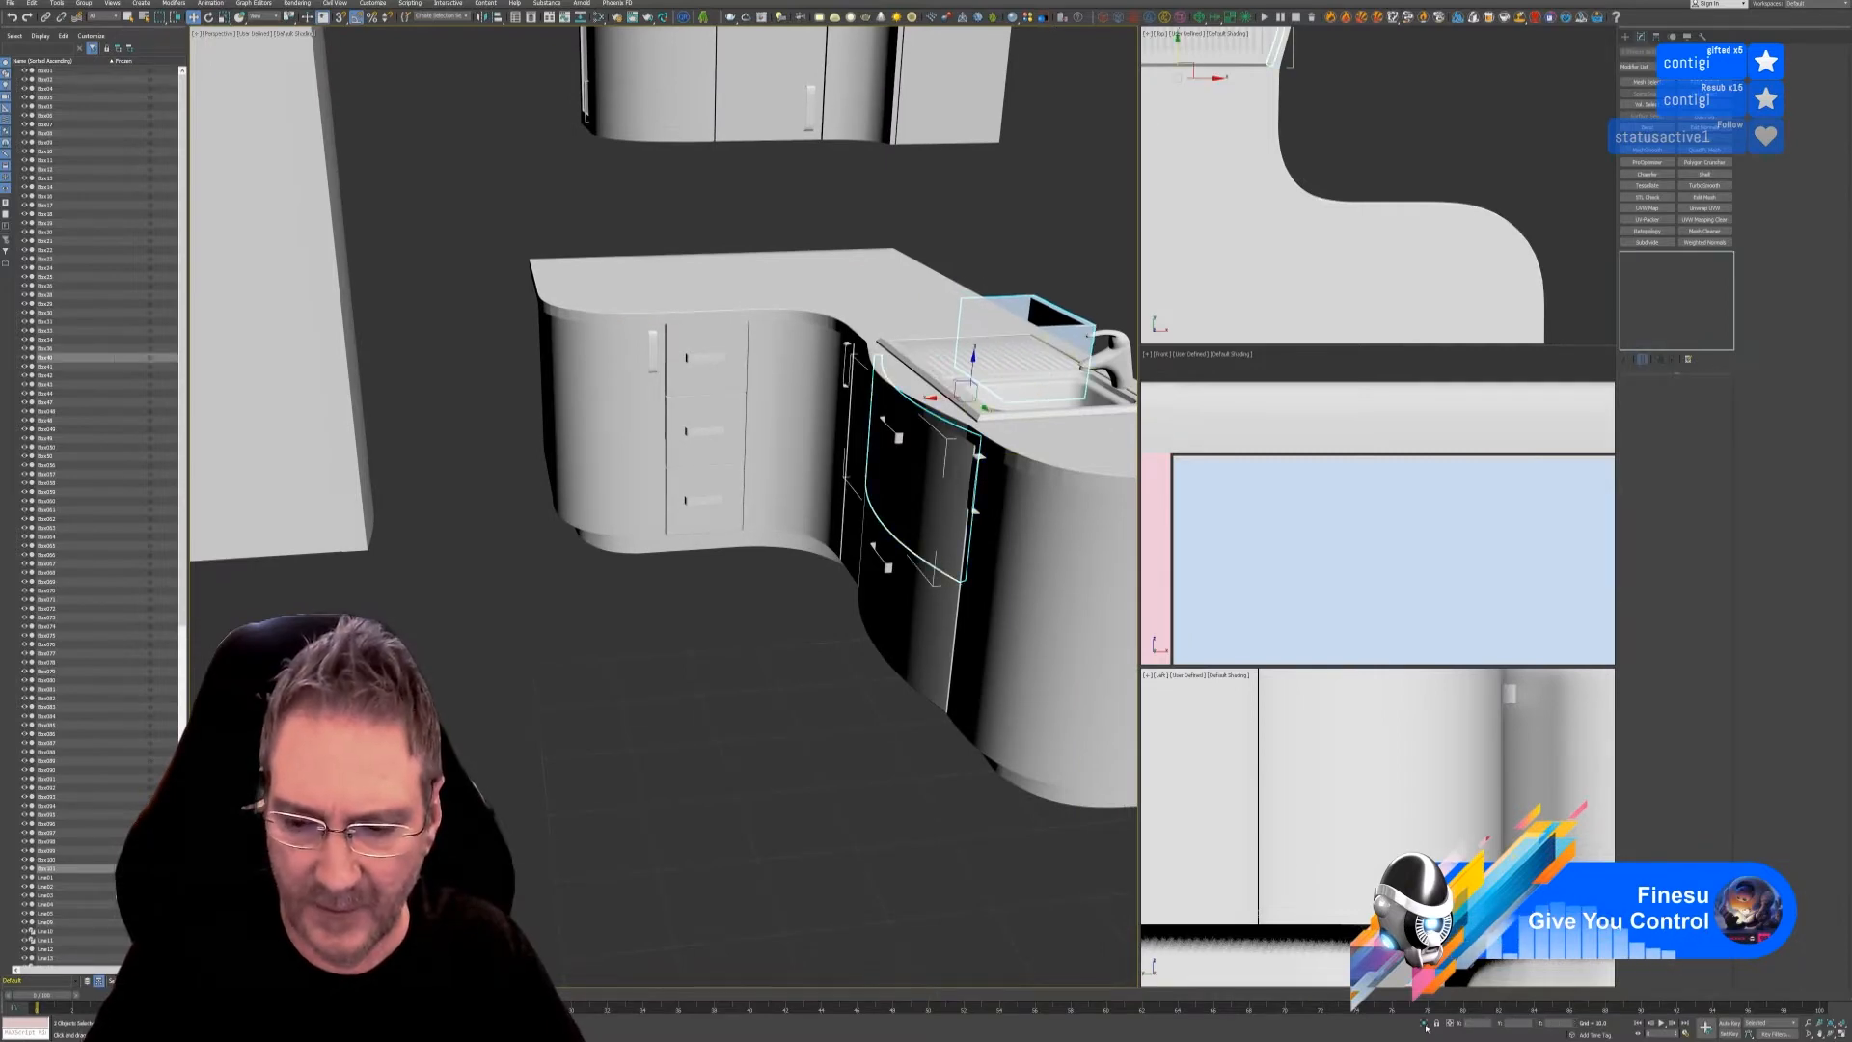
{"action": "left_click", "coordinate": [1424, 1024]}
{"action": "middle_click_drag", "start_coordinate": [810, 602], "coordinate": [832, 599]}
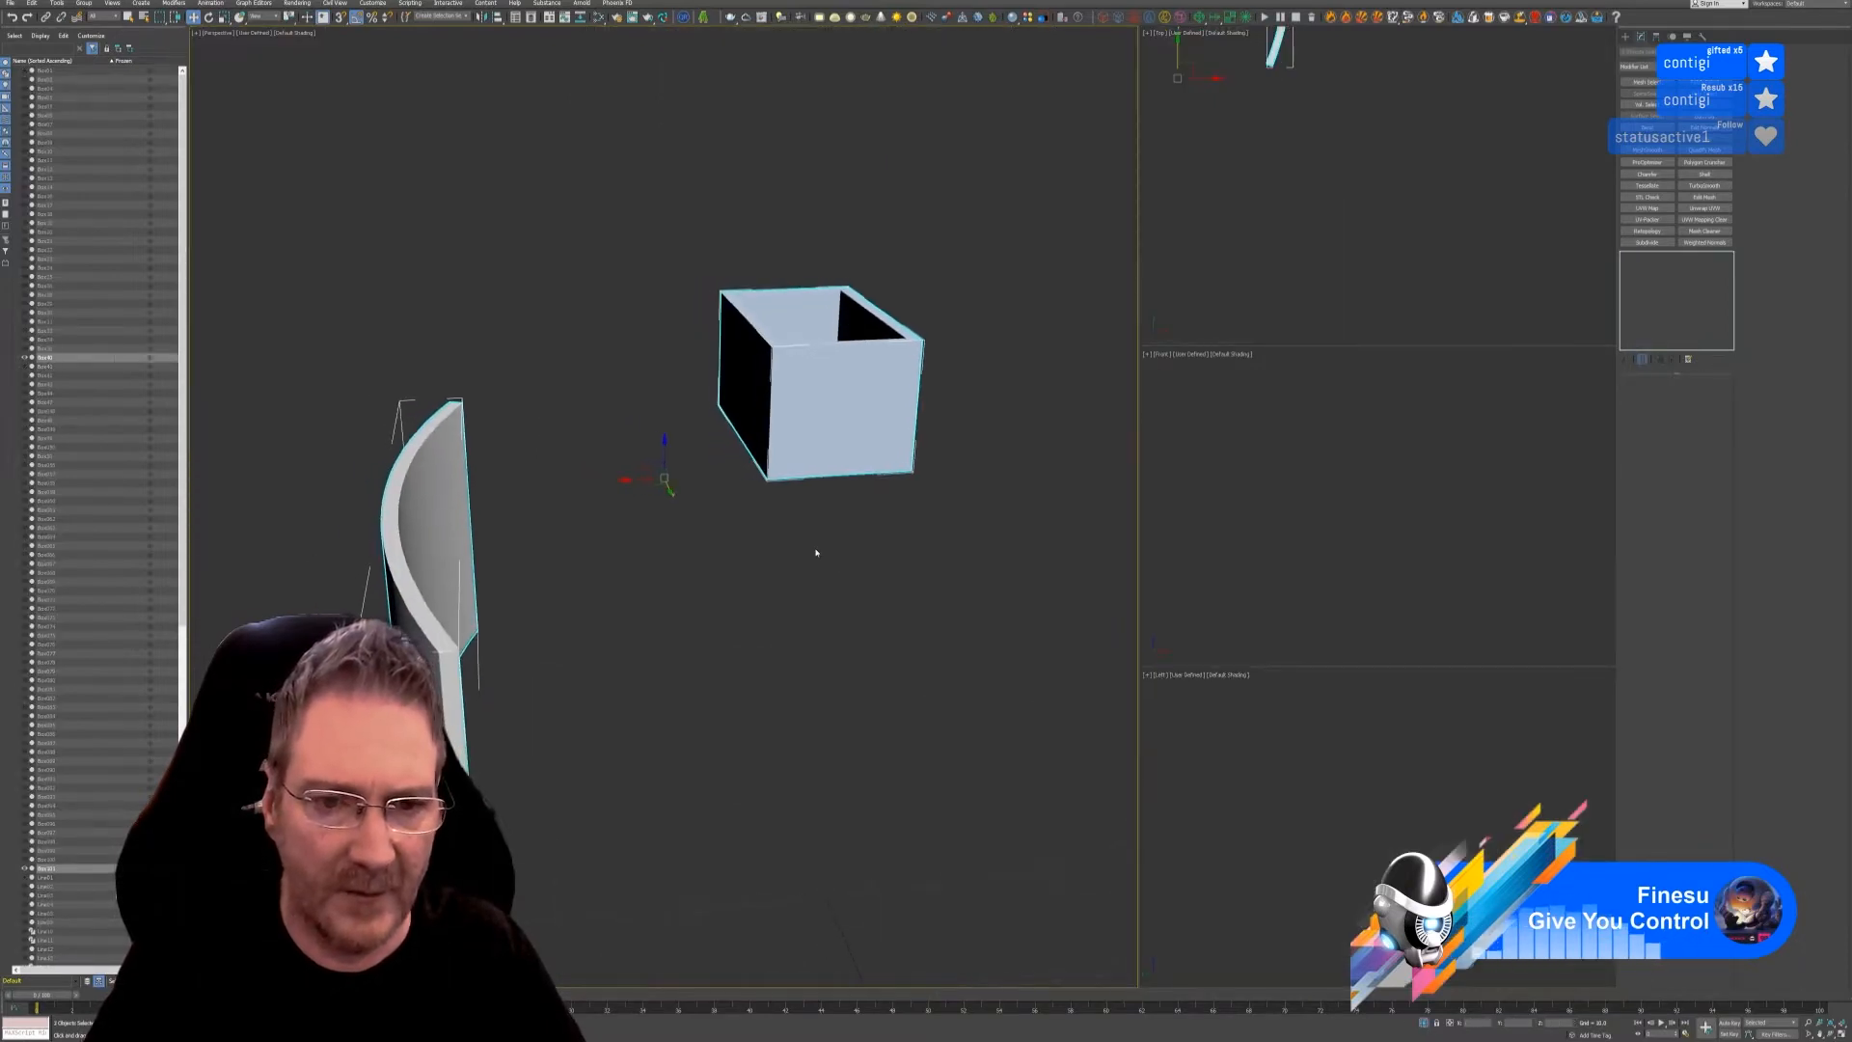
- Move the copied body in plan against the back of the curved drawer front and centre it along the curve
{"action": "left_click", "coordinate": [821, 430]}
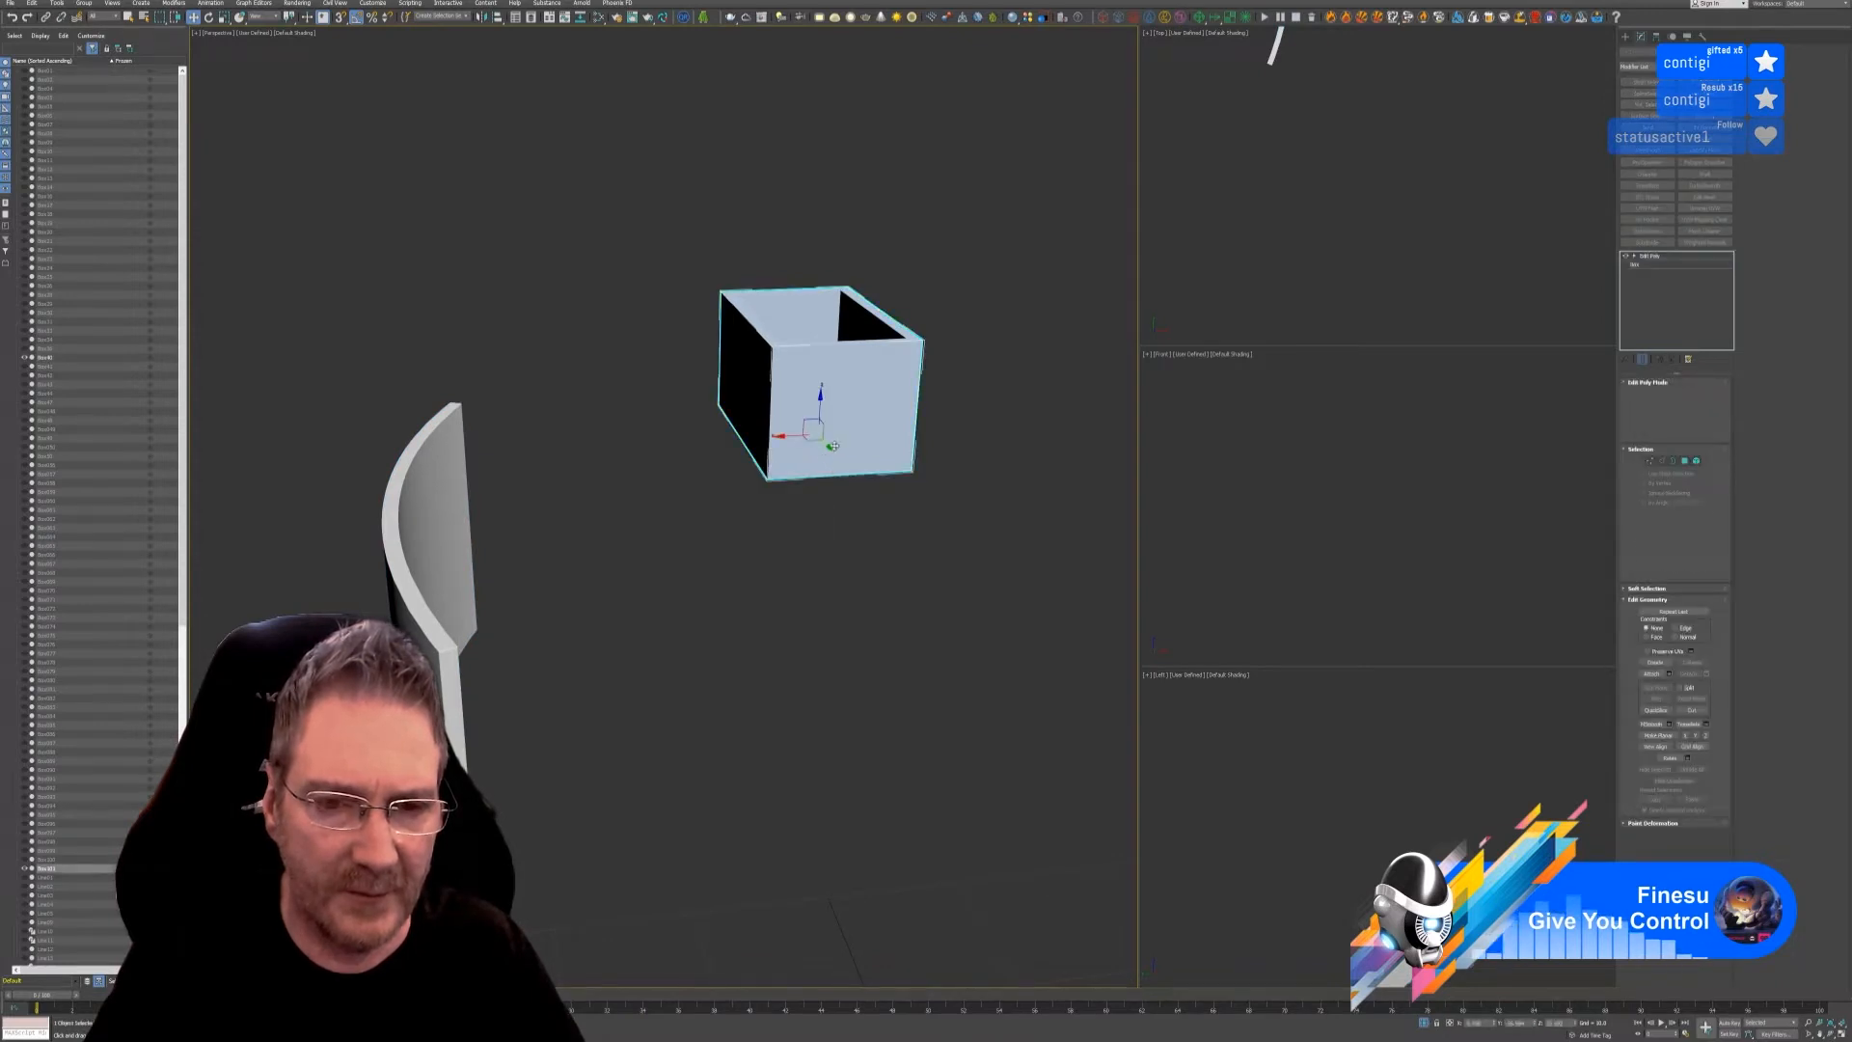
{"action": "left_click_drag", "start_coordinate": [834, 445], "coordinate": [945, 580]}
{"action": "scroll", "coordinate": [1265, 162], "scroll_direction": "down", "scroll_amount": 4}
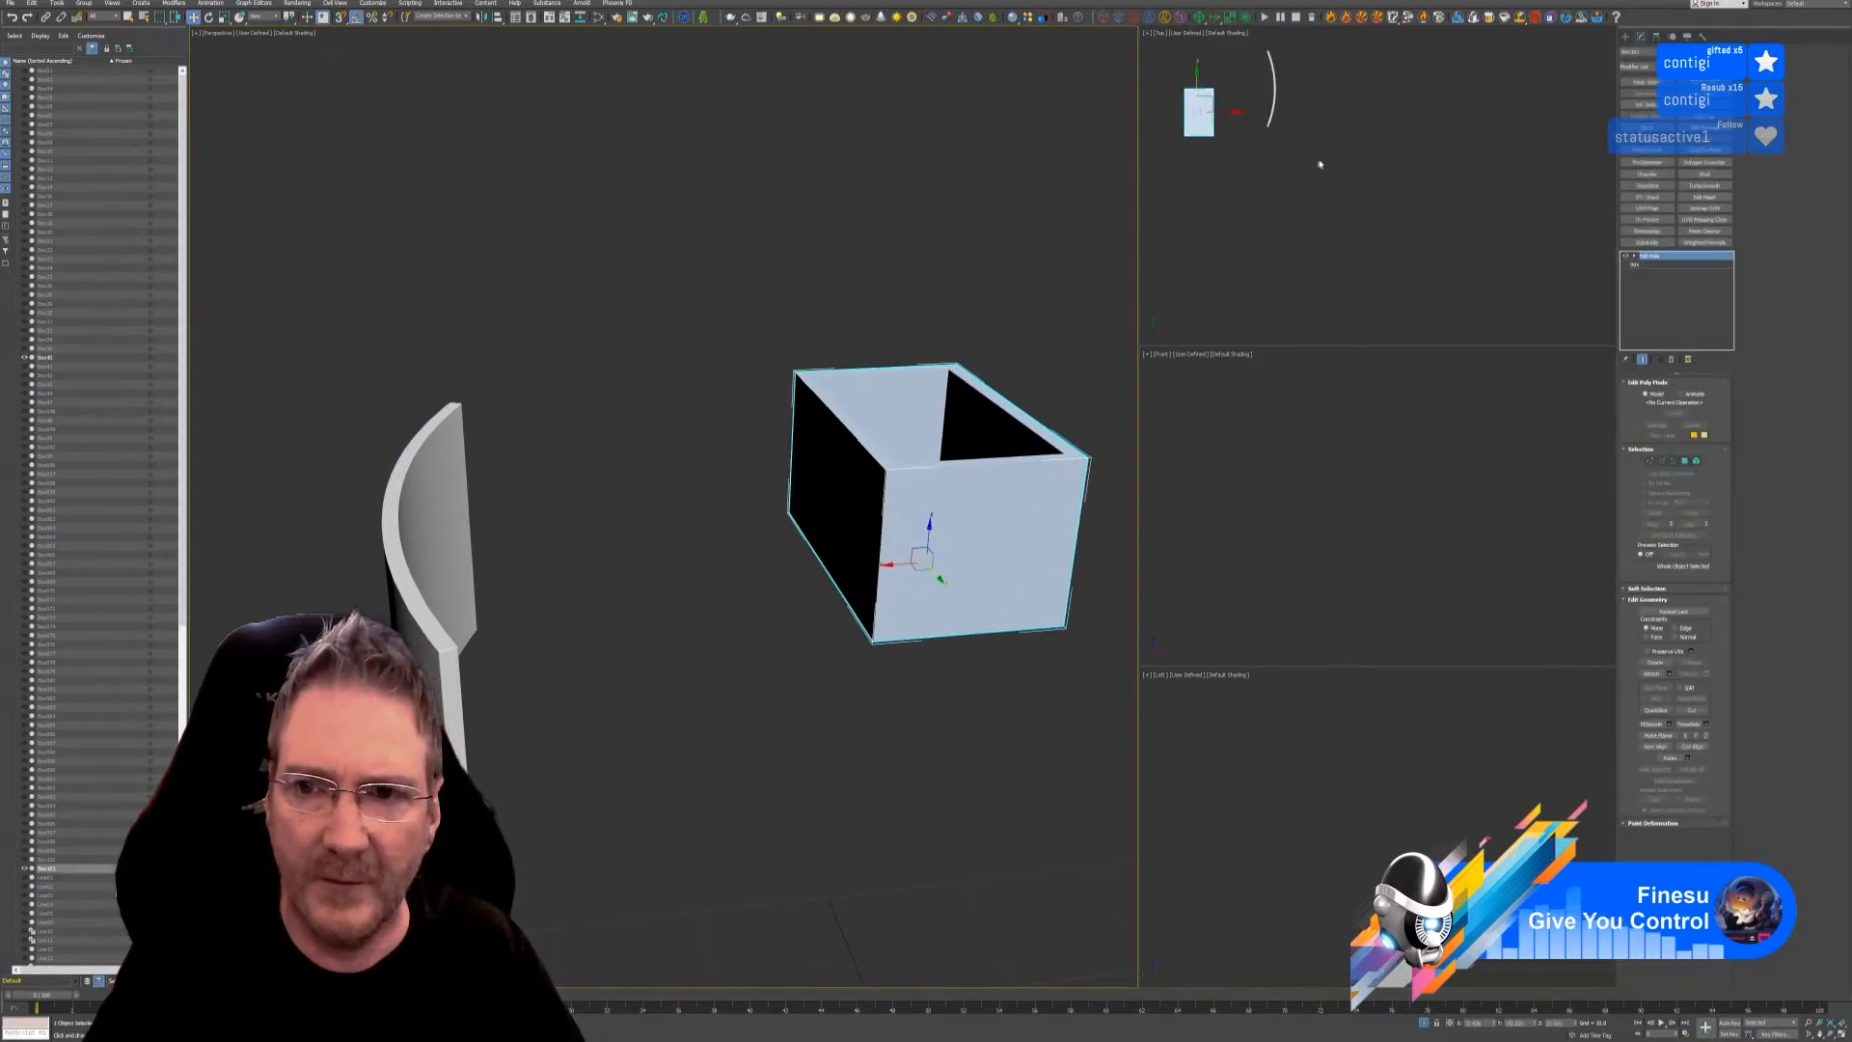
{"action": "middle_click_drag", "start_coordinate": [1320, 164], "coordinate": [1399, 250]}
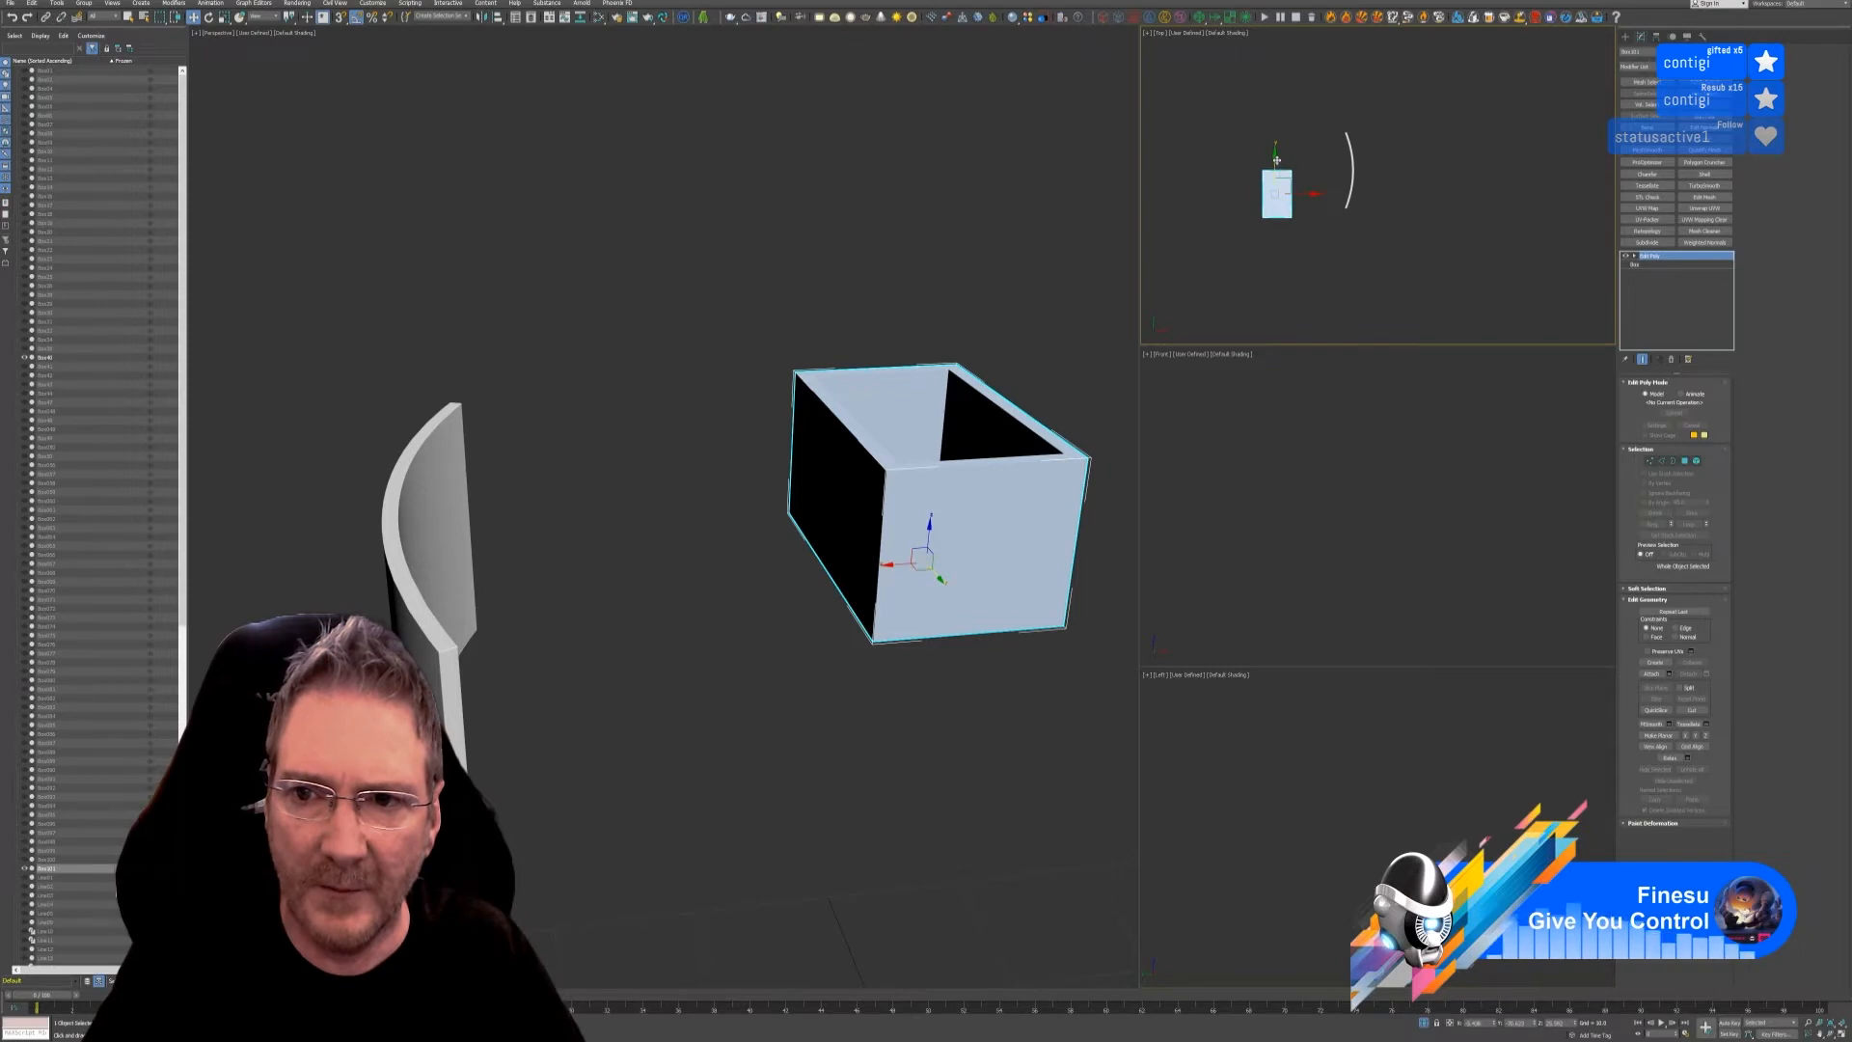
{"action": "left_click_drag", "start_coordinate": [1283, 174], "coordinate": [1361, 167]}
{"action": "scroll", "coordinate": [1363, 168], "scroll_direction": "up", "scroll_amount": 6}
{"action": "middle_click_drag", "start_coordinate": [1394, 152], "coordinate": [1417, 146]}
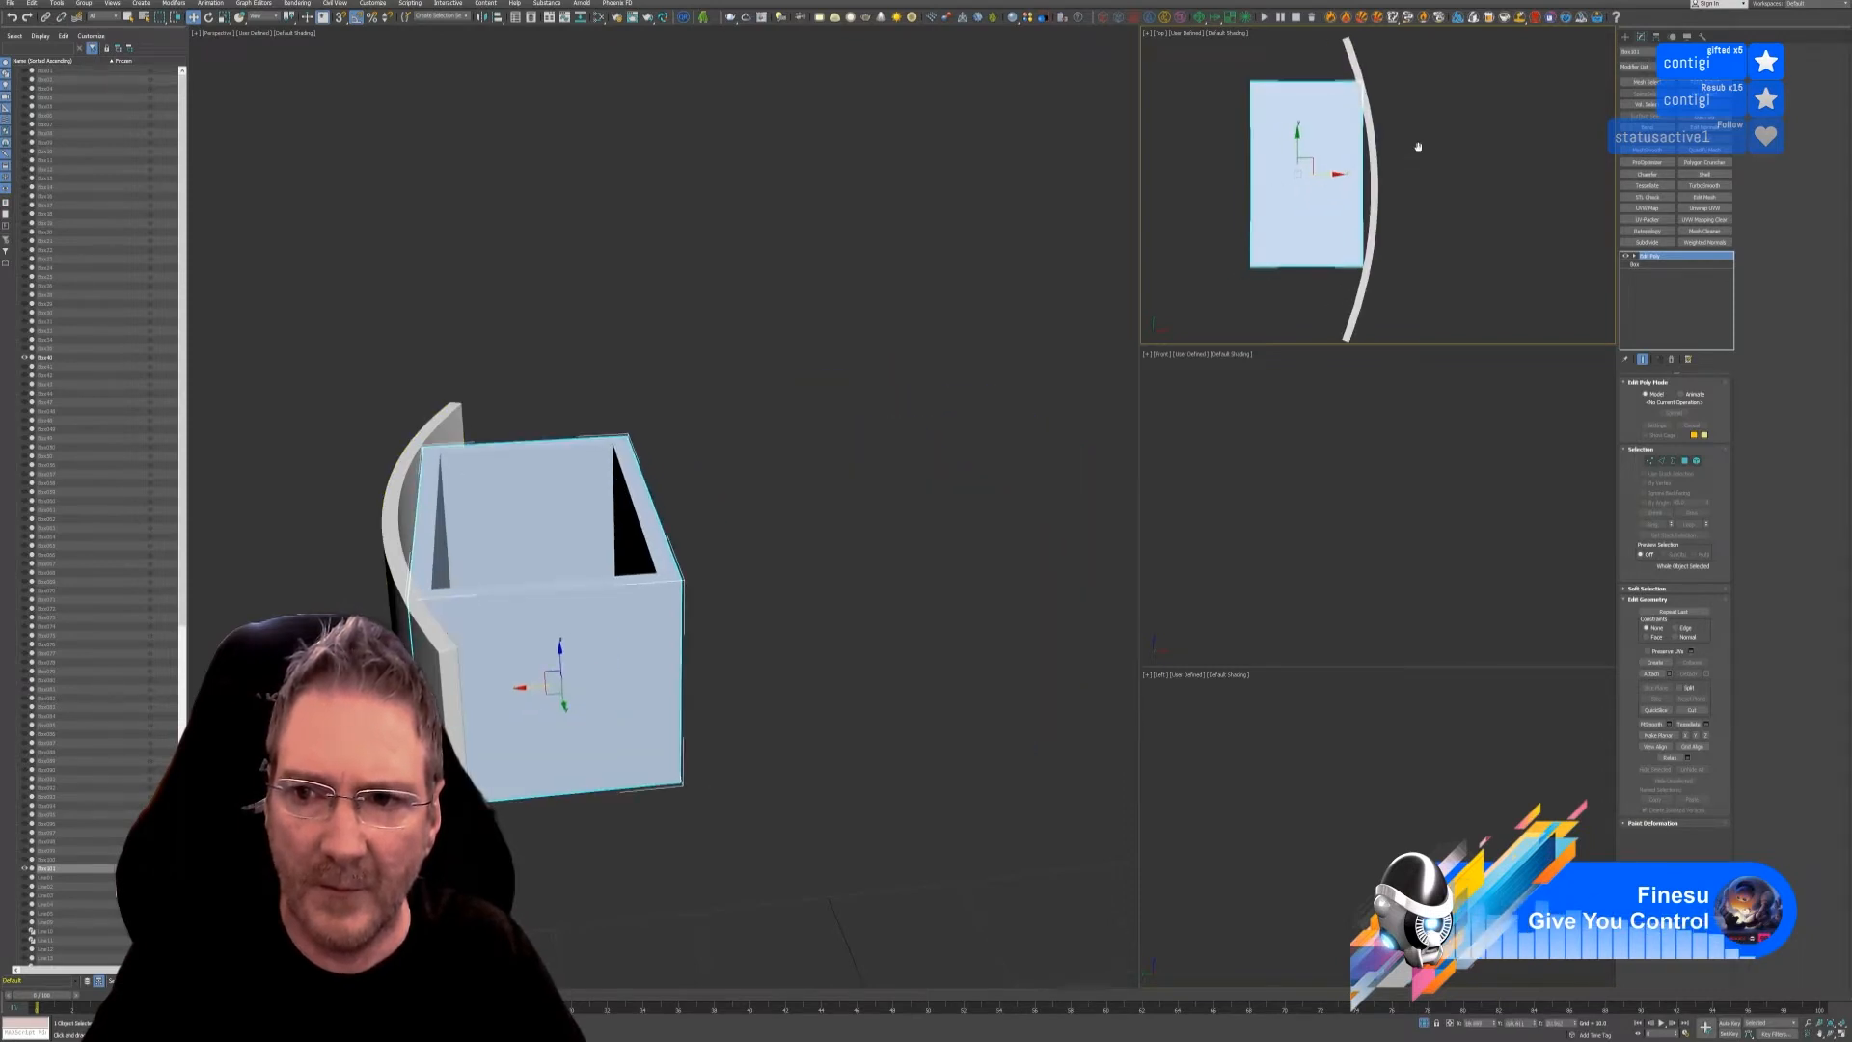
{"action": "left_click_drag", "start_coordinate": [1300, 146], "coordinate": [1305, 164]}
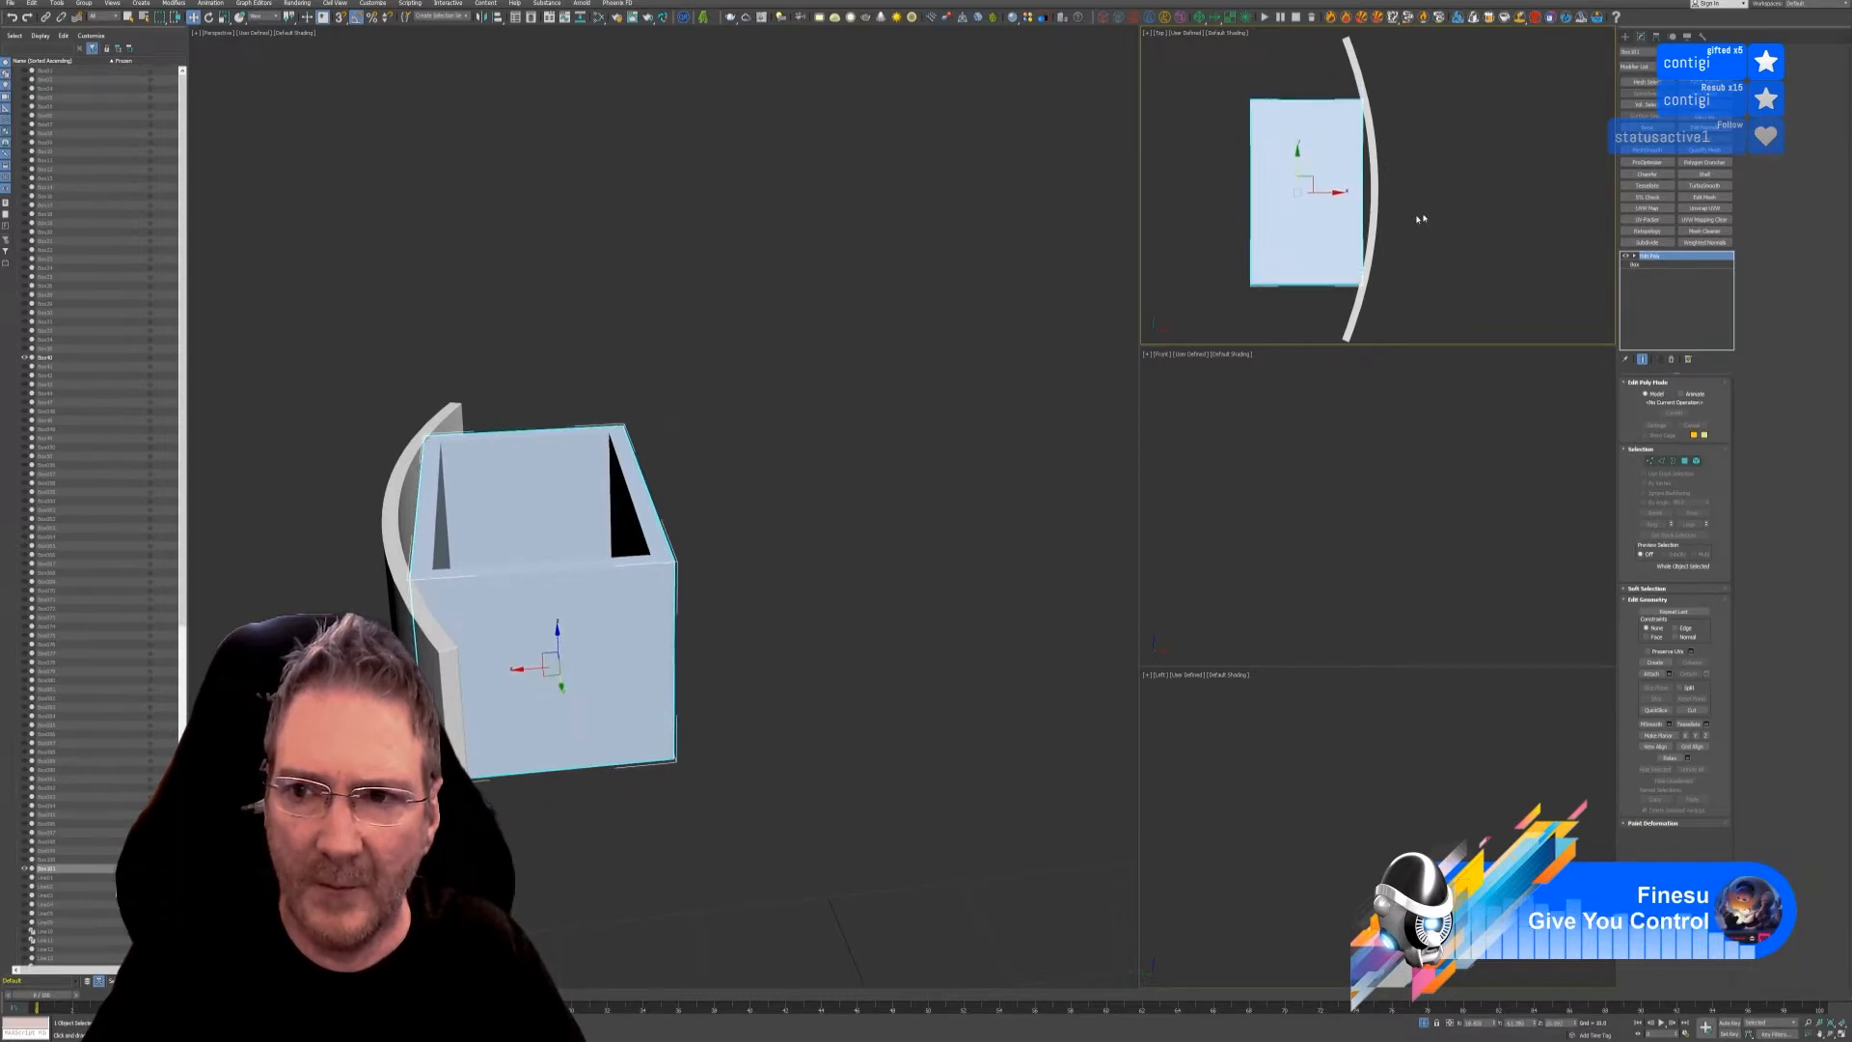
- Rotate the body 90 degrees in plan and realign its short end with the middle of the curved front
{"action": "scroll", "coordinate": [1439, 207], "scroll_direction": "down", "scroll_amount": 3}
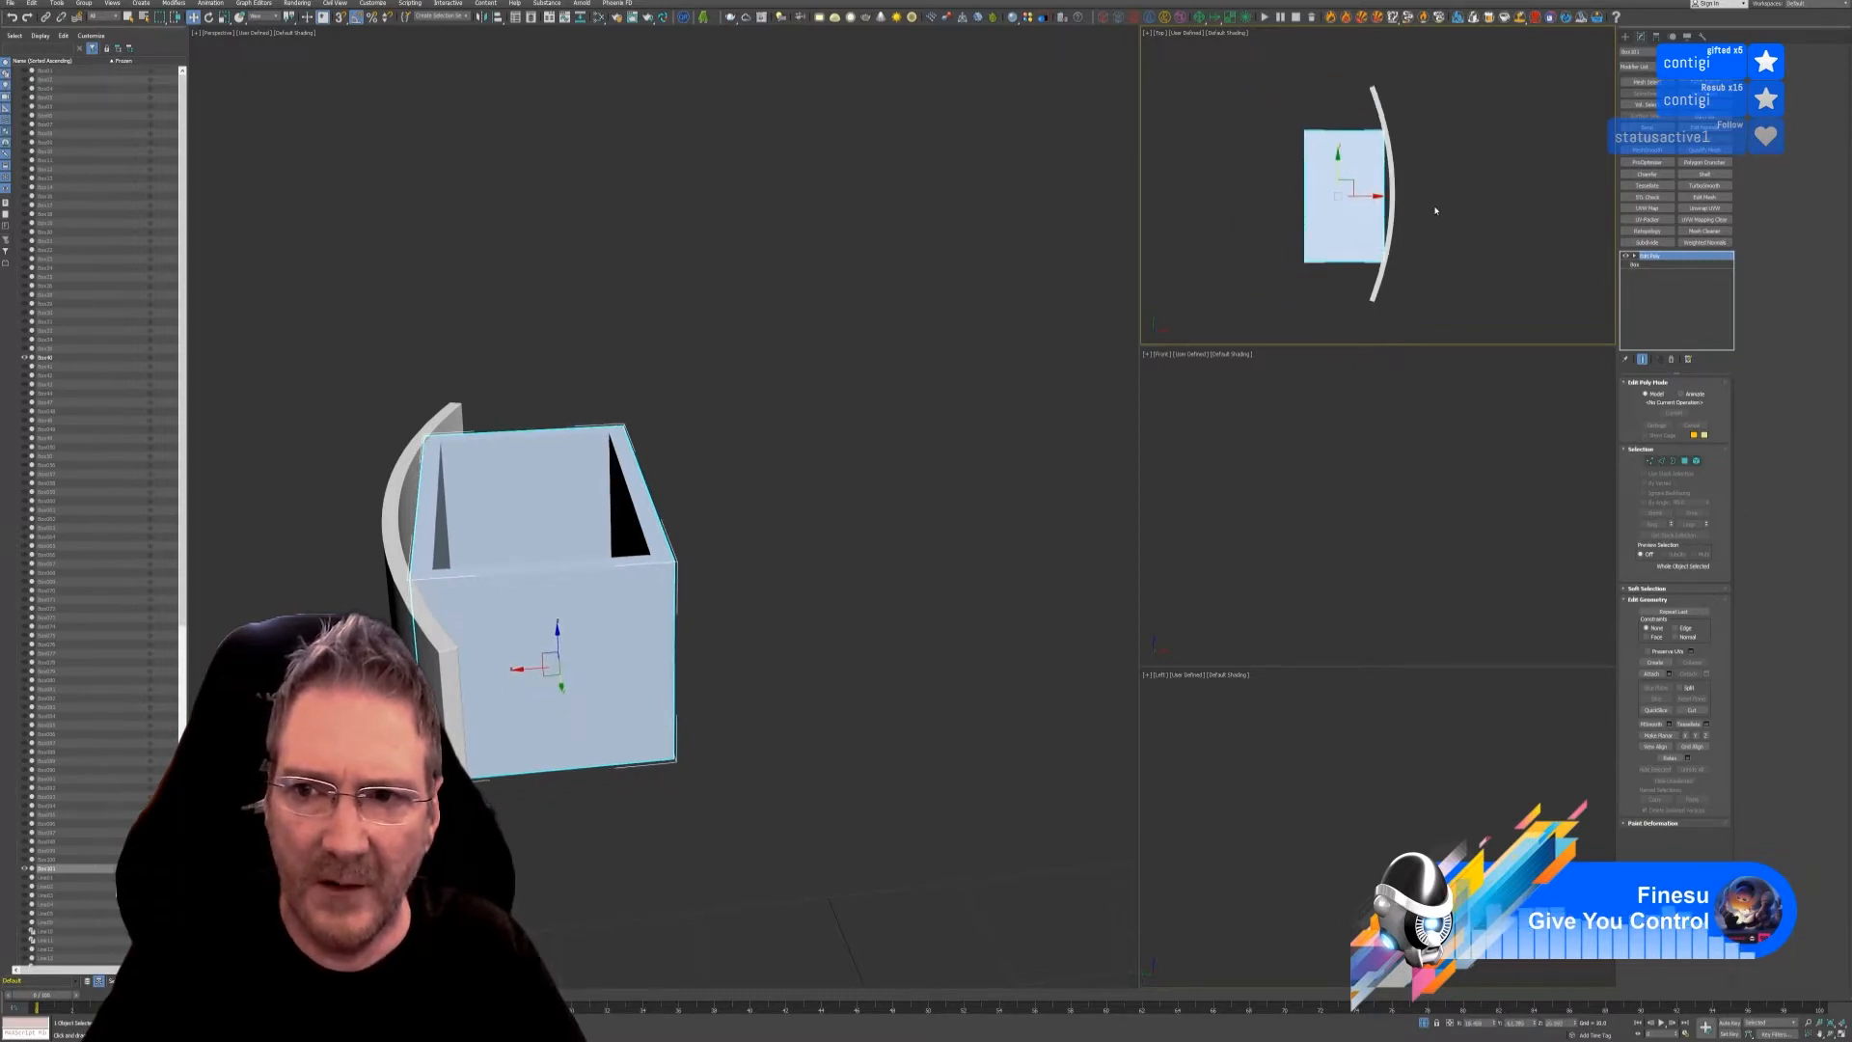
{"action": "left_click", "coordinate": [208, 17]}
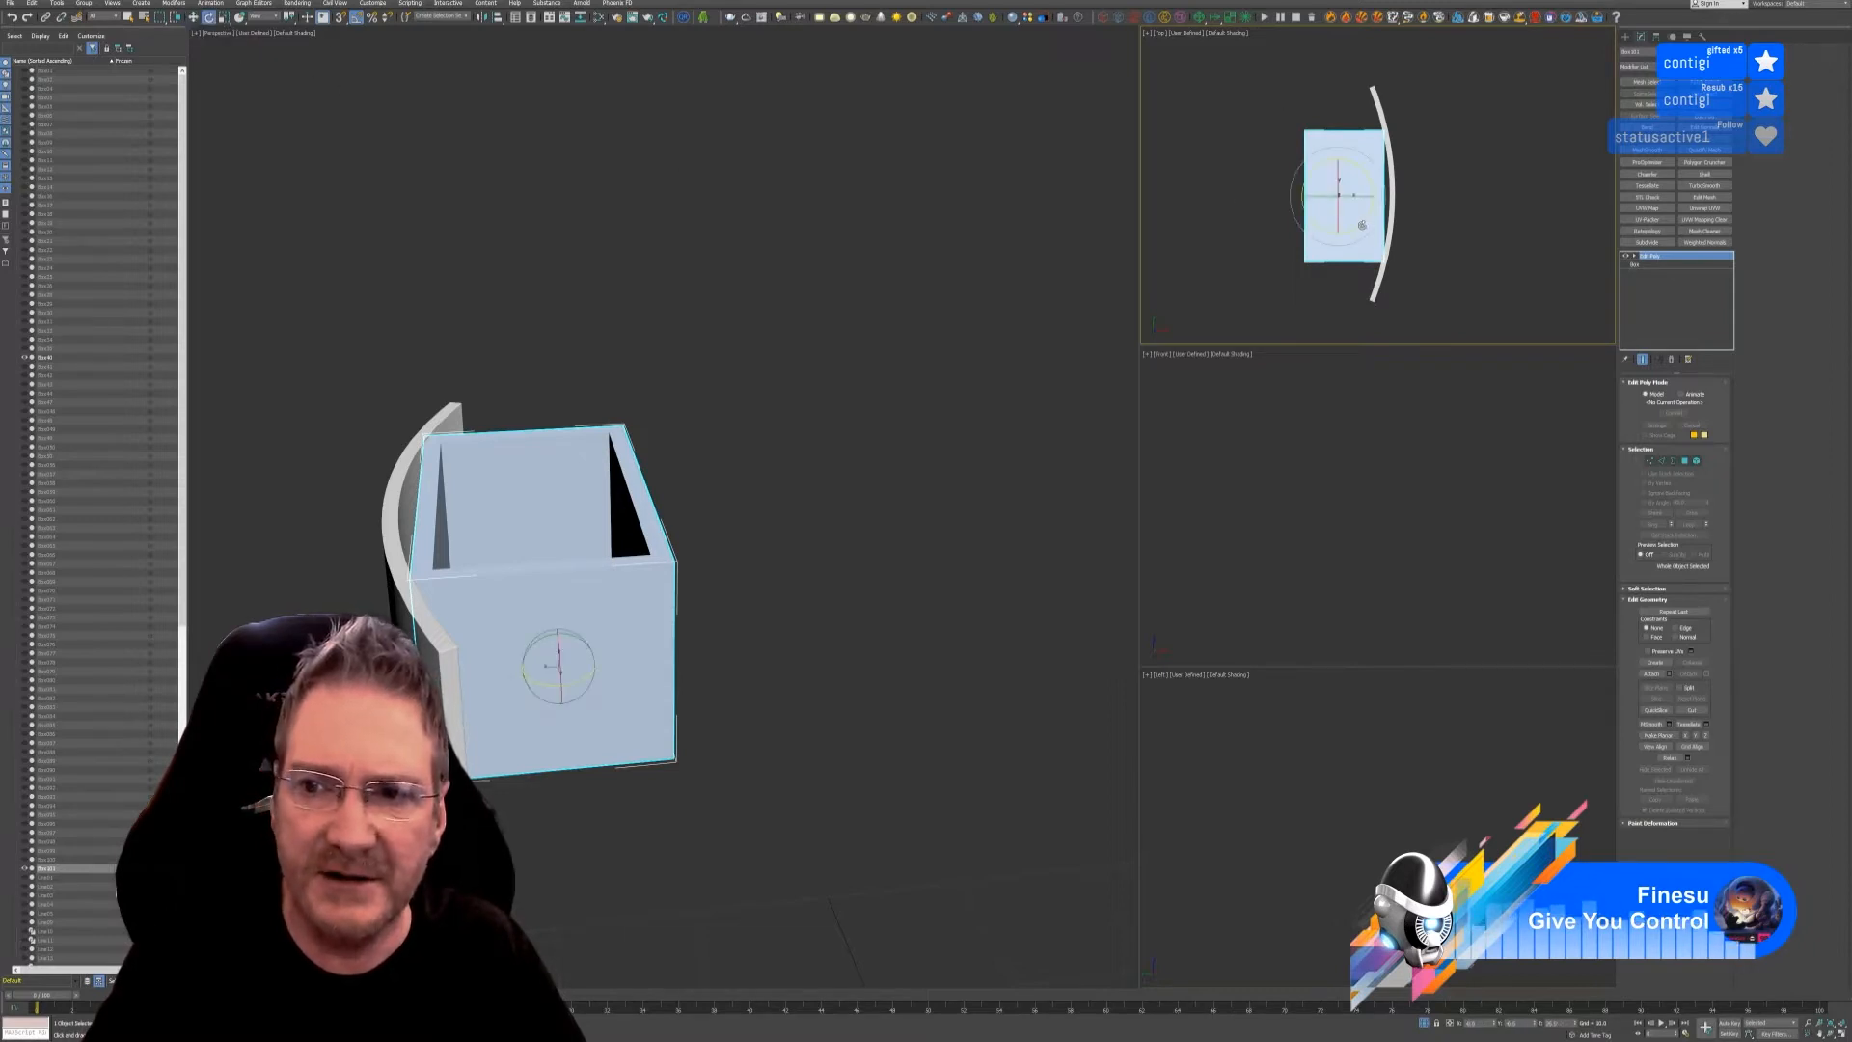
{"action": "left_click_drag", "start_coordinate": [1361, 224], "coordinate": [1292, 221]}
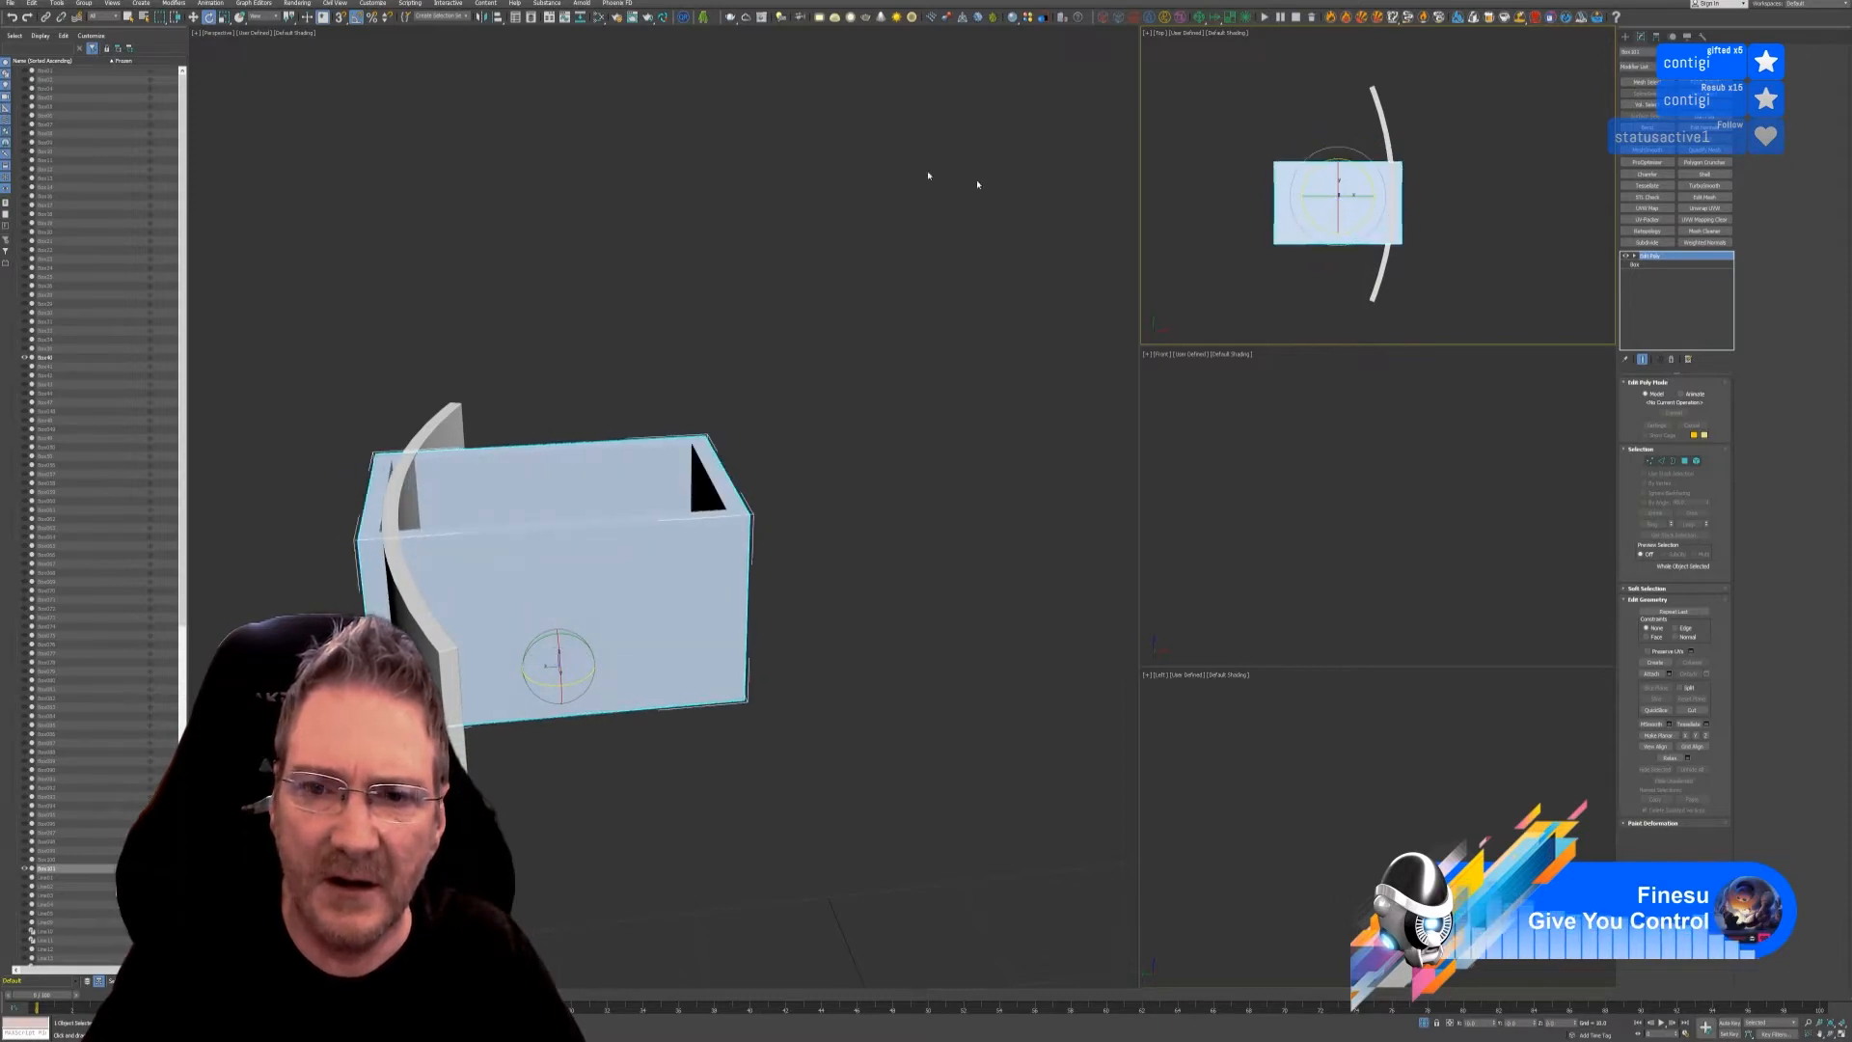
{"action": "key", "text": "w"}
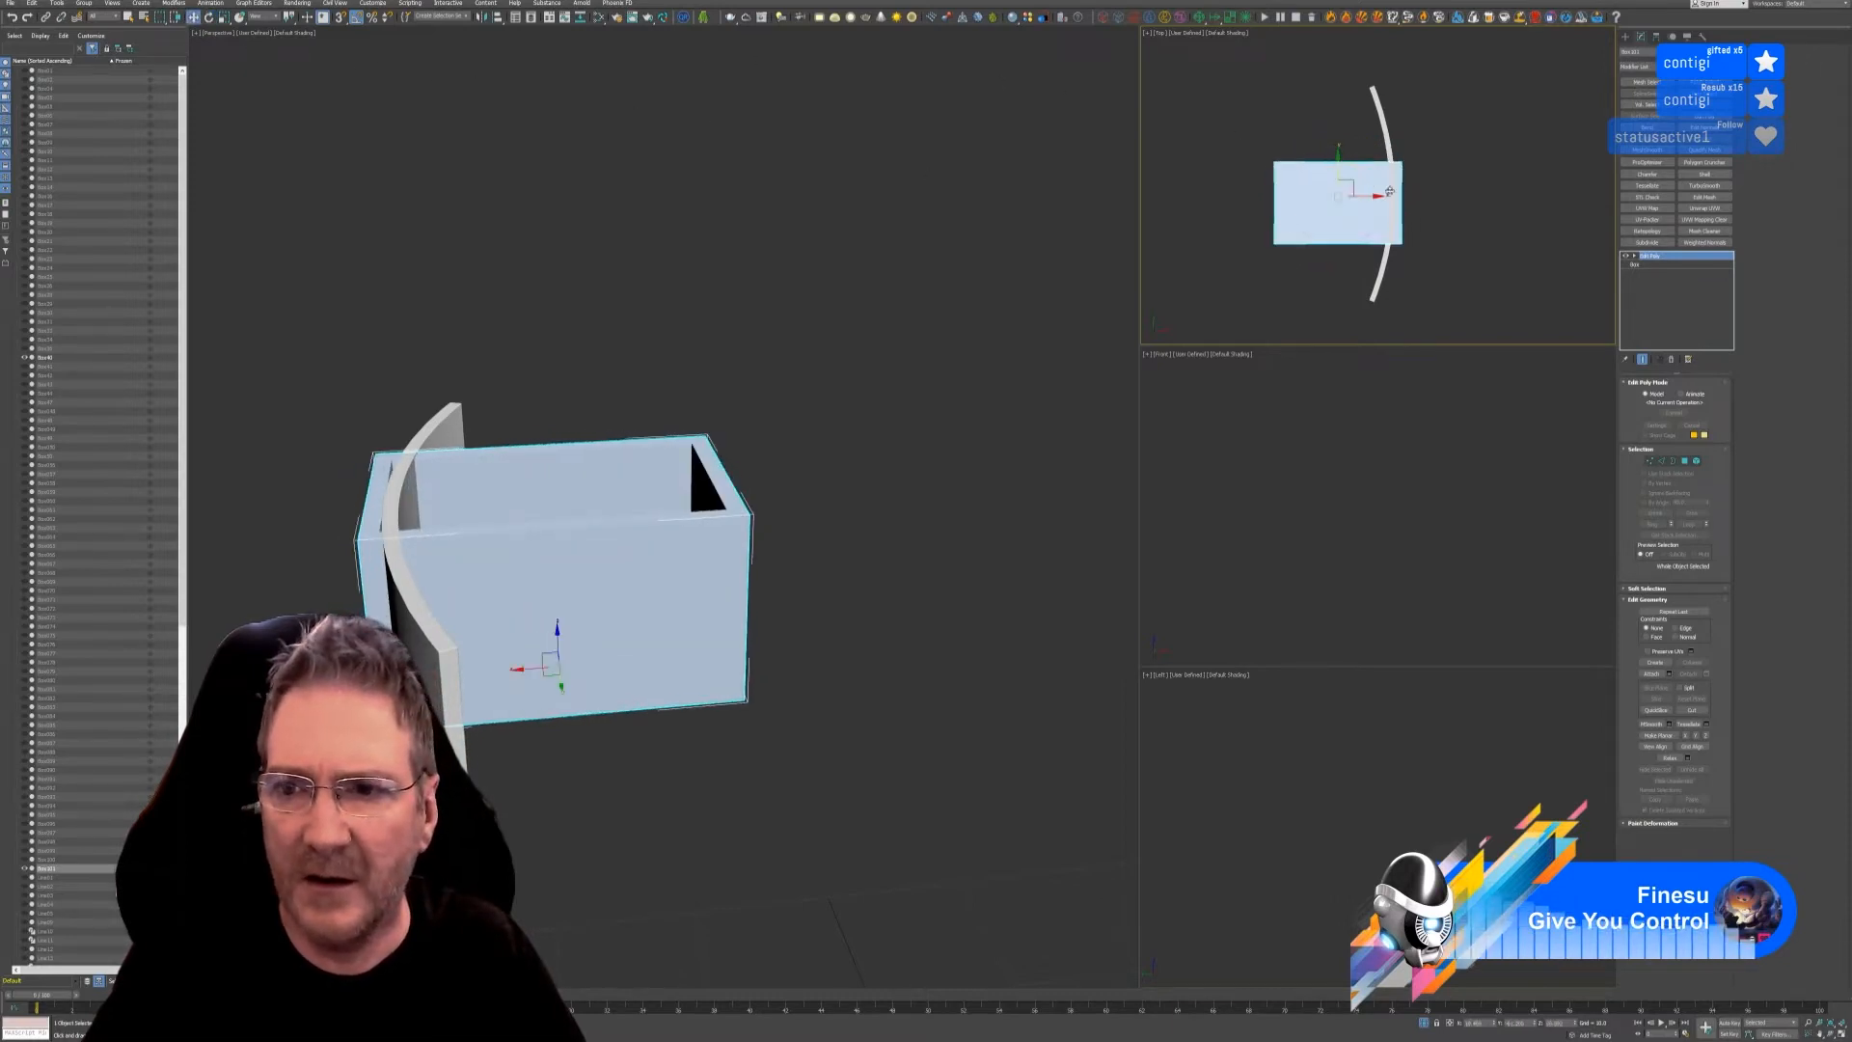
{"action": "left_click_drag", "start_coordinate": [1369, 197], "coordinate": [1357, 197]}
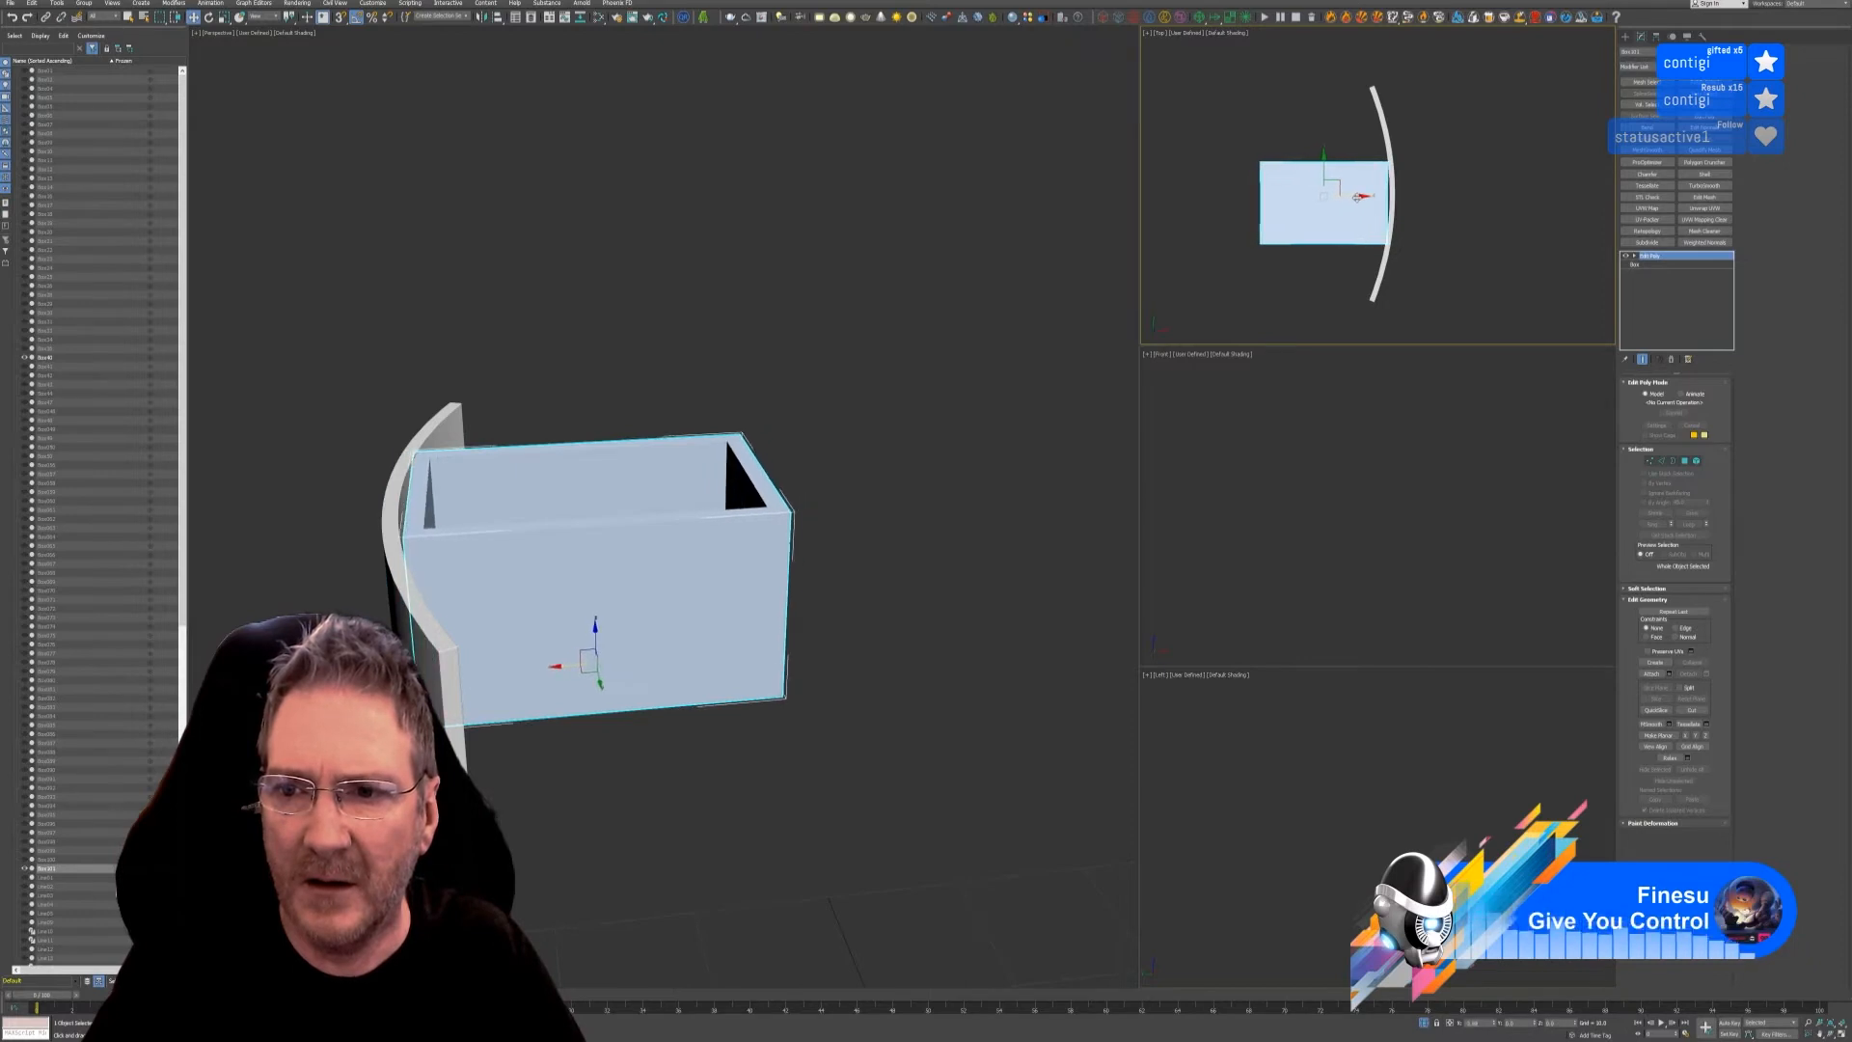
{"action": "scroll", "coordinate": [1349, 181], "scroll_direction": "up", "scroll_amount": 2}
{"action": "scroll", "coordinate": [1458, 174], "scroll_direction": "down", "scroll_amount": 3}
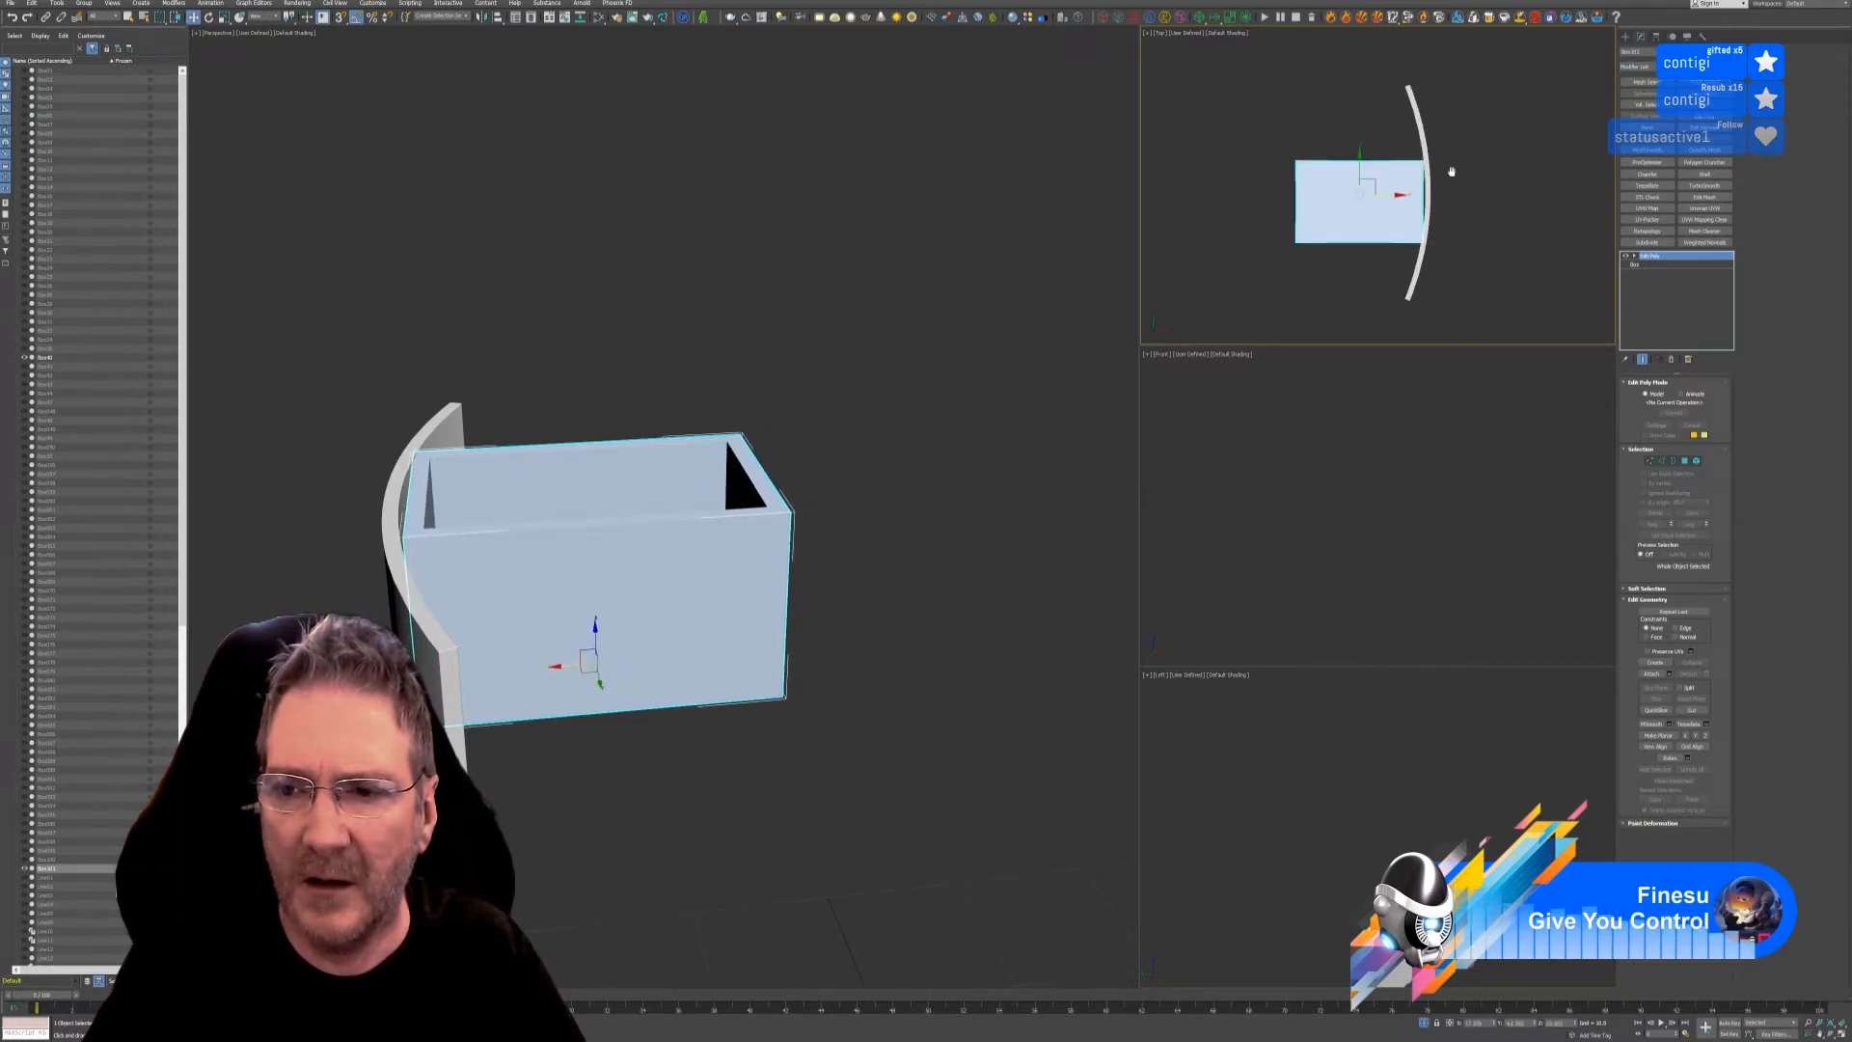
{"action": "left_click_drag", "start_coordinate": [1330, 175], "coordinate": [1333, 167]}
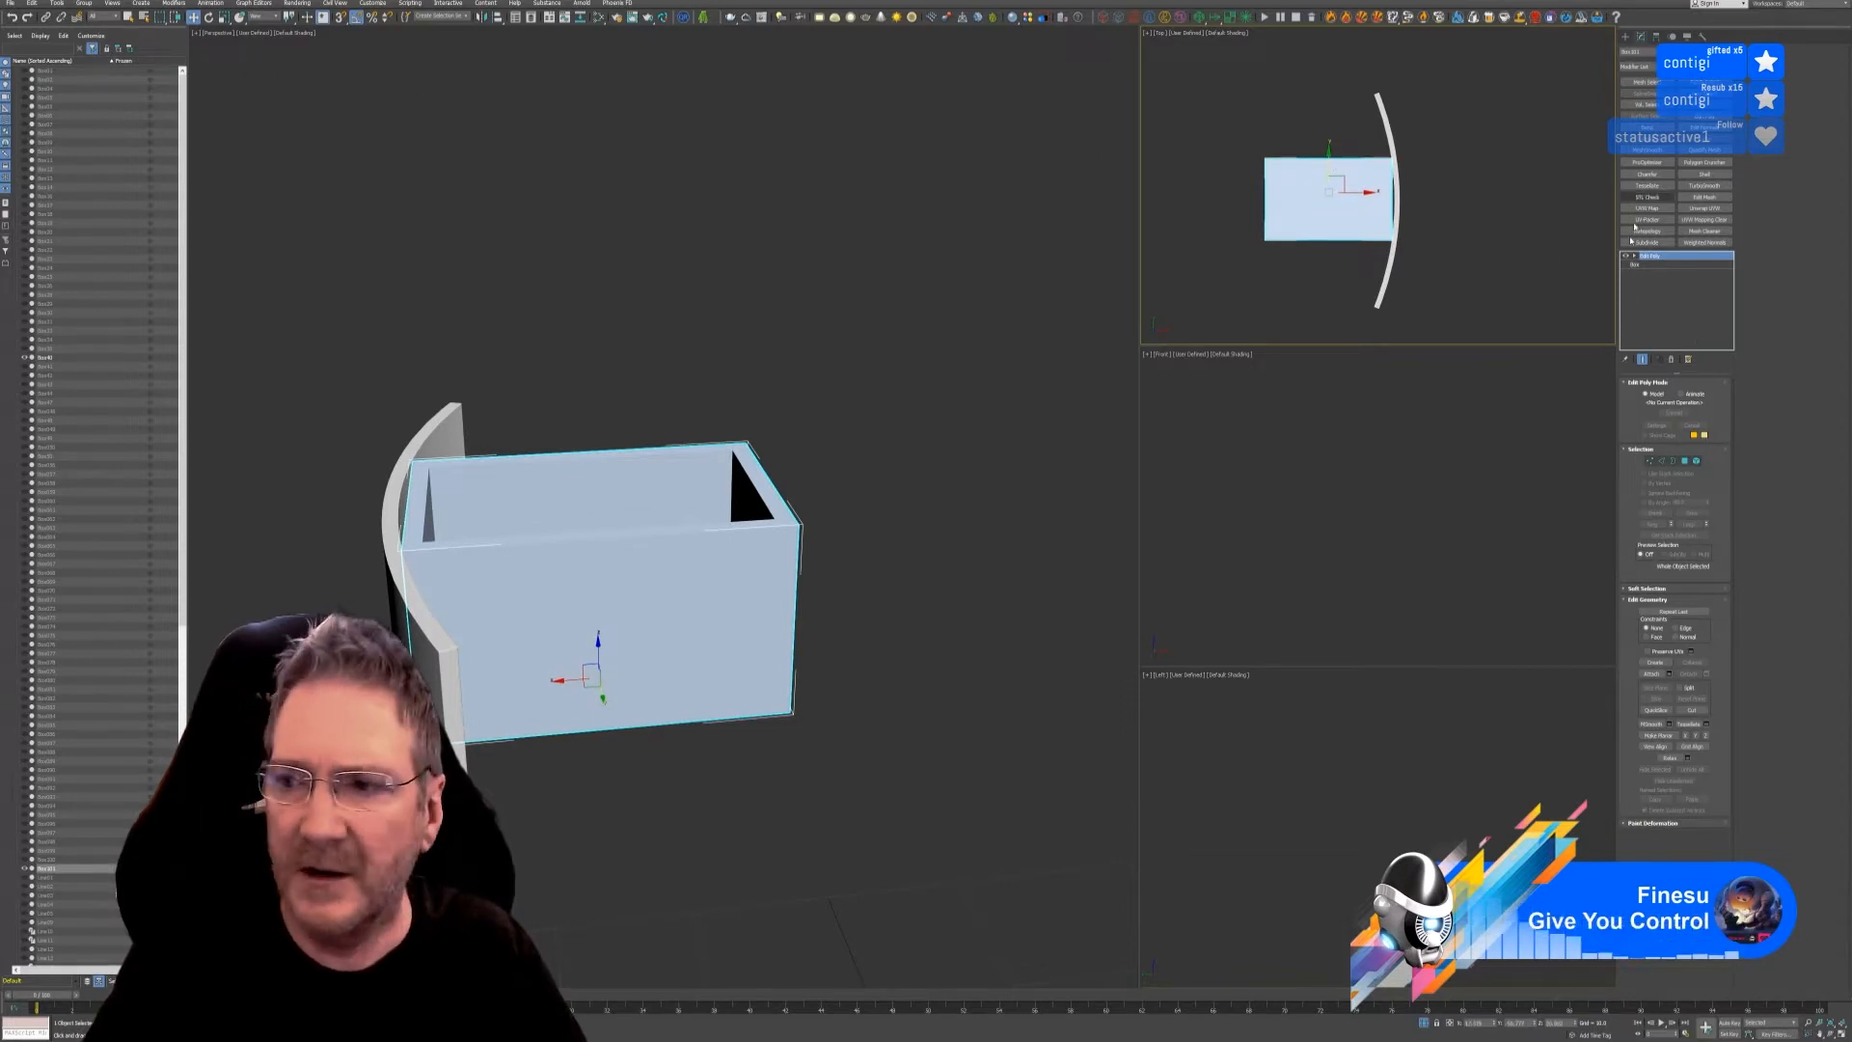
- Enter vertex editing and pull both long sides' vertices outward so the body nearly spans the curved front's full width
{"action": "left_click", "coordinate": [1646, 460]}
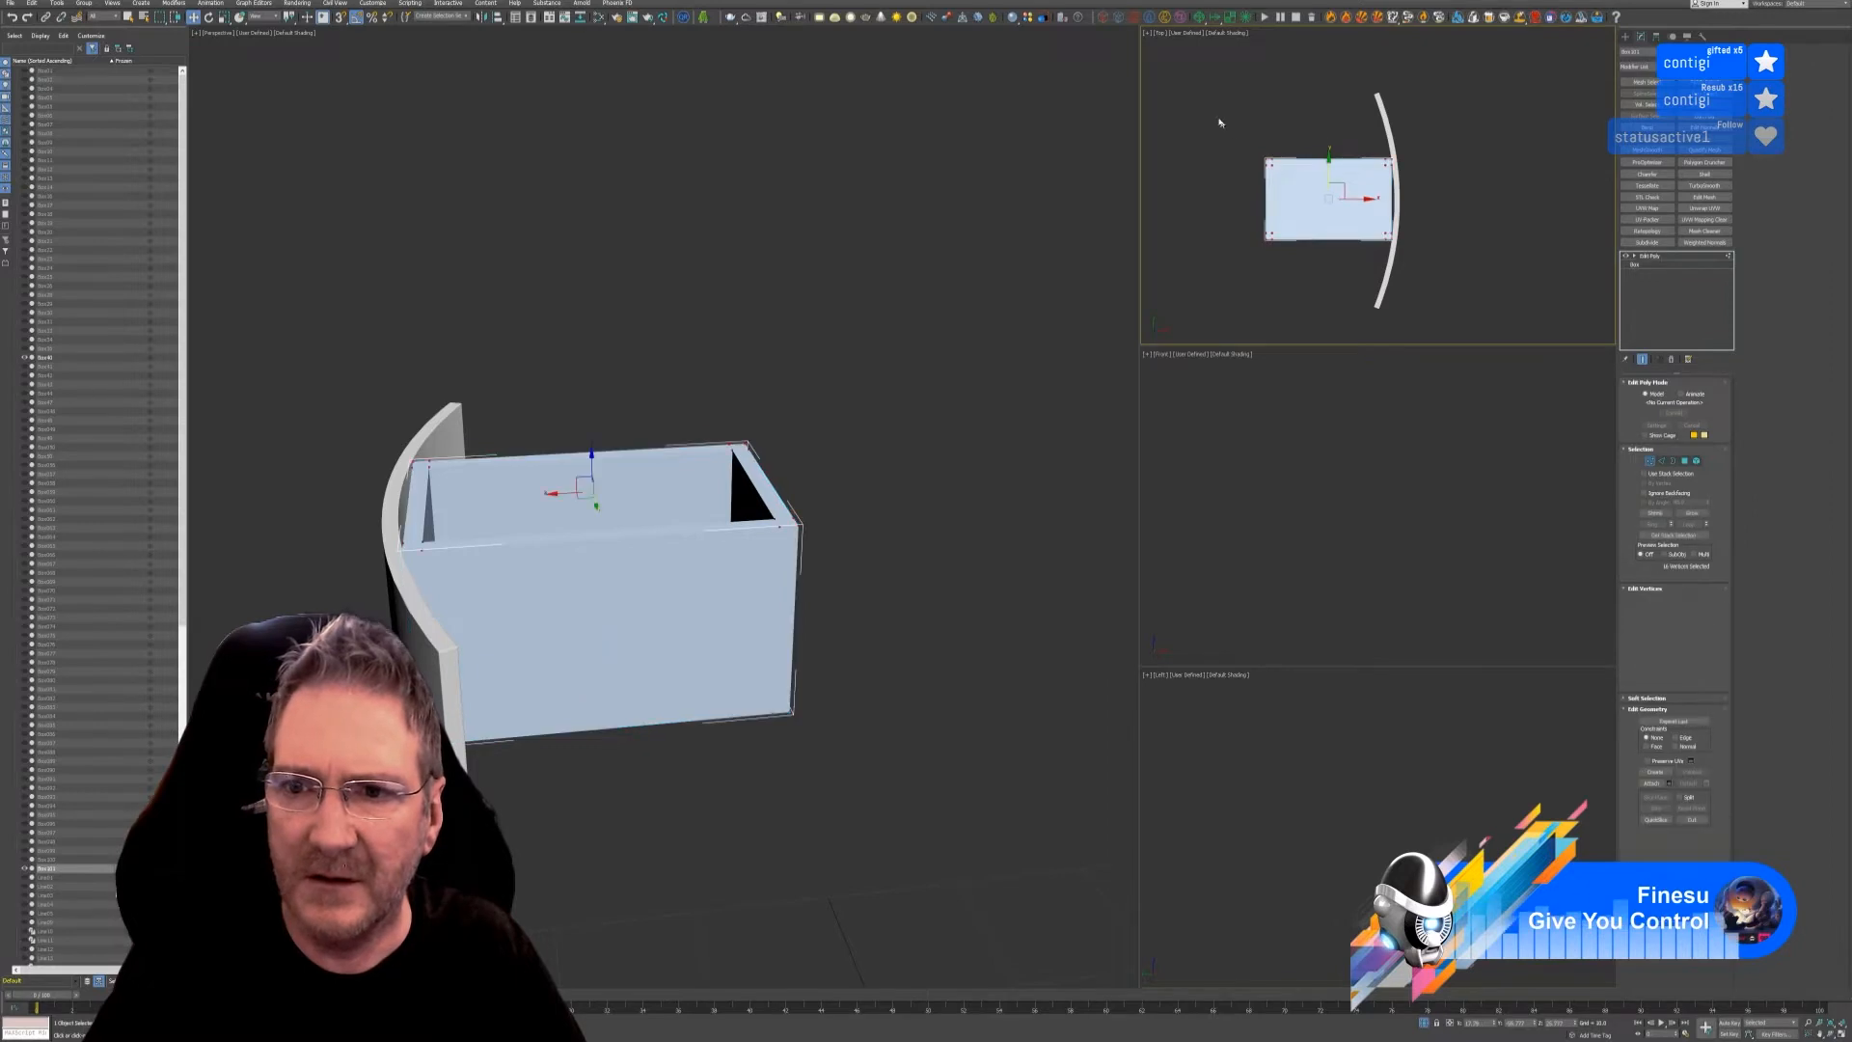
{"action": "left_click_drag", "start_coordinate": [1220, 115], "coordinate": [1486, 183]}
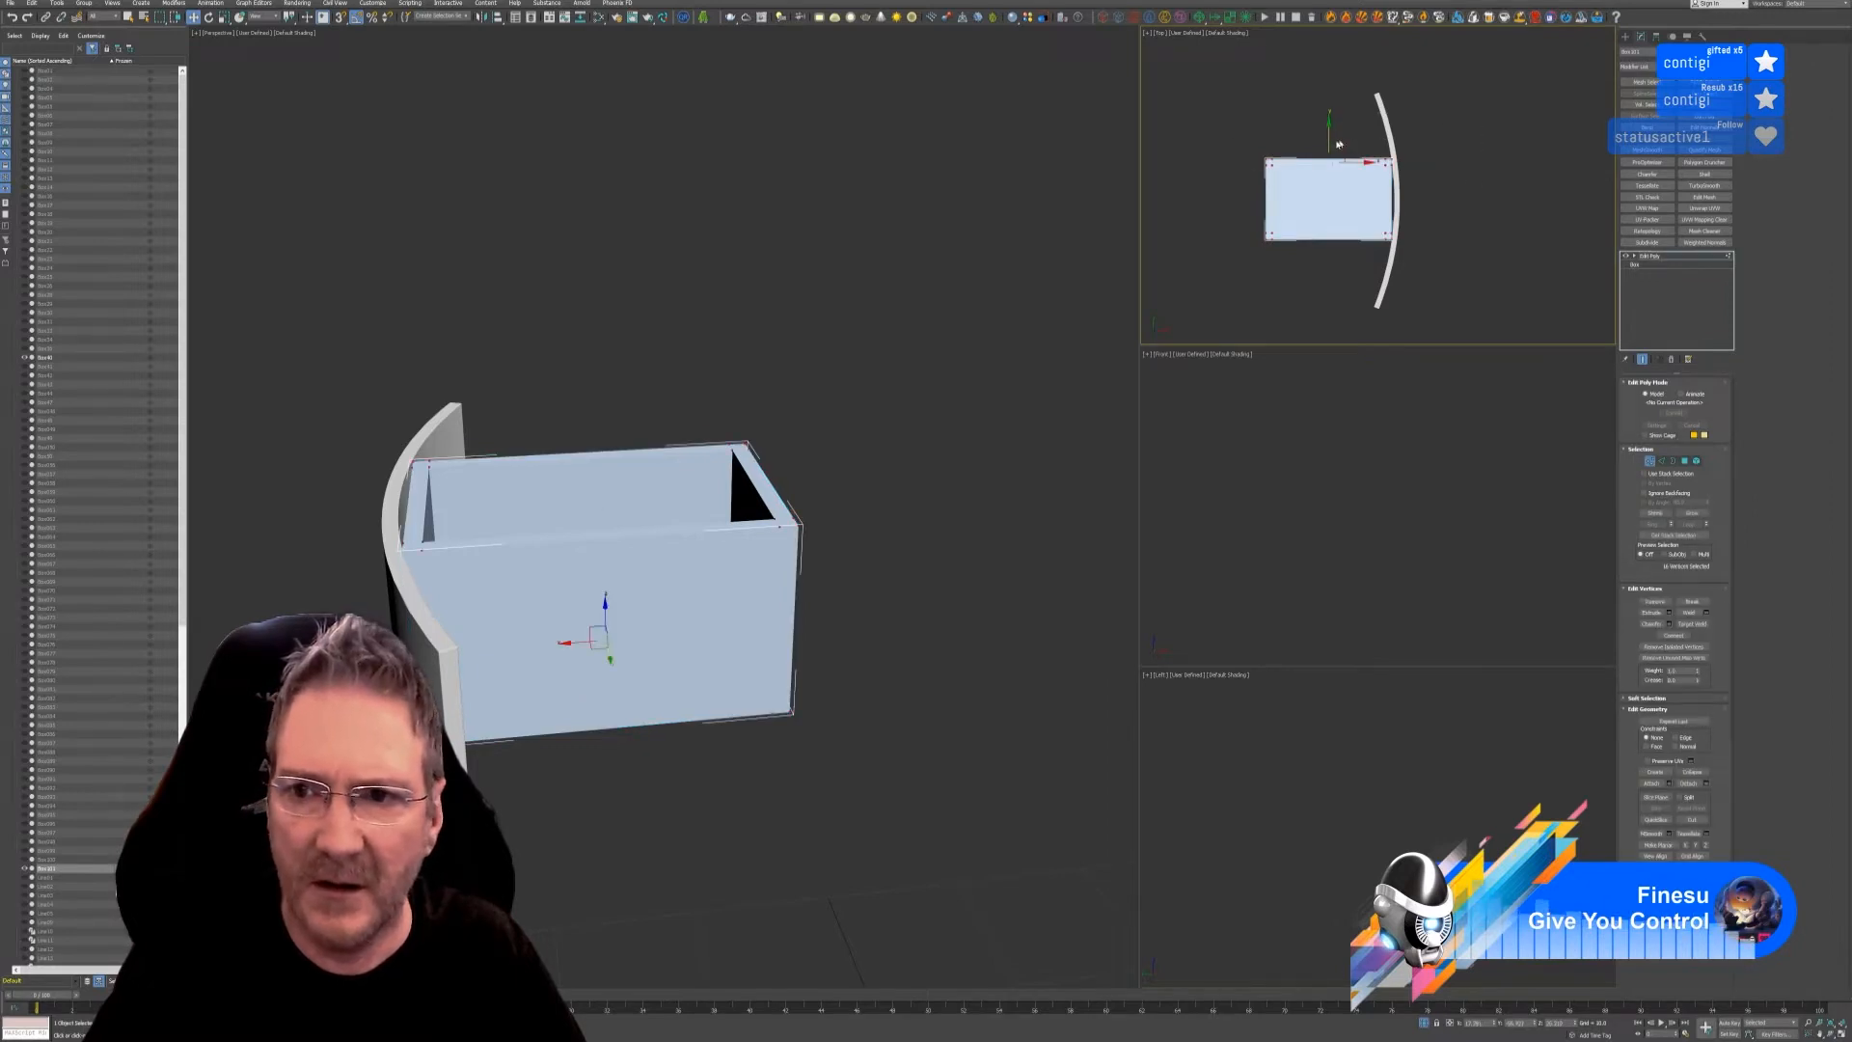
{"action": "left_click_drag", "start_coordinate": [1328, 135], "coordinate": [1326, 74]}
{"action": "left_click_drag", "start_coordinate": [1206, 199], "coordinate": [1468, 285]}
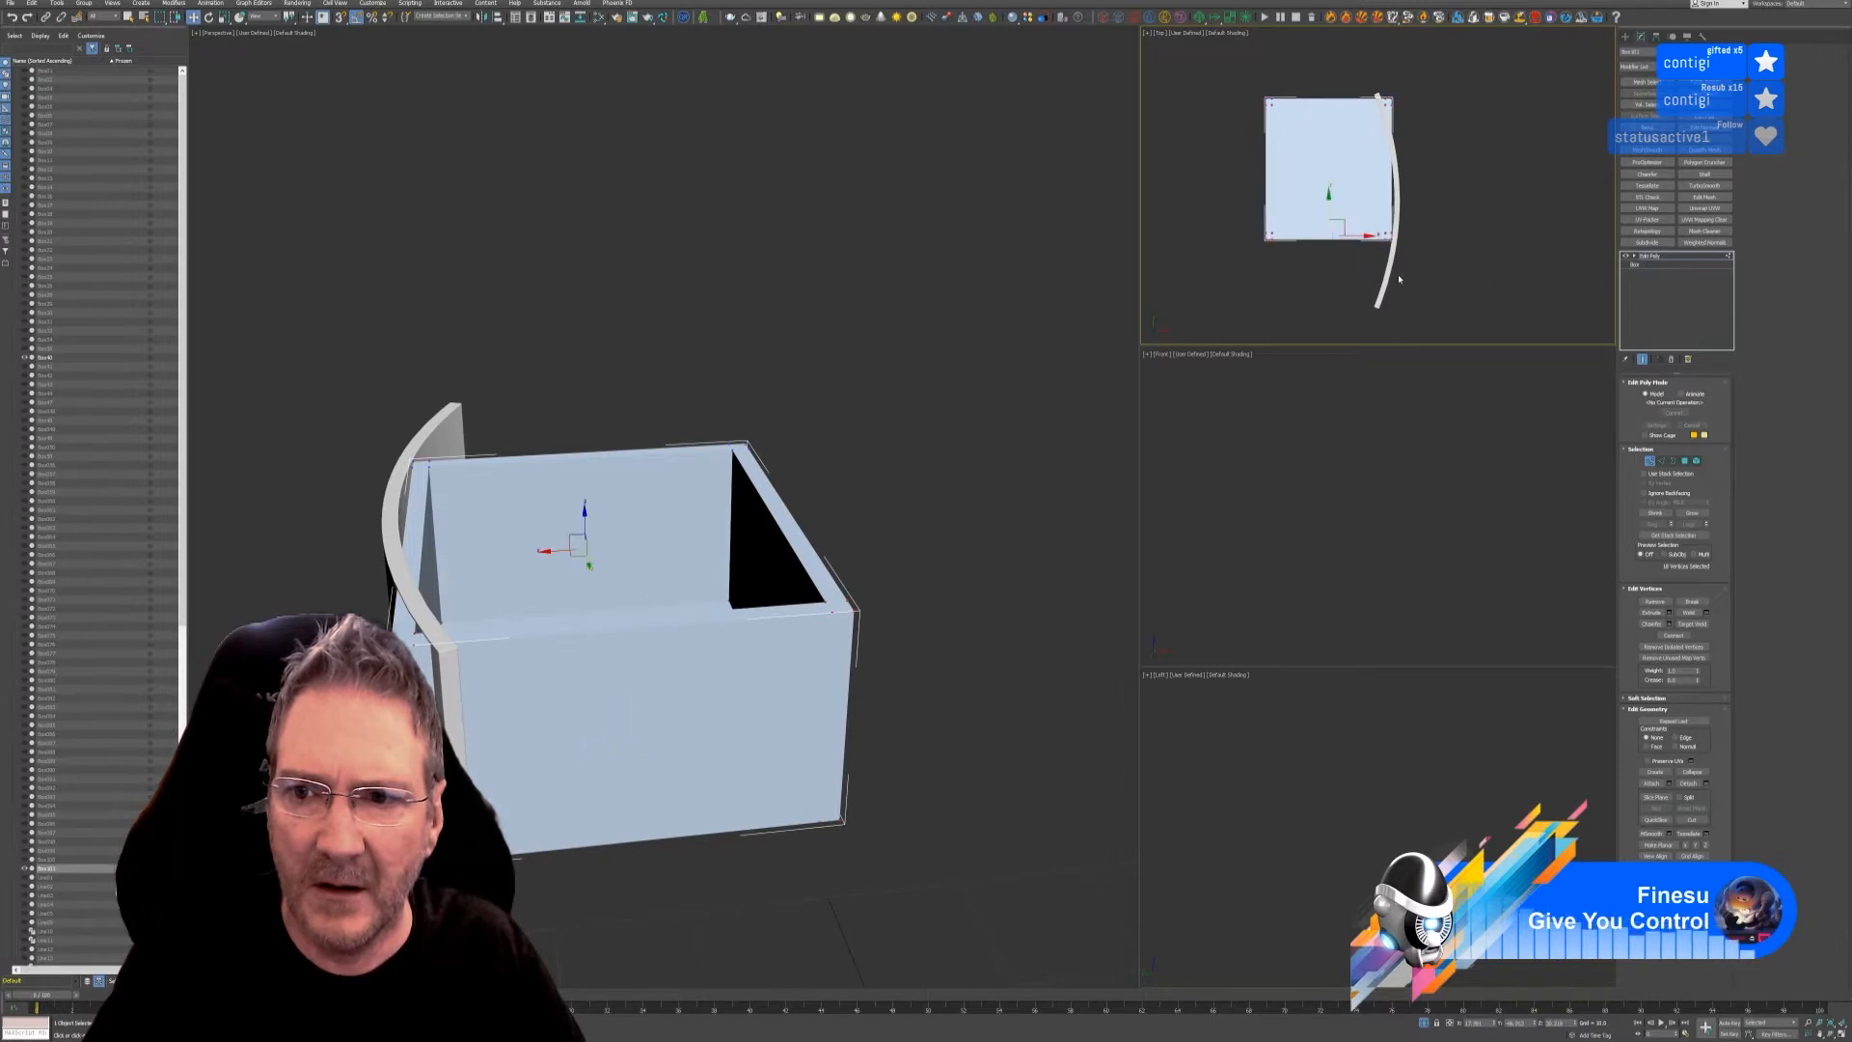
{"action": "left_click_drag", "start_coordinate": [1325, 204], "coordinate": [1334, 269]}
- Maximise the plan view and frame the whole drawer body with its curved front
{"action": "scroll", "coordinate": [1377, 100], "scroll_direction": "up", "scroll_amount": 6}
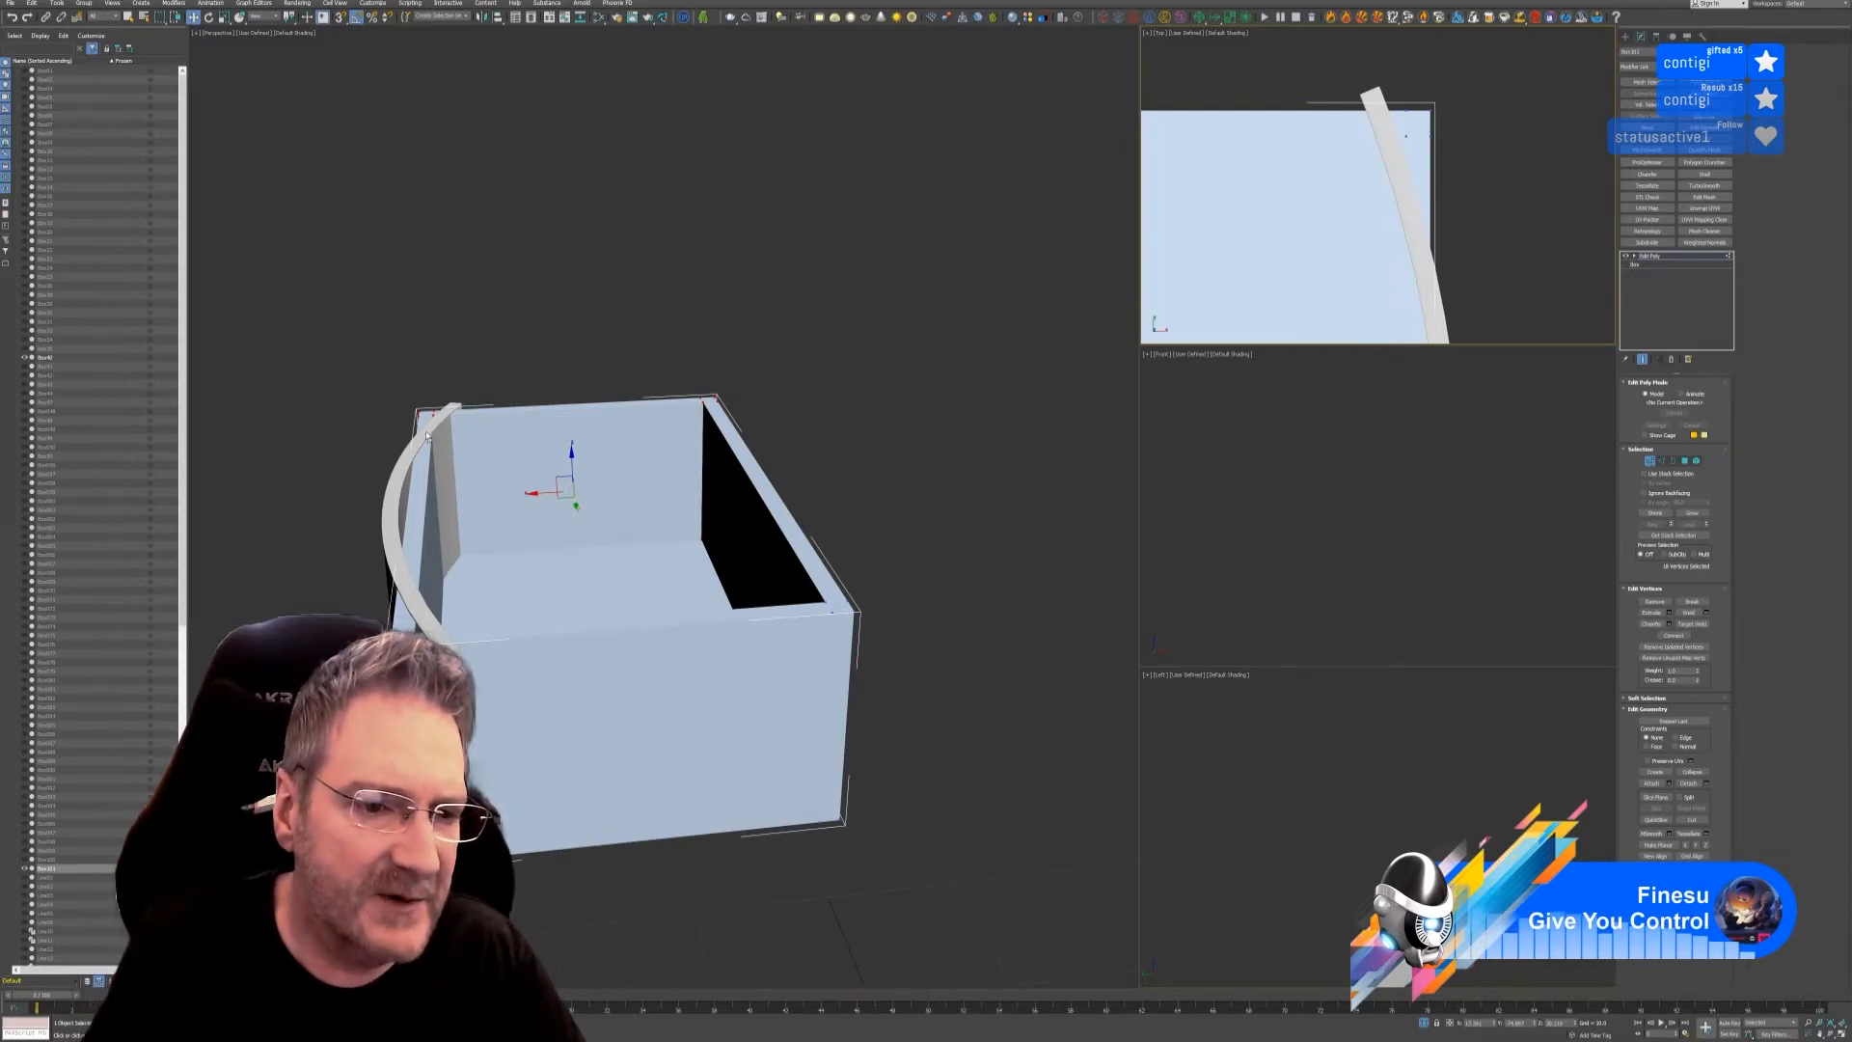
{"action": "scroll", "coordinate": [1445, 267], "scroll_direction": "down", "scroll_amount": 2}
{"action": "middle_click_drag", "start_coordinate": [1507, 235], "coordinate": [1500, 142]}
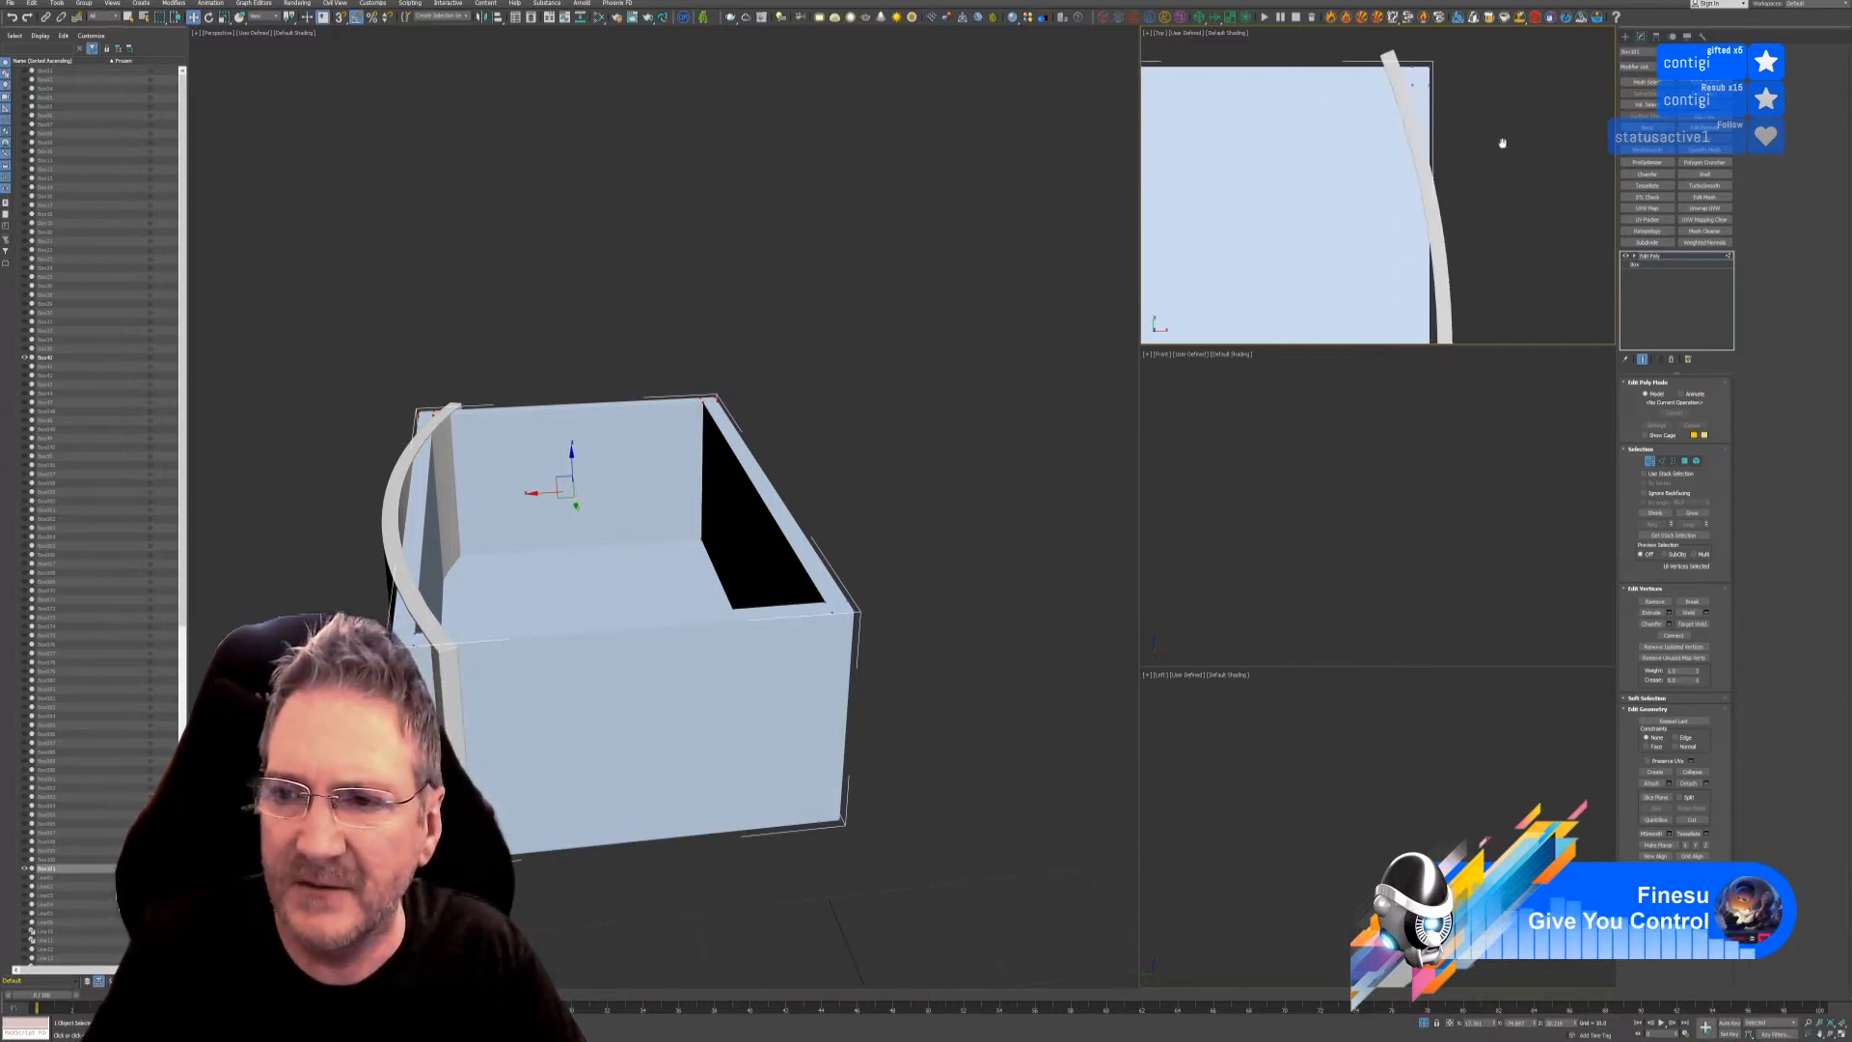
{"action": "left_click", "coordinate": [1841, 1031]}
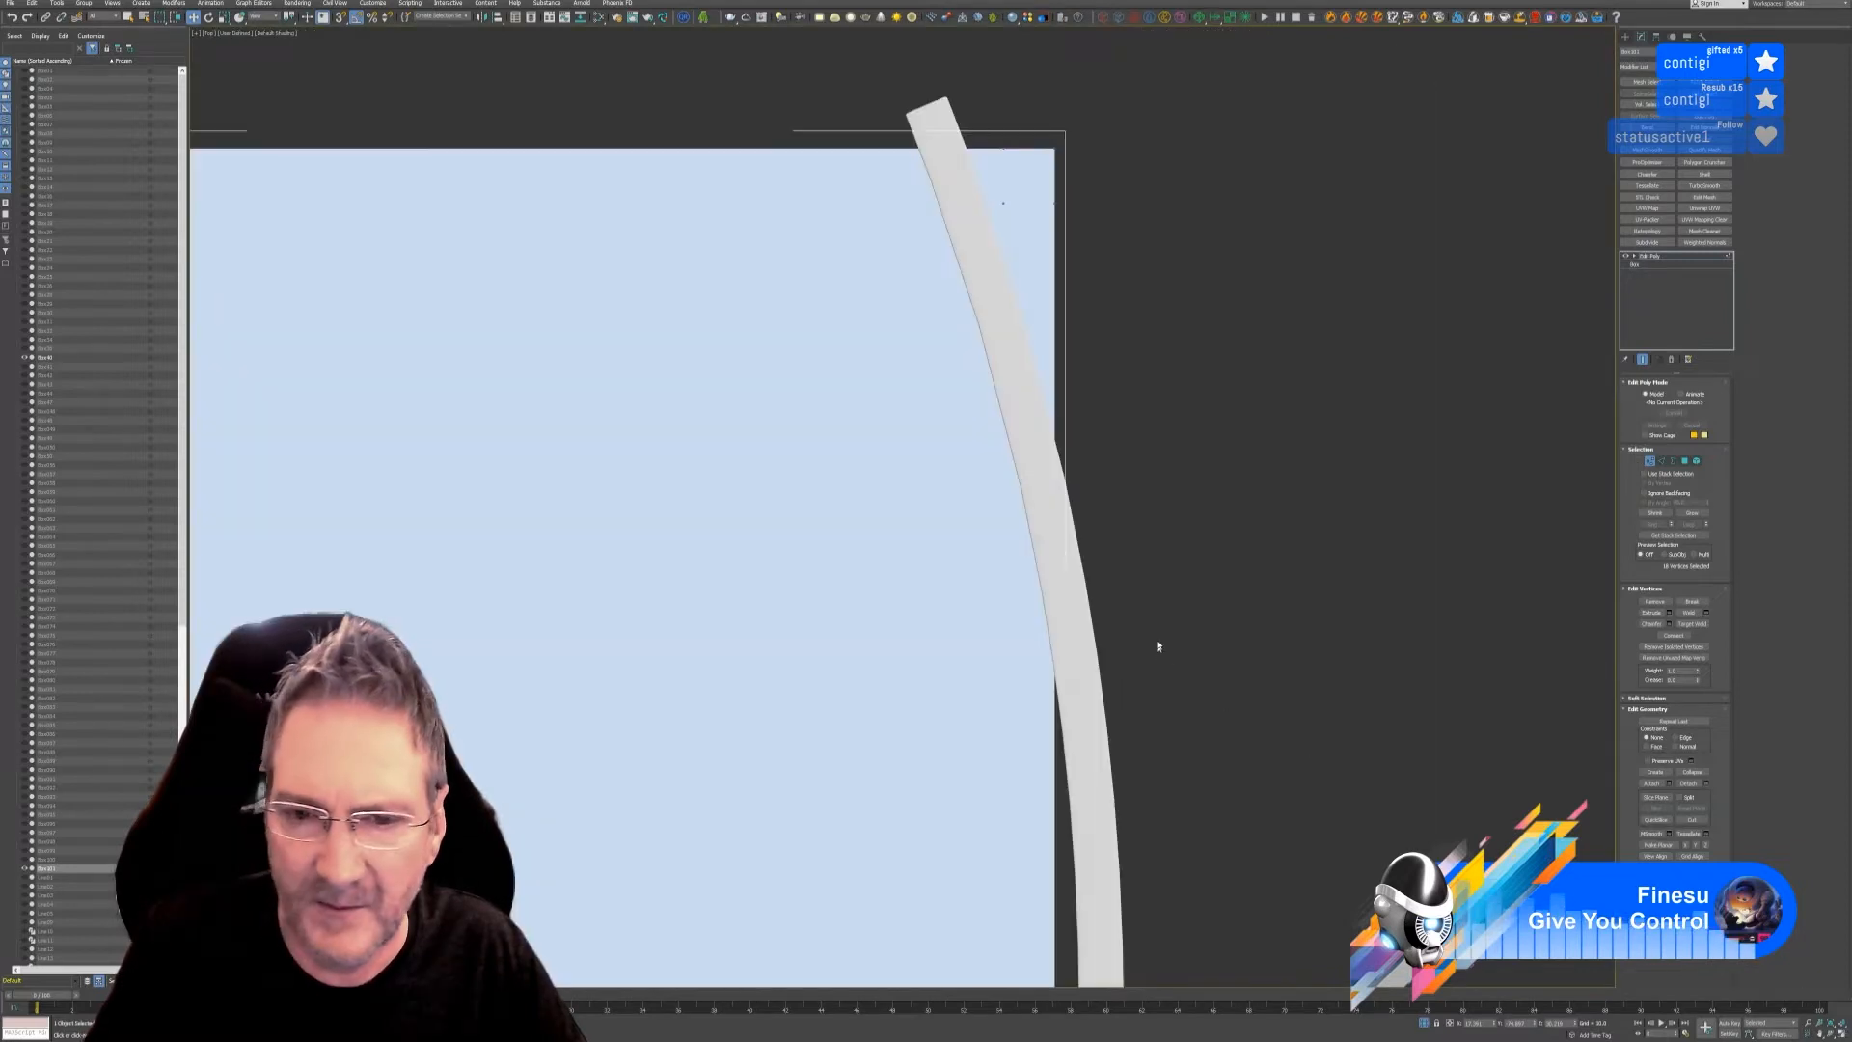
{"action": "scroll", "coordinate": [1157, 640], "scroll_direction": "down", "scroll_amount": 3}
{"action": "middle_click_drag", "start_coordinate": [1186, 653], "coordinate": [1196, 386]}
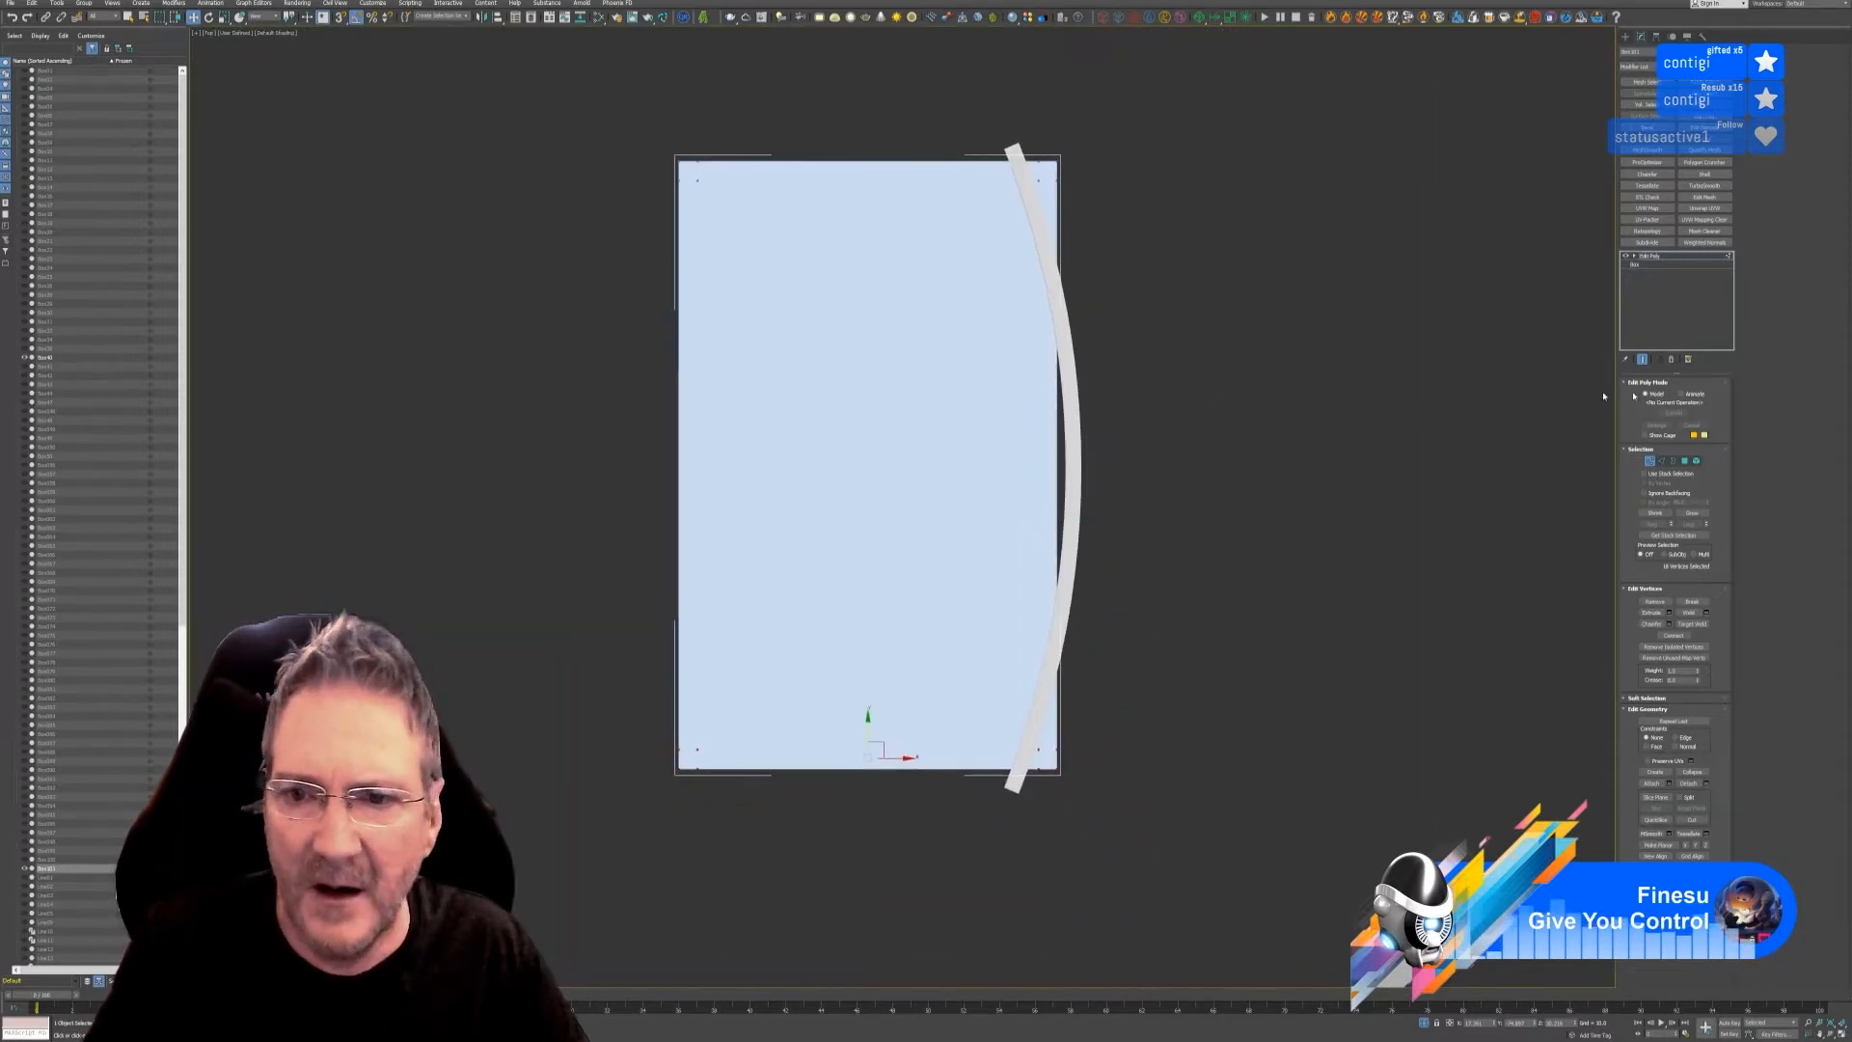
- Leave vertex editing, show the plan view in wireframe and select all elements of the drawer body
{"action": "left_click", "coordinate": [1650, 462]}
{"action": "left_click", "coordinate": [272, 32]}
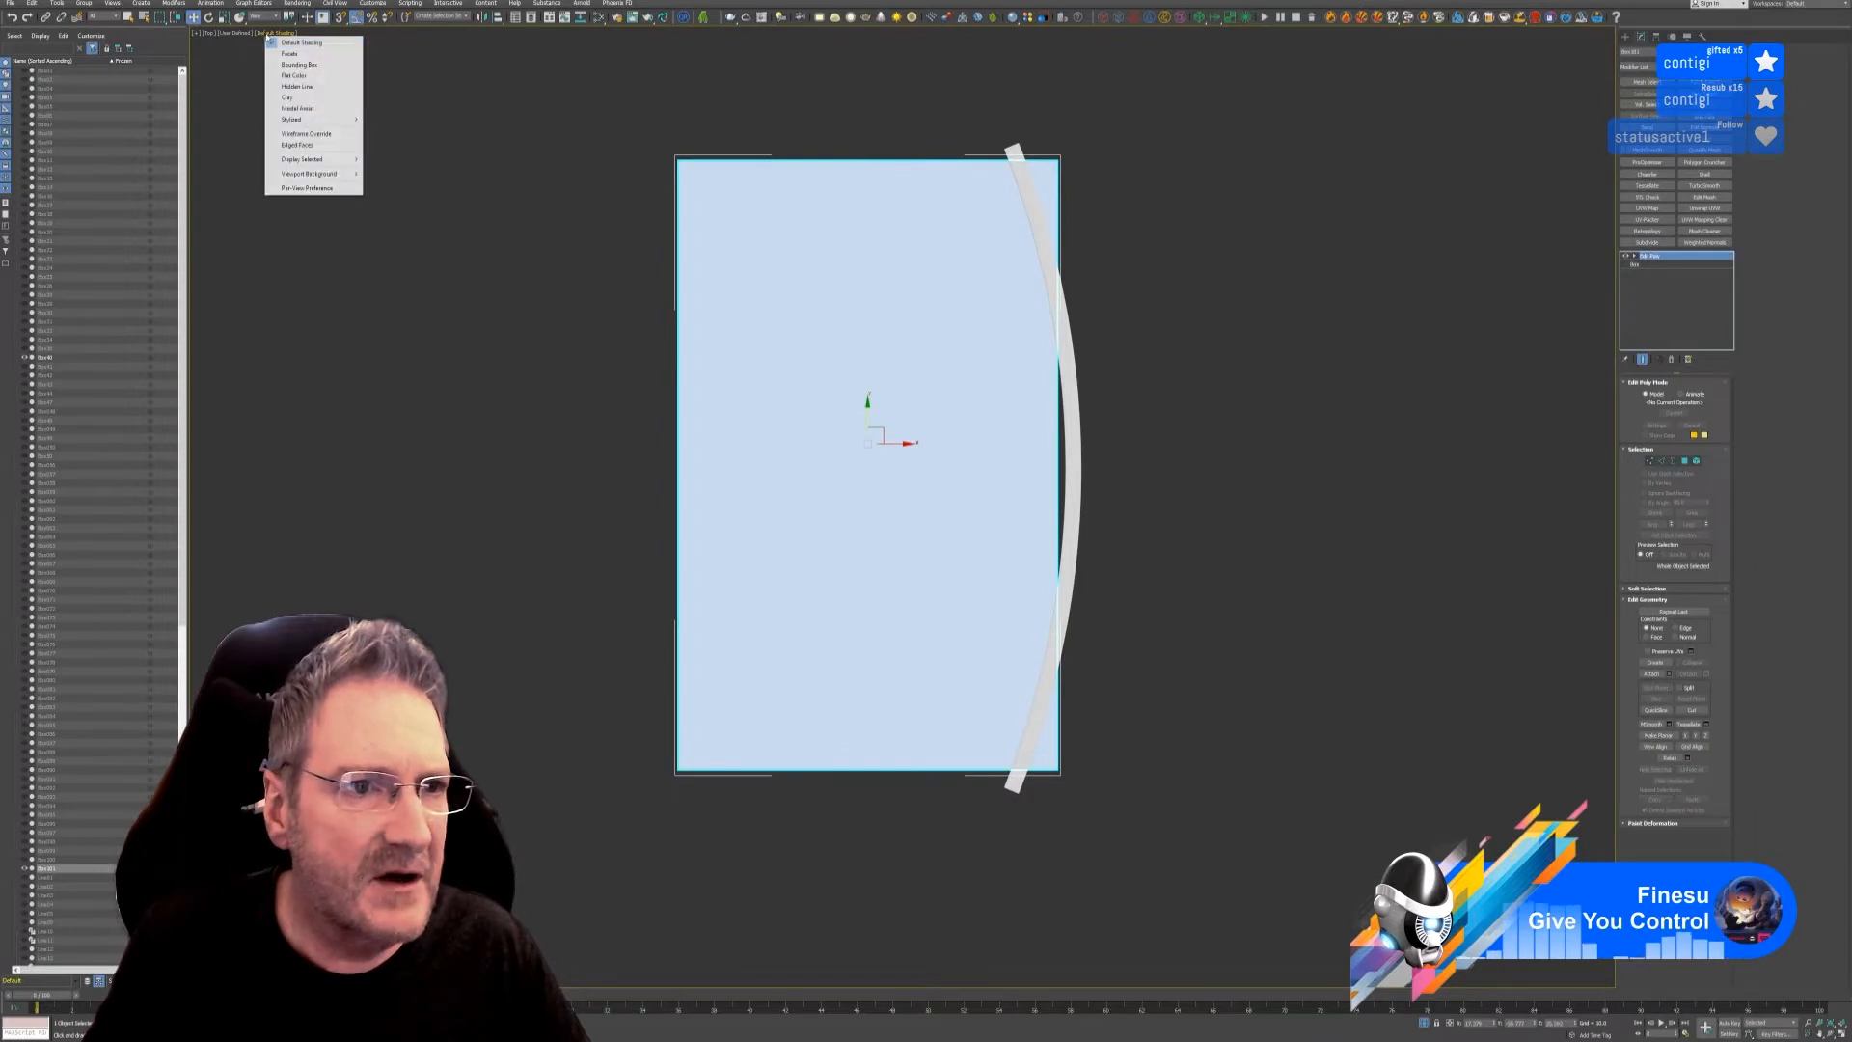
{"action": "left_click", "coordinate": [294, 132]}
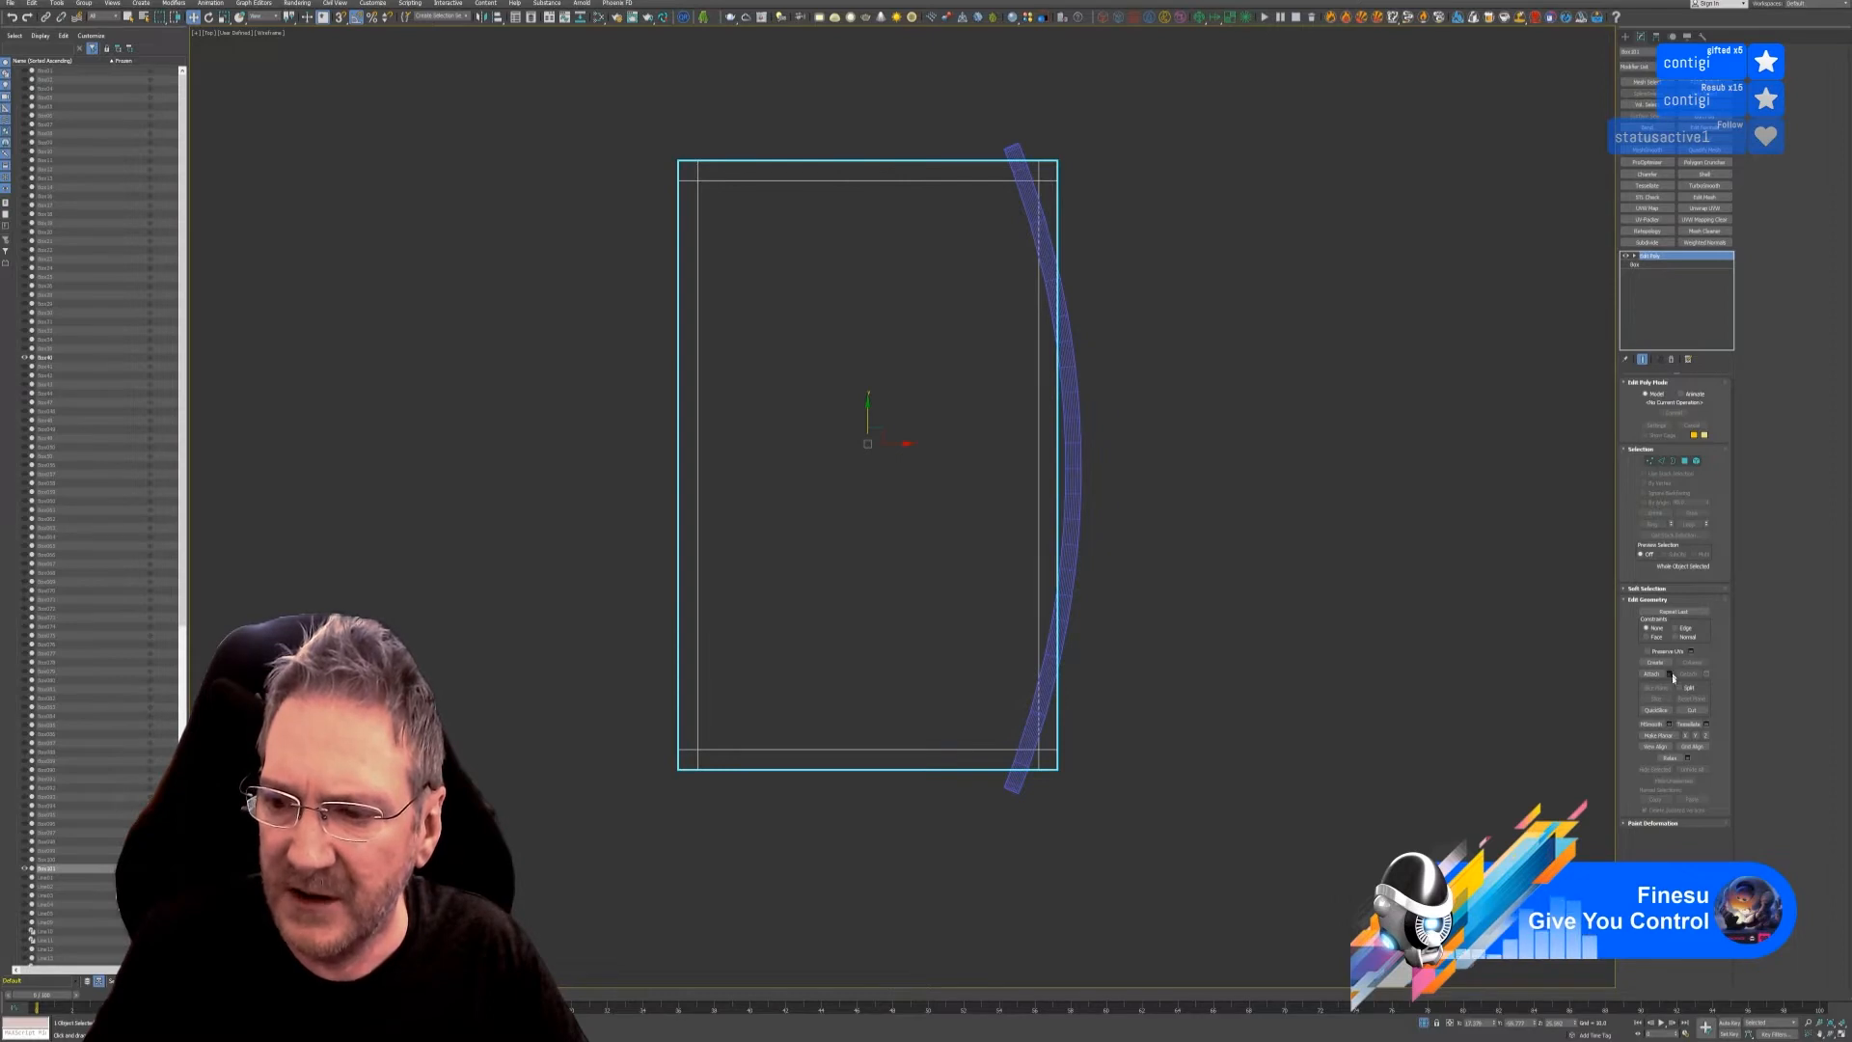
{"action": "left_click", "coordinate": [1696, 462]}
{"action": "left_click_drag", "start_coordinate": [618, 125], "coordinate": [706, 255]}
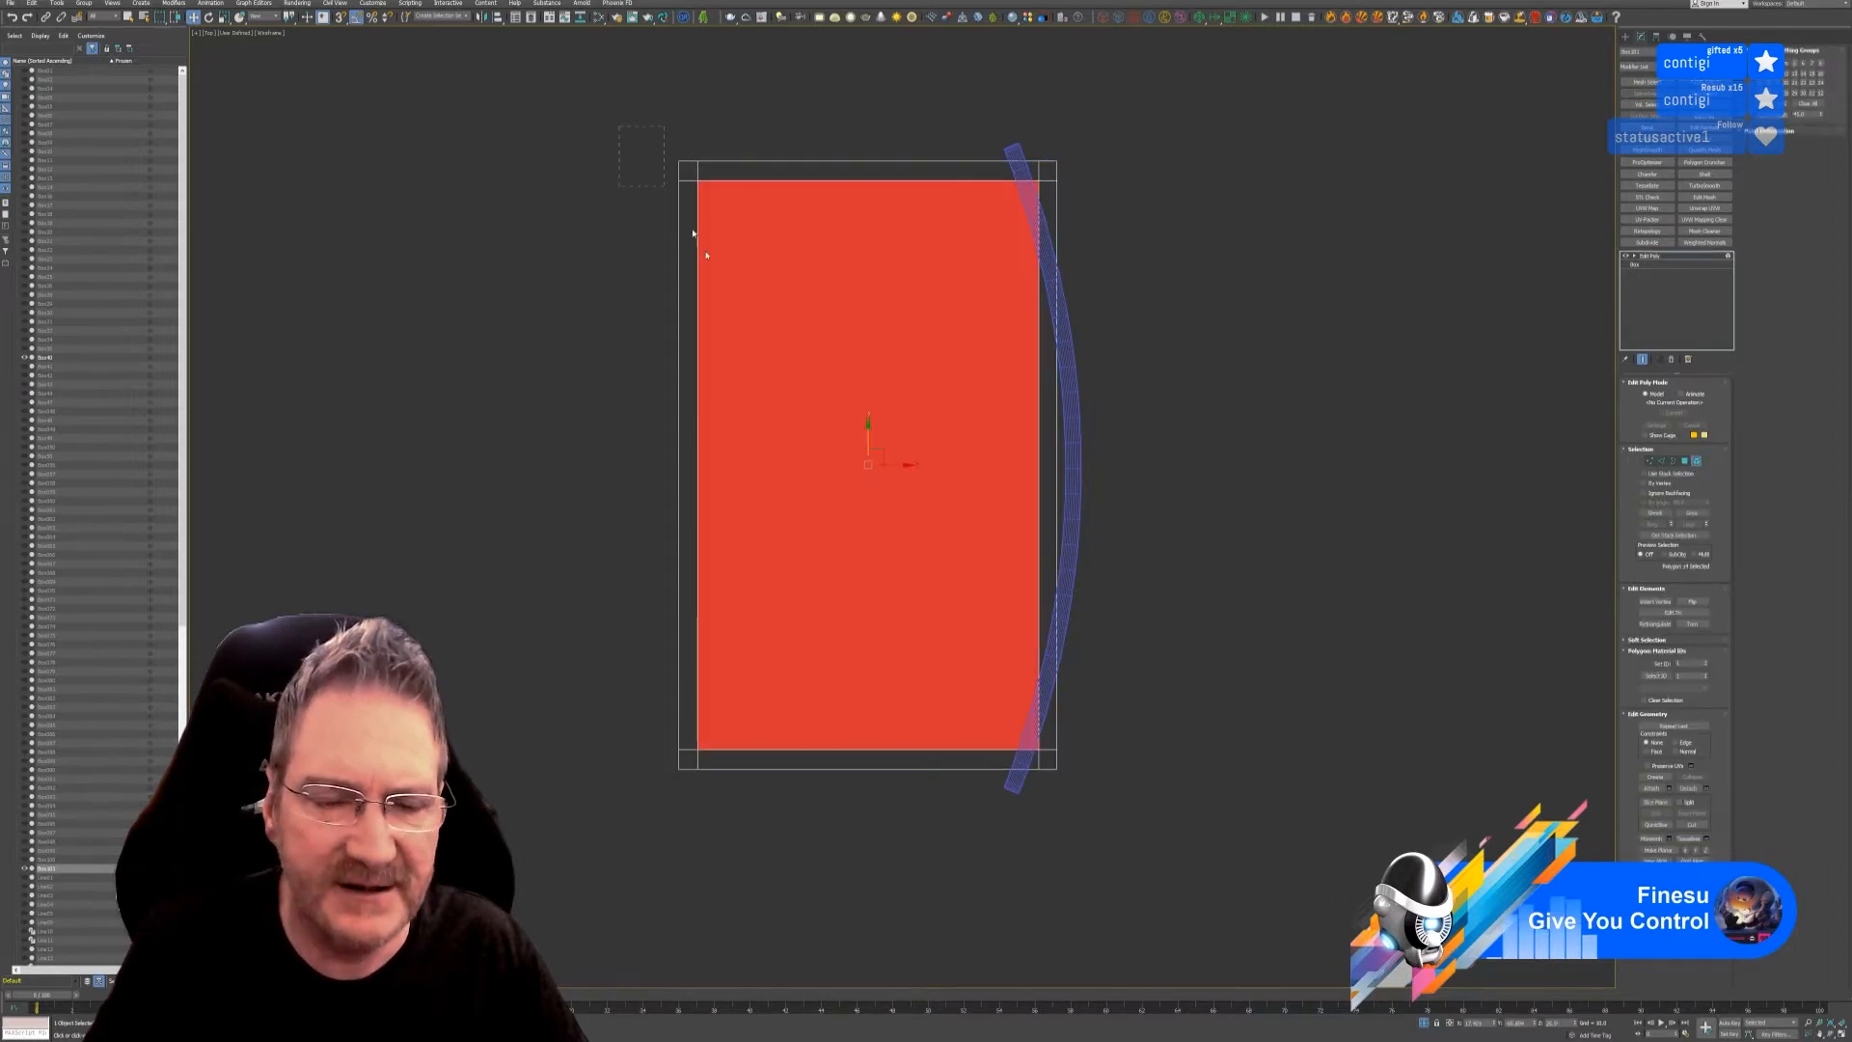
{"action": "left_click_drag", "start_coordinate": [973, 889], "coordinate": [1157, 916]}
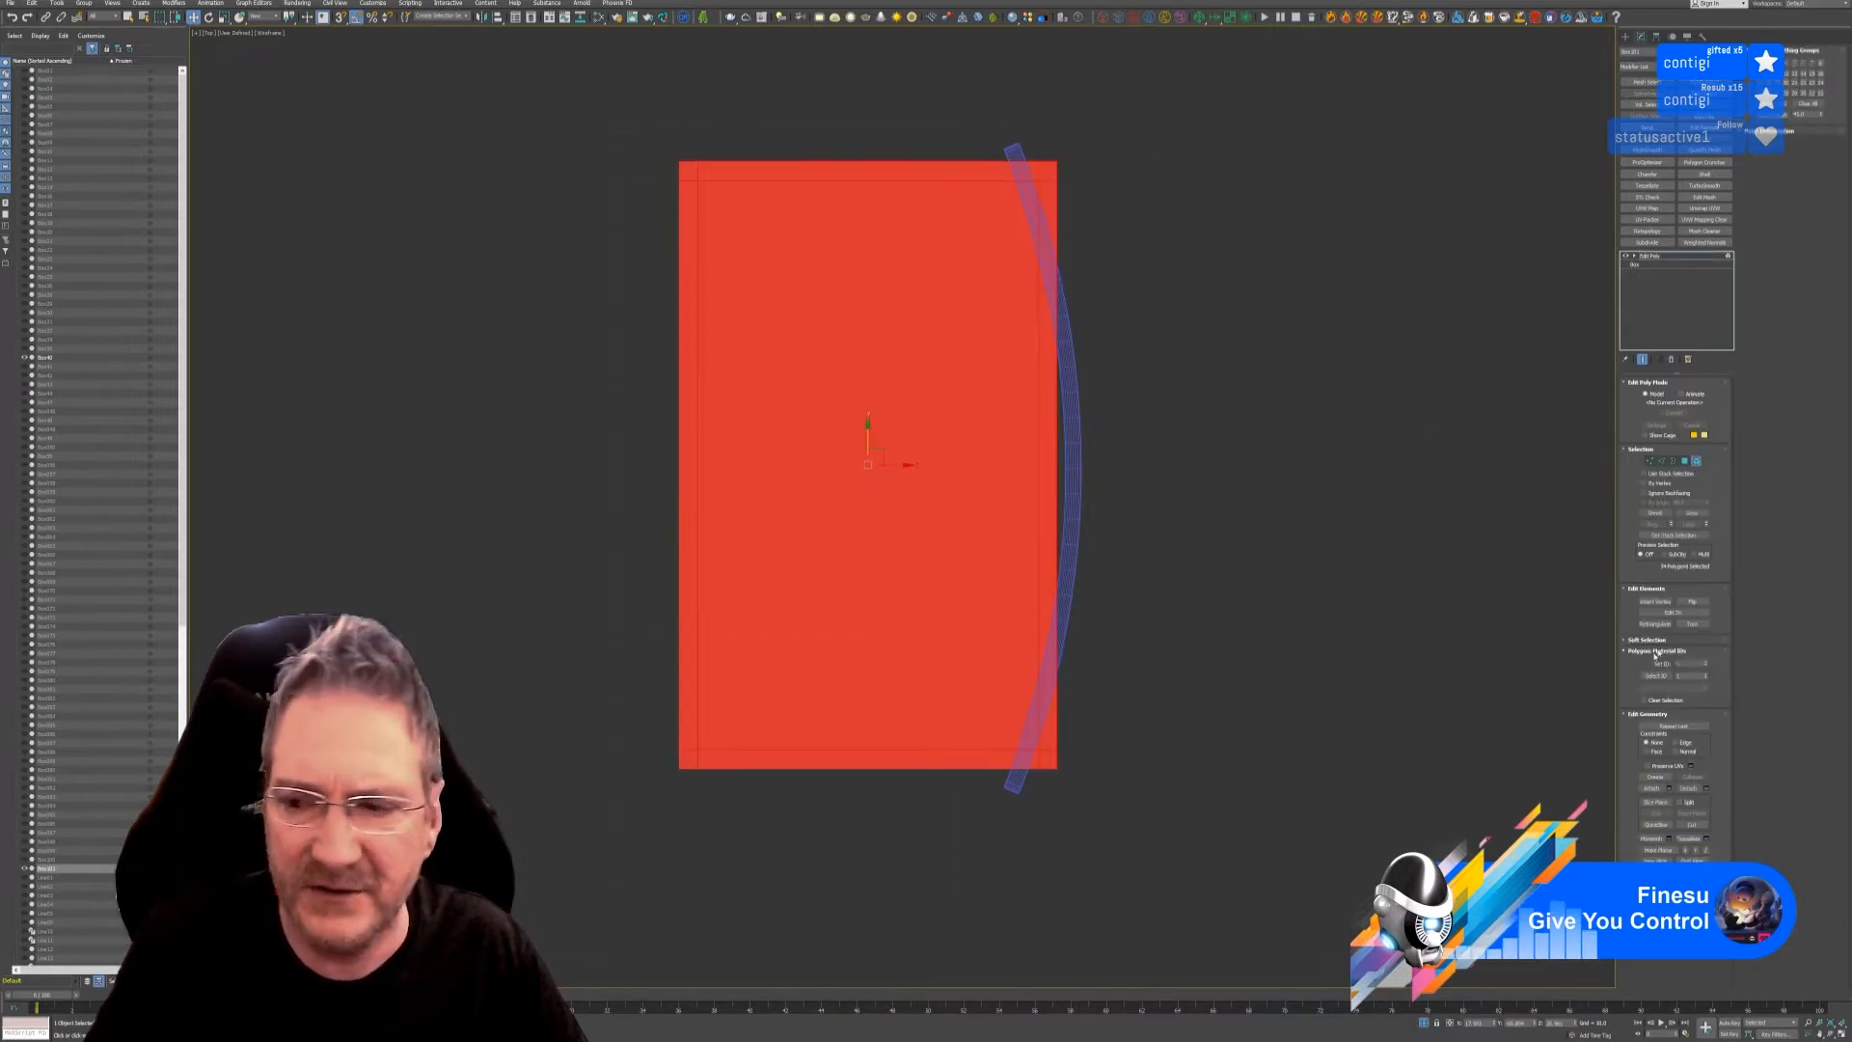
- Stand a slice plane upright across the drawer body's width, move it towards the upper end in plan, and slice the body there
{"action": "left_click", "coordinate": [1655, 801]}
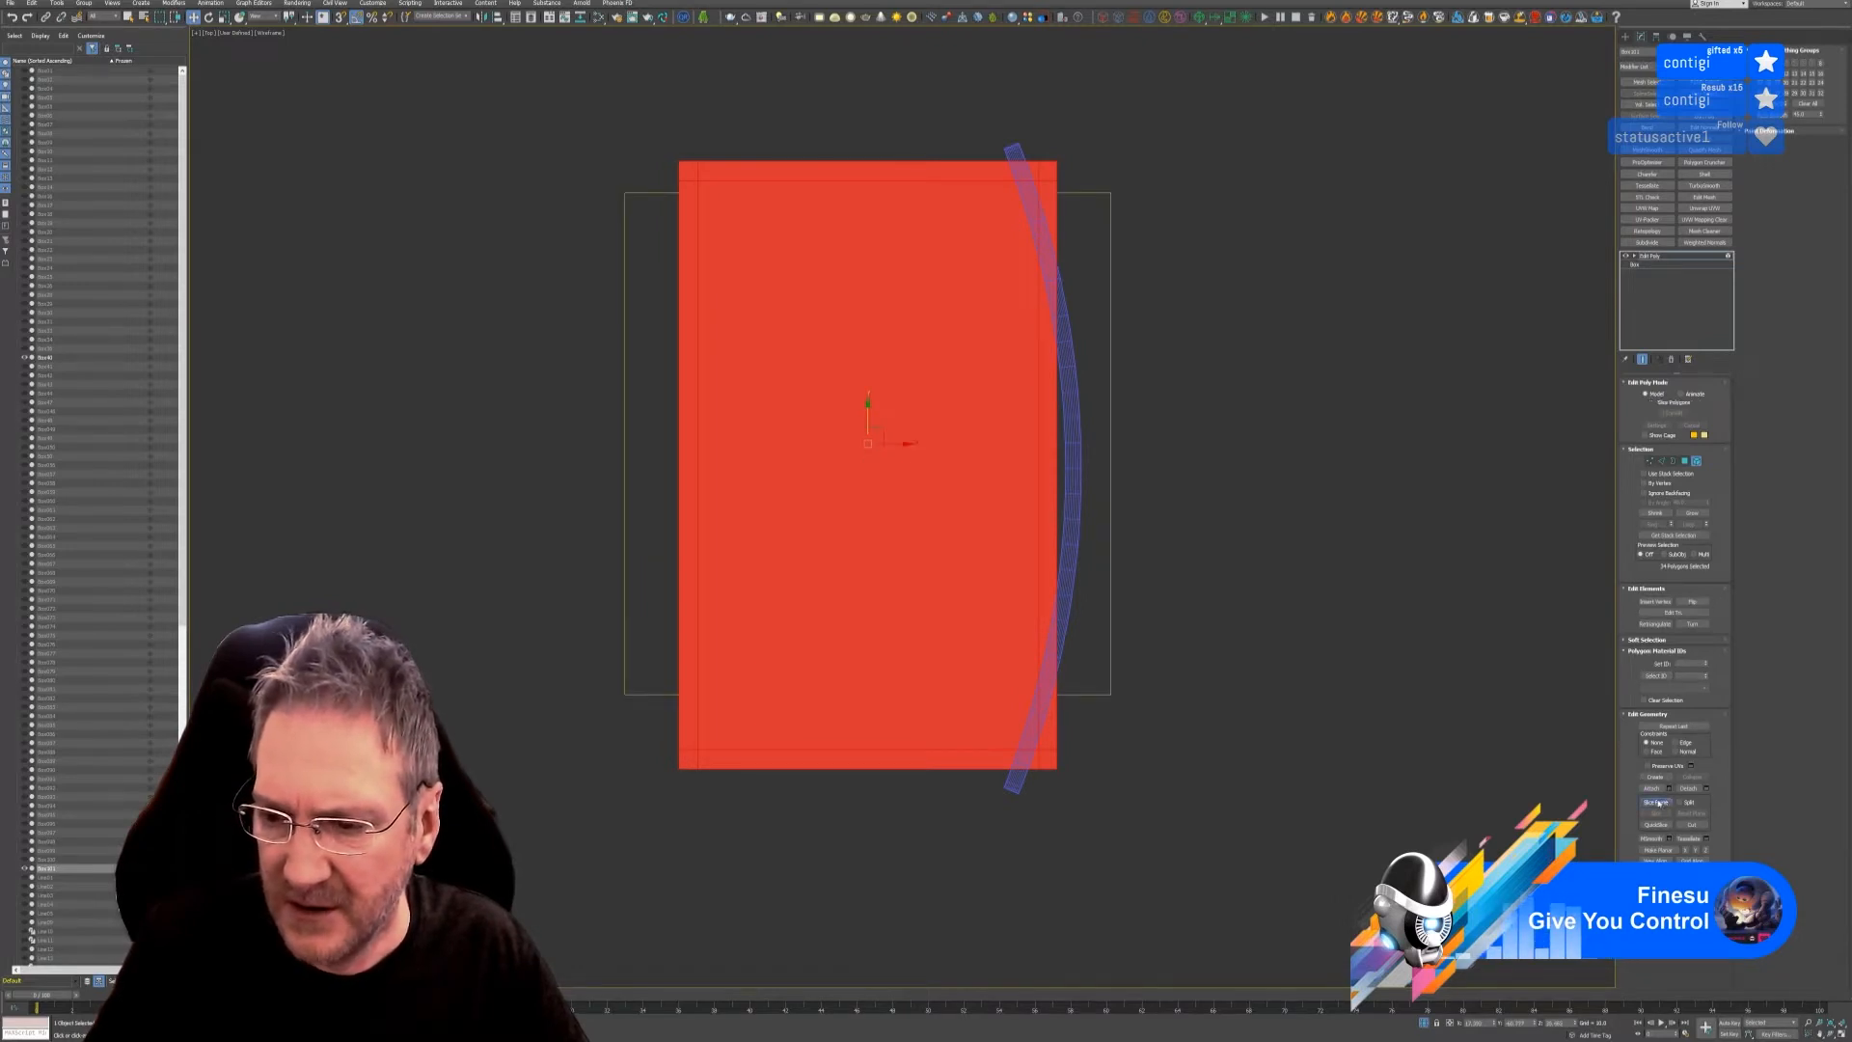
{"action": "left_click", "coordinate": [208, 19]}
{"action": "left_click_drag", "start_coordinate": [868, 422], "coordinate": [869, 474]}
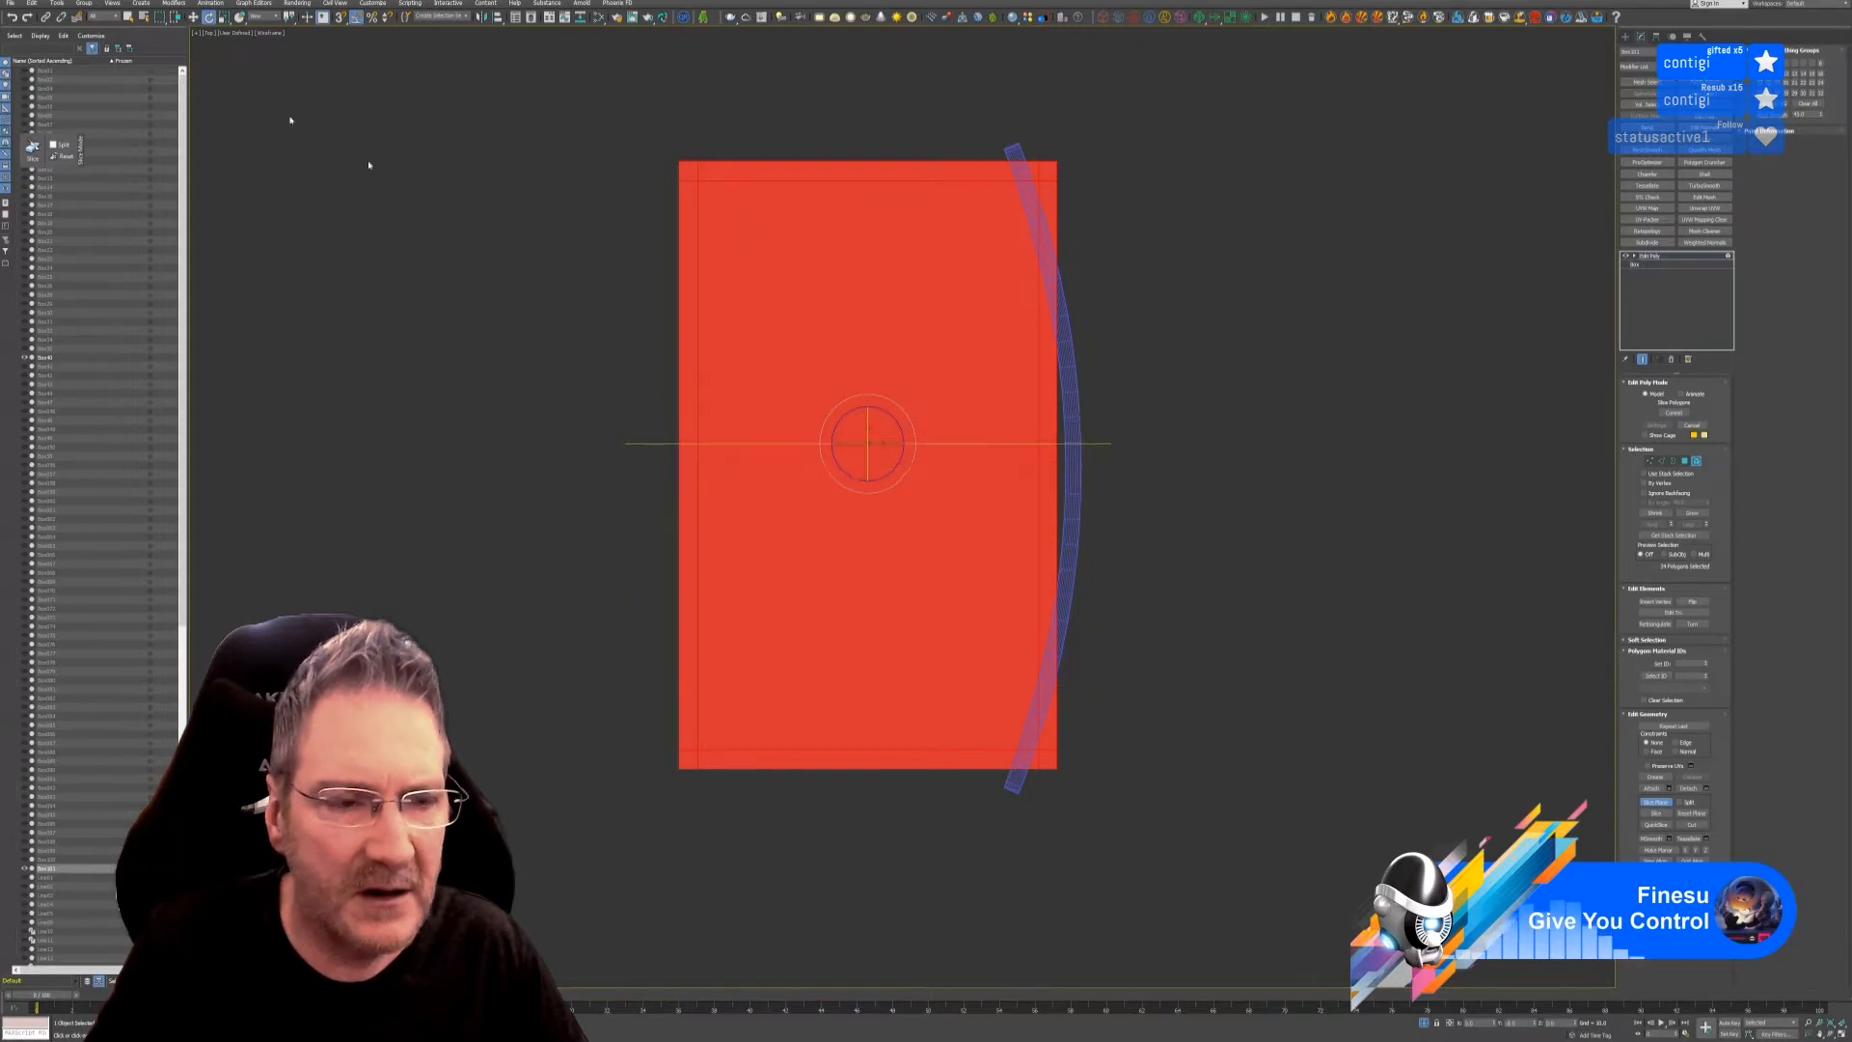
{"action": "left_click", "coordinate": [193, 18]}
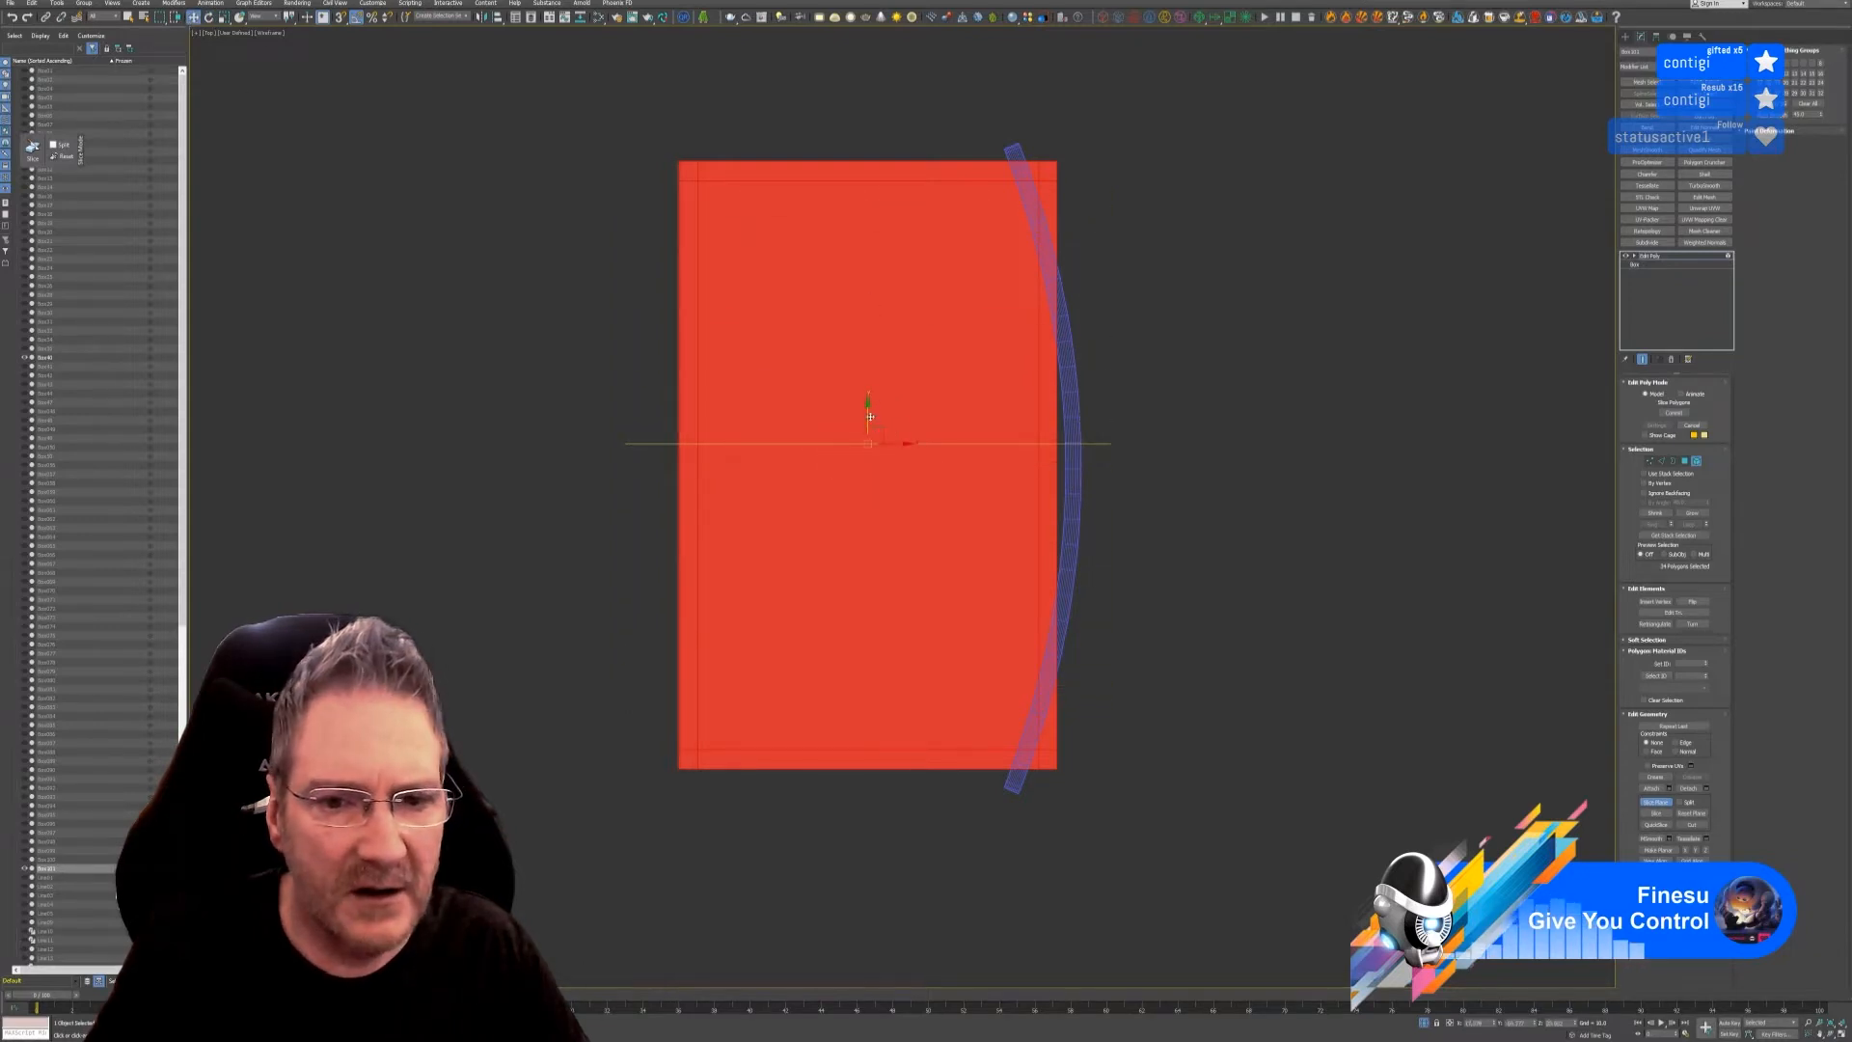
{"action": "left_click_drag", "start_coordinate": [870, 417], "coordinate": [899, 225]}
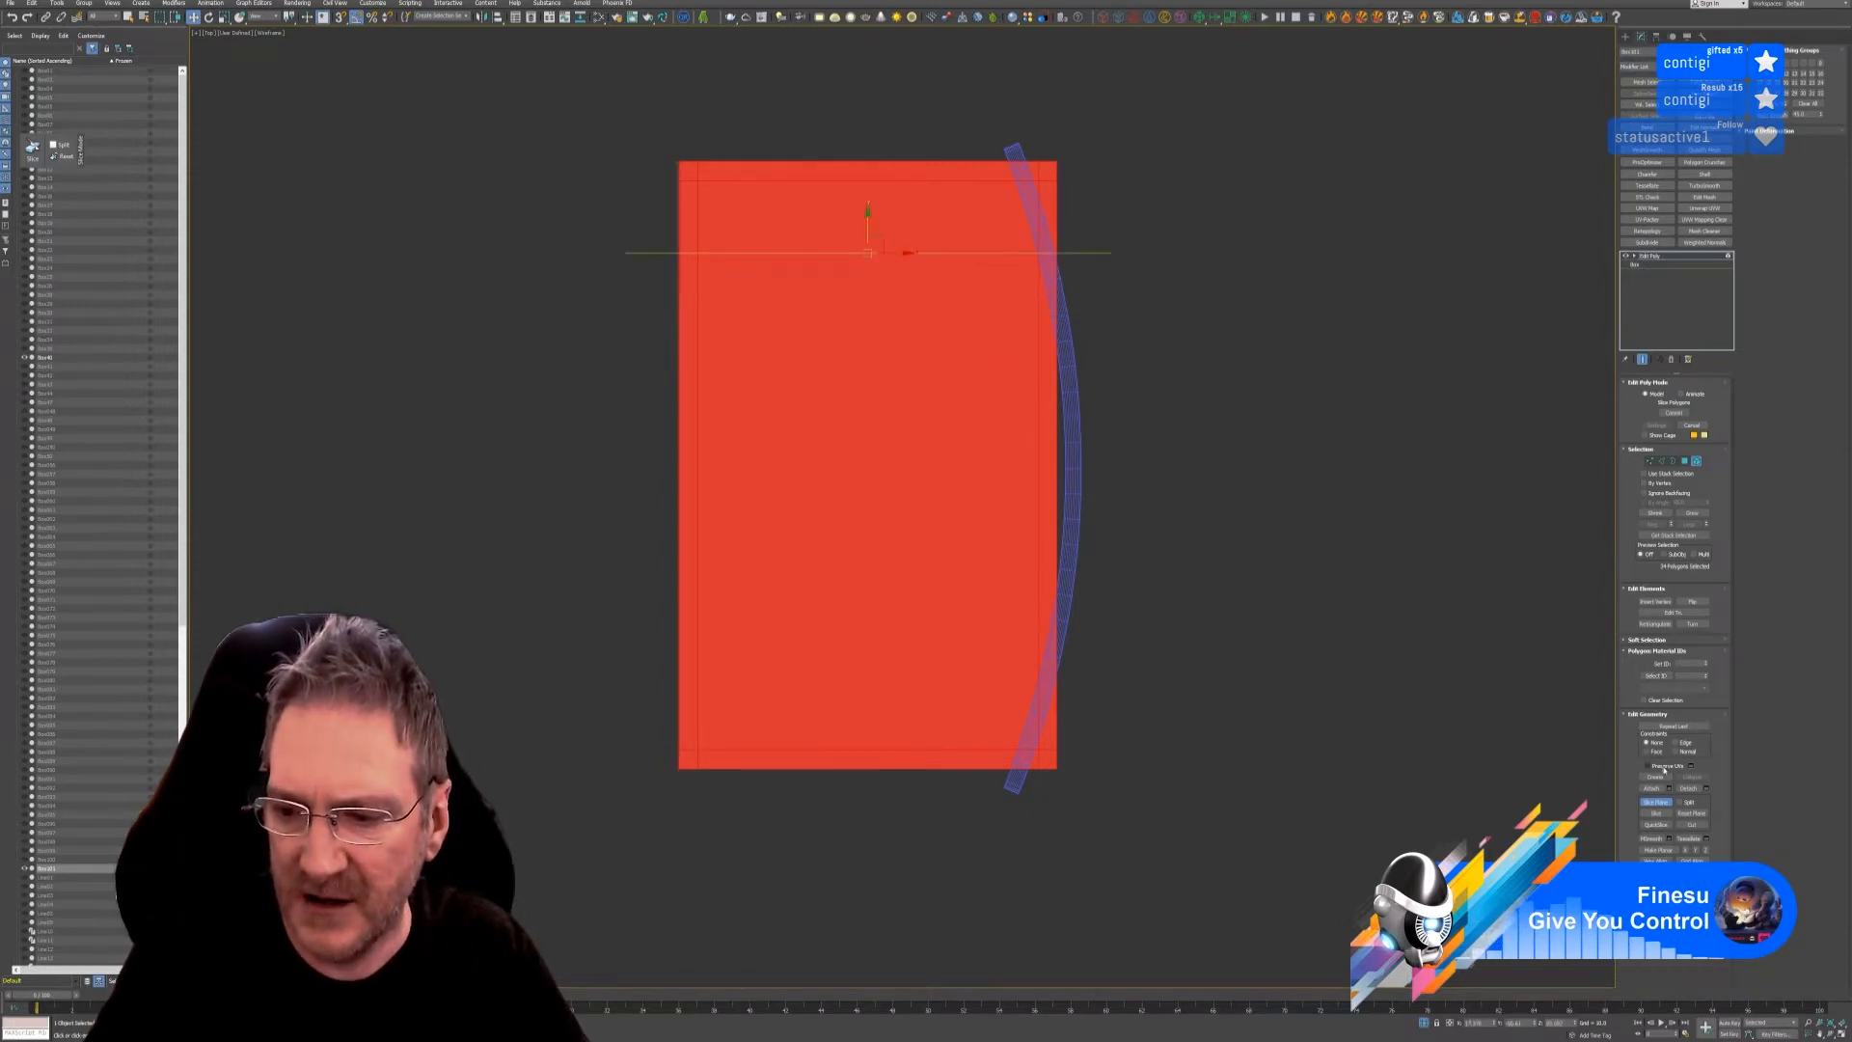
{"action": "left_click", "coordinate": [1657, 814]}
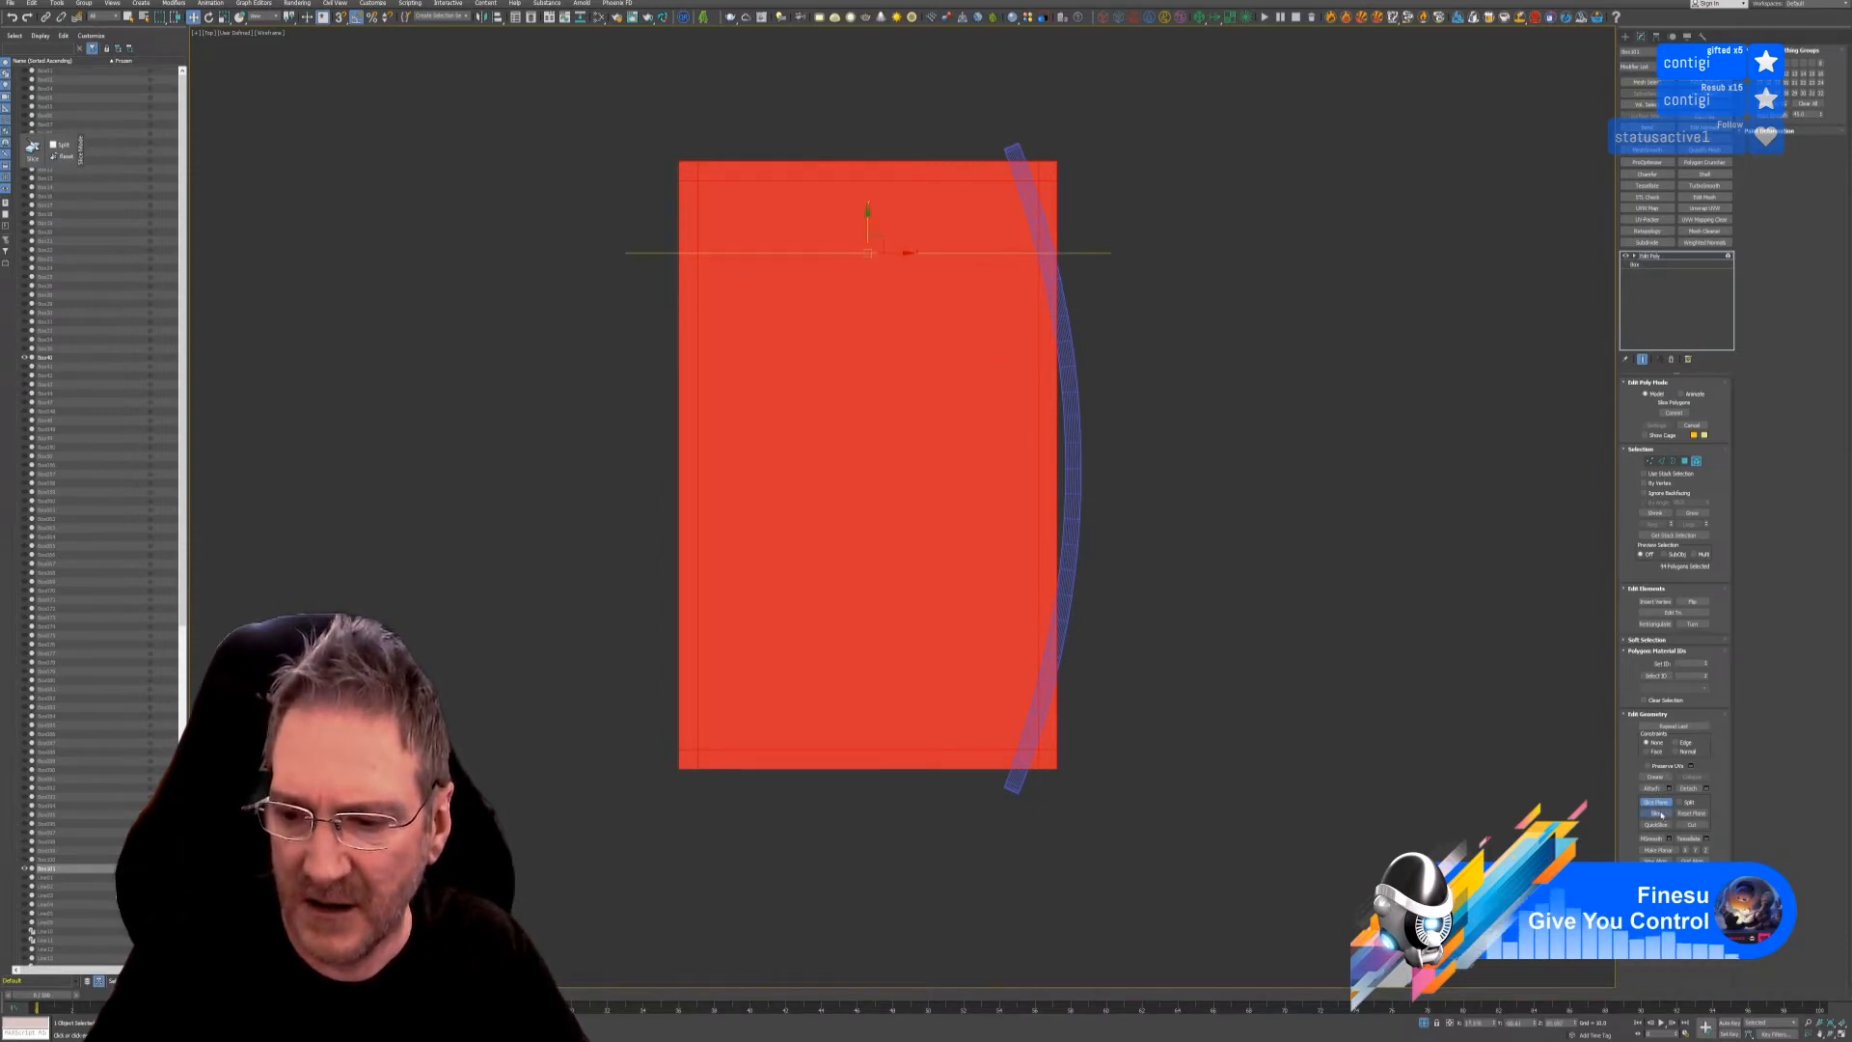
- Slice the box crosswise with the slice plane near both ends, at the middle, and midway between those cuts
{"action": "left_click_drag", "start_coordinate": [868, 253], "coordinate": [924, 428]}
{"action": "left_click", "coordinate": [1662, 815]}
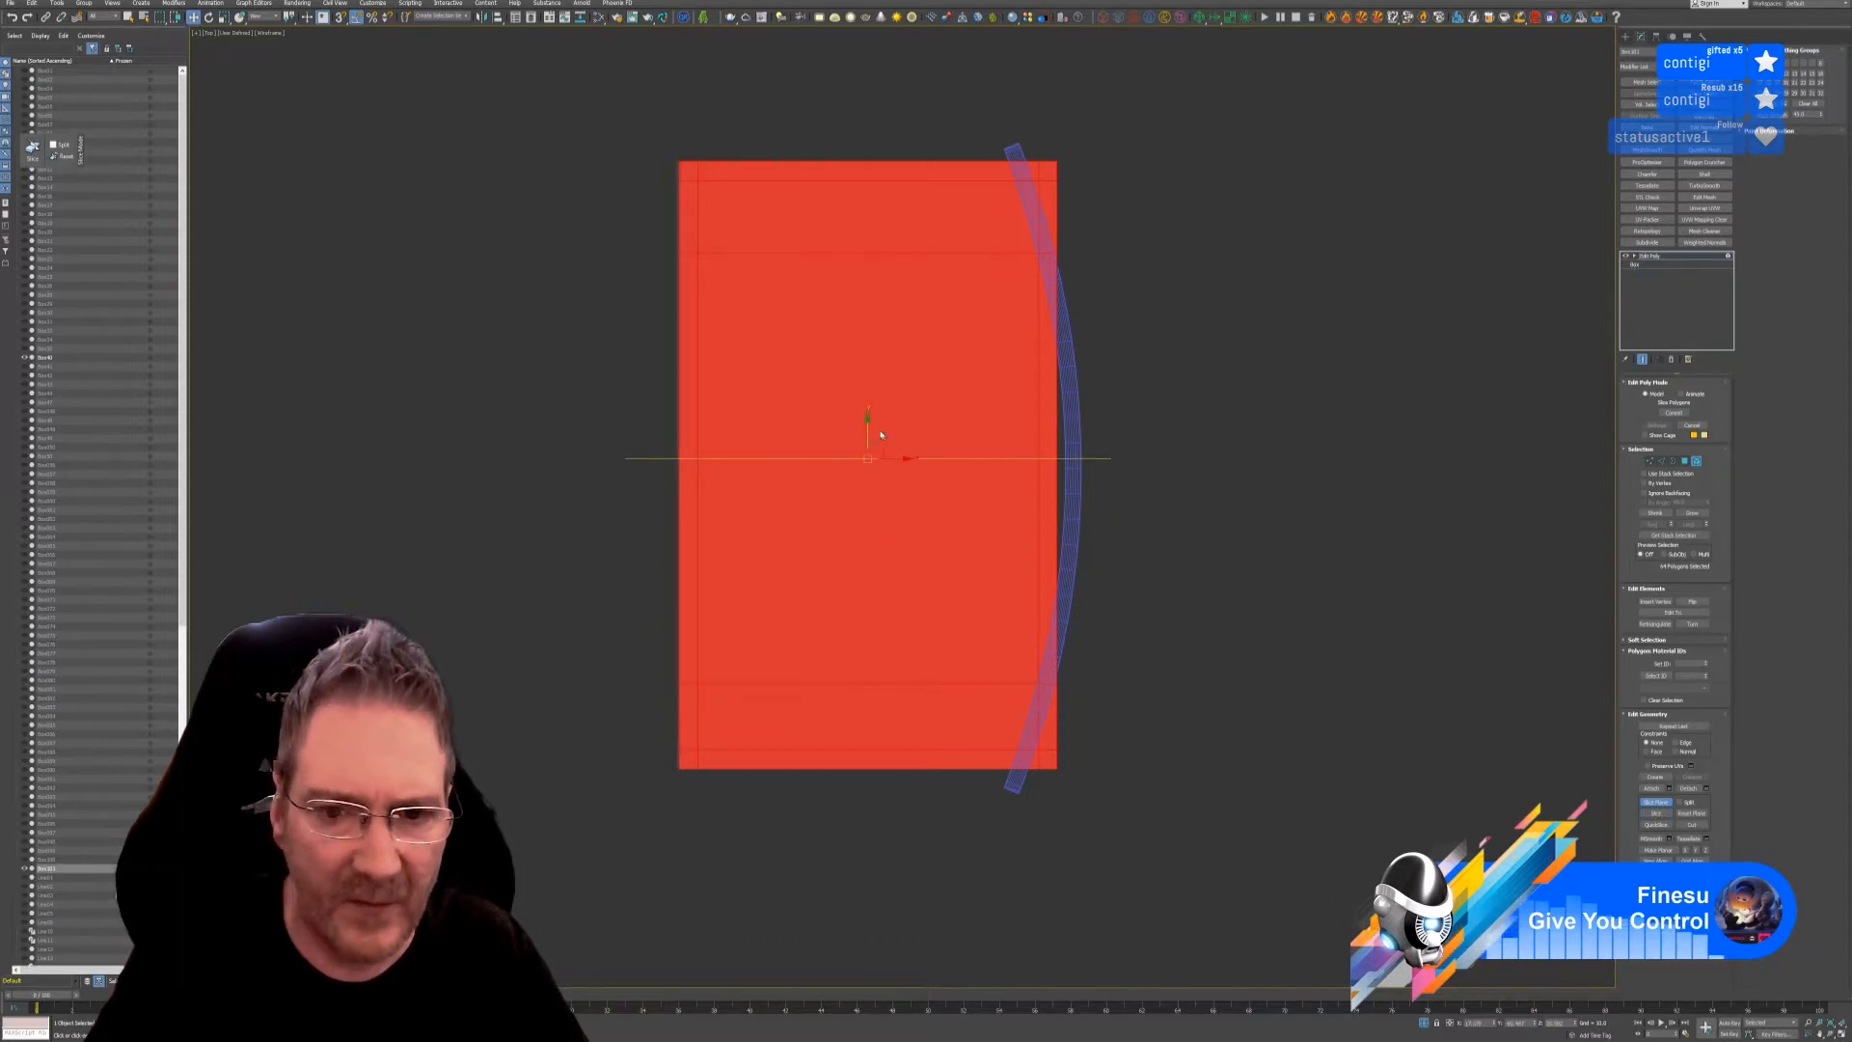
{"action": "left_click_drag", "start_coordinate": [866, 425], "coordinate": [909, 325]}
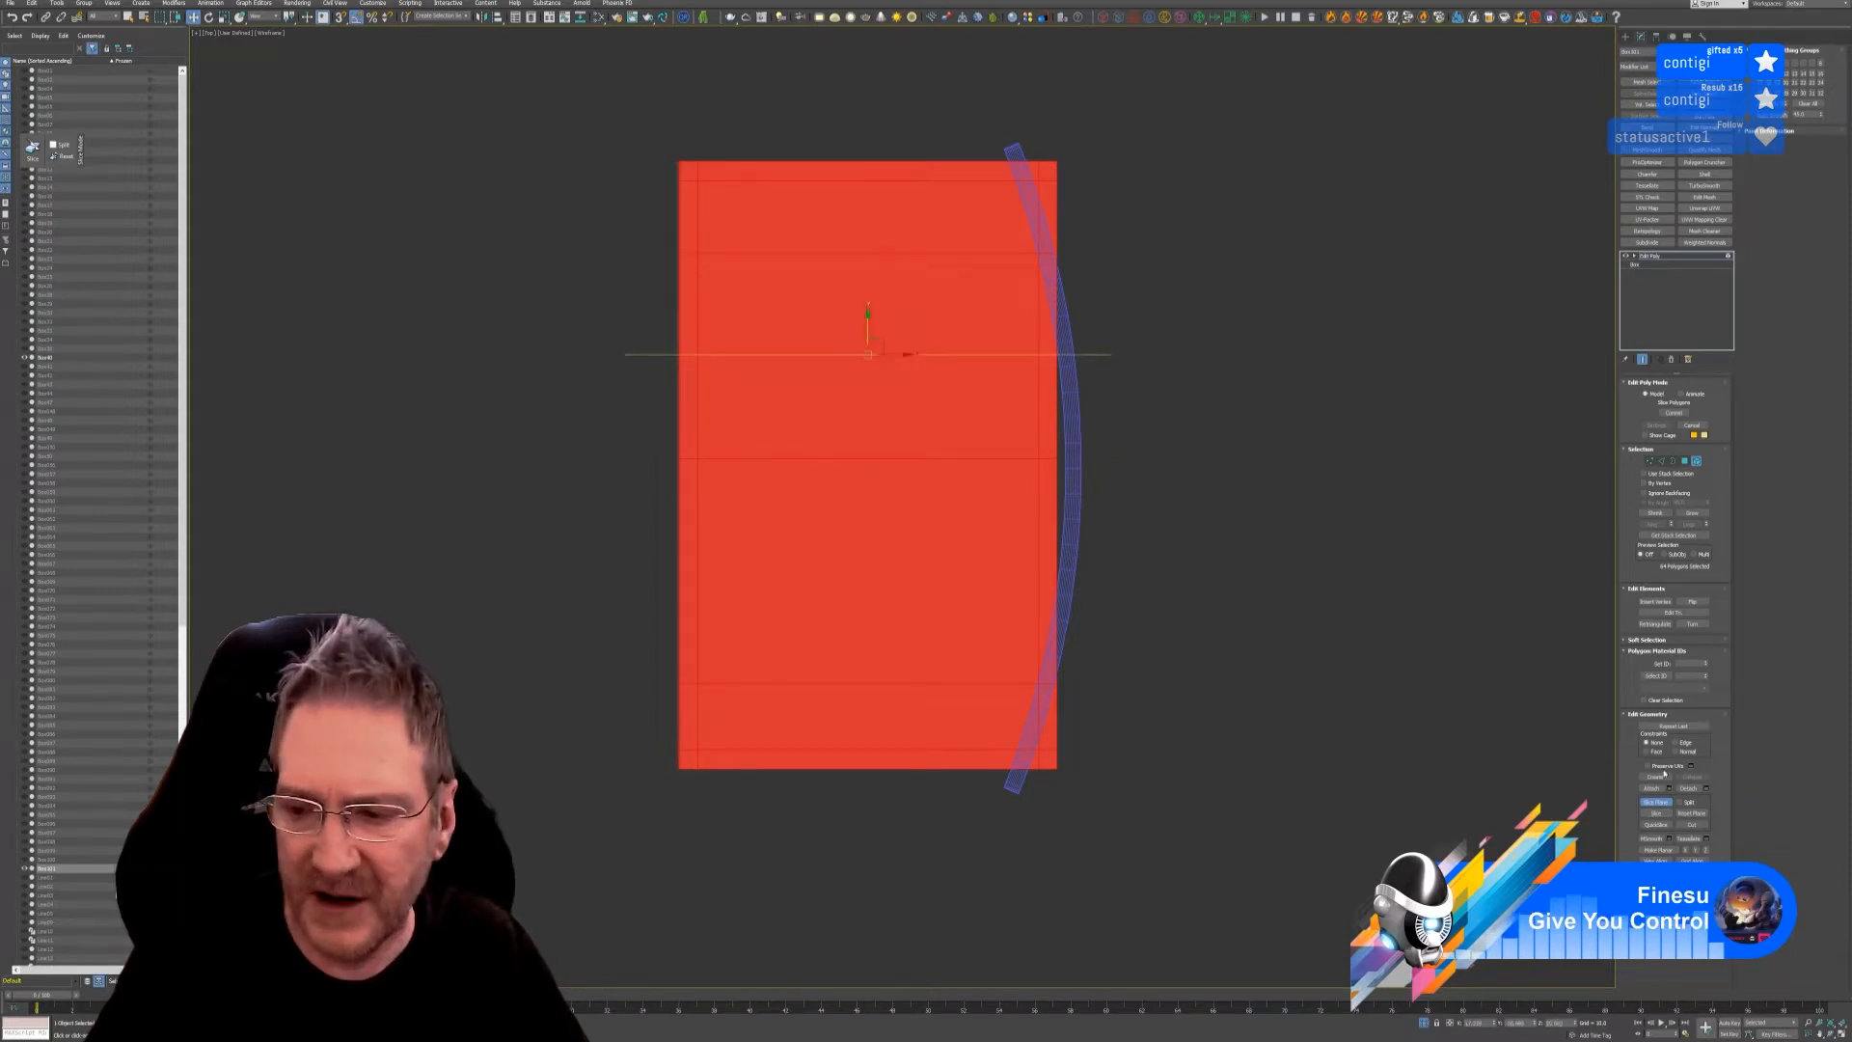
{"action": "left_click", "coordinate": [1655, 814]}
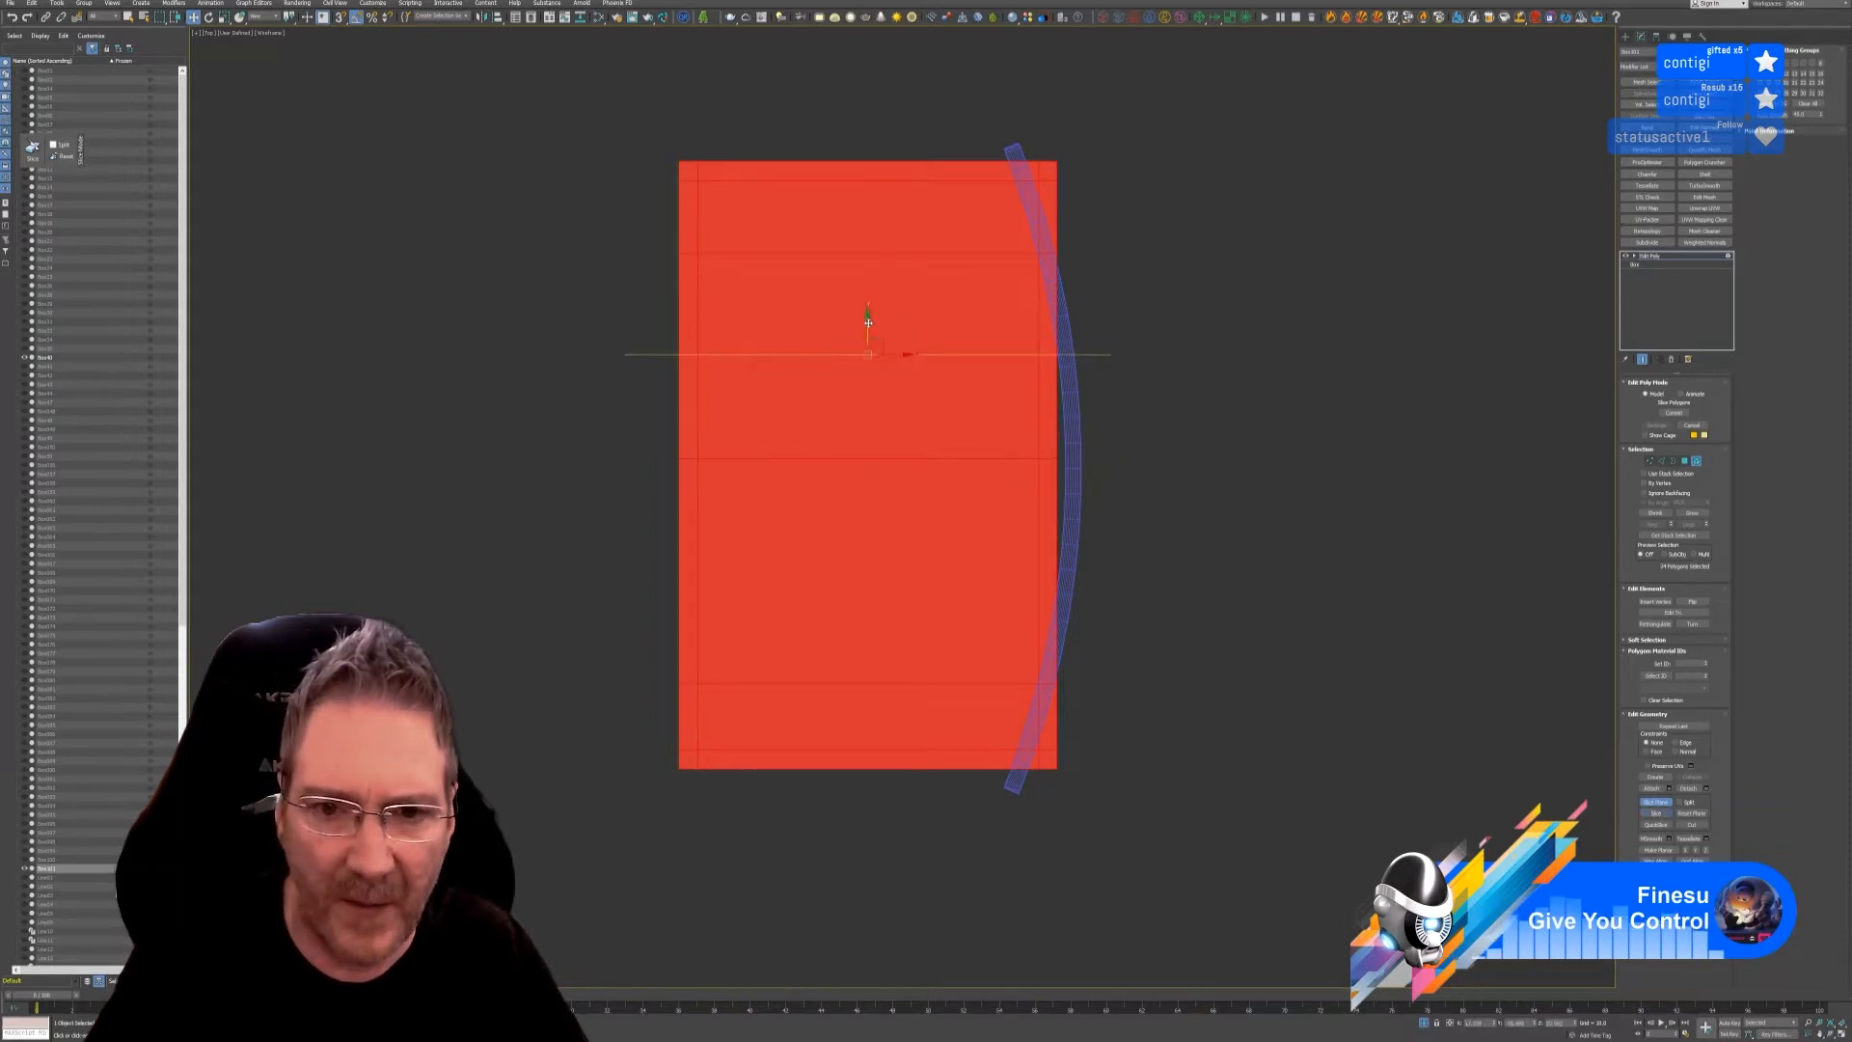
{"action": "left_click_drag", "start_coordinate": [868, 323], "coordinate": [896, 533]}
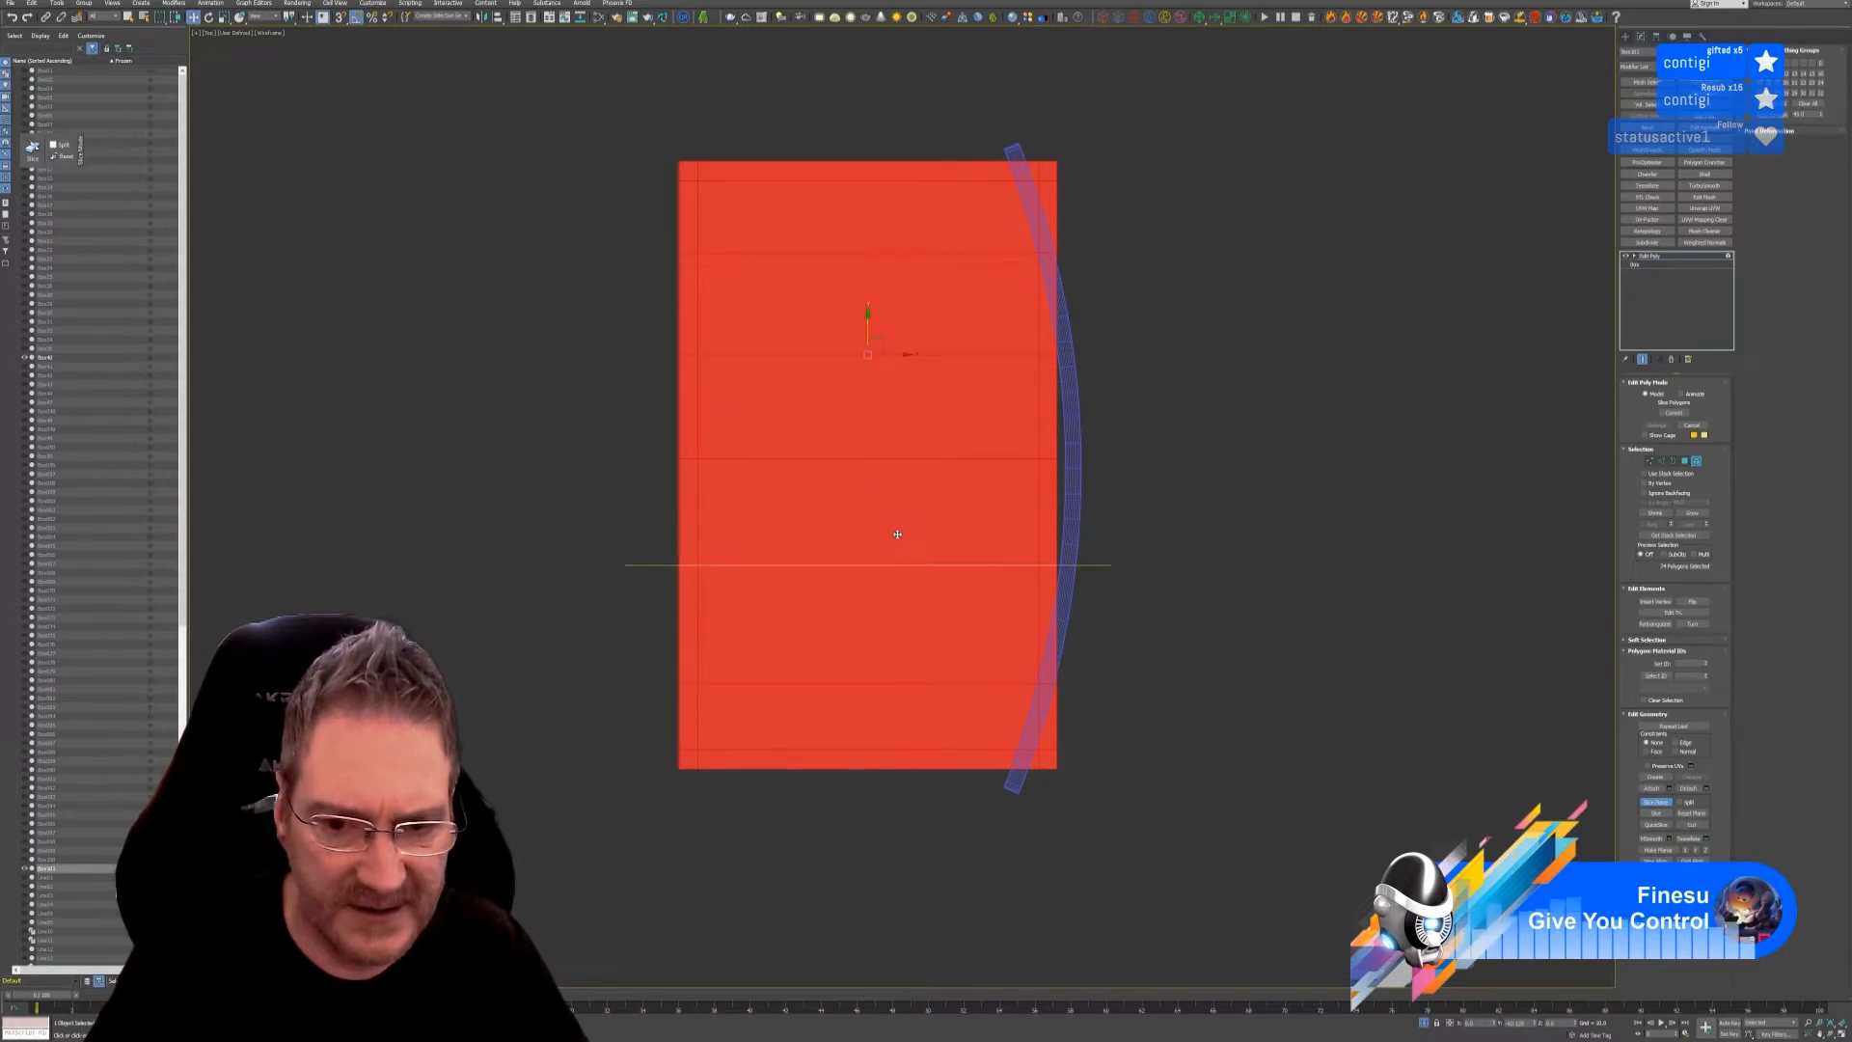
{"action": "left_click", "coordinate": [1656, 814]}
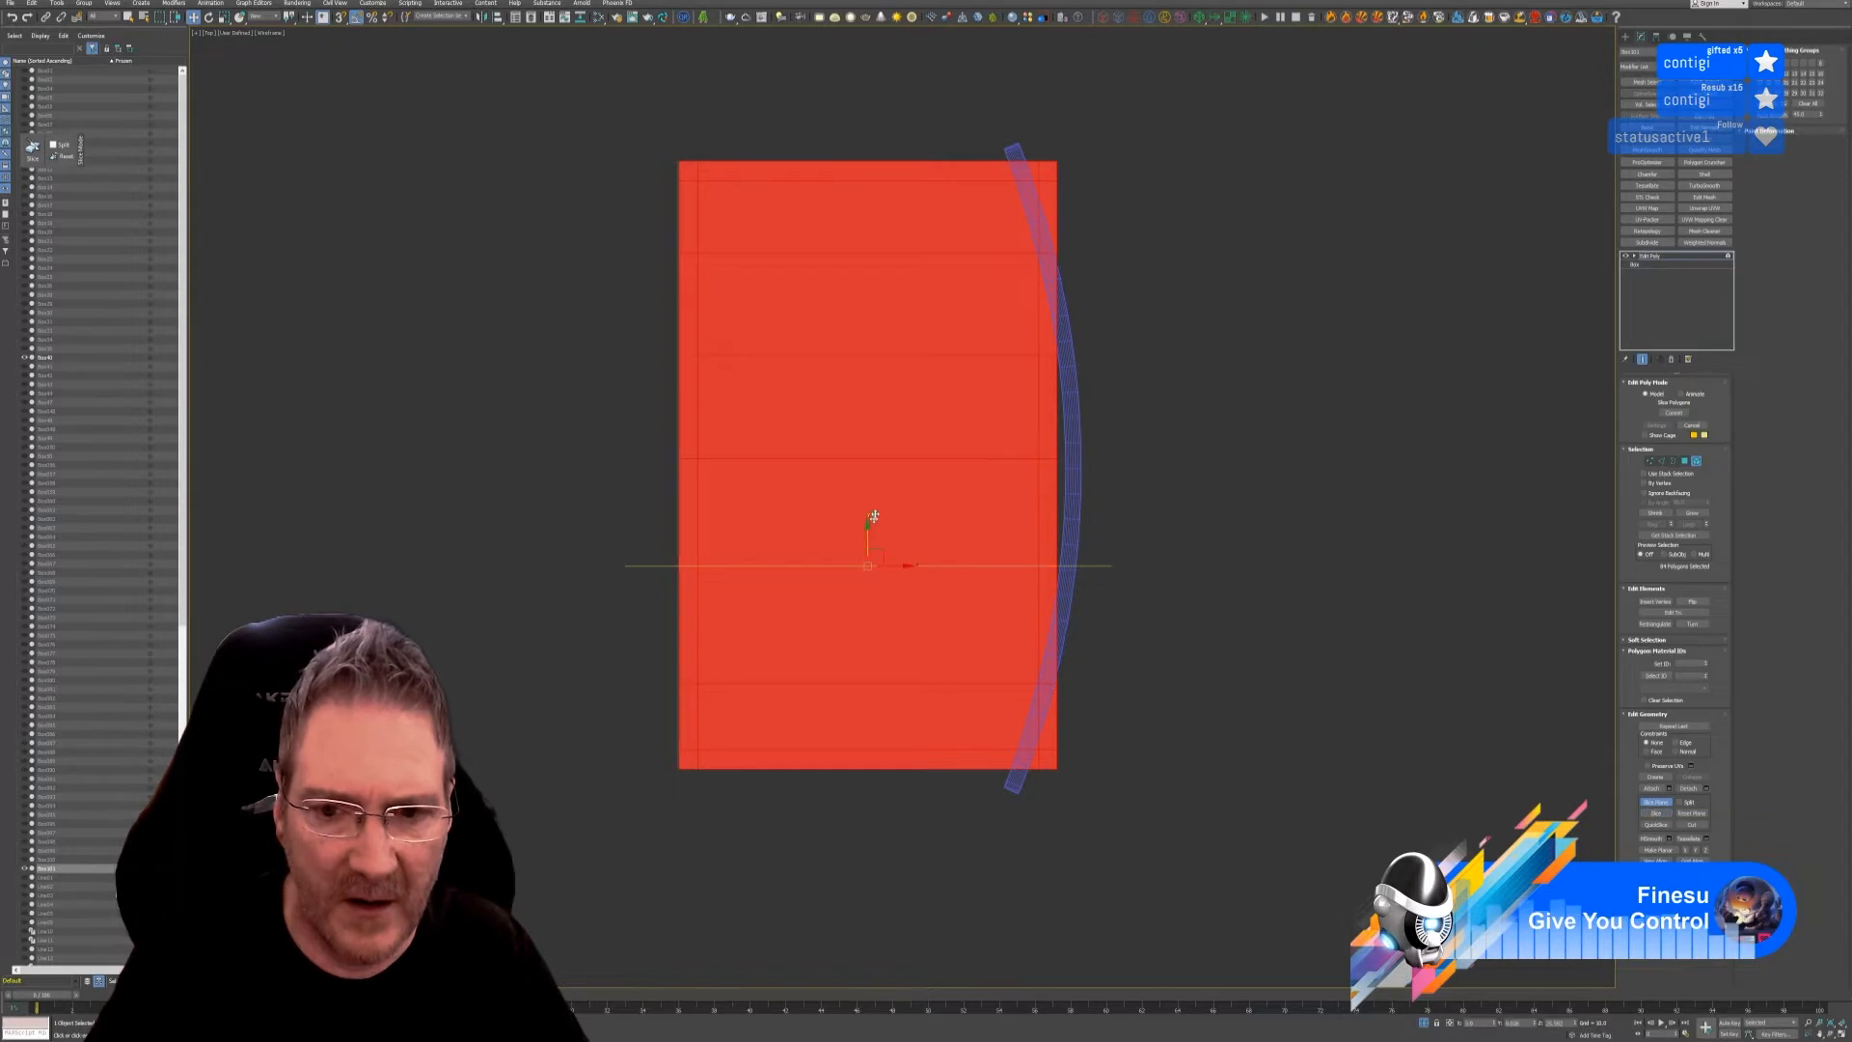
- Slice the box once more on each side of the middle cut, halfway to the neighbouring cuts
{"action": "left_click_drag", "start_coordinate": [873, 517], "coordinate": [920, 376]}
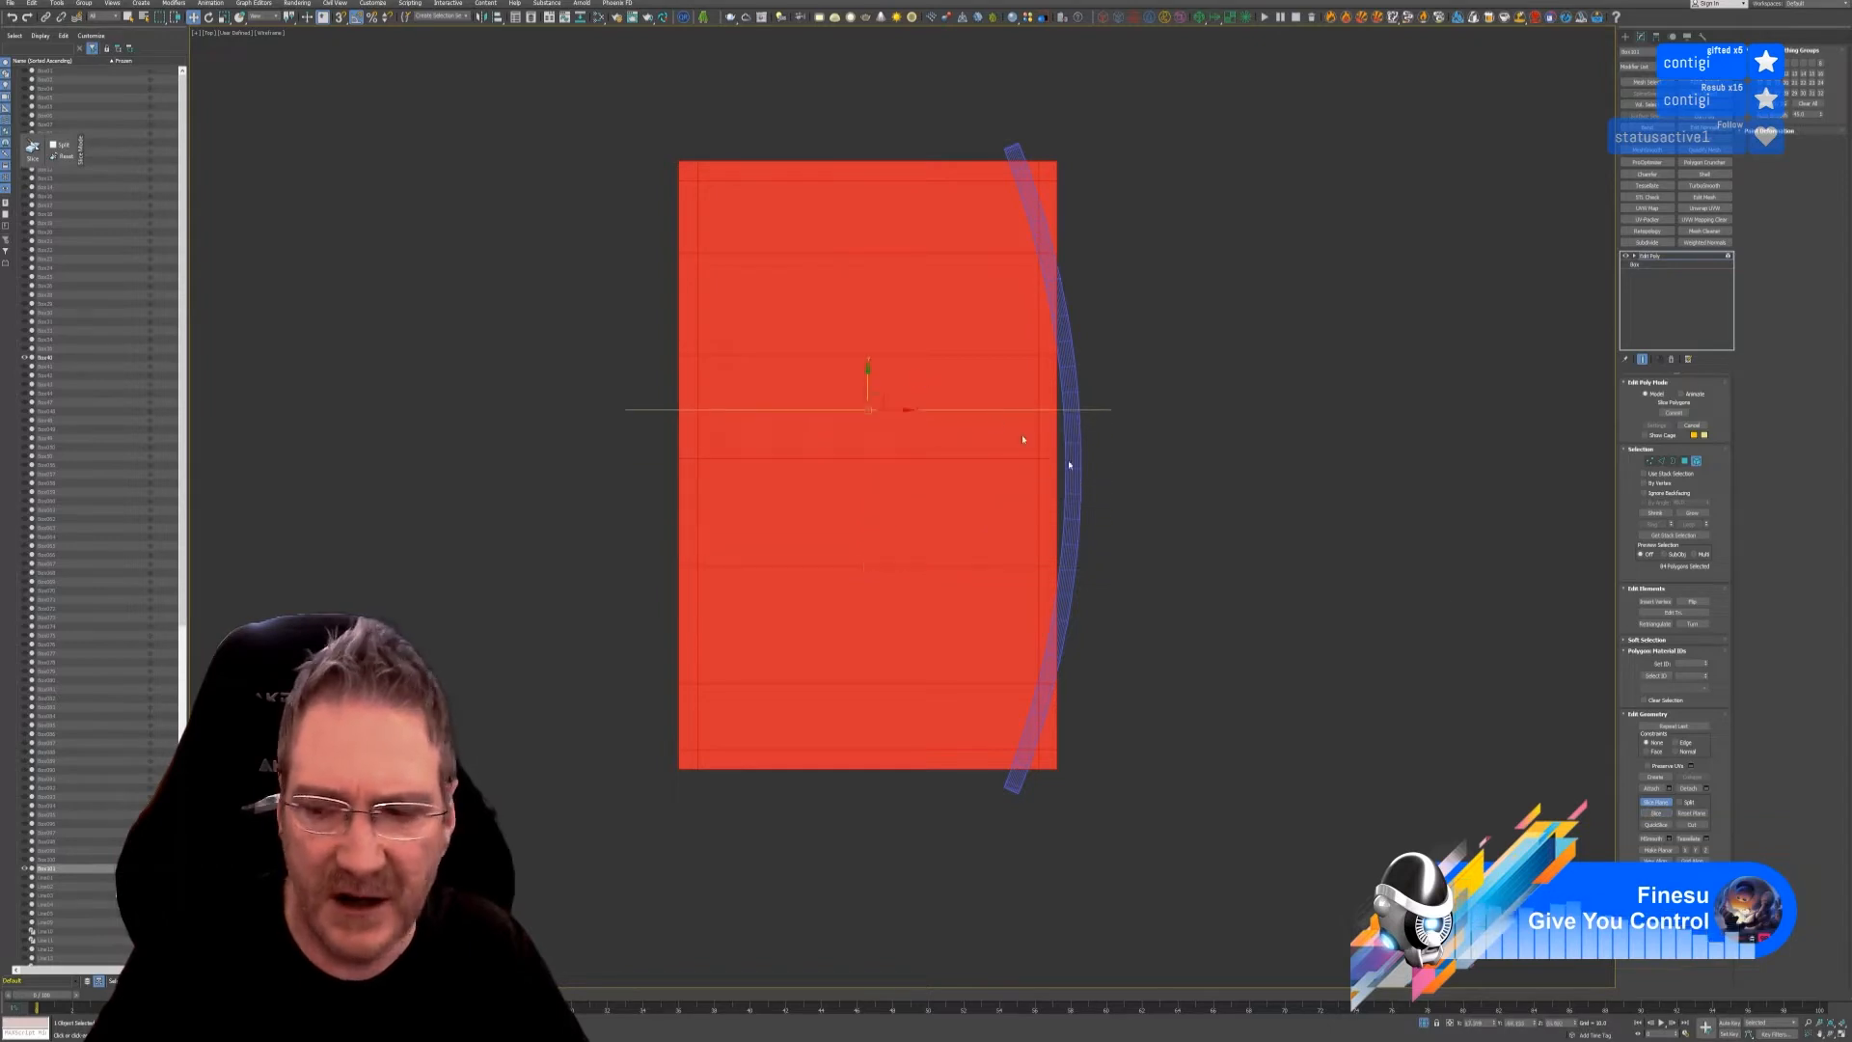
{"action": "left_click", "coordinate": [1657, 813]}
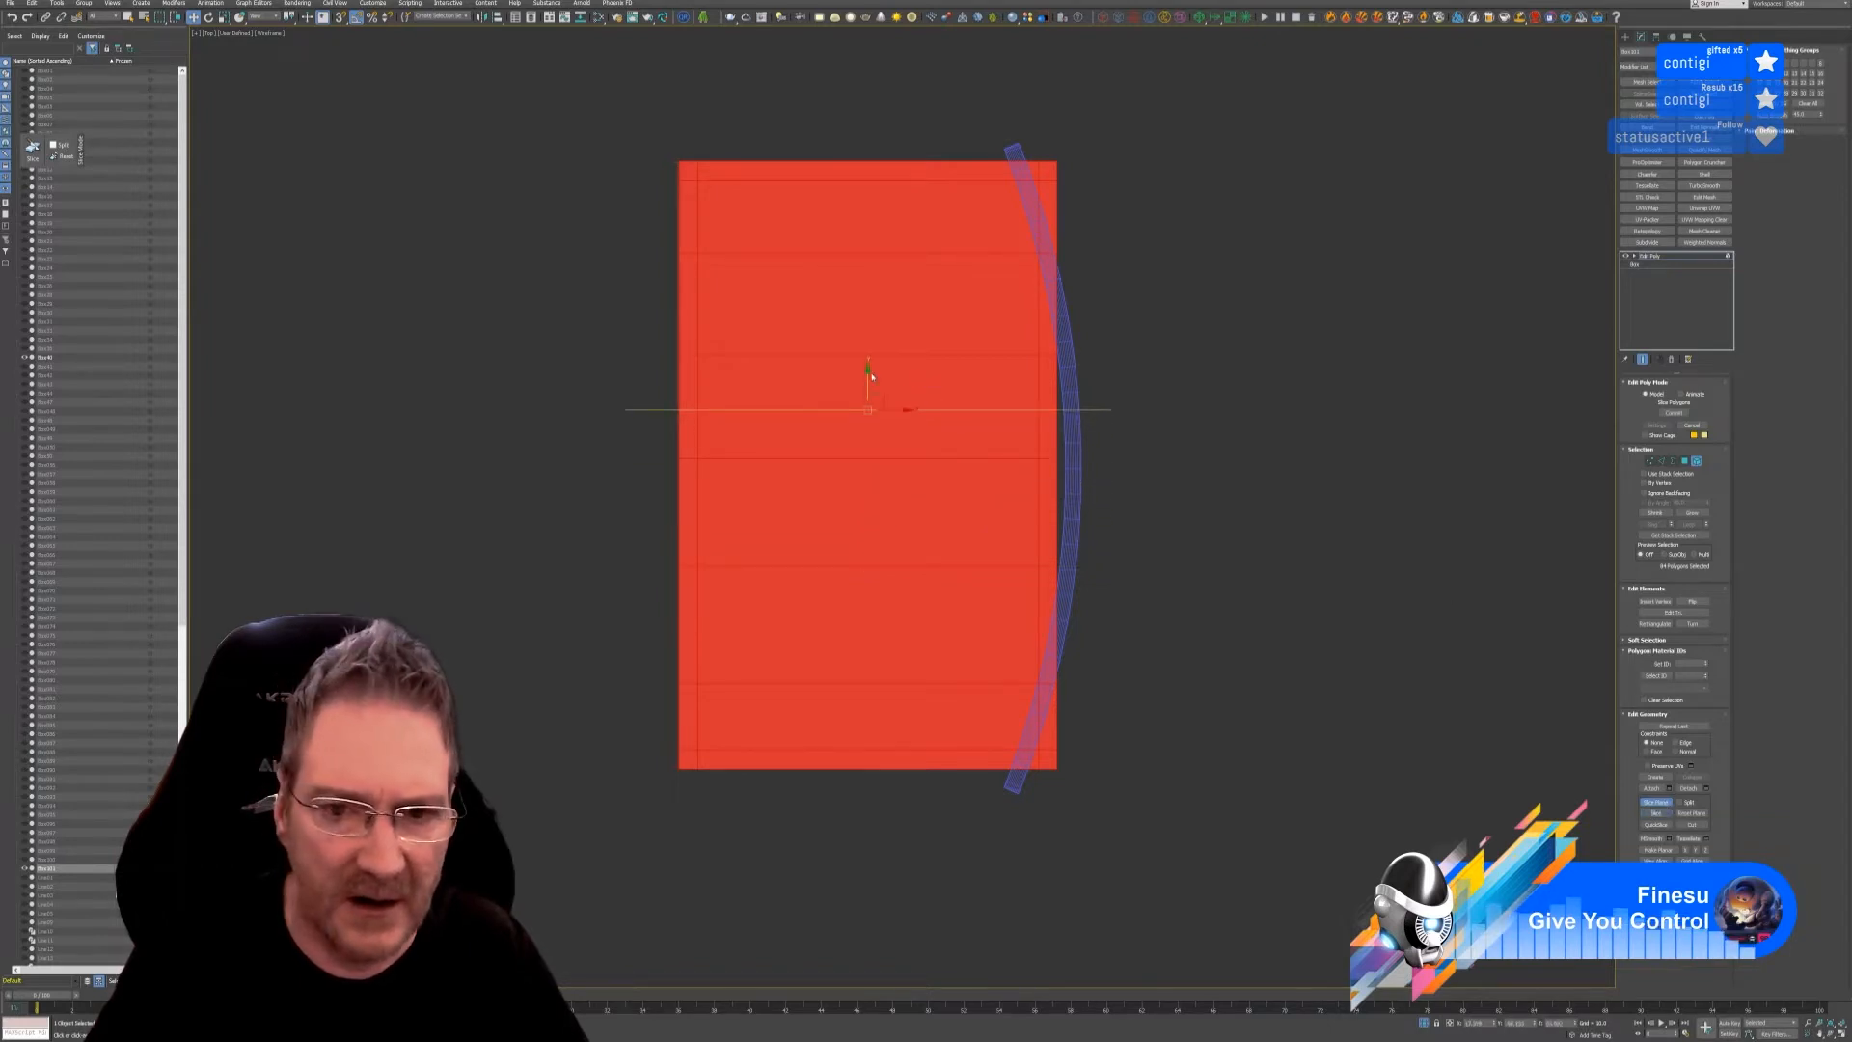
{"action": "left_click_drag", "start_coordinate": [870, 385], "coordinate": [885, 487]}
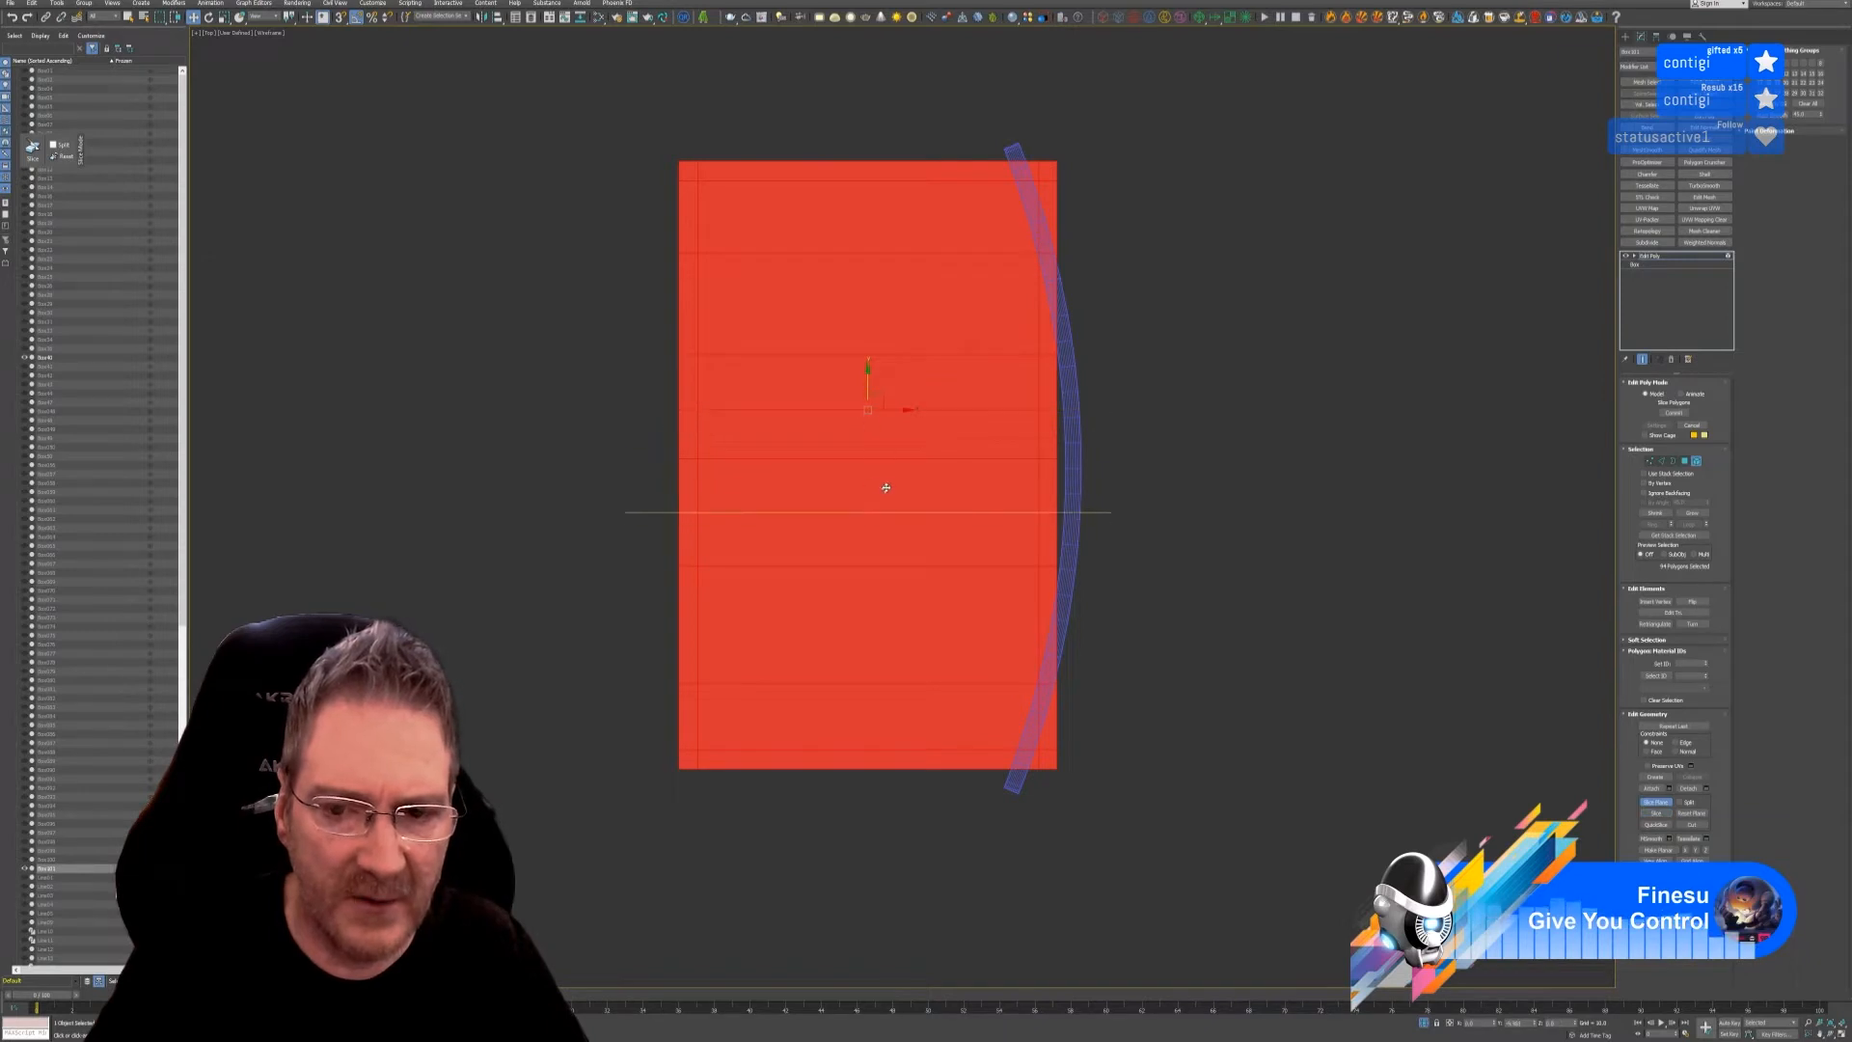
{"action": "left_click", "coordinate": [1655, 802]}
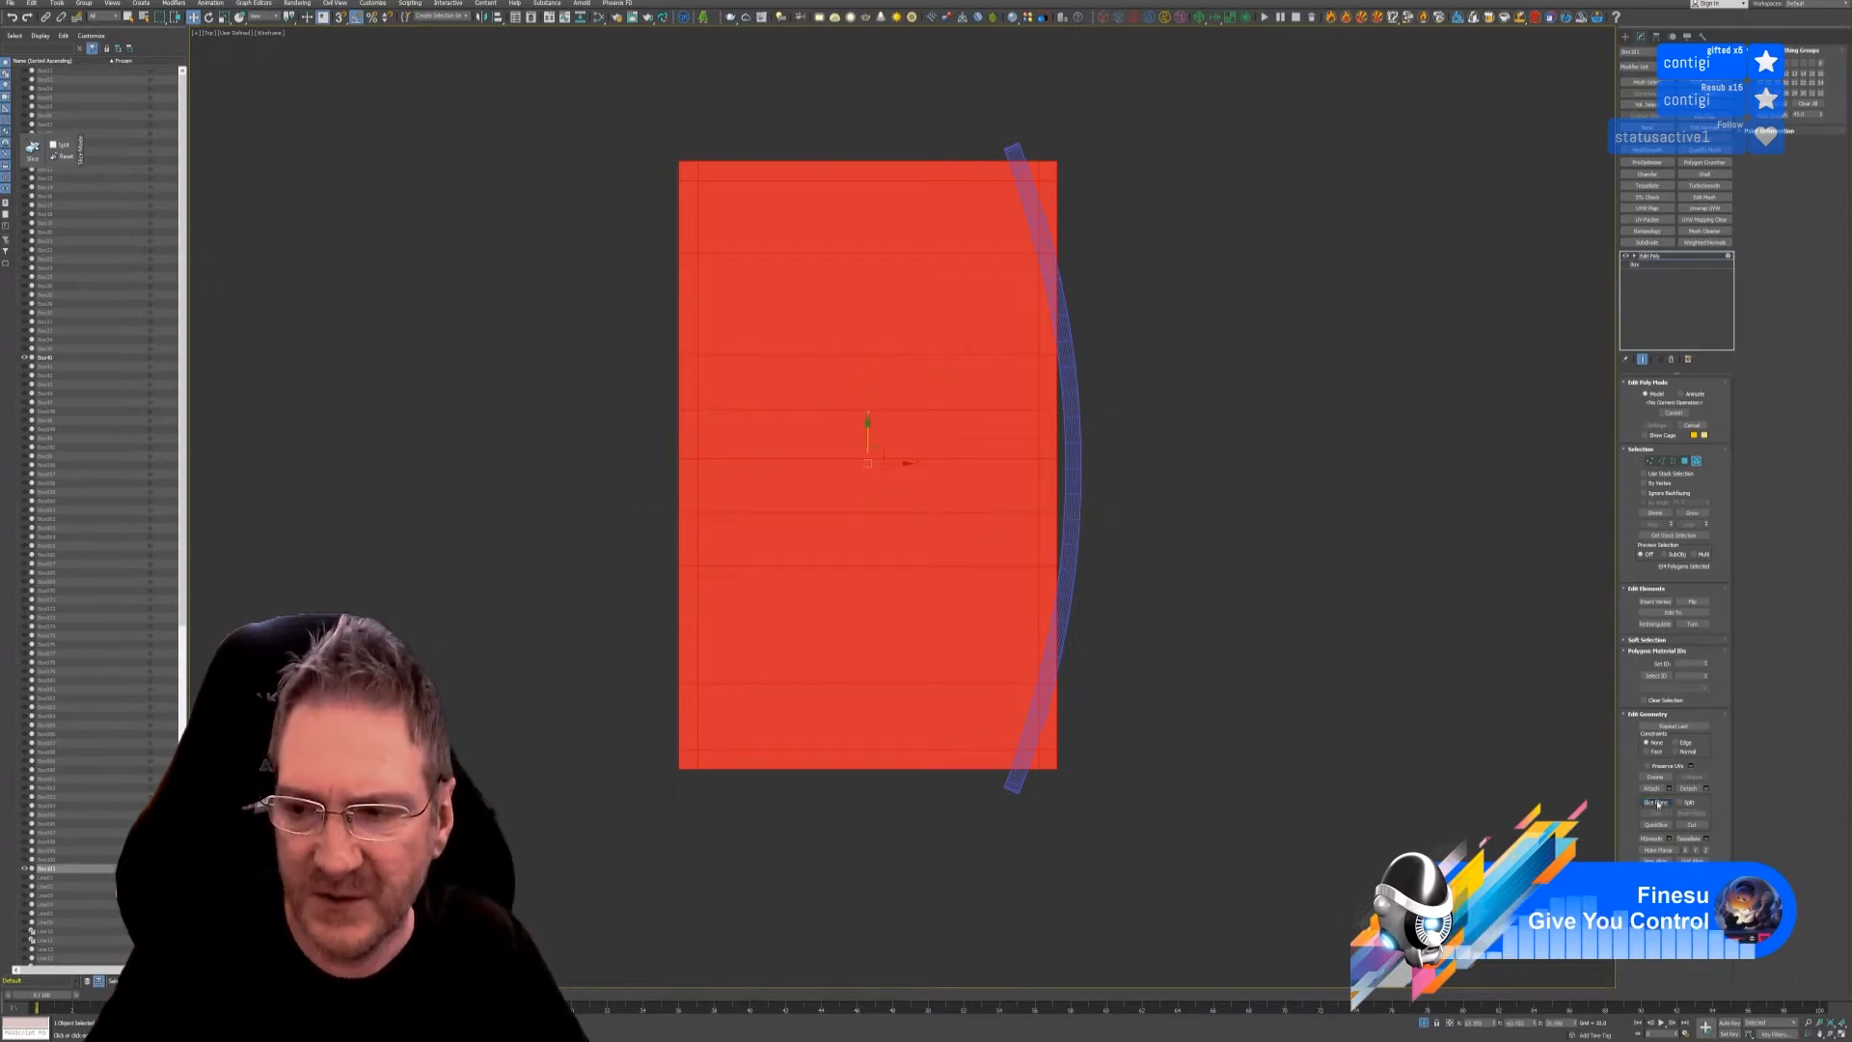
- Move the box's upper corner vertices and the first slice row's end vertices inward onto the curved panel's outline in the top view
{"action": "left_click", "coordinate": [1650, 461]}
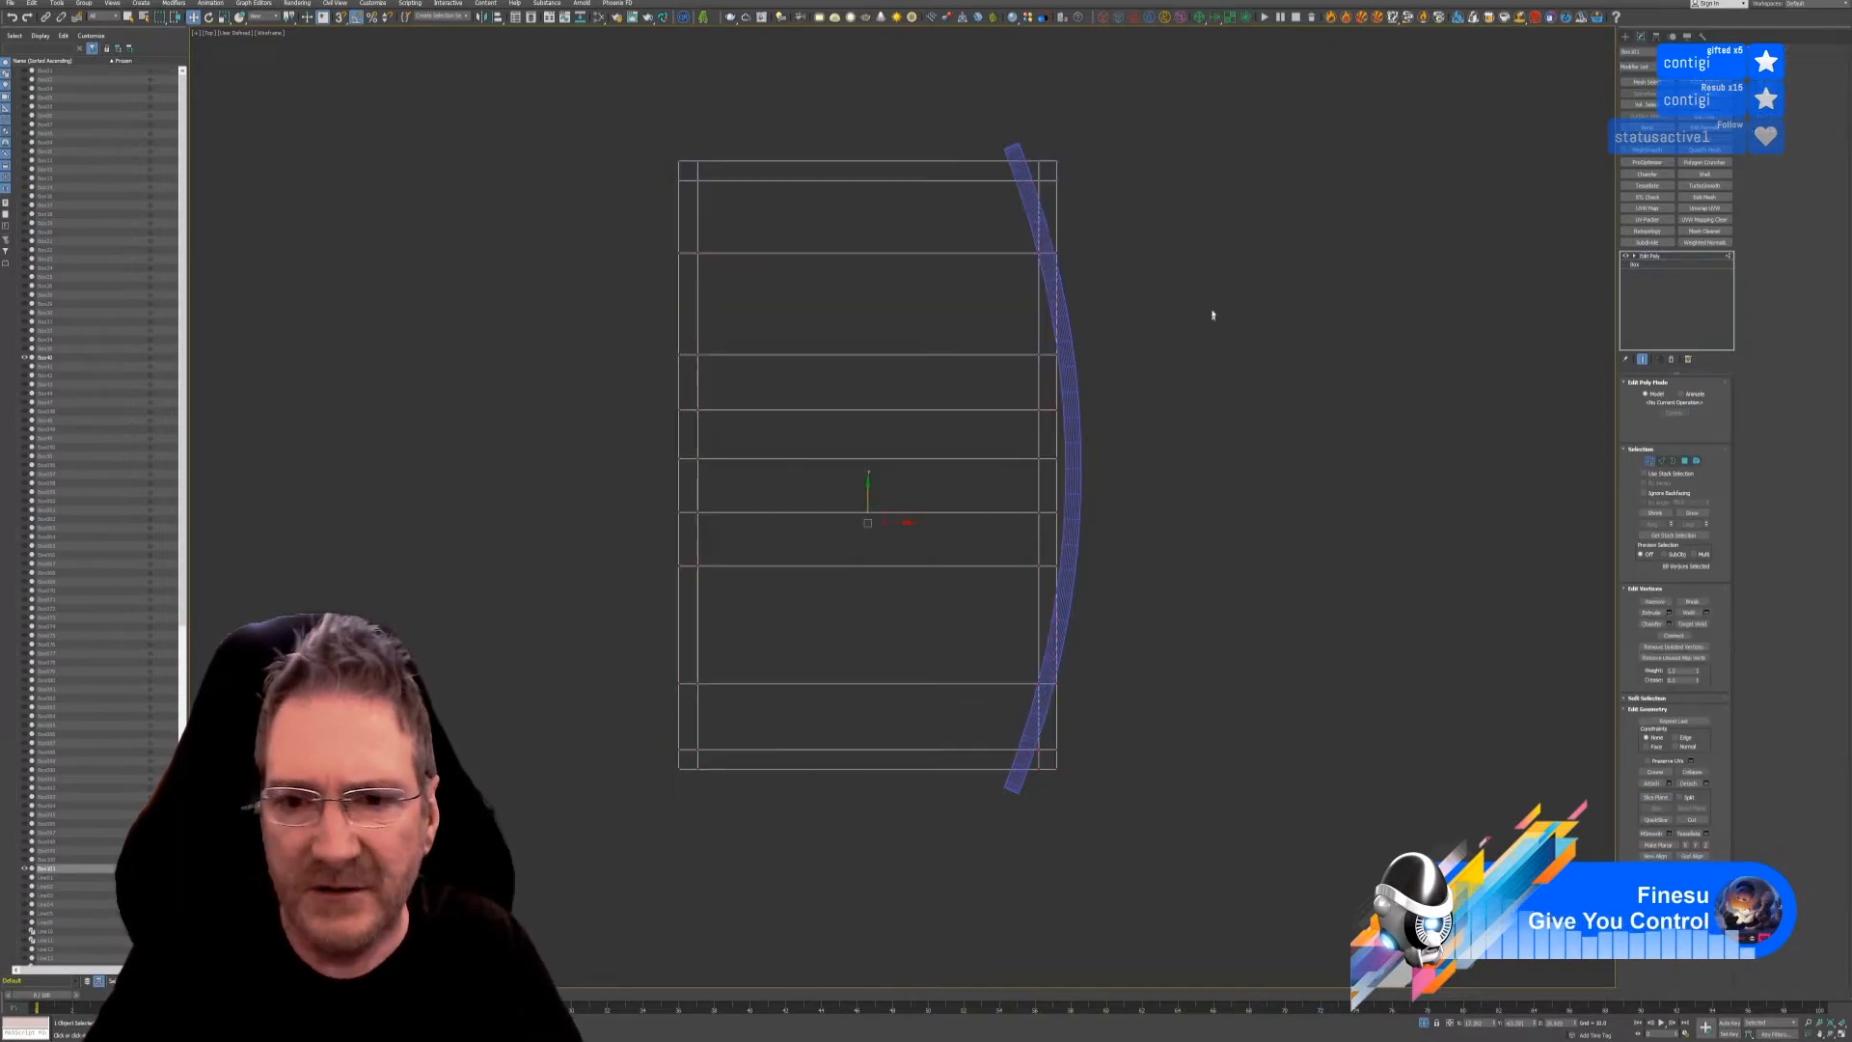
{"action": "middle_click_drag", "start_coordinate": [1112, 206], "coordinate": [1125, 297]}
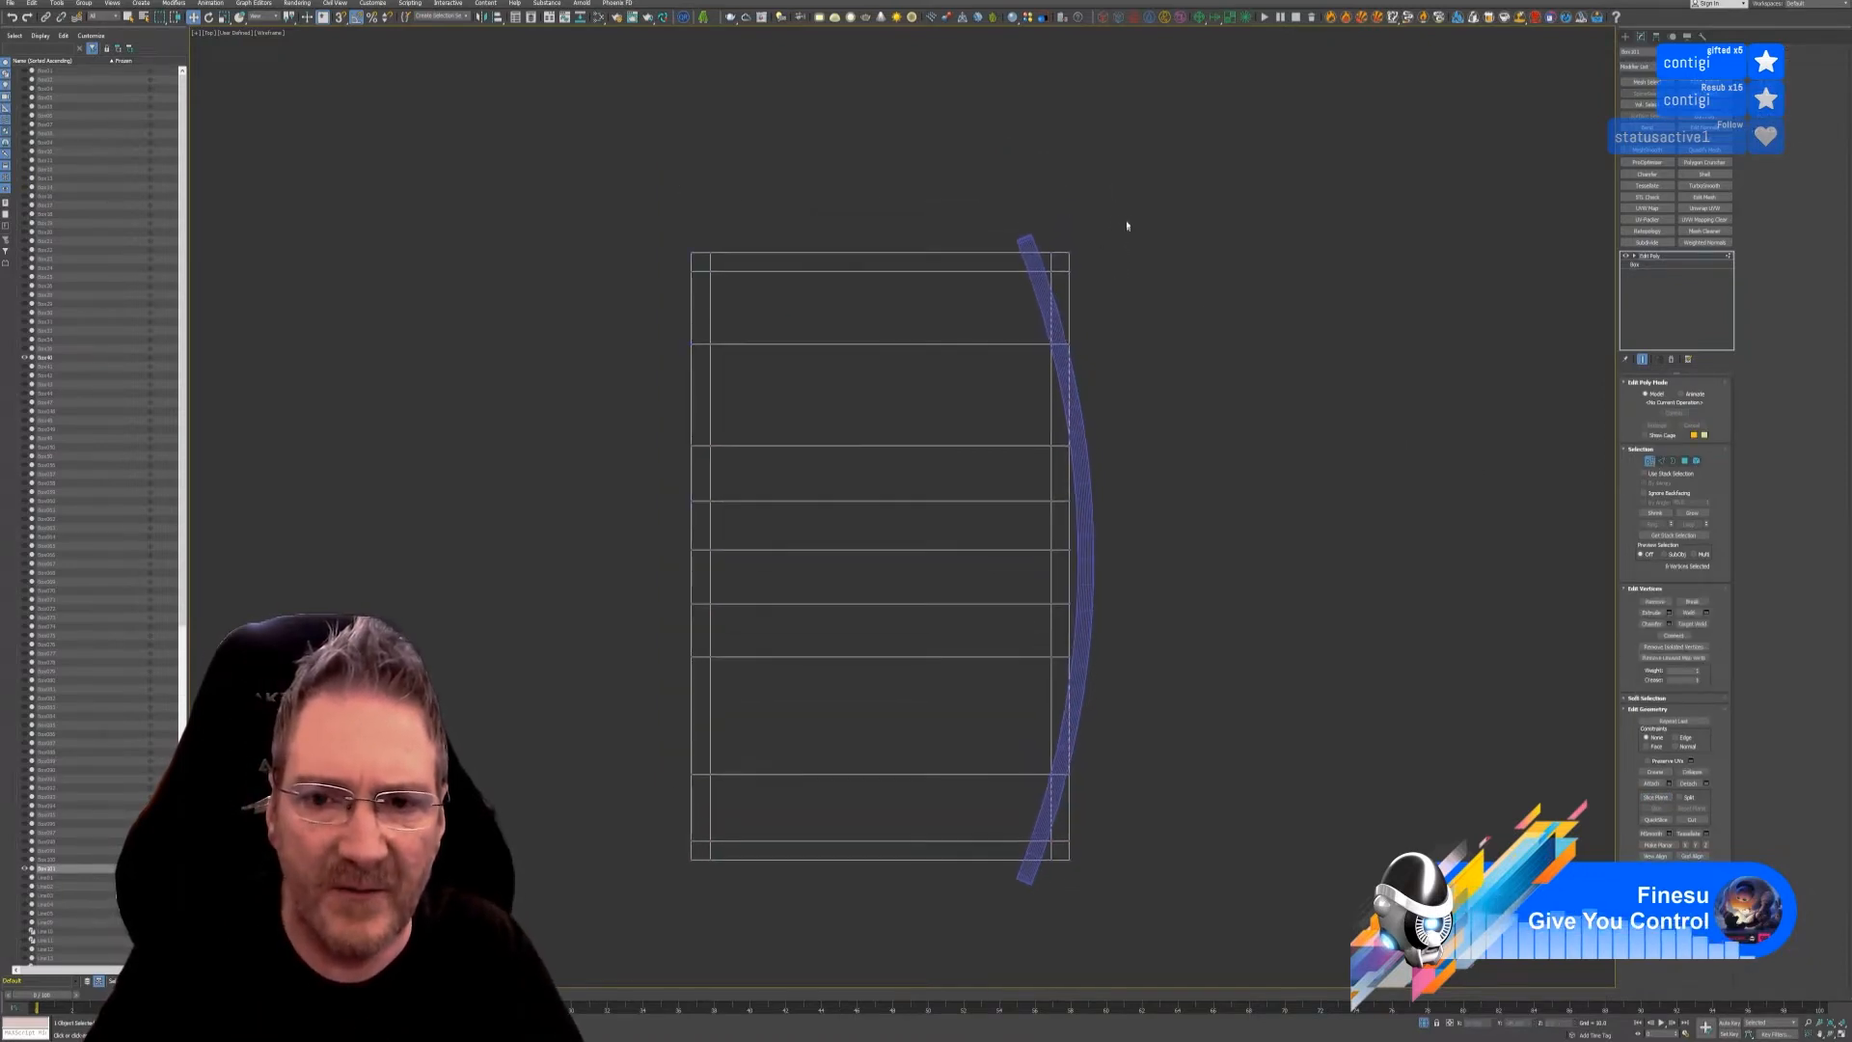
{"action": "left_click_drag", "start_coordinate": [1125, 223], "coordinate": [1043, 266]}
{"action": "scroll", "coordinate": [1049, 239], "scroll_direction": "up", "scroll_amount": 4}
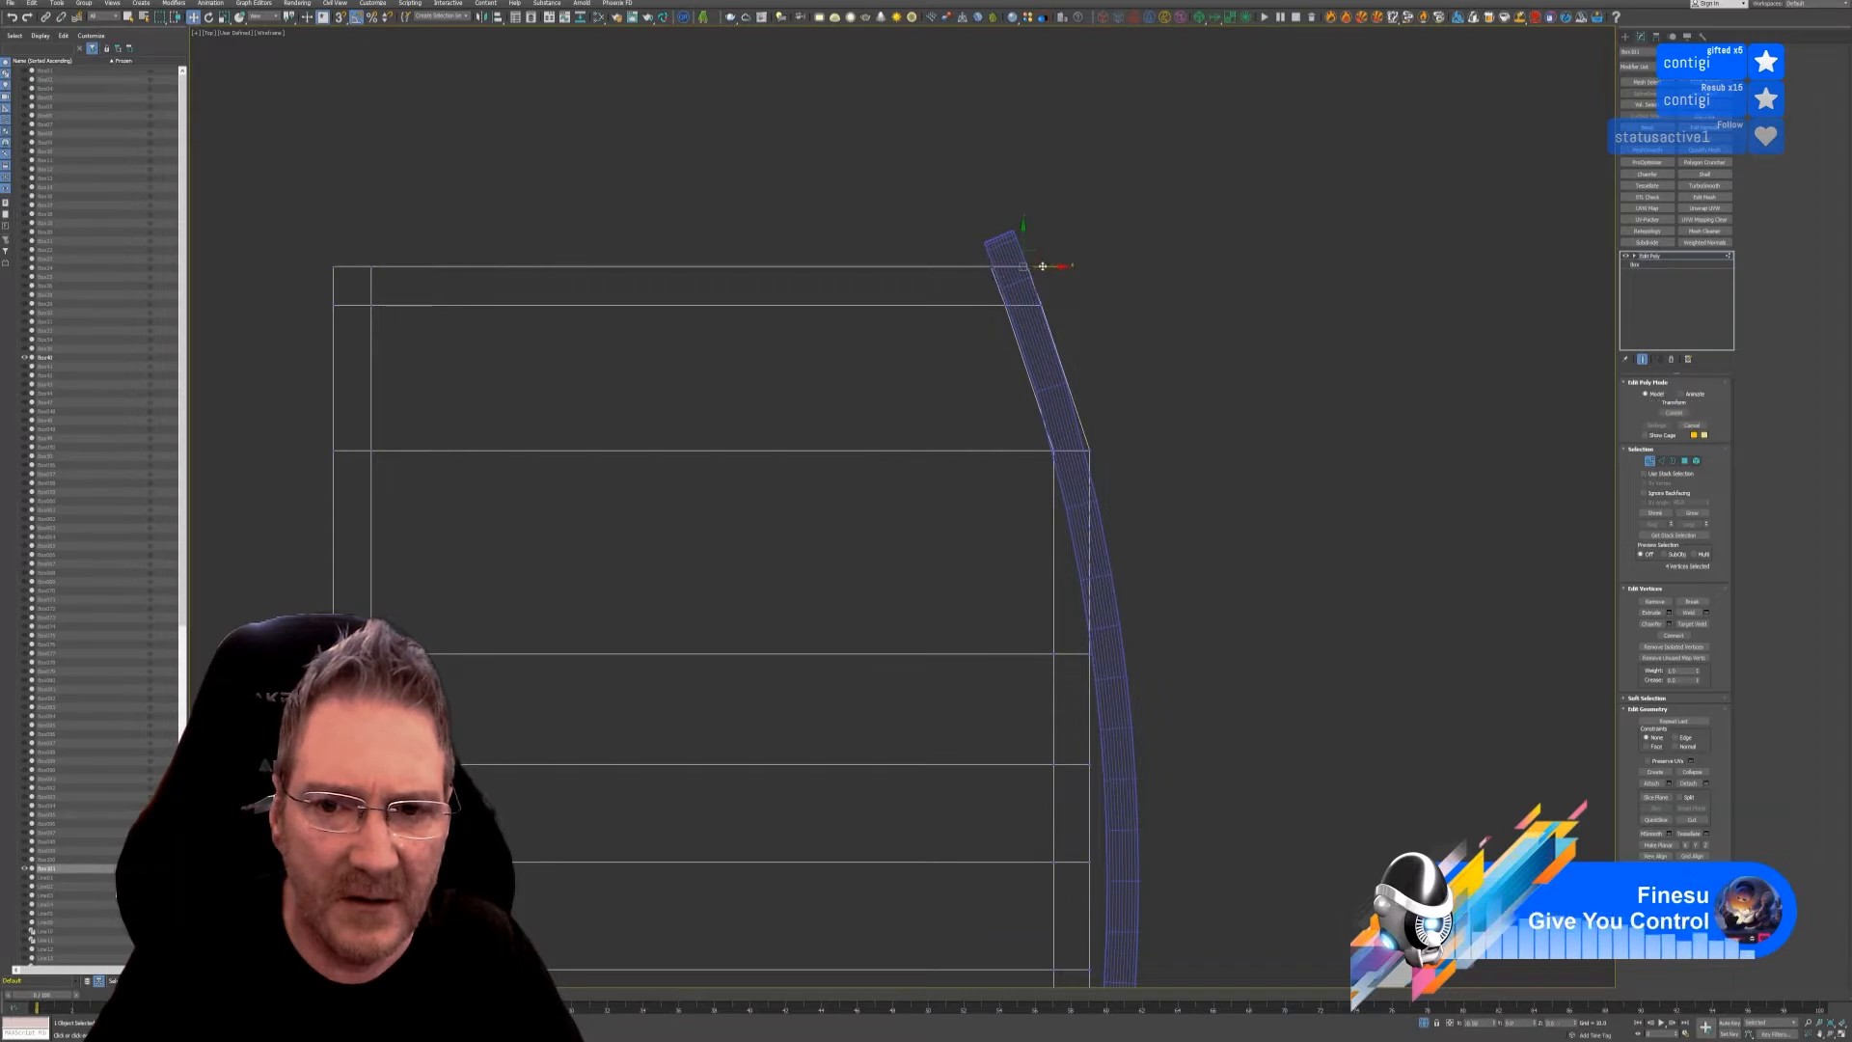
{"action": "middle_click_drag", "start_coordinate": [1217, 474], "coordinate": [1226, 345]}
{"action": "mouse_move", "coordinate": [1115, 305]}
{"action": "left_mouse_down"}
{"action": "mouse_move", "coordinate": [1008, 351]}
{"action": "mouse_move", "coordinate": [1101, 322]}
{"action": "left_mouse_up"}
- Move the end vertices of the two slice rows above the middle outward to follow the curved panel
{"action": "middle_click_drag", "start_coordinate": [1203, 380], "coordinate": [1172, 271]}
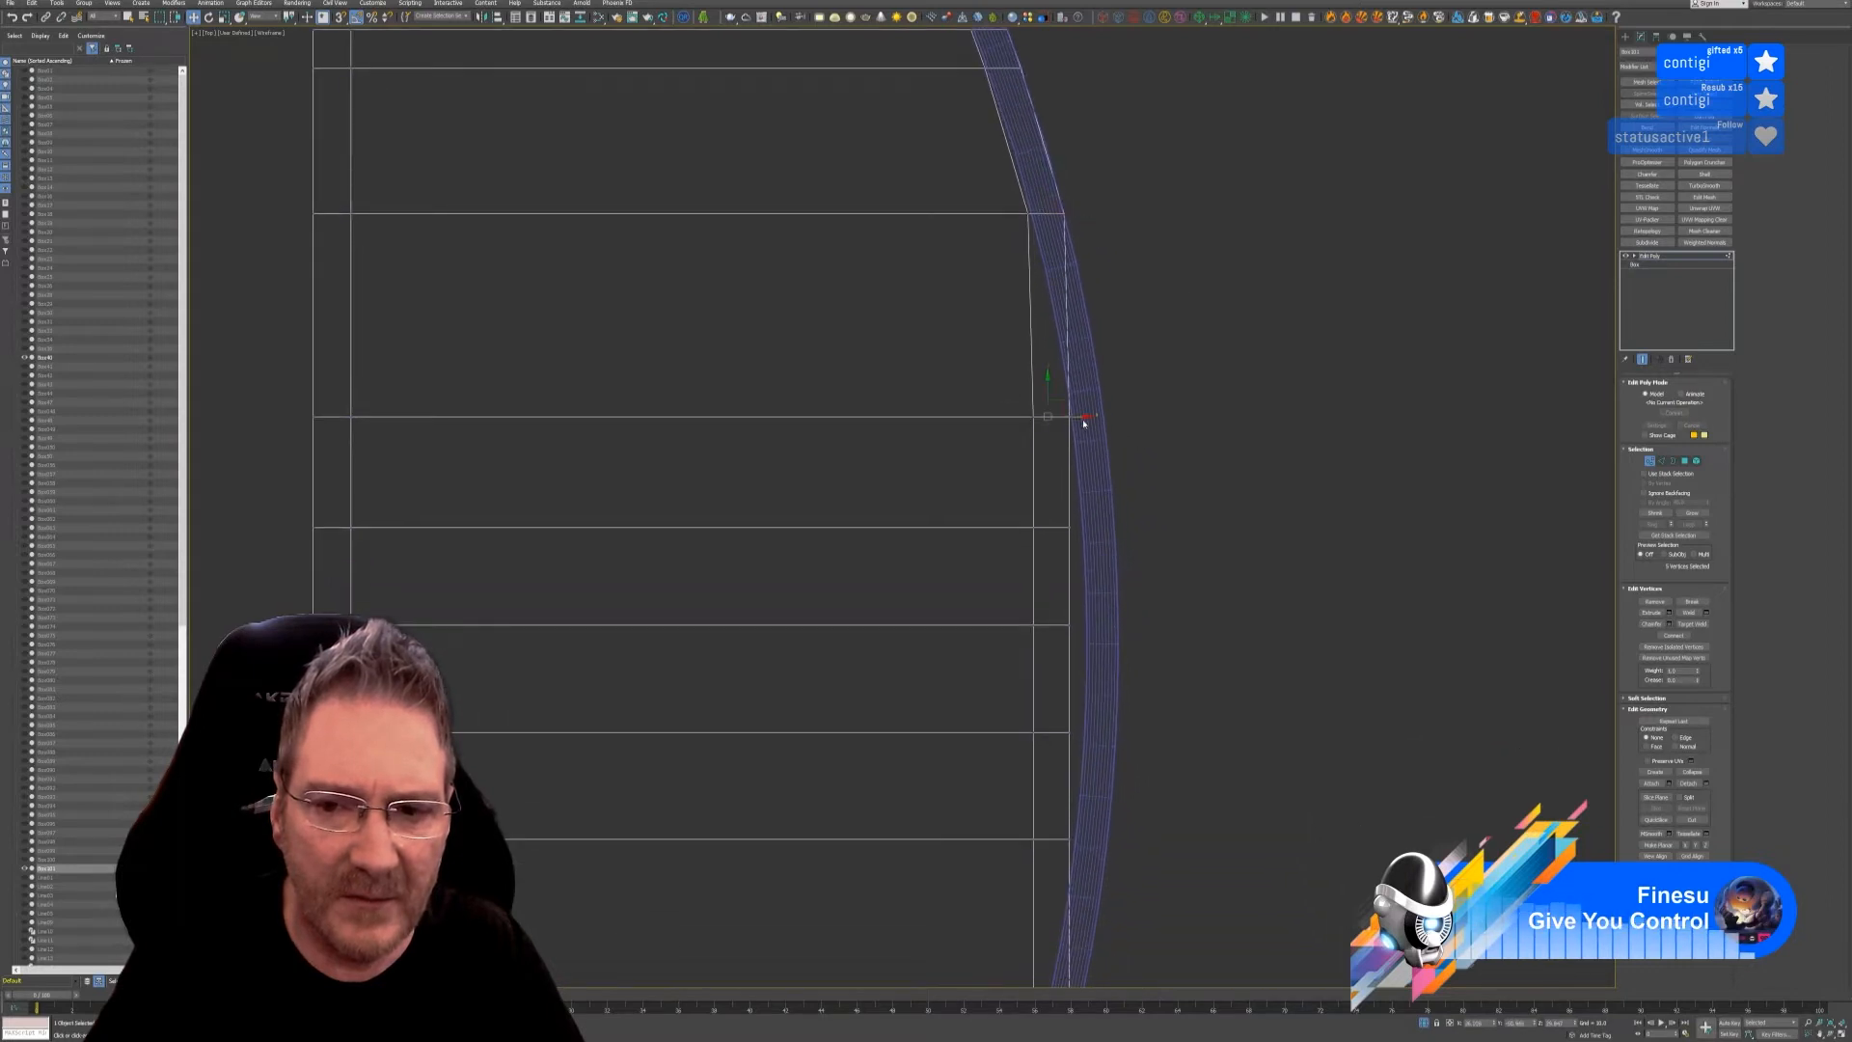
{"action": "left_click_drag", "start_coordinate": [1083, 416], "coordinate": [1112, 418]}
{"action": "middle_click_drag", "start_coordinate": [1180, 492], "coordinate": [1163, 374]}
{"action": "left_click_drag", "start_coordinate": [1160, 441], "coordinate": [1125, 405]}
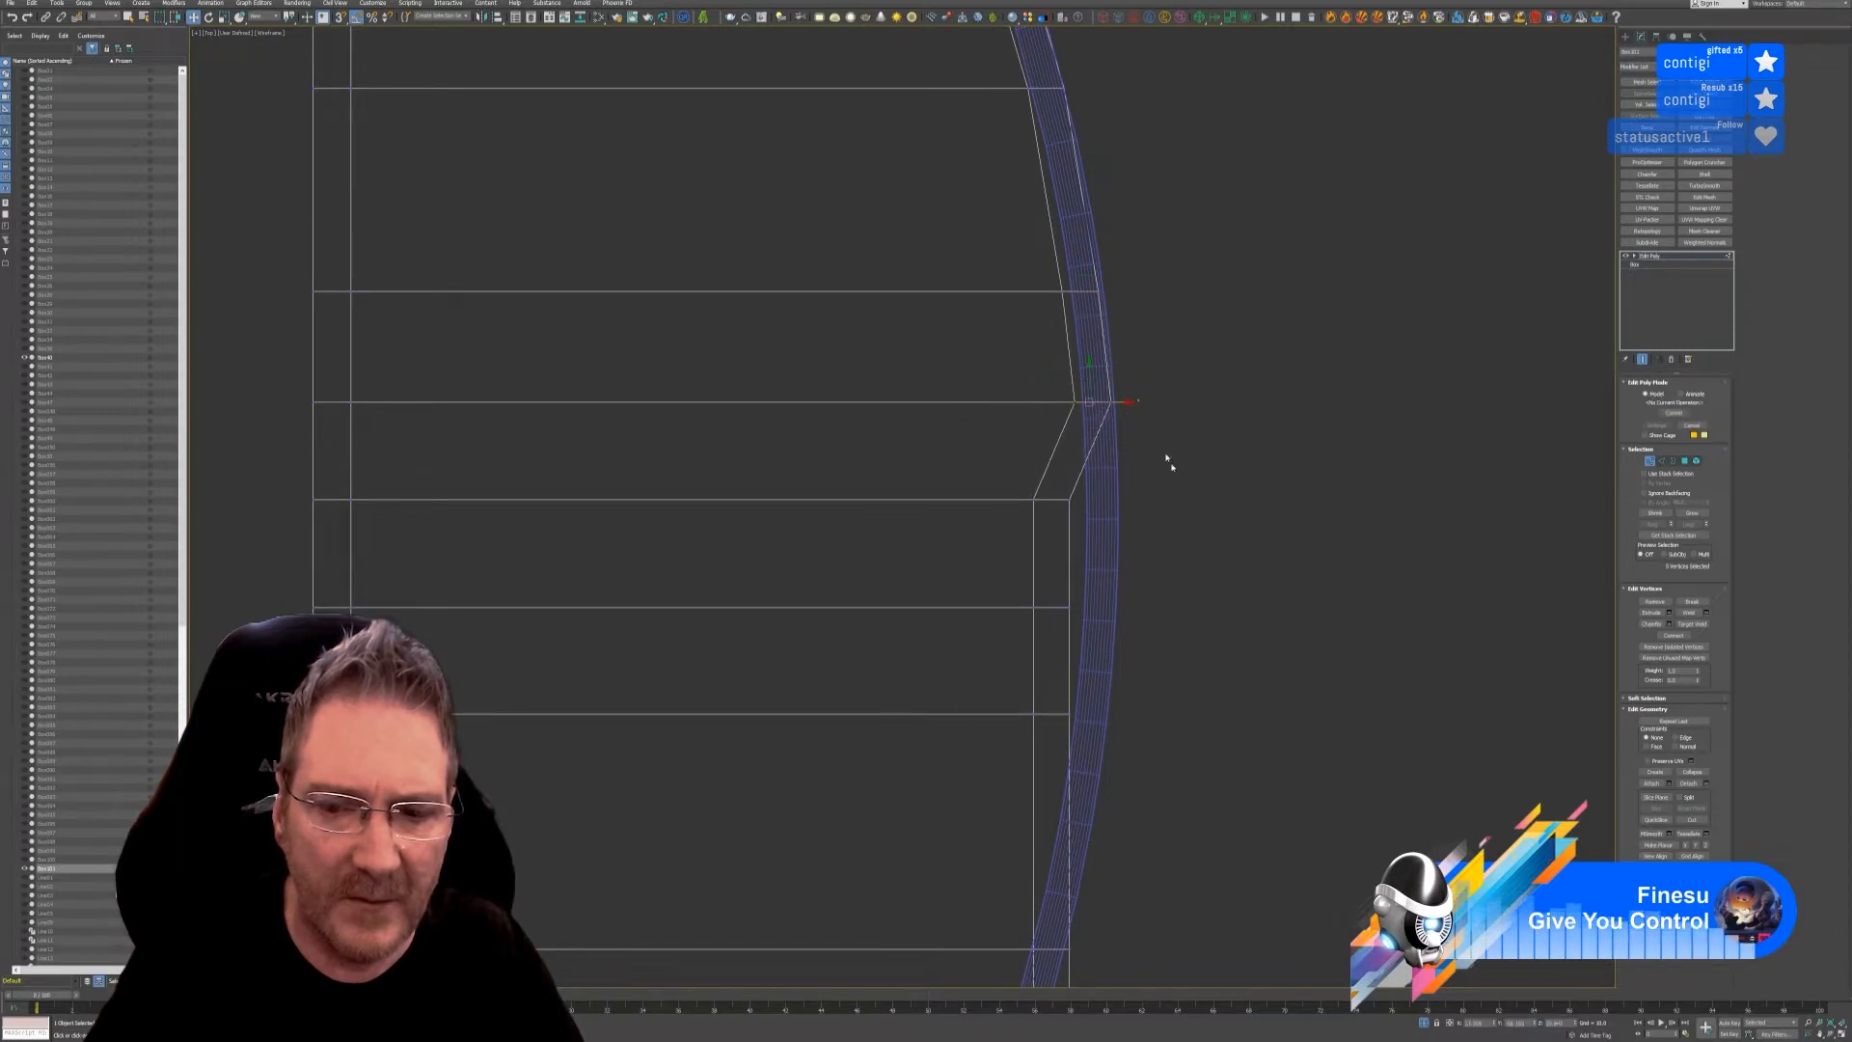
- Move the end vertices of the middle slice row and the two rows below it outward onto the curved panel
{"action": "middle_click_drag", "start_coordinate": [1170, 459], "coordinate": [1136, 381]}
{"action": "left_click_drag", "start_coordinate": [991, 340], "coordinate": [1128, 369]}
{"action": "middle_click_drag", "start_coordinate": [1146, 394], "coordinate": [1140, 292]}
{"action": "left_click_drag", "start_coordinate": [1000, 352], "coordinate": [1116, 375]}
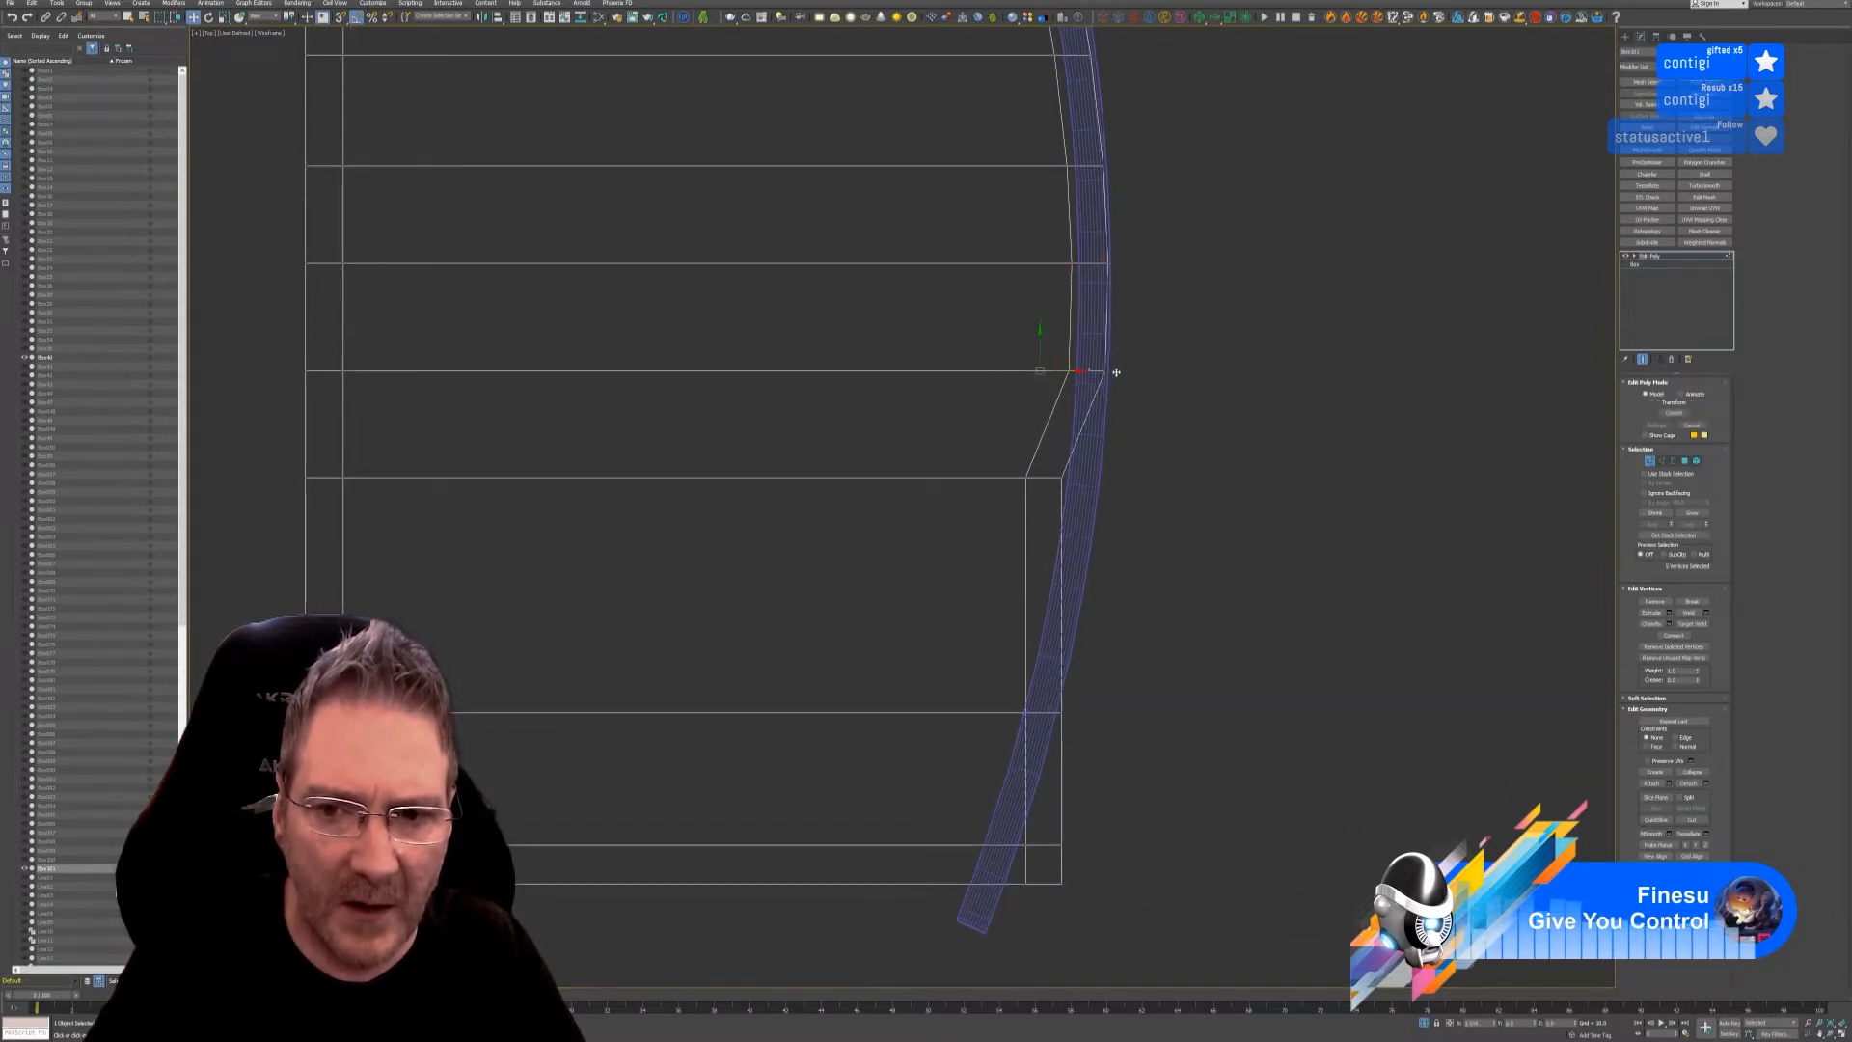
{"action": "middle_click_drag", "start_coordinate": [1135, 419], "coordinate": [1151, 316]}
{"action": "left_click_drag", "start_coordinate": [1005, 351], "coordinate": [1121, 380]}
- Move the end vertices of the lowest slice row and the box's lower corner inward to match the panel's curve
{"action": "middle_click_drag", "start_coordinate": [1183, 494], "coordinate": [1197, 372]}
{"action": "left_click_drag", "start_coordinate": [1098, 489], "coordinate": [1095, 483]}
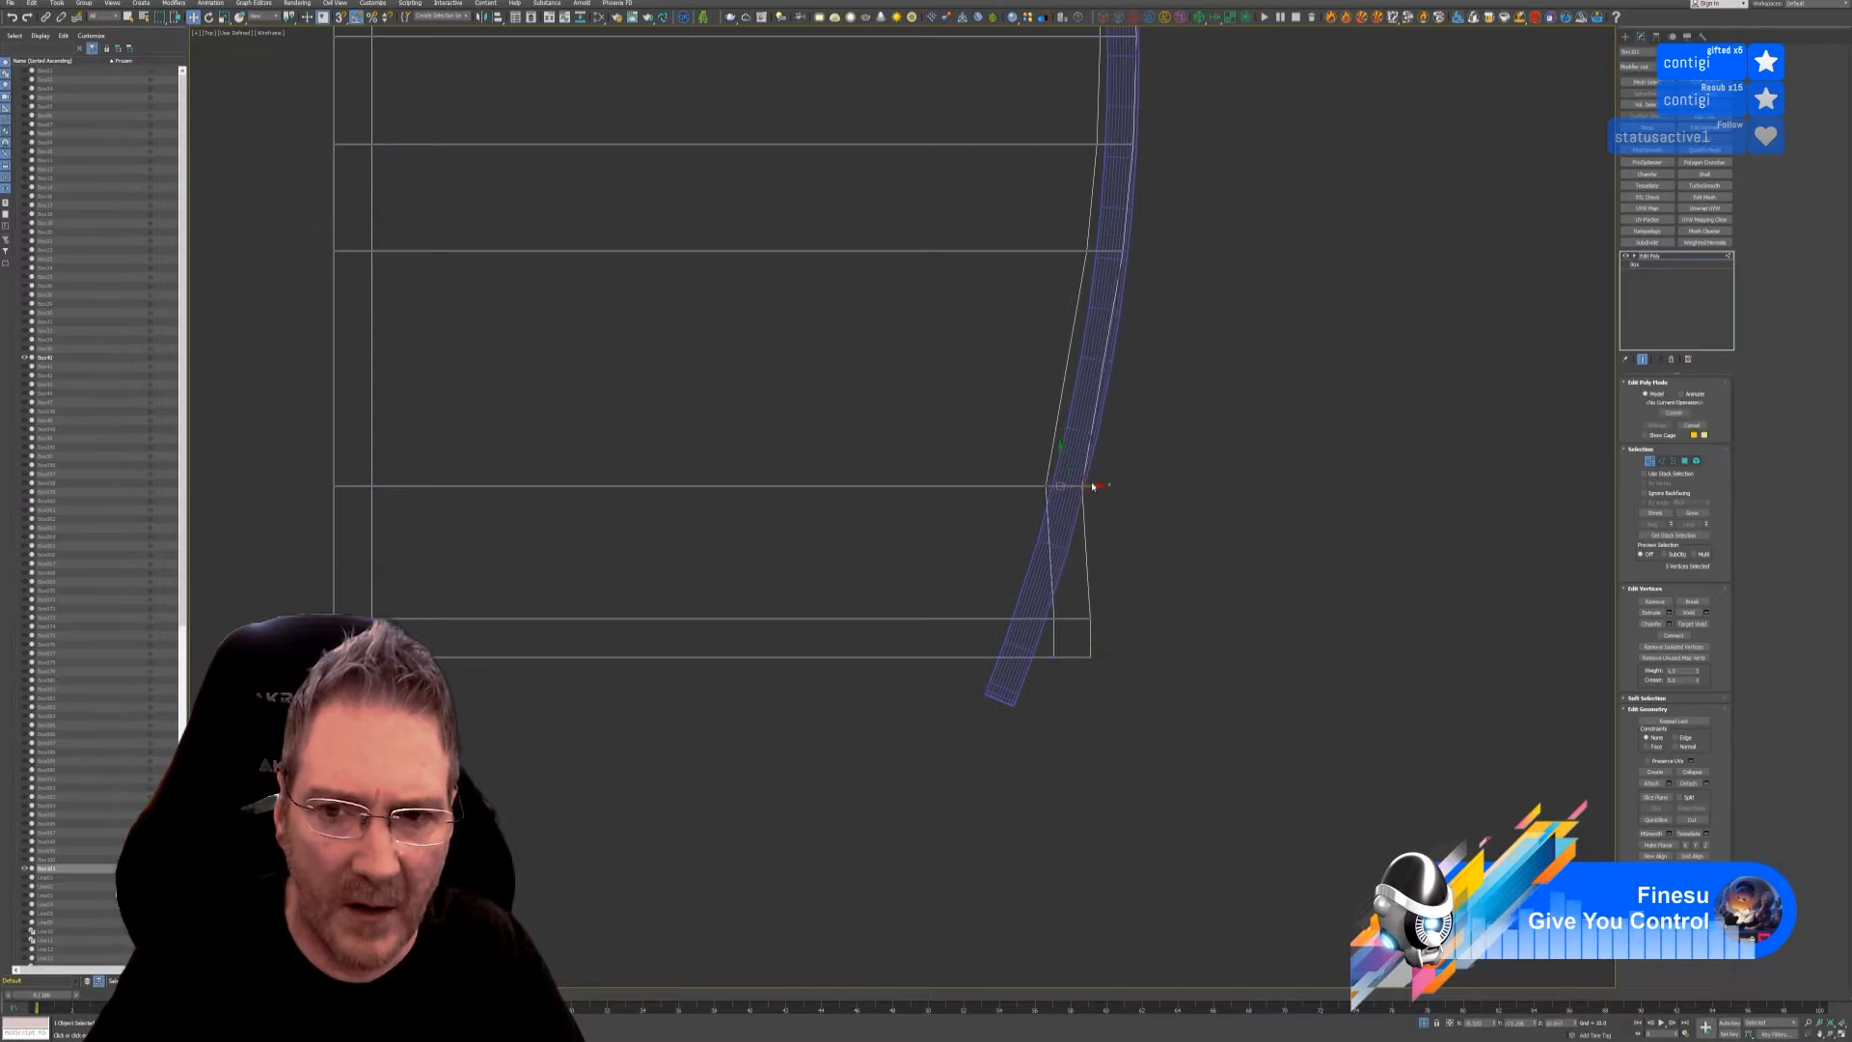
{"action": "middle_click_drag", "start_coordinate": [1201, 472], "coordinate": [1209, 424]}
{"action": "left_click_drag", "start_coordinate": [1150, 561], "coordinate": [1051, 609]}
{"action": "scroll", "coordinate": [1079, 608], "scroll_direction": "down", "scroll_amount": 5}
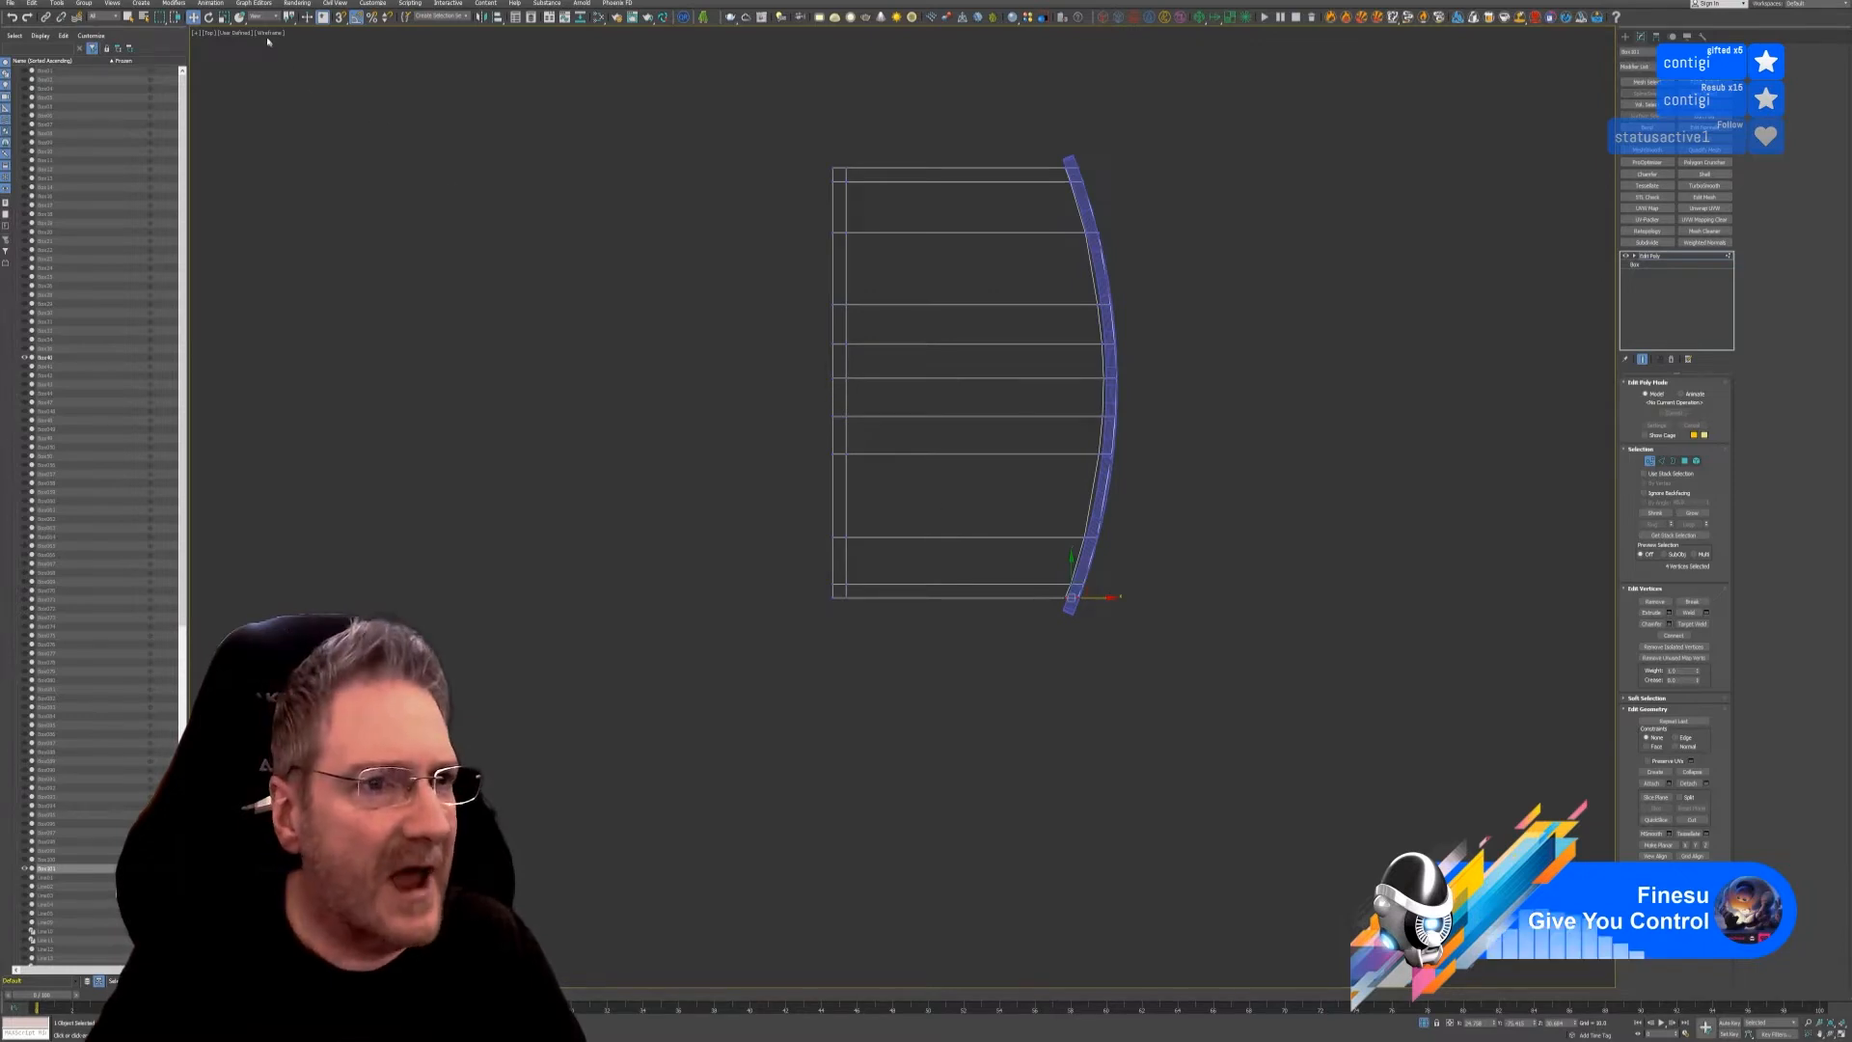
- Display the top view with default shading, leave vertex editing, and restore the four-view layout to see the box from below
{"action": "left_click", "coordinate": [267, 36]}
{"action": "left_click", "coordinate": [294, 63]}
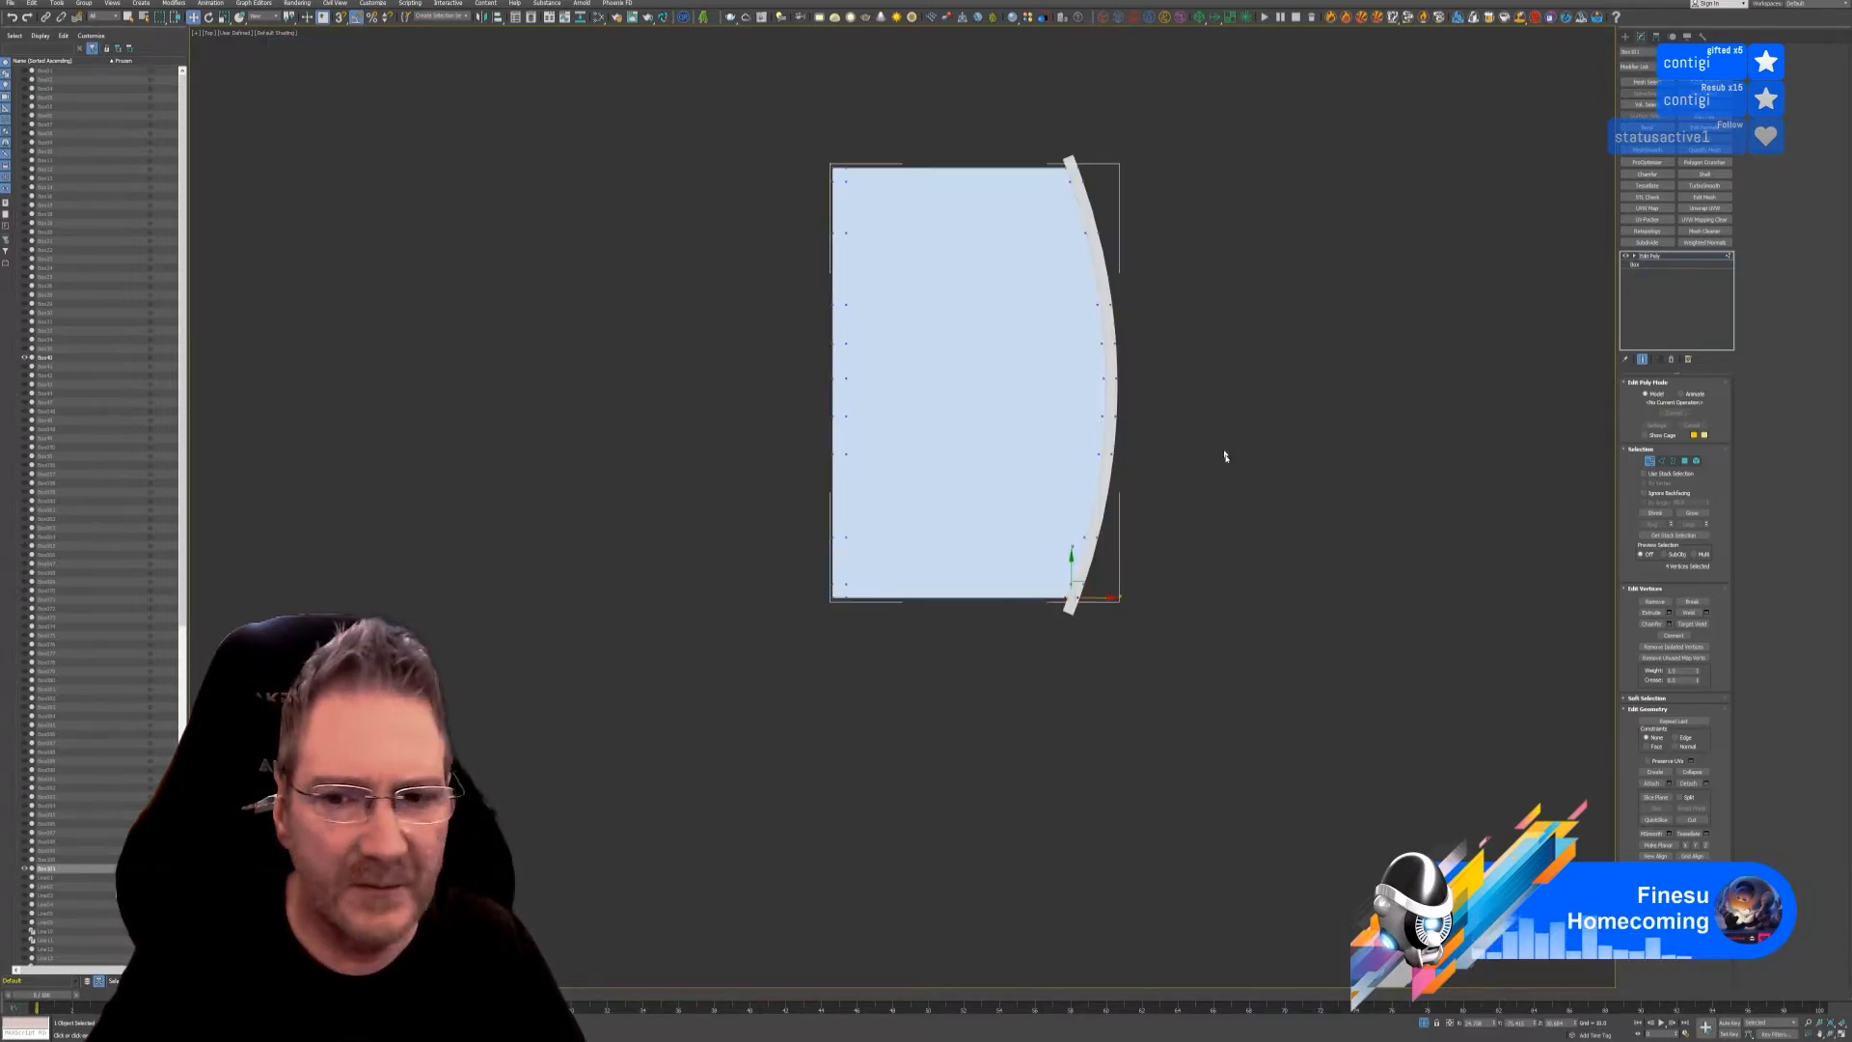
{"action": "left_click", "coordinate": [1650, 462]}
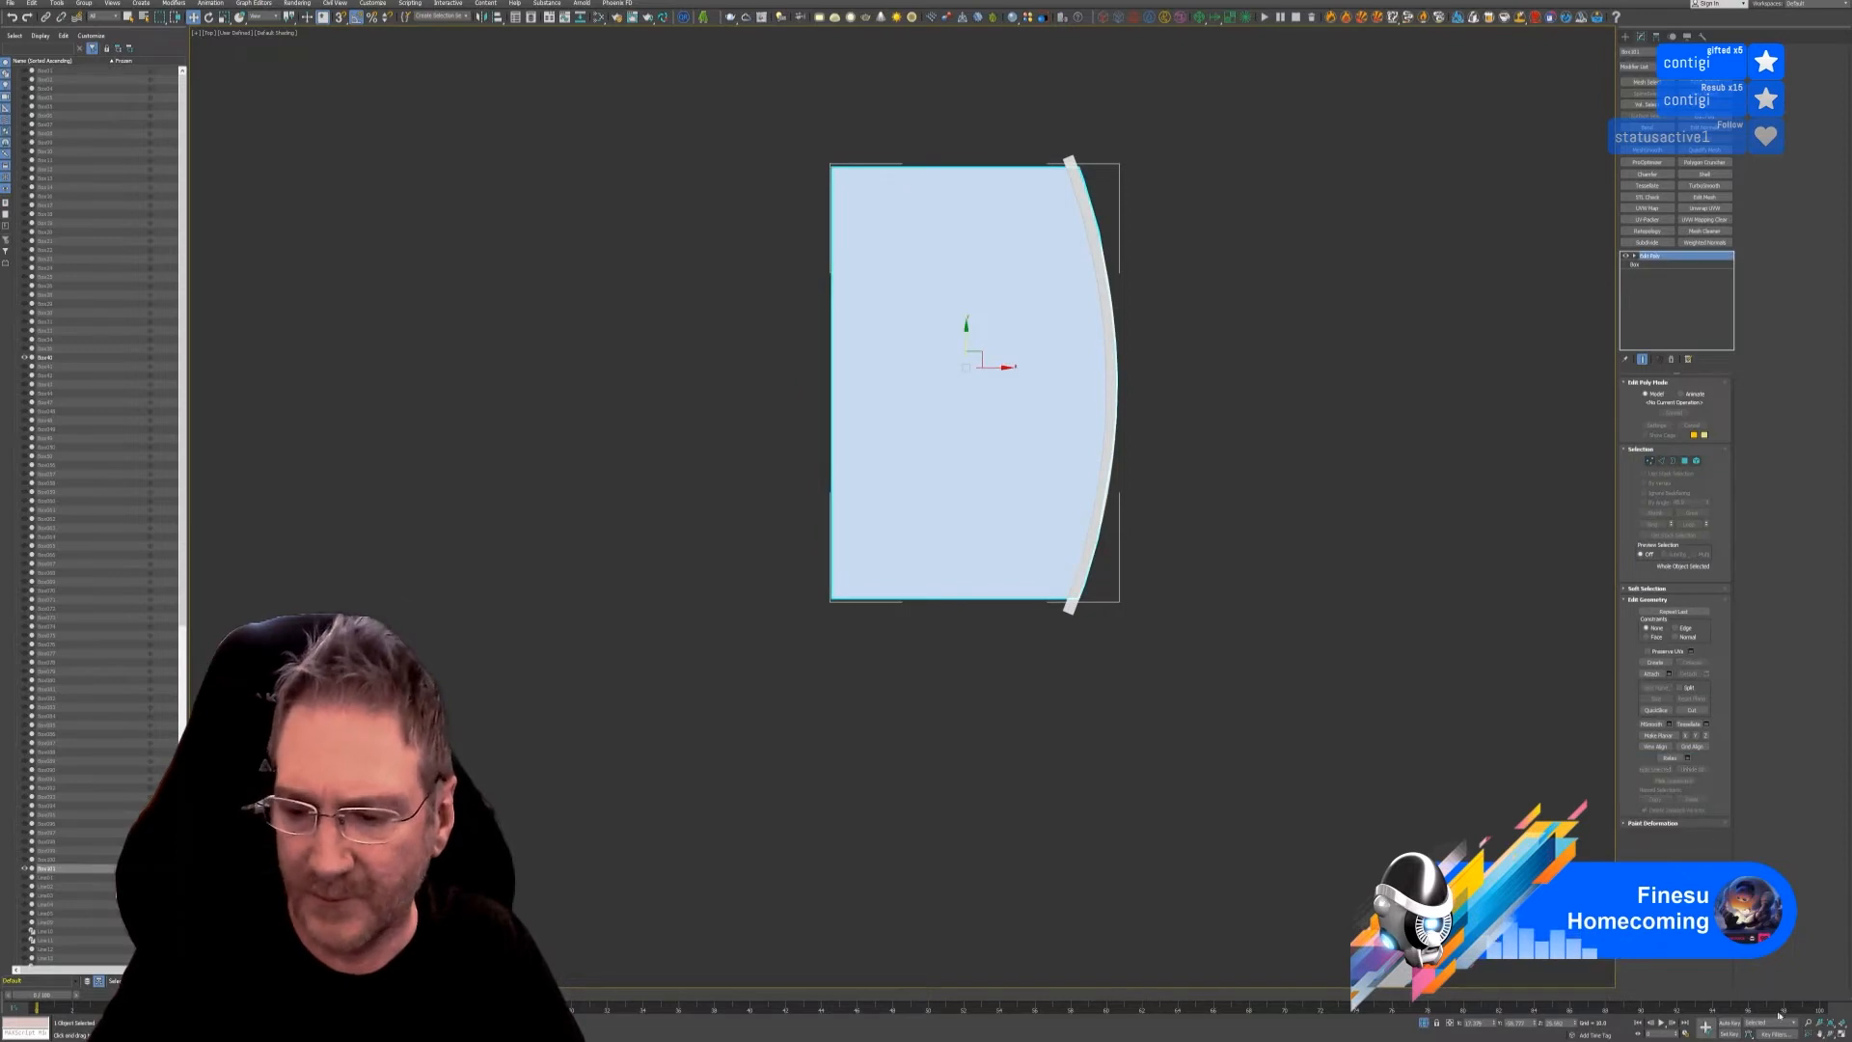
{"action": "left_click", "coordinate": [1843, 1032]}
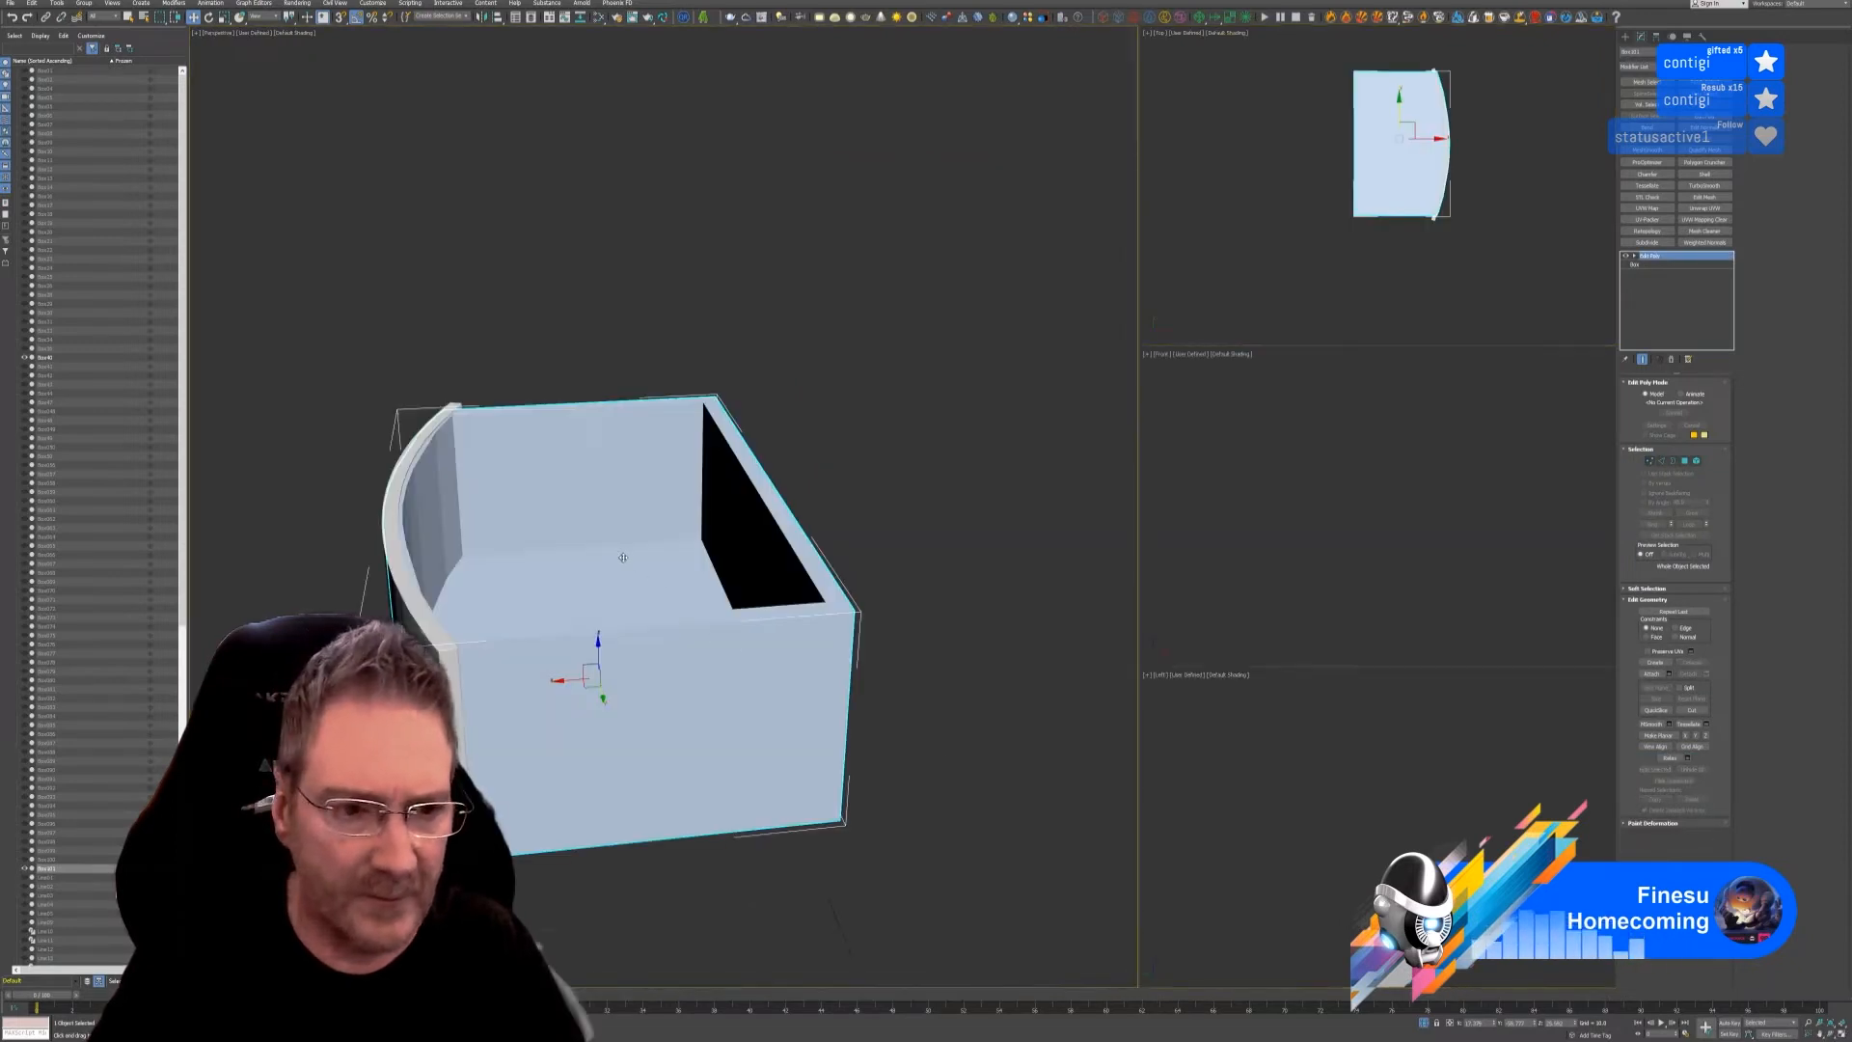
{"action": "mouse_move", "coordinate": [951, 765]}
{"action": "middle_mouse_down", "text": "alt"}
{"action": "mouse_move", "coordinate": [602, 608]}
{"action": "mouse_move", "coordinate": [612, 777]}
{"action": "mouse_move", "coordinate": [675, 743]}
{"action": "mouse_move", "coordinate": [700, 753]}
{"action": "mouse_move", "coordinate": [529, 773]}
{"action": "mouse_move", "coordinate": [556, 779]}
{"action": "mouse_move", "coordinate": [598, 736]}
{"action": "mouse_move", "coordinate": [641, 732]}
{"action": "mouse_move", "coordinate": [628, 649]}
{"action": "mouse_move", "coordinate": [662, 693]}
{"action": "middle_mouse_up", "text": "alt"}
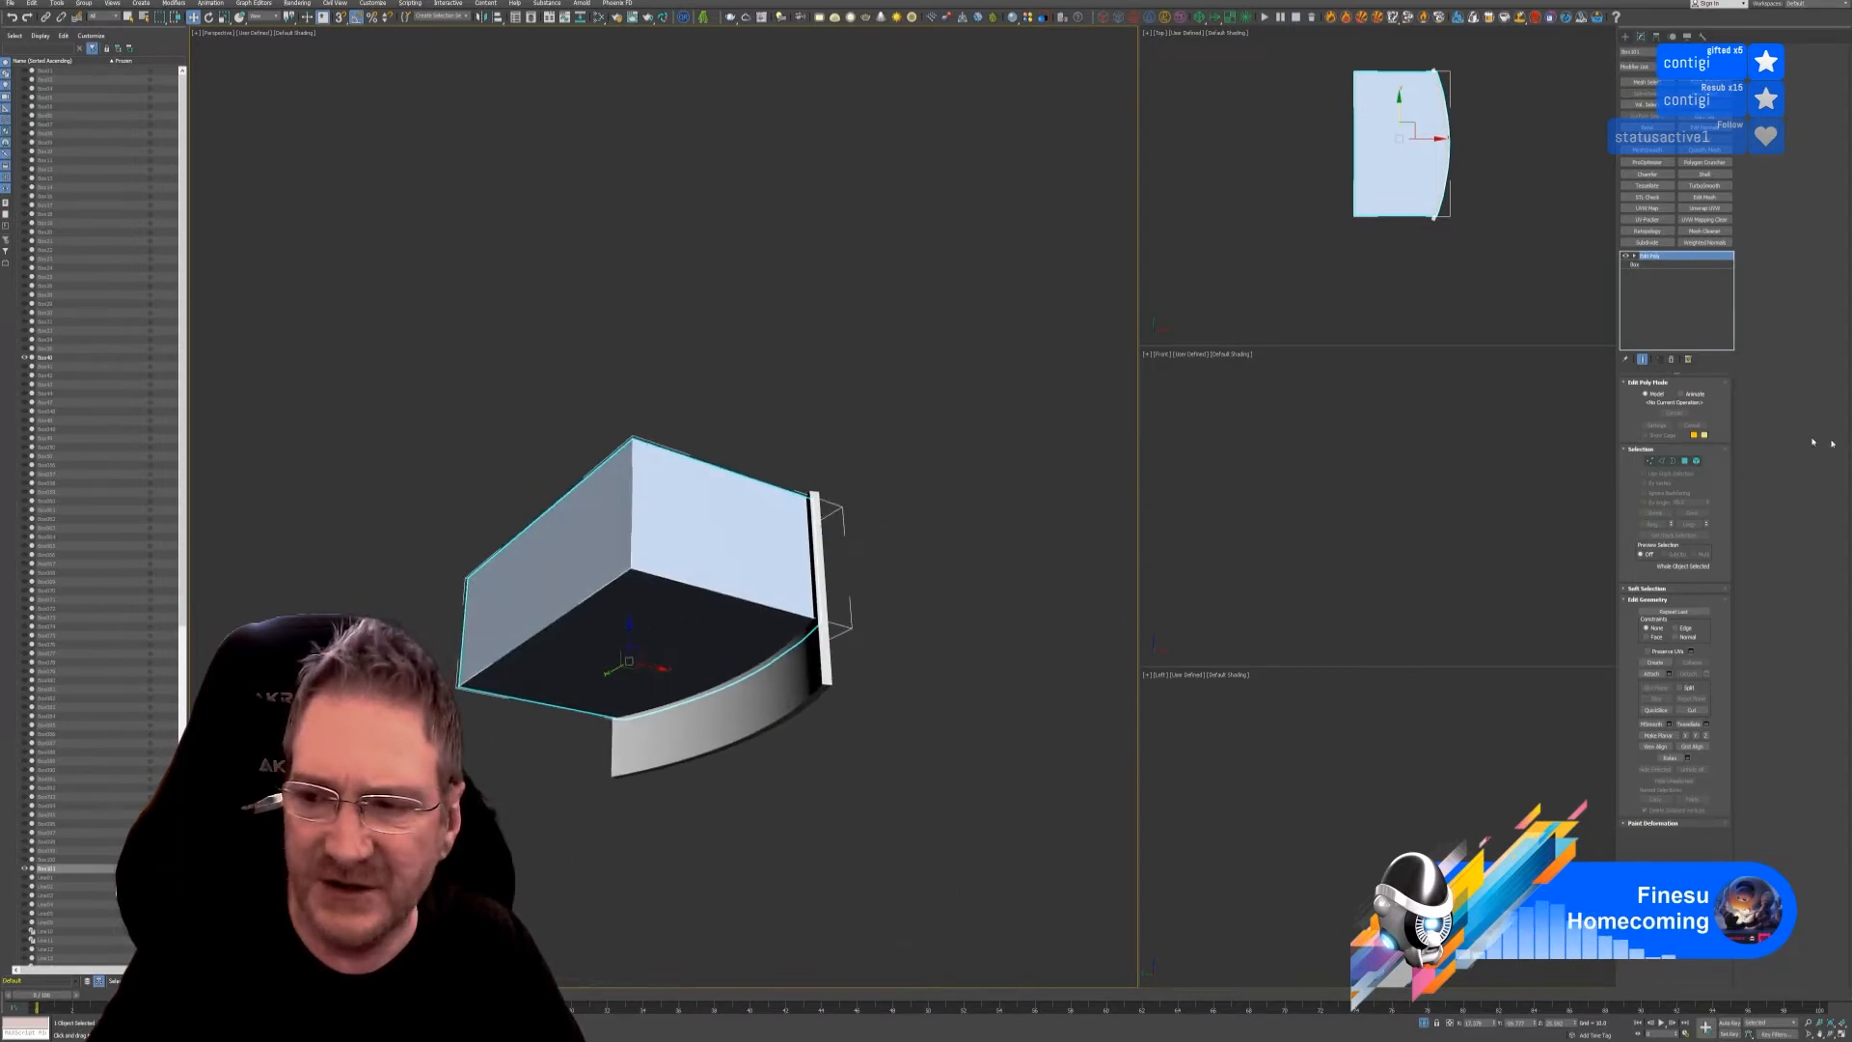
- Move the box's bottom vertices down in the front view until they are level with the curved panel's bottom edge
{"action": "left_click", "coordinate": [1649, 461]}
{"action": "middle_click_drag", "start_coordinate": [1379, 559], "coordinate": [1580, 428]}
{"action": "scroll", "coordinate": [1582, 430], "scroll_direction": "down", "scroll_amount": 3}
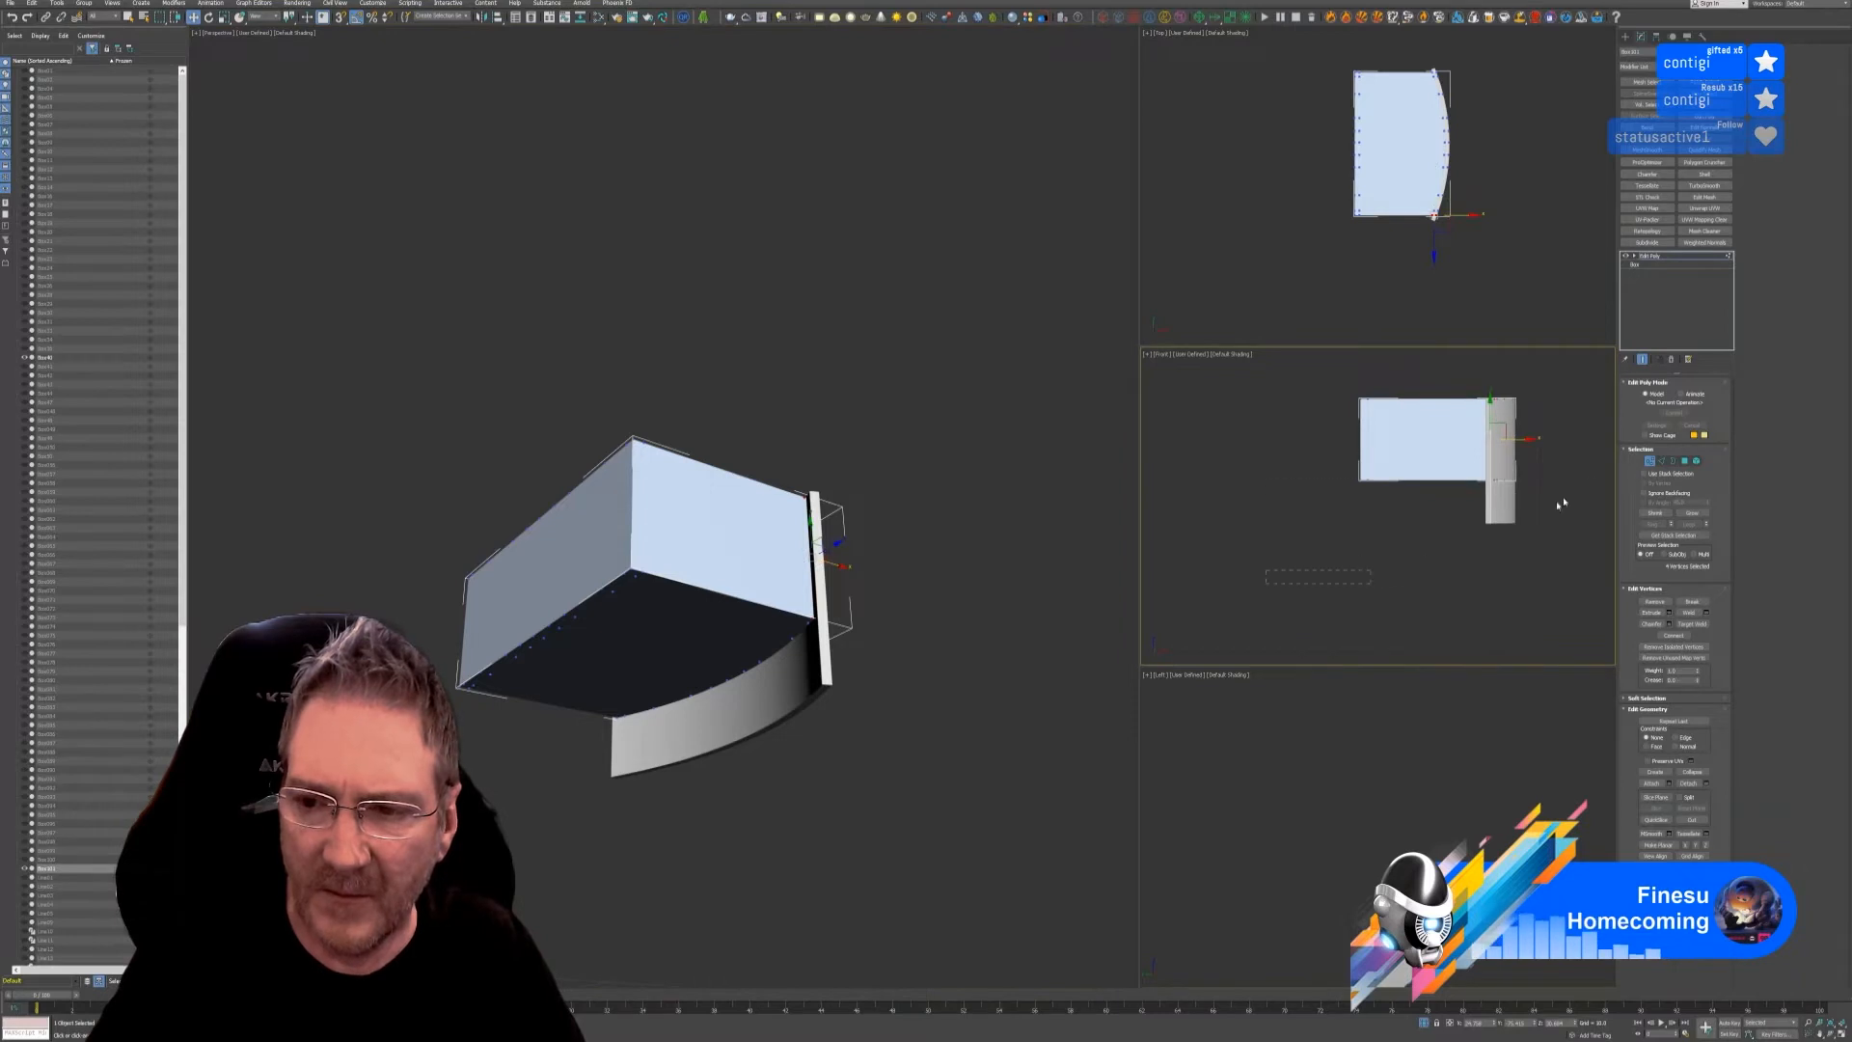
{"action": "key", "text": "ctrl+a"}
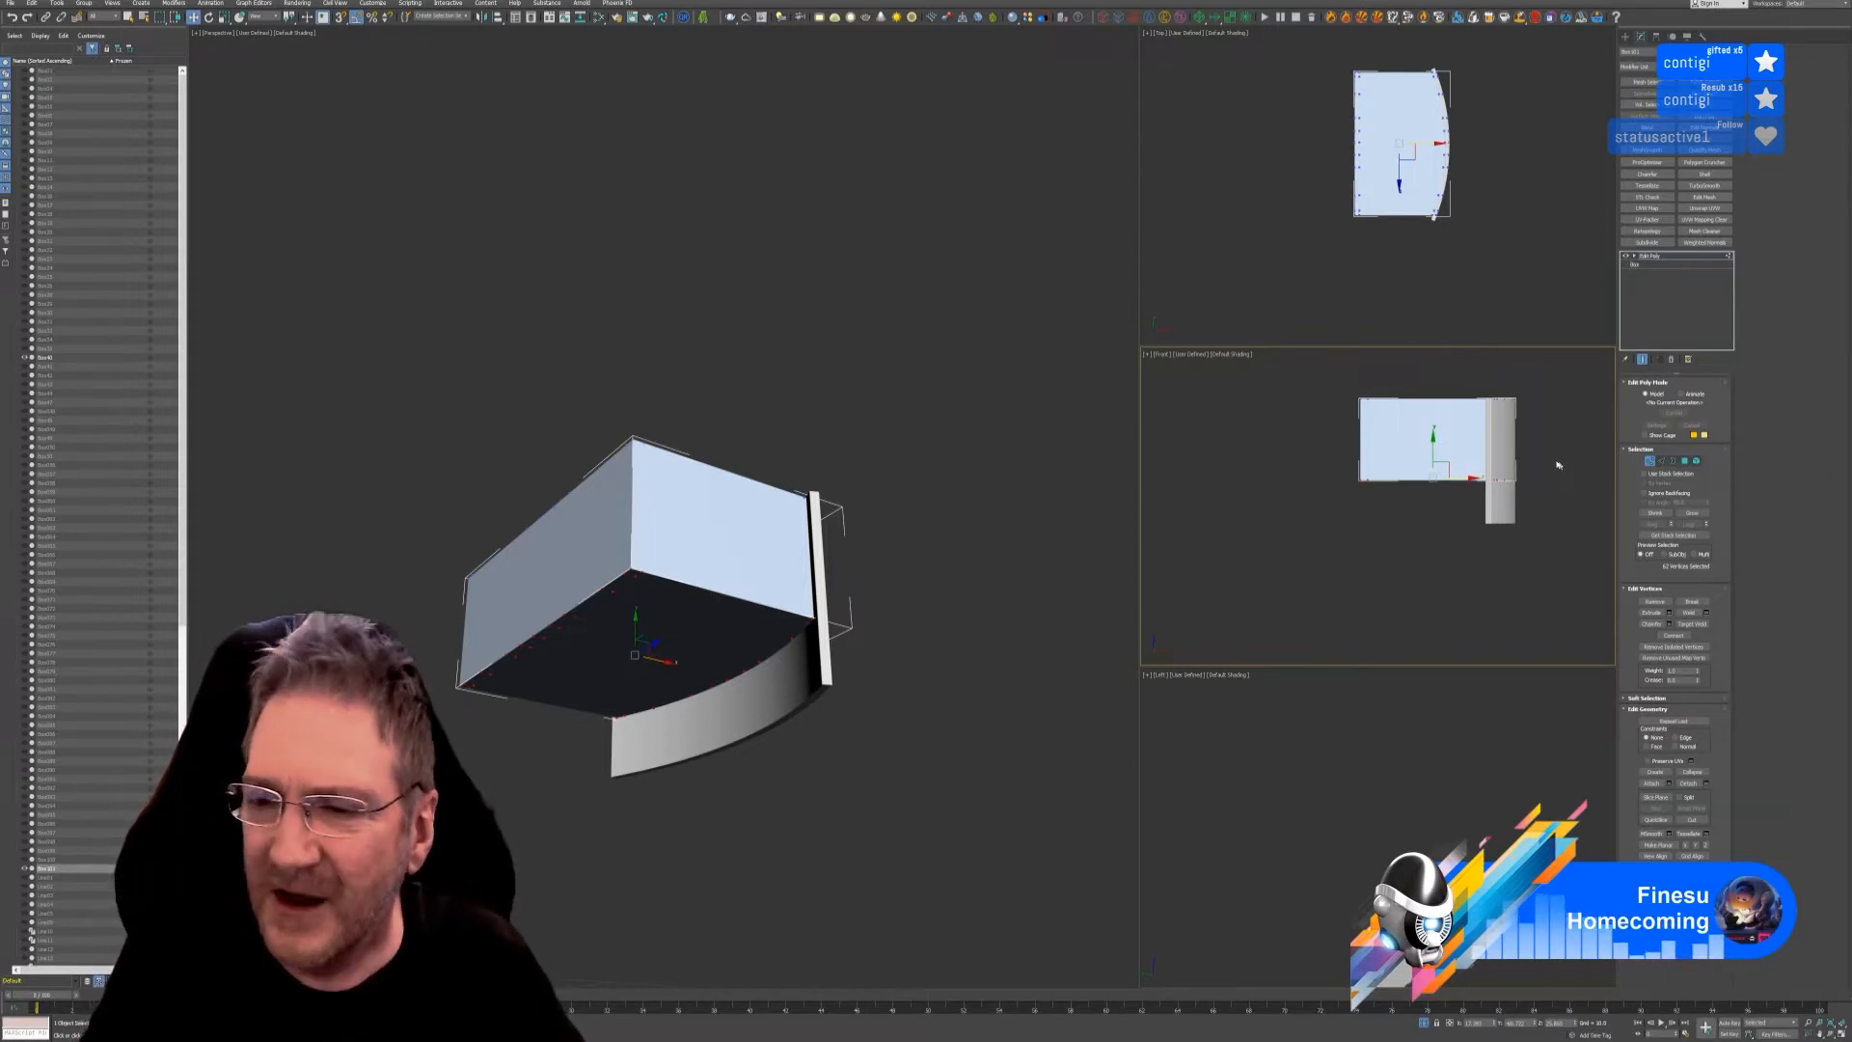
{"action": "scroll", "coordinate": [1558, 465], "scroll_direction": "up", "scroll_amount": 4}
{"action": "middle_click_drag", "start_coordinate": [1392, 506], "coordinate": [1288, 528]}
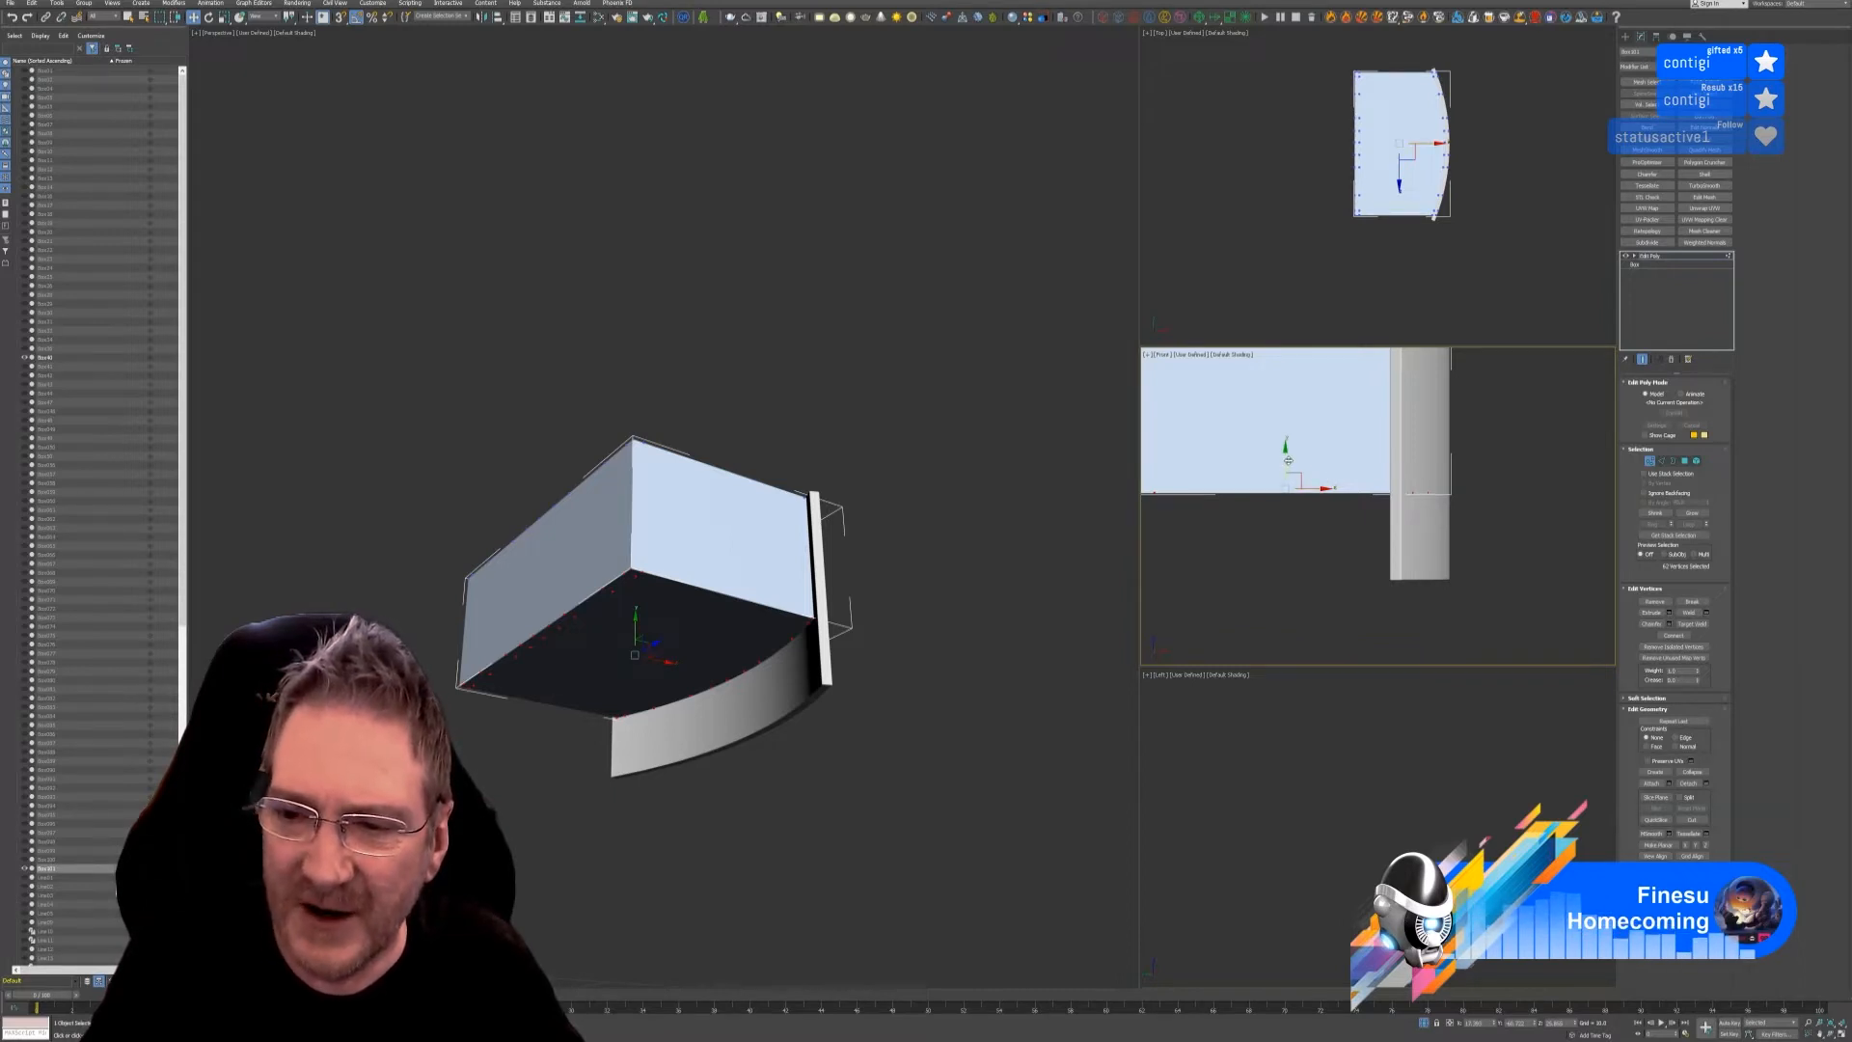
{"action": "left_click_drag", "start_coordinate": [1287, 460], "coordinate": [1280, 540]}
{"action": "left_click", "coordinate": [1649, 461]}
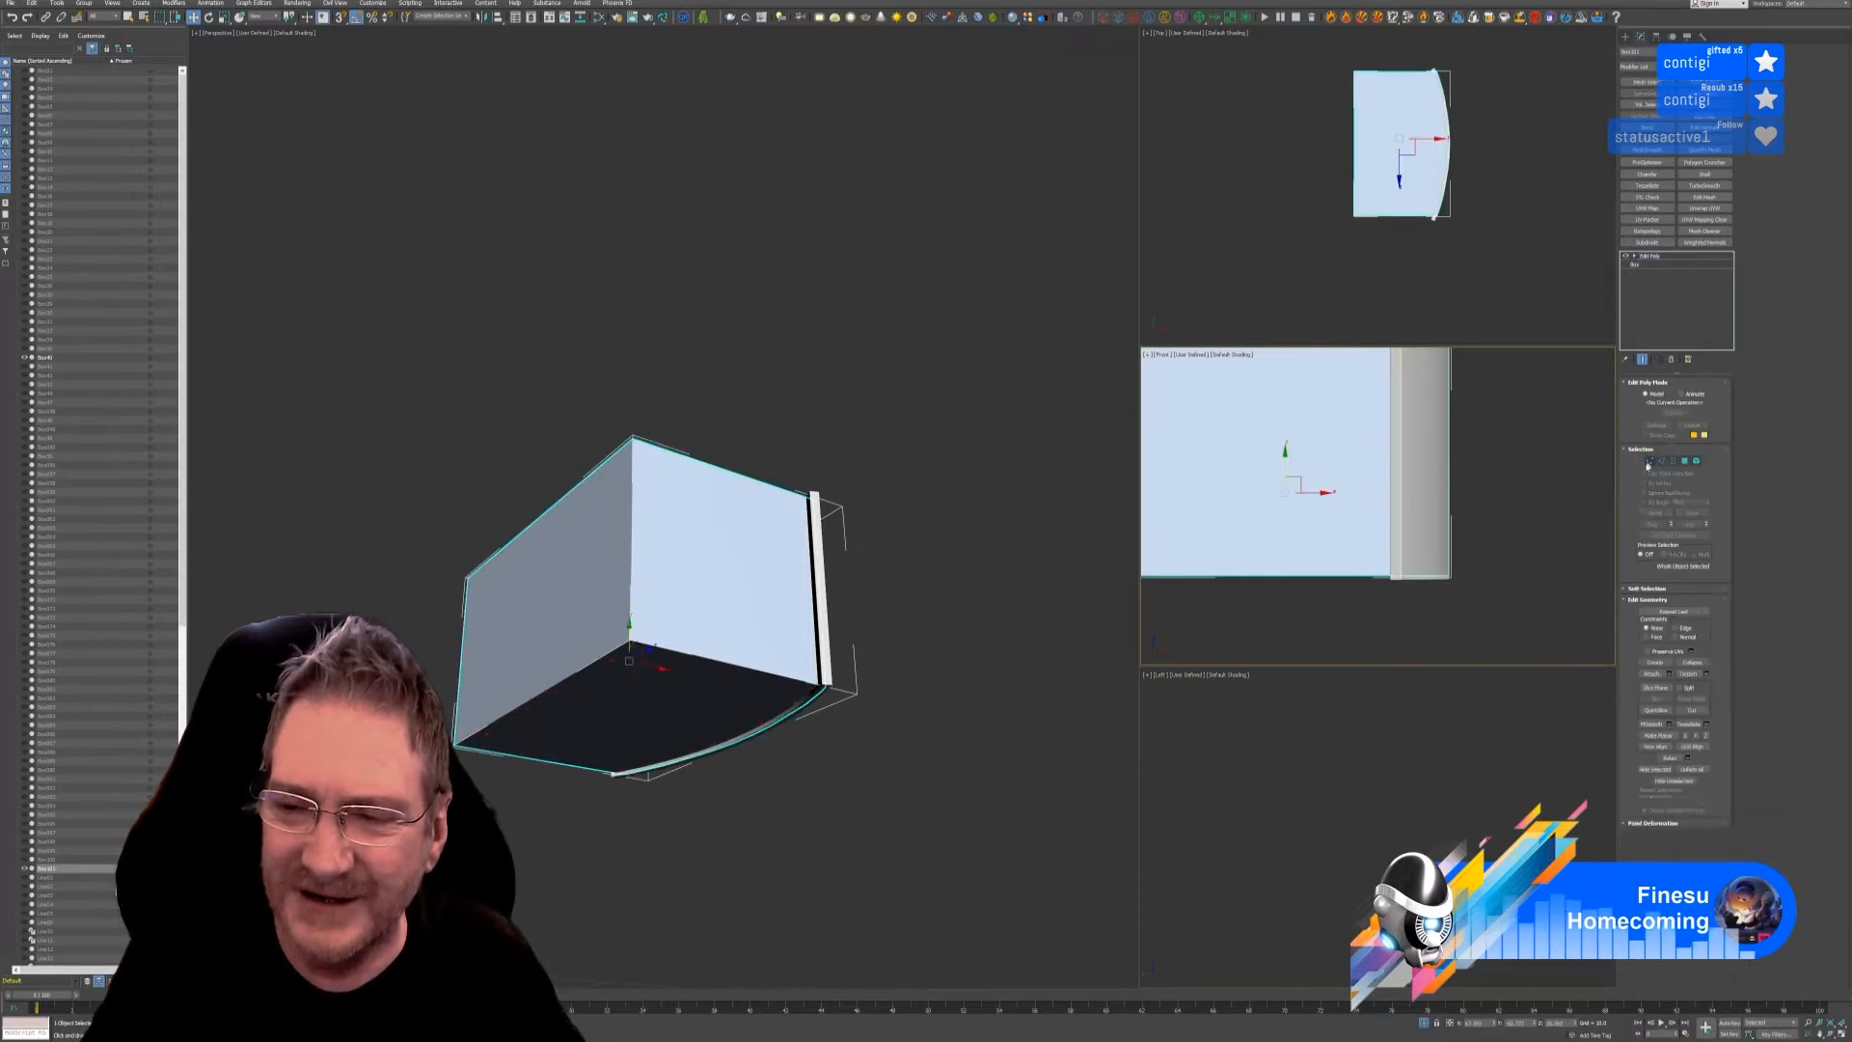
- Enter vertex editing on the drawer box's Edit Poly modifier, with the open drawer box seen from above
{"action": "middle_click_drag", "start_coordinate": [923, 574], "coordinate": [853, 624], "text": "alt"}
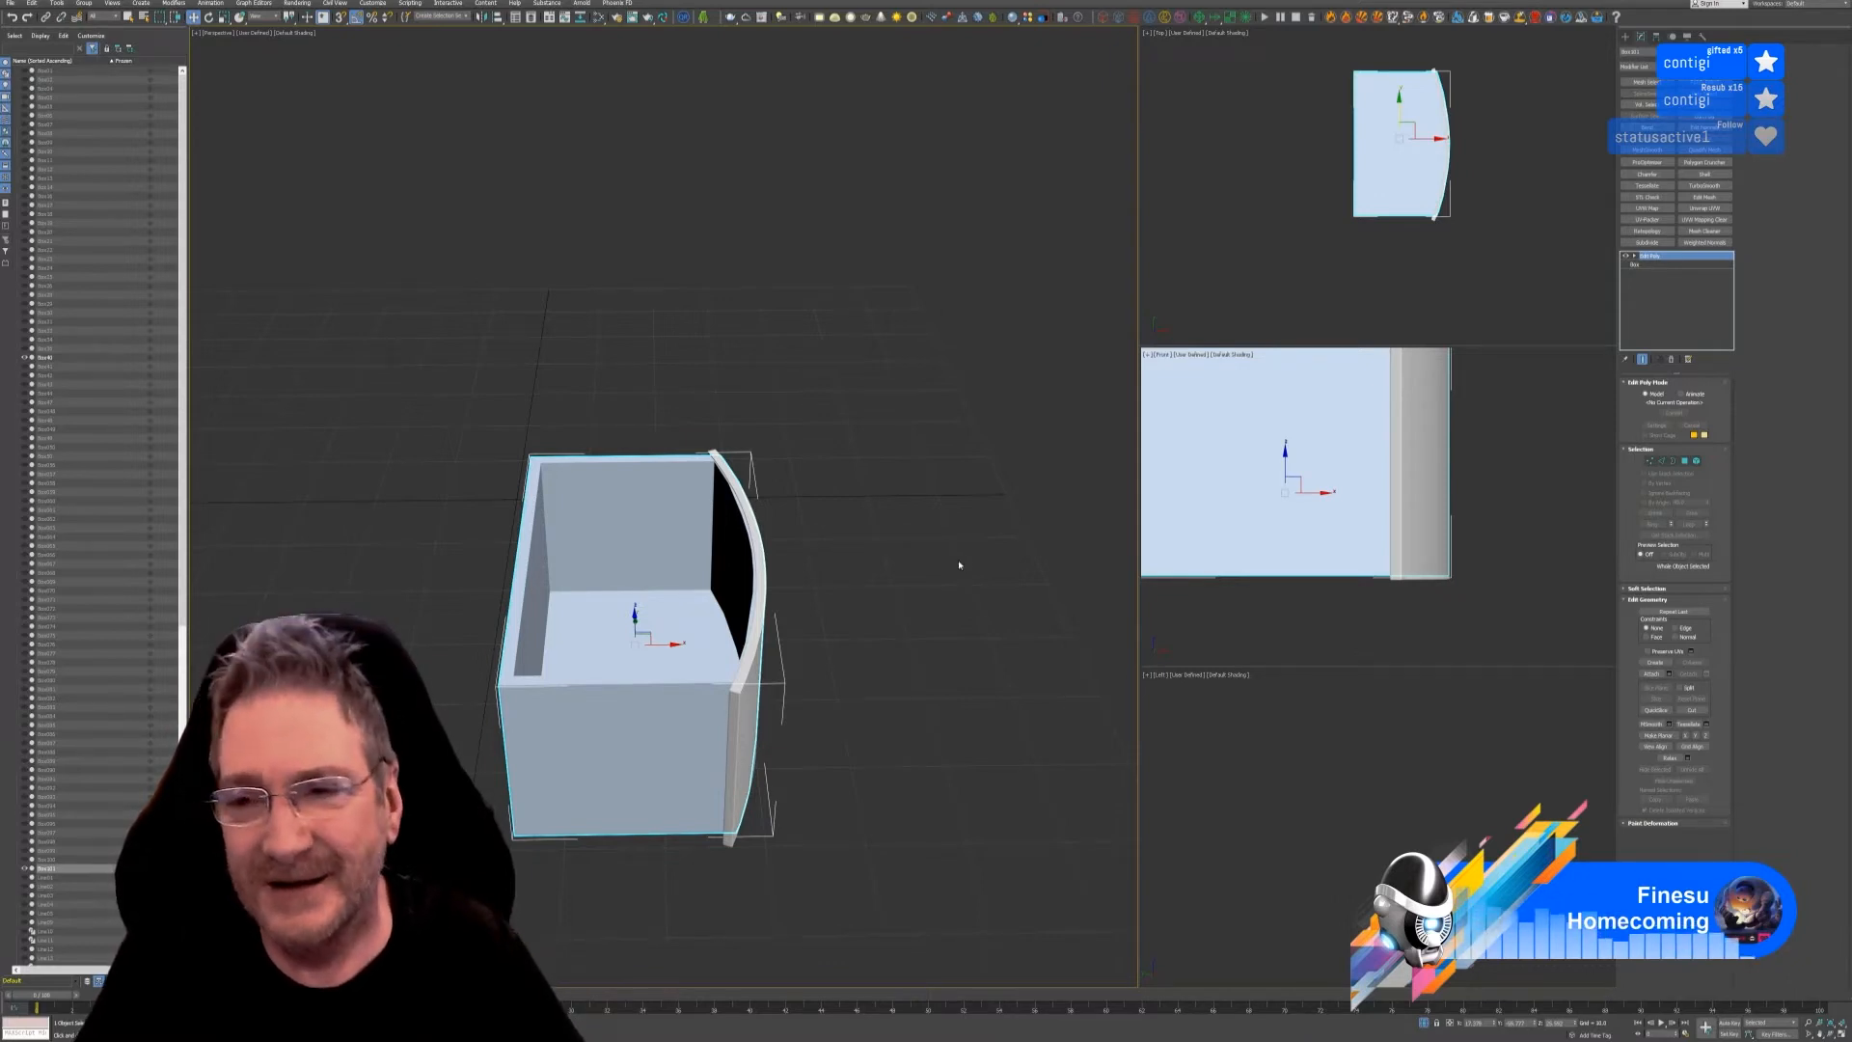
{"action": "scroll", "coordinate": [1450, 83], "scroll_direction": "up", "scroll_amount": 5}
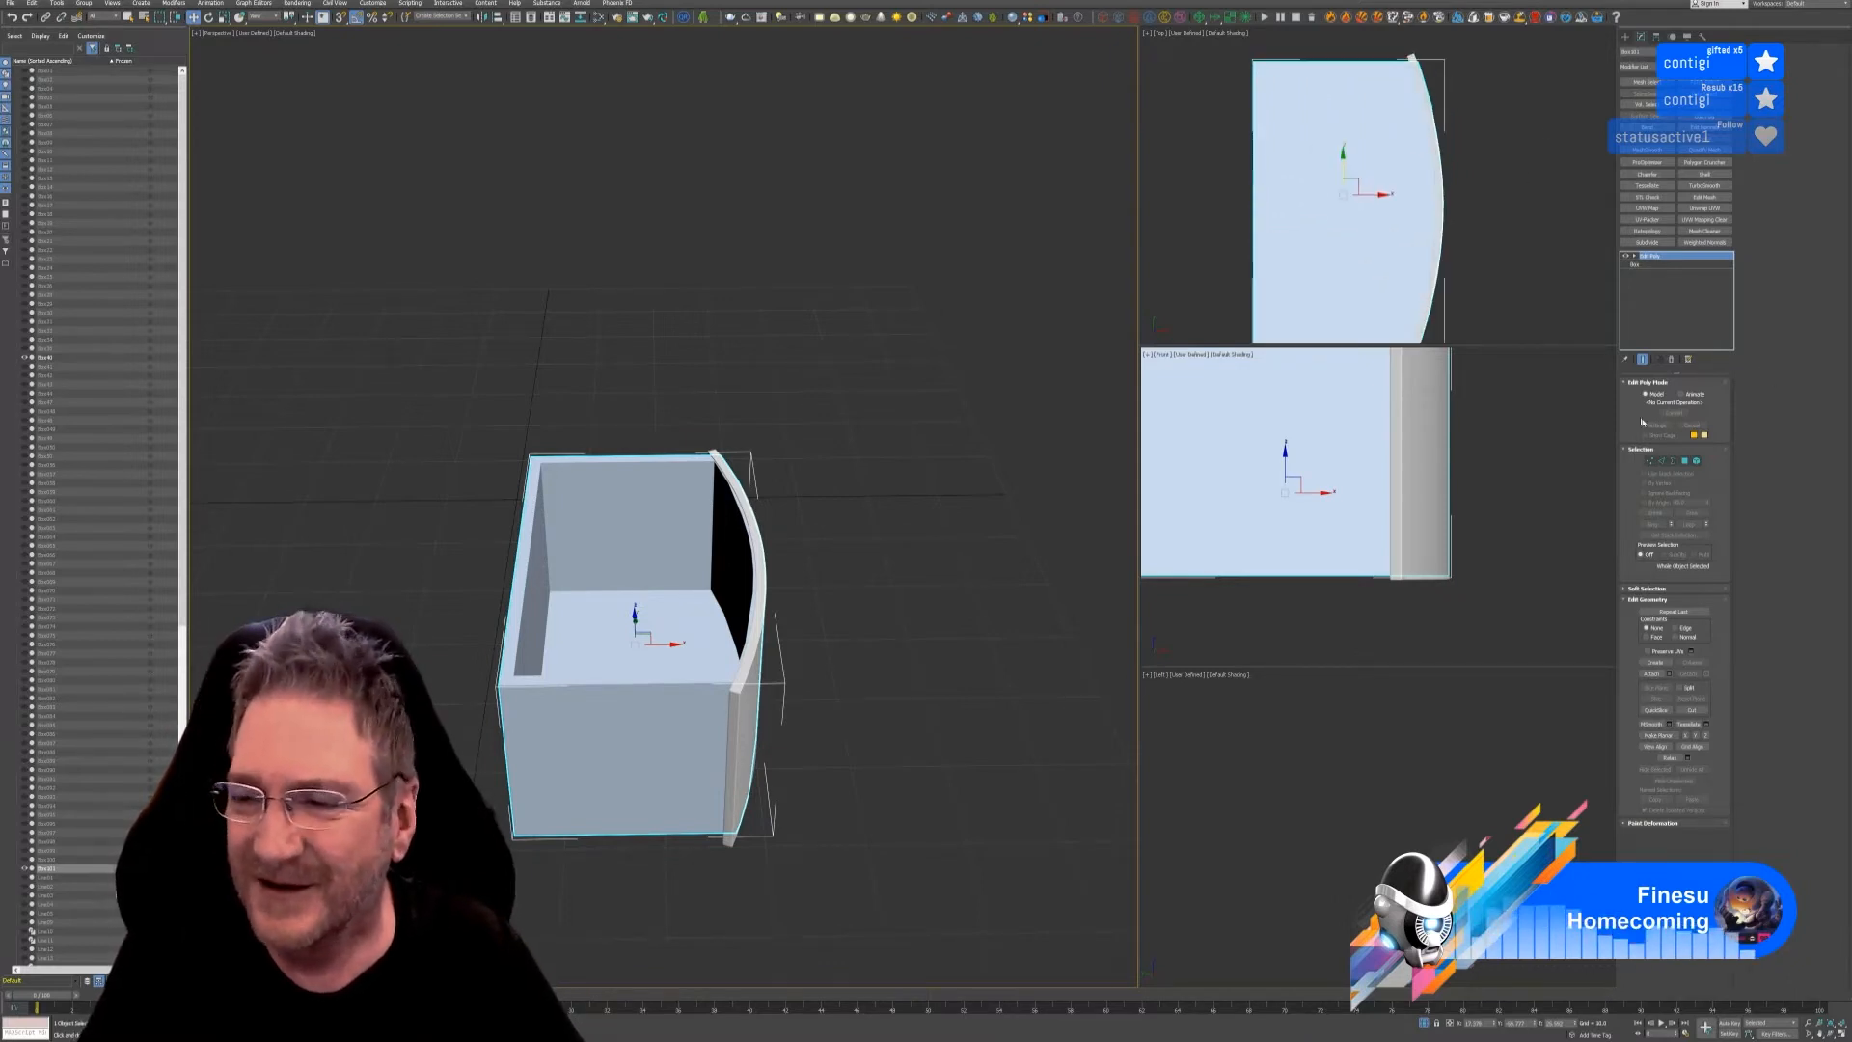
{"action": "left_click", "coordinate": [1655, 462]}
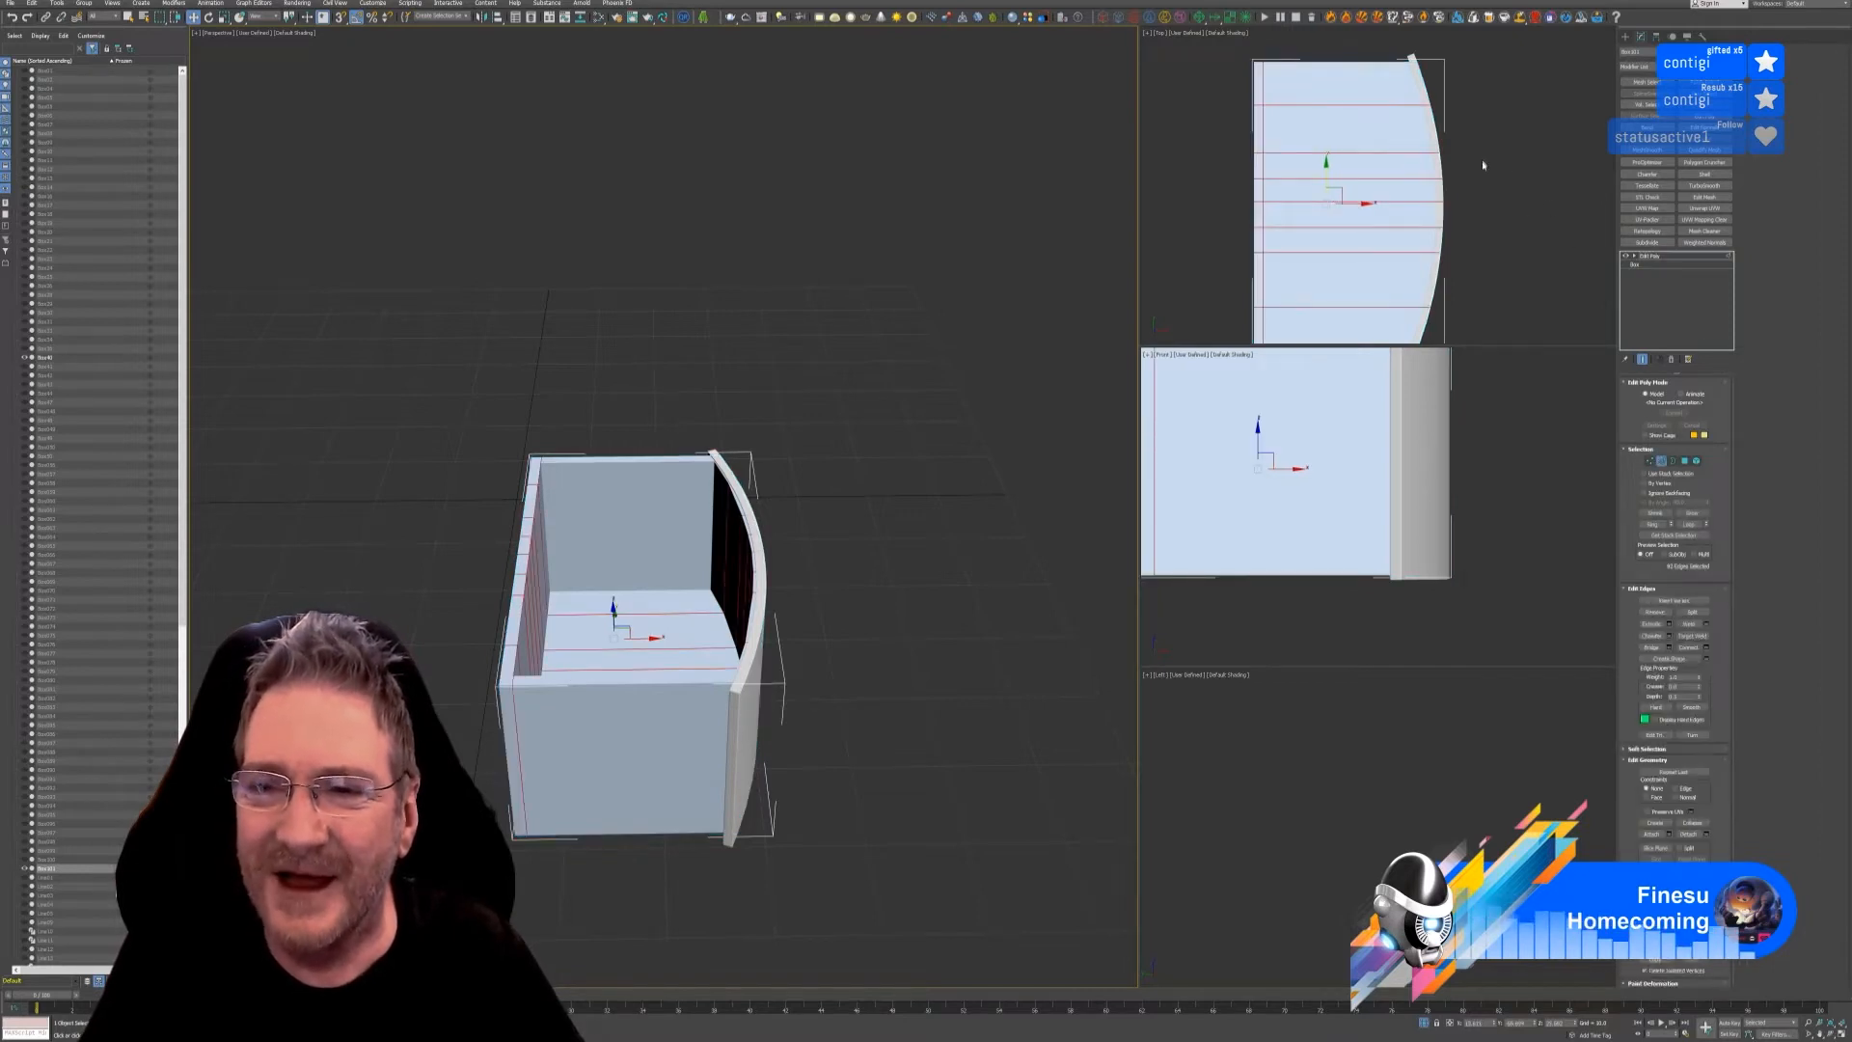
{"action": "middle_click_drag", "start_coordinate": [1502, 118], "coordinate": [1458, 116]}
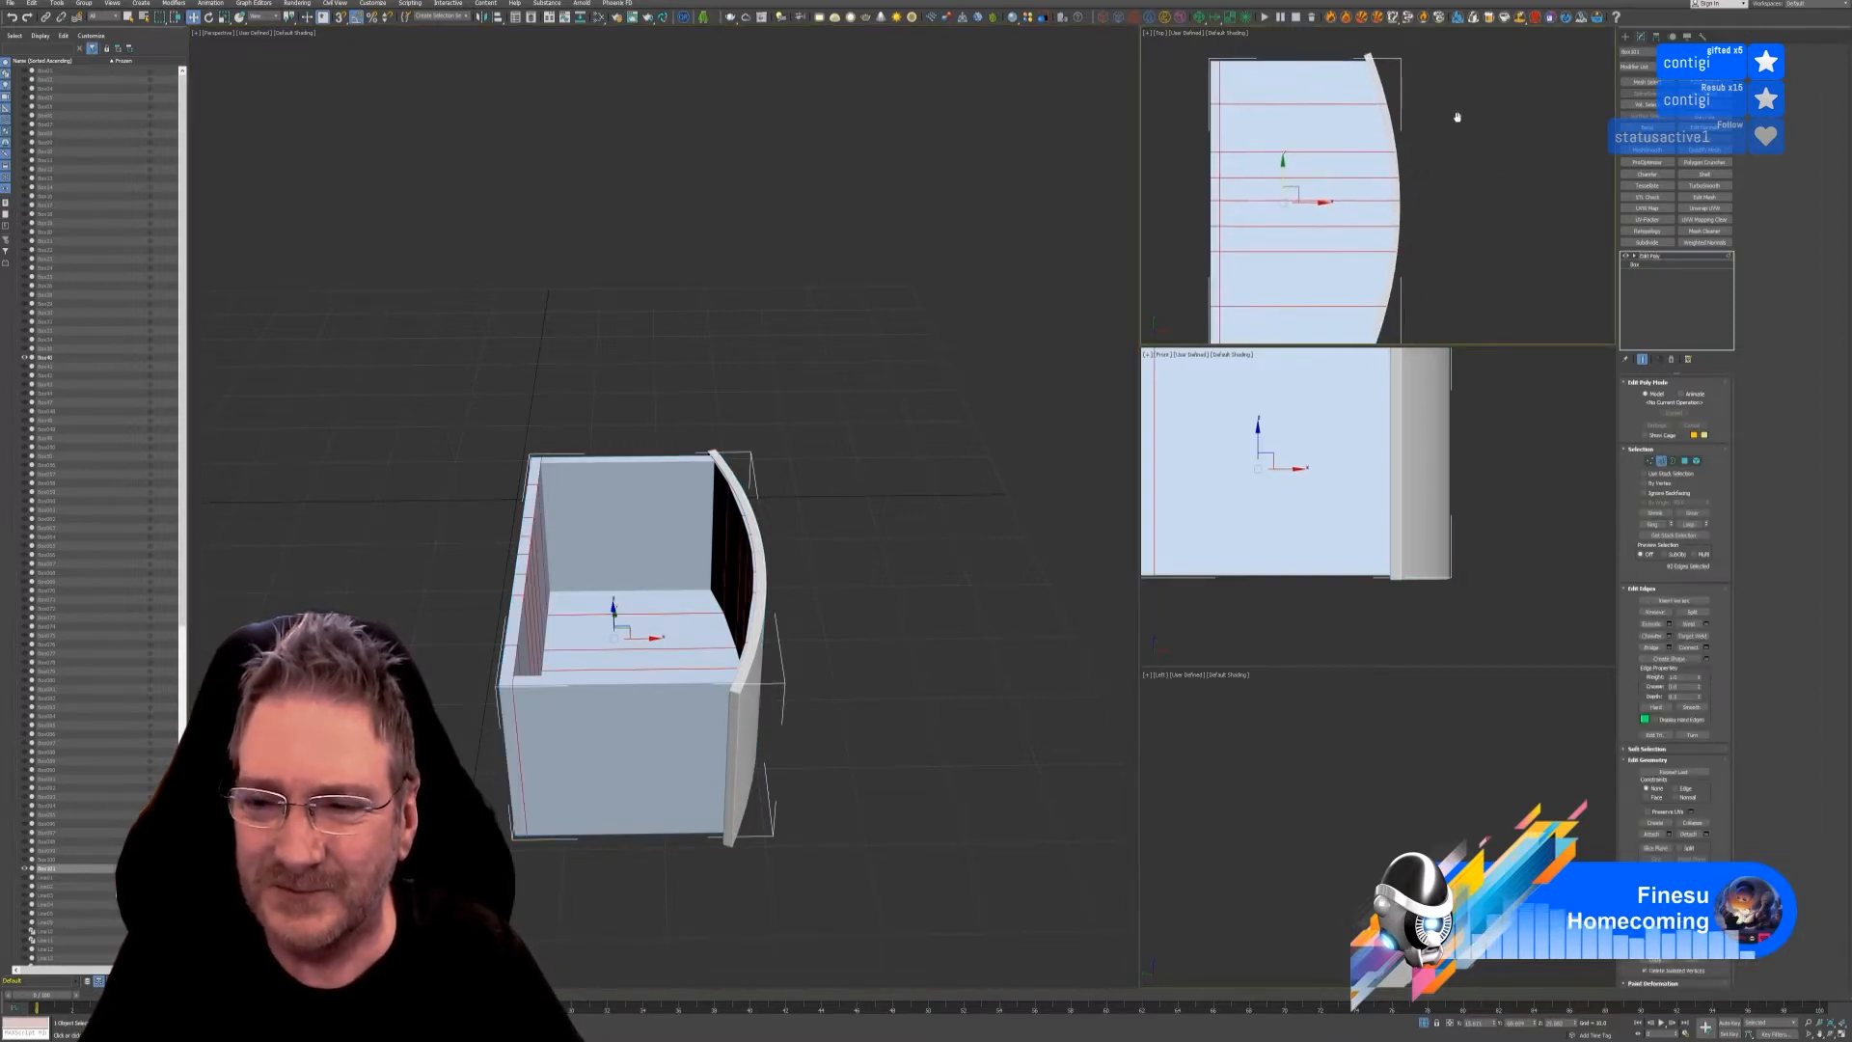
{"action": "scroll", "coordinate": [1437, 170], "scroll_direction": "down", "scroll_amount": 2}
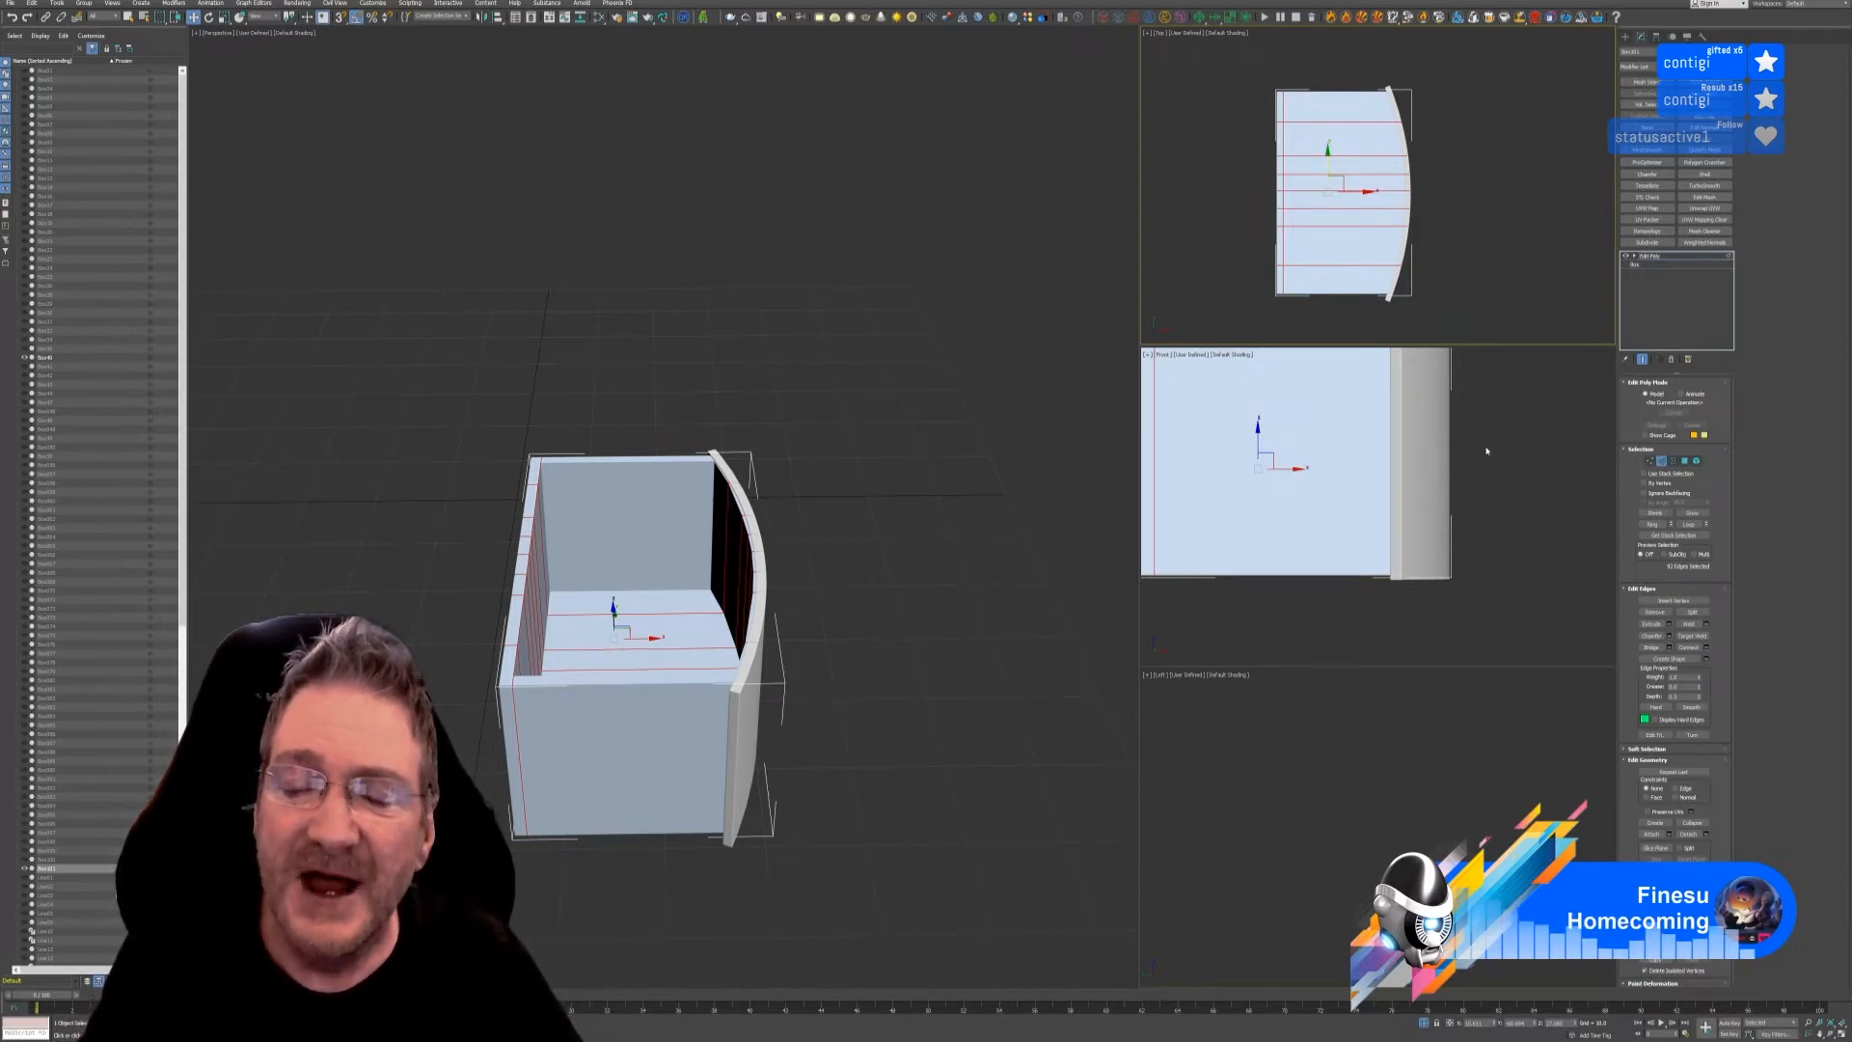
{"action": "middle_click_drag", "start_coordinate": [1485, 450], "coordinate": [1474, 588]}
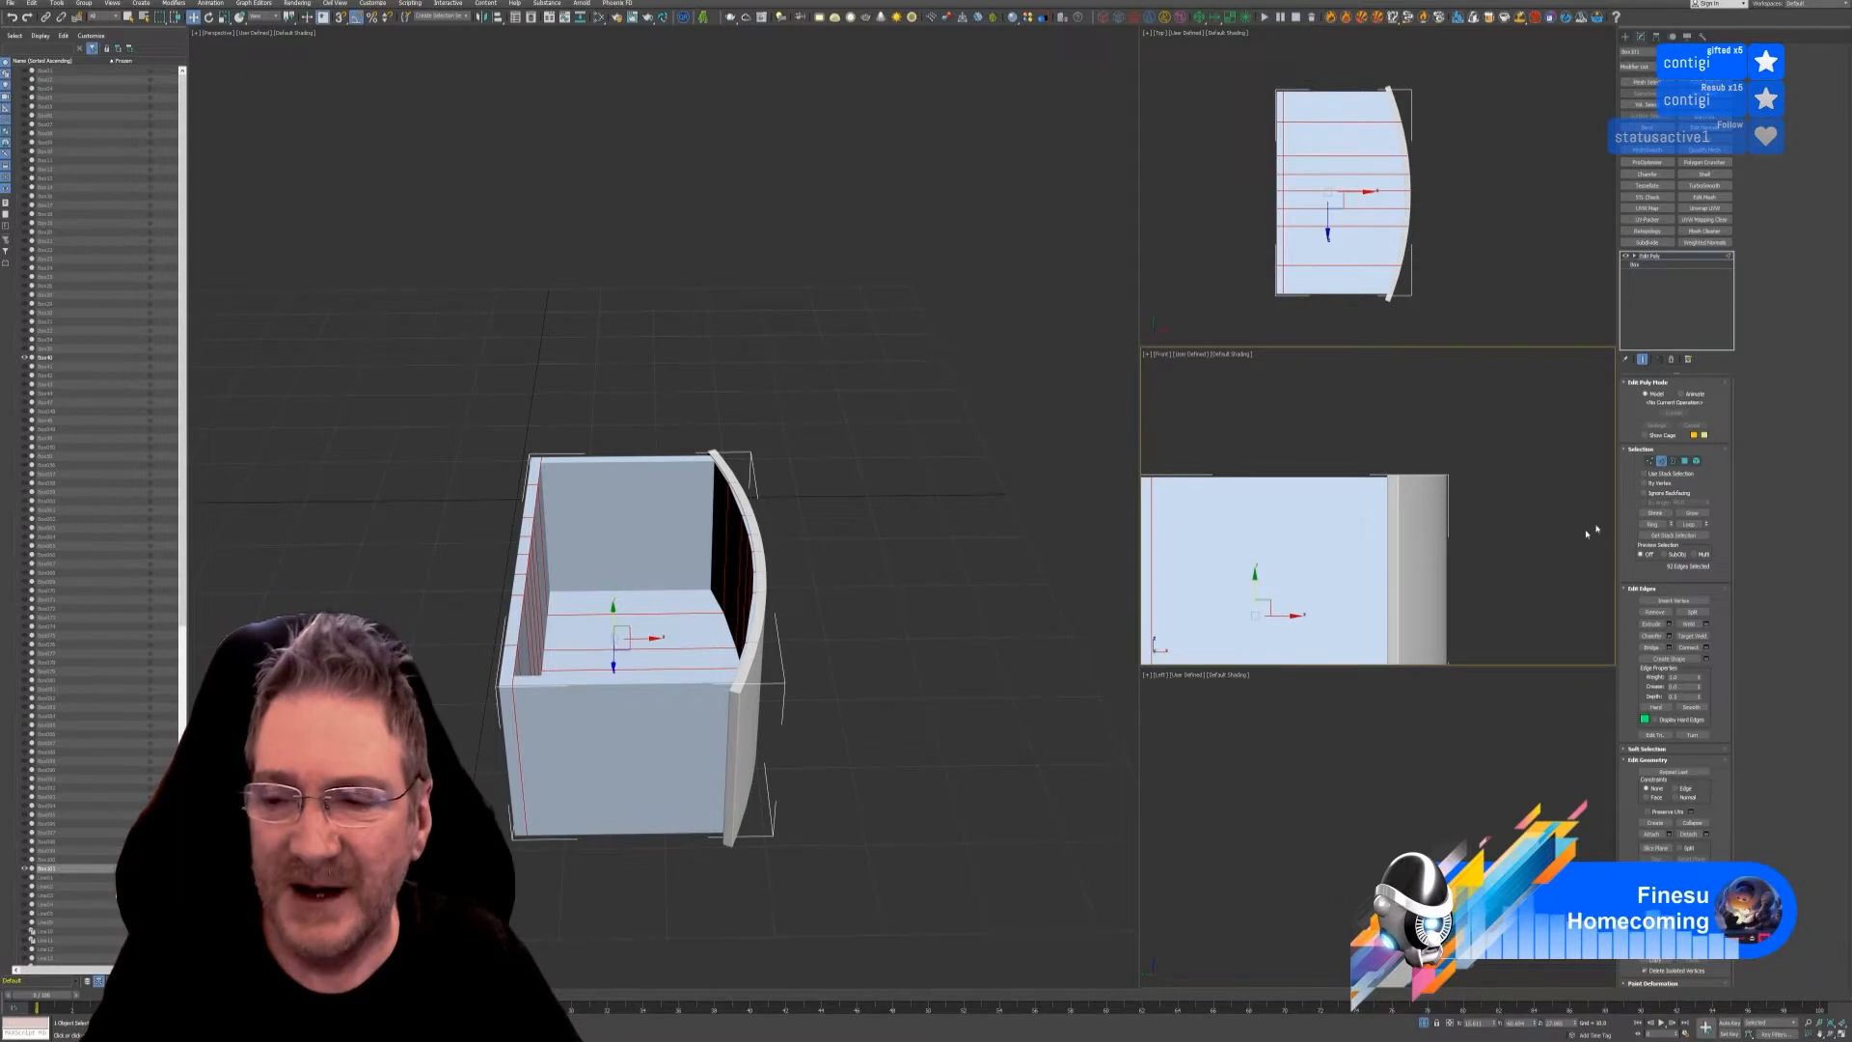
{"action": "left_click", "coordinate": [1650, 461]}
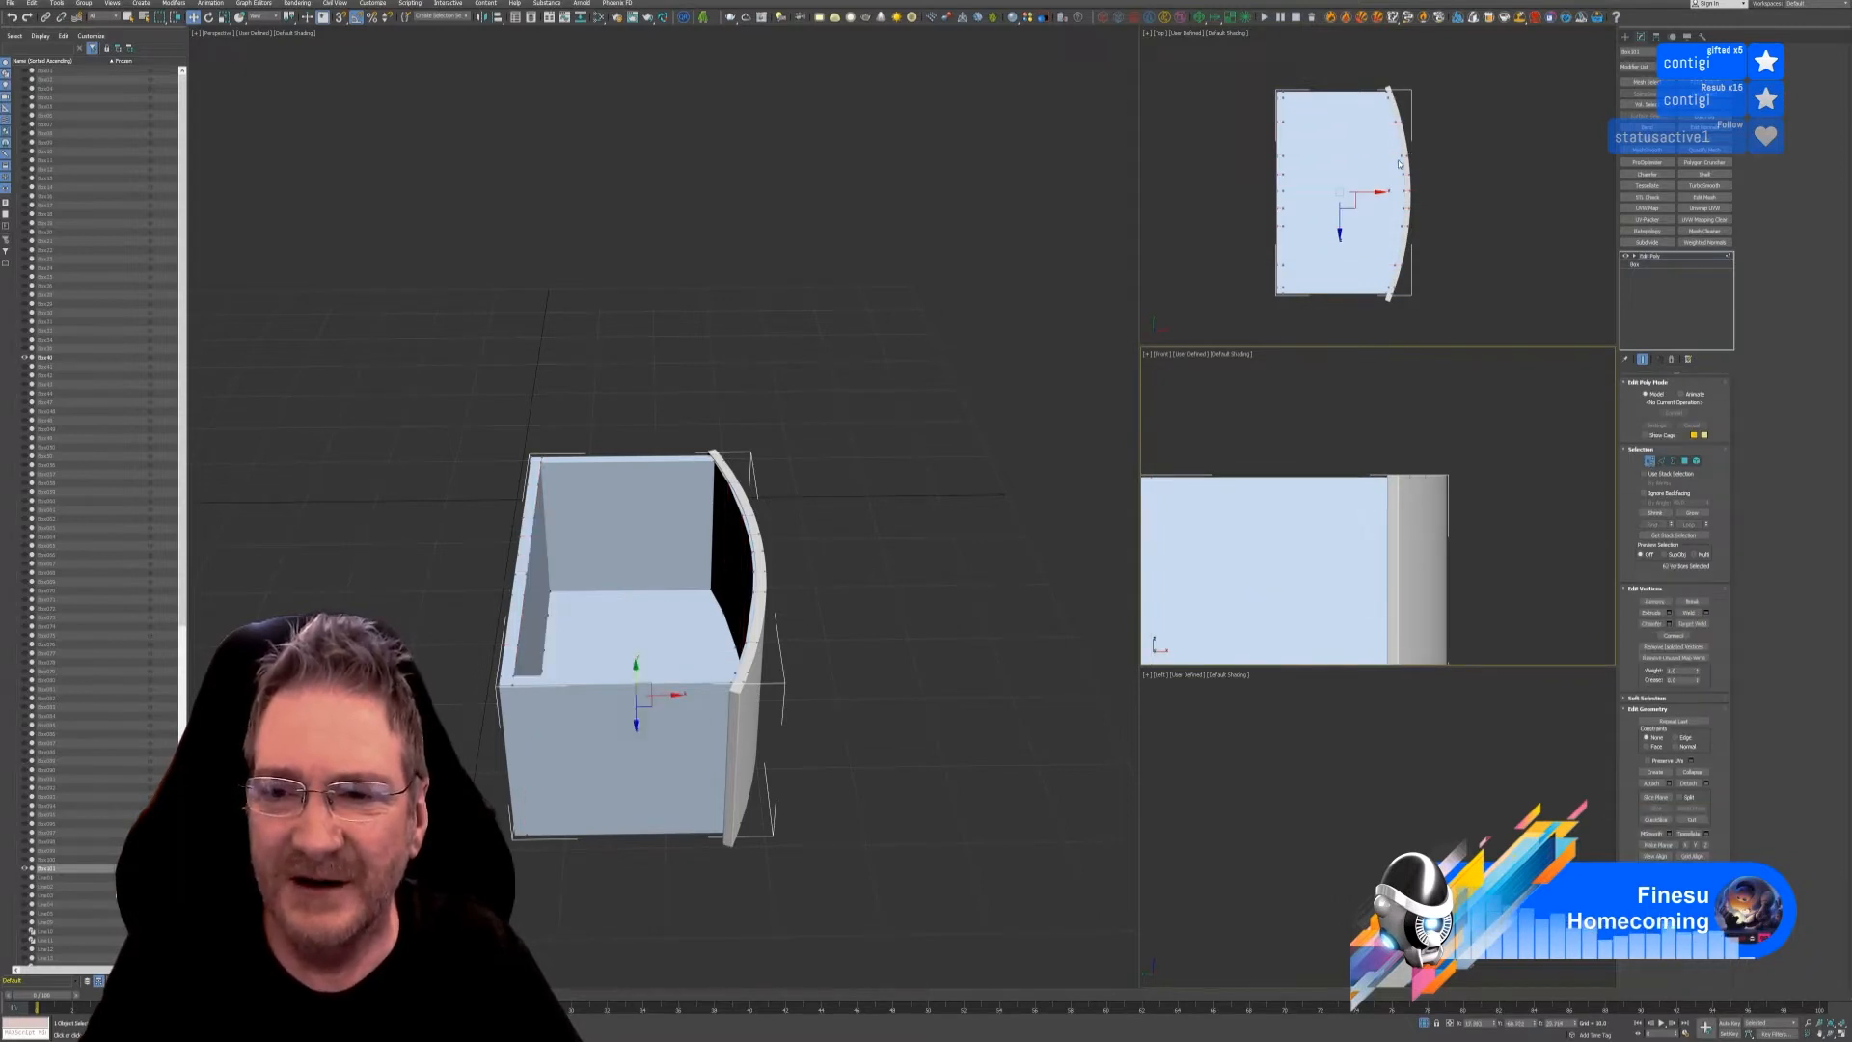
- Select the two inner corner vertices where the far drawer wall meets the curved panel and adjust their position against it
{"action": "scroll", "coordinate": [732, 454], "scroll_direction": "up", "scroll_amount": 8}
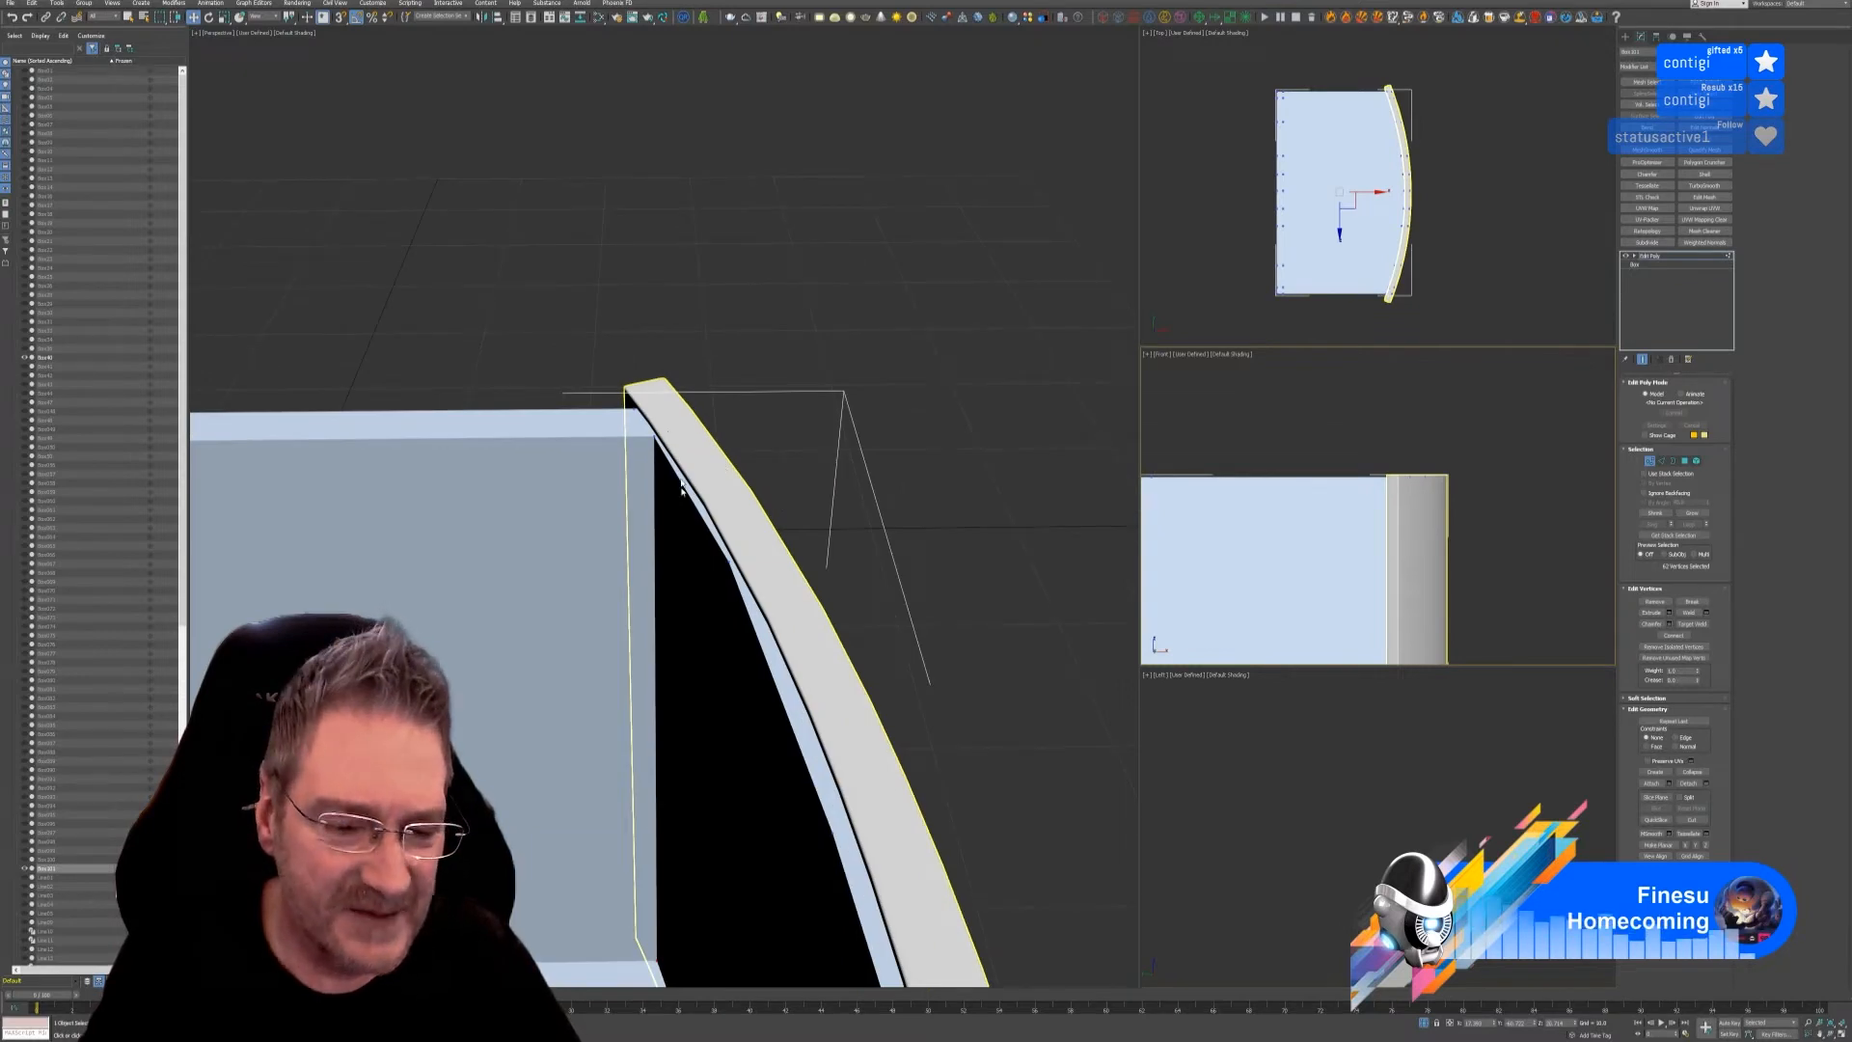
{"action": "middle_click_drag", "start_coordinate": [705, 478], "coordinate": [700, 338]}
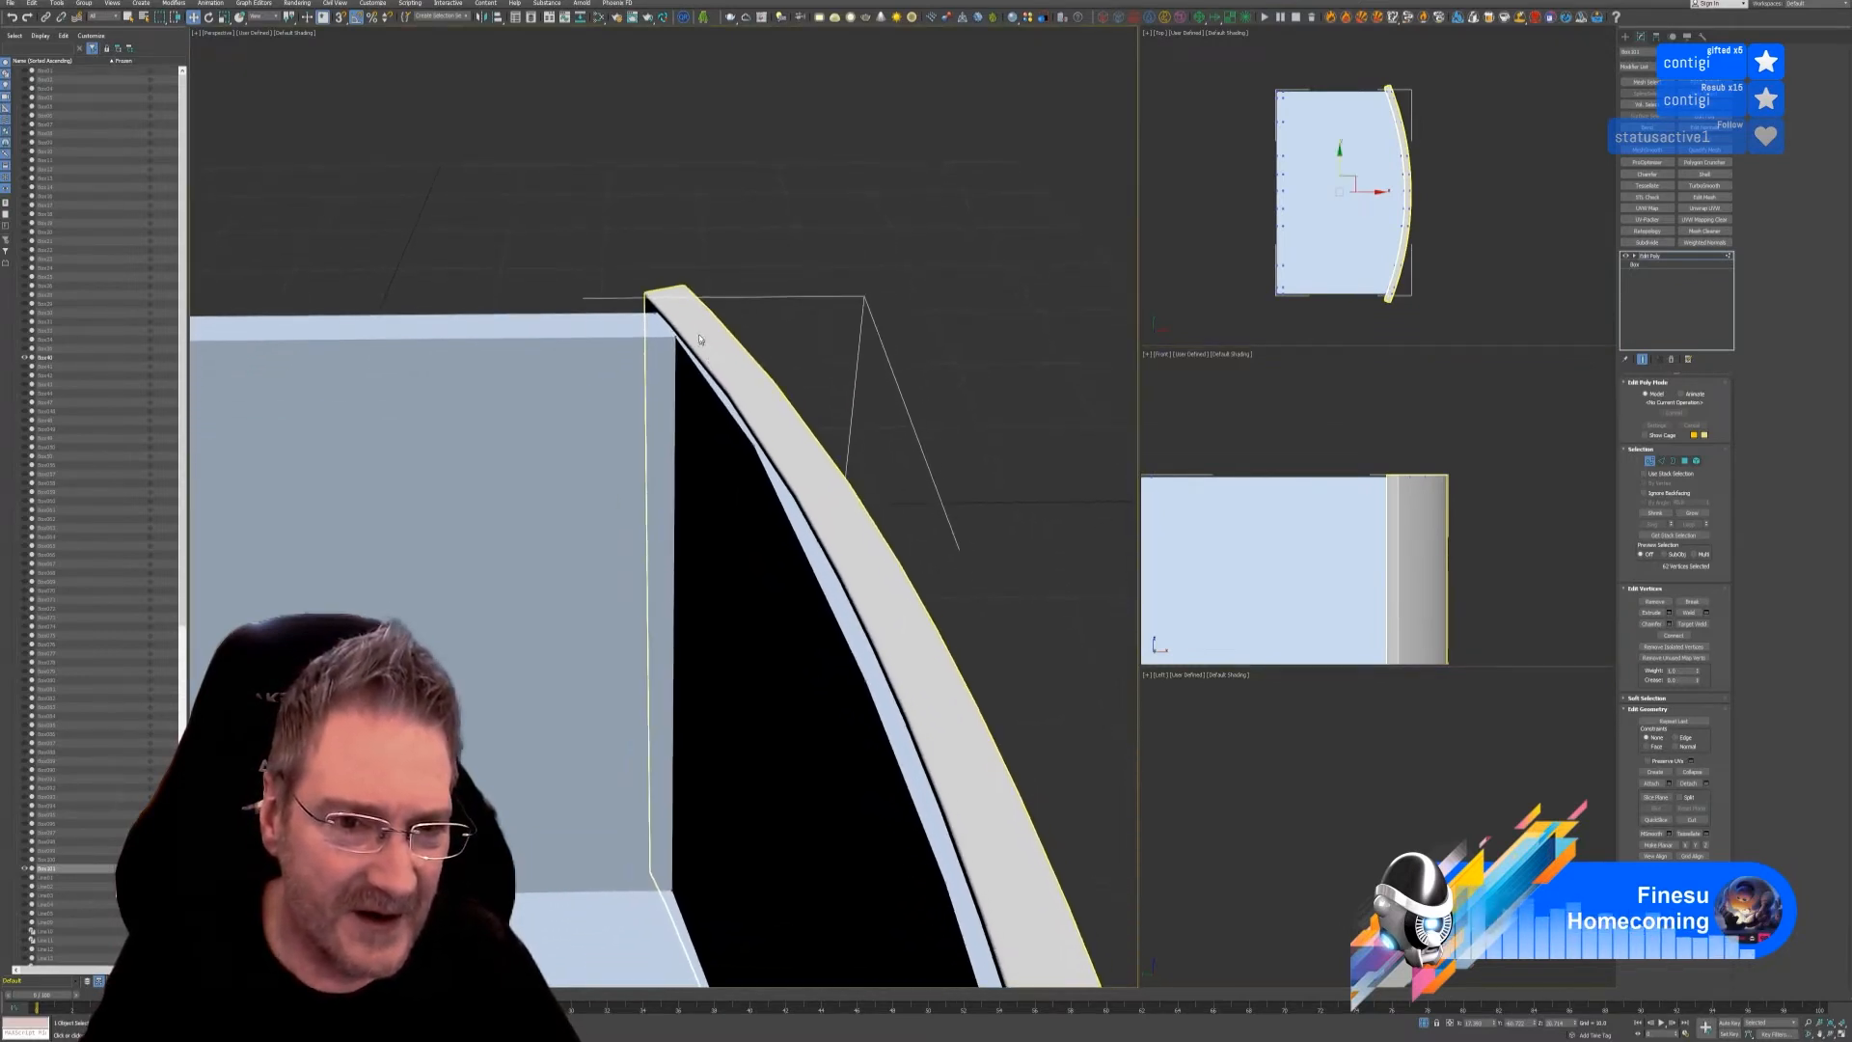
{"action": "left_click", "coordinate": [684, 338]}
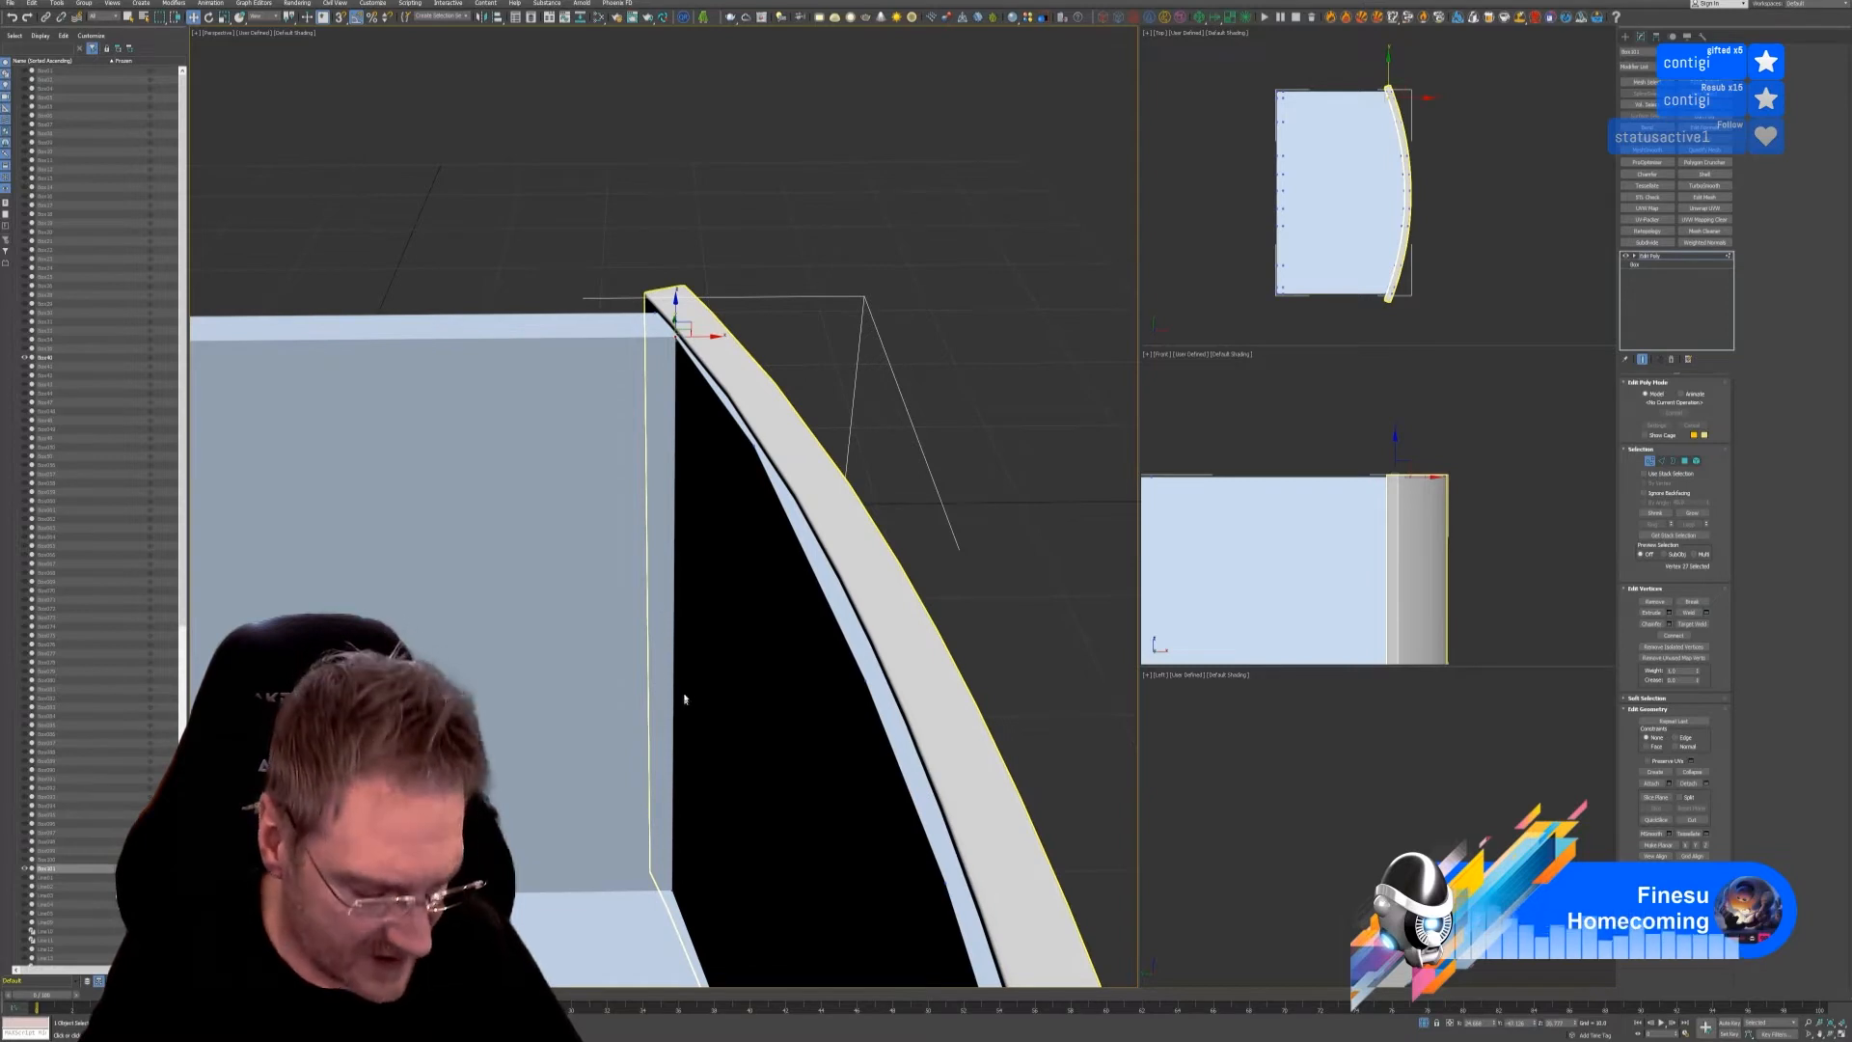
{"action": "middle_click_drag", "start_coordinate": [682, 694], "coordinate": [694, 563]}
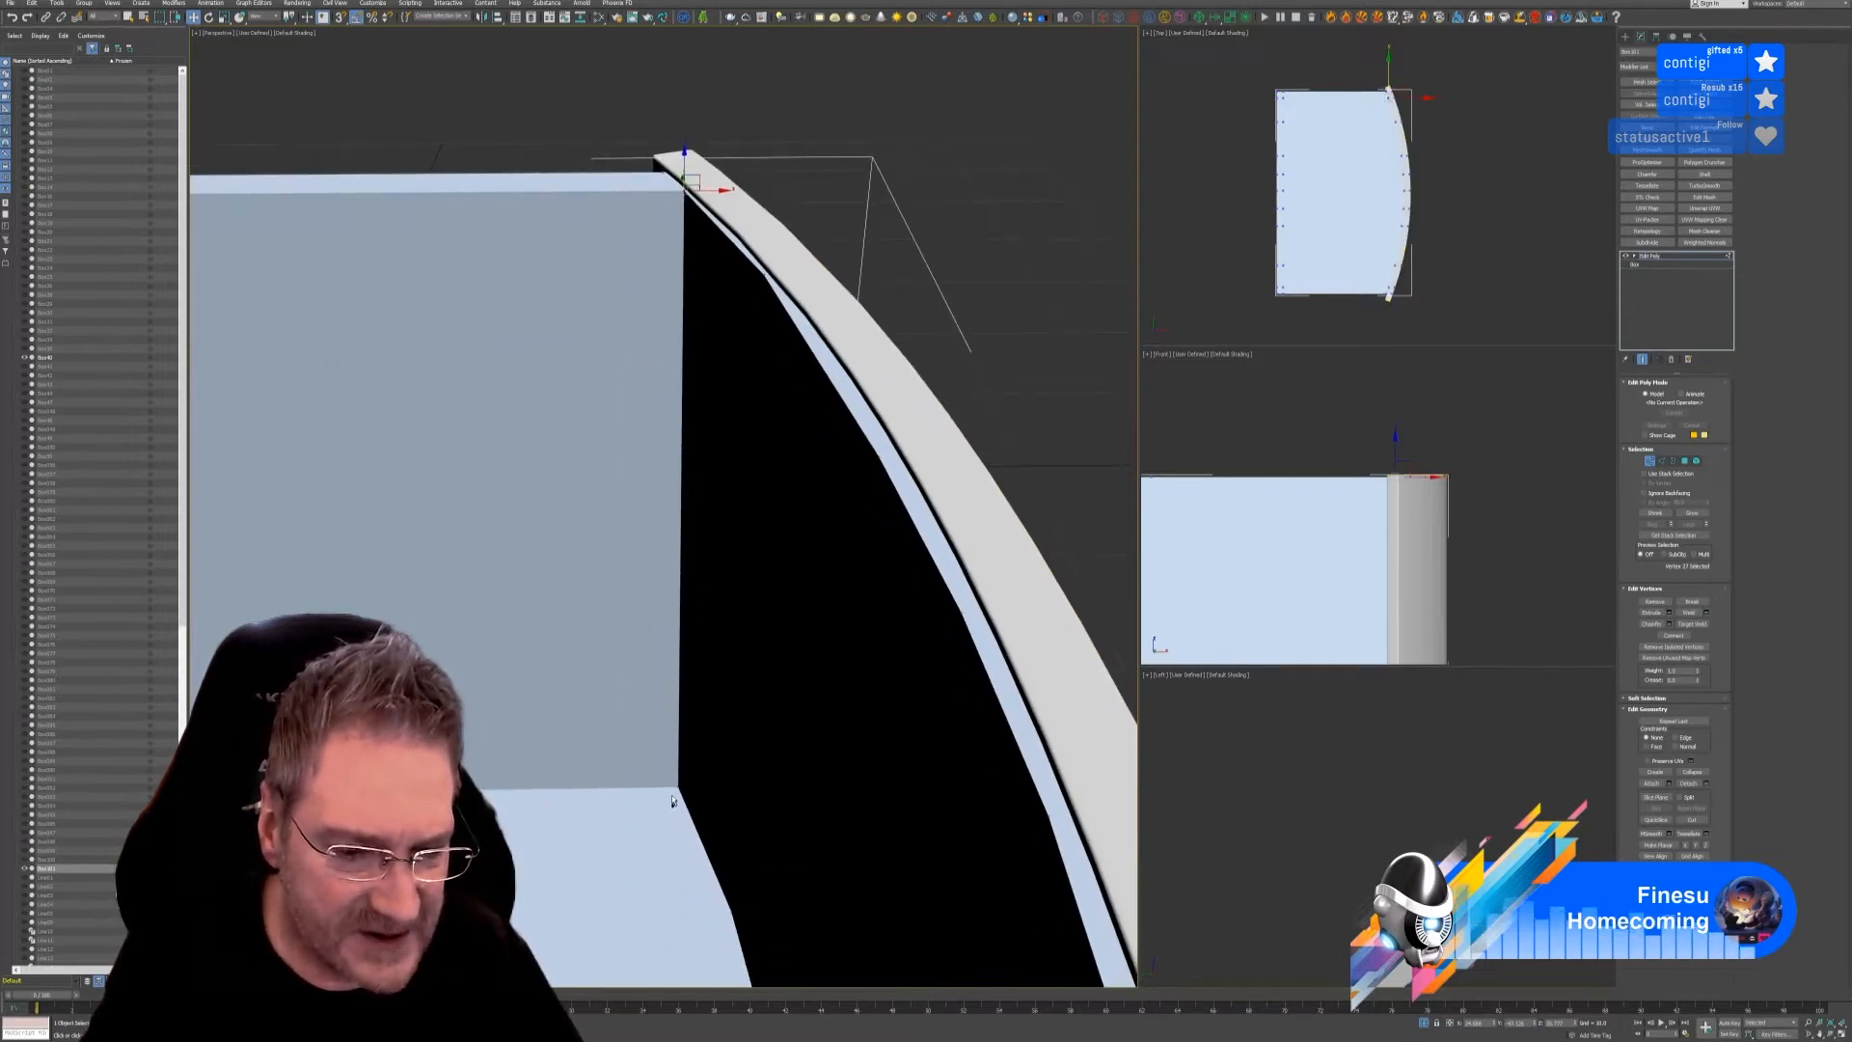
{"action": "left_click", "coordinate": [681, 783], "text": "ctrl"}
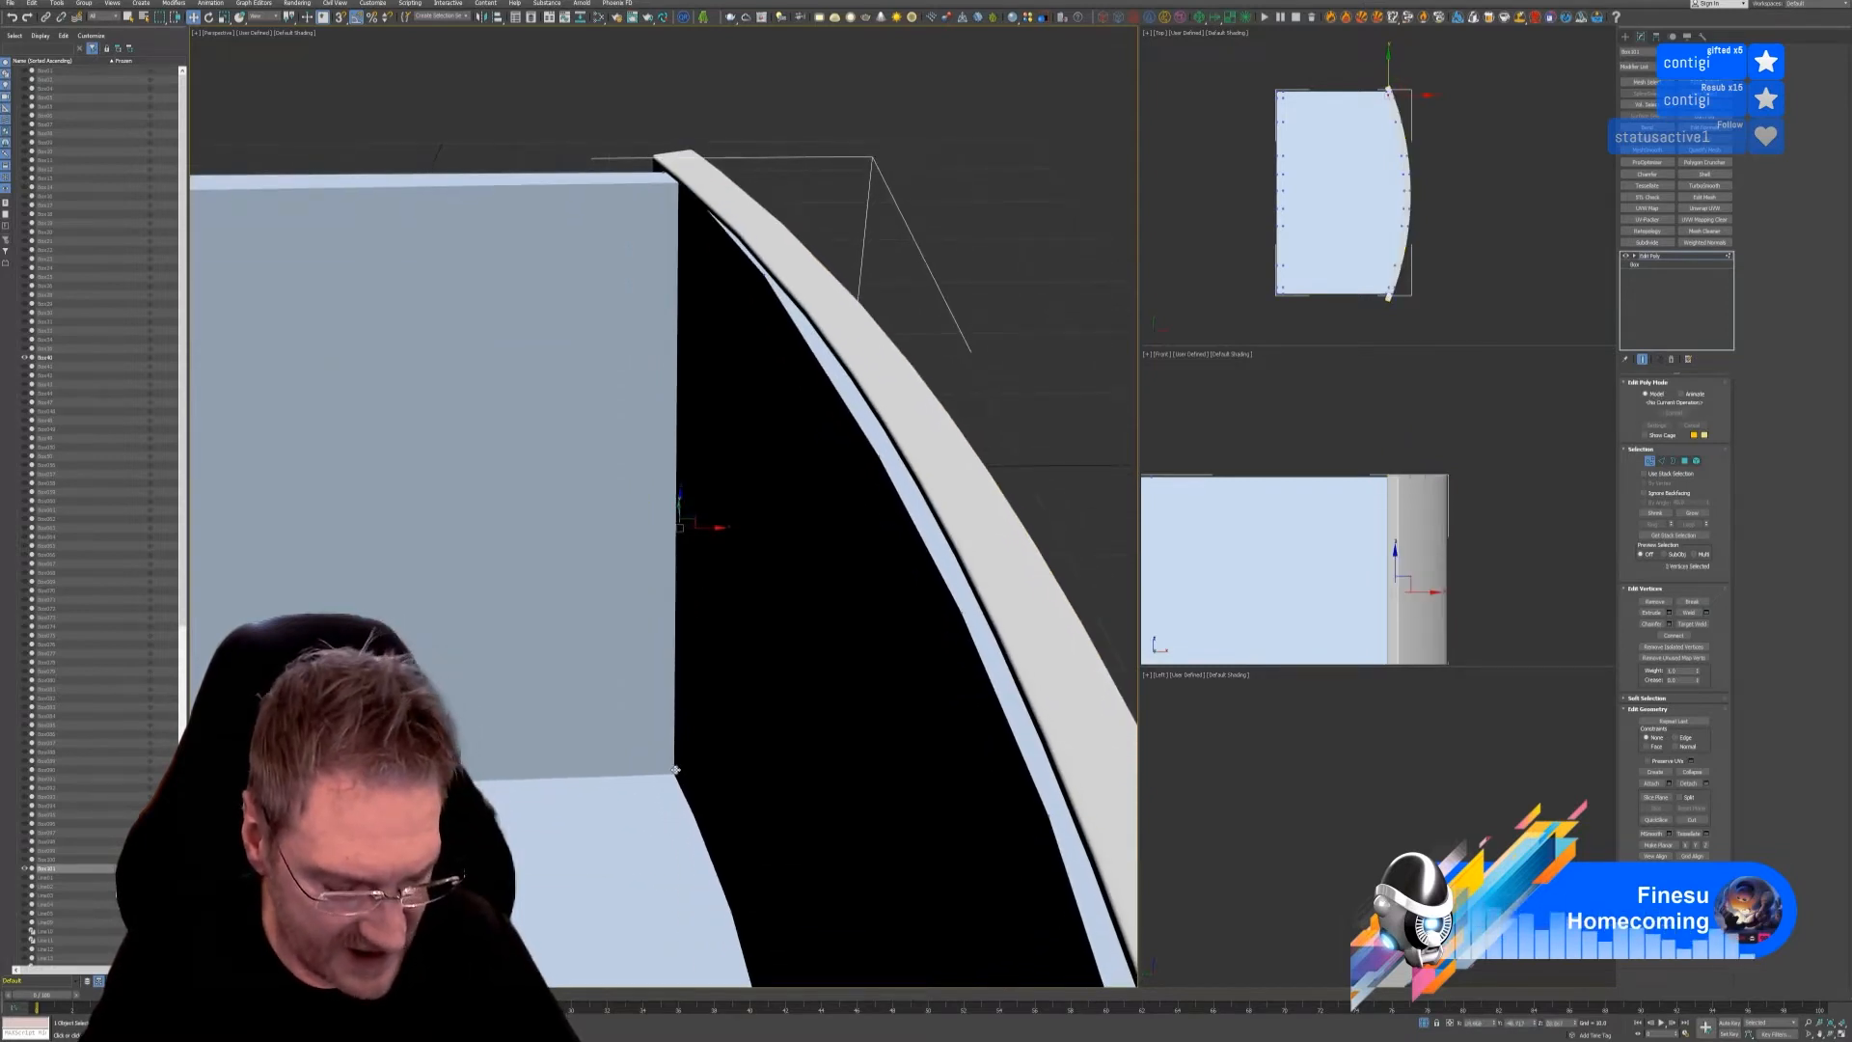
{"action": "left_click_drag", "start_coordinate": [675, 768], "coordinate": [683, 777]}
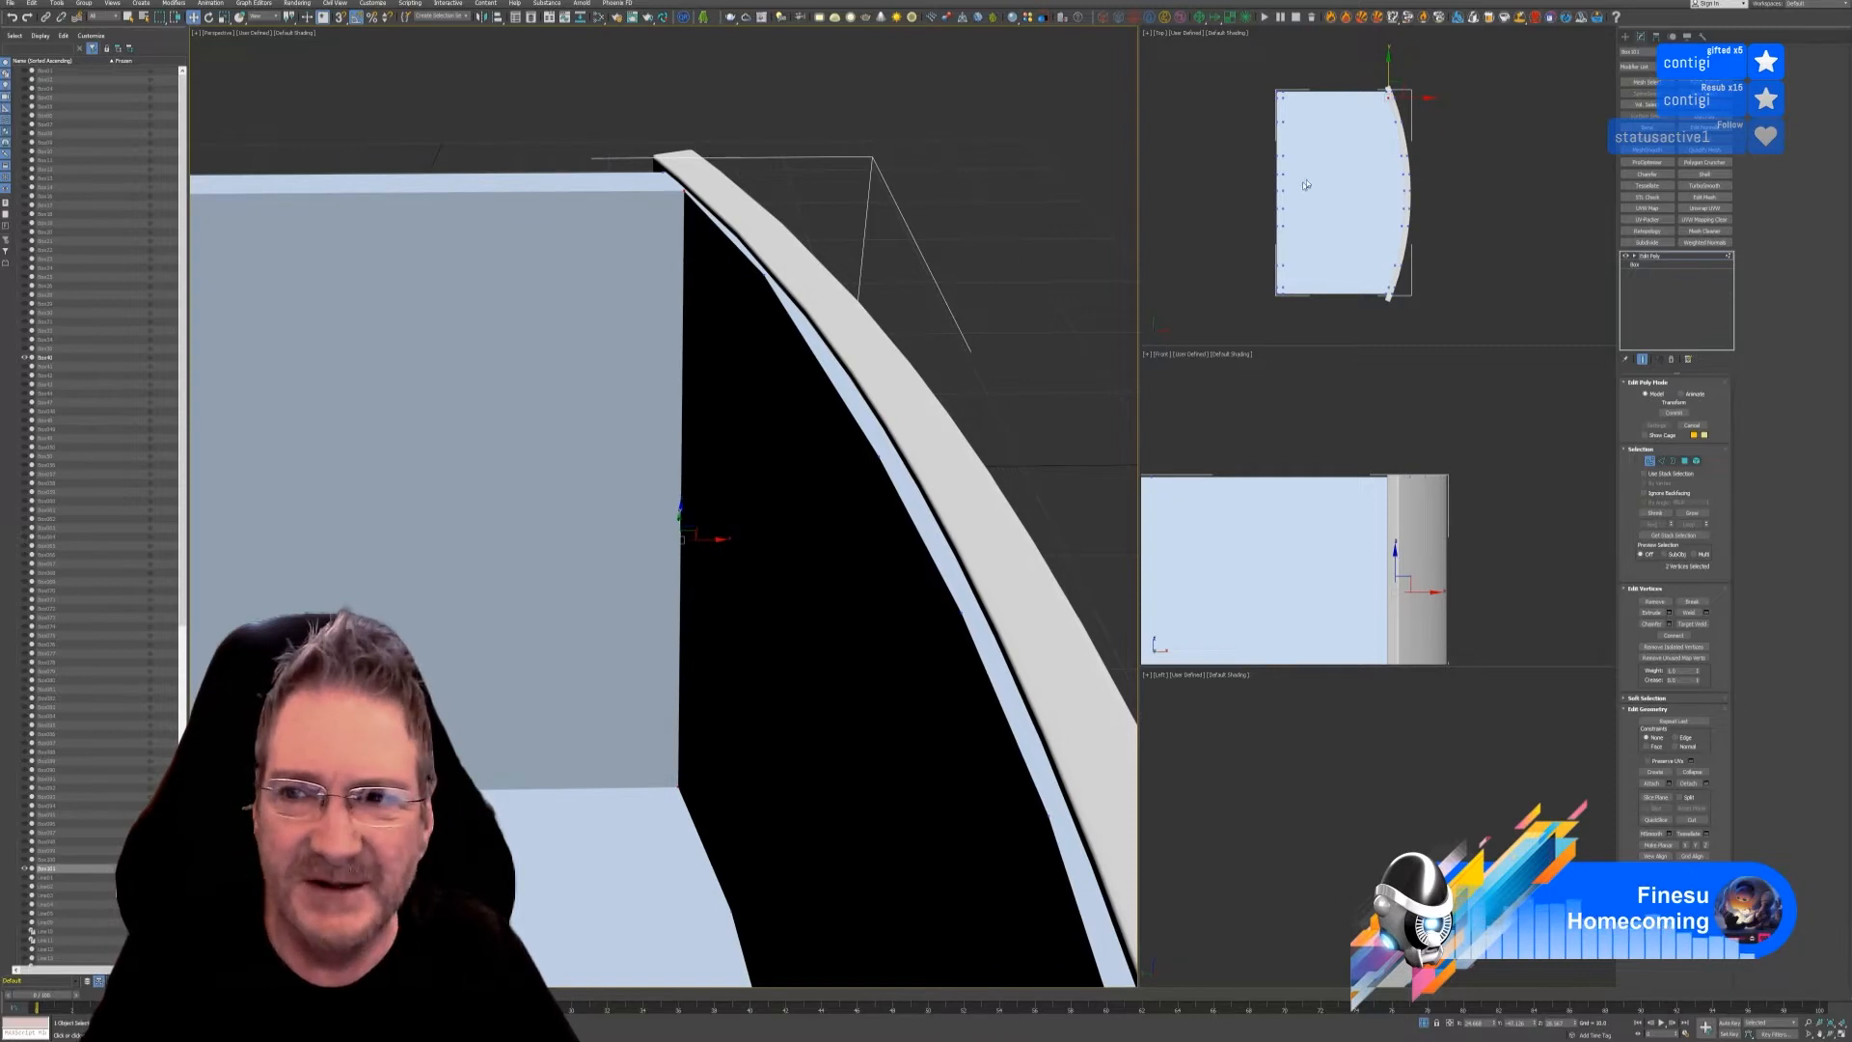
- Display the top view as wireframe around the curved panel's upper end and clear the vertex selection
{"action": "scroll", "coordinate": [1386, 87], "scroll_direction": "up", "scroll_amount": 3}
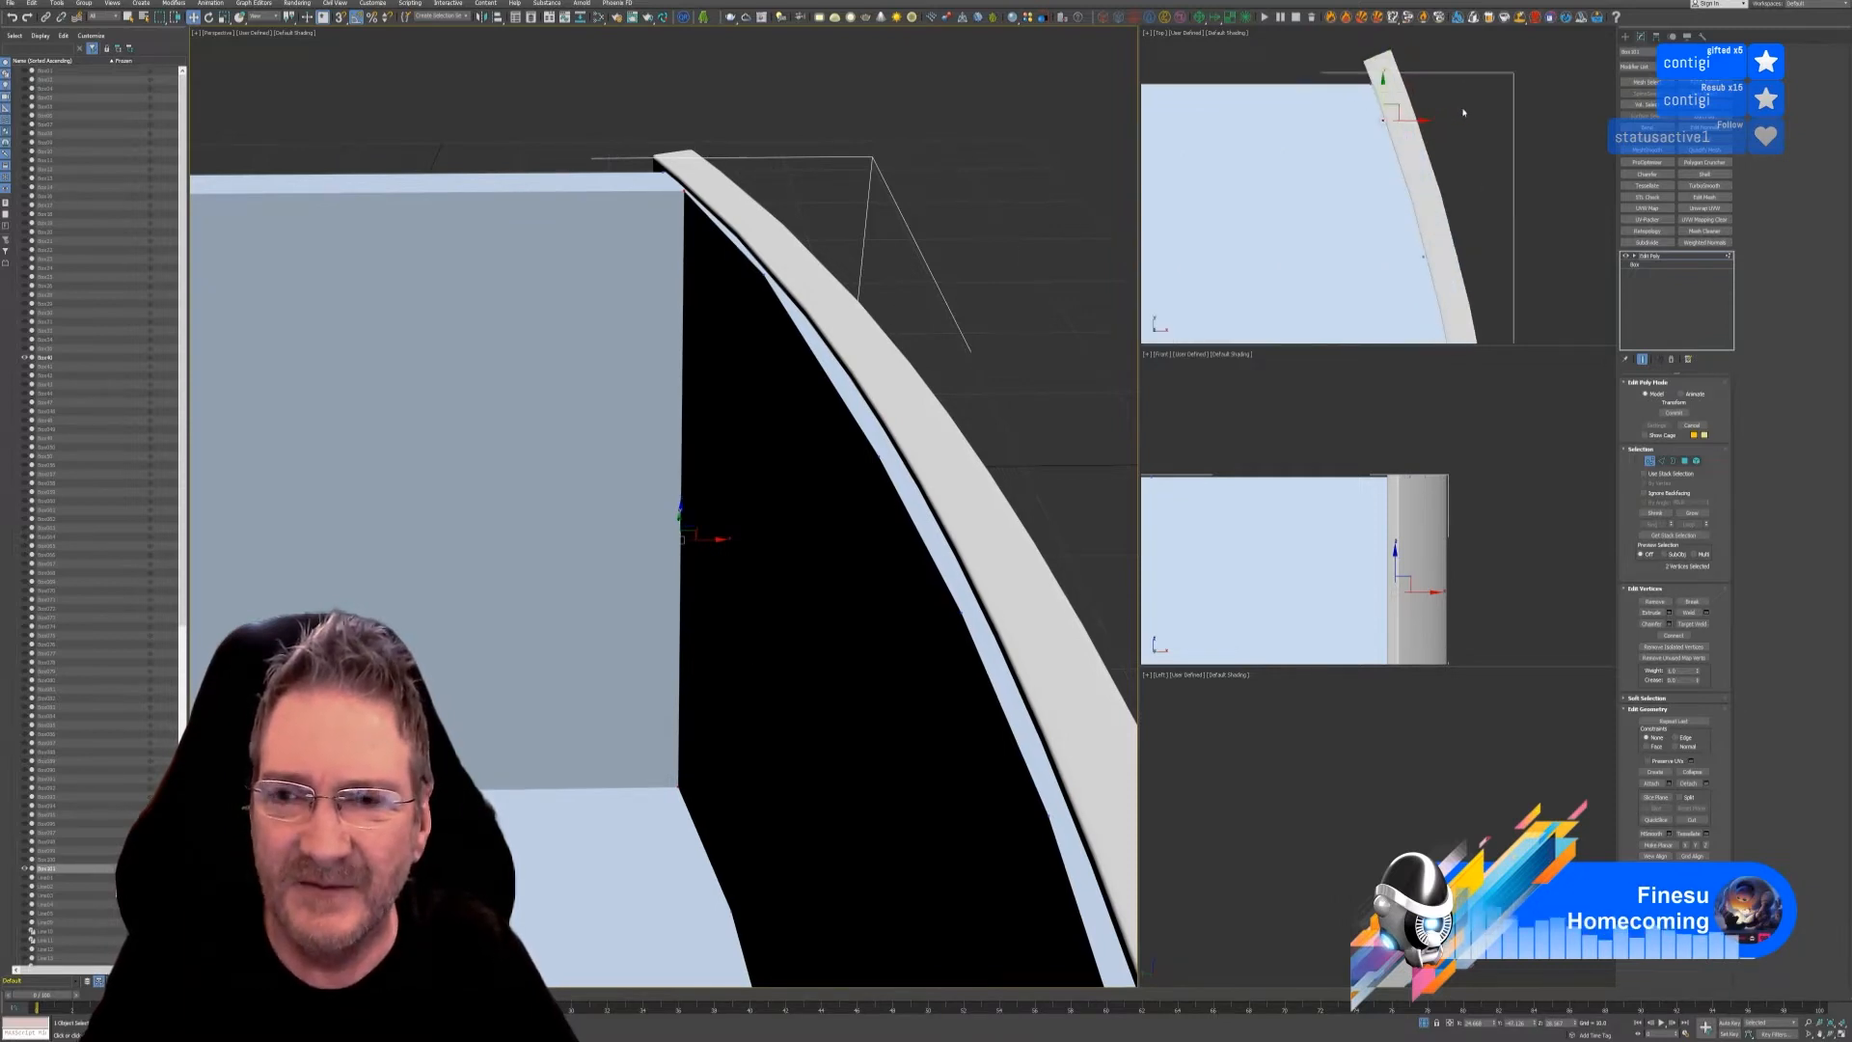
{"action": "left_click", "coordinate": [1229, 35]}
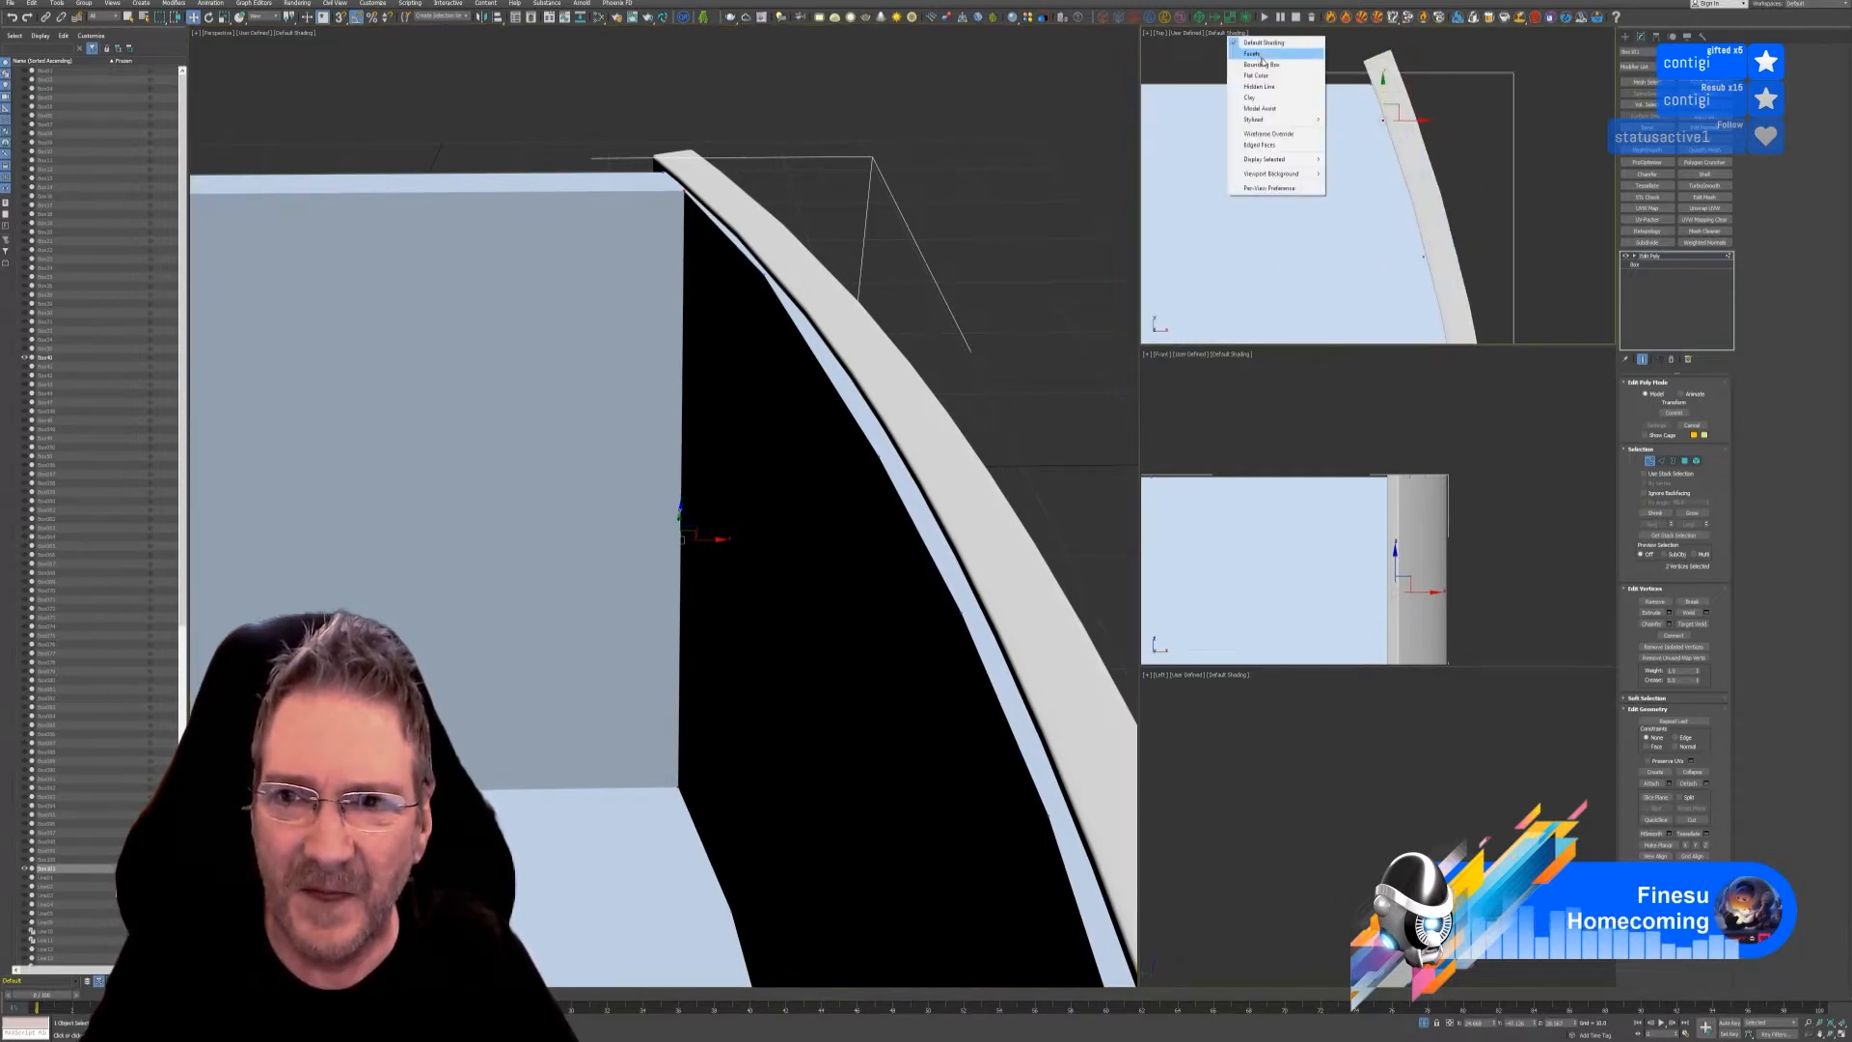
{"action": "left_click", "coordinate": [1264, 137]}
{"action": "scroll", "coordinate": [1402, 135], "scroll_direction": "up", "scroll_amount": 2}
{"action": "left_click", "coordinate": [1479, 94]}
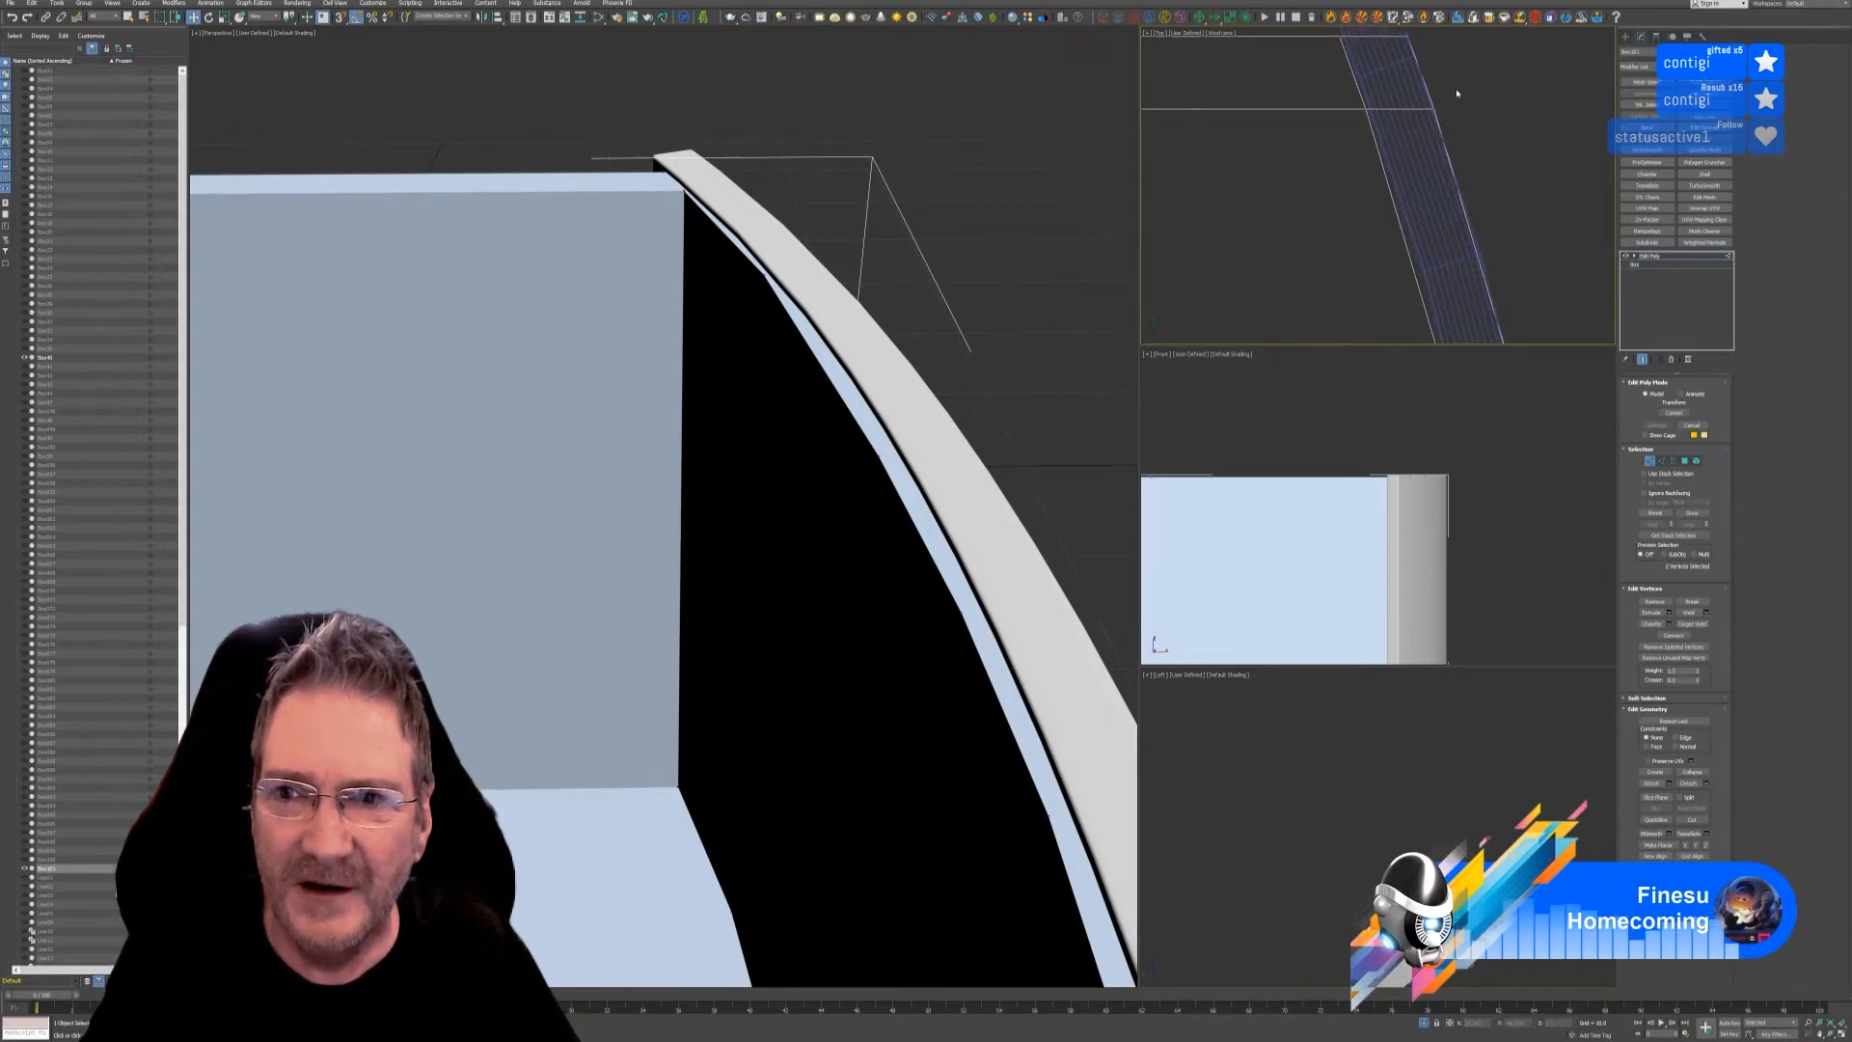
{"action": "mouse_move", "coordinate": [1456, 93]}
{"action": "middle_mouse_down"}
{"action": "mouse_move", "coordinate": [1459, 125]}
{"action": "mouse_move", "coordinate": [1433, 121]}
{"action": "middle_mouse_up"}
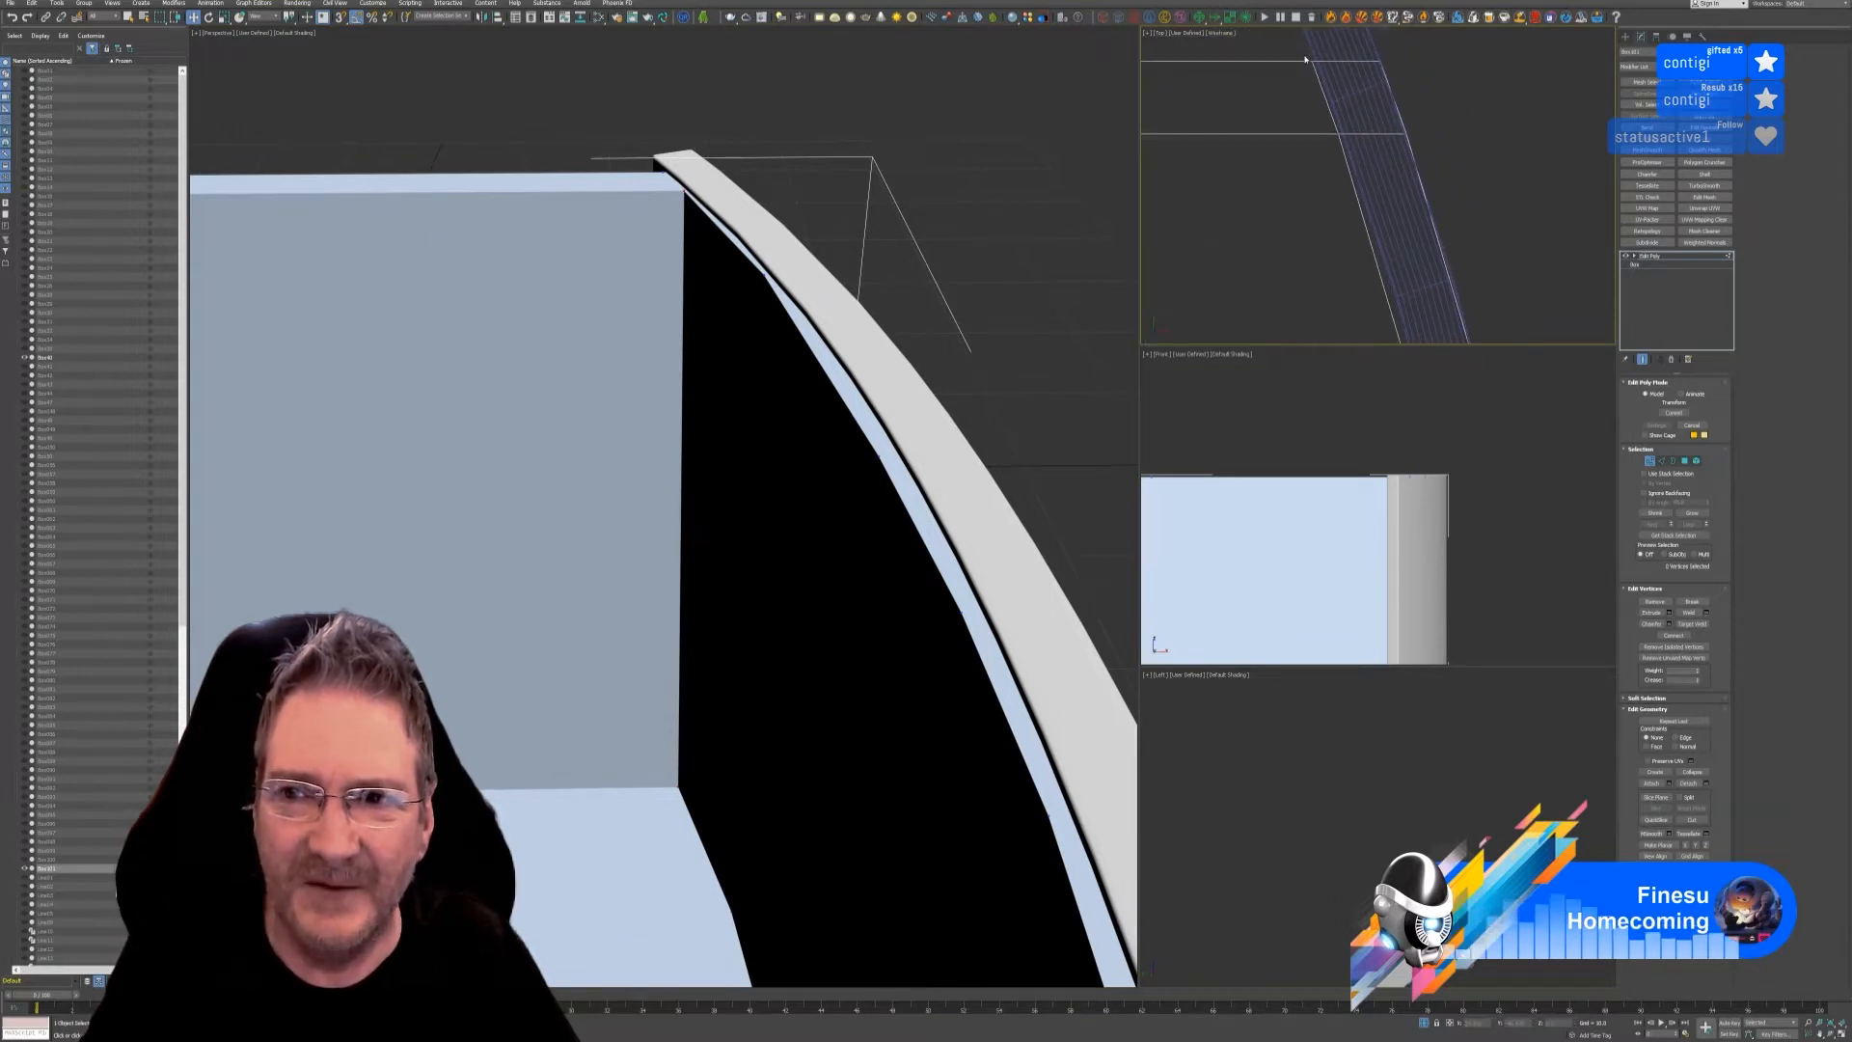
- Move the inner front vertices of the upper wall corner and the first slice row onto the curved panel's inner face
{"action": "left_click_drag", "start_coordinate": [1297, 47], "coordinate": [1367, 136]}
{"action": "middle_click_drag", "start_coordinate": [1357, 268], "coordinate": [1250, 149]}
{"action": "left_click_drag", "start_coordinate": [1288, 263], "coordinate": [1352, 279]}
{"action": "middle_click_drag", "start_coordinate": [1380, 315], "coordinate": [1379, 108]}
{"action": "scroll", "coordinate": [1370, 262], "scroll_direction": "down", "scroll_amount": 2}
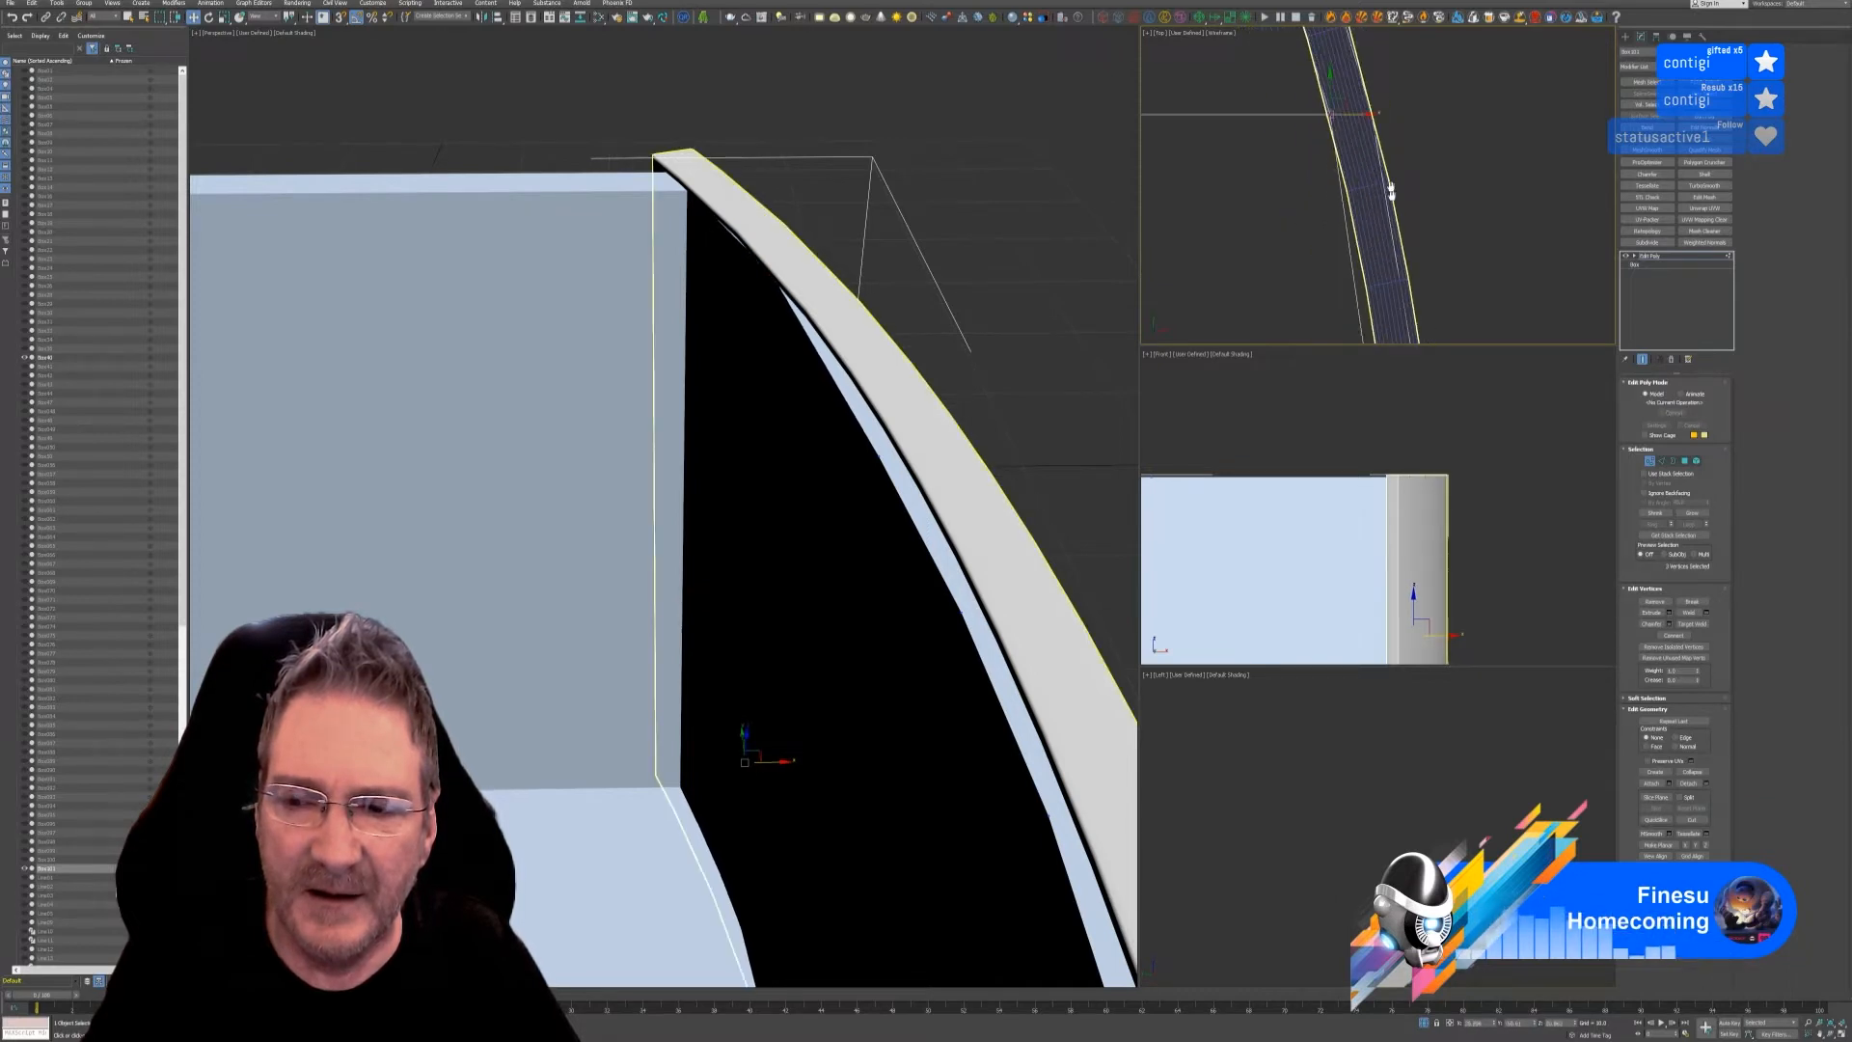
{"action": "middle_click_drag", "start_coordinate": [1390, 190], "coordinate": [1397, 202]}
- Move the inner front vertices of the second, third and fourth slice rows outward onto the curved panel's inner face
{"action": "left_click", "coordinate": [1376, 212]}
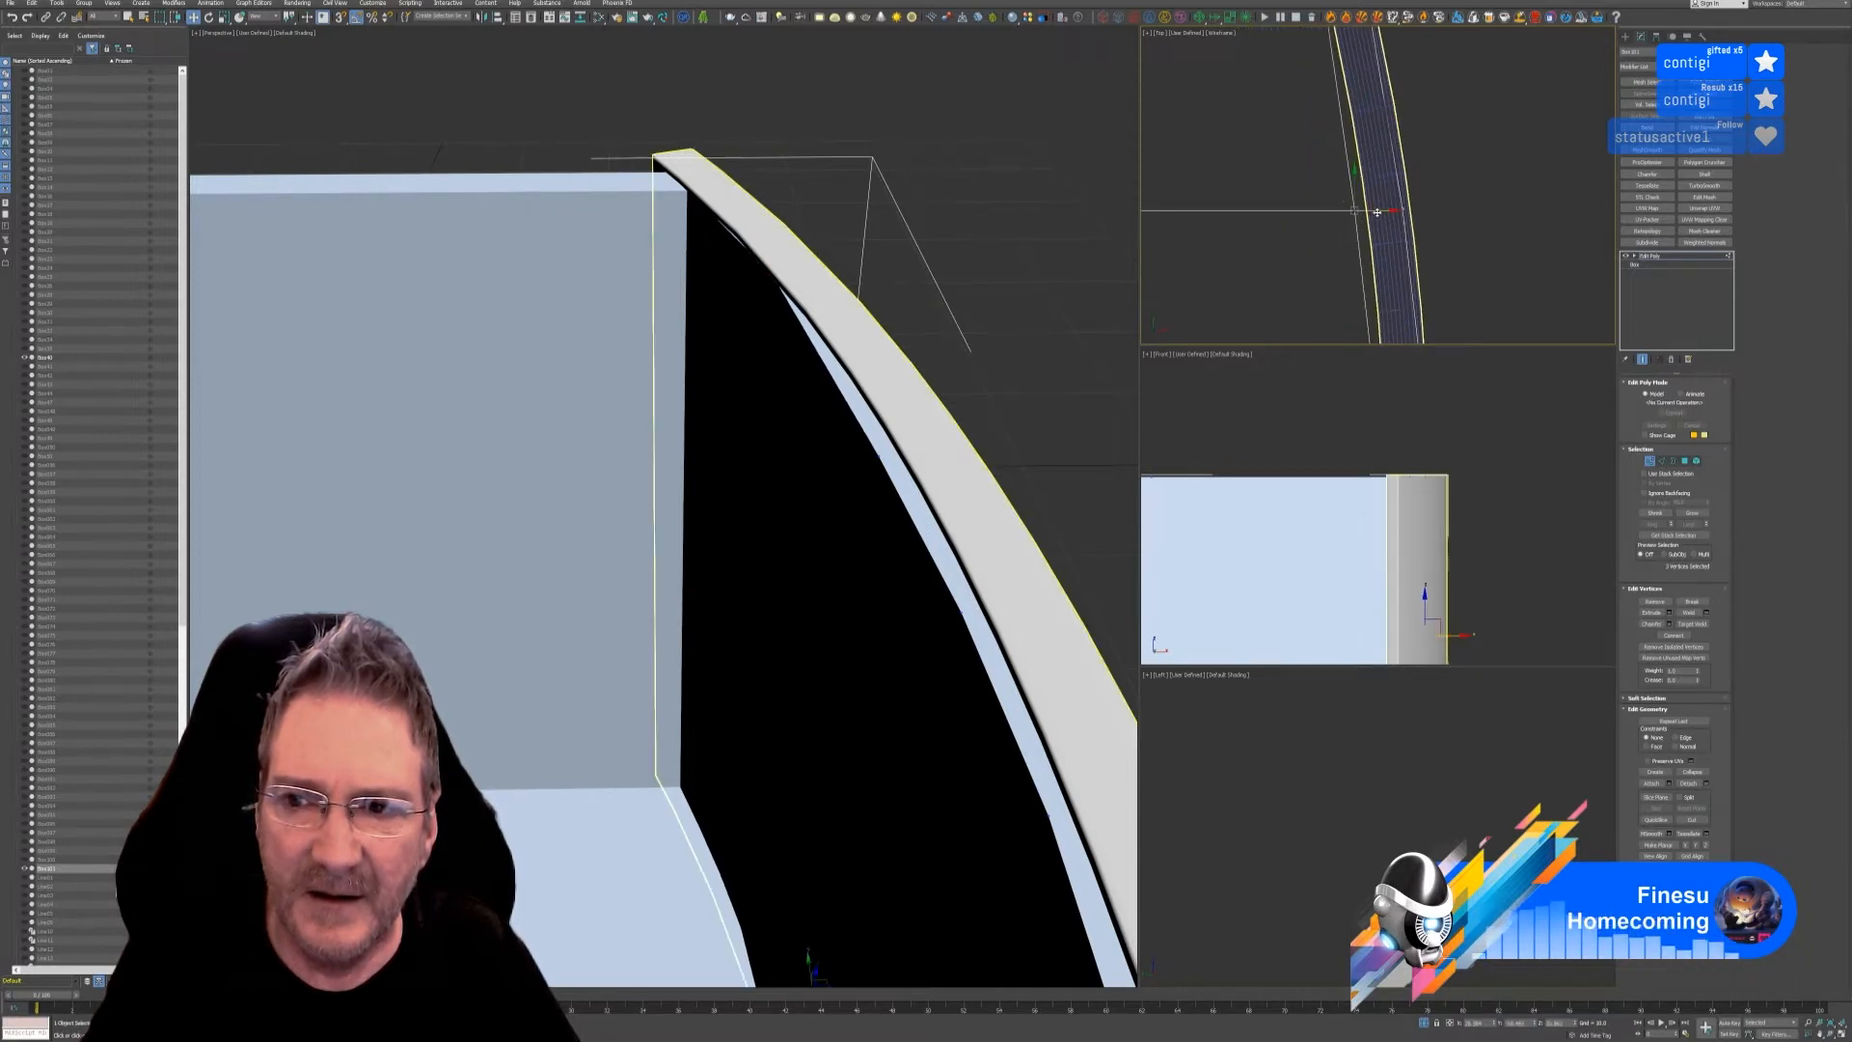
{"action": "left_click_drag", "start_coordinate": [1376, 211], "coordinate": [1391, 219]}
{"action": "middle_click_drag", "start_coordinate": [1437, 214], "coordinate": [1424, 26]}
{"action": "left_click_drag", "start_coordinate": [1343, 158], "coordinate": [1390, 173]}
{"action": "middle_click_drag", "start_coordinate": [1434, 244], "coordinate": [1423, 131]}
{"action": "left_click_drag", "start_coordinate": [1336, 166], "coordinate": [1396, 190]}
{"action": "middle_click_drag", "start_coordinate": [1397, 188], "coordinate": [1397, 103]}
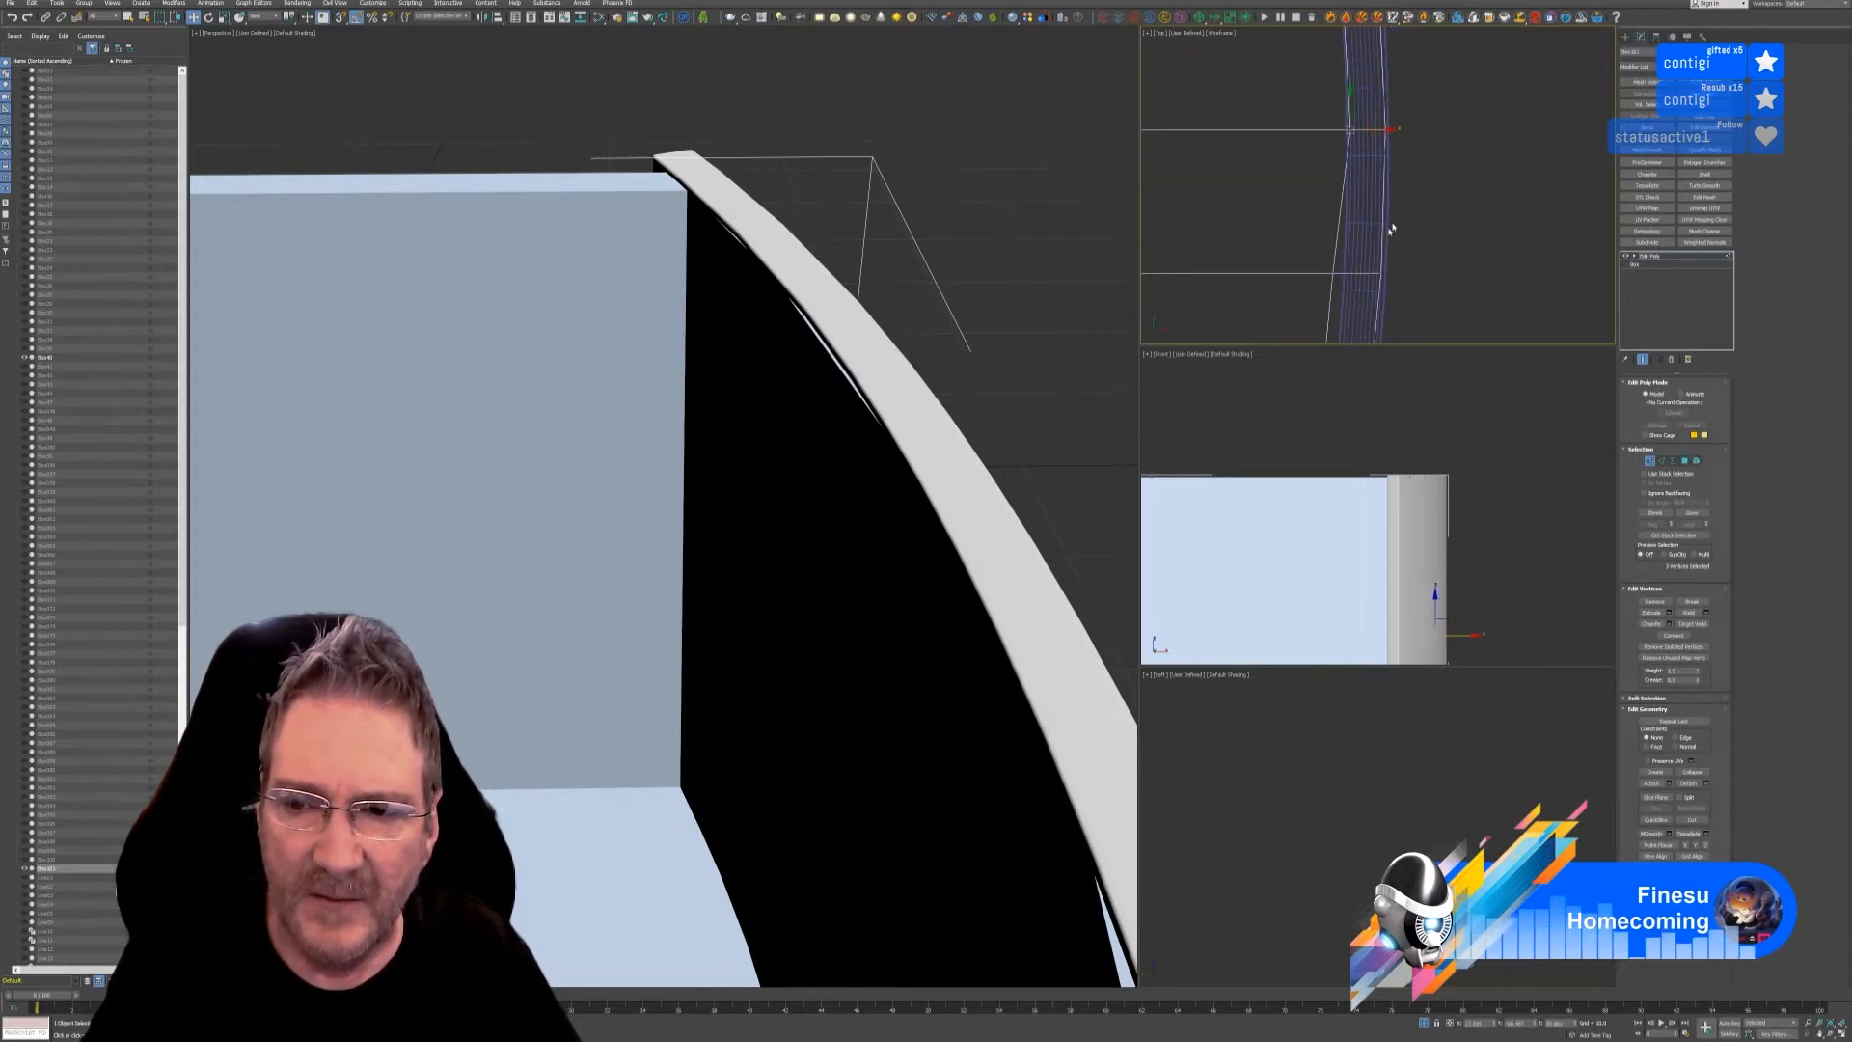
- Move the inner front vertices of the fifth and sixth slice rows outward onto the curved panel's inner face
{"action": "left_click_drag", "start_coordinate": [1353, 288], "coordinate": [1374, 278]}
{"action": "middle_click_drag", "start_coordinate": [1437, 309], "coordinate": [1417, 187]}
{"action": "left_click", "coordinate": [1299, 294]}
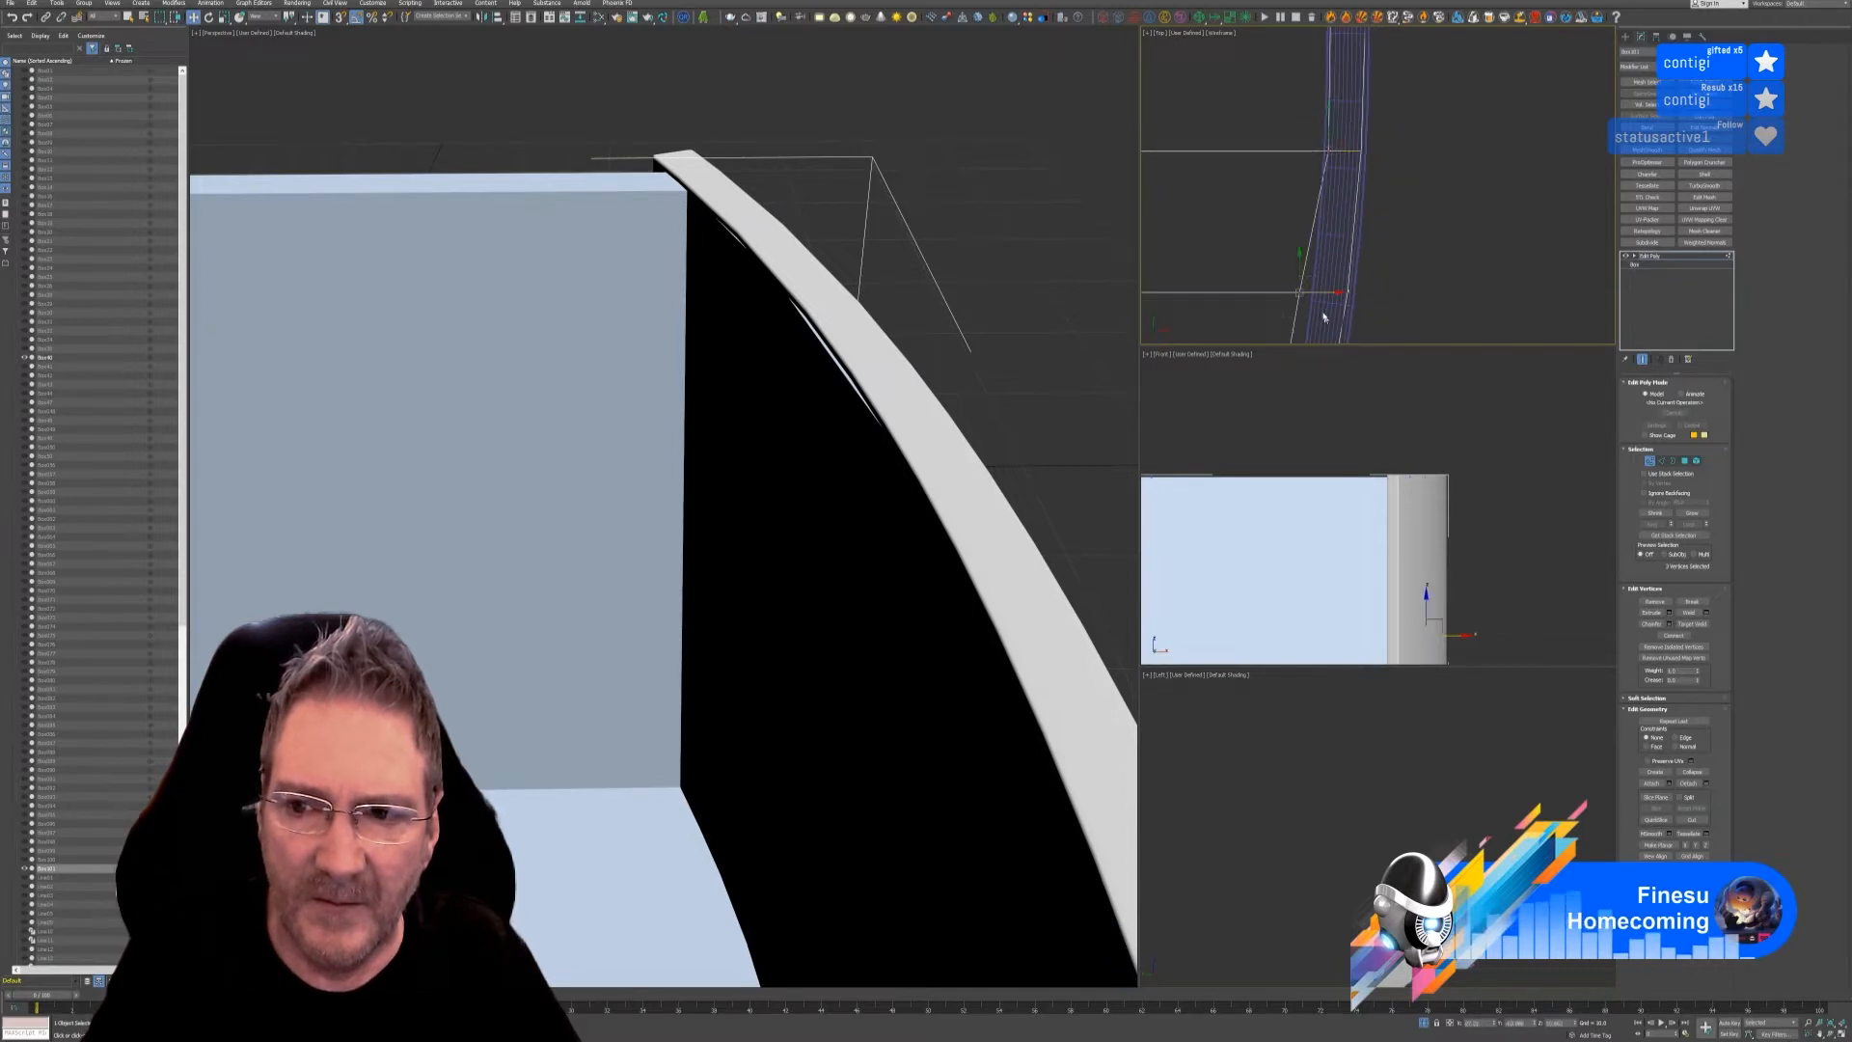
{"action": "left_click_drag", "start_coordinate": [1331, 292], "coordinate": [1347, 294]}
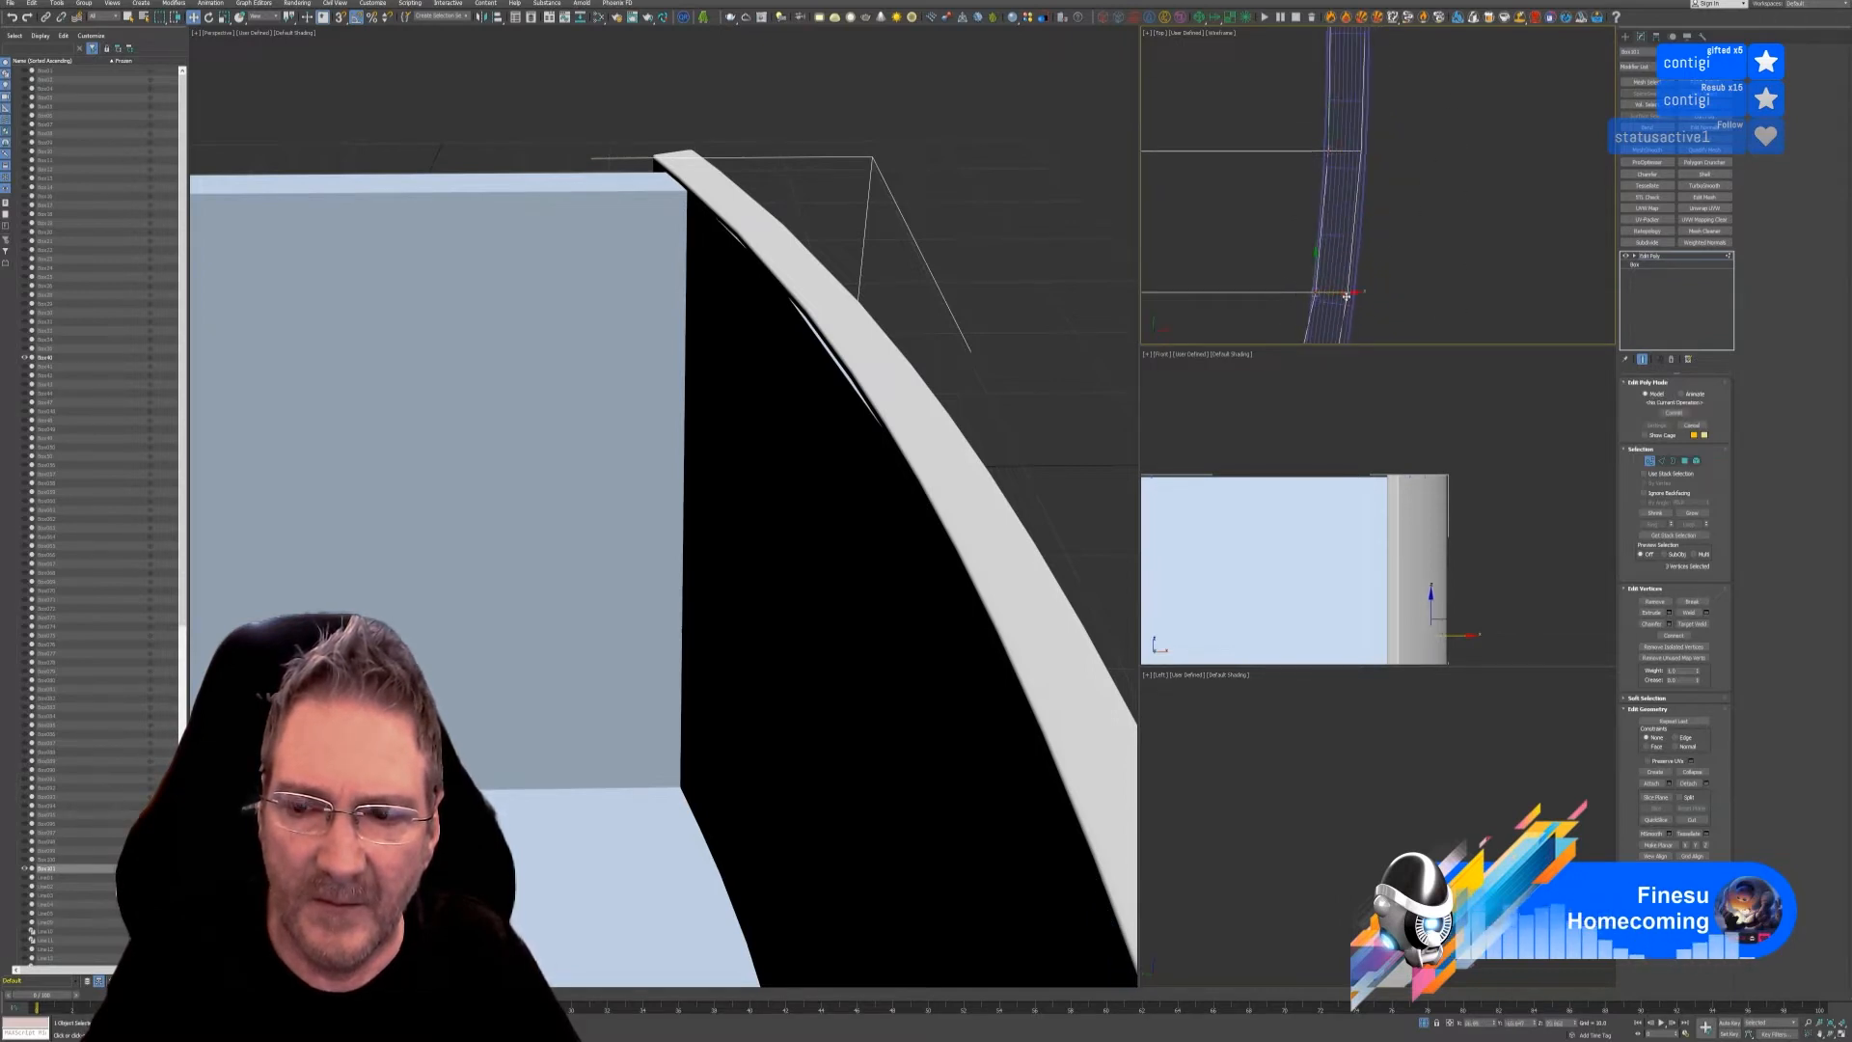
- Align the inner front vertices of the lowest slice row and the box's lower corner with the curved panel's inner face
{"action": "middle_click_drag", "start_coordinate": [1437, 317], "coordinate": [1452, 85]}
{"action": "scroll", "coordinate": [1385, 264], "scroll_direction": "down", "scroll_amount": 2}
{"action": "middle_click_drag", "start_coordinate": [1395, 270], "coordinate": [1411, 153]}
{"action": "left_click_drag", "start_coordinate": [1308, 233], "coordinate": [1338, 234]}
{"action": "middle_click_drag", "start_coordinate": [1419, 259], "coordinate": [1389, 165]}
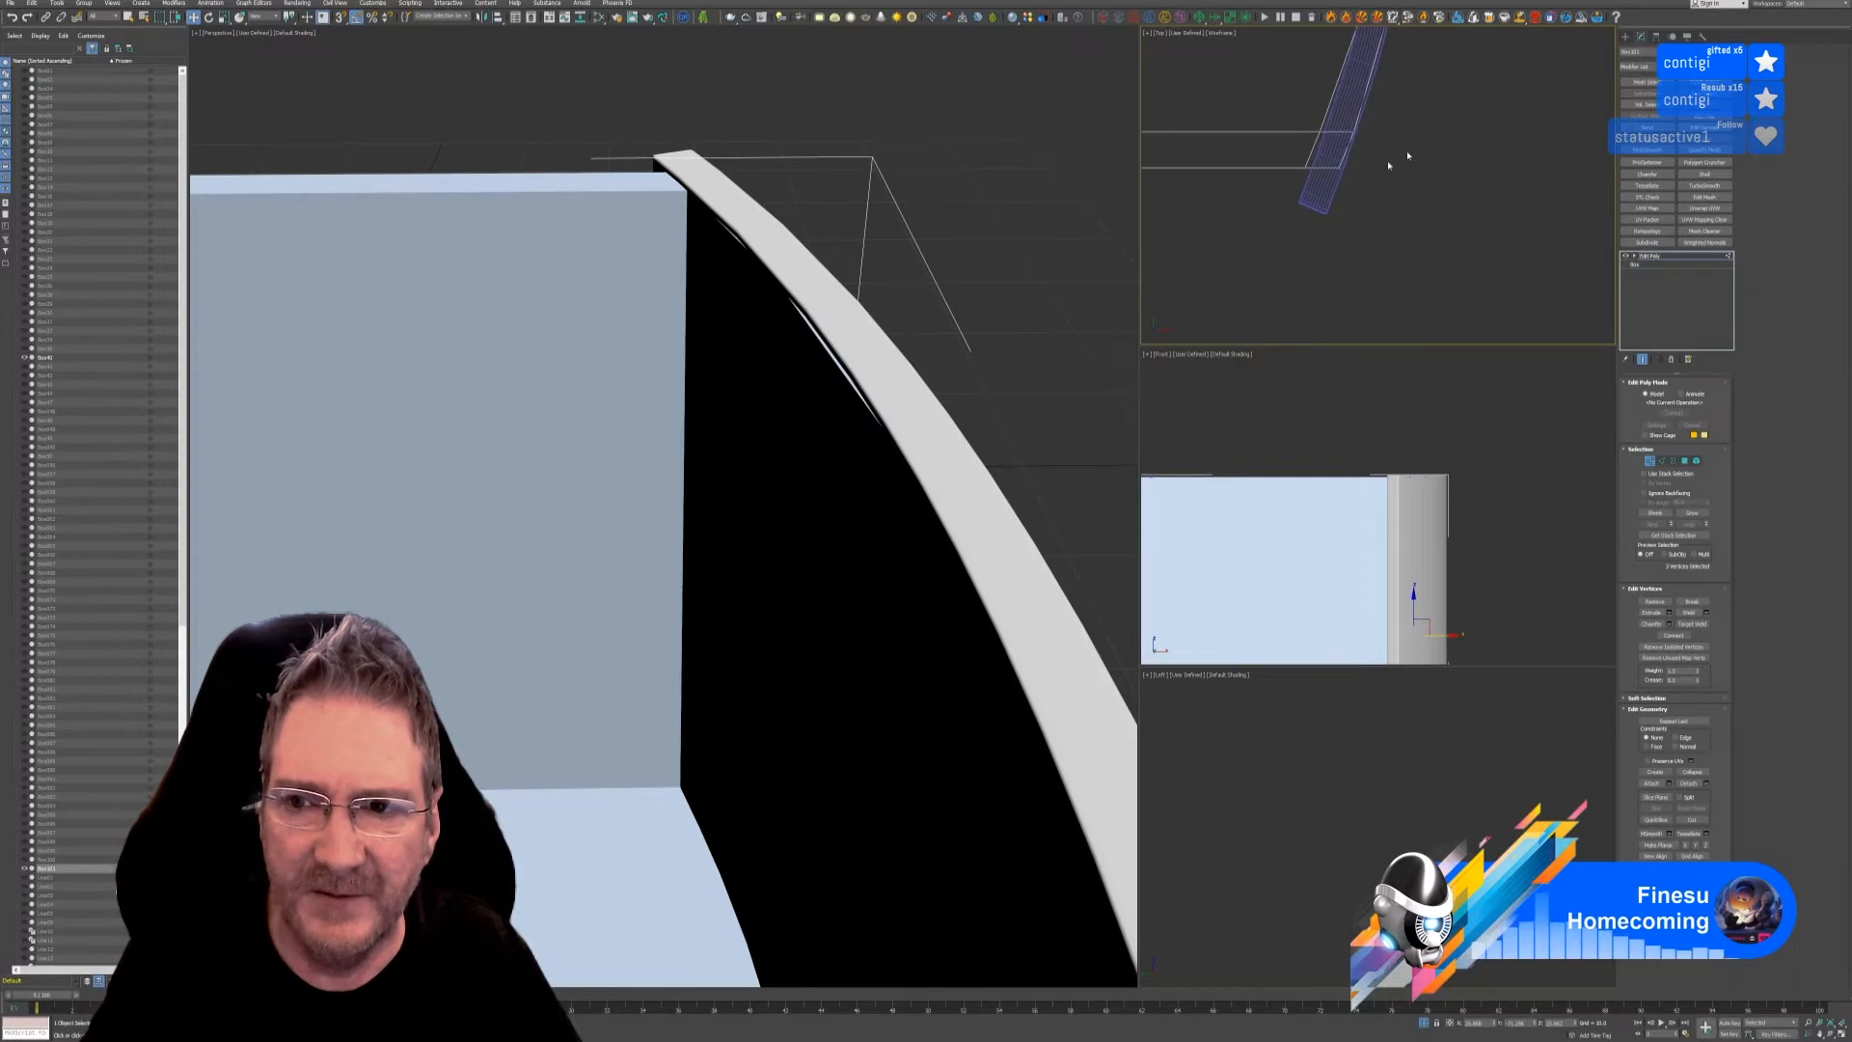
{"action": "left_click_drag", "start_coordinate": [1303, 127], "coordinate": [1329, 168]}
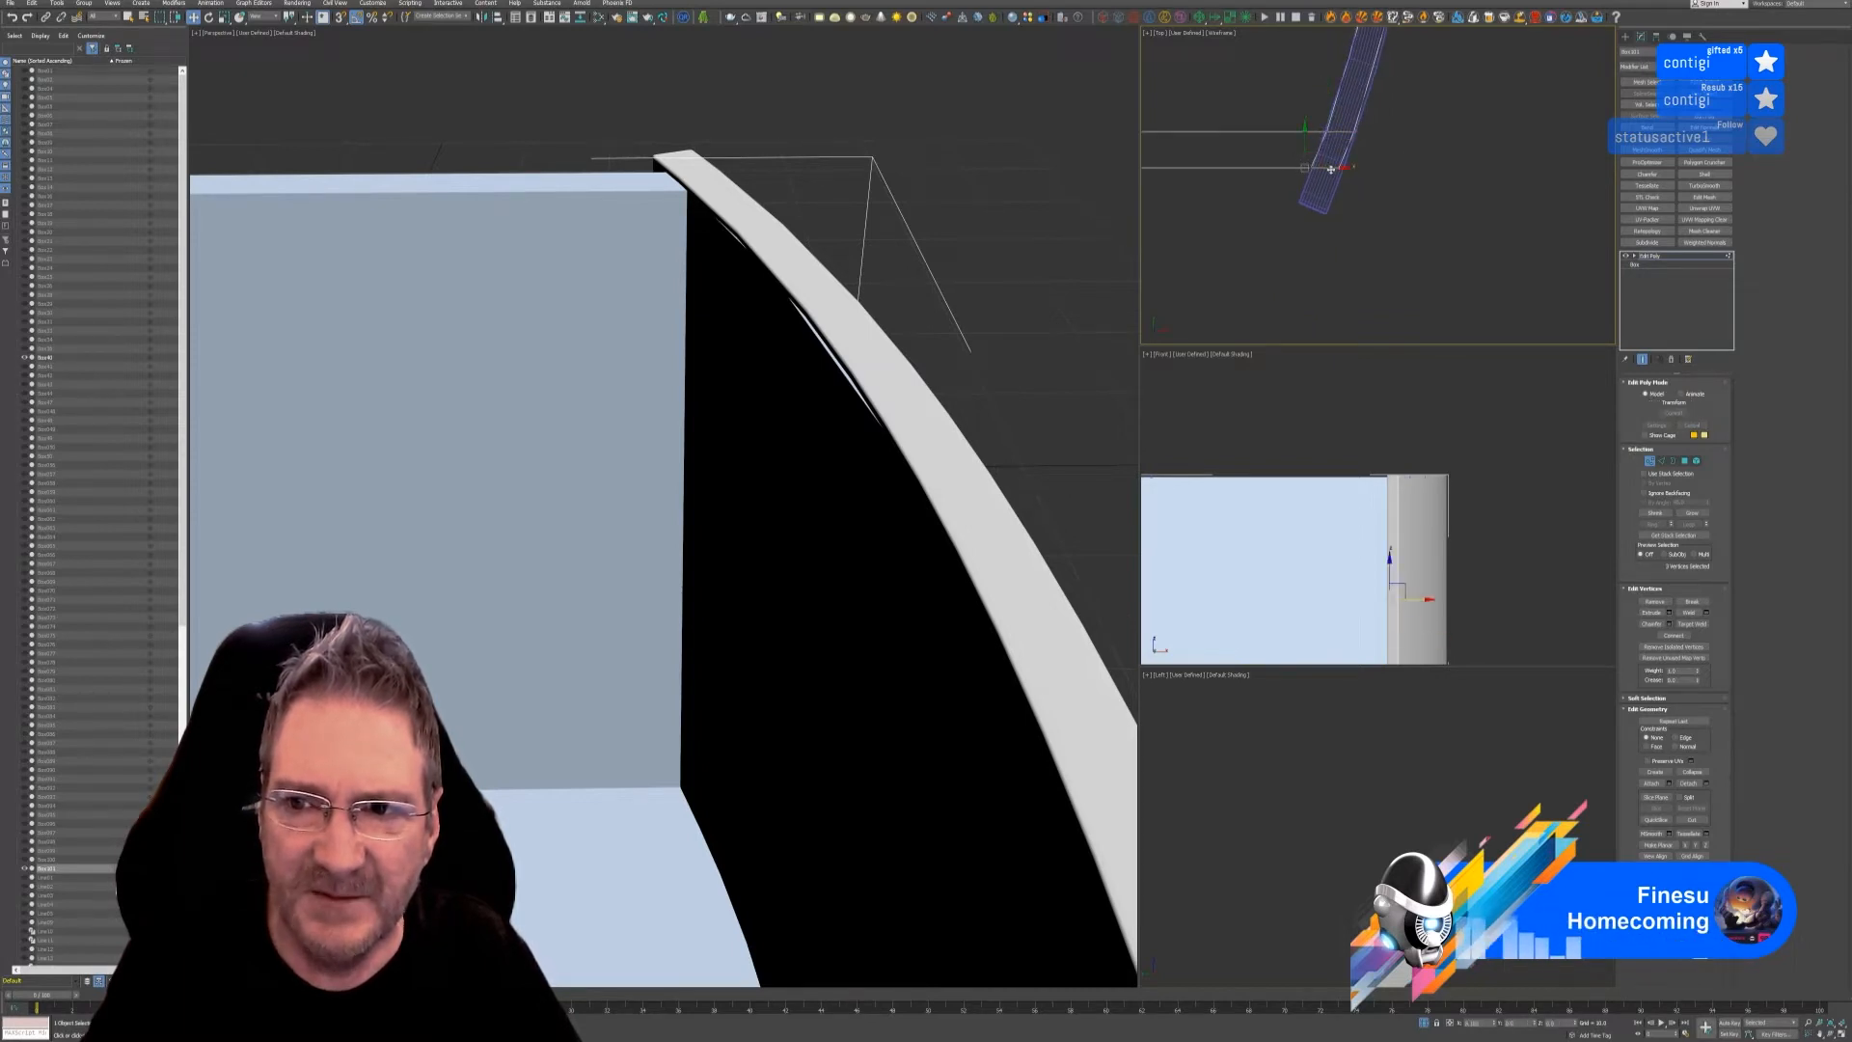
- Check the vertex rows back up along the curved panel and refine the upper wall corner's inner vertices against its inner face
{"action": "scroll", "coordinate": [1318, 162], "scroll_direction": "down", "scroll_amount": 3}
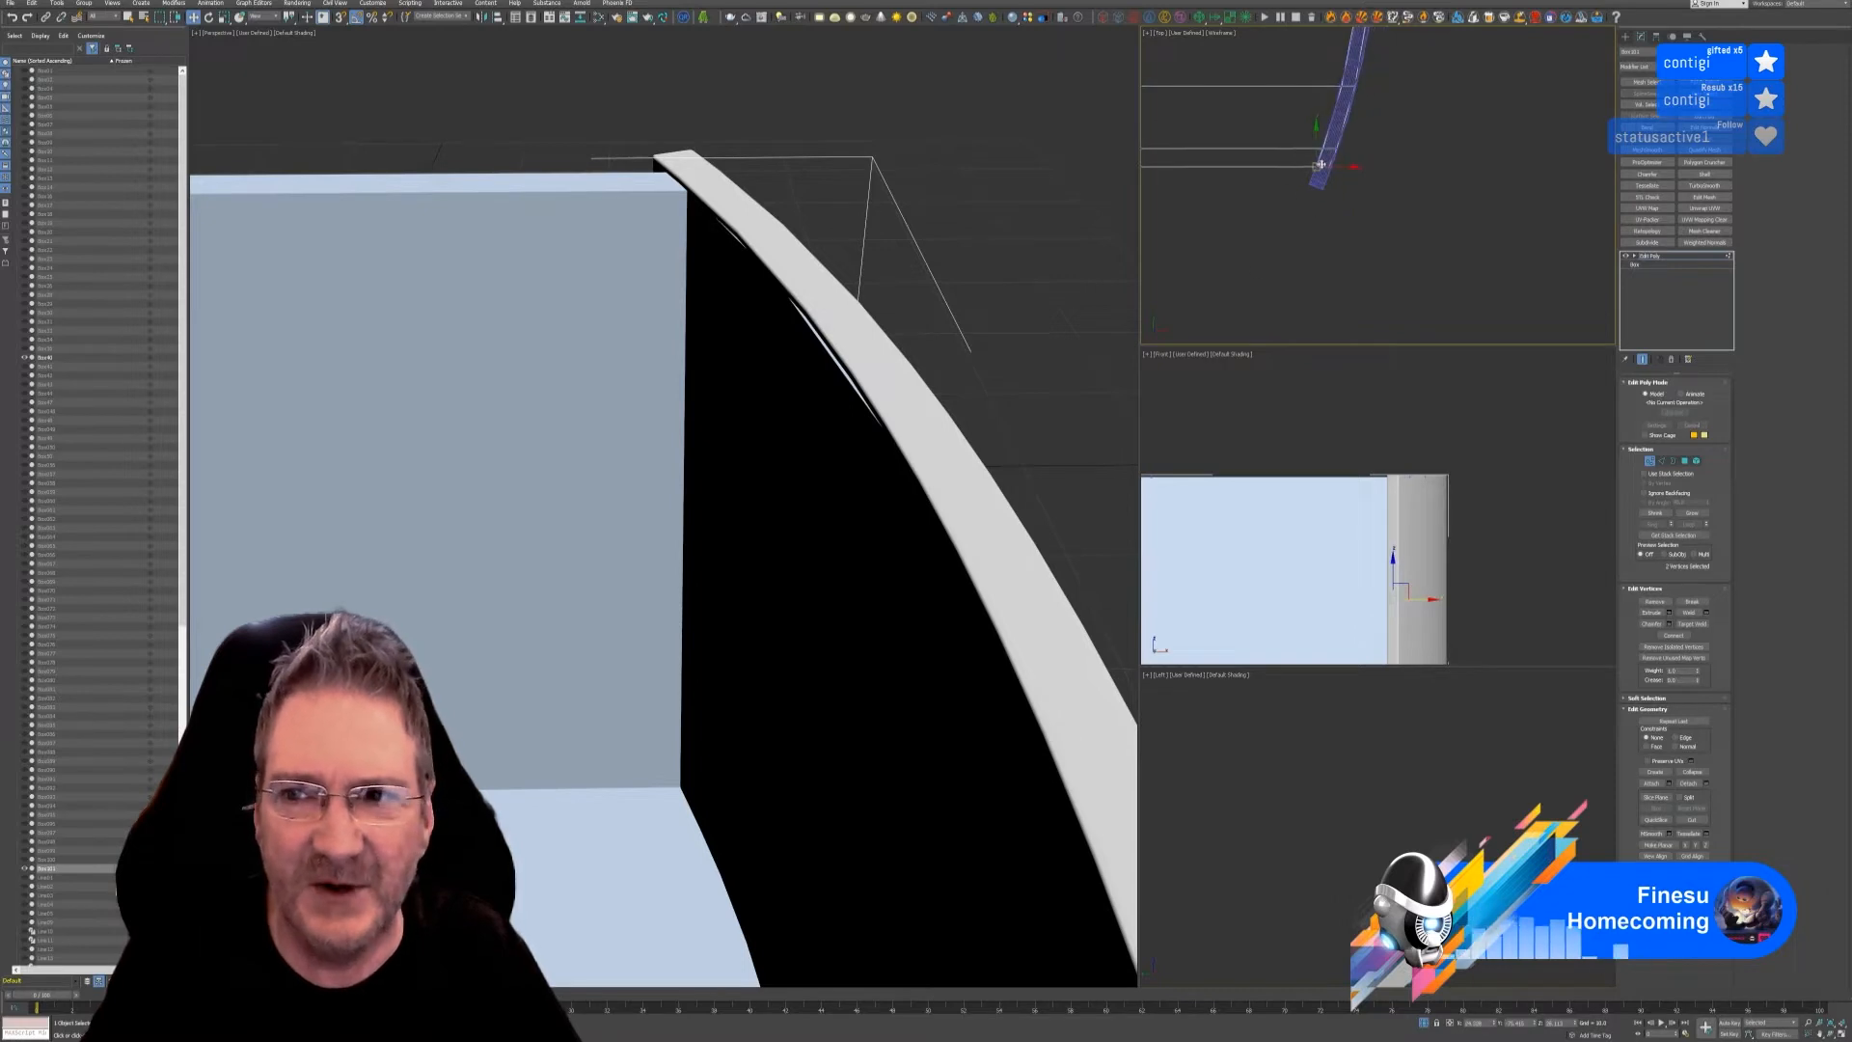
{"action": "middle_click_drag", "start_coordinate": [1366, 89], "coordinate": [1359, 256]}
{"action": "scroll", "coordinate": [1375, 130], "scroll_direction": "up", "scroll_amount": 3}
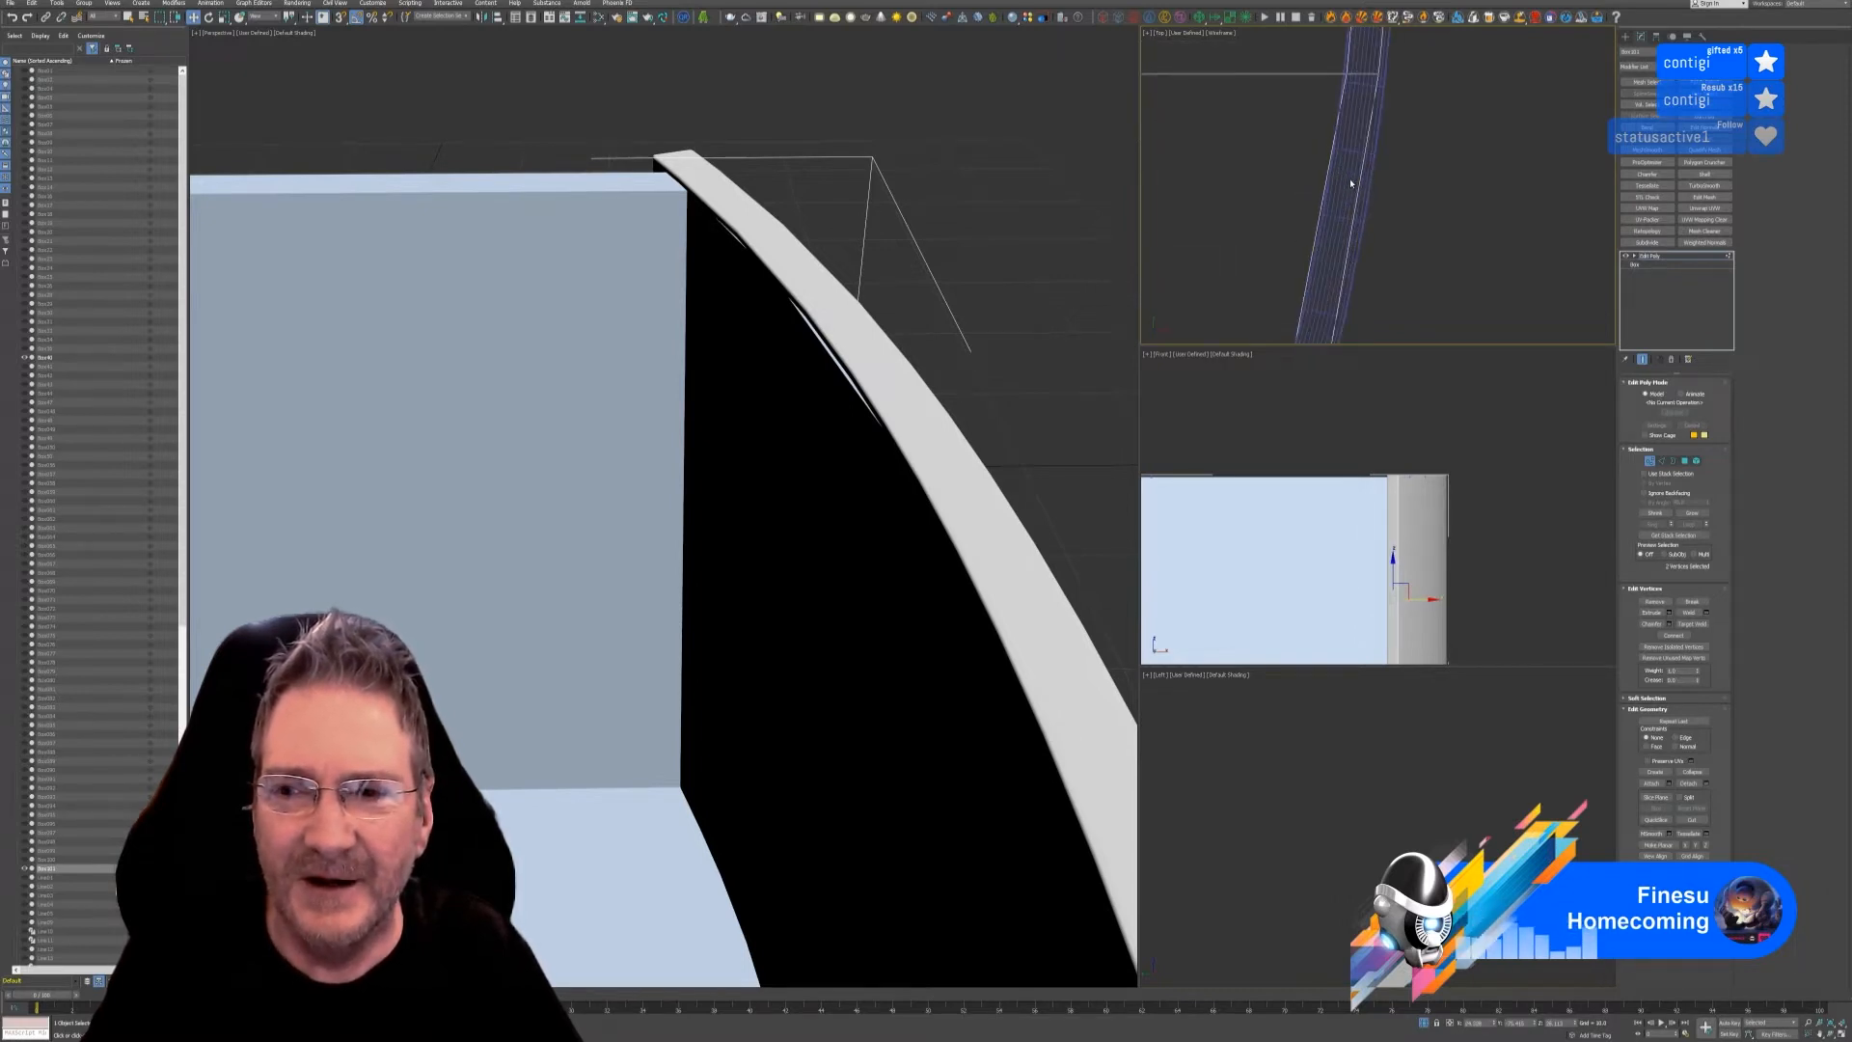
{"action": "middle_click_drag", "start_coordinate": [1378, 130], "coordinate": [1402, 276]}
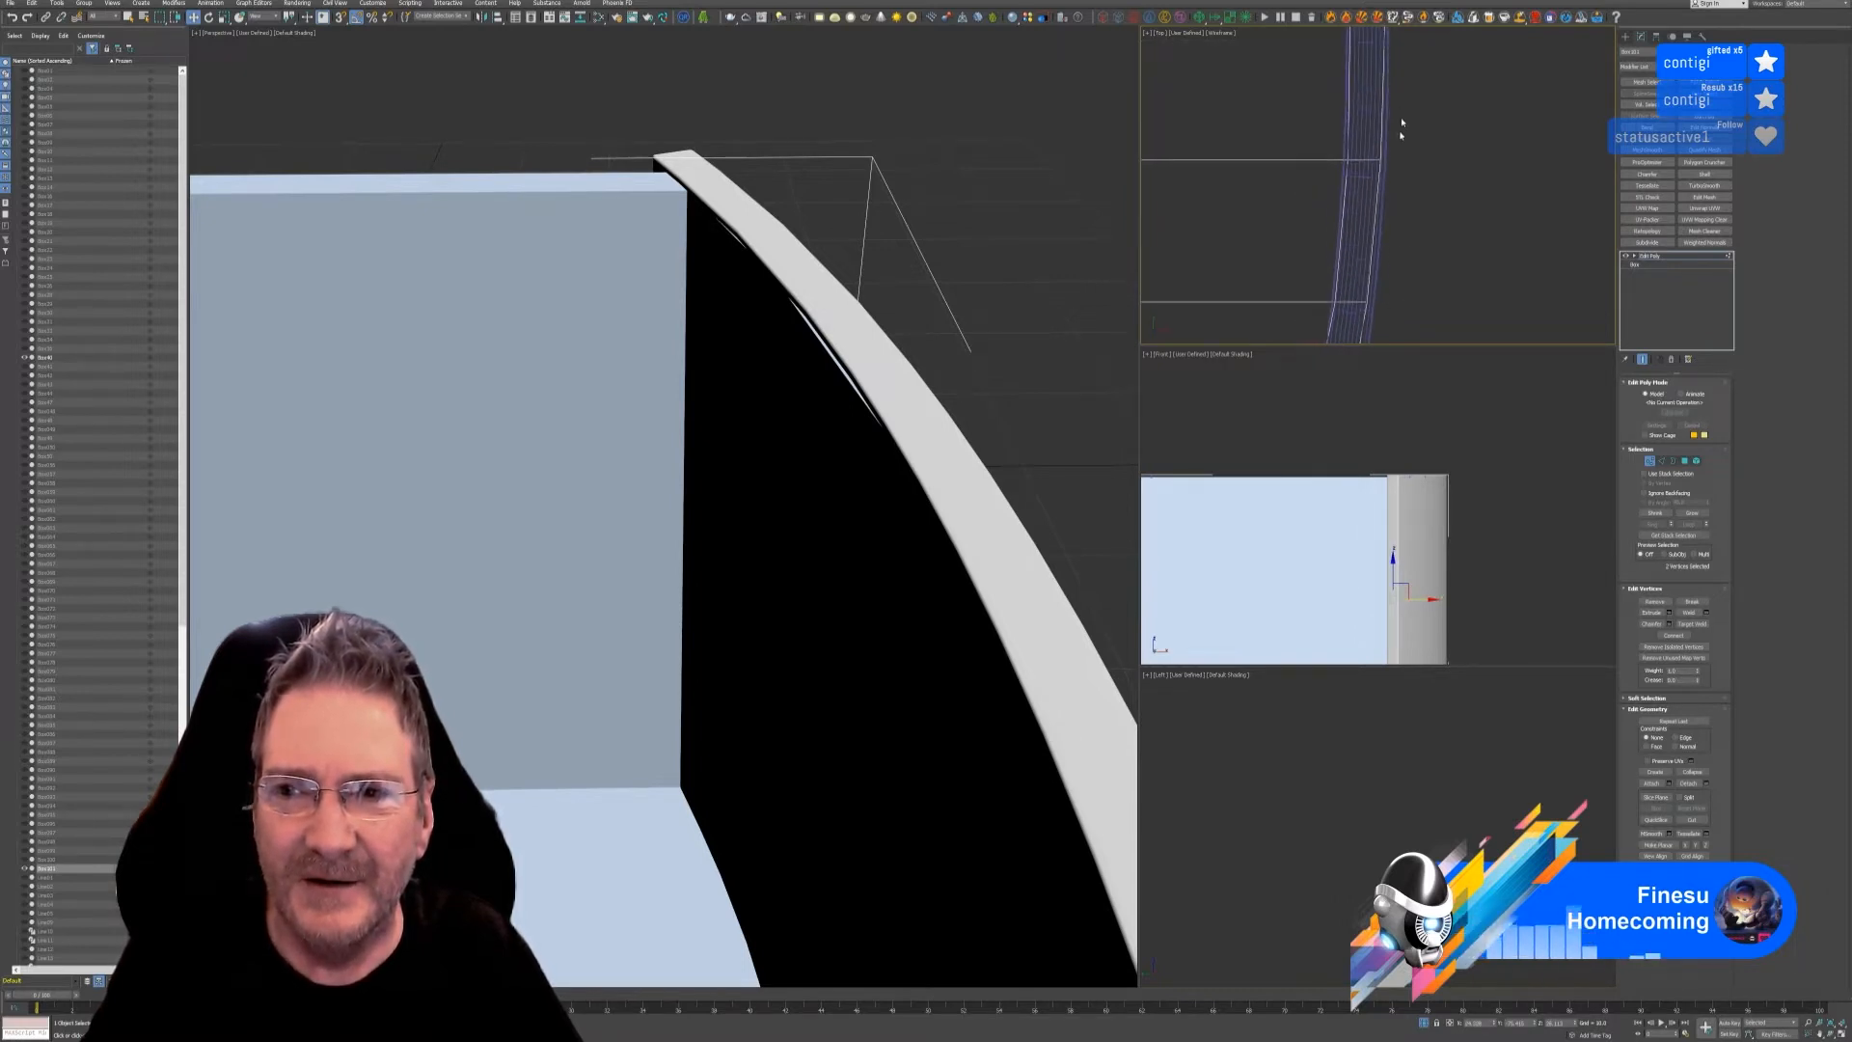
{"action": "middle_click_drag", "start_coordinate": [1401, 124], "coordinate": [1411, 293]}
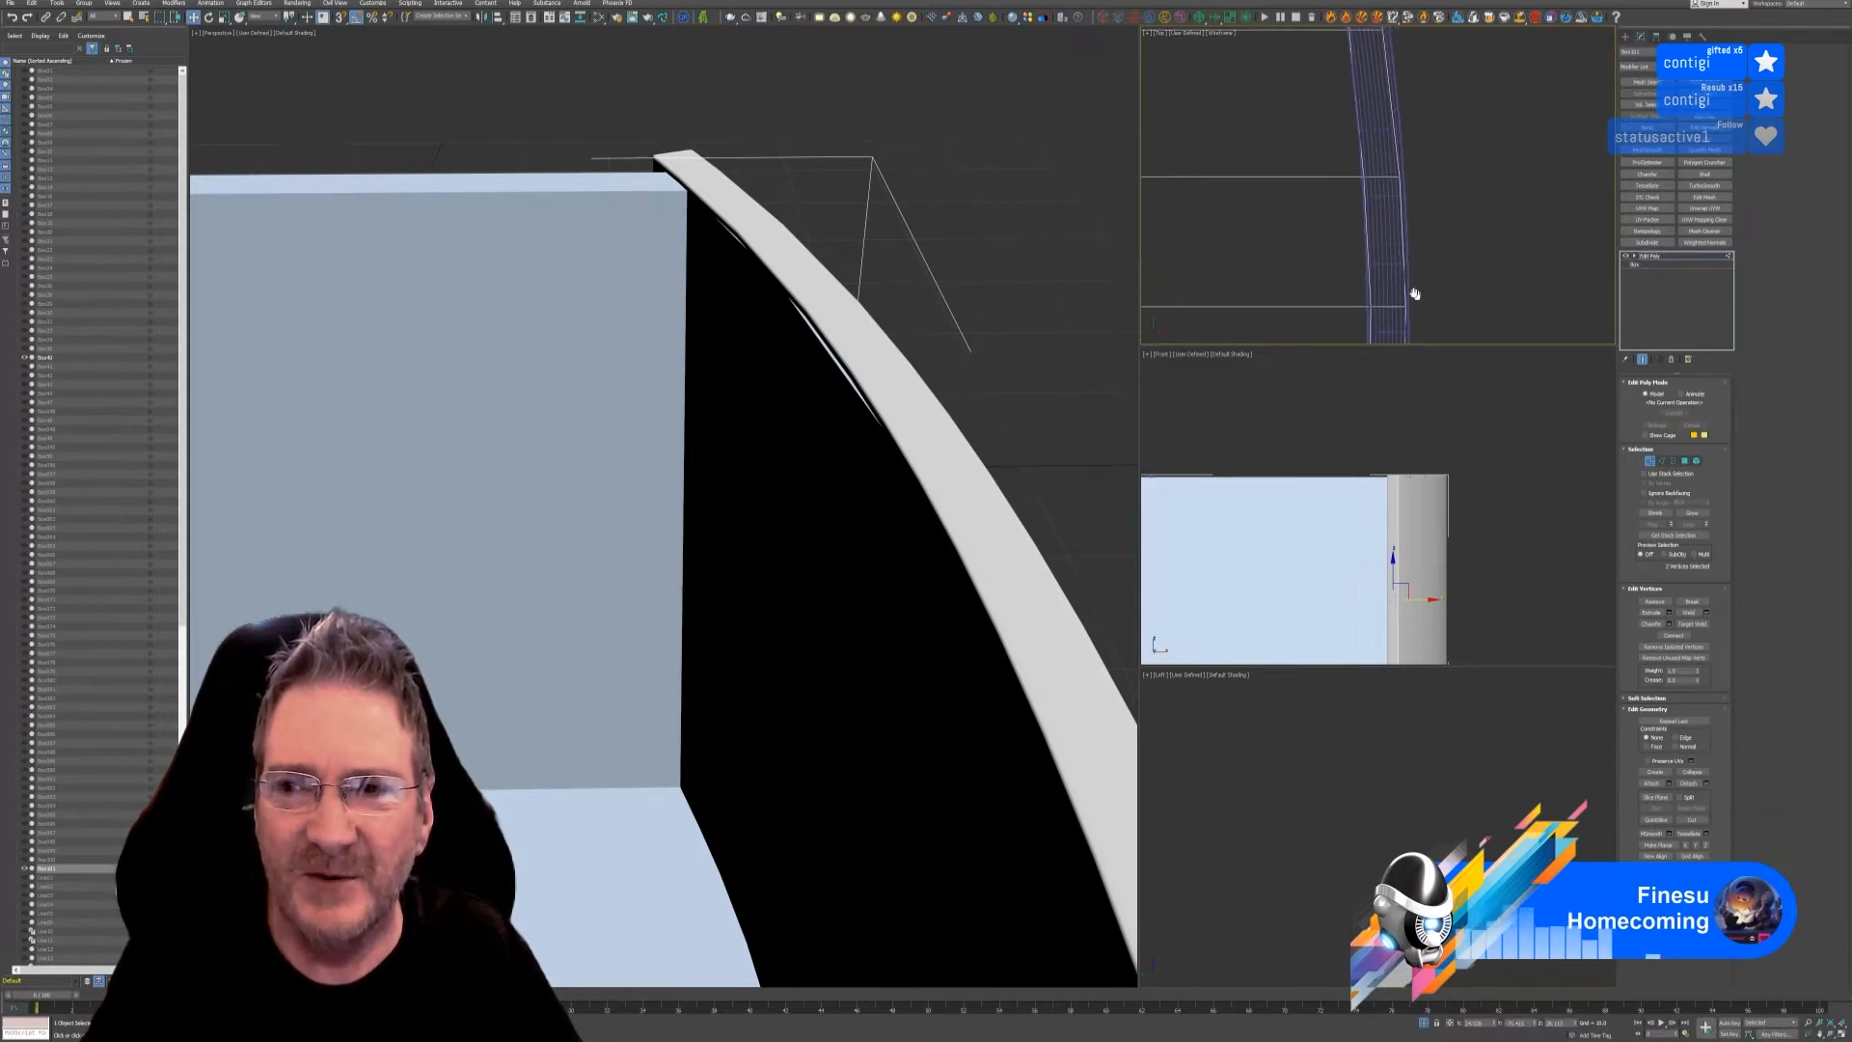
{"action": "middle_click_drag", "start_coordinate": [1428, 141], "coordinate": [1428, 268]}
{"action": "middle_click_drag", "start_coordinate": [1426, 159], "coordinate": [1430, 311]}
{"action": "scroll", "coordinate": [1414, 195], "scroll_direction": "down", "scroll_amount": 2}
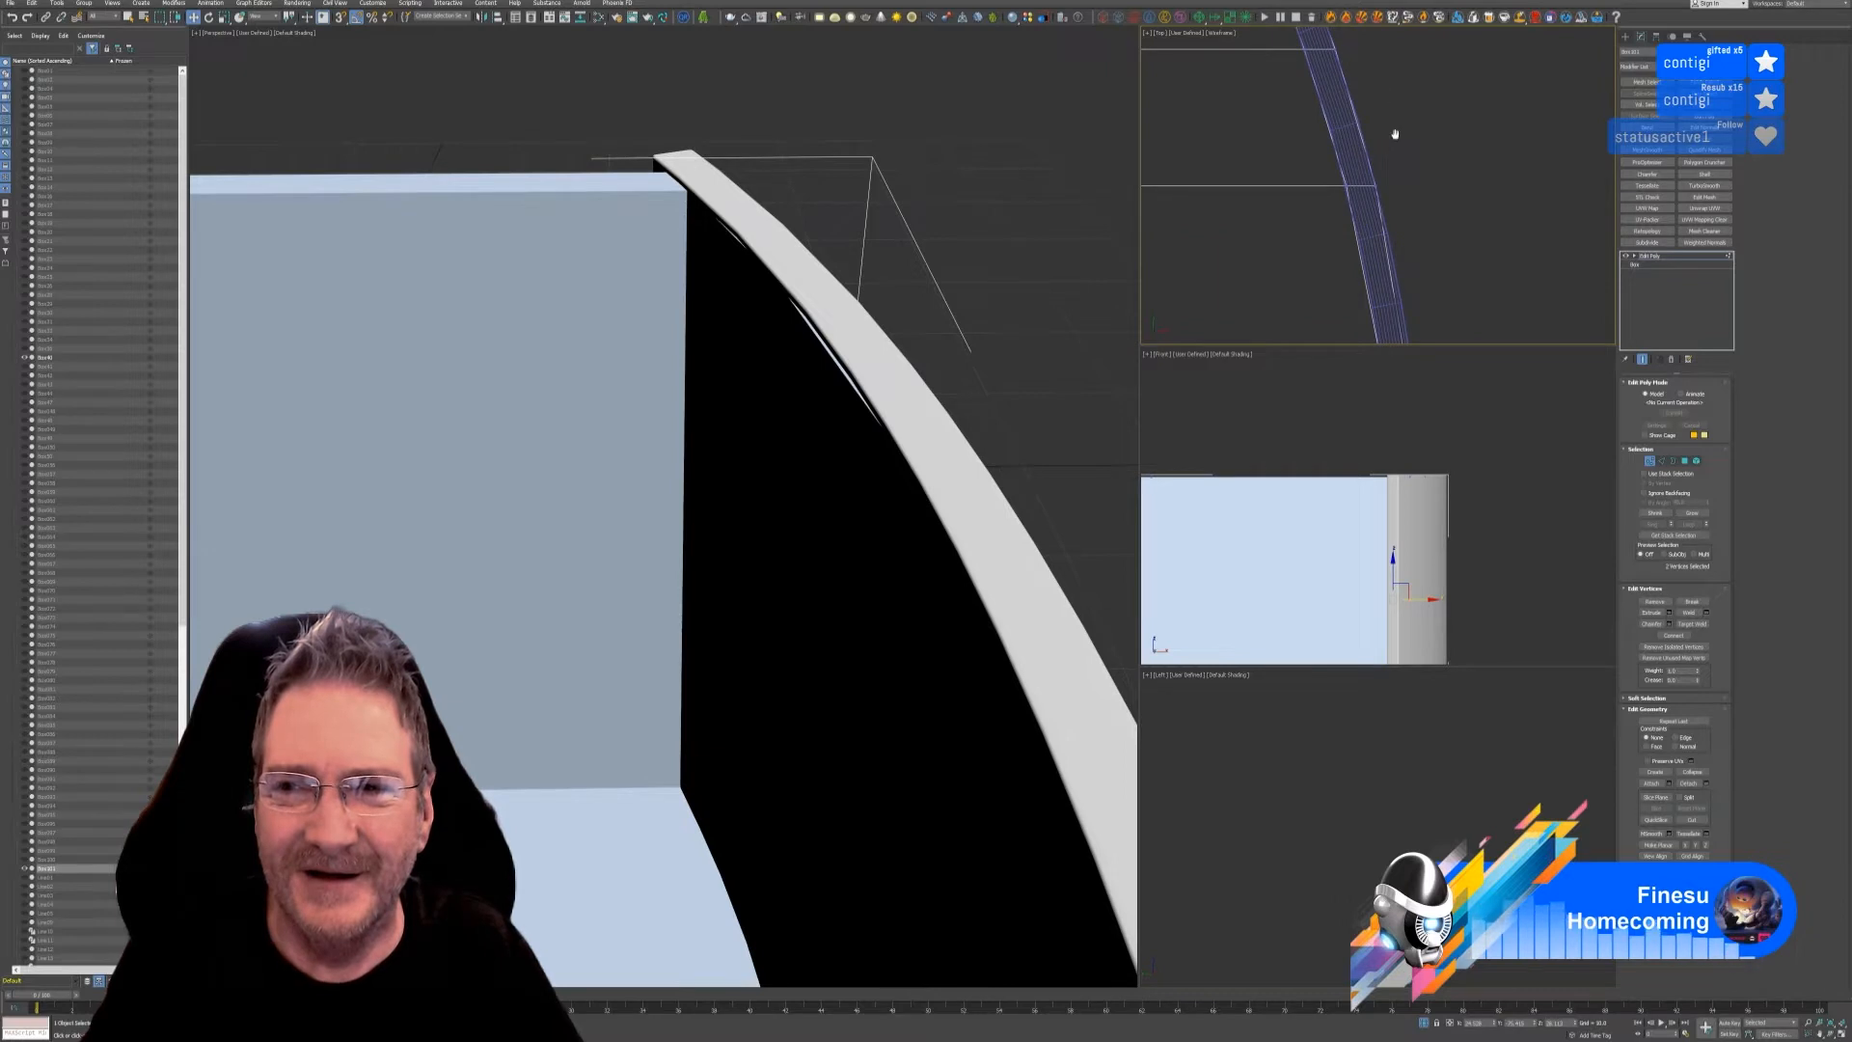
{"action": "middle_click_drag", "start_coordinate": [1394, 134], "coordinate": [1389, 207]}
{"action": "scroll", "coordinate": [1348, 162], "scroll_direction": "up", "scroll_amount": 2}
{"action": "scroll", "coordinate": [1349, 155], "scroll_direction": "up", "scroll_amount": 2}
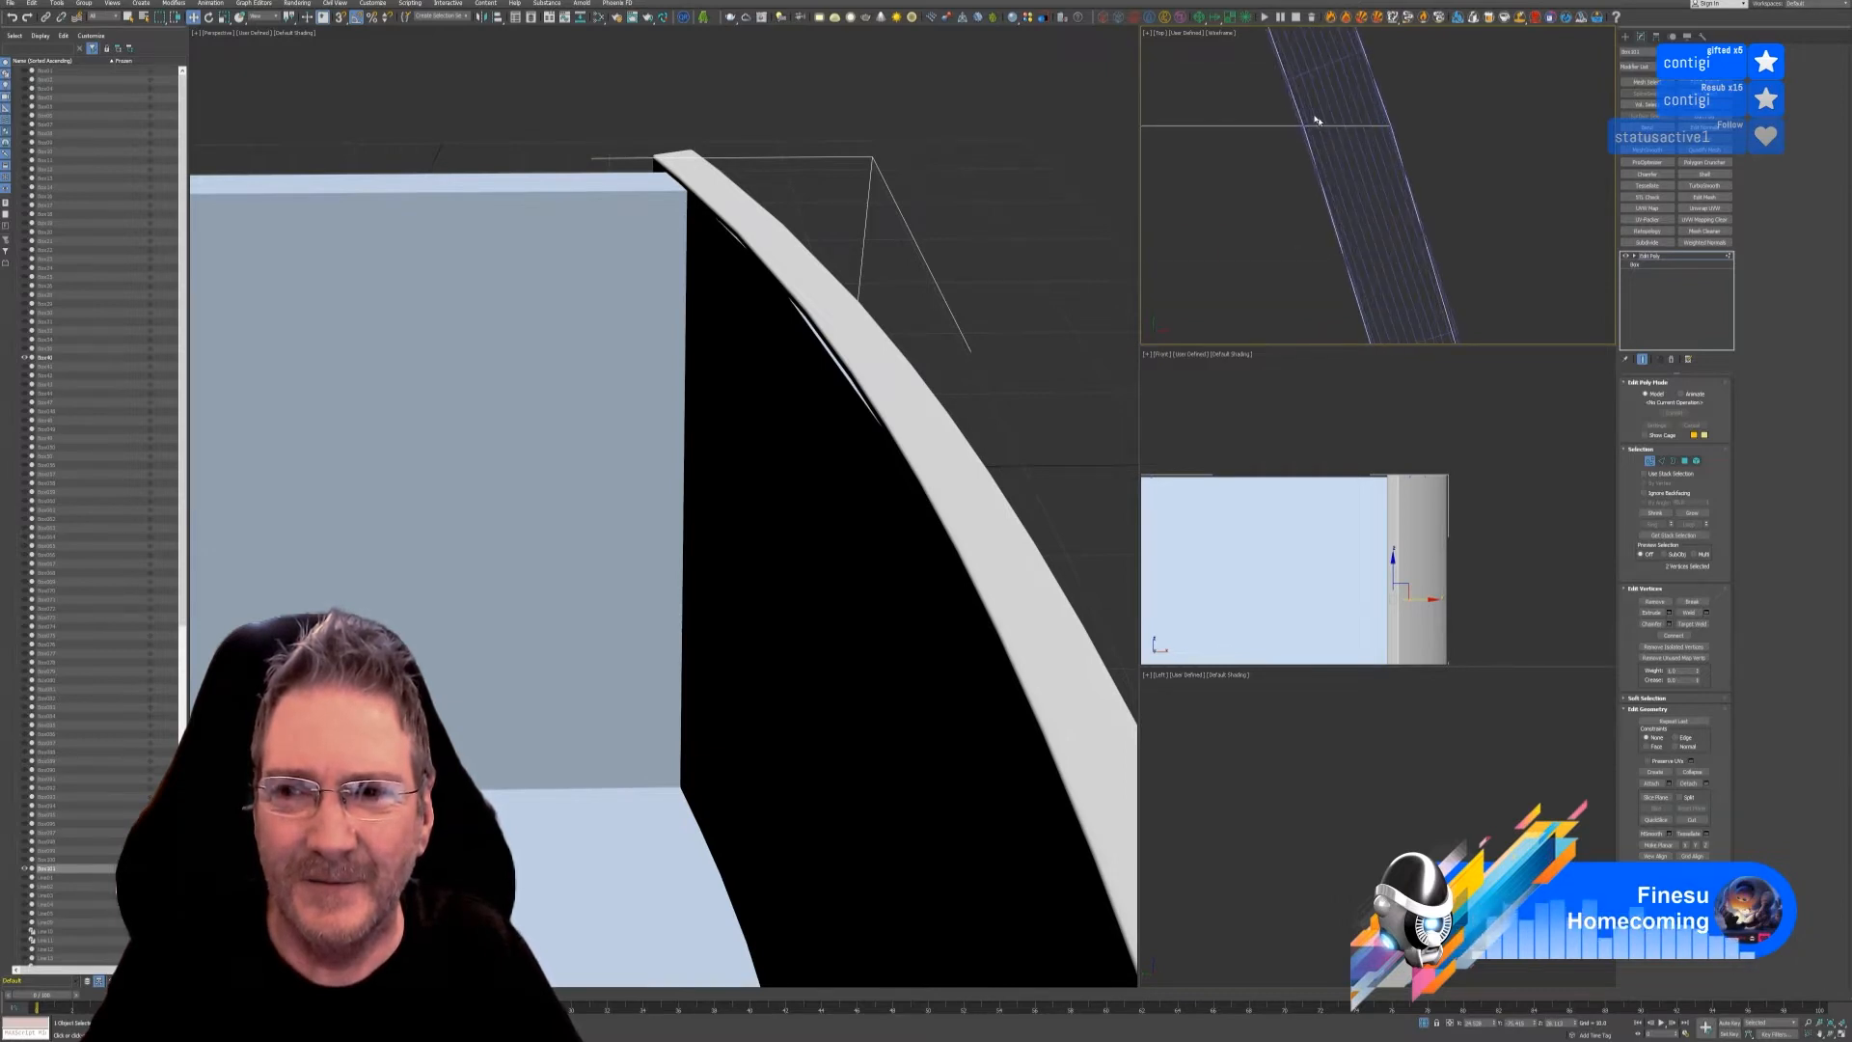
{"action": "left_click_drag", "start_coordinate": [1285, 119], "coordinate": [1328, 126]}
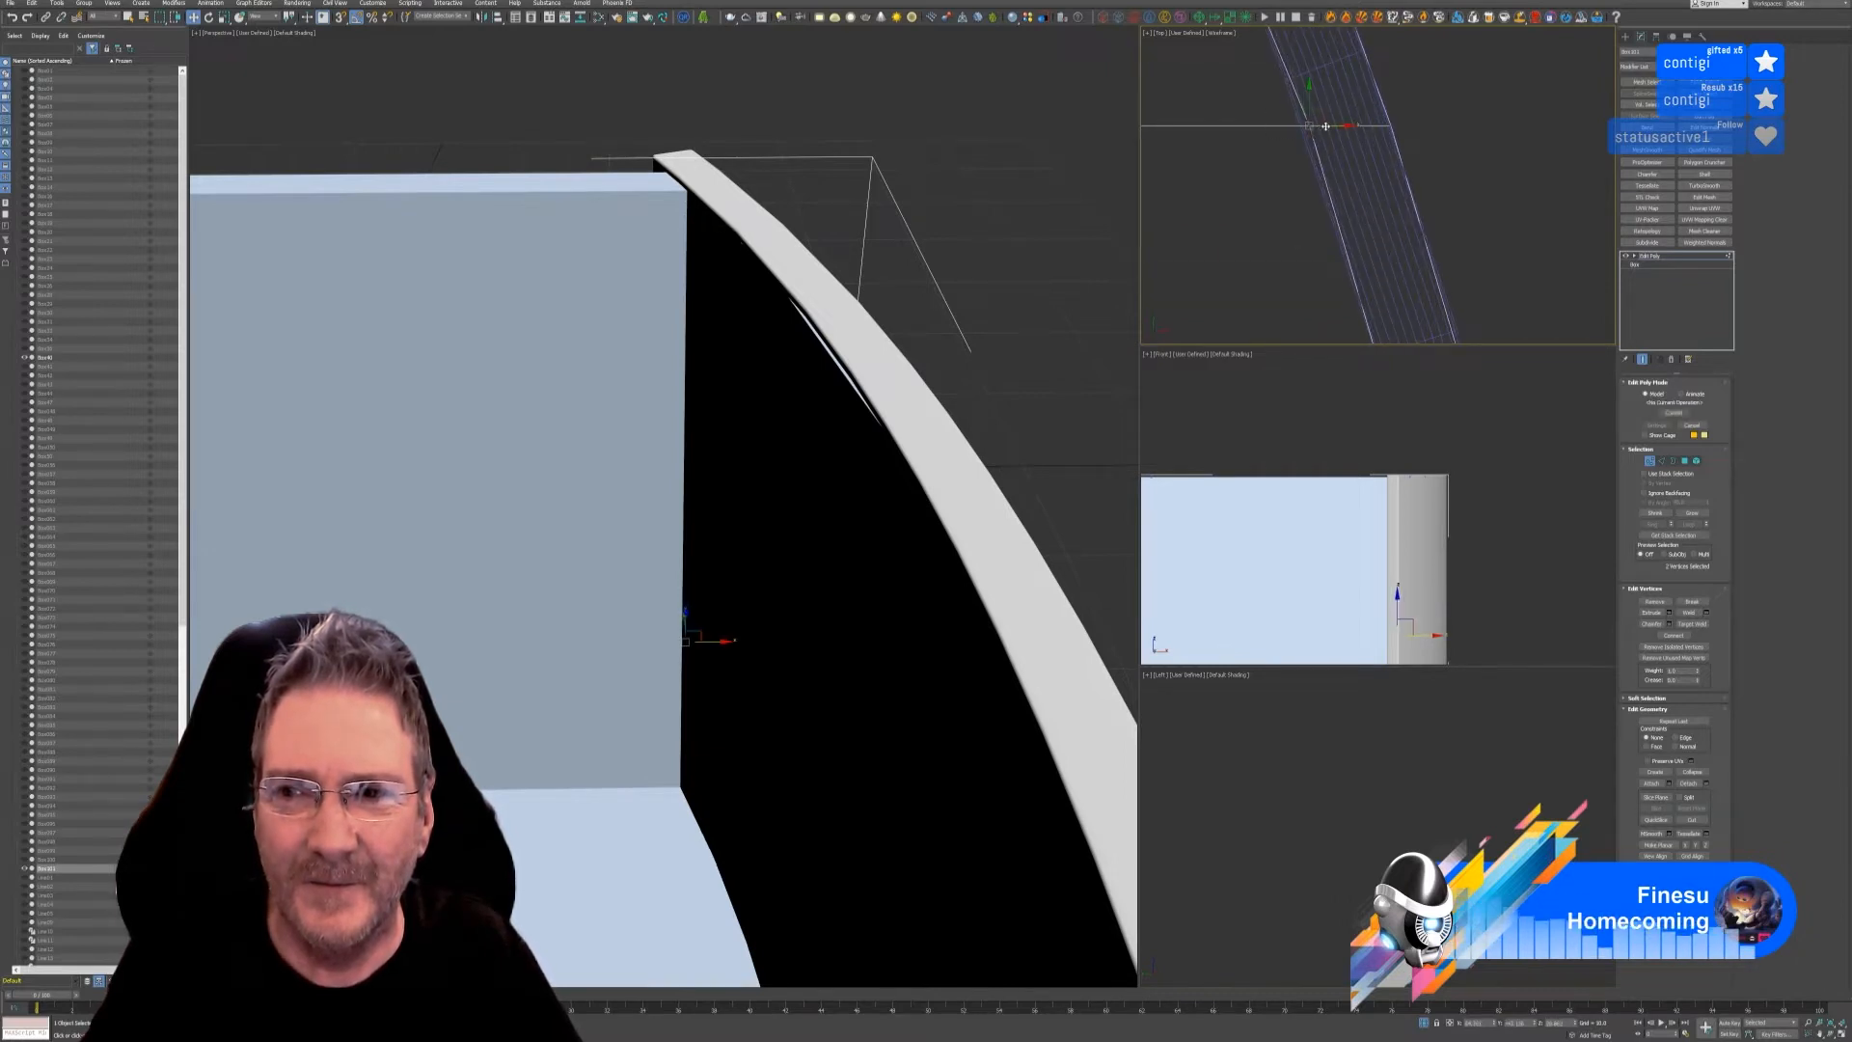
- Refine the first slice row's inner front vertices so they sit on the curved panel's inner face
{"action": "middle_click_drag", "start_coordinate": [1444, 203], "coordinate": [1425, 44]}
{"action": "scroll", "coordinate": [1424, 184], "scroll_direction": "down", "scroll_amount": 2}
{"action": "left_click_drag", "start_coordinate": [1376, 270], "coordinate": [1425, 289]}
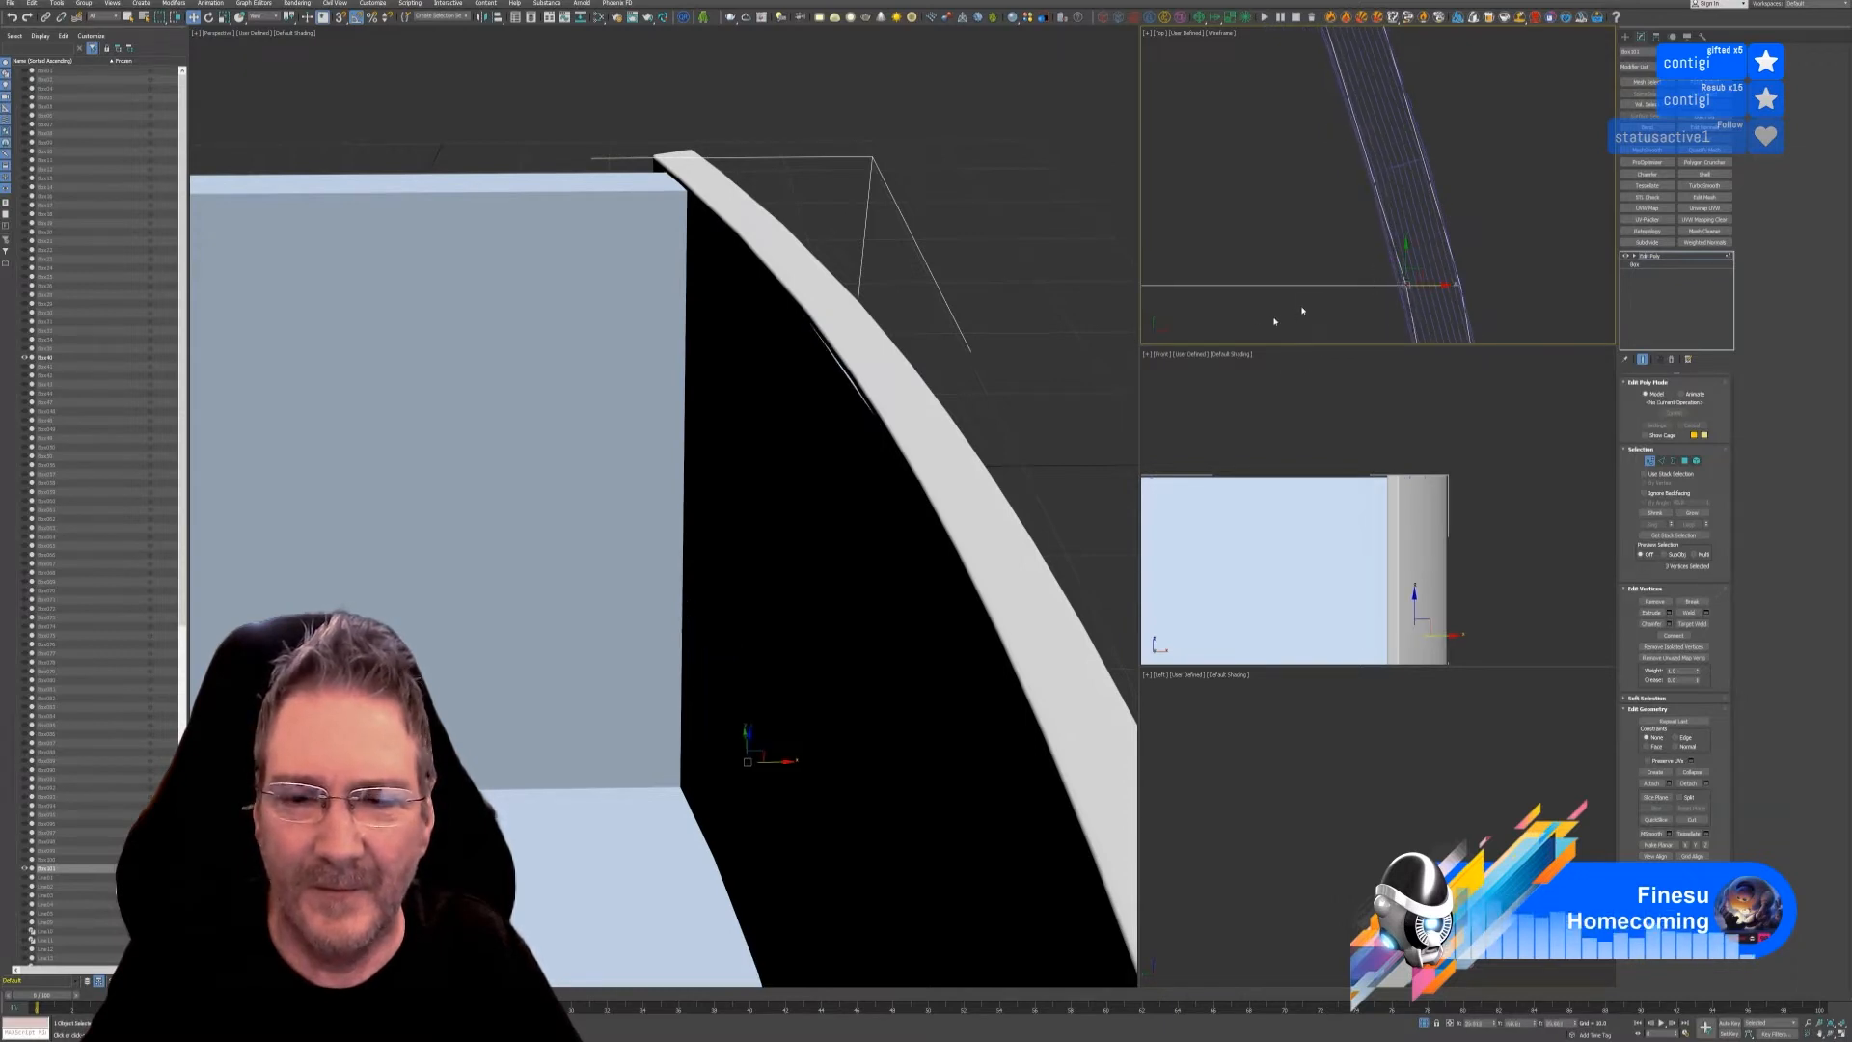
- Move the second slice row's inner front vertices slightly outward onto the curved panel's inner face
{"action": "scroll", "coordinate": [1306, 270], "scroll_direction": "down", "scroll_amount": 3}
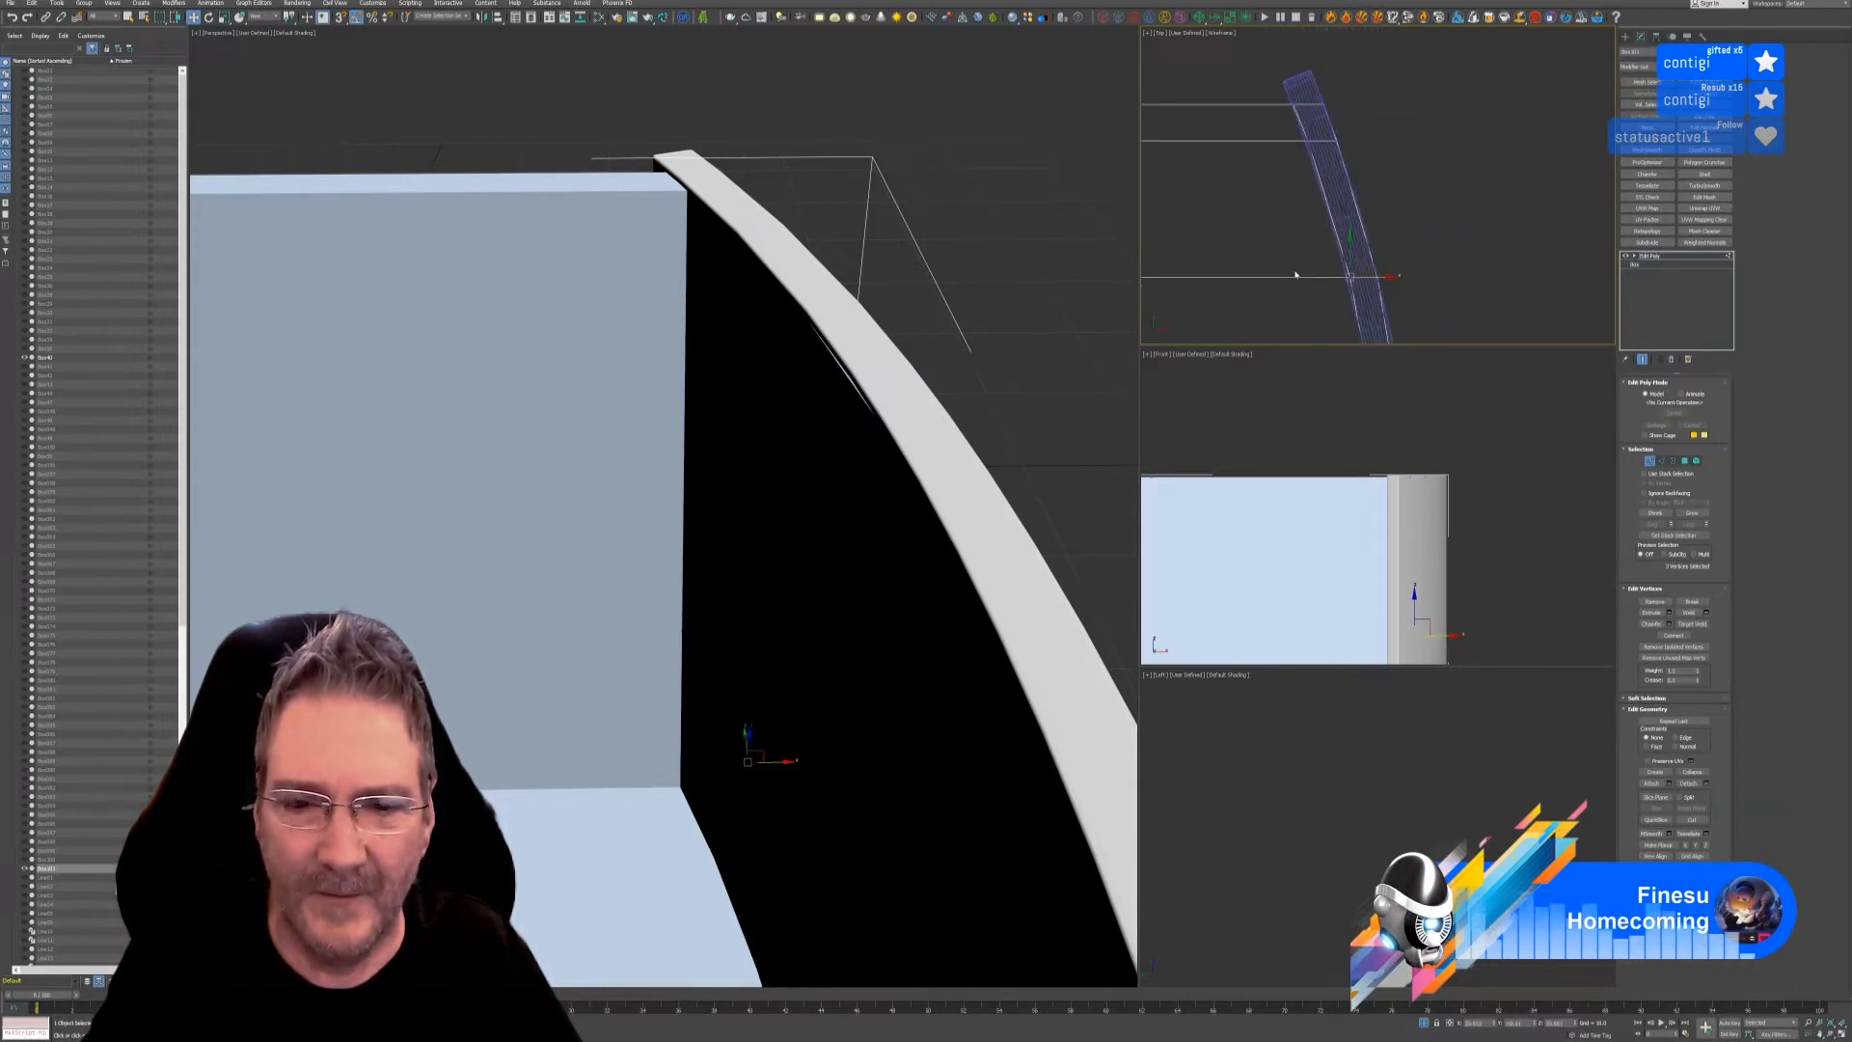
{"action": "scroll", "coordinate": [950, 388], "scroll_direction": "down", "scroll_amount": 2}
{"action": "scroll", "coordinate": [1290, 83], "scroll_direction": "up", "scroll_amount": 5}
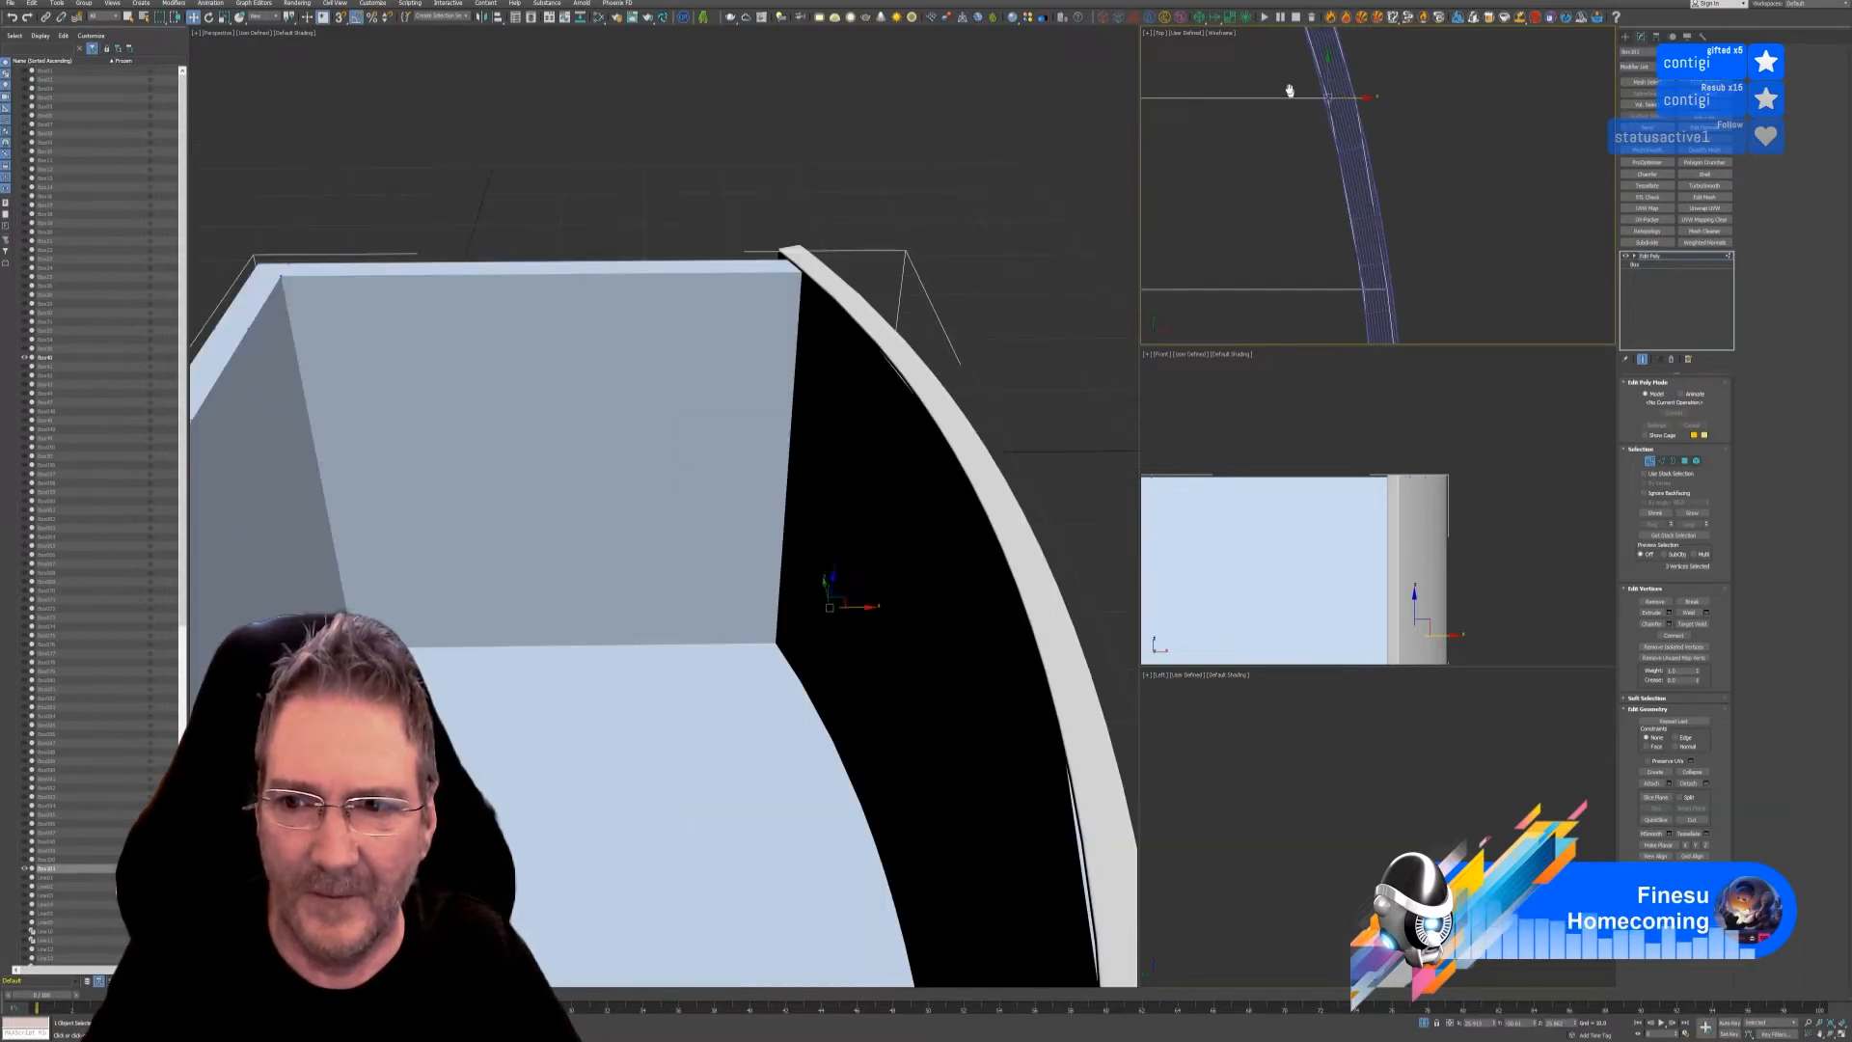
{"action": "left_click_drag", "start_coordinate": [1308, 201], "coordinate": [1335, 239]}
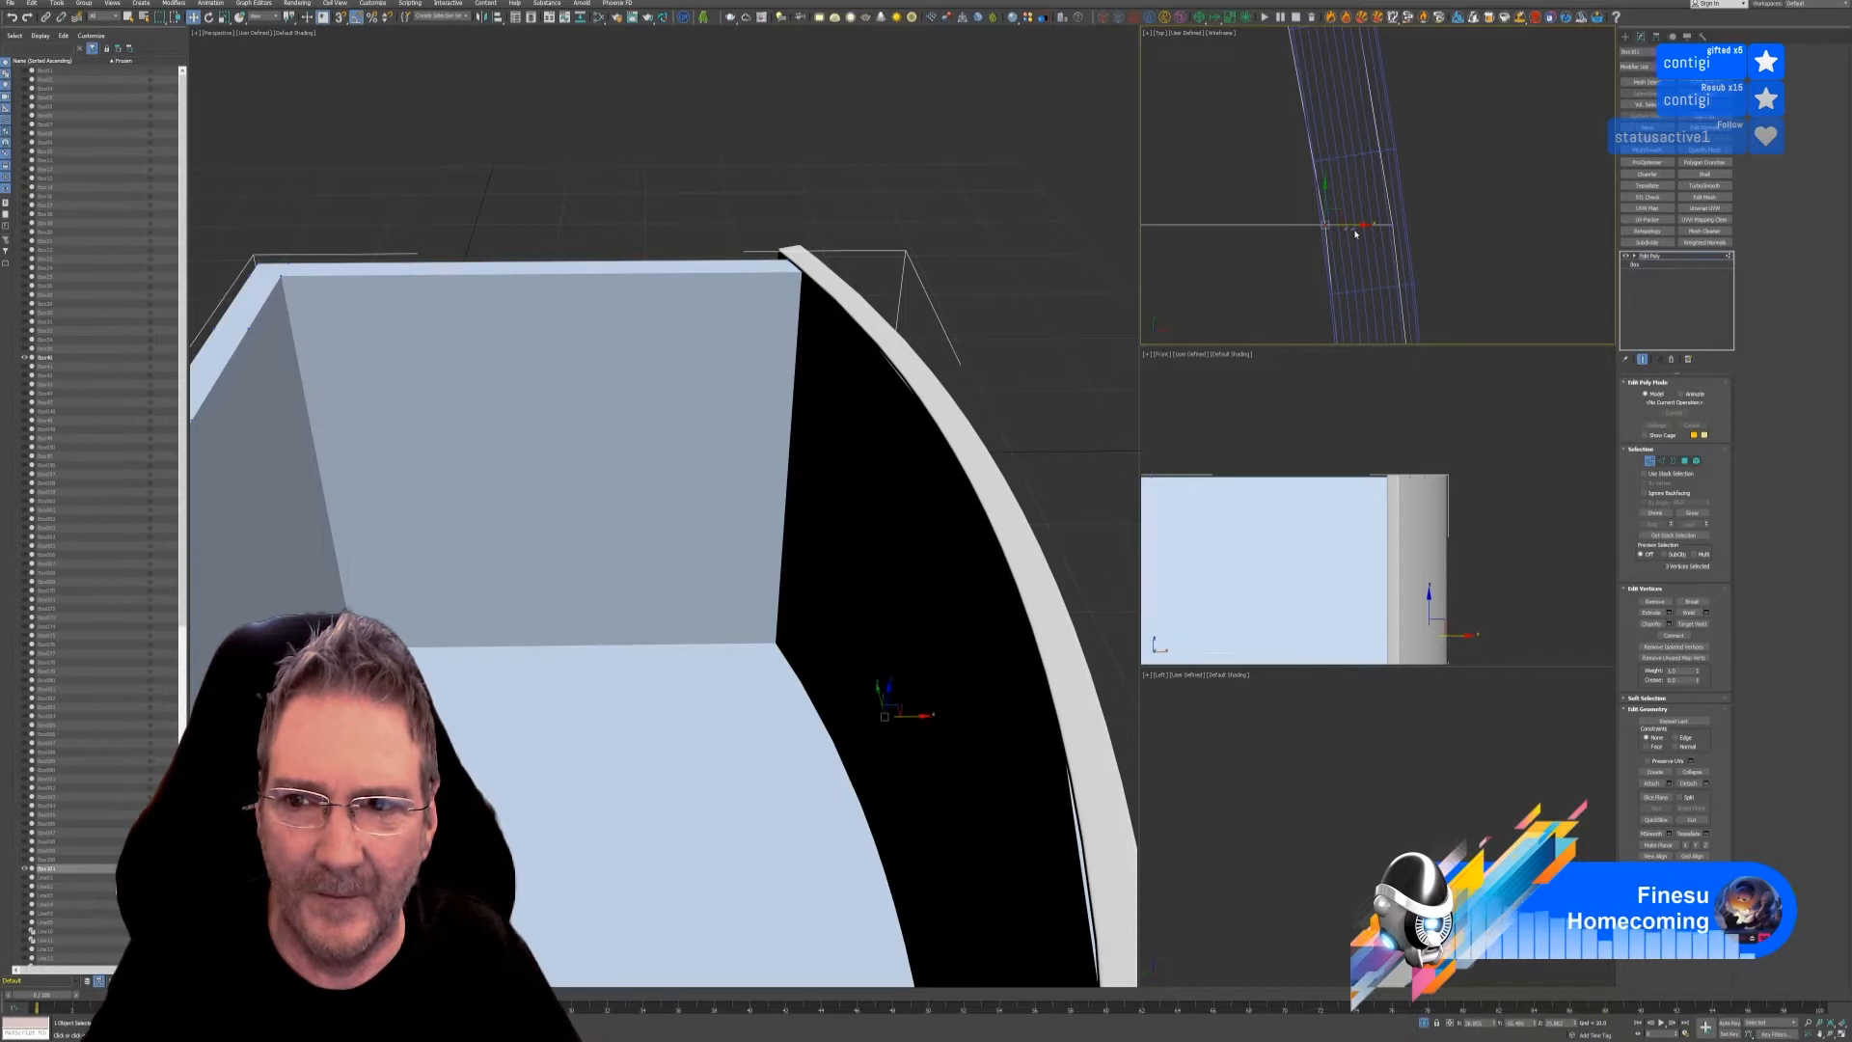
{"action": "left_click_drag", "start_coordinate": [1336, 227], "coordinate": [1346, 225]}
{"action": "middle_click_drag", "start_coordinate": [1027, 573], "coordinate": [989, 471]}
{"action": "scroll", "coordinate": [1370, 309], "scroll_direction": "down", "scroll_amount": 1}
- Align the inner front vertices of the slice row near the middle of the curve with the panel's inner face
{"action": "middle_click_drag", "start_coordinate": [1371, 308], "coordinate": [1335, 112]}
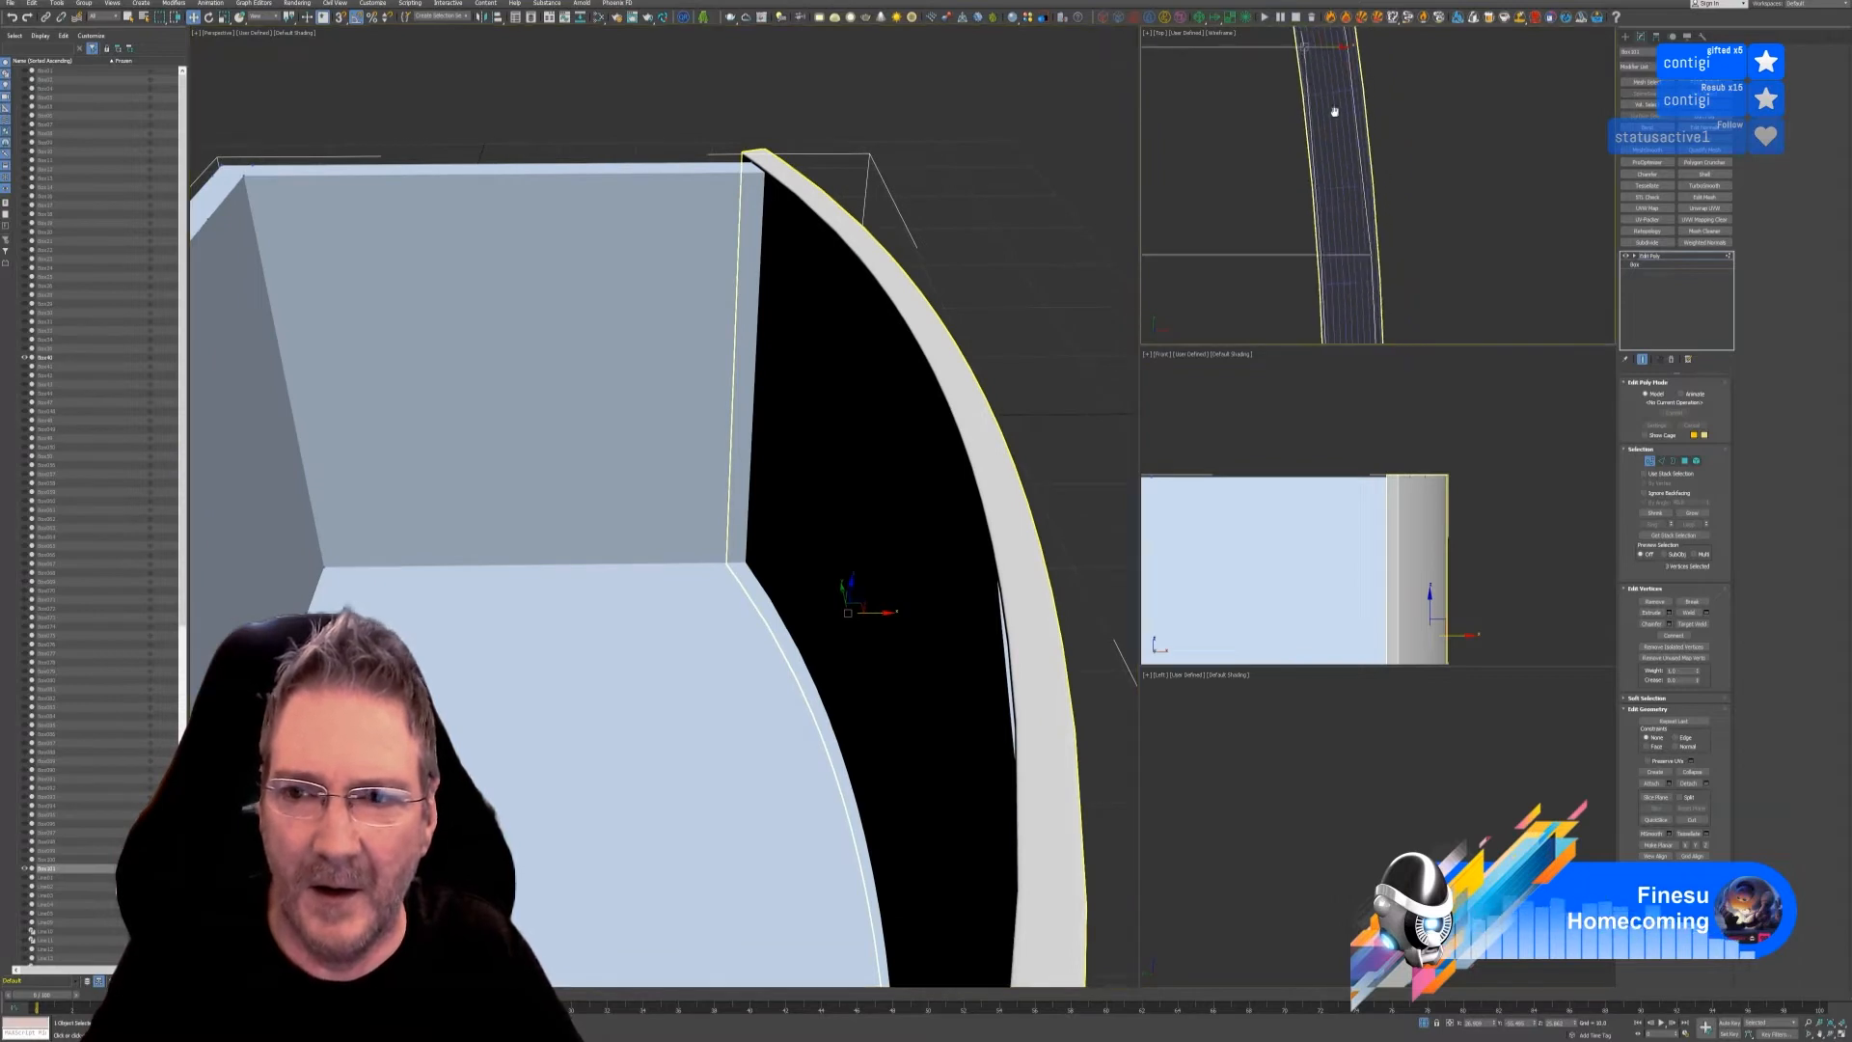
{"action": "middle_click_drag", "start_coordinate": [1367, 214], "coordinate": [1363, 161]}
{"action": "middle_click_drag", "start_coordinate": [1351, 249], "coordinate": [1351, 145]}
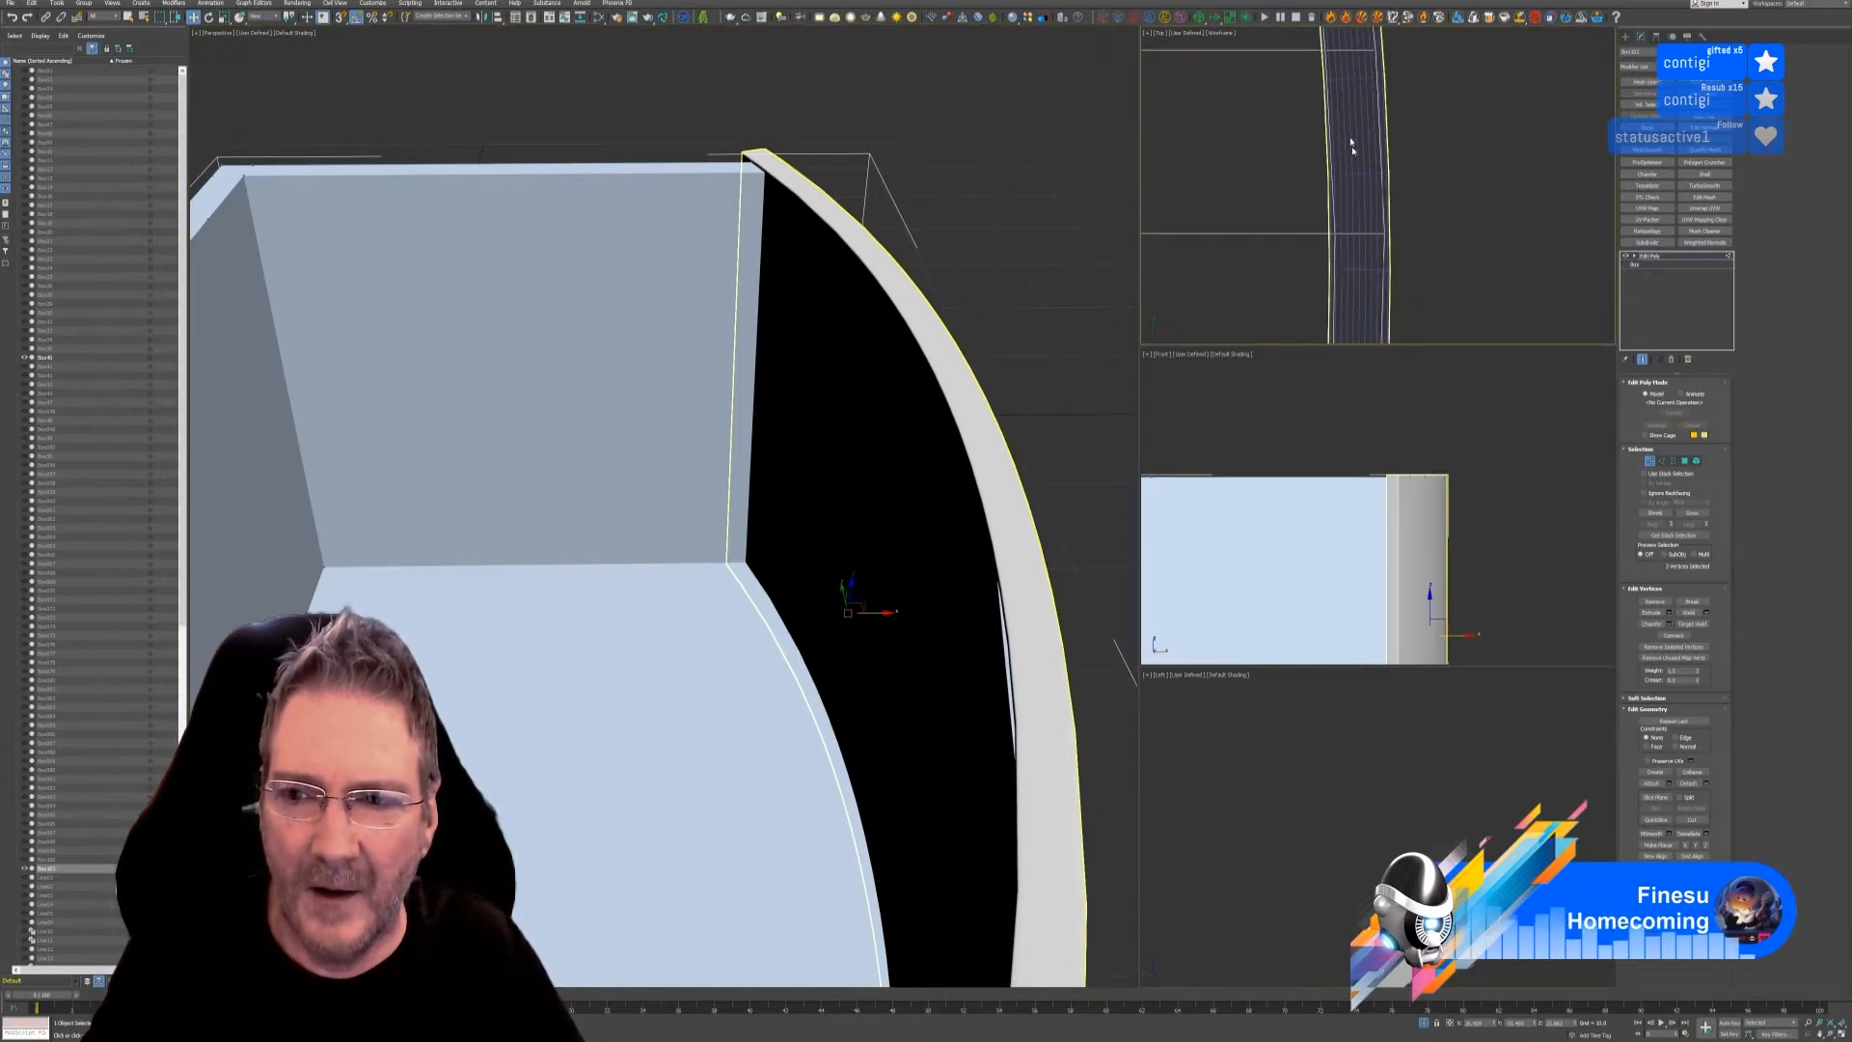
{"action": "left_click_drag", "start_coordinate": [1351, 248], "coordinate": [1355, 233]}
{"action": "middle_click_drag", "start_coordinate": [1413, 256], "coordinate": [1411, 187]}
{"action": "scroll", "coordinate": [1425, 233], "scroll_direction": "down", "scroll_amount": 3}
{"action": "middle_click_drag", "start_coordinate": [1438, 305], "coordinate": [1435, 131]}
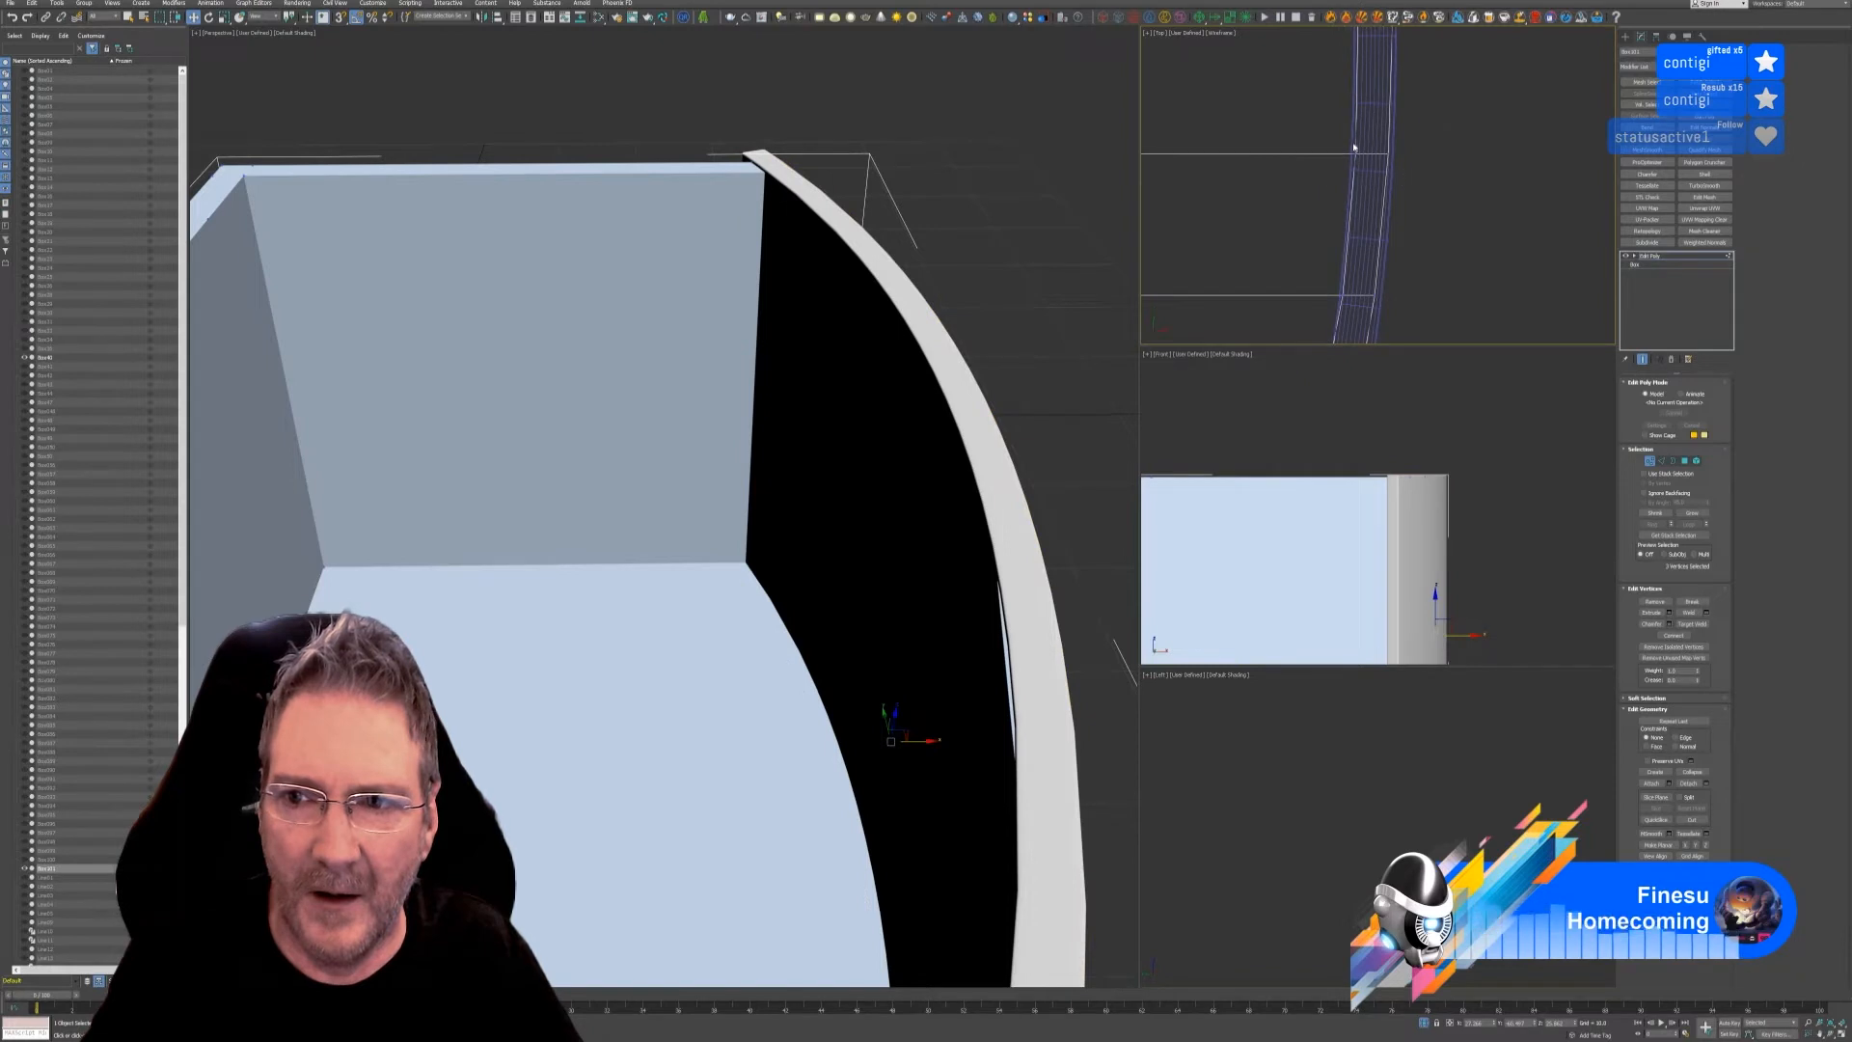
- Refine the inner front vertices of the two lowest slice rows against the curved panel's inner face
{"action": "scroll", "coordinate": [1354, 147], "scroll_direction": "up", "scroll_amount": 2}
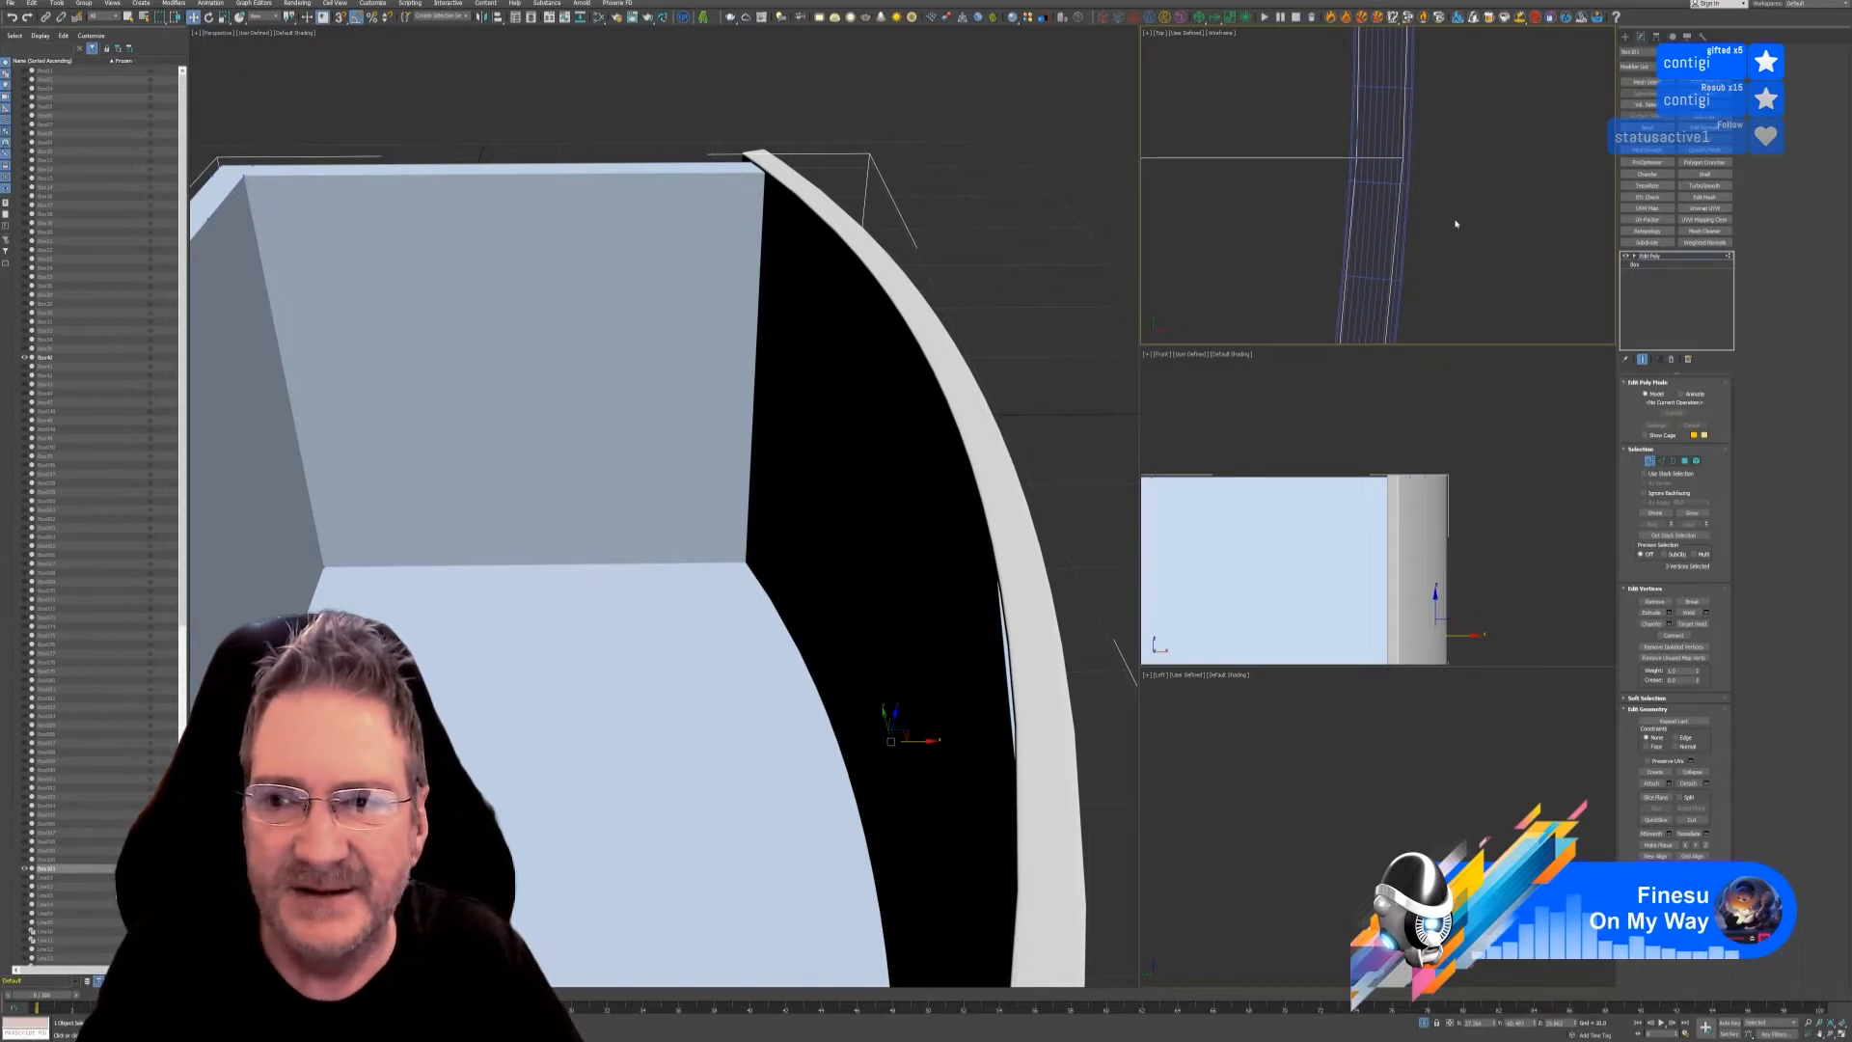
{"action": "scroll", "coordinate": [1415, 224], "scroll_direction": "down", "scroll_amount": 2}
{"action": "middle_click_drag", "start_coordinate": [1444, 289], "coordinate": [1453, 106]}
{"action": "scroll", "coordinate": [1385, 269], "scroll_direction": "up", "scroll_amount": 4}
{"action": "scroll", "coordinate": [1447, 285], "scroll_direction": "down", "scroll_amount": 3}
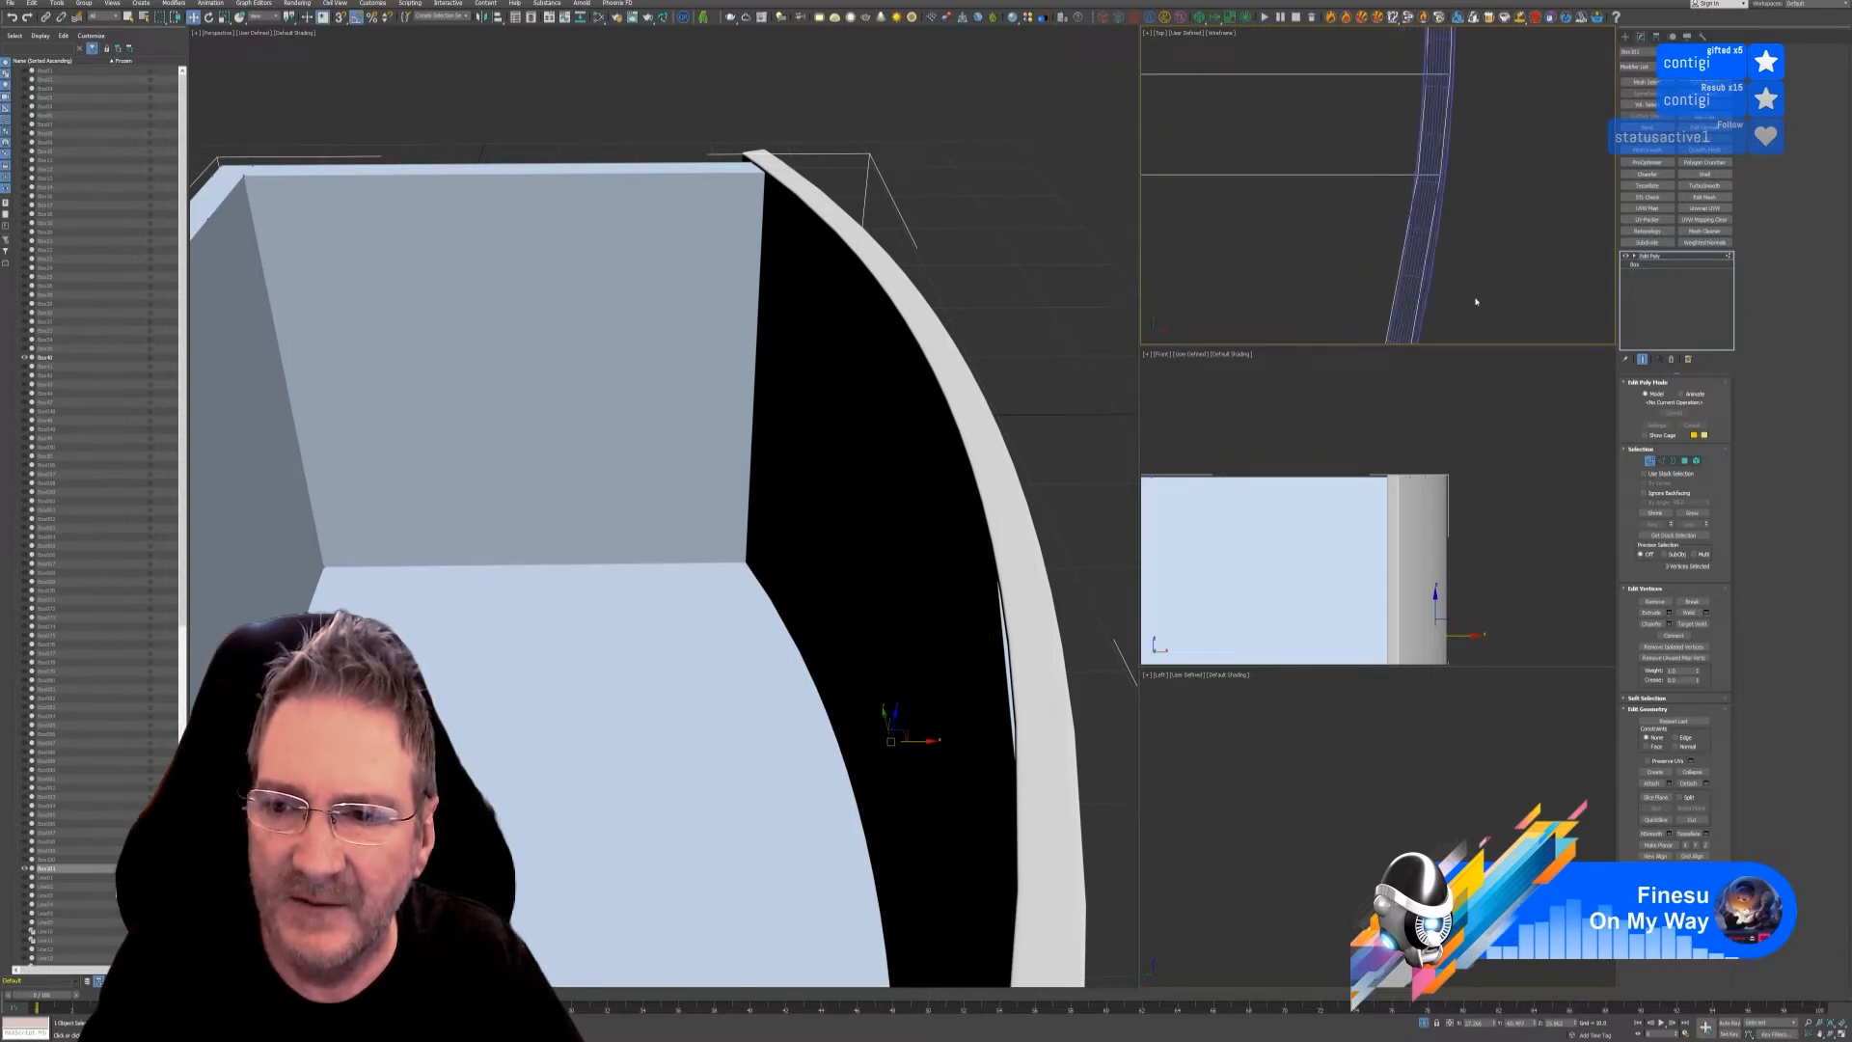
{"action": "middle_click_drag", "start_coordinate": [1475, 298], "coordinate": [1457, 131]}
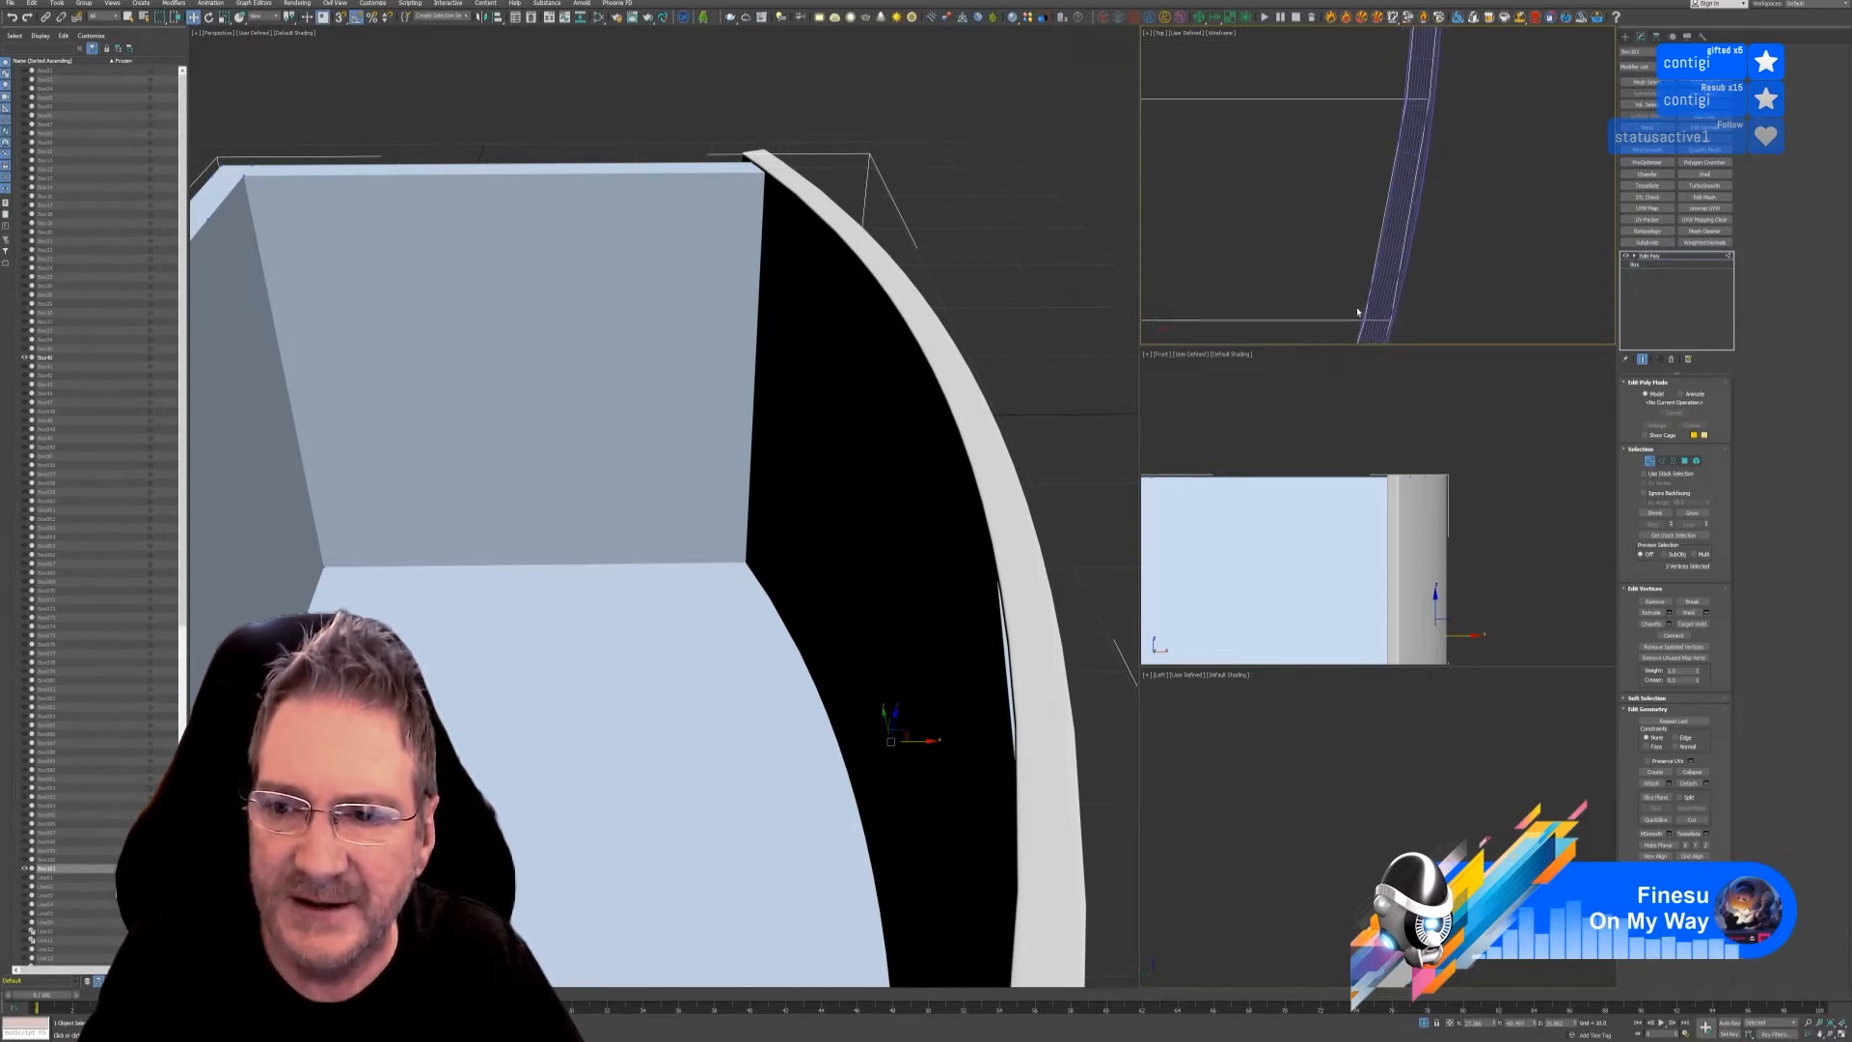
{"action": "scroll", "coordinate": [1377, 330], "scroll_direction": "up", "scroll_amount": 2}
{"action": "left_click_drag", "start_coordinate": [1375, 330], "coordinate": [1383, 316]}
{"action": "middle_click_drag", "start_coordinate": [1465, 123], "coordinate": [1428, 269]}
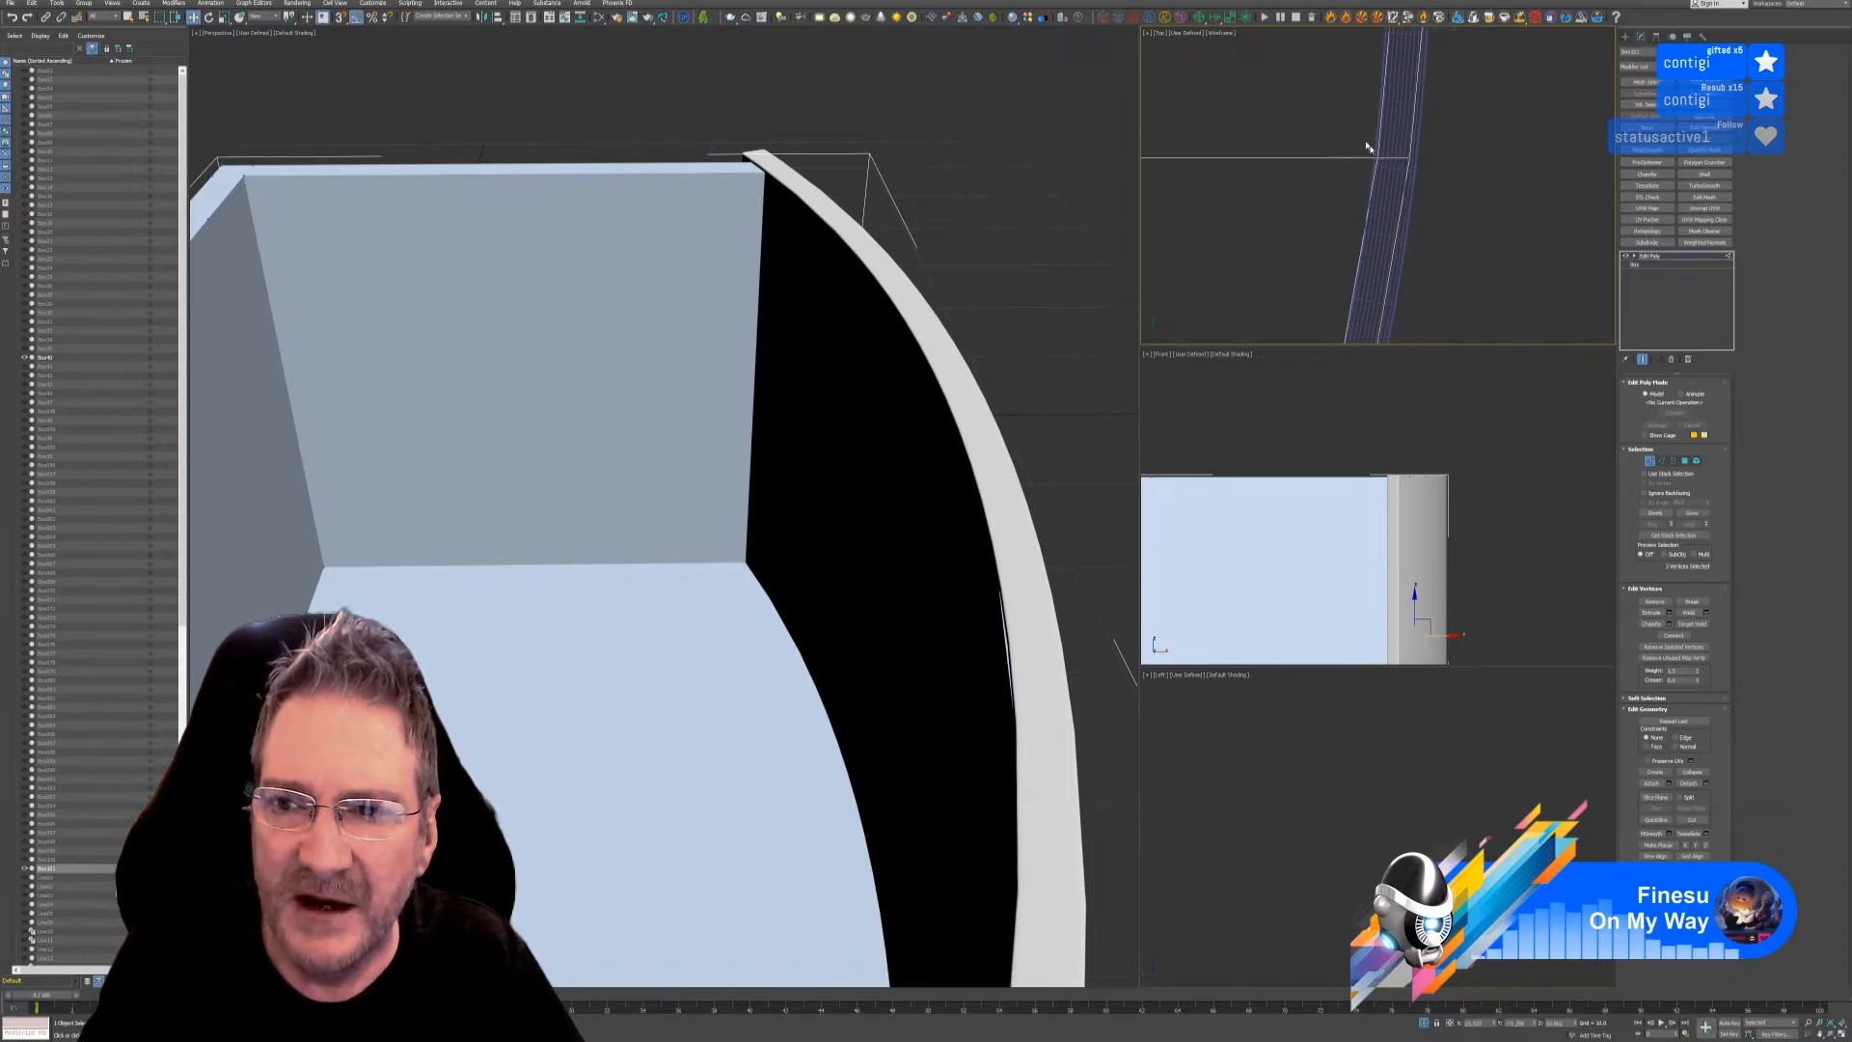
{"action": "left_click_drag", "start_coordinate": [1368, 147], "coordinate": [1412, 160]}
- Pull the outer front vertices at the box's upper corner inward so they stay behind the curved panel's front face
{"action": "scroll", "coordinate": [911, 484], "scroll_direction": "down", "scroll_amount": 4}
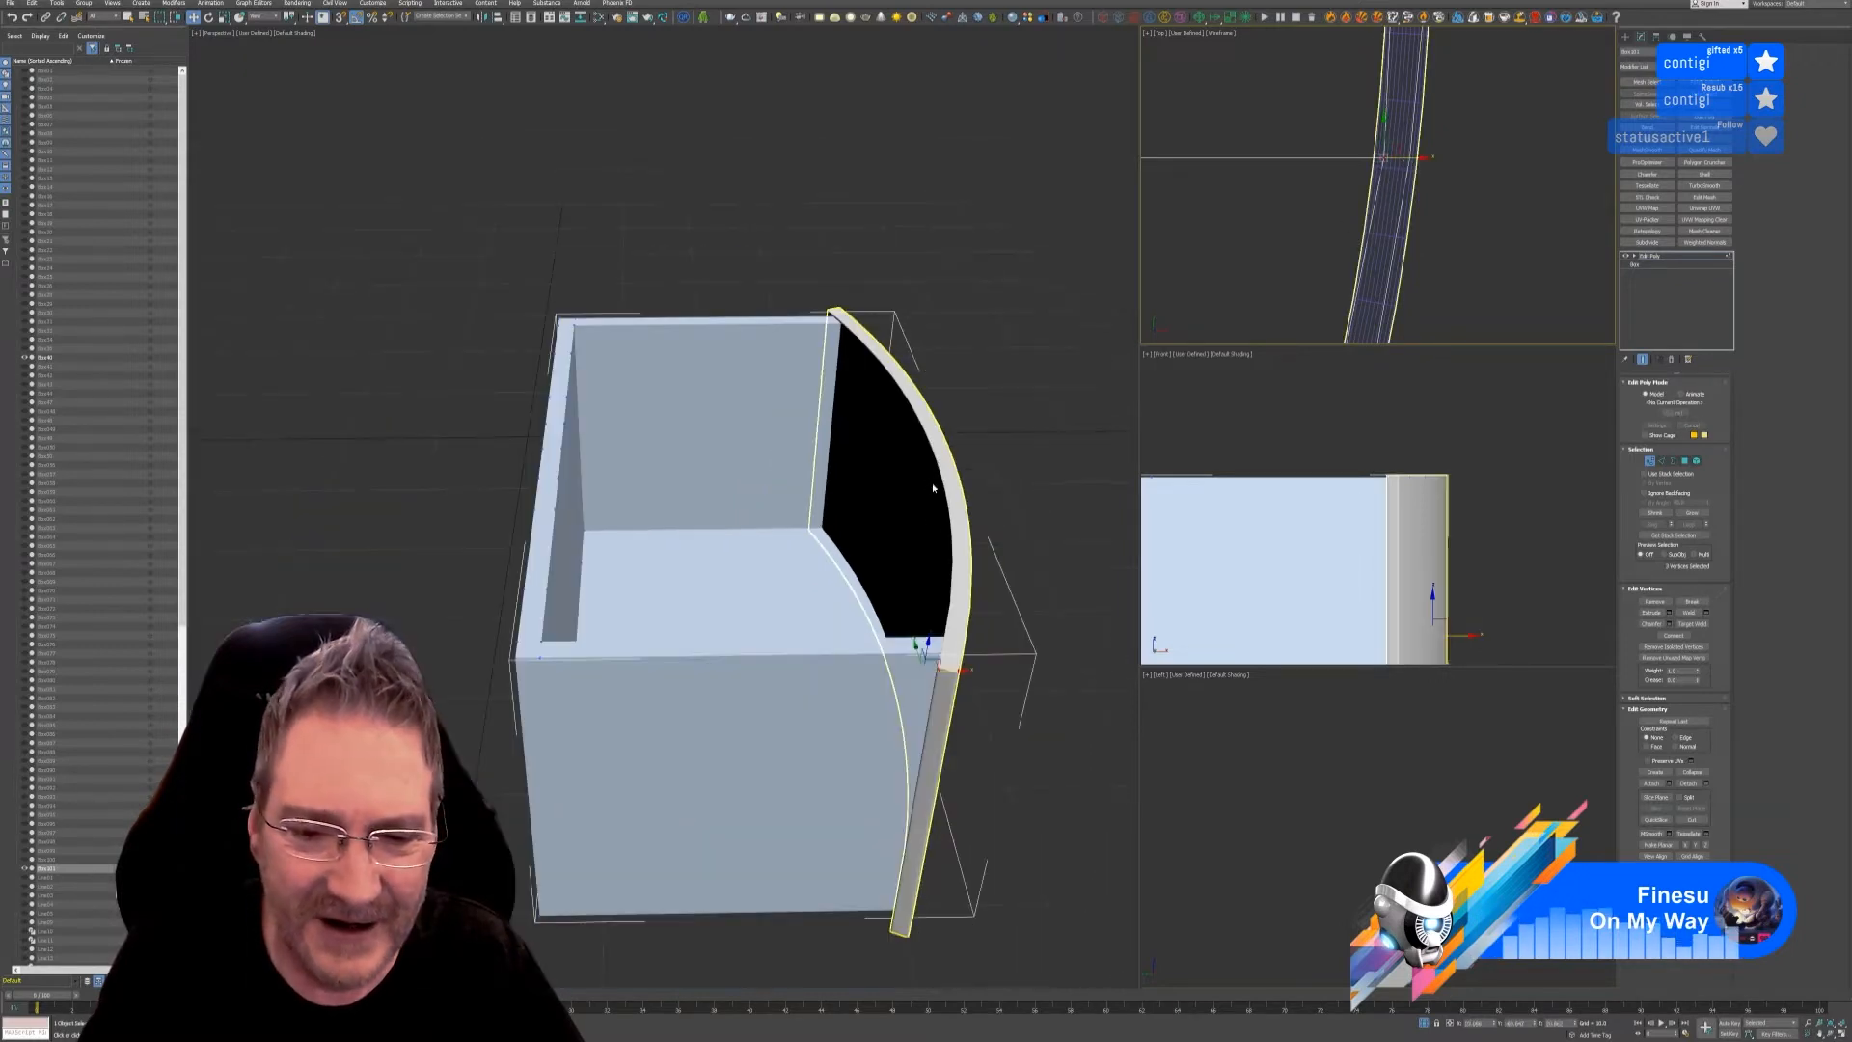
{"action": "scroll", "coordinate": [964, 628], "scroll_direction": "up", "scroll_amount": 2}
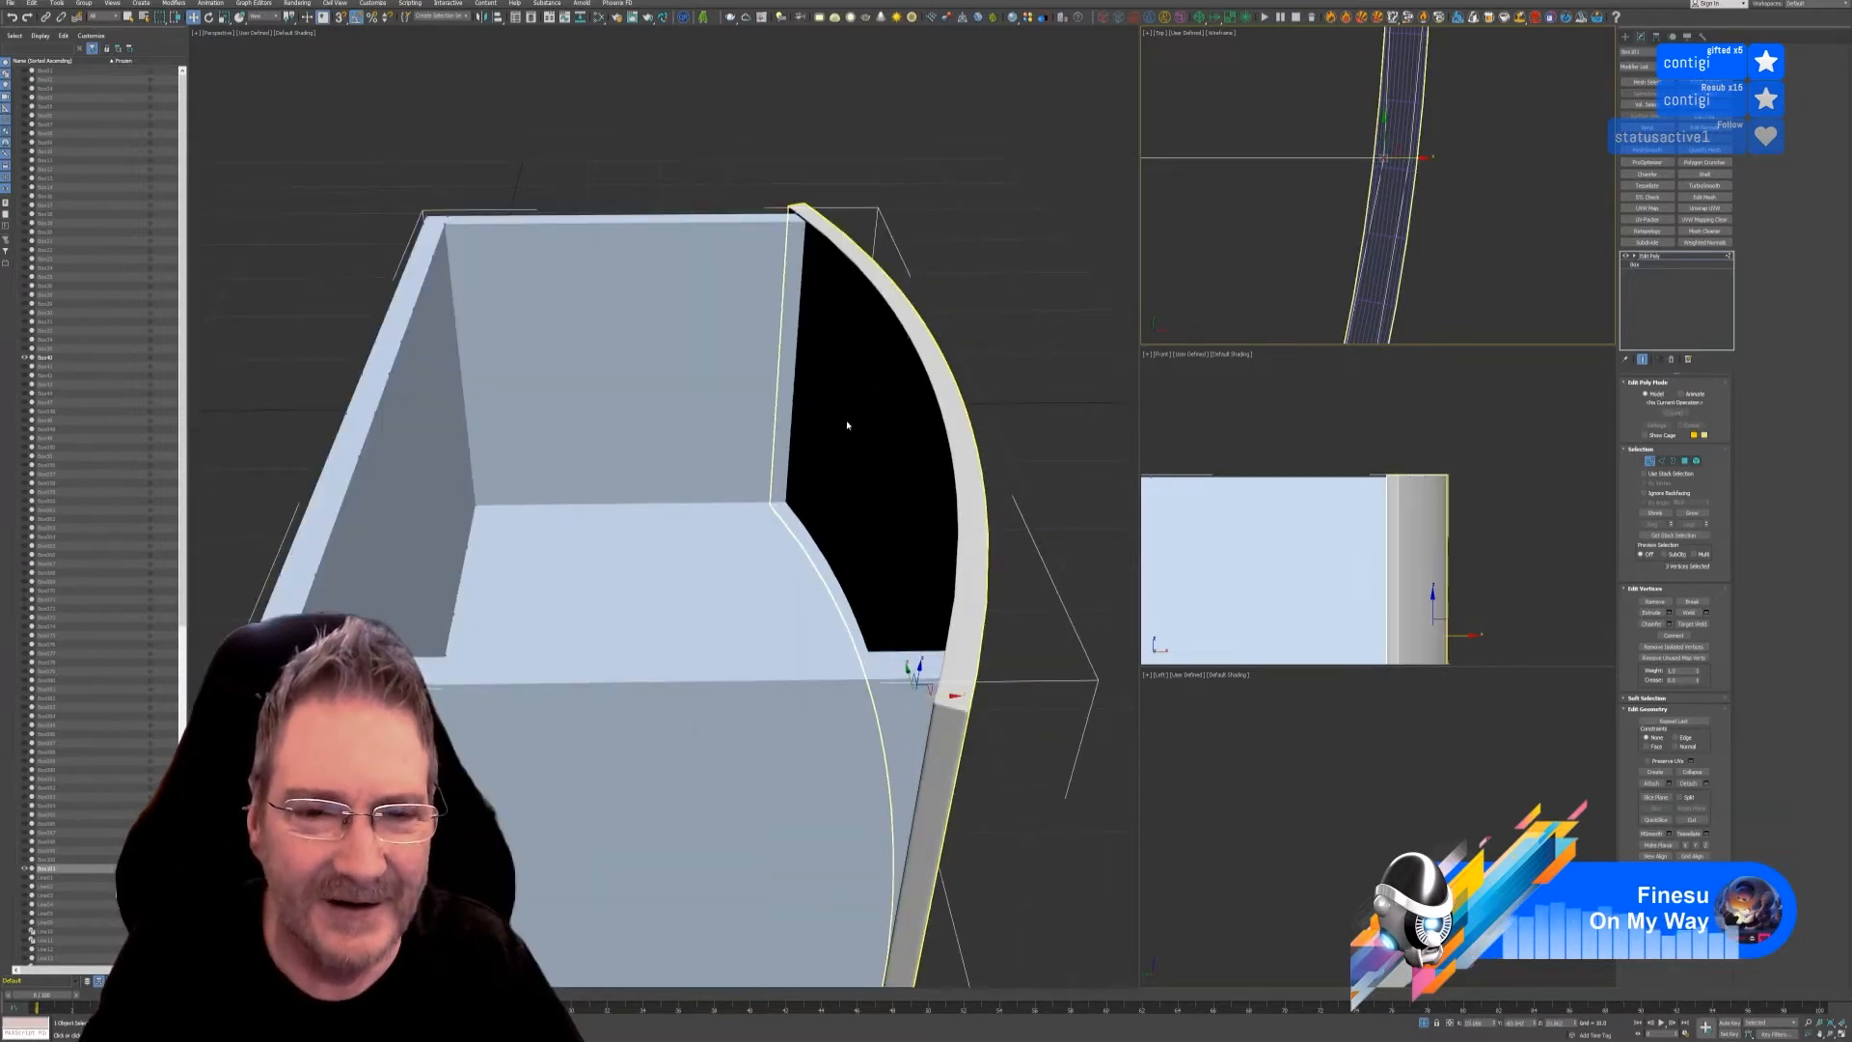
{"action": "scroll", "coordinate": [830, 490], "scroll_direction": "down", "scroll_amount": 5}
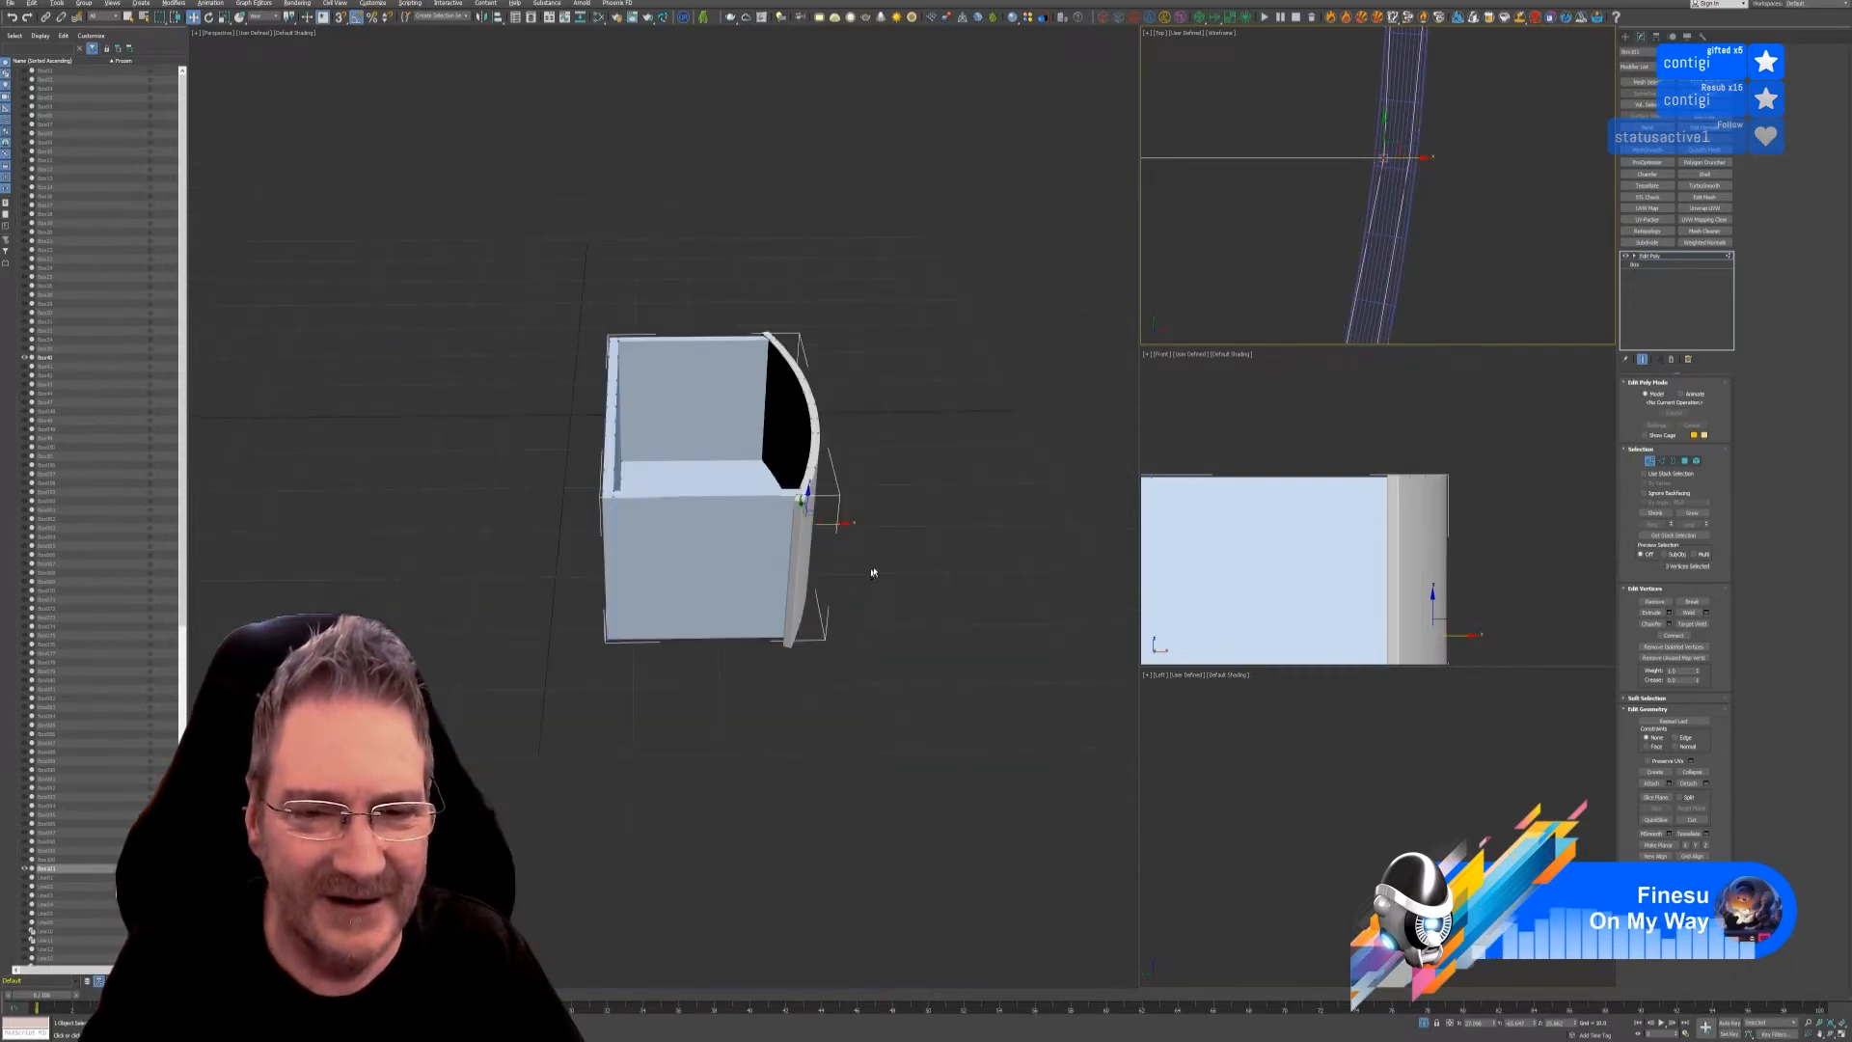
{"action": "middle_click_drag", "start_coordinate": [873, 573], "coordinate": [847, 521], "text": "alt"}
{"action": "scroll", "coordinate": [985, 432], "scroll_direction": "up", "scroll_amount": 5}
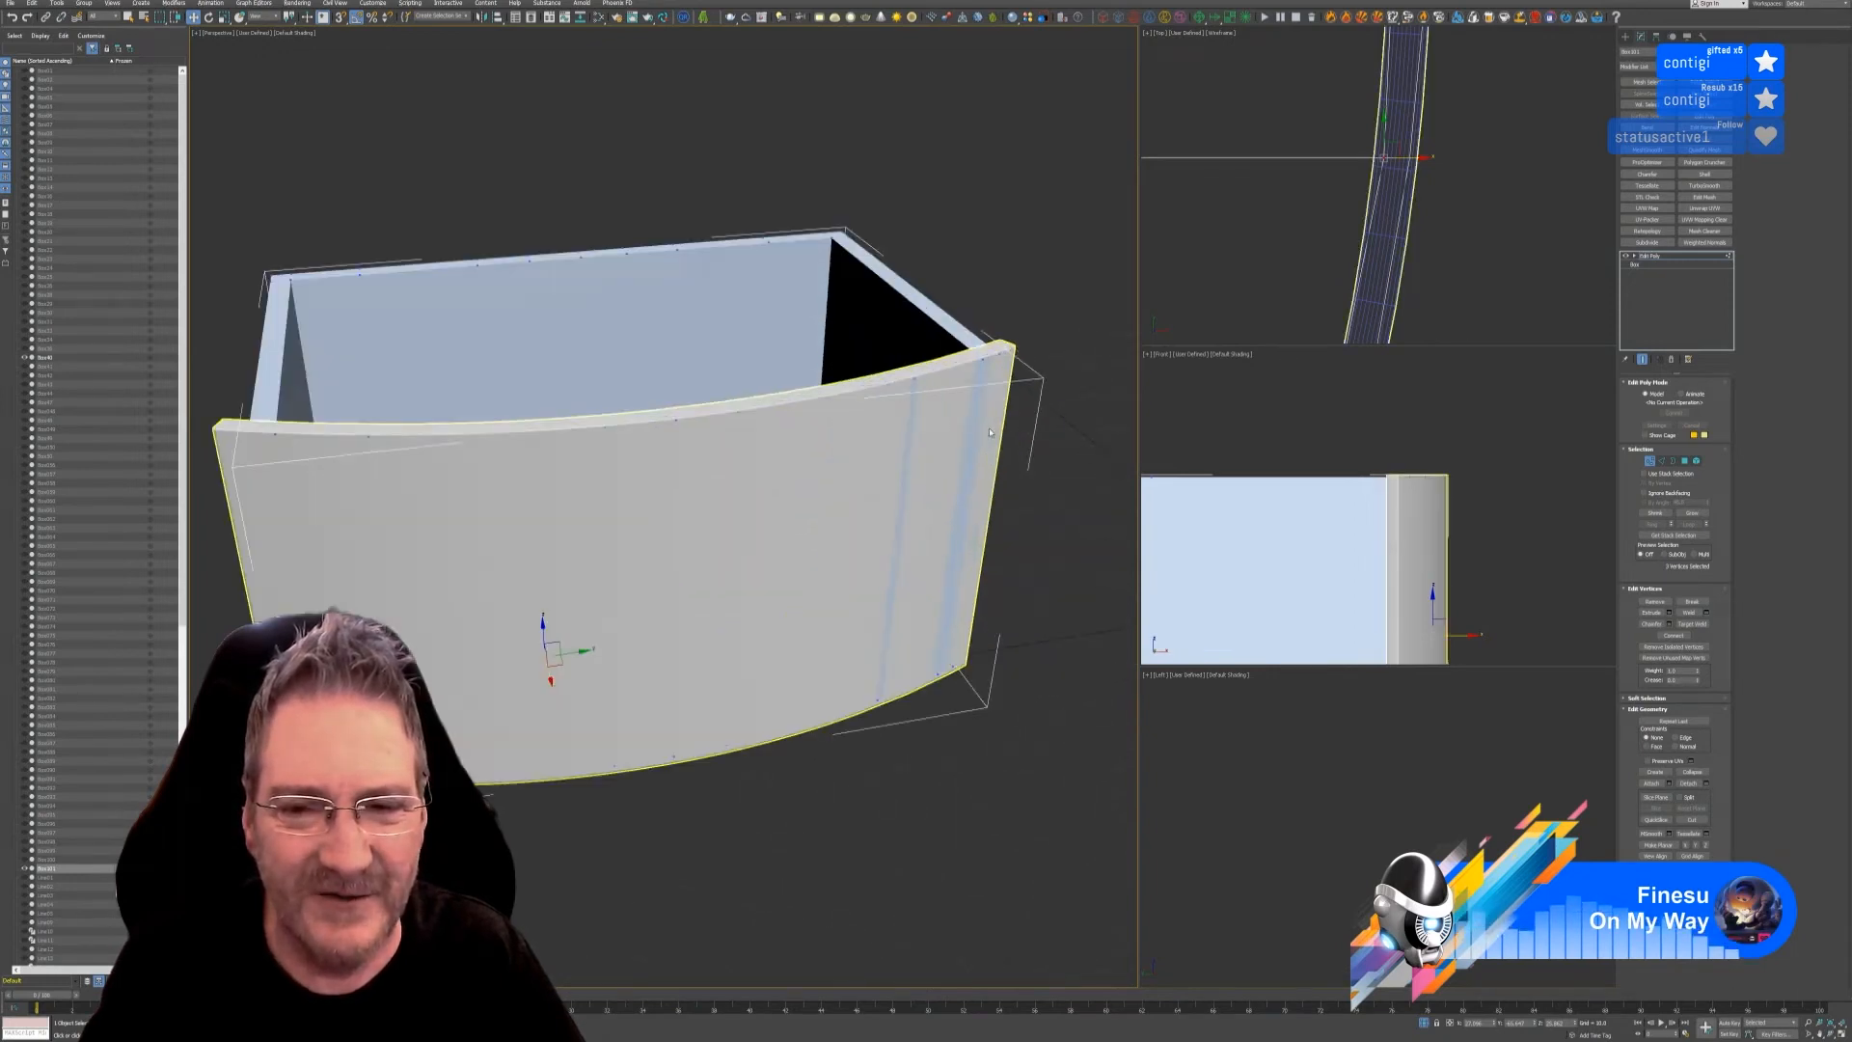
{"action": "scroll", "coordinate": [1405, 188], "scroll_direction": "down", "scroll_amount": 5}
{"action": "middle_click_drag", "start_coordinate": [1422, 101], "coordinate": [1429, 241]}
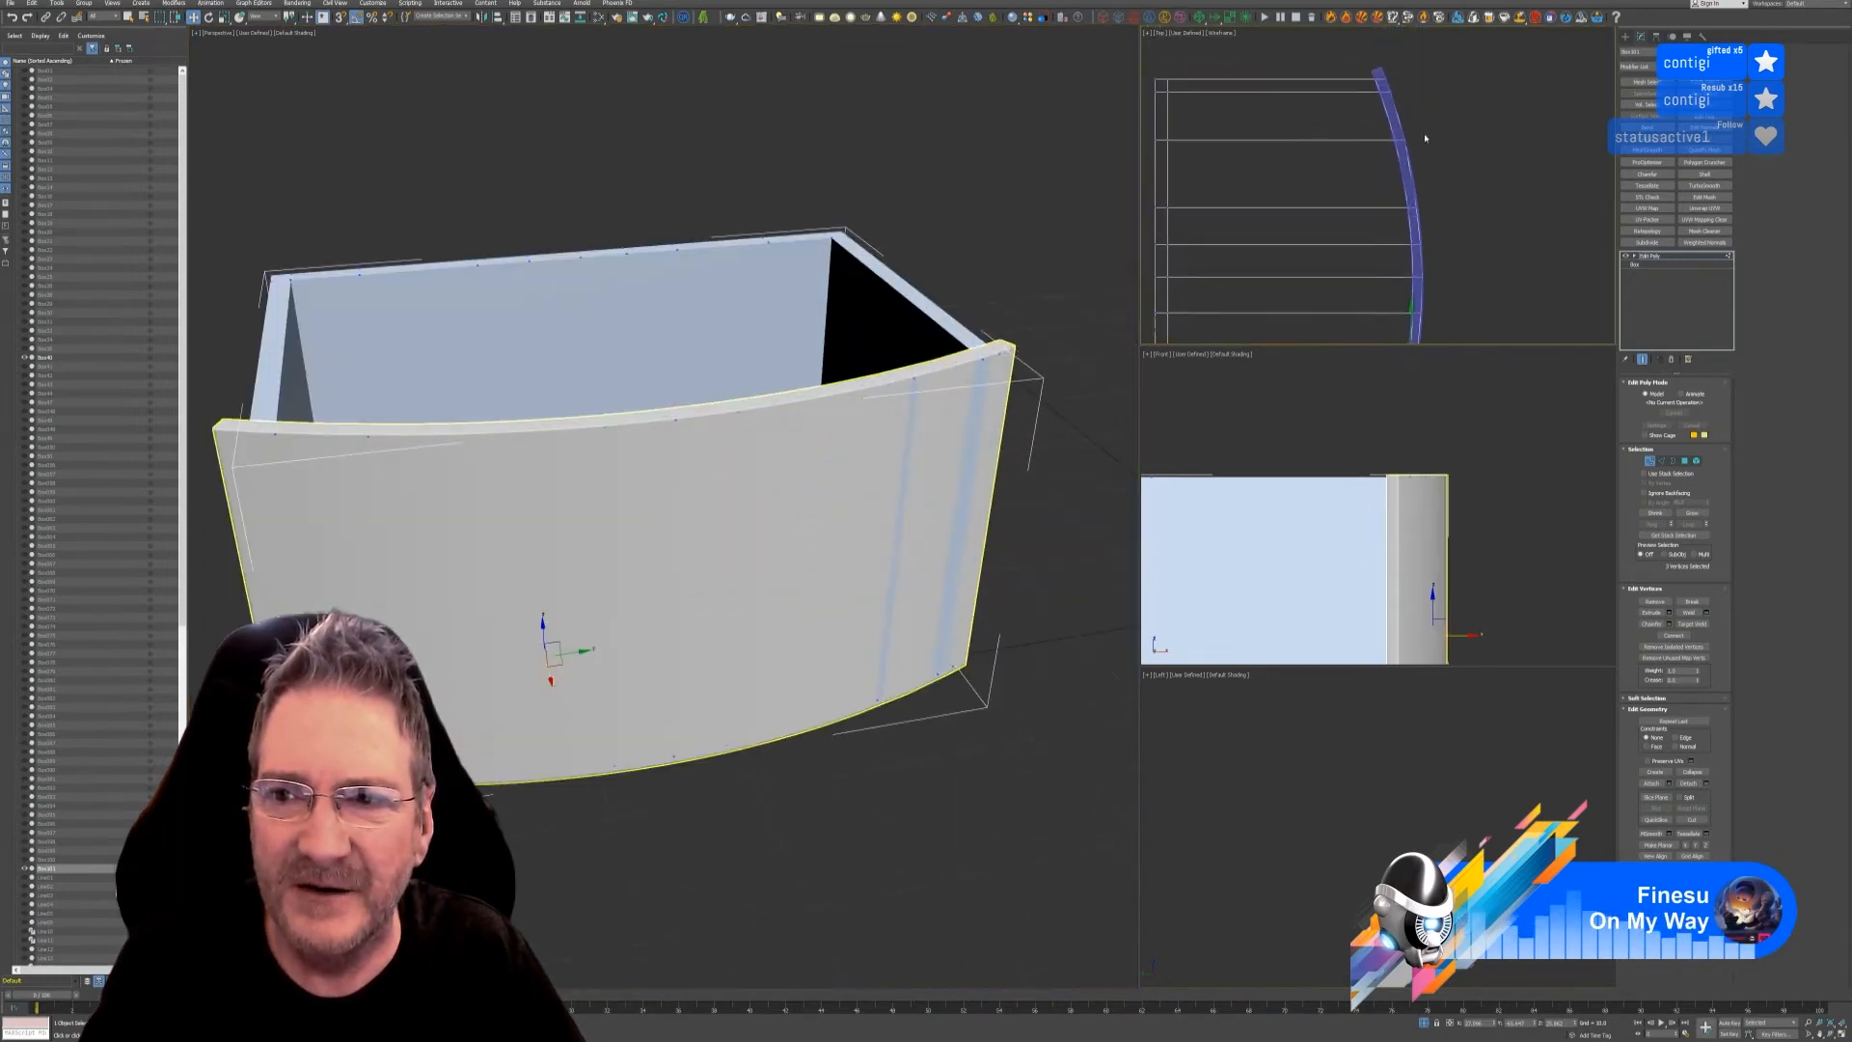
{"action": "scroll", "coordinate": [1401, 74], "scroll_direction": "up", "scroll_amount": 3}
{"action": "scroll", "coordinate": [1401, 77], "scroll_direction": "up", "scroll_amount": 3}
{"action": "left_click", "coordinate": [1369, 123]}
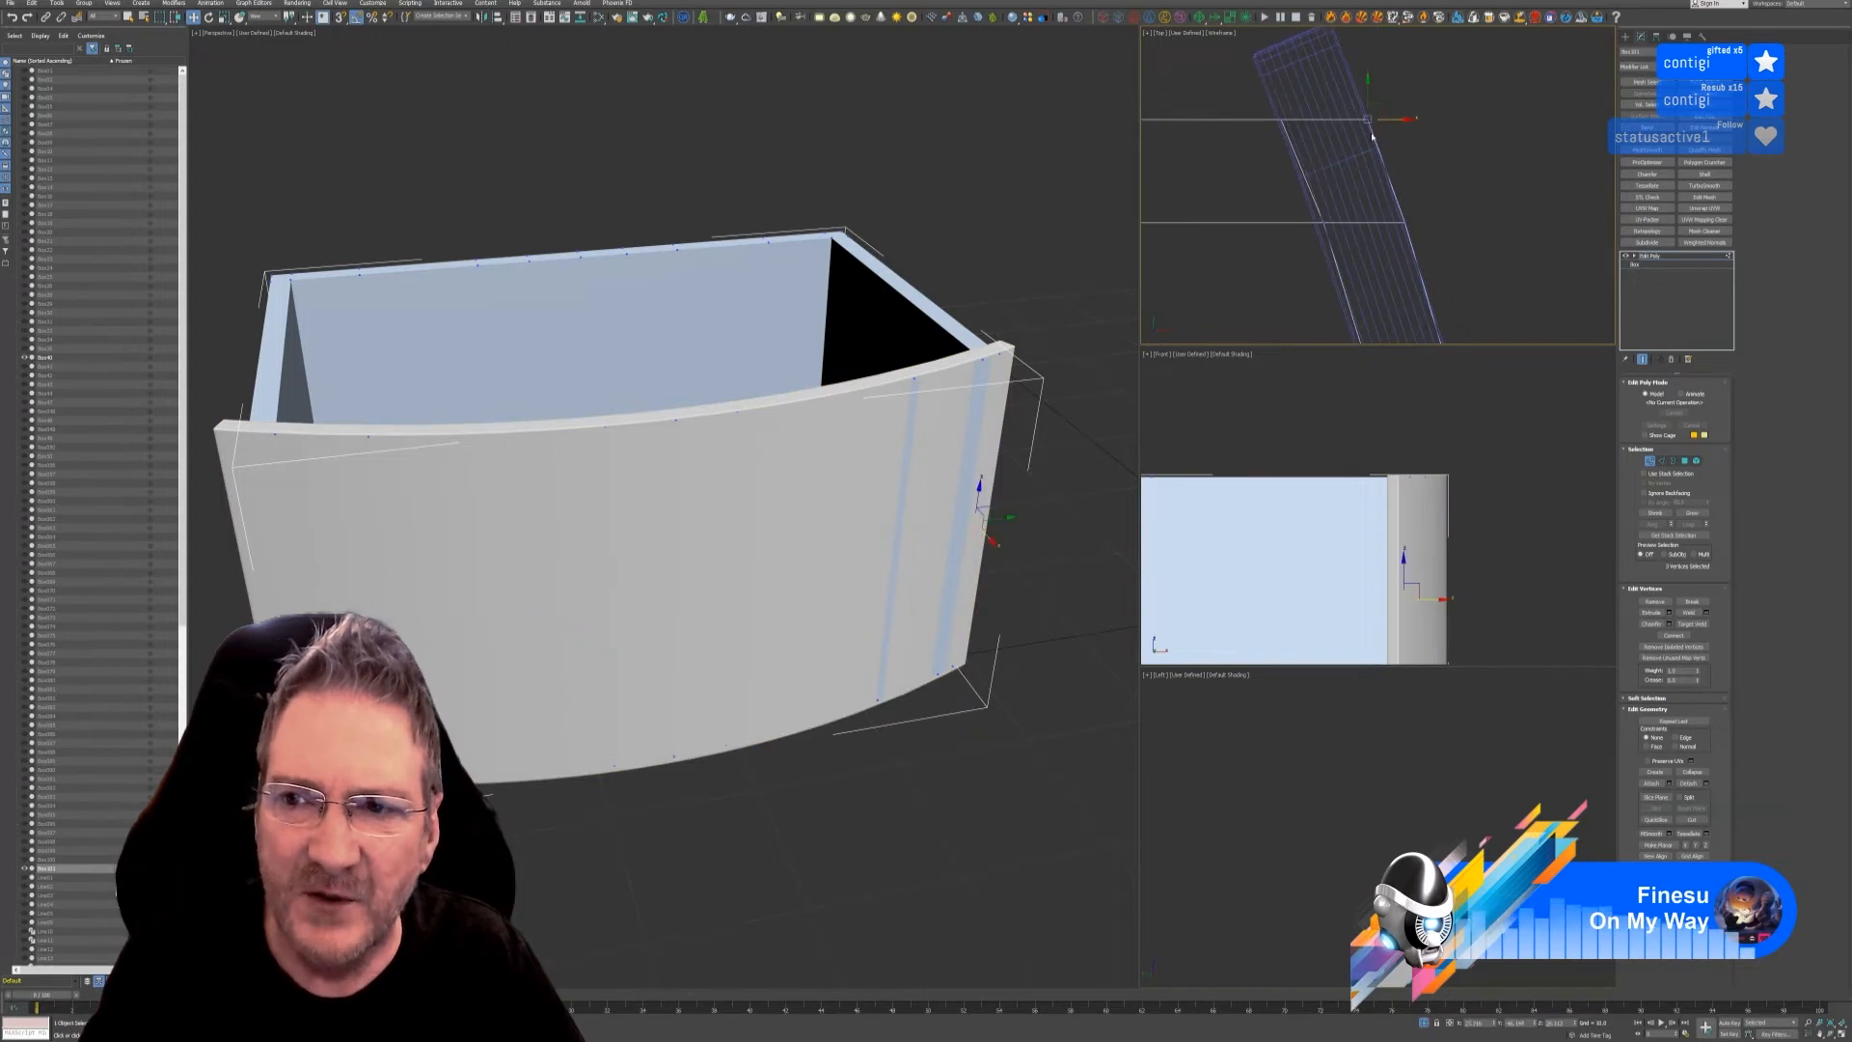
{"action": "left_click_drag", "start_coordinate": [1397, 119], "coordinate": [1388, 121]}
- Move the outer front vertices of the upper wall's inner edge row and the first slice row inside the curved panel's thickness
{"action": "middle_click_drag", "start_coordinate": [1441, 204], "coordinate": [1436, 121]}
{"action": "left_click_drag", "start_coordinate": [1432, 122], "coordinate": [1417, 144]}
{"action": "middle_click_drag", "start_coordinate": [1464, 179], "coordinate": [1452, 110]}
{"action": "scroll", "coordinate": [1463, 248], "scroll_direction": "up", "scroll_amount": 1}
{"action": "scroll", "coordinate": [1475, 277], "scroll_direction": "down", "scroll_amount": 3}
{"action": "middle_click_drag", "start_coordinate": [1435, 194], "coordinate": [1398, 145]}
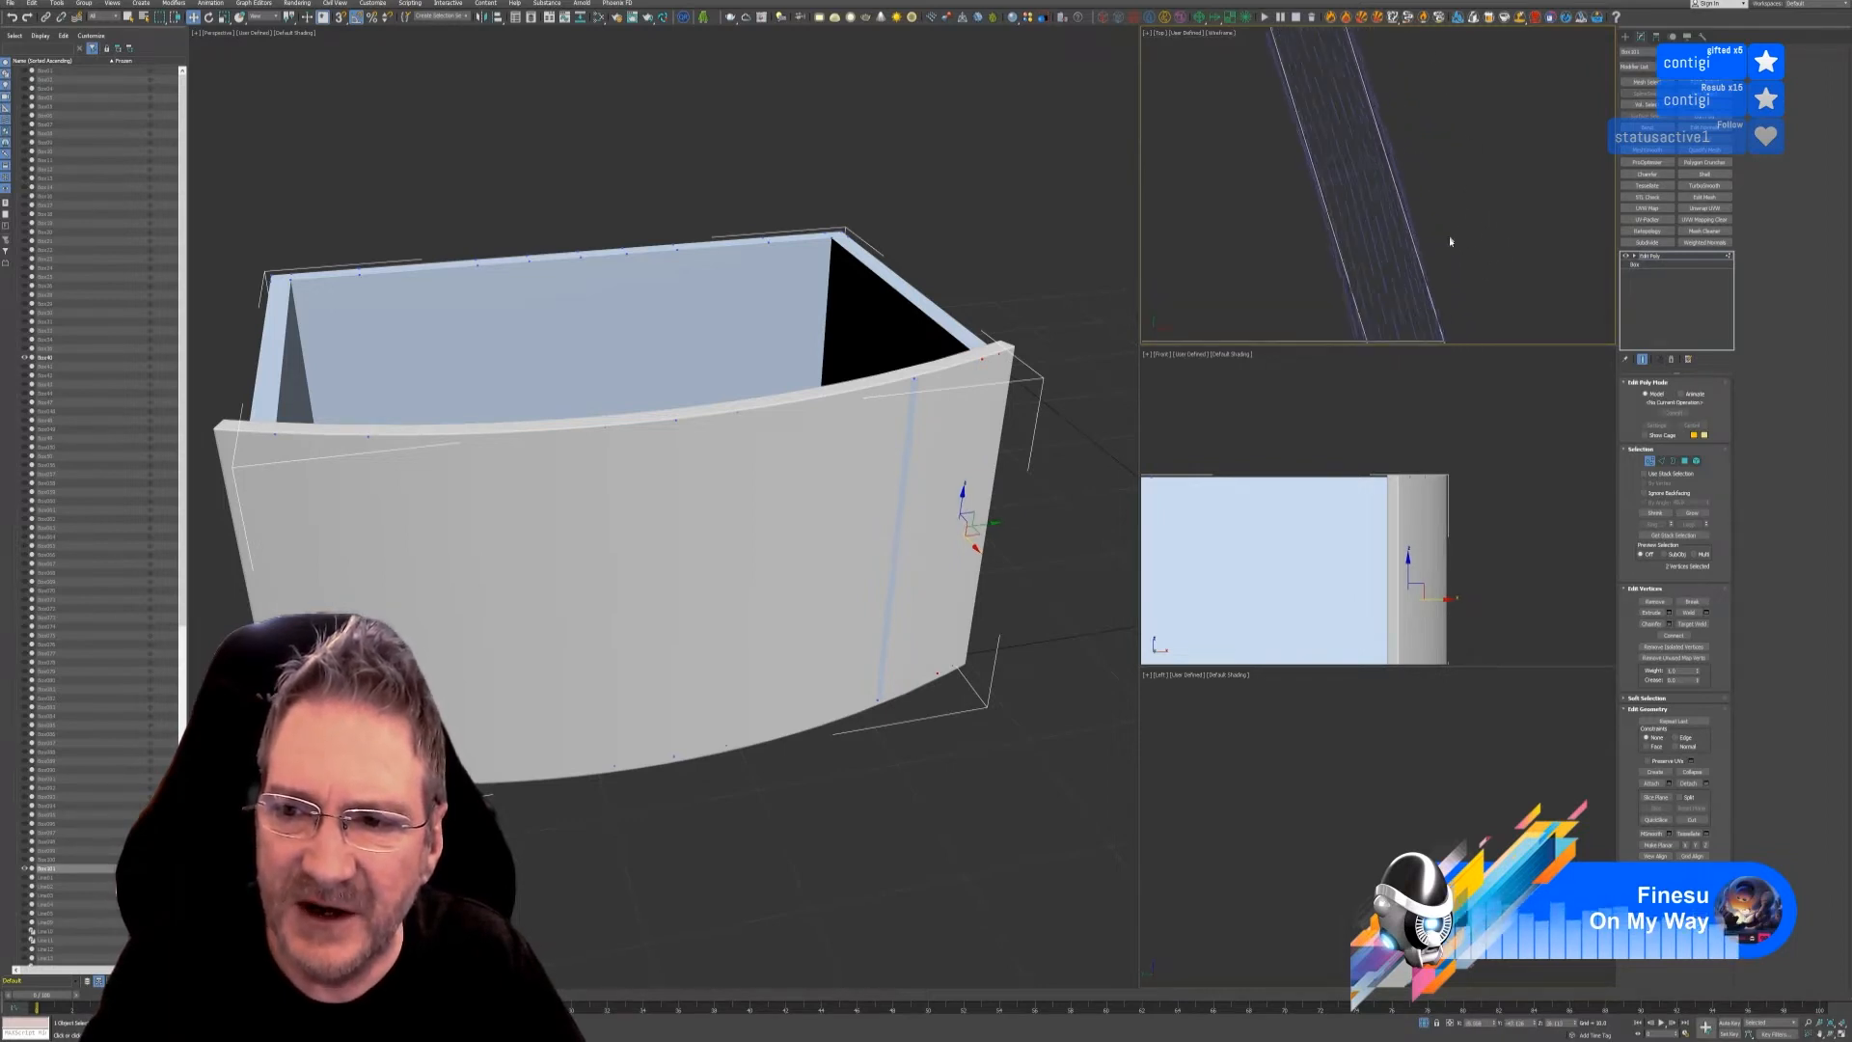
{"action": "scroll", "coordinate": [1454, 252], "scroll_direction": "up", "scroll_amount": 2}
{"action": "middle_click_drag", "start_coordinate": [1463, 281], "coordinate": [1392, 44]}
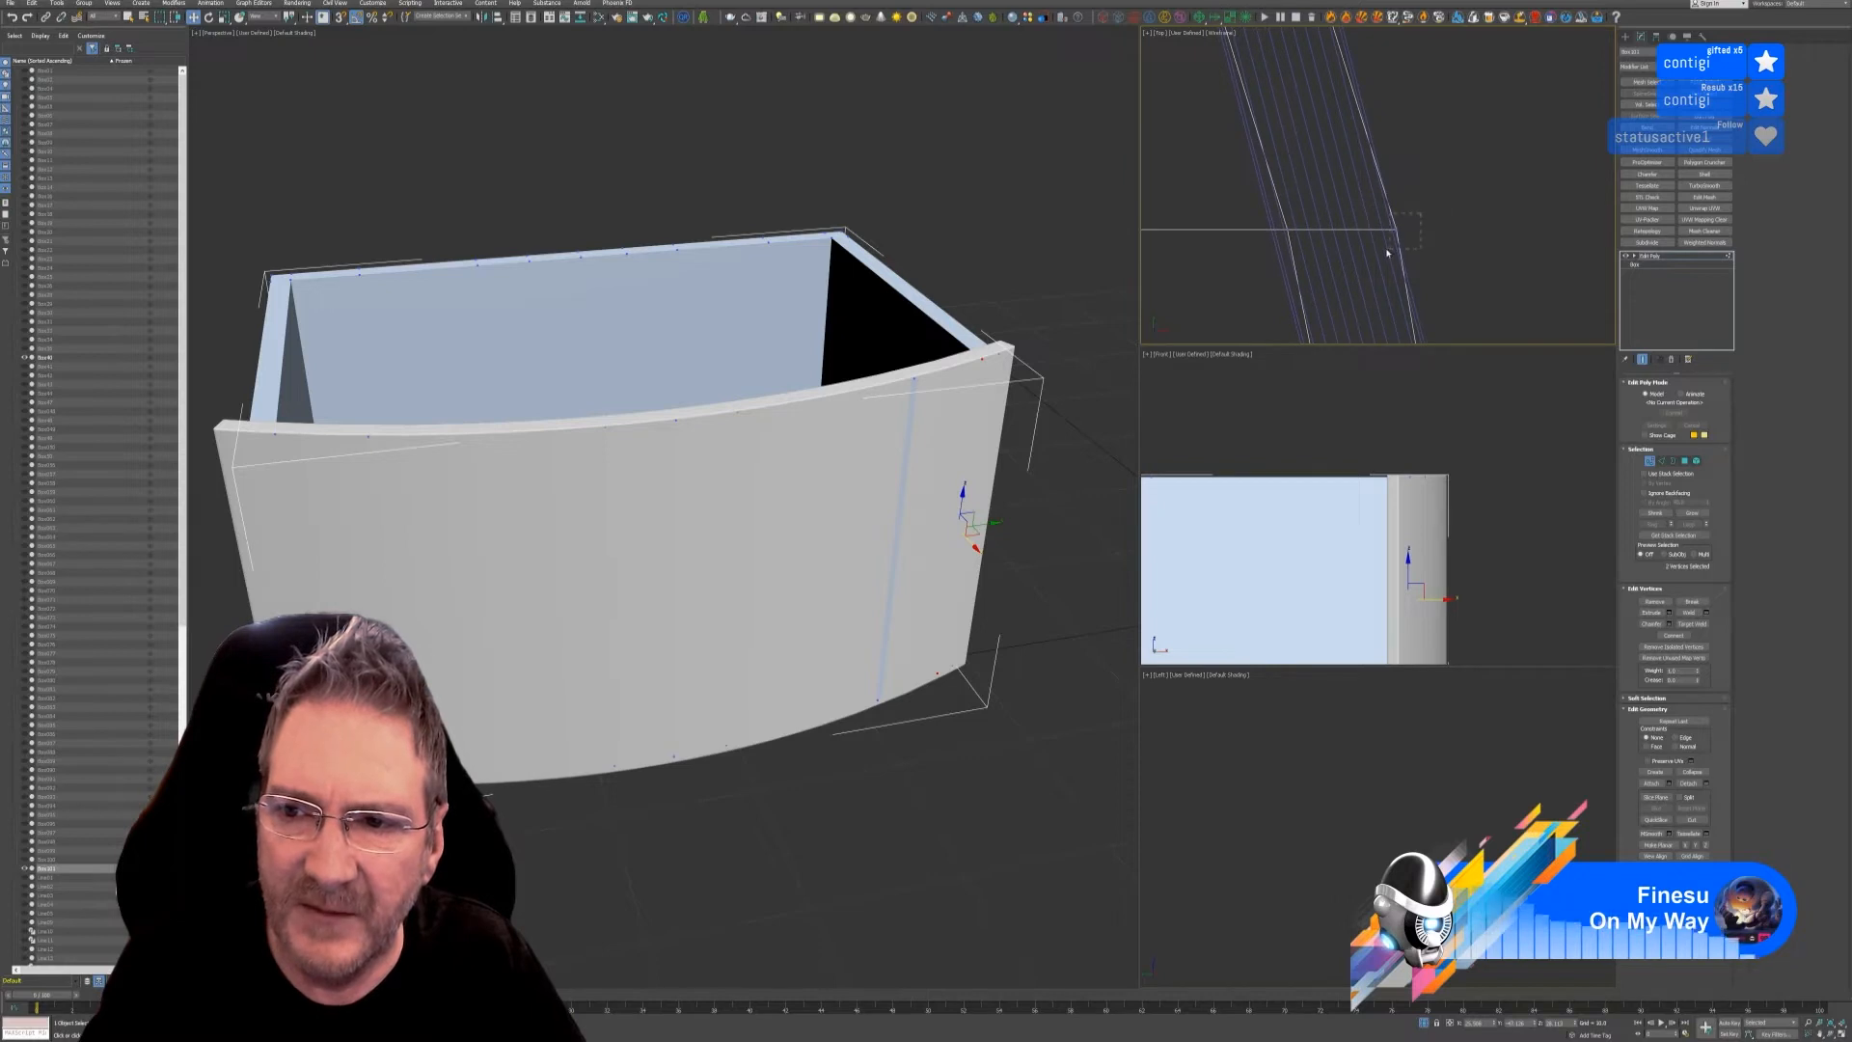
{"action": "left_click_drag", "start_coordinate": [1387, 253], "coordinate": [1411, 231]}
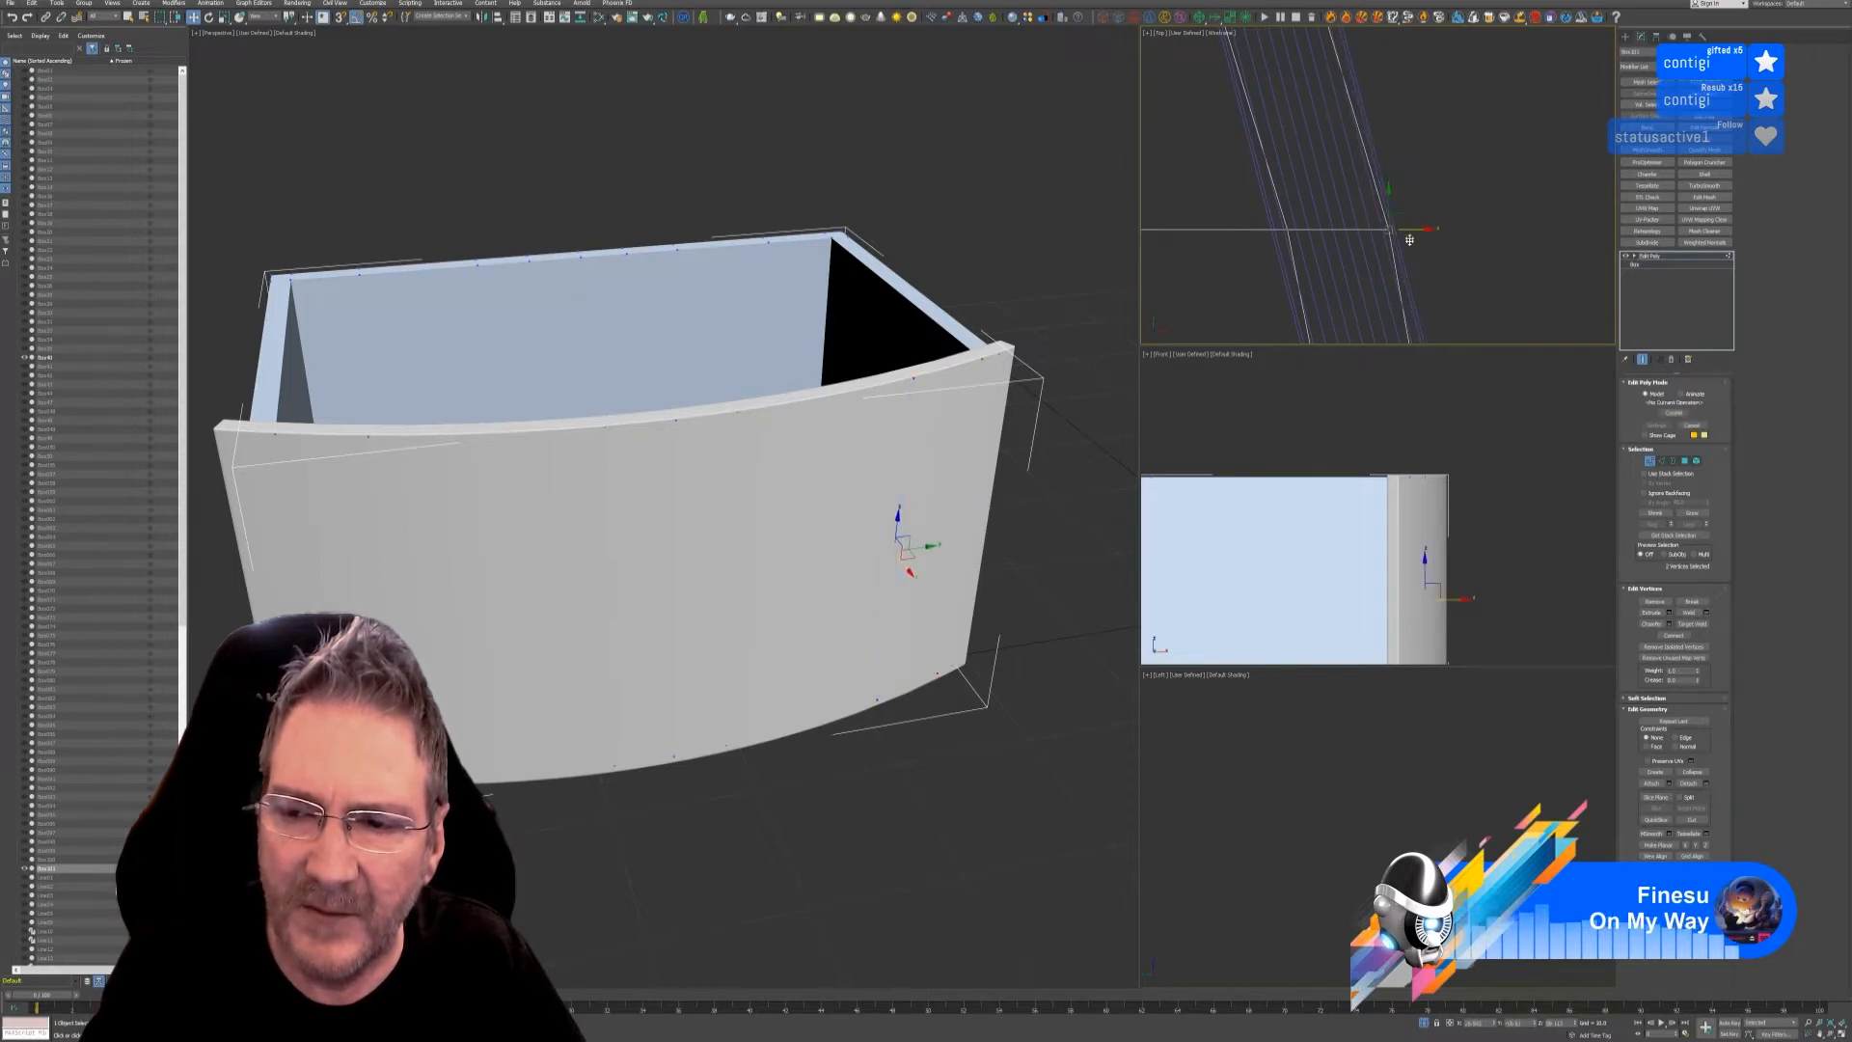
- Examine the remaining outer front vertices along the curved panel down to its lower end
{"action": "scroll", "coordinate": [1462, 294], "scroll_direction": "down", "scroll_amount": 4}
{"action": "middle_click_drag", "start_coordinate": [1434, 136], "coordinate": [1430, 59]}
{"action": "scroll", "coordinate": [1437, 200], "scroll_direction": "down", "scroll_amount": 2}
{"action": "middle_click_drag", "start_coordinate": [1478, 323], "coordinate": [1434, 145]}
{"action": "mouse_move", "coordinate": [1422, 277]}
{"action": "middle_mouse_down"}
{"action": "mouse_move", "coordinate": [1423, 68]}
{"action": "mouse_move", "coordinate": [1441, 263]}
{"action": "mouse_move", "coordinate": [1447, 108]}
{"action": "middle_mouse_up"}
{"action": "mouse_move", "coordinate": [1448, 271]}
{"action": "middle_mouse_down"}
{"action": "mouse_move", "coordinate": [1448, 75]}
{"action": "mouse_move", "coordinate": [1456, 322]}
{"action": "mouse_move", "coordinate": [1462, 101]}
{"action": "middle_mouse_up"}
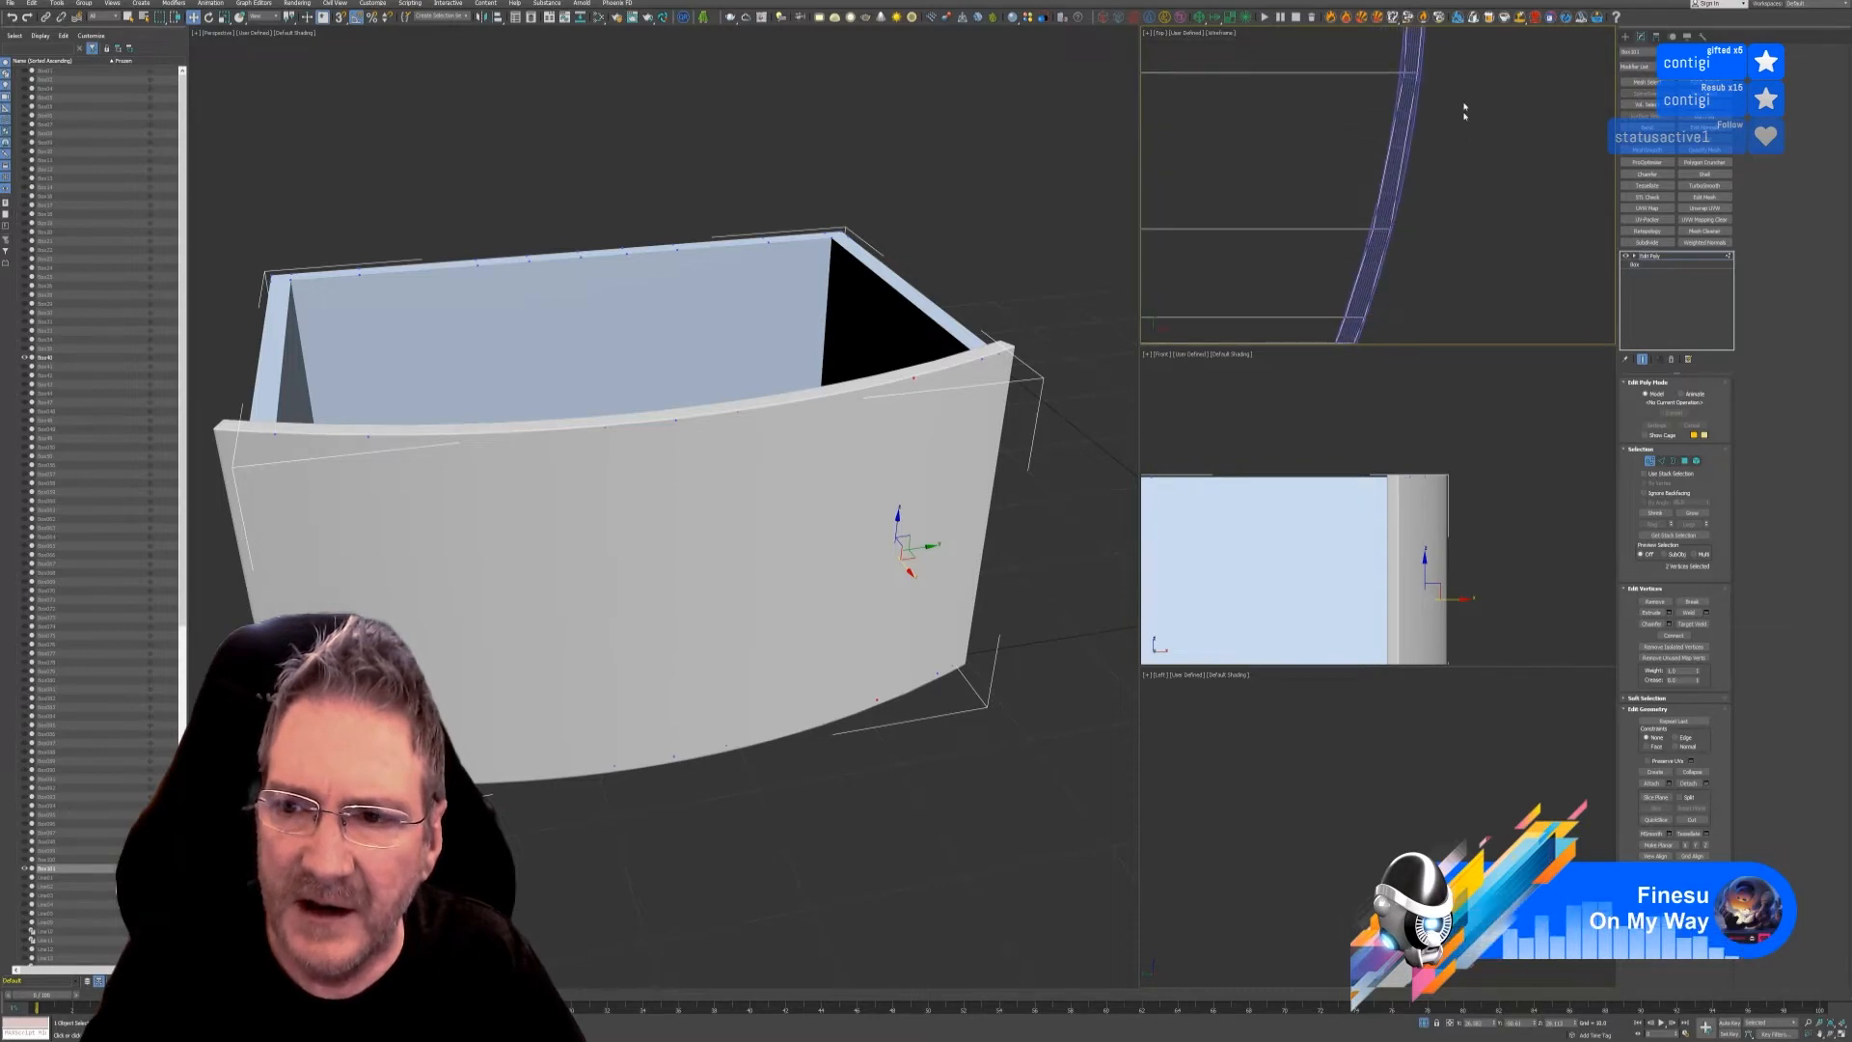
{"action": "scroll", "coordinate": [1397, 234], "scroll_direction": "up", "scroll_amount": 6}
{"action": "scroll", "coordinate": [1408, 259], "scroll_direction": "down", "scroll_amount": 3}
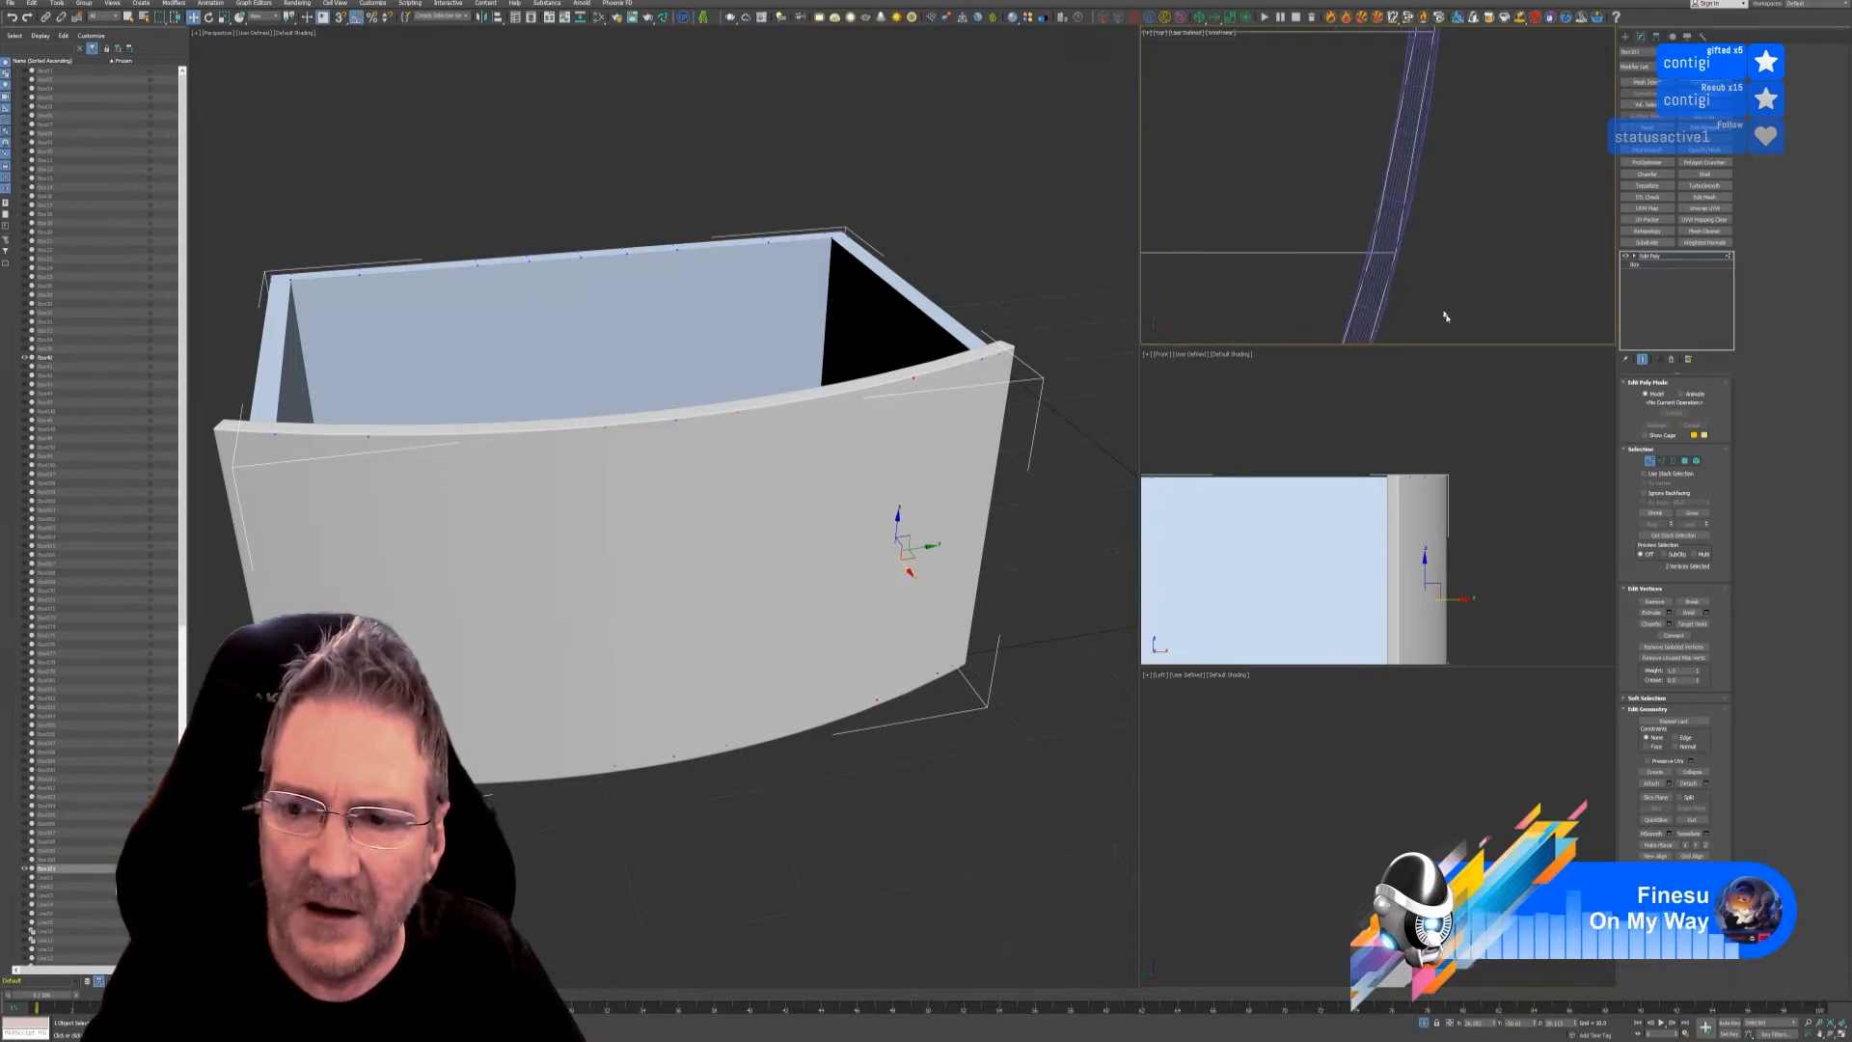
{"action": "middle_click_drag", "start_coordinate": [1443, 310], "coordinate": [1468, 124]}
{"action": "scroll", "coordinate": [1394, 183], "scroll_direction": "up", "scroll_amount": 3}
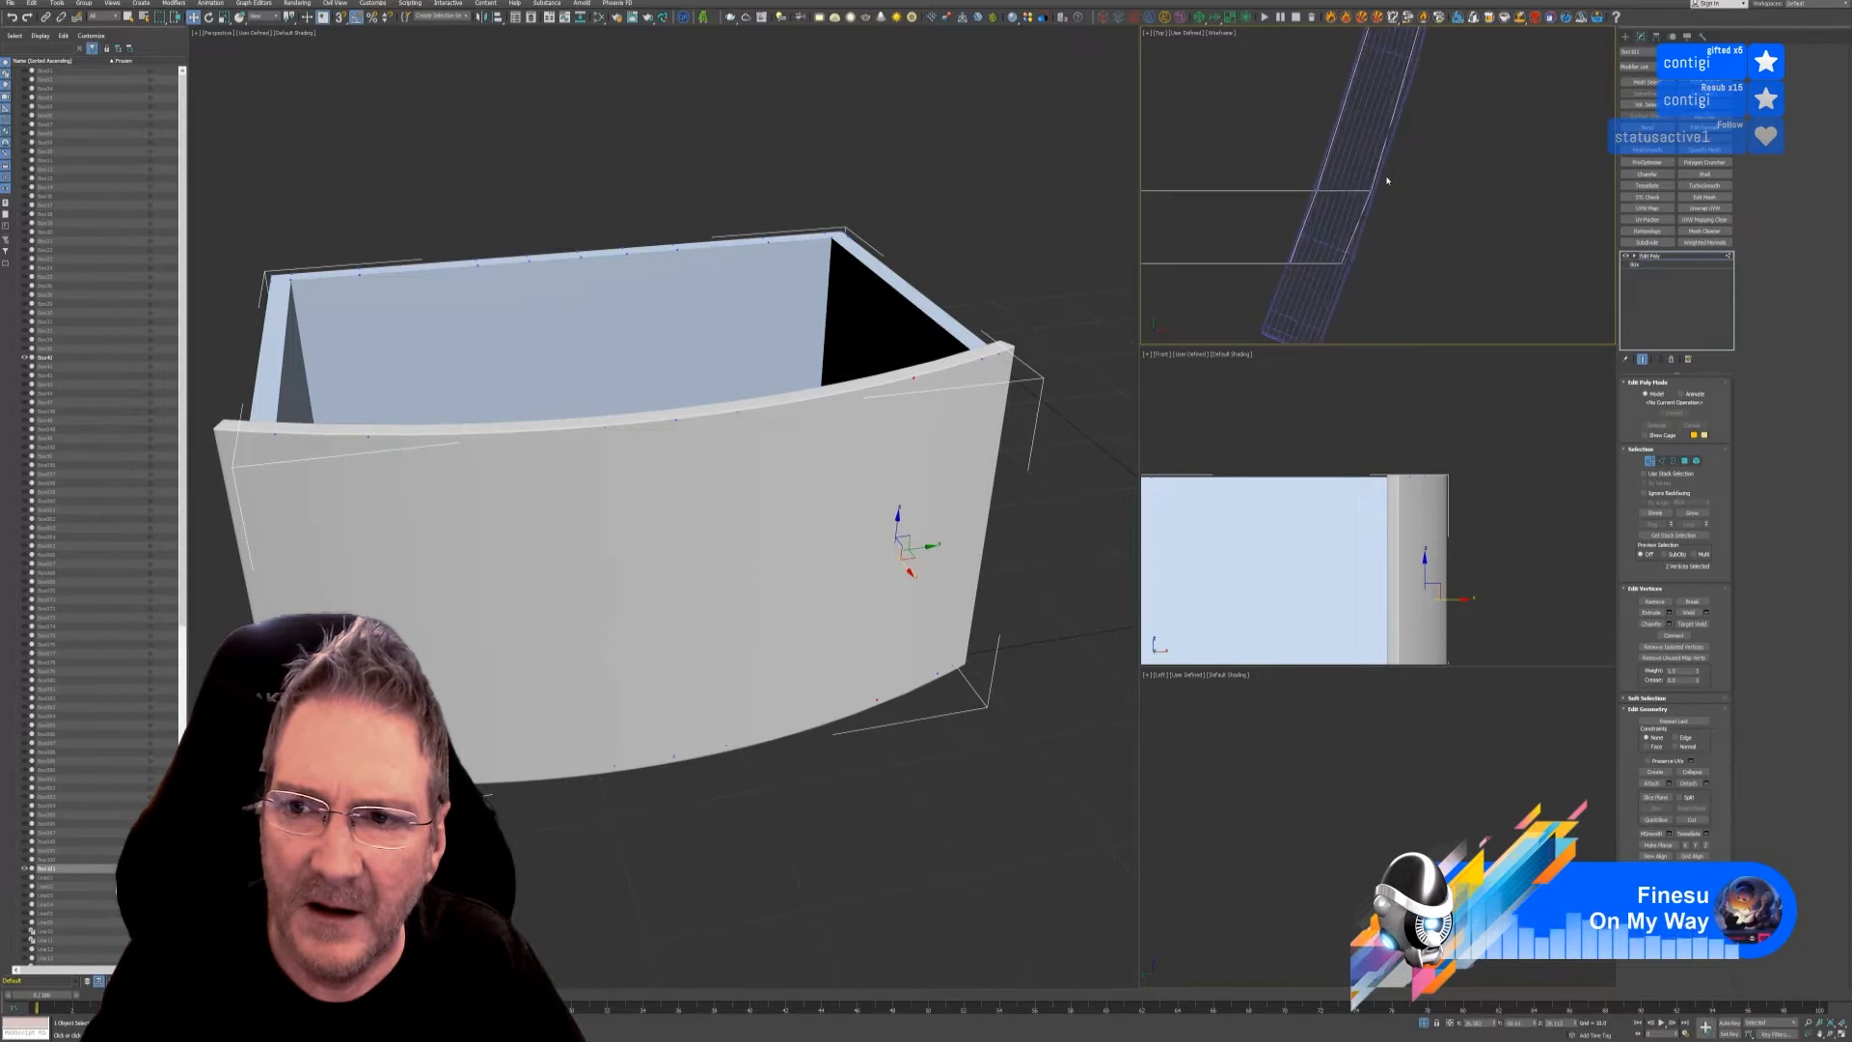
{"action": "scroll", "coordinate": [843, 453], "scroll_direction": "down", "scroll_amount": 3}
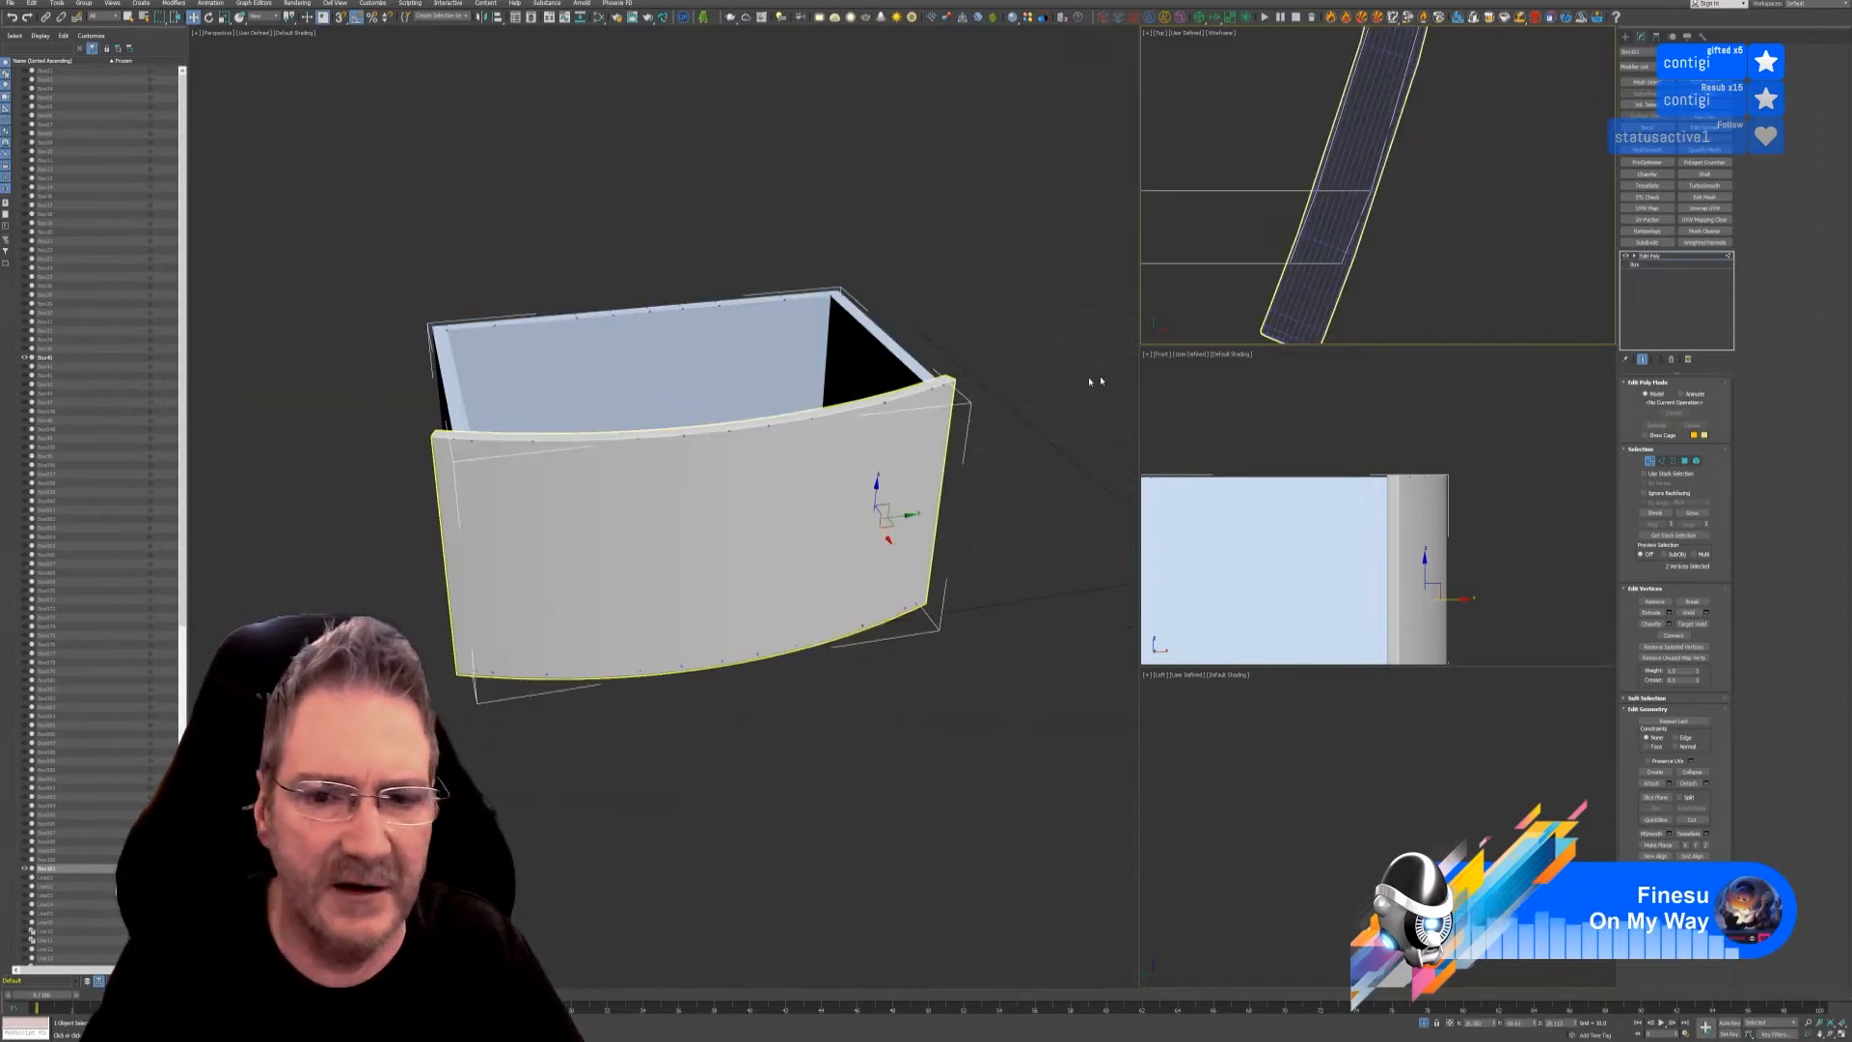
- Finish vertex editing on the drawer box, set the top view to Default Shading, and end isolation to show the whole kitchen
{"action": "left_click", "coordinate": [1650, 463]}
{"action": "middle_click_drag", "start_coordinate": [818, 665], "coordinate": [867, 665], "text": "alt"}
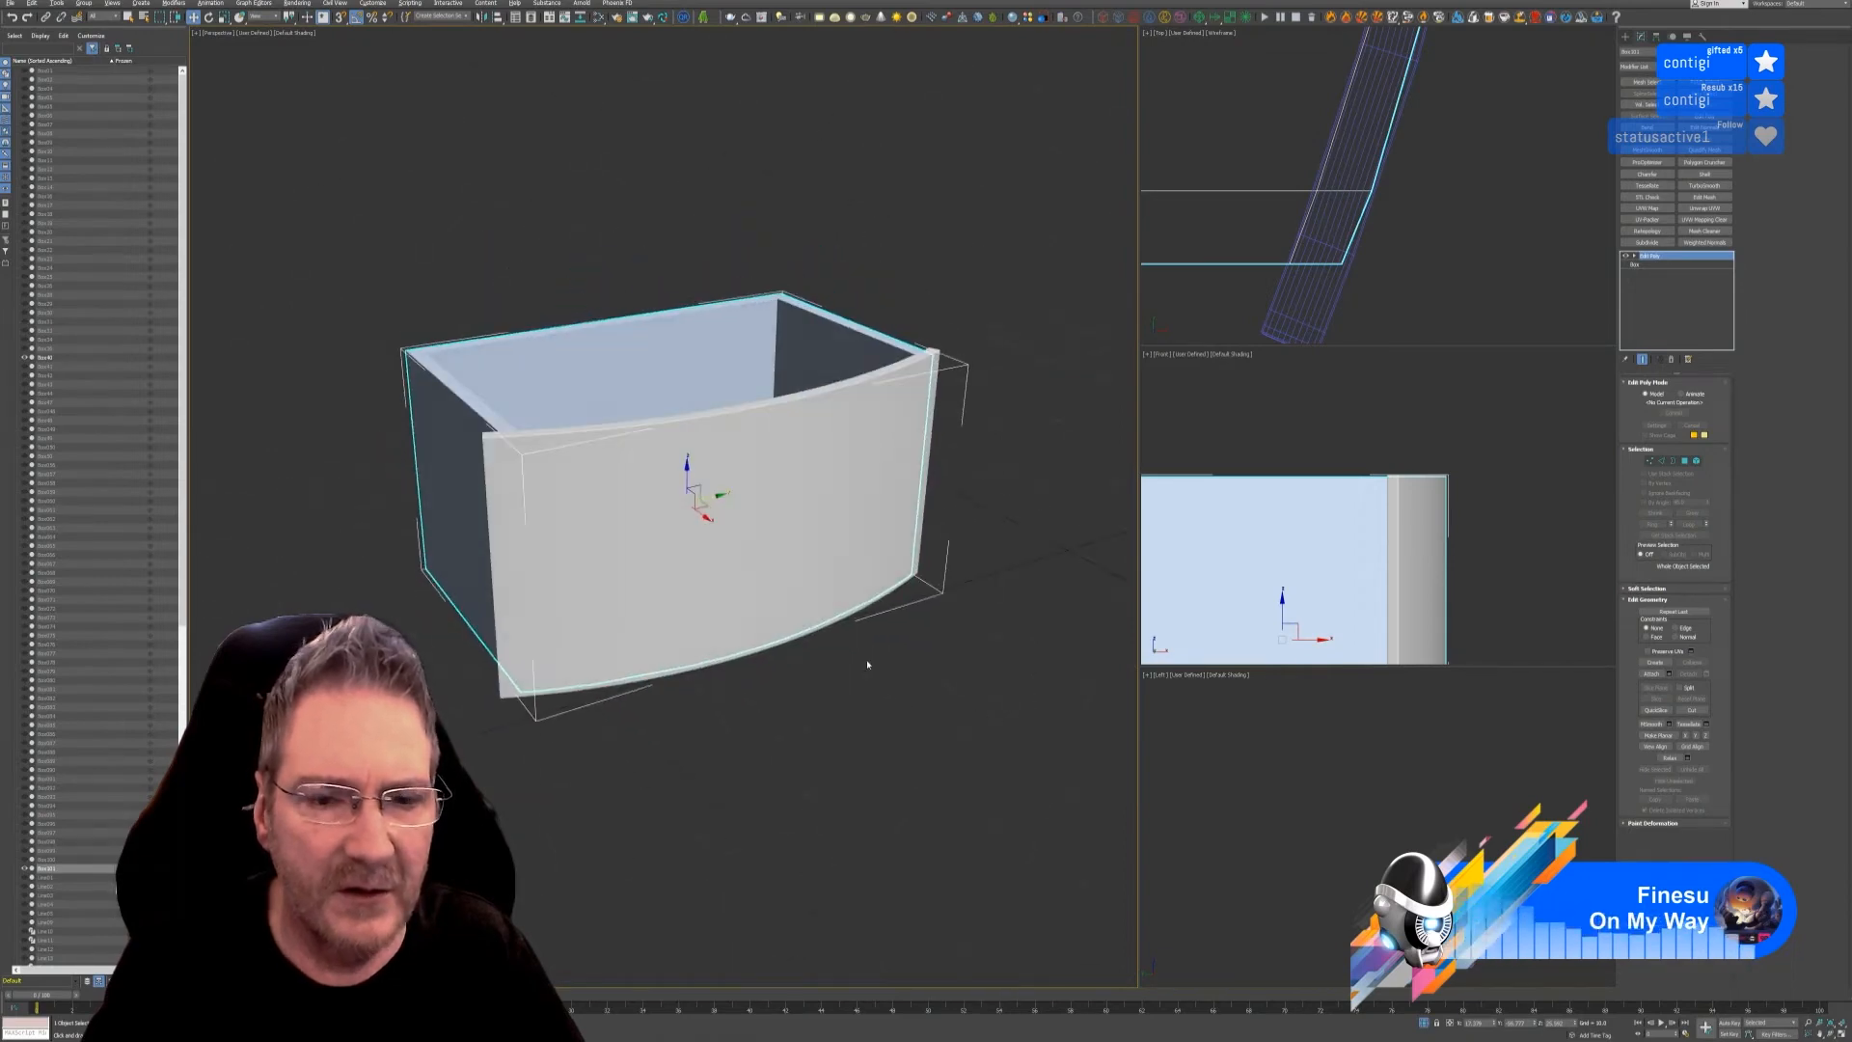
{"action": "left_click", "coordinate": [1220, 34]}
{"action": "left_click", "coordinate": [1244, 51]}
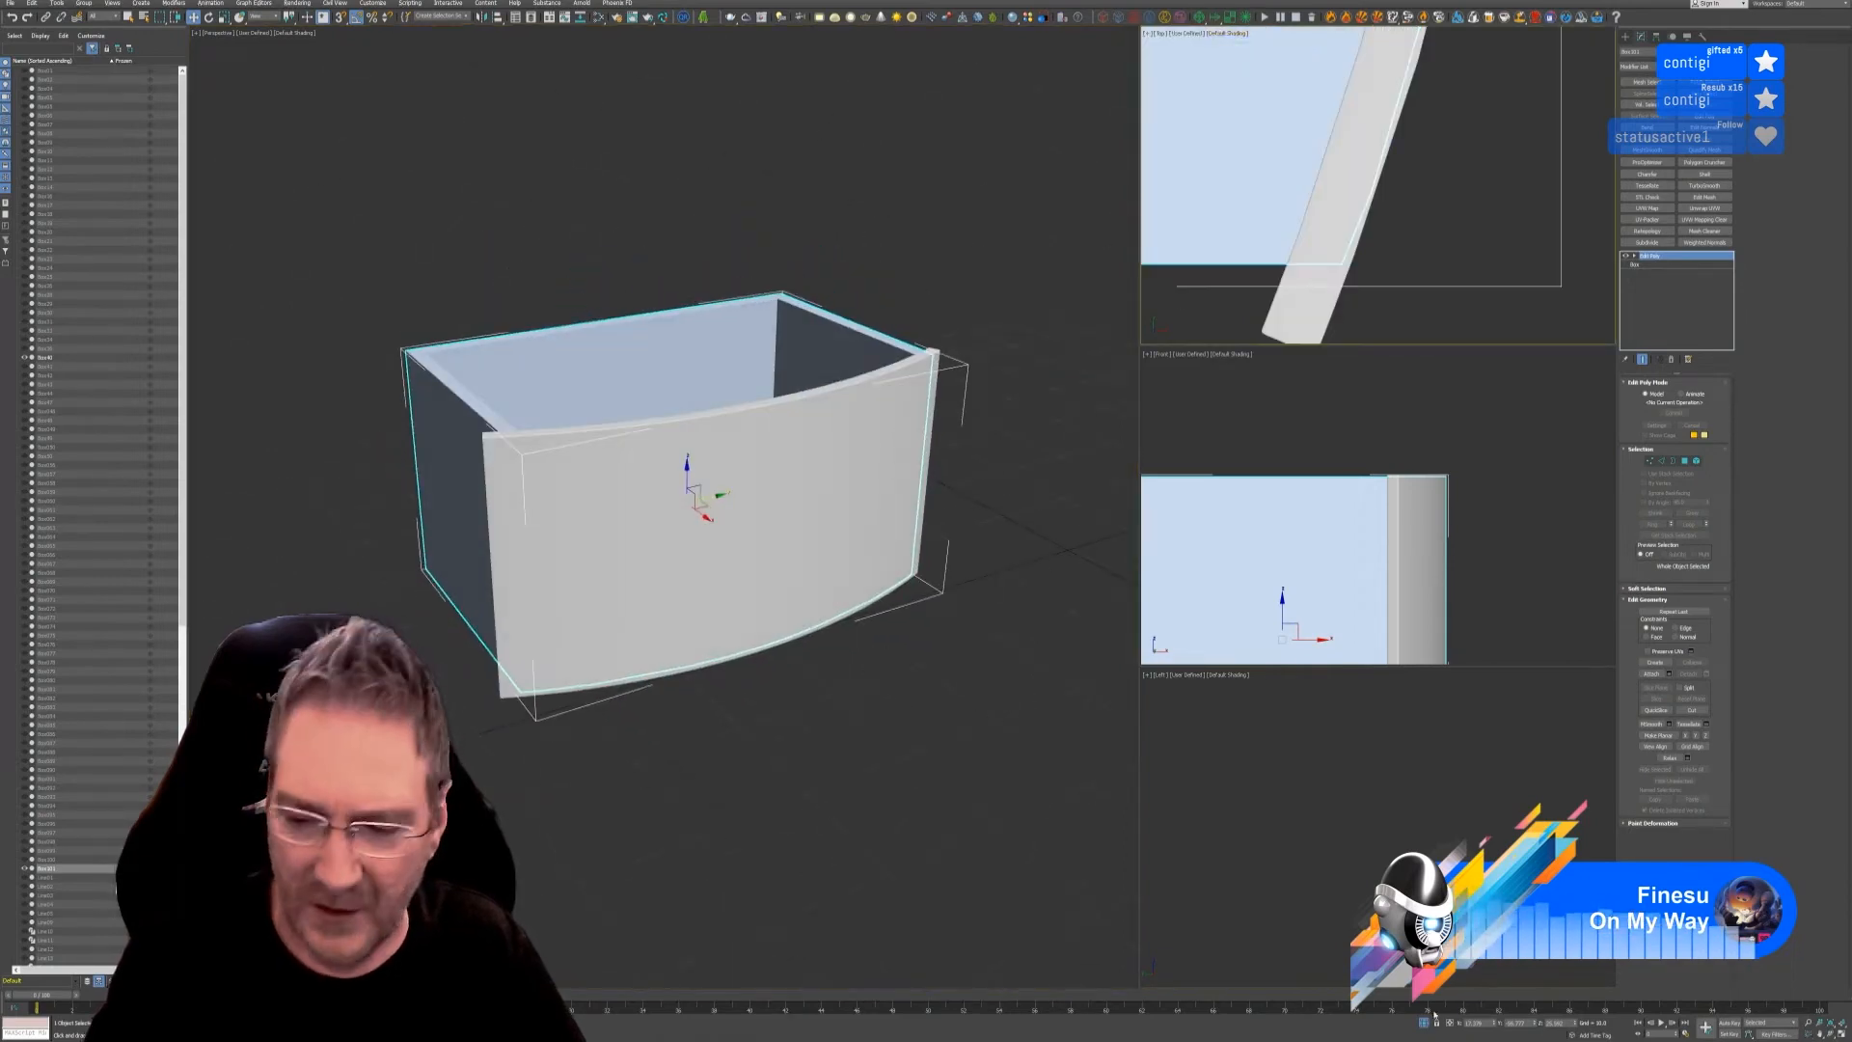
{"action": "left_click", "coordinate": [1425, 1022]}
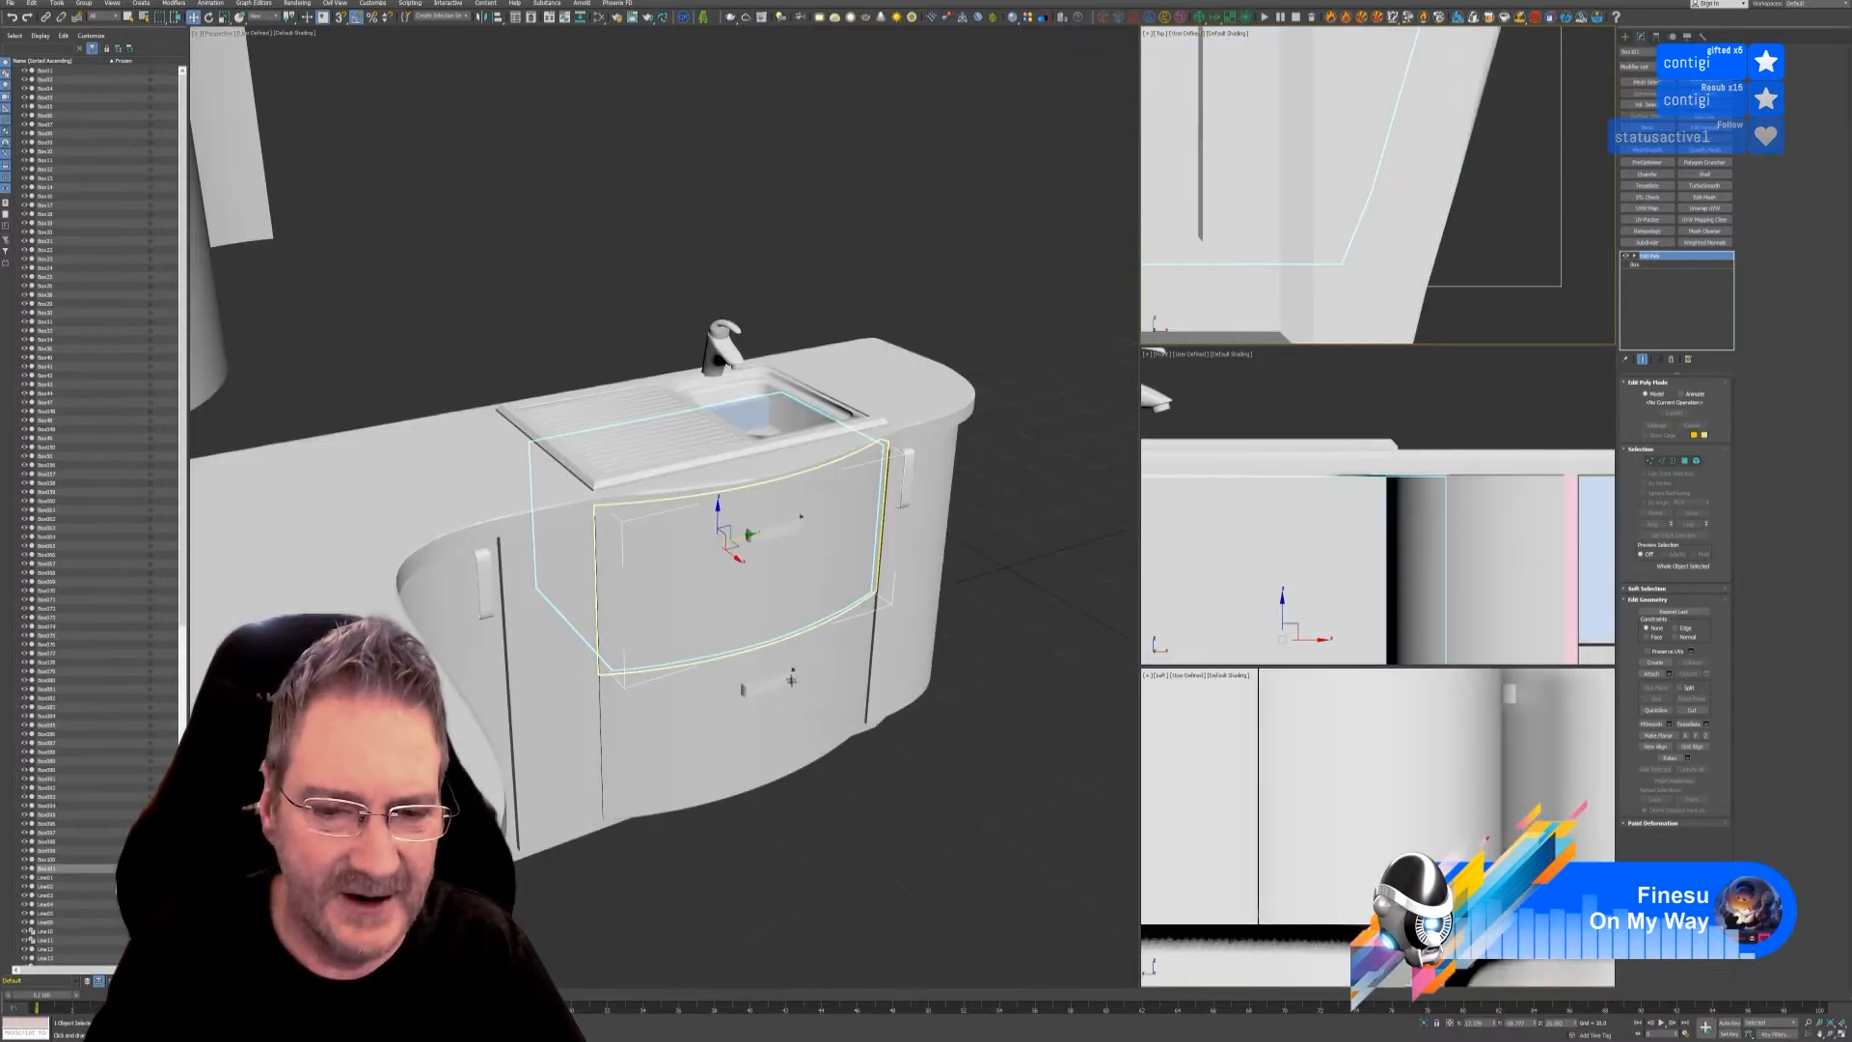
- Inspect the drawer box inside the sink cabinet from several sides and select the upper curved drawer front
{"action": "middle_click_drag", "start_coordinate": [895, 796], "coordinate": [1008, 760], "text": "alt"}
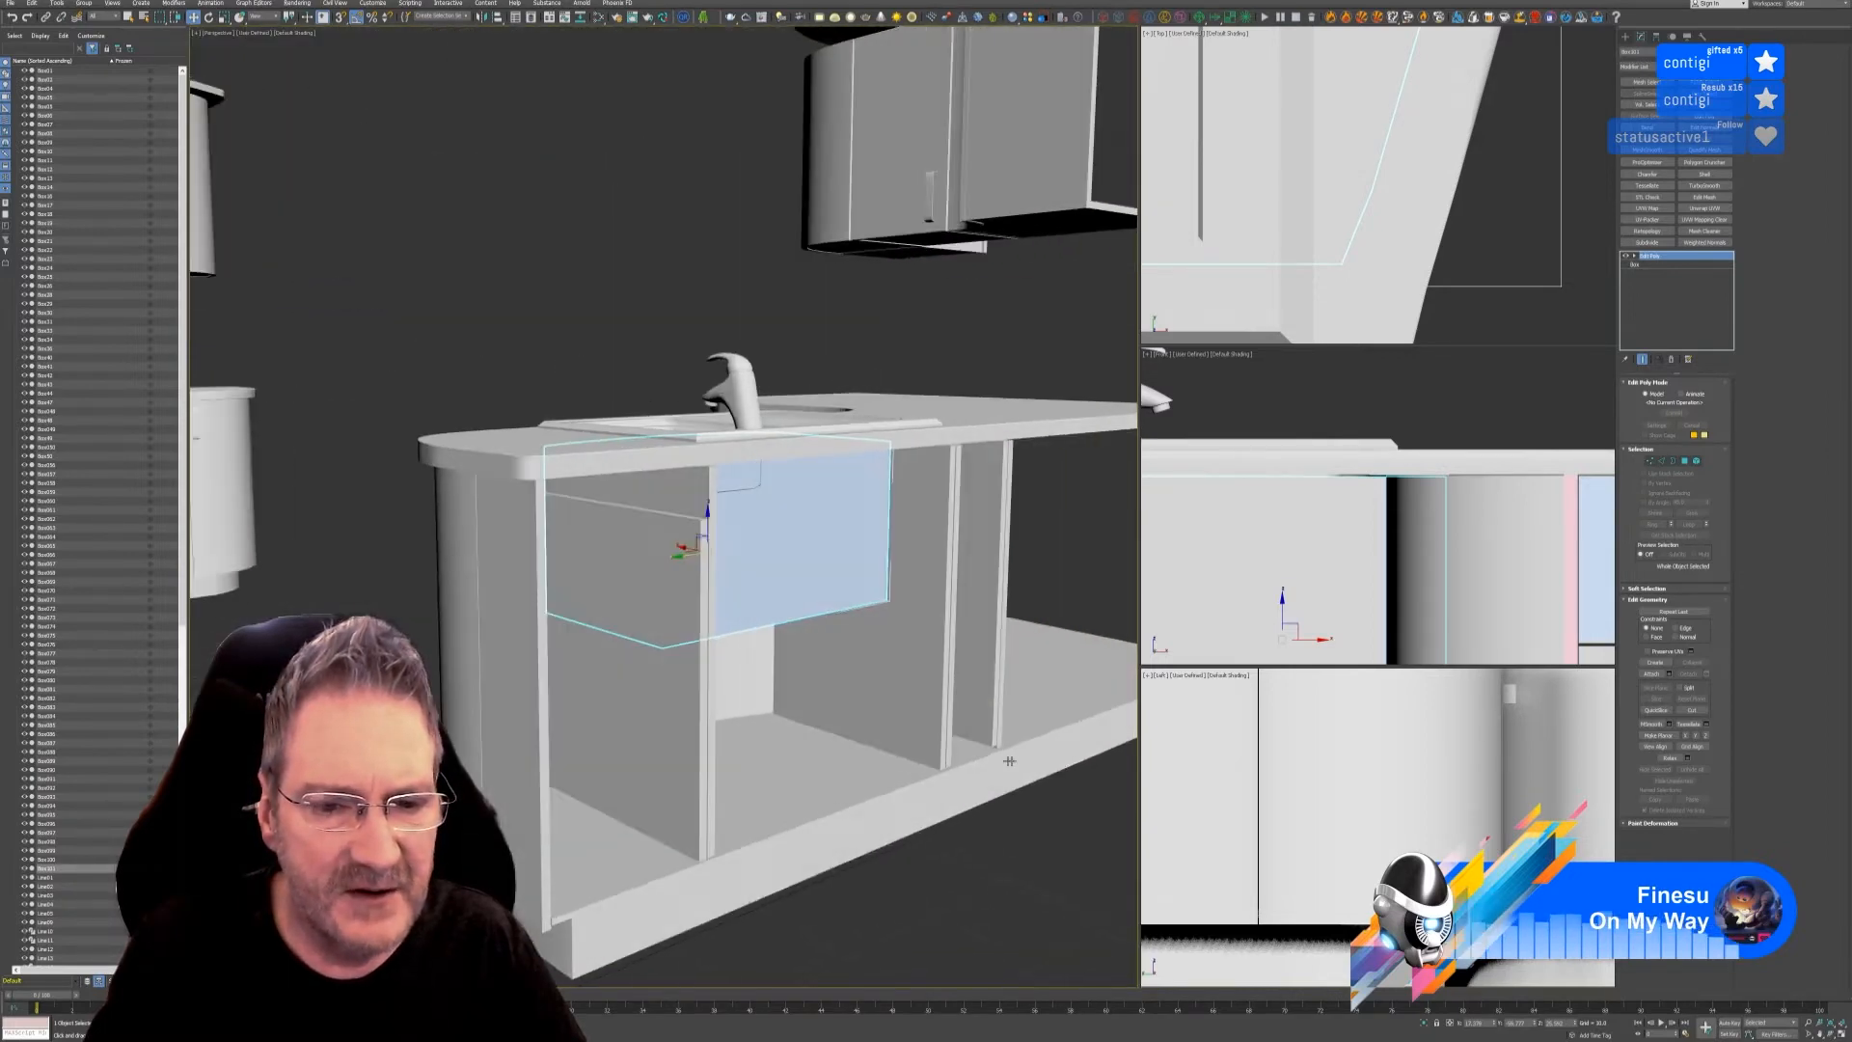
{"action": "scroll", "coordinate": [863, 608], "scroll_direction": "down", "scroll_amount": 5}
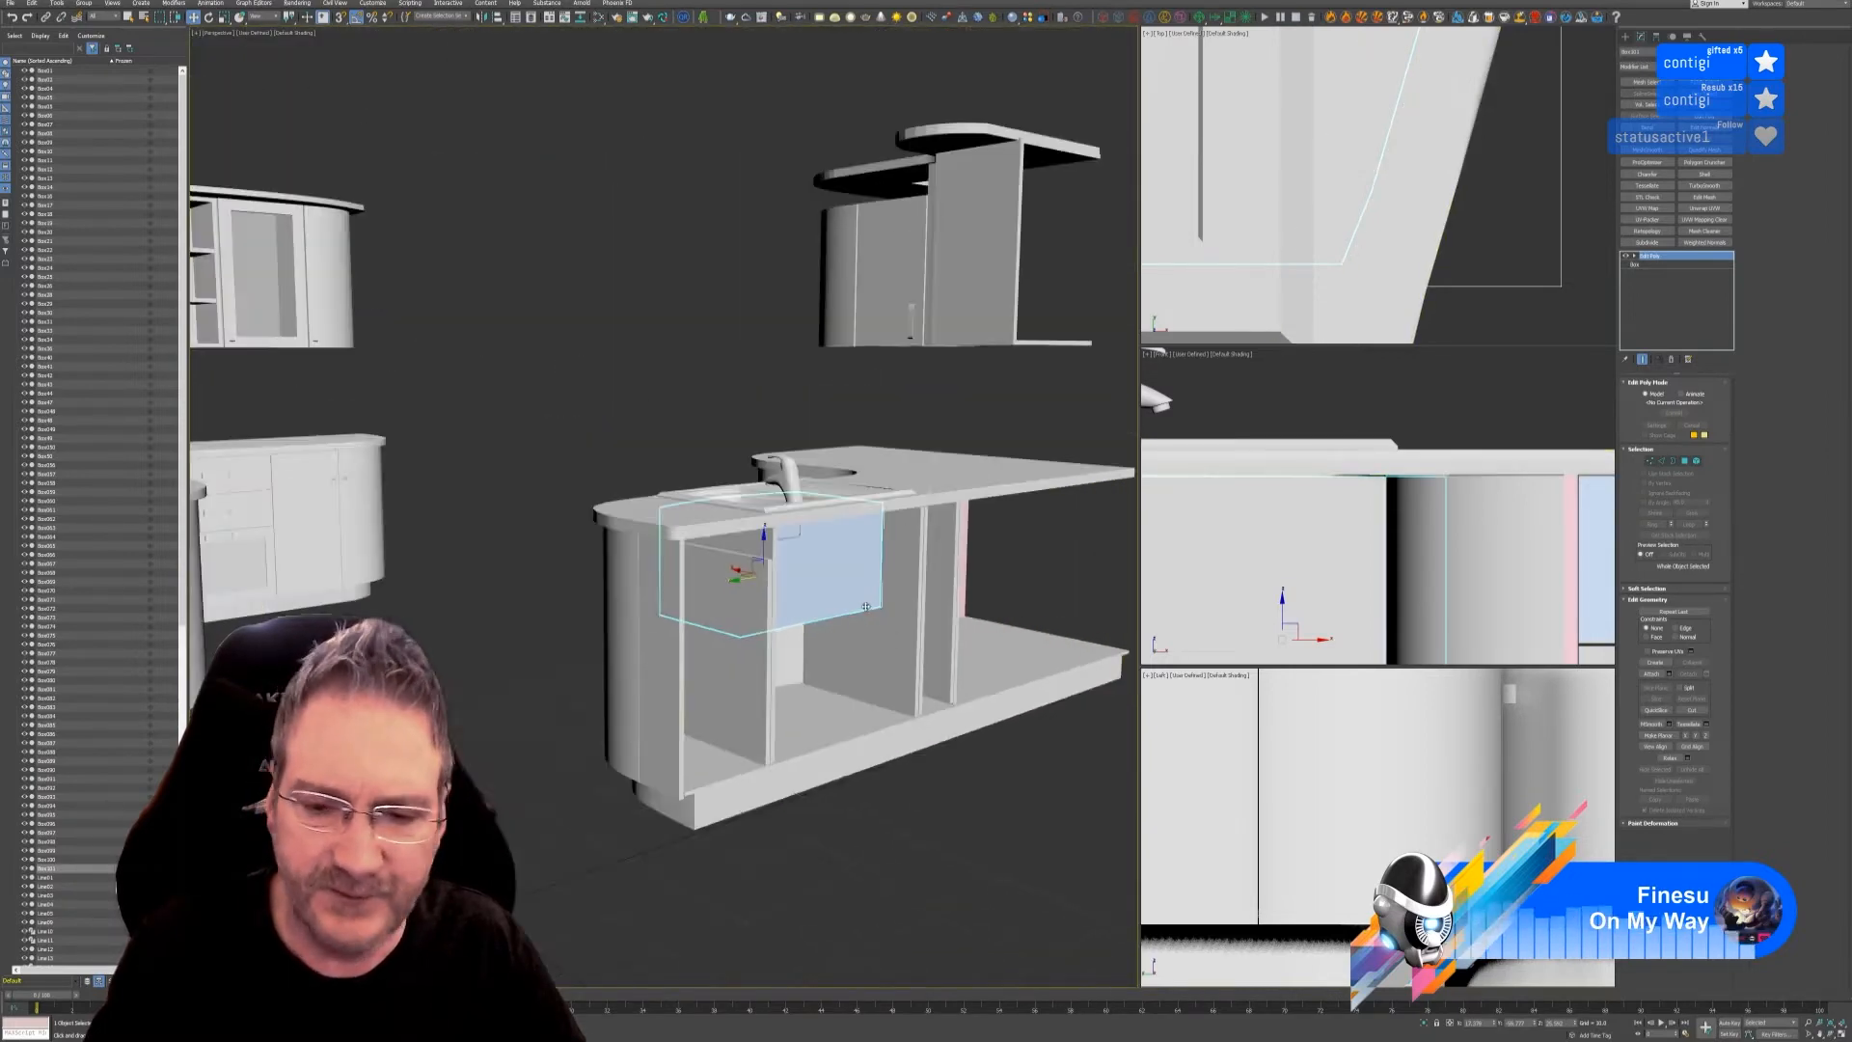
{"action": "scroll", "coordinate": [612, 378], "scroll_direction": "down", "scroll_amount": 4}
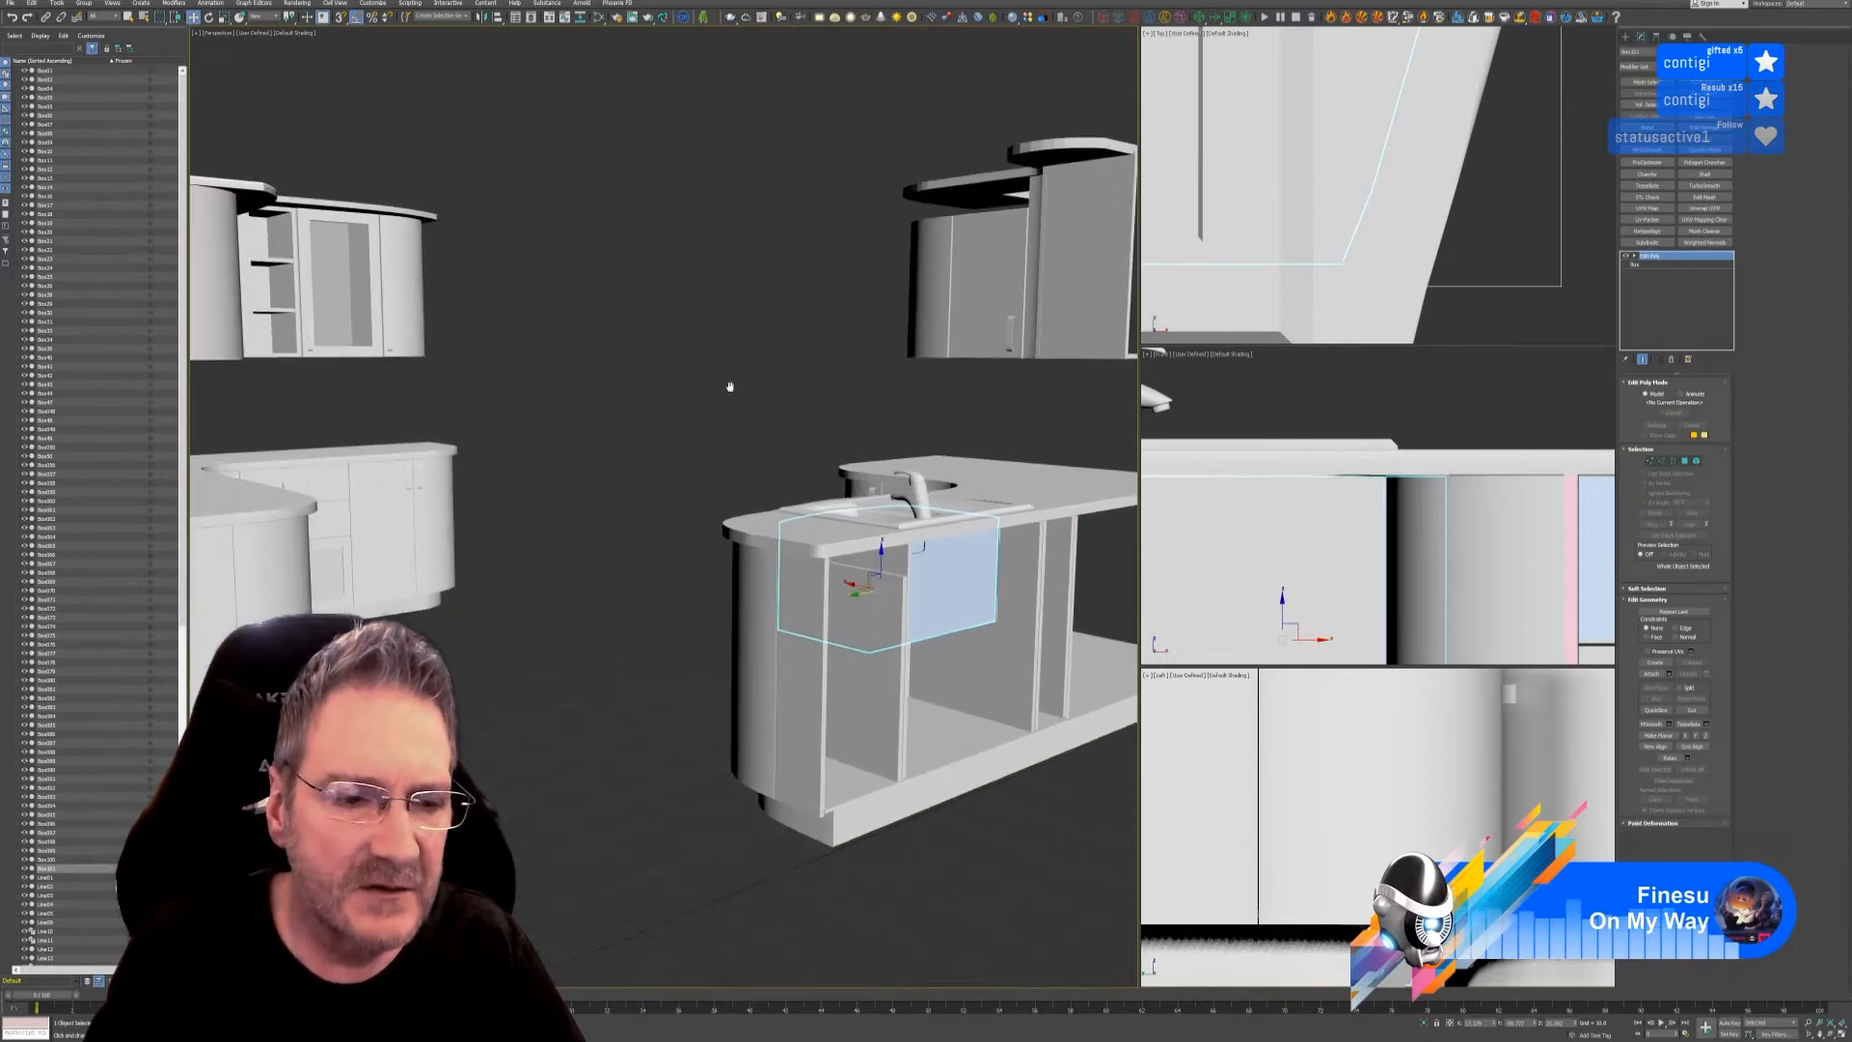
{"action": "middle_click_drag", "start_coordinate": [668, 377], "coordinate": [646, 394]}
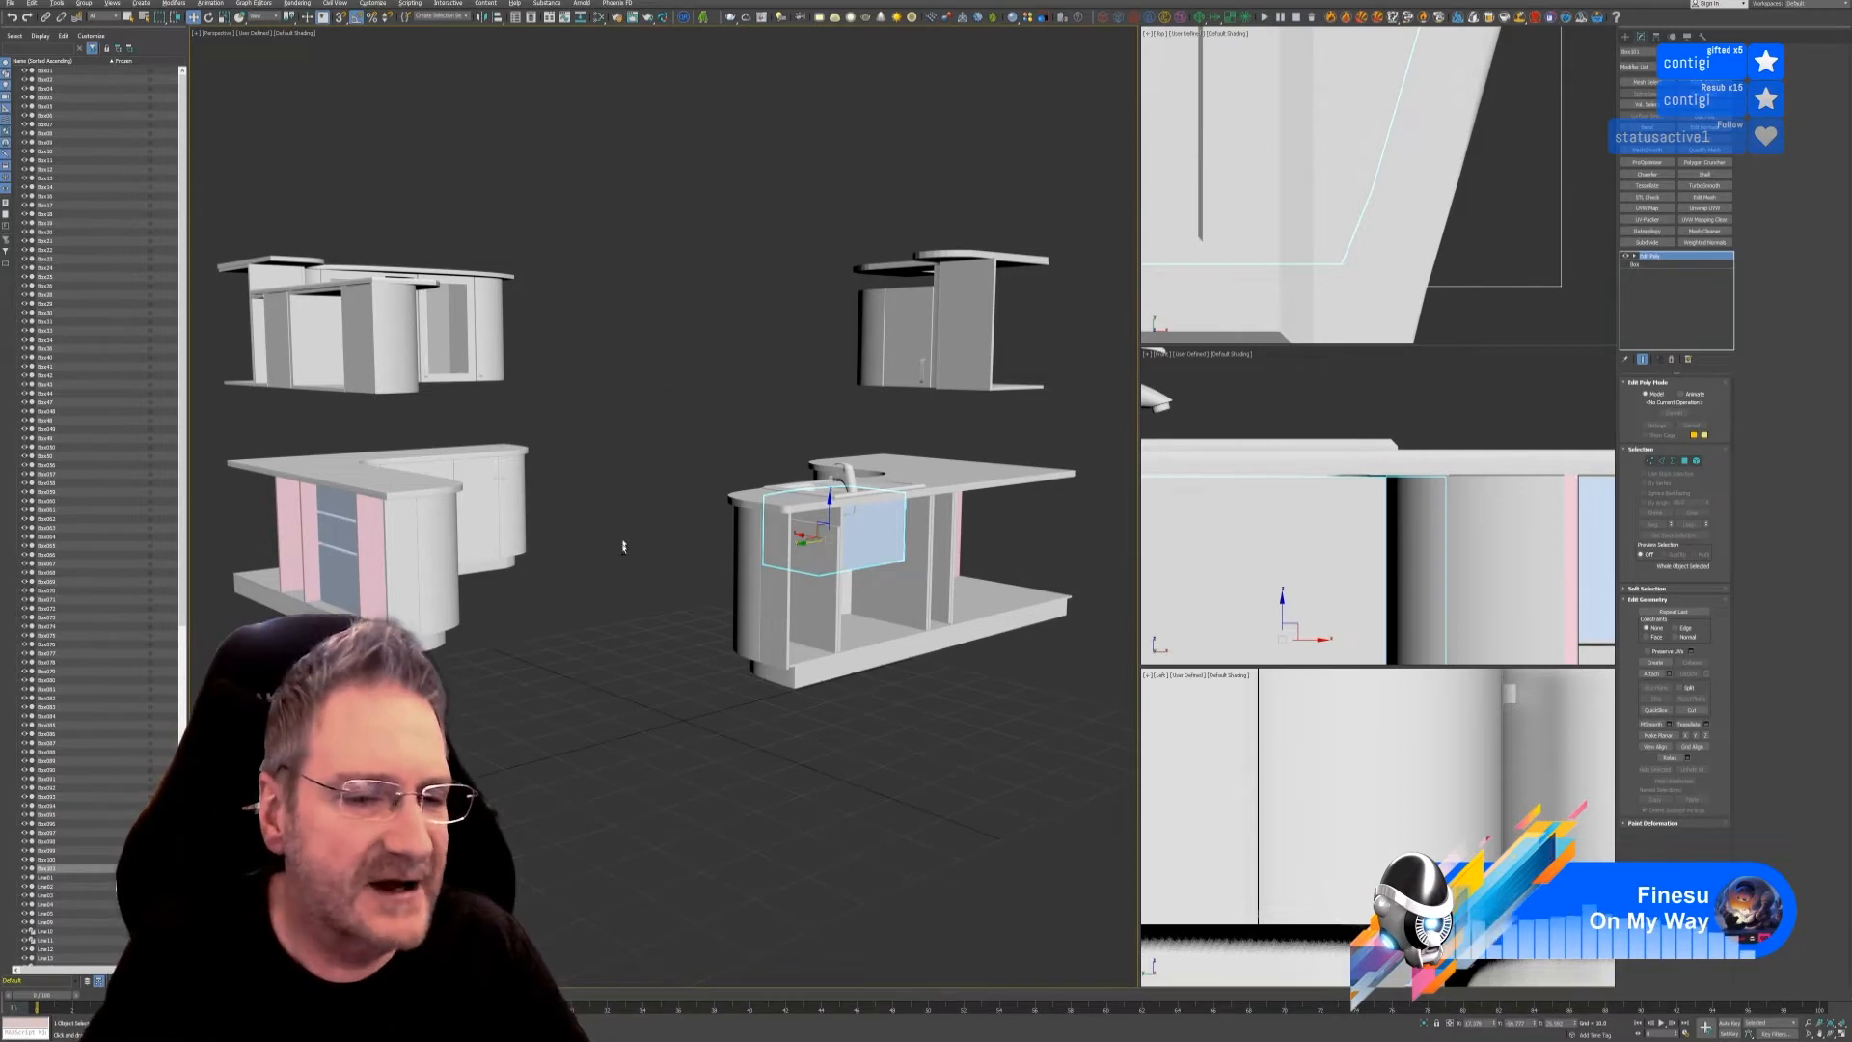
{"action": "middle_click_drag", "start_coordinate": [622, 547], "coordinate": [773, 585], "text": "alt"}
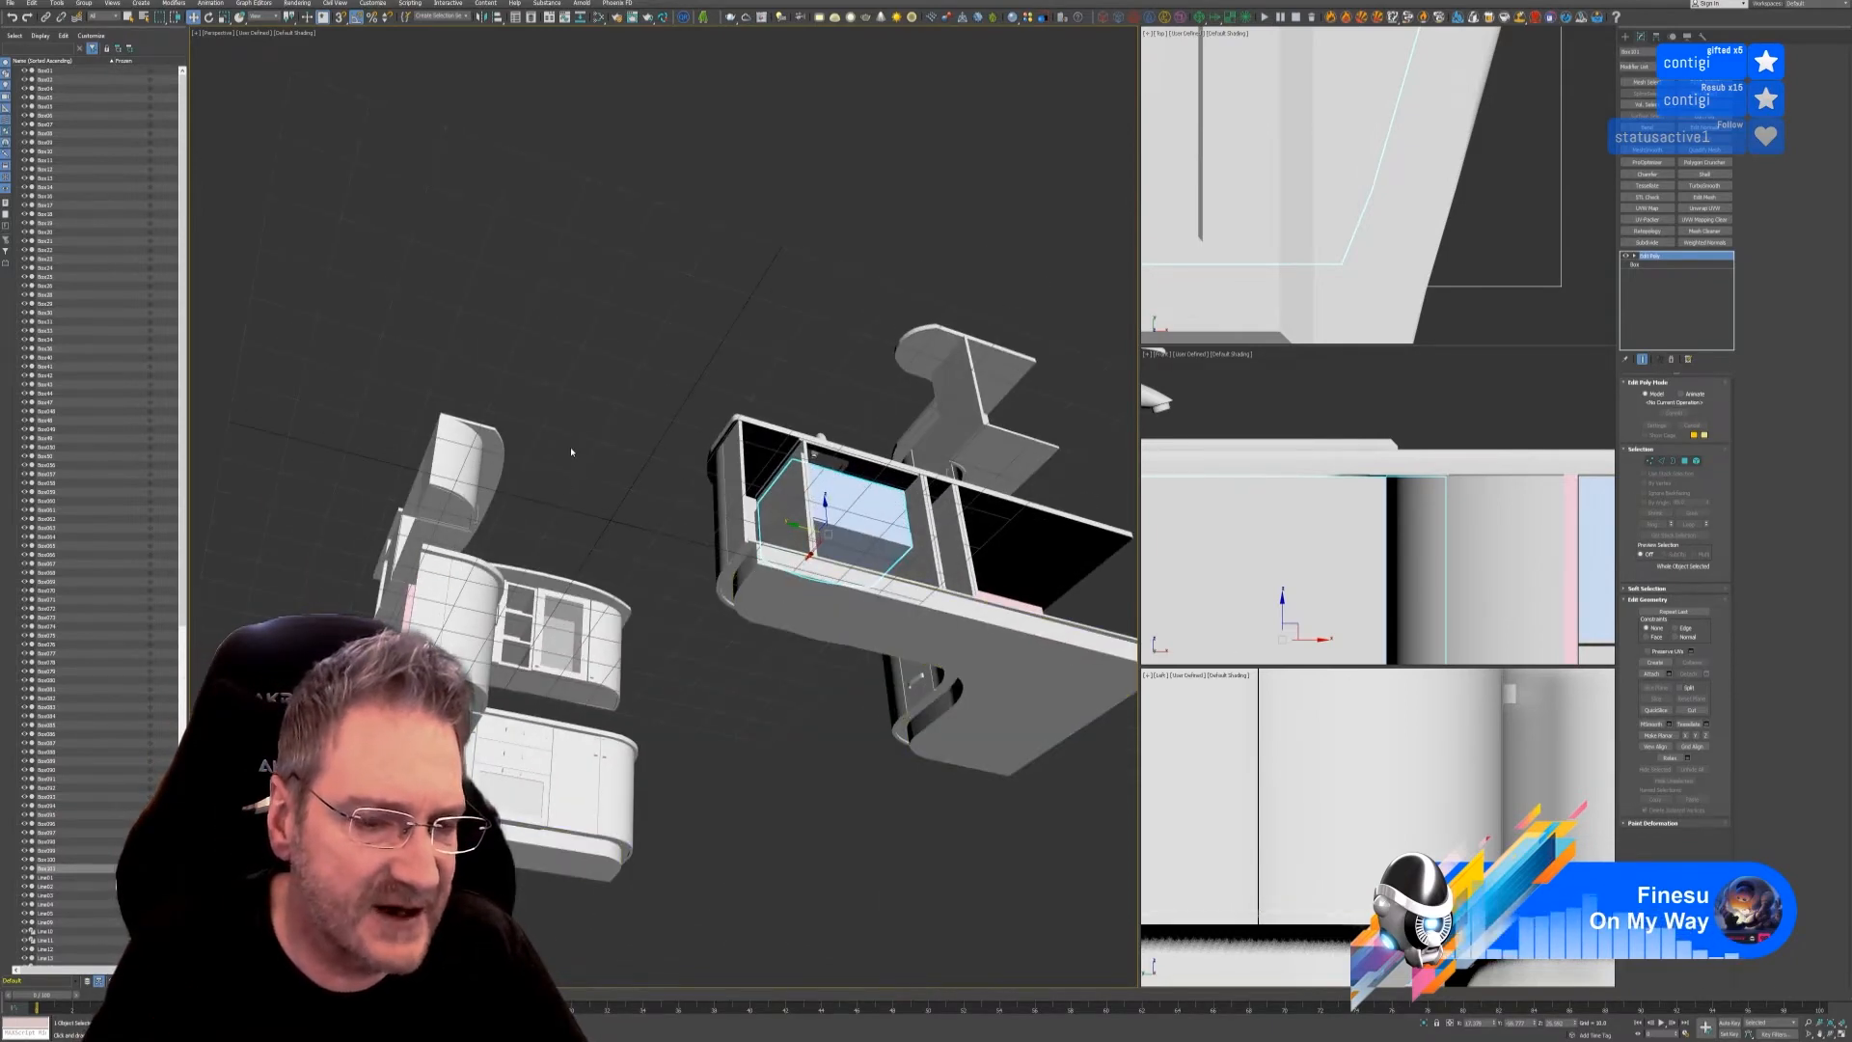
{"action": "middle_click_drag", "start_coordinate": [570, 442], "coordinate": [542, 480], "text": "alt"}
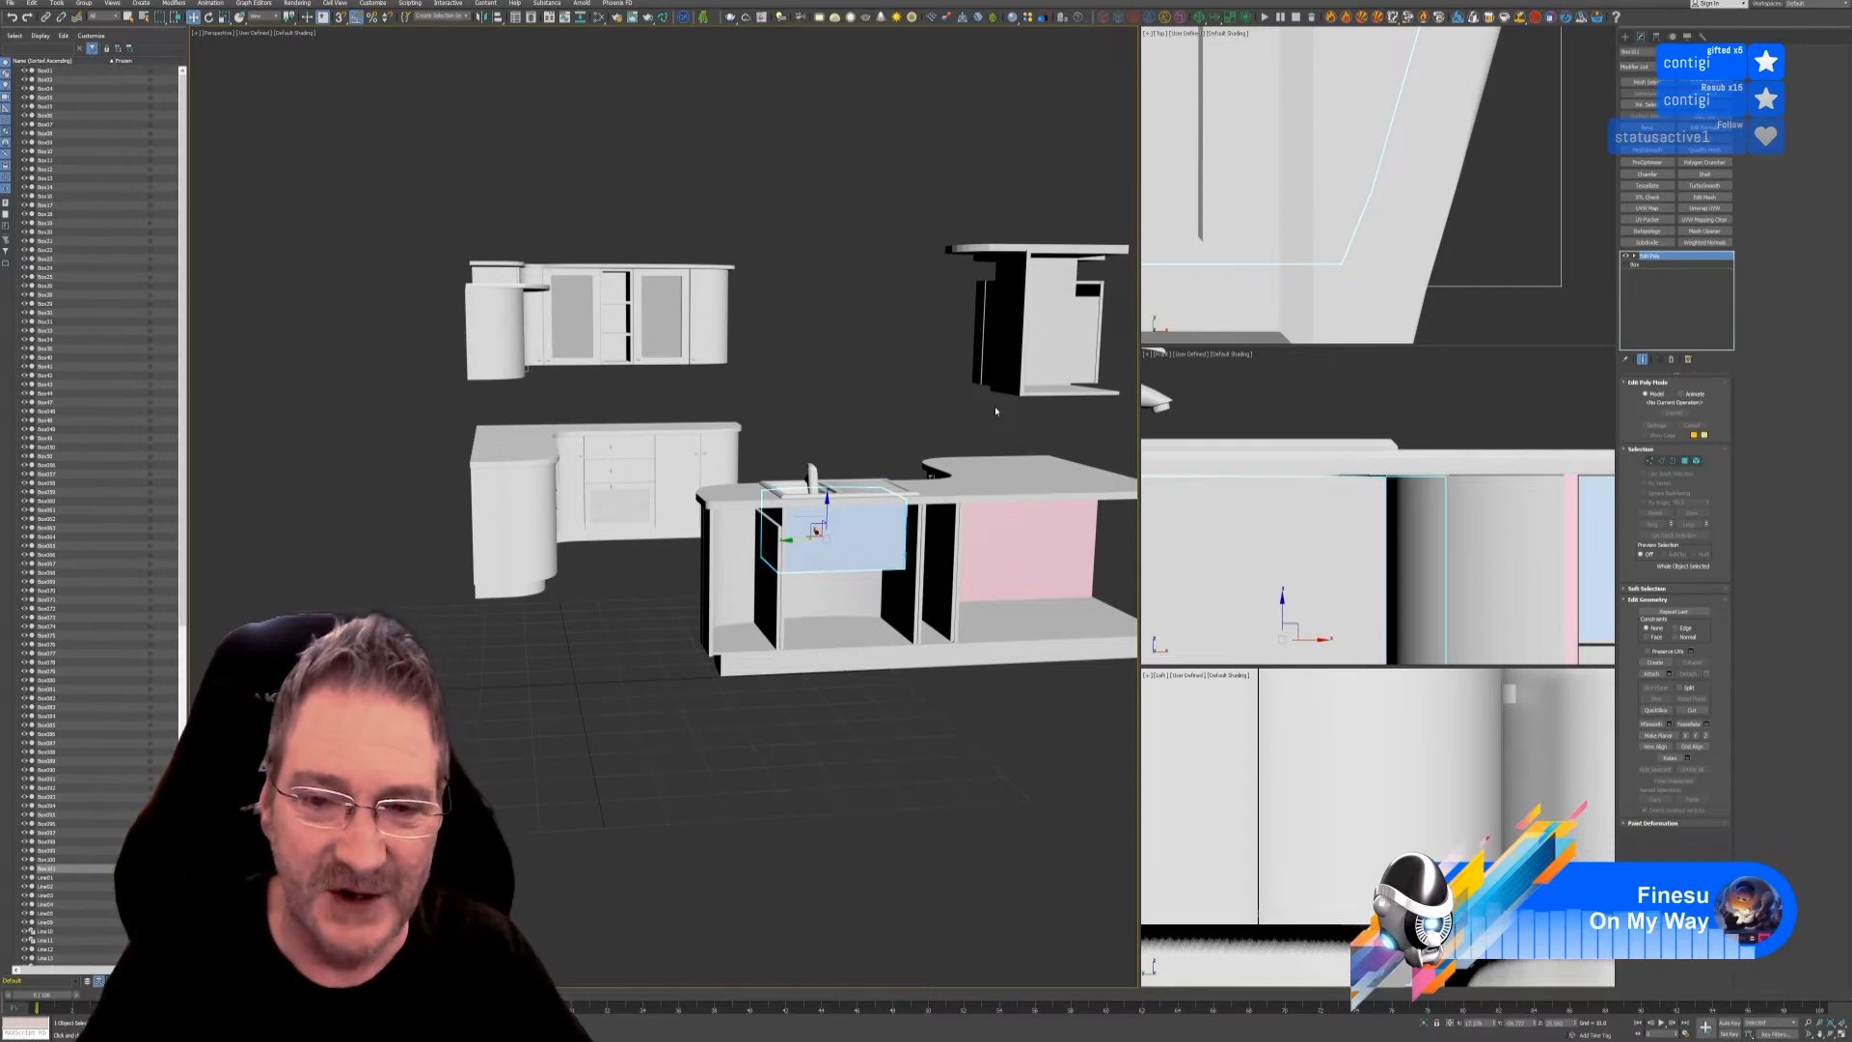
{"action": "middle_click_drag", "start_coordinate": [912, 439], "coordinate": [1043, 455], "text": "alt"}
{"action": "scroll", "coordinate": [896, 569], "scroll_direction": "up", "scroll_amount": 5}
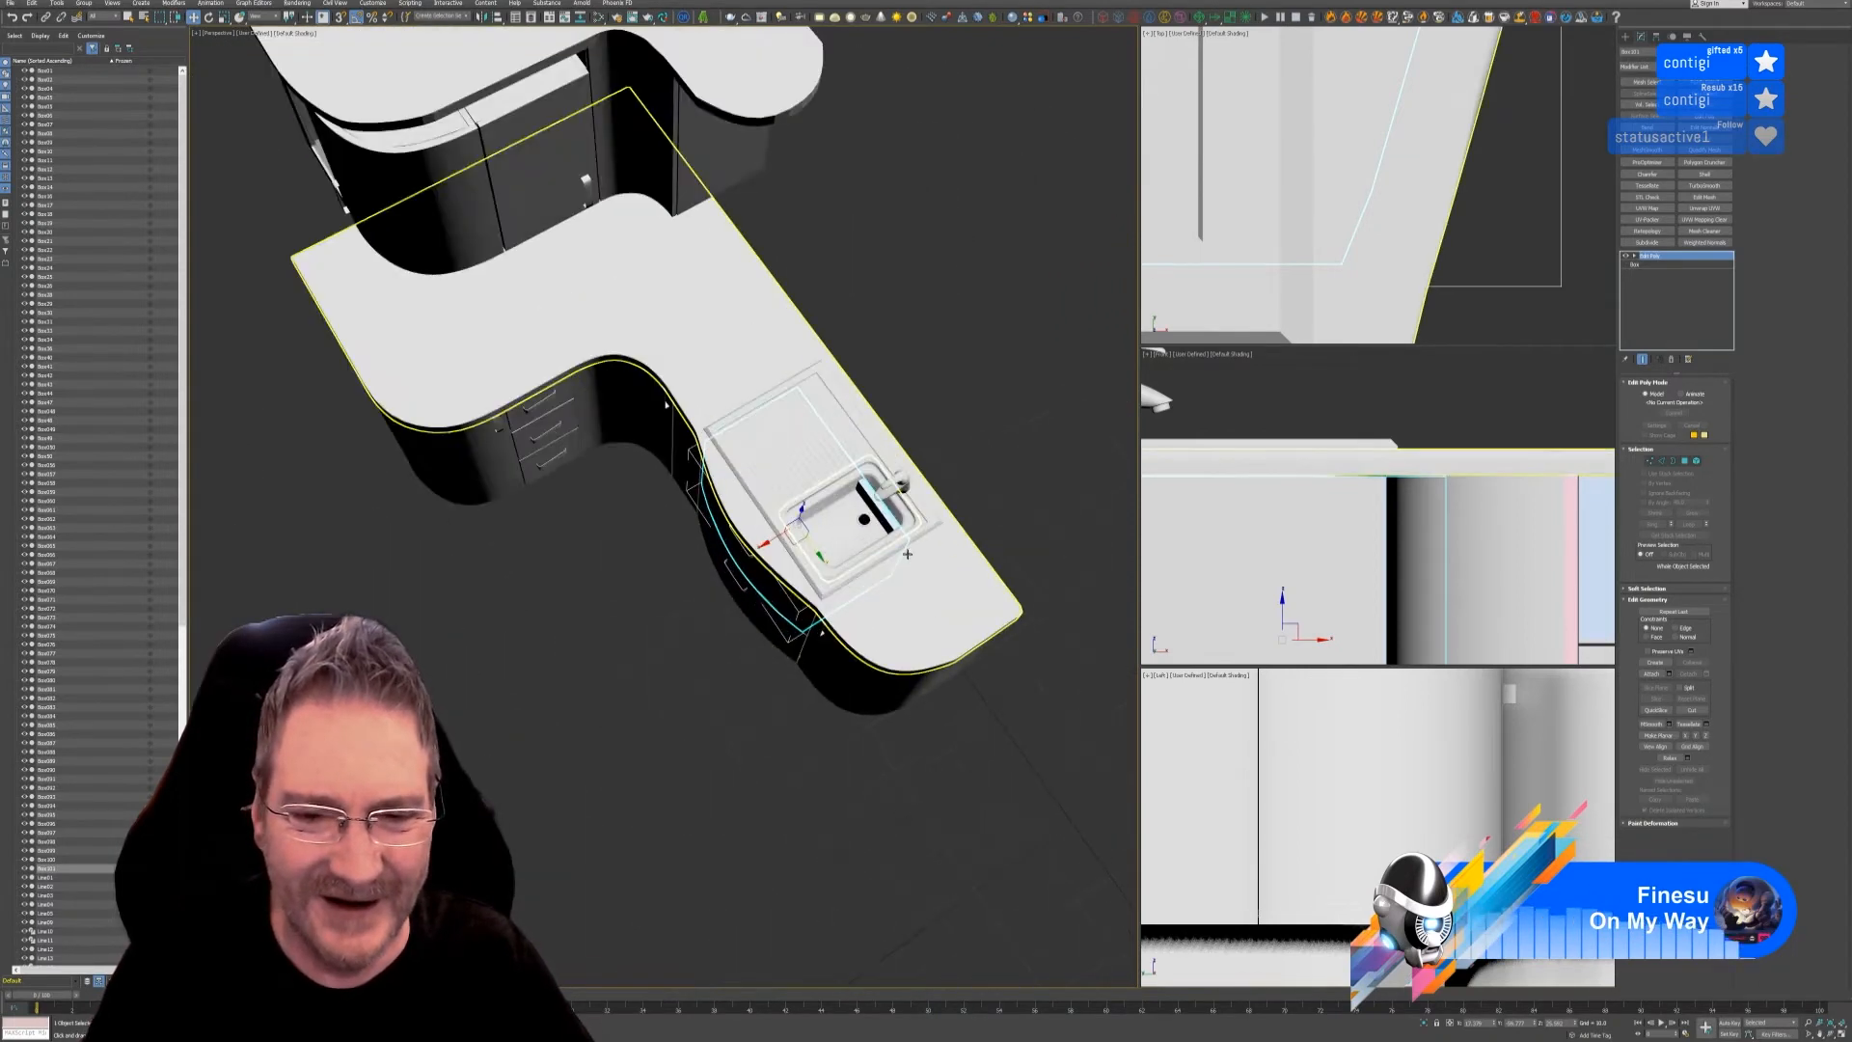
{"action": "middle_click_drag", "start_coordinate": [873, 645], "coordinate": [931, 600], "text": "alt"}
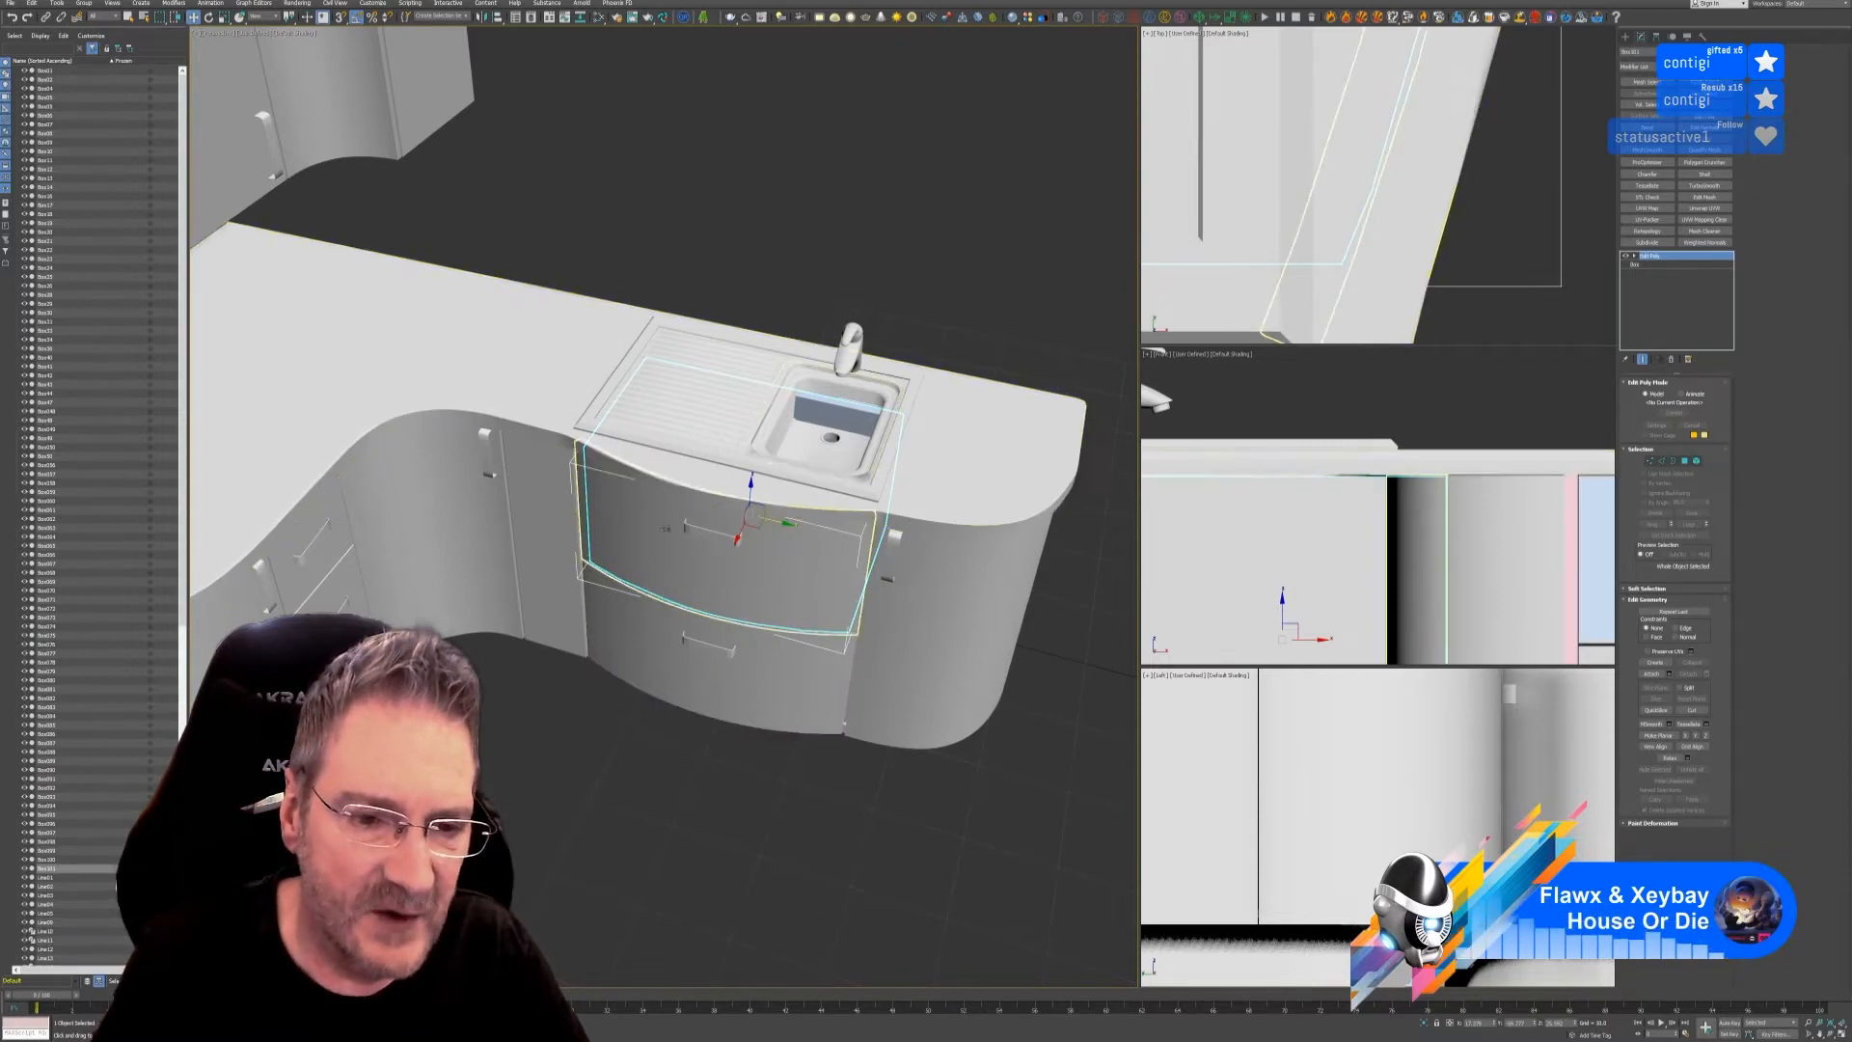
{"action": "left_click", "coordinate": [617, 499]}
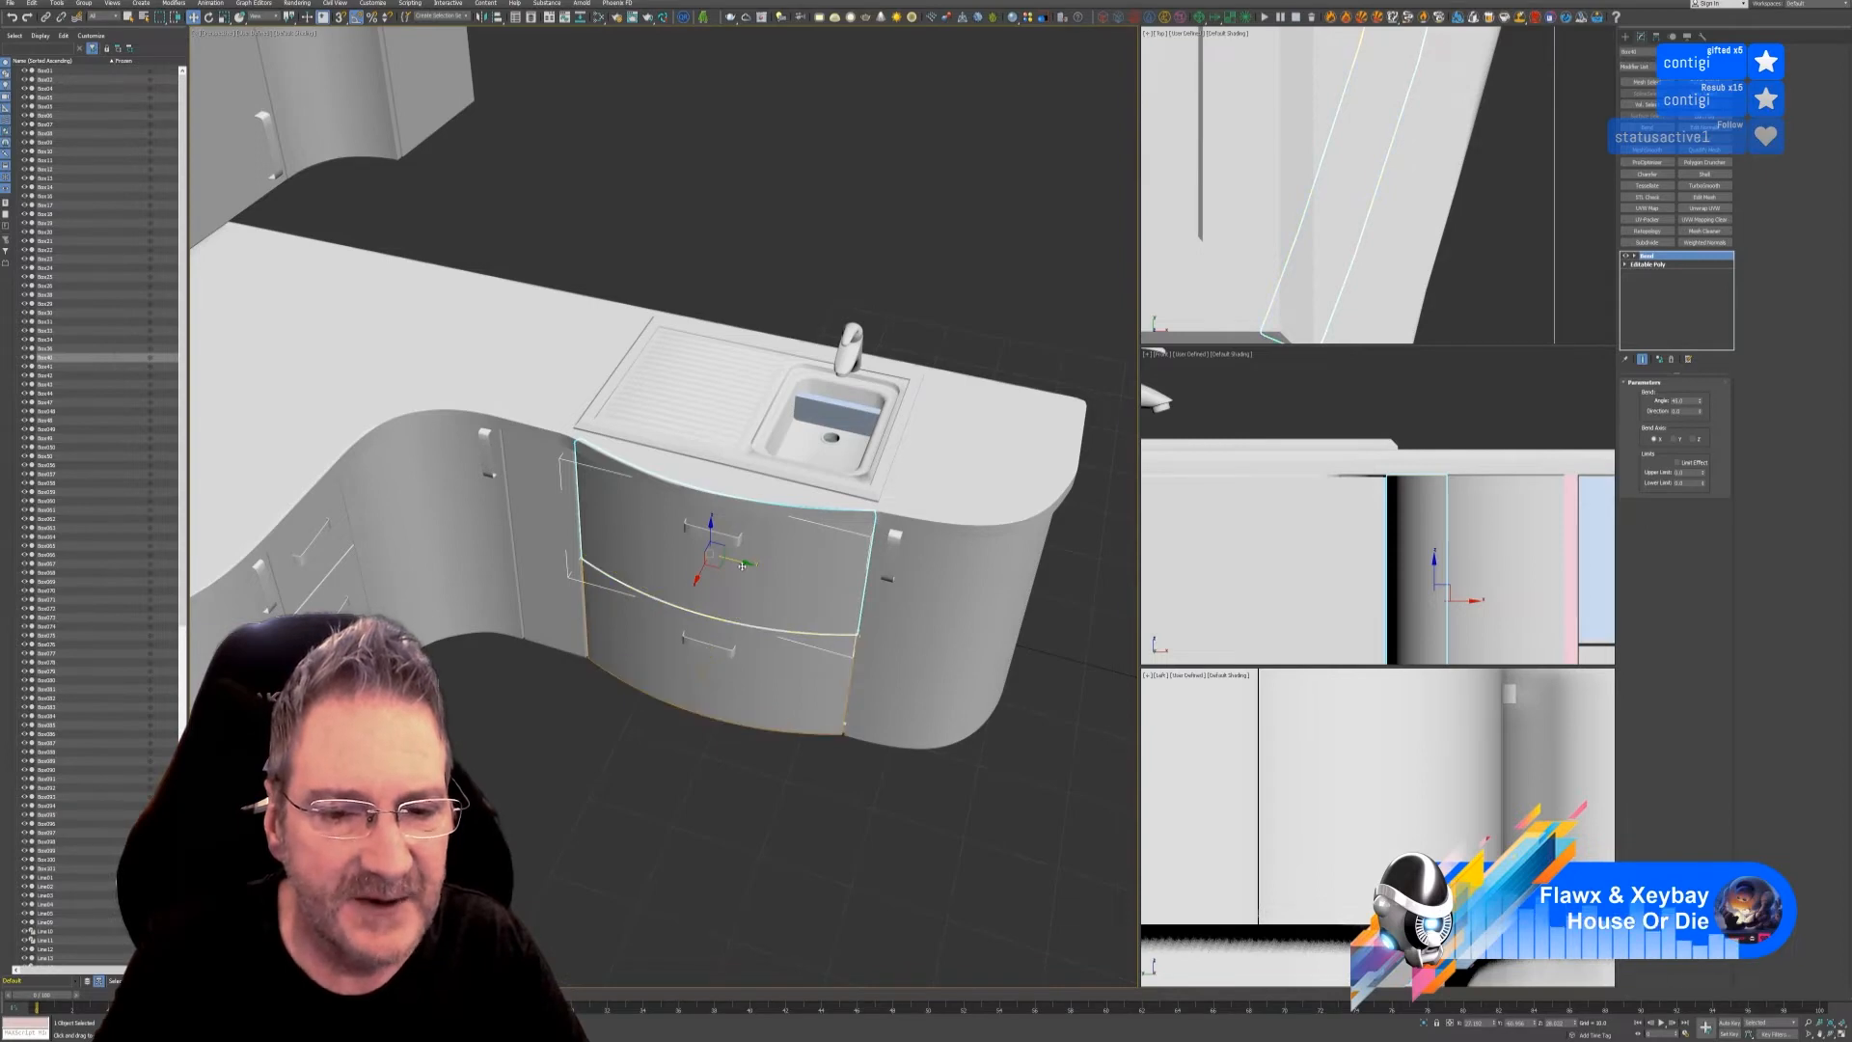
- Move the drawer box down behind the lower curved drawer front of the sink cabinet and isolate it together with that front
{"action": "left_click", "coordinate": [848, 426]}
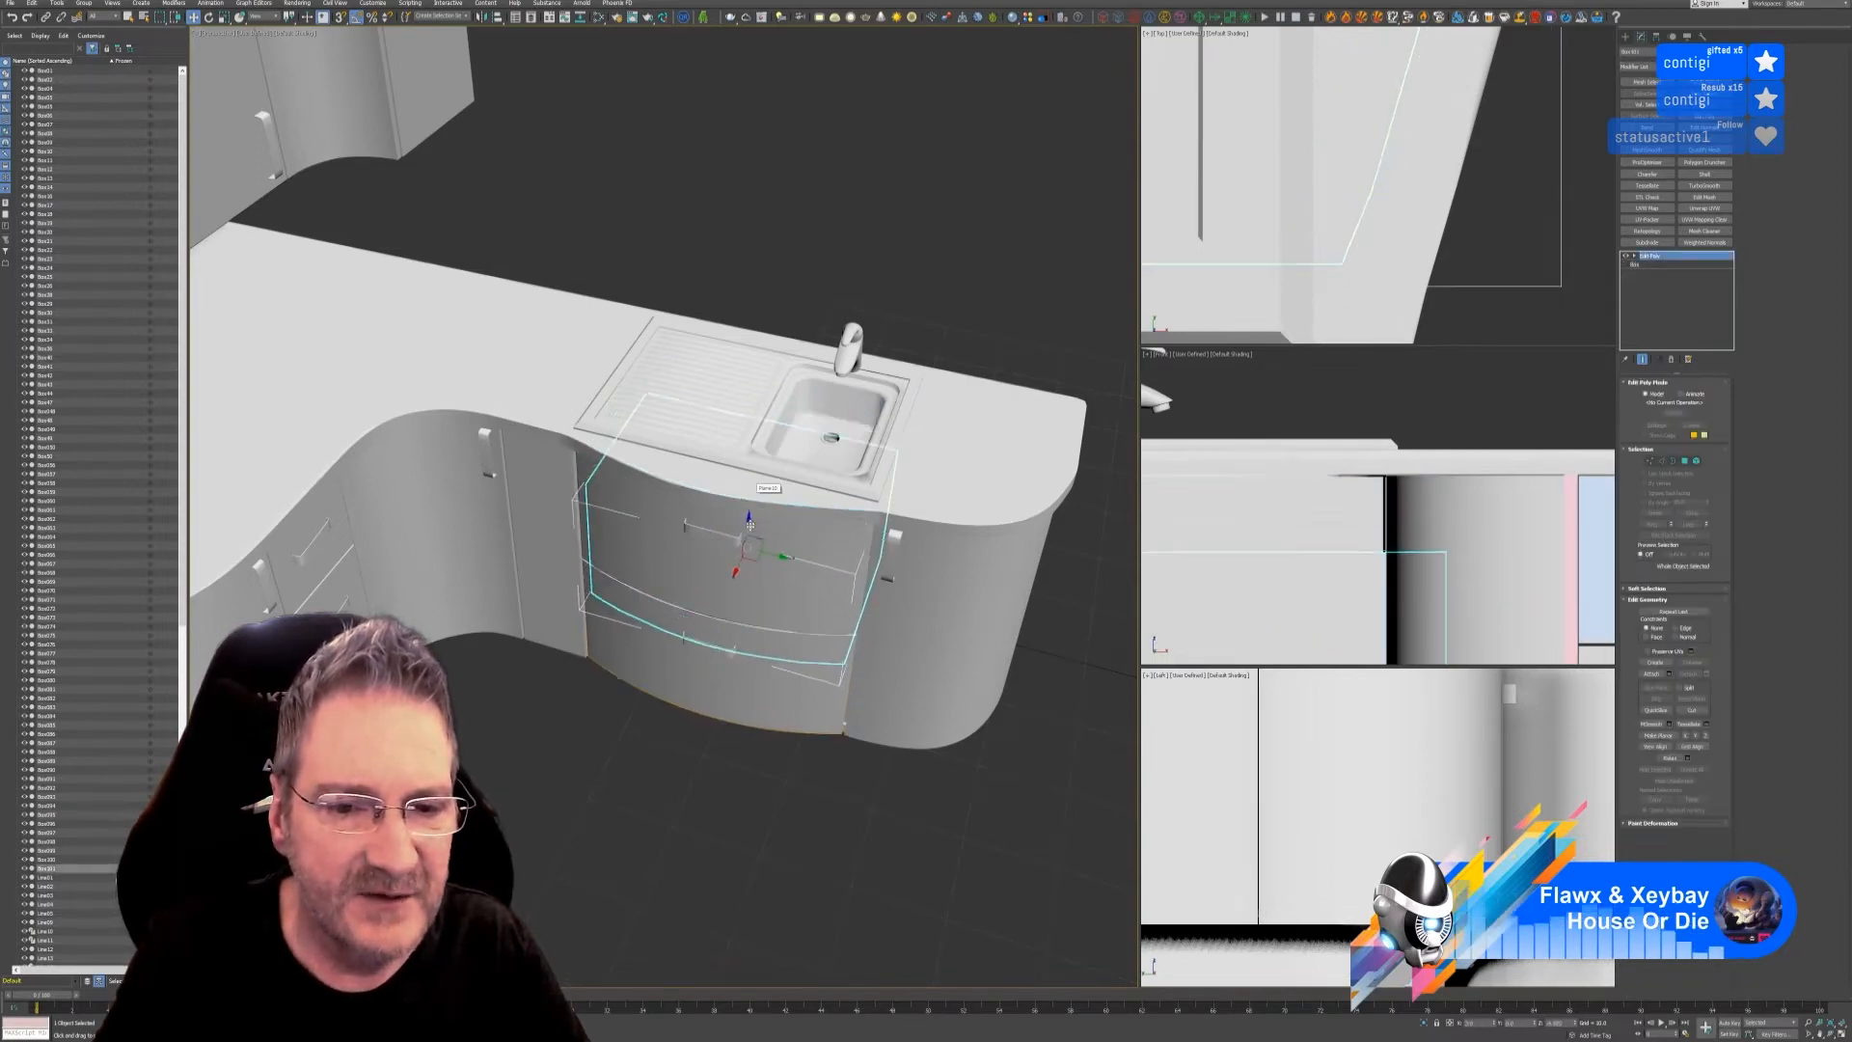
{"action": "left_click_drag", "start_coordinate": [750, 524], "coordinate": [740, 610]}
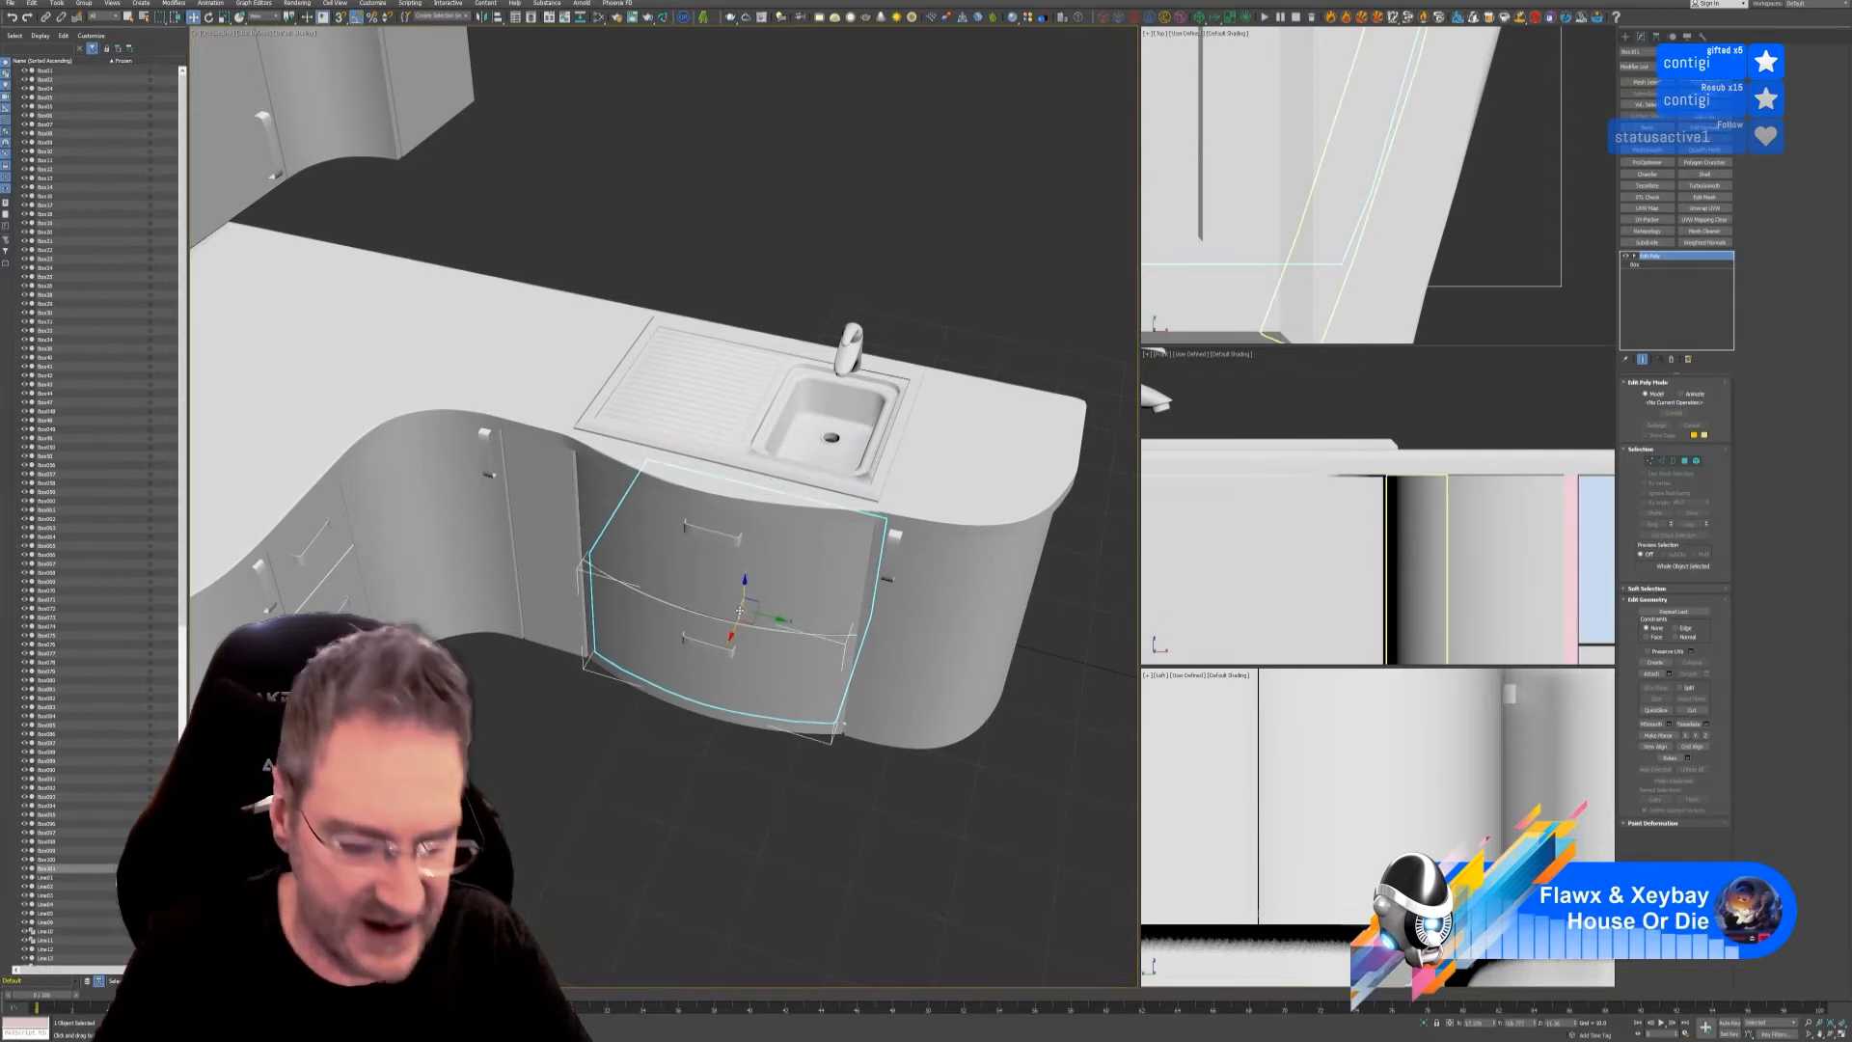
{"action": "left_click", "coordinate": [756, 642], "text": "ctrl"}
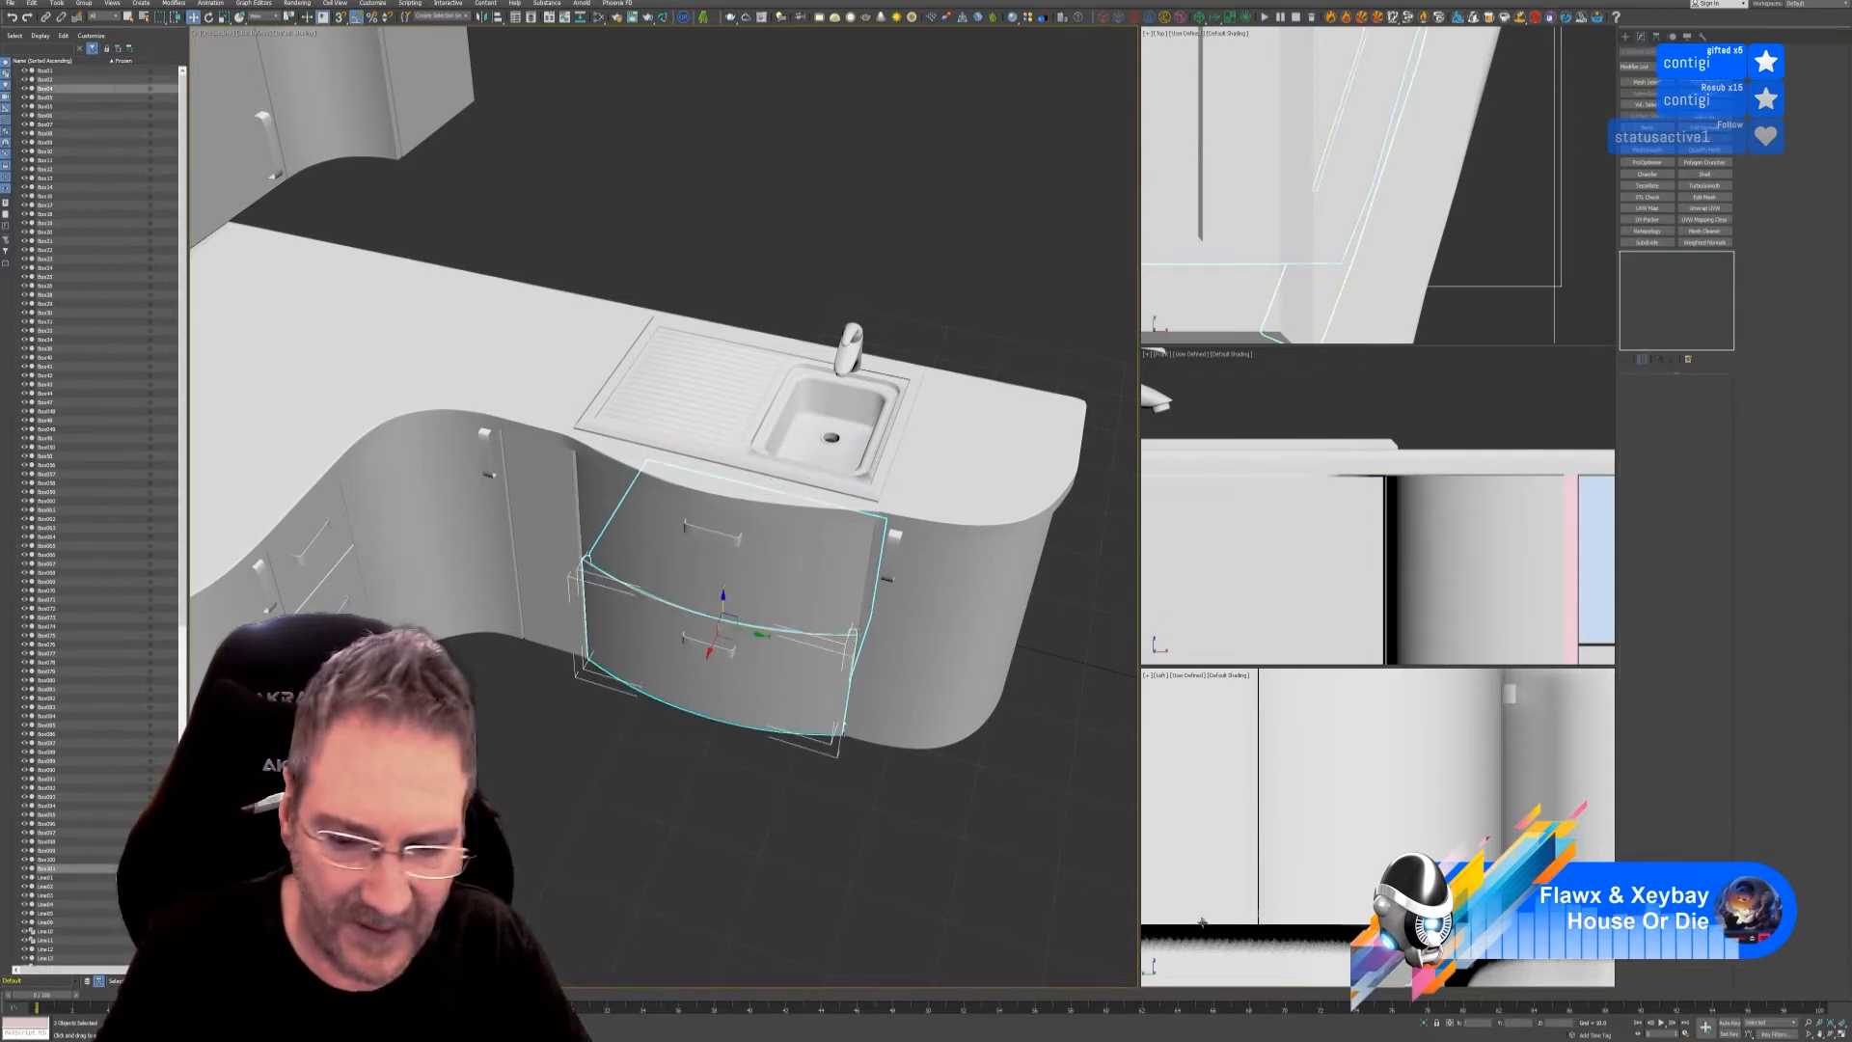
{"action": "left_click", "coordinate": [1422, 1024]}
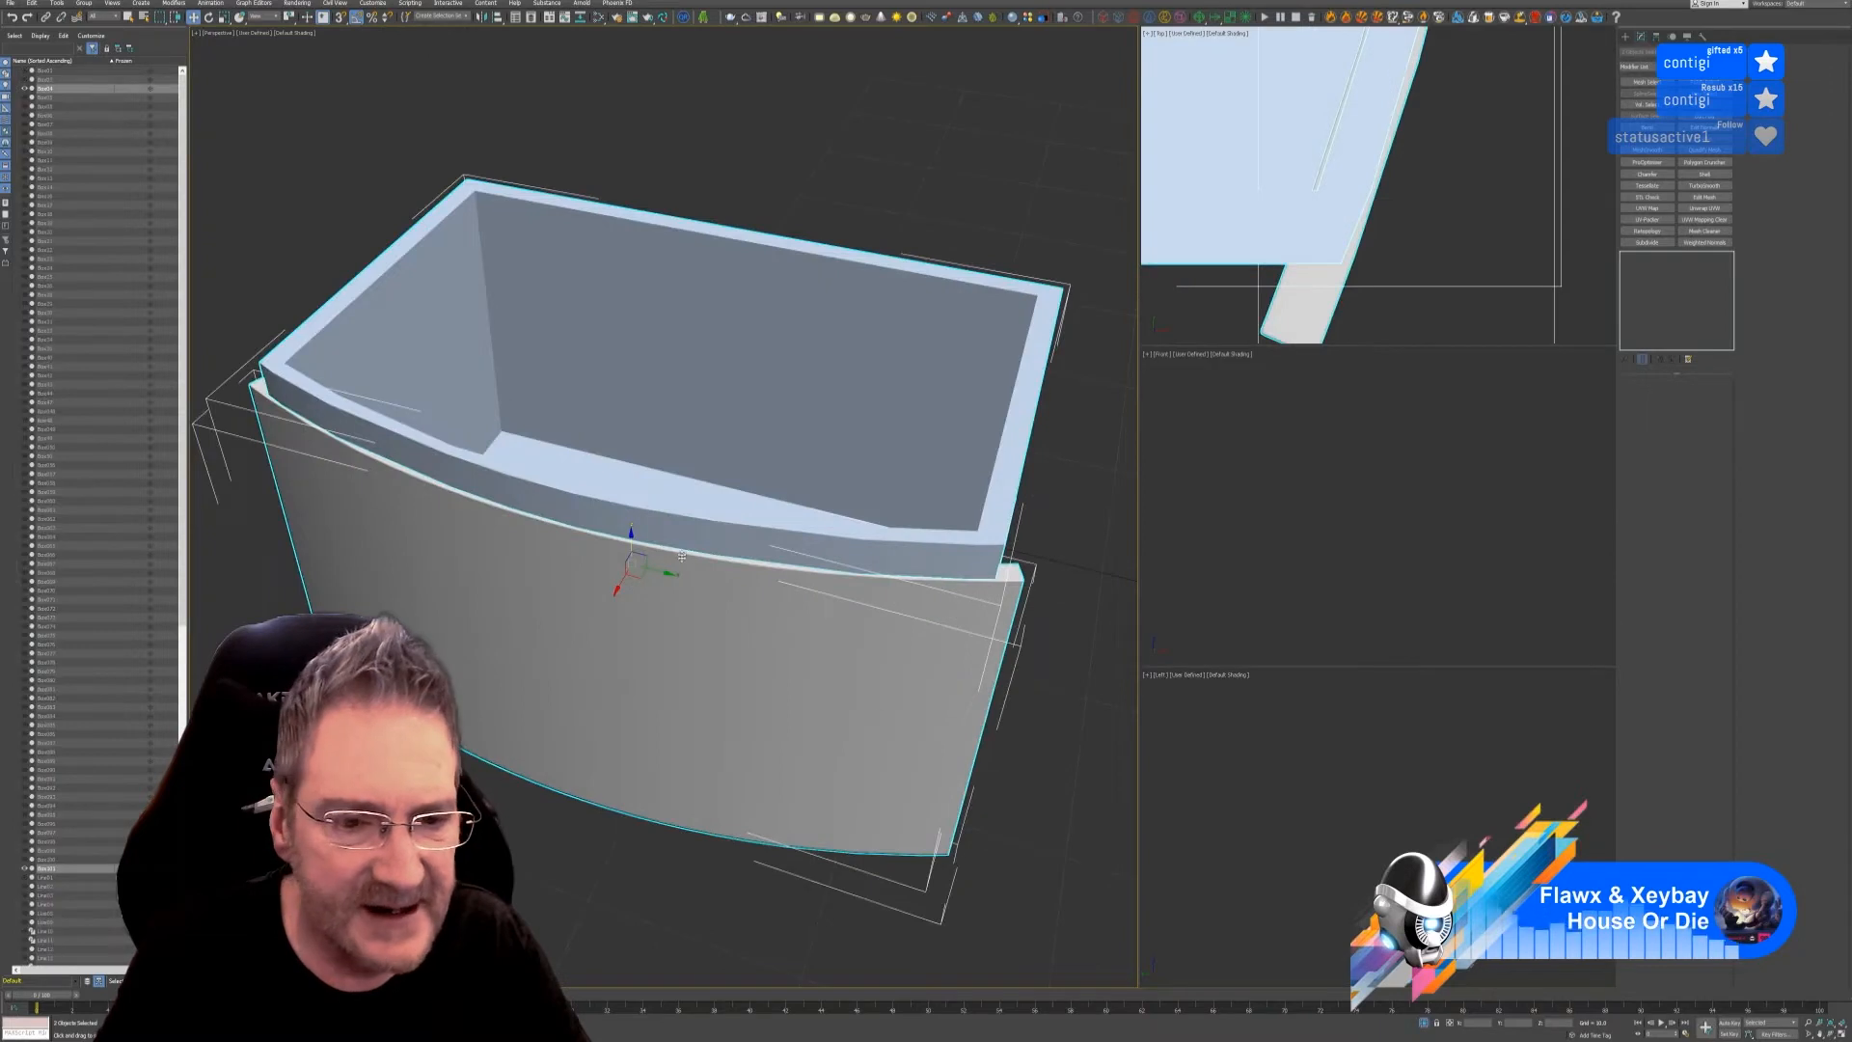
- Lower the isolated drawer box until its rim sits just below the curved front's top edge, and end isolation with nothing selected
{"action": "left_click", "coordinate": [538, 876]}
{"action": "left_click", "coordinate": [650, 505]}
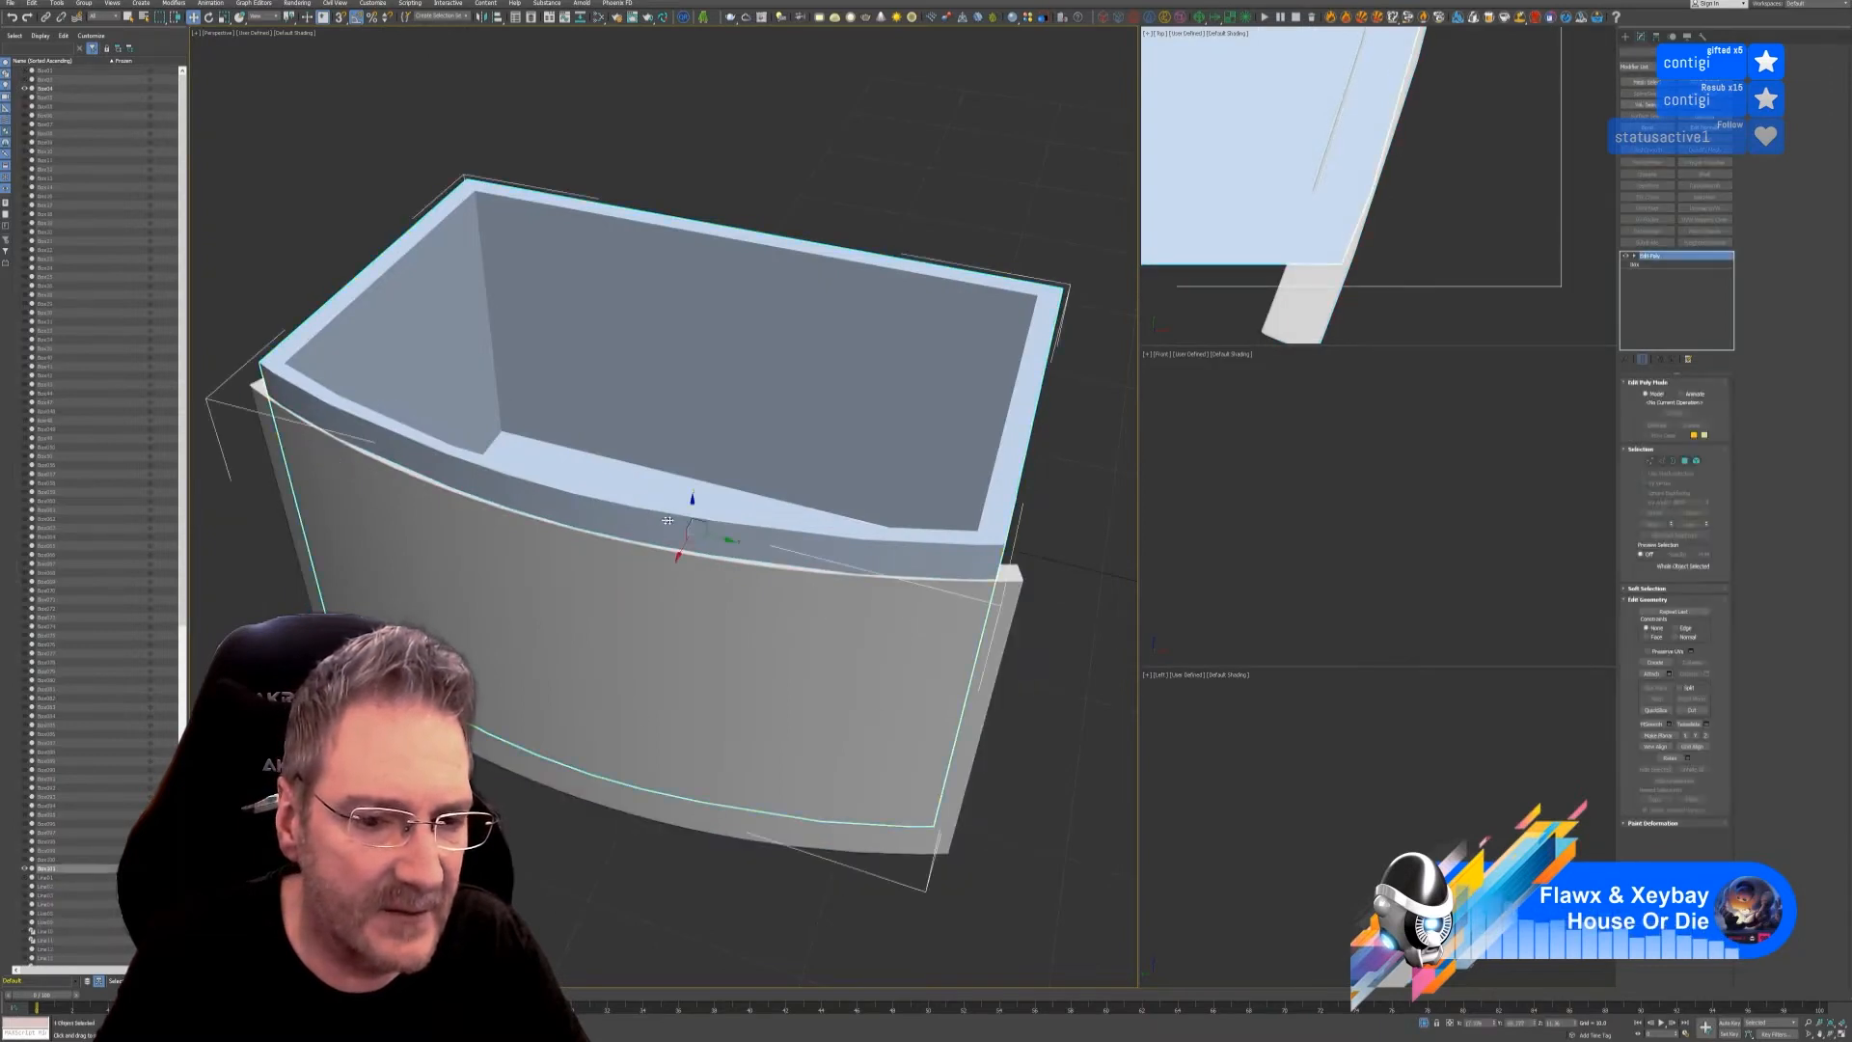
{"action": "middle_click_drag", "start_coordinate": [692, 506], "coordinate": [688, 529], "text": "alt"}
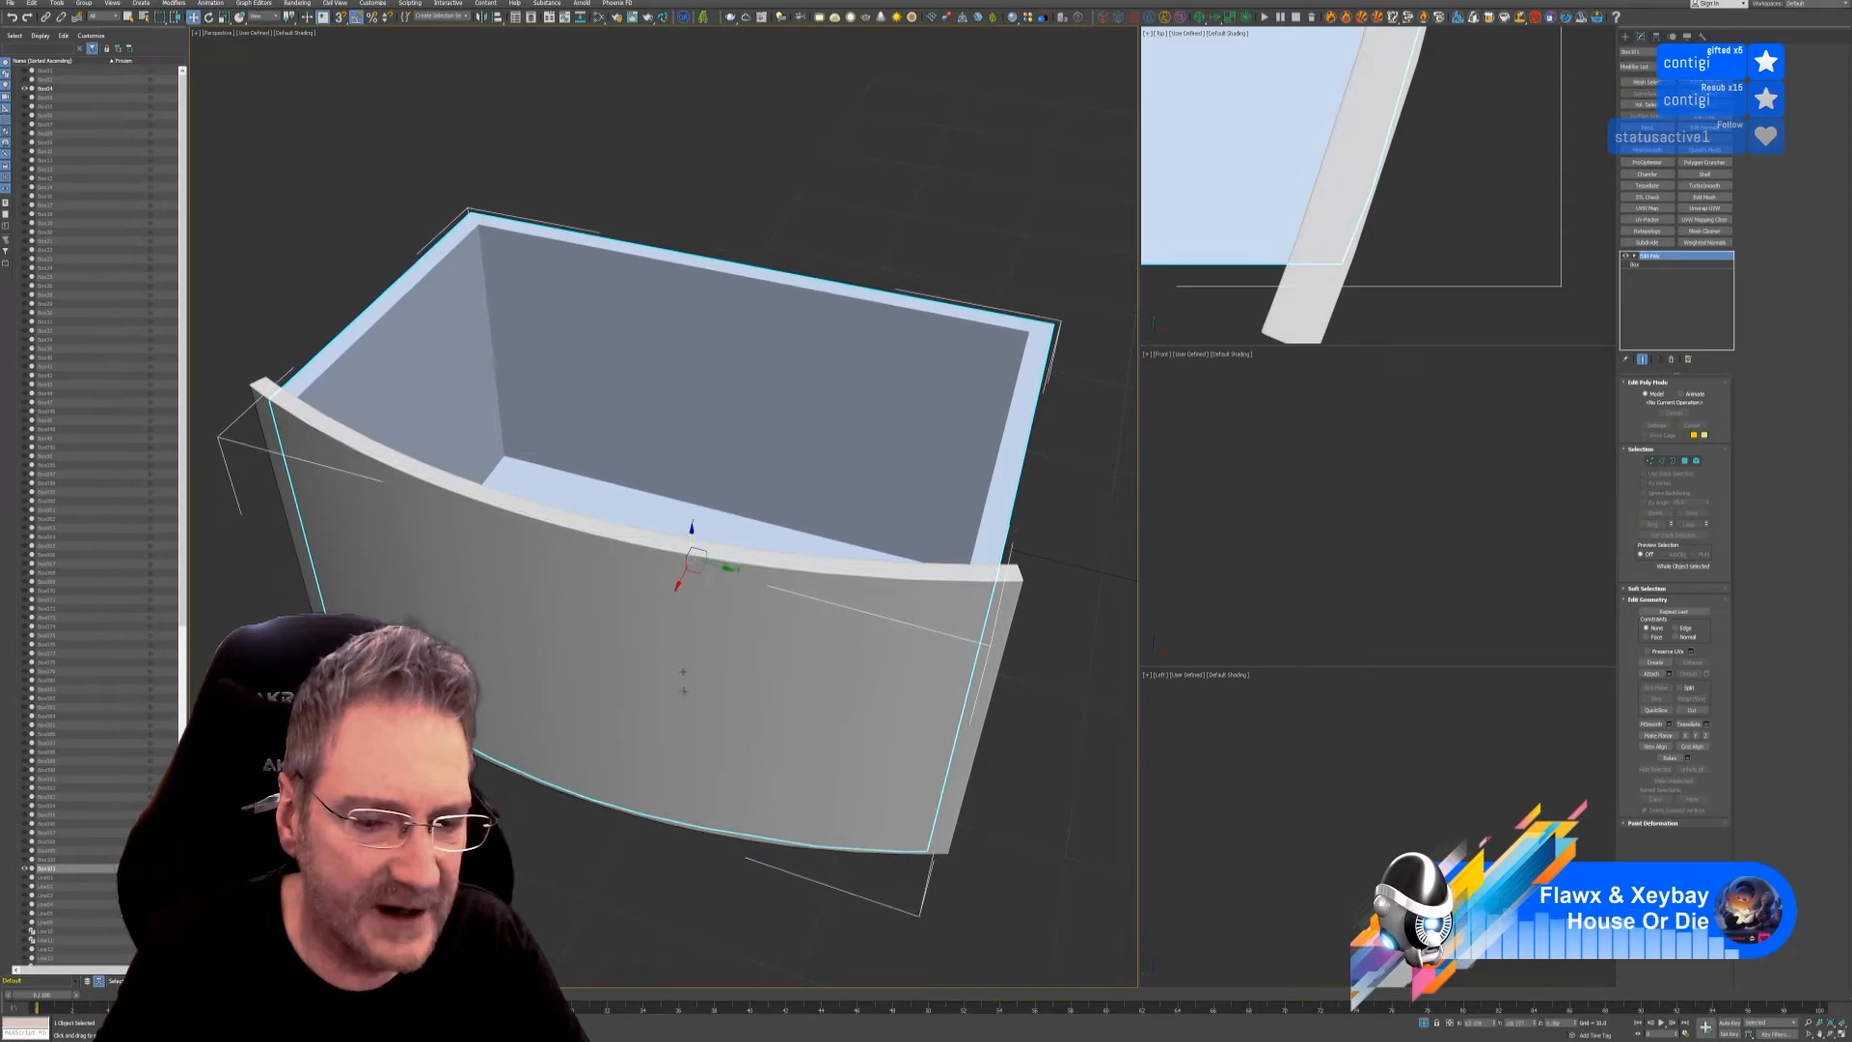
{"action": "left_click", "coordinate": [1423, 1023]}
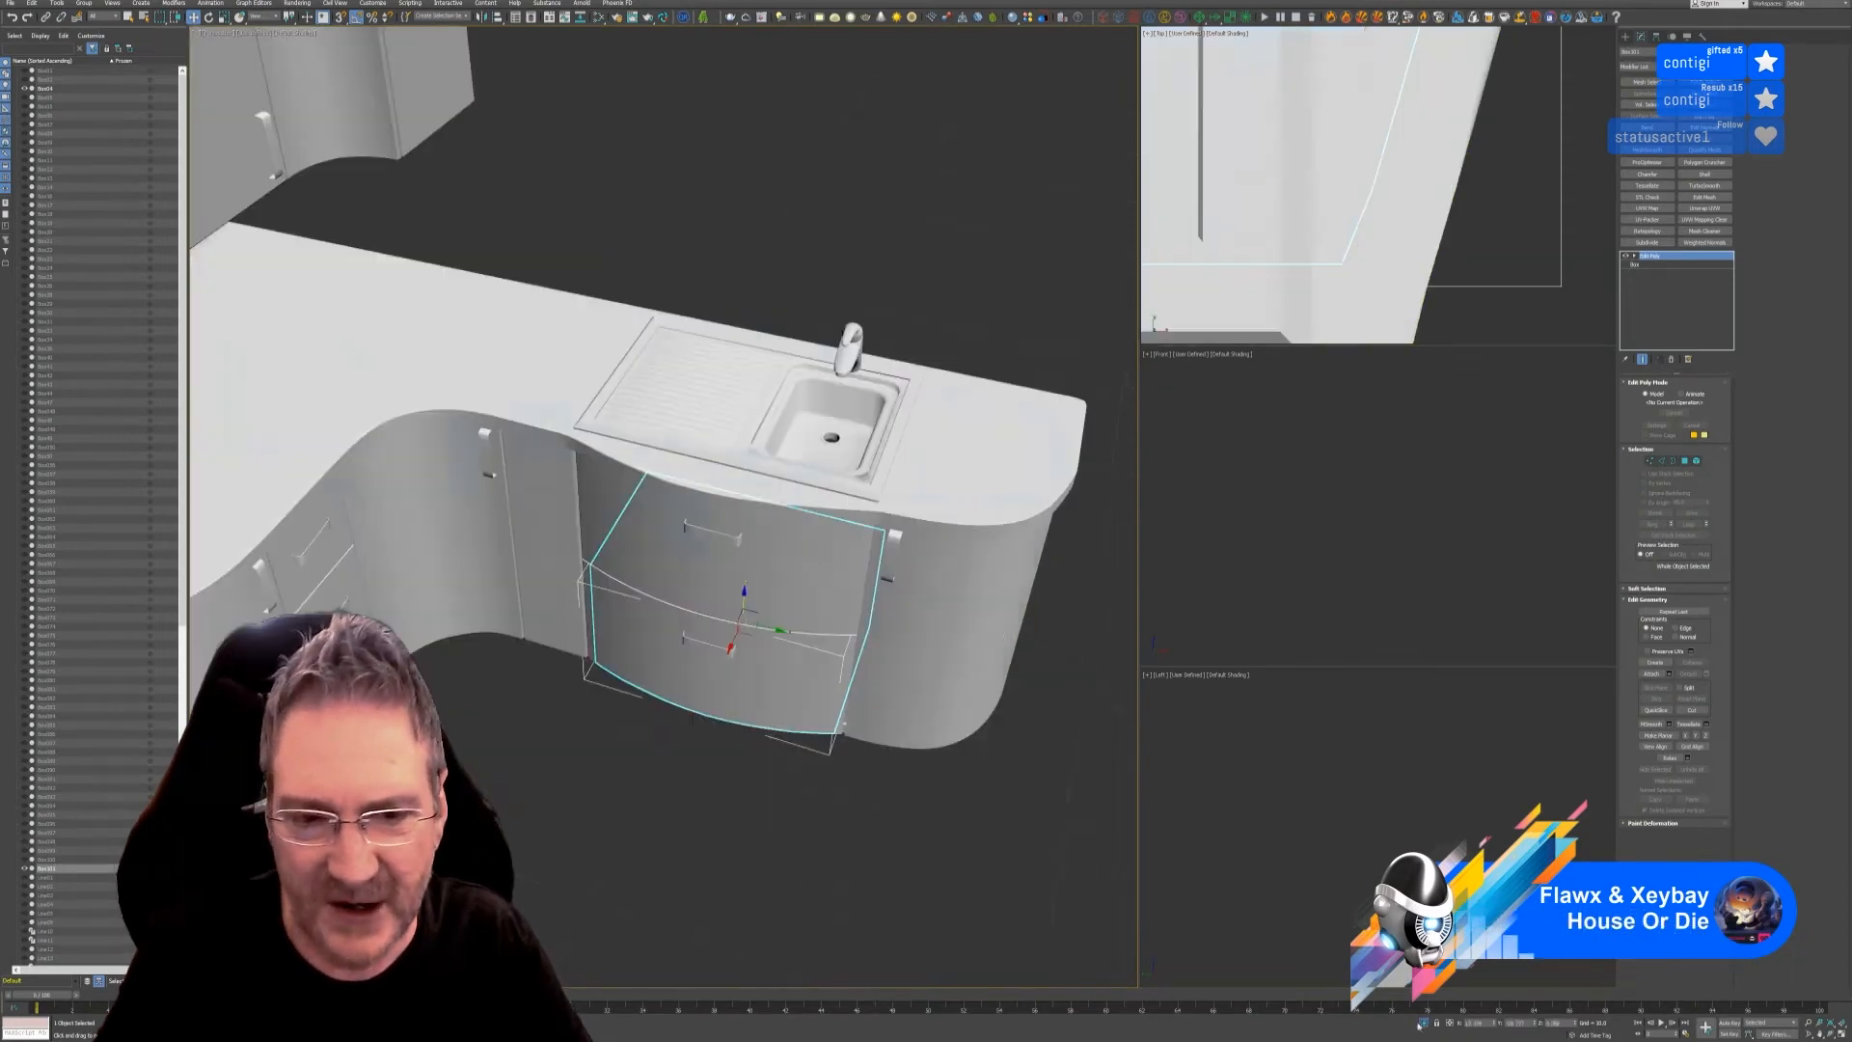
{"action": "left_click", "coordinate": [869, 873]}
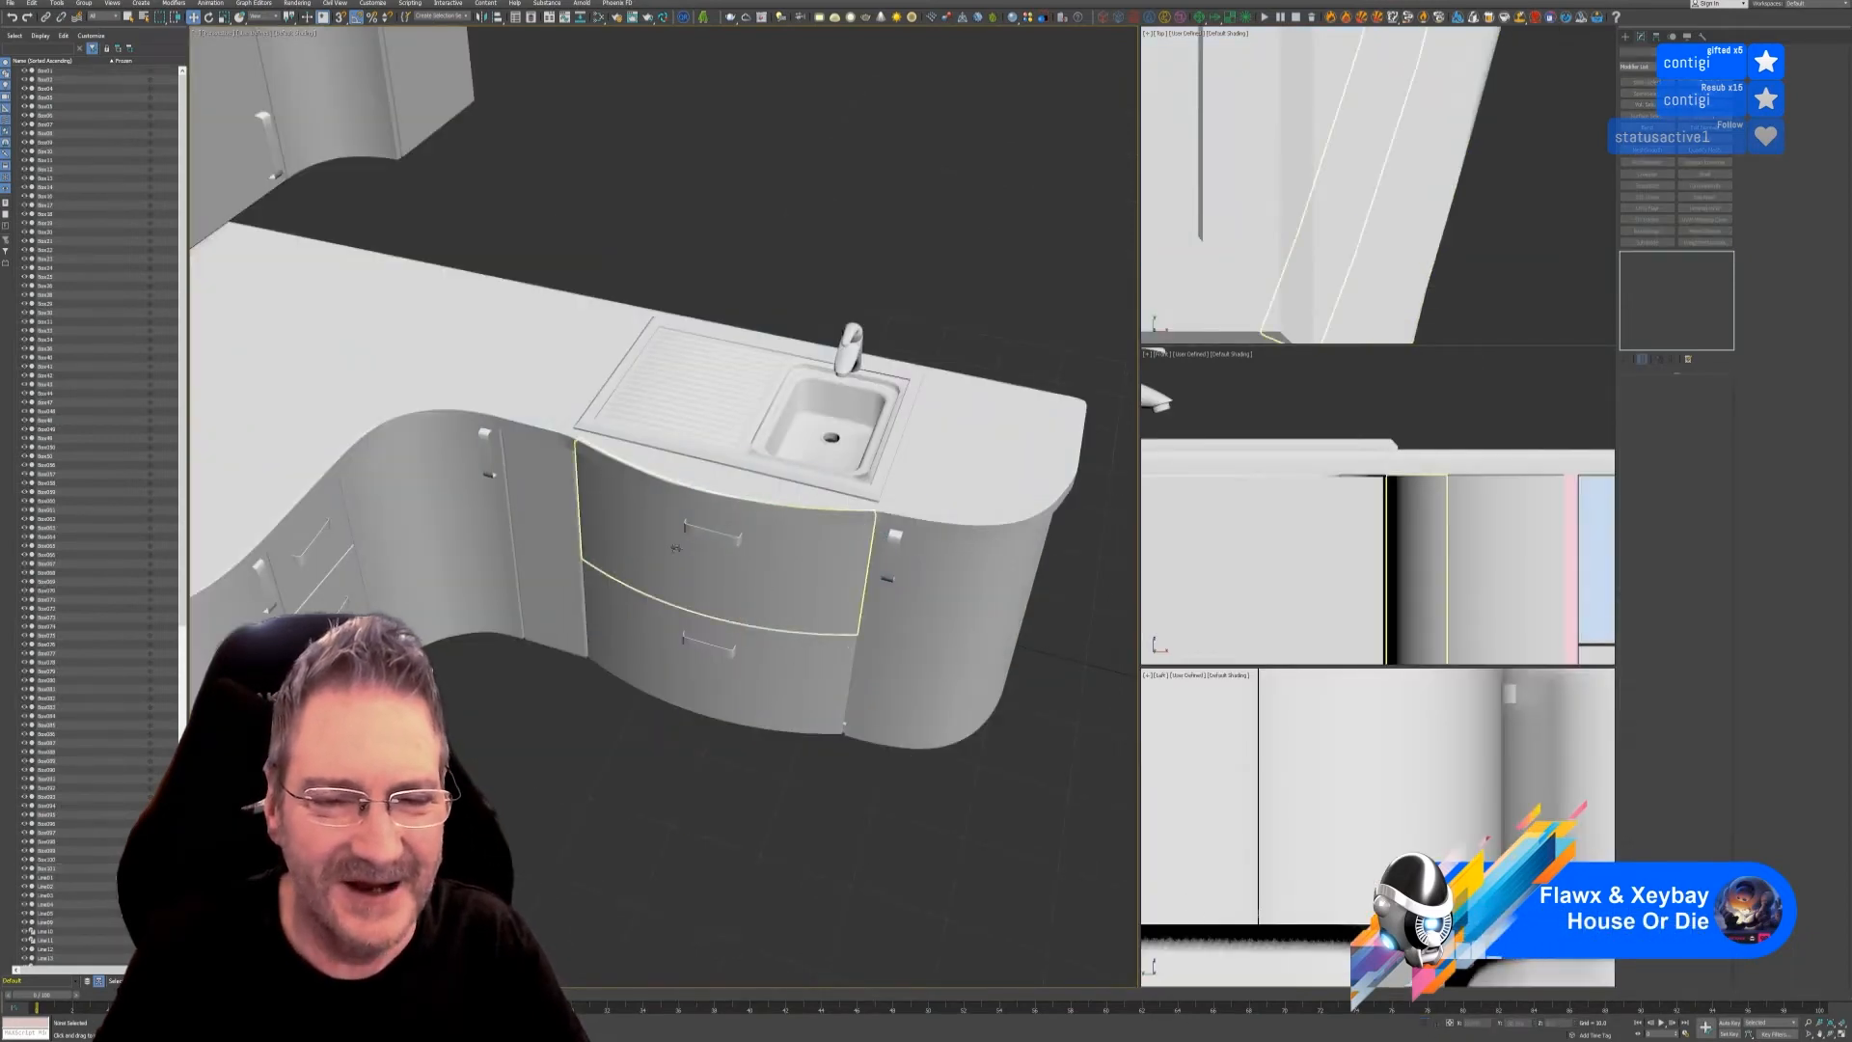
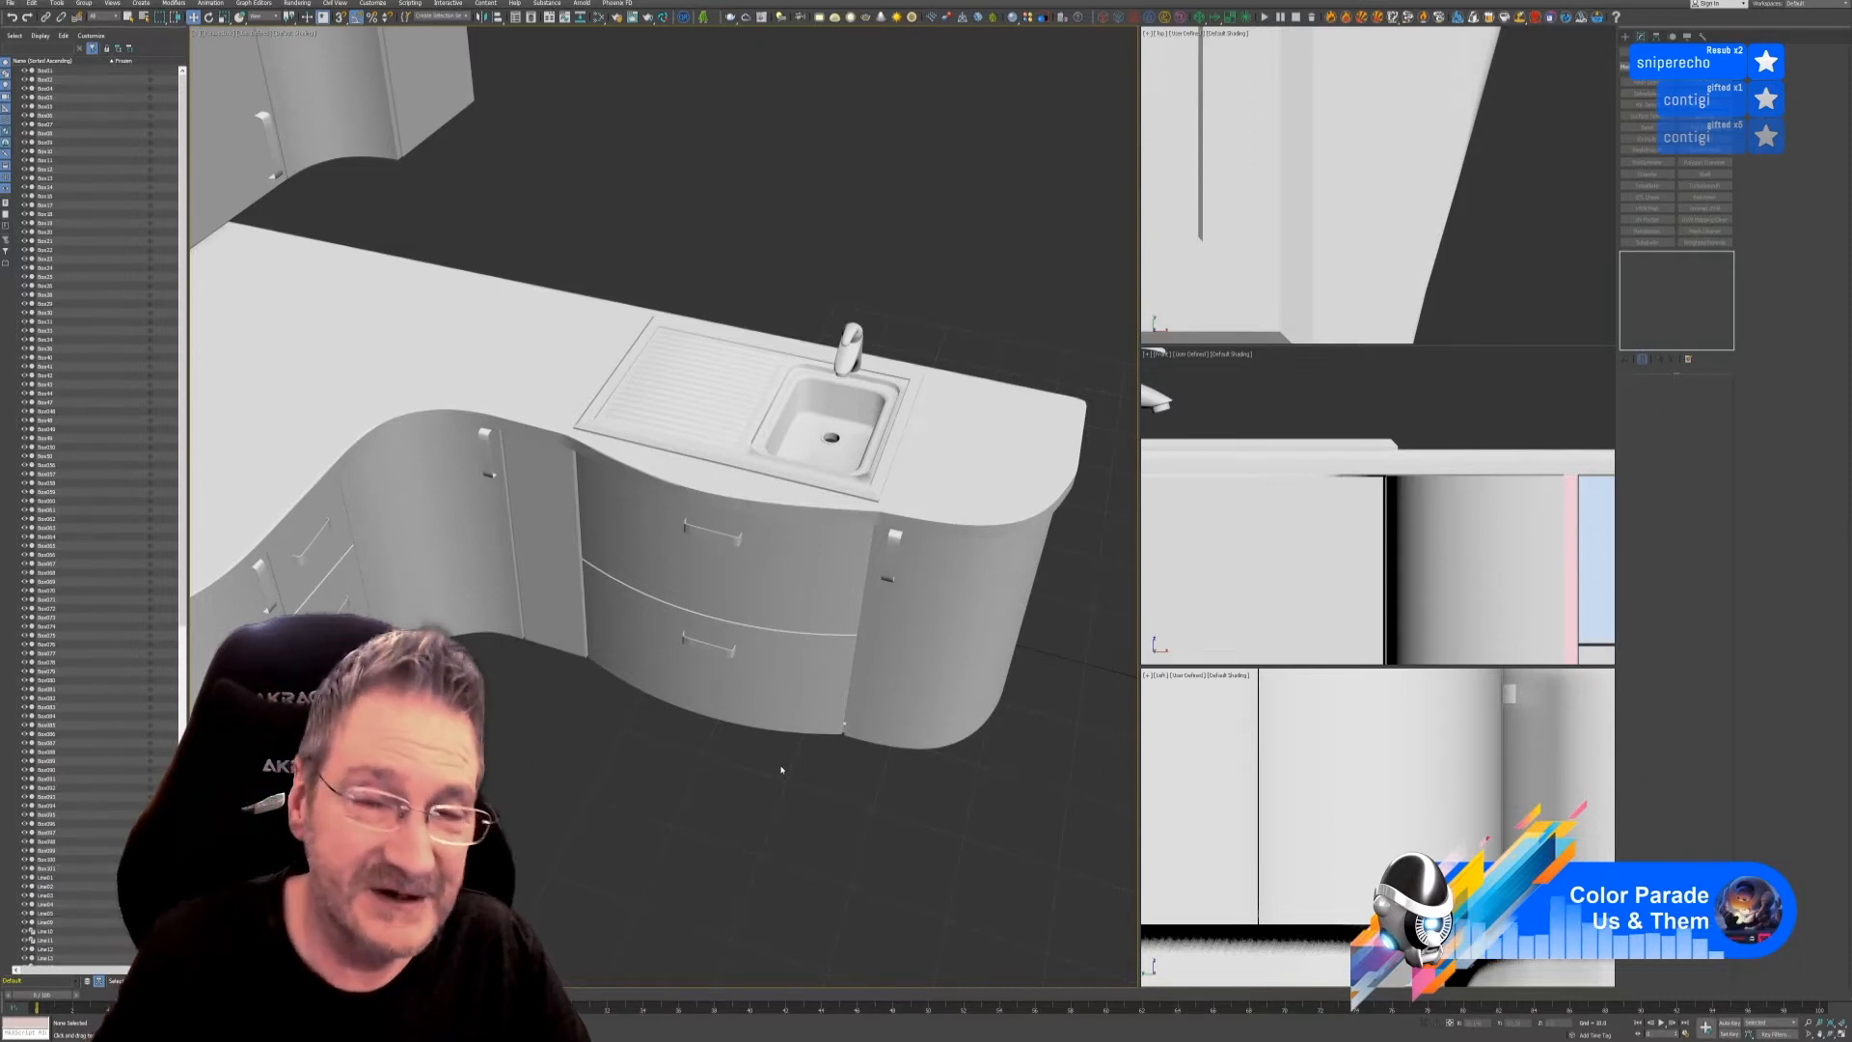
{"action": "left_click", "coordinate": [614, 612]}
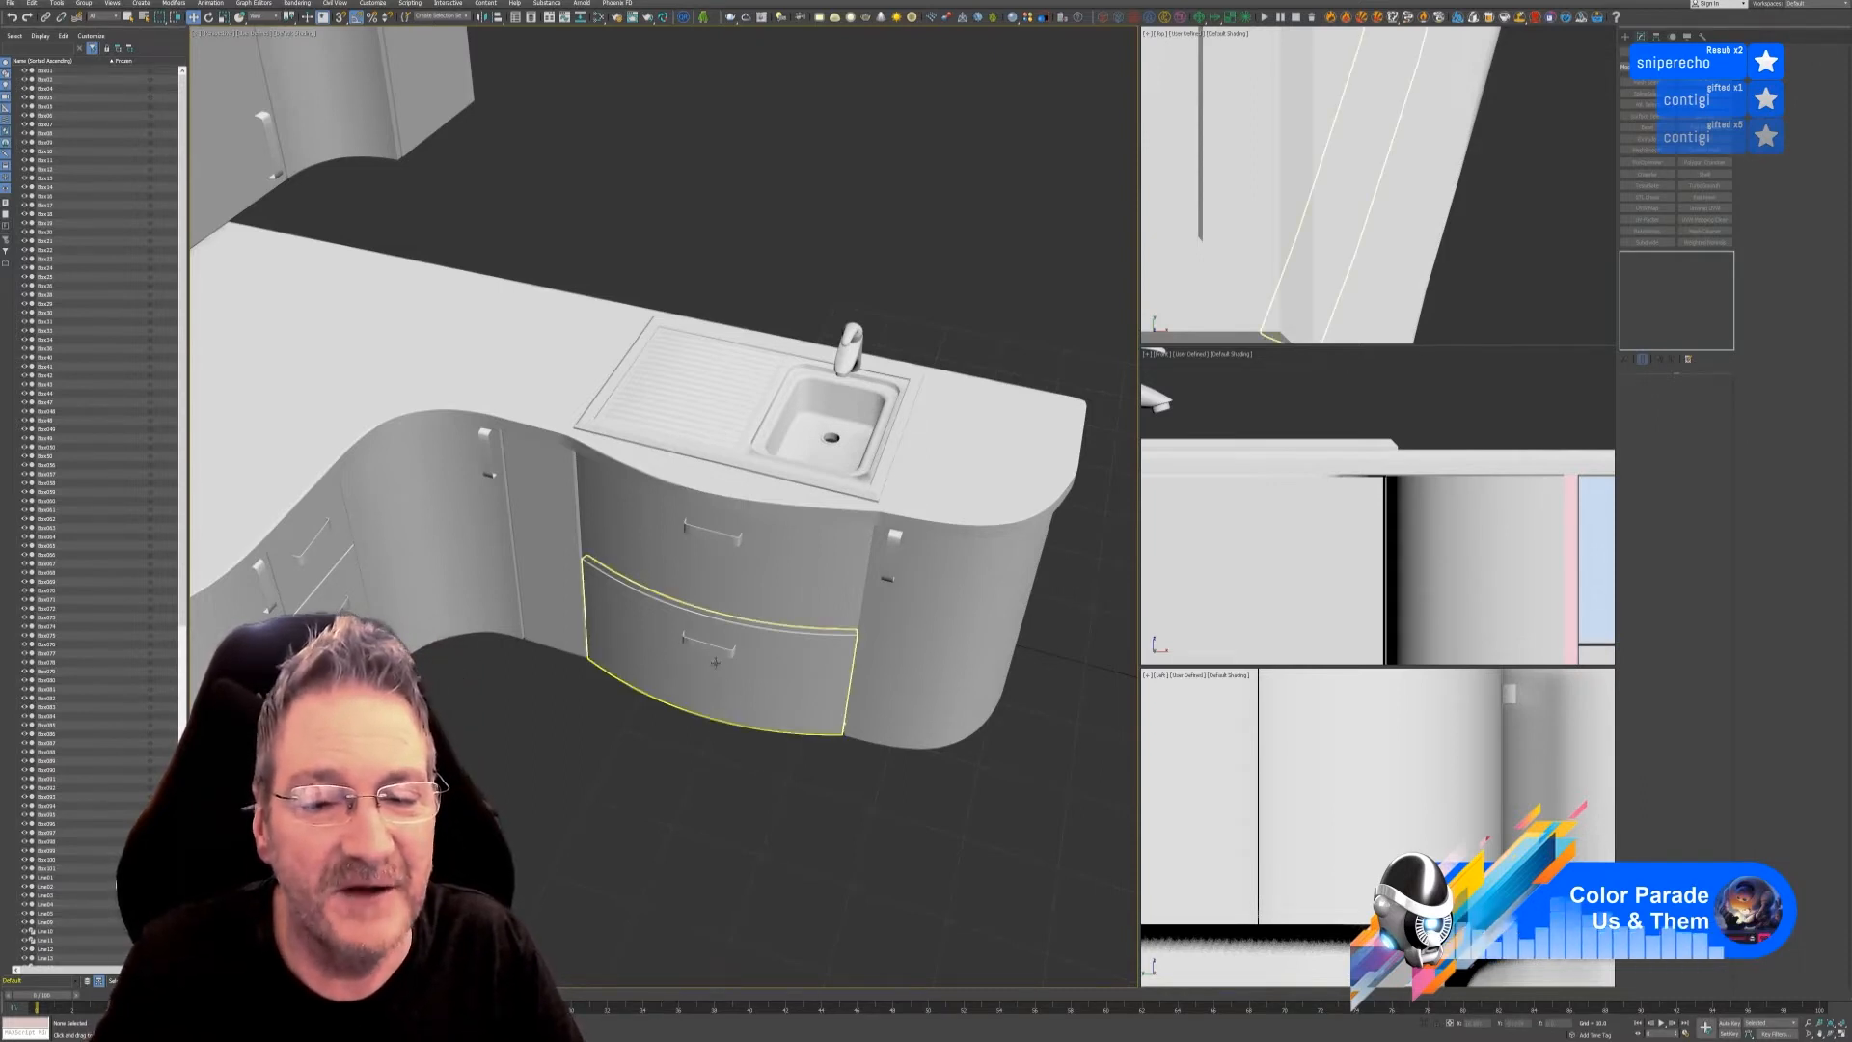
{"action": "left_click", "coordinate": [719, 515]}
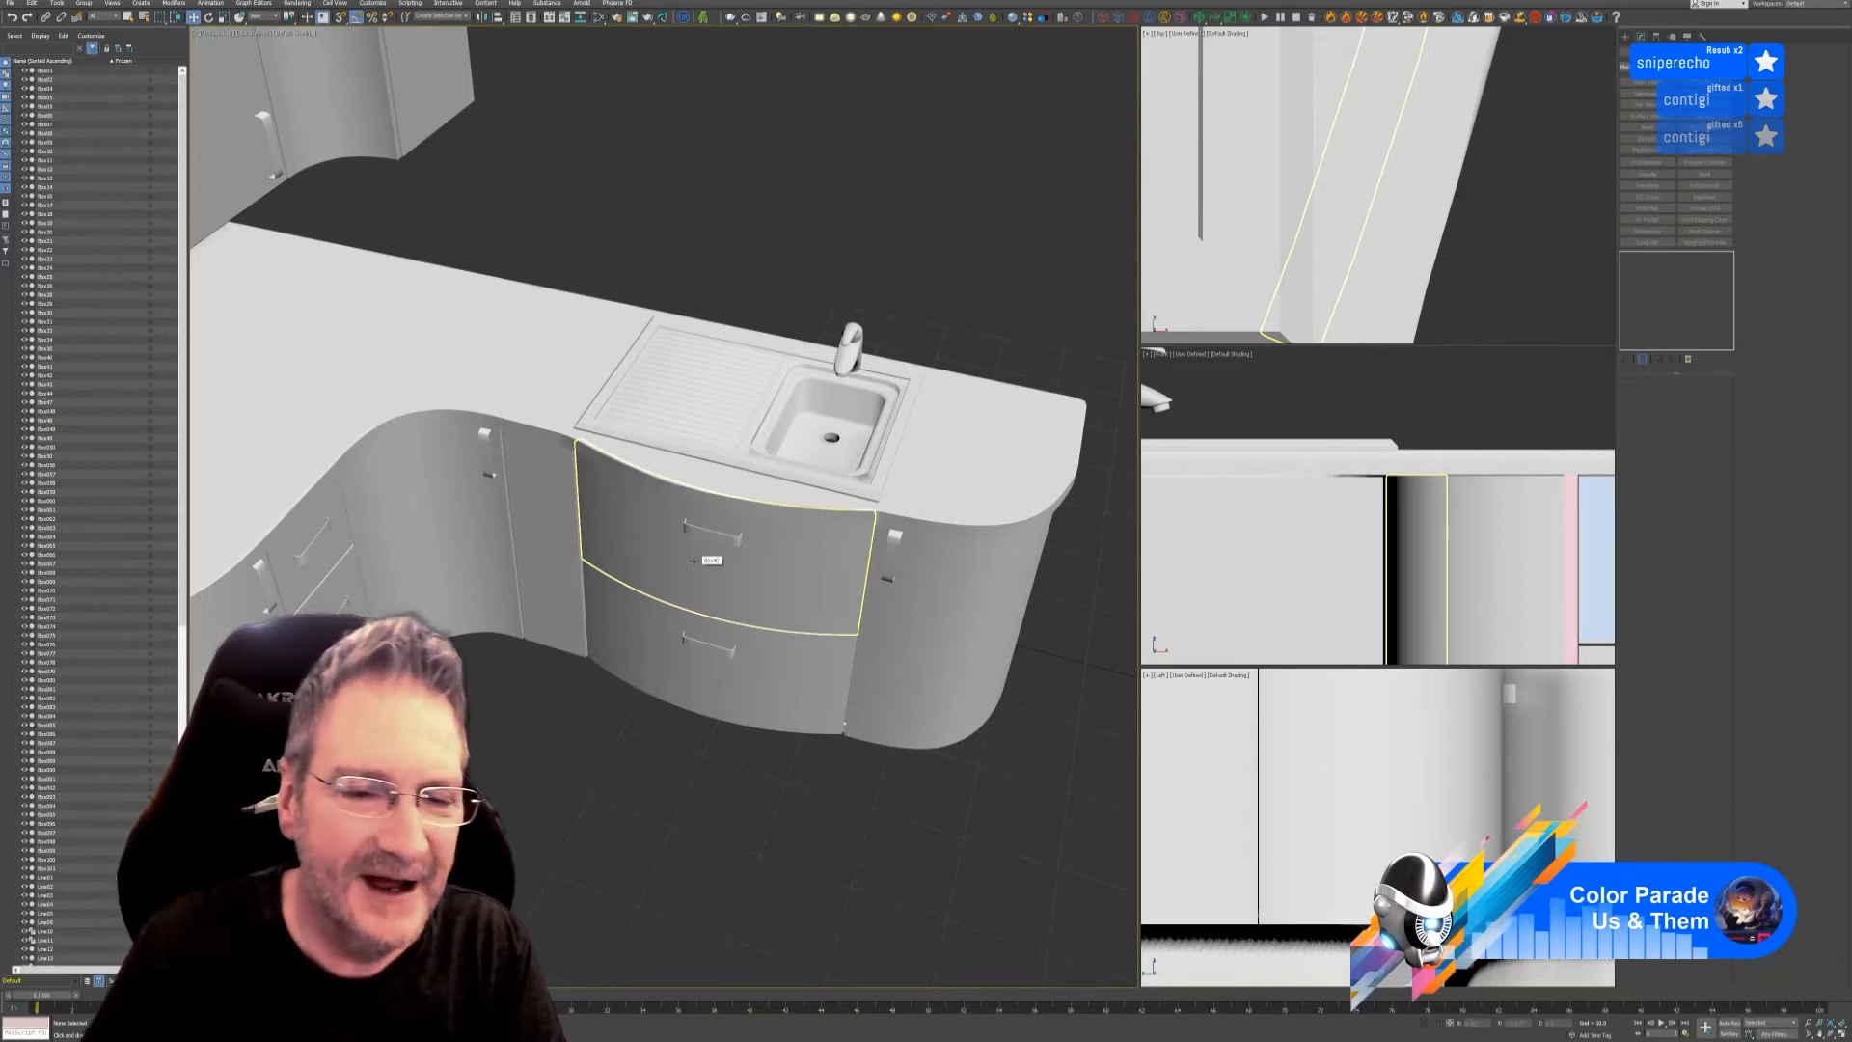
{"action": "left_click", "coordinate": [757, 501]}
{"action": "left_click", "coordinate": [764, 538]}
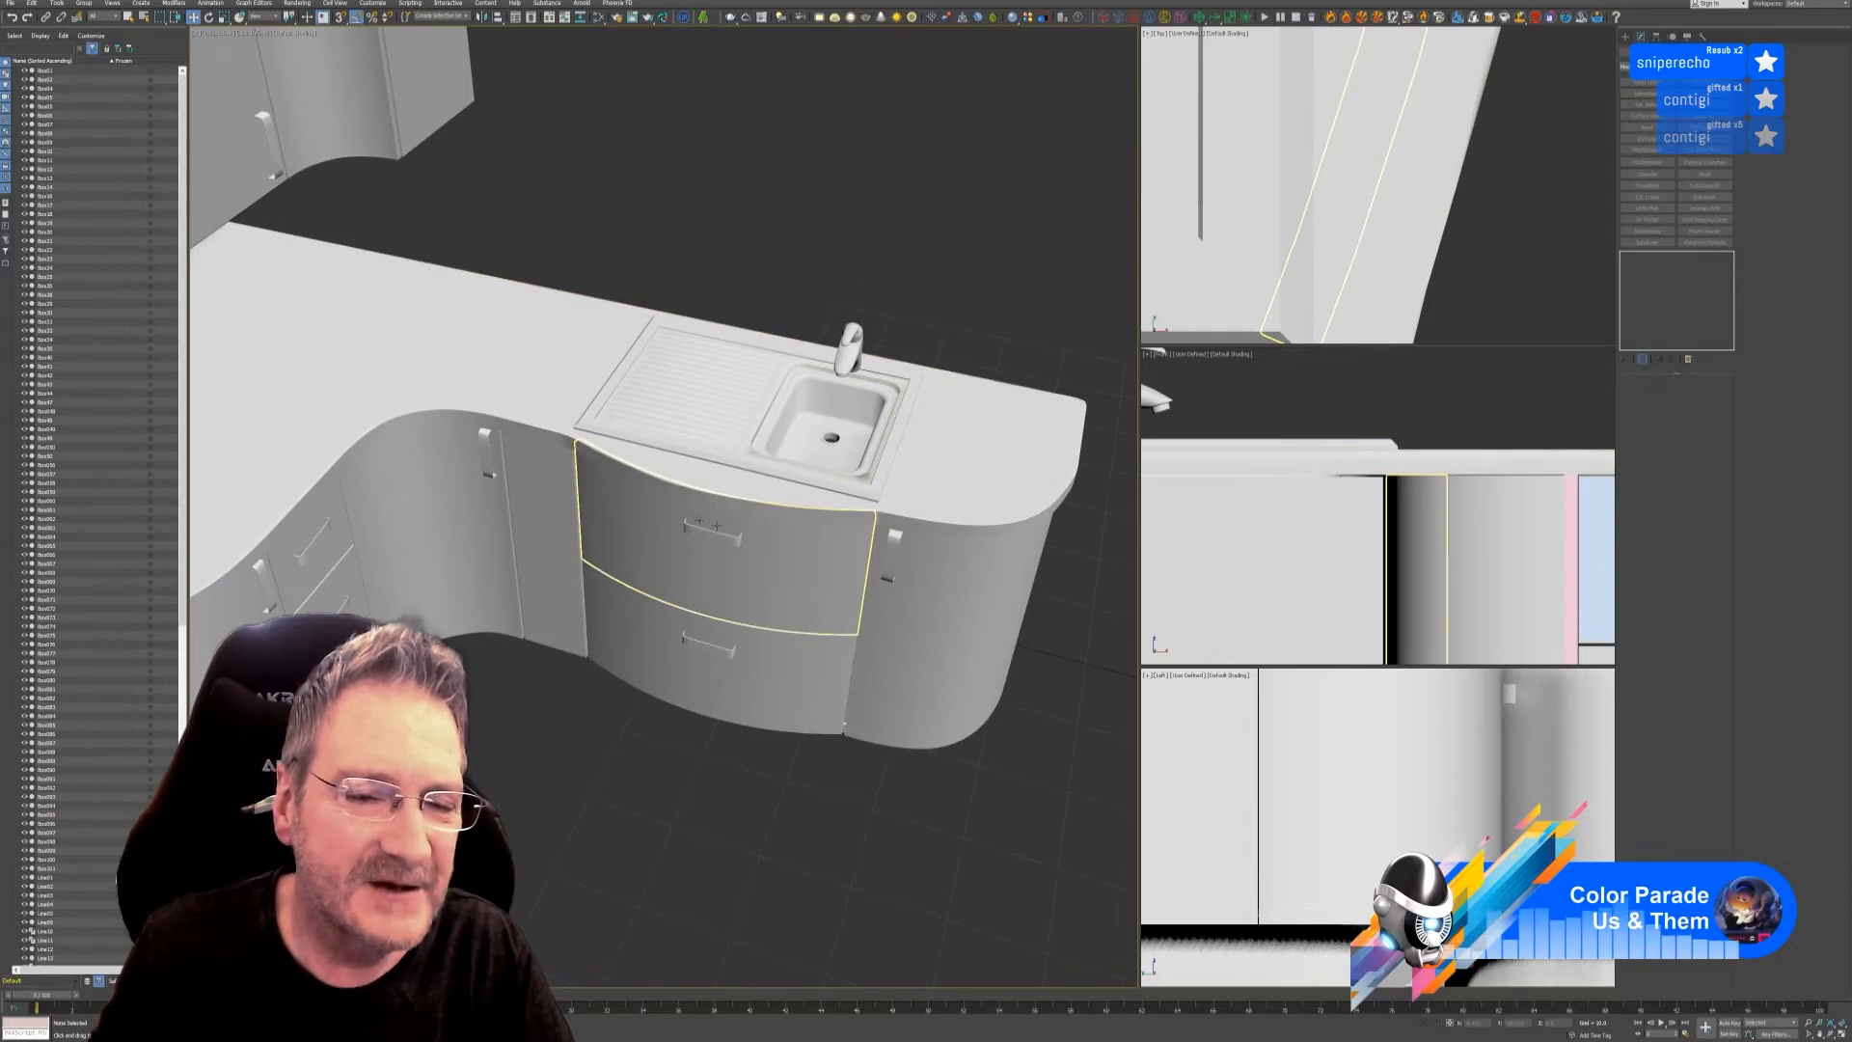
{"action": "left_click", "coordinate": [846, 201]}
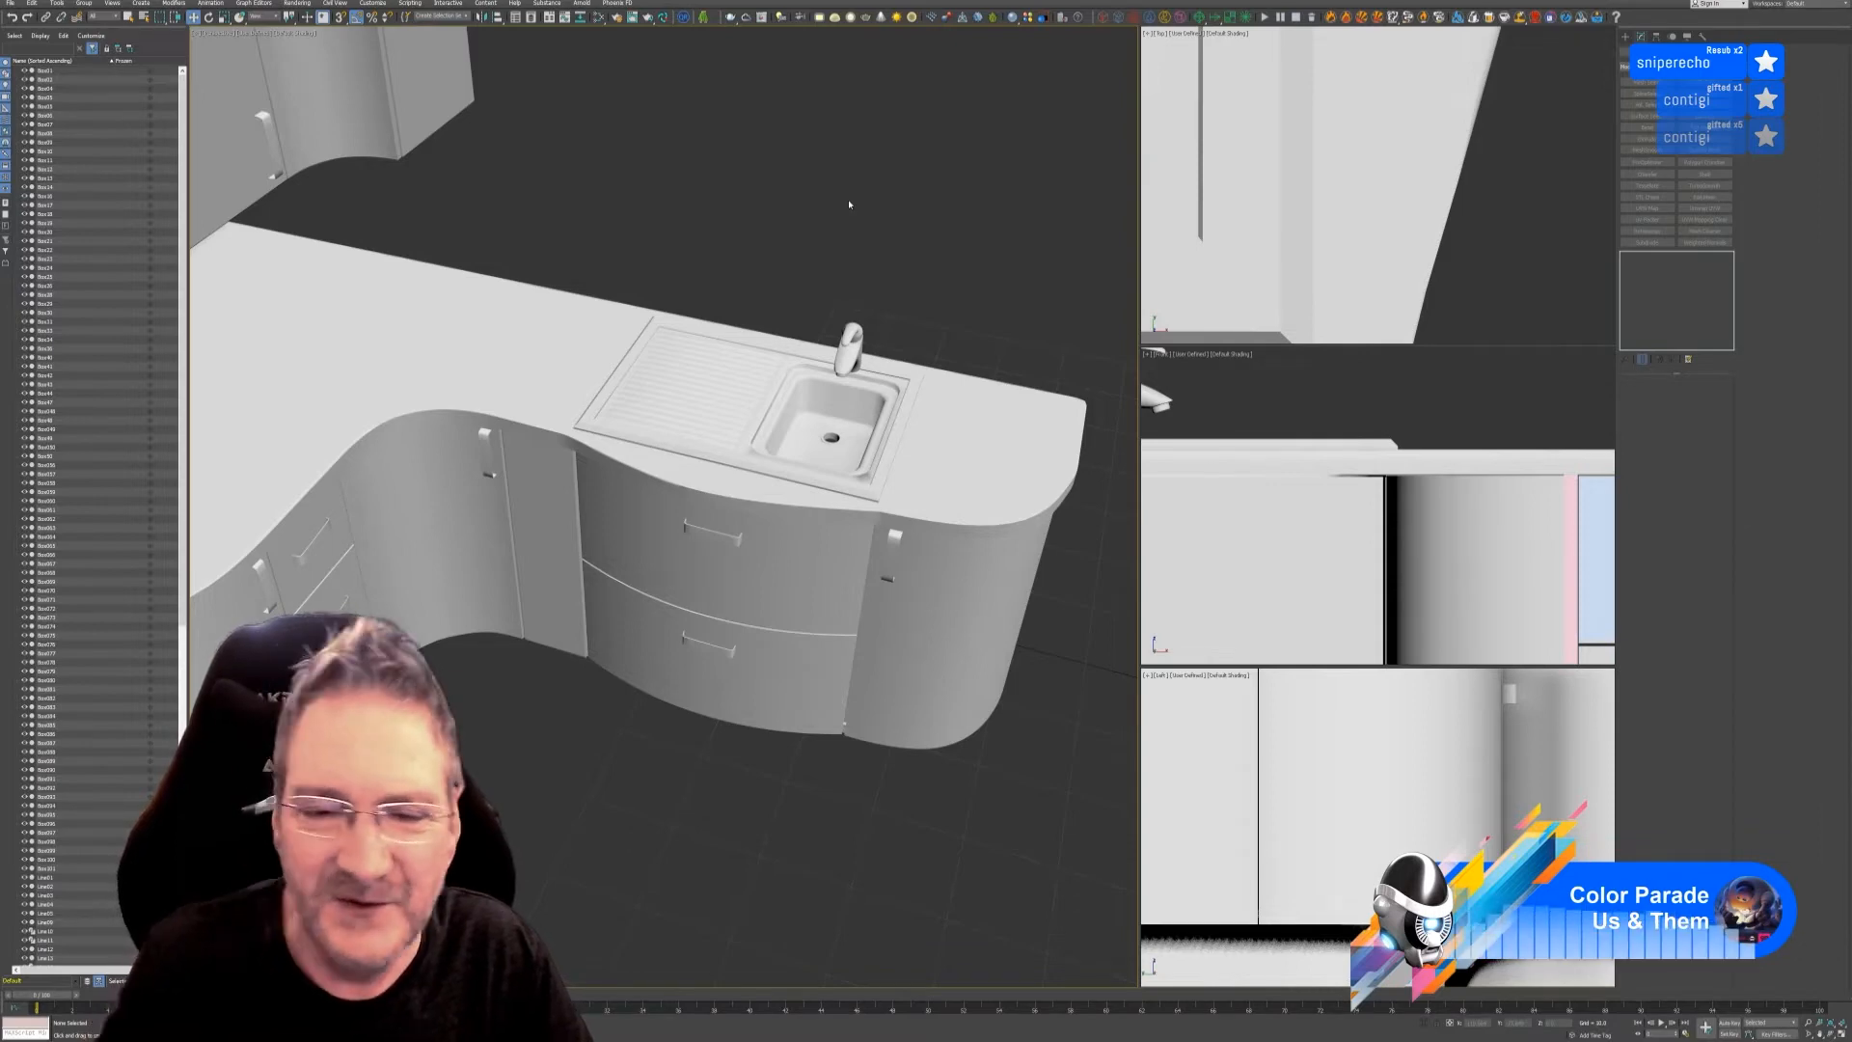
{"action": "left_click", "coordinate": [670, 562]}
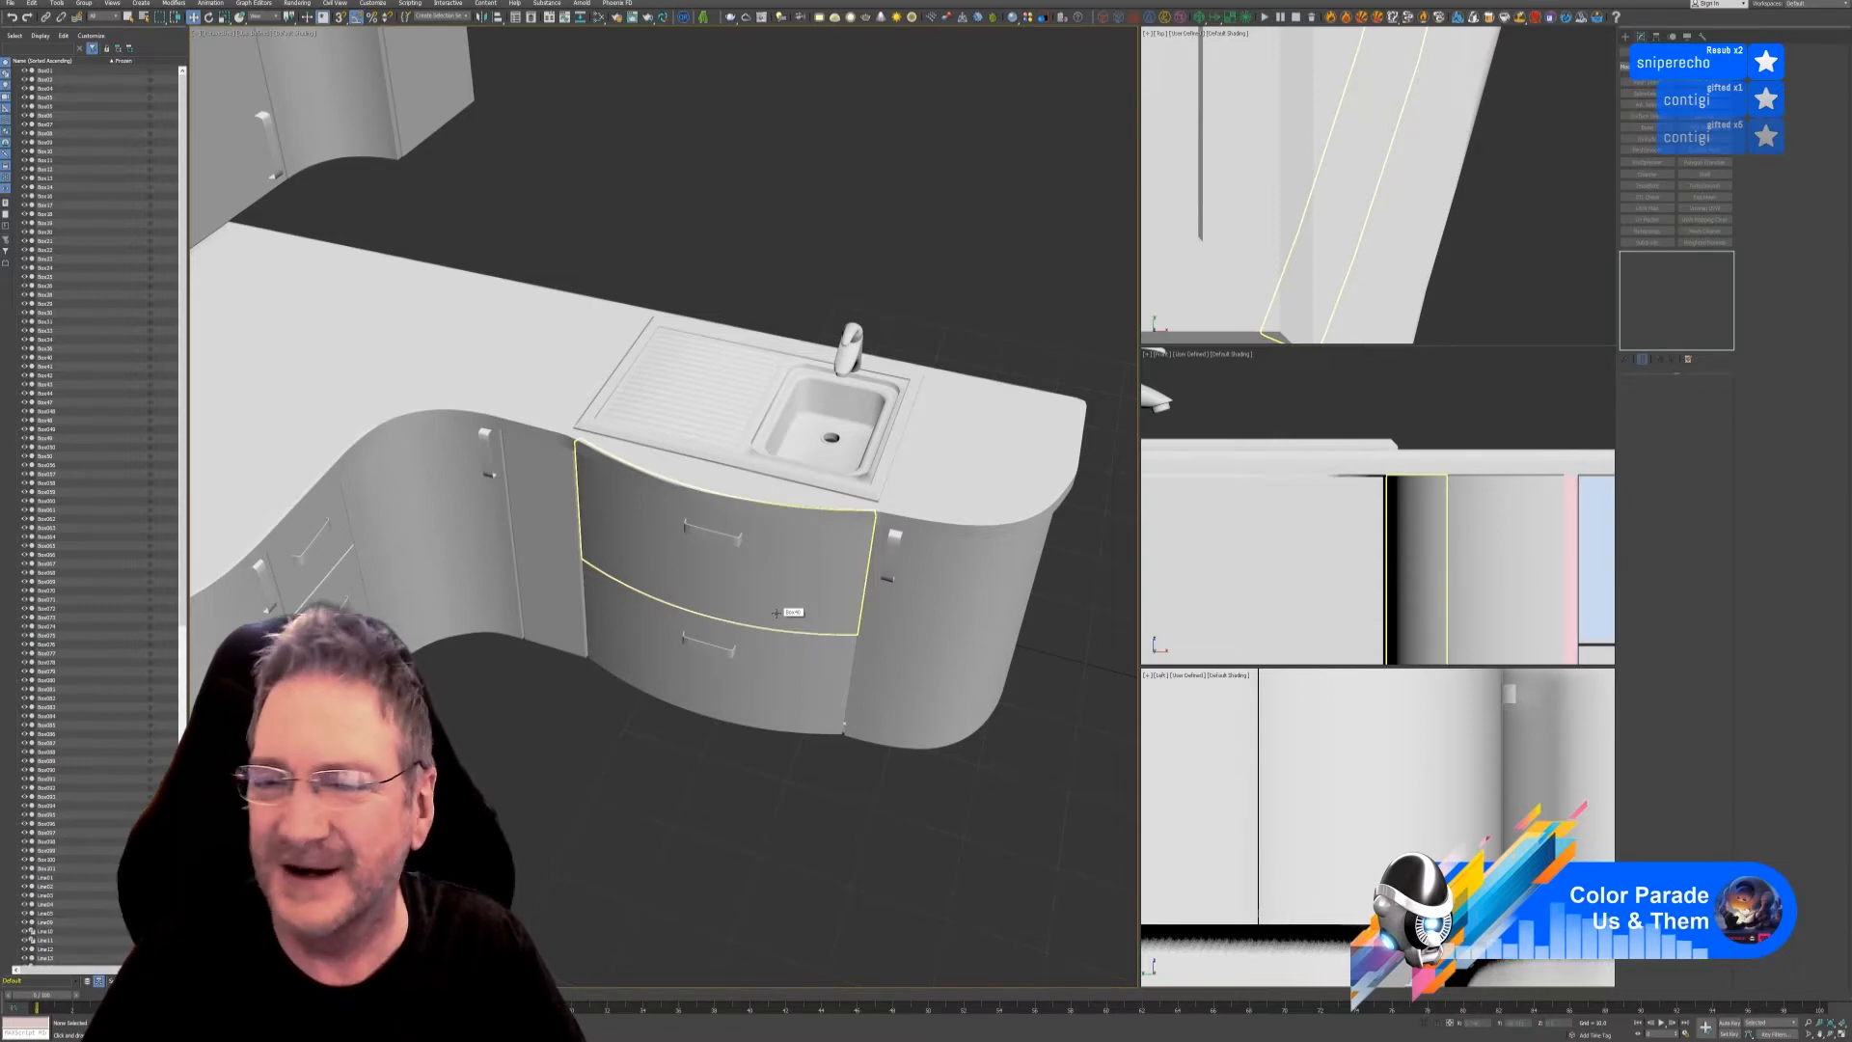
{"action": "left_click", "coordinate": [558, 662]}
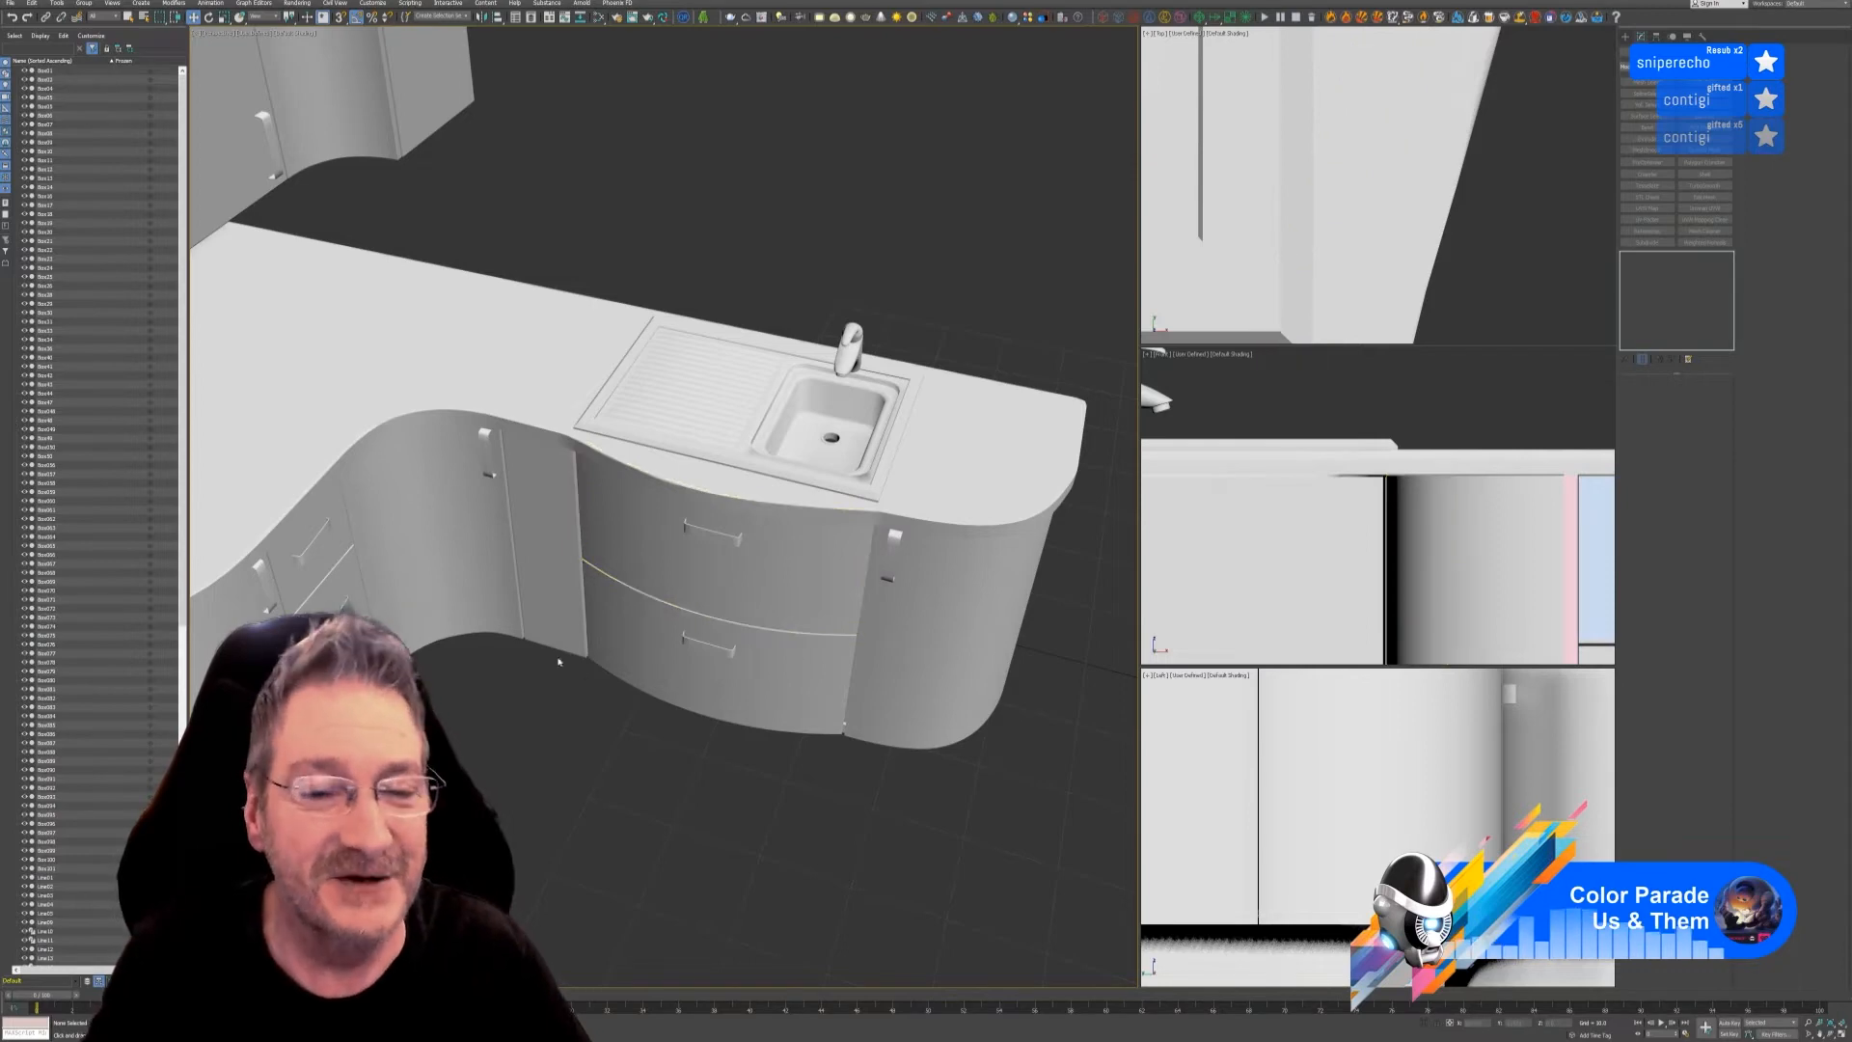
- Create a thin upright box as a back panel along the full length of the sink counter's straight back edge
{"action": "scroll", "coordinate": [698, 727], "scroll_direction": "down", "scroll_amount": 3}
{"action": "middle_click_drag", "start_coordinate": [888, 793], "coordinate": [751, 769], "text": "alt"}
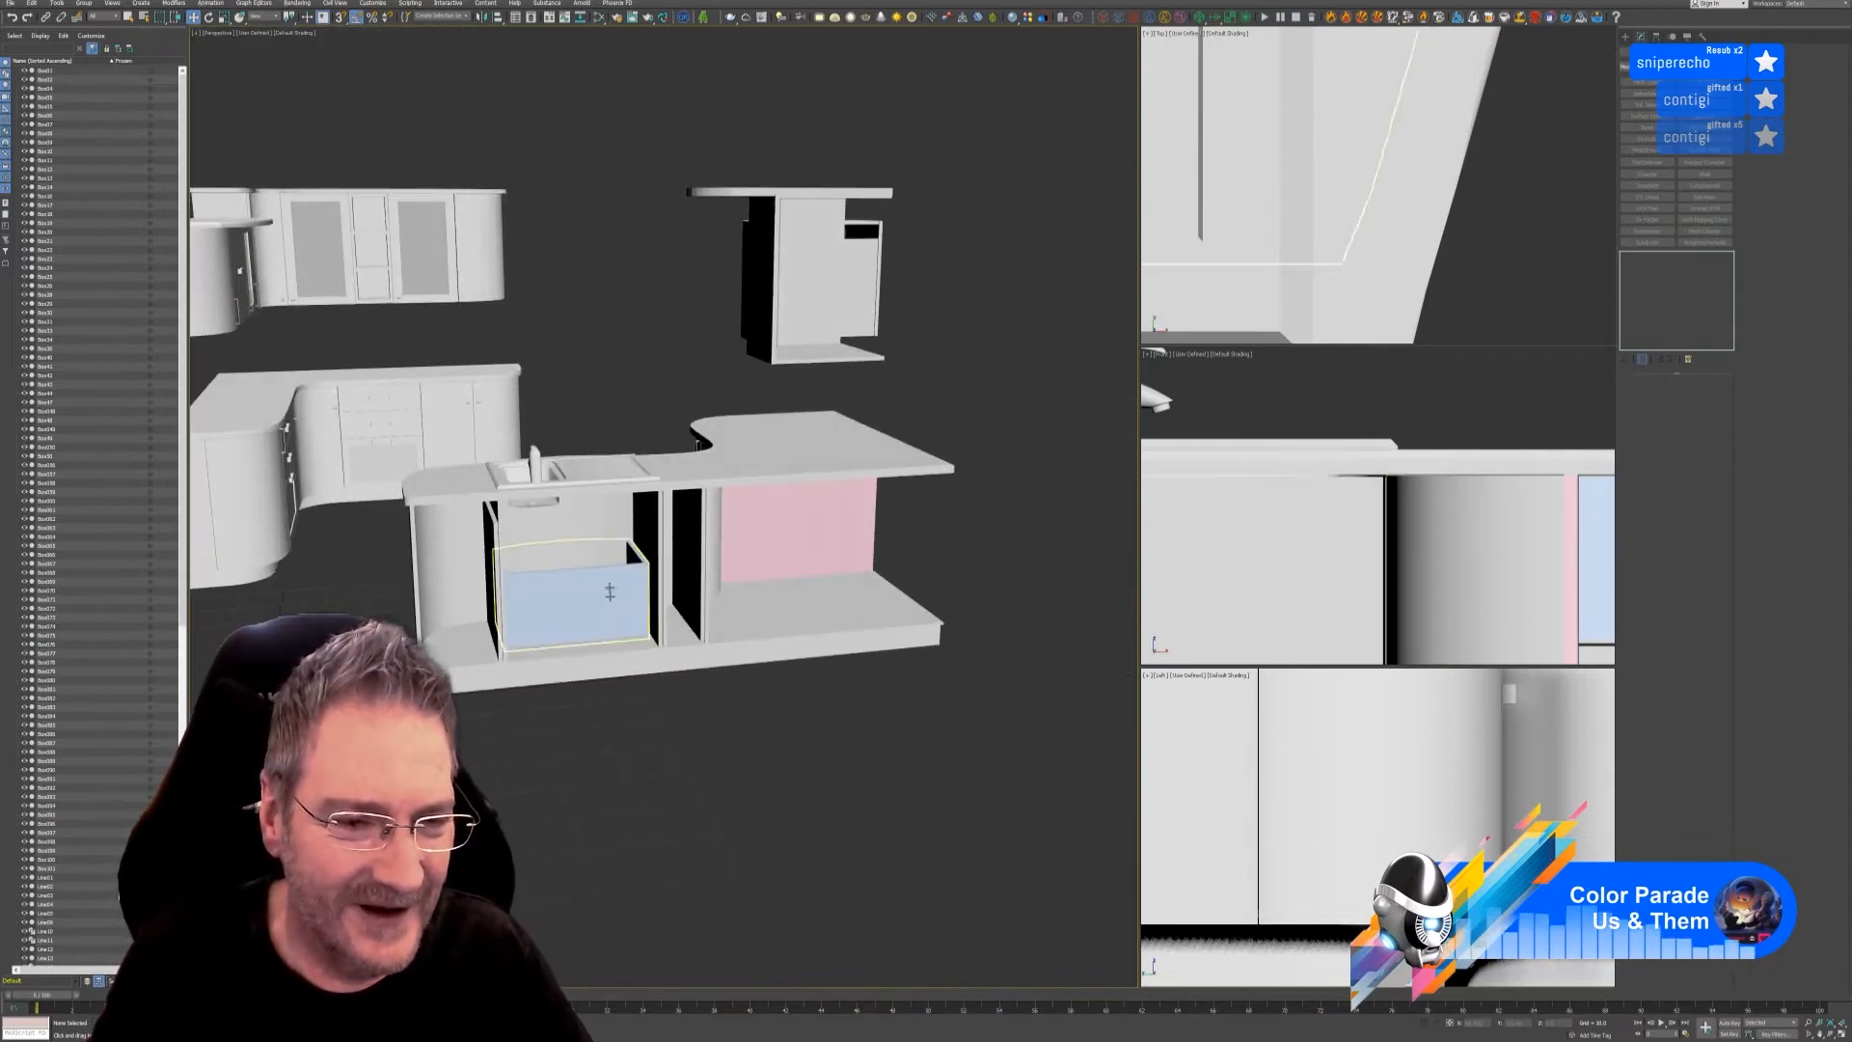
{"action": "left_click", "coordinate": [914, 473]}
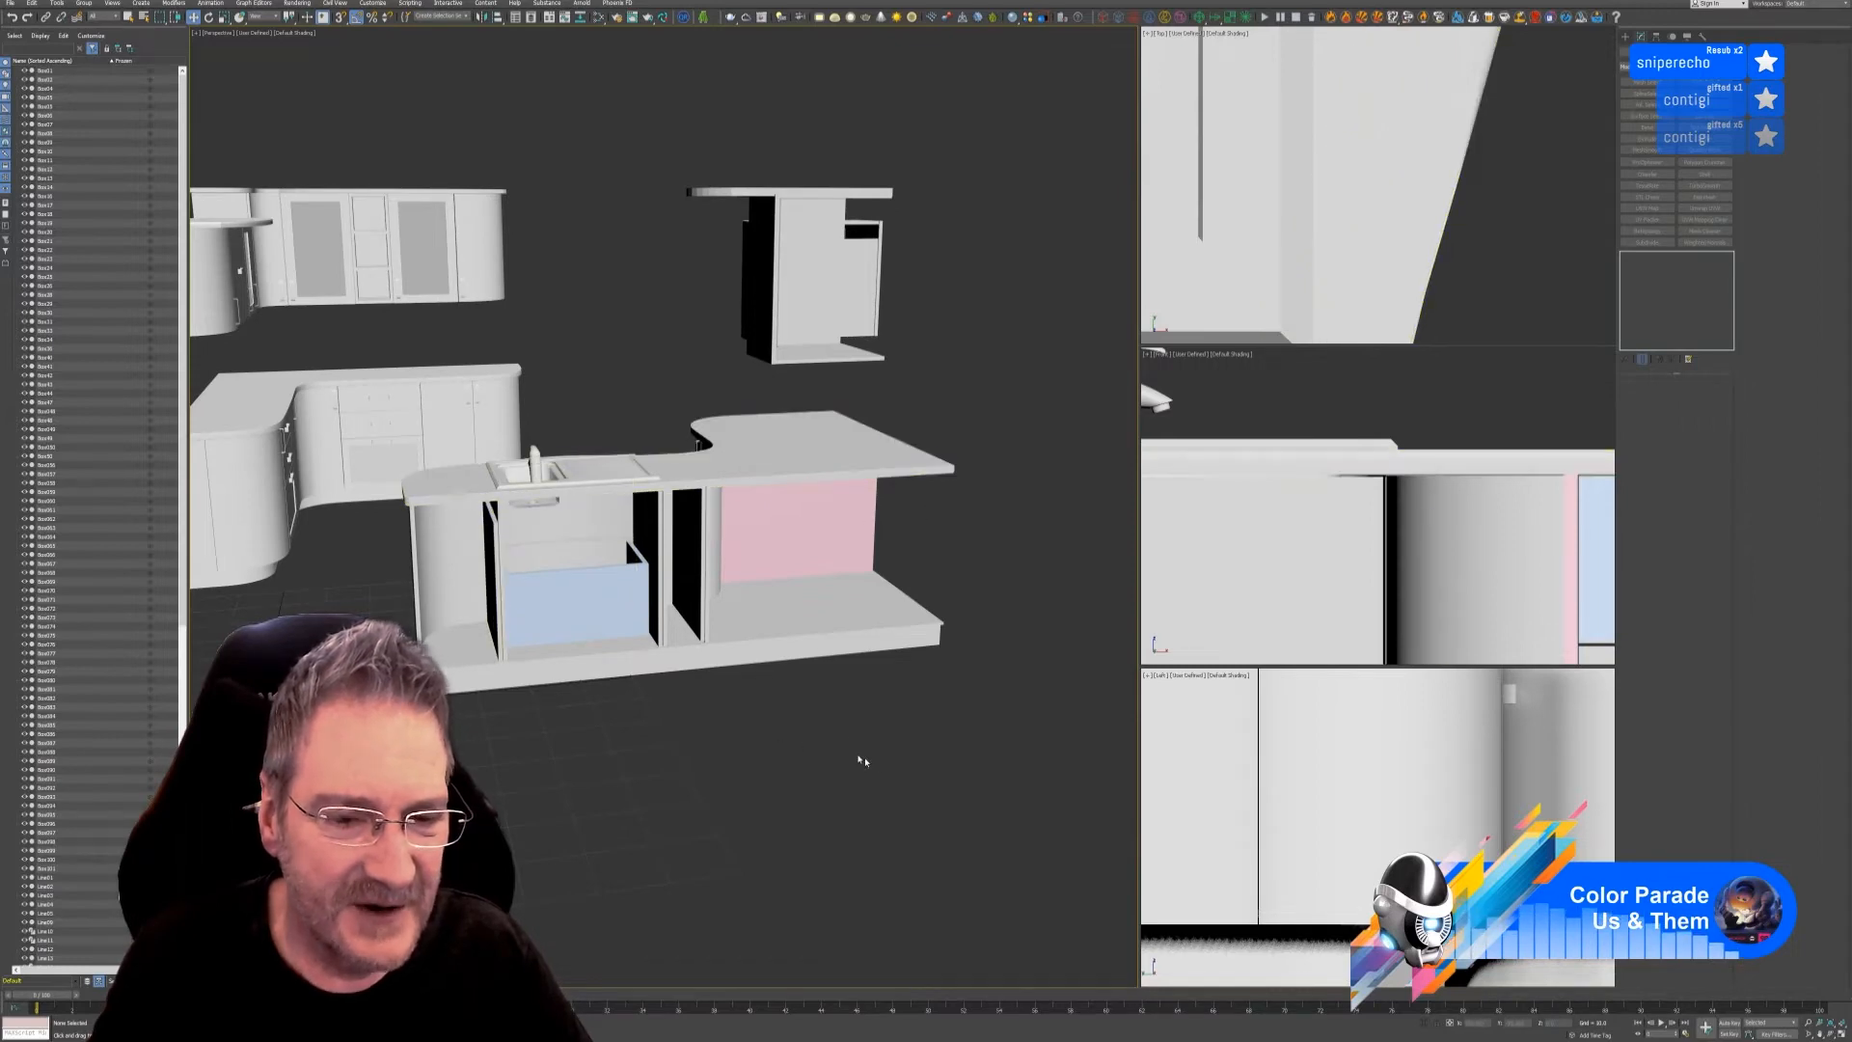
{"action": "mouse_move", "coordinate": [903, 769]}
{"action": "middle_mouse_down", "text": "alt"}
{"action": "mouse_move", "coordinate": [855, 752]}
{"action": "mouse_move", "coordinate": [1037, 772]}
{"action": "mouse_move", "coordinate": [877, 752]}
{"action": "middle_mouse_up", "text": "alt"}
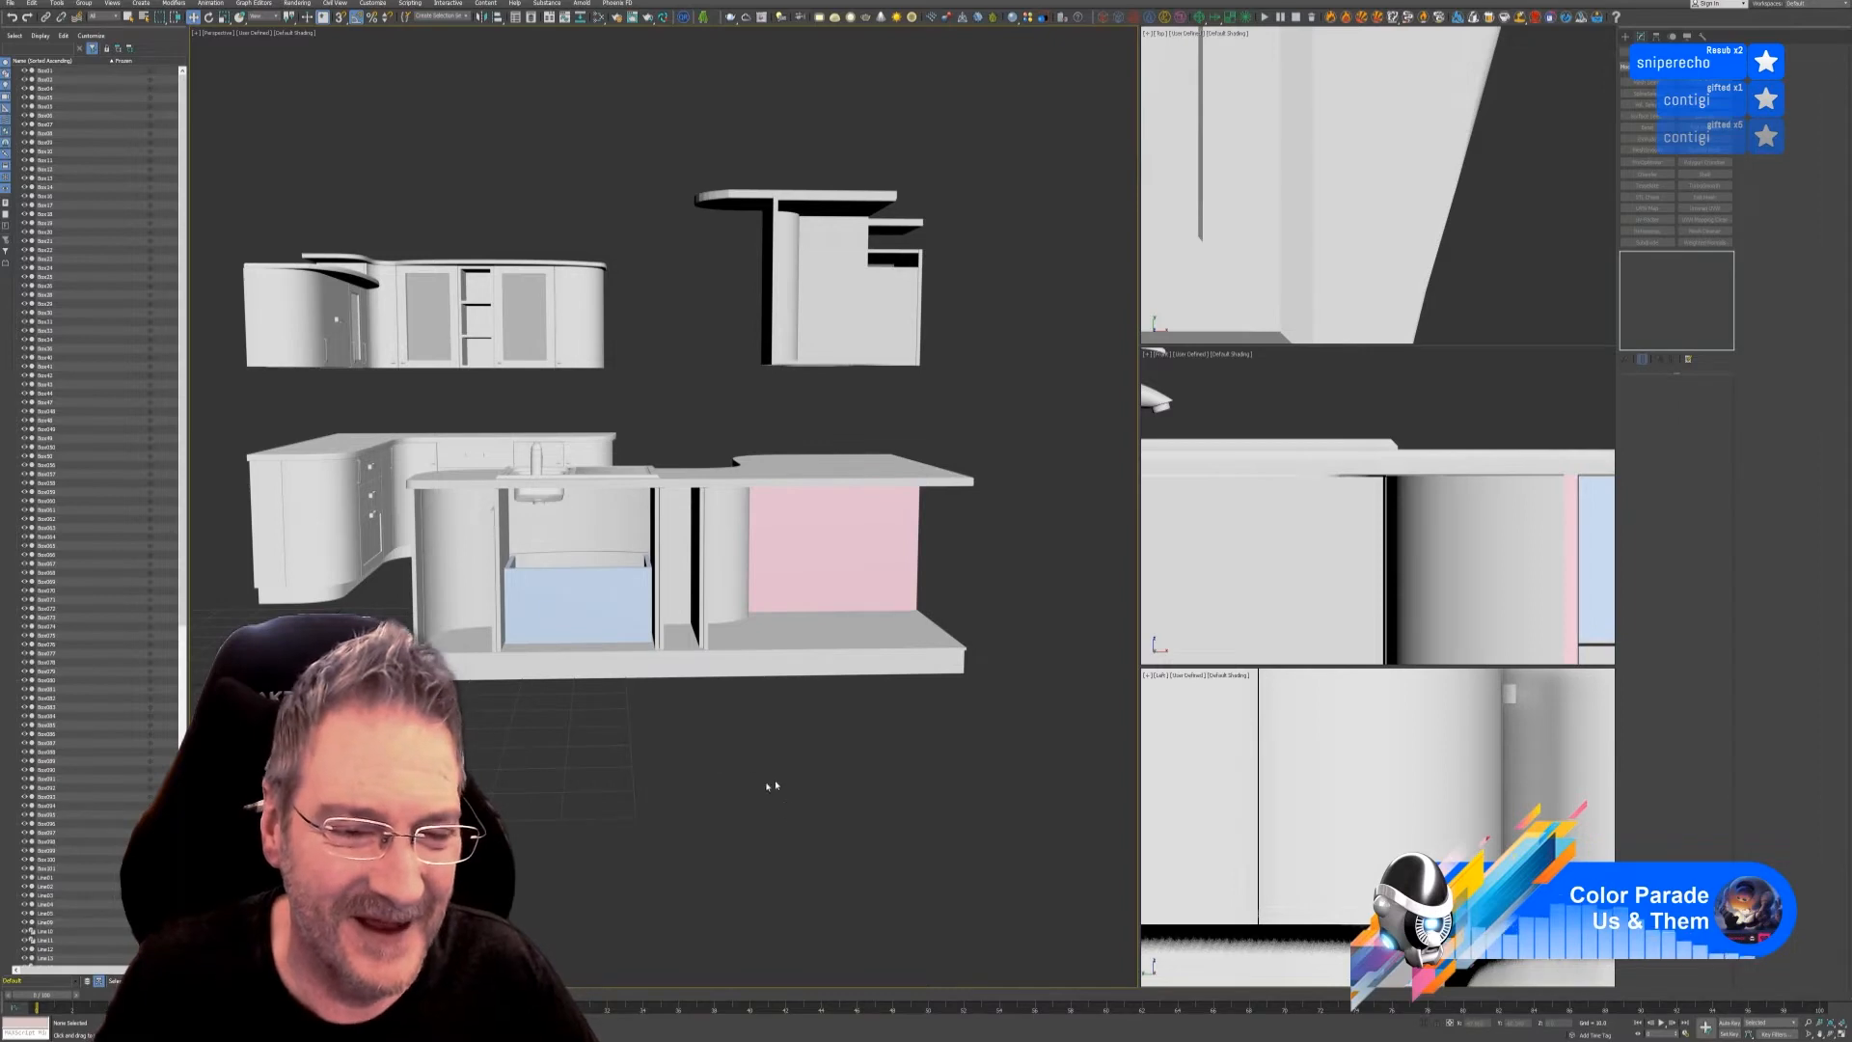
{"action": "middle_click_drag", "start_coordinate": [795, 821], "coordinate": [810, 829], "text": "alt"}
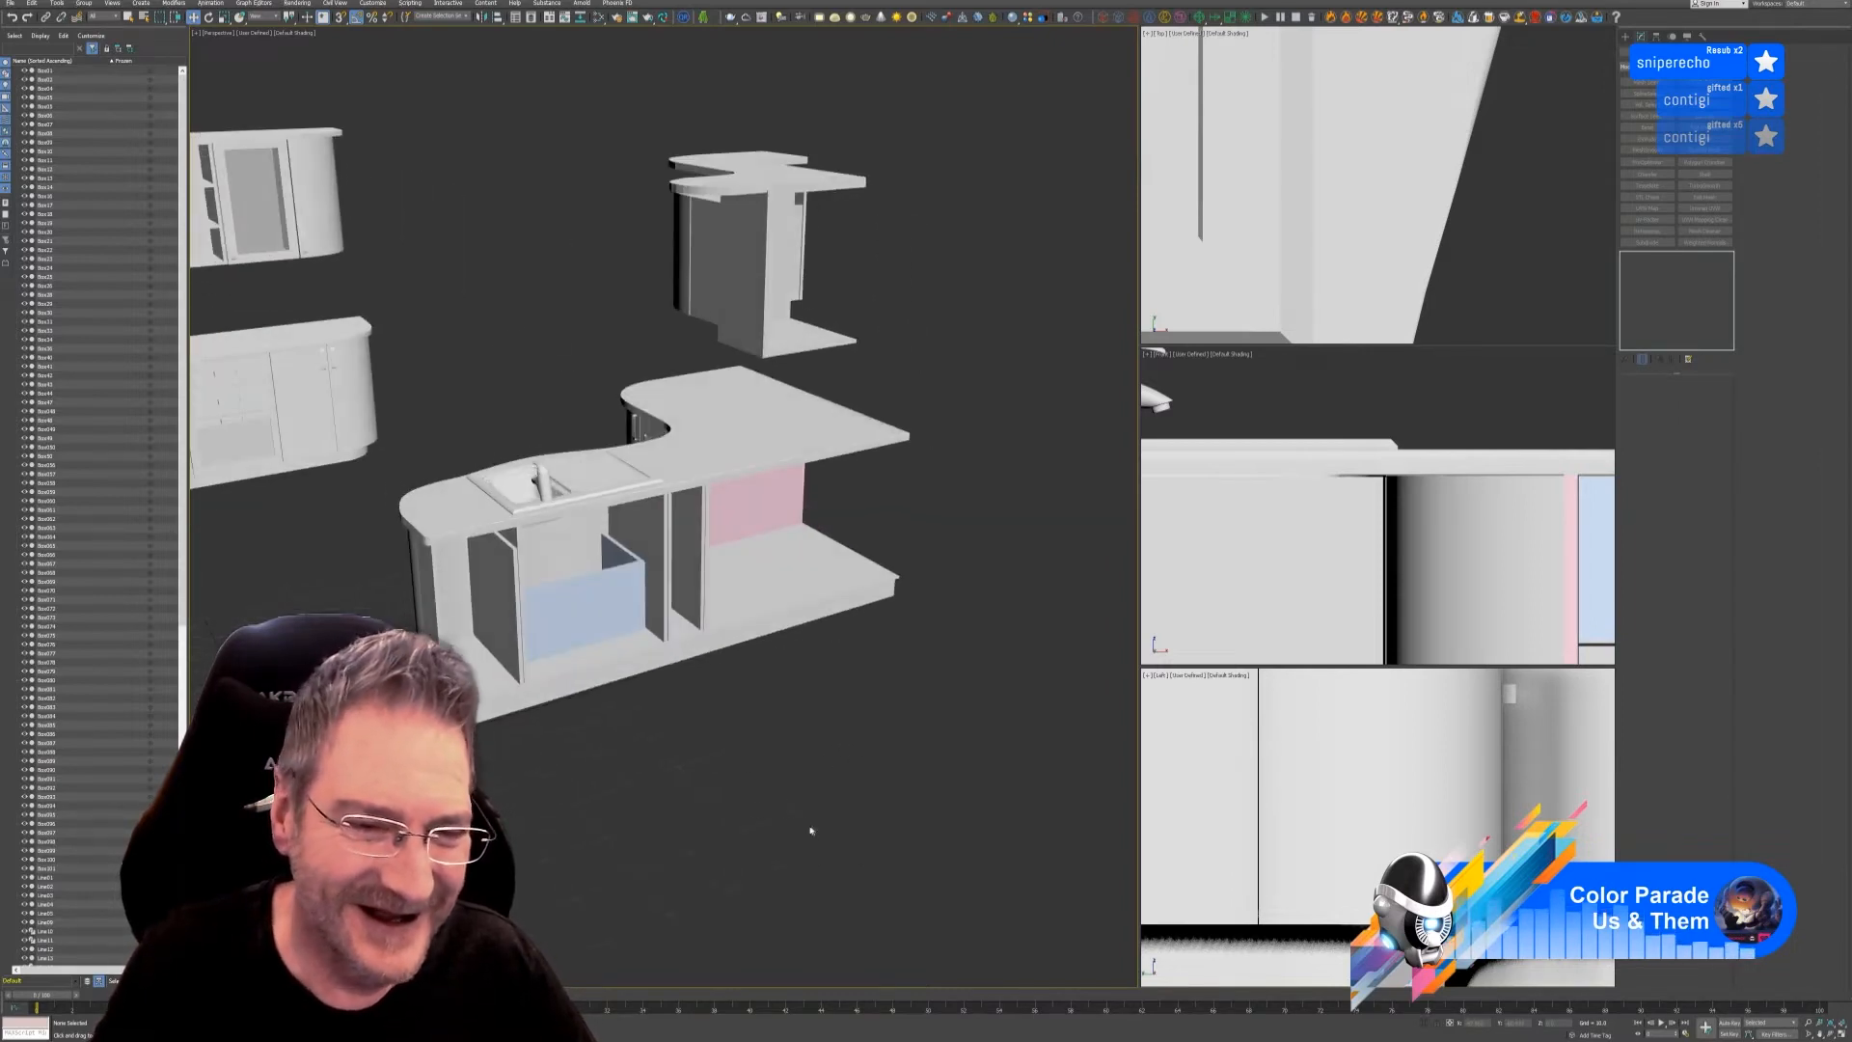
{"action": "scroll", "coordinate": [1362, 238], "scroll_direction": "down", "scroll_amount": 8}
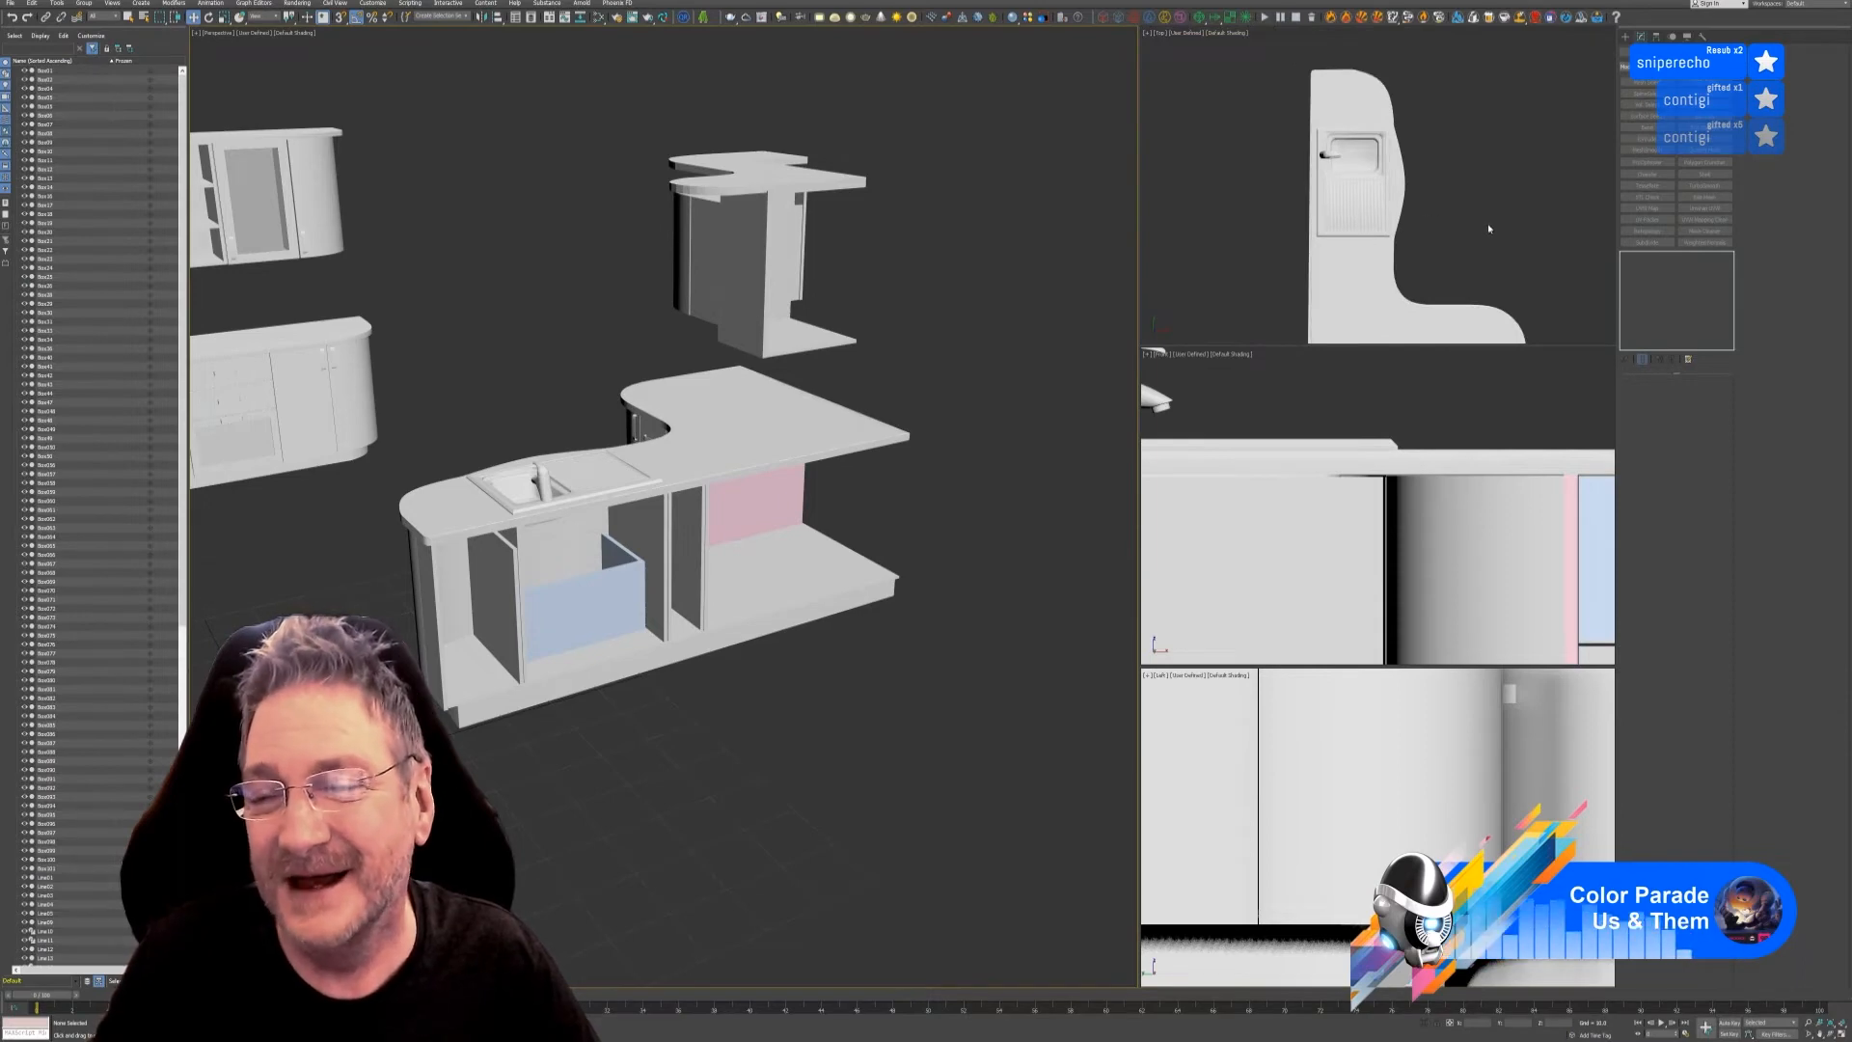
{"action": "scroll", "coordinate": [1502, 199], "scroll_direction": "down", "scroll_amount": 2}
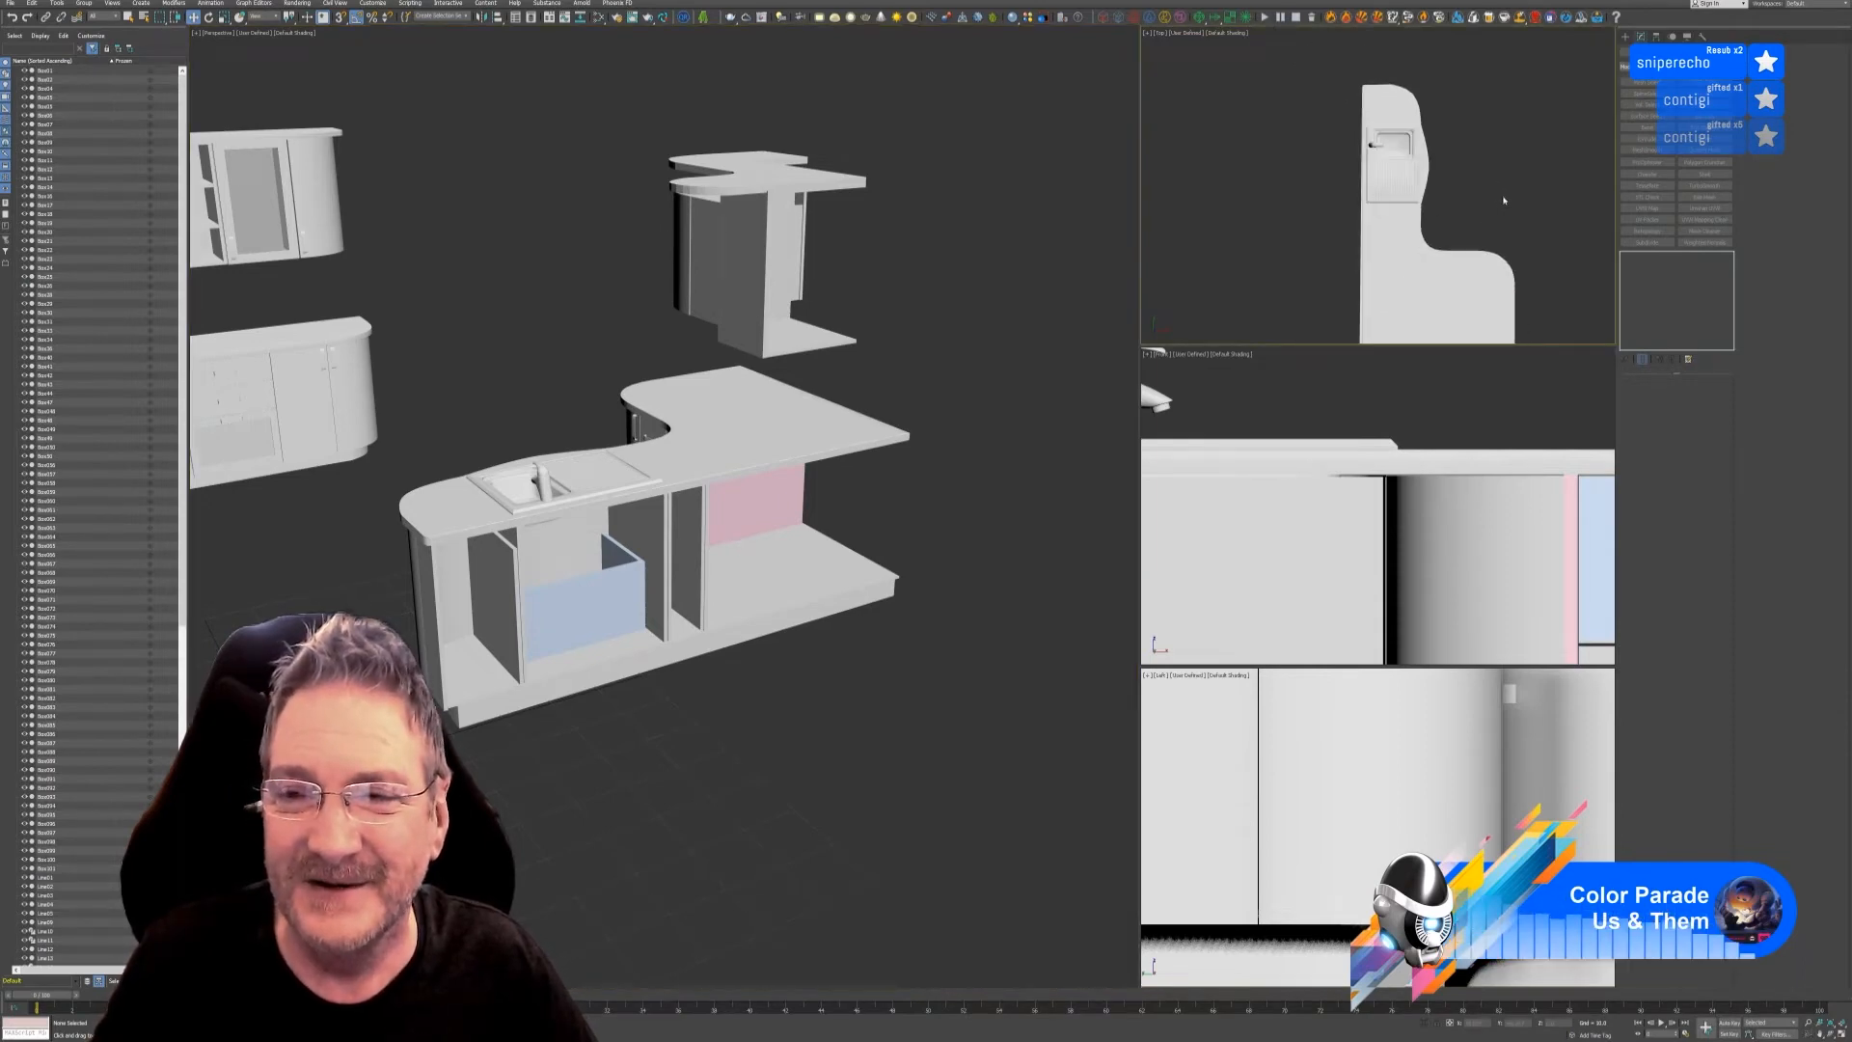
{"action": "middle_click_drag", "start_coordinate": [1503, 200], "coordinate": [1486, 162]}
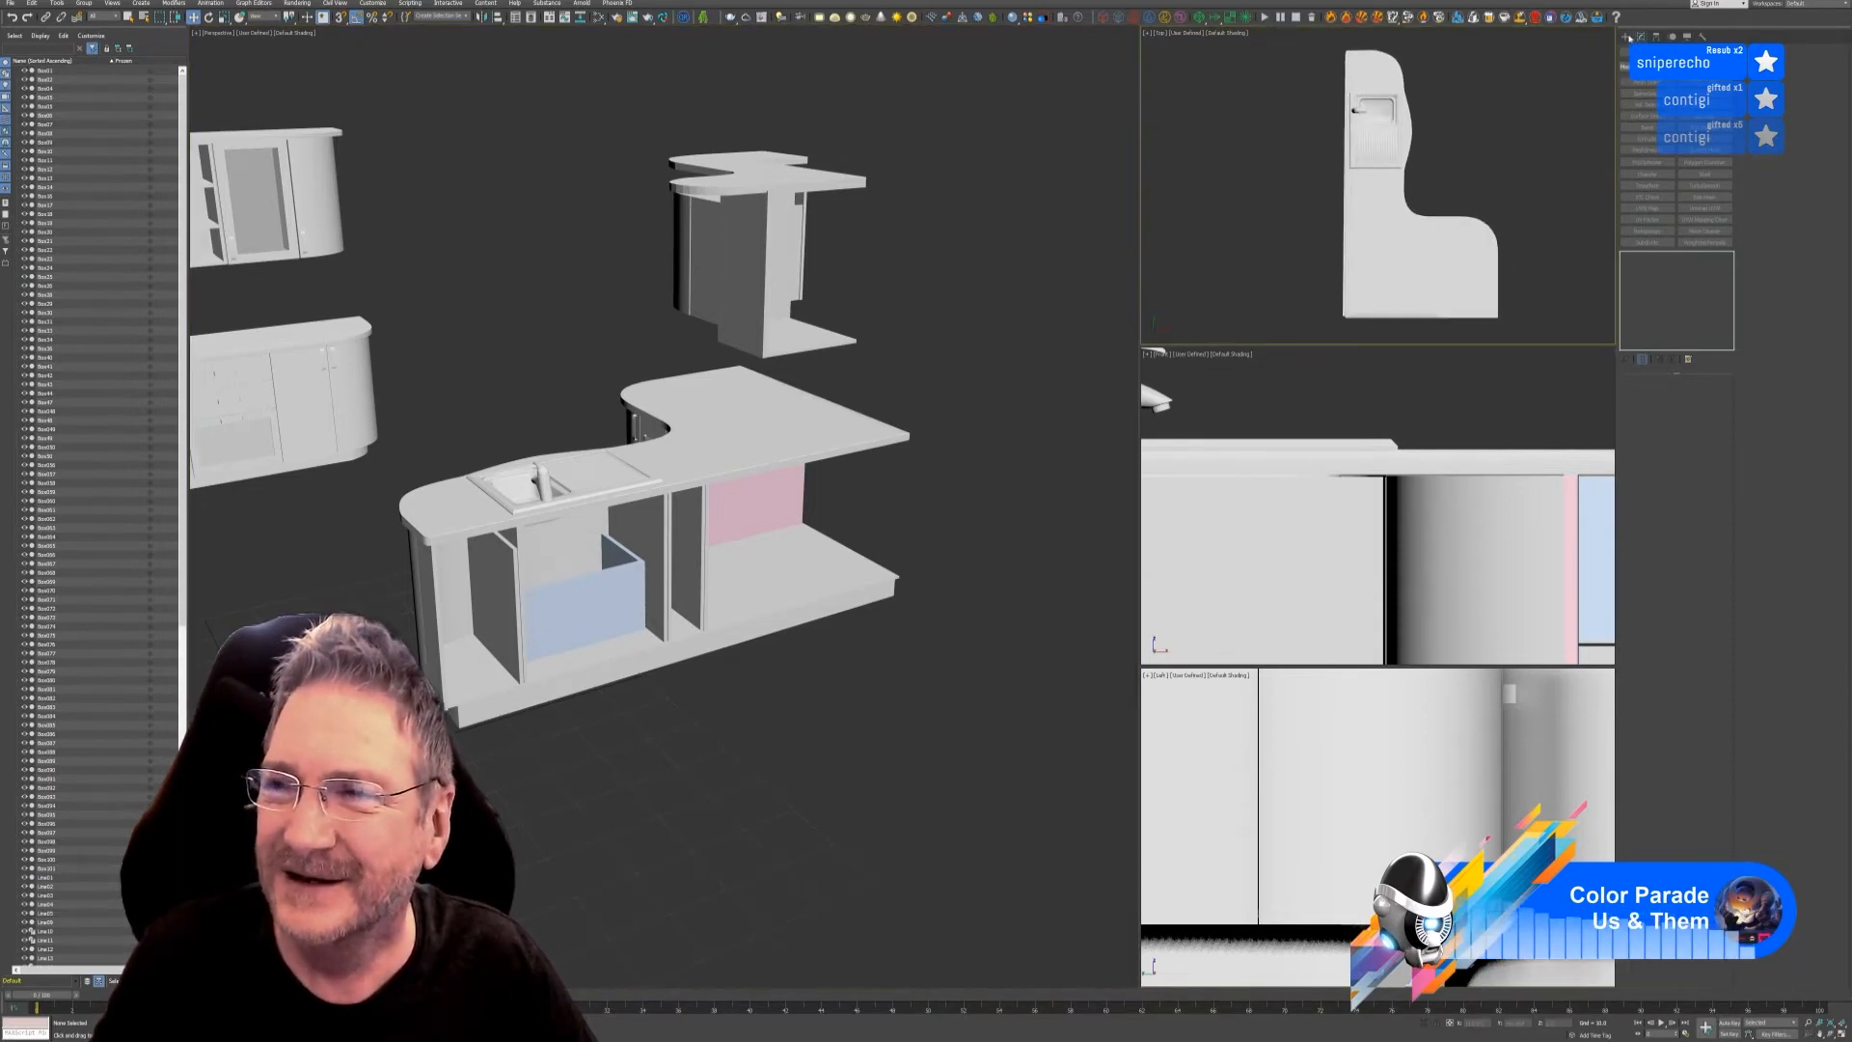
{"action": "left_click", "coordinate": [1625, 36]}
{"action": "left_click", "coordinate": [1647, 101]}
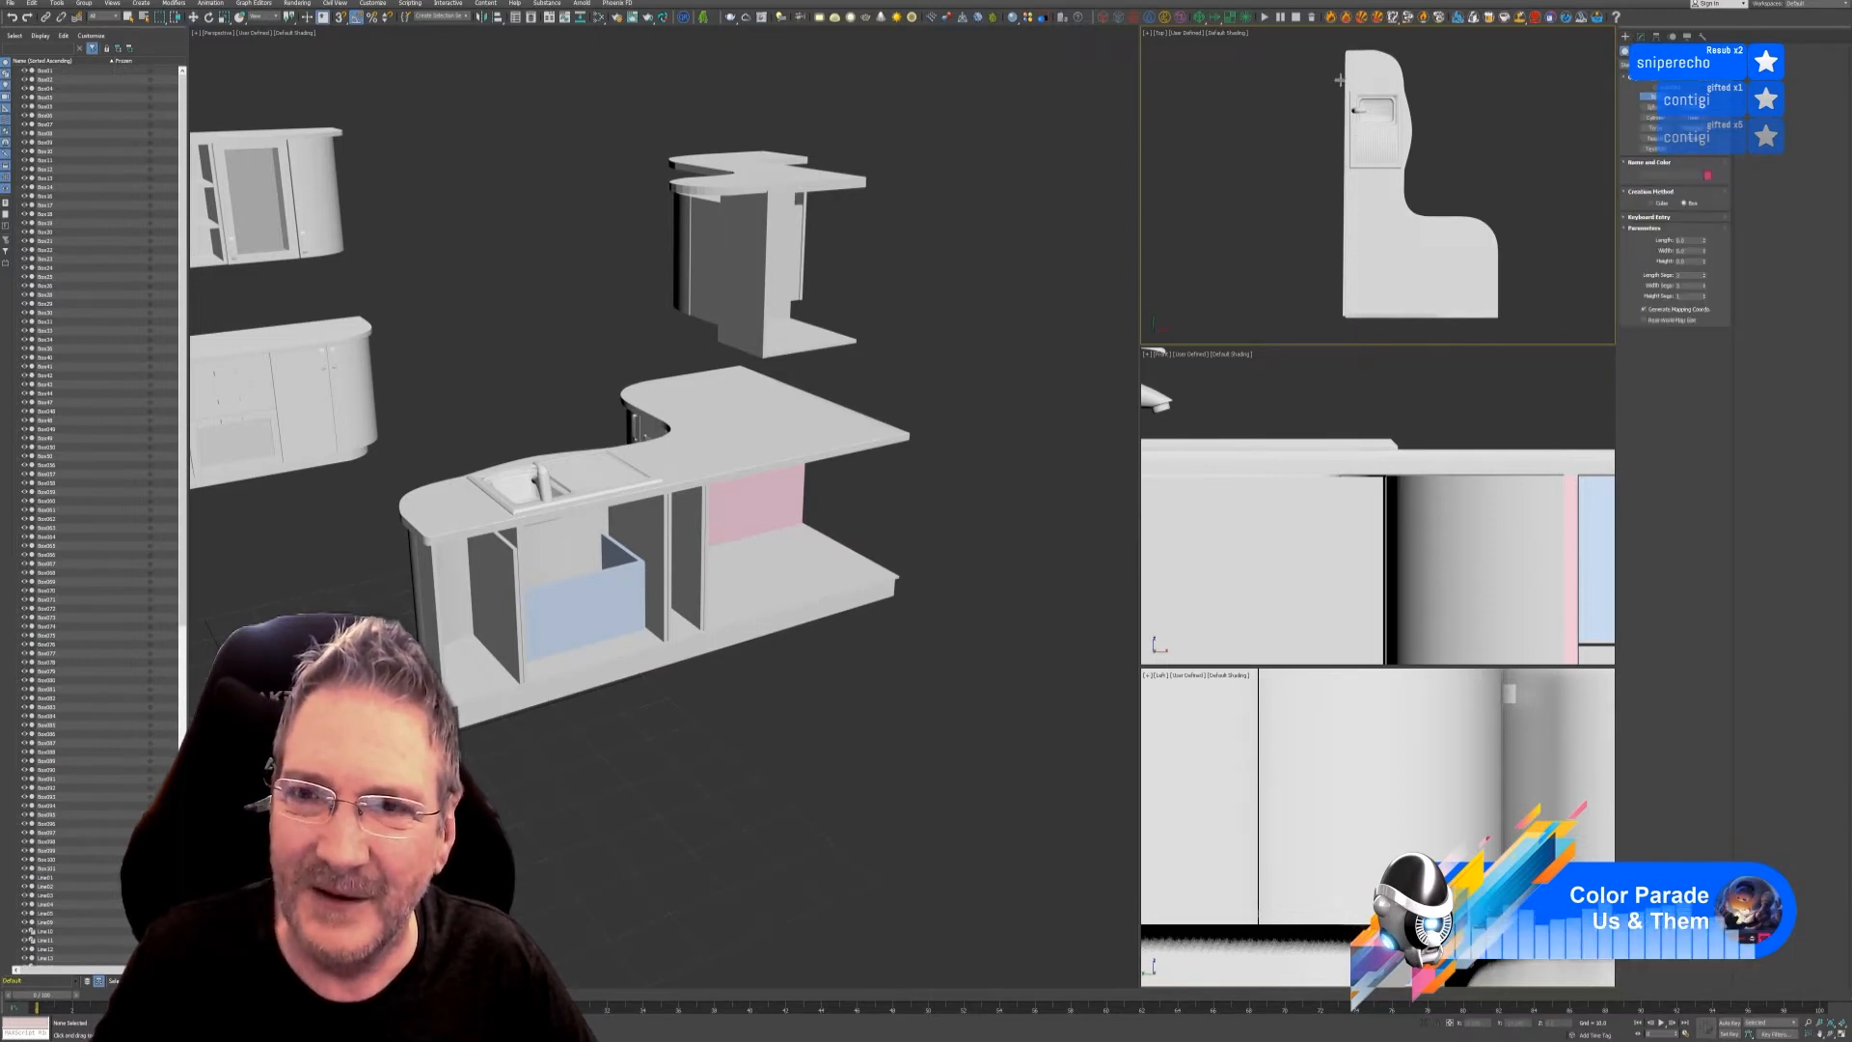
{"action": "left_click_drag", "start_coordinate": [1348, 53], "coordinate": [1349, 319]}
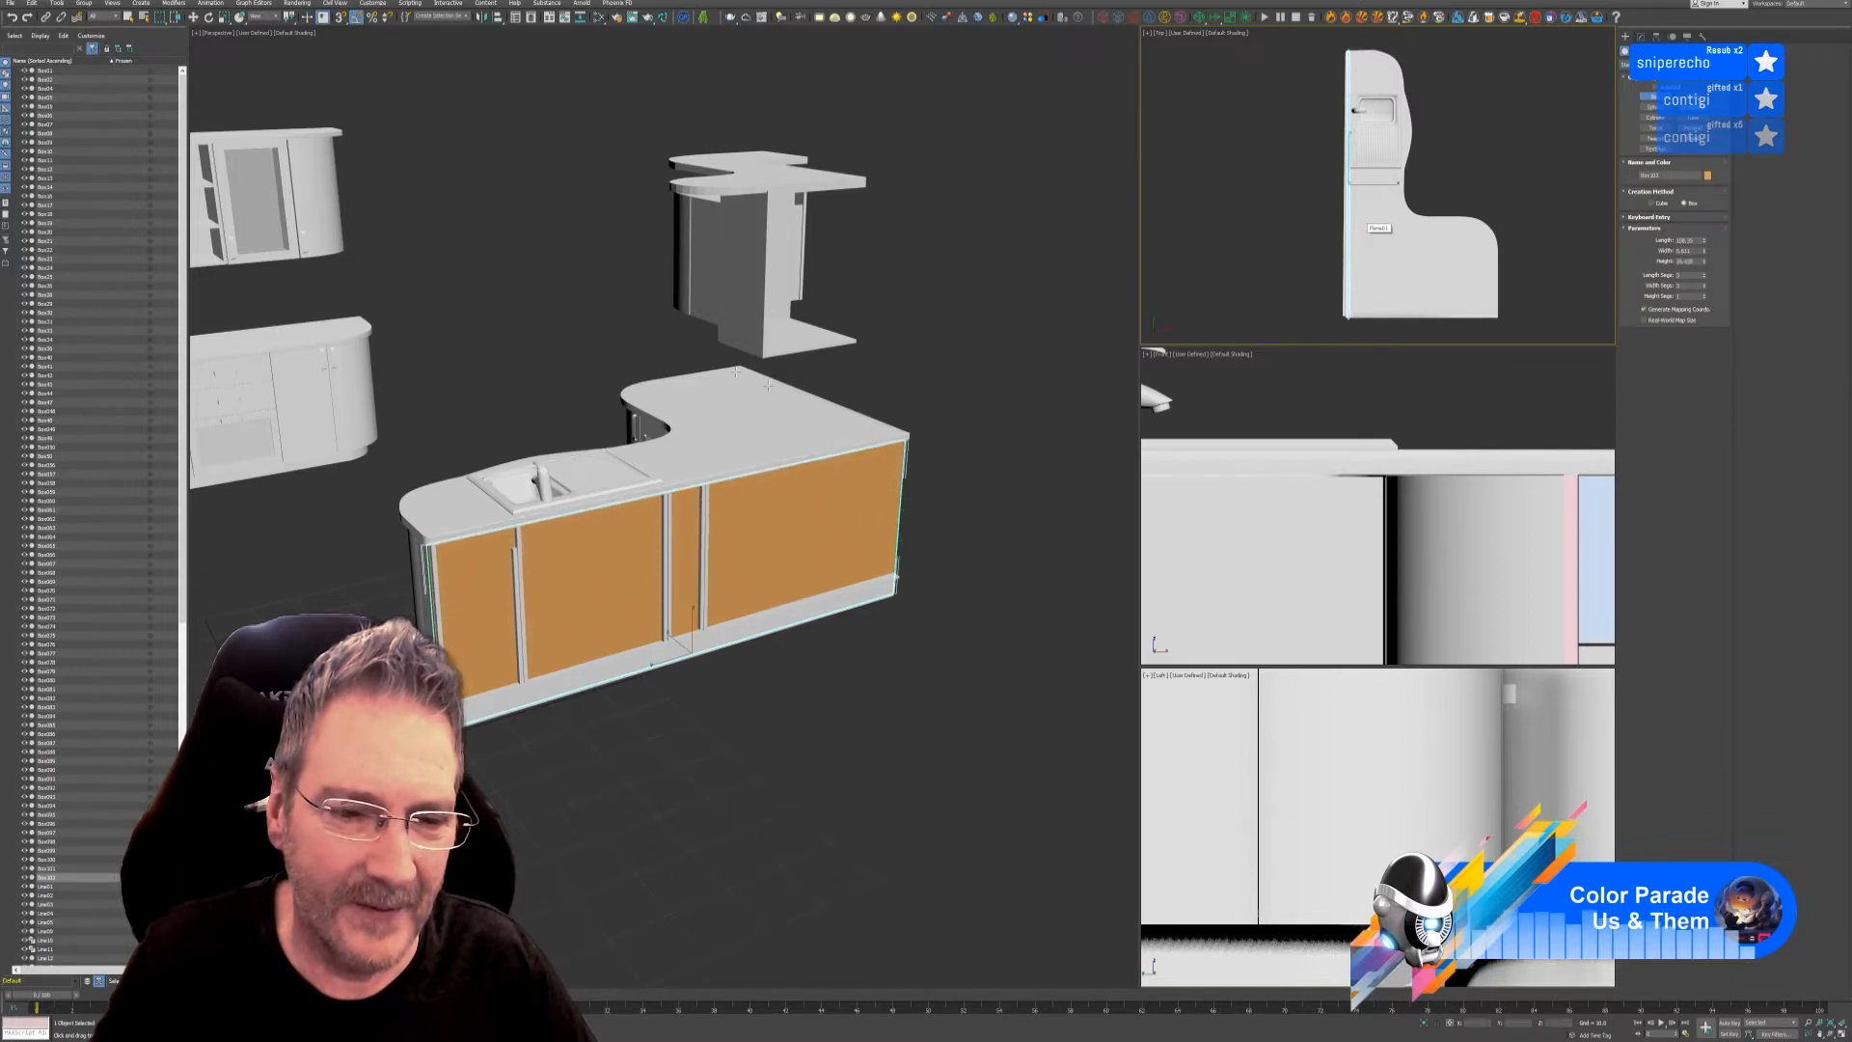
- Move the back panel outward behind the sink unit's frame and raise it so its lower edge clears the plinth
{"action": "key", "text": "w"}
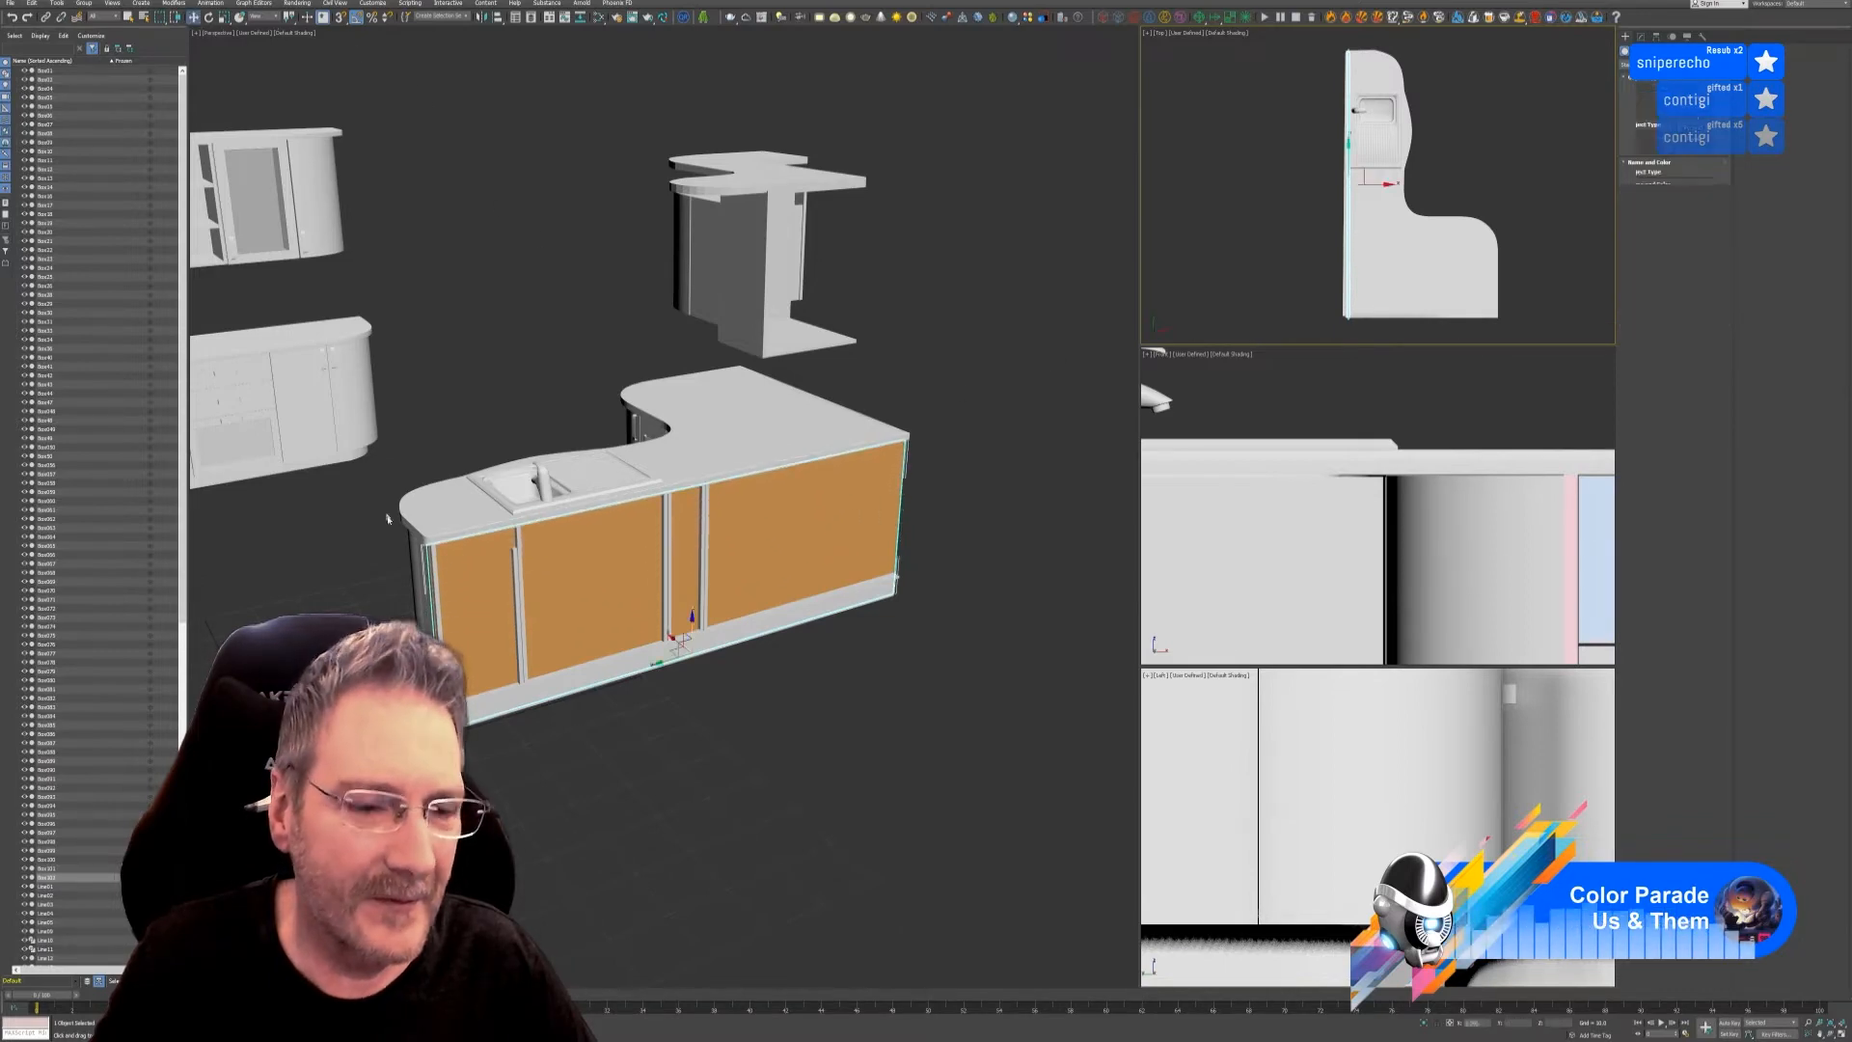
{"action": "scroll", "coordinate": [501, 733], "scroll_direction": "up", "scroll_amount": 3}
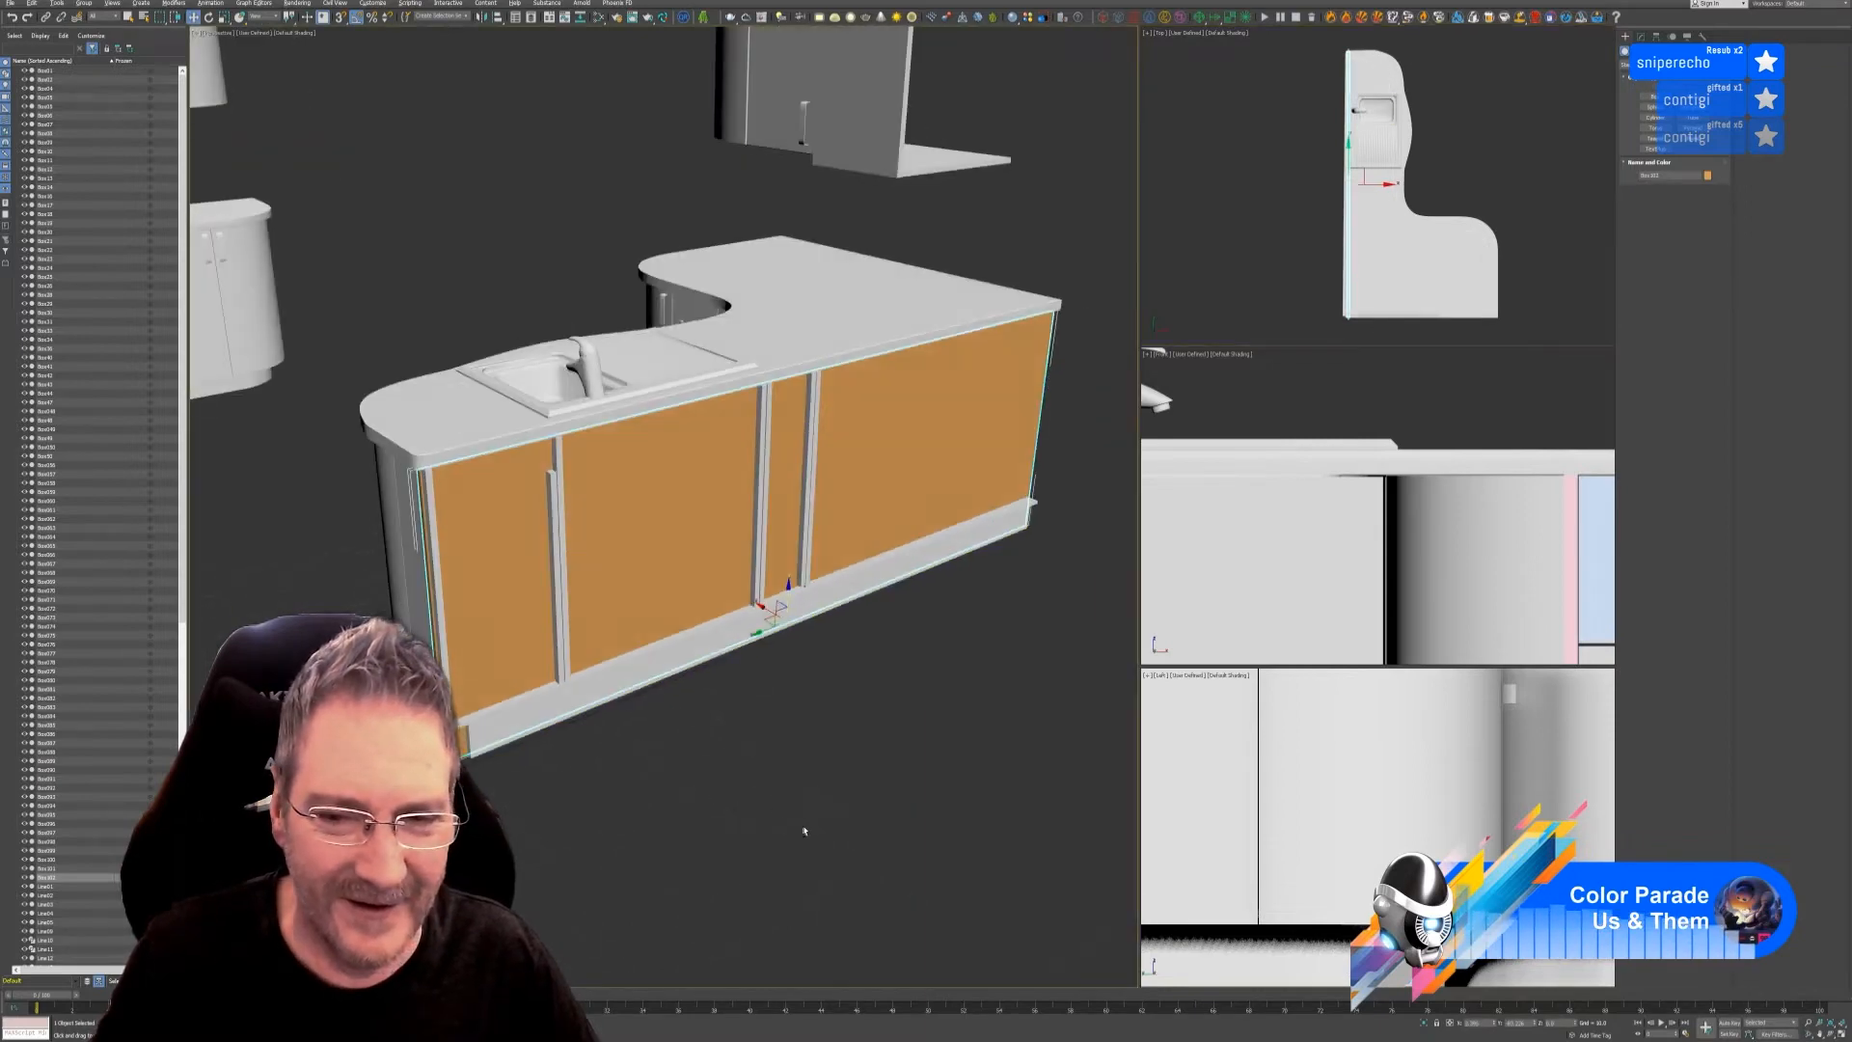
{"action": "middle_click_drag", "start_coordinate": [803, 831], "coordinate": [813, 829], "text": "alt"}
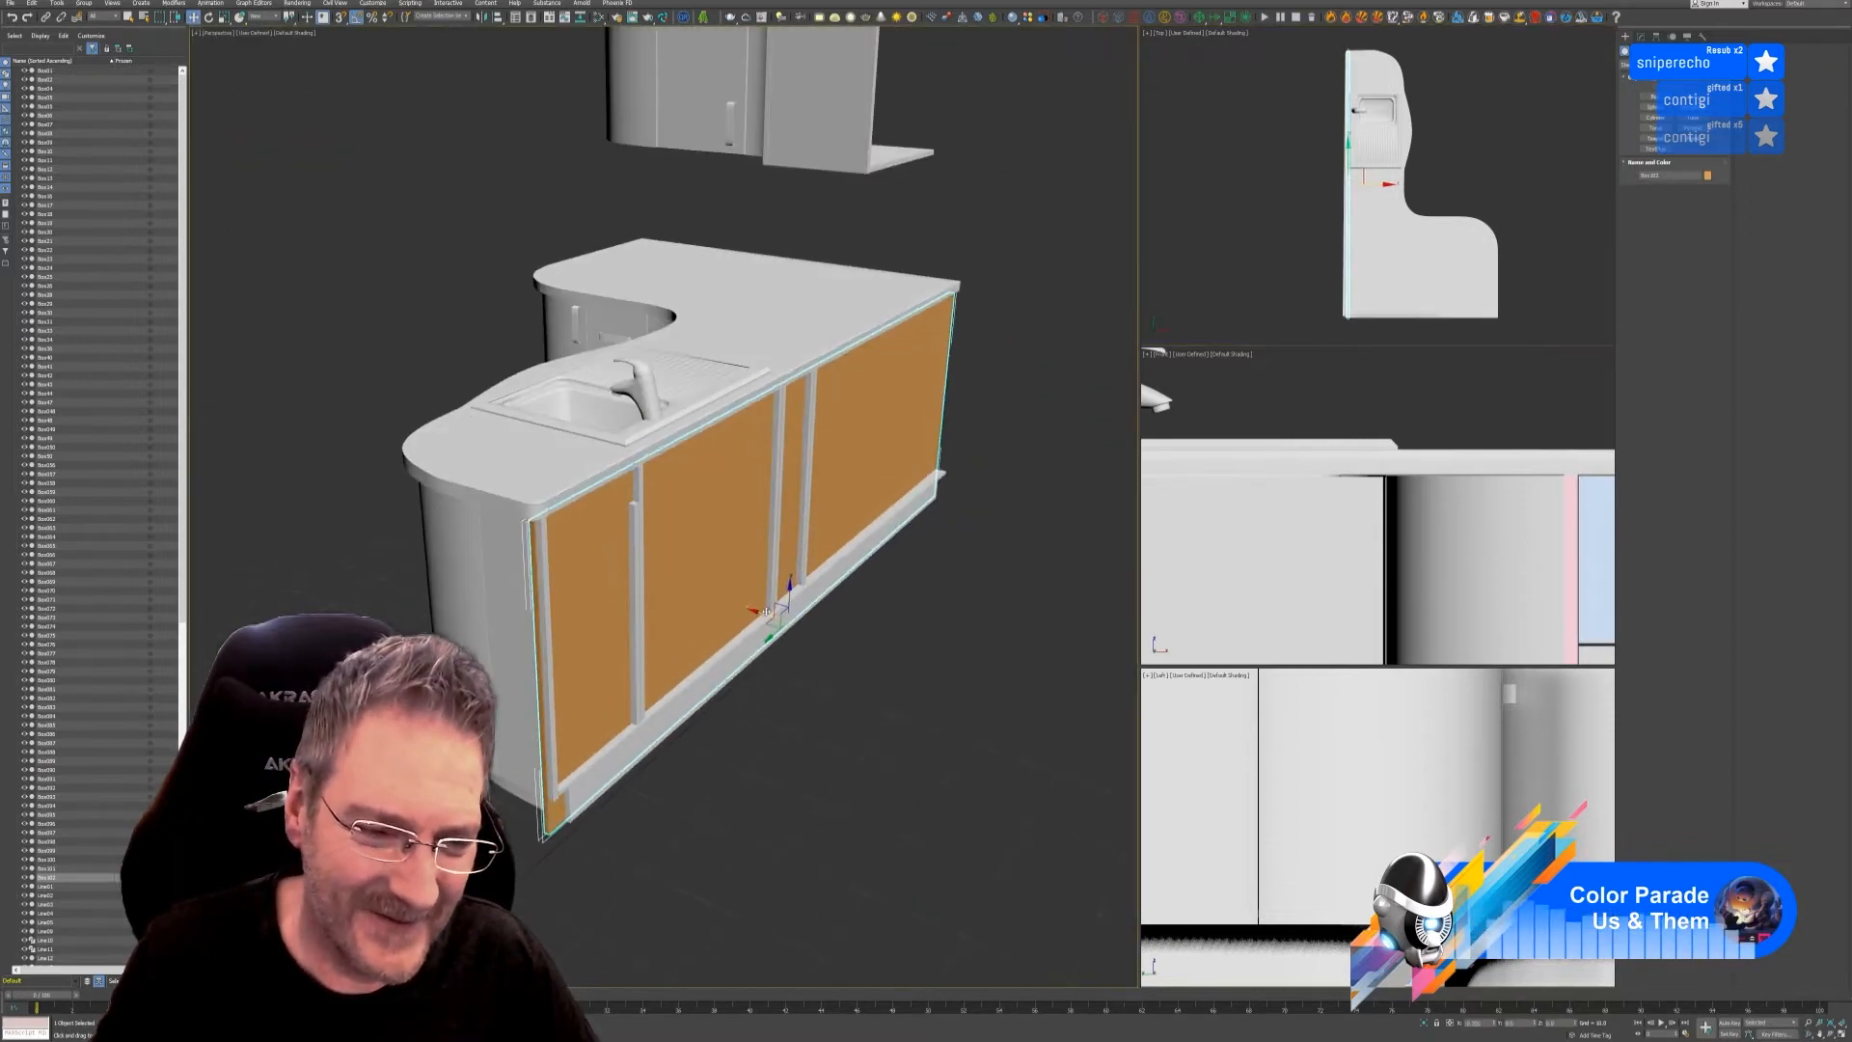
{"action": "left_click_drag", "start_coordinate": [765, 611], "coordinate": [771, 612]}
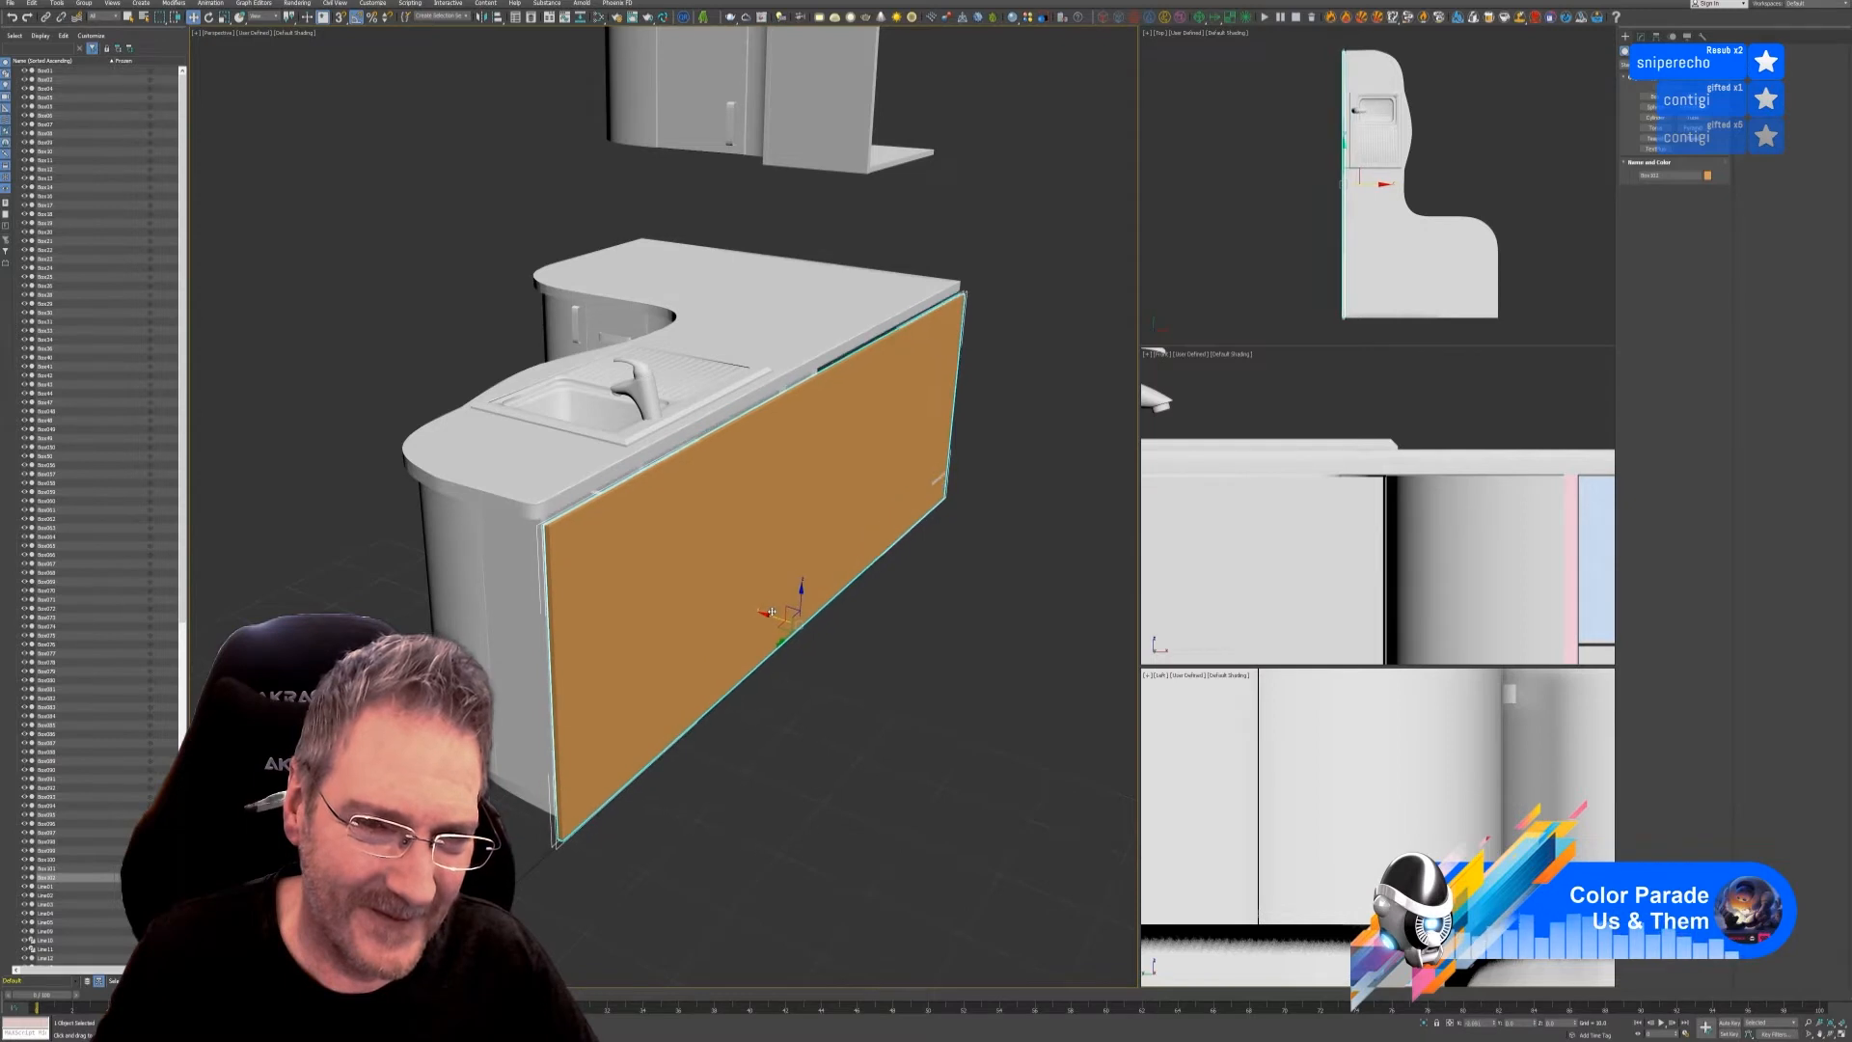
{"action": "mouse_move", "coordinate": [831, 793]}
{"action": "middle_mouse_down", "text": "alt"}
{"action": "mouse_move", "coordinate": [855, 801]}
{"action": "mouse_move", "coordinate": [820, 791]}
{"action": "middle_mouse_up", "text": "alt"}
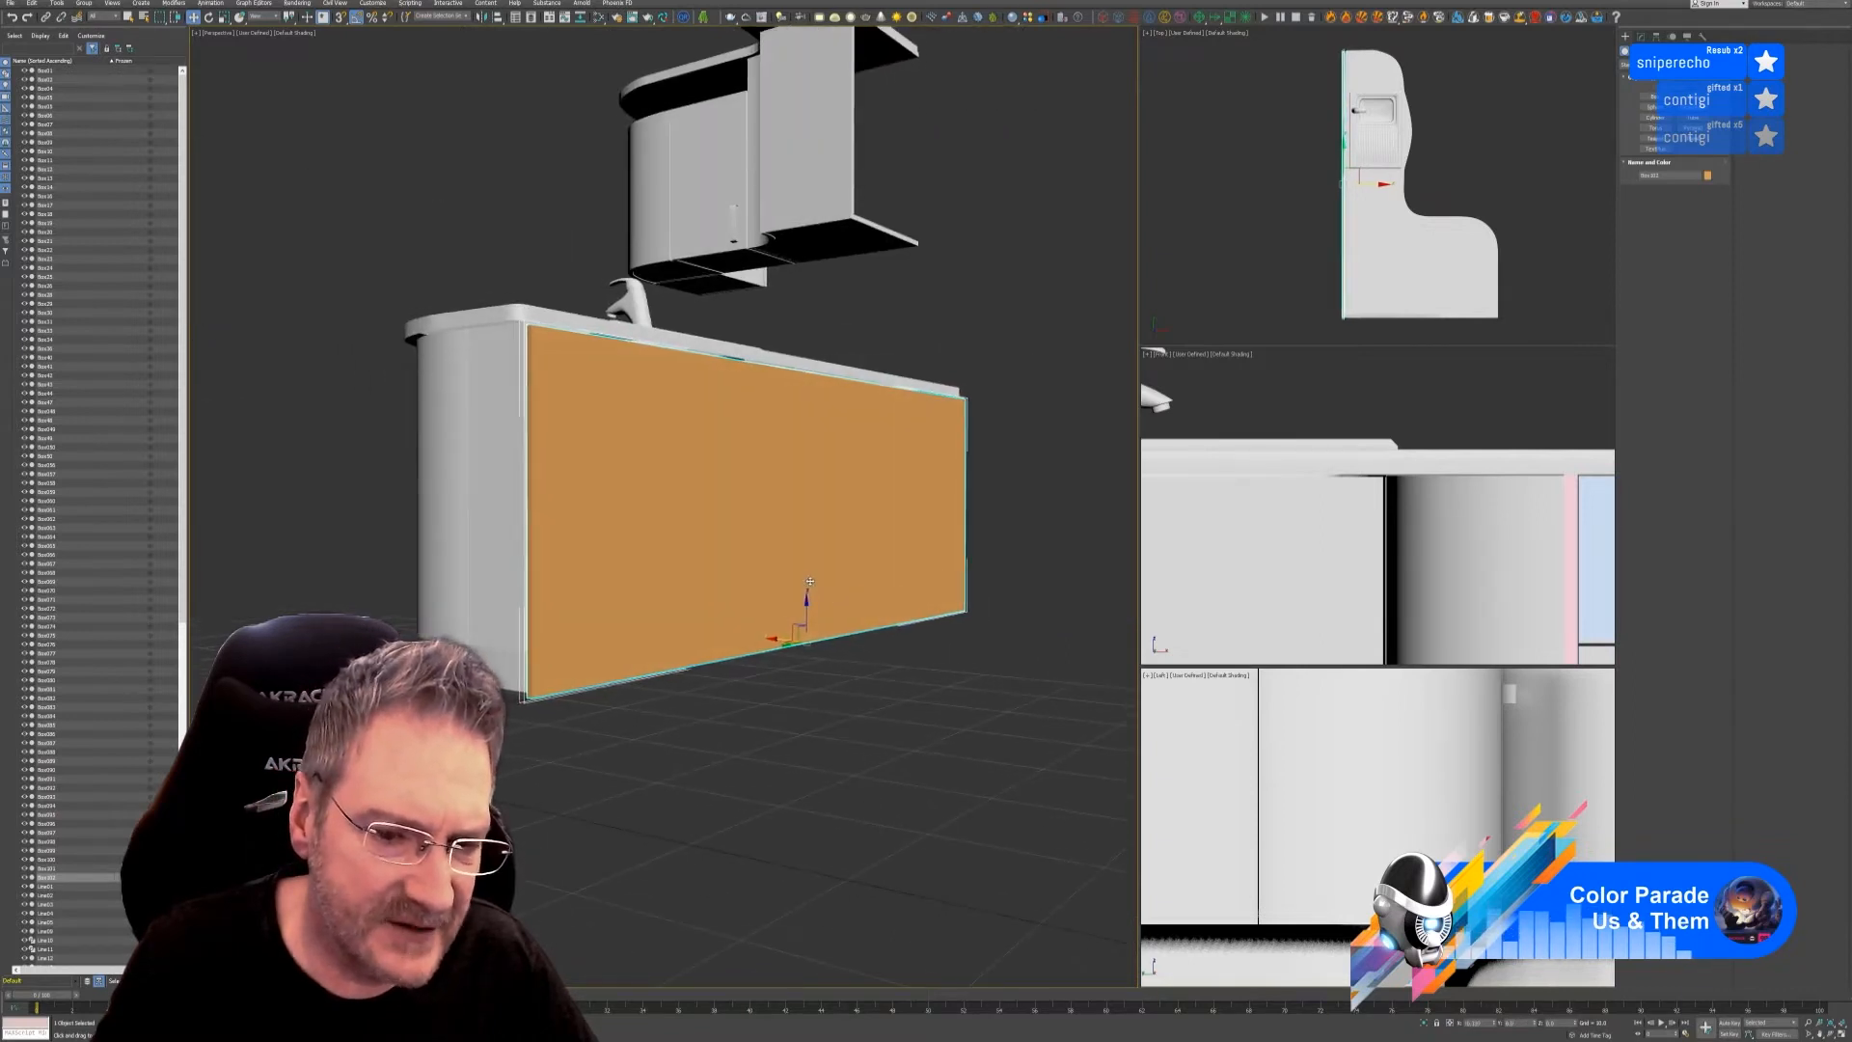
{"action": "mouse_move", "coordinate": [810, 581]}
{"action": "left_mouse_down"}
{"action": "mouse_move", "coordinate": [823, 556]}
{"action": "mouse_move", "coordinate": [824, 581]}
{"action": "left_mouse_up"}
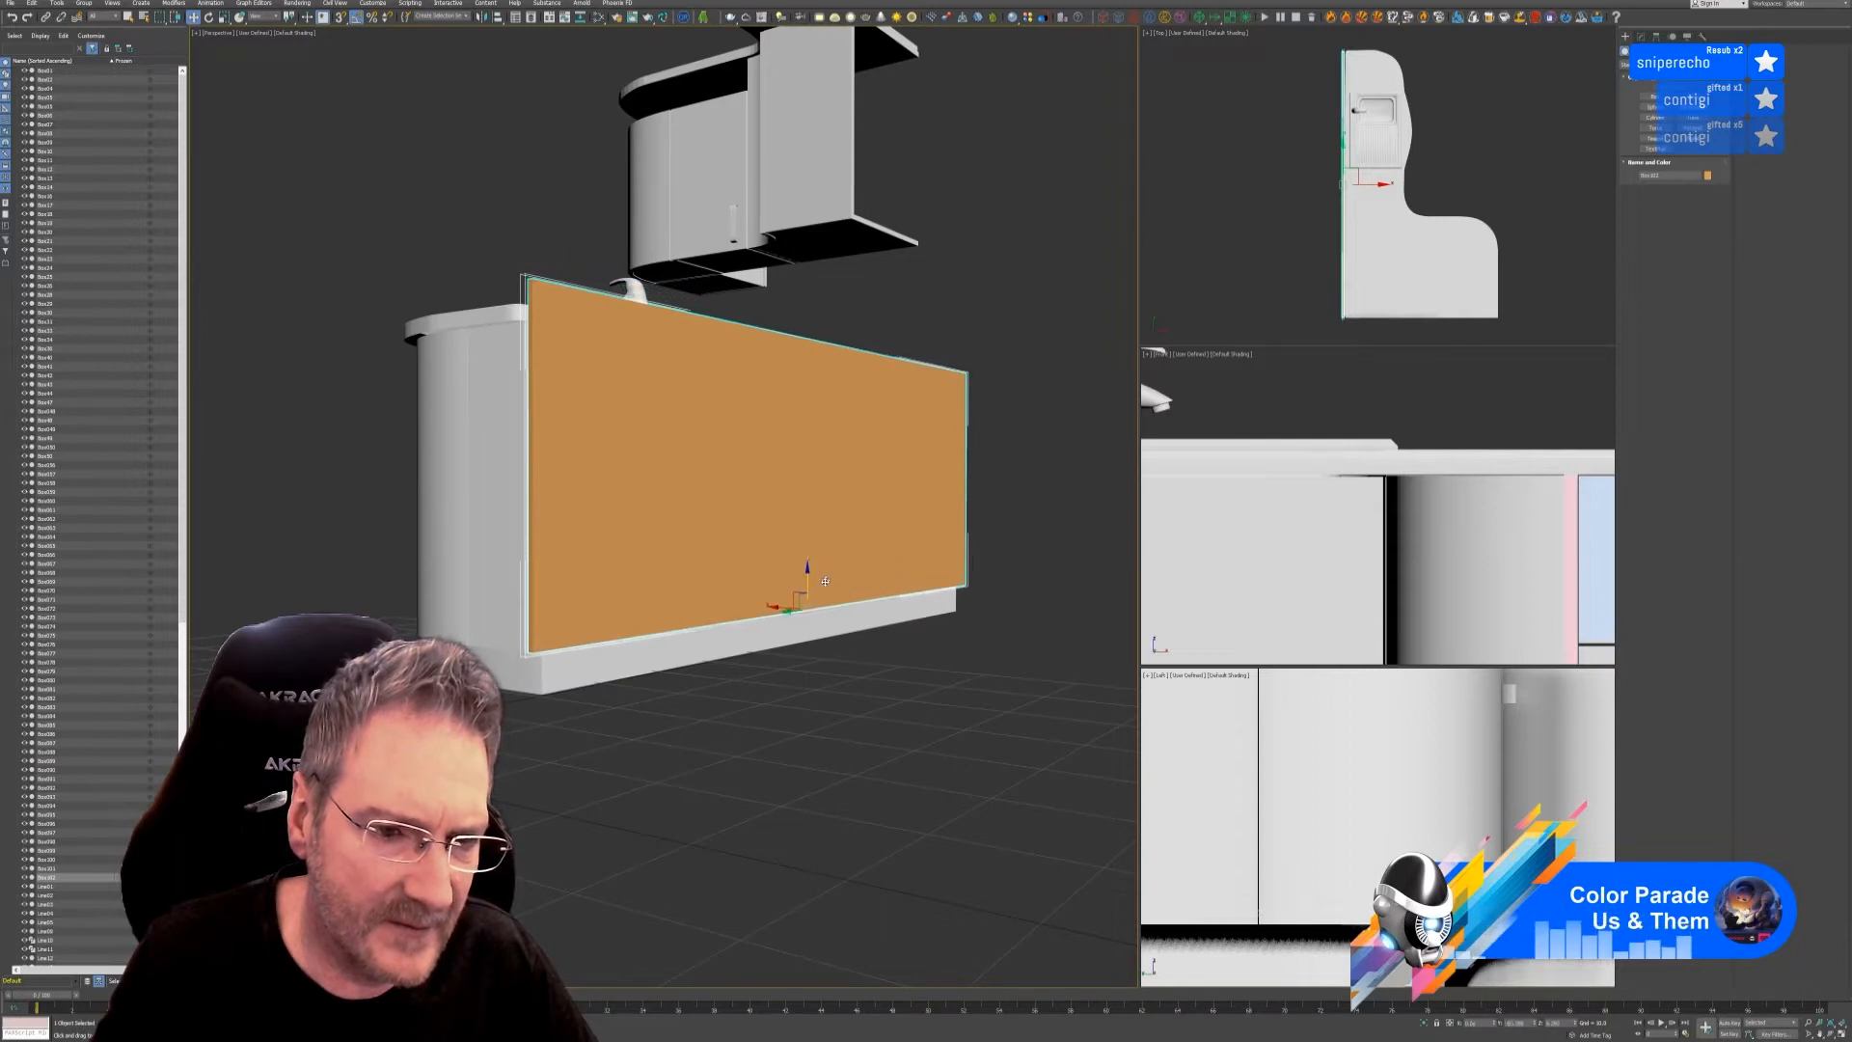
- Increase the back panel's width to make it thicker and shift it slightly outward from the cabinet's back
{"action": "middle_click_drag", "start_coordinate": [762, 808], "coordinate": [810, 823], "text": "alt"}
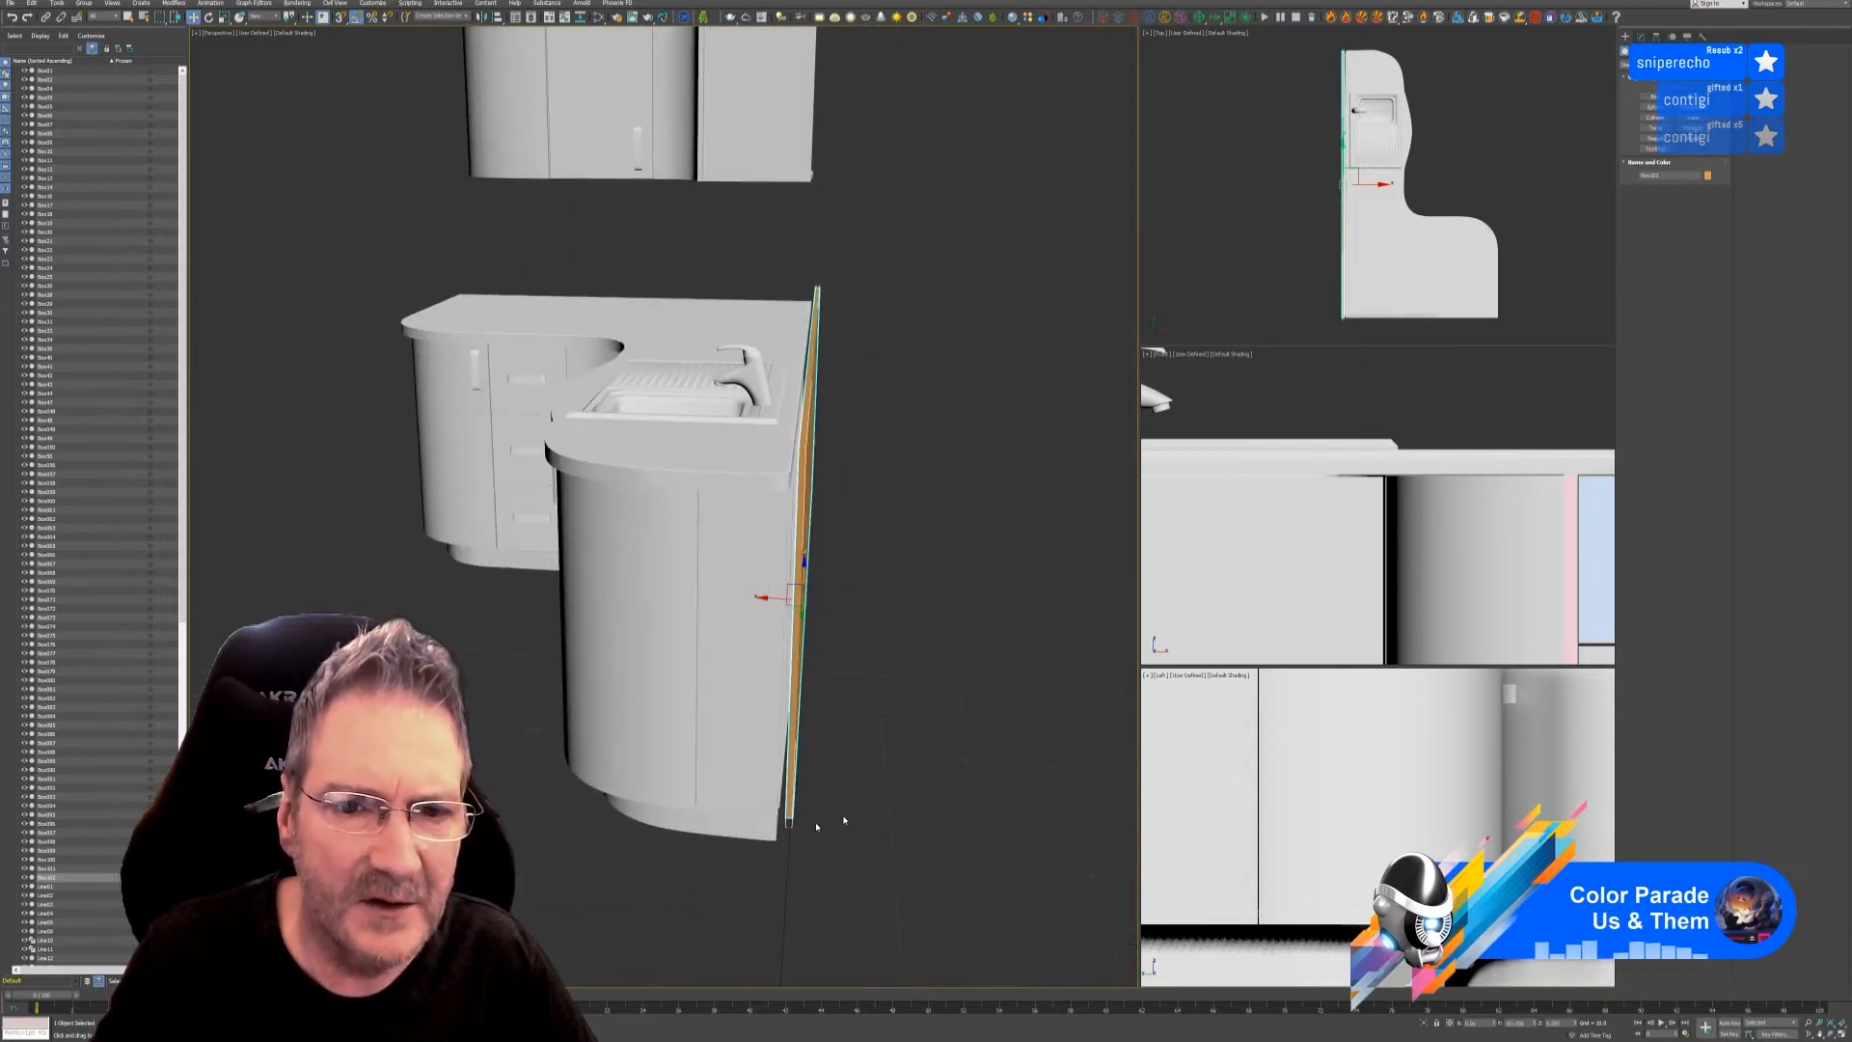
{"action": "left_click", "coordinate": [1643, 38]}
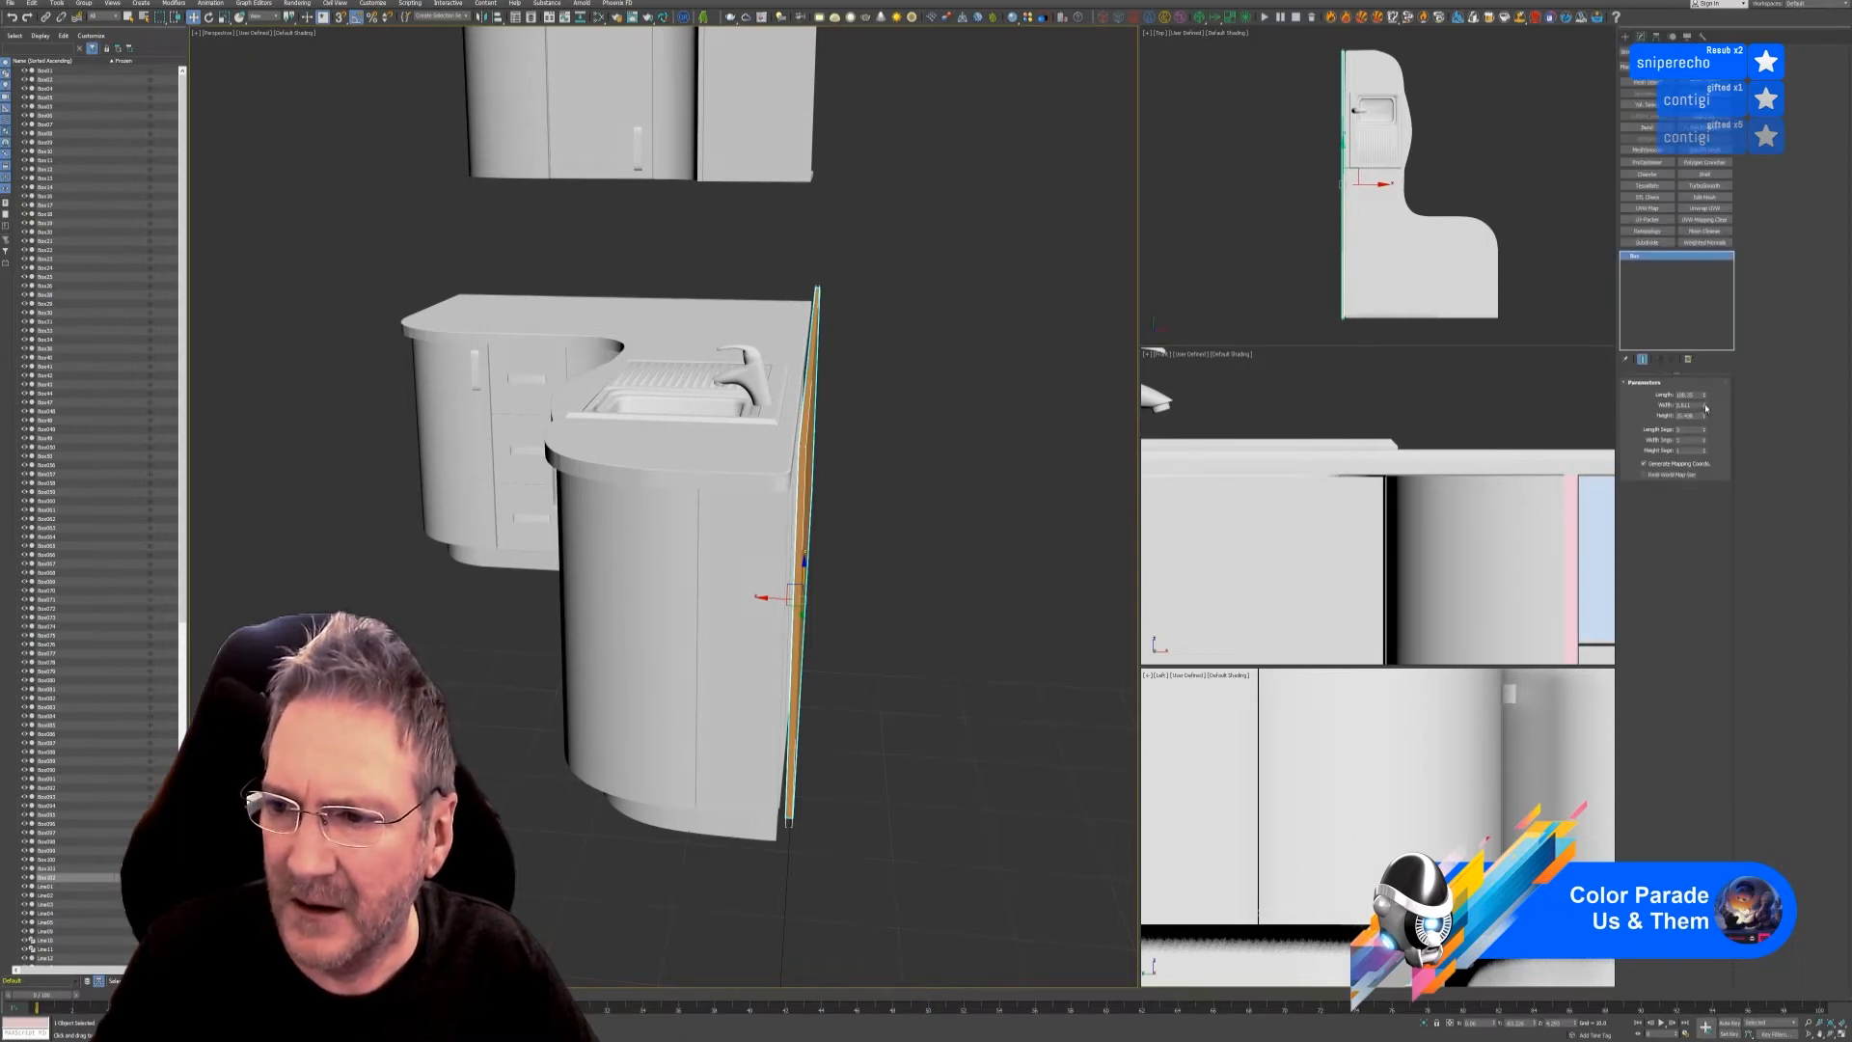
{"action": "left_click_drag", "start_coordinate": [1703, 407], "coordinate": [1709, 376]}
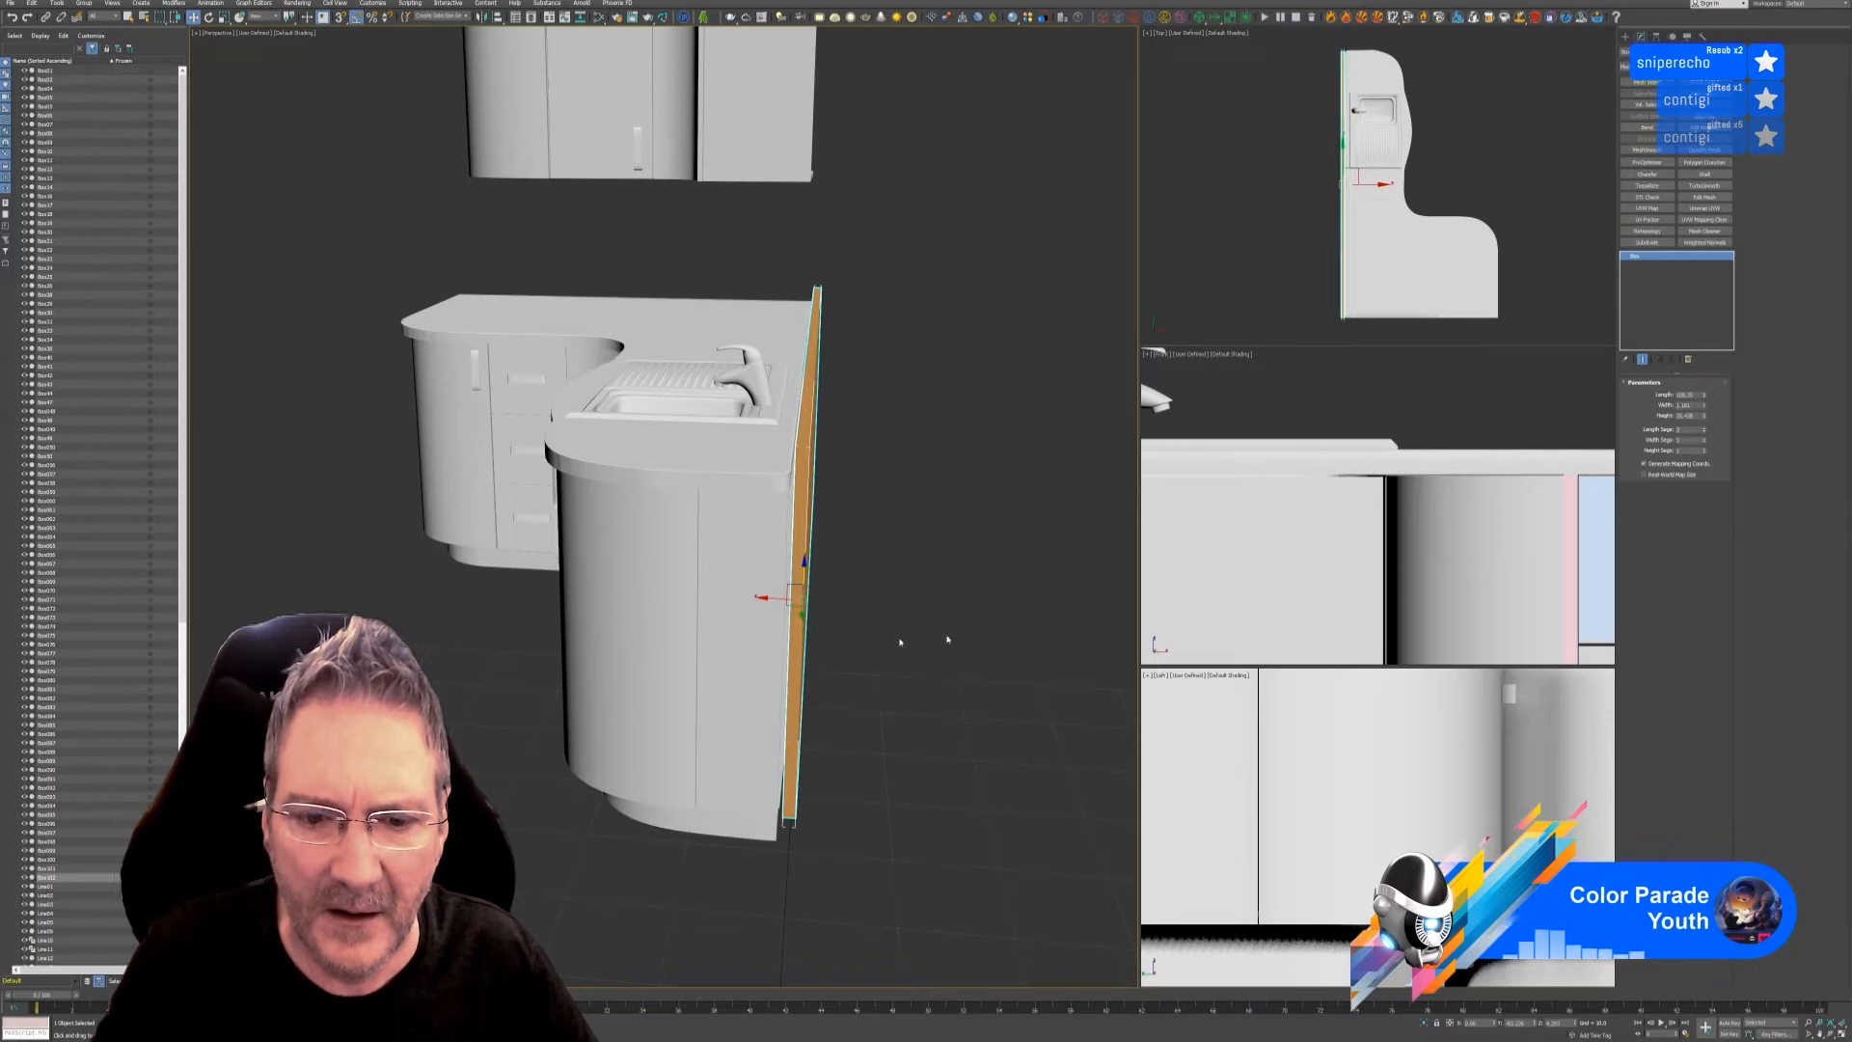
{"action": "left_click_drag", "start_coordinate": [776, 598], "coordinate": [778, 596]}
- Reduce the back panel's height until its upper edge is about level with the countertop
{"action": "middle_click_drag", "start_coordinate": [901, 737], "coordinate": [868, 734], "text": "alt"}
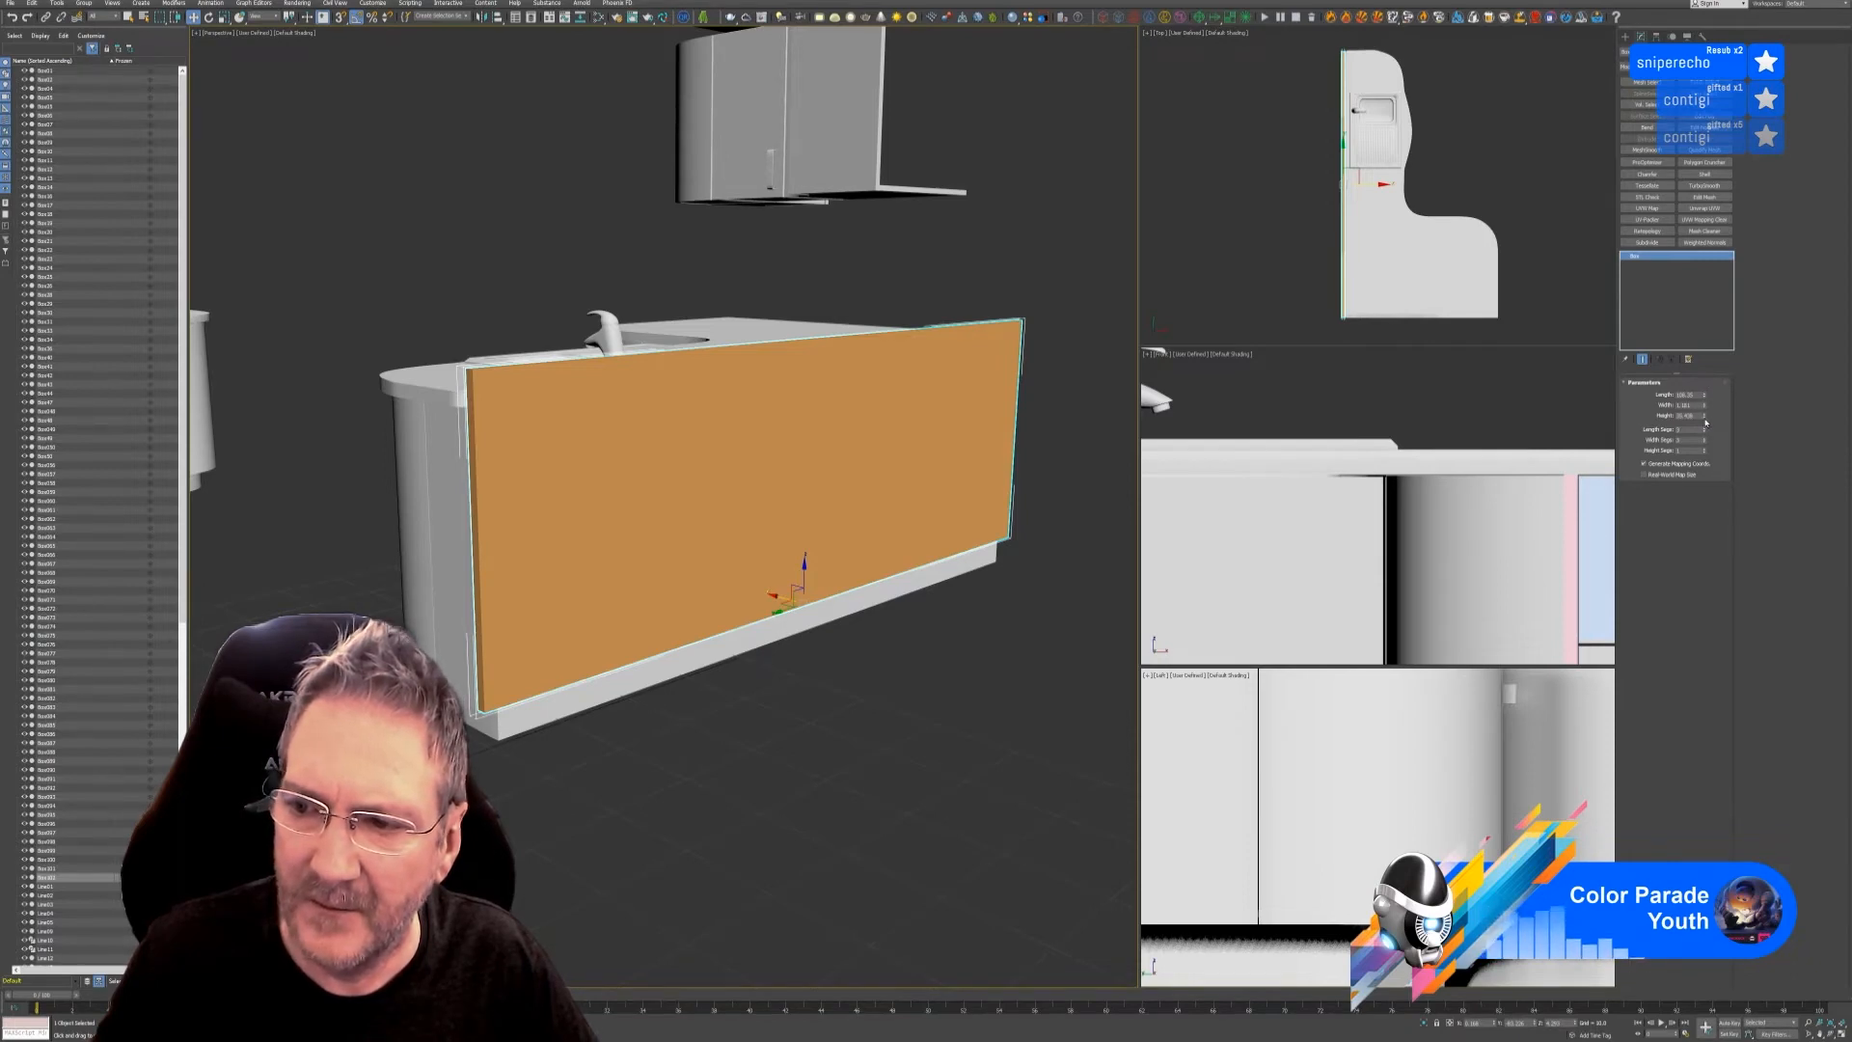
{"action": "mouse_move", "coordinate": [1704, 415]}
{"action": "left_mouse_down"}
{"action": "mouse_move", "coordinate": [1704, 443]}
{"action": "mouse_move", "coordinate": [1704, 415]}
{"action": "left_mouse_up"}
{"action": "mouse_move", "coordinate": [801, 746]}
{"action": "middle_mouse_down", "text": "alt"}
{"action": "mouse_move", "coordinate": [785, 736]}
{"action": "mouse_move", "coordinate": [818, 714]}
{"action": "middle_mouse_up", "text": "alt"}
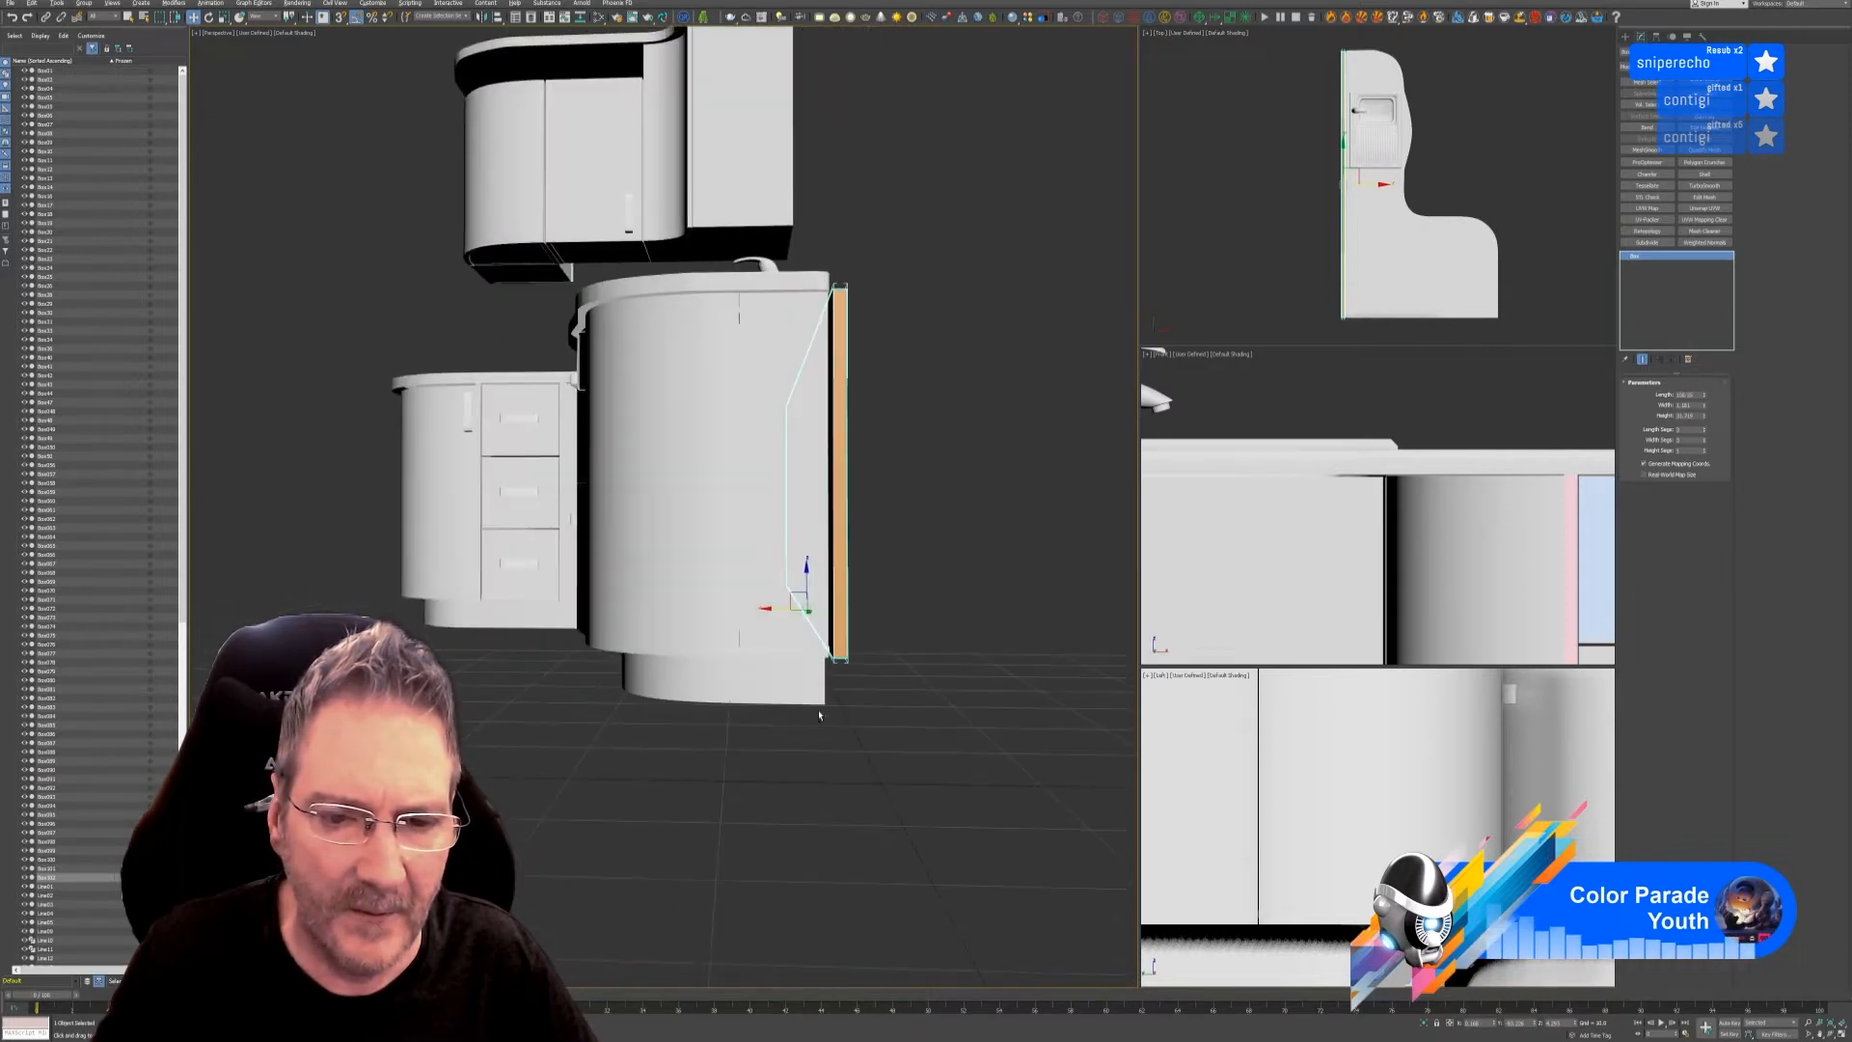
- Shift the back panel in toward the sink cabinet, then slightly outward so it covers the frame uprights
{"action": "left_click_drag", "start_coordinate": [782, 608], "coordinate": [767, 606]}
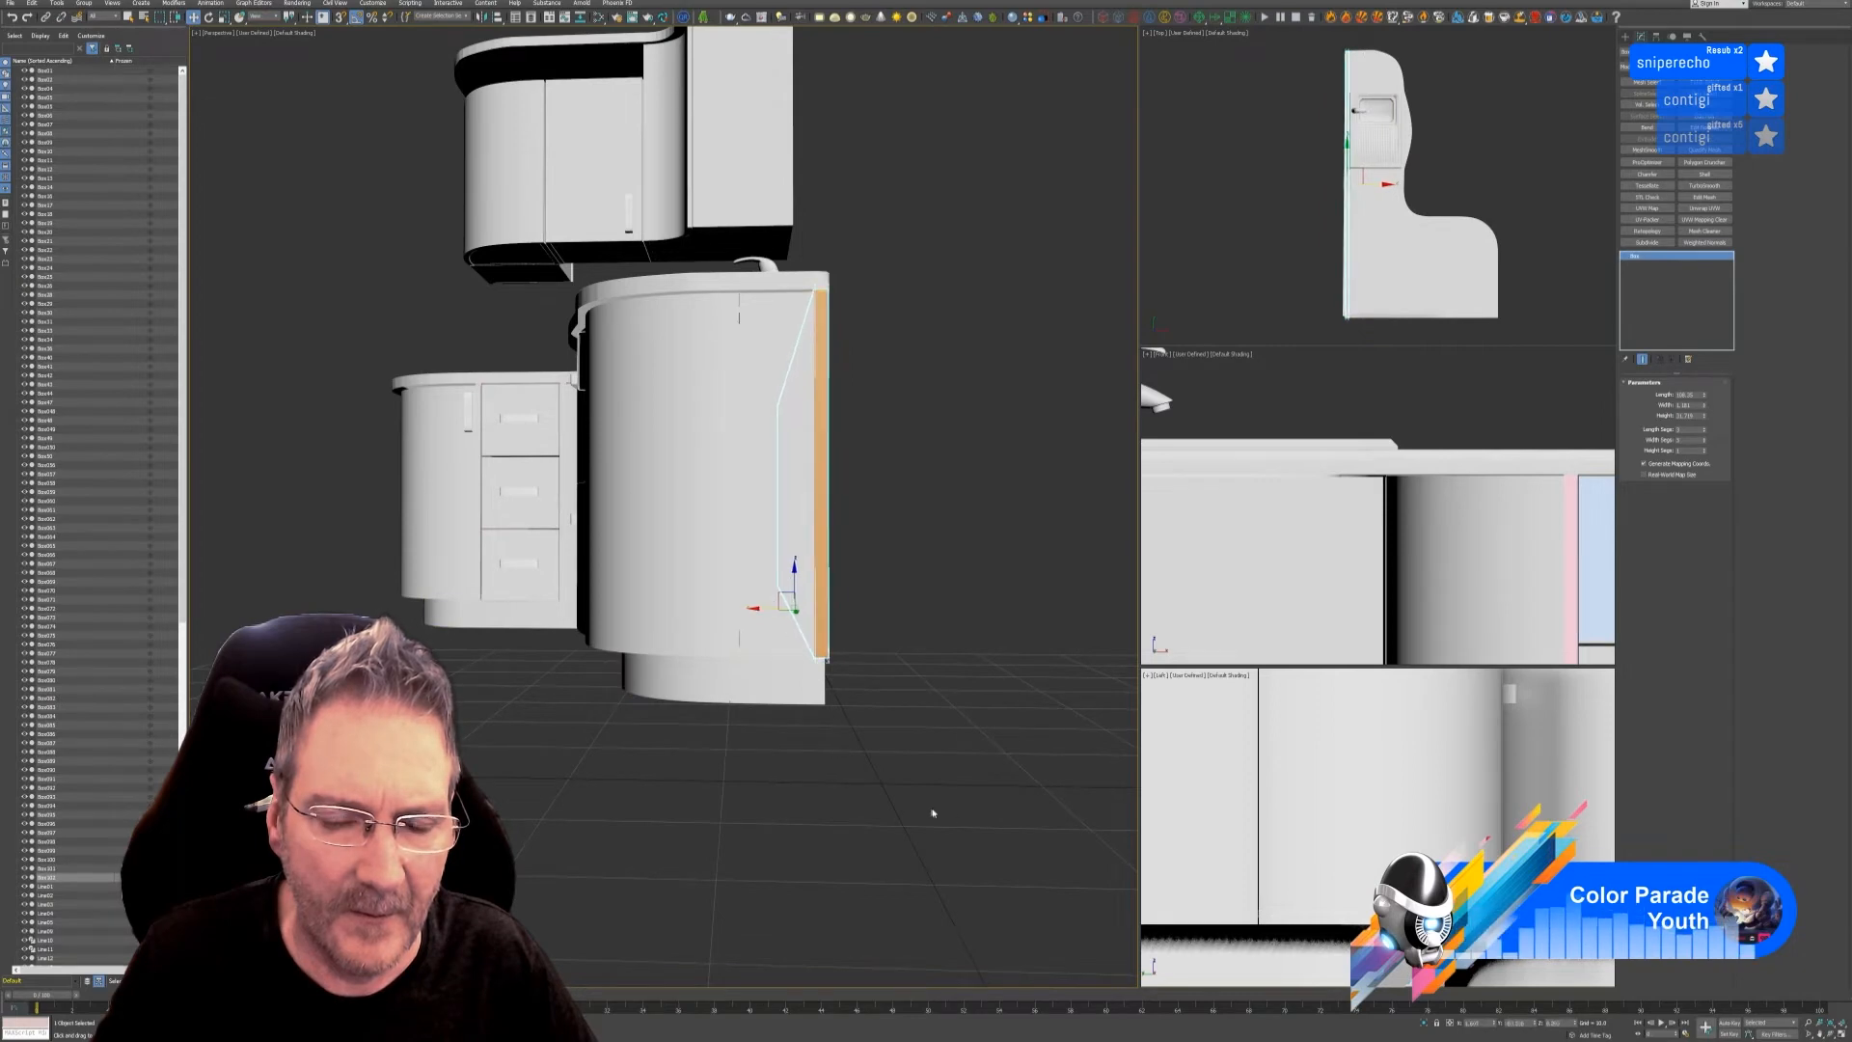
{"action": "middle_click_drag", "start_coordinate": [934, 814], "coordinate": [860, 825], "text": "alt"}
{"action": "middle_click_drag", "start_coordinate": [709, 798], "coordinate": [744, 807], "text": "alt"}
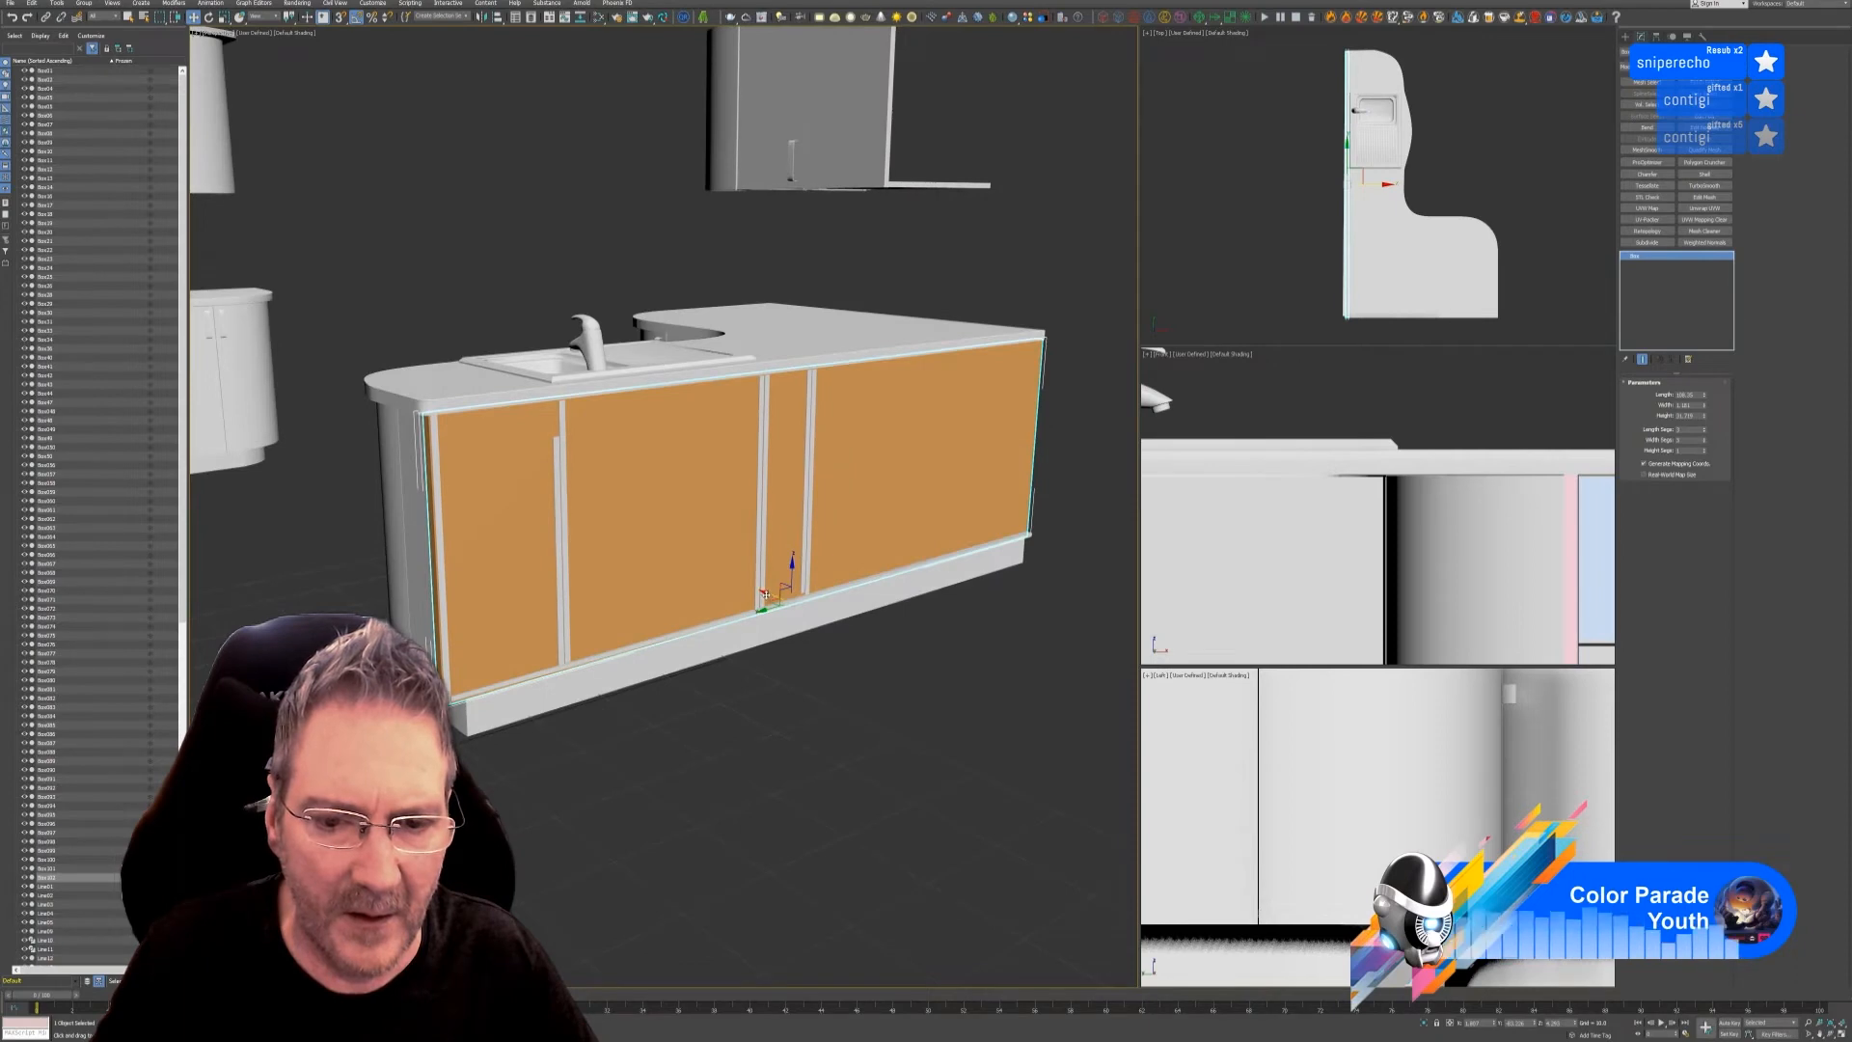
{"action": "left_click_drag", "start_coordinate": [765, 594], "coordinate": [774, 594]}
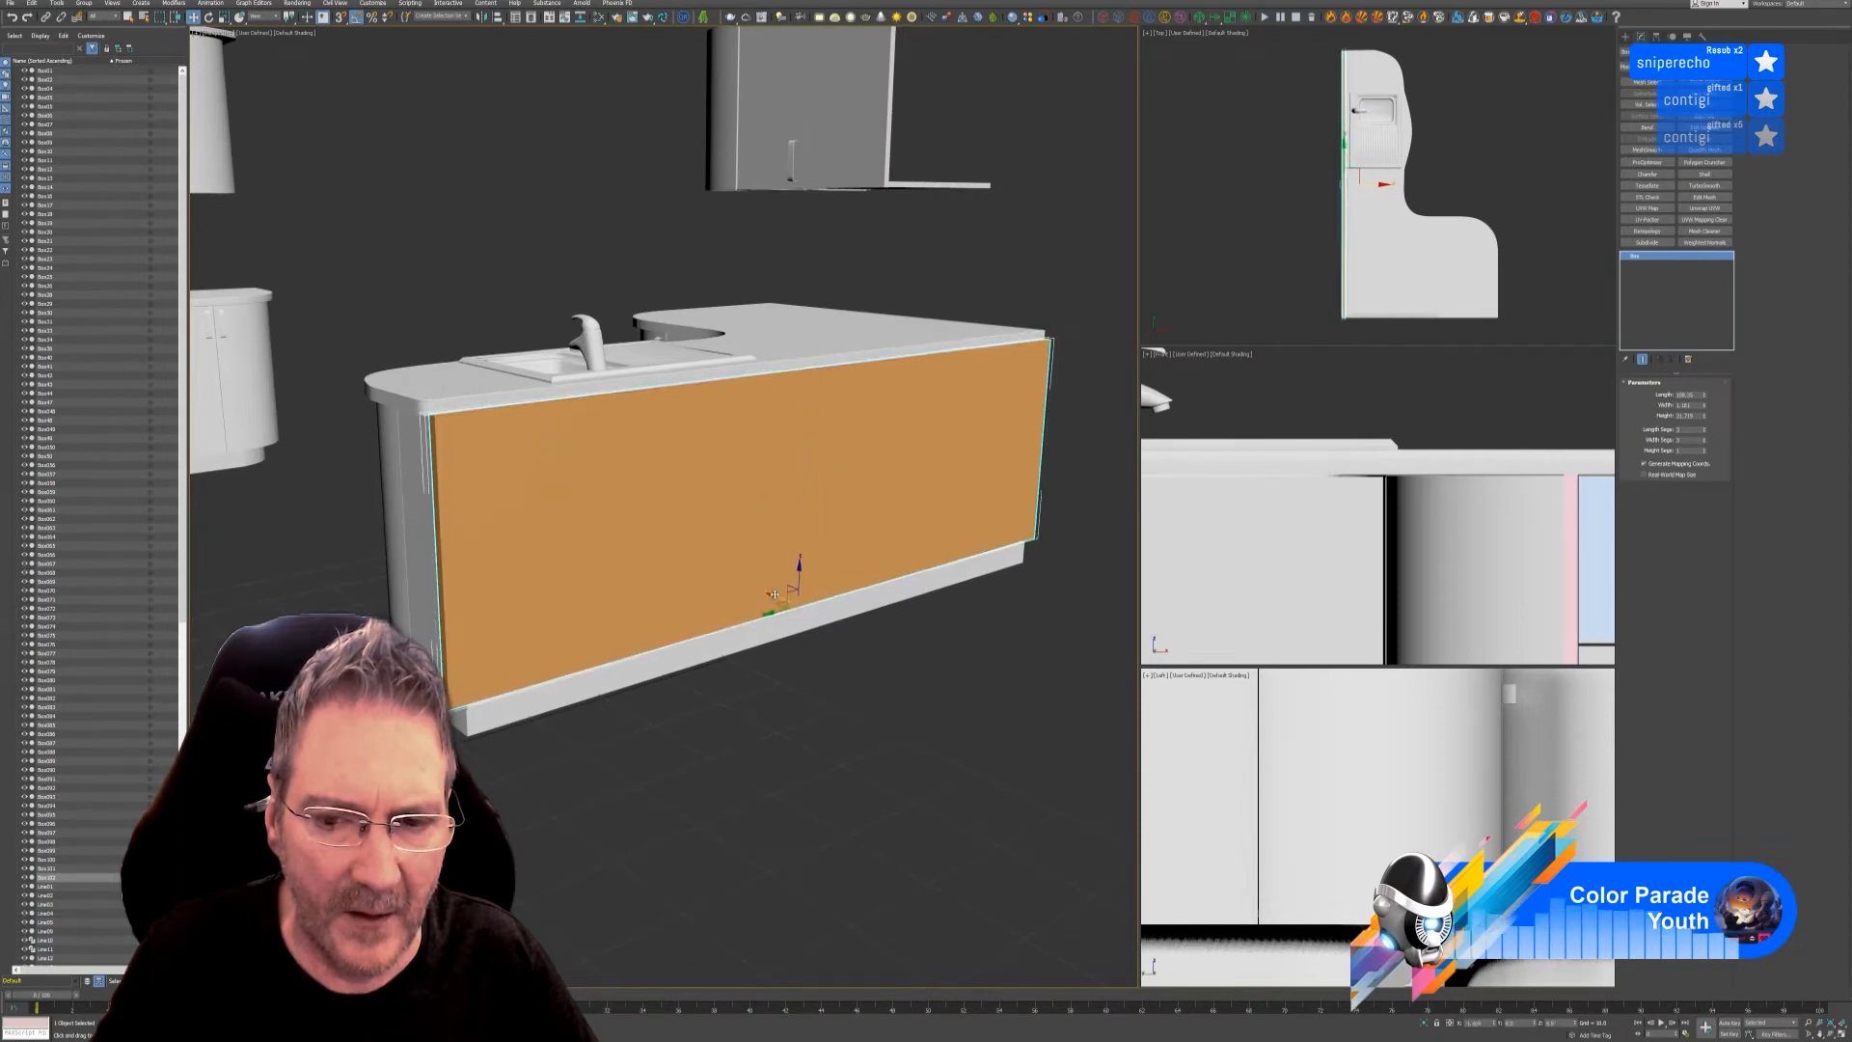
{"action": "middle_click_drag", "start_coordinate": [773, 594], "coordinate": [796, 710], "text": "alt"}
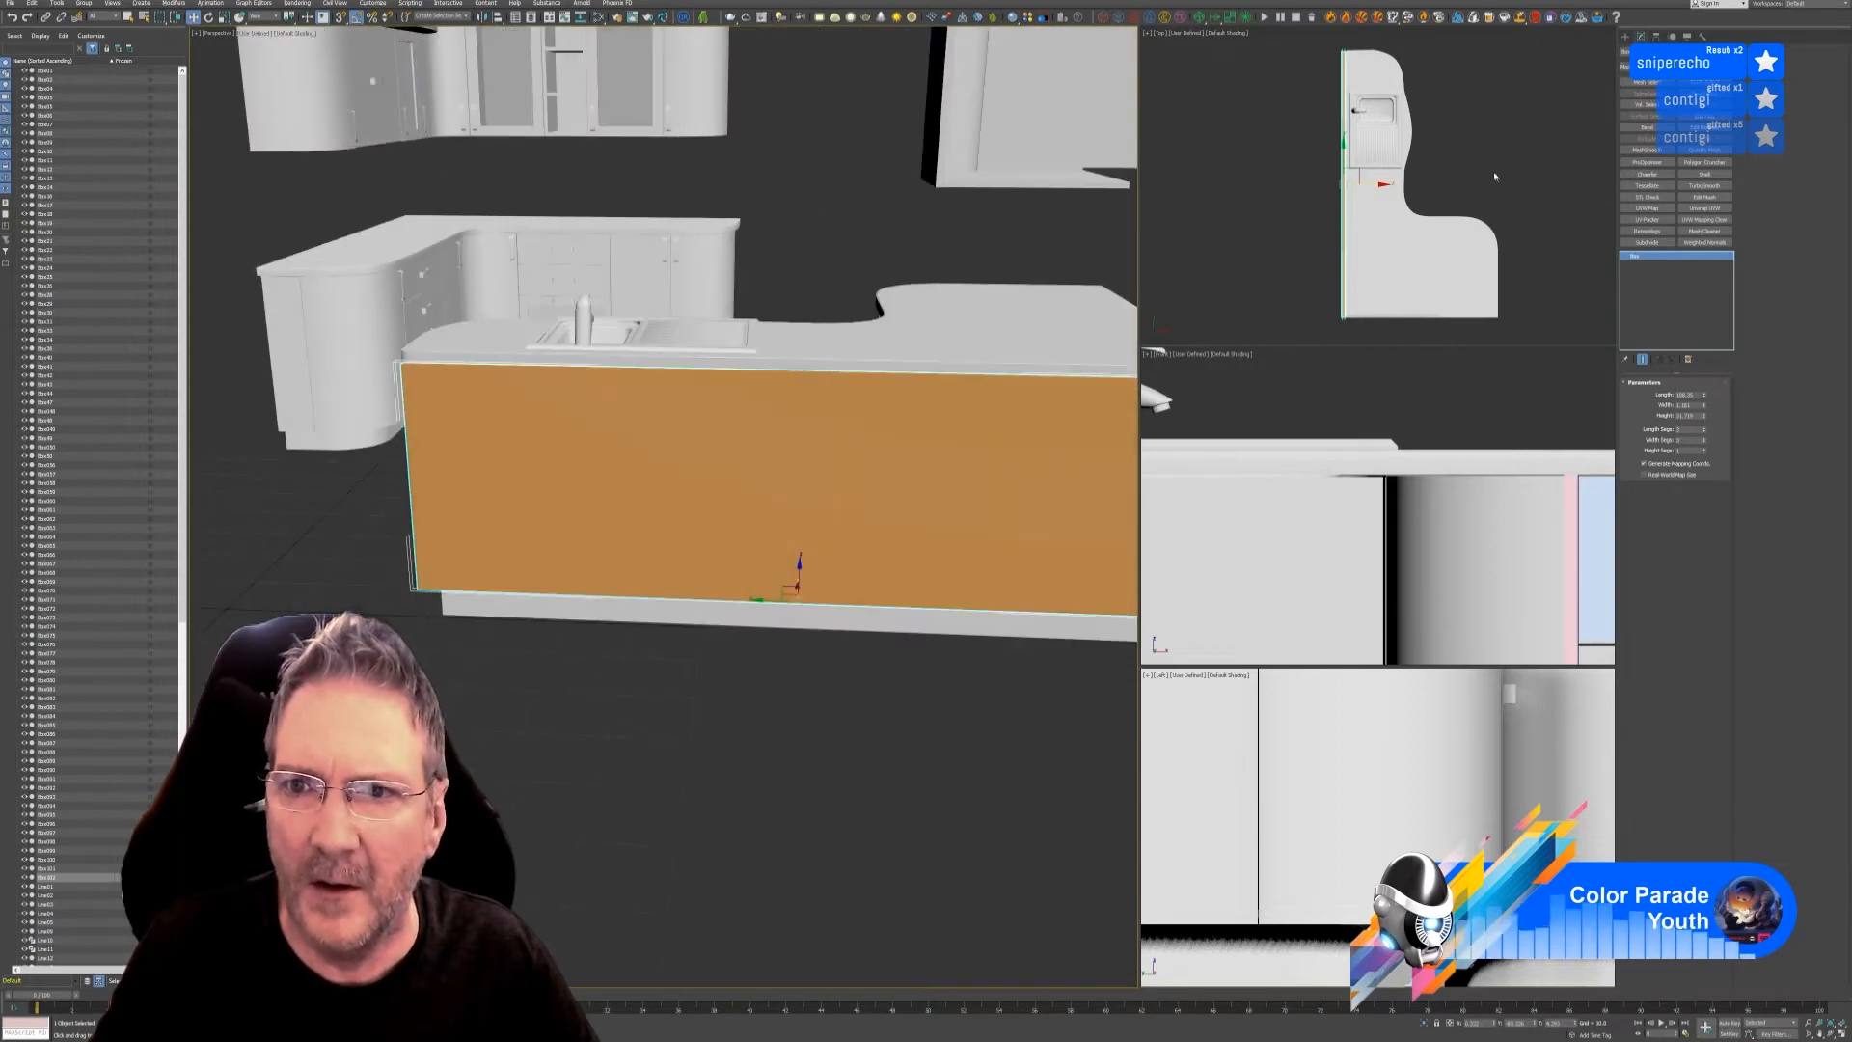
- In an enlarged Top view, nudge the back panel lengthwise to line its ends up with the countertop's straight back edge
{"action": "scroll", "coordinate": [1229, 339], "scroll_direction": "down", "scroll_amount": 3}
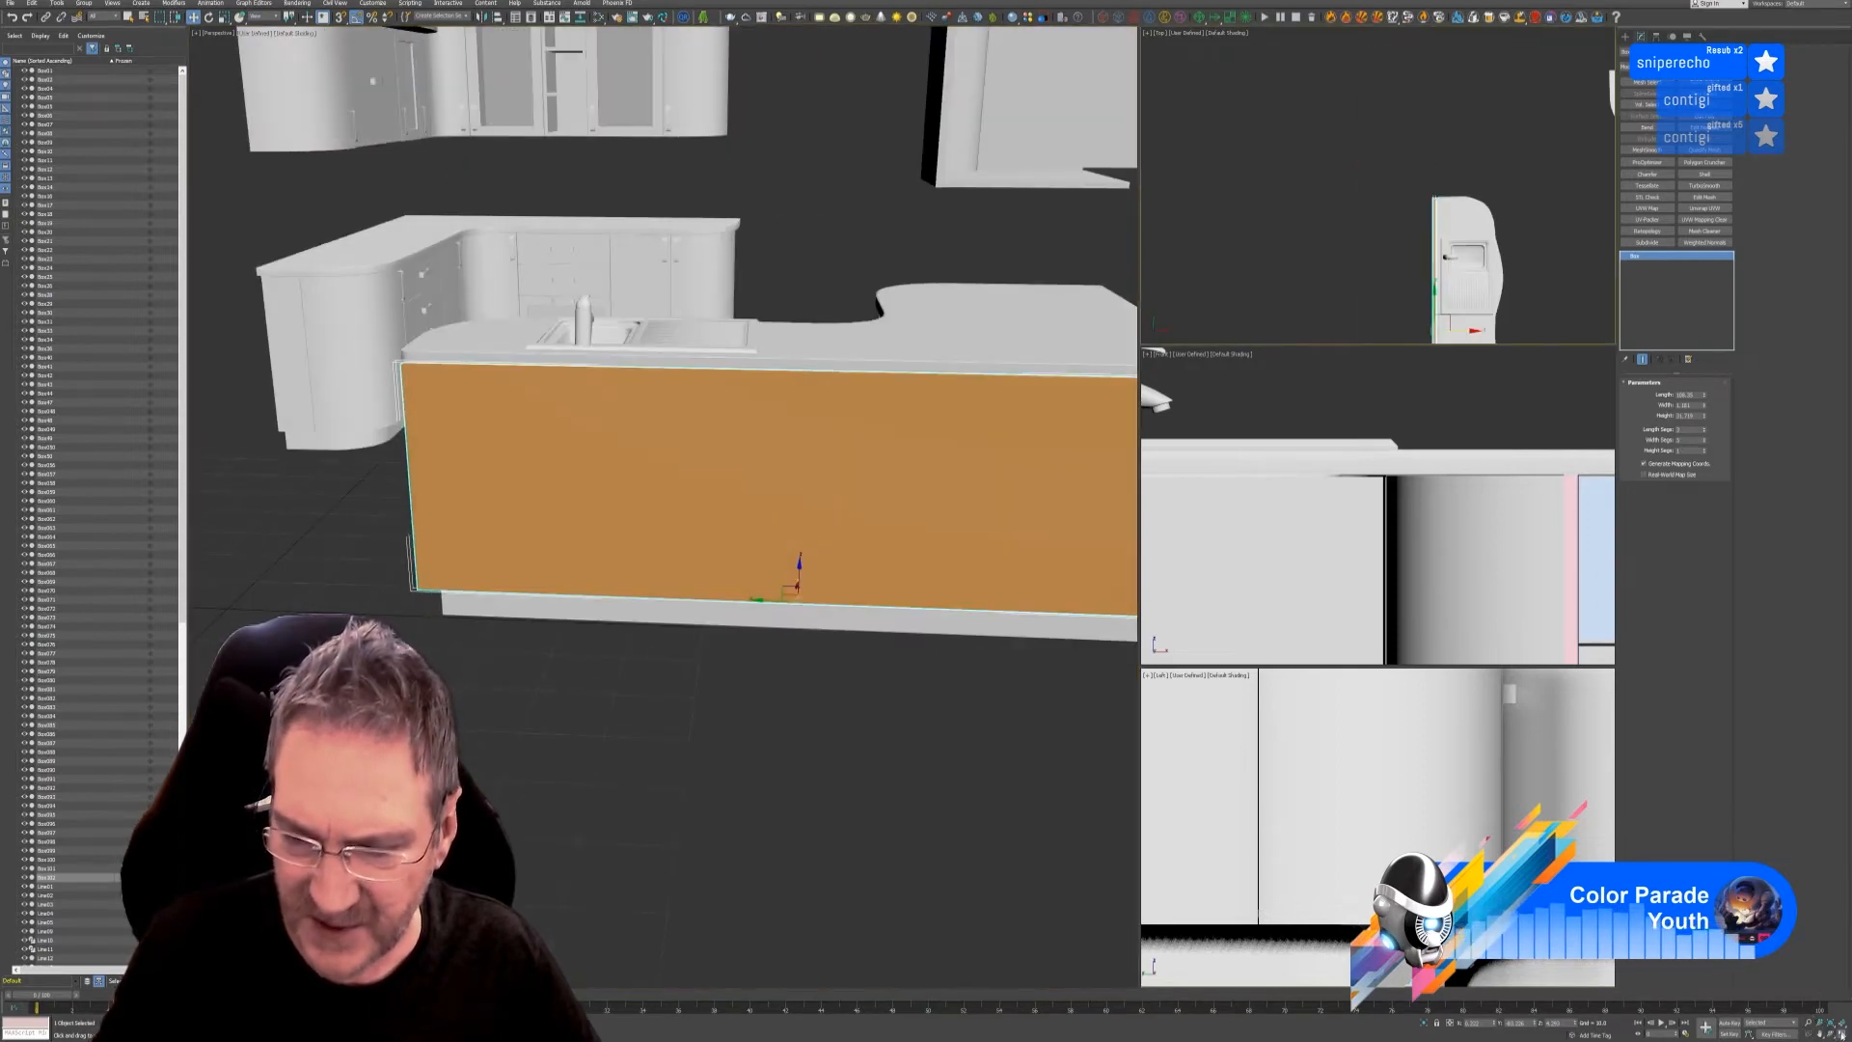
{"action": "key", "text": "alt+w"}
{"action": "middle_click_drag", "start_coordinate": [1259, 567], "coordinate": [1285, 130]}
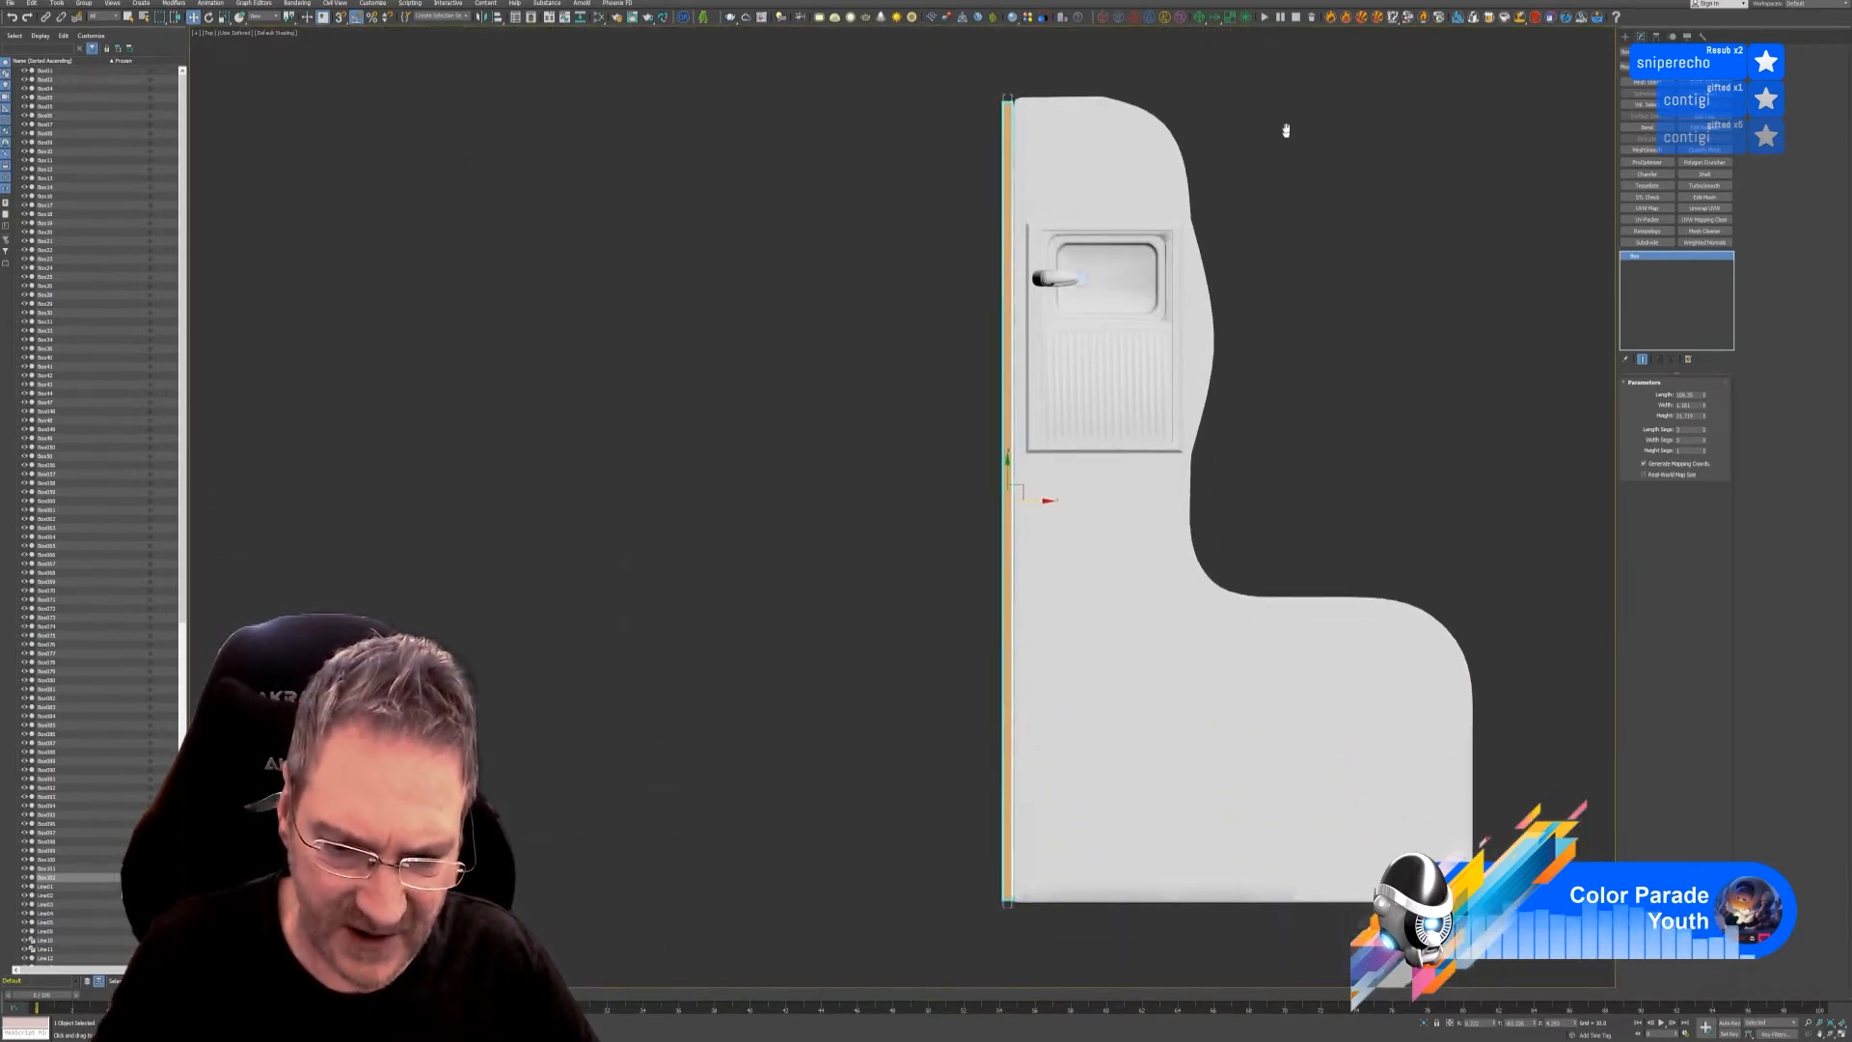
{"action": "middle_click_drag", "start_coordinate": [1245, 222], "coordinate": [1238, 231]}
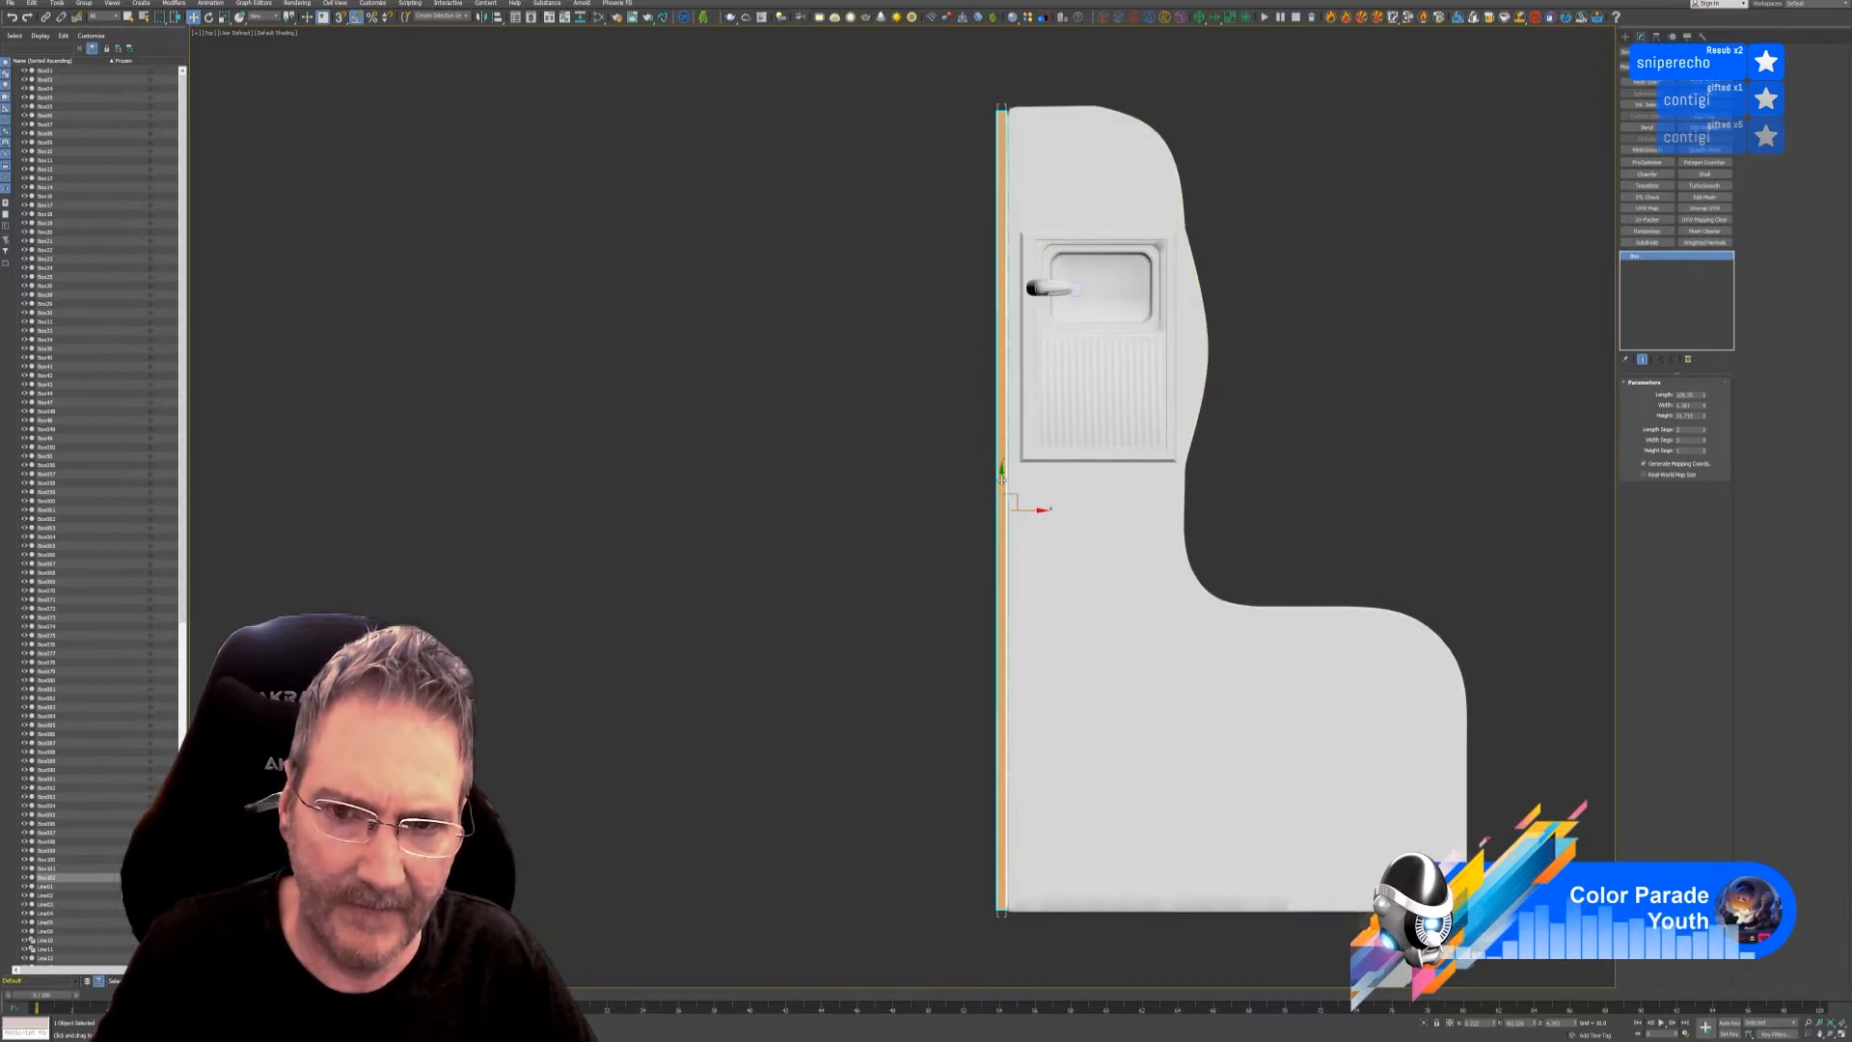
{"action": "left_click_drag", "start_coordinate": [1001, 480], "coordinate": [1004, 482]}
{"action": "key", "text": "alt+w"}
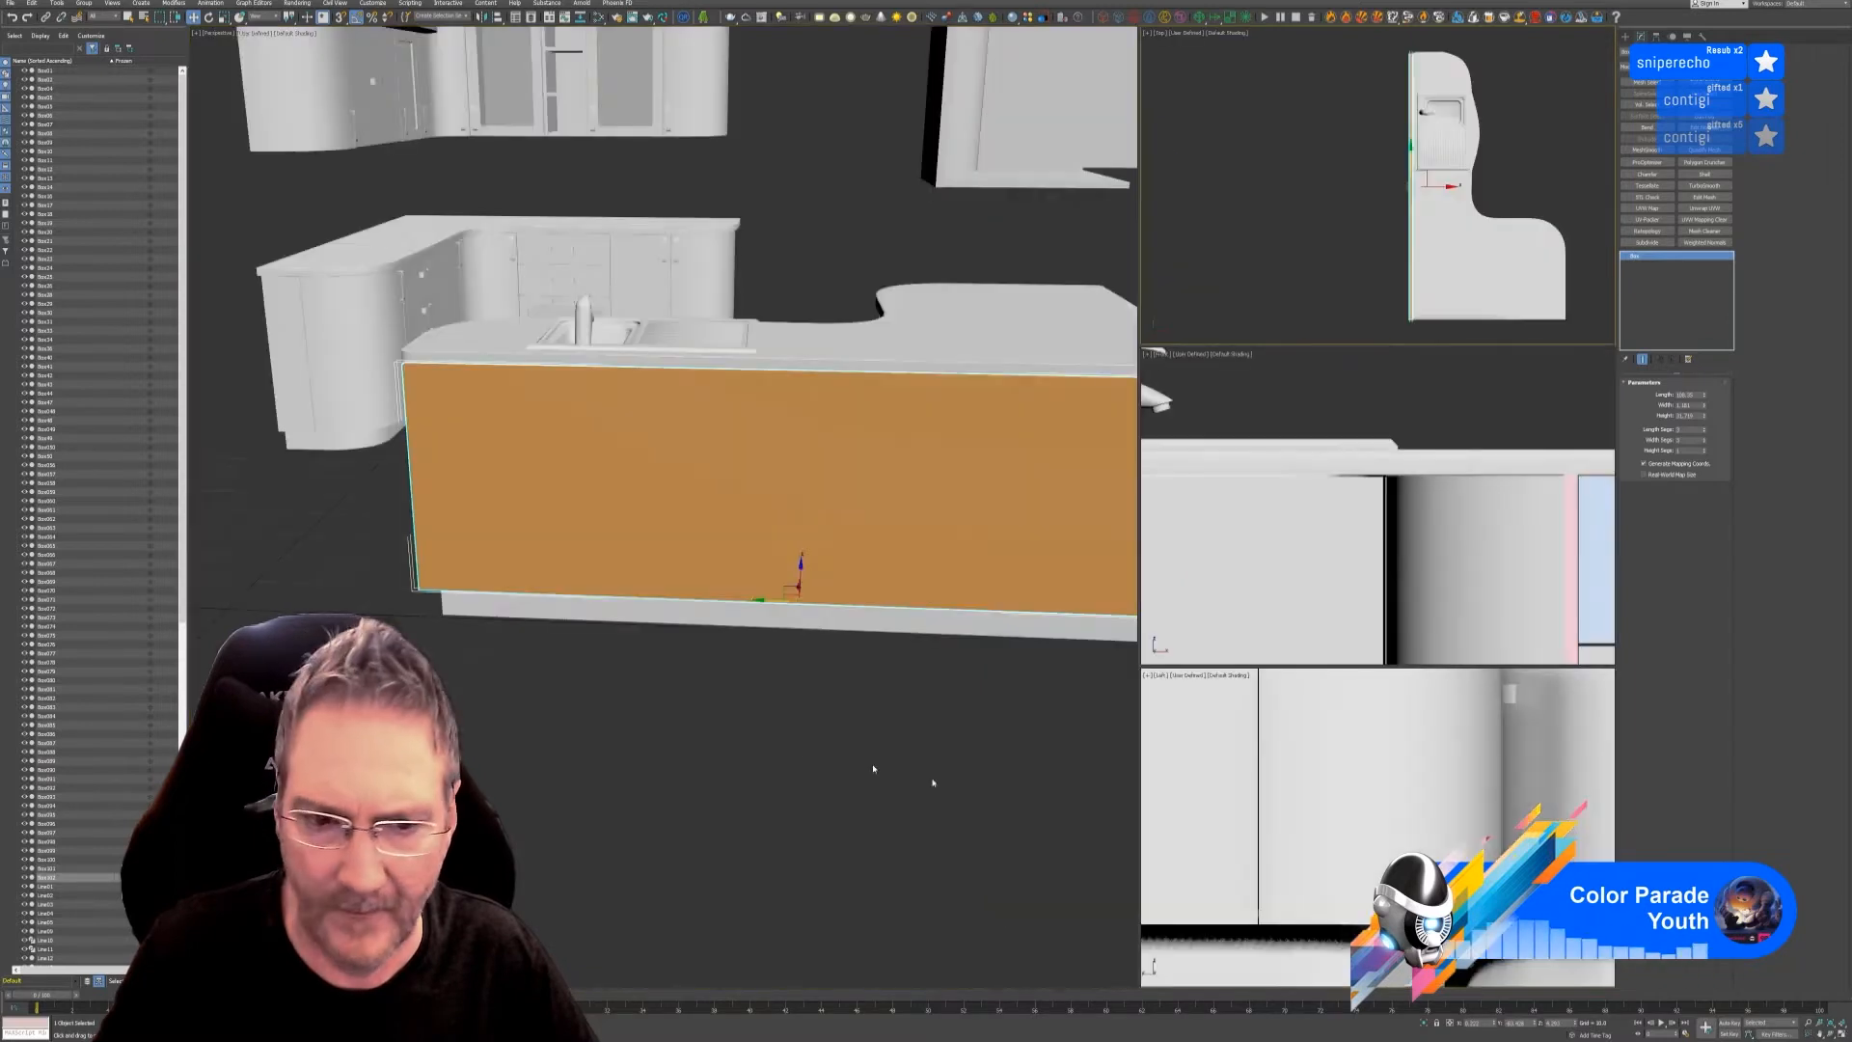
- Move the back panel inward so it sits under the countertop's back edge, and check the fit from several sides
{"action": "middle_click_drag", "start_coordinate": [695, 772], "coordinate": [820, 622], "text": "alt"}
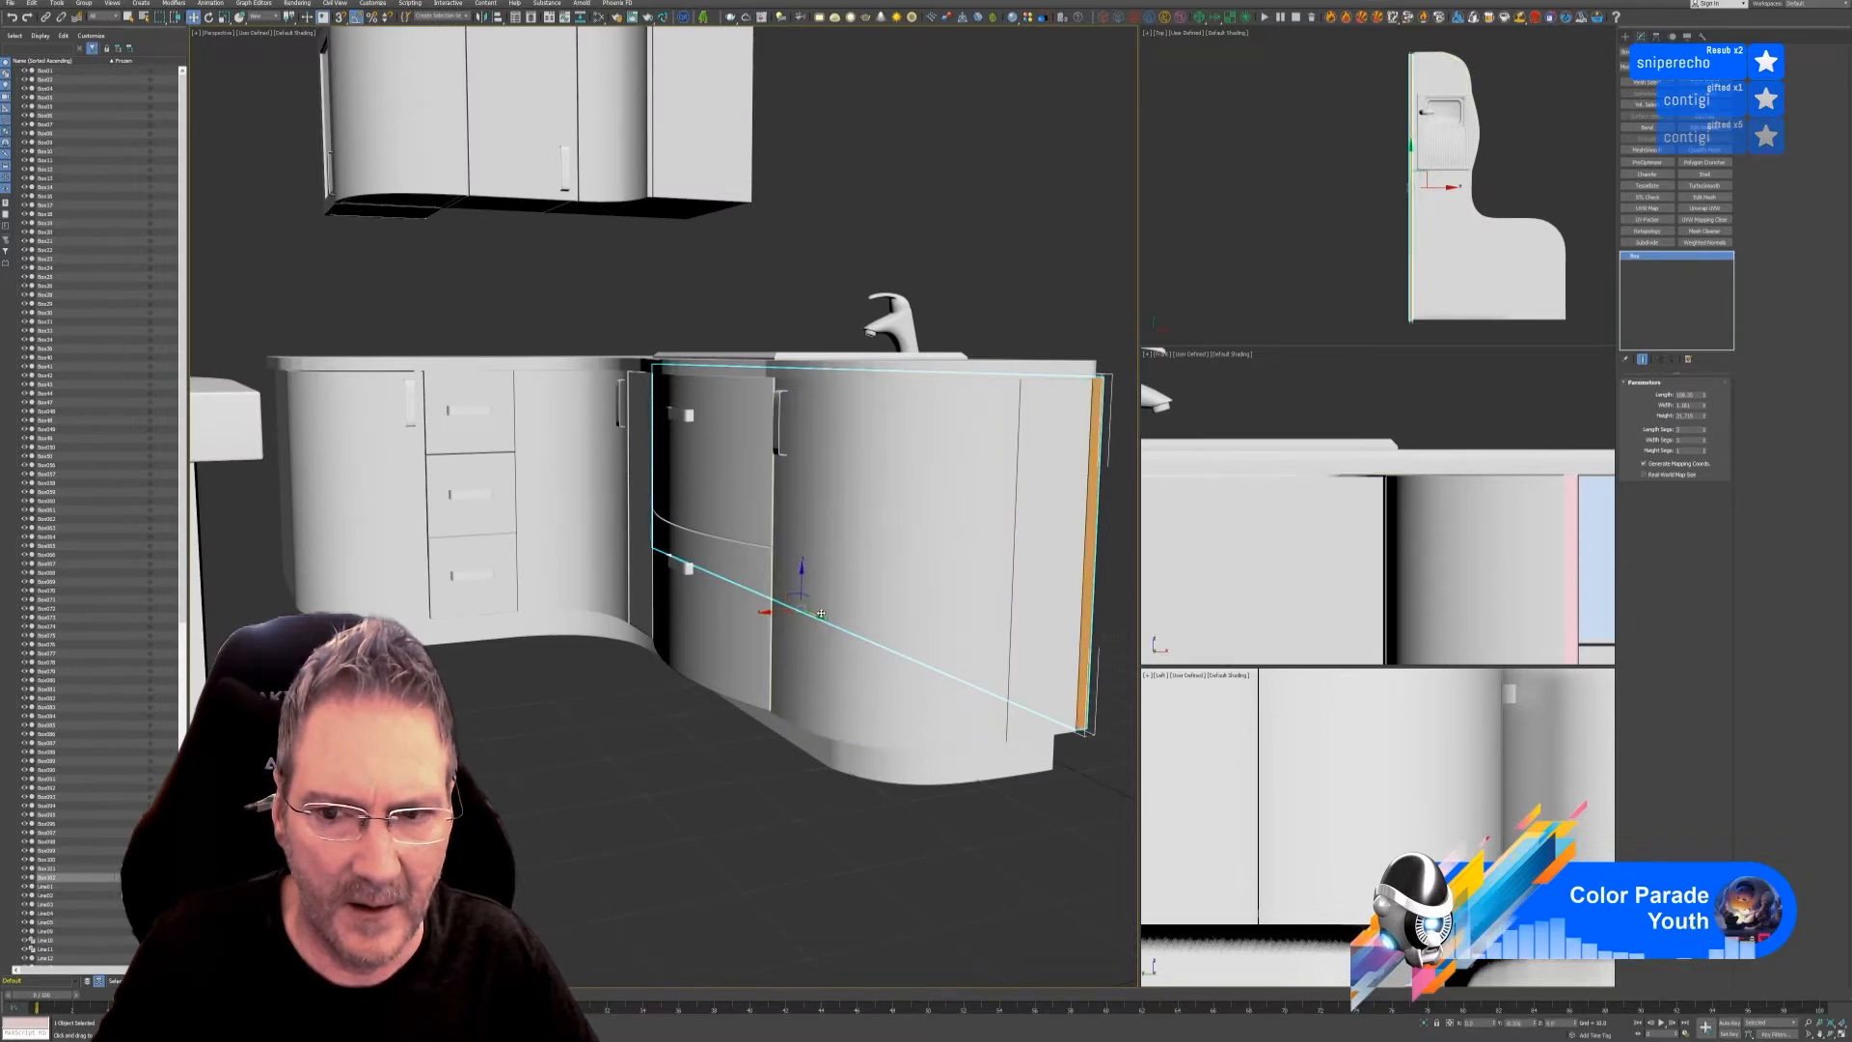
{"action": "middle_click_drag", "start_coordinate": [972, 798], "coordinate": [856, 814], "text": "alt"}
{"action": "scroll", "coordinate": [845, 851], "scroll_direction": "down", "scroll_amount": 6}
{"action": "scroll", "coordinate": [779, 665], "scroll_direction": "up", "scroll_amount": 5}
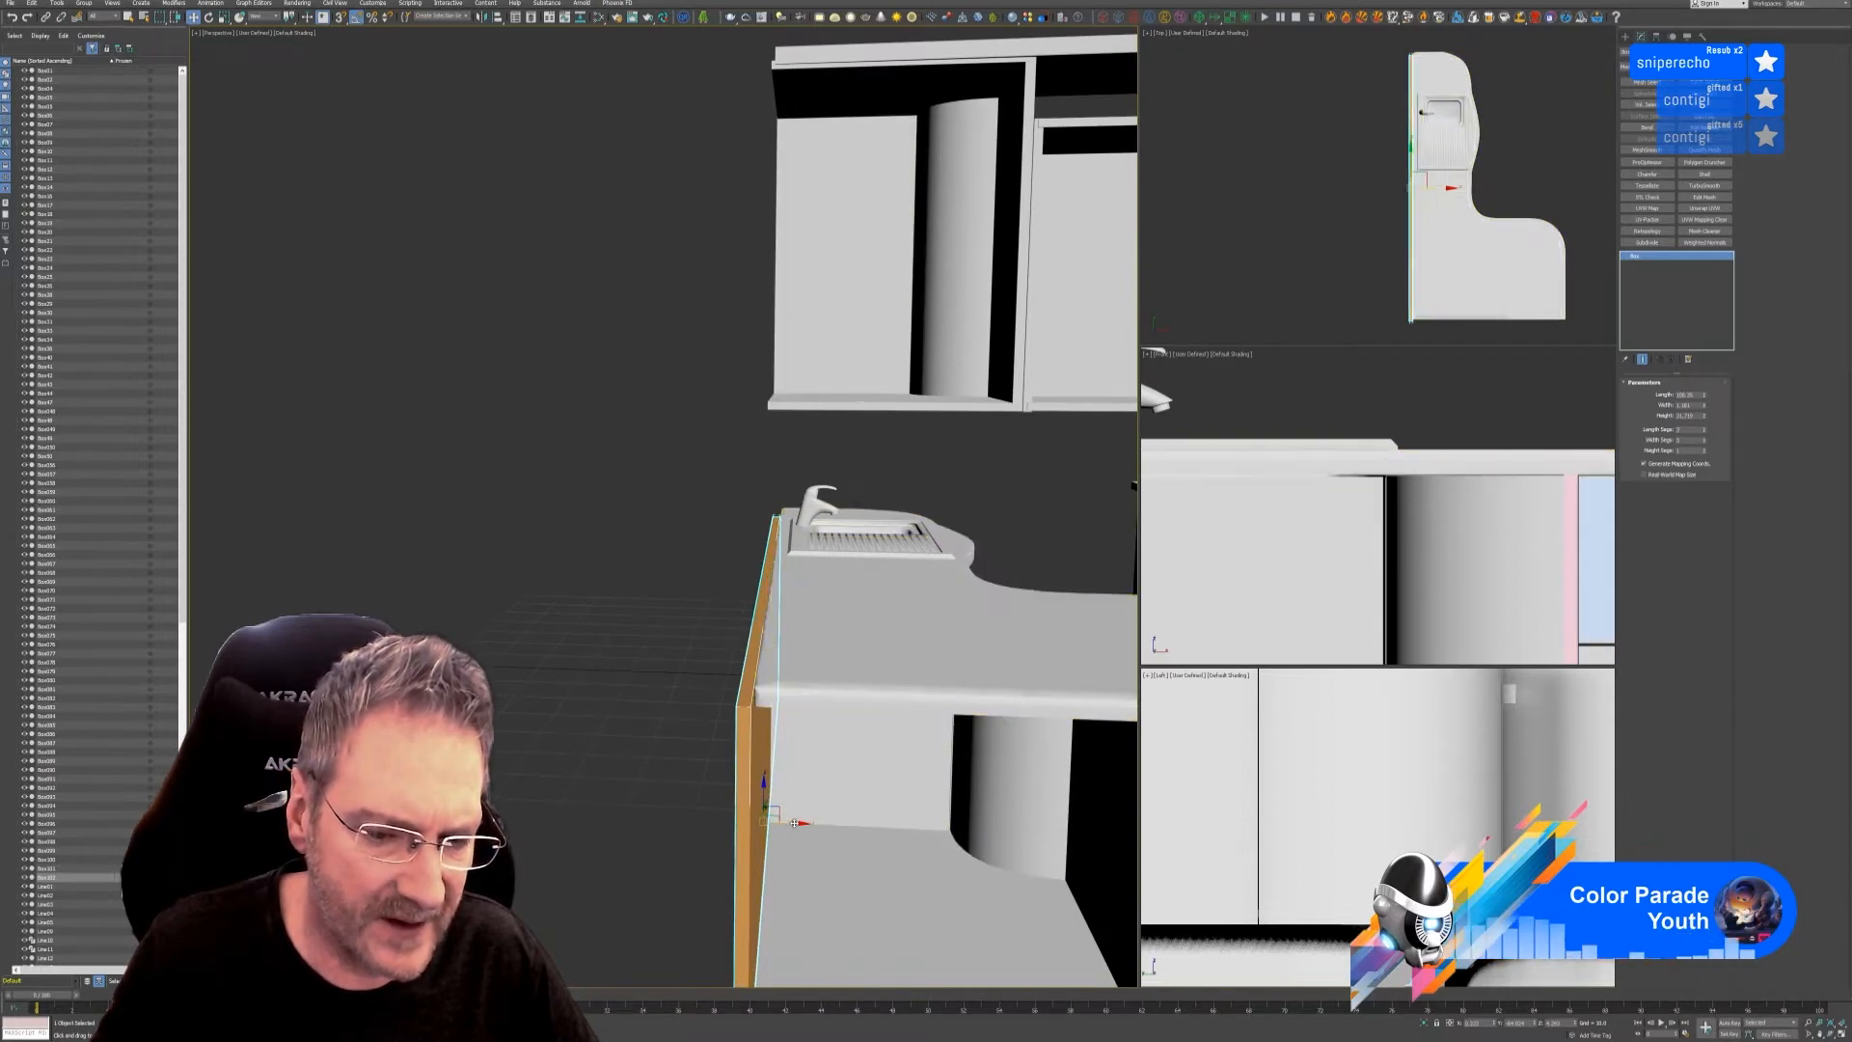
{"action": "left_click_drag", "start_coordinate": [792, 821], "coordinate": [815, 823]}
{"action": "middle_click_drag", "start_coordinate": [735, 825], "coordinate": [607, 772], "text": "alt"}
{"action": "scroll", "coordinate": [608, 773], "scroll_direction": "down", "scroll_amount": 3}
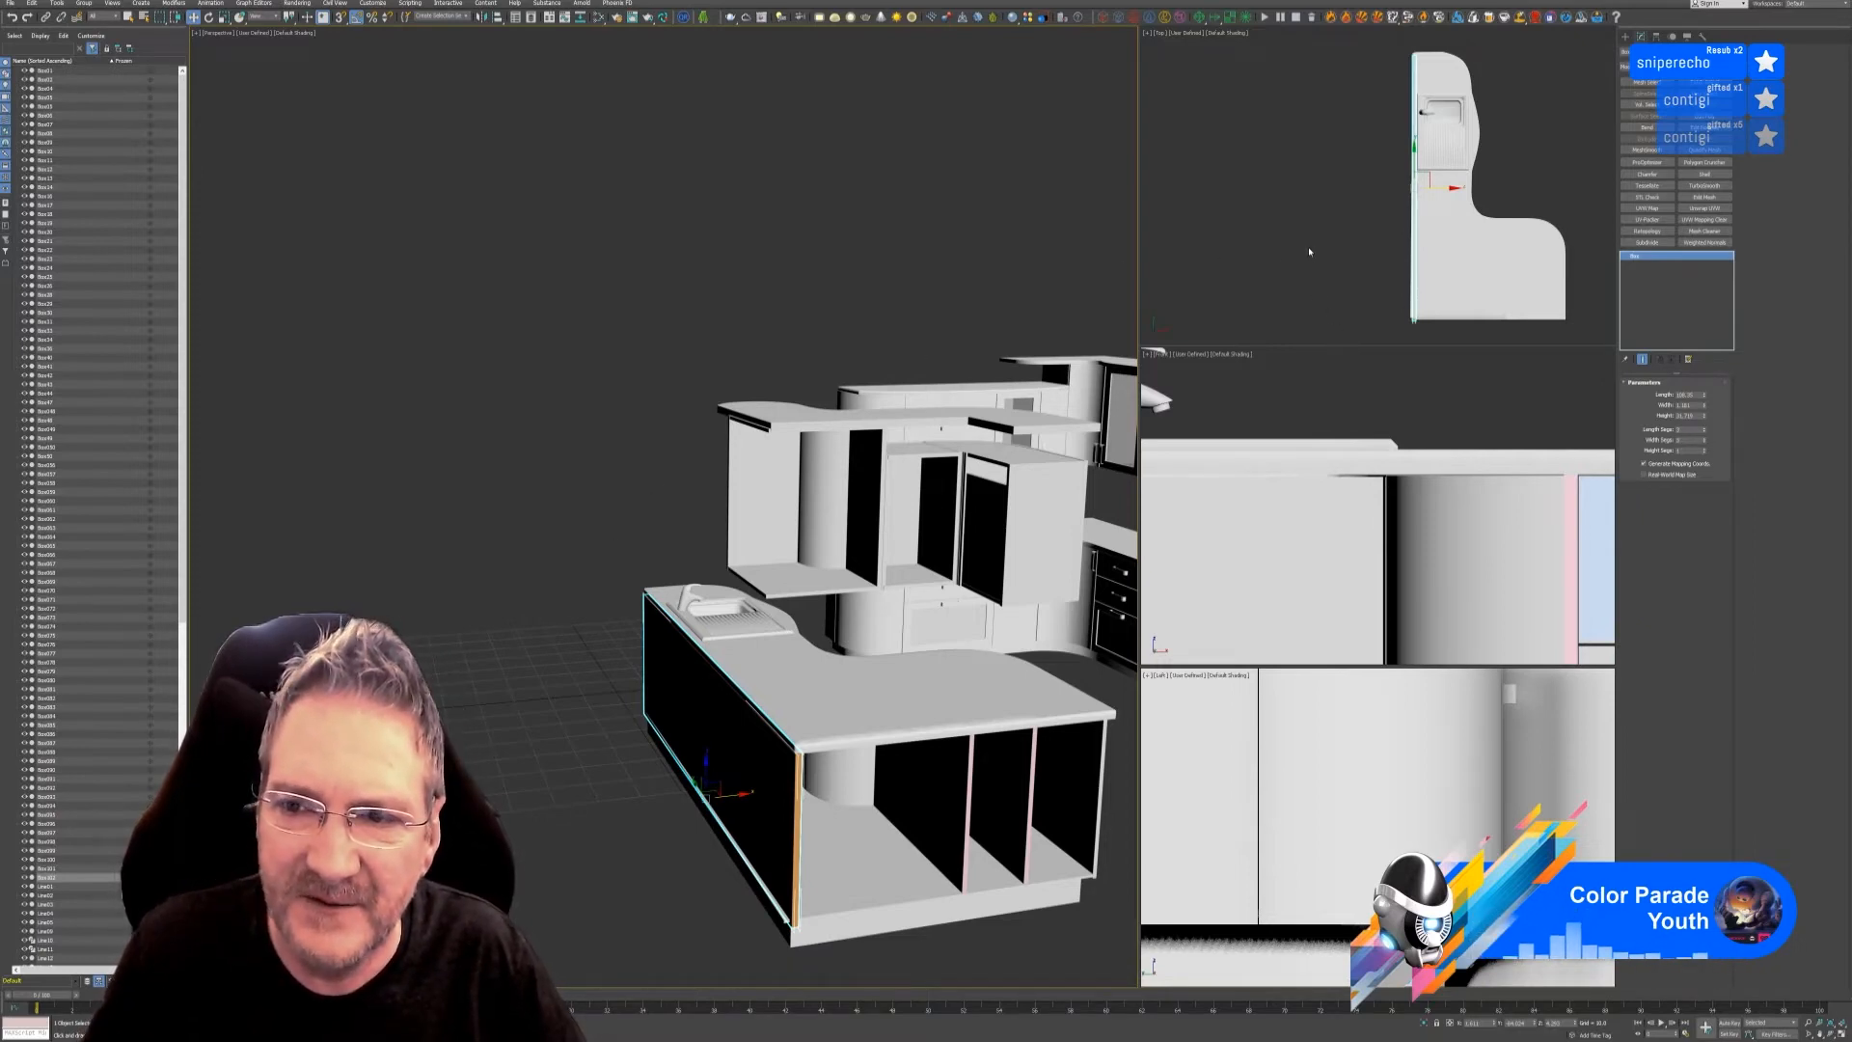
- Clone the back panel as one copy offset toward the inside of the sink unit
{"action": "middle_click_drag", "start_coordinate": [1308, 251], "coordinate": [1285, 236]}
{"action": "left_click", "coordinate": [1407, 216]}
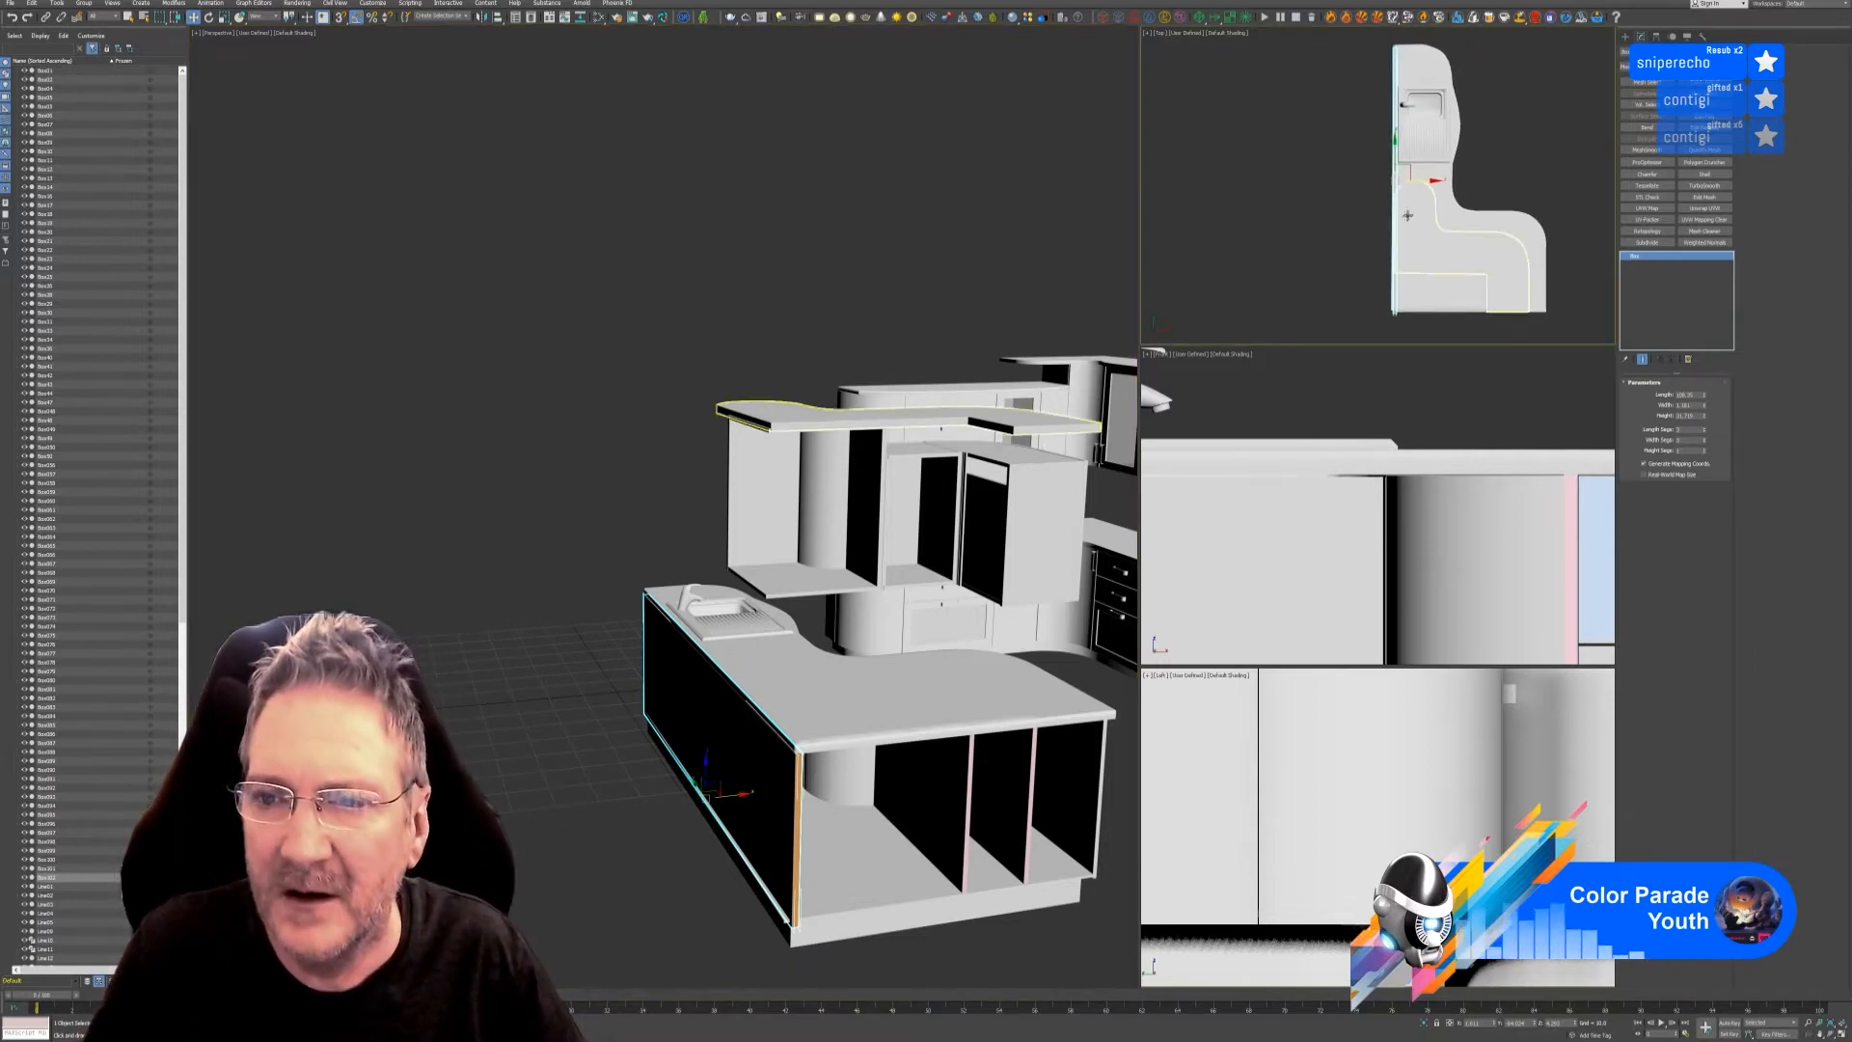
{"action": "left_click", "coordinate": [1447, 184]}
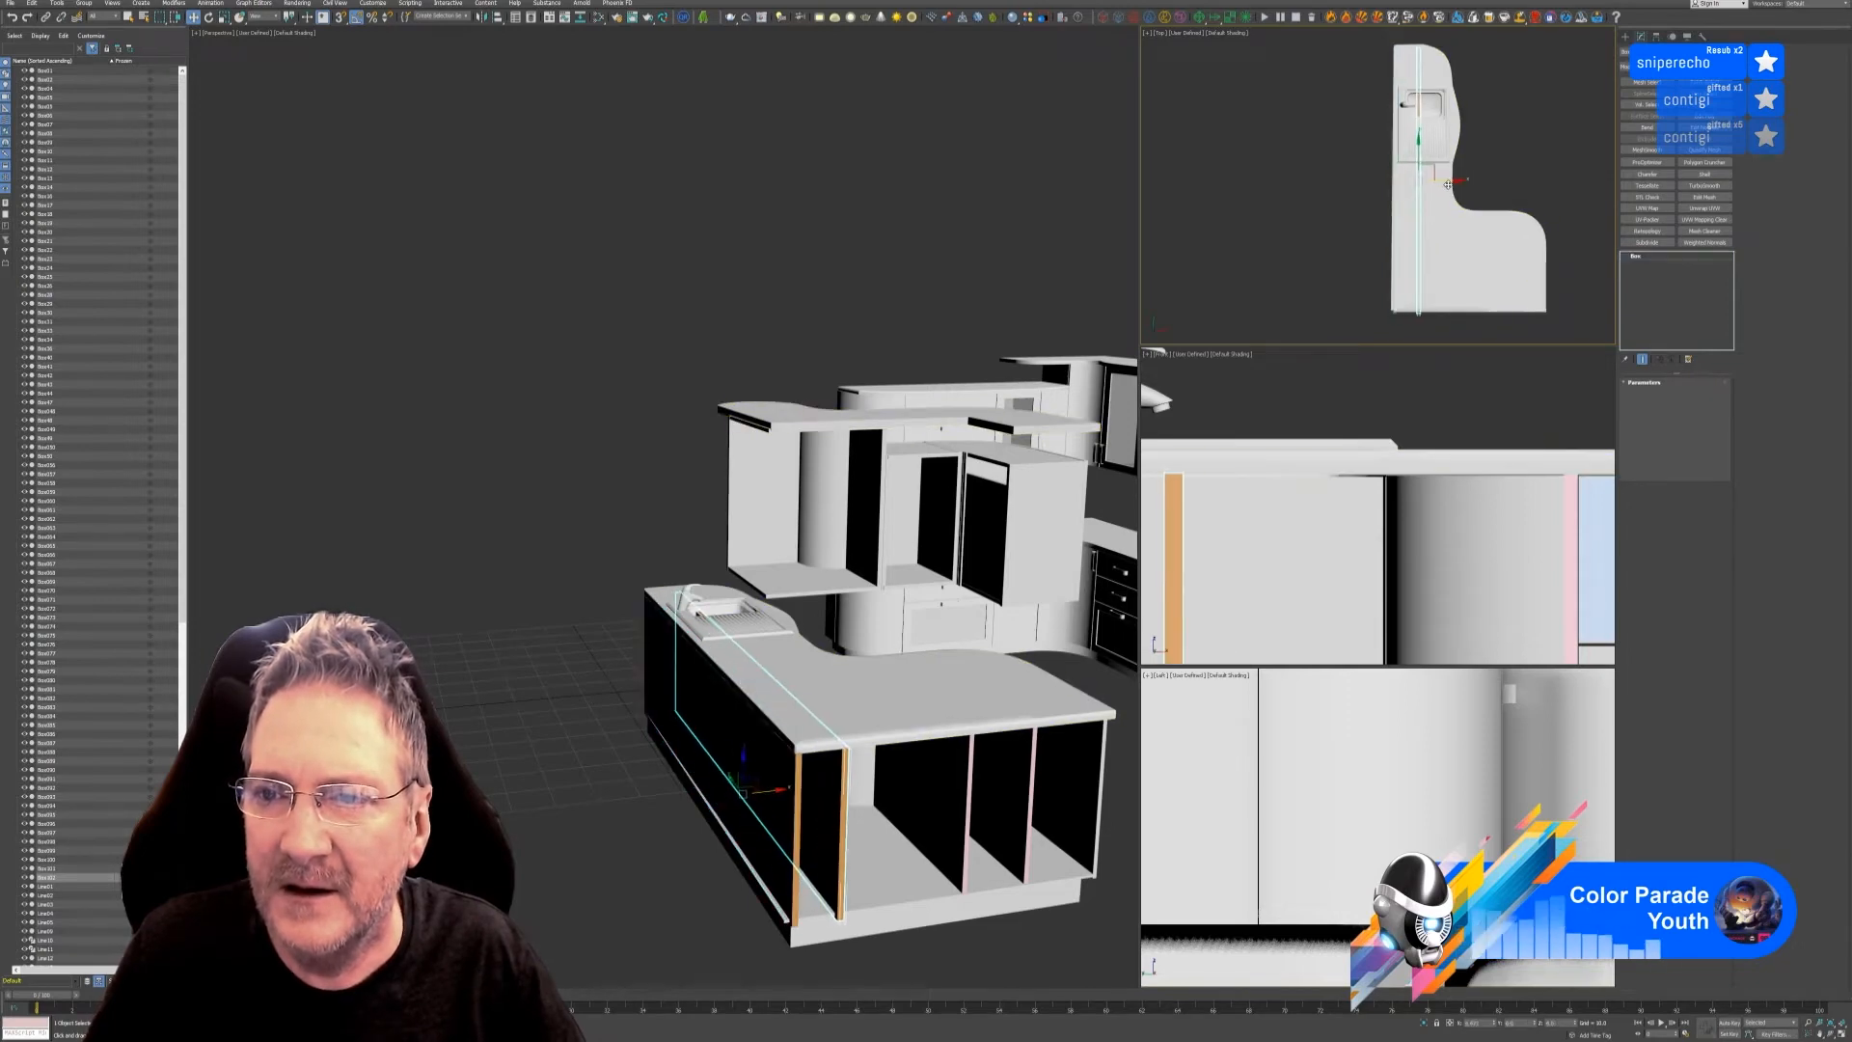
{"action": "left_click_drag", "start_coordinate": [1447, 184], "coordinate": [1451, 183], "text": "shift"}
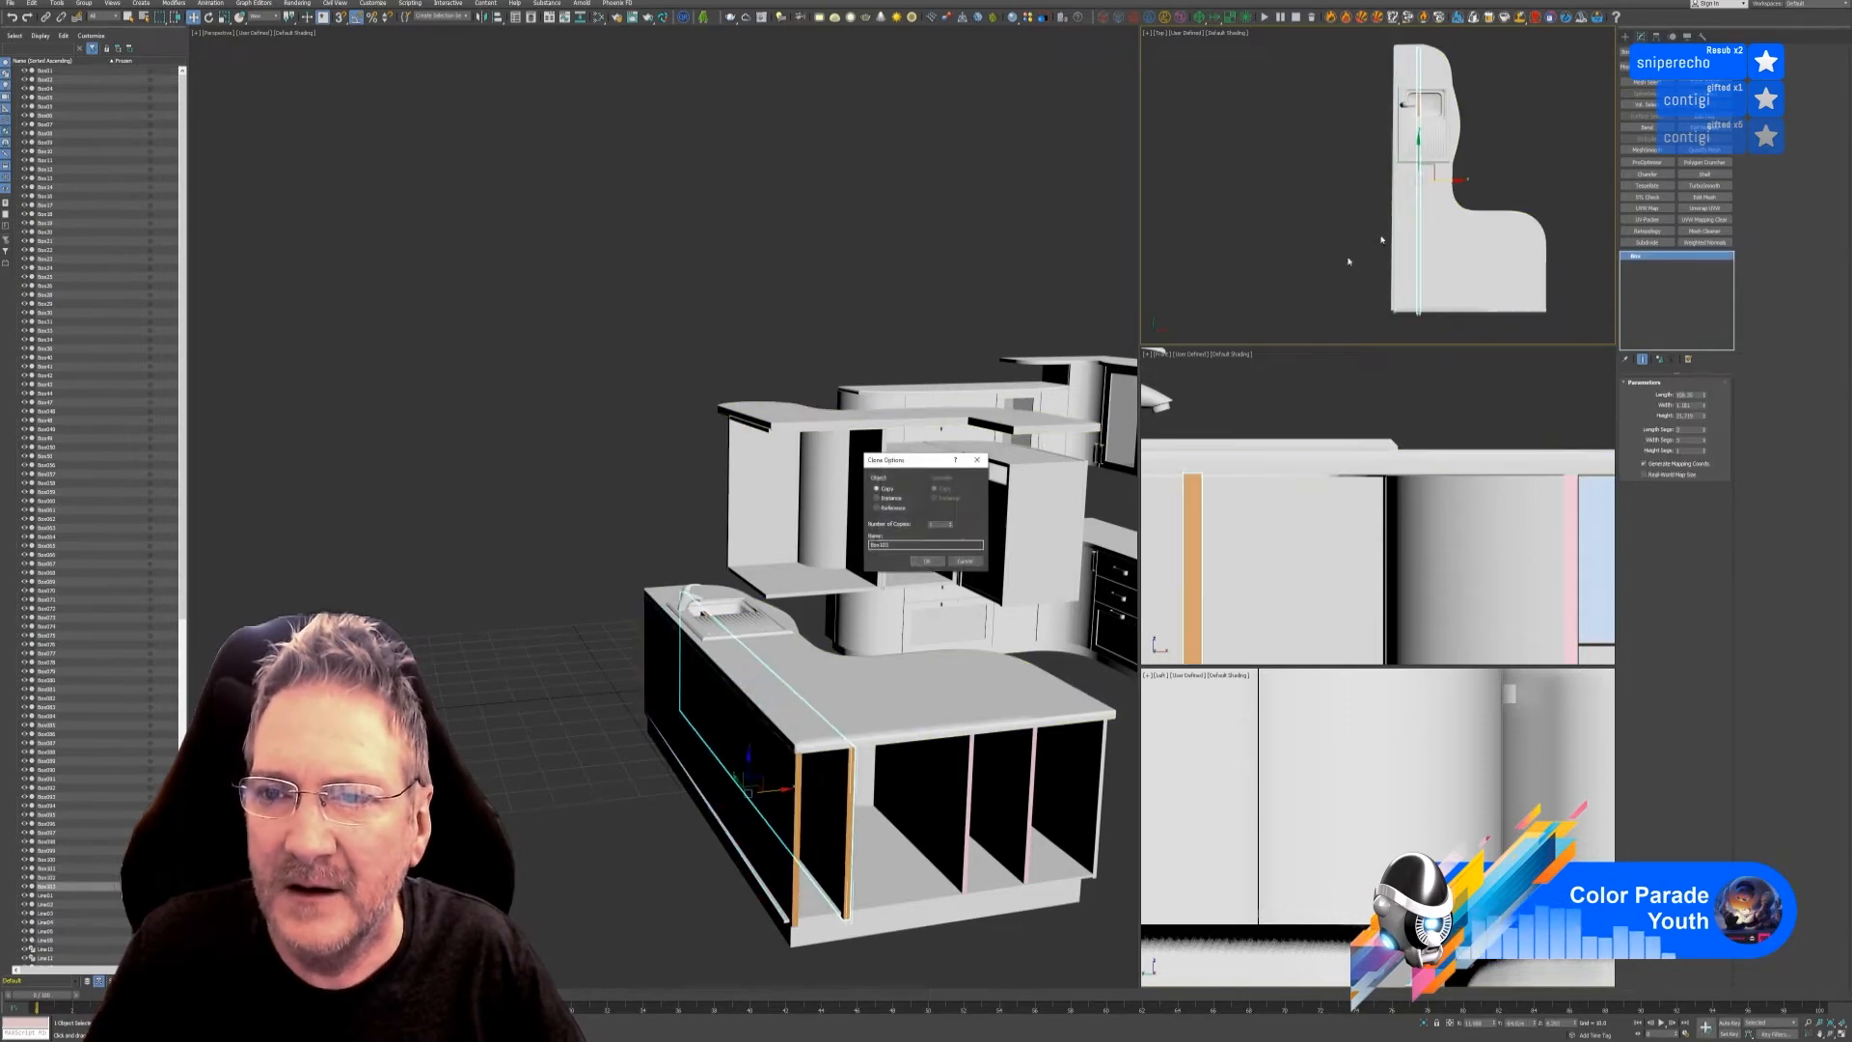
{"action": "left_click", "coordinate": [926, 561]}
- Rotate the copied panel perpendicular to the original and move it to the open end of the counter's wide section
{"action": "key", "text": "e"}
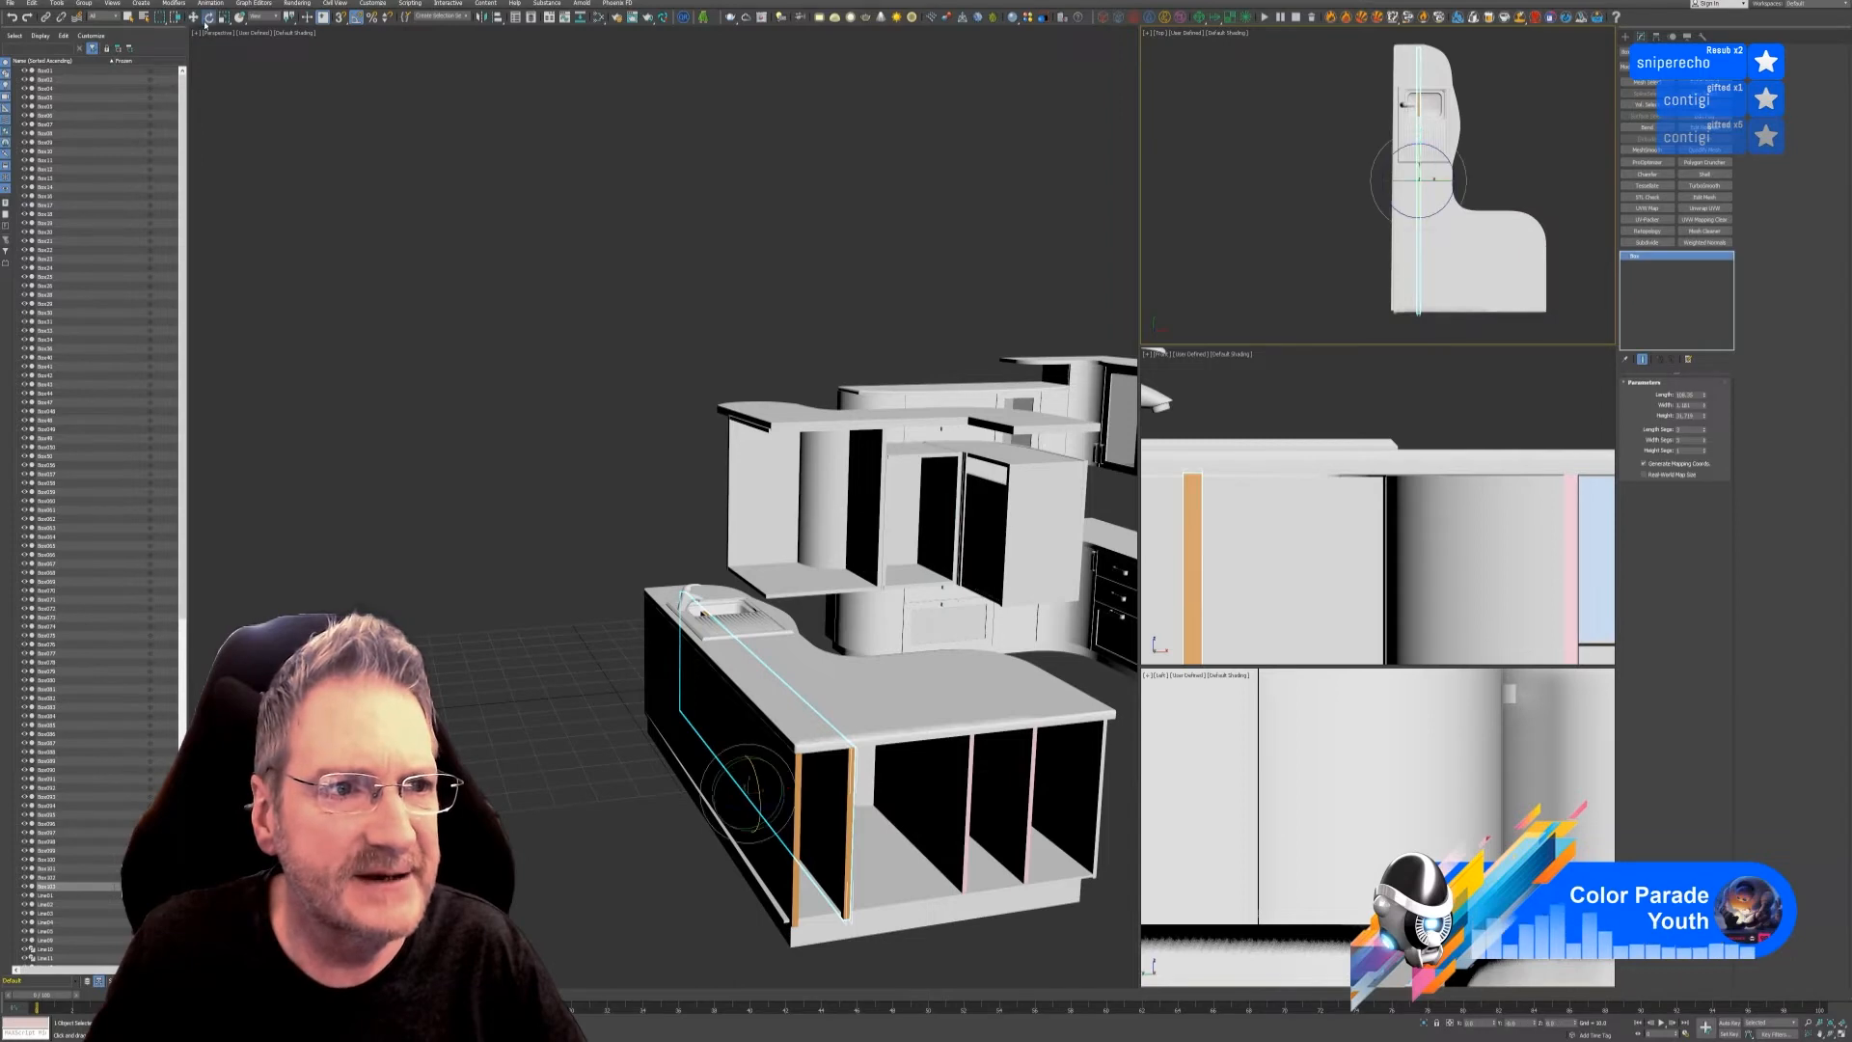
{"action": "middle_click_drag", "start_coordinate": [1288, 186], "coordinate": [1281, 190]}
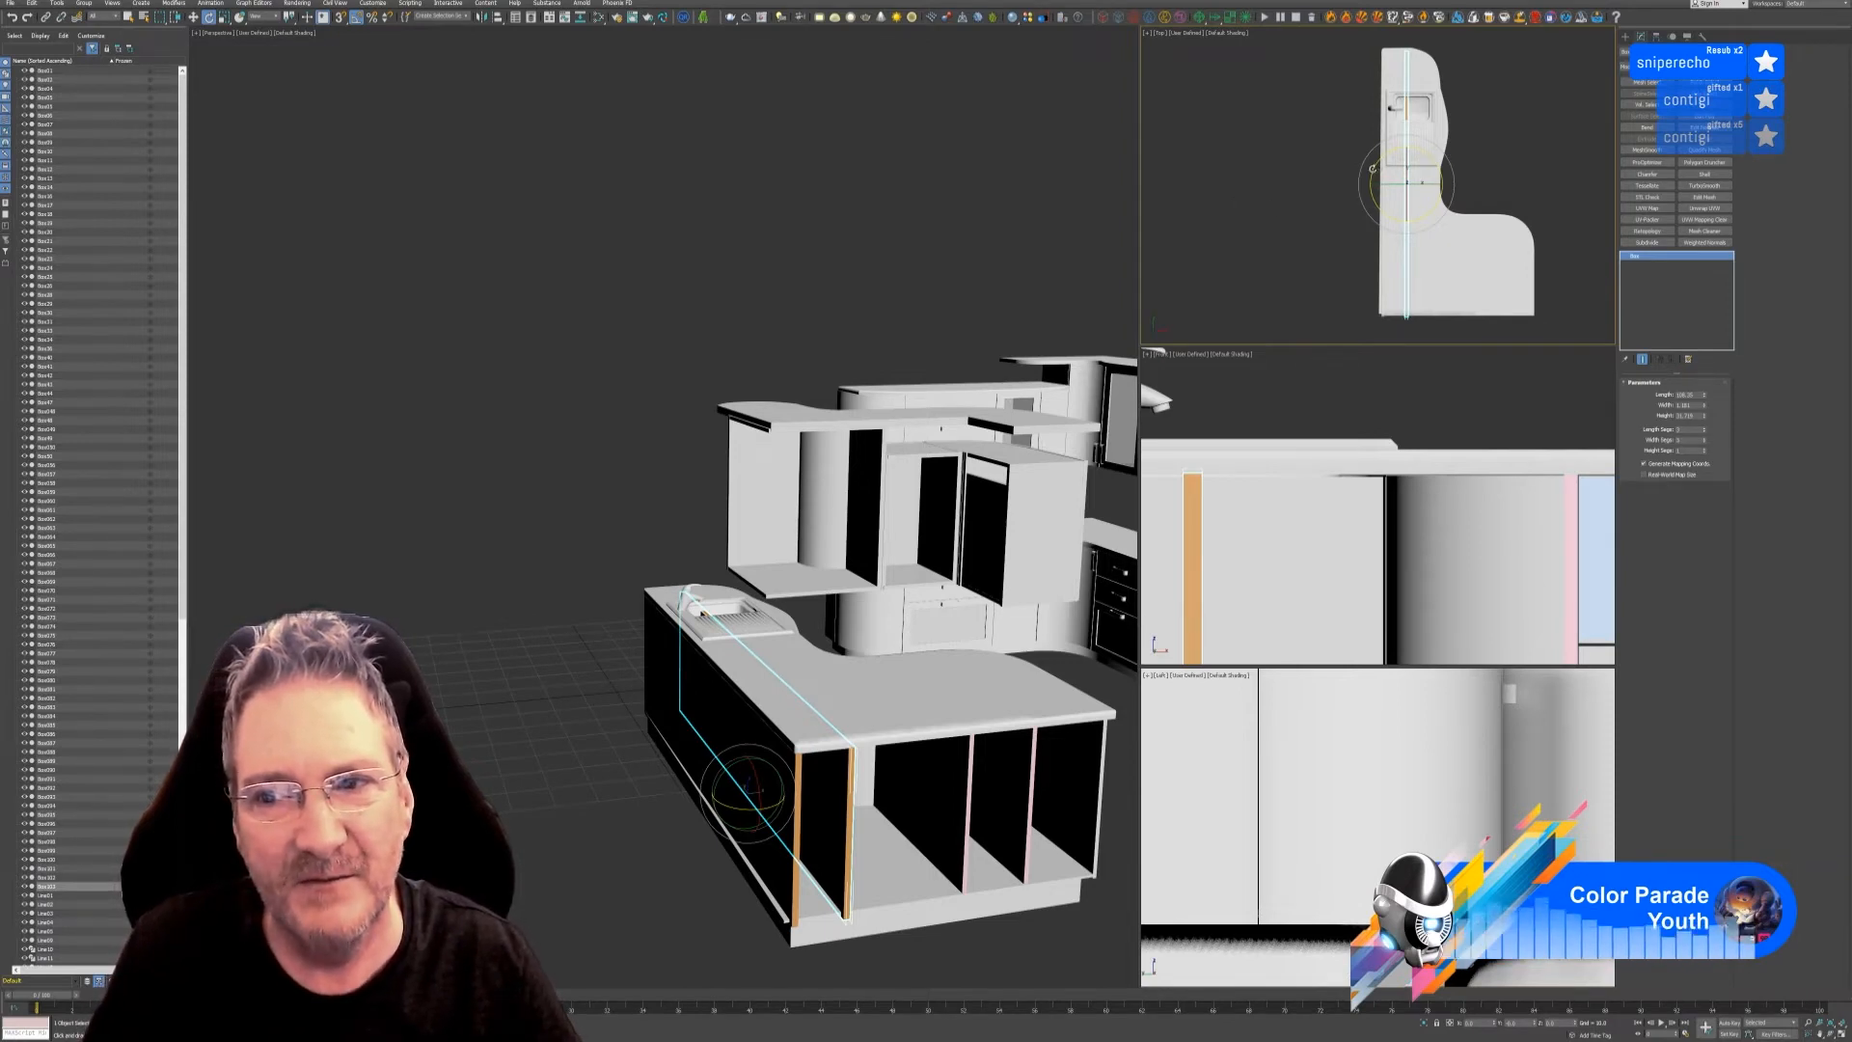
{"action": "left_click_drag", "start_coordinate": [1374, 167], "coordinate": [1349, 217]}
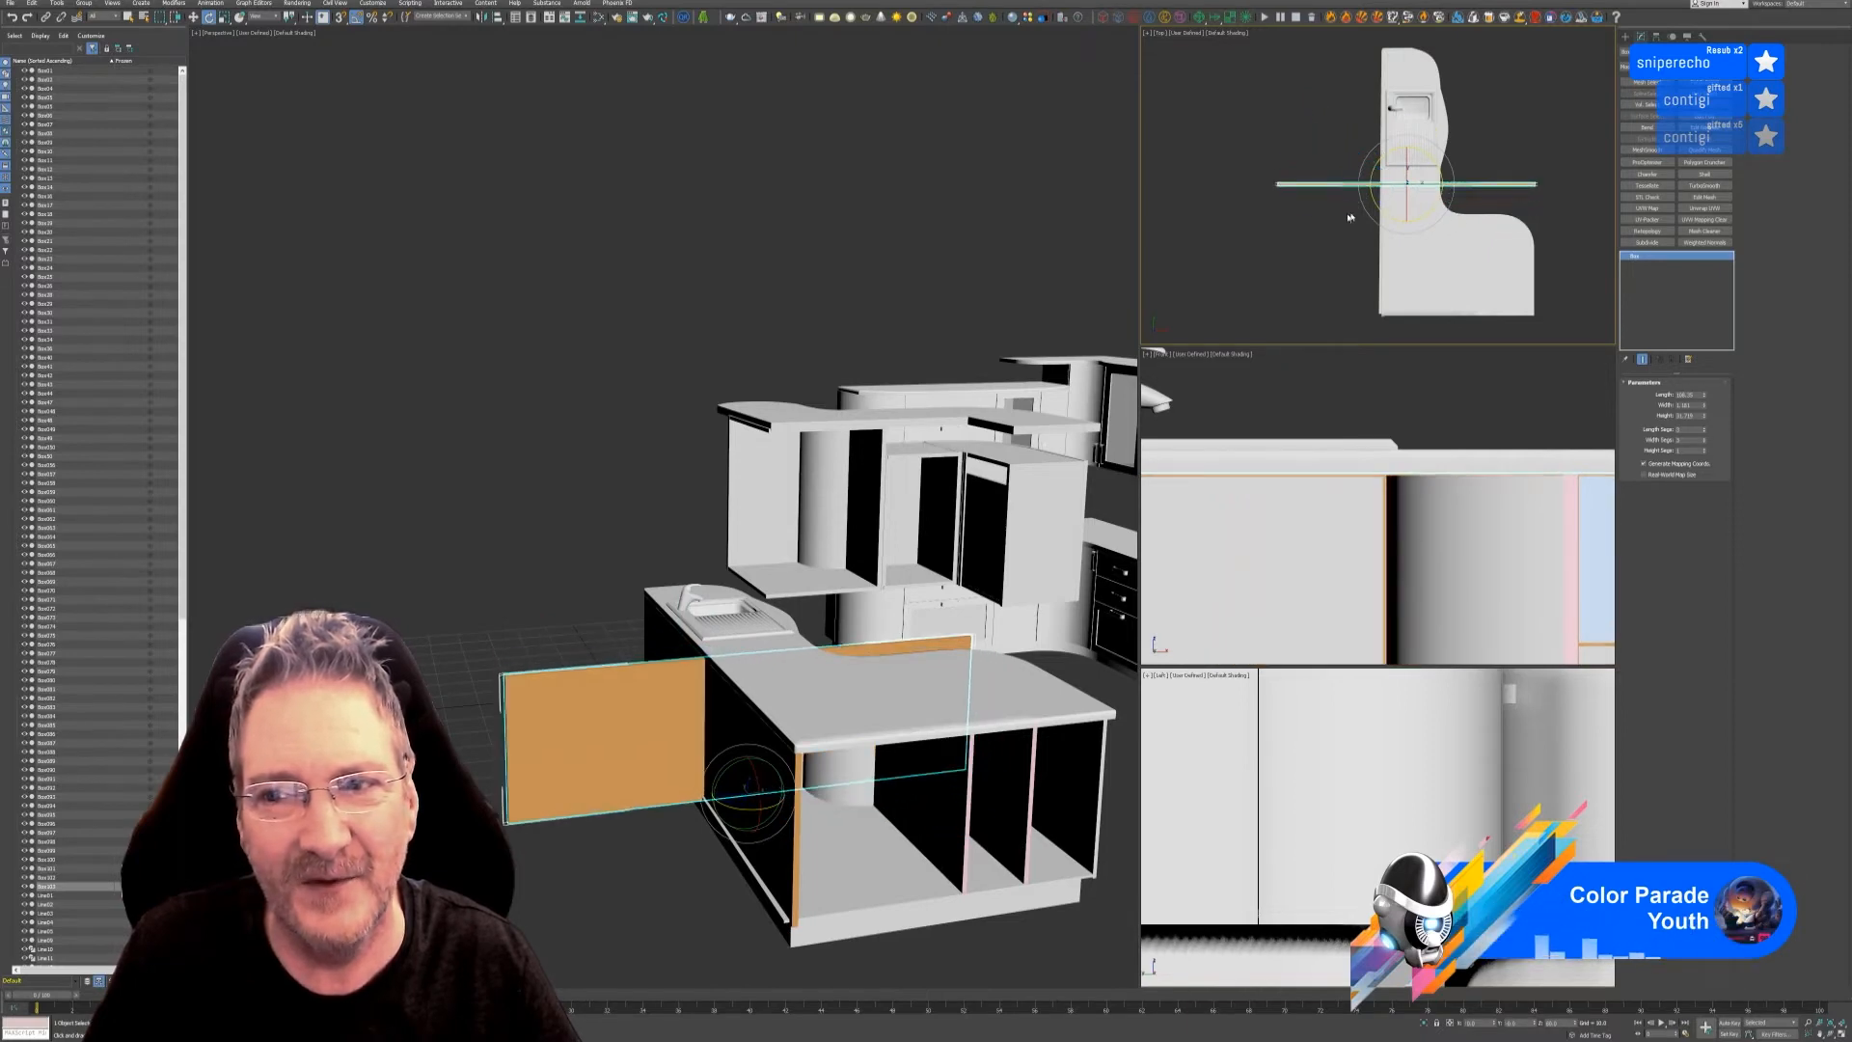
{"action": "left_click", "coordinate": [193, 17]}
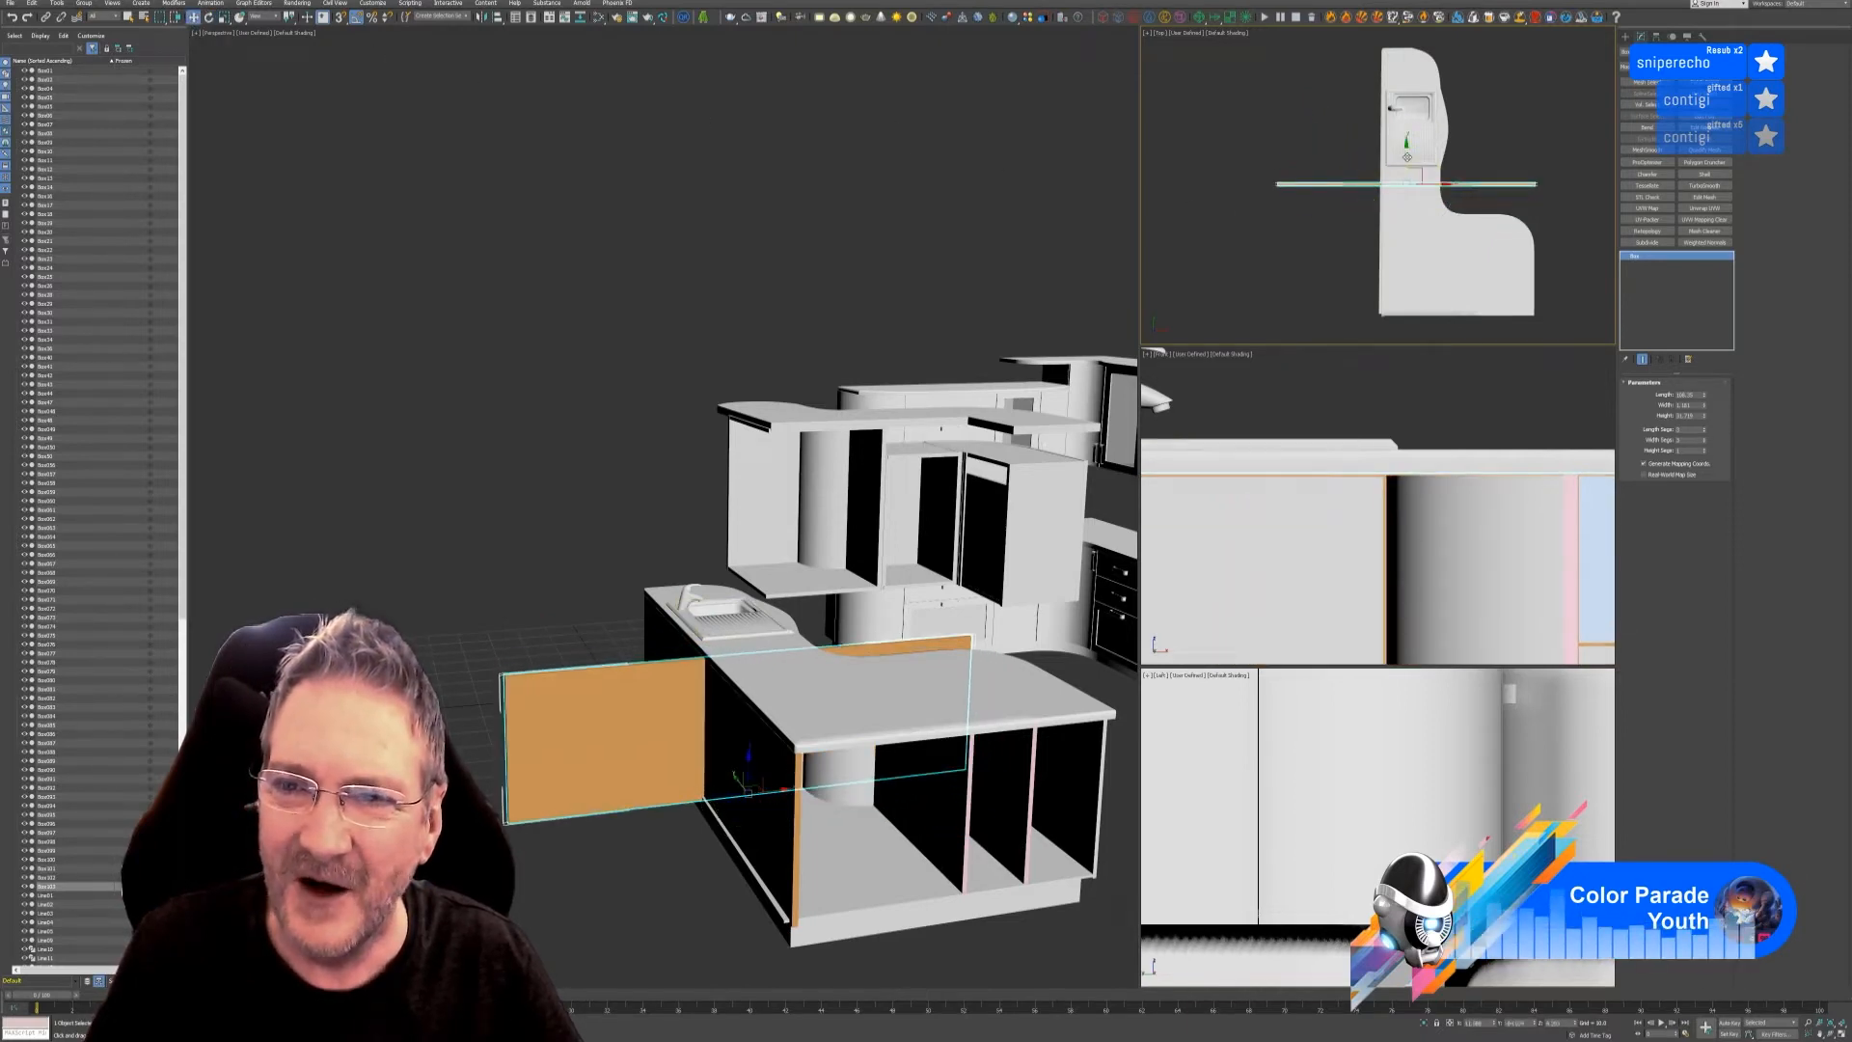
{"action": "left_click_drag", "start_coordinate": [1404, 156], "coordinate": [1480, 314]}
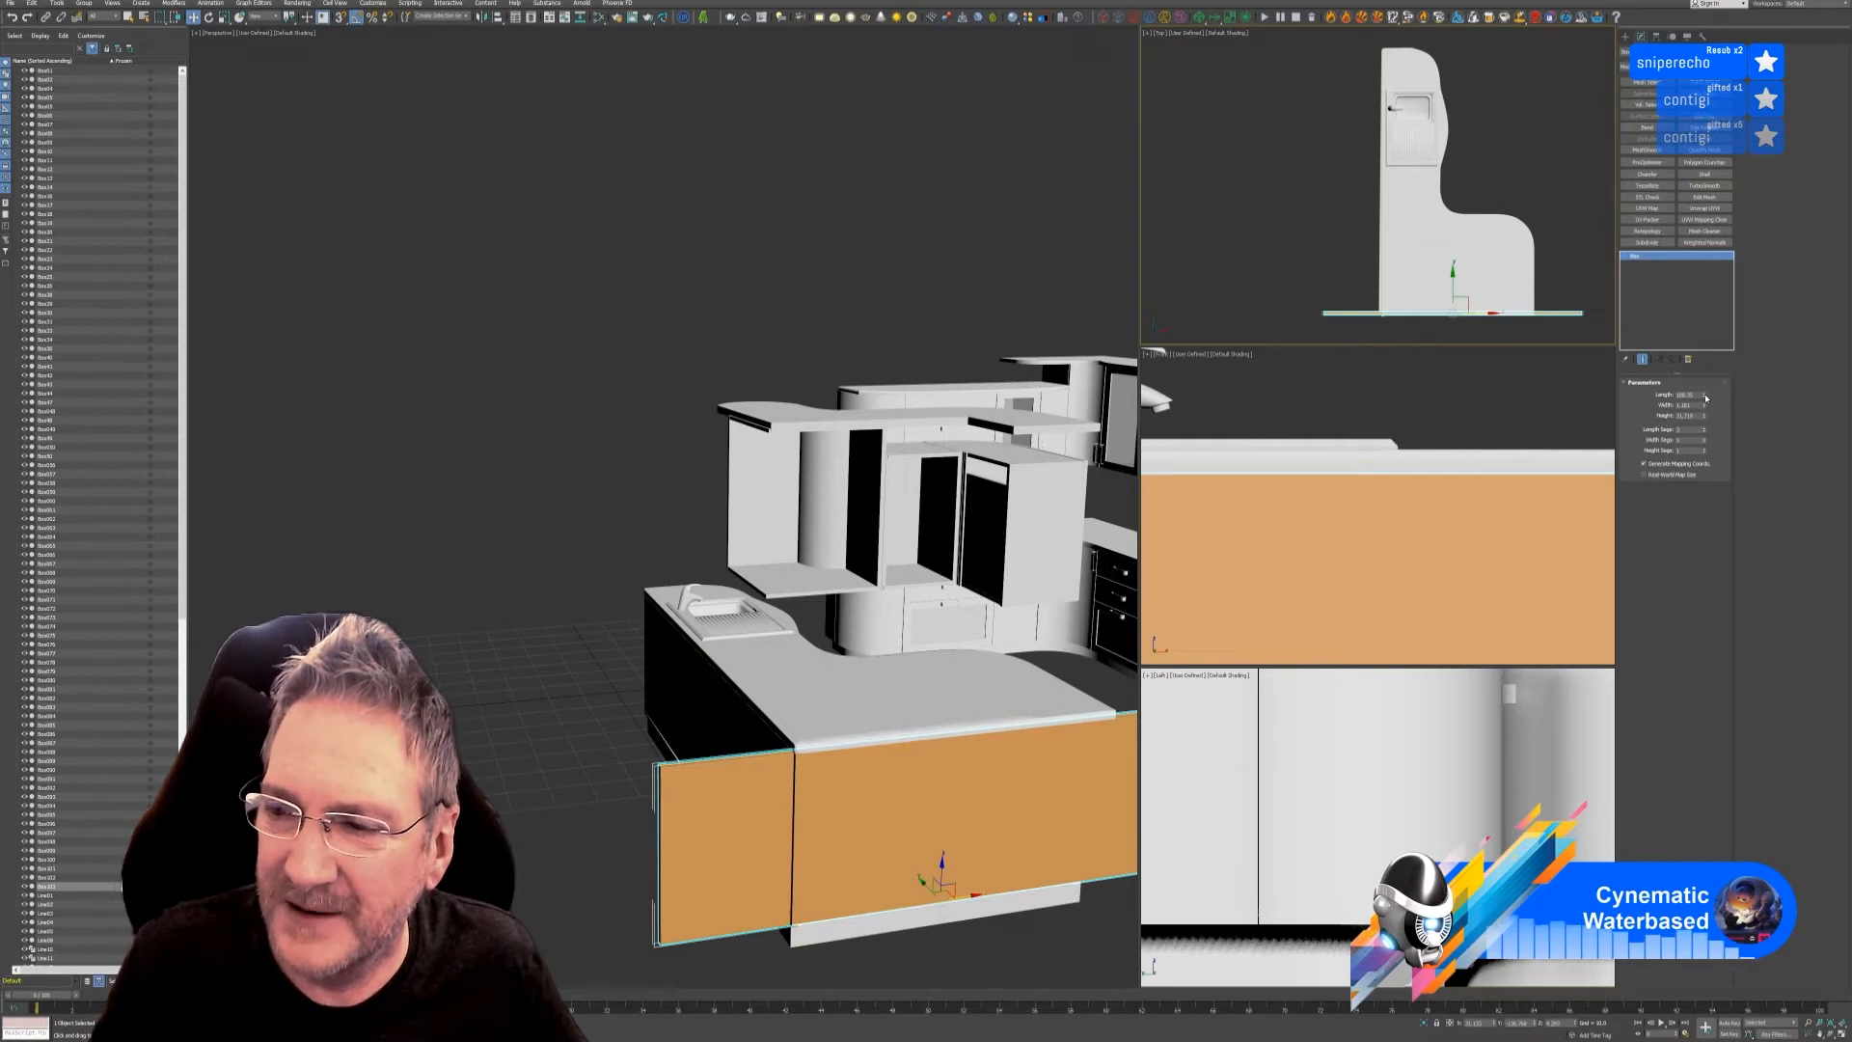
- Shorten the end panel's length and shift it sideways until it spans the countertop's short straight edge
{"action": "mouse_move", "coordinate": [1705, 397]}
{"action": "left_mouse_down"}
{"action": "mouse_move", "coordinate": [1691, 365]}
{"action": "mouse_move", "coordinate": [1686, 415]}
{"action": "left_mouse_up"}
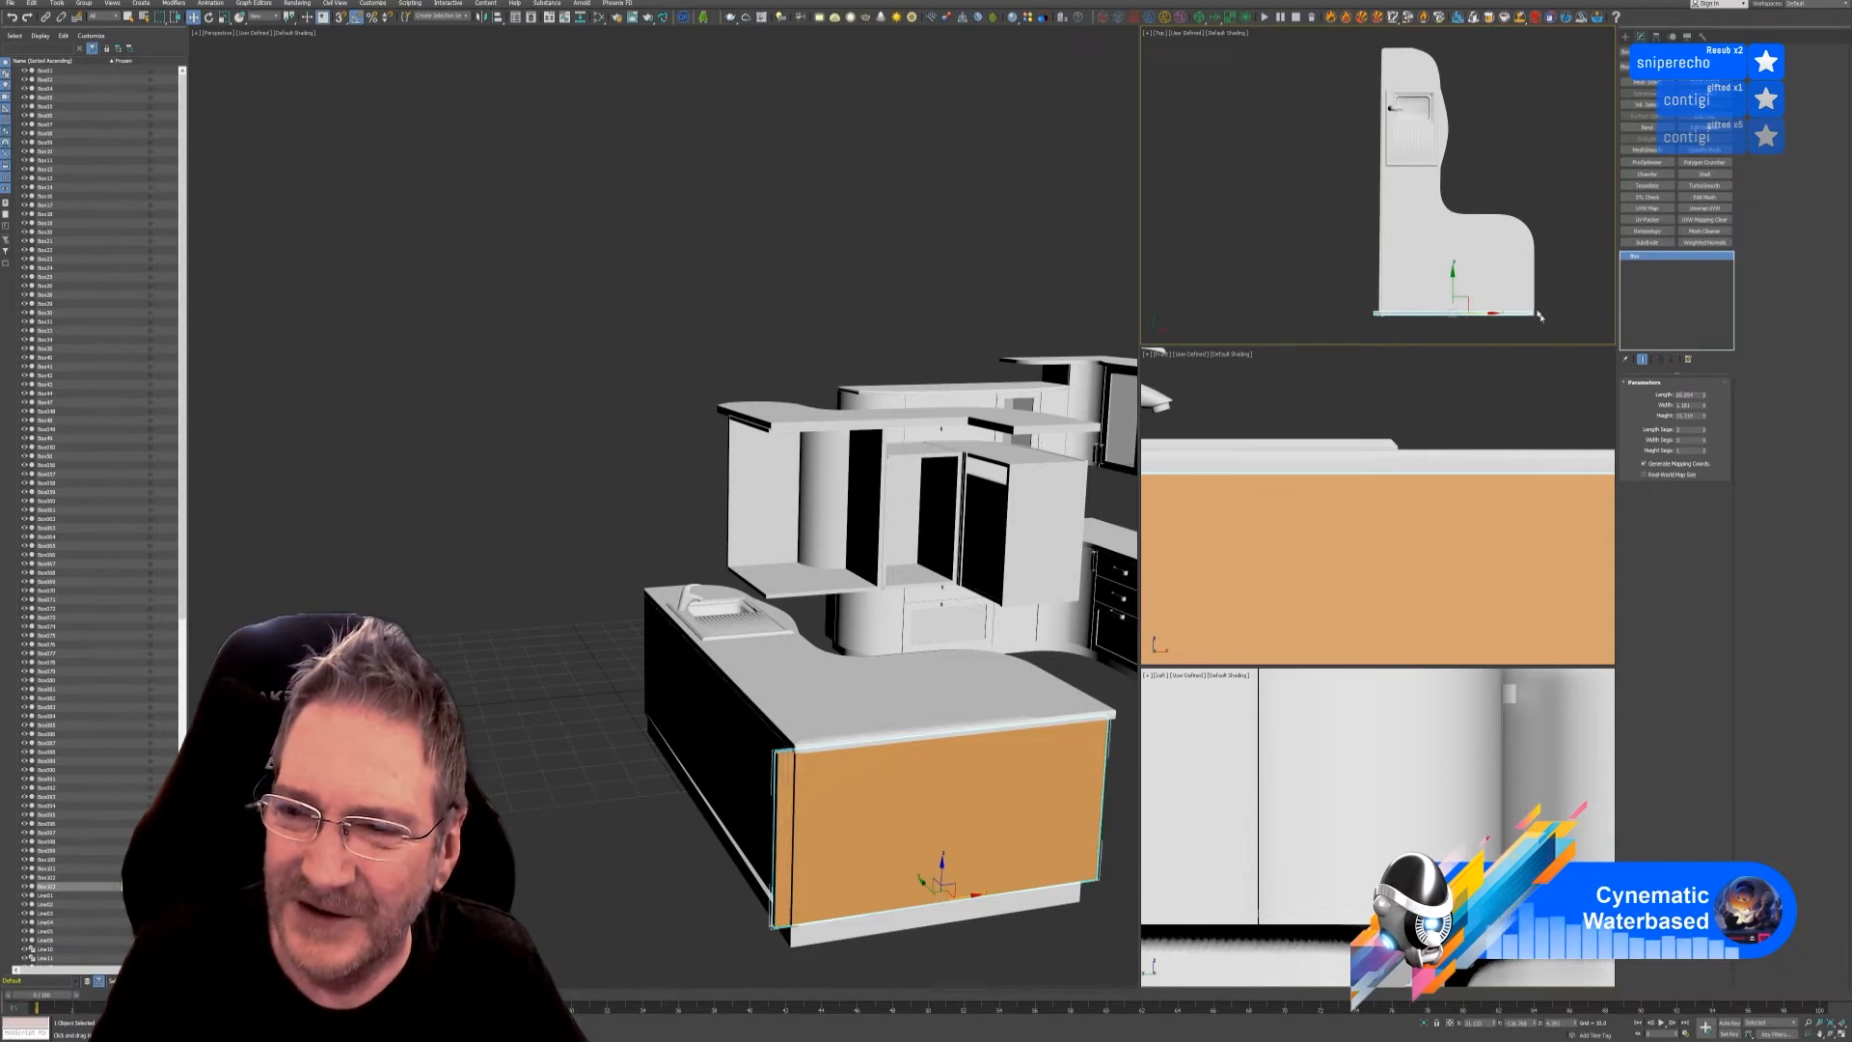
{"action": "scroll", "coordinate": [1408, 241], "scroll_direction": "up", "scroll_amount": 3}
{"action": "middle_click_drag", "start_coordinate": [1413, 245], "coordinate": [1304, 198]}
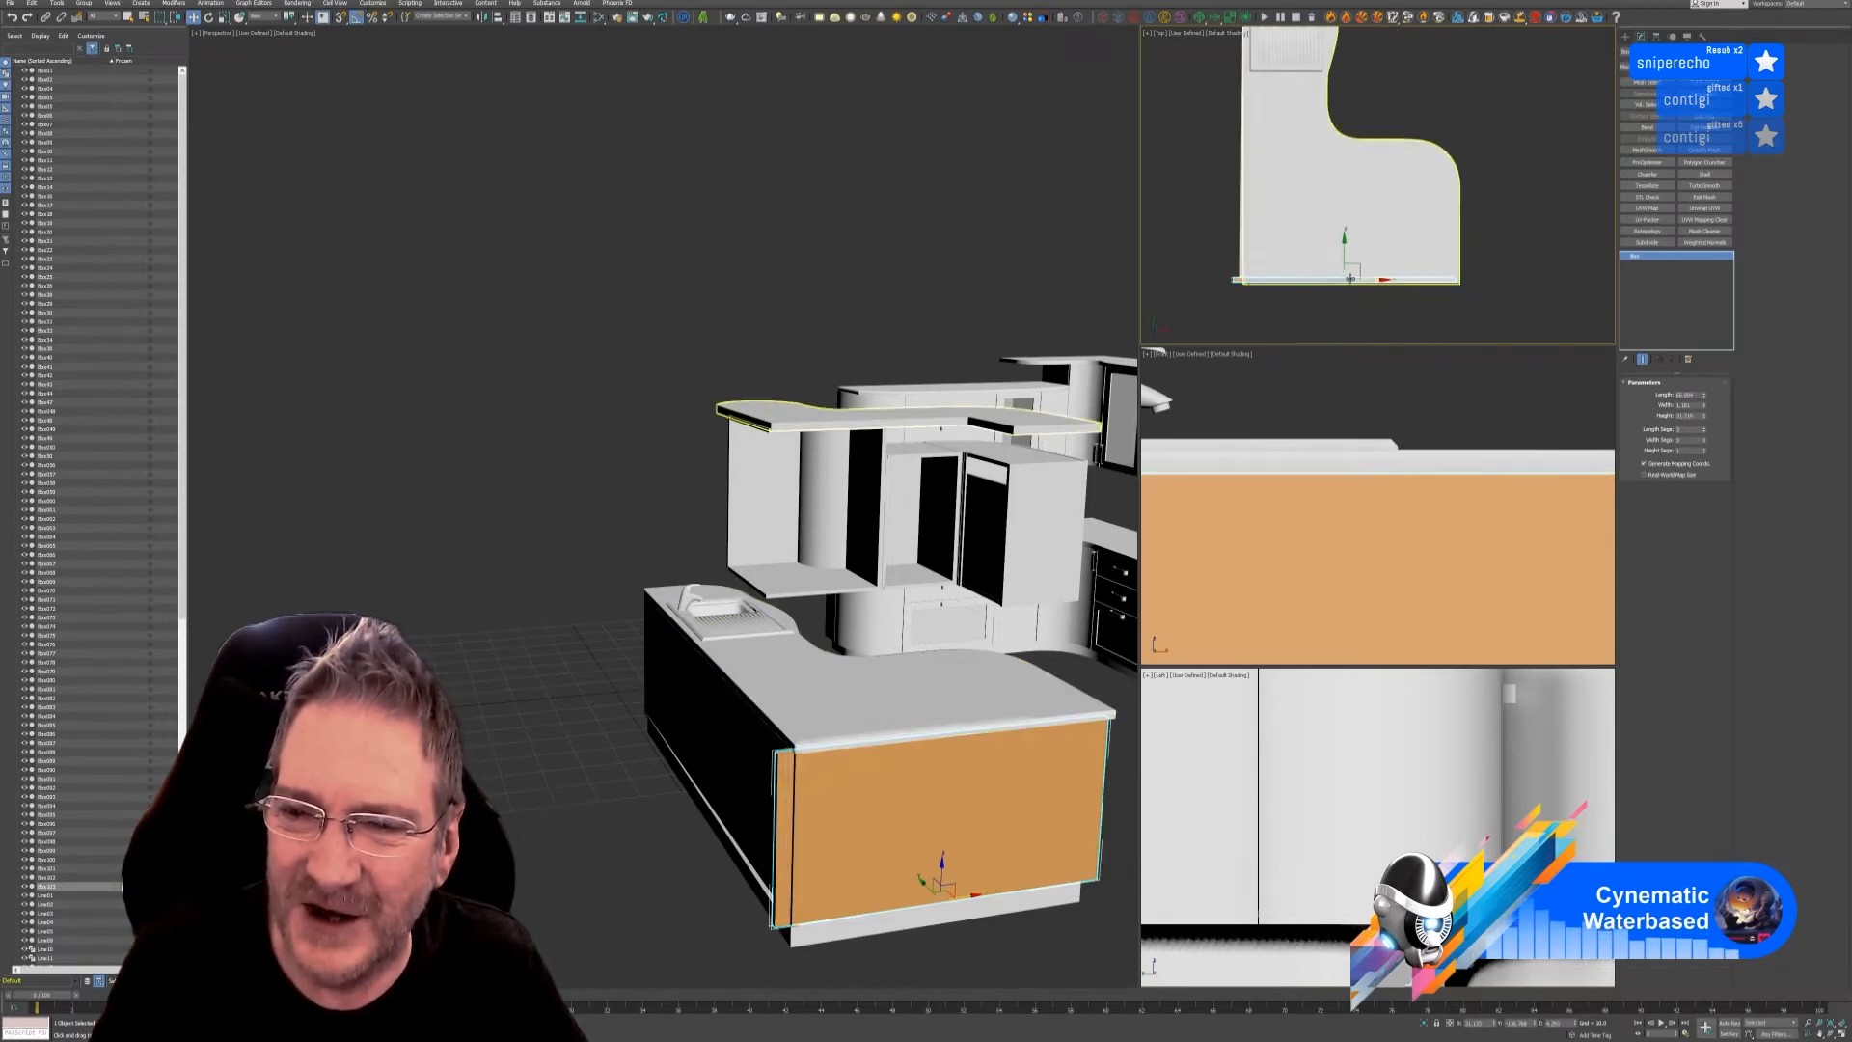
{"action": "scroll", "coordinate": [1351, 275], "scroll_direction": "up", "scroll_amount": 2}
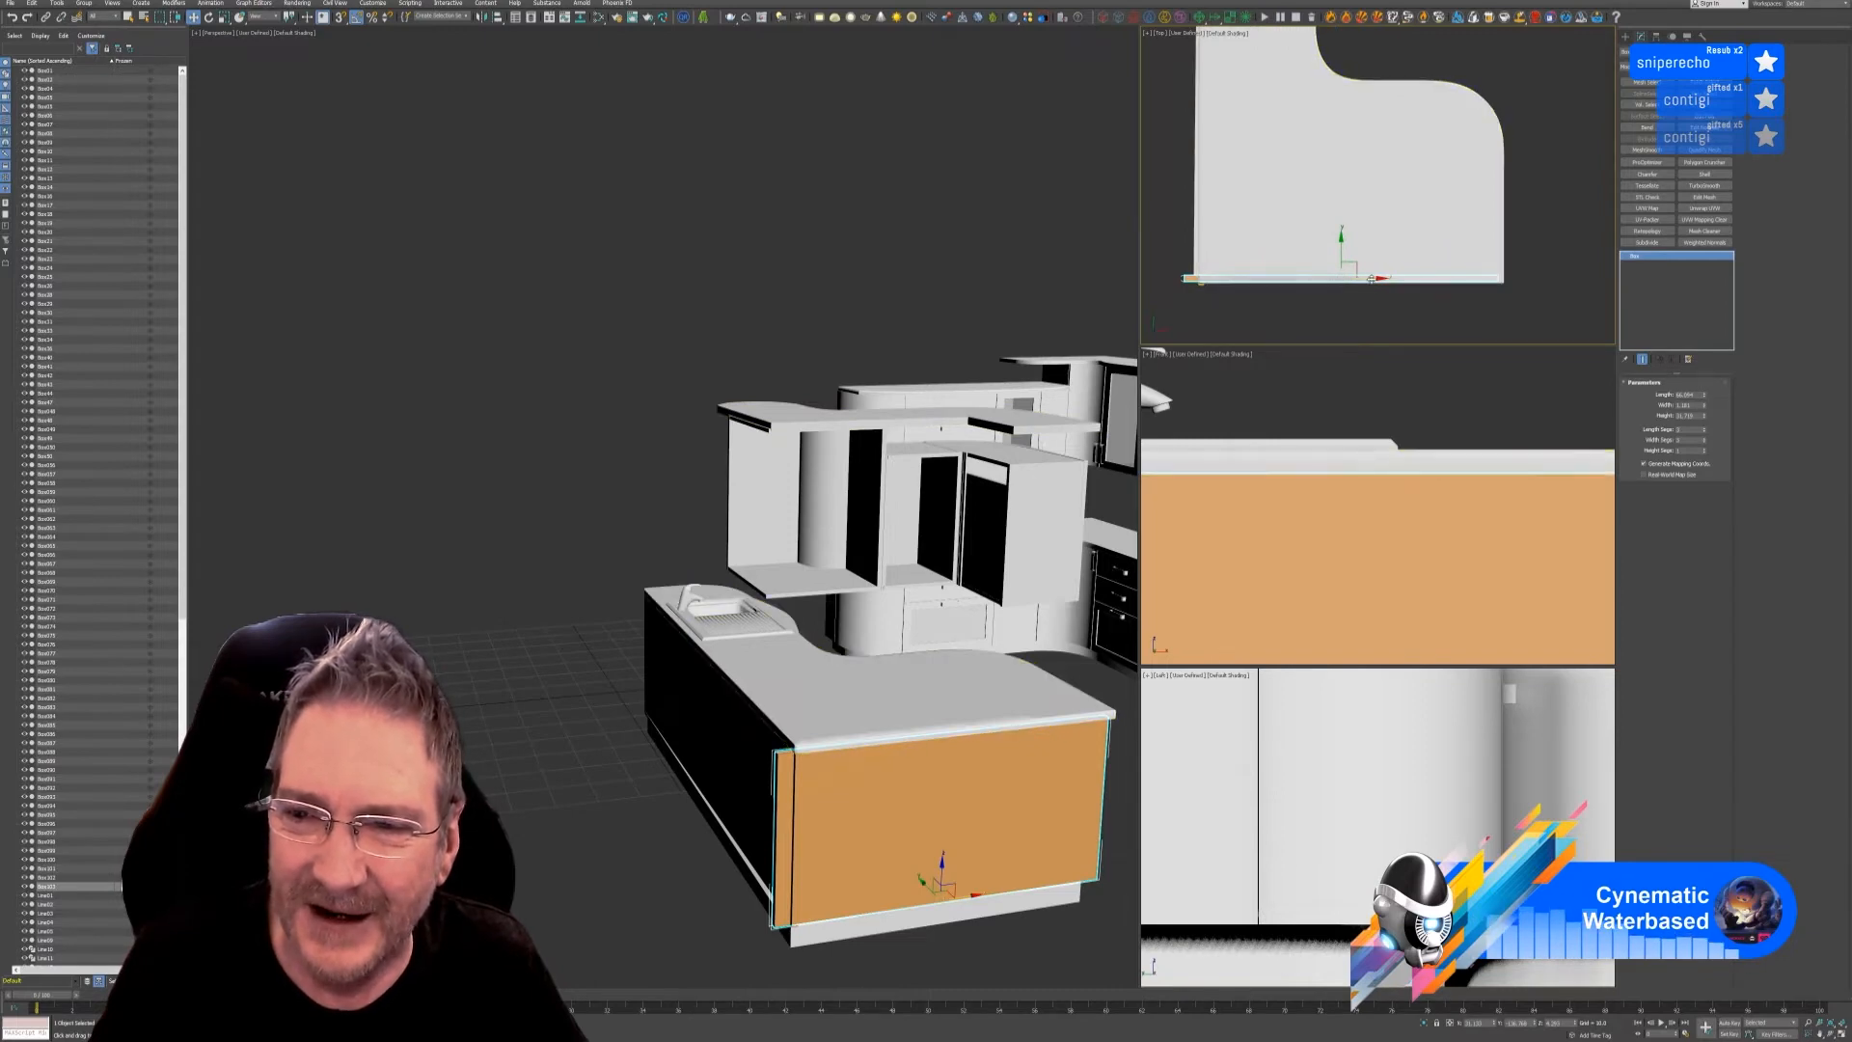
{"action": "left_click_drag", "start_coordinate": [1367, 280], "coordinate": [1375, 278]}
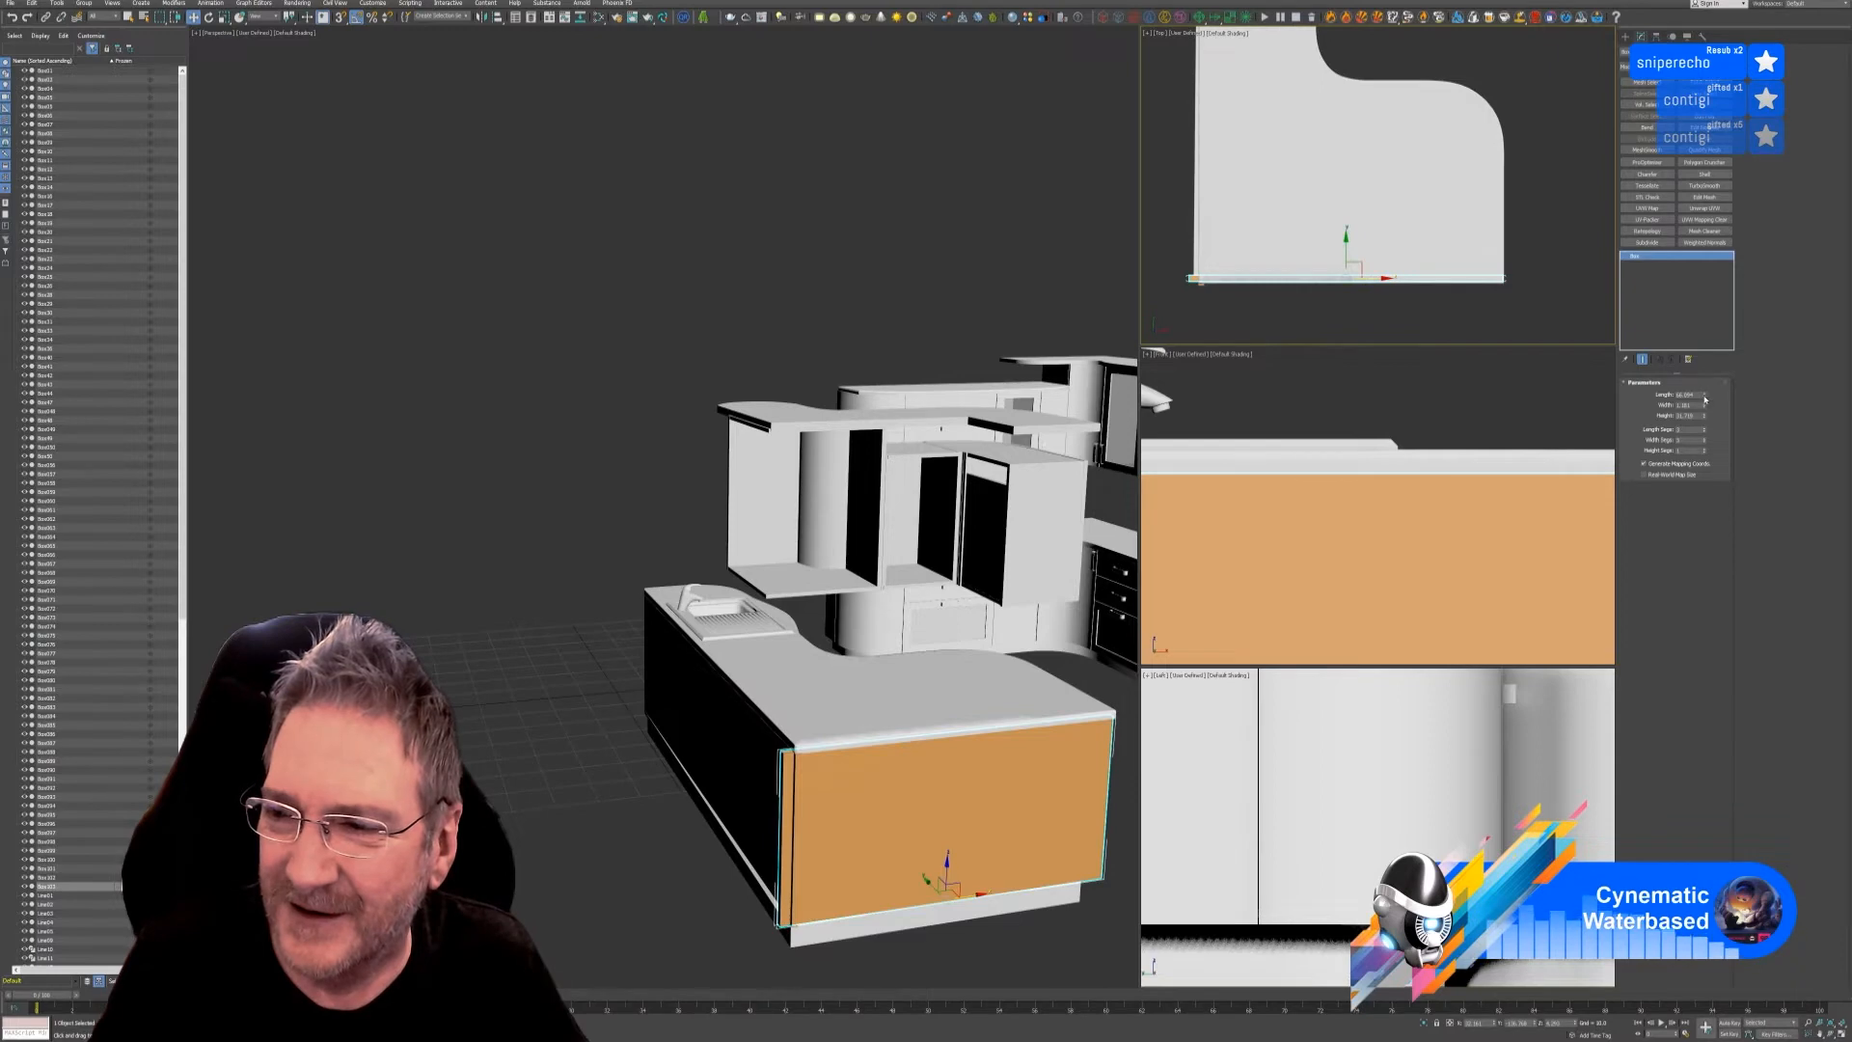
{"action": "left_click_drag", "start_coordinate": [1704, 399], "coordinate": [1703, 403]}
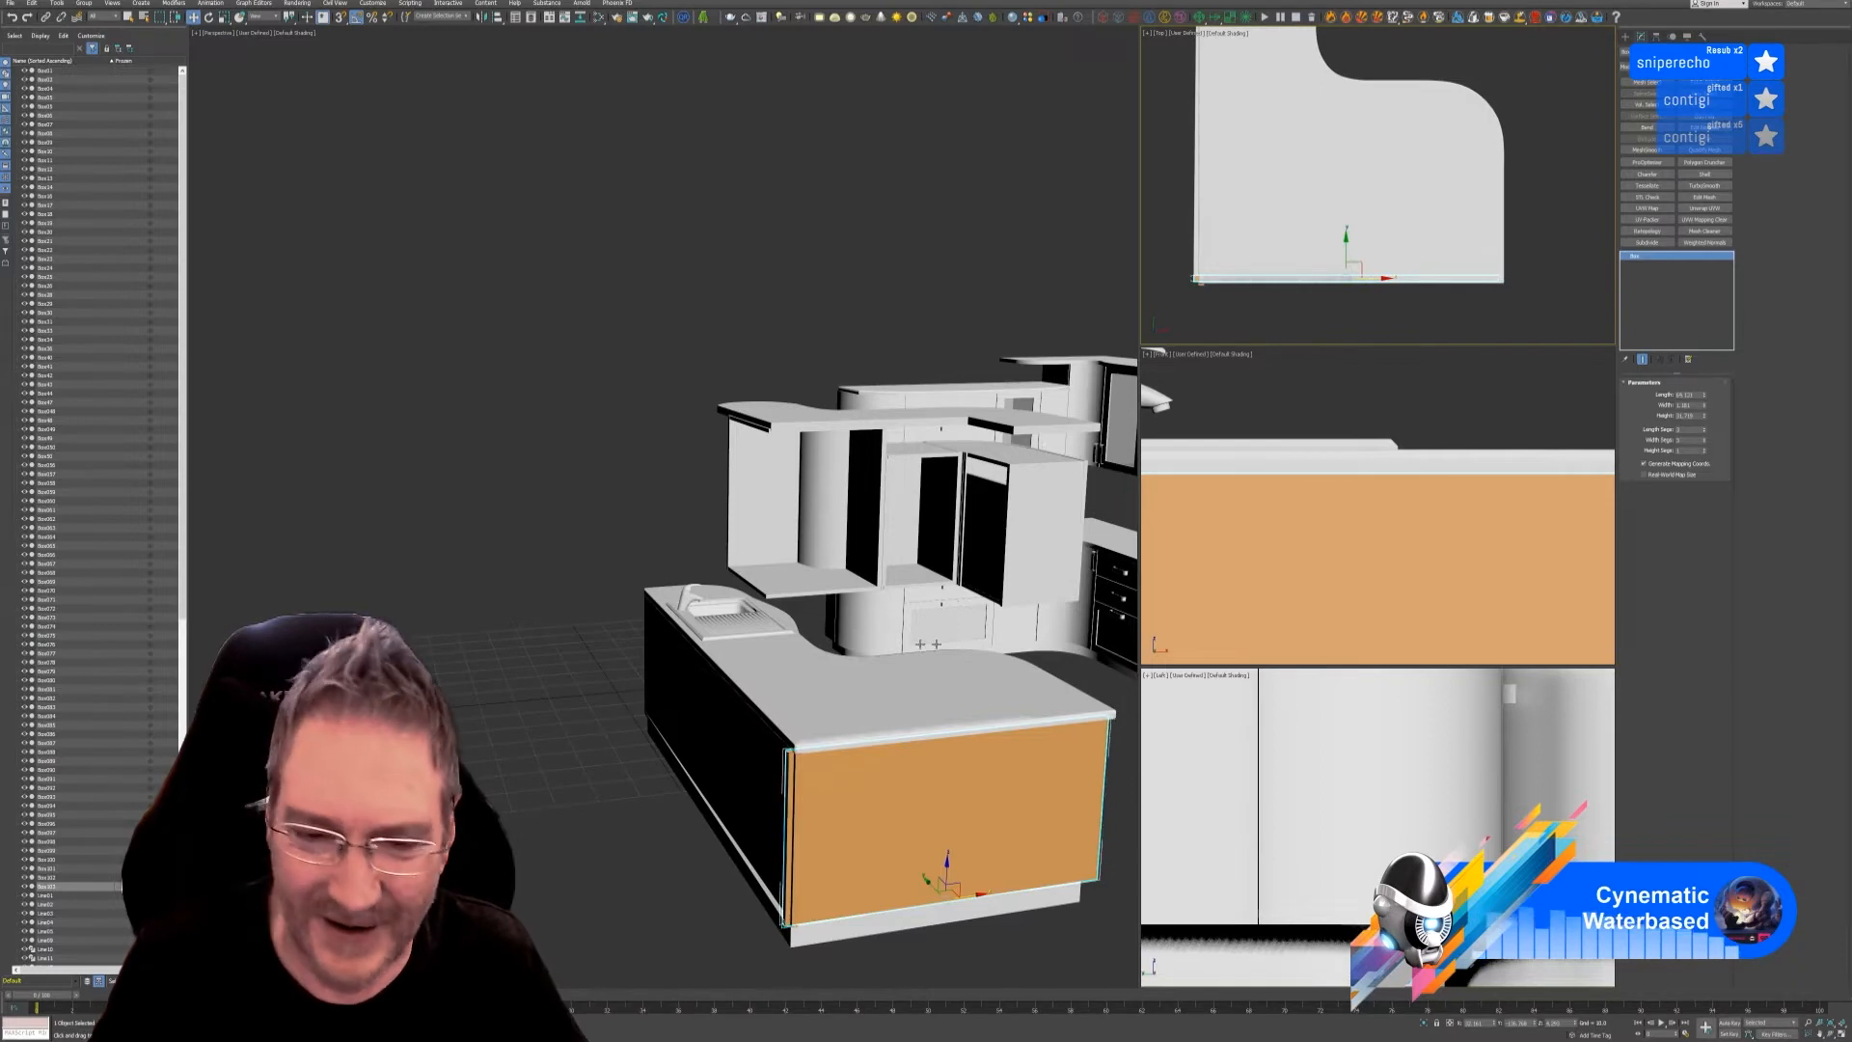
- Select the back panel together with the end panel and isolate the two from the rest of the kitchen
{"action": "middle_click_drag", "start_coordinate": [761, 692], "coordinate": [624, 637]}
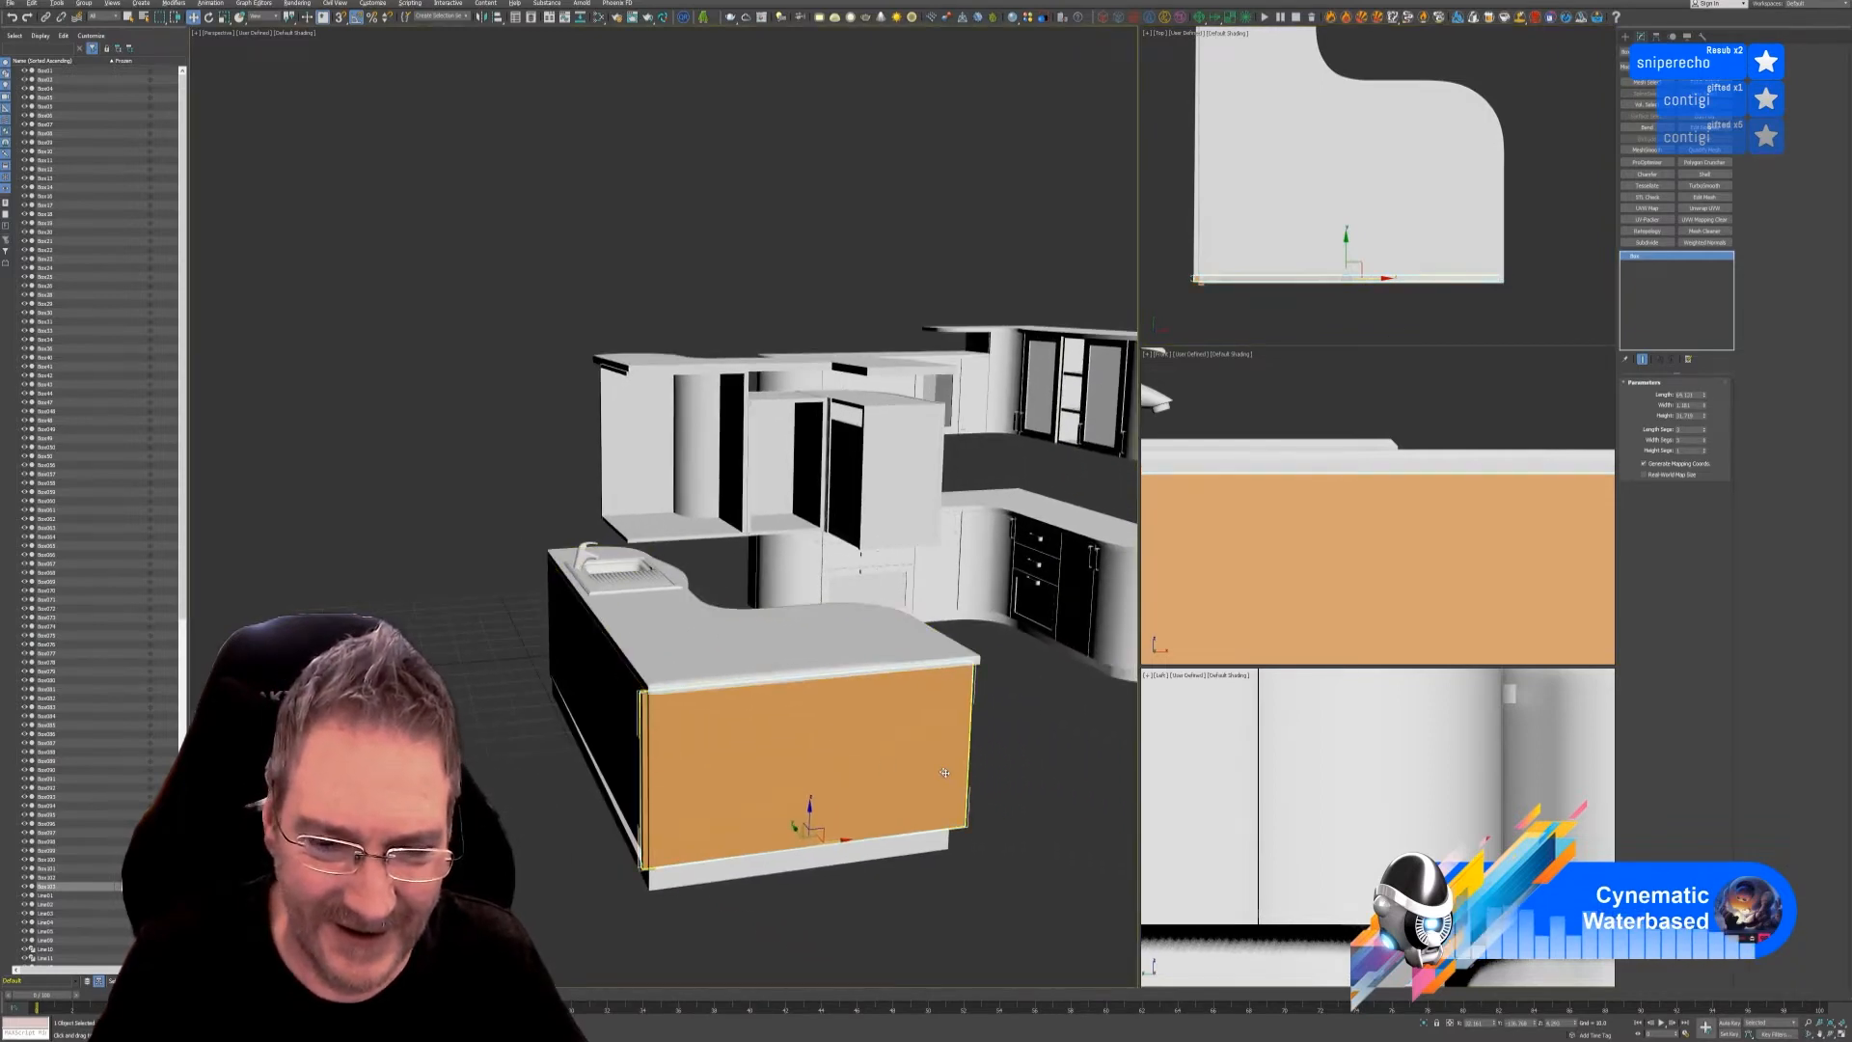
{"action": "middle_click_drag", "start_coordinate": [976, 757], "coordinate": [1007, 787], "text": "alt"}
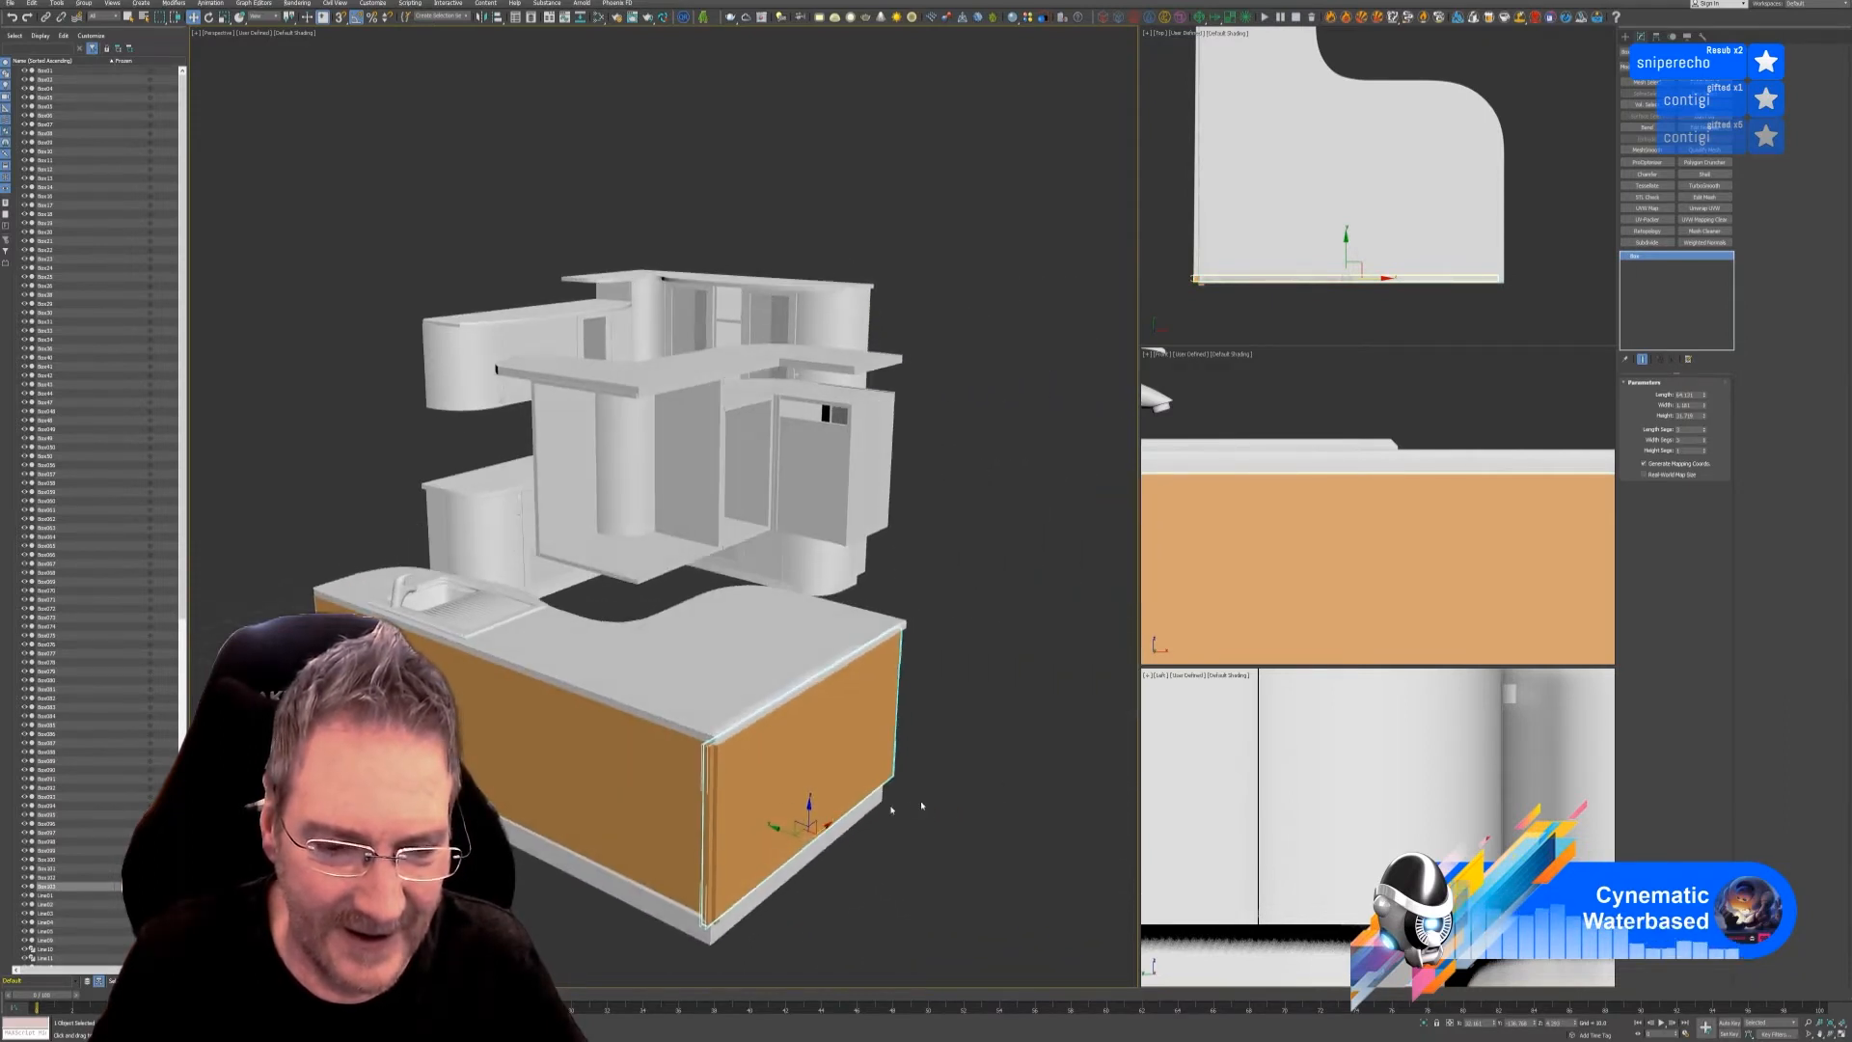
{"action": "middle_click_drag", "start_coordinate": [735, 788], "coordinate": [768, 632], "text": "alt"}
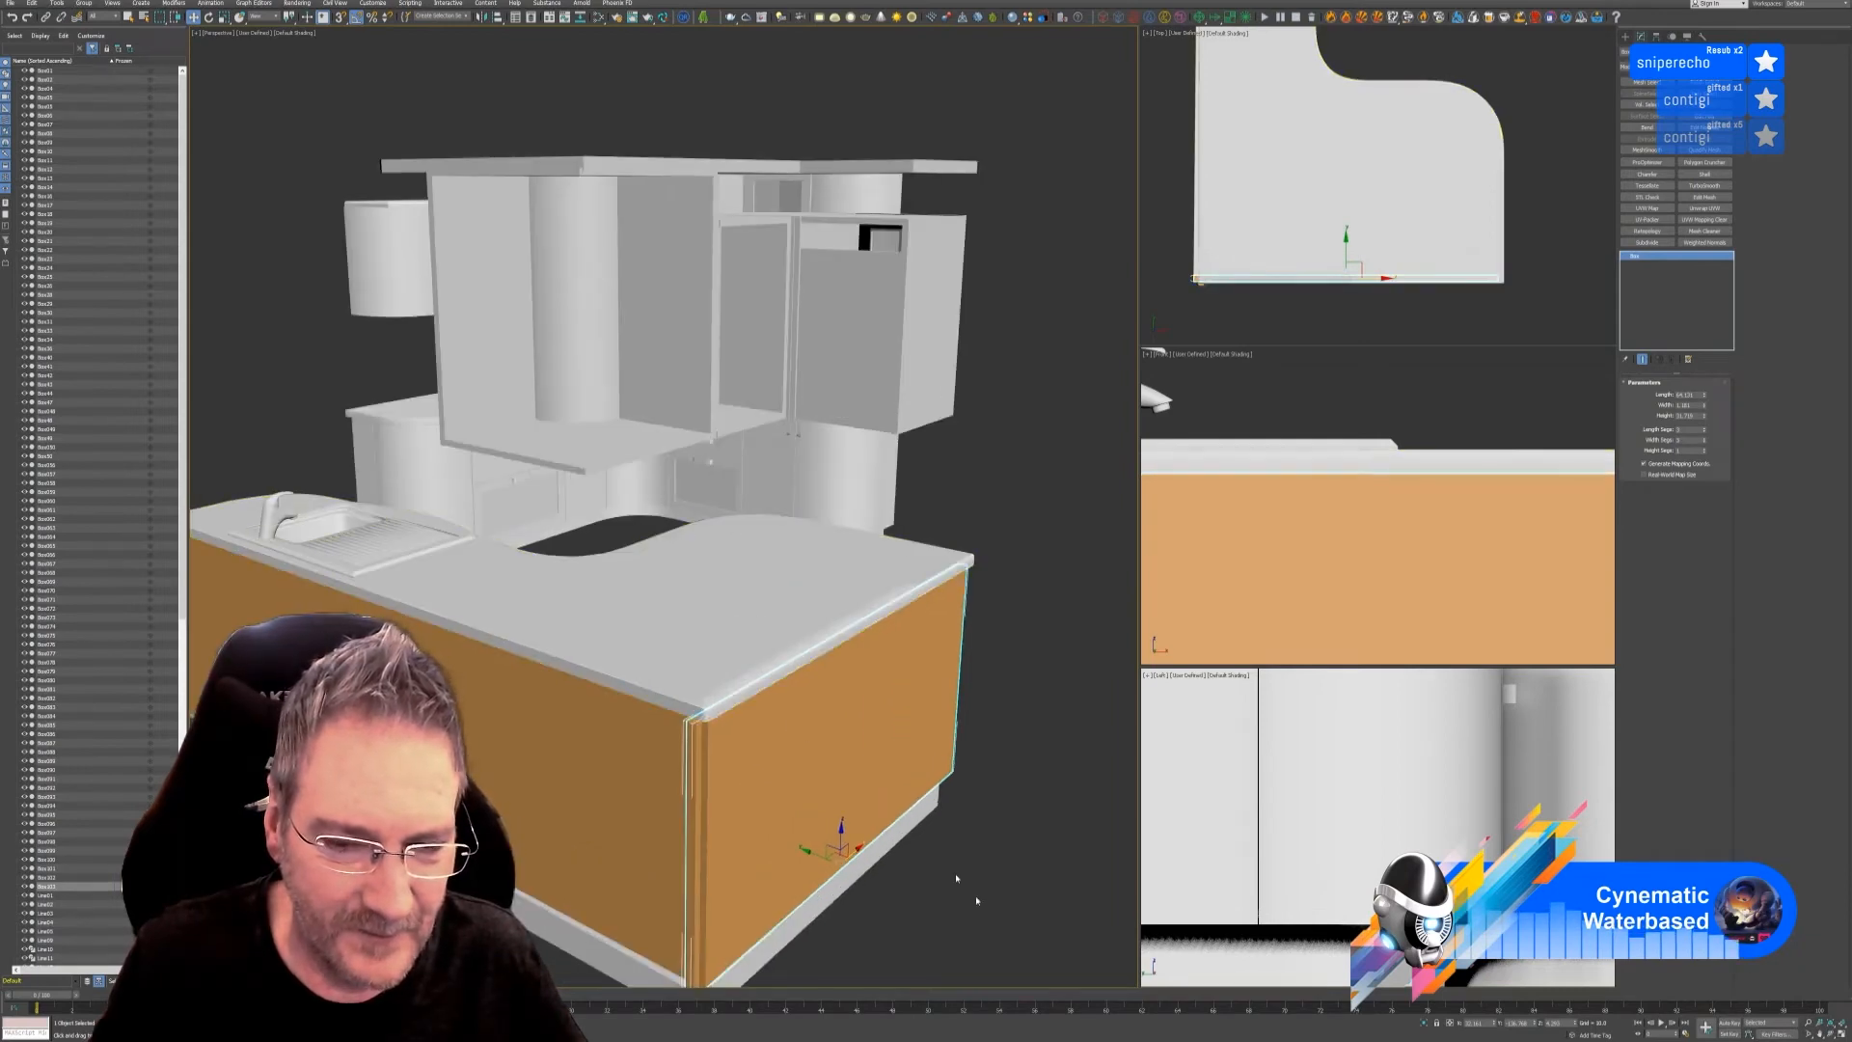
{"action": "middle_click_drag", "start_coordinate": [975, 893], "coordinate": [841, 863], "text": "alt"}
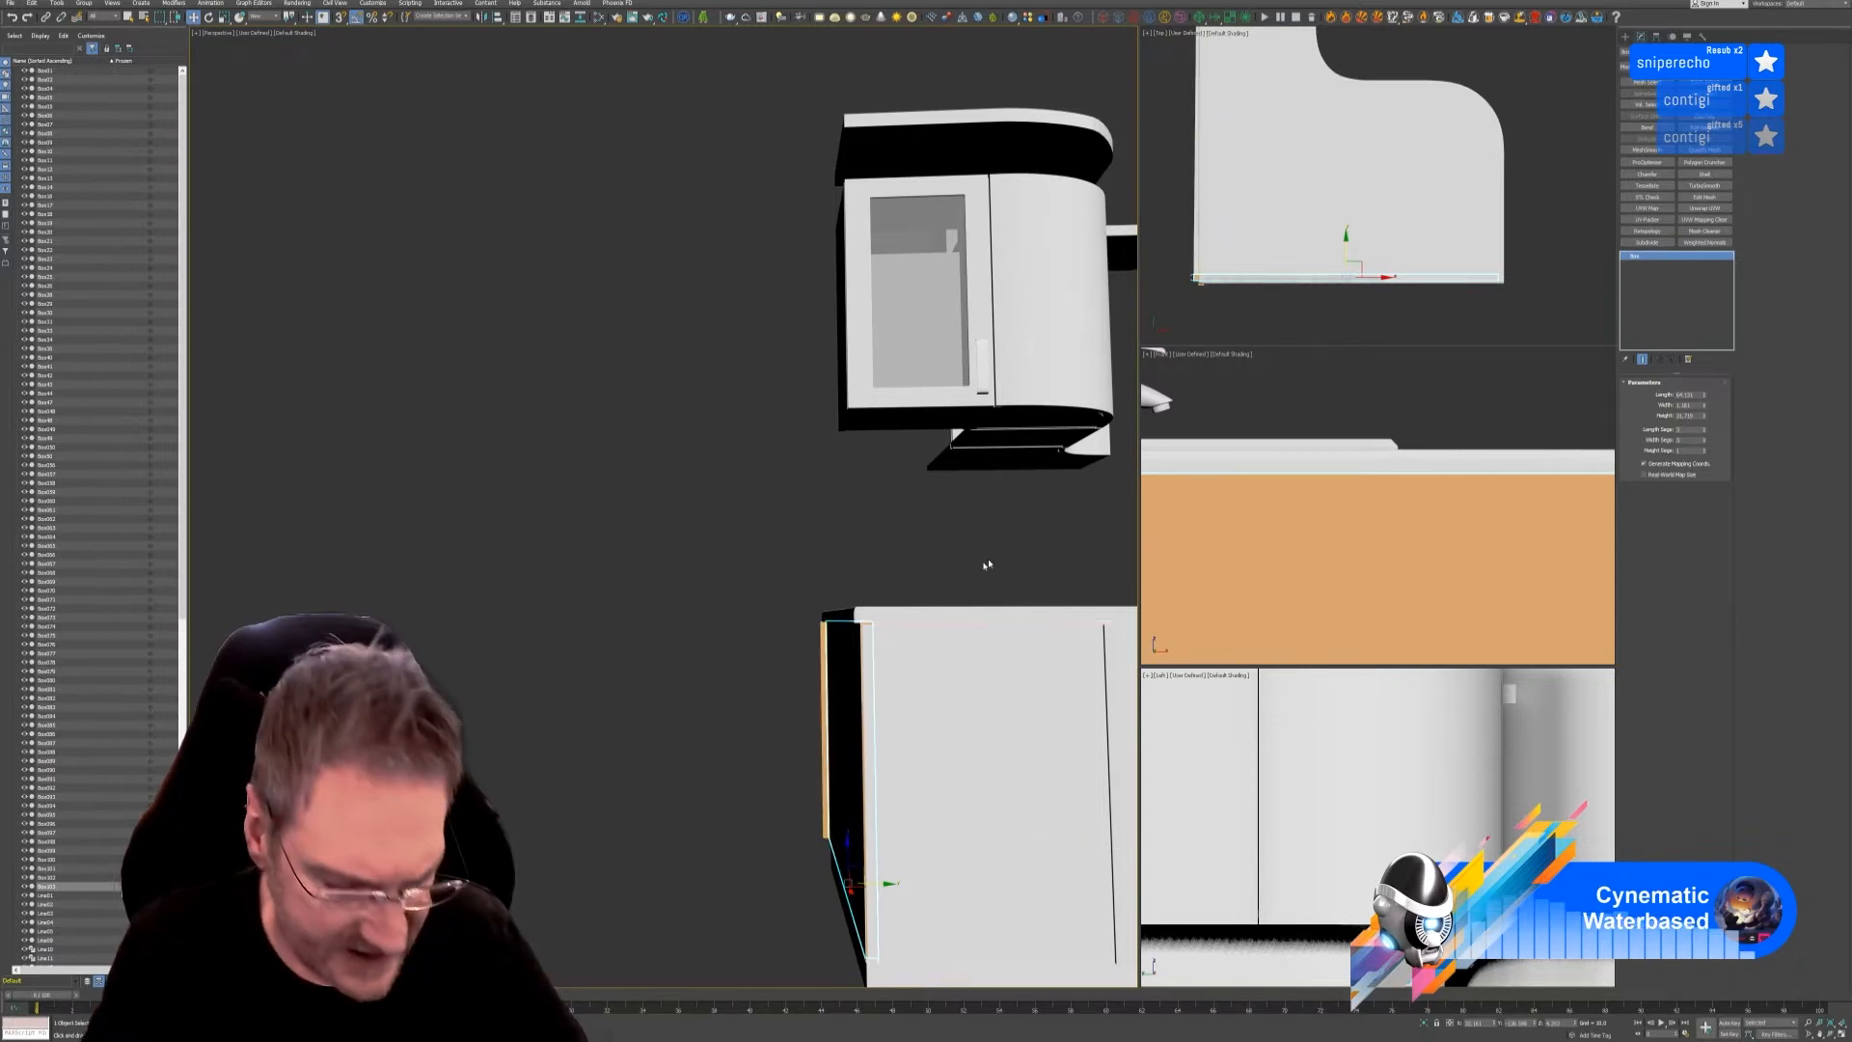
{"action": "left_click", "coordinate": [823, 644], "text": "ctrl"}
{"action": "middle_click_drag", "start_coordinate": [723, 868], "coordinate": [798, 868], "text": "alt"}
{"action": "middle_click_drag", "start_coordinate": [711, 649], "coordinate": [636, 672], "text": "alt"}
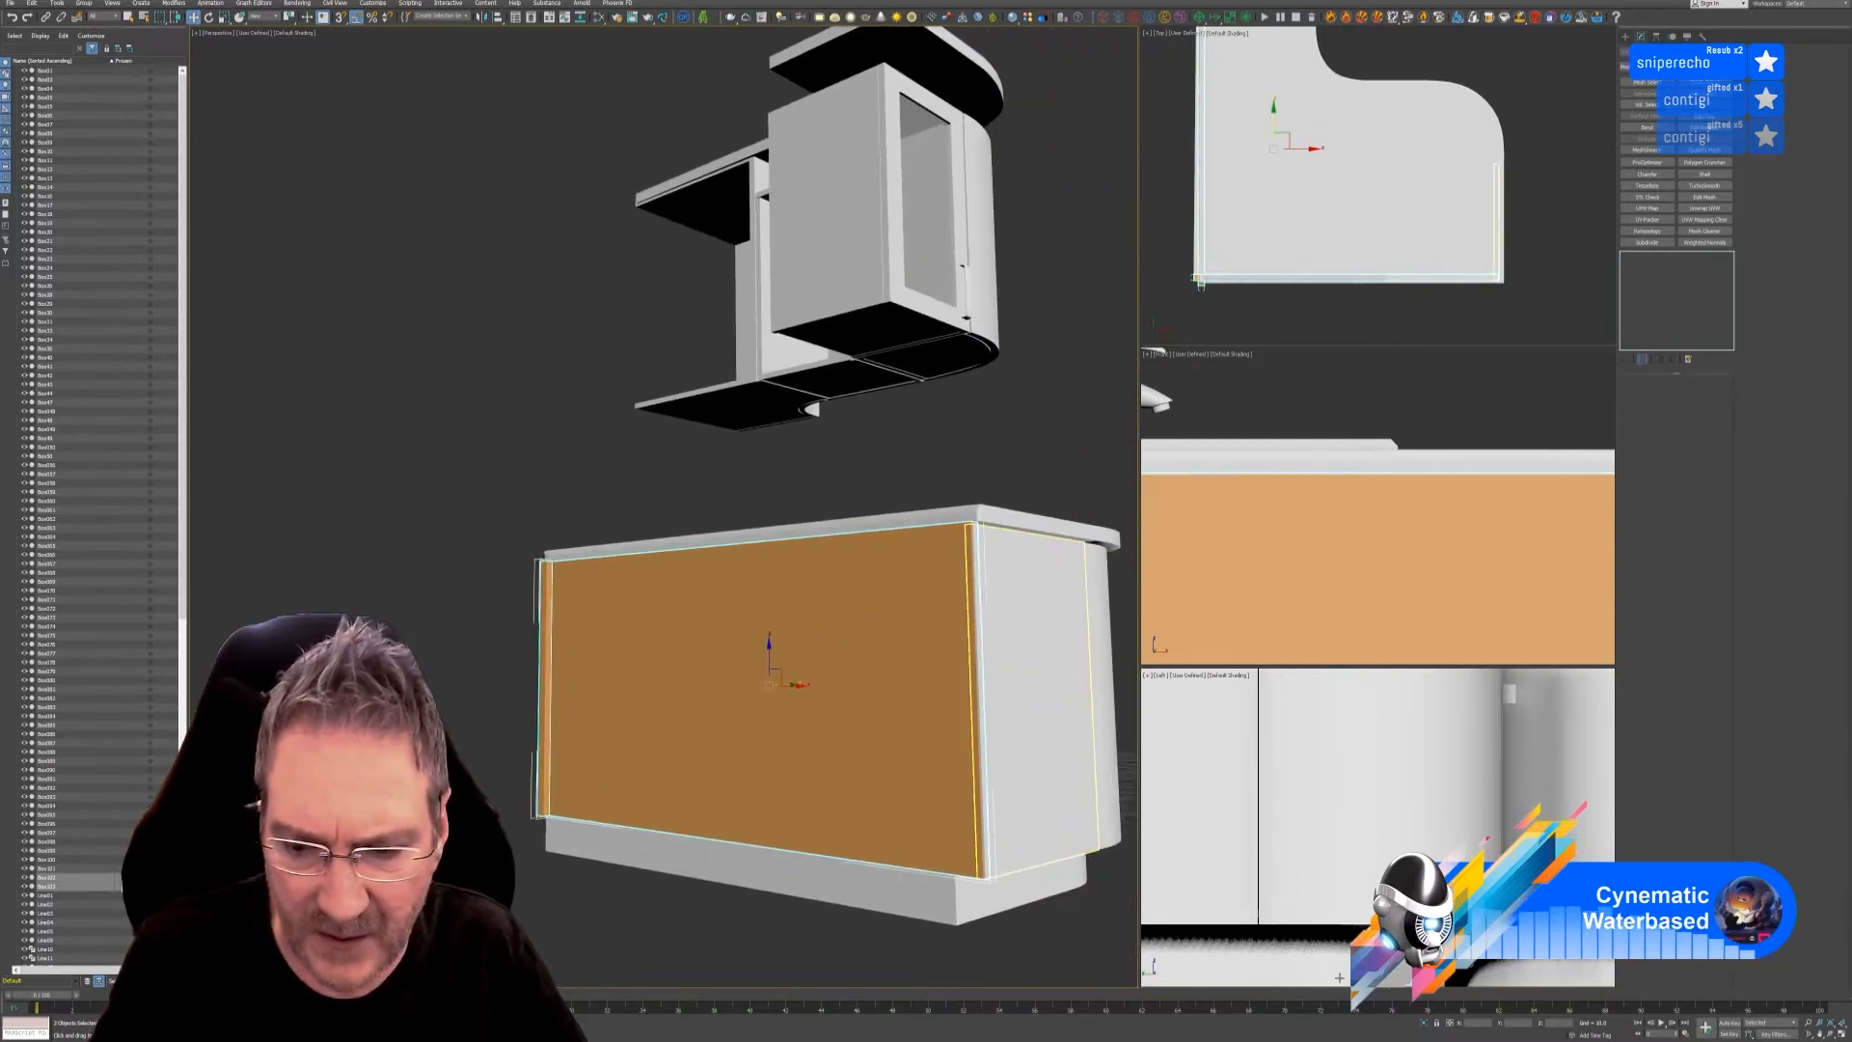
{"action": "left_click", "coordinate": [1424, 1022]}
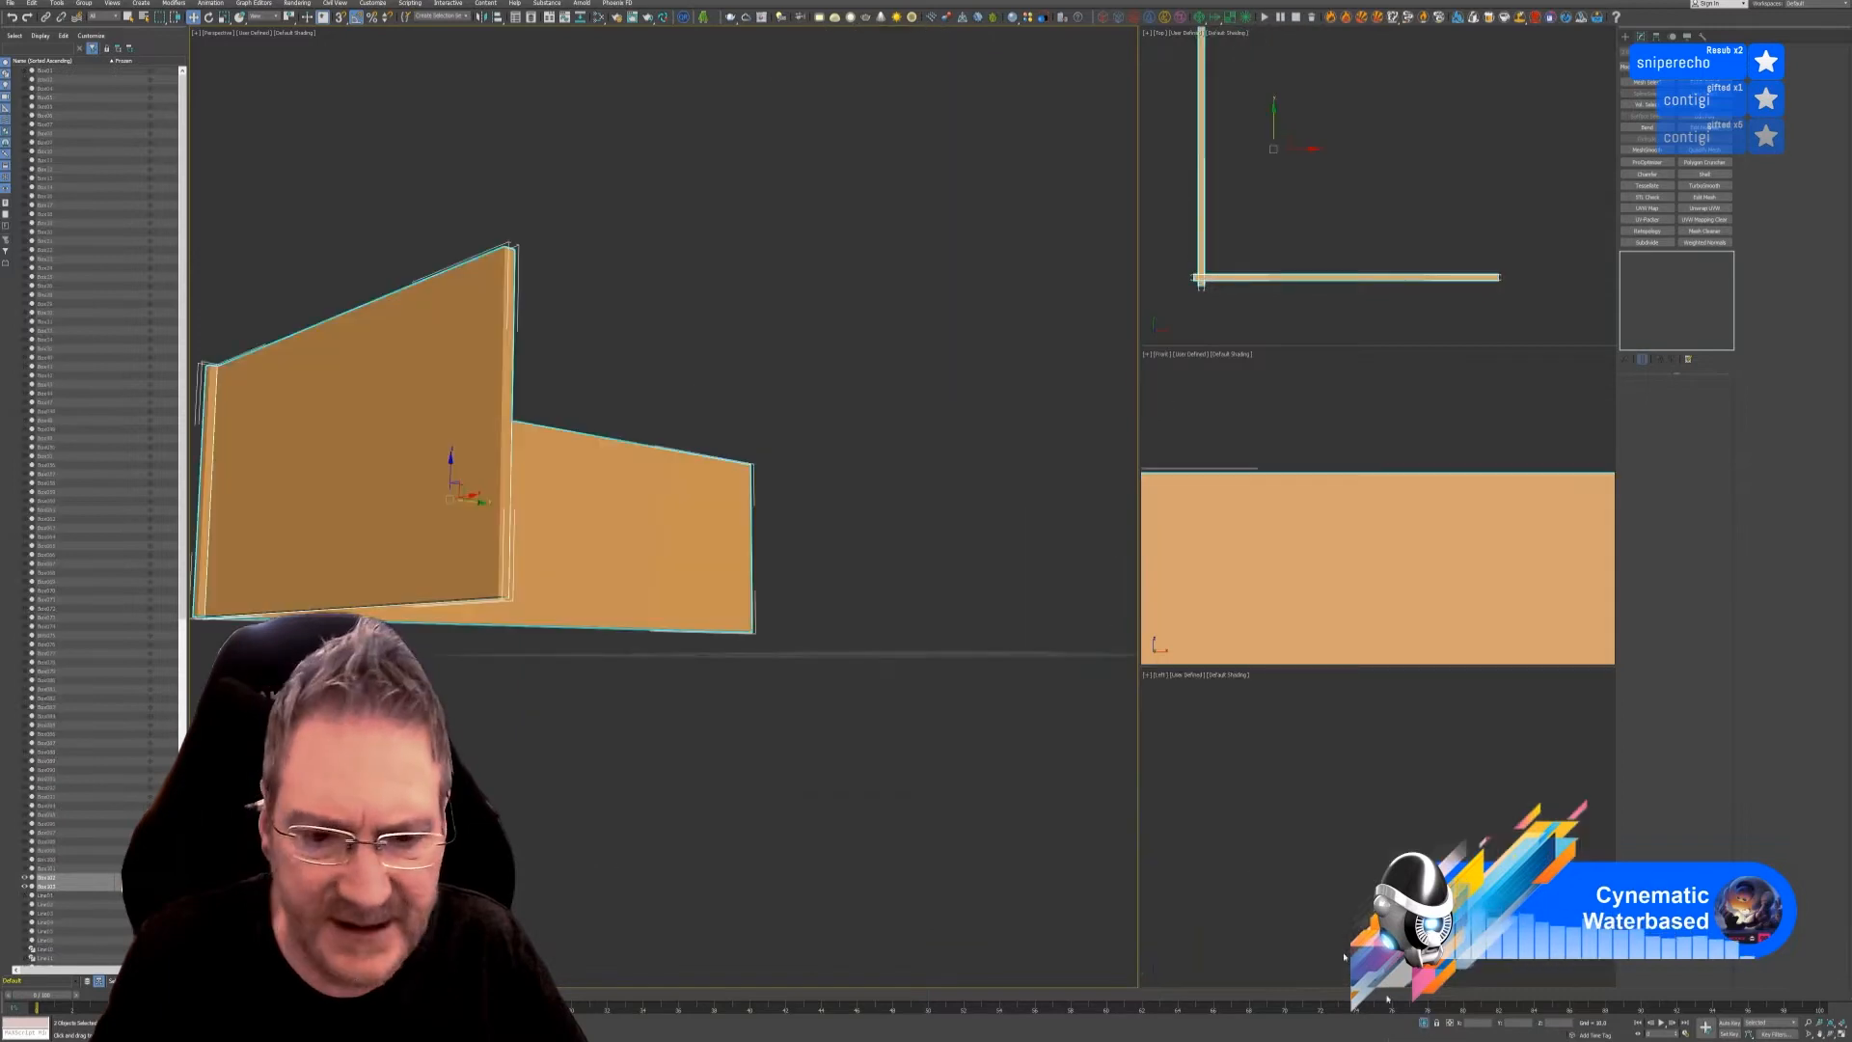
- Select only the end panel and add an Edit Poly modifier to it
{"action": "middle_click_drag", "start_coordinate": [1262, 245], "coordinate": [1341, 205]}
{"action": "left_click", "coordinate": [1302, 265]}
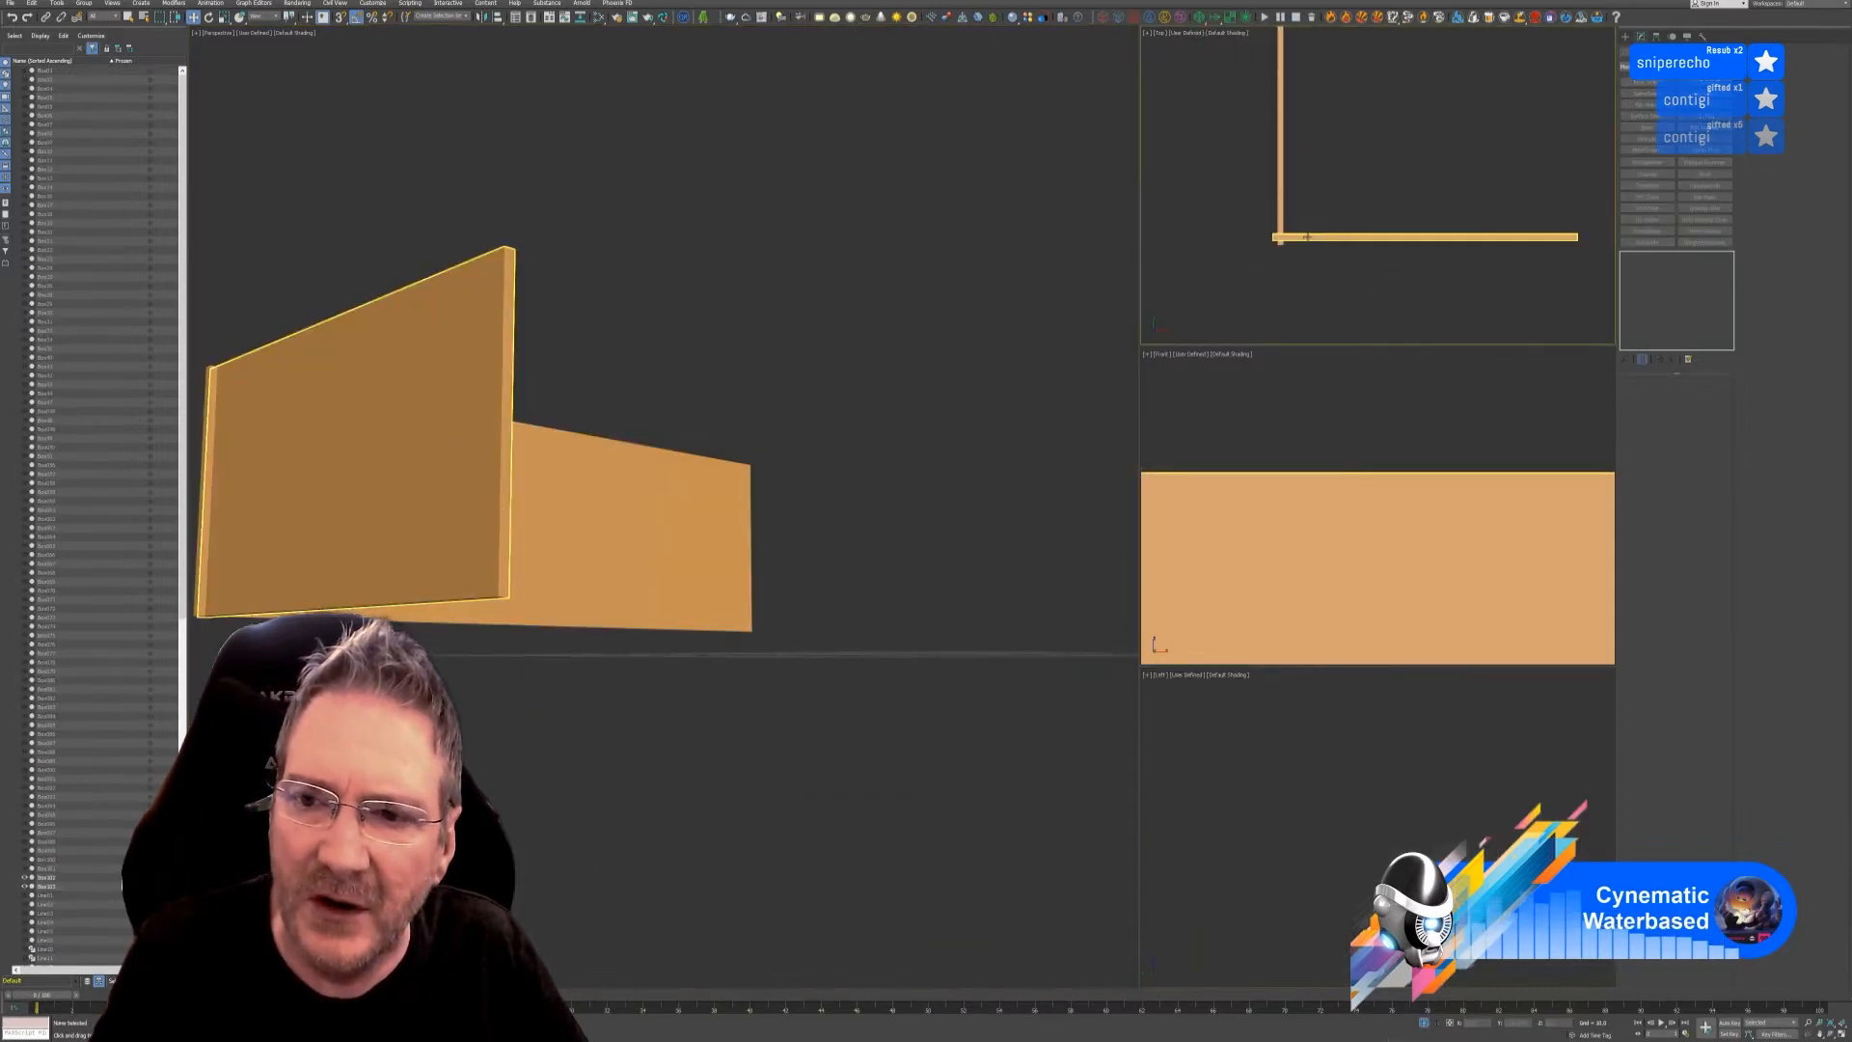
{"action": "left_click", "coordinate": [1316, 238]}
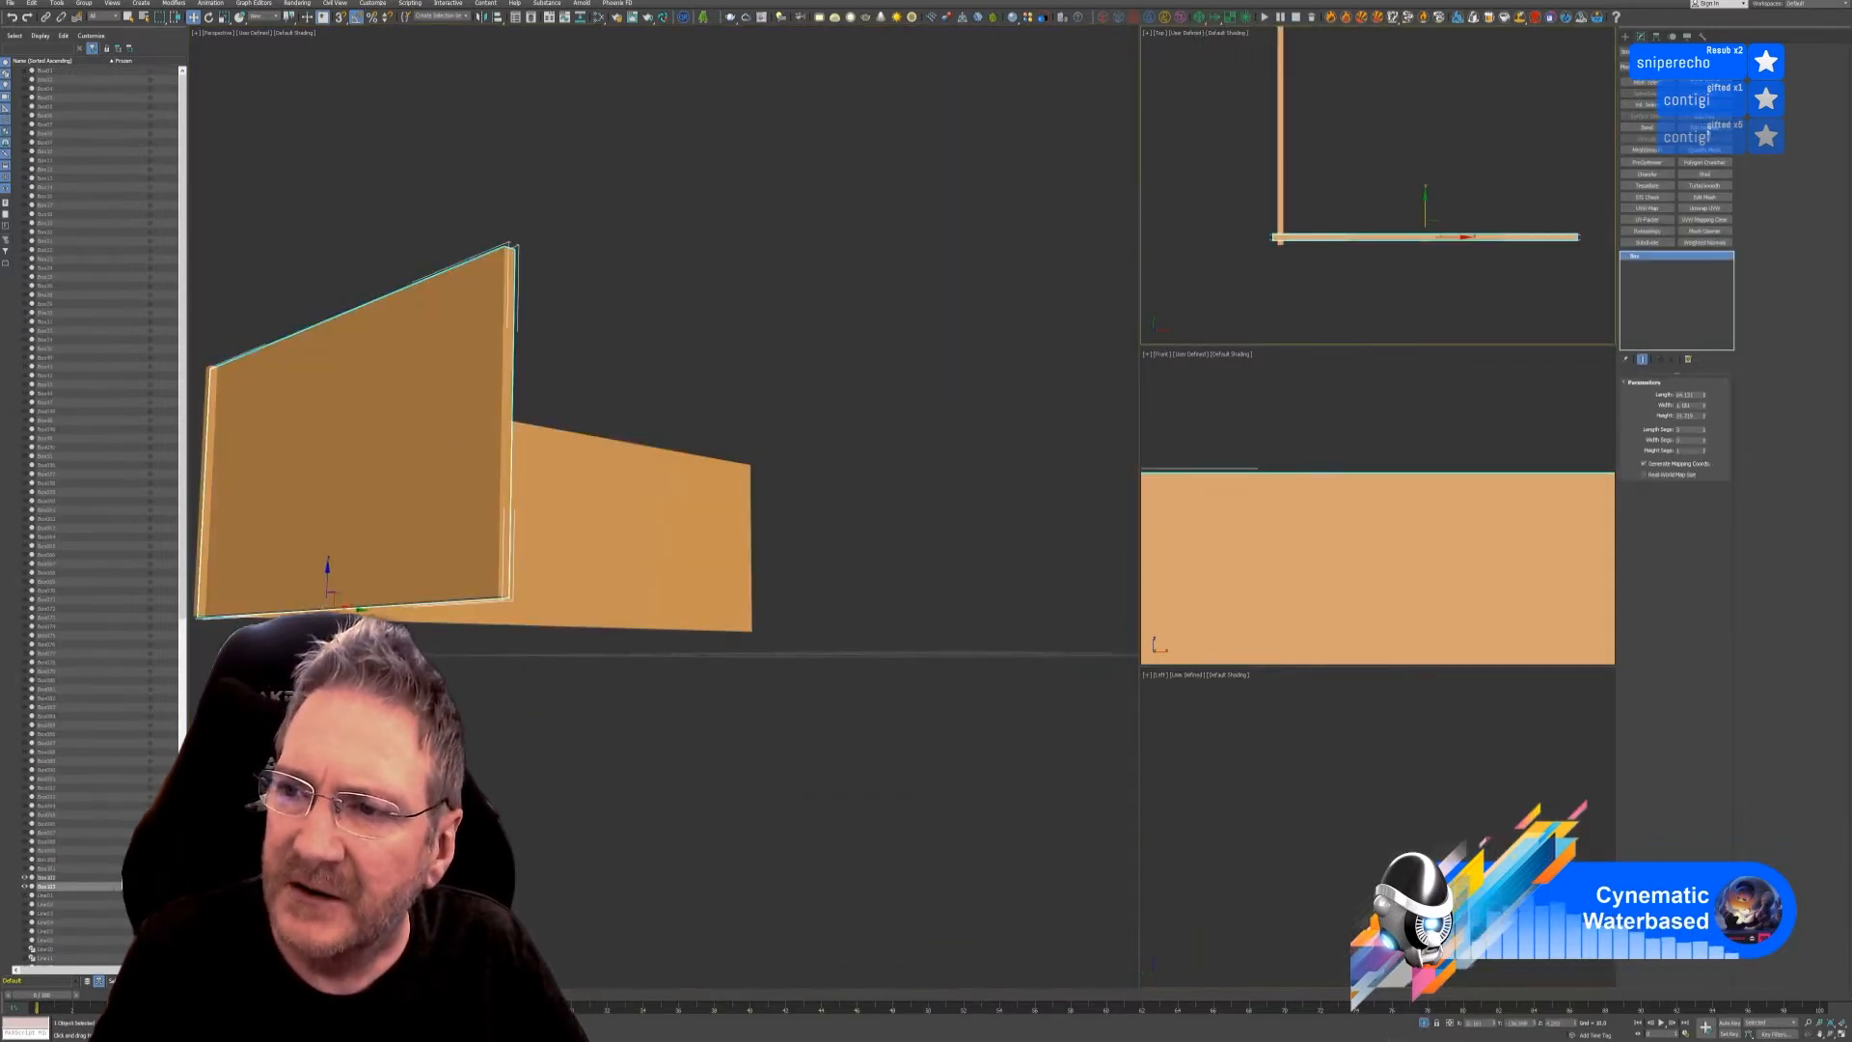
{"action": "left_click", "coordinate": [1696, 196]}
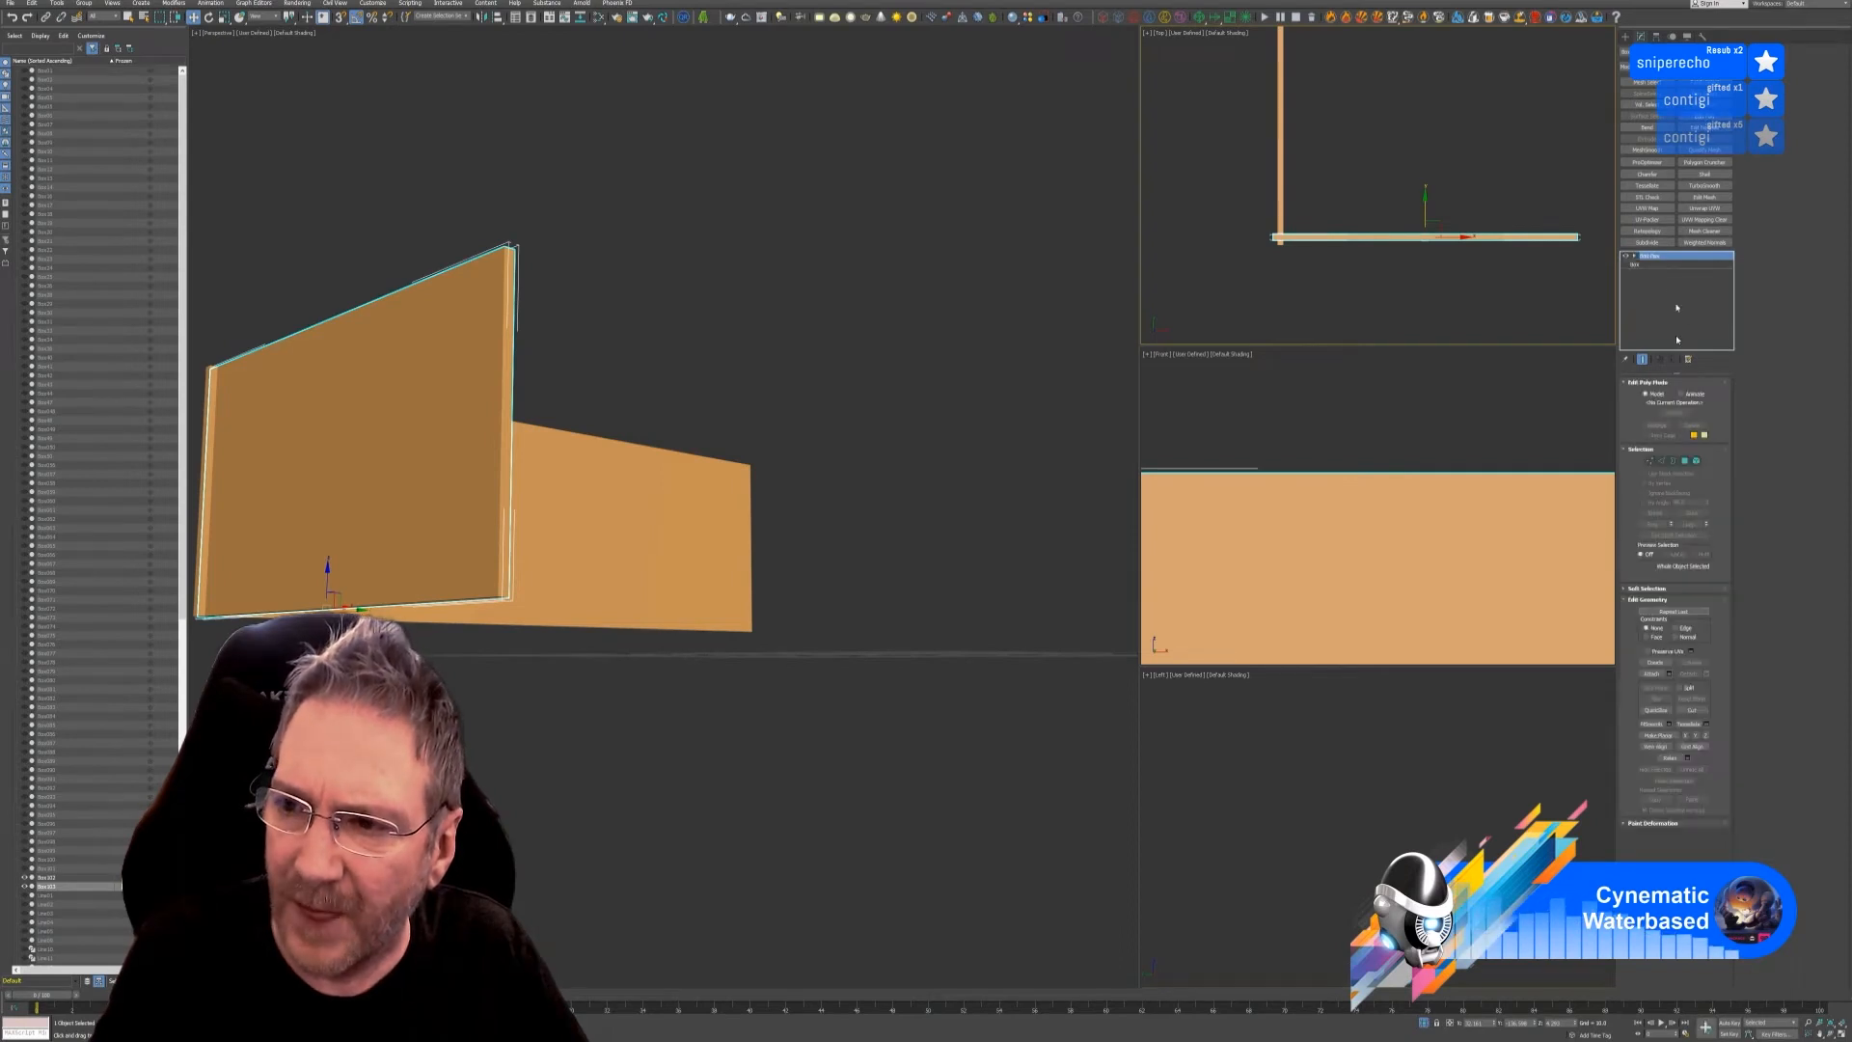
- Move the end panel's corner vertices inward until that end lines up with the back panel's outer face
{"action": "left_click", "coordinate": [1649, 460]}
{"action": "scroll", "coordinate": [1313, 270], "scroll_direction": "up", "scroll_amount": 3}
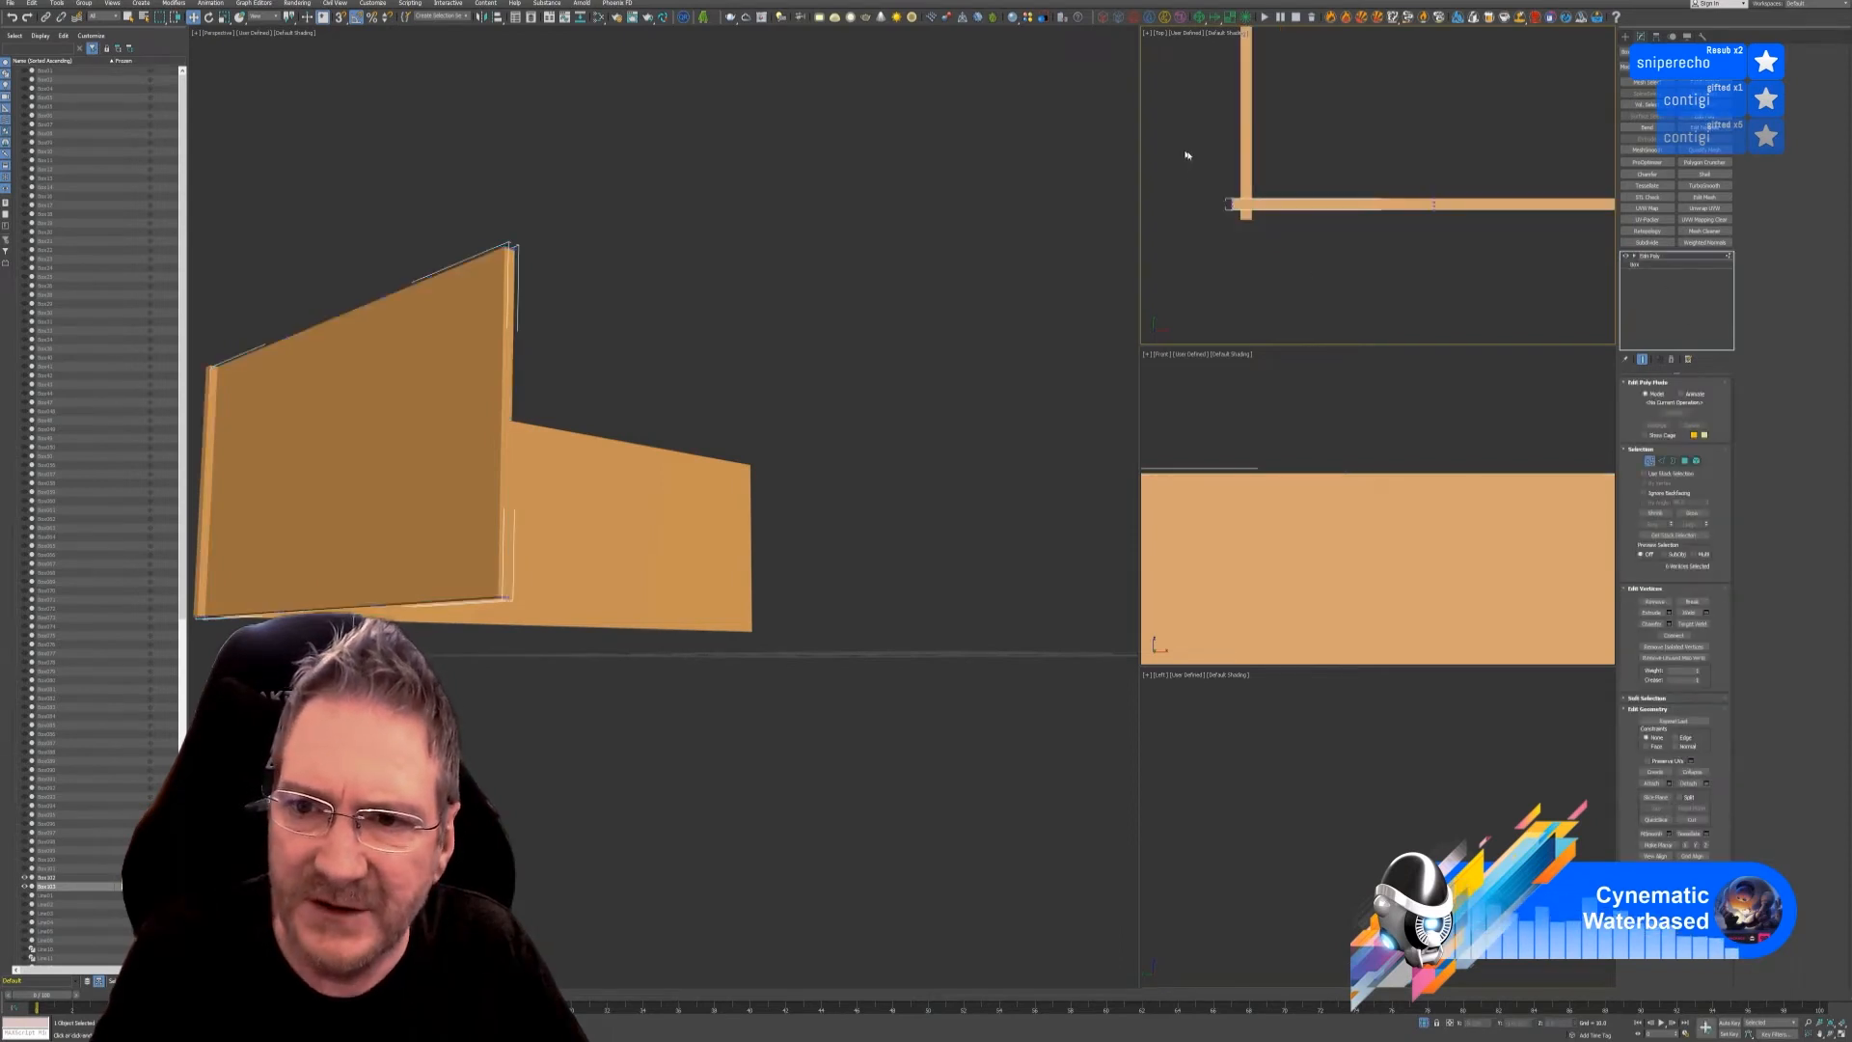
{"action": "left_click_drag", "start_coordinate": [1269, 304], "coordinate": [1269, 305]}
{"action": "scroll", "coordinate": [1258, 205], "scroll_direction": "up", "scroll_amount": 2}
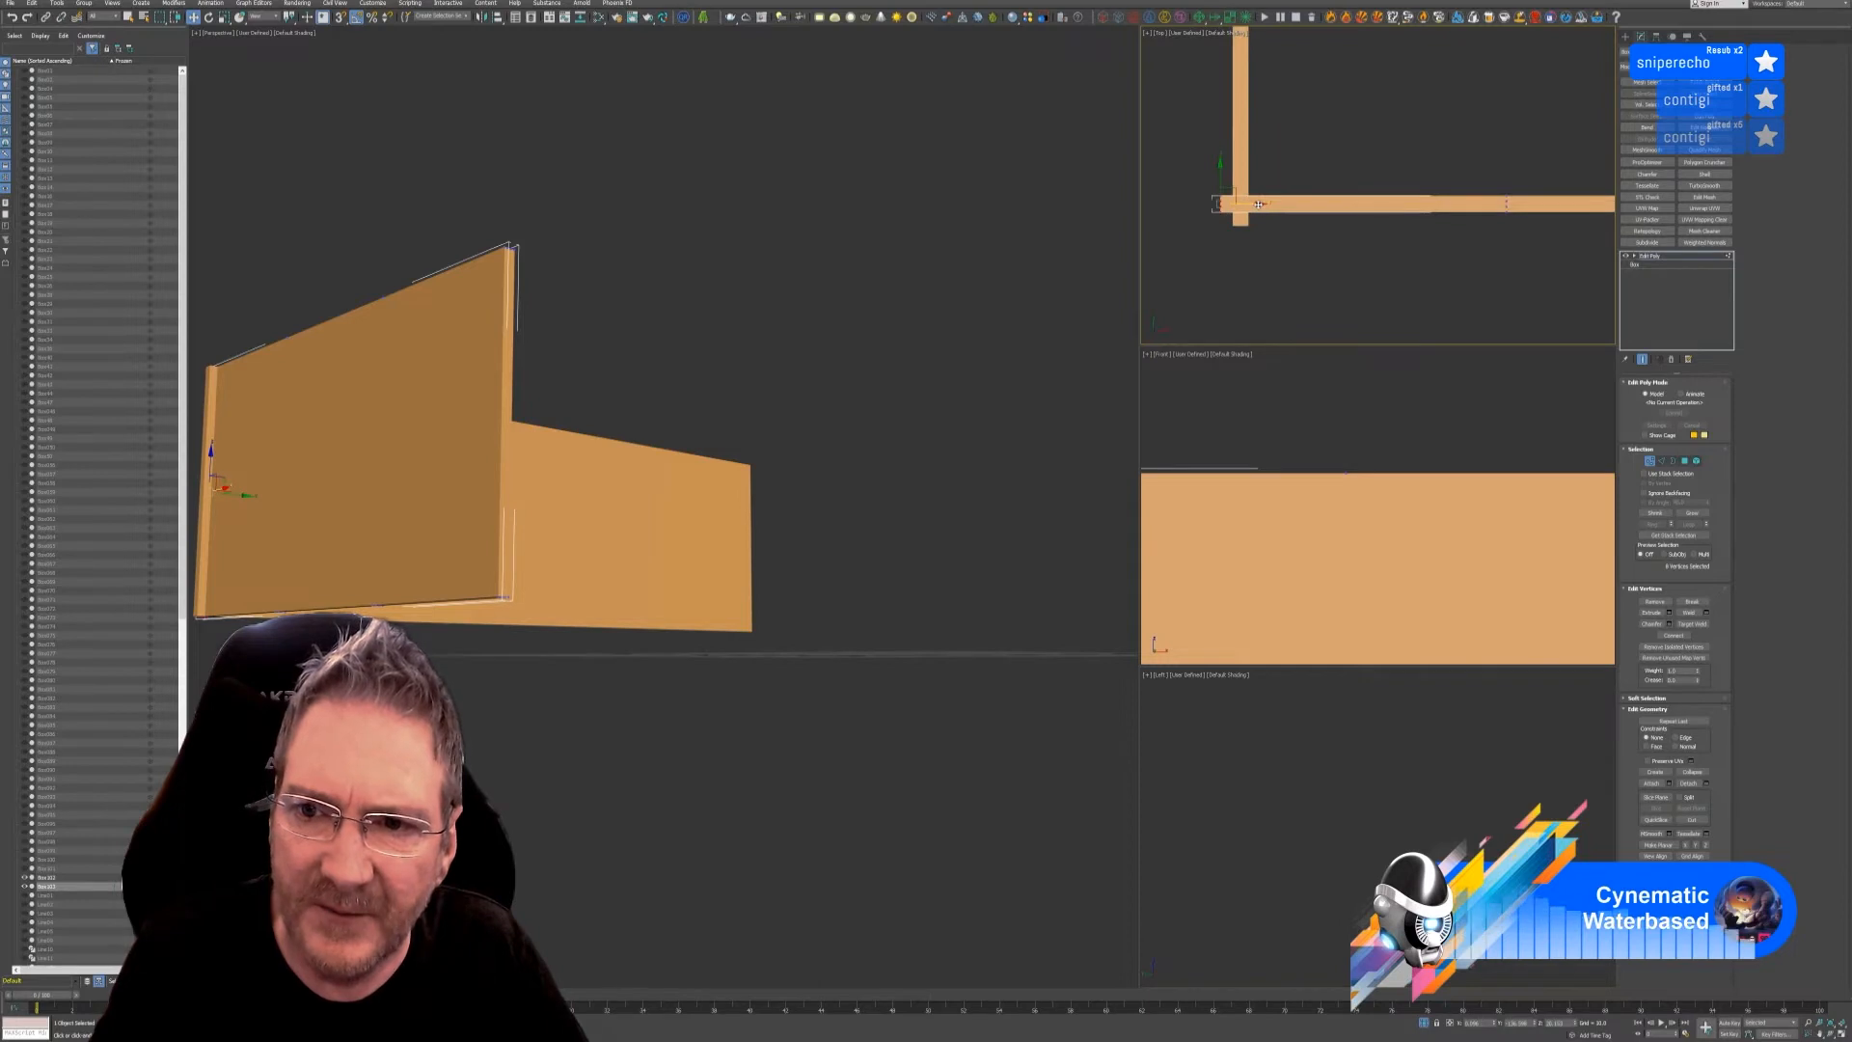
{"action": "mouse_move", "coordinate": [1253, 204]}
{"action": "left_mouse_down"}
{"action": "mouse_move", "coordinate": [1269, 208]}
{"action": "mouse_move", "coordinate": [1263, 182]}
{"action": "left_mouse_up"}
{"action": "scroll", "coordinate": [1259, 212], "scroll_direction": "up", "scroll_amount": 3}
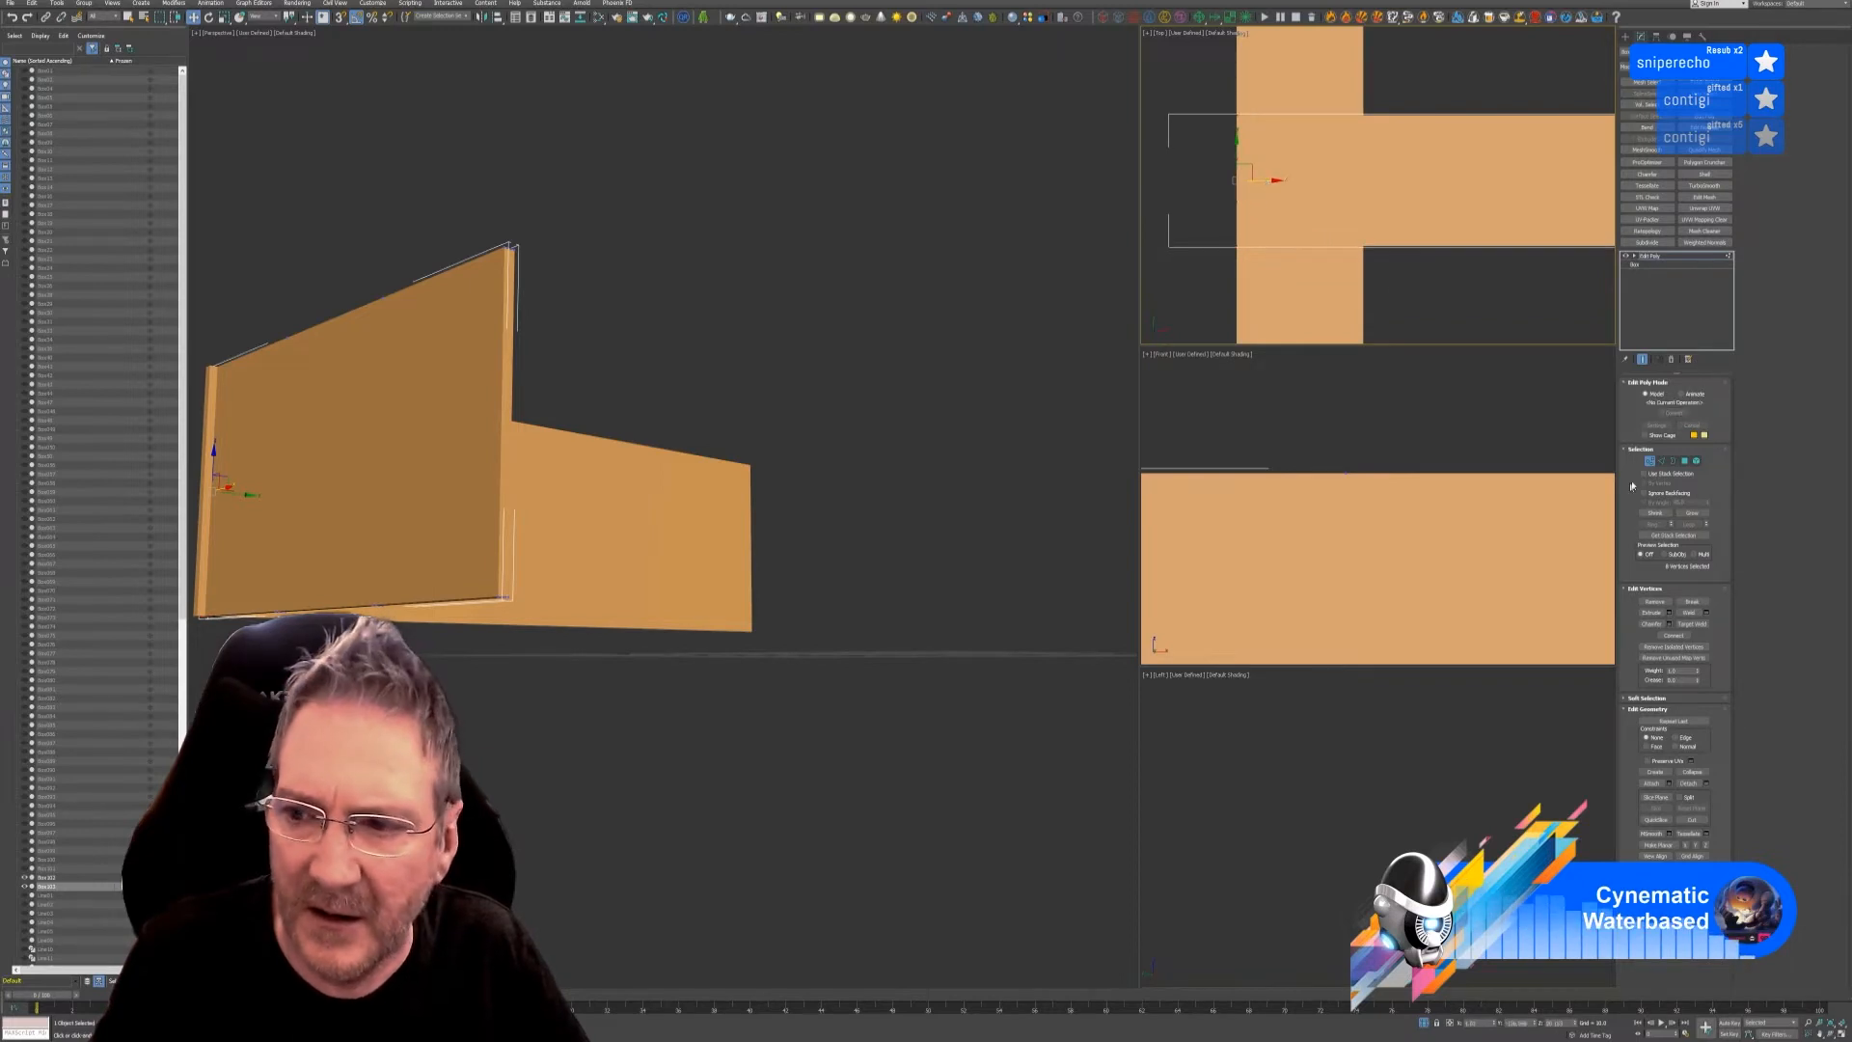
{"action": "key", "text": "1"}
{"action": "scroll", "coordinate": [1401, 303], "scroll_direction": "down", "scroll_amount": 5}
{"action": "scroll", "coordinate": [1334, 256], "scroll_direction": "up", "scroll_amount": 1}
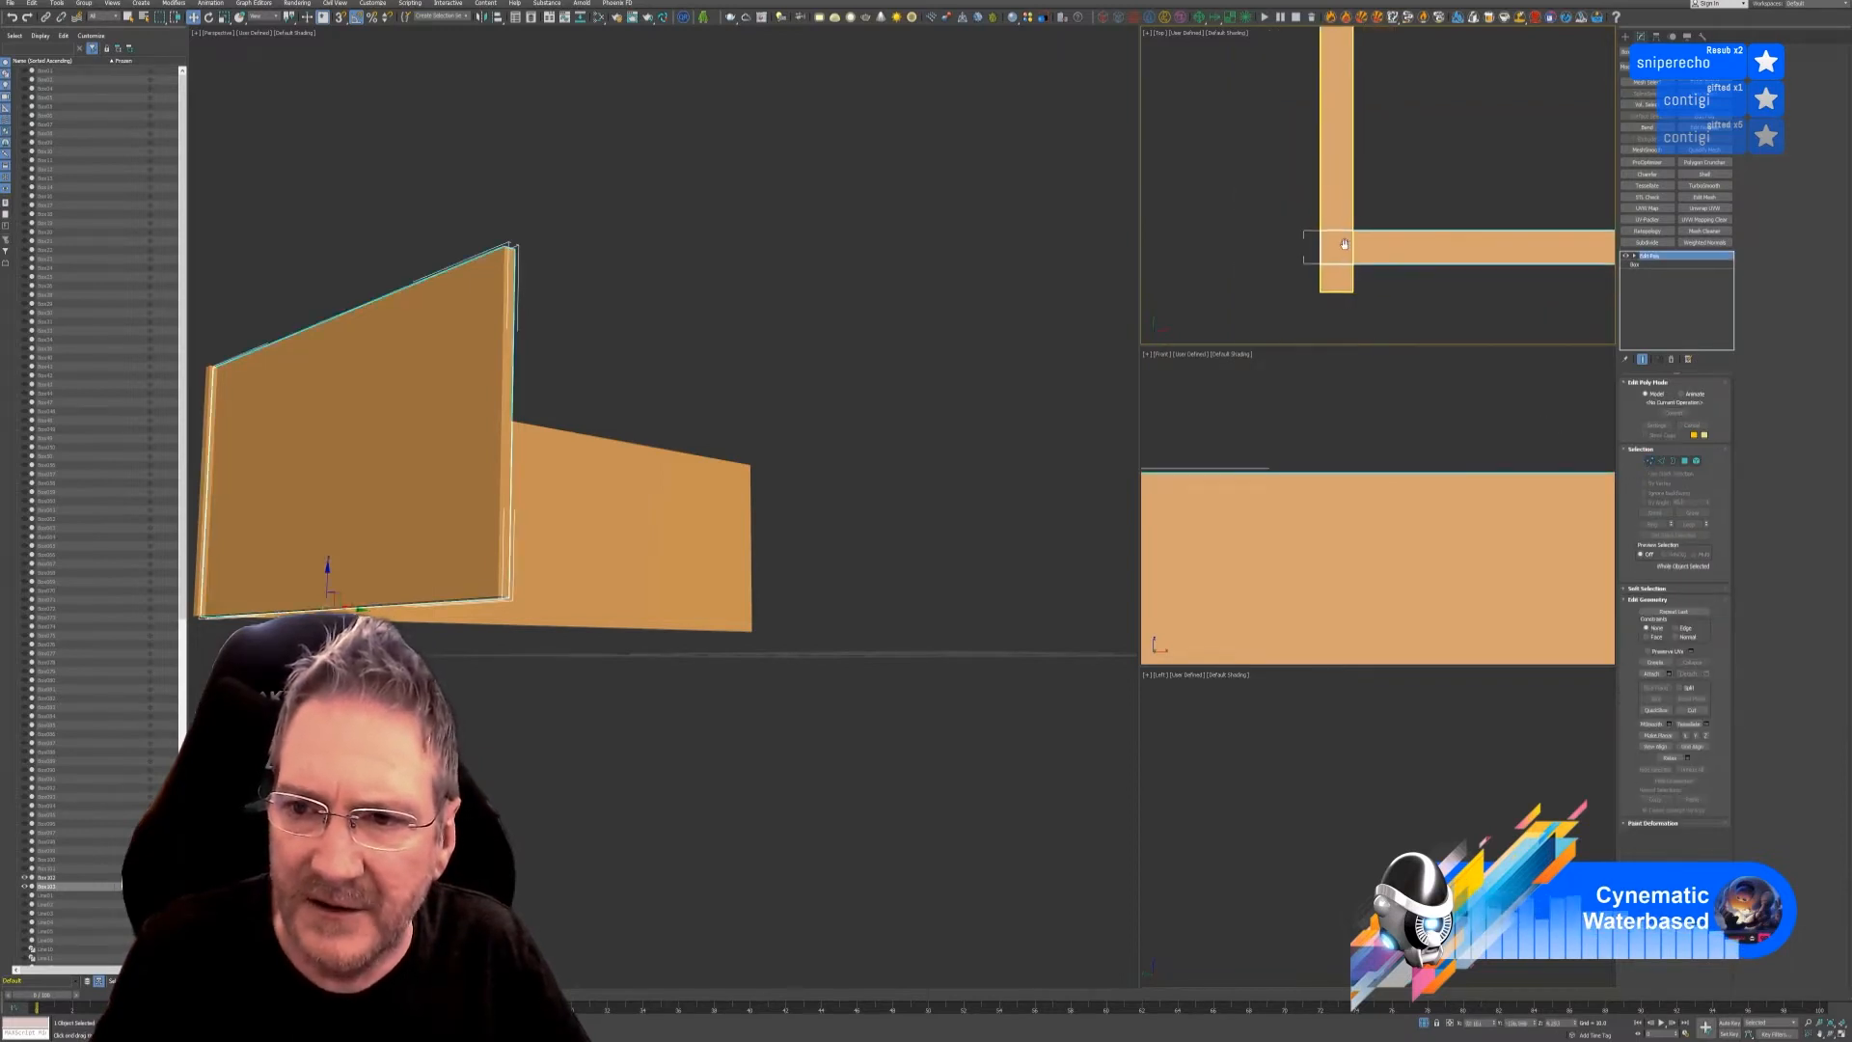
- Add an Edit Poly modifier to the back panel and move its protruding end vertices flush with the end panel's outer face
{"action": "left_click", "coordinate": [1335, 255]}
{"action": "left_click", "coordinate": [1704, 118]}
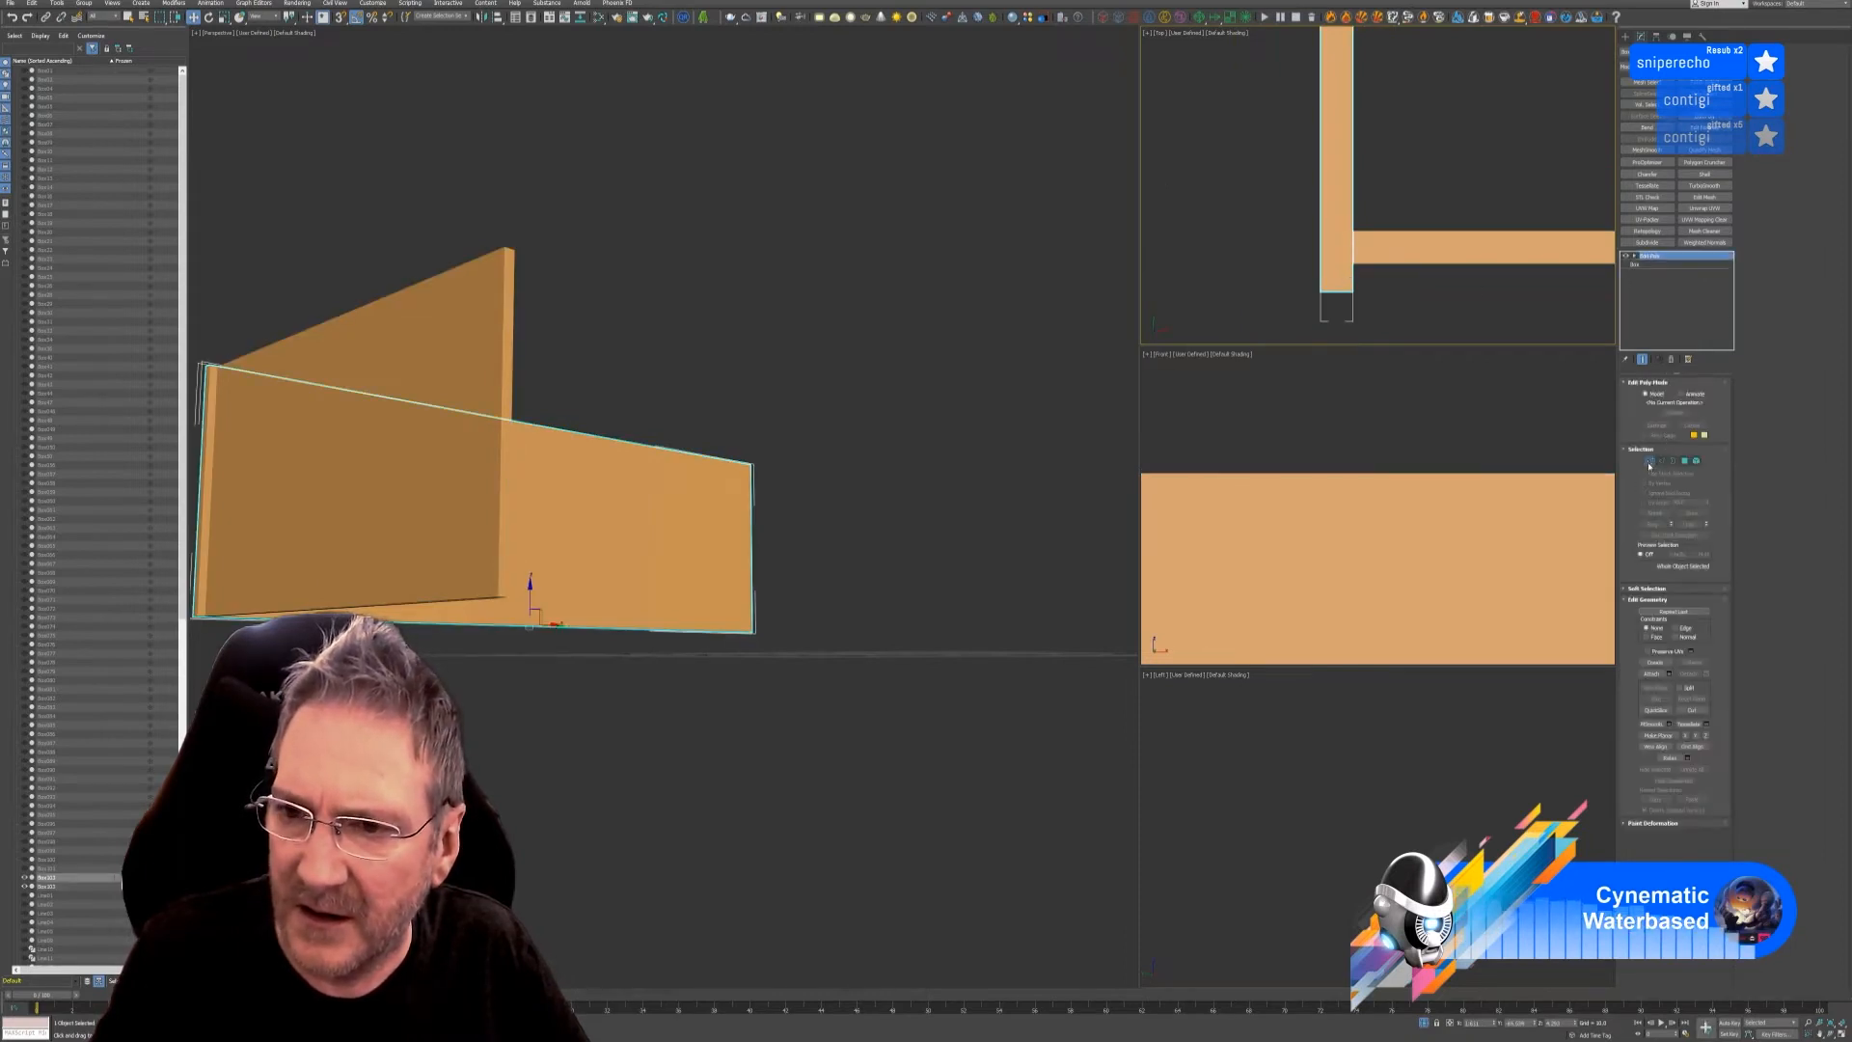
{"action": "left_click", "coordinate": [1649, 461]}
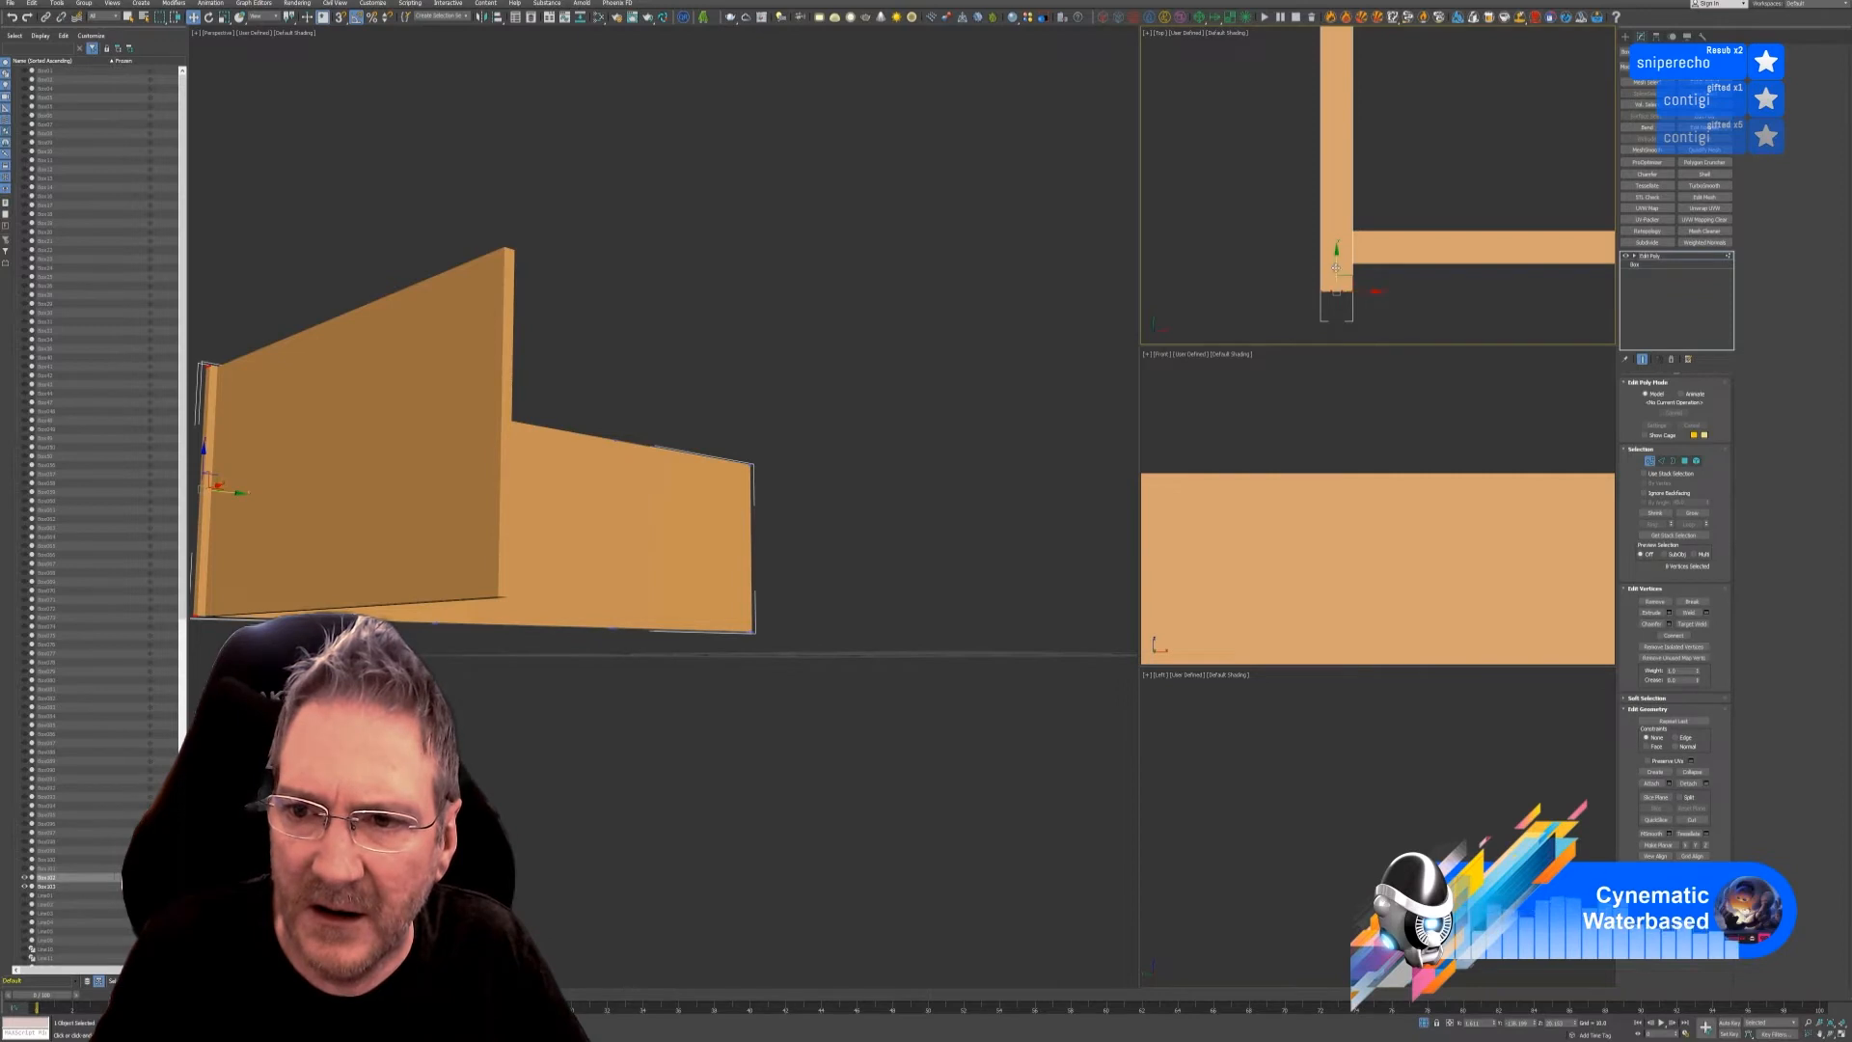
{"action": "mouse_move", "coordinate": [1336, 257]}
{"action": "left_mouse_down"}
{"action": "mouse_move", "coordinate": [1358, 231]}
{"action": "mouse_move", "coordinate": [1311, 239]}
{"action": "left_mouse_up"}
{"action": "scroll", "coordinate": [1344, 264], "scroll_direction": "up", "scroll_amount": 8}
{"action": "left_click", "coordinate": [1650, 462]}
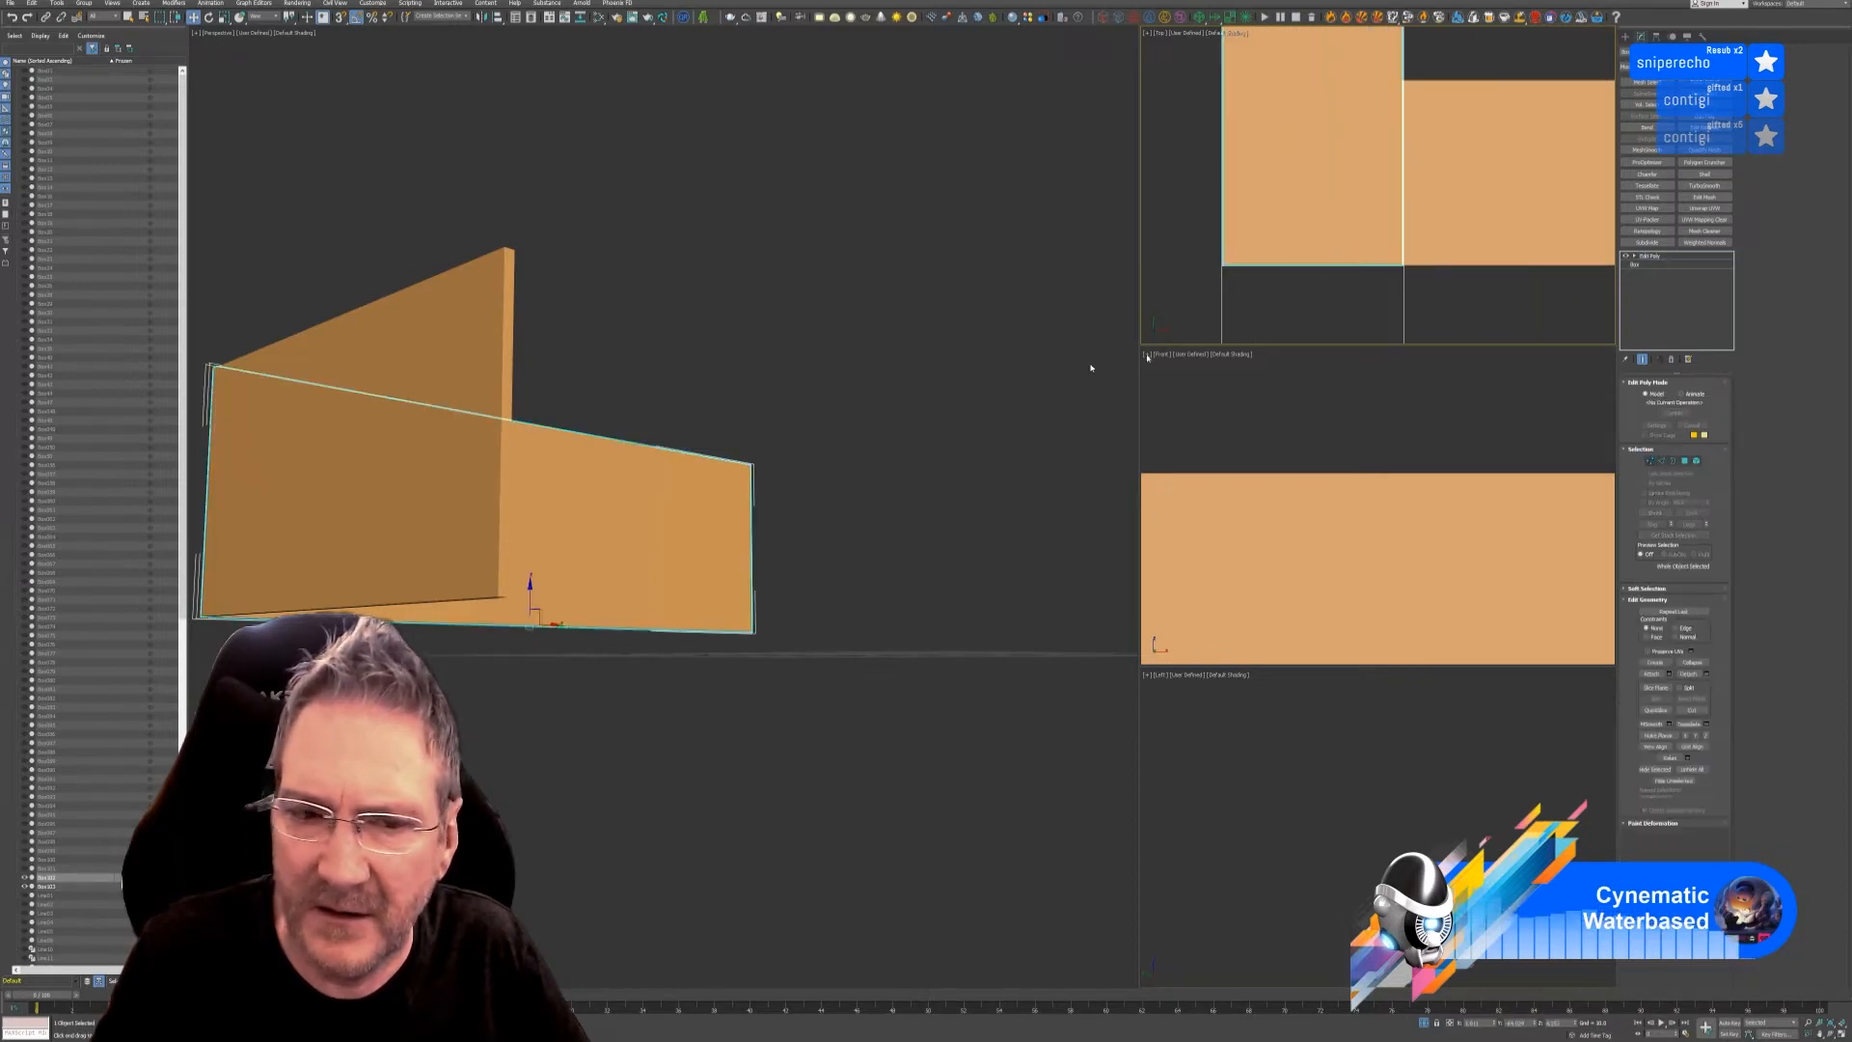
- End the isolation of the two panels so the whole kitchen is shown, and clear the selection
{"action": "scroll", "coordinate": [587, 603], "scroll_direction": "down", "scroll_amount": 3}
{"action": "middle_click_drag", "start_coordinate": [525, 711], "coordinate": [599, 735], "text": "alt"}
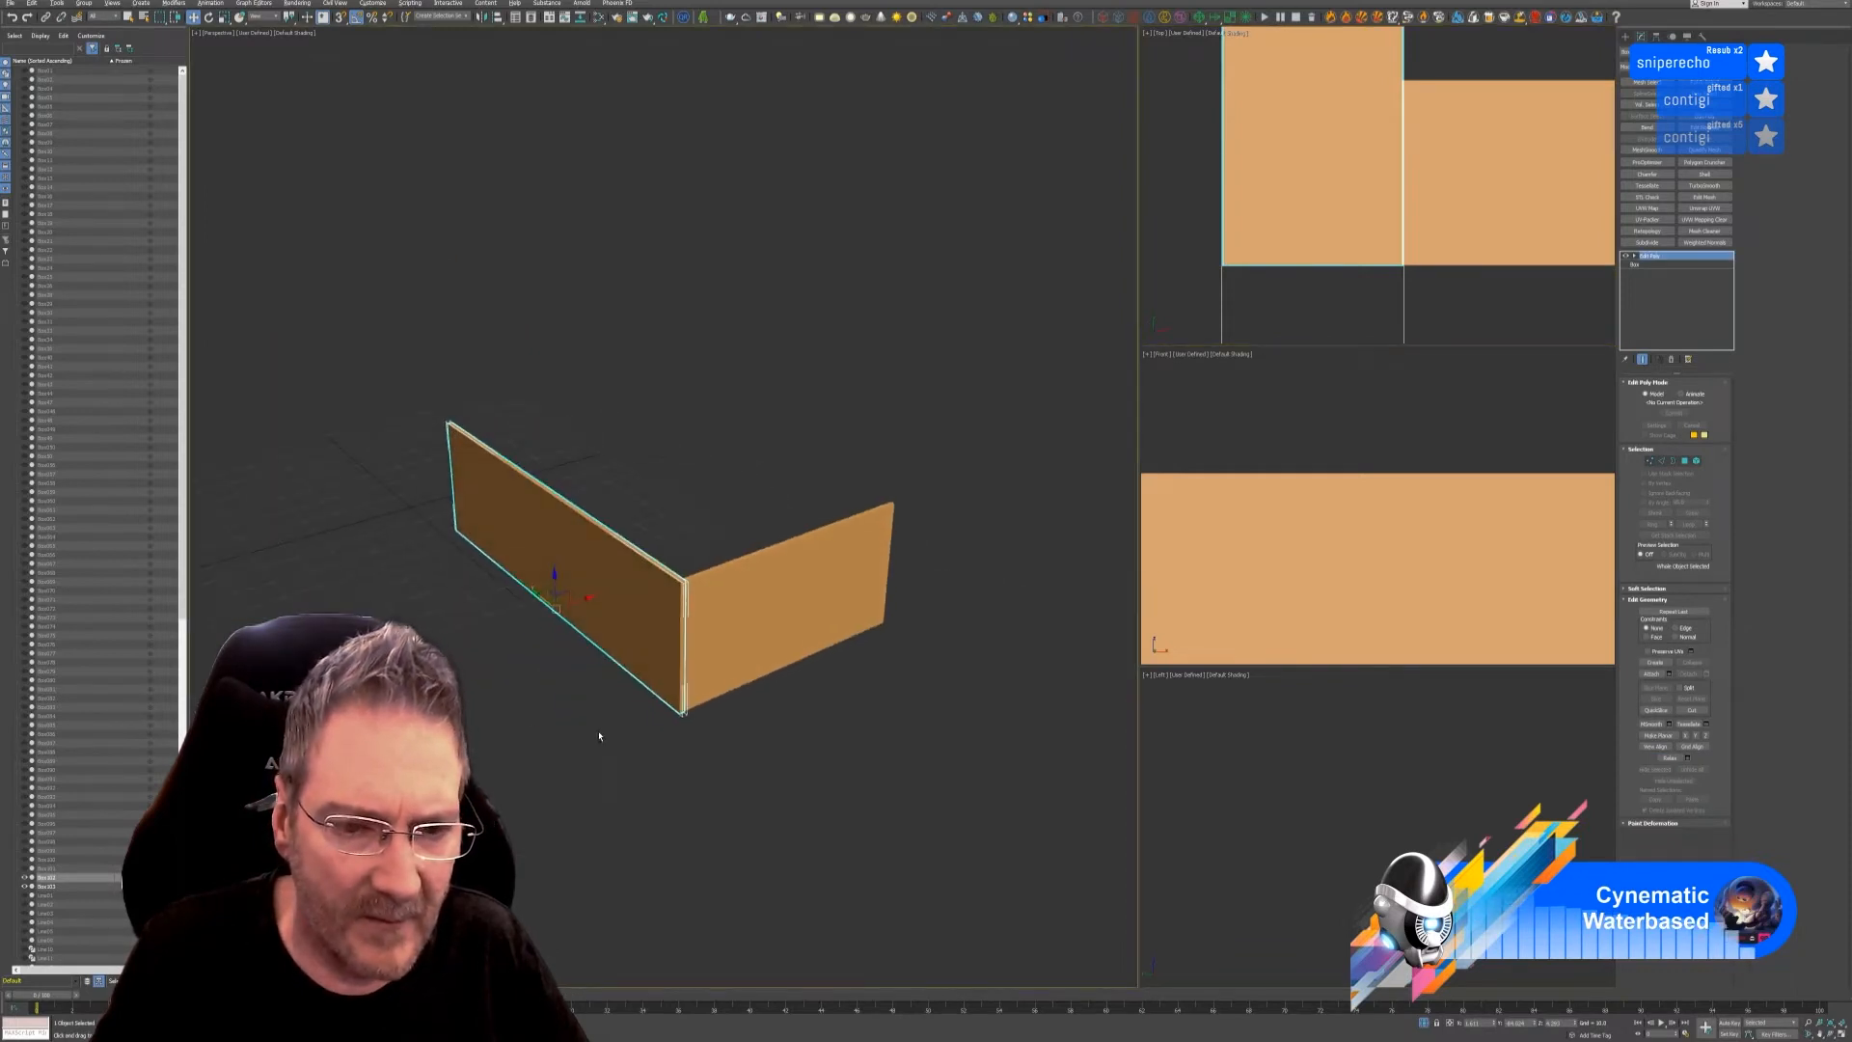
{"action": "left_click", "coordinate": [1421, 1024]}
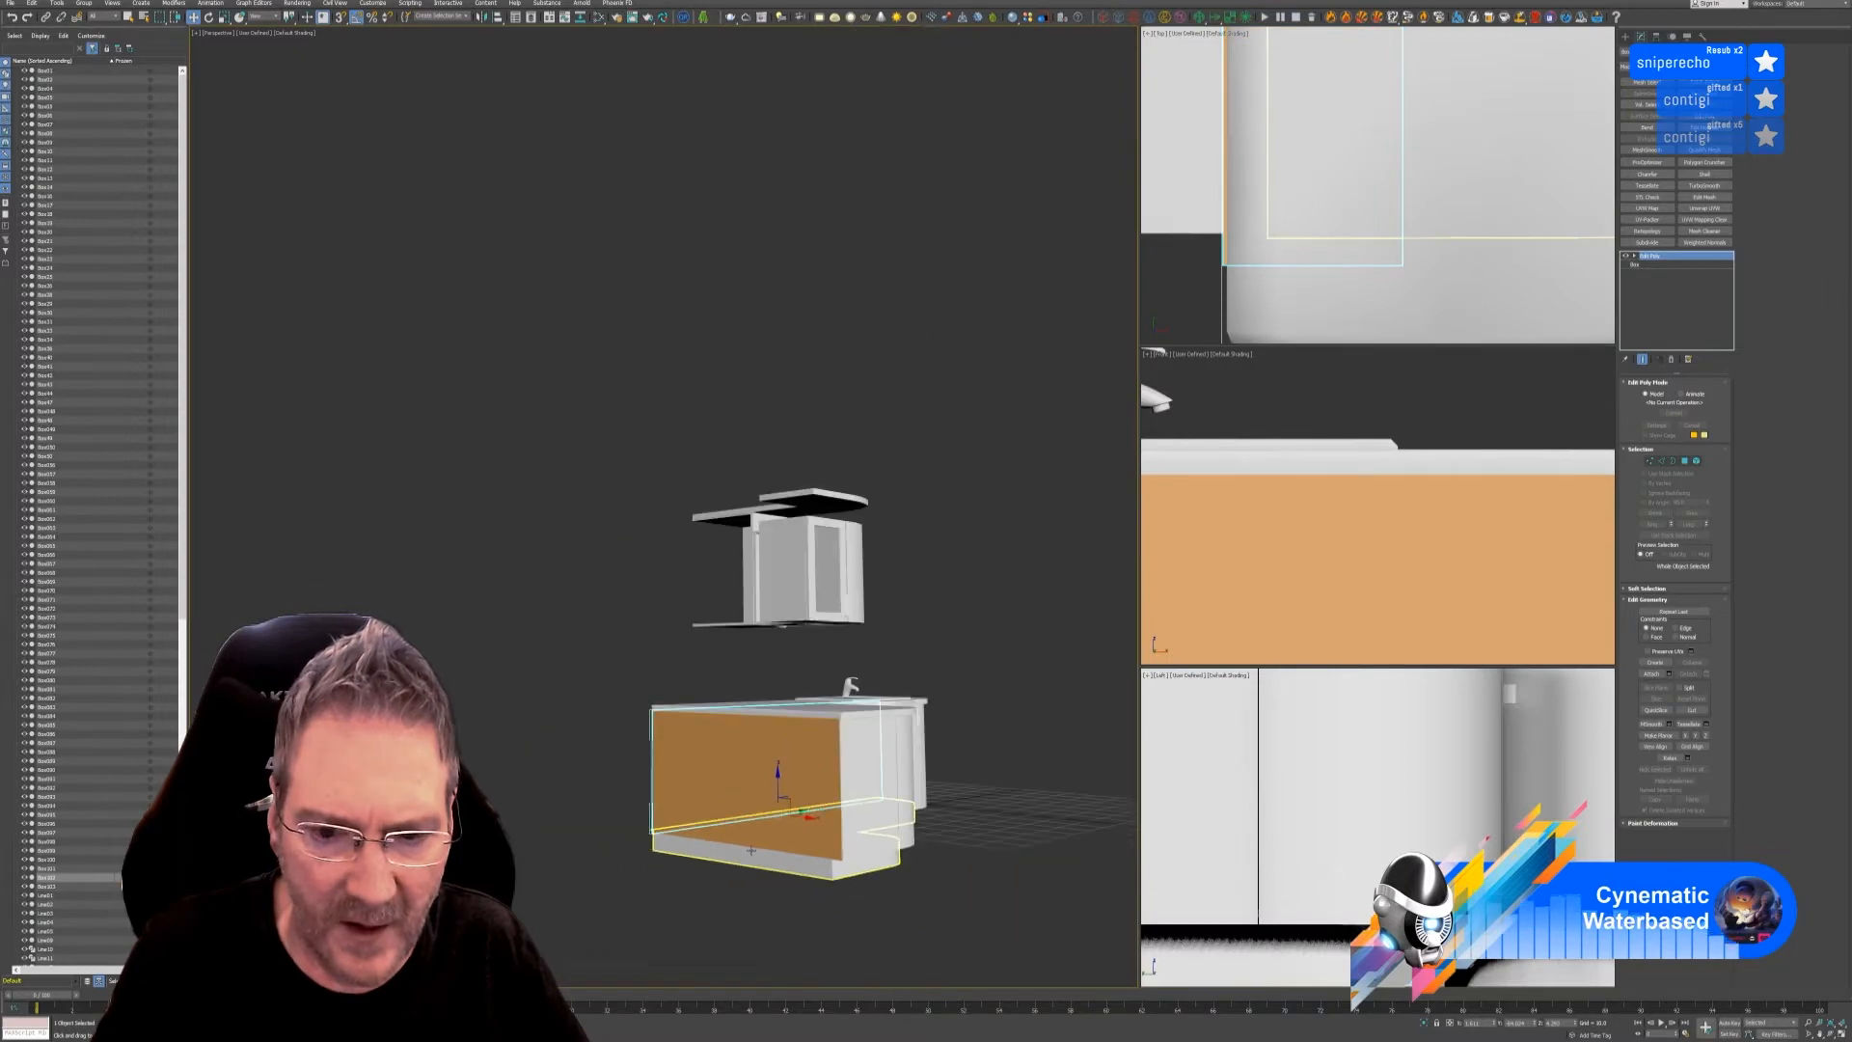
{"action": "middle_click_drag", "start_coordinate": [932, 788], "coordinate": [1062, 769], "text": "alt"}
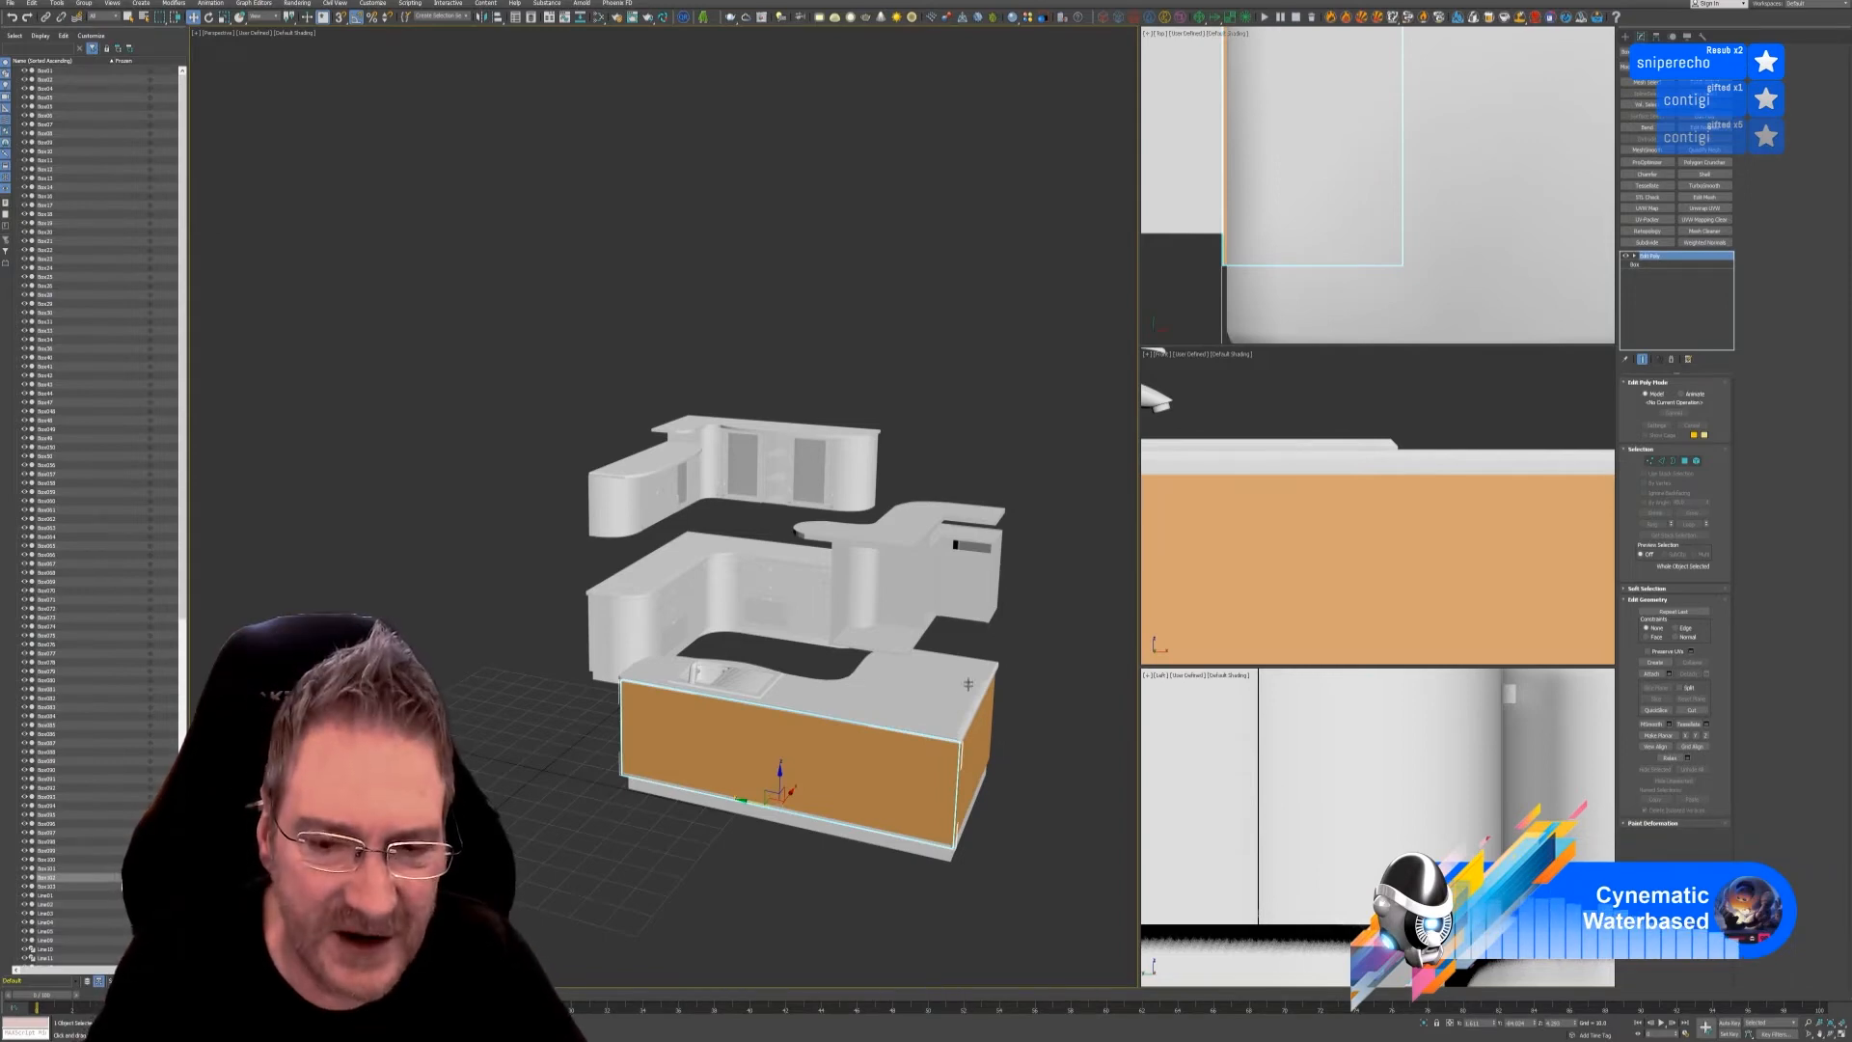
{"action": "middle_click_drag", "start_coordinate": [1033, 682], "coordinate": [1055, 692], "text": "alt"}
{"action": "left_click", "coordinate": [1021, 775]}
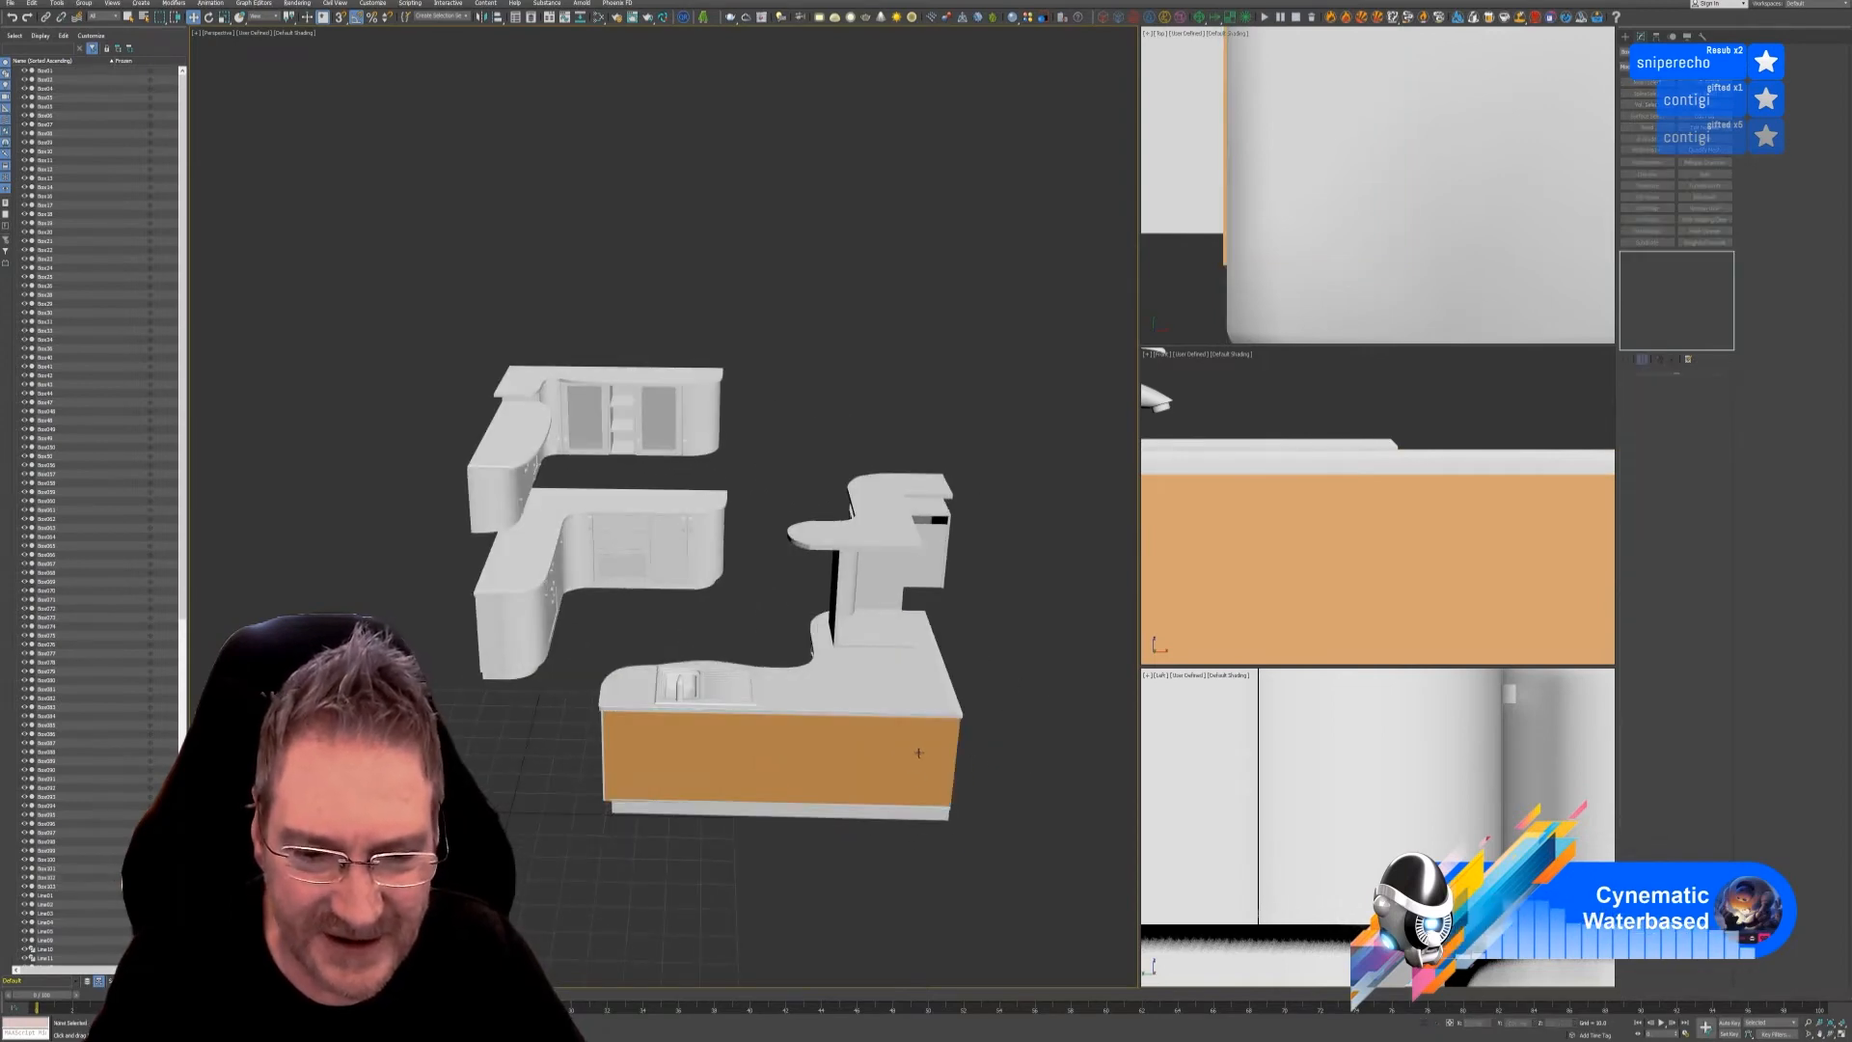
- Copy the back panel straight up to the level of the raised counter unit, using the Copy option
{"action": "left_click", "coordinate": [917, 752]}
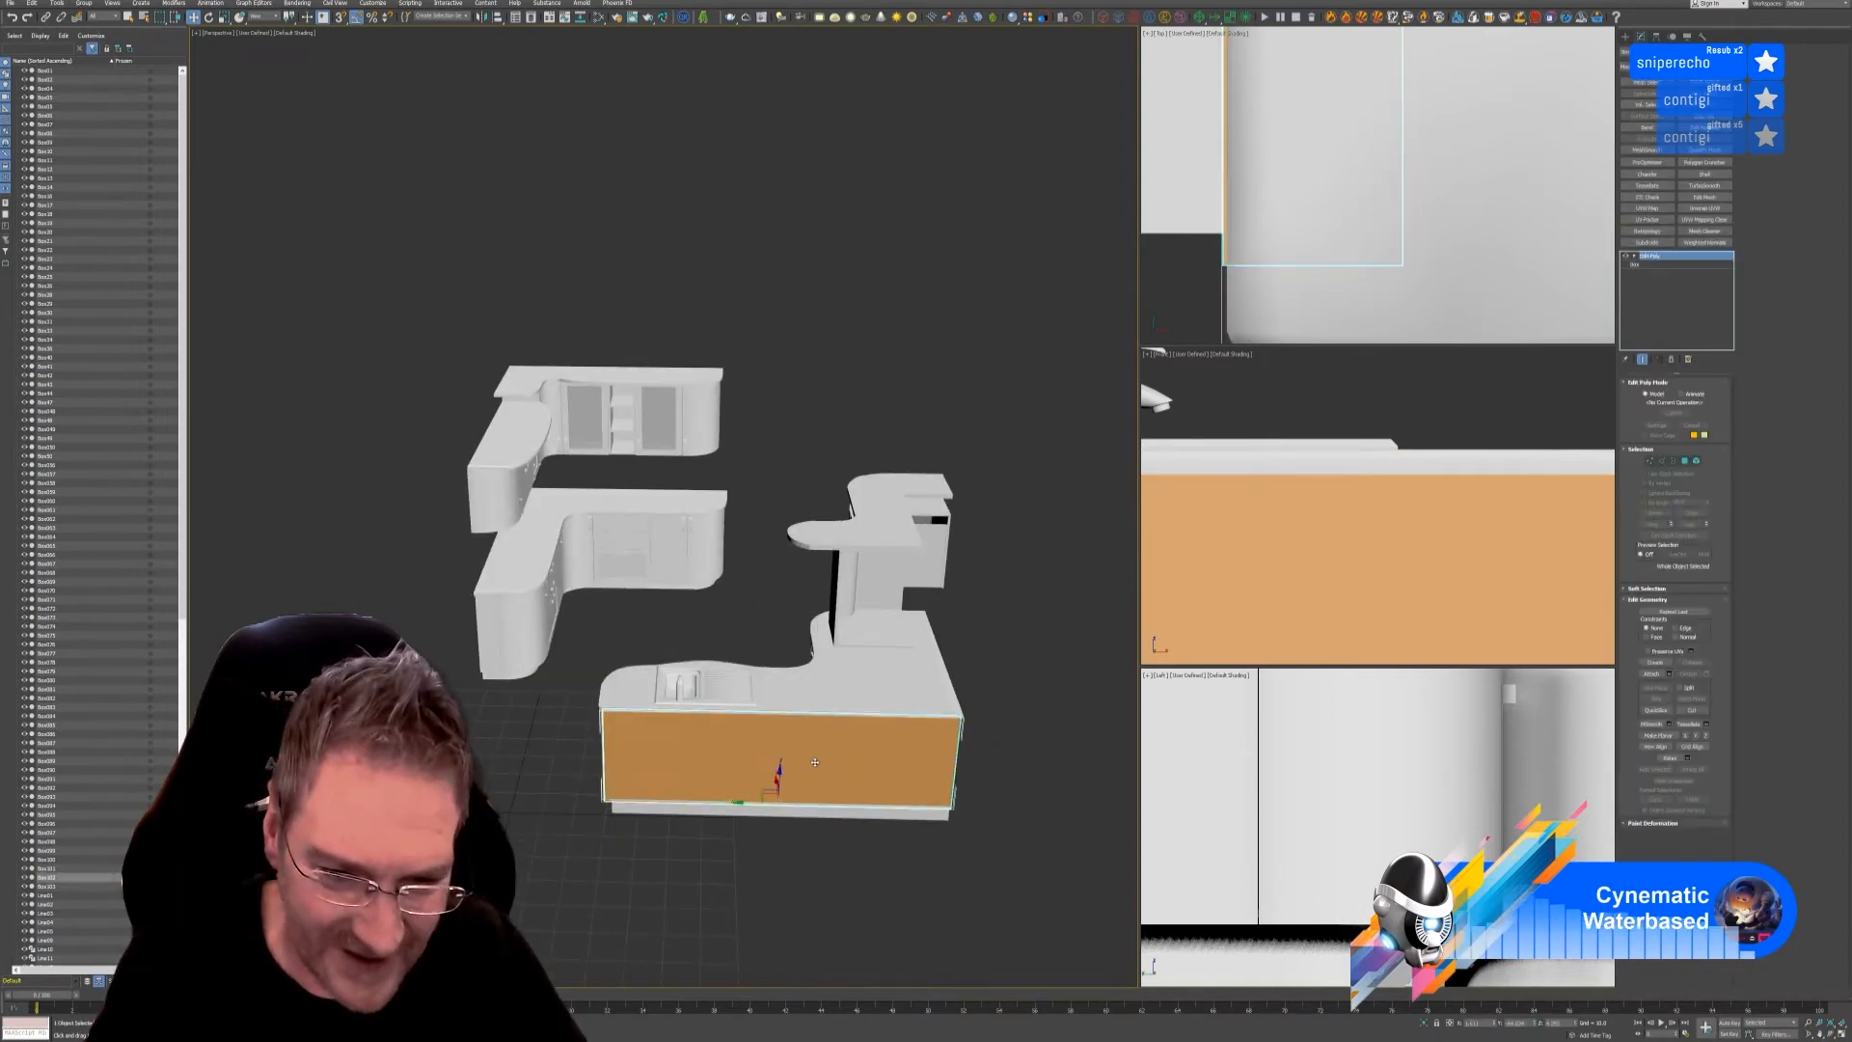
{"action": "mouse_move", "coordinate": [782, 771]}
{"action": "left_mouse_down", "text": "shift"}
{"action": "mouse_move", "coordinate": [823, 589]}
{"action": "mouse_move", "coordinate": [822, 611]}
{"action": "left_mouse_up", "text": "shift"}
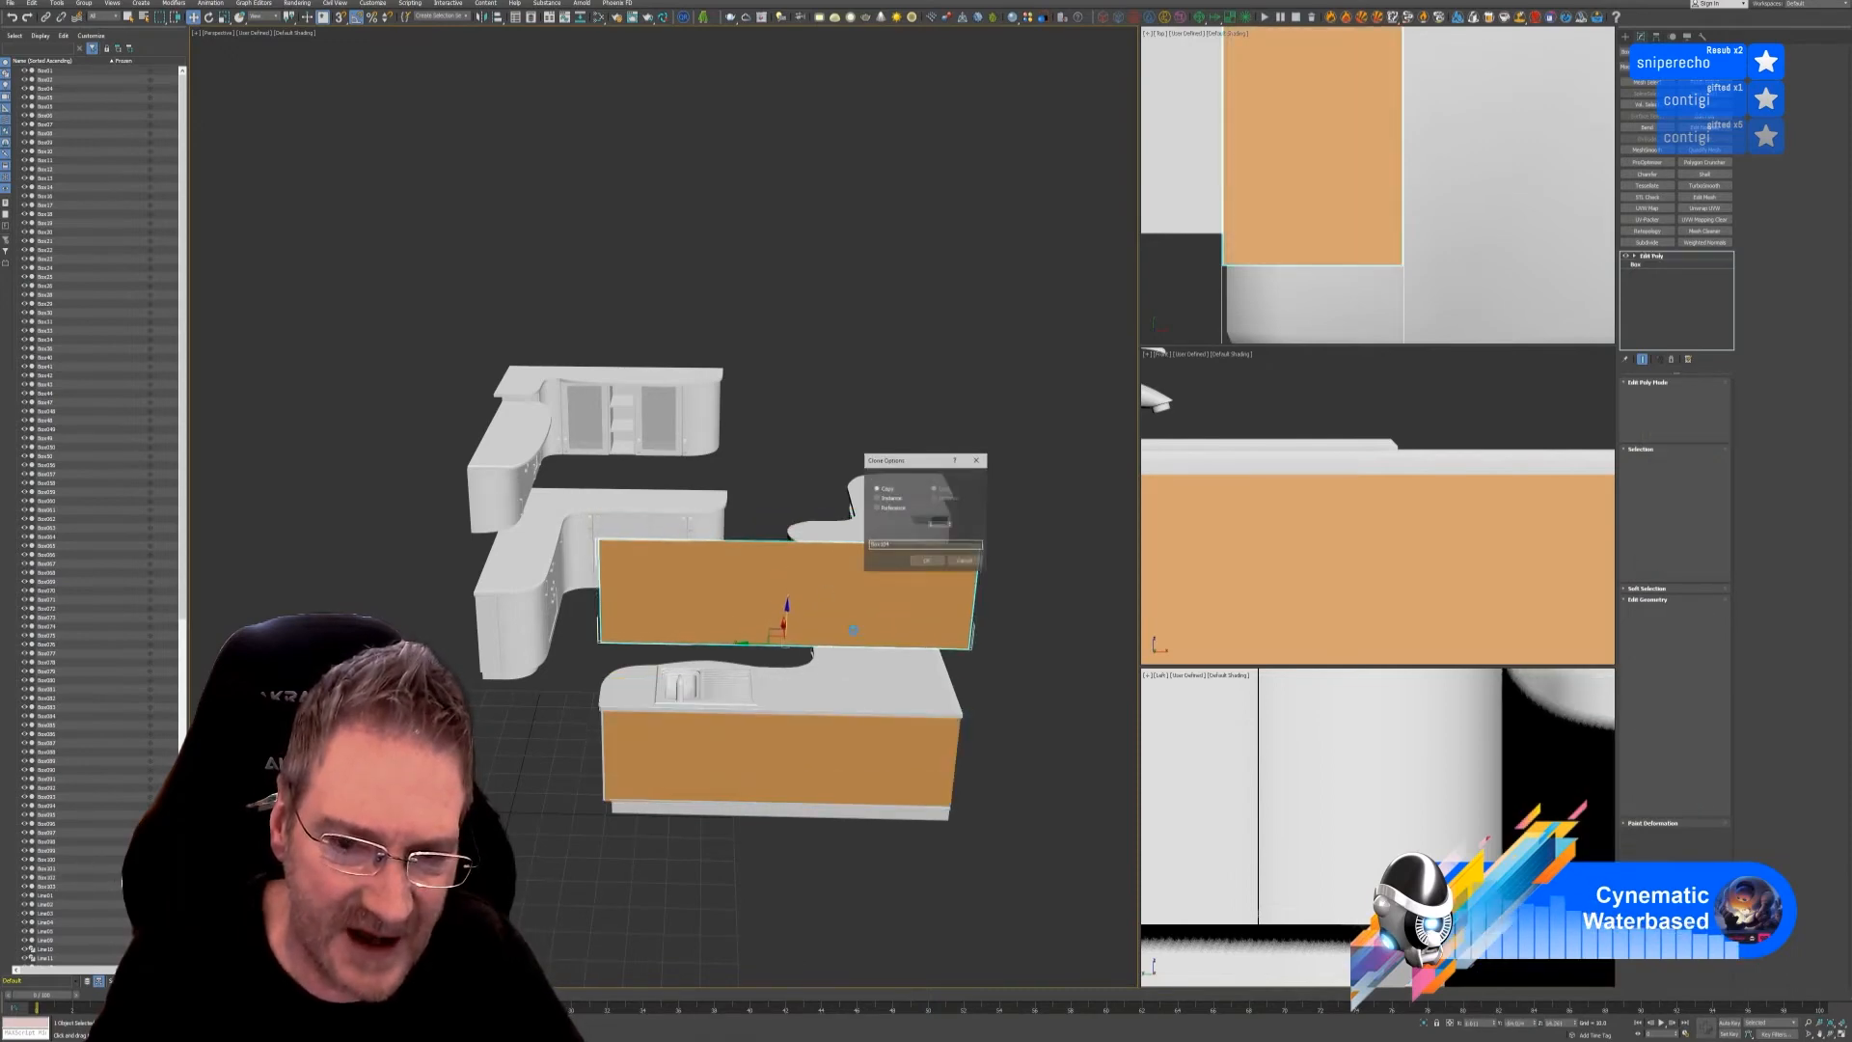
{"action": "left_click", "coordinate": [926, 562]}
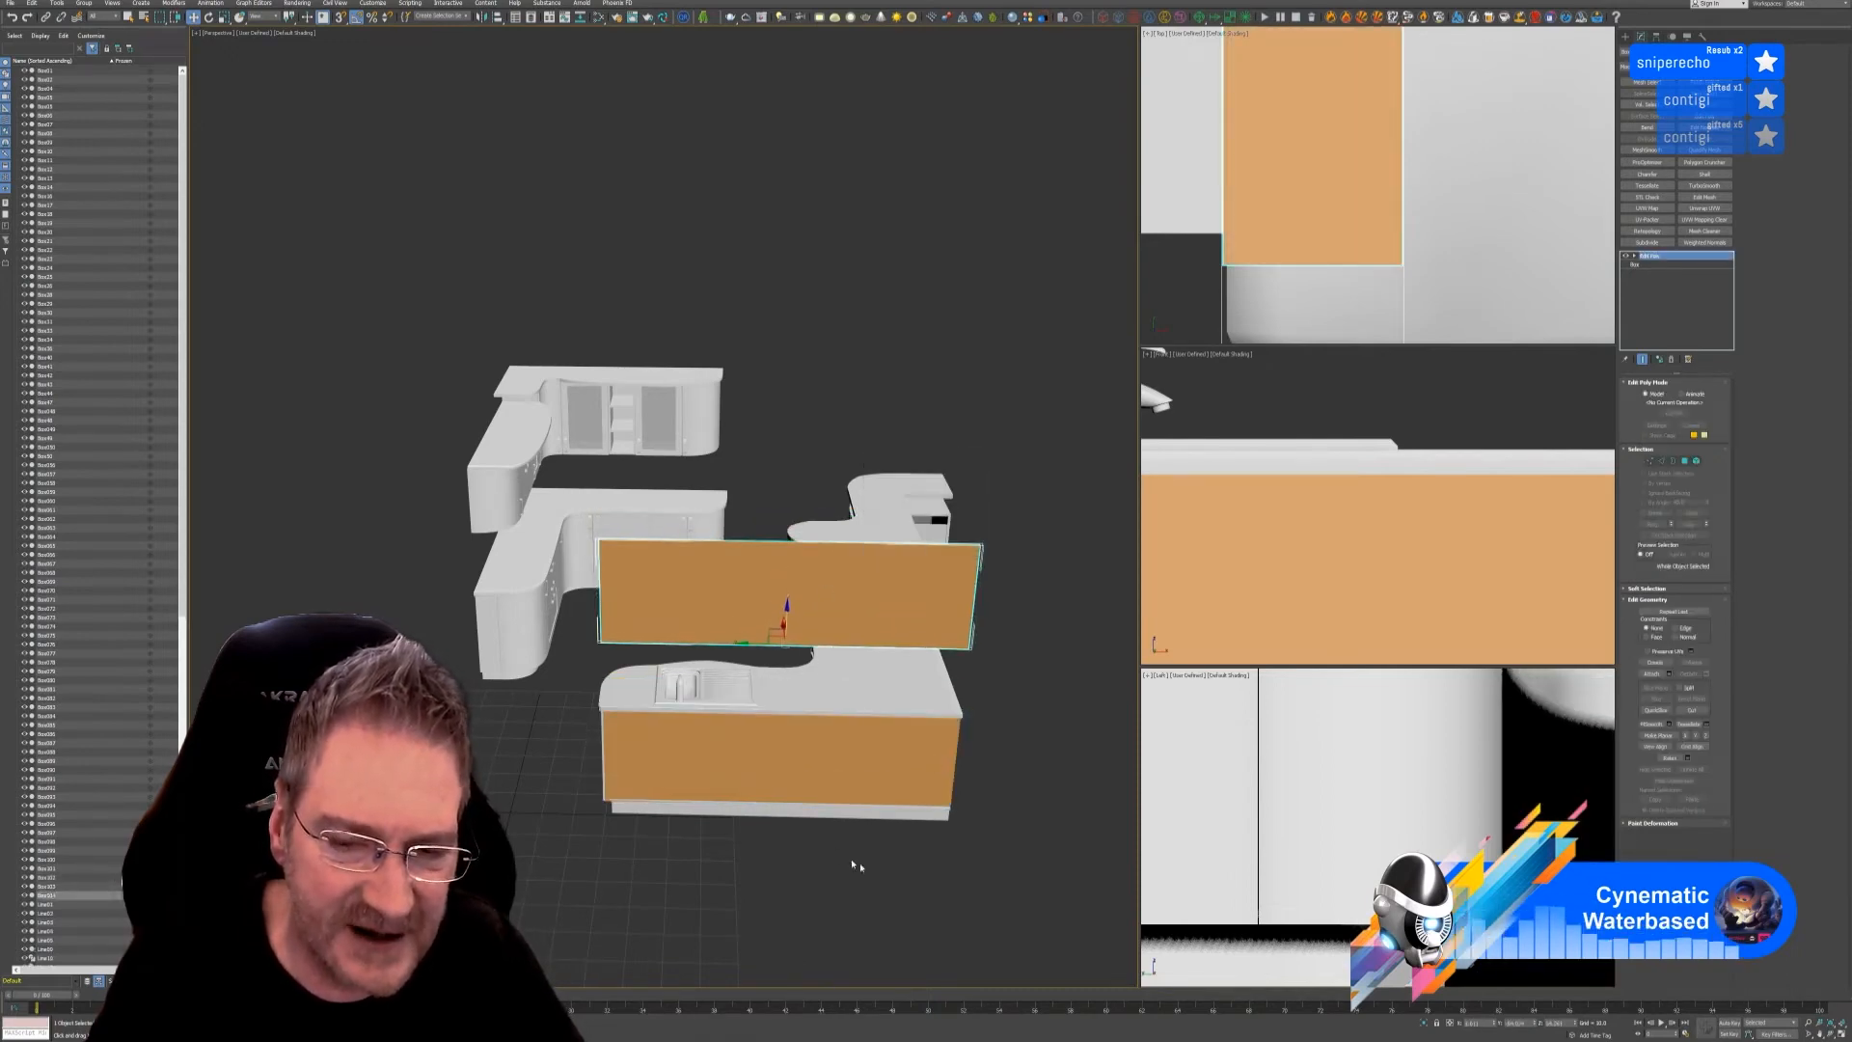
- Remove the Edit Poly modifier from the raised panel copy and shorten its box length to a short side panel
{"action": "middle_click_drag", "start_coordinate": [926, 875], "coordinate": [983, 901], "text": "alt"}
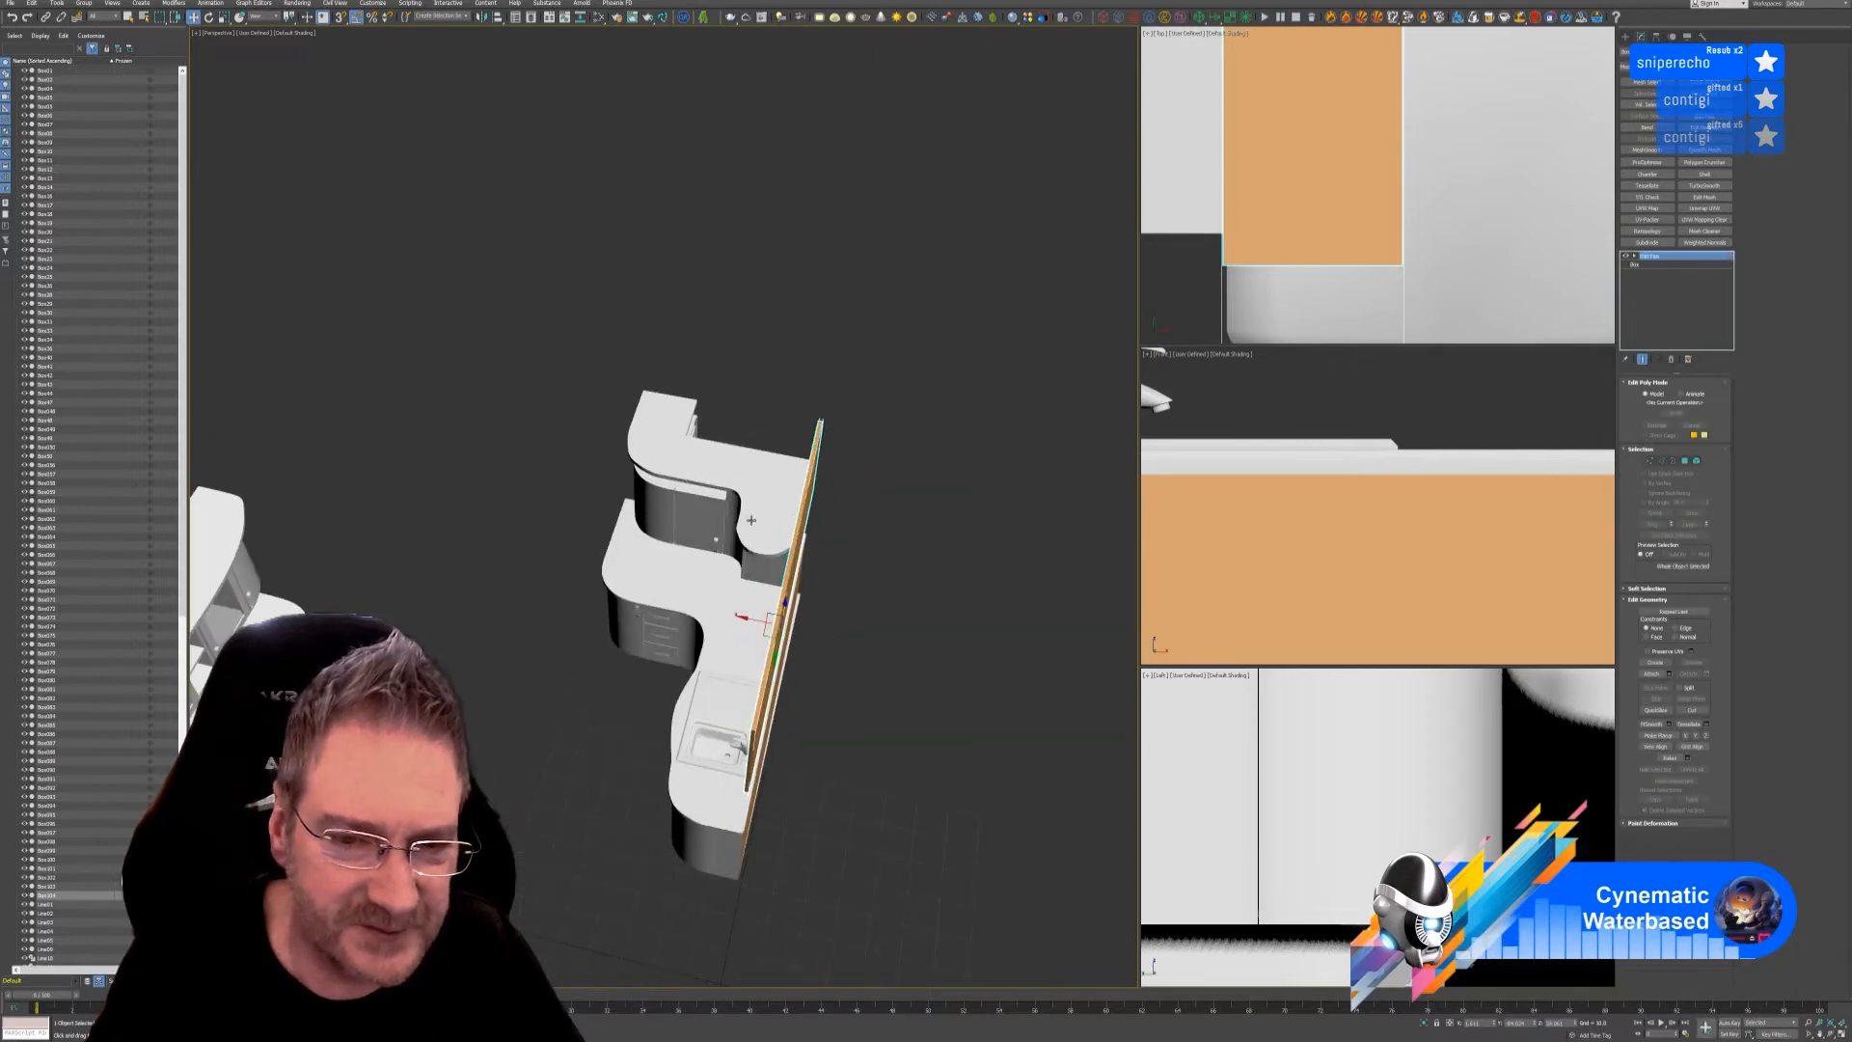
{"action": "scroll", "coordinate": [752, 520], "scroll_direction": "up", "scroll_amount": 3}
{"action": "middle_click_drag", "start_coordinate": [781, 671], "coordinate": [802, 607], "text": "alt"}
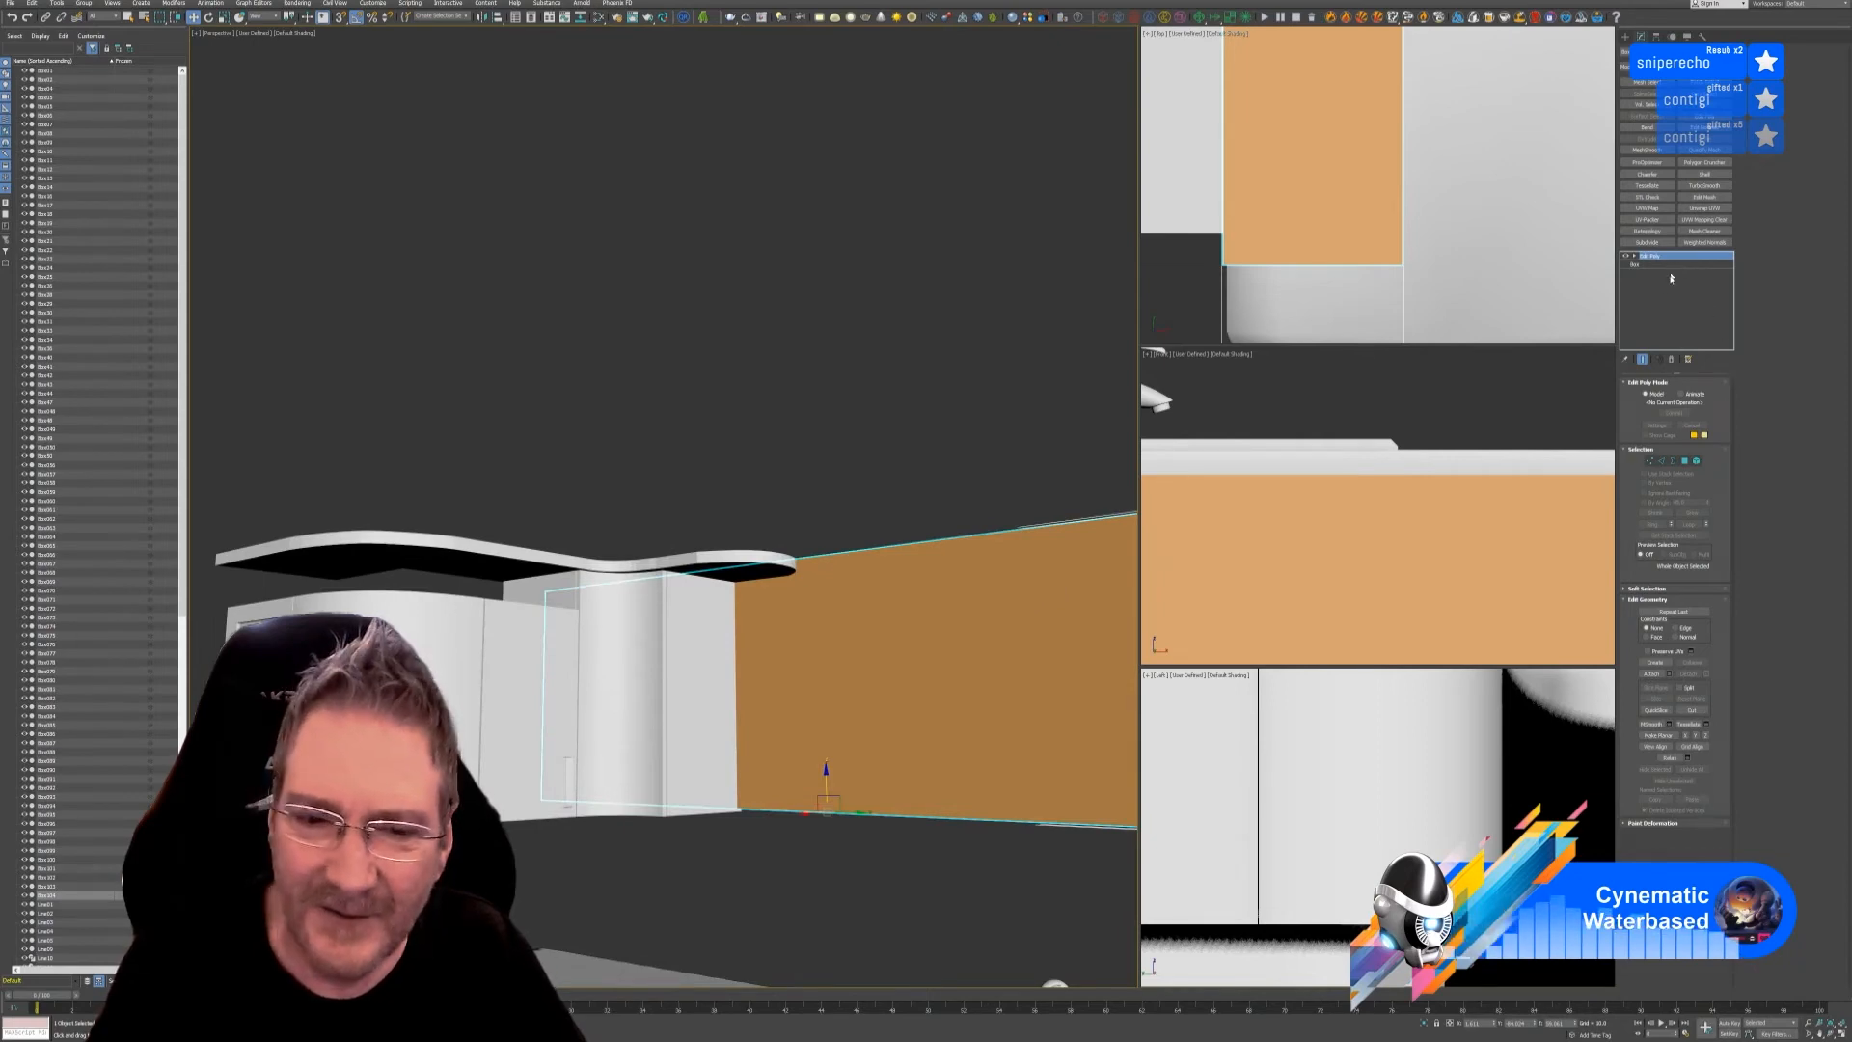
{"action": "left_click", "coordinate": [1673, 359]}
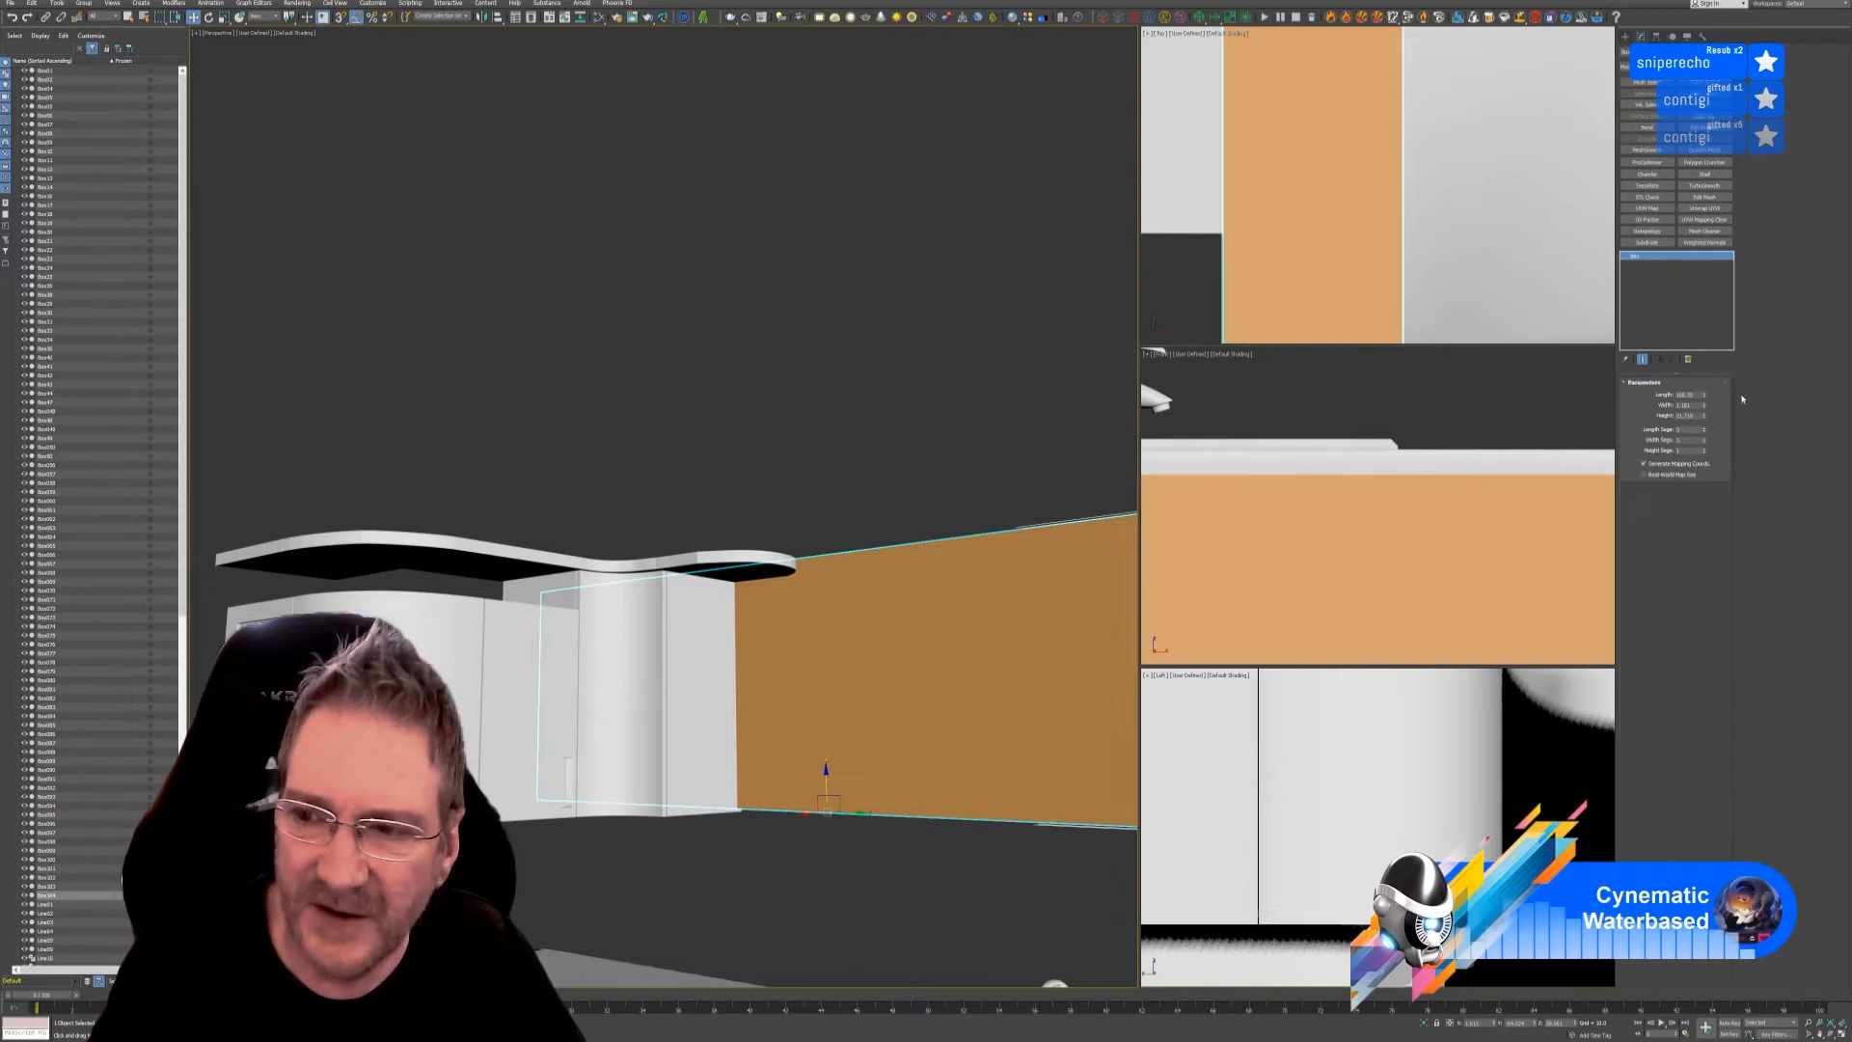
{"action": "left_click_drag", "start_coordinate": [1705, 398], "coordinate": [1690, 437]}
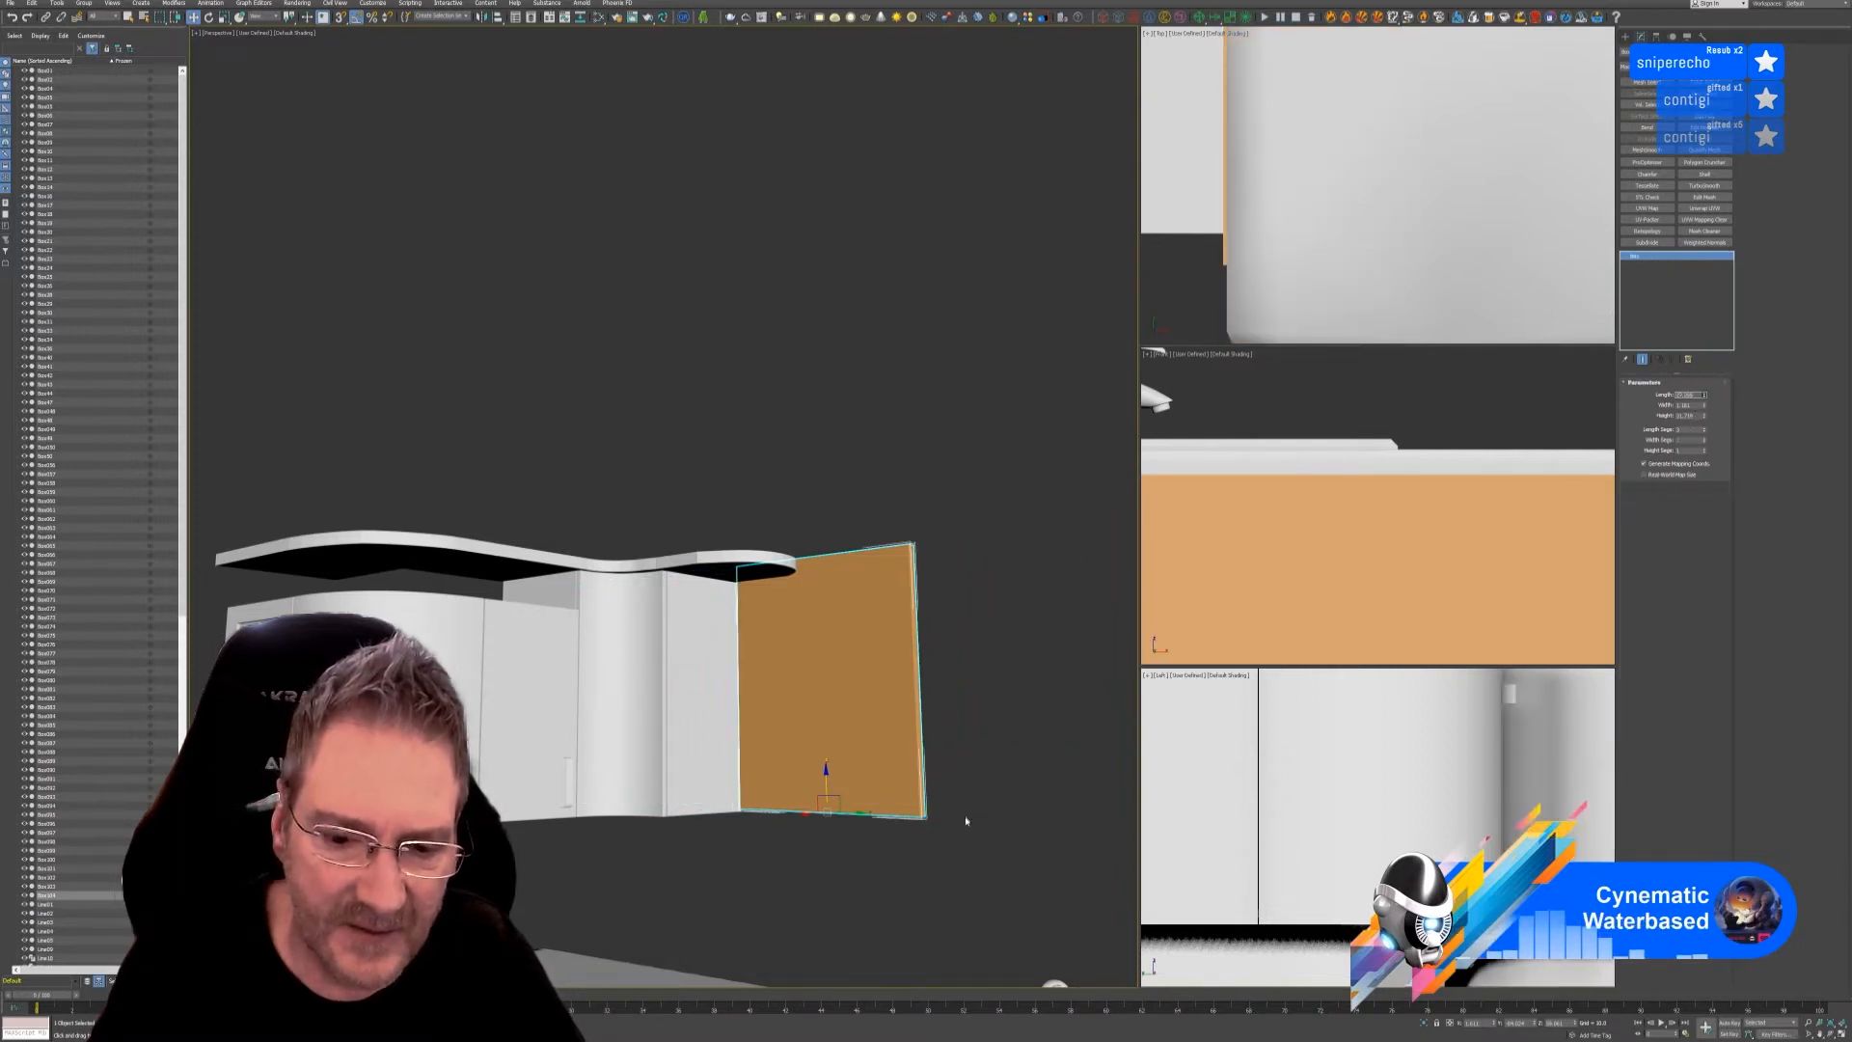
- Slide the short panel along its length against the raised unit and reduce its height to fit beneath the countertop
{"action": "middle_click_drag", "start_coordinate": [967, 857], "coordinate": [967, 891], "text": "alt"}
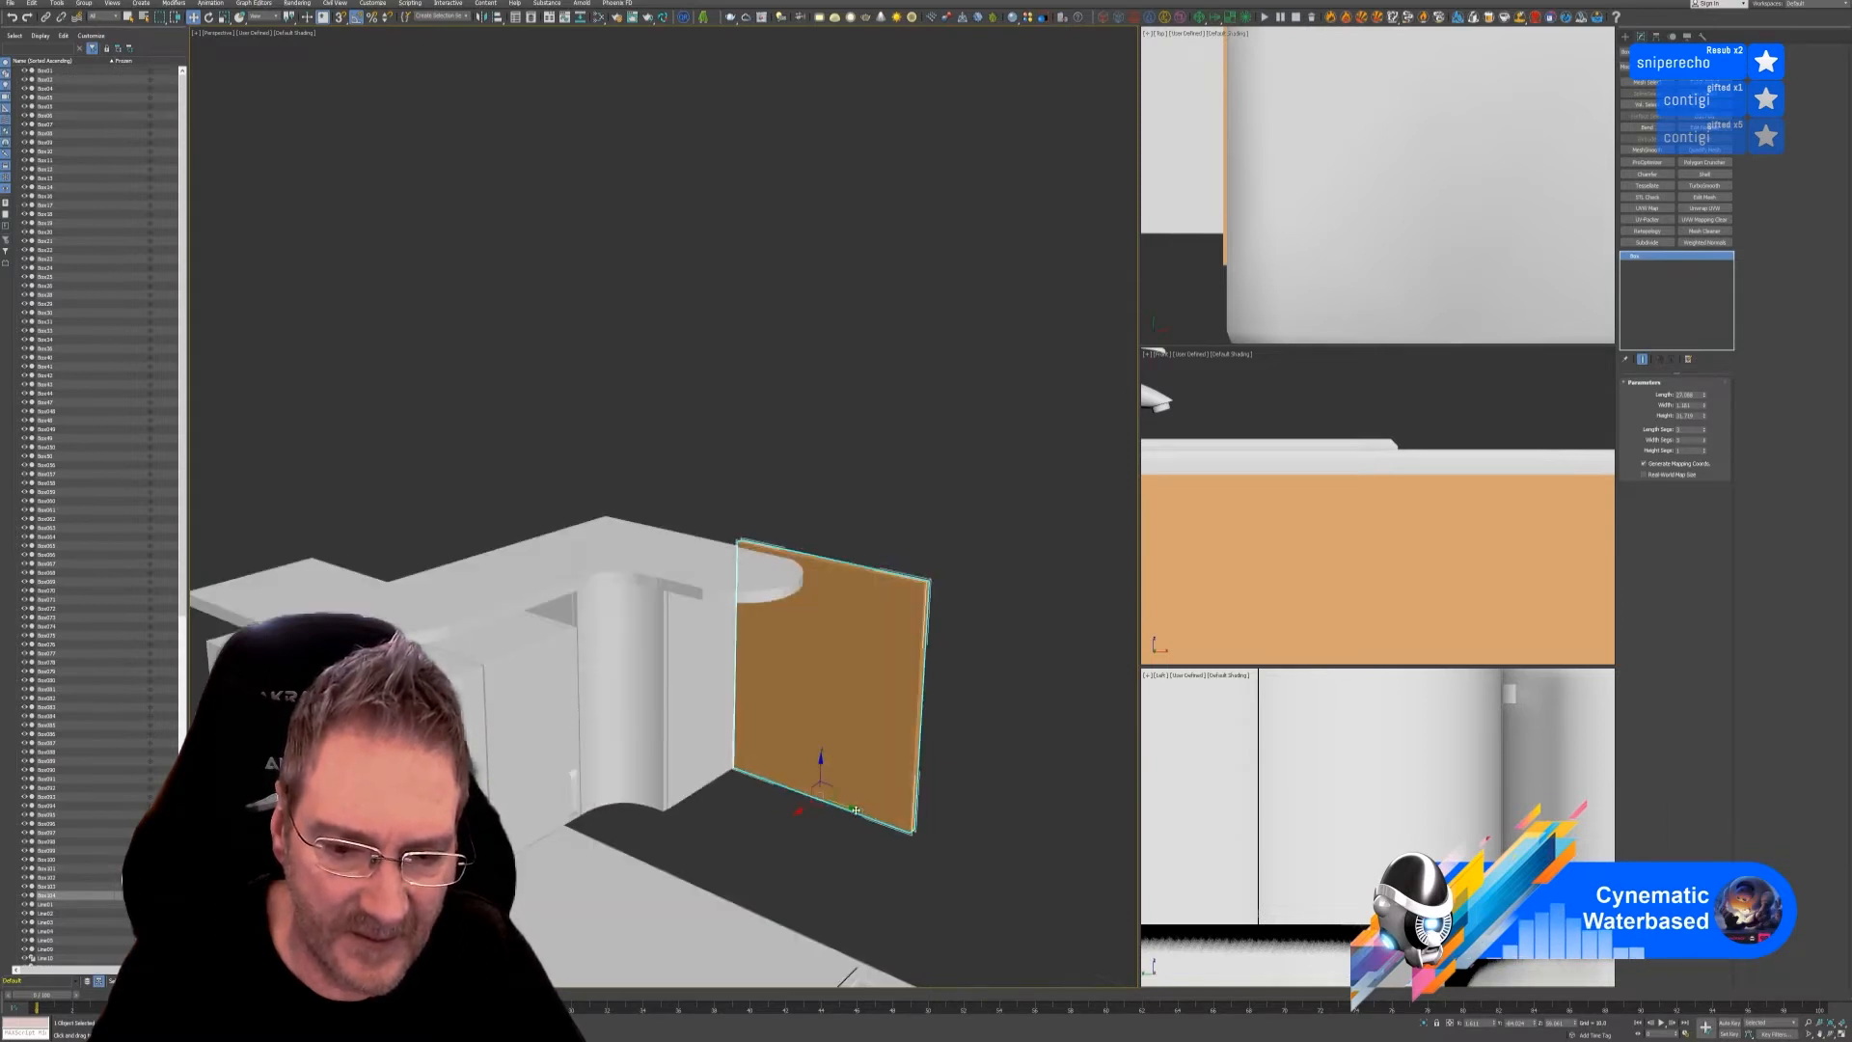
{"action": "left_click_drag", "start_coordinate": [855, 810], "coordinate": [692, 756]}
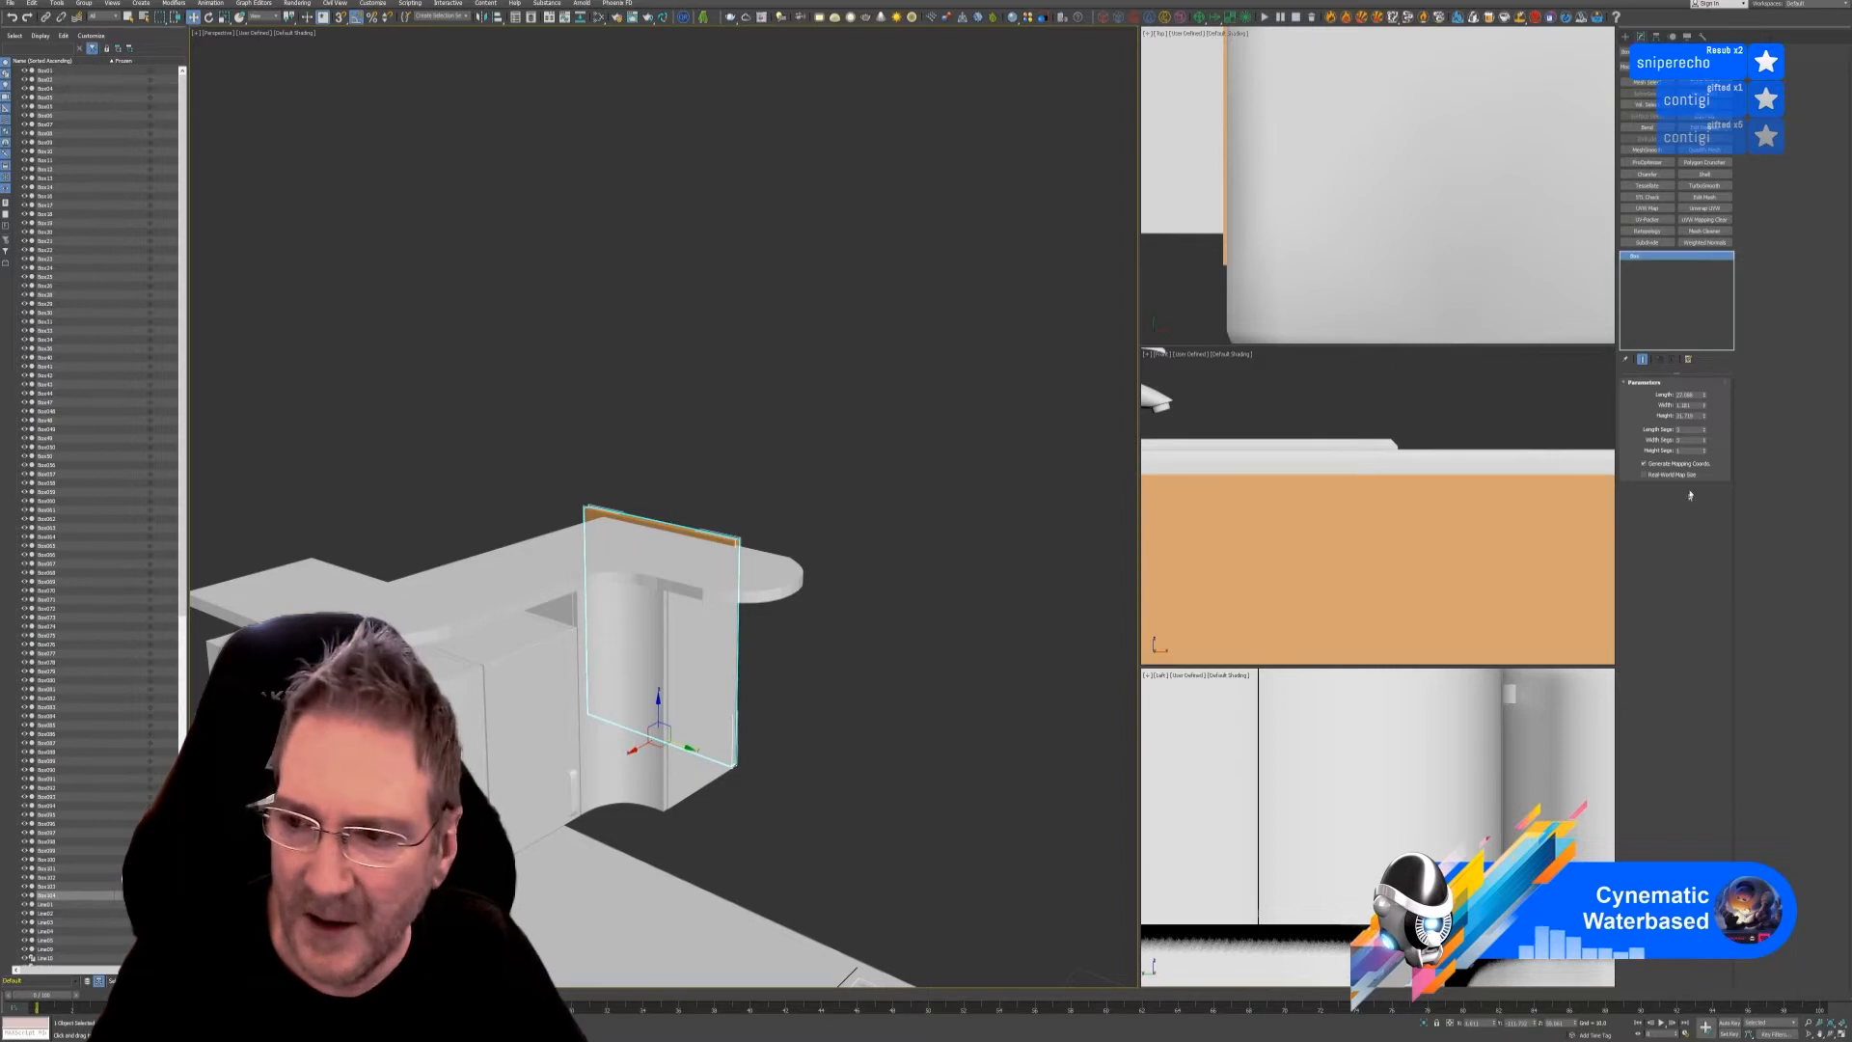
{"action": "left_click", "coordinate": [1705, 419]}
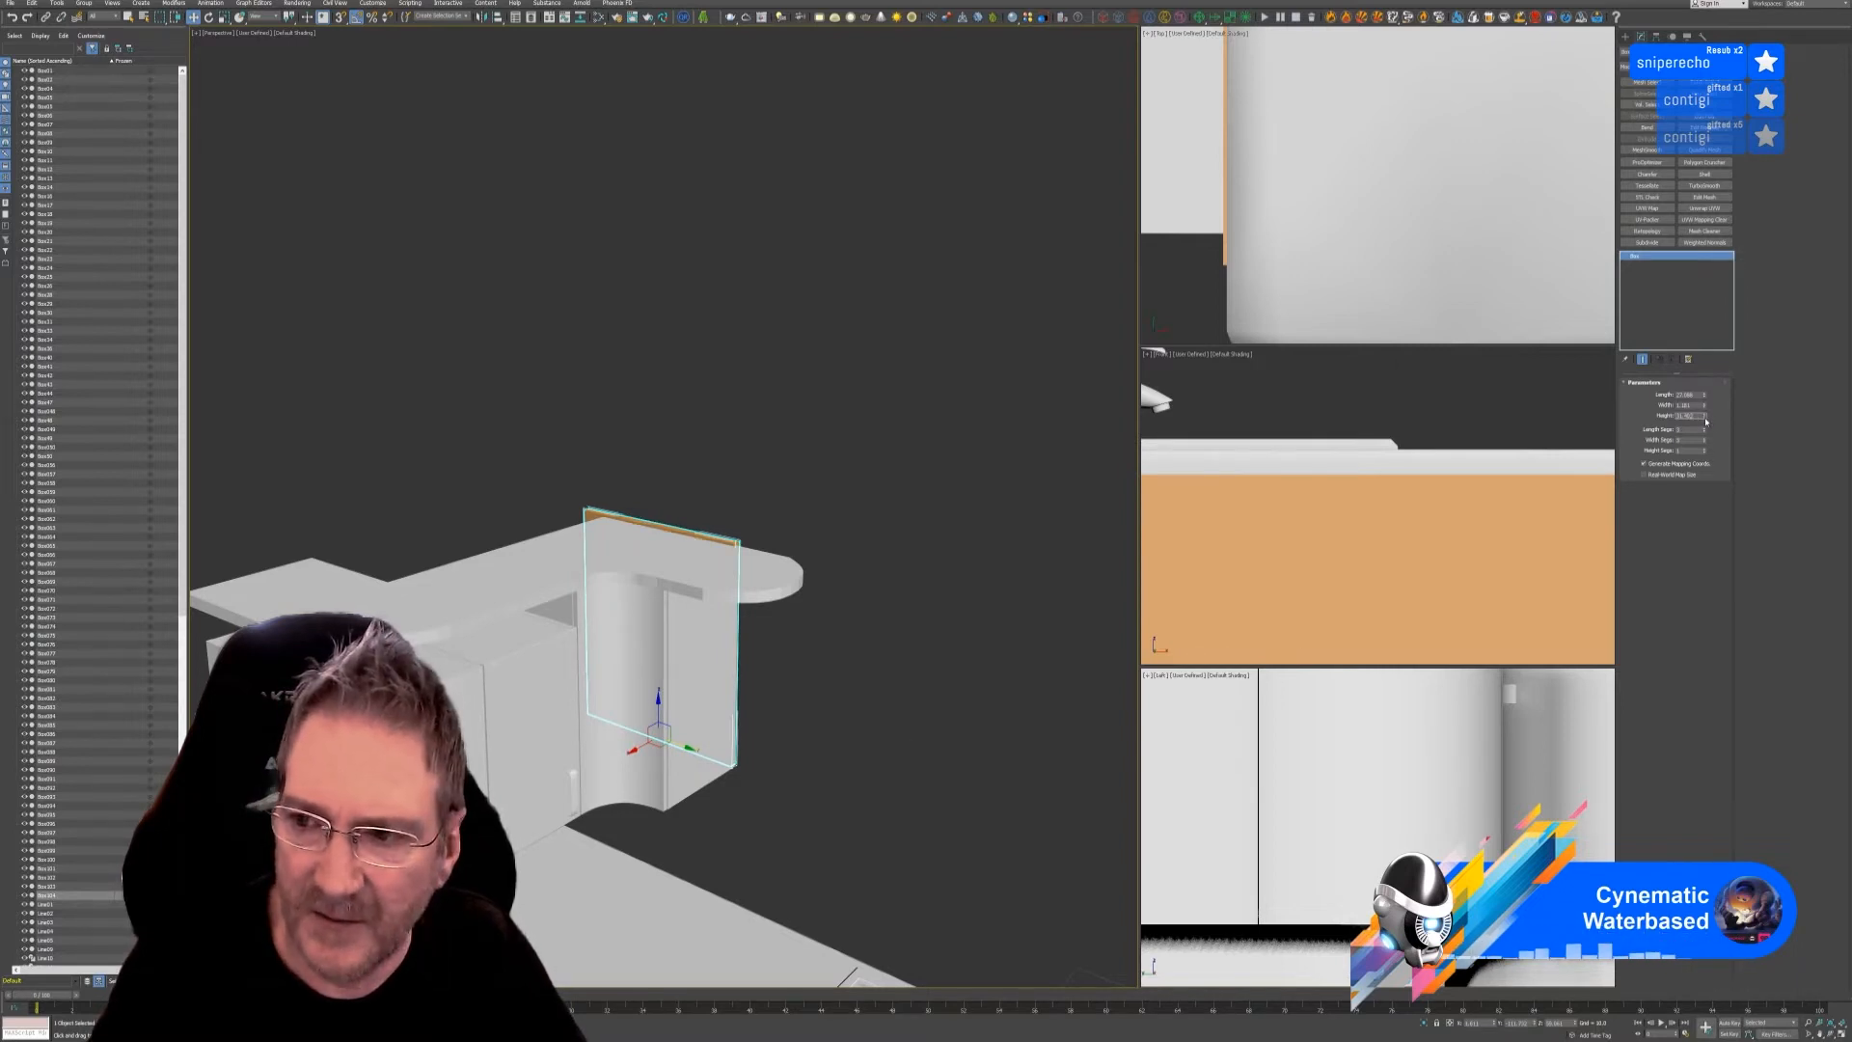
{"action": "left_click", "coordinate": [1704, 419]}
{"action": "left_click", "coordinate": [1704, 418]}
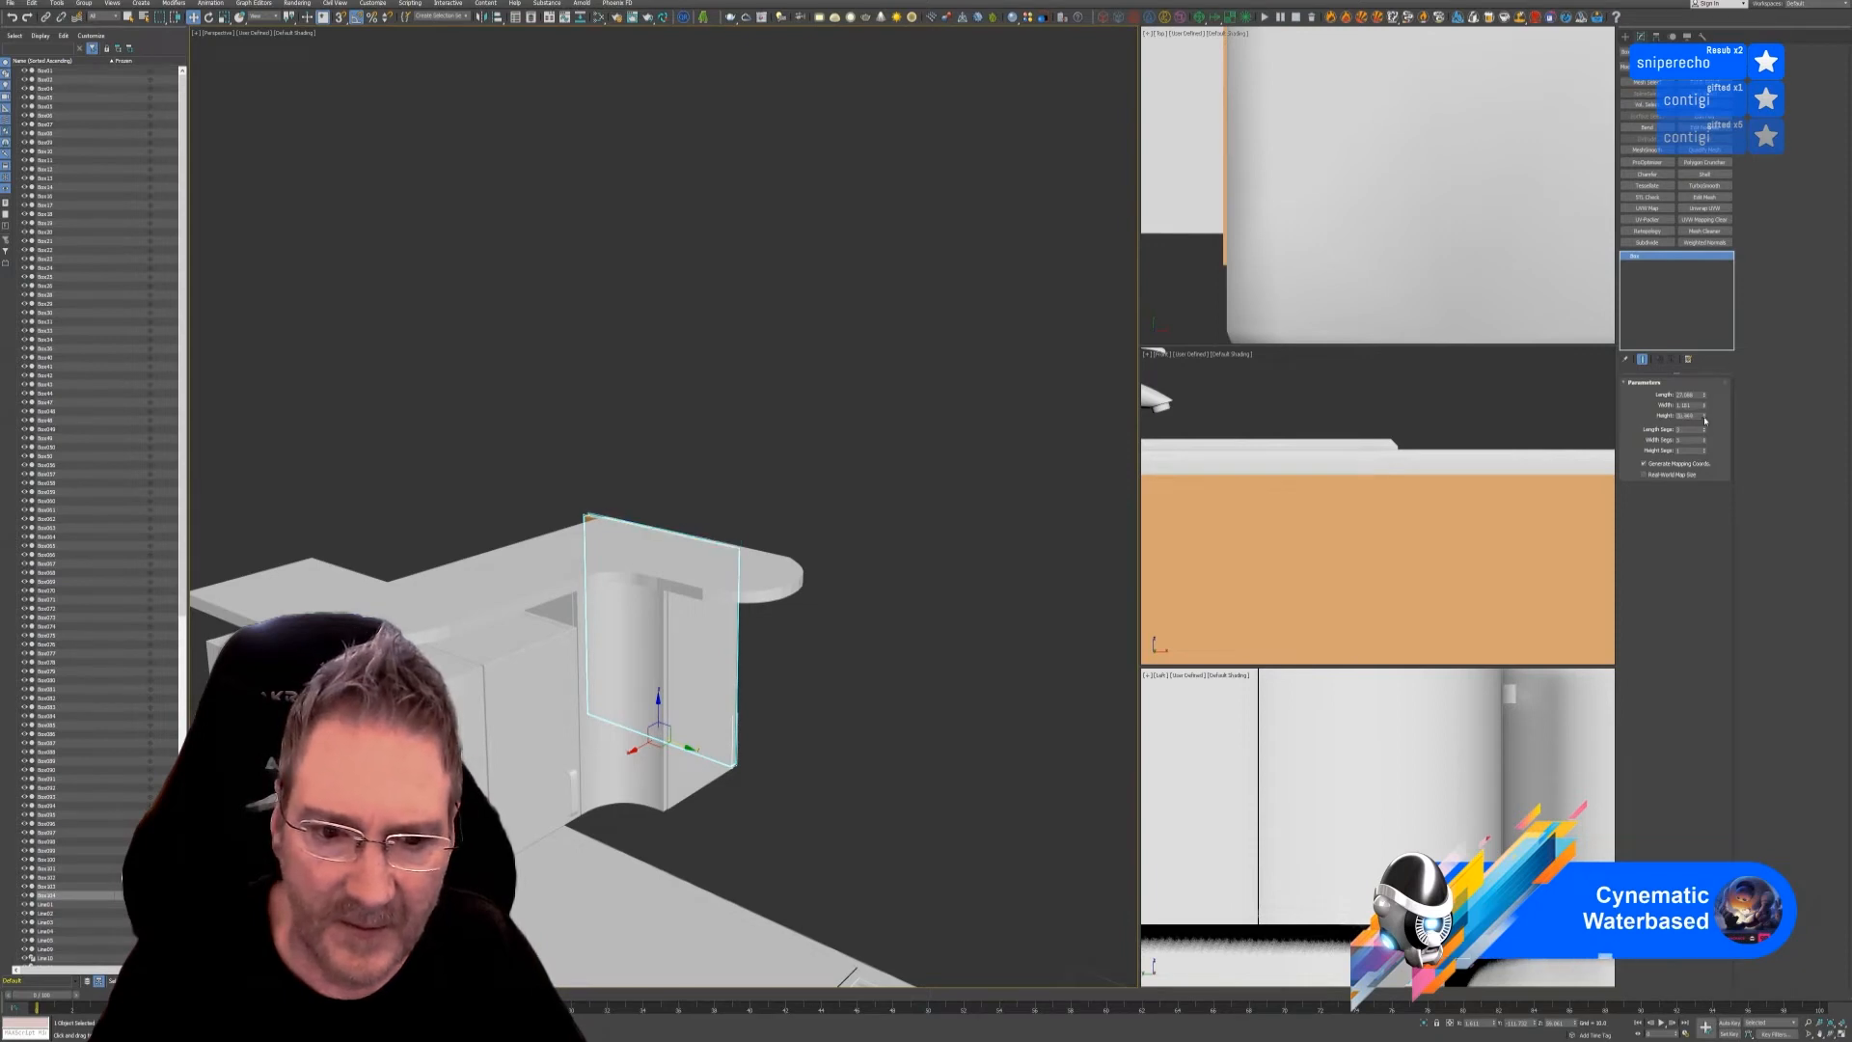
- Copy the short side panel across to the opposite end of the raised counter unit
{"action": "middle_click_drag", "start_coordinate": [887, 690], "coordinate": [662, 704], "text": "alt"}
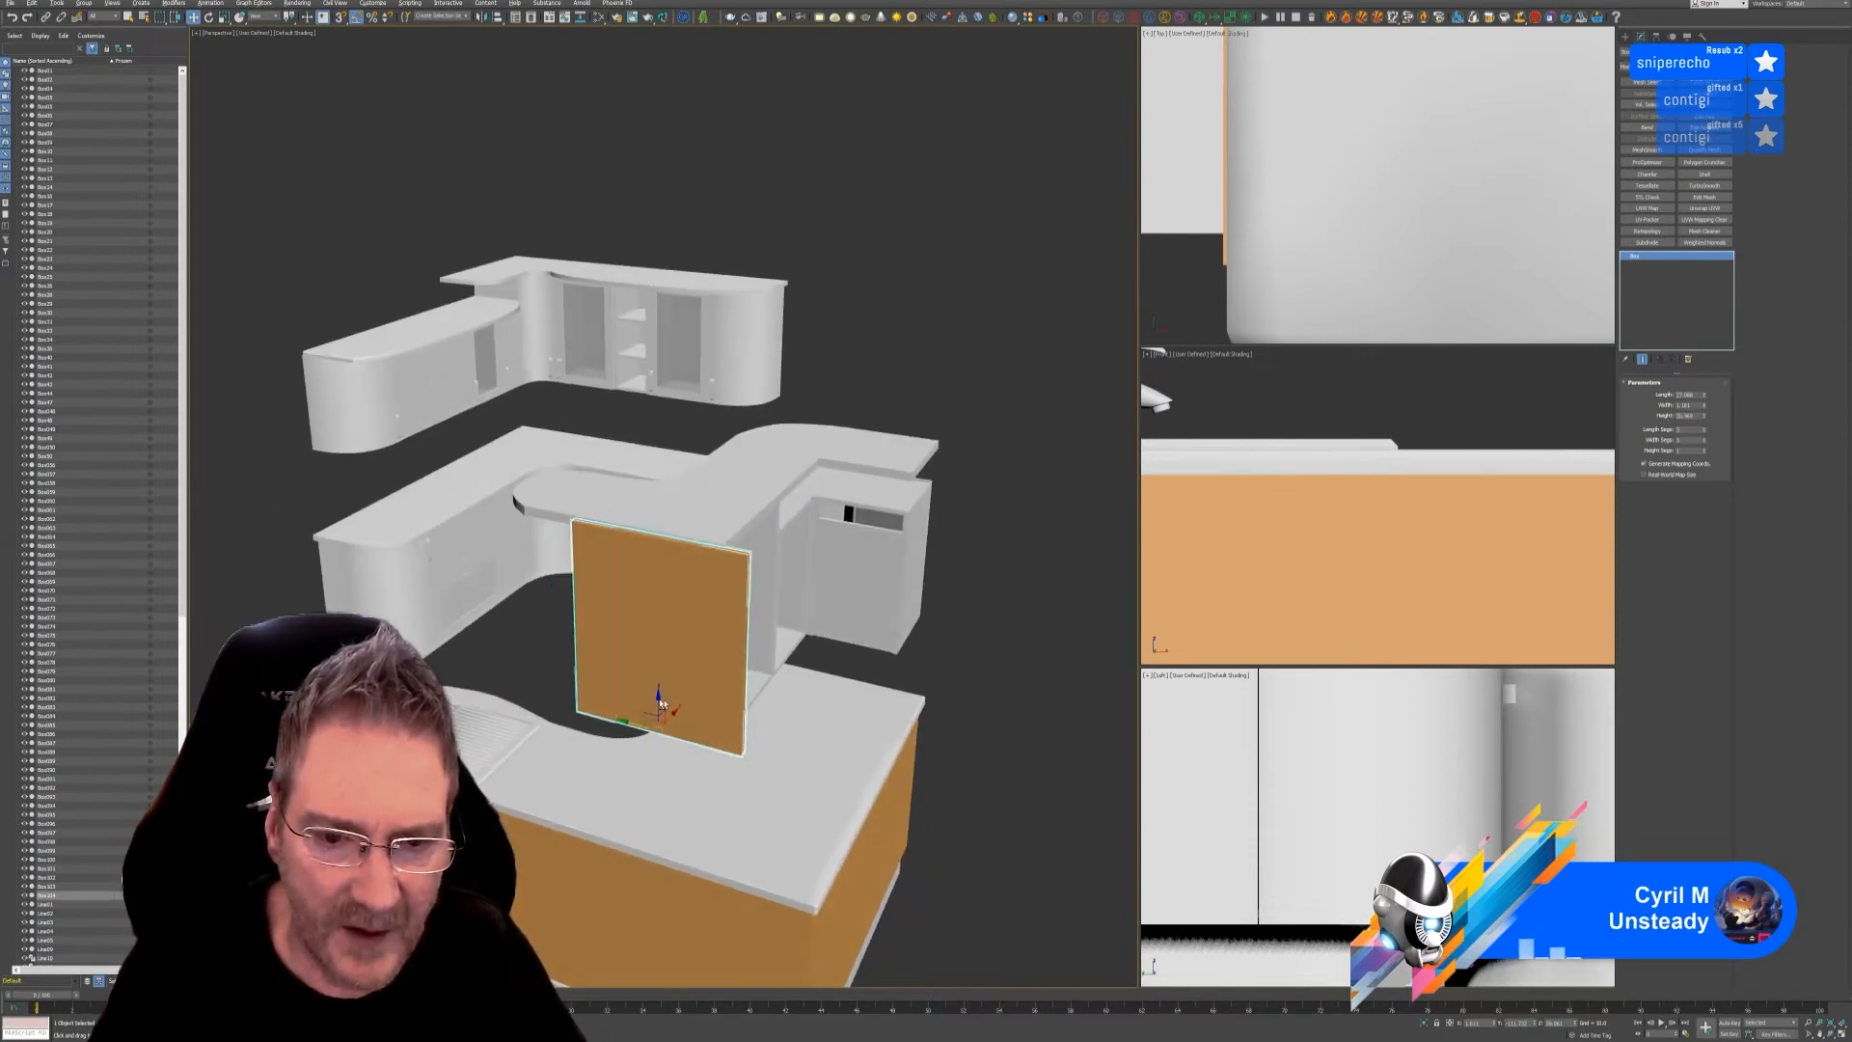
{"action": "scroll", "coordinate": [645, 598], "scroll_direction": "up", "scroll_amount": 3}
{"action": "middle_click_drag", "start_coordinate": [792, 667], "coordinate": [715, 630], "text": "alt"}
{"action": "scroll", "coordinate": [898, 653], "scroll_direction": "down", "scroll_amount": 4}
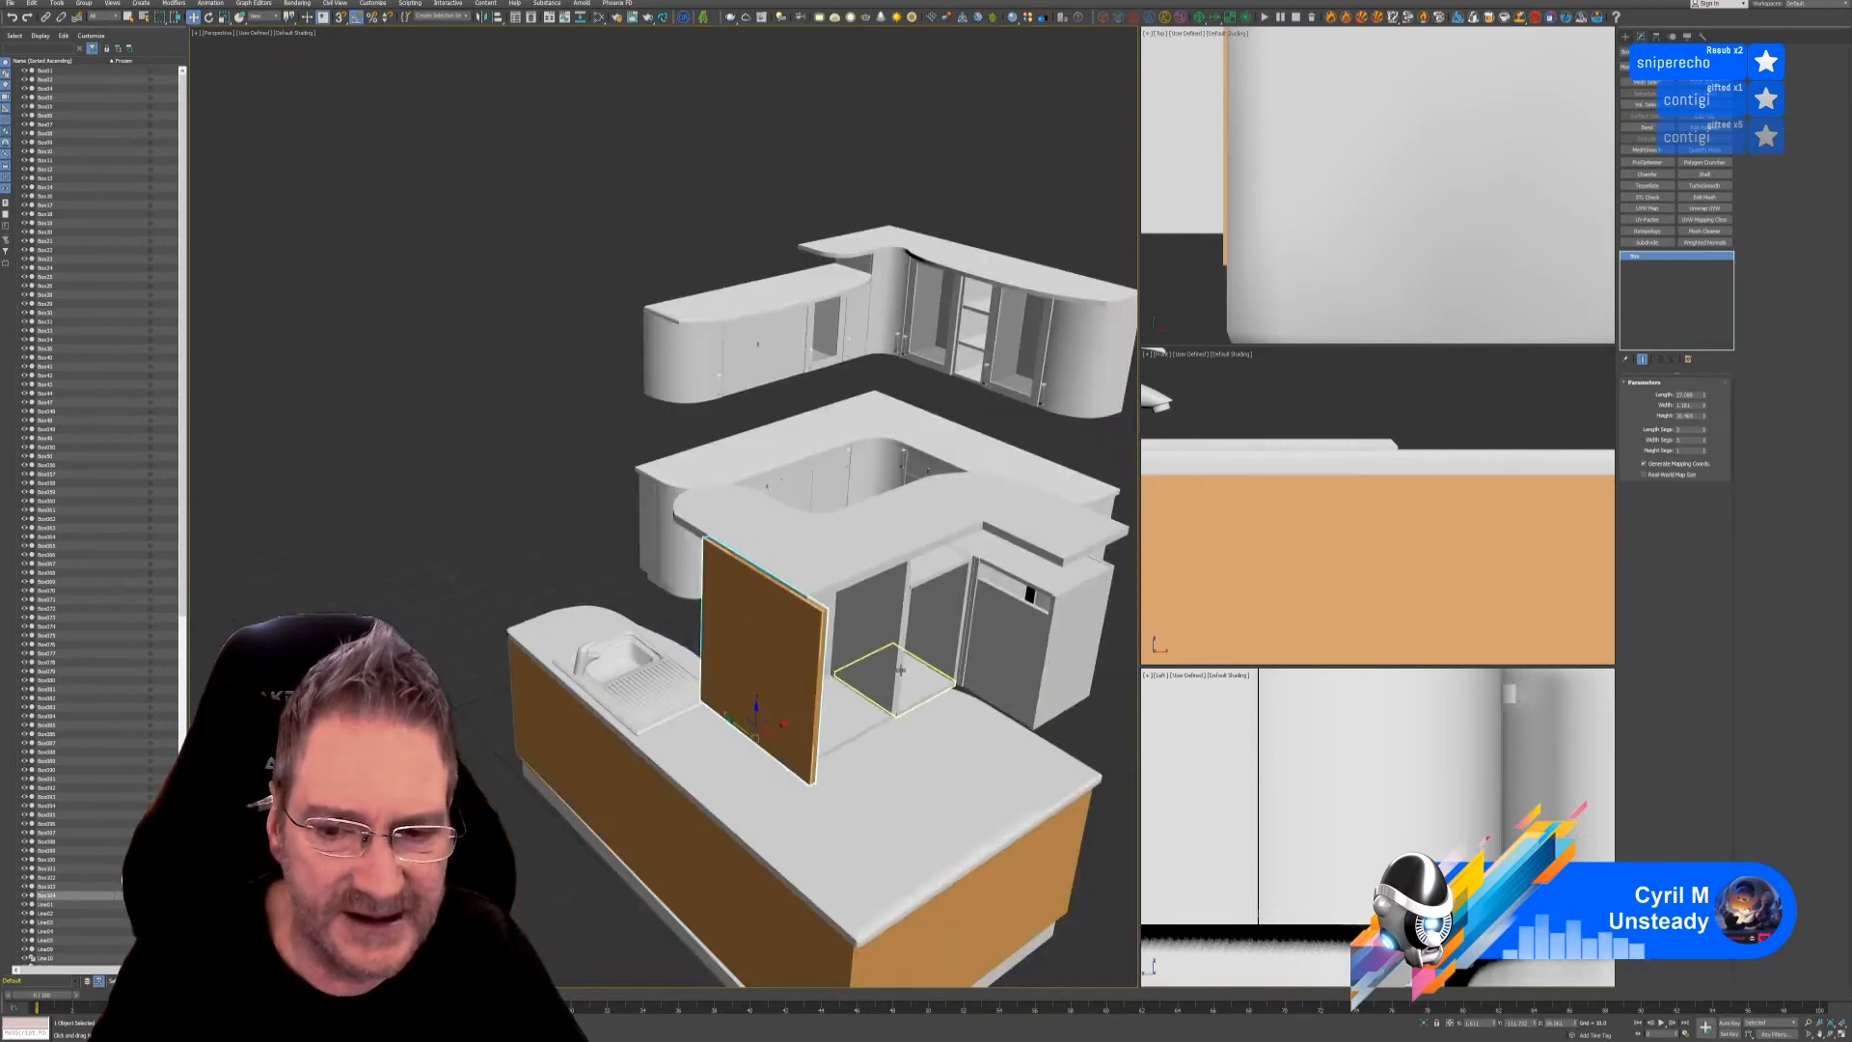
{"action": "middle_click_drag", "start_coordinate": [912, 713], "coordinate": [873, 782], "text": "alt"}
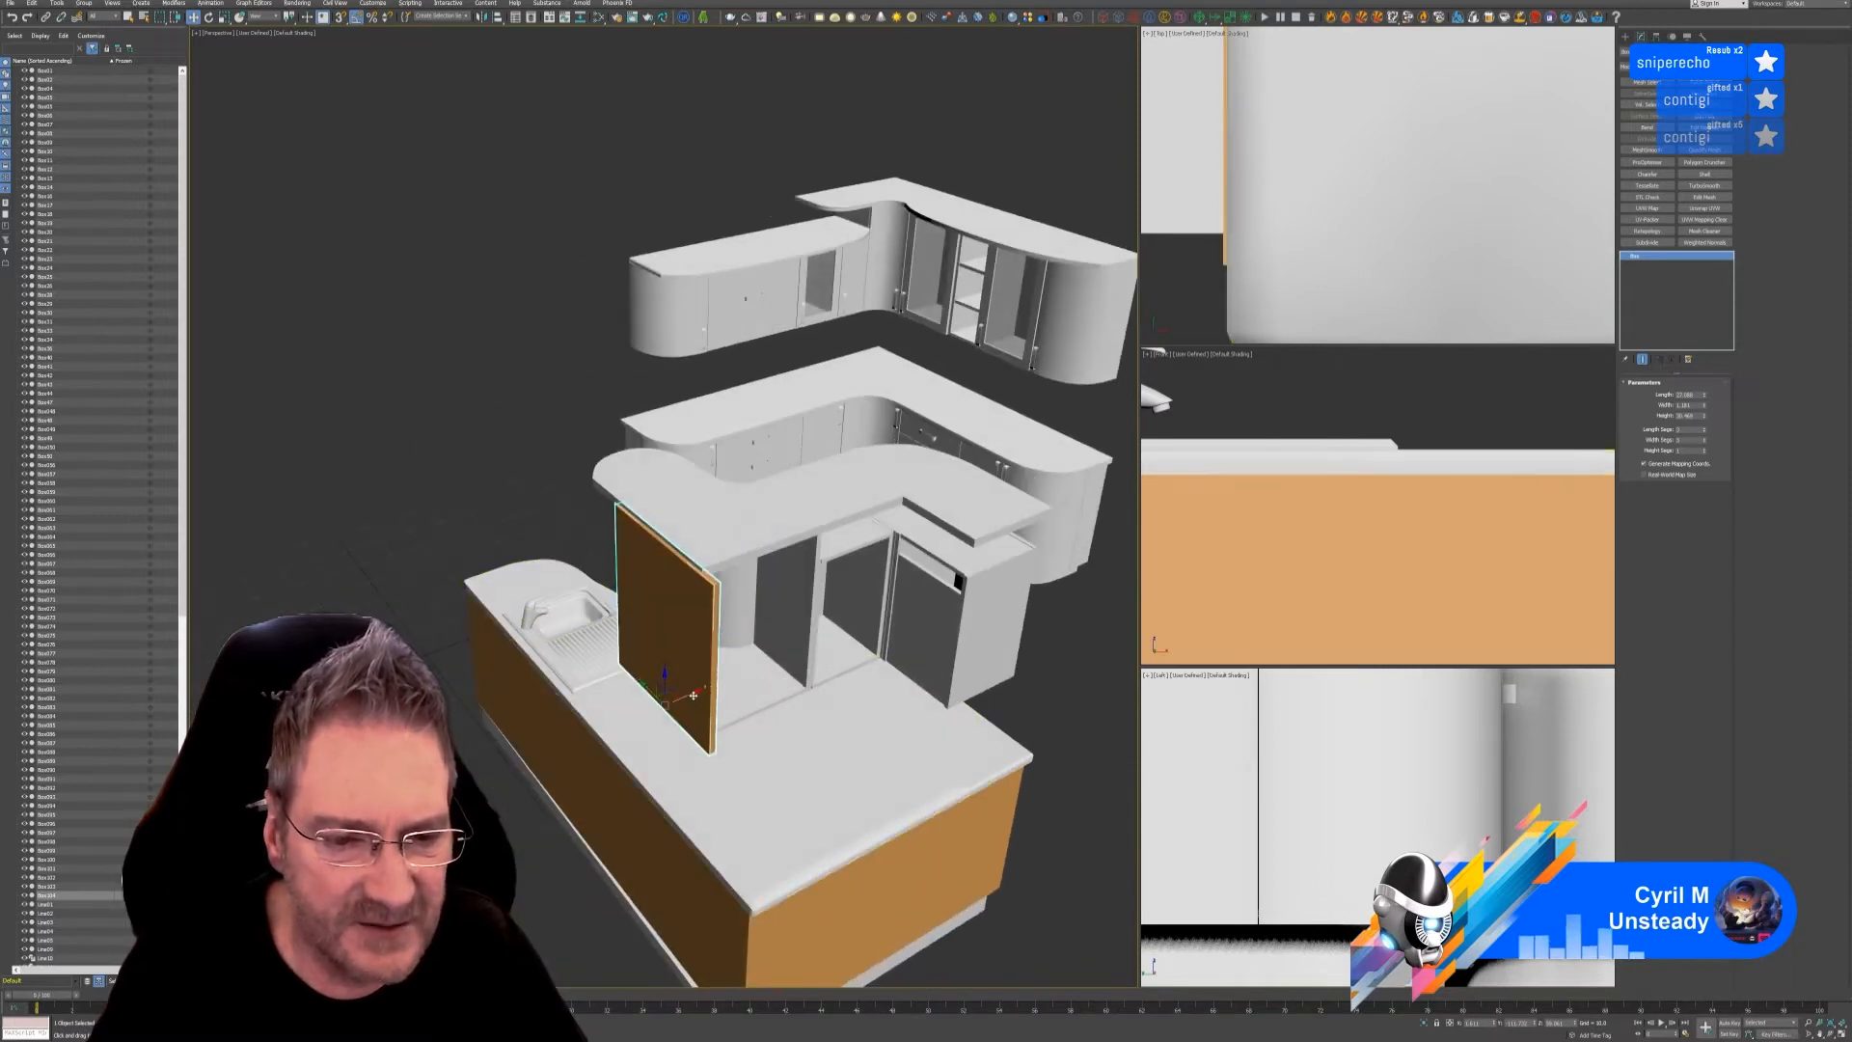
{"action": "mouse_move", "coordinate": [692, 692]}
{"action": "left_mouse_down", "text": "shift"}
{"action": "mouse_move", "coordinate": [871, 635]}
{"action": "mouse_move", "coordinate": [918, 652]}
{"action": "left_mouse_up", "text": "shift"}
{"action": "left_click", "coordinate": [921, 561]}
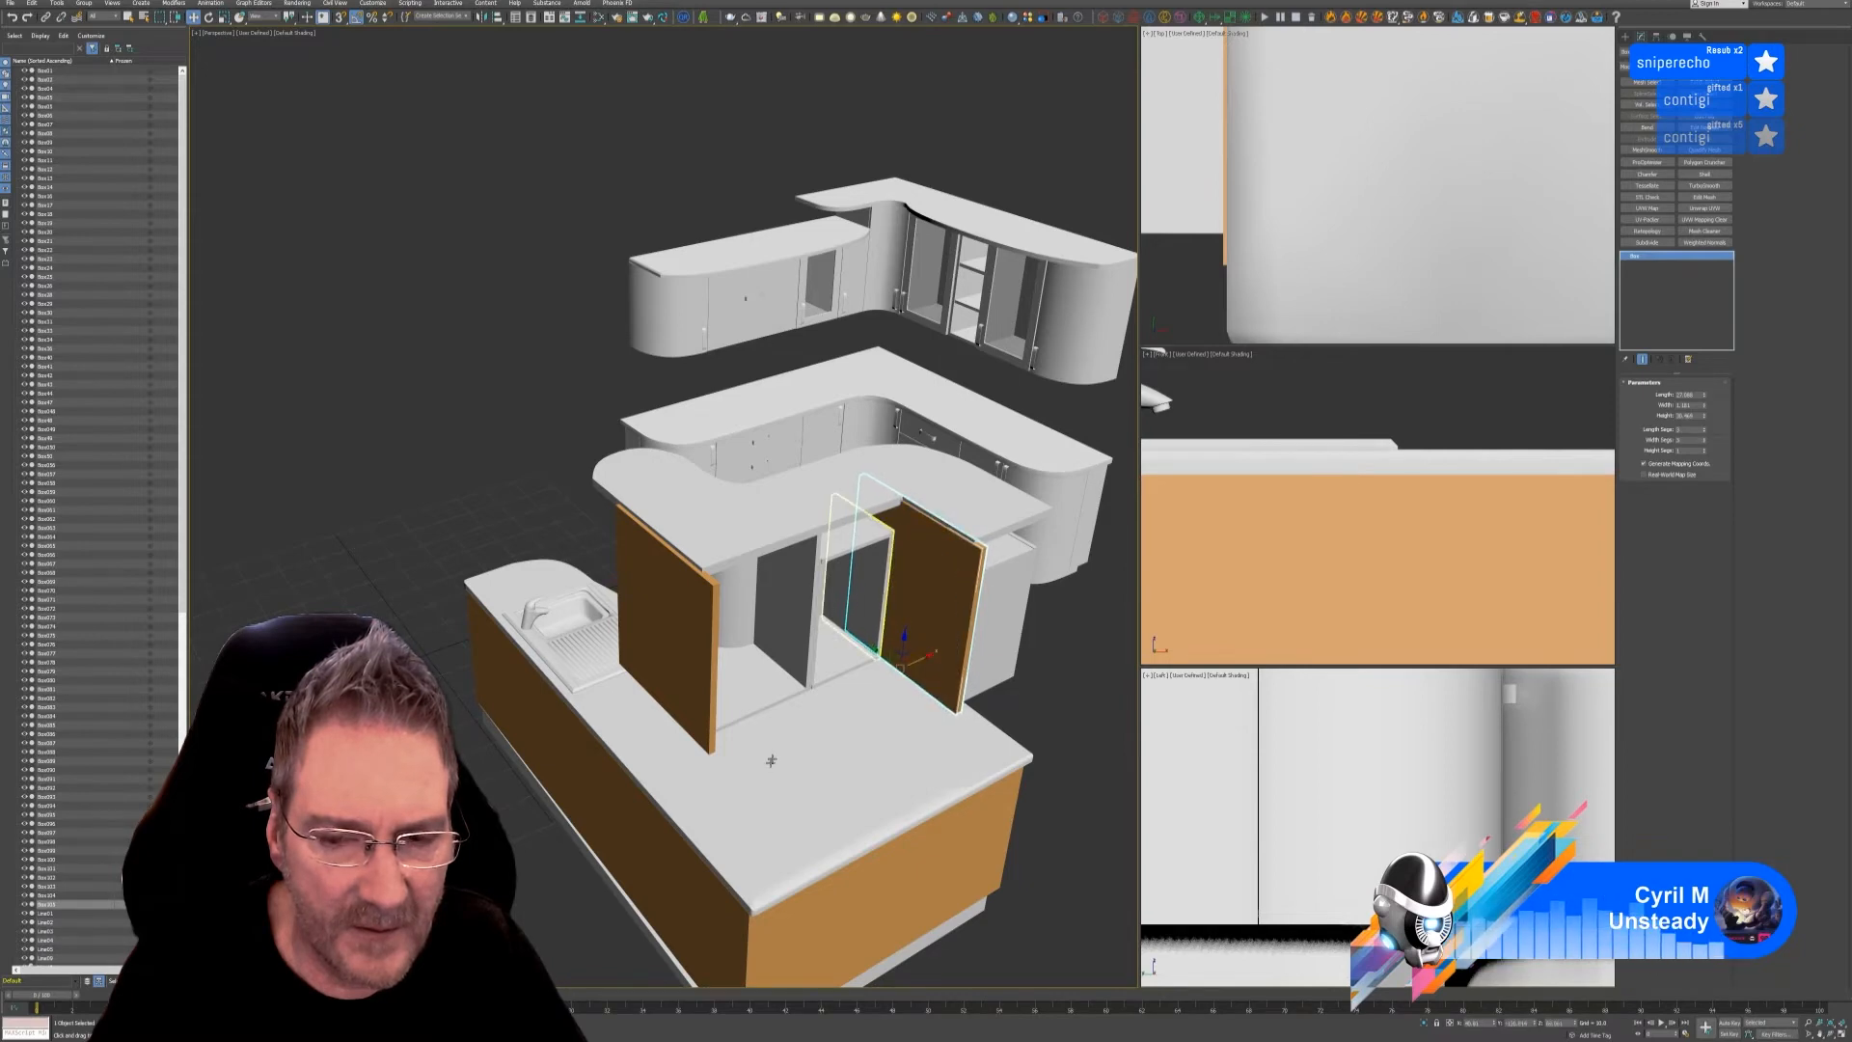
- Slide the second side panel outward along its length until its inner edge meets the back edge of the raised cabinet
{"action": "middle_click_drag", "start_coordinate": [768, 760], "coordinate": [839, 777], "text": "alt"}
{"action": "scroll", "coordinate": [969, 605], "scroll_direction": "up", "scroll_amount": 2}
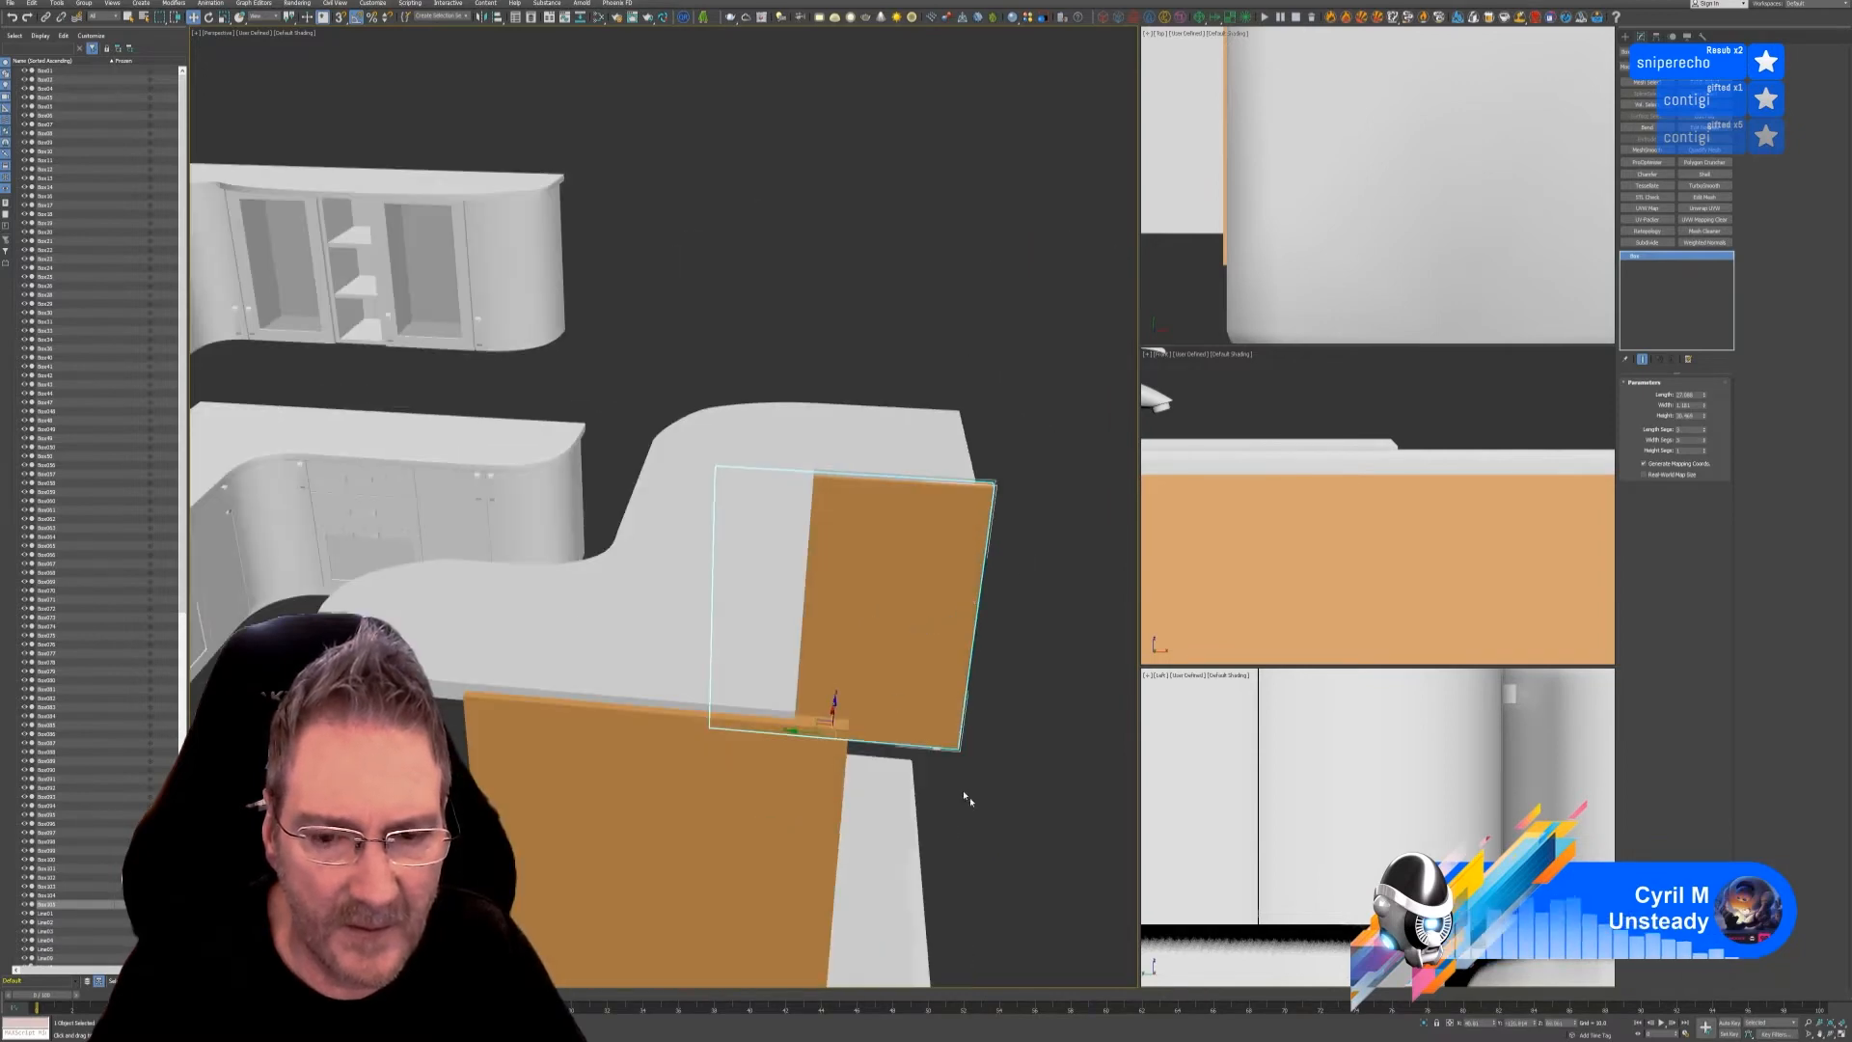
{"action": "middle_click_drag", "start_coordinate": [969, 796], "coordinate": [858, 748], "text": "alt"}
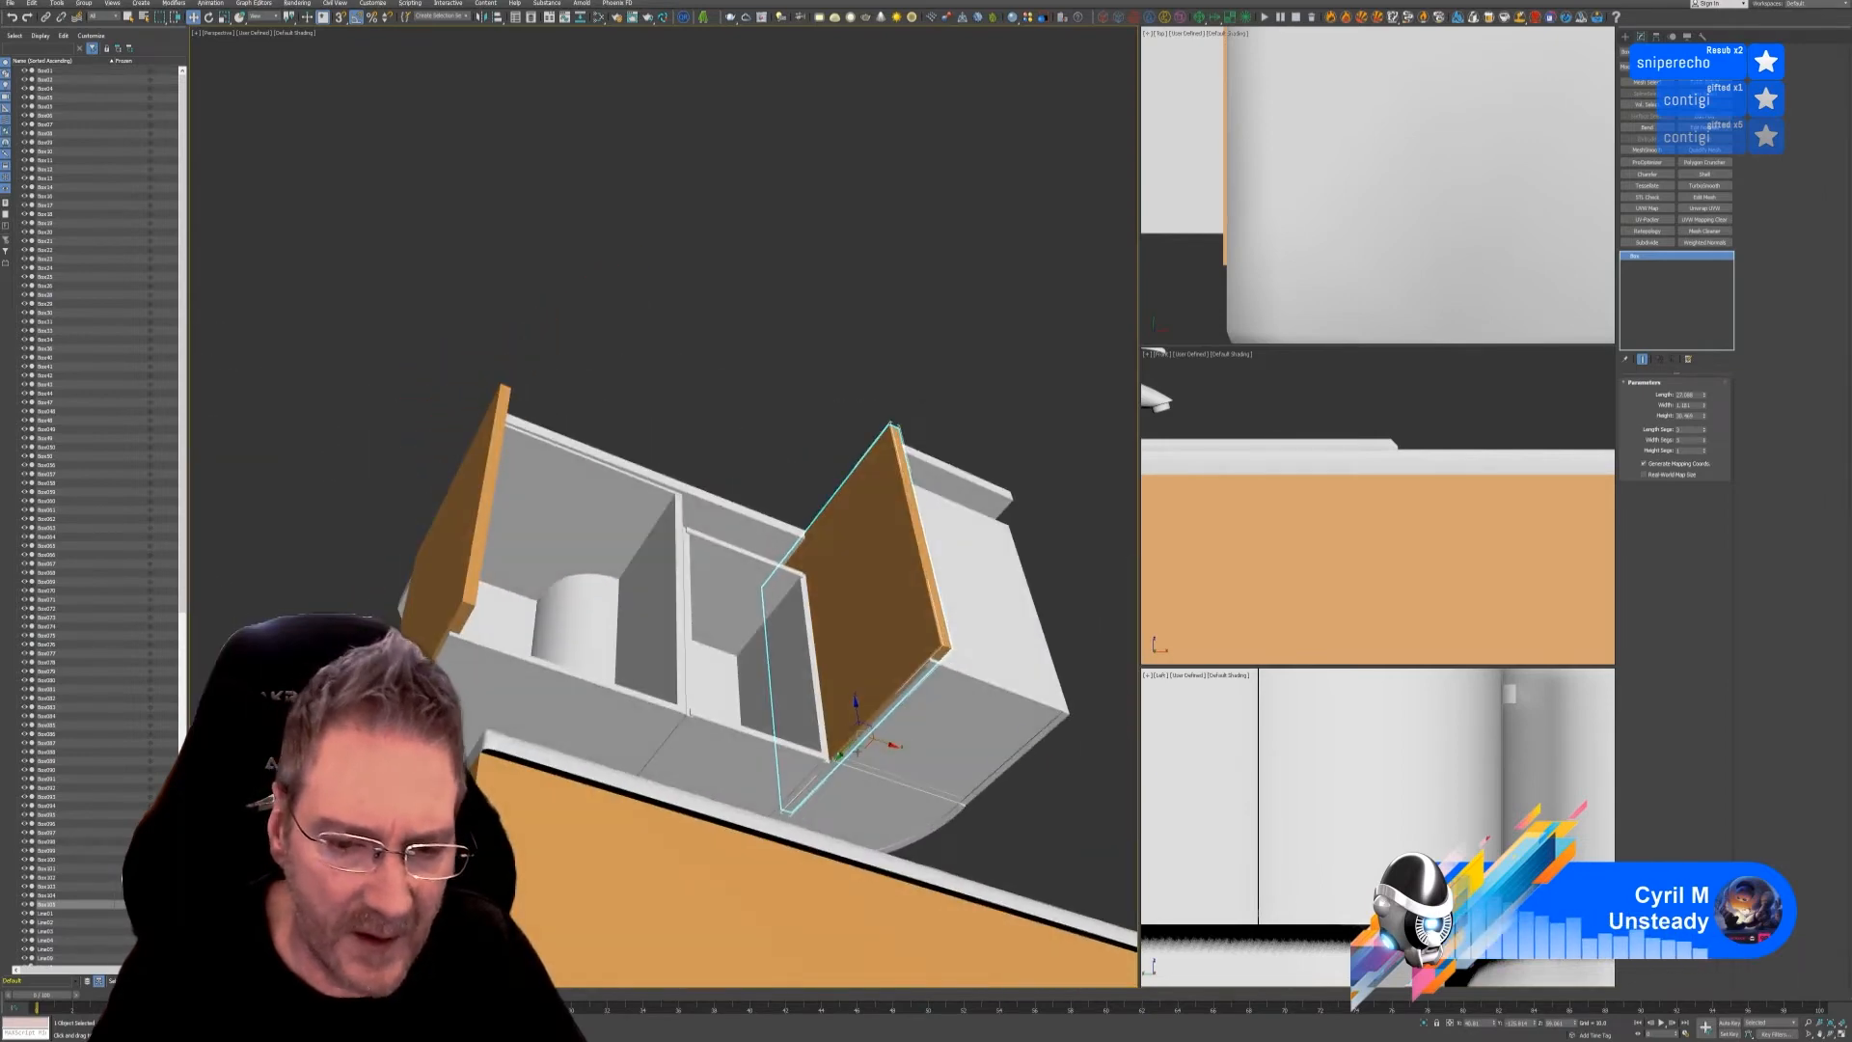
{"action": "left_click_drag", "start_coordinate": [842, 749], "coordinate": [924, 705]}
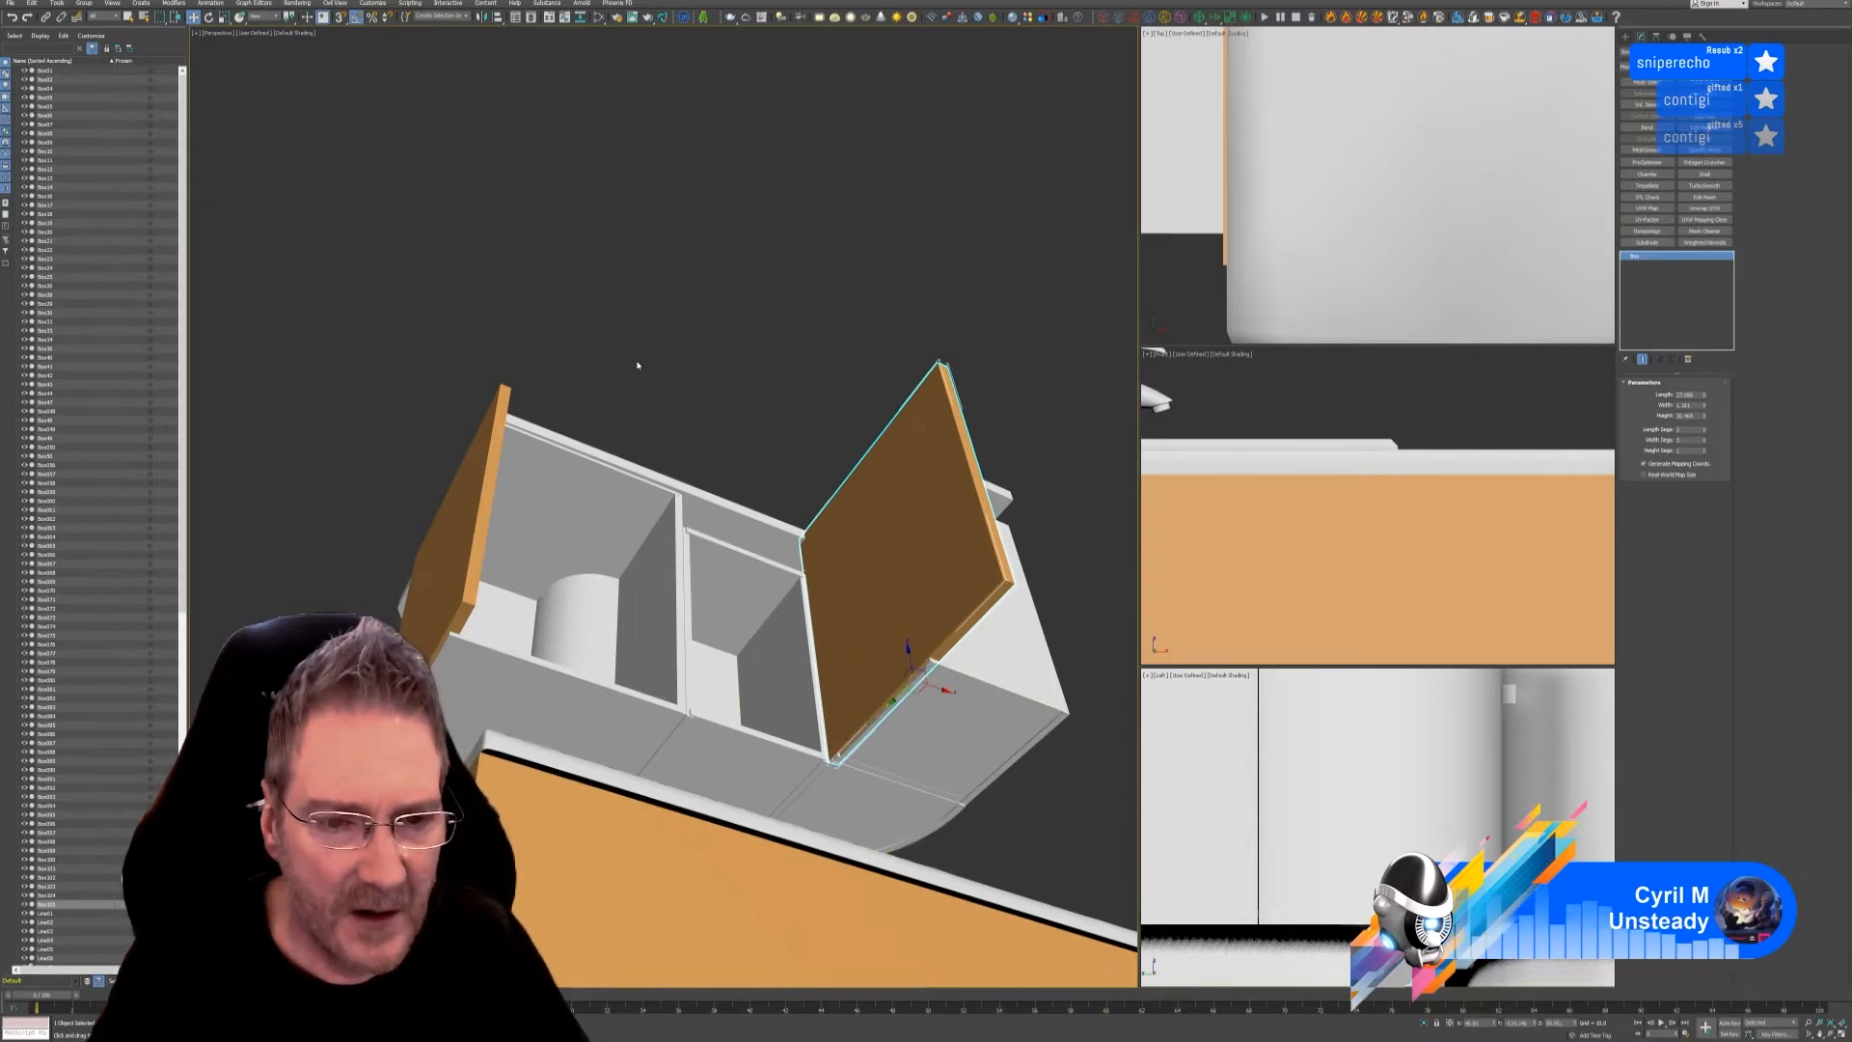
- Copy the second side panel to the space between the two side panels and rotate the copy 90 degrees
{"action": "middle_click_drag", "start_coordinate": [698, 397], "coordinate": [918, 712], "text": "alt"}
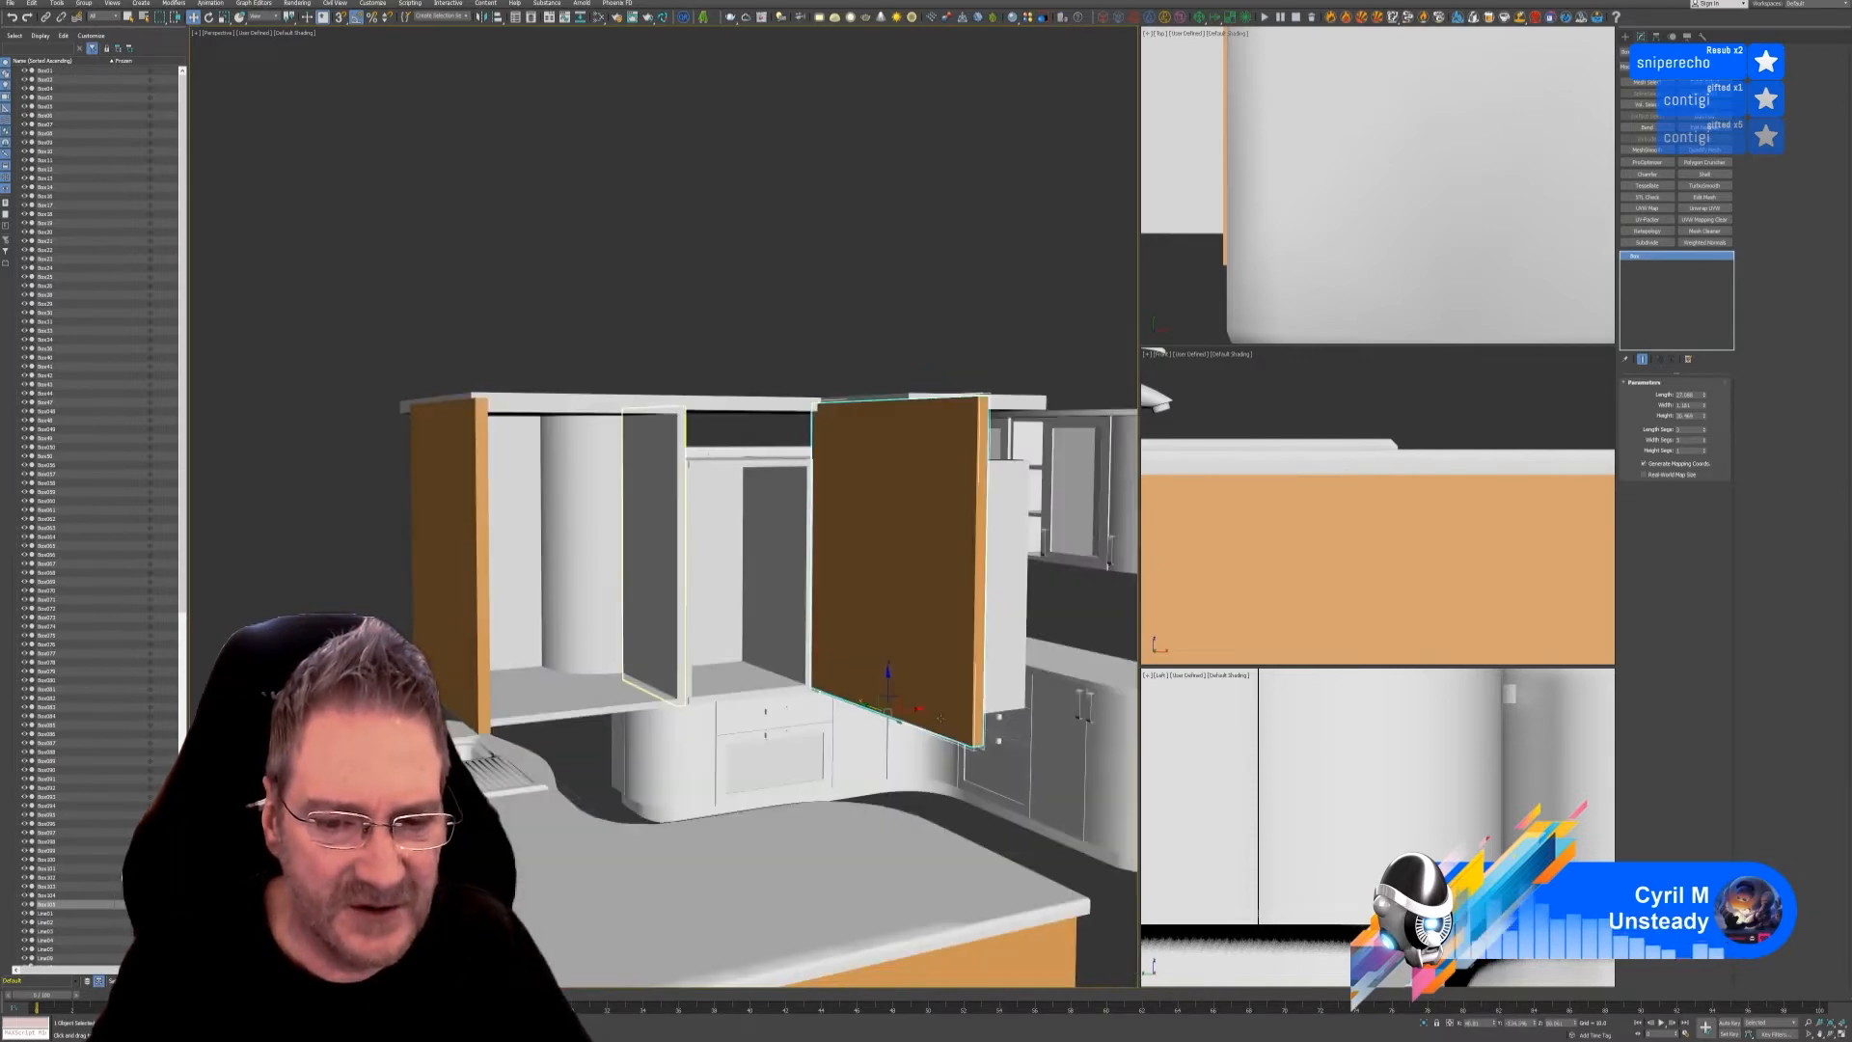
{"action": "left_click_drag", "start_coordinate": [918, 712], "coordinate": [750, 716], "text": "shift"}
{"action": "left_click", "coordinate": [925, 561]}
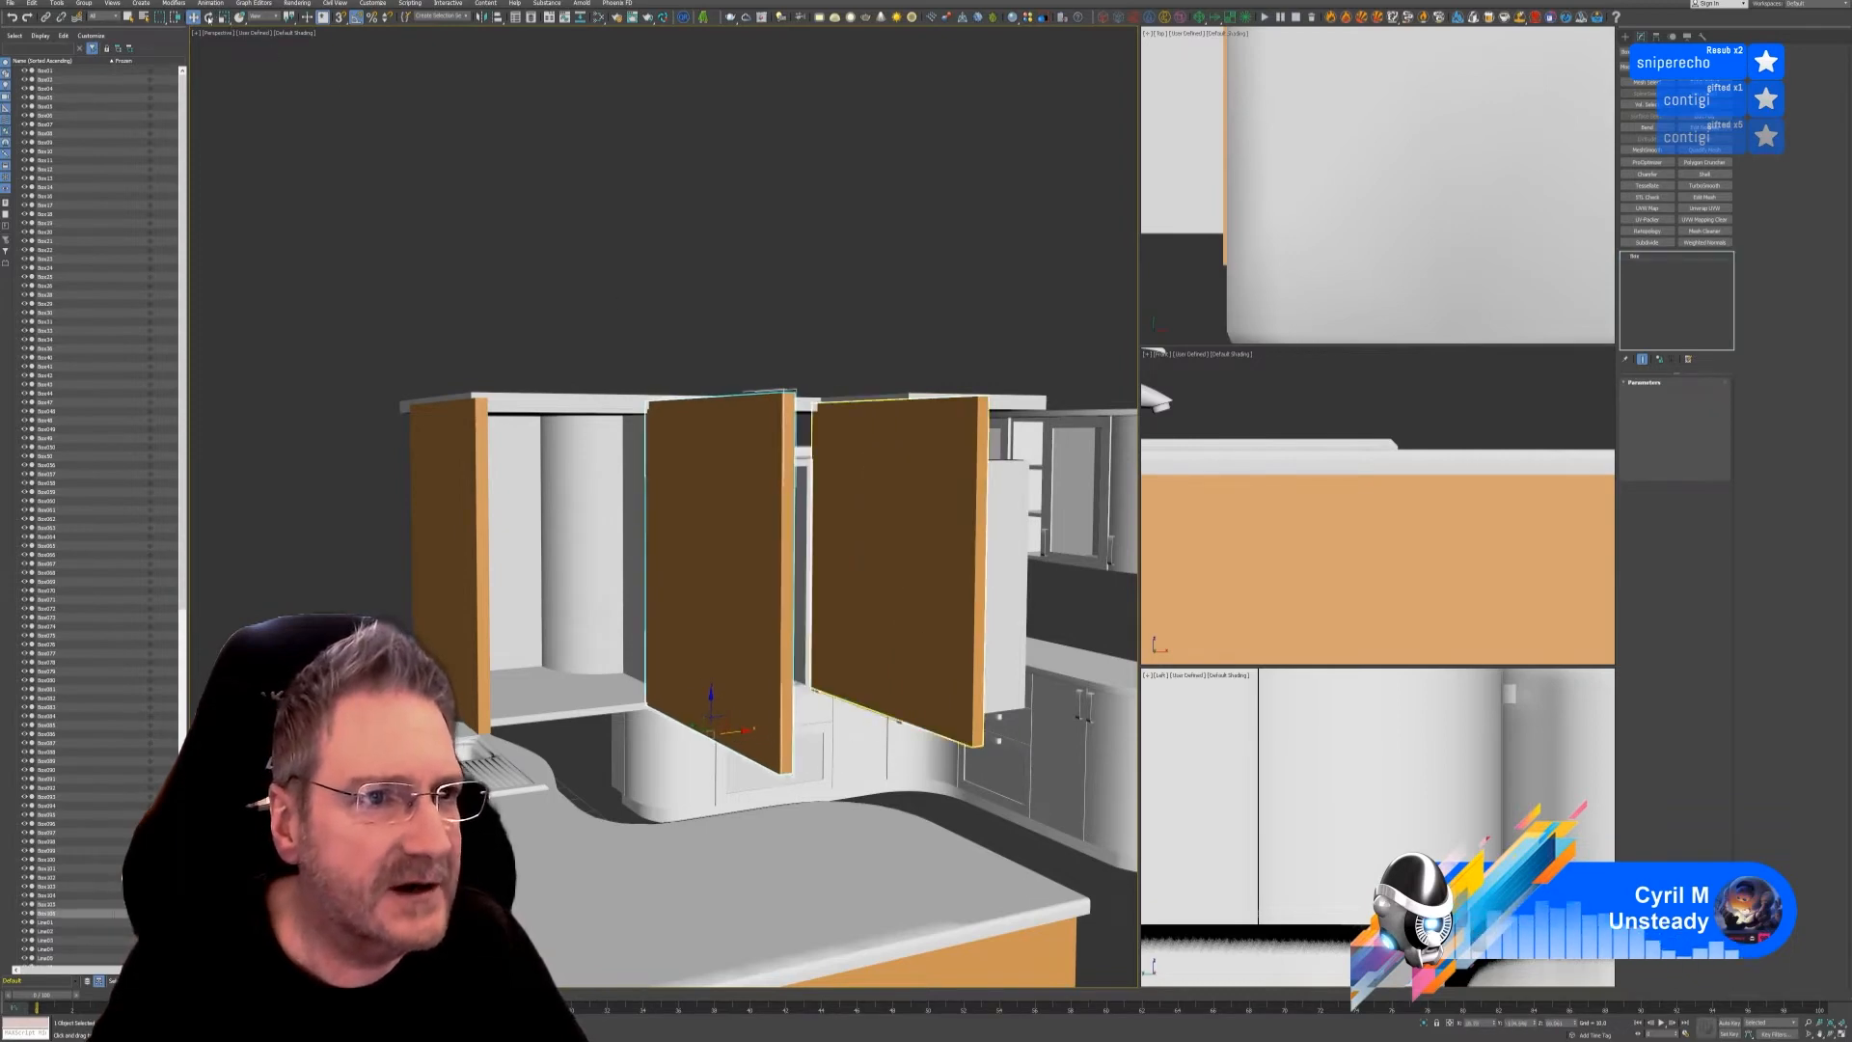
{"action": "key", "text": "e"}
{"action": "left_click_drag", "start_coordinate": [707, 746], "coordinate": [747, 740]}
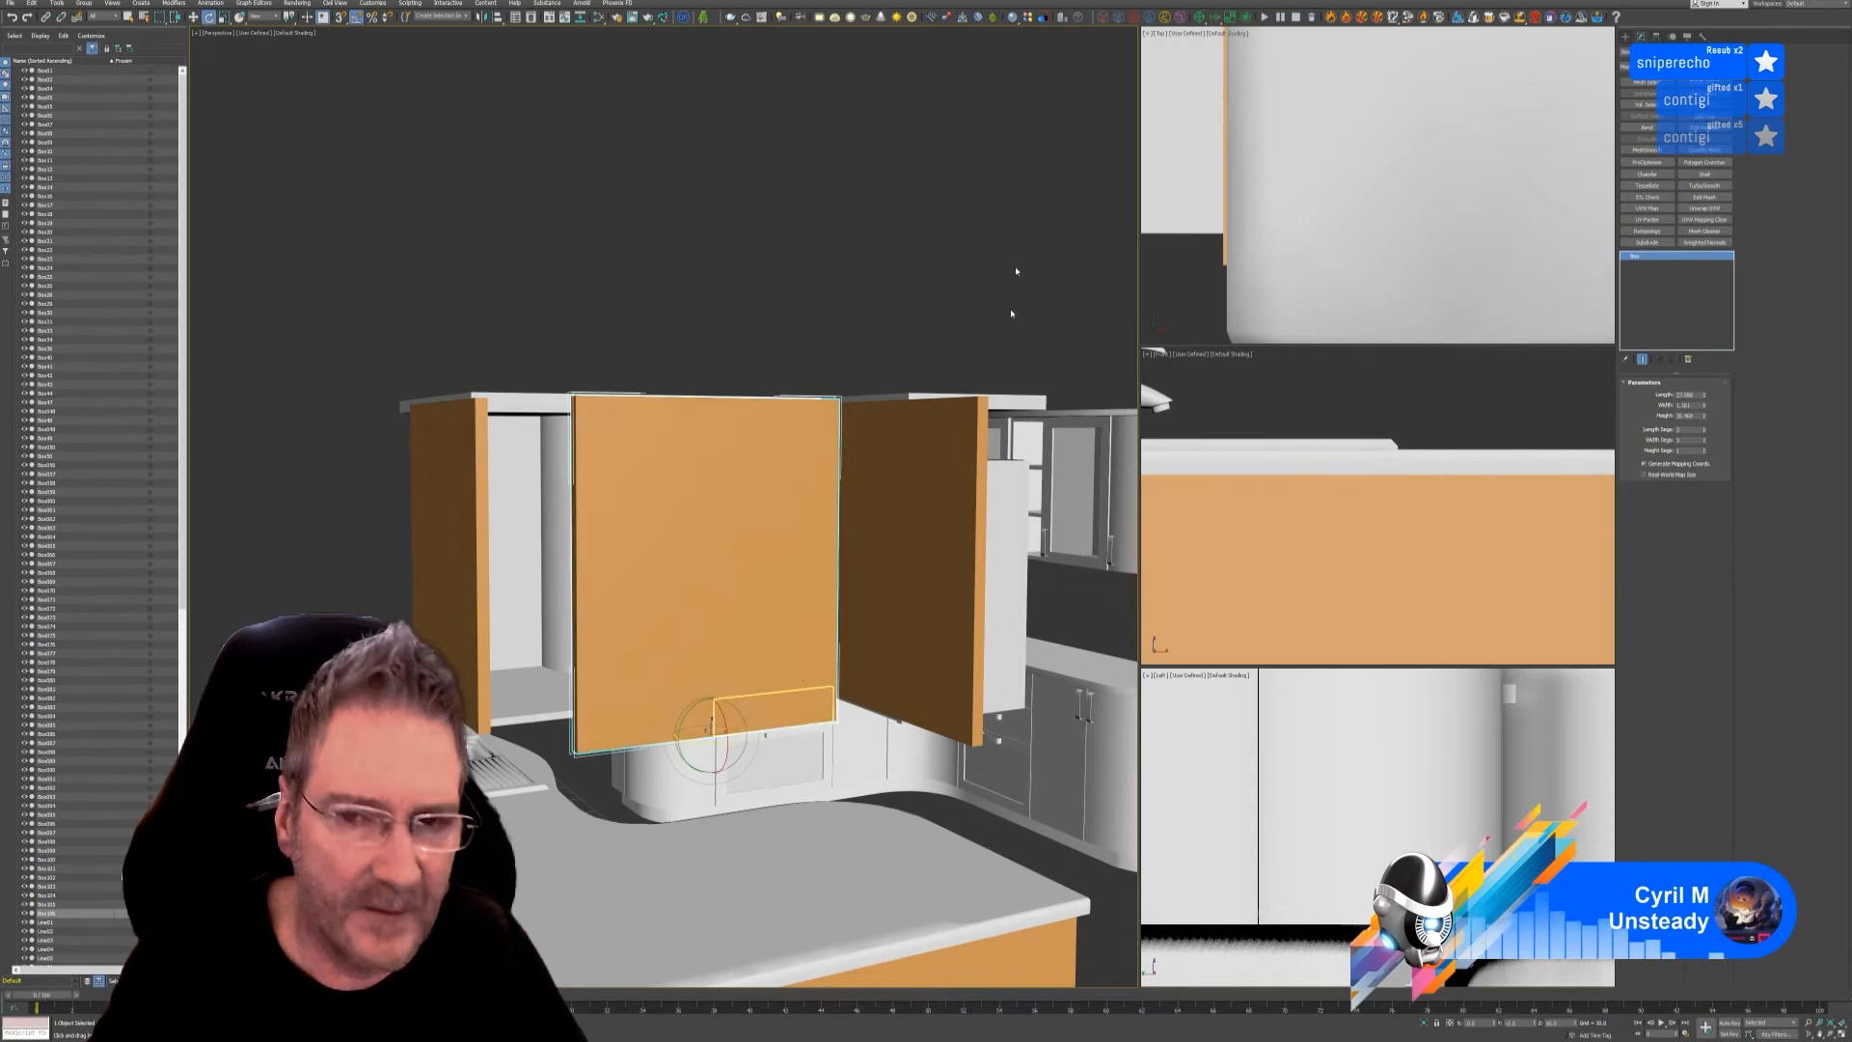
- Move the rotated panel inward under the raised countertop, against the backs of the cabinets
{"action": "key", "text": "w"}
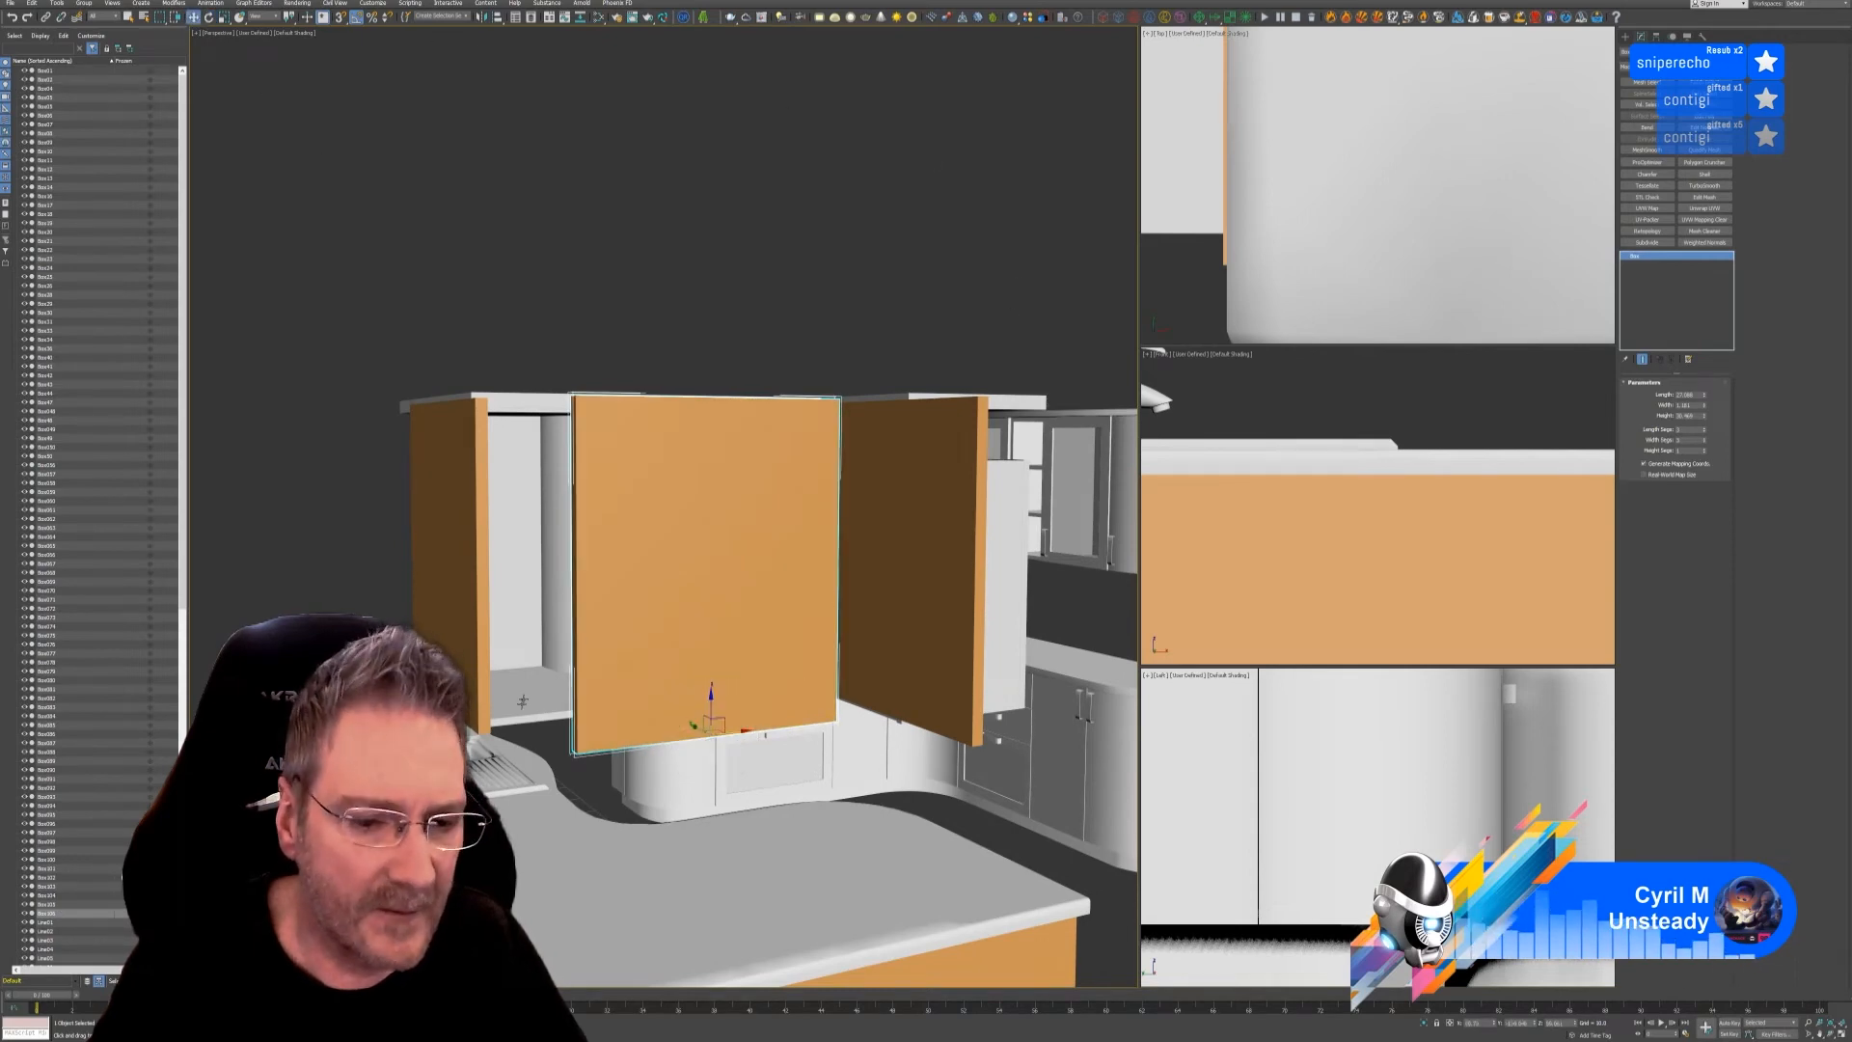
{"action": "middle_click_drag", "start_coordinate": [675, 713], "coordinate": [617, 734], "text": "alt"}
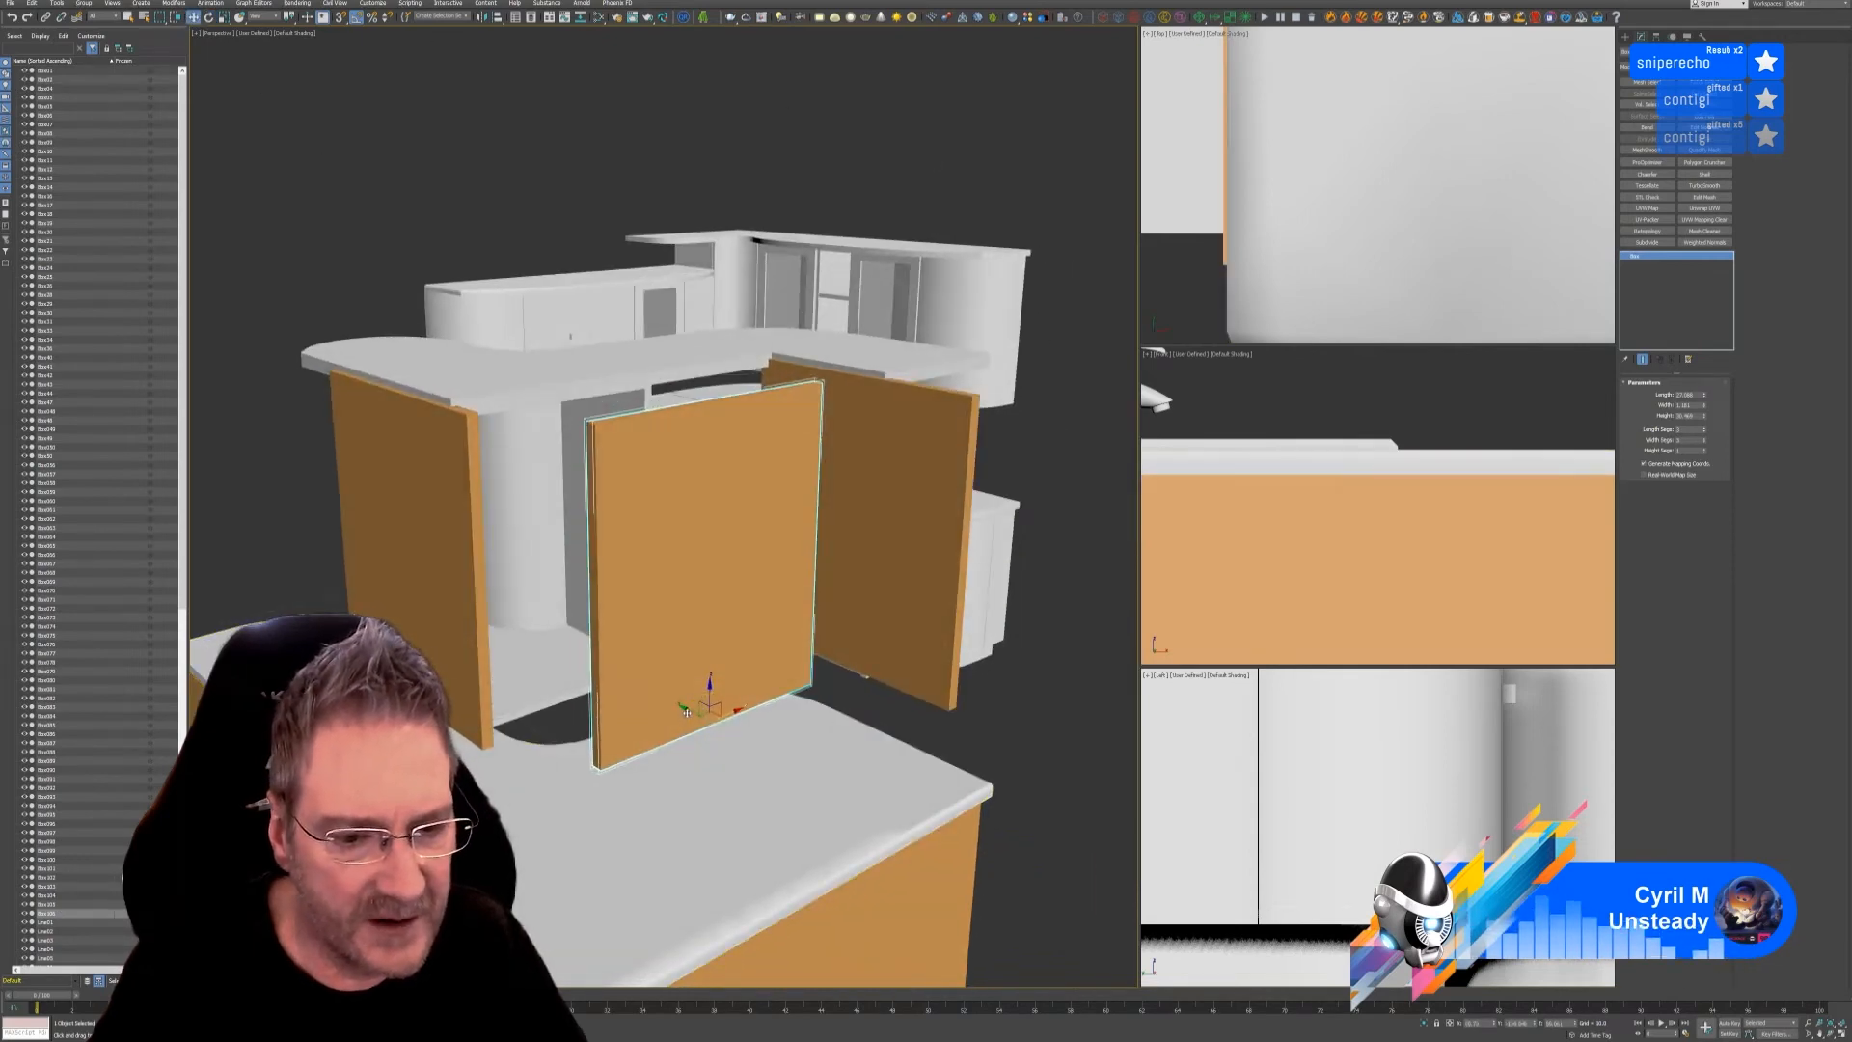
{"action": "left_click_drag", "start_coordinate": [686, 712], "coordinate": [606, 663]}
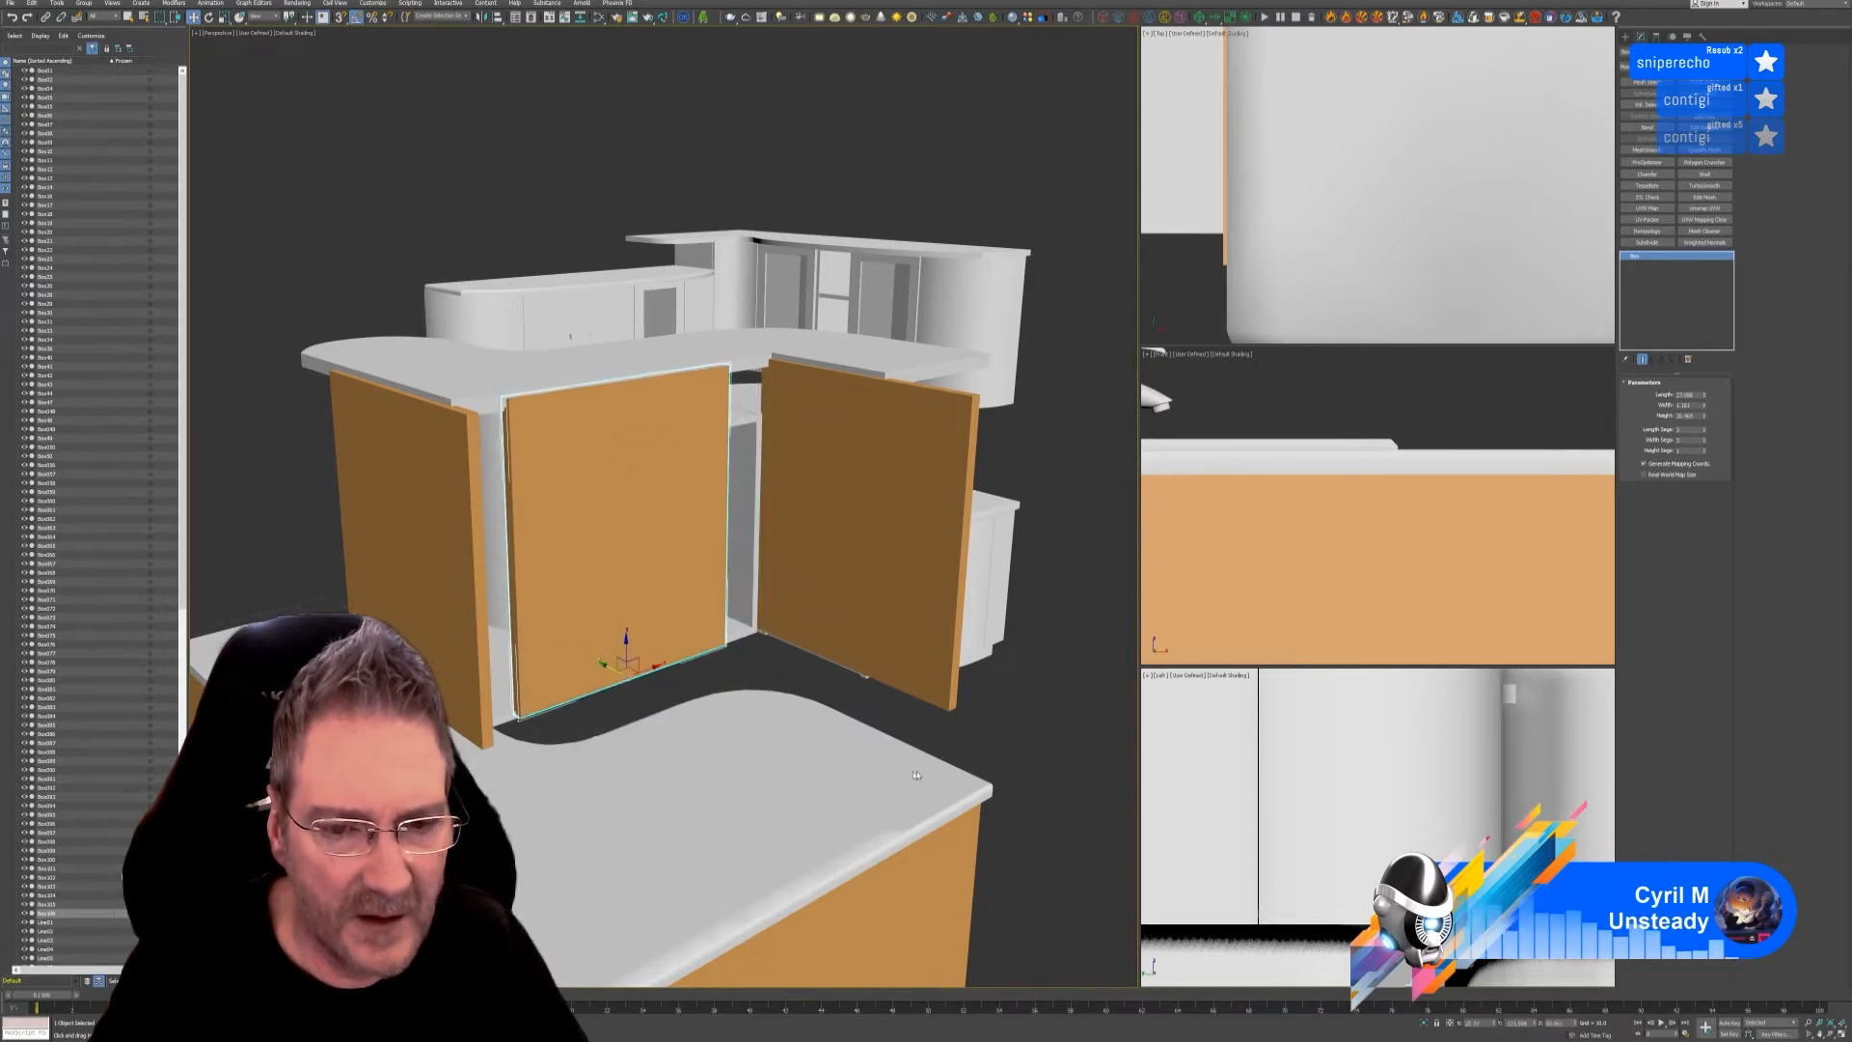
- Lengthen and nudge the middle panel under the raised countertop until it spans the gap between the two side panels
{"action": "middle_click_drag", "start_coordinate": [916, 774], "coordinate": [796, 820], "text": "alt"}
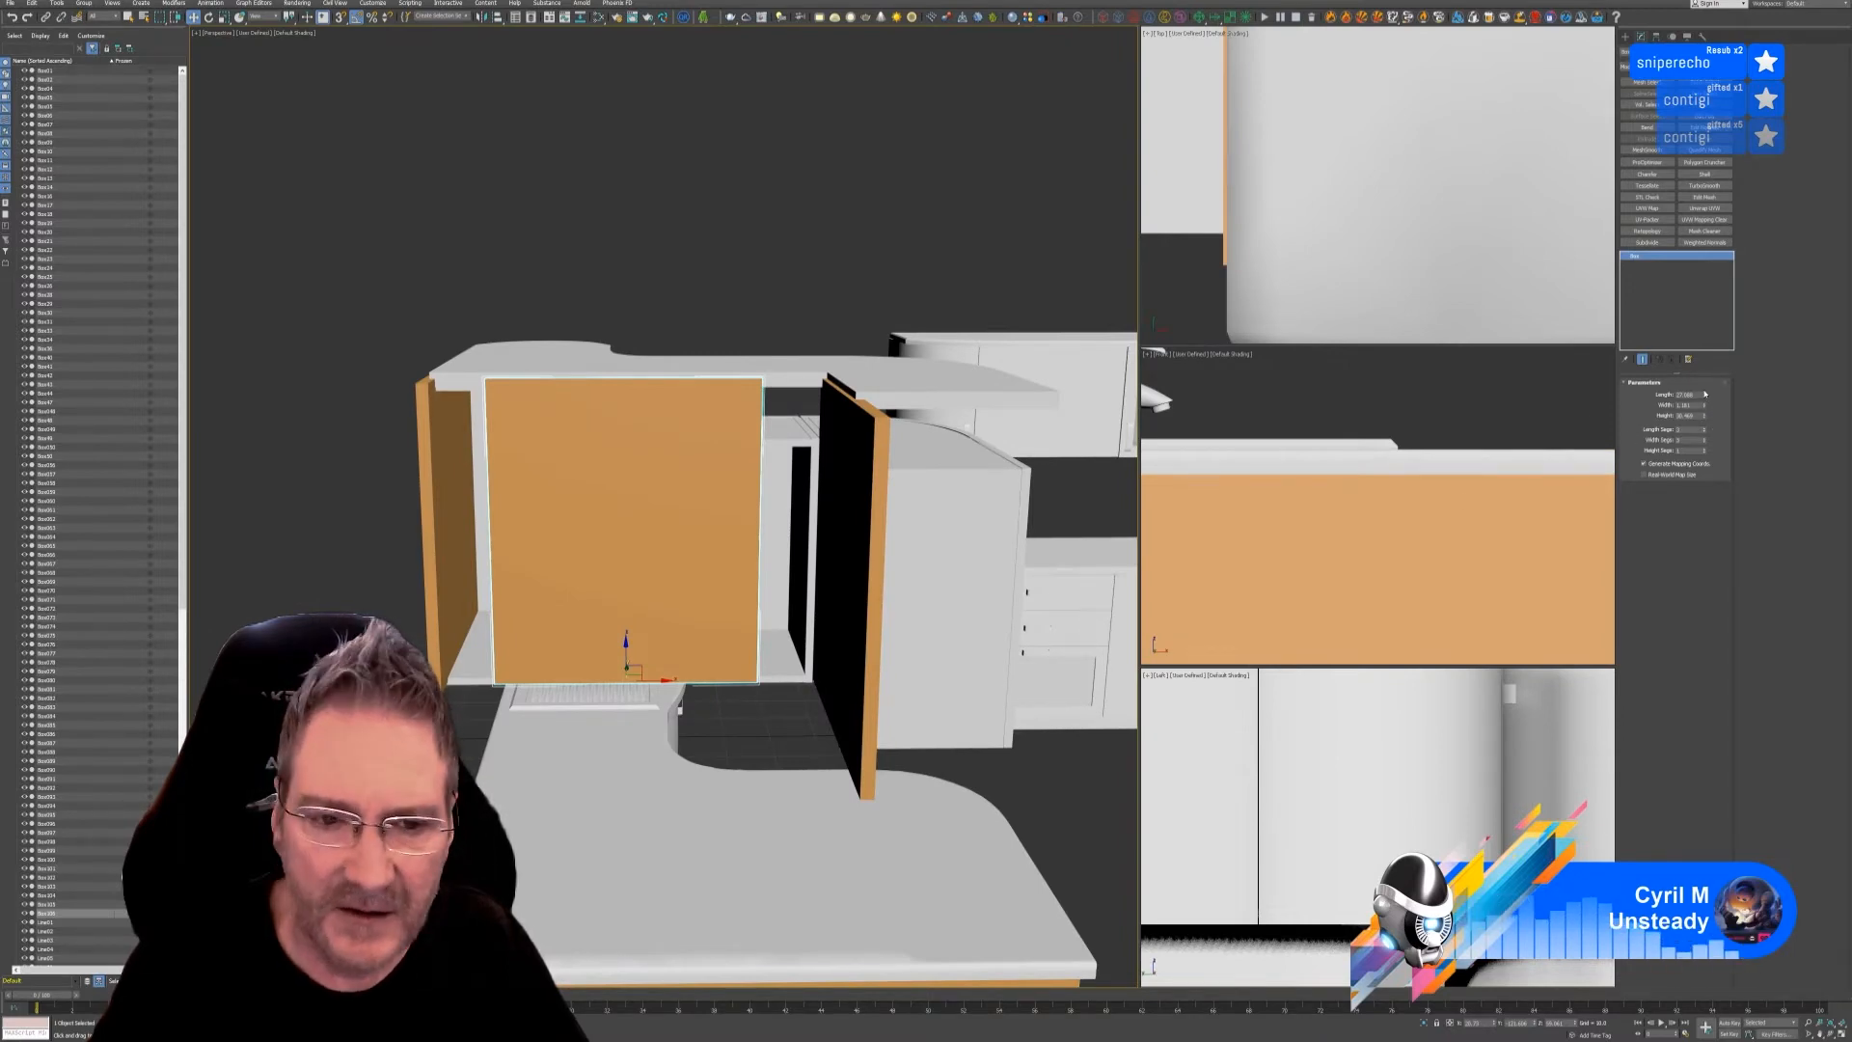
{"action": "left_click_drag", "start_coordinate": [1703, 395], "coordinate": [1687, 385]}
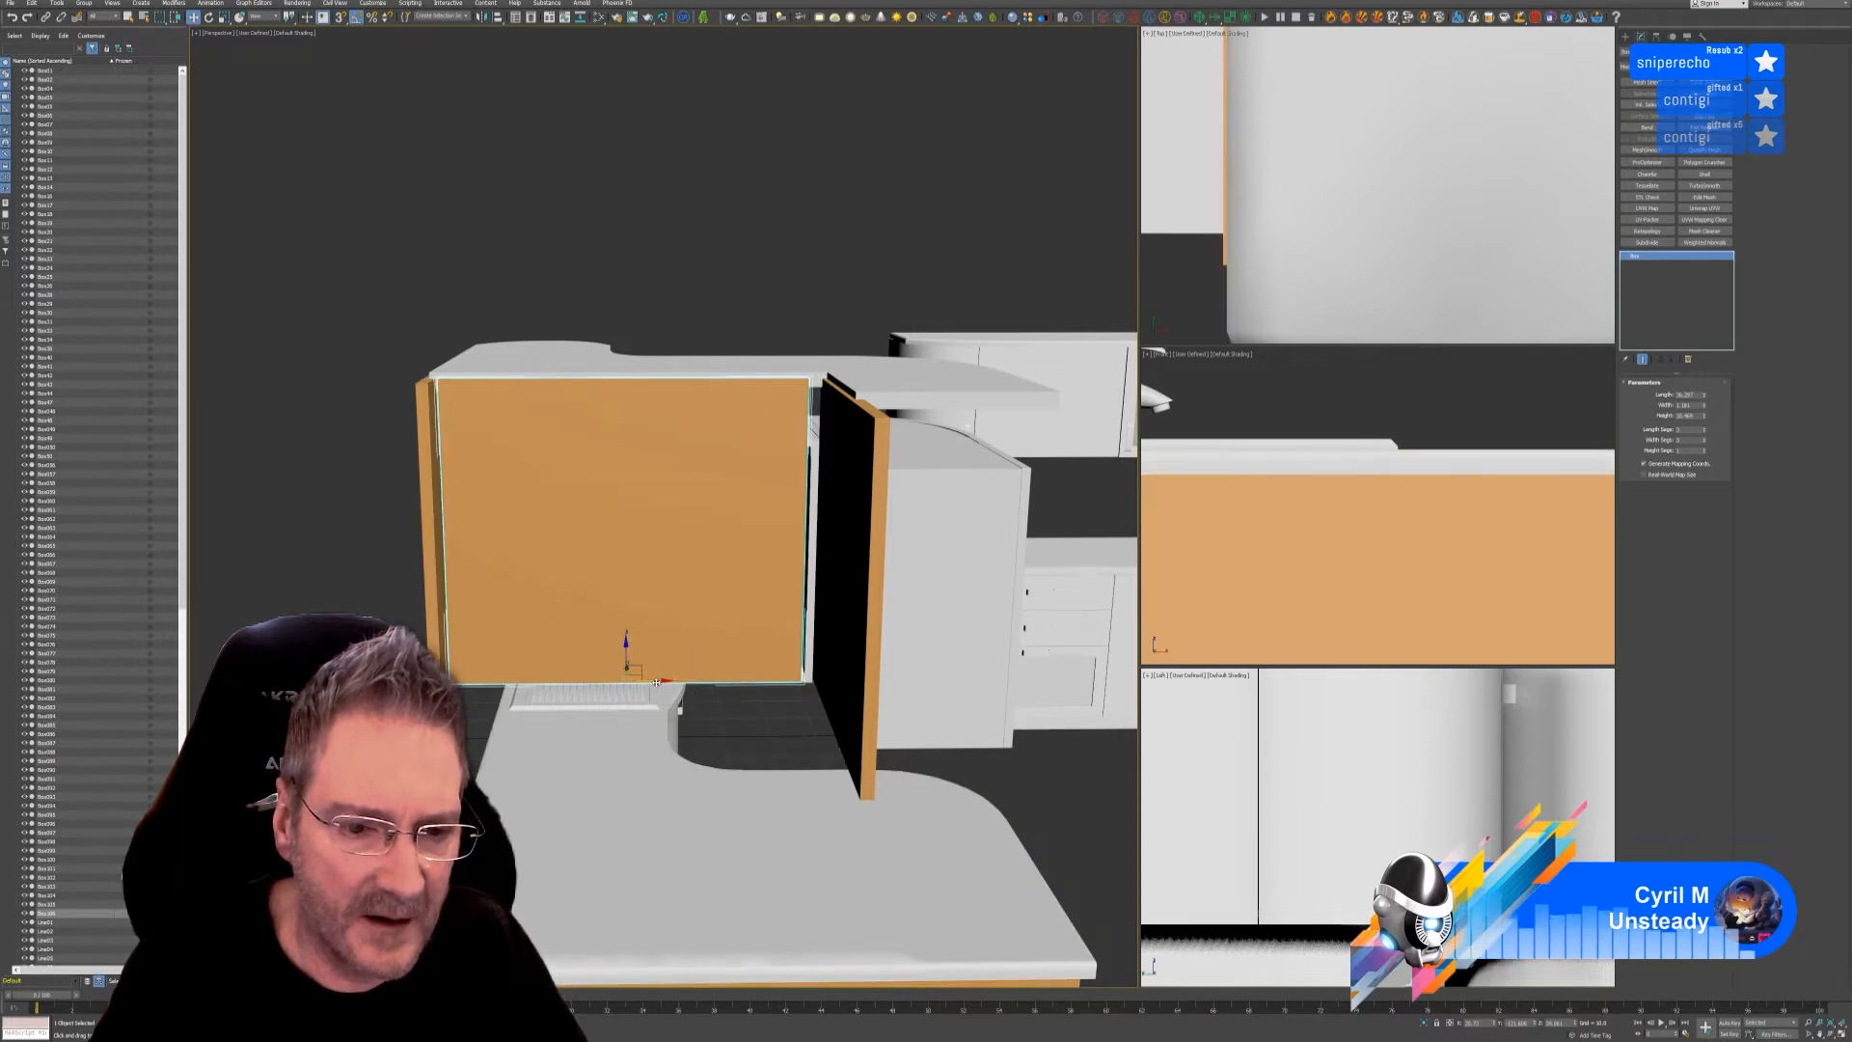
{"action": "left_click_drag", "start_coordinate": [656, 682], "coordinate": [660, 682]}
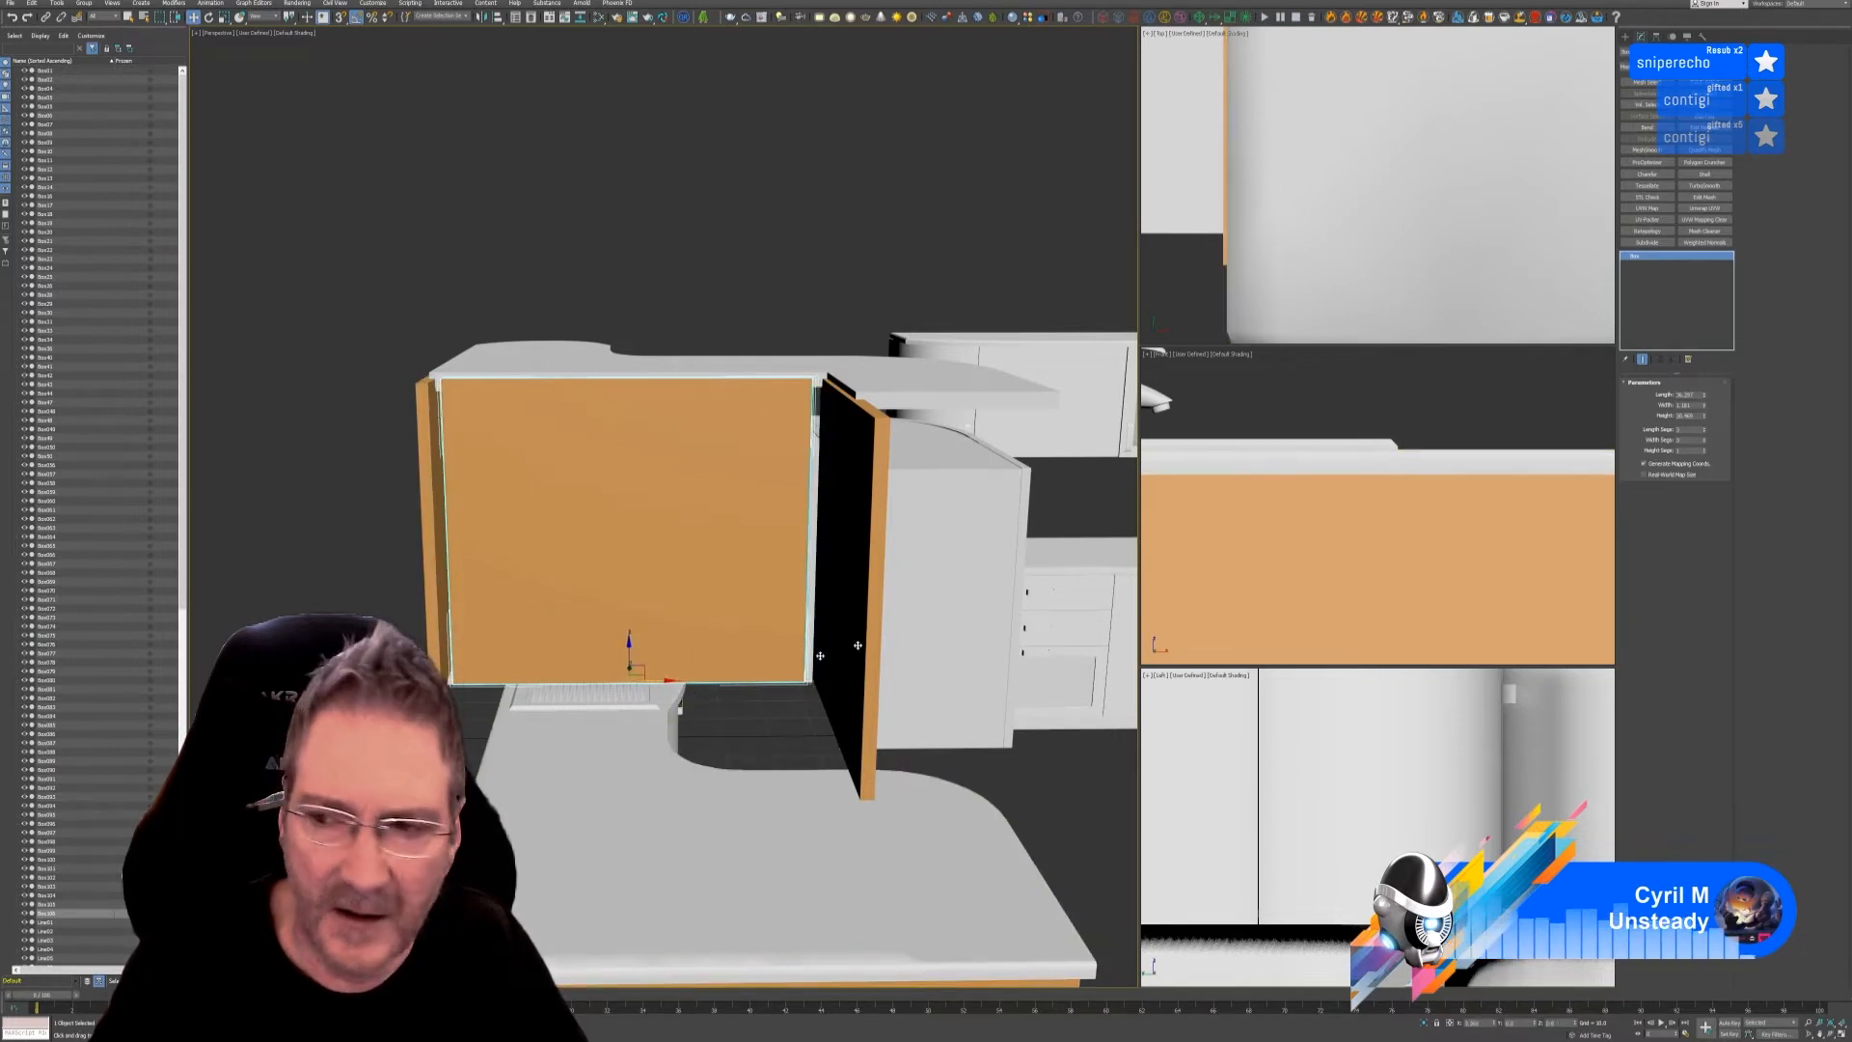
{"action": "left_click_drag", "start_coordinate": [1703, 396], "coordinate": [1706, 389]}
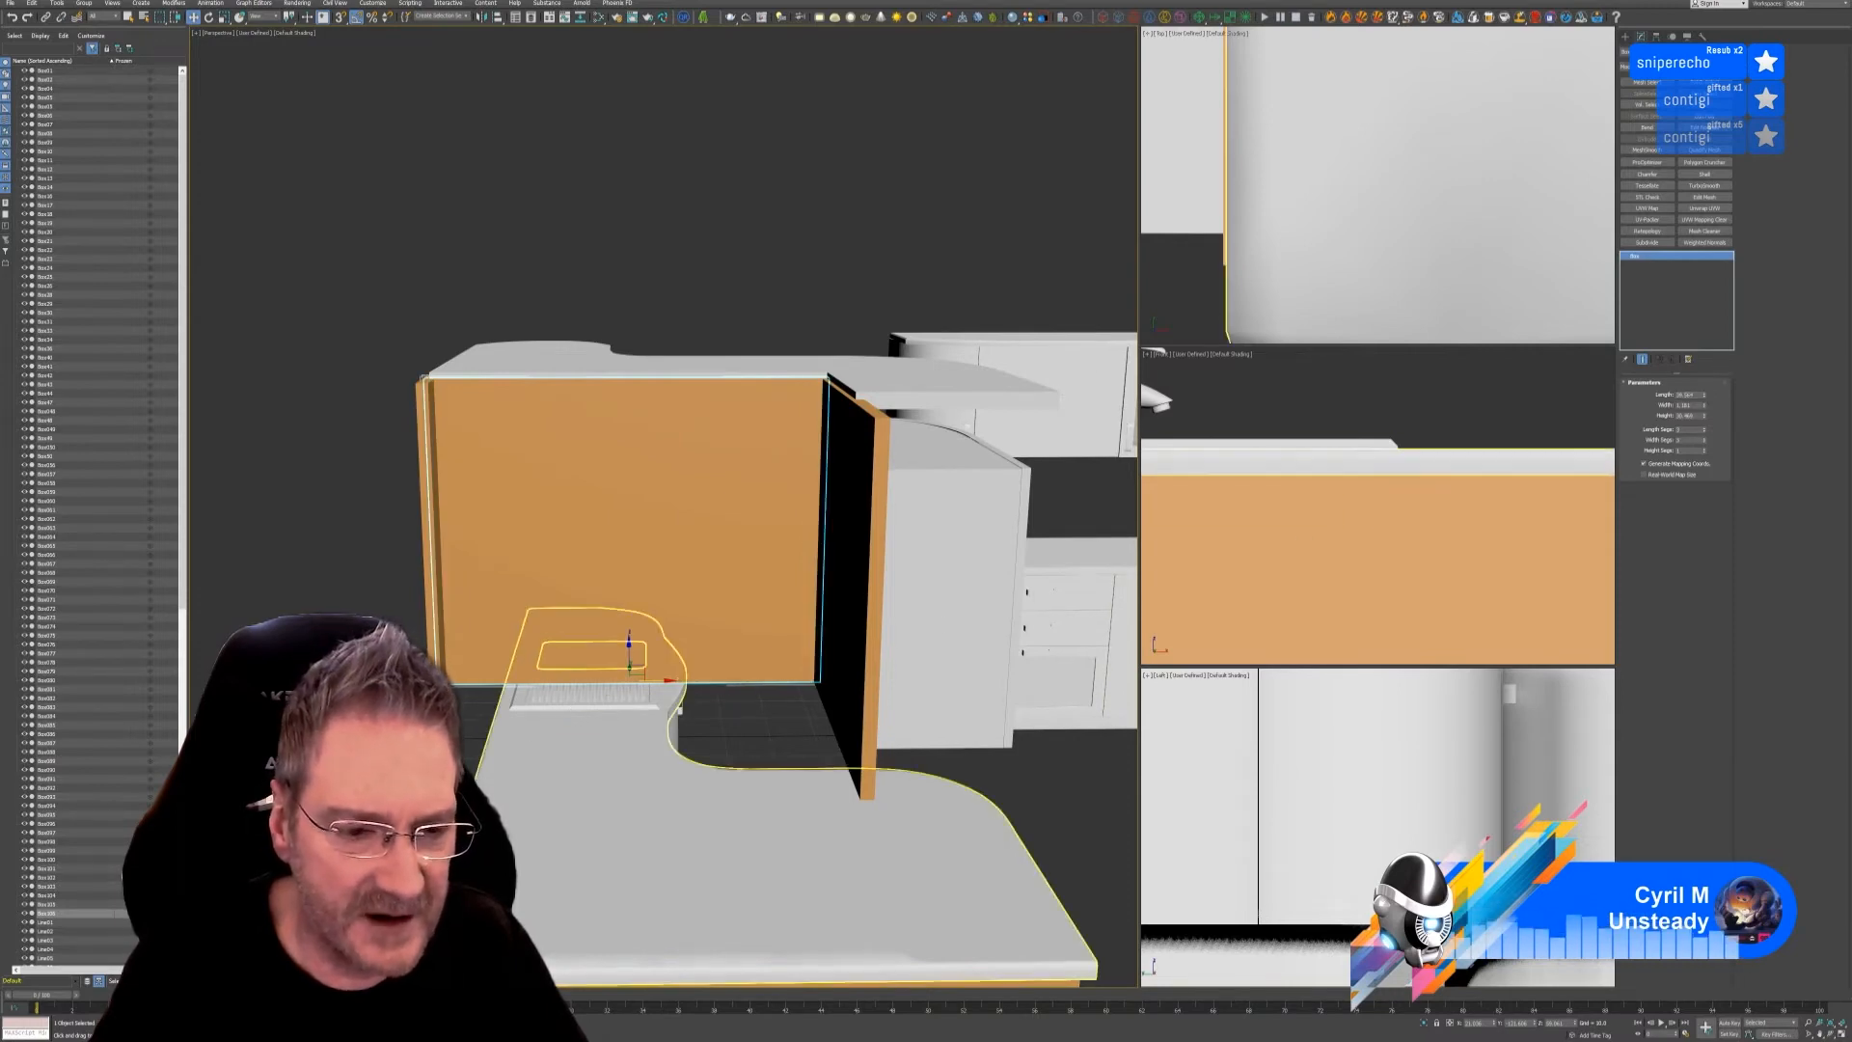
{"action": "middle_click_drag", "start_coordinate": [687, 757], "coordinate": [861, 841], "text": "alt"}
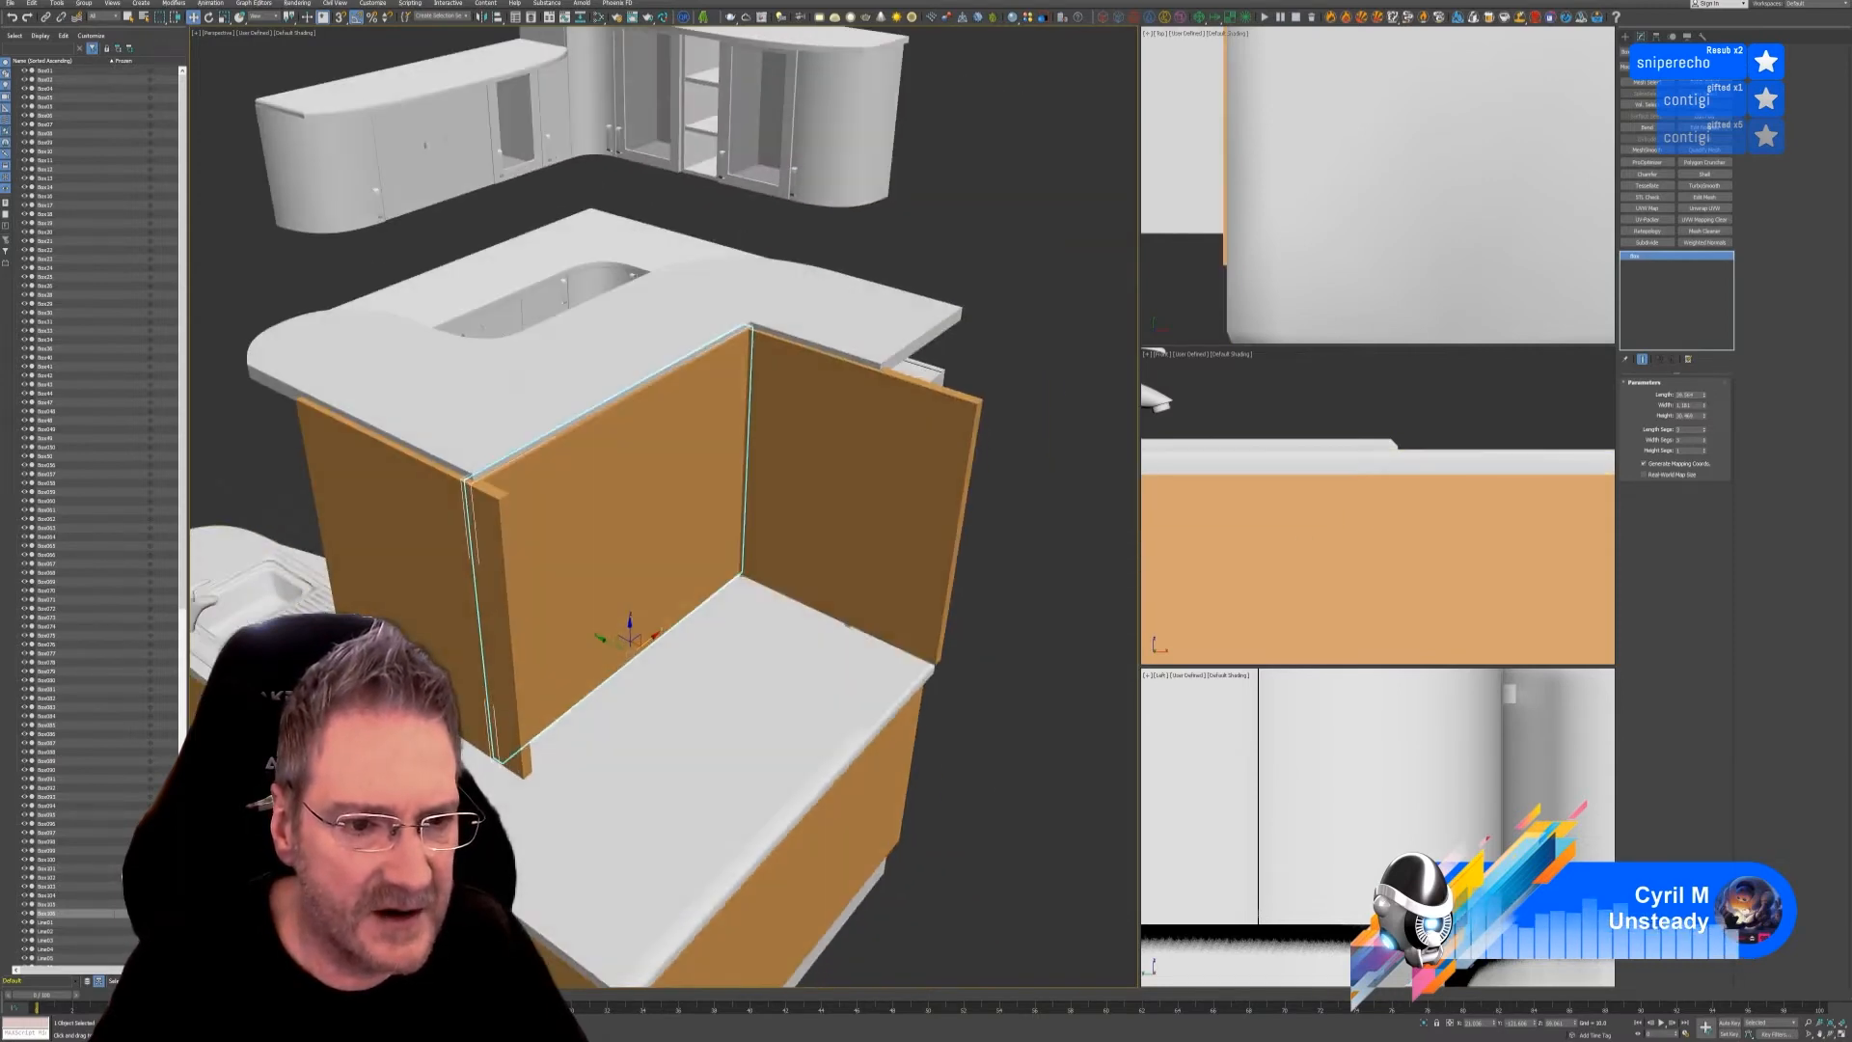
- Isolate the raised counter unit's three orange panels and frame them in the top view
{"action": "left_click", "coordinate": [490, 511], "text": "ctrl"}
{"action": "left_click", "coordinate": [898, 530], "text": "ctrl"}
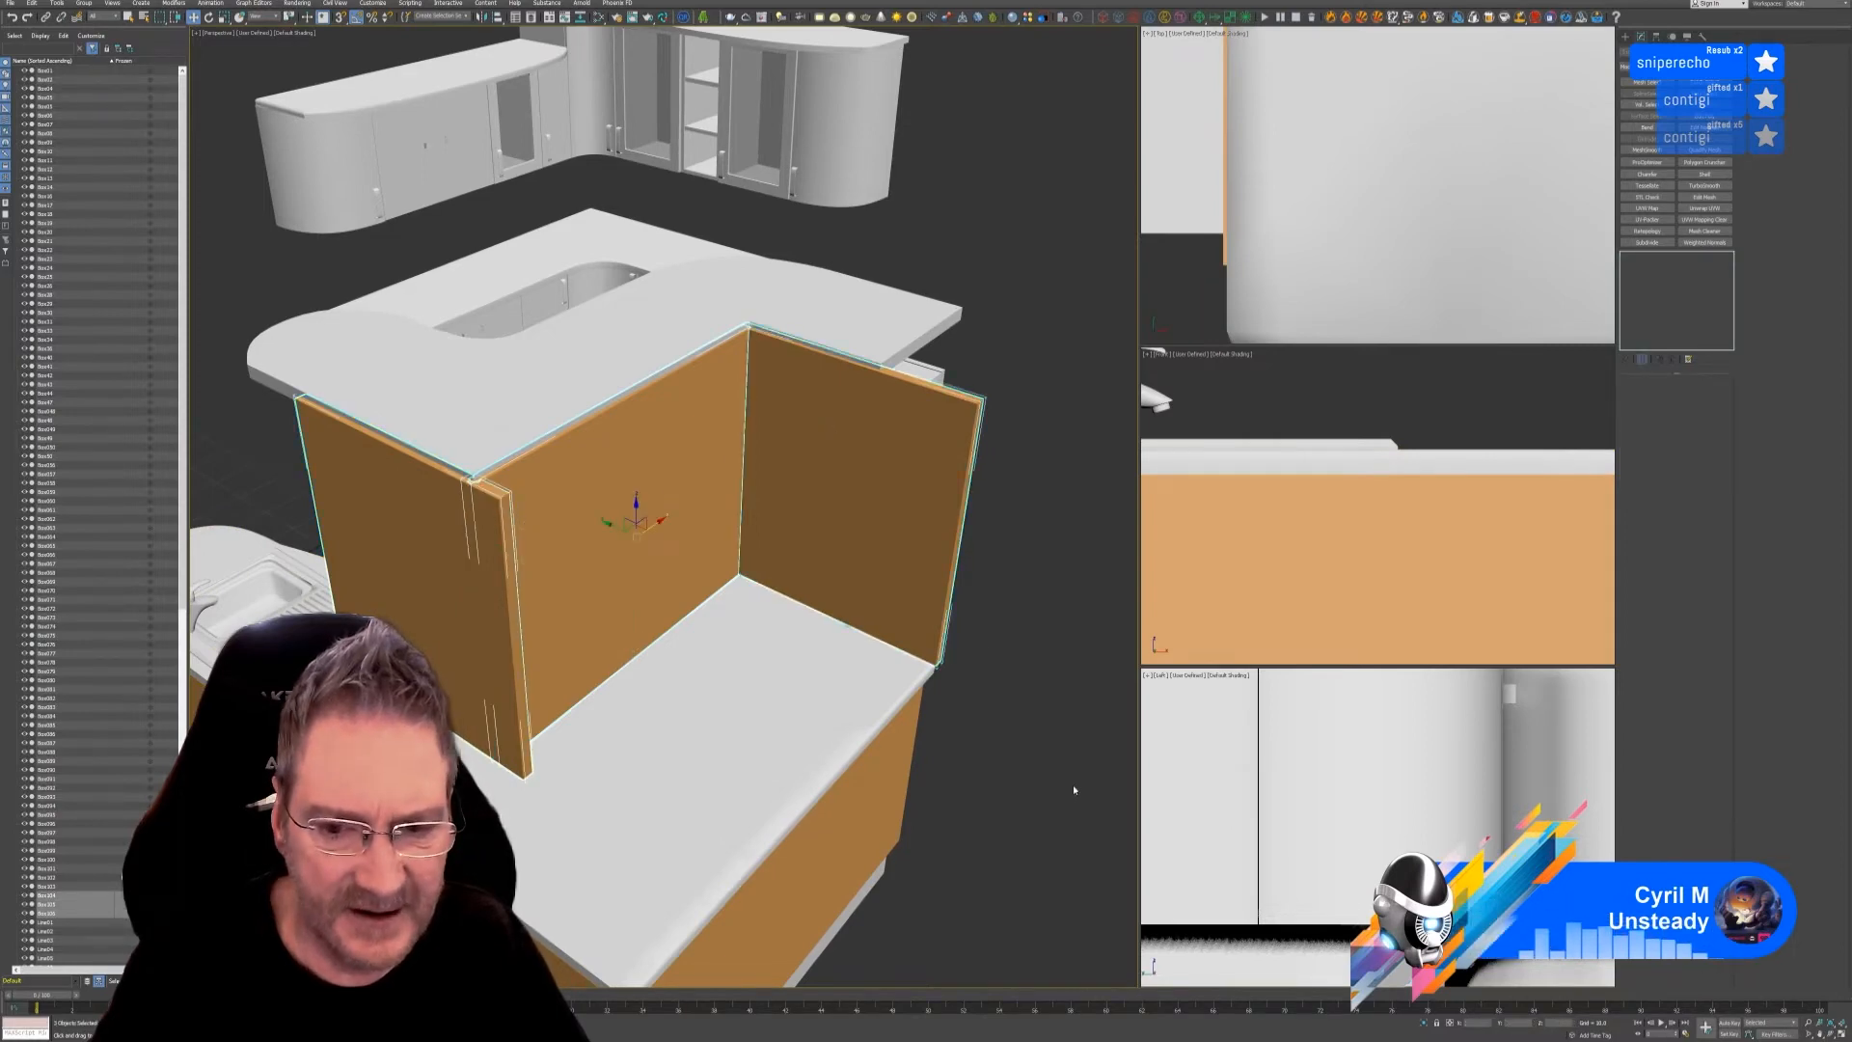
{"action": "left_click", "coordinate": [404, 499]}
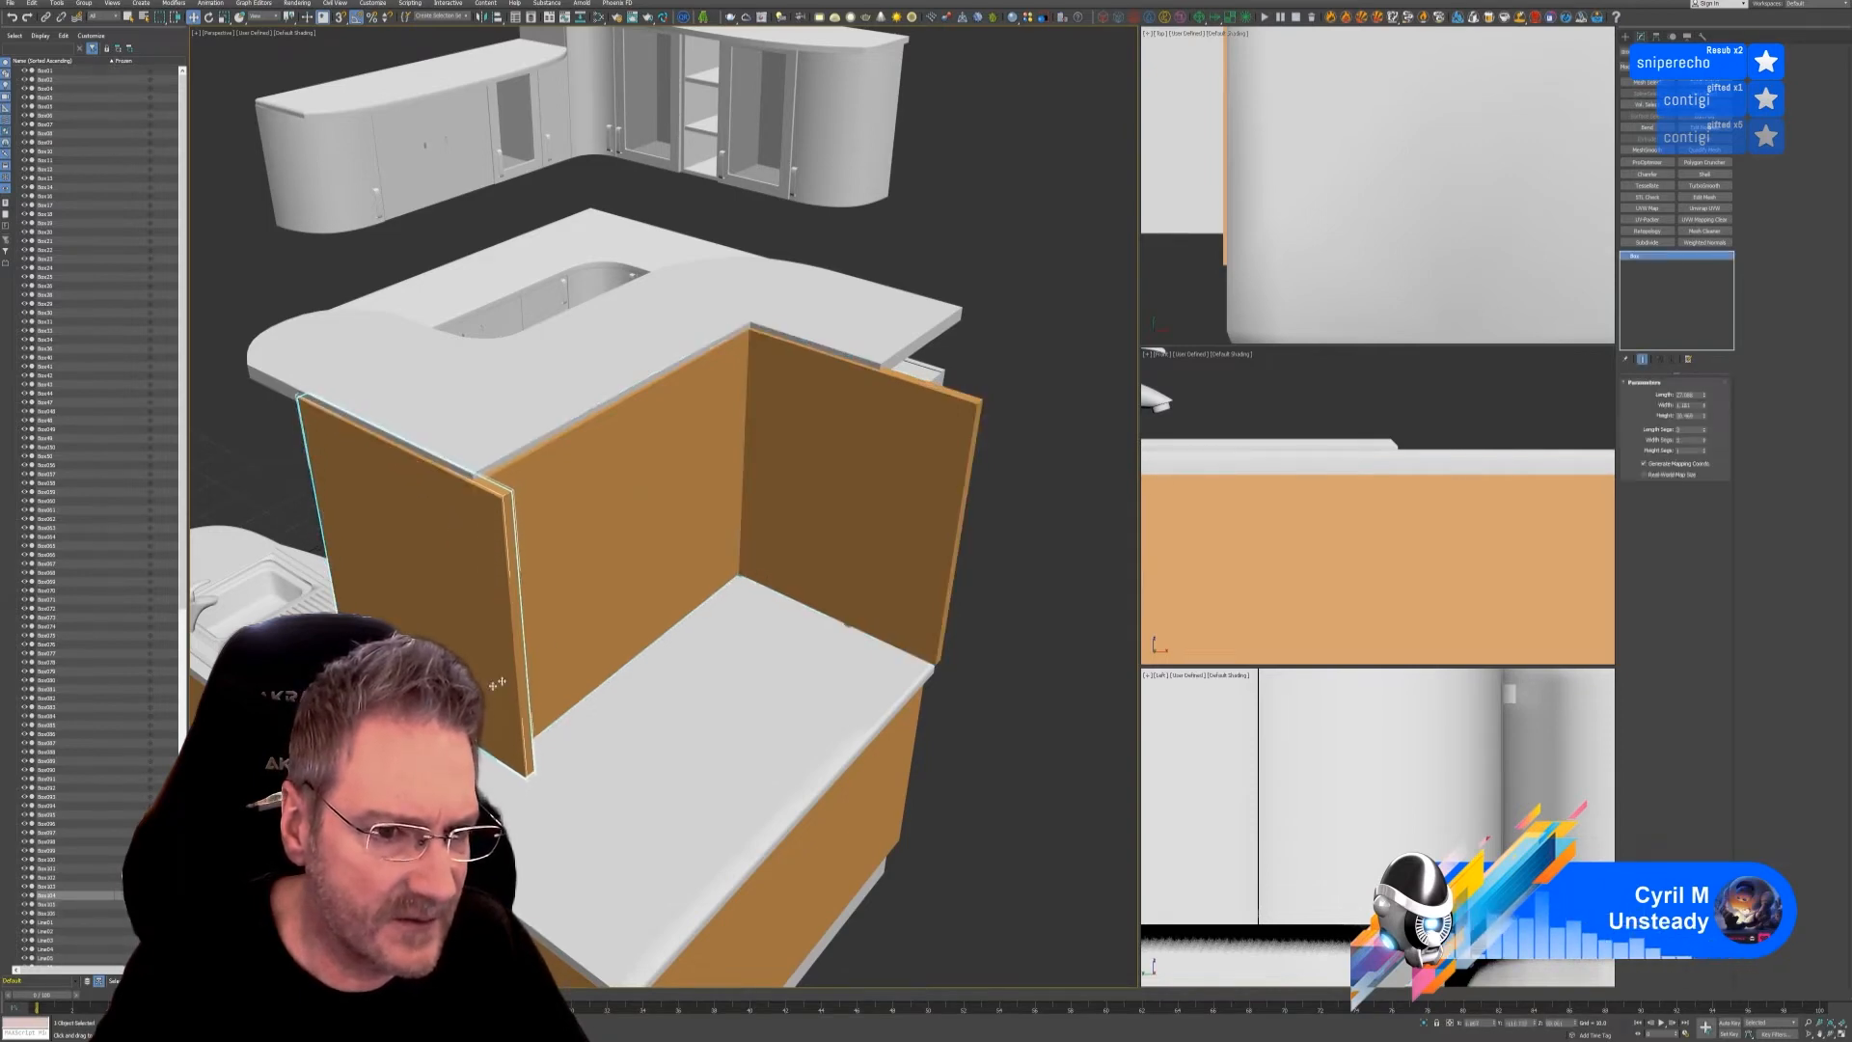
{"action": "left_click", "coordinate": [658, 507], "text": "ctrl"}
{"action": "left_click", "coordinate": [833, 466], "text": "ctrl"}
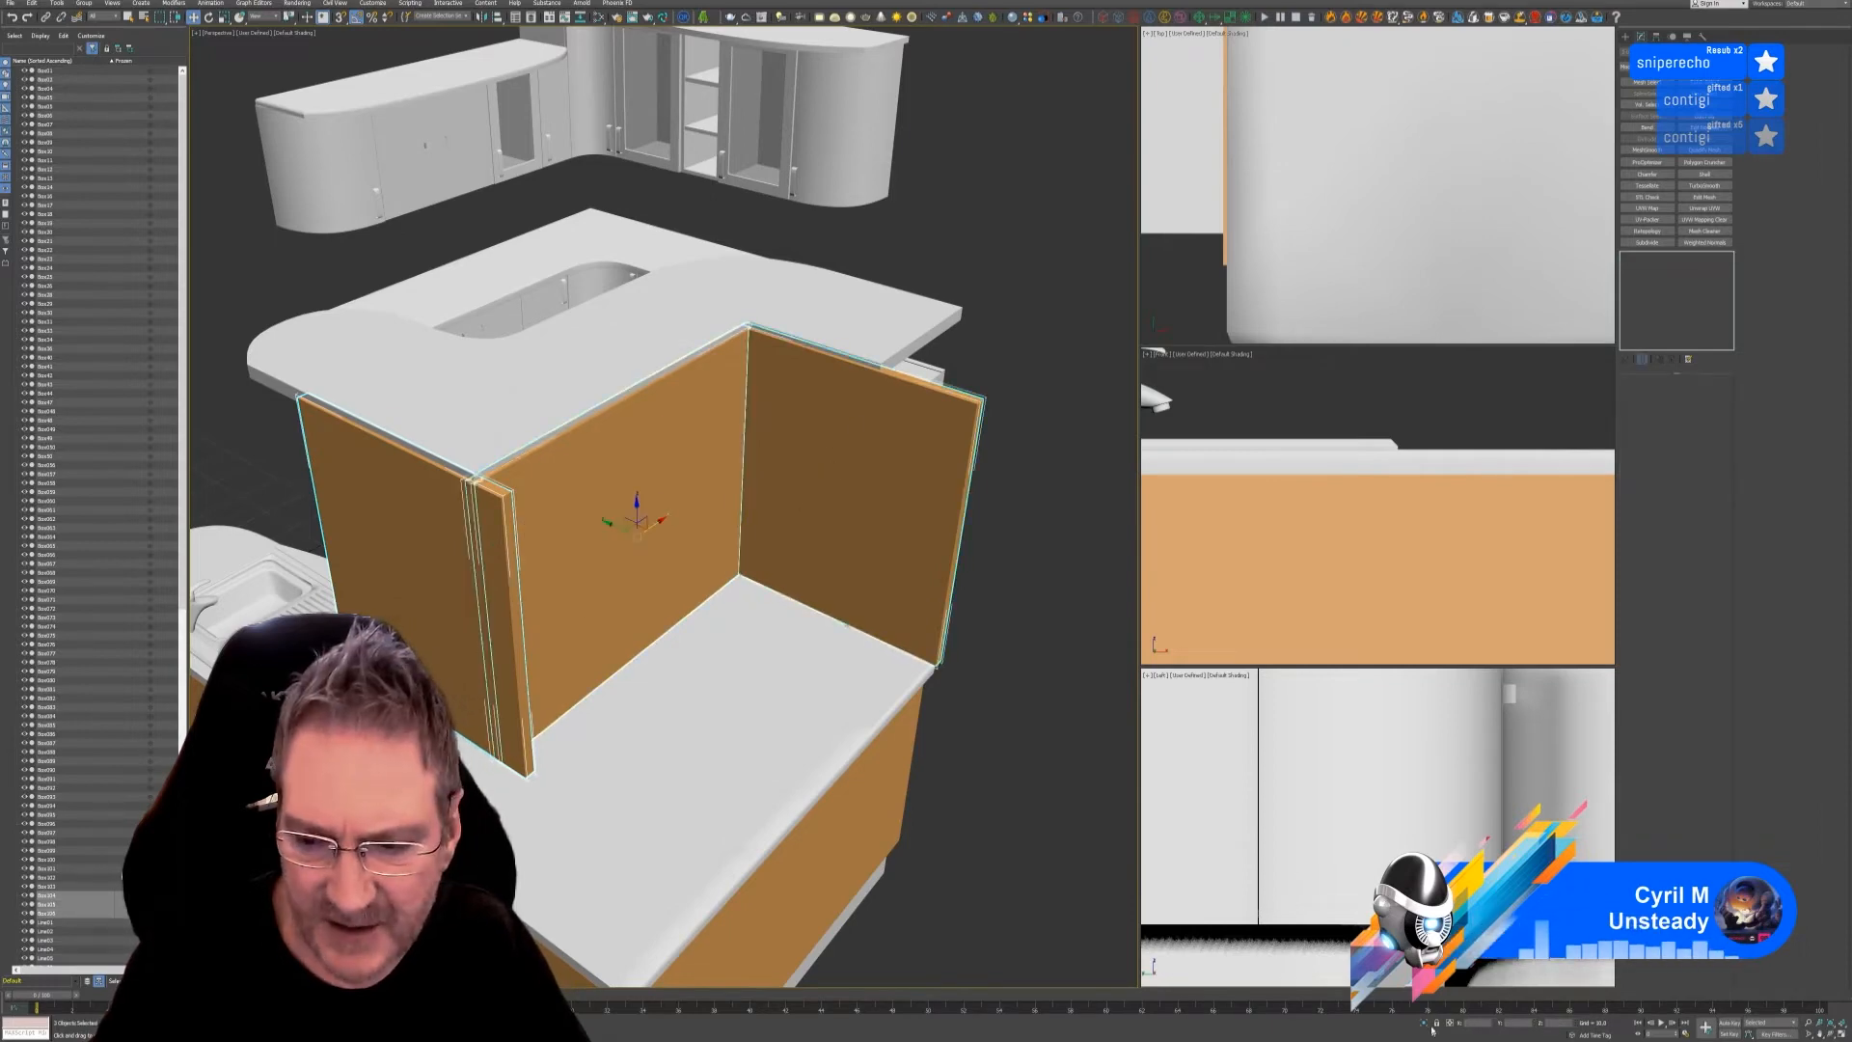
{"action": "left_click", "coordinate": [1429, 1025]}
{"action": "scroll", "coordinate": [1376, 255], "scroll_direction": "down", "scroll_amount": 5}
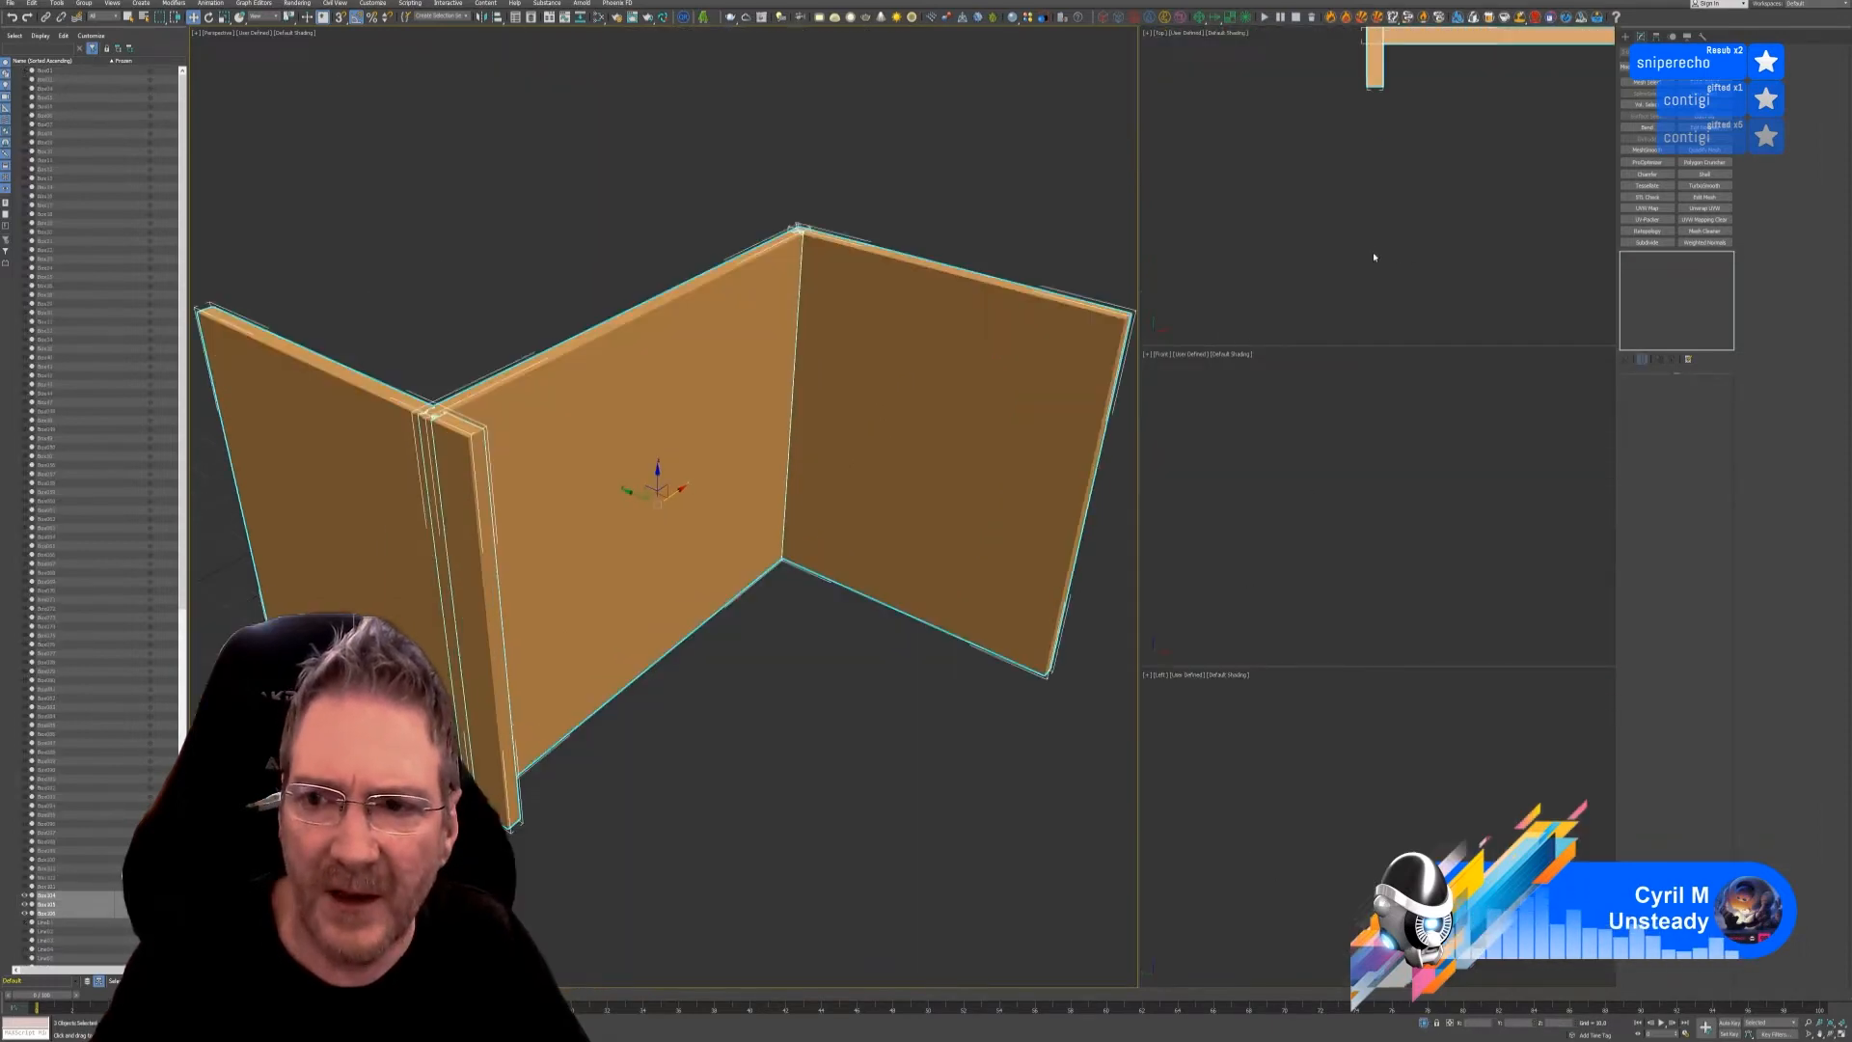
{"action": "middle_click_drag", "start_coordinate": [1406, 145], "coordinate": [1339, 229]}
{"action": "scroll", "coordinate": [1341, 229], "scroll_direction": "down", "scroll_amount": 3}
{"action": "scroll", "coordinate": [1355, 207], "scroll_direction": "up", "scroll_amount": 2}
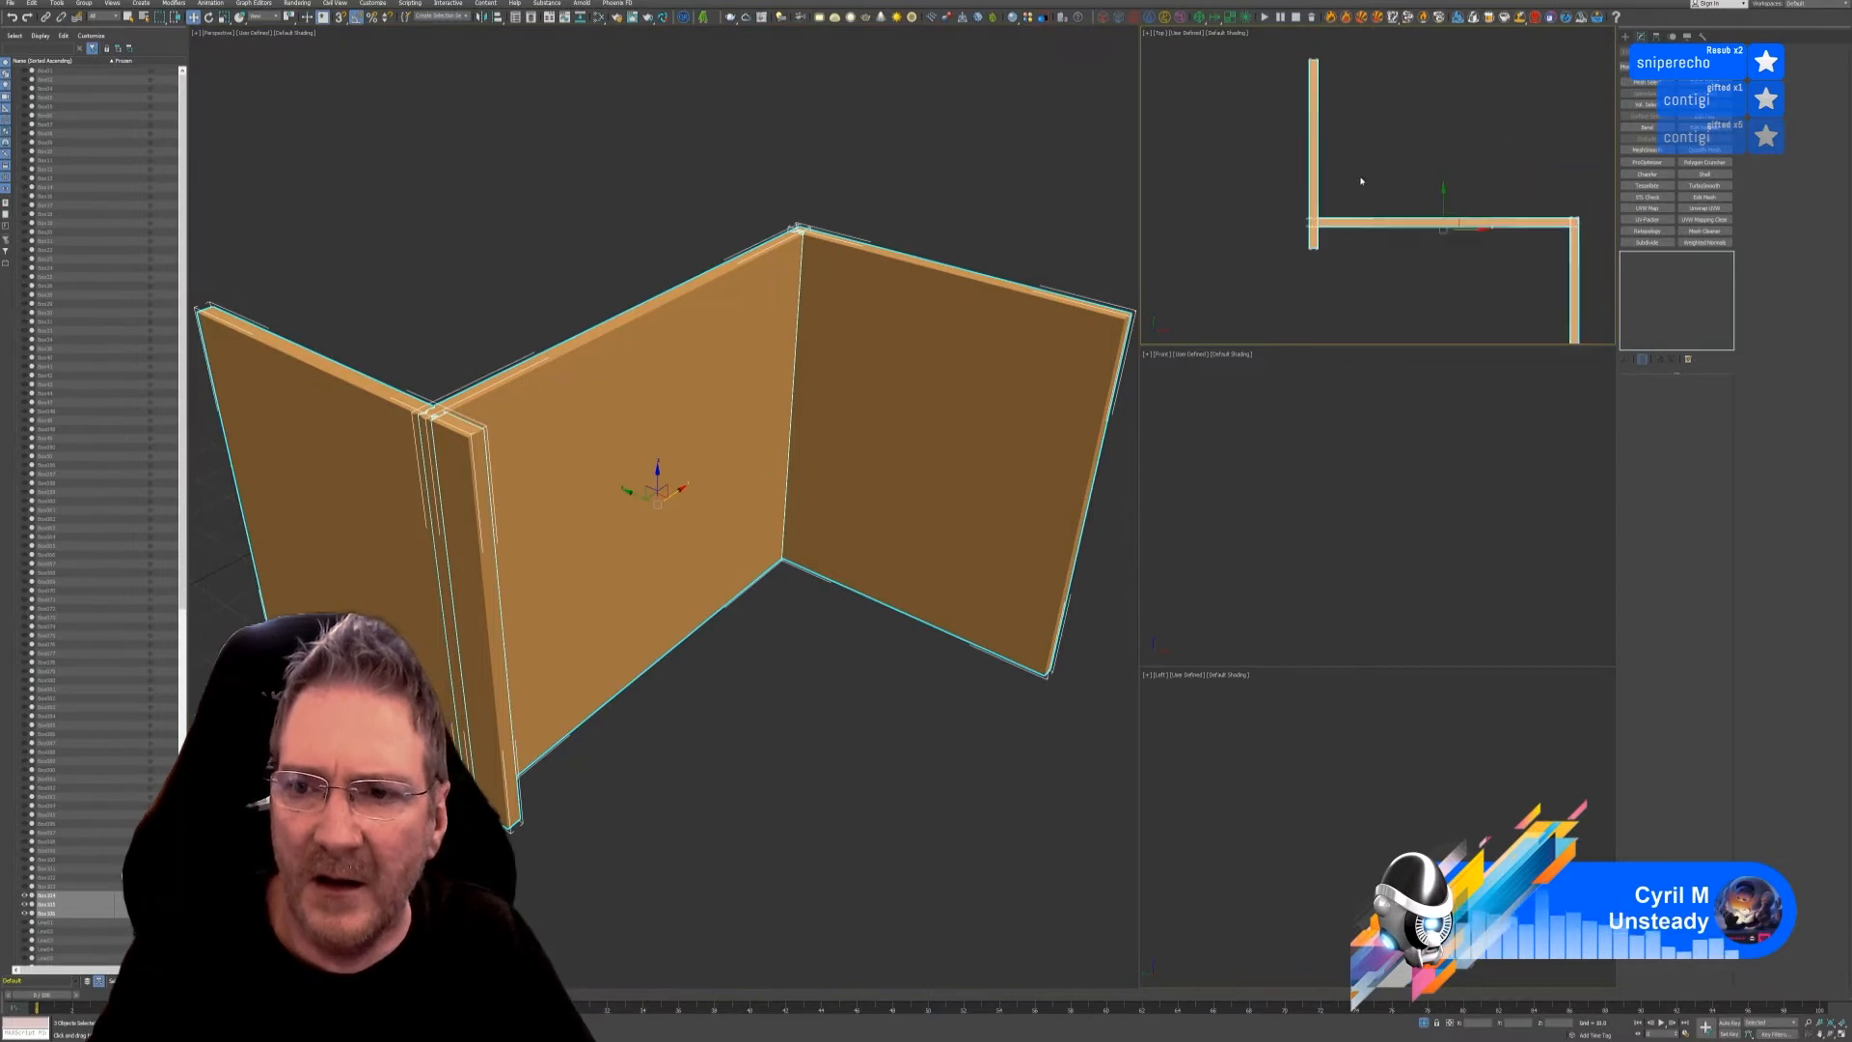
{"action": "left_click", "coordinate": [1334, 173]}
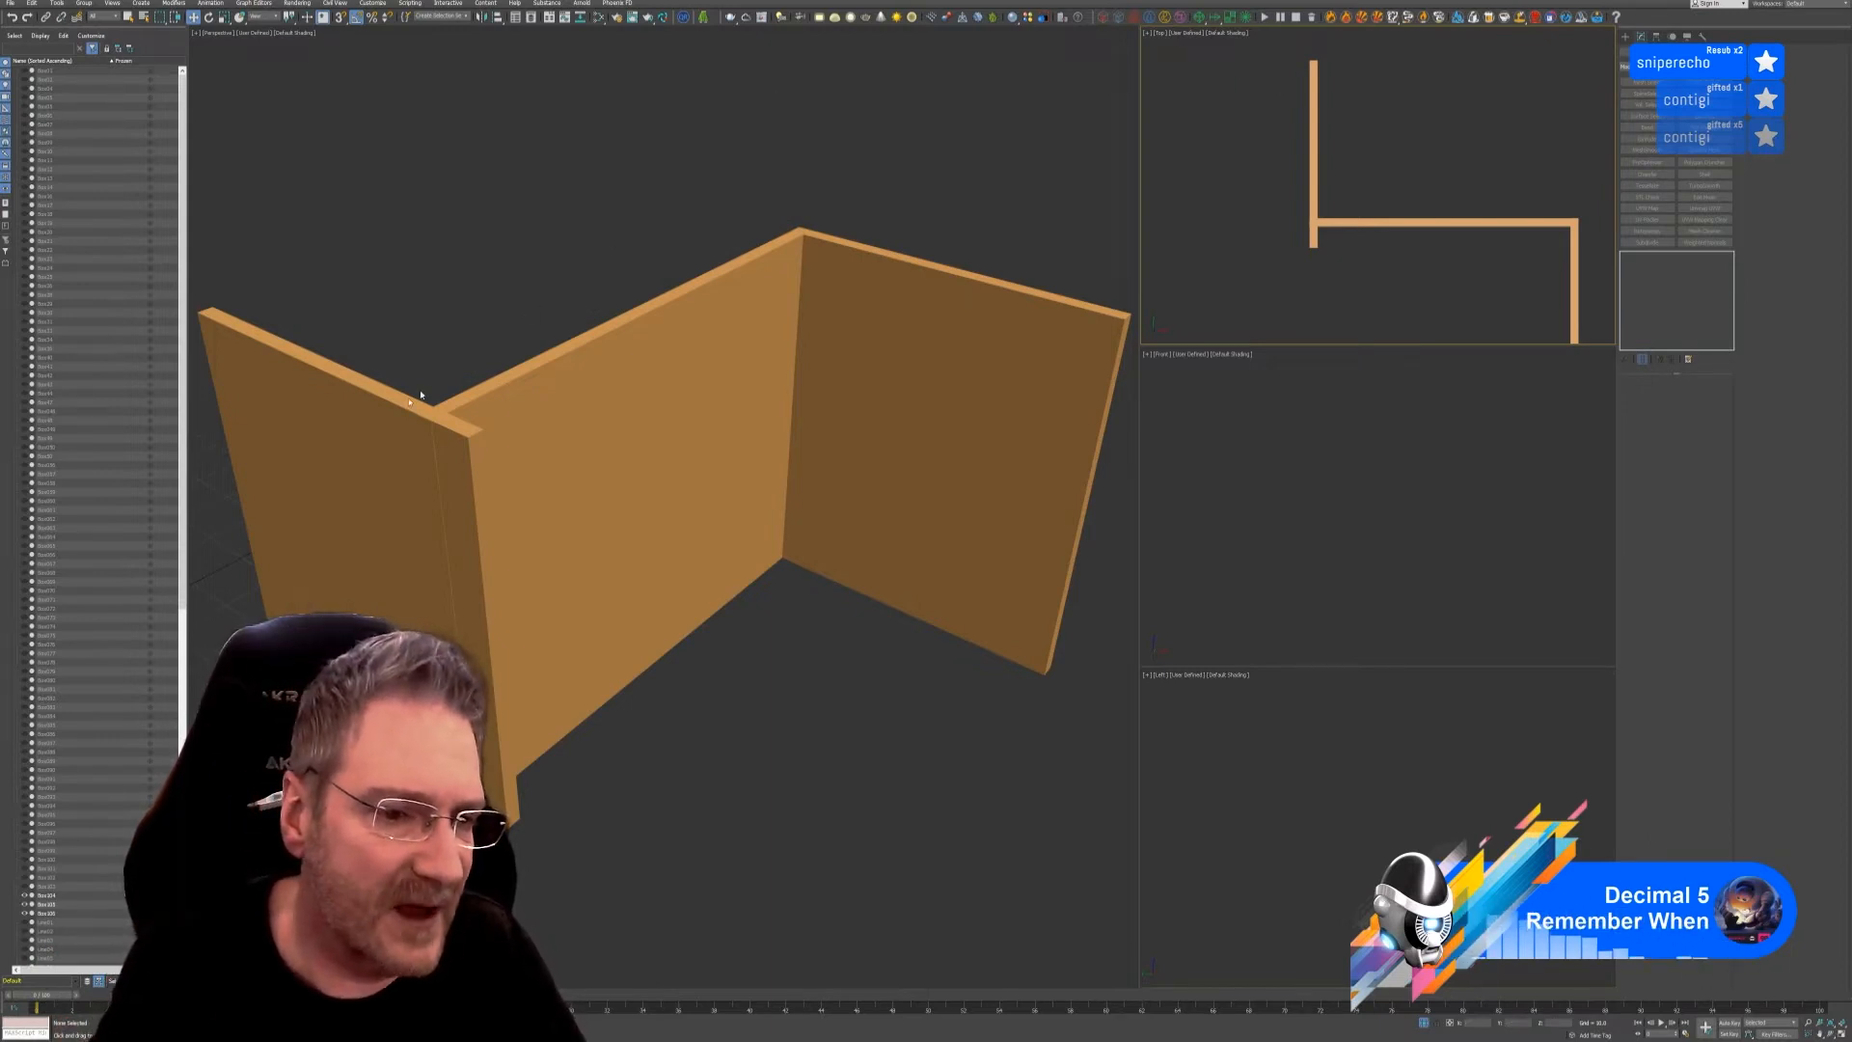
- Add Edit Poly to the side panel that overshoots the middle panel and move its end vertices back to meet the middle panel flush
{"action": "left_click", "coordinate": [398, 411]}
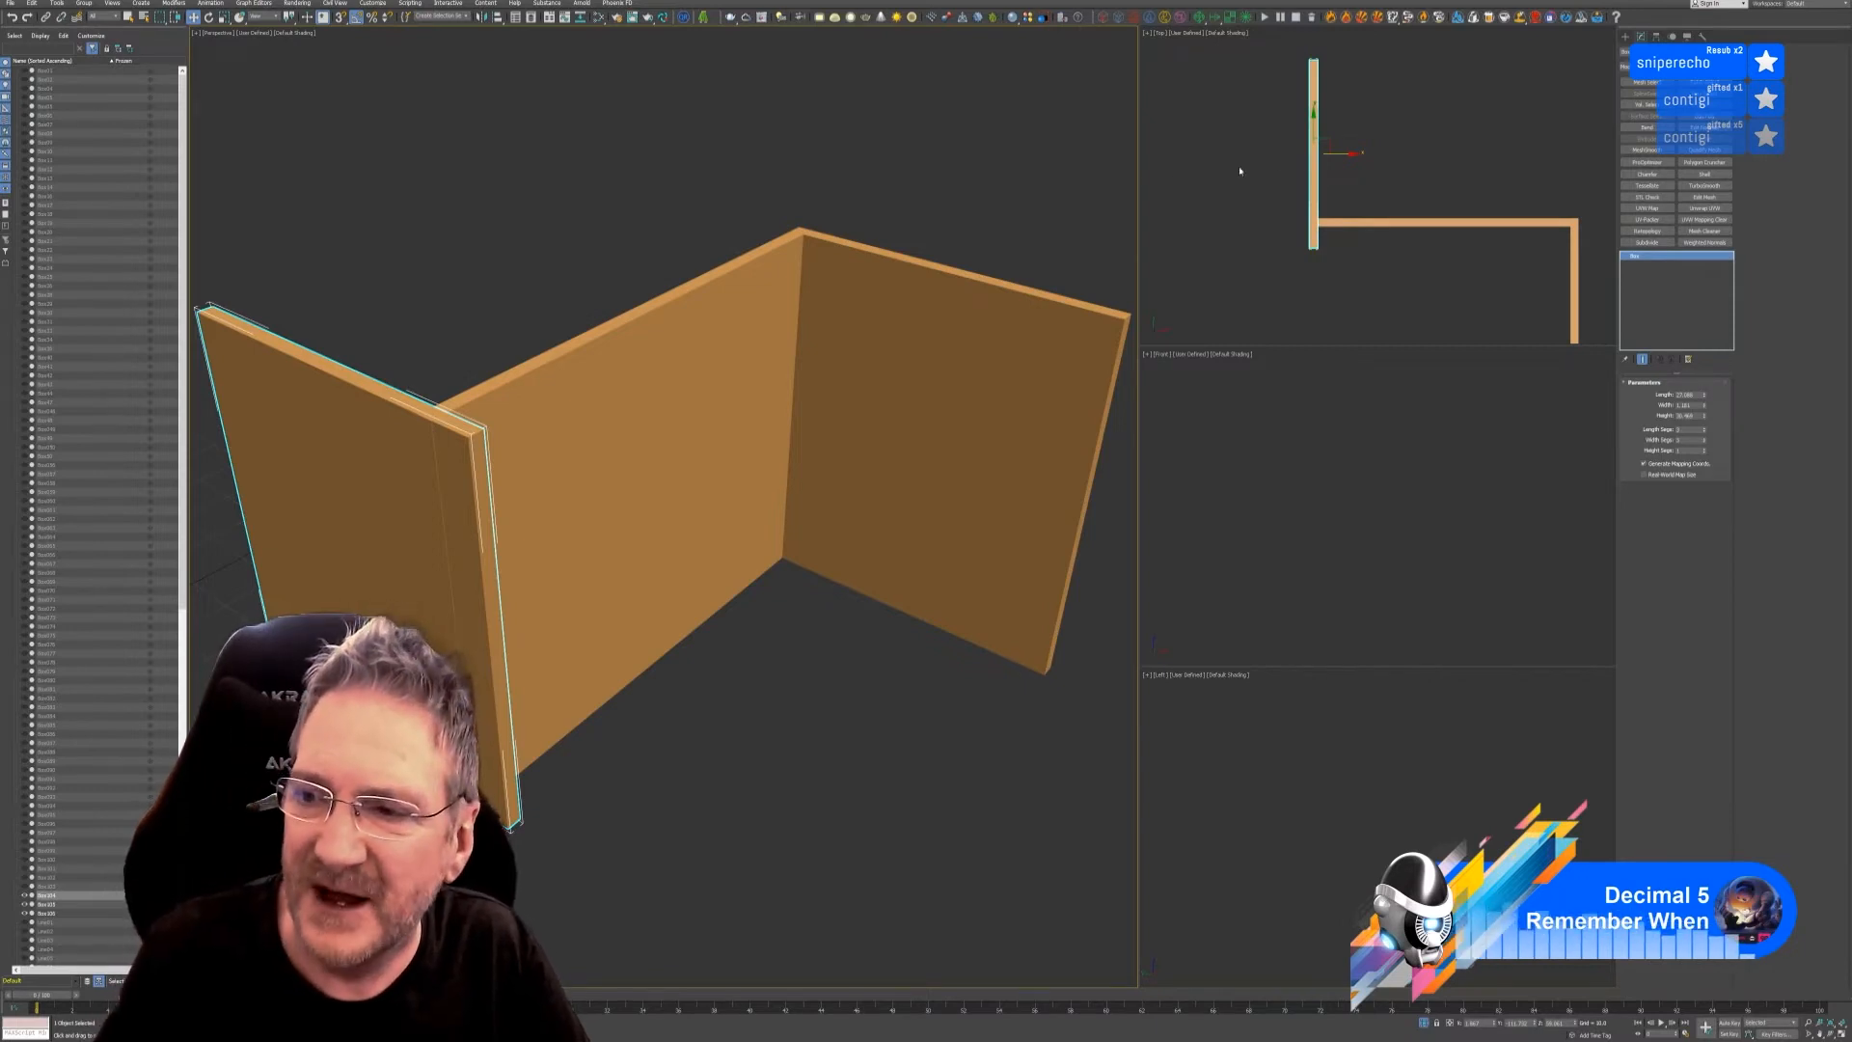
{"action": "left_click", "coordinate": [1700, 126]}
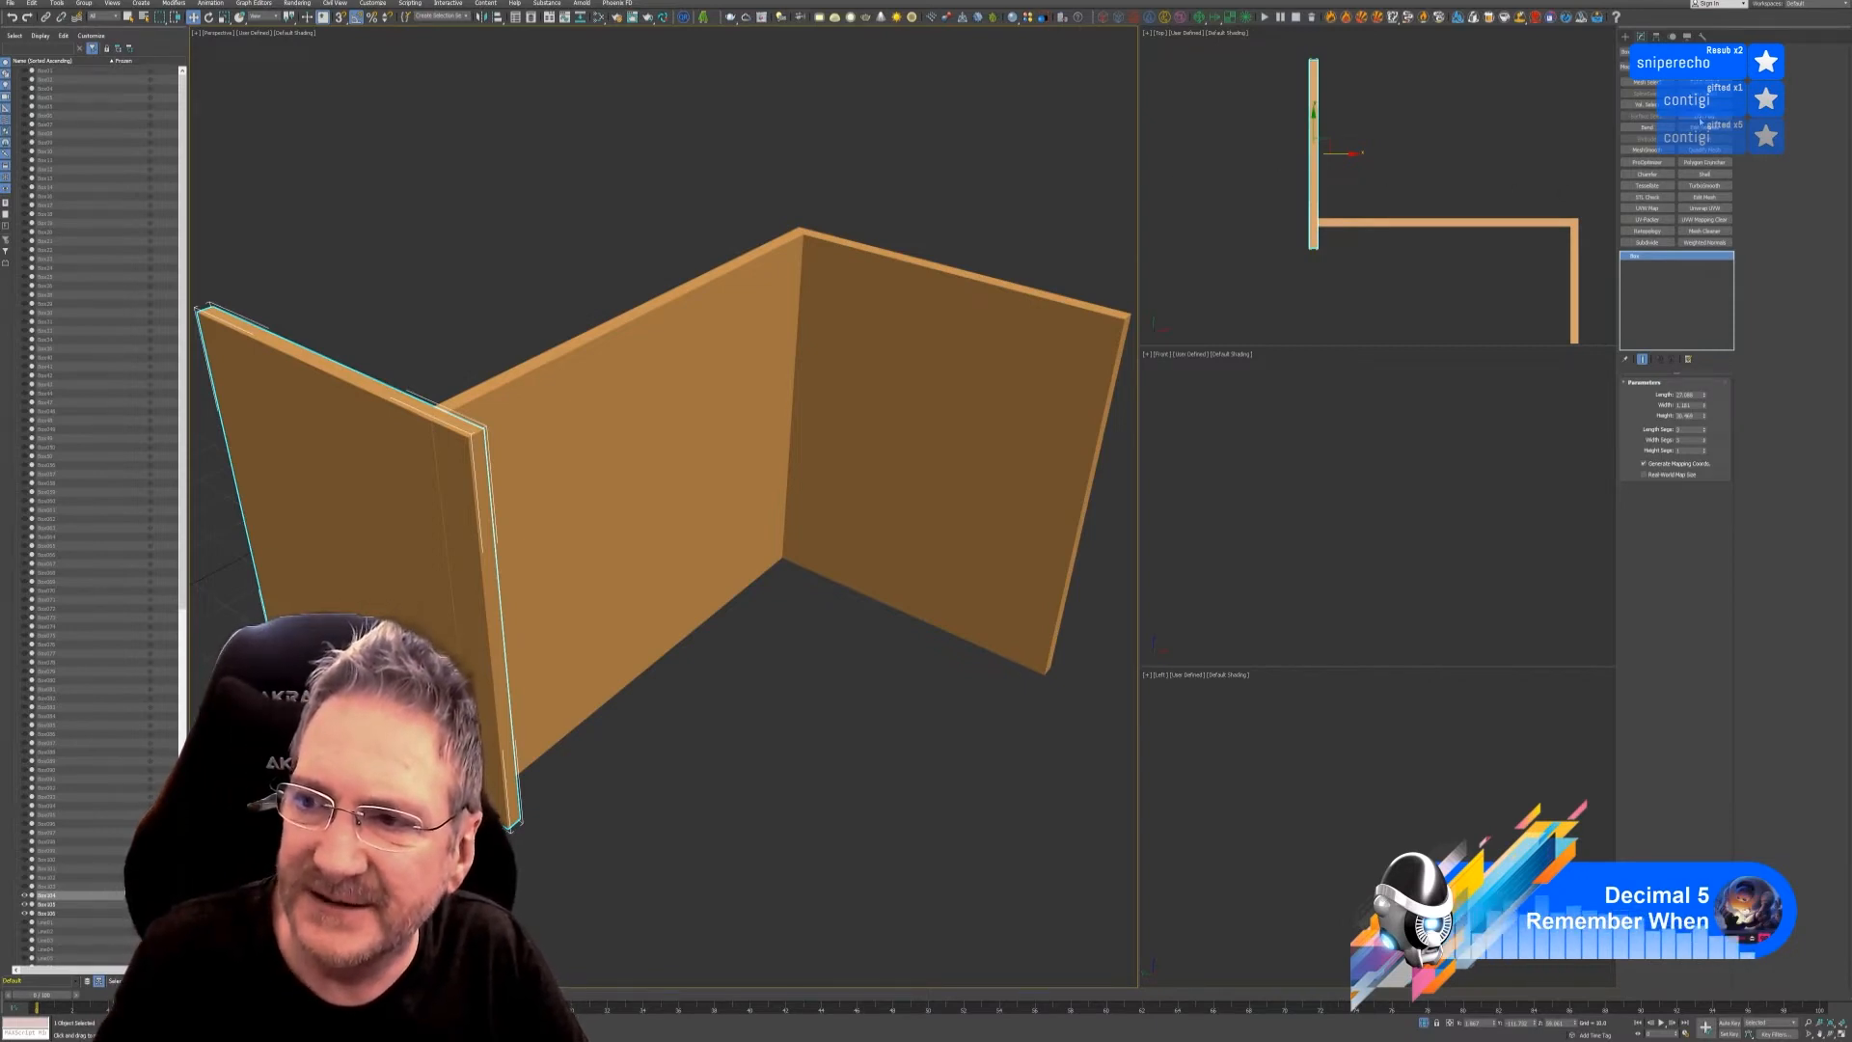
{"action": "left_click", "coordinate": [1650, 461]}
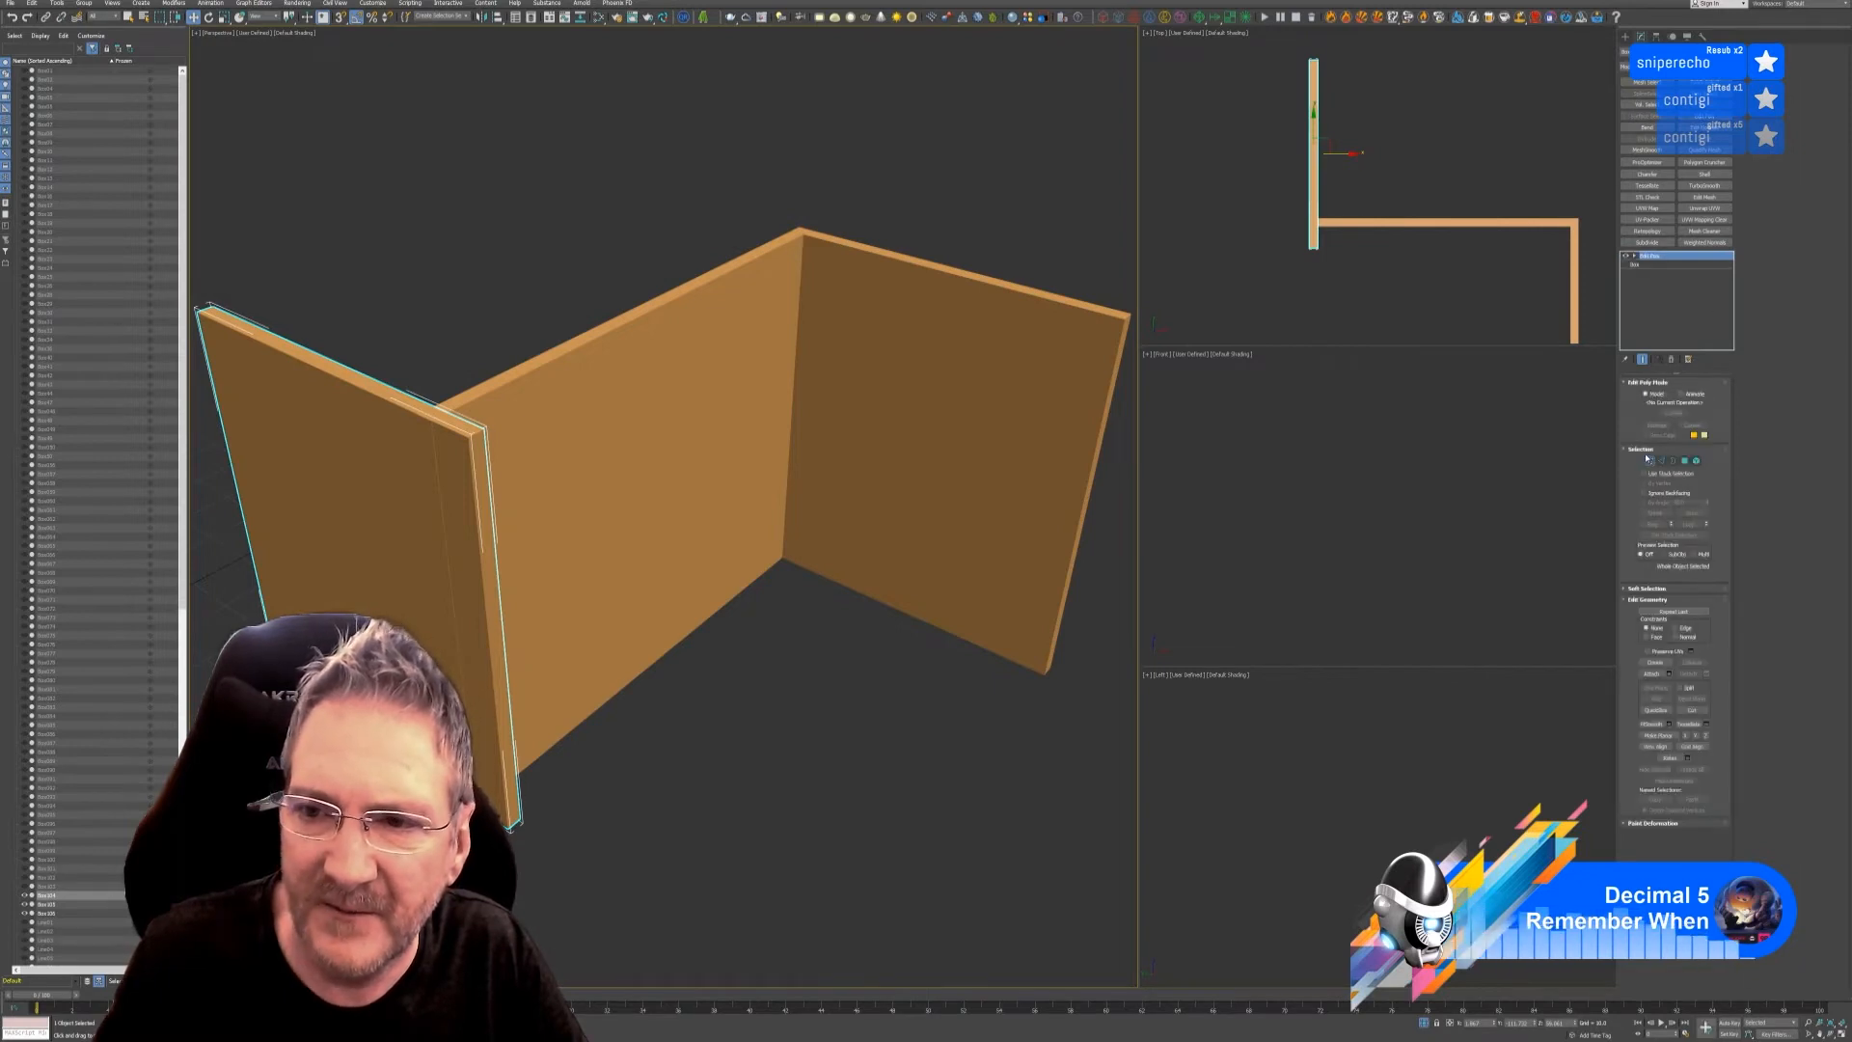
{"action": "left_click_drag", "start_coordinate": [1258, 273], "coordinate": [1374, 243]}
{"action": "scroll", "coordinate": [1311, 239], "scroll_direction": "up", "scroll_amount": 5}
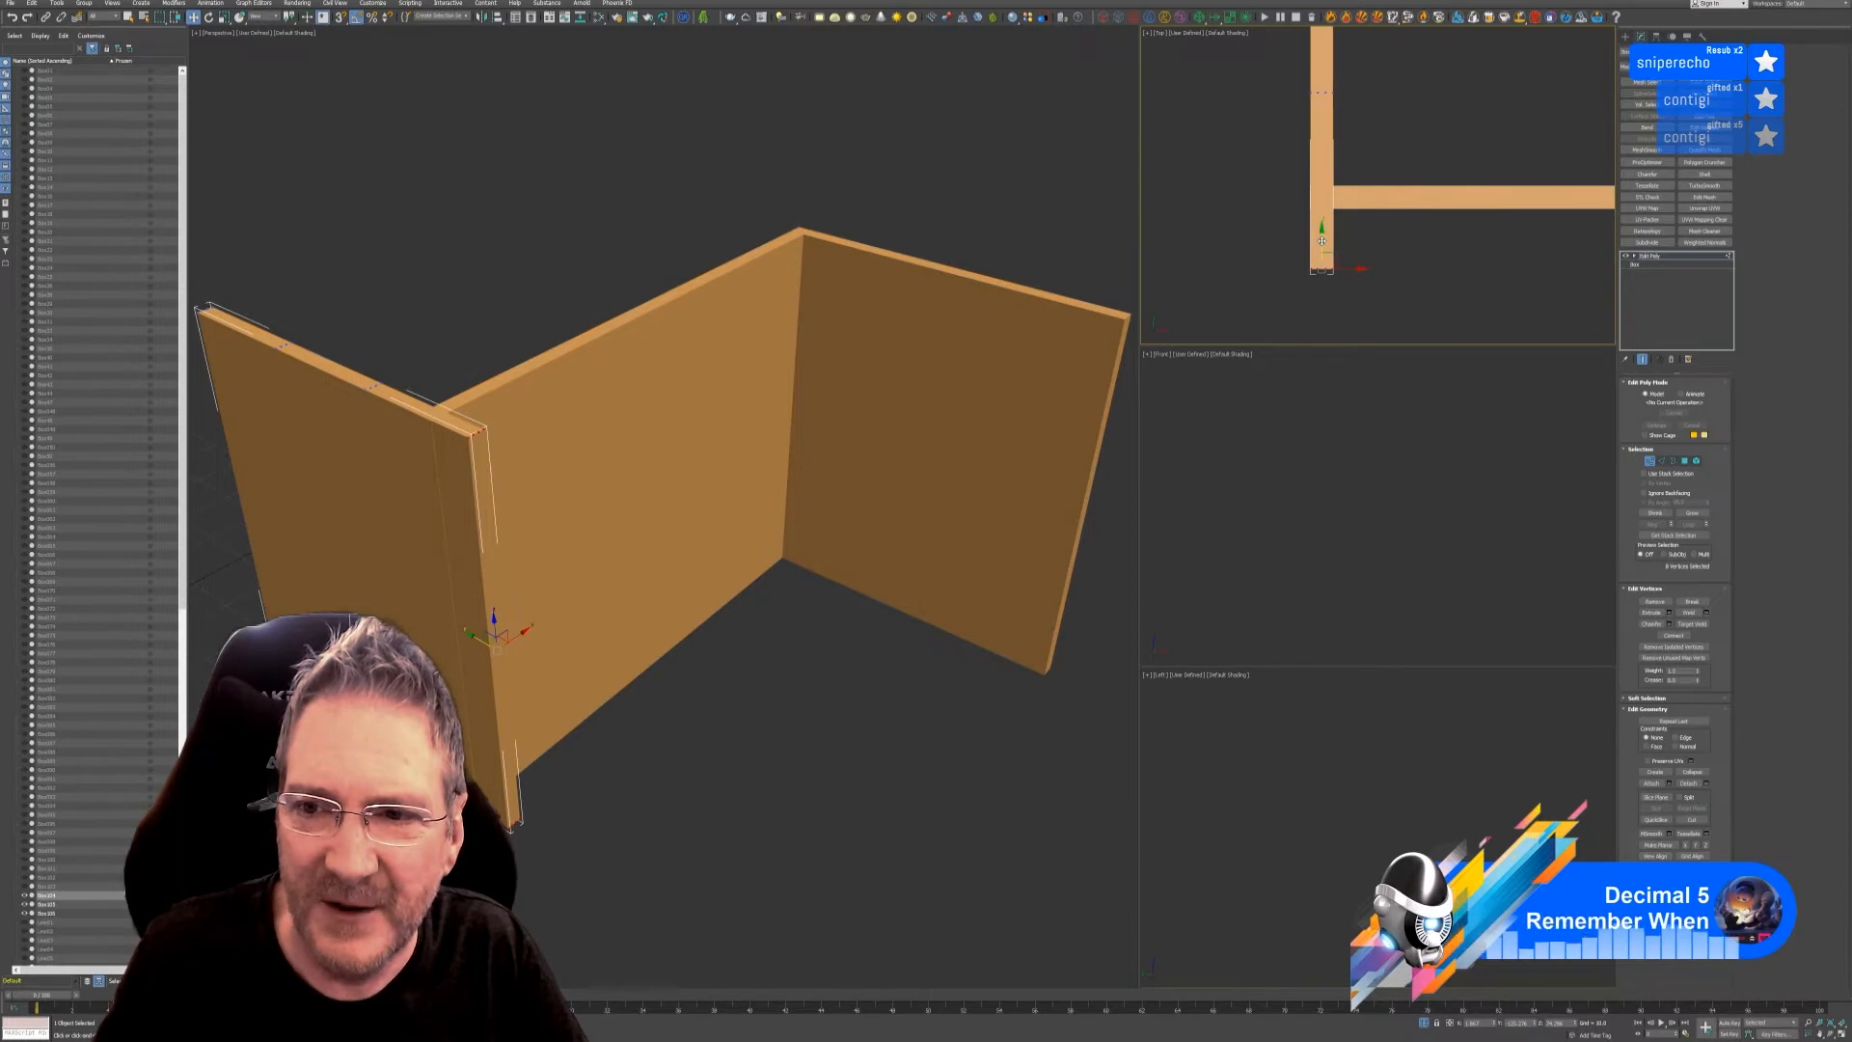
{"action": "mouse_move", "coordinate": [1322, 240]}
{"action": "left_mouse_down"}
{"action": "mouse_move", "coordinate": [1327, 157]}
{"action": "mouse_move", "coordinate": [1298, 217]}
{"action": "left_mouse_up"}
{"action": "scroll", "coordinate": [1322, 176], "scroll_direction": "up", "scroll_amount": 6}
{"action": "scroll", "coordinate": [1335, 189], "scroll_direction": "up", "scroll_amount": 3}
{"action": "scroll", "coordinate": [1327, 264], "scroll_direction": "down", "scroll_amount": 6}
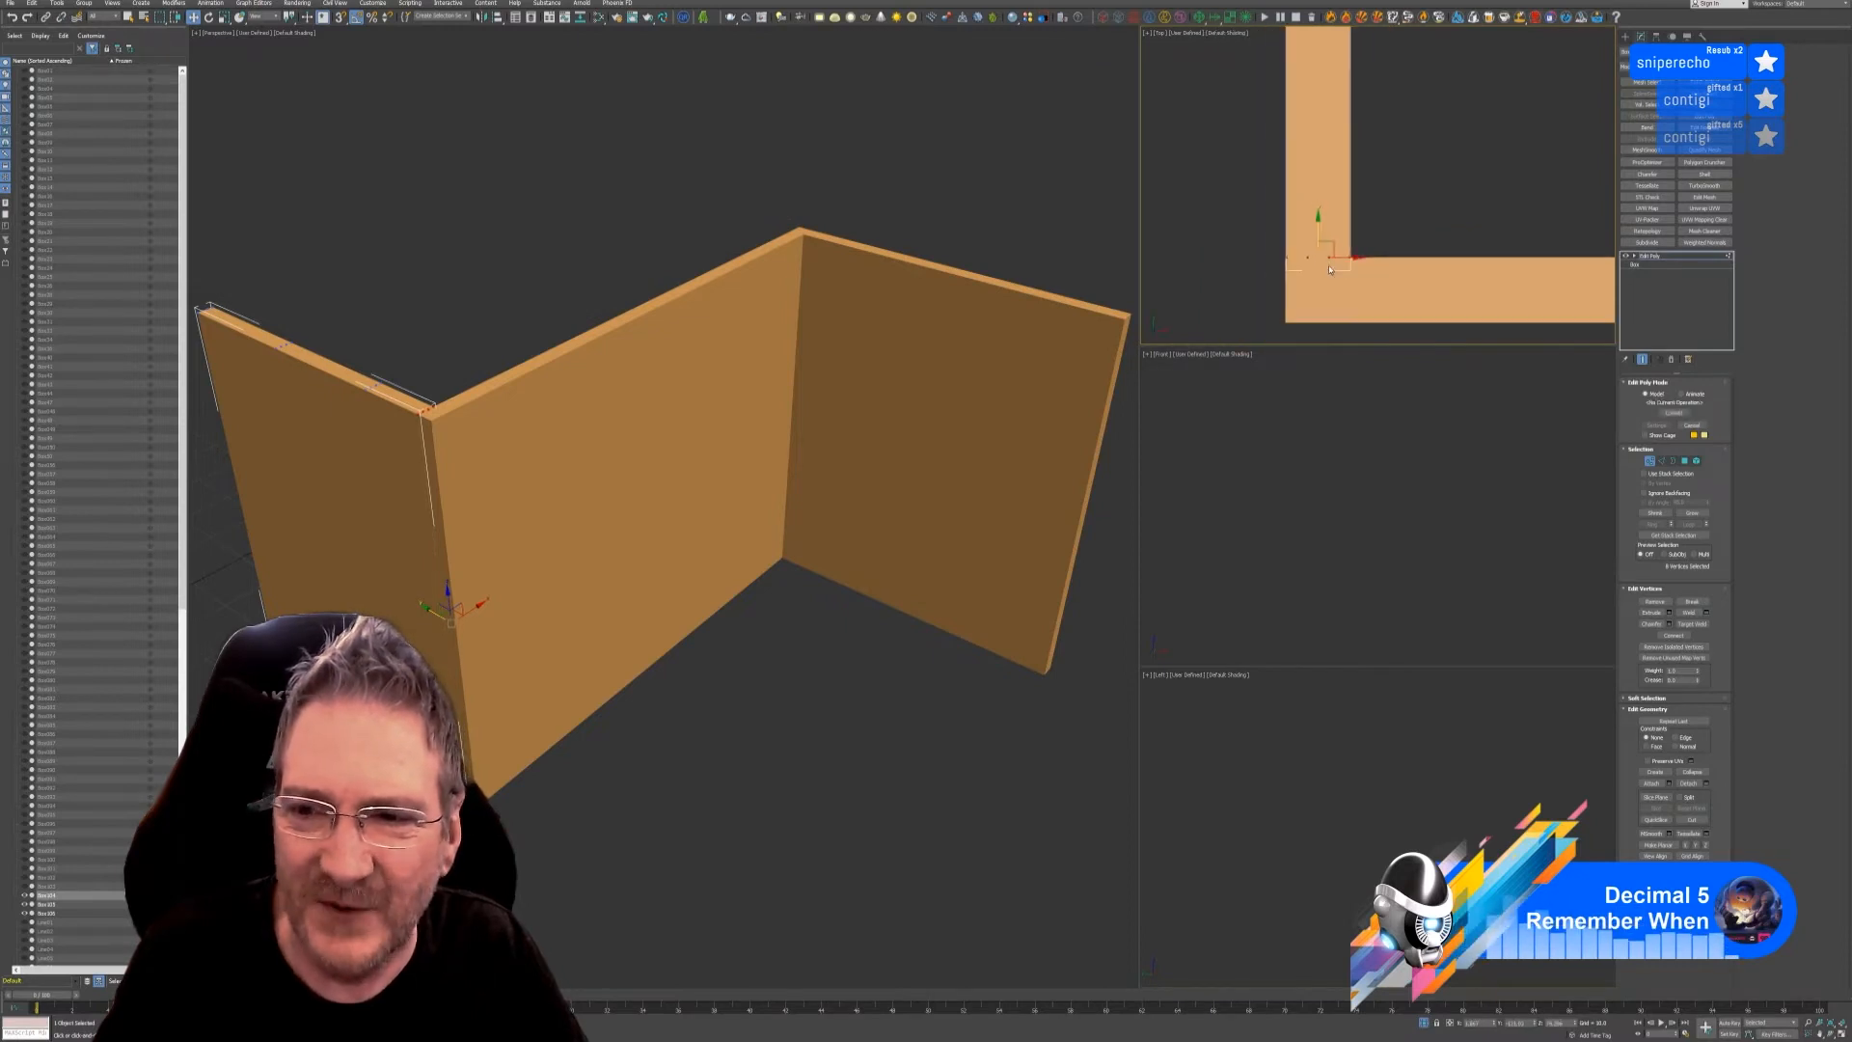
{"action": "left_click", "coordinate": [1648, 461]}
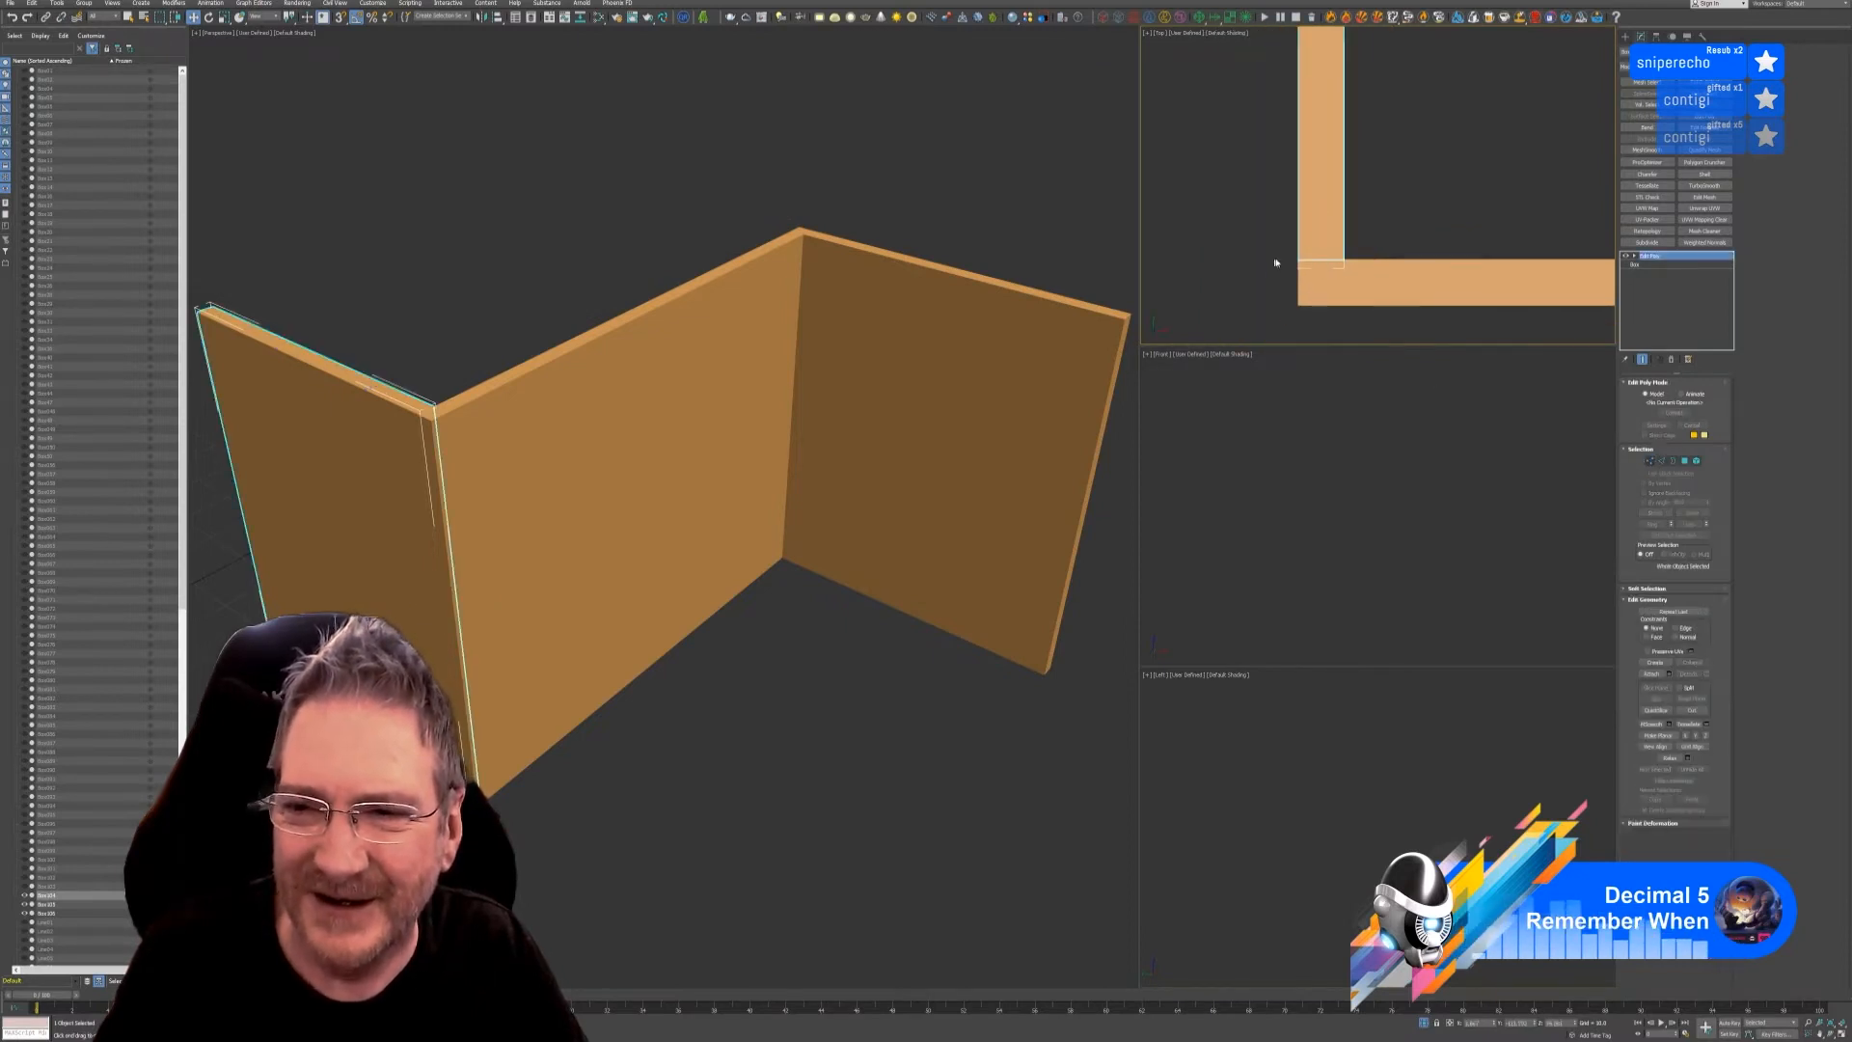
- Leave isolation, then isolate the three panels again together with the raised countertop
{"action": "scroll", "coordinate": [1296, 261], "scroll_direction": "down", "scroll_amount": 4}
{"action": "scroll", "coordinate": [1296, 262], "scroll_direction": "down", "scroll_amount": 3}
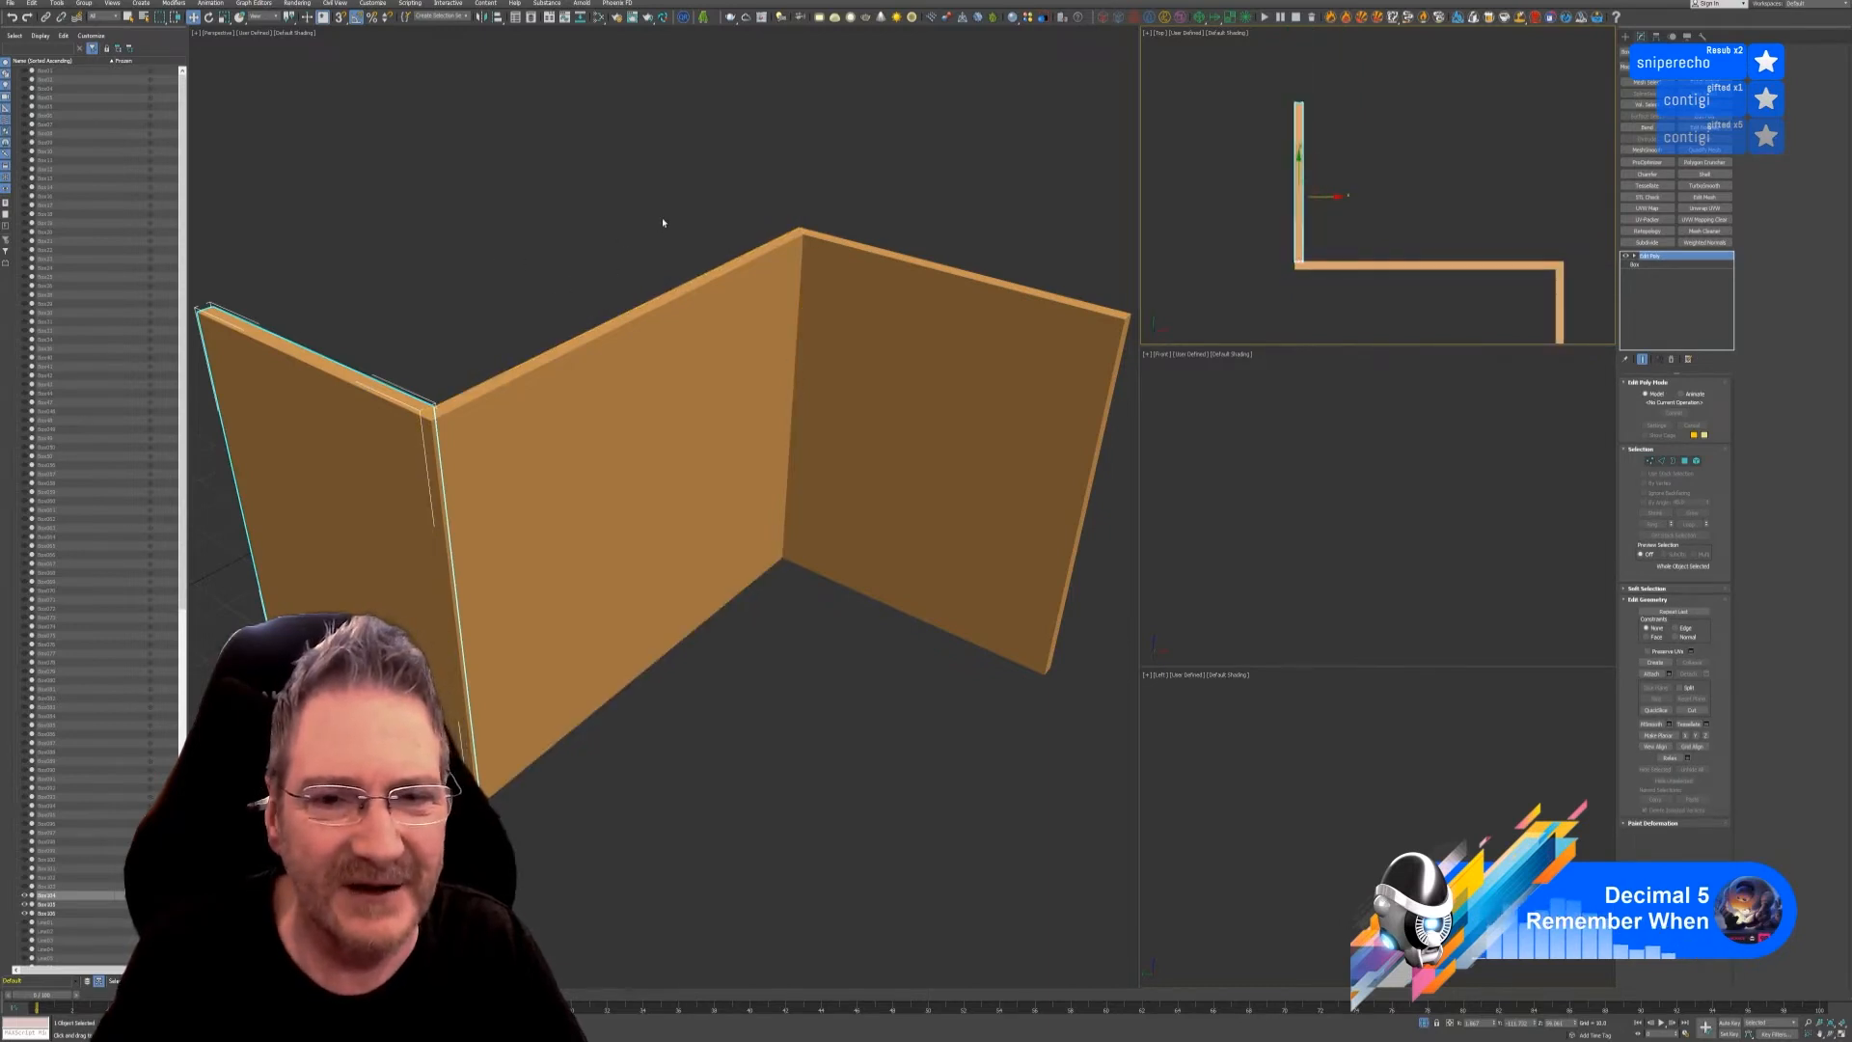
{"action": "middle_click_drag", "start_coordinate": [663, 222], "coordinate": [629, 219]}
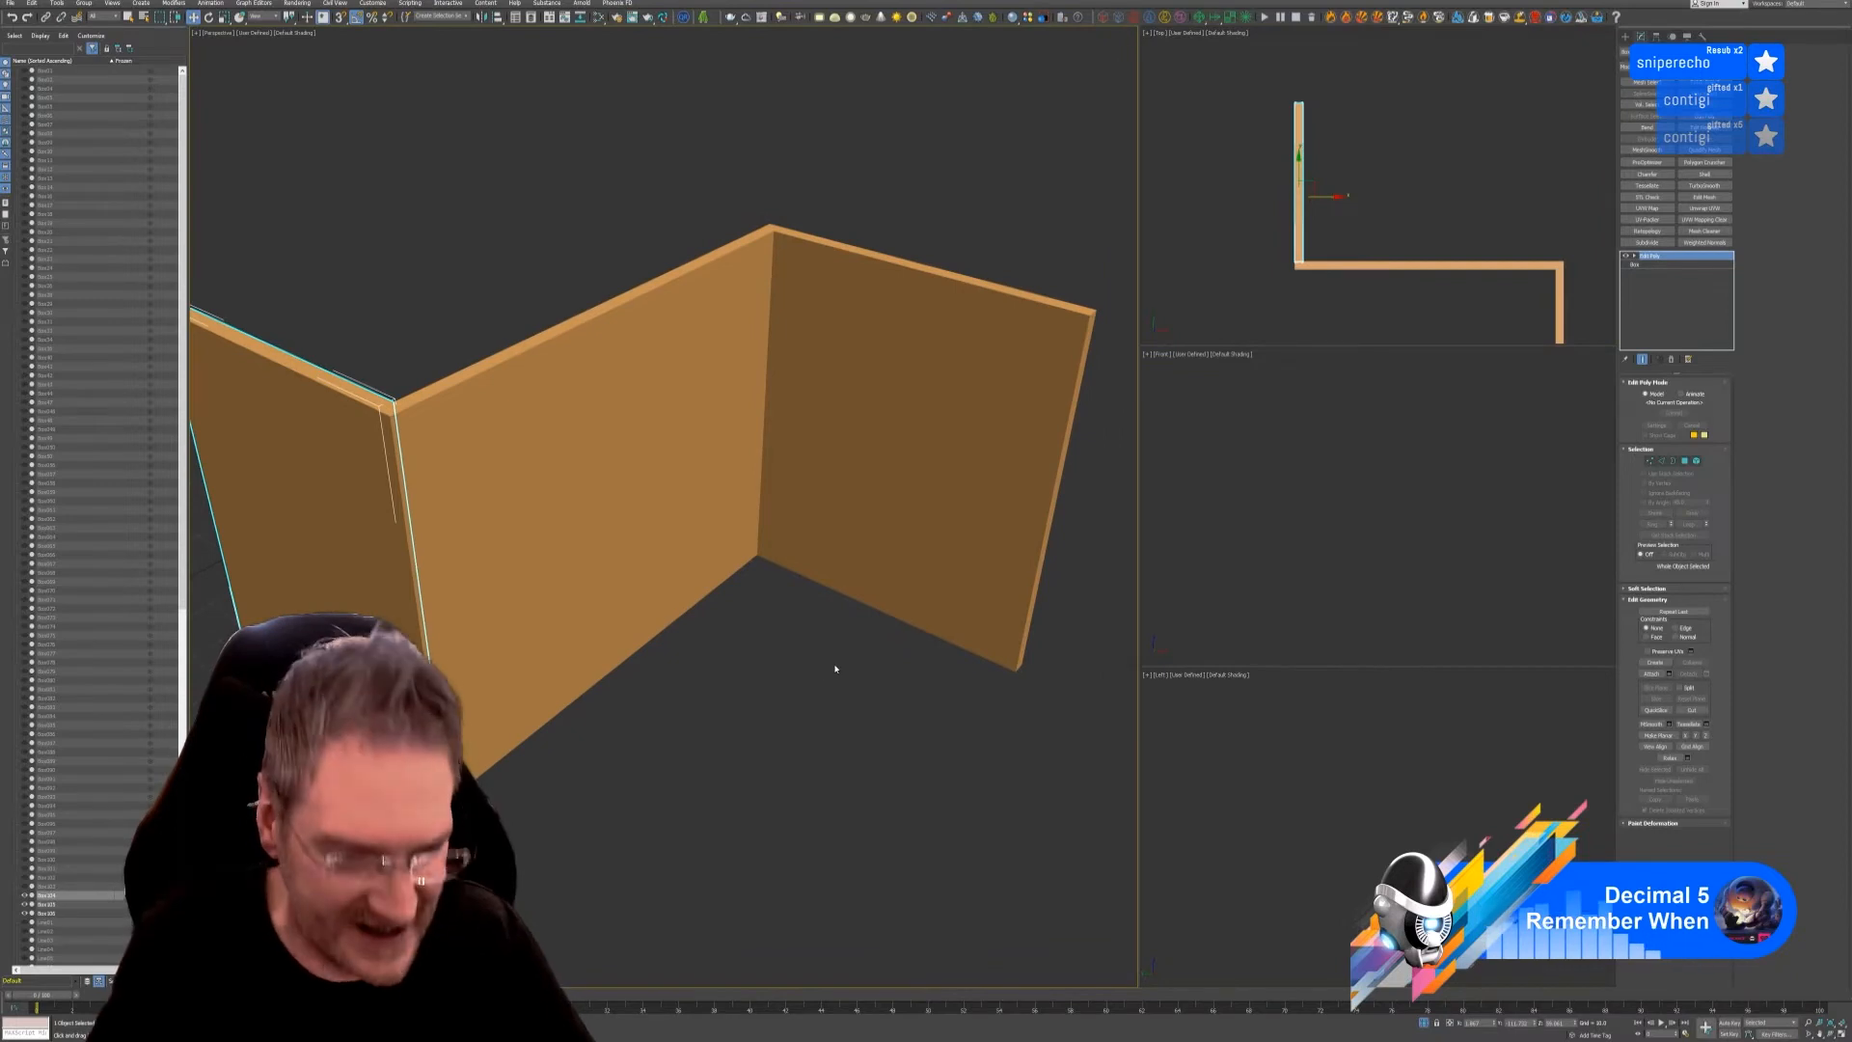
{"action": "left_click", "coordinate": [719, 505], "text": "ctrl"}
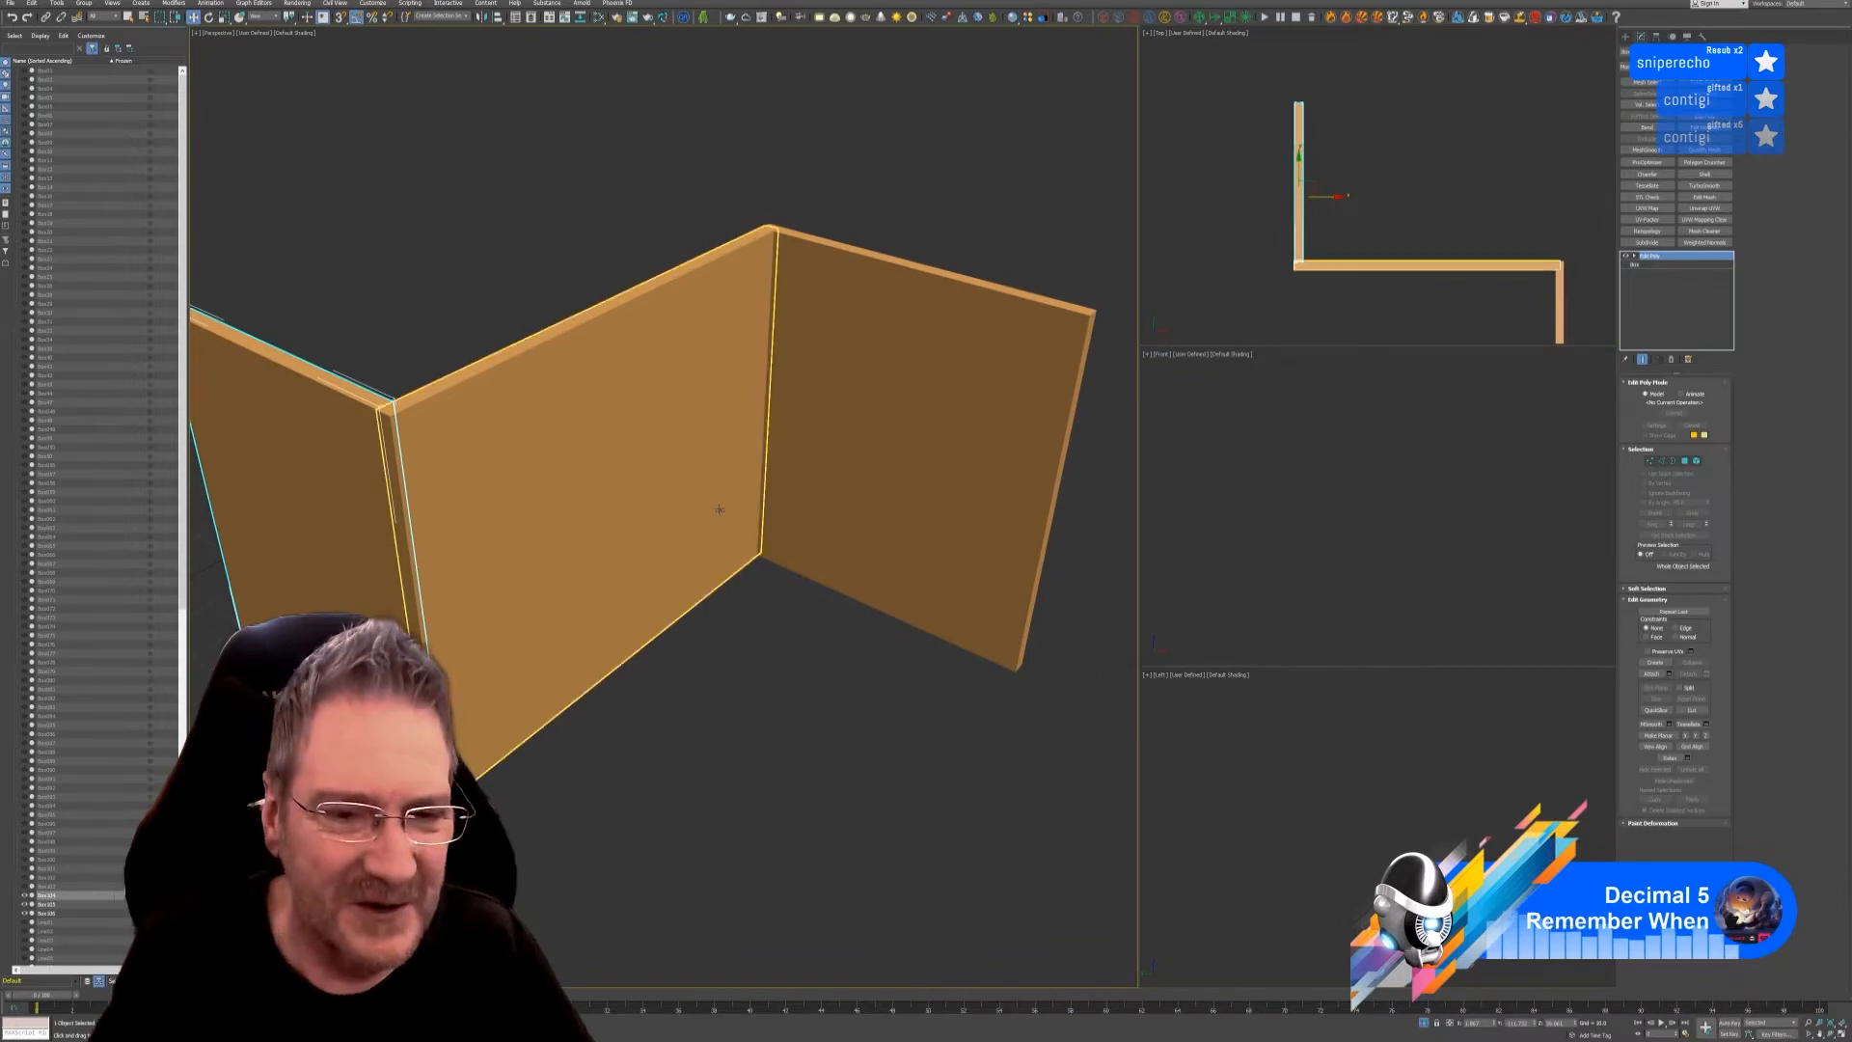
{"action": "left_click", "coordinate": [915, 511], "text": "ctrl"}
{"action": "left_click", "coordinate": [1424, 1023]}
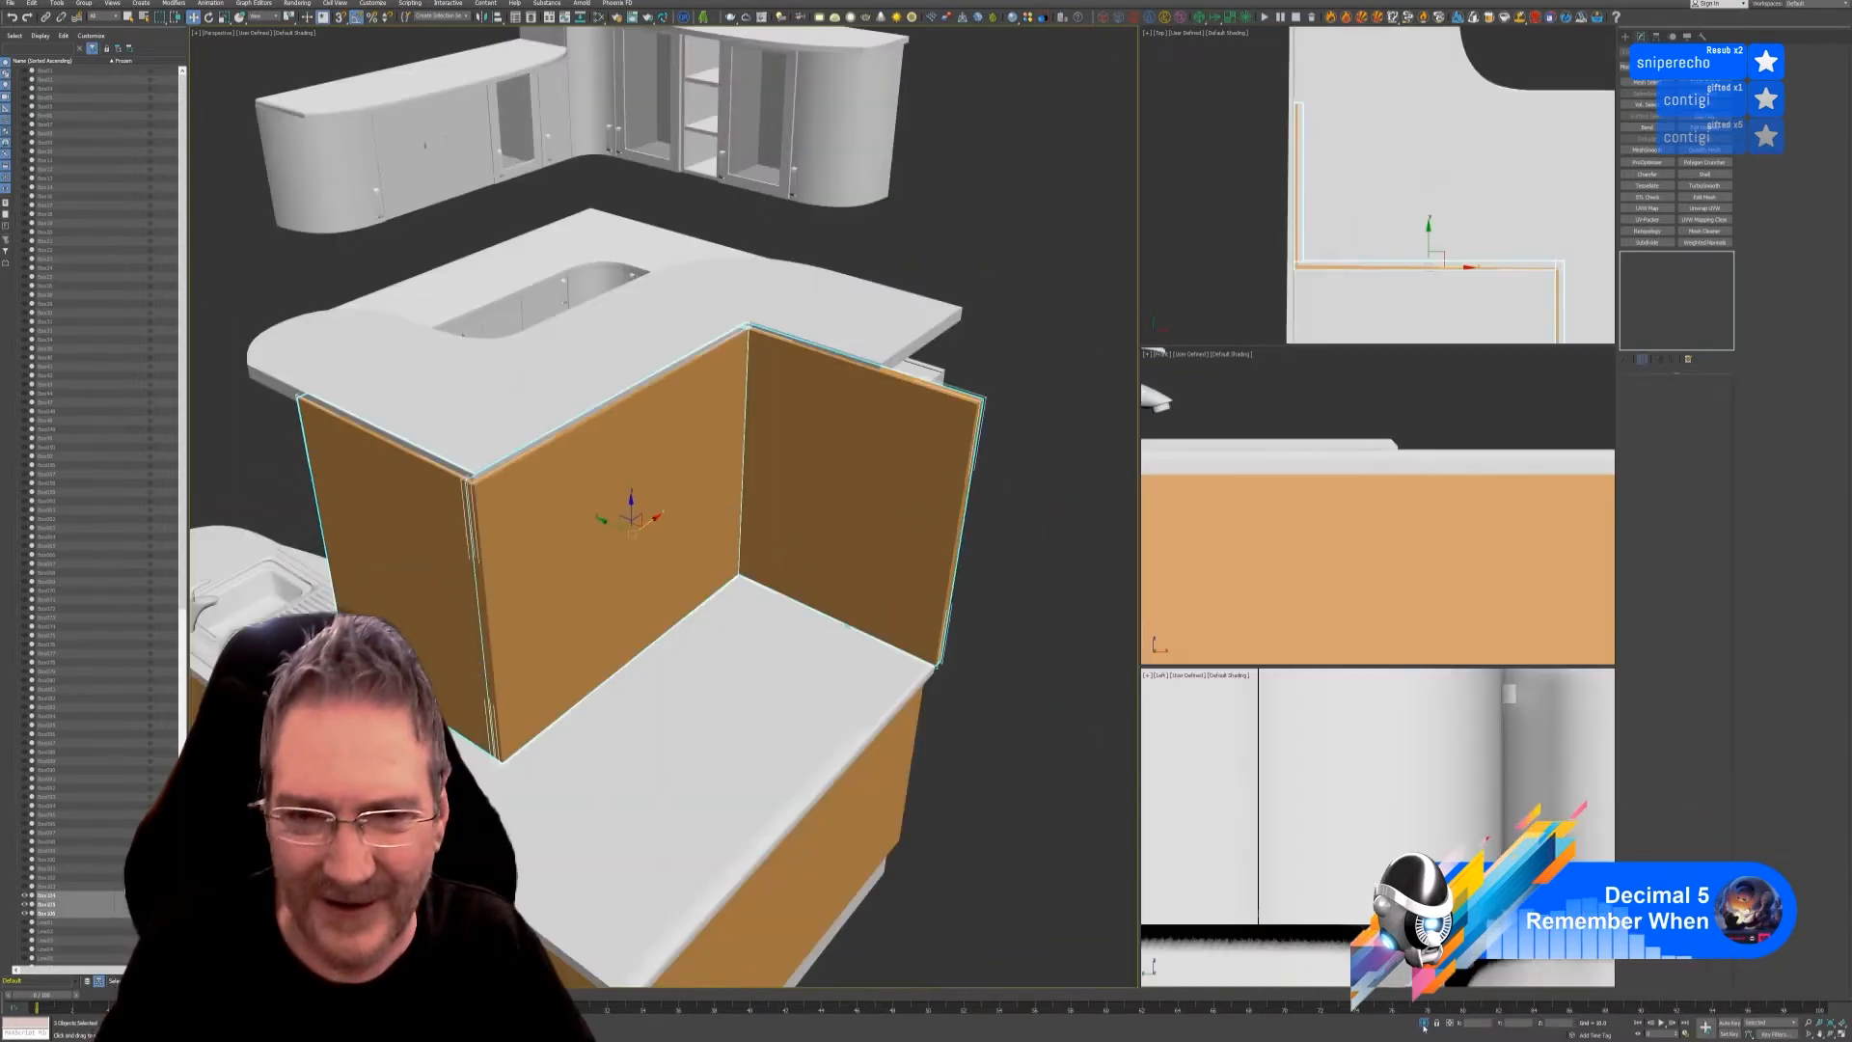
{"action": "left_click", "coordinate": [905, 335], "text": "ctrl"}
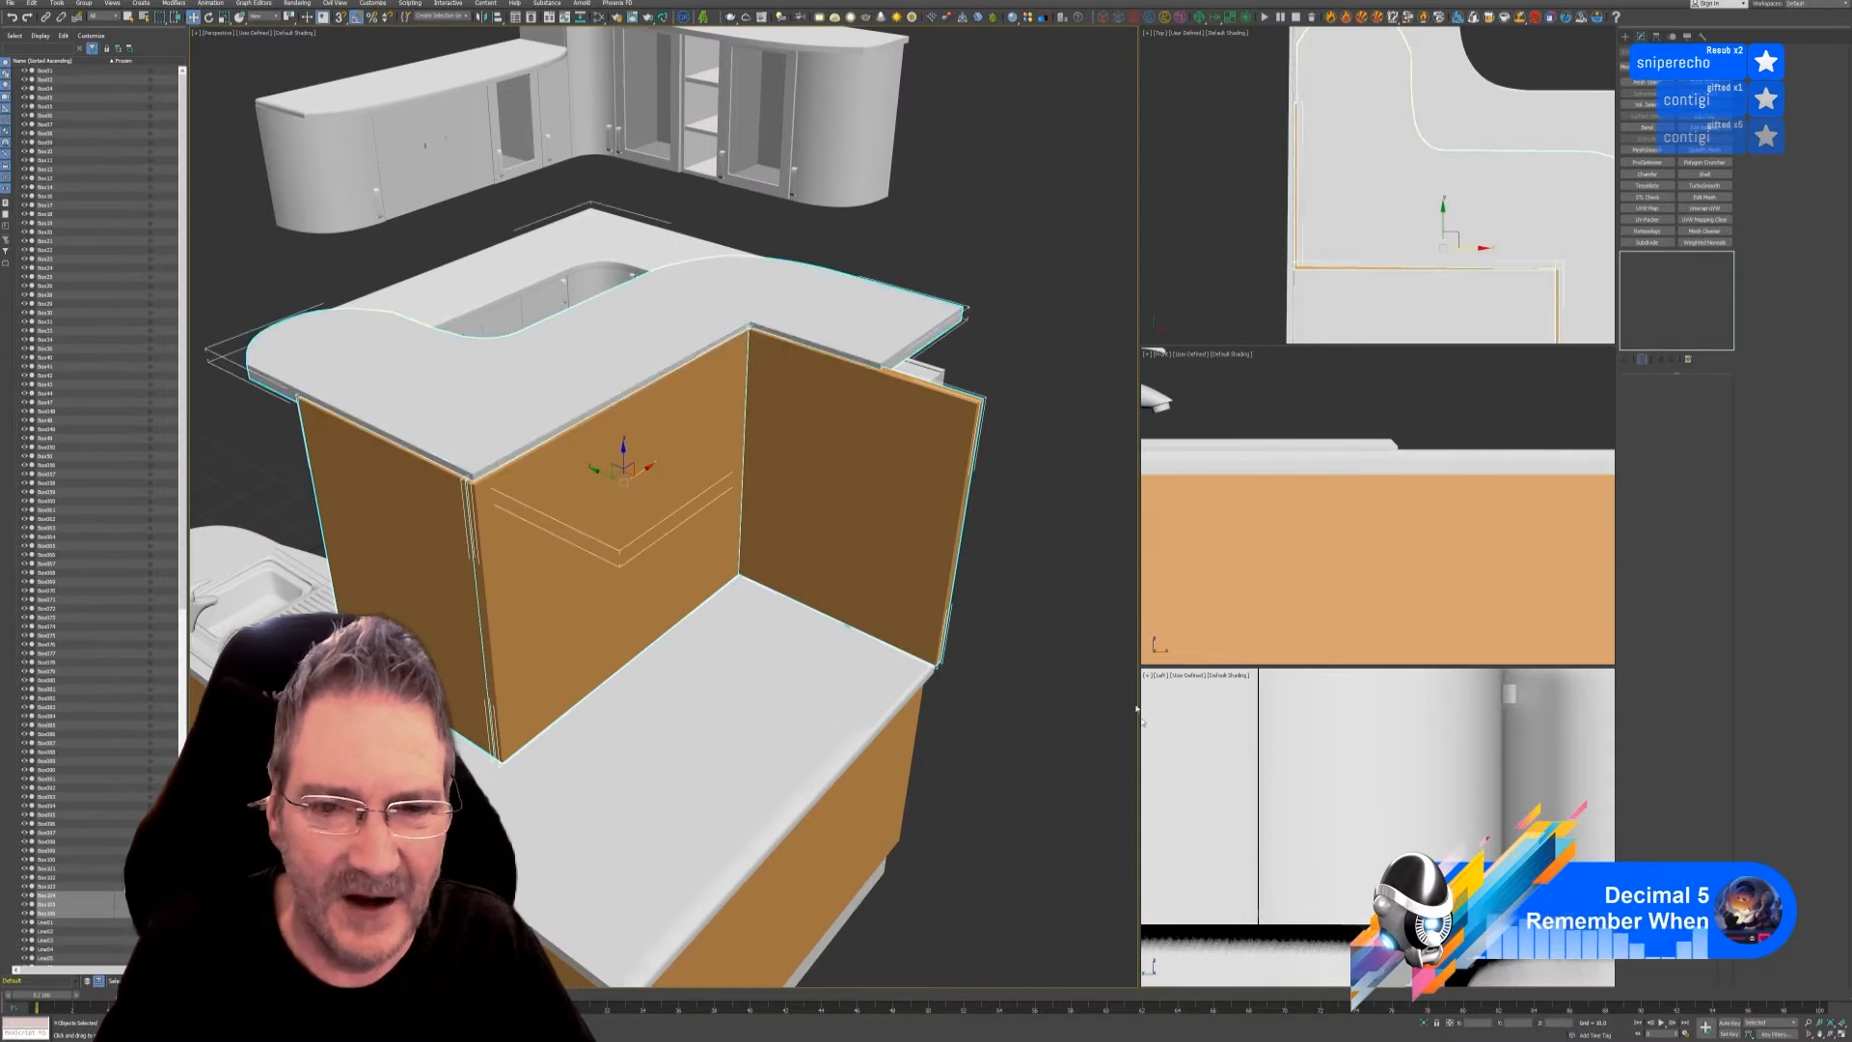
{"action": "left_click", "coordinate": [1424, 1024]}
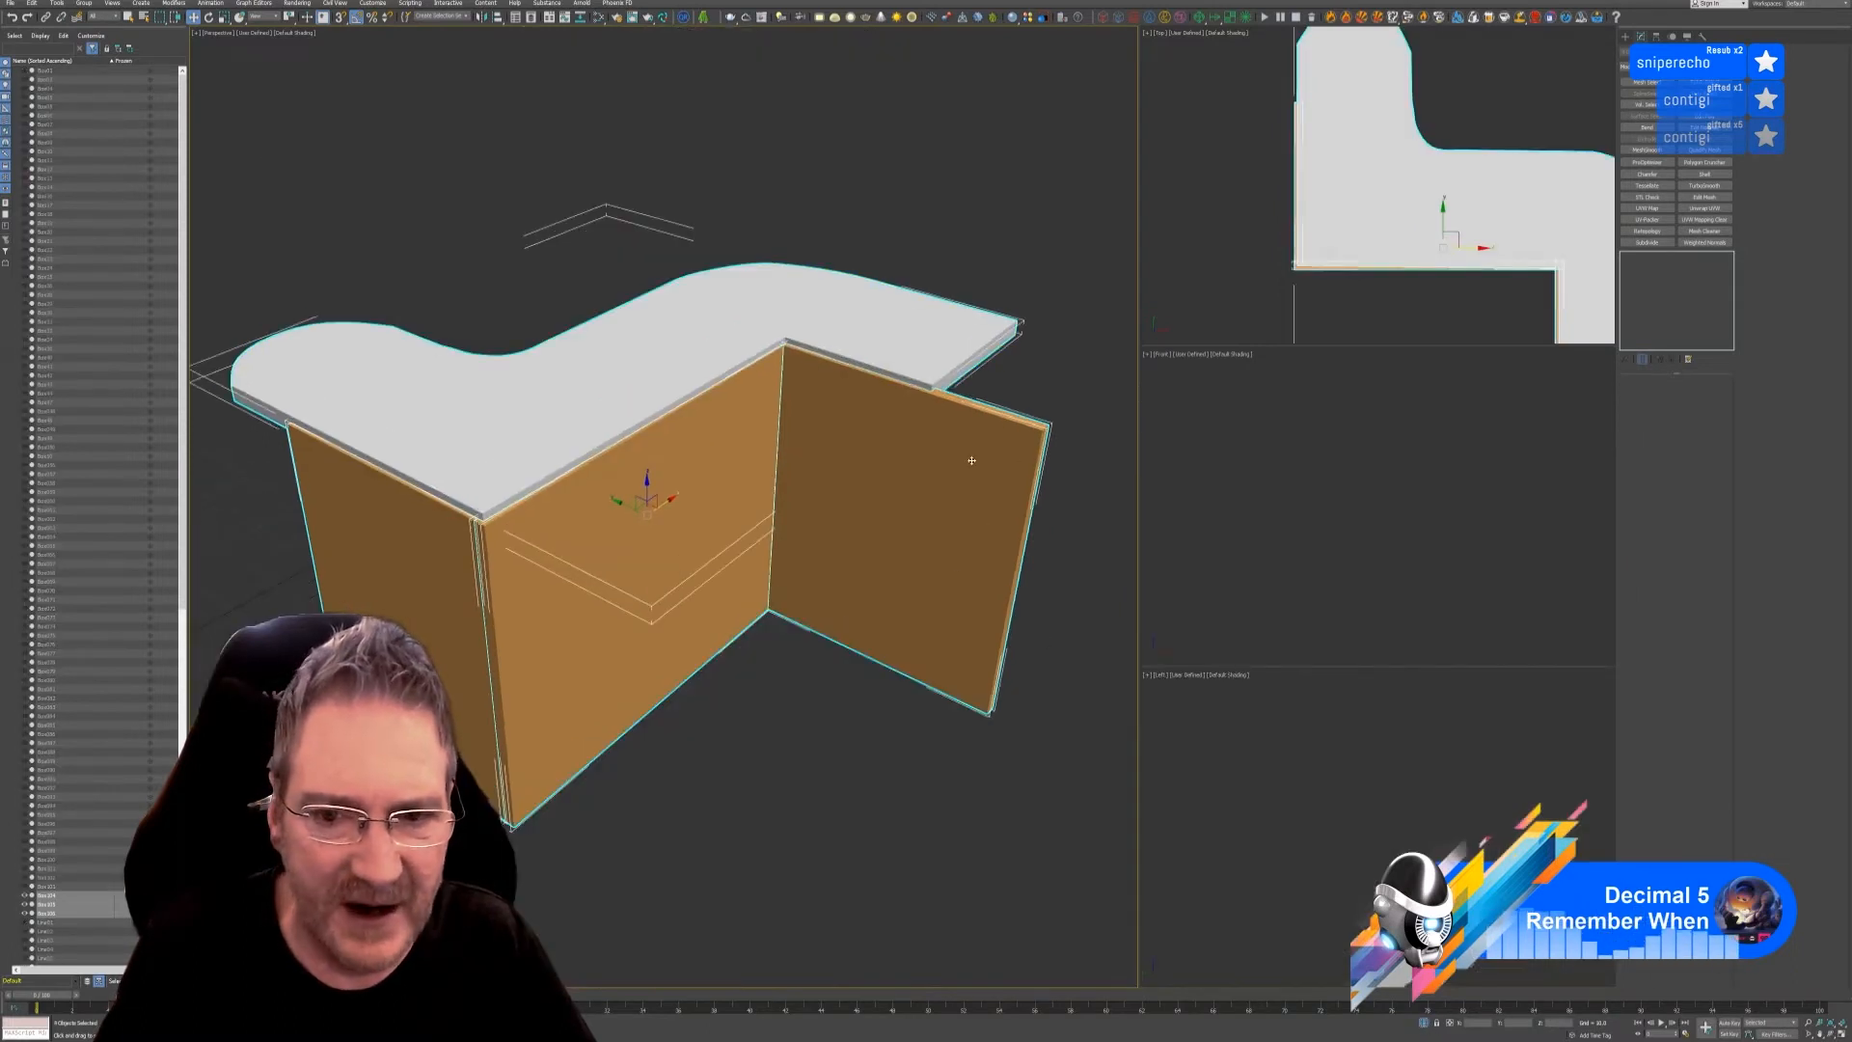
- Add Edit Poly to the other side panel, pull its outer end vertices back to the countertop's end edge, and exit isolation
{"action": "left_click", "coordinate": [953, 798]}
{"action": "left_click", "coordinate": [964, 501]}
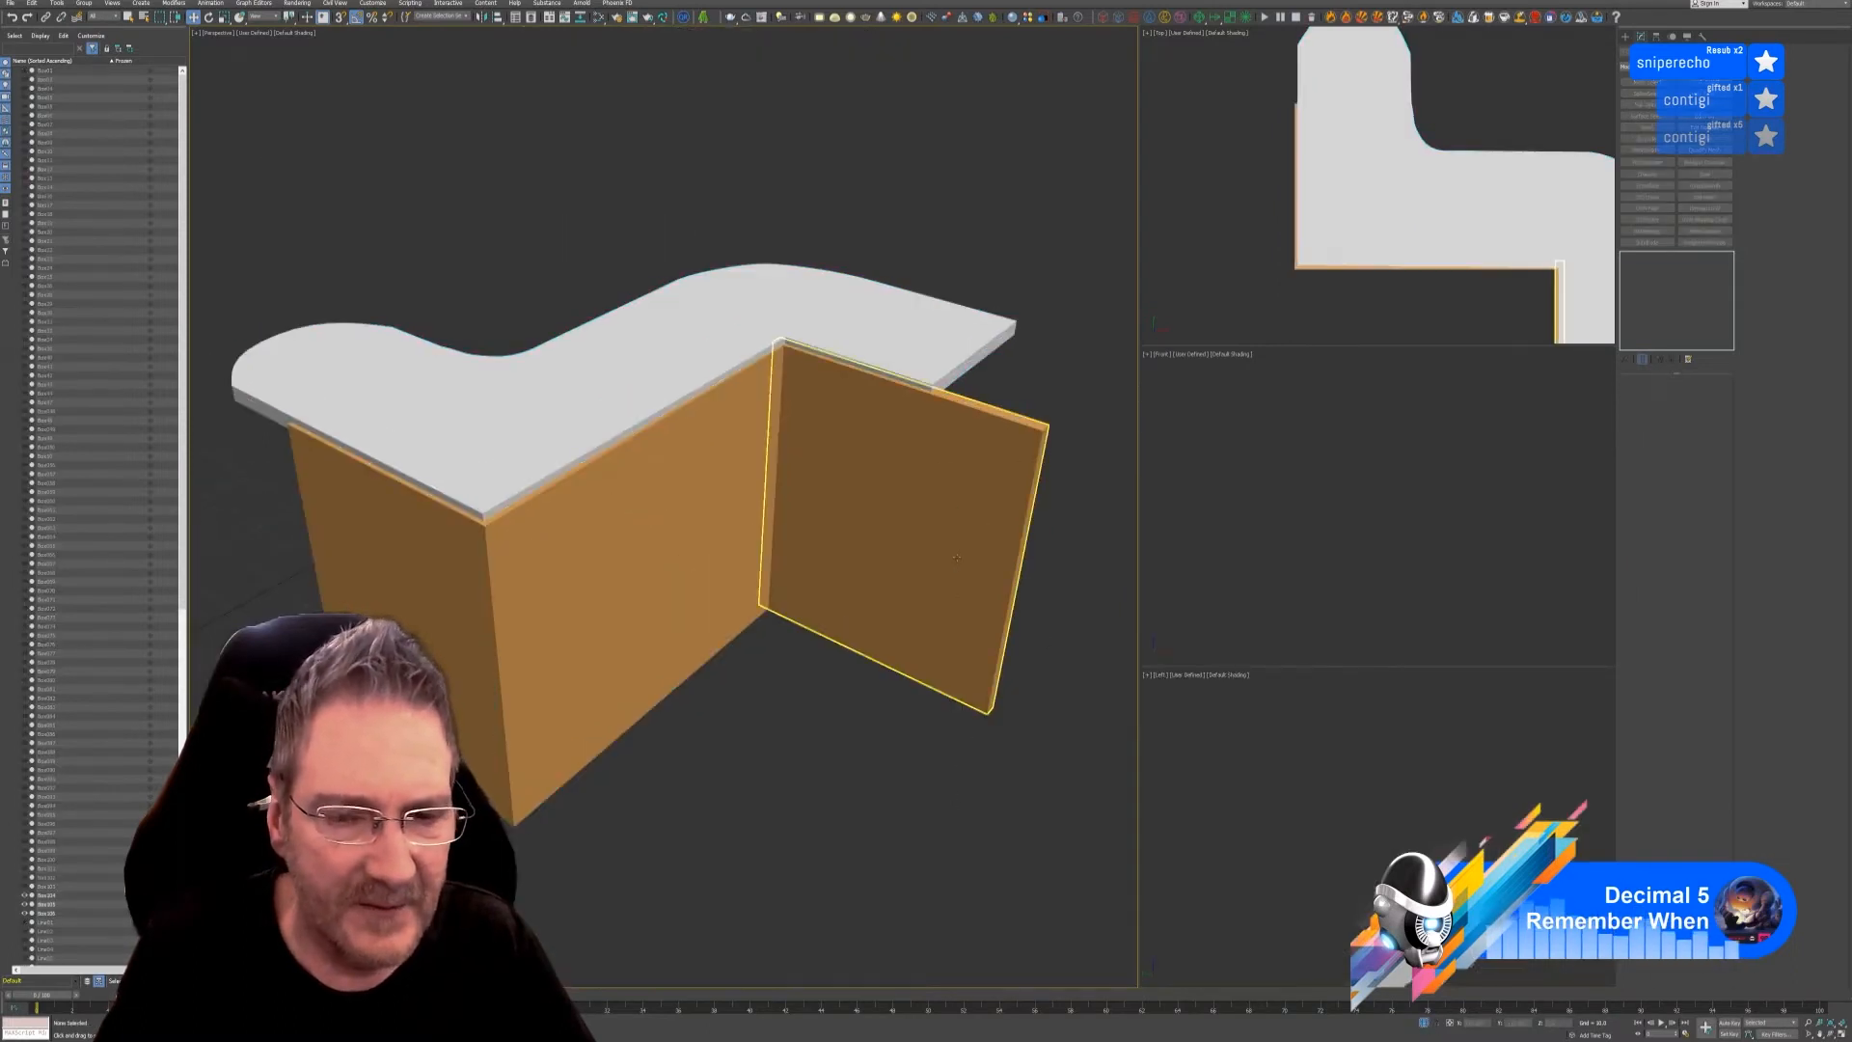
{"action": "middle_click_drag", "start_coordinate": [1540, 183], "coordinate": [1435, 74]}
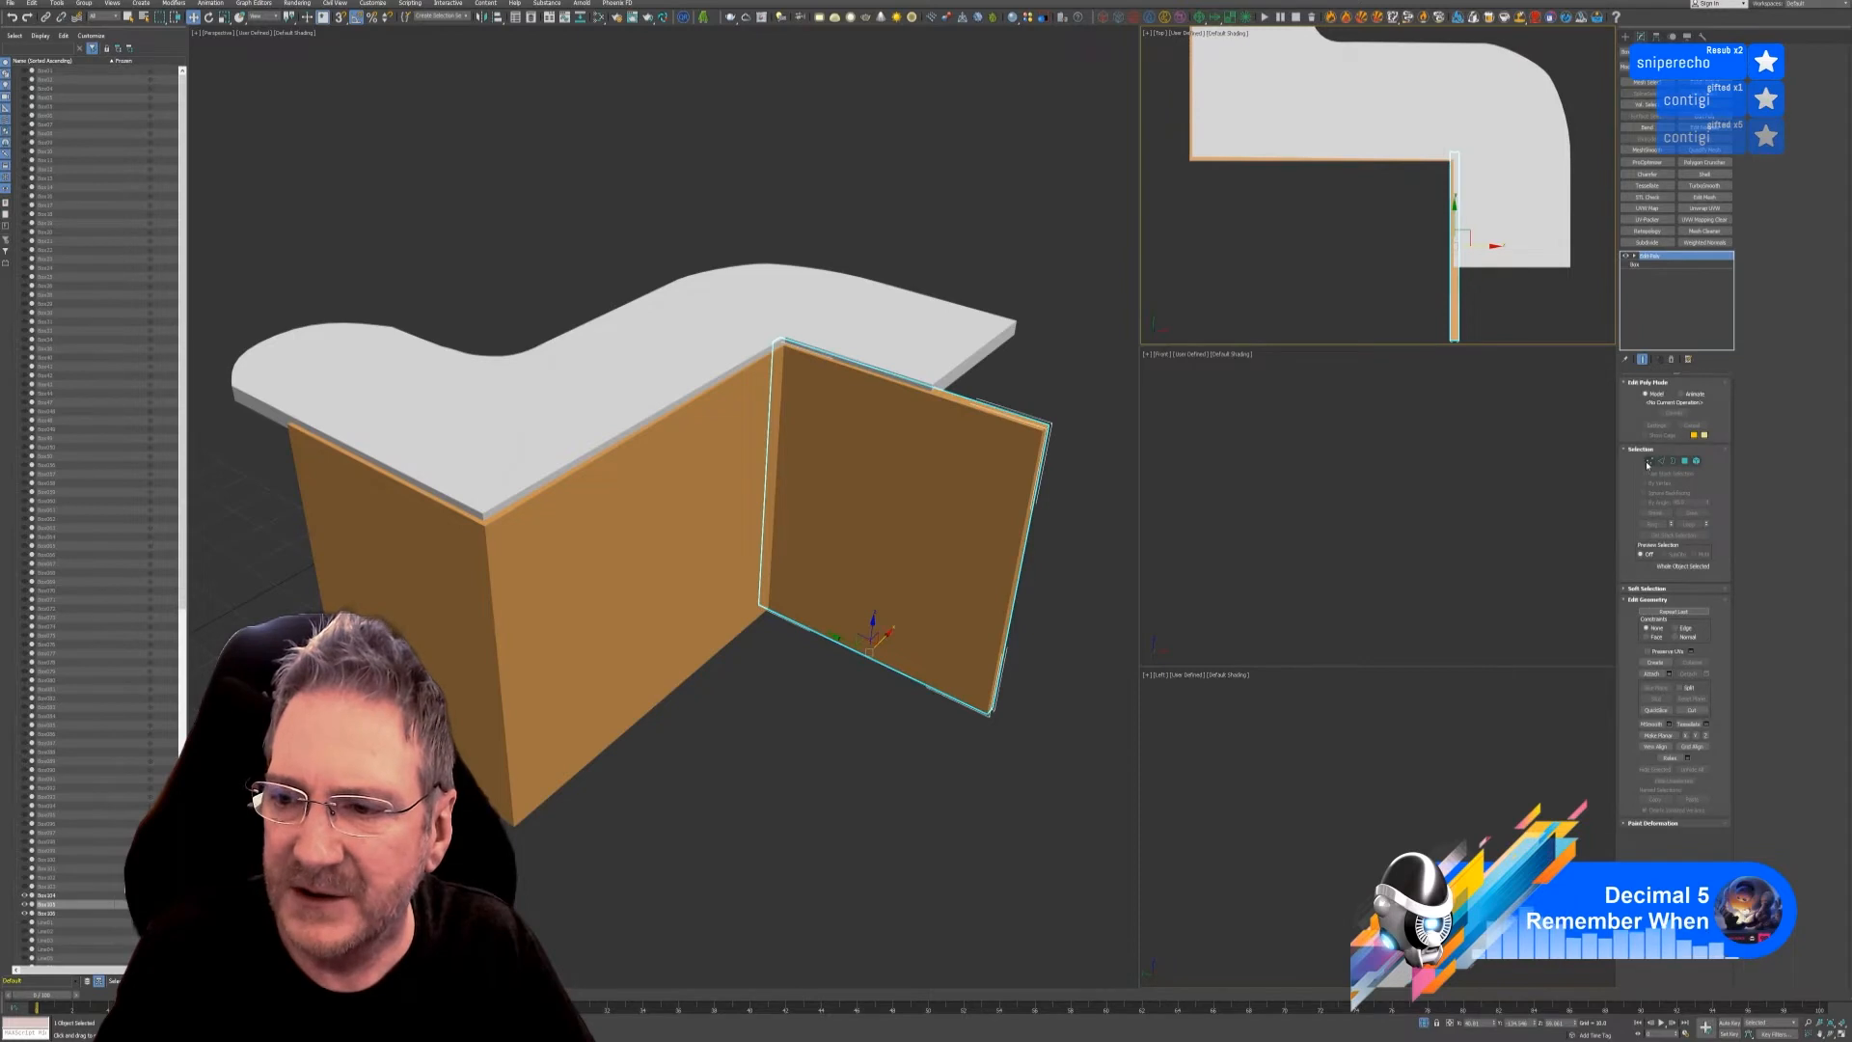
{"action": "left_click", "coordinate": [1648, 462]}
{"action": "middle_click_drag", "start_coordinate": [1491, 263], "coordinate": [1451, 248]}
{"action": "left_click_drag", "start_coordinate": [1385, 328], "coordinate": [1423, 184]}
{"action": "left_click", "coordinate": [1649, 461]}
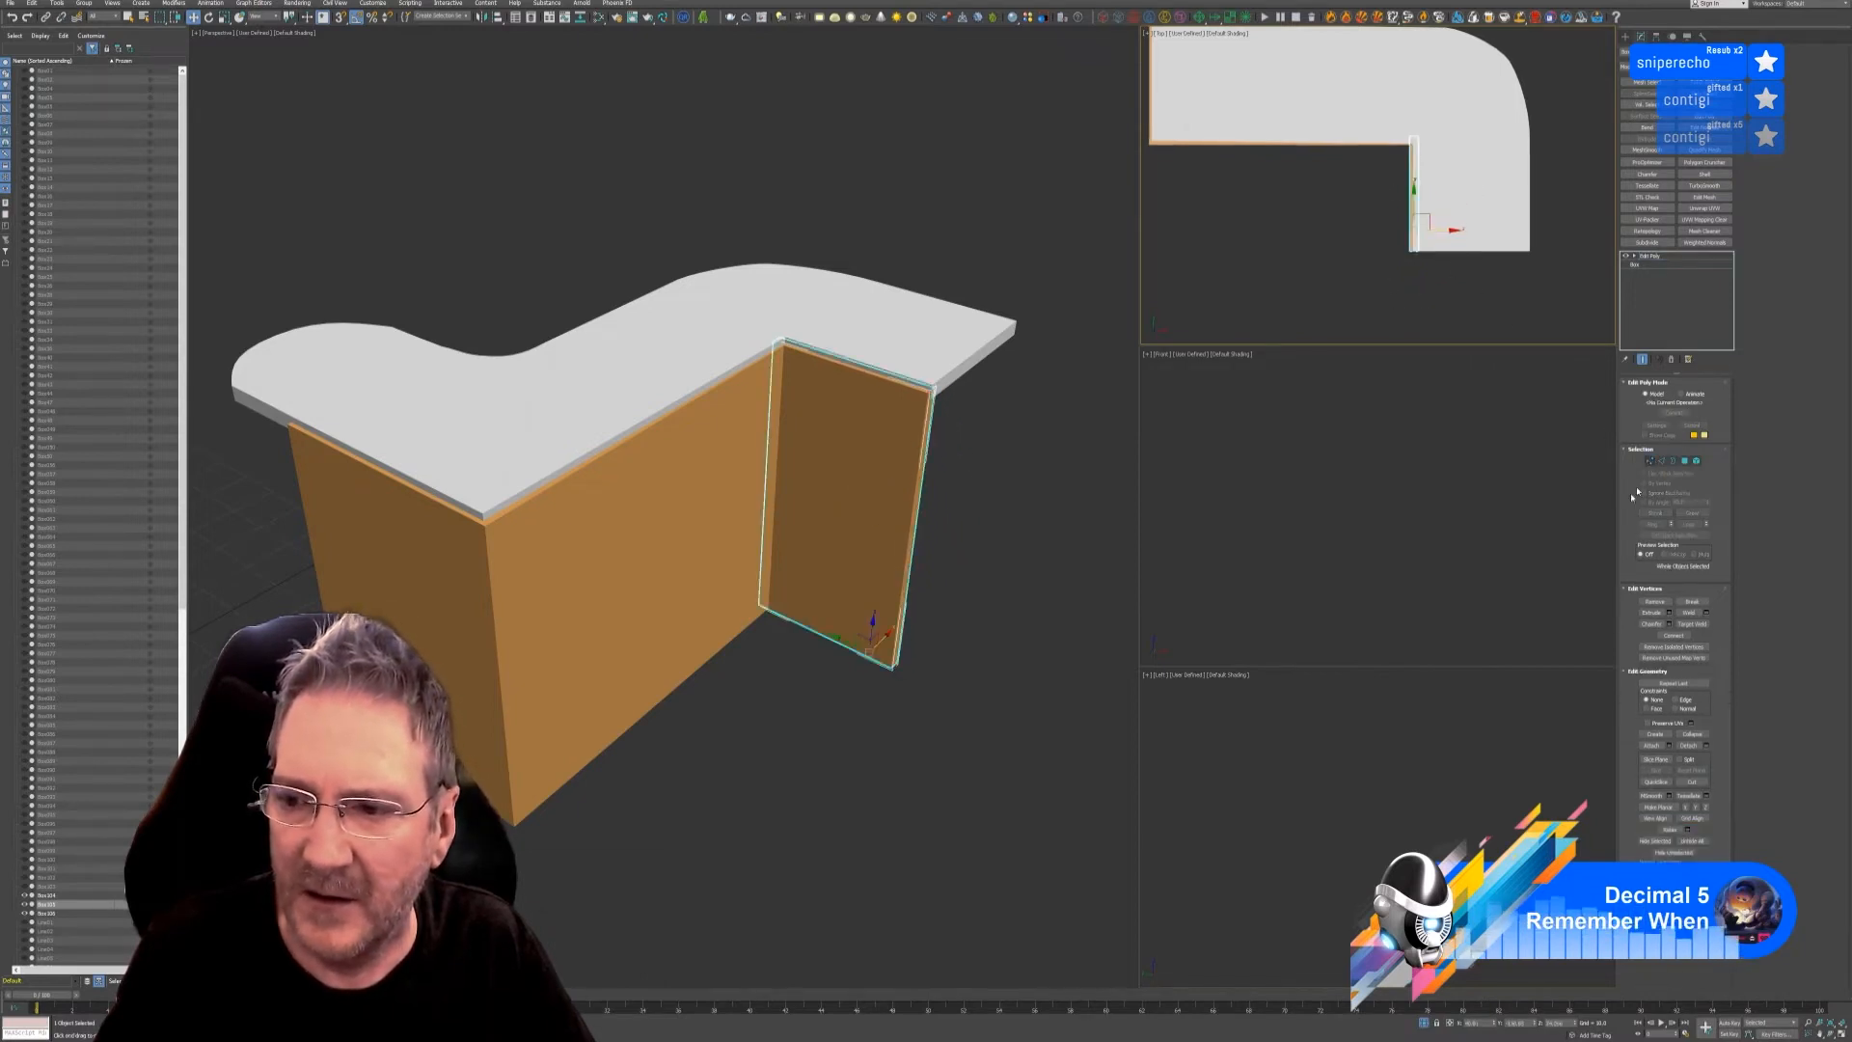
{"action": "left_click", "coordinate": [1424, 1024]}
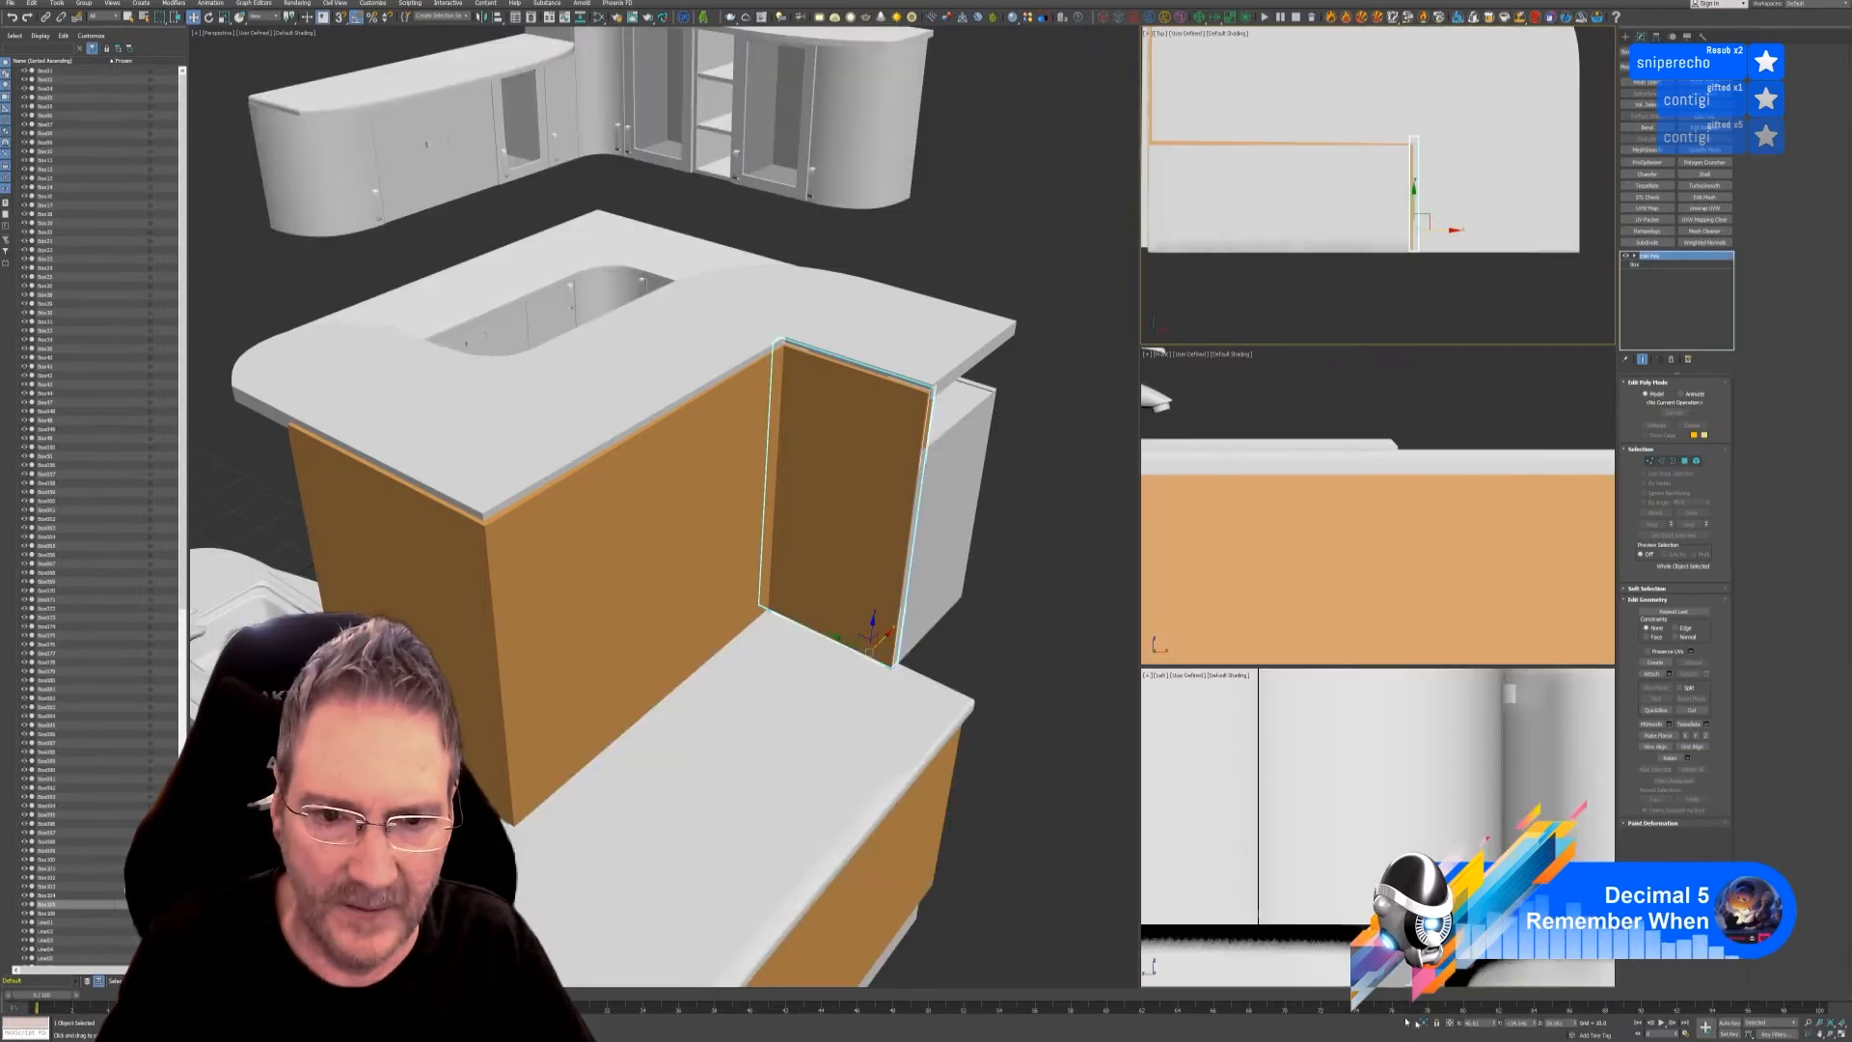
- Examine the raised counter unit from behind and around for how the shortened panel meets the glass-door cabinet and countertop
{"action": "middle_click_drag", "start_coordinate": [918, 918], "coordinate": [1113, 891], "text": "alt"}
{"action": "scroll", "coordinate": [1076, 876], "scroll_direction": "up", "scroll_amount": 5}
{"action": "scroll", "coordinate": [1076, 876], "scroll_direction": "down", "scroll_amount": 6}
{"action": "scroll", "coordinate": [928, 580], "scroll_direction": "up", "scroll_amount": 5}
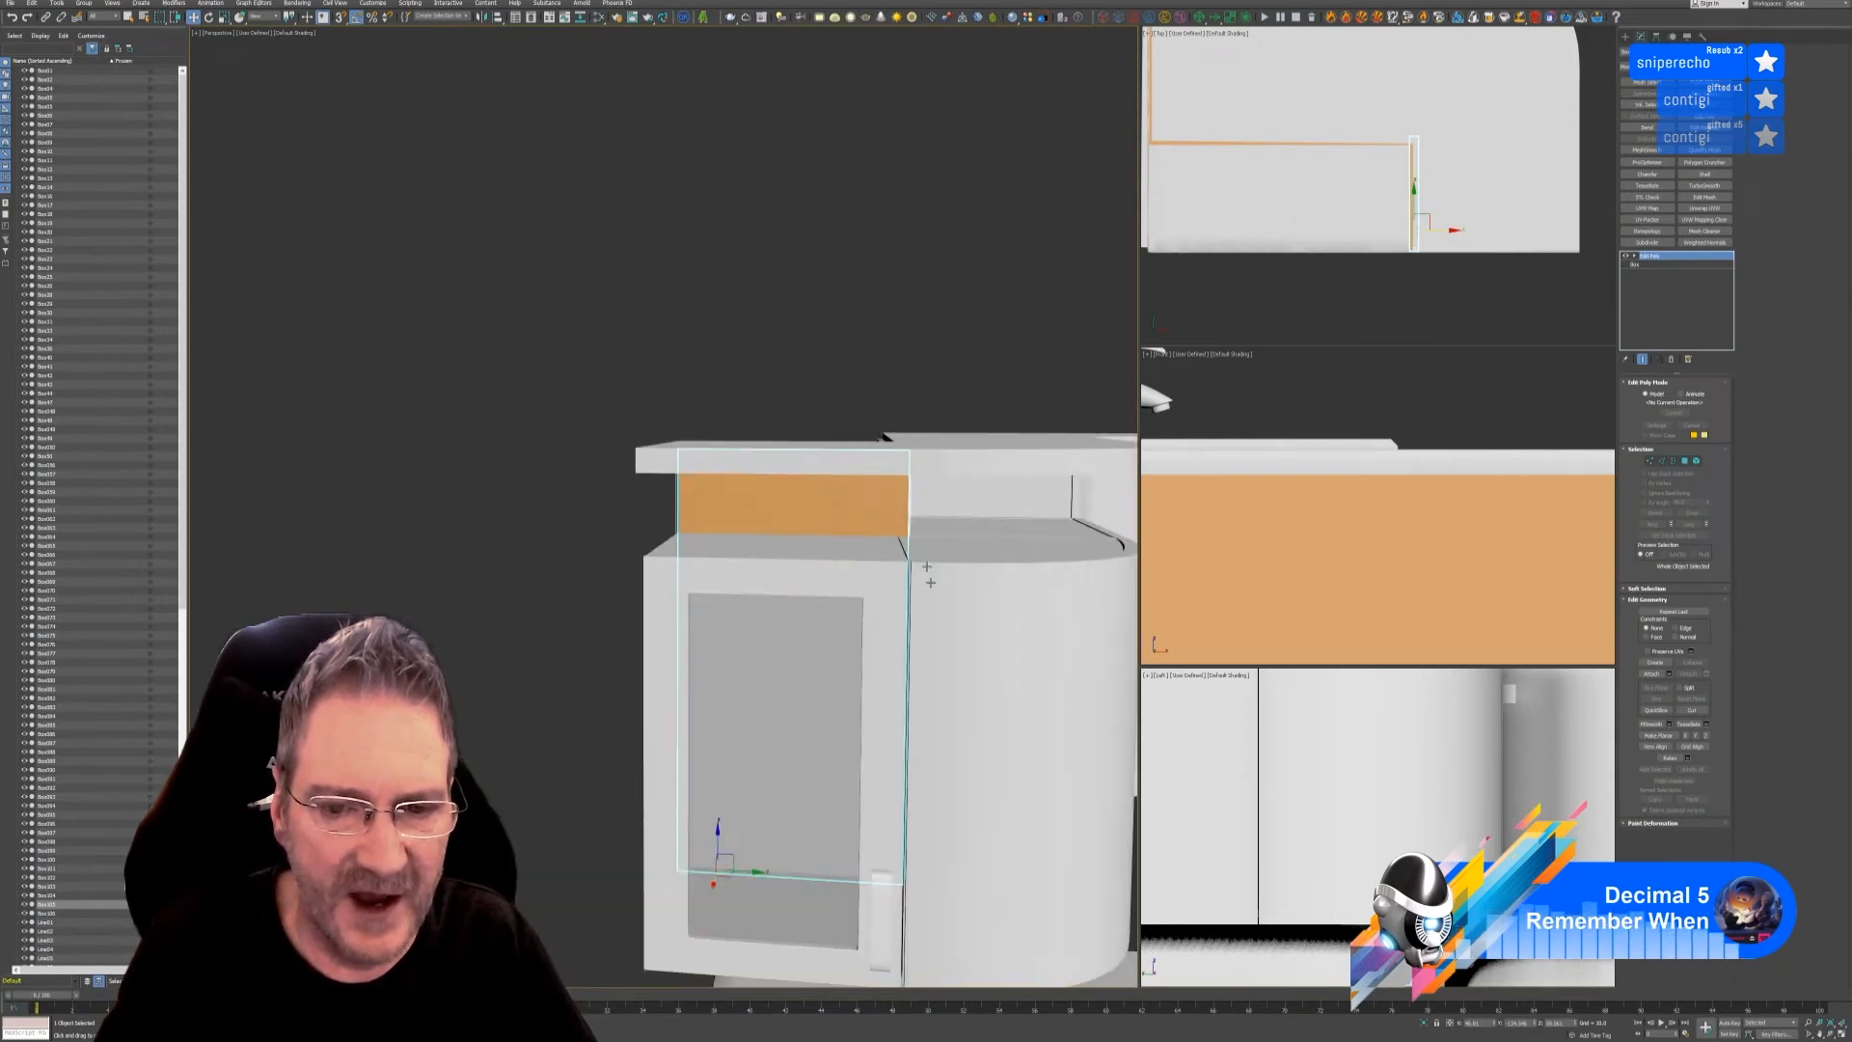
{"action": "middle_click_drag", "start_coordinate": [1044, 623], "coordinate": [1095, 640], "text": "alt"}
{"action": "middle_click_drag", "start_coordinate": [1058, 630], "coordinate": [950, 611], "text": "alt"}
{"action": "scroll", "coordinate": [919, 571], "scroll_direction": "down", "scroll_amount": 2}
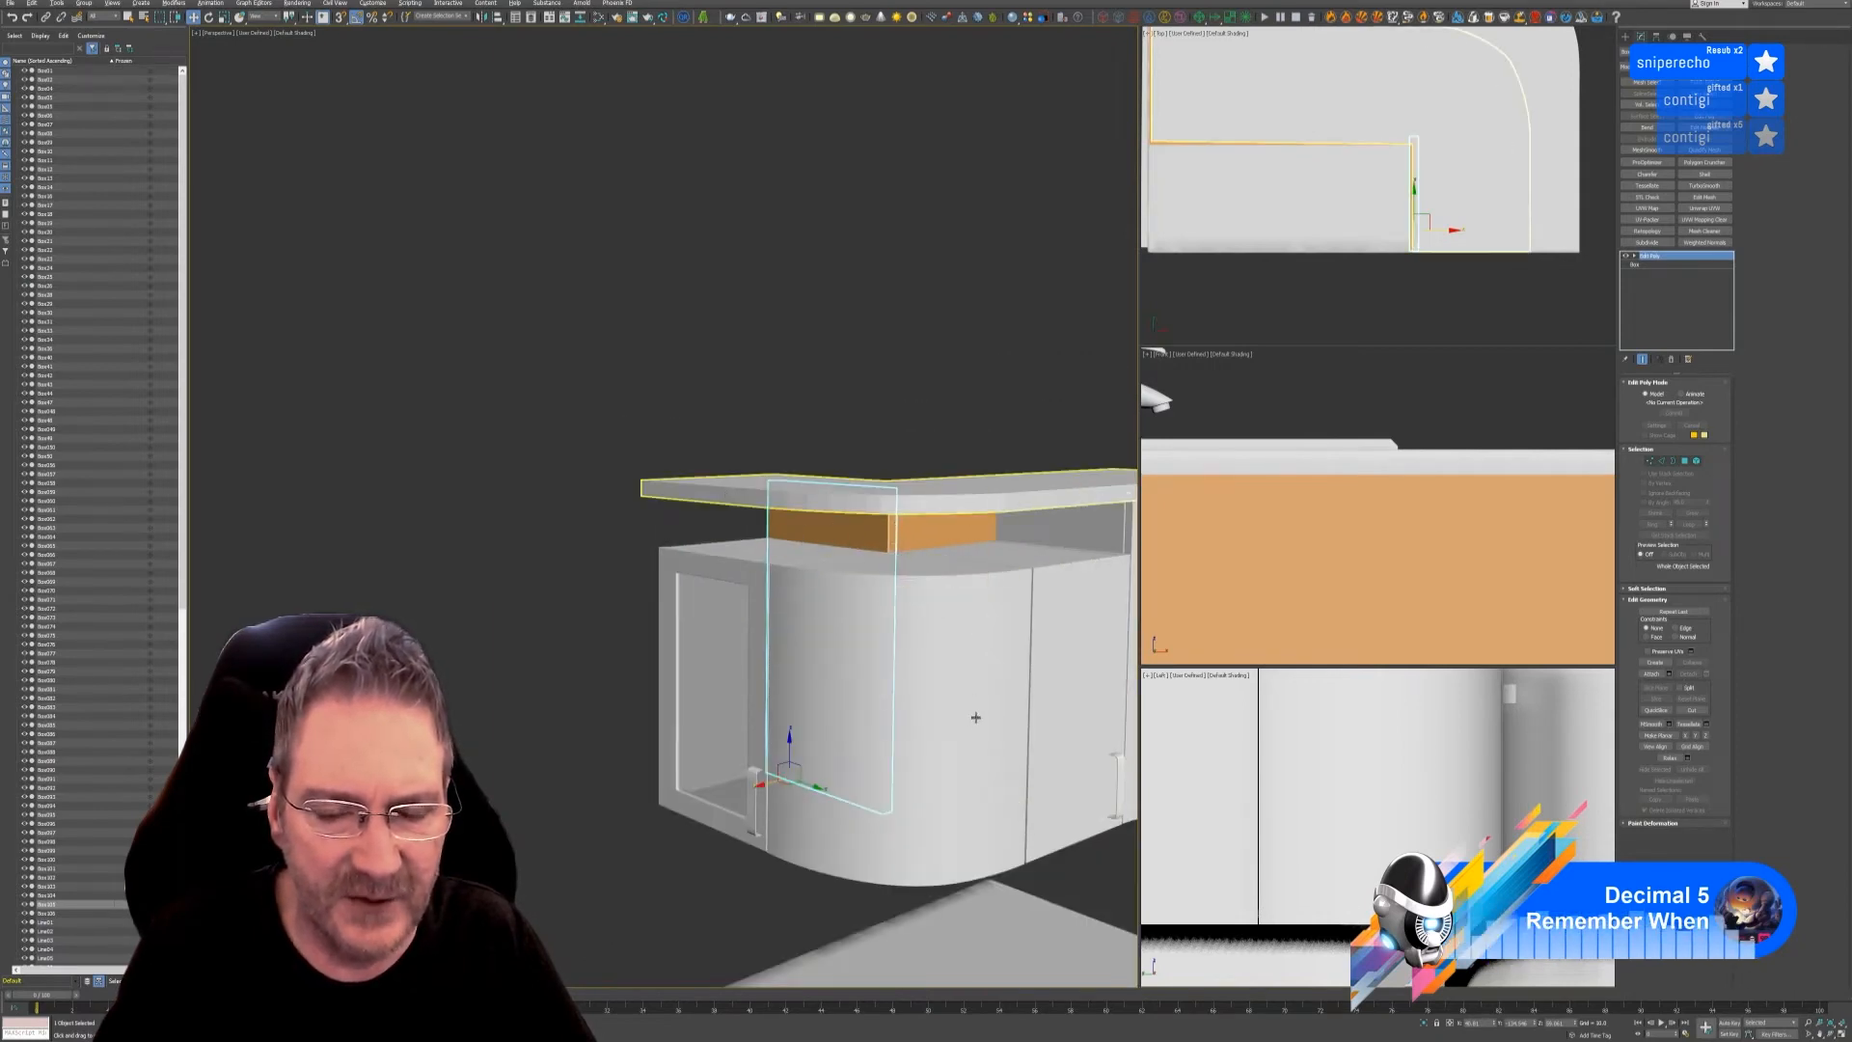
{"action": "middle_click_drag", "start_coordinate": [975, 716], "coordinate": [1036, 701], "text": "alt"}
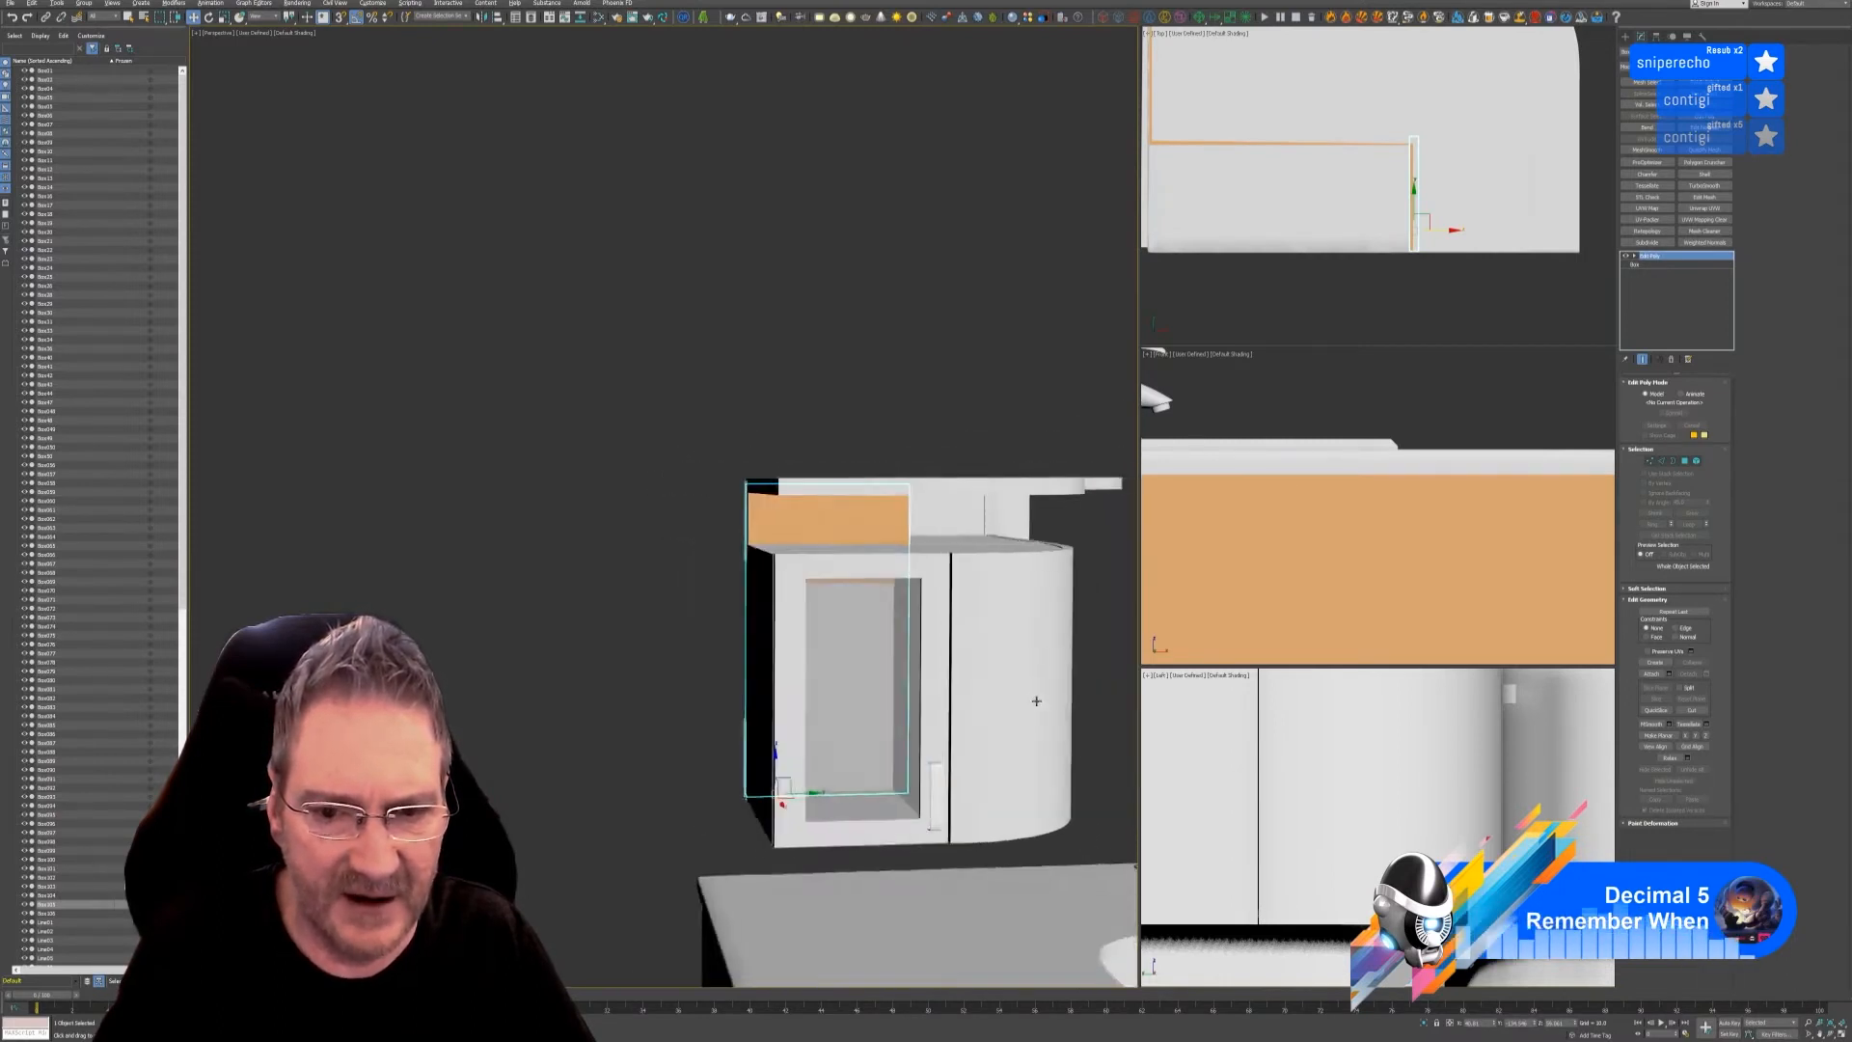
{"action": "scroll", "coordinate": [1036, 701], "scroll_direction": "down", "scroll_amount": 5}
{"action": "middle_click_drag", "start_coordinate": [703, 723], "coordinate": [786, 540], "text": "alt"}
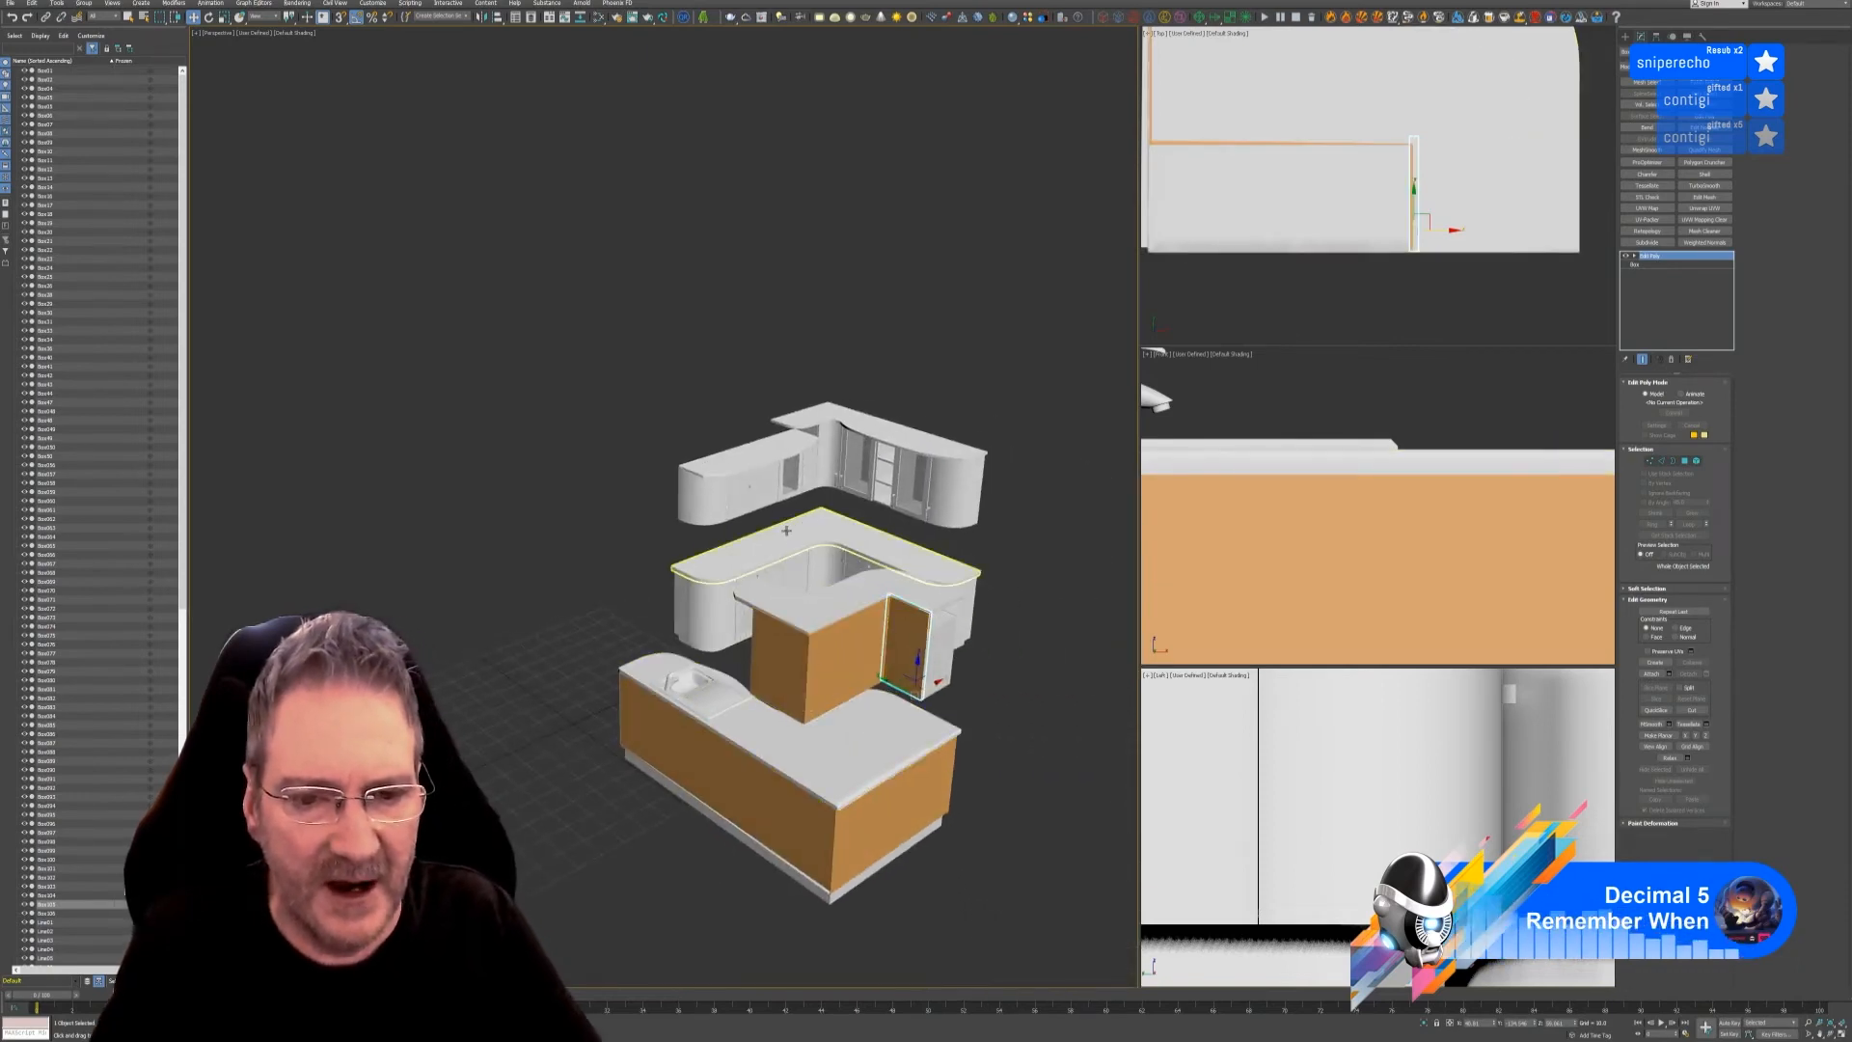
- Copy the sink unit's long side panel across to the base unit below the wall cabinets
{"action": "left_click", "coordinate": [747, 791]}
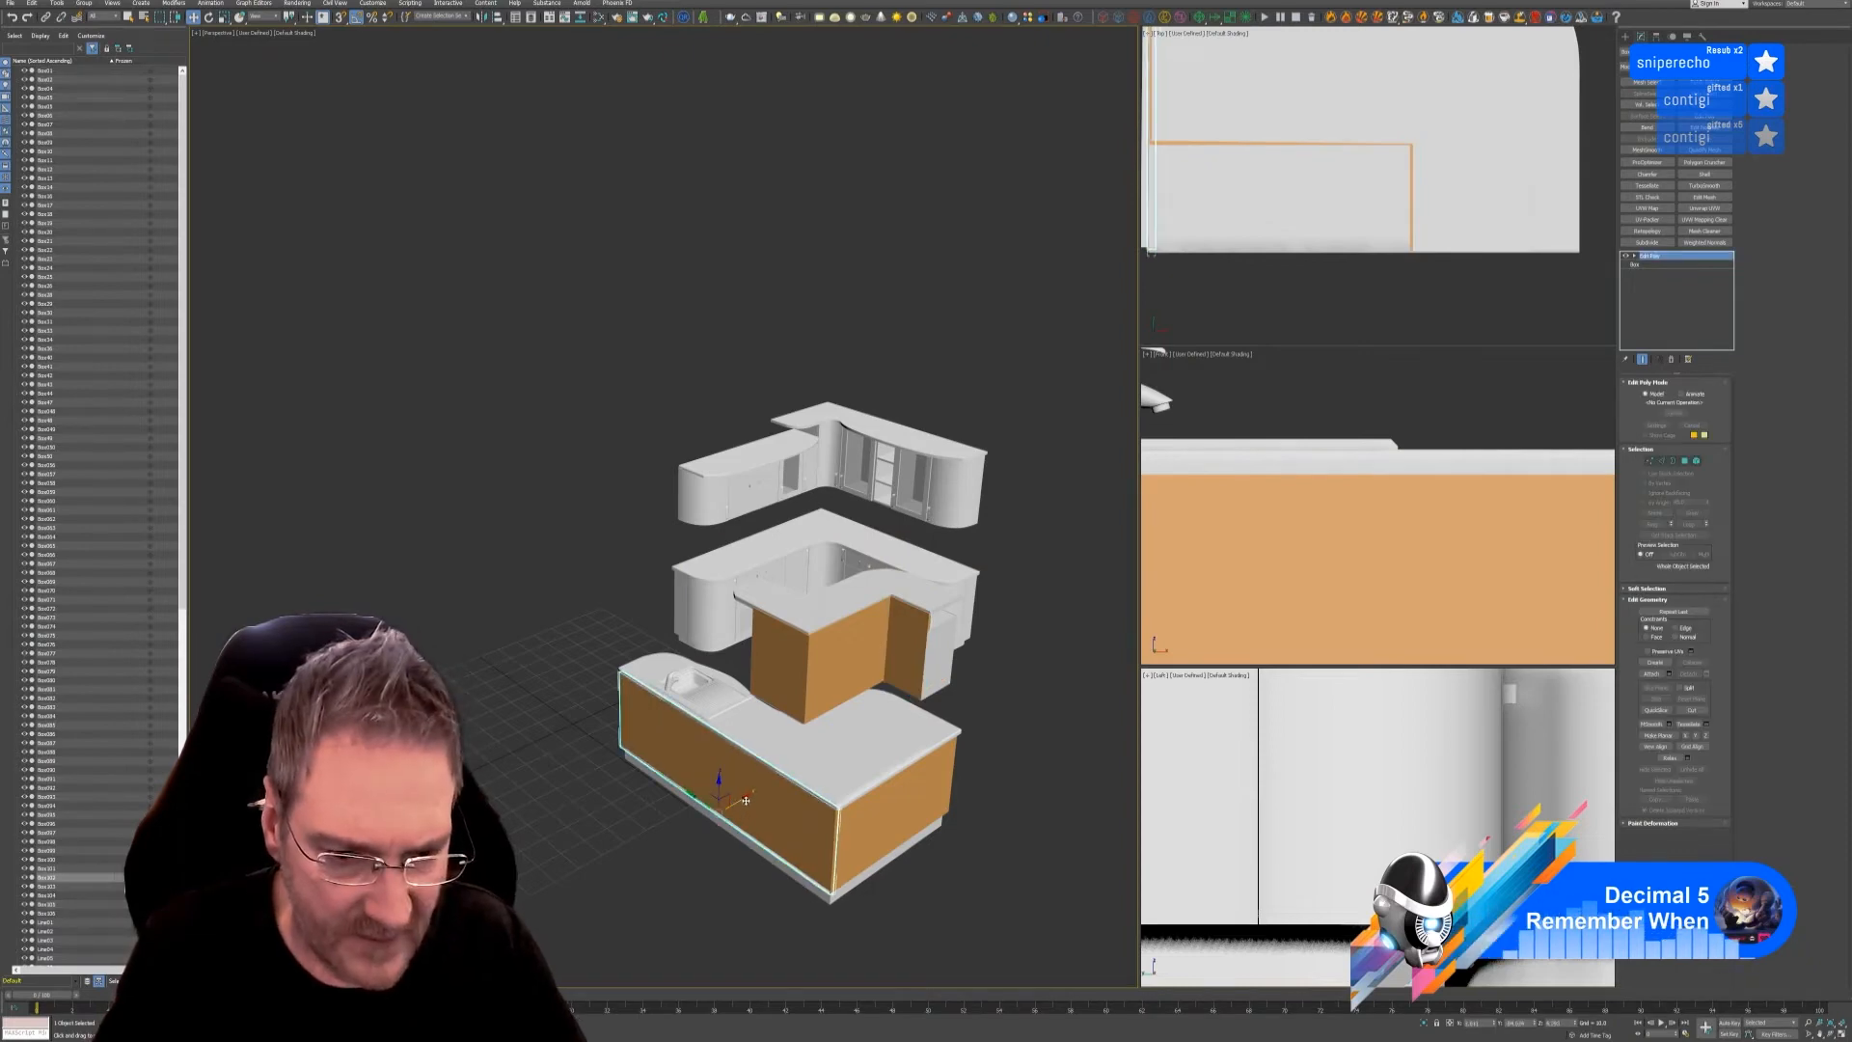
{"action": "left_click_drag", "start_coordinate": [992, 653], "coordinate": [1022, 657]}
{"action": "left_click", "coordinate": [926, 562]}
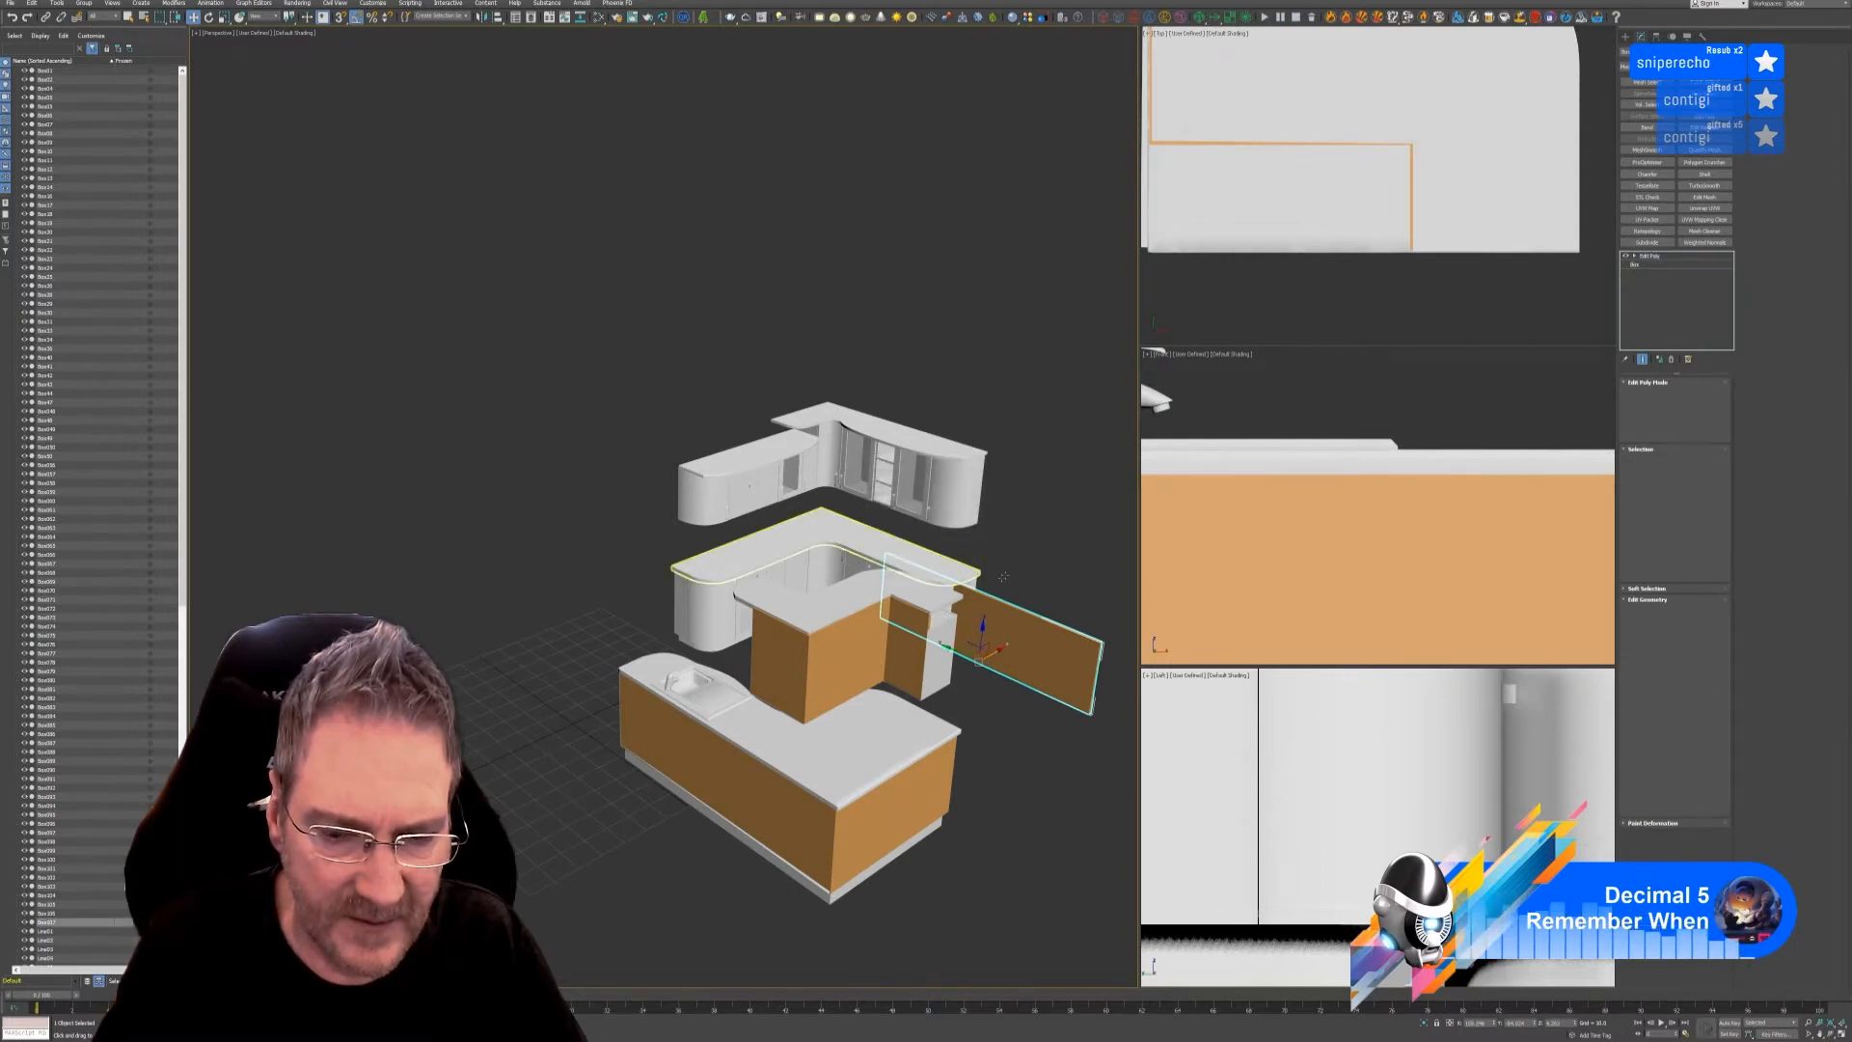
{"action": "middle_click_drag", "start_coordinate": [1028, 567], "coordinate": [880, 587], "text": "alt"}
{"action": "scroll", "coordinate": [880, 588], "scroll_direction": "up", "scroll_amount": 3}
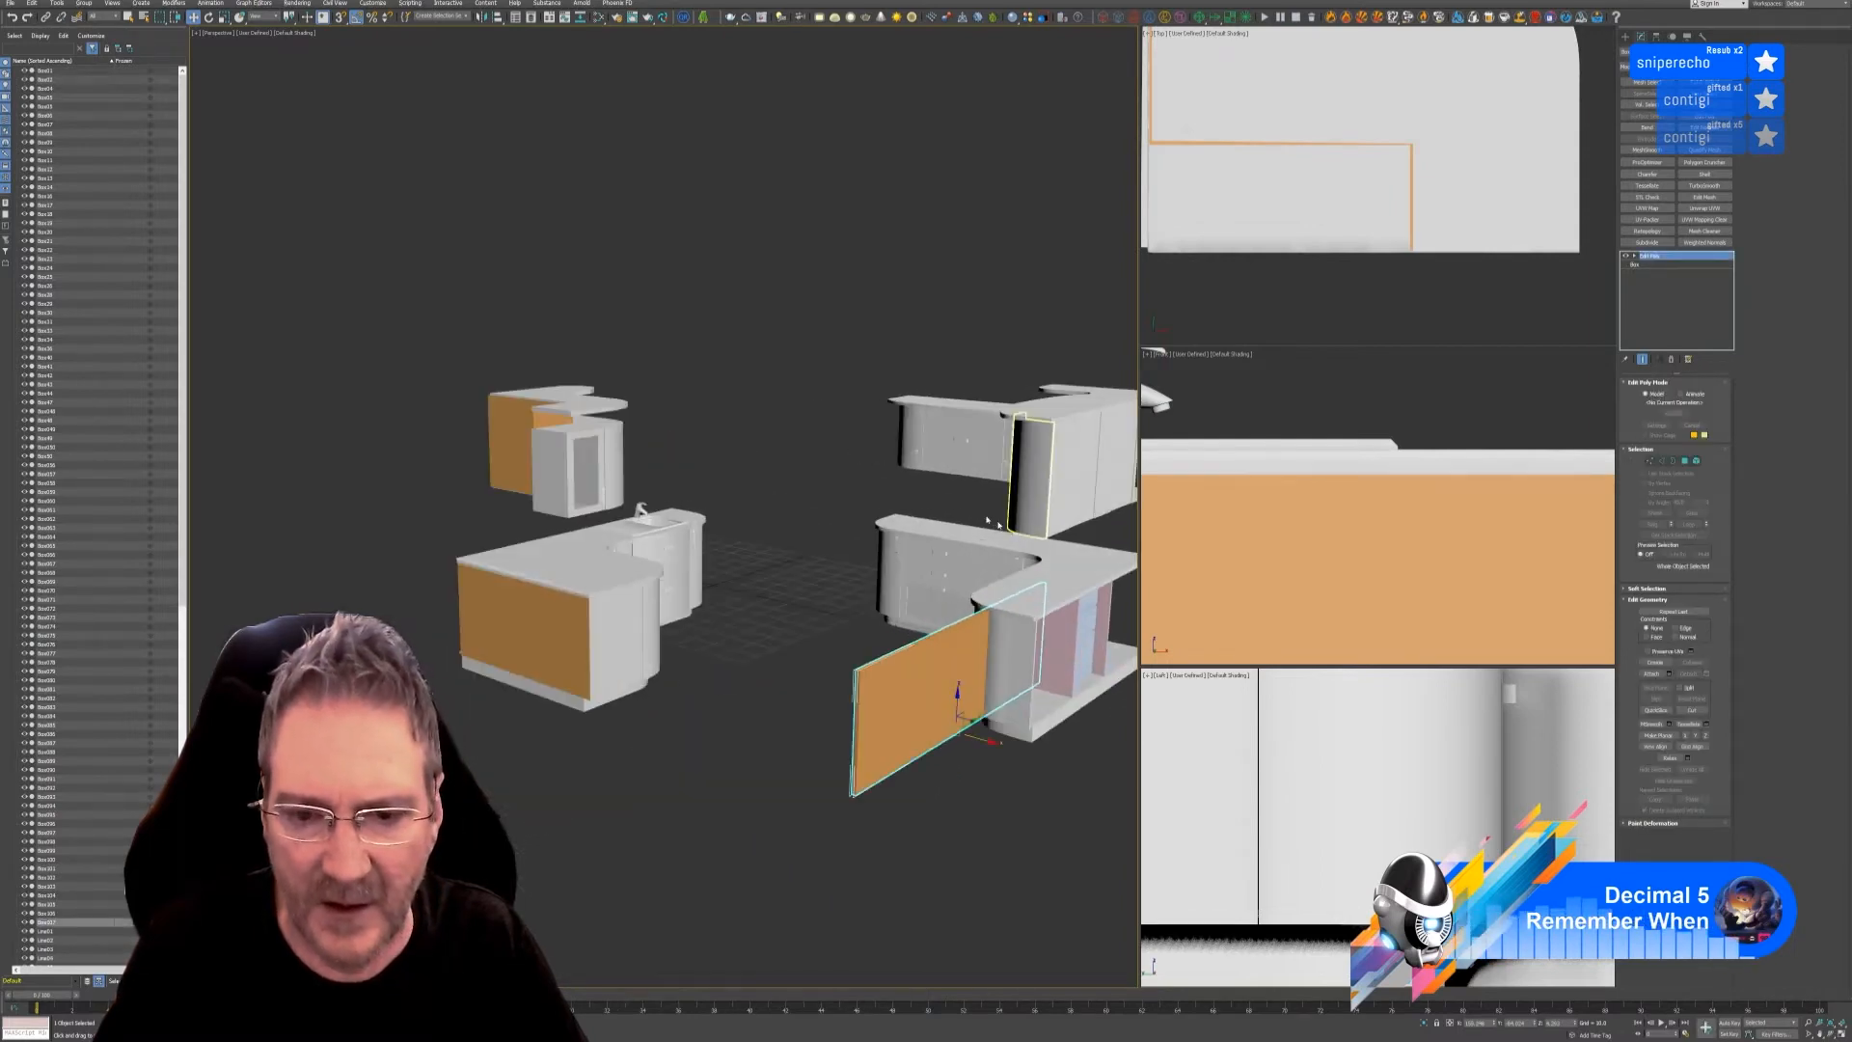
{"action": "middle_click_drag", "start_coordinate": [846, 491], "coordinate": [791, 449]}
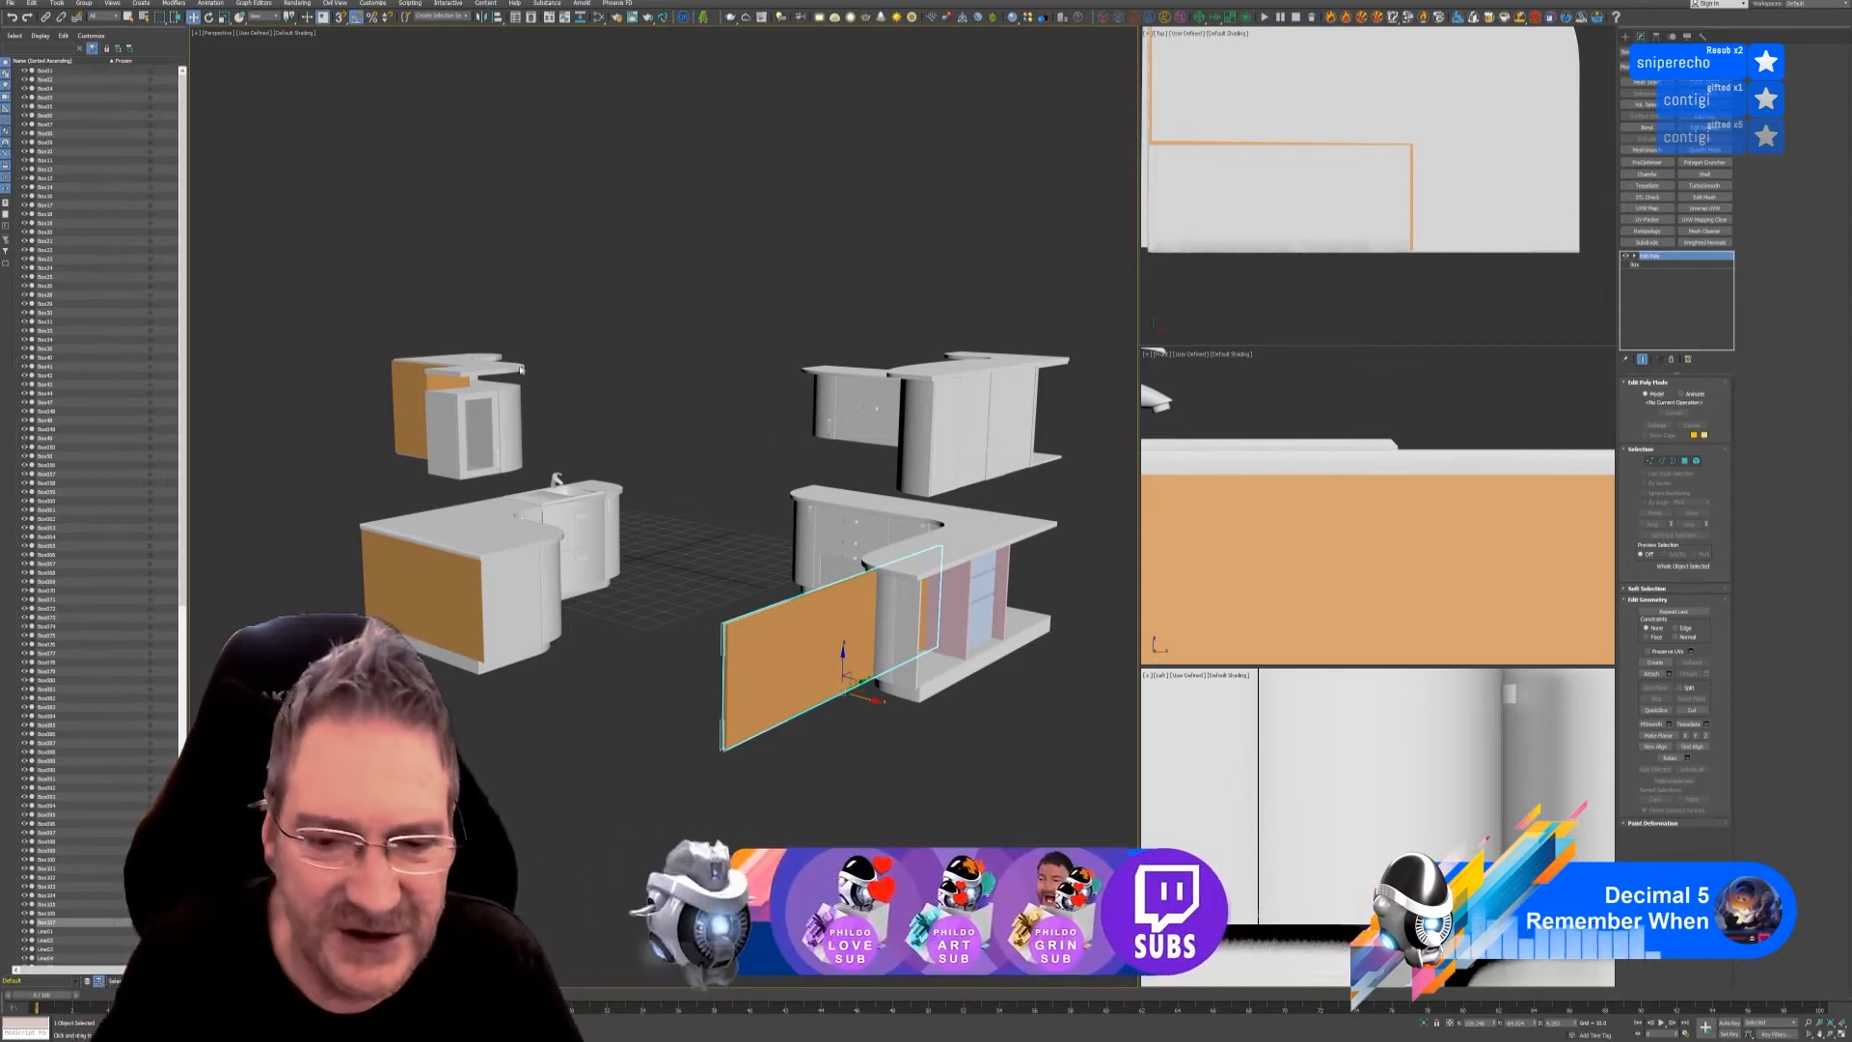
- Move the copied panel onto the back of the base unit and line its ends up with the countertop's long edge
{"action": "middle_click_drag", "start_coordinate": [880, 751], "coordinate": [859, 754]}
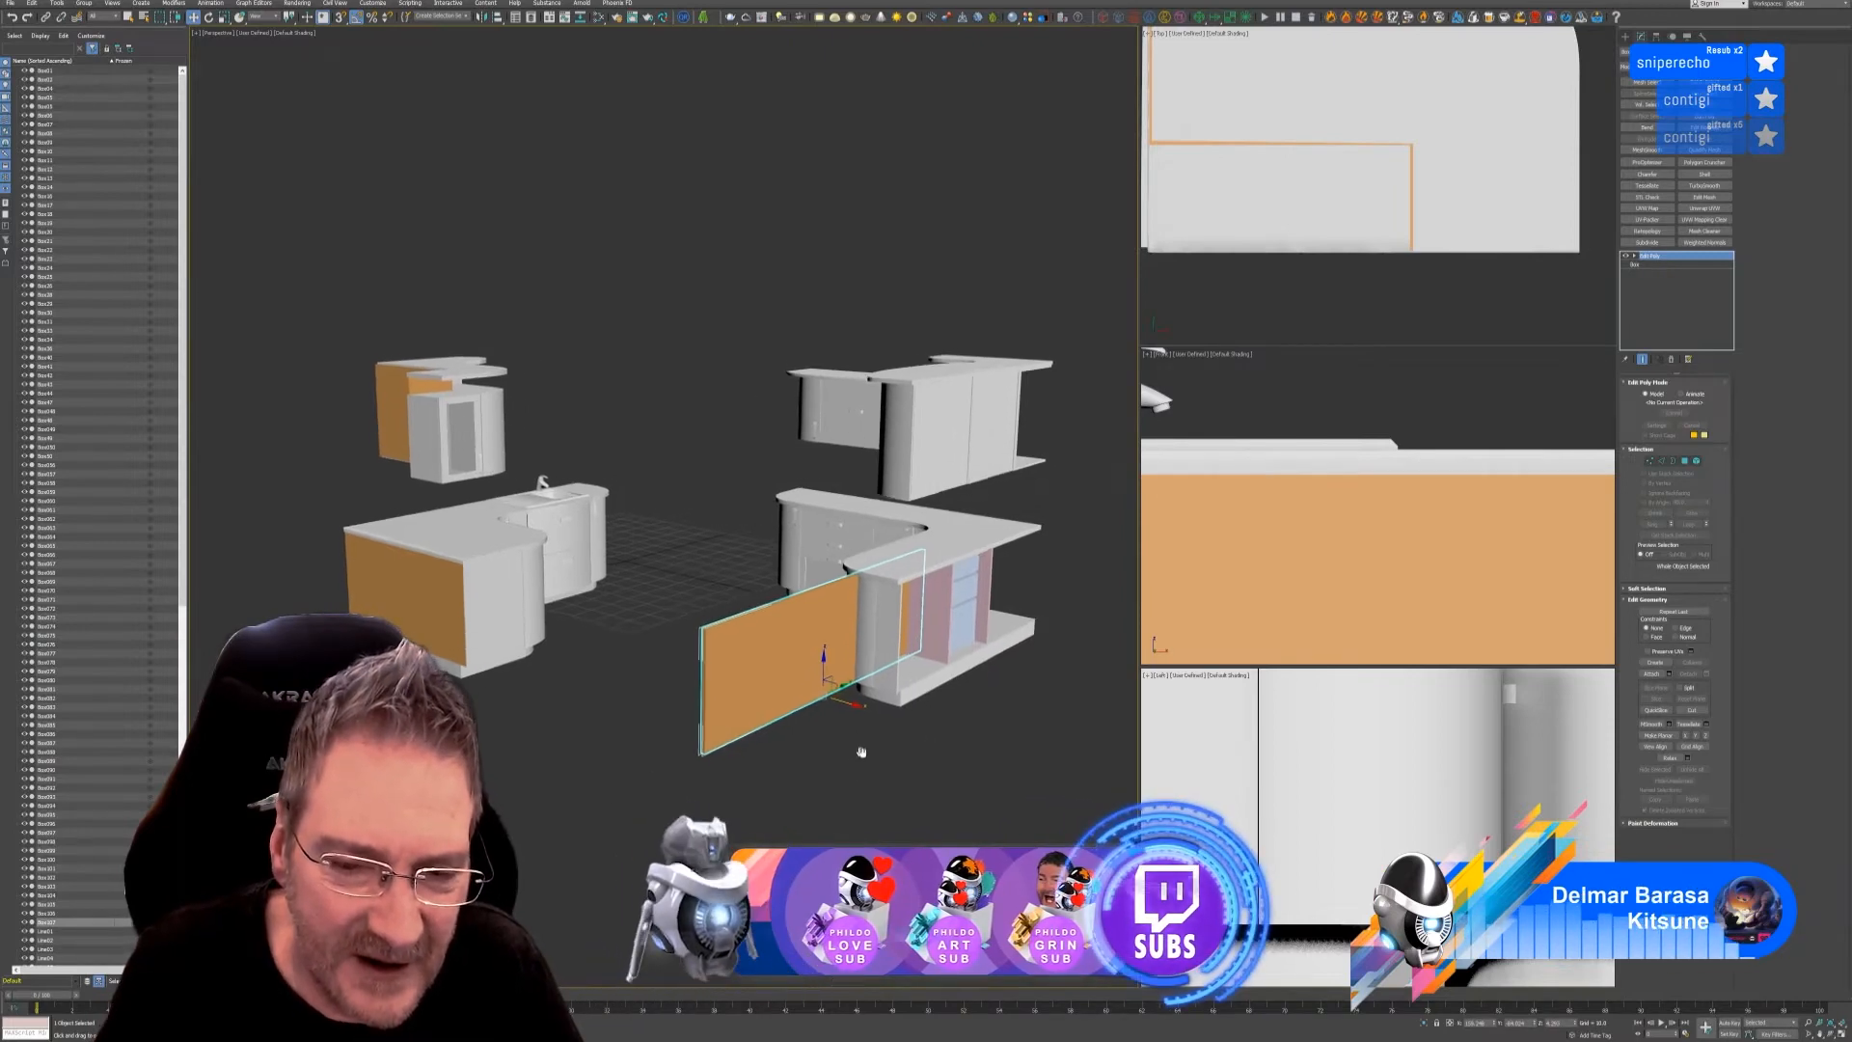
{"action": "left_click_drag", "start_coordinate": [861, 722], "coordinate": [1002, 656]}
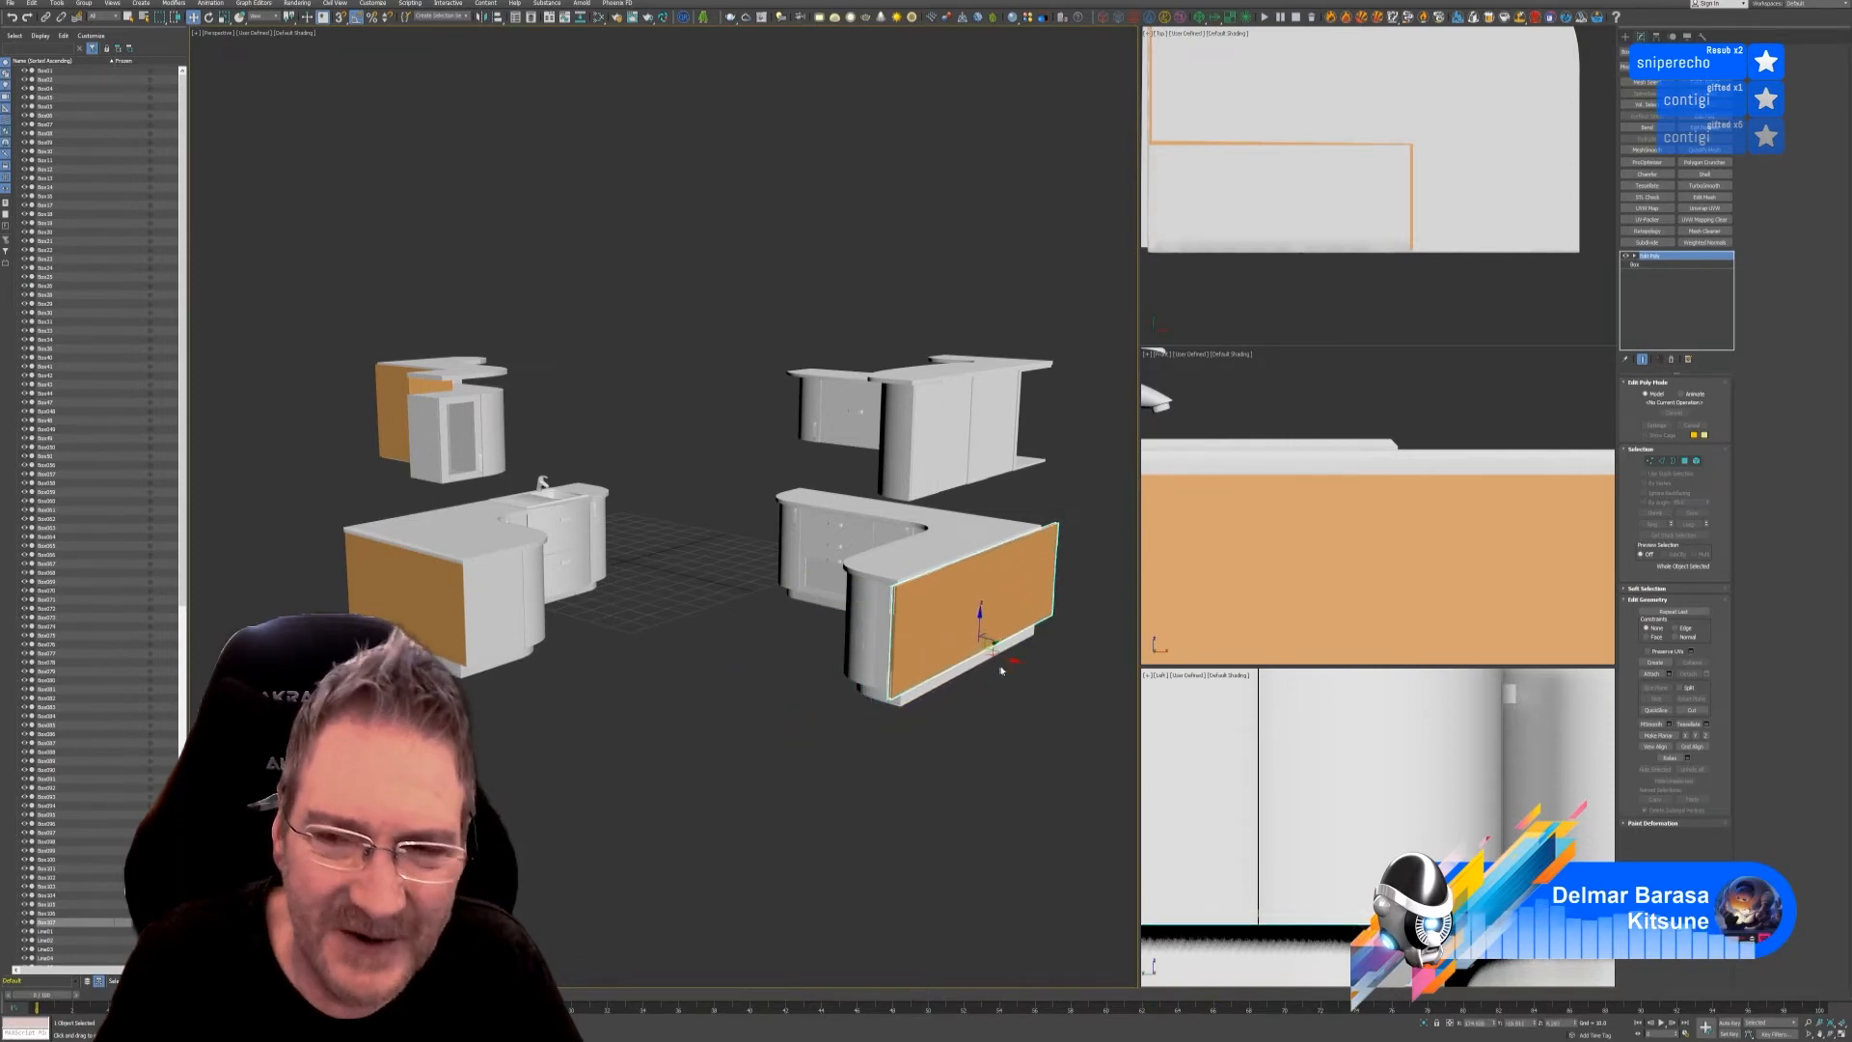
{"action": "scroll", "coordinate": [1384, 238], "scroll_direction": "down", "scroll_amount": 6}
{"action": "middle_click_drag", "start_coordinate": [1441, 188], "coordinate": [1300, 251]}
{"action": "scroll", "coordinate": [1426, 207], "scroll_direction": "up", "scroll_amount": 3}
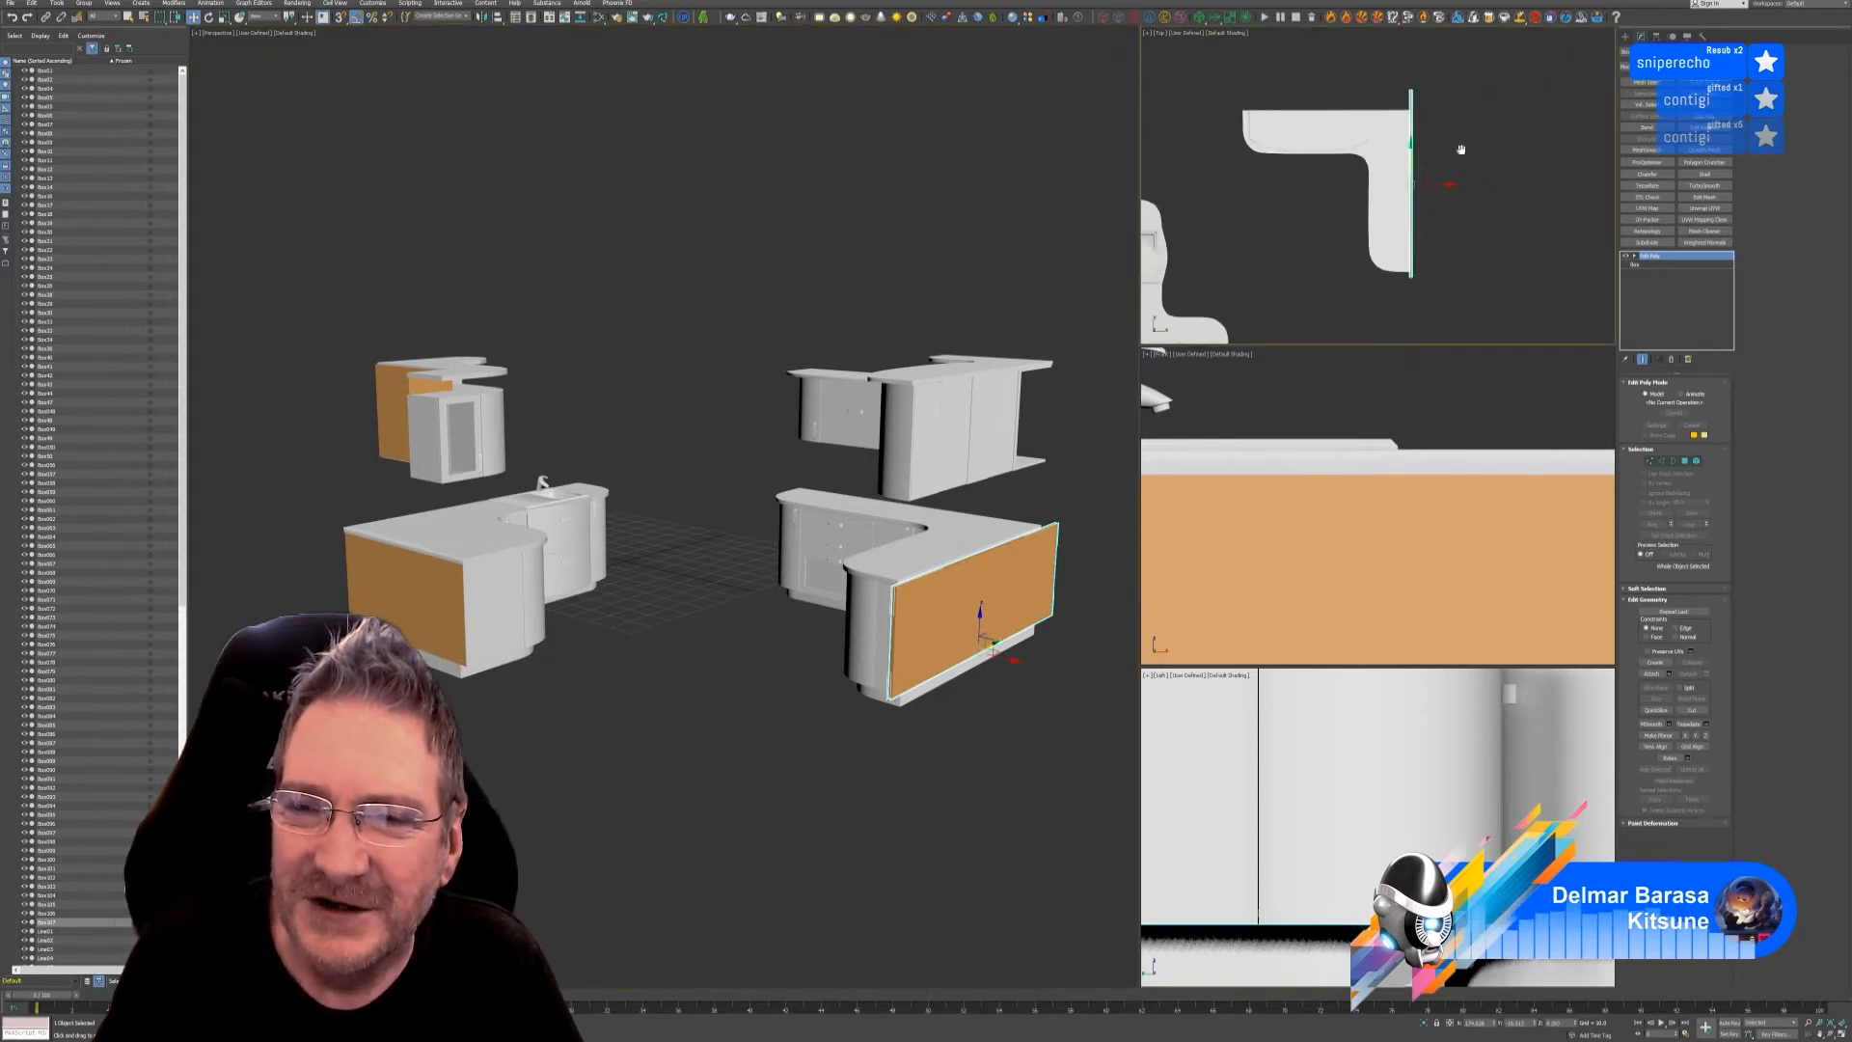
{"action": "middle_click_drag", "start_coordinate": [1458, 151], "coordinate": [1452, 155]}
{"action": "left_click_drag", "start_coordinate": [1404, 153], "coordinate": [1407, 149]}
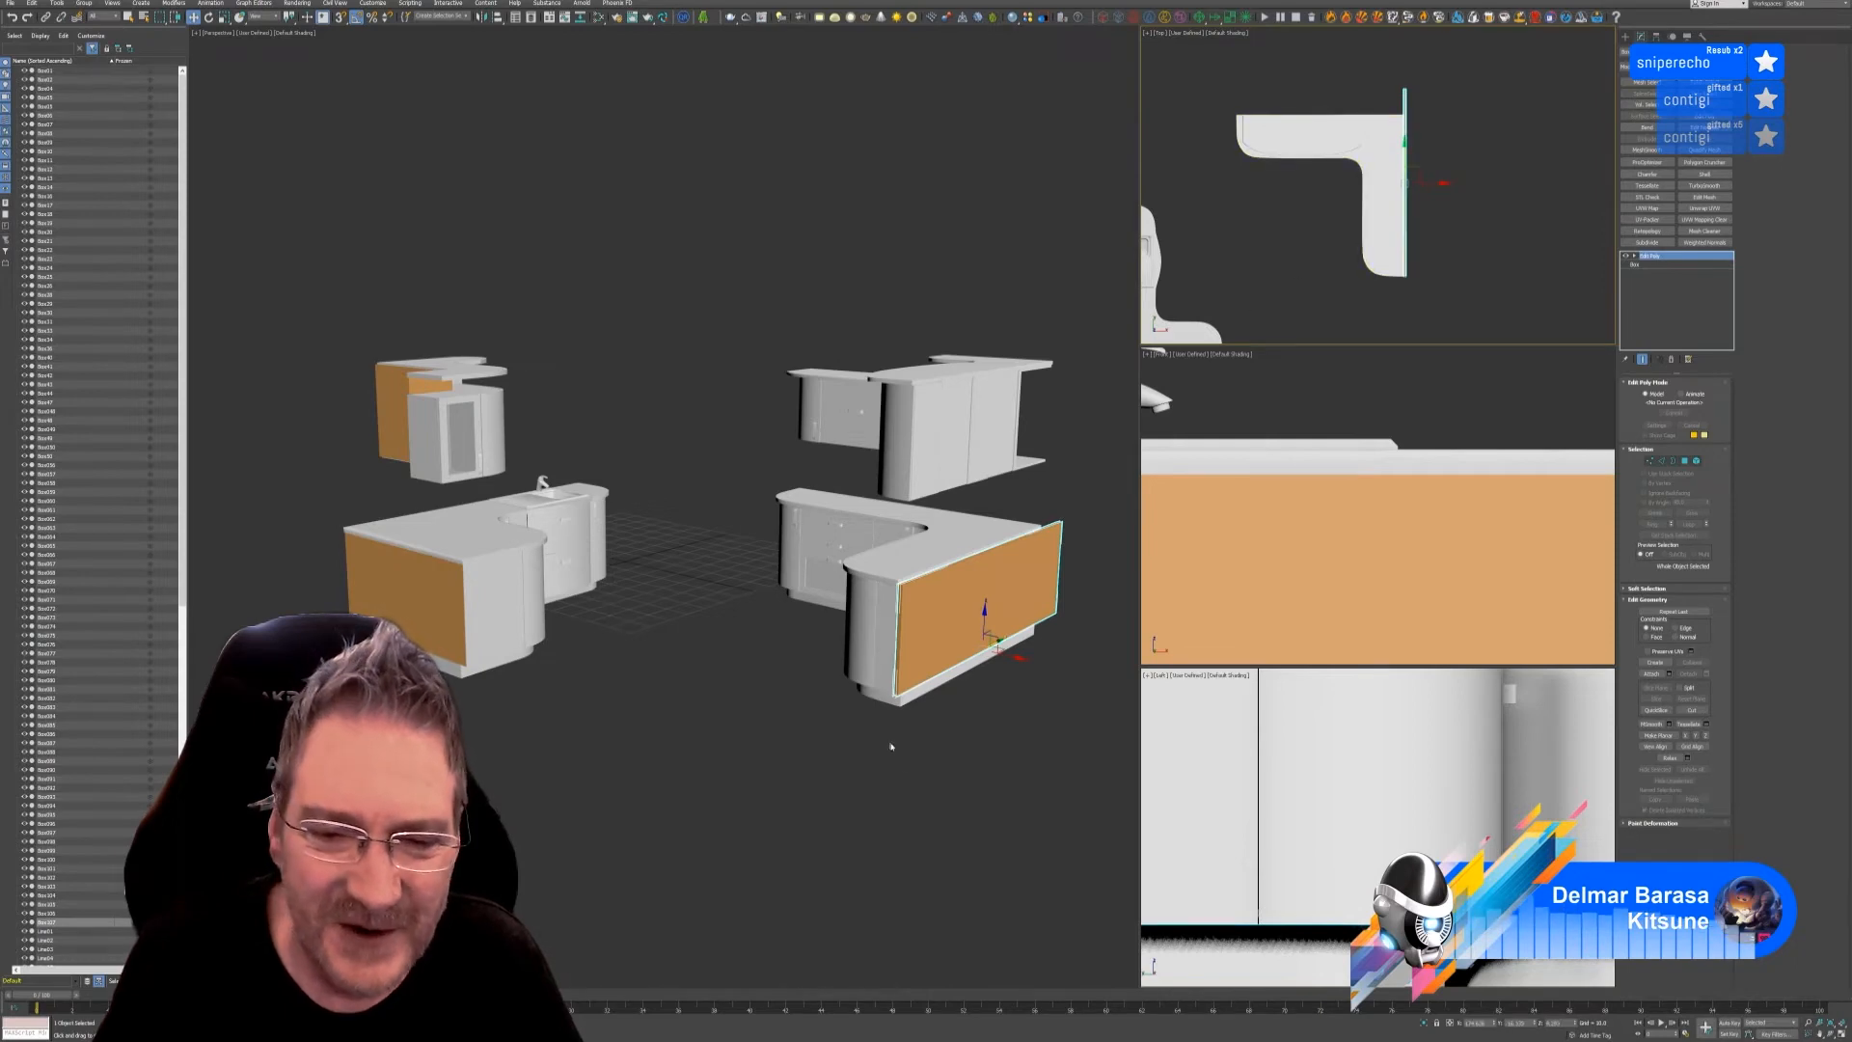
- Nudge the panel inward so it sits against the base unit's back beneath the countertop, and check it from the front
{"action": "scroll", "coordinate": [944, 588], "scroll_direction": "up", "scroll_amount": 2}
{"action": "middle_click_drag", "start_coordinate": [975, 868], "coordinate": [963, 843], "text": "alt"}
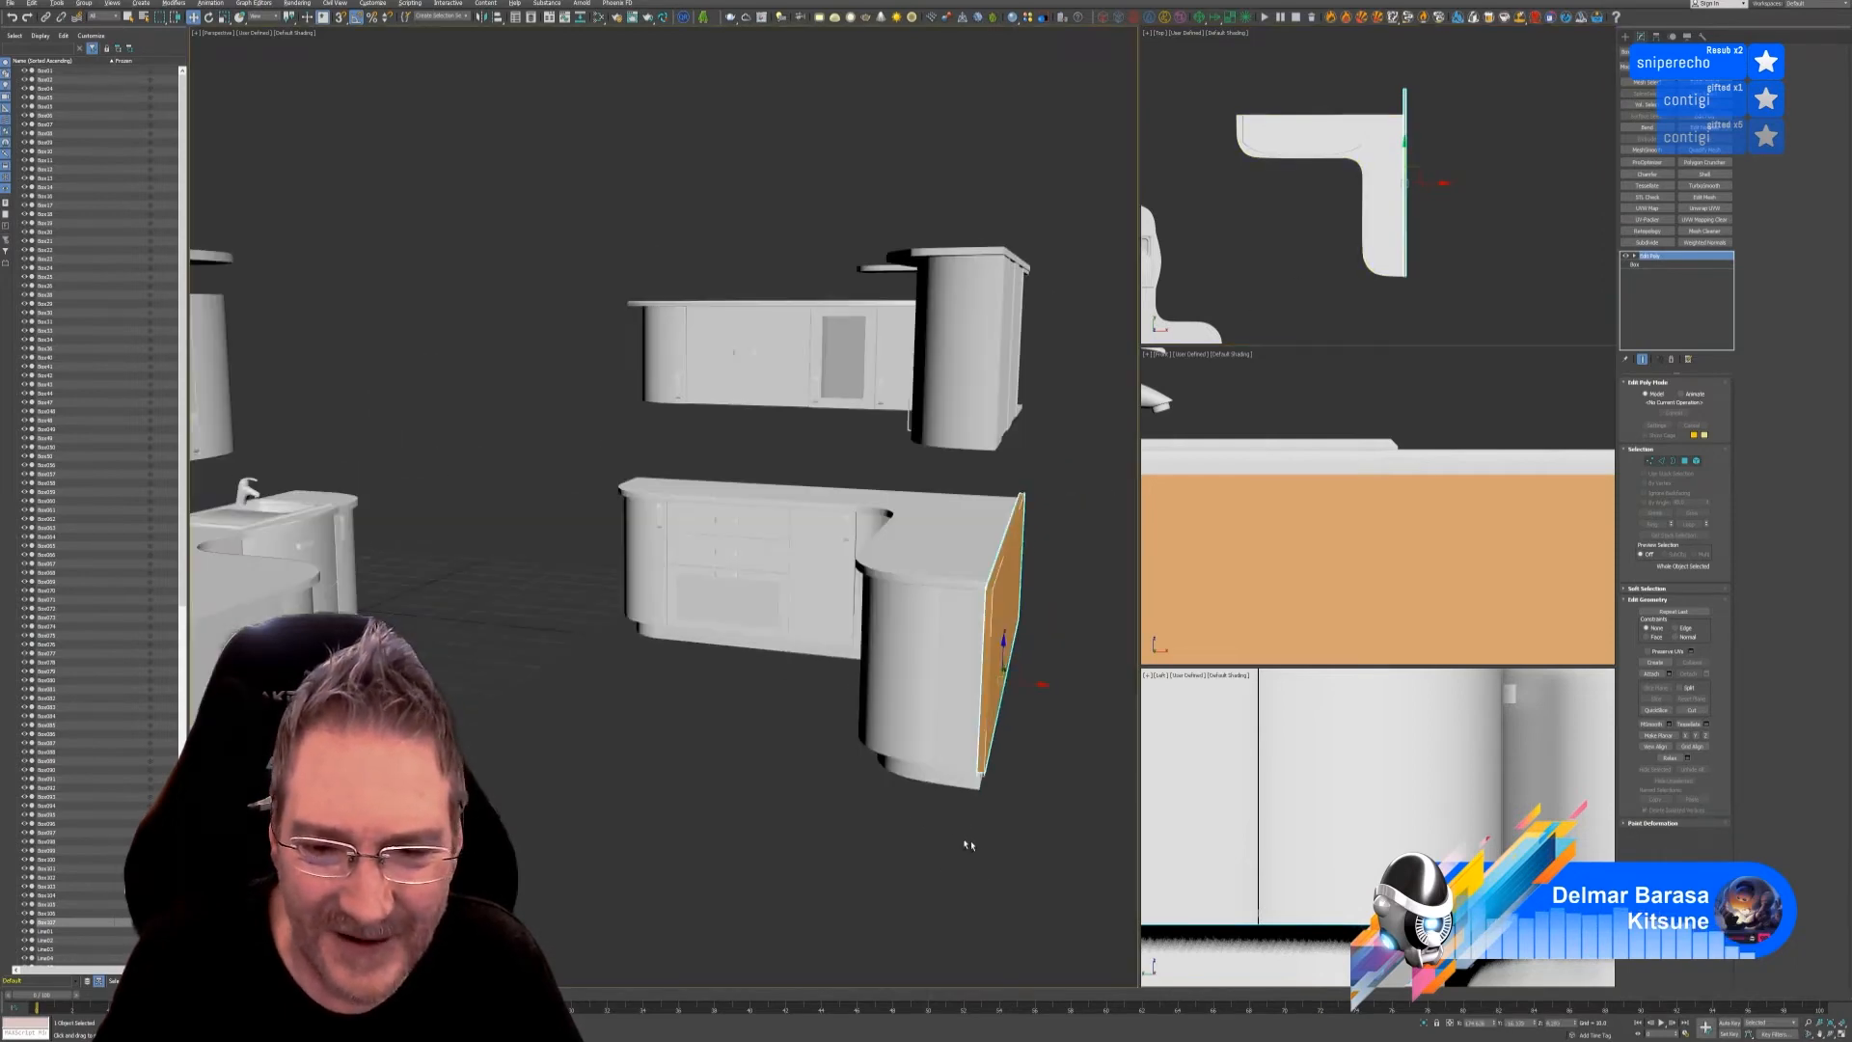
{"action": "left_click_drag", "start_coordinate": [1025, 674], "coordinate": [1011, 702]}
{"action": "middle_click_drag", "start_coordinate": [974, 868], "coordinate": [1072, 918], "text": "alt"}
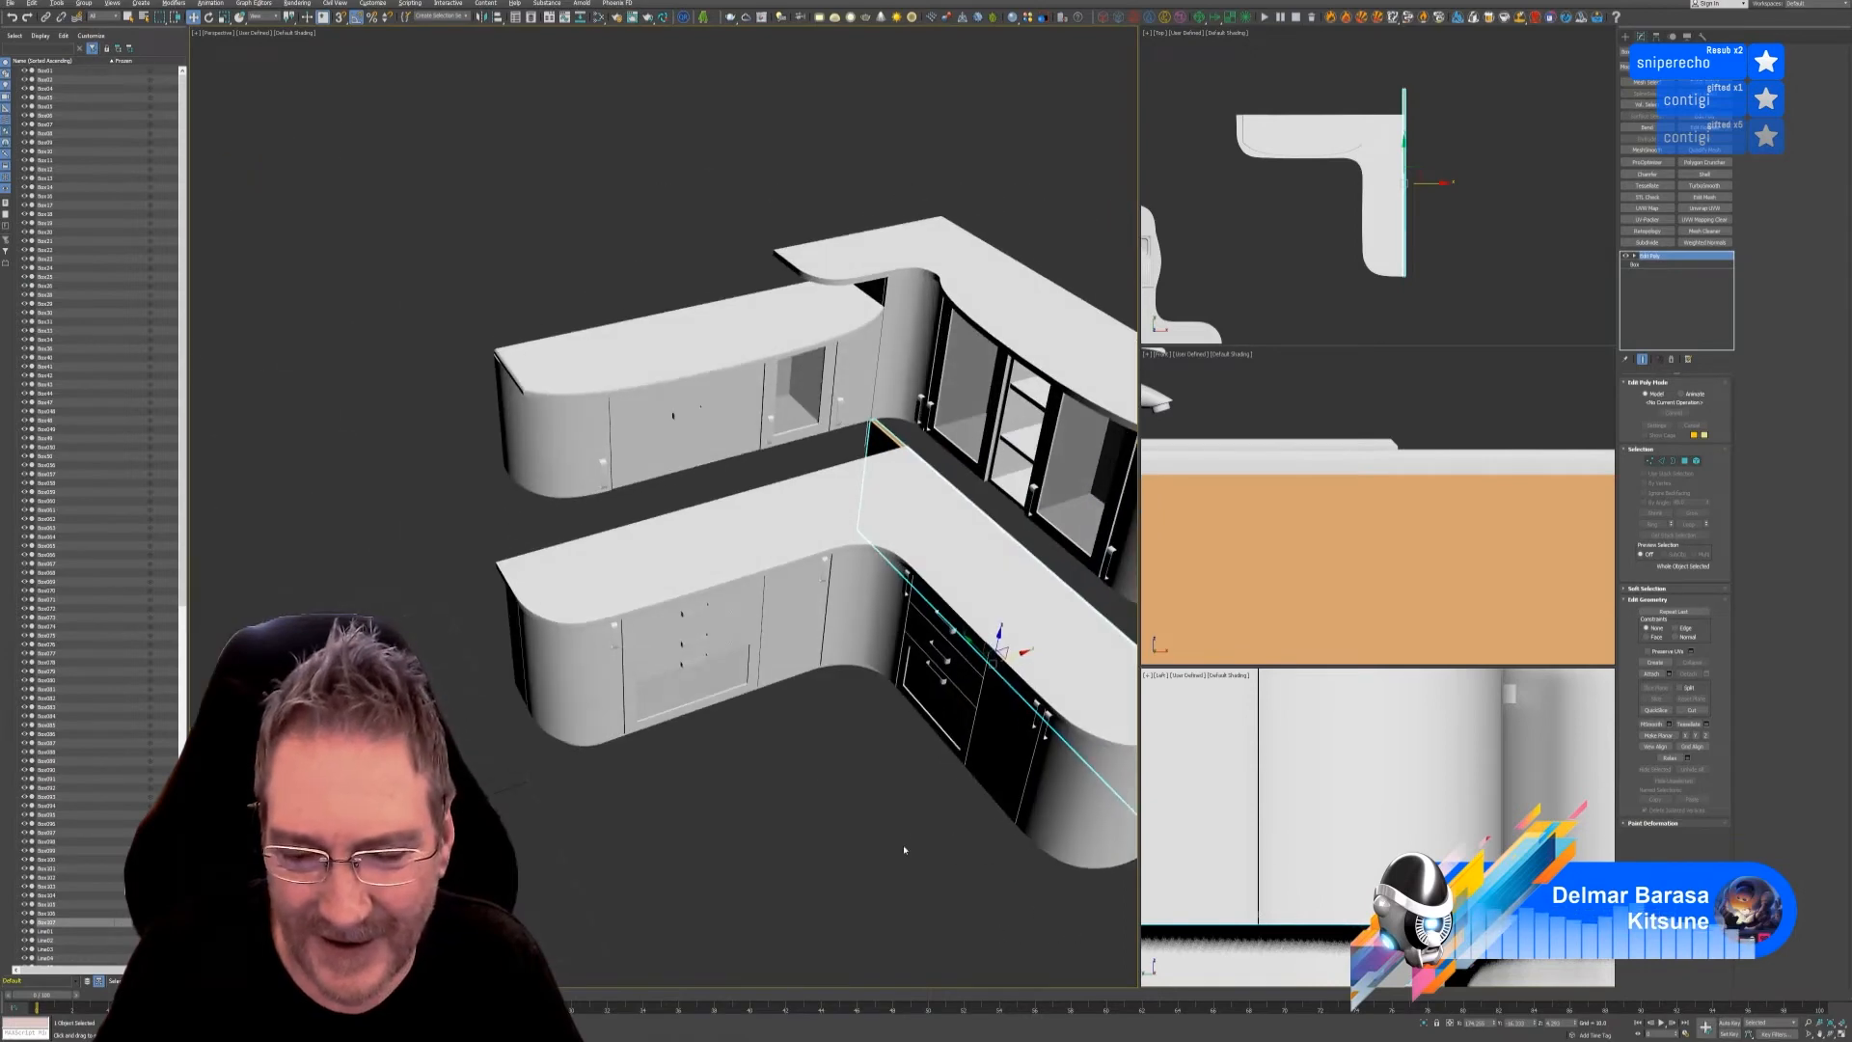
{"action": "middle_click_drag", "start_coordinate": [905, 845], "coordinate": [807, 727], "text": "alt"}
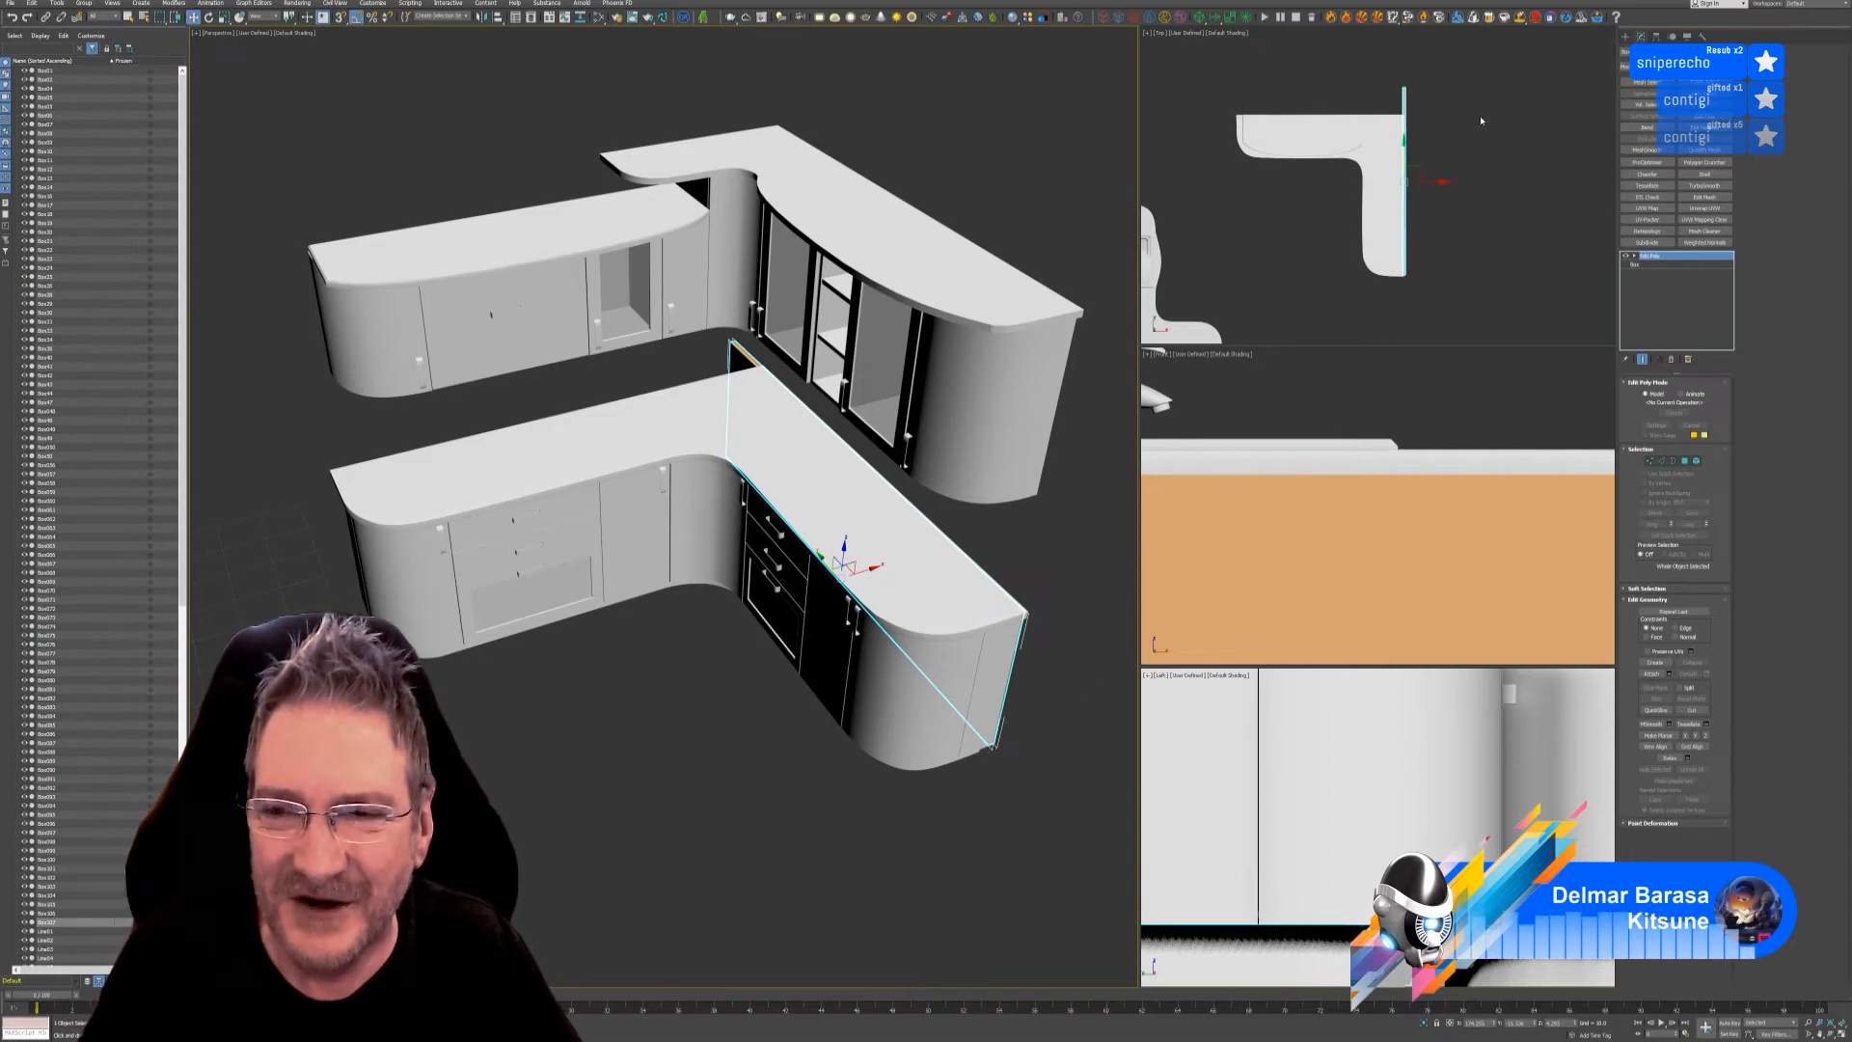
- Copy the back panel inward and rotate the copy 90 degrees to run parallel to the unit's other back edge
{"action": "middle_click_drag", "start_coordinate": [1462, 127], "coordinate": [1488, 133]}
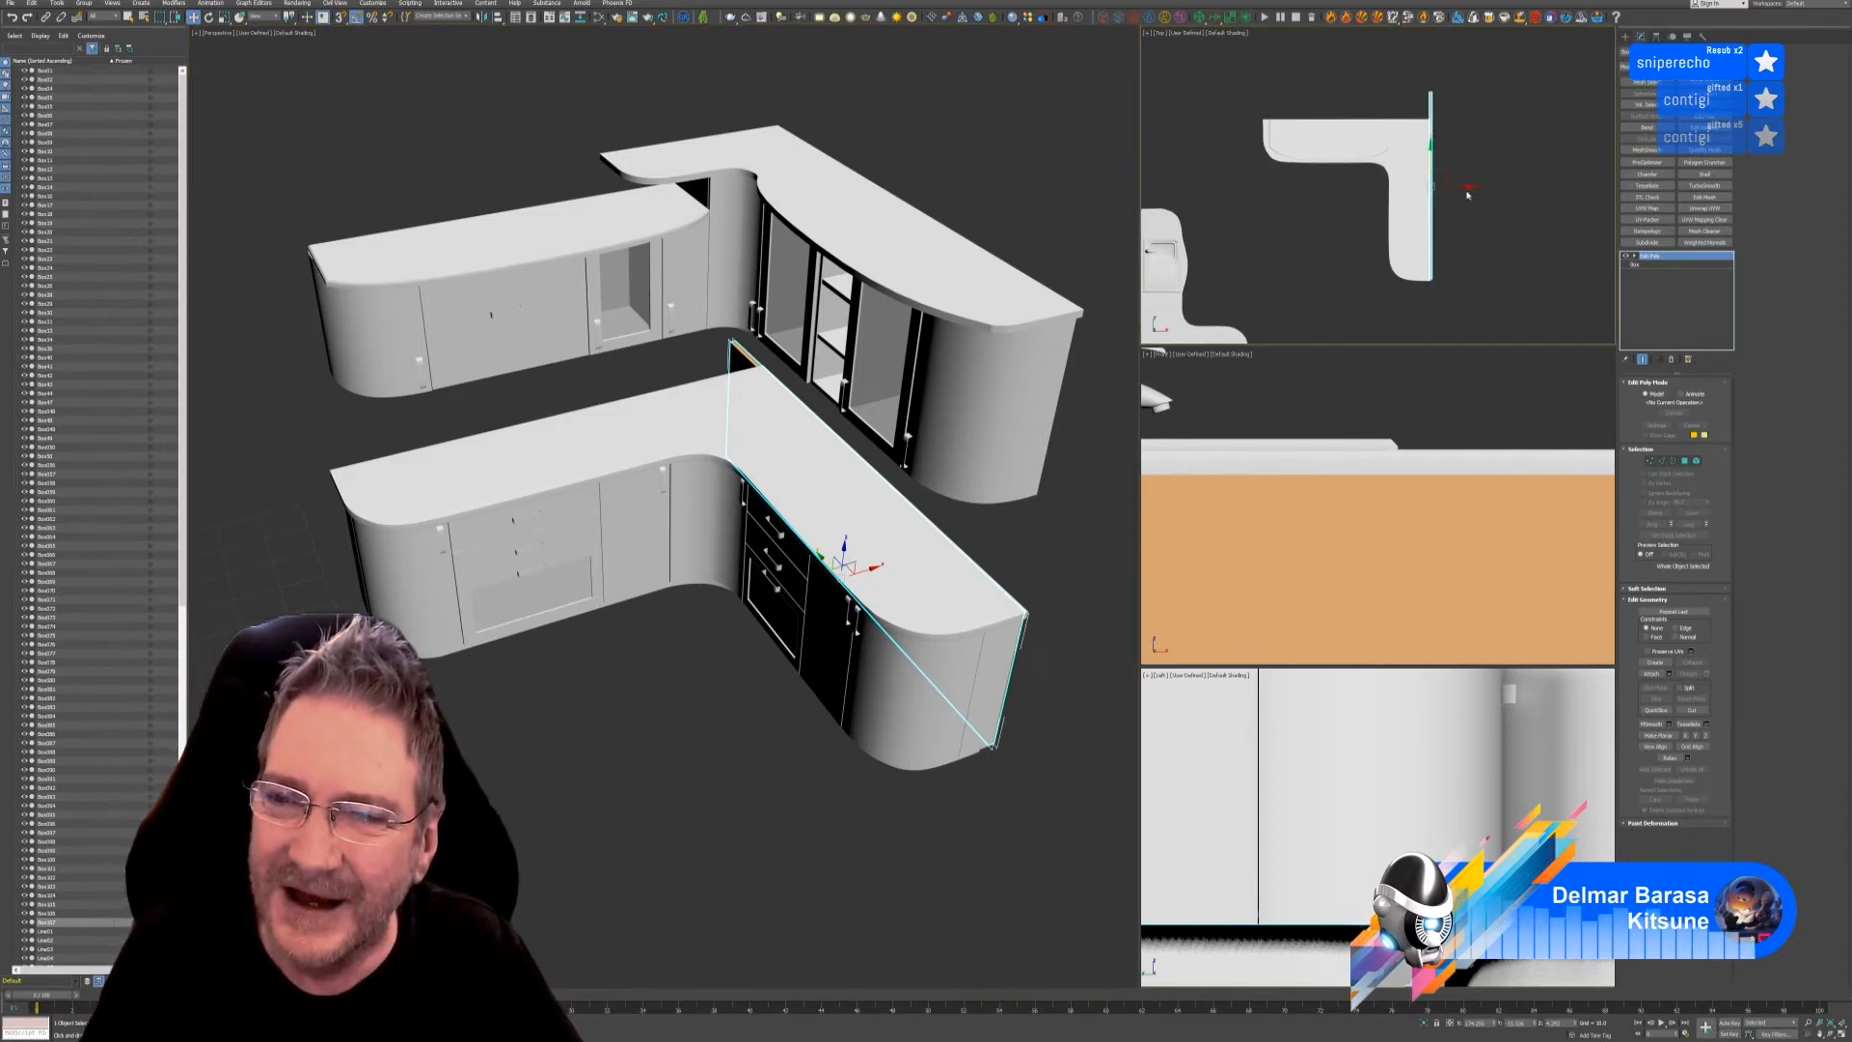
{"action": "left_click_drag", "start_coordinate": [1465, 189], "coordinate": [1406, 187], "text": "shift"}
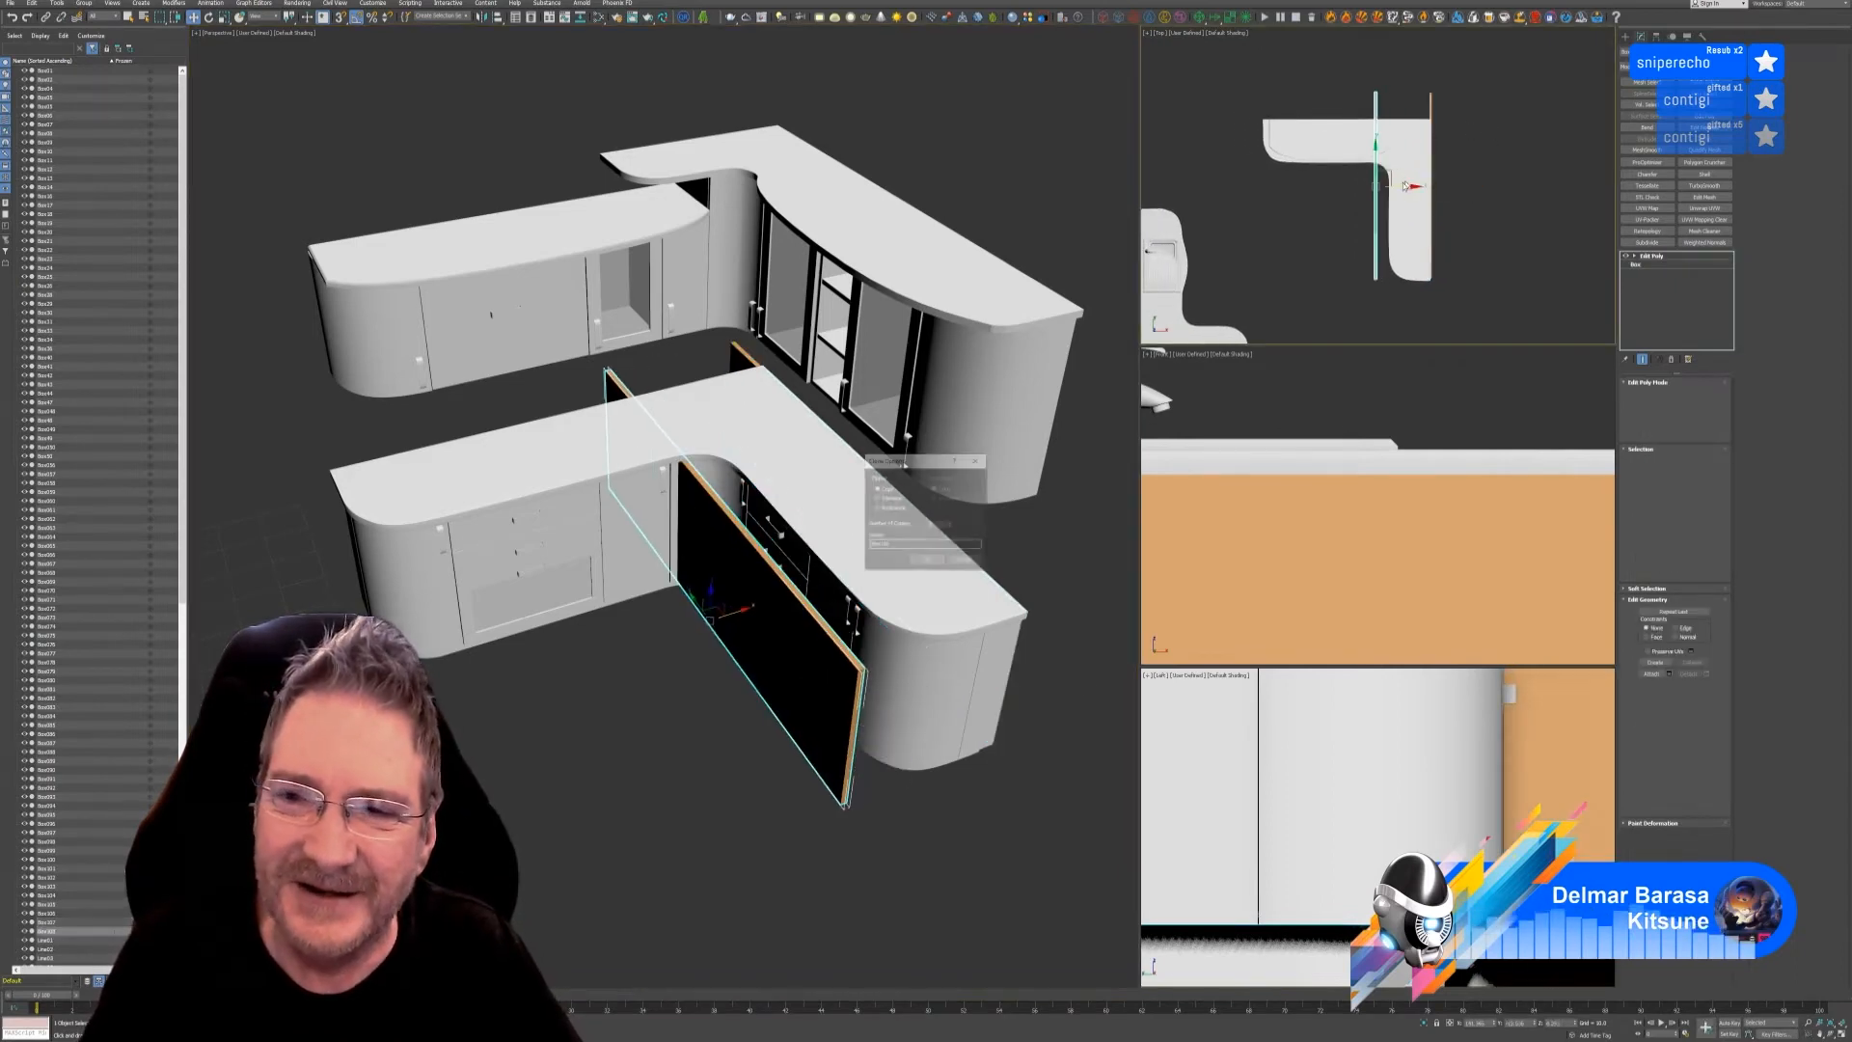
{"action": "left_click", "coordinate": [927, 562]}
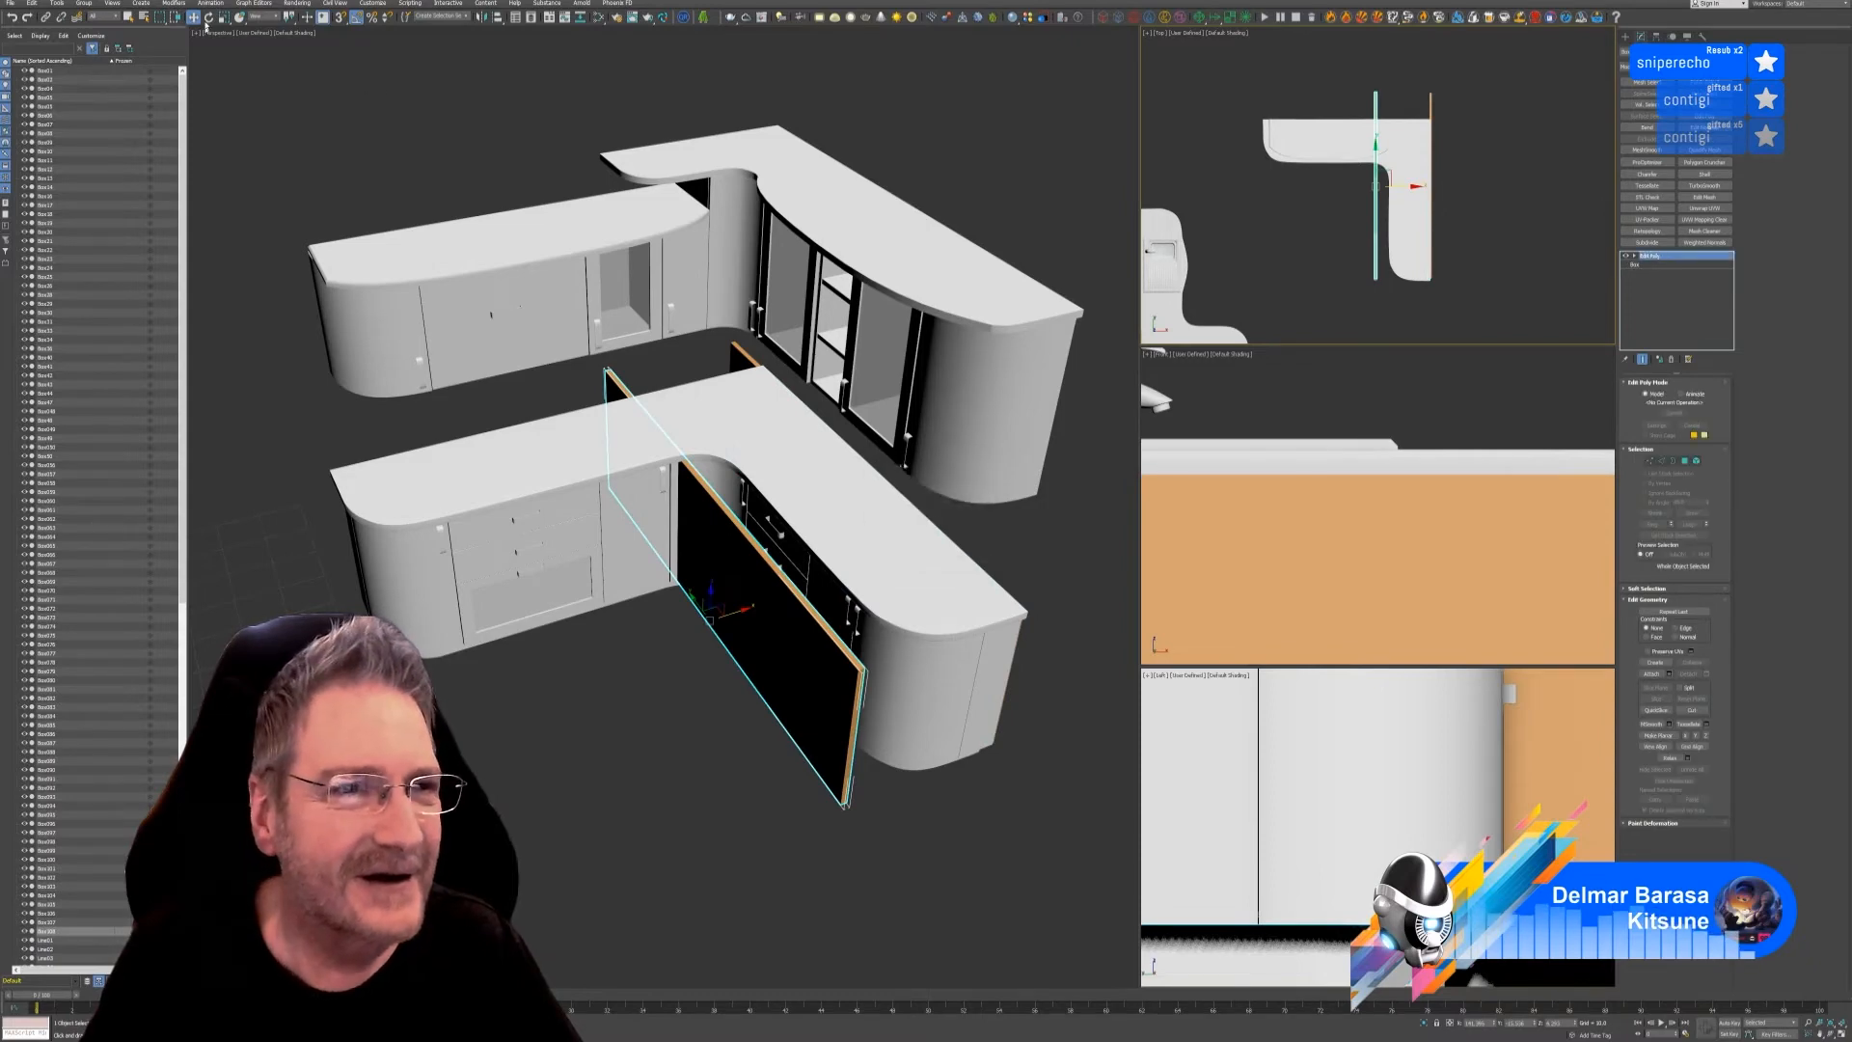
{"action": "key", "text": "e"}
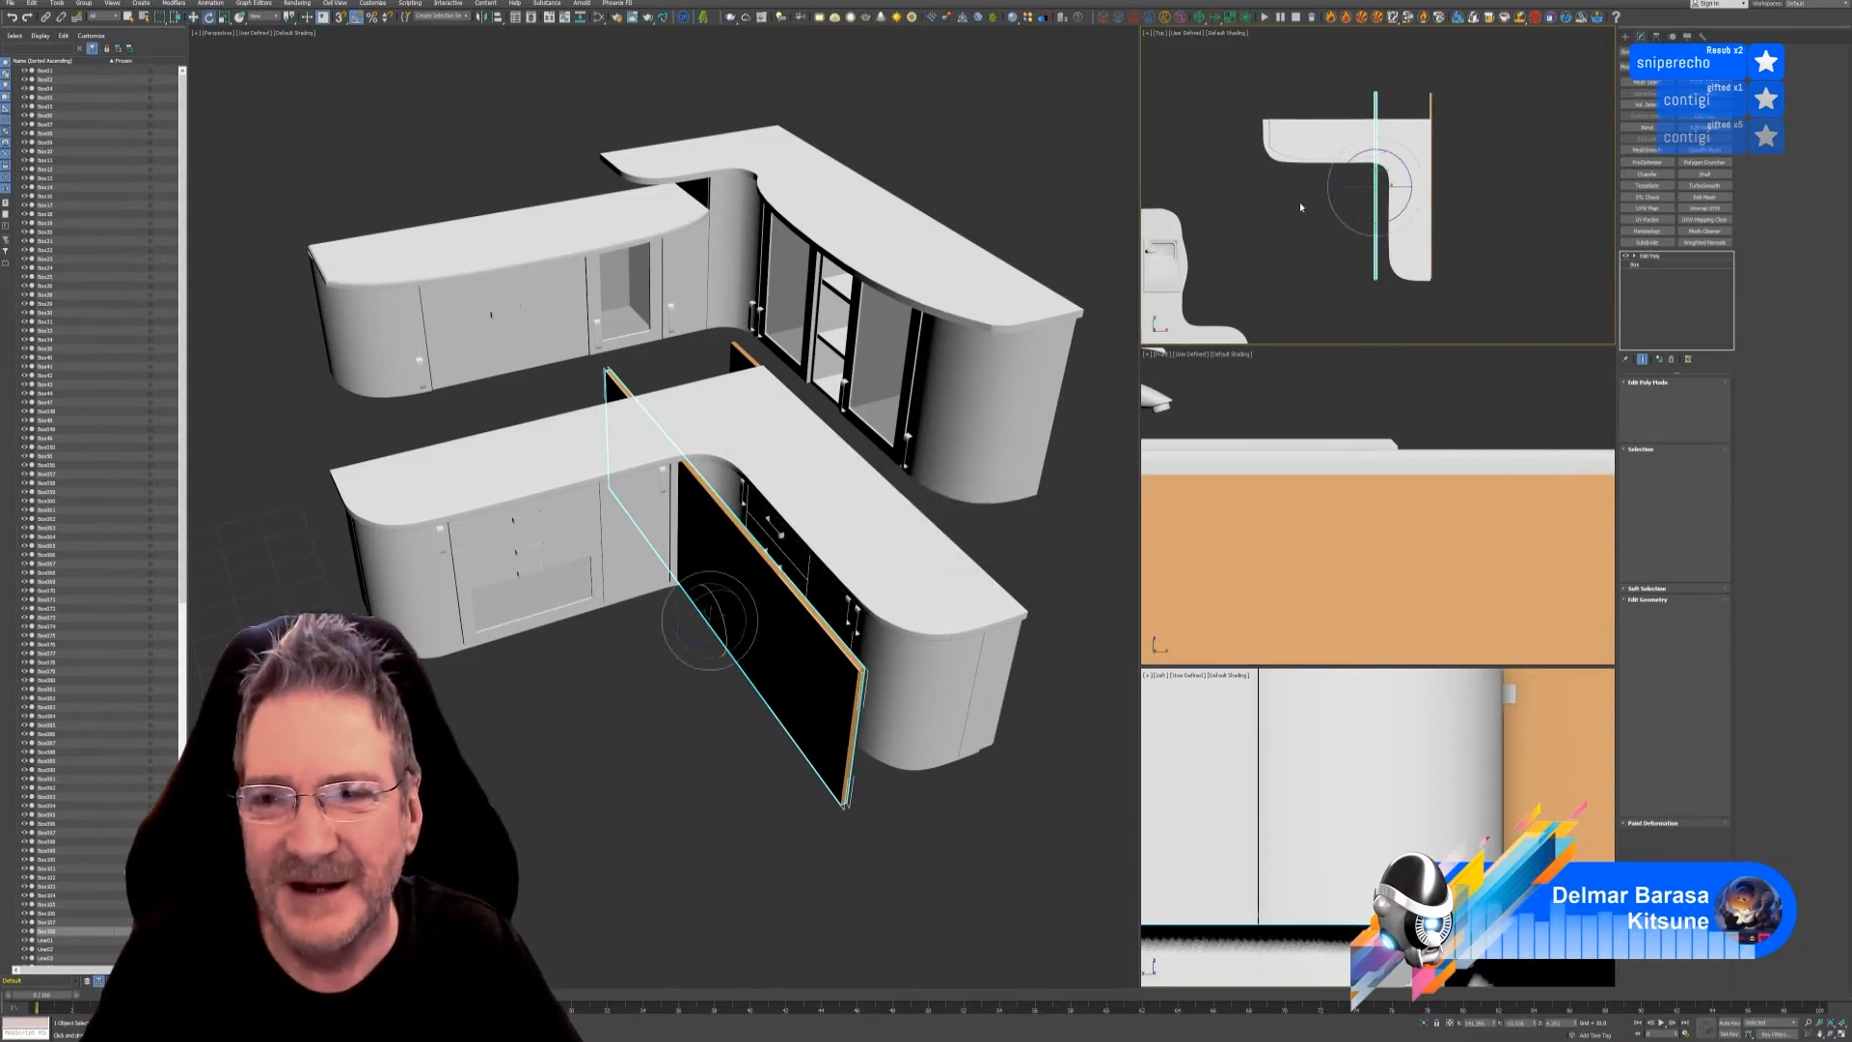
{"action": "middle_click_drag", "start_coordinate": [1299, 201], "coordinate": [1316, 203]}
{"action": "left_click_drag", "start_coordinate": [1361, 172], "coordinate": [1334, 207]}
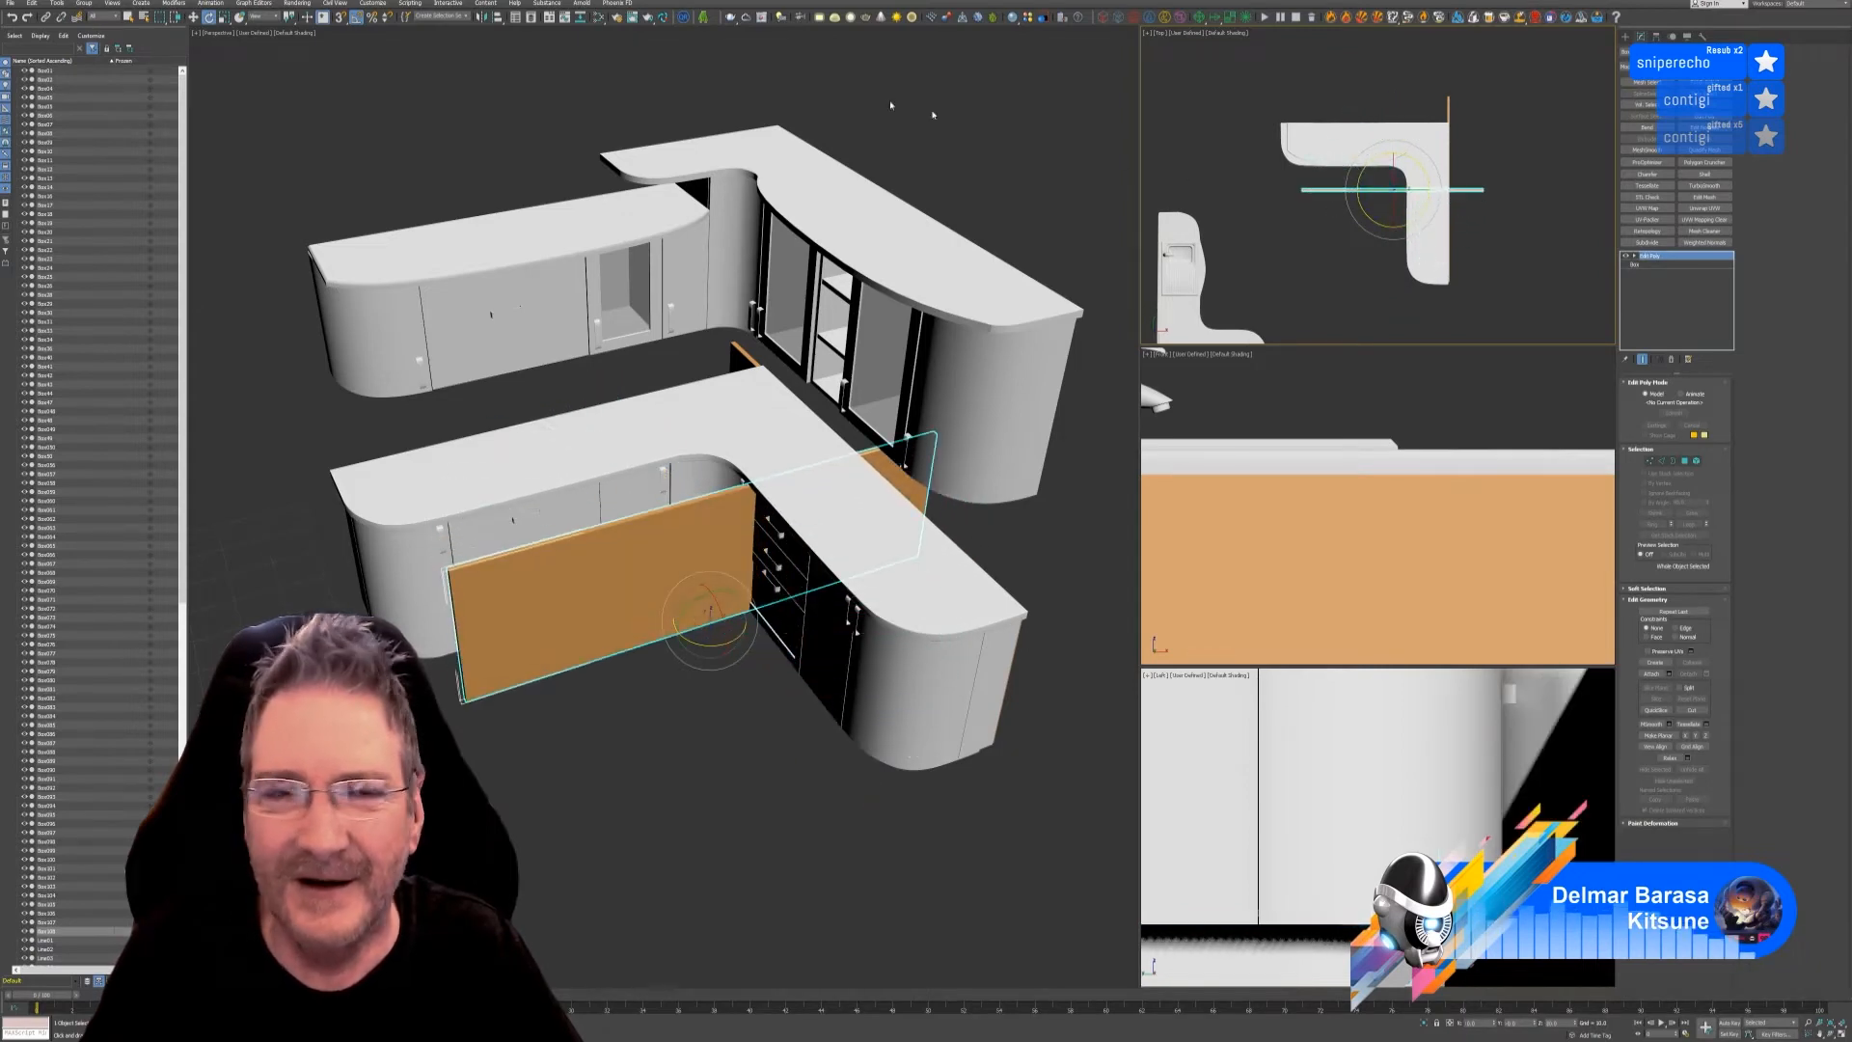
- Move the rotated panel to the unit's other back edge, aligned with the countertop's rear edge and curved end
{"action": "left_click", "coordinate": [193, 17]}
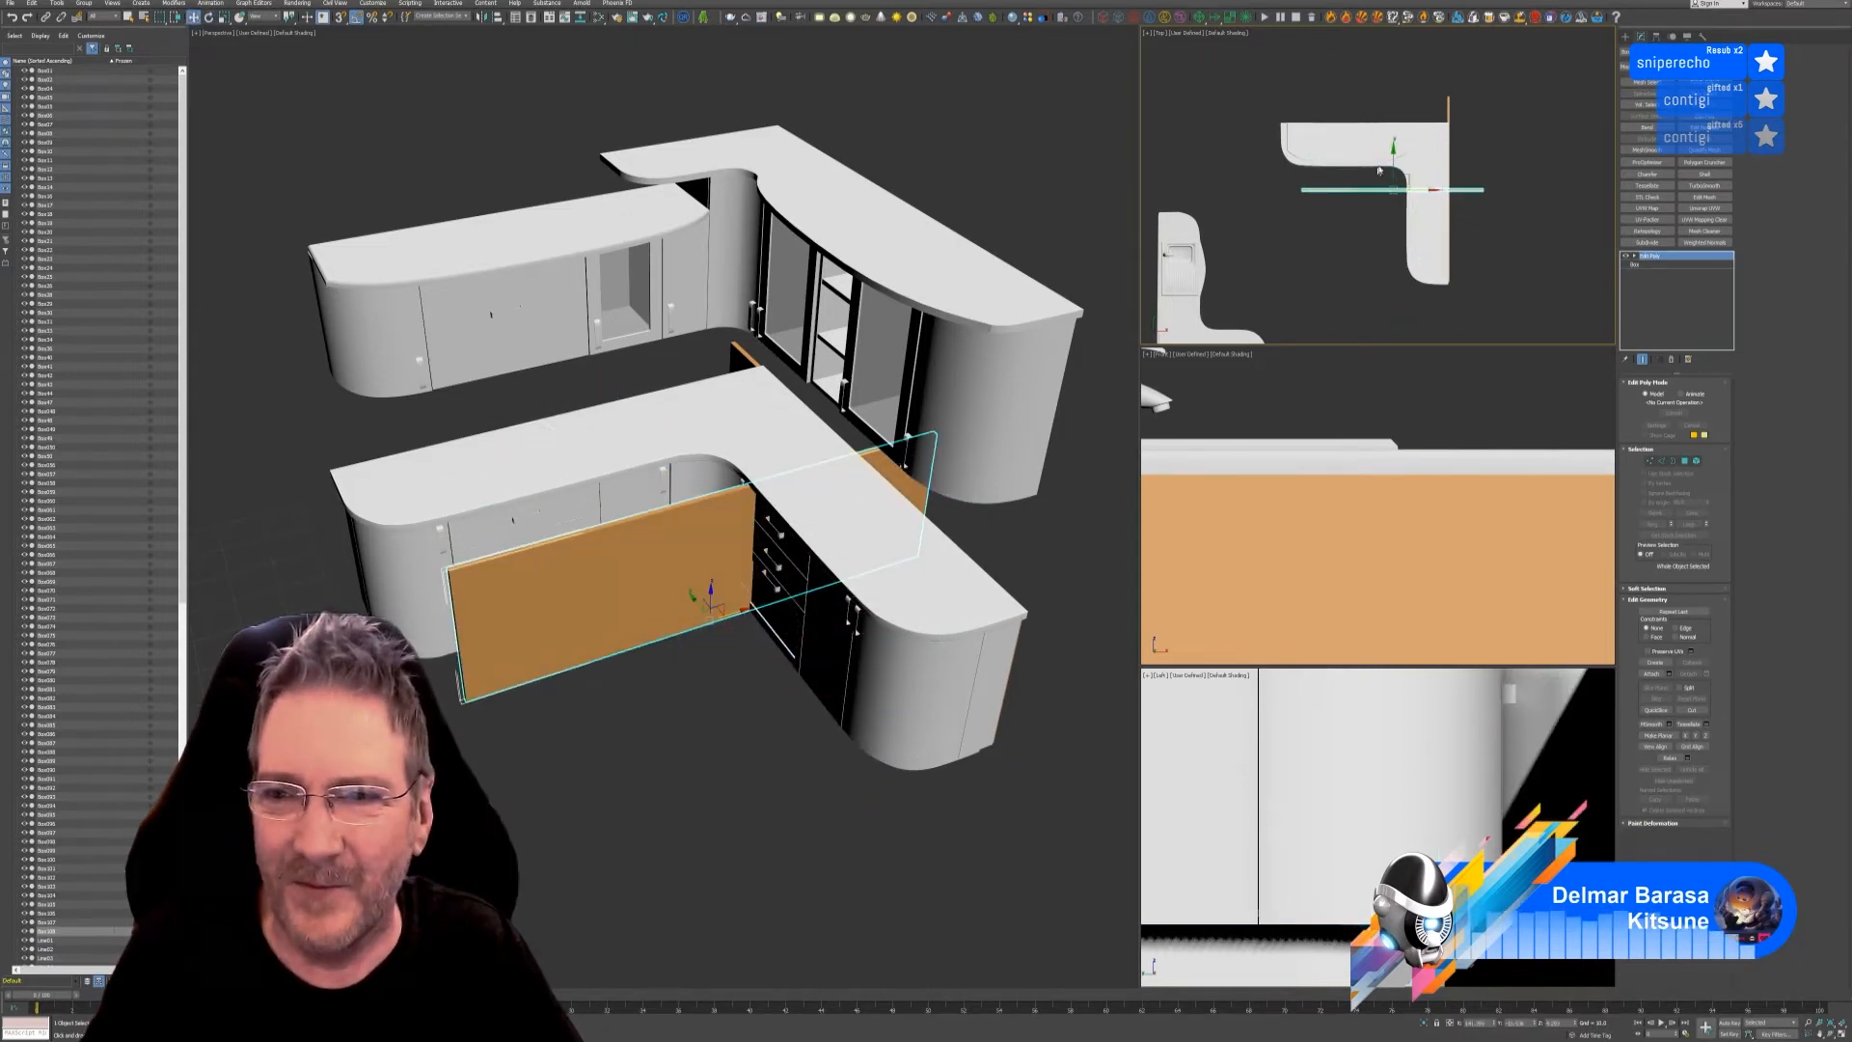
{"action": "left_click_drag", "start_coordinate": [1393, 154], "coordinate": [1404, 103]}
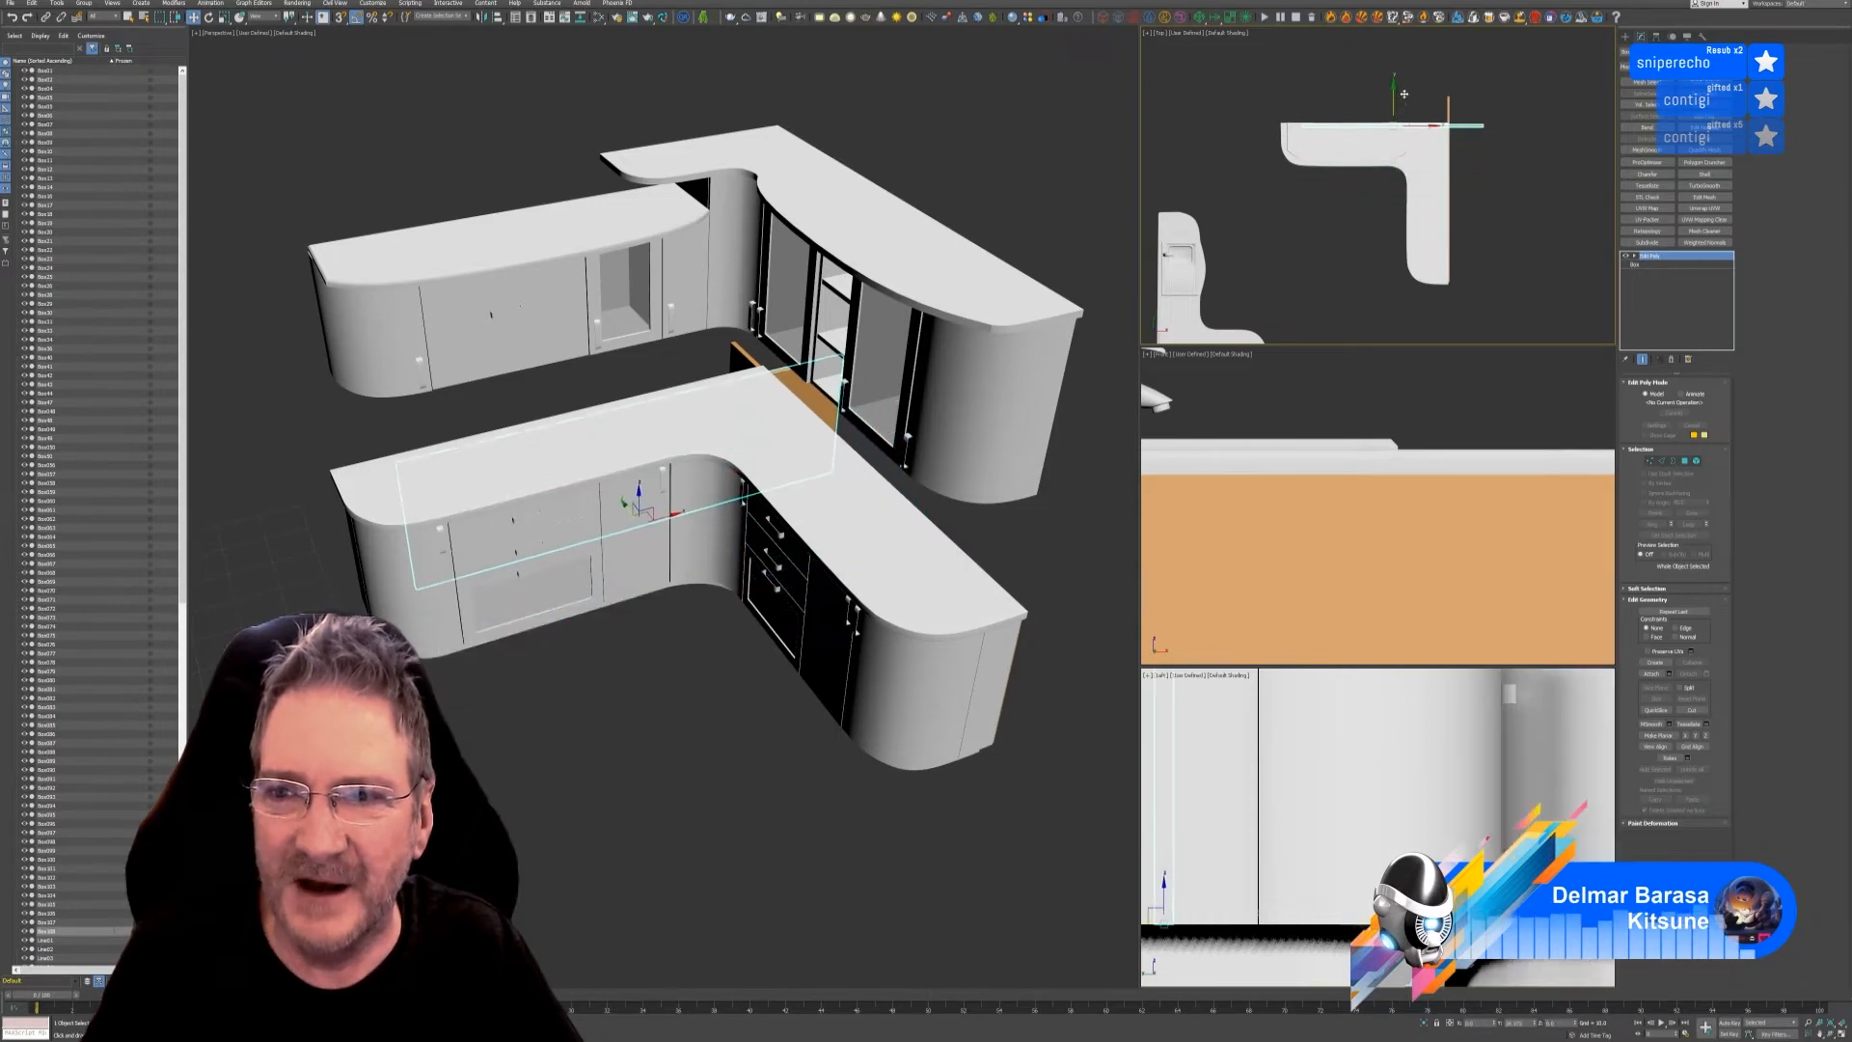
{"action": "scroll", "coordinate": [1404, 103], "scroll_direction": "up", "scroll_amount": 4}
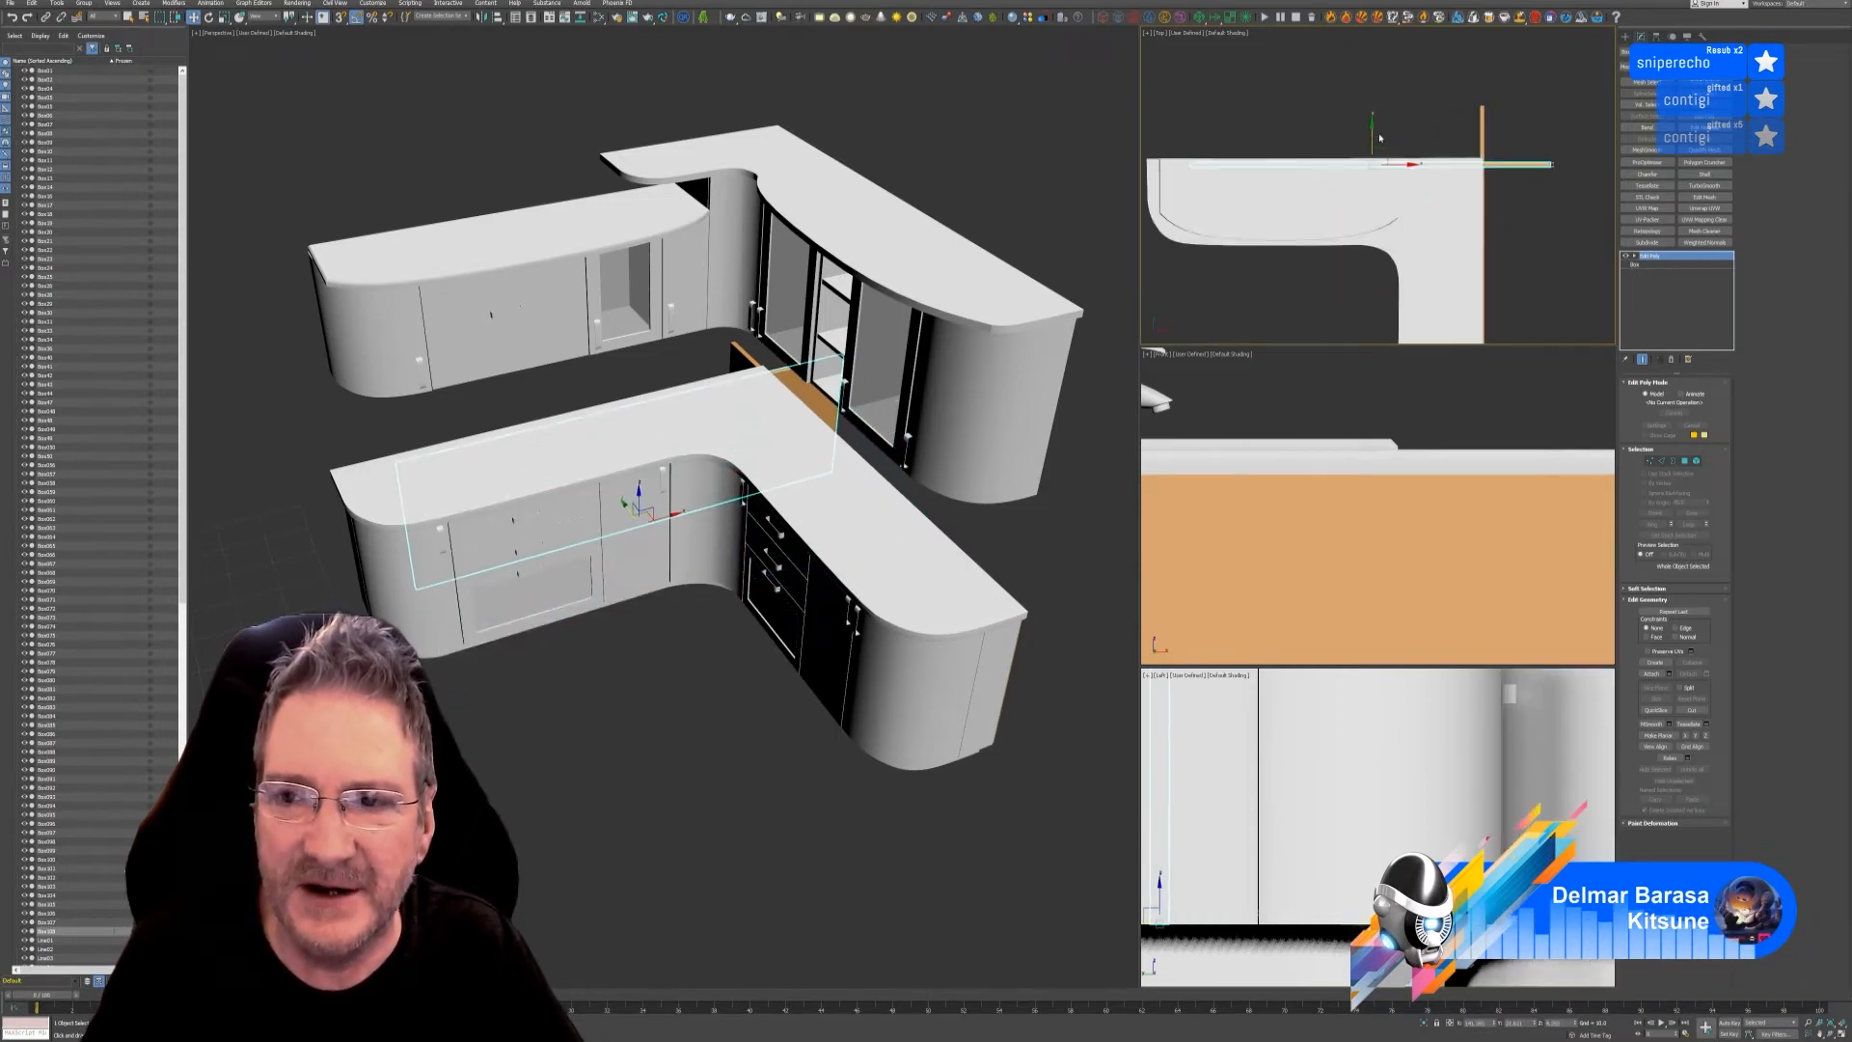
{"action": "middle_click_drag", "start_coordinate": [1398, 115], "coordinate": [1424, 117]}
{"action": "left_click_drag", "start_coordinate": [1423, 163], "coordinate": [1354, 164]}
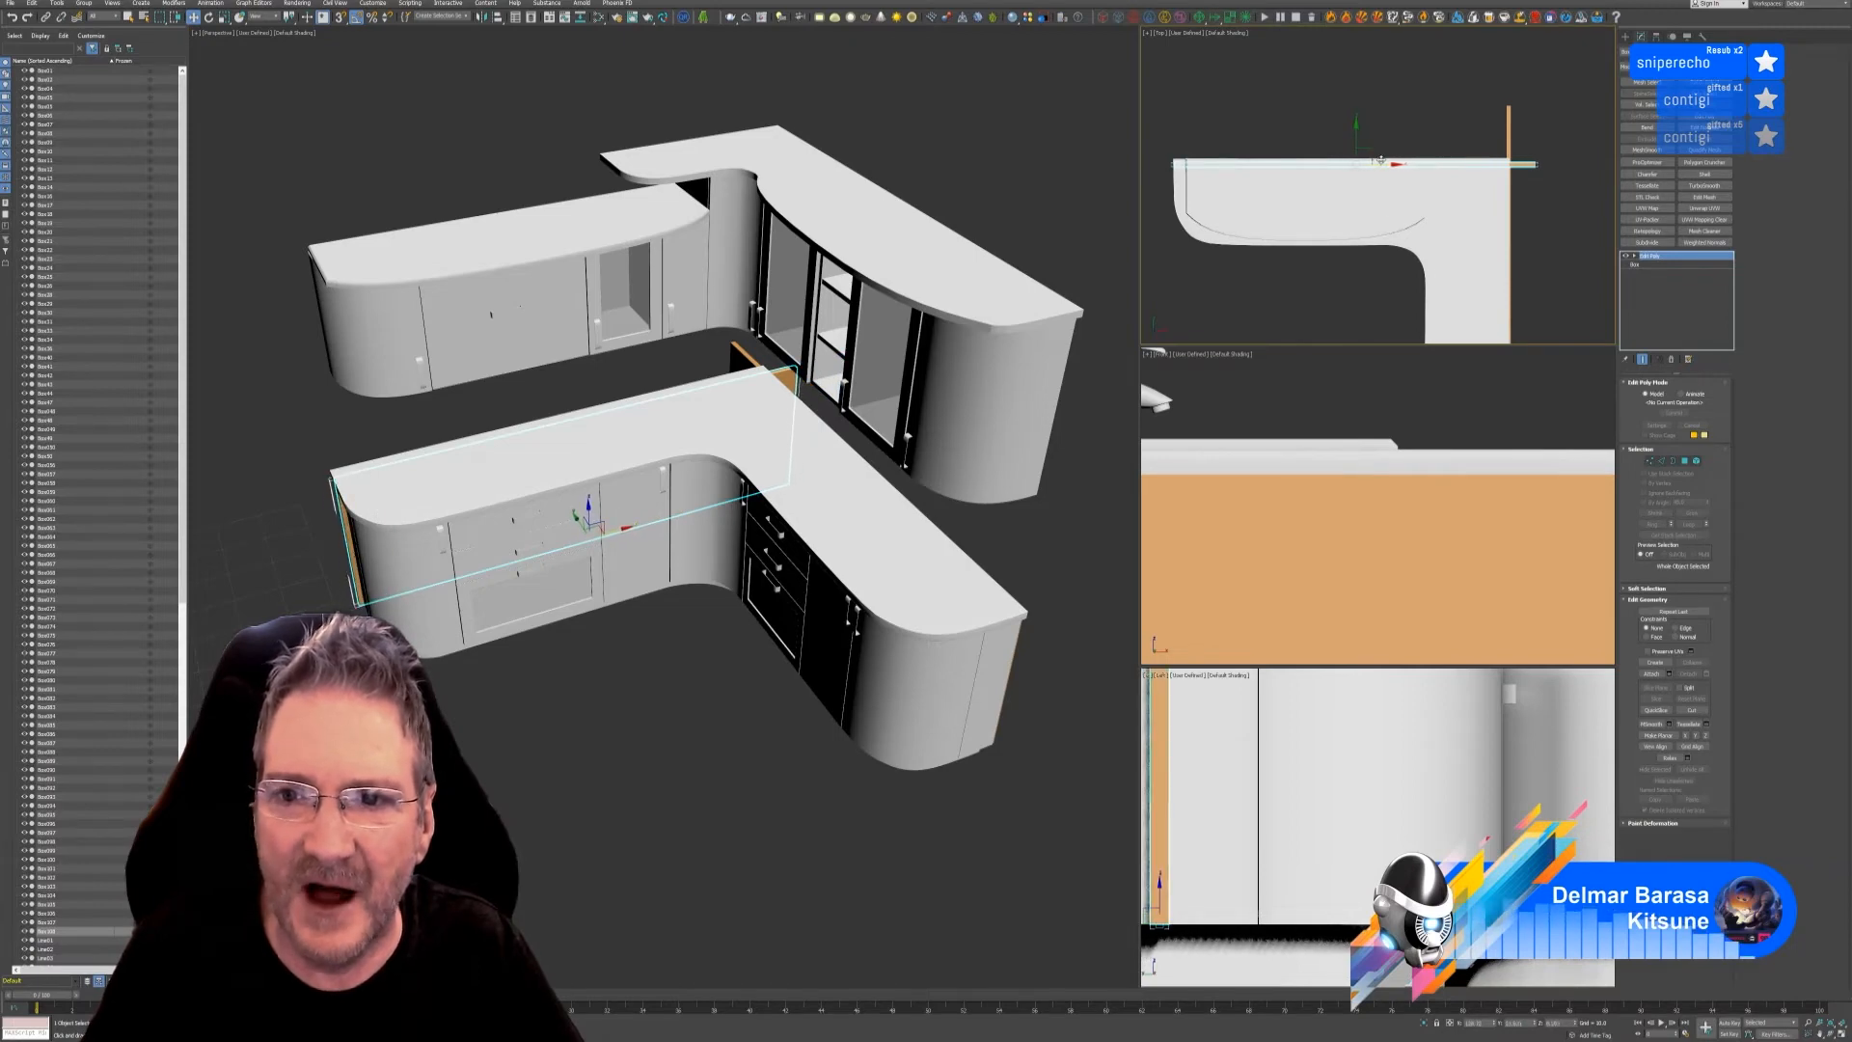
{"action": "scroll", "coordinate": [1199, 150], "scroll_direction": "up", "scroll_amount": 2}
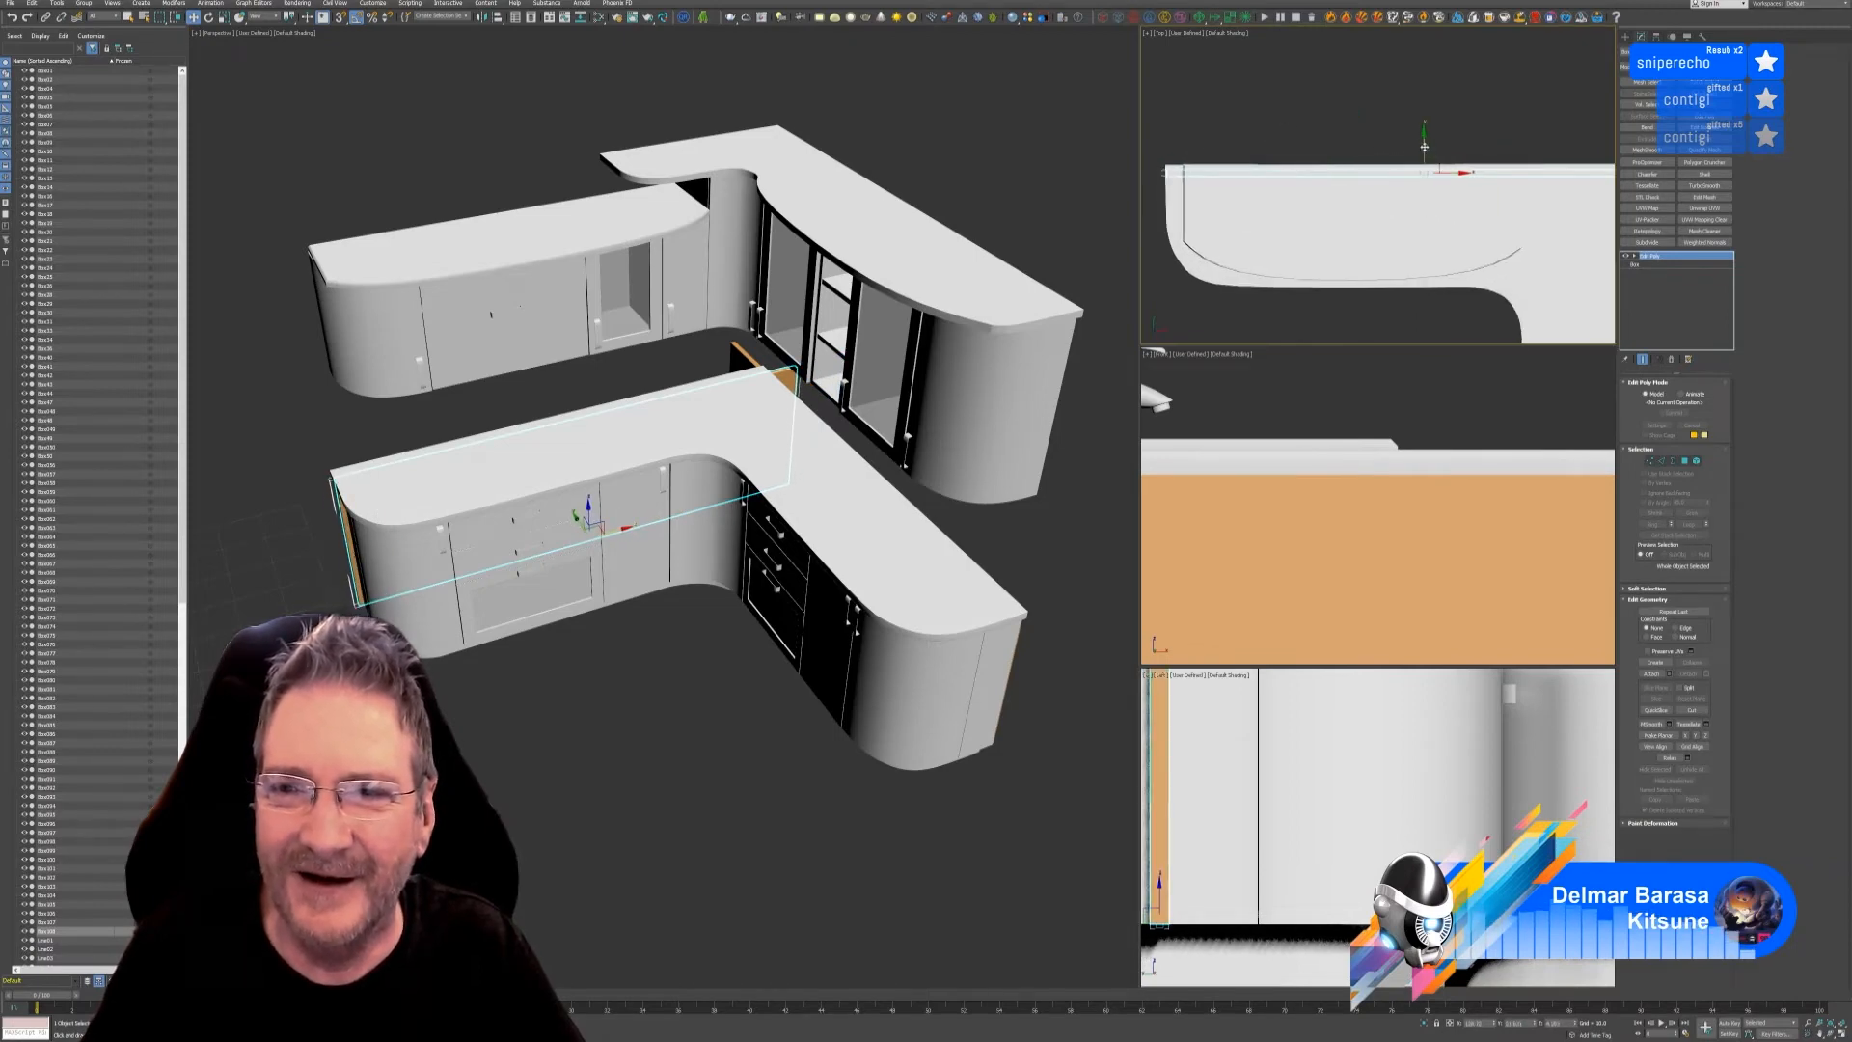
{"action": "left_click_drag", "start_coordinate": [1427, 145], "coordinate": [1431, 141]}
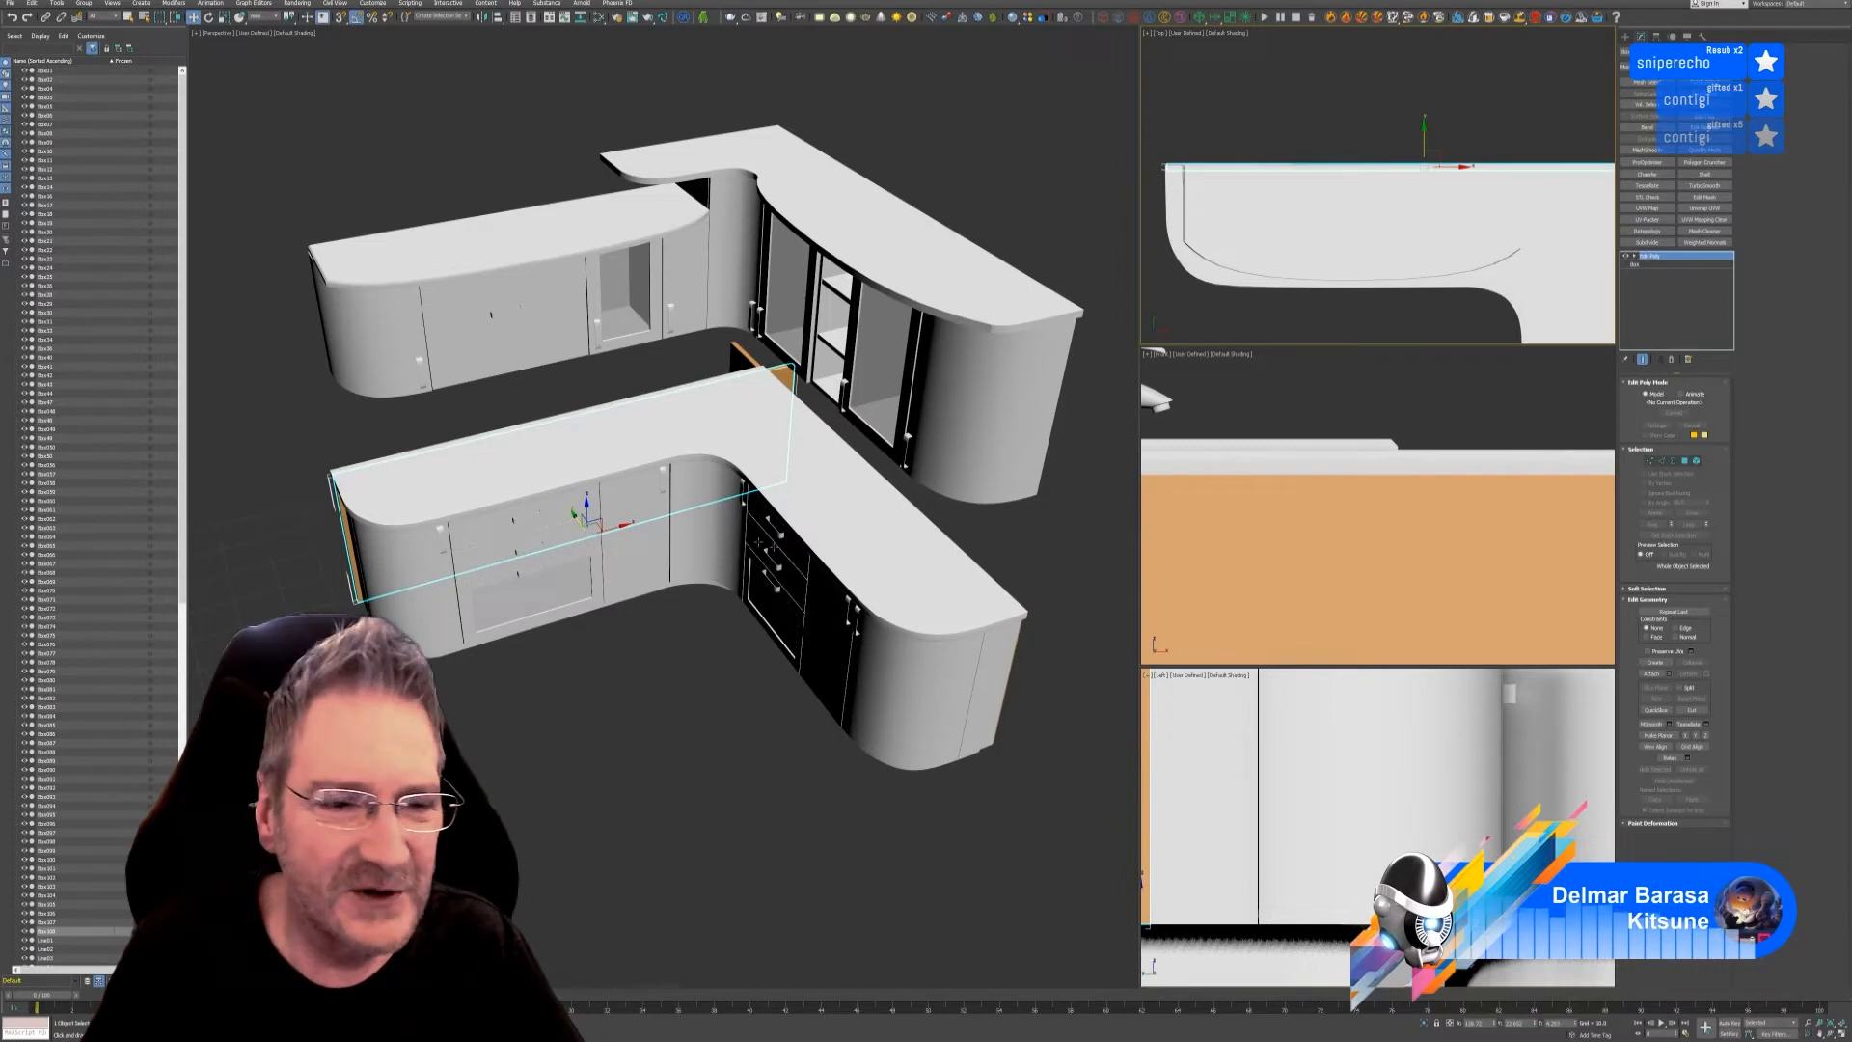
- Shift the rotated panel slightly in from the countertop's end and save the scene
{"action": "mouse_move", "coordinate": [546, 674]}
{"action": "middle_mouse_down", "text": "alt"}
{"action": "mouse_move", "coordinate": [699, 663]}
{"action": "mouse_move", "coordinate": [542, 664]}
{"action": "middle_mouse_up", "text": "alt"}
{"action": "scroll", "coordinate": [544, 542], "scroll_direction": "up", "scroll_amount": 3}
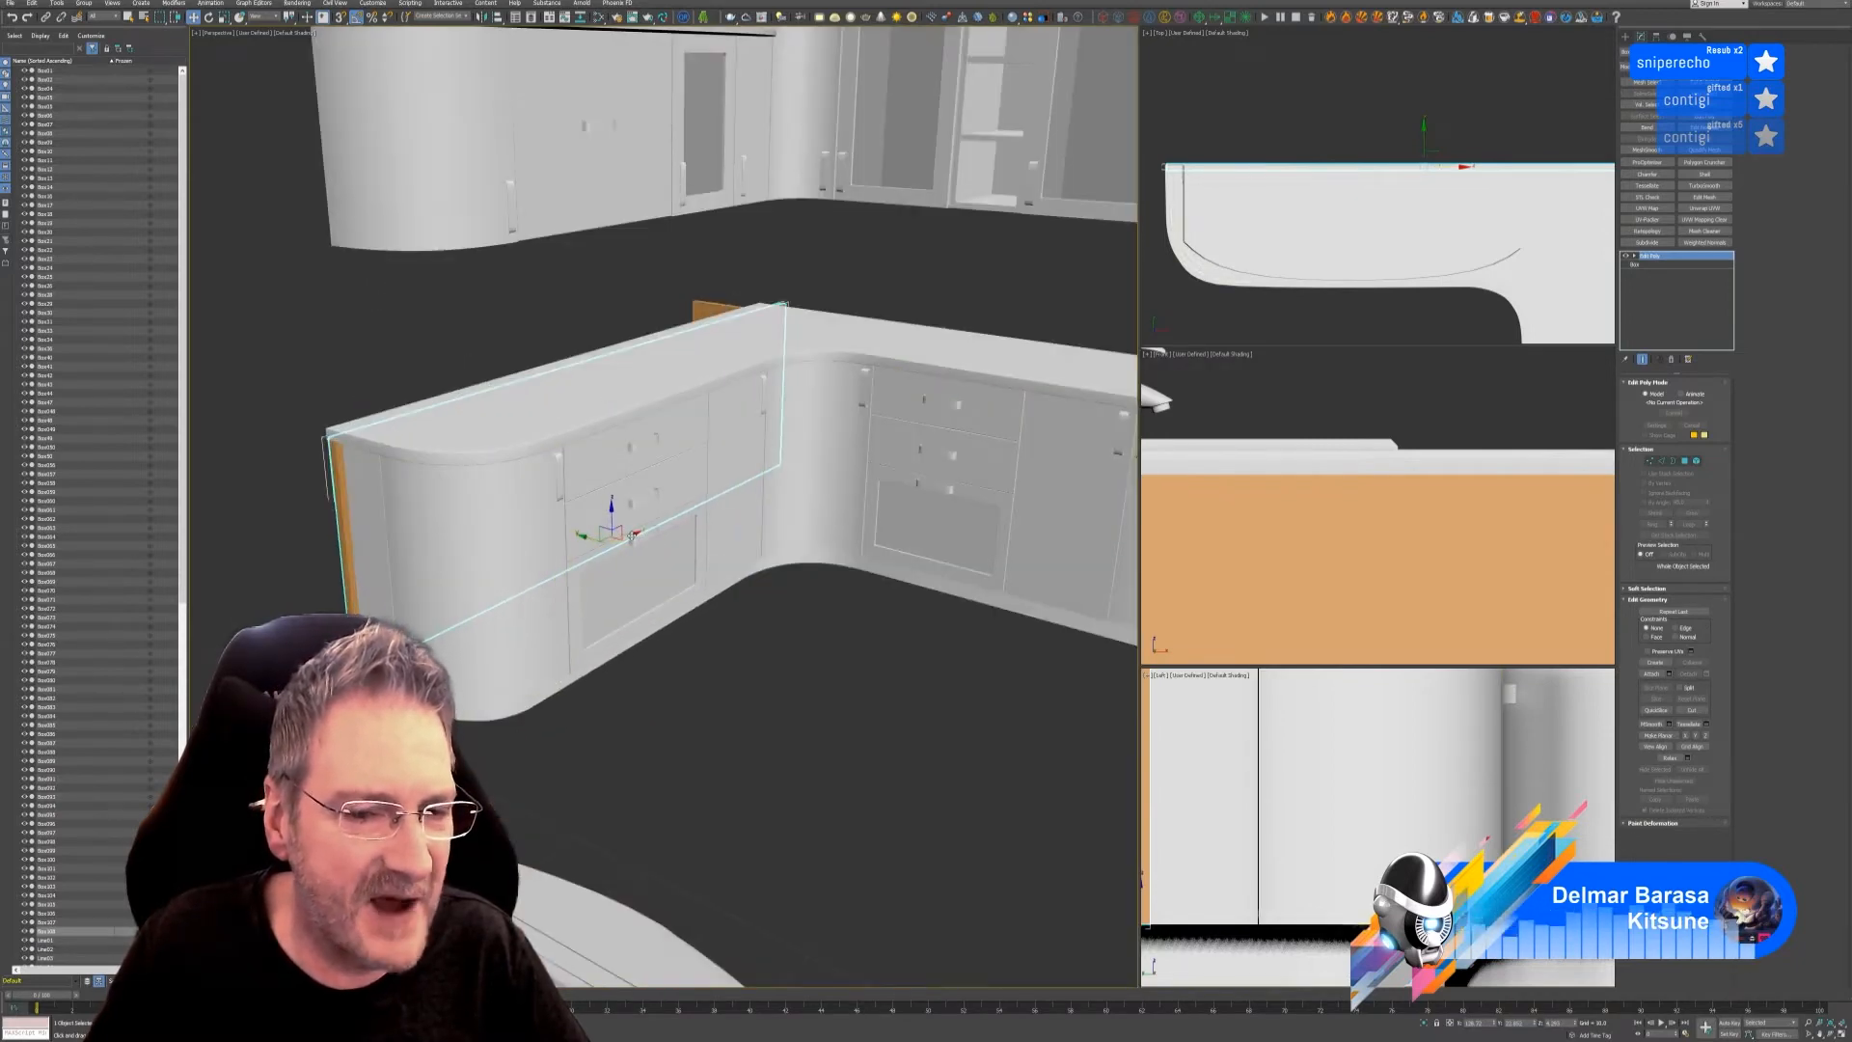
{"action": "left_click_drag", "start_coordinate": [633, 538], "coordinate": [639, 530]}
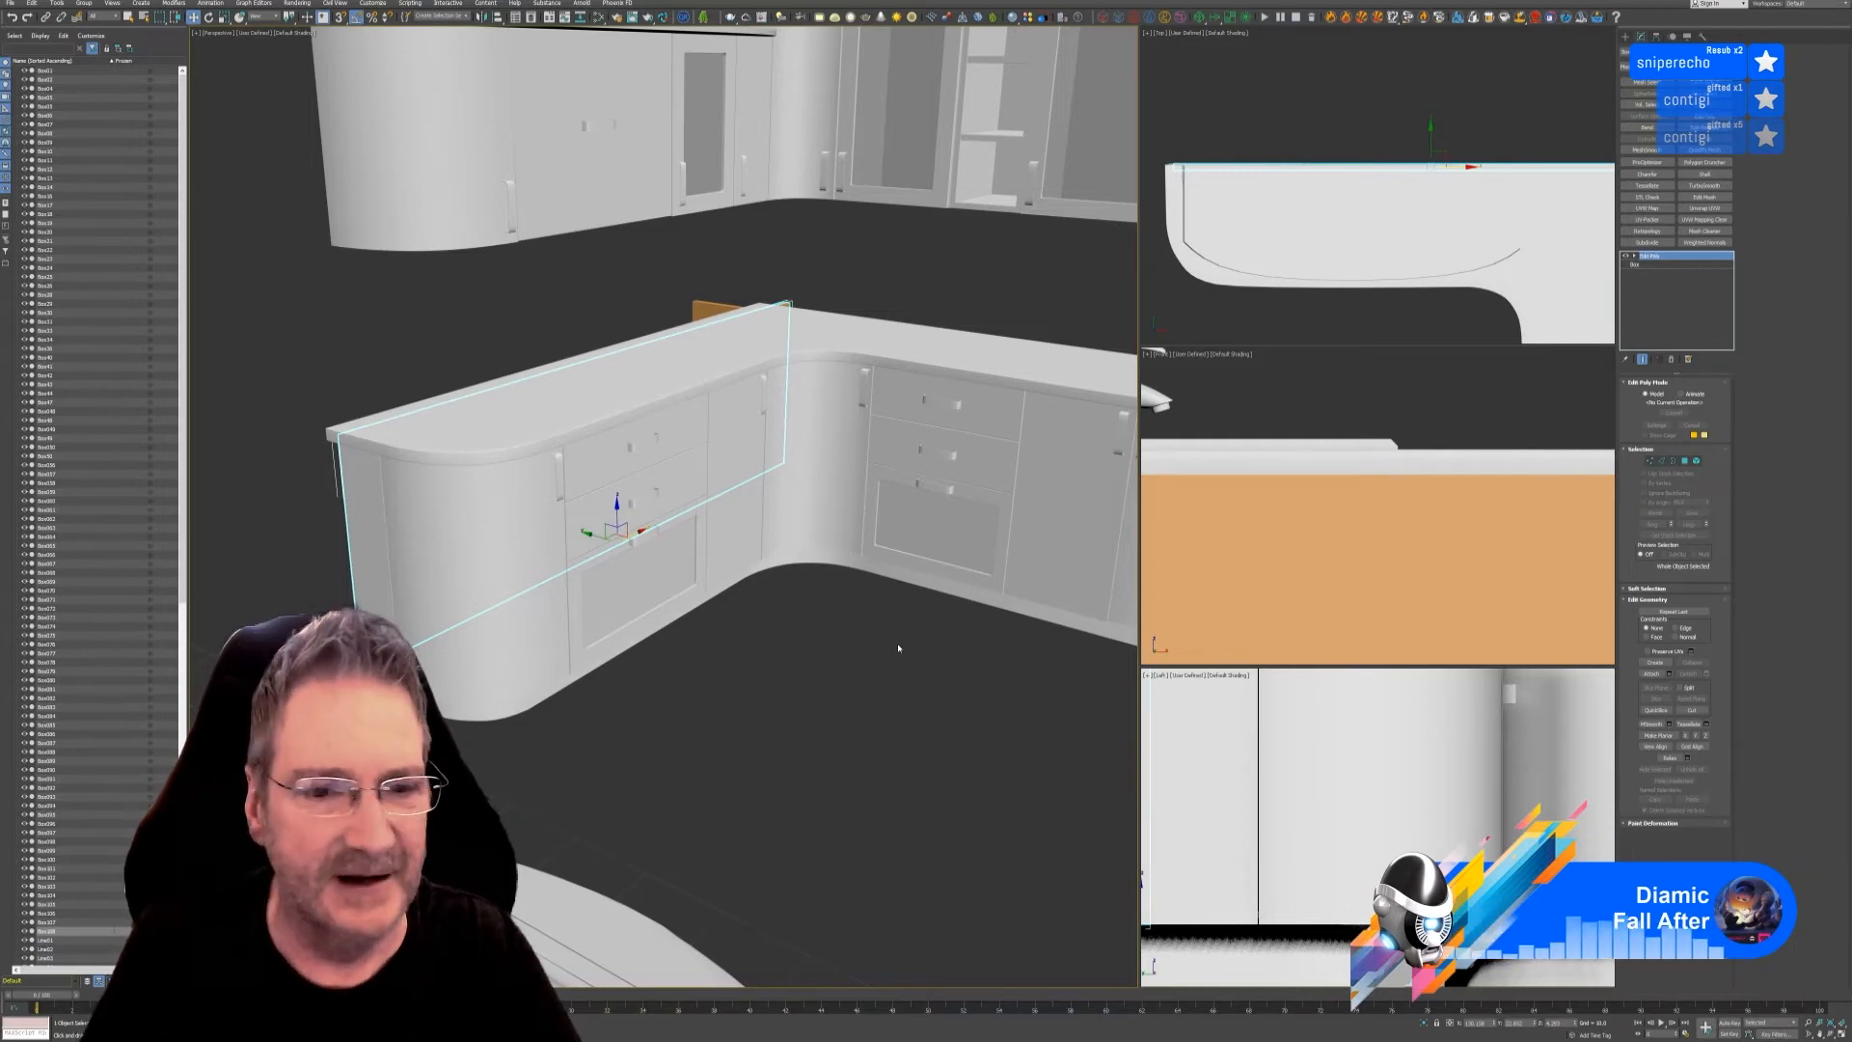
{"action": "left_click", "coordinate": [9, 3]}
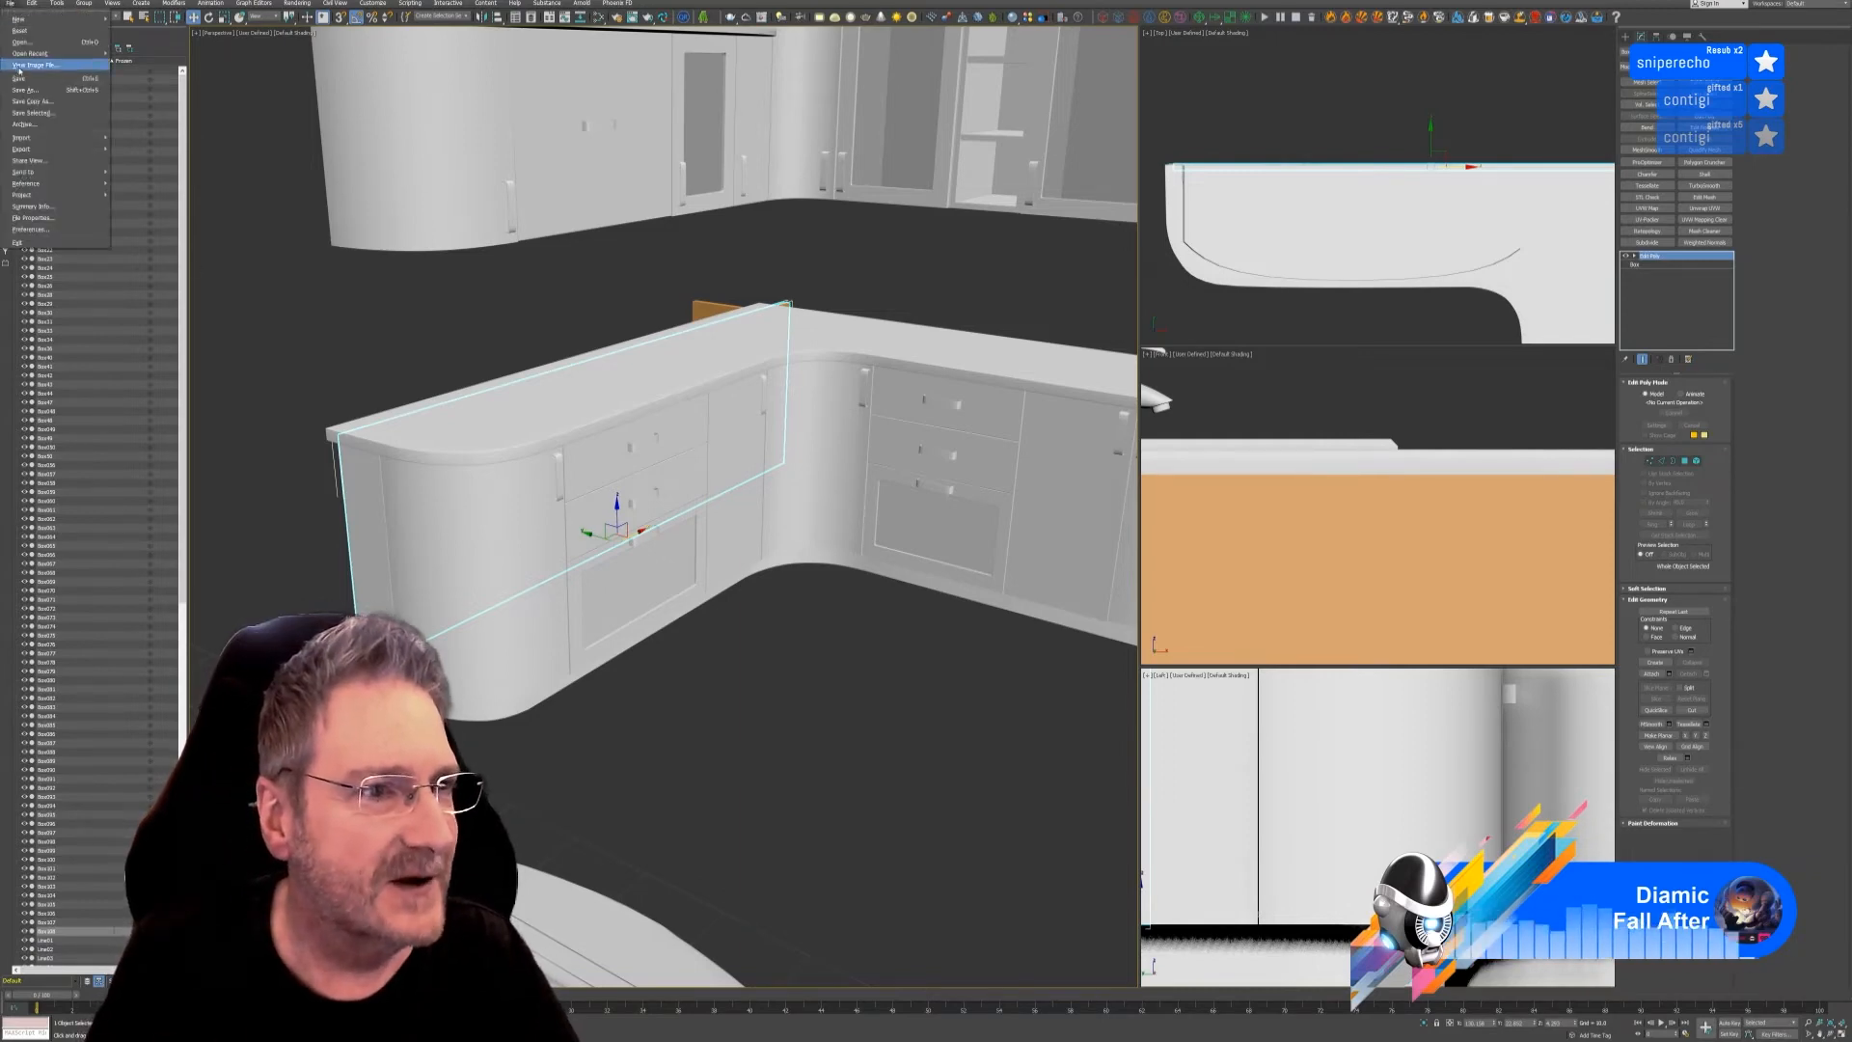
{"action": "left_click", "coordinate": [19, 79]}
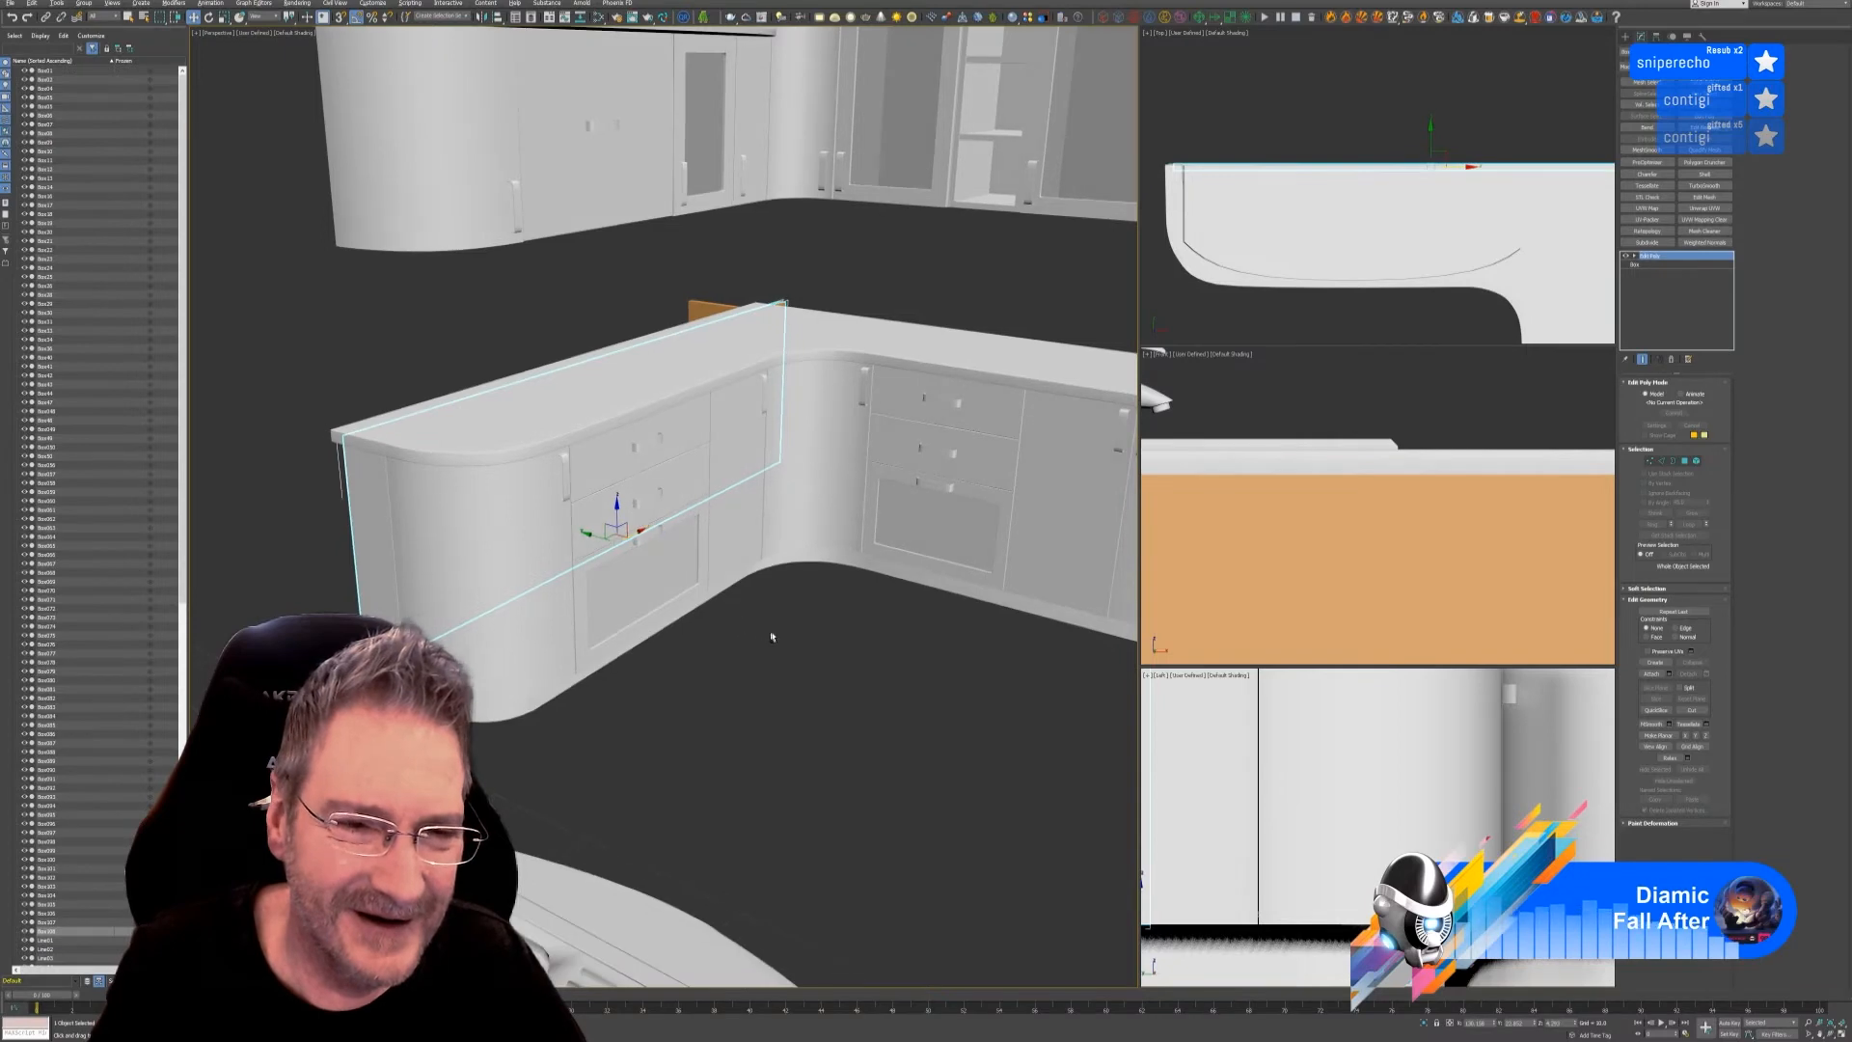
- Select both back panels of the base unit and isolate them, framing their crossing corner in the top view
{"action": "middle_click_drag", "start_coordinate": [769, 632], "coordinate": [863, 648], "text": "alt"}
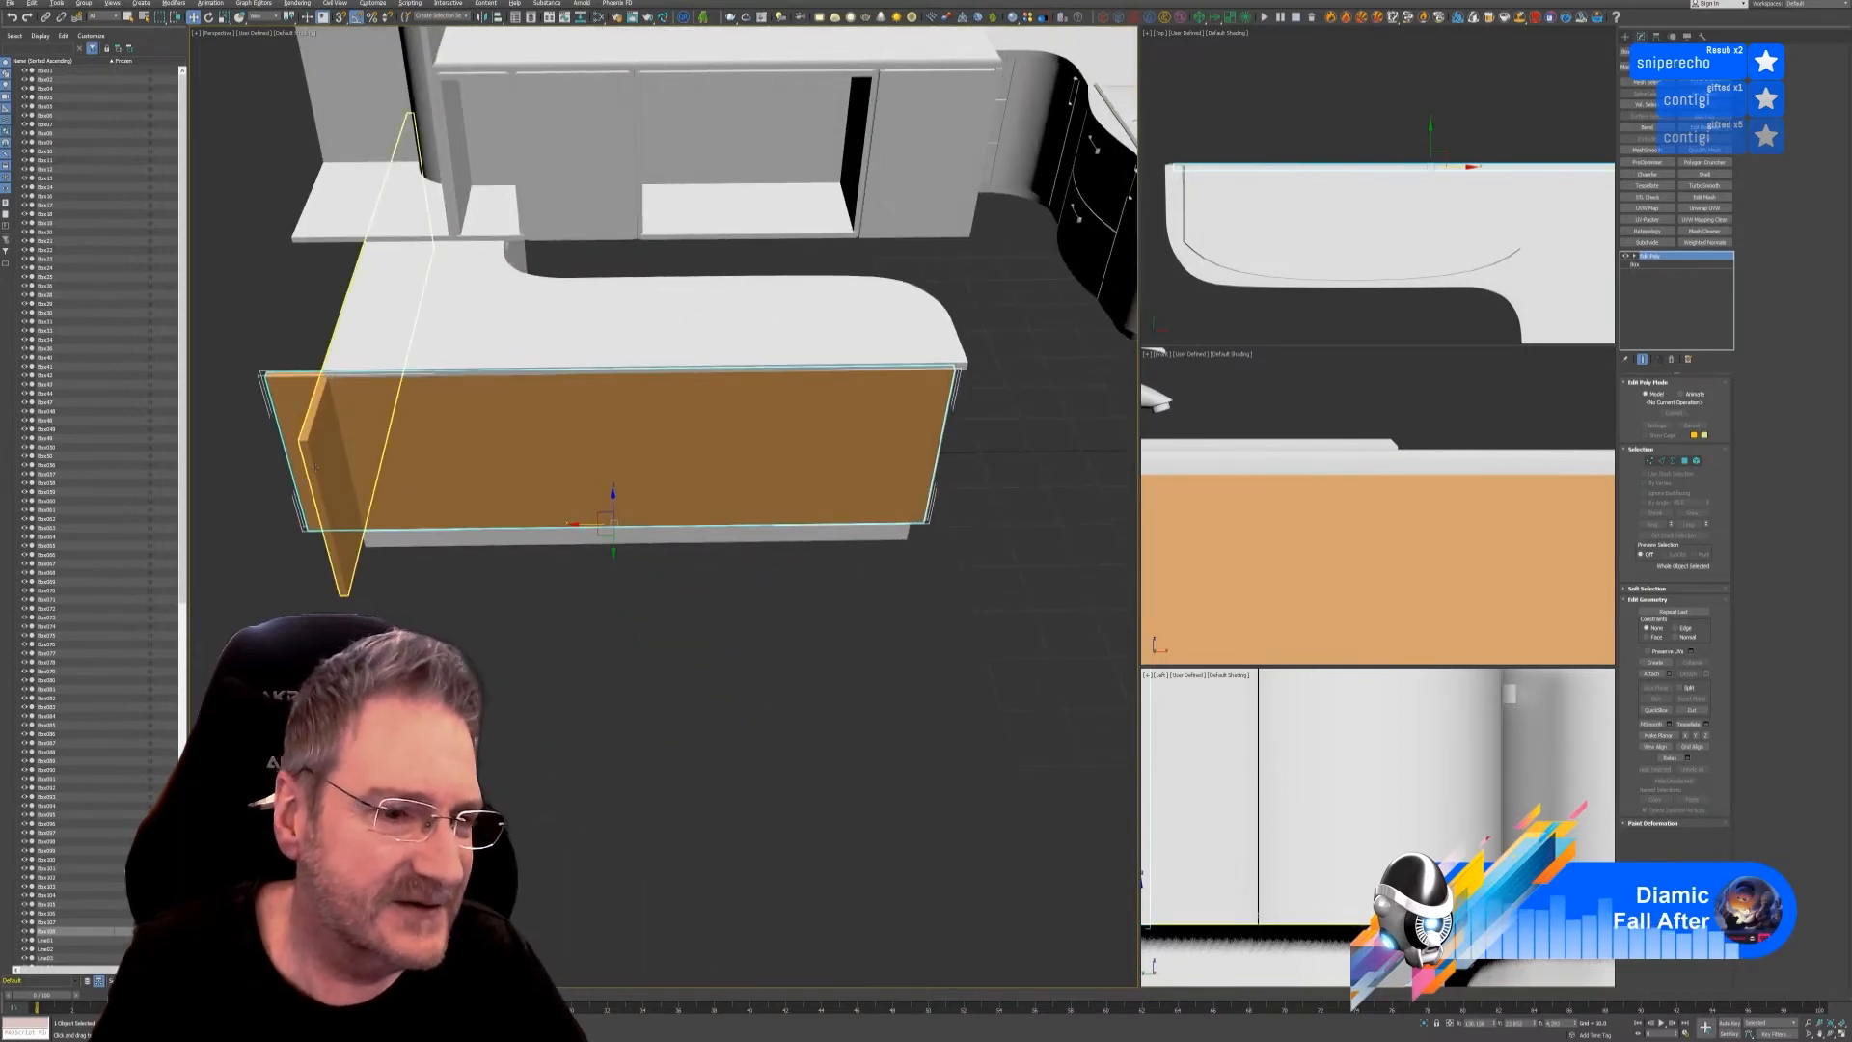
{"action": "left_click", "coordinate": [315, 459], "text": "ctrl"}
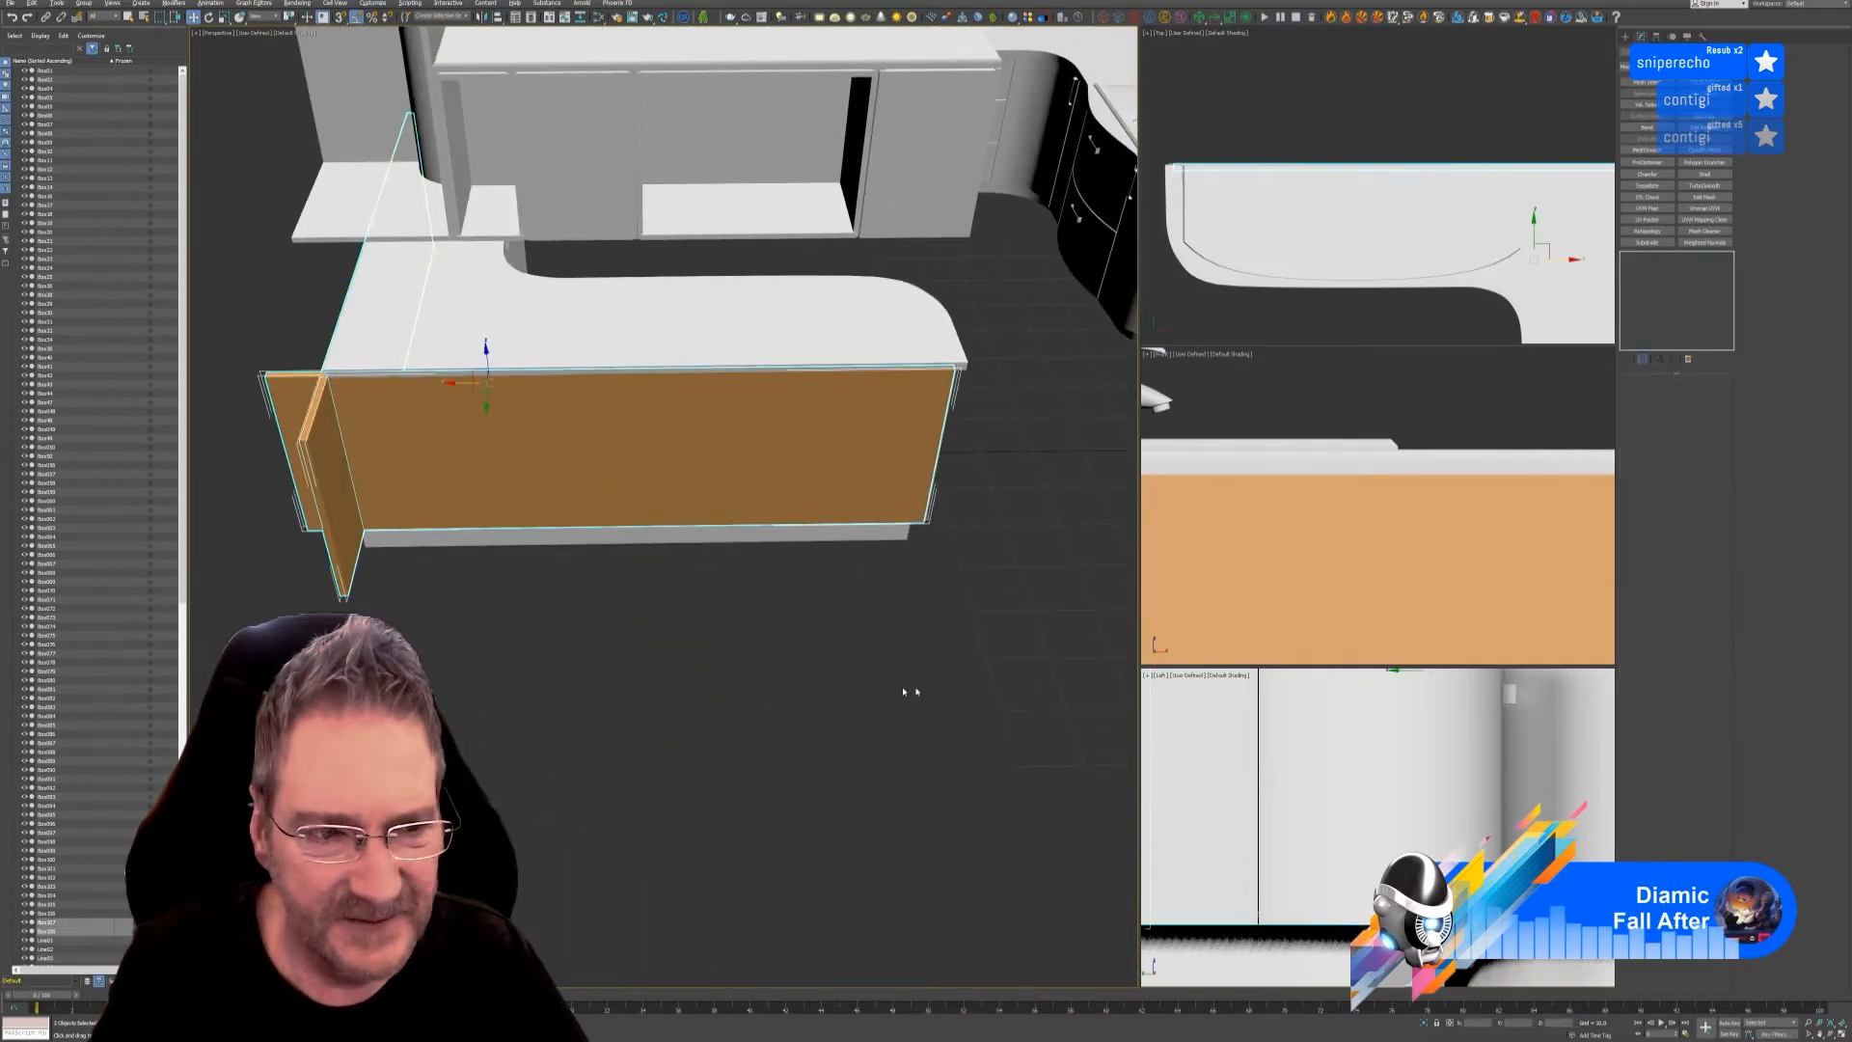
{"action": "left_click", "coordinate": [1423, 1024]}
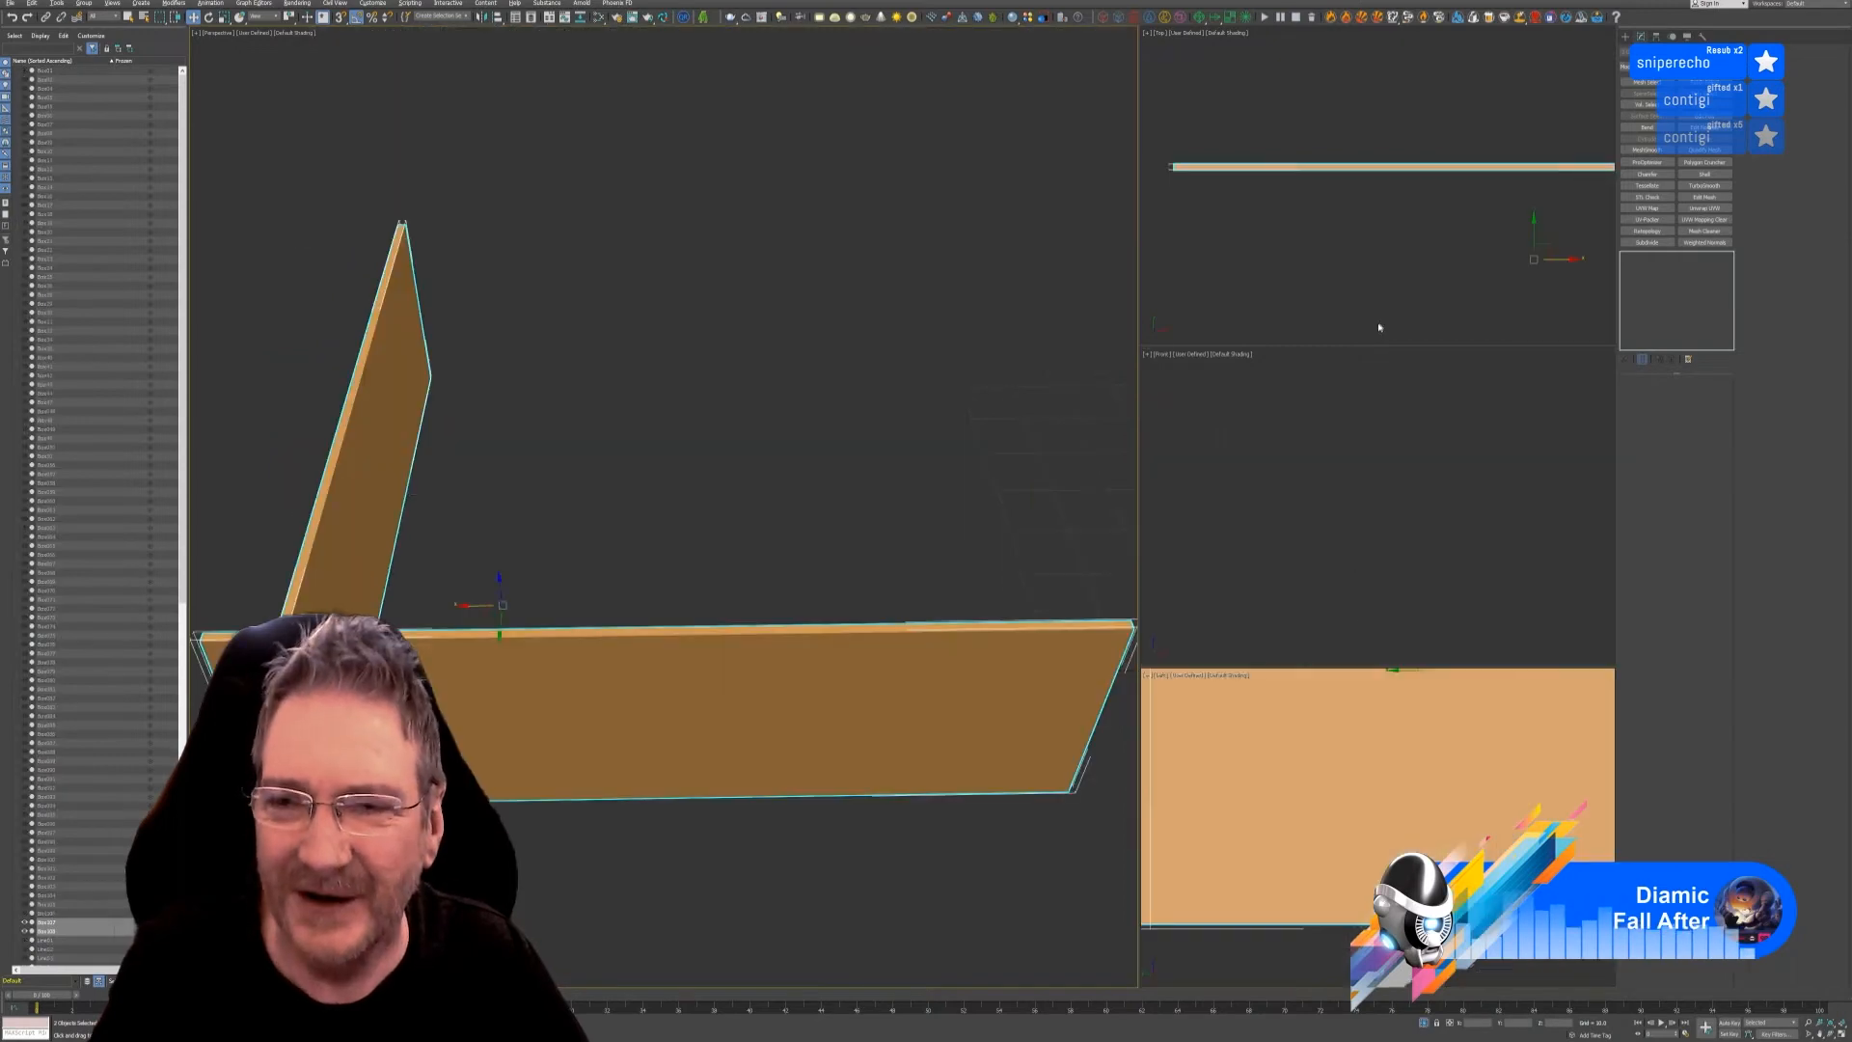
{"action": "scroll", "coordinate": [1376, 319], "scroll_direction": "down", "scroll_amount": 3}
{"action": "middle_click_drag", "start_coordinate": [1427, 214], "coordinate": [1322, 156]}
{"action": "scroll", "coordinate": [1333, 211], "scroll_direction": "up", "scroll_amount": 3}
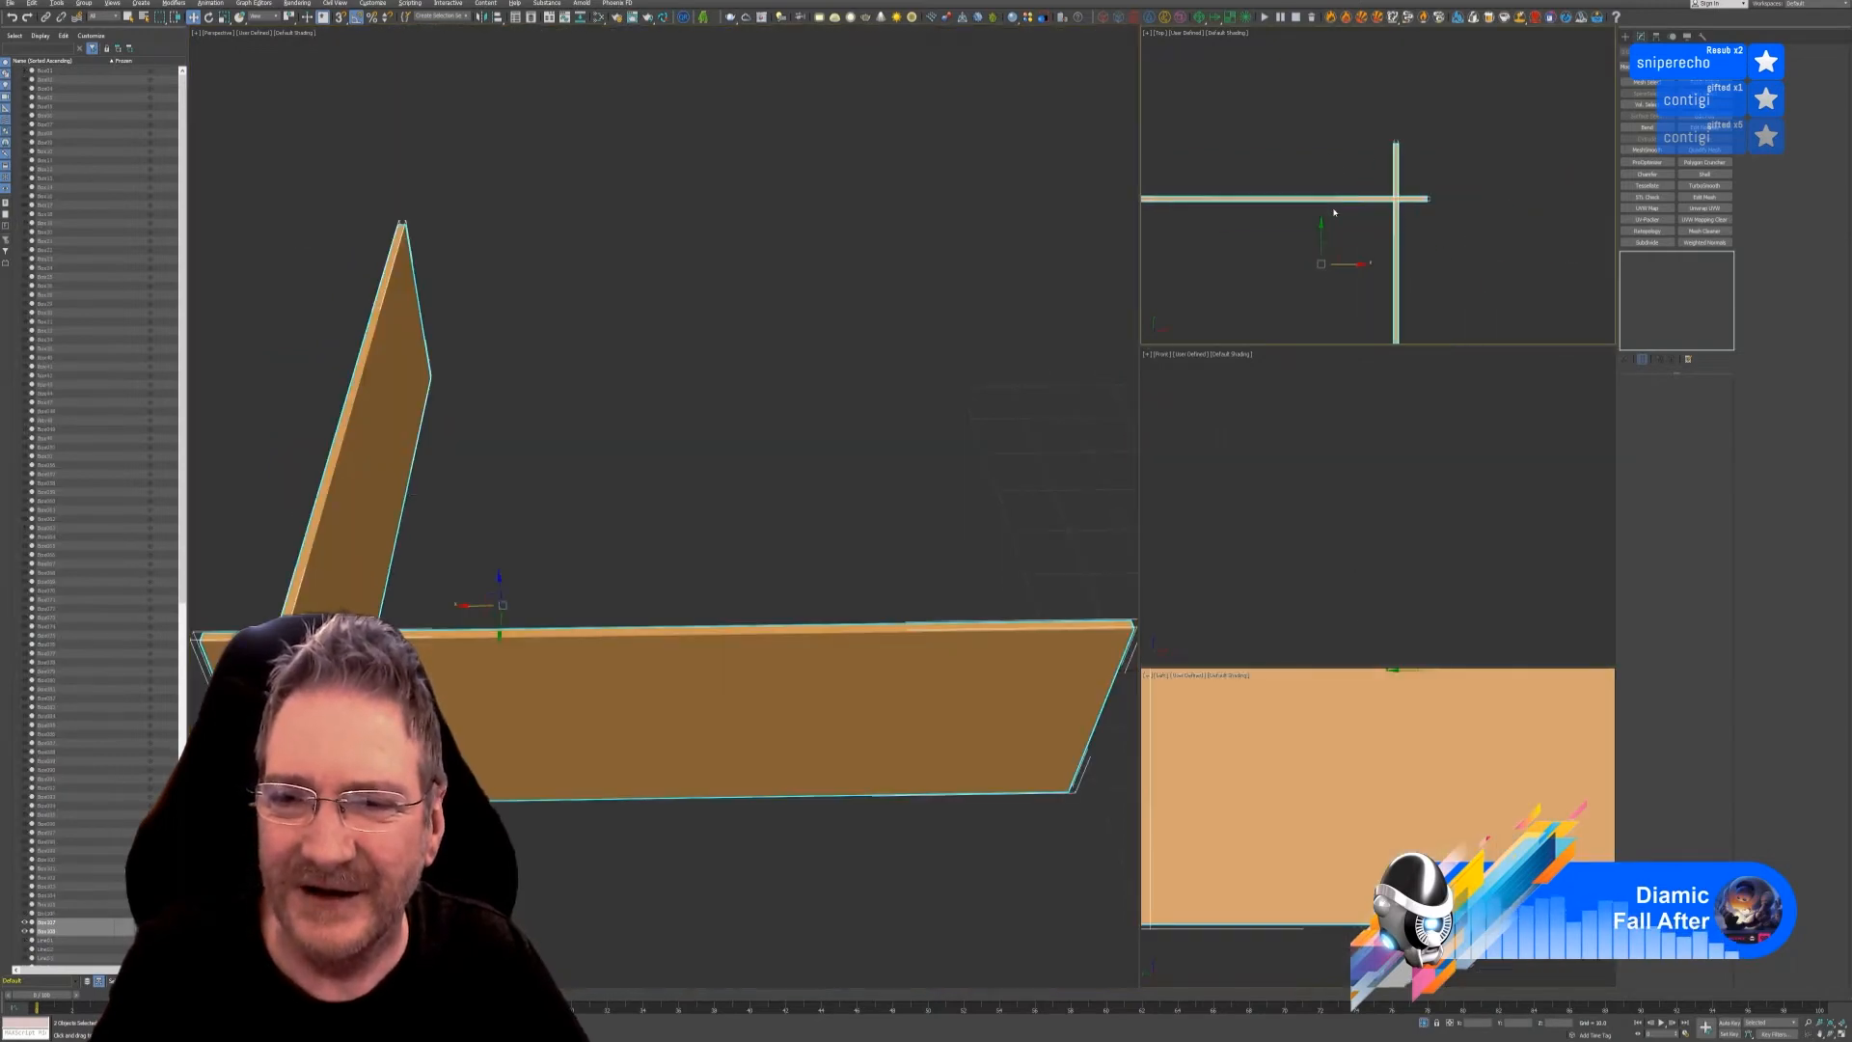
- Pull the rotated panel's overhanging end vertices back to where it crosses the other panel
{"action": "left_click", "coordinate": [1524, 164]}
{"action": "left_click", "coordinate": [1451, 194]}
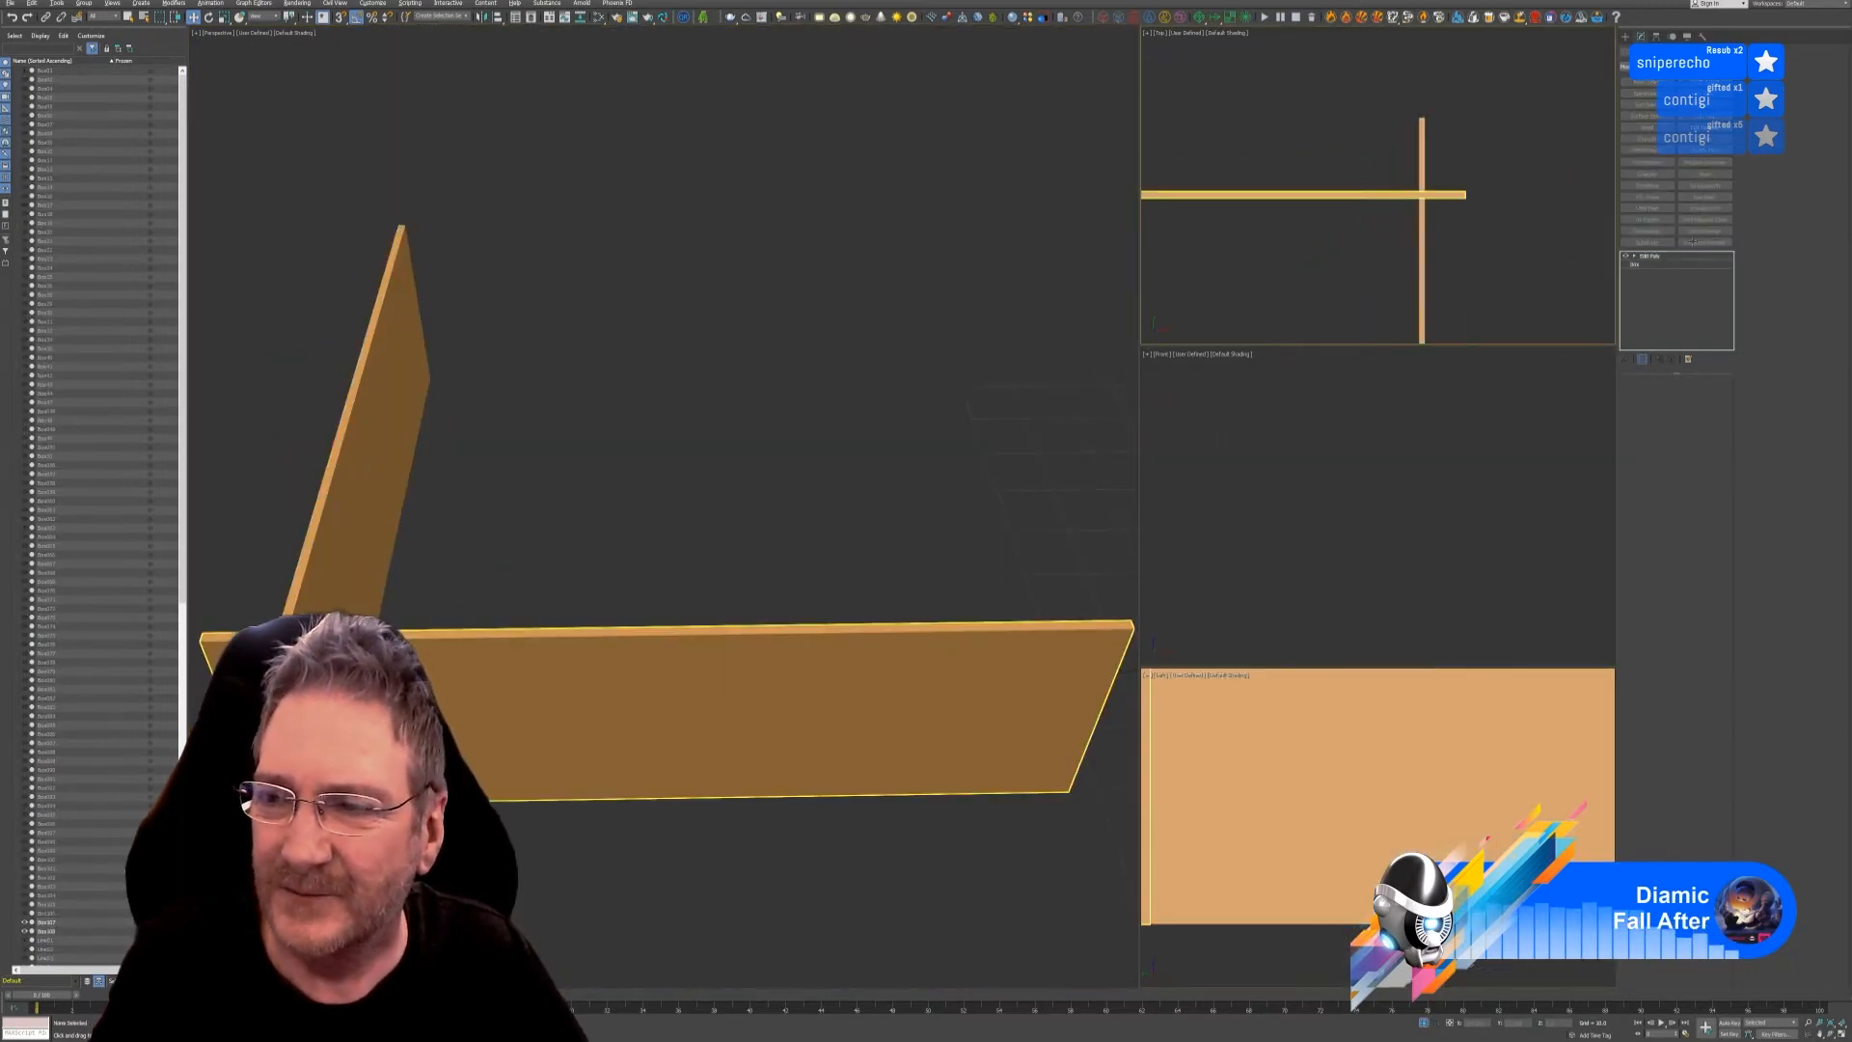
{"action": "left_click", "coordinate": [1651, 256]}
{"action": "left_click", "coordinate": [1650, 462]}
{"action": "scroll", "coordinate": [1438, 198], "scroll_direction": "up", "scroll_amount": 4}
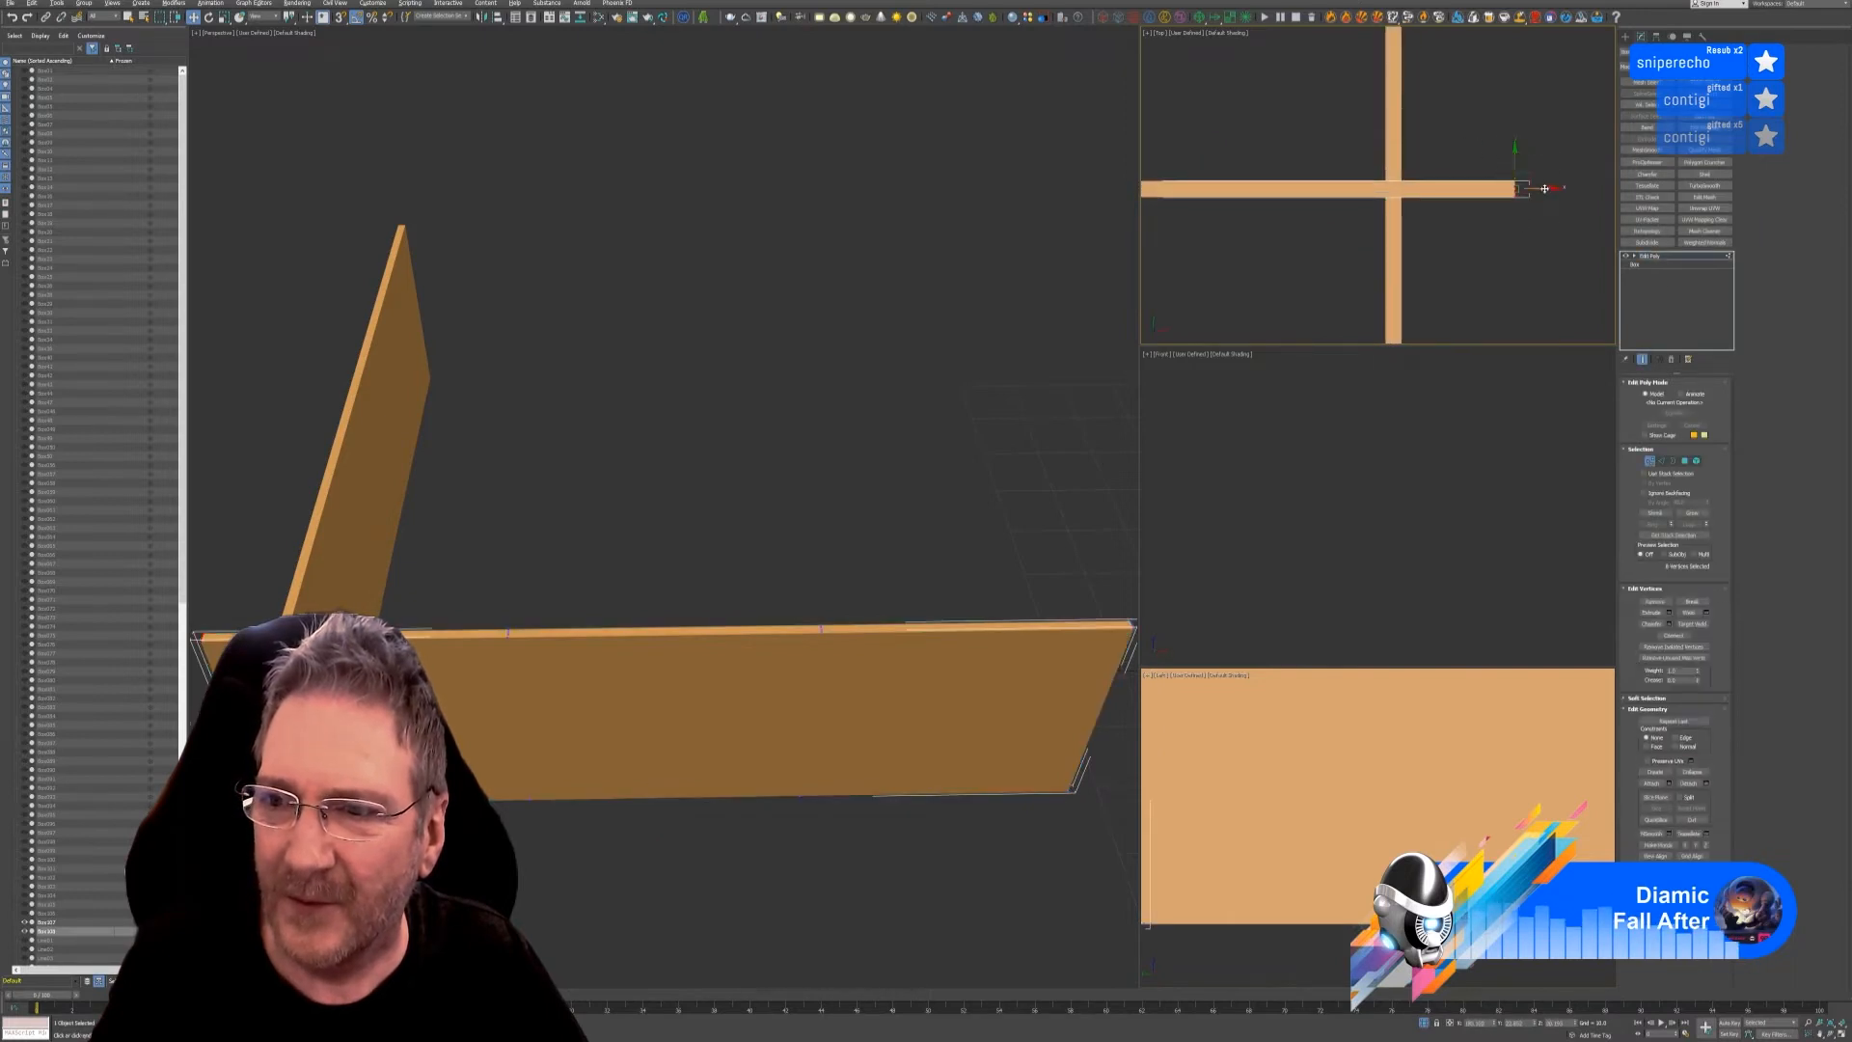
{"action": "left_click_drag", "start_coordinate": [1545, 189], "coordinate": [1426, 193]}
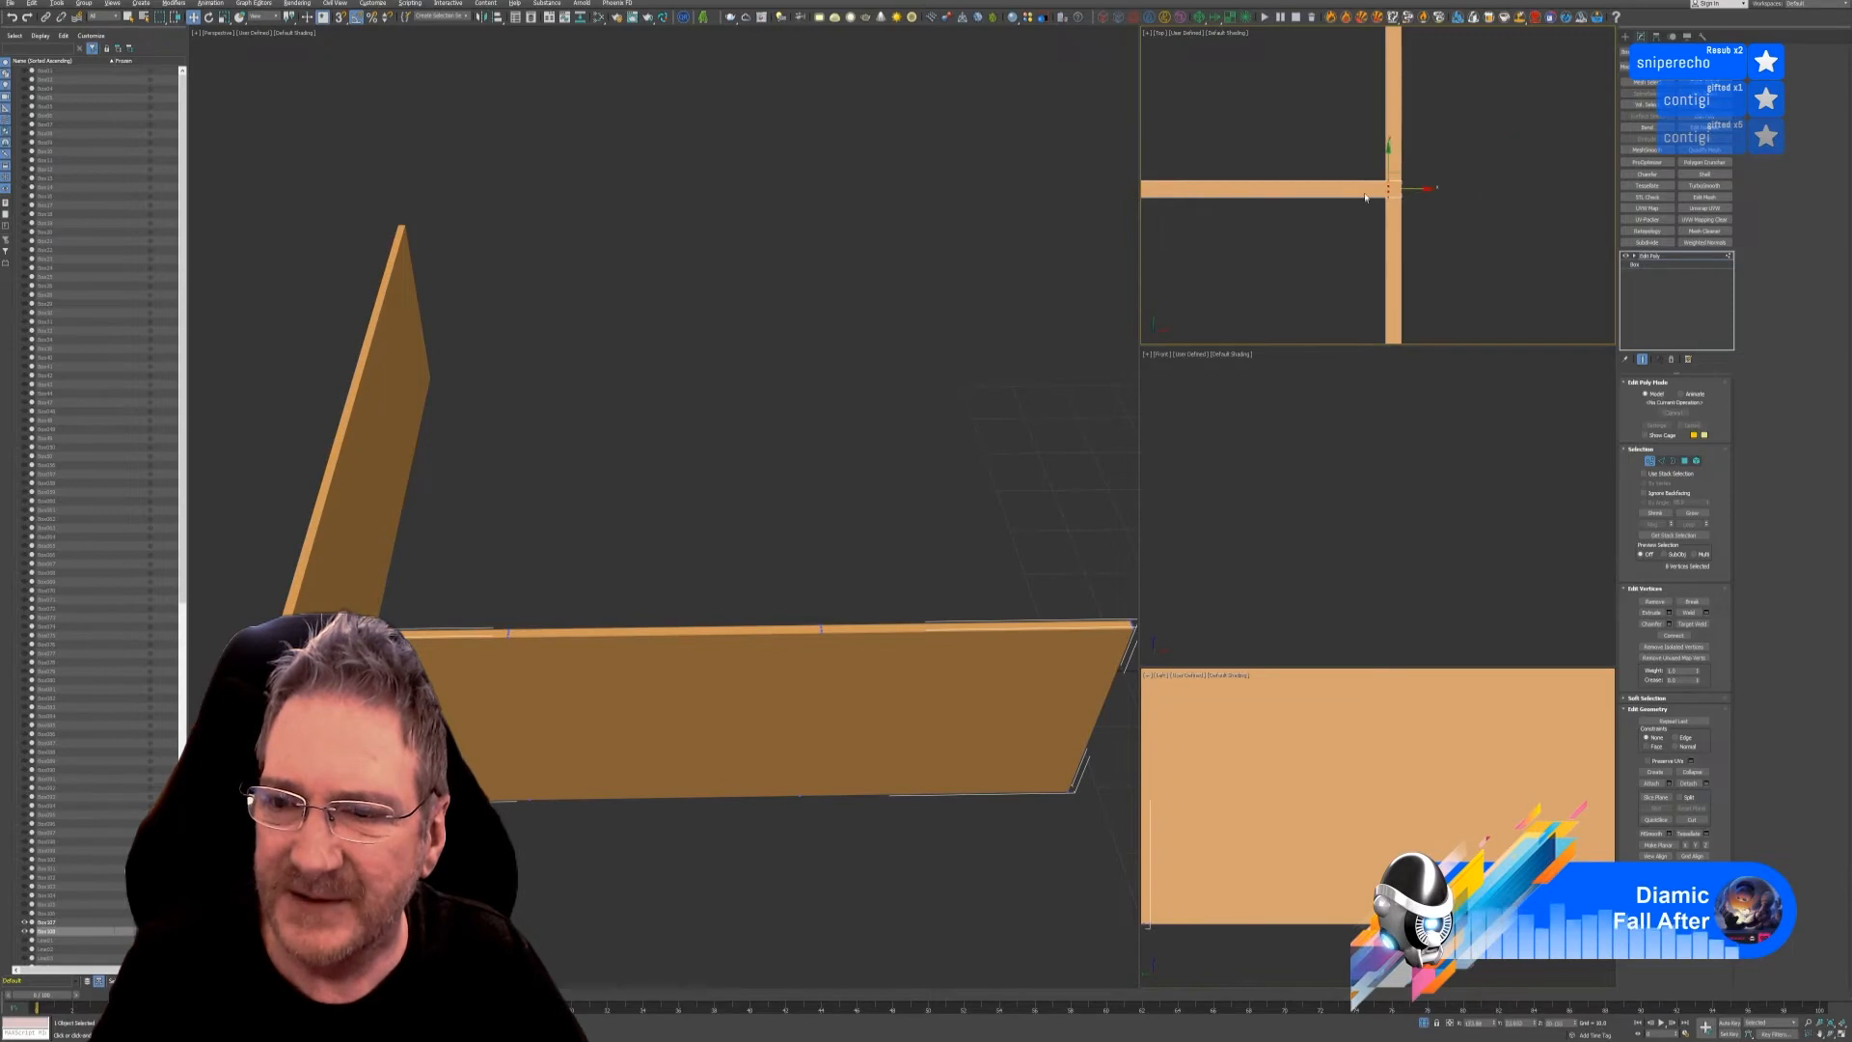
- Fine-tune the end vertices flush with the other panel's inner face, then leave vertex editing
{"action": "scroll", "coordinate": [1424, 195], "scroll_direction": "up", "scroll_amount": 5}
{"action": "left_click_drag", "start_coordinate": [1407, 202], "coordinate": [1384, 201]}
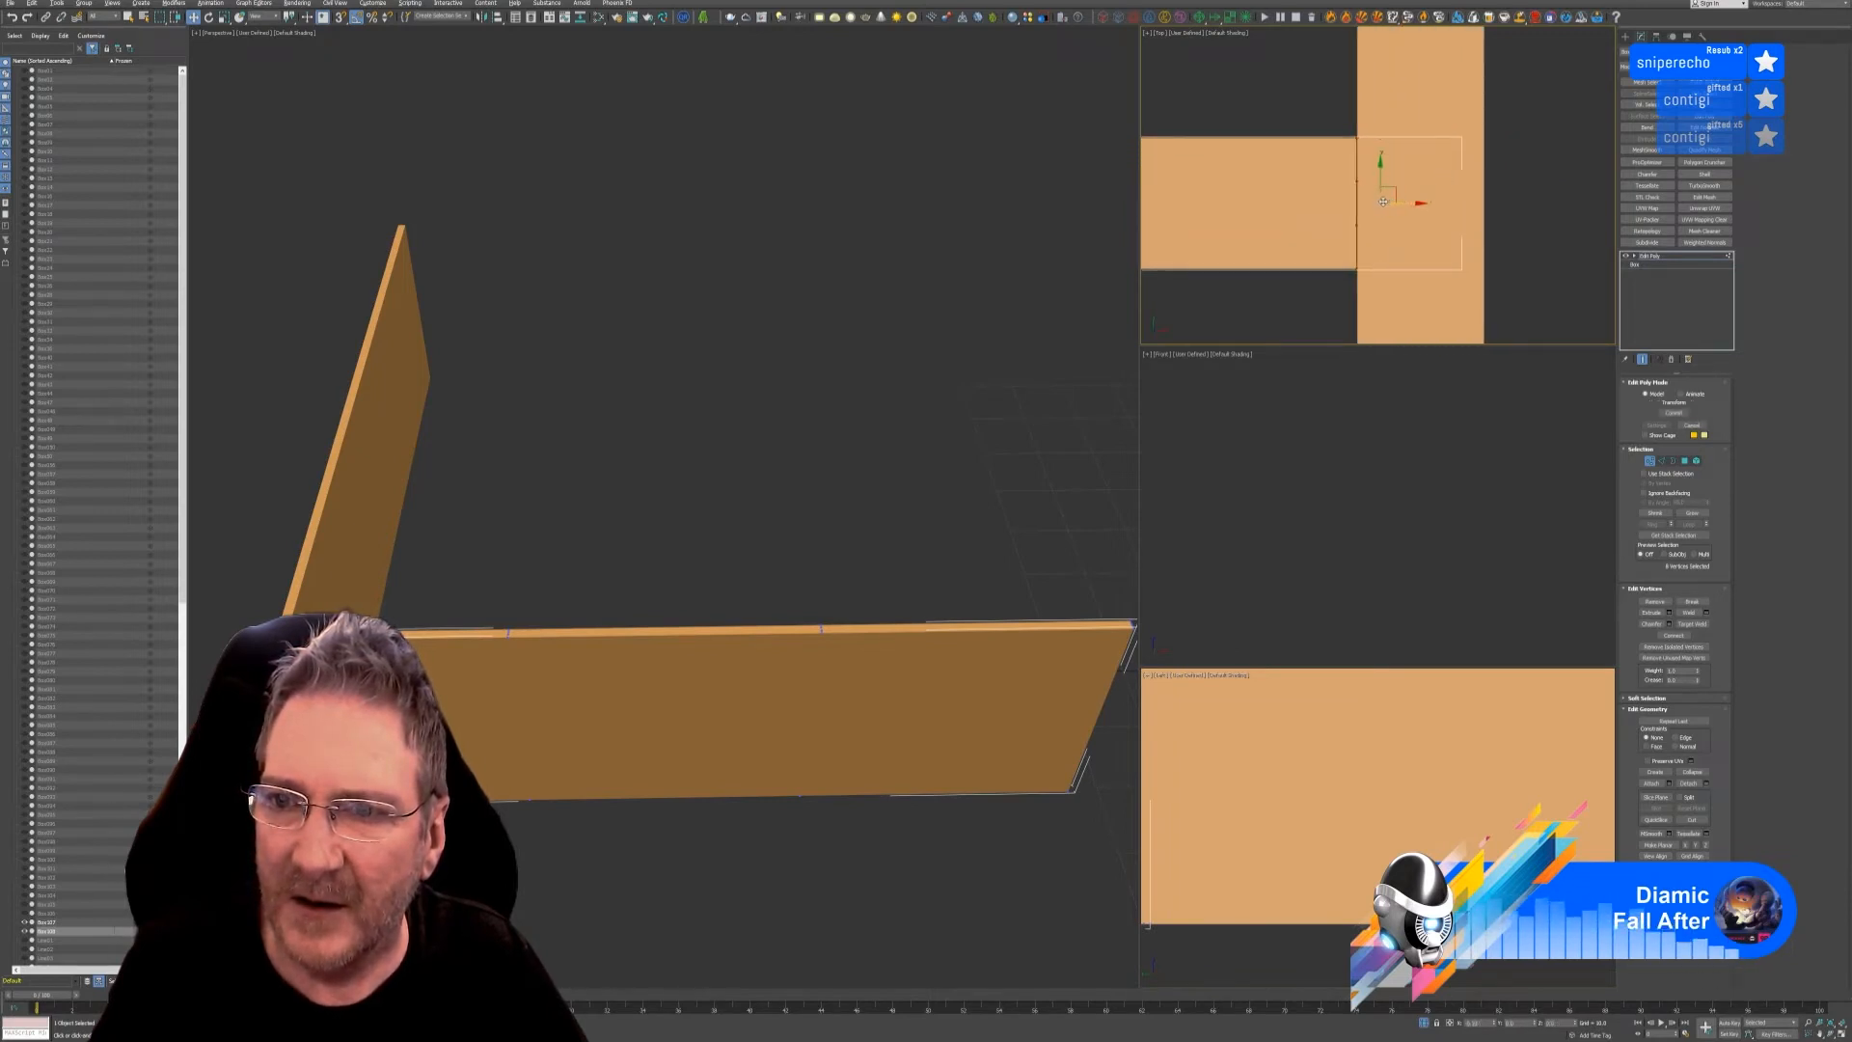
{"action": "scroll", "coordinate": [1485, 211], "scroll_direction": "down", "scroll_amount": 6}
{"action": "scroll", "coordinate": [1508, 209], "scroll_direction": "down", "scroll_amount": 10}
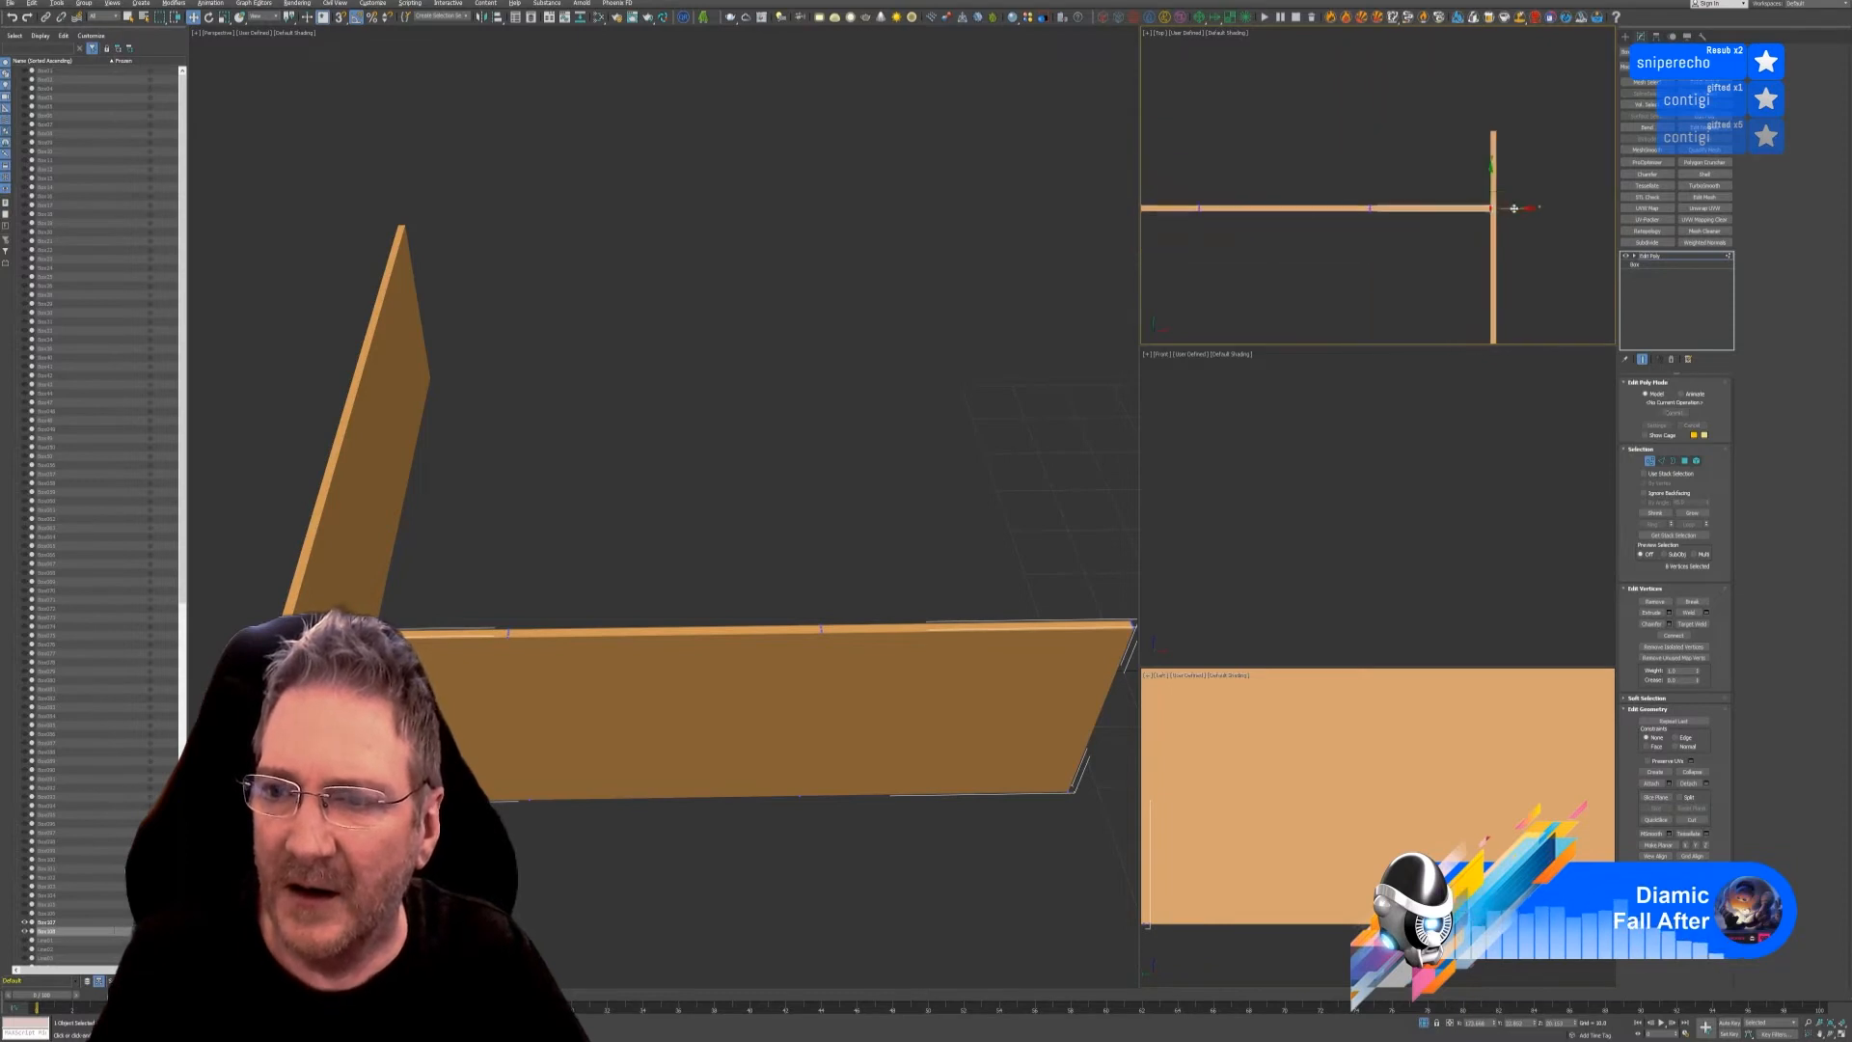
{"action": "middle_click_drag", "start_coordinate": [1550, 191], "coordinate": [1429, 189]}
{"action": "scroll", "coordinate": [1451, 181], "scroll_direction": "up", "scroll_amount": 3}
{"action": "left_click", "coordinate": [1498, 279]}
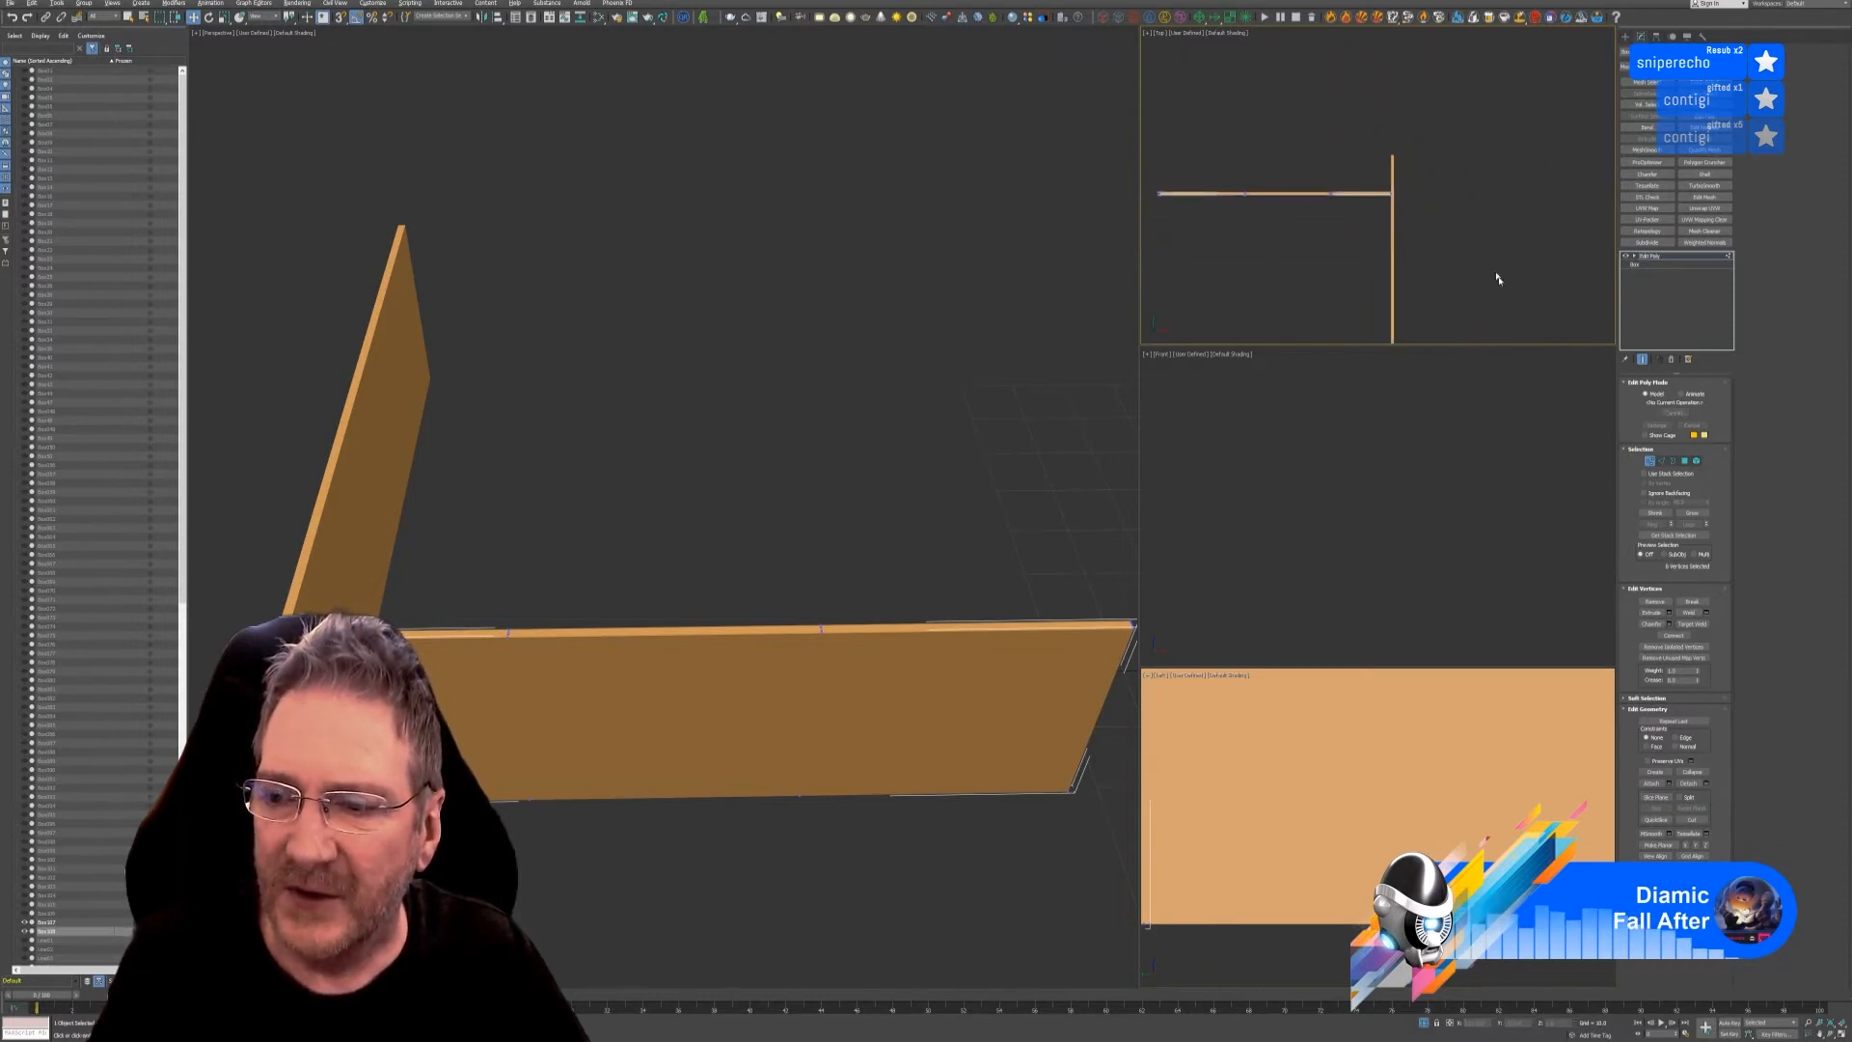
{"action": "left_click", "coordinate": [1649, 463]}
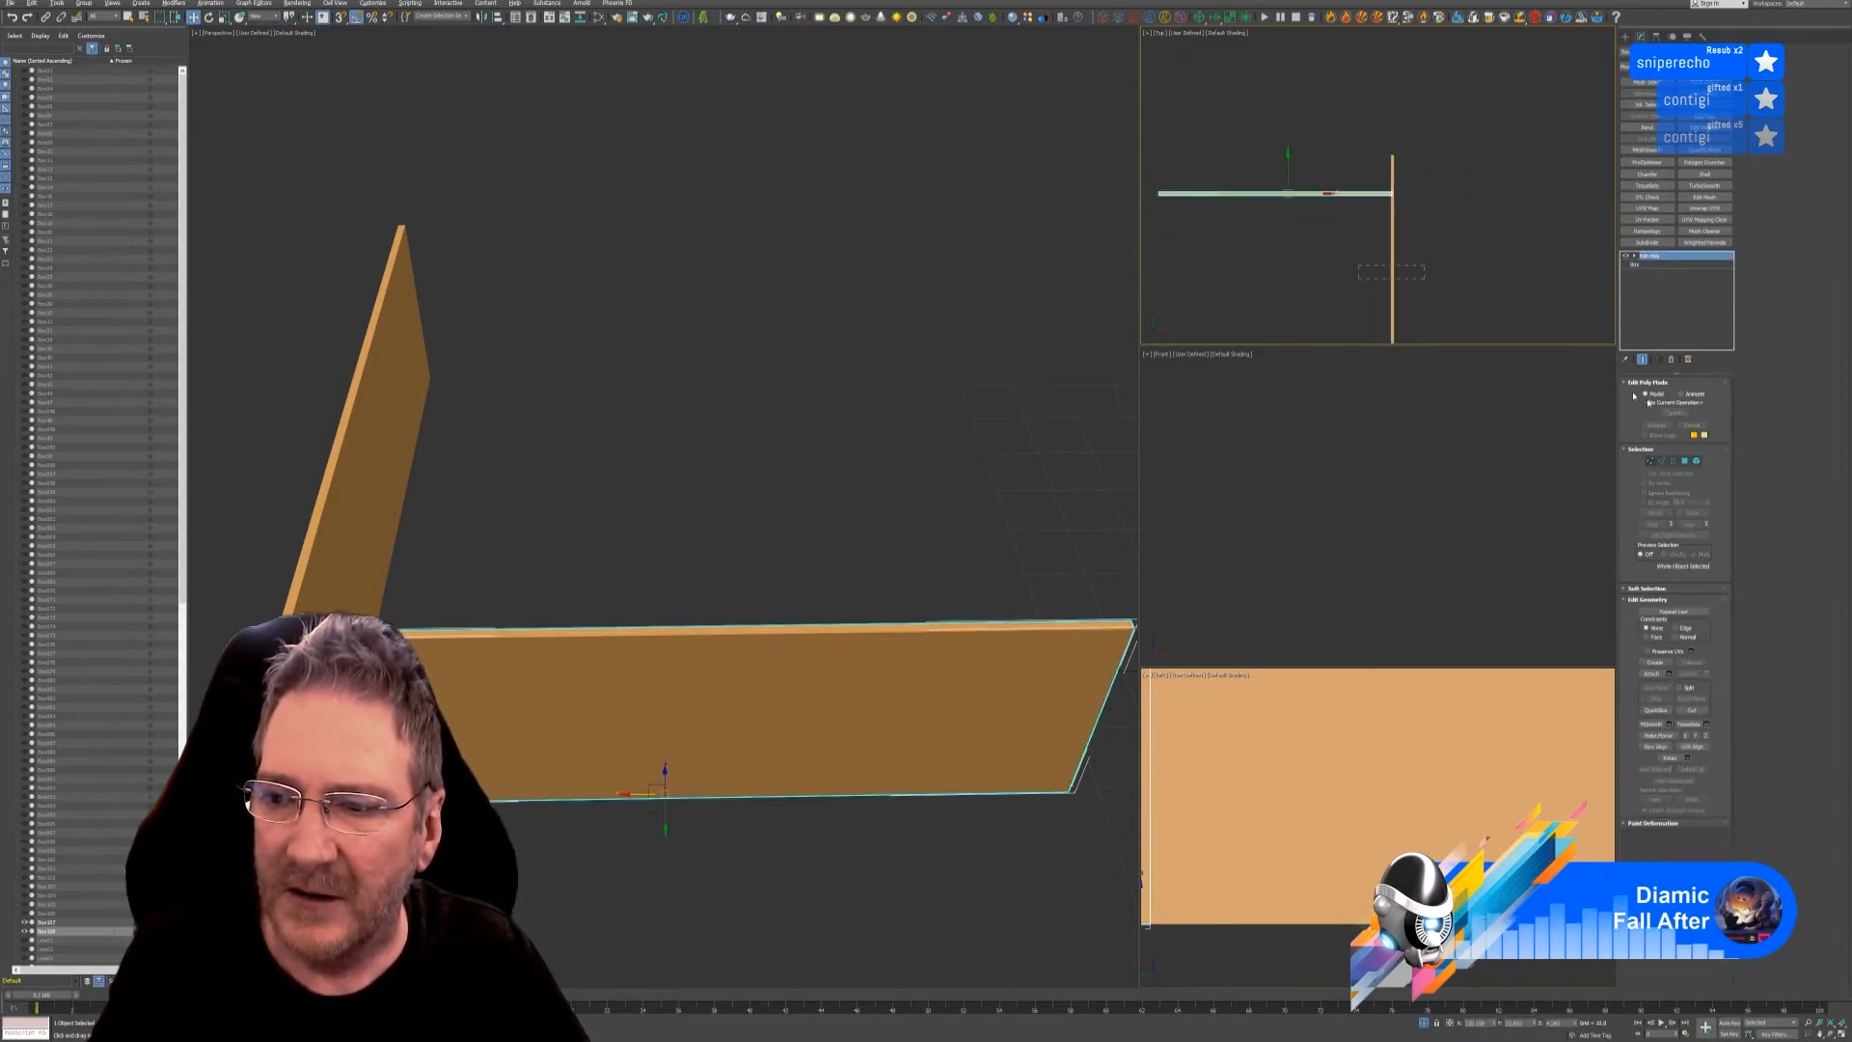
- Select the other panel's overhanging end vertices and pull them back flush with the rotated panel's outer face
{"action": "left_click_drag", "start_coordinate": [1424, 278], "coordinate": [1358, 265]}
{"action": "key", "text": "1"}
{"action": "left_click_drag", "start_coordinate": [1358, 133], "coordinate": [1467, 182]}
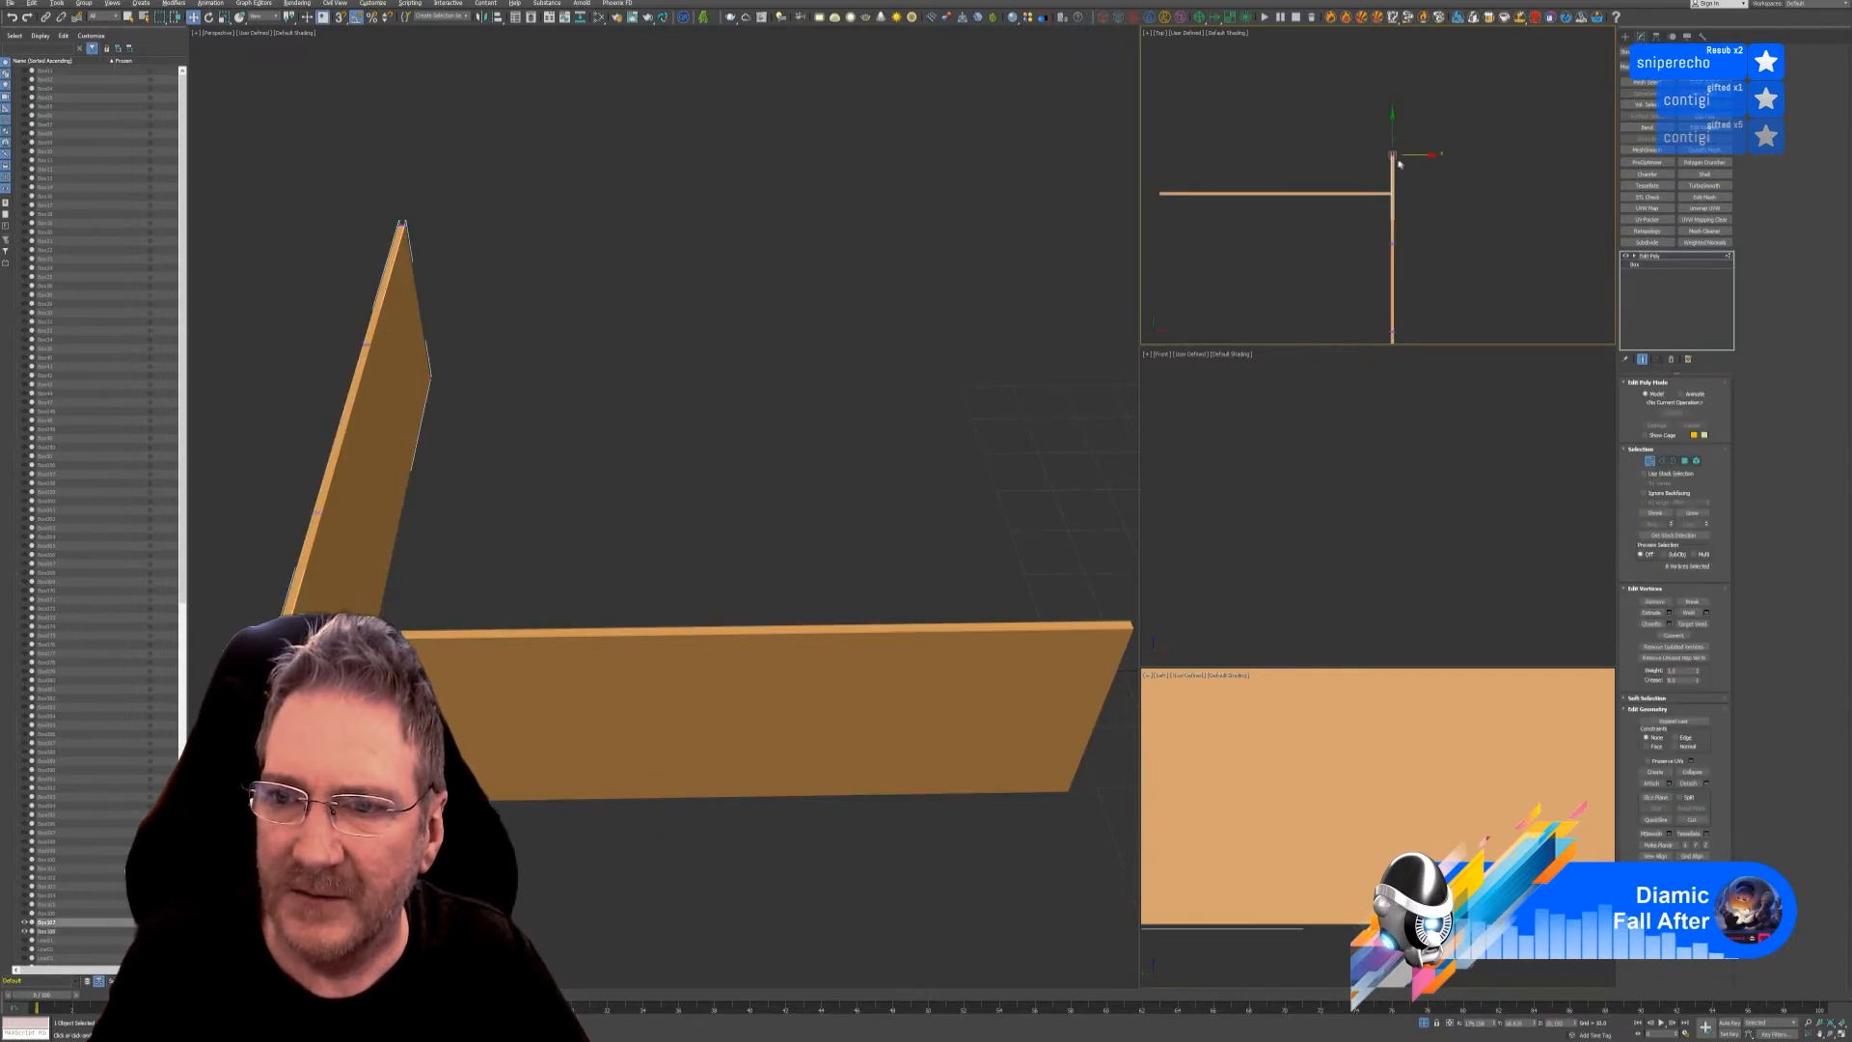
{"action": "scroll", "coordinate": [1393, 160], "scroll_direction": "up", "scroll_amount": 6}
{"action": "left_click_drag", "start_coordinate": [1392, 135], "coordinate": [1434, 227]}
{"action": "scroll", "coordinate": [1366, 315], "scroll_direction": "up", "scroll_amount": 1}
{"action": "scroll", "coordinate": [1389, 290], "scroll_direction": "up", "scroll_amount": 6}
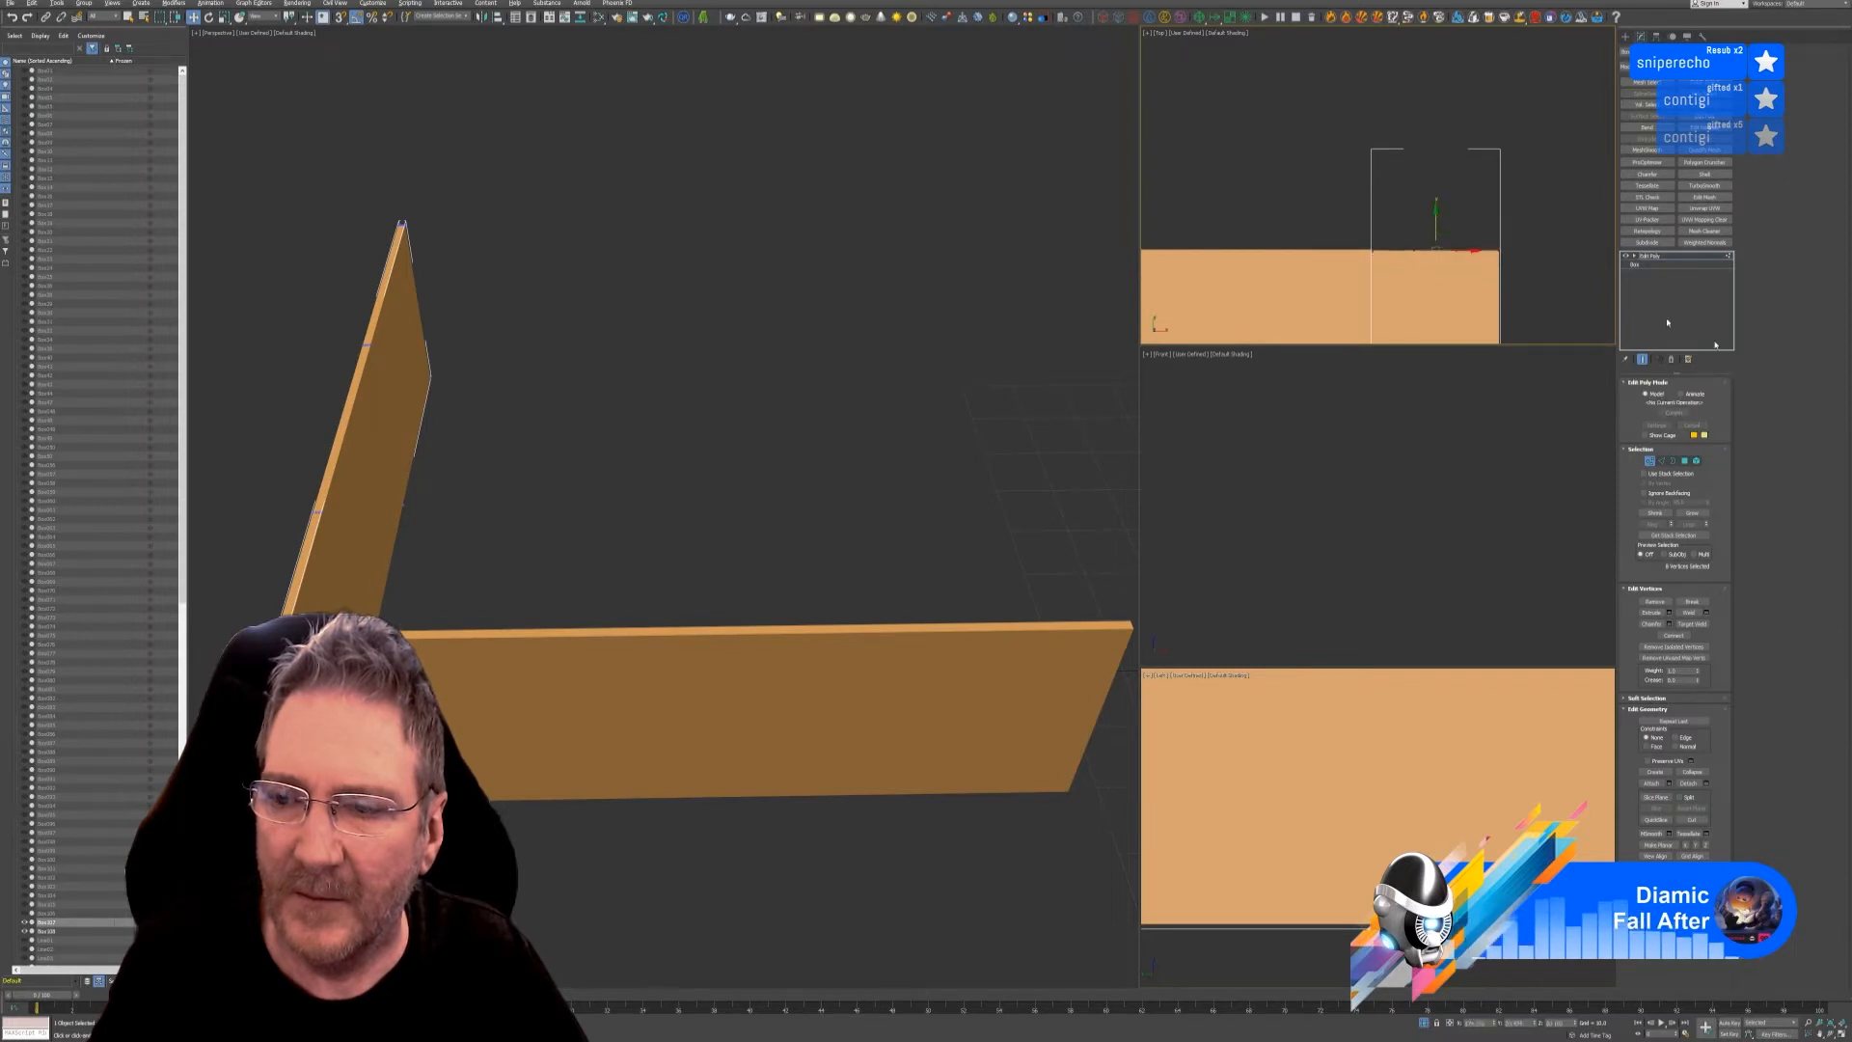
- Leave vertex editing on the trimmed back panel and end the isolation of the two panels
{"action": "left_click", "coordinate": [1650, 460]}
{"action": "scroll", "coordinate": [1326, 282], "scroll_direction": "down", "scroll_amount": 10}
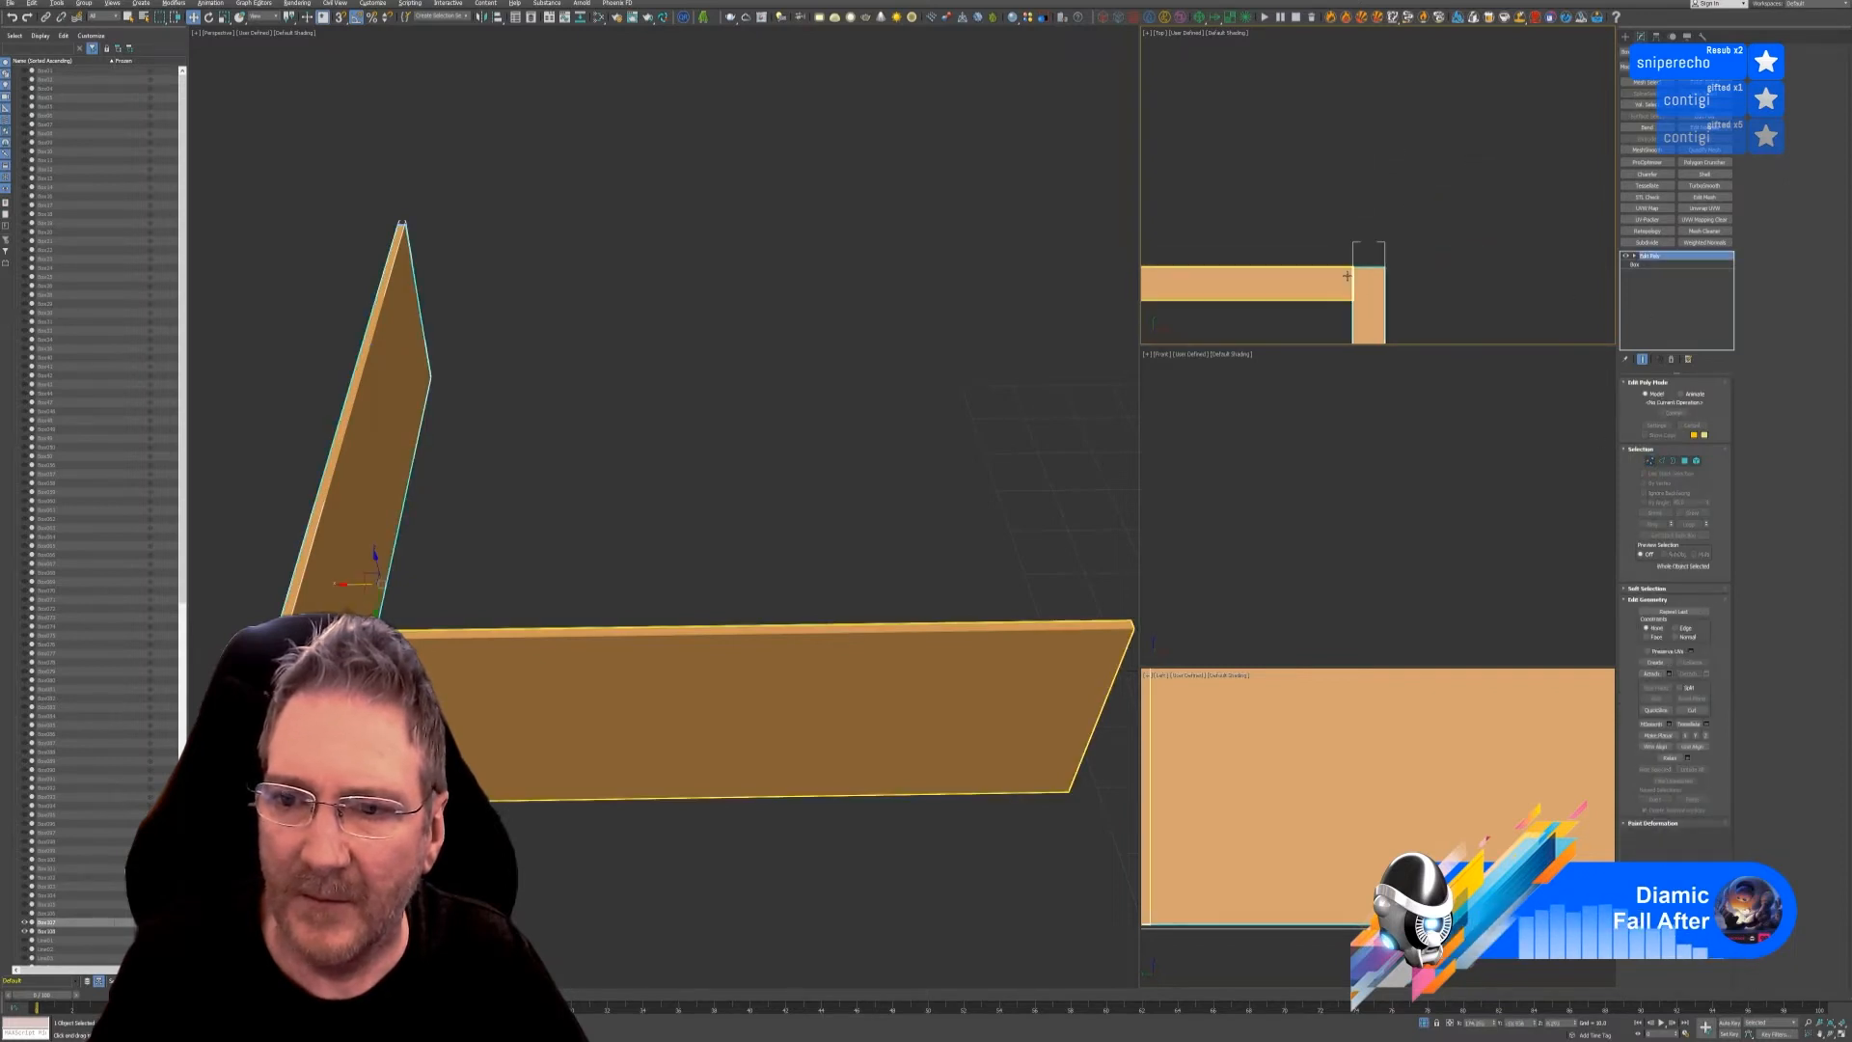
{"action": "middle_click_drag", "start_coordinate": [593, 470], "coordinate": [579, 467]}
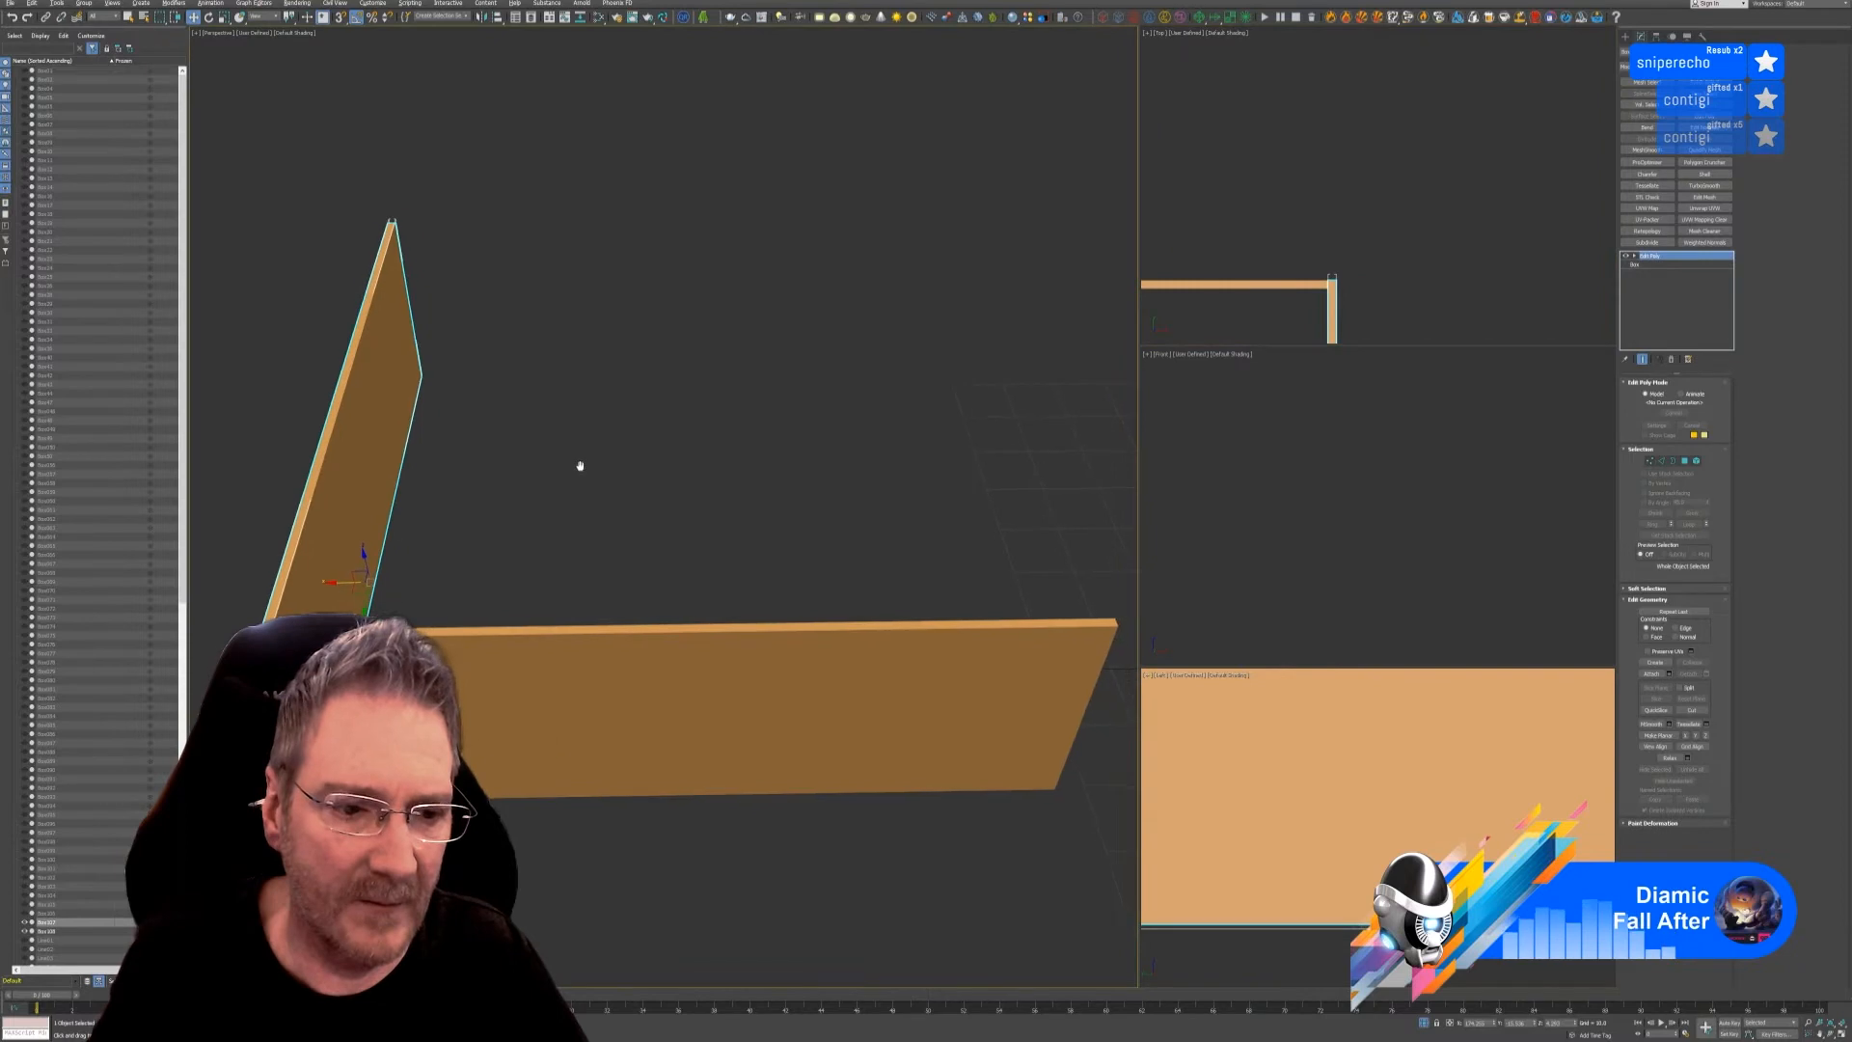
{"action": "left_click", "coordinate": [1426, 1023]}
- Nudge the base unit's shorter back panel inward so it sits just under the worktop's edge at the corner
{"action": "middle_click_drag", "start_coordinate": [619, 701], "coordinate": [653, 660], "text": "alt"}
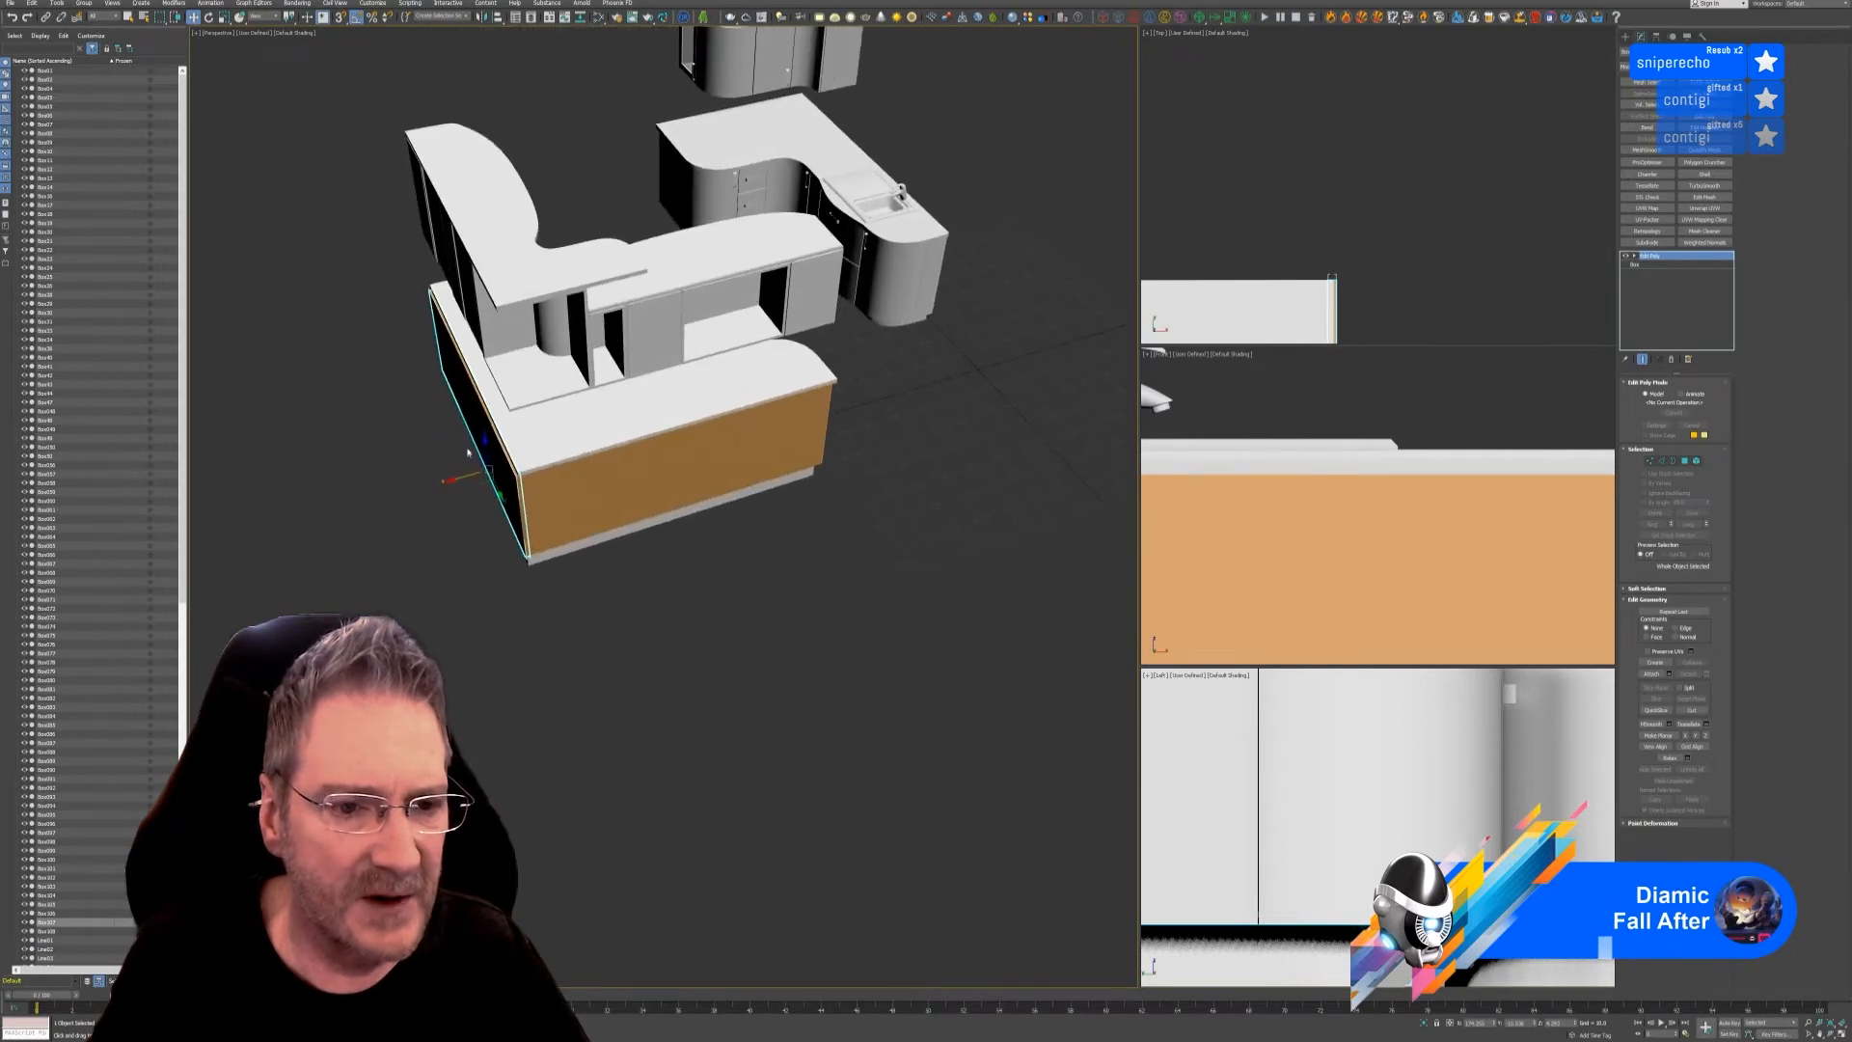
{"action": "scroll", "coordinate": [485, 477], "scroll_direction": "up", "scroll_amount": 6}
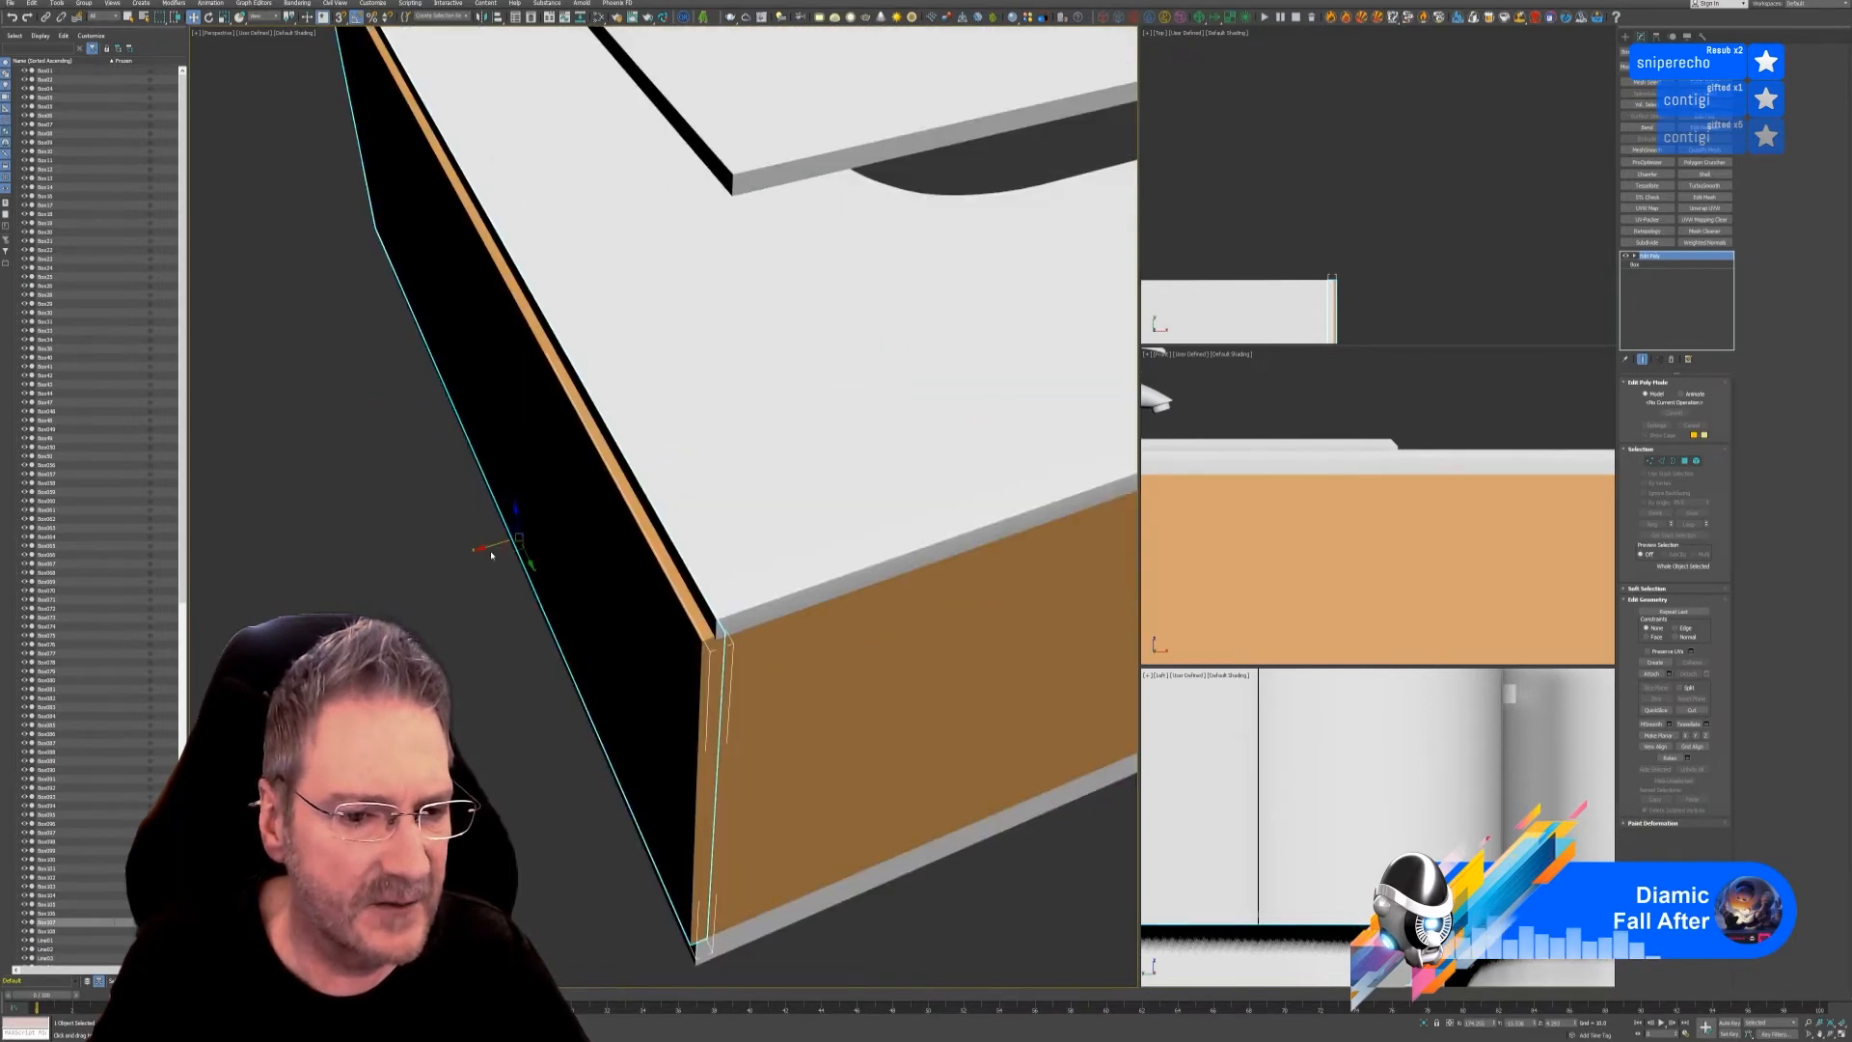
{"action": "left_click_drag", "start_coordinate": [486, 548], "coordinate": [491, 546]}
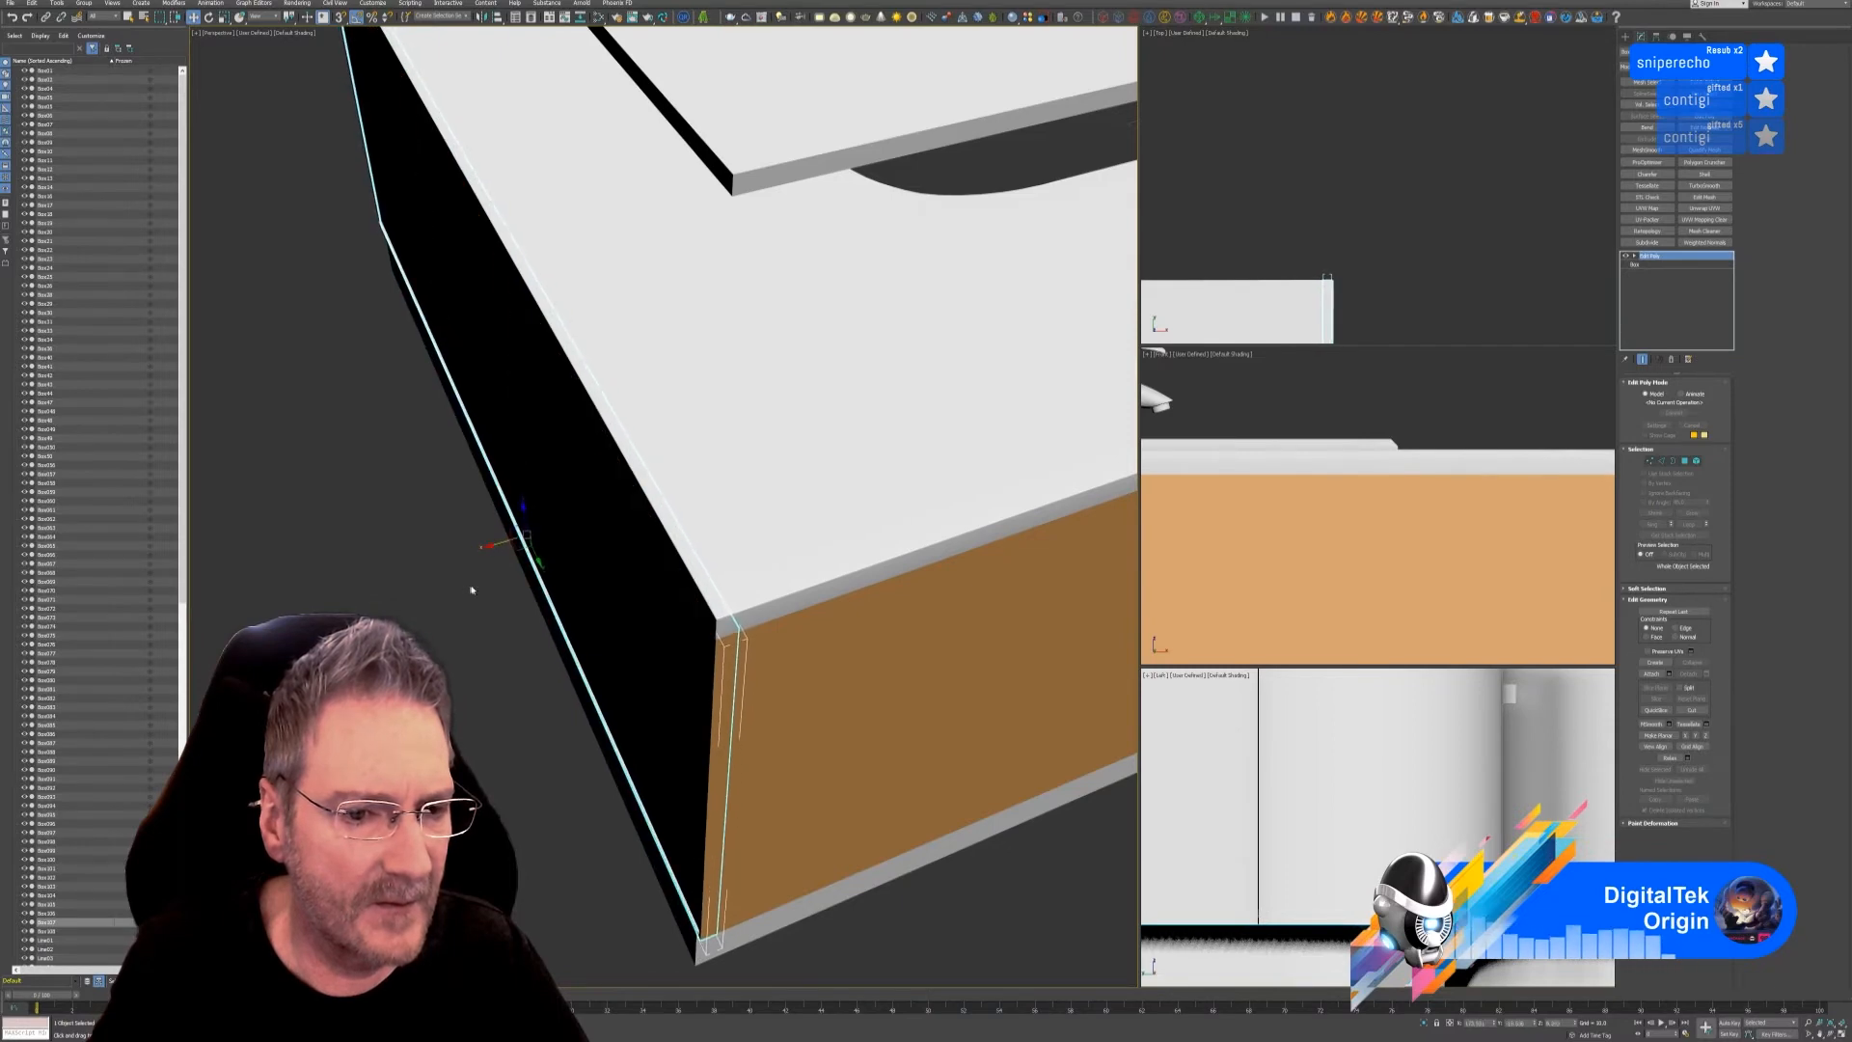
{"action": "scroll", "coordinate": [473, 617], "scroll_direction": "down", "scroll_amount": 5}
{"action": "middle_click_drag", "start_coordinate": [488, 812], "coordinate": [540, 797], "text": "alt"}
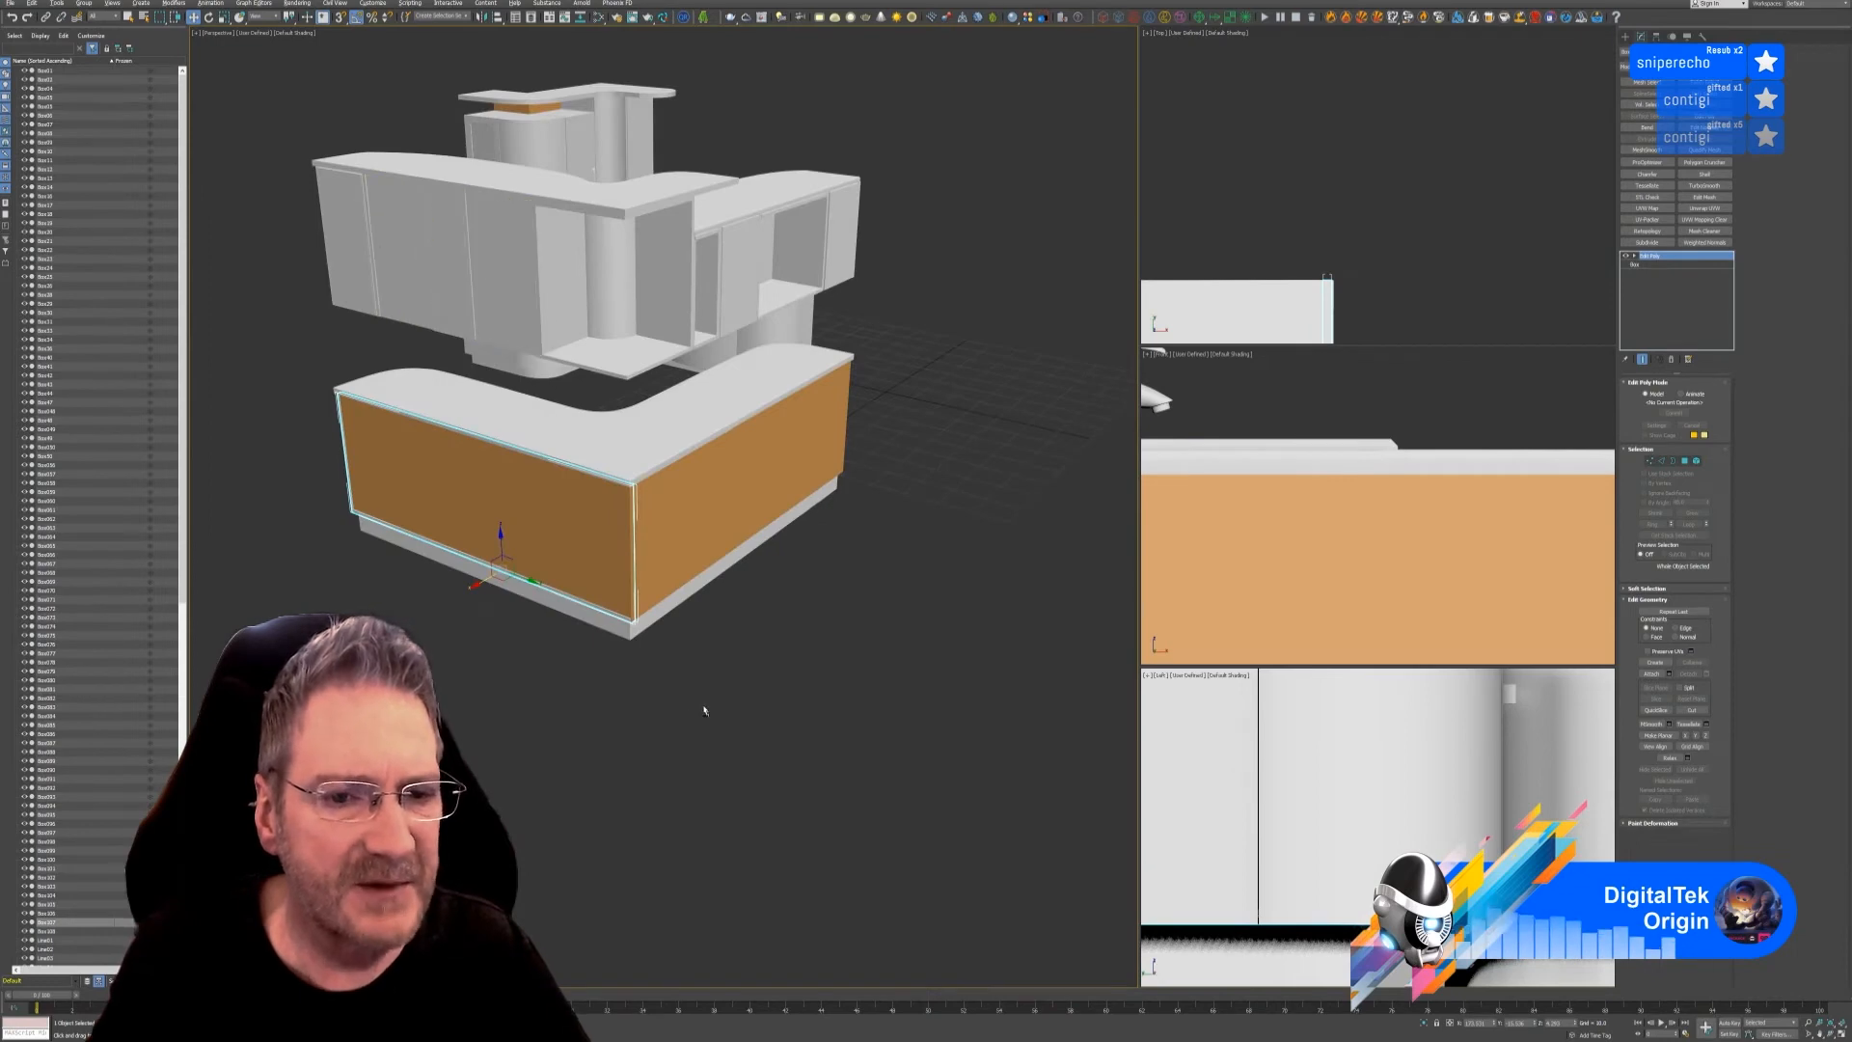
{"action": "middle_click_drag", "start_coordinate": [704, 710], "coordinate": [679, 707], "text": "alt"}
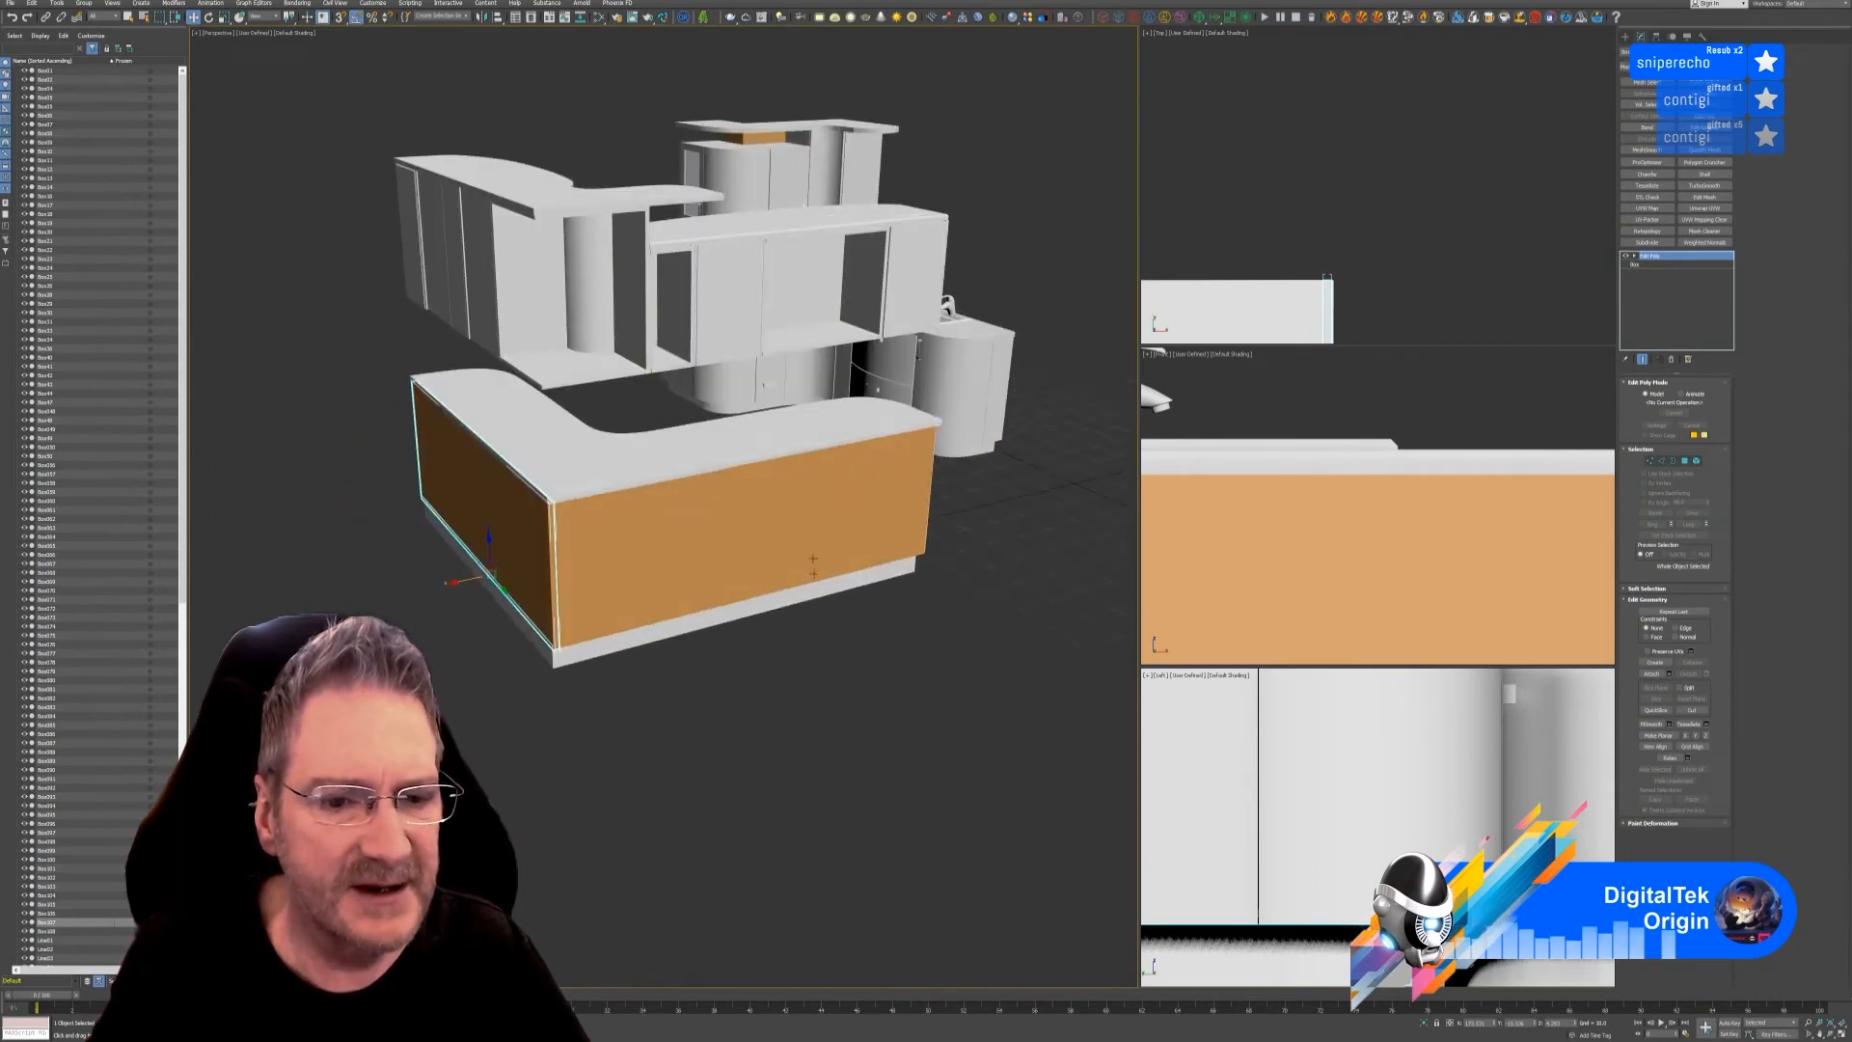
- Copy the base unit's long back panel straight up to the height of the wall units
{"action": "left_click", "coordinate": [820, 521]}
{"action": "left_click", "coordinate": [737, 577]}
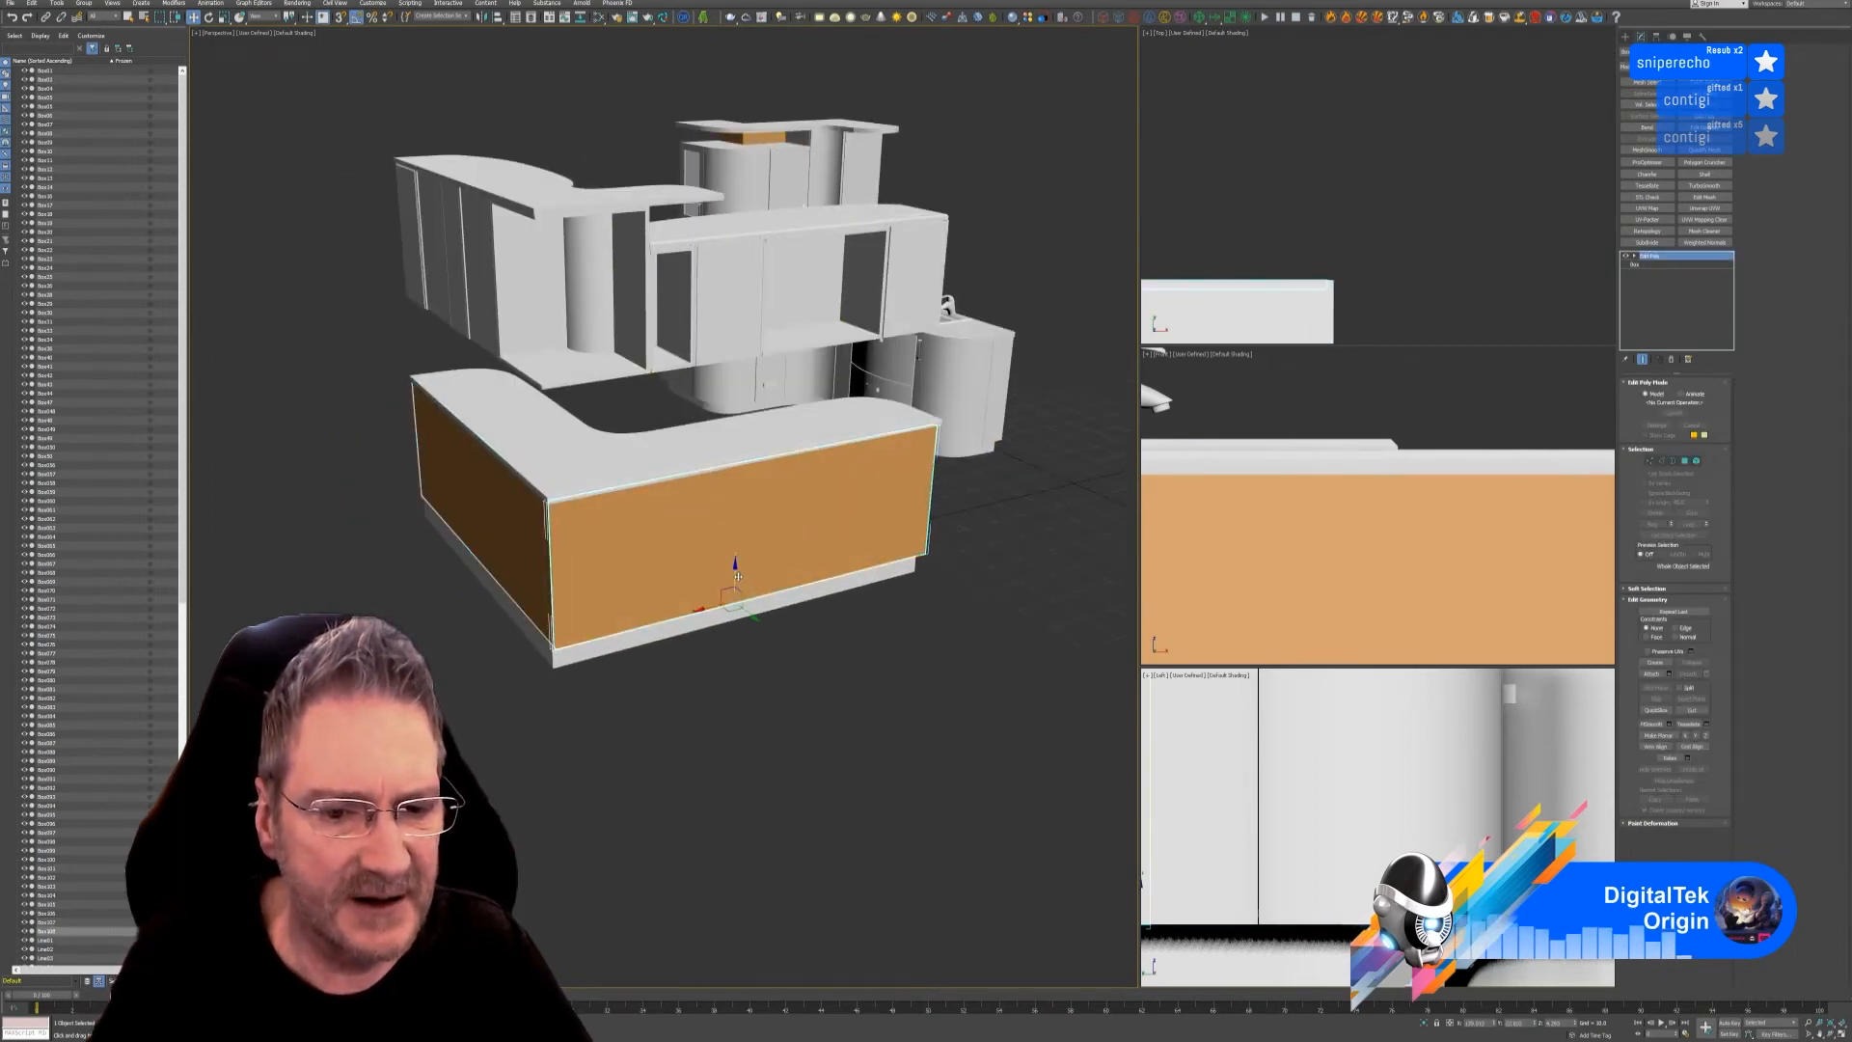
{"action": "left_click_drag", "start_coordinate": [751, 482], "coordinate": [758, 249], "text": "shift"}
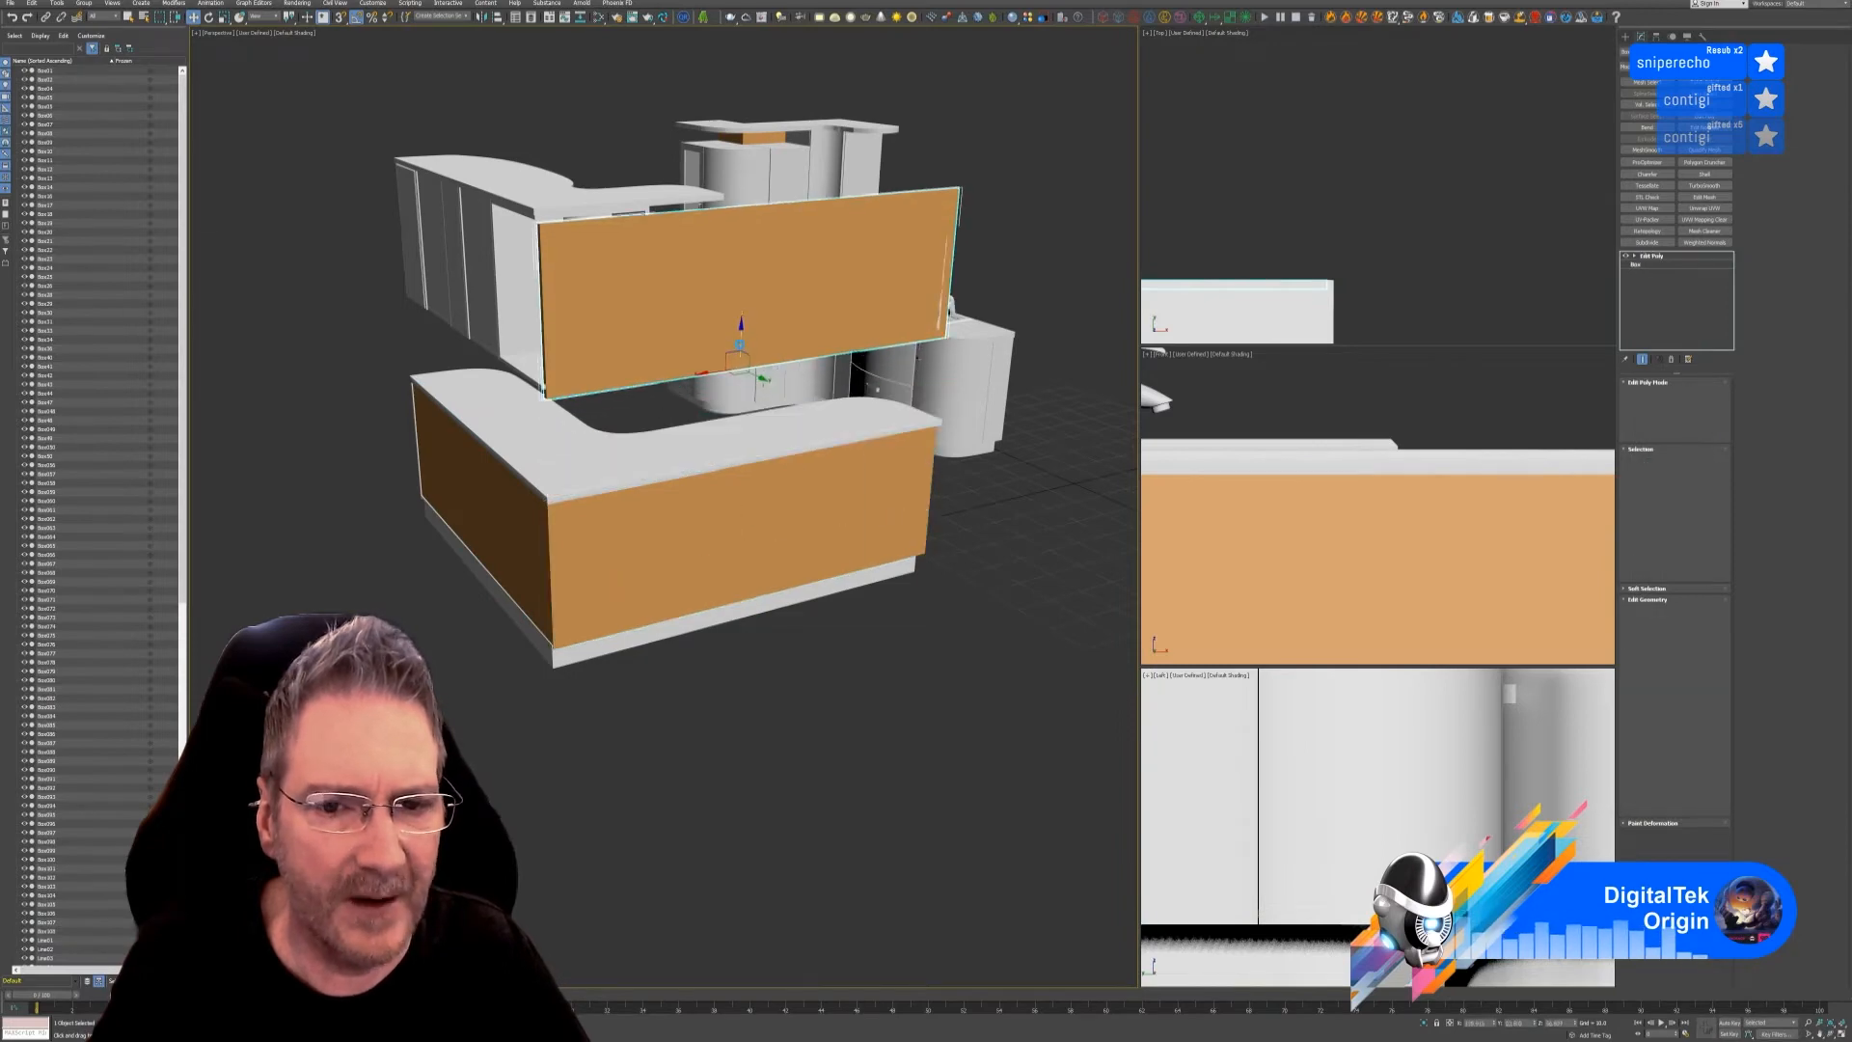
{"action": "left_click", "coordinate": [926, 561]}
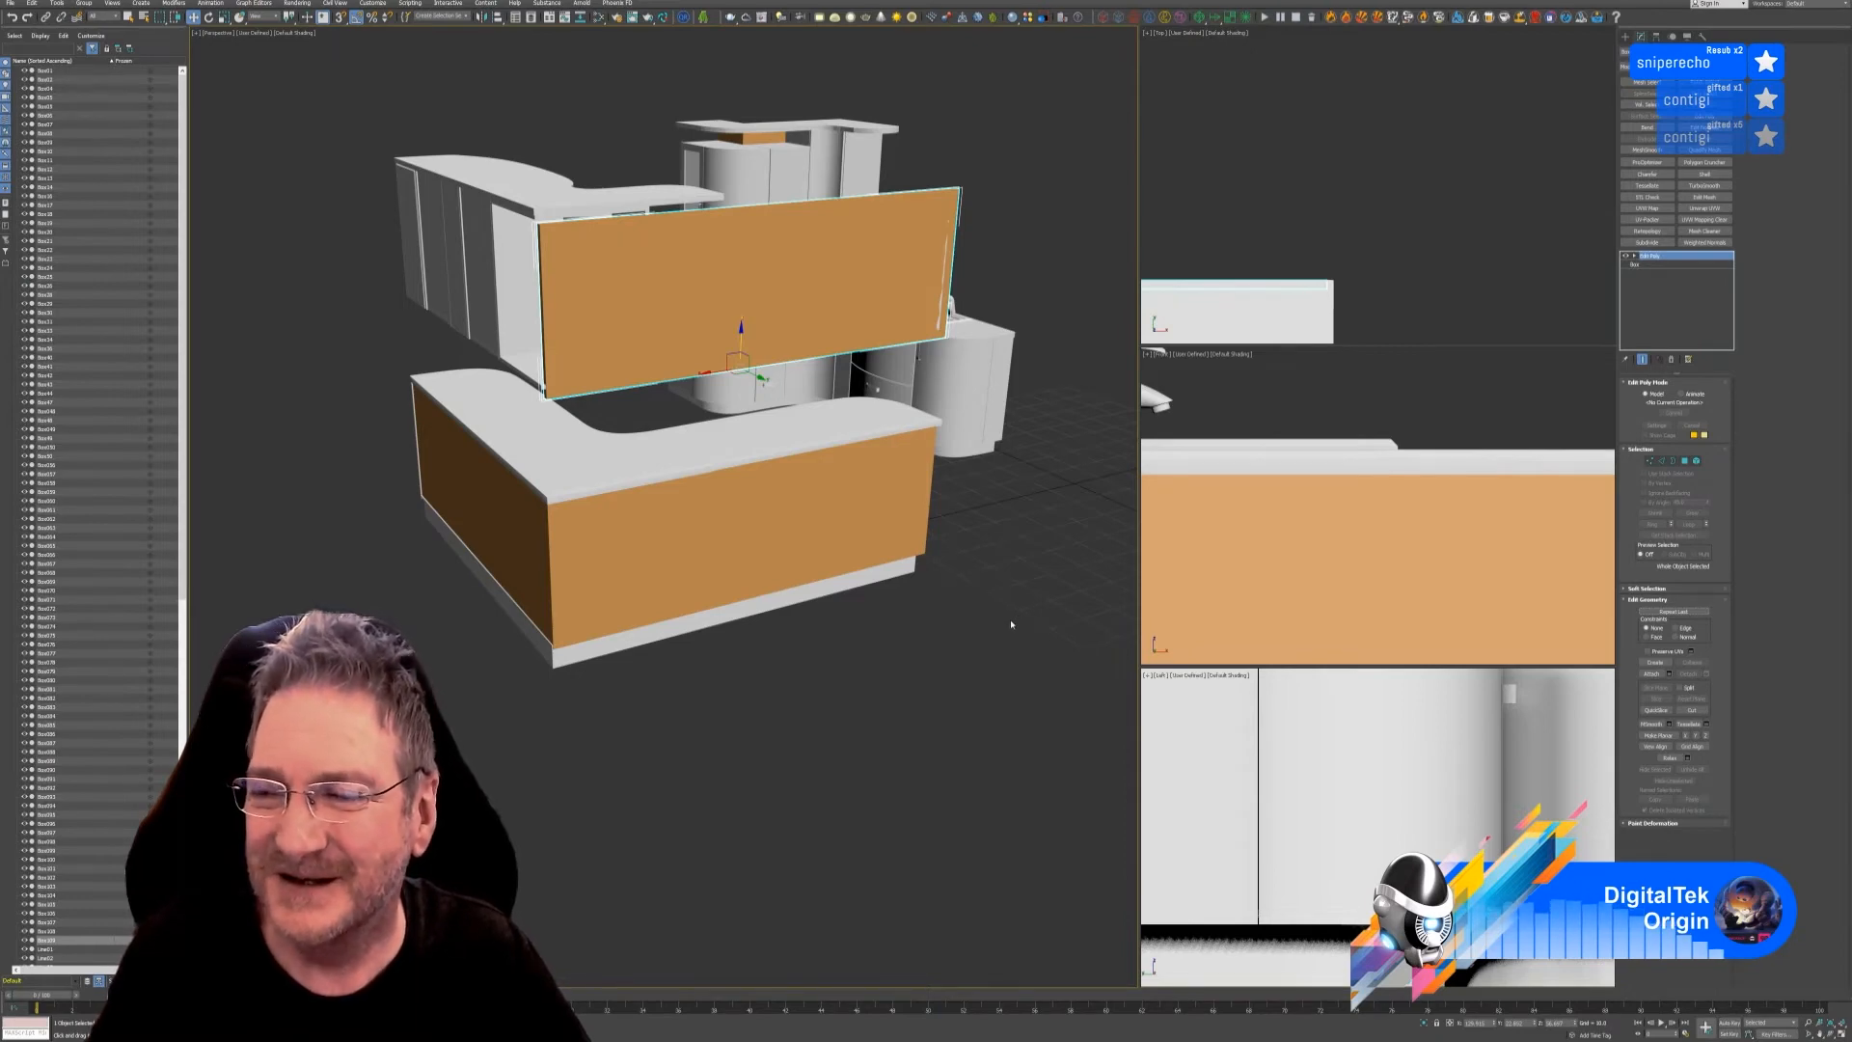
- Try sliding the copied panel inward and sideways along the back of the wall units, and delete the copy
{"action": "mouse_move", "coordinate": [798, 653]}
{"action": "middle_mouse_down", "text": "alt"}
{"action": "mouse_move", "coordinate": [859, 674]}
{"action": "mouse_move", "coordinate": [823, 670]}
{"action": "middle_mouse_up", "text": "alt"}
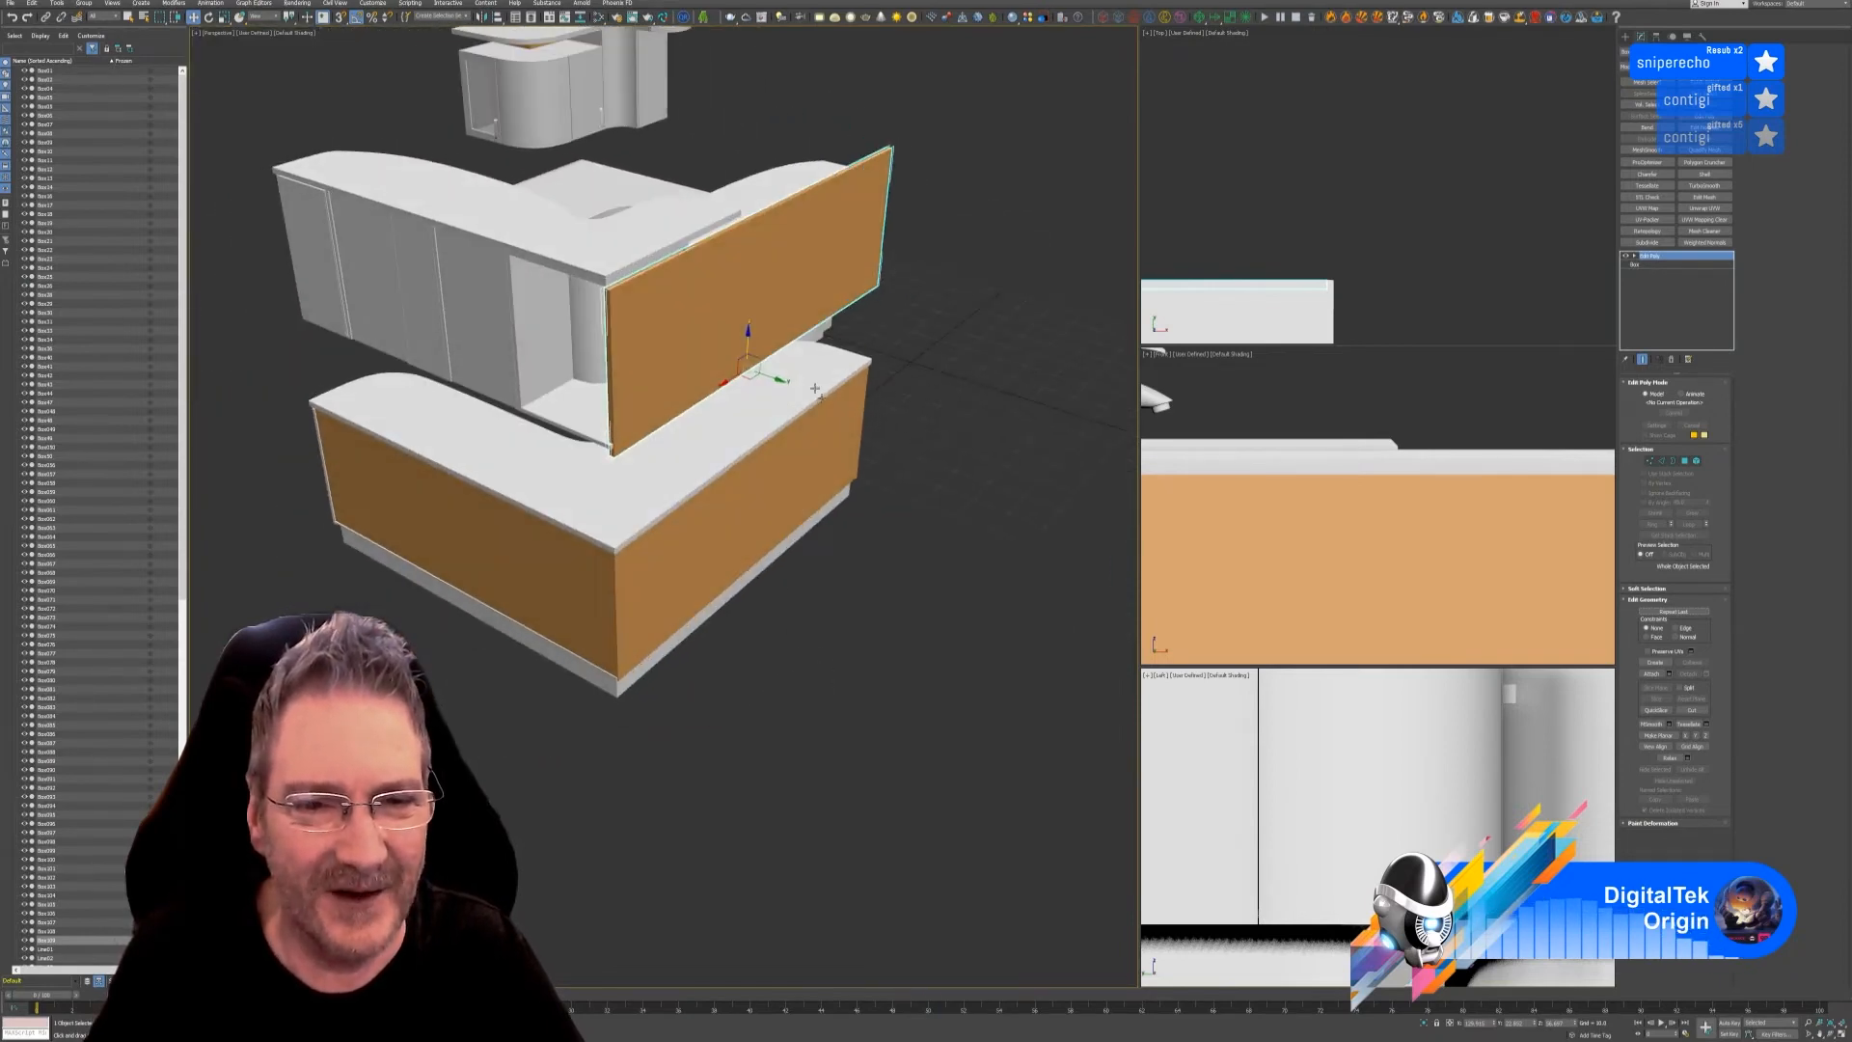
{"action": "left_click_drag", "start_coordinate": [815, 388], "coordinate": [777, 379]}
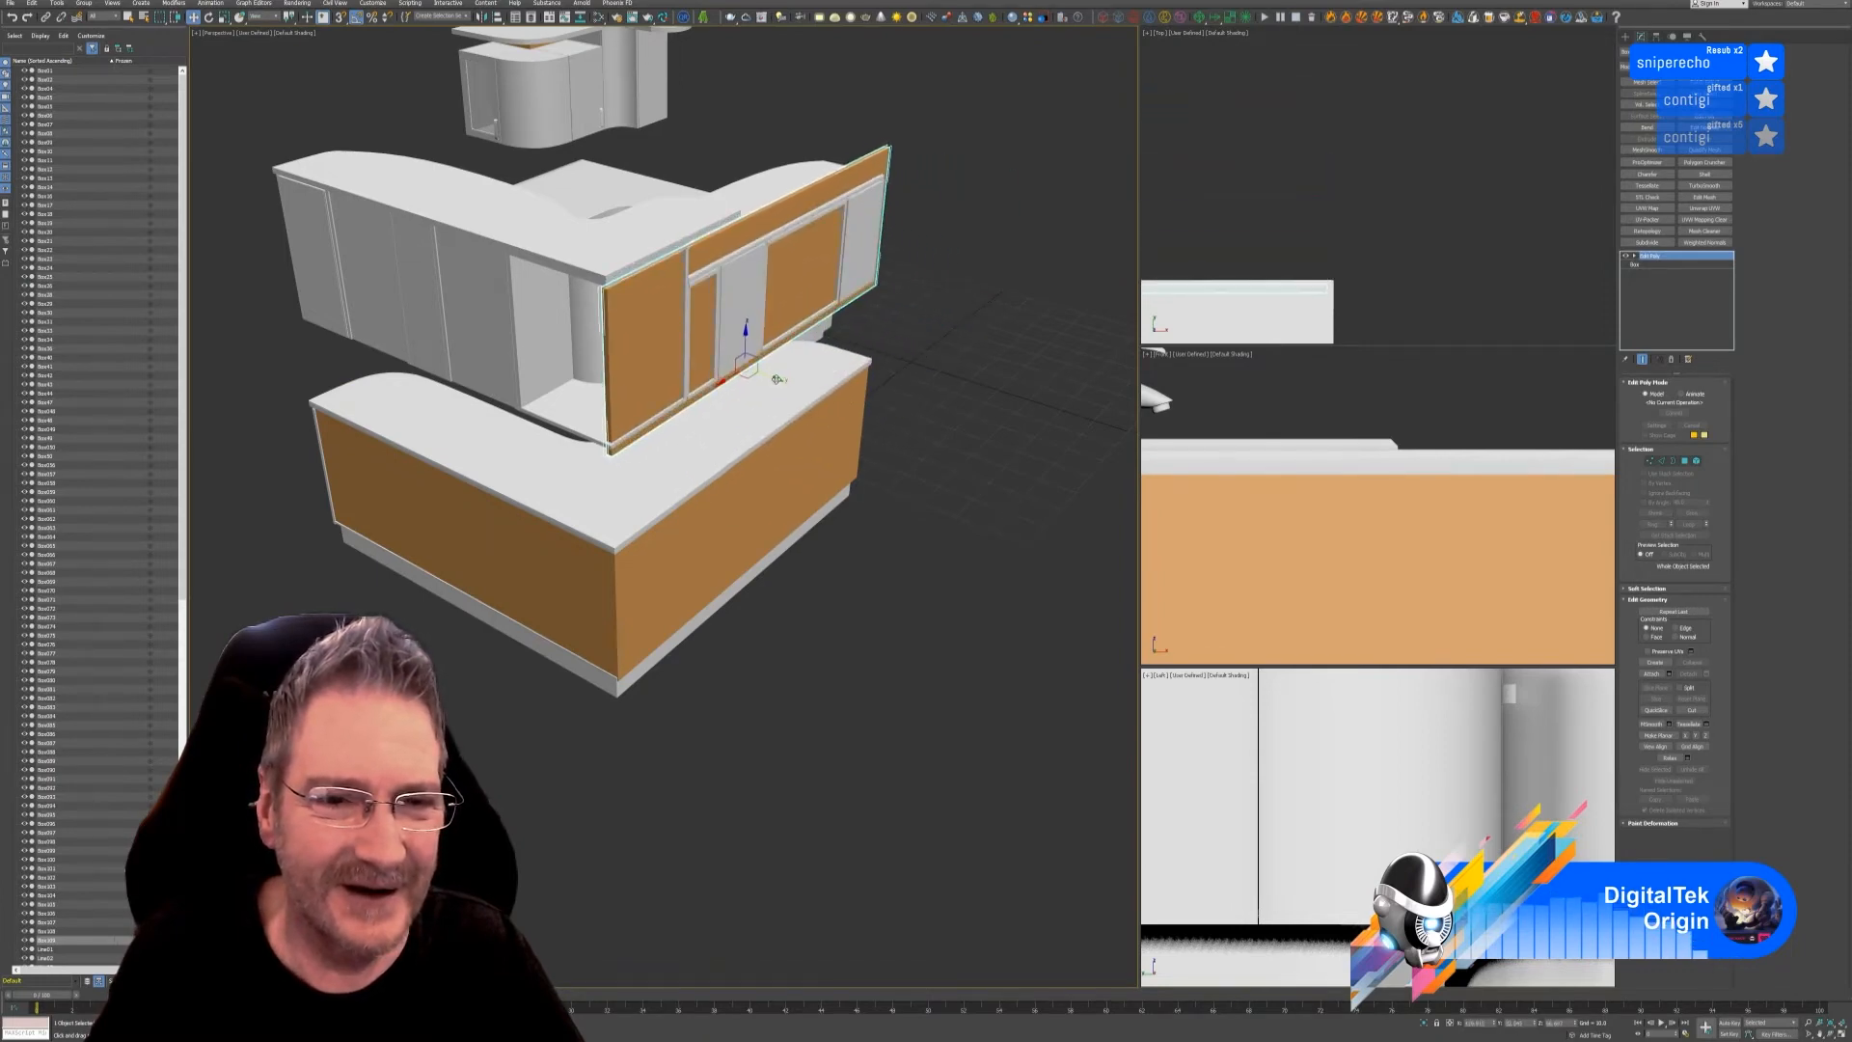
{"action": "middle_click_drag", "start_coordinate": [905, 582], "coordinate": [715, 237], "text": "alt"}
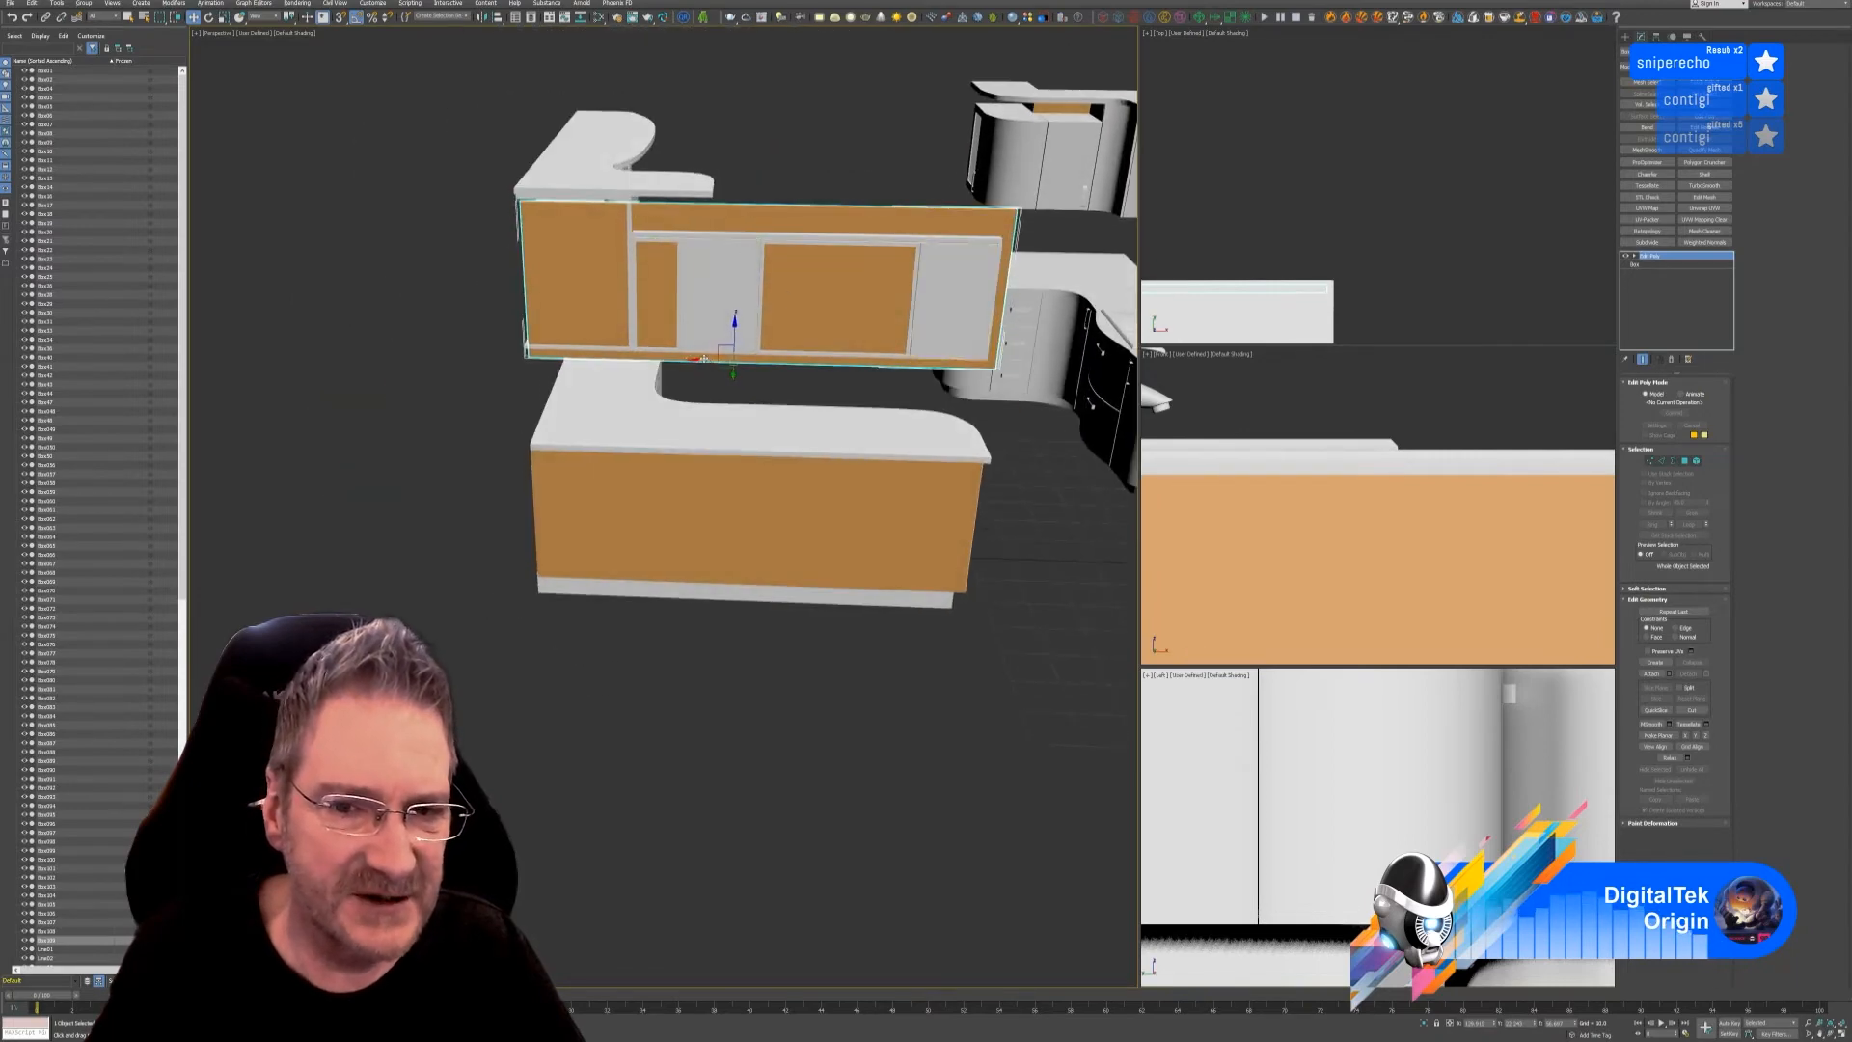
{"action": "left_click_drag", "start_coordinate": [704, 359], "coordinate": [811, 364]}
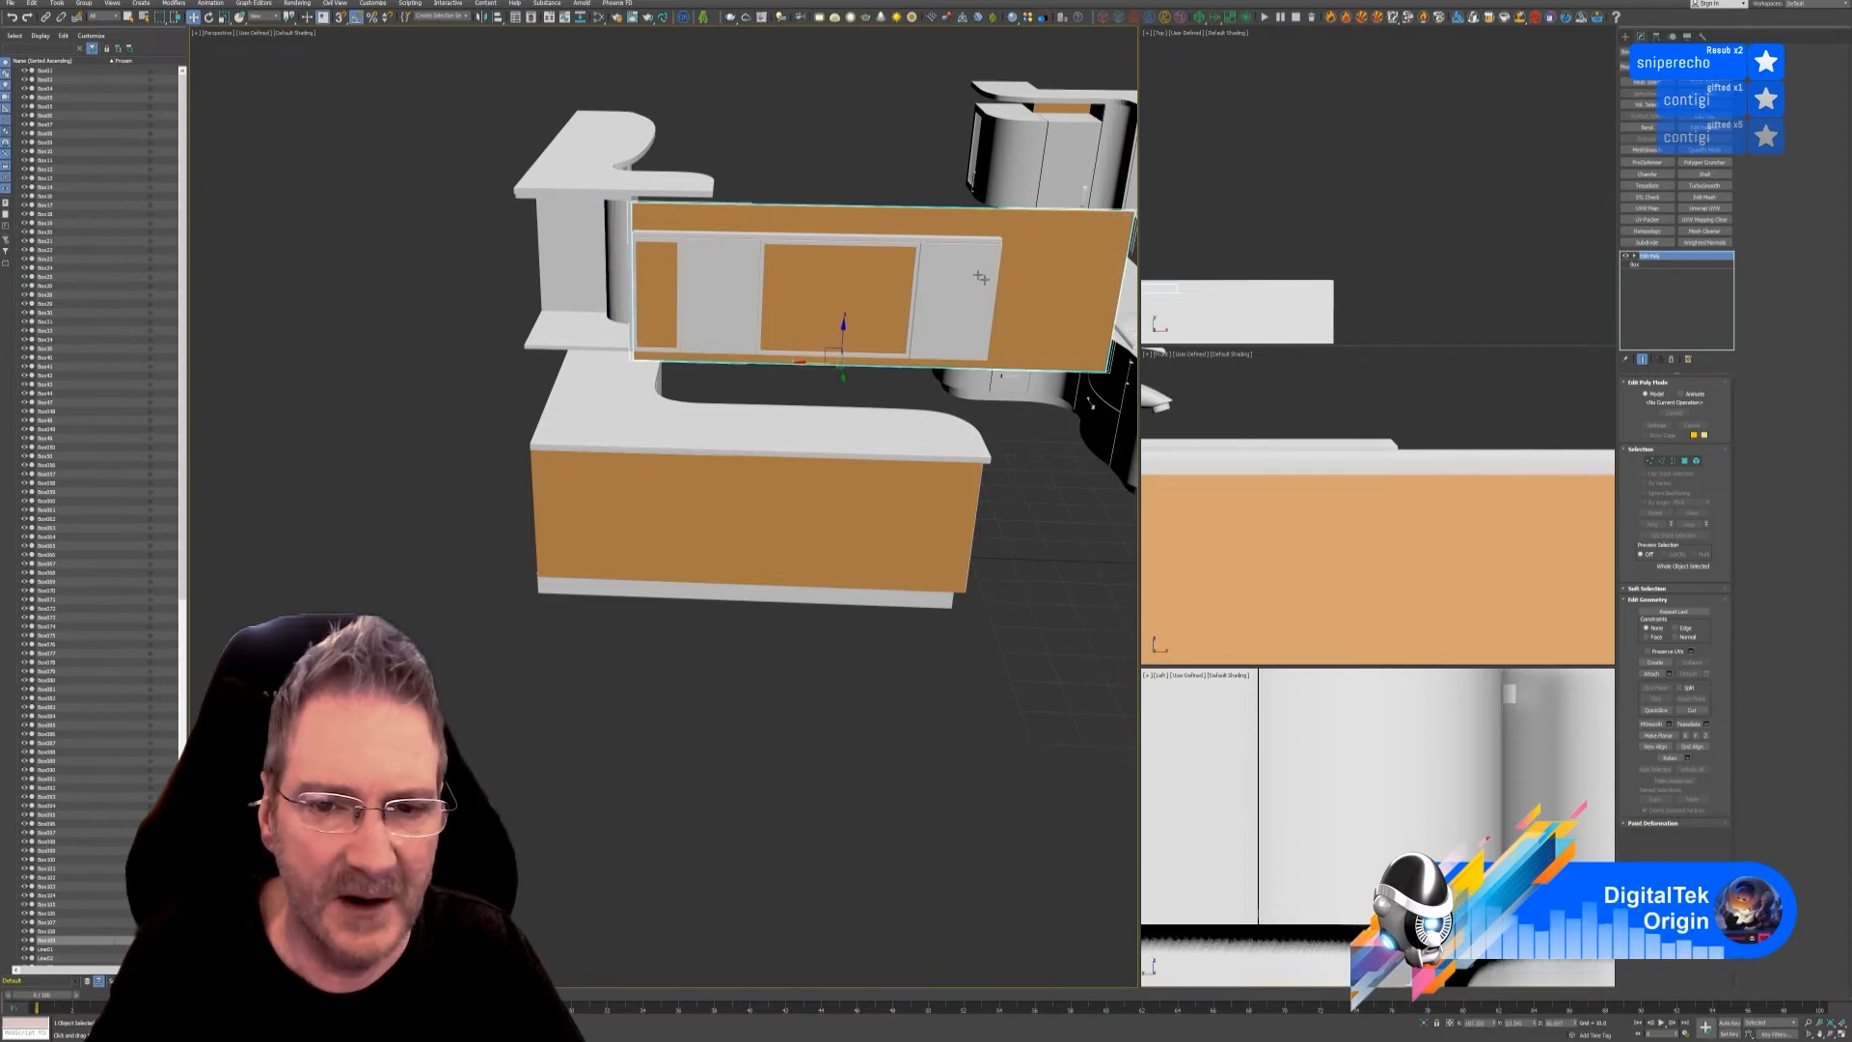
{"action": "middle_click_drag", "start_coordinate": [980, 277], "coordinate": [921, 290], "text": "alt"}
{"action": "scroll", "coordinate": [921, 290], "scroll_direction": "up", "scroll_amount": 3}
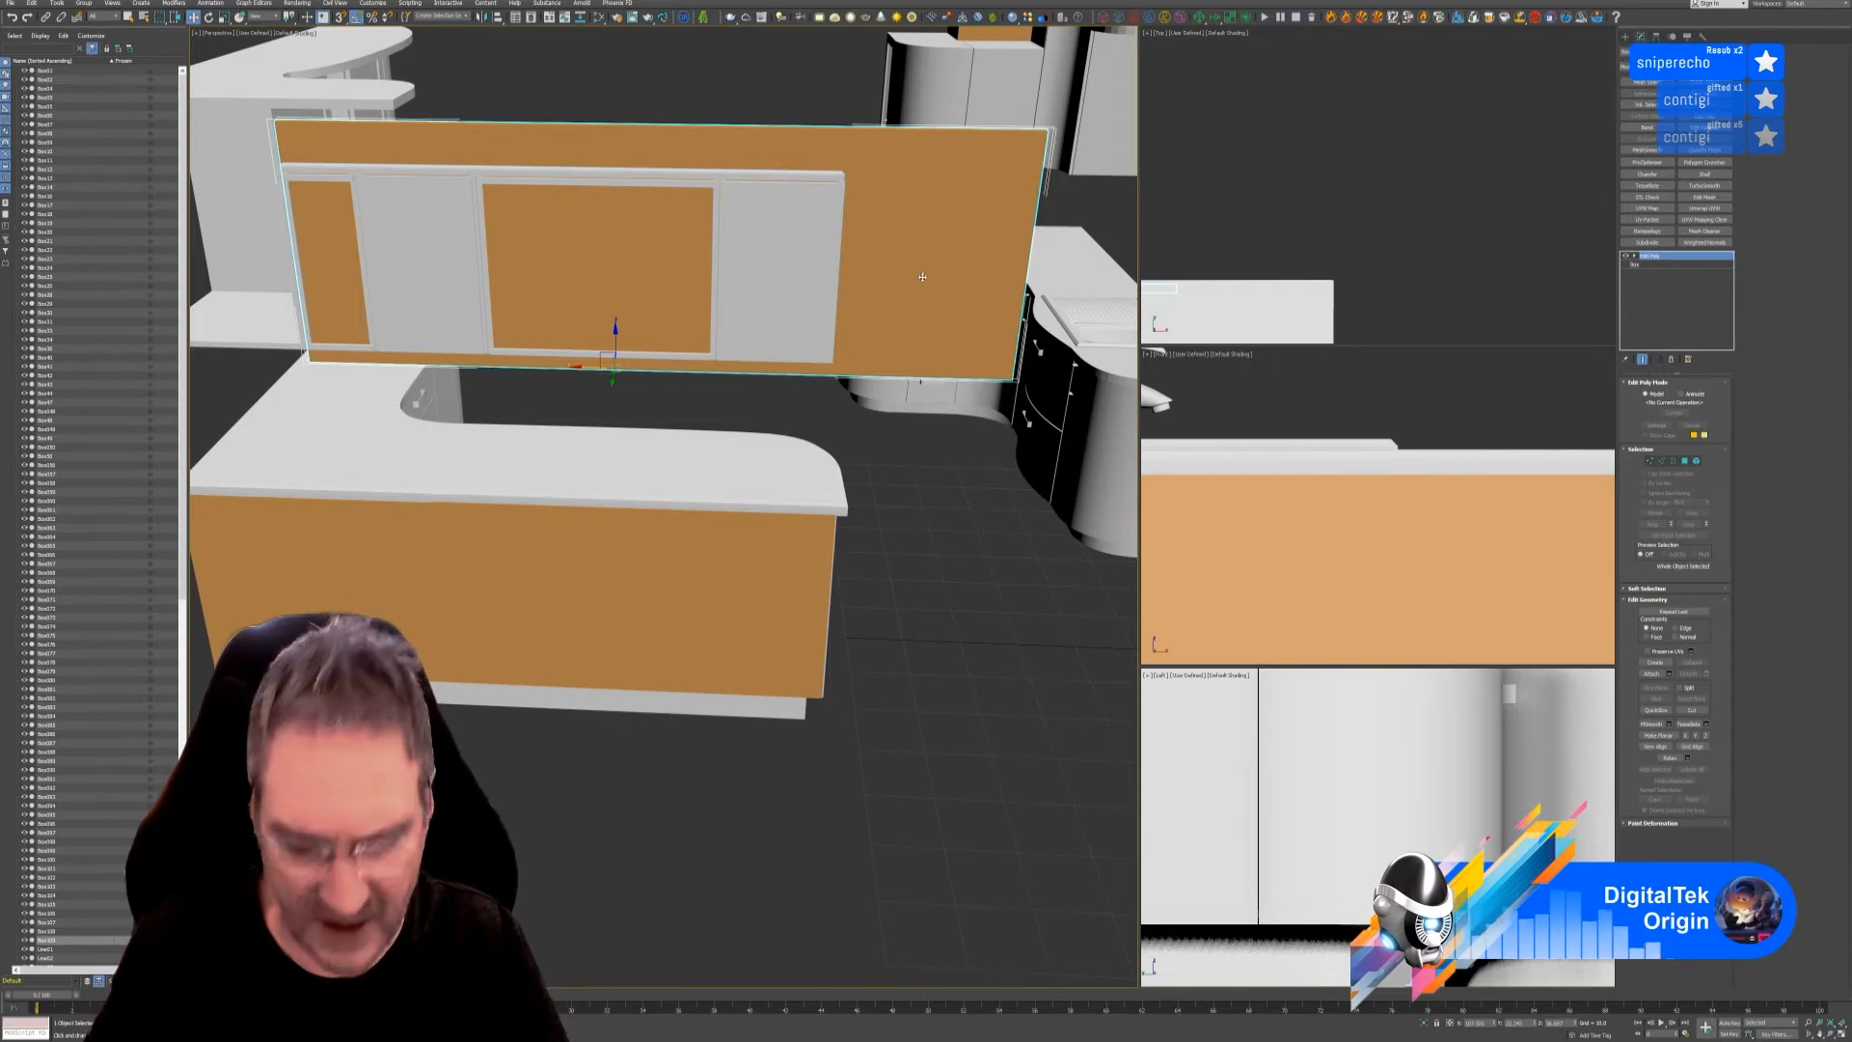
{"action": "key", "text": "Delete"}
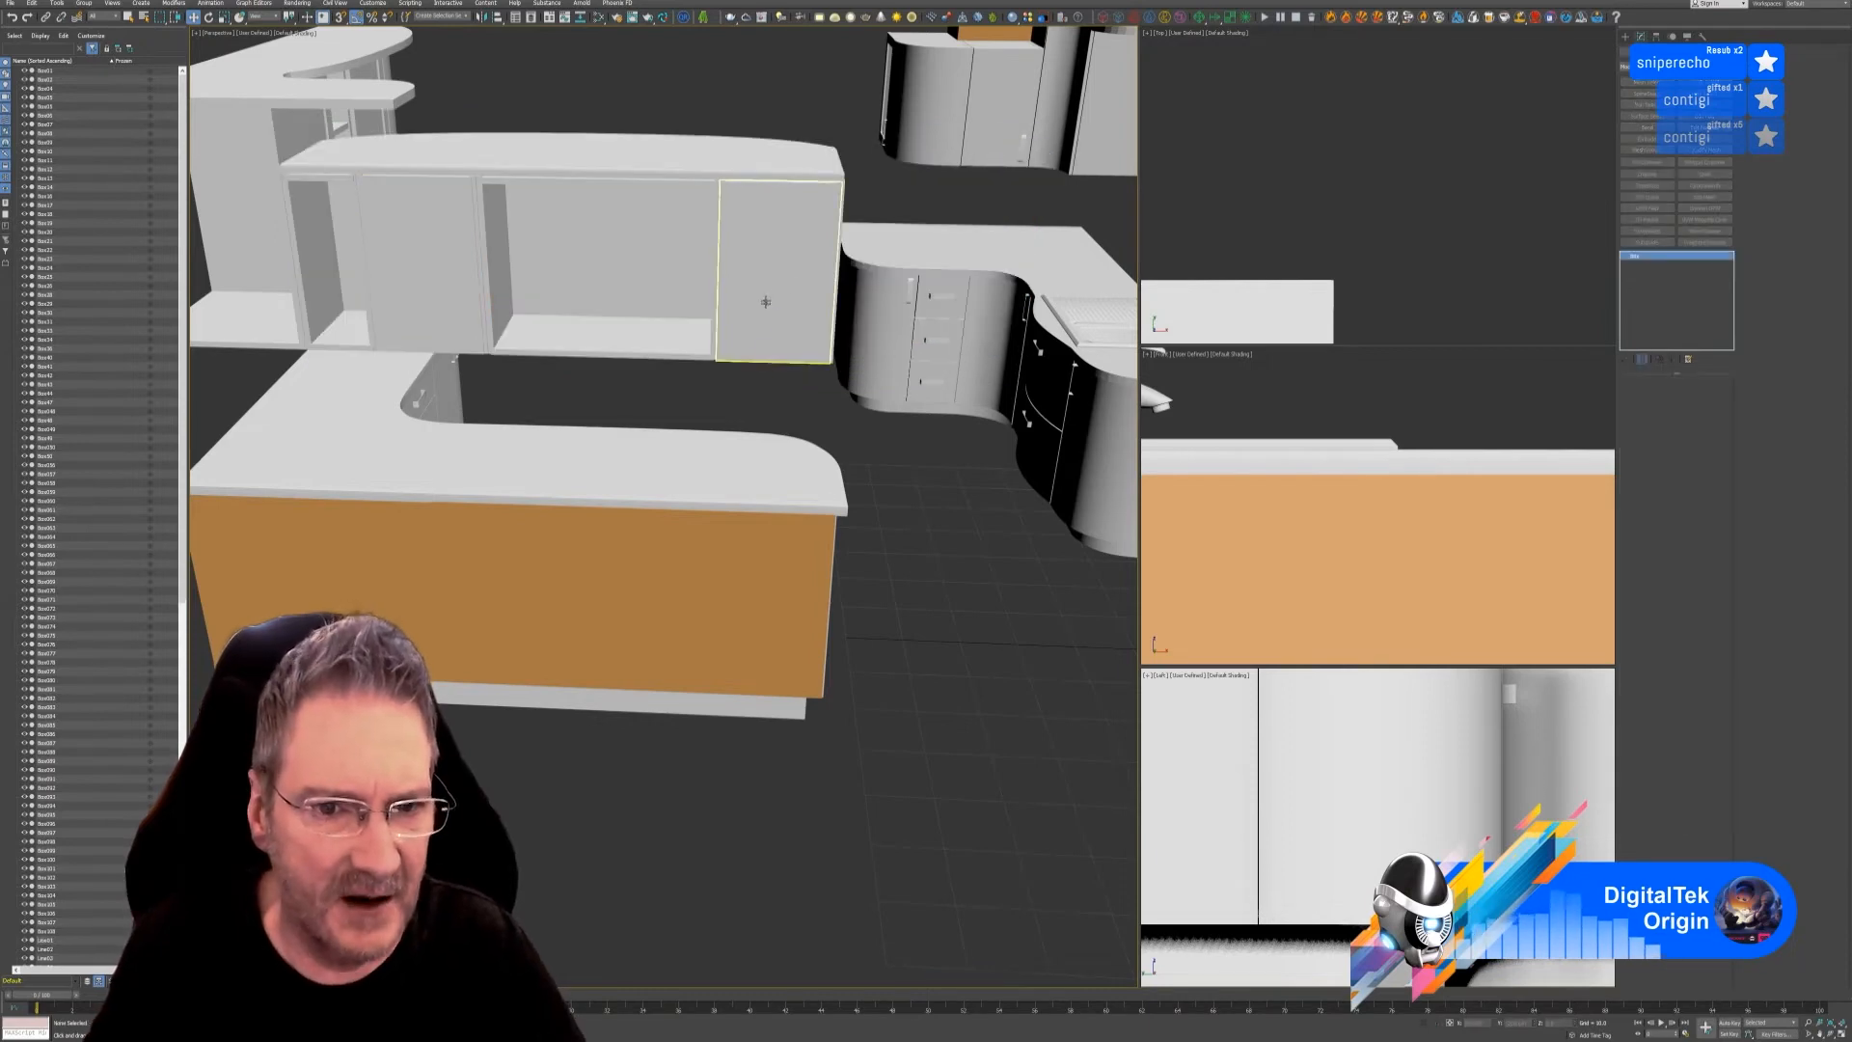
- Copy the wall unit's end back panel sideways over the neighbouring wide opening
{"action": "left_click", "coordinate": [765, 302]}
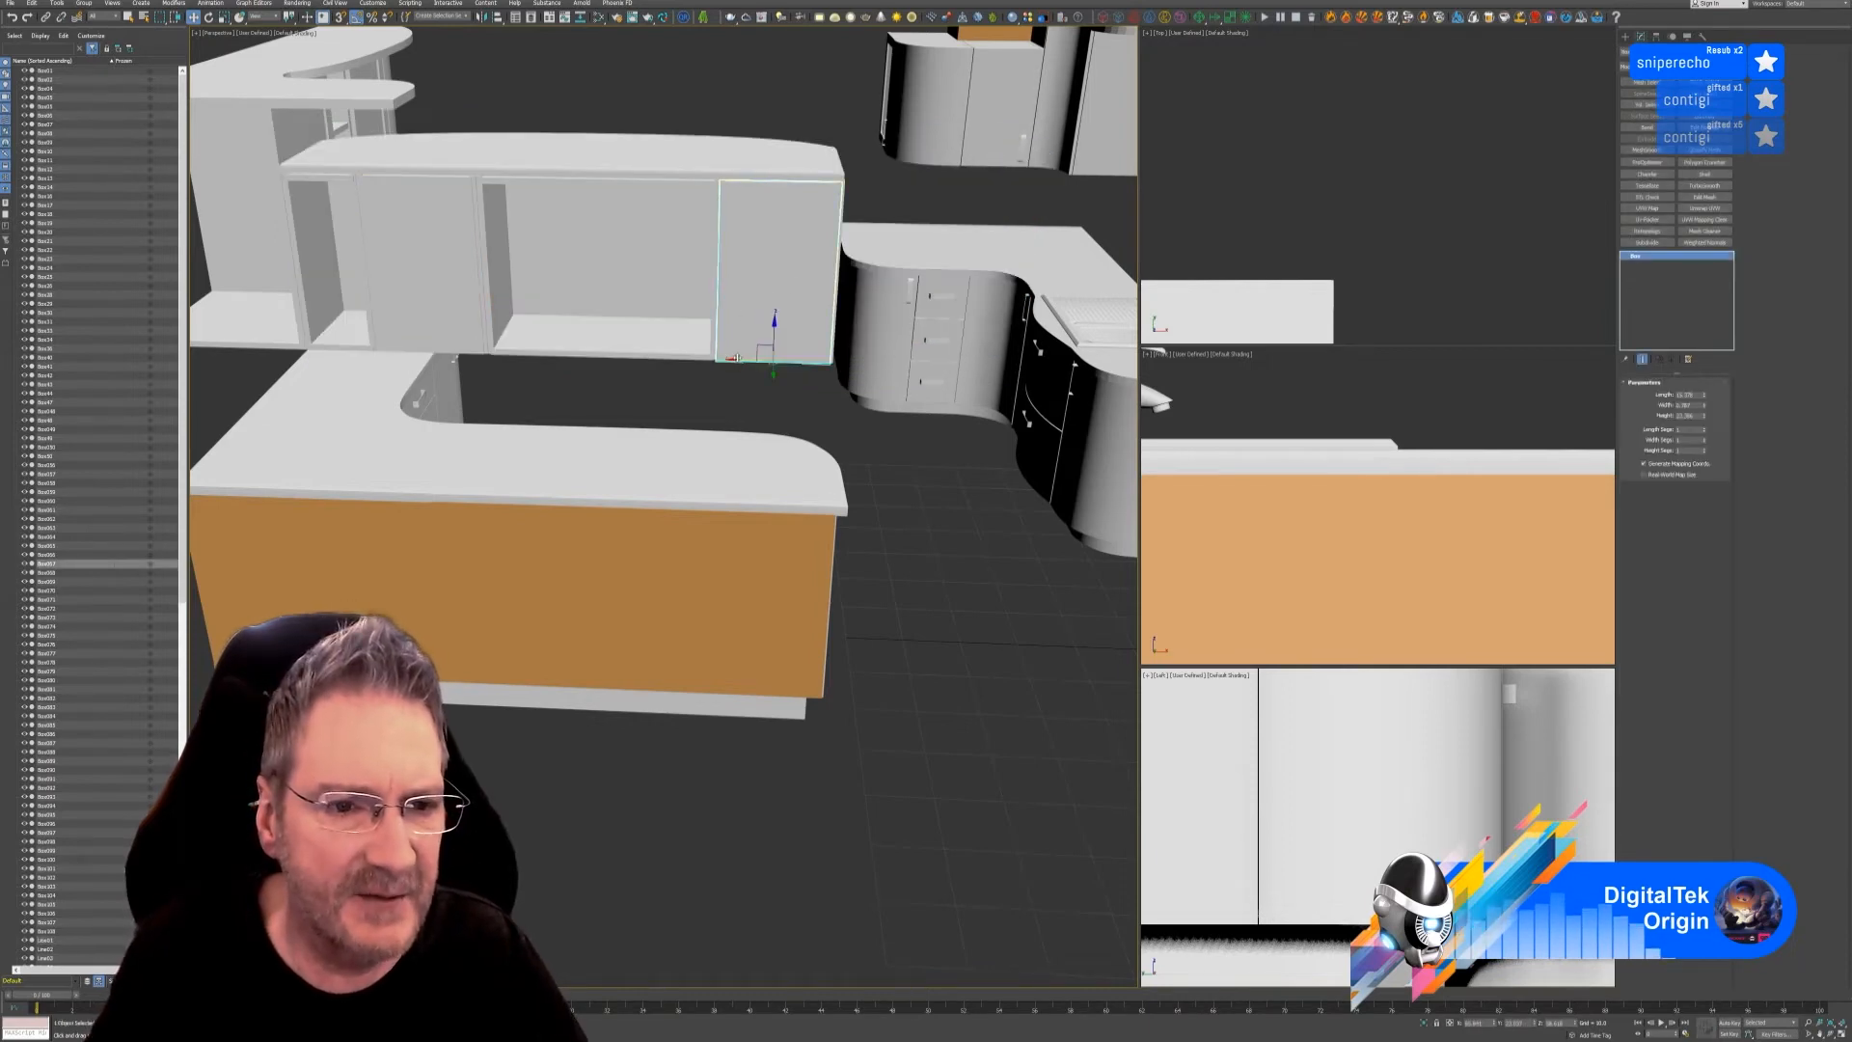
{"action": "left_click_drag", "start_coordinate": [733, 358], "coordinate": [564, 358], "text": "shift"}
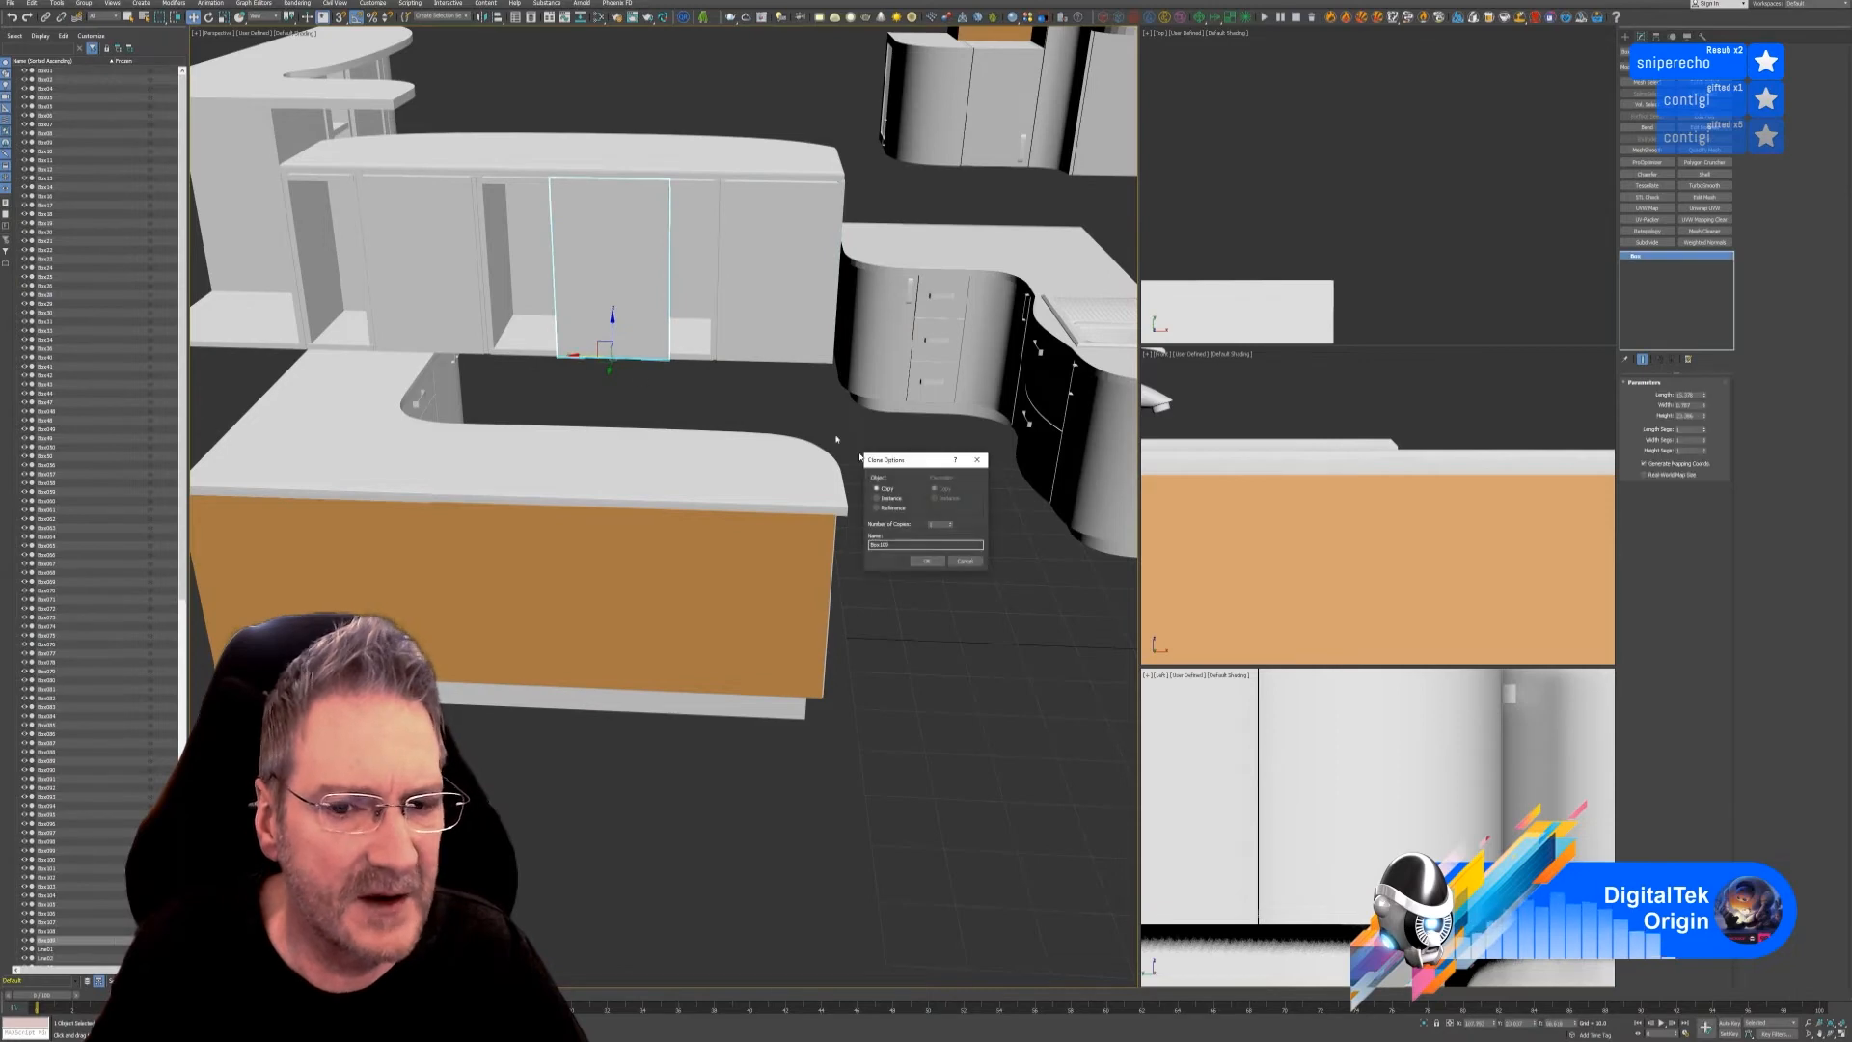
{"action": "left_click", "coordinate": [923, 562]}
- Widen the copied panel and shift it sideways until it closes the wide opening between its neighbouring panels
{"action": "left_click", "coordinate": [225, 18]}
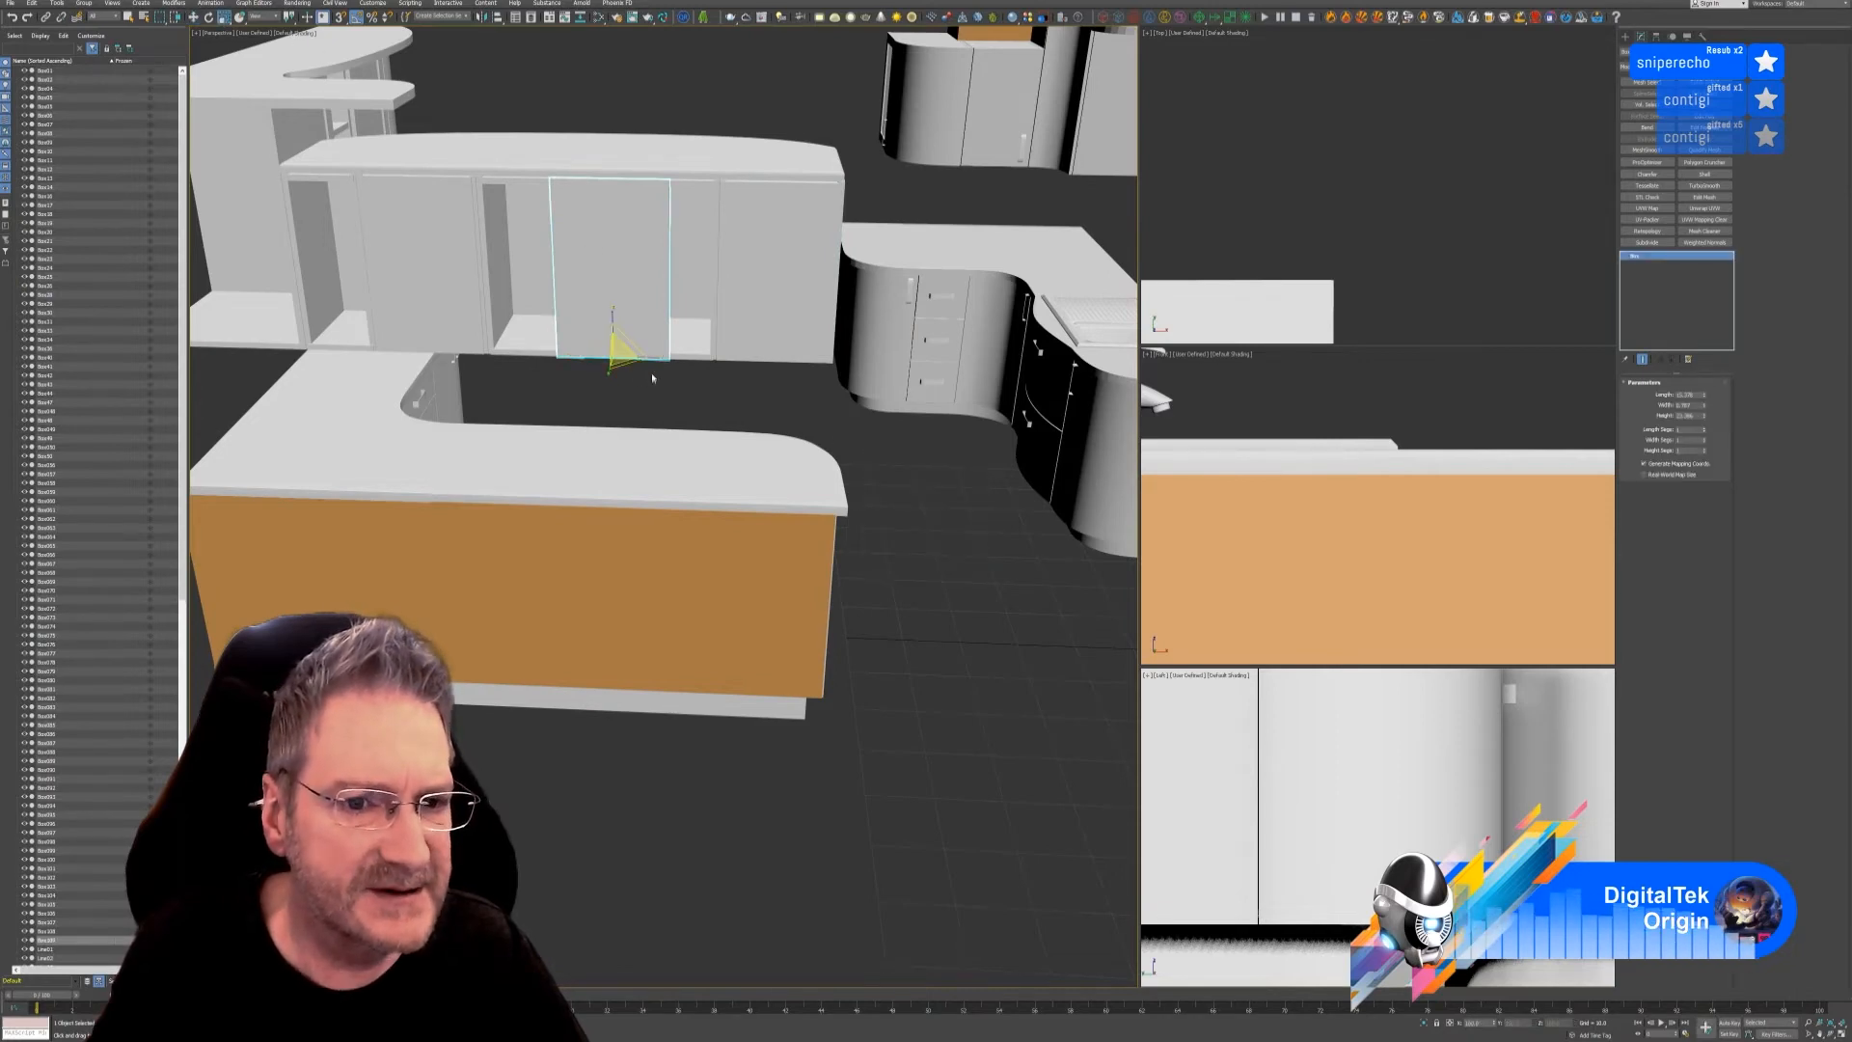
{"action": "left_click_drag", "start_coordinate": [655, 364], "coordinate": [682, 363]}
{"action": "left_click", "coordinate": [193, 17]}
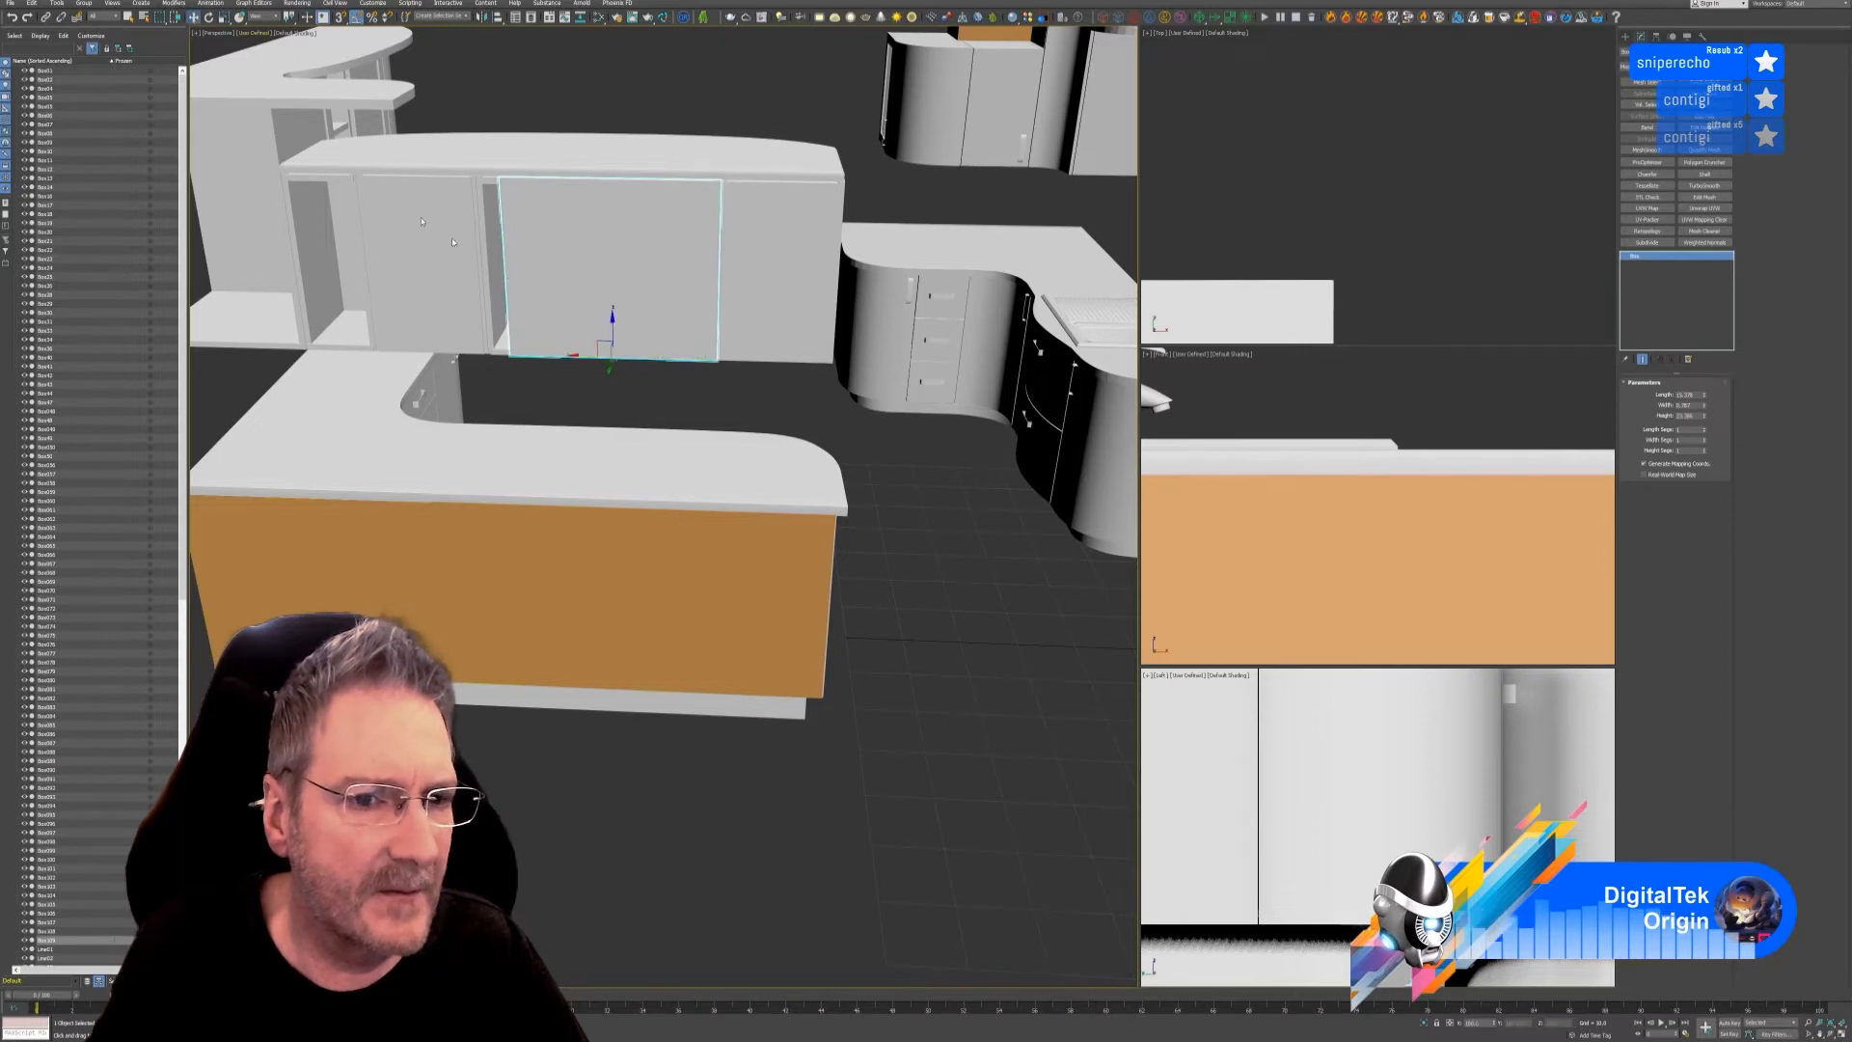
{"action": "scroll", "coordinate": [544, 283], "scroll_direction": "up", "scroll_amount": 2}
{"action": "left_click_drag", "start_coordinate": [616, 393], "coordinate": [594, 392]}
{"action": "left_click", "coordinate": [223, 17]}
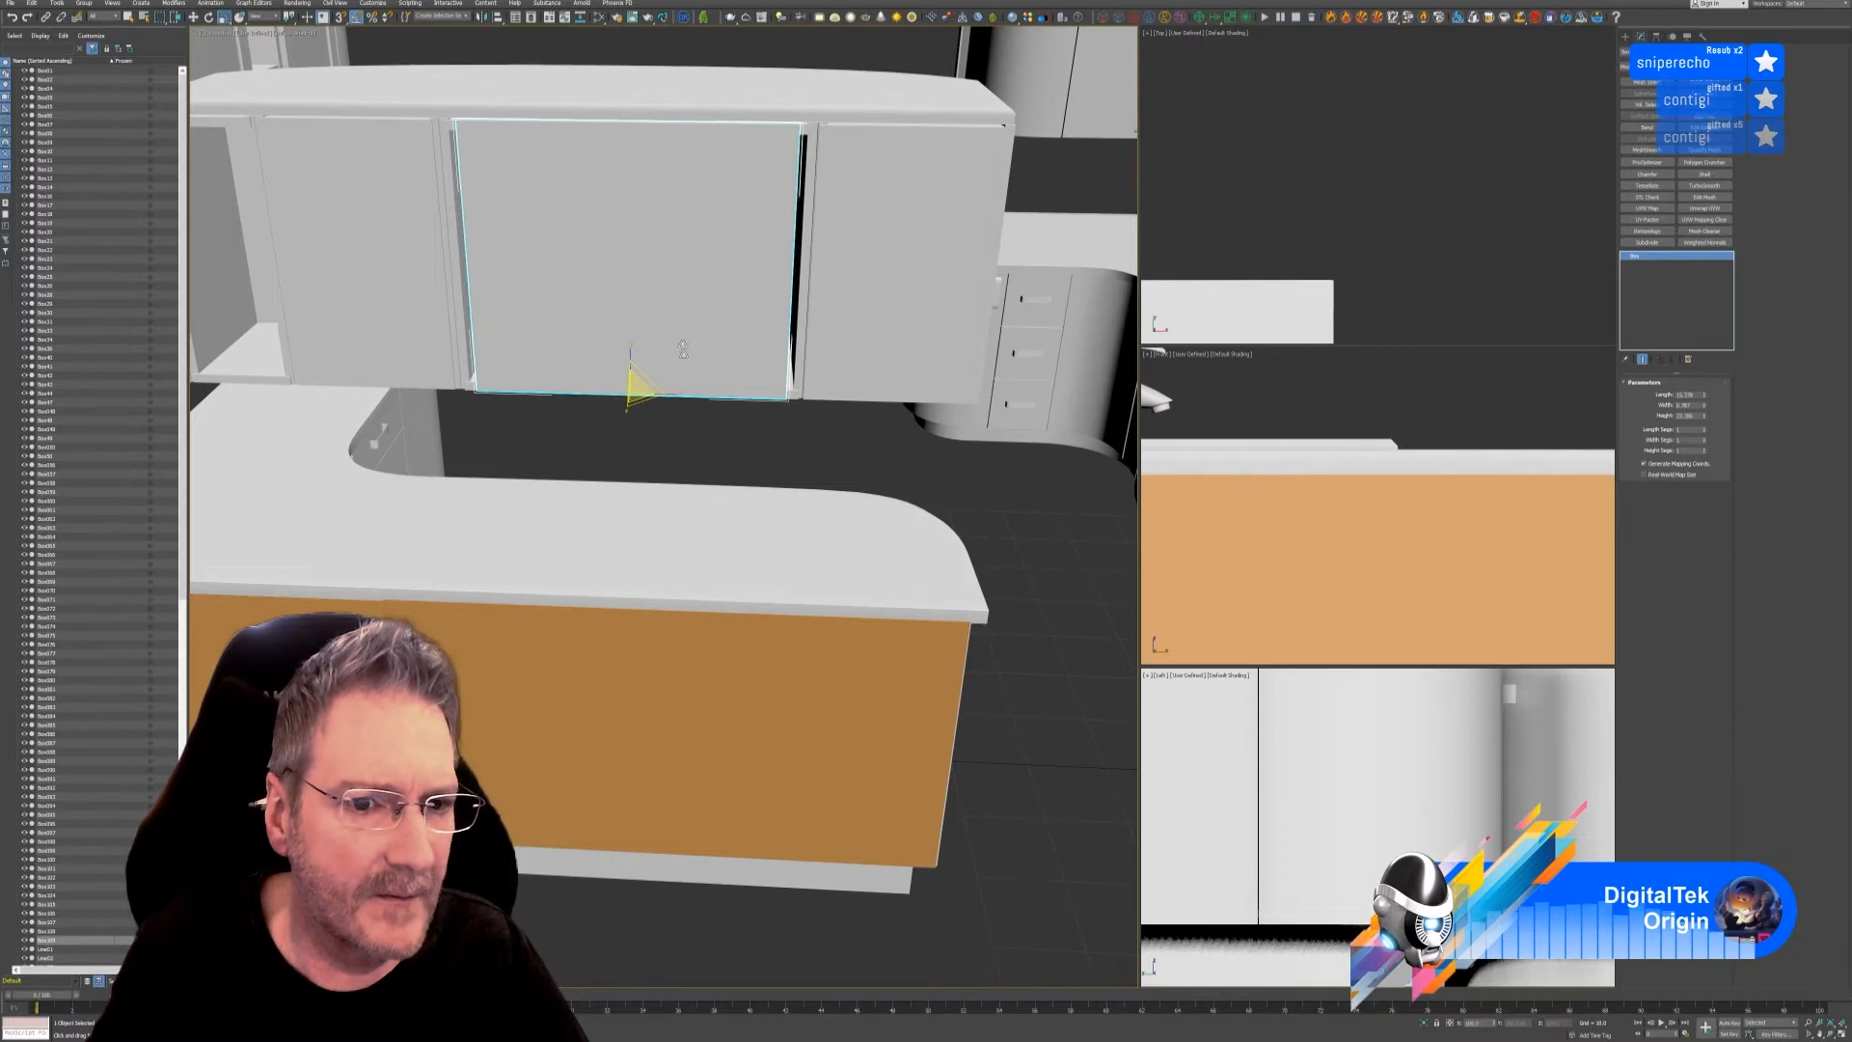
{"action": "left_click_drag", "start_coordinate": [675, 393], "coordinate": [679, 394]}
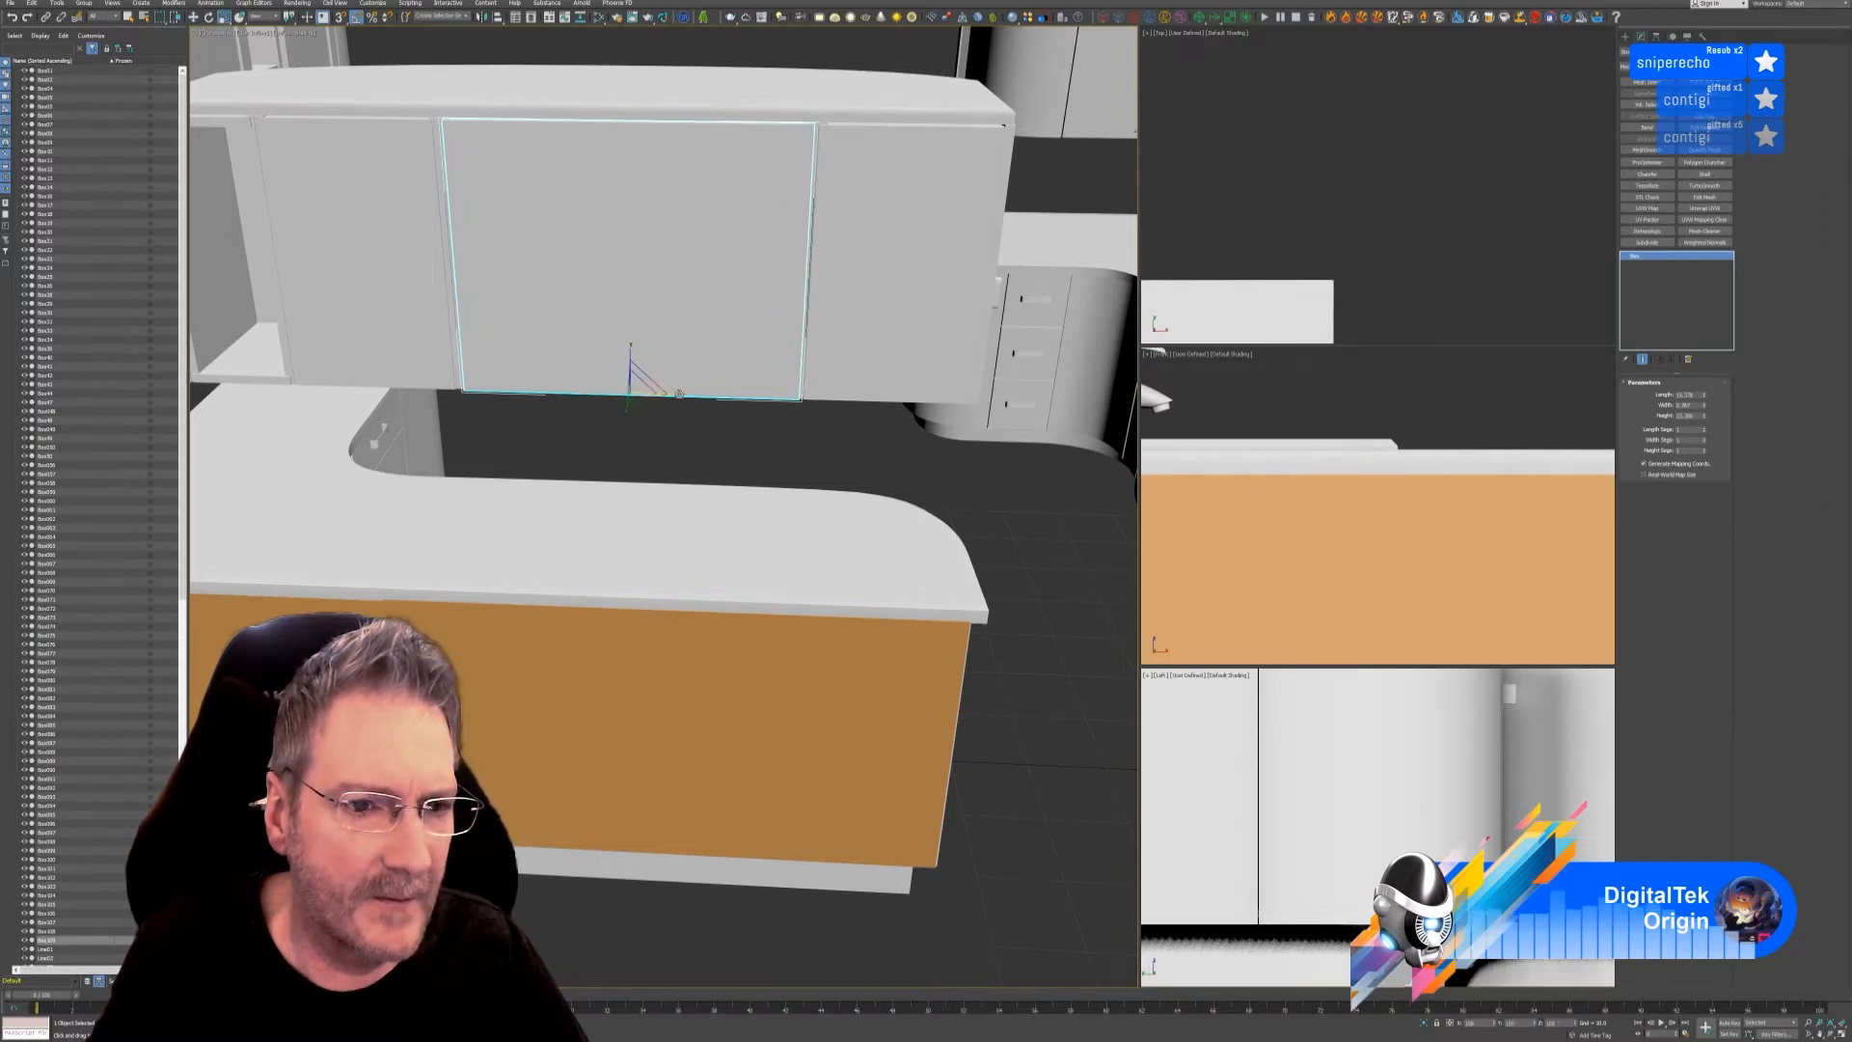
{"action": "key", "text": "w"}
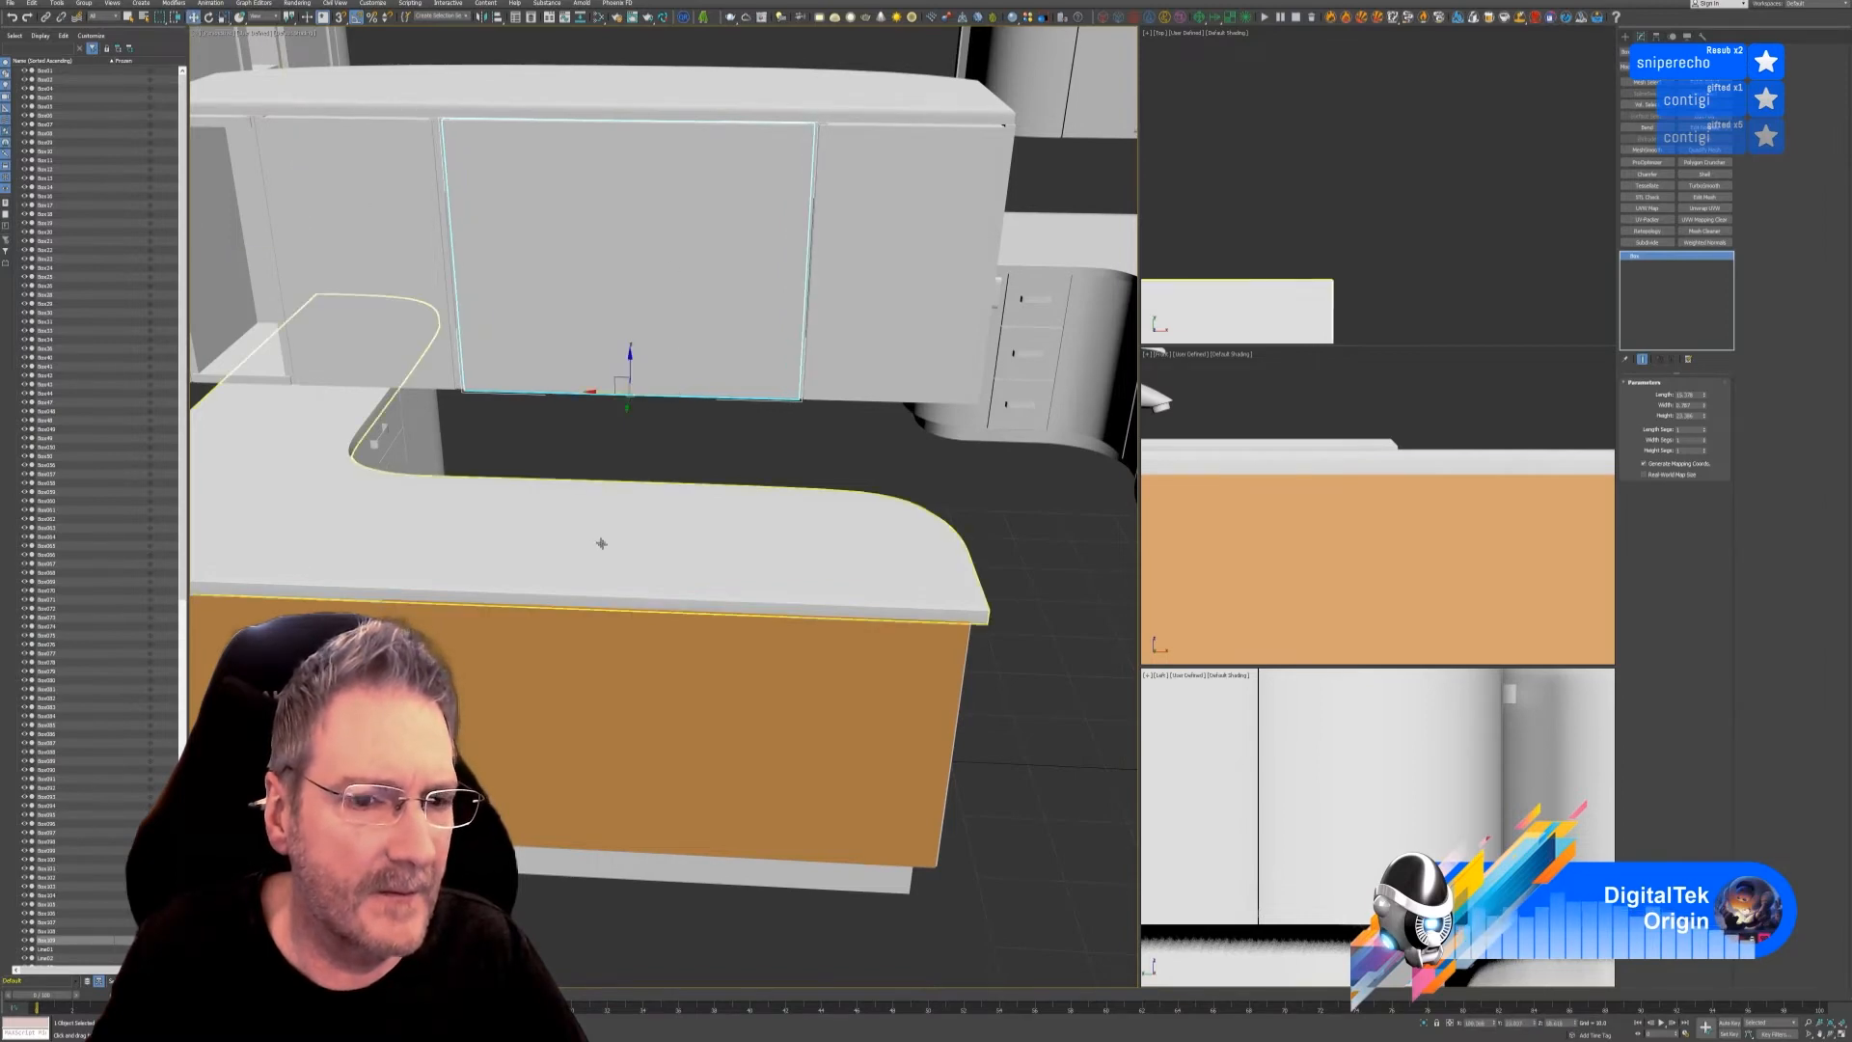
- Copy the narrower back panel beside it sideways over the remaining narrow opening of the wall units
{"action": "middle_click_drag", "start_coordinate": [648, 486], "coordinate": [658, 475], "text": "alt"}
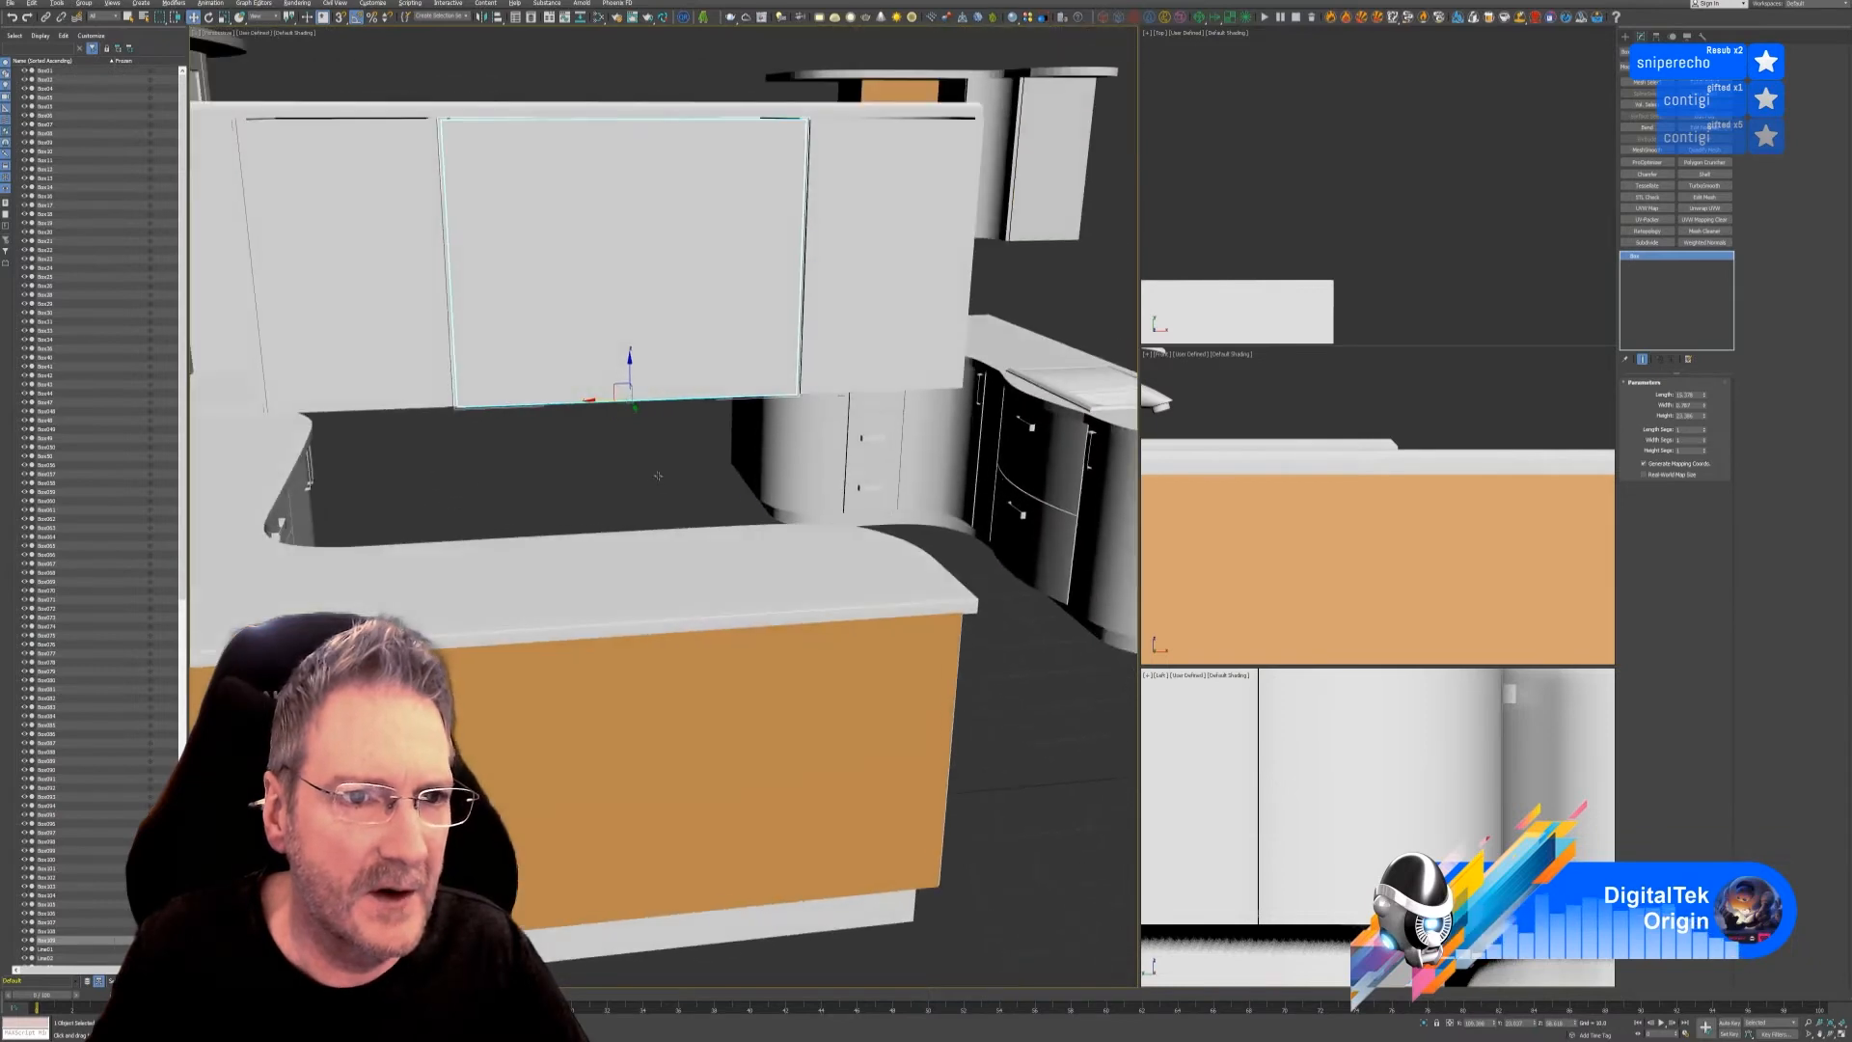
{"action": "scroll", "coordinate": [637, 355], "scroll_direction": "up", "scroll_amount": 3}
{"action": "mouse_move", "coordinate": [771, 530]}
{"action": "middle_mouse_down", "text": "alt"}
{"action": "mouse_move", "coordinate": [769, 509]}
{"action": "mouse_move", "coordinate": [796, 516]}
{"action": "mouse_move", "coordinate": [752, 522]}
{"action": "middle_mouse_up", "text": "alt"}
{"action": "scroll", "coordinate": [667, 493], "scroll_direction": "down", "scroll_amount": 4}
{"action": "middle_click_drag", "start_coordinate": [620, 497], "coordinate": [781, 513]}
{"action": "left_click", "coordinate": [606, 409]}
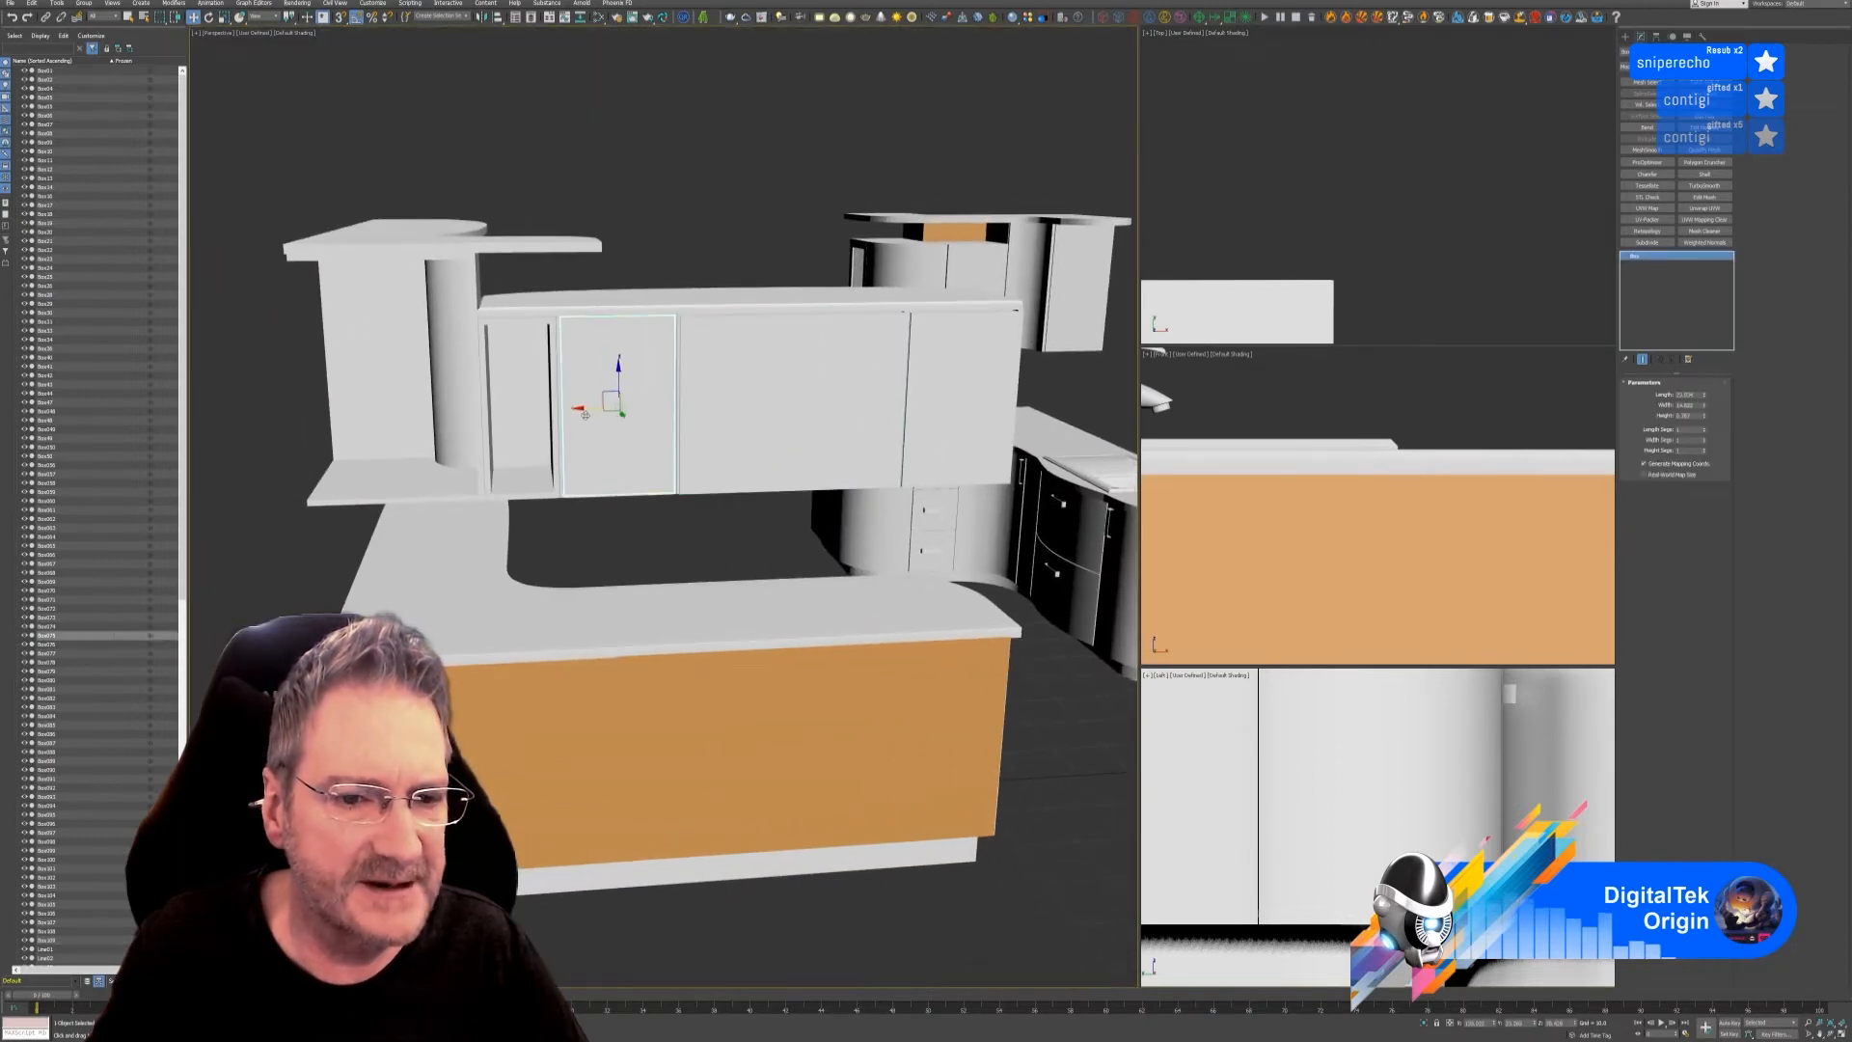
{"action": "left_click_drag", "start_coordinate": [594, 425], "coordinate": [493, 412]}
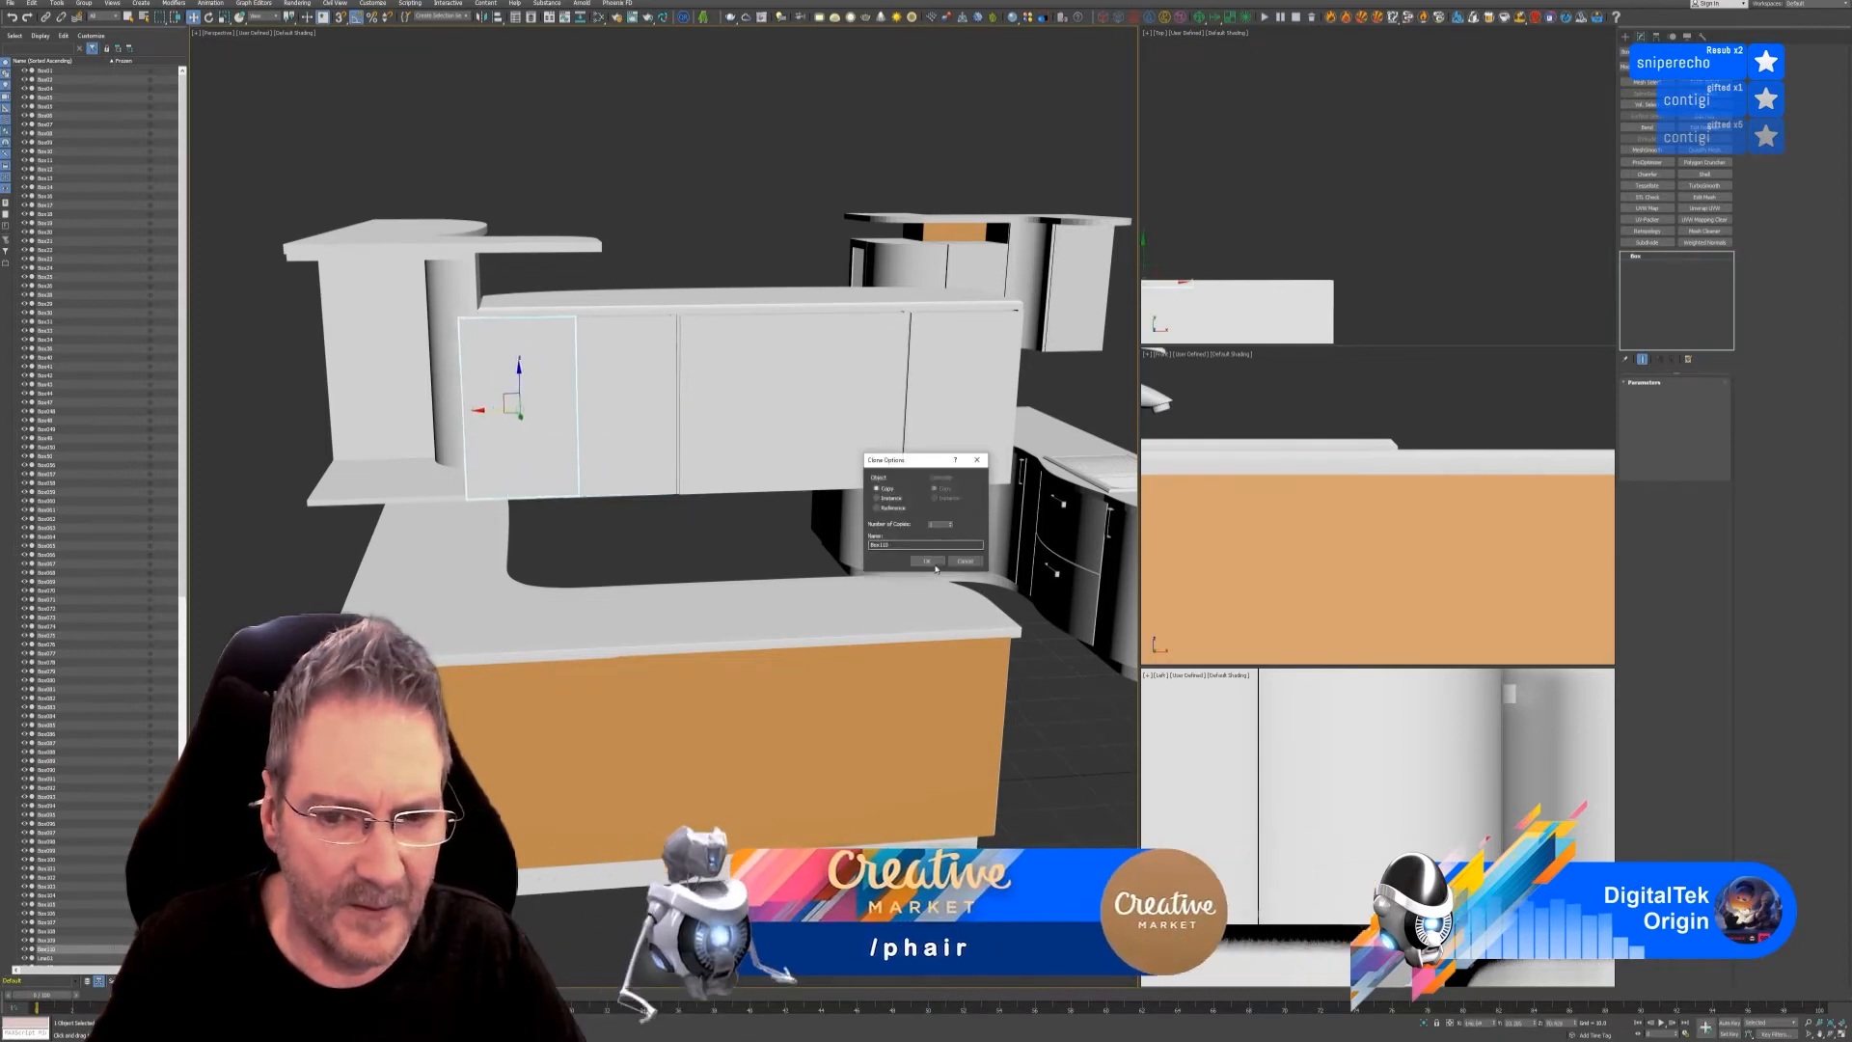
{"action": "key", "text": "Return"}
- Narrow the copied panel to fit the narrow opening beside the corner unit
{"action": "scroll", "coordinate": [473, 337], "scroll_direction": "up", "scroll_amount": 3}
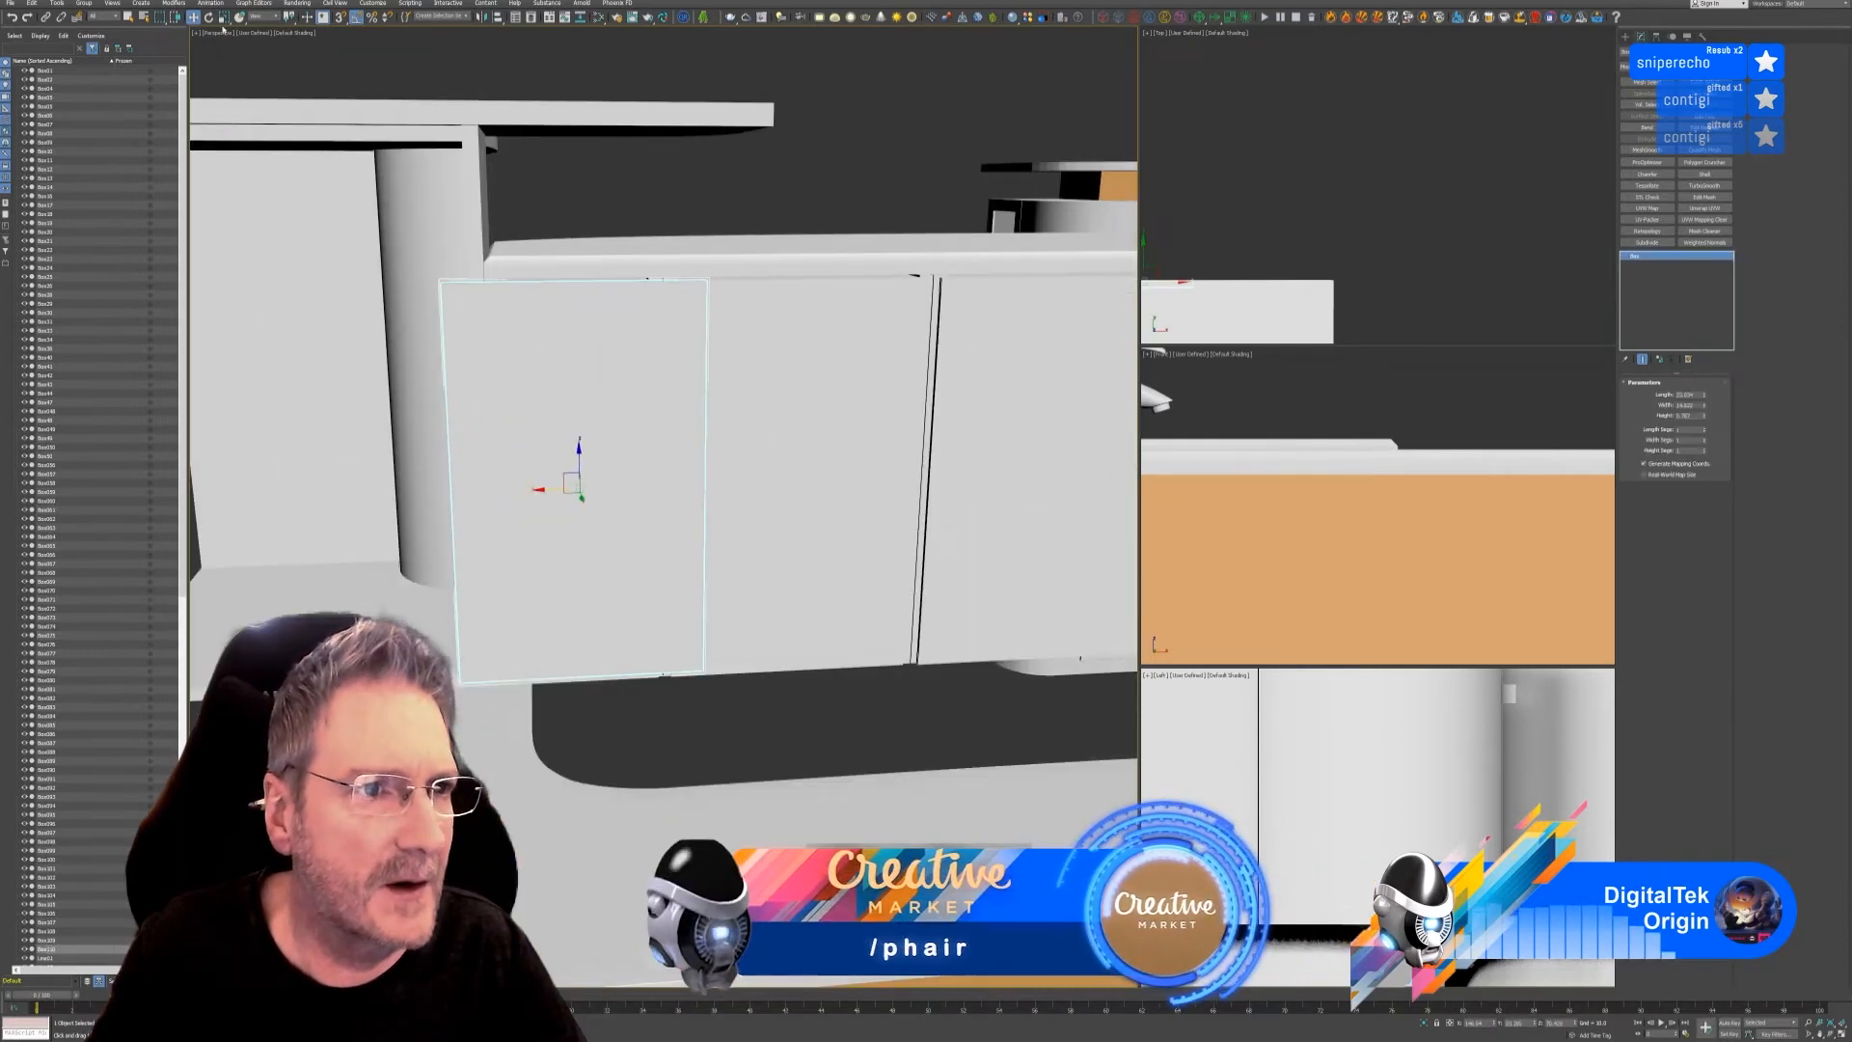
{"action": "key", "text": "r"}
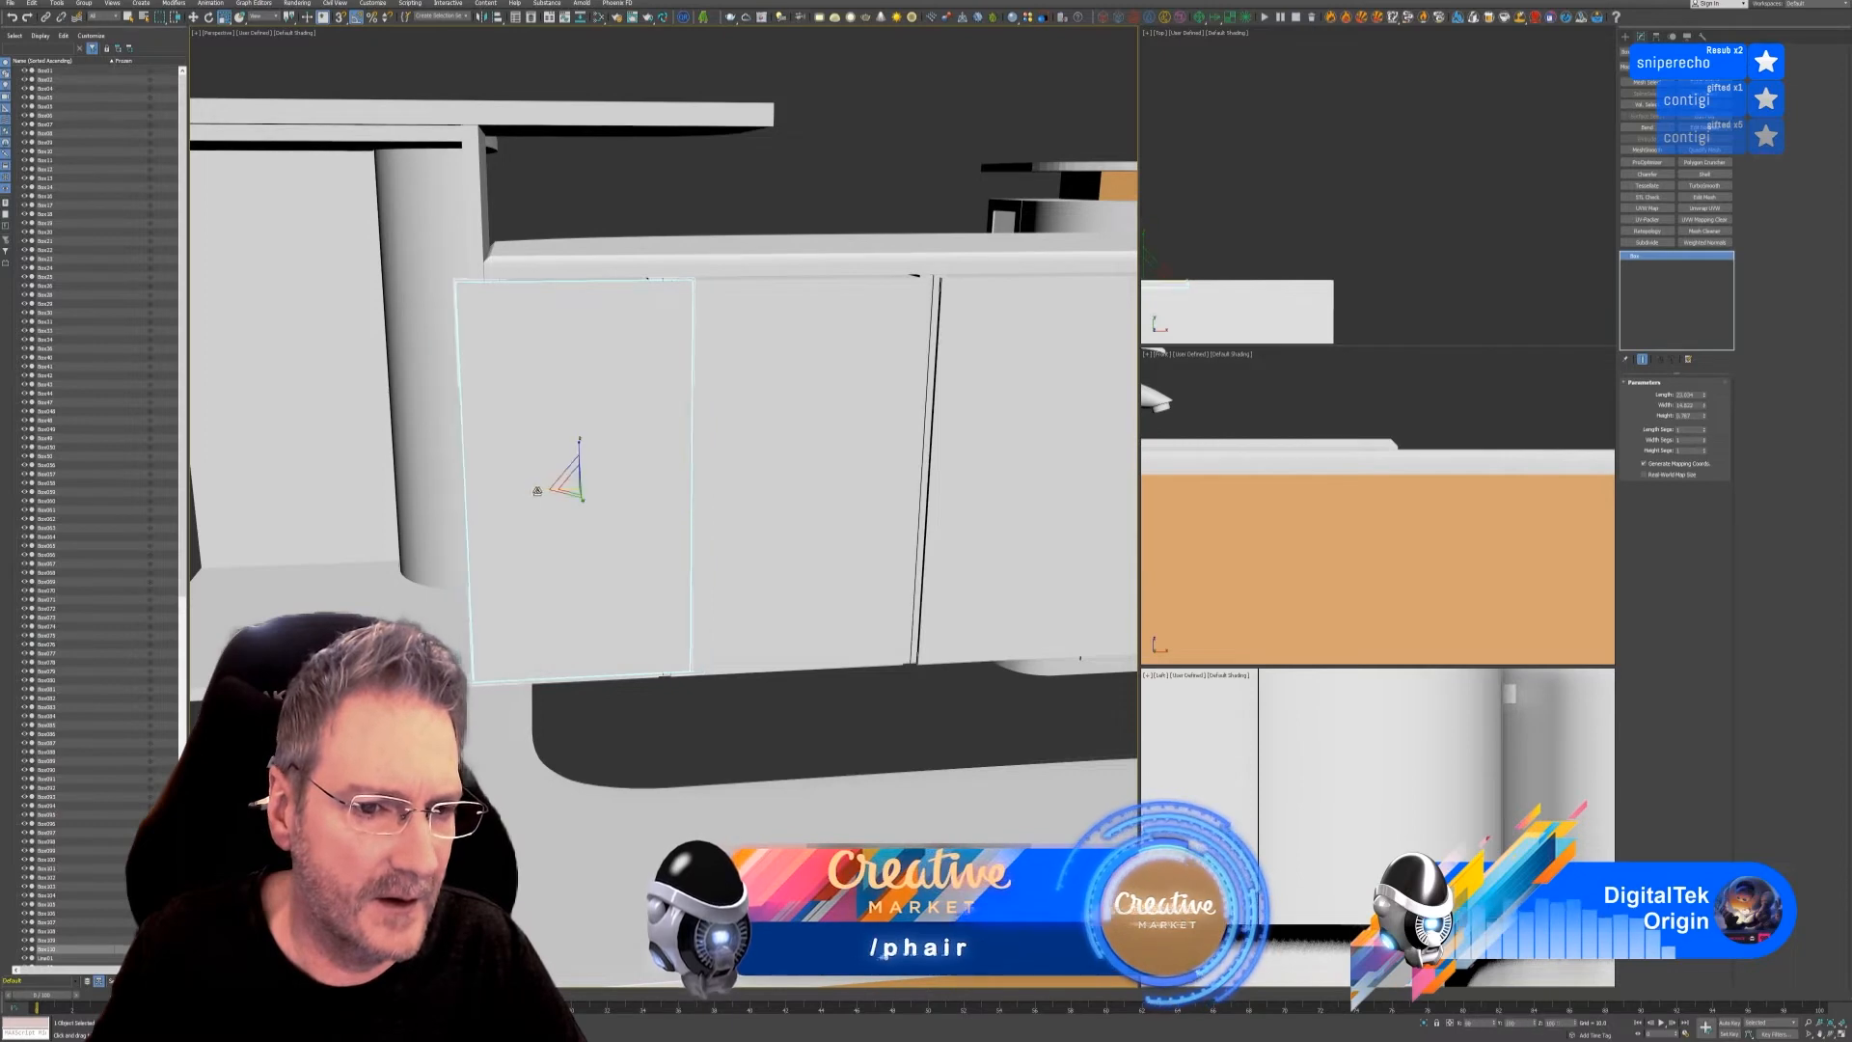
{"action": "mouse_move", "coordinate": [536, 490]}
{"action": "left_mouse_down"}
{"action": "mouse_move", "coordinate": [556, 493]}
{"action": "mouse_move", "coordinate": [538, 487]}
{"action": "left_mouse_up"}
{"action": "middle_click_drag", "start_coordinate": [774, 539], "coordinate": [814, 541], "text": "alt"}
{"action": "scroll", "coordinate": [753, 479], "scroll_direction": "down", "scroll_amount": 3}
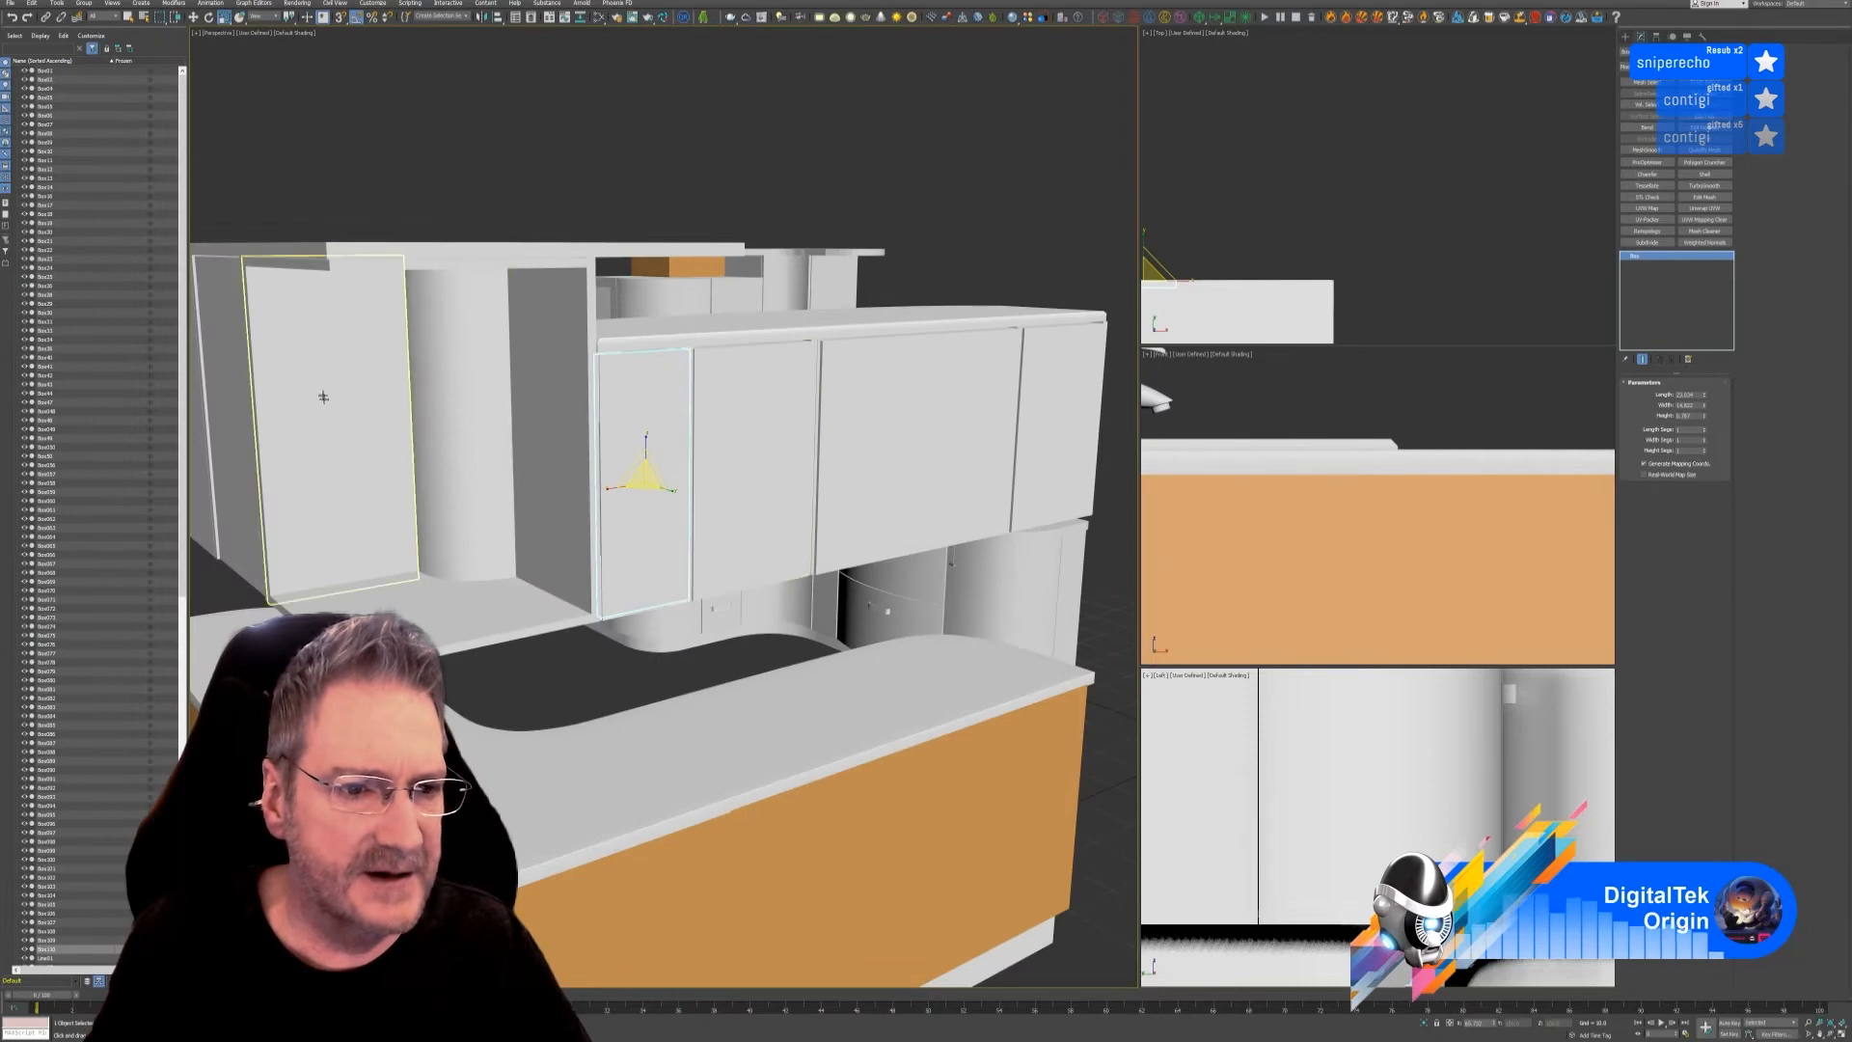
- Copy the last back panel on the wall units' other wing sideways over the open corner bay
{"action": "middle_click_drag", "start_coordinate": [453, 432], "coordinate": [362, 319], "text": "alt"}
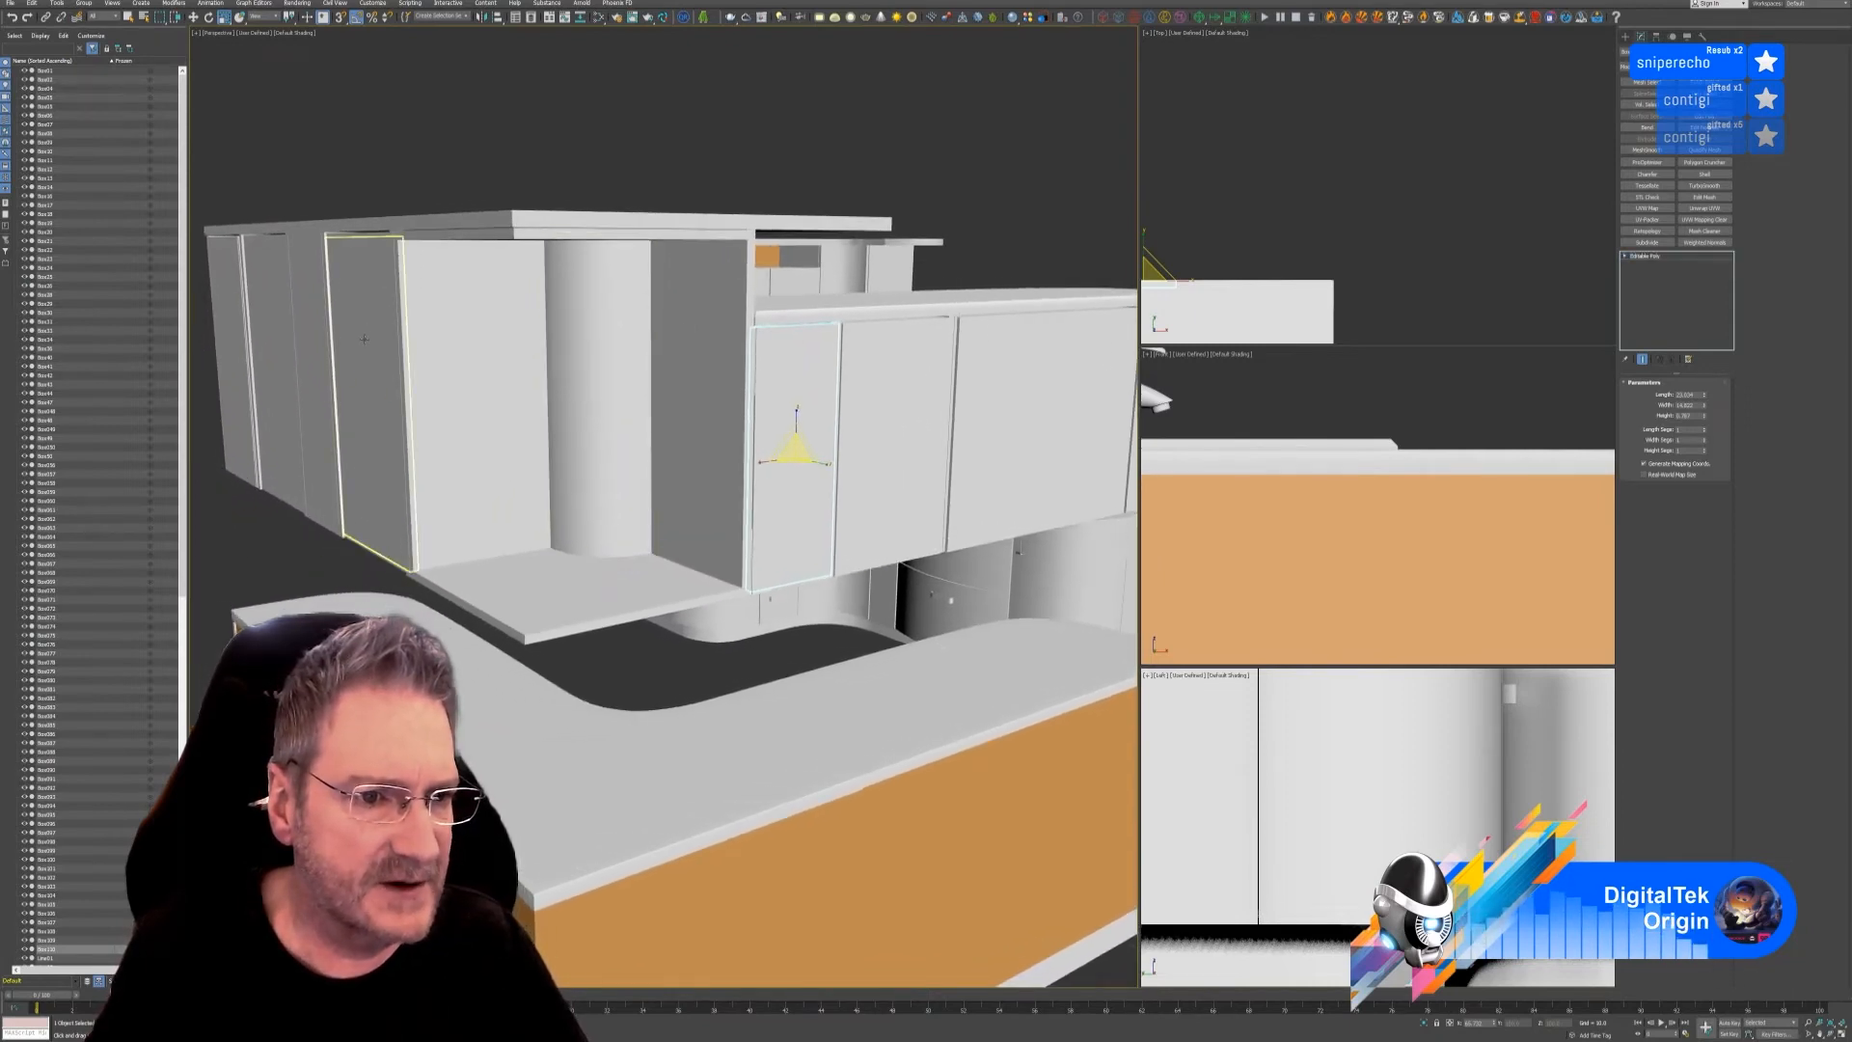
{"action": "left_click", "coordinate": [369, 318]}
{"action": "left_click", "coordinate": [193, 17]}
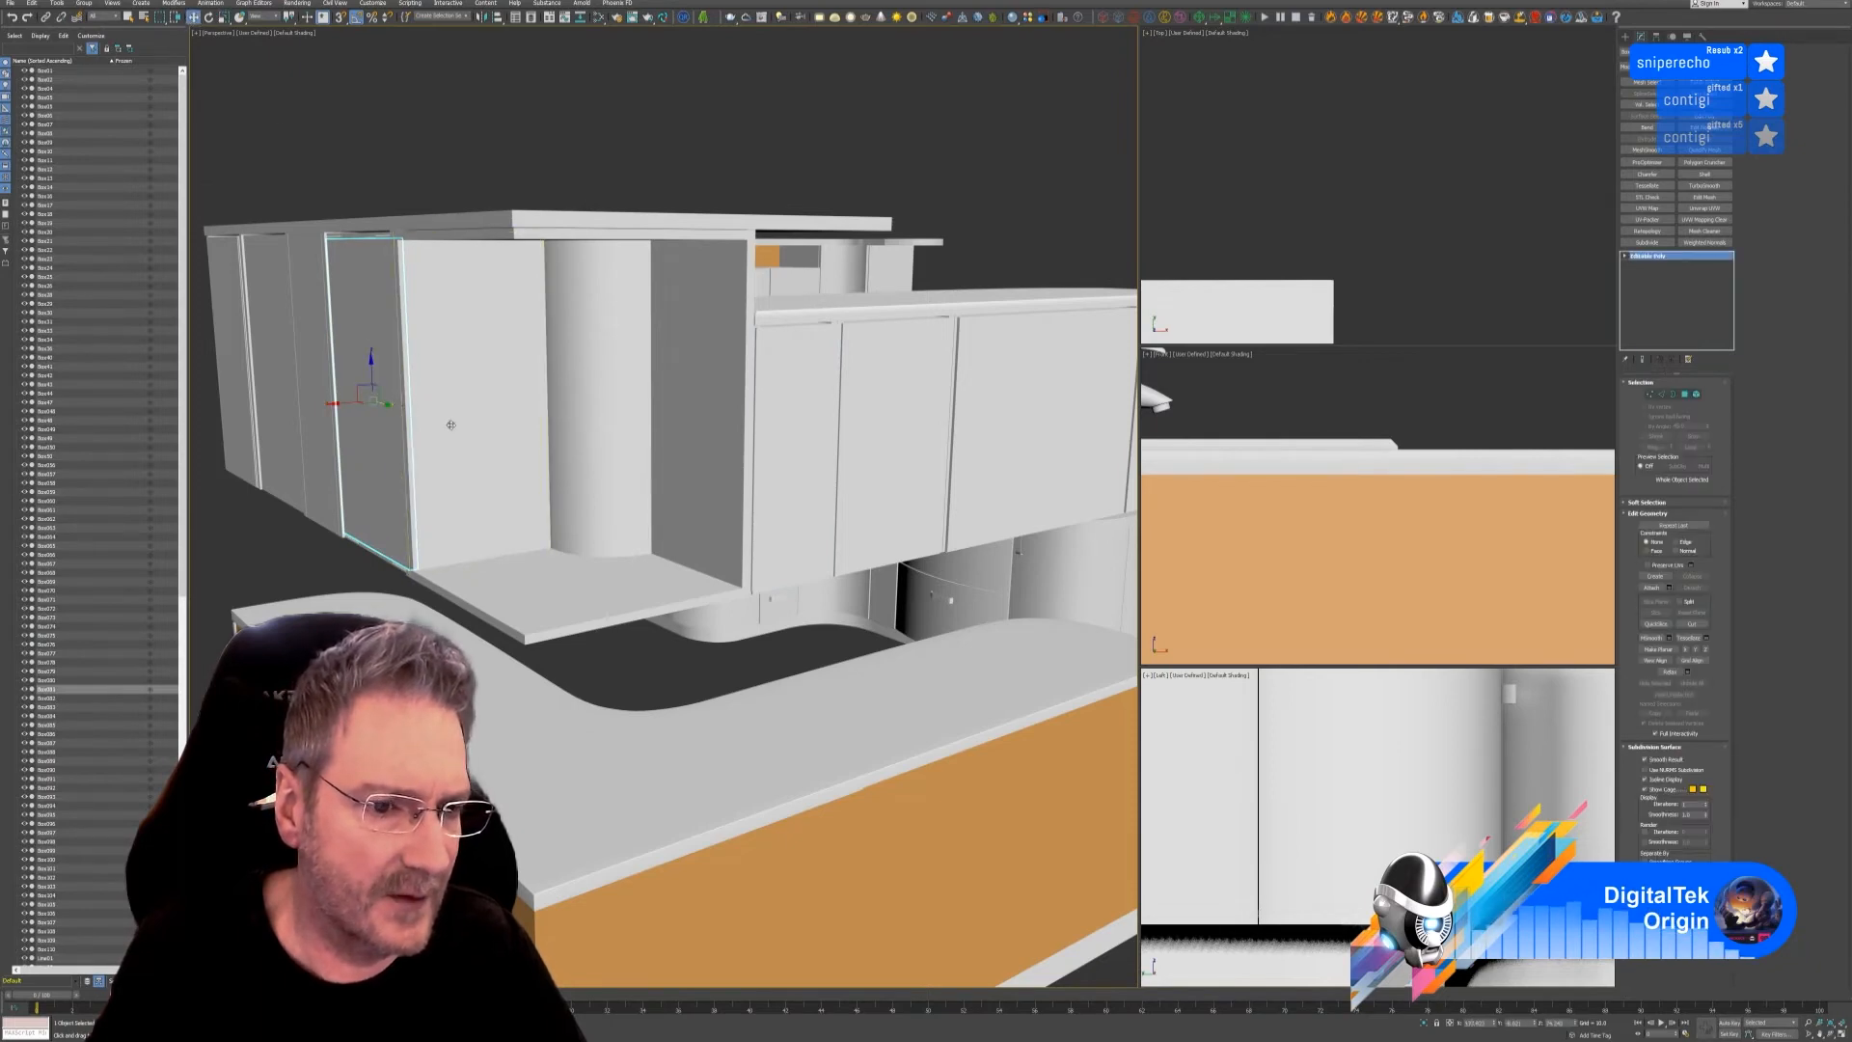
{"action": "mouse_move", "coordinate": [385, 404]}
{"action": "left_mouse_down", "text": "shift"}
{"action": "mouse_move", "coordinate": [509, 434]}
{"action": "mouse_move", "coordinate": [483, 436]}
{"action": "left_mouse_up", "text": "shift"}
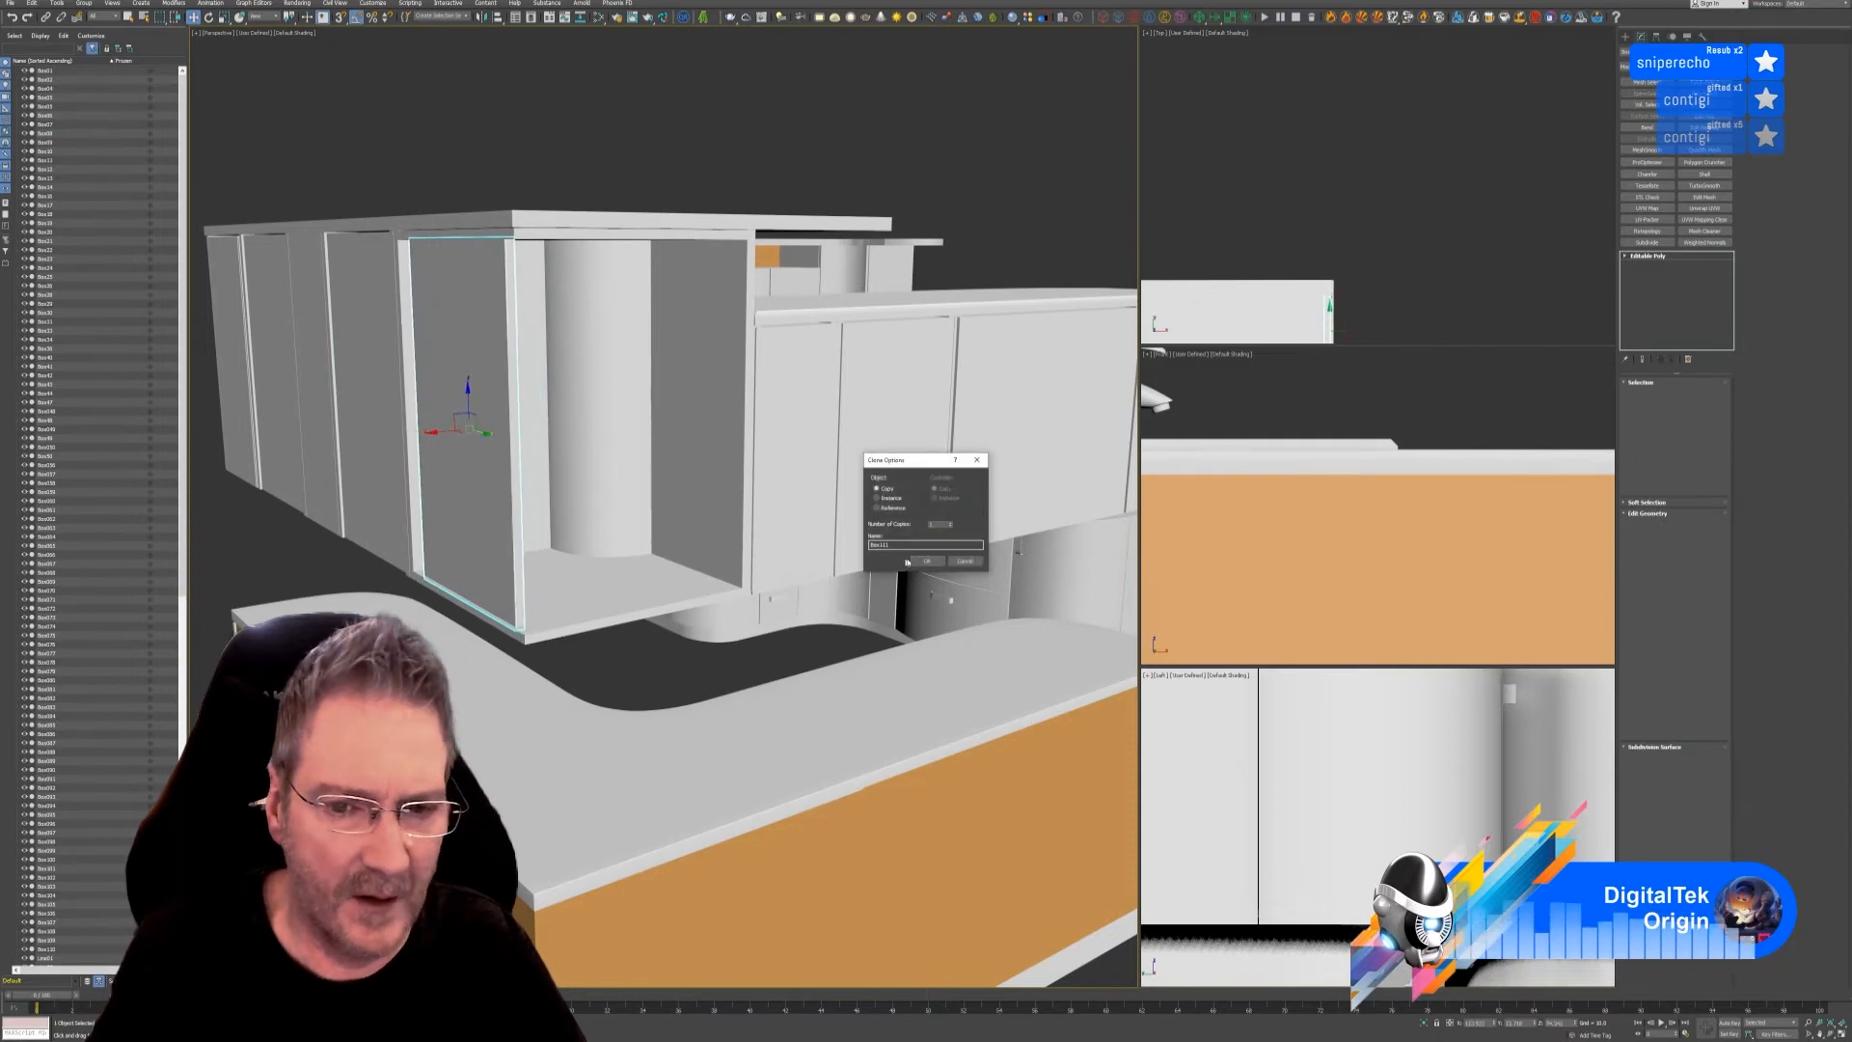
{"action": "key", "text": "Return"}
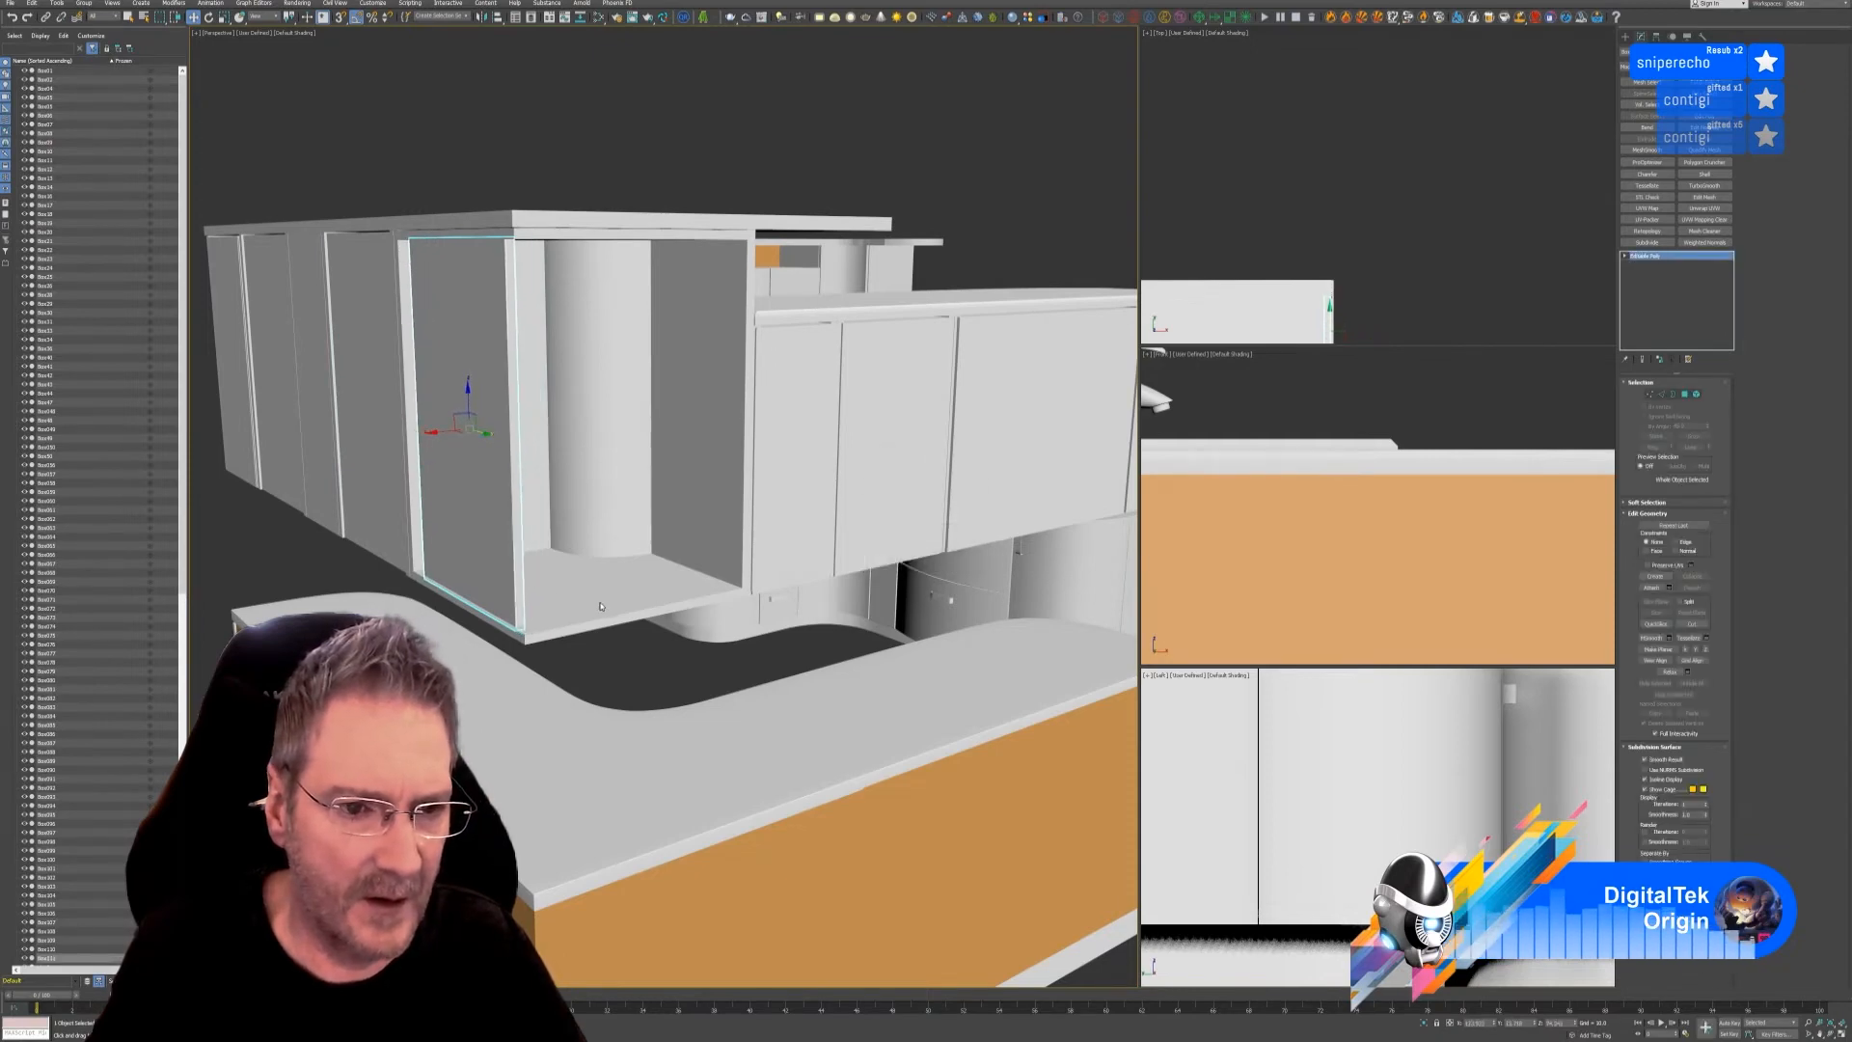
- Widen the copied panel and shift it slightly sideways until it closes the open back of the corner bay
{"action": "middle_click_drag", "start_coordinate": [601, 606], "coordinate": [643, 604], "text": "alt"}
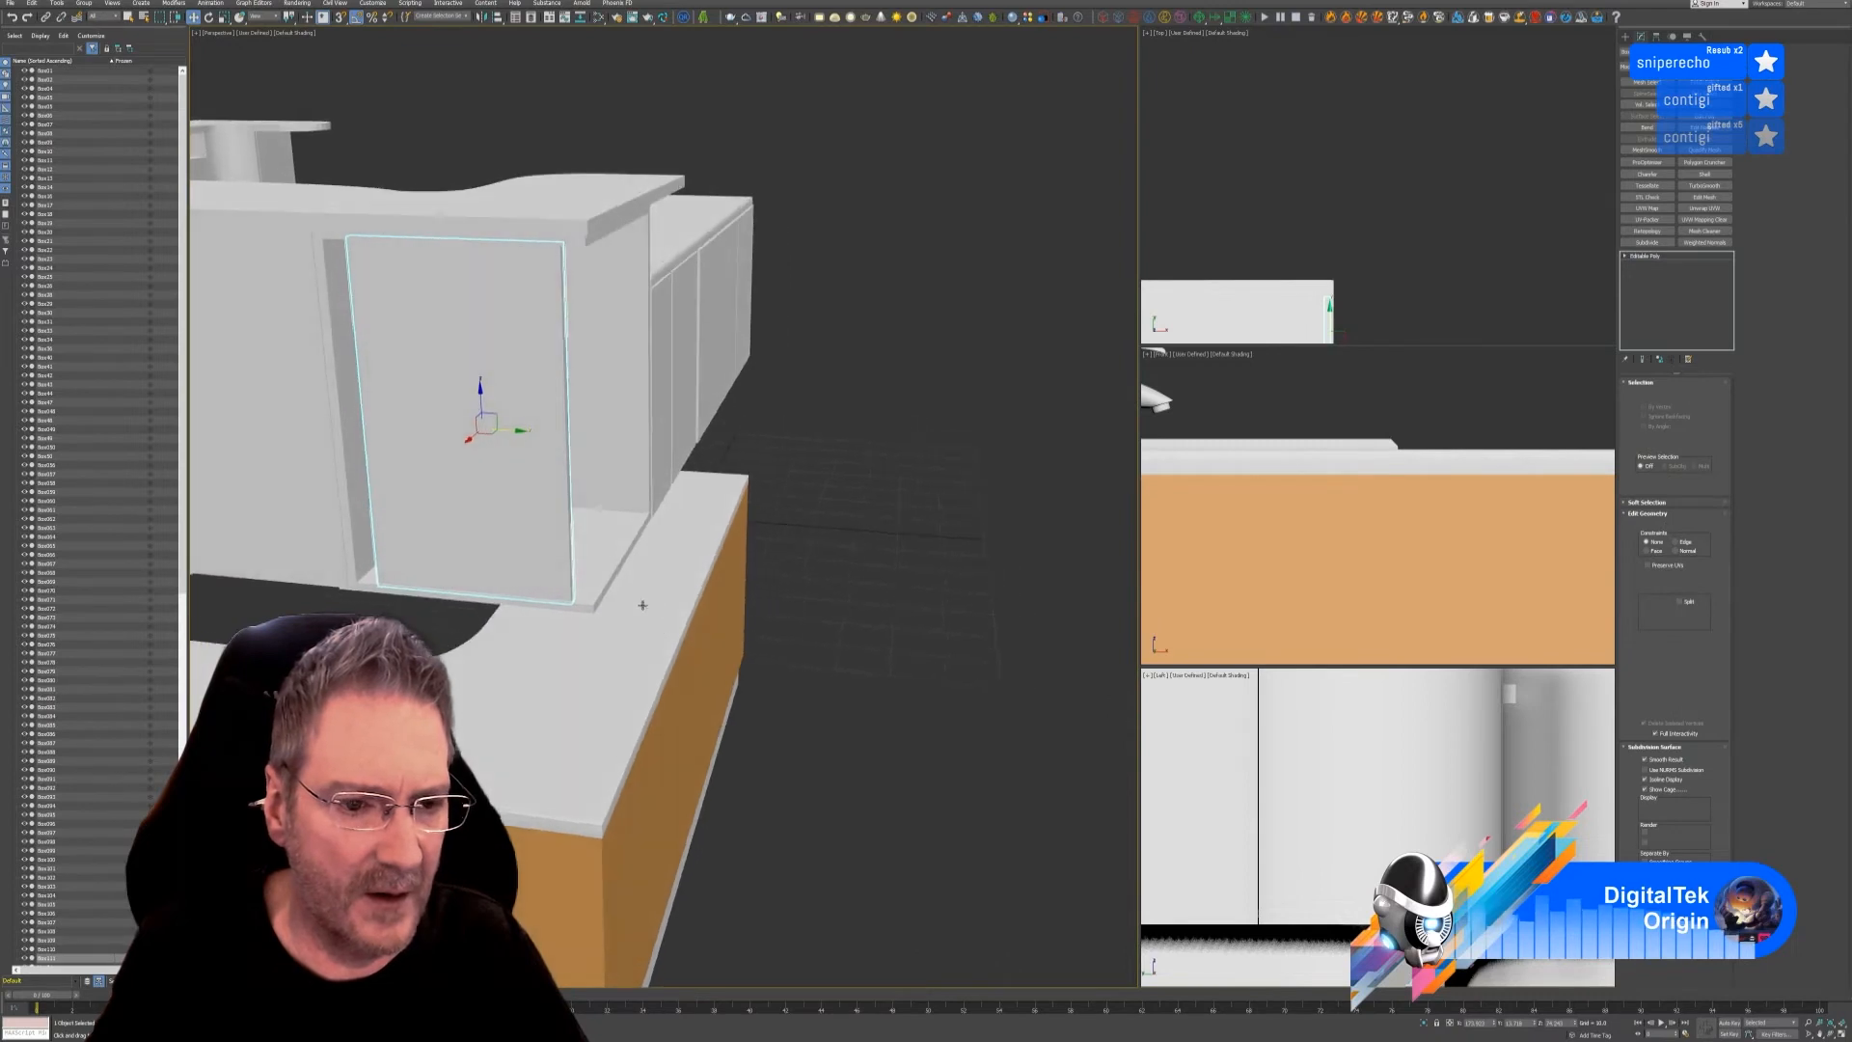
{"action": "key", "text": "r"}
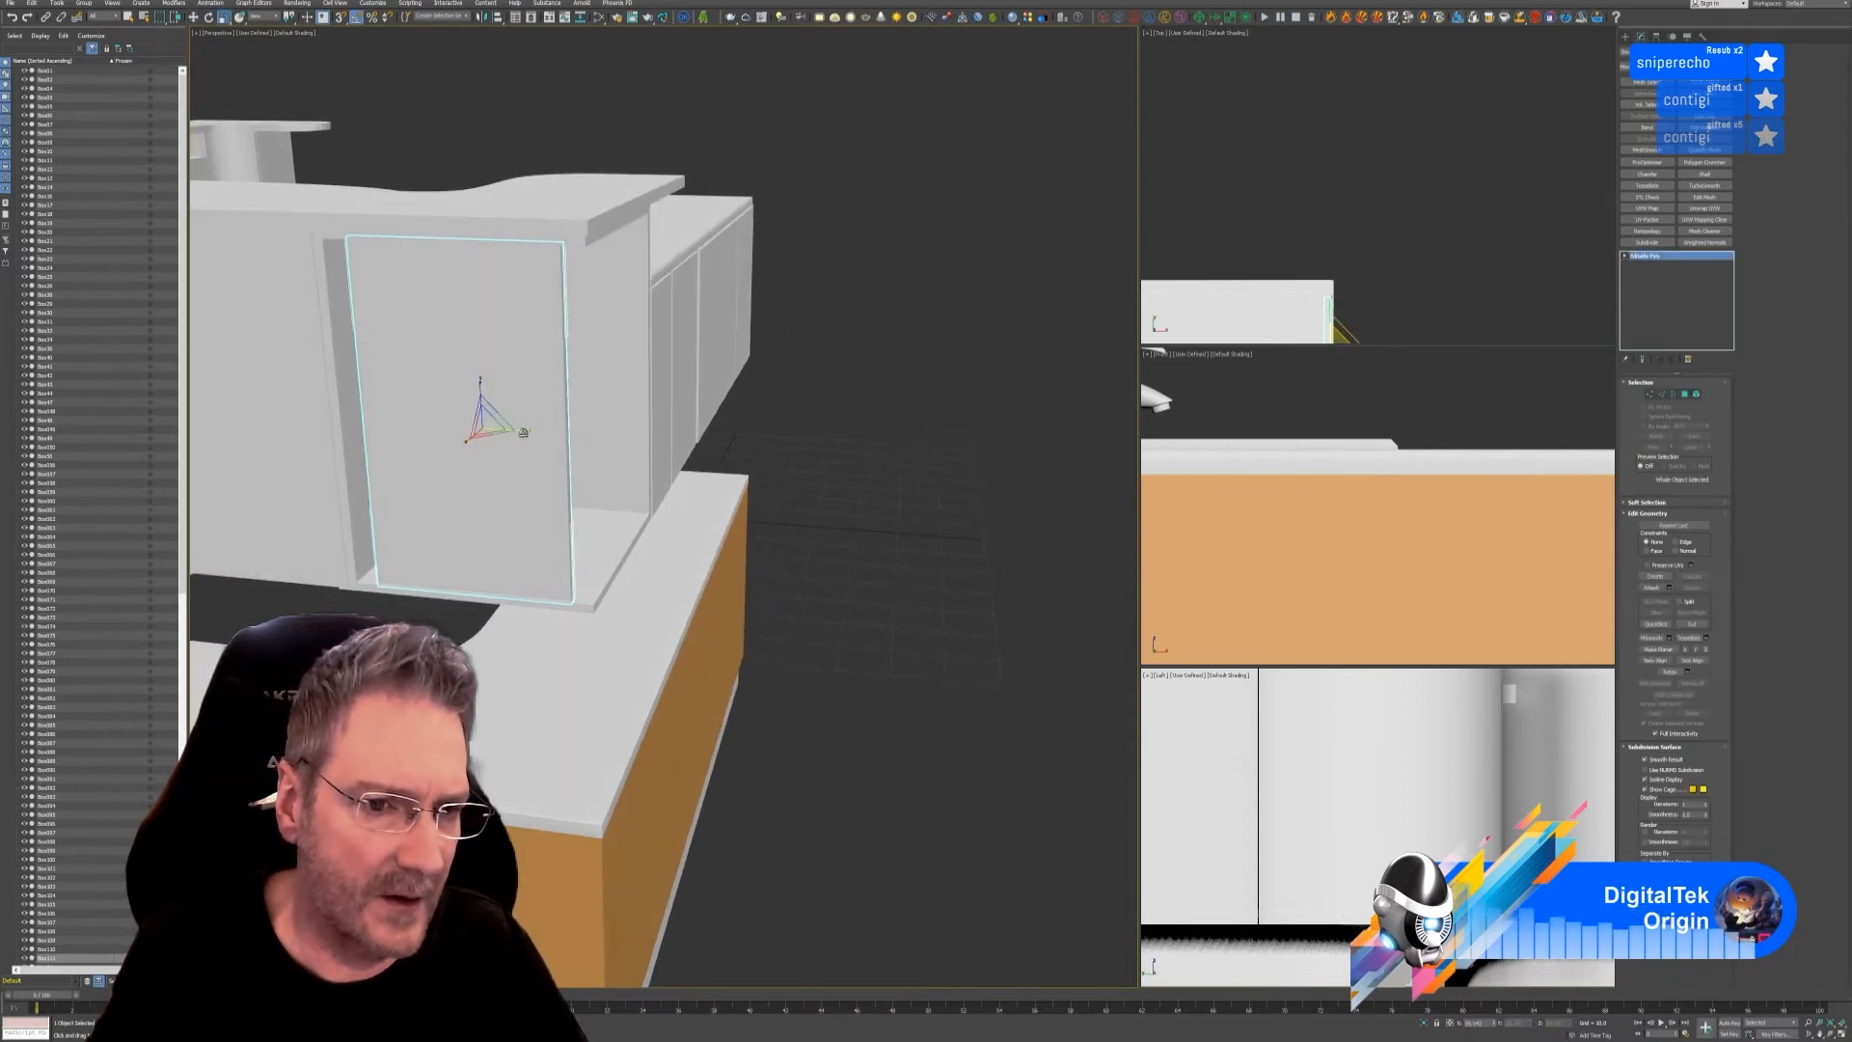
{"action": "left_click_drag", "start_coordinate": [511, 430], "coordinate": [530, 431]}
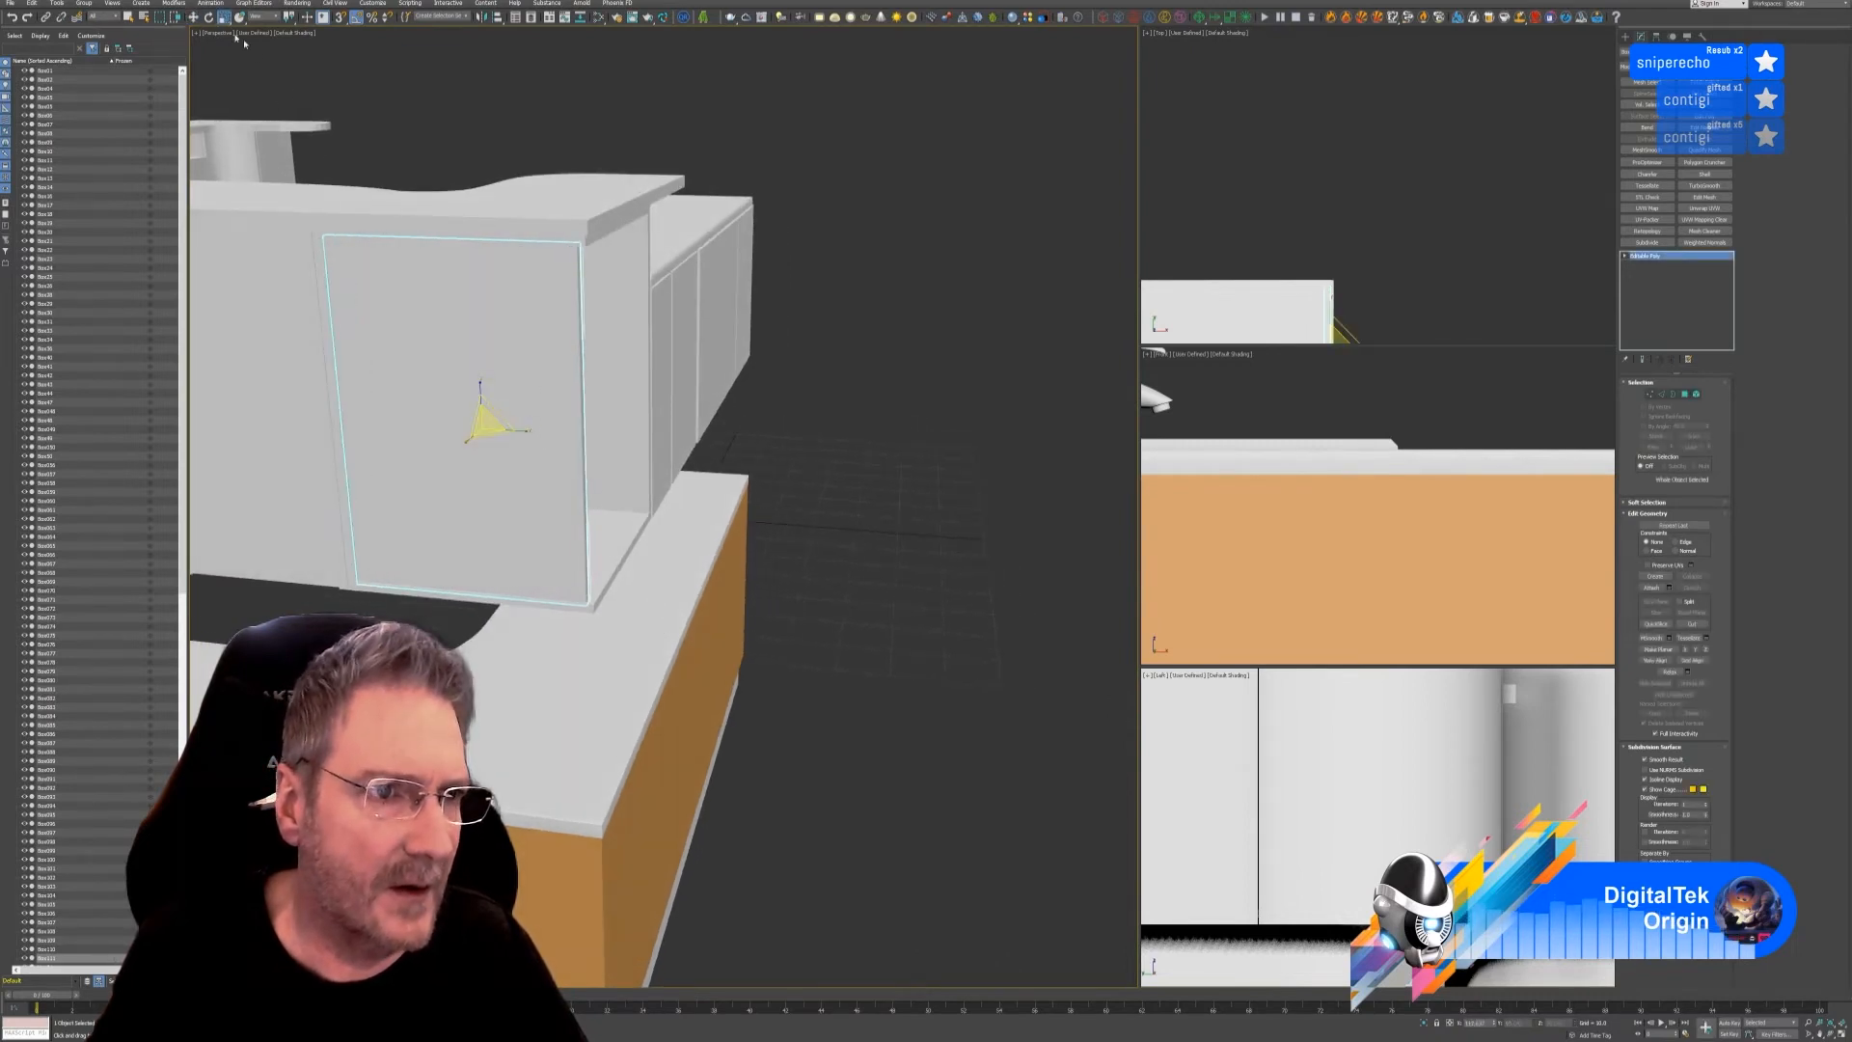
{"action": "key", "text": "w"}
{"action": "scroll", "coordinate": [518, 468], "scroll_direction": "up", "scroll_amount": 3}
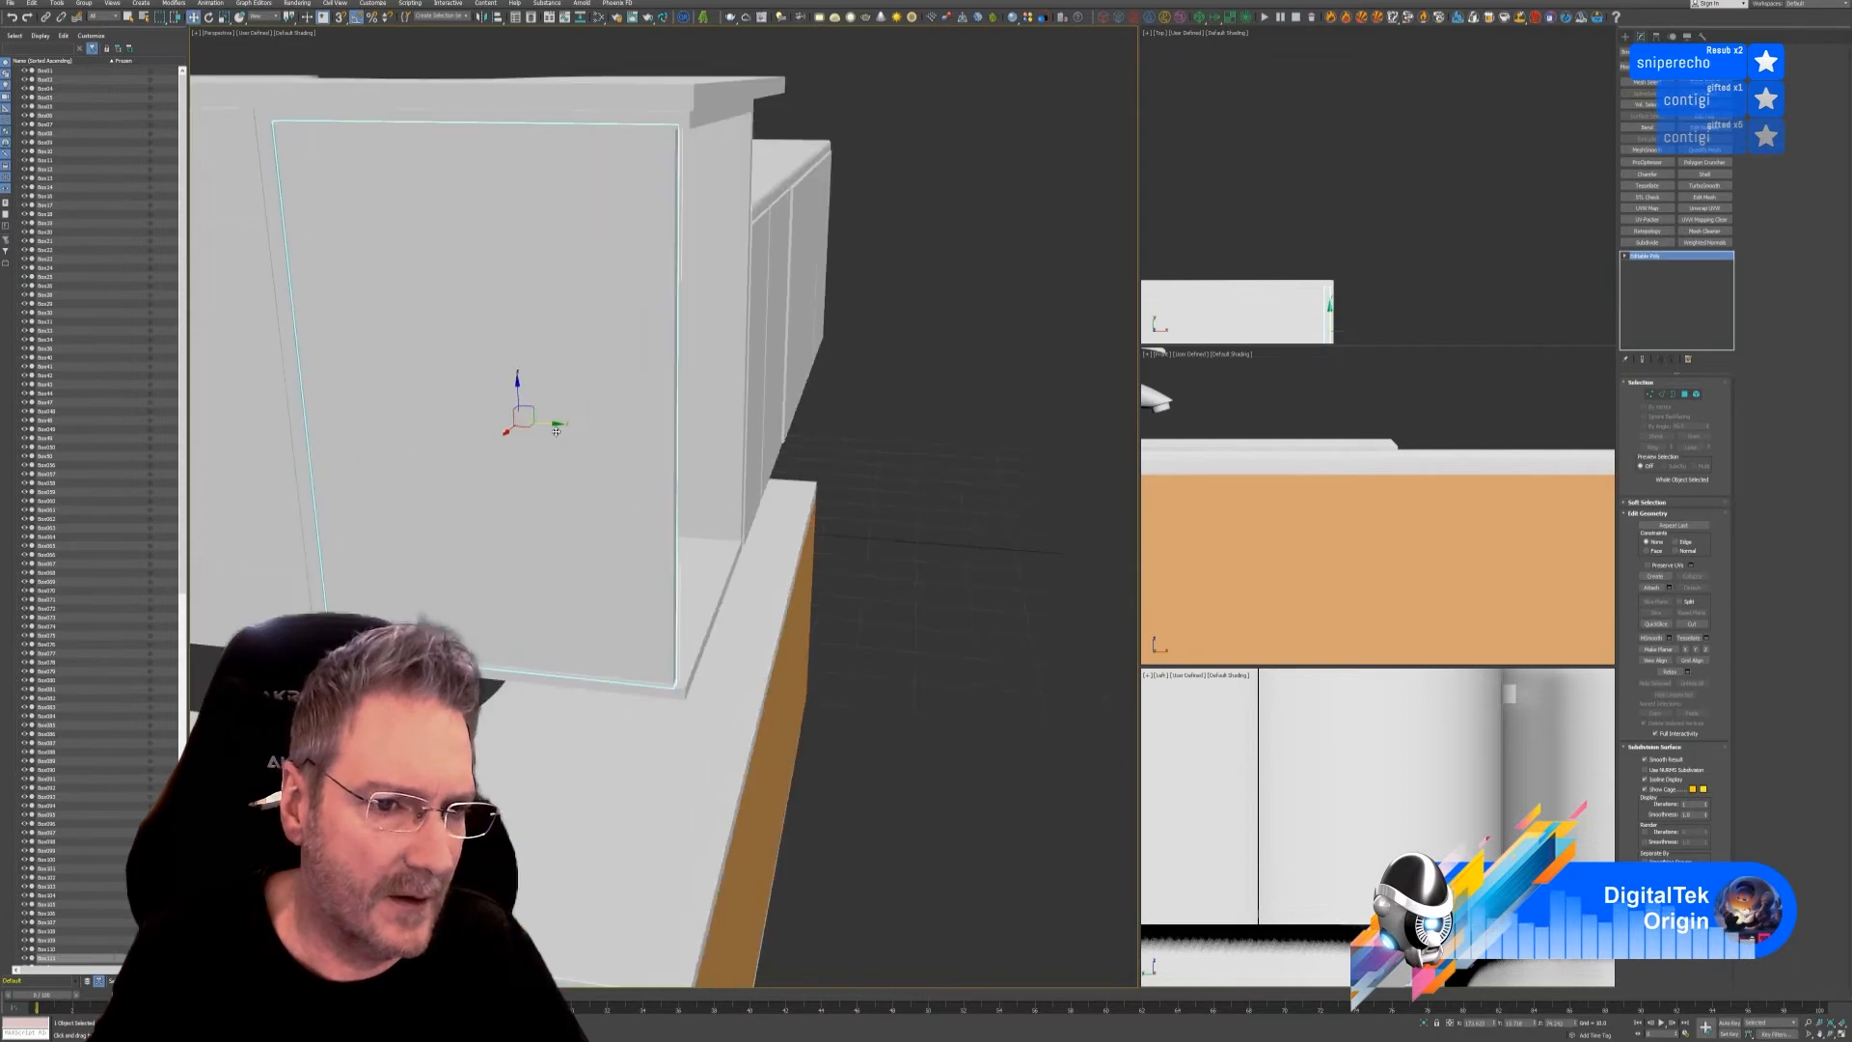
{"action": "left_click_drag", "start_coordinate": [551, 424], "coordinate": [554, 427]}
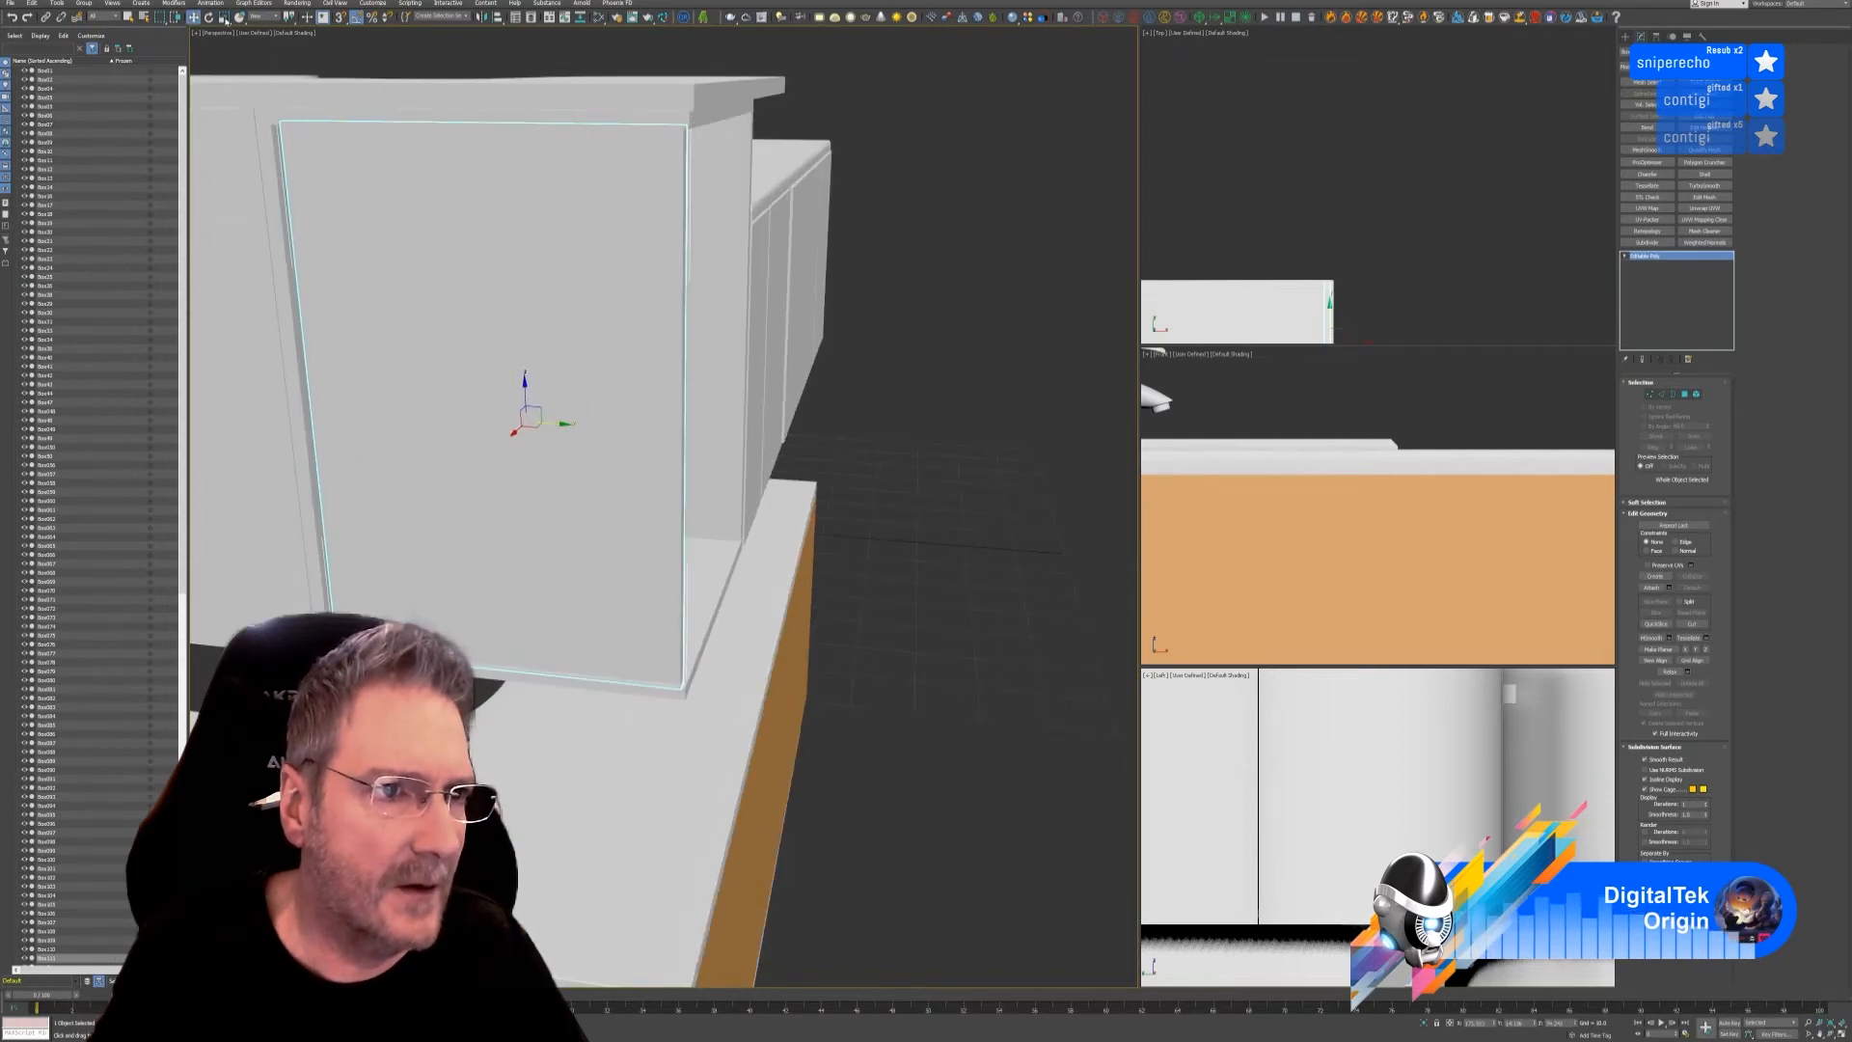
{"action": "key", "text": "r"}
{"action": "left_click_drag", "start_coordinate": [570, 424], "coordinate": [571, 424]}
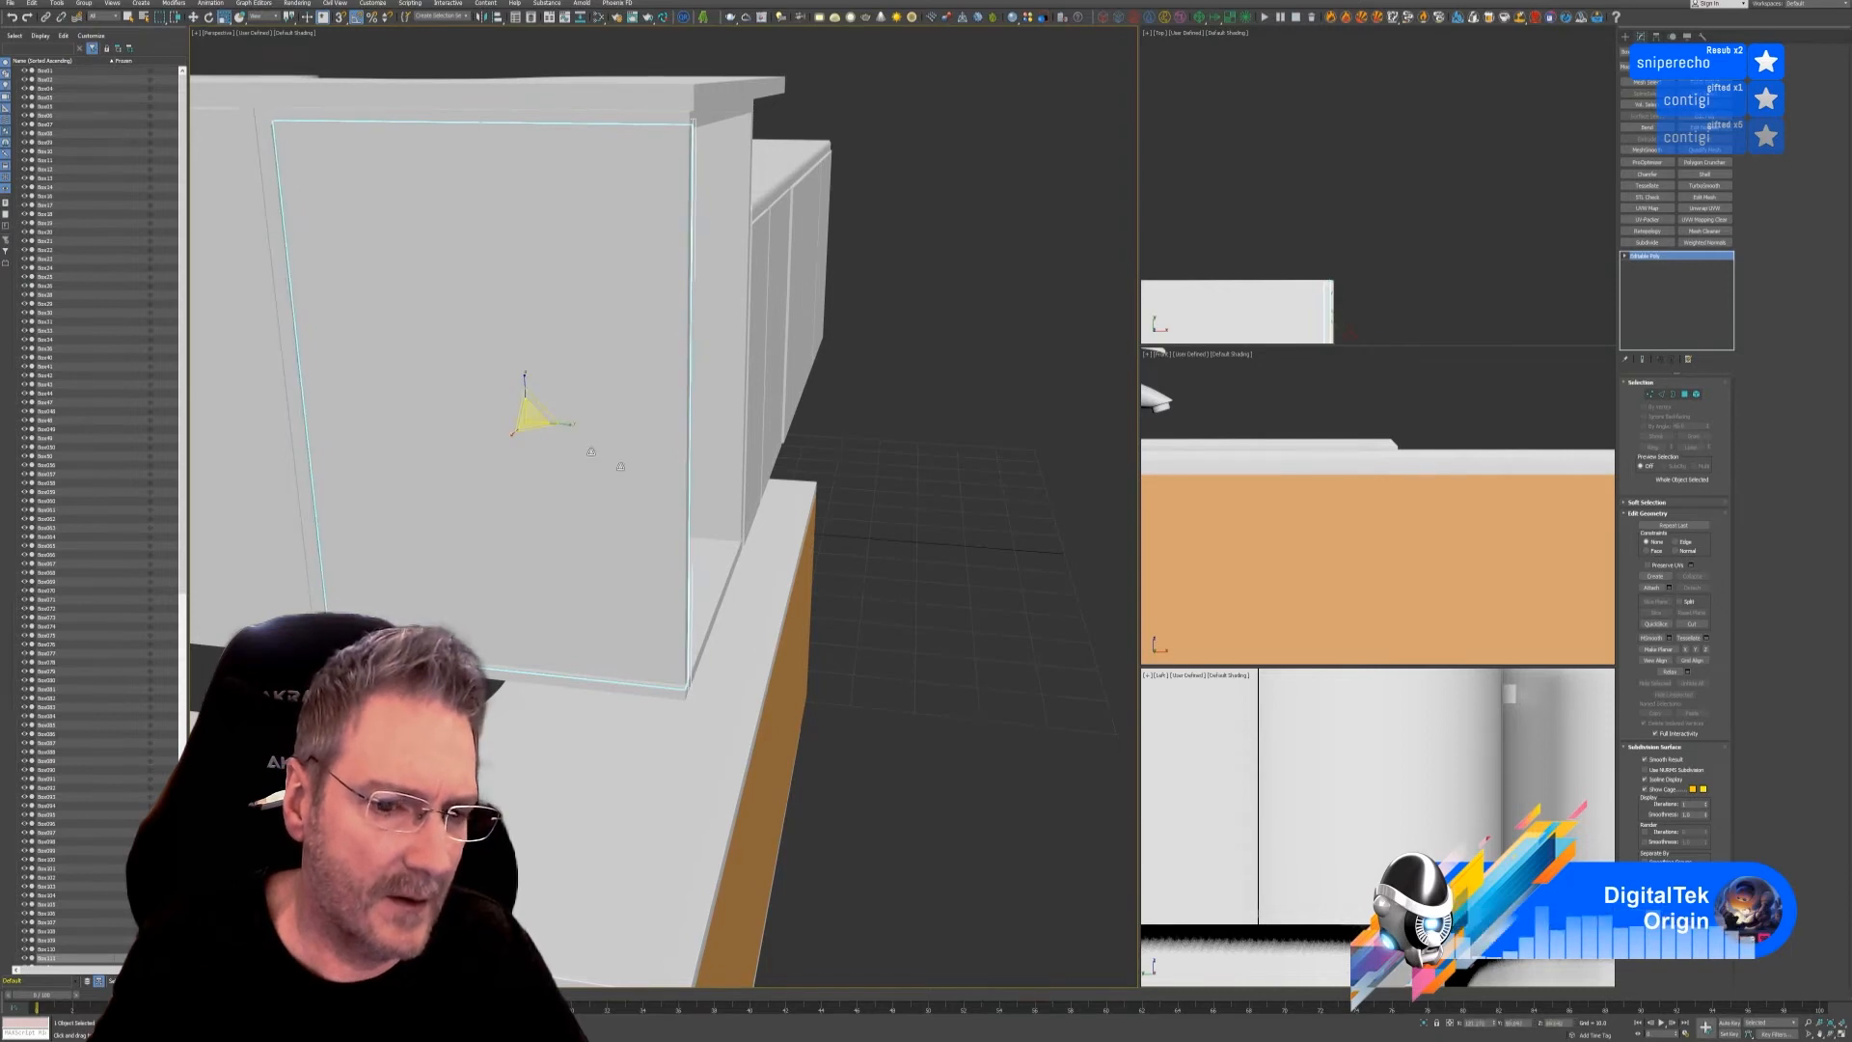
{"action": "scroll", "coordinate": [865, 571], "scroll_direction": "down", "scroll_amount": 3}
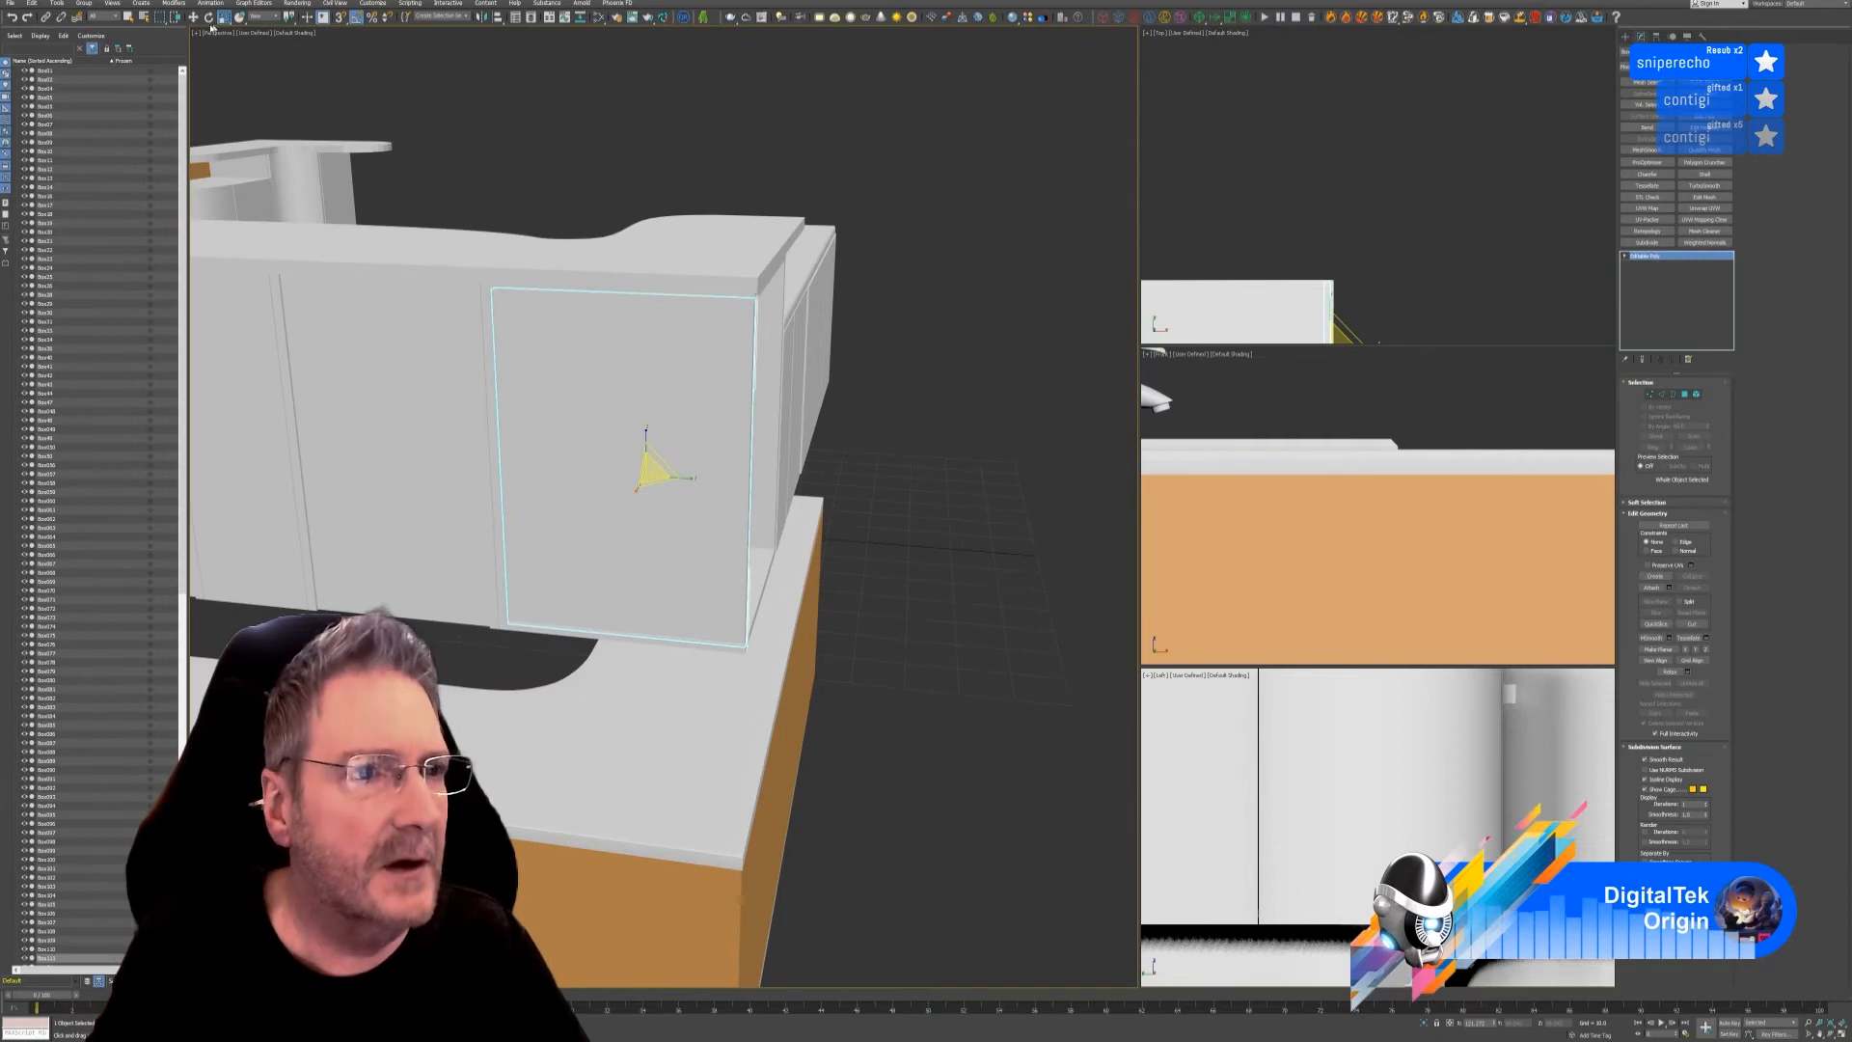
- Make one independent copy of the corner back panel, offset inward into the corner unit
{"action": "key", "text": "w"}
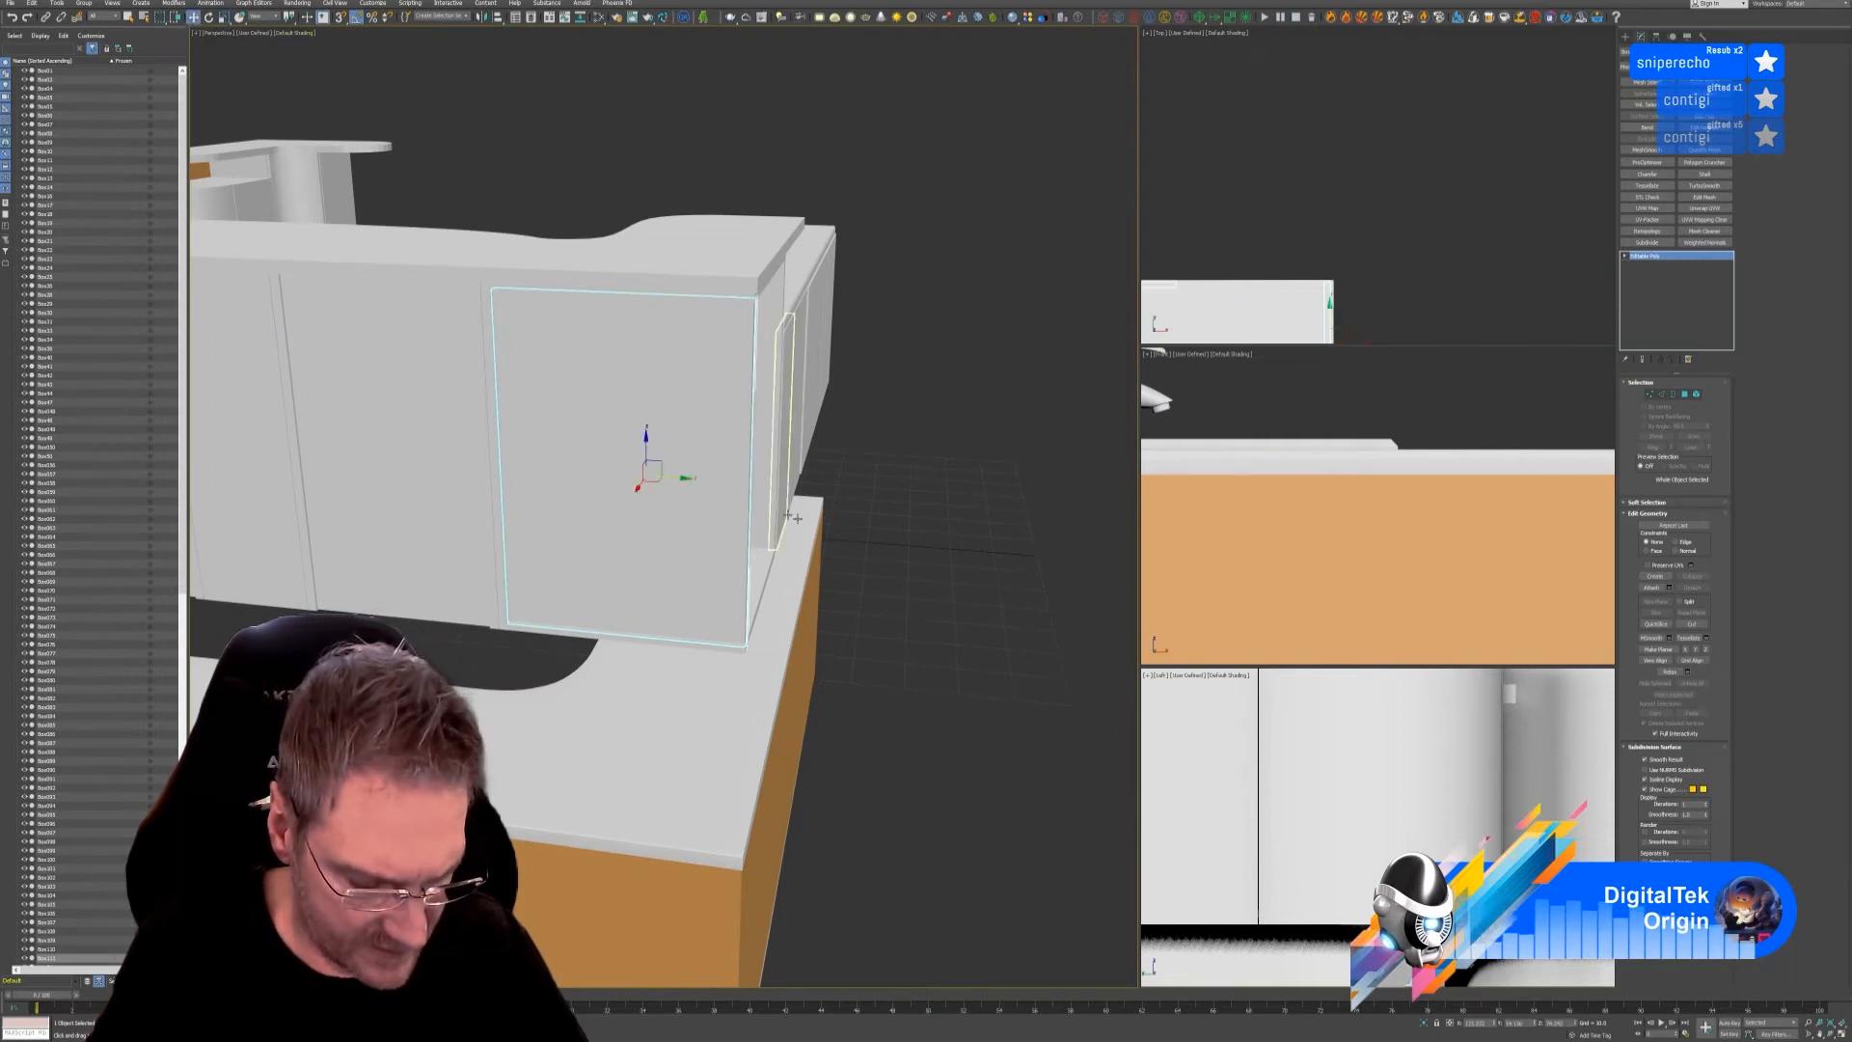
{"action": "middle_click_drag", "start_coordinate": [734, 442], "coordinate": [765, 550], "text": "alt"}
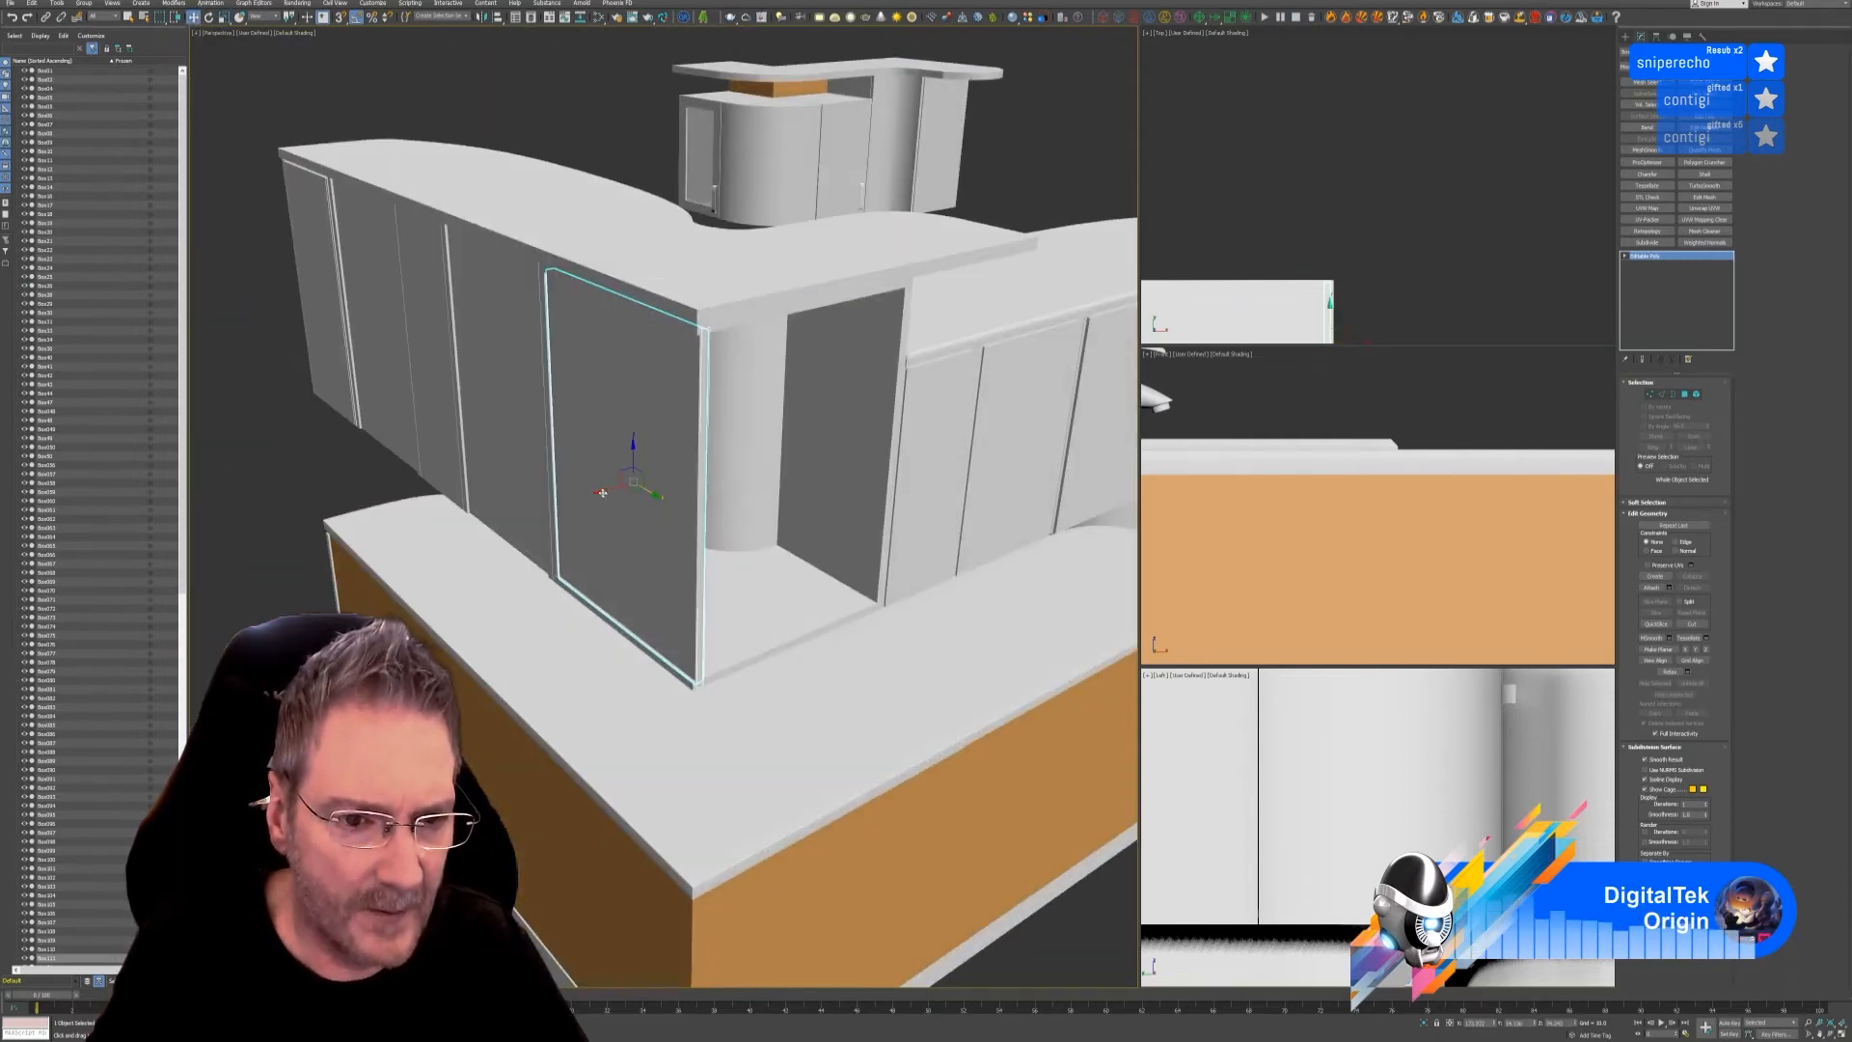
{"action": "left_click_drag", "start_coordinate": [603, 493], "coordinate": [650, 478], "text": "shift"}
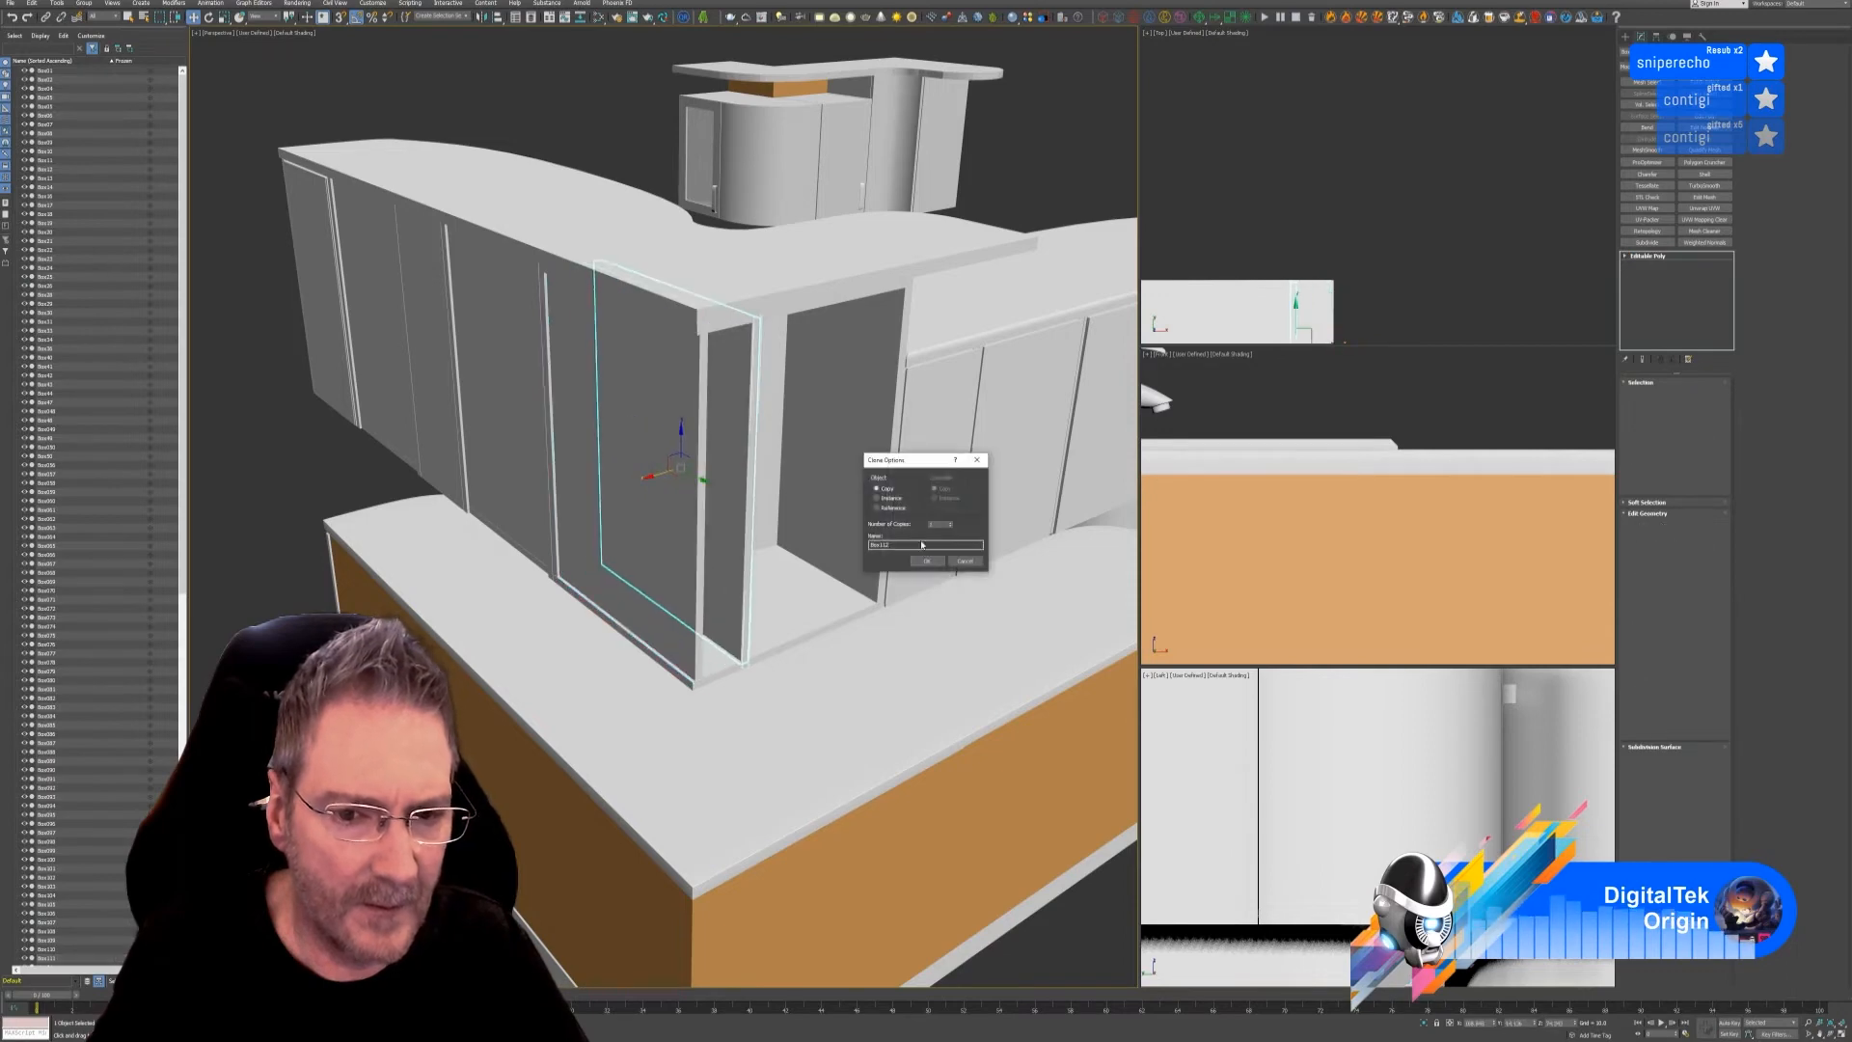
{"action": "left_click", "coordinate": [923, 561]}
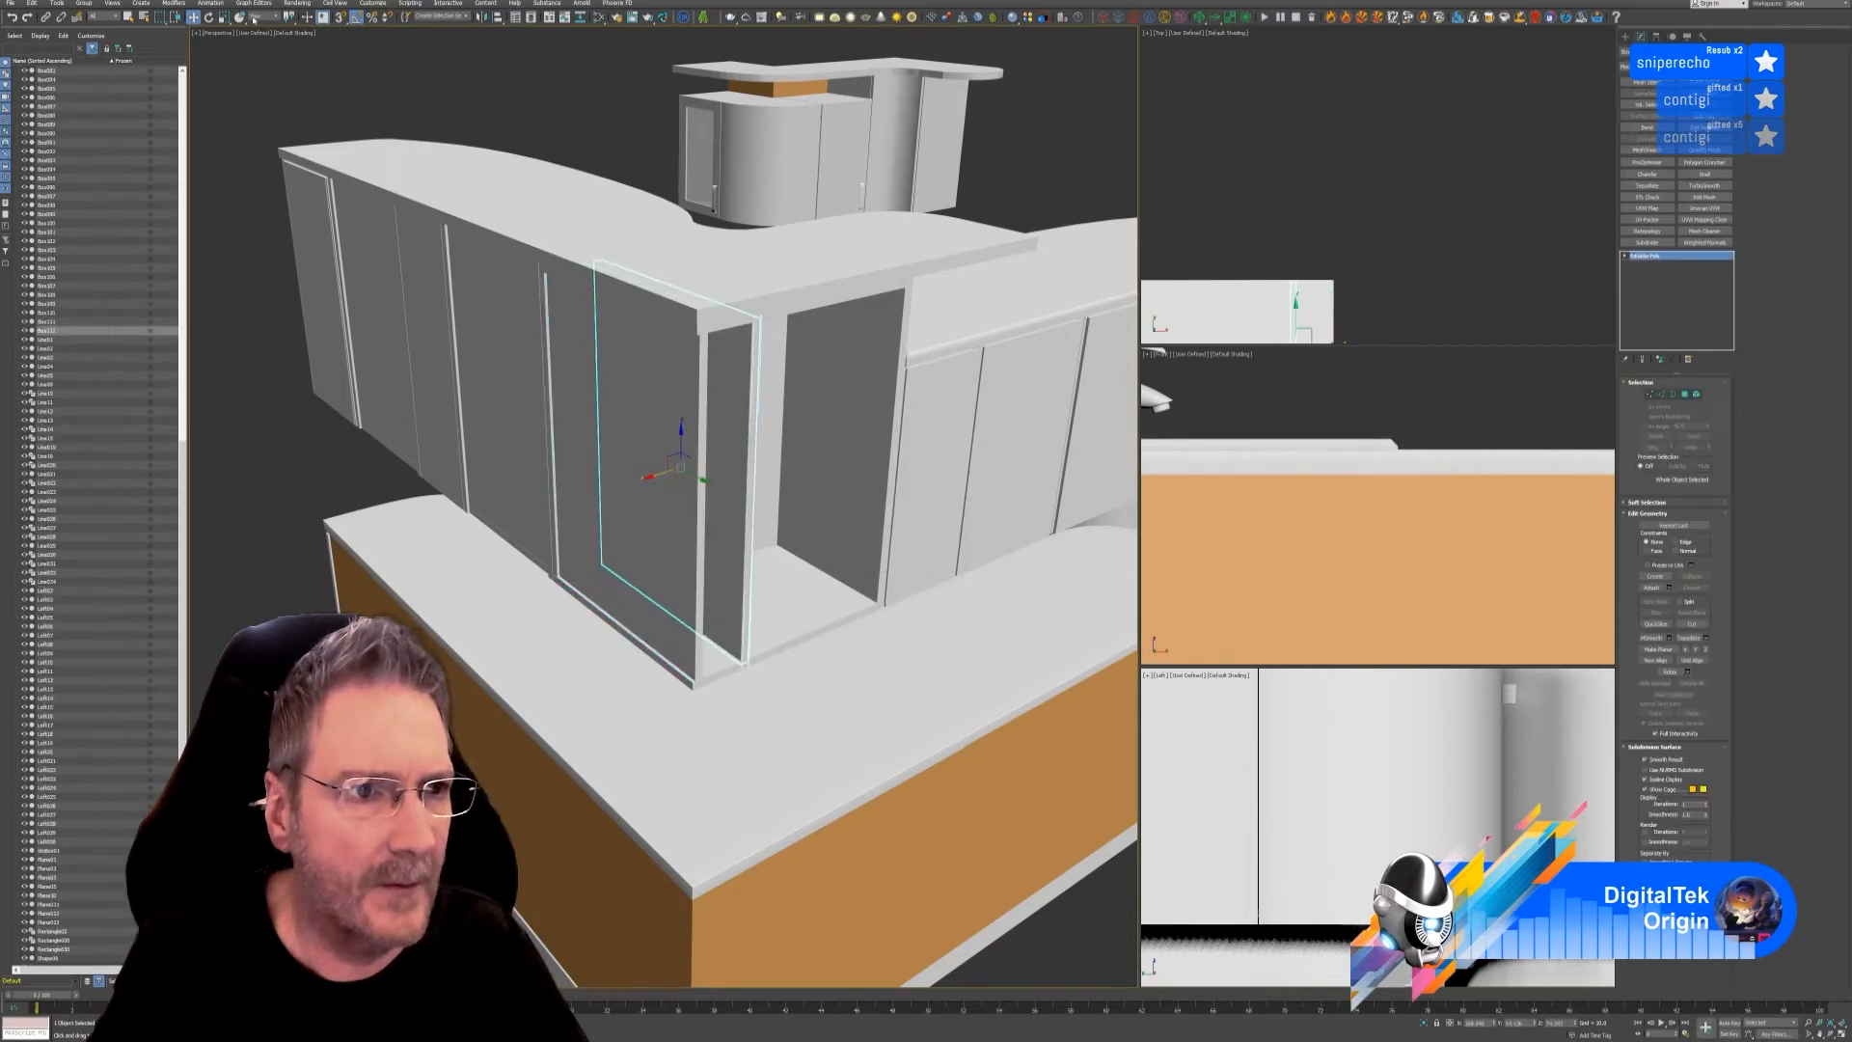
- Rotate the copied panel a quarter turn about its vertical axis and move it over the corner unit's open adjoining side
{"action": "key", "text": "e"}
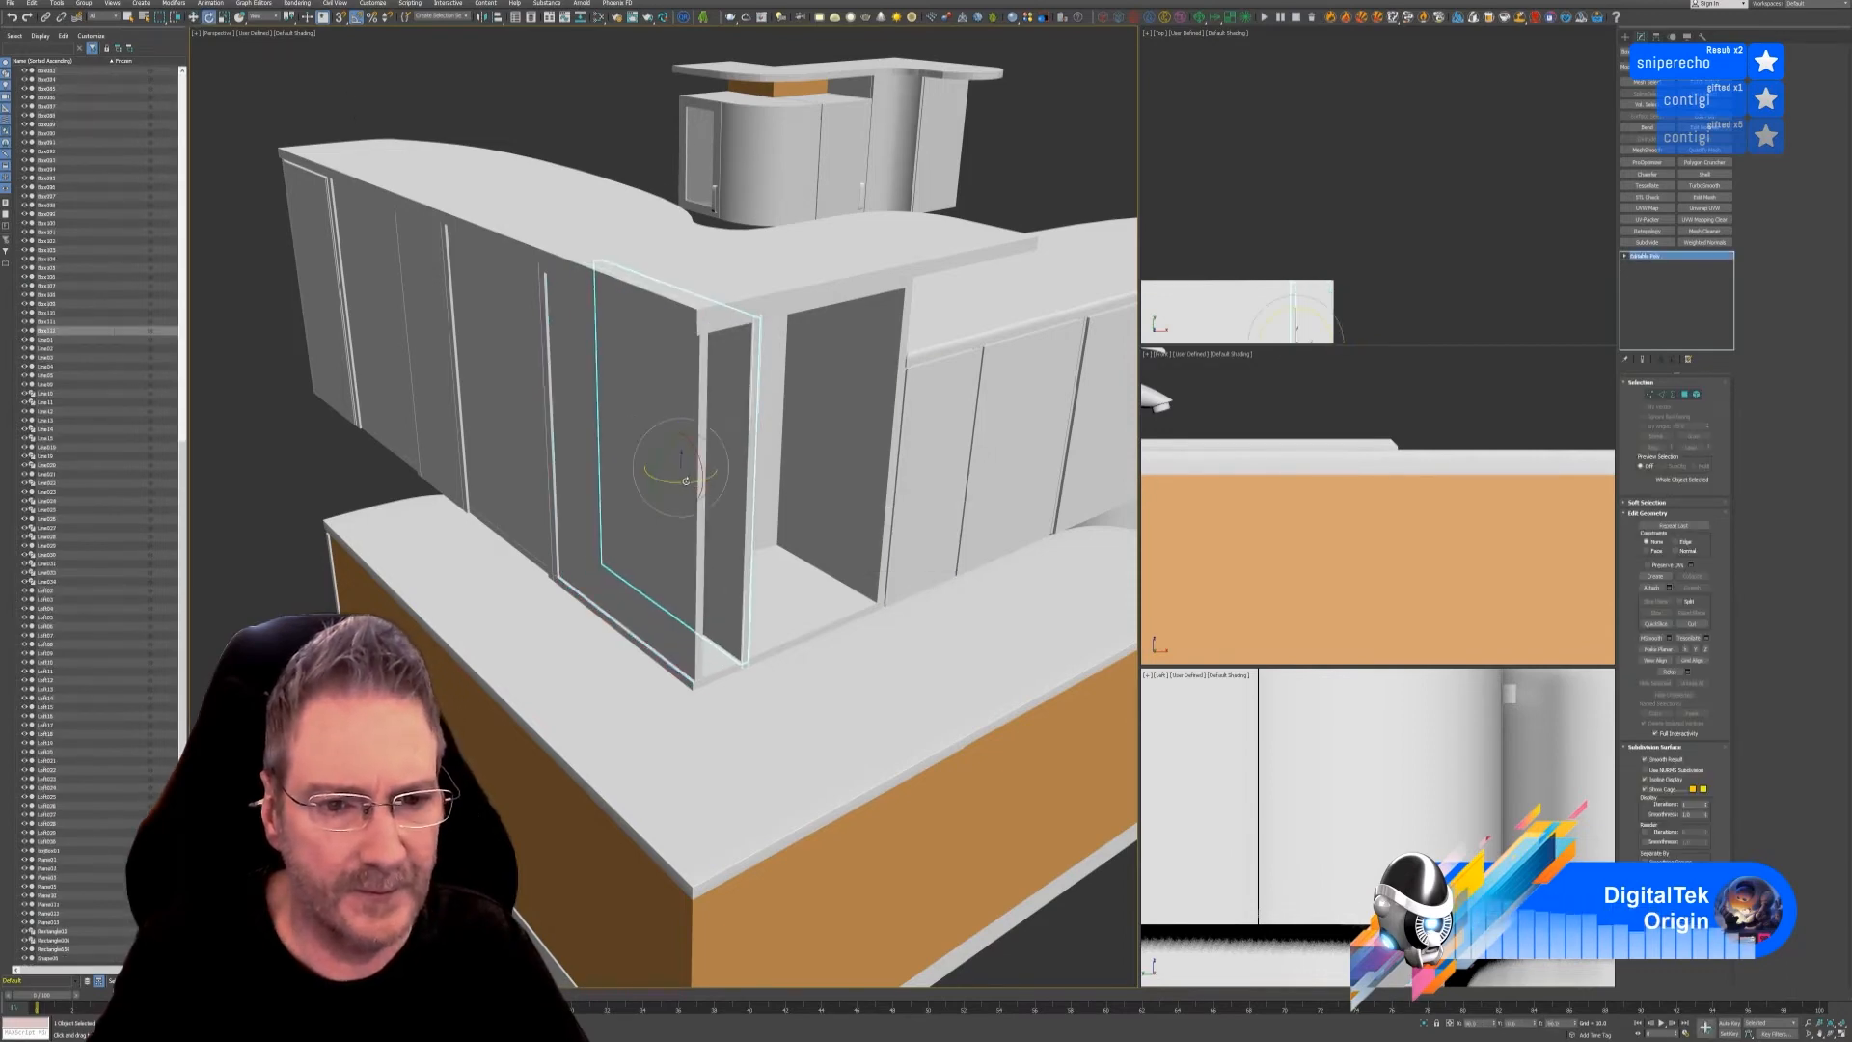
{"action": "left_click_drag", "start_coordinate": [719, 480], "coordinate": [728, 480]}
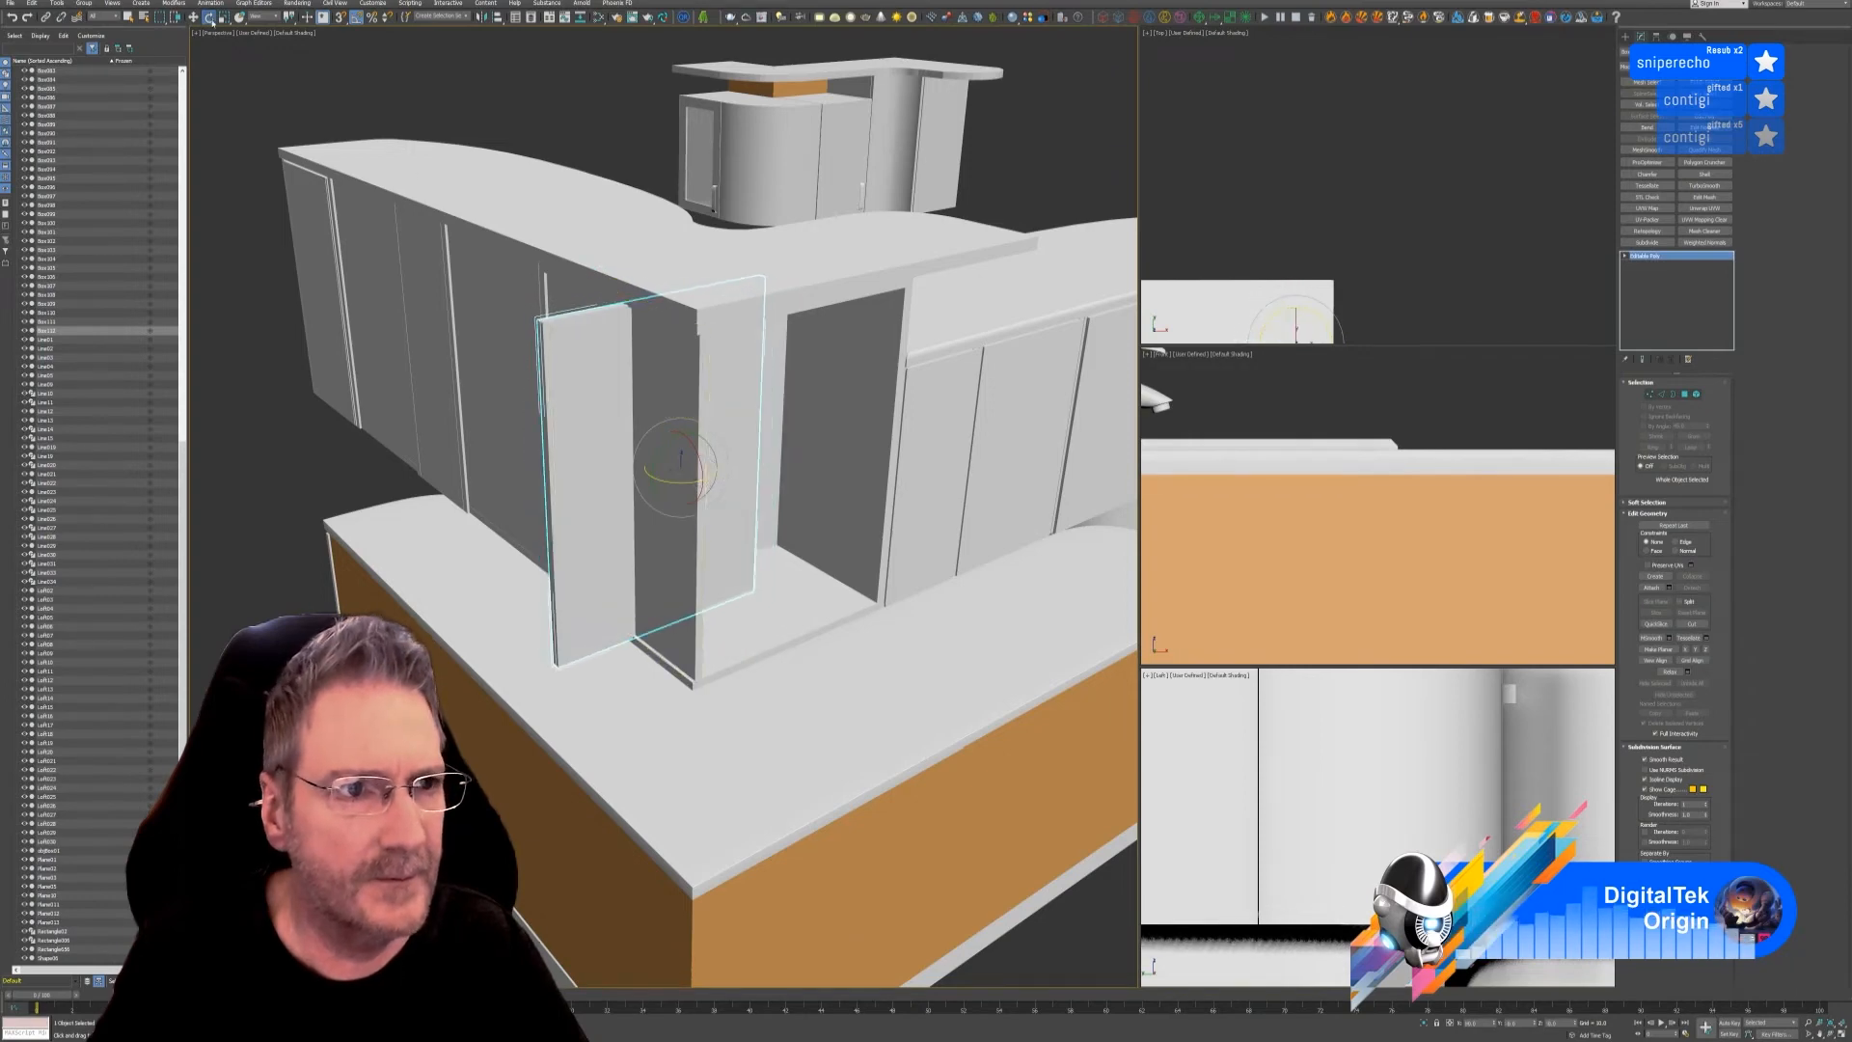
{"action": "key", "text": "w"}
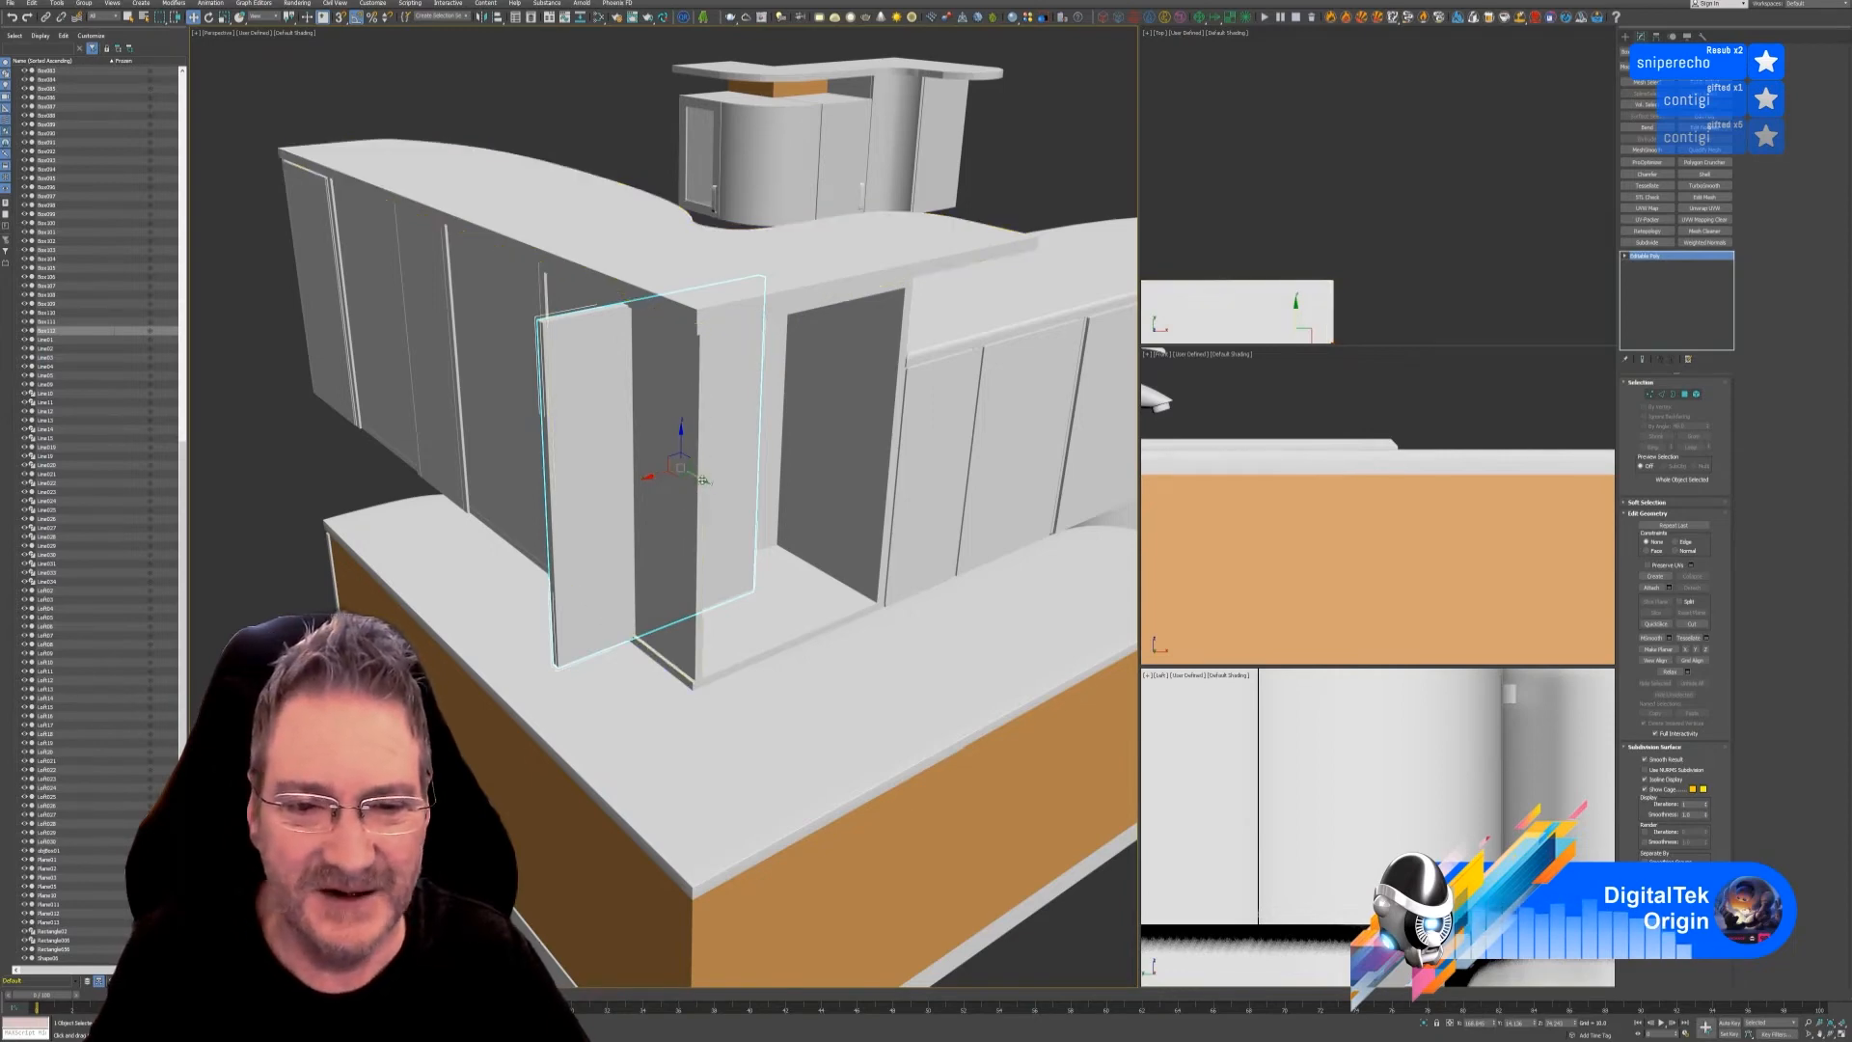
{"action": "left_click_drag", "start_coordinate": [705, 488], "coordinate": [785, 493]}
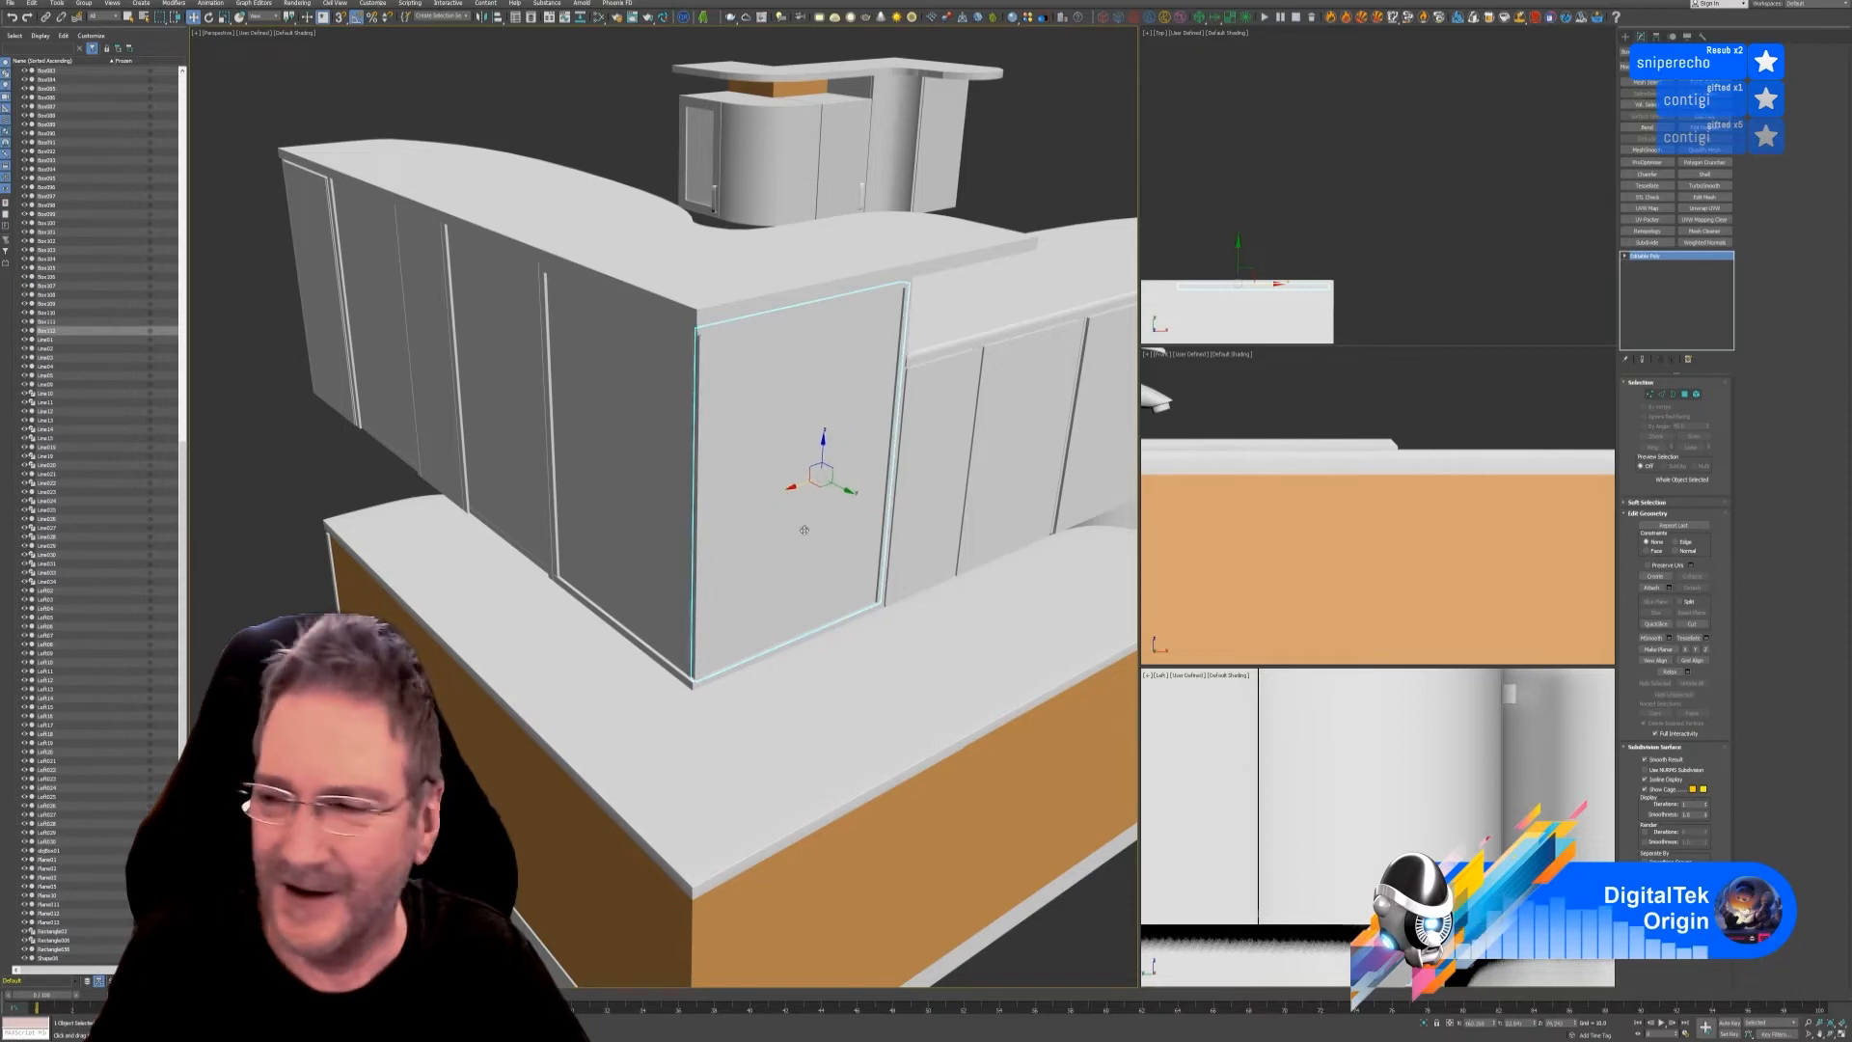
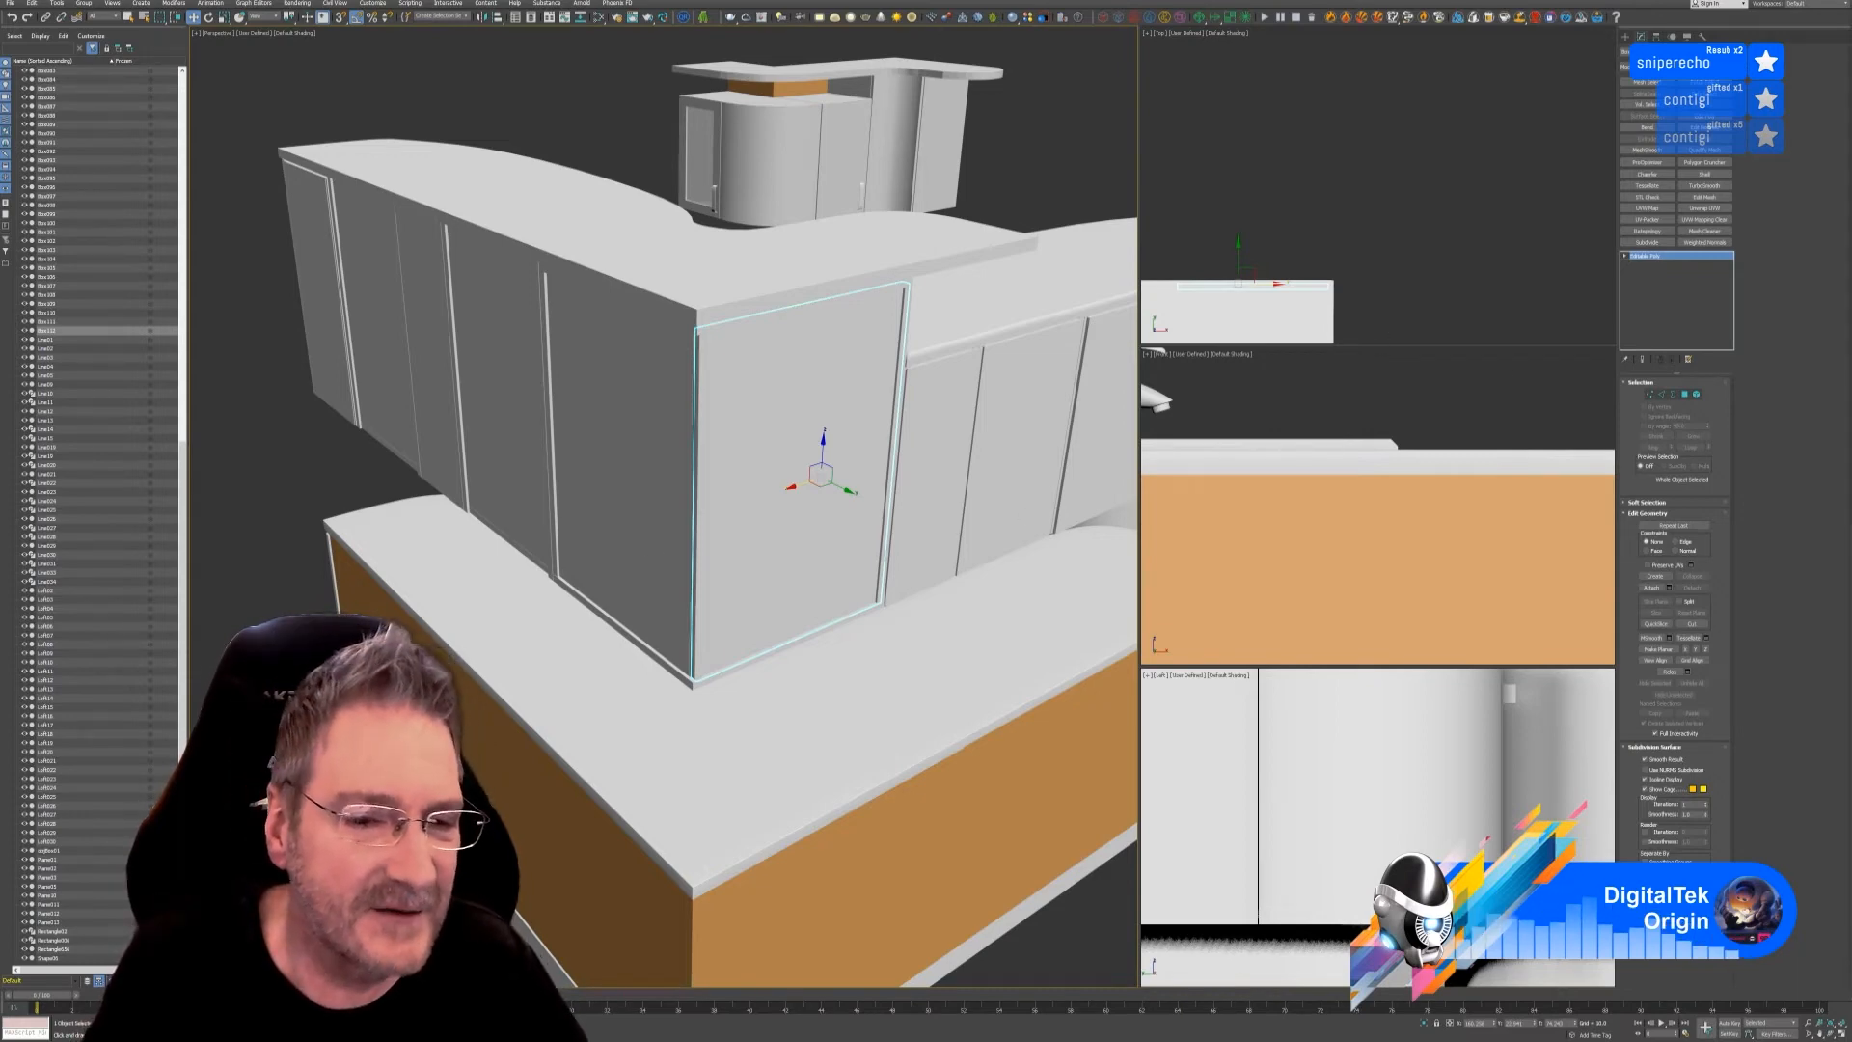
- Isolate the two back panels that meet at the outer corner and frame their joint in the top view
{"action": "middle_click_drag", "start_coordinate": [820, 627], "coordinate": [858, 564], "text": "alt"}
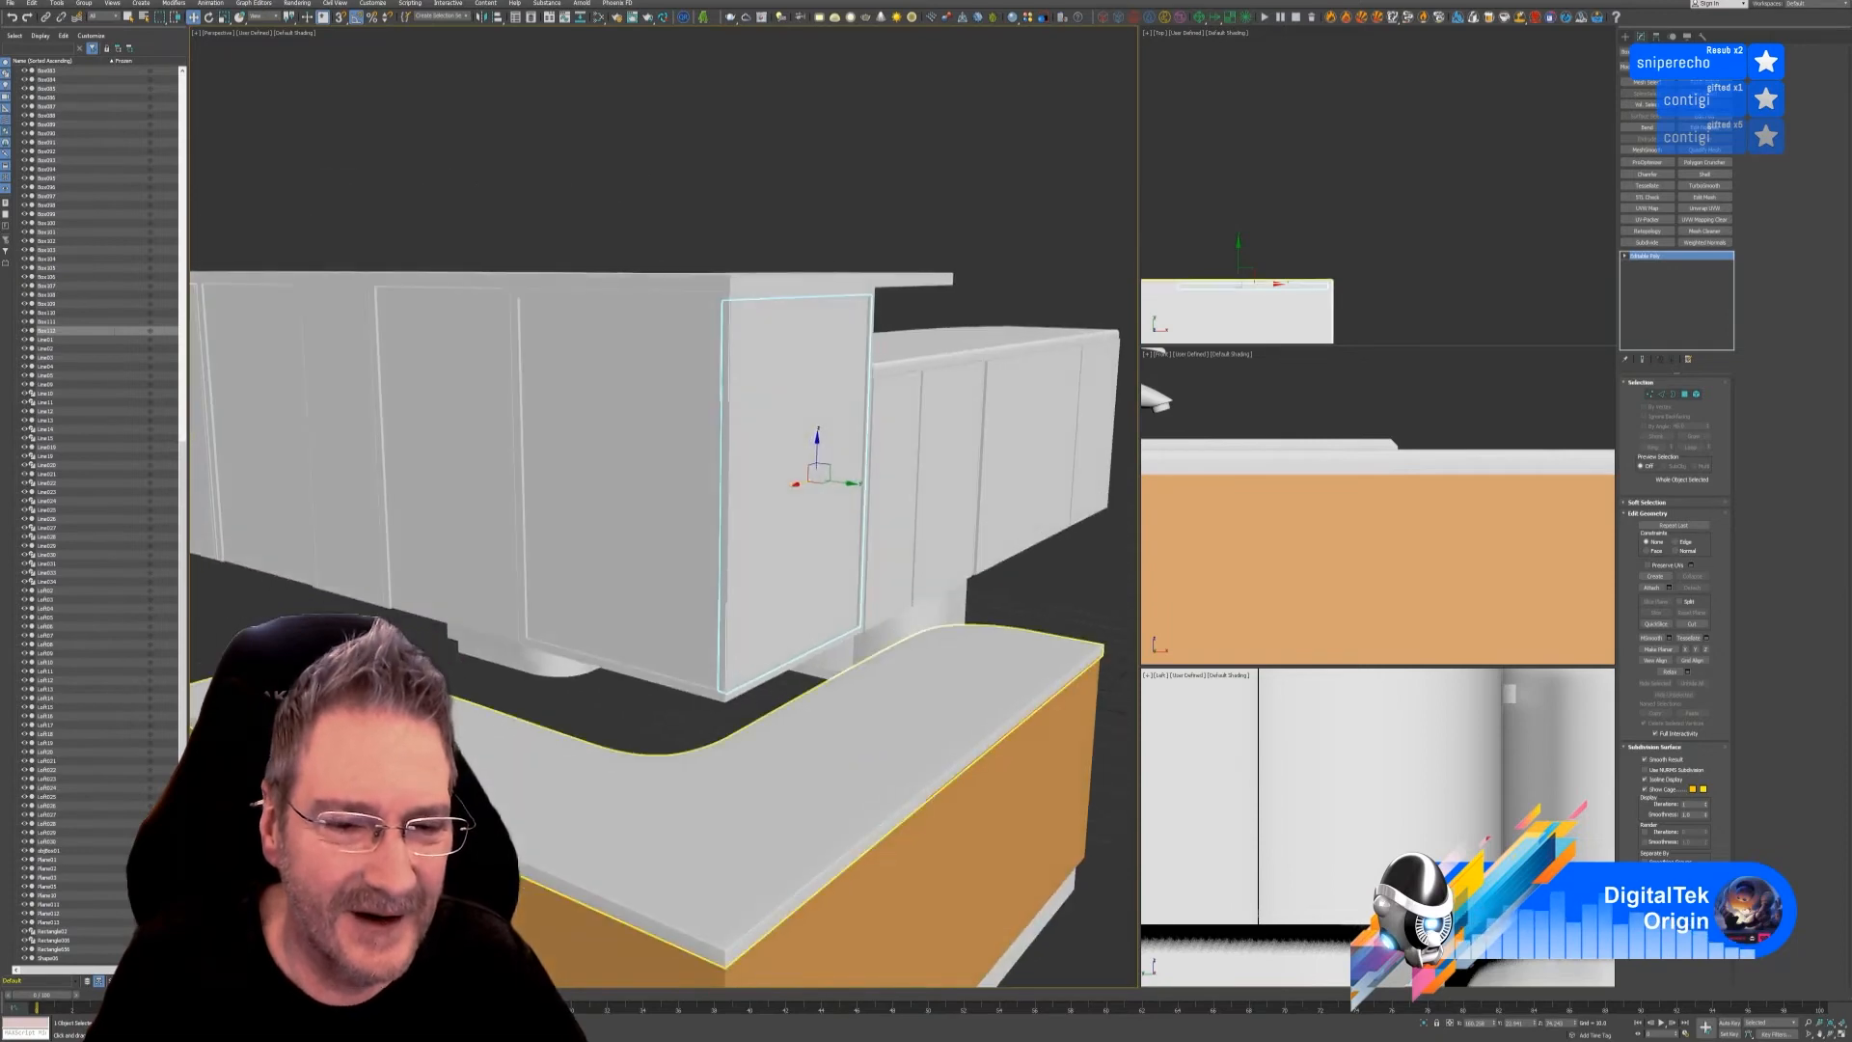
{"action": "left_click", "coordinate": [677, 575], "text": "ctrl"}
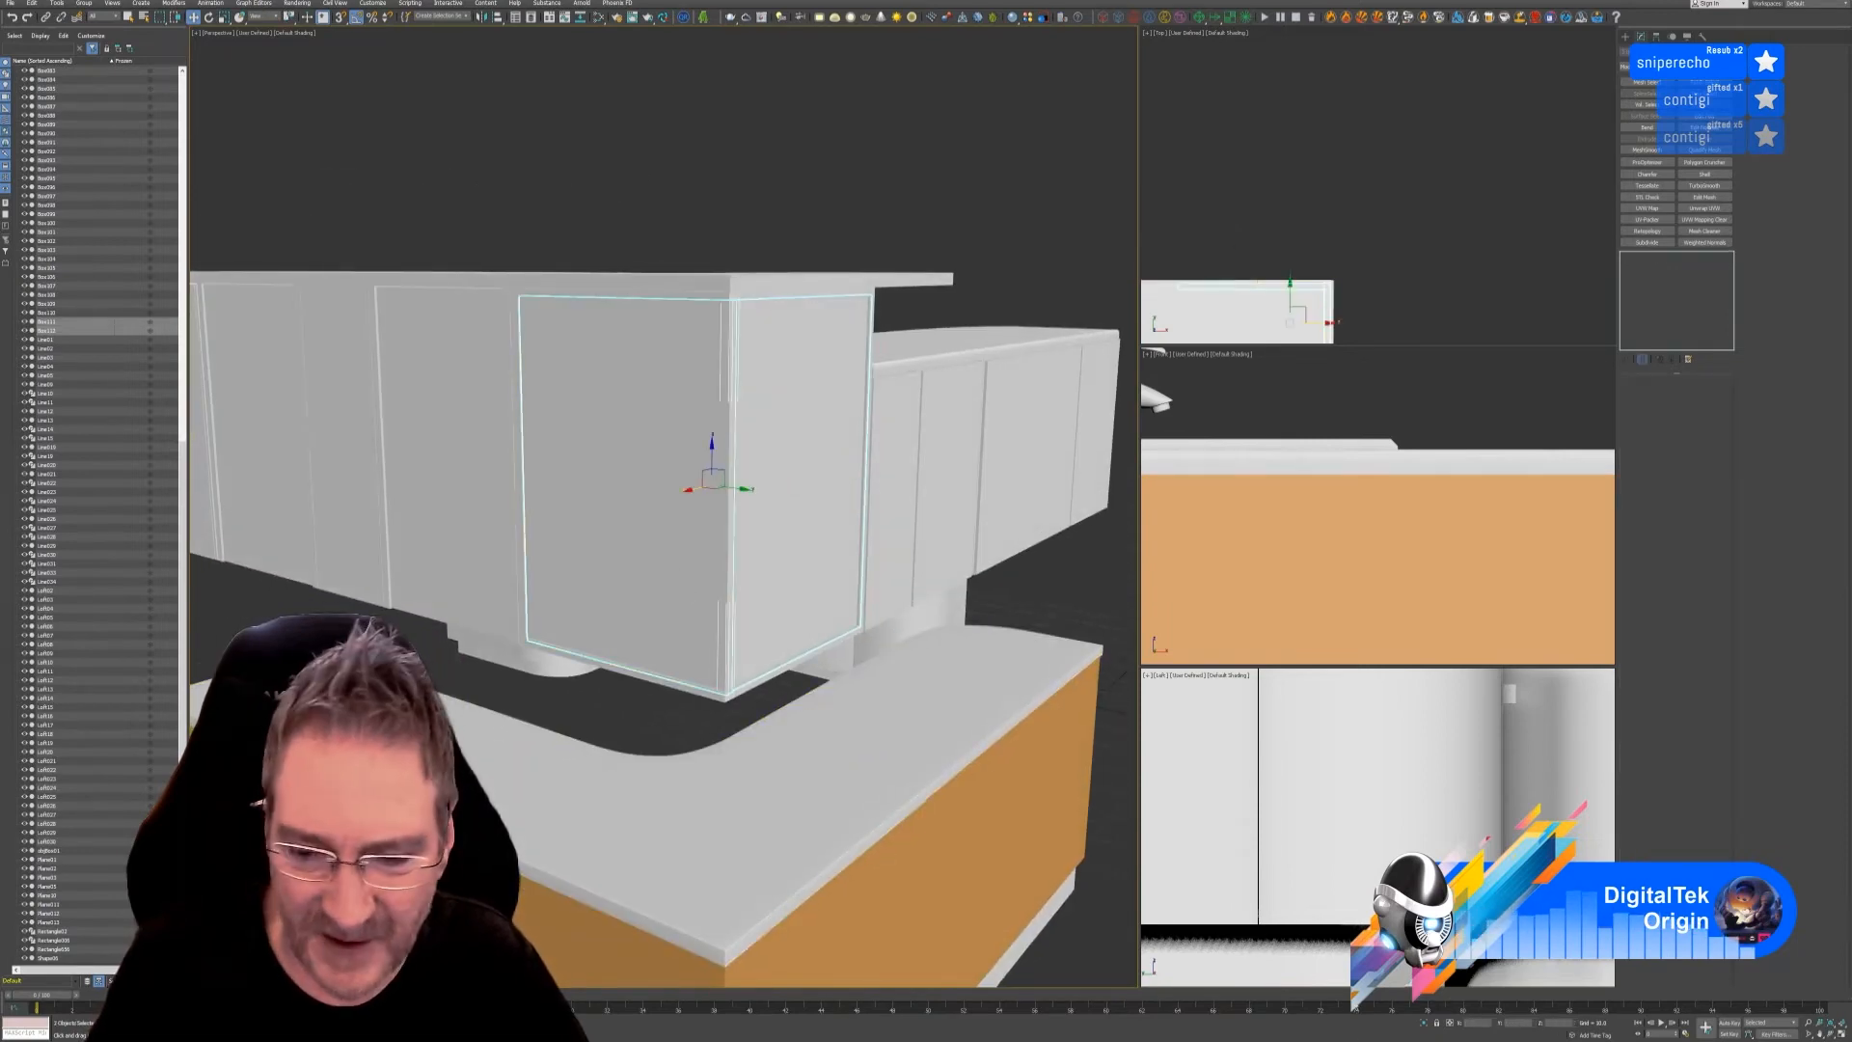
{"action": "left_click", "coordinate": [1425, 1022]}
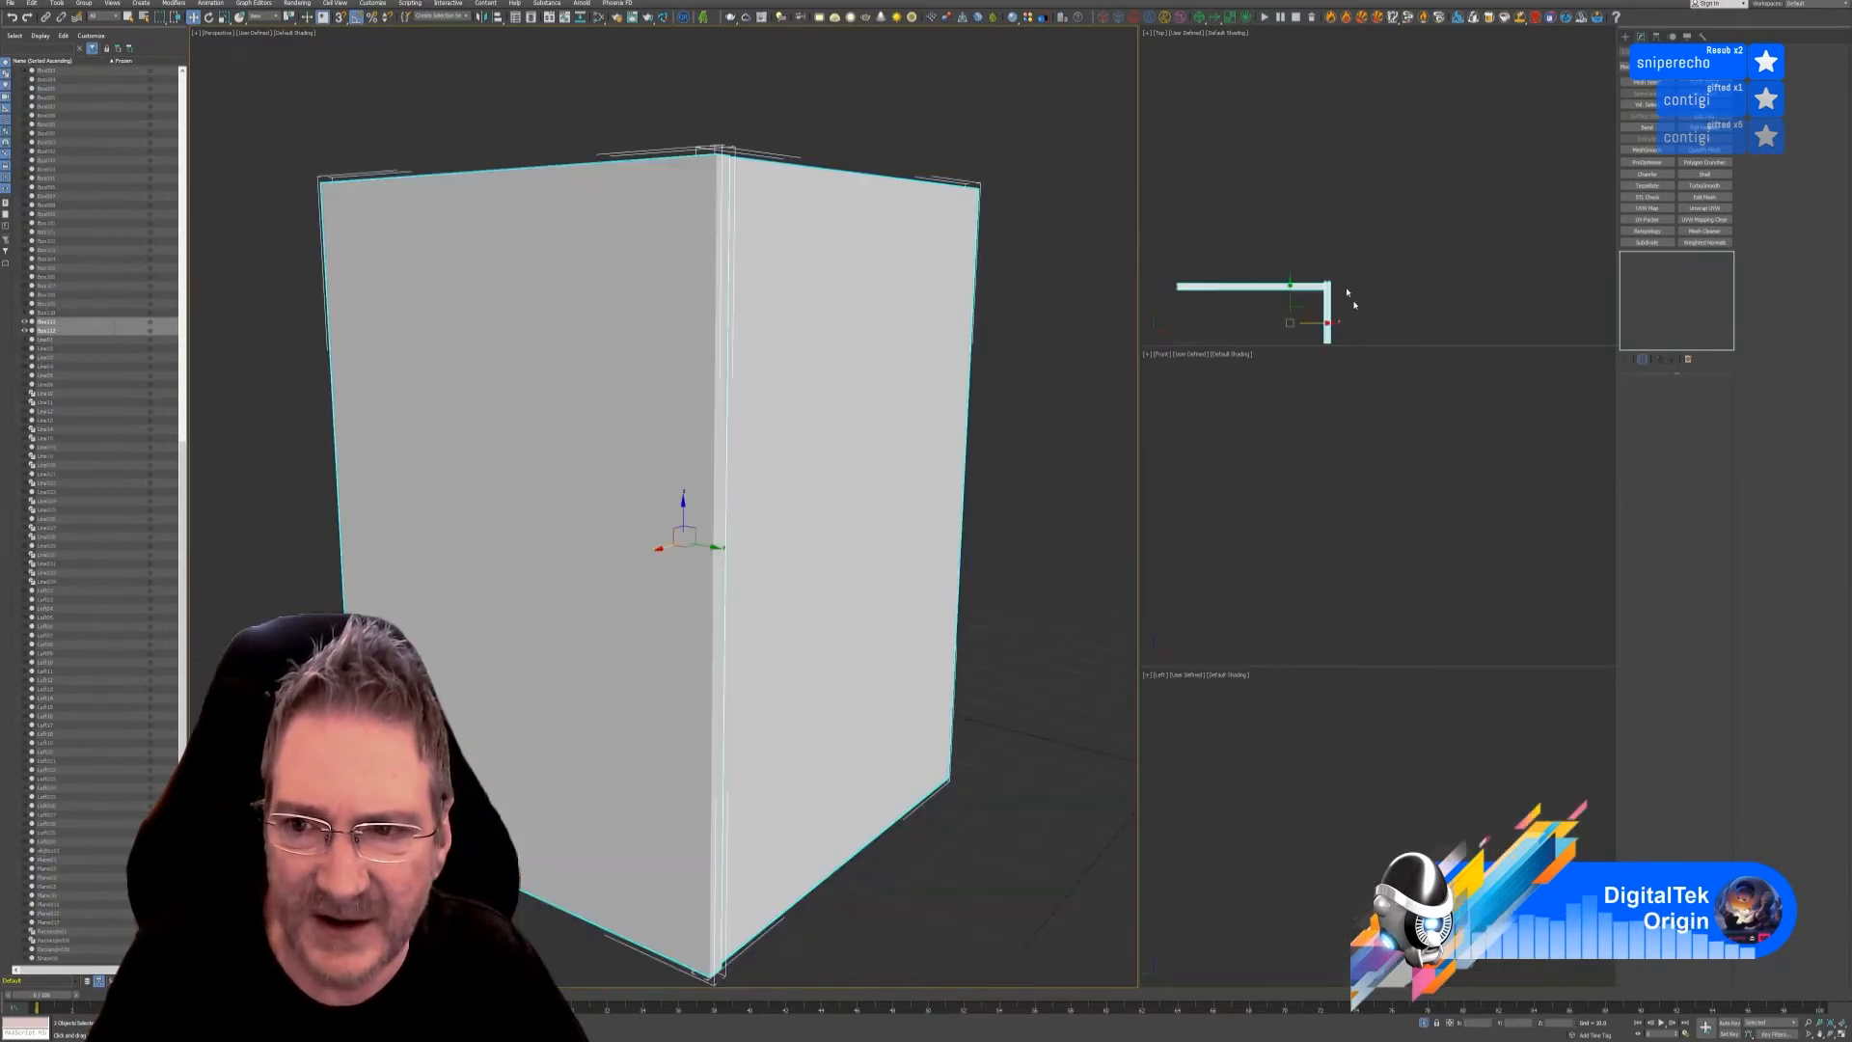
{"action": "middle_click_drag", "start_coordinate": [1355, 205], "coordinate": [1459, 199]}
{"action": "scroll", "coordinate": [1348, 250], "scroll_direction": "up", "scroll_amount": 5}
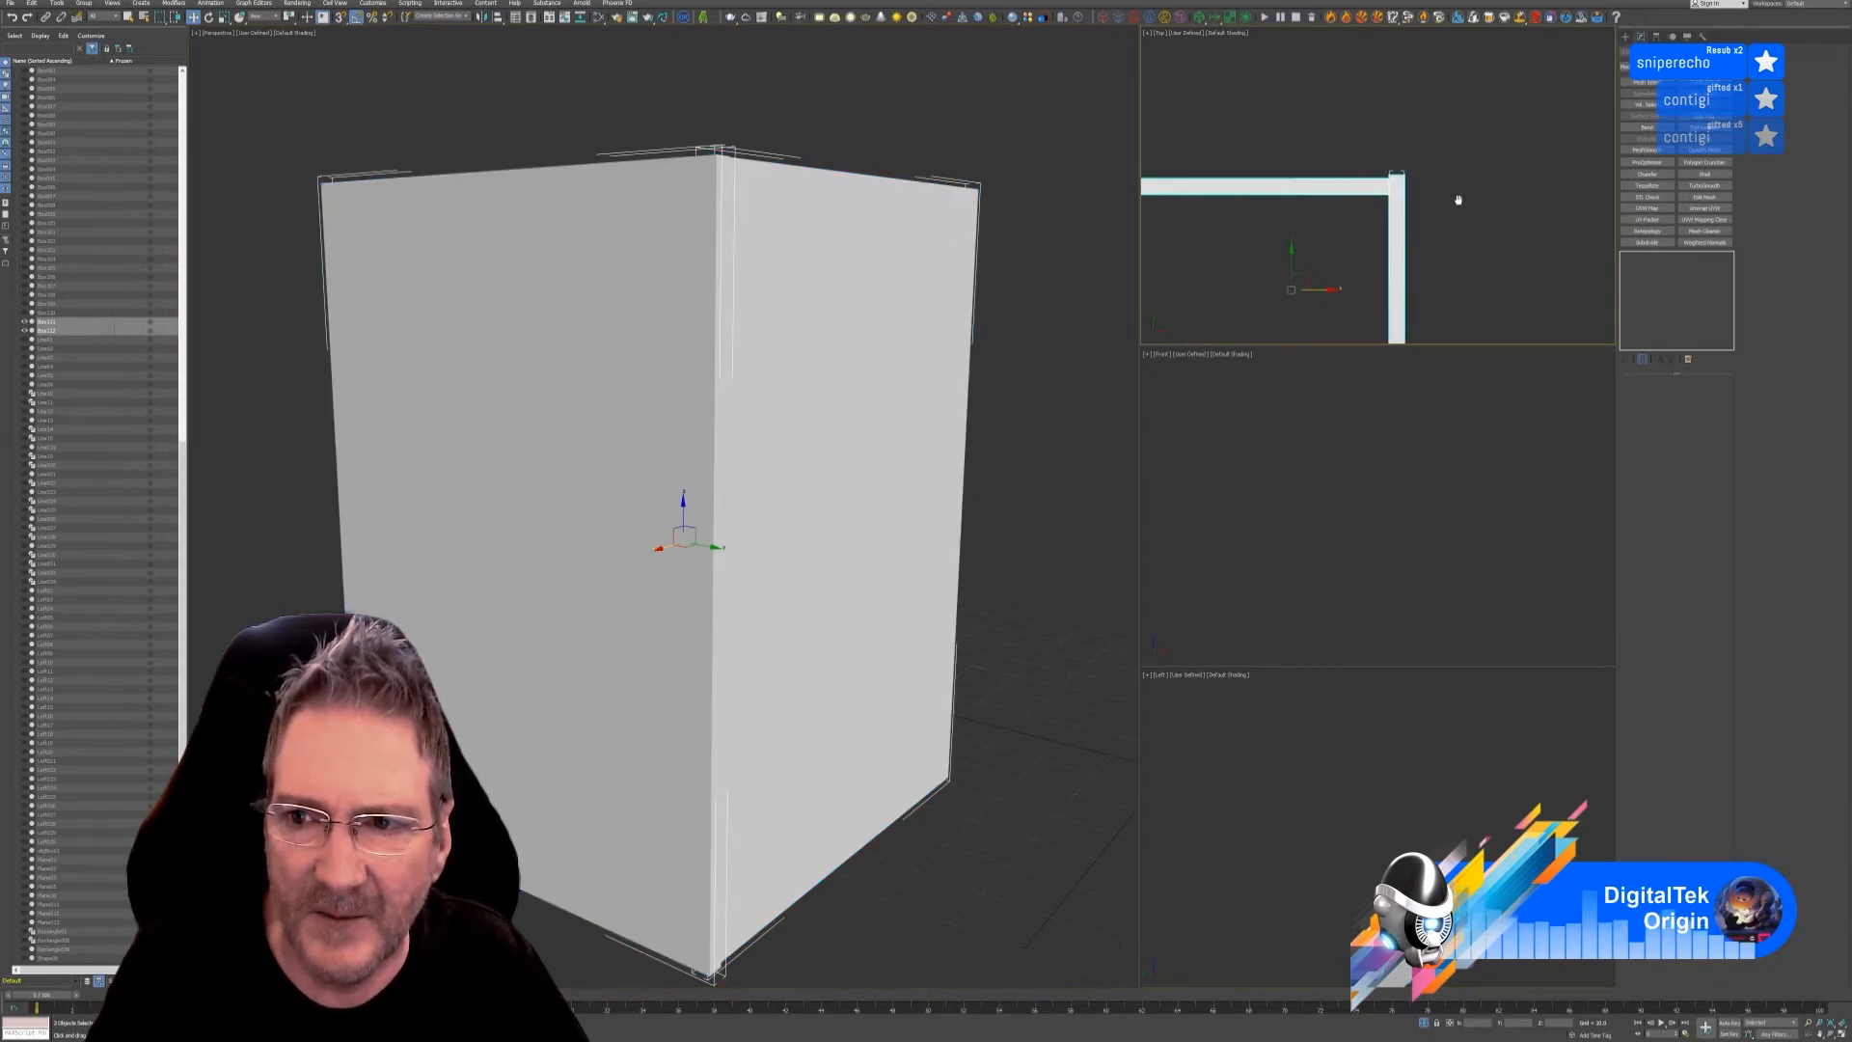
- Move the end vertices of the original corner panel back until its end is flush with the adjoining panel's outer face
{"action": "left_click", "coordinate": [1447, 183]}
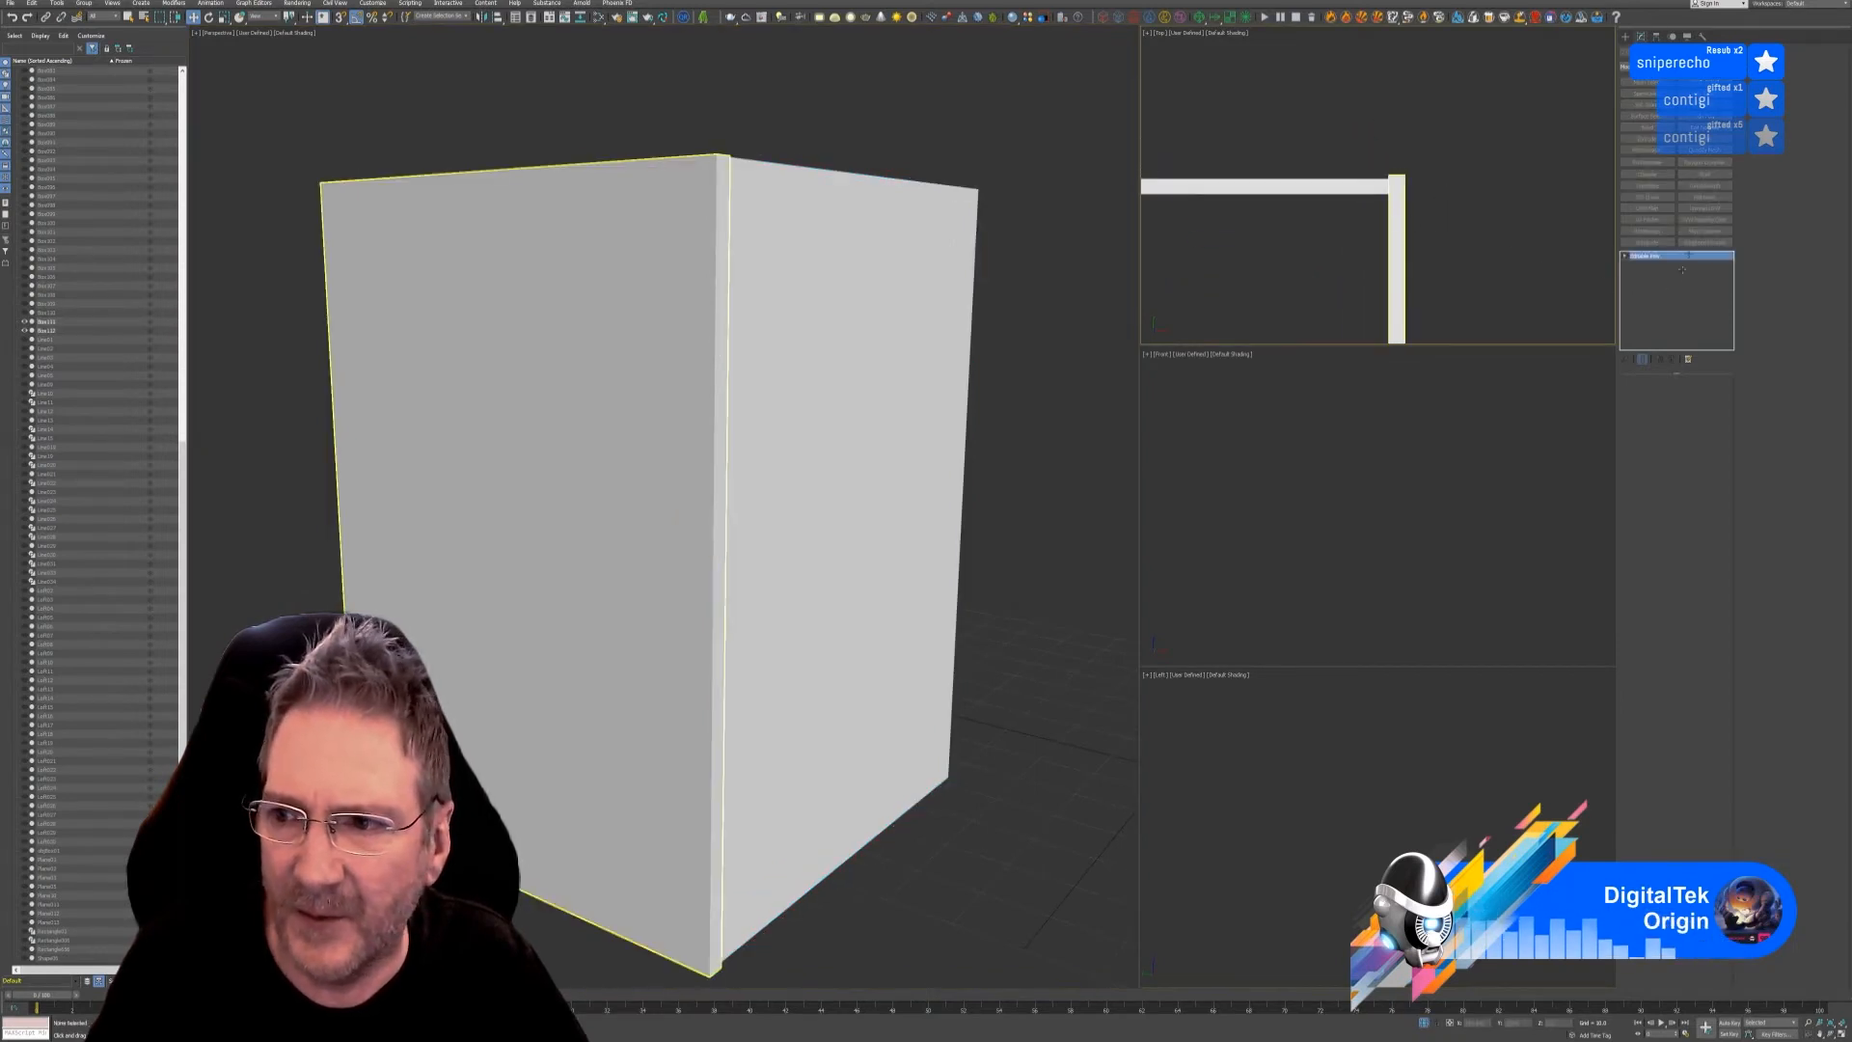
{"action": "left_click", "coordinate": [1648, 396]}
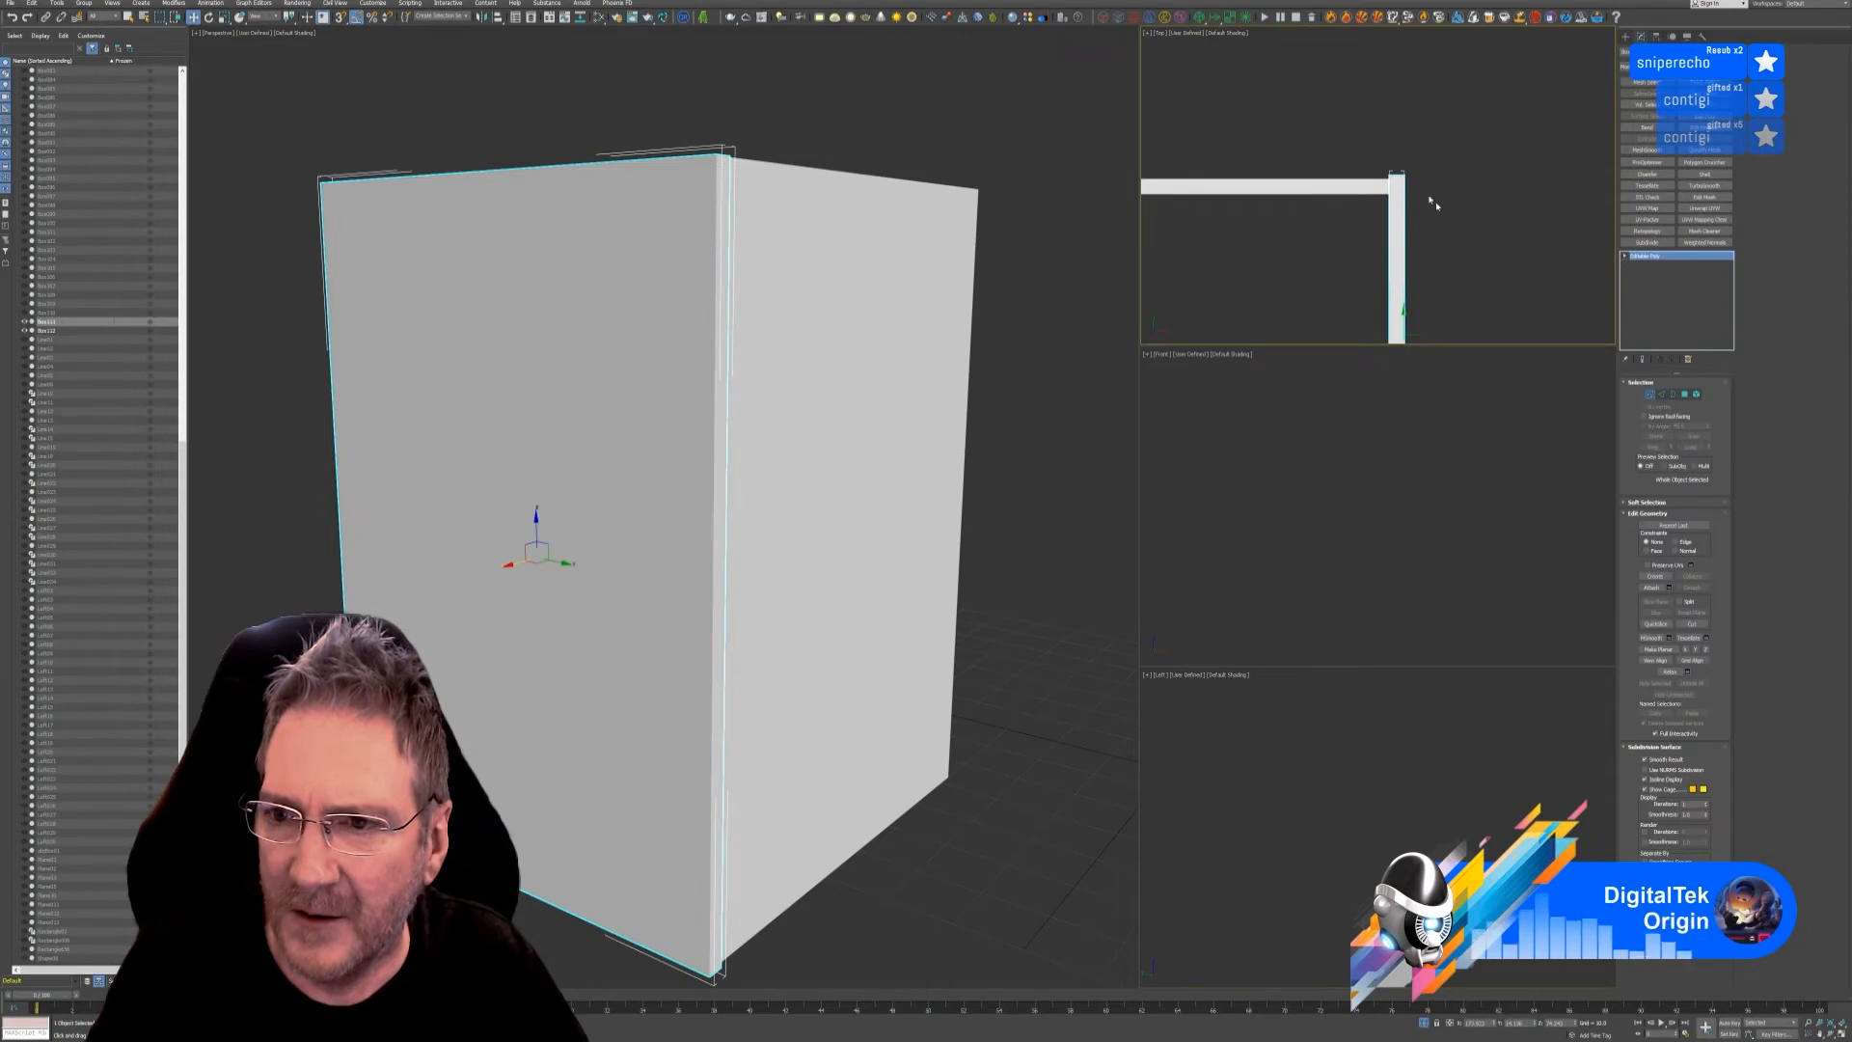
{"action": "left_click_drag", "start_coordinate": [1369, 151], "coordinate": [1446, 210]}
{"action": "scroll", "coordinate": [1414, 193], "scroll_direction": "up", "scroll_amount": 2}
{"action": "scroll", "coordinate": [1415, 193], "scroll_direction": "up", "scroll_amount": 2}
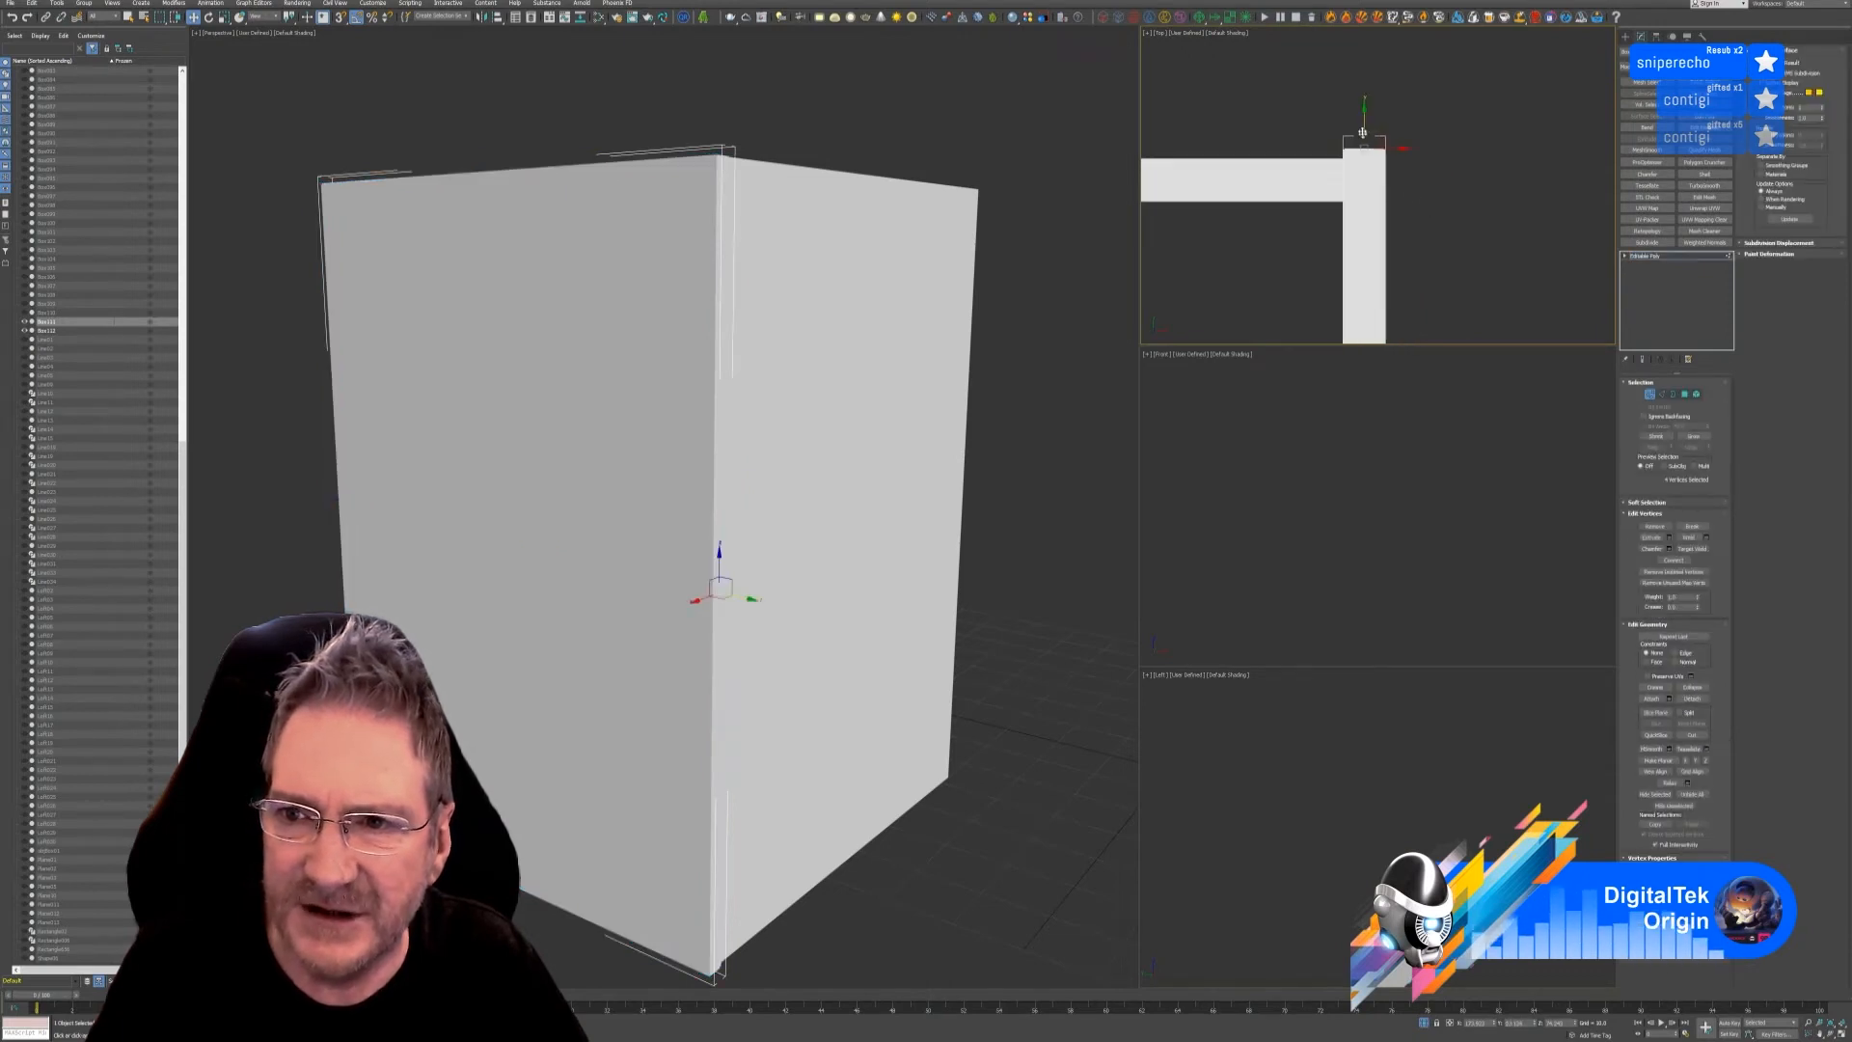
{"action": "scroll", "coordinate": [1362, 134], "scroll_direction": "up", "scroll_amount": 2}
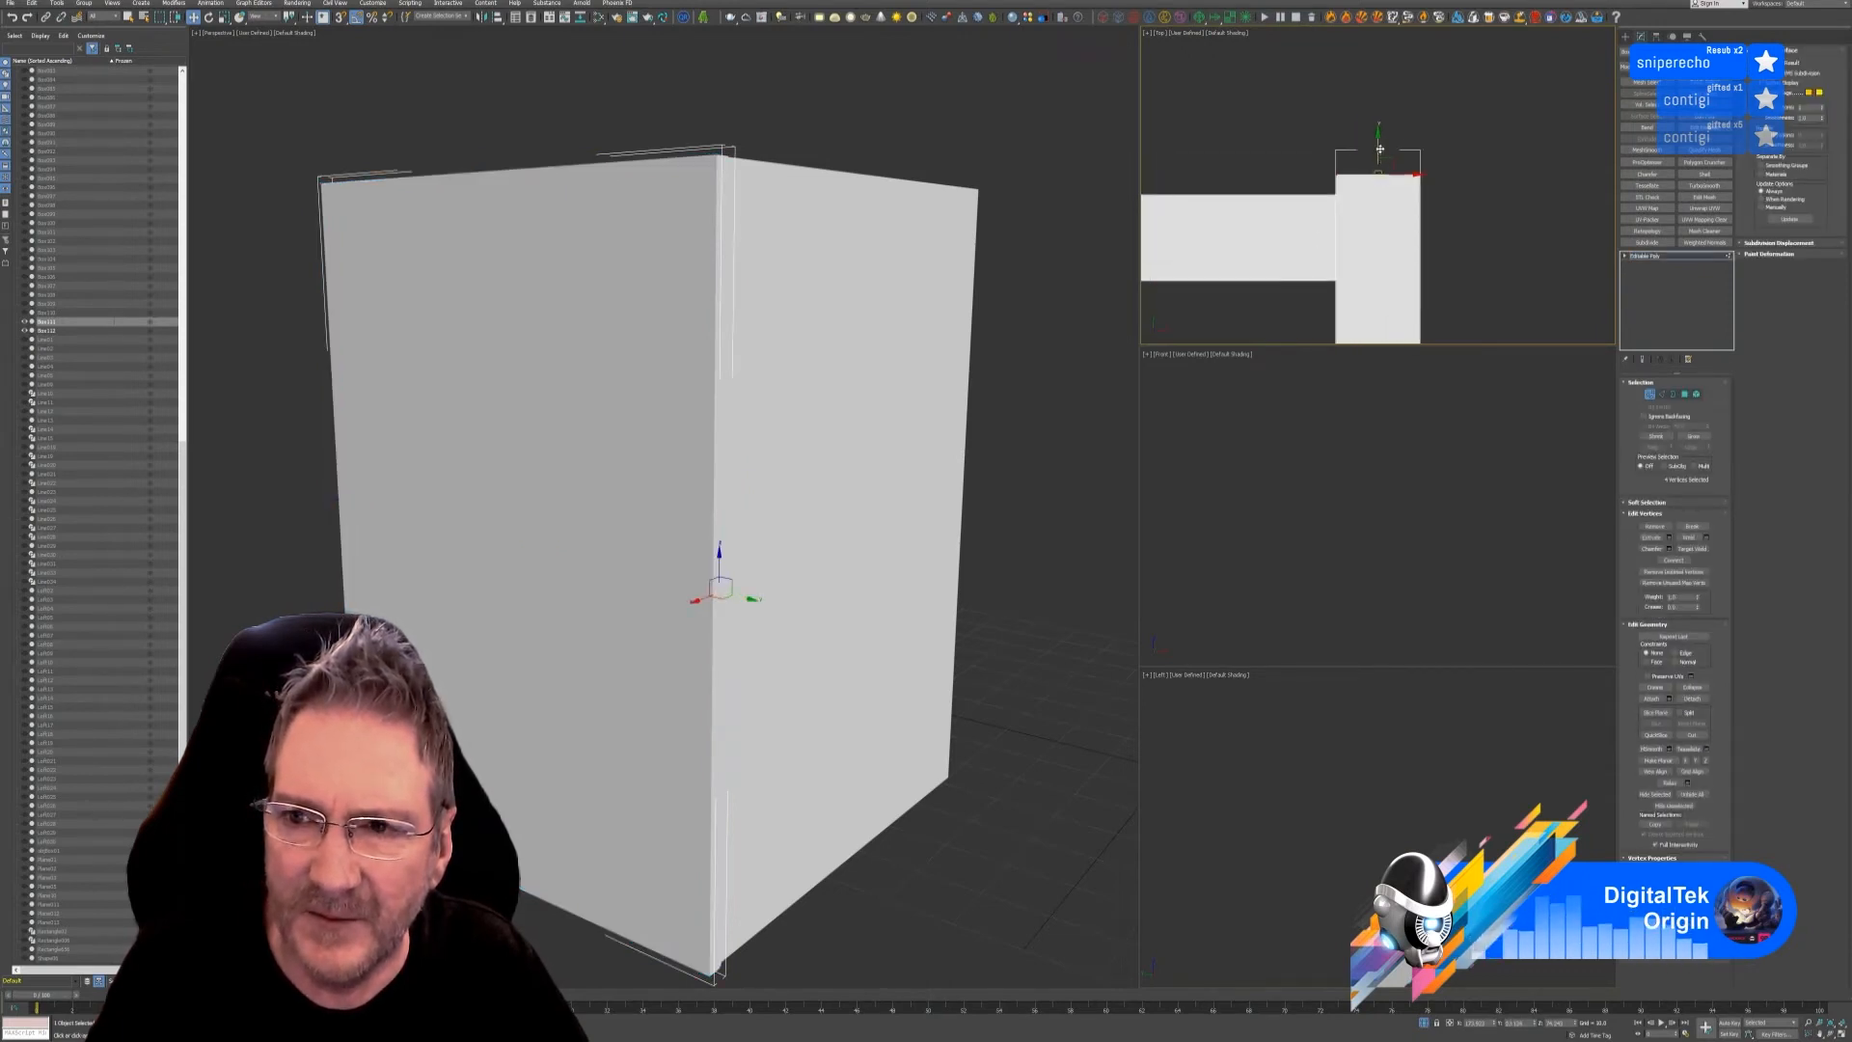
{"action": "mouse_move", "coordinate": [1379, 152]}
{"action": "left_mouse_down"}
{"action": "mouse_move", "coordinate": [1389, 198]}
{"action": "mouse_move", "coordinate": [1393, 169]}
{"action": "left_mouse_up"}
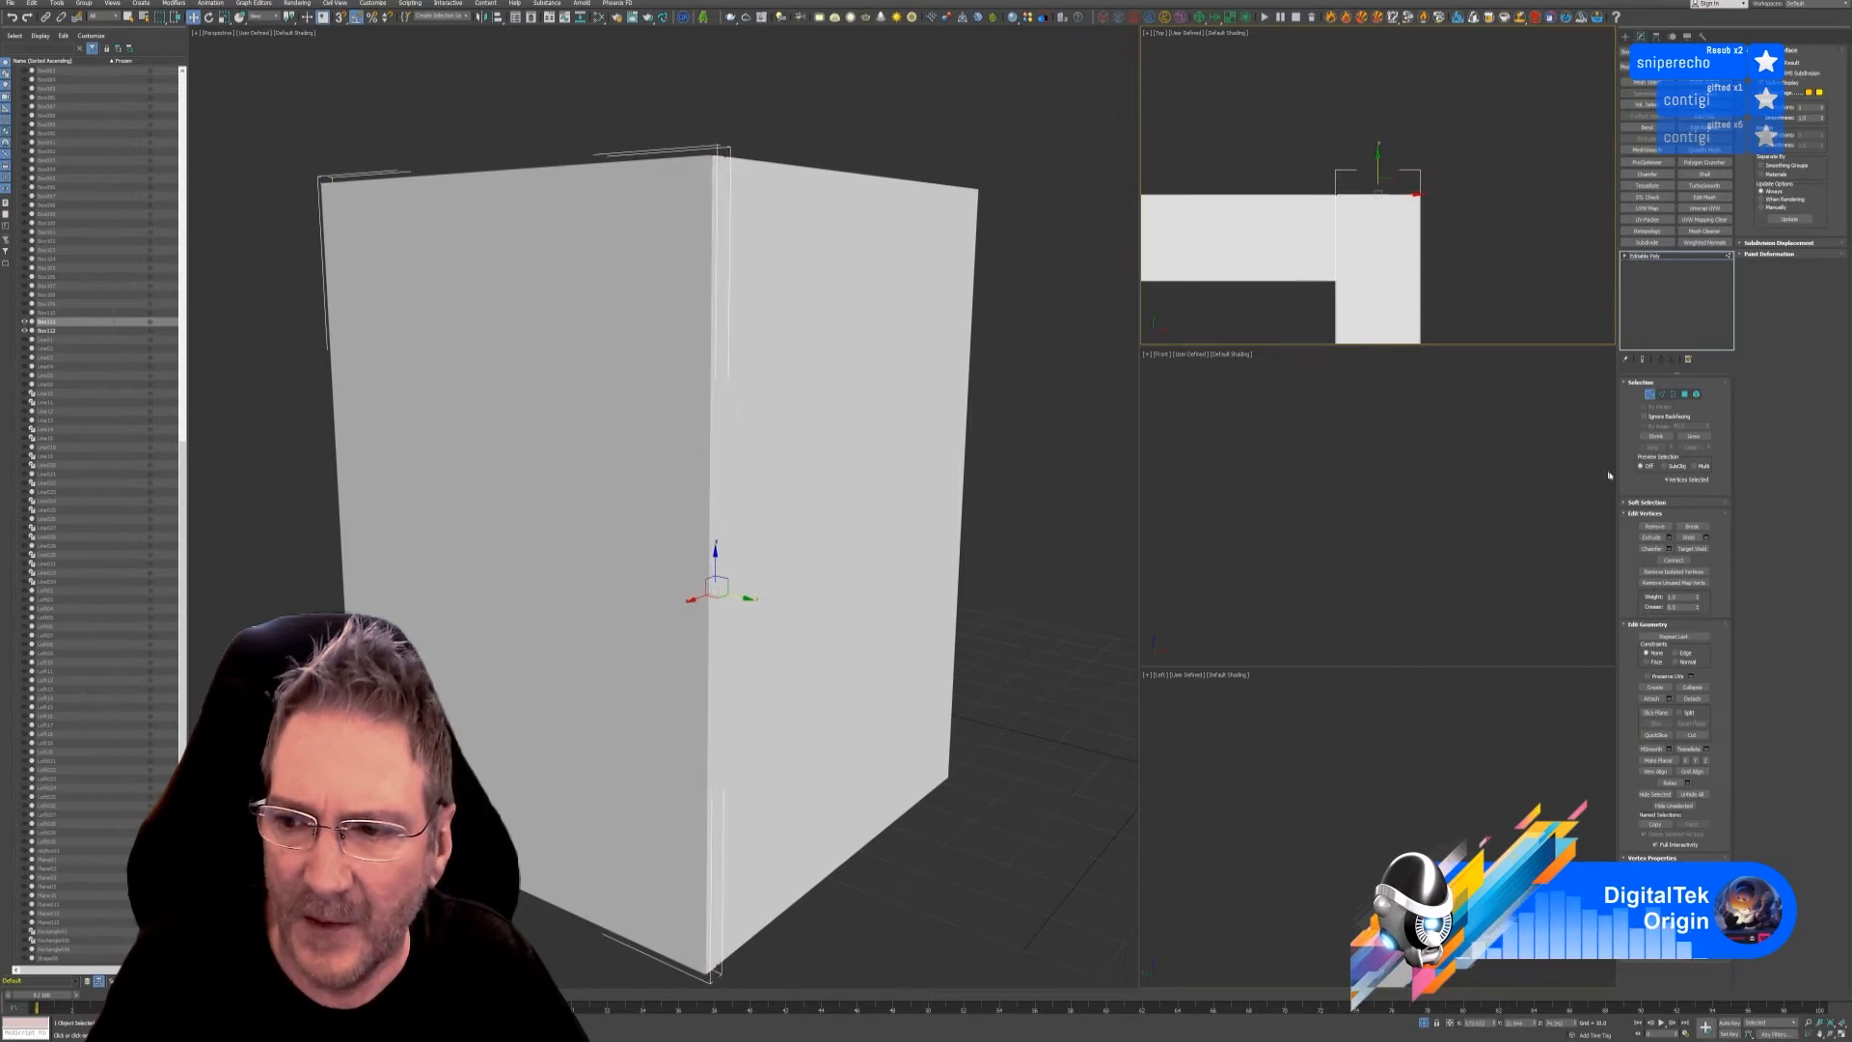
{"action": "left_click", "coordinate": [1649, 394]}
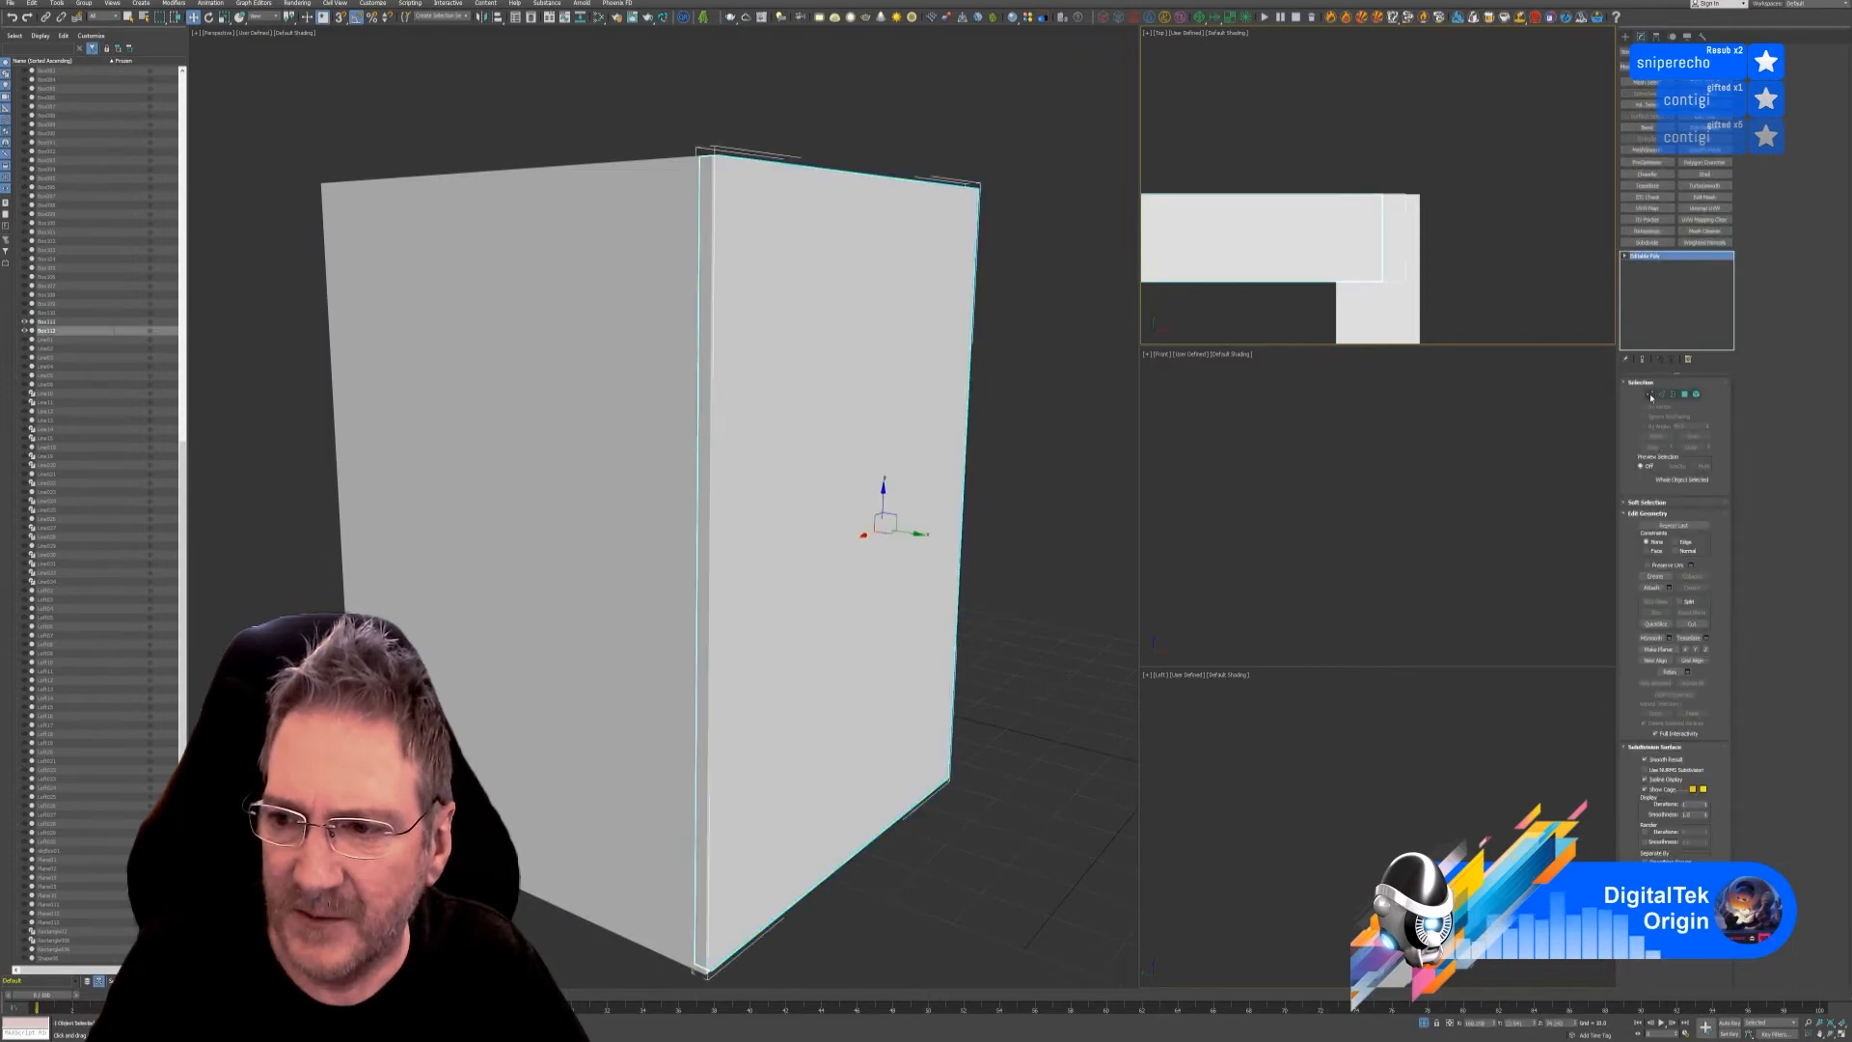
- Pull the rotated panel's end vertices back so it butts against the other corner panel, and end the isolation
{"action": "left_click", "coordinate": [1649, 395]}
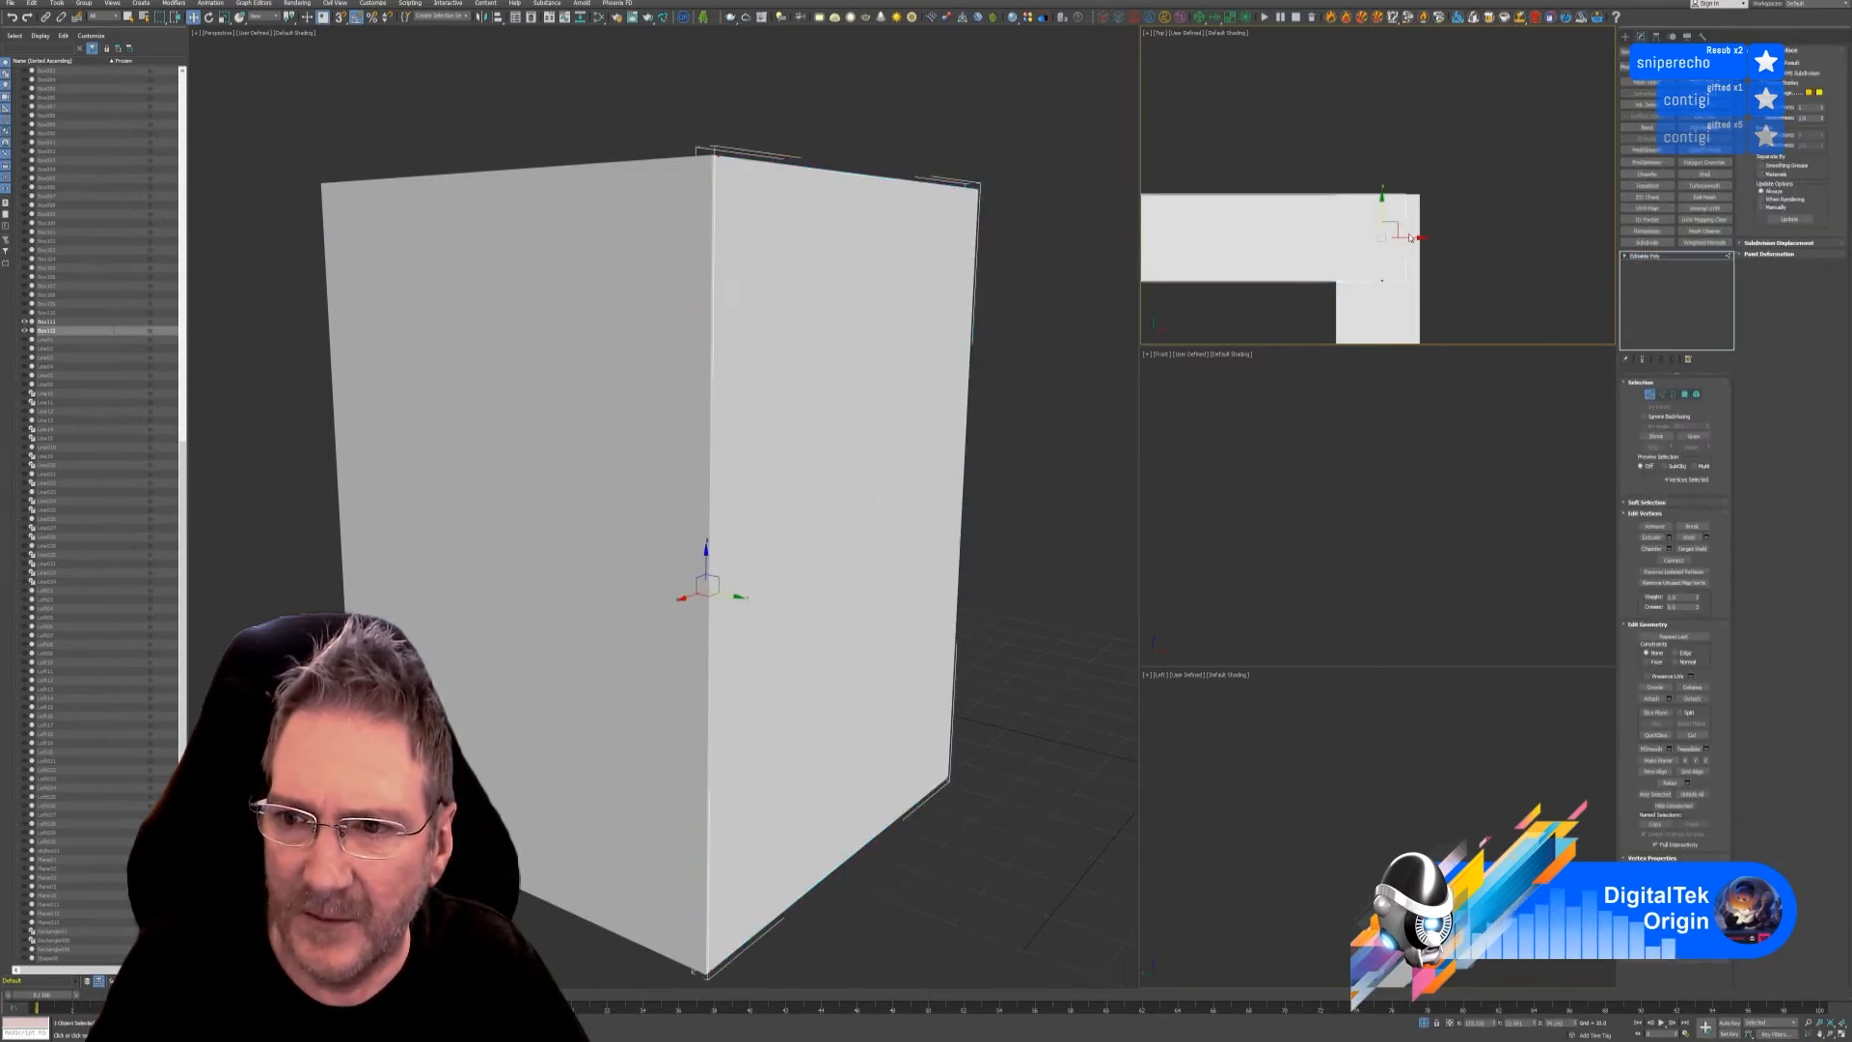
{"action": "left_click_drag", "start_coordinate": [1407, 239], "coordinate": [1360, 247]}
{"action": "left_click", "coordinate": [1649, 394]}
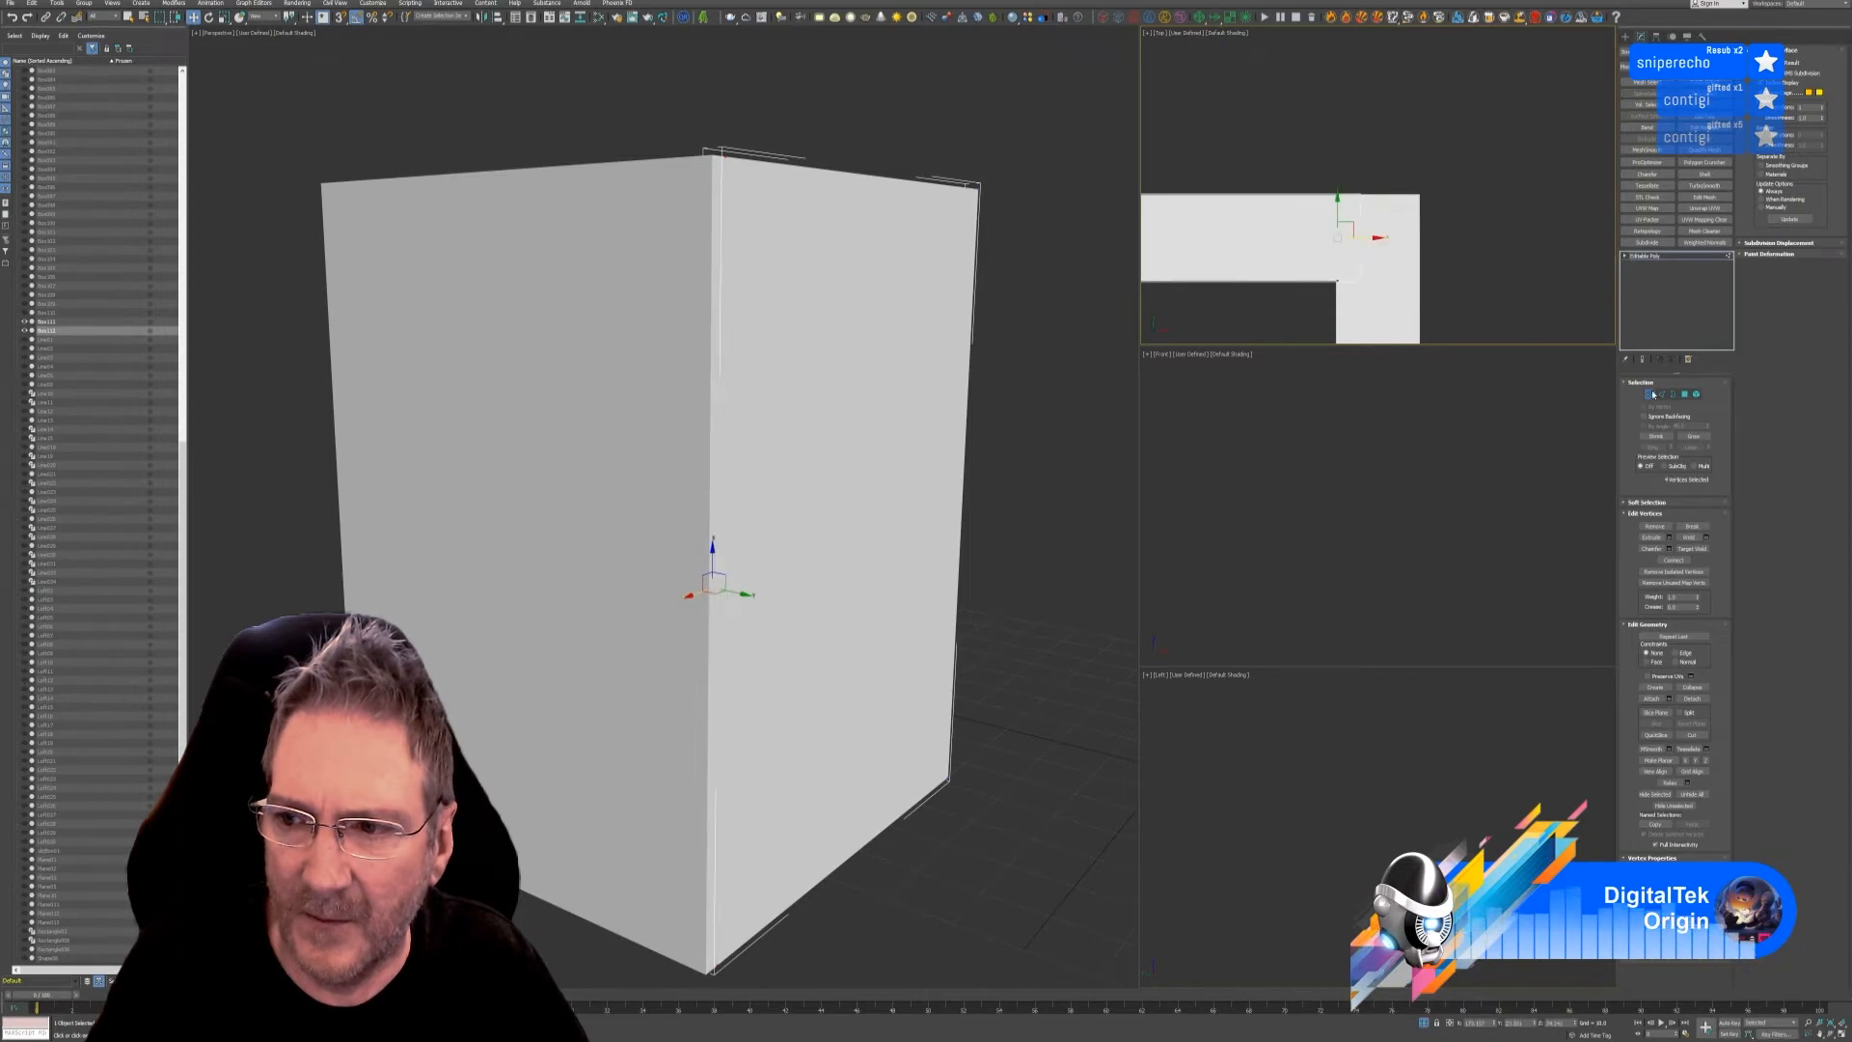
{"action": "scroll", "coordinate": [810, 451], "scroll_direction": "down", "scroll_amount": 4}
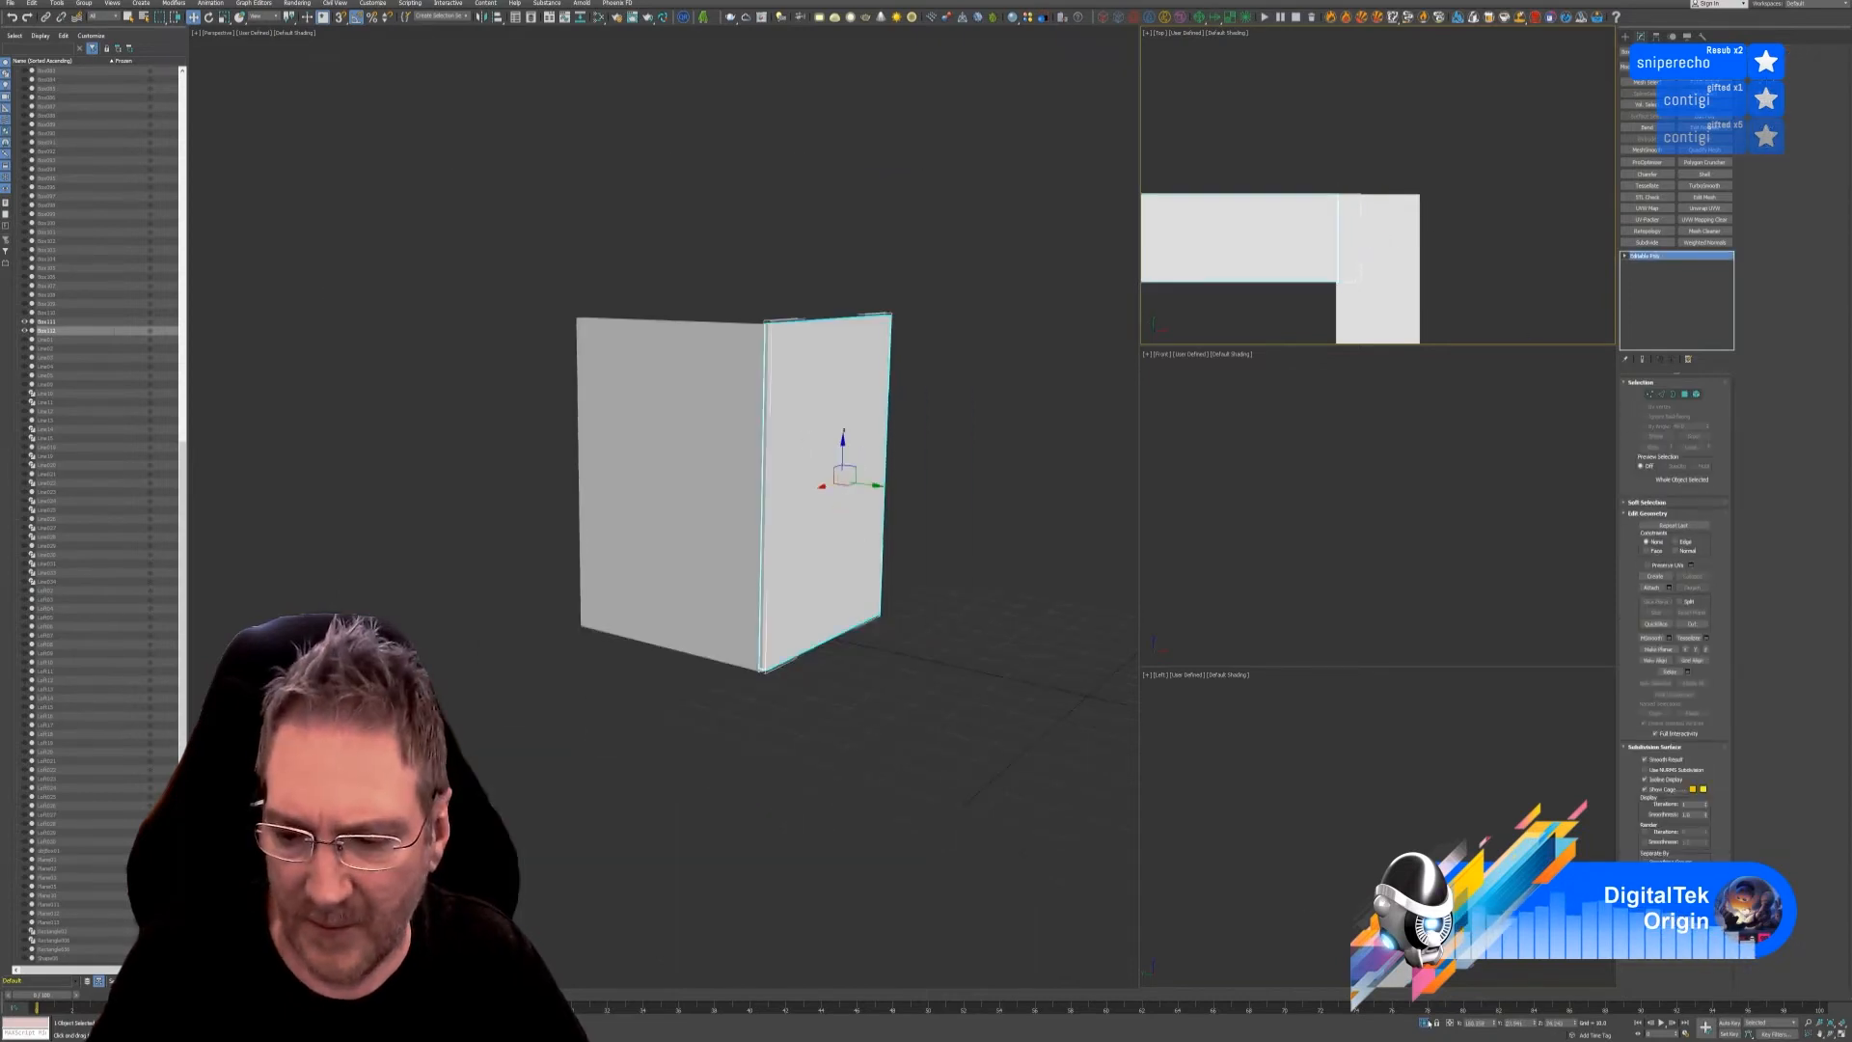
{"action": "key", "text": "alt+q"}
{"action": "left_click", "coordinate": [867, 240]}
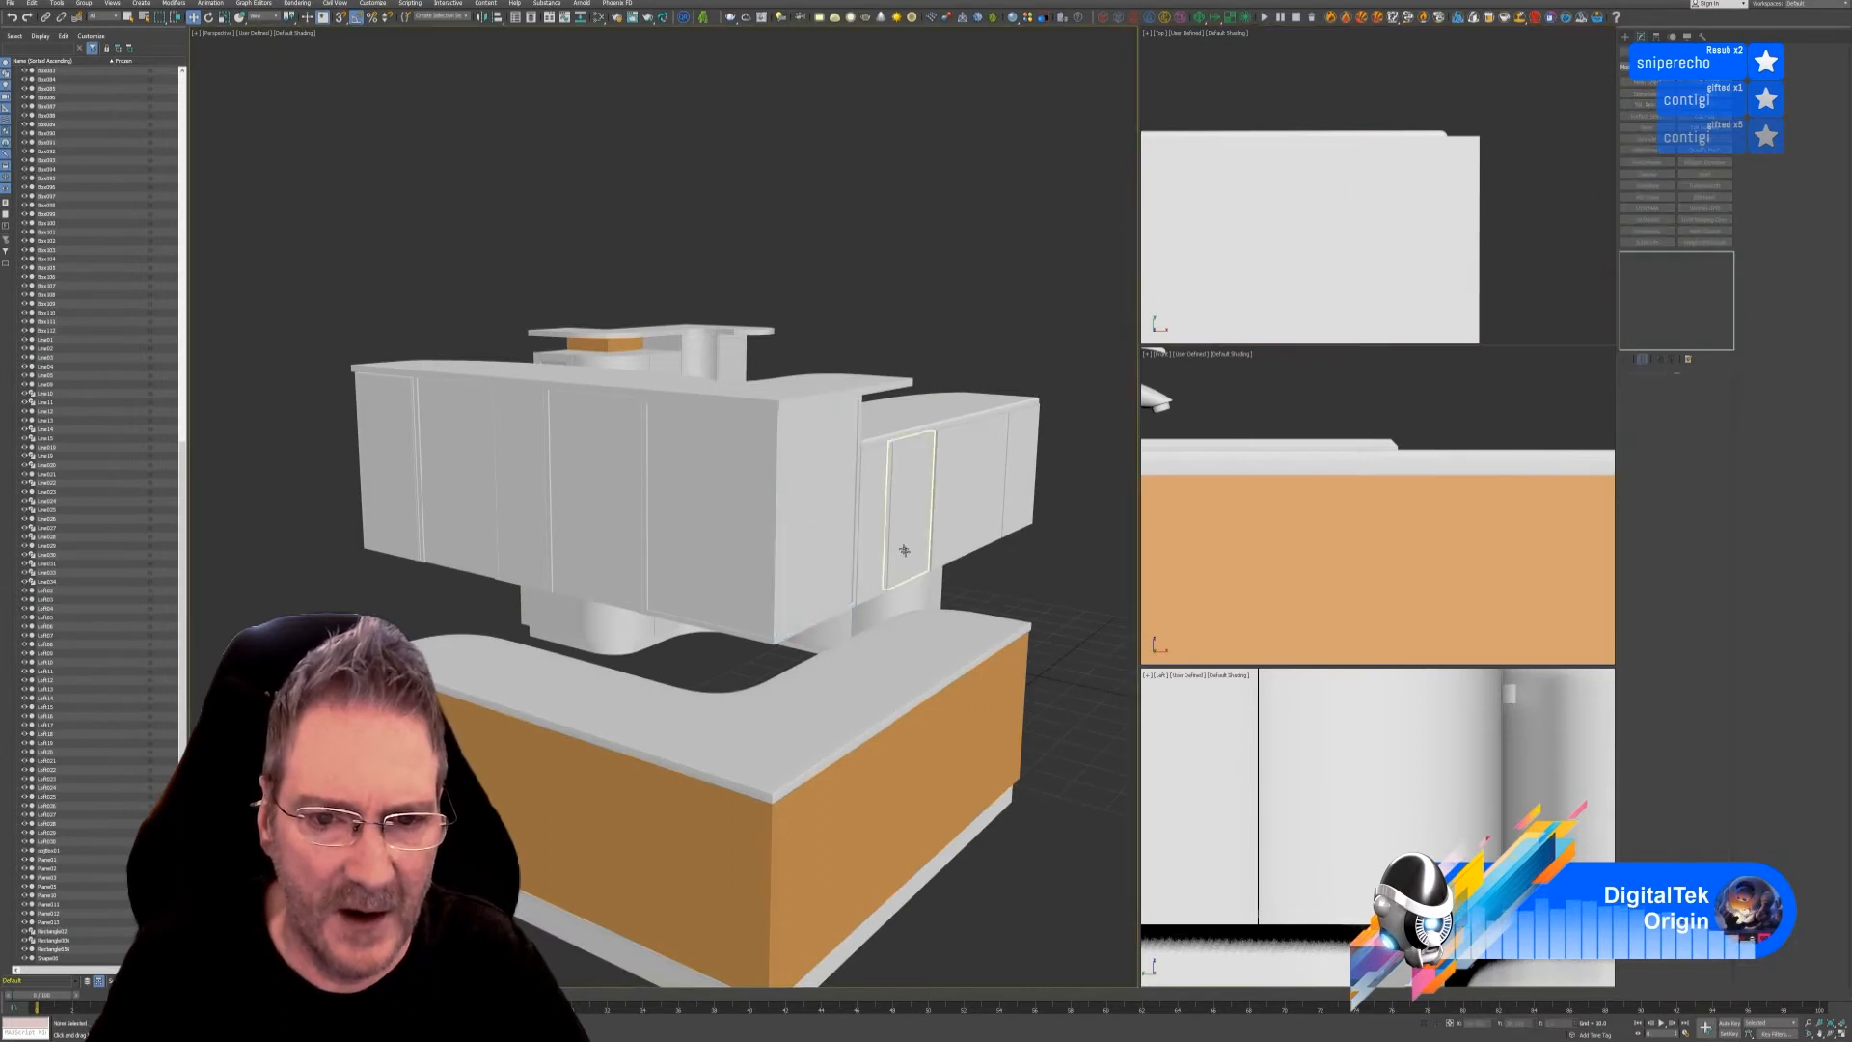
- Assign the existing light grey Standard (Legacy) material to the wood-coloured base-unit and wall-unit panels around the sink section
{"action": "scroll", "coordinate": [945, 813], "scroll_direction": "down", "scroll_amount": 3}
{"action": "middle_click_drag", "start_coordinate": [945, 813], "coordinate": [1023, 822], "text": "alt"}
{"action": "scroll", "coordinate": [768, 678], "scroll_direction": "down", "scroll_amount": 3}
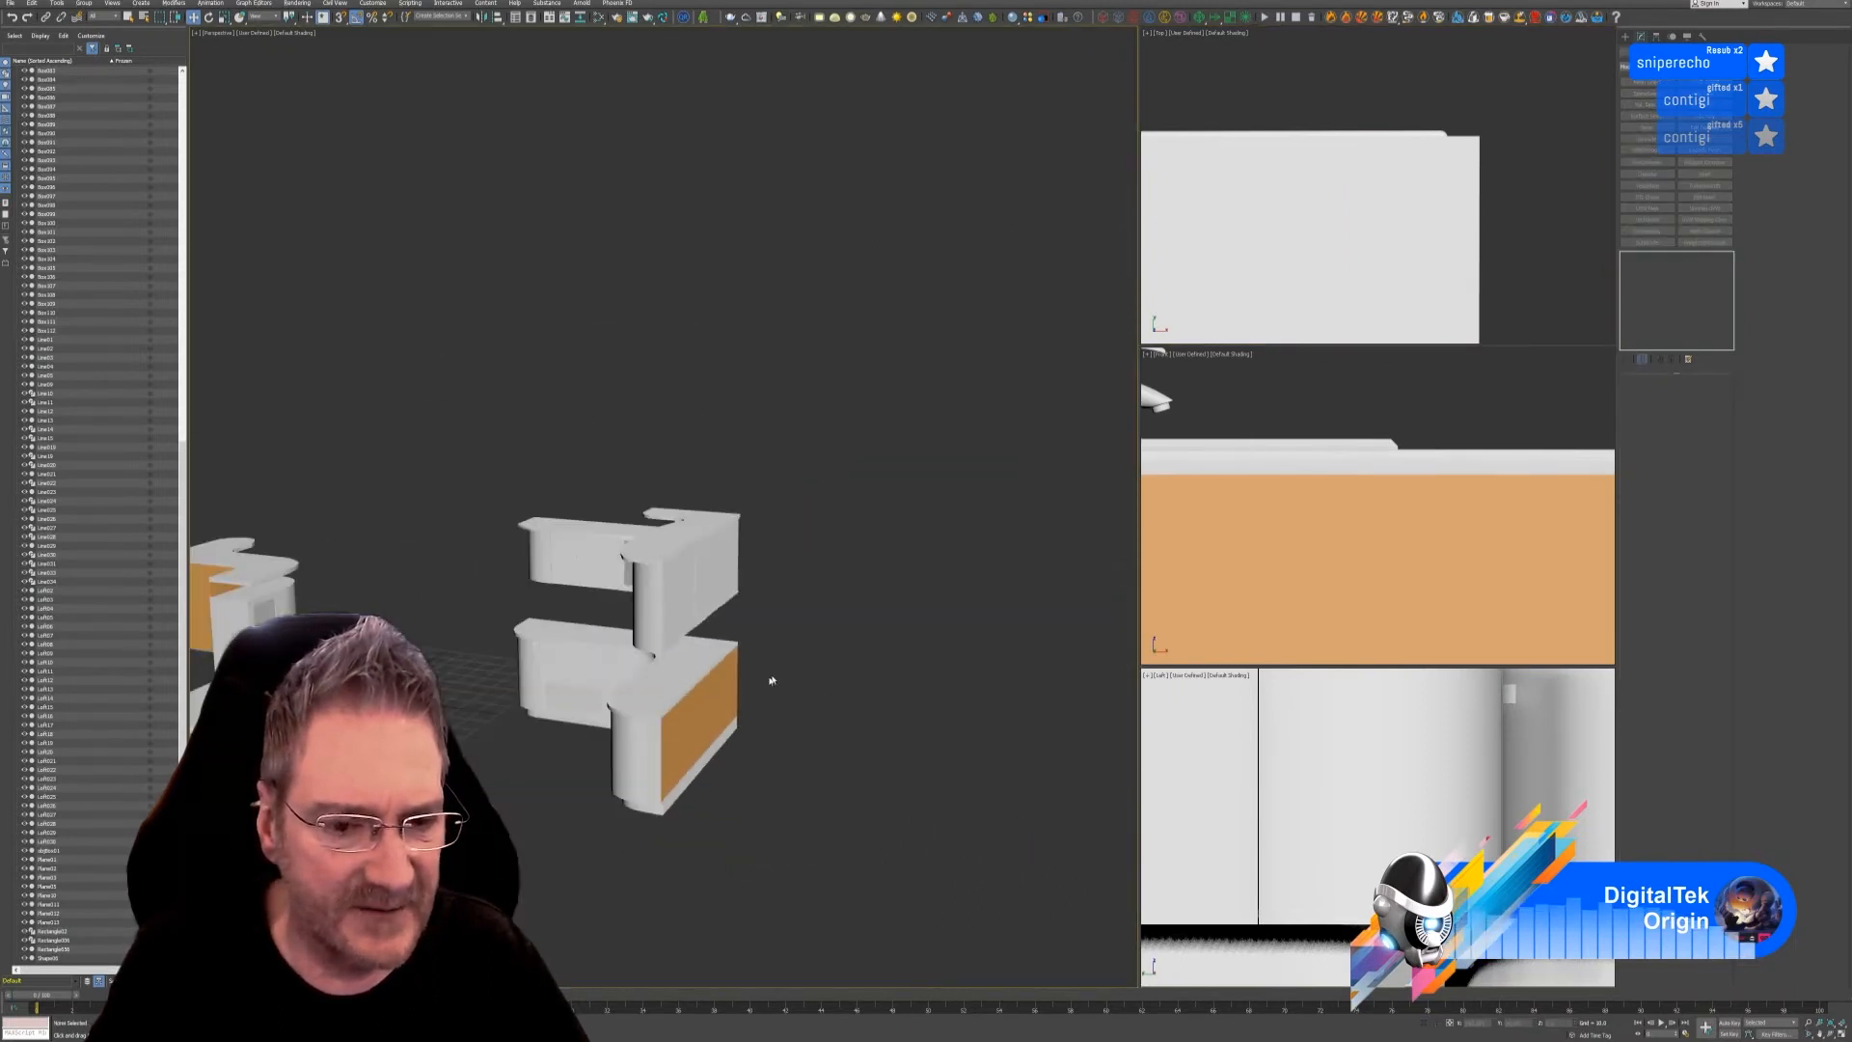
{"action": "middle_click_drag", "start_coordinate": [827, 655], "coordinate": [965, 609]}
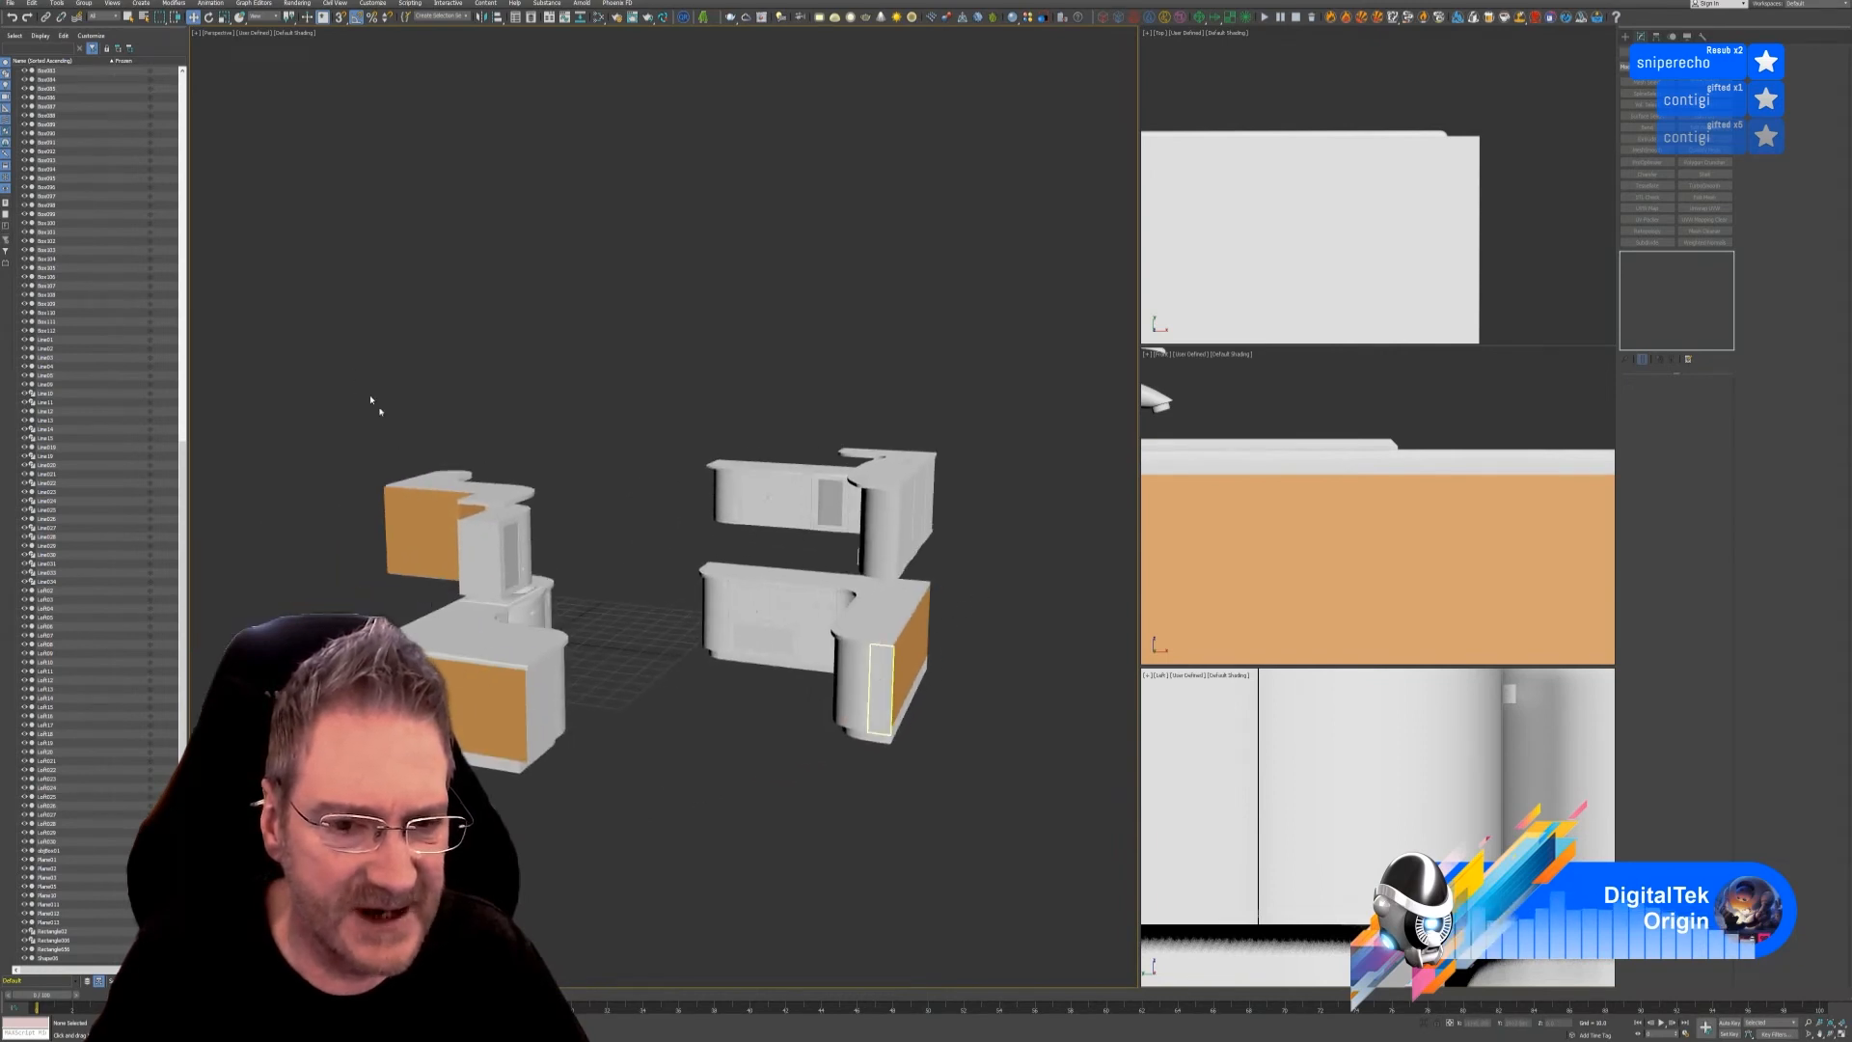
{"action": "left_click_drag", "start_coordinate": [353, 370], "coordinate": [321, 473]}
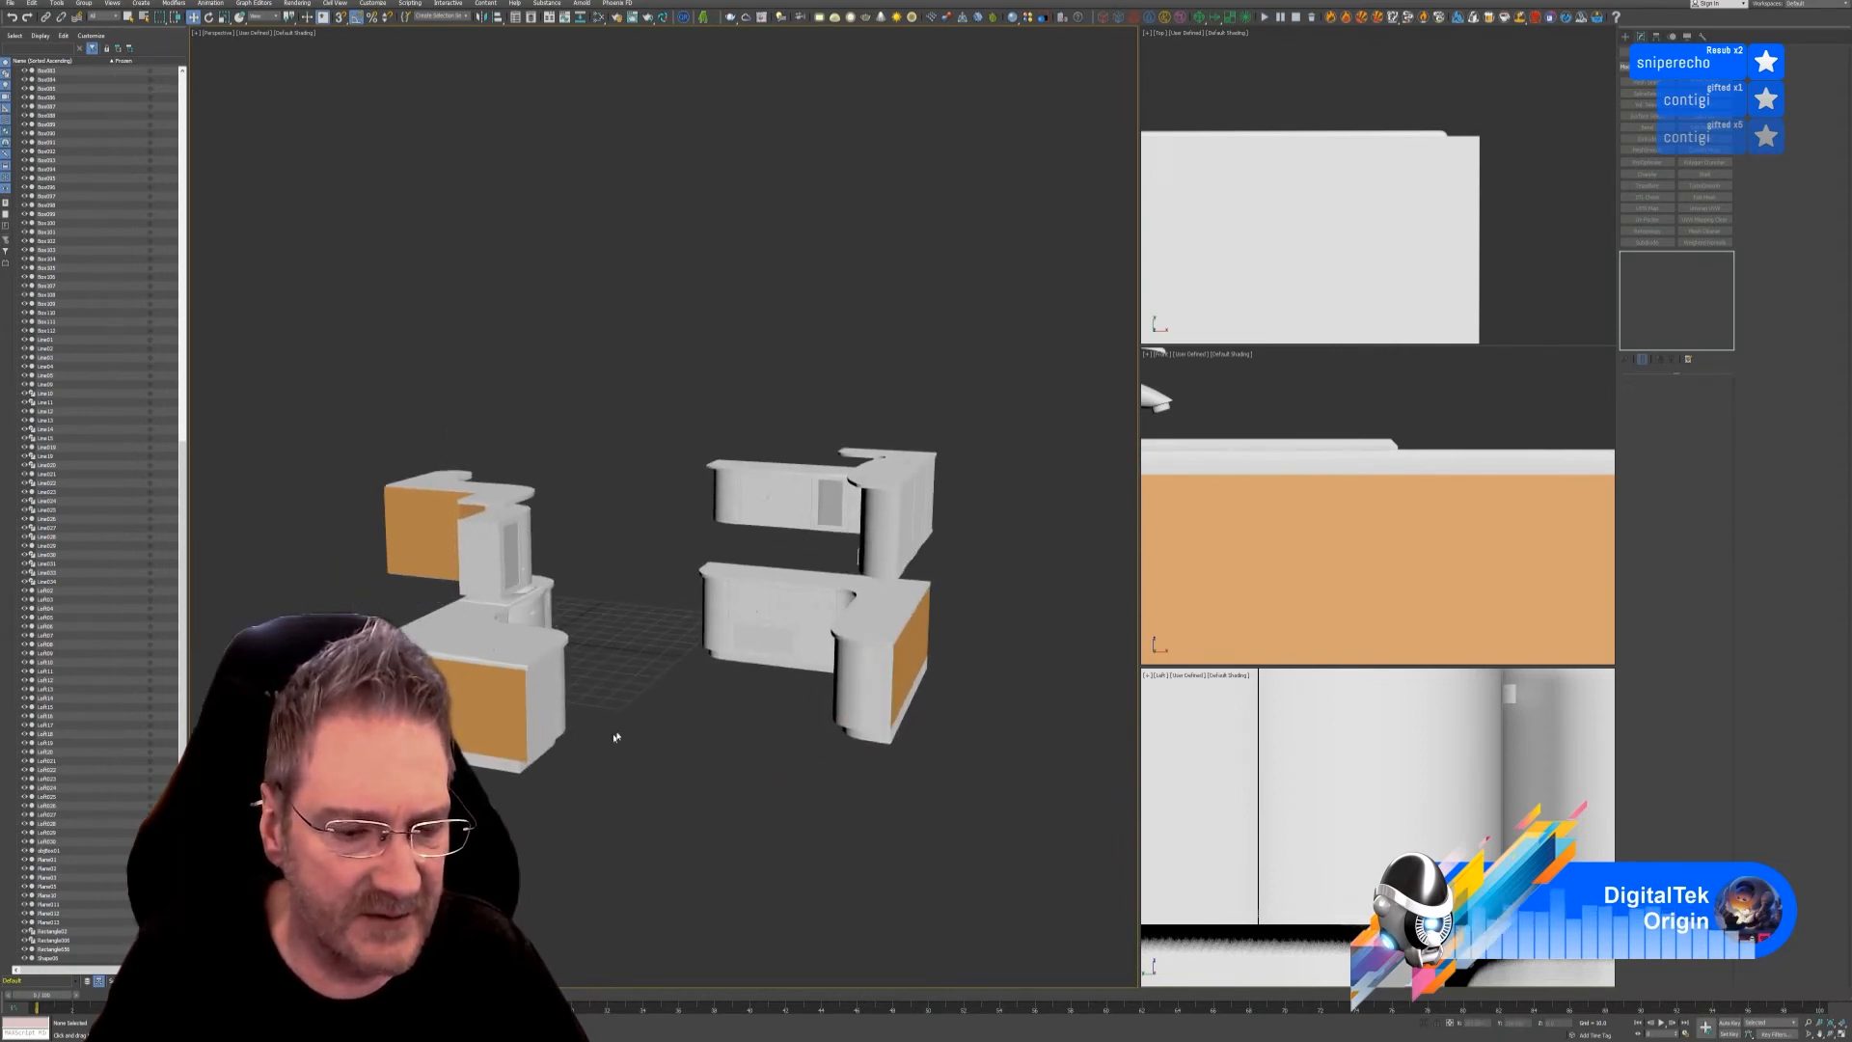
{"action": "middle_click_drag", "start_coordinate": [611, 740], "coordinate": [768, 722], "text": "alt"}
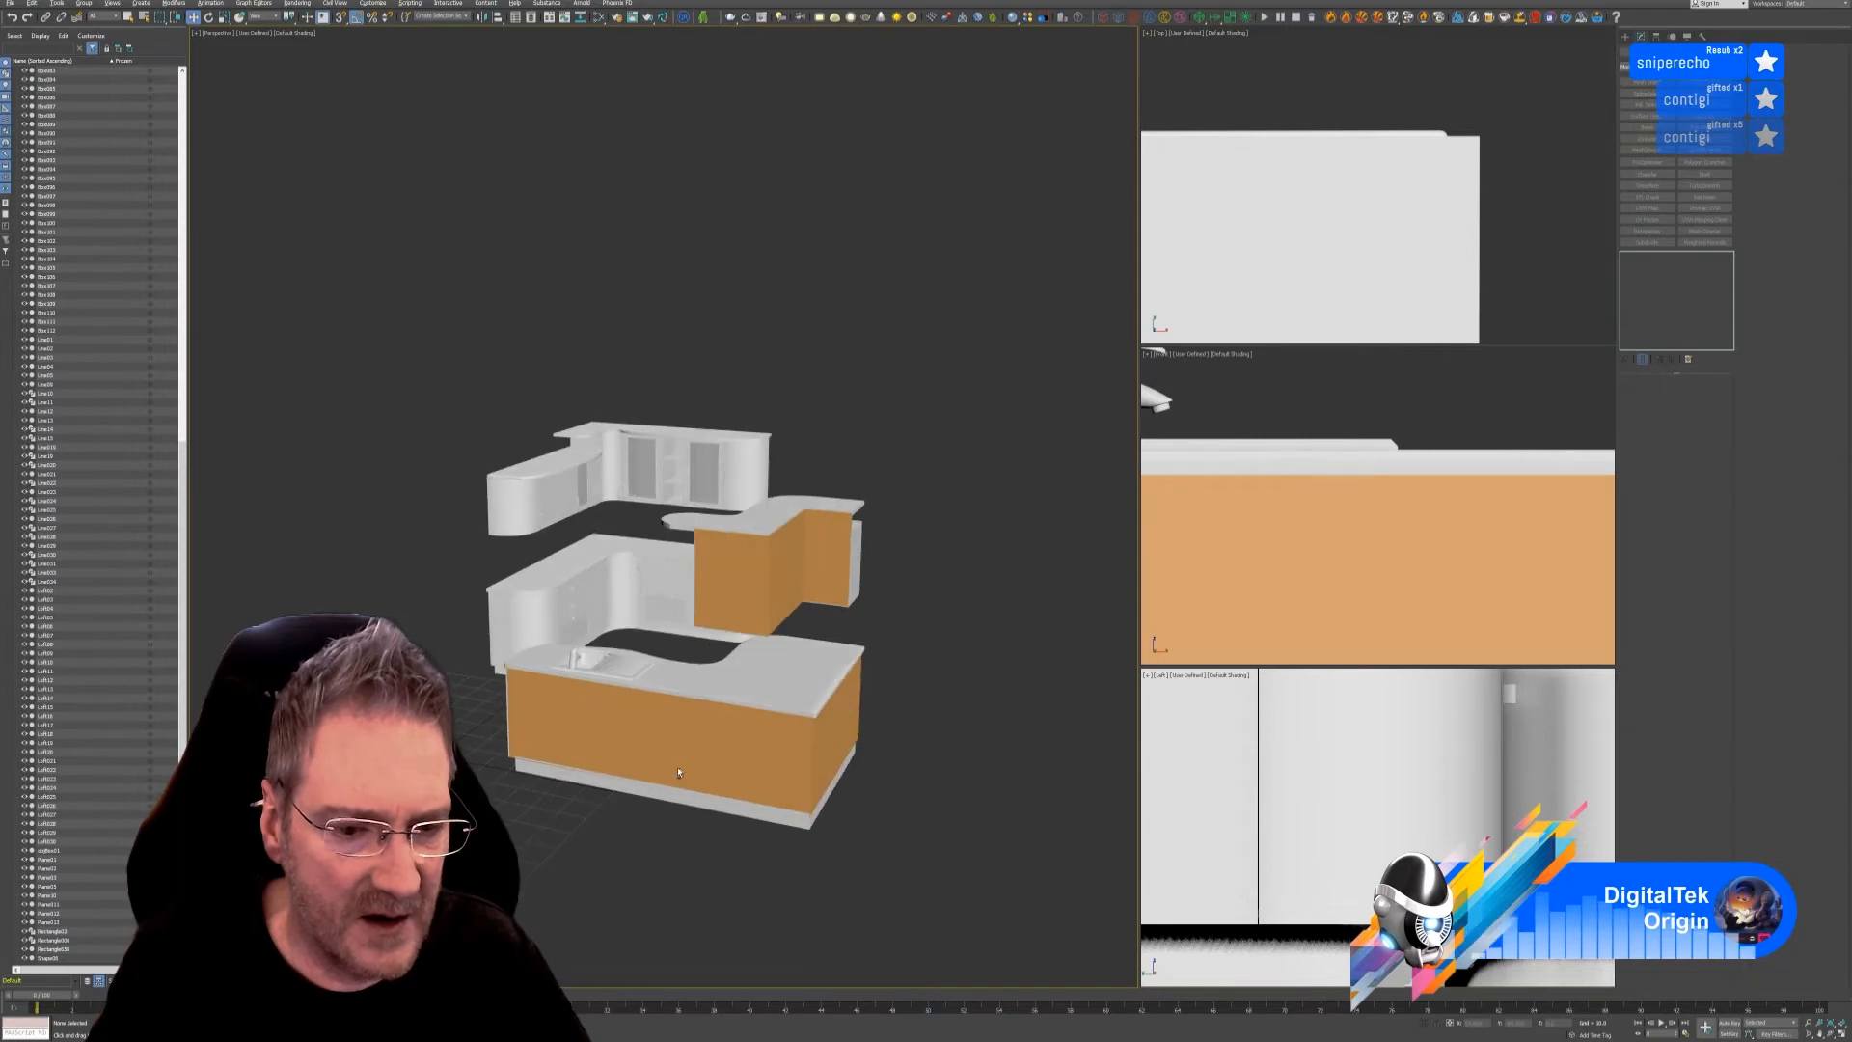
{"action": "left_click", "coordinate": [768, 723]}
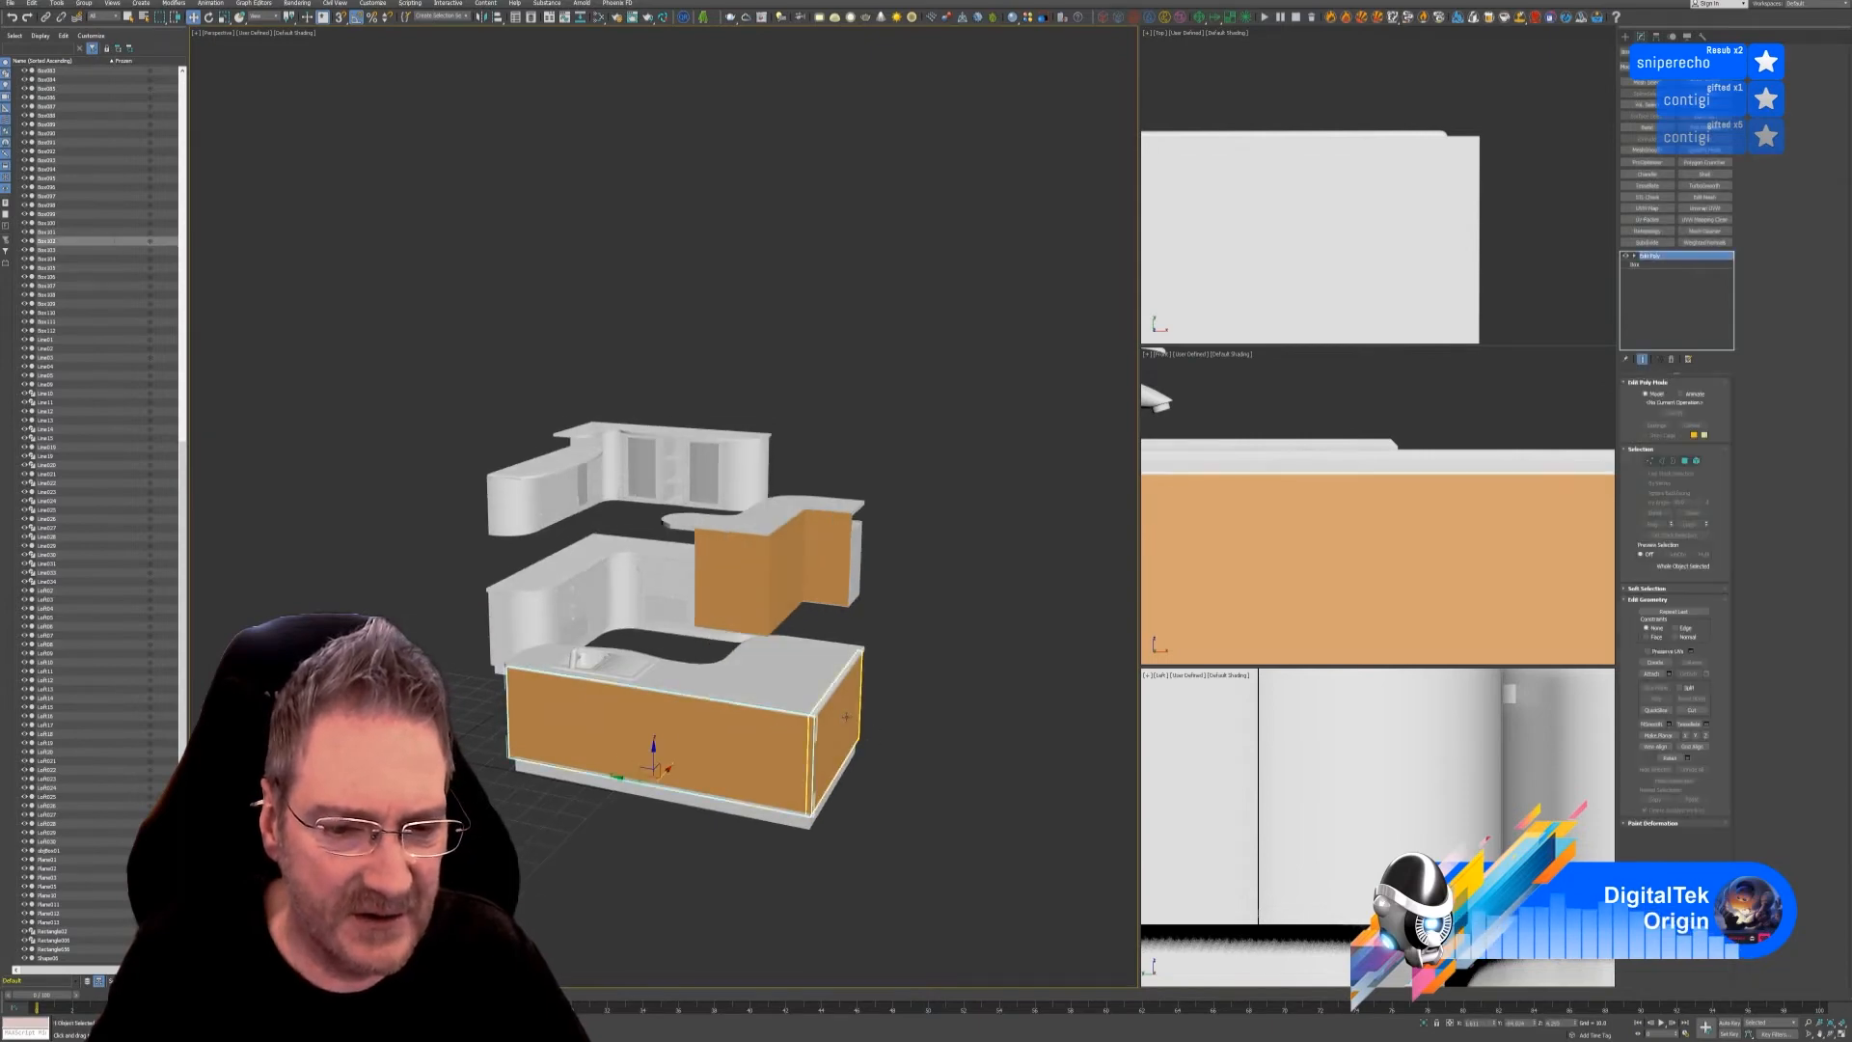
{"action": "left_click", "coordinate": [741, 577], "text": "ctrl"}
{"action": "left_click", "coordinate": [740, 577], "text": "ctrl"}
{"action": "left_click", "coordinate": [789, 557], "text": "ctrl"}
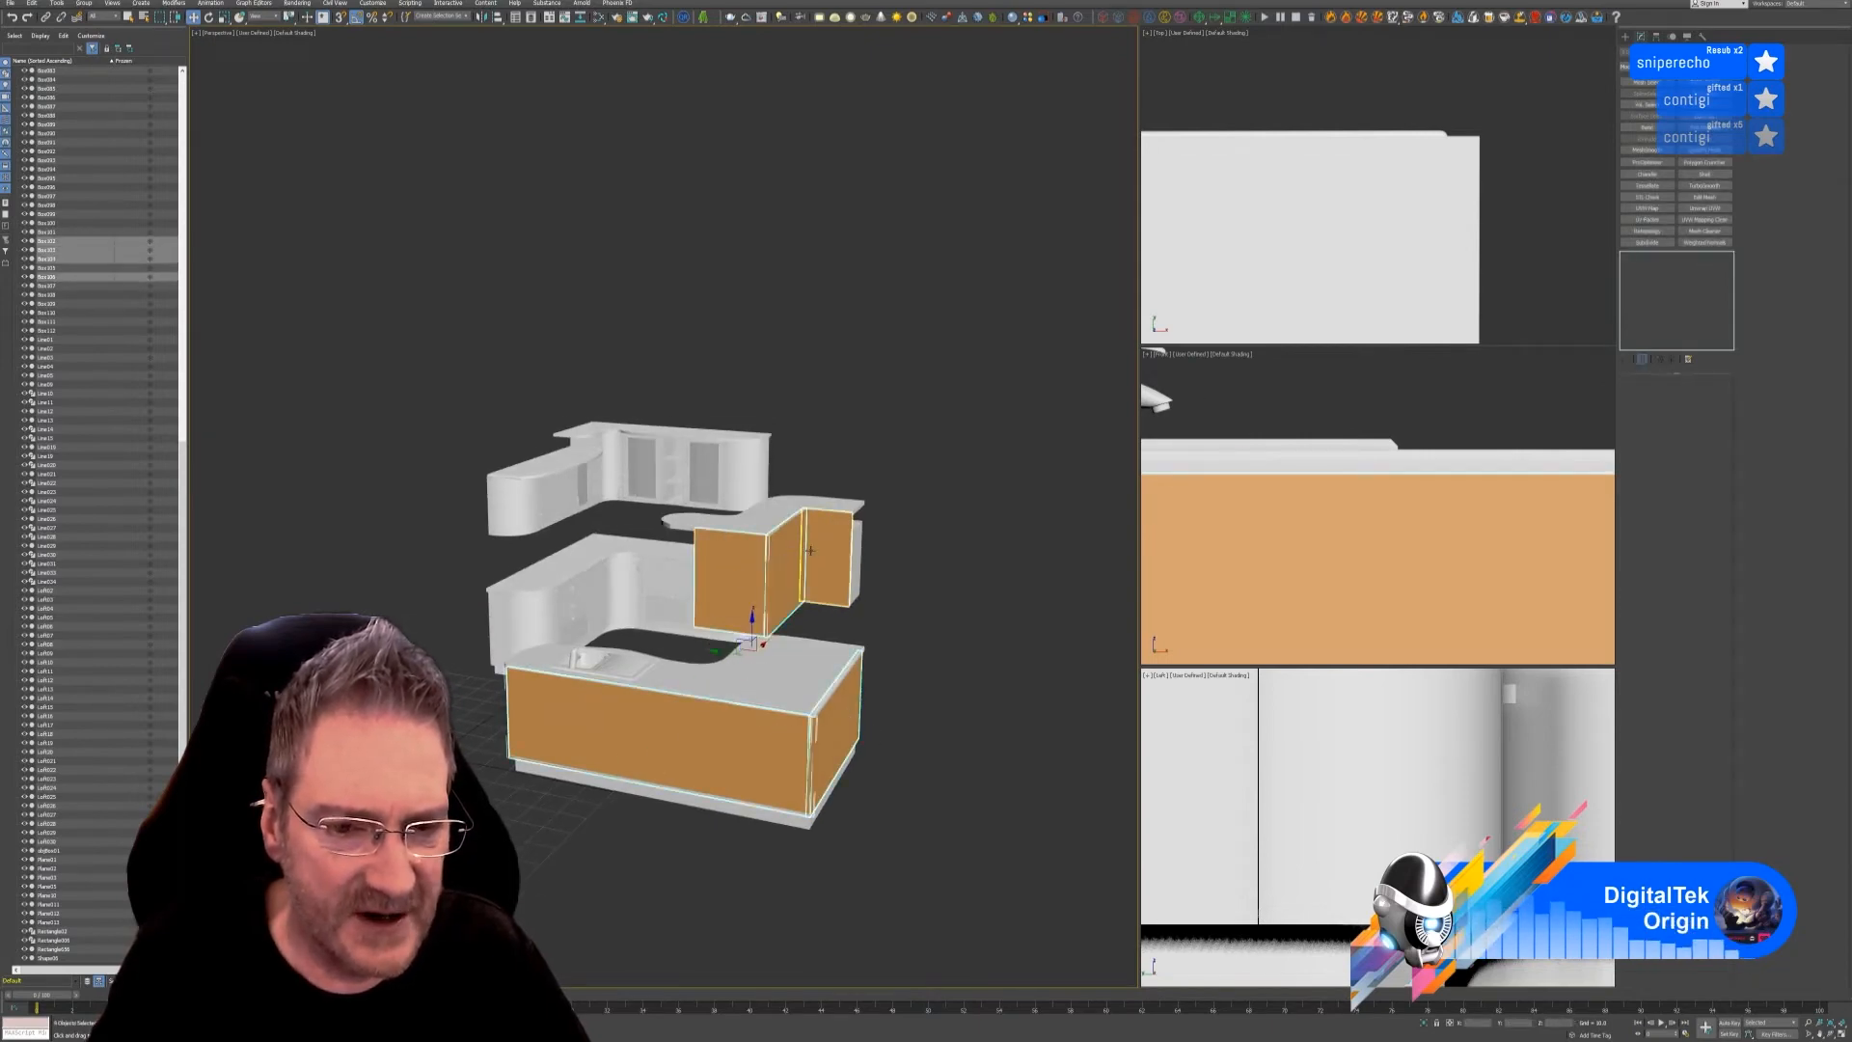
{"action": "left_click", "coordinate": [825, 554], "text": "ctrl"}
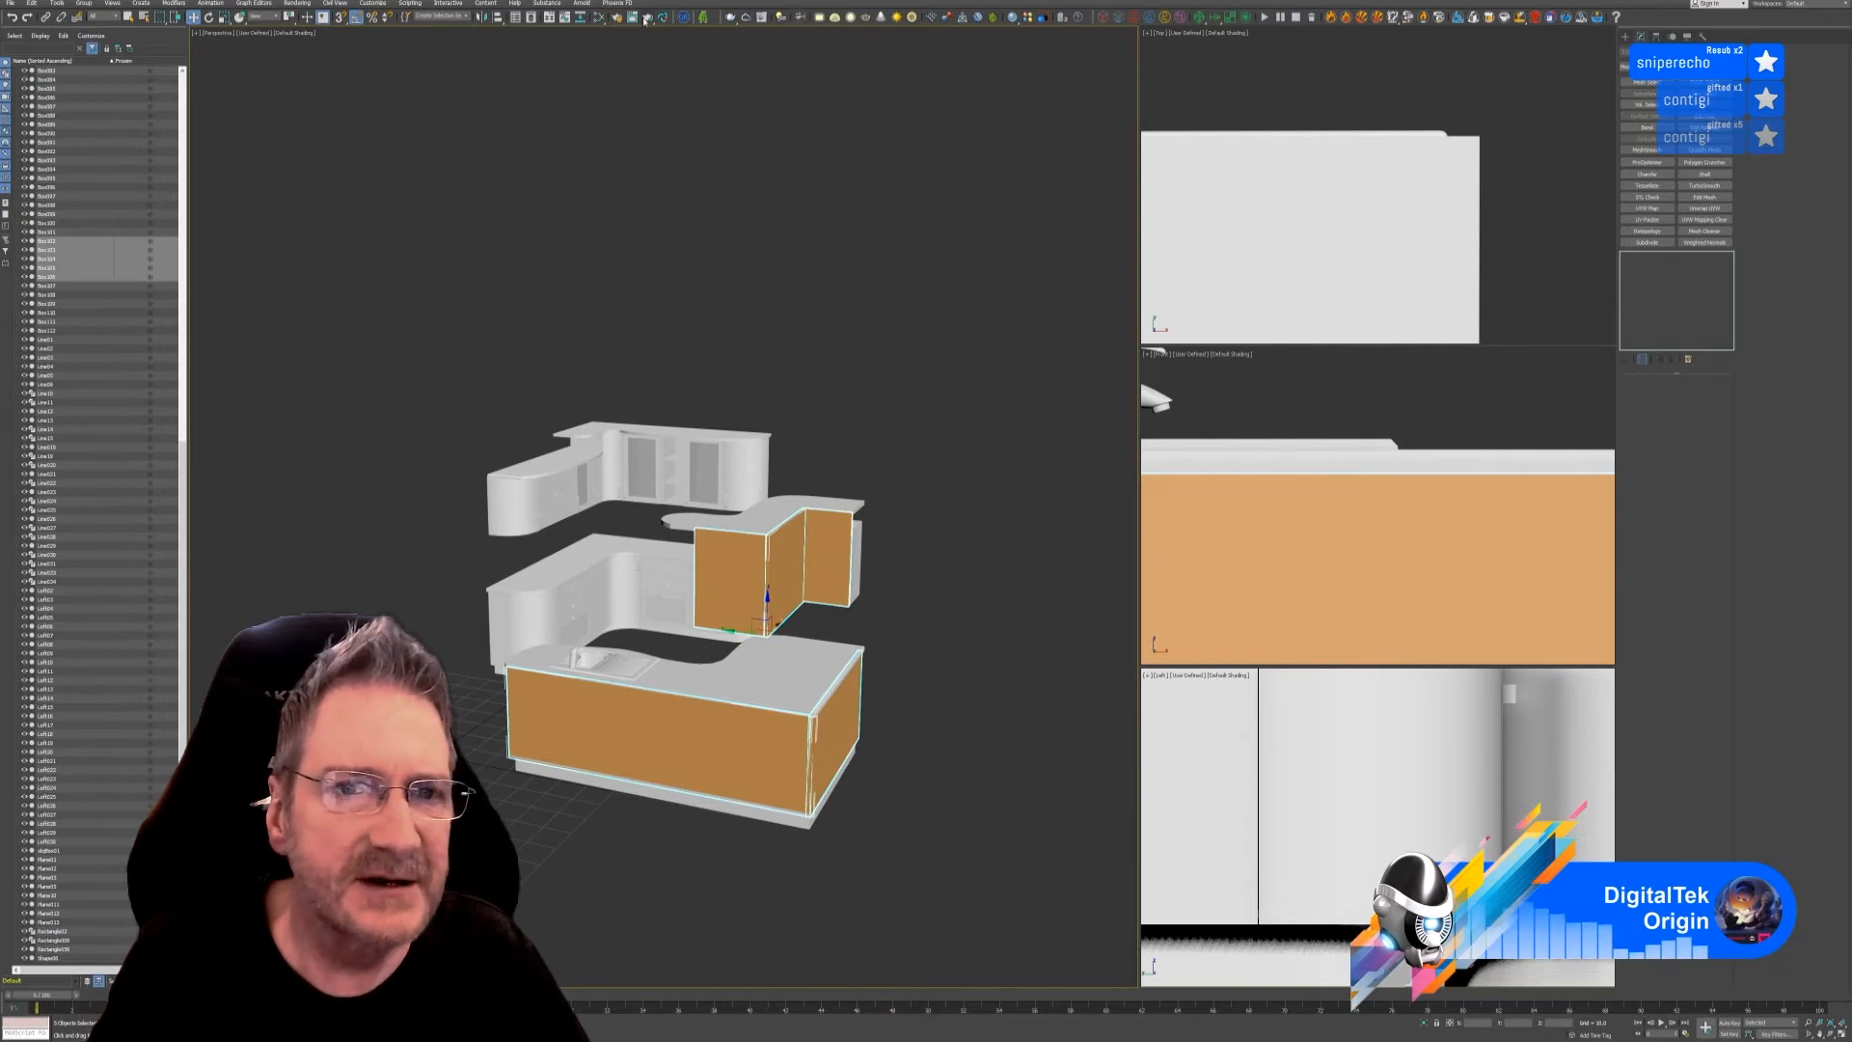
{"action": "key", "text": "m"}
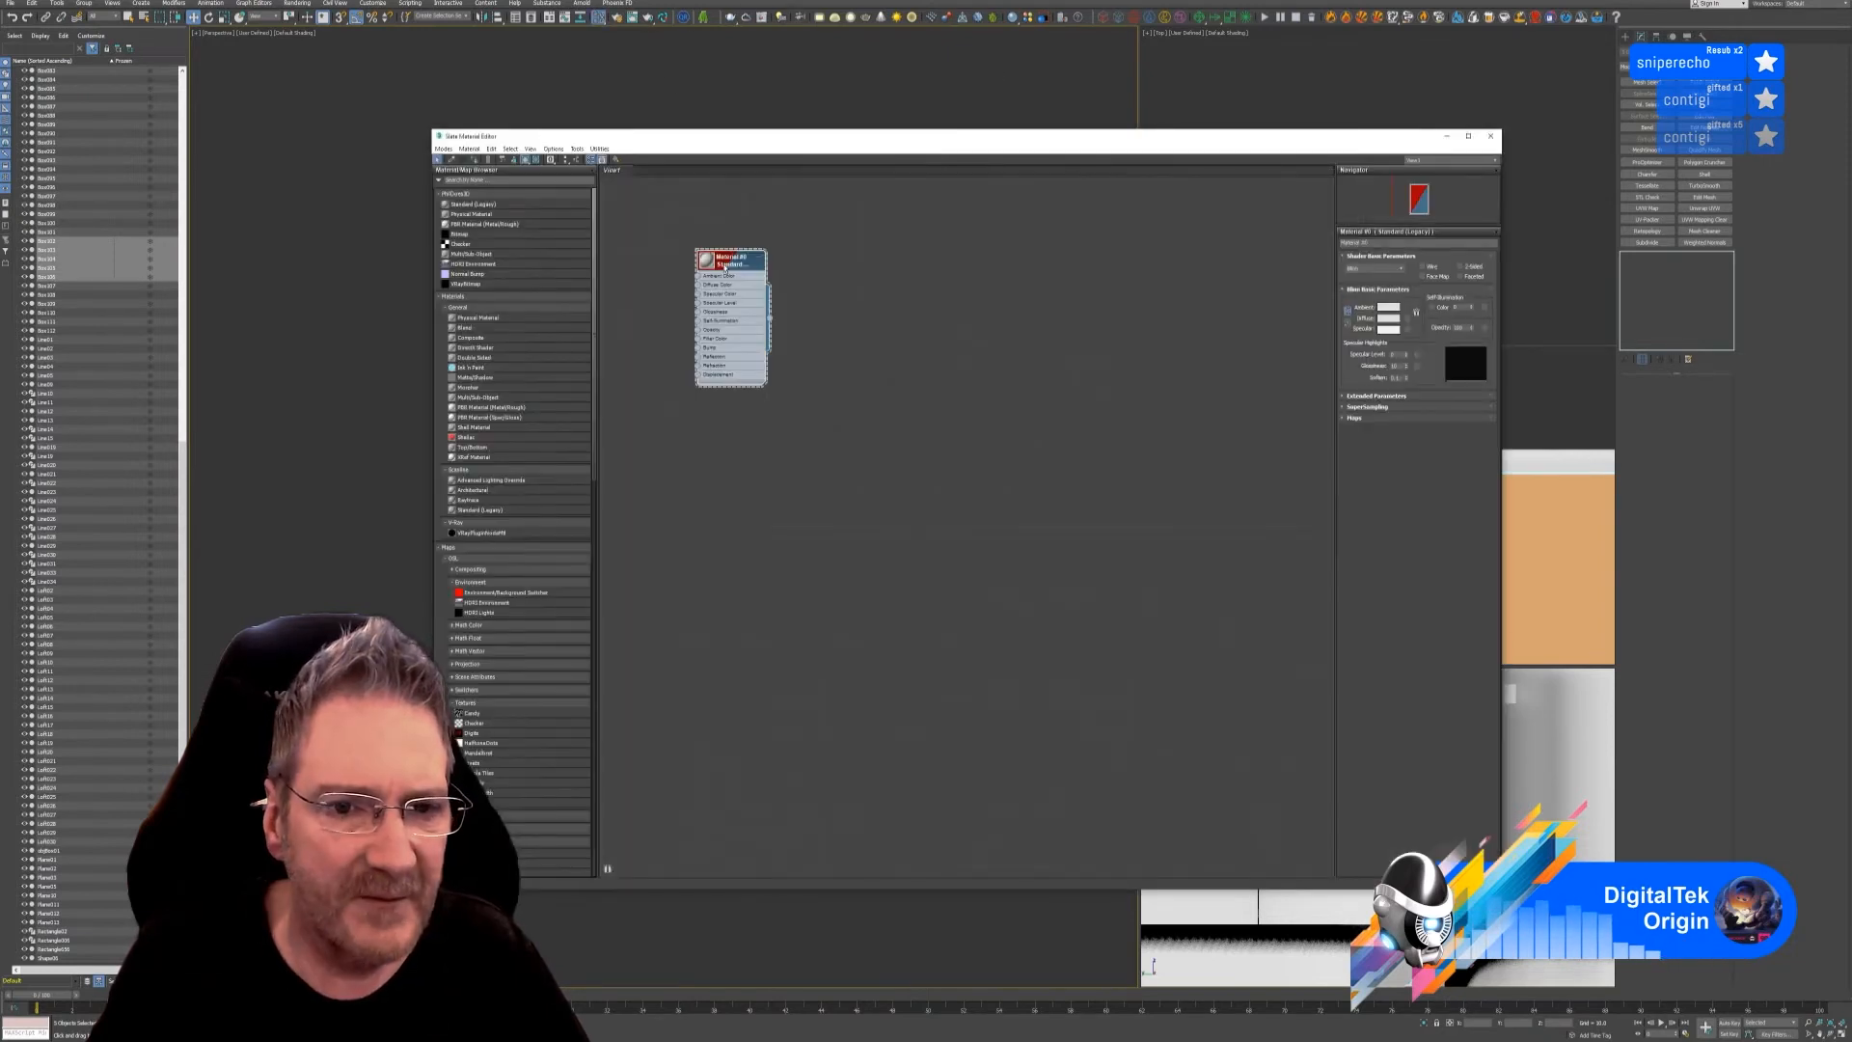
{"action": "right_click", "coordinate": [726, 268]}
{"action": "left_click", "coordinate": [772, 278]}
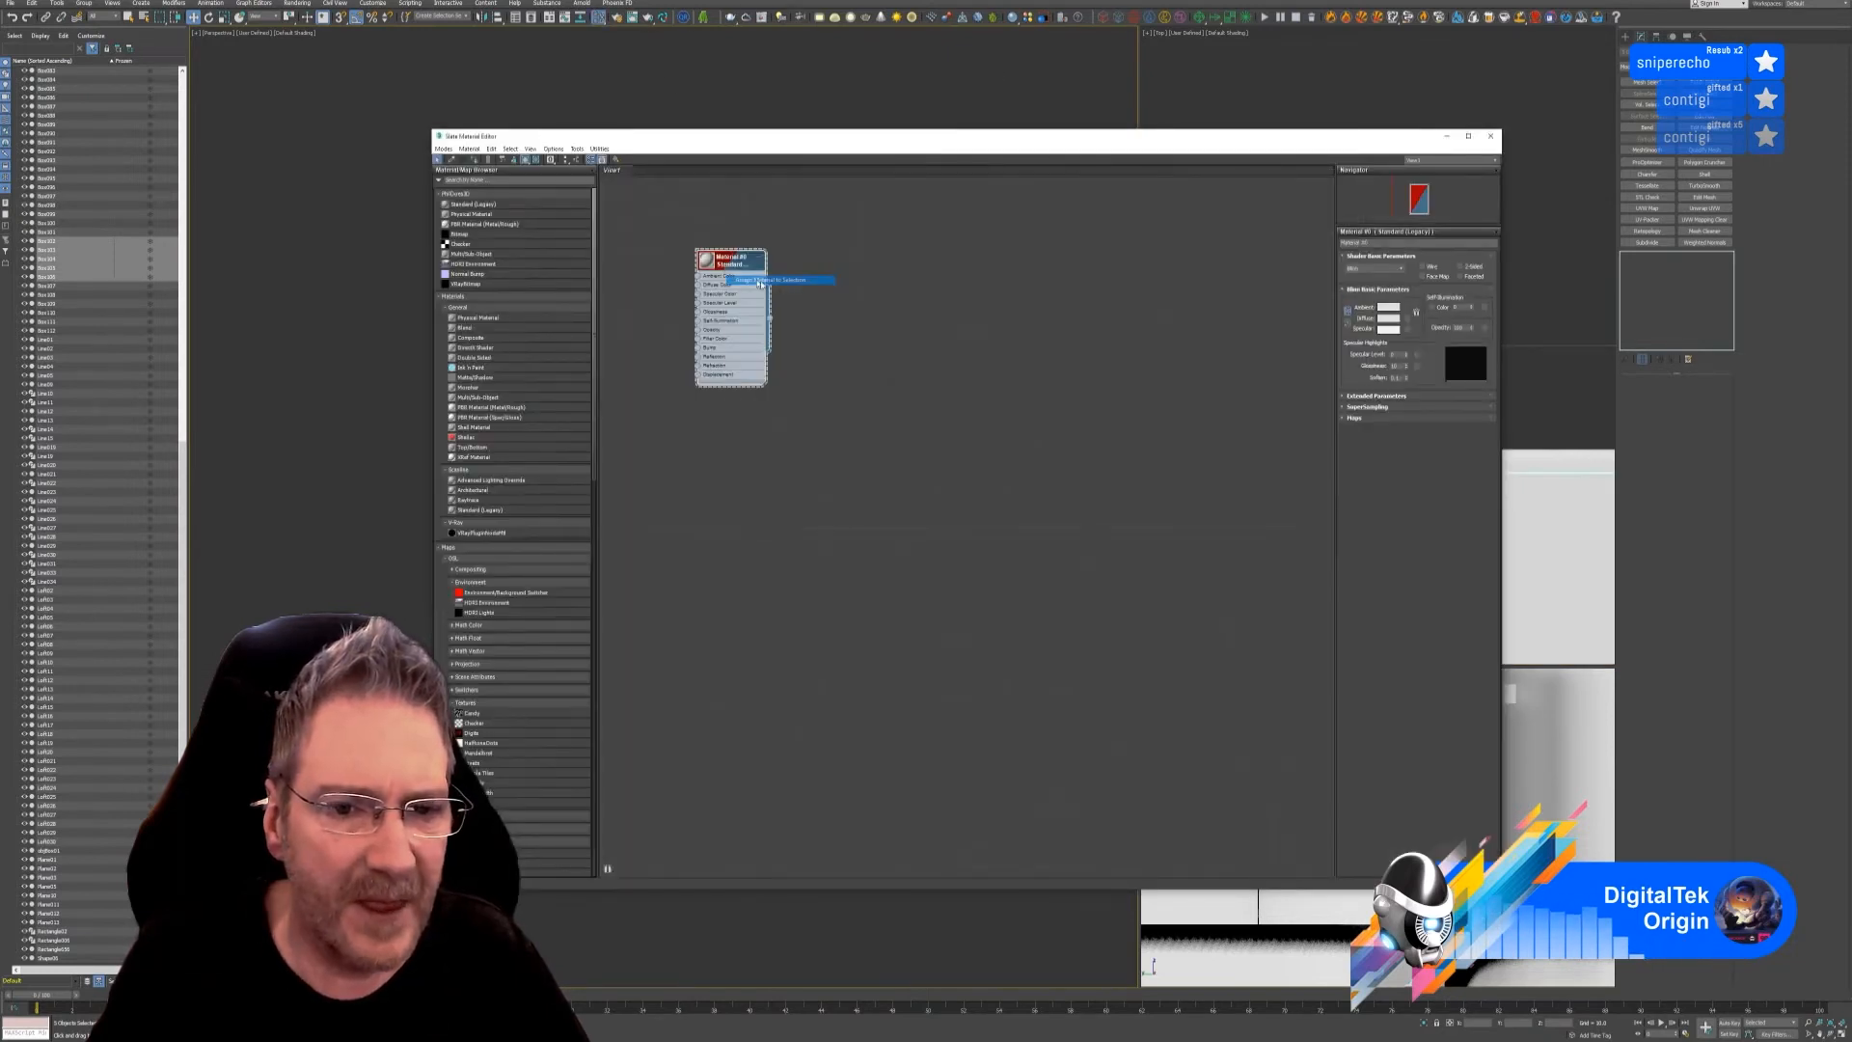
{"action": "left_click", "coordinate": [1490, 140]}
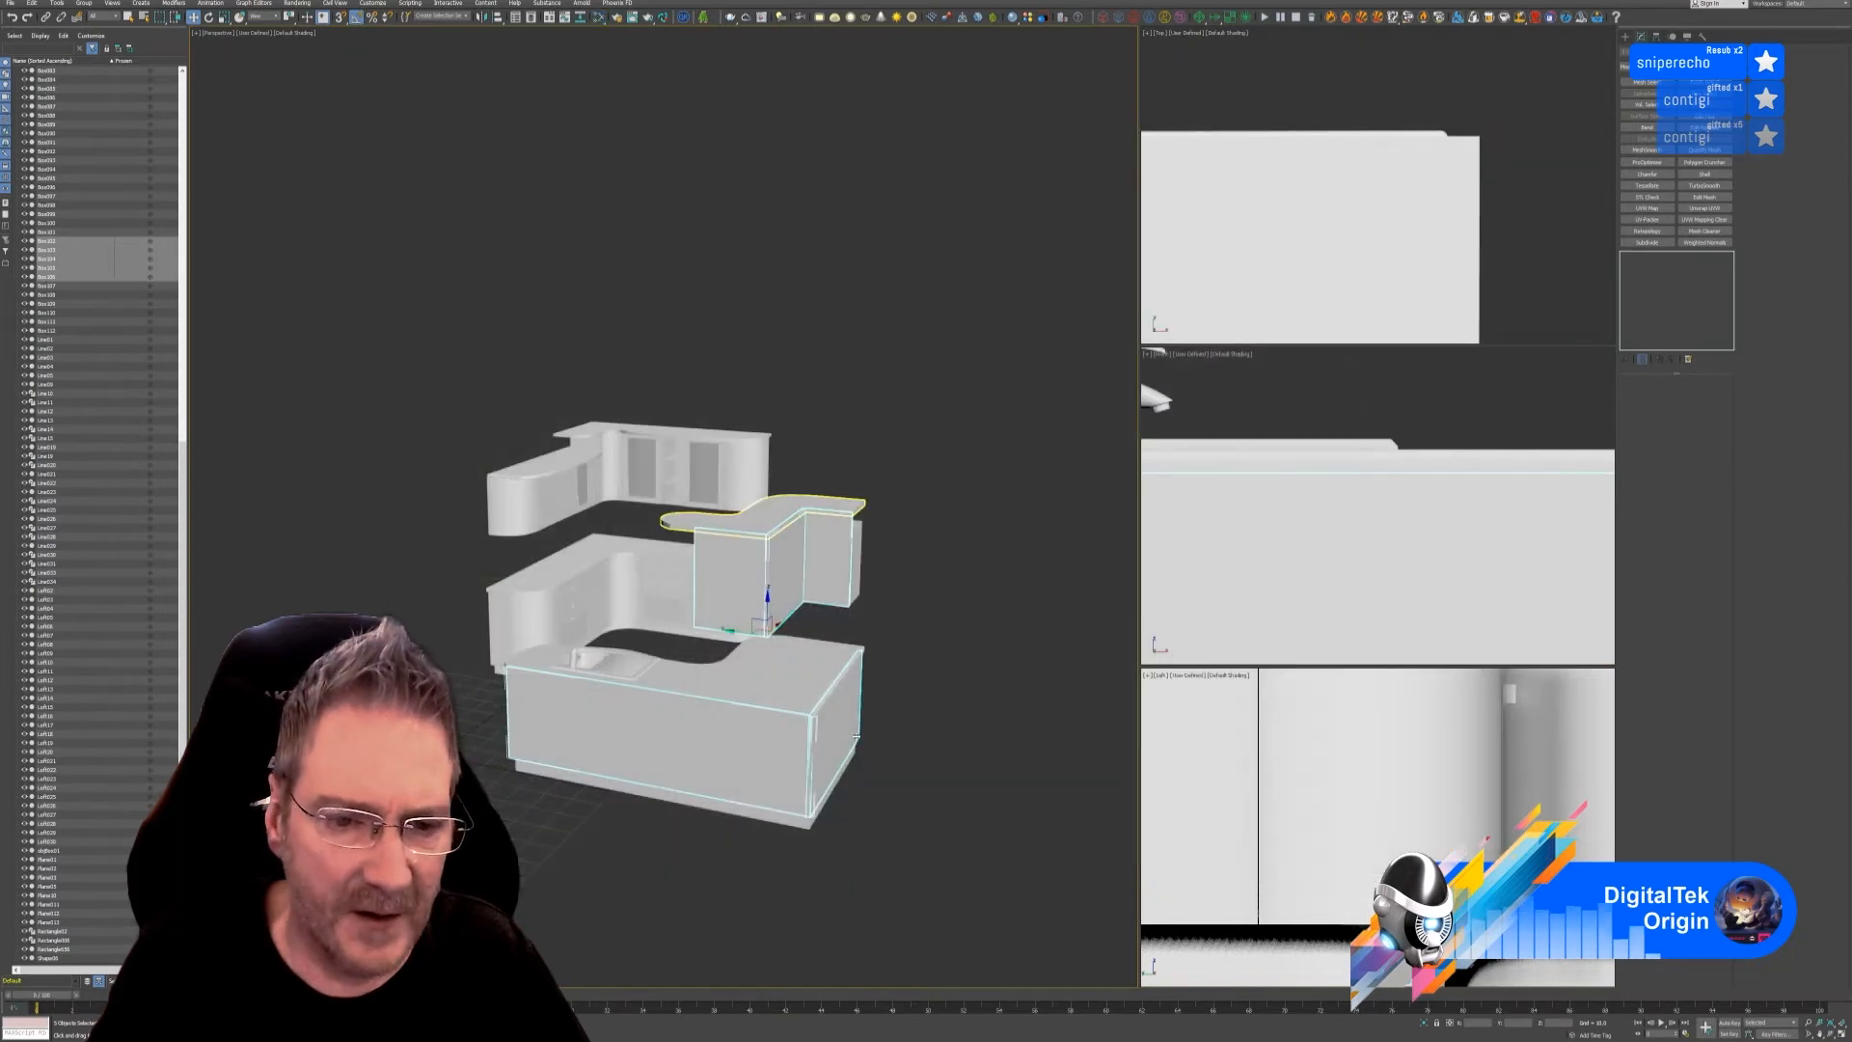
- Select the remaining wood-coloured back panels on the base units of the opposite corner section
{"action": "middle_click_drag", "start_coordinate": [885, 764], "coordinate": [947, 757], "text": "alt"}
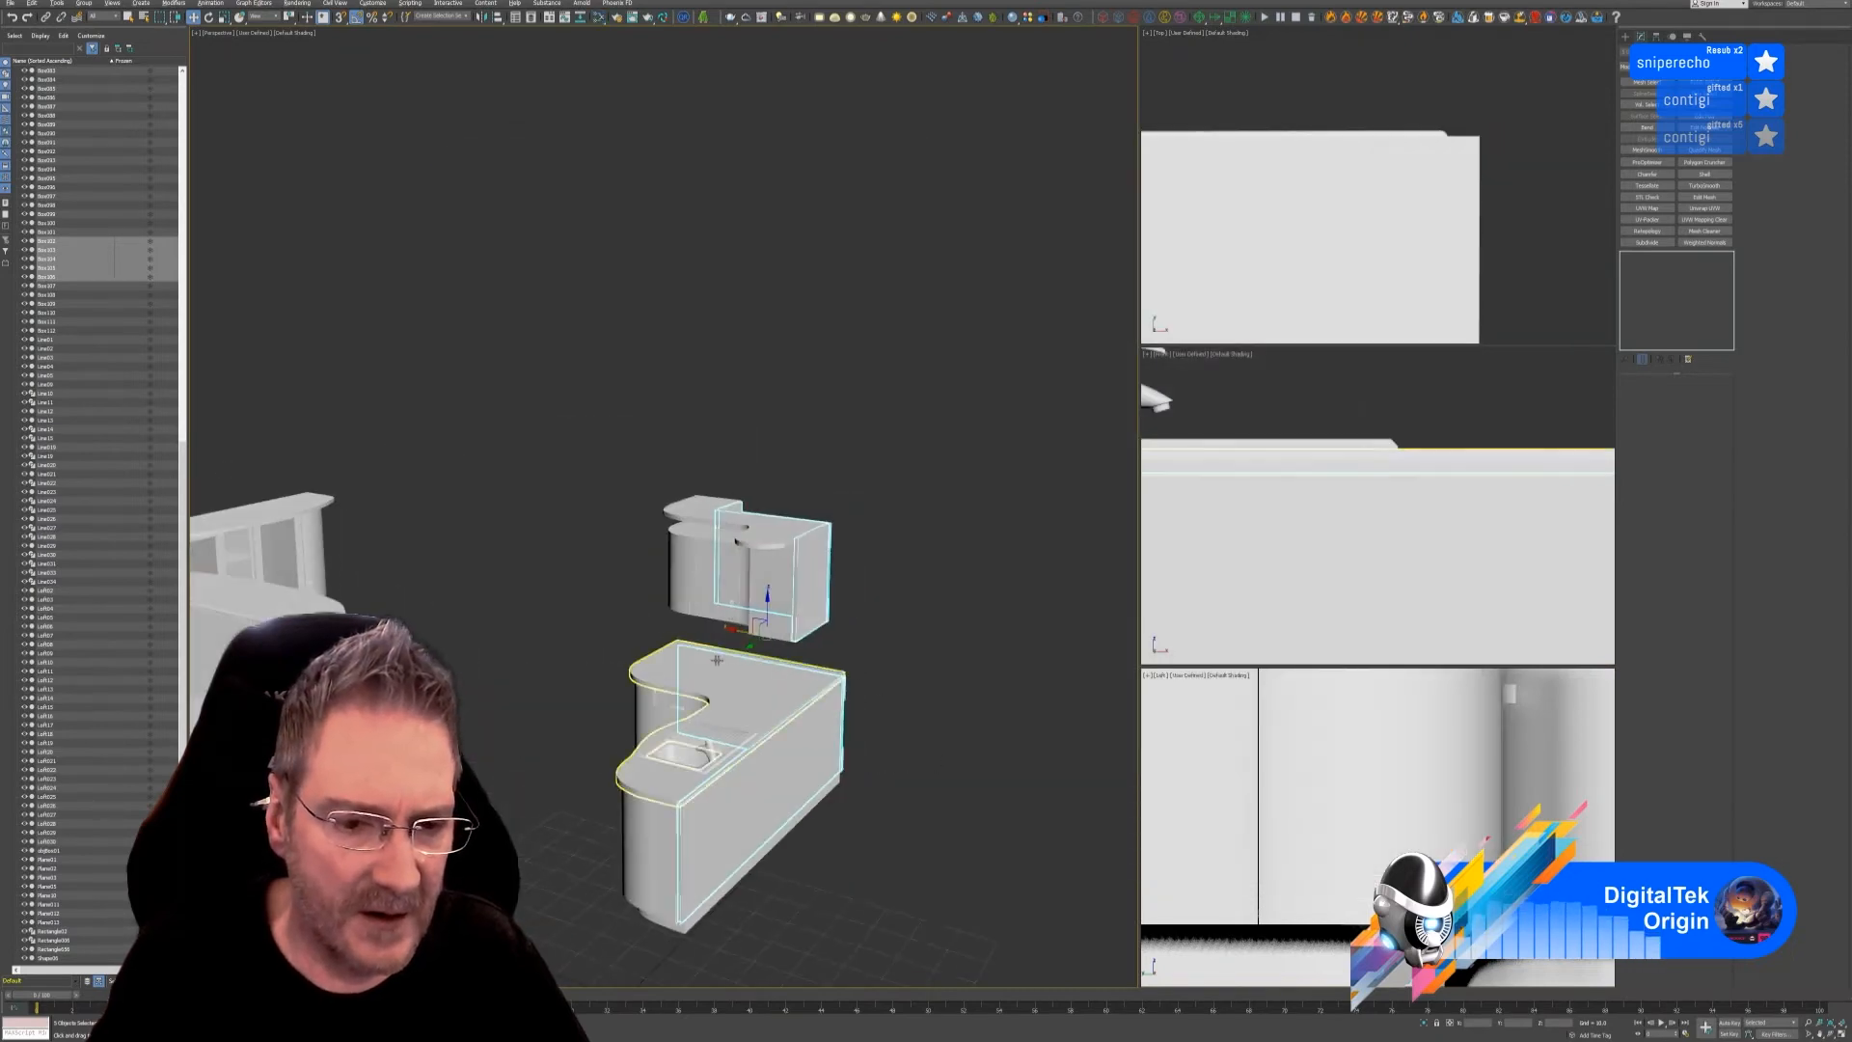
{"action": "scroll", "coordinate": [716, 665], "scroll_direction": "down", "scroll_amount": 3}
{"action": "middle_click_drag", "start_coordinate": [582, 641], "coordinate": [871, 564]}
{"action": "left_click", "coordinate": [788, 642]}
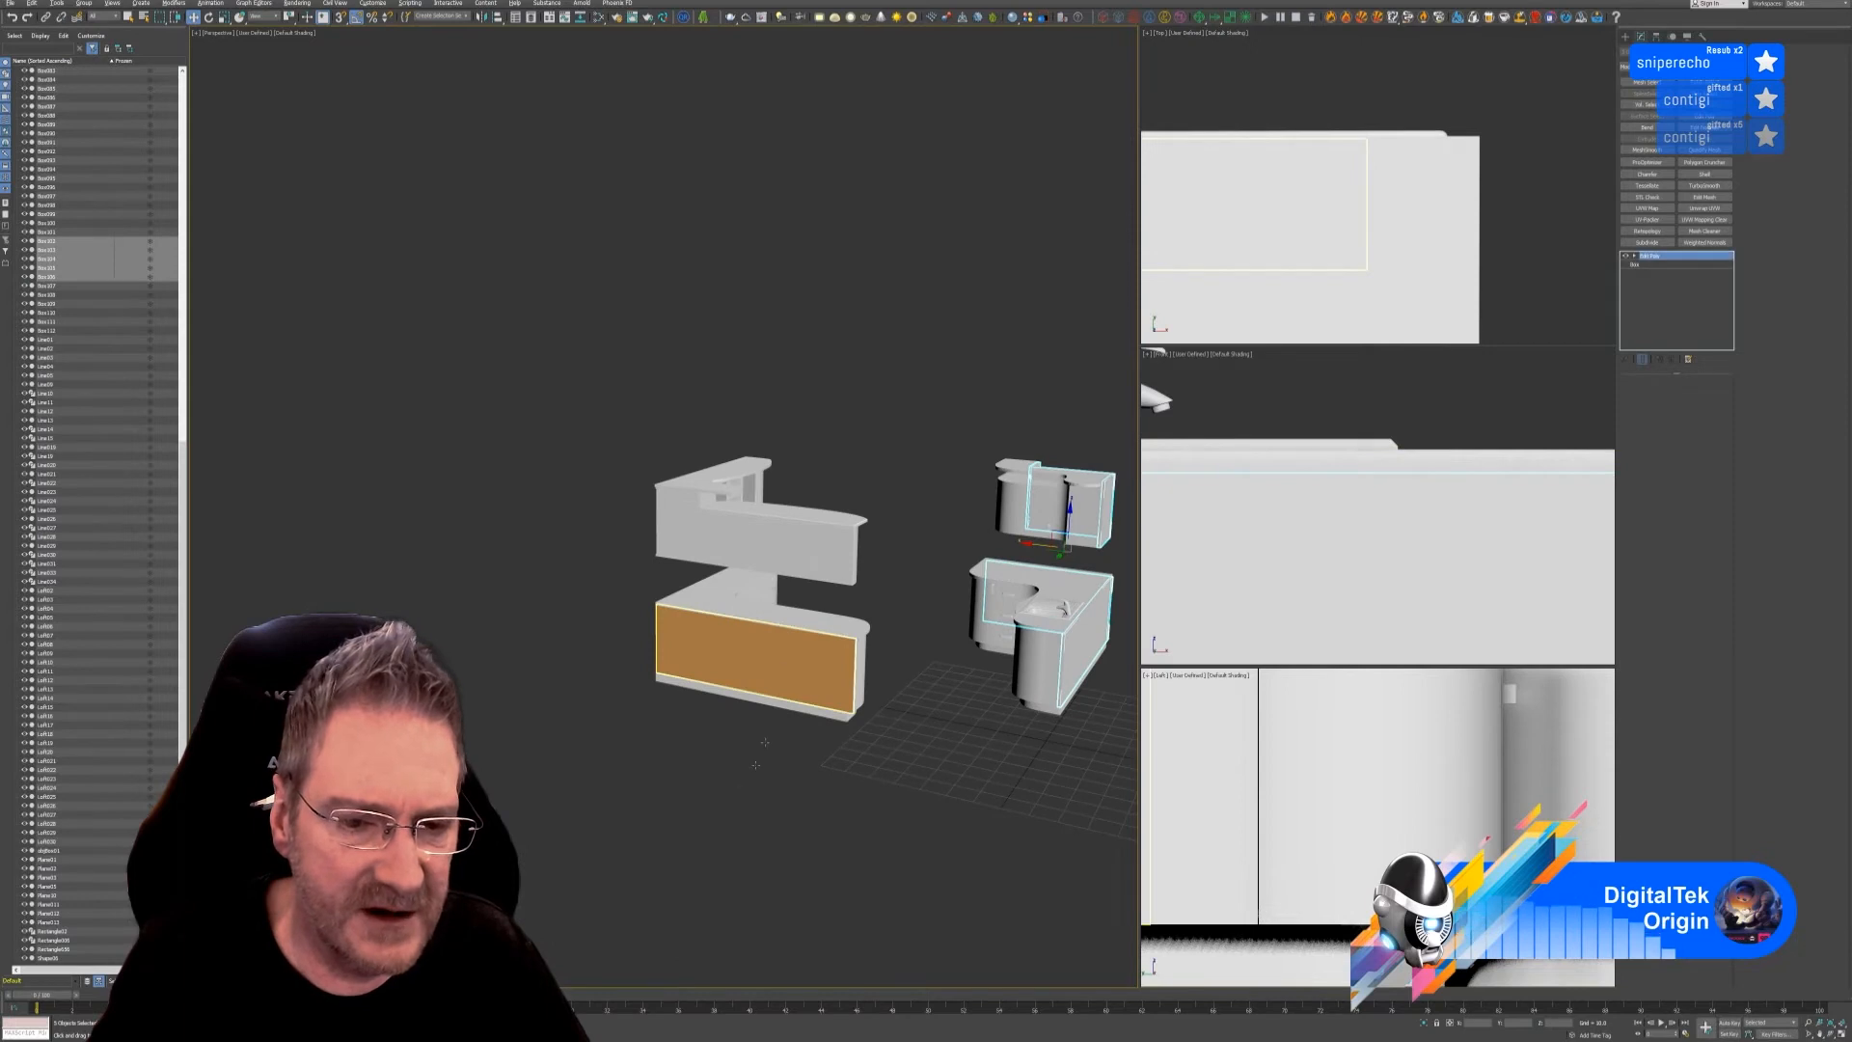
{"action": "middle_click_drag", "start_coordinate": [665, 820], "coordinate": [837, 829], "text": "alt"}
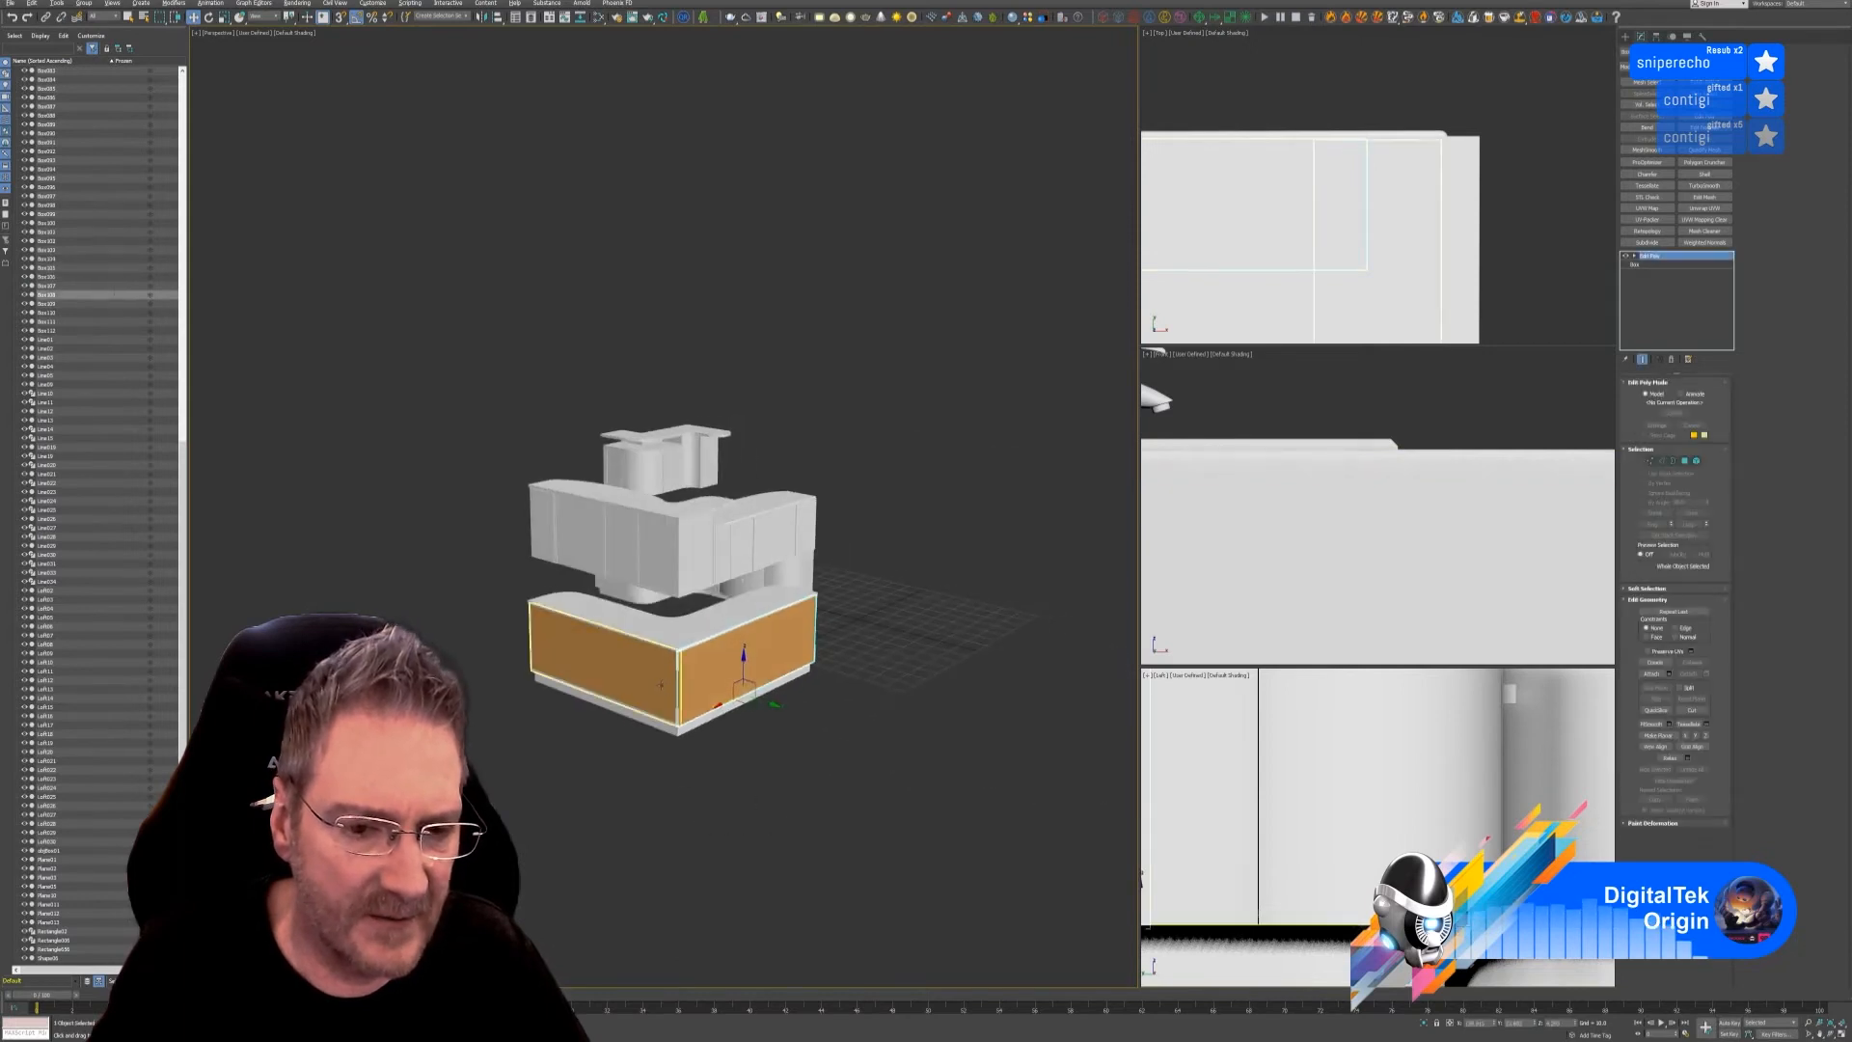
- Assign the existing Standard (Legacy) material to the two orange back panels of the lower corner cabinet, leaving nothing selected
{"action": "left_click", "coordinate": [637, 667], "text": "ctrl"}
{"action": "key", "text": "ctrl+z"}
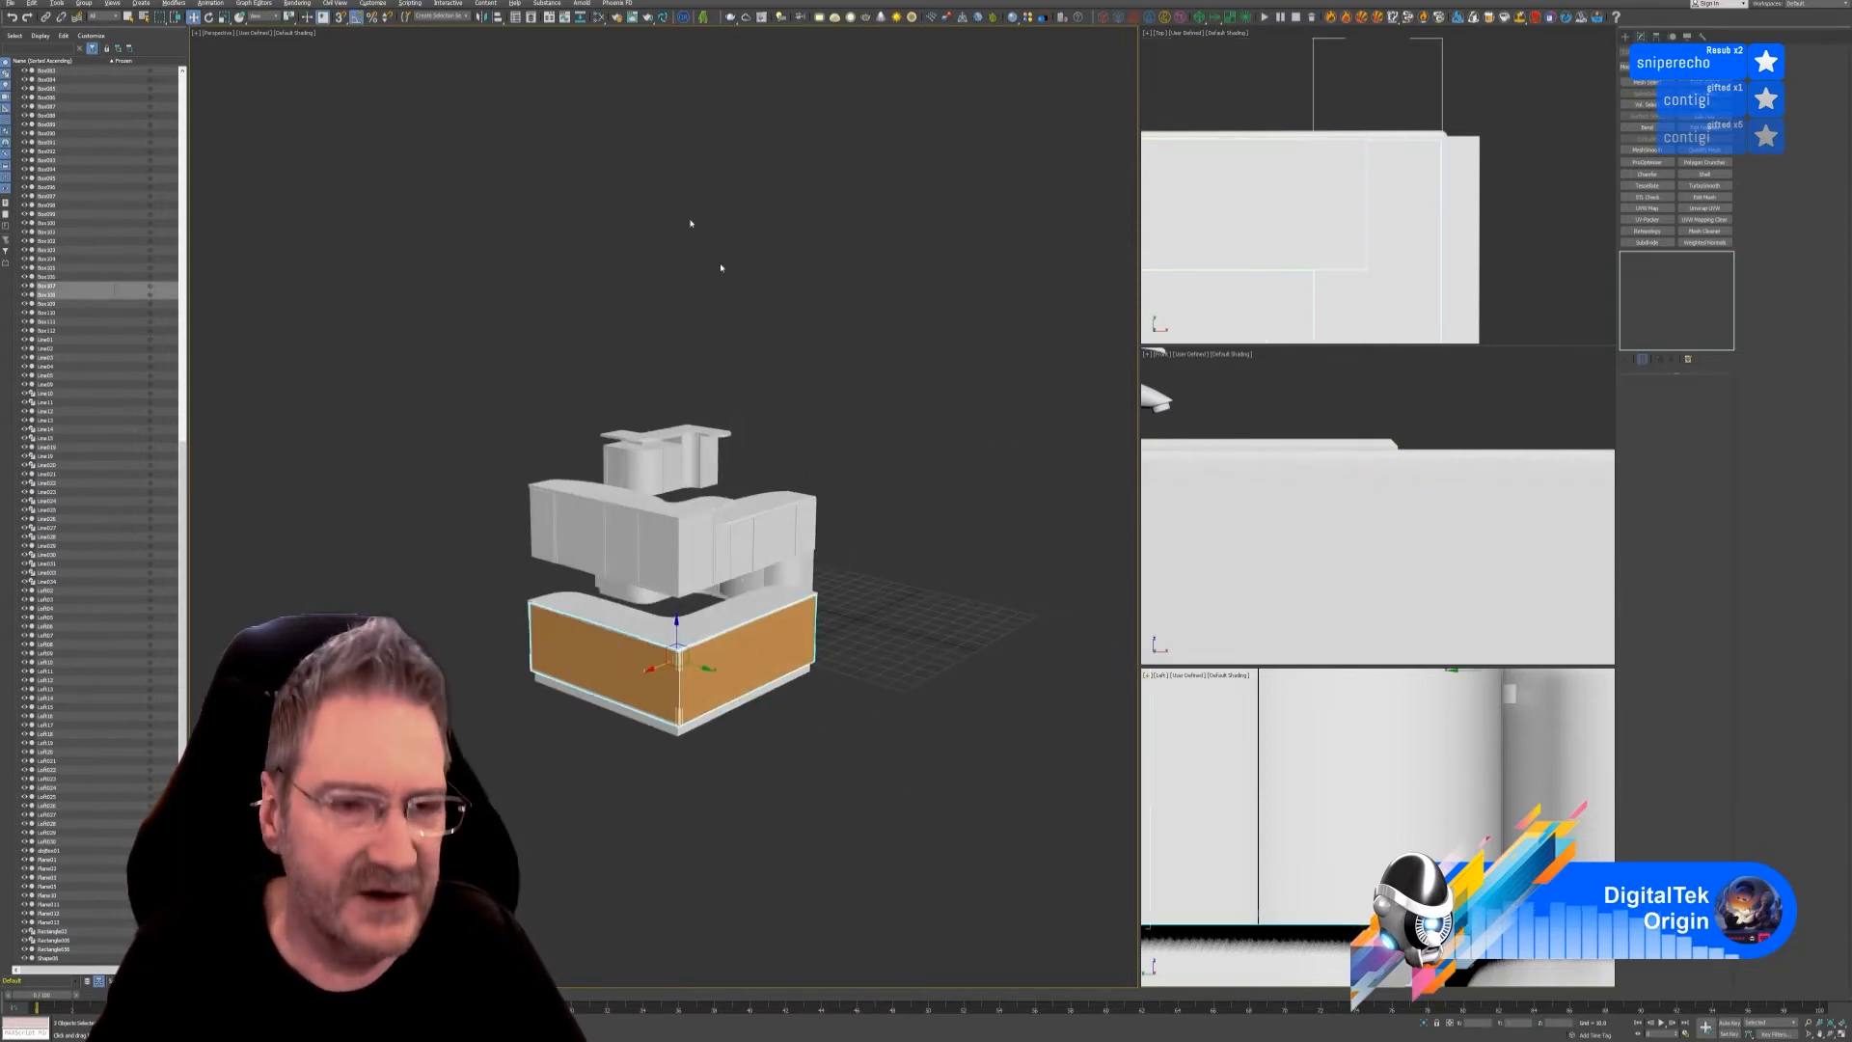
{"action": "left_click", "coordinate": [599, 16]}
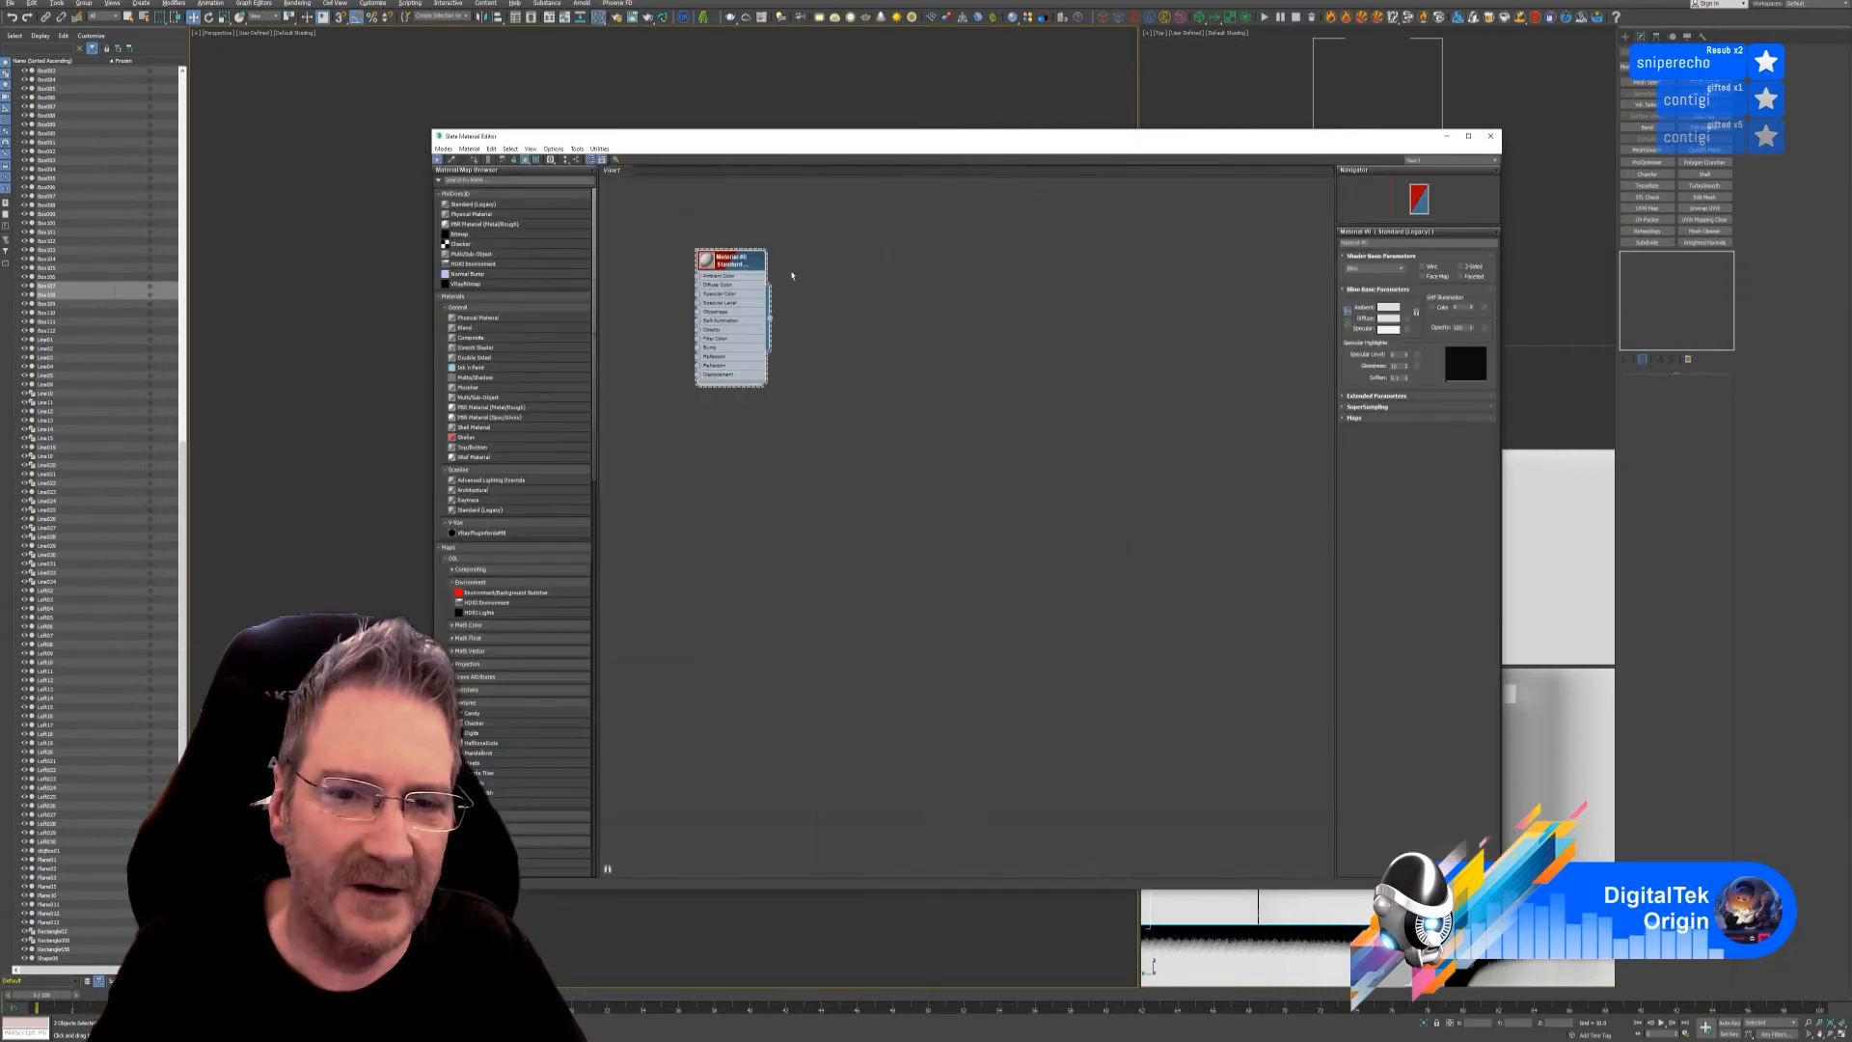
{"action": "right_click", "coordinate": [737, 268]}
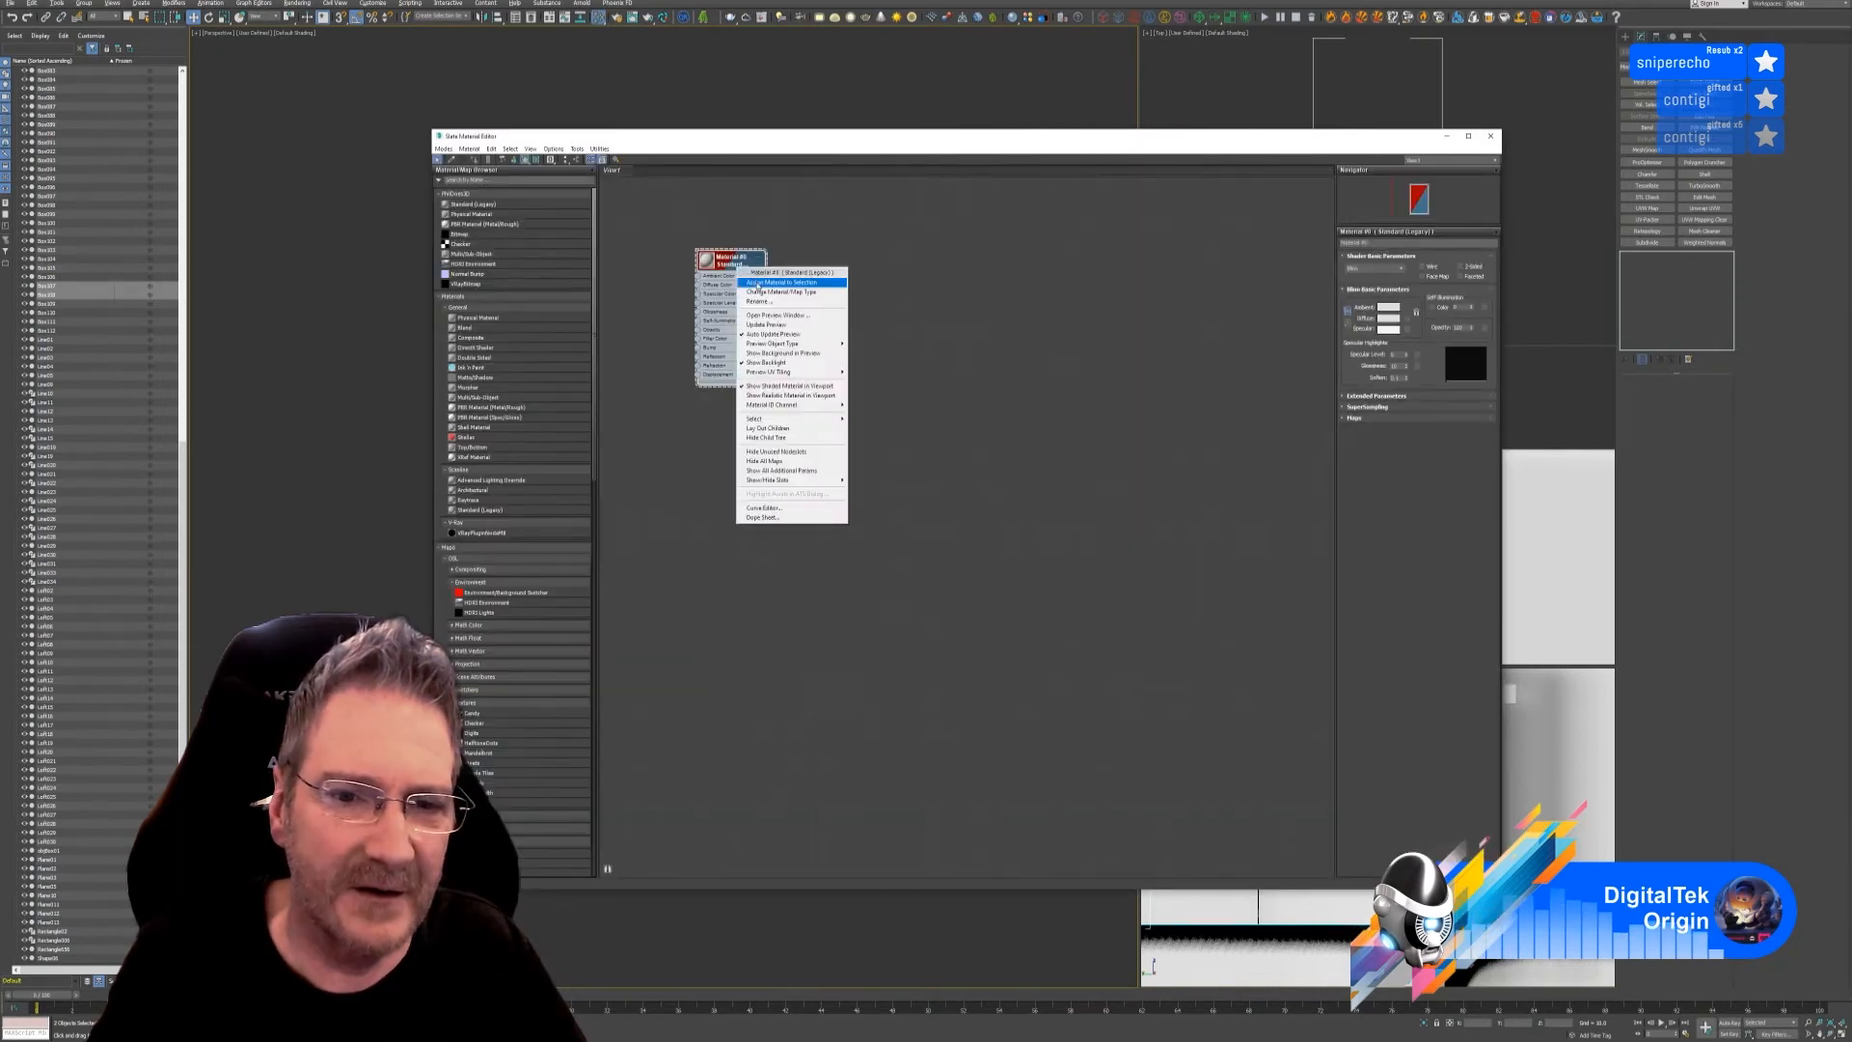
{"action": "left_click", "coordinate": [759, 282]}
{"action": "left_click", "coordinate": [1490, 136]}
{"action": "left_click", "coordinate": [866, 632]}
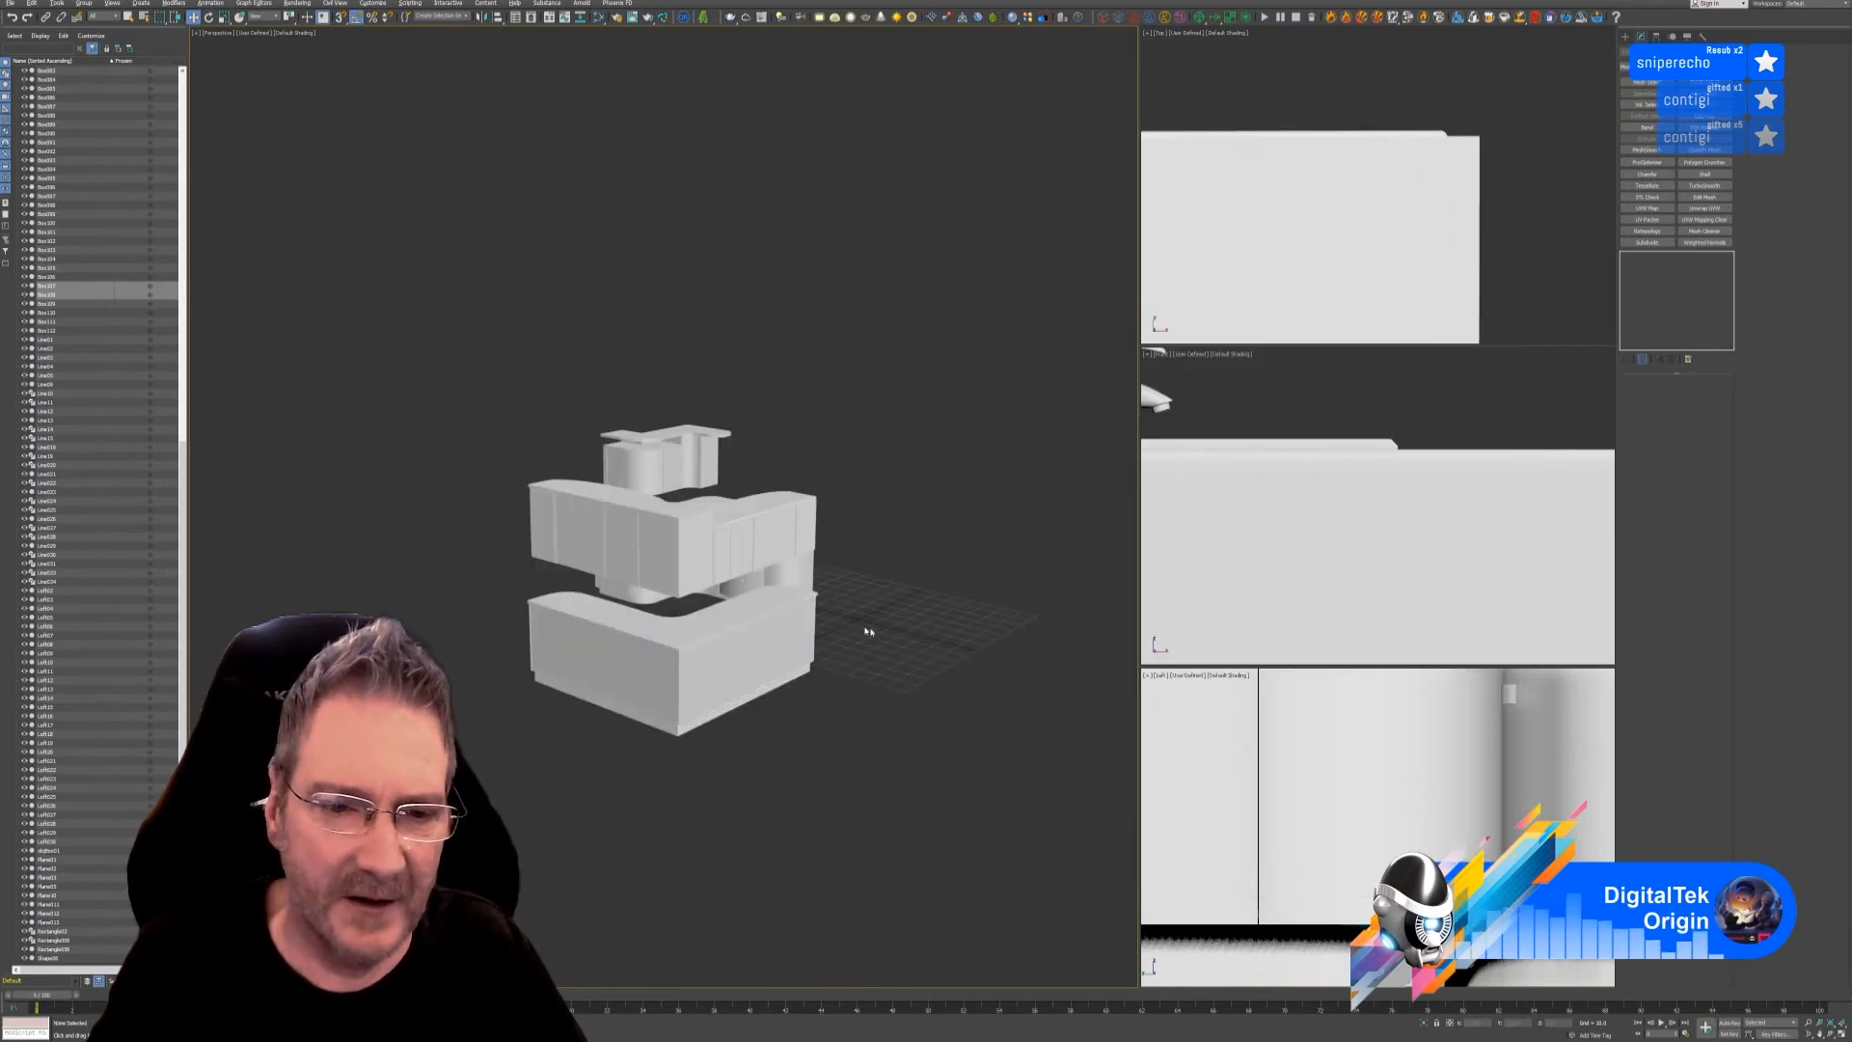
- Frame both complete kitchen cabinet groups in the perspective, top, front and side views
{"action": "middle_click_drag", "start_coordinate": [866, 631], "coordinate": [1046, 651], "text": "alt"}
{"action": "scroll", "coordinate": [793, 464], "scroll_direction": "up", "scroll_amount": 5}
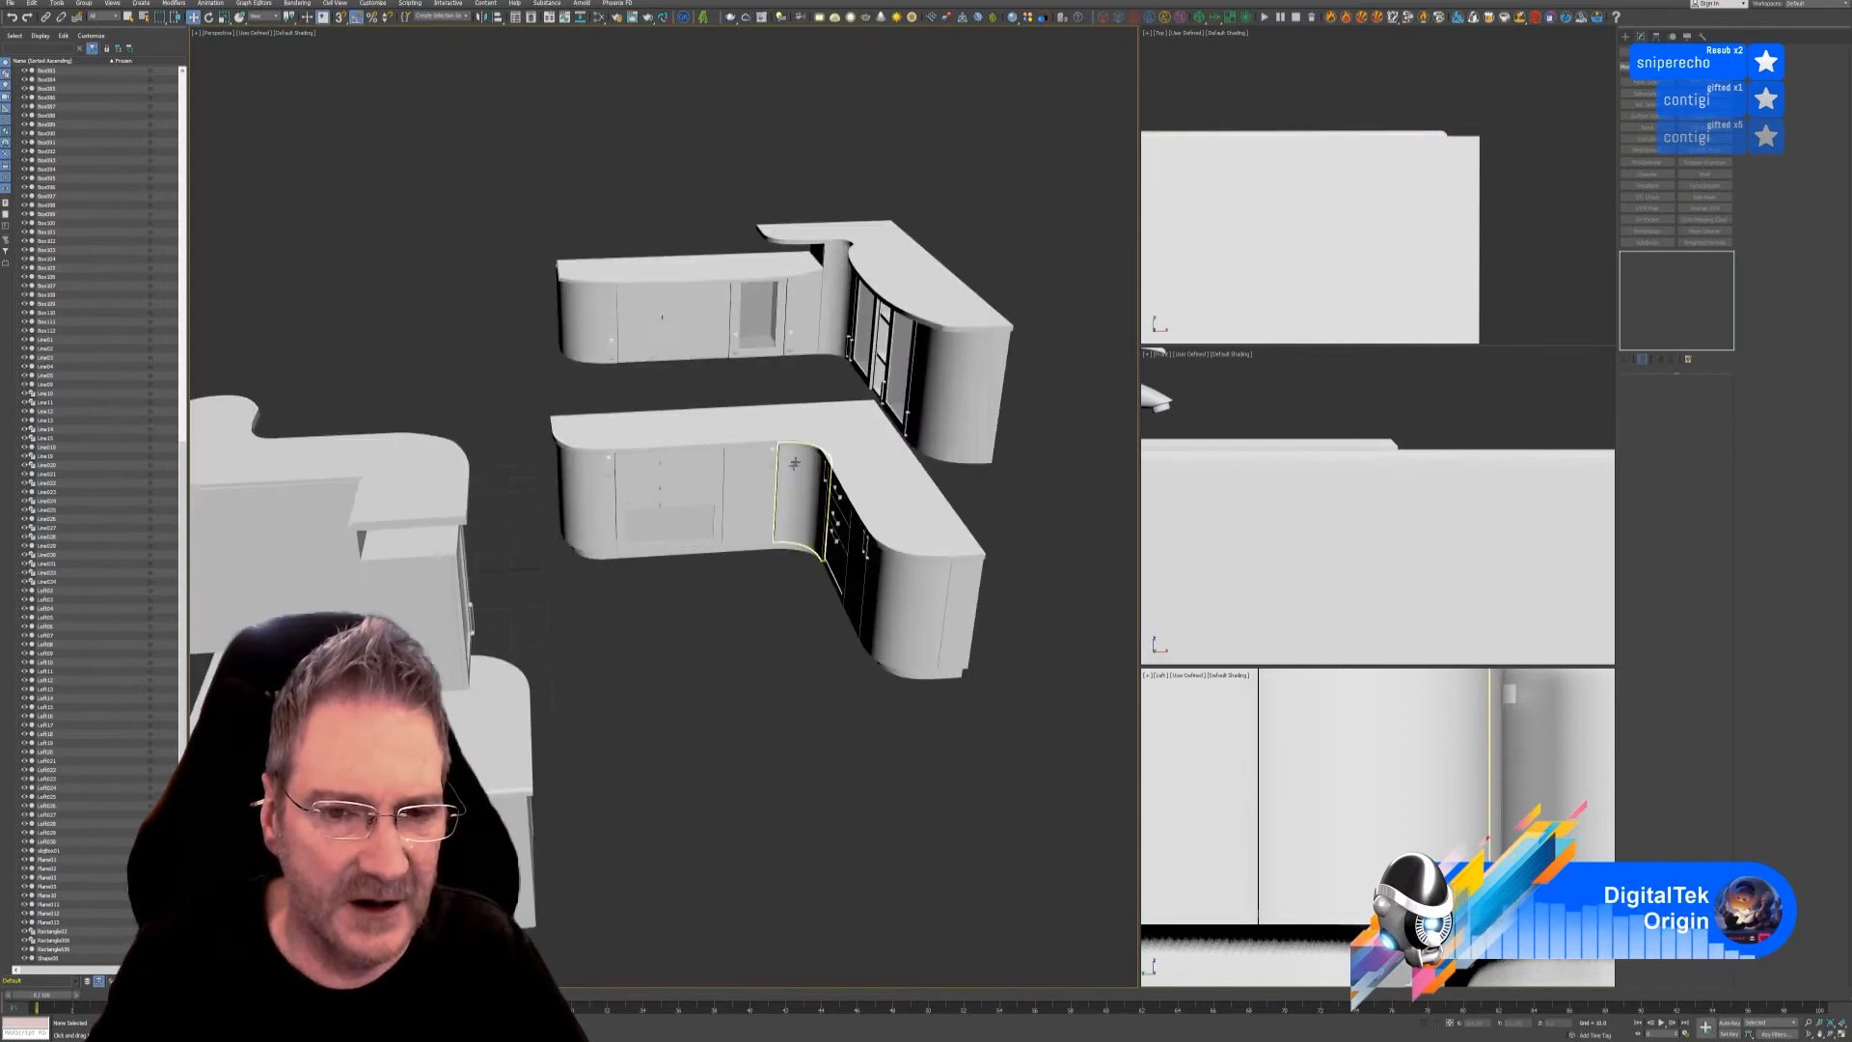
{"action": "middle_click_drag", "start_coordinate": [791, 728], "coordinate": [758, 675], "text": "alt"}
{"action": "scroll", "coordinate": [1326, 241], "scroll_direction": "down", "scroll_amount": 8}
{"action": "middle_click_drag", "start_coordinate": [1325, 265], "coordinate": [1558, 108]}
{"action": "scroll", "coordinate": [1517, 171], "scroll_direction": "down", "scroll_amount": 9}
{"action": "middle_click_drag", "start_coordinate": [1496, 248], "coordinate": [1483, 133]}
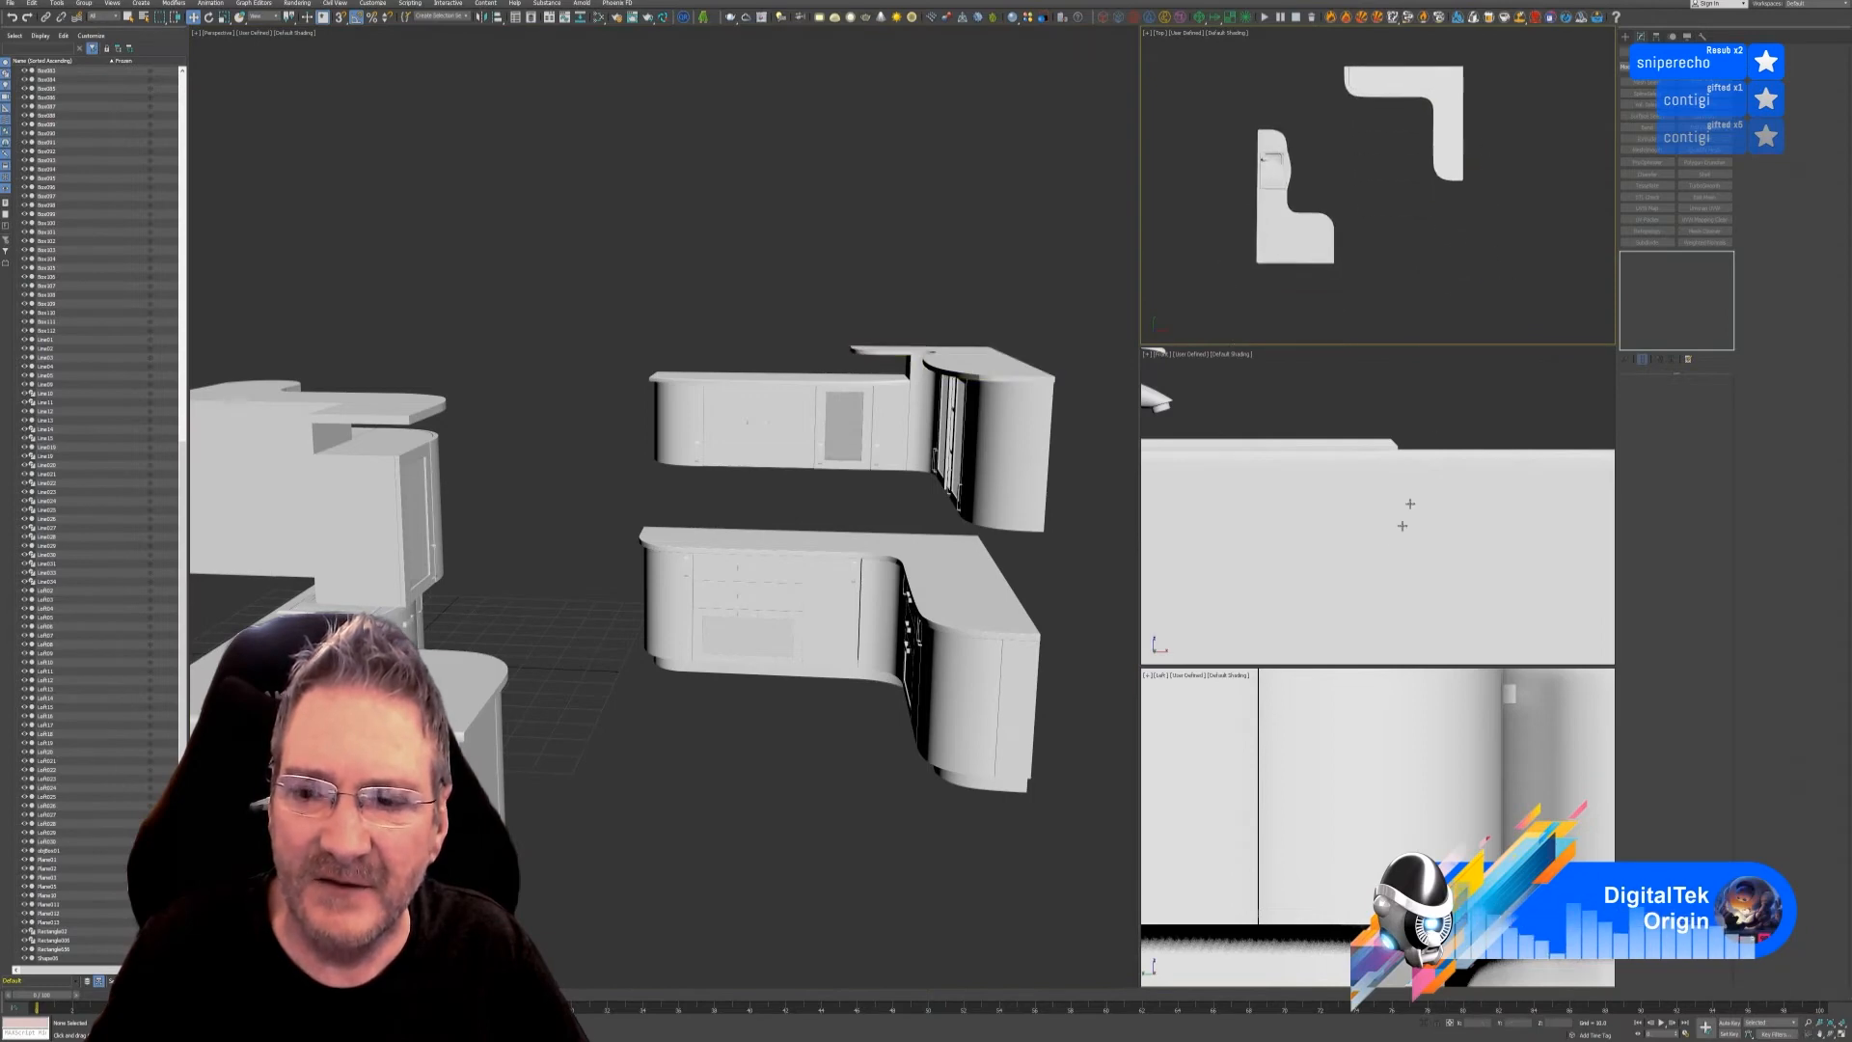
{"action": "scroll", "coordinate": [1410, 503], "scroll_direction": "down", "scroll_amount": 6}
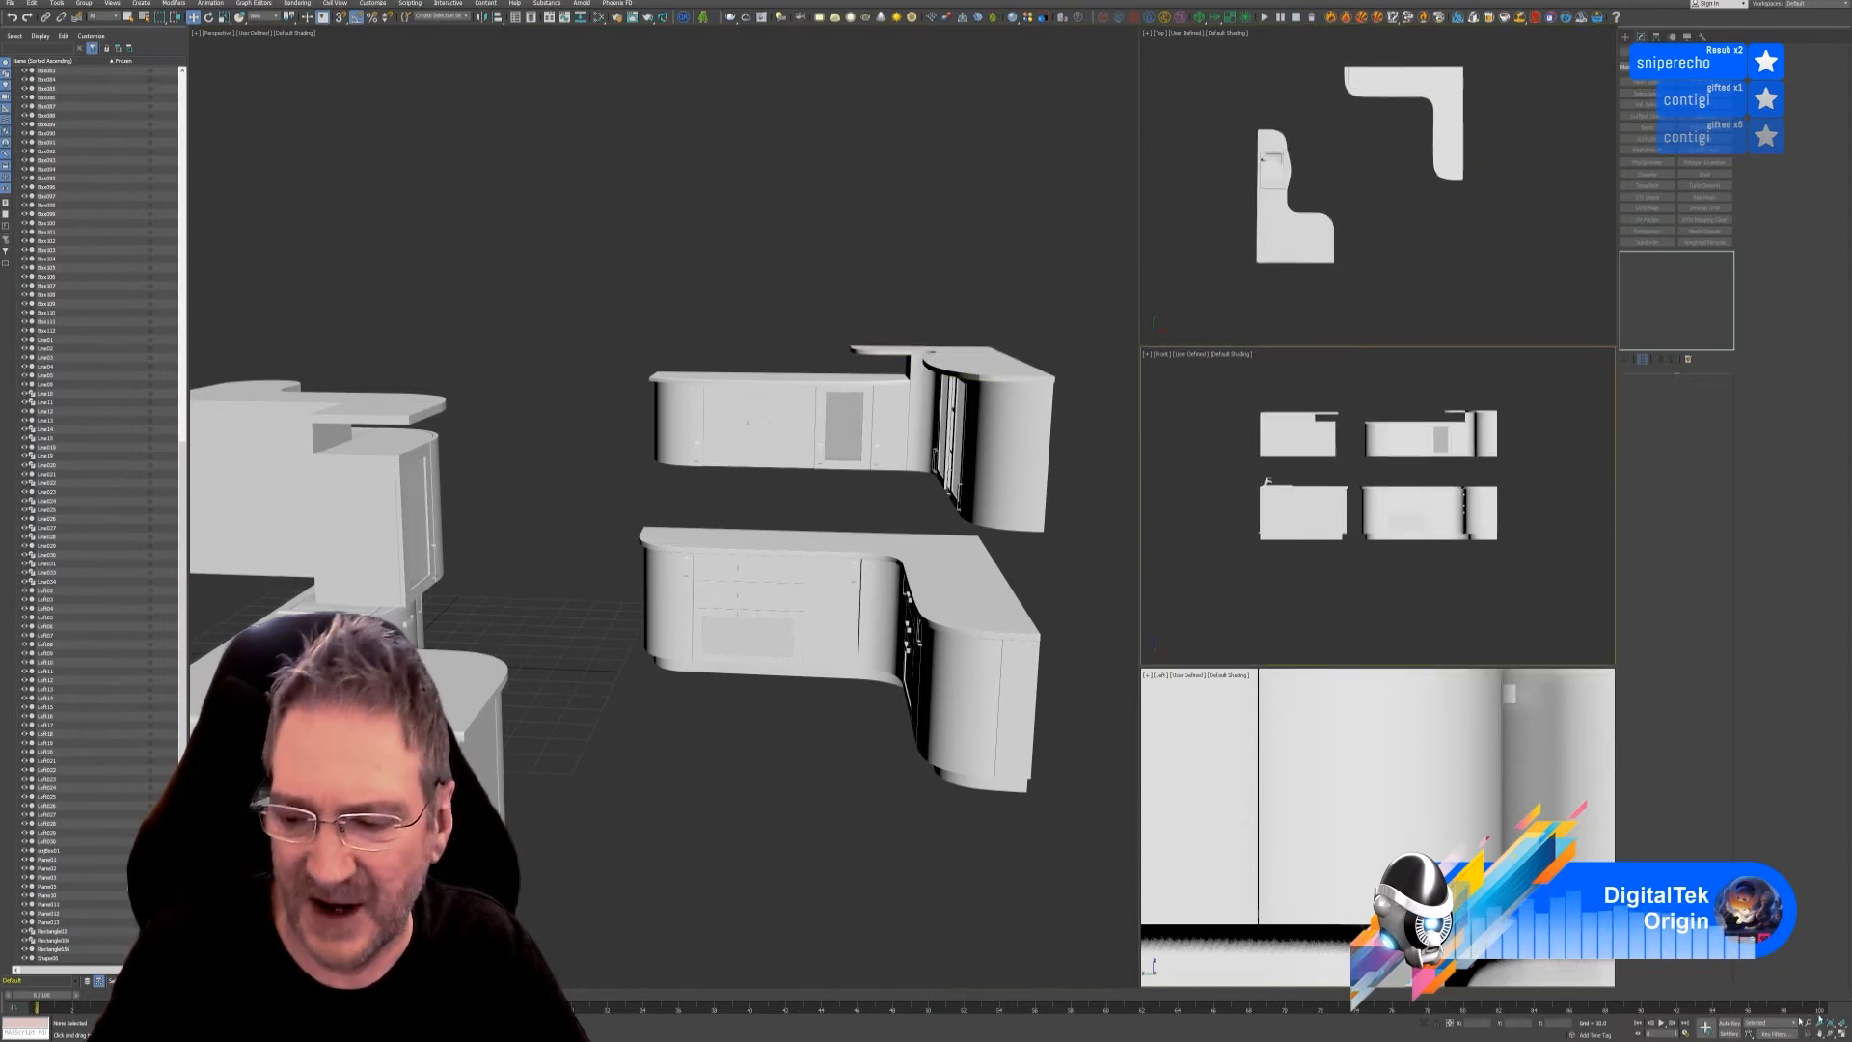
{"action": "left_click", "coordinate": [1831, 1023]}
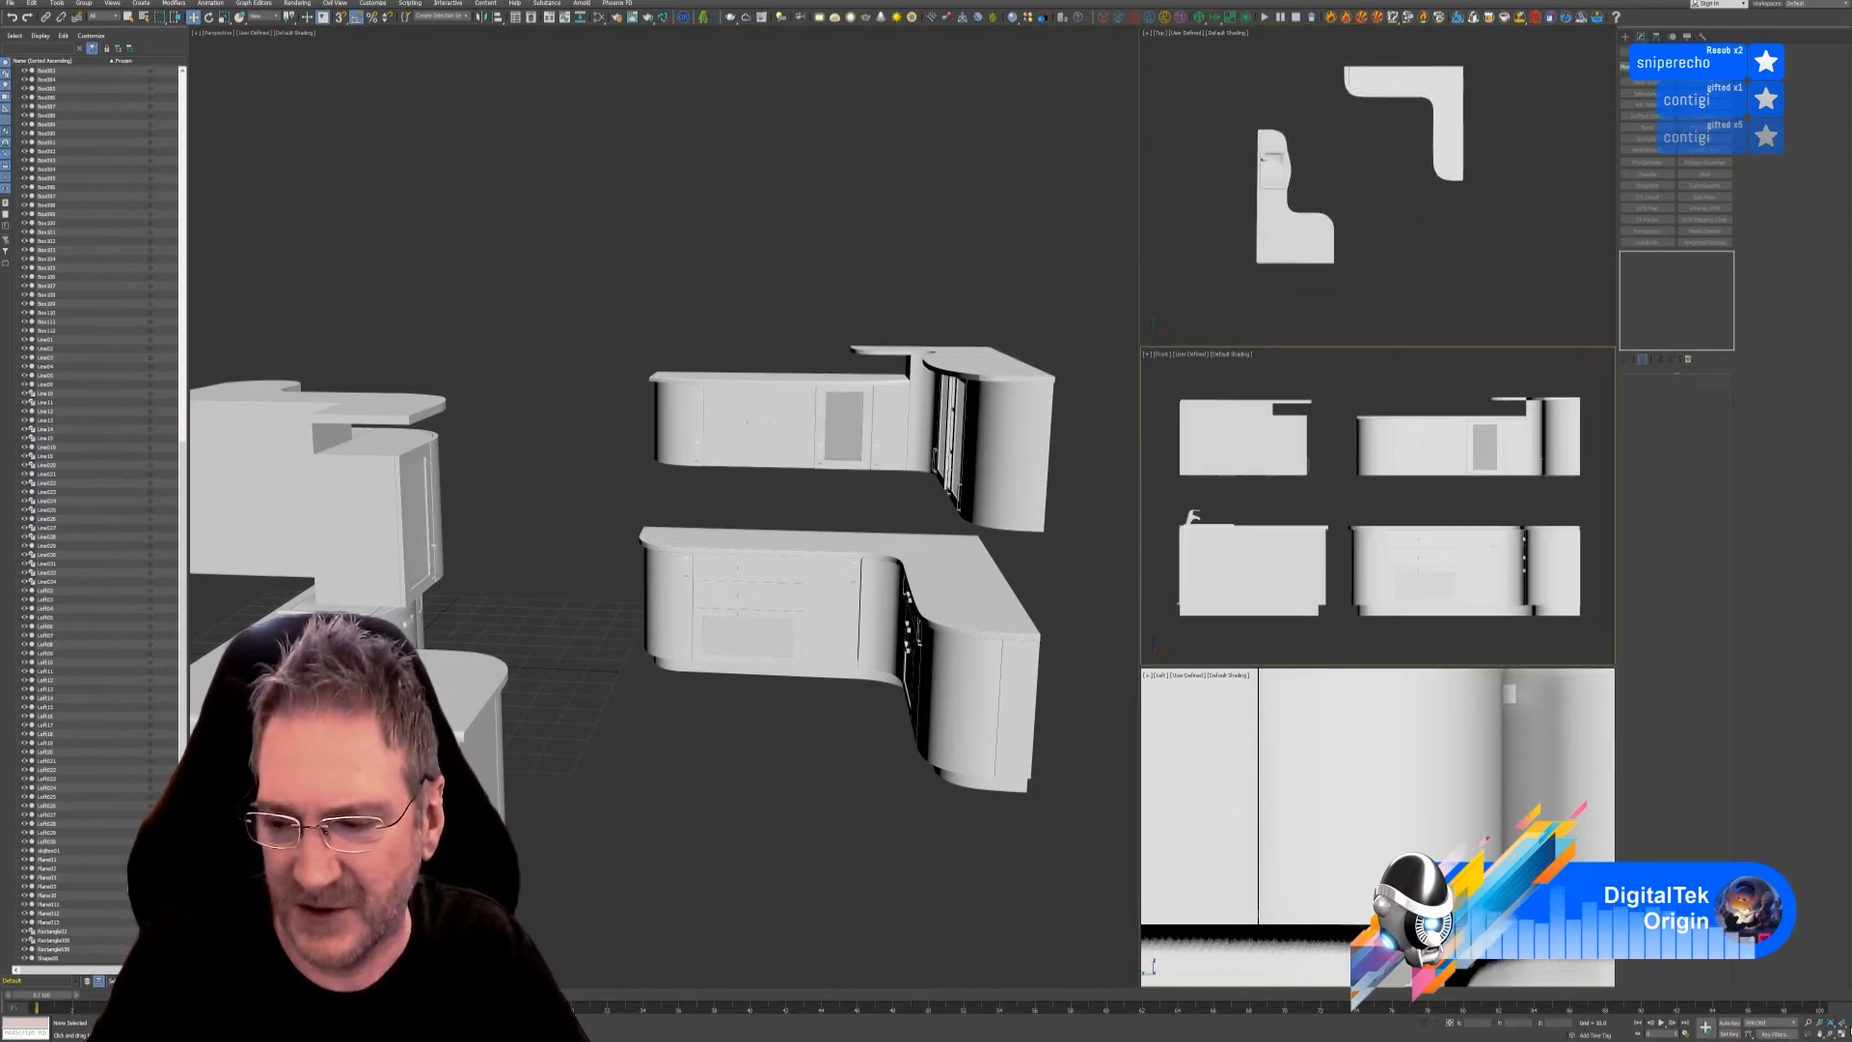
{"action": "left_click", "coordinate": [1841, 1029]}
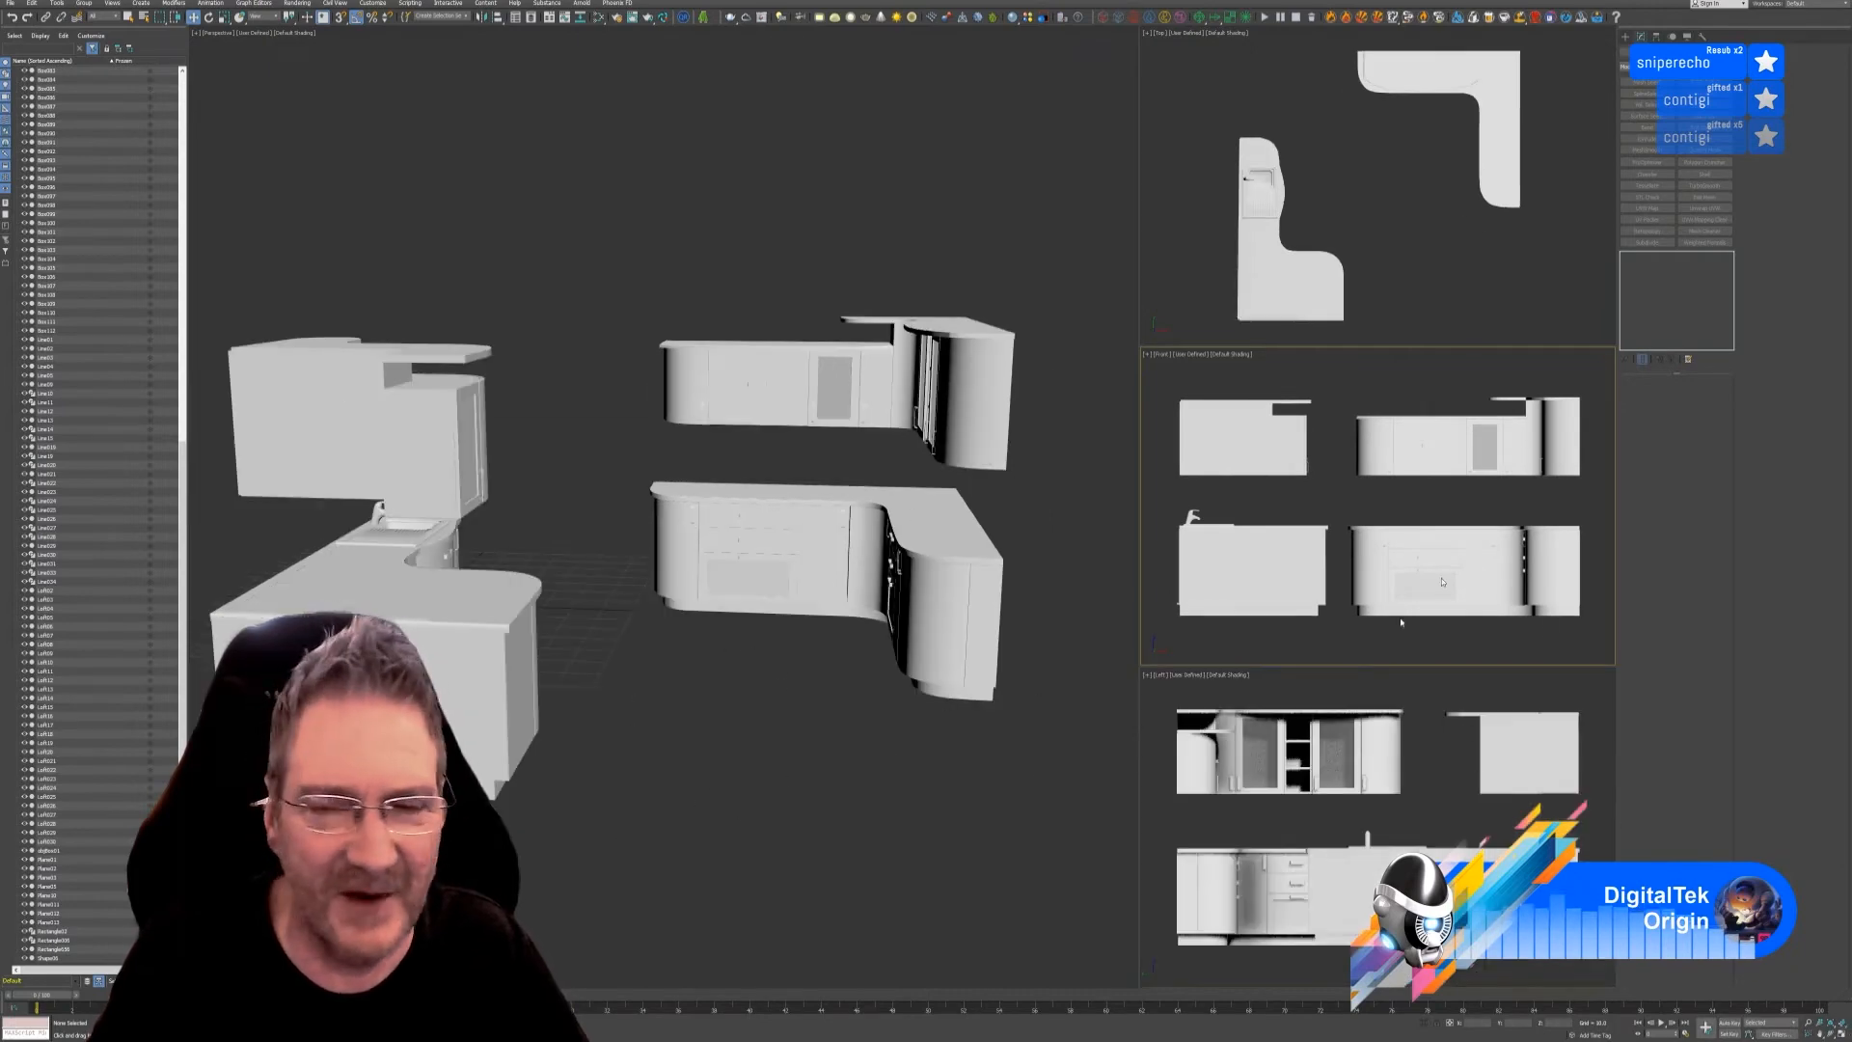
- Examine both L-shaped cabinet groups, with their wall units and worktops, from all around and above
{"action": "middle_click_drag", "start_coordinate": [753, 743], "coordinate": [783, 783]}
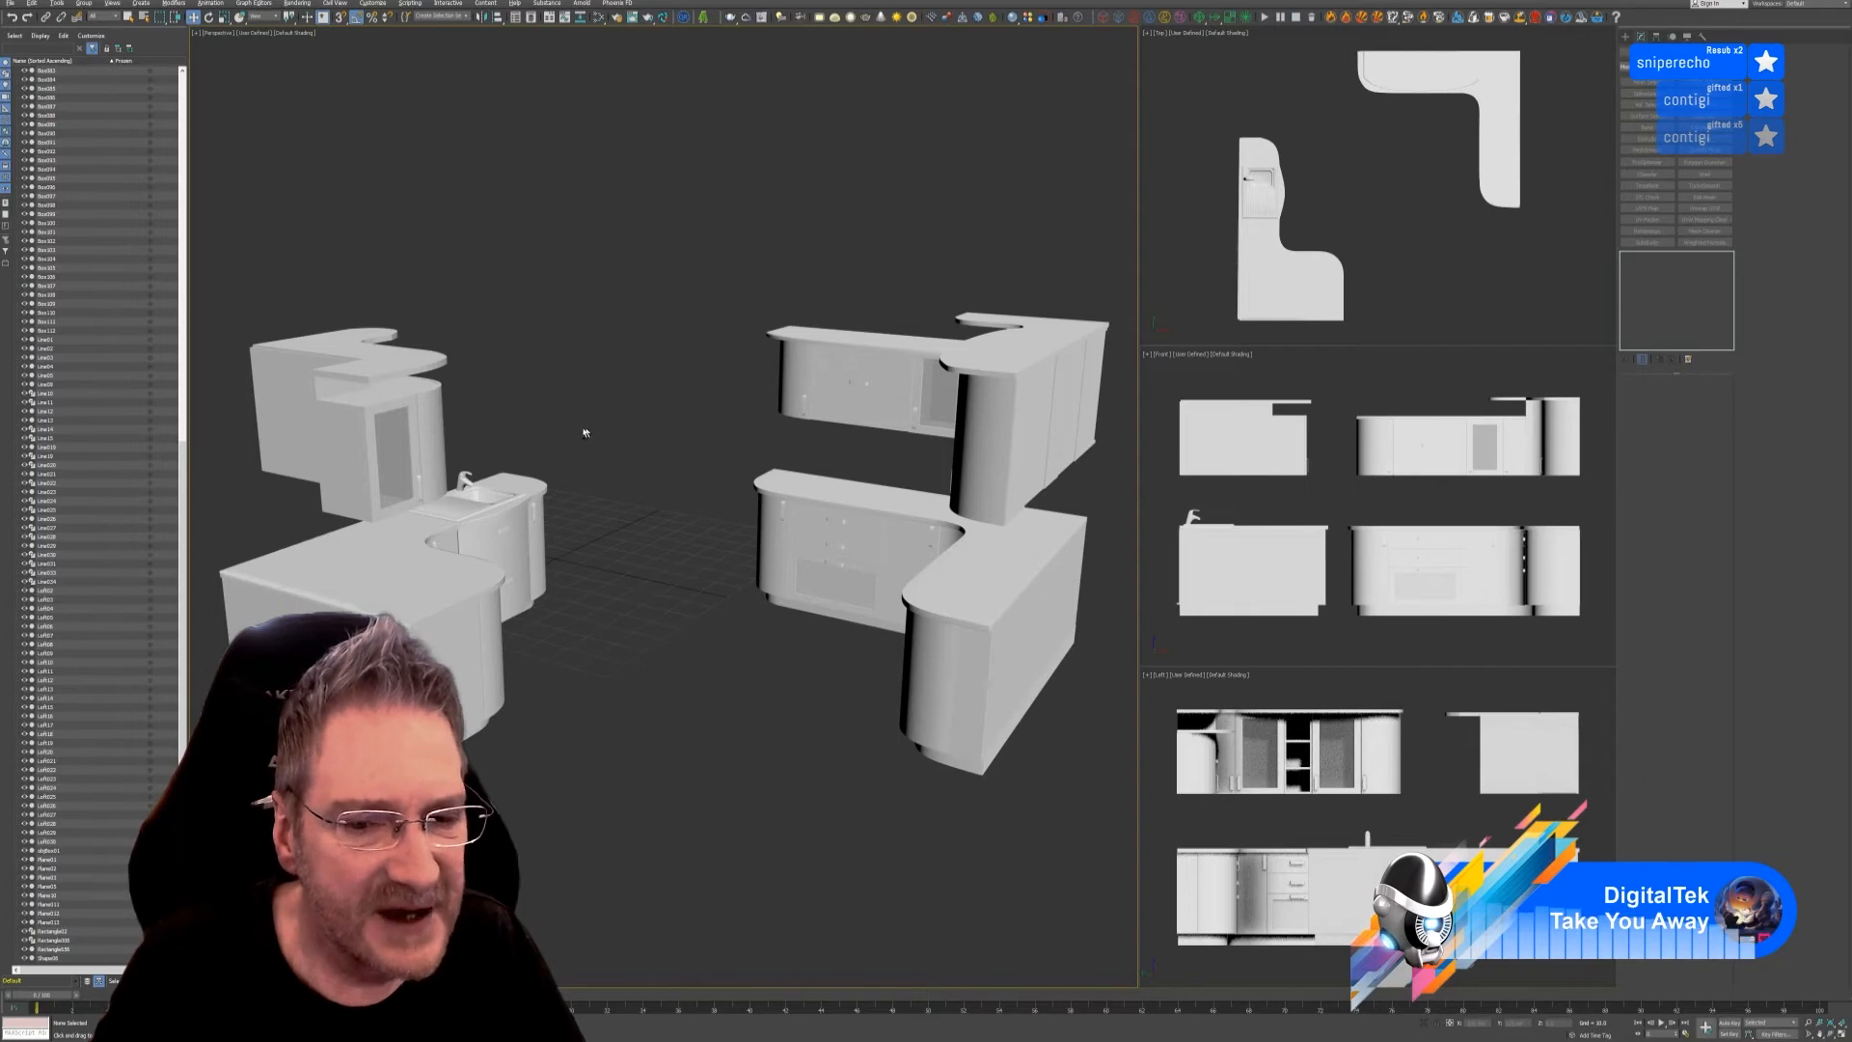
{"action": "middle_click_drag", "start_coordinate": [582, 430], "coordinate": [710, 528], "text": "alt"}
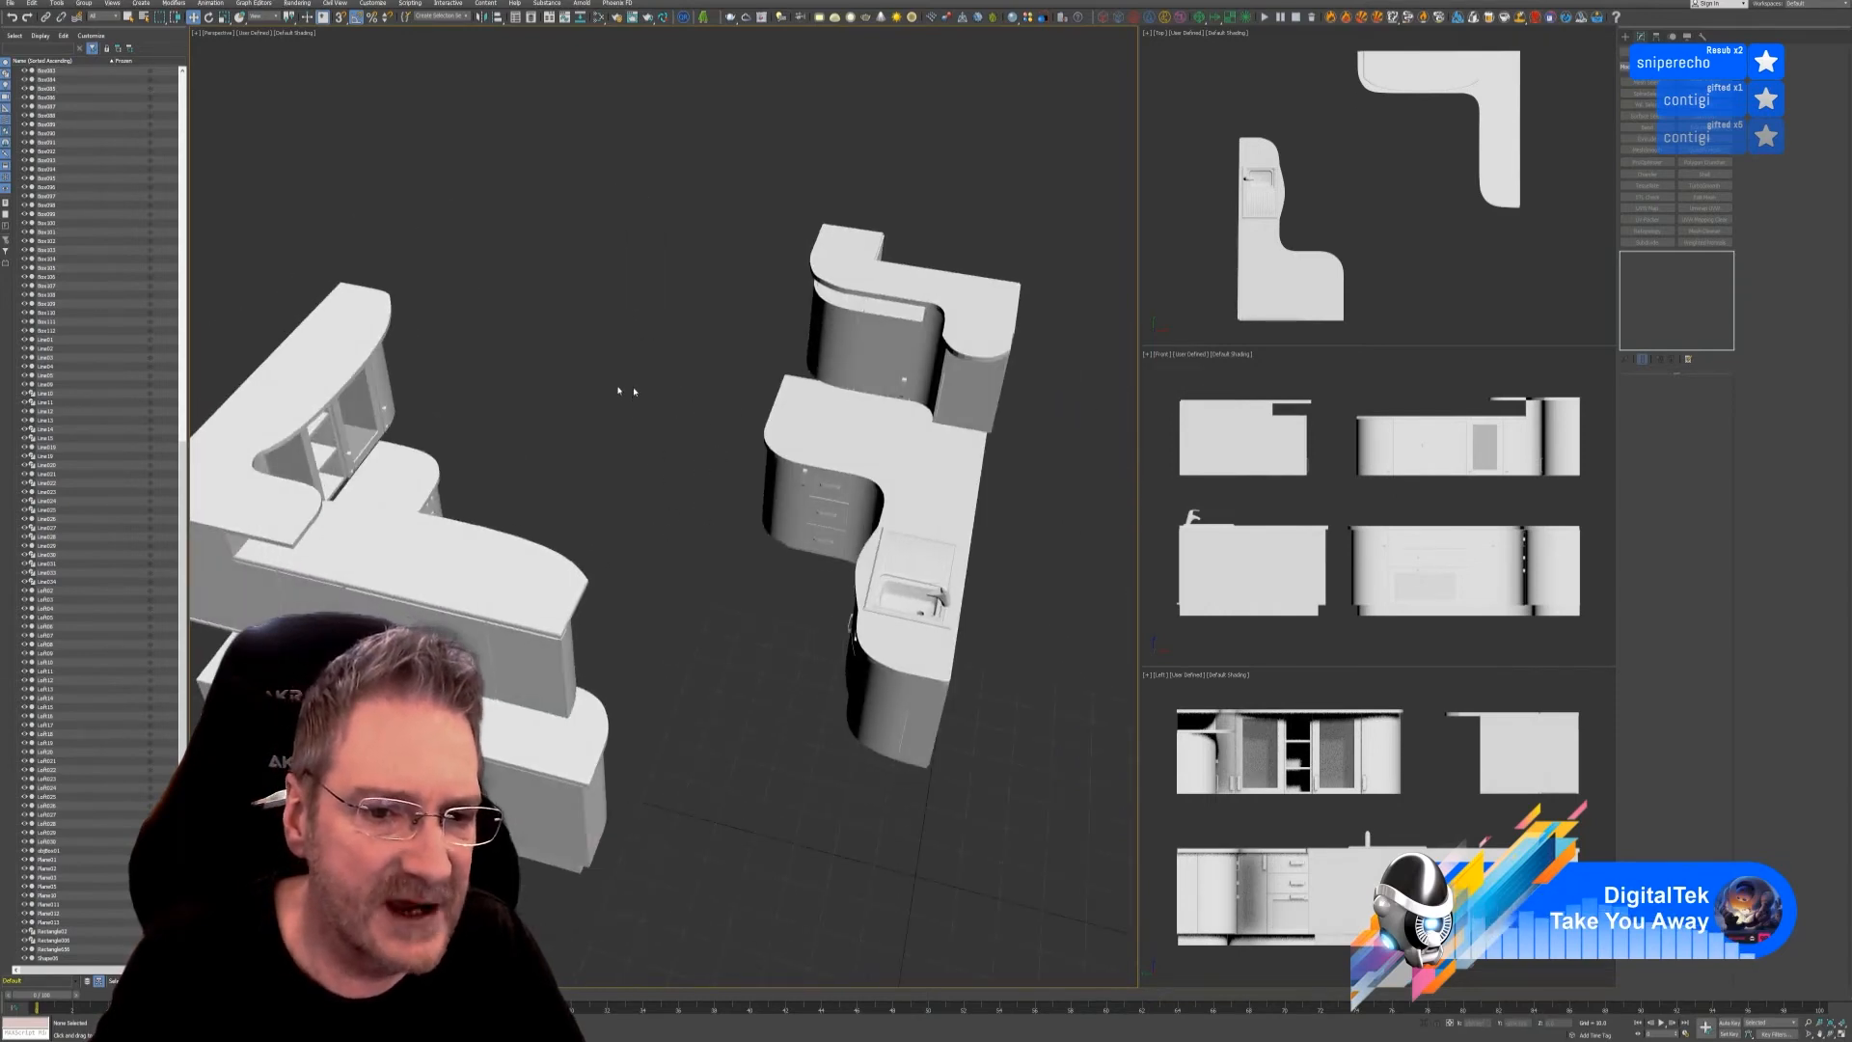
{"action": "middle_click_drag", "start_coordinate": [673, 578], "coordinate": [583, 575], "text": "alt"}
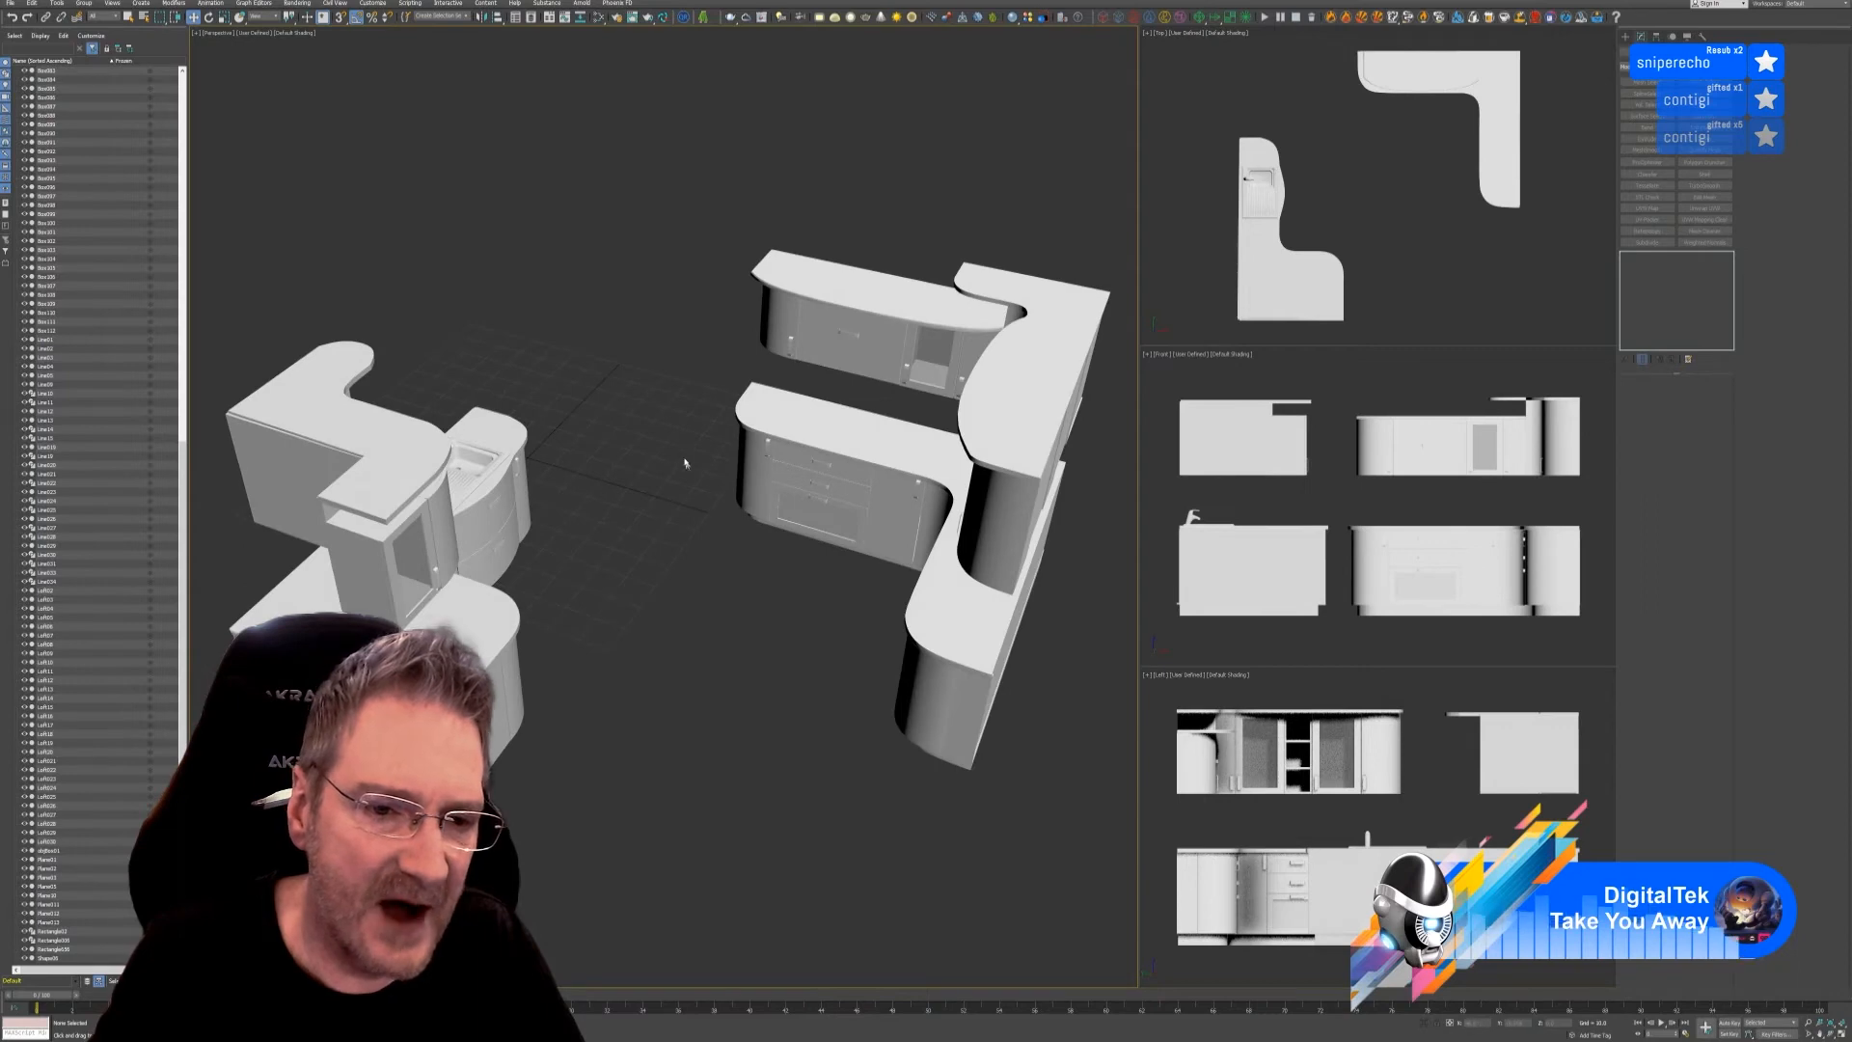
{"action": "middle_click_drag", "start_coordinate": [695, 595], "coordinate": [638, 589], "text": "alt"}
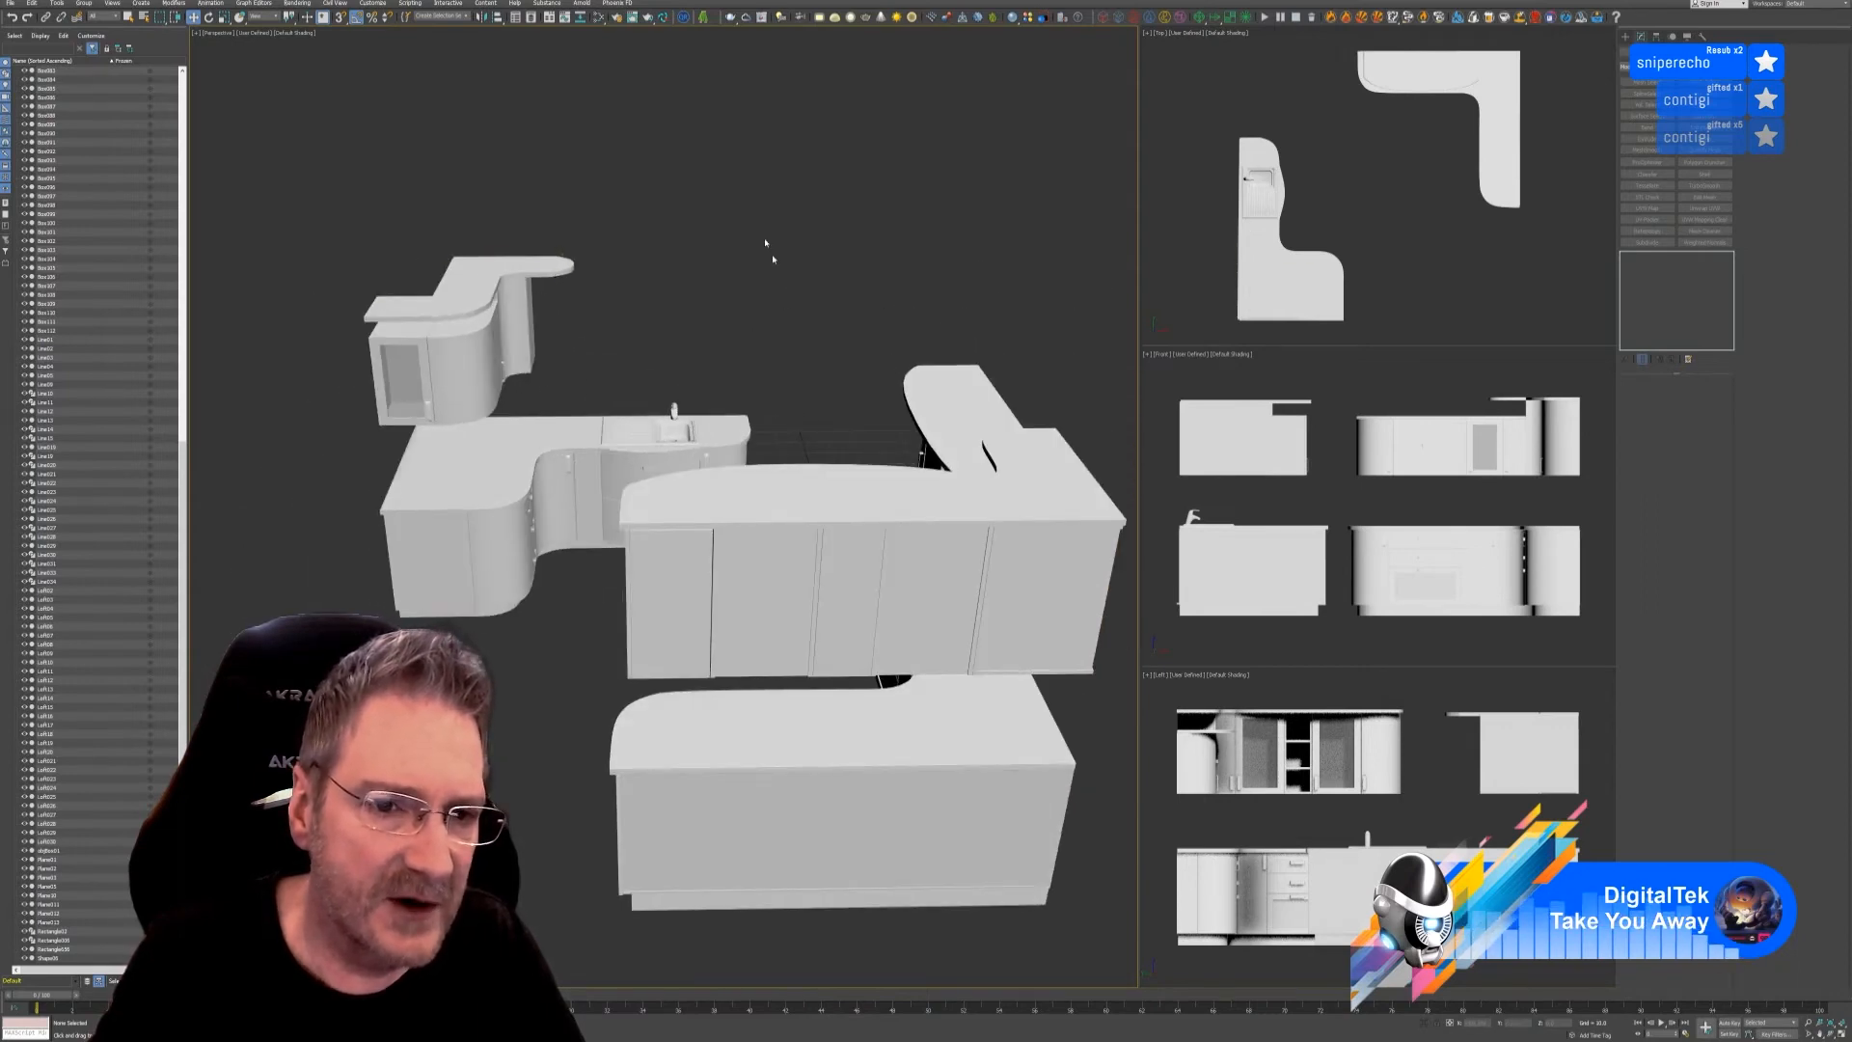
{"action": "middle_click_drag", "start_coordinate": [810, 372], "coordinate": [748, 524], "text": "alt"}
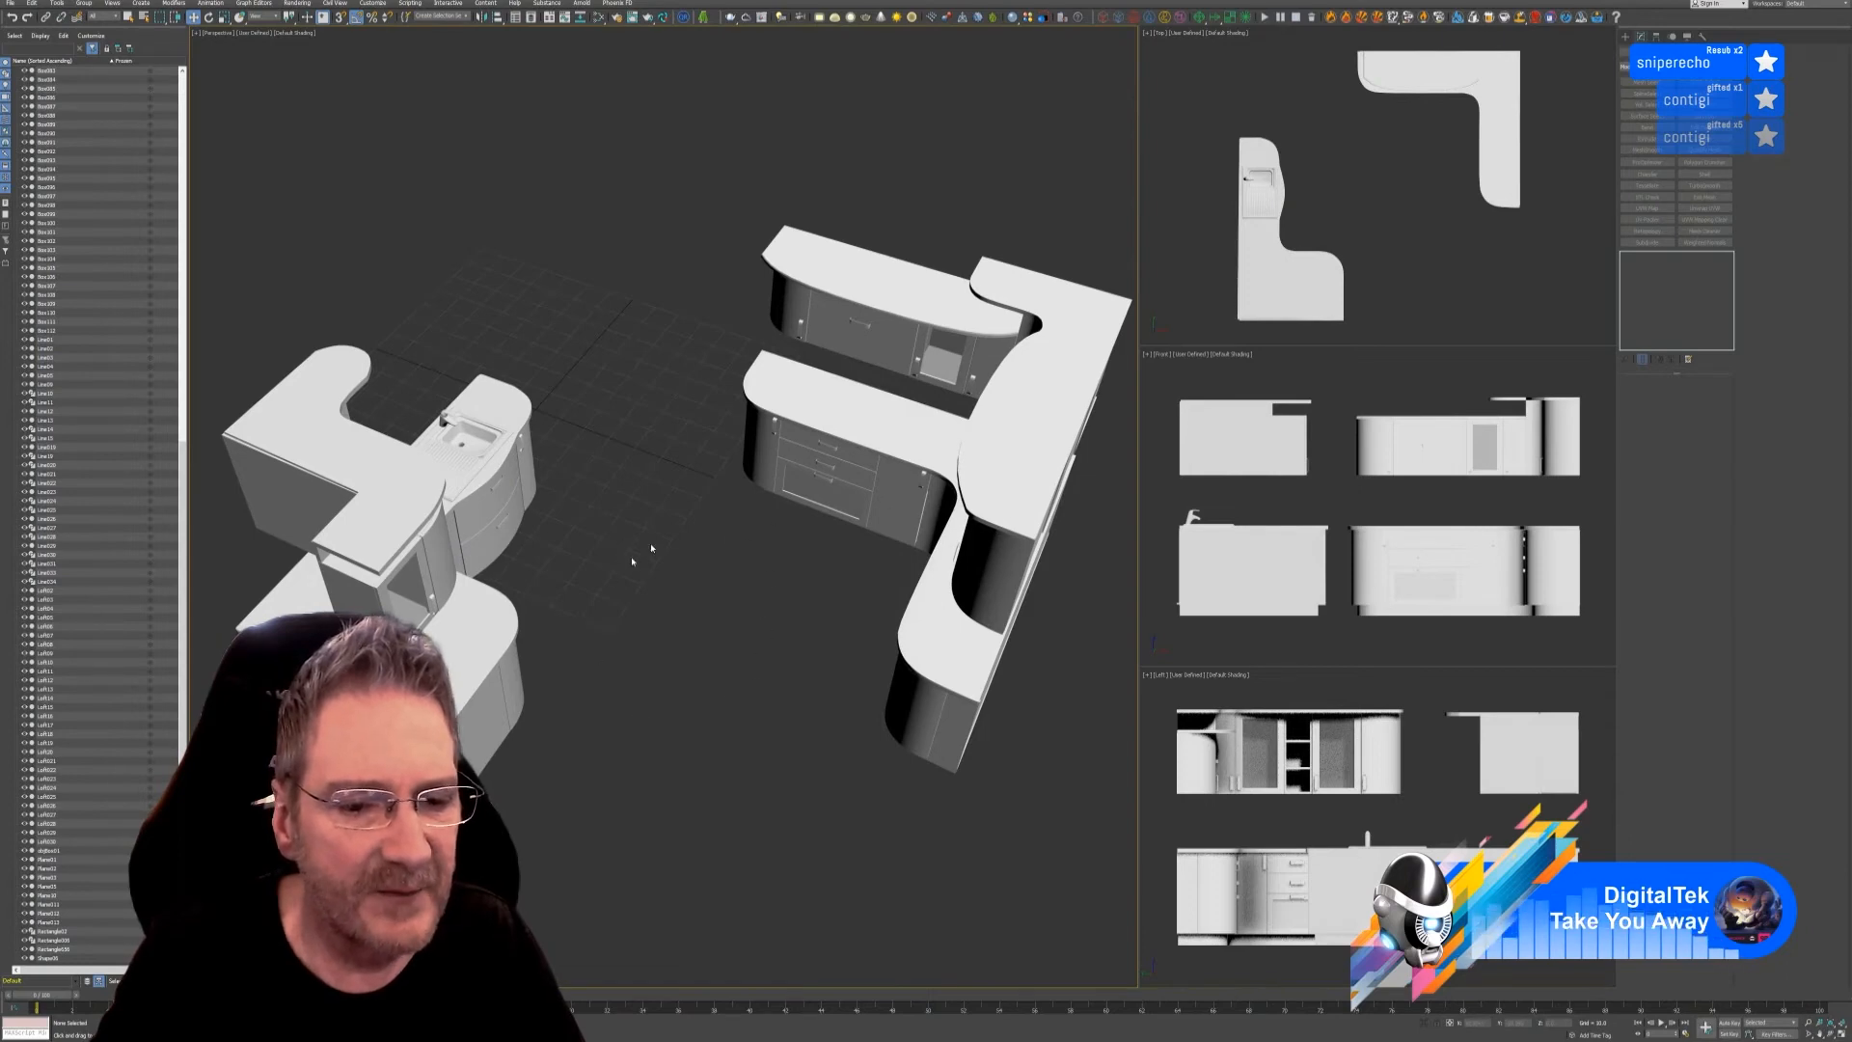
{"action": "mouse_move", "coordinate": [719, 711]}
{"action": "middle_mouse_down", "text": "alt"}
{"action": "mouse_move", "coordinate": [718, 658]}
{"action": "mouse_move", "coordinate": [733, 680]}
{"action": "middle_mouse_up", "text": "alt"}
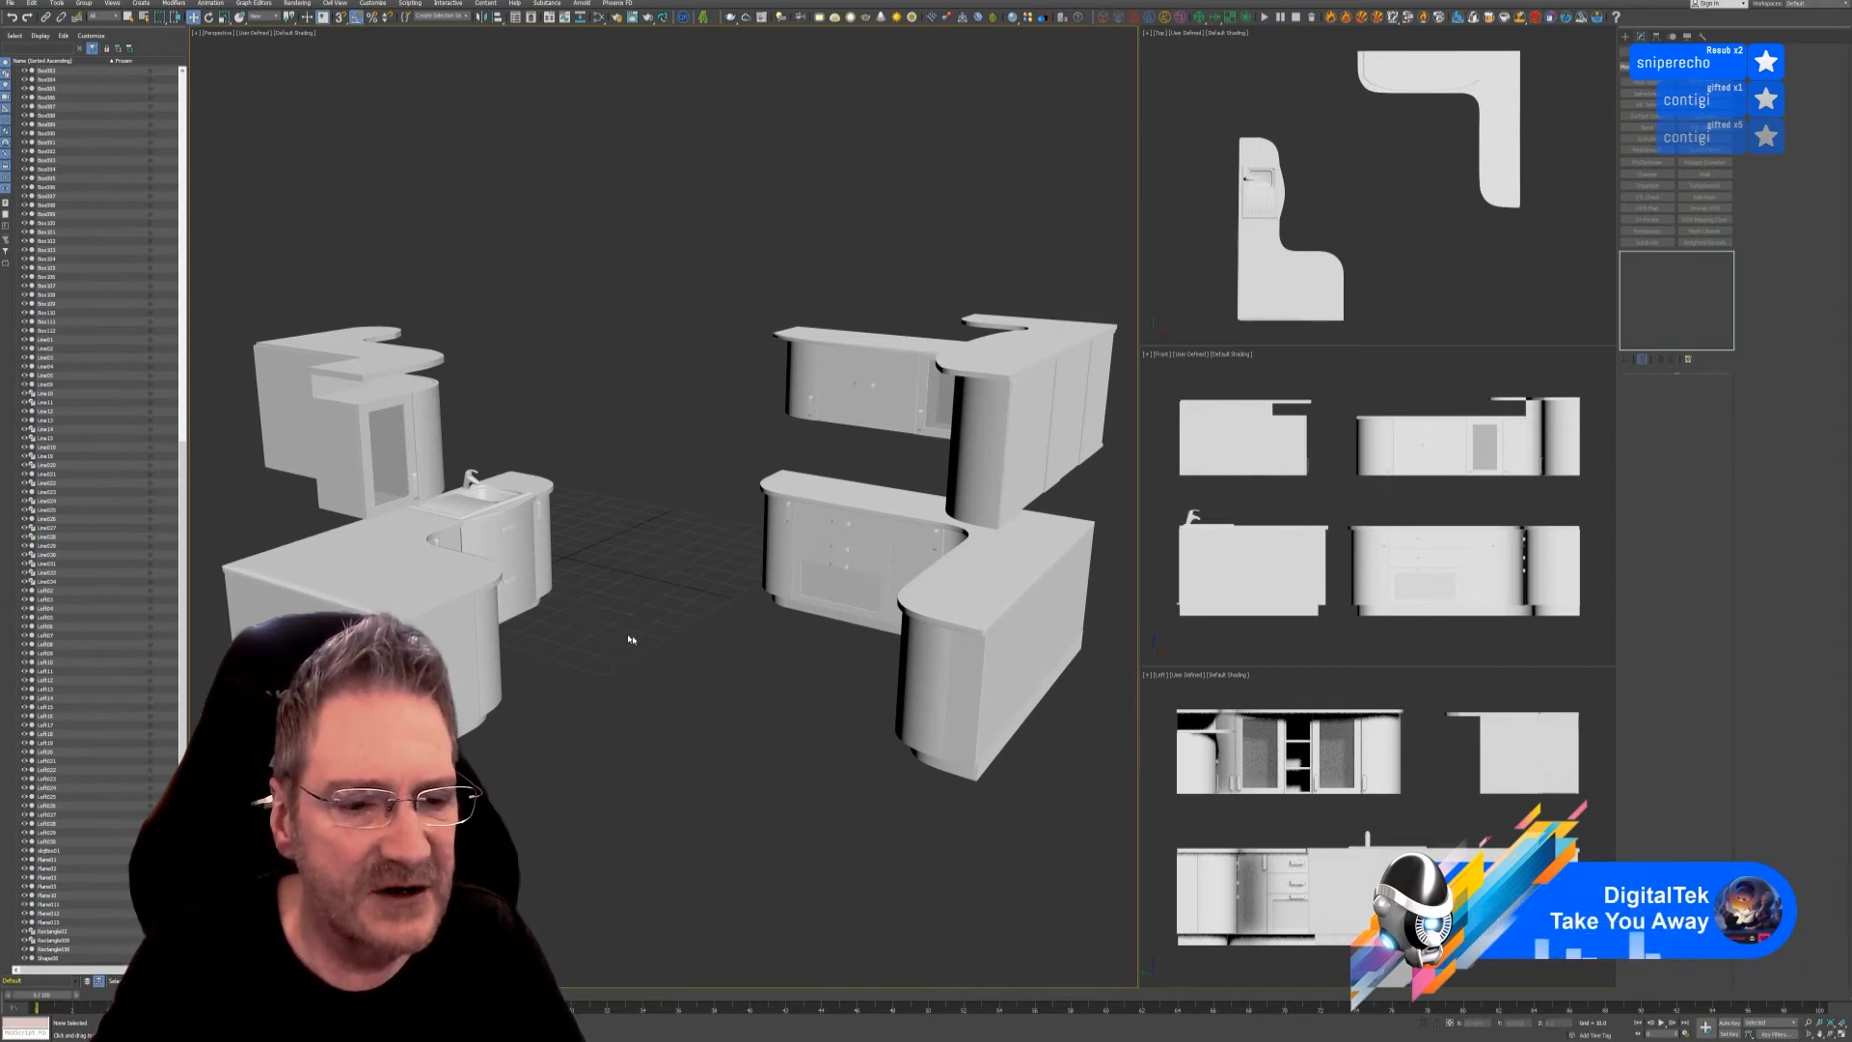
{"action": "middle_click_drag", "start_coordinate": [640, 640], "coordinate": [600, 664], "text": "alt"}
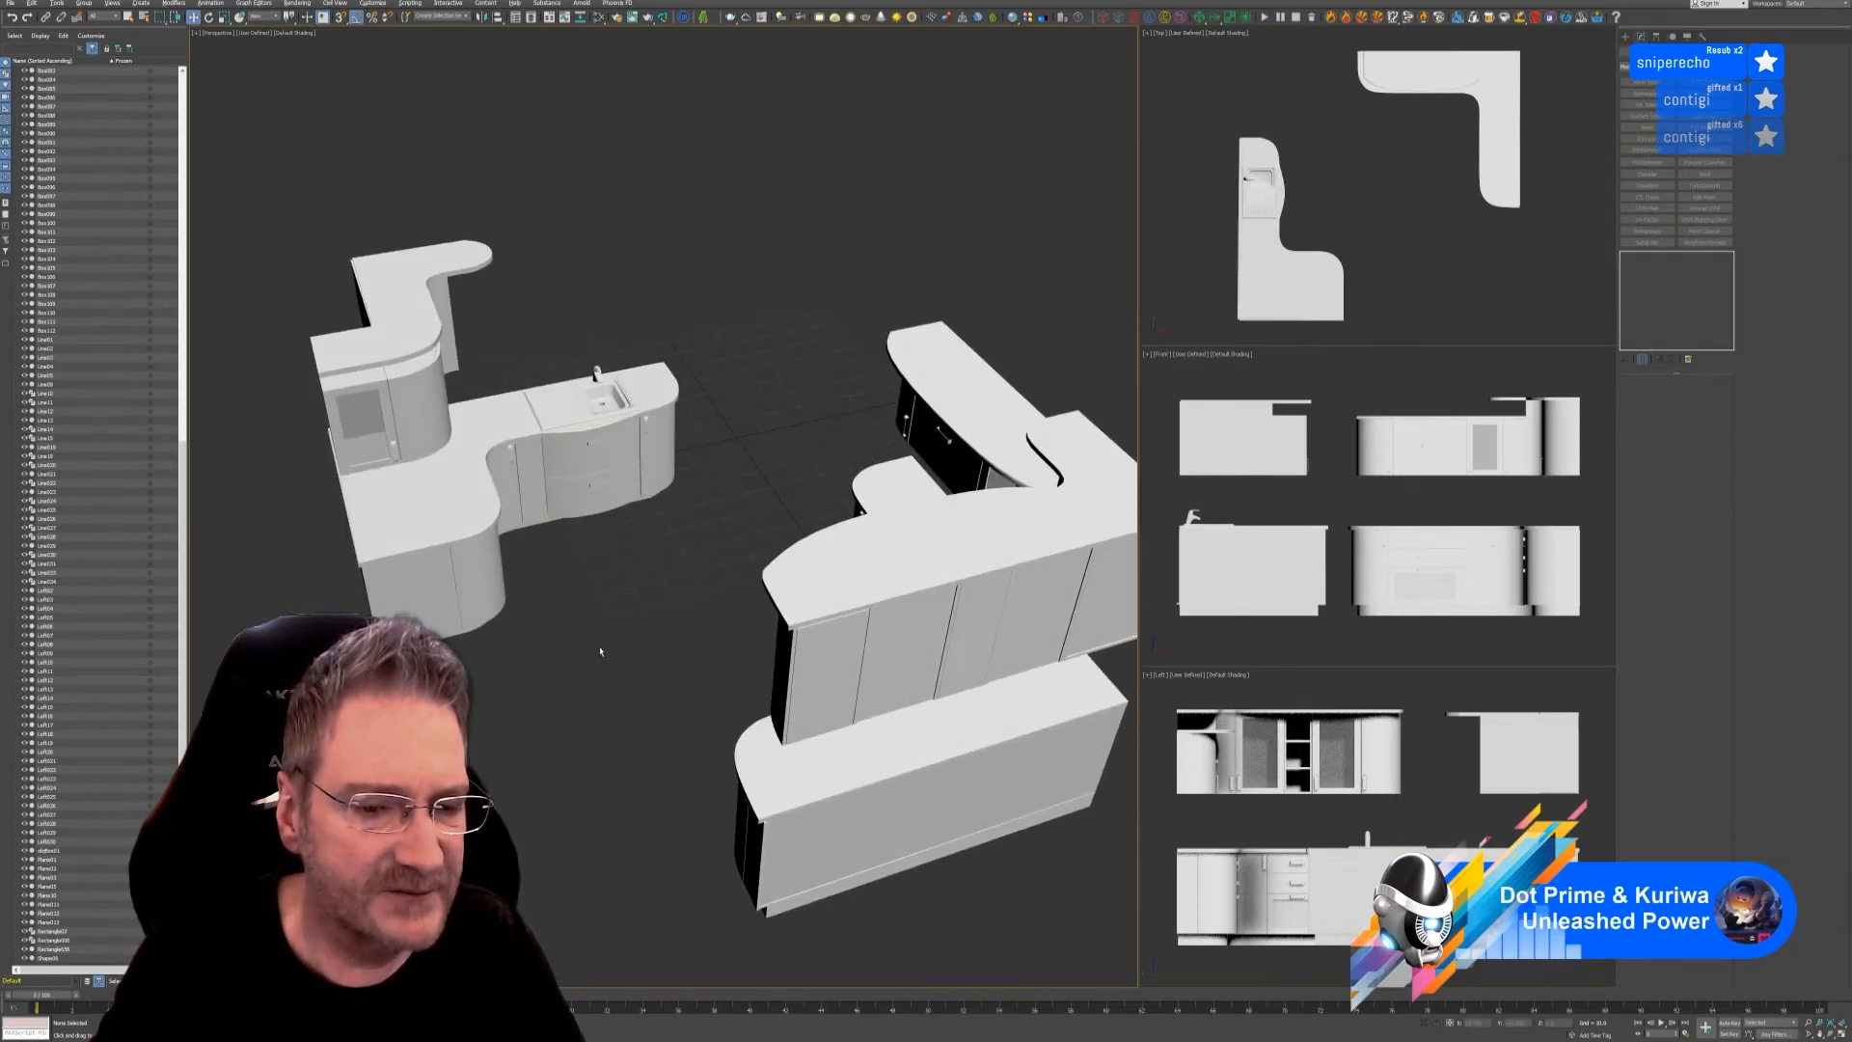
{"action": "middle_click_drag", "start_coordinate": [600, 651], "coordinate": [777, 648], "text": "alt"}
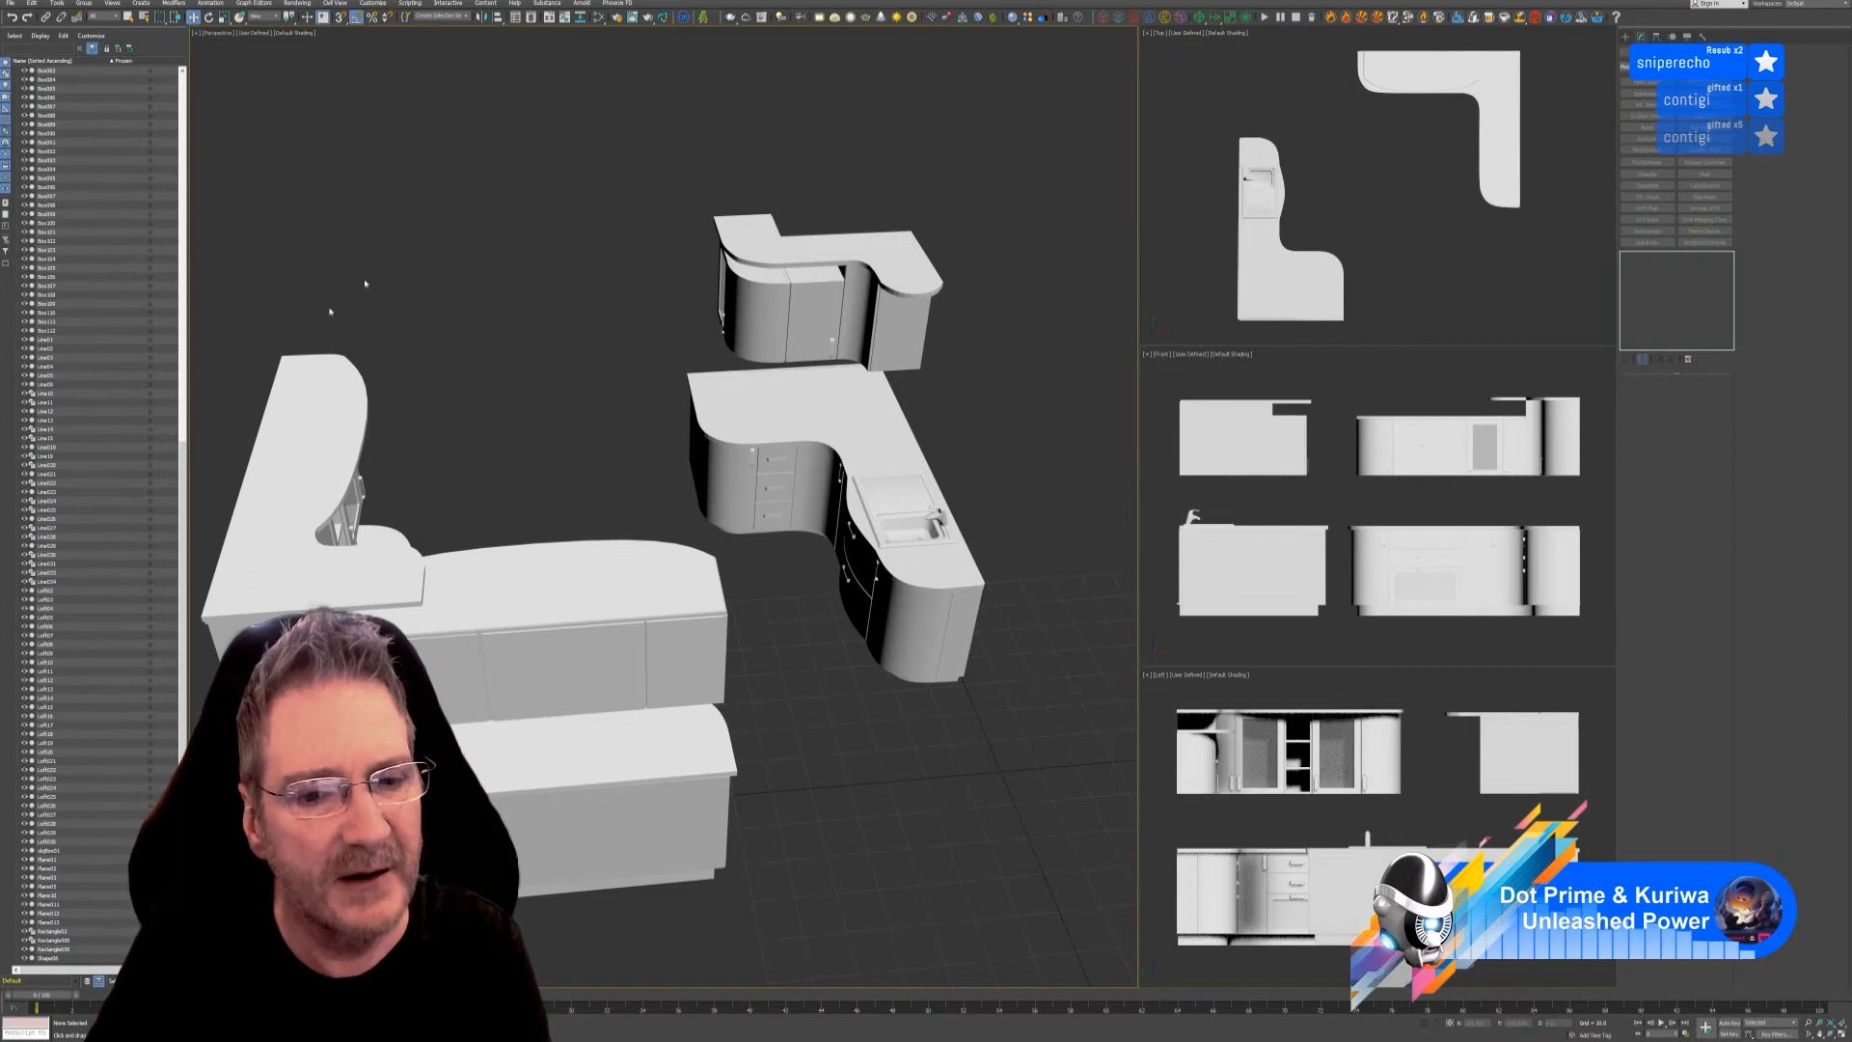
{"action": "middle_click_drag", "start_coordinate": [581, 471], "coordinate": [670, 467], "text": "alt"}
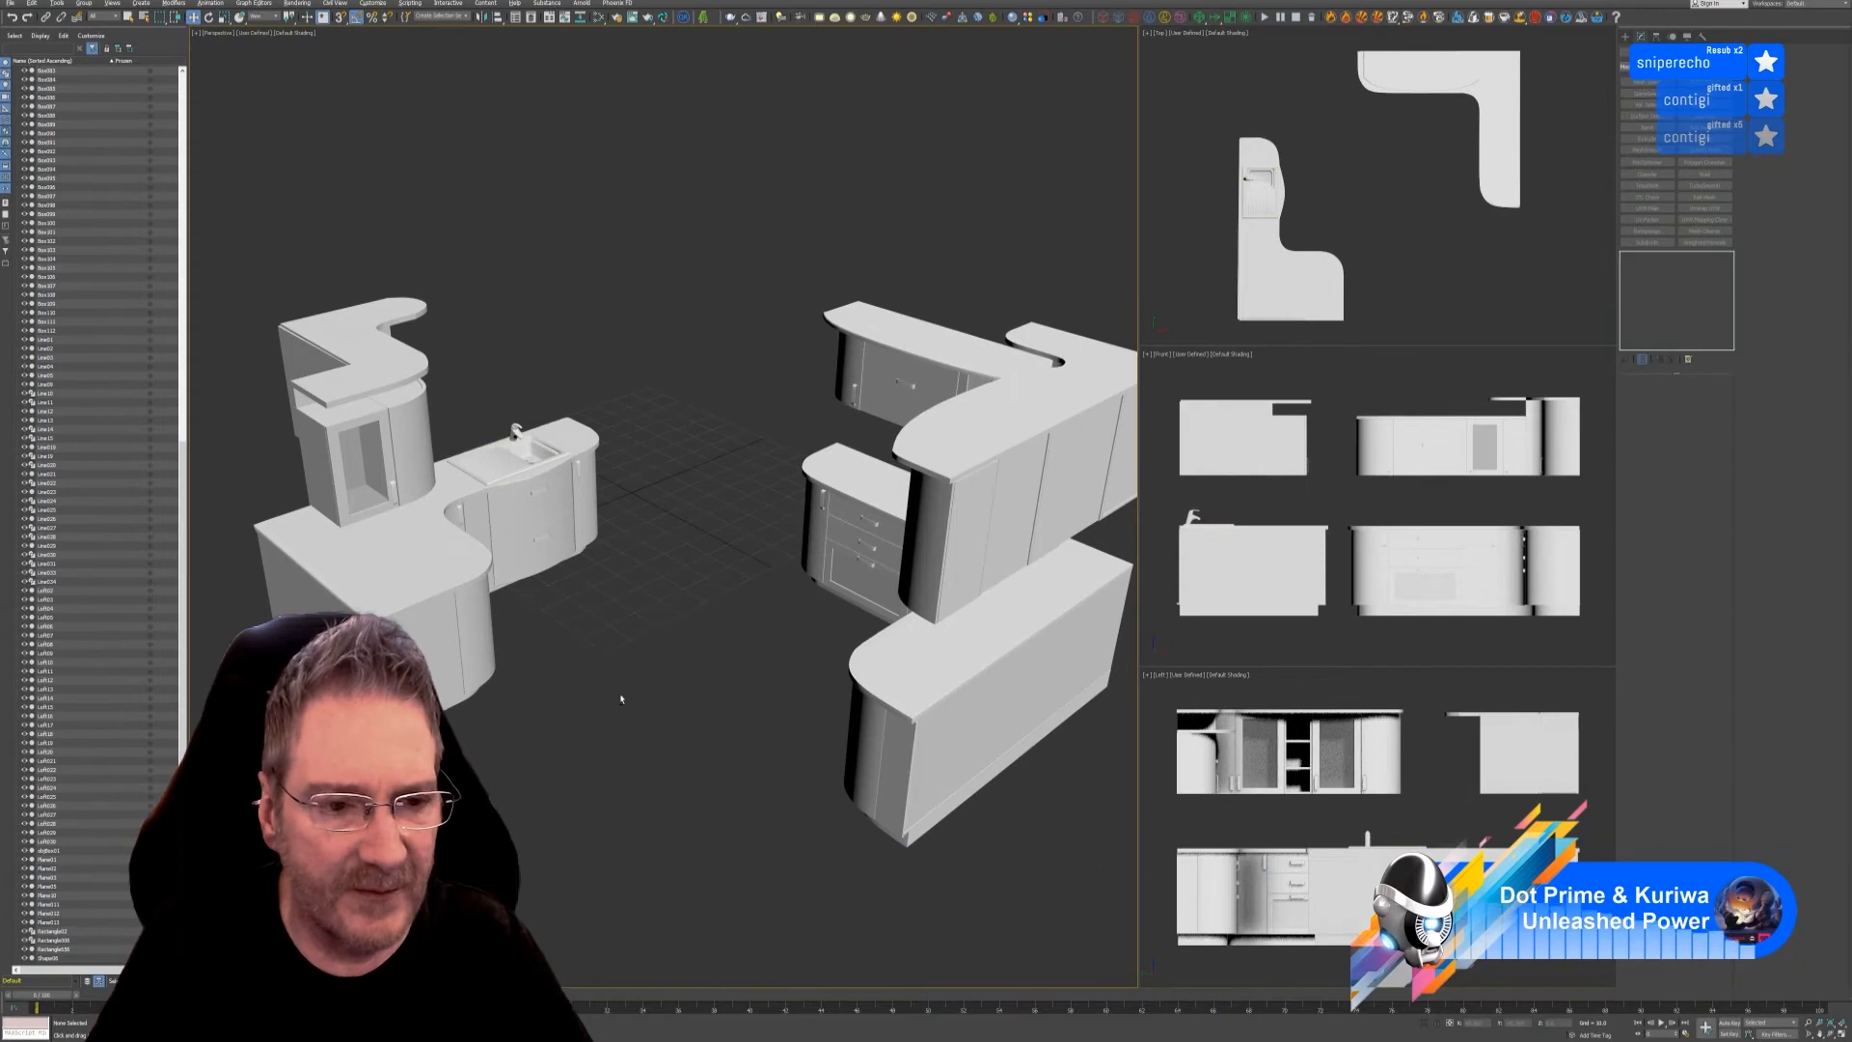
{"action": "middle_click_drag", "start_coordinate": [621, 698], "coordinate": [696, 690], "text": "alt"}
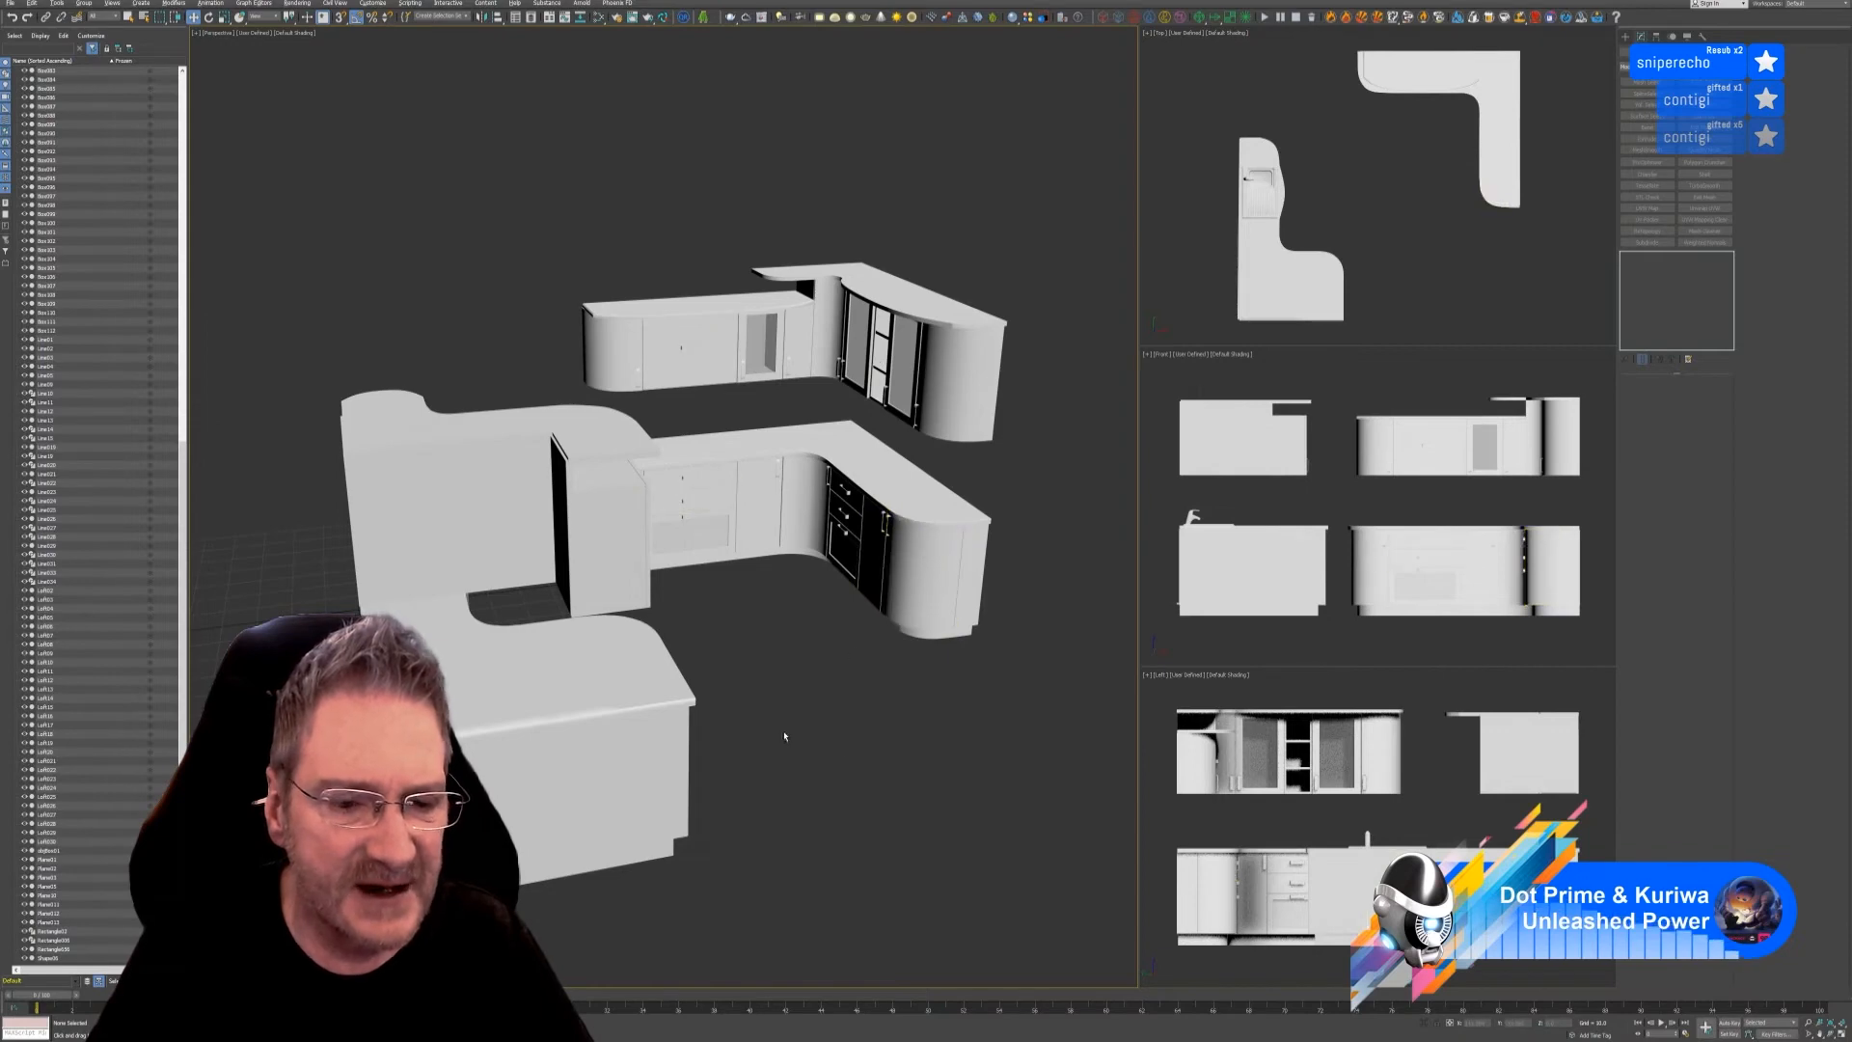
{"action": "middle_click_drag", "start_coordinate": [694, 754], "coordinate": [609, 767], "text": "alt"}
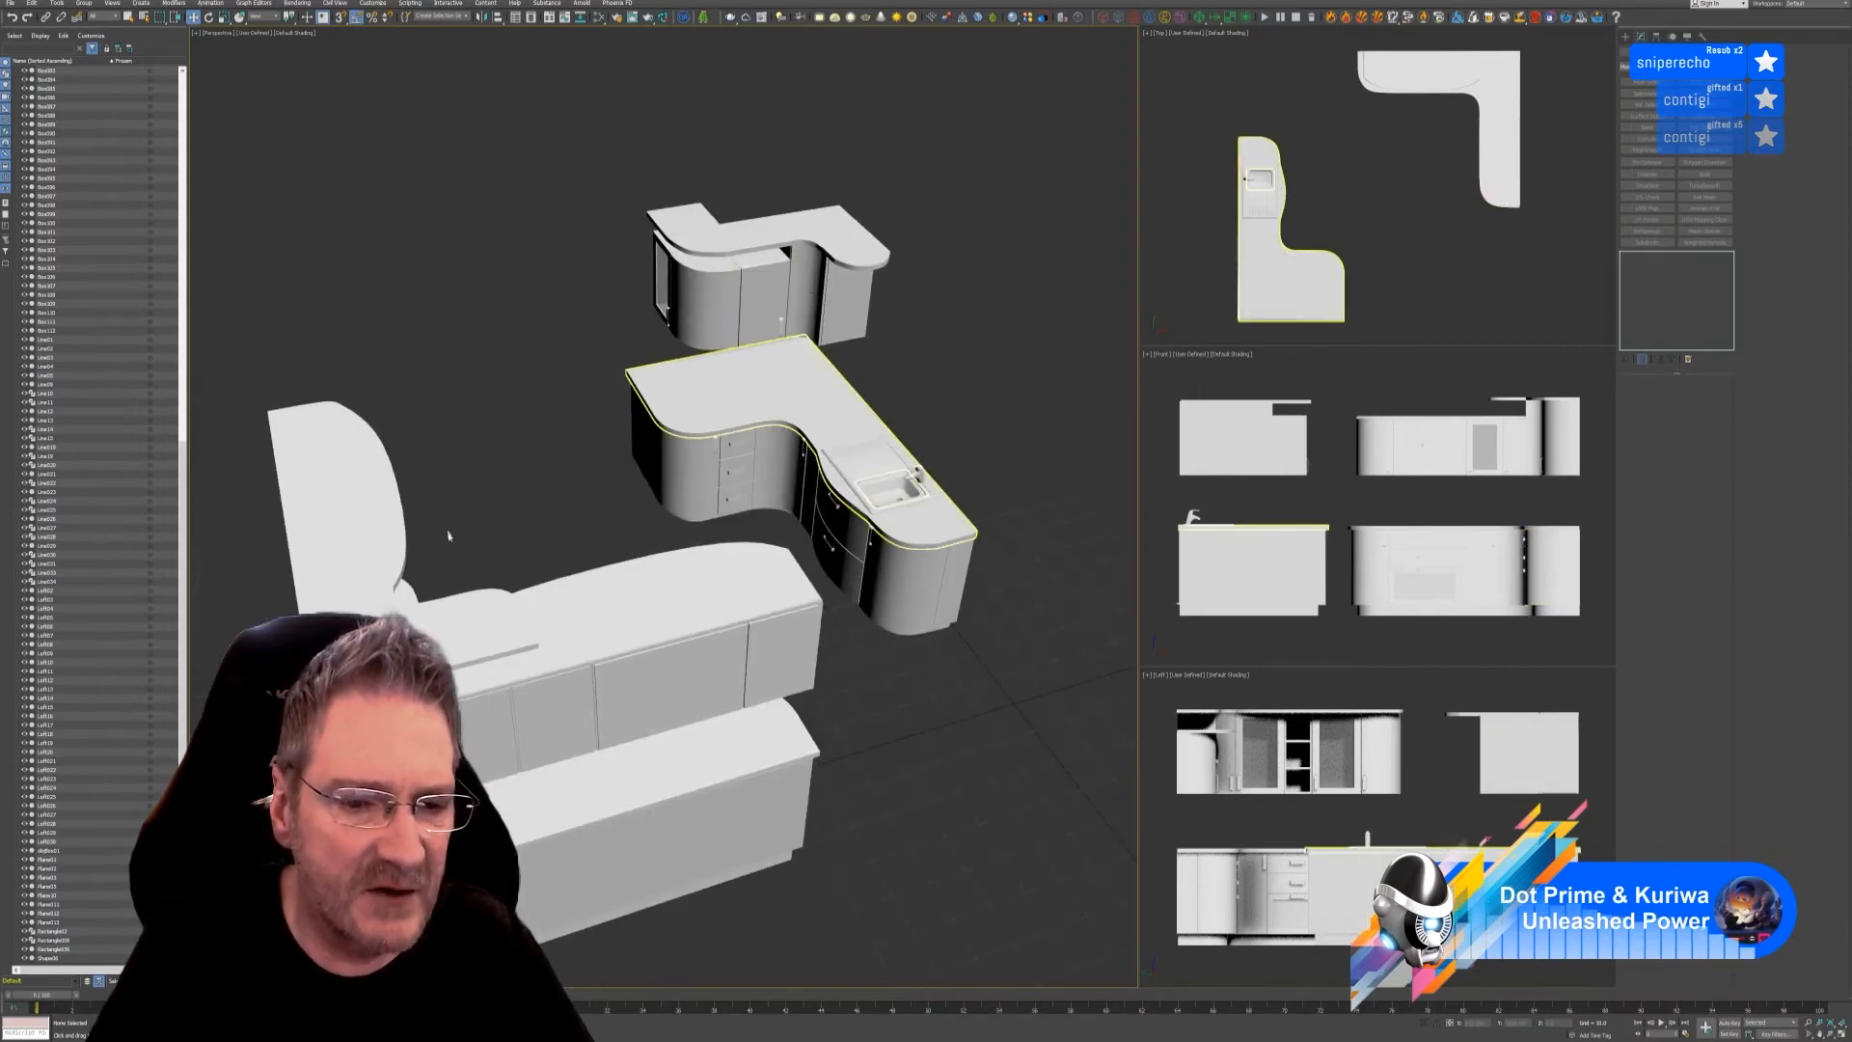
{"action": "middle_click_drag", "start_coordinate": [488, 517], "coordinate": [698, 519], "text": "alt"}
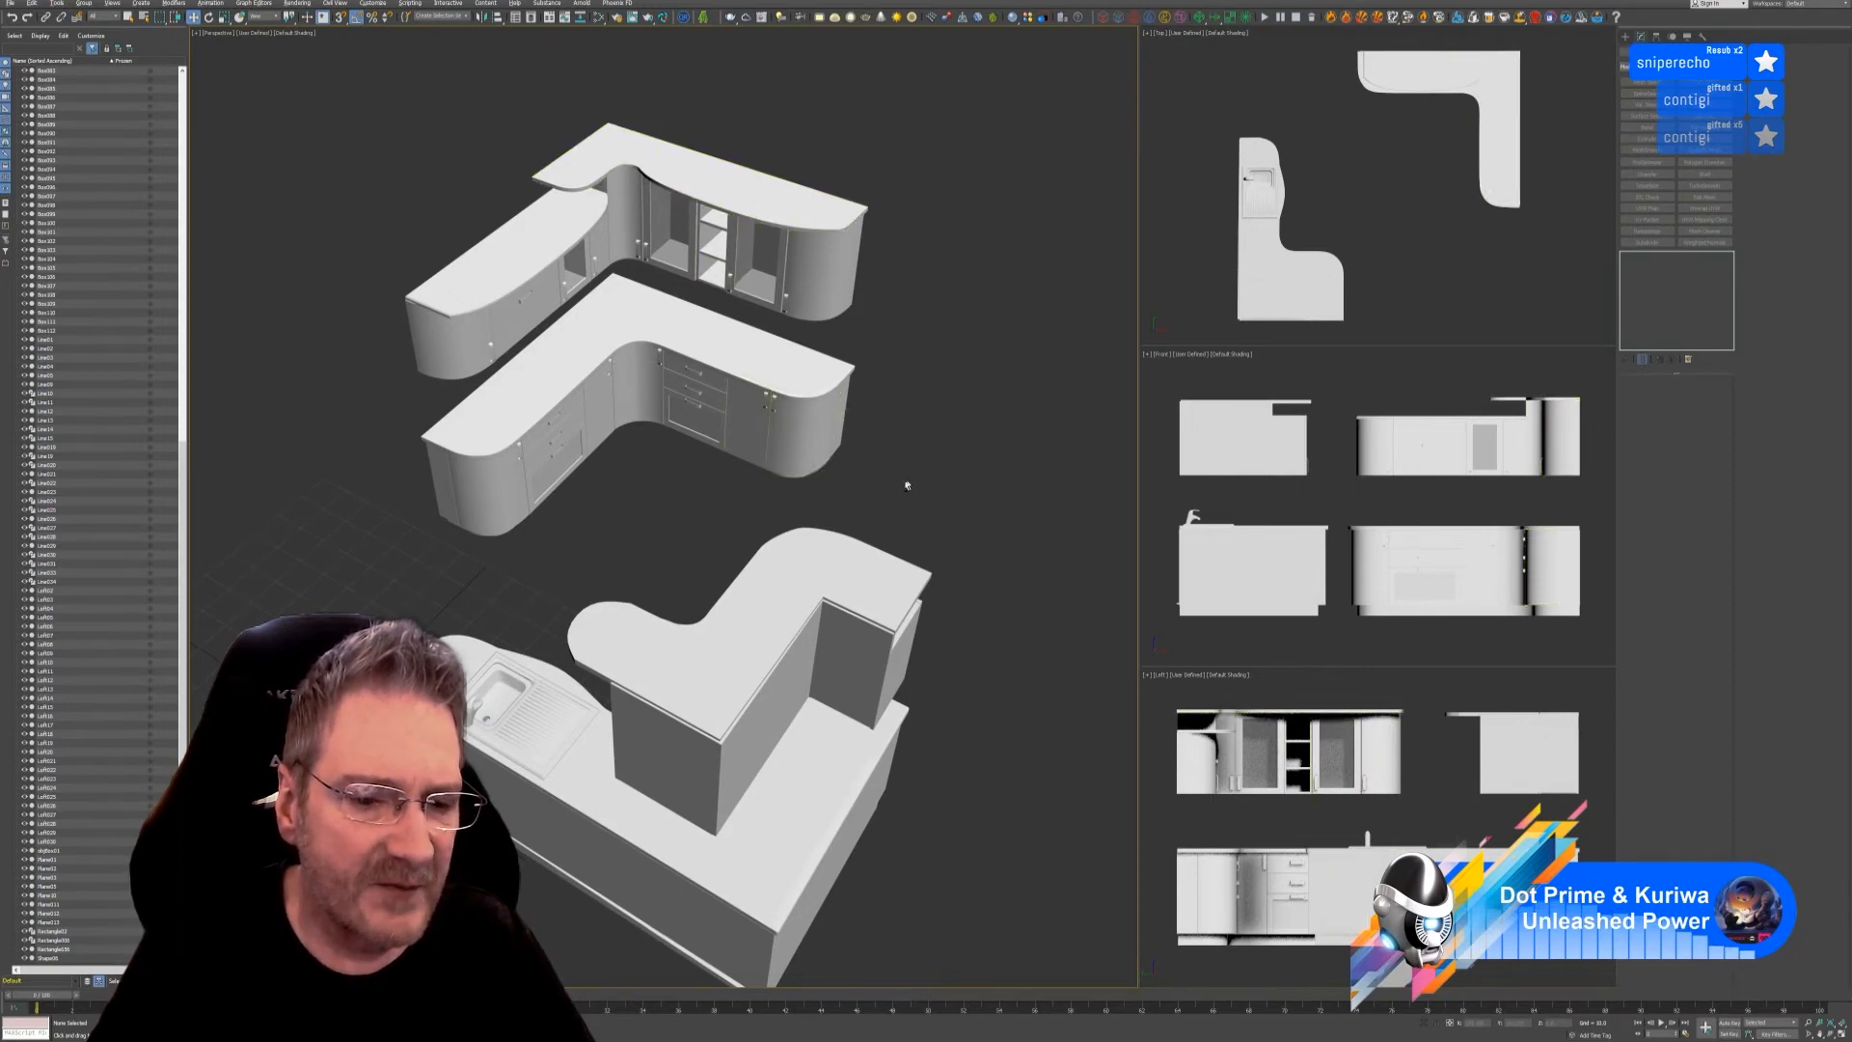
{"action": "middle_click_drag", "start_coordinate": [906, 485], "coordinate": [735, 488], "text": "alt"}
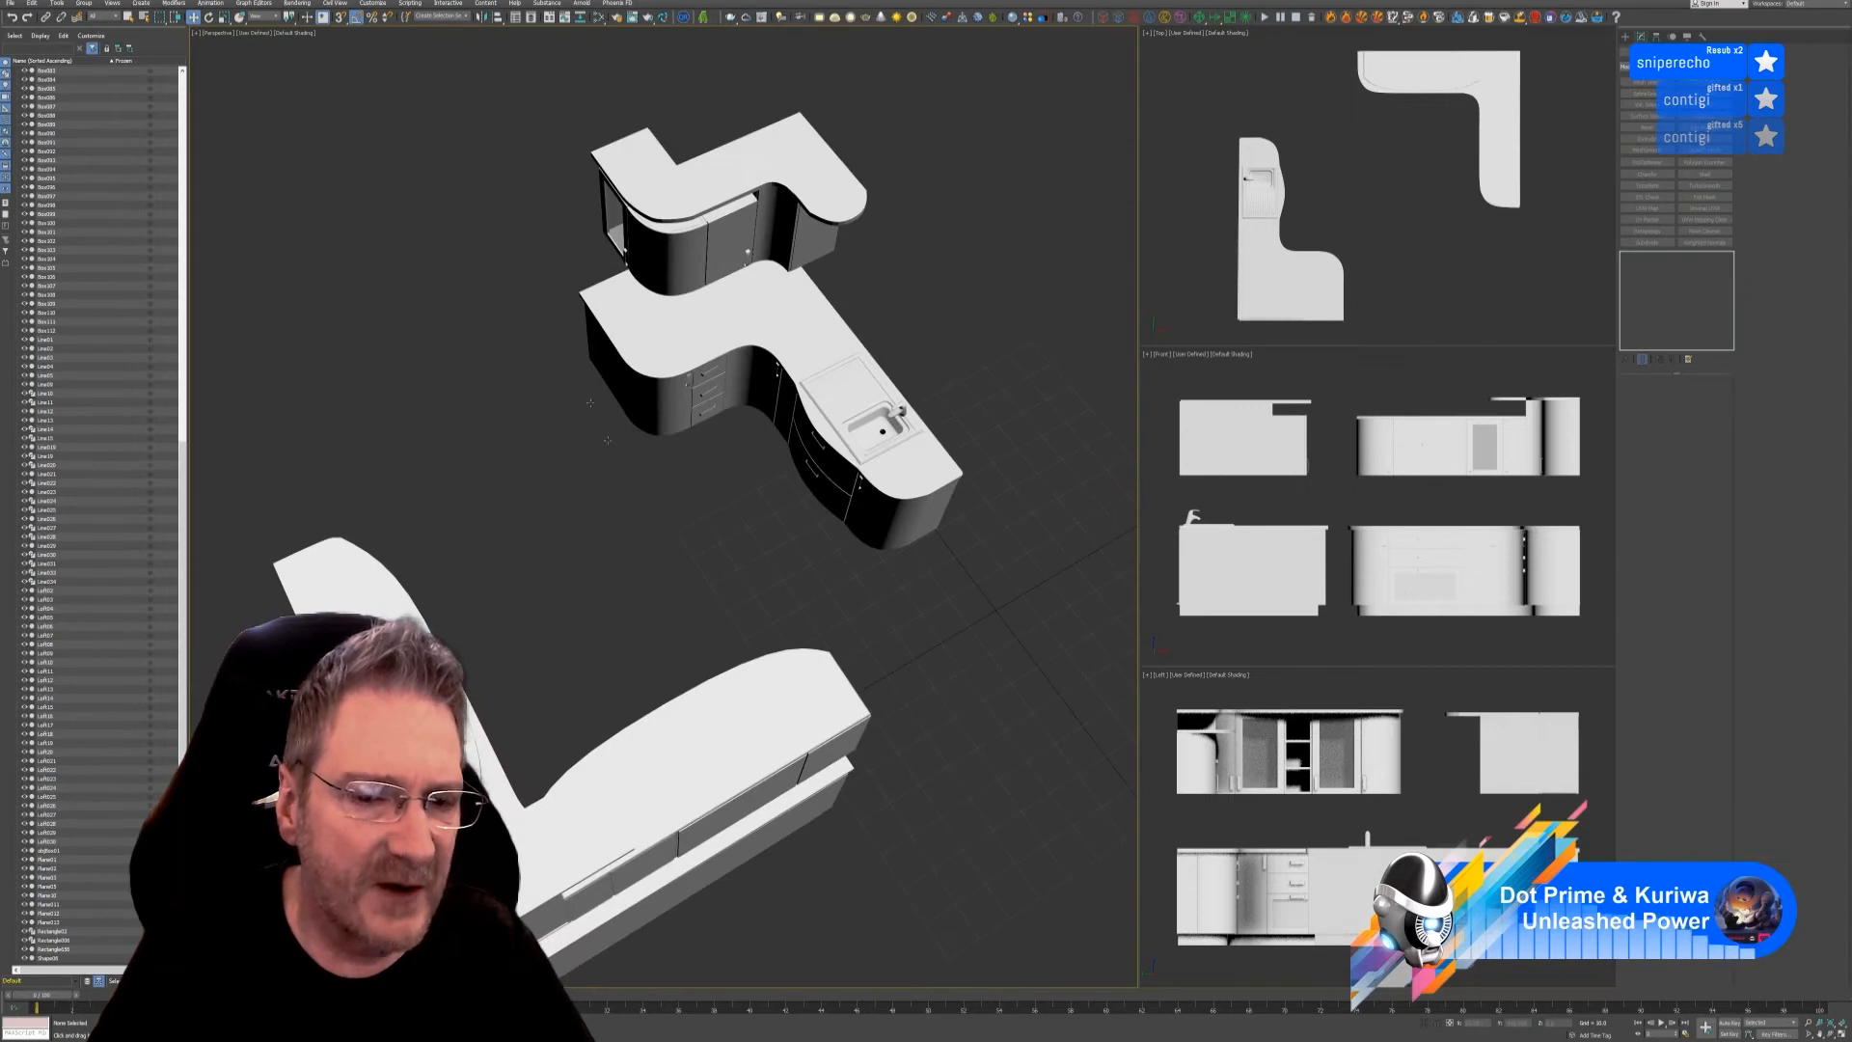
{"action": "middle_click_drag", "start_coordinate": [613, 522], "coordinate": [776, 453], "text": "alt"}
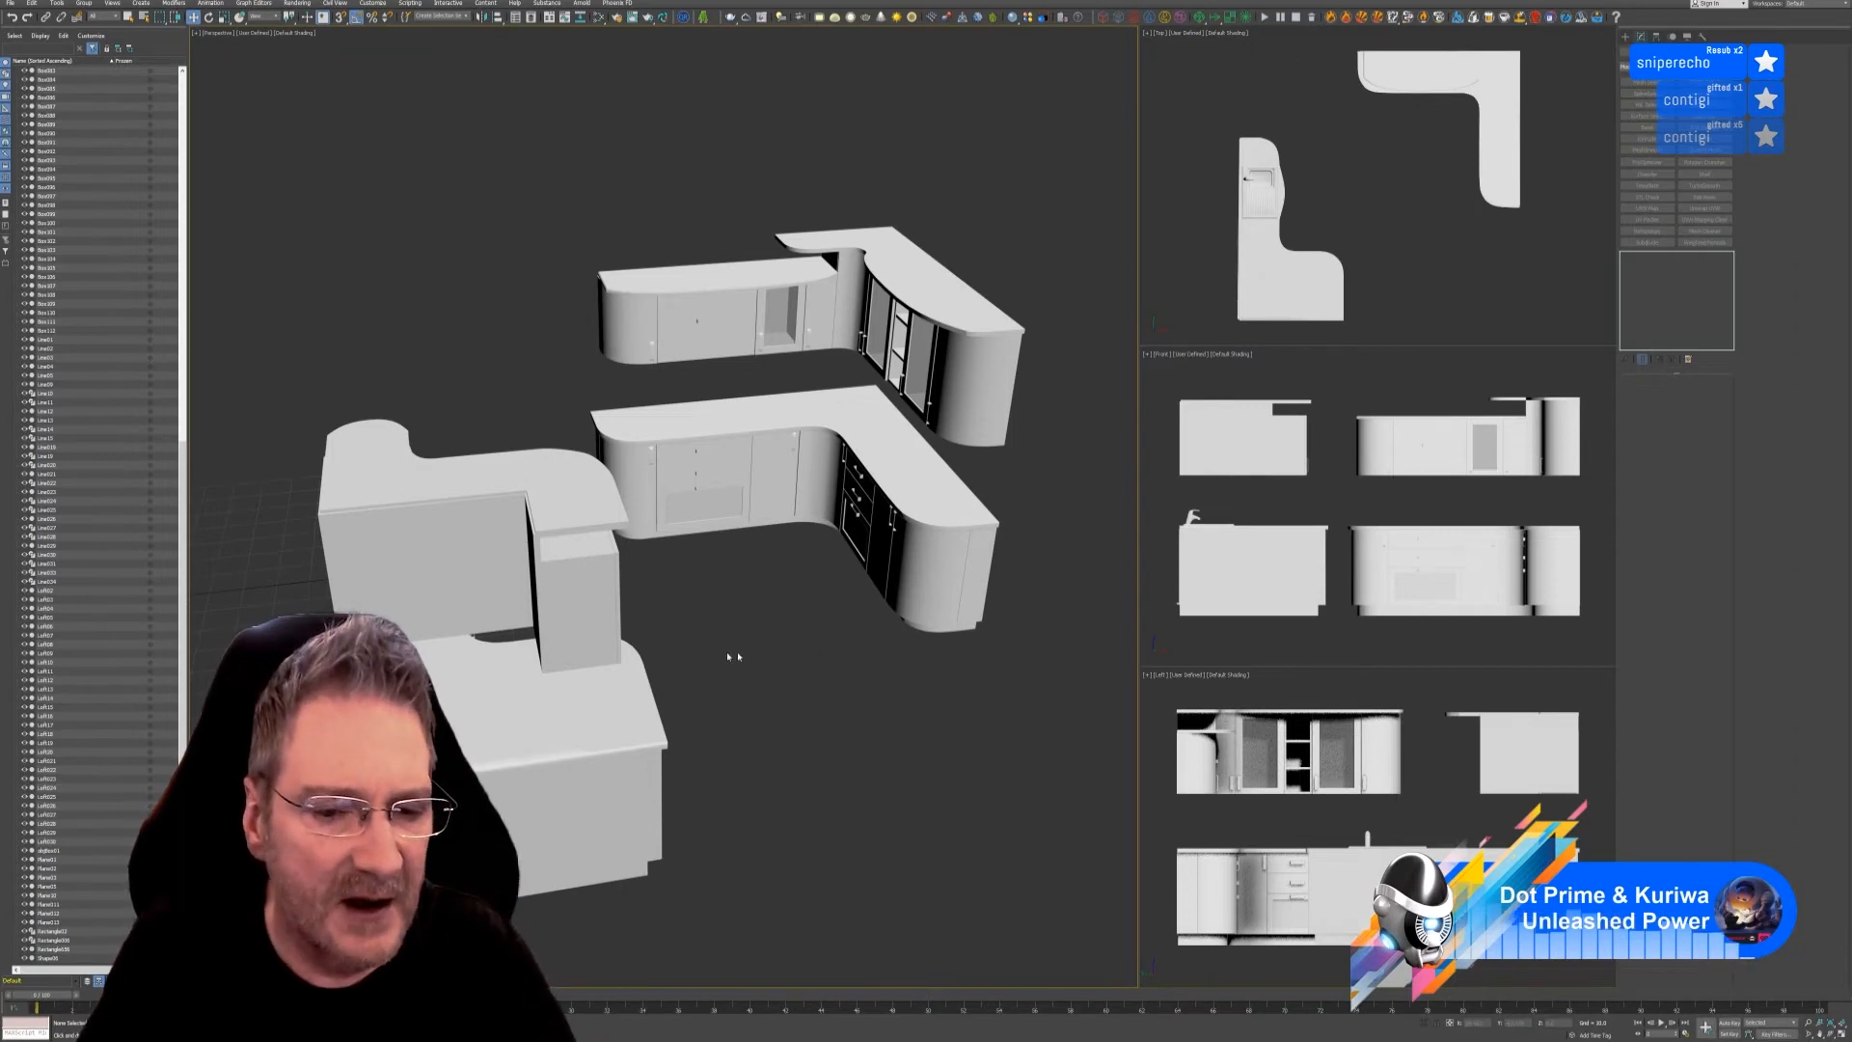
{"action": "middle_click_drag", "start_coordinate": [840, 681], "coordinate": [864, 467], "text": "alt"}
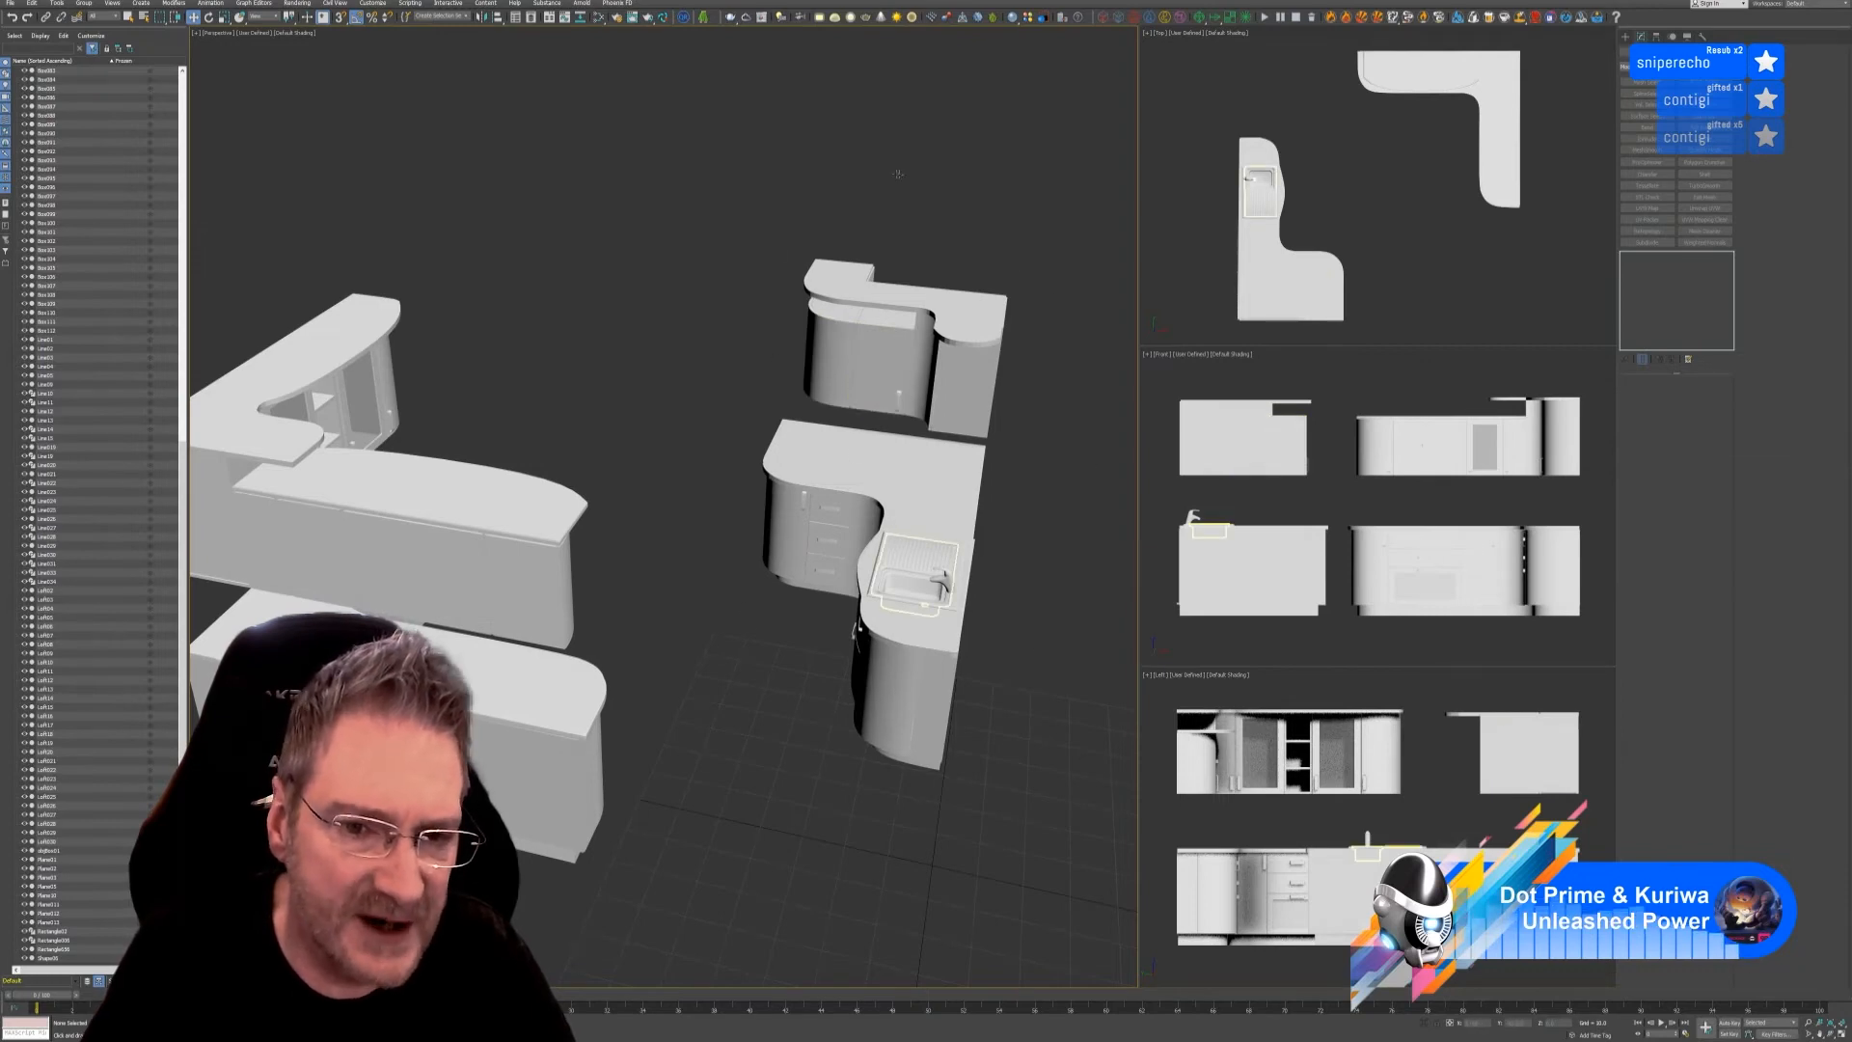
{"action": "middle_click_drag", "start_coordinate": [741, 662], "coordinate": [870, 669], "text": "alt"}
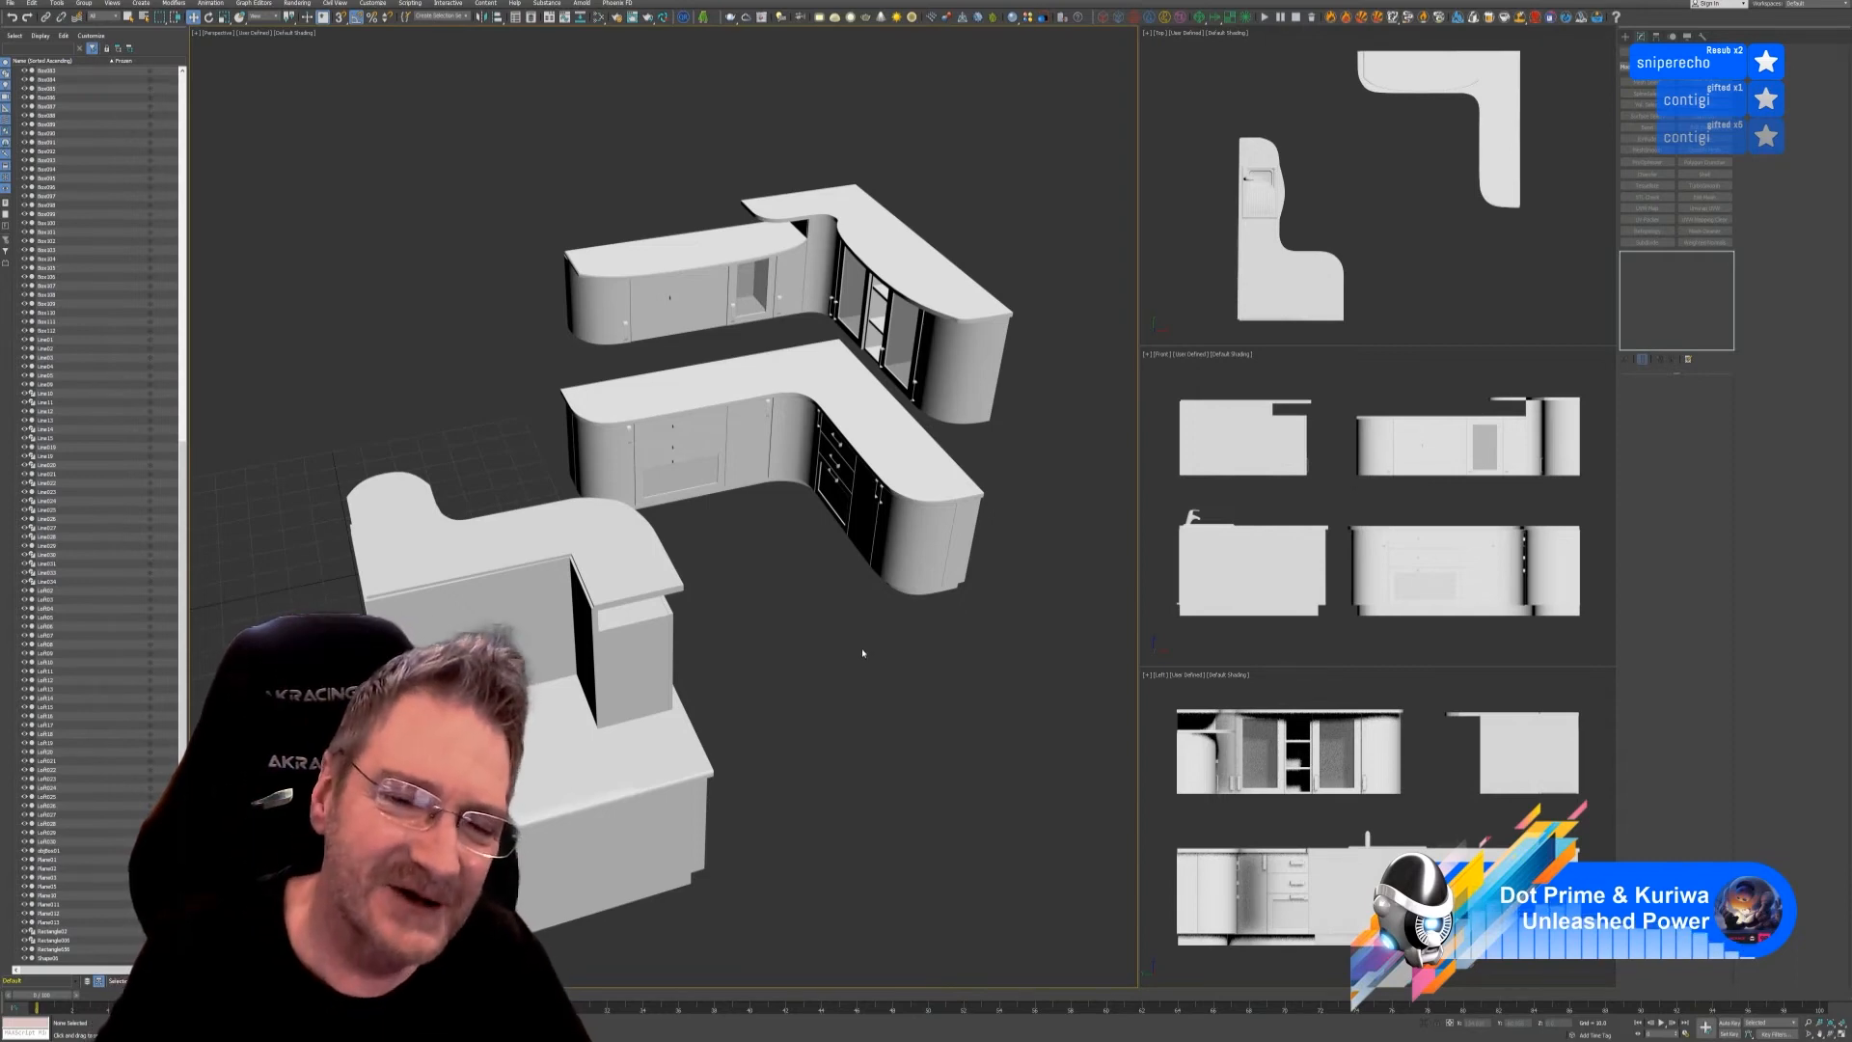
- Inspect the sink, drainer and tap on the curved worktop up close
{"action": "scroll", "coordinate": [959, 603], "scroll_direction": "up", "scroll_amount": 3}
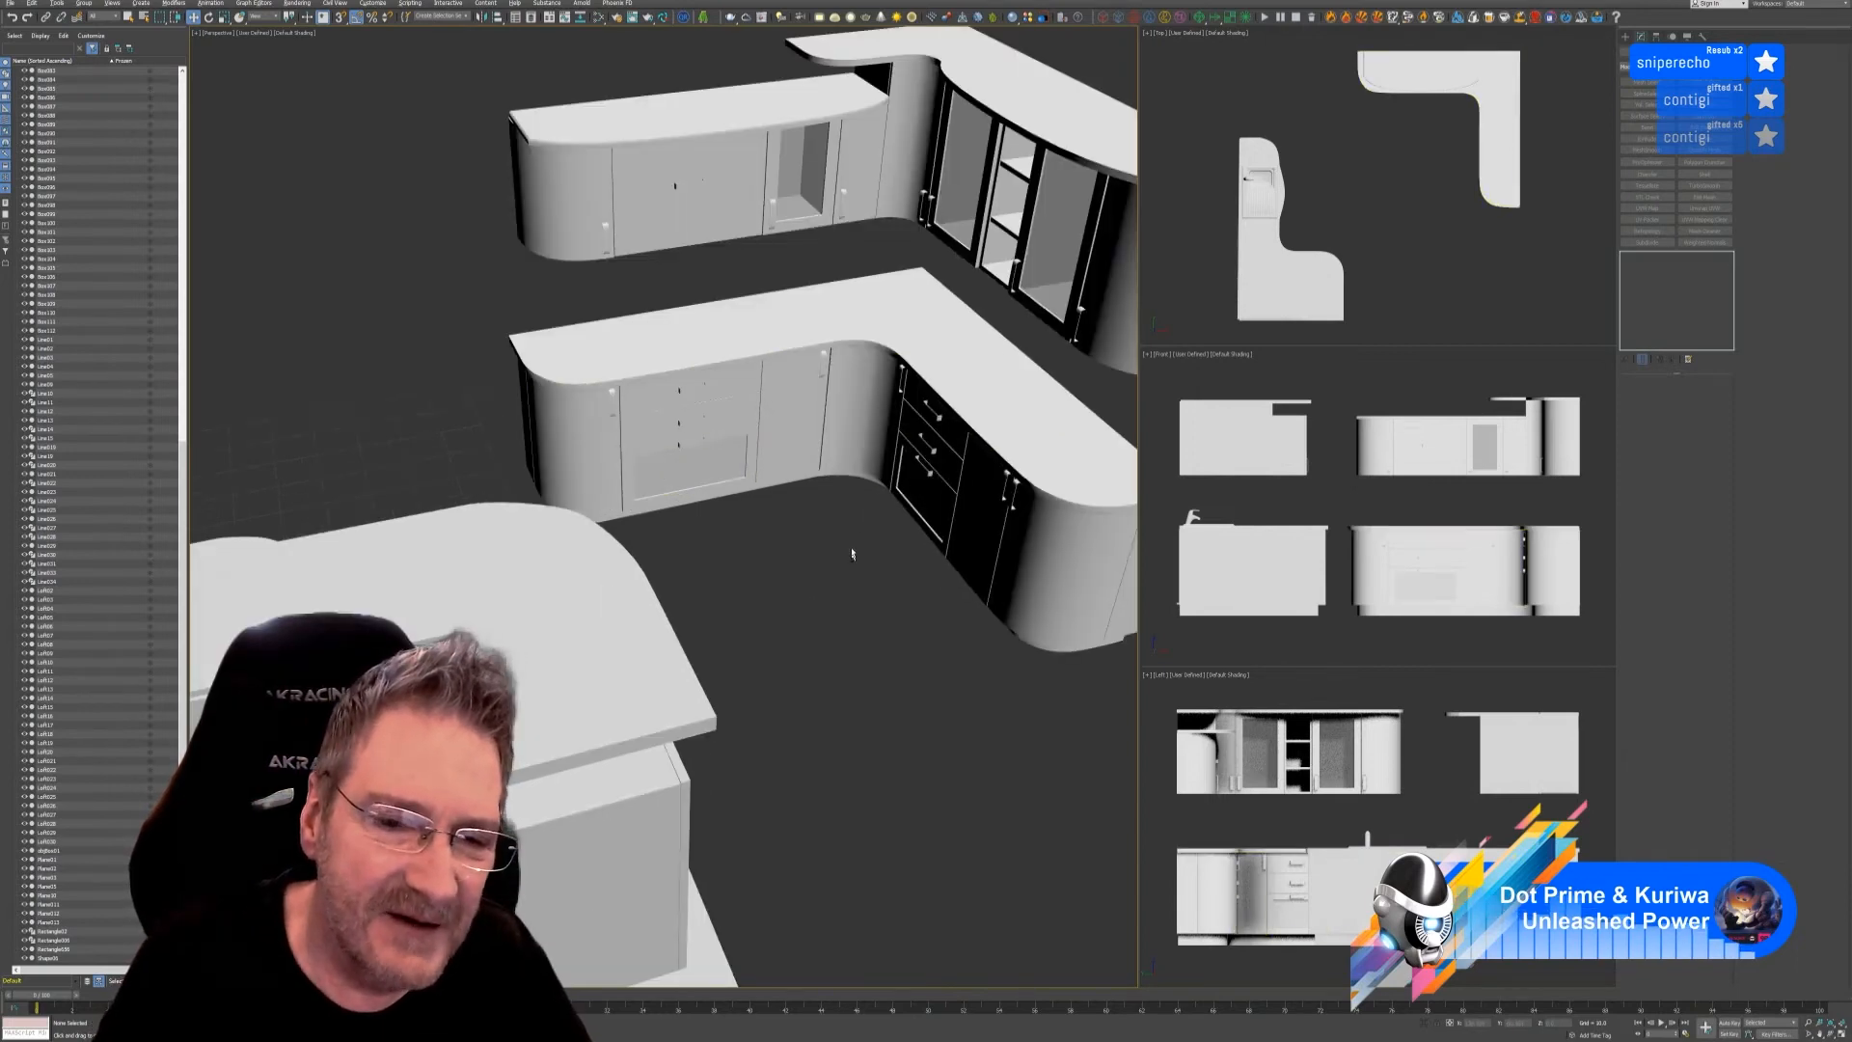
{"action": "middle_click_drag", "start_coordinate": [853, 553], "coordinate": [761, 573], "text": "alt"}
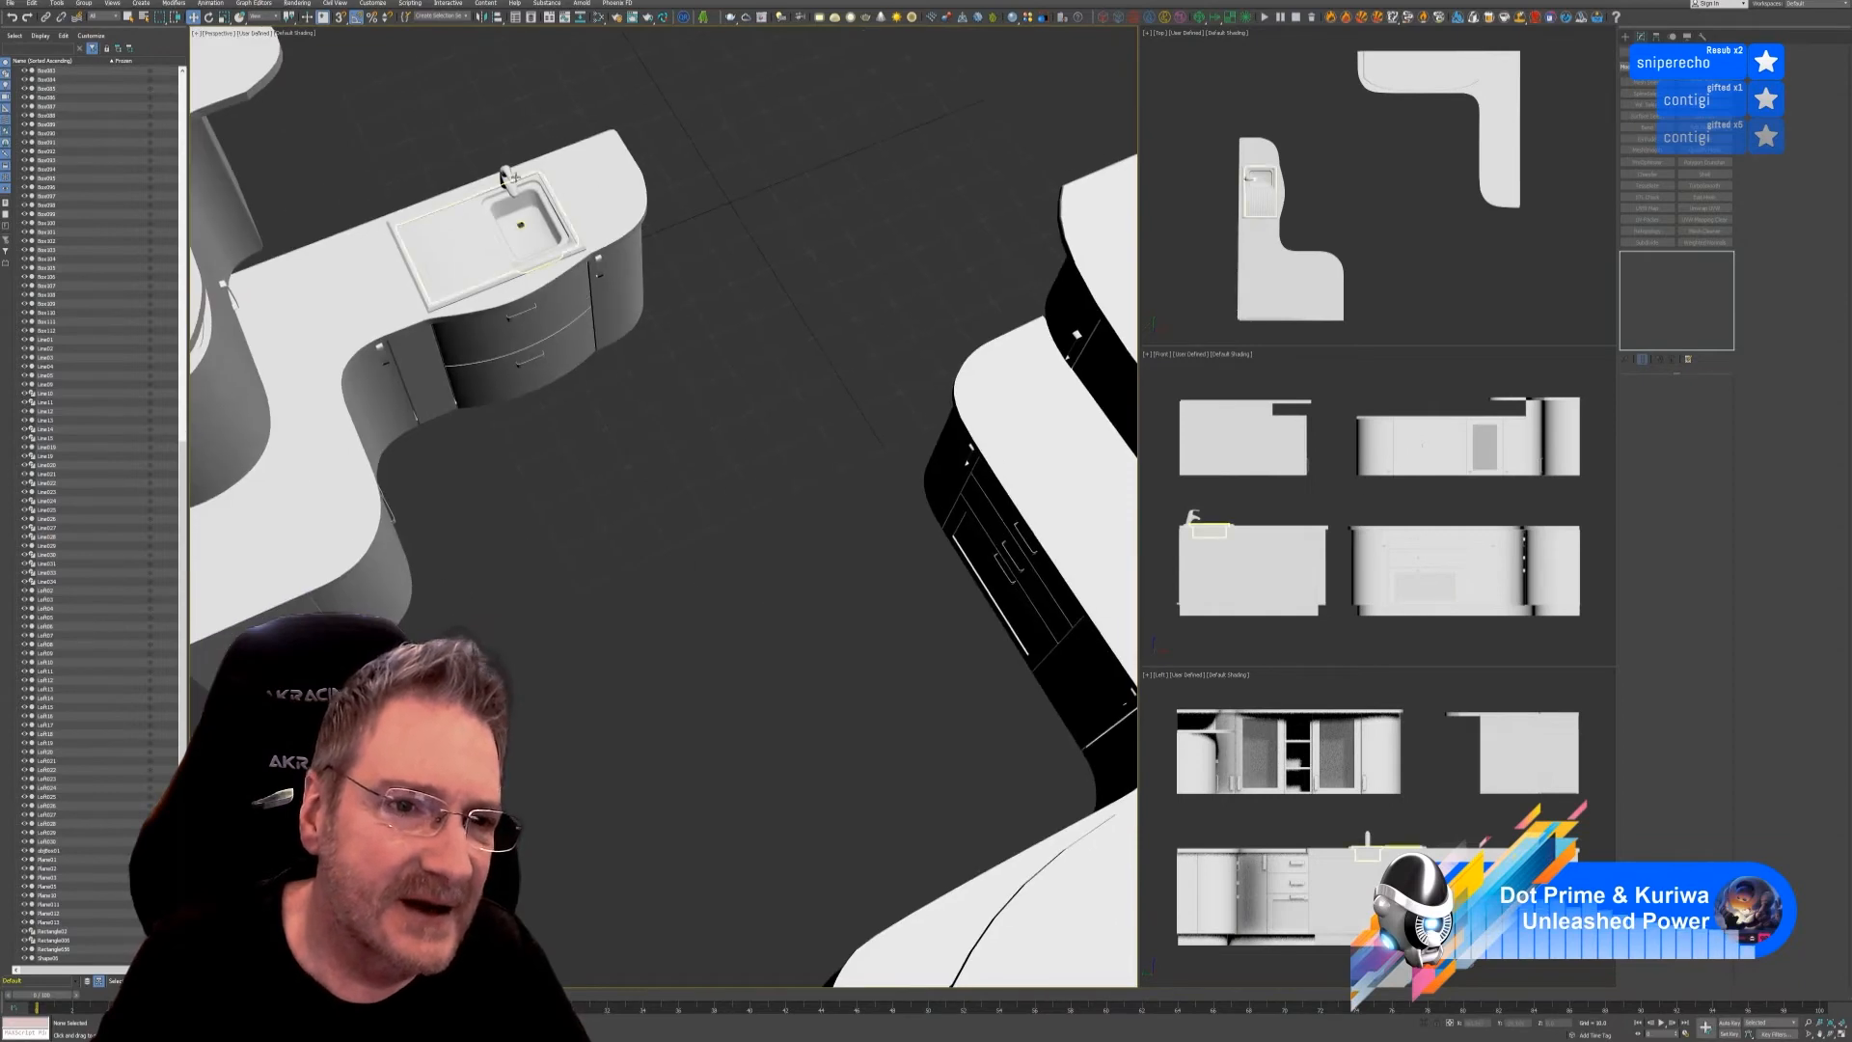
{"action": "scroll", "coordinate": [507, 177], "scroll_direction": "up", "scroll_amount": 4}
{"action": "scroll", "coordinate": [506, 177], "scroll_direction": "up", "scroll_amount": 2}
{"action": "middle_click_drag", "start_coordinate": [506, 177], "coordinate": [735, 200], "text": "alt"}
{"action": "left_click", "coordinate": [449, 341]}
{"action": "middle_click_drag", "start_coordinate": [735, 390], "coordinate": [748, 351], "text": "alt"}
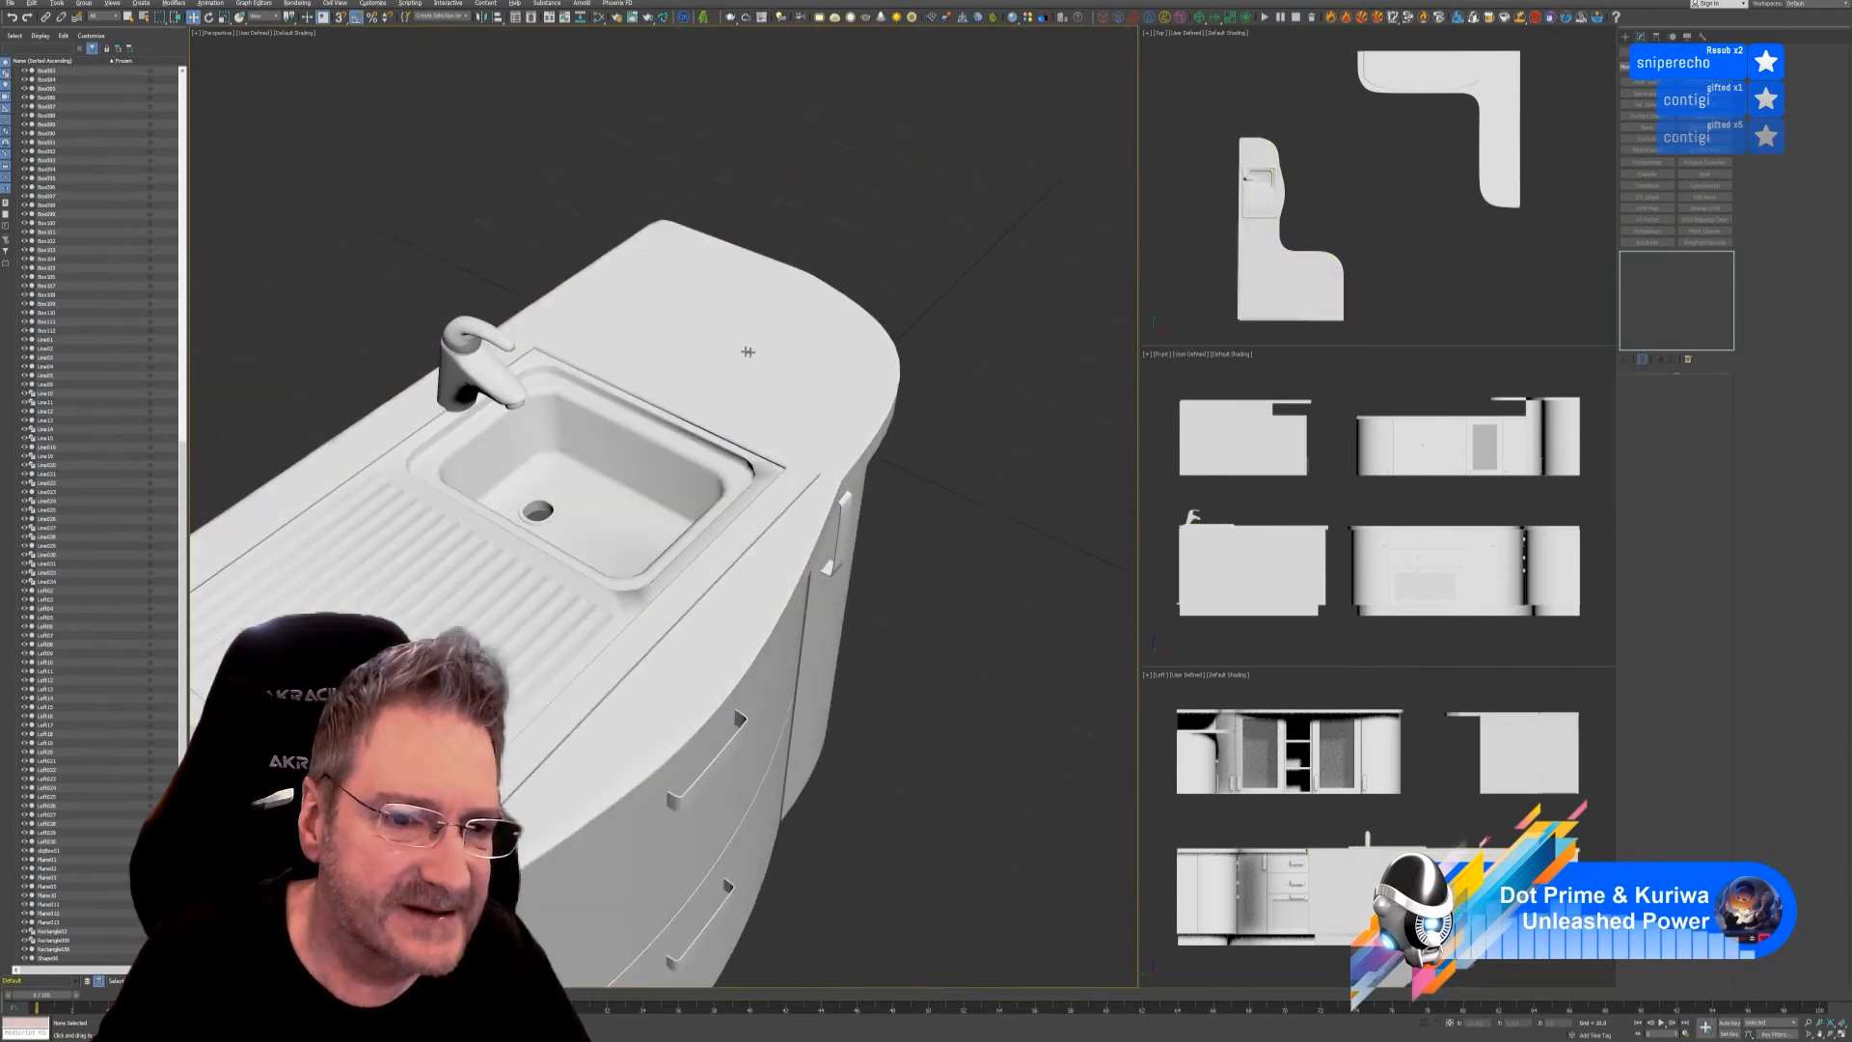
{"action": "left_click", "coordinate": [464, 330]}
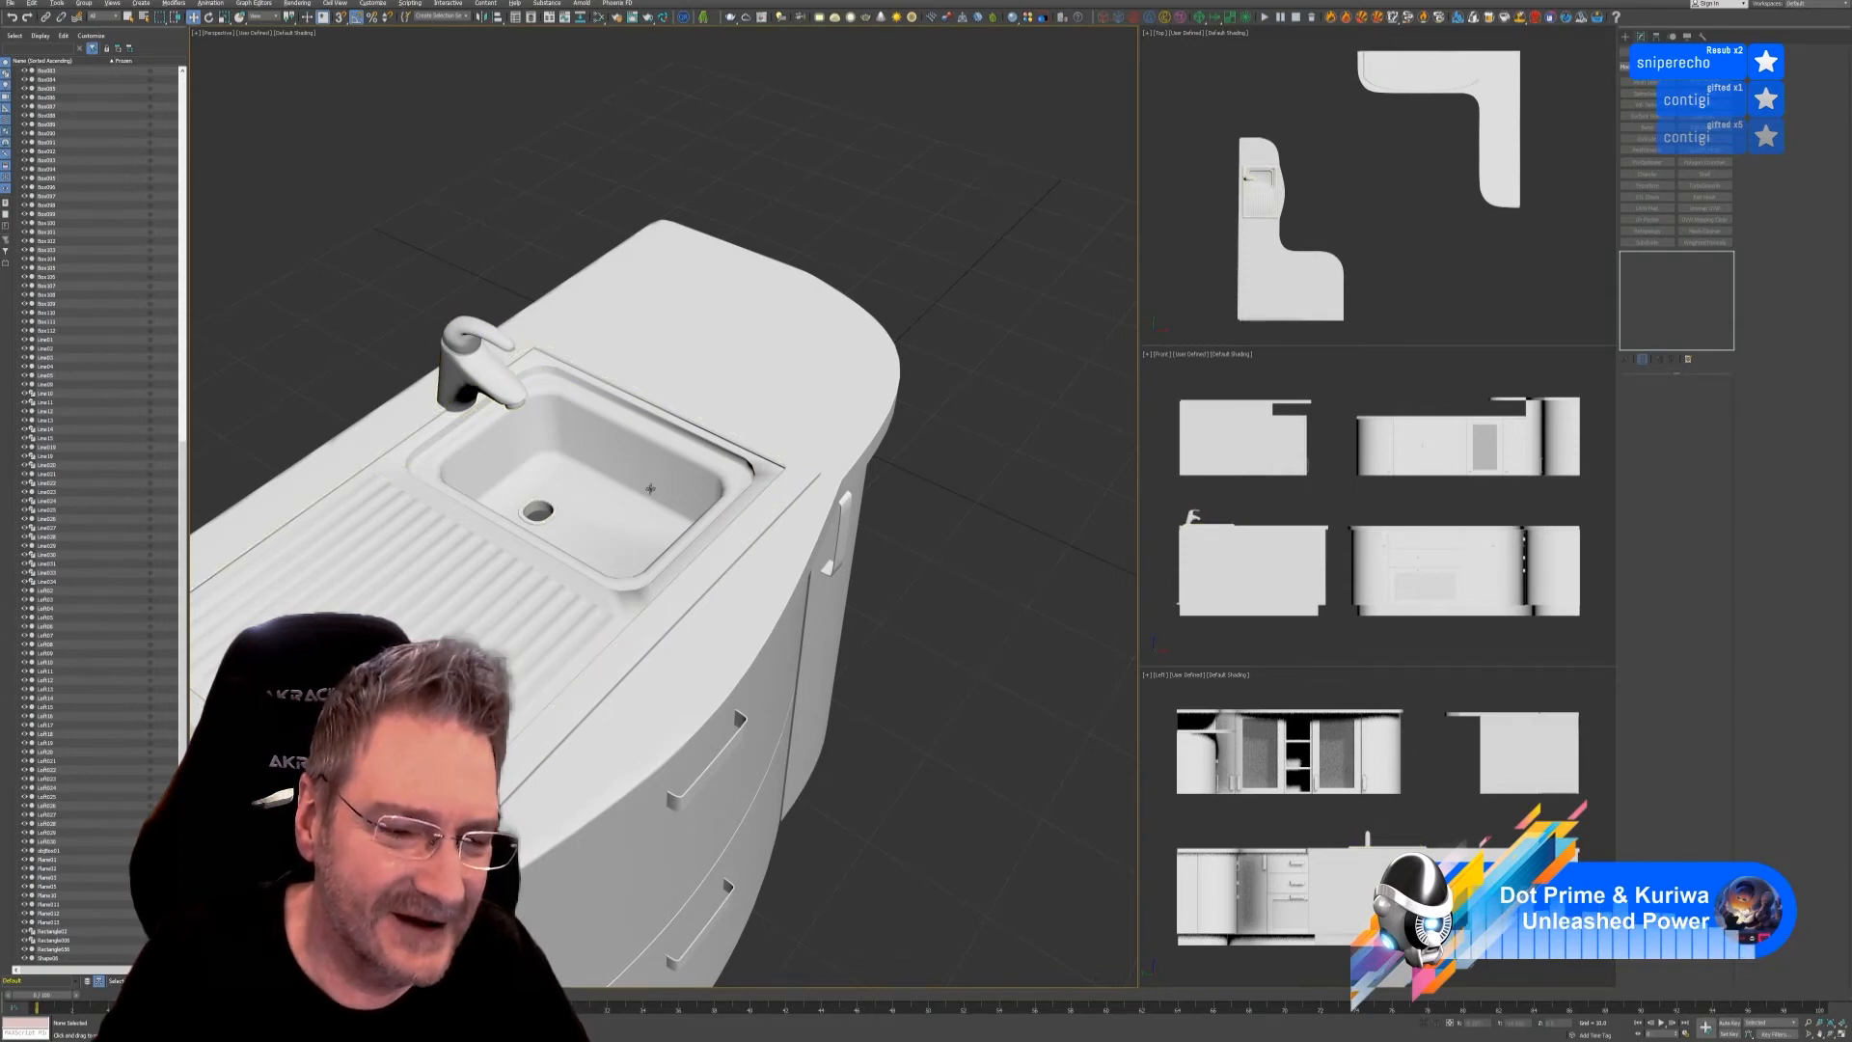
- Examine the curved doors, drawers and end panels of the sink-side base units and the wall units above
{"action": "middle_click_drag", "start_coordinate": [698, 489], "coordinate": [599, 496], "text": "alt"}
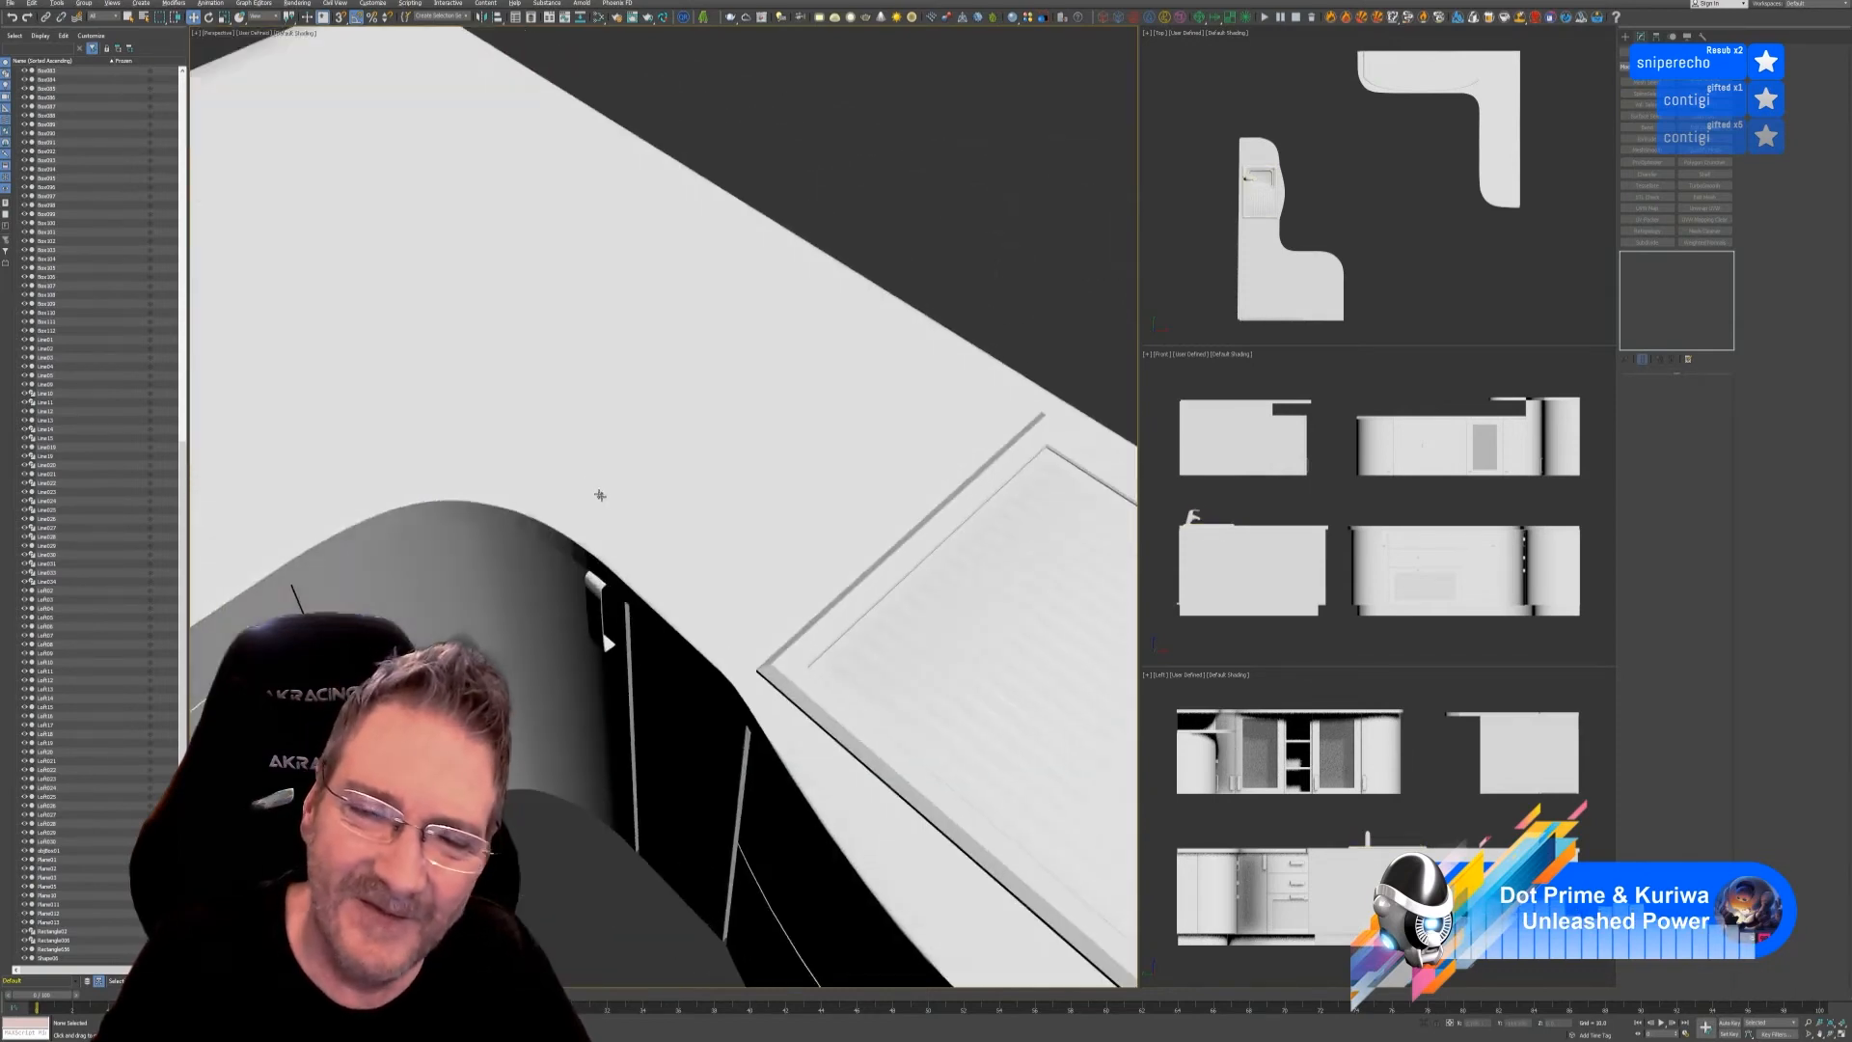
{"action": "scroll", "coordinate": [531, 496], "scroll_direction": "down", "scroll_amount": 8}
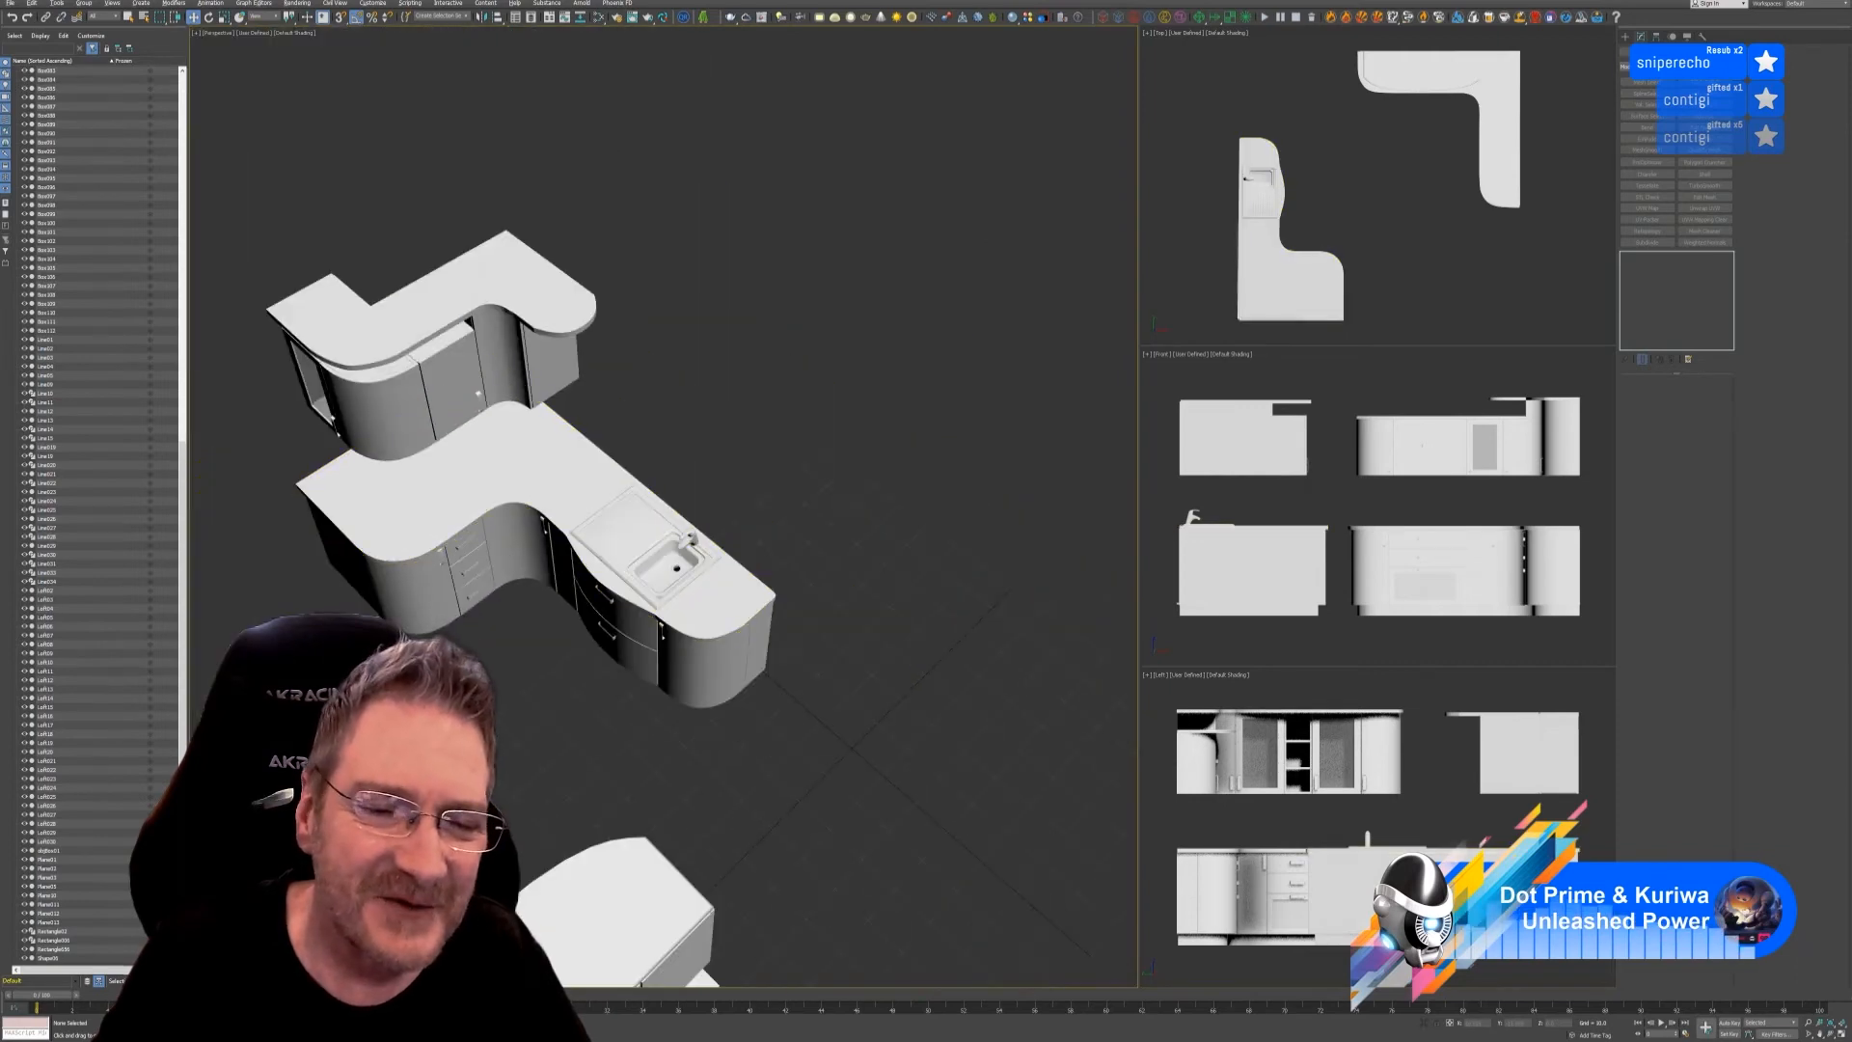
{"action": "middle_click_drag", "start_coordinate": [424, 689], "coordinate": [575, 546], "text": "alt"}
{"action": "scroll", "coordinate": [798, 714], "scroll_direction": "up", "scroll_amount": 3}
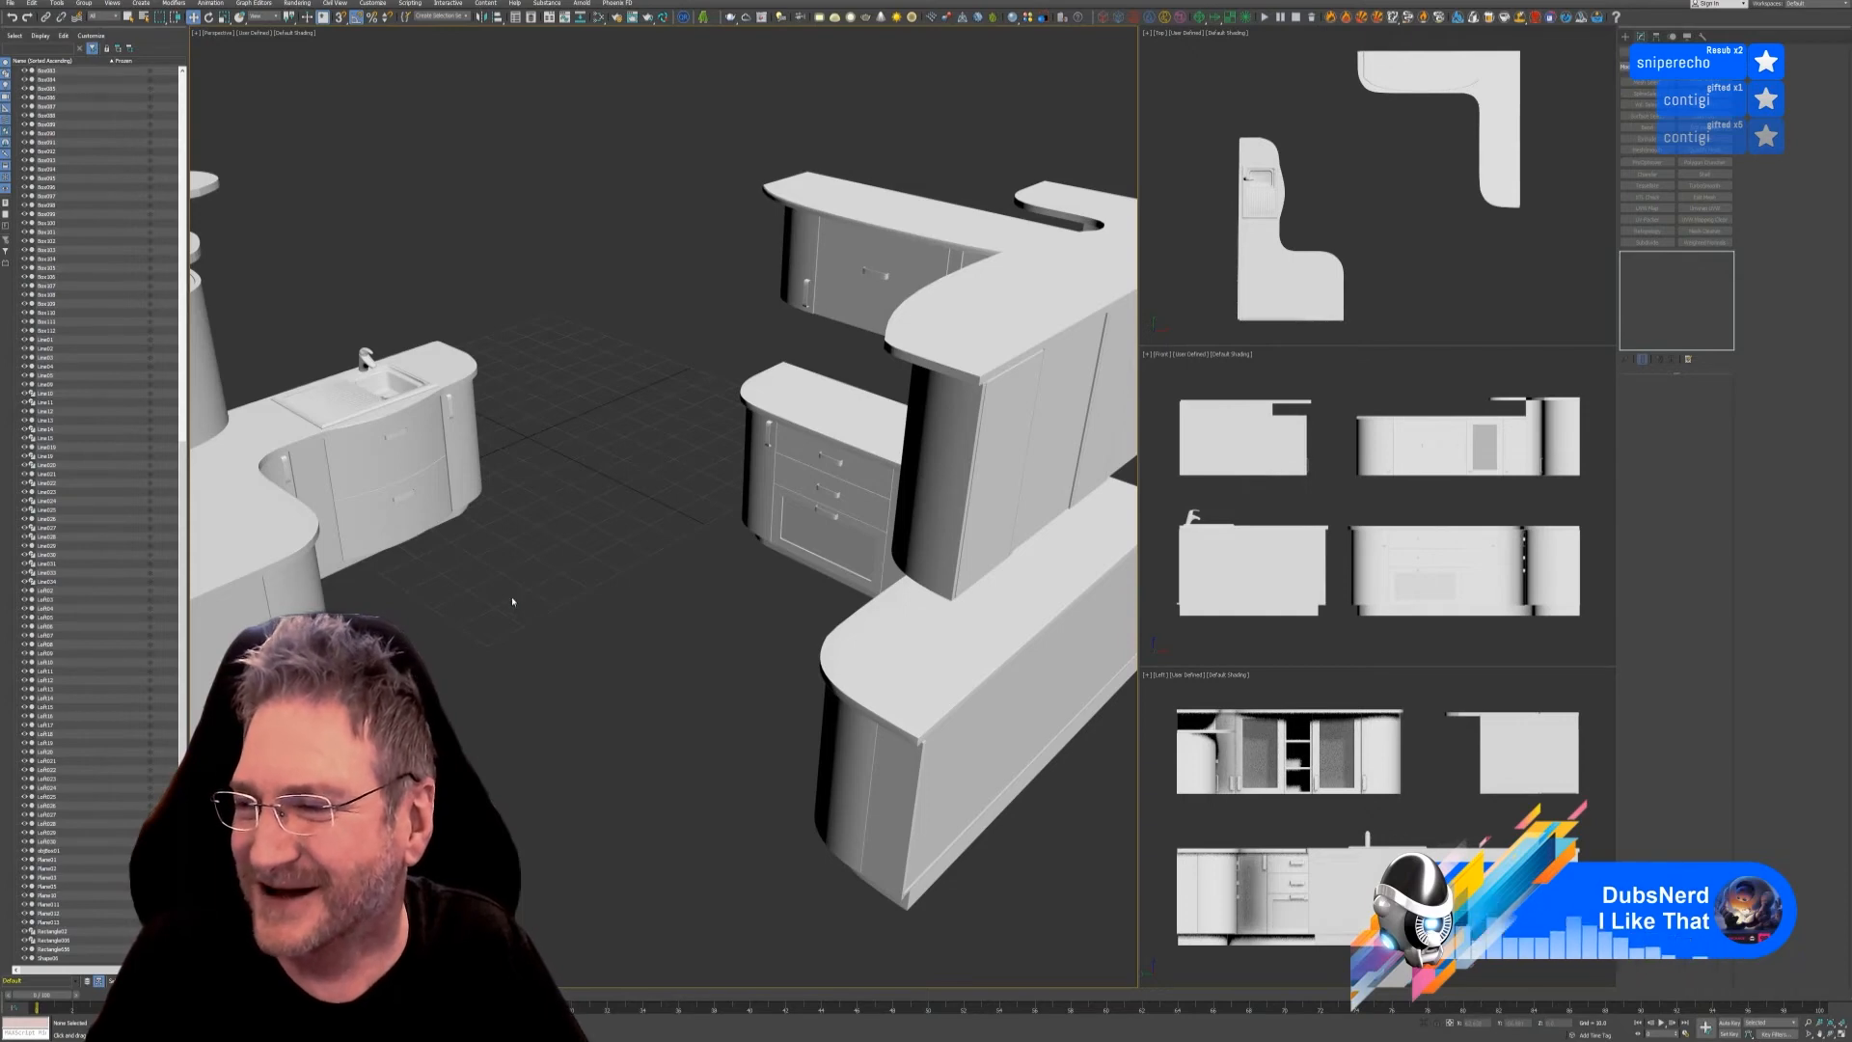
{"action": "middle_click_drag", "start_coordinate": [638, 617], "coordinate": [451, 618], "text": "alt"}
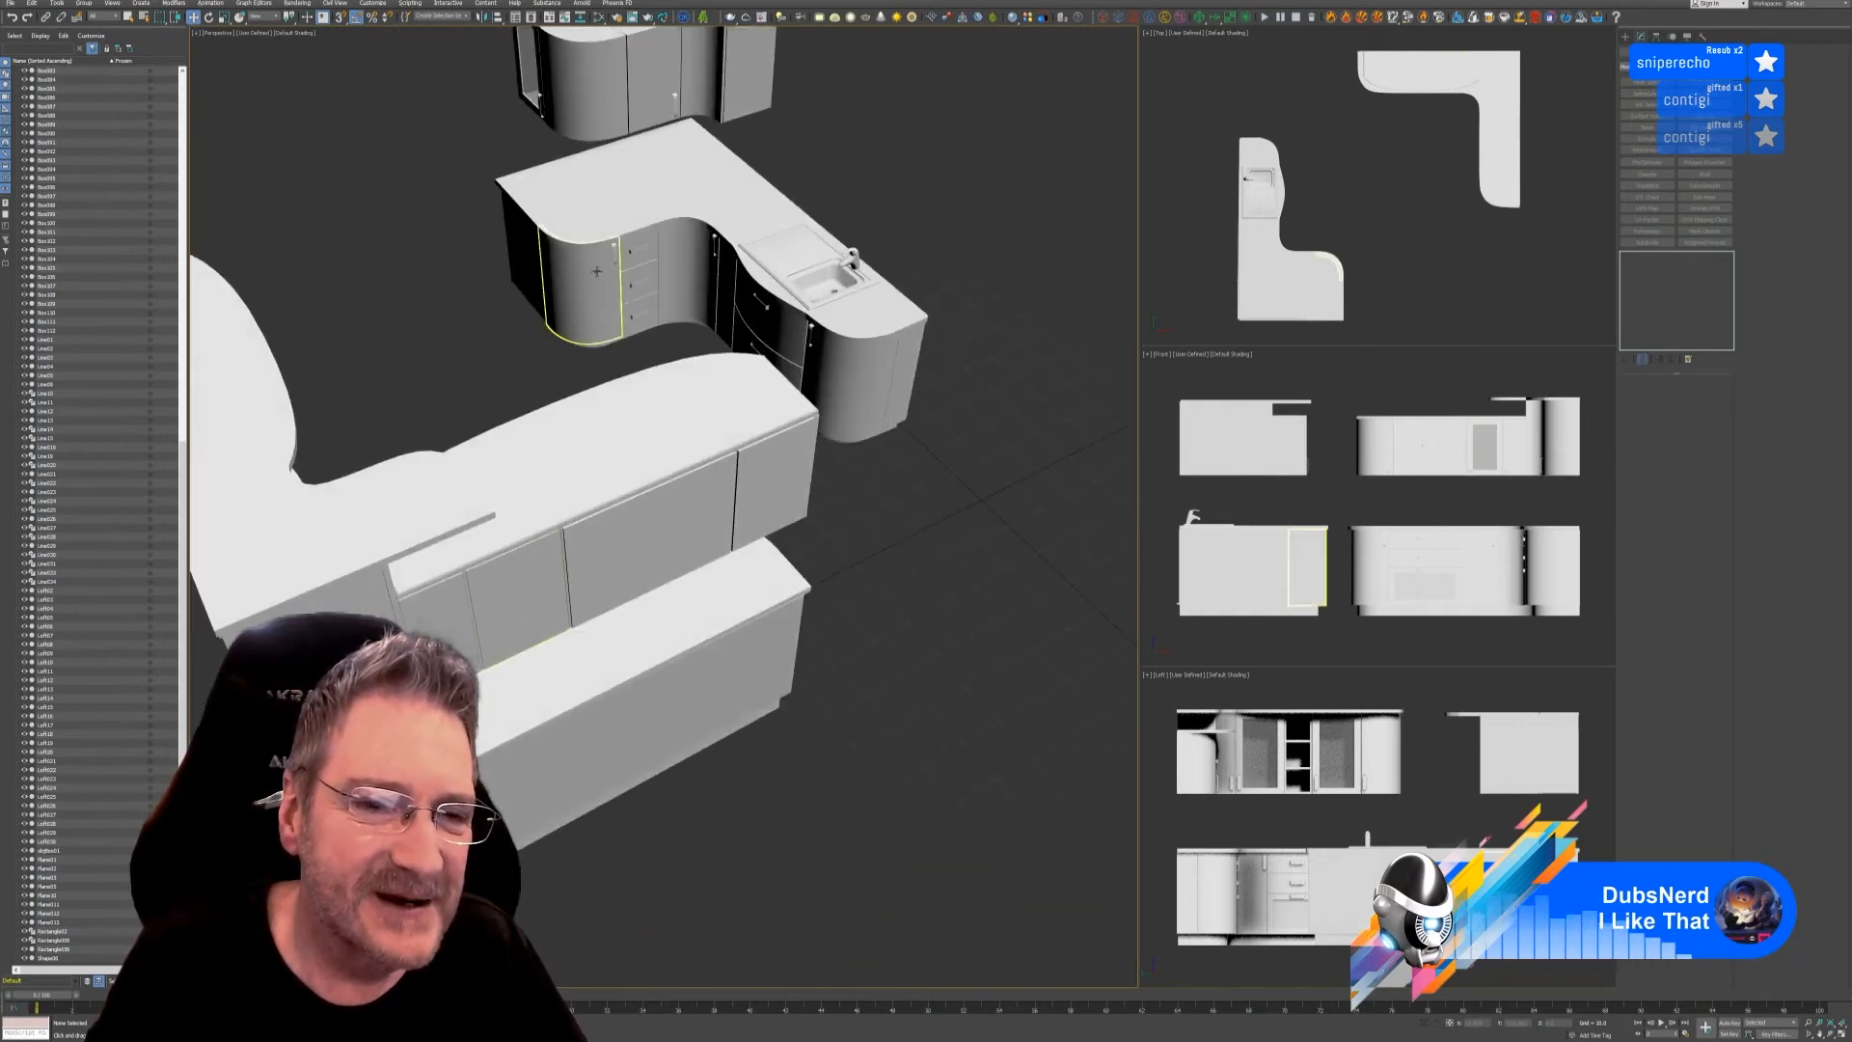
{"action": "middle_click_drag", "start_coordinate": [604, 301], "coordinate": [628, 414]}
{"action": "scroll", "coordinate": [559, 371], "scroll_direction": "up", "scroll_amount": 3}
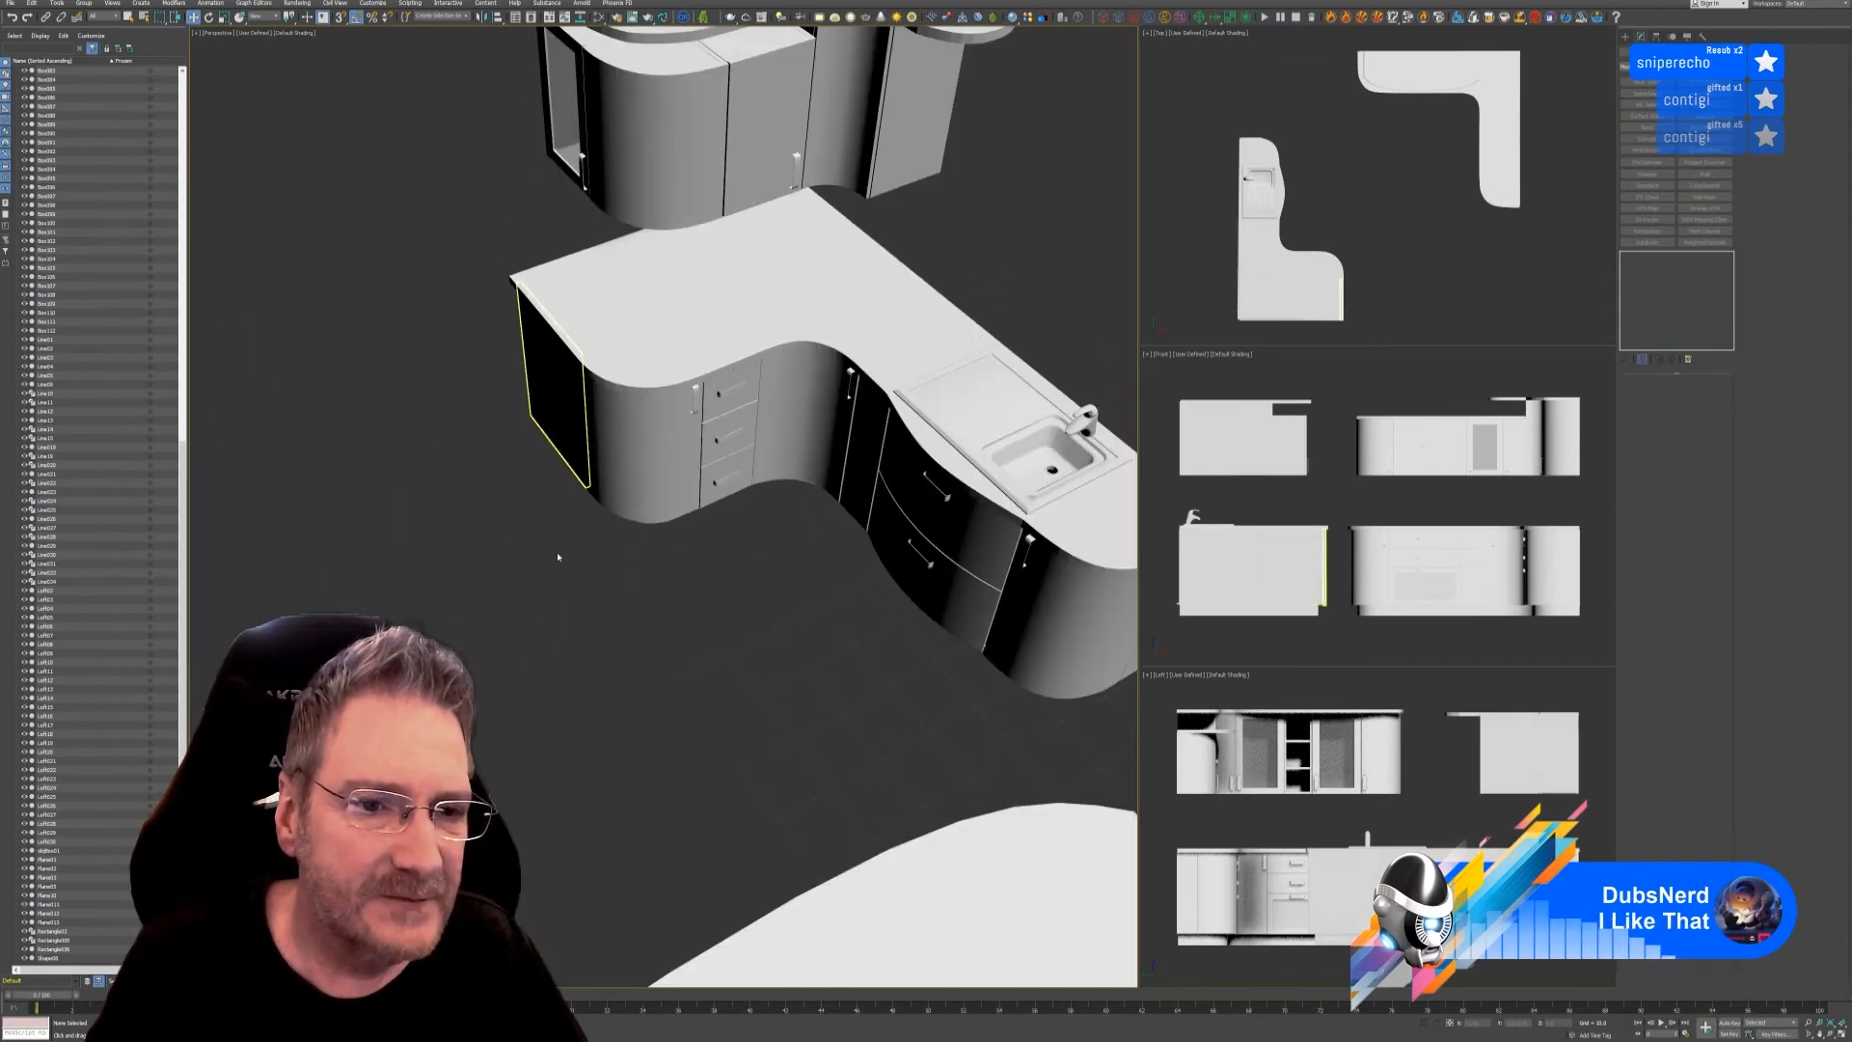
{"action": "middle_click_drag", "start_coordinate": [584, 623], "coordinate": [629, 615], "text": "alt"}
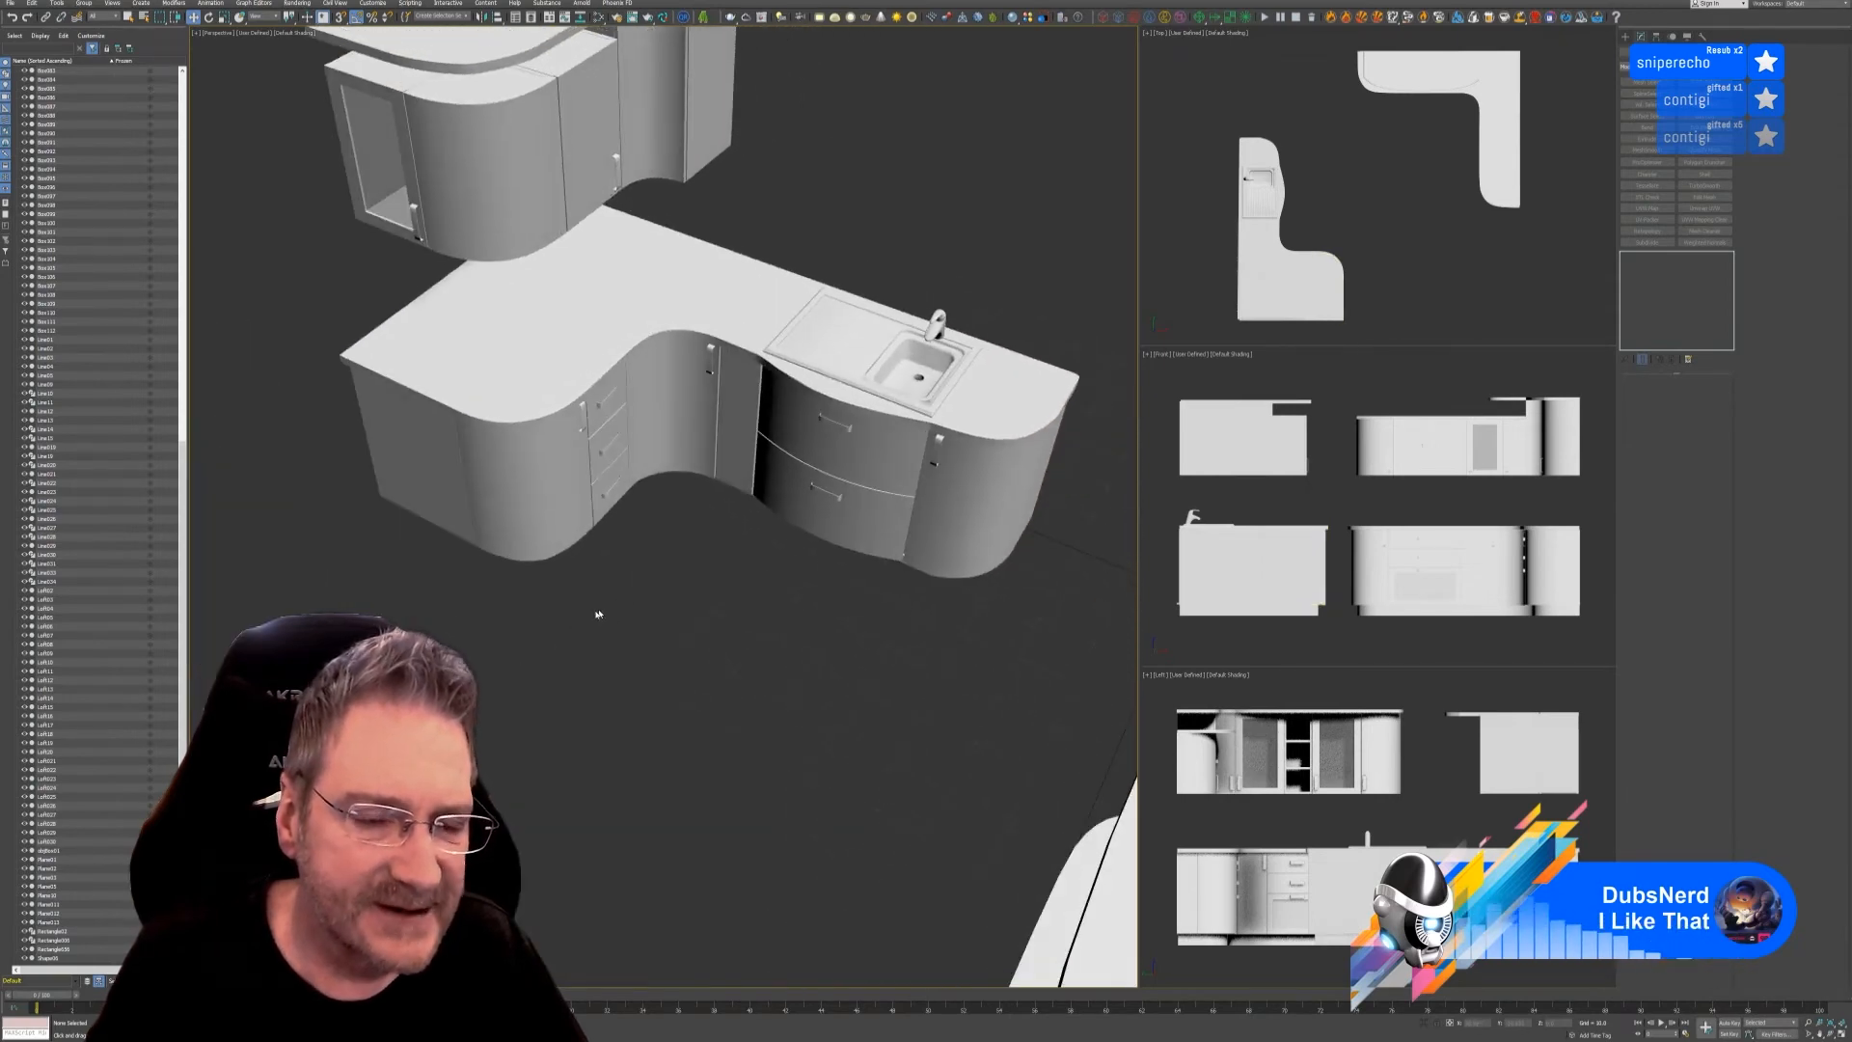
- Attach the flat end panel of the base units to the sink-side worktop's editable poly
{"action": "scroll", "coordinate": [627, 580], "scroll_direction": "down", "scroll_amount": 5}
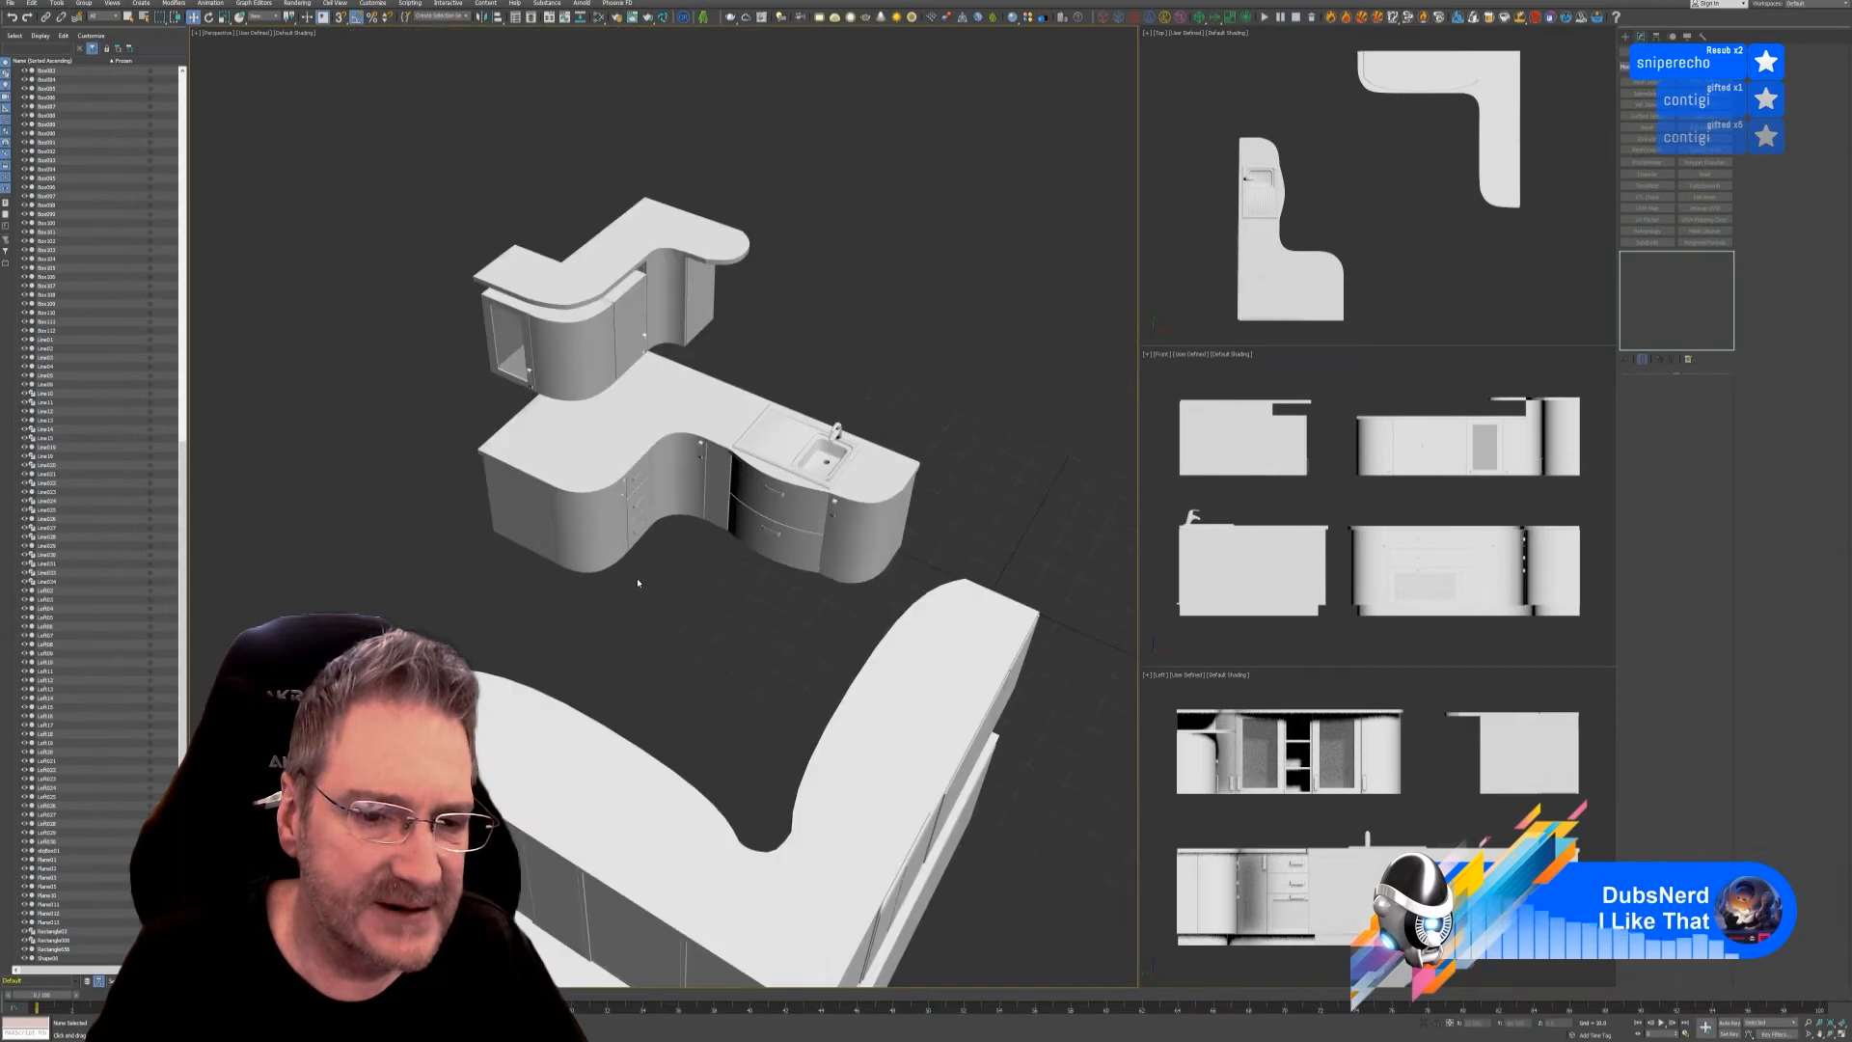
{"action": "scroll", "coordinate": [634, 575], "scroll_direction": "up", "scroll_amount": 4}
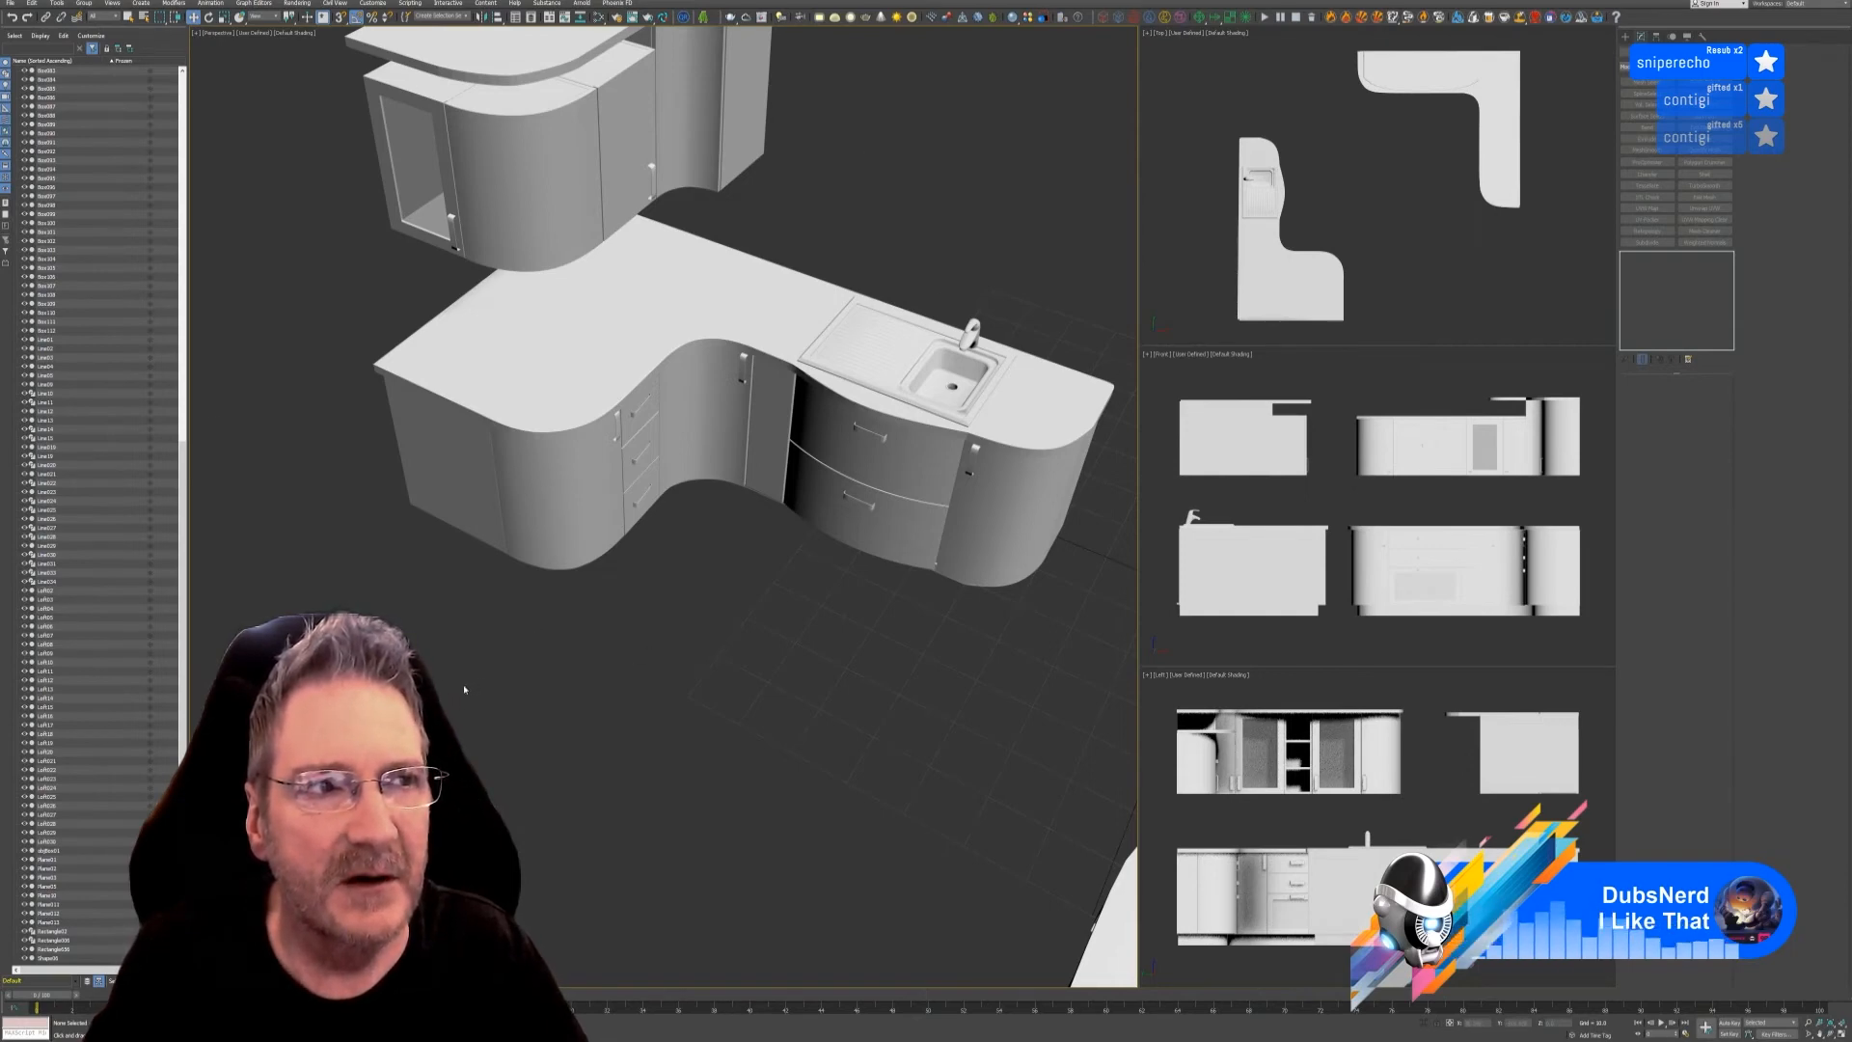
{"action": "left_click", "coordinate": [582, 401]}
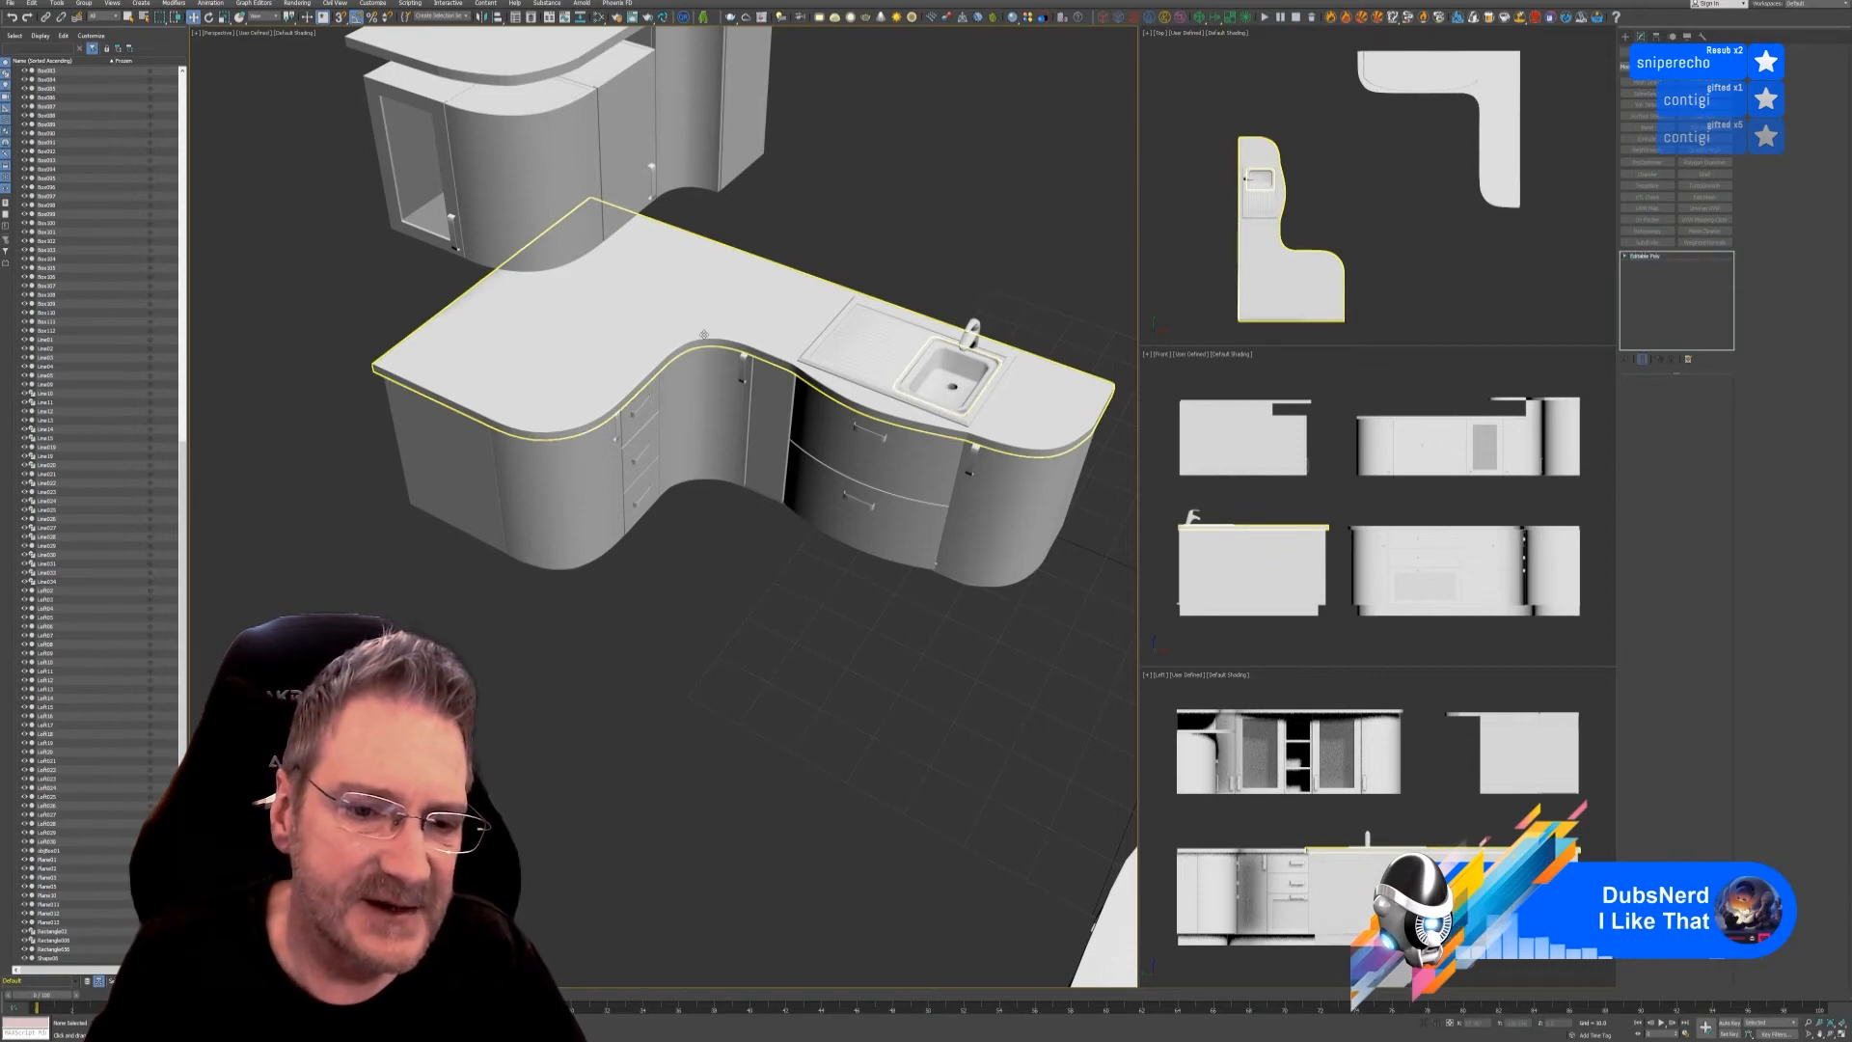
{"action": "left_click", "coordinate": [581, 401]}
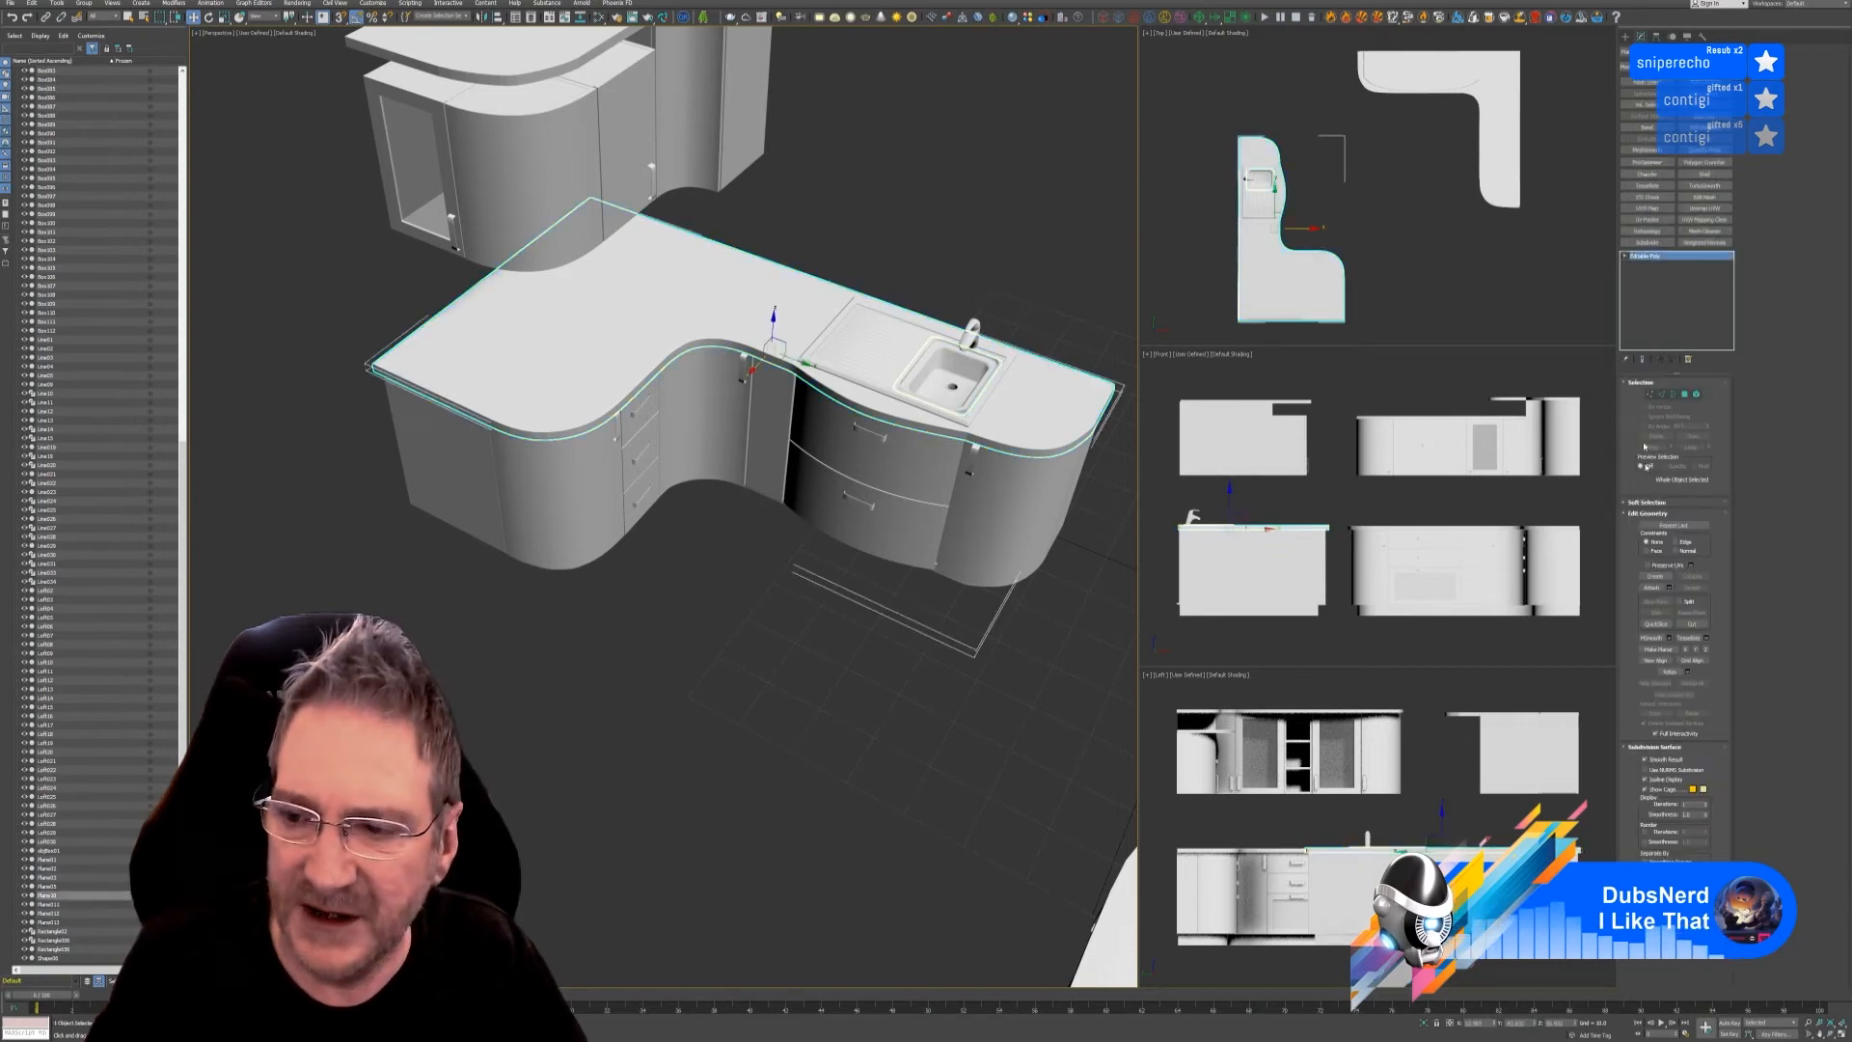
{"action": "left_click", "coordinate": [1654, 587]}
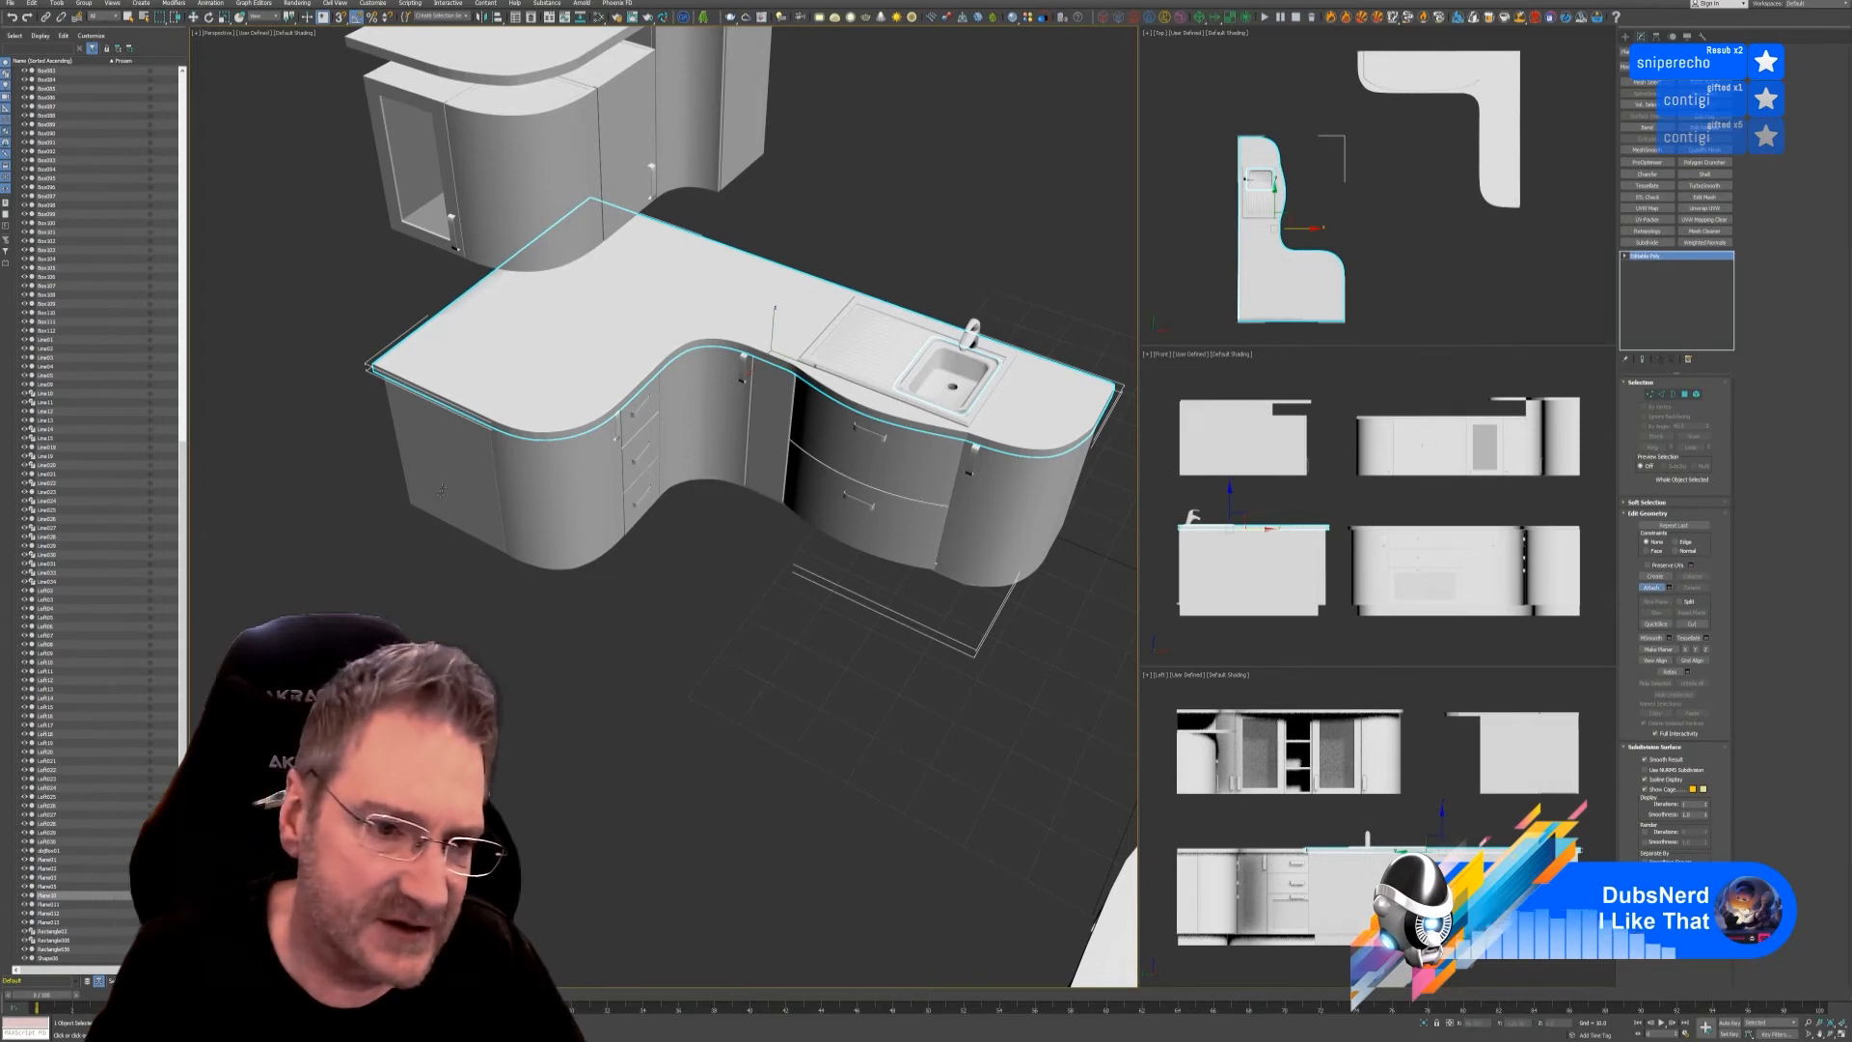
{"action": "left_click", "coordinate": [454, 464]}
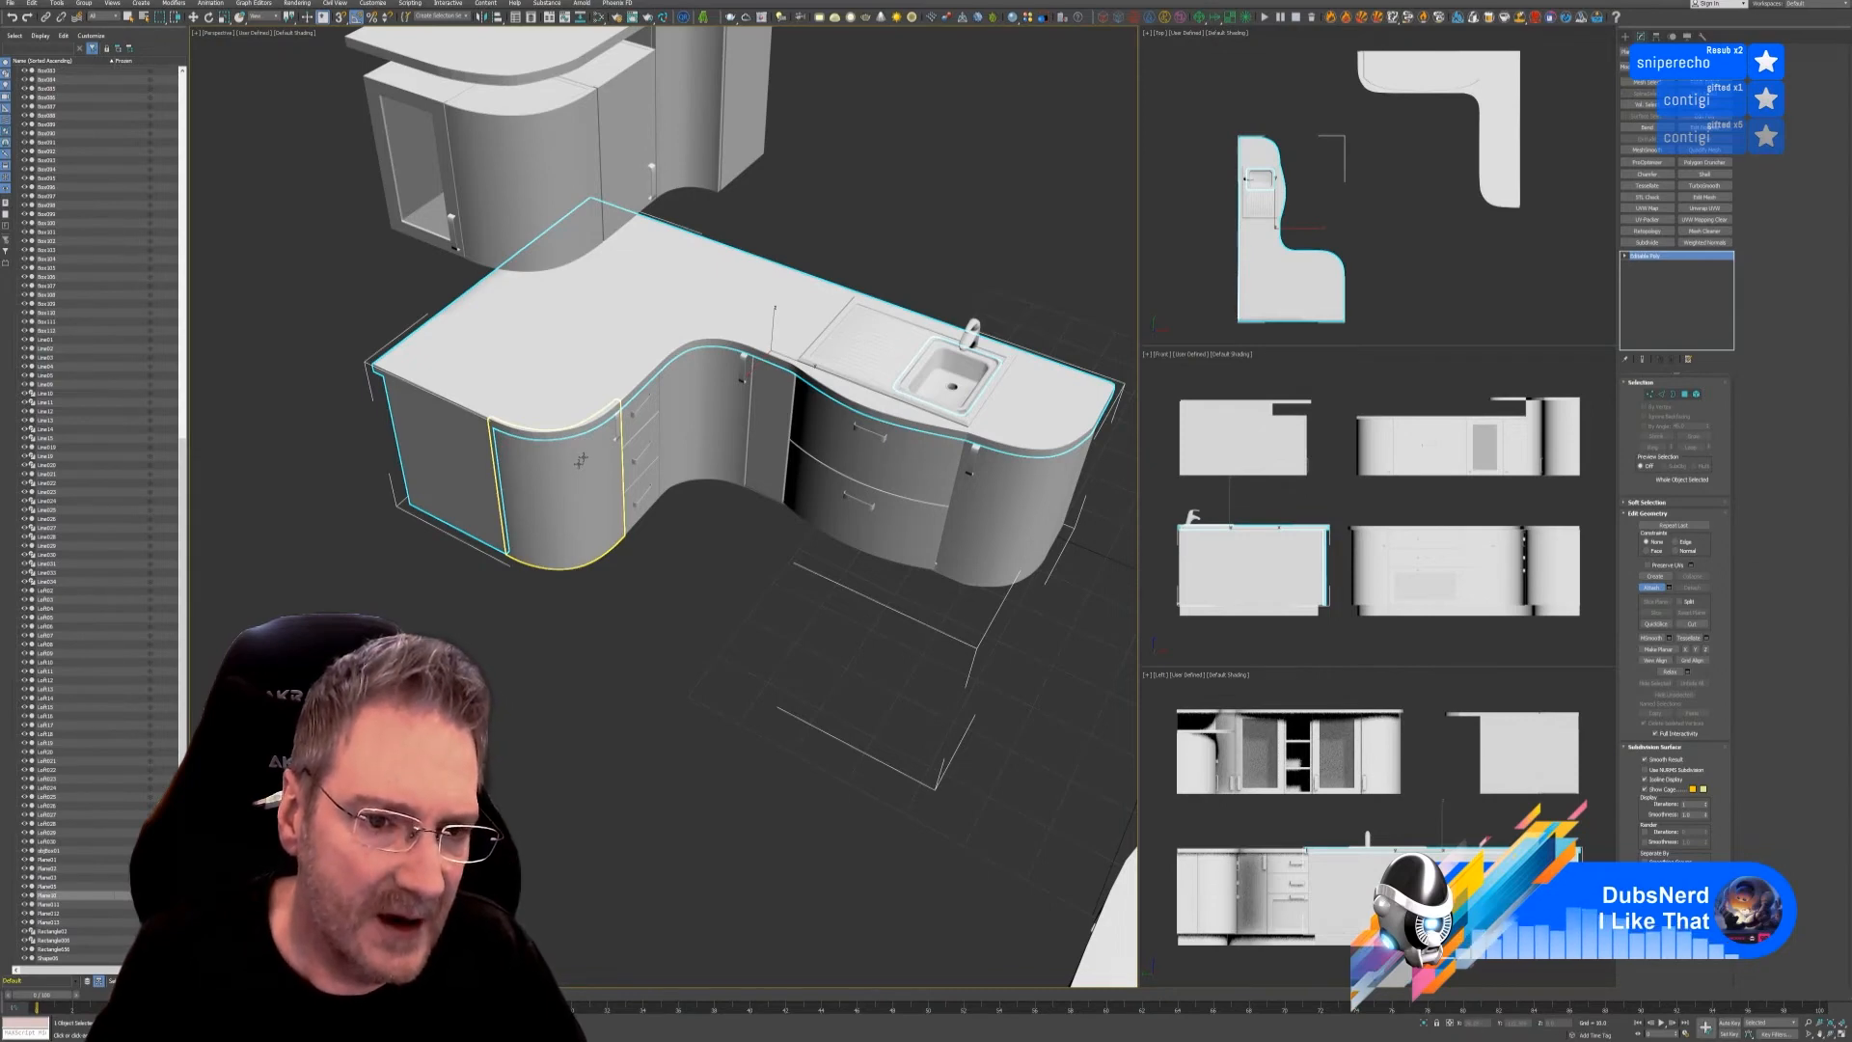
- Attach the front parts around the inner corner and sink drawers to the worktop mesh, matching material IDs to material
{"action": "left_click", "coordinate": [739, 422]}
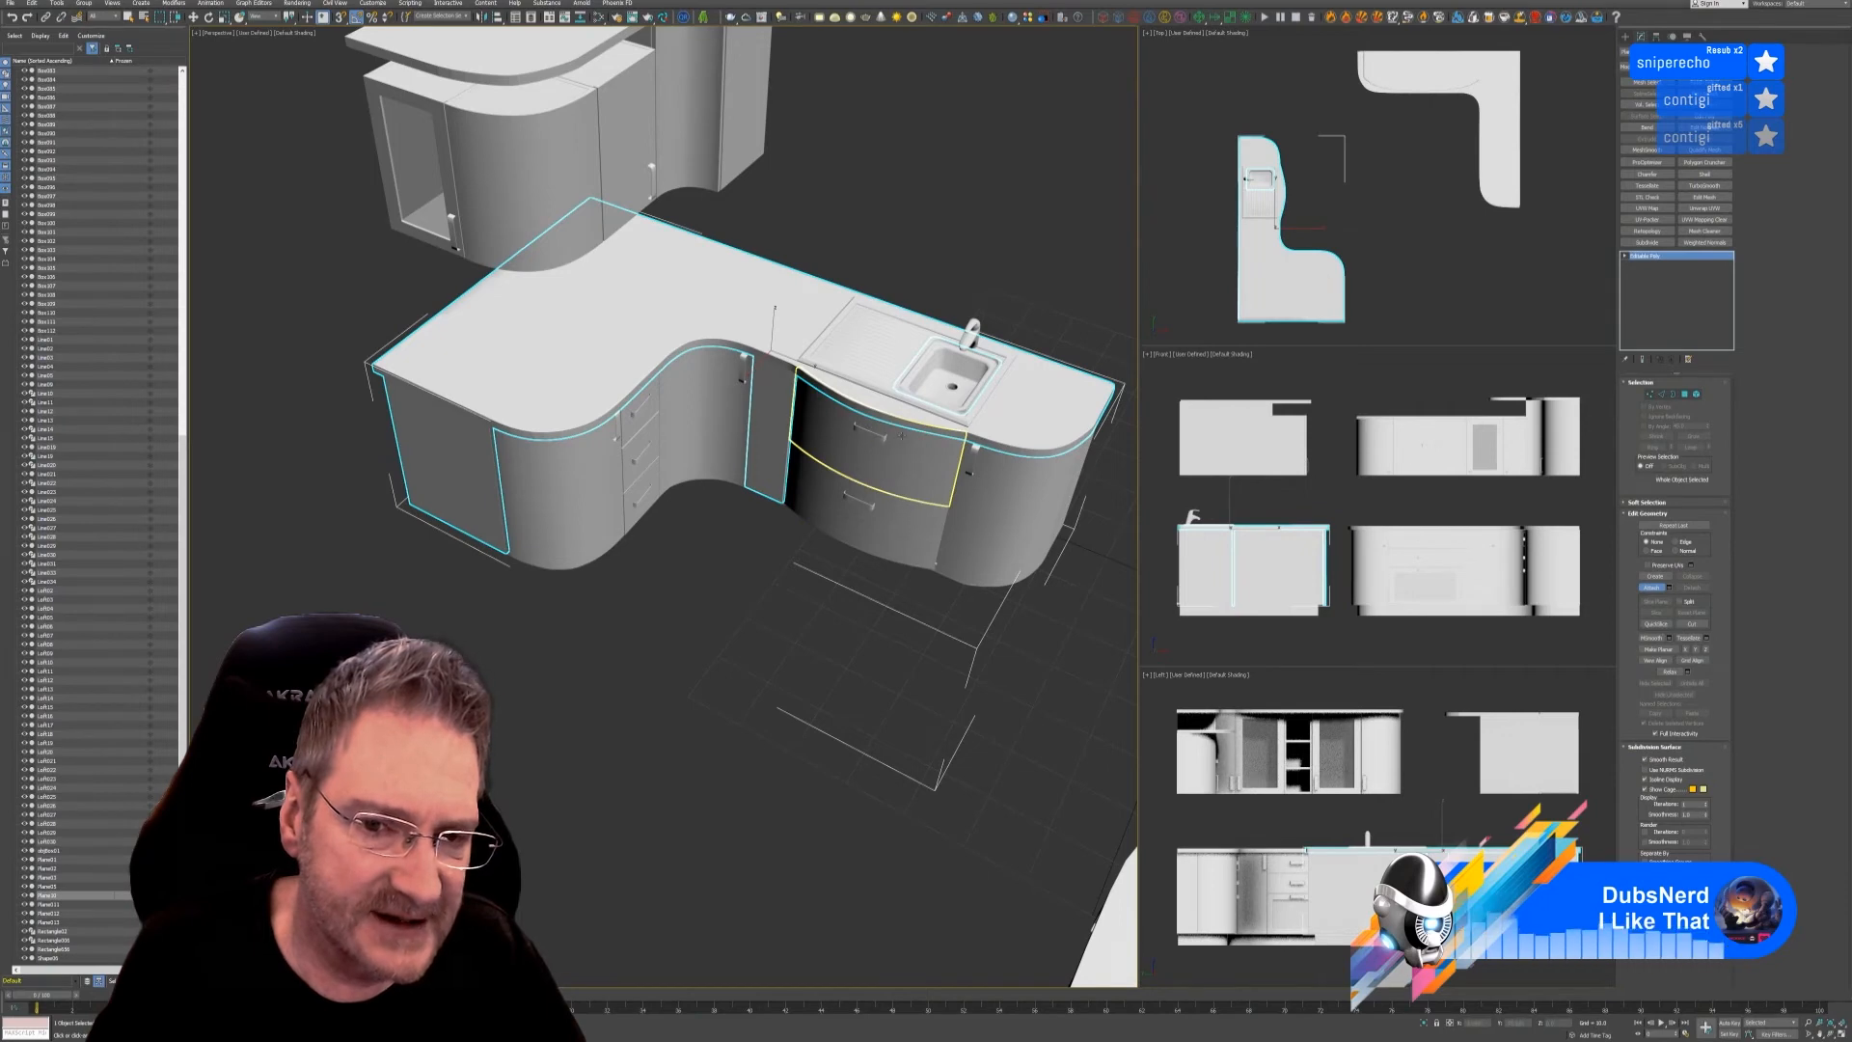
{"action": "left_click", "coordinate": [908, 444]}
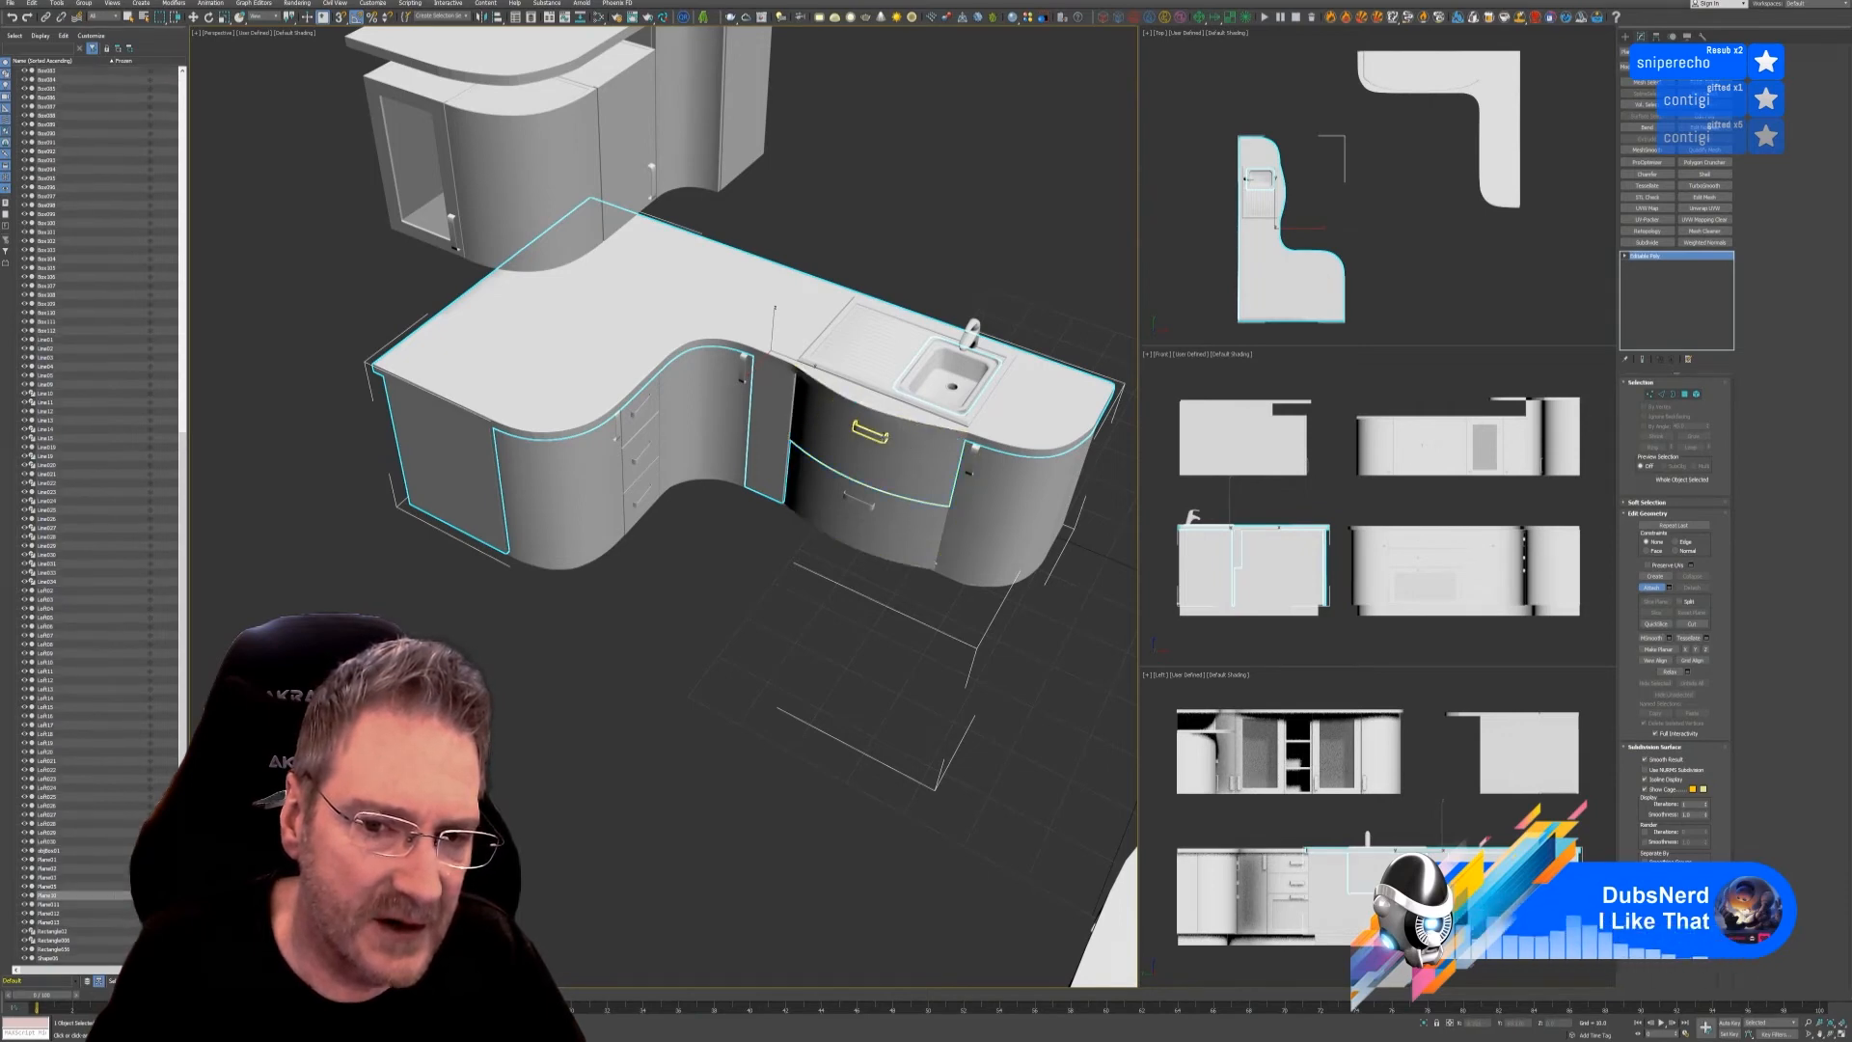
{"action": "left_click", "coordinate": [942, 499]}
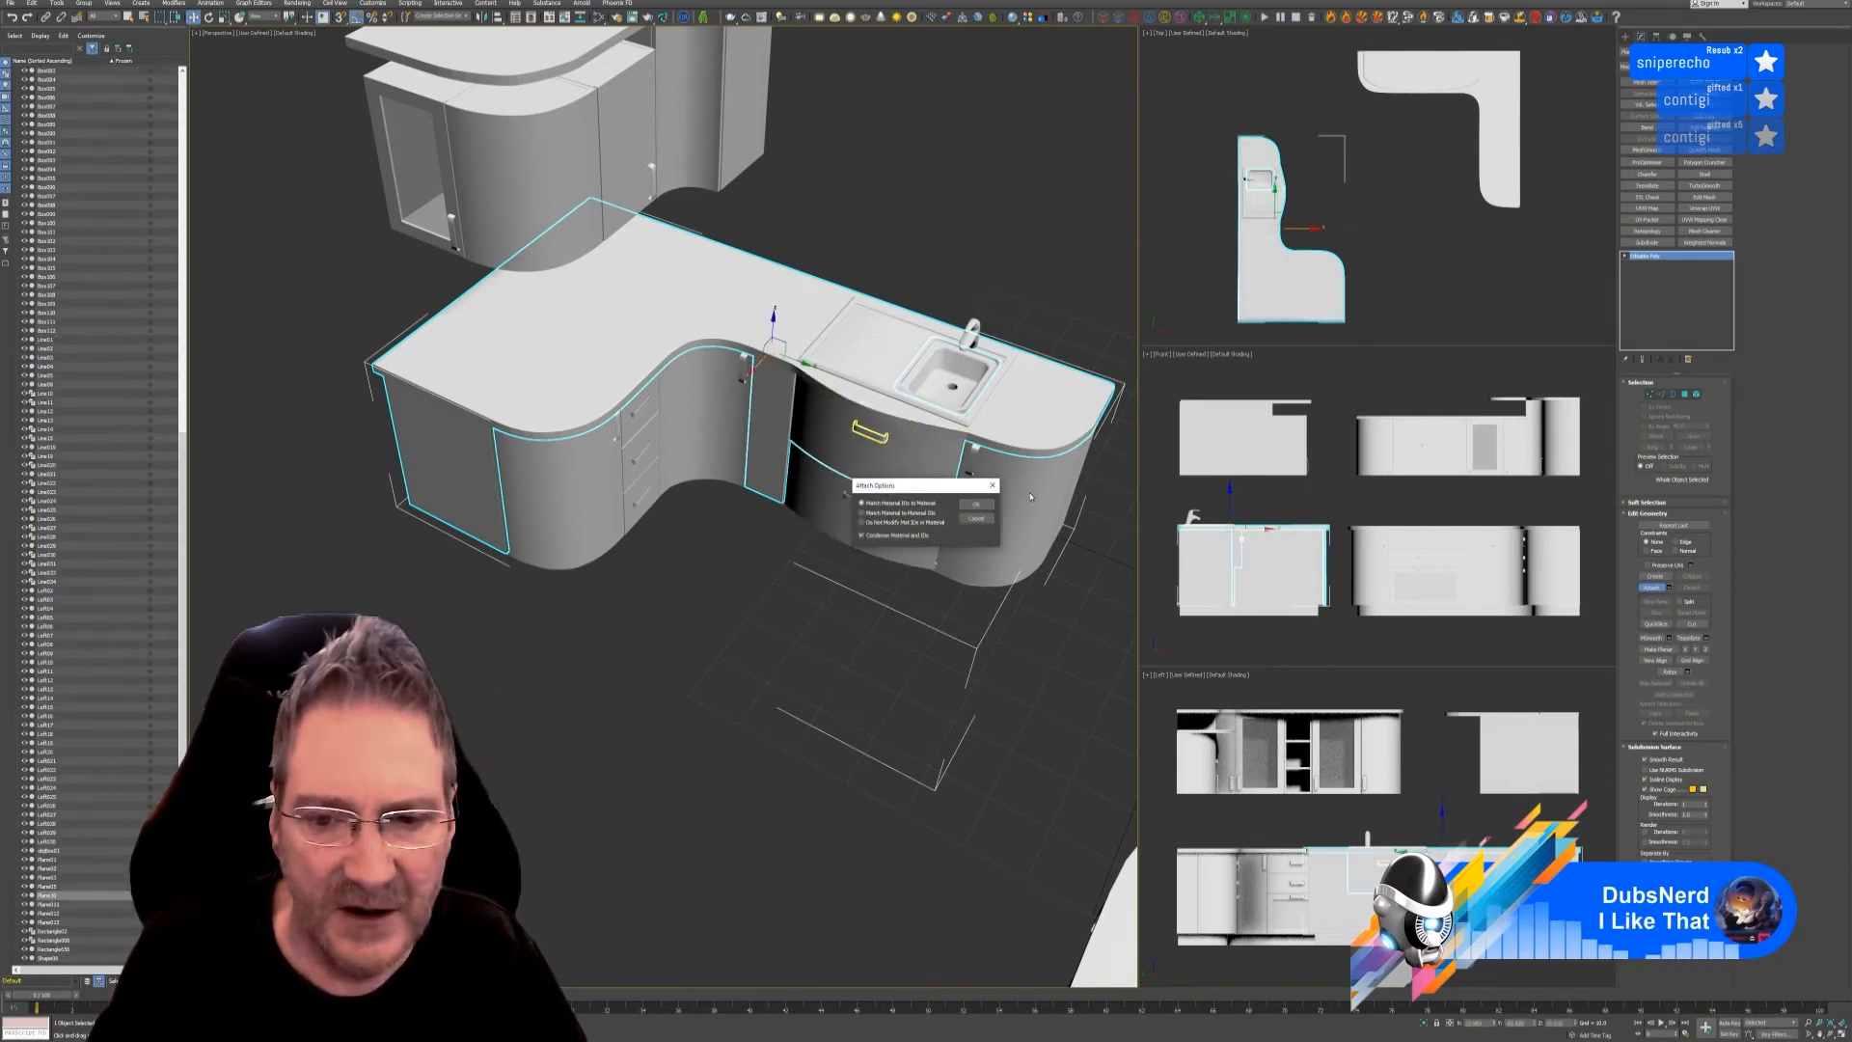
{"action": "left_click", "coordinate": [977, 505]}
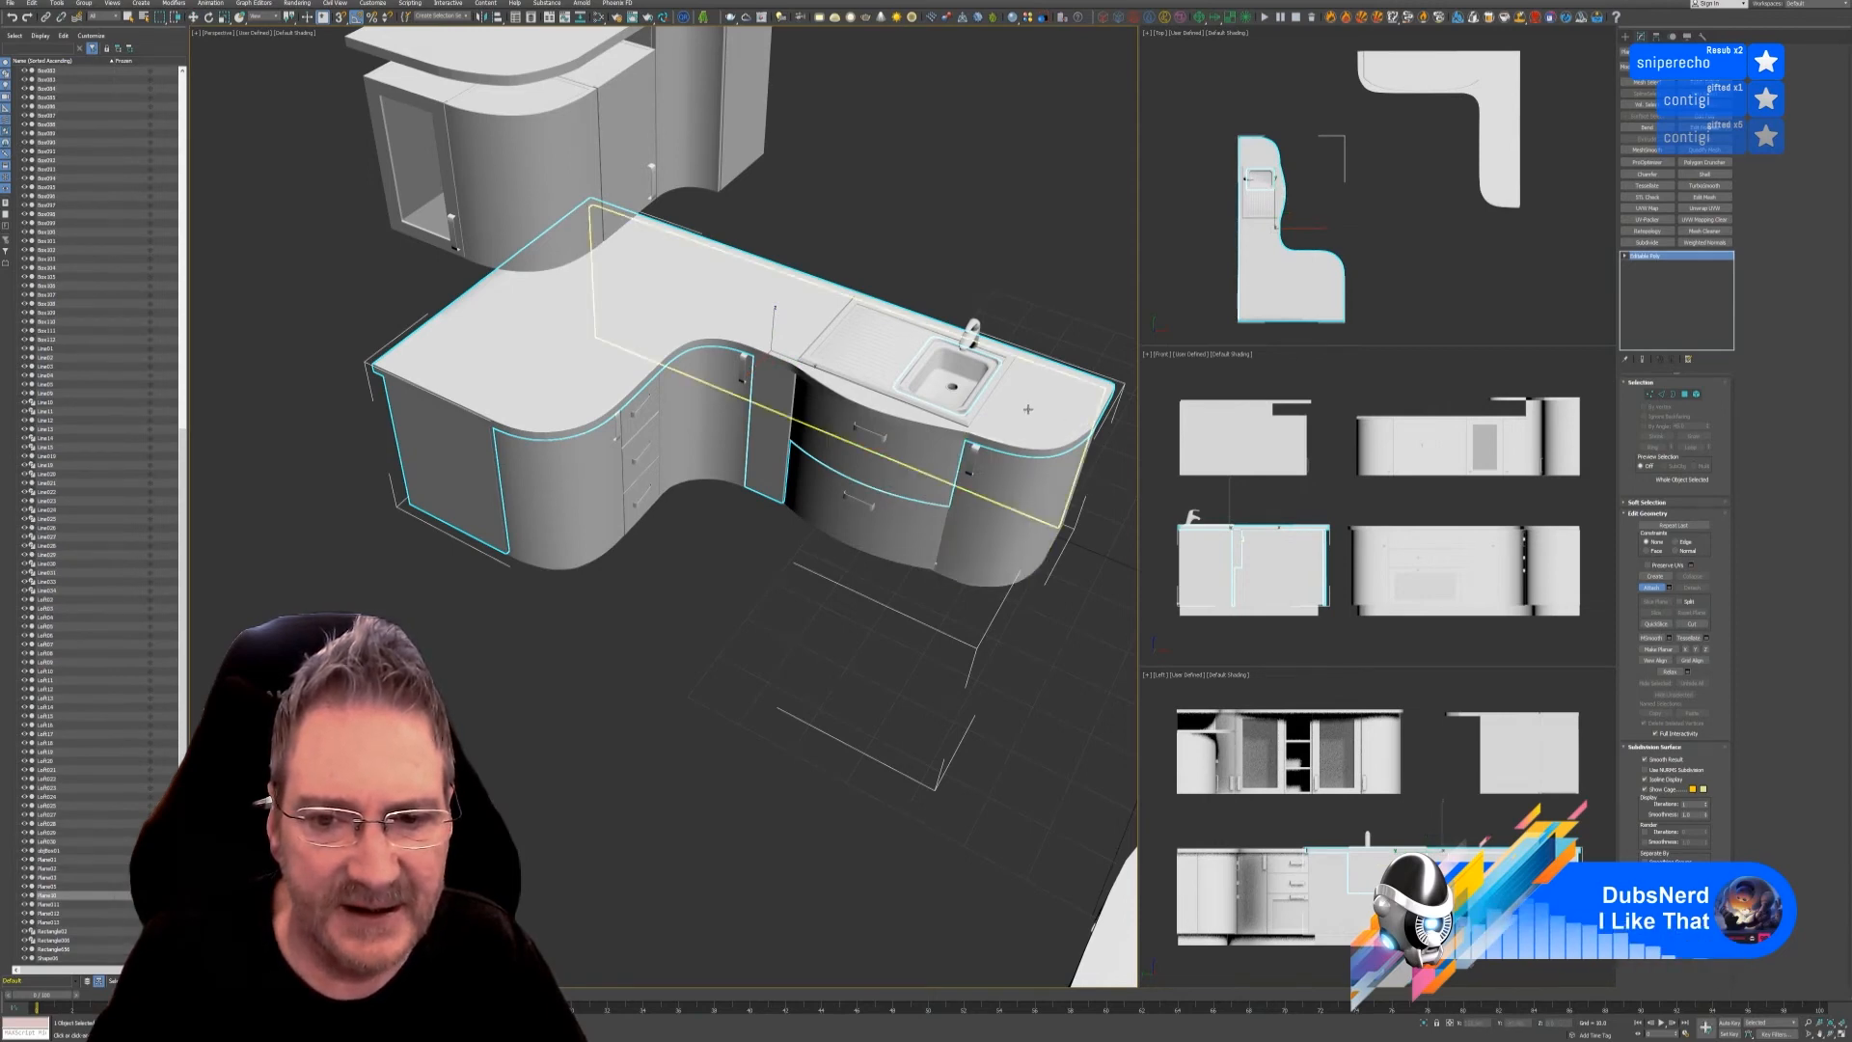
- Attach the long back panel and the divider beside the curved end door to the worktop mesh, matching material IDs to material
{"action": "key", "text": "w"}
{"action": "left_click", "coordinate": [1041, 414]}
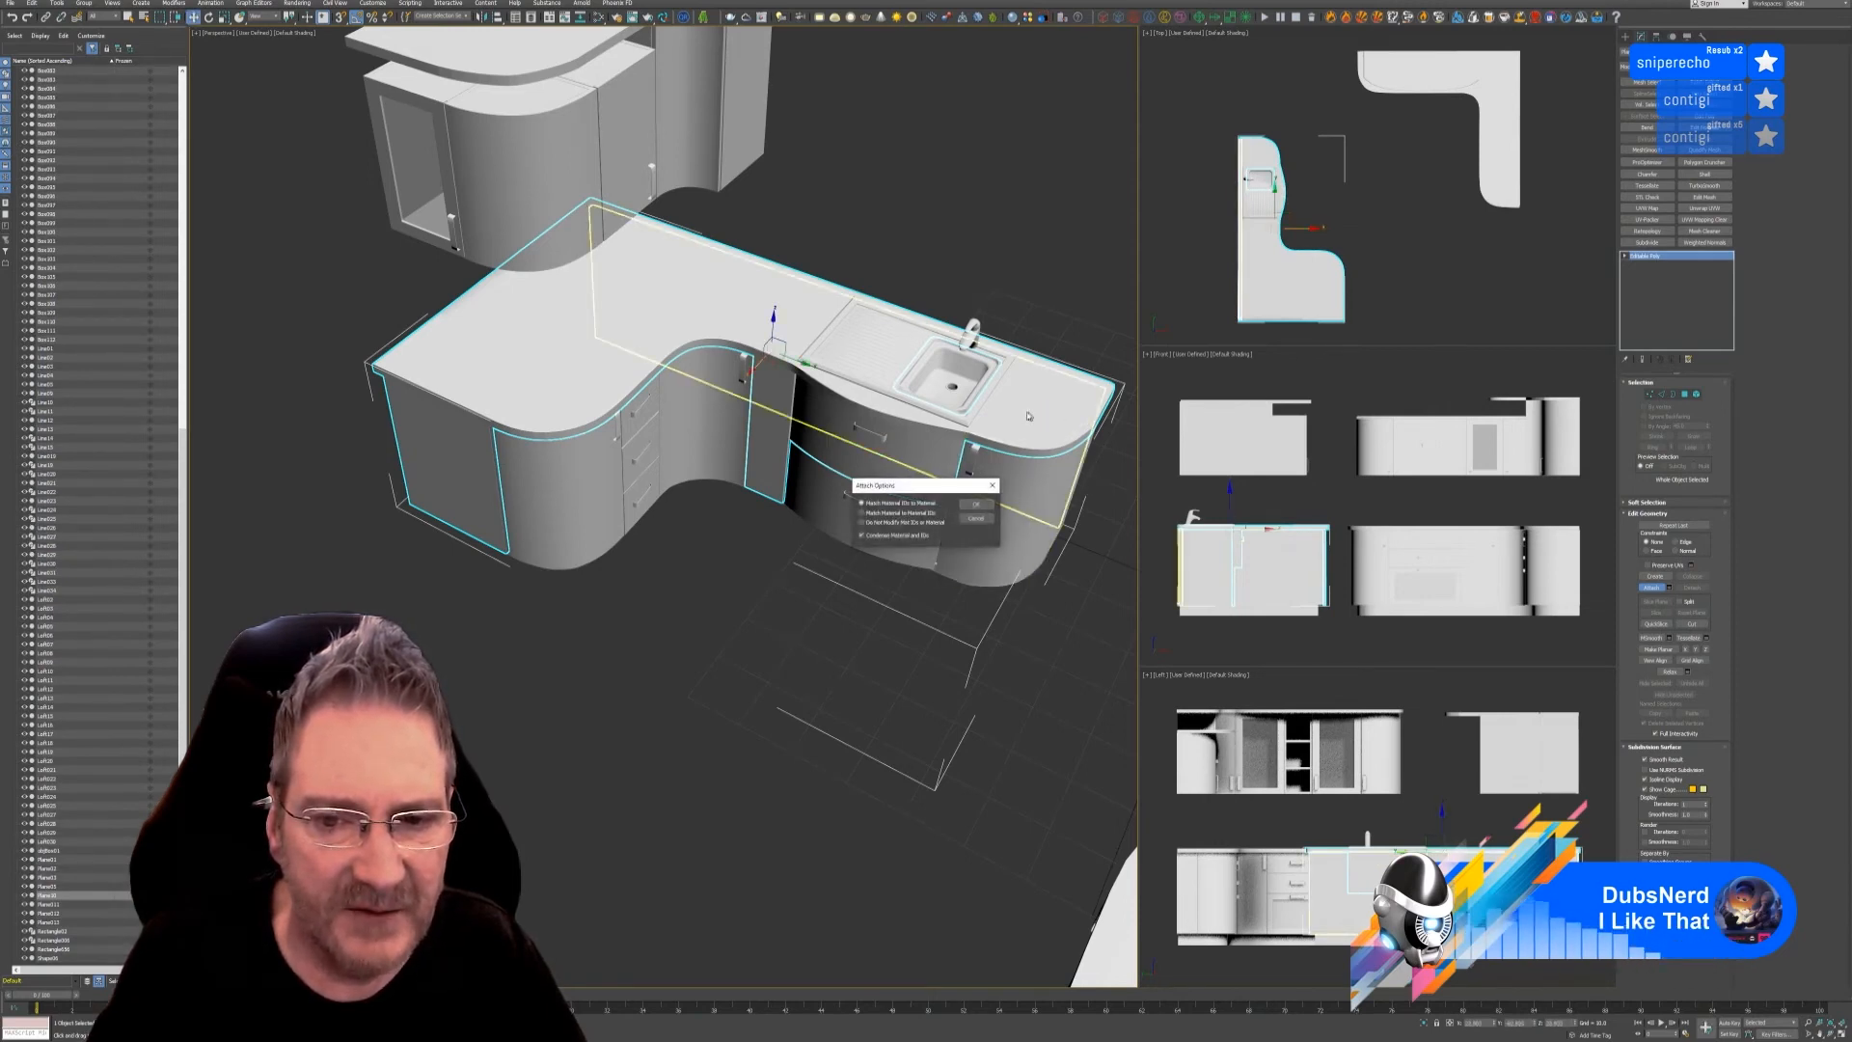
{"action": "left_click", "coordinate": [979, 505]}
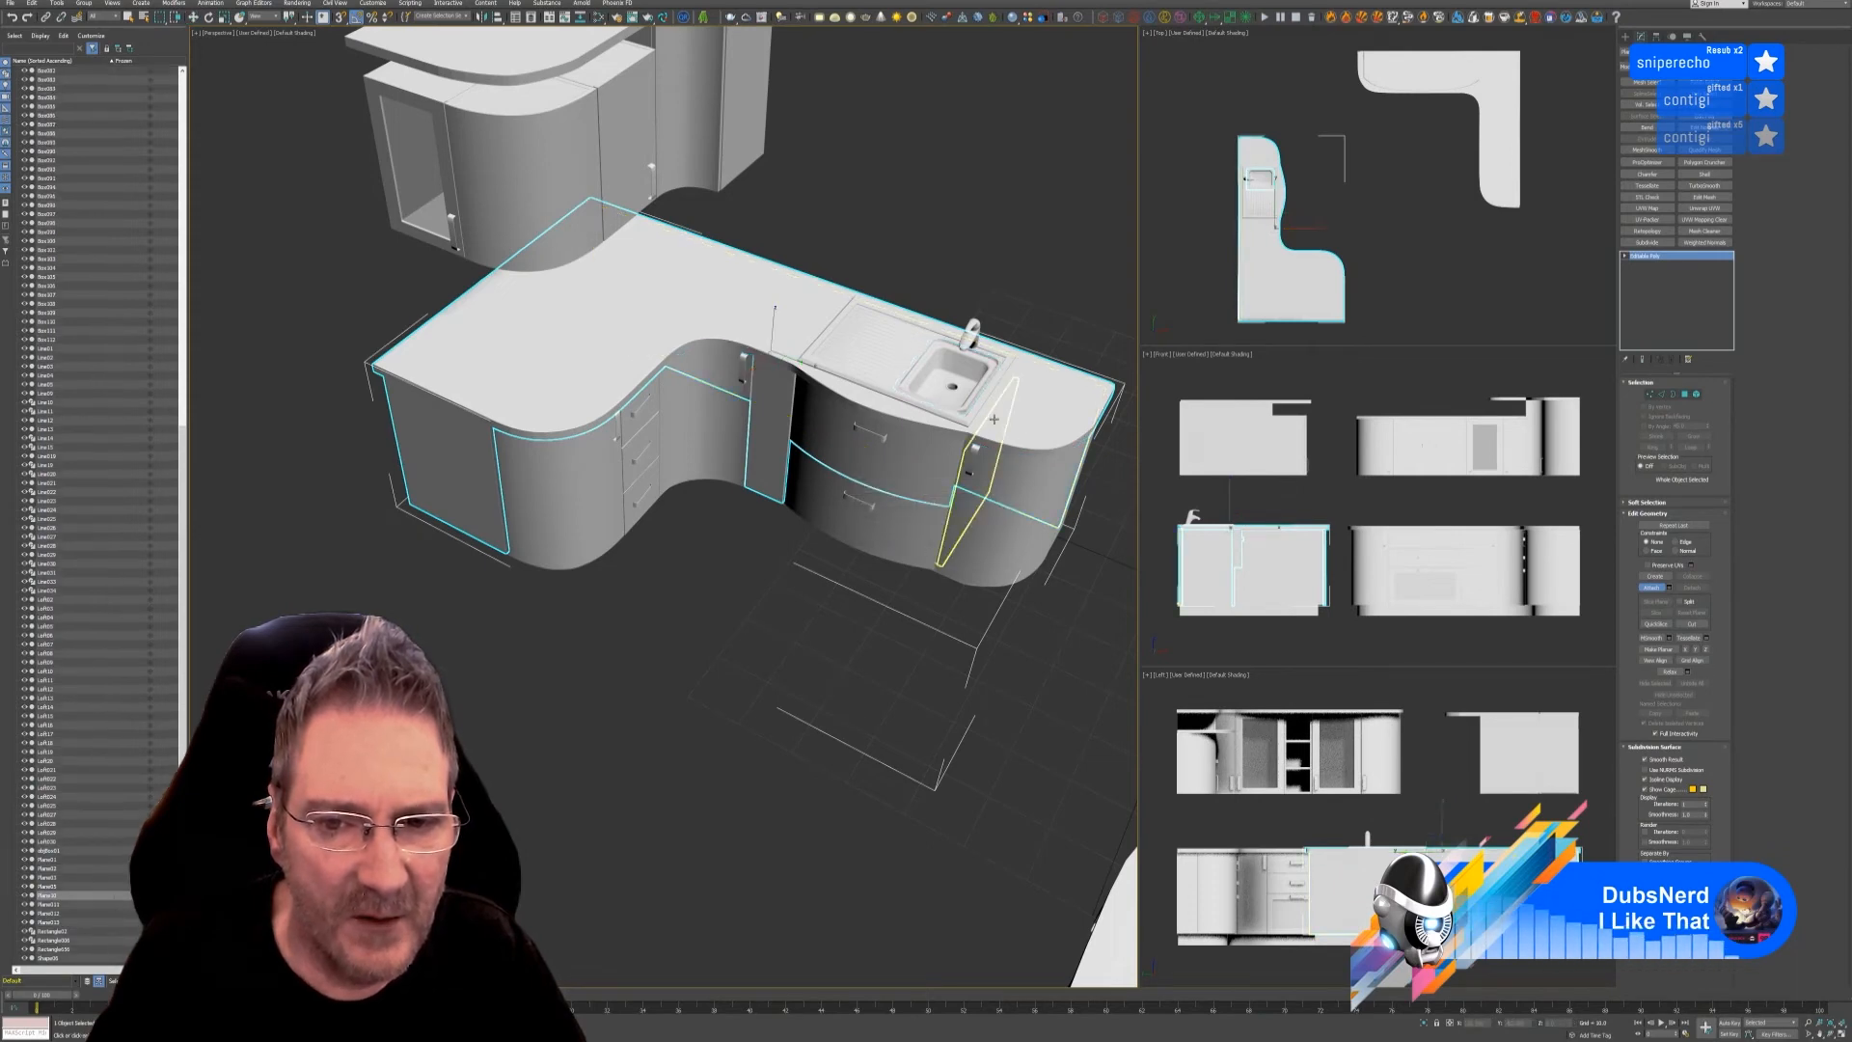
{"action": "left_click", "coordinate": [967, 453]}
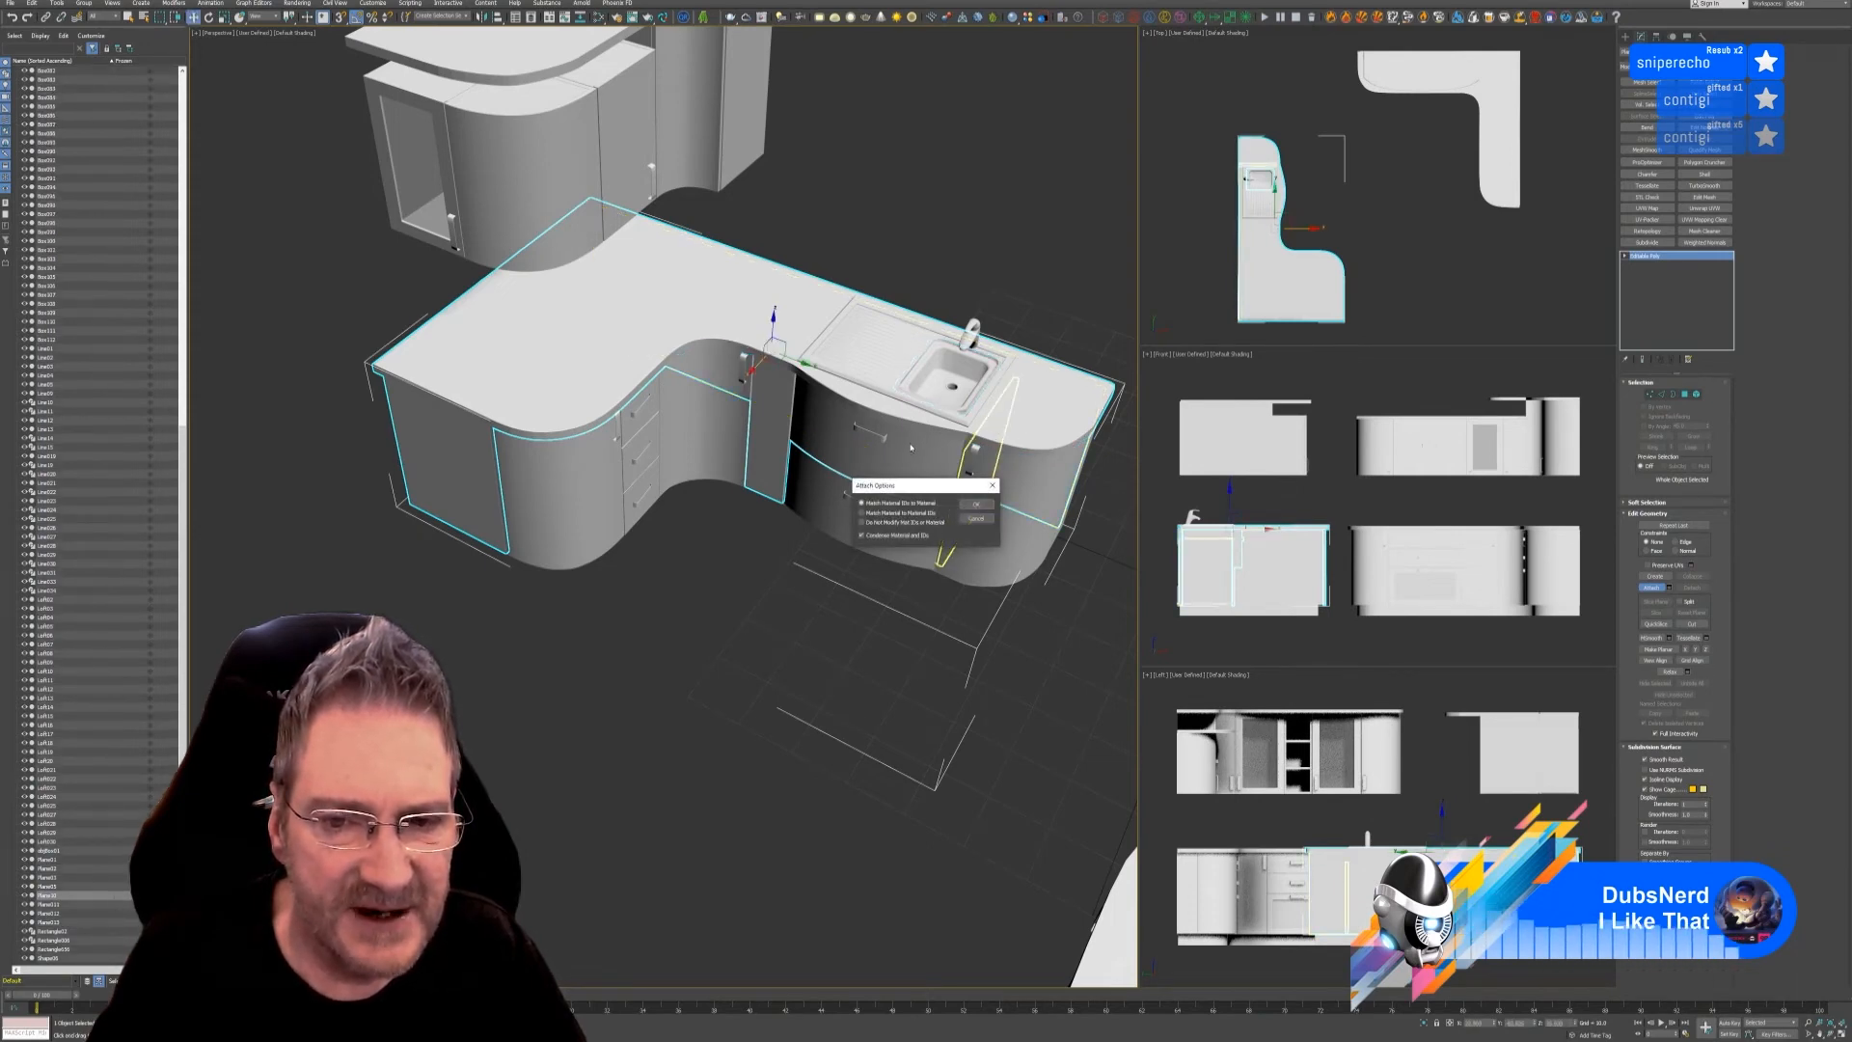
{"action": "left_click", "coordinate": [975, 506]}
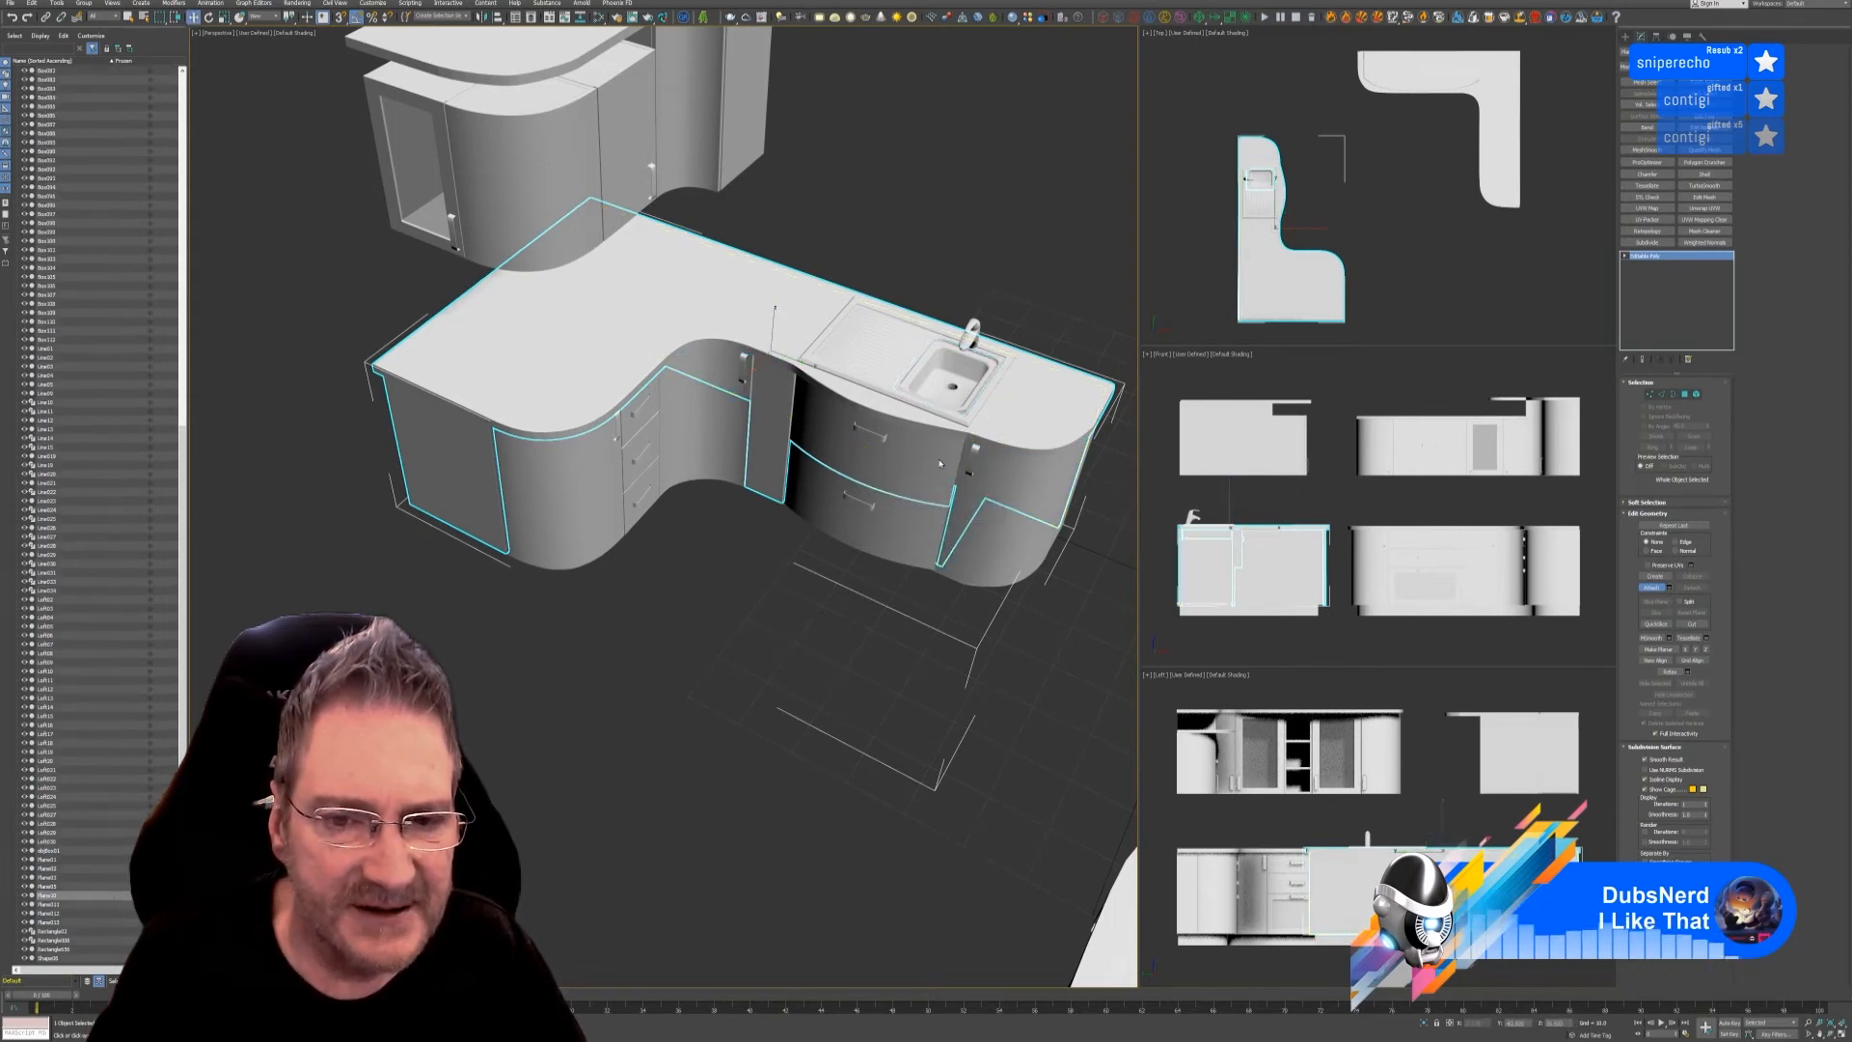
- Attach the divider beside the sink drawers, the curved corner door and the base units' bottom panel to the worktop mesh
{"action": "key", "text": "w"}
{"action": "left_click", "coordinate": [816, 375]}
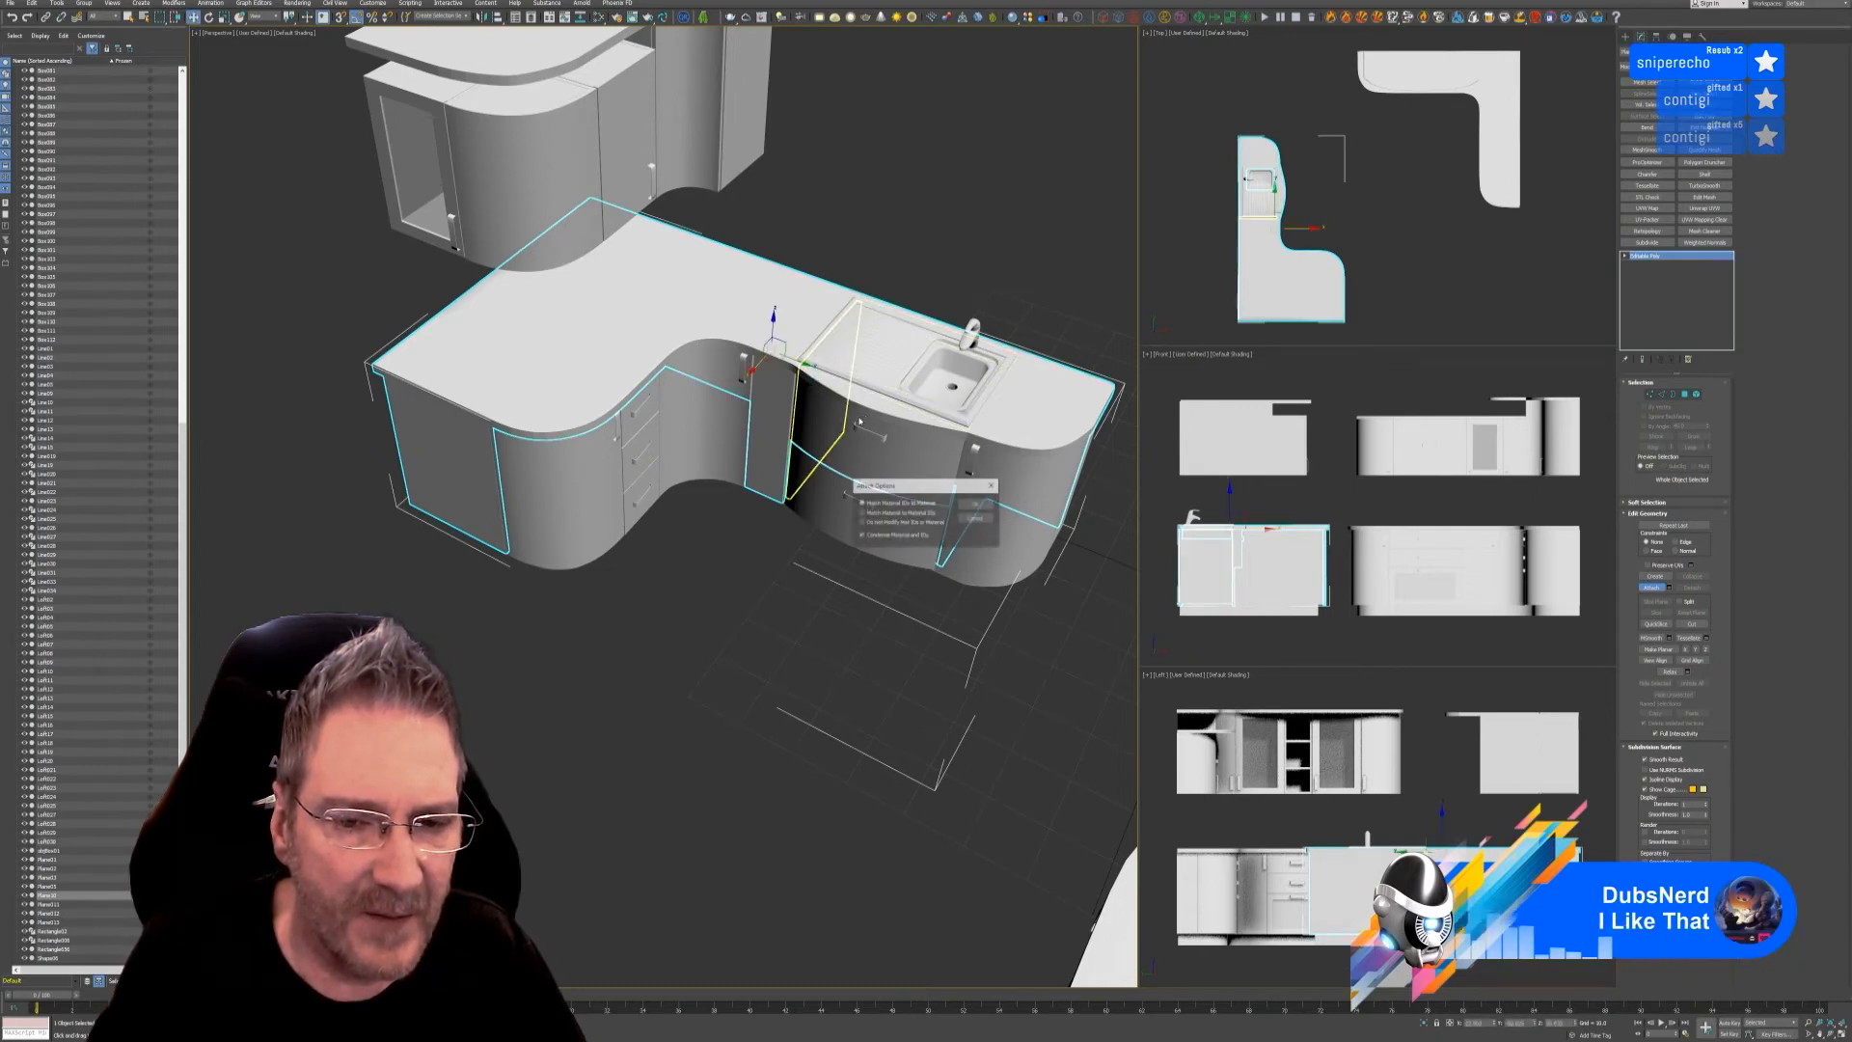
{"action": "left_click", "coordinate": [987, 507]}
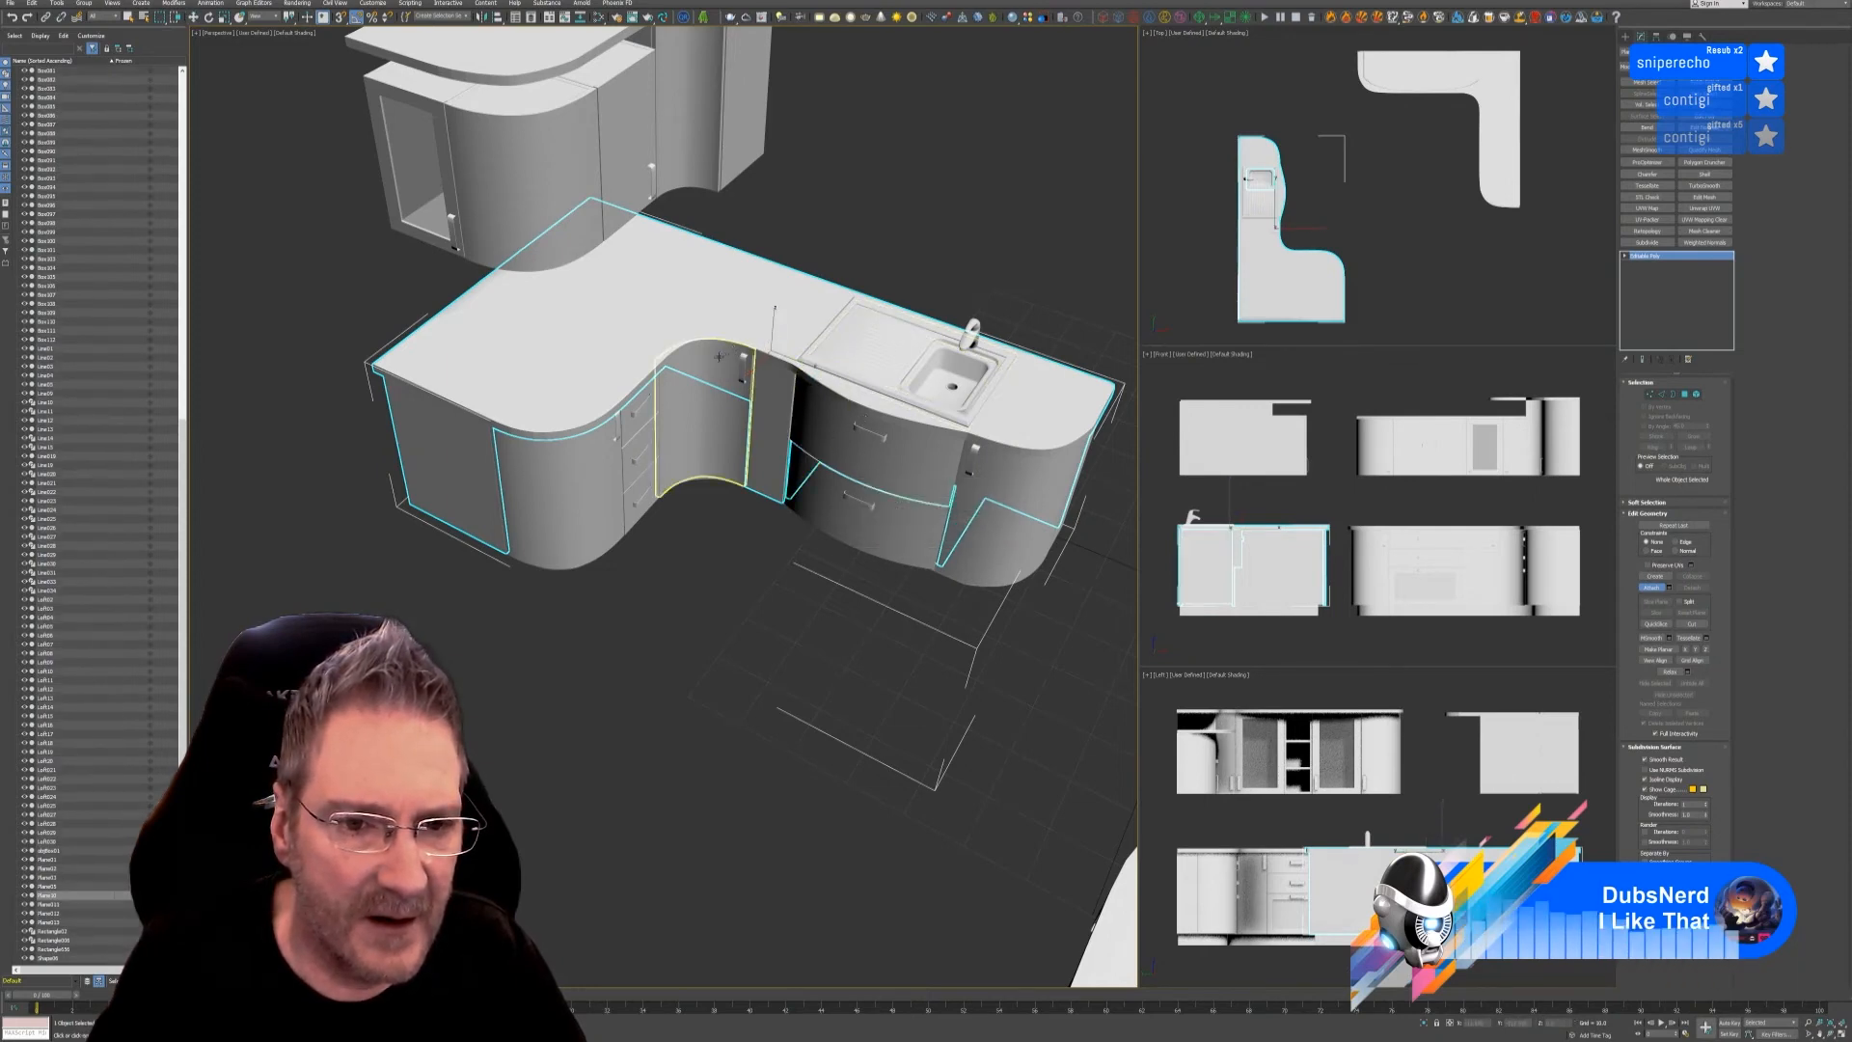
{"action": "left_click", "coordinate": [715, 358]}
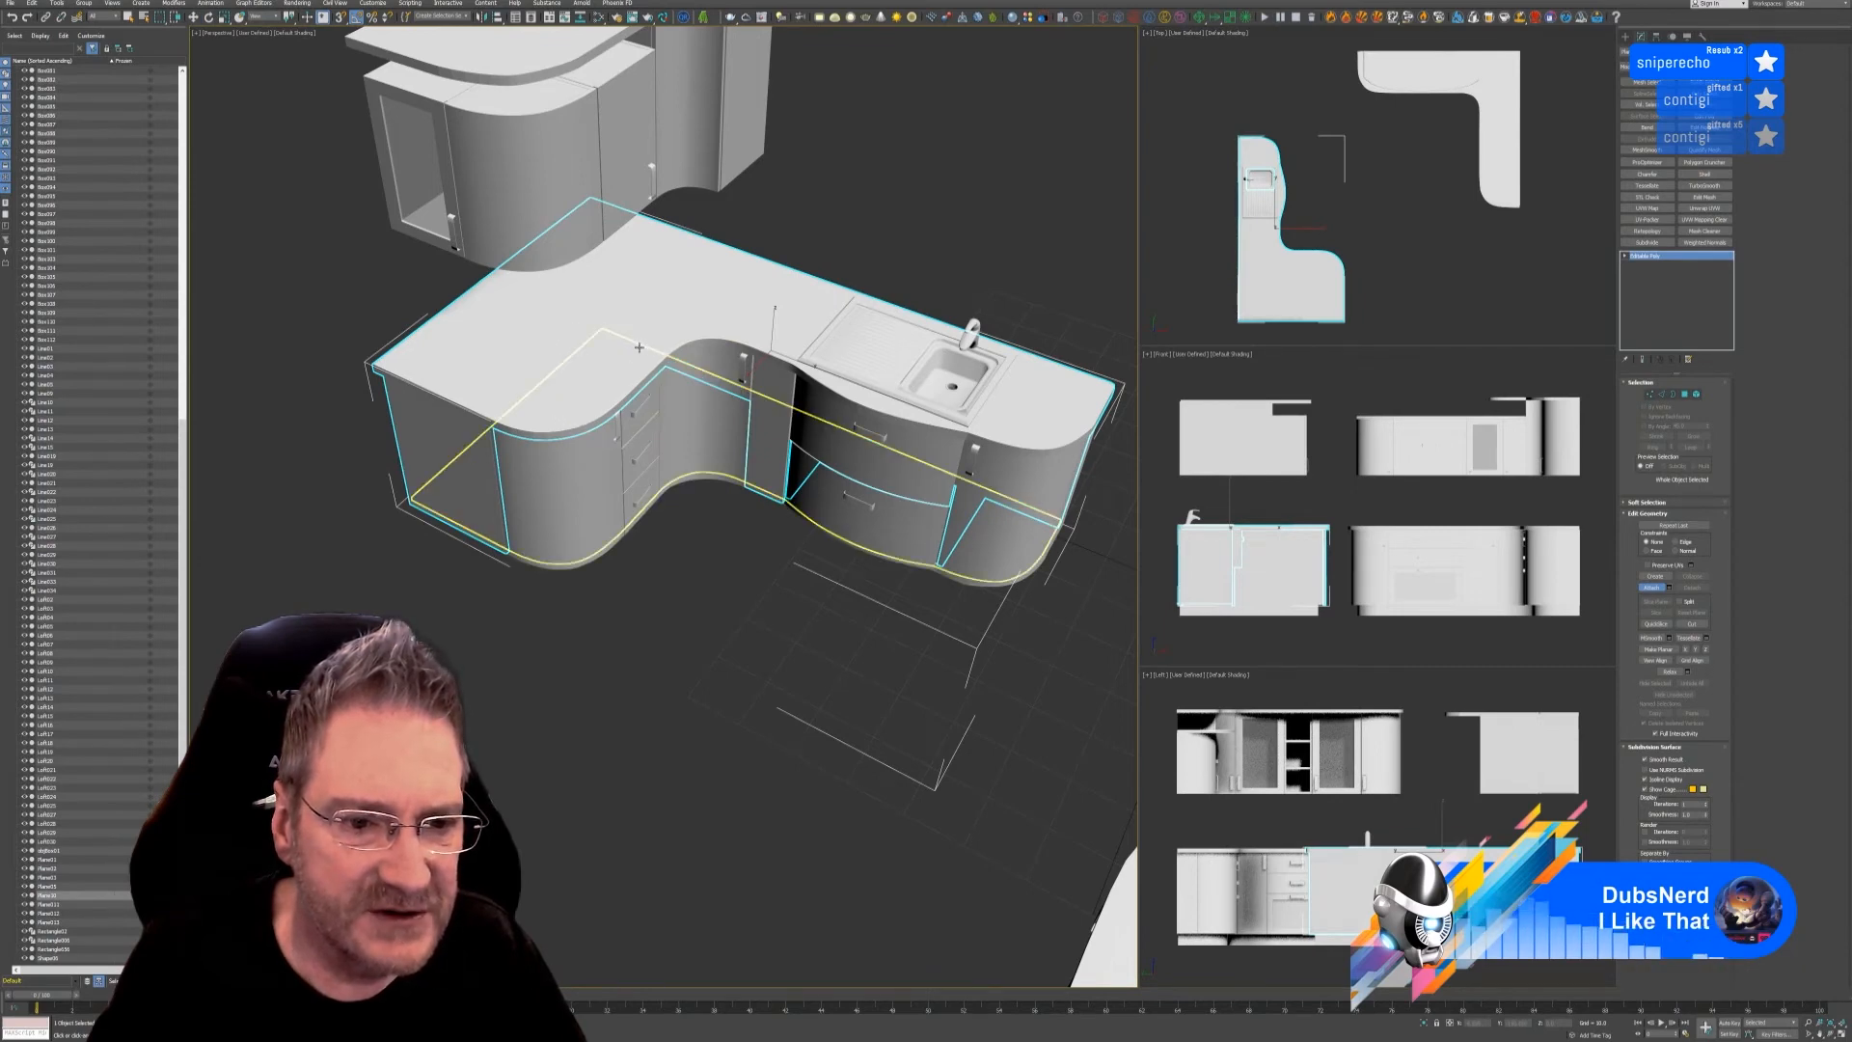
{"action": "key", "text": "w"}
{"action": "left_click", "coordinate": [796, 381]}
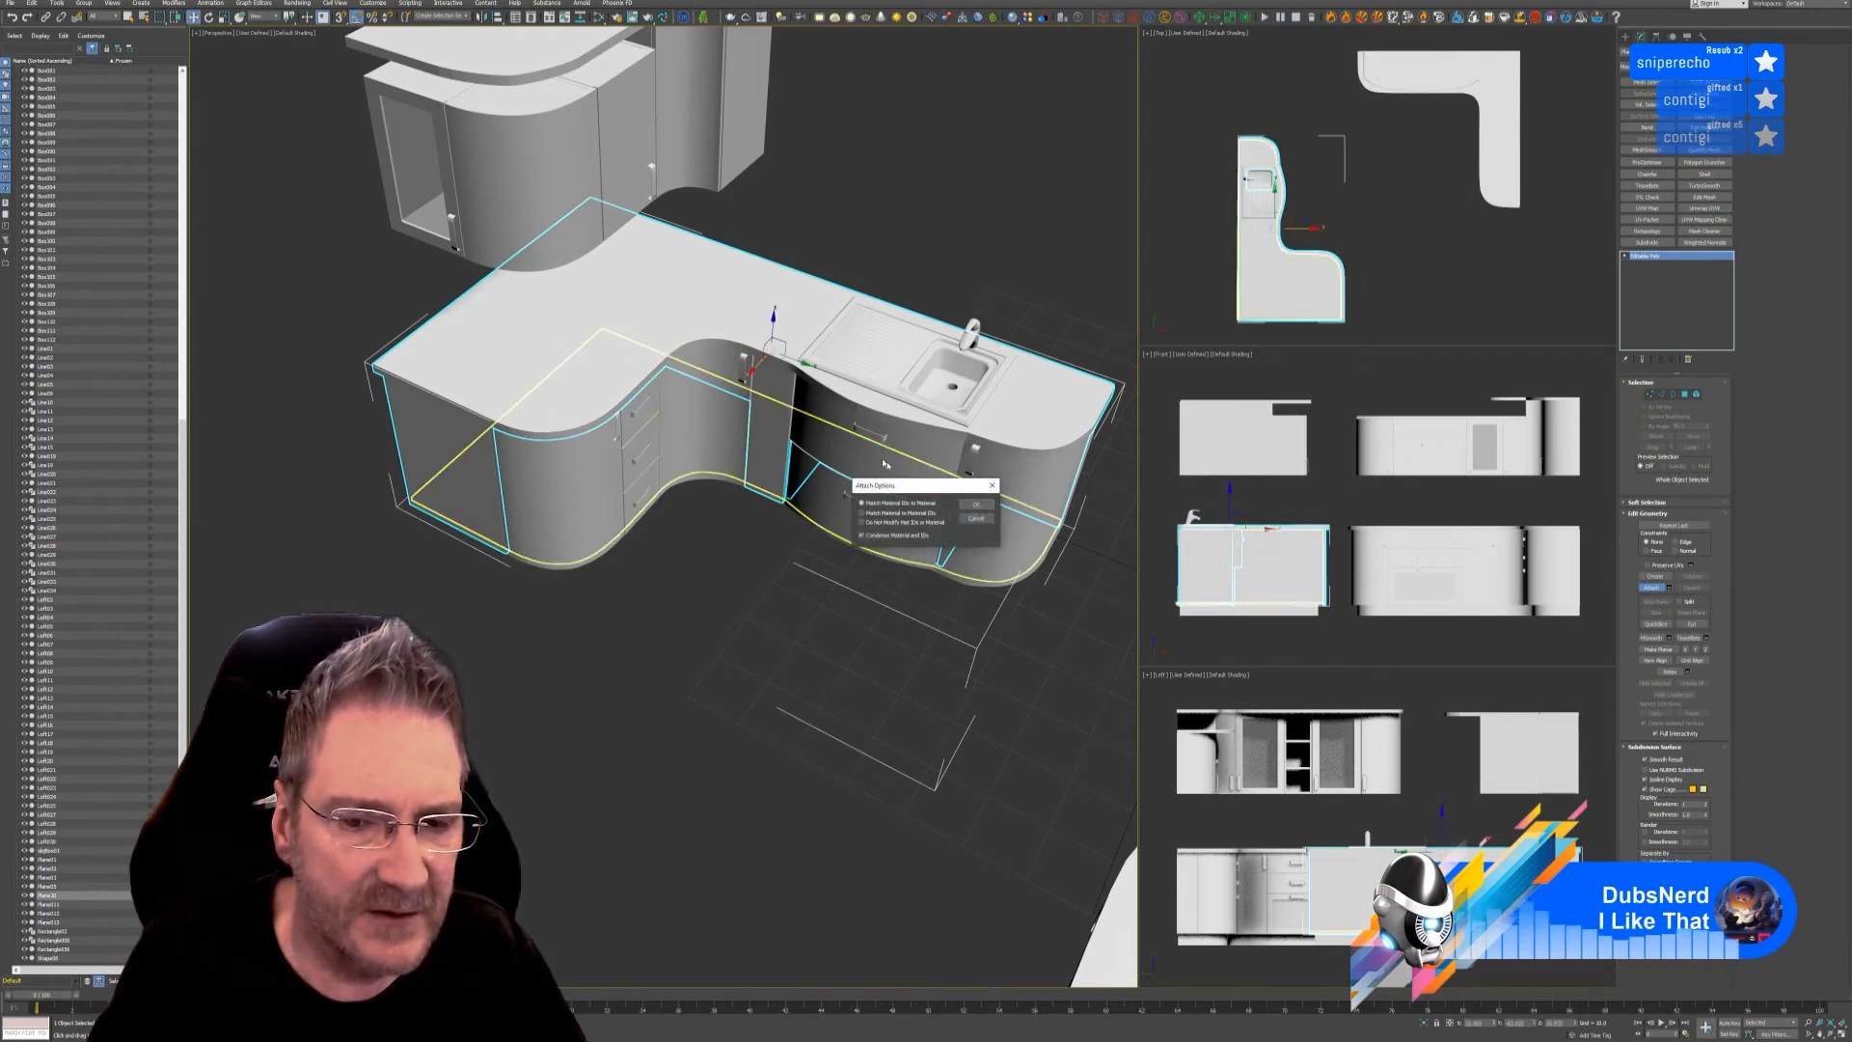
{"action": "left_click", "coordinate": [984, 506]}
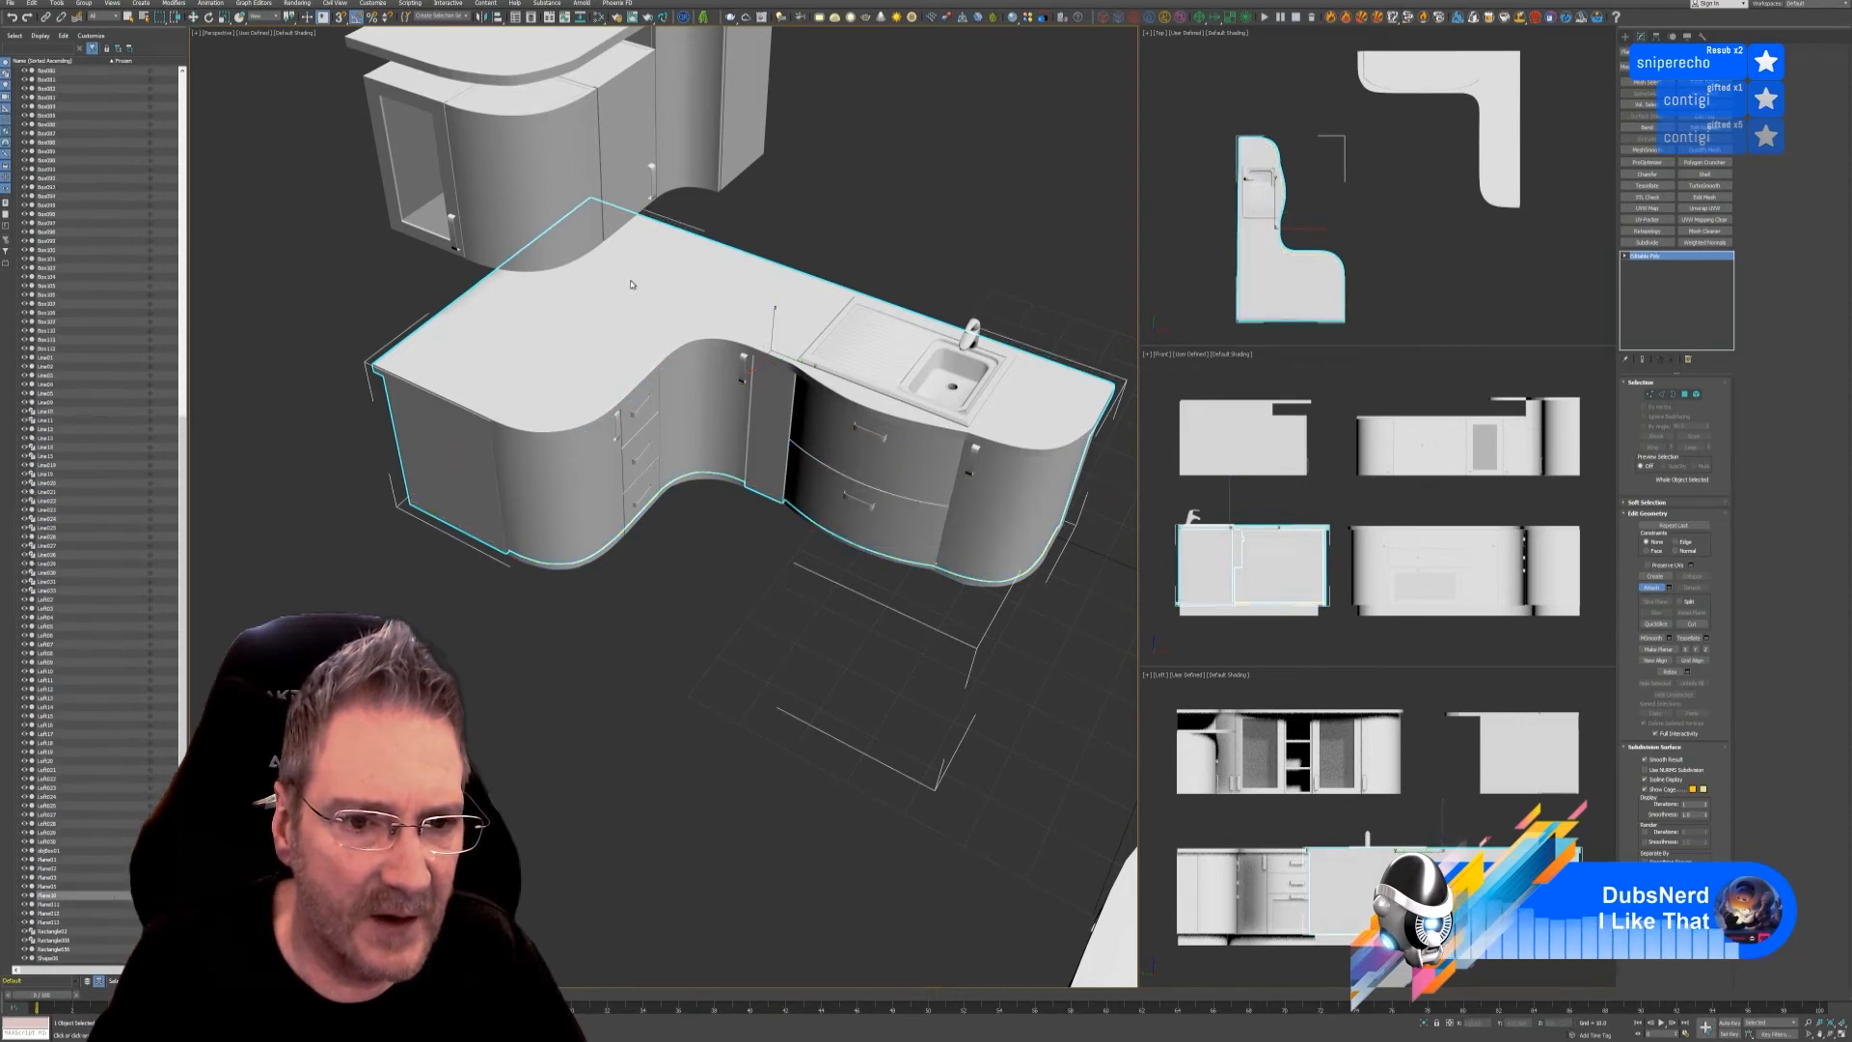
- Attach the back panel of the short leg and the curved plinth beneath the base units to the worktop mesh
{"action": "left_click", "coordinate": [523, 332]}
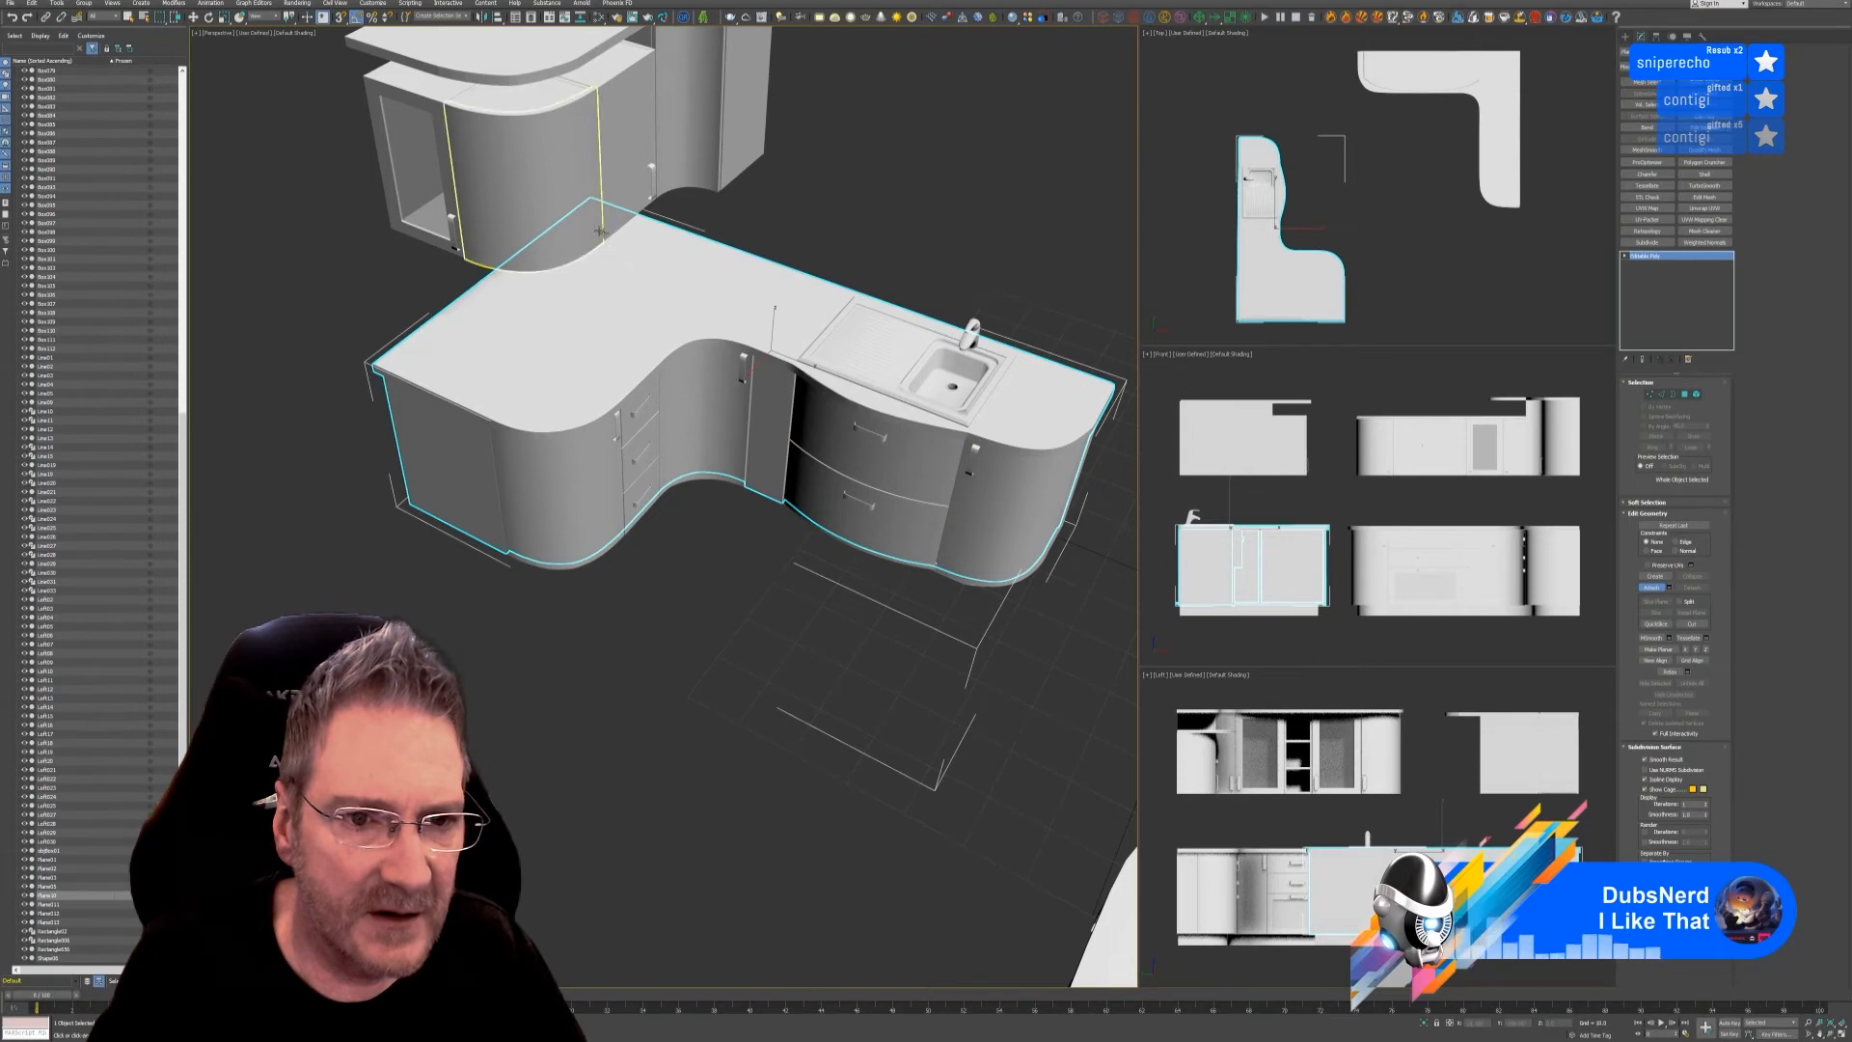
{"action": "left_click", "coordinate": [540, 307]}
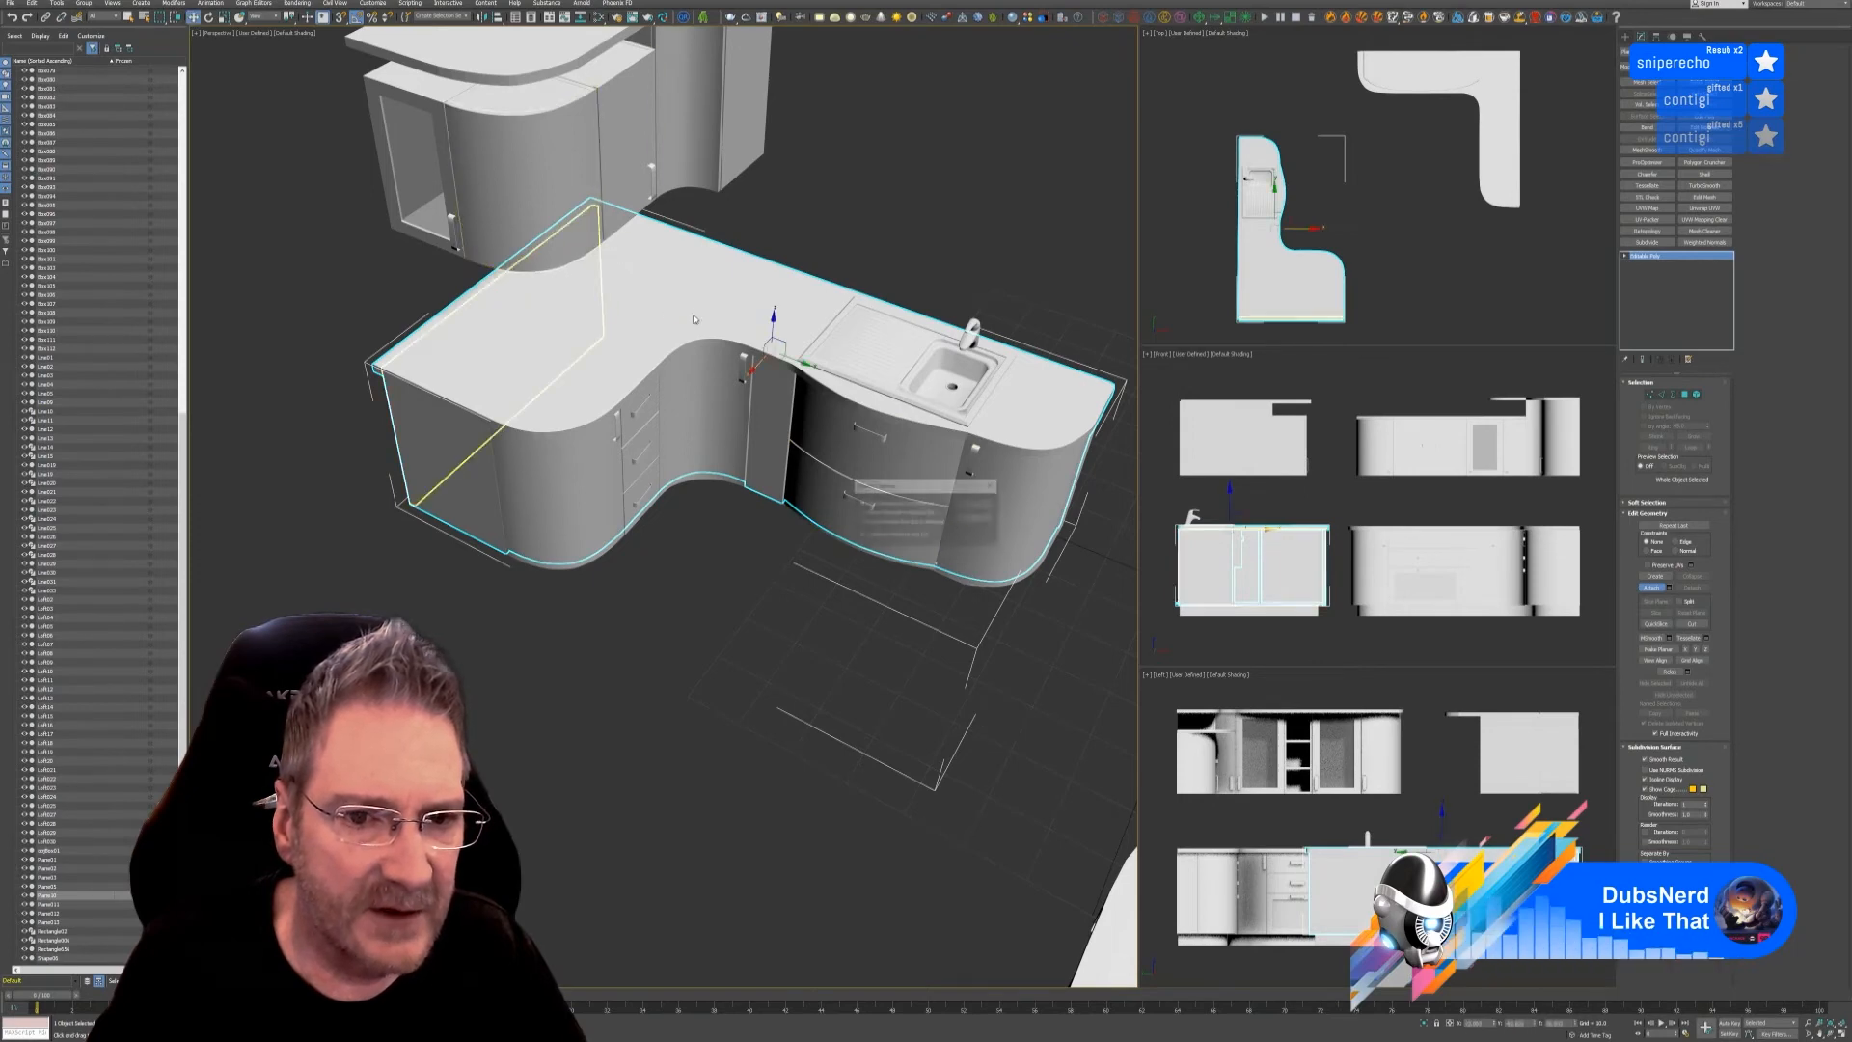
{"action": "left_click", "coordinate": [985, 505]}
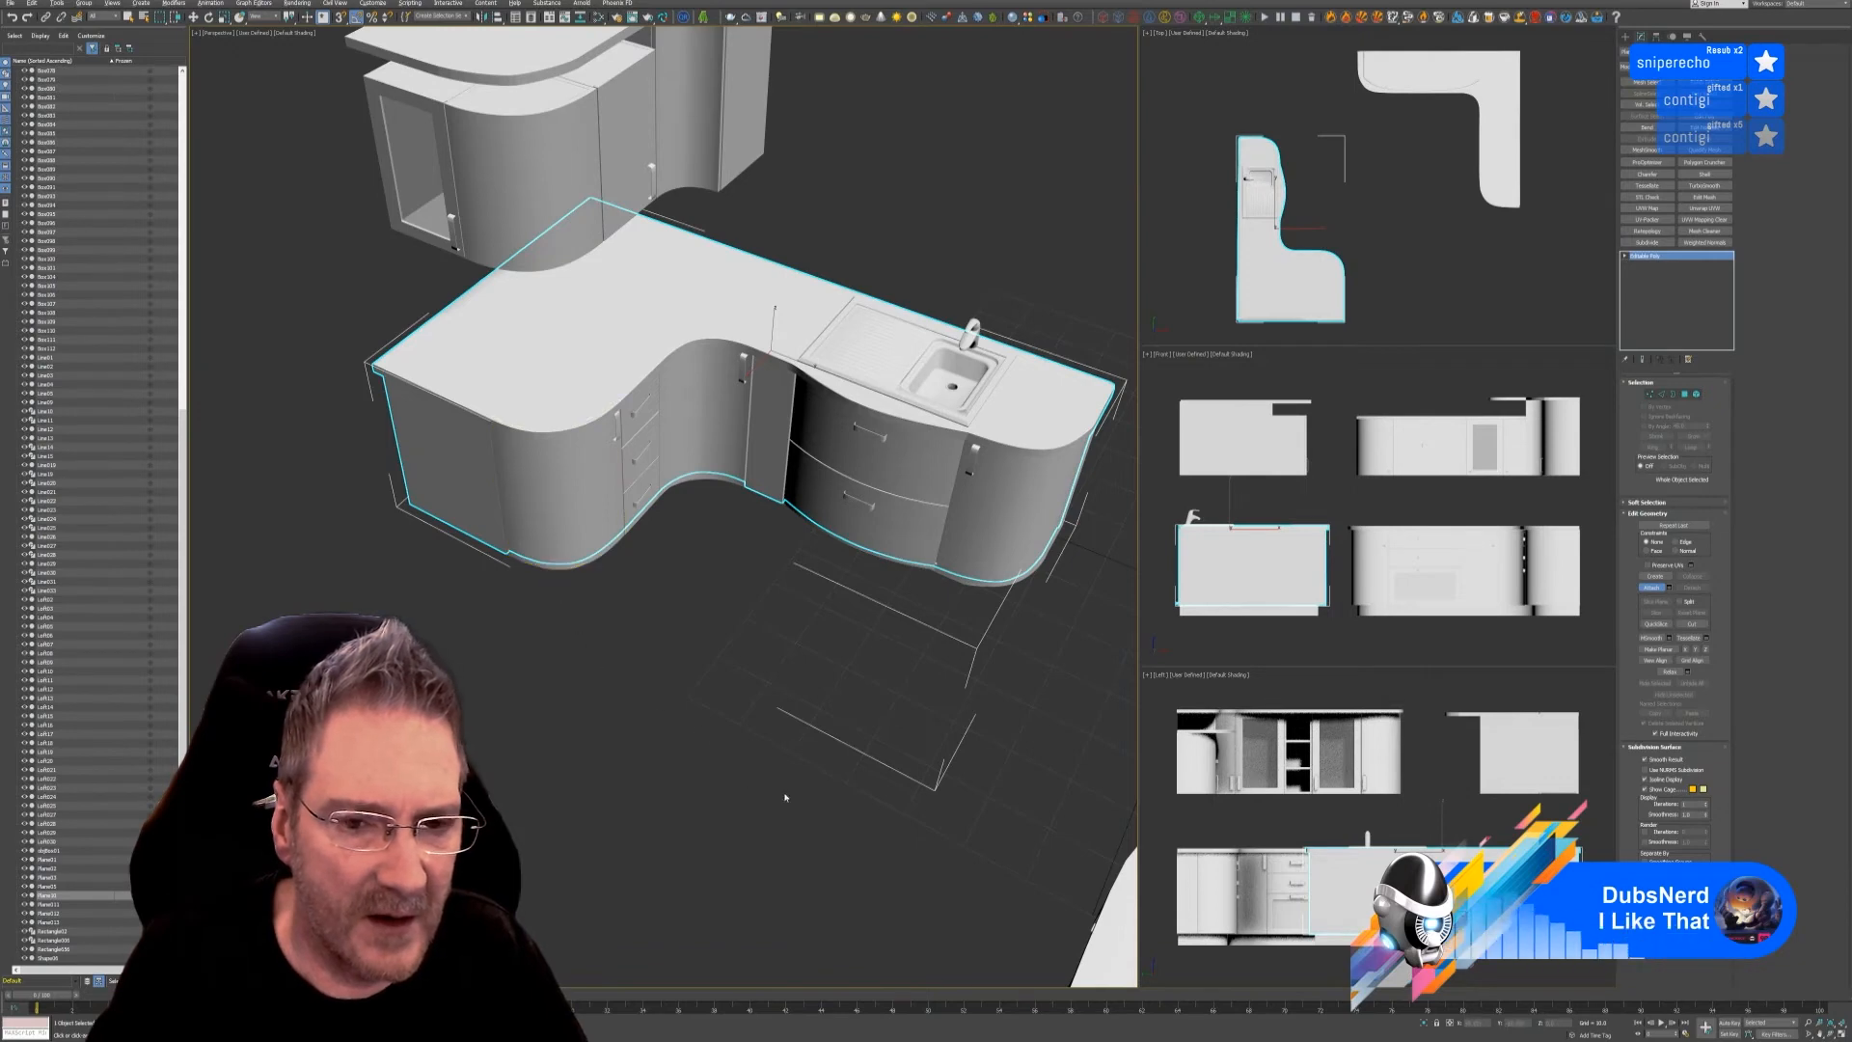
{"action": "middle_click_drag", "start_coordinate": [785, 797], "coordinate": [768, 687], "text": "alt"}
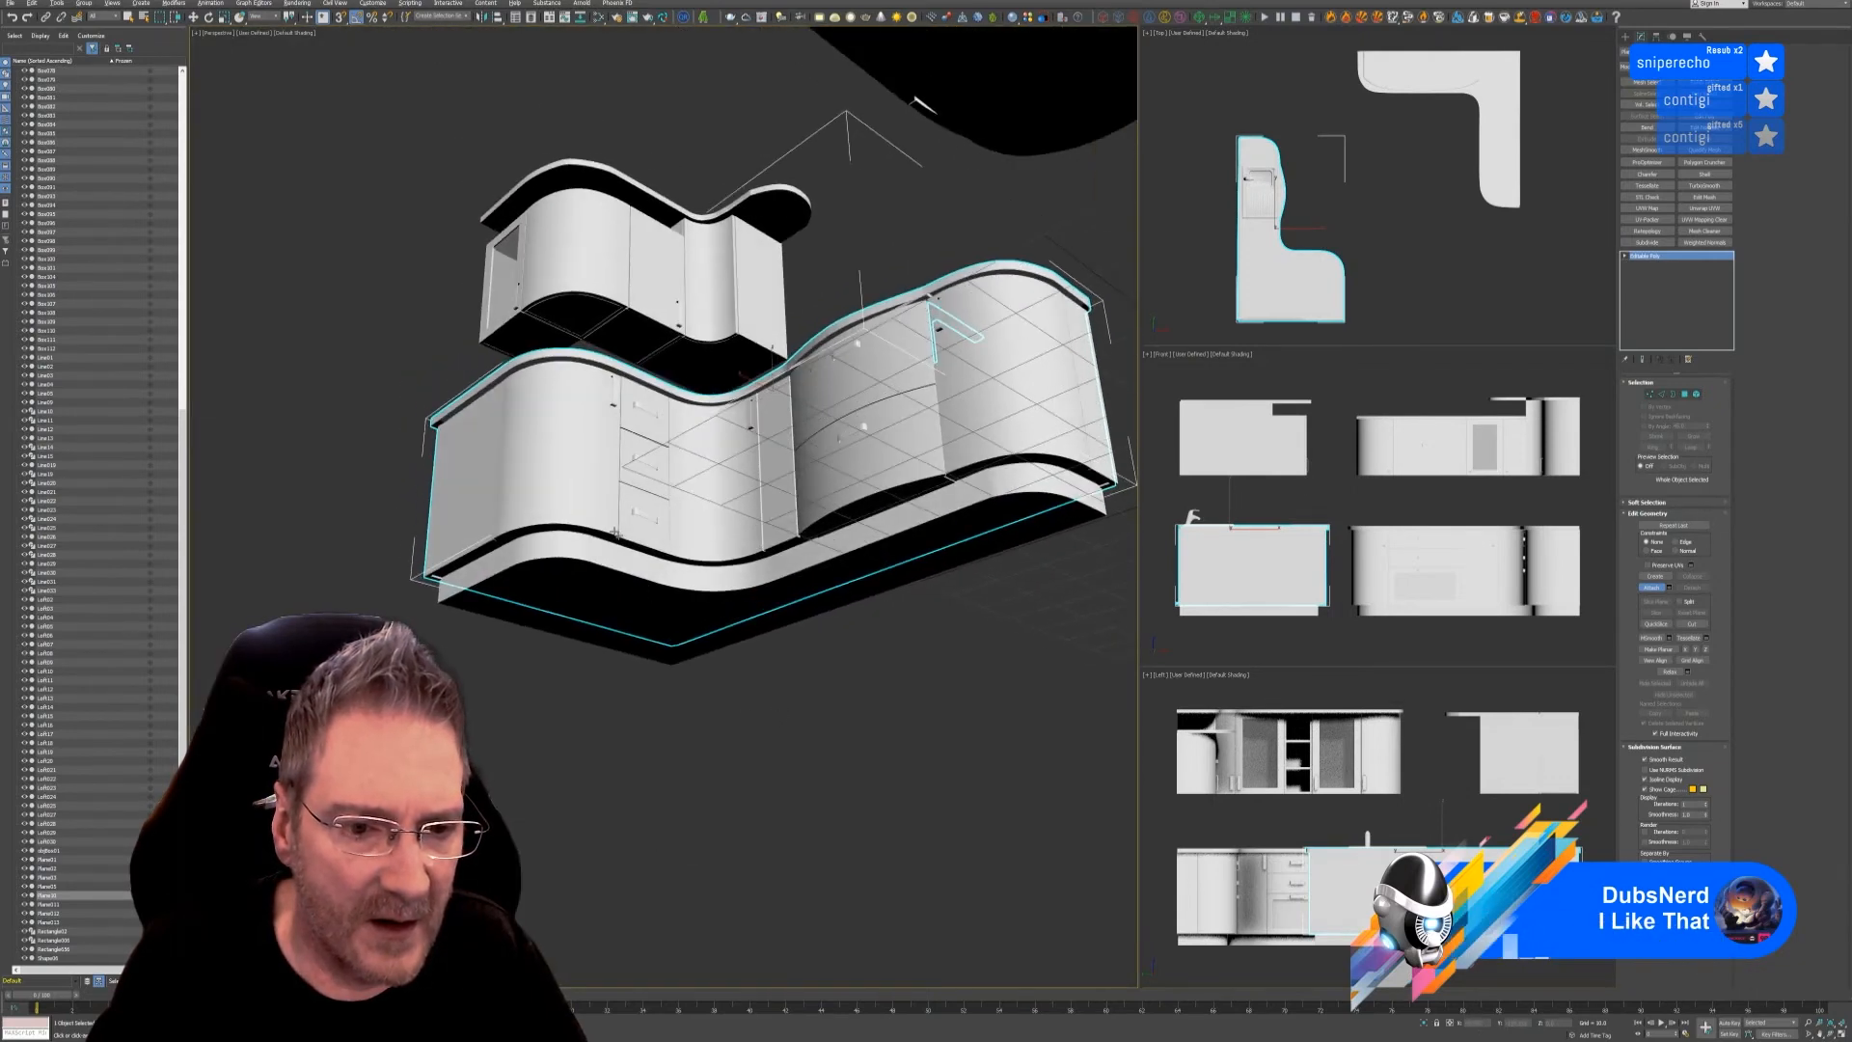
{"action": "key", "text": "w"}
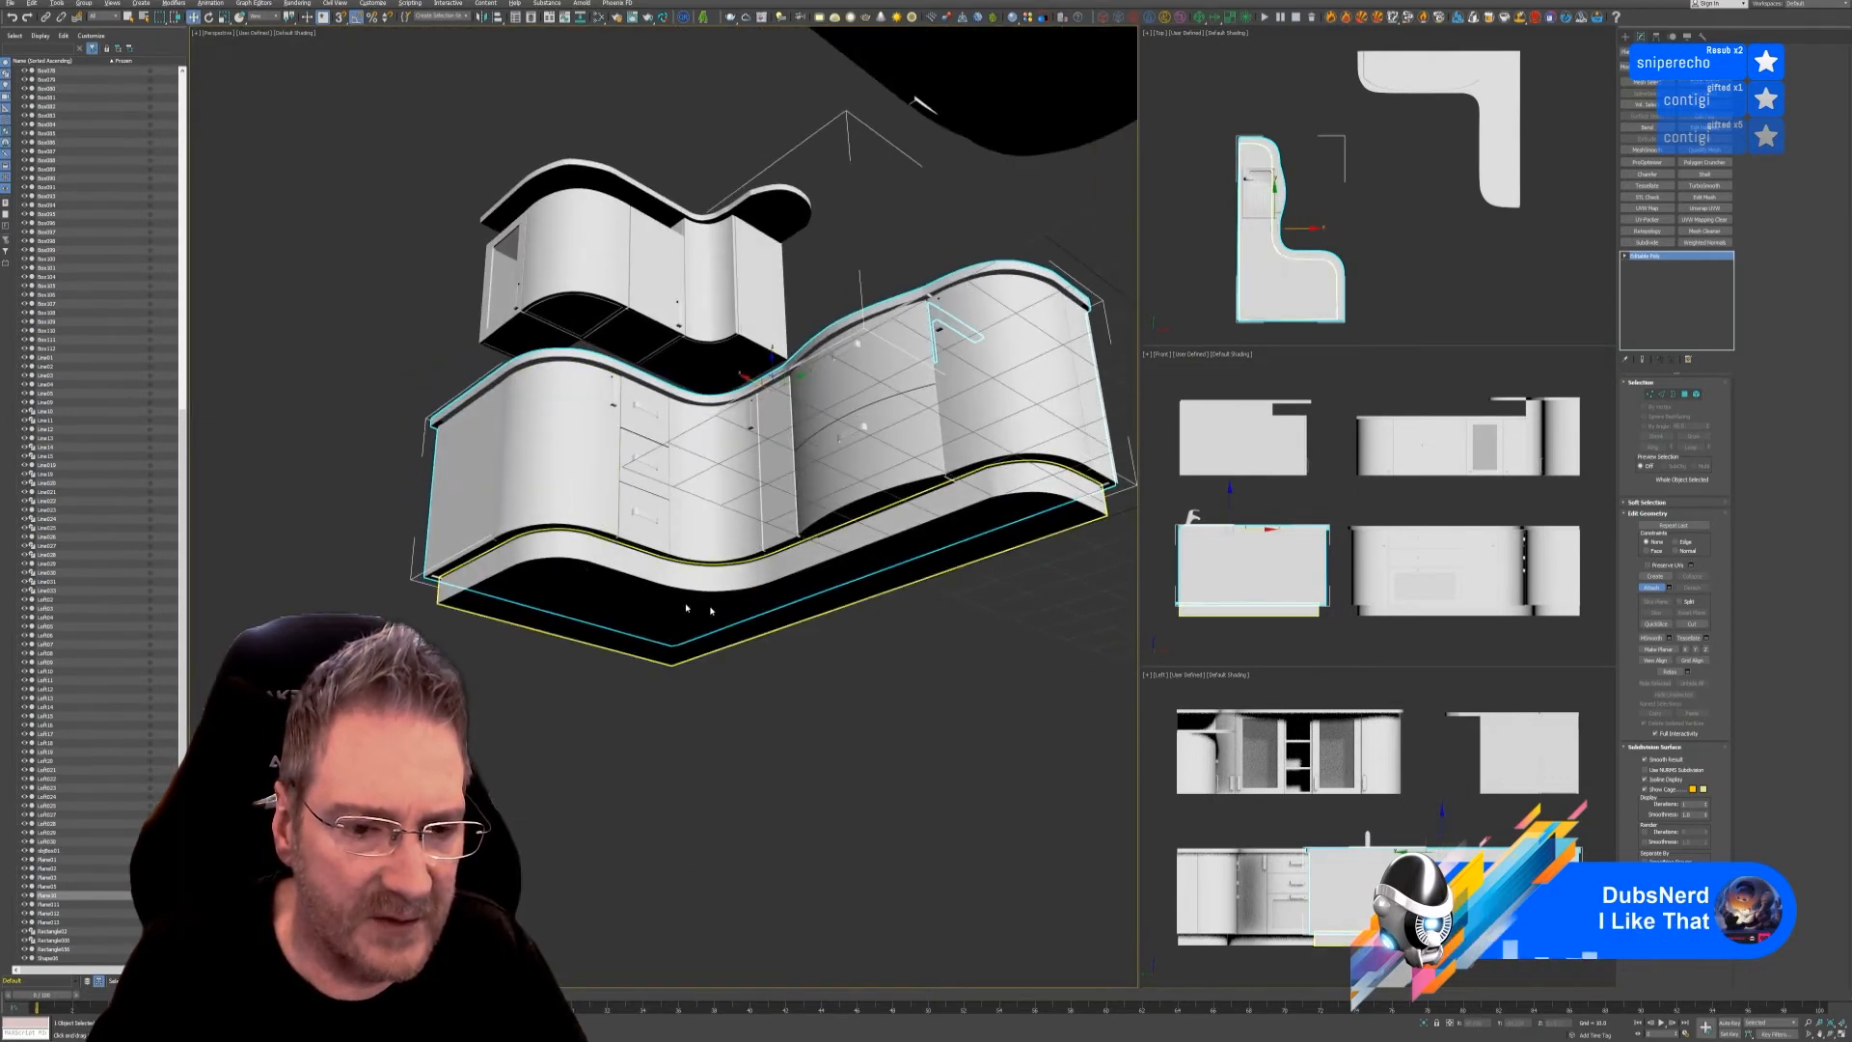
{"action": "left_click", "coordinate": [907, 479]}
{"action": "left_click", "coordinate": [976, 510]}
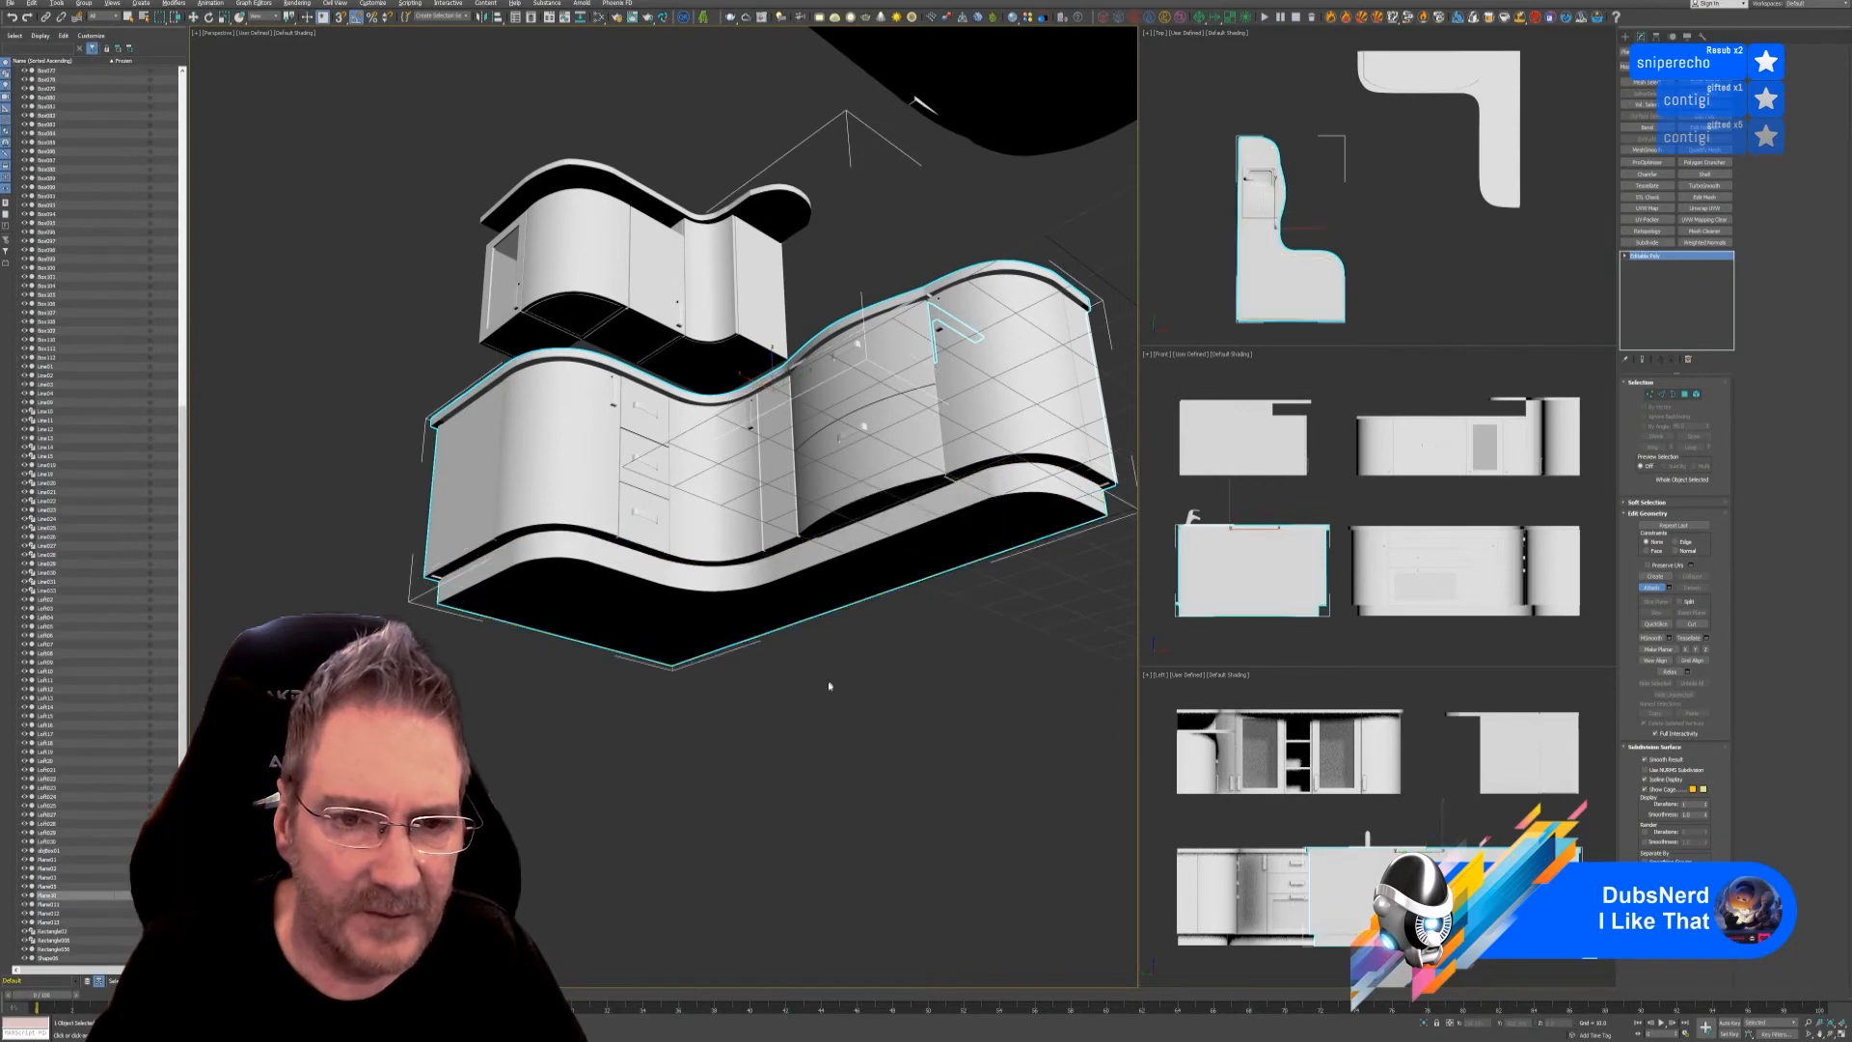
- Attach the wall unit's flat end panel, concave corner door and curved top shelf to the base-unit mesh, matching material IDs to material
{"action": "middle_click_drag", "start_coordinate": [826, 682], "coordinate": [882, 752], "text": "alt"}
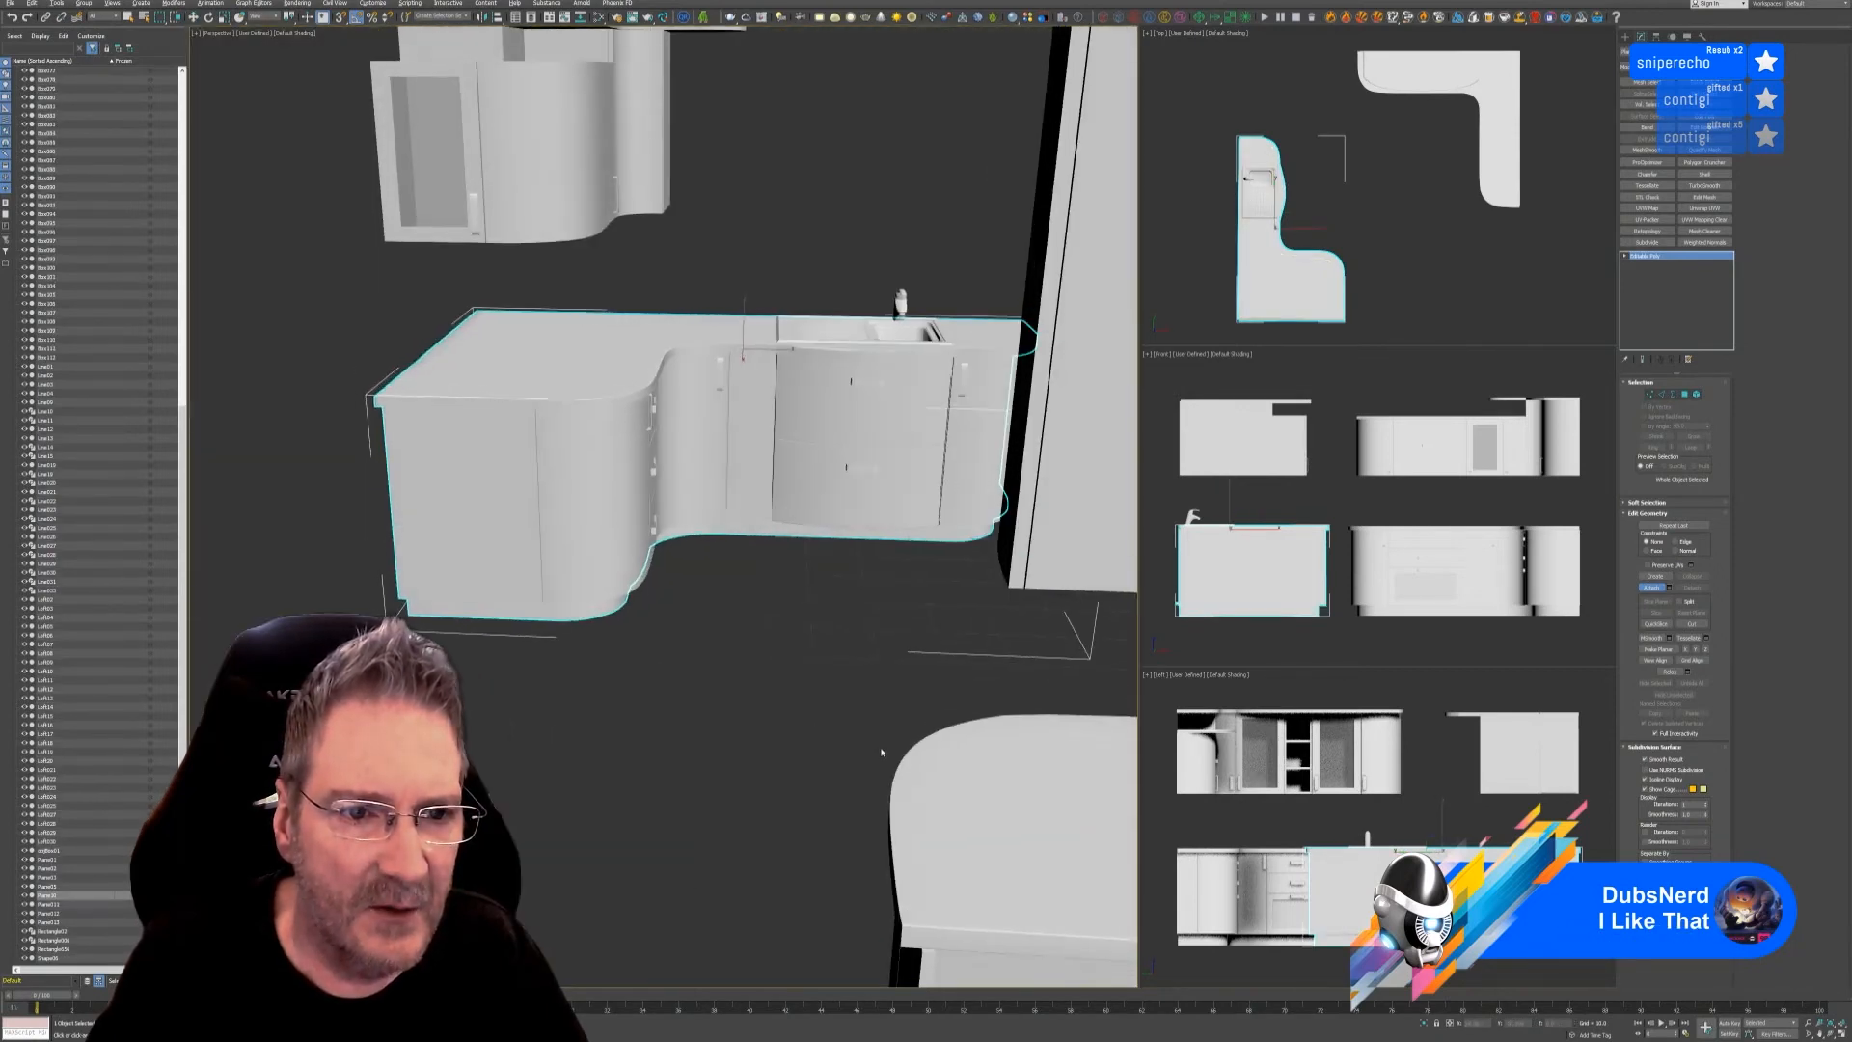
{"action": "middle_click_drag", "start_coordinate": [730, 672], "coordinate": [730, 739], "text": "alt"}
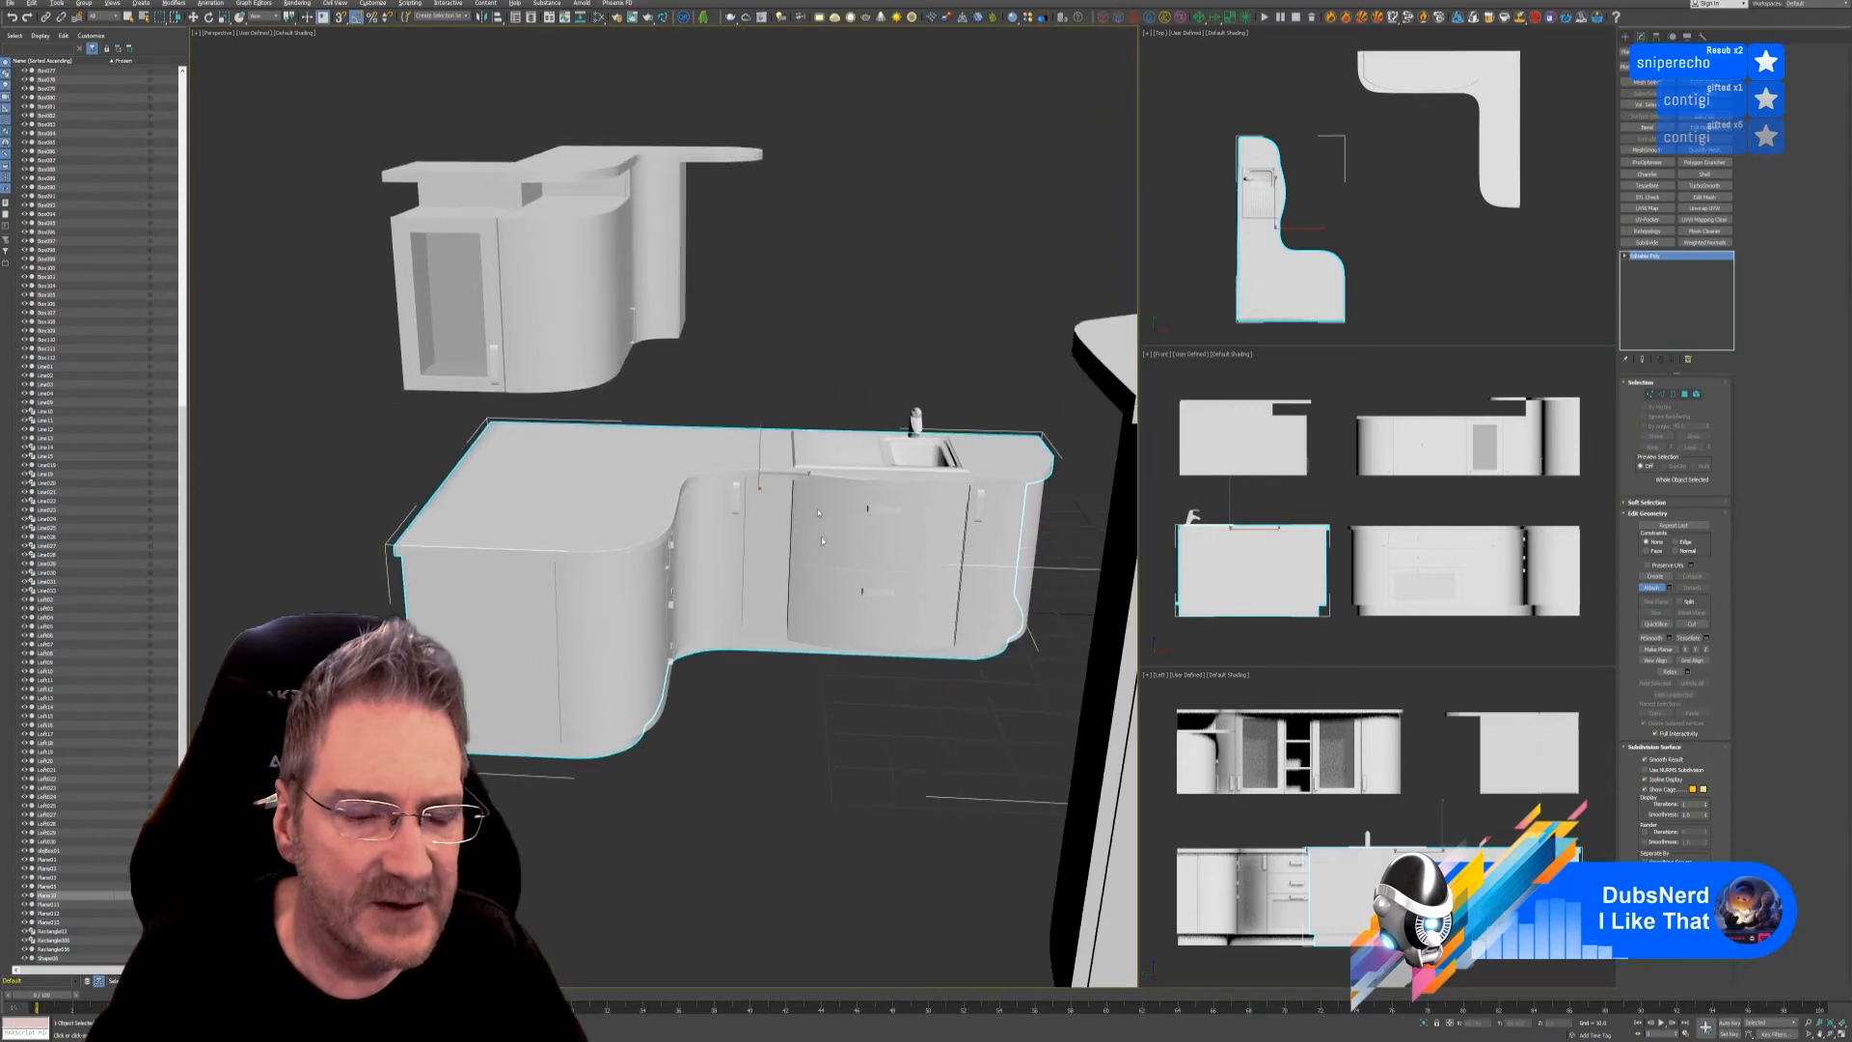
{"action": "middle_click_drag", "start_coordinate": [848, 416], "coordinate": [839, 284], "text": "alt"}
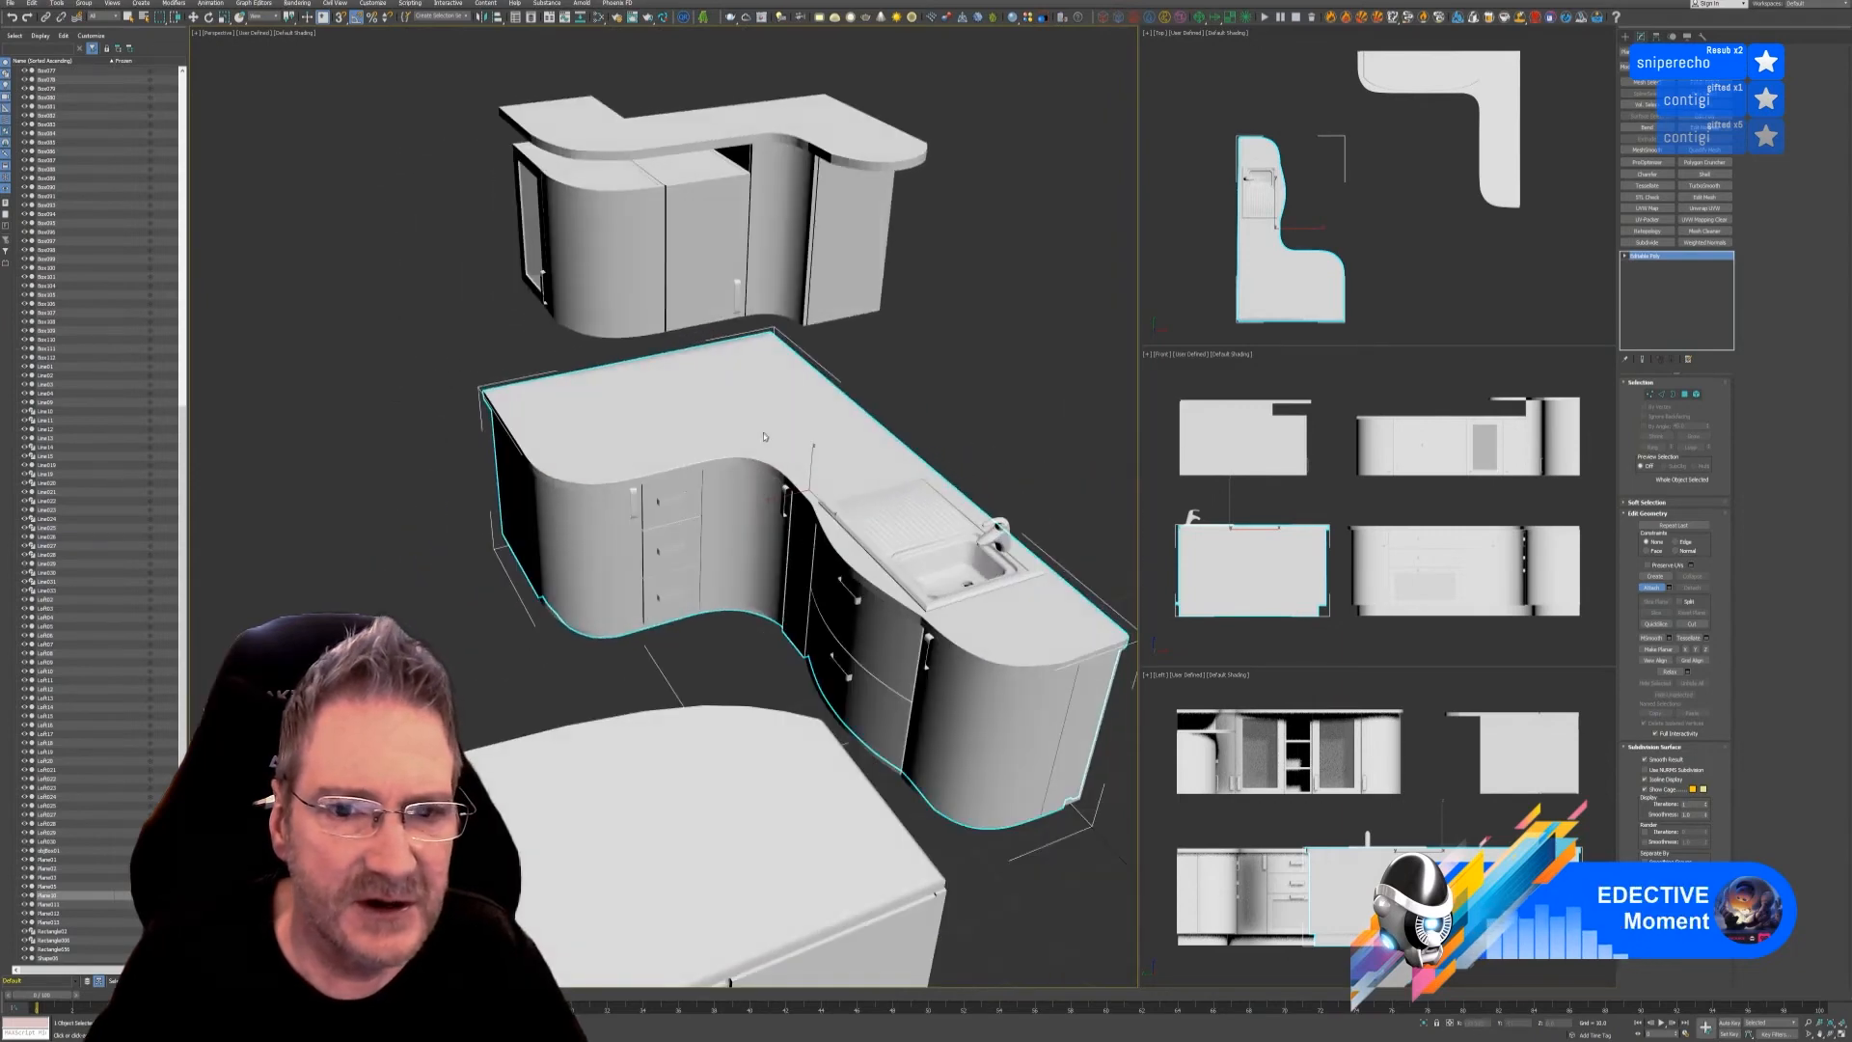
{"action": "left_click", "coordinate": [836, 280]}
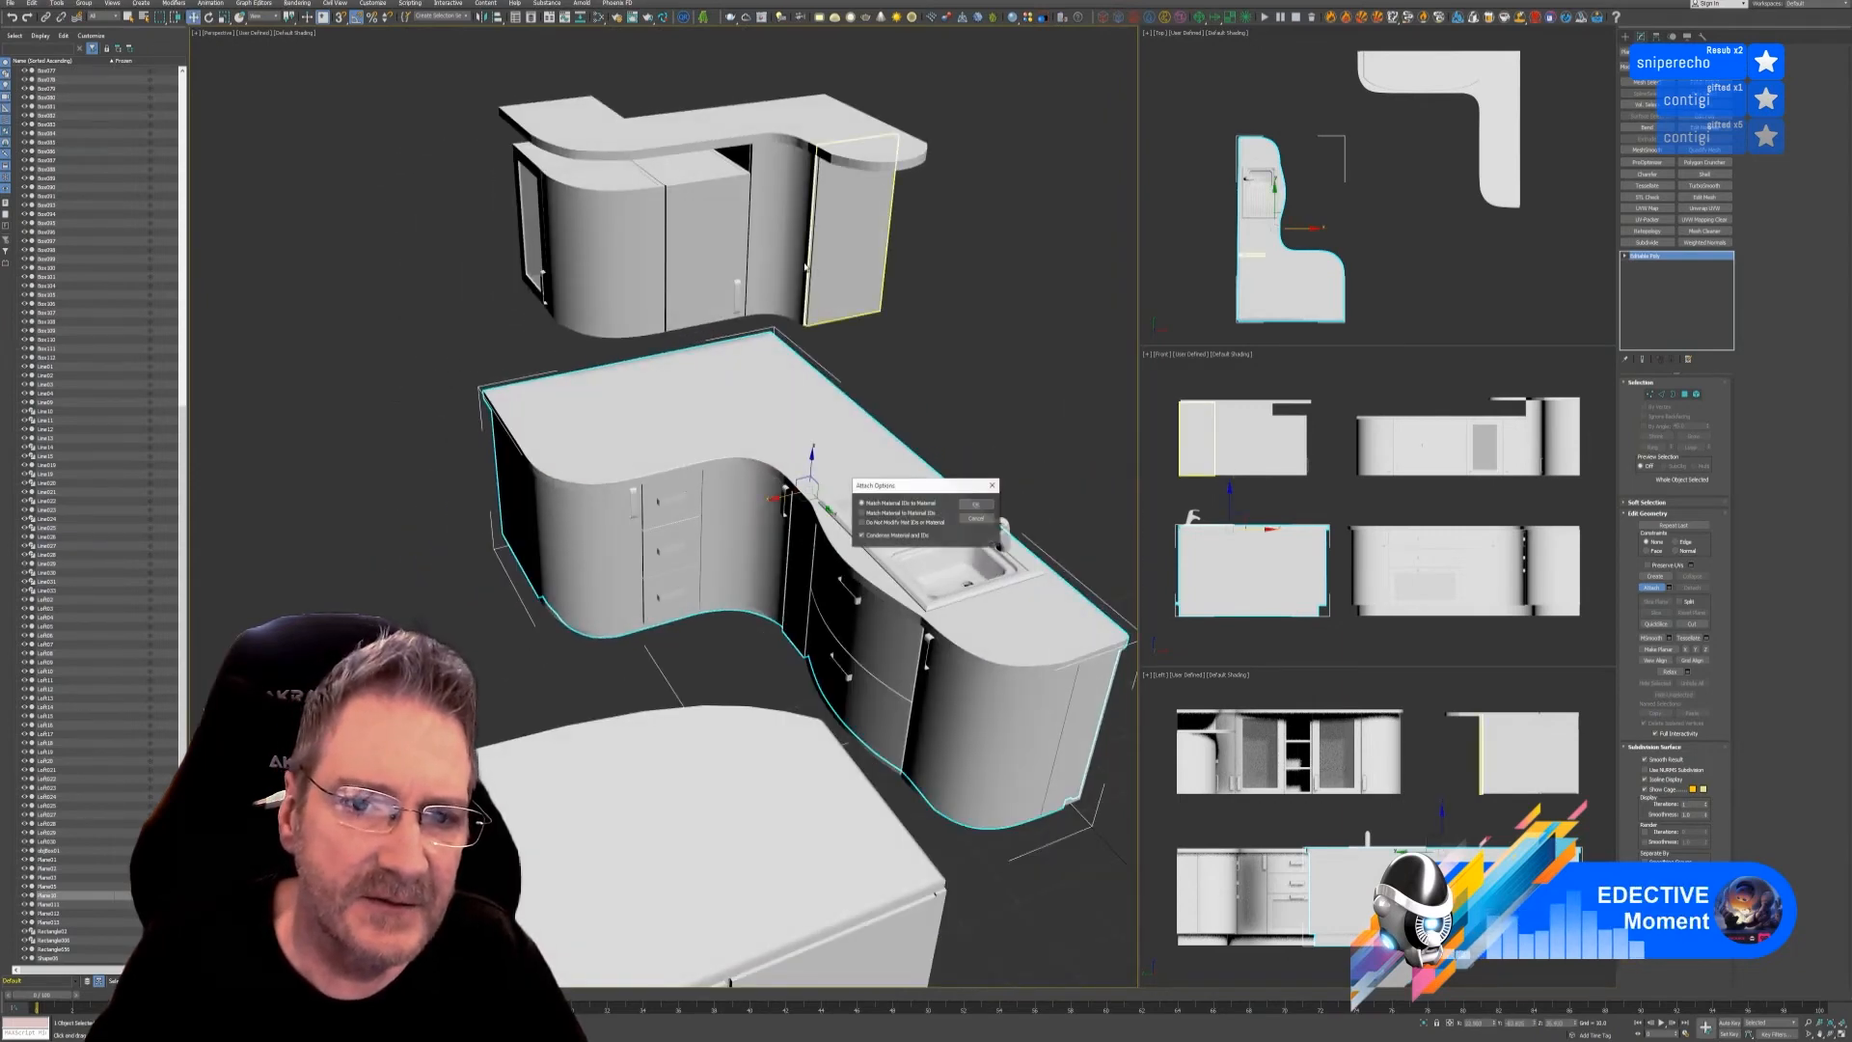
{"action": "left_click", "coordinate": [977, 505]}
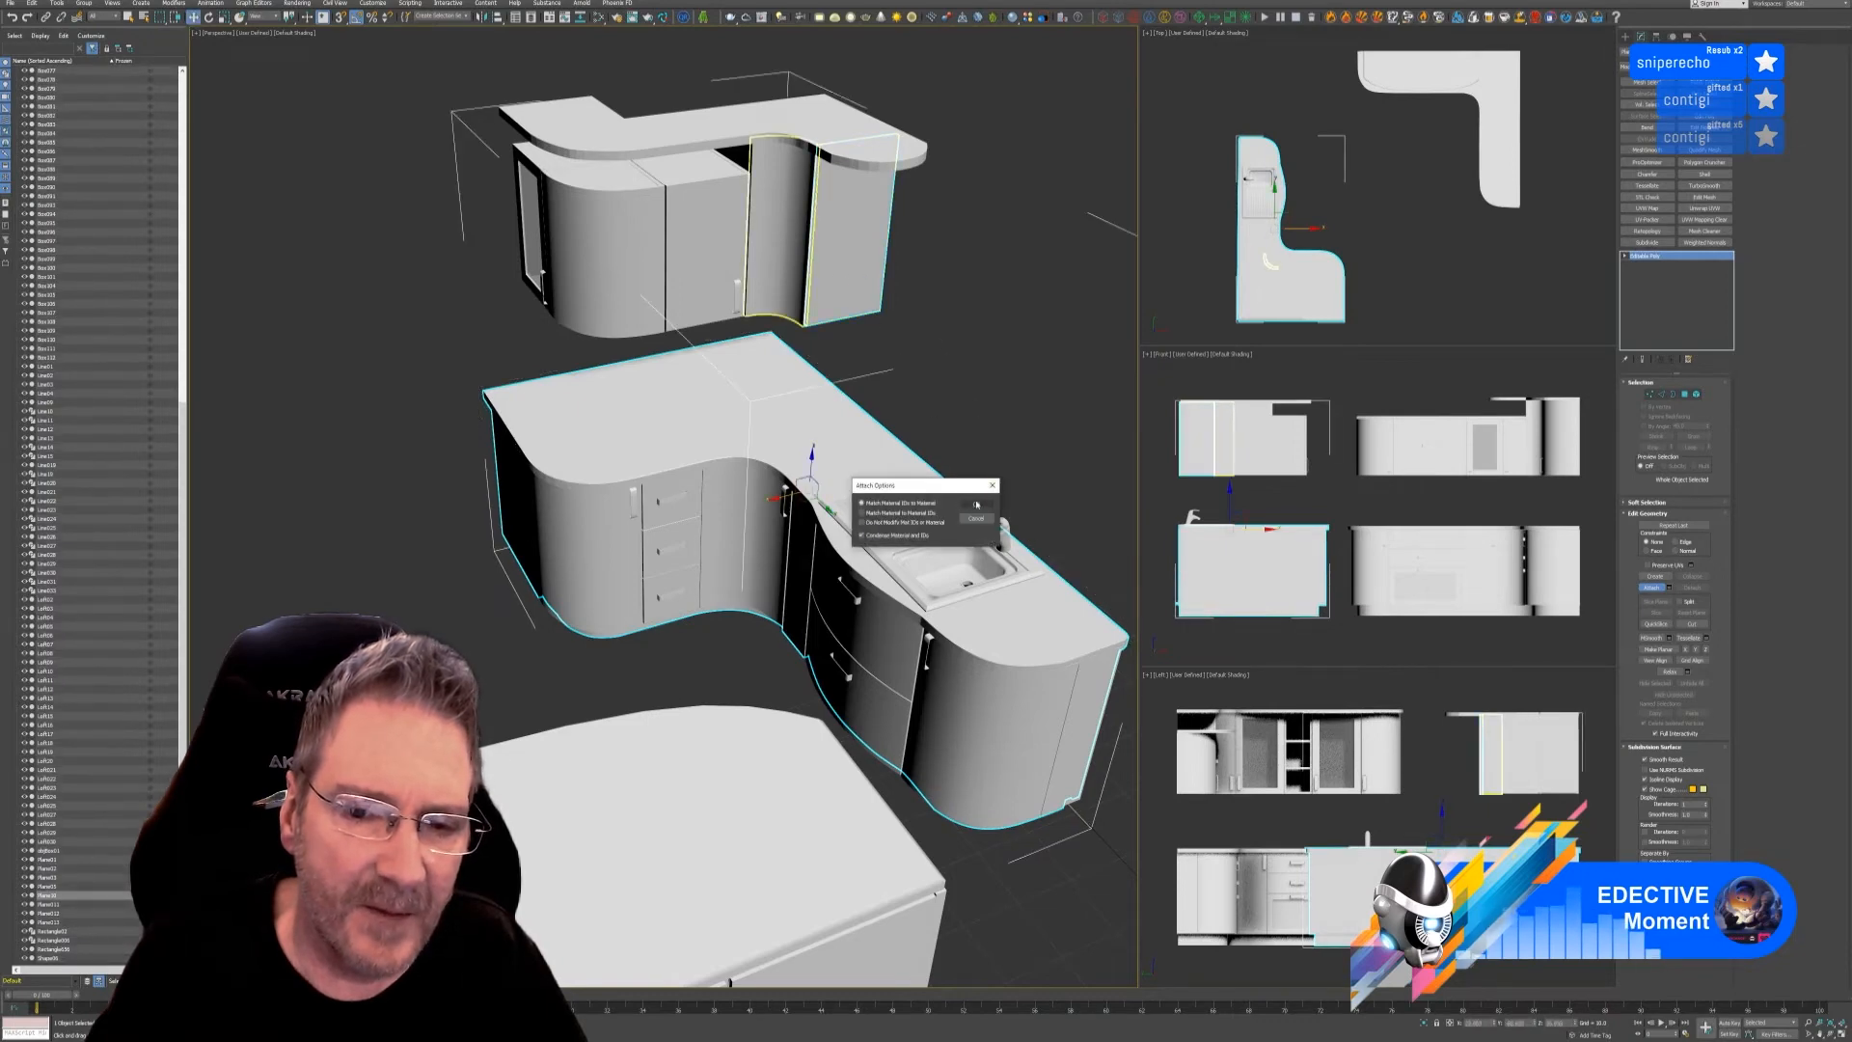
{"action": "left_click", "coordinate": [976, 504]}
{"action": "left_click", "coordinate": [909, 151]}
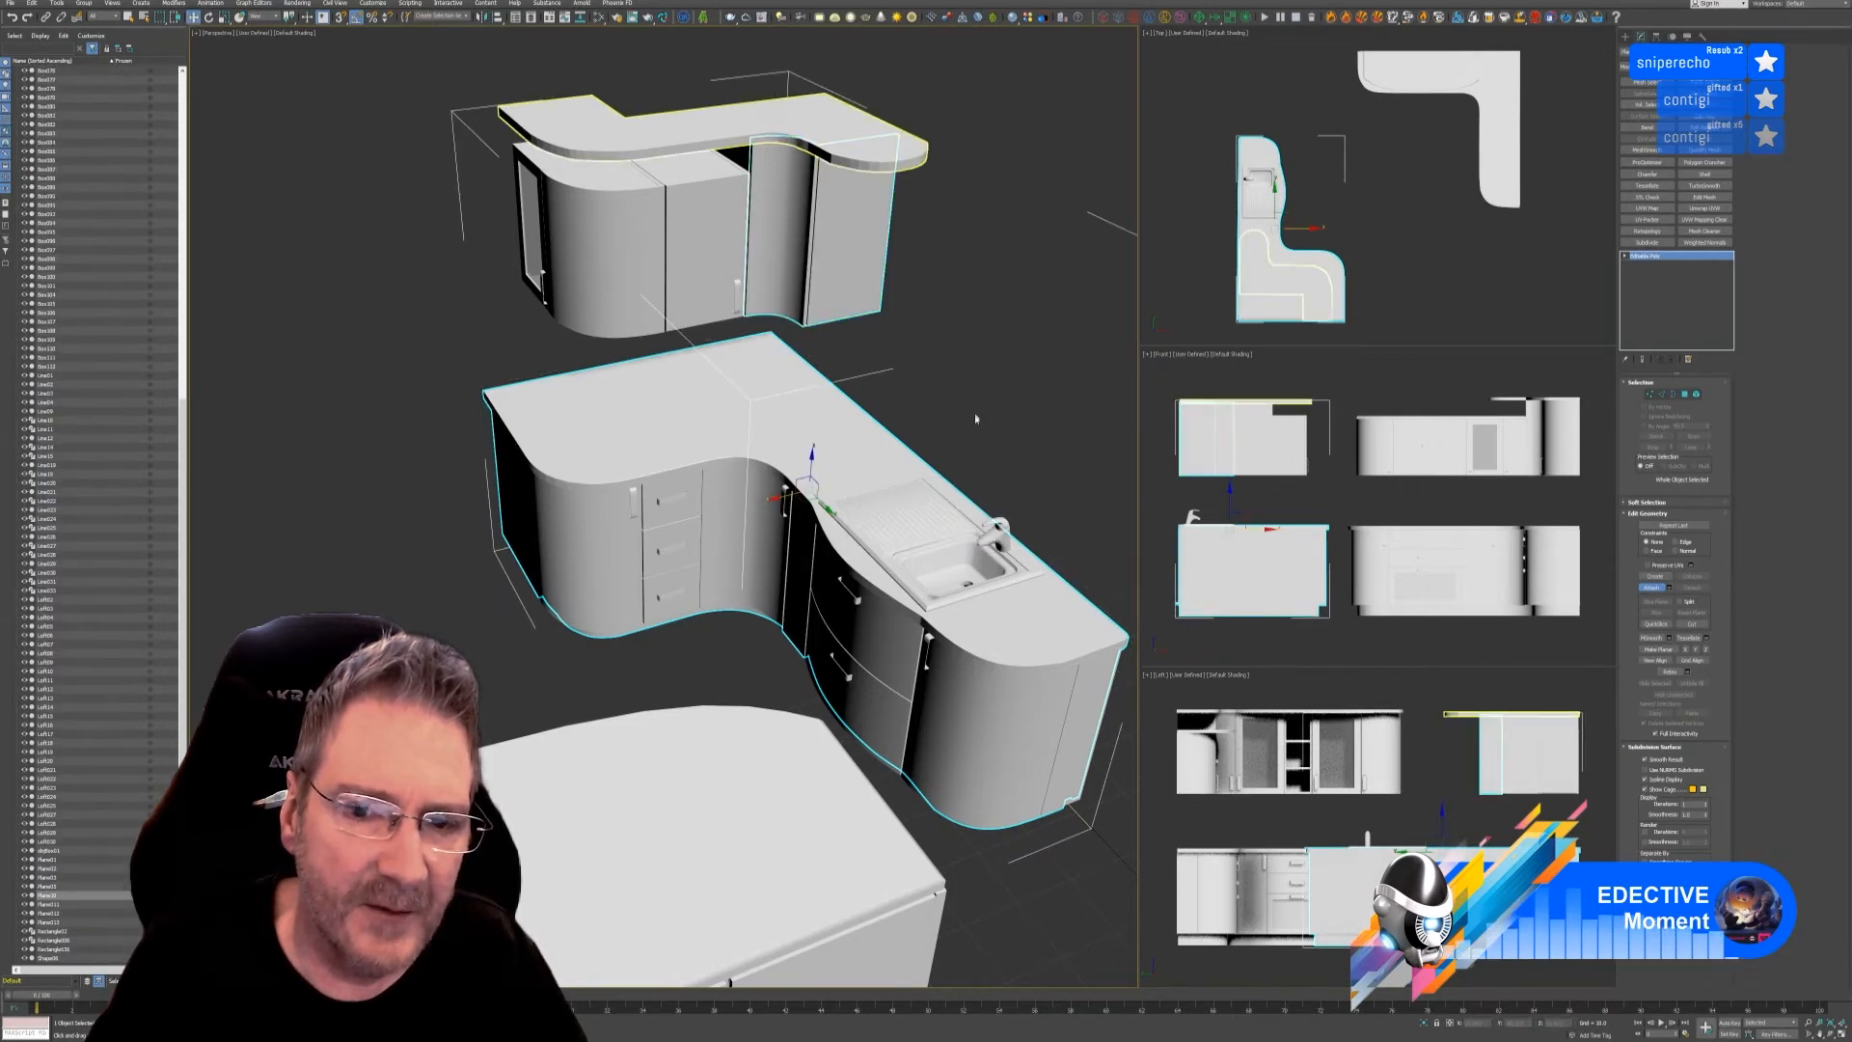
{"action": "left_click", "coordinate": [973, 504]}
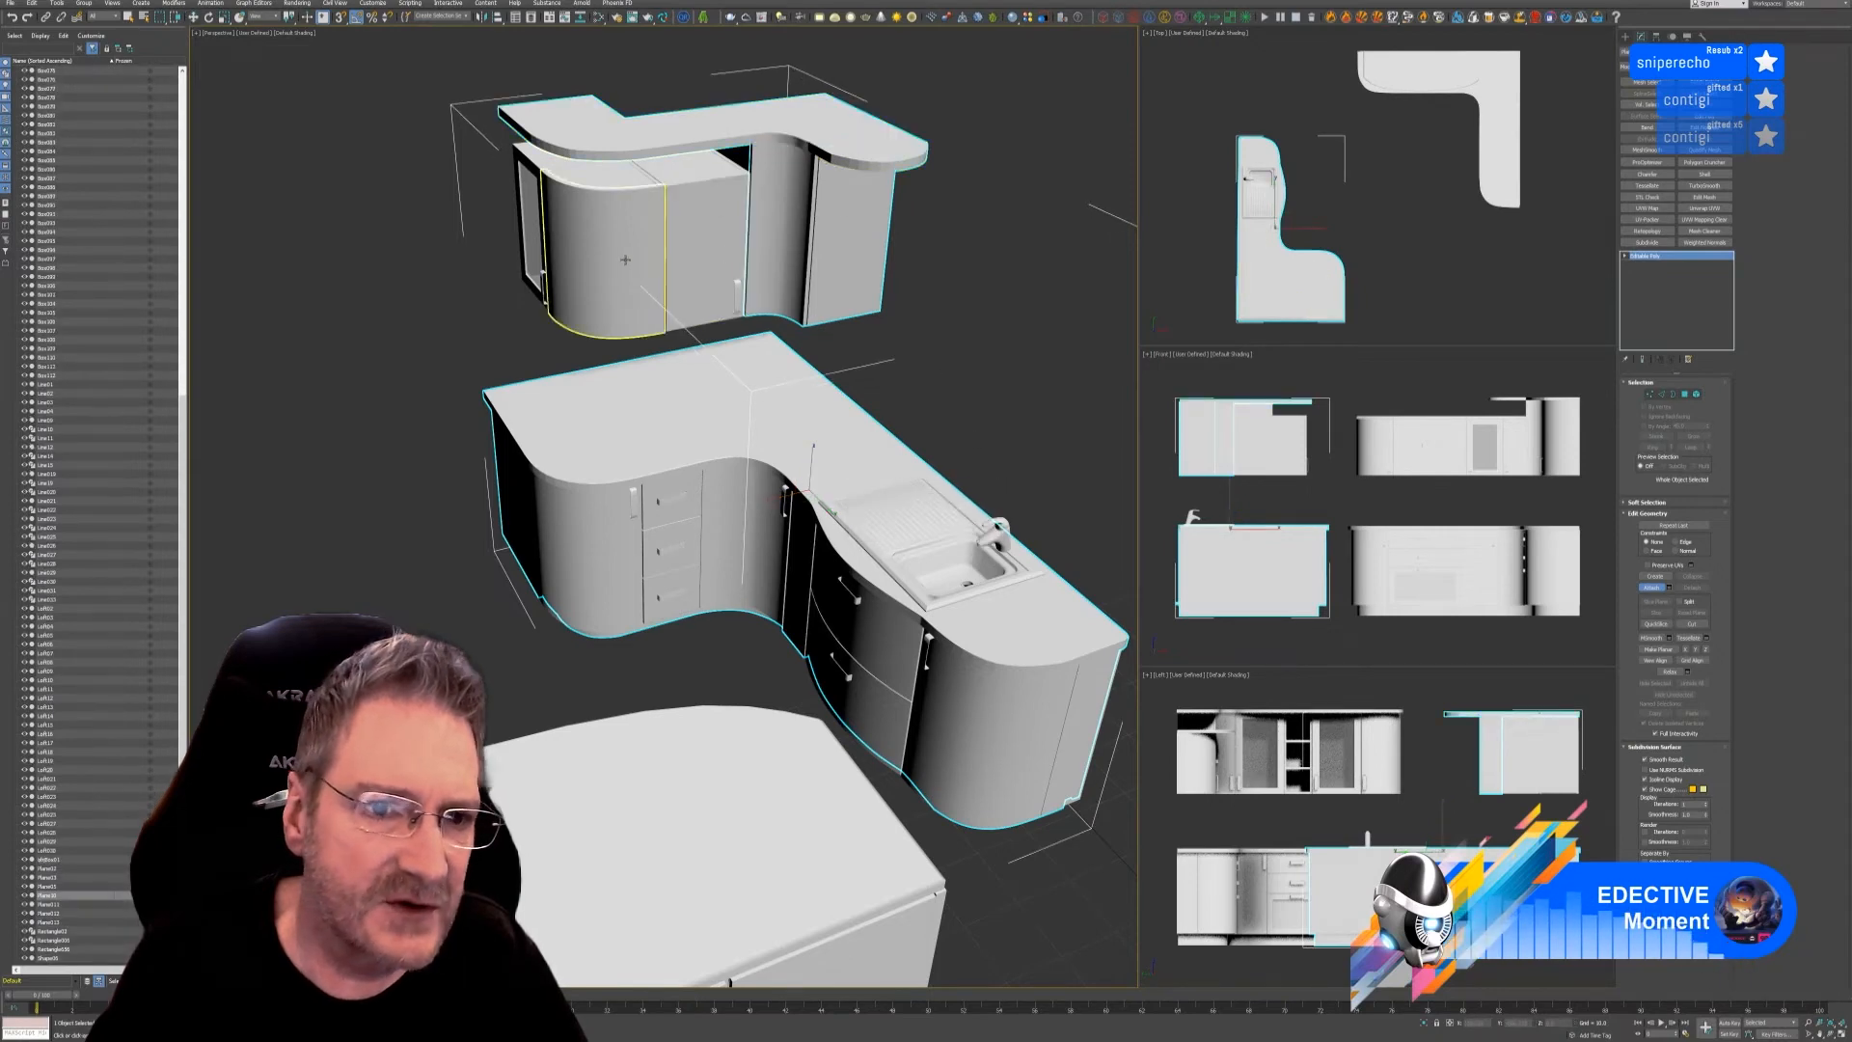
- Attach the wall unit's convex curved door beside the glazed door to the combined cabinet mesh
{"action": "middle_click_drag", "start_coordinate": [400, 360], "coordinate": [455, 371], "text": "alt"}
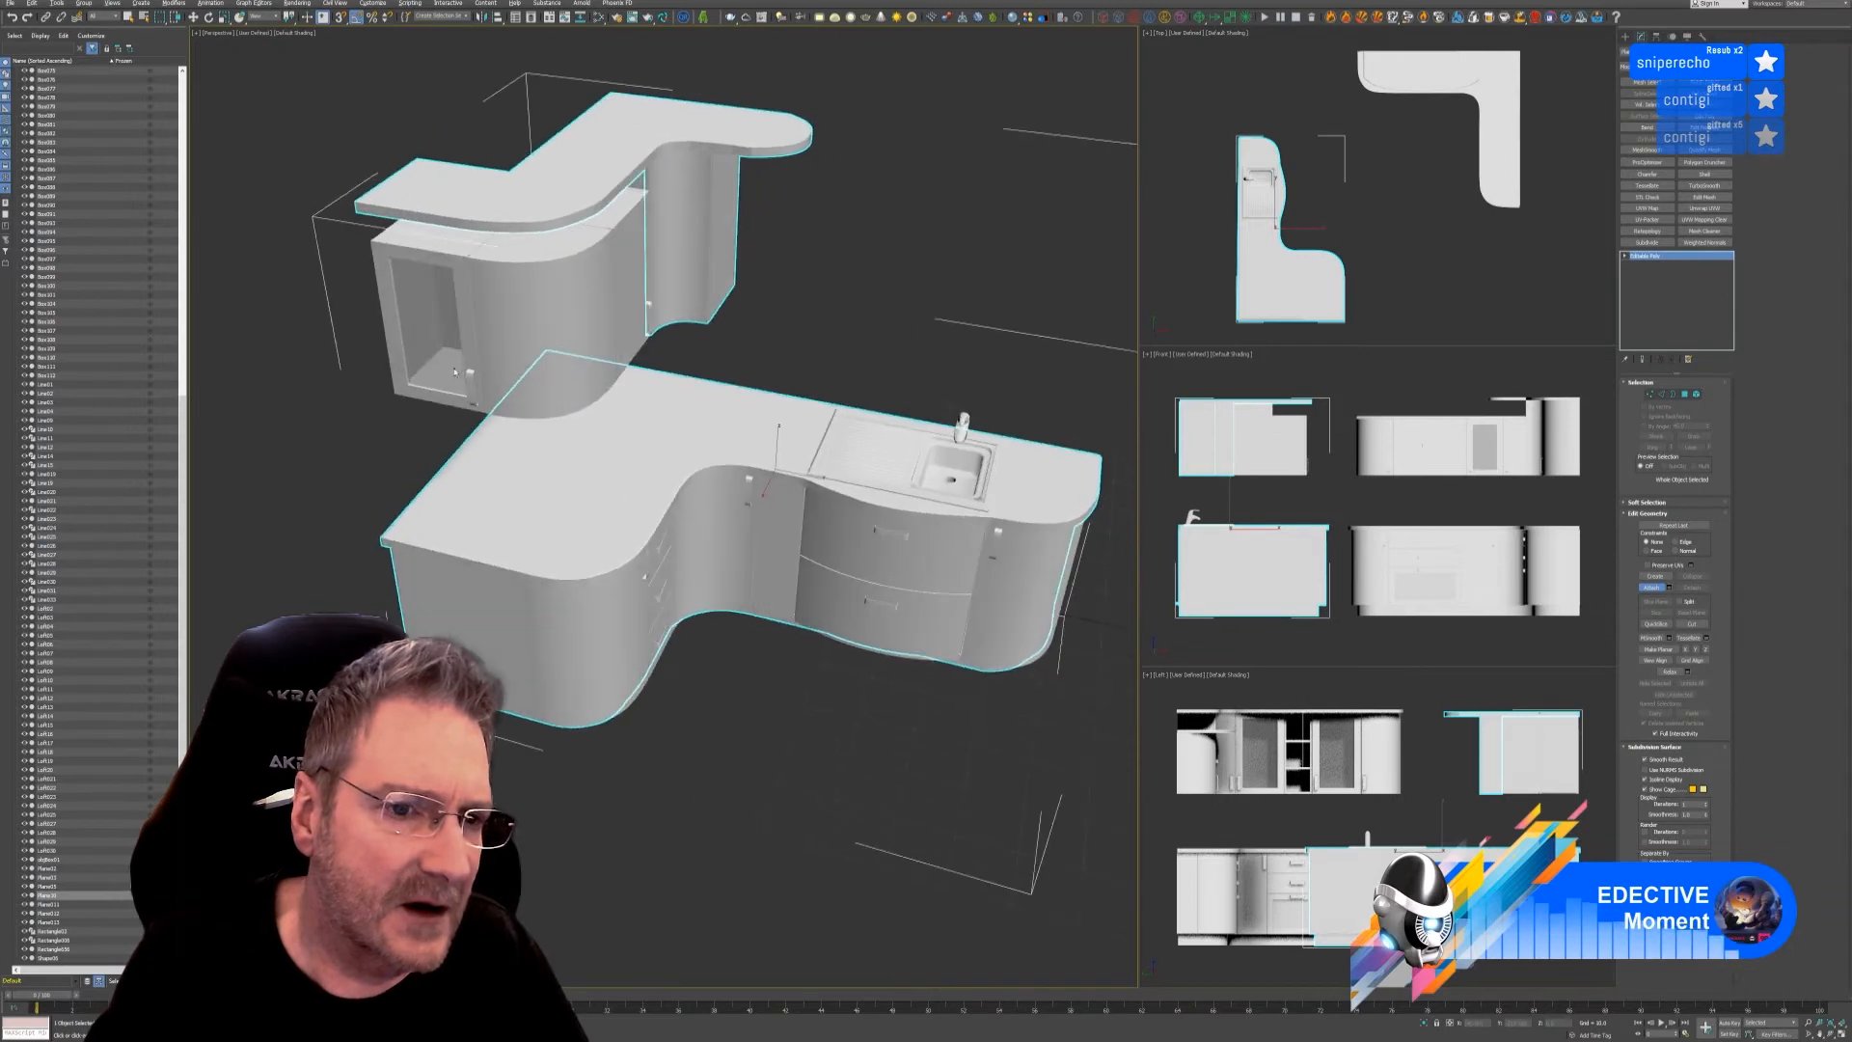
{"action": "left_click", "coordinate": [539, 288]}
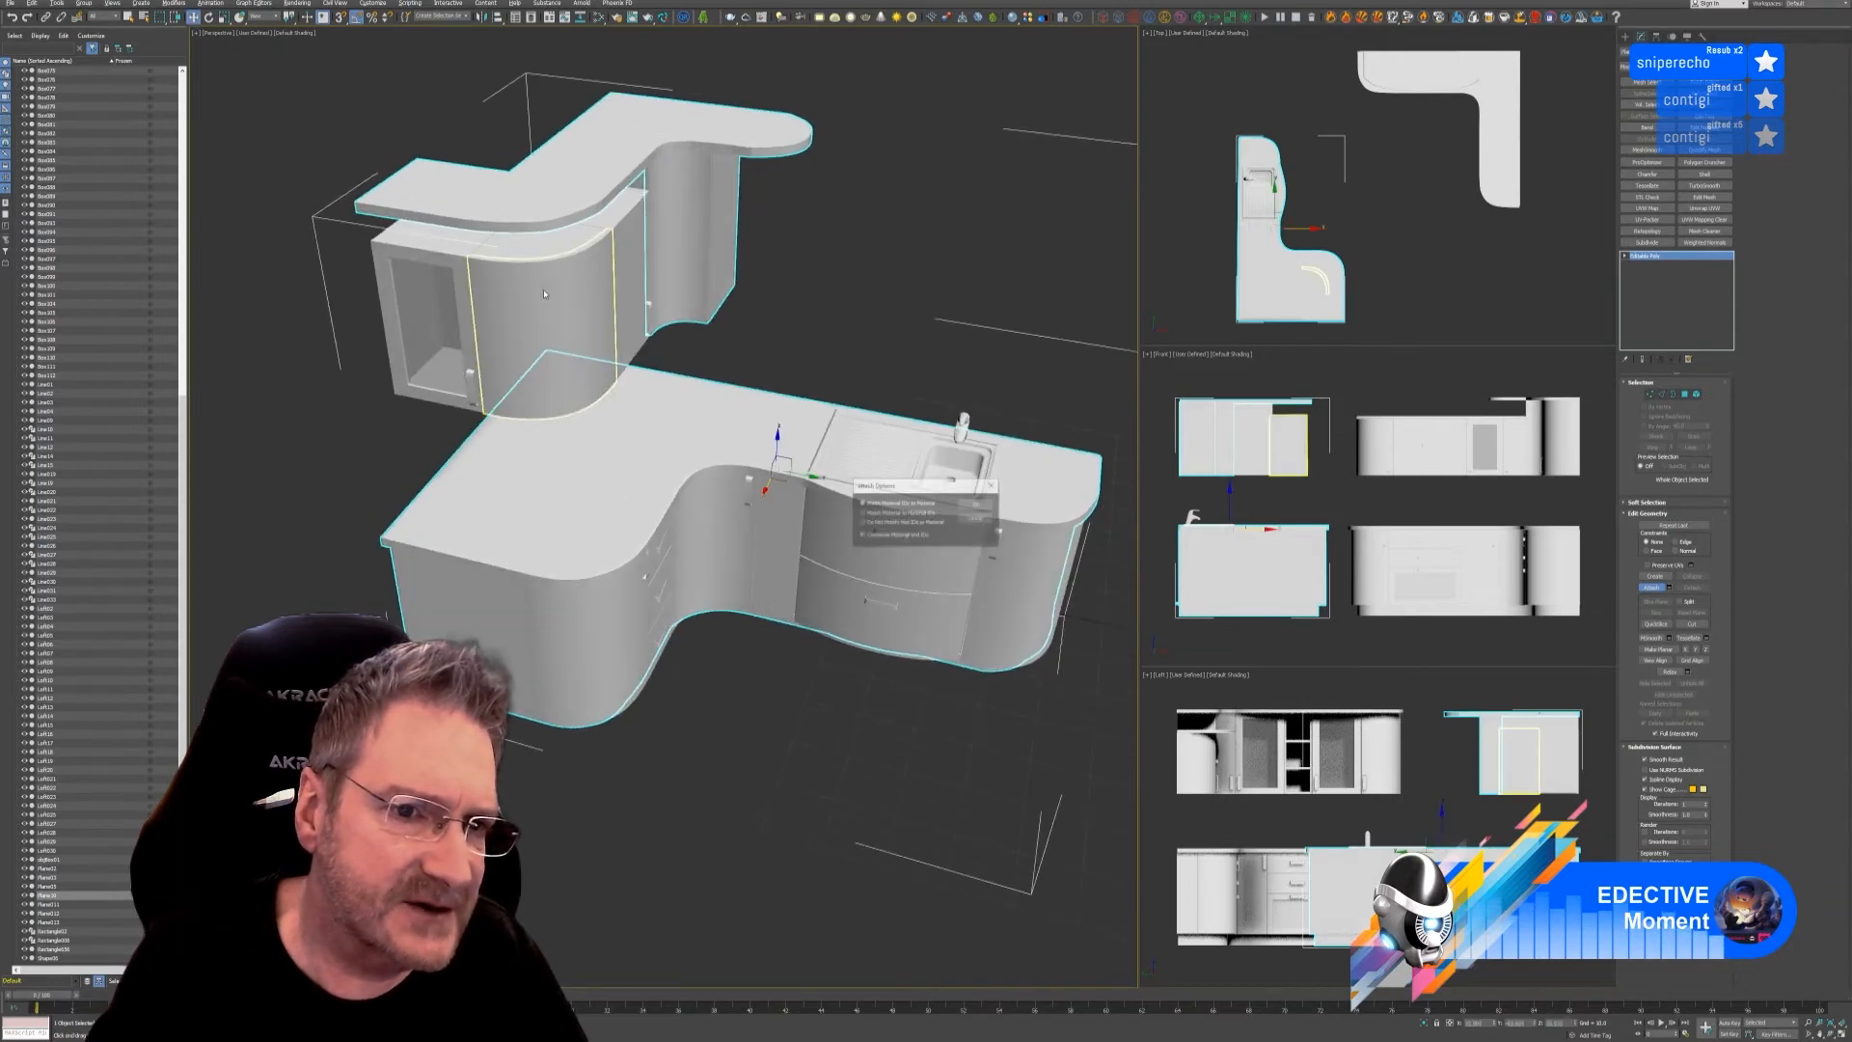
{"action": "left_click", "coordinate": [966, 508]}
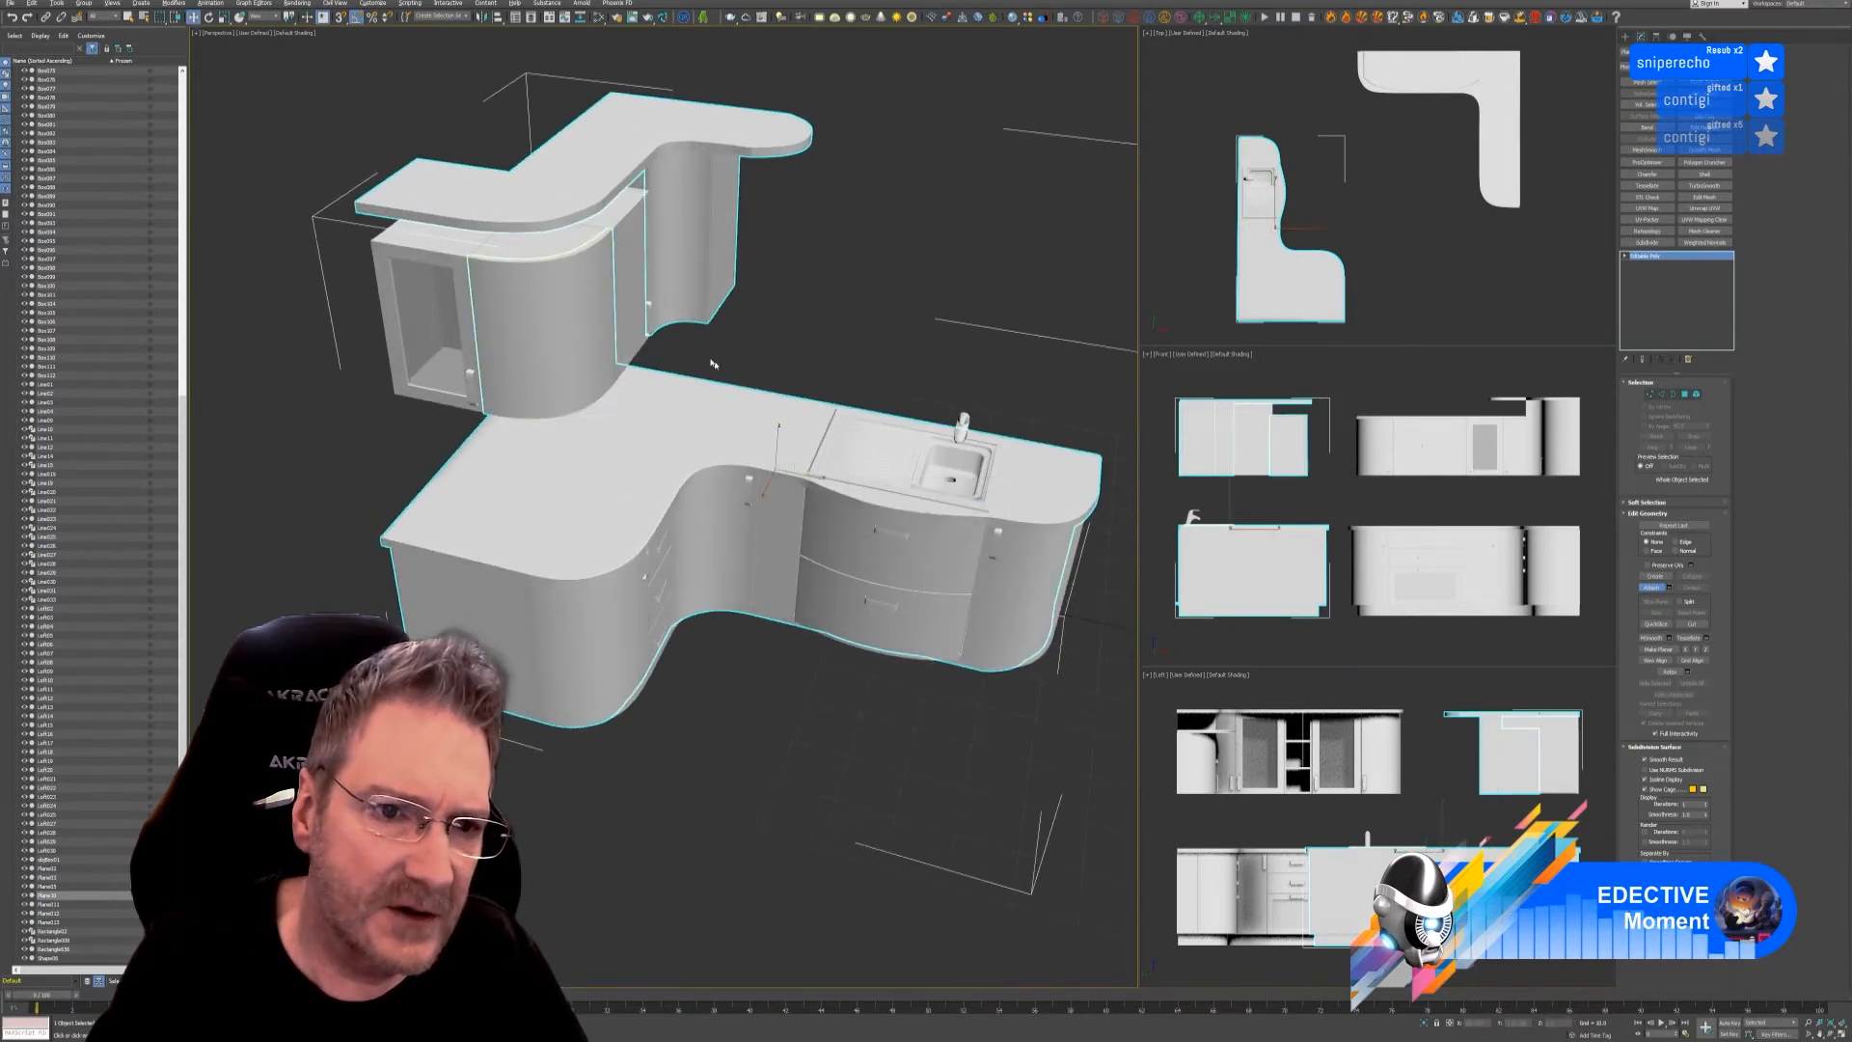
- Attach the wall unit's curved corner top panel, the top panel behind it and the glazed cupboard's top panel to the combined mesh
{"action": "left_click", "coordinate": [551, 242]}
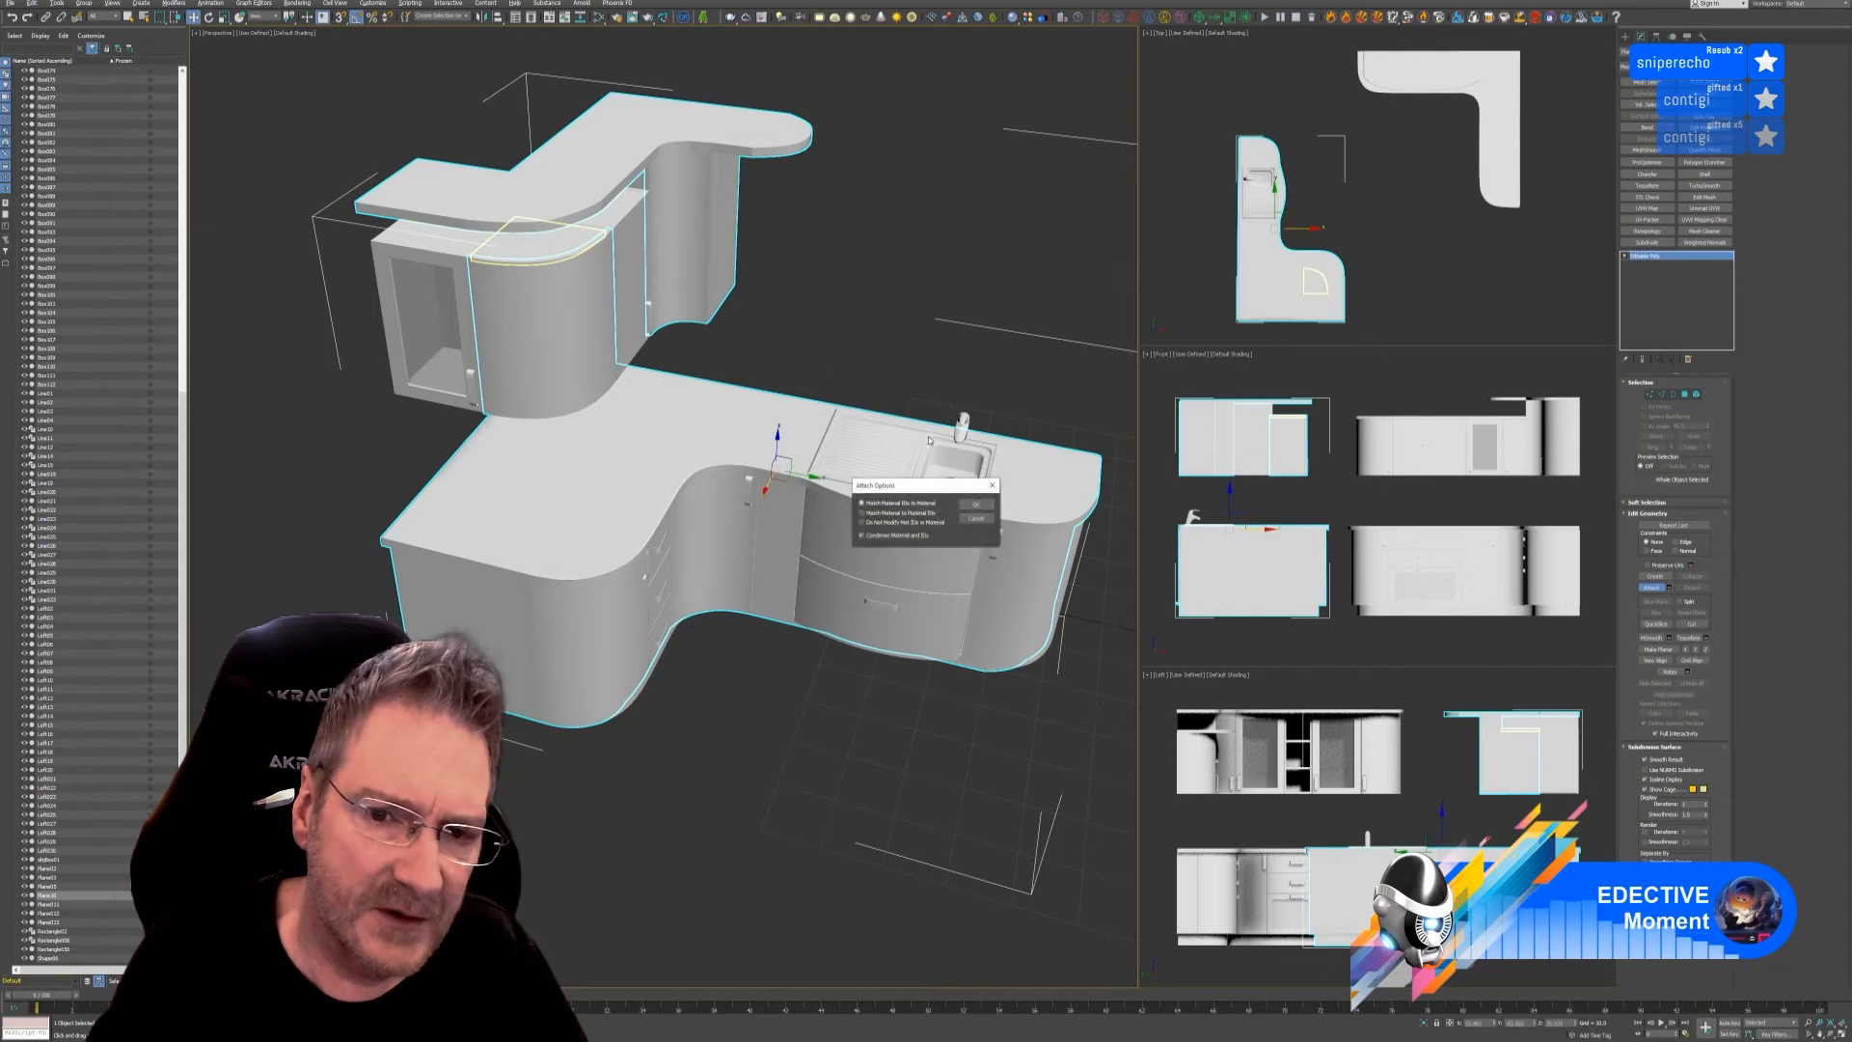
{"action": "left_click", "coordinate": [965, 508]}
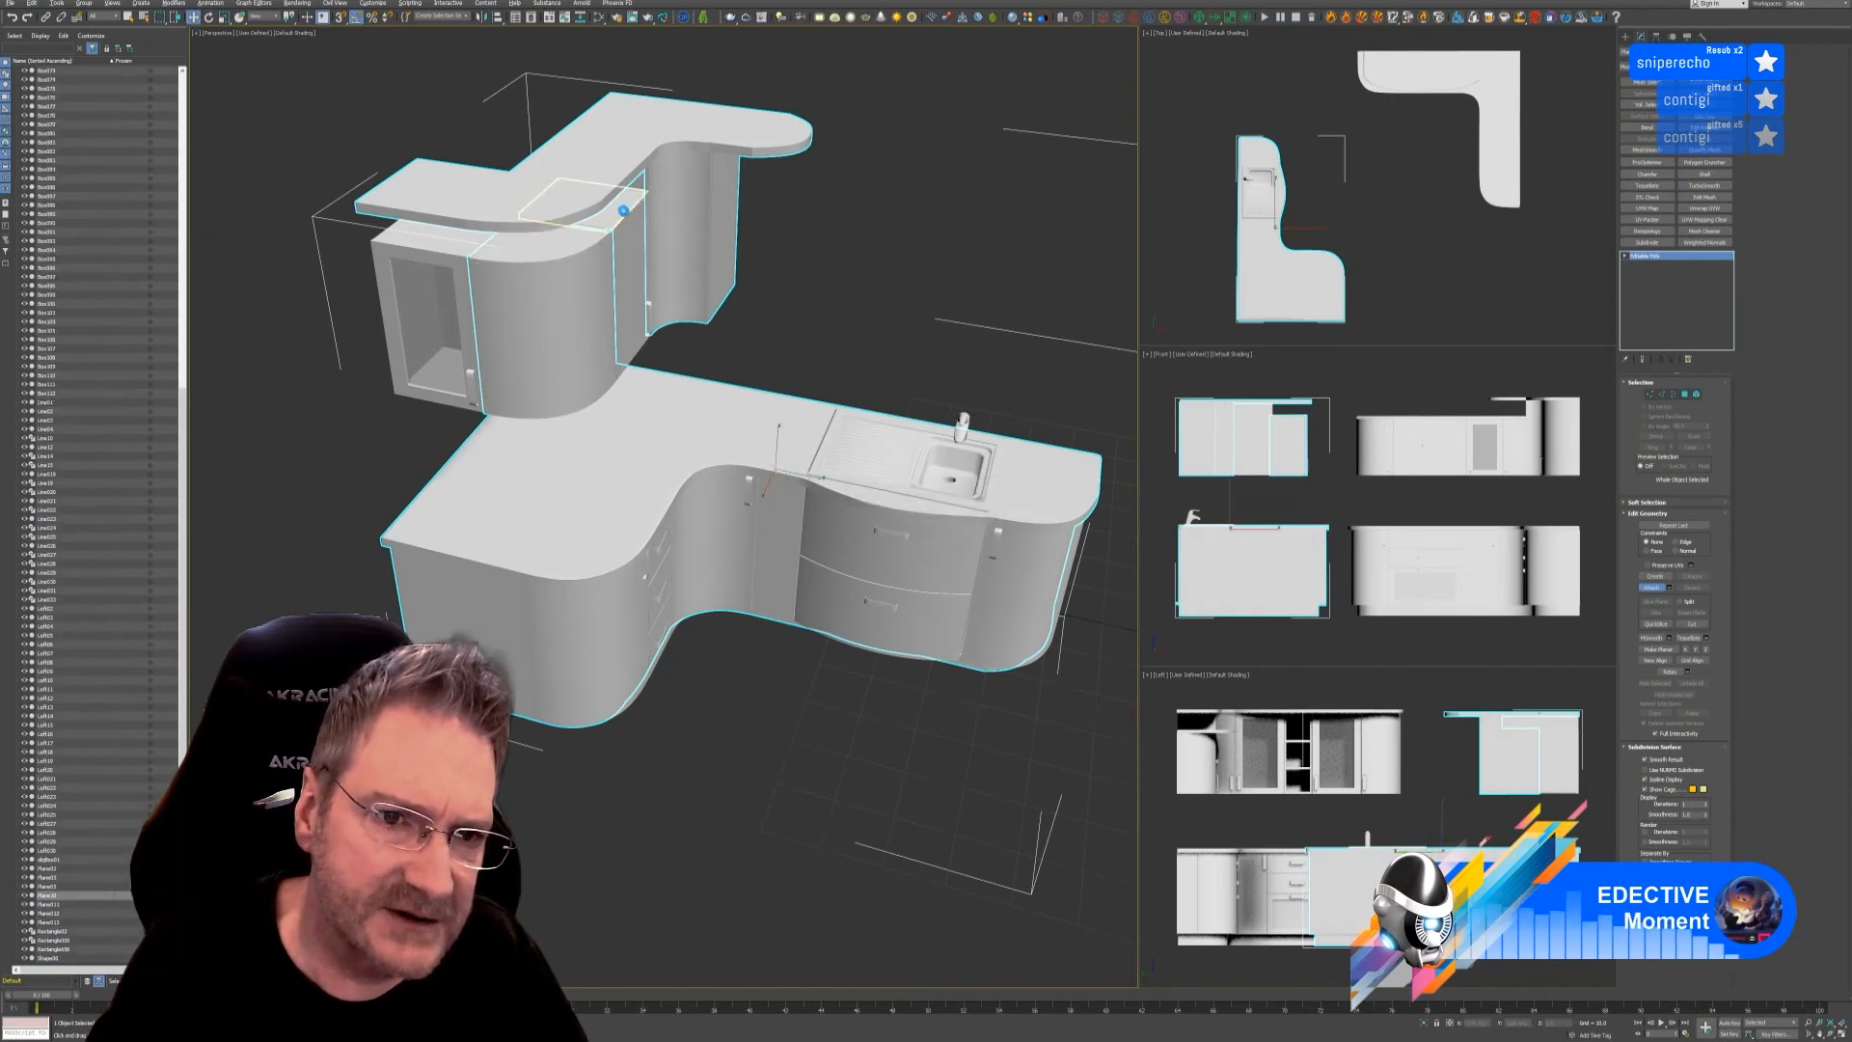
{"action": "left_click", "coordinate": [623, 210]}
{"action": "left_click", "coordinate": [972, 506]}
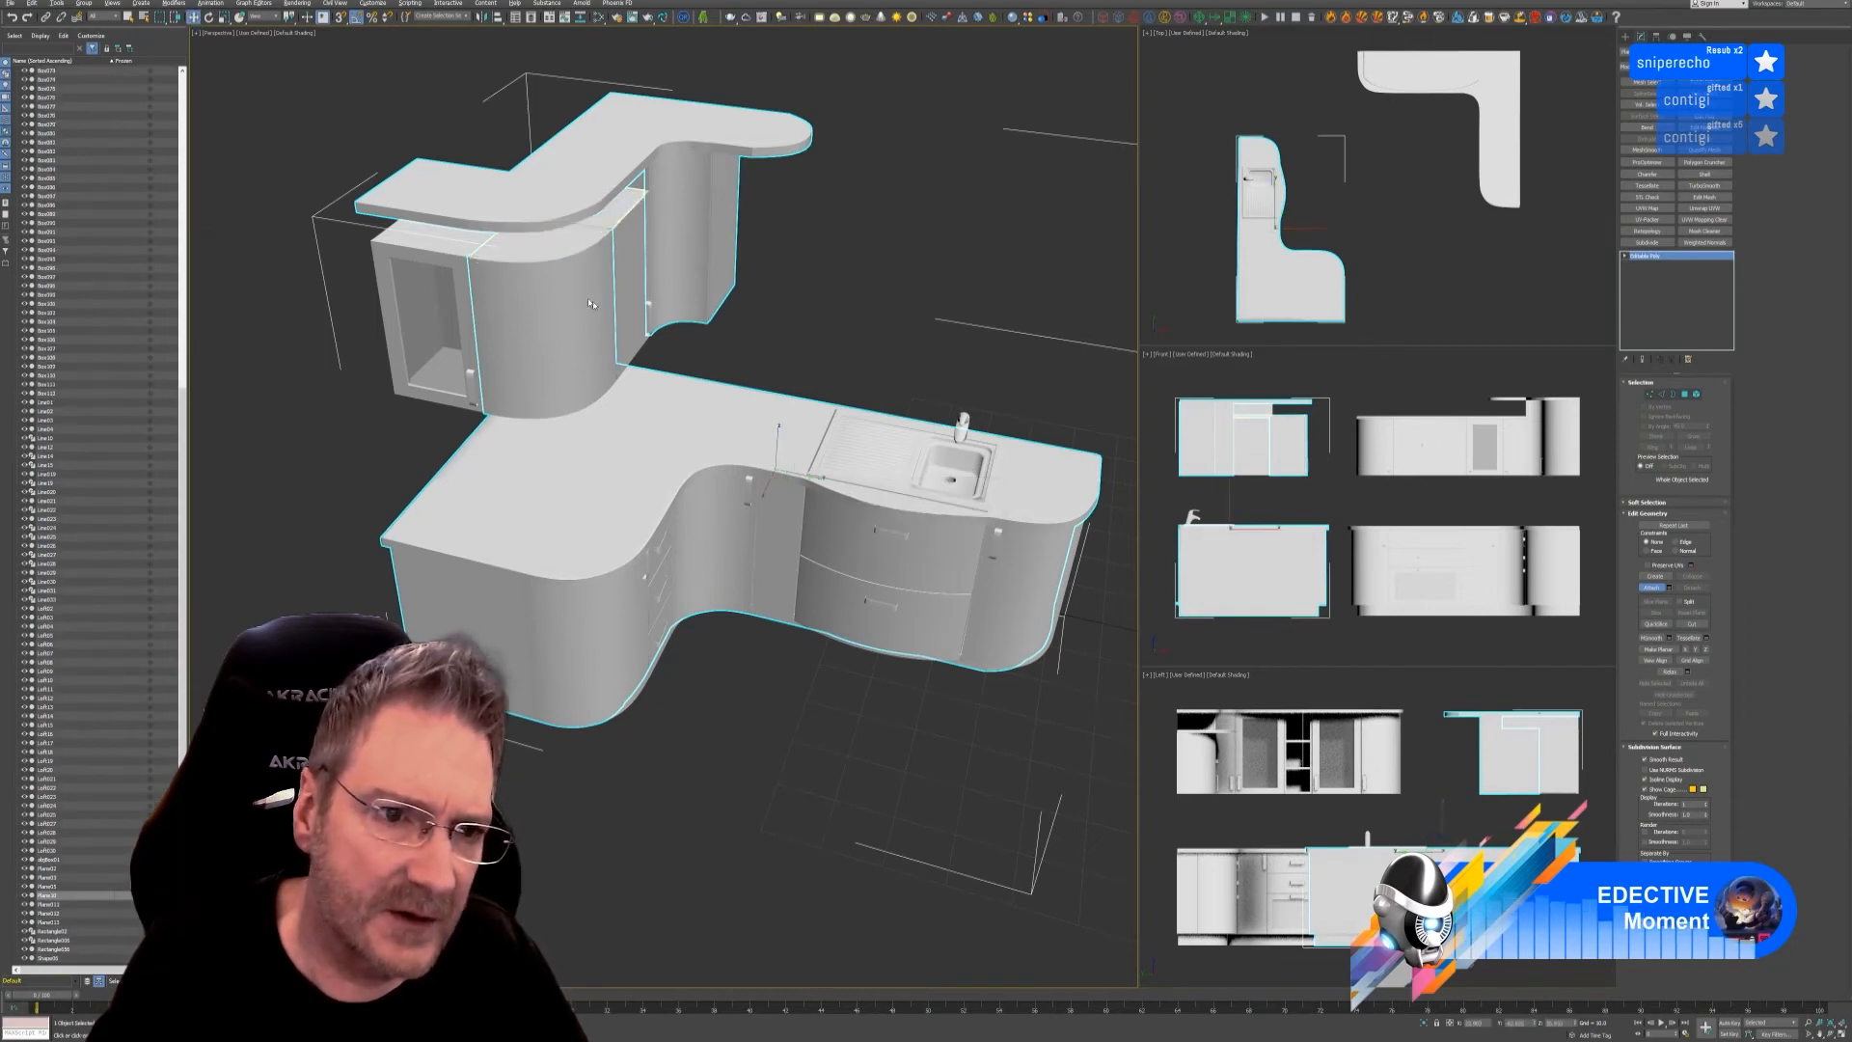
{"action": "left_click", "coordinate": [460, 247]}
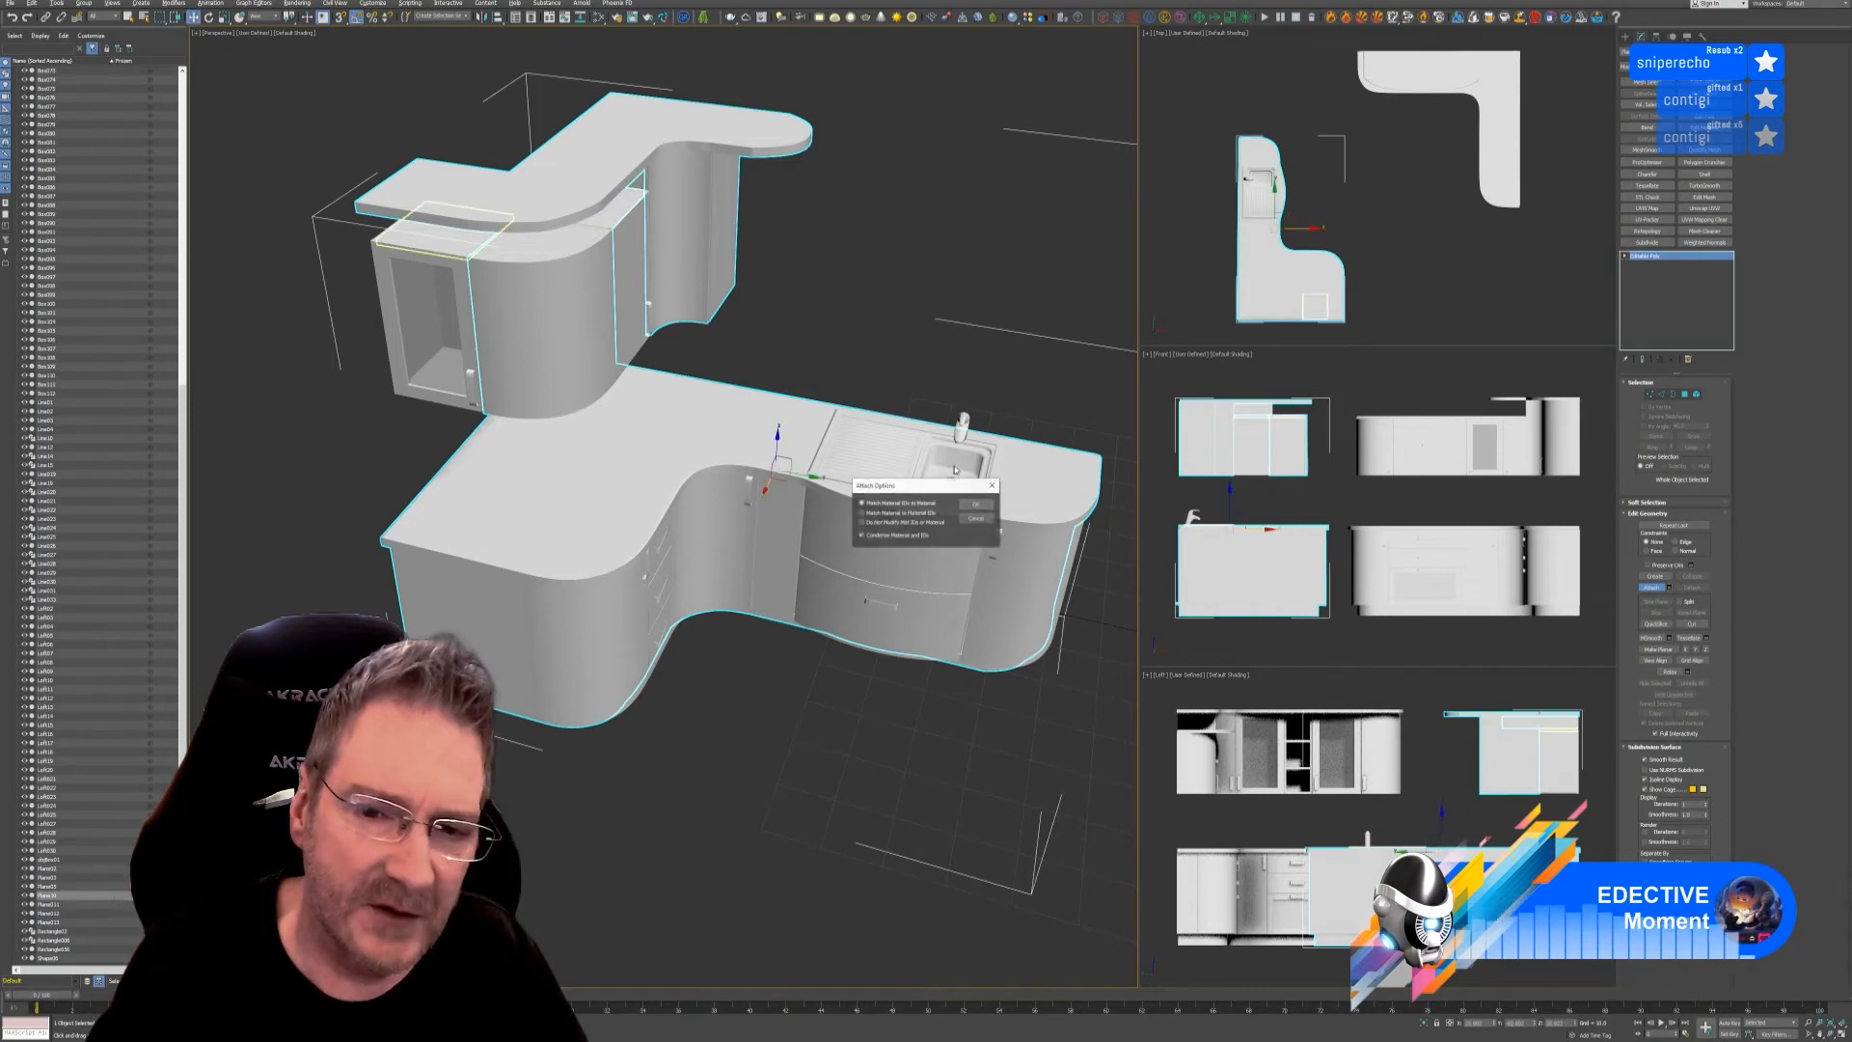
{"action": "left_click", "coordinate": [974, 503]}
- Attach the glazed cupboard's outer side panel and the large upright panel behind it to the combined cabinet mesh
{"action": "middle_click_drag", "start_coordinate": [648, 373], "coordinate": [816, 323], "text": "alt"}
{"action": "key", "text": "w"}
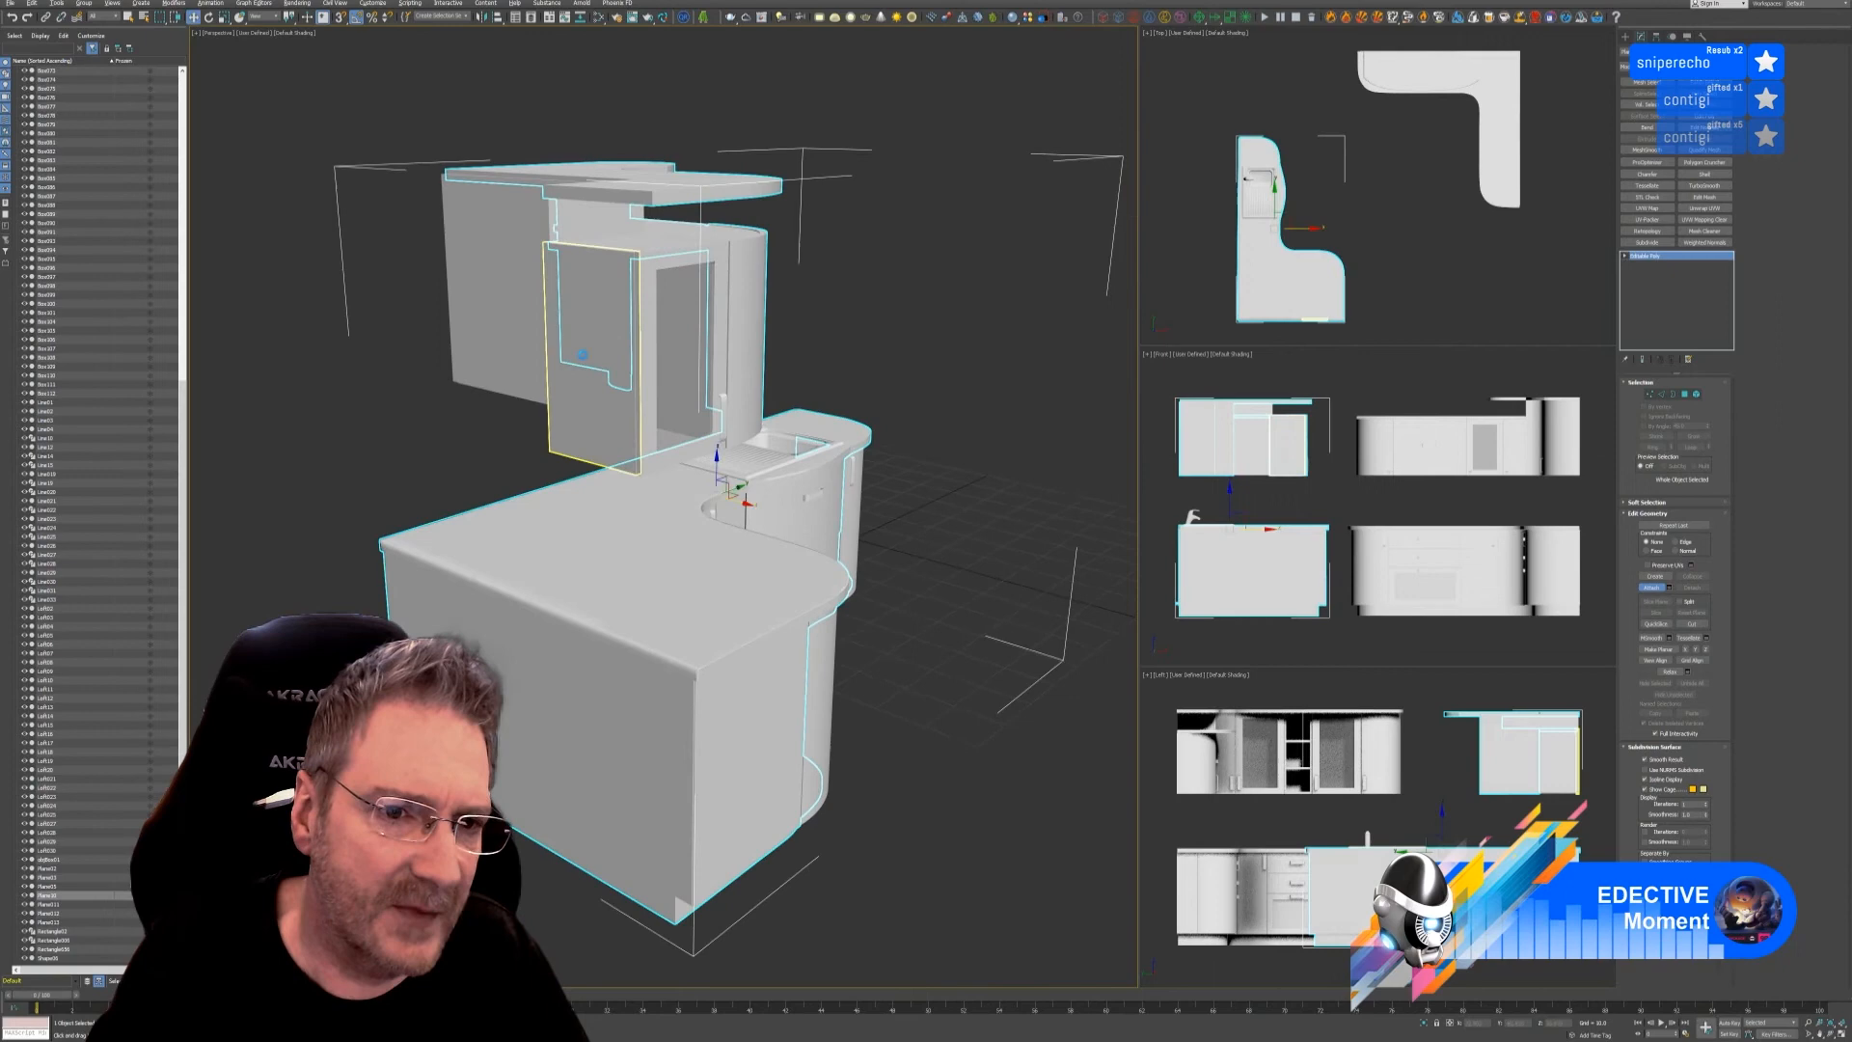
{"action": "left_click", "coordinate": [826, 455]}
{"action": "left_click", "coordinate": [975, 505]}
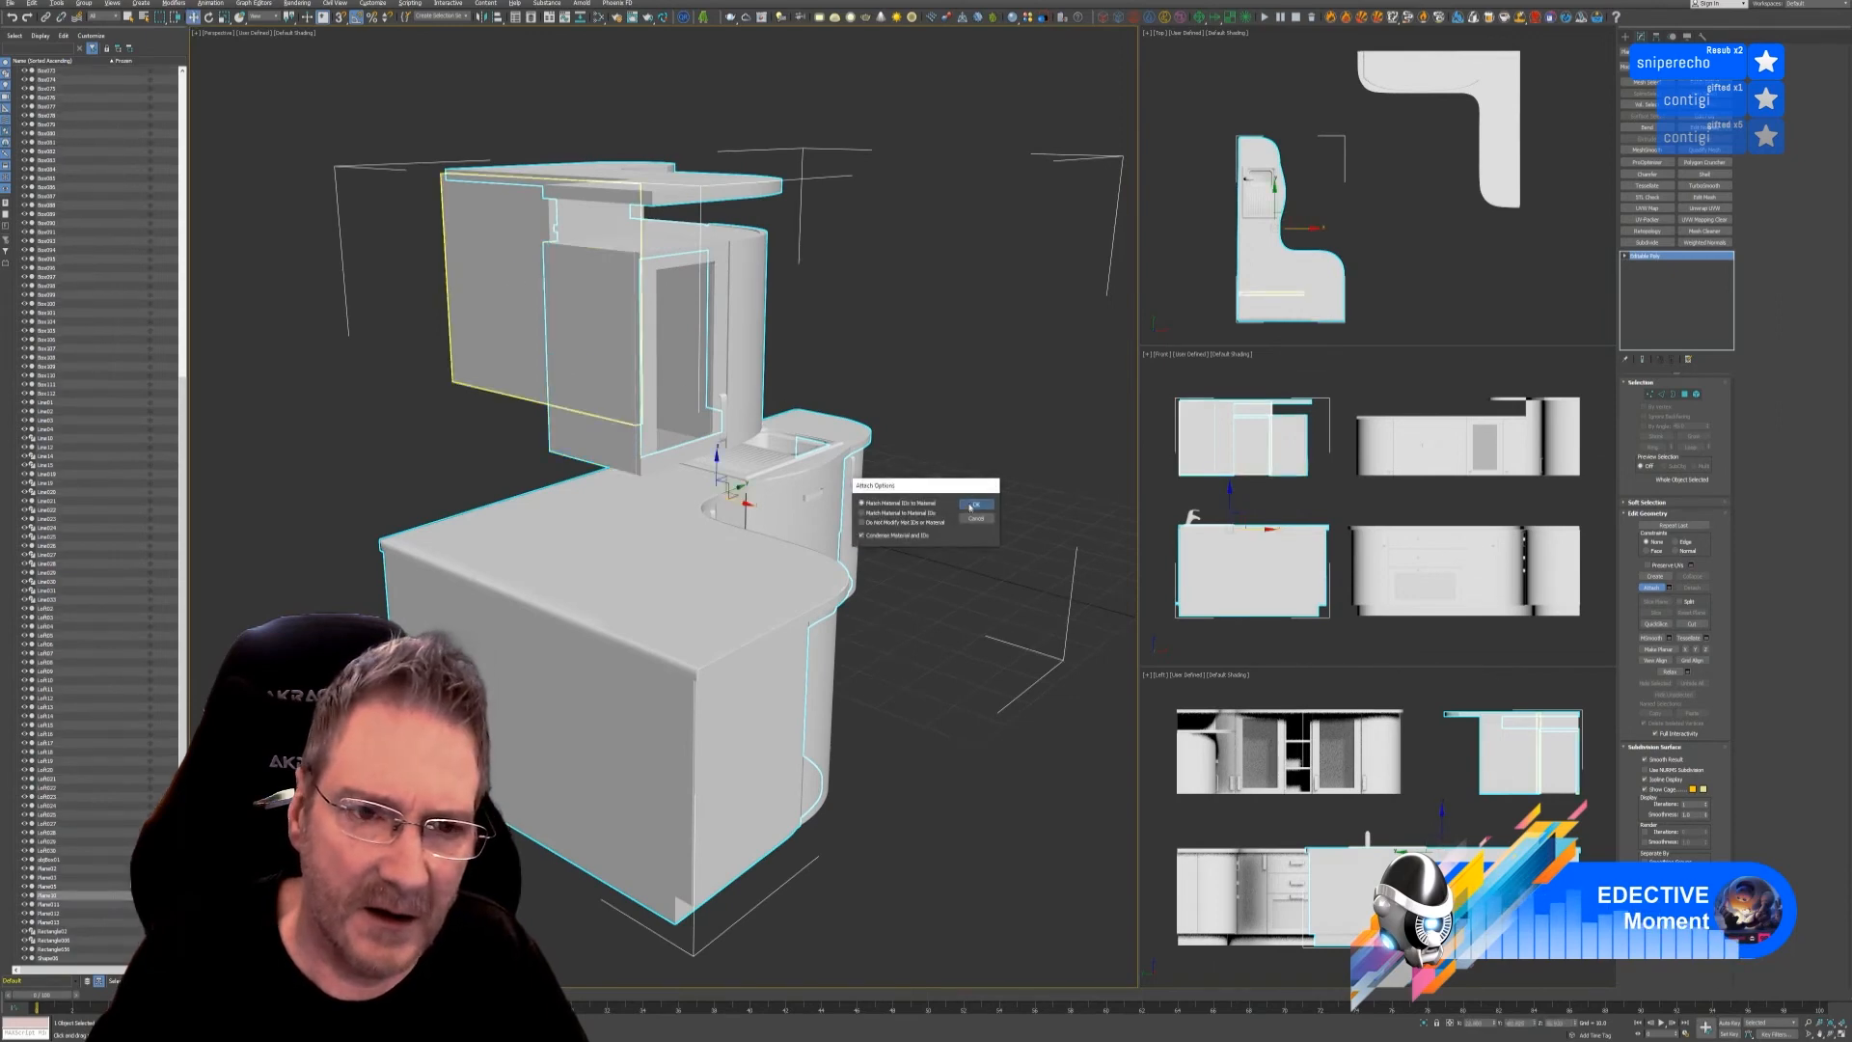
{"action": "left_click", "coordinate": [975, 506]}
- Attach the wall unit's back panel on the sink side to the combined cabinet mesh
{"action": "middle_click_drag", "start_coordinate": [527, 556], "coordinate": [675, 463], "text": "alt"}
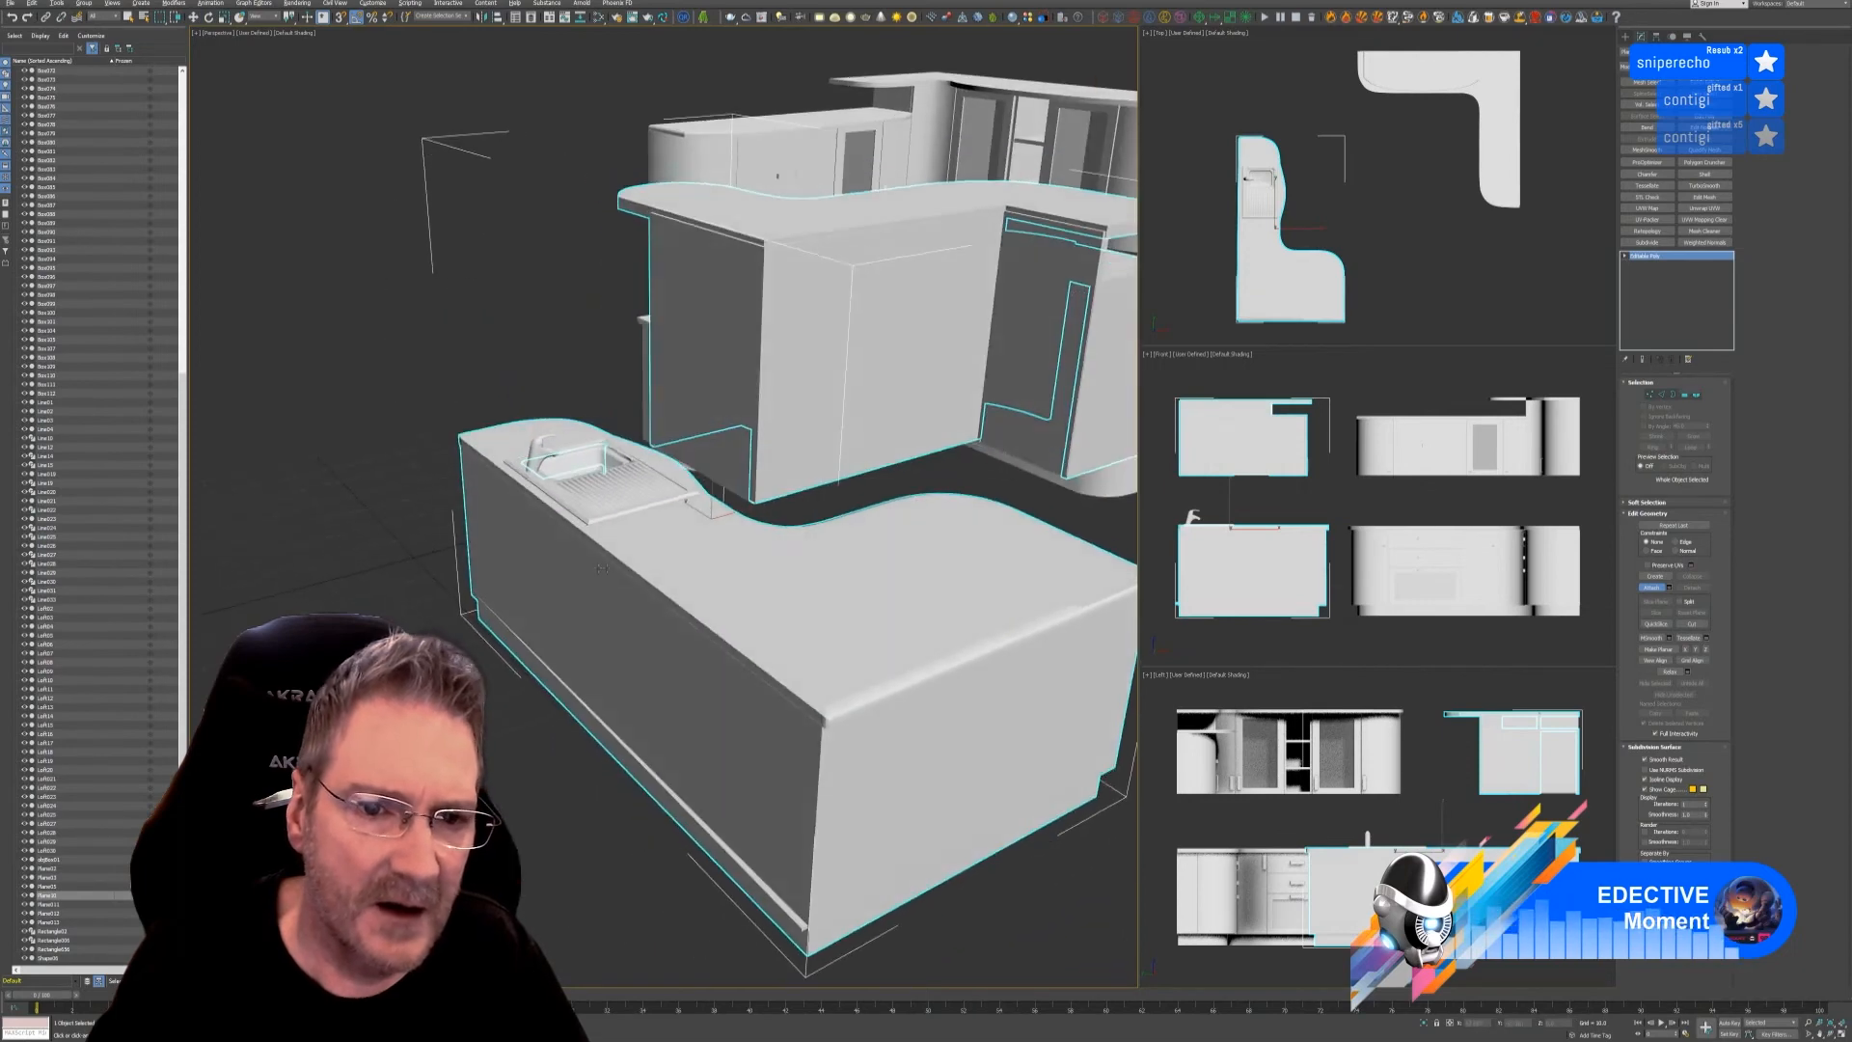
{"action": "key", "text": "w"}
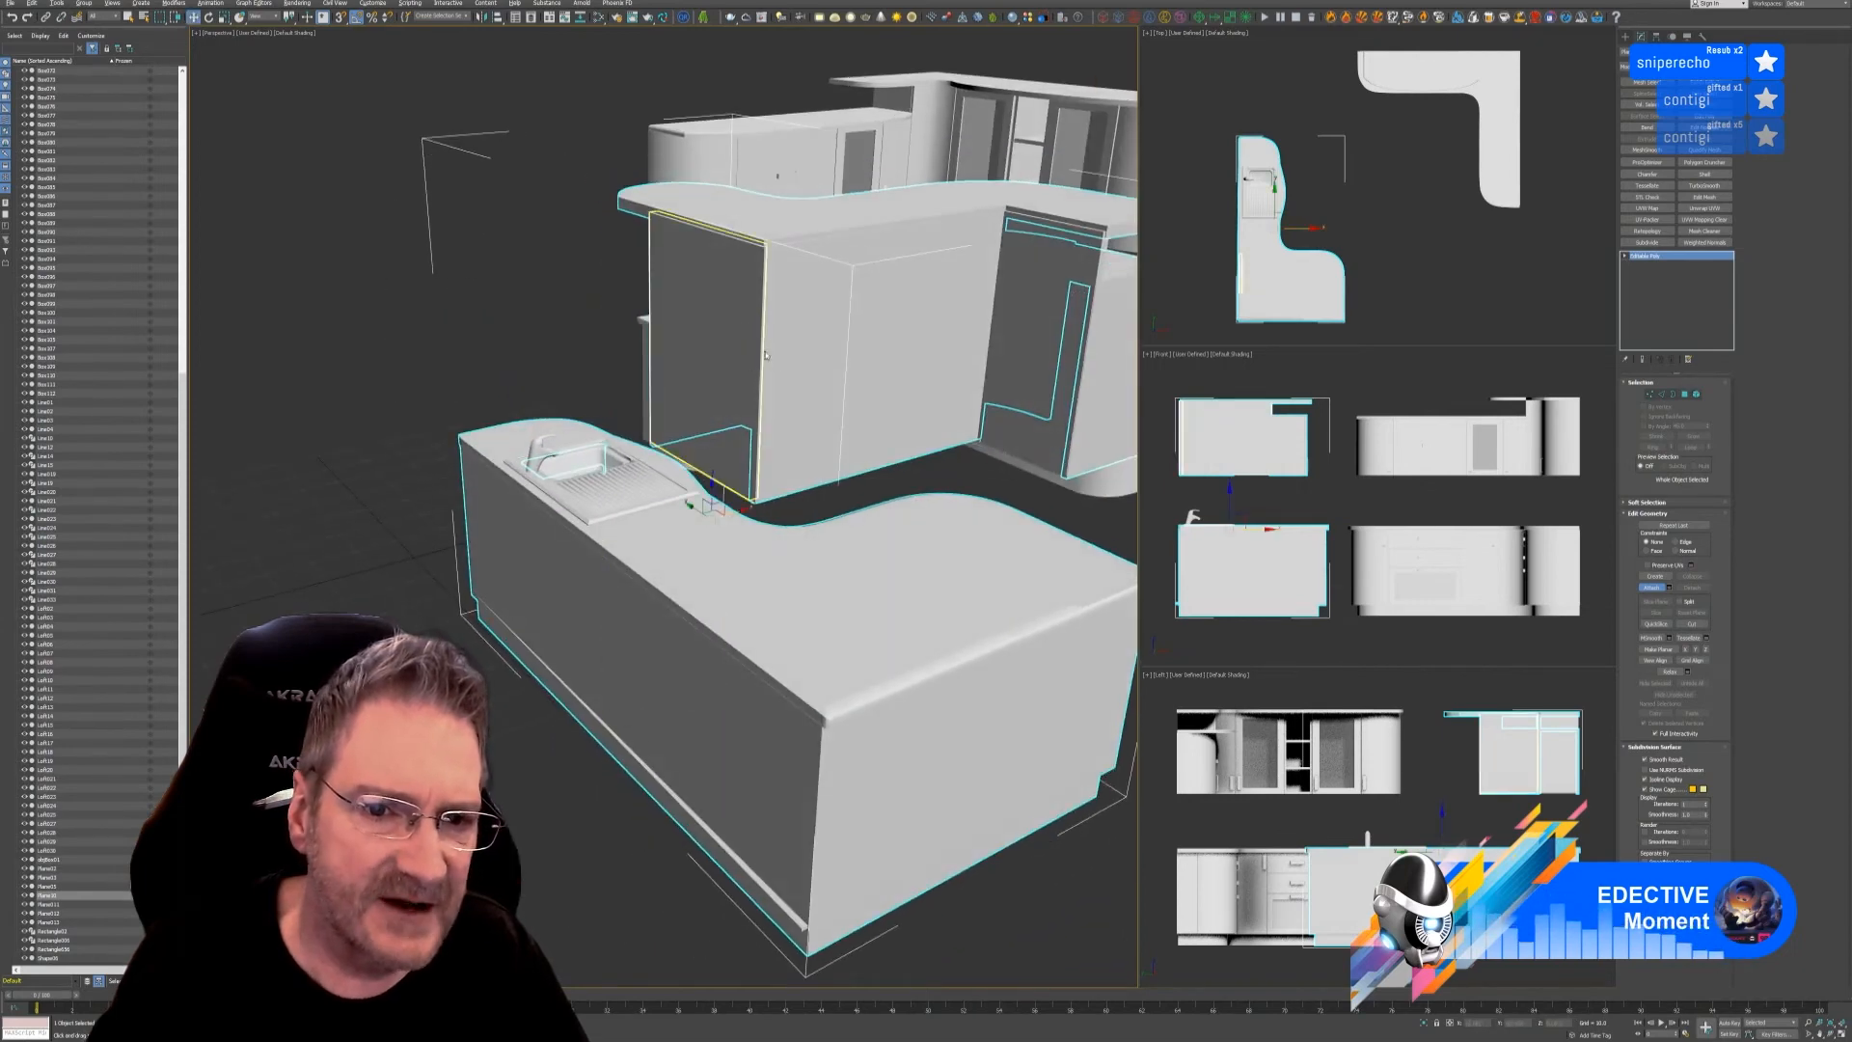
{"action": "left_click", "coordinate": [950, 487]}
{"action": "left_click", "coordinate": [976, 504]}
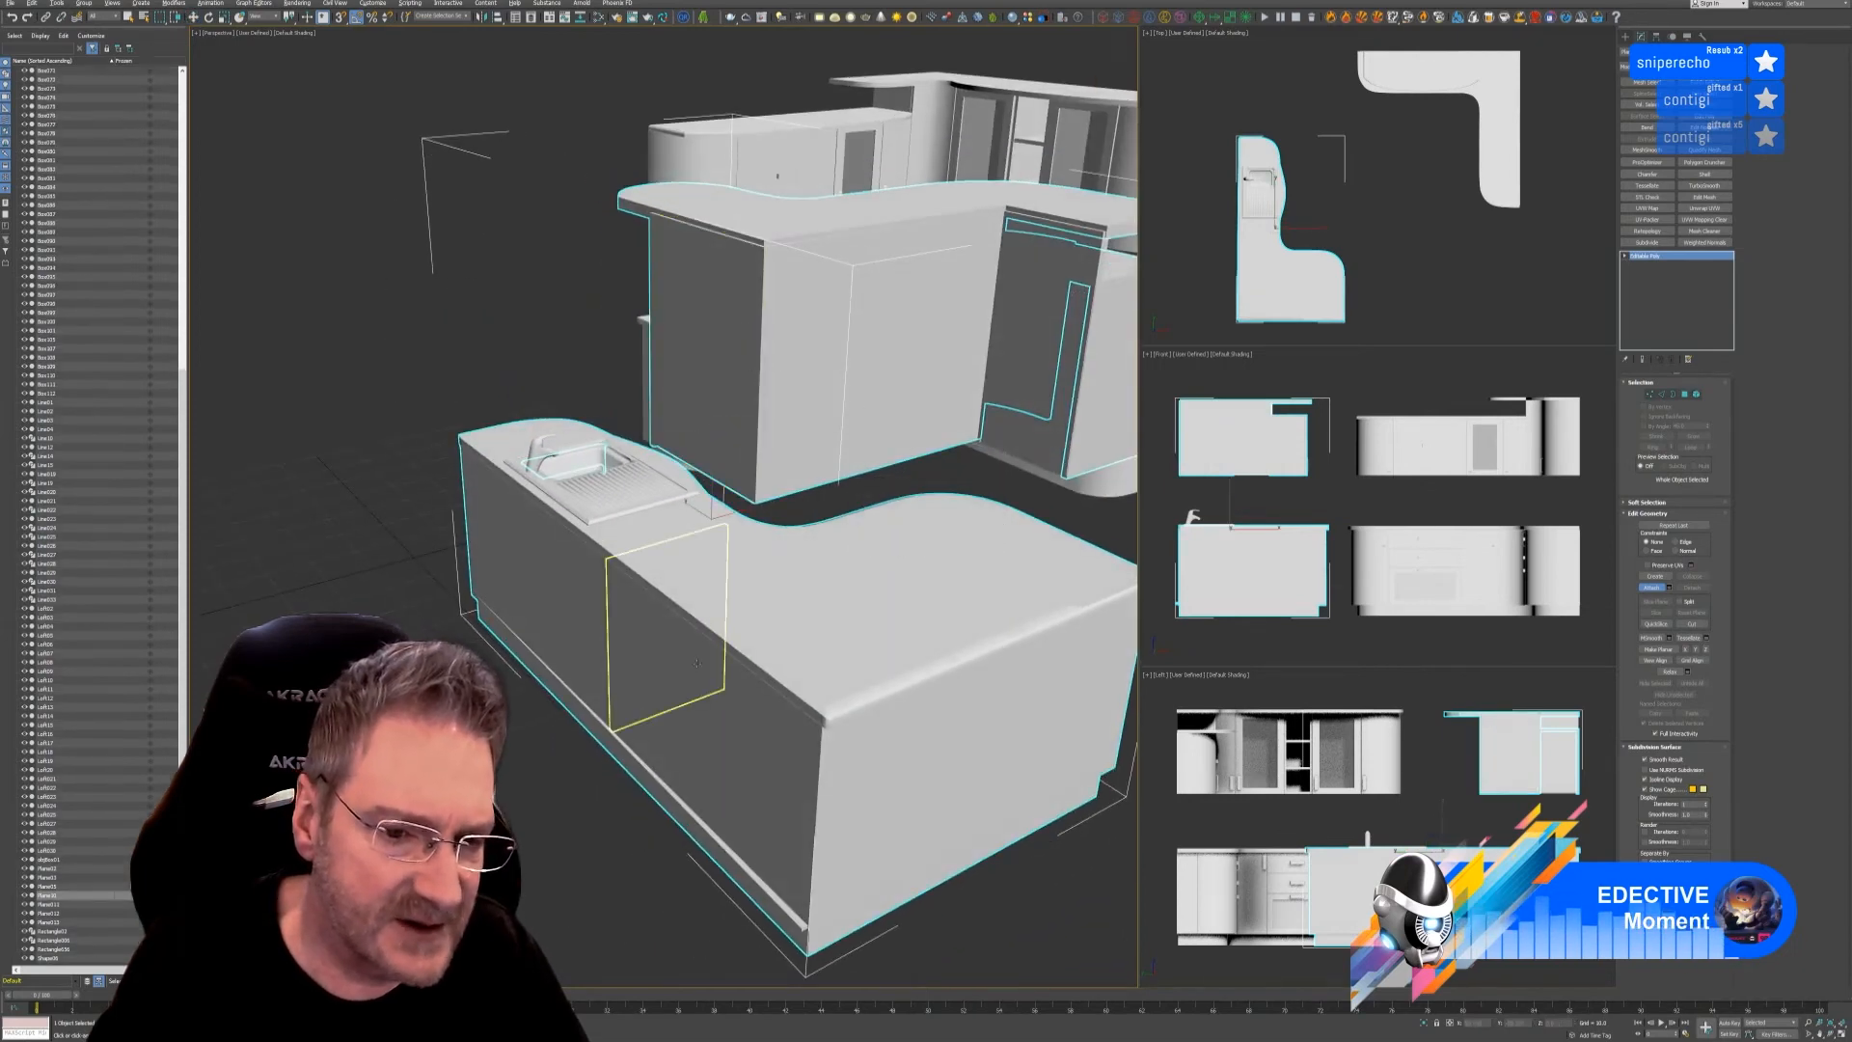
- Attach the two adjacent upright dividers inside the base units beside the drainer to the combined mesh
{"action": "left_click", "coordinate": [877, 600]}
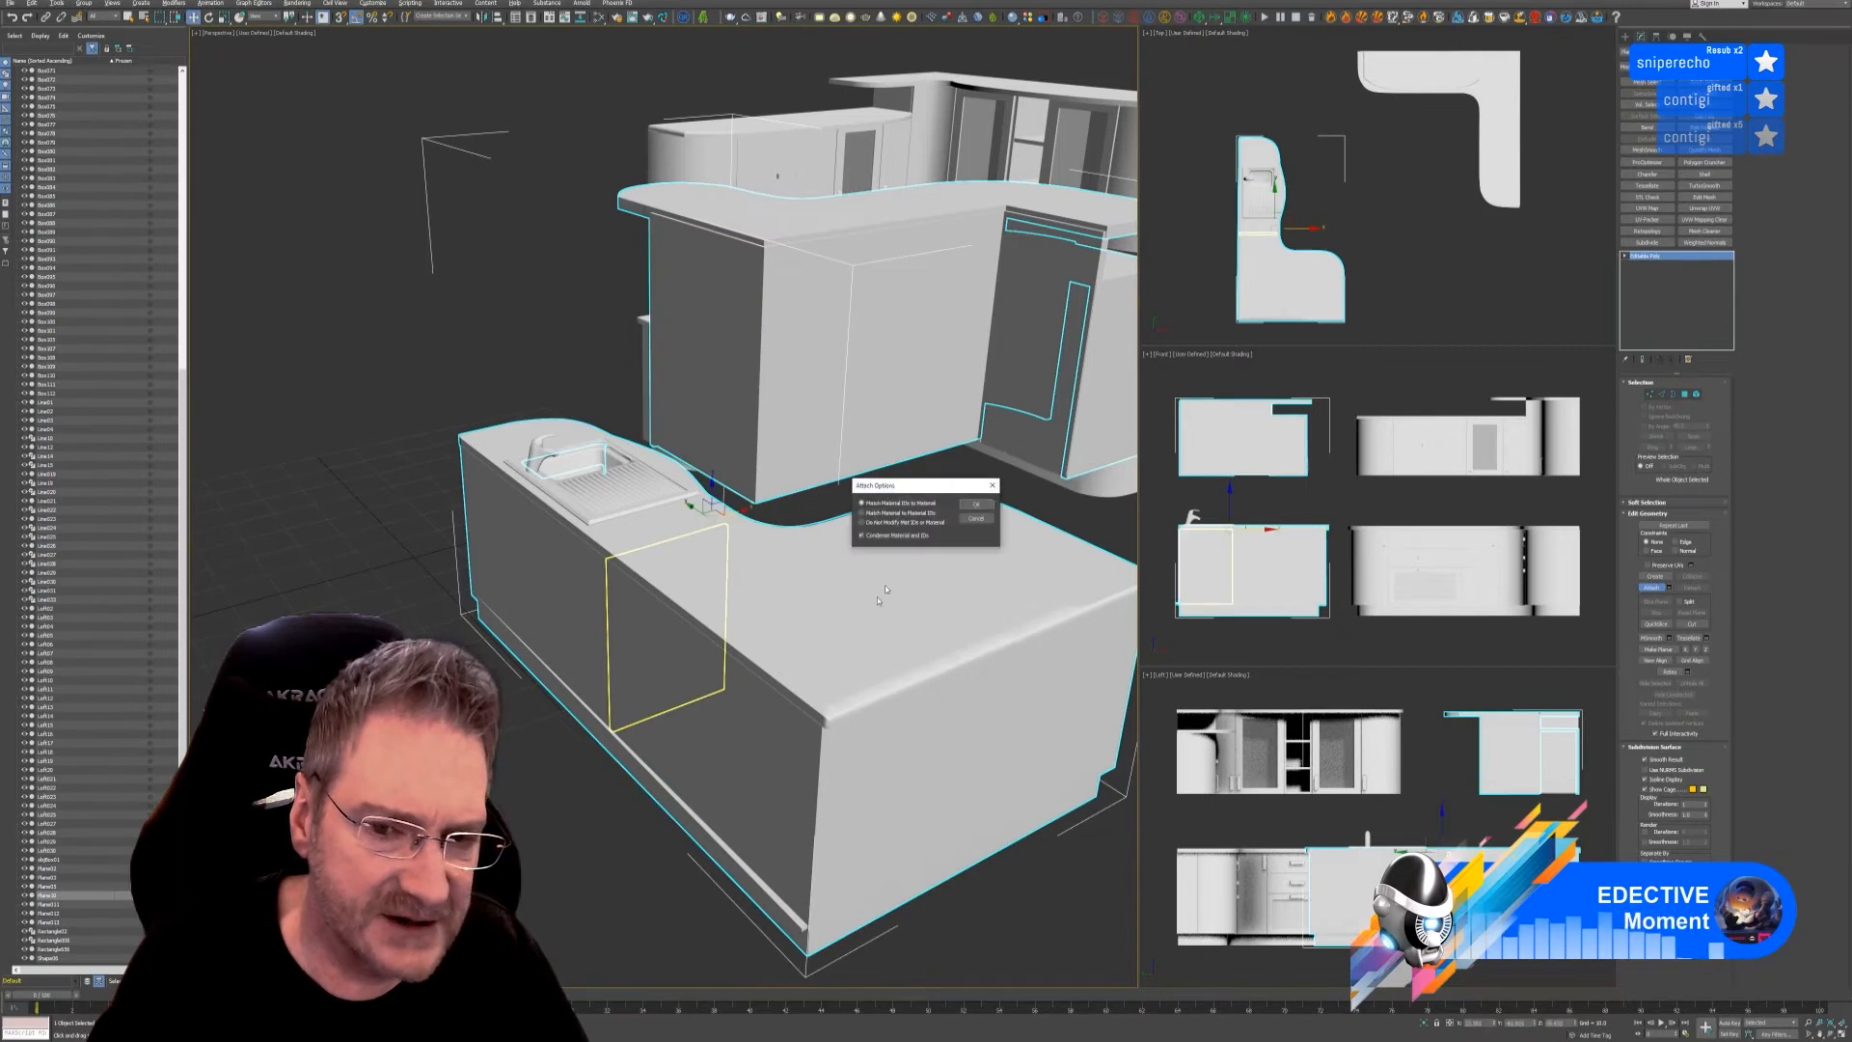
{"action": "left_click", "coordinate": [985, 505]}
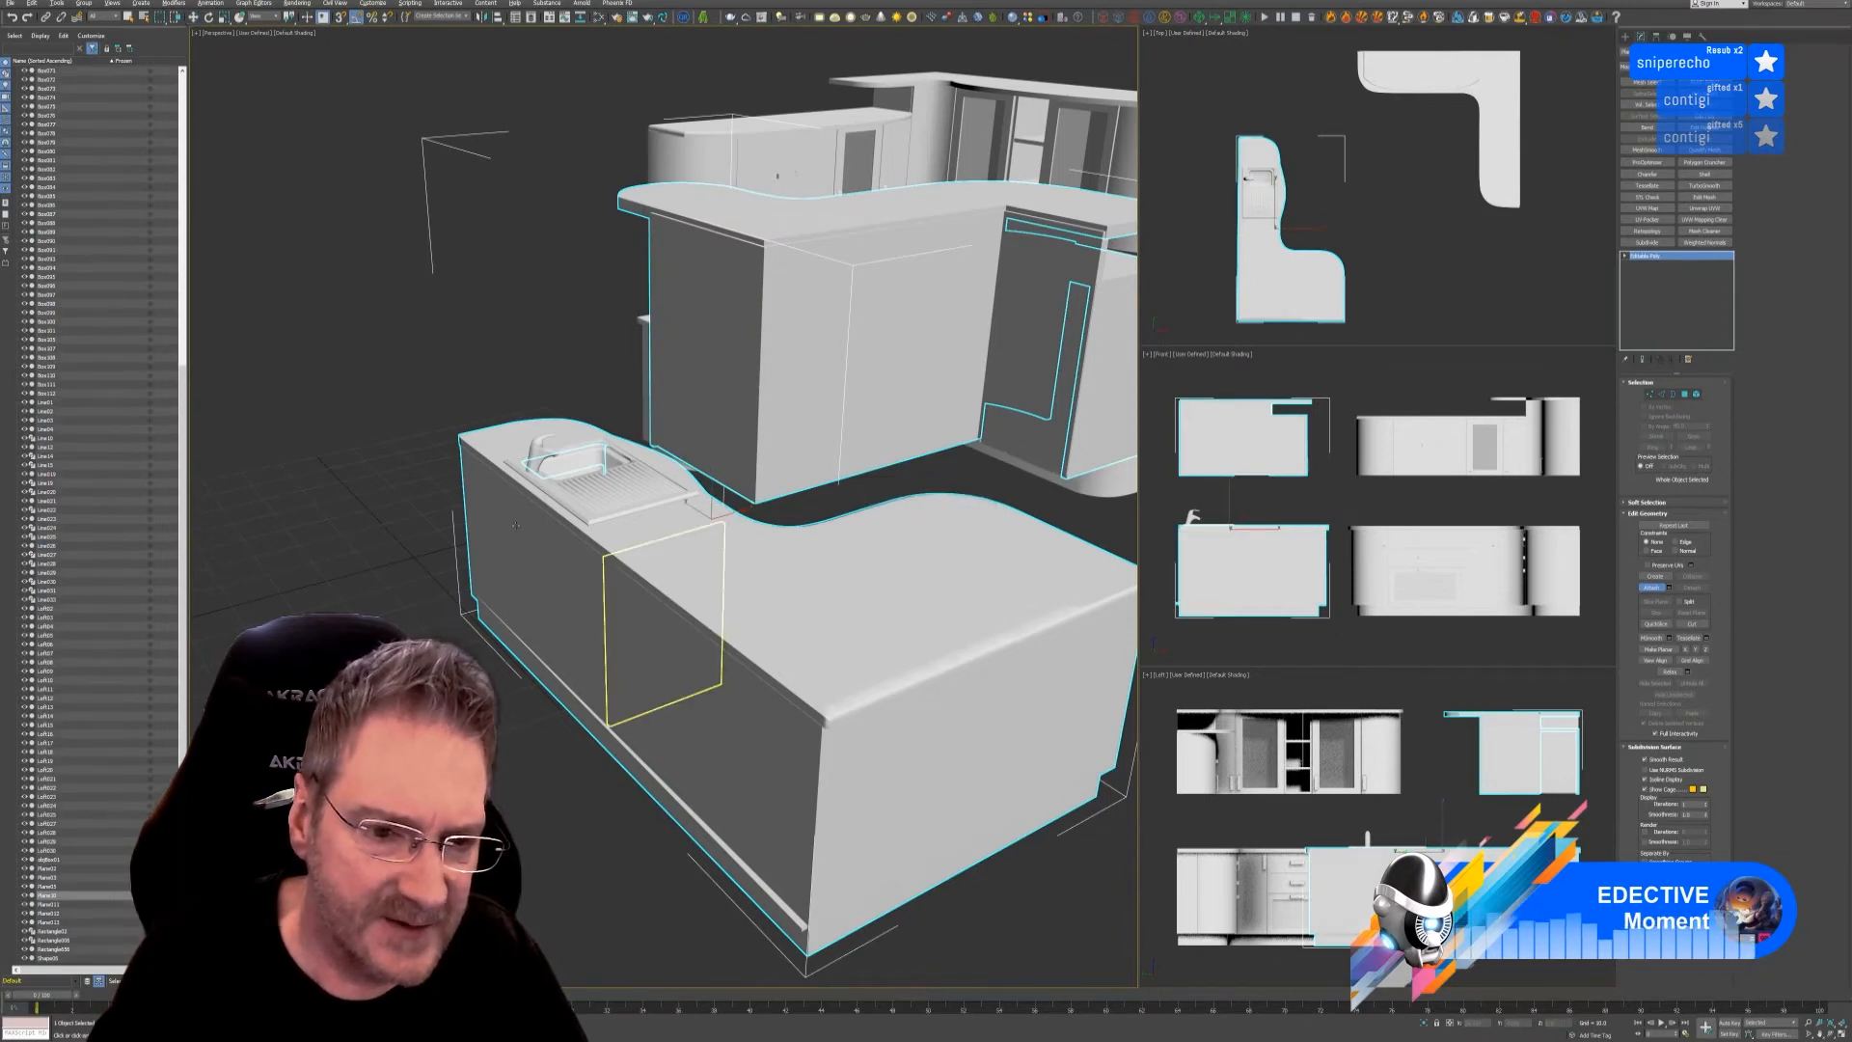
{"action": "key", "text": "w"}
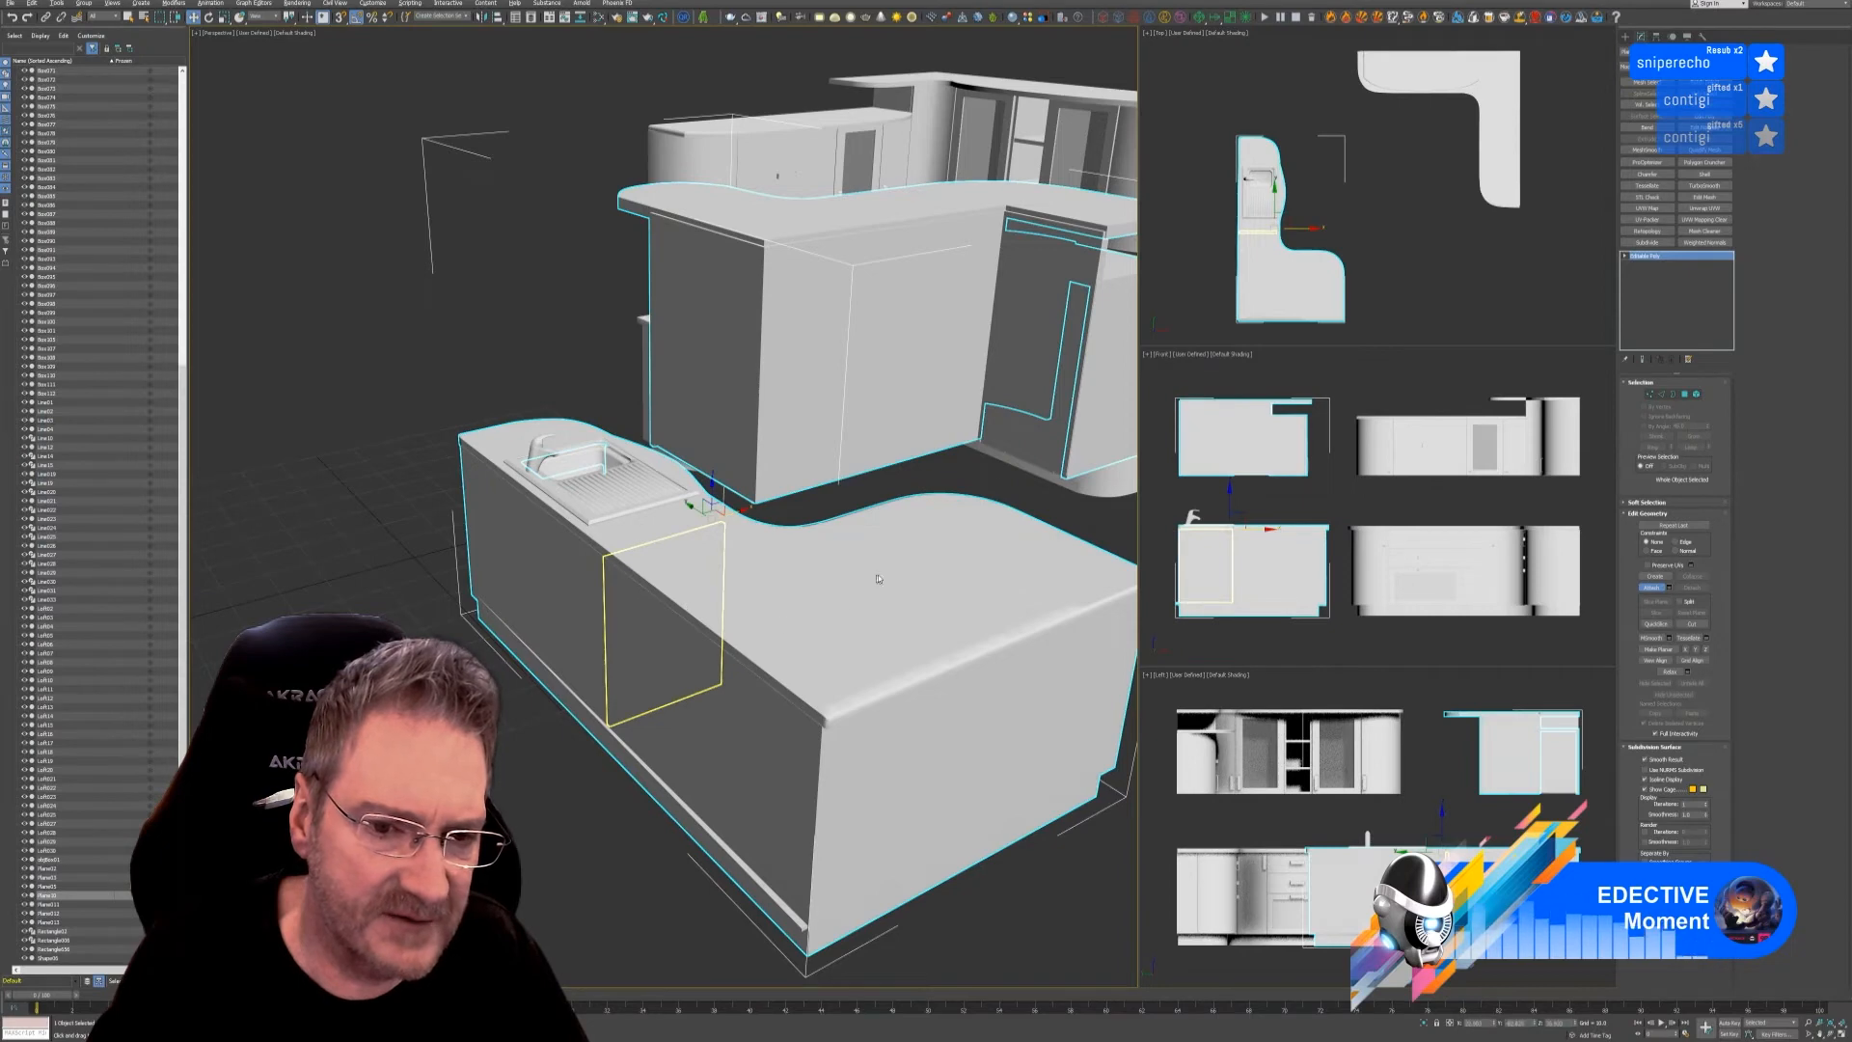
{"action": "left_click", "coordinate": [979, 506]}
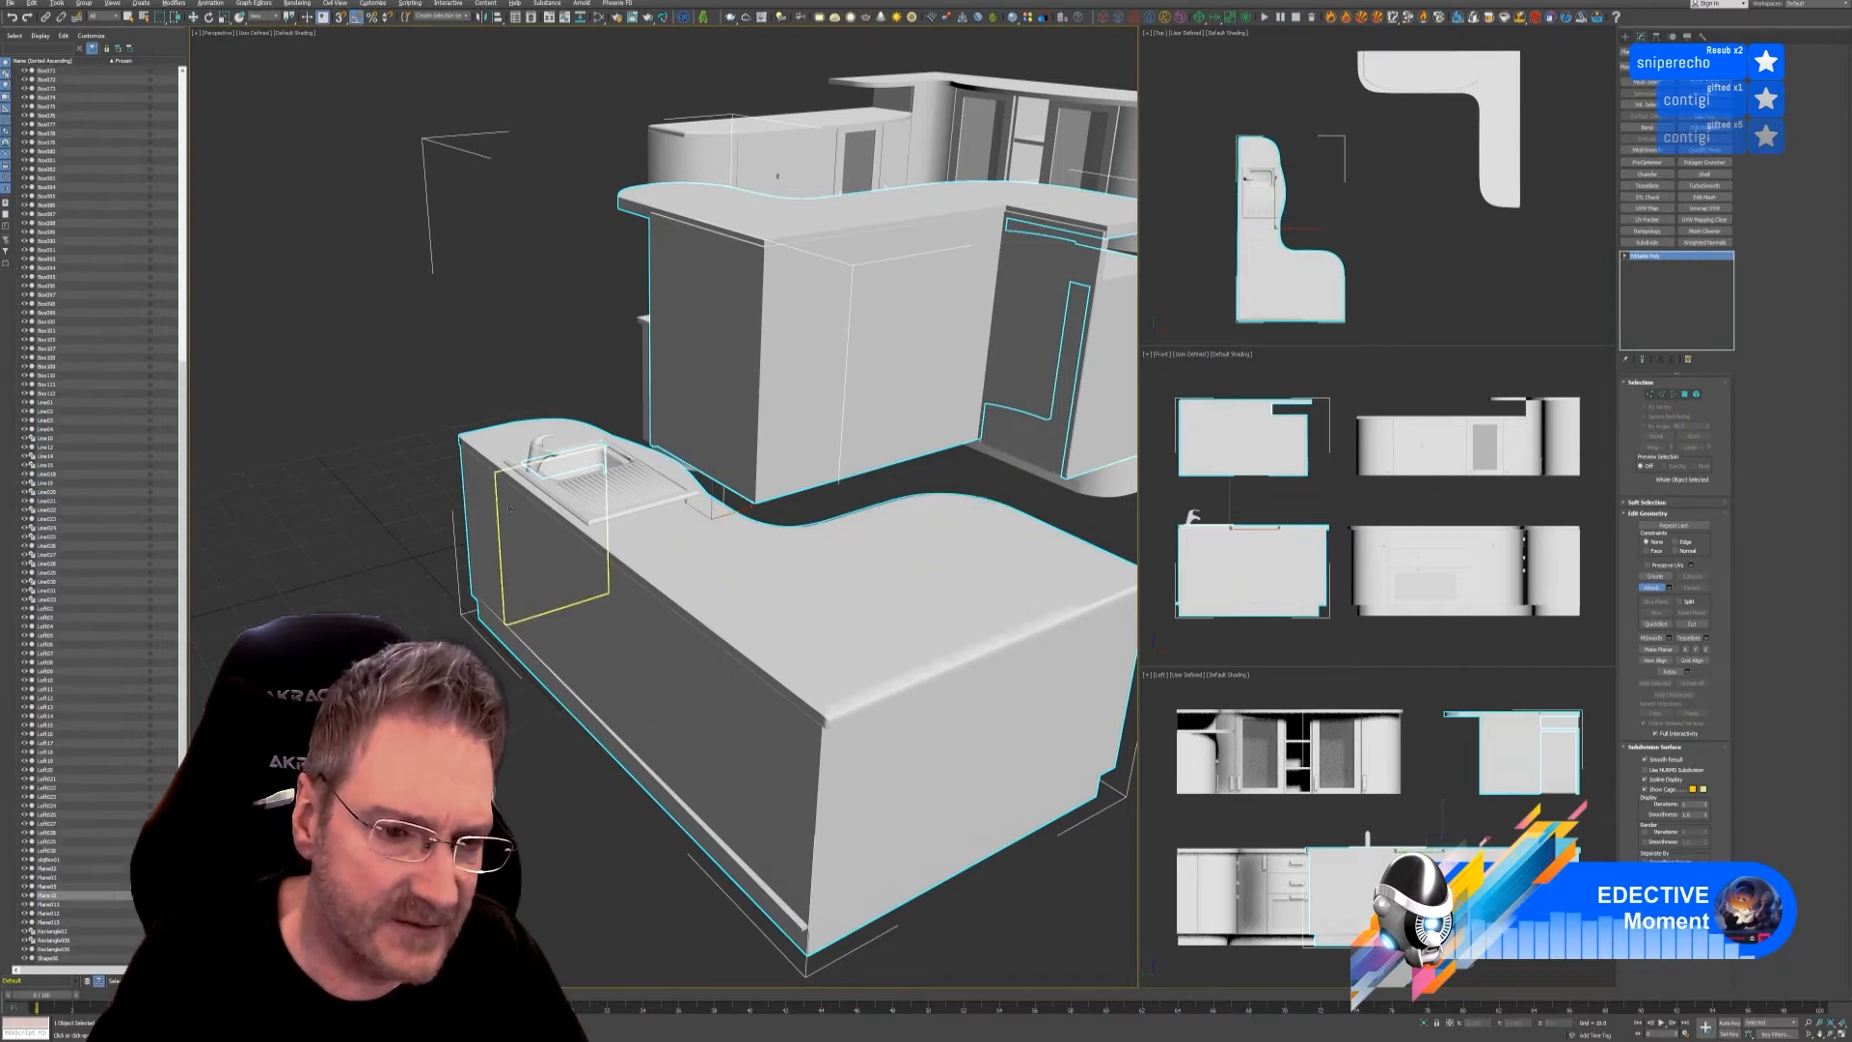
- Attach the base-unit divider beneath the sink and the narrow upright panel at the sink end to the combined mesh
{"action": "key", "text": "w"}
{"action": "left_click", "coordinate": [846, 544]}
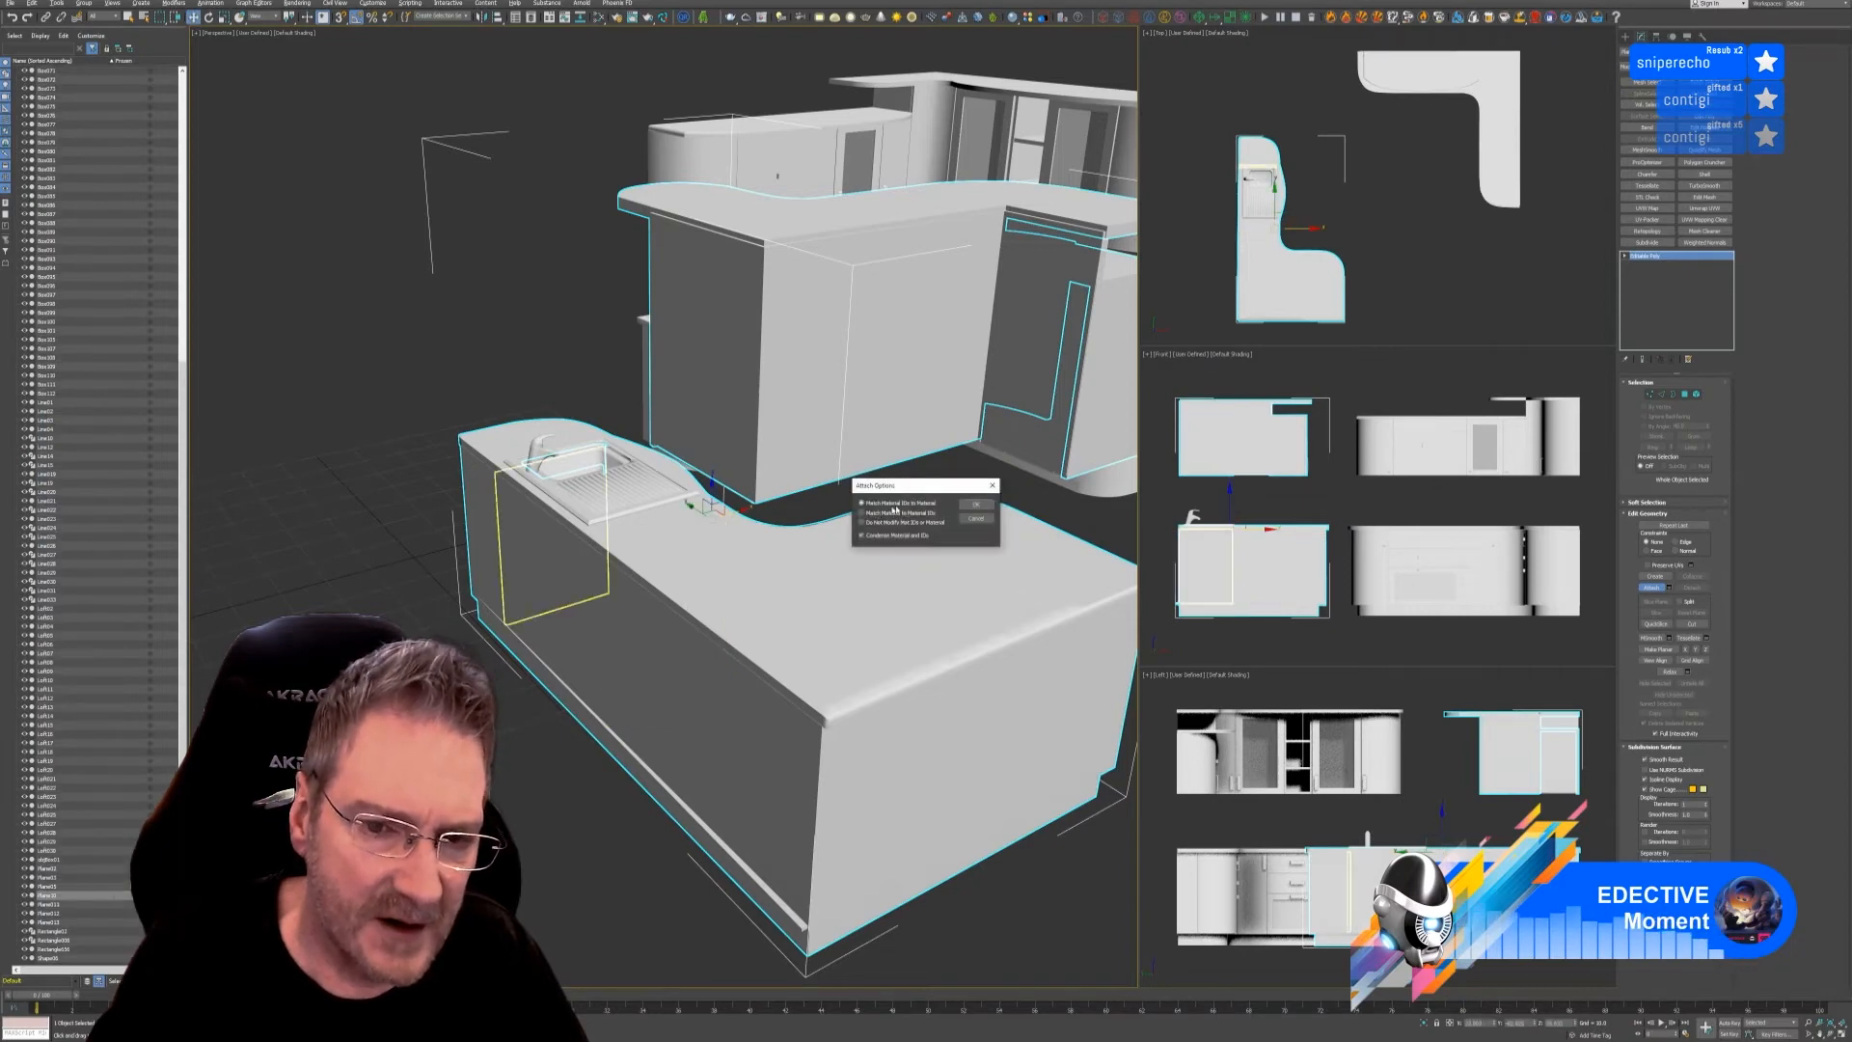
{"action": "left_click", "coordinate": [975, 502]}
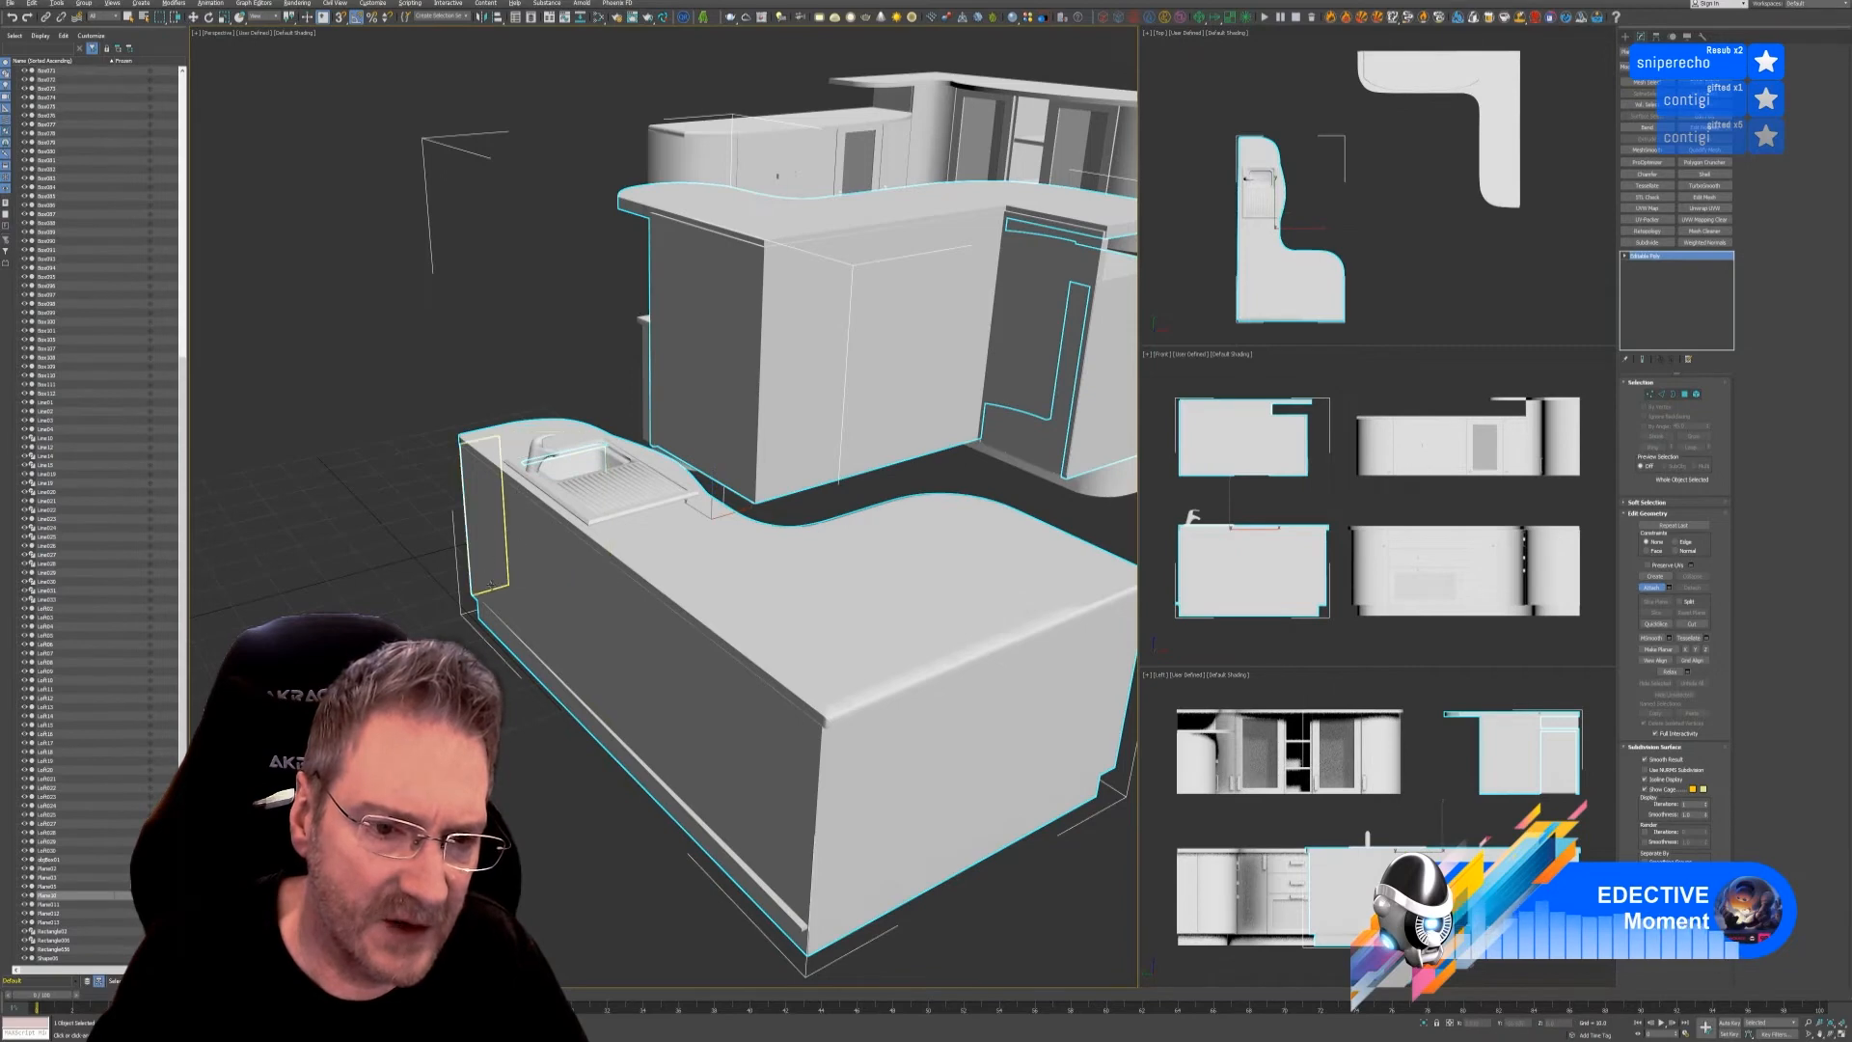
{"action": "middle_click_drag", "start_coordinate": [318, 738], "coordinate": [528, 751], "text": "alt"}
{"action": "key", "text": "w"}
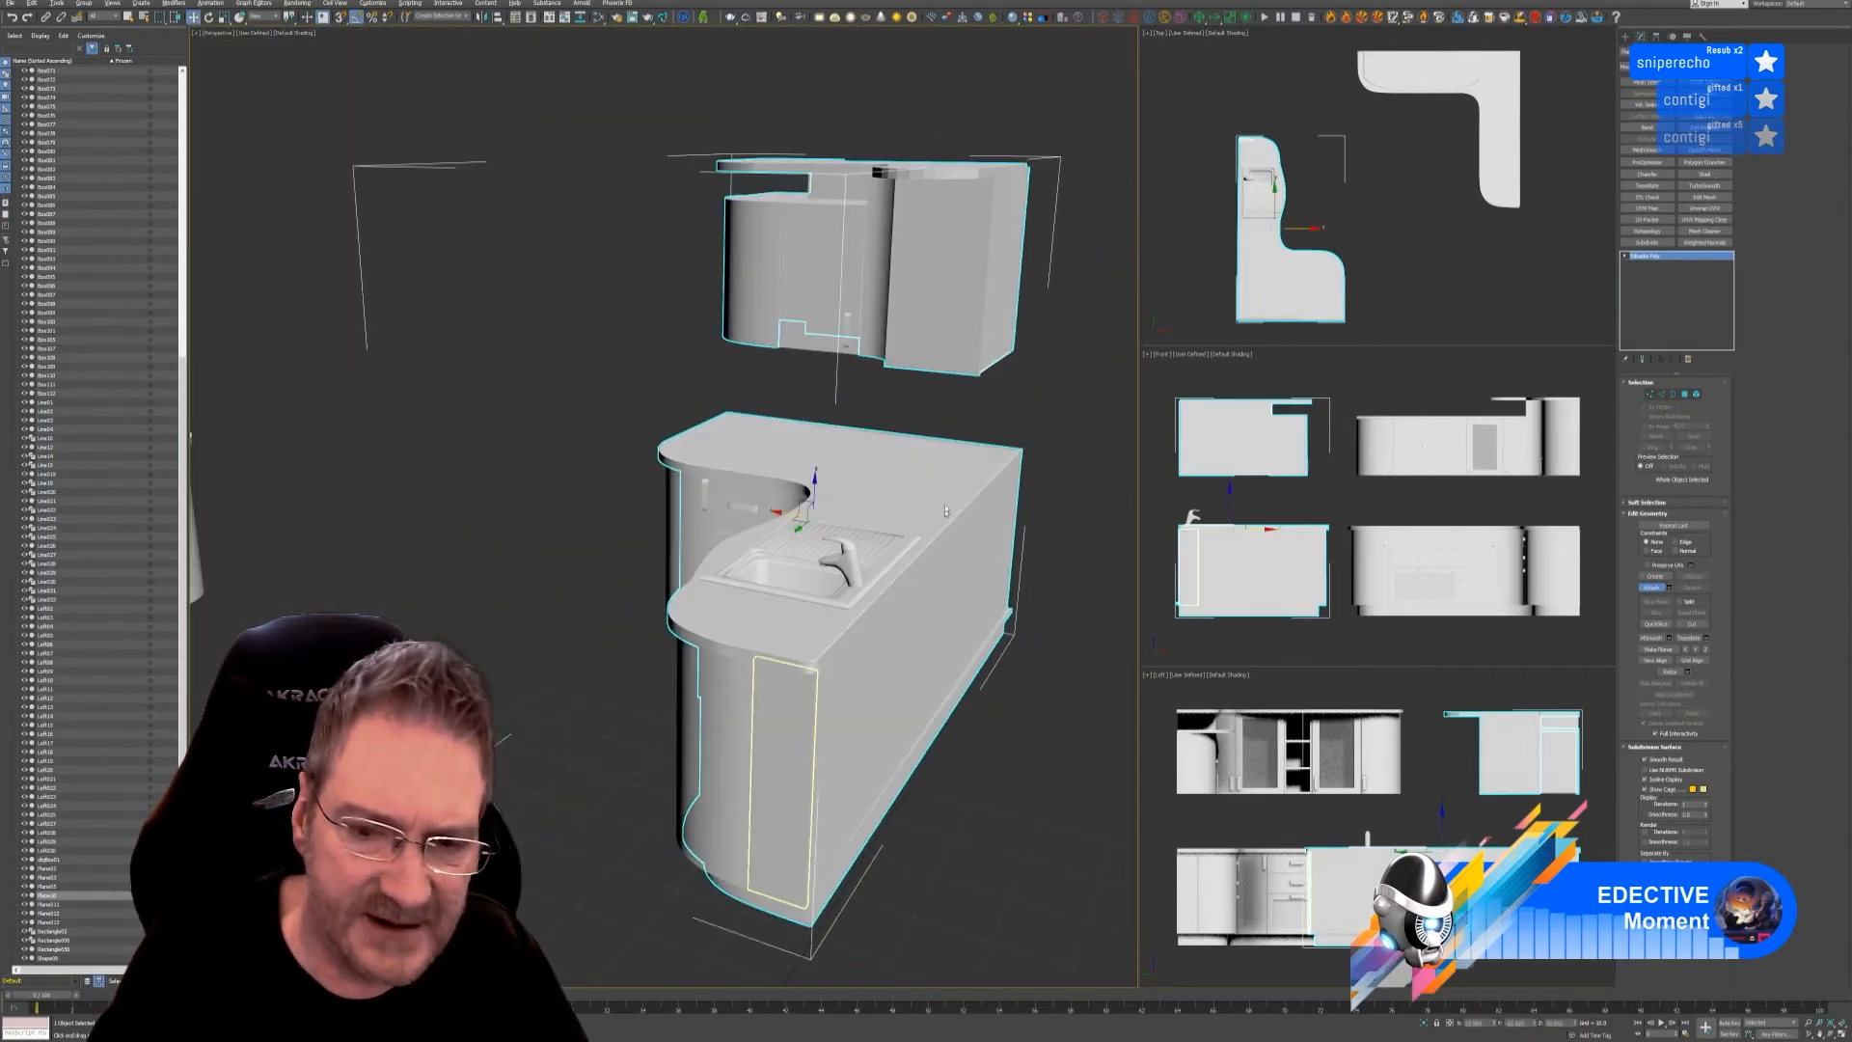
- Attach the top and bottom panels of the wall unit's corner cupboard to the combined mesh, matching material IDs to material
{"action": "middle_click_drag", "start_coordinate": [945, 511], "coordinate": [1016, 276], "text": "alt"}
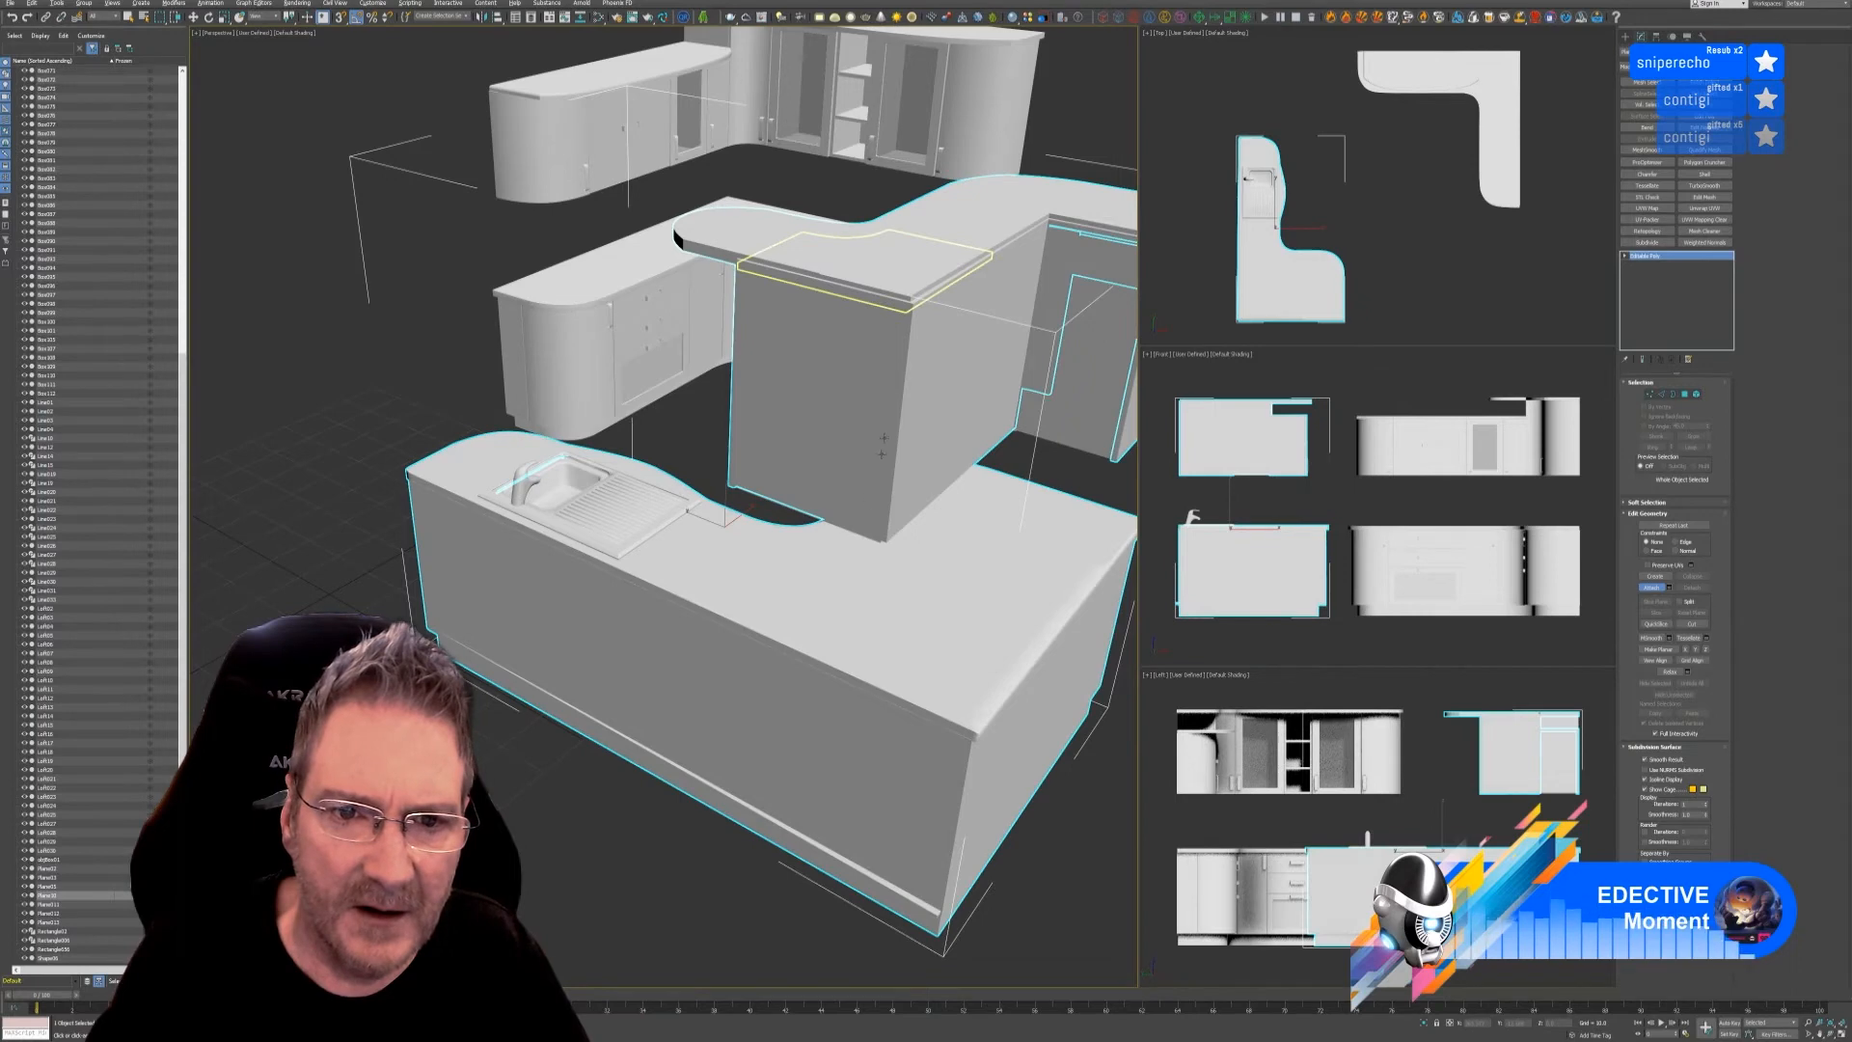
{"action": "left_click", "coordinate": [921, 301]}
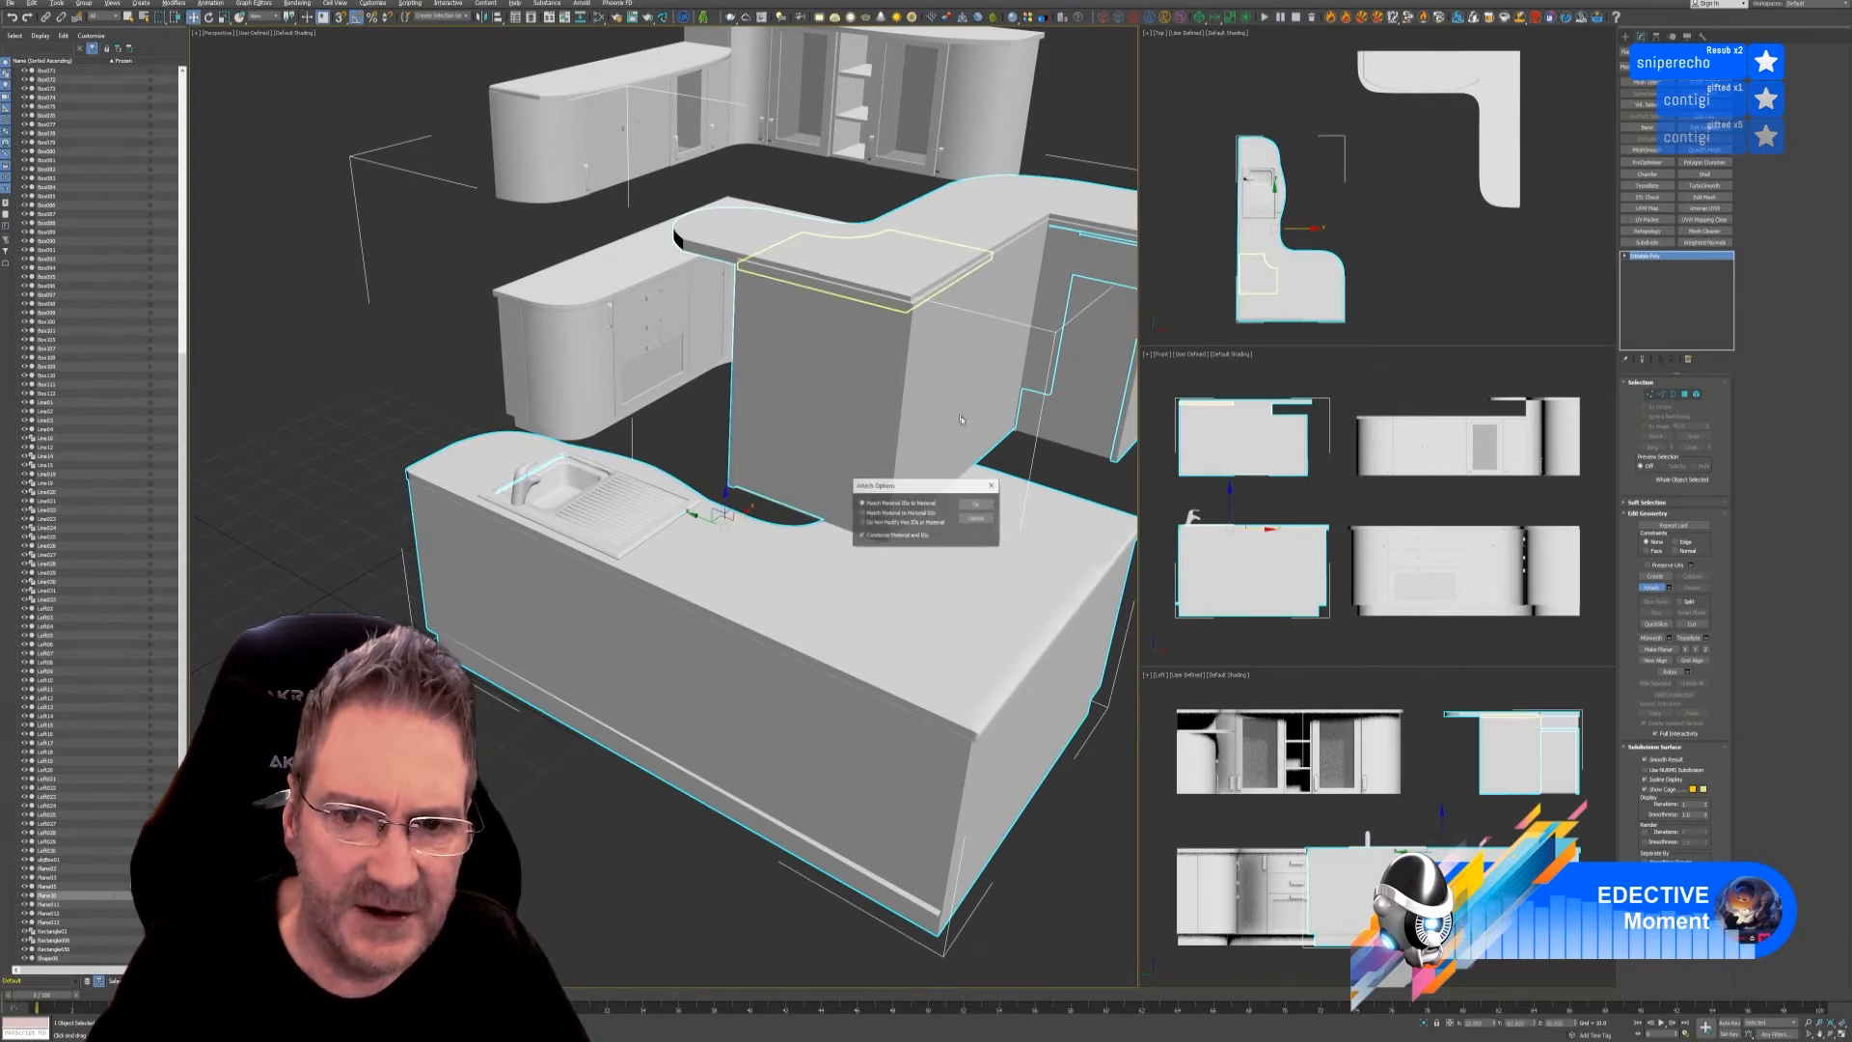
{"action": "left_click", "coordinate": [975, 503]}
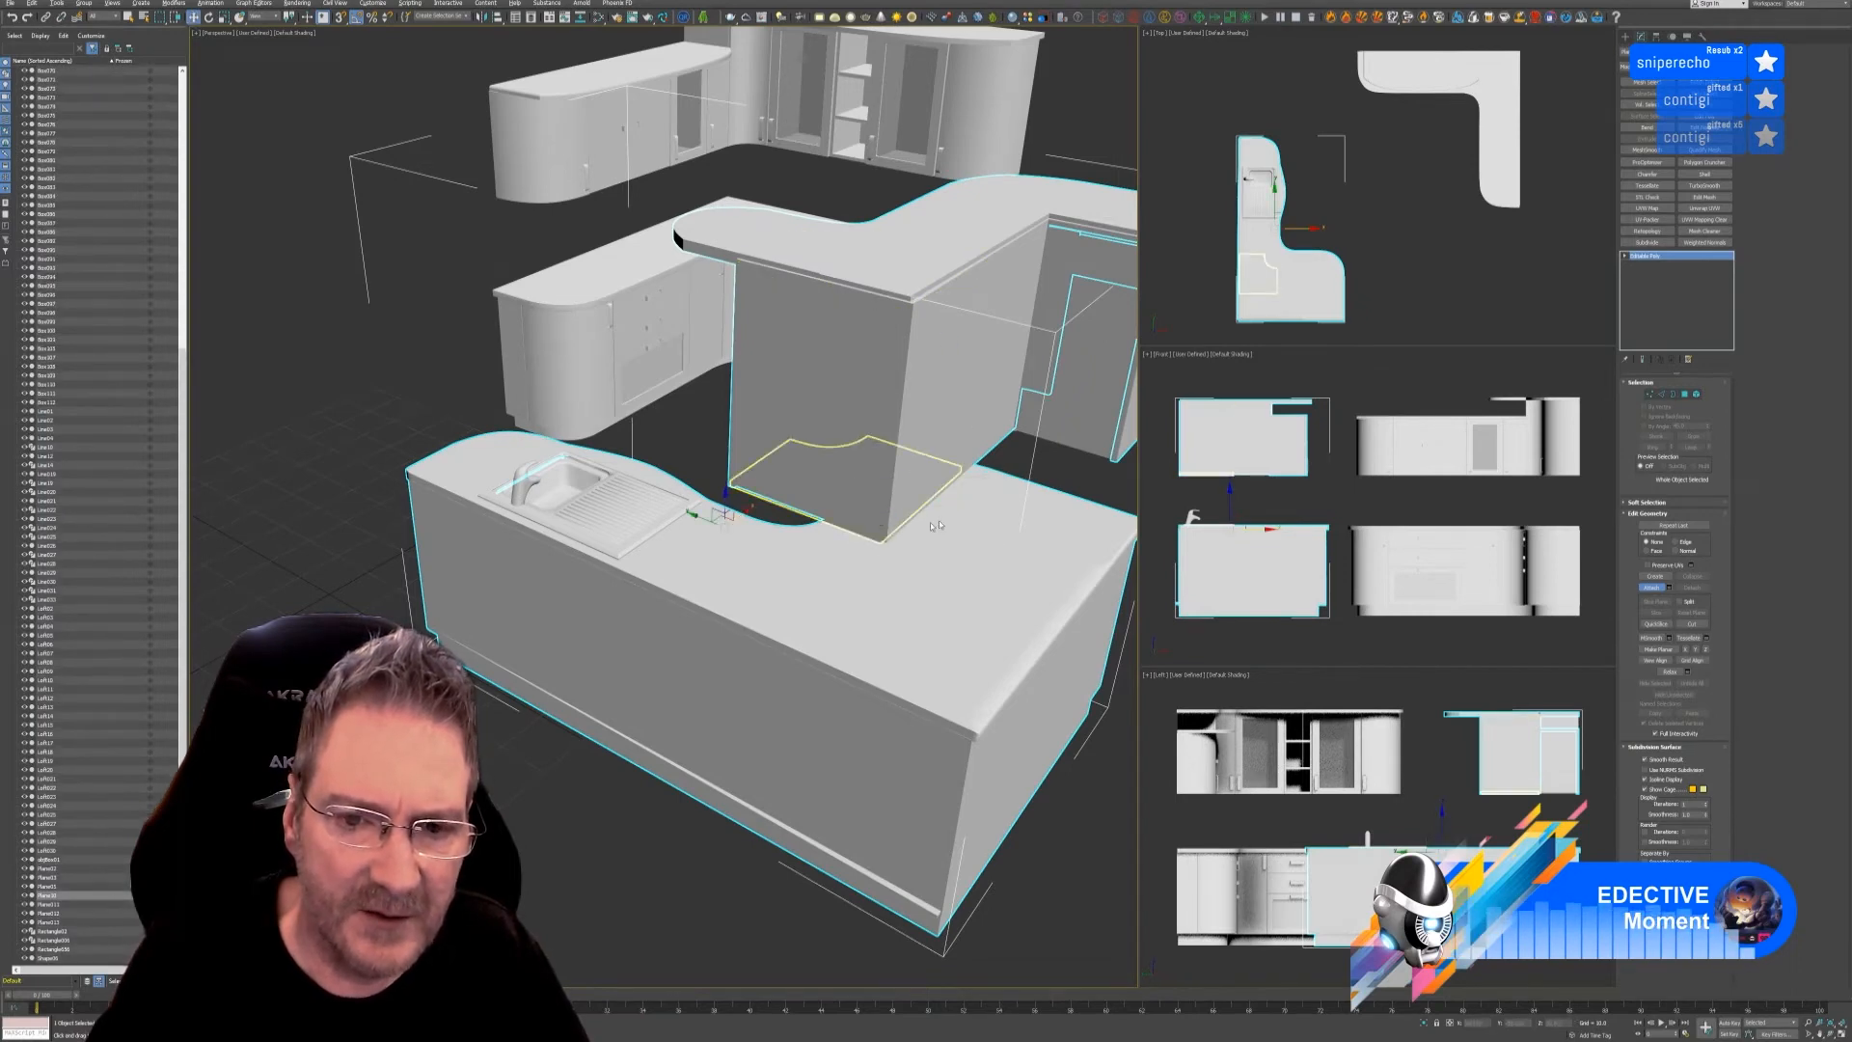
{"action": "left_click", "coordinate": [1009, 505]}
{"action": "left_click", "coordinate": [983, 511]}
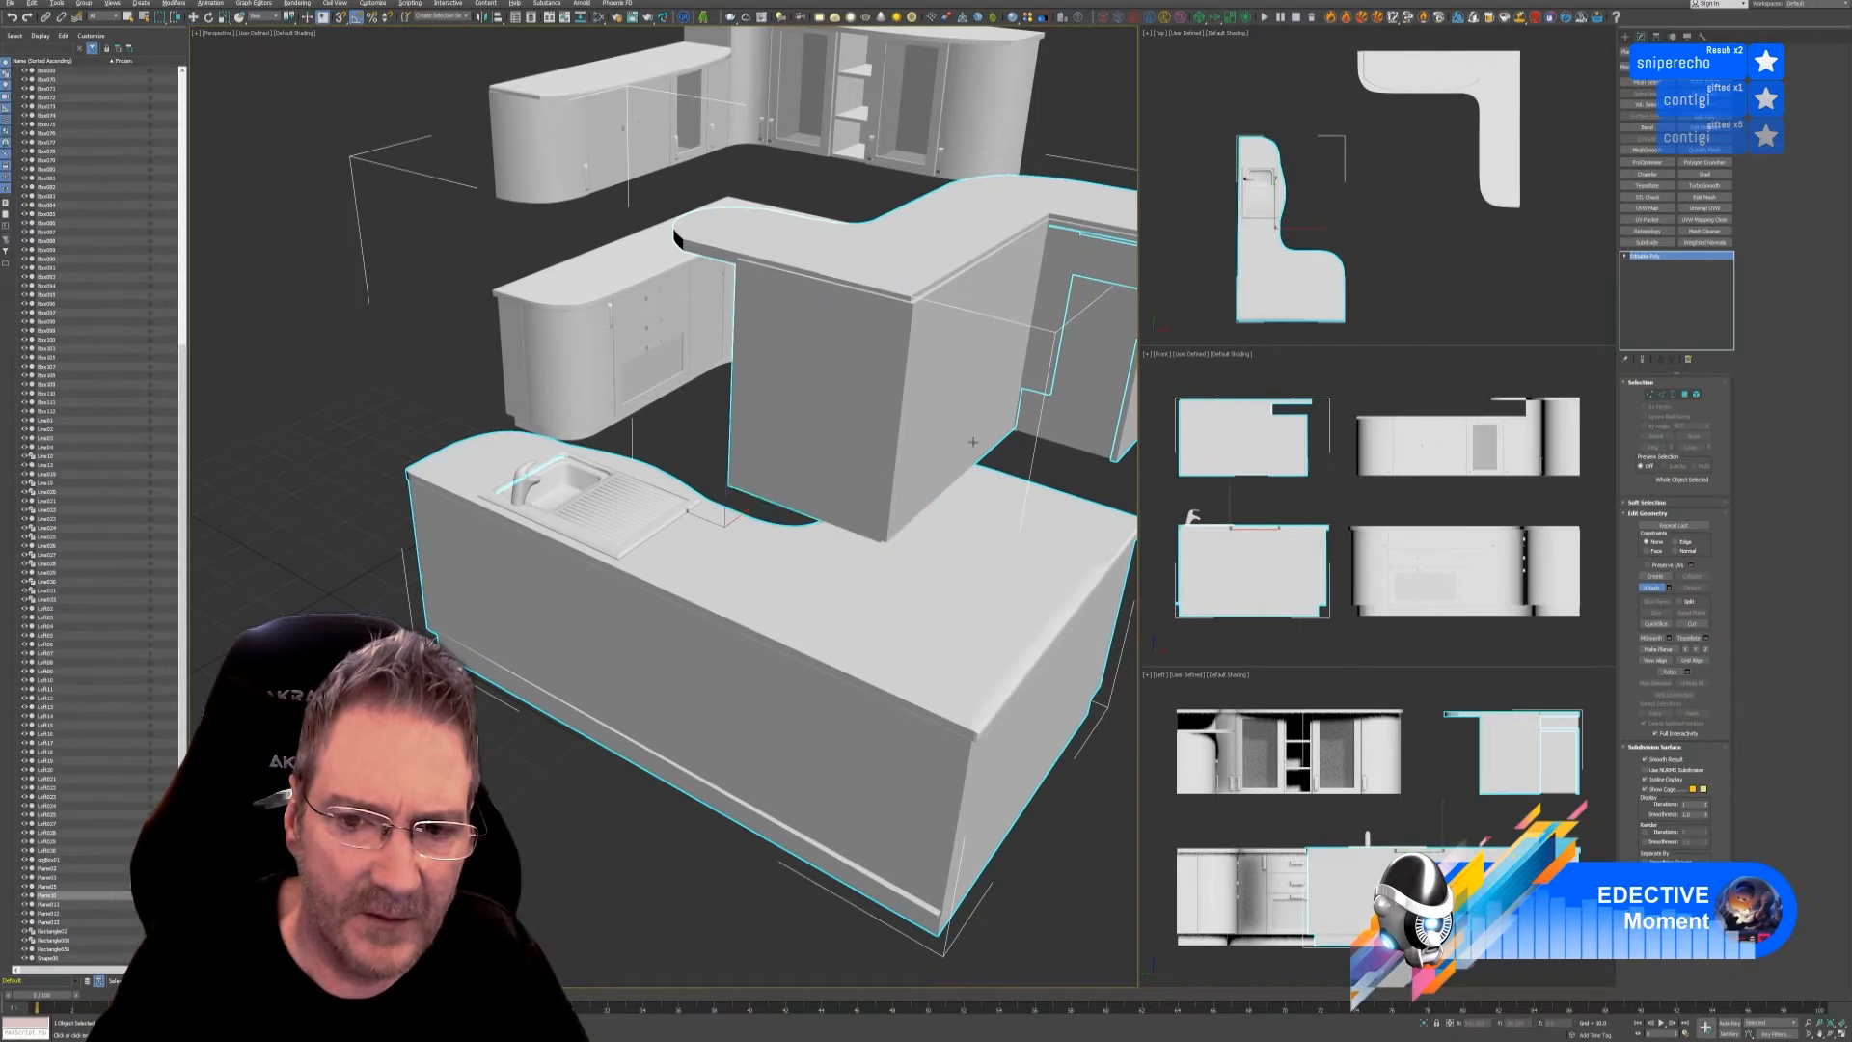
- Attach the wall unit's middle bottom panel and the upright divider beside the corner cupboard to the combined mesh
{"action": "left_click", "coordinate": [972, 442]}
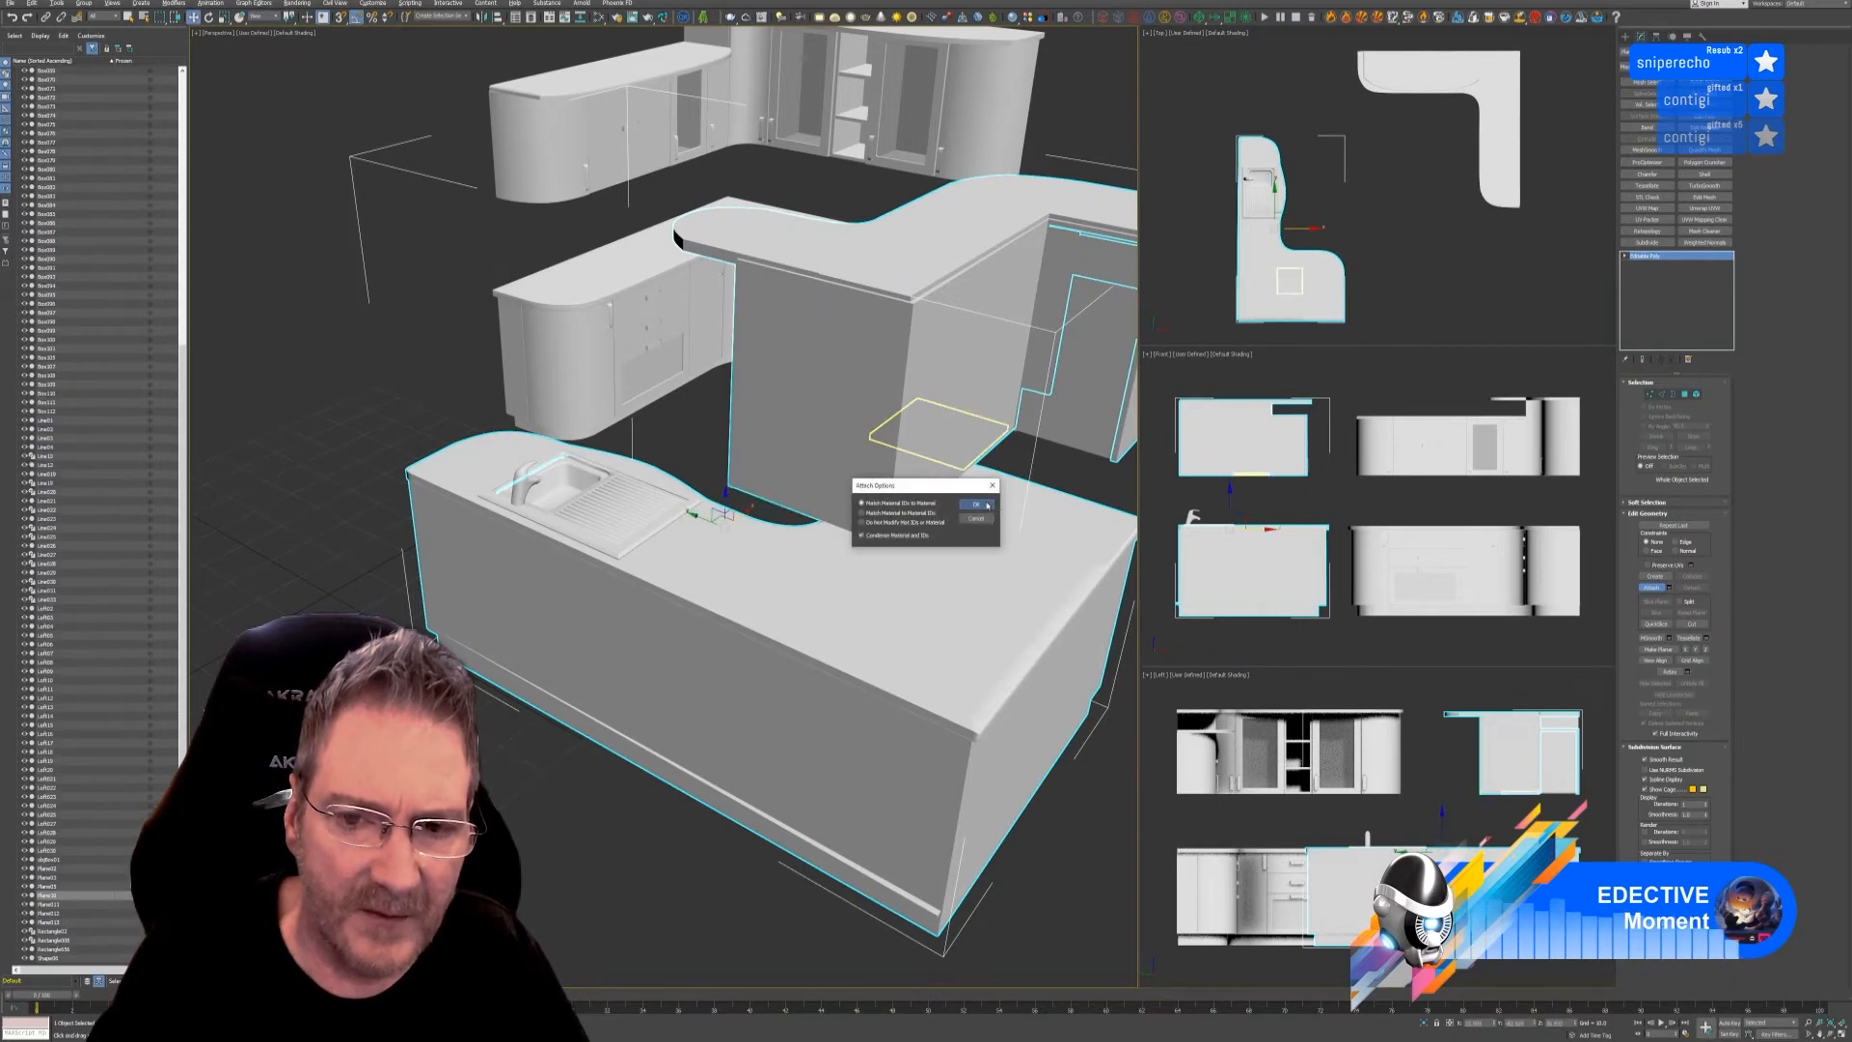
{"action": "left_click", "coordinate": [959, 545]}
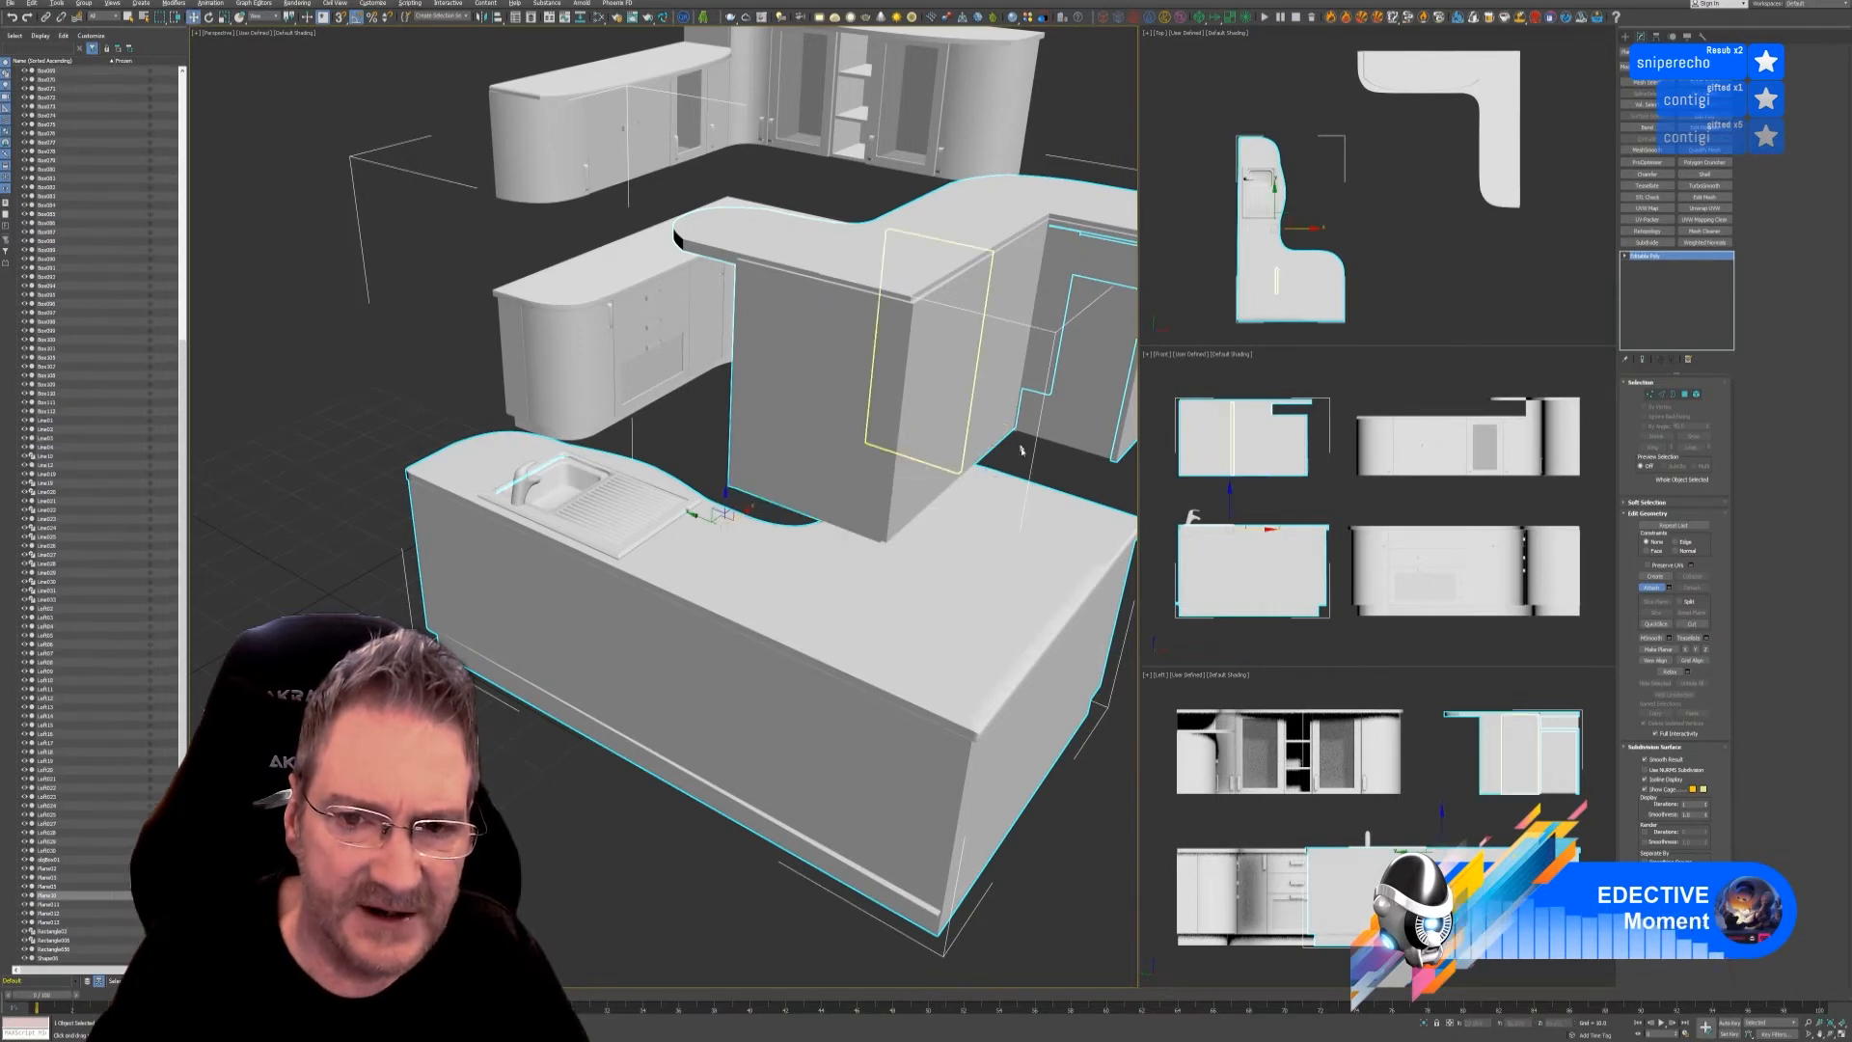
{"action": "left_click", "coordinate": [1010, 485]}
{"action": "left_click", "coordinate": [976, 503]}
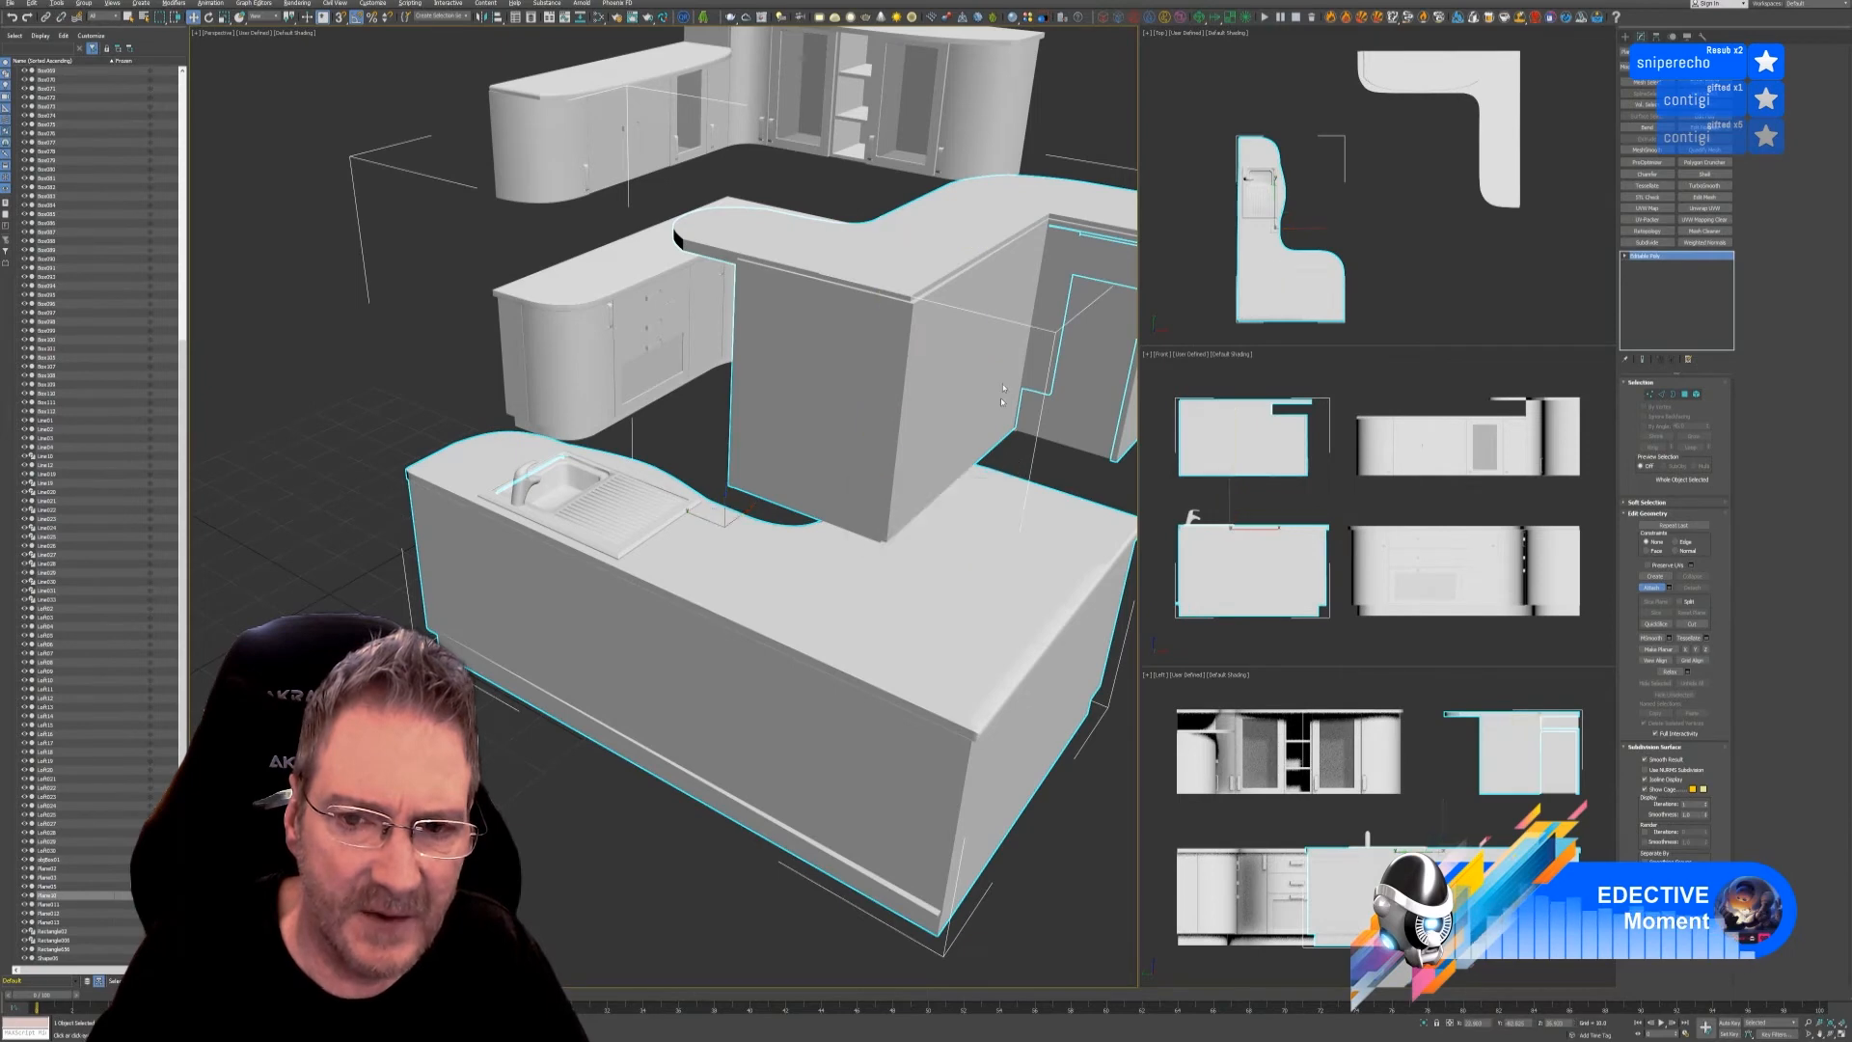
- Attach the two adjacent dividers in the middle of the wall unit and the upright panel beside the glazed cupboard
{"action": "left_click", "coordinate": [1022, 307]}
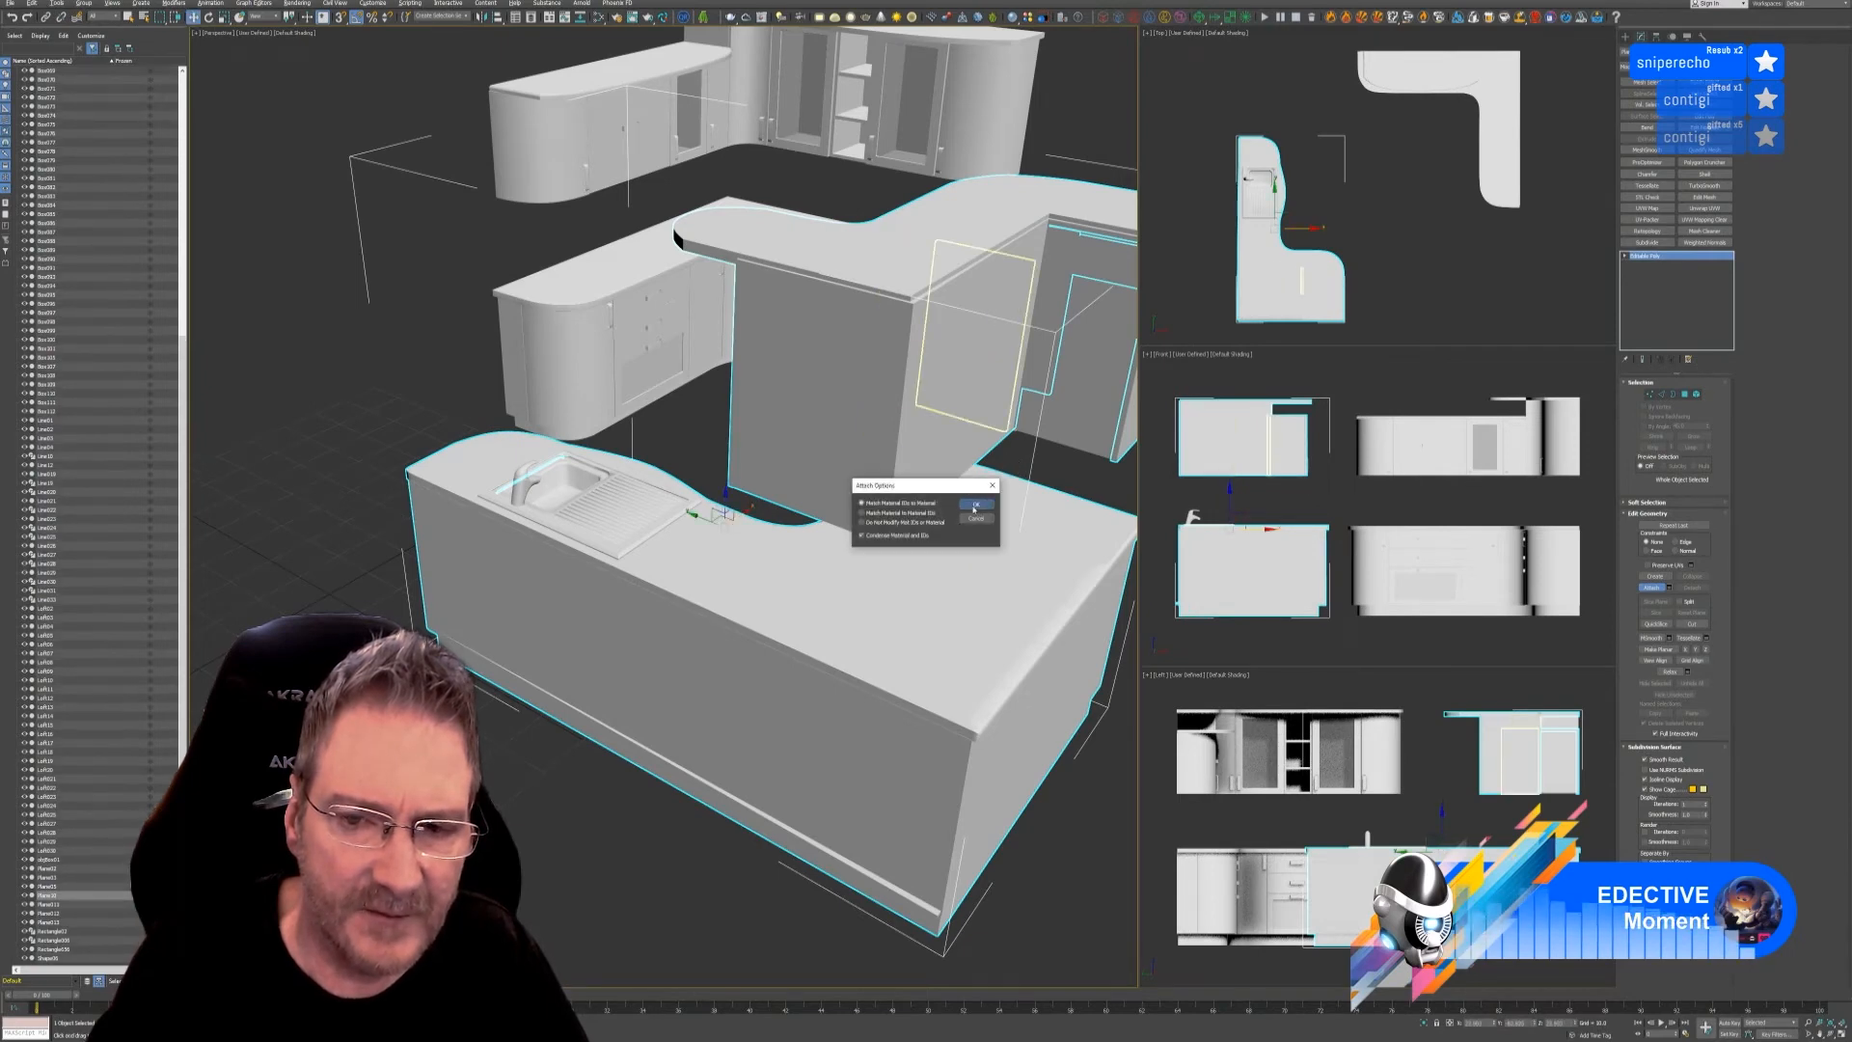
{"action": "key", "text": "Return"}
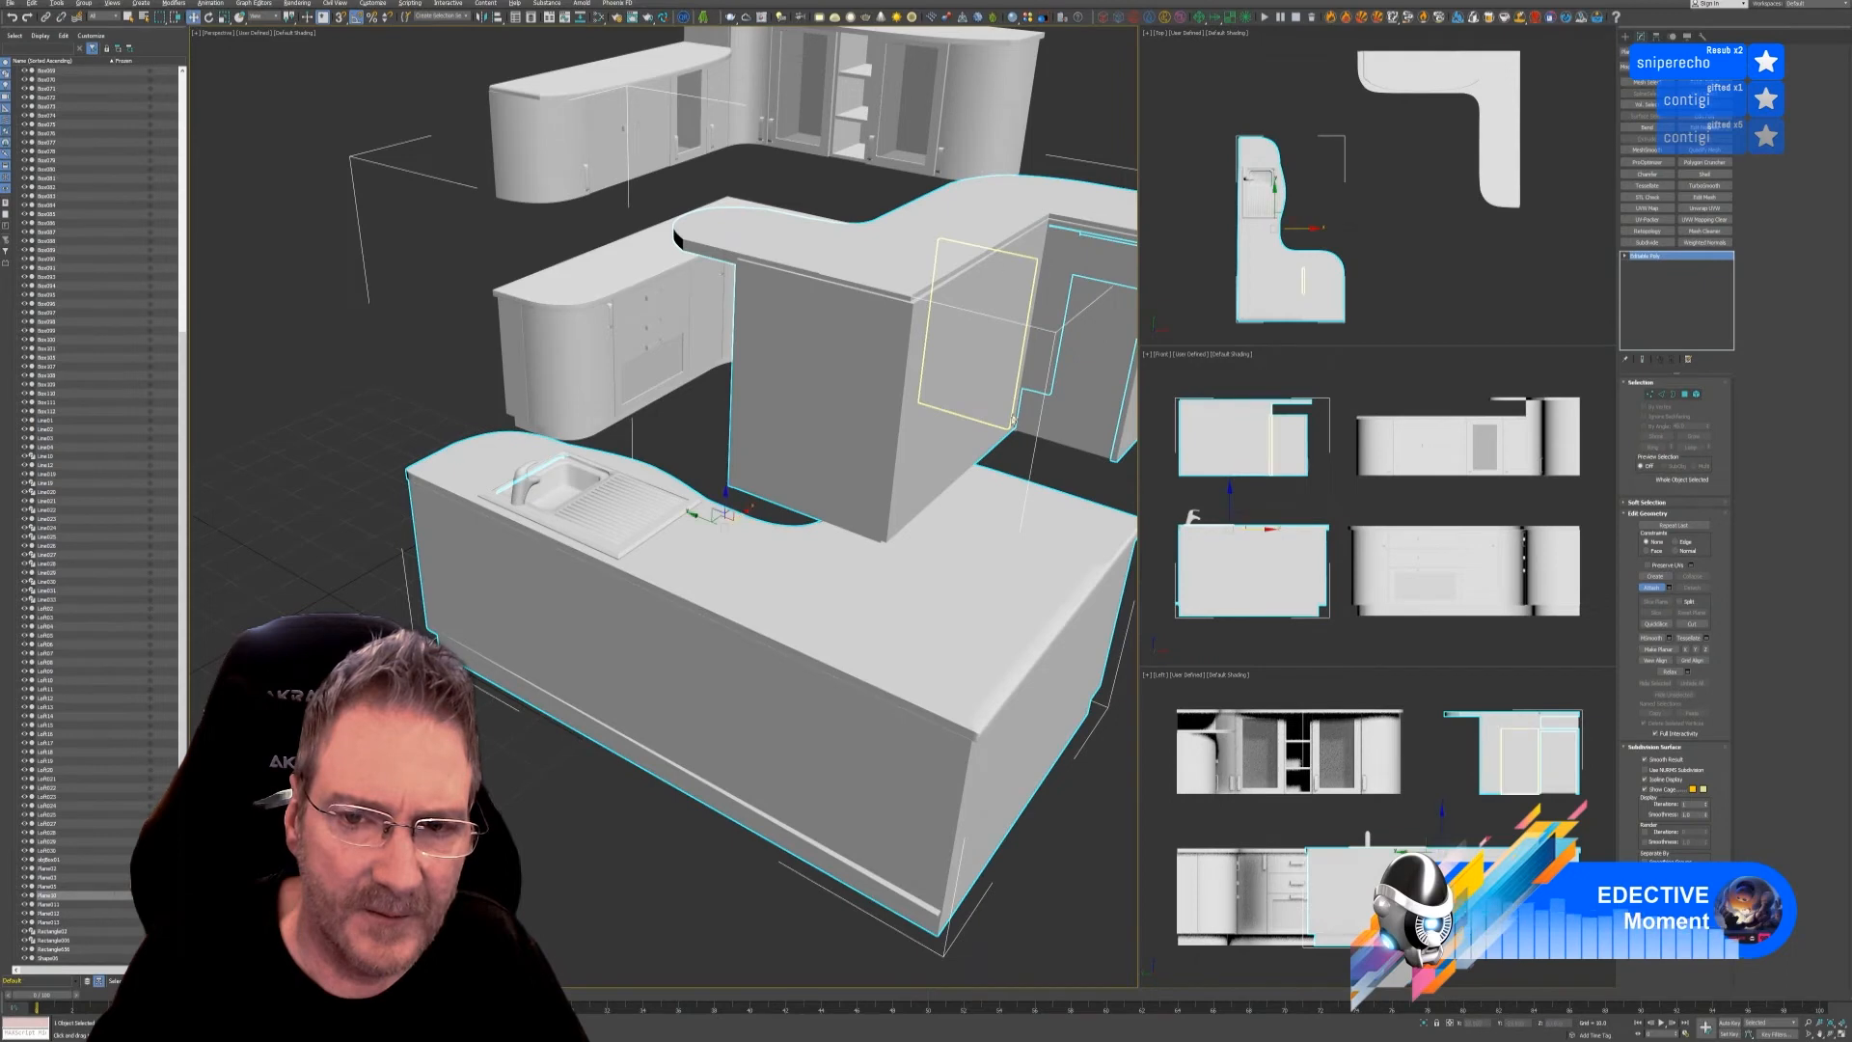
{"action": "left_click", "coordinate": [993, 256]}
{"action": "key", "text": "Return"}
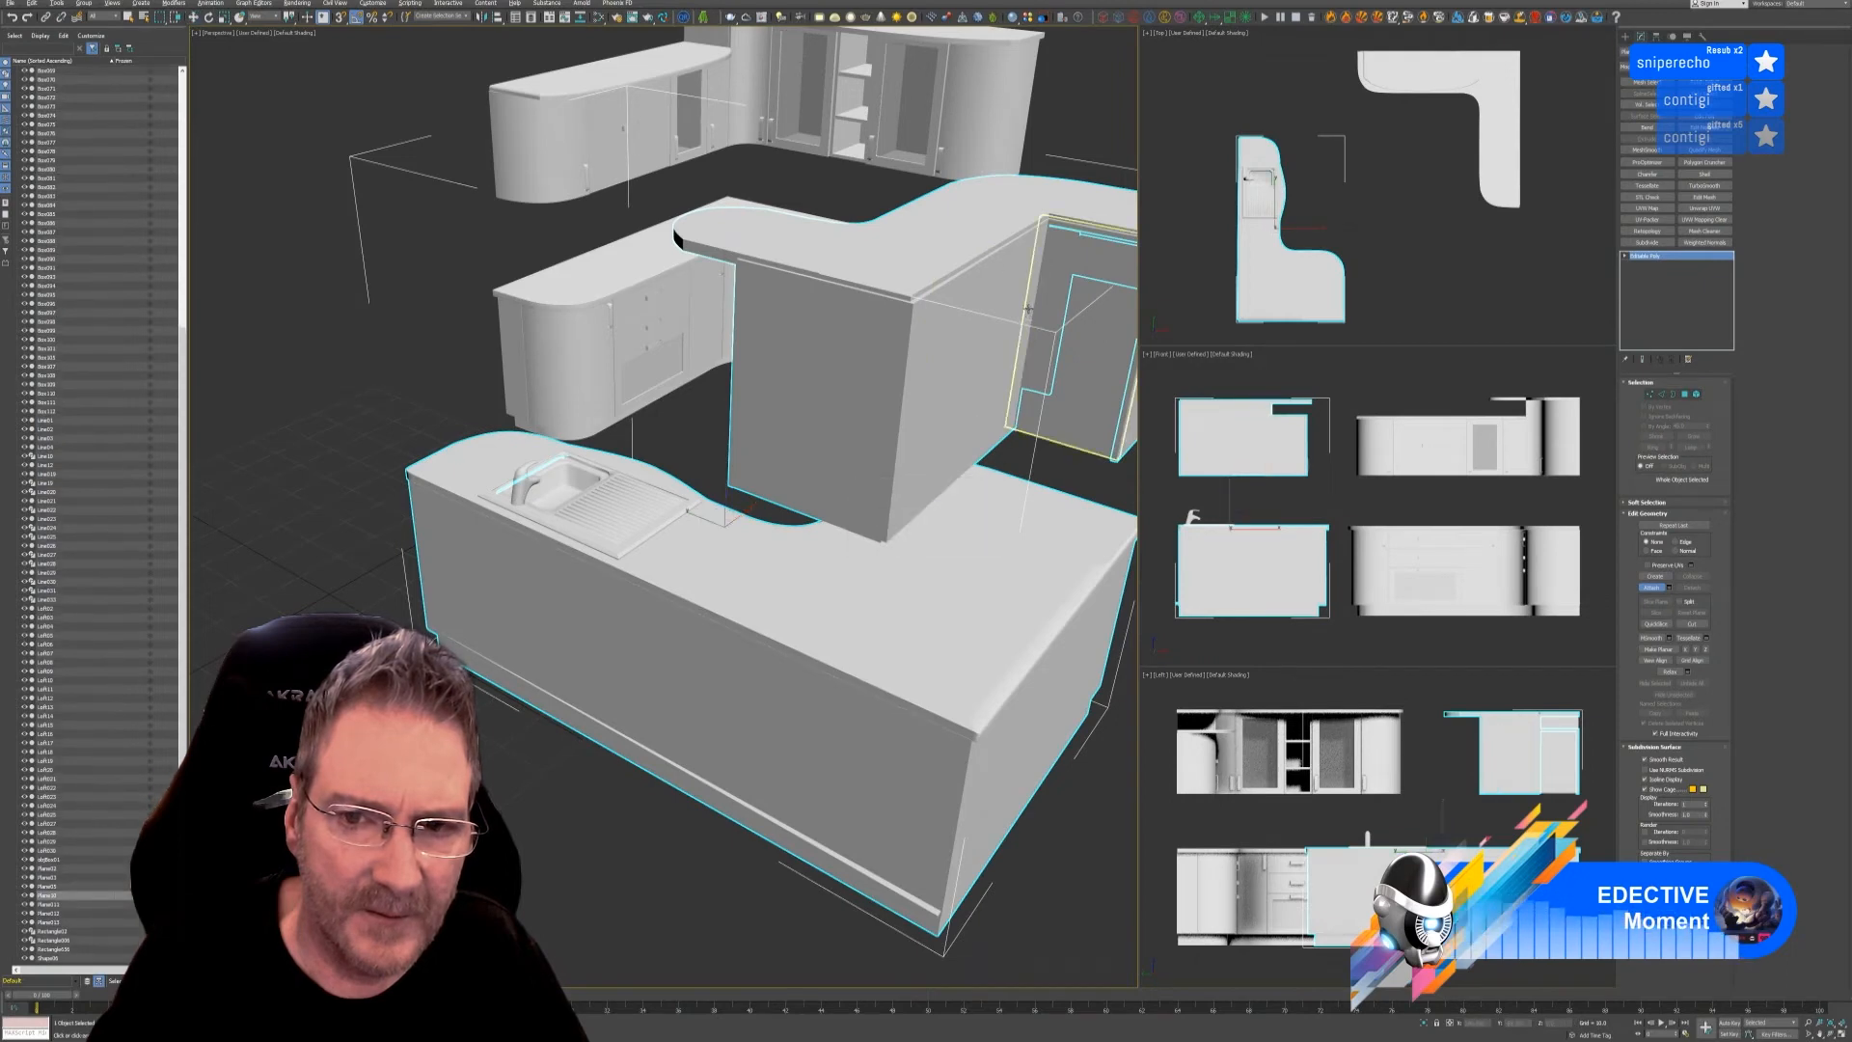
{"action": "key", "text": "w"}
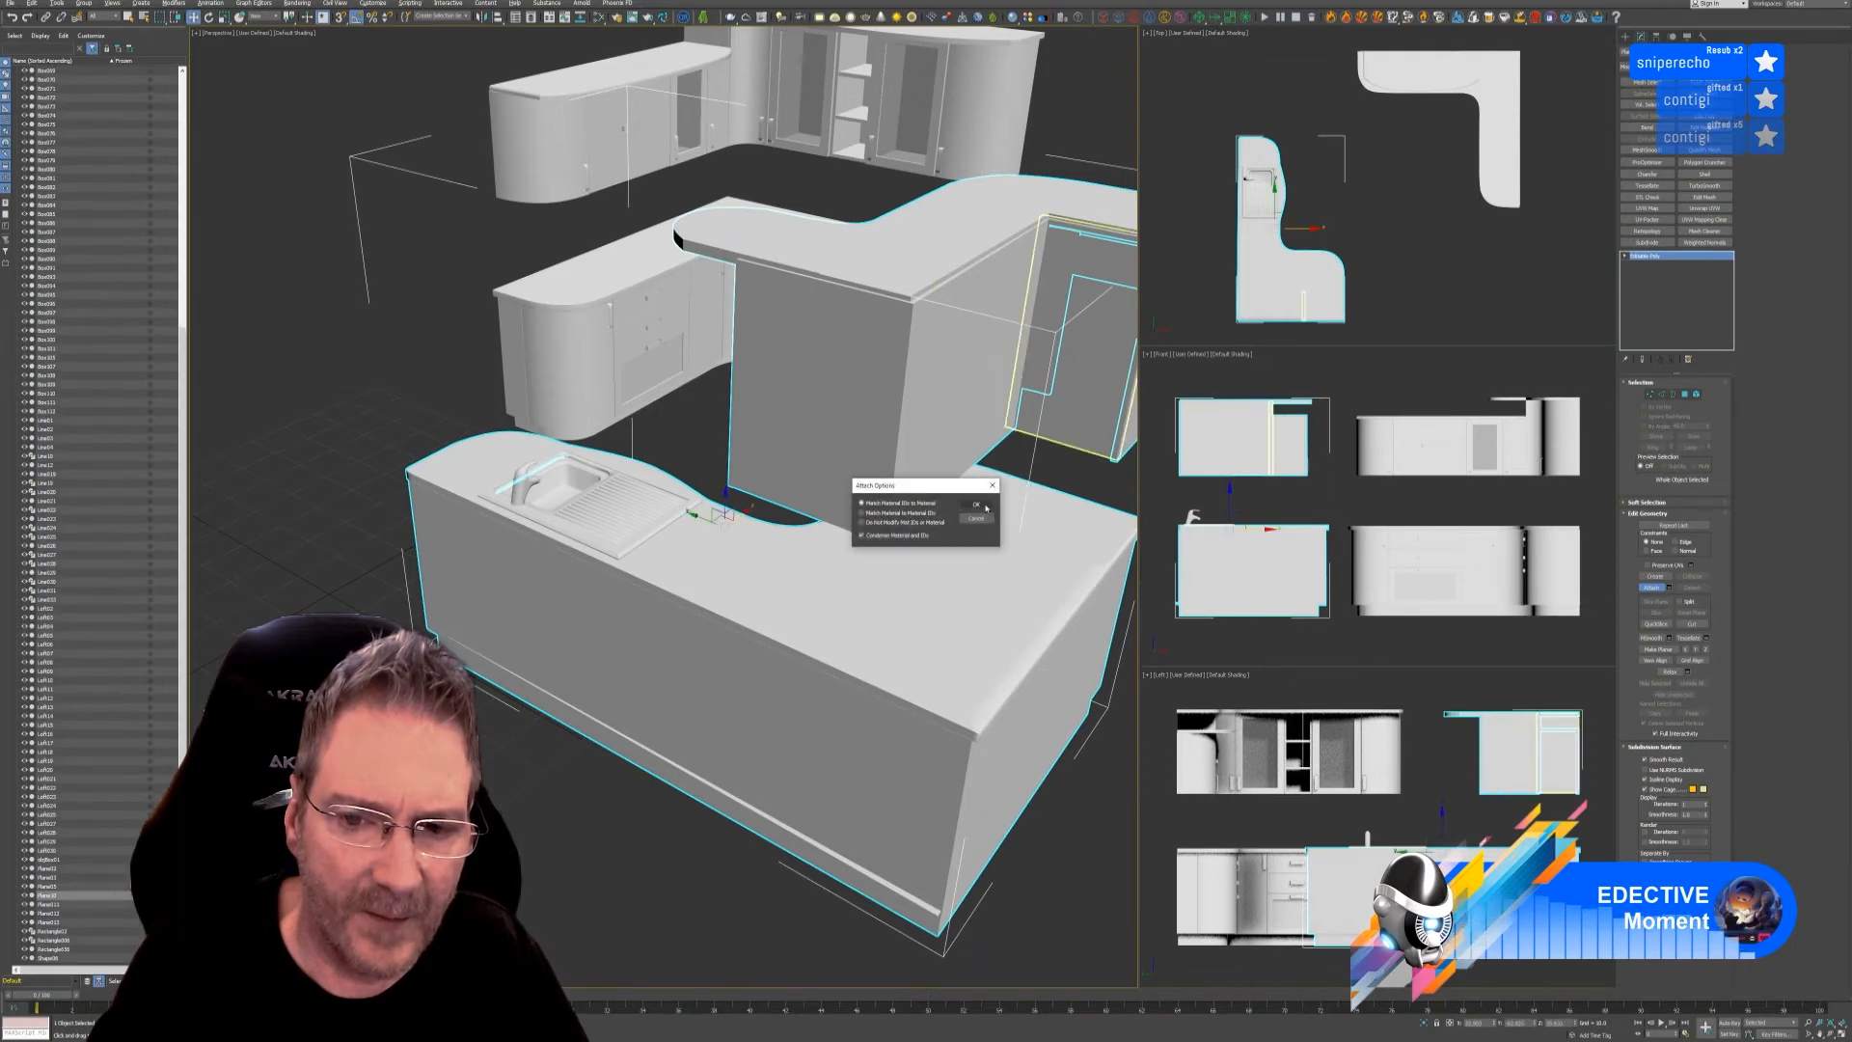
- Attach the bottom panel and inner upright divider of the wall unit's convex curved cupboard to the combined mesh
{"action": "middle_click_drag", "start_coordinate": [911, 392], "coordinate": [901, 612]}
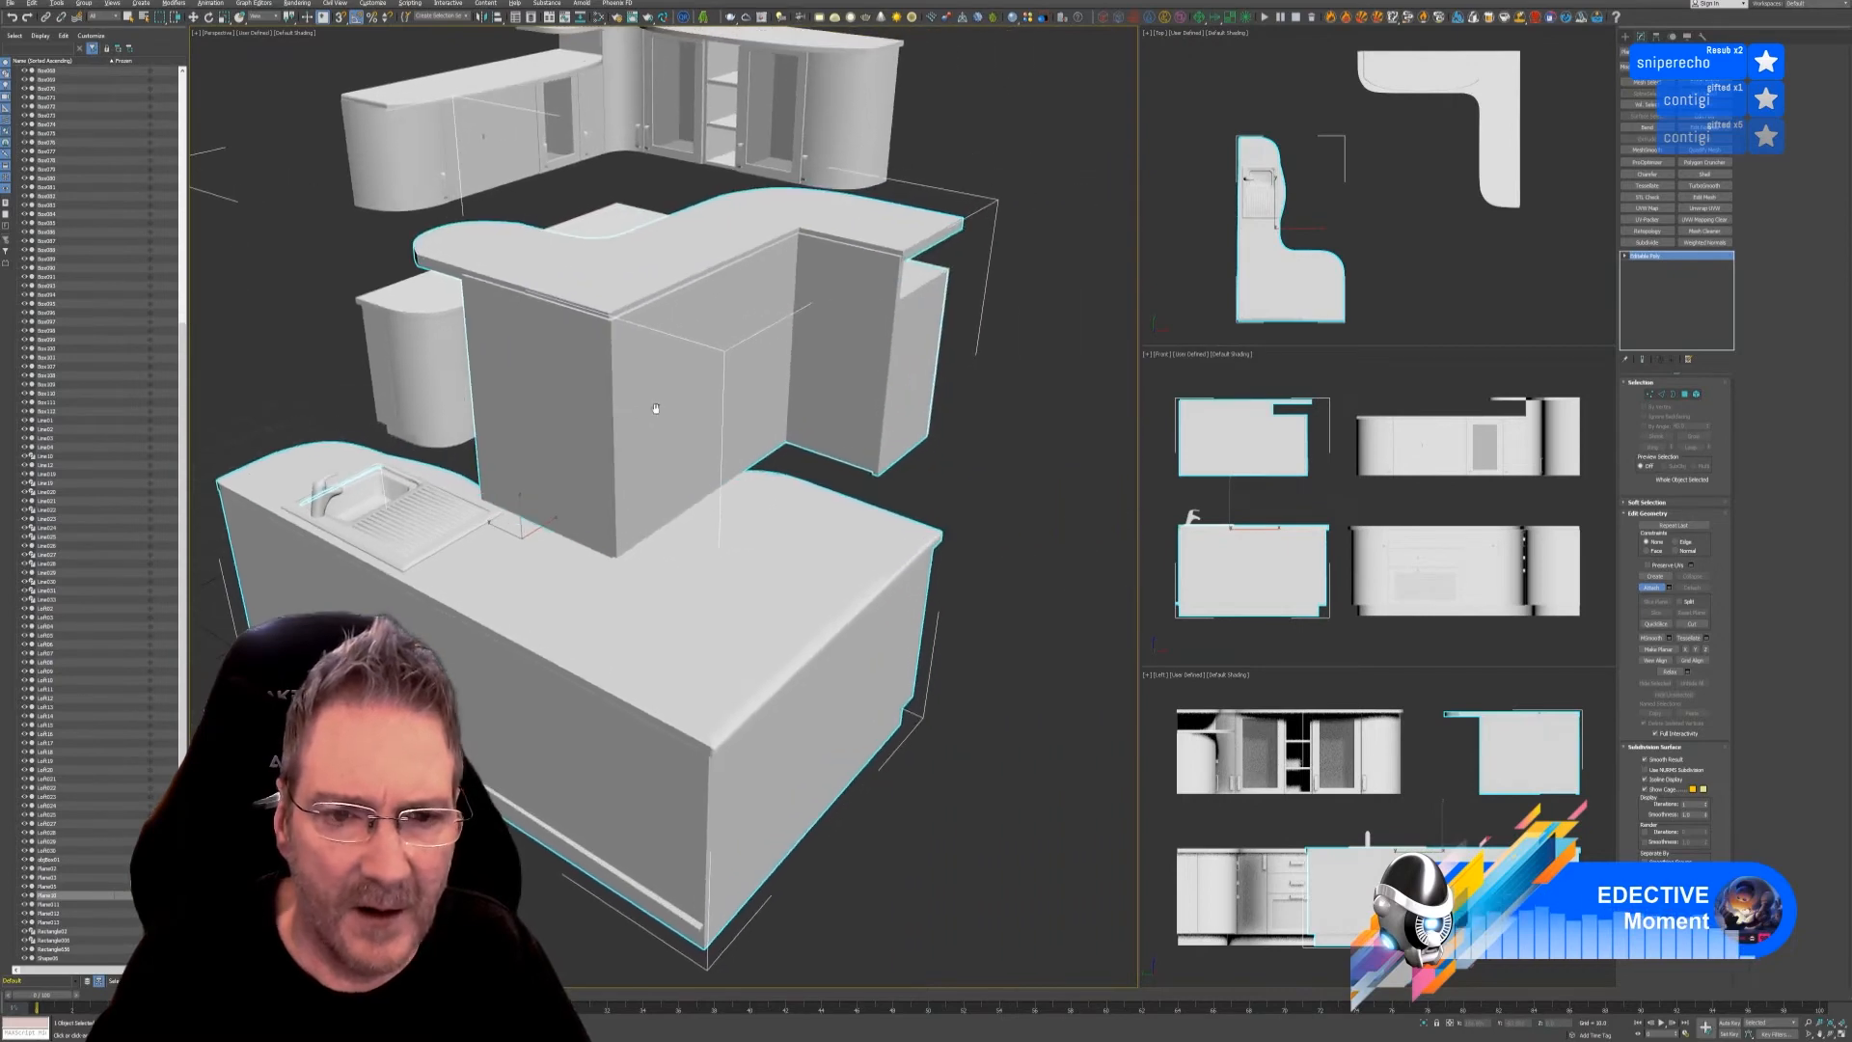
{"action": "middle_click_drag", "start_coordinate": [934, 714], "coordinate": [1070, 725], "text": "alt"}
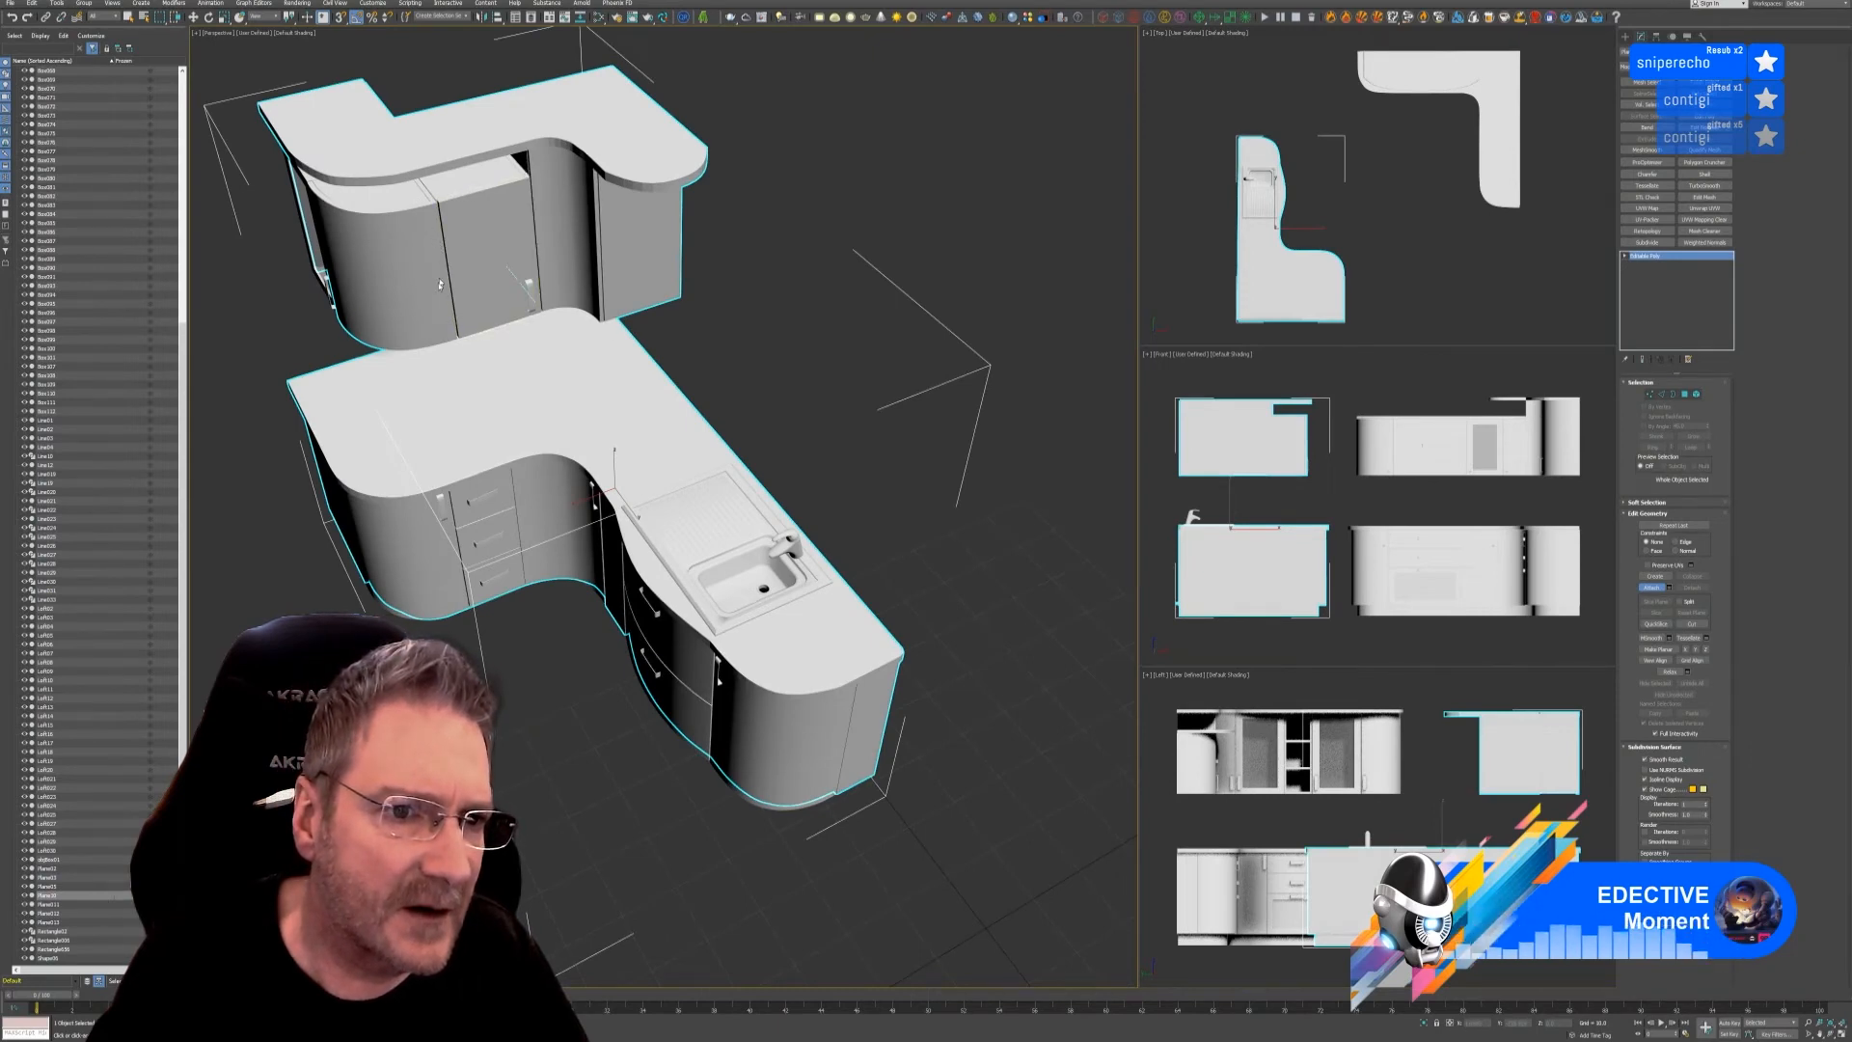
{"action": "key", "text": "w"}
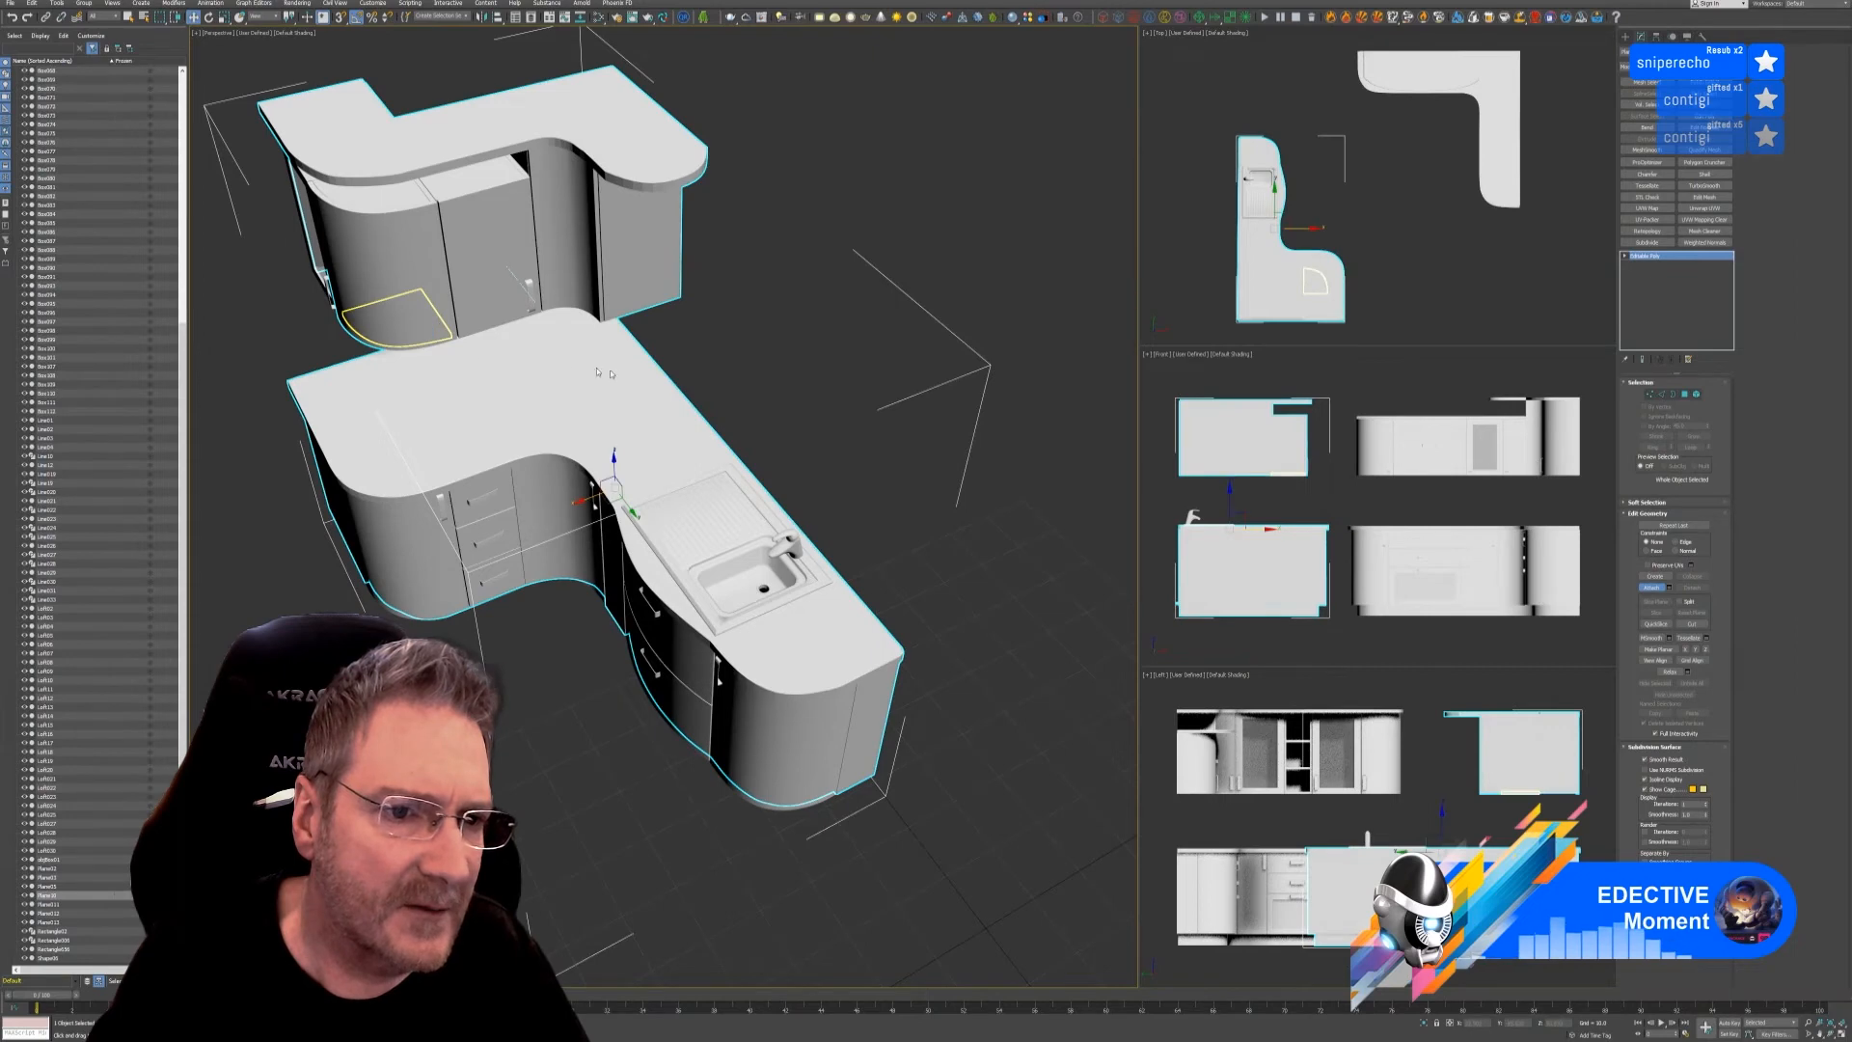
{"action": "left_click", "coordinate": [976, 503]}
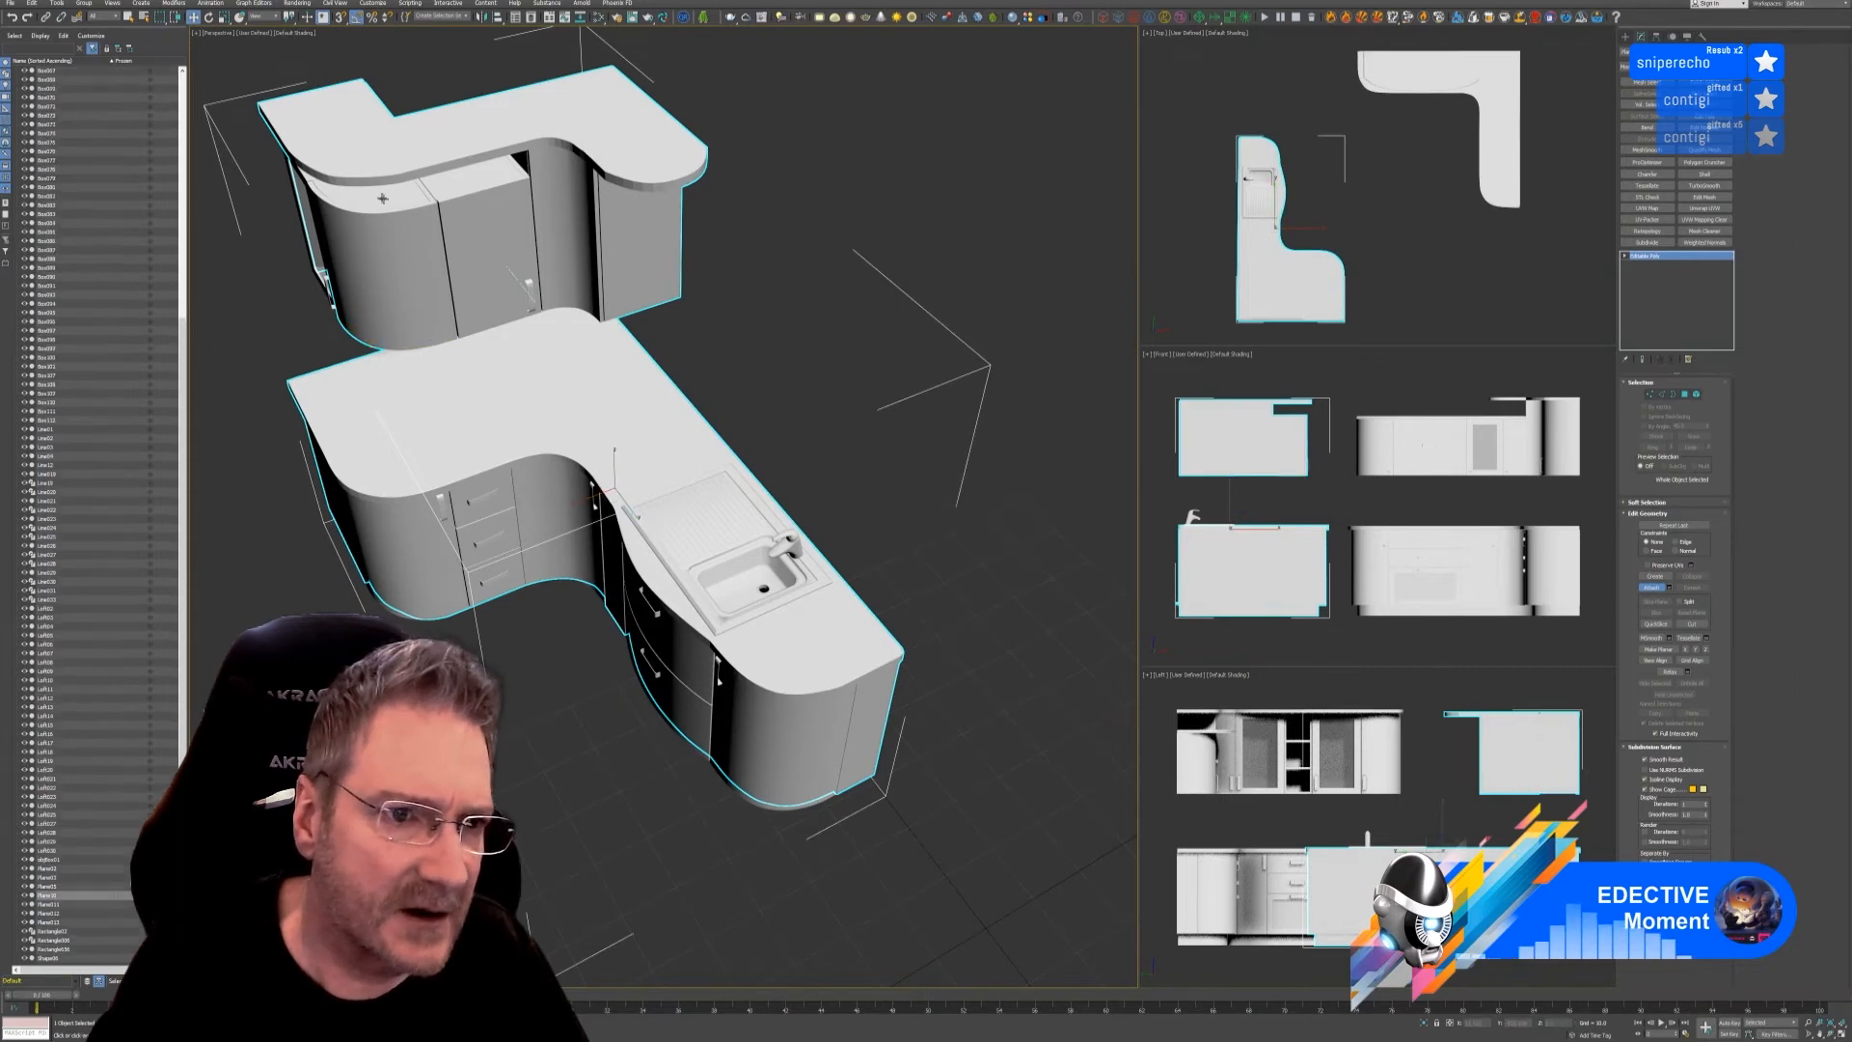
{"action": "key", "text": "w"}
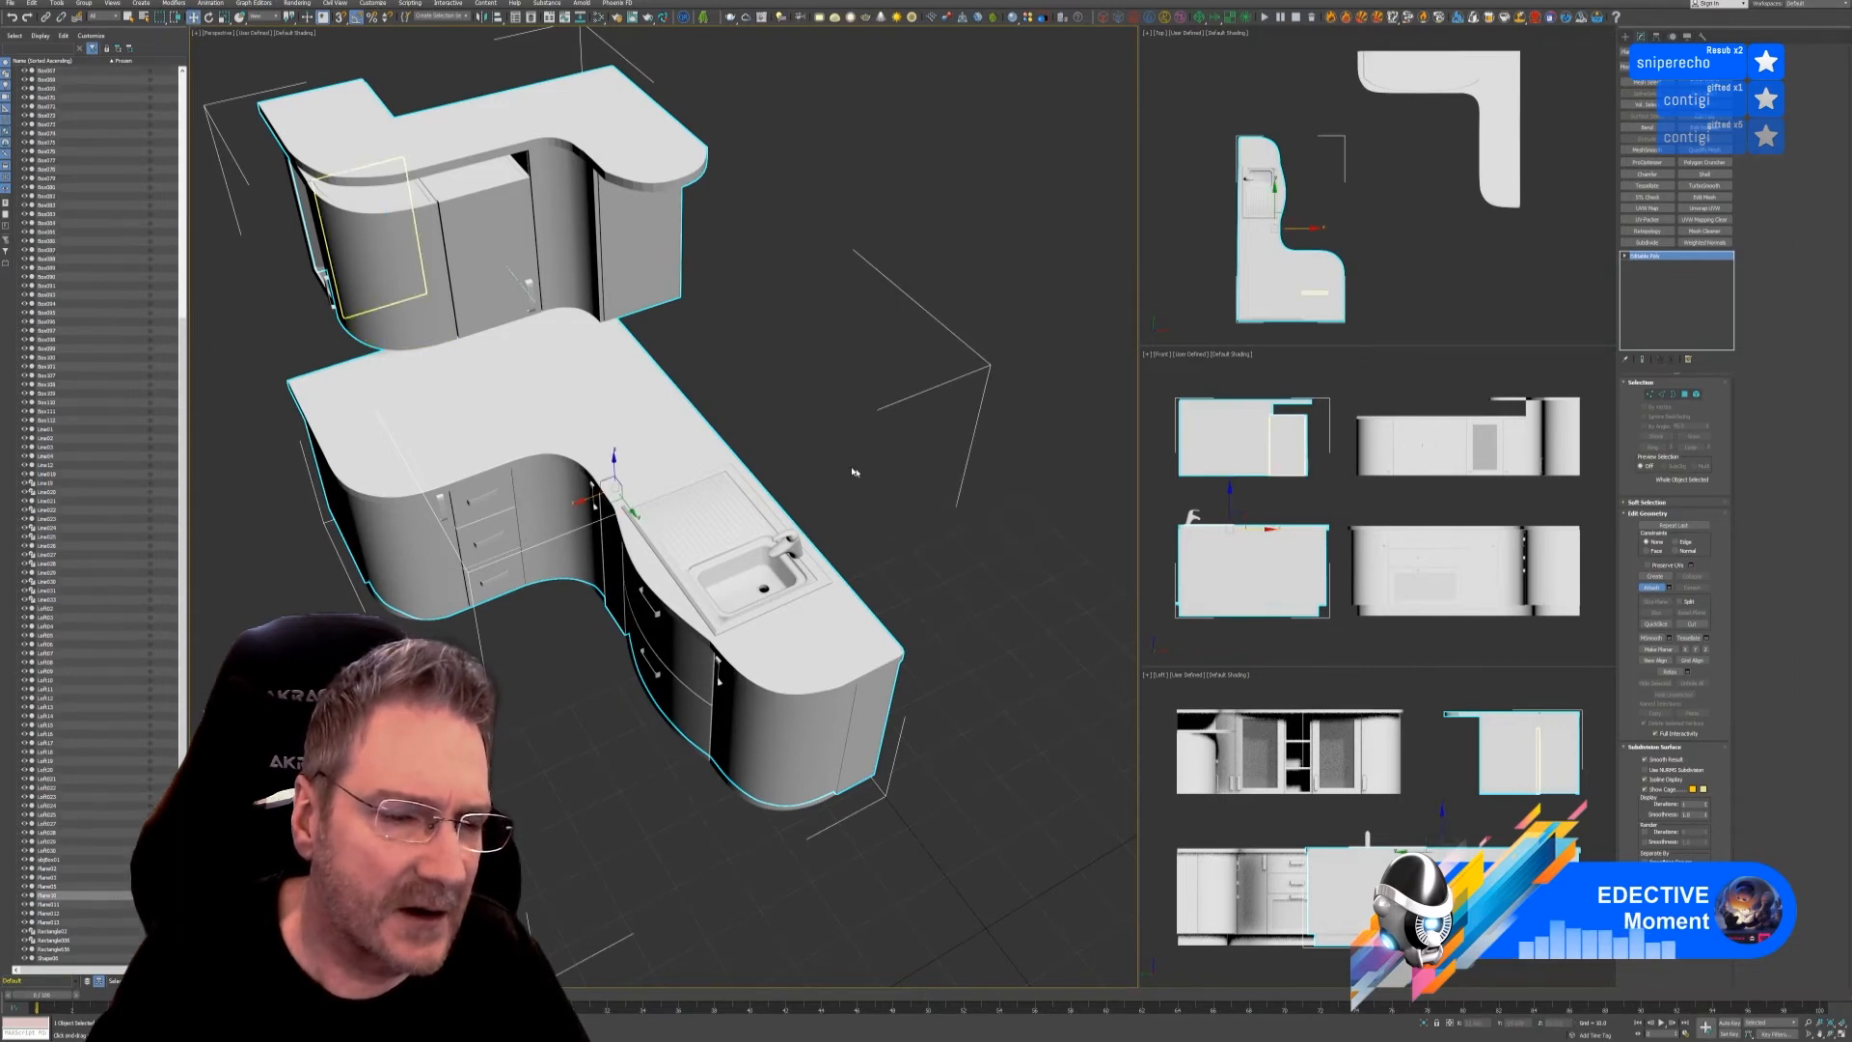
{"action": "left_click", "coordinate": [976, 503]}
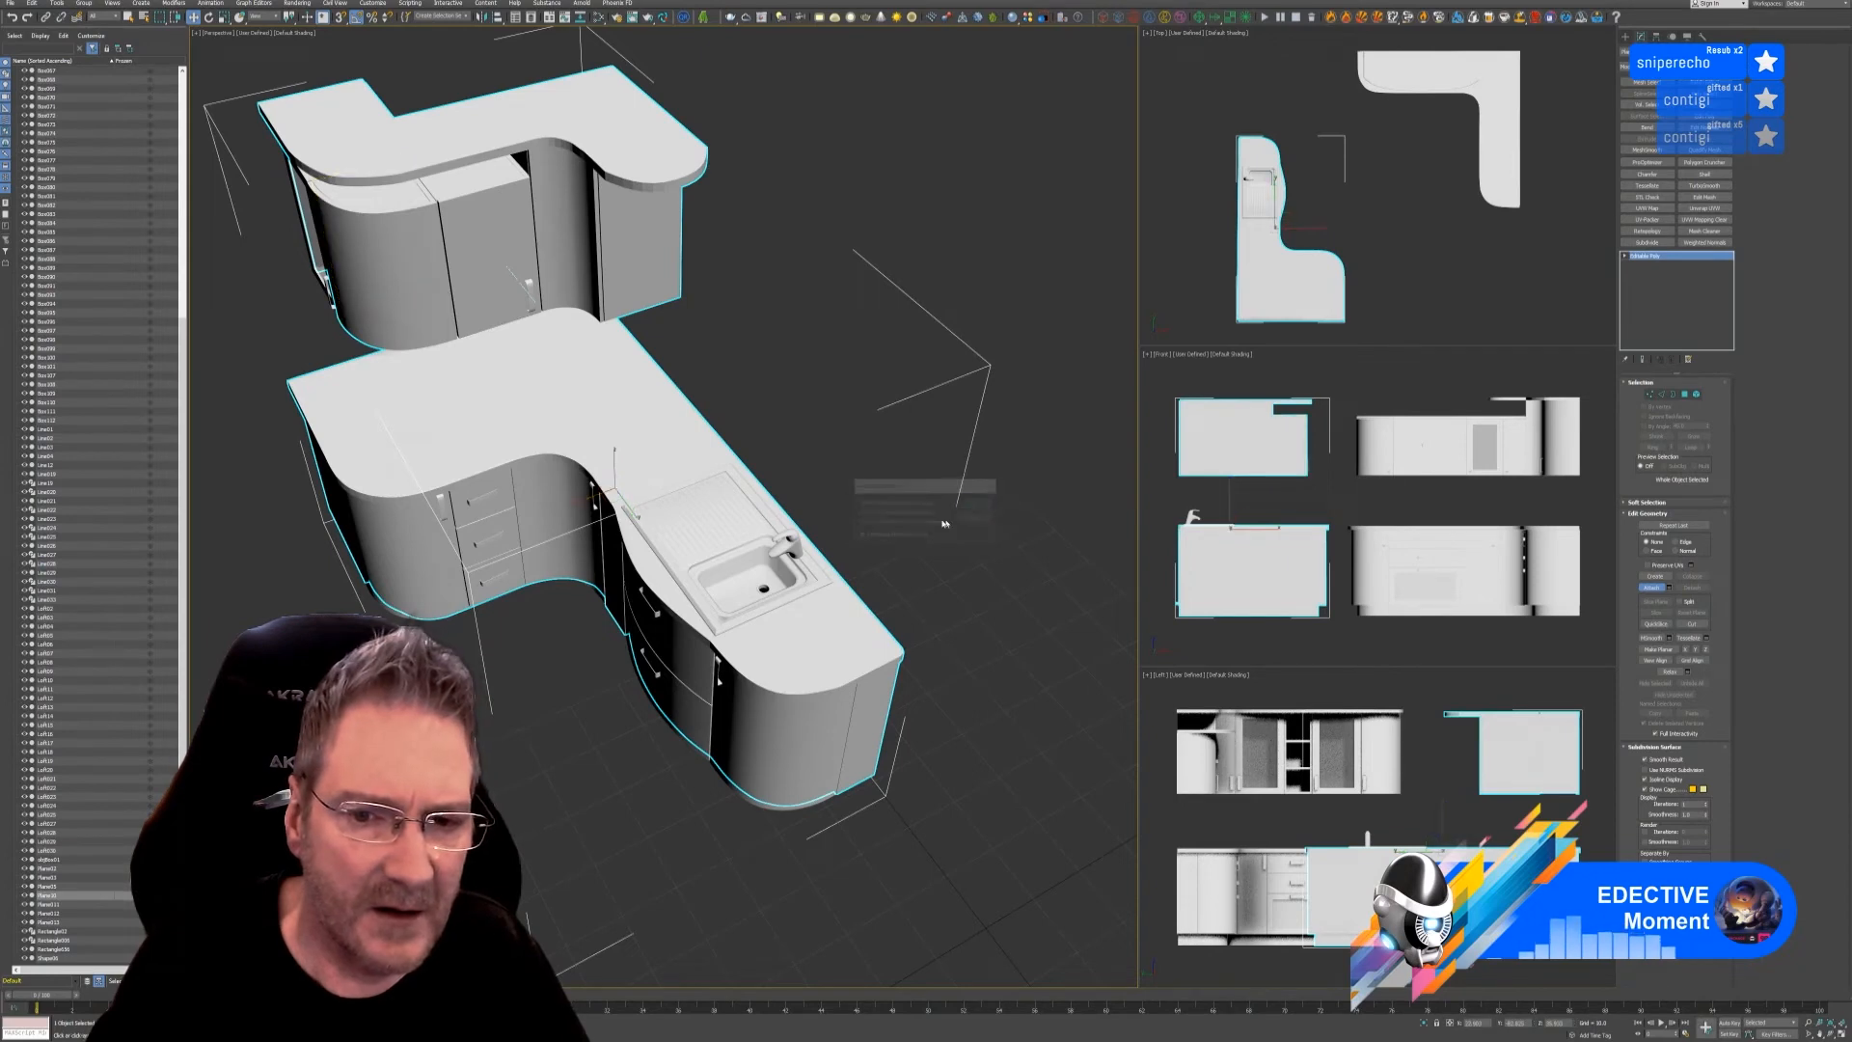
{"action": "middle_click_drag", "start_coordinate": [761, 422], "coordinate": [807, 402], "text": "alt"}
{"action": "scroll", "coordinate": [674, 364], "scroll_direction": "down", "scroll_amount": 3}
{"action": "middle_click_drag", "start_coordinate": [683, 301], "coordinate": [888, 271]}
{"action": "scroll", "coordinate": [675, 304], "scroll_direction": "up", "scroll_amount": 4}
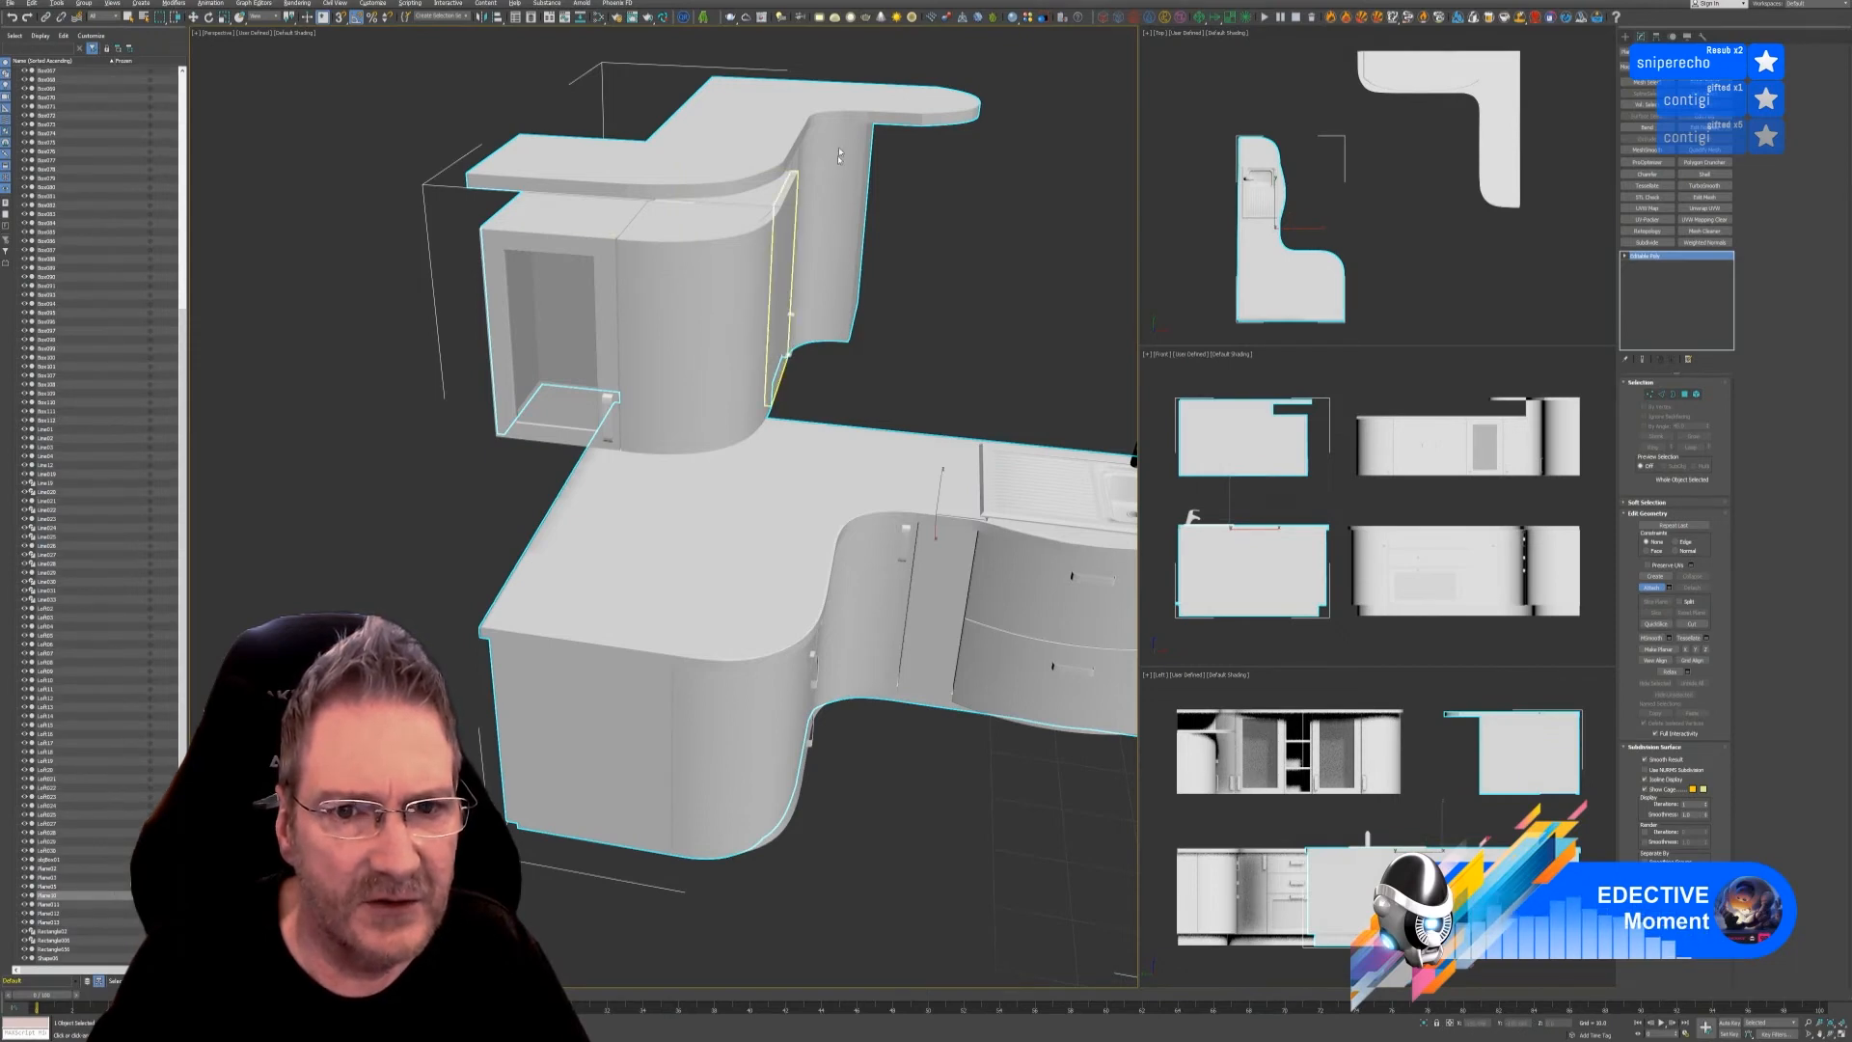
{"action": "scroll", "coordinate": [785, 644], "scroll_direction": "down", "scroll_amount": 4}
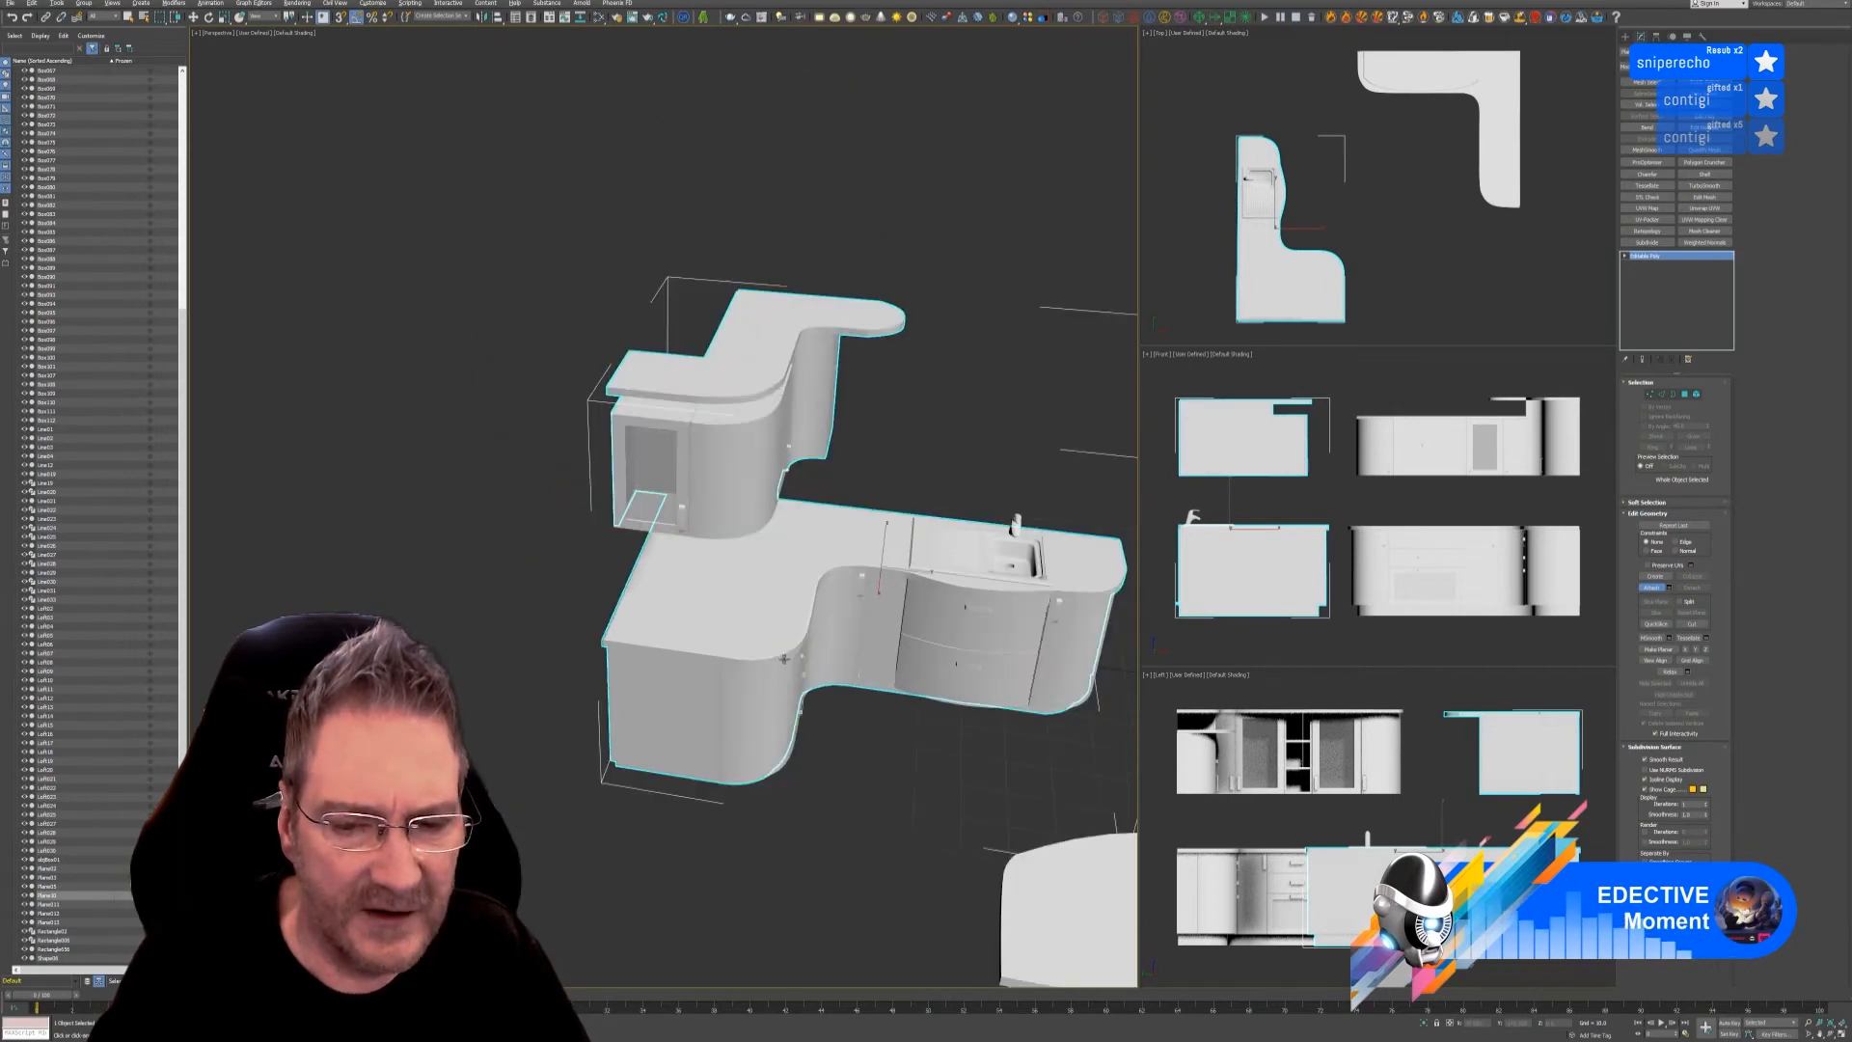
- Move the combined mesh temporarily away from the loose parts to check what is still unattached, and undo the move
{"action": "middle_click_drag", "start_coordinate": [904, 771], "coordinate": [794, 718]}
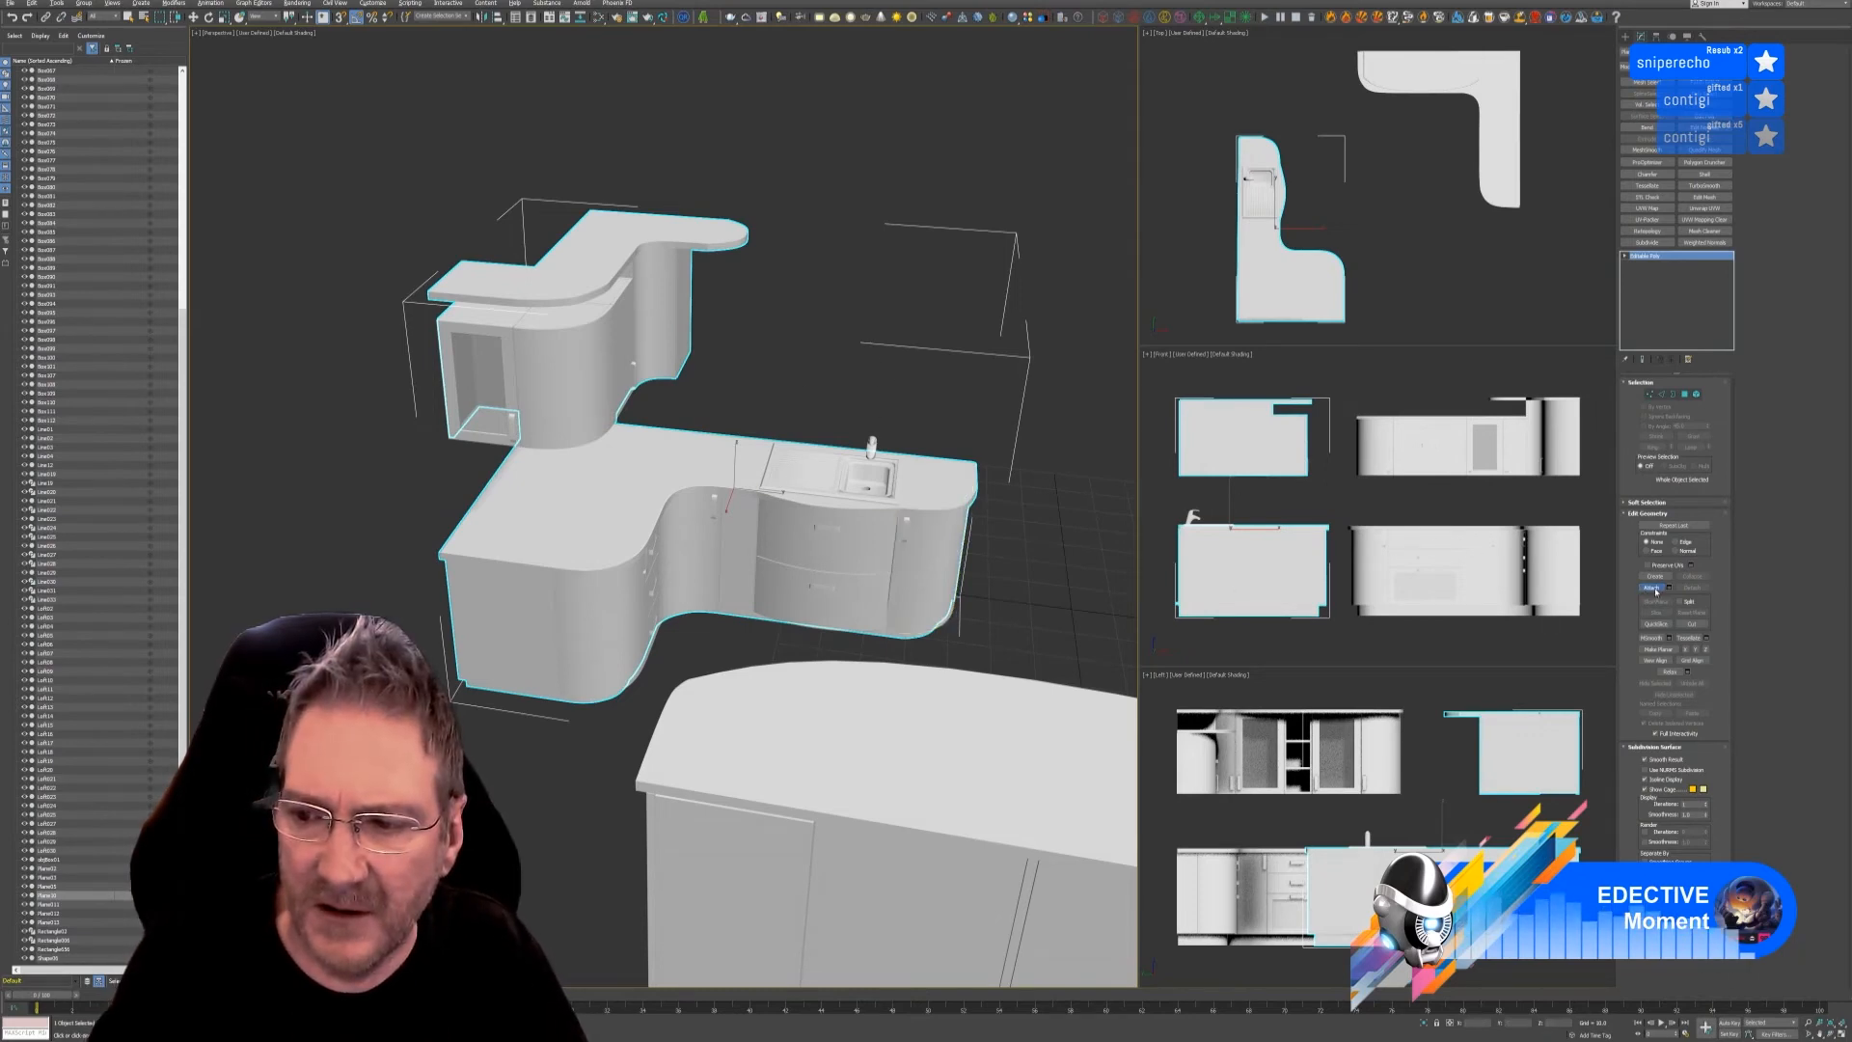
{"action": "key", "text": "w"}
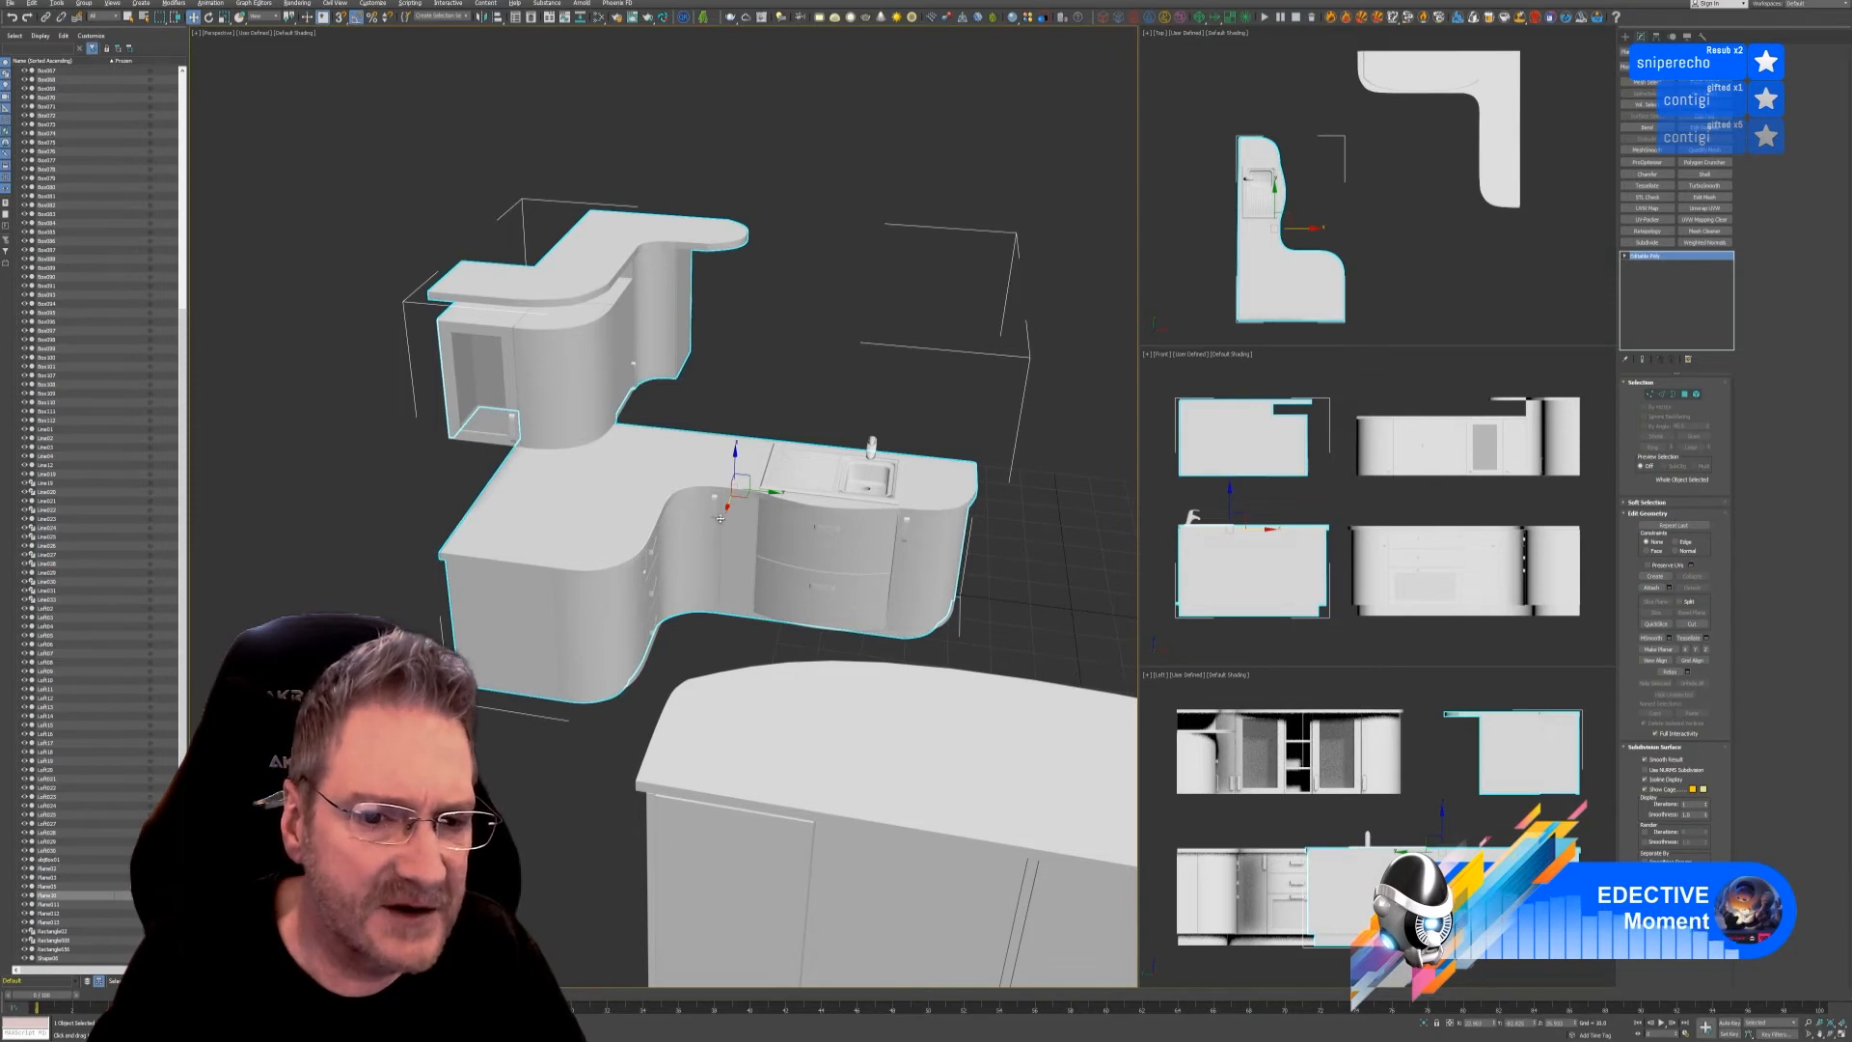
{"action": "left_click_drag", "start_coordinate": [728, 506], "coordinate": [823, 276]}
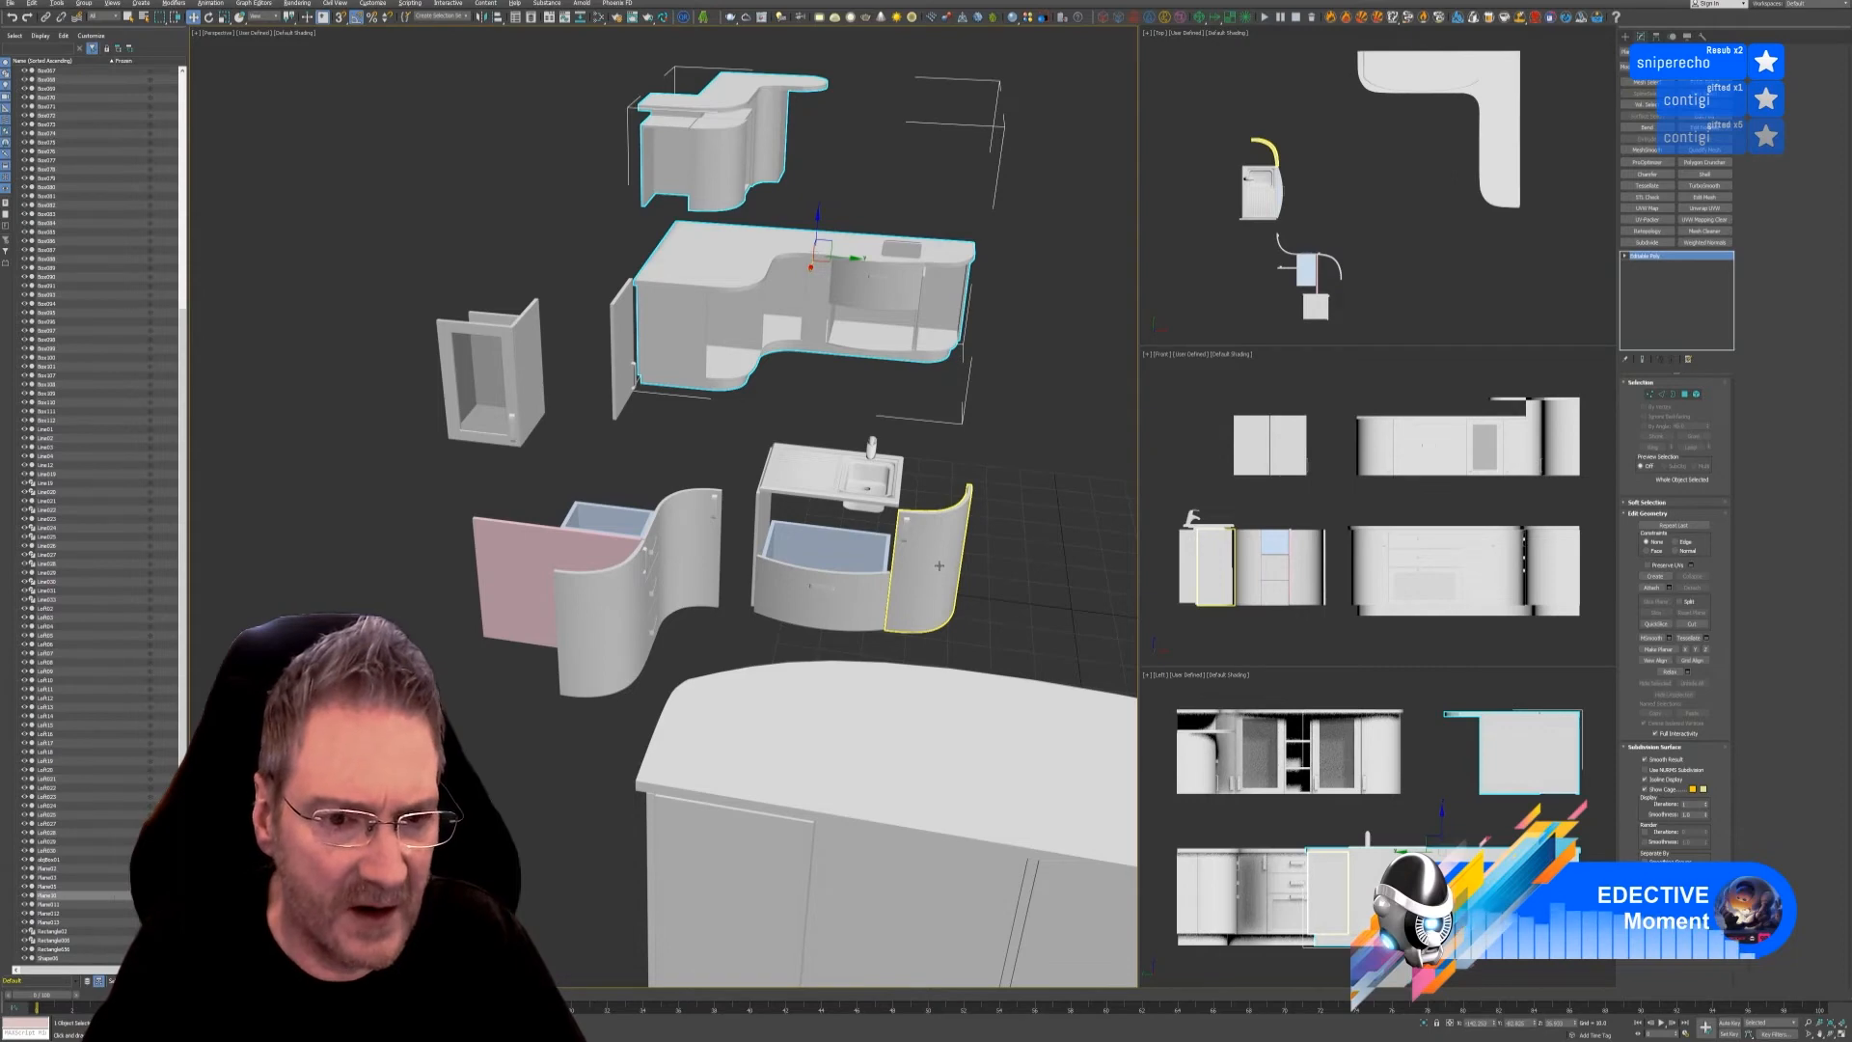
{"action": "key", "text": "ctrl+z"}
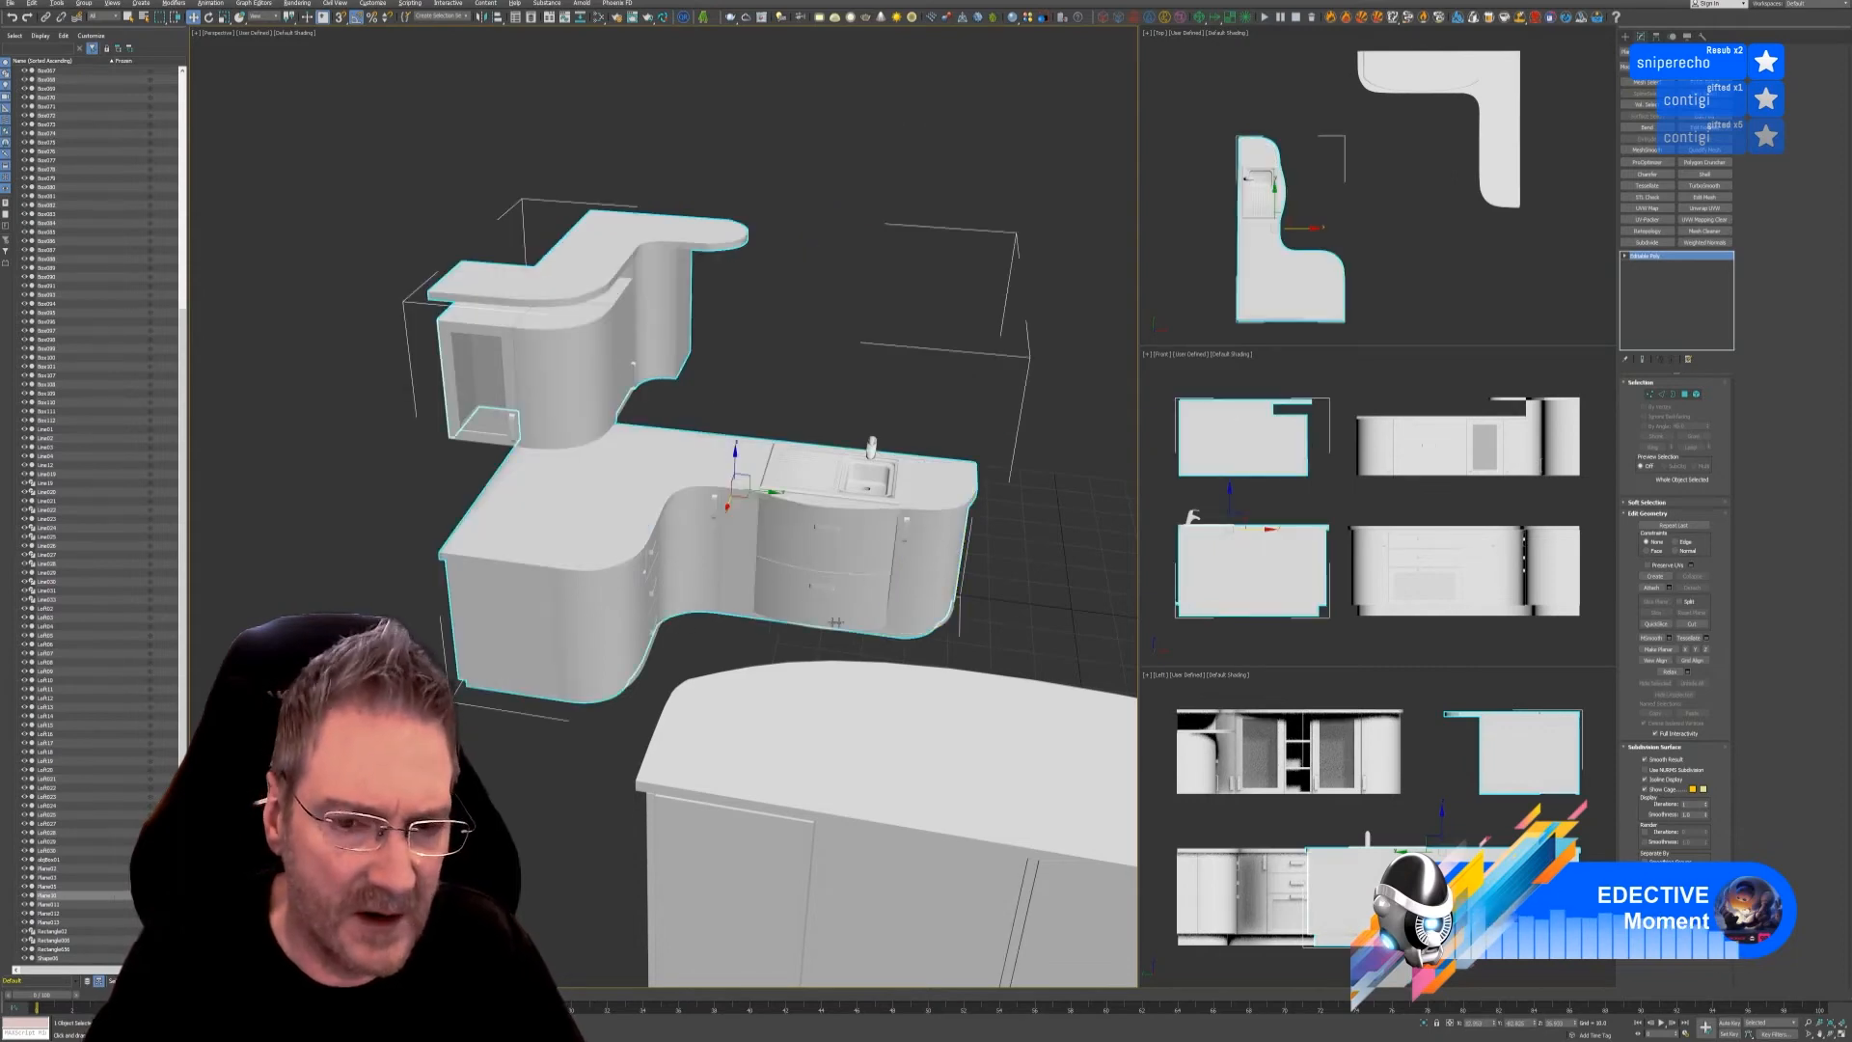
- Attach the base unit's flat upright panel behind the curved corner and the divider beside the sink drawers to the combined mesh
{"action": "left_click", "coordinate": [1652, 587]}
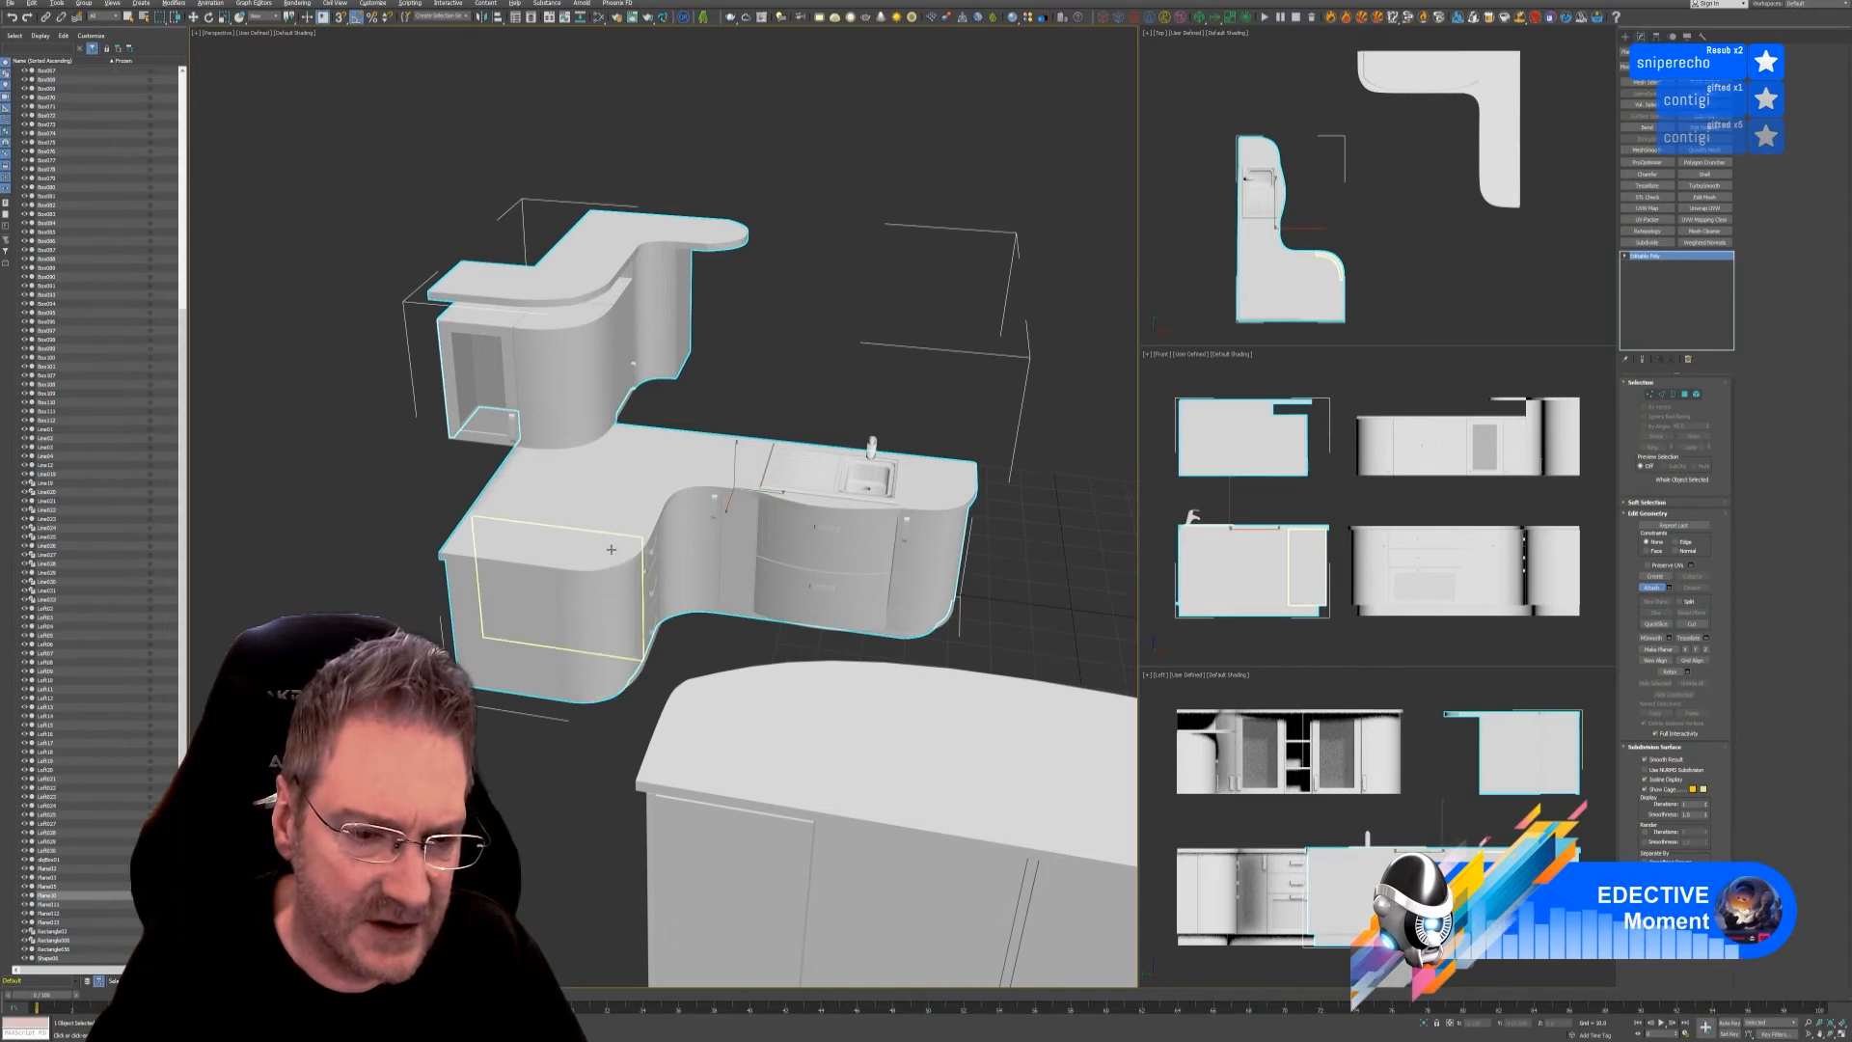
{"action": "left_click", "coordinate": [610, 549]}
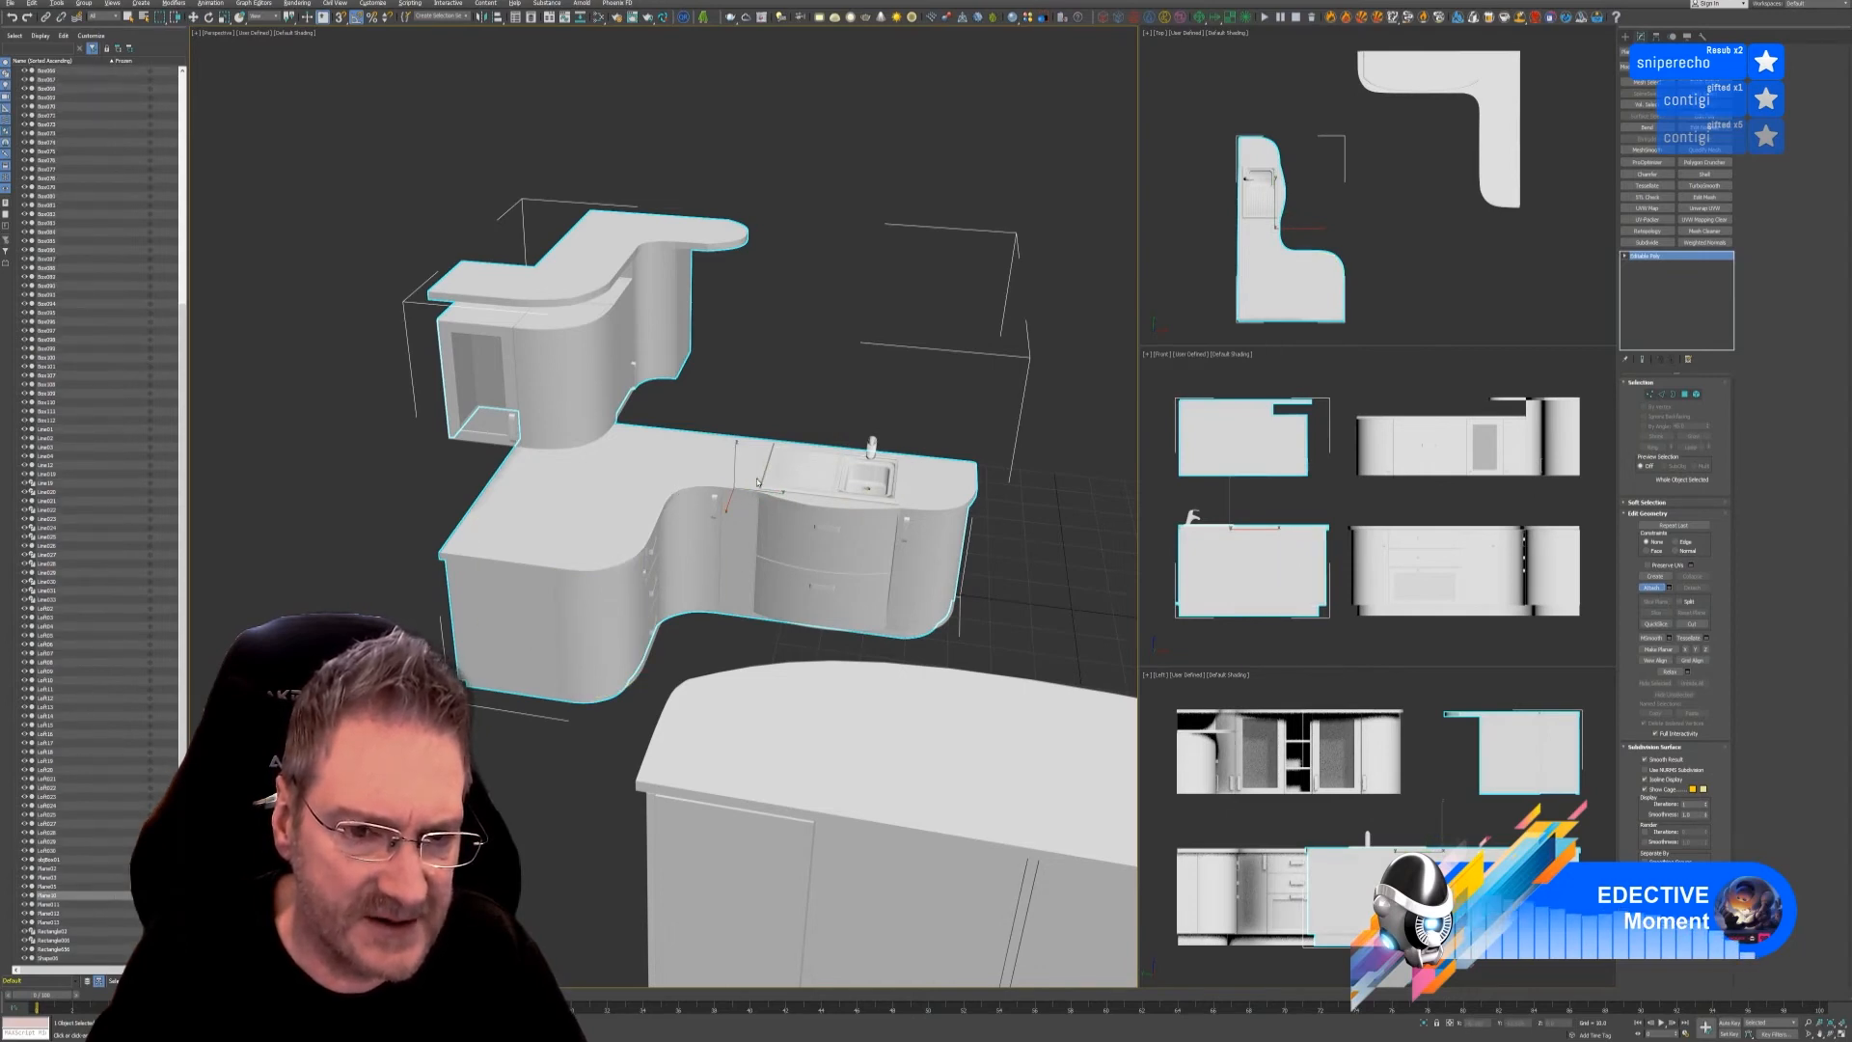
{"action": "scroll", "coordinate": [755, 538], "scroll_direction": "up", "scroll_amount": 6}
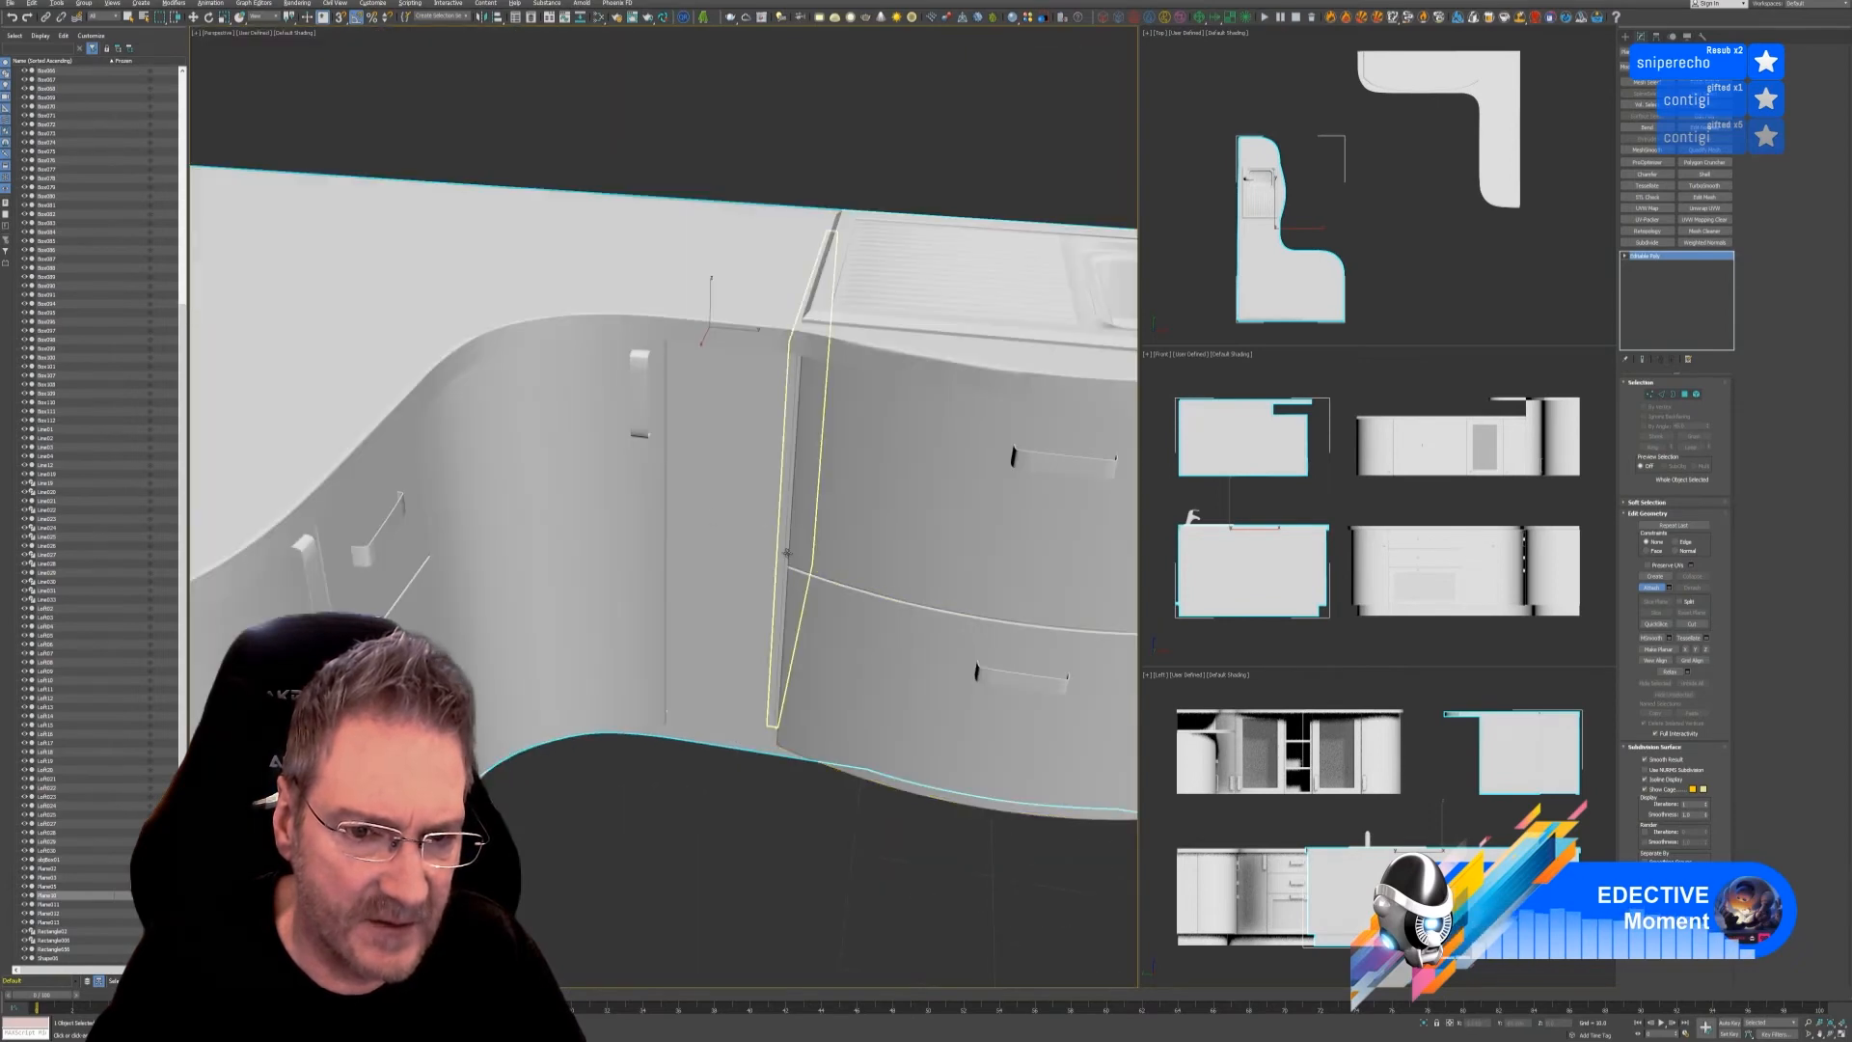
{"action": "left_click", "coordinate": [779, 547]}
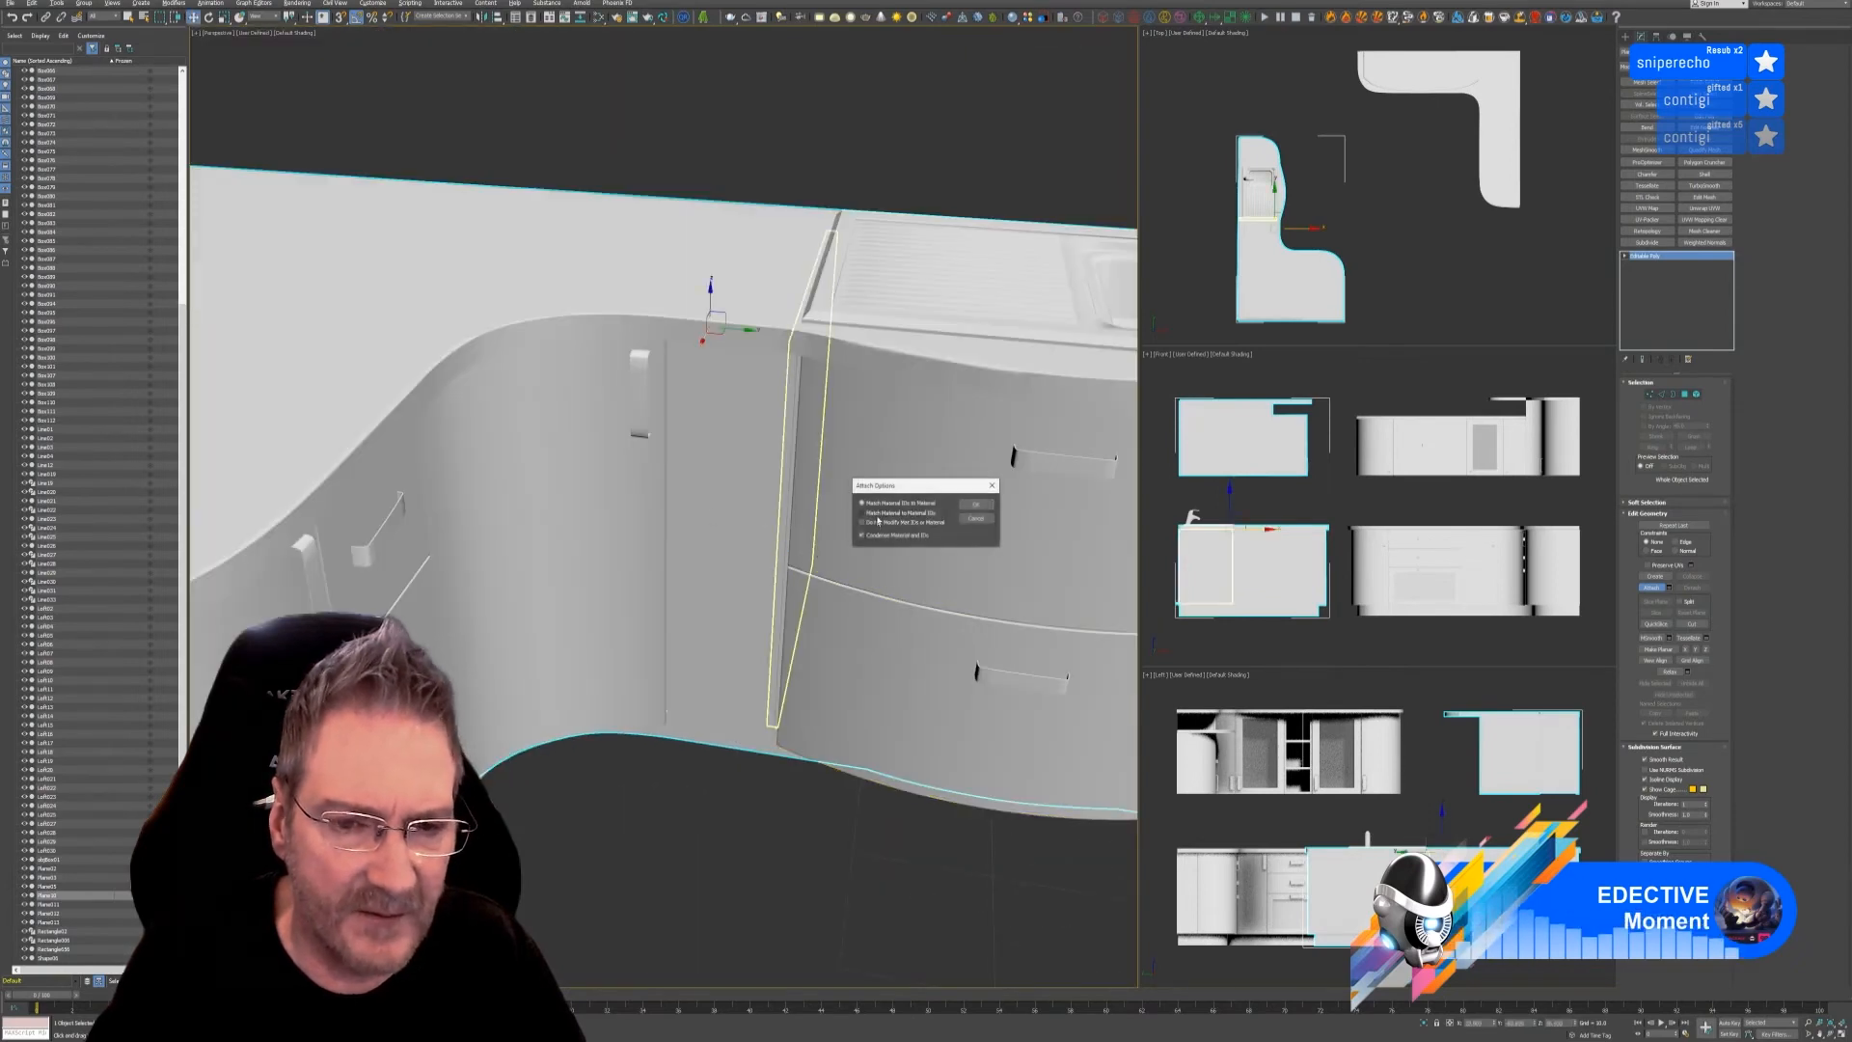
{"action": "left_click", "coordinate": [976, 532]}
- Shift the combined mesh aside again to look for remaining loose panels, and undo that shift
{"action": "scroll", "coordinate": [804, 567], "scroll_direction": "down", "scroll_amount": 7}
{"action": "middle_click_drag", "start_coordinate": [871, 385], "coordinate": [818, 379], "text": "alt"}
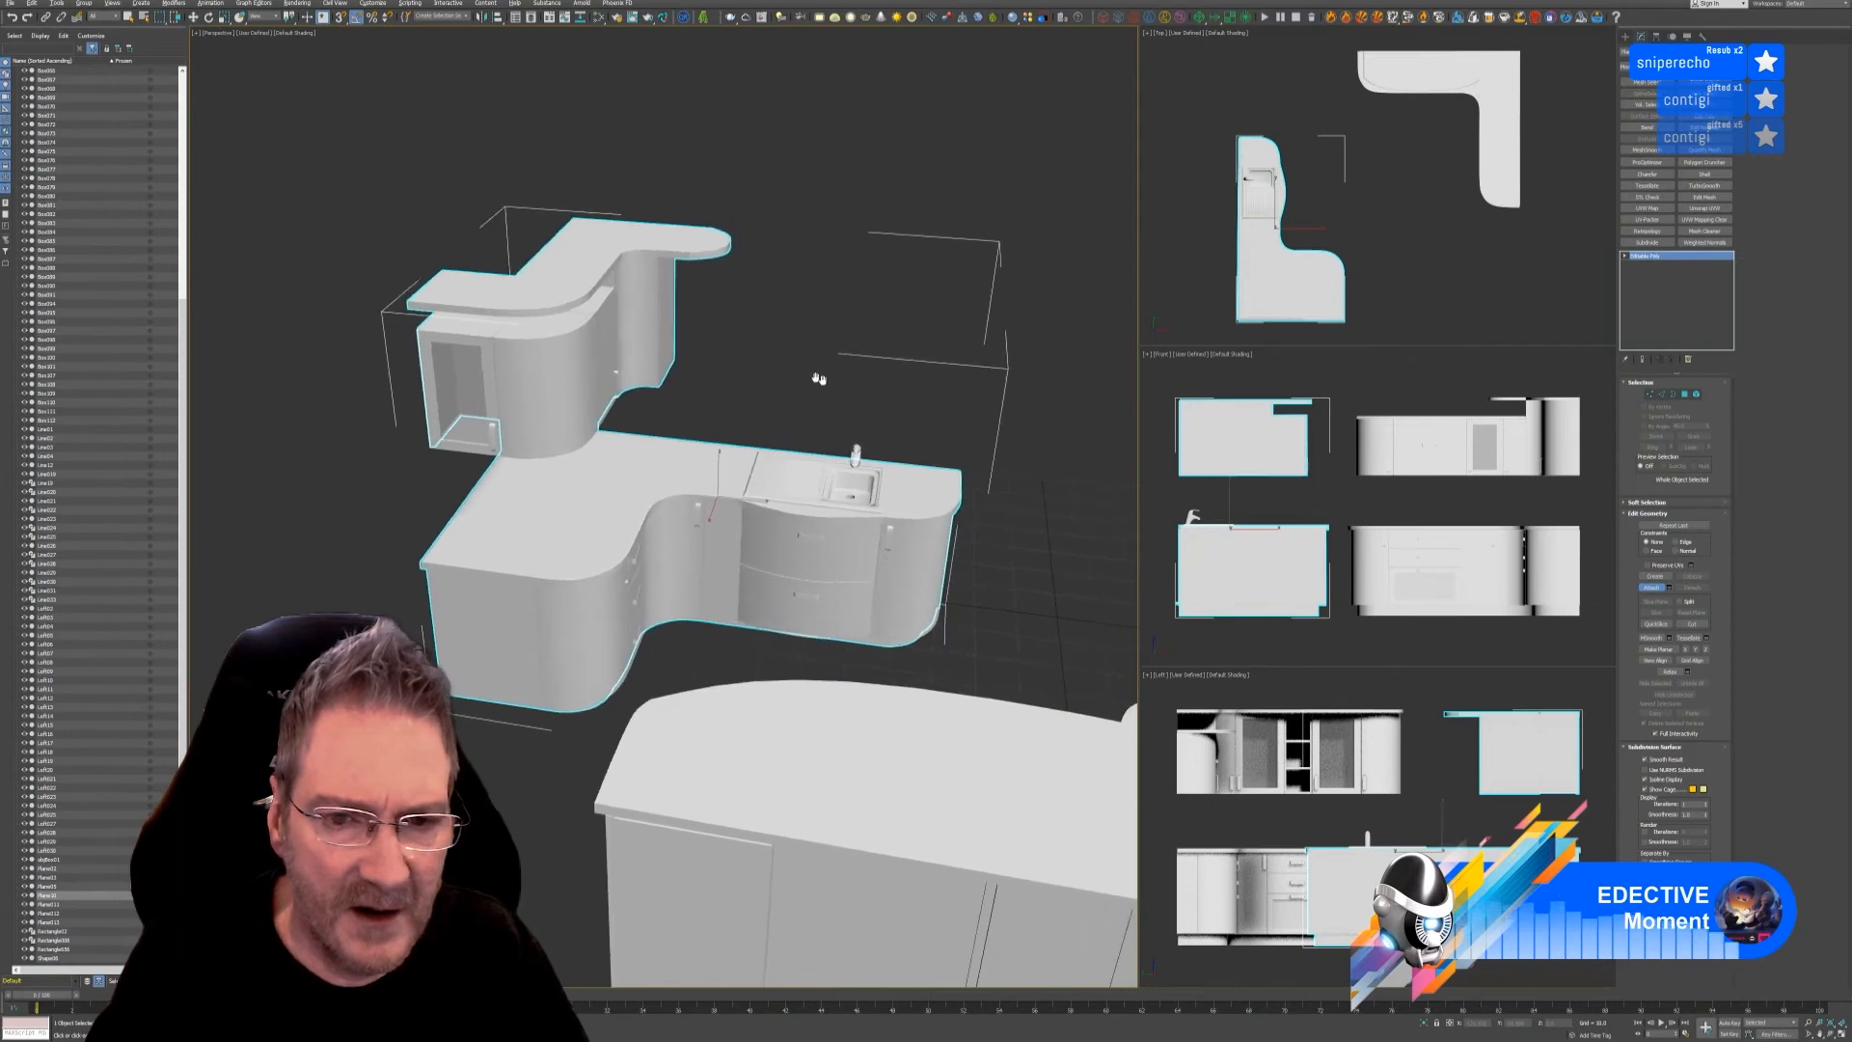
{"action": "key", "text": "w"}
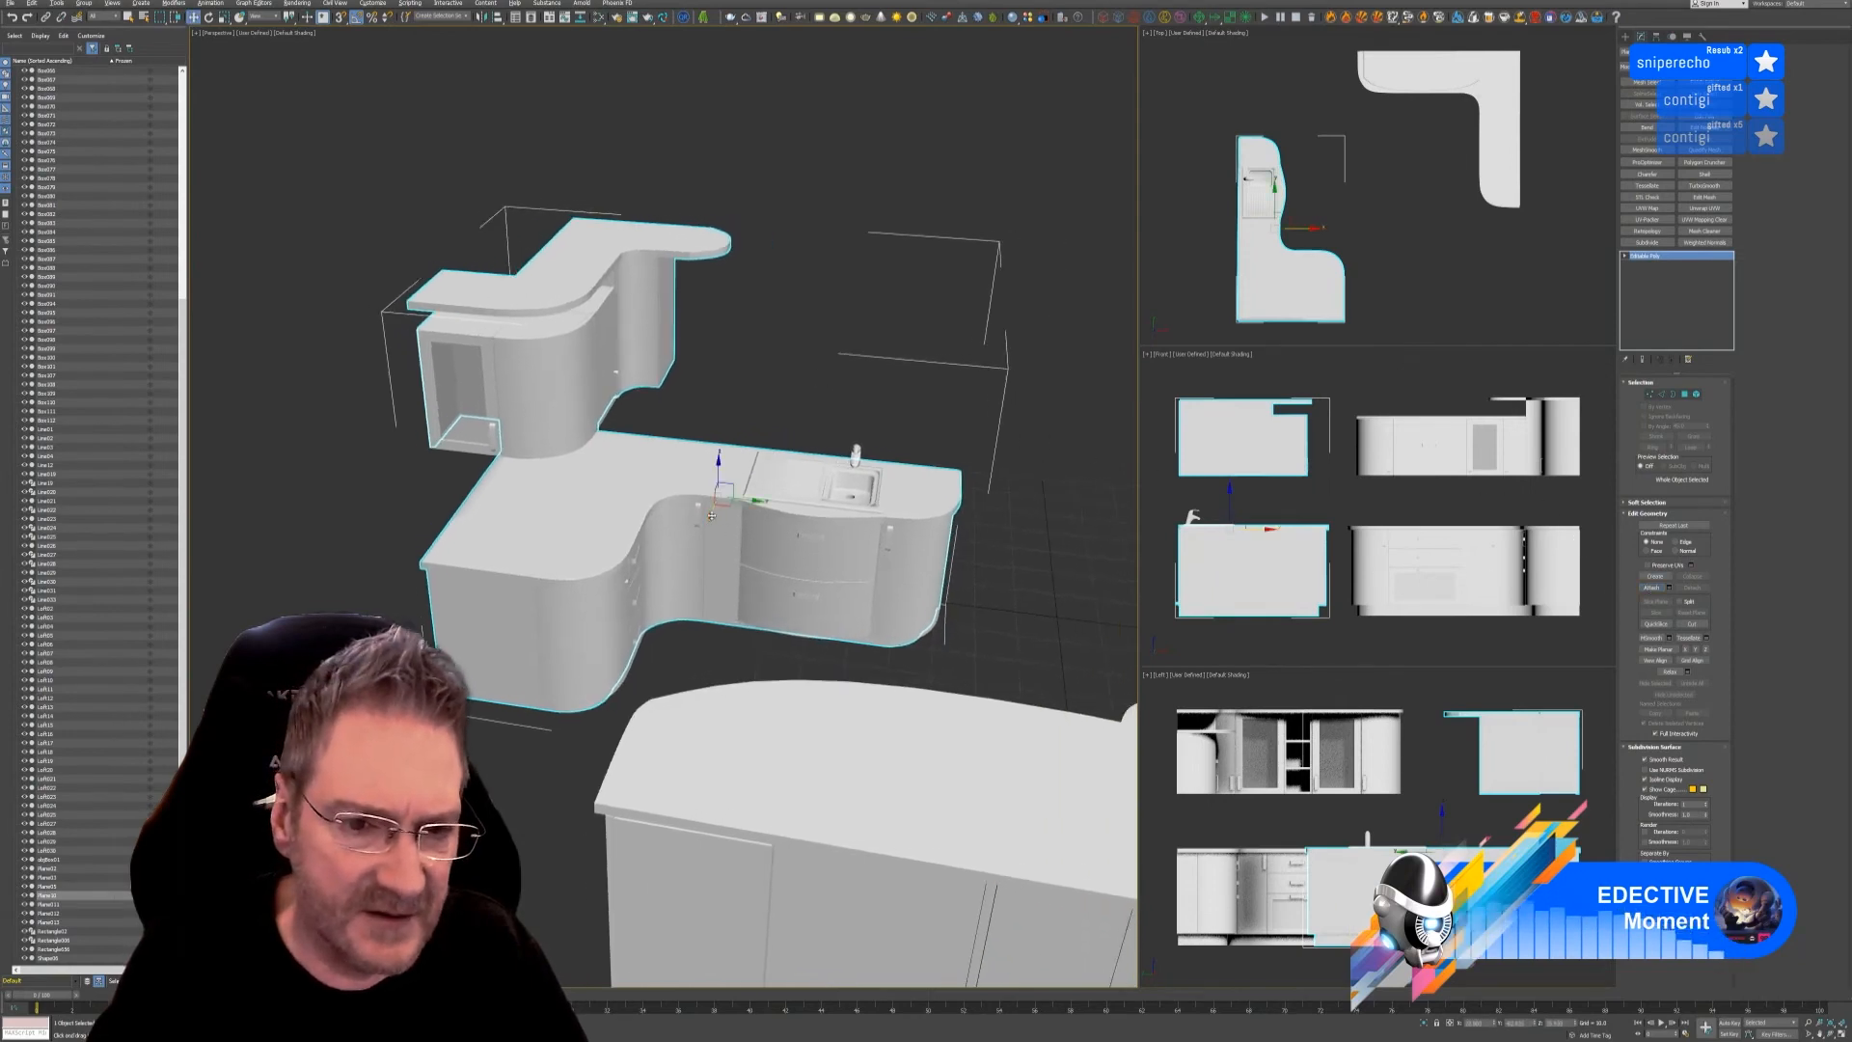
{"action": "left_click_drag", "start_coordinate": [719, 487], "coordinate": [811, 265]}
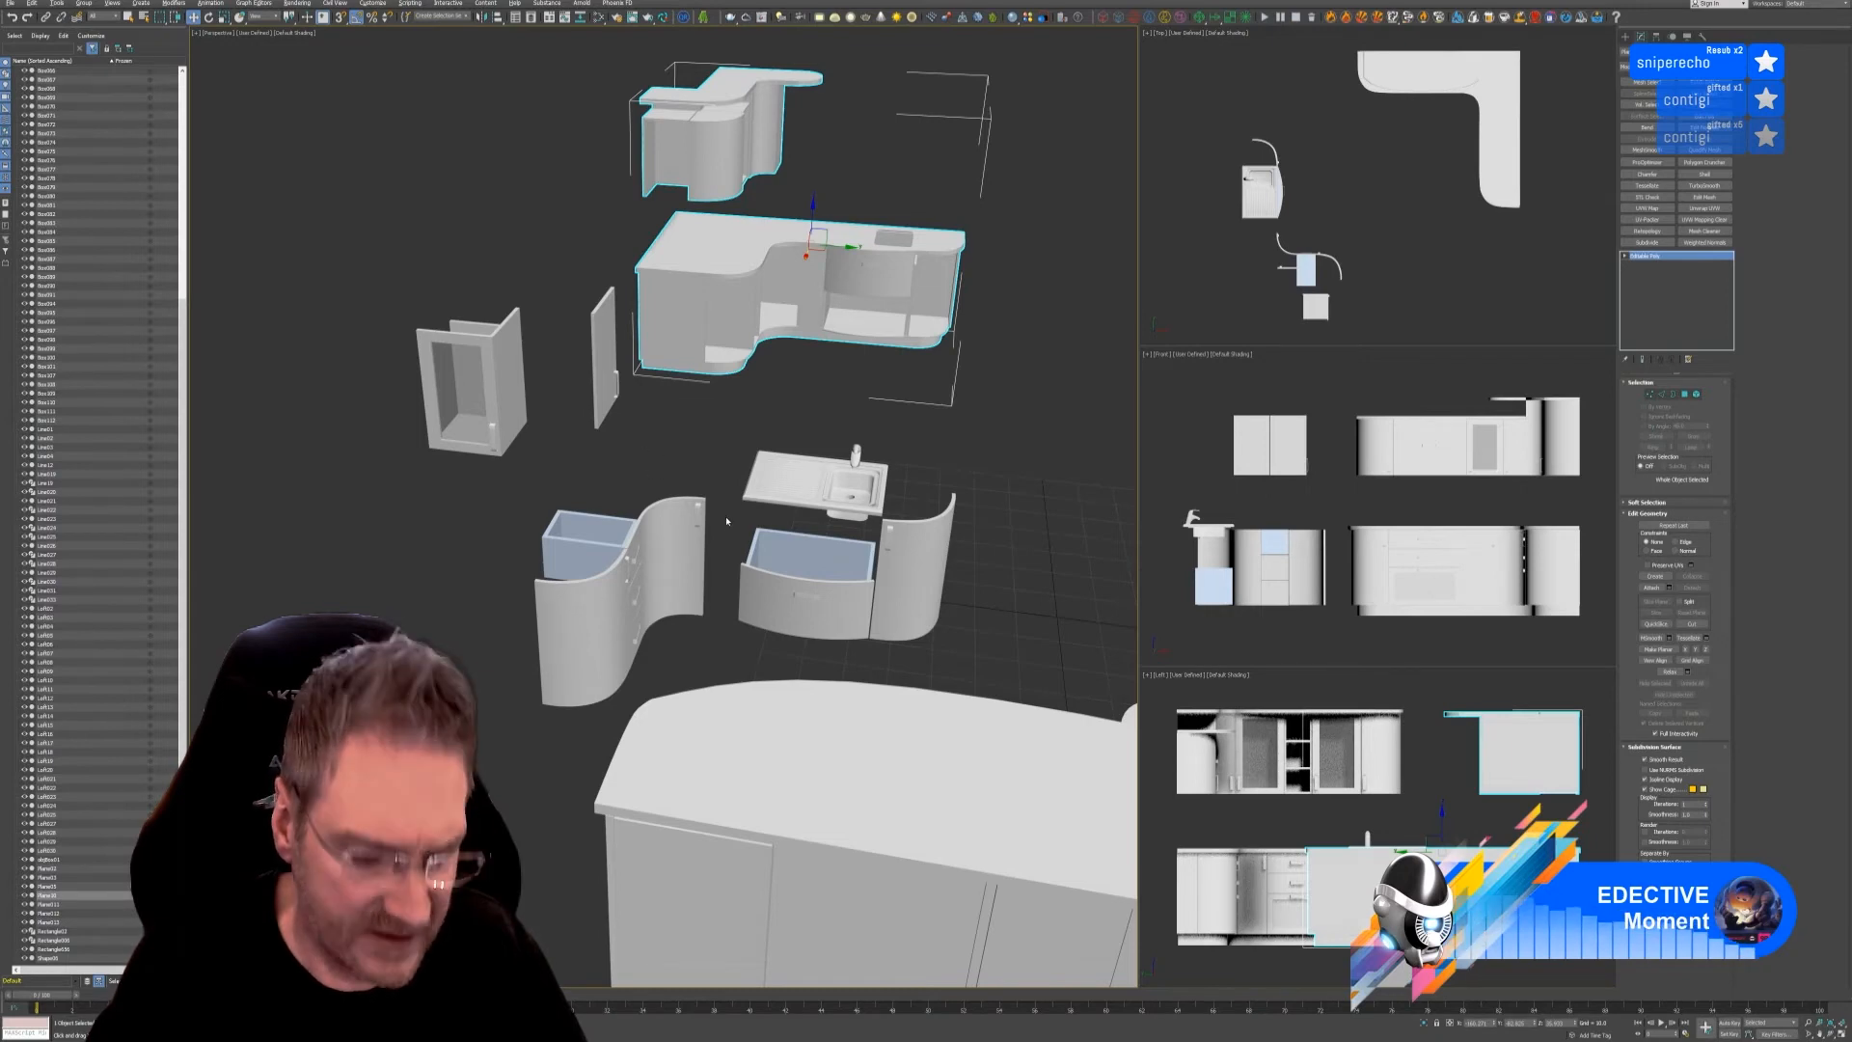
{"action": "key", "text": "ctrl+z"}
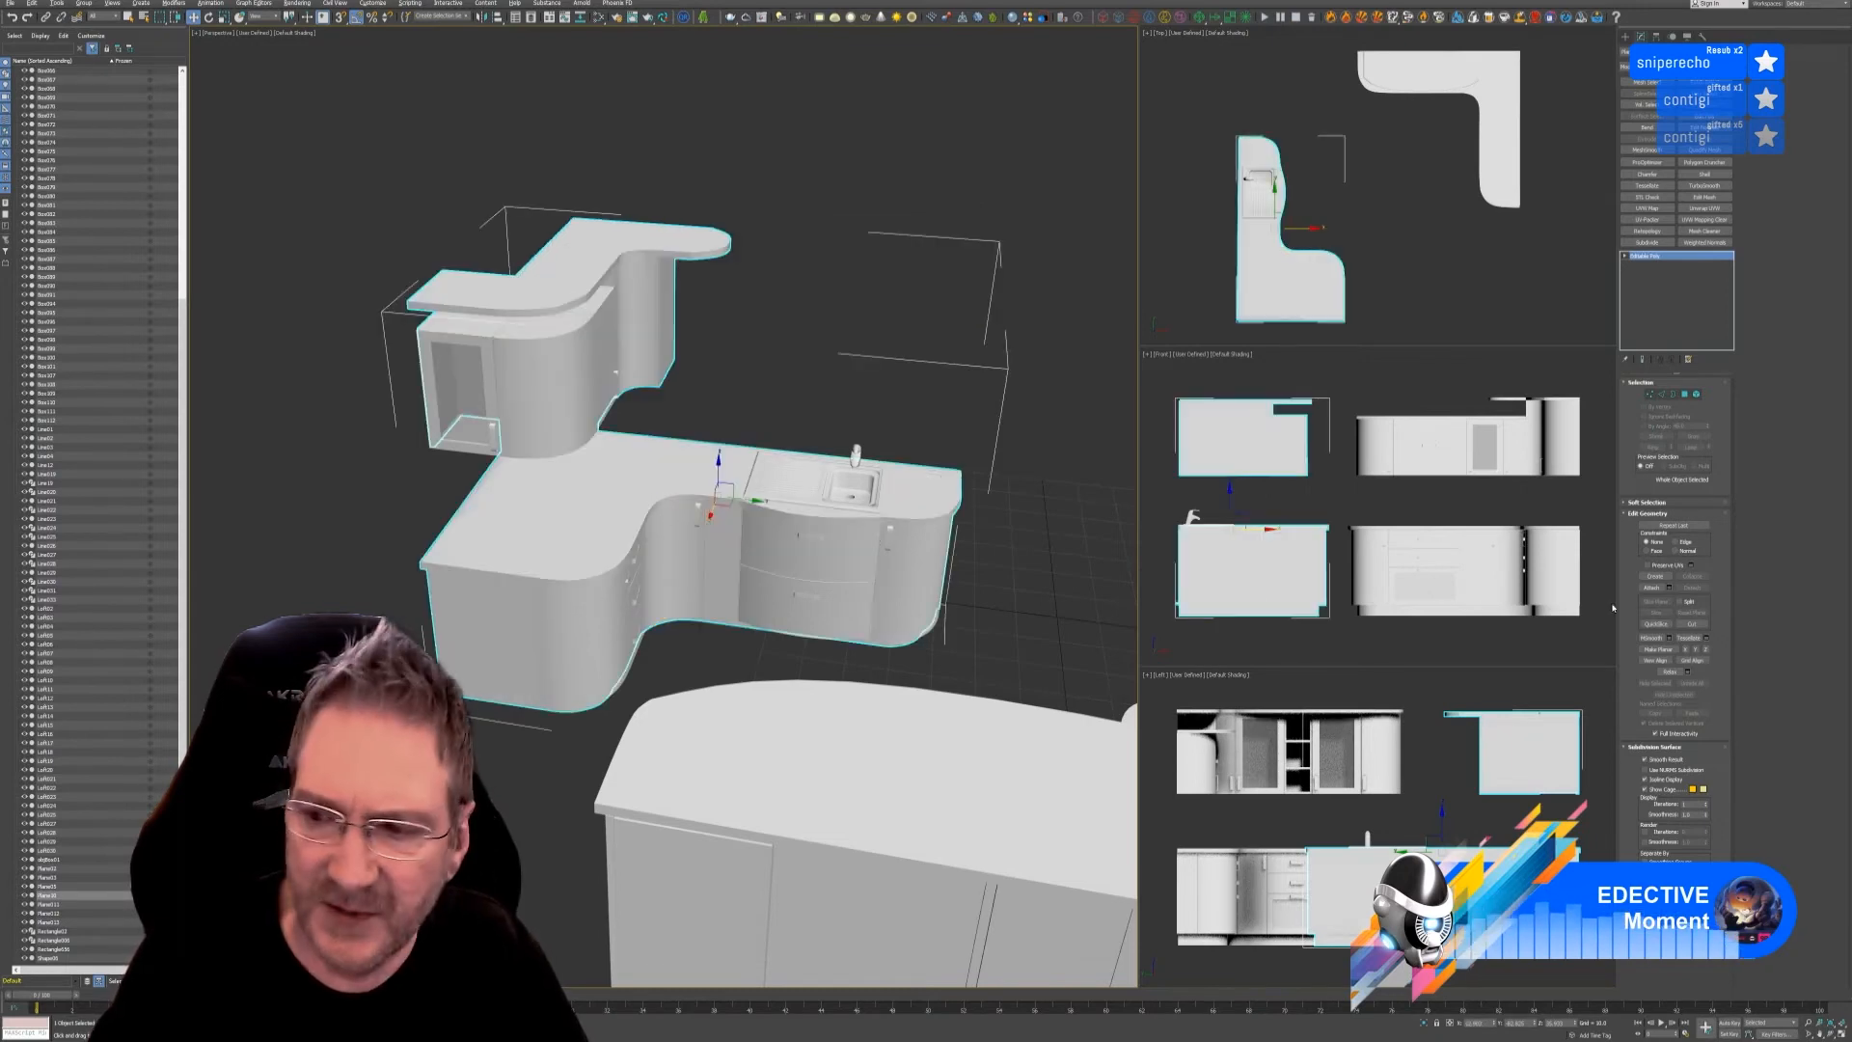
- Attach the two inner upright panels of the wall unit's glazed cupboard to the combined mesh, matching material IDs to material
{"action": "left_click", "coordinate": [1652, 586]}
{"action": "scroll", "coordinate": [444, 386], "scroll_direction": "up", "scroll_amount": 5}
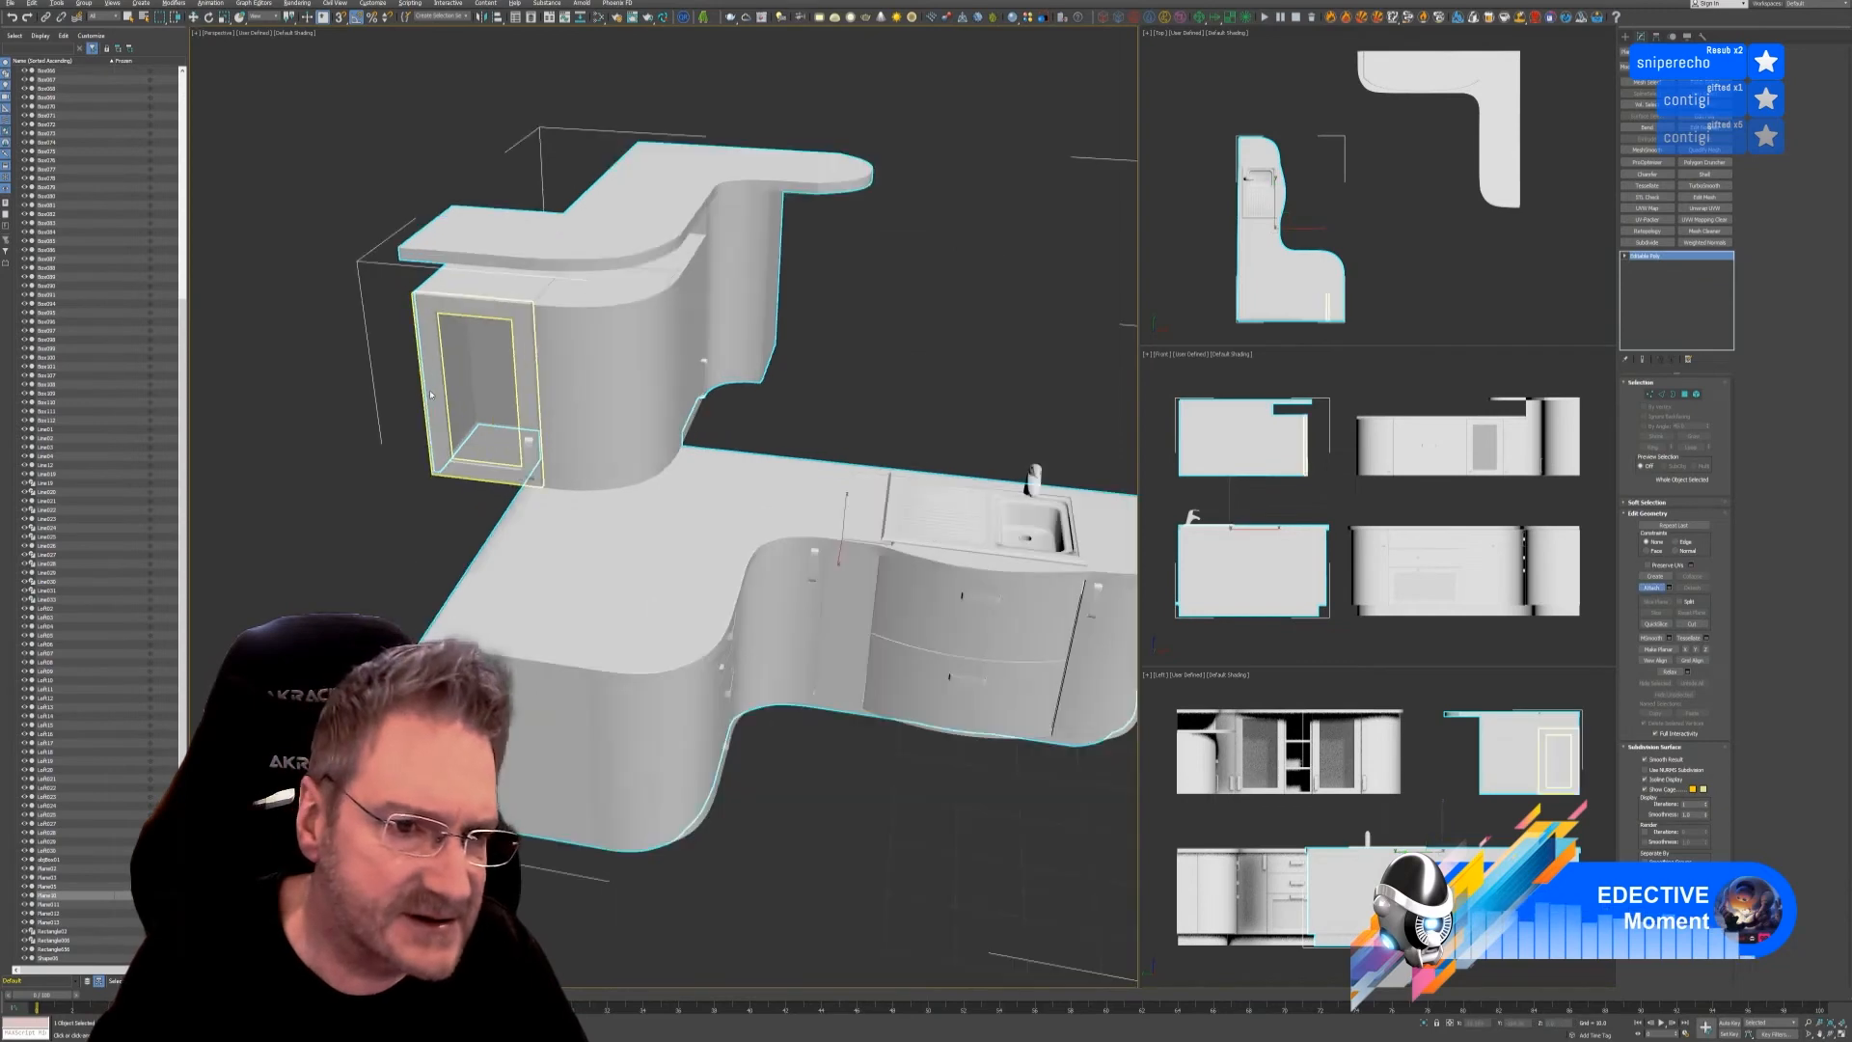
{"action": "middle_click_drag", "start_coordinate": [409, 578], "coordinate": [479, 570], "text": "alt"}
{"action": "left_click", "coordinate": [756, 418]}
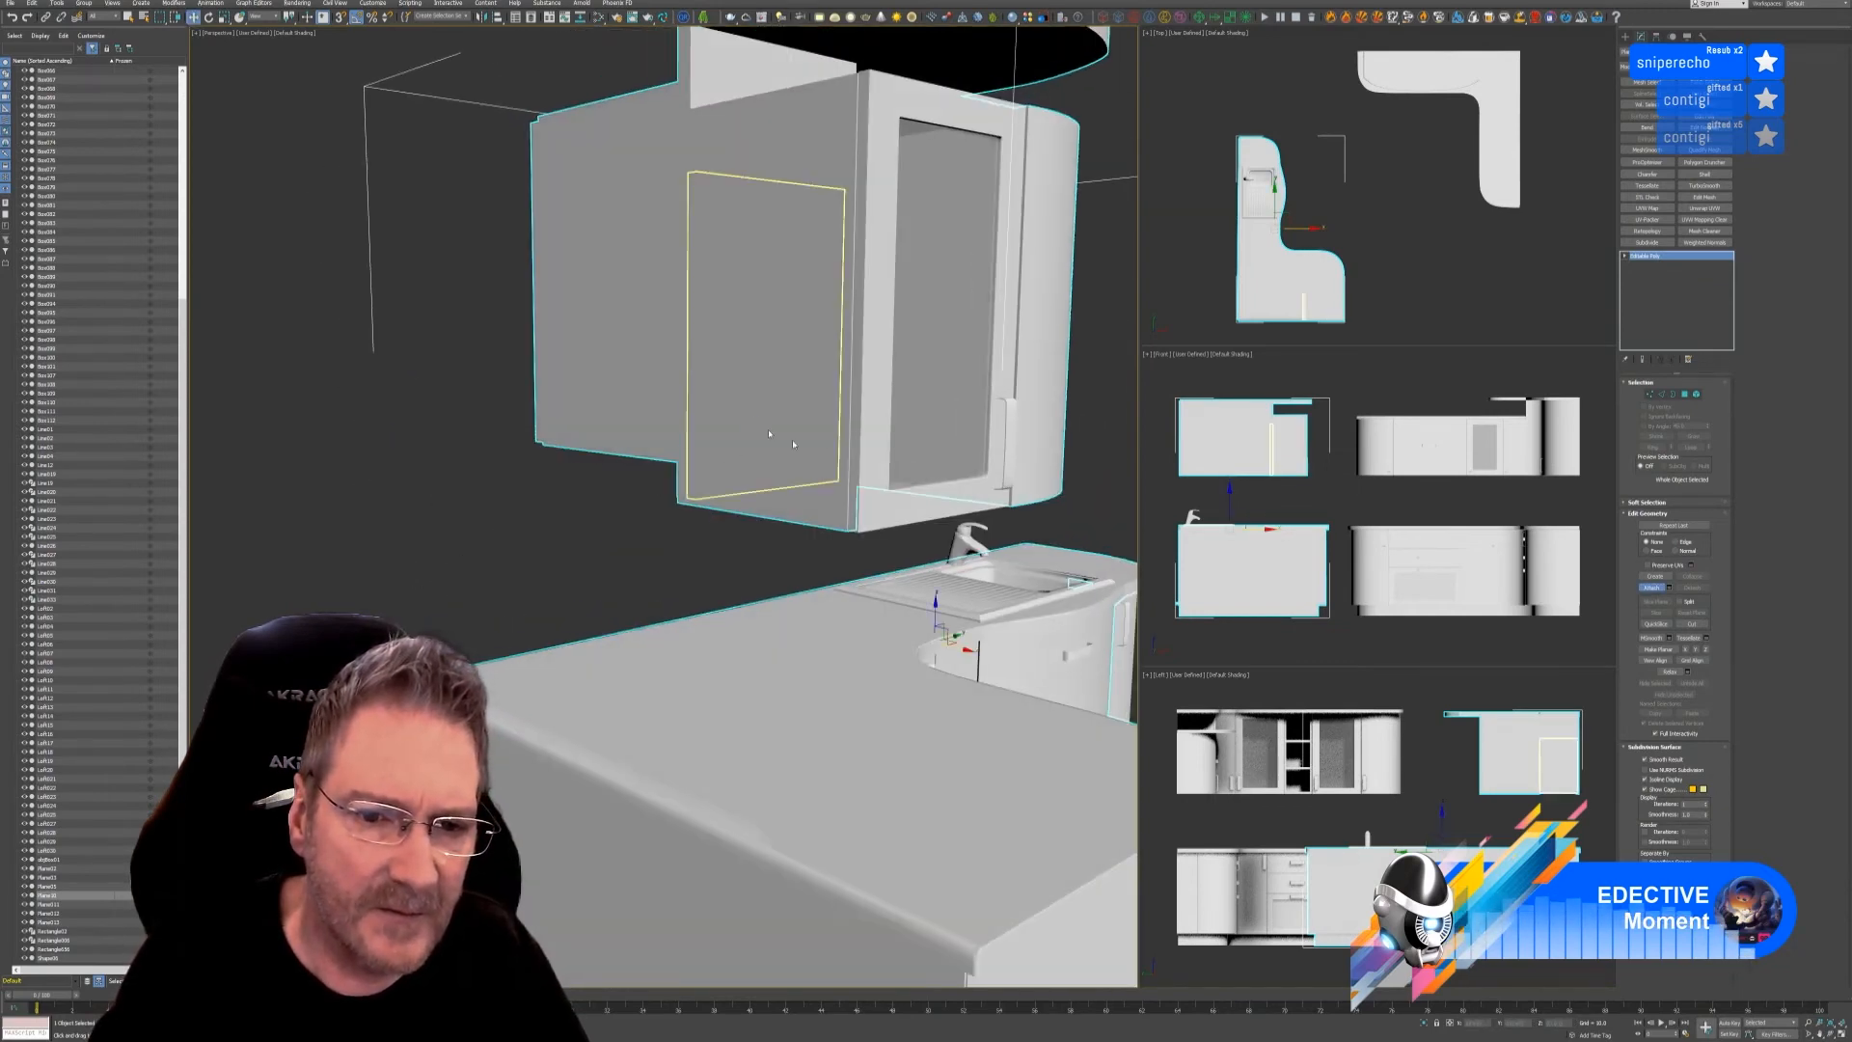
{"action": "left_click", "coordinate": [977, 504]}
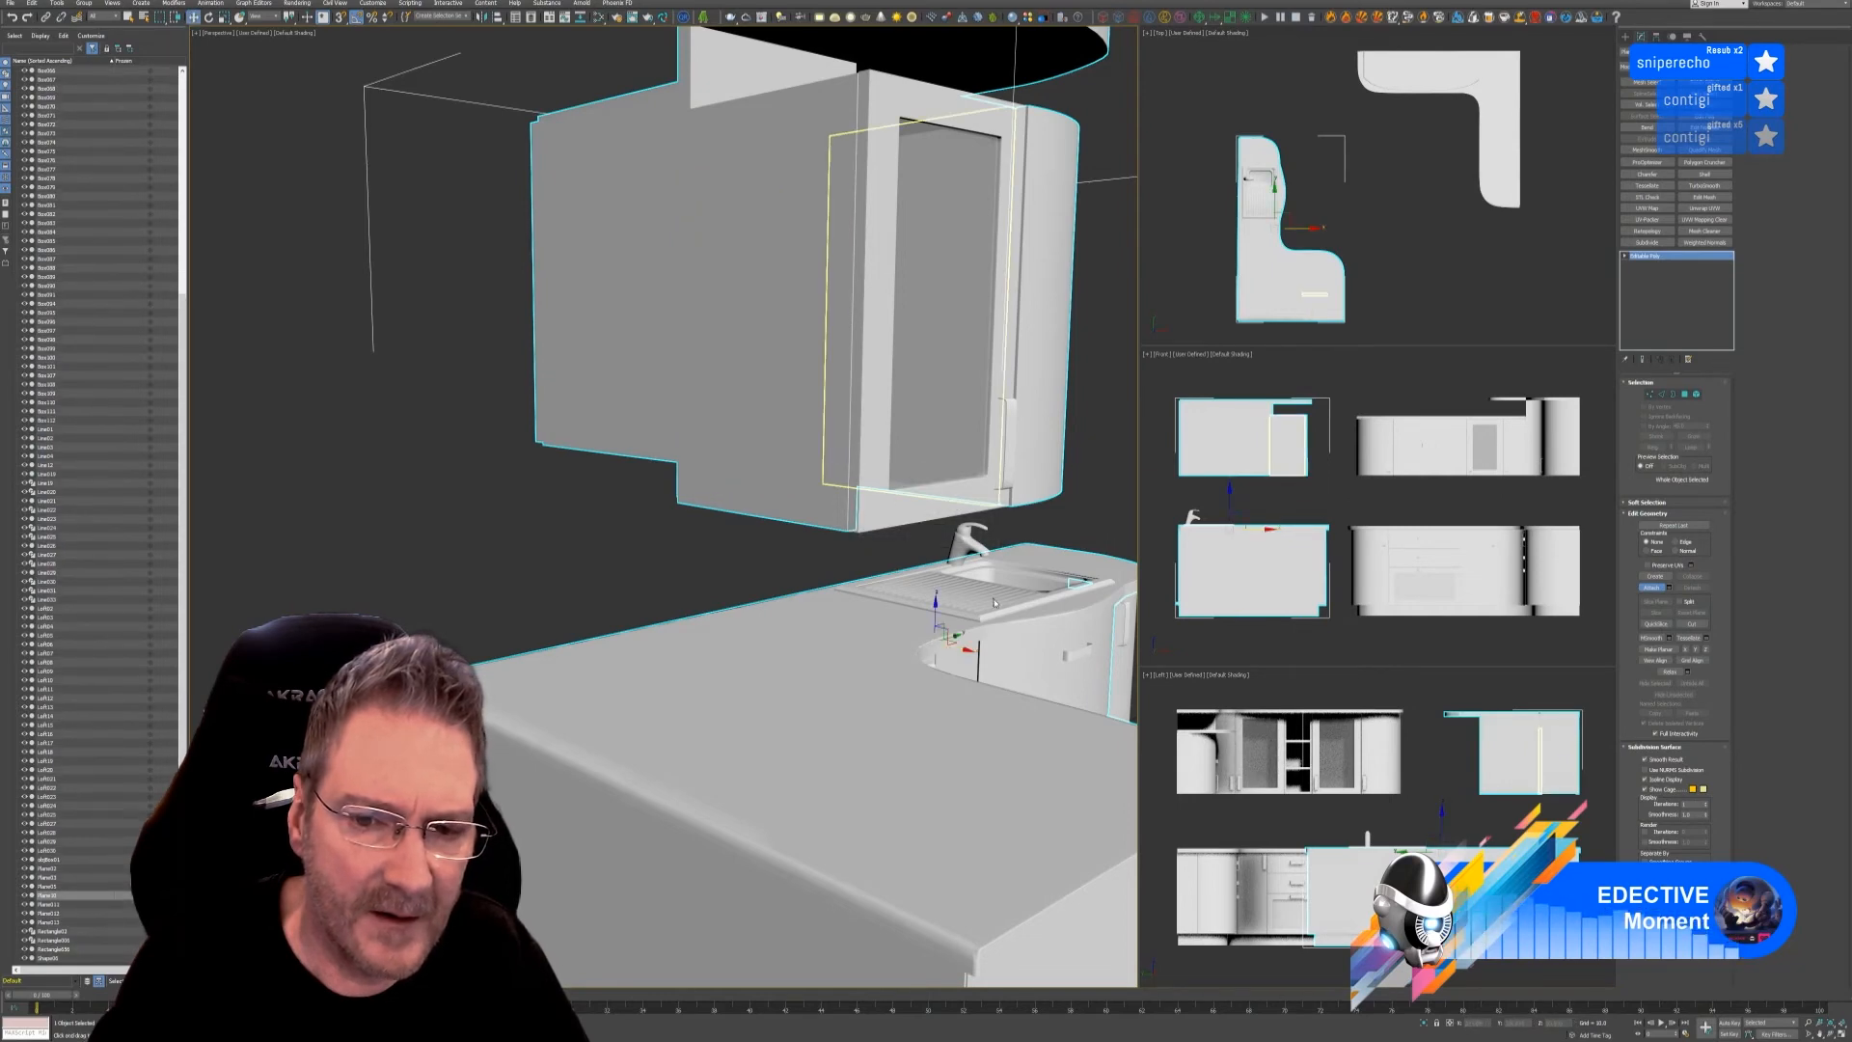
{"action": "left_click", "coordinate": [839, 459]}
{"action": "left_click", "coordinate": [975, 506]}
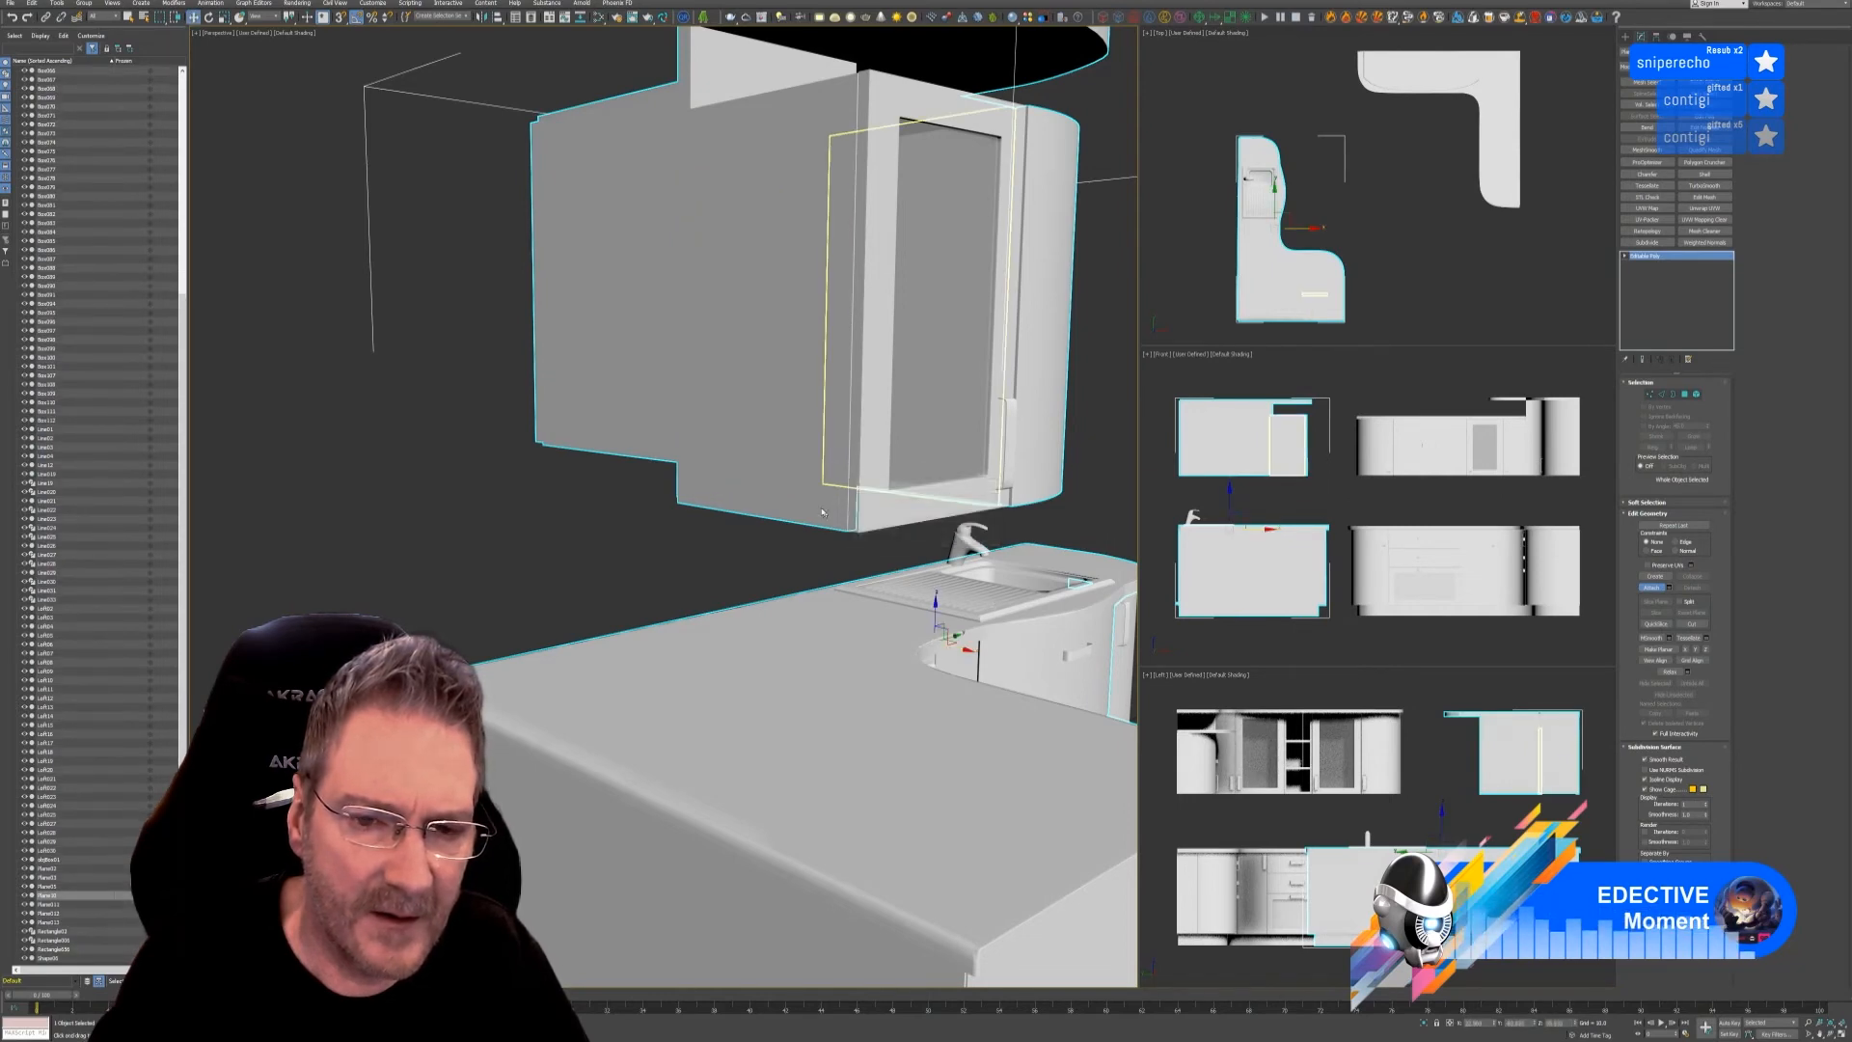
- Pull the combined mesh sideways to check the glazed cupboard for unattached panels, and undo the displacement
{"action": "scroll", "coordinate": [1002, 707], "scroll_direction": "down", "scroll_amount": 6}
{"action": "middle_click_drag", "start_coordinate": [1003, 707], "coordinate": [1609, 650], "text": "alt"}
{"action": "left_click", "coordinate": [1651, 587]}
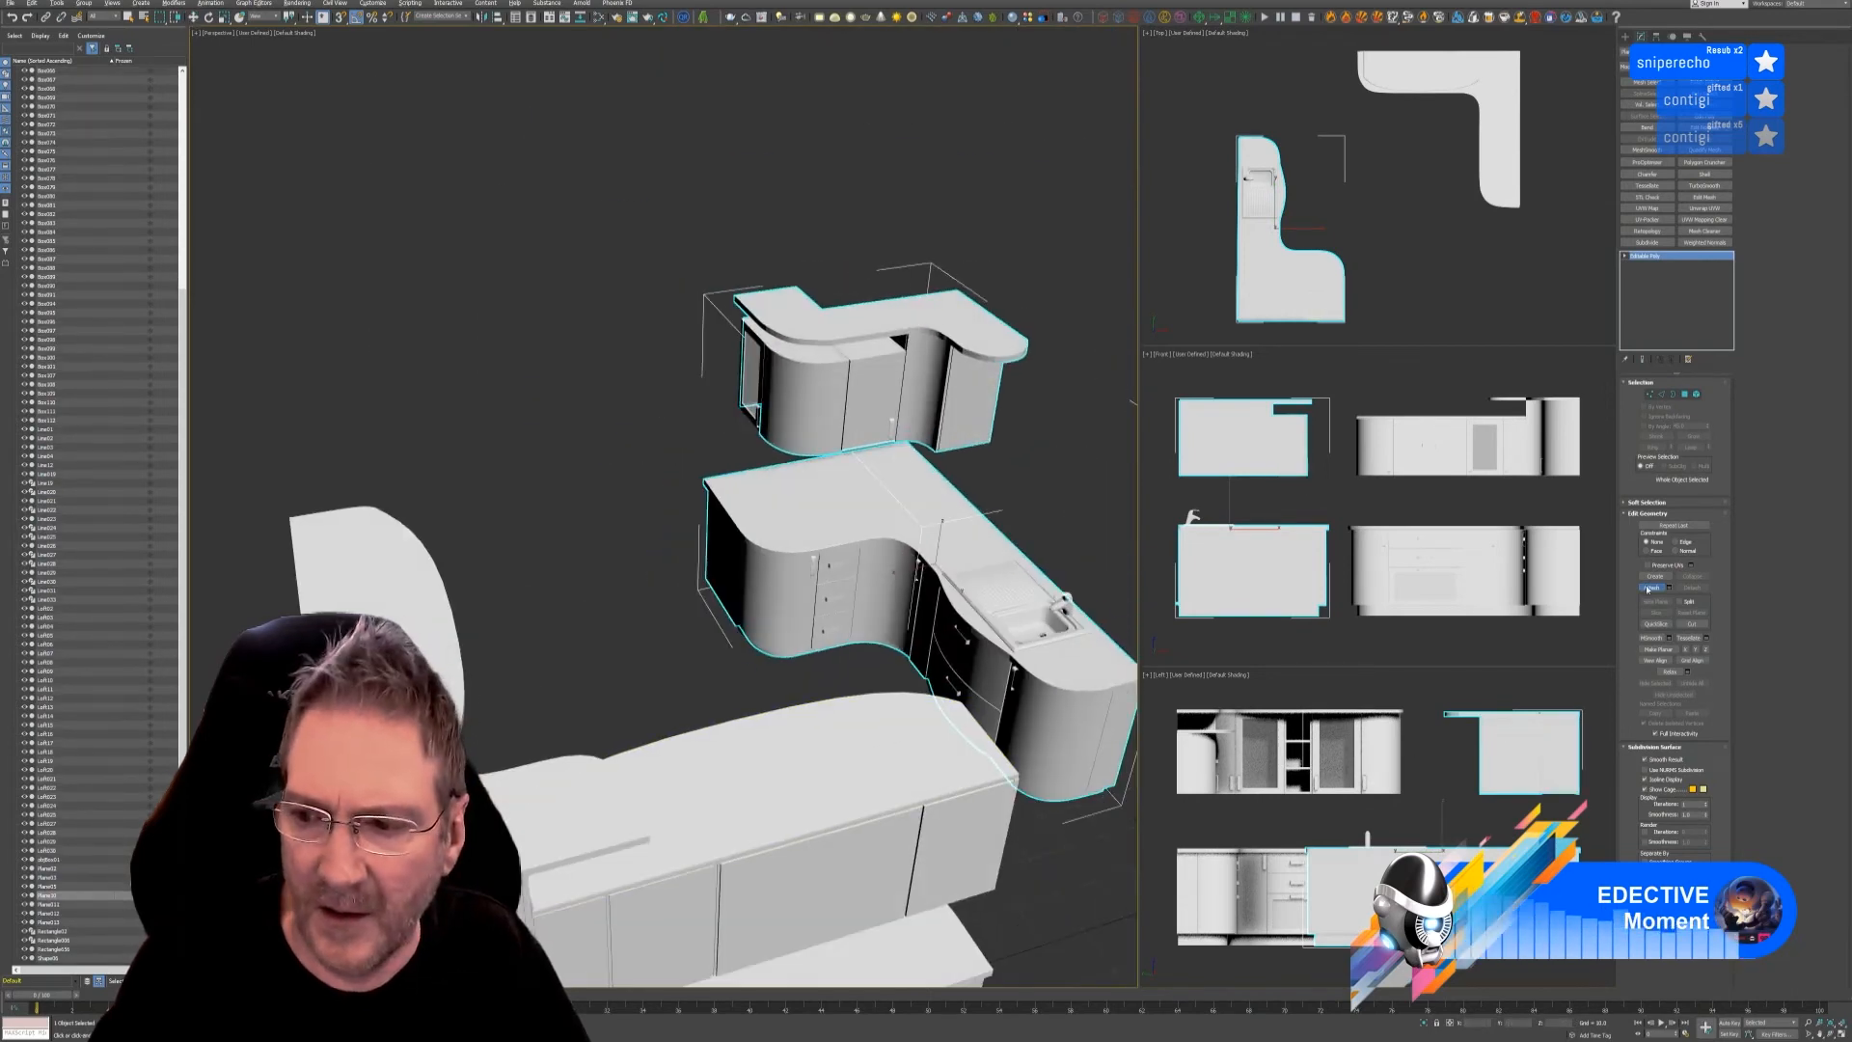
{"action": "key", "text": "w"}
{"action": "left_click_drag", "start_coordinate": [924, 573], "coordinate": [1211, 528]}
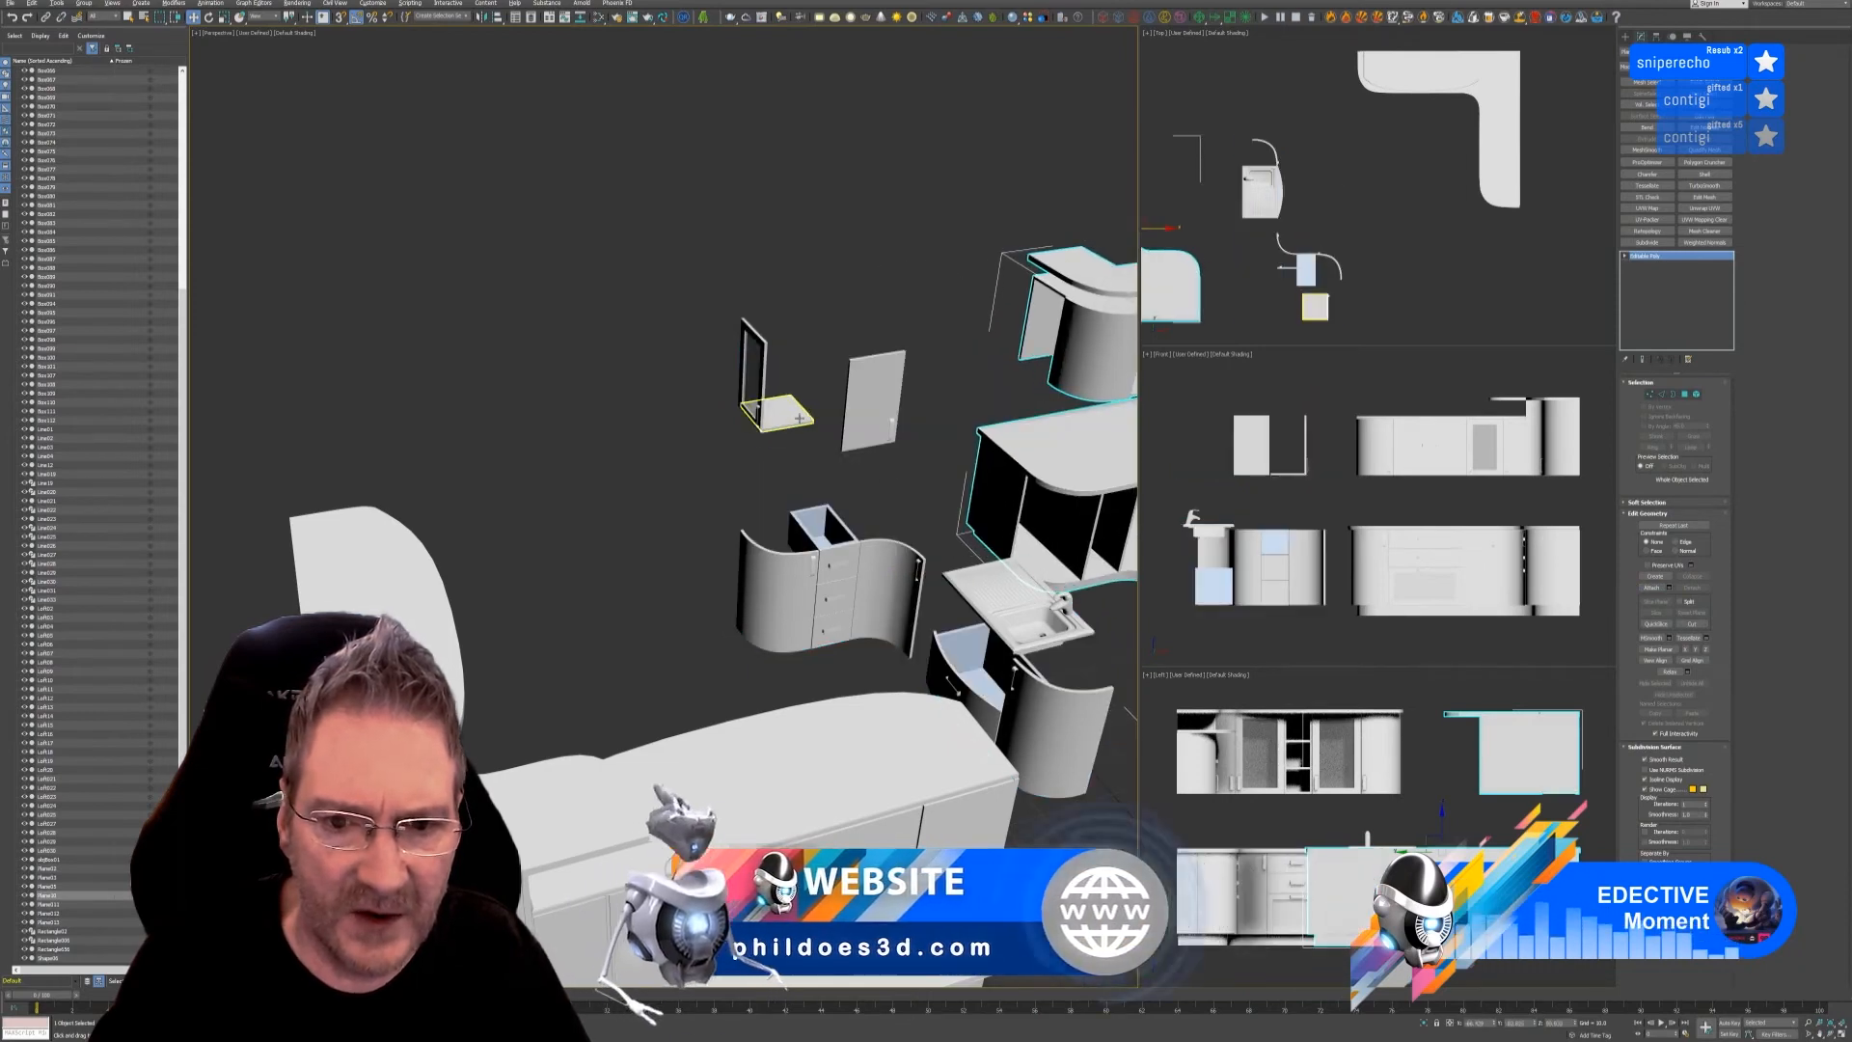
{"action": "middle_click_drag", "start_coordinate": [886, 470], "coordinate": [714, 460]}
{"action": "key", "text": "ctrl+z"}
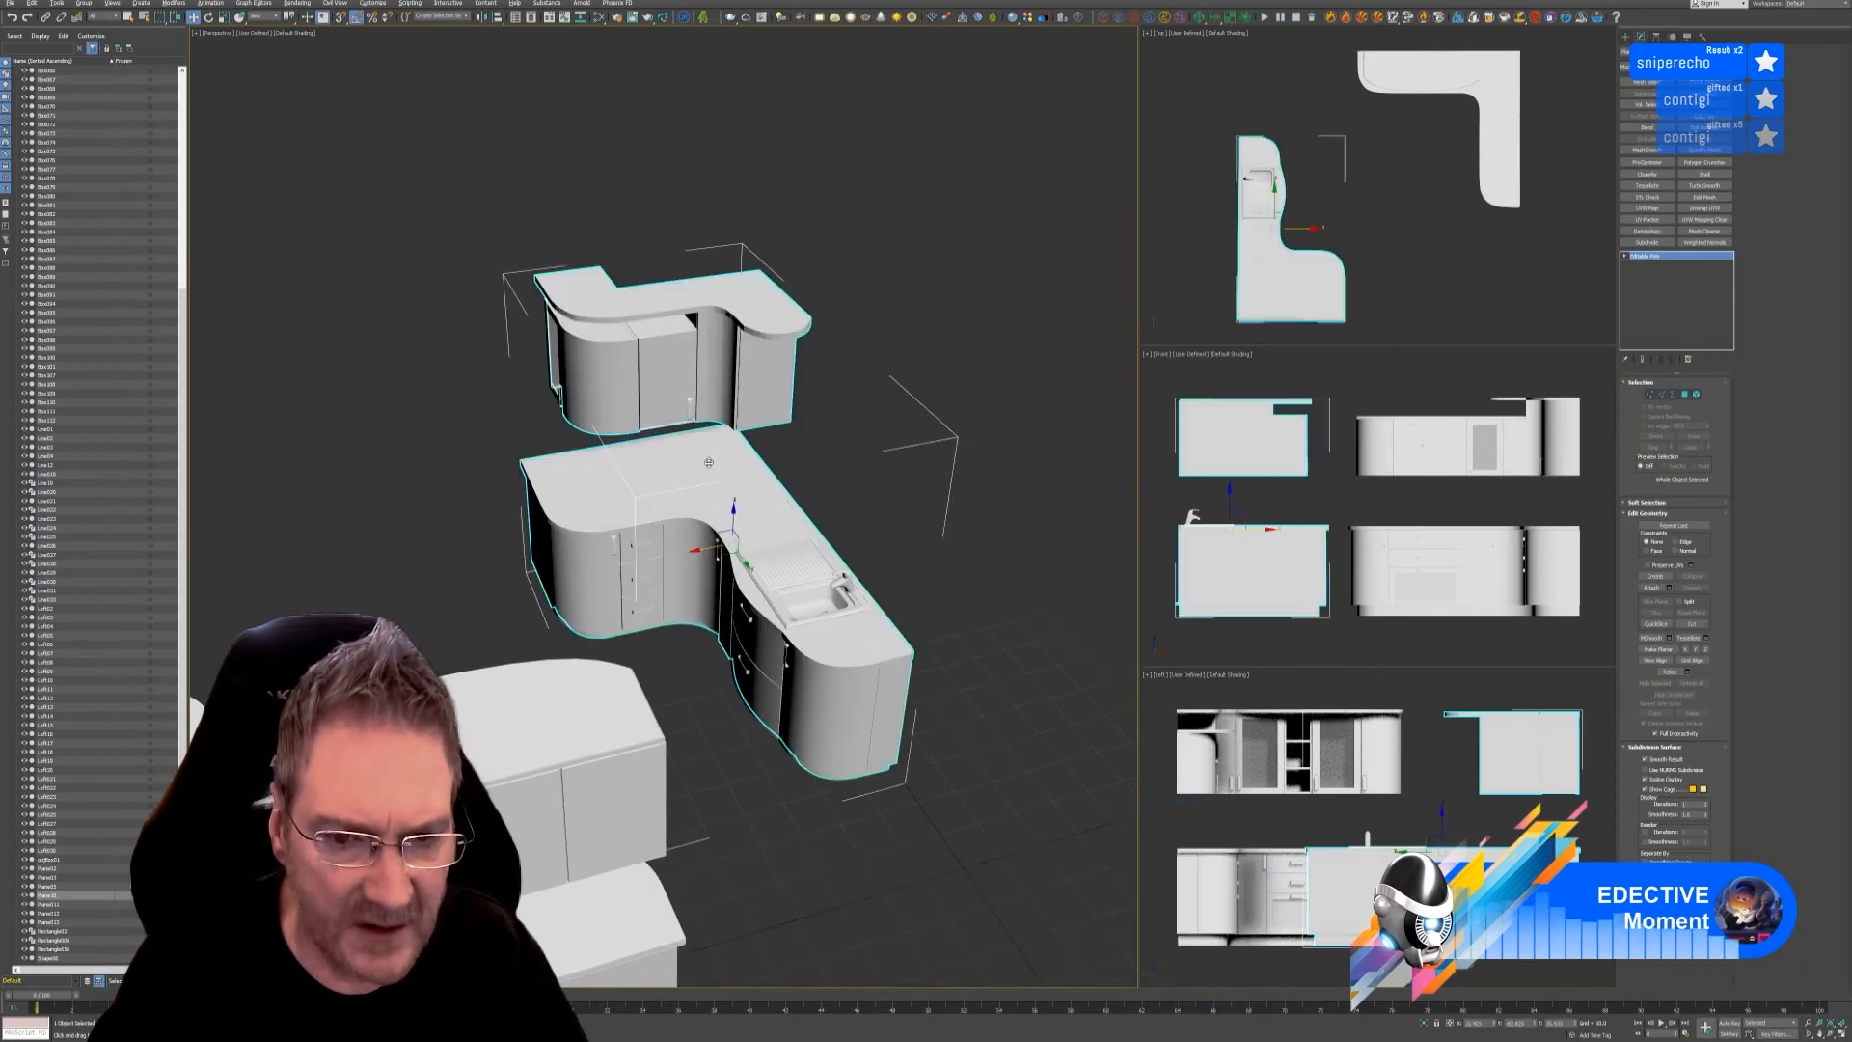
- Attach the bottom panel of the wall unit's glazed cupboard to the combined mesh, matching material IDs to material
{"action": "left_click", "coordinate": [1651, 588]}
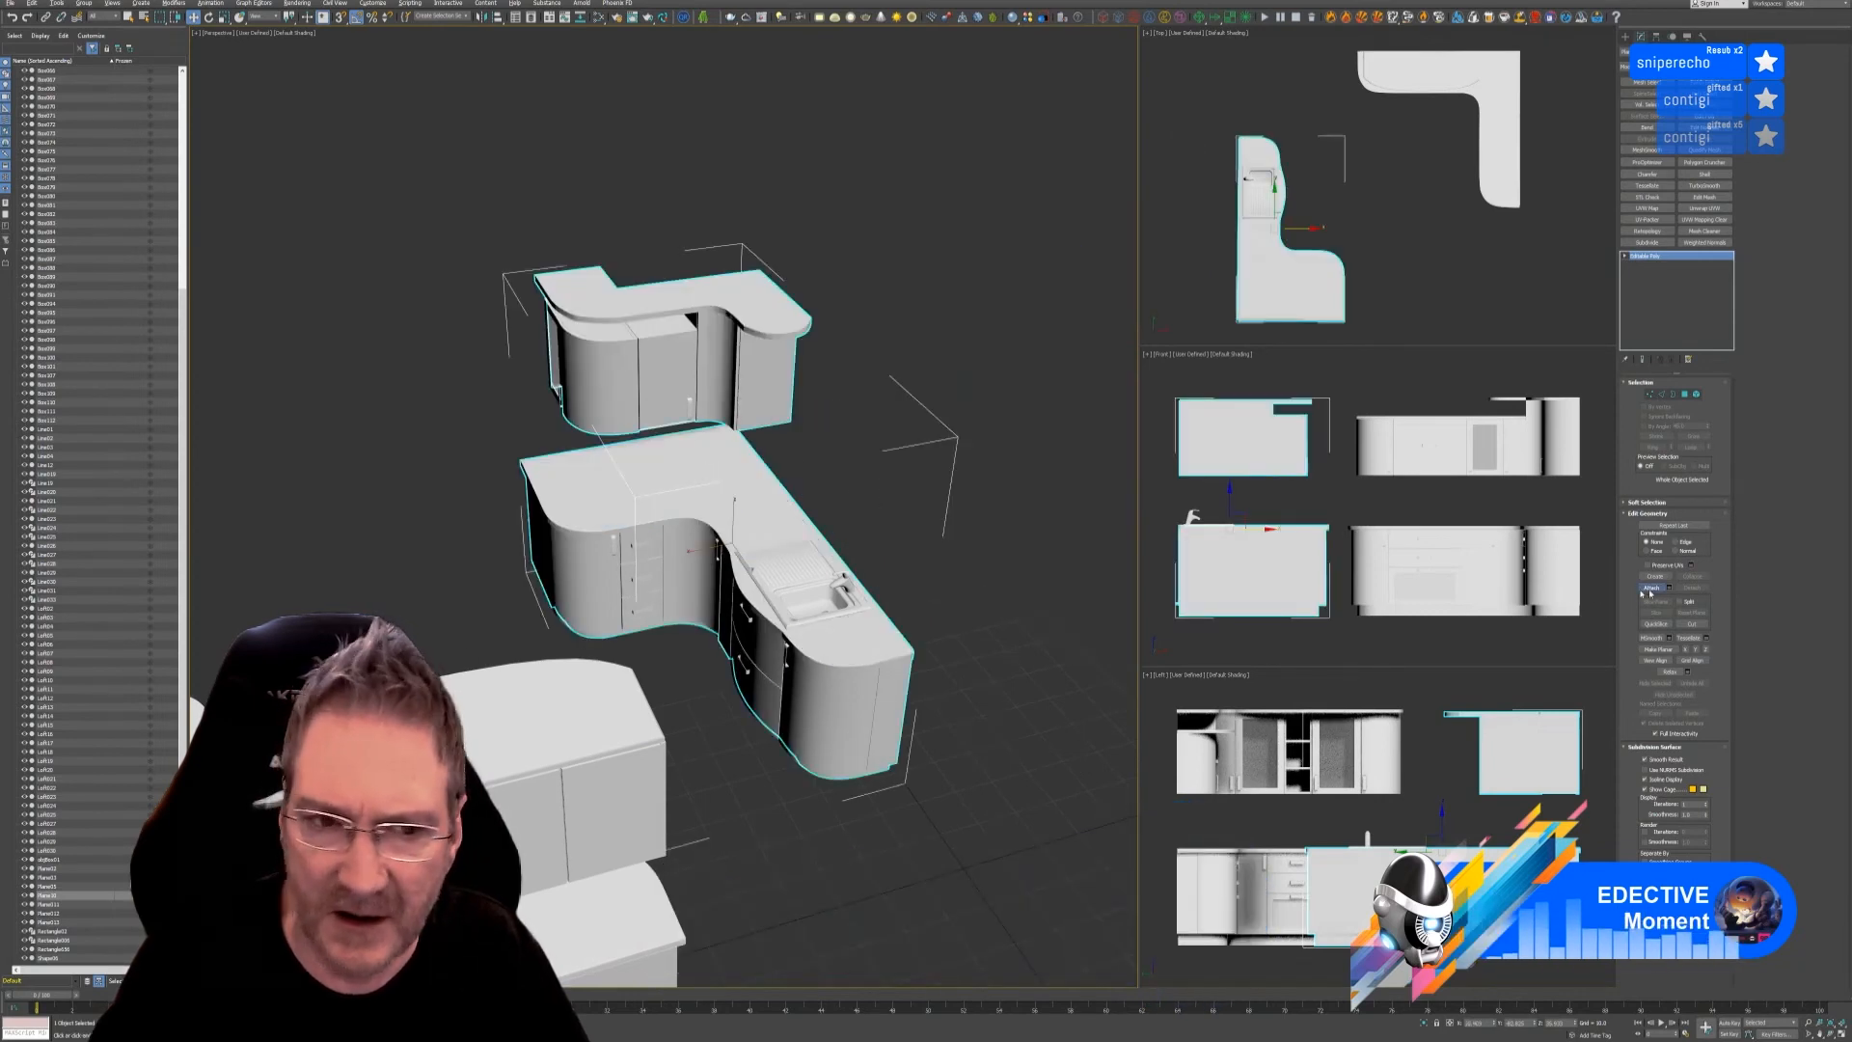
{"action": "scroll", "coordinate": [525, 386], "scroll_direction": "up", "scroll_amount": 5}
{"action": "scroll", "coordinate": [550, 405], "scroll_direction": "up", "scroll_amount": 3}
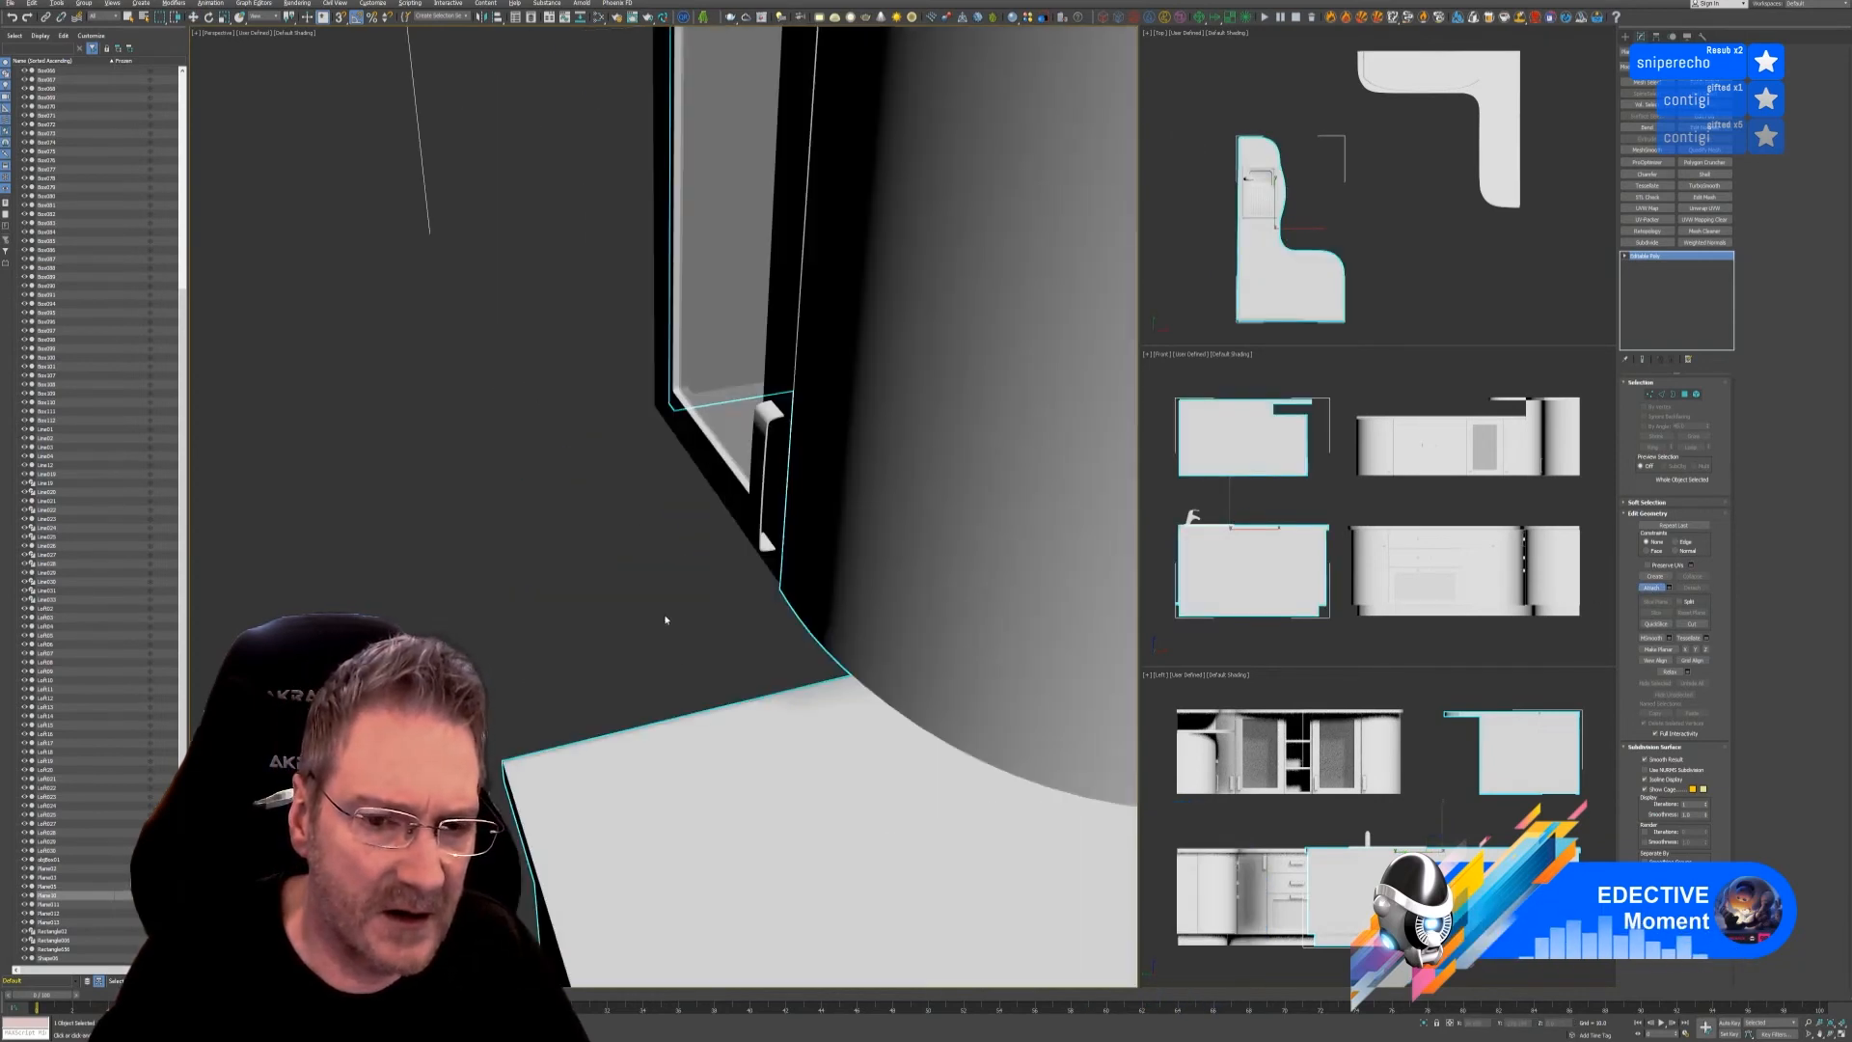
{"action": "scroll", "coordinate": [666, 619], "scroll_direction": "down", "scroll_amount": 10}
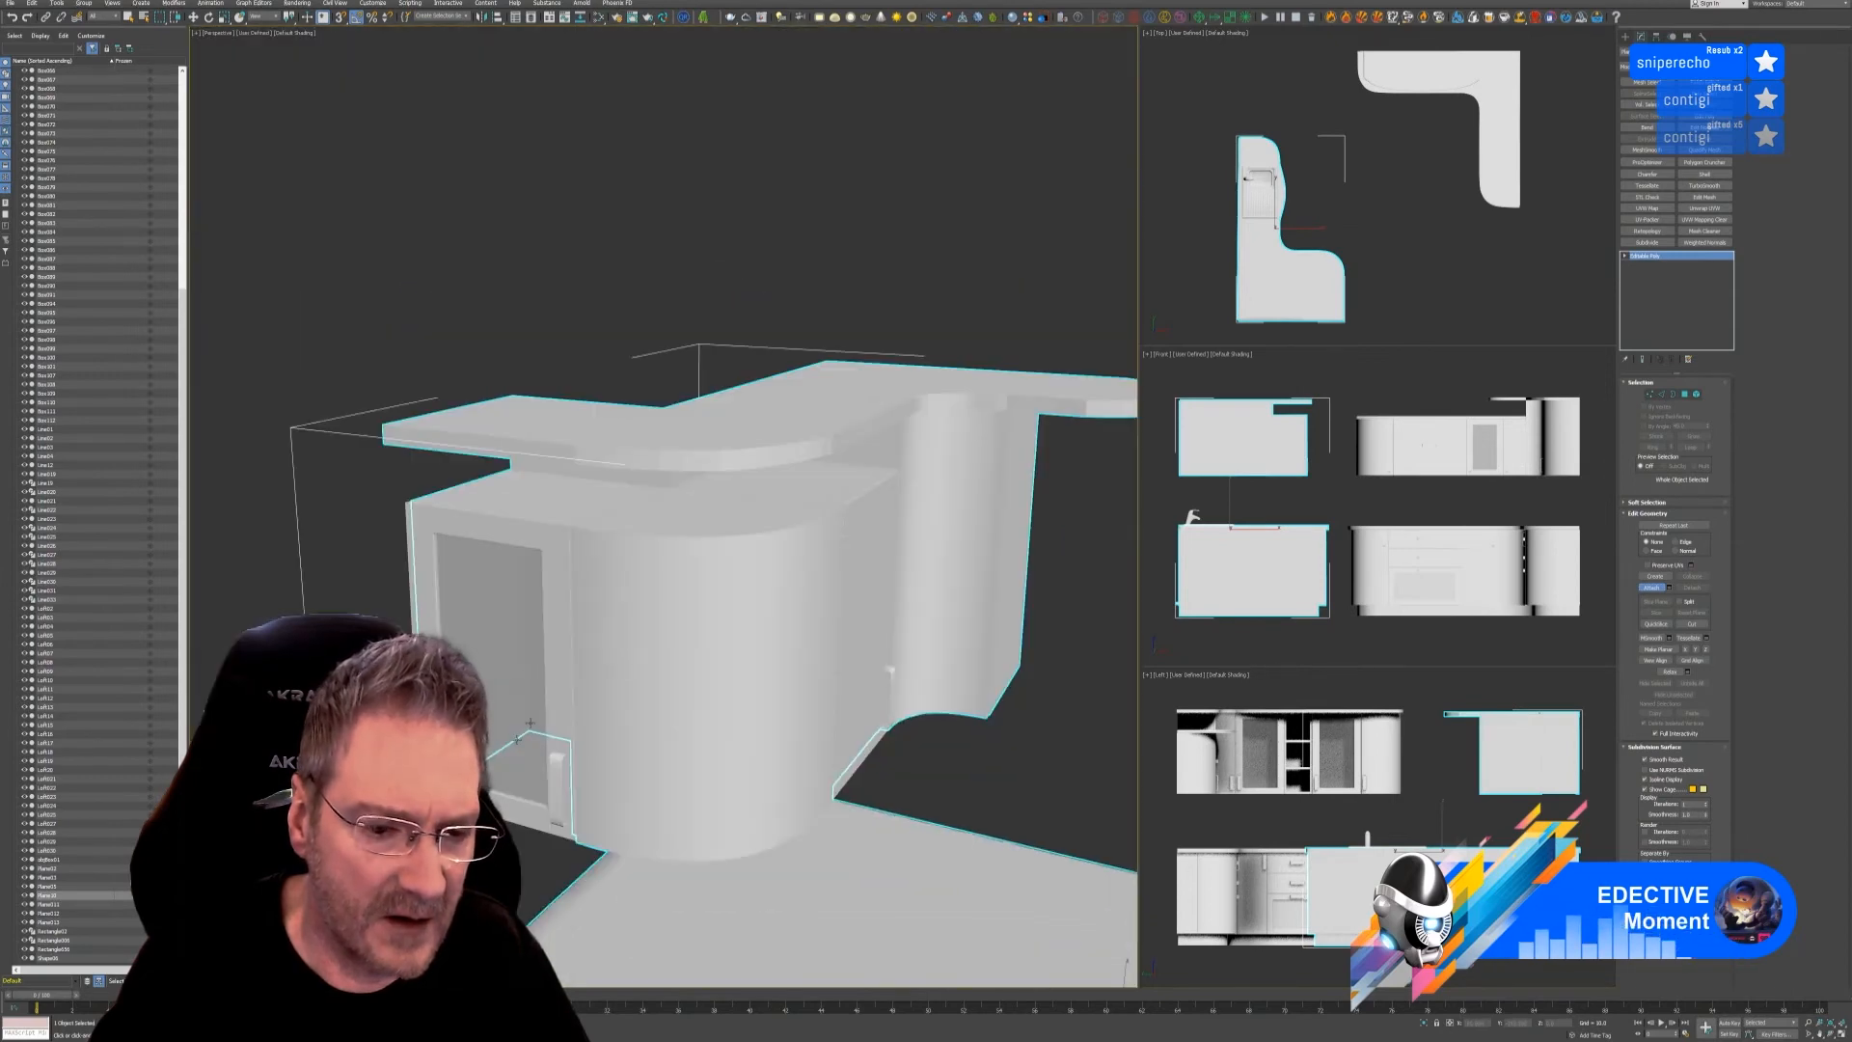
{"action": "middle_click_drag", "start_coordinate": [517, 738], "coordinate": [507, 808], "text": "alt"}
{"action": "left_click", "coordinate": [622, 632]}
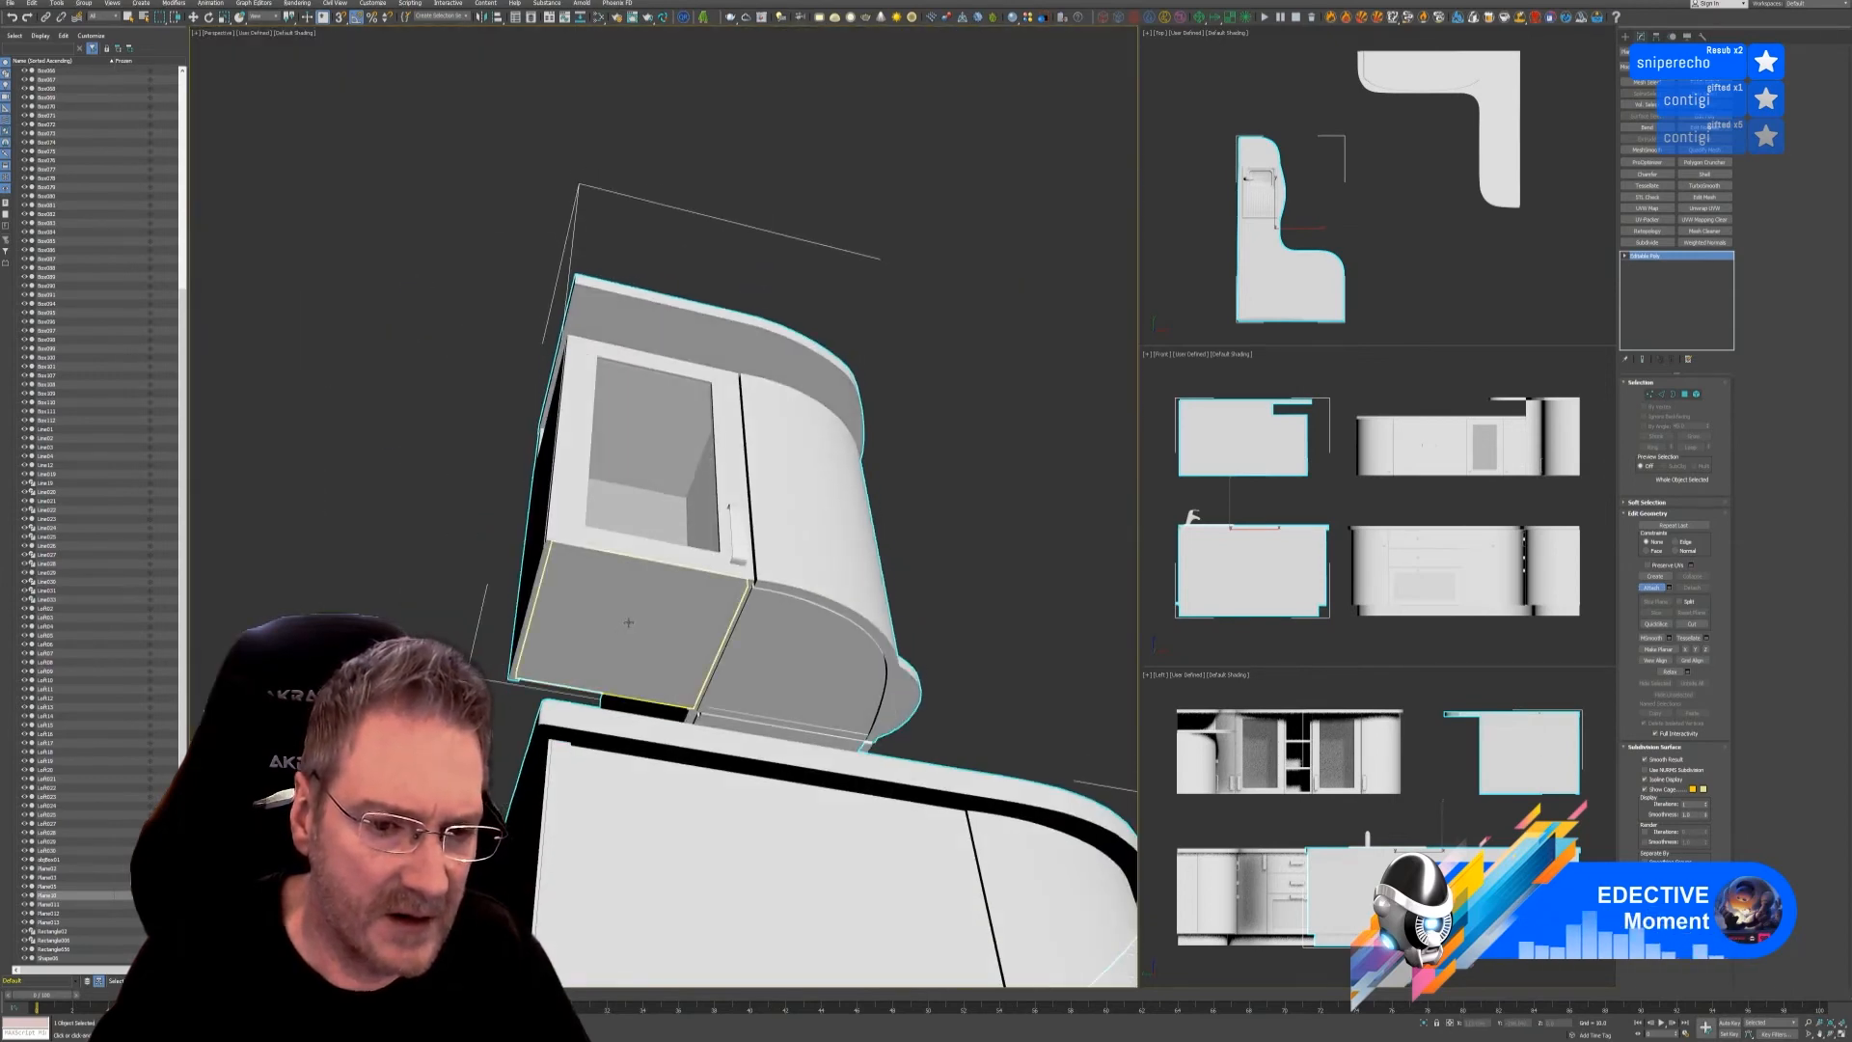
{"action": "key", "text": "w"}
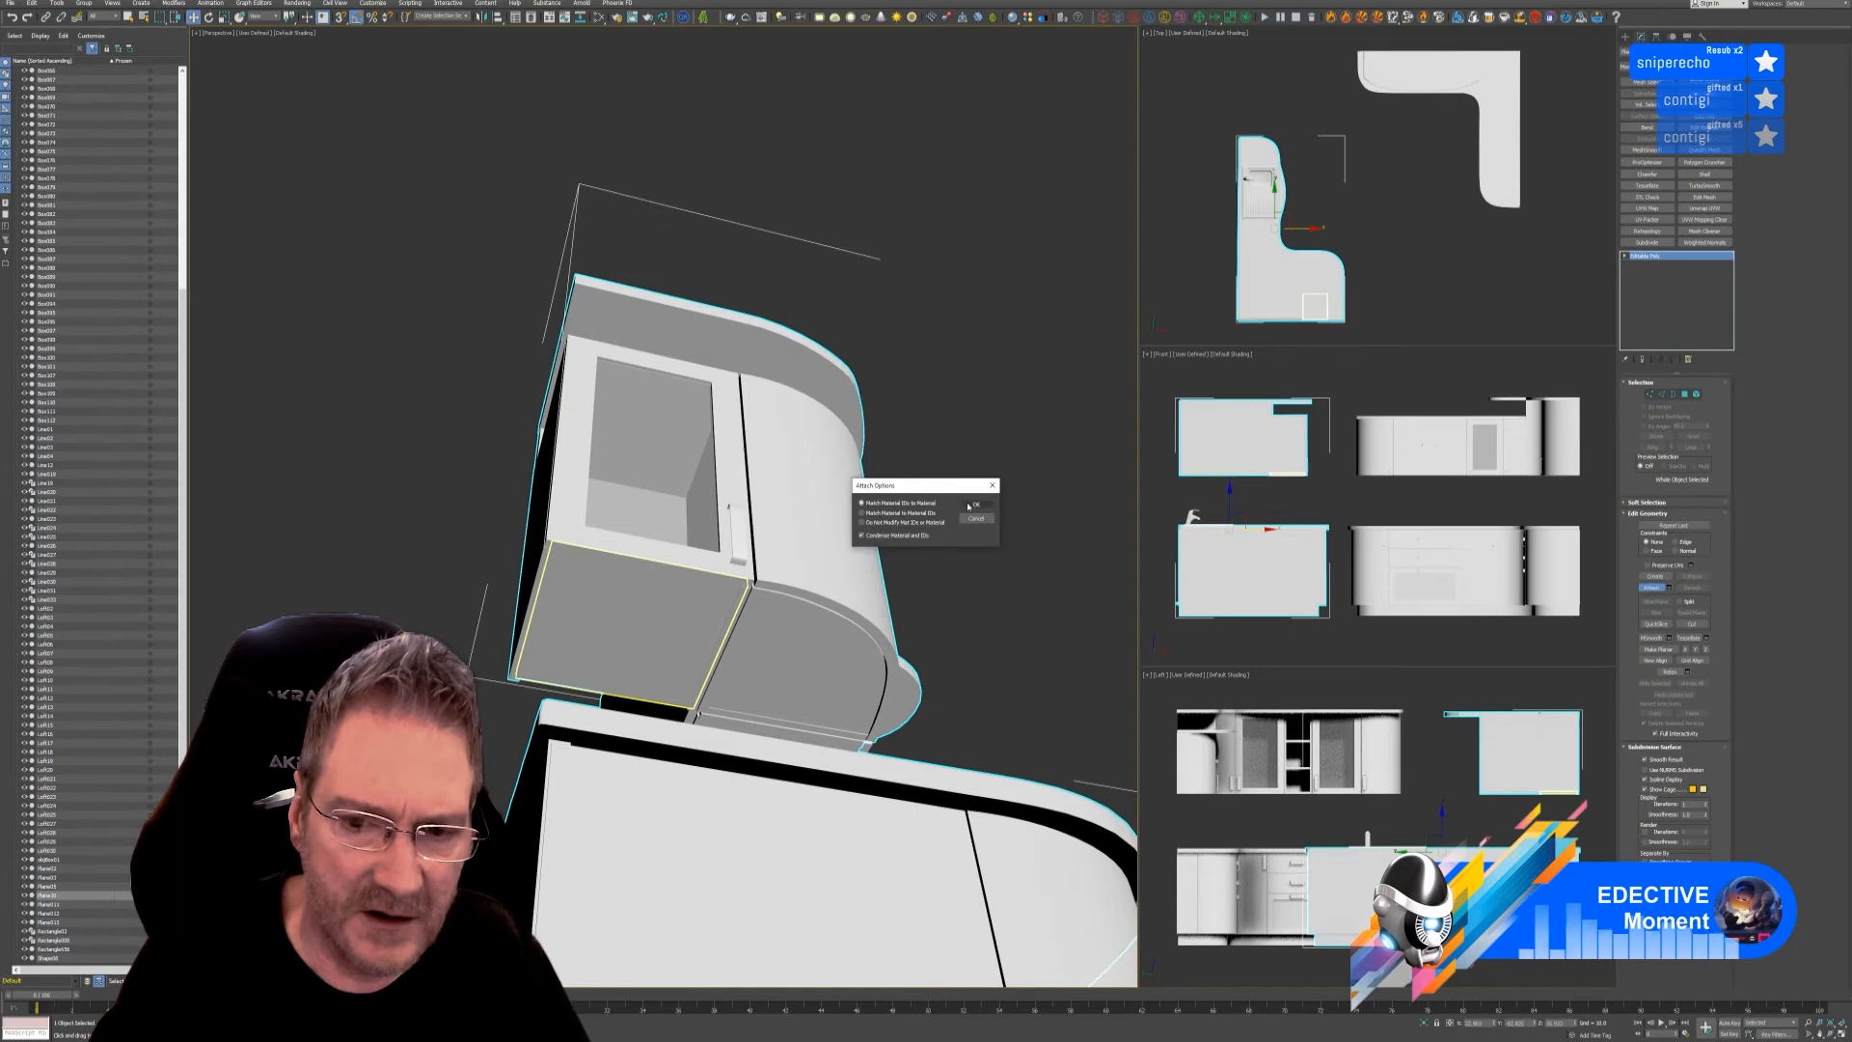
{"action": "left_click", "coordinate": [975, 506]}
- Attach the sink with its drainer, the tap and the sink's surrounding rim to the combined mesh, matching material IDs to material
{"action": "scroll", "coordinate": [903, 666], "scroll_direction": "down", "scroll_amount": 5}
{"action": "middle_click_drag", "start_coordinate": [1017, 646], "coordinate": [757, 578], "text": "alt"}
{"action": "middle_click_drag", "start_coordinate": [757, 578], "coordinate": [772, 599], "text": "alt"}
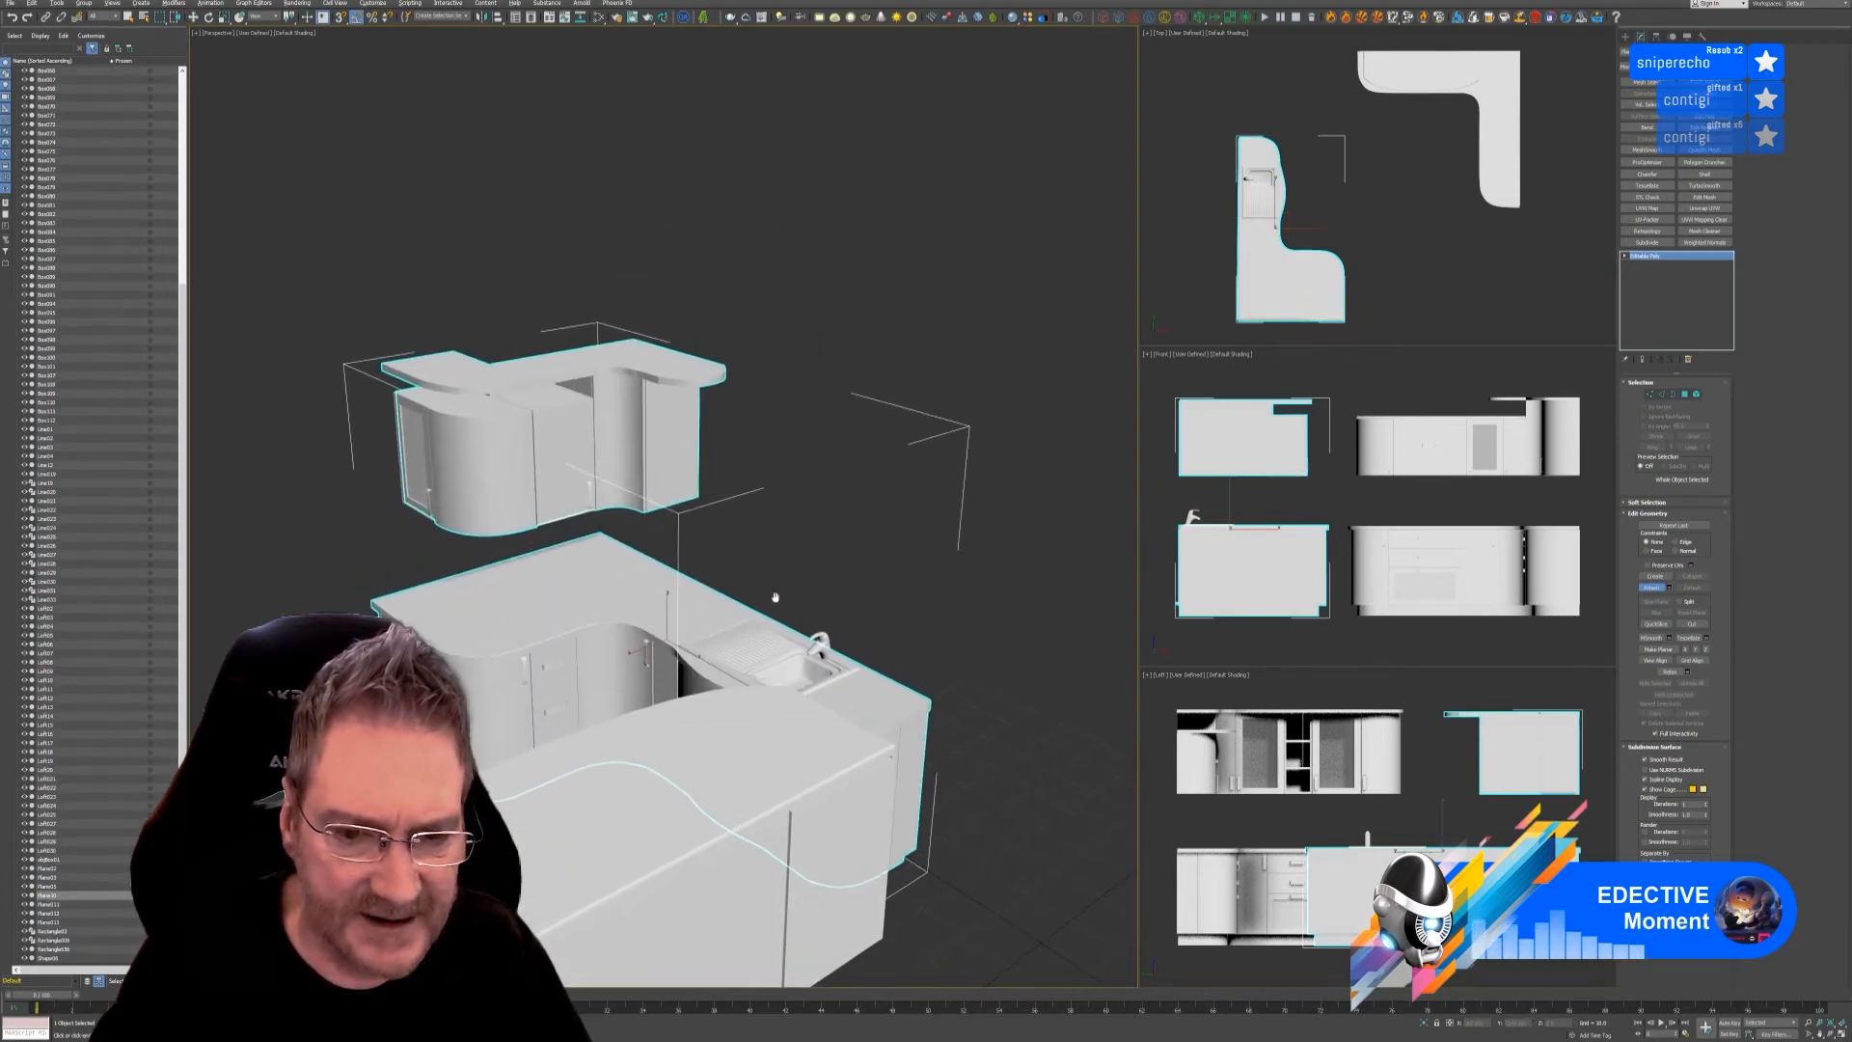
{"action": "scroll", "coordinate": [796, 663], "scroll_direction": "up", "scroll_amount": 5}
{"action": "left_click", "coordinate": [798, 662]}
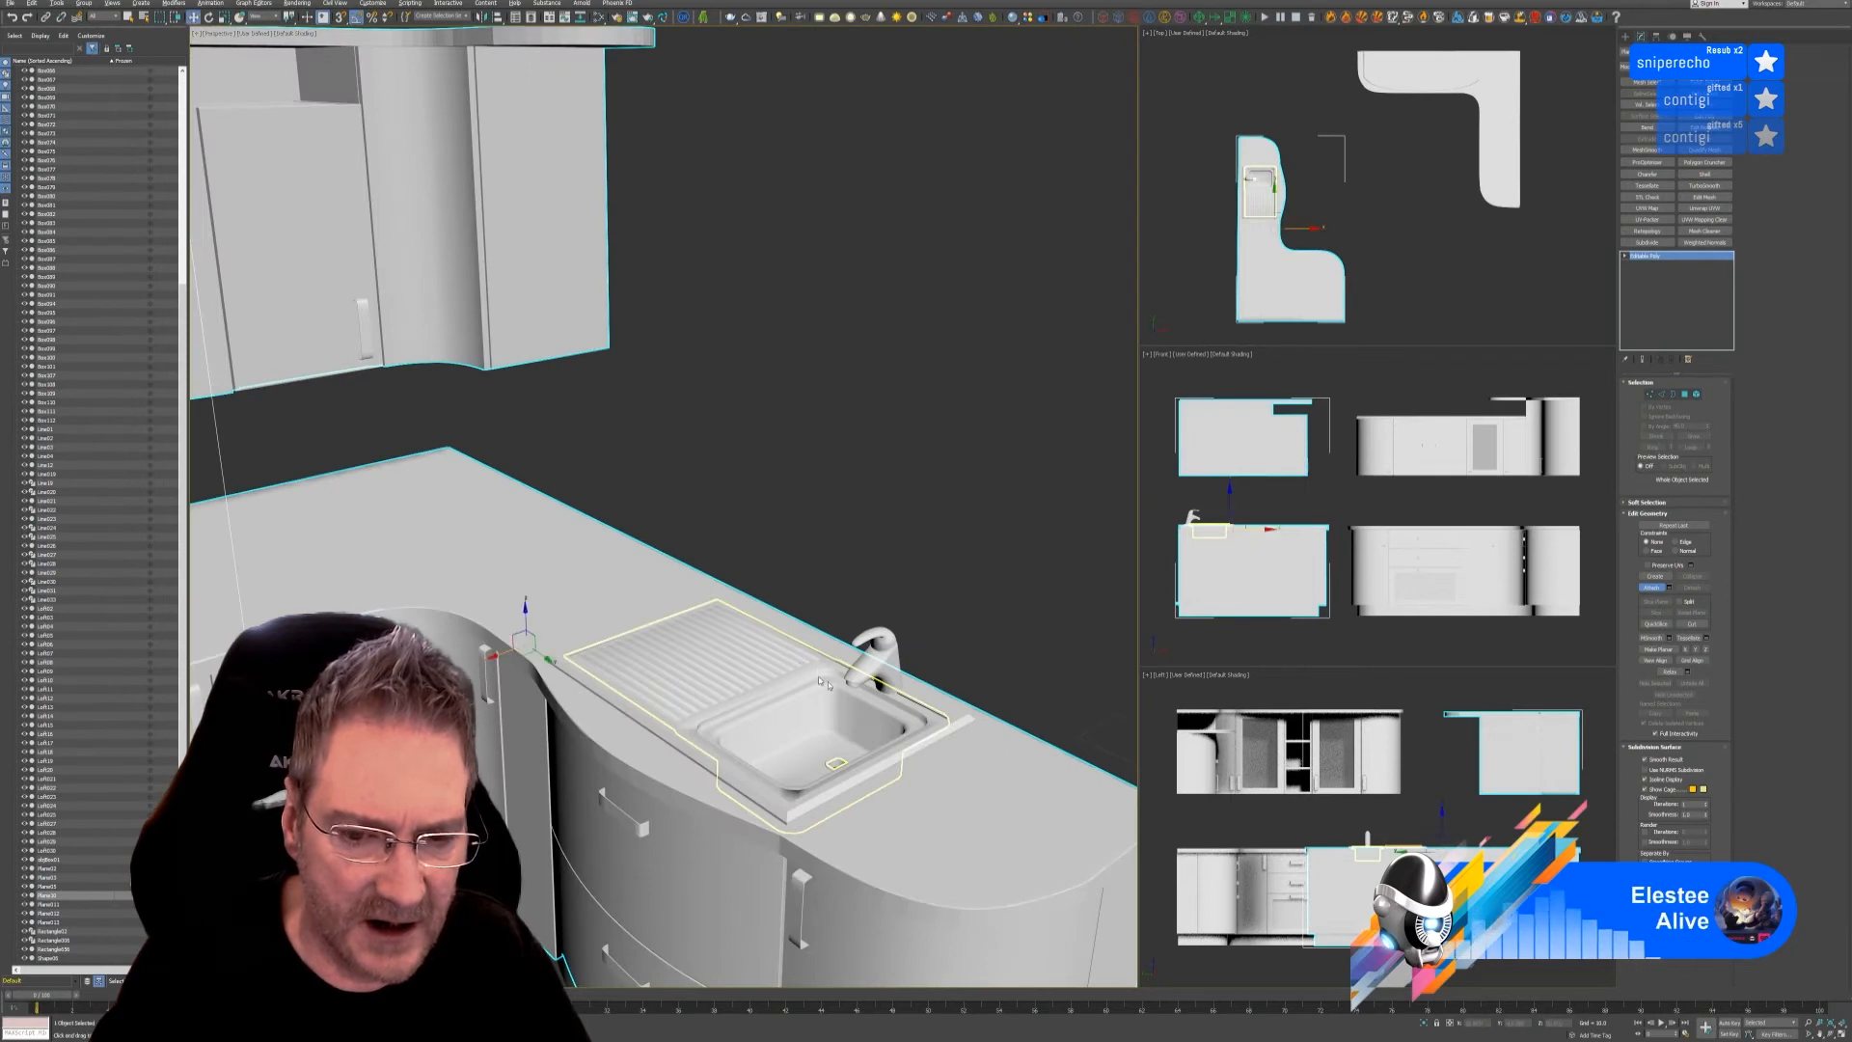
{"action": "left_click", "coordinate": [976, 504]}
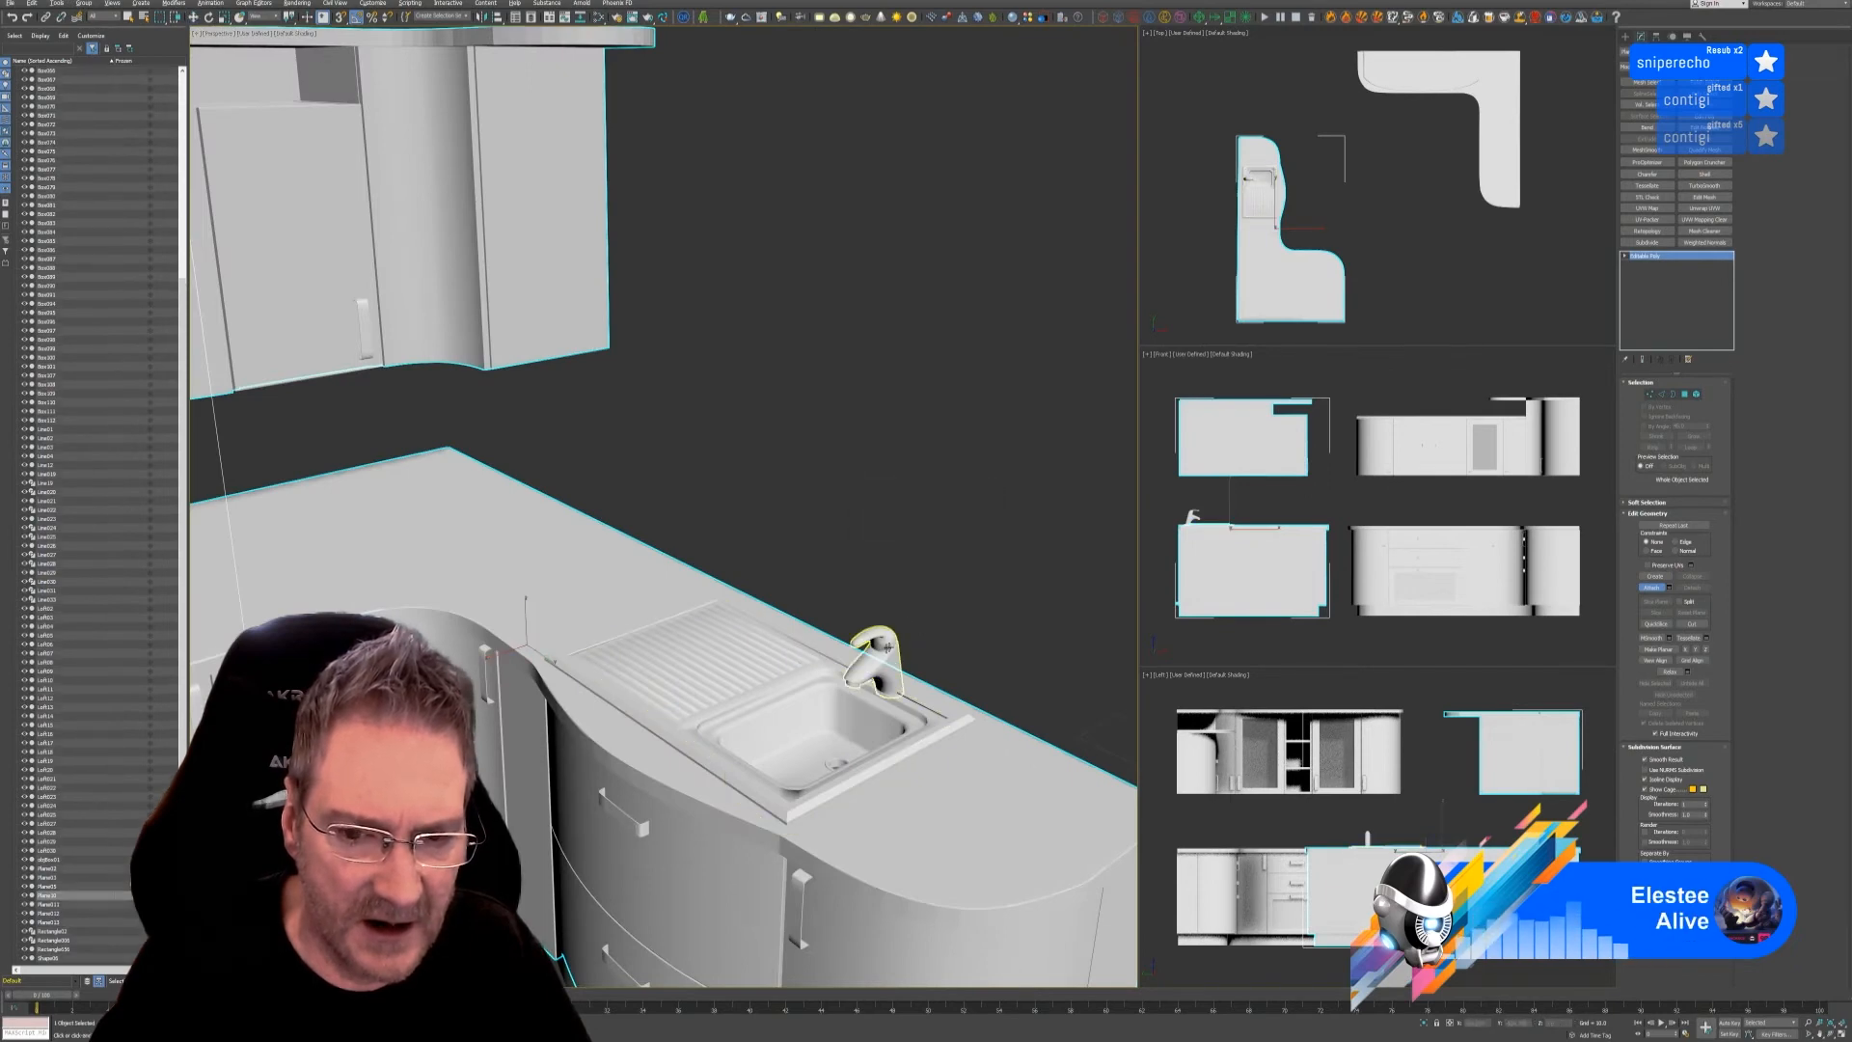
{"action": "left_click", "coordinate": [878, 656]}
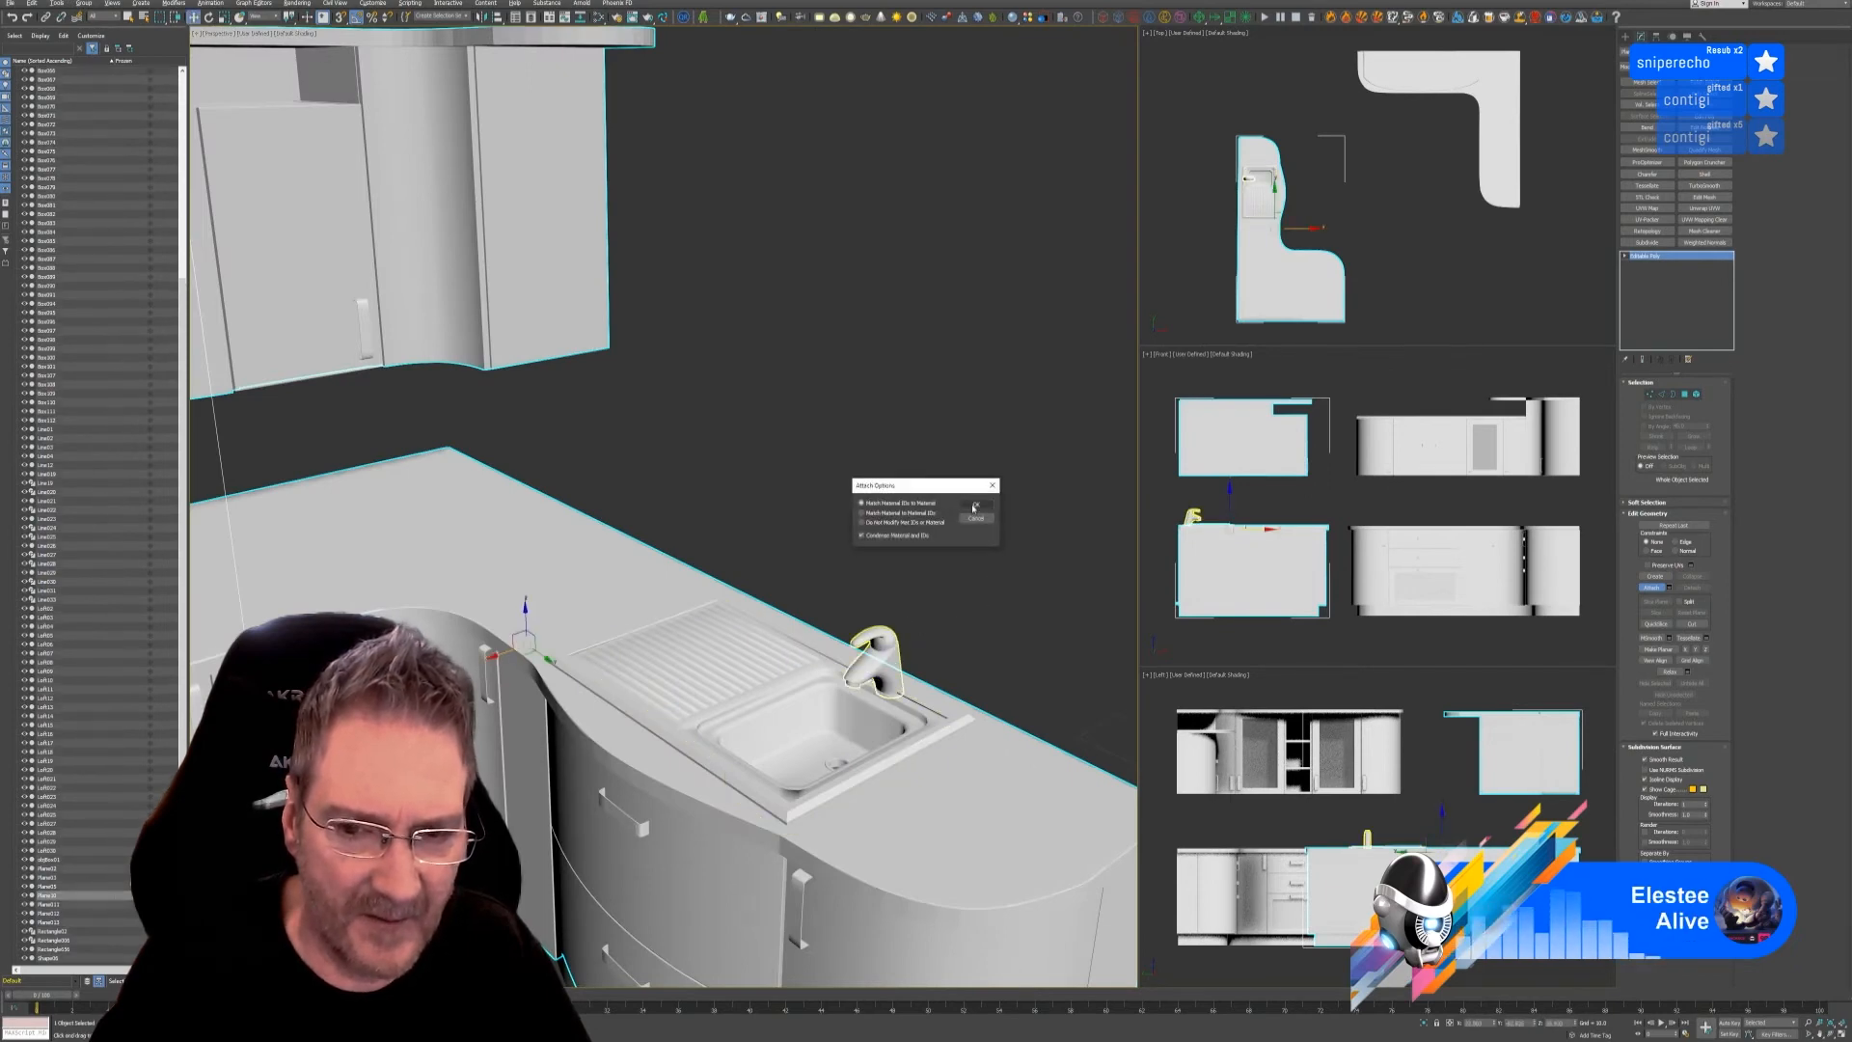
{"action": "left_click", "coordinate": [976, 505]}
{"action": "left_click", "coordinate": [913, 750]}
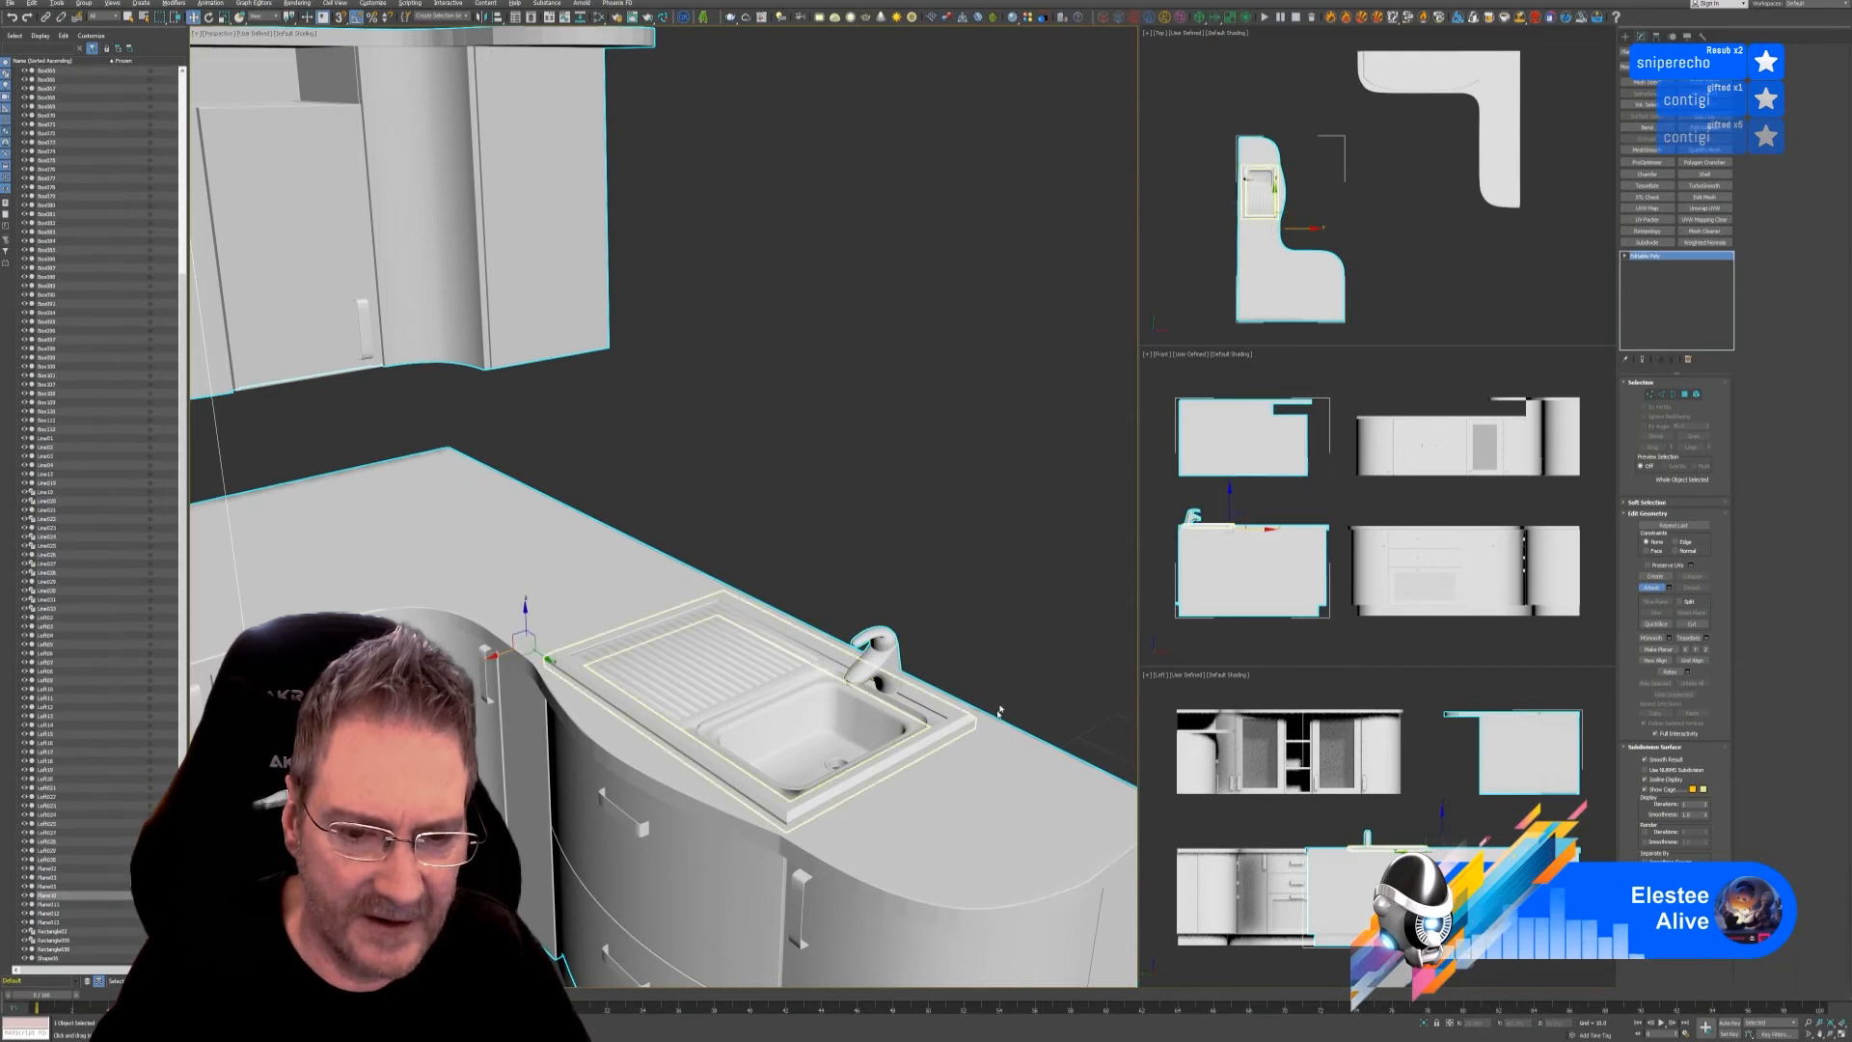
{"action": "left_click", "coordinate": [976, 505]}
- Move the combined mesh away from the loose doors and drawers and examine which parts are still separate
{"action": "scroll", "coordinate": [873, 599], "scroll_direction": "down", "scroll_amount": 5}
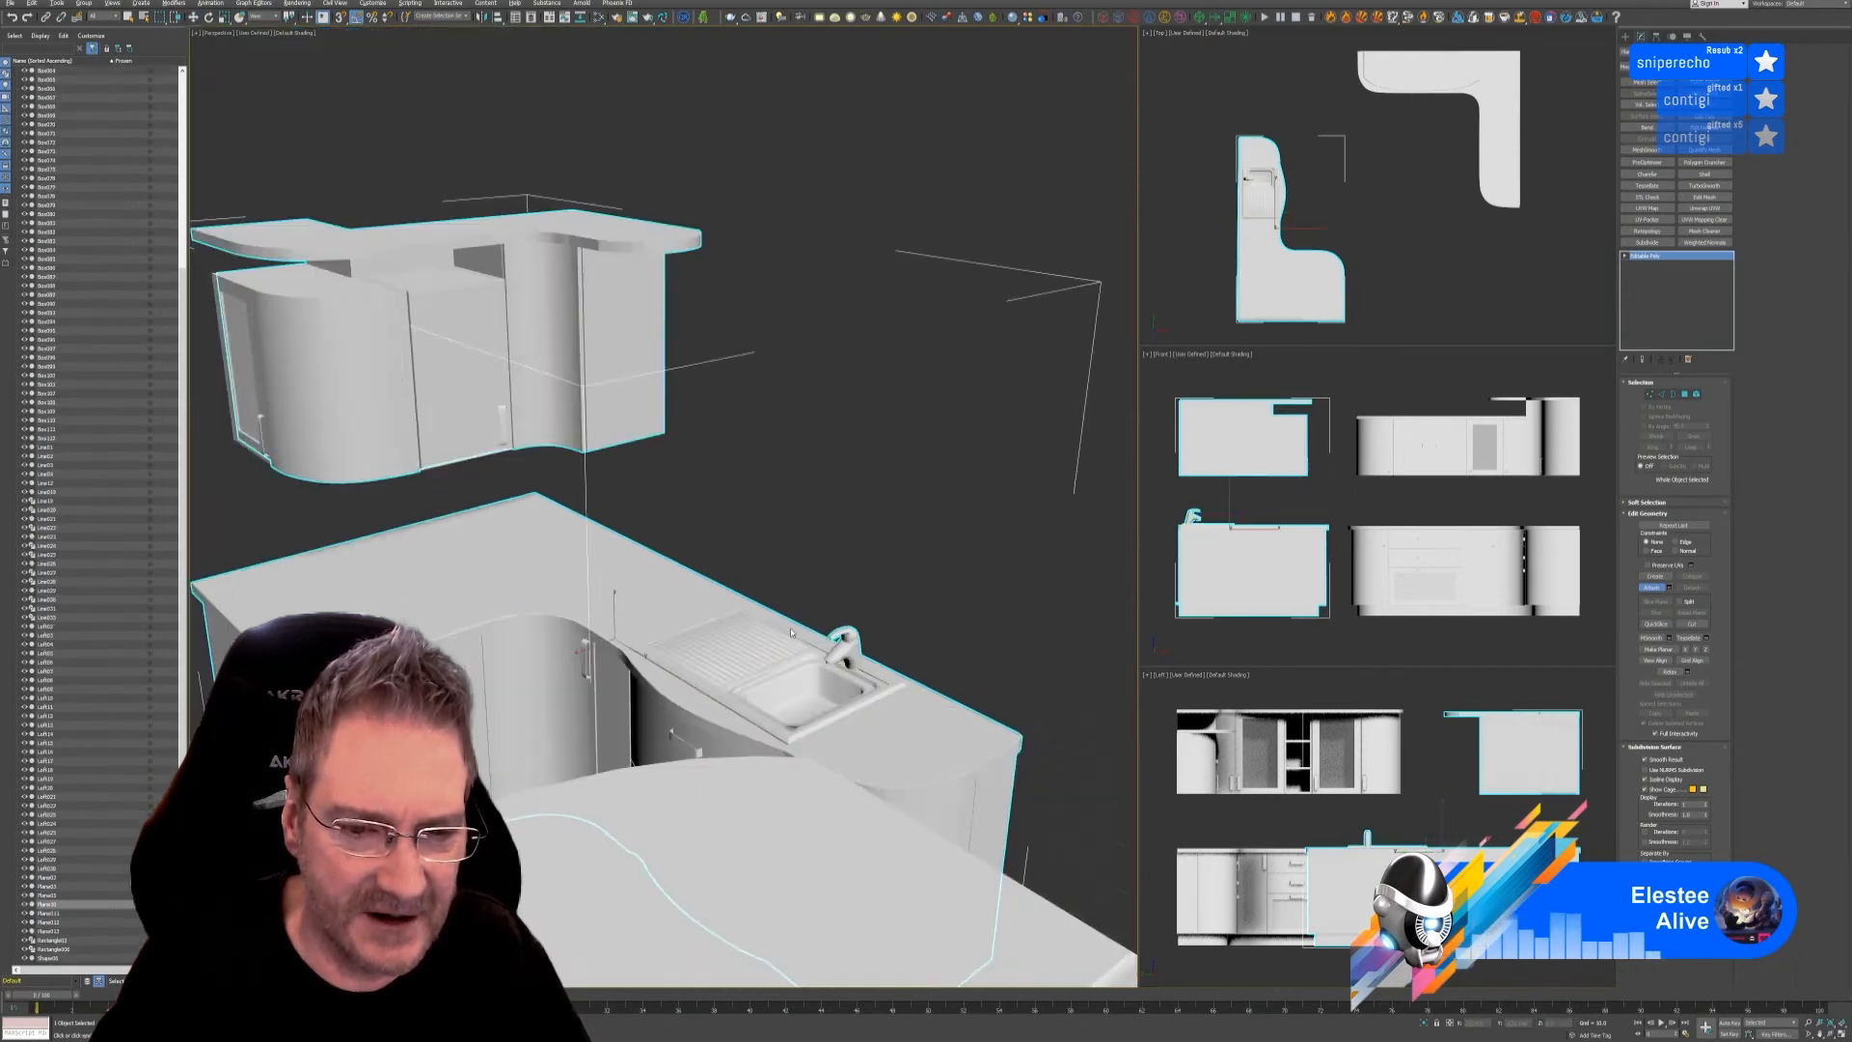
{"action": "middle_click_drag", "start_coordinate": [856, 509], "coordinate": [880, 550]}
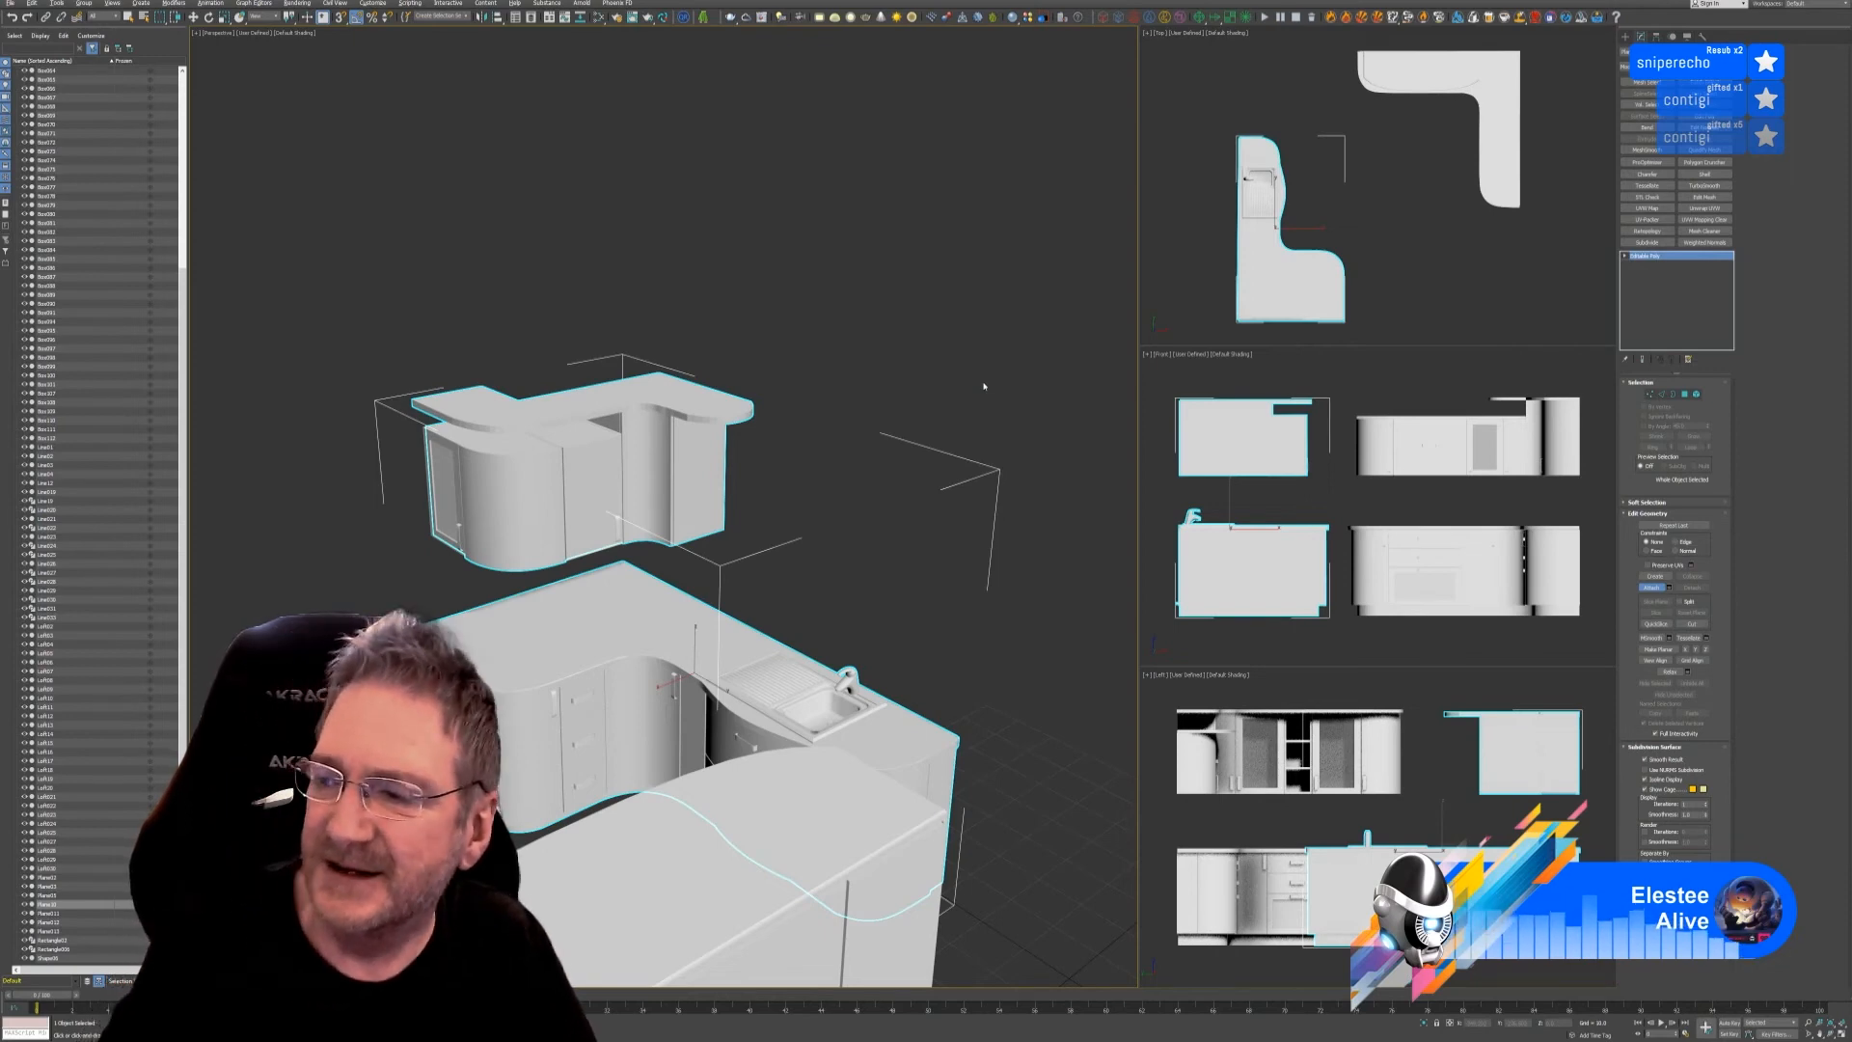
{"action": "scroll", "coordinate": [706, 538], "scroll_direction": "down", "scroll_amount": 3}
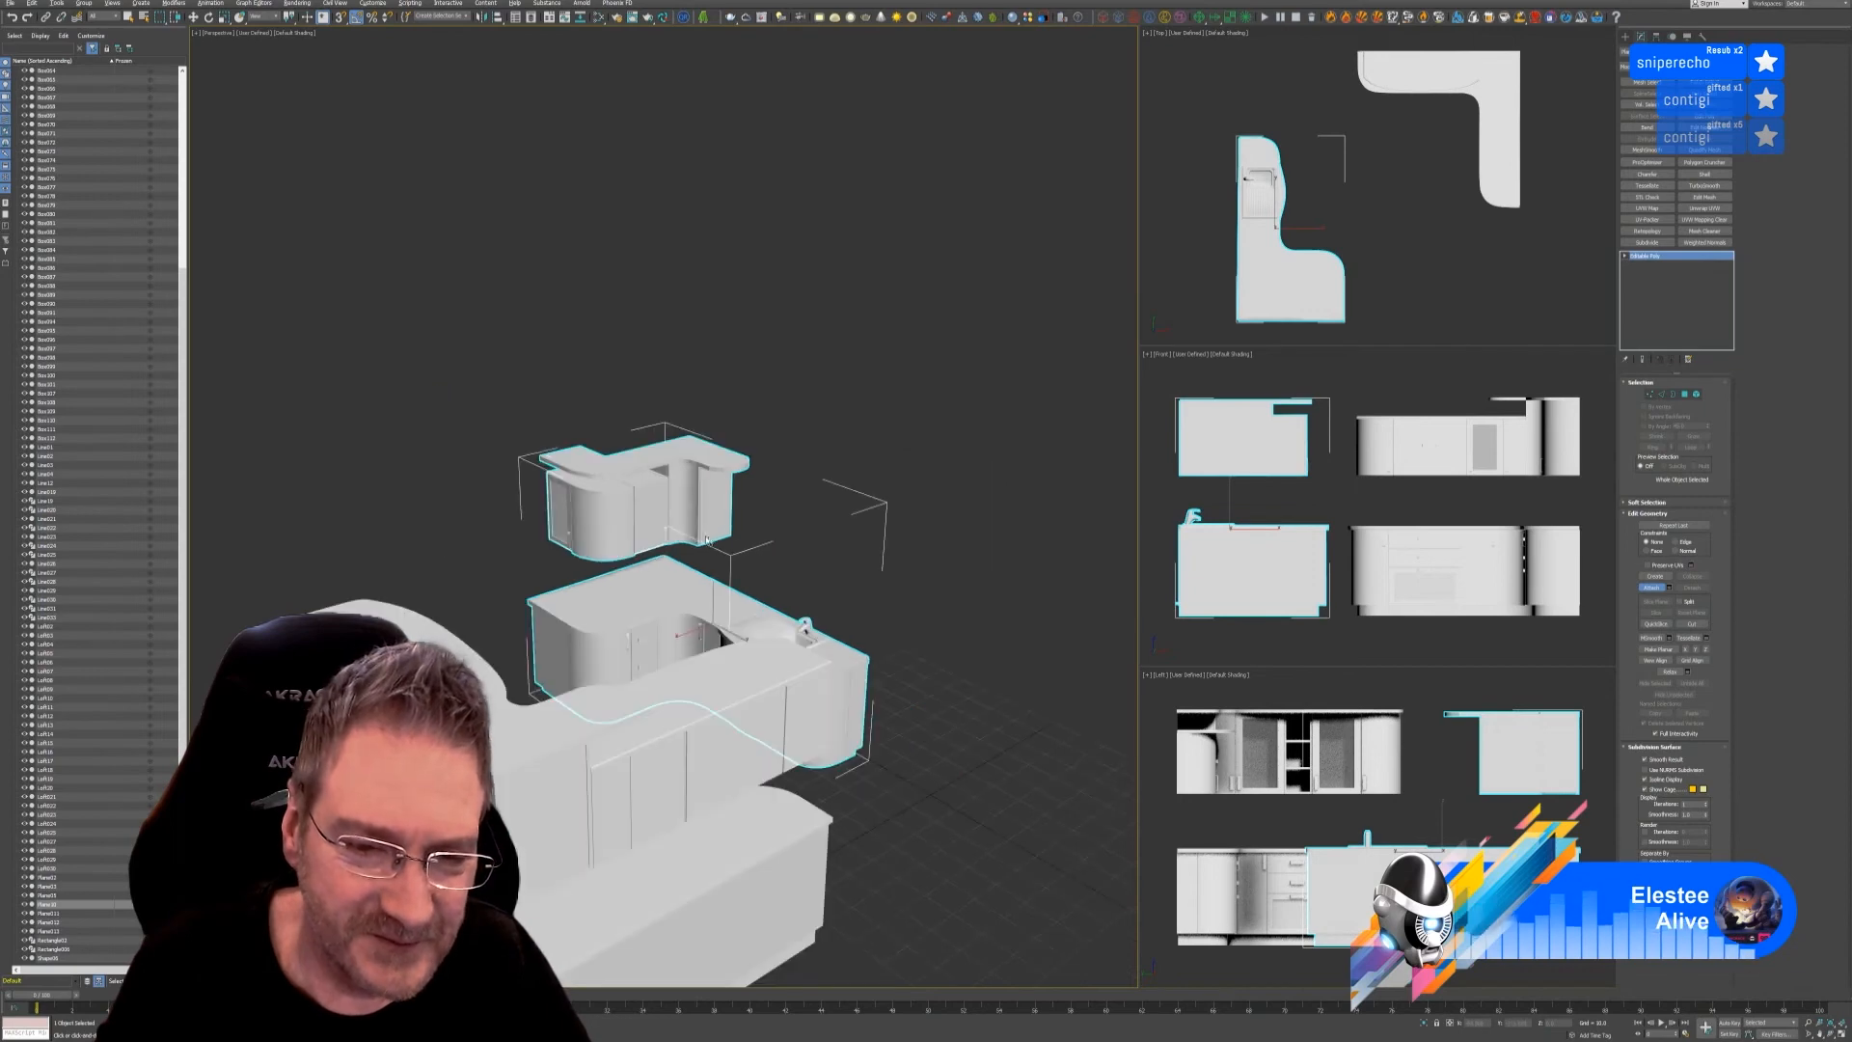
{"action": "left_click", "coordinate": [193, 17]}
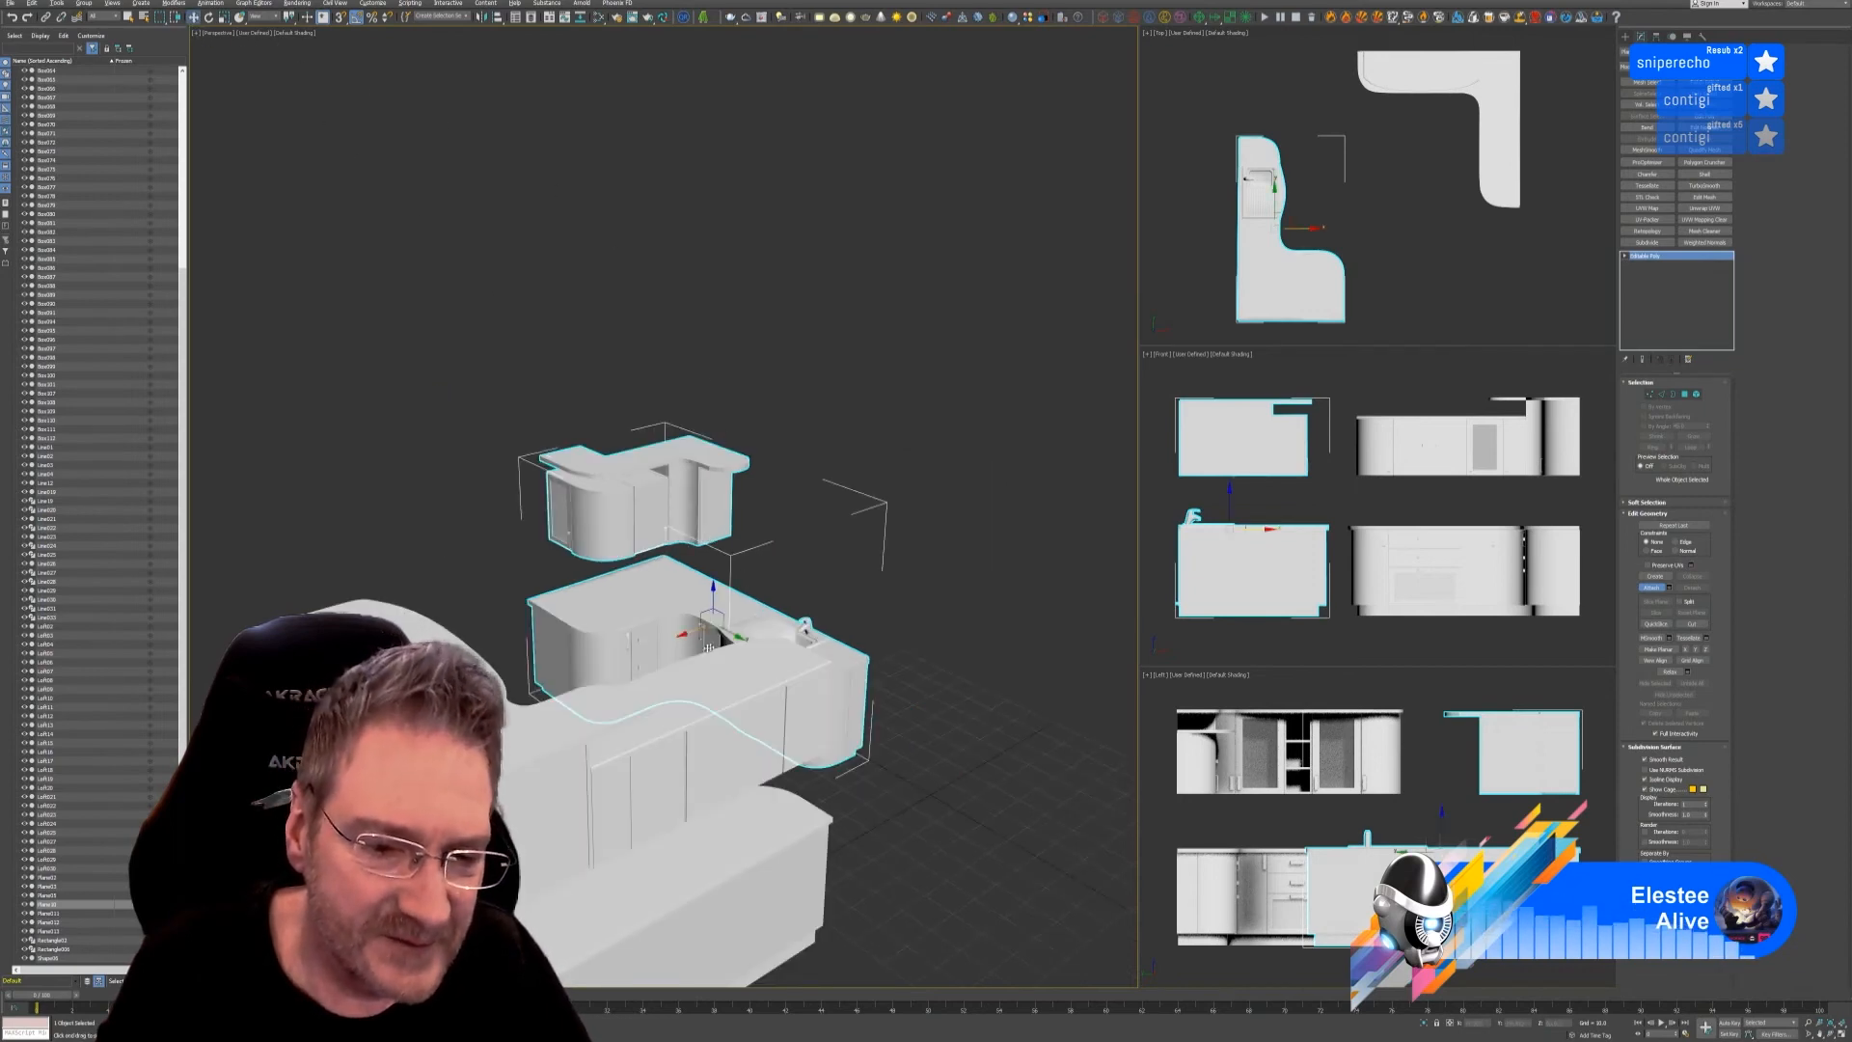
{"action": "left_click_drag", "start_coordinate": [697, 632], "coordinate": [813, 546]}
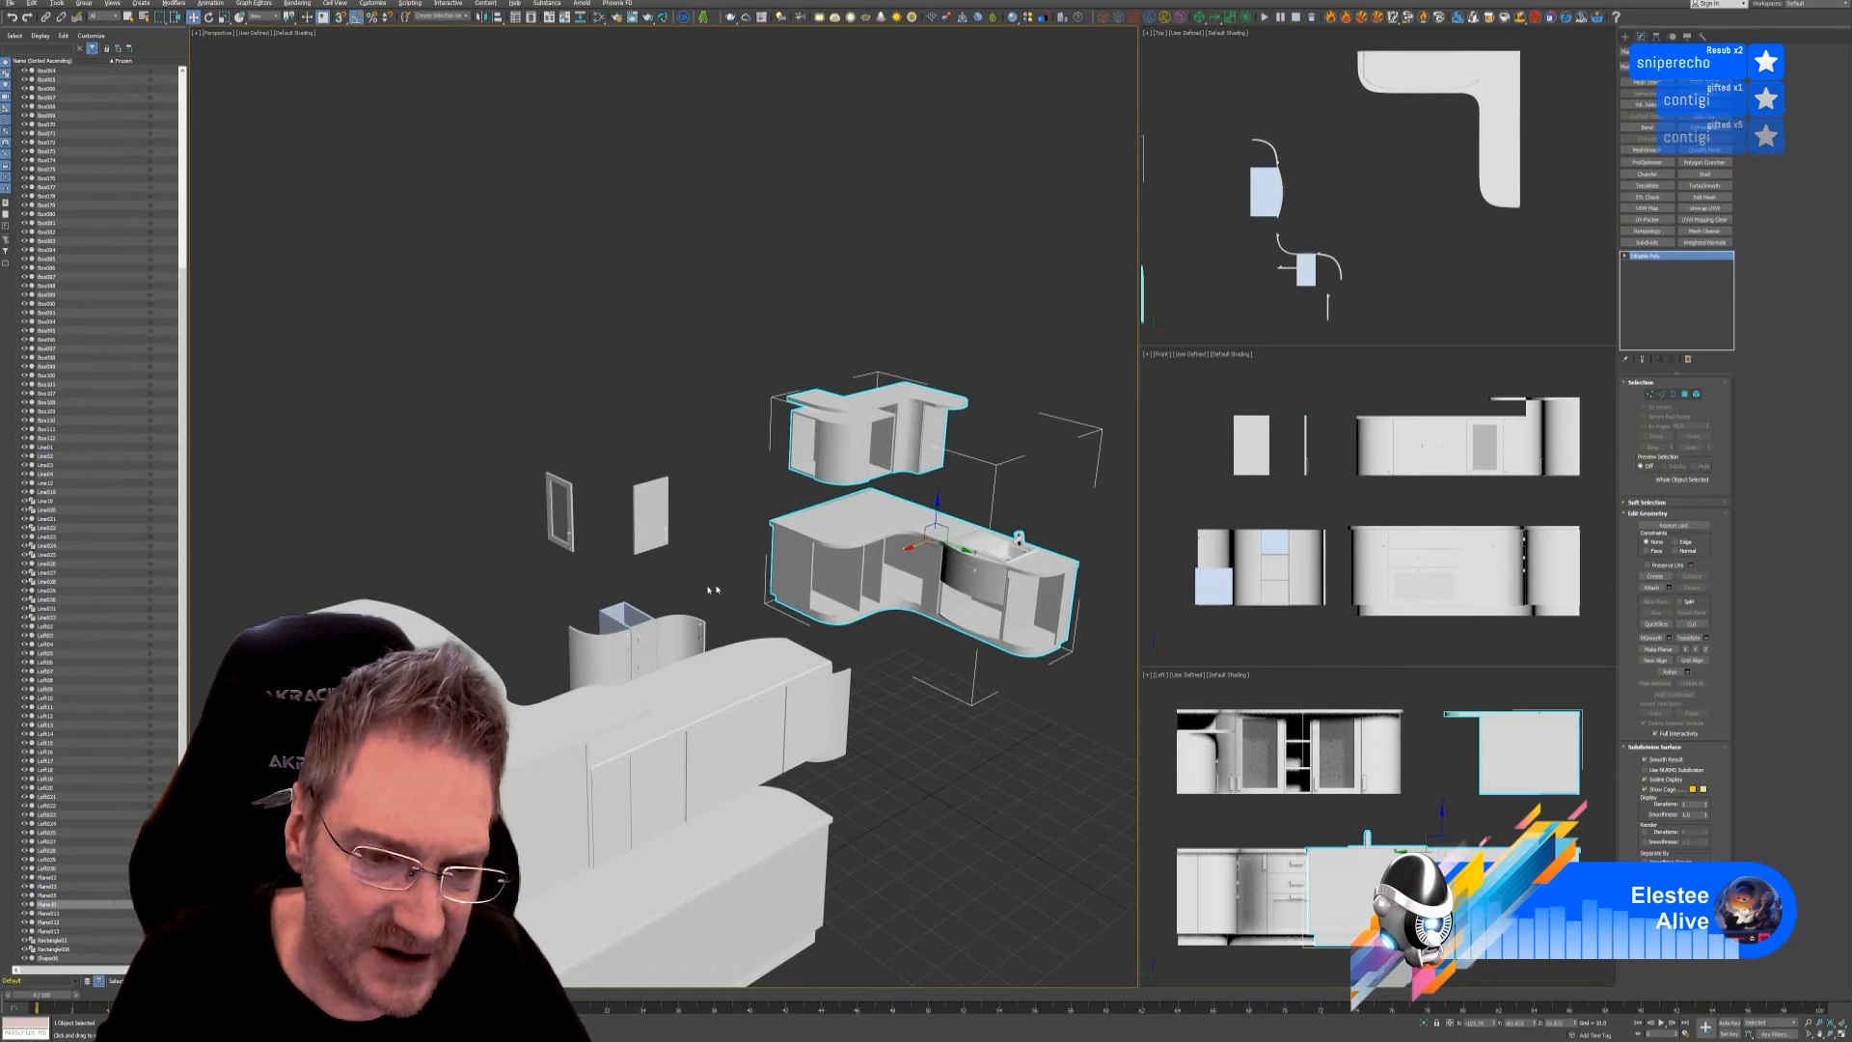
{"action": "middle_click_drag", "start_coordinate": [711, 590], "coordinate": [772, 706], "text": "alt"}
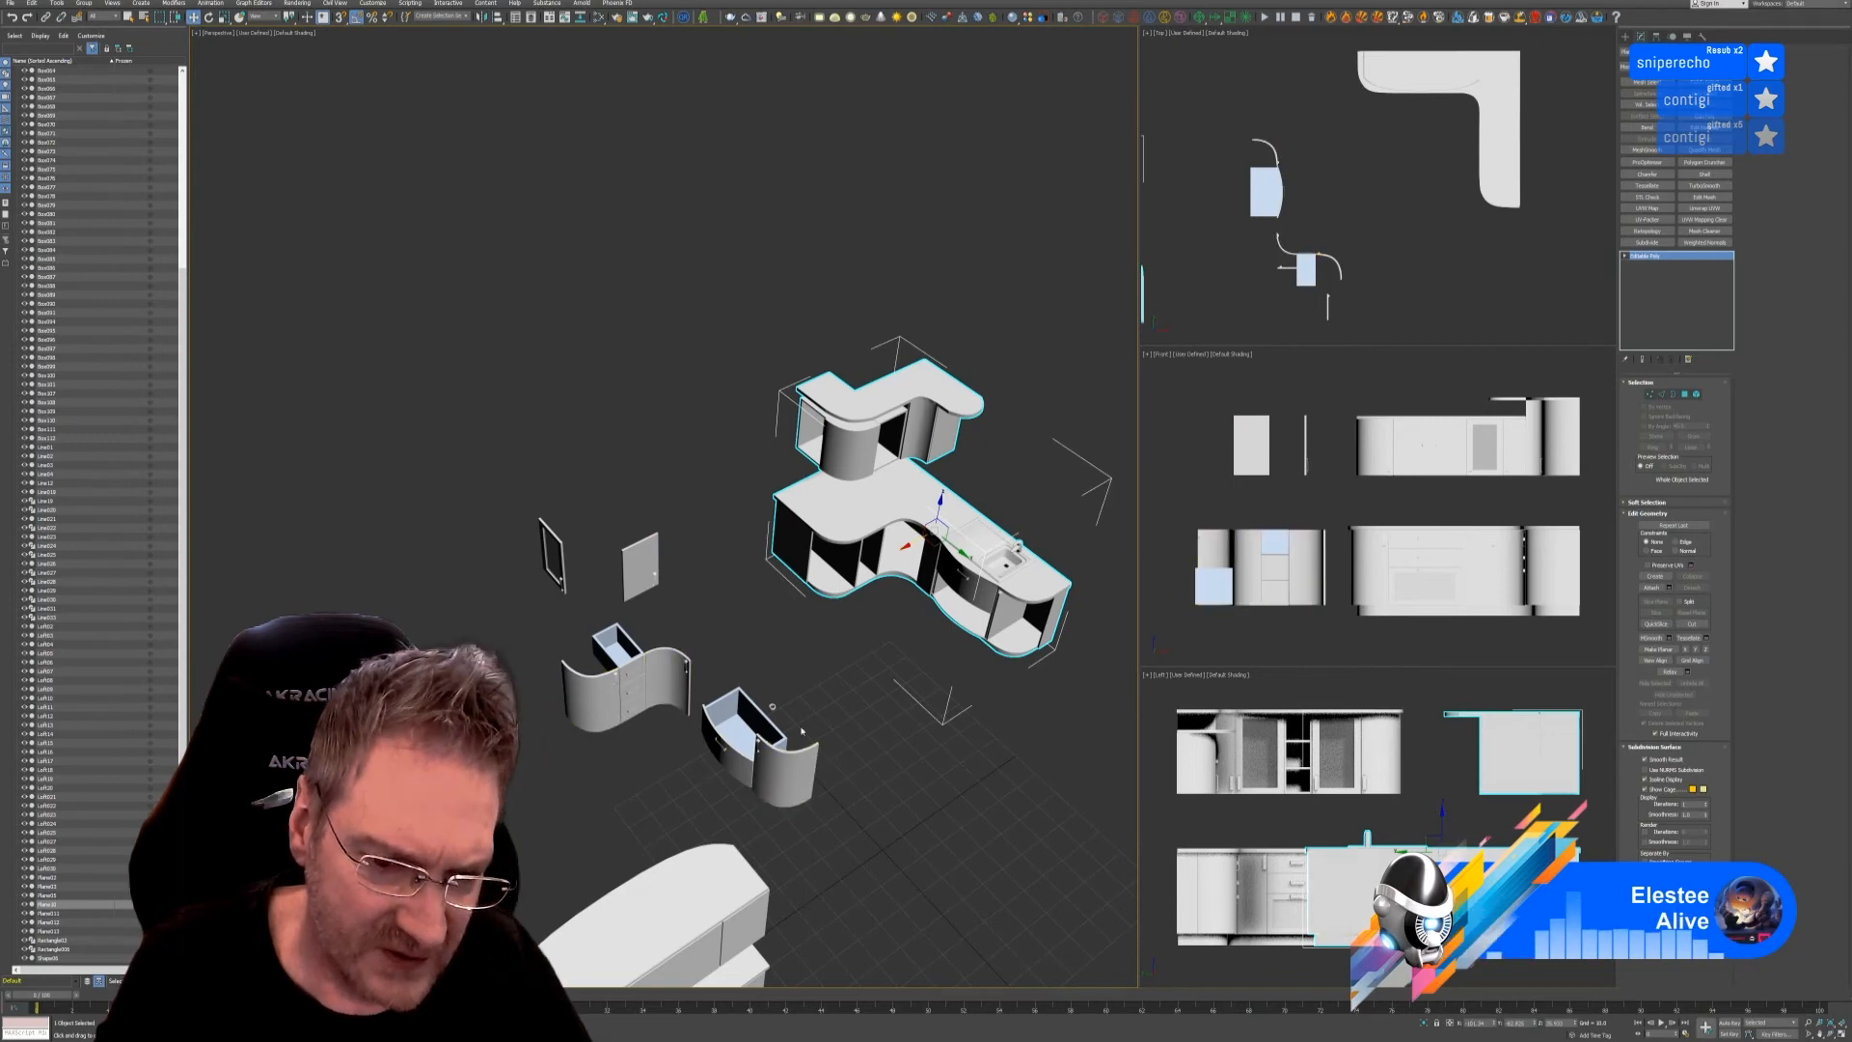
- Undo the displacement of the combined mesh and attach the sink's drain to it, matching material IDs to material
{"action": "scroll", "coordinate": [778, 721], "scroll_direction": "up", "scroll_amount": 5}
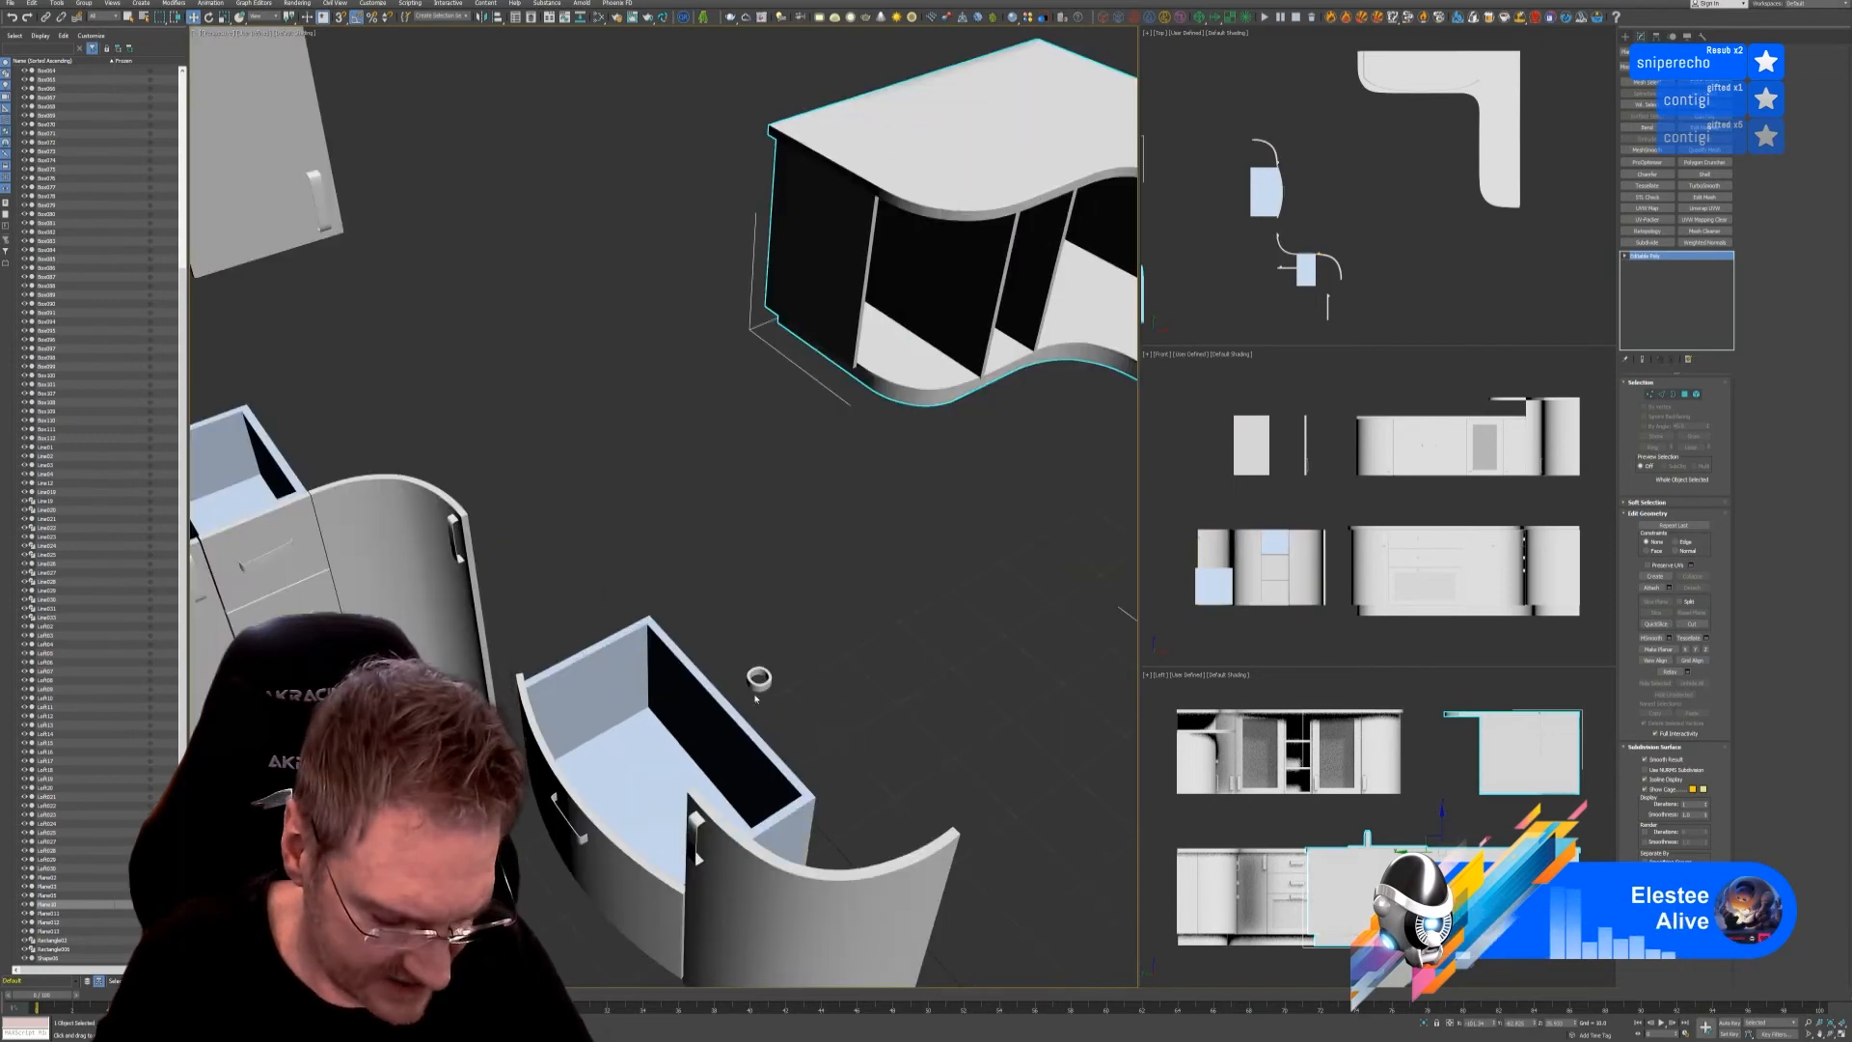
{"action": "key", "text": "ctrl+z"}
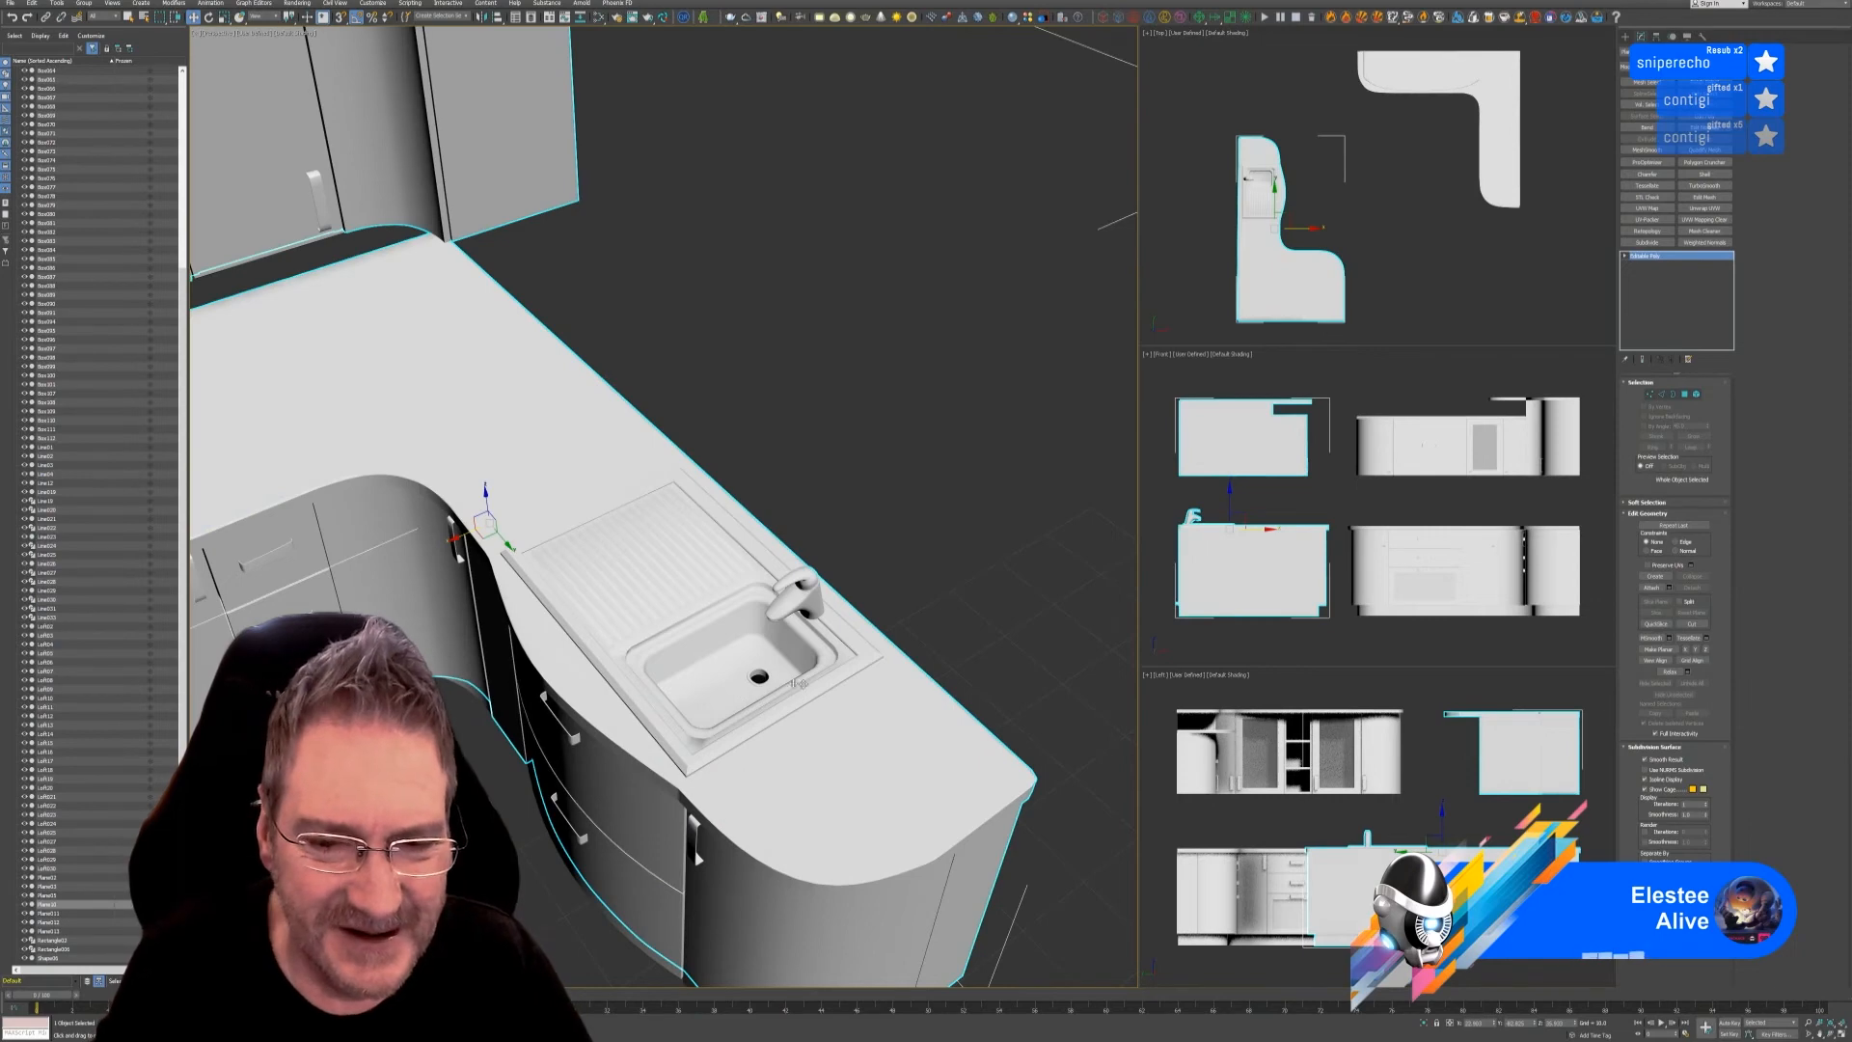
{"action": "left_click", "coordinate": [1651, 587]}
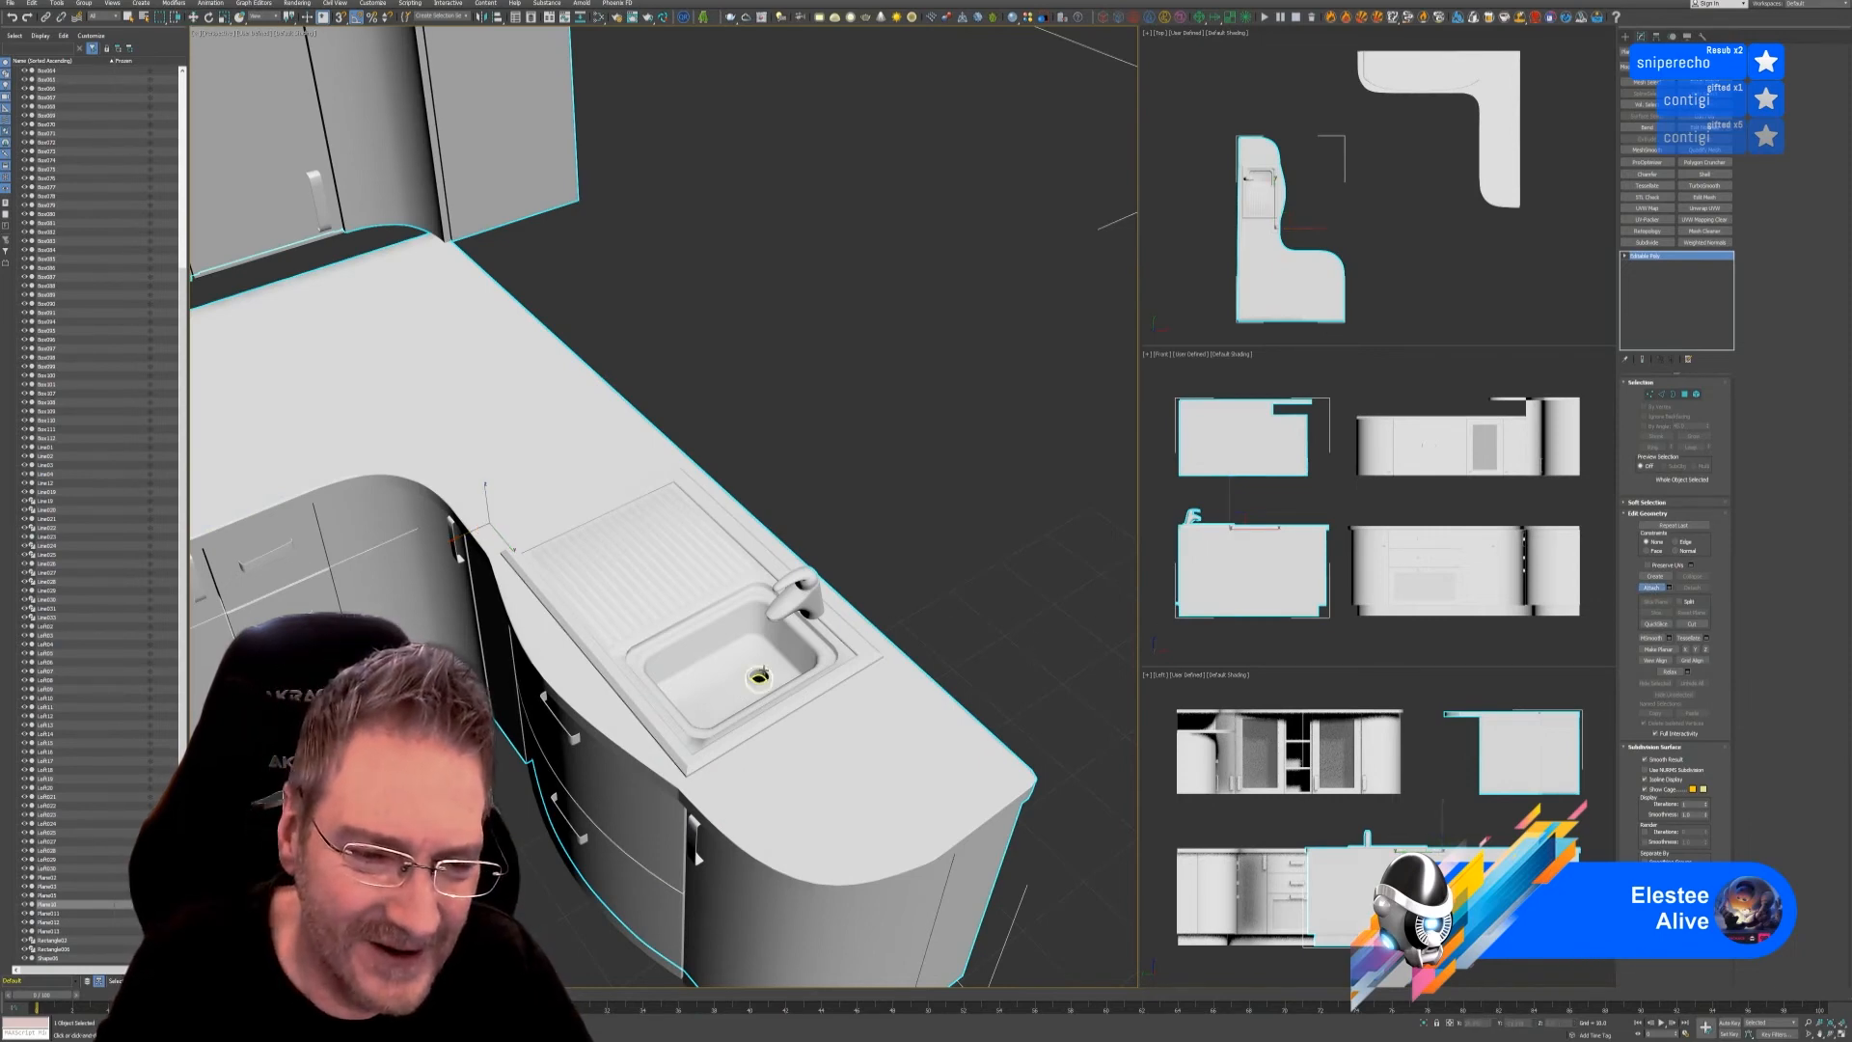
{"action": "left_click", "coordinate": [762, 678]}
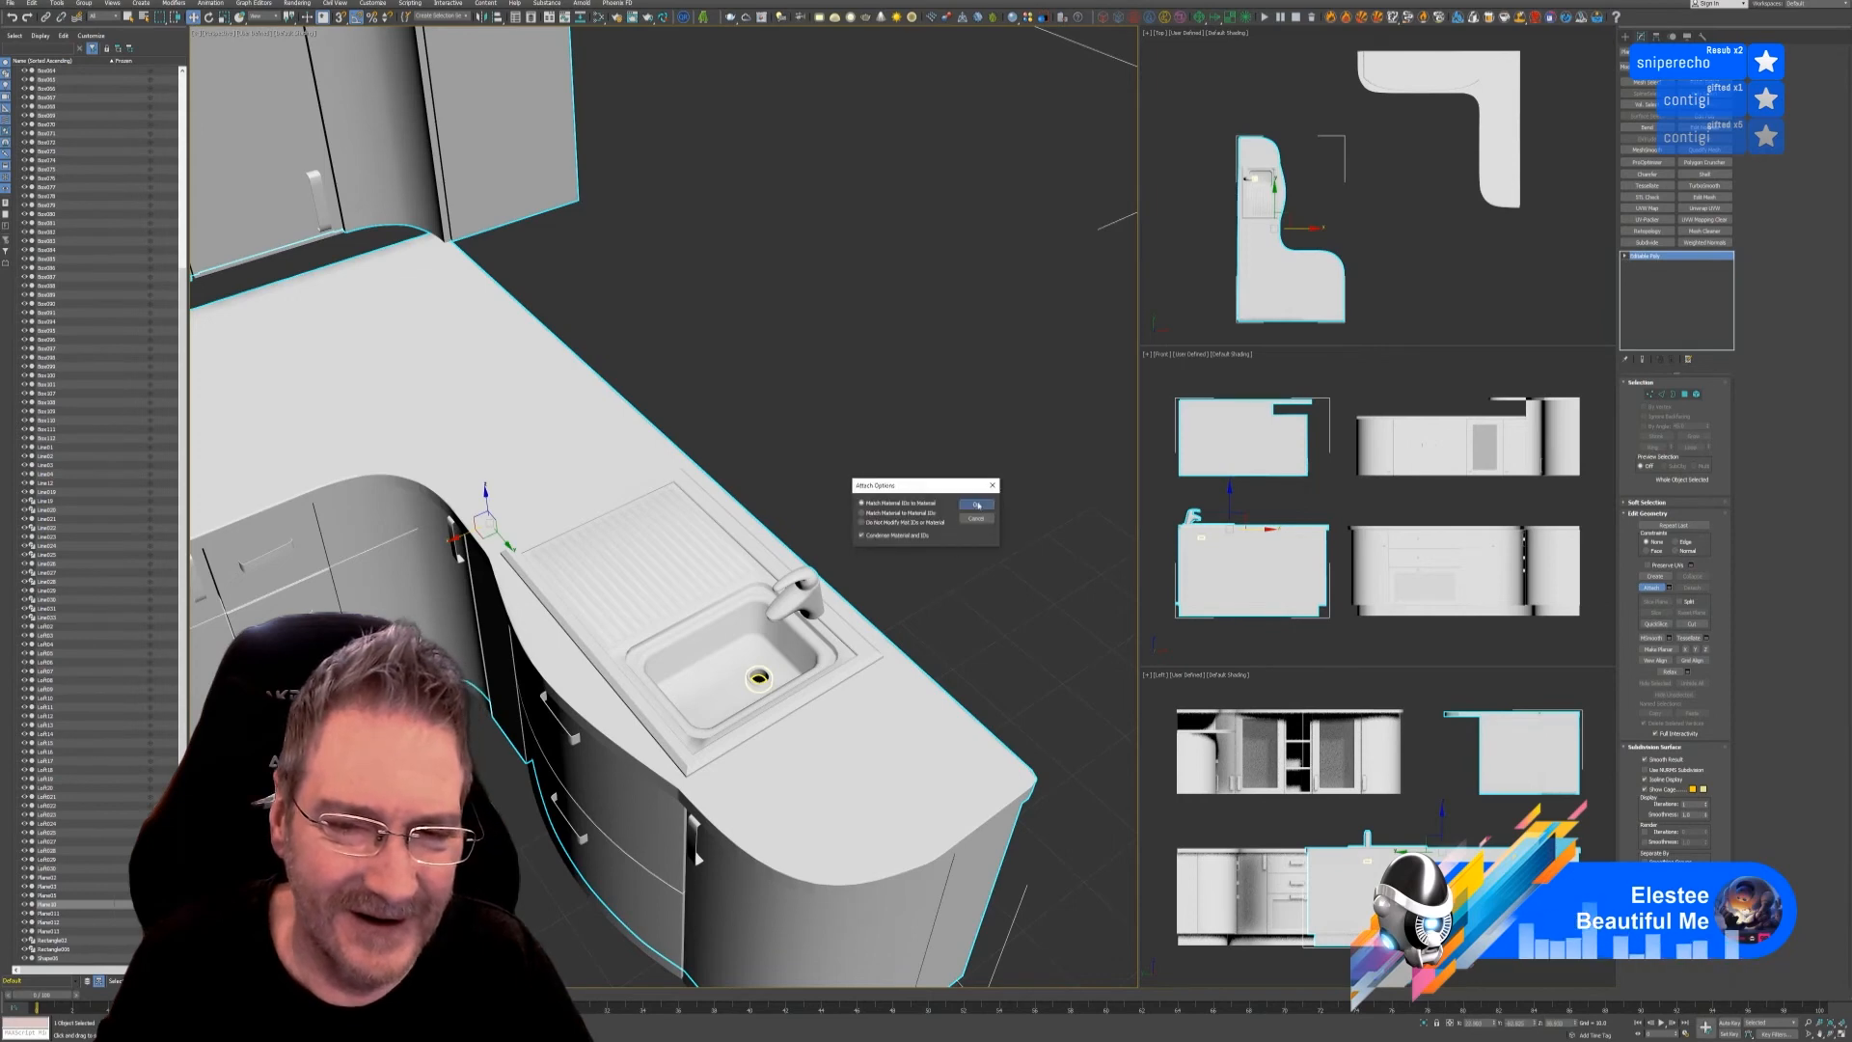
{"action": "left_click", "coordinate": [976, 504]}
{"action": "scroll", "coordinate": [838, 587], "scroll_direction": "down", "scroll_amount": 5}
{"action": "scroll", "coordinate": [882, 294], "scroll_direction": "down", "scroll_amount": 3}
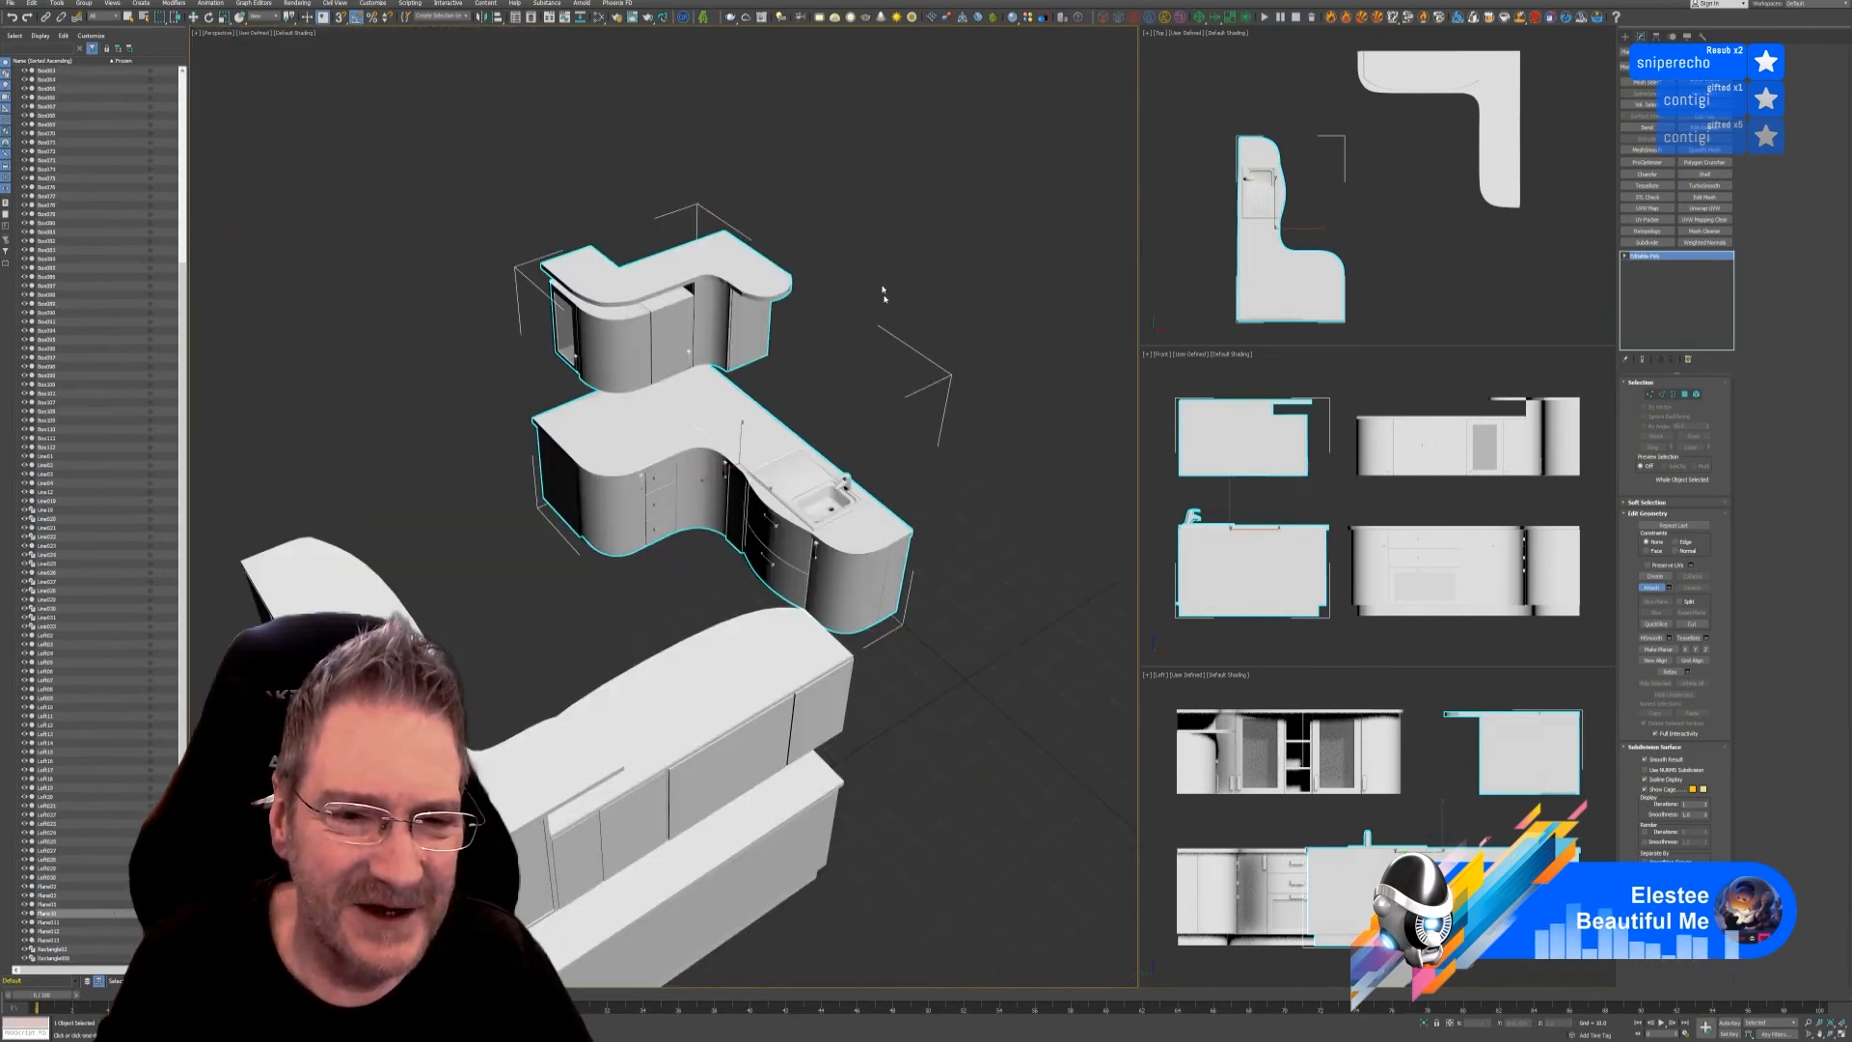
- Assign the existing Standard (Legacy) material to the combined sink-side mesh in the Slate Material Editor
{"action": "left_click", "coordinate": [598, 19]}
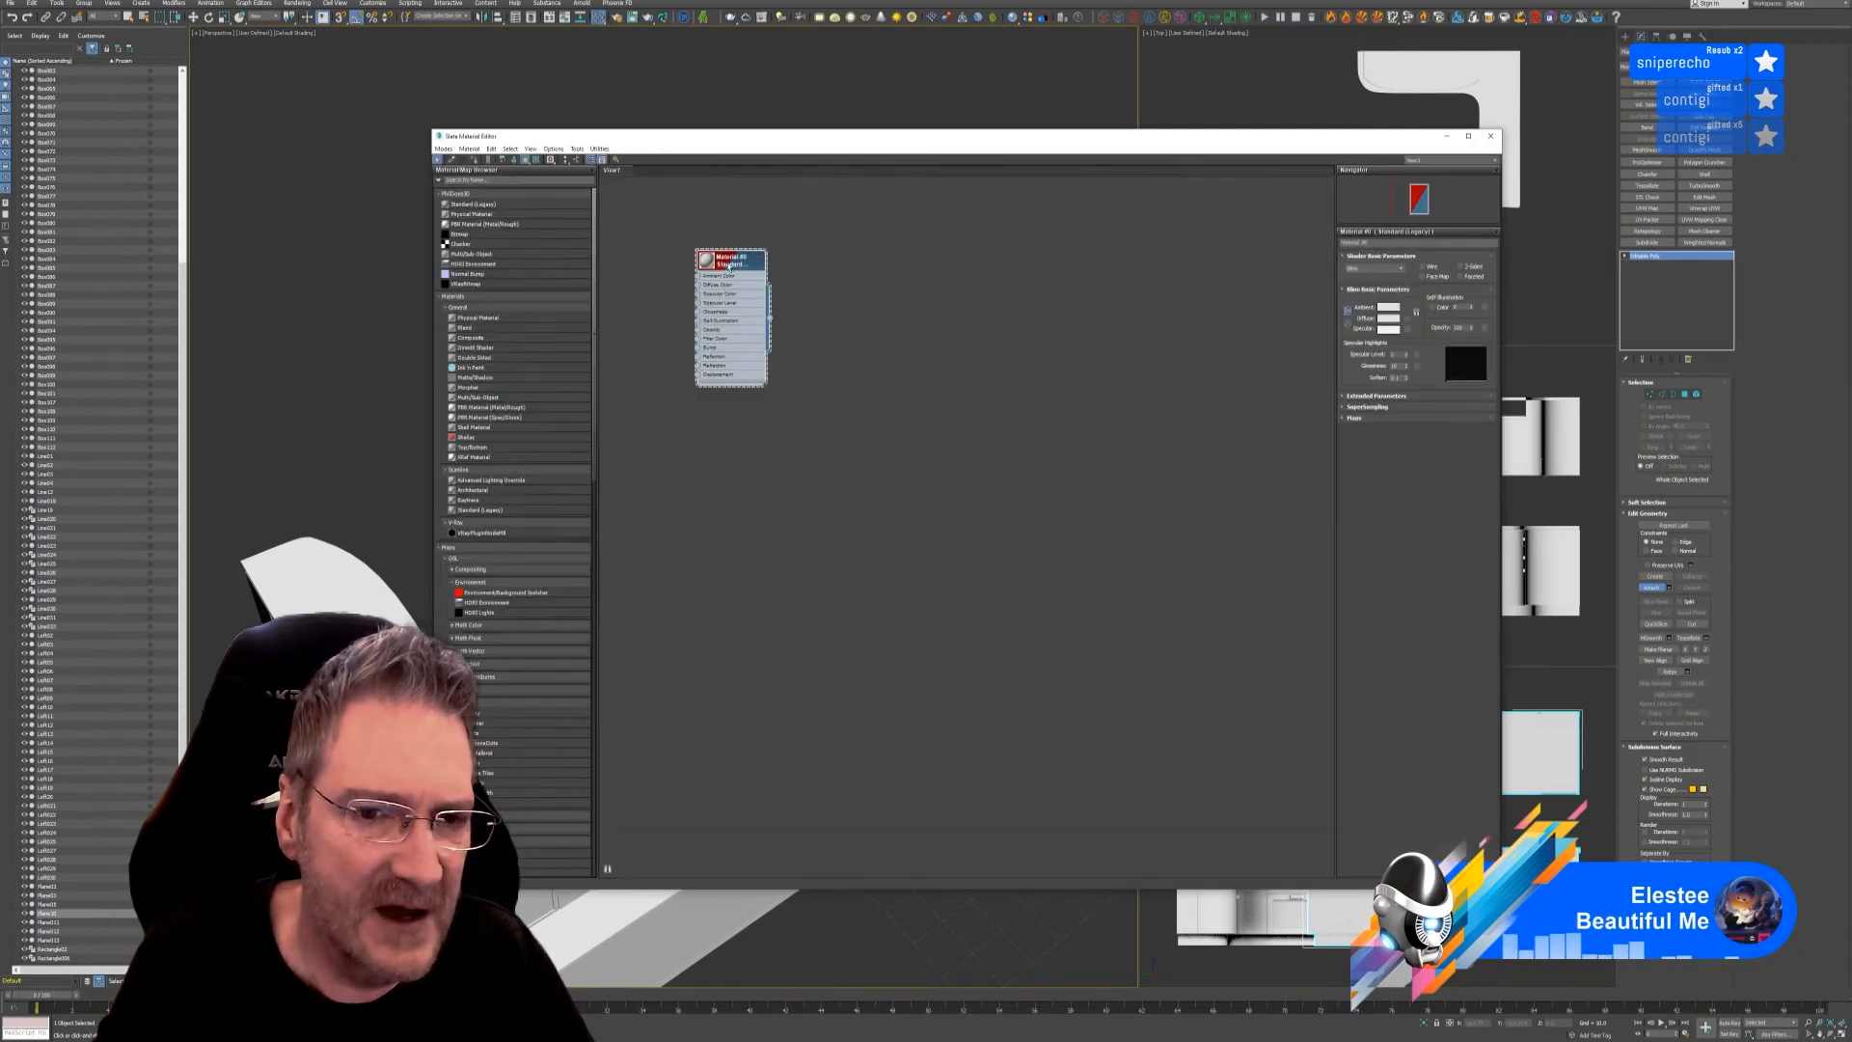
{"action": "right_click", "coordinate": [725, 262]}
{"action": "left_click", "coordinate": [771, 279]}
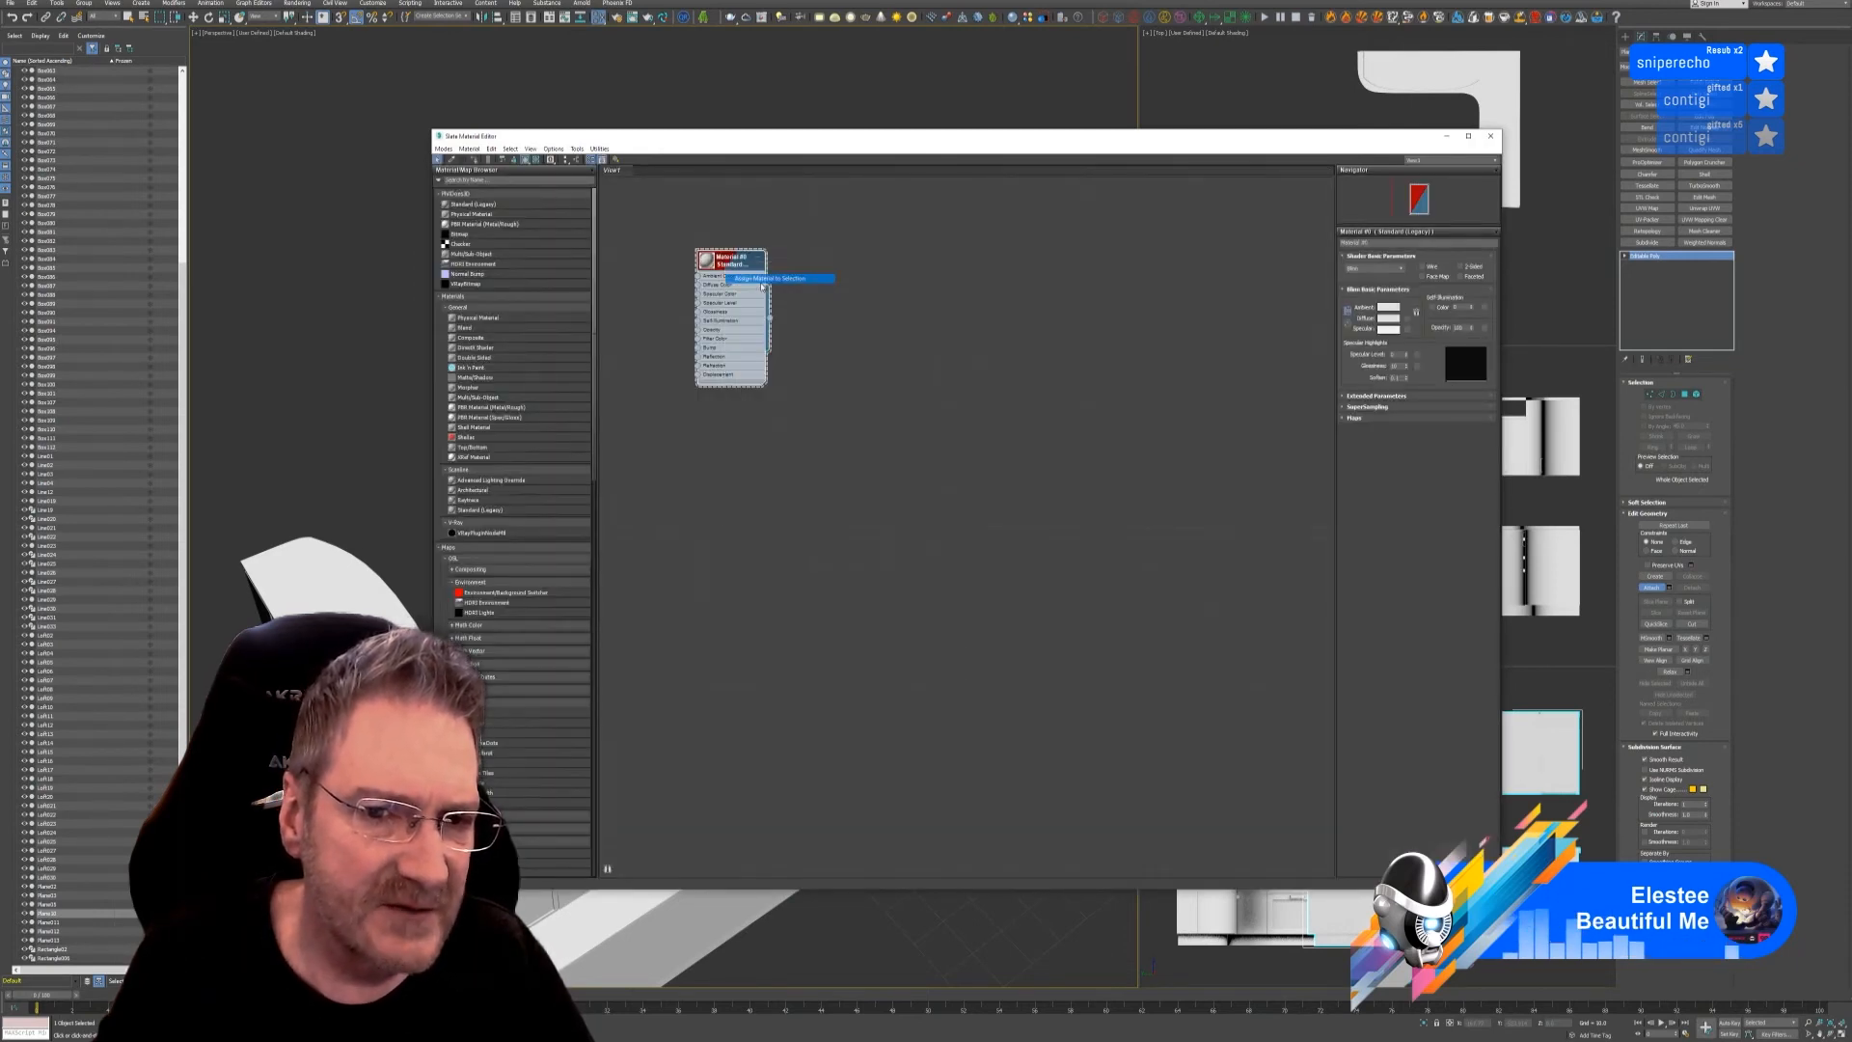
{"action": "left_click", "coordinate": [1490, 136]}
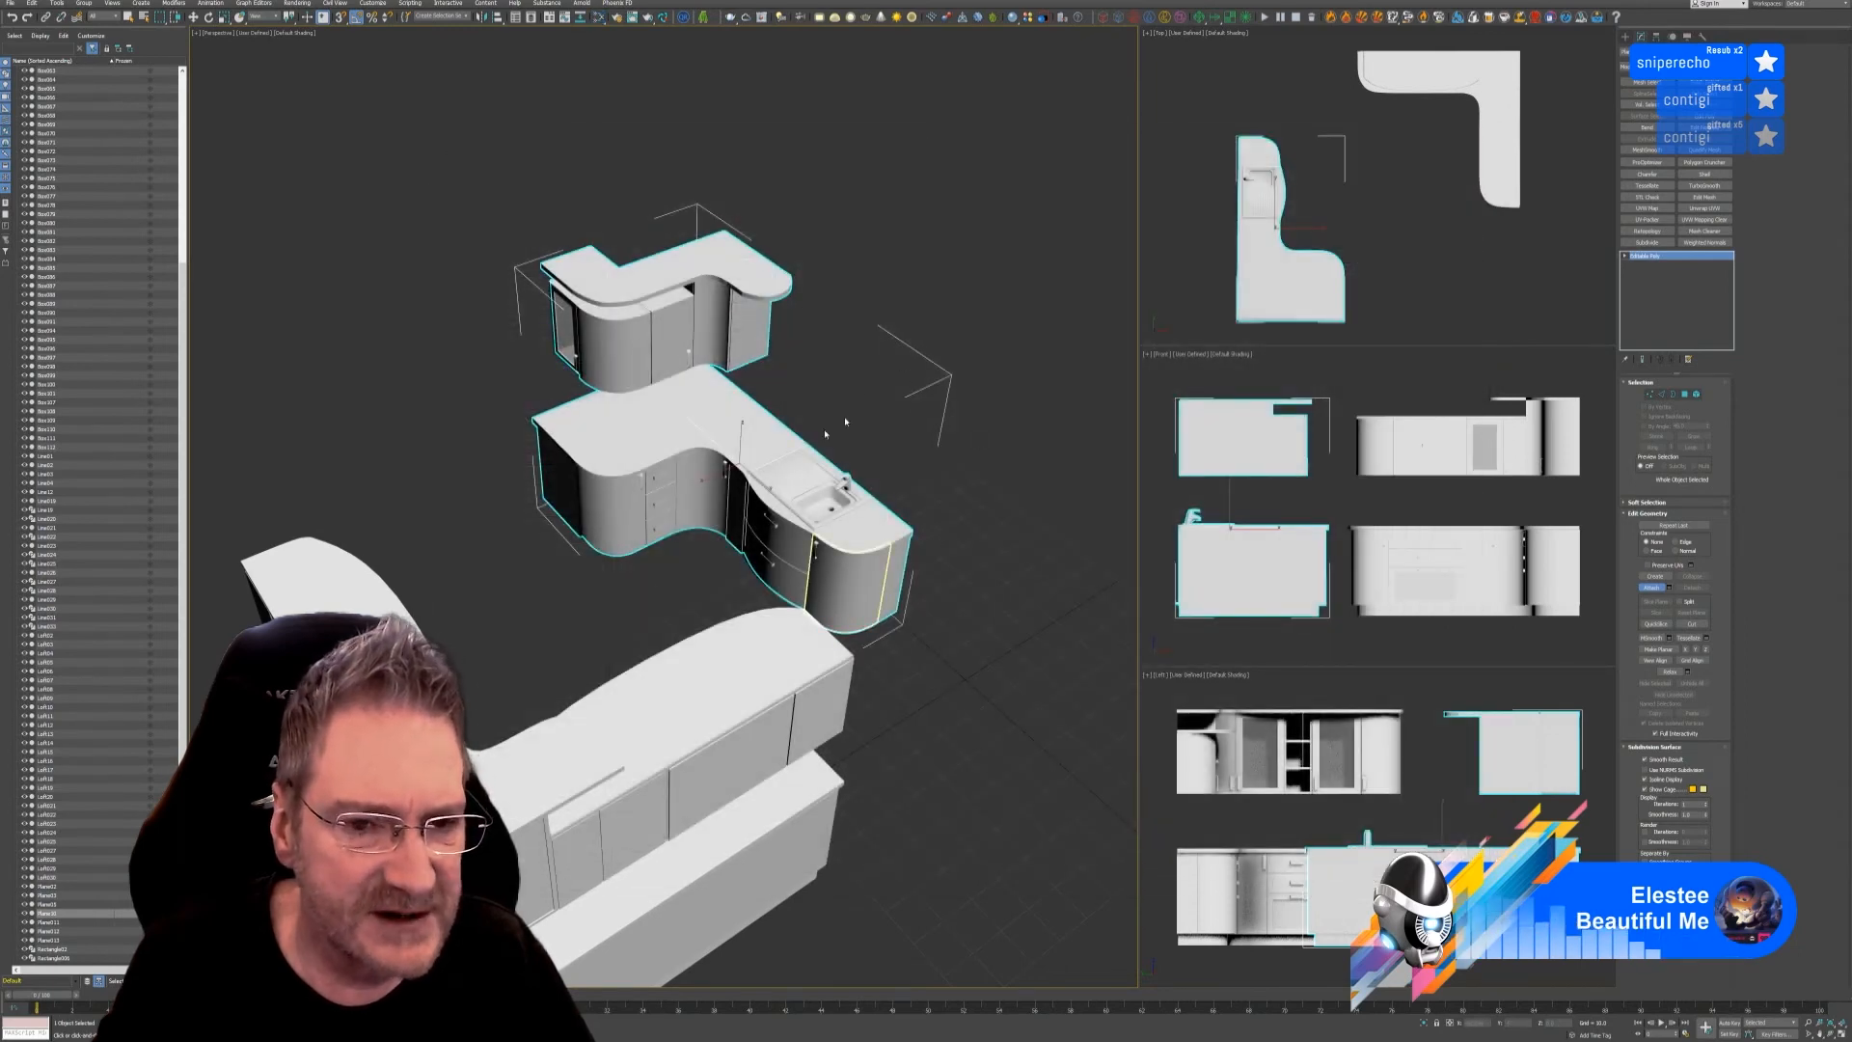
- Examine the doors, drawers and handles of the sink-side units and of the opposite L-shaped kitchen run
{"action": "middle_click_drag", "start_coordinate": [892, 386], "coordinate": [908, 392]}
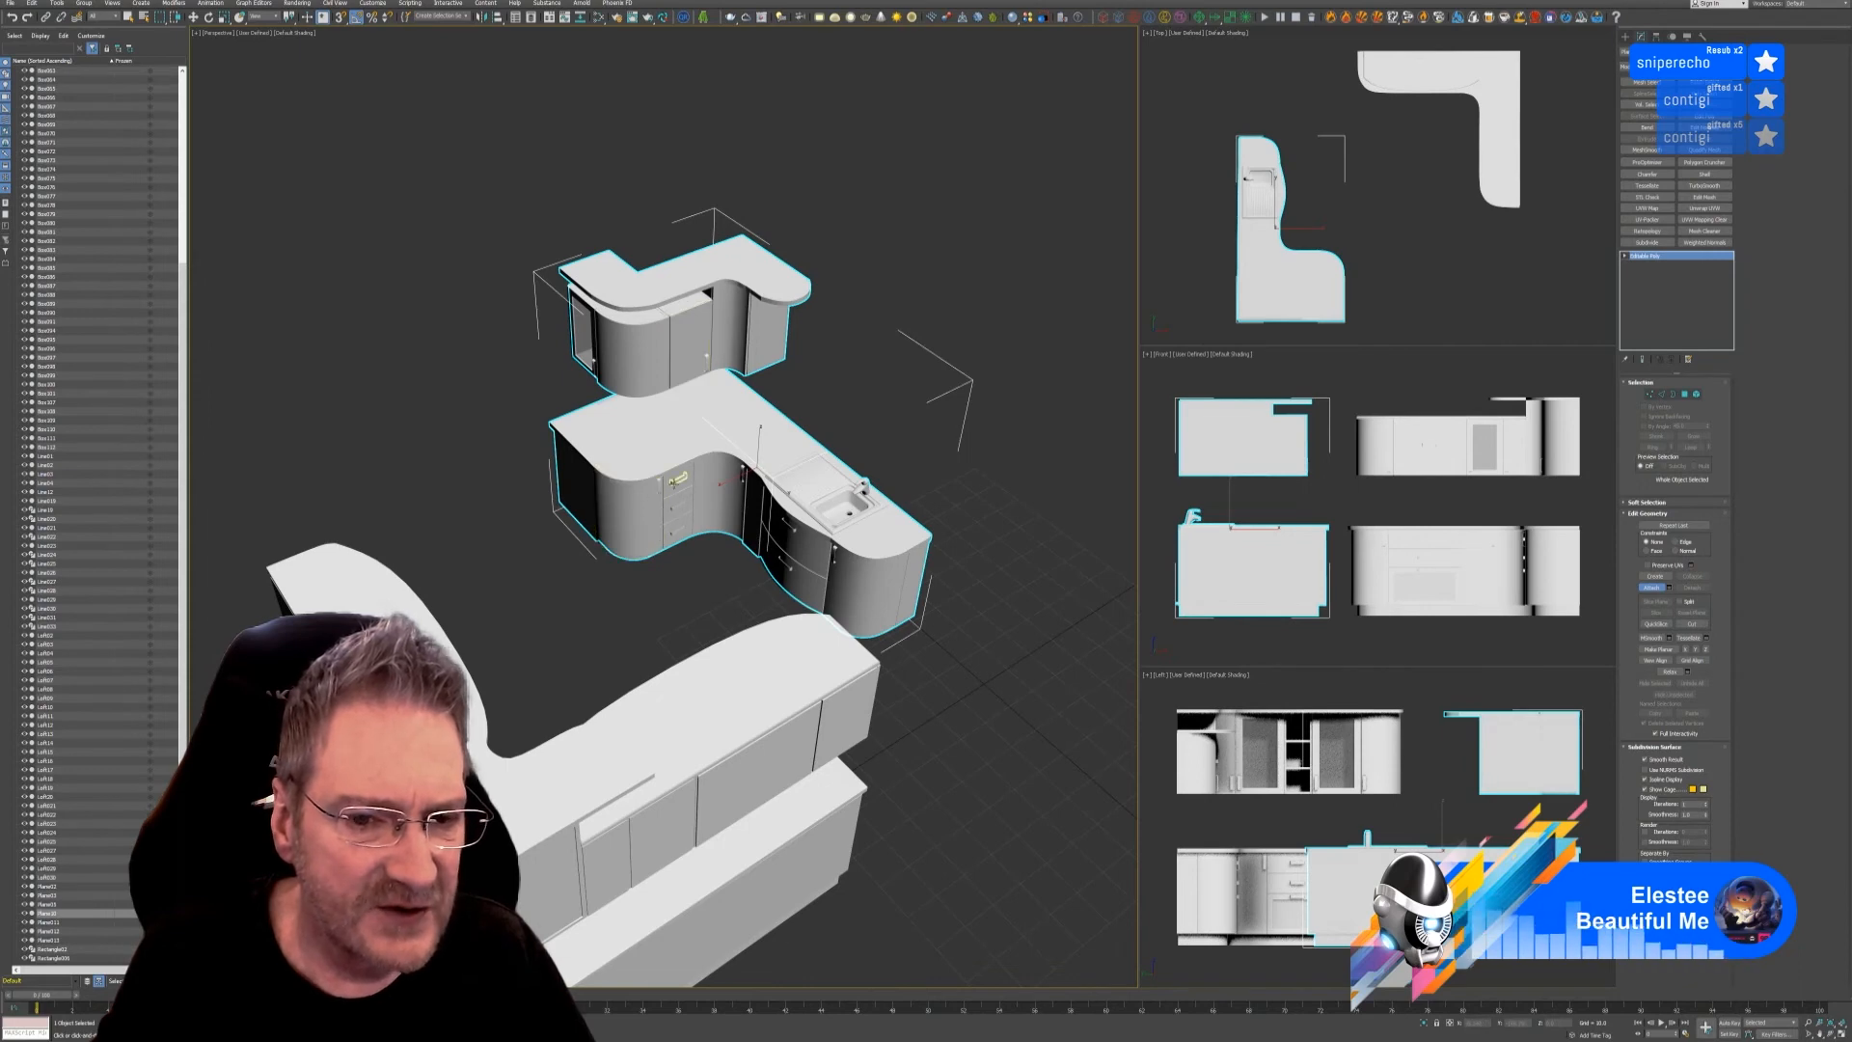
{"action": "scroll", "coordinate": [675, 493], "scroll_direction": "up", "scroll_amount": 5}
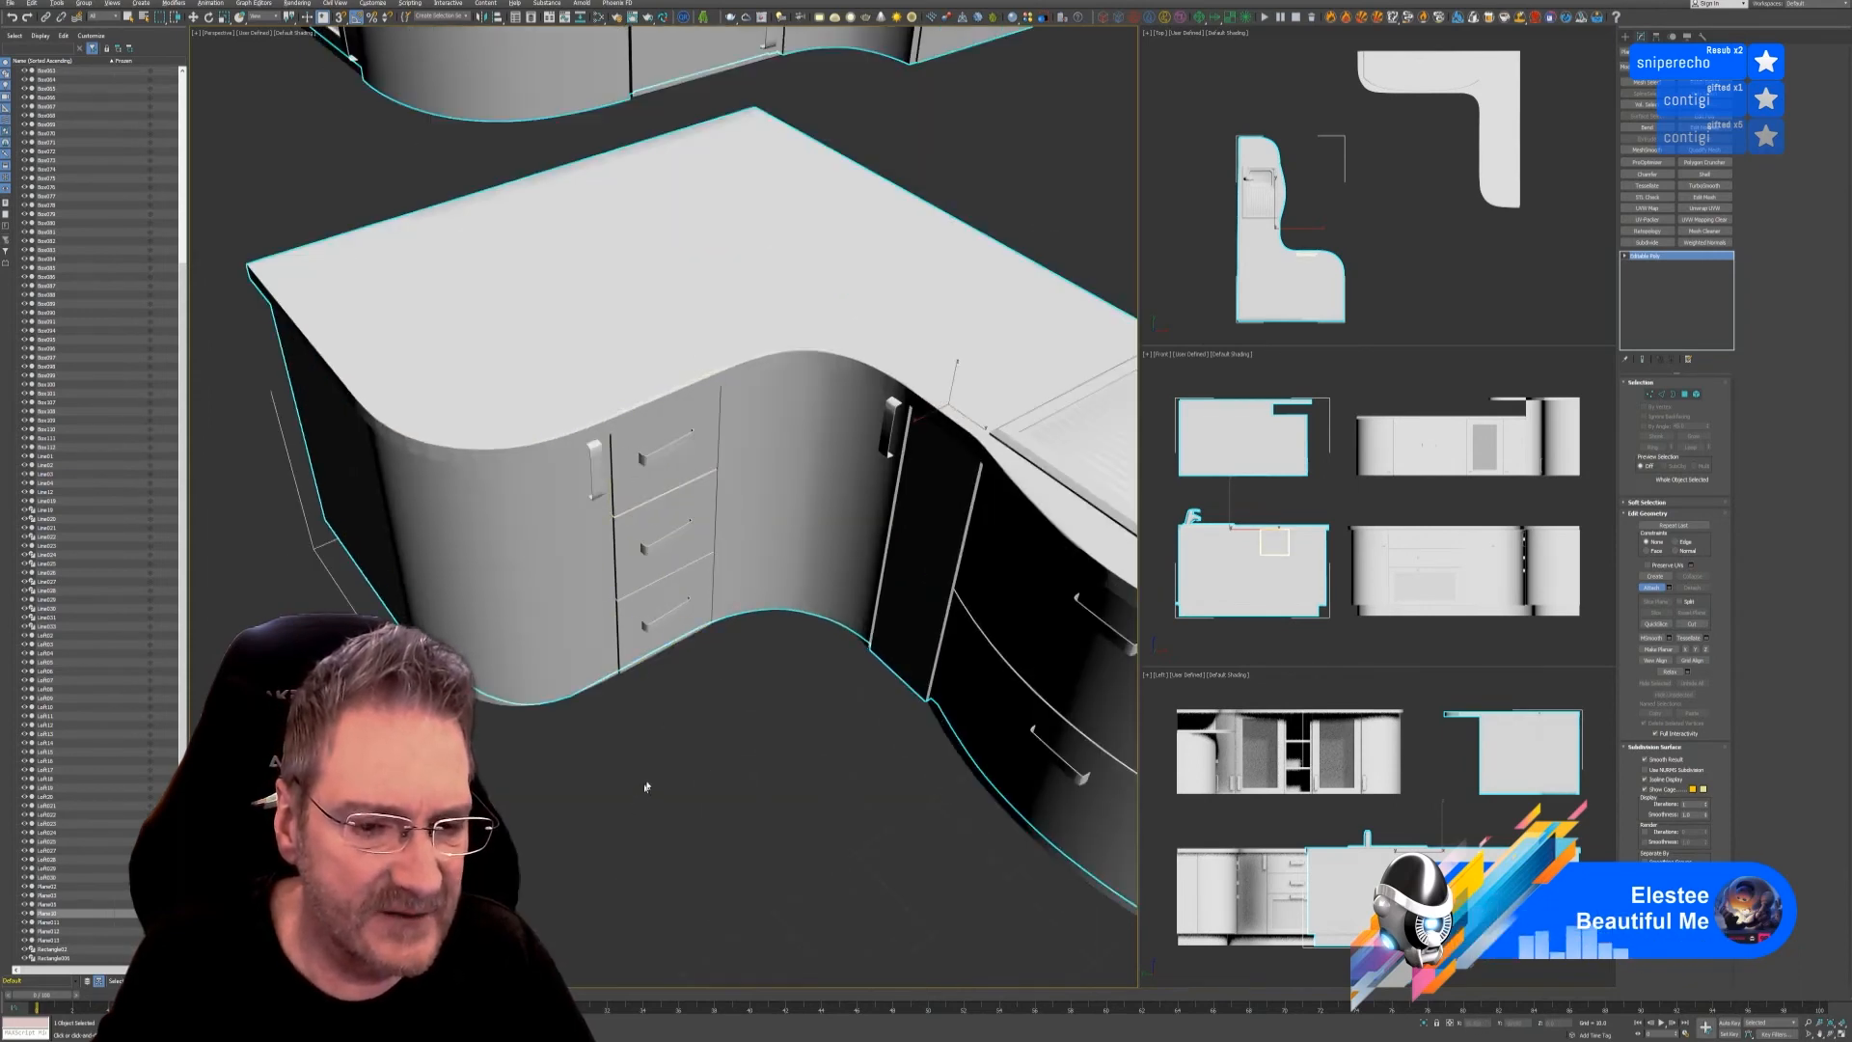
{"action": "middle_click_drag", "start_coordinate": [646, 787], "coordinate": [632, 579], "text": "alt"}
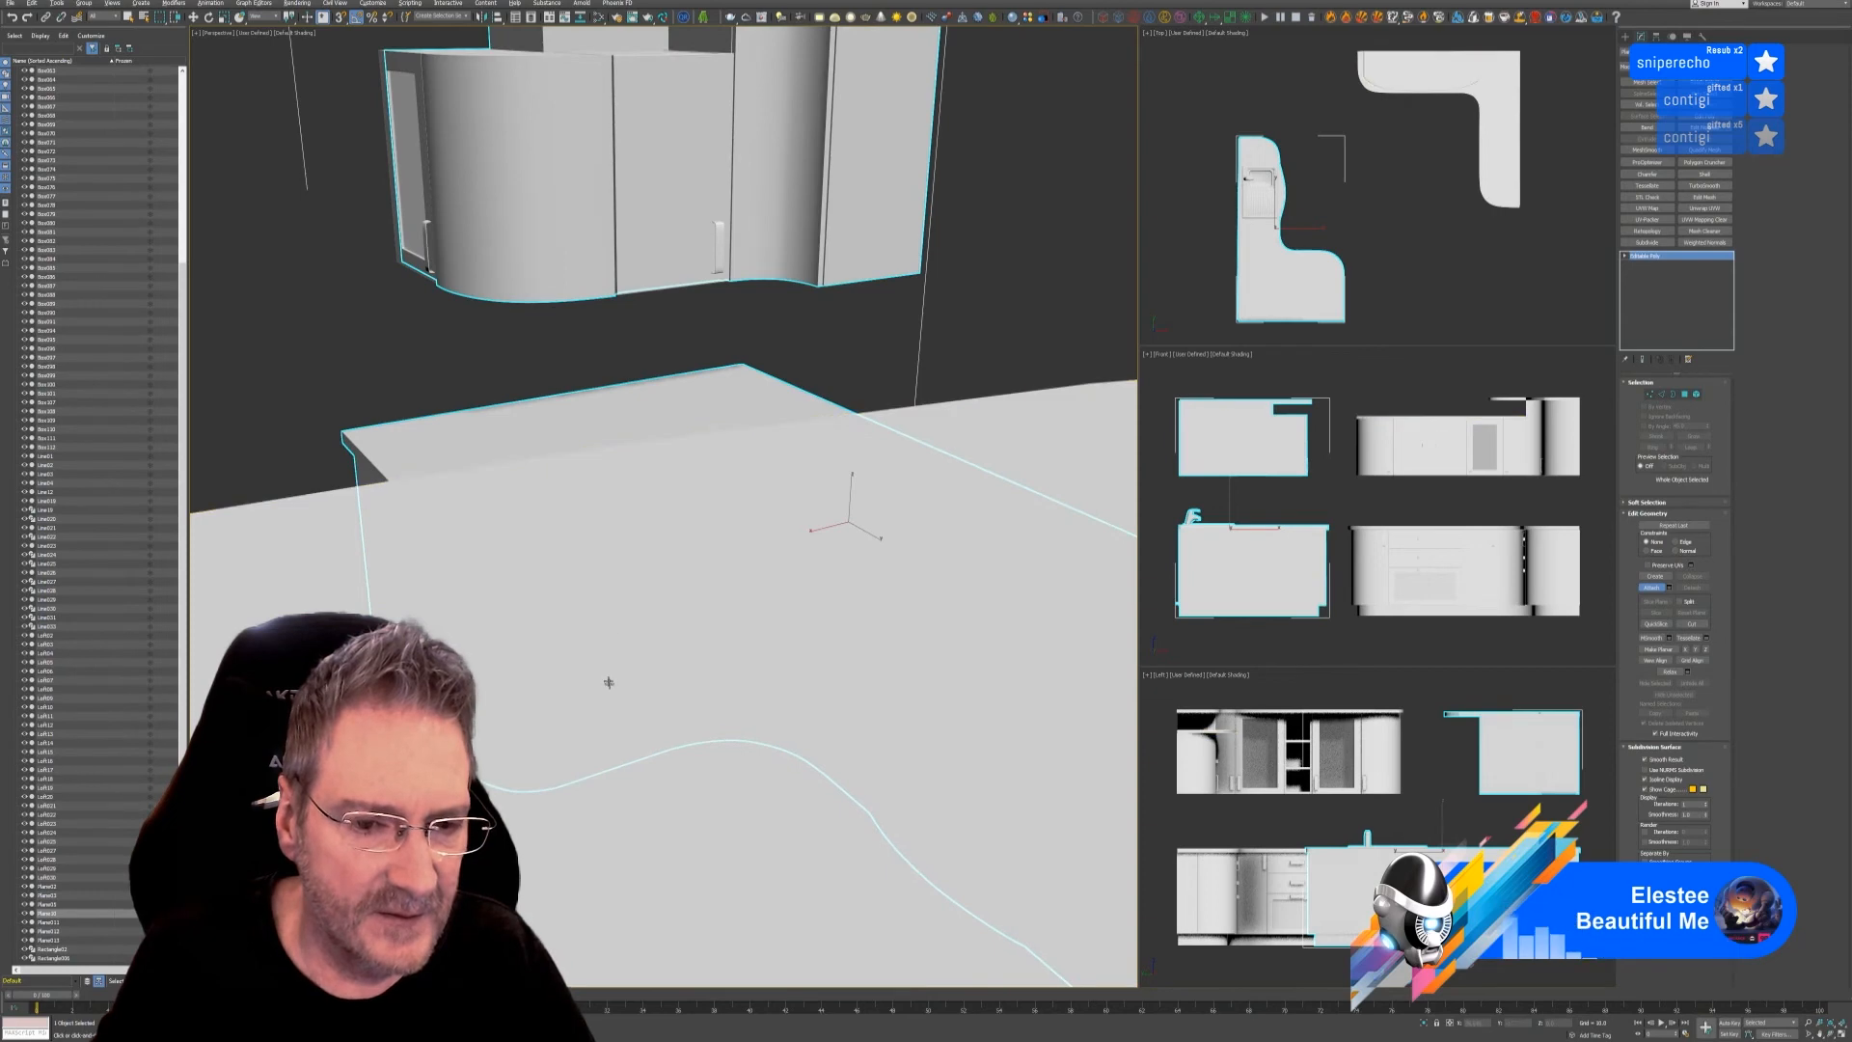
{"action": "middle_click_drag", "start_coordinate": [608, 682], "coordinate": [604, 707], "text": "alt"}
{"action": "scroll", "coordinate": [605, 631], "scroll_direction": "up", "scroll_amount": 2}
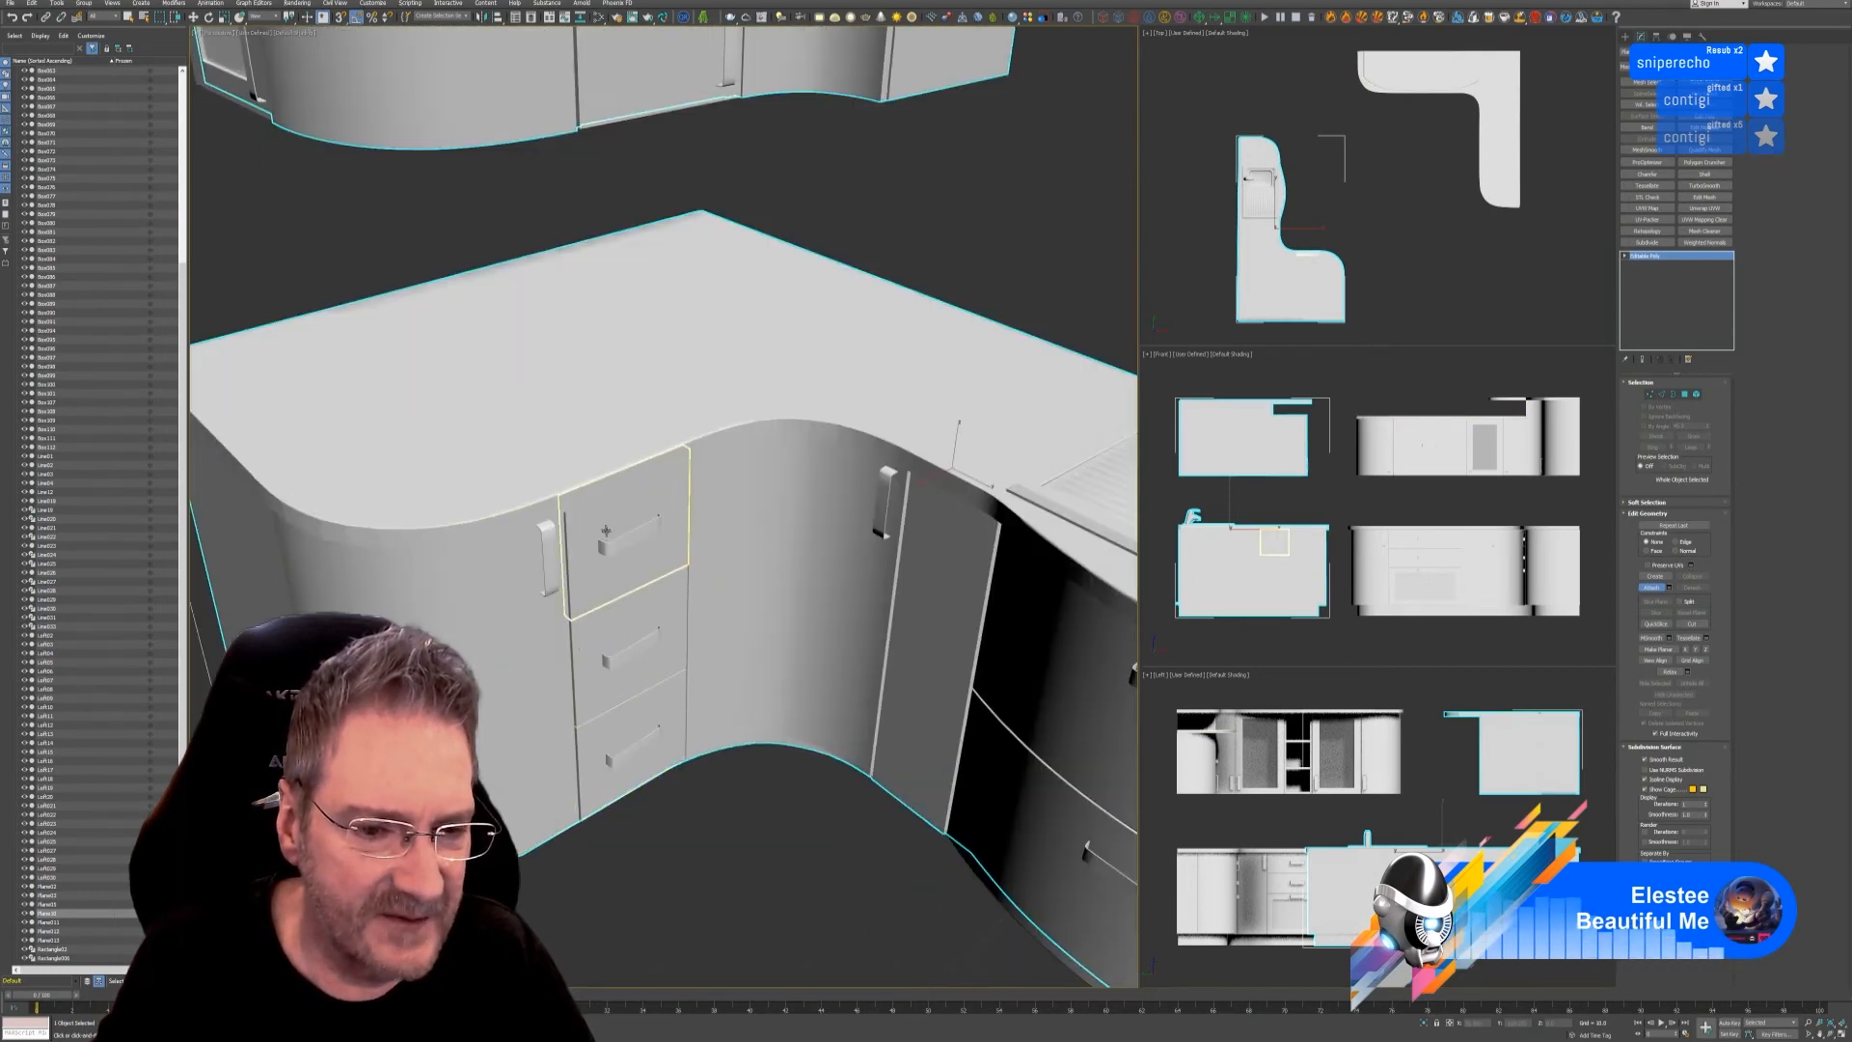
{"action": "mouse_move", "coordinate": [692, 877]}
{"action": "middle_mouse_down", "text": "alt"}
{"action": "mouse_move", "coordinate": [694, 848]}
{"action": "mouse_move", "coordinate": [727, 876]}
{"action": "middle_mouse_up", "text": "alt"}
{"action": "scroll", "coordinate": [727, 746], "scroll_direction": "down", "scroll_amount": 5}
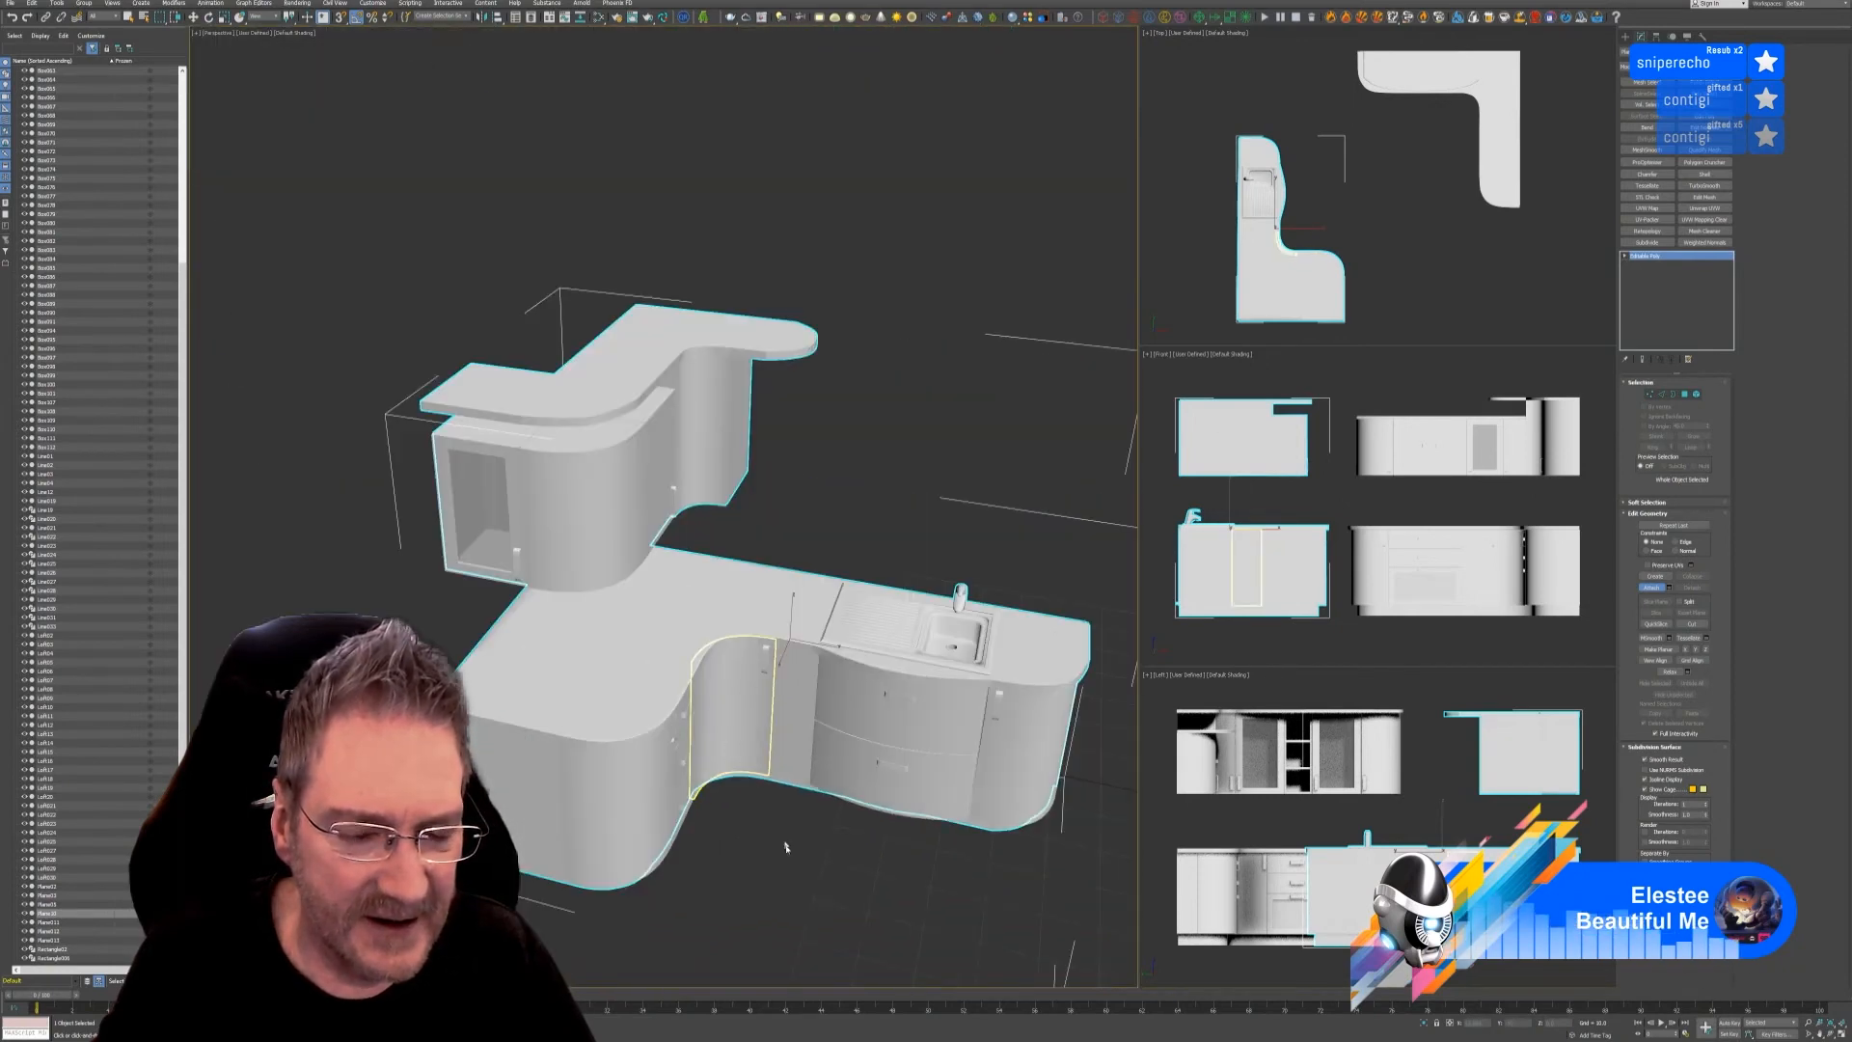
{"action": "middle_click_drag", "start_coordinate": [785, 847], "coordinate": [670, 777]}
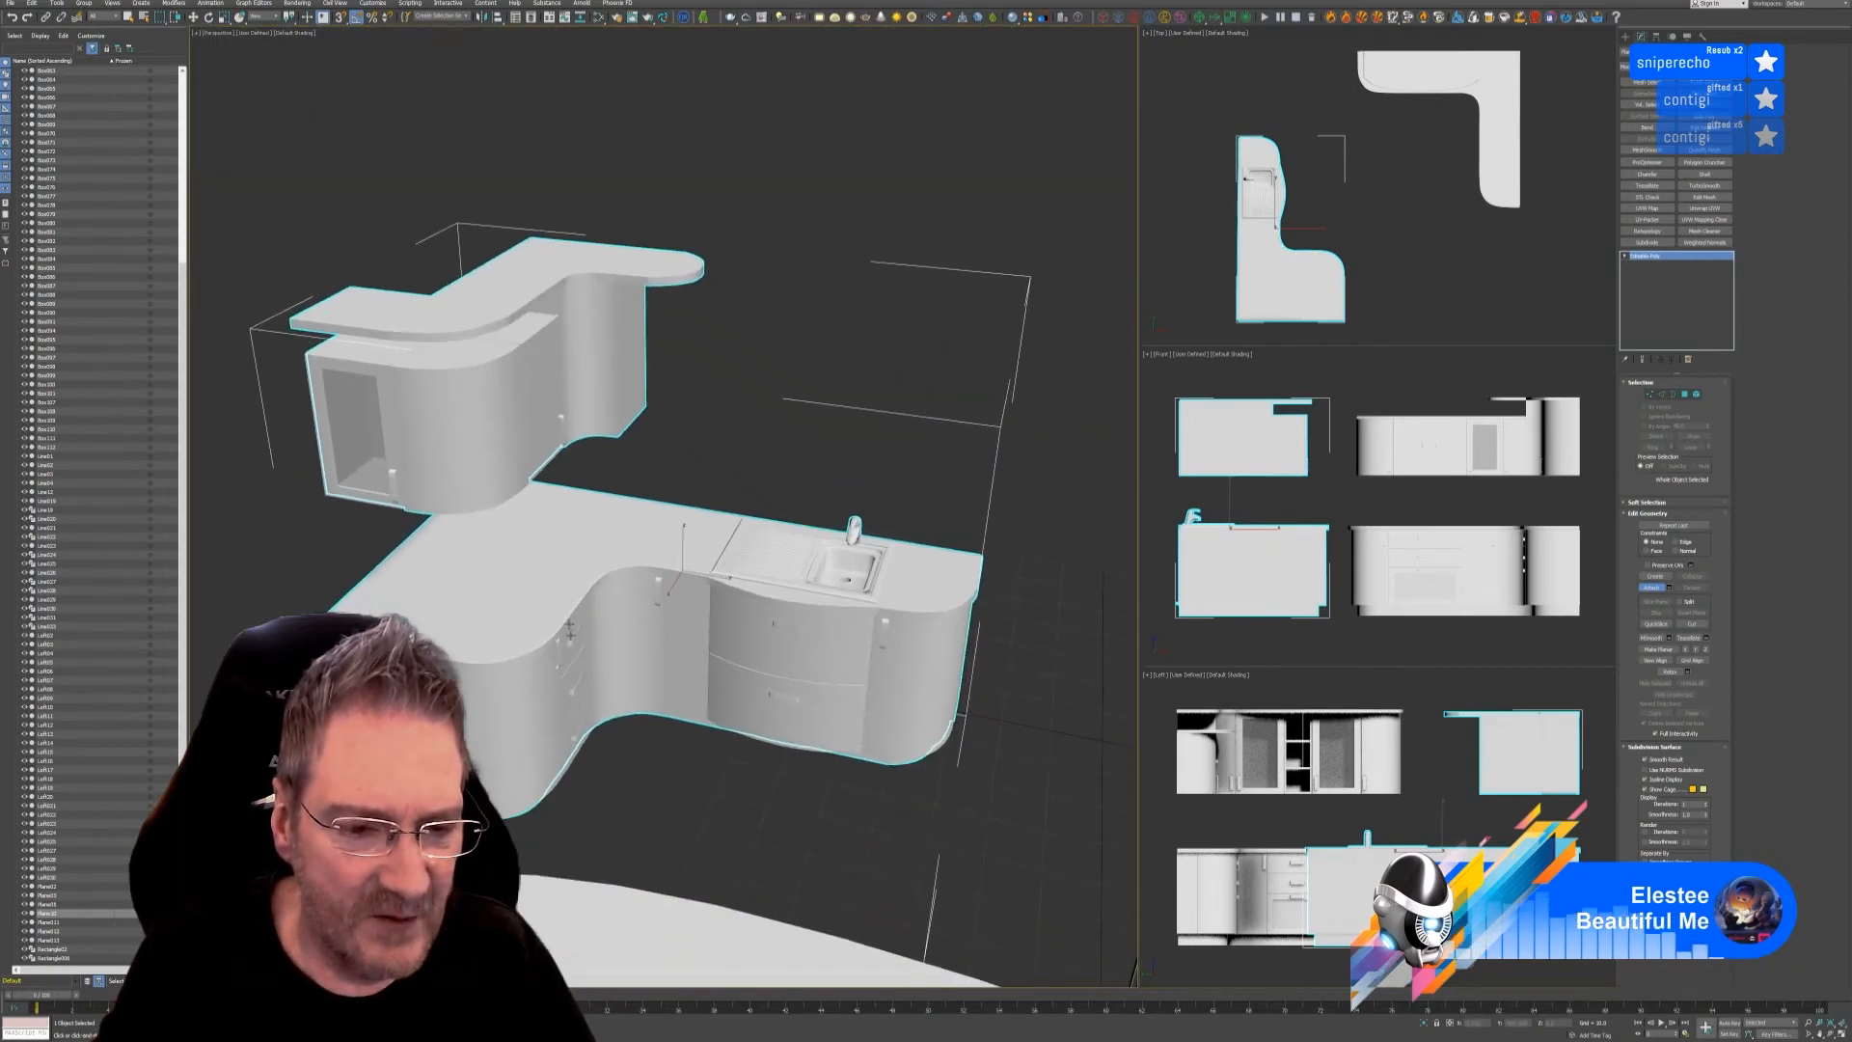
{"action": "scroll", "coordinate": [496, 651], "scroll_direction": "down", "scroll_amount": 4}
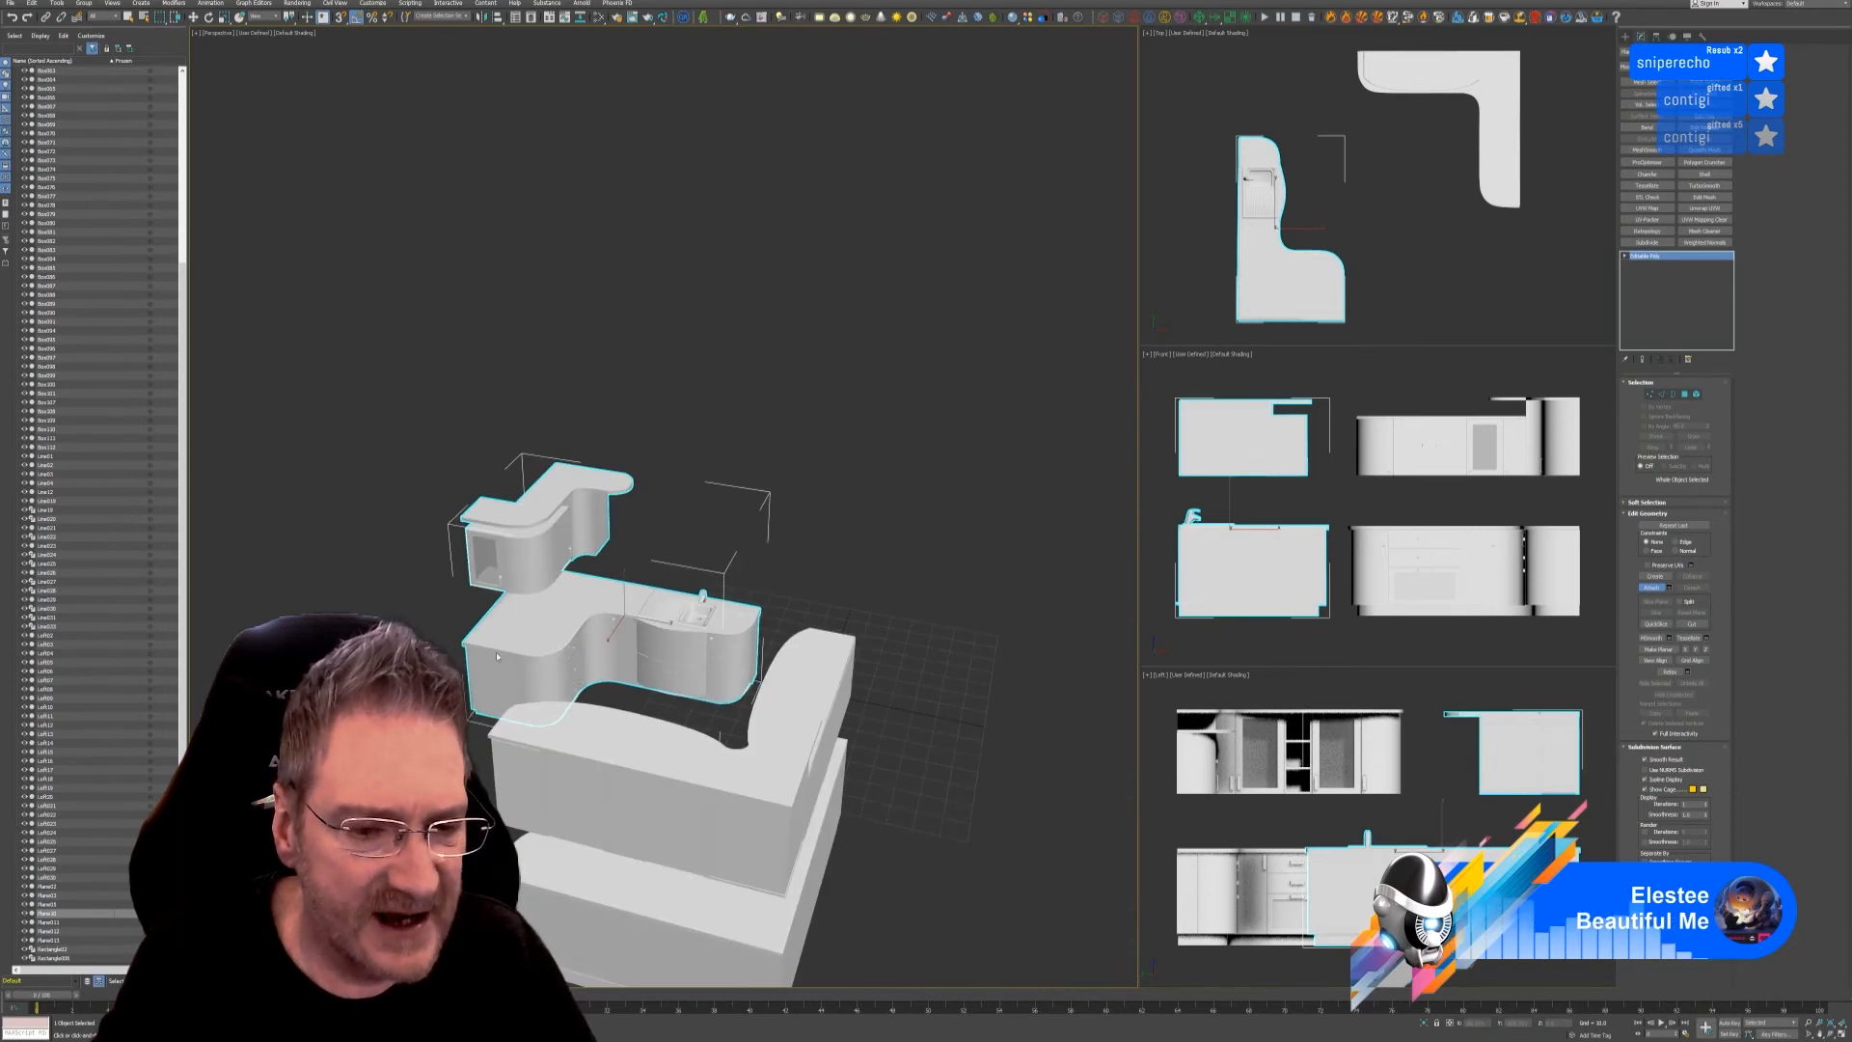
{"action": "middle_click_drag", "start_coordinate": [746, 349], "coordinate": [753, 405], "text": "alt"}
{"action": "scroll", "coordinate": [708, 668], "scroll_direction": "up", "scroll_amount": 5}
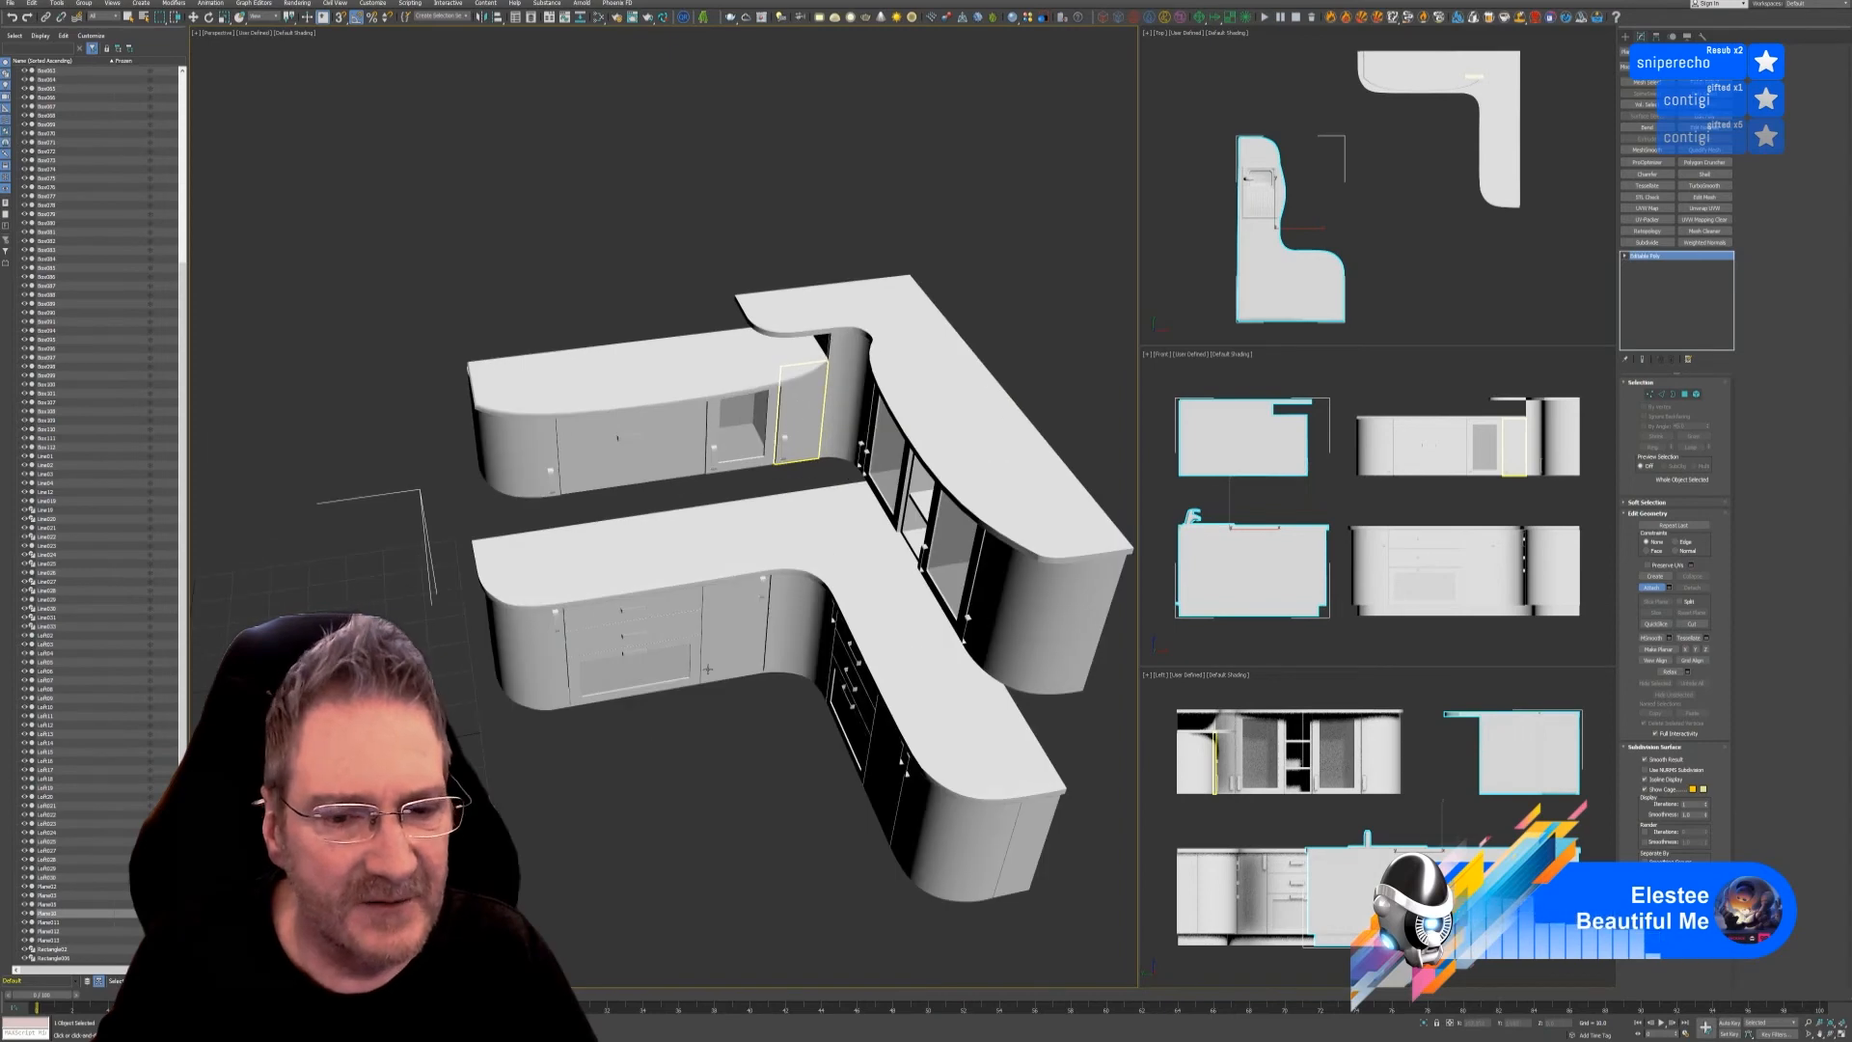
{"action": "middle_click_drag", "start_coordinate": [708, 669], "coordinate": [665, 631], "text": "alt"}
{"action": "scroll", "coordinate": [655, 627], "scroll_direction": "up", "scroll_amount": 4}
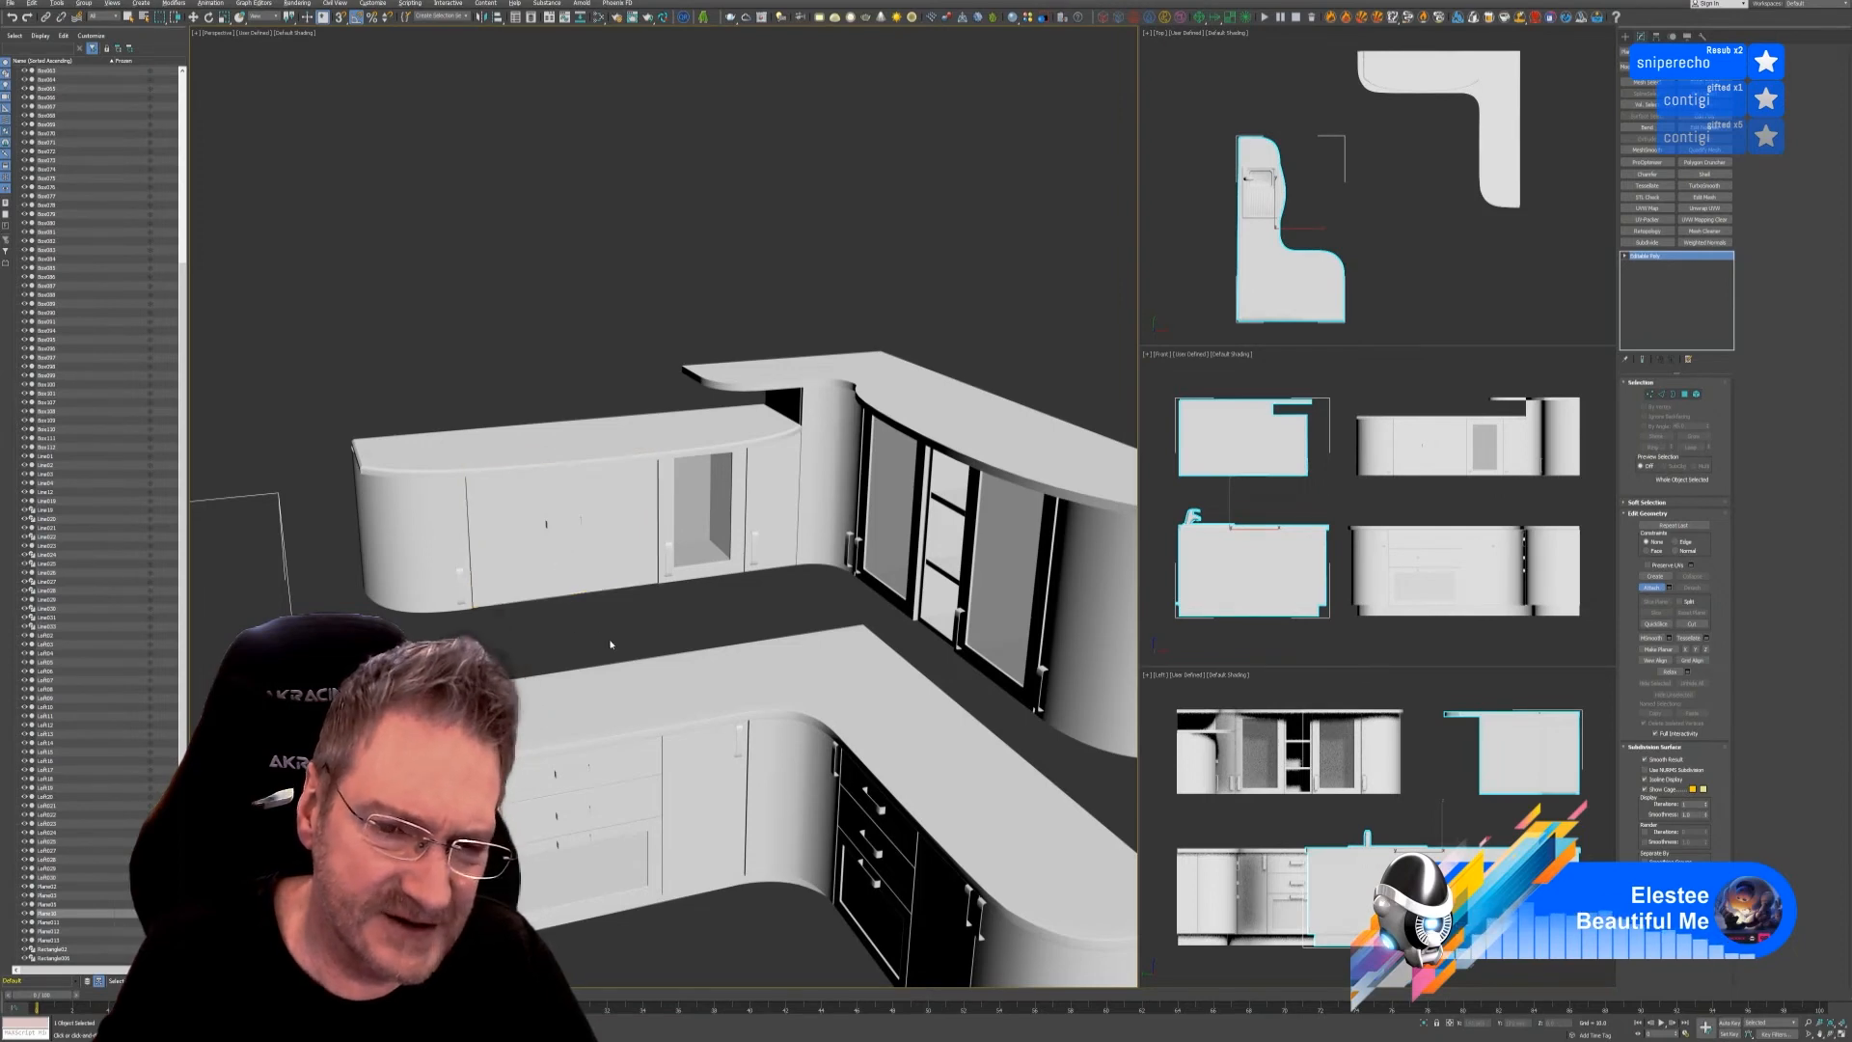
{"action": "middle_click_drag", "start_coordinate": [609, 631], "coordinate": [546, 414], "text": "alt"}
{"action": "scroll", "coordinate": [546, 675], "scroll_direction": "up", "scroll_amount": 2}
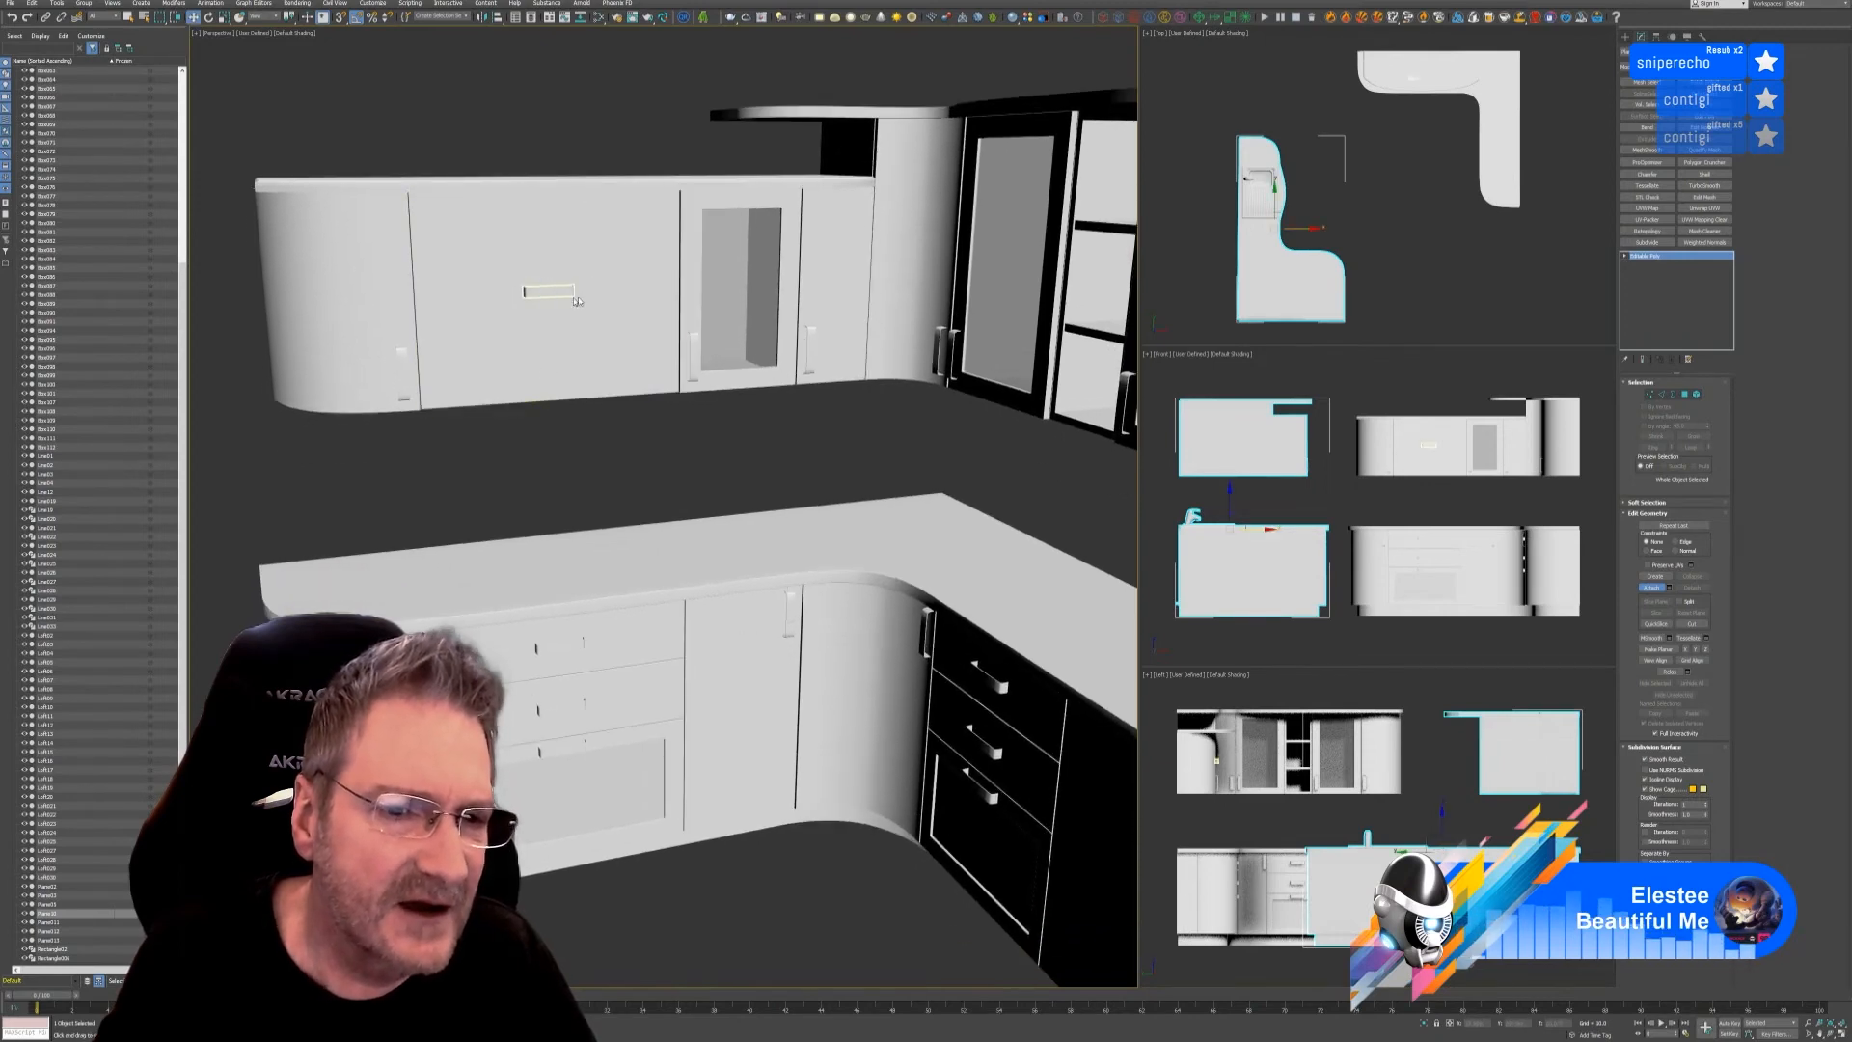
{"action": "left_click", "coordinate": [548, 291]}
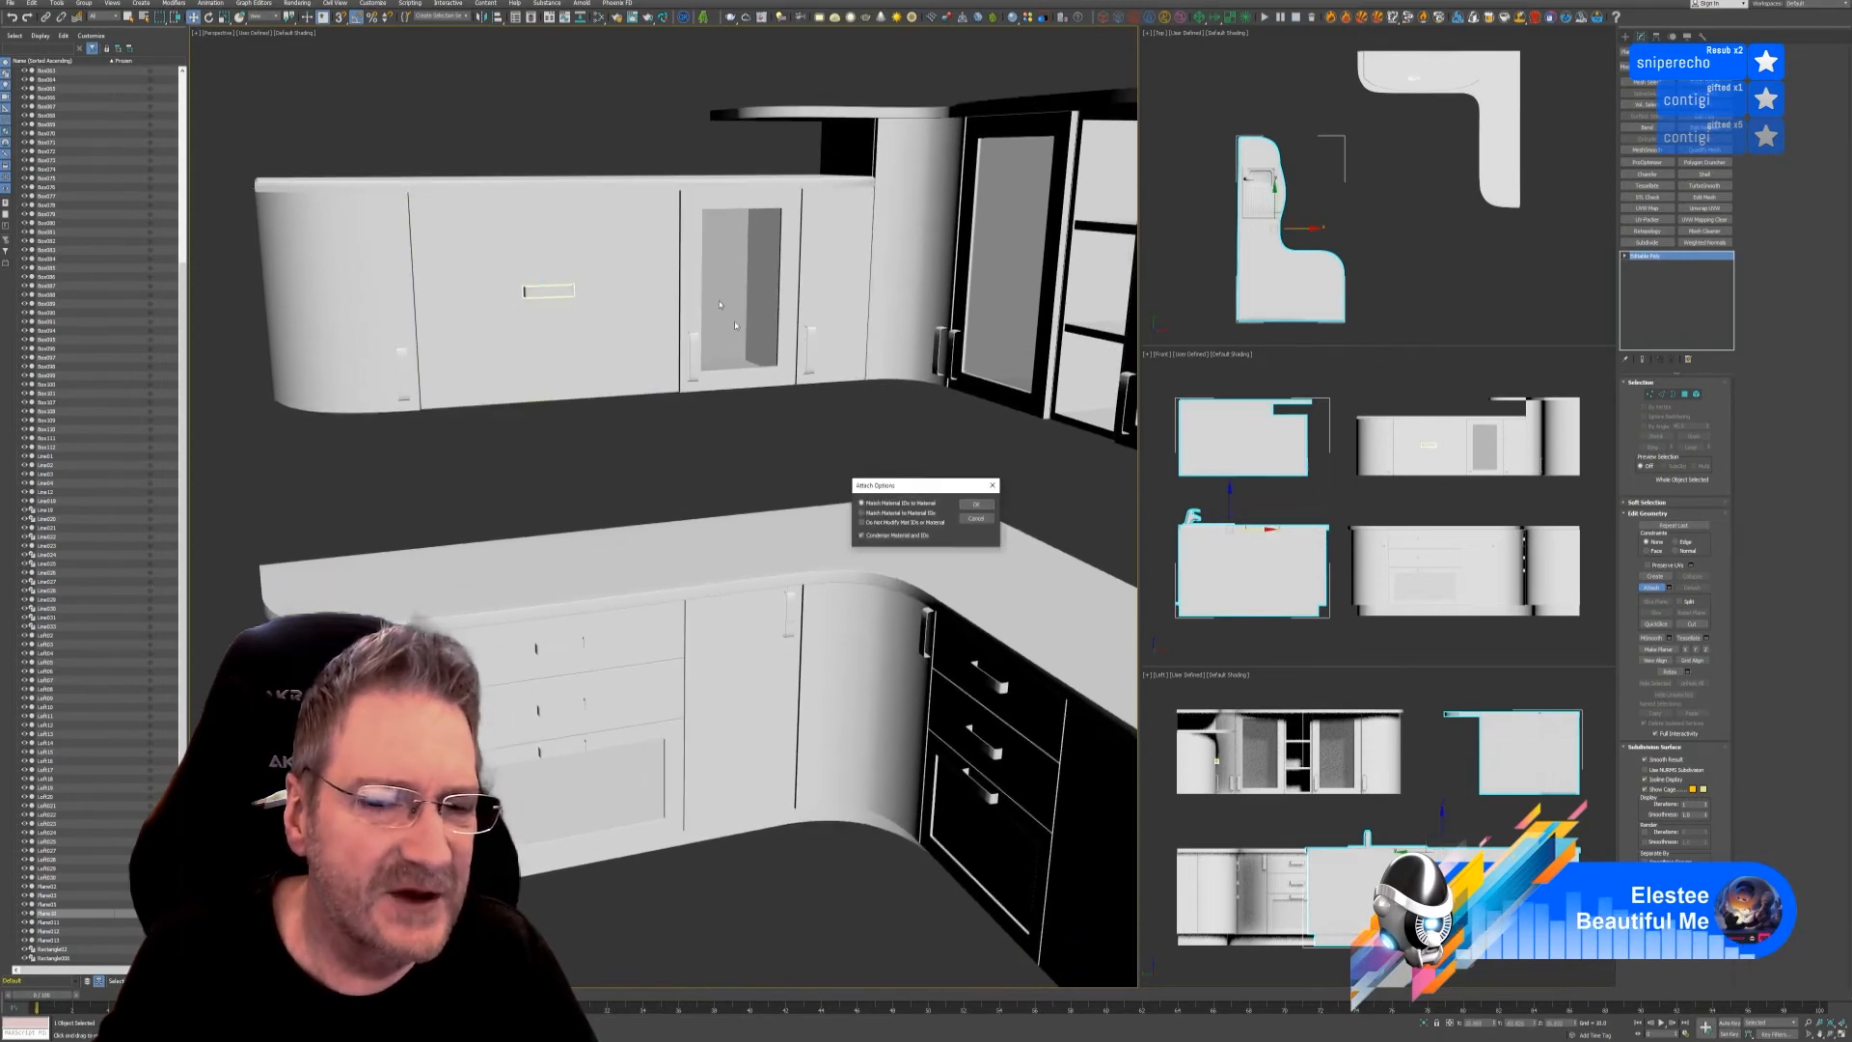
{"action": "left_click", "coordinate": [975, 503]}
{"action": "left_click", "coordinate": [1650, 588]}
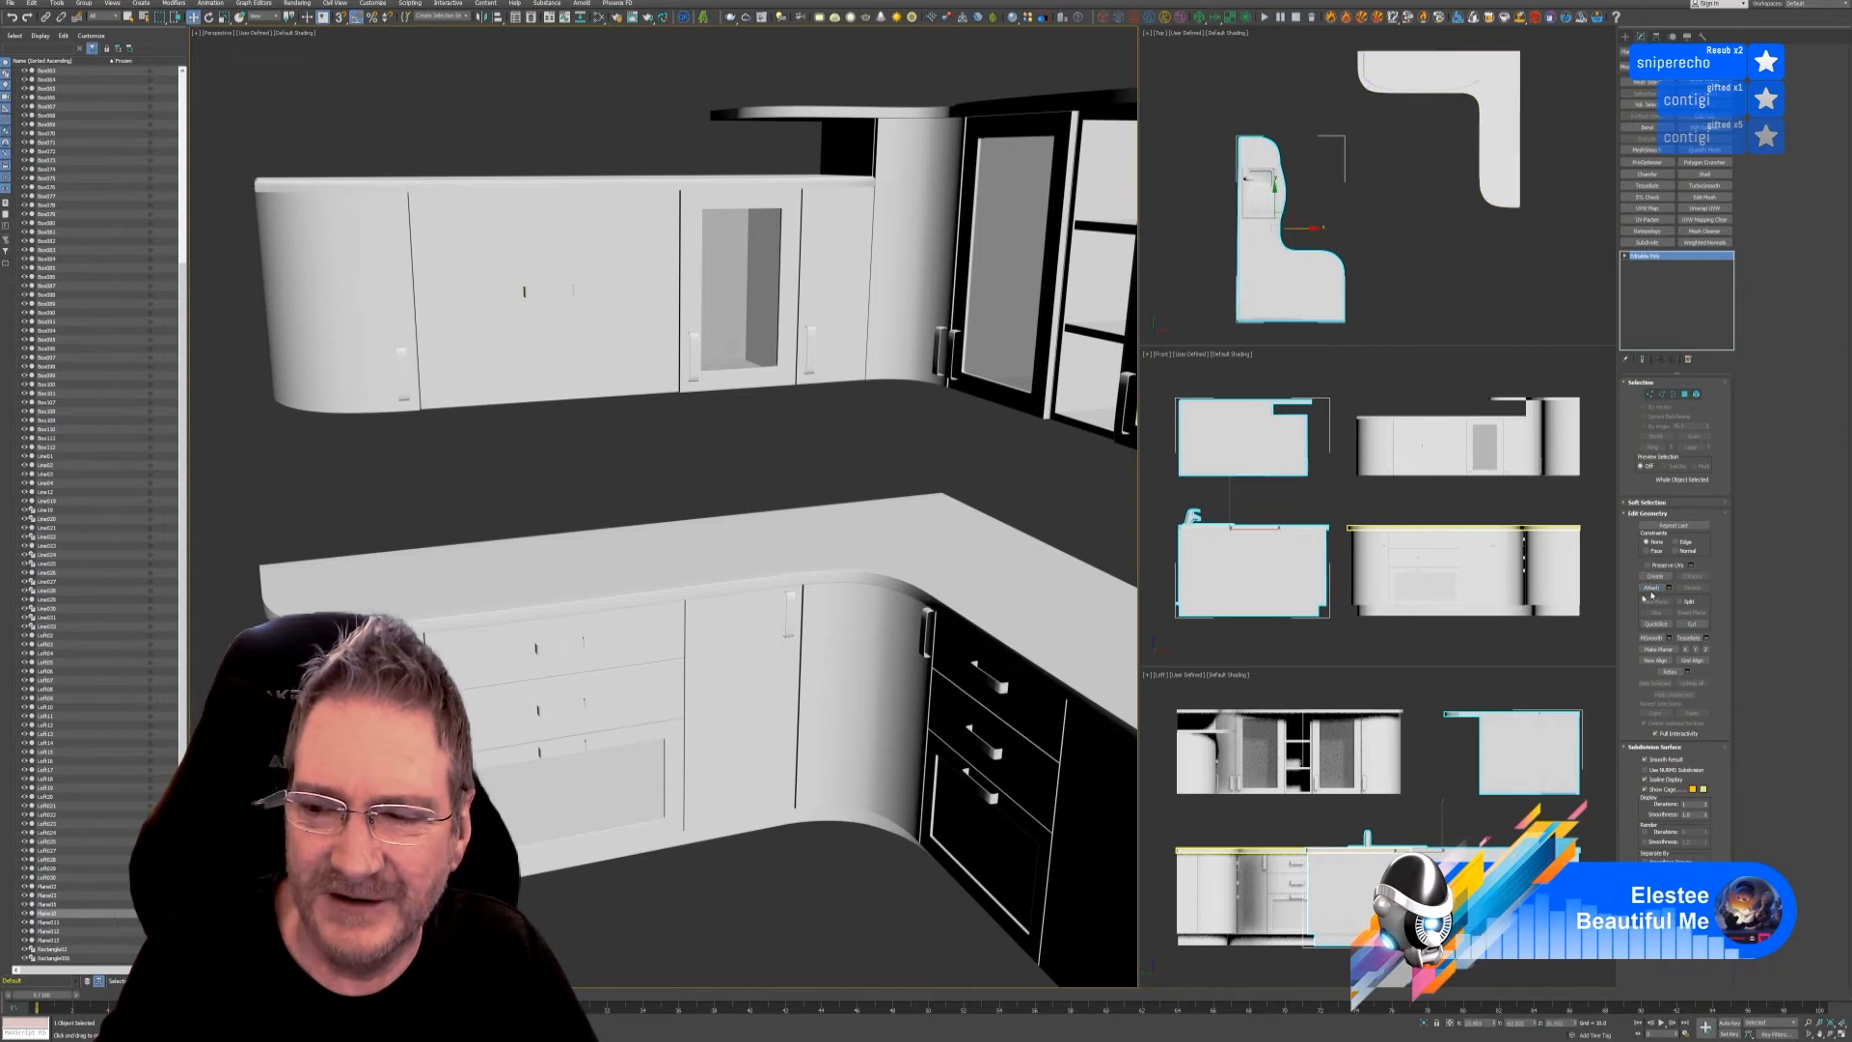
- Rotate the horizontal handle on the wide wall-unit door beside the glazed cupboard to an upright position
{"action": "left_click", "coordinate": [600, 424]}
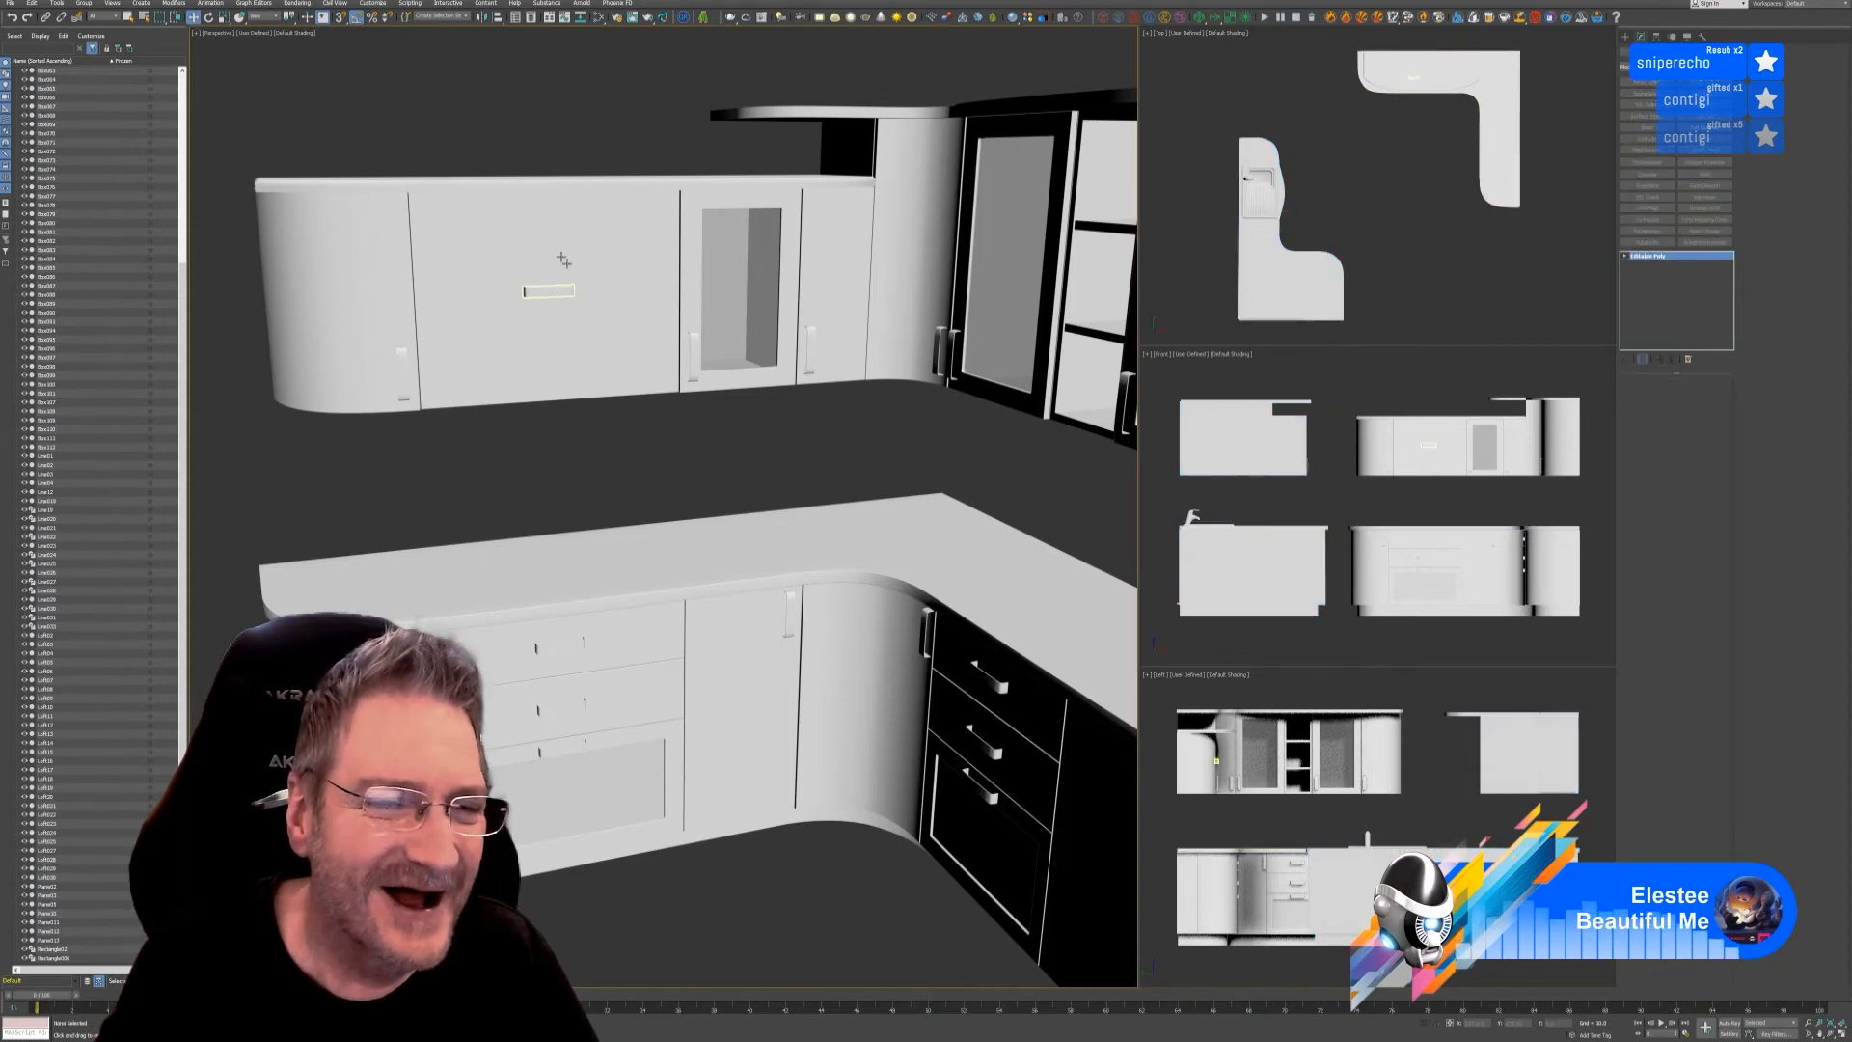
{"action": "left_click", "coordinate": [550, 292]}
{"action": "left_click", "coordinate": [209, 18]}
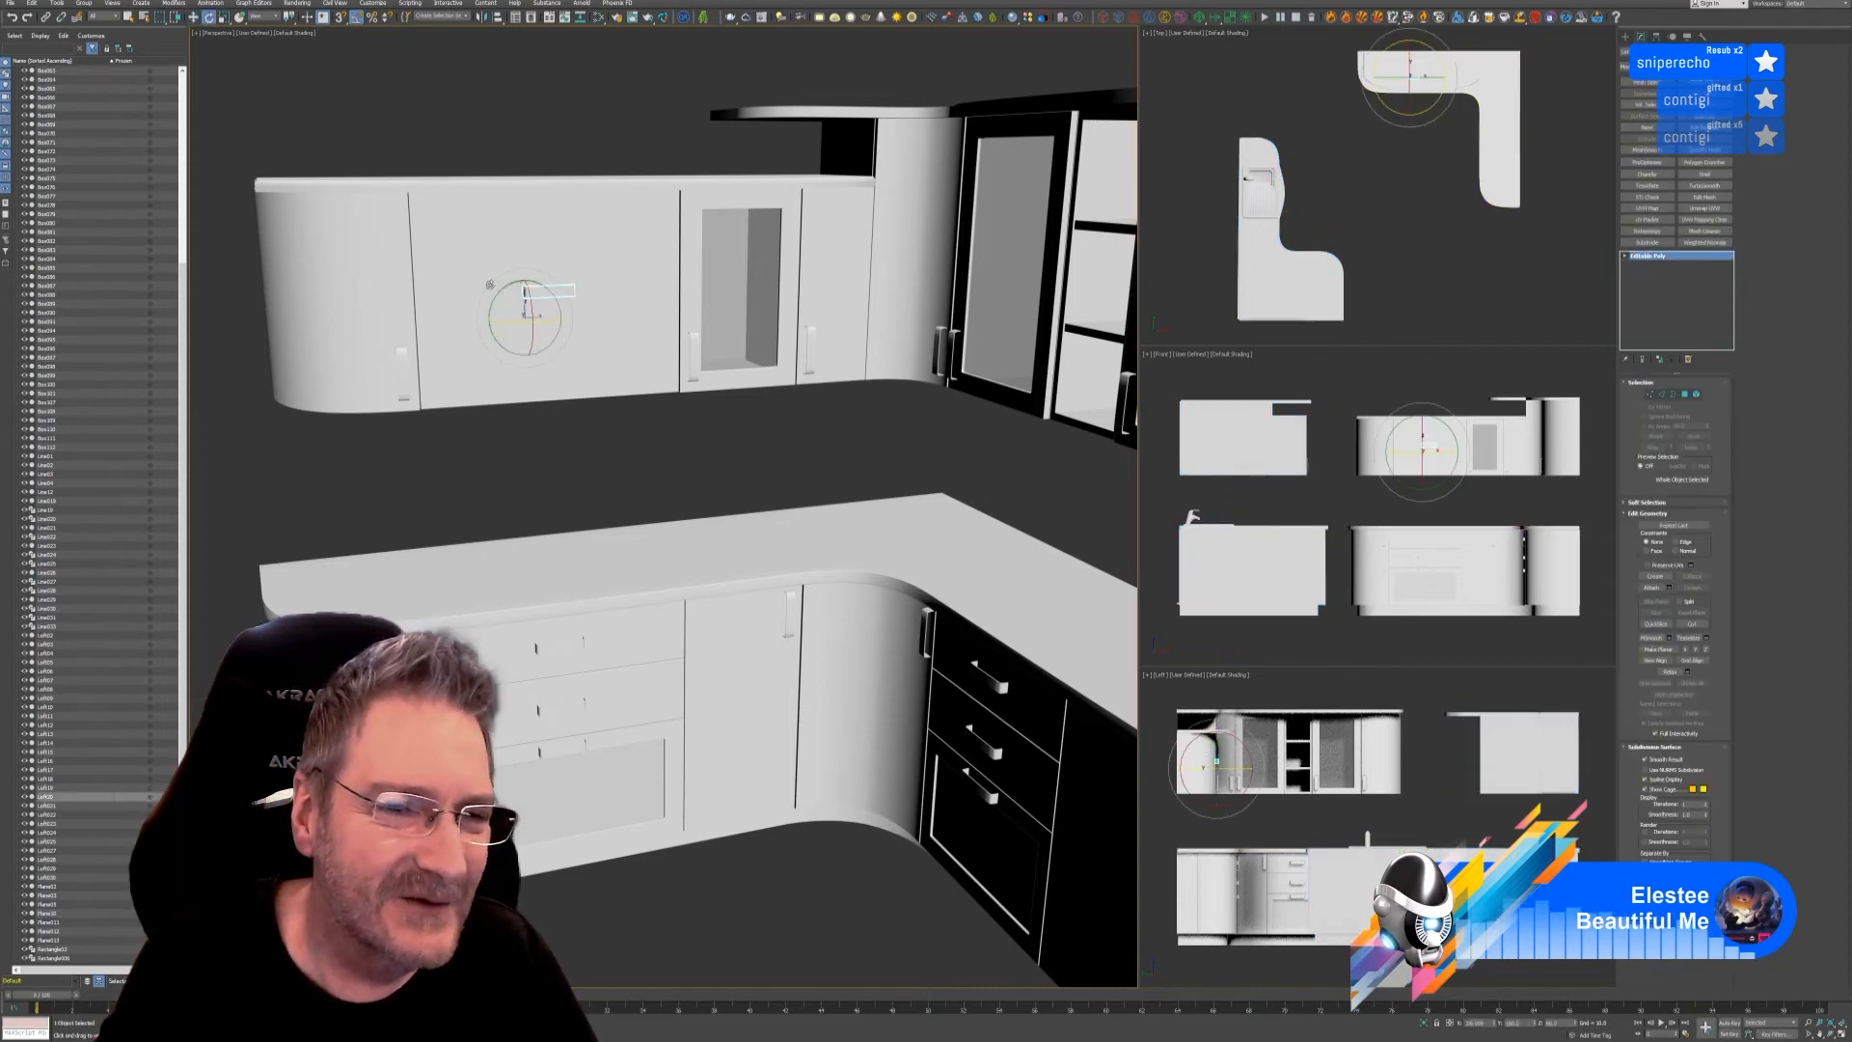
{"action": "left_click_drag", "start_coordinate": [551, 294], "coordinate": [464, 316]}
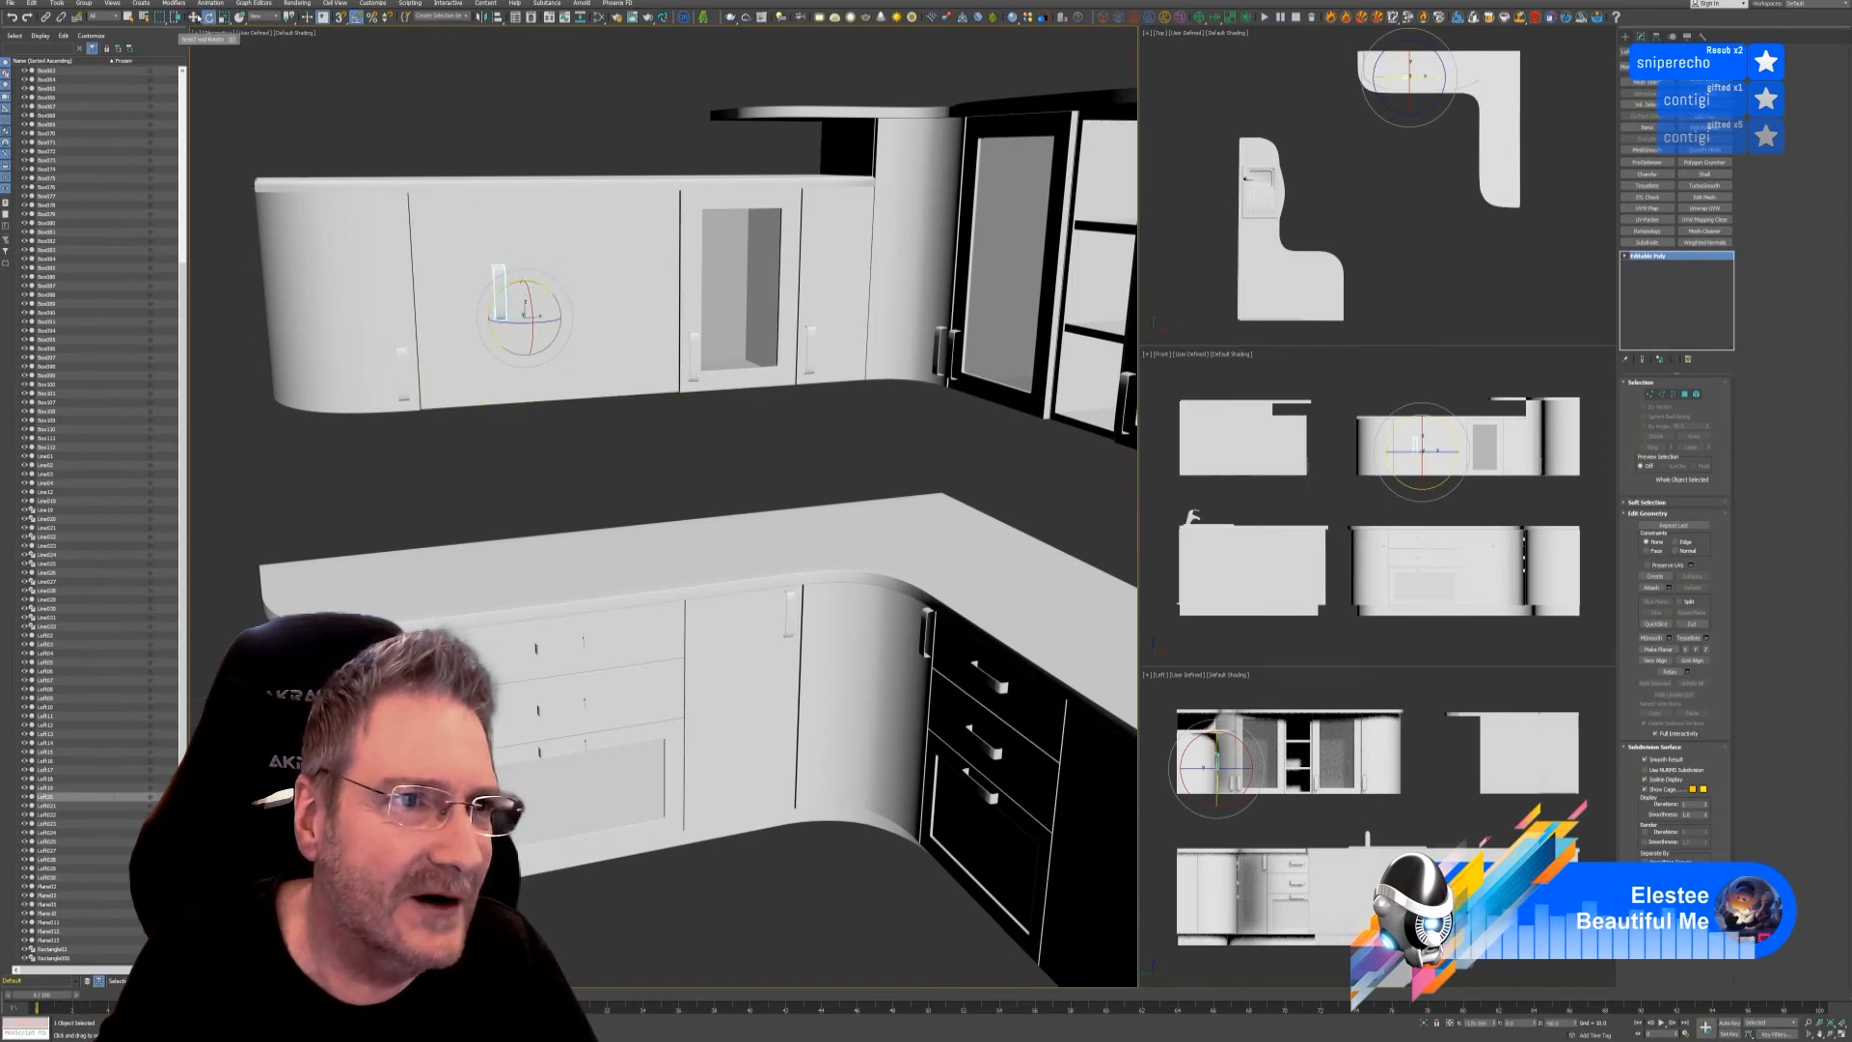
- Move the upright handle down to the wide door's lower corner, beside the glazed door's handle
{"action": "left_click", "coordinate": [194, 17]}
{"action": "middle_click_drag", "start_coordinate": [611, 512], "coordinate": [571, 473], "text": "alt"}
{"action": "left_click", "coordinate": [530, 287]}
{"action": "left_click_drag", "start_coordinate": [529, 285], "coordinate": [496, 361]}
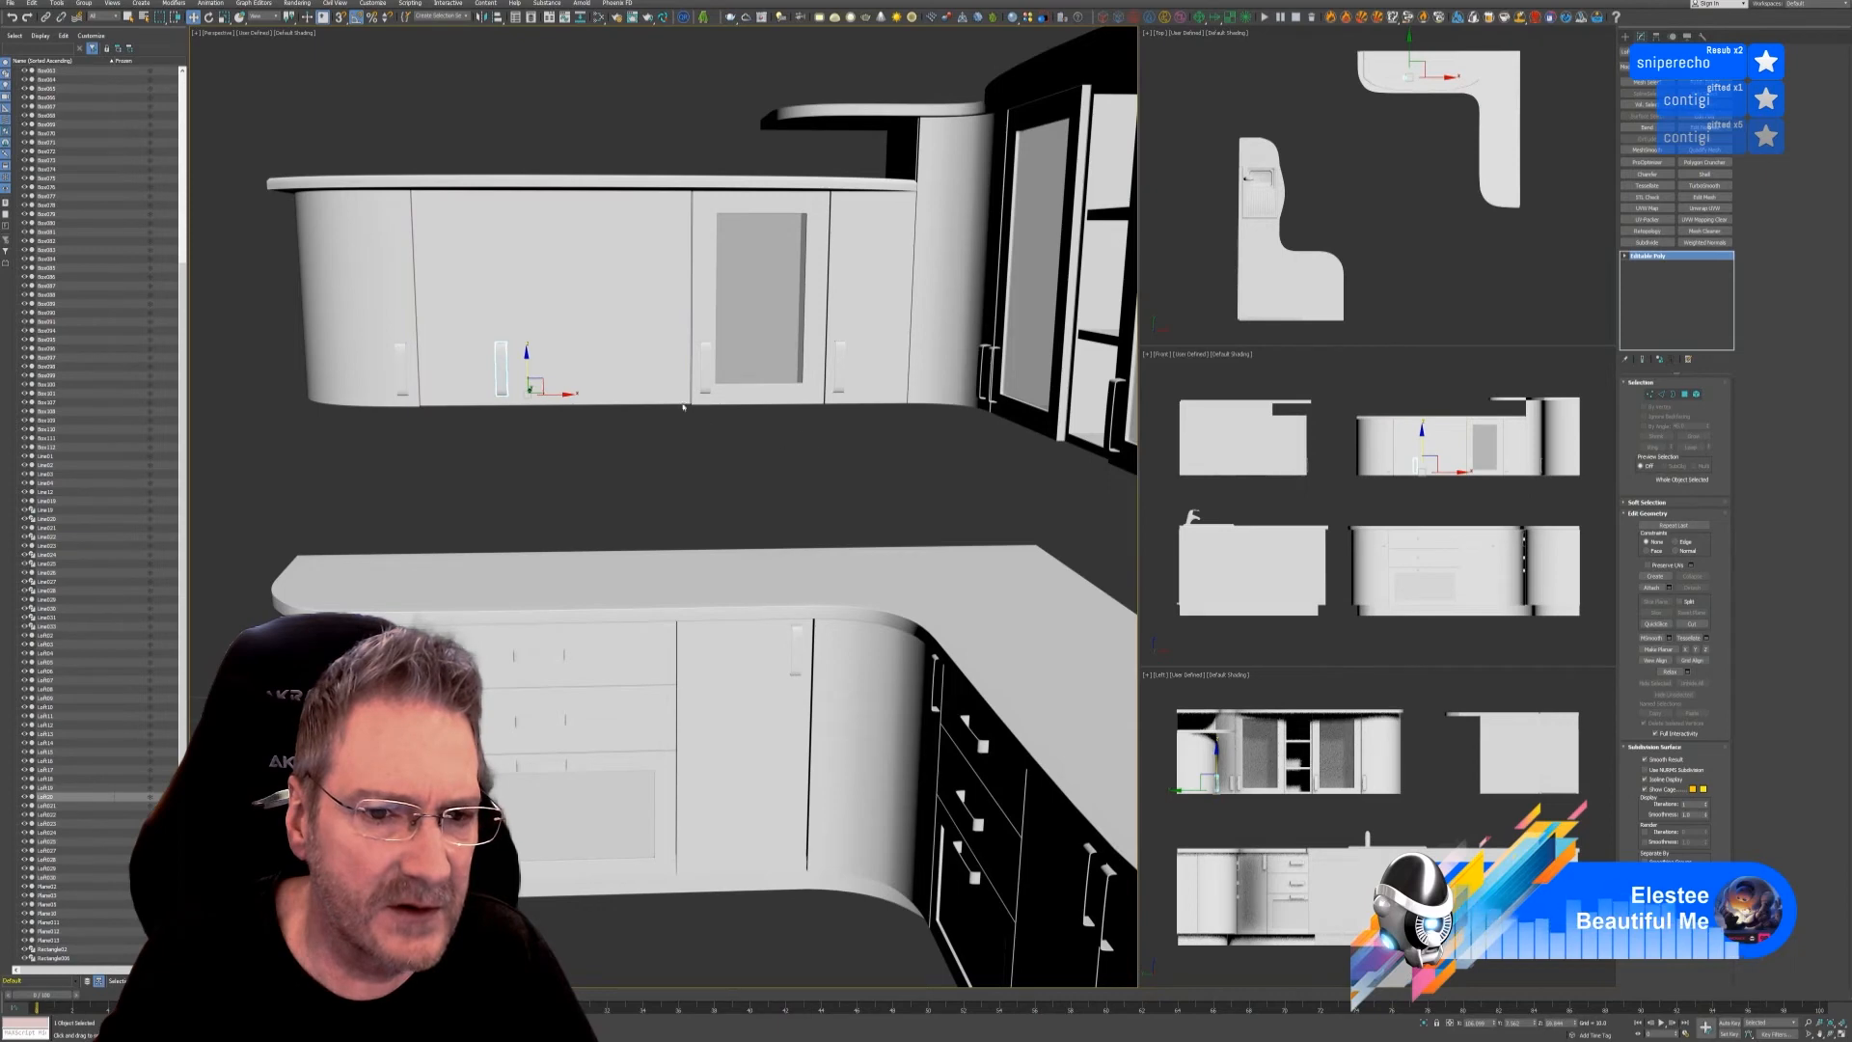
{"action": "left_click_drag", "start_coordinate": [558, 392], "coordinate": [723, 409]}
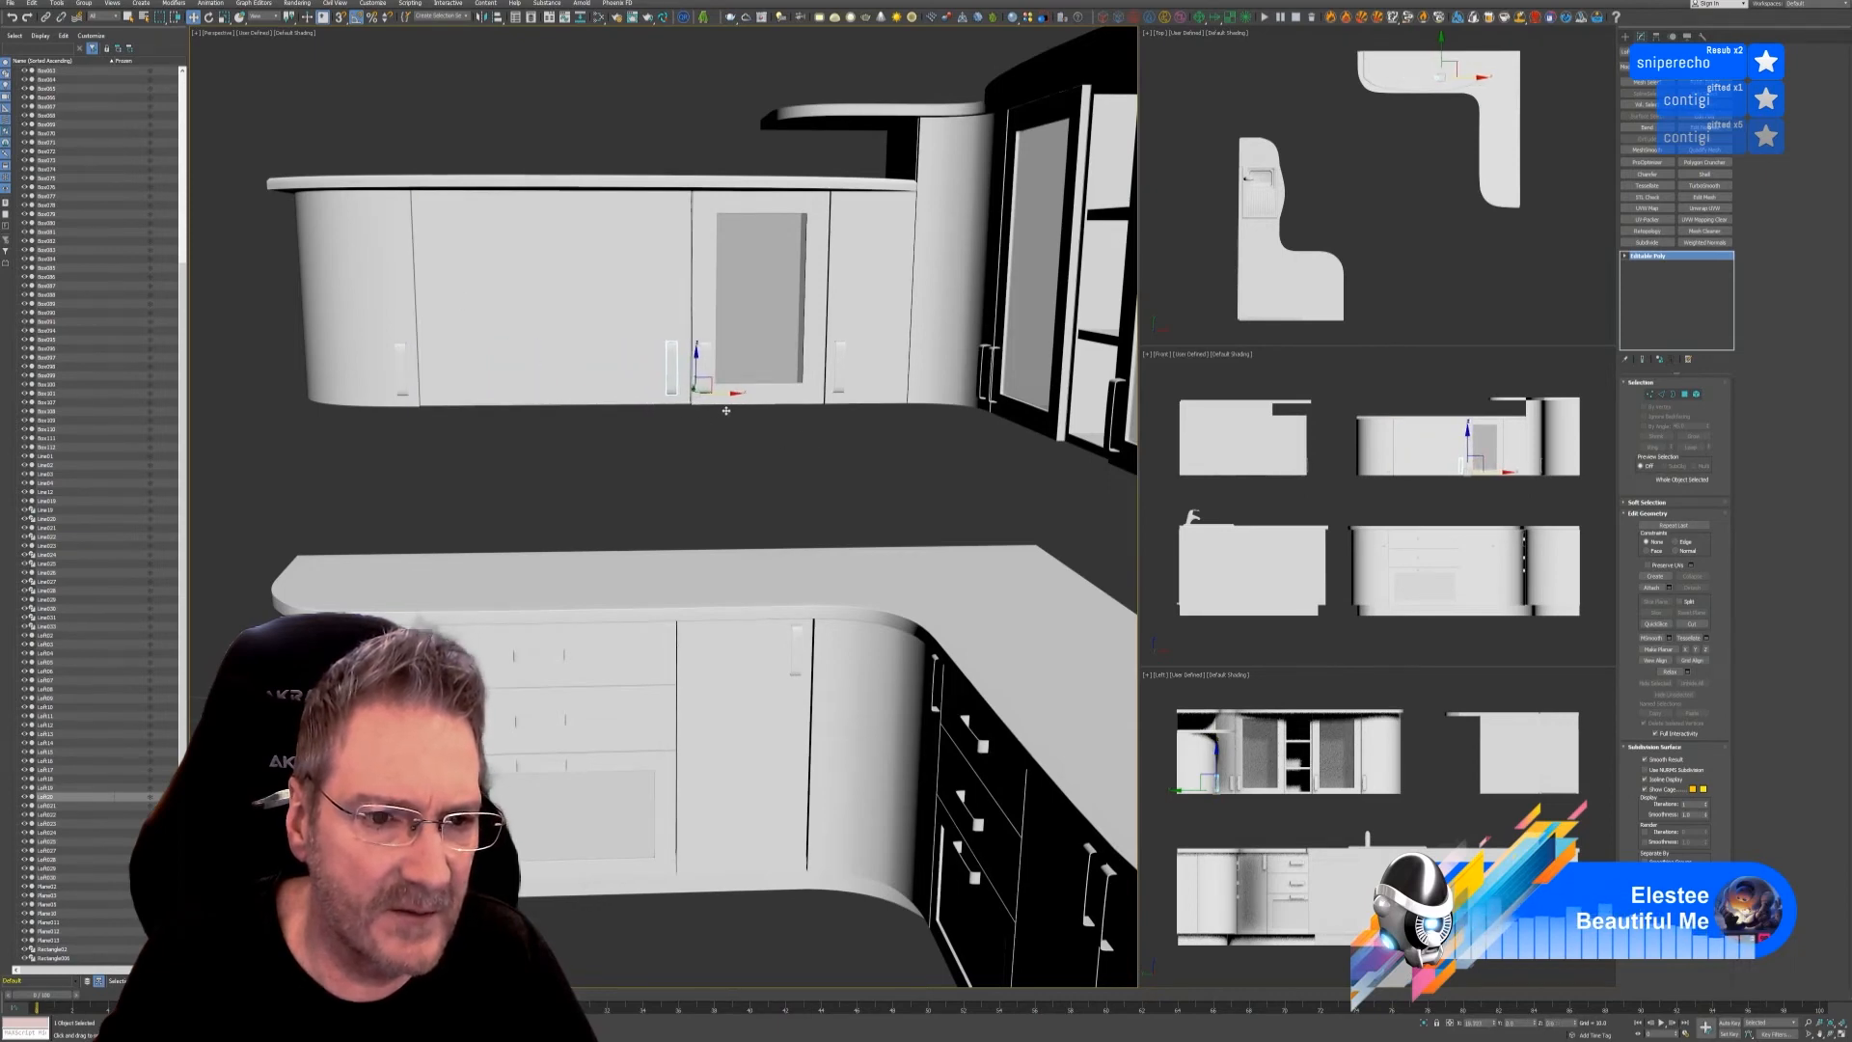
{"action": "scroll", "coordinate": [723, 410], "scroll_direction": "up", "scroll_amount": 4}
{"action": "scroll", "coordinate": [681, 380], "scroll_direction": "up", "scroll_amount": 2}
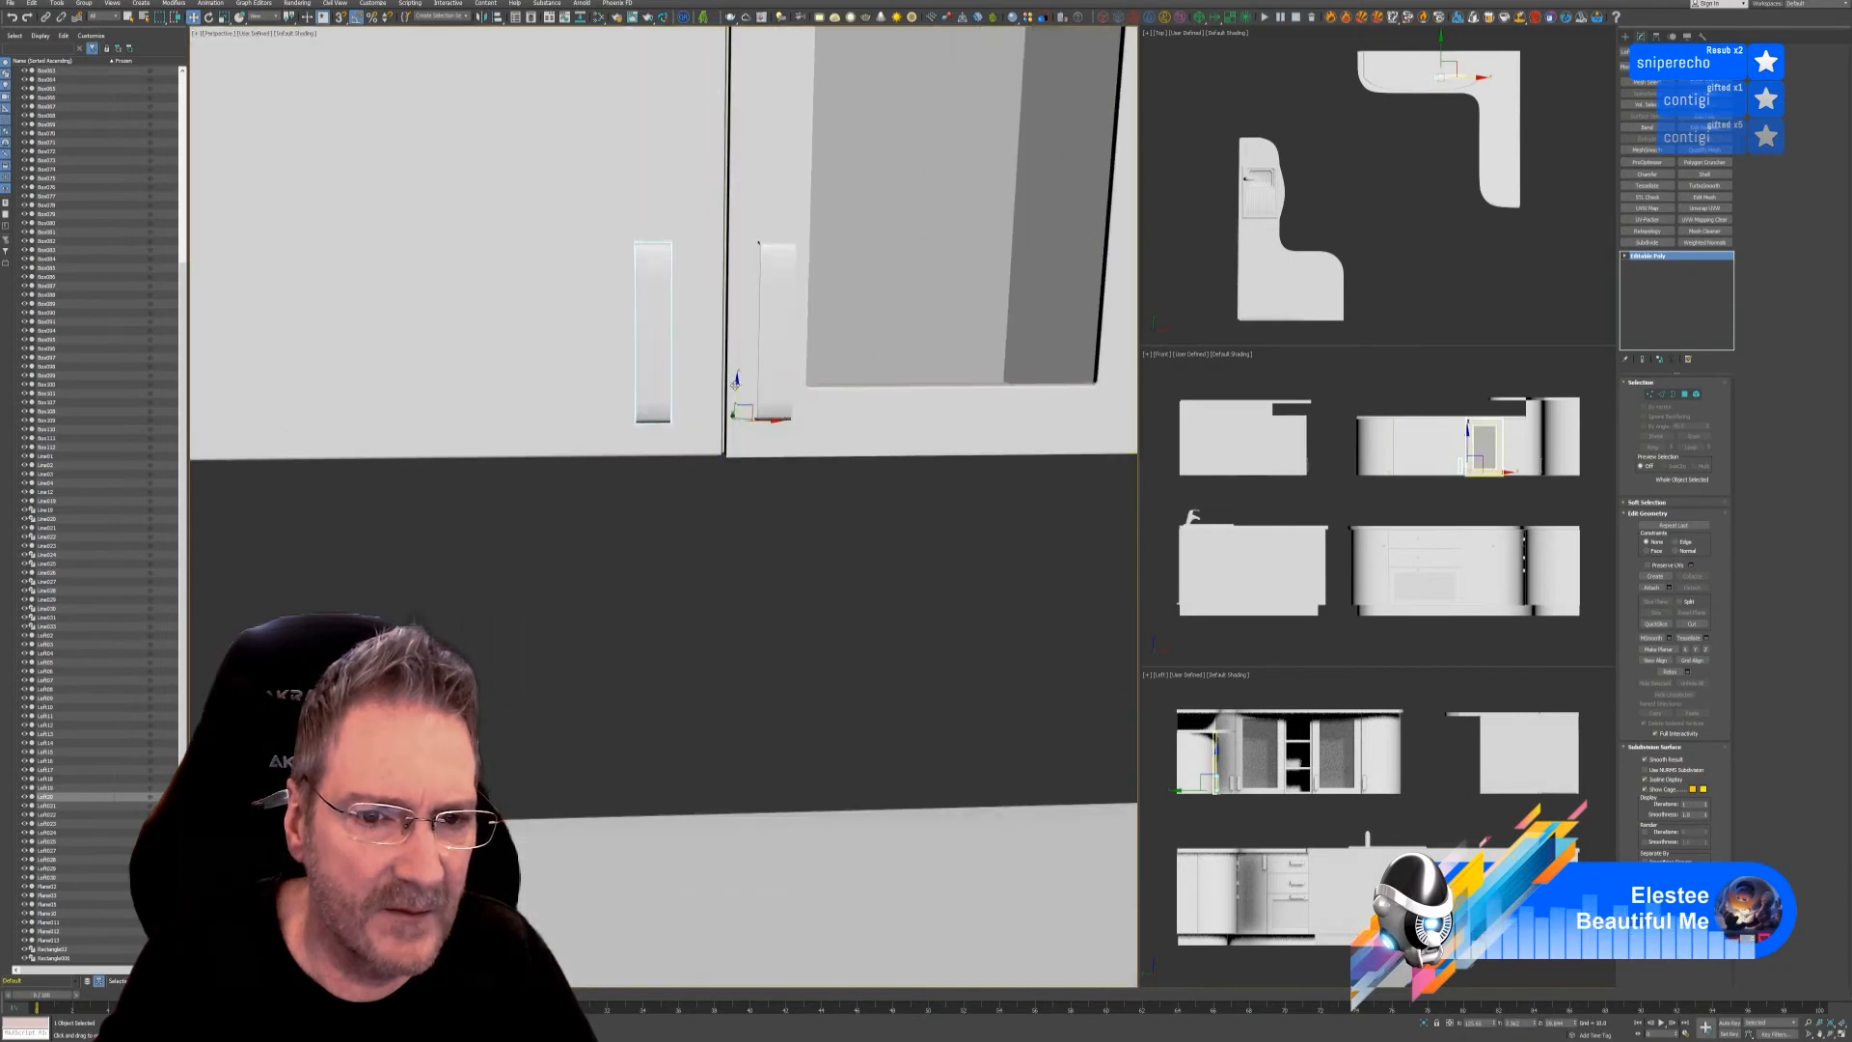
{"action": "scroll", "coordinate": [694, 487], "scroll_direction": "down", "scroll_amount": 3}
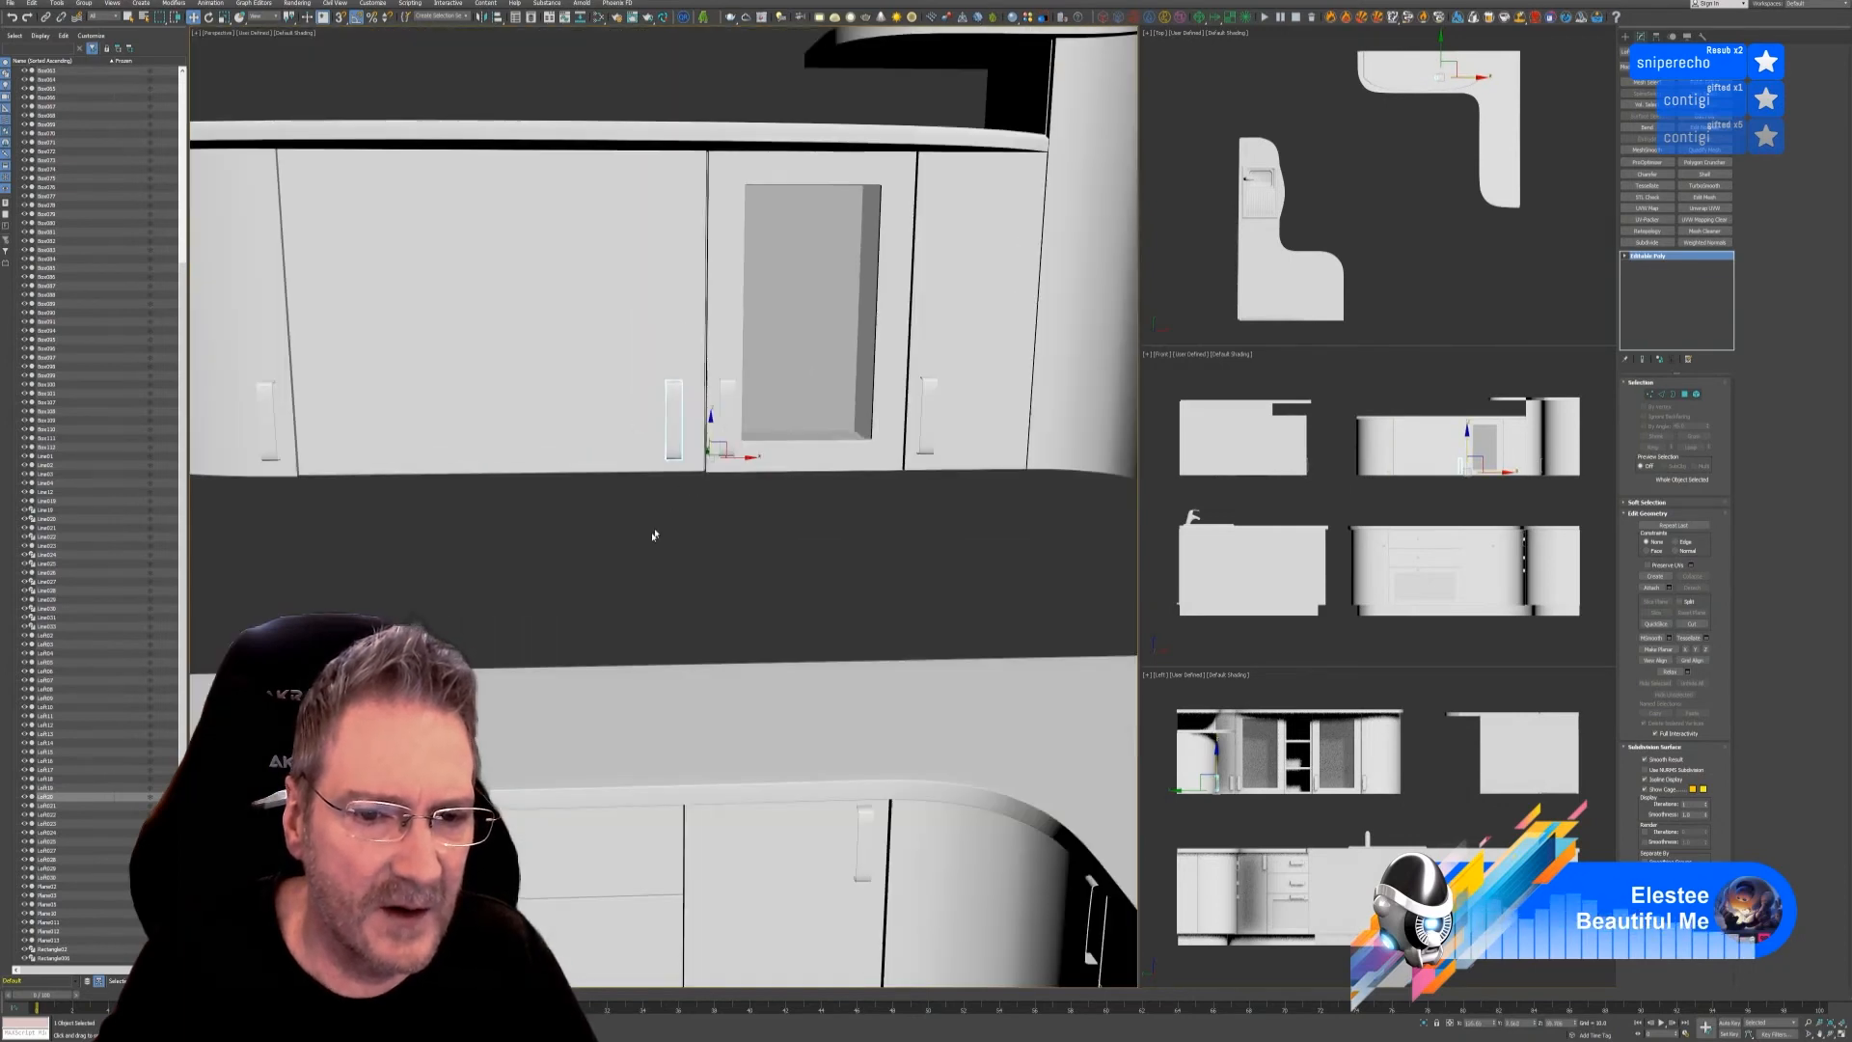
{"action": "left_click", "coordinate": [624, 562]}
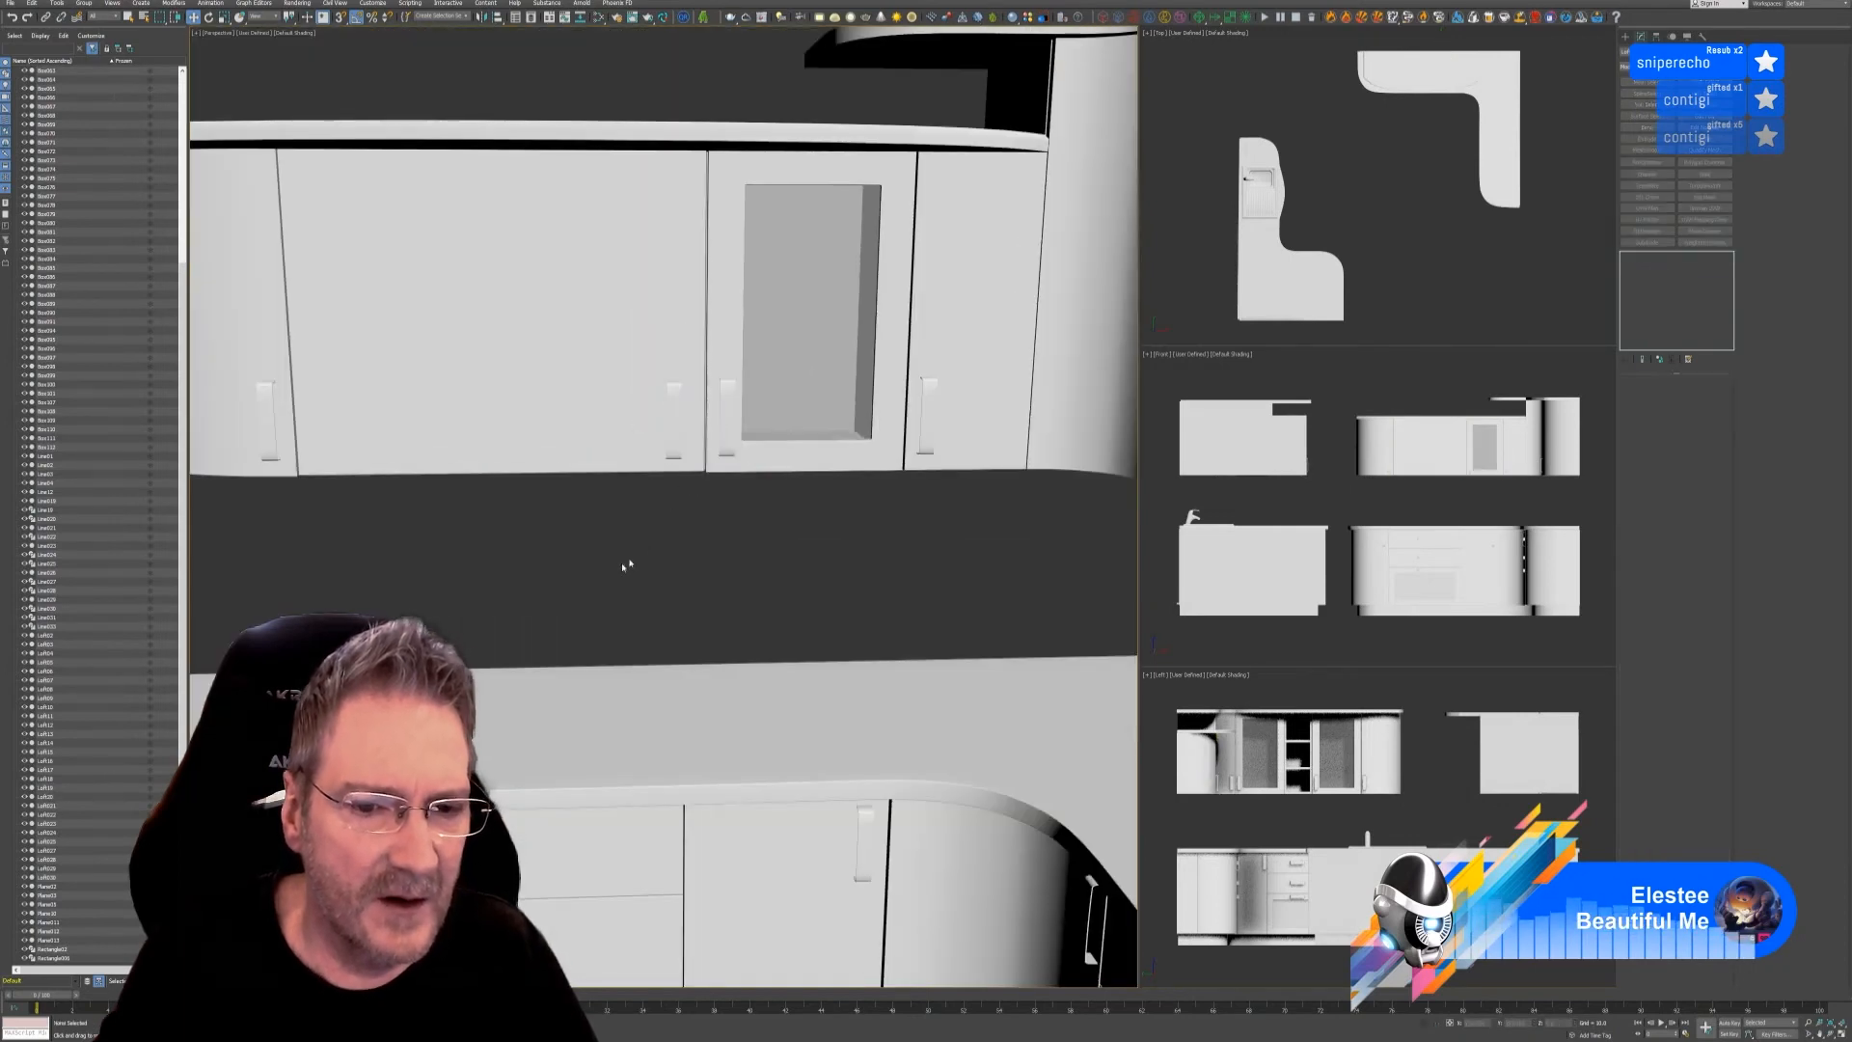
- Nudge the wide door's handle vertically in the front view to line it up with the glazed door's handle
{"action": "left_click", "coordinate": [672, 412]}
{"action": "scroll", "coordinate": [1458, 479], "scroll_direction": "up", "scroll_amount": 3}
{"action": "middle_click_drag", "start_coordinate": [1458, 480], "coordinate": [1372, 502]}
{"action": "scroll", "coordinate": [1364, 461], "scroll_direction": "up", "scroll_amount": 8}
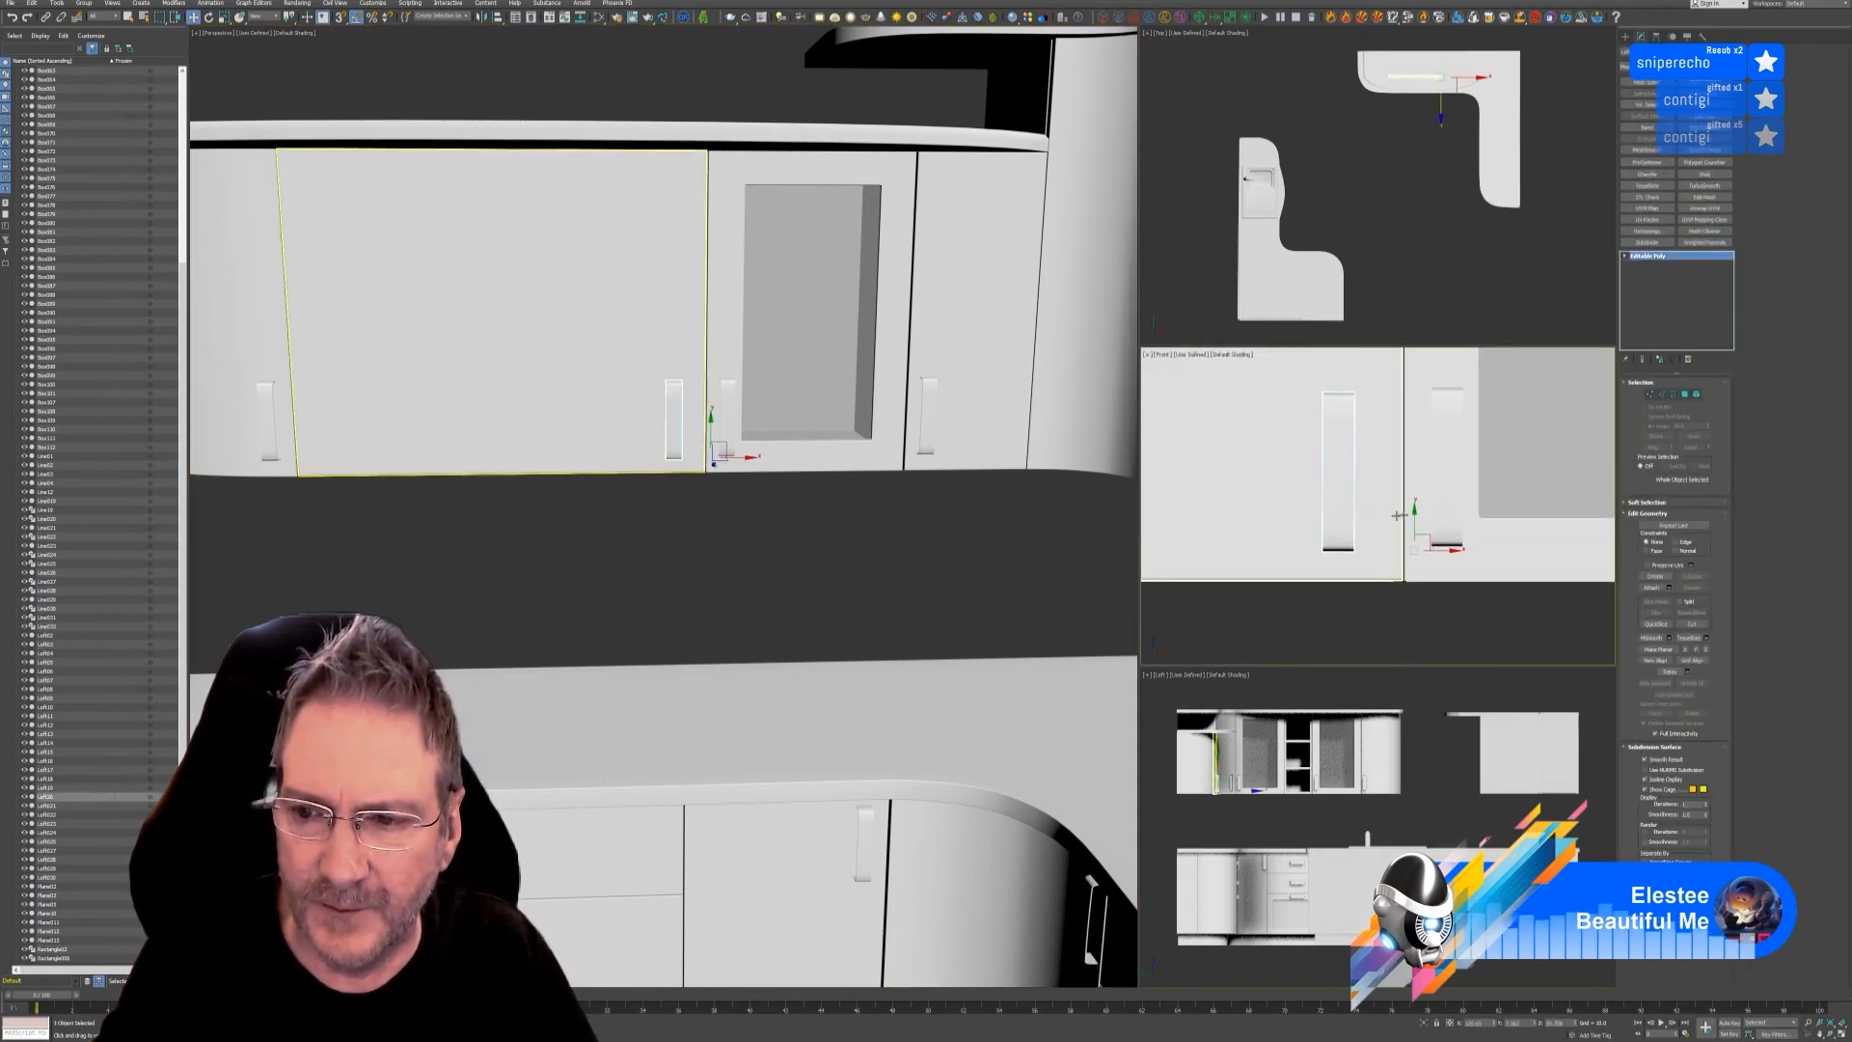
{"action": "left_click_drag", "start_coordinate": [1414, 516], "coordinate": [1416, 515]}
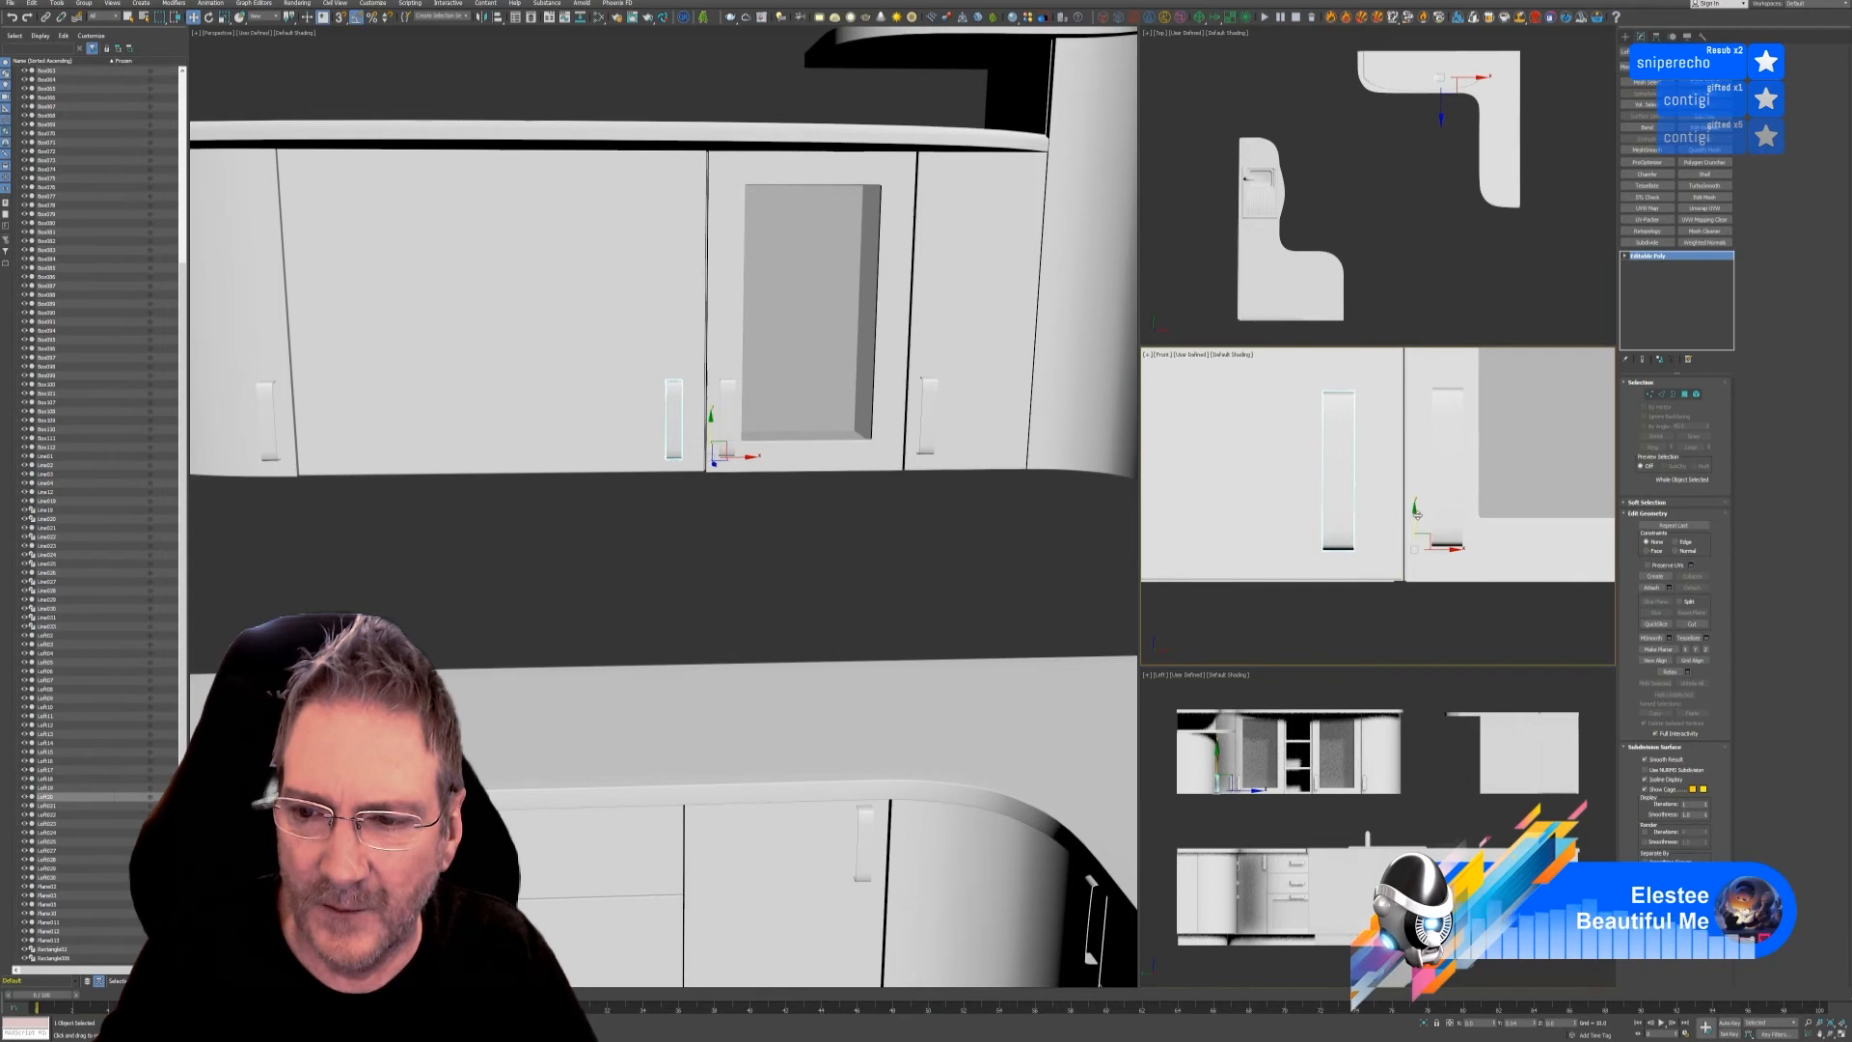
{"action": "left_click", "coordinate": [806, 533]}
{"action": "scroll", "coordinate": [772, 537], "scroll_direction": "down", "scroll_amount": 6}
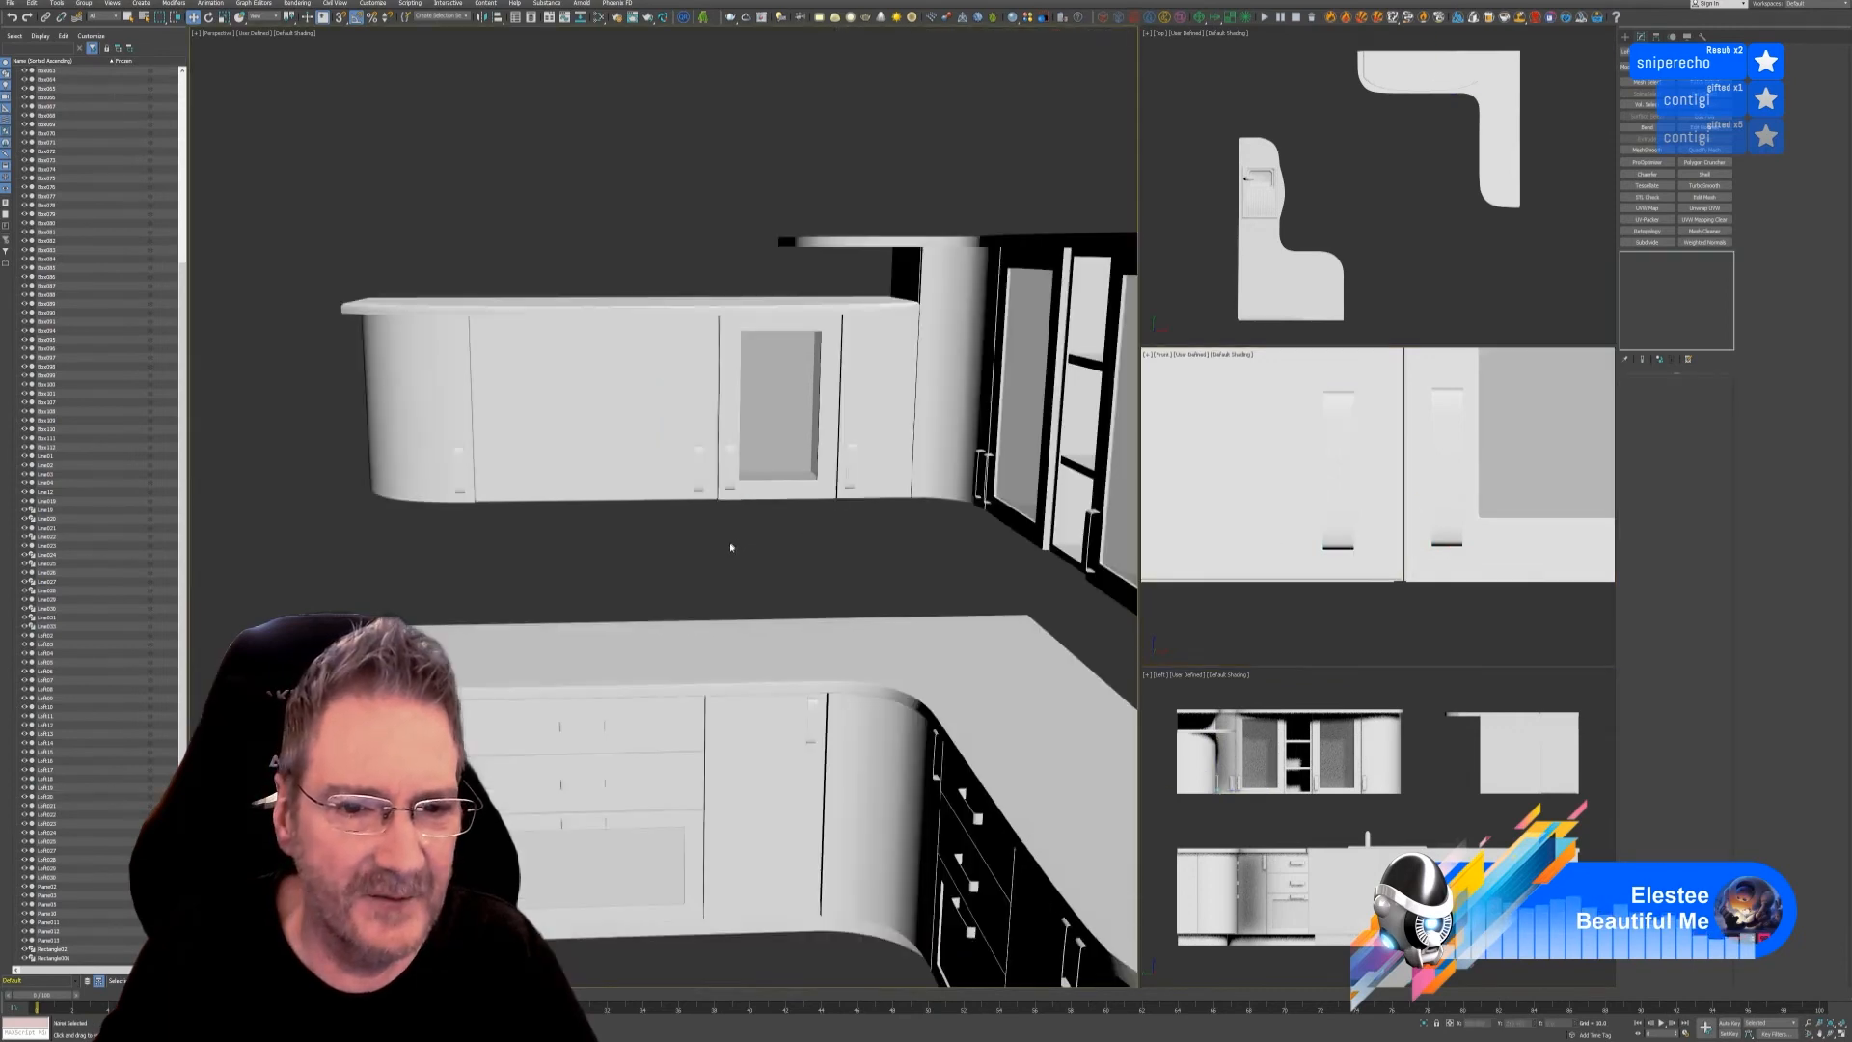
{"action": "middle_click_drag", "start_coordinate": [695, 562], "coordinate": [744, 542]}
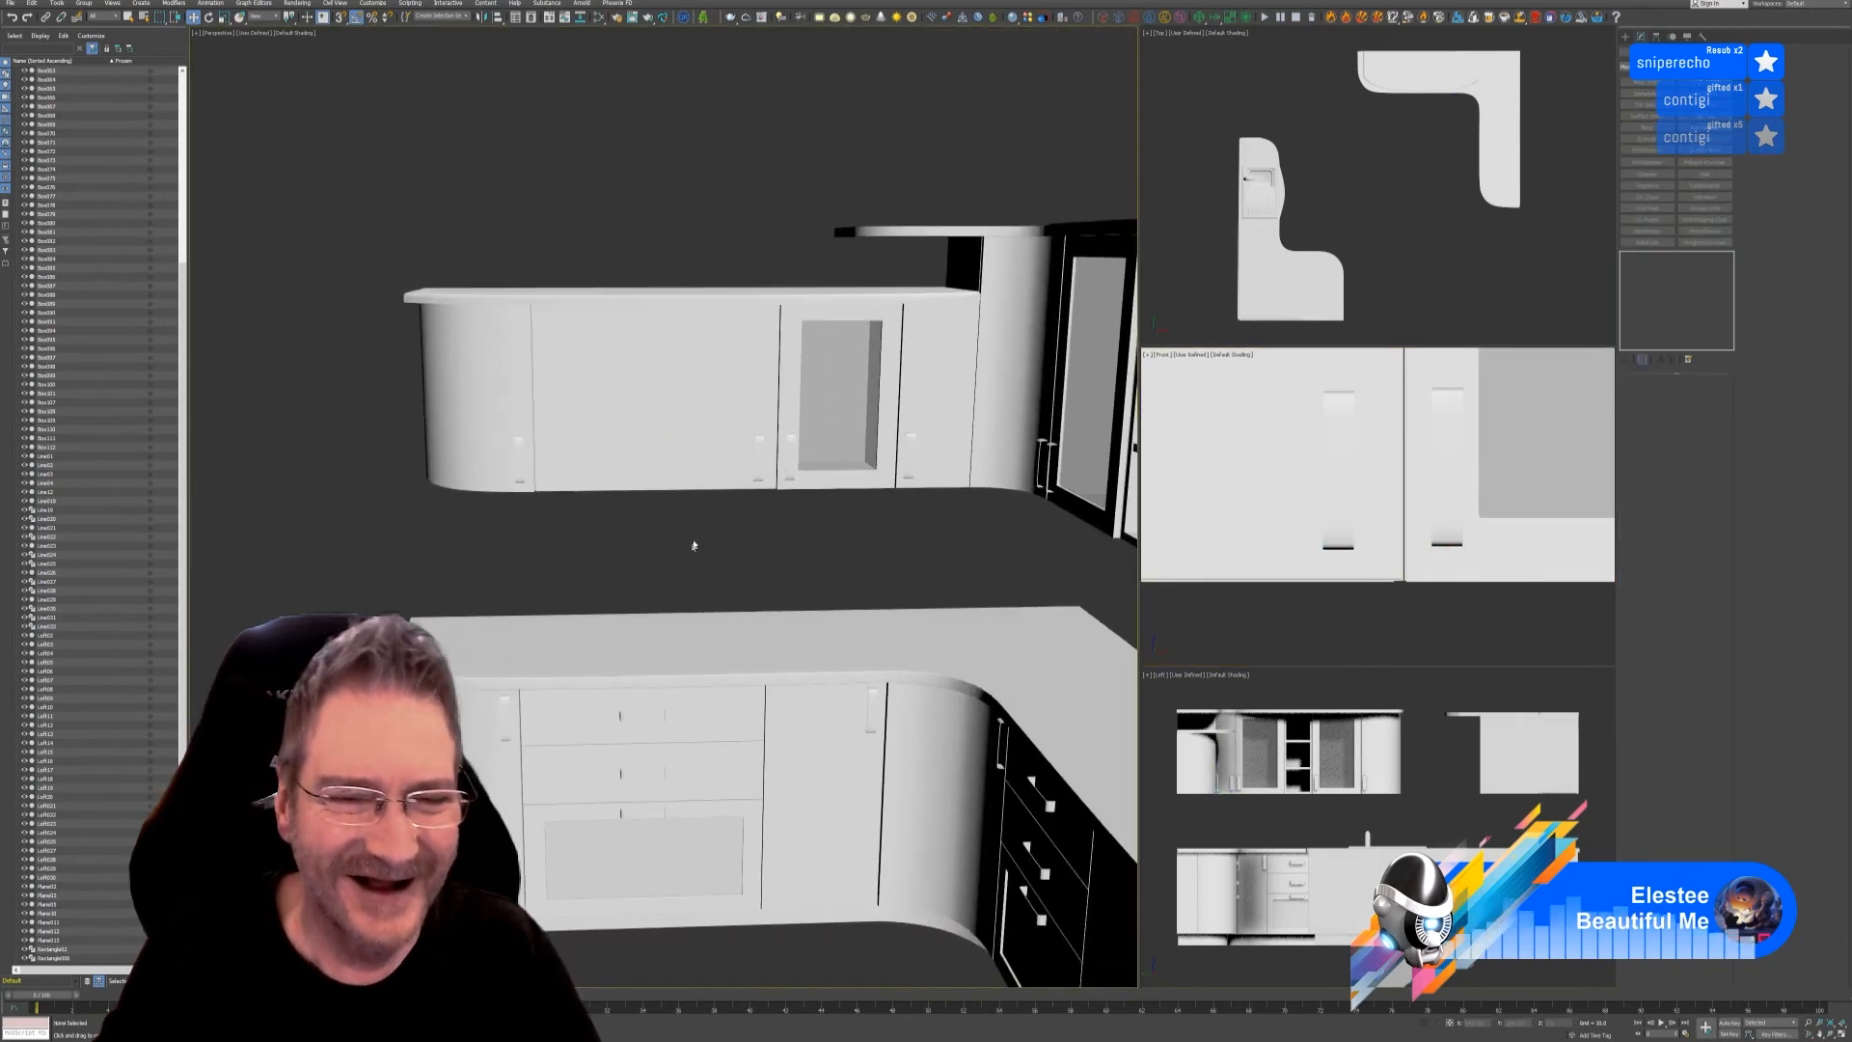
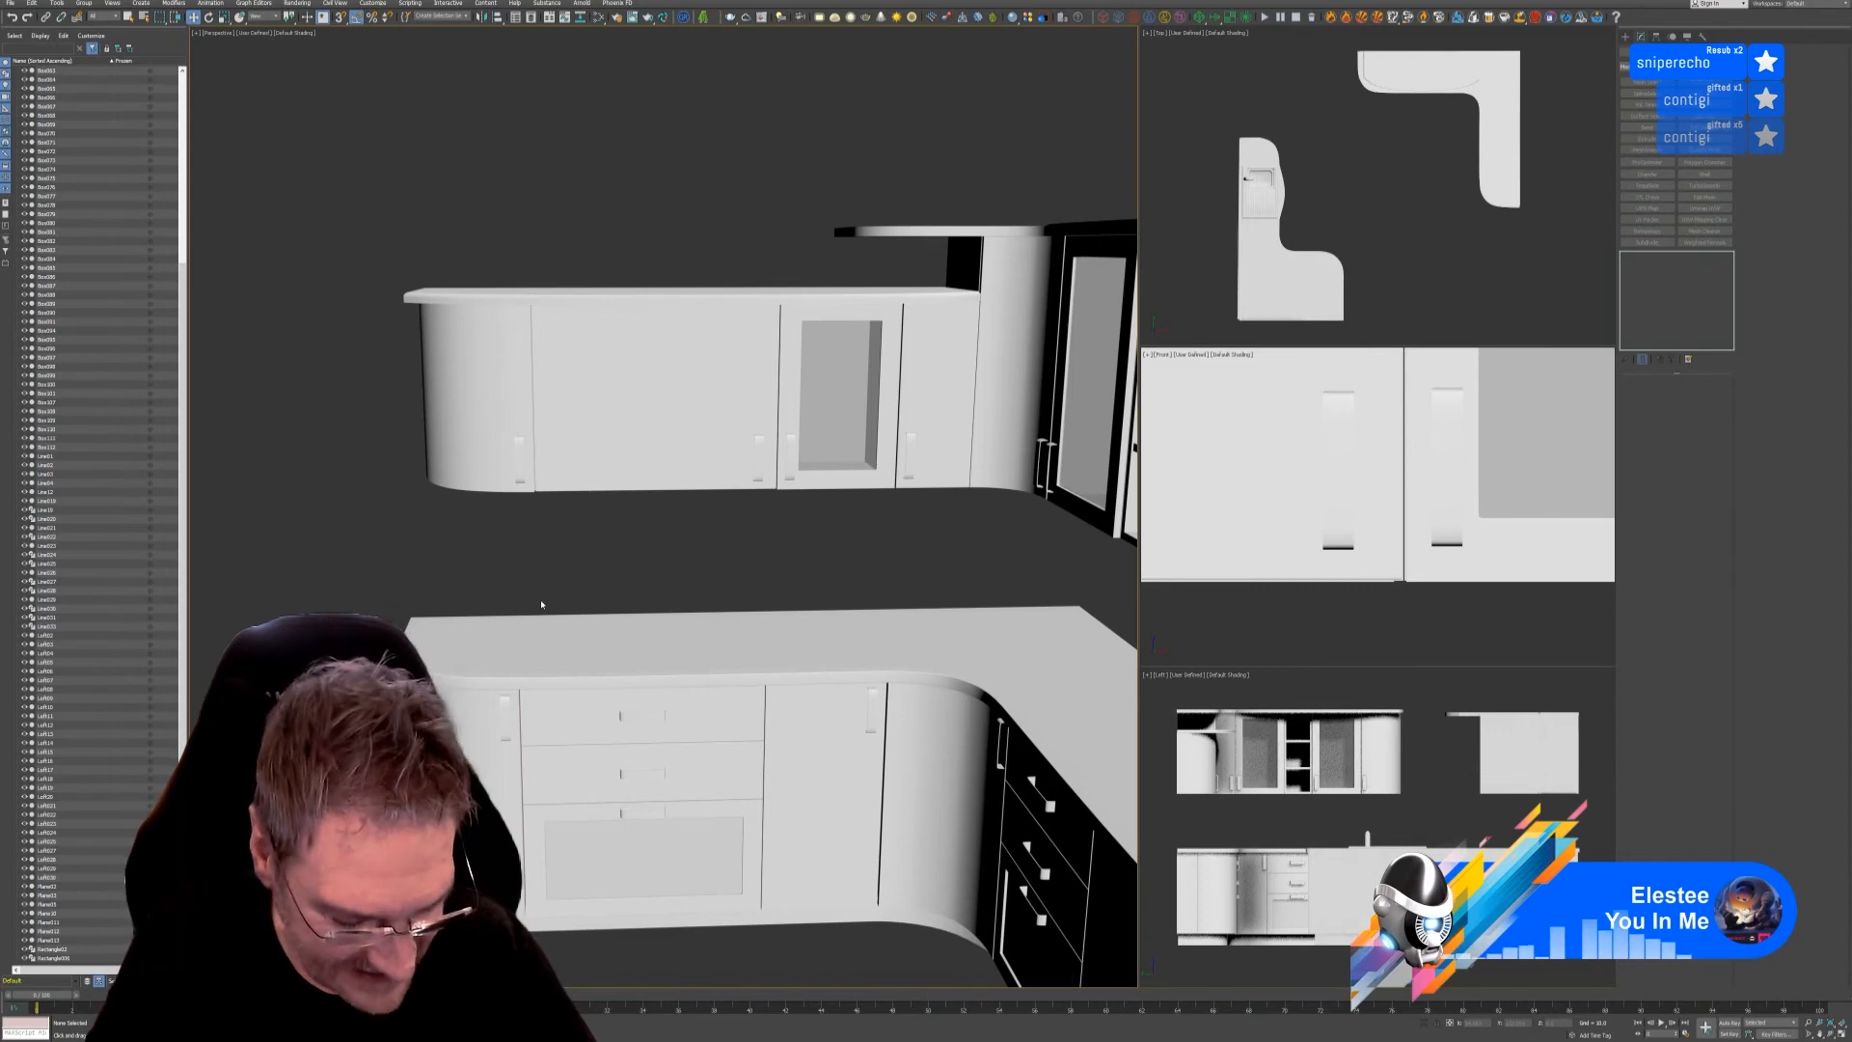
{"action": "mouse_move", "coordinate": [719, 562]}
{"action": "middle_mouse_down", "text": "alt"}
{"action": "mouse_move", "coordinate": [736, 550]}
{"action": "mouse_move", "coordinate": [711, 571]}
{"action": "middle_mouse_up", "text": "alt"}
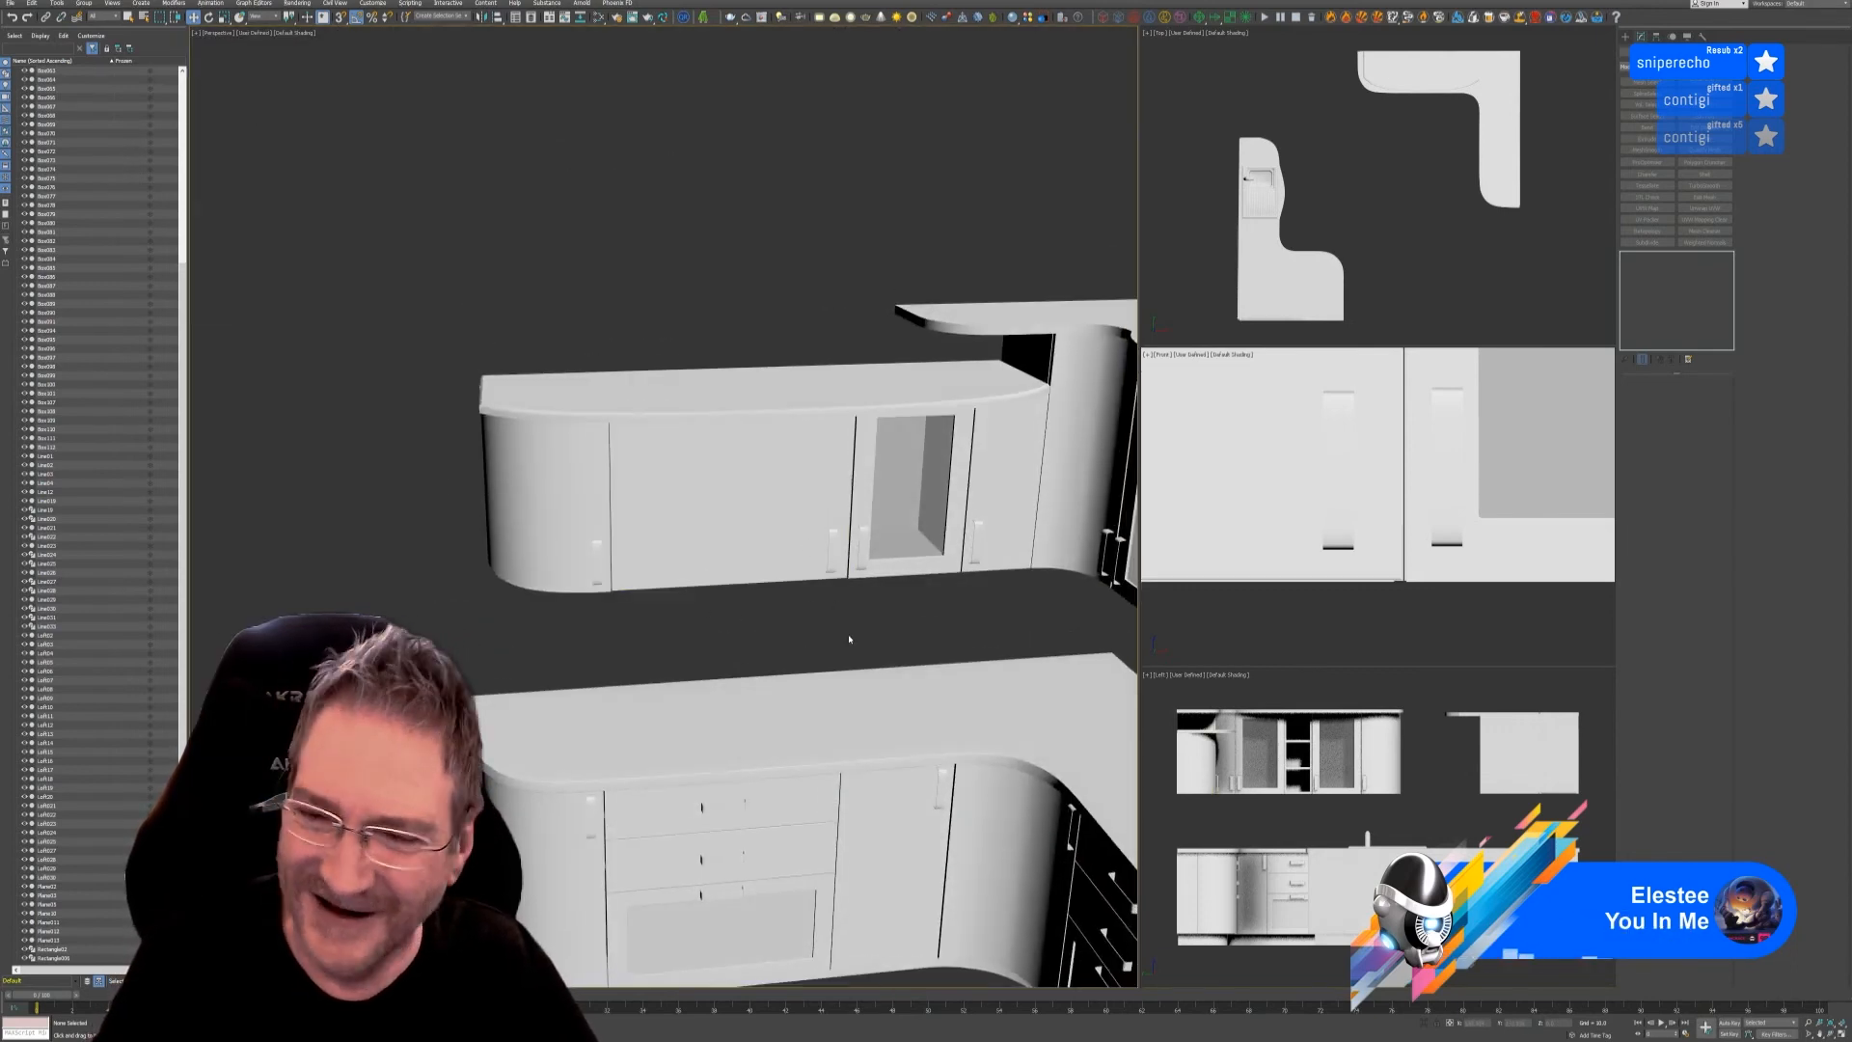
{"action": "middle_click_drag", "start_coordinate": [797, 641], "coordinate": [641, 599]}
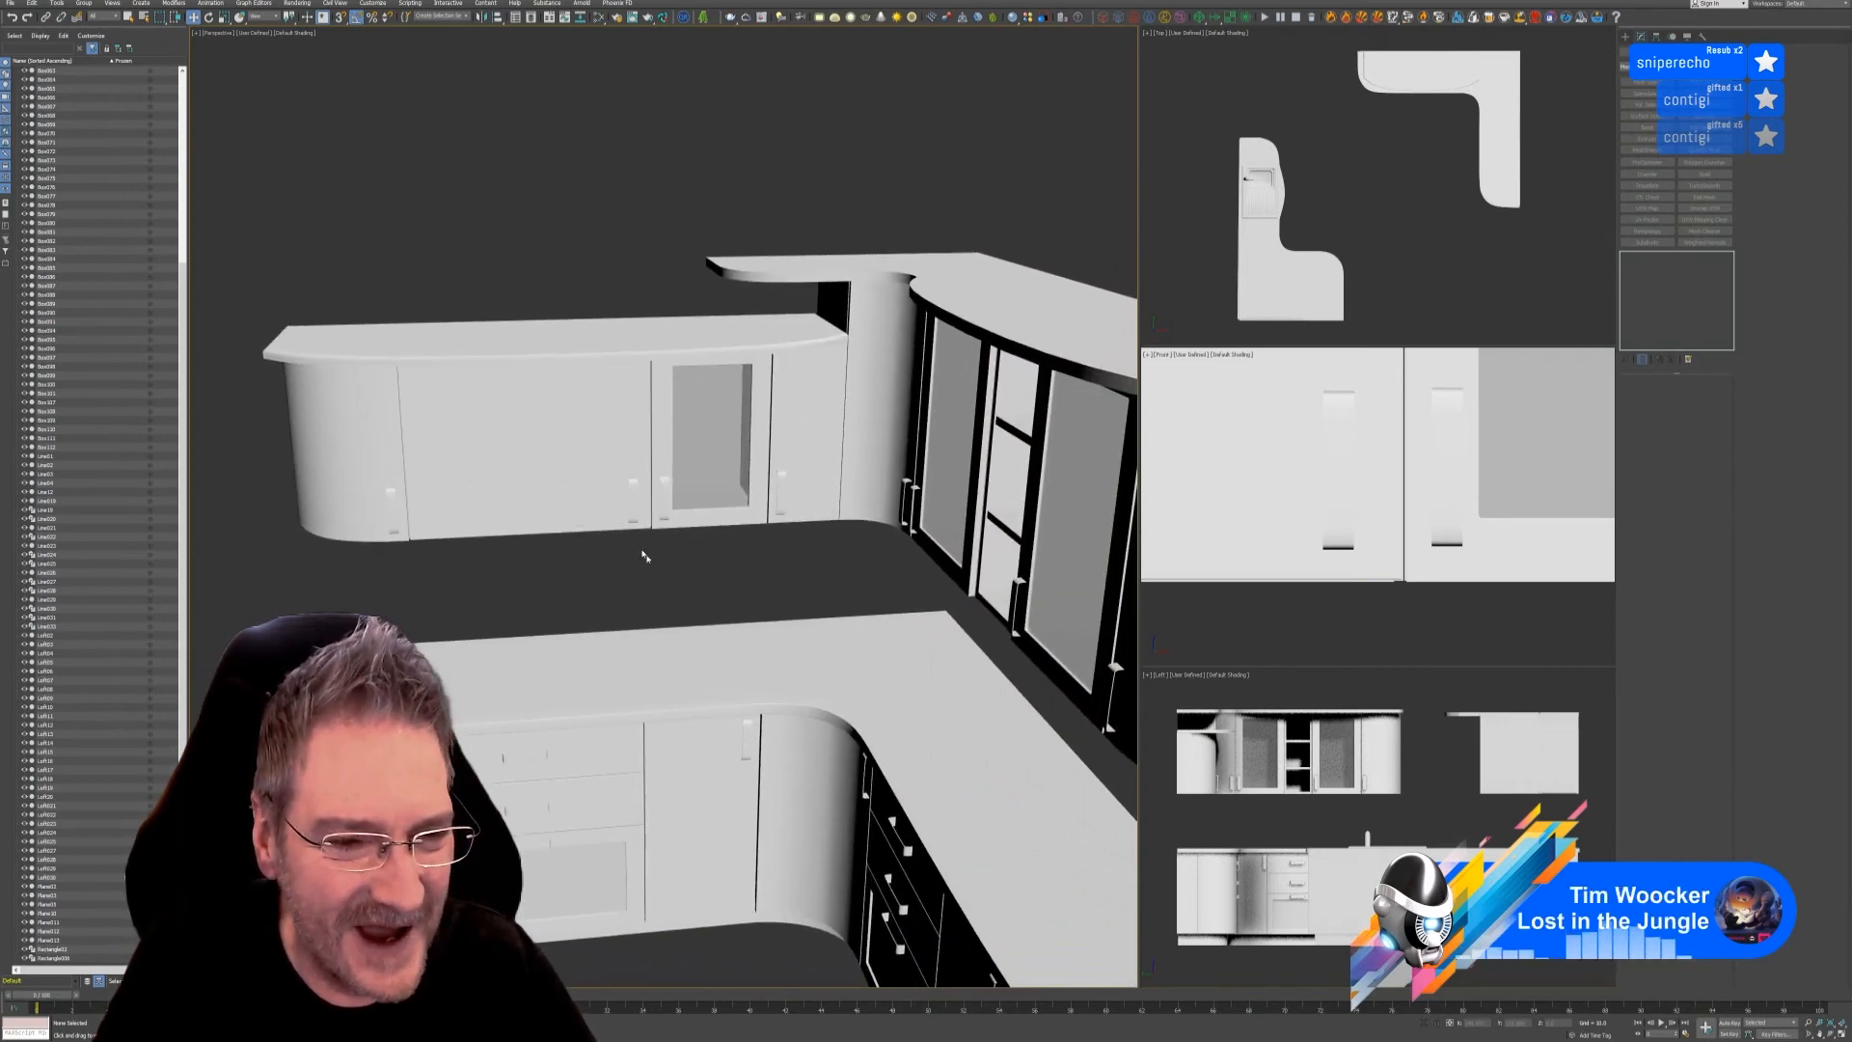
- Shift the wide wall-unit door's upright handle sideways towards the door edge beside the glazed cupboard
{"action": "scroll", "coordinate": [637, 473], "scroll_direction": "up", "scroll_amount": 4}
{"action": "left_click", "coordinate": [638, 470]}
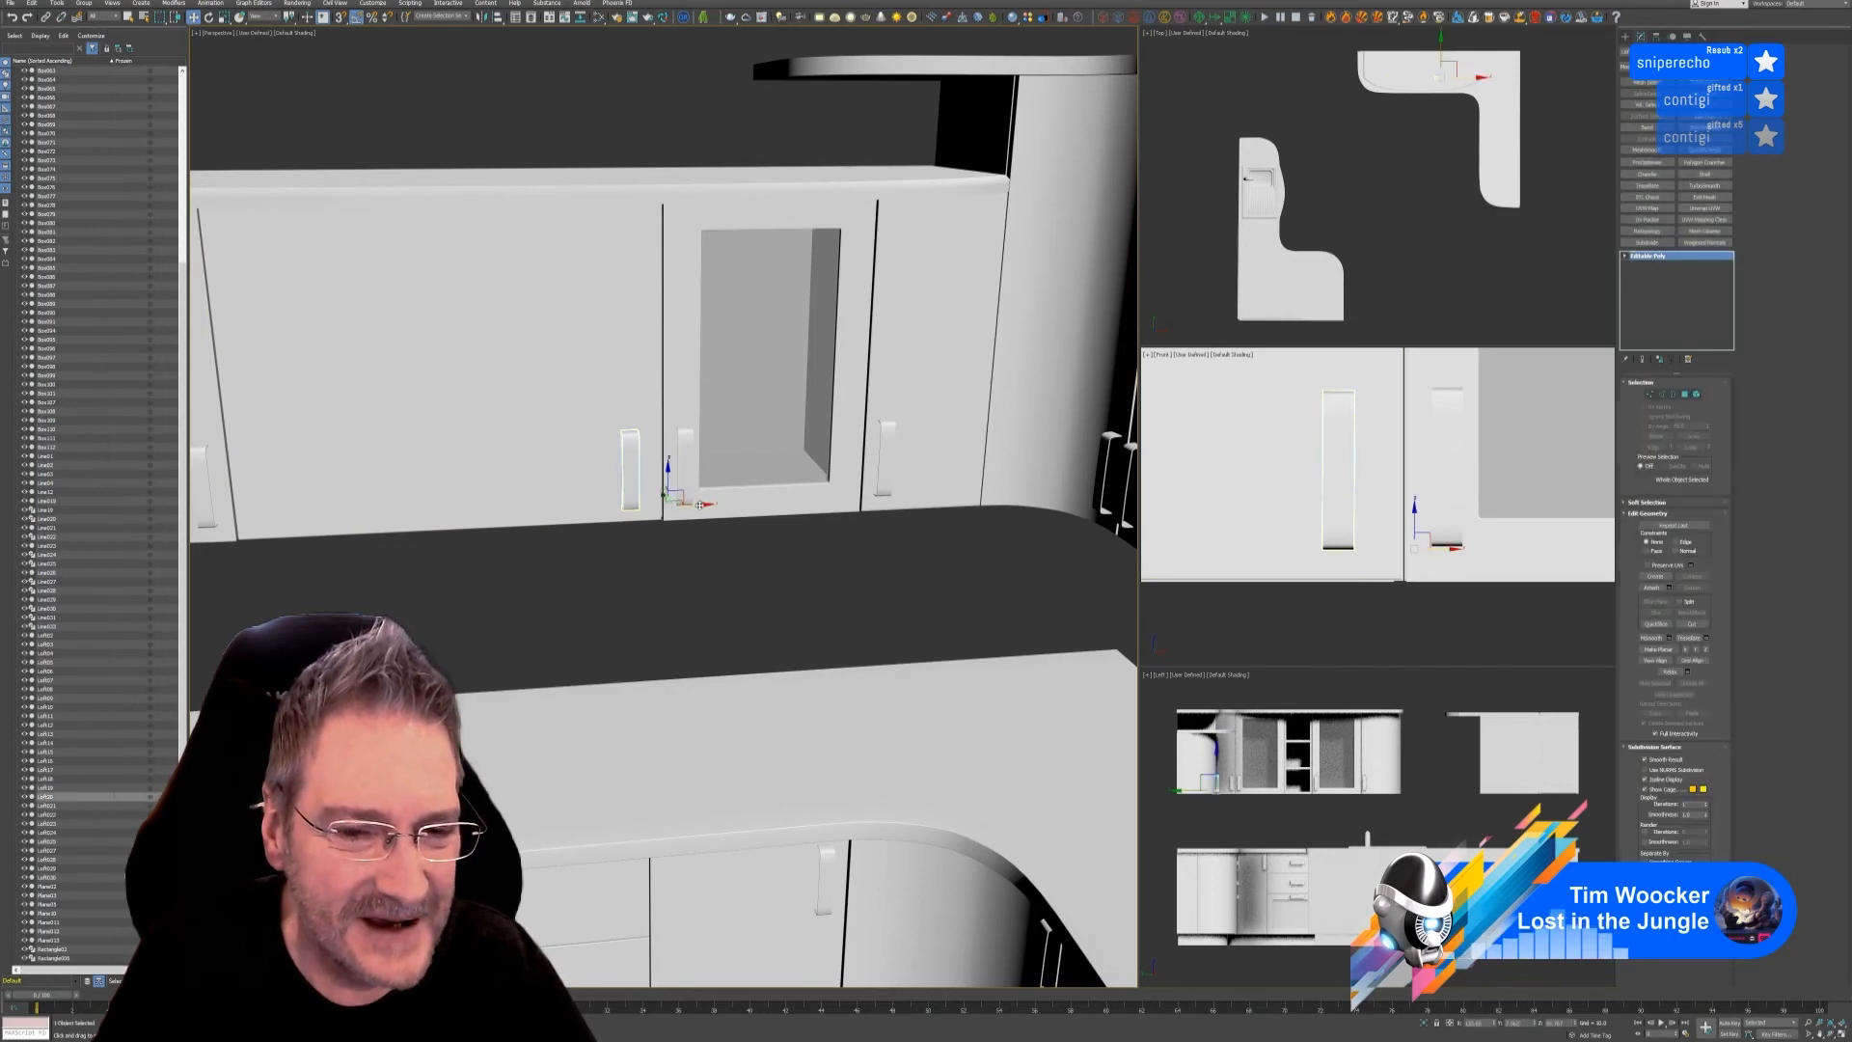
{"action": "left_click_drag", "start_coordinate": [702, 502], "coordinate": [699, 493]}
{"action": "scroll", "coordinate": [608, 490], "scroll_direction": "up", "scroll_amount": 3}
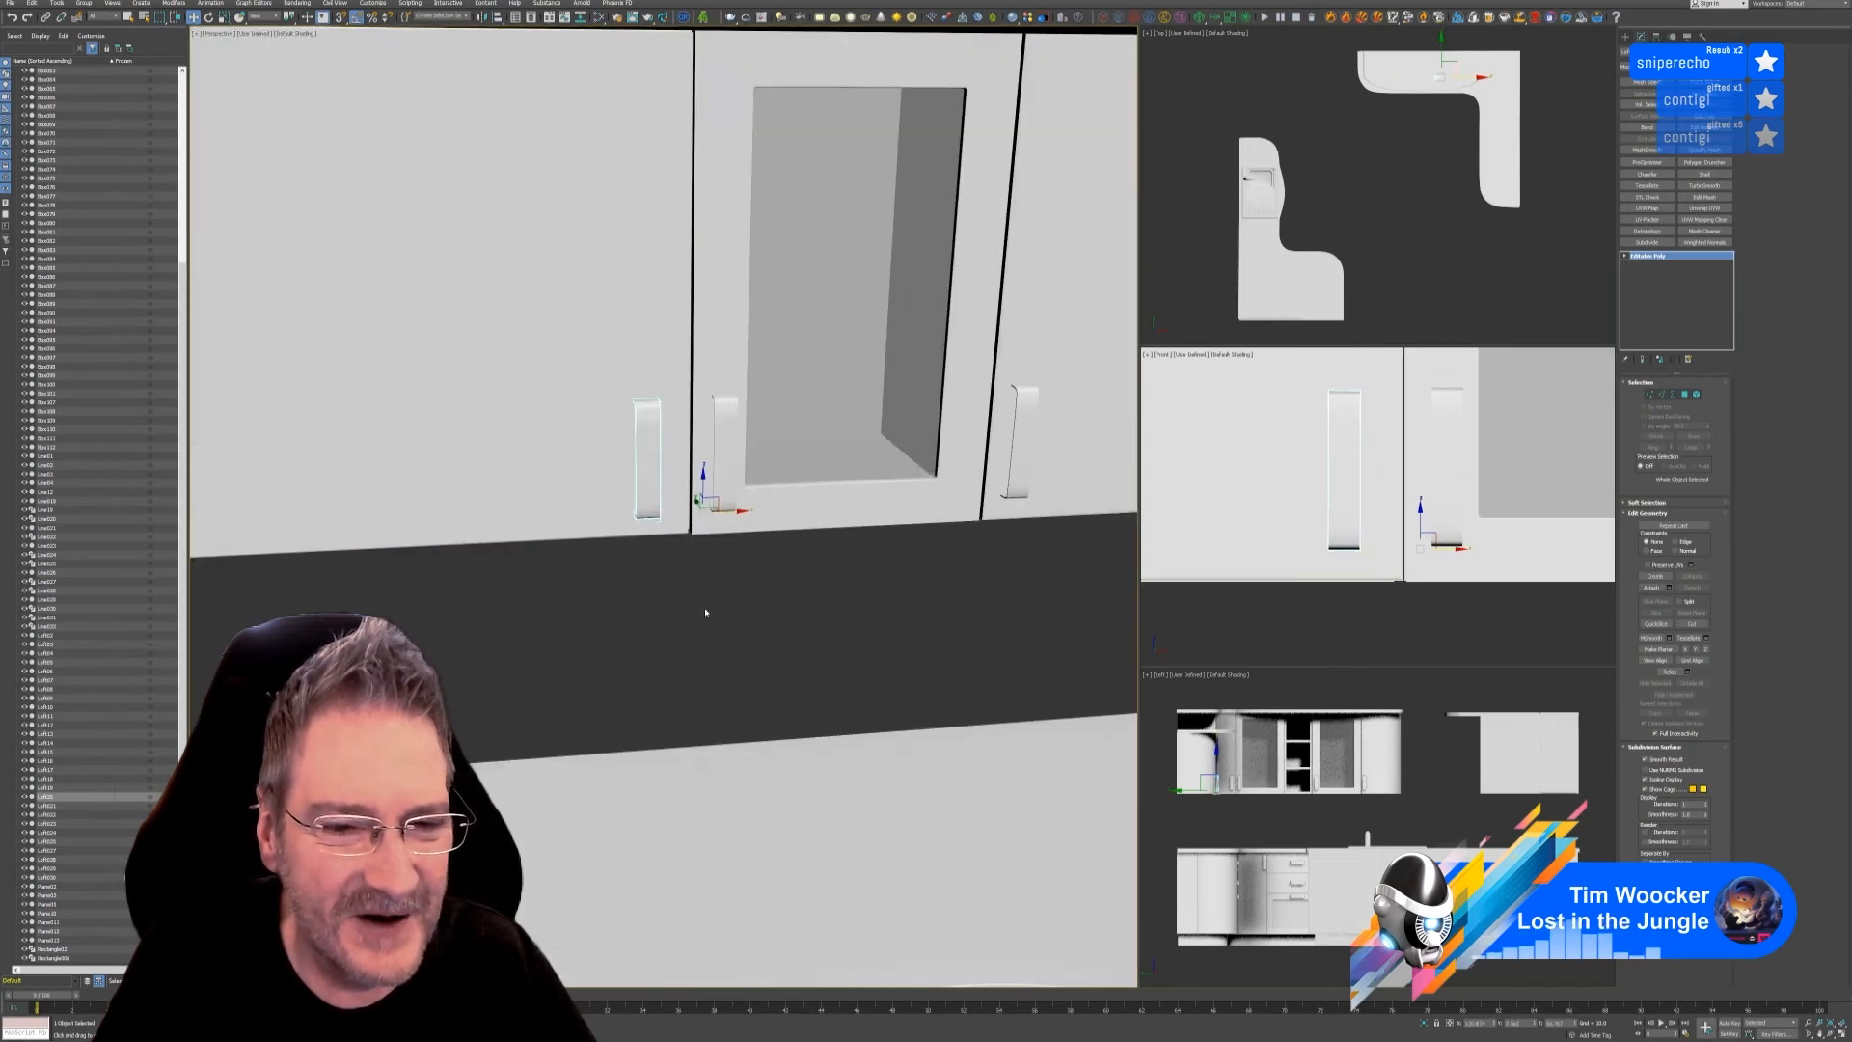
{"action": "middle_click_drag", "start_coordinate": [703, 587], "coordinate": [660, 583]}
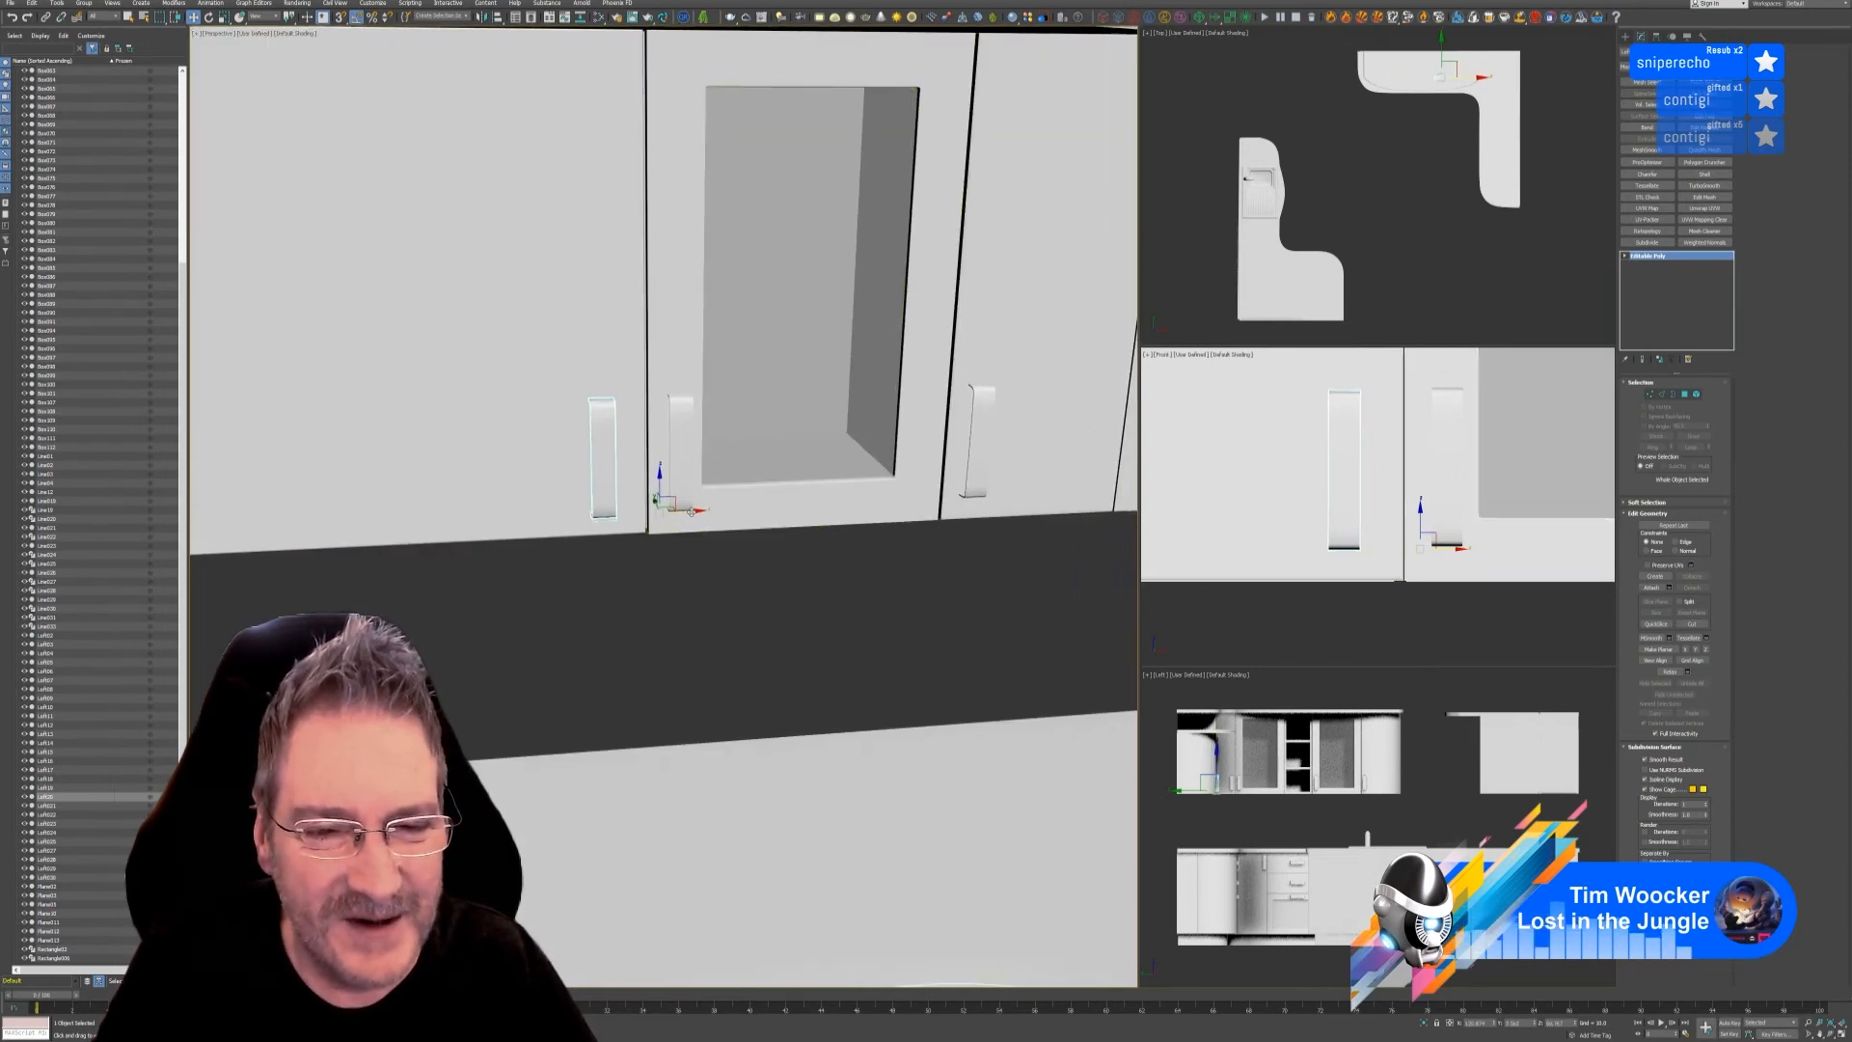
{"action": "left_click_drag", "start_coordinate": [691, 509], "coordinate": [695, 511]}
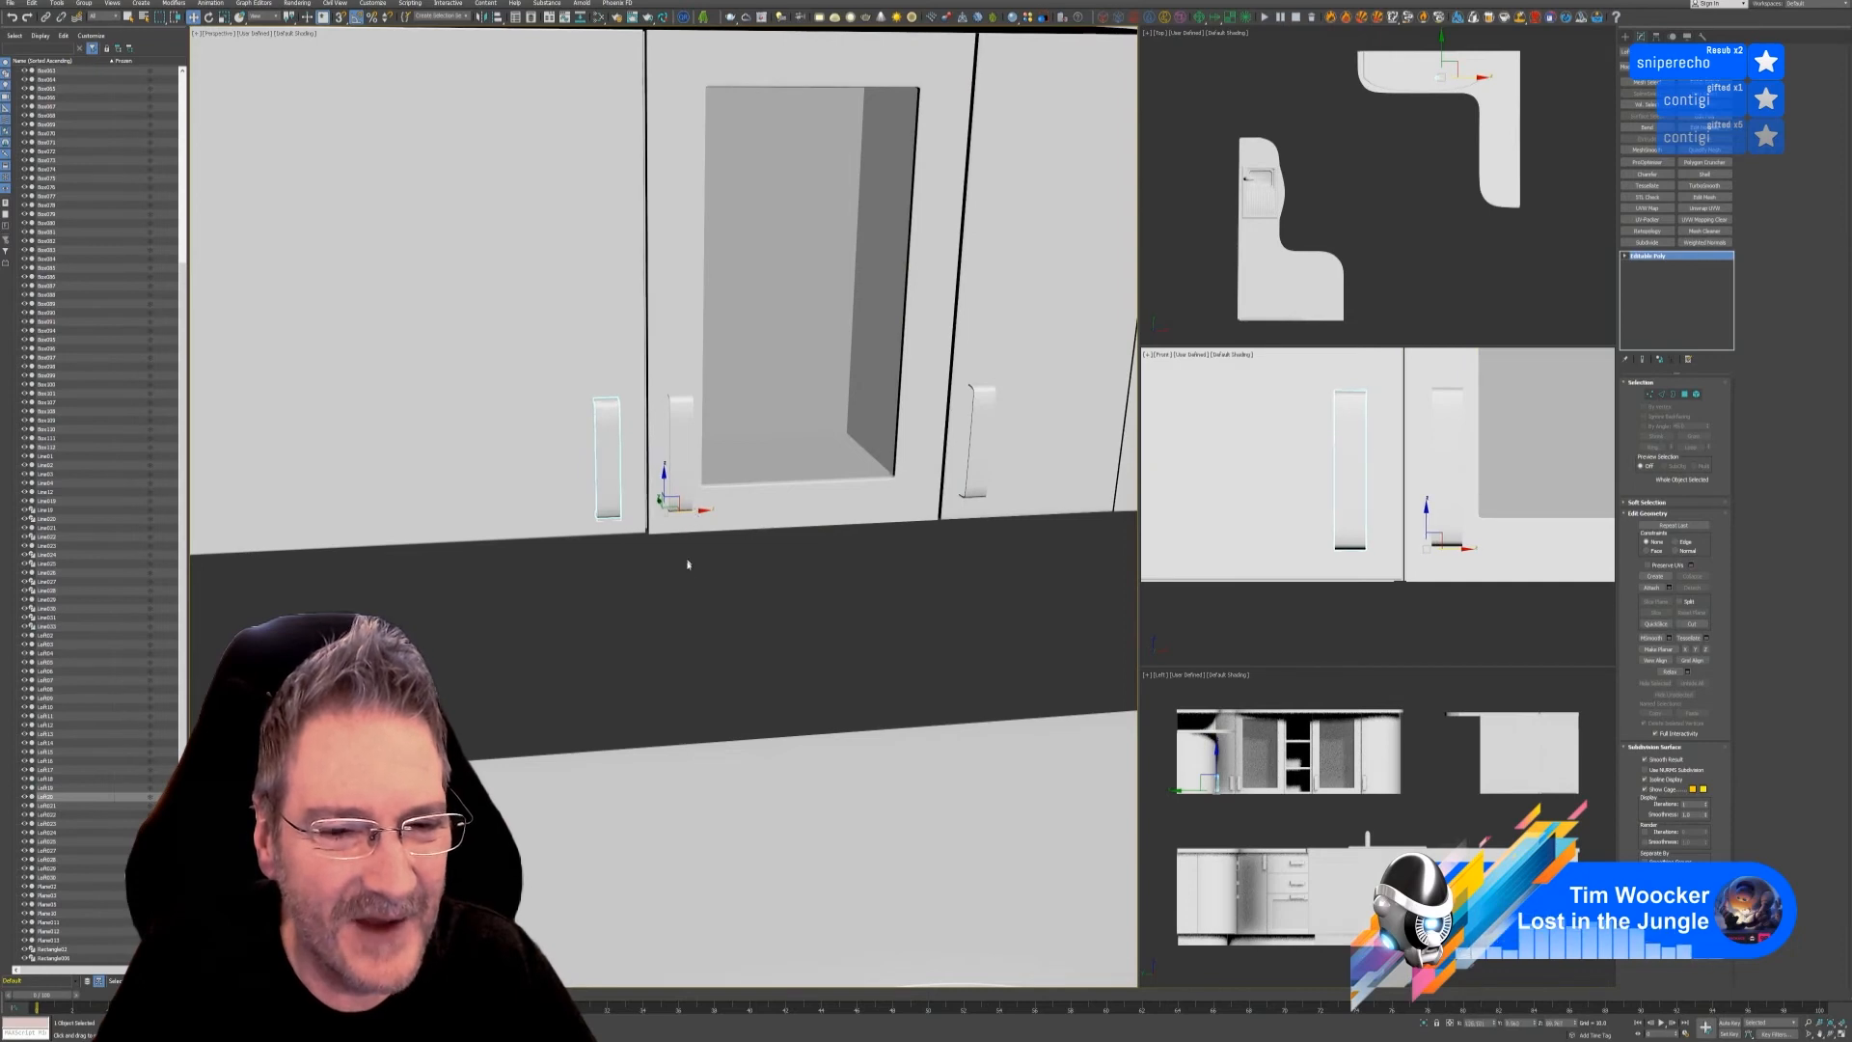
{"action": "scroll", "coordinate": [685, 562], "scroll_direction": "down", "scroll_amount": 6}
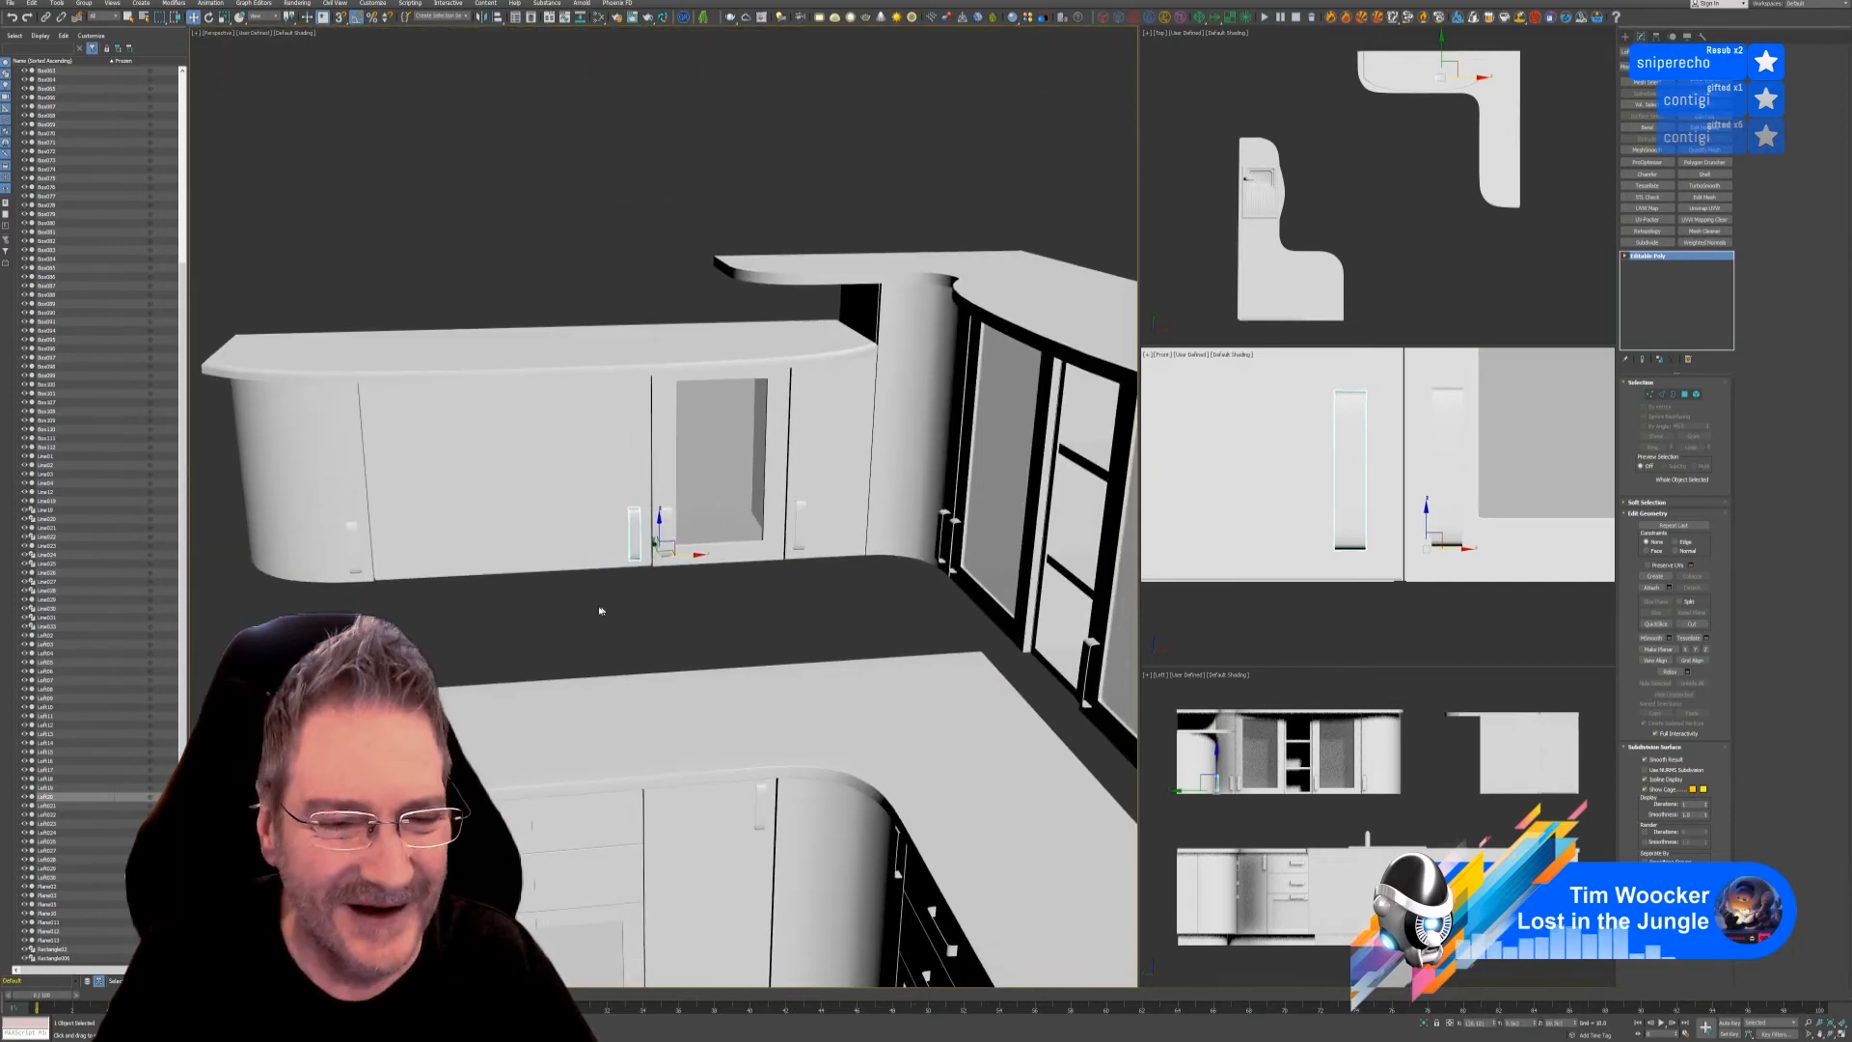
{"action": "left_click", "coordinate": [637, 617]}
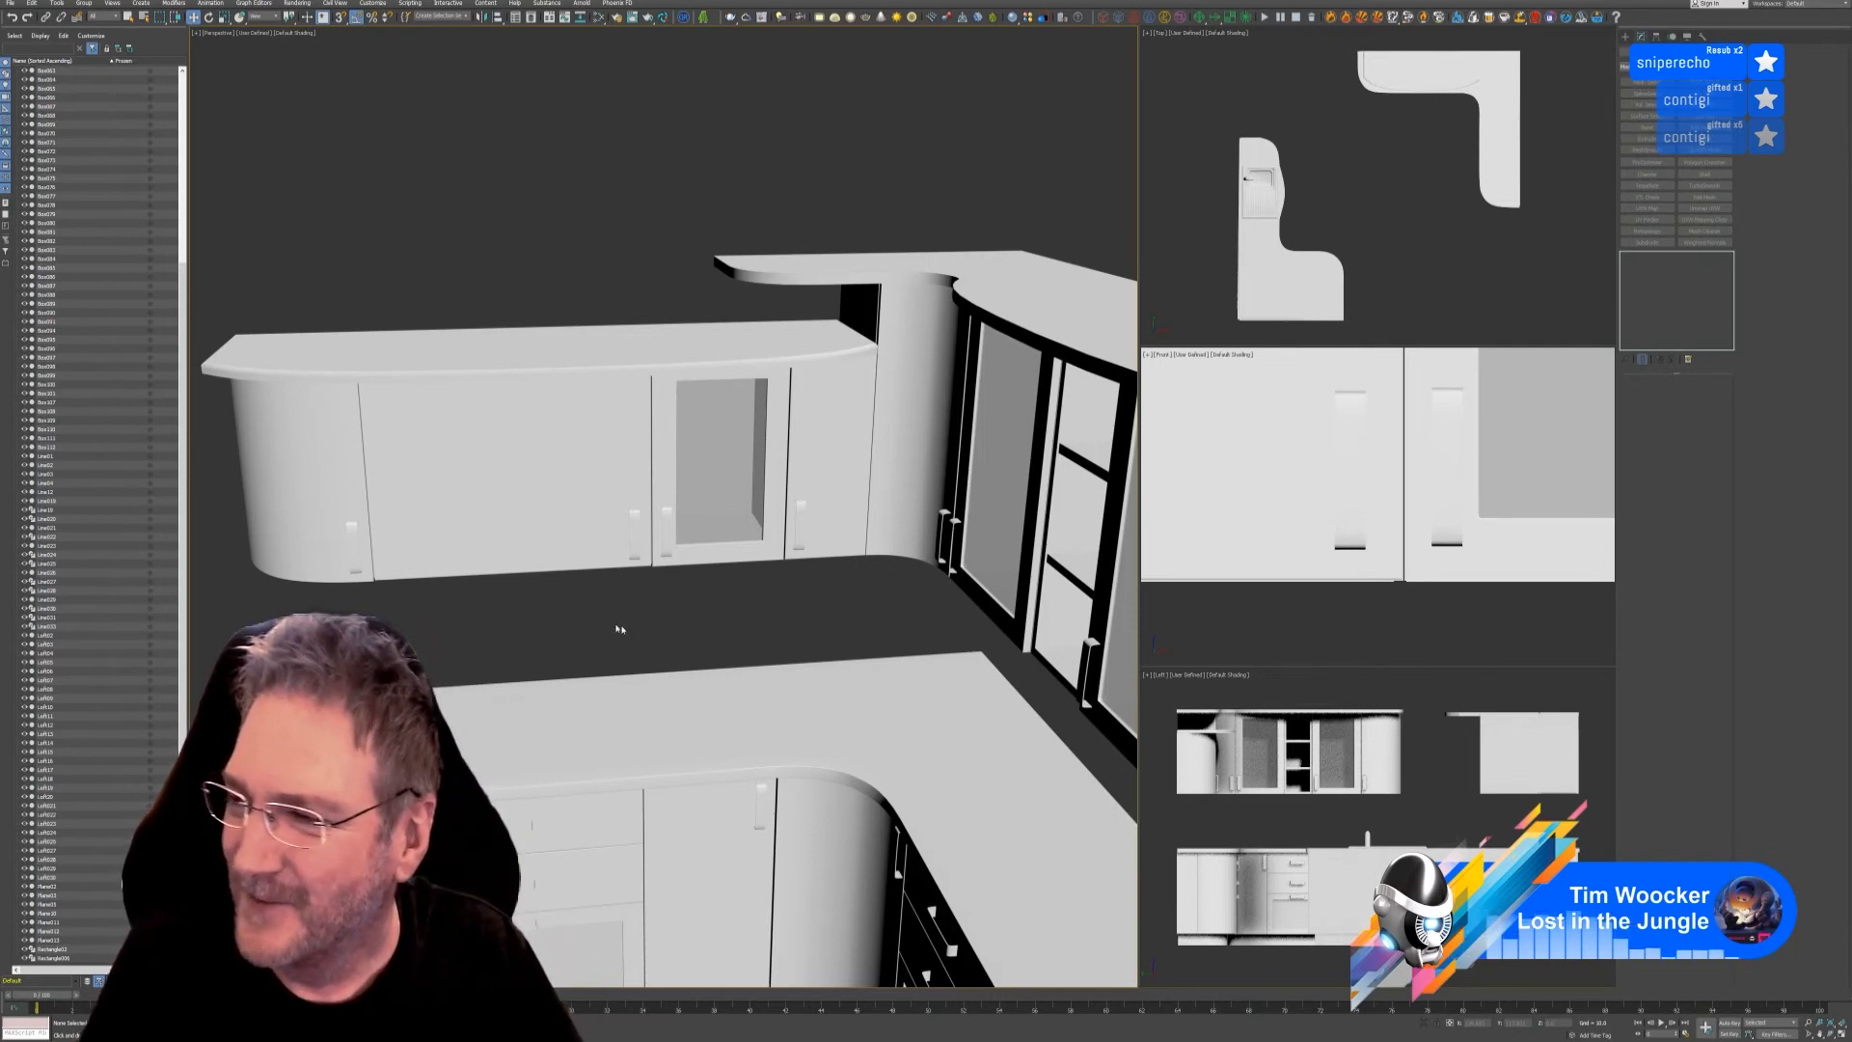
- Attach the open shelf unit between the glazed cupboards to the lower wall units' top panel
{"action": "middle_click_drag", "start_coordinate": [597, 630], "coordinate": [718, 618]}
{"action": "left_click", "coordinate": [787, 369]}
{"action": "left_click", "coordinate": [750, 345]}
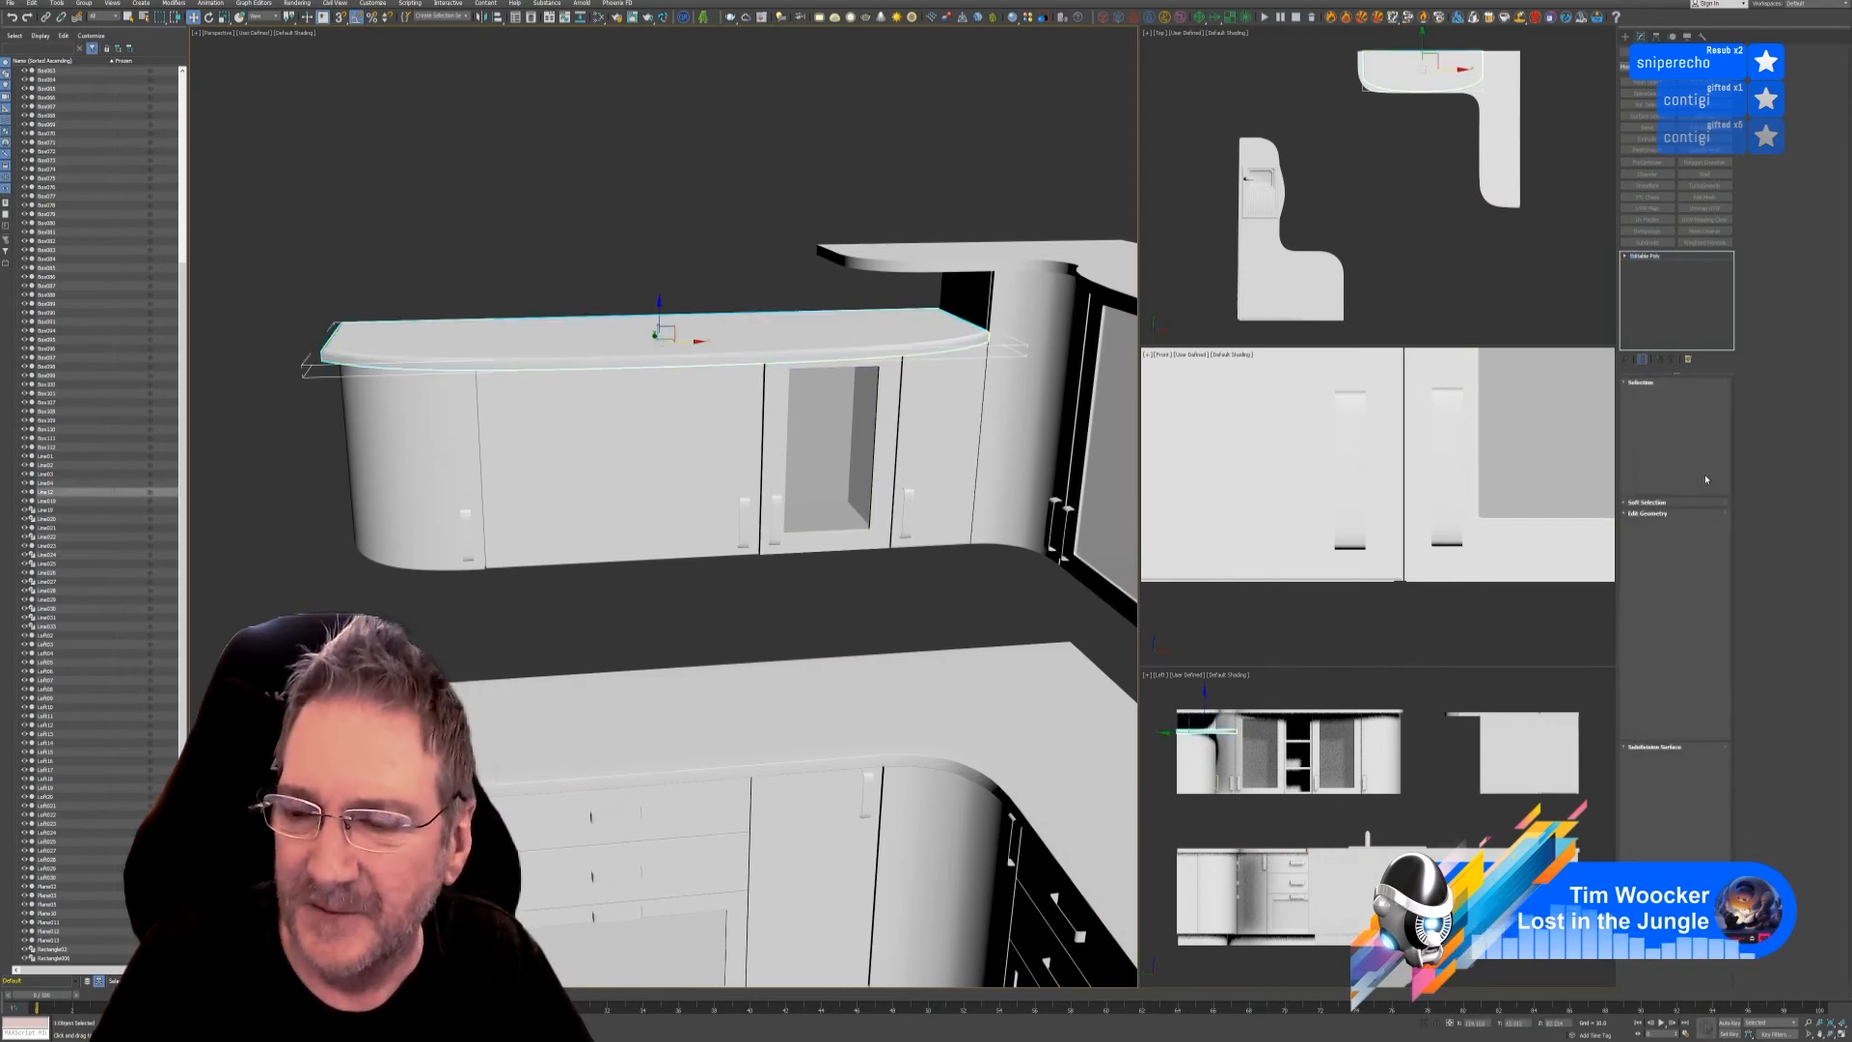
{"action": "left_click", "coordinate": [1651, 586]}
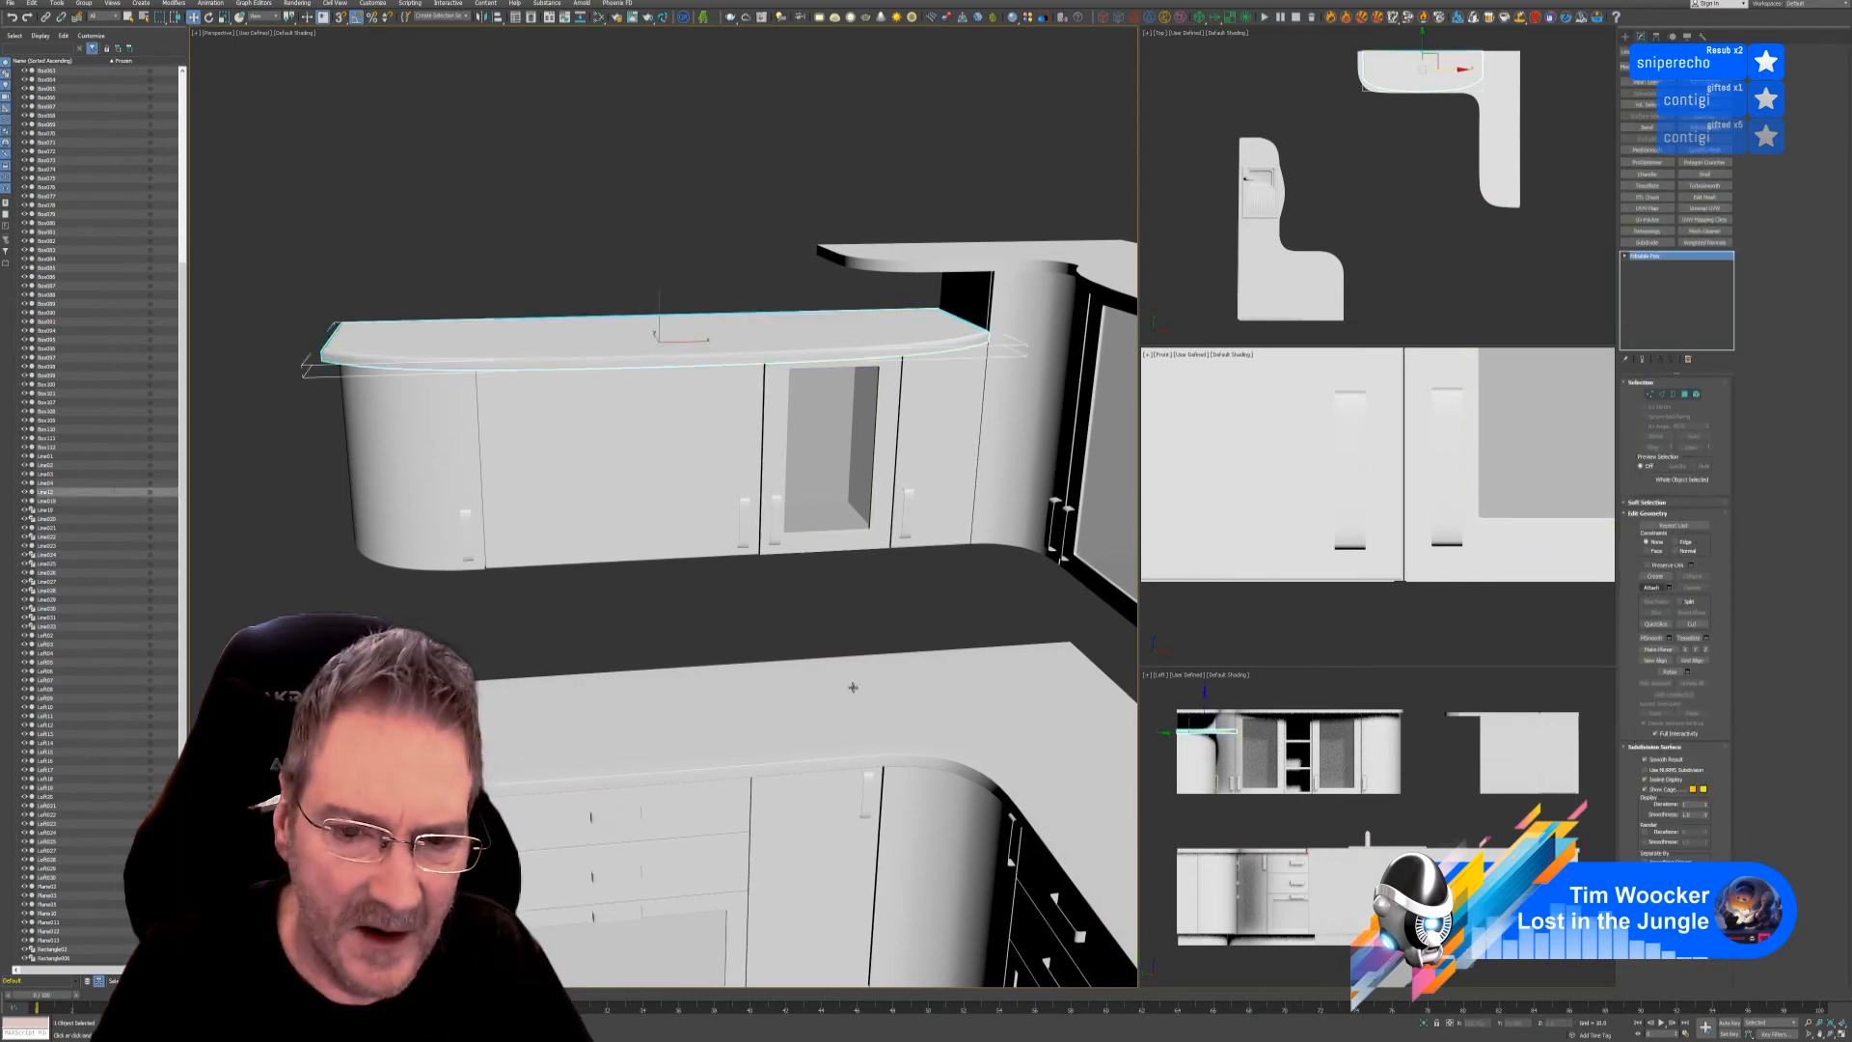
{"action": "middle_click_drag", "start_coordinate": [859, 586], "coordinate": [774, 587]}
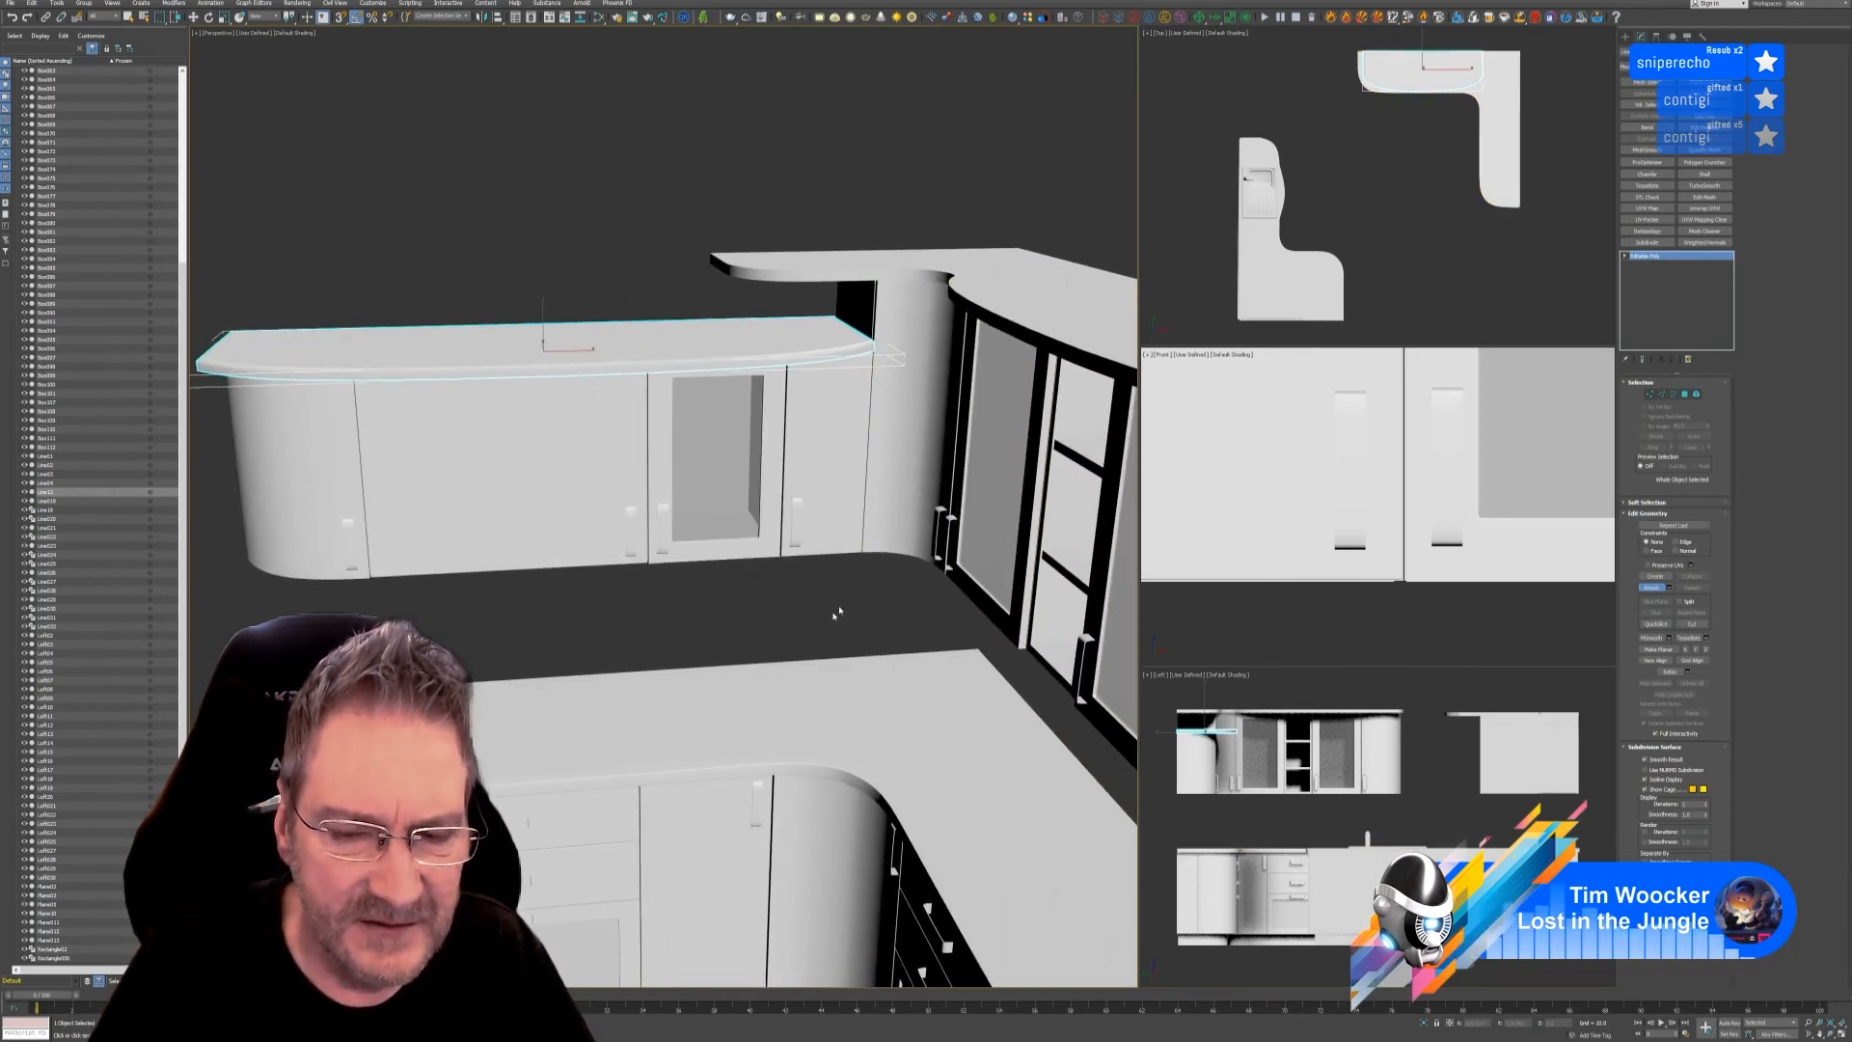
{"action": "middle_click_drag", "start_coordinate": [827, 610], "coordinate": [924, 598], "text": "alt"}
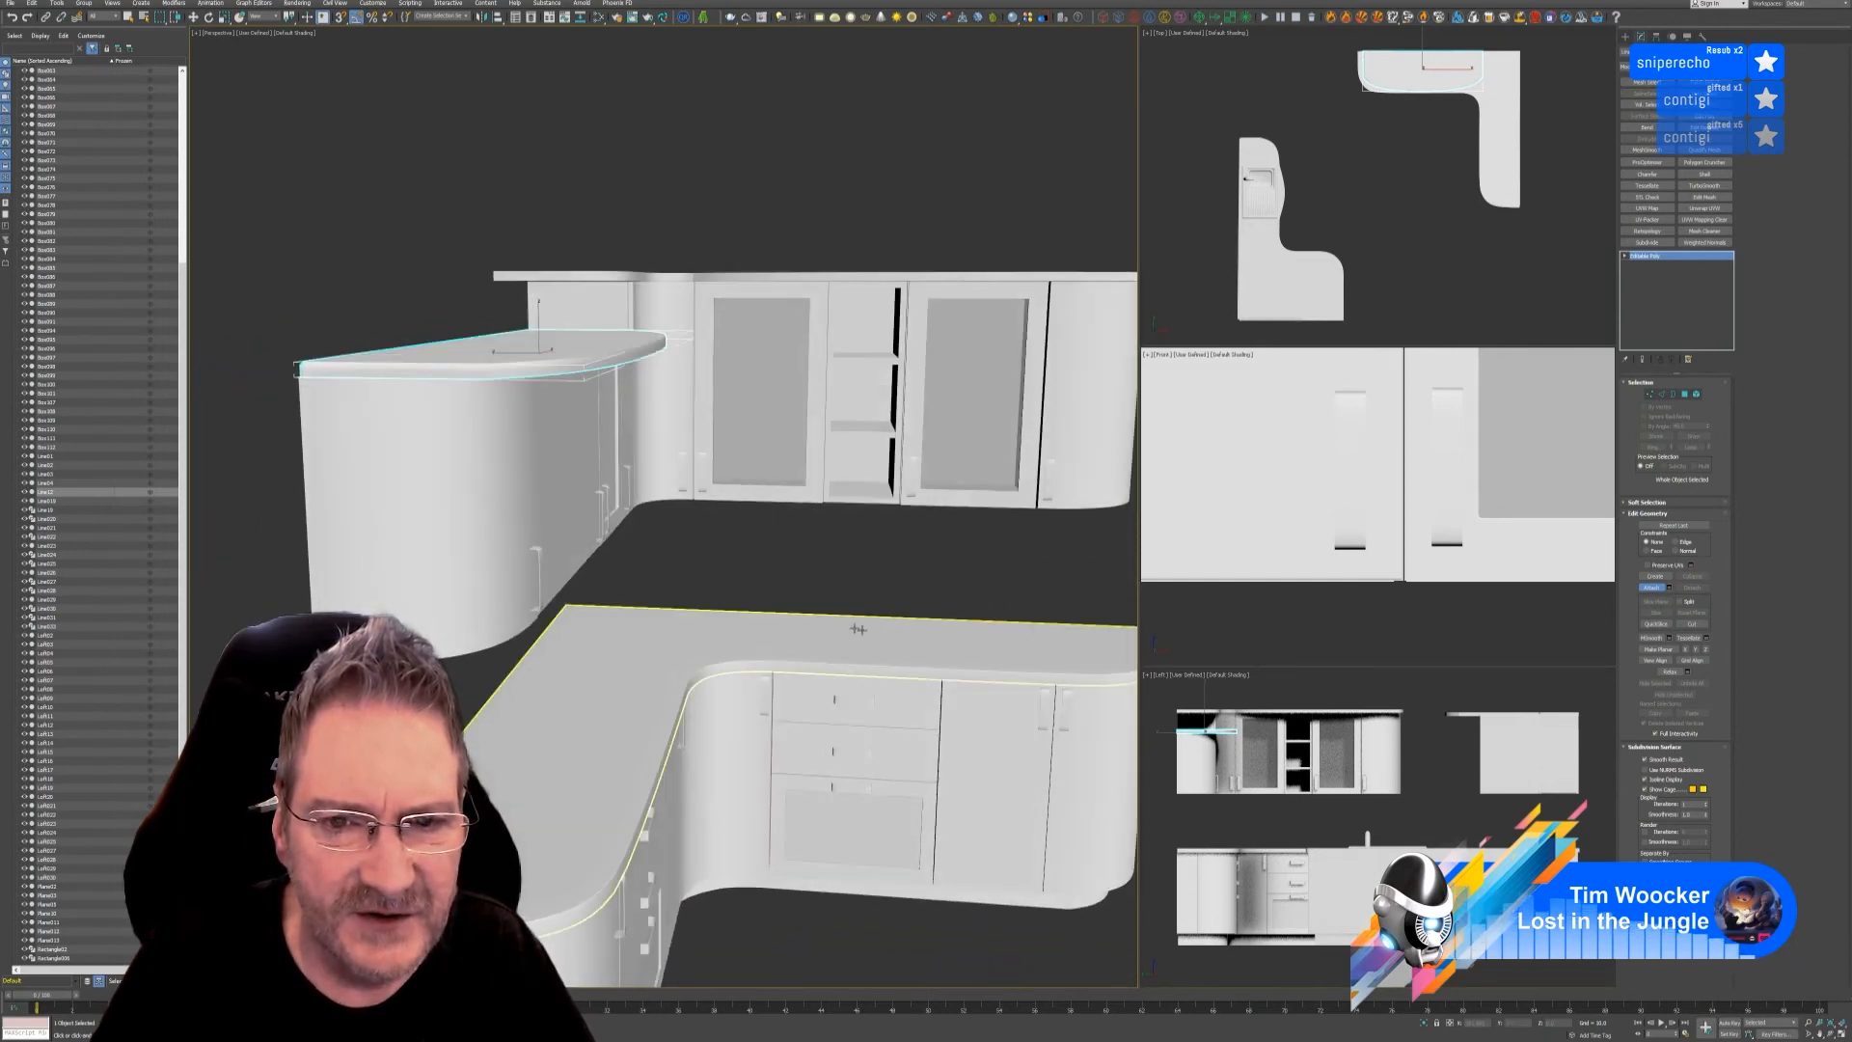
{"action": "left_click", "coordinate": [864, 502]}
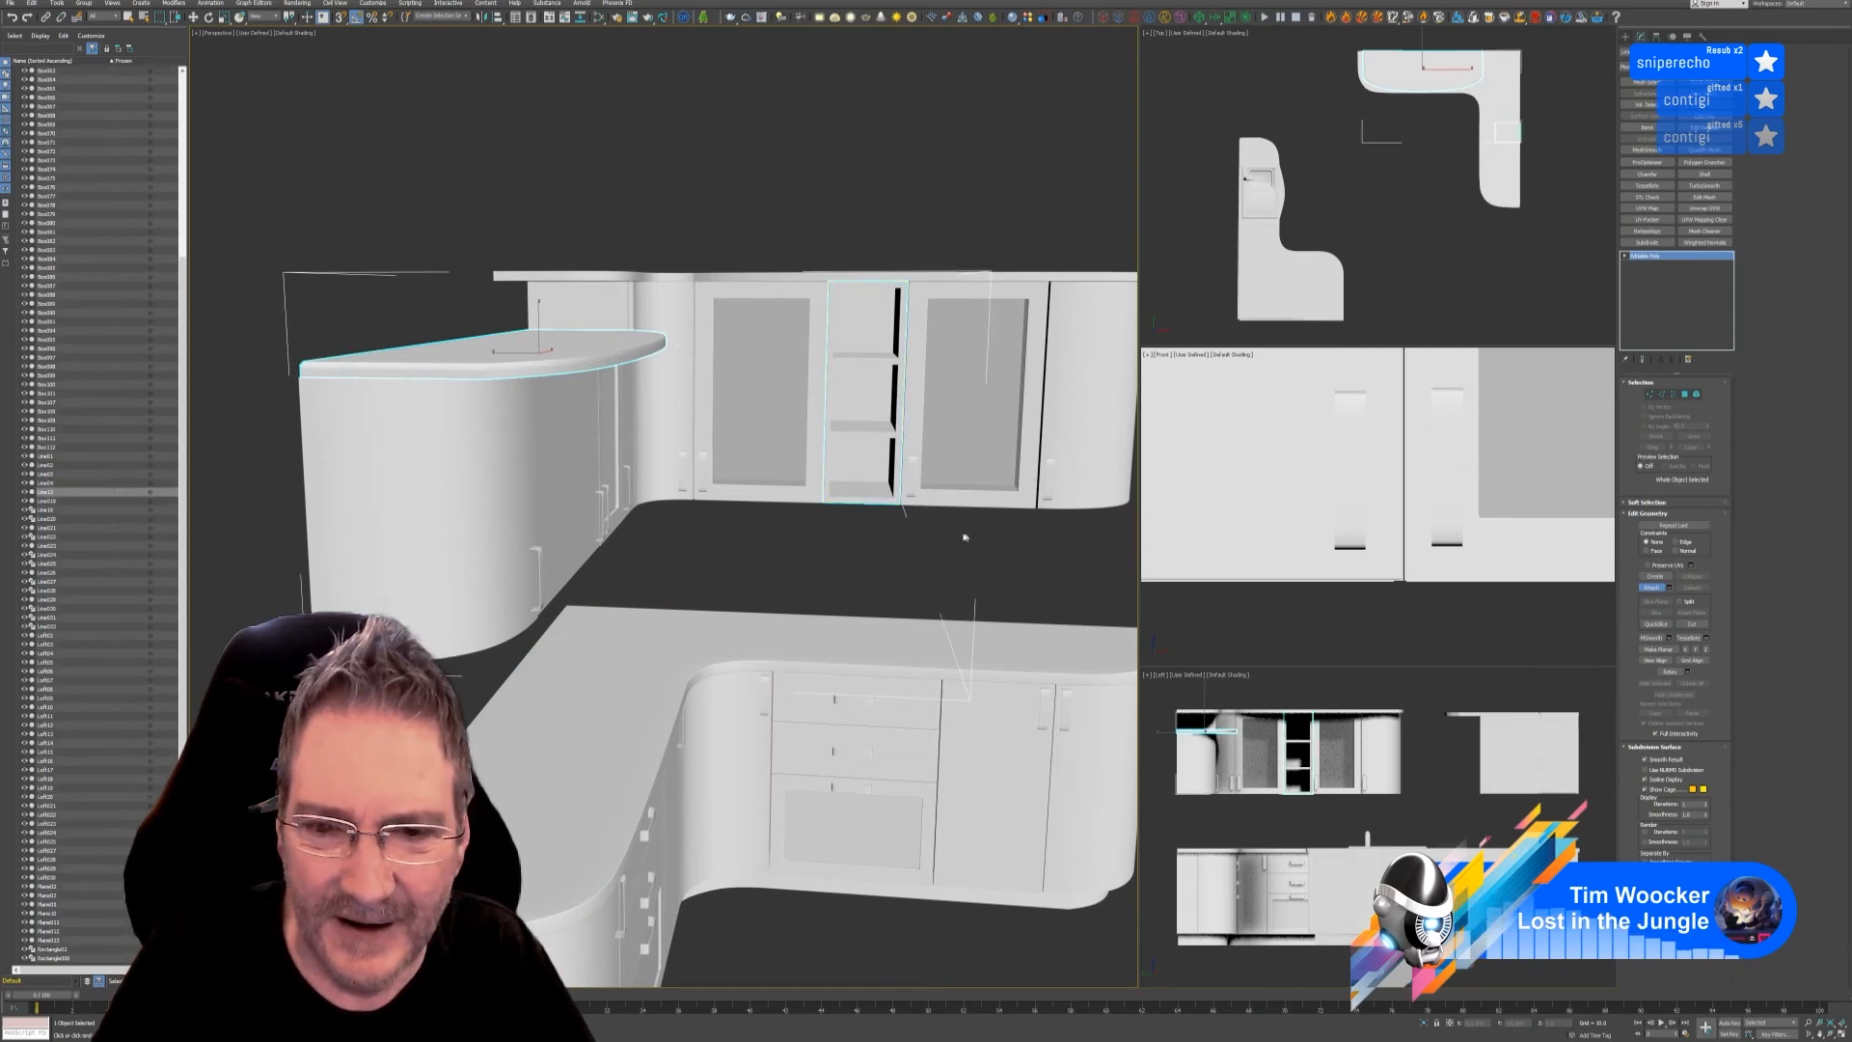
- Attach the taller wall units' top panel and the corner panel between the two tops to the combined wall-unit mesh
{"action": "middle_click_drag", "start_coordinate": [963, 530], "coordinate": [854, 546], "text": "alt"}
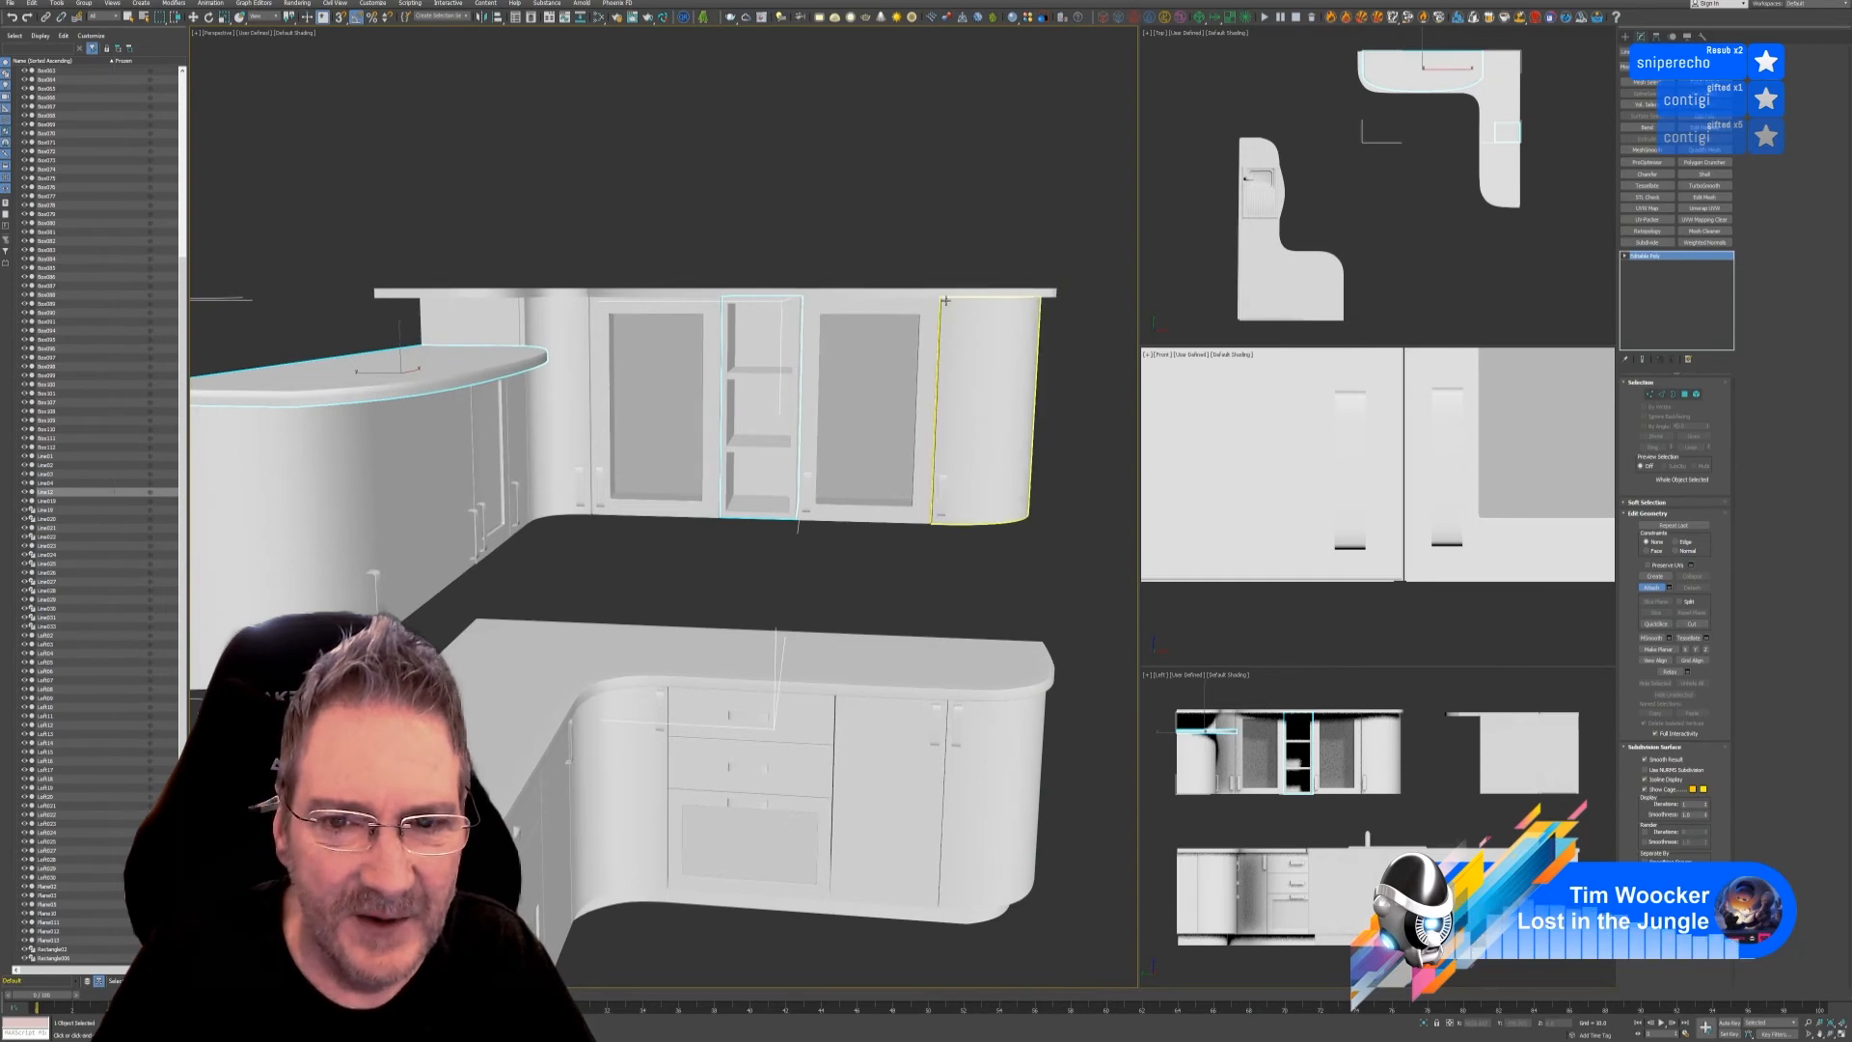
{"action": "left_click", "coordinate": [950, 371]}
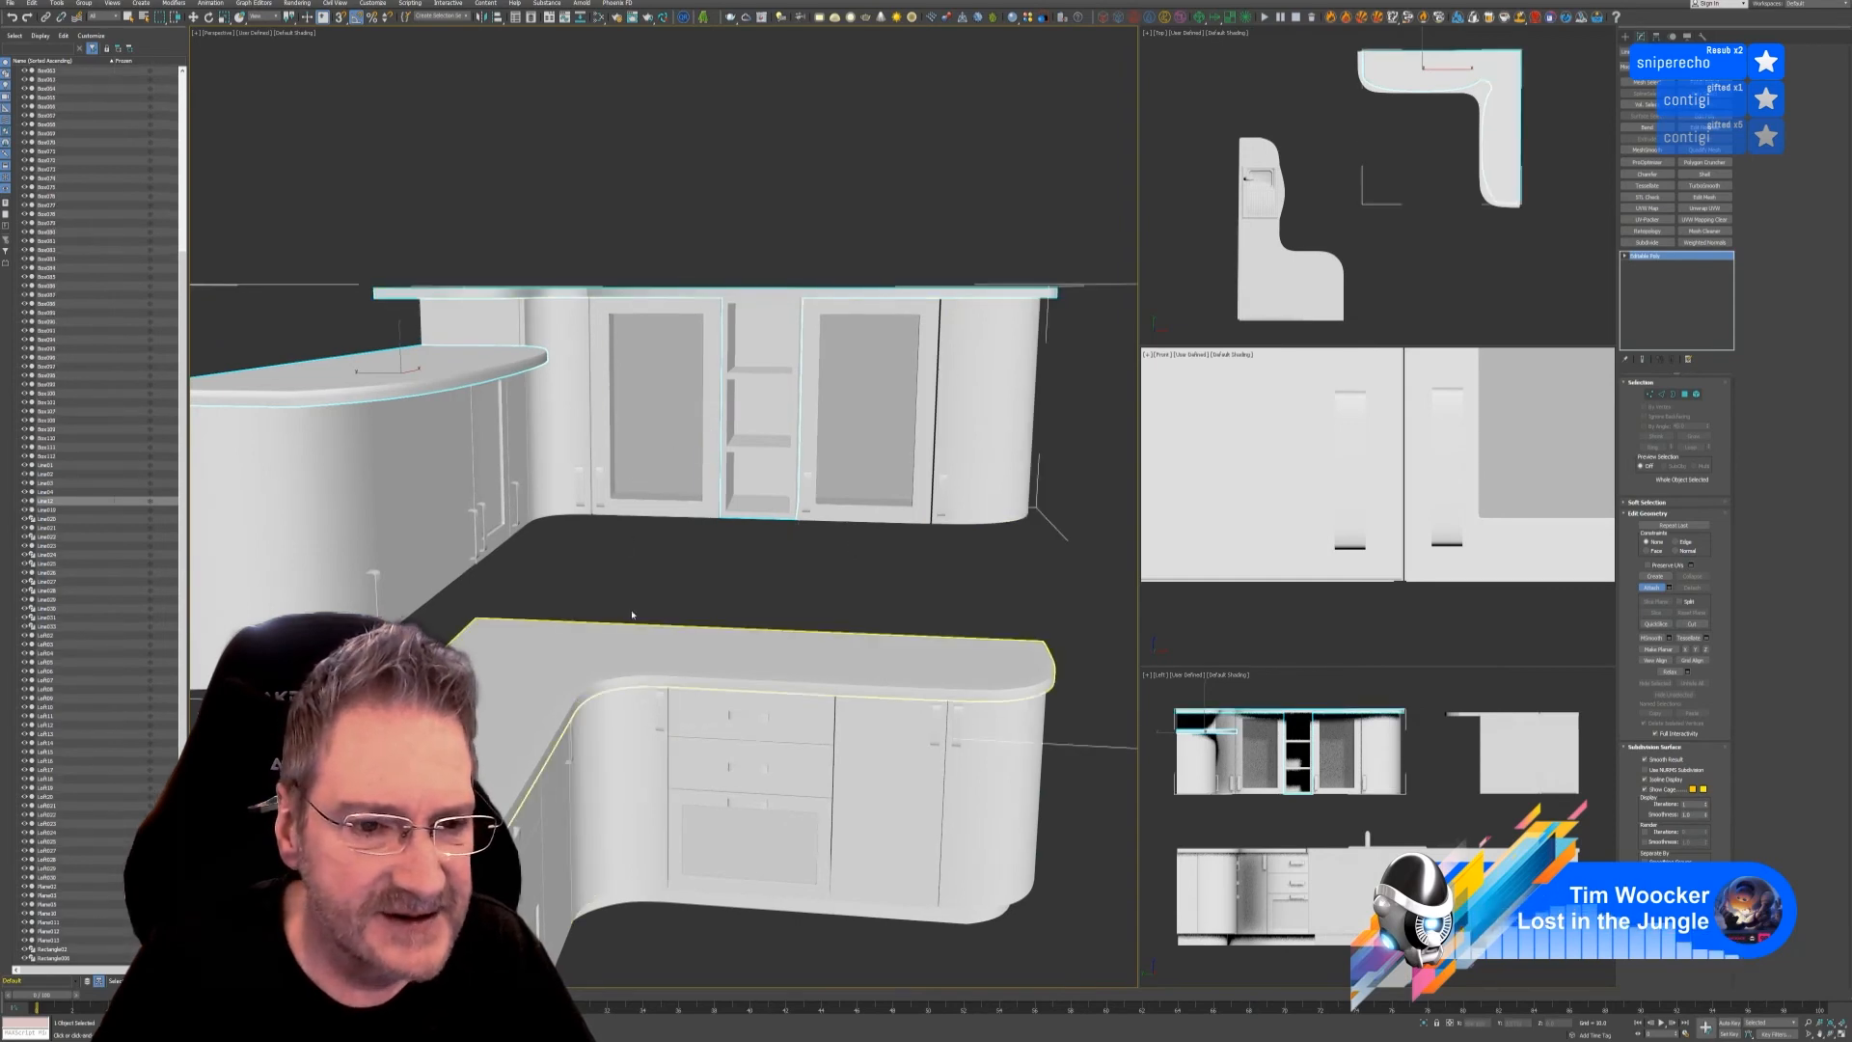
{"action": "middle_click_drag", "start_coordinate": [602, 556], "coordinate": [618, 565], "text": "alt"}
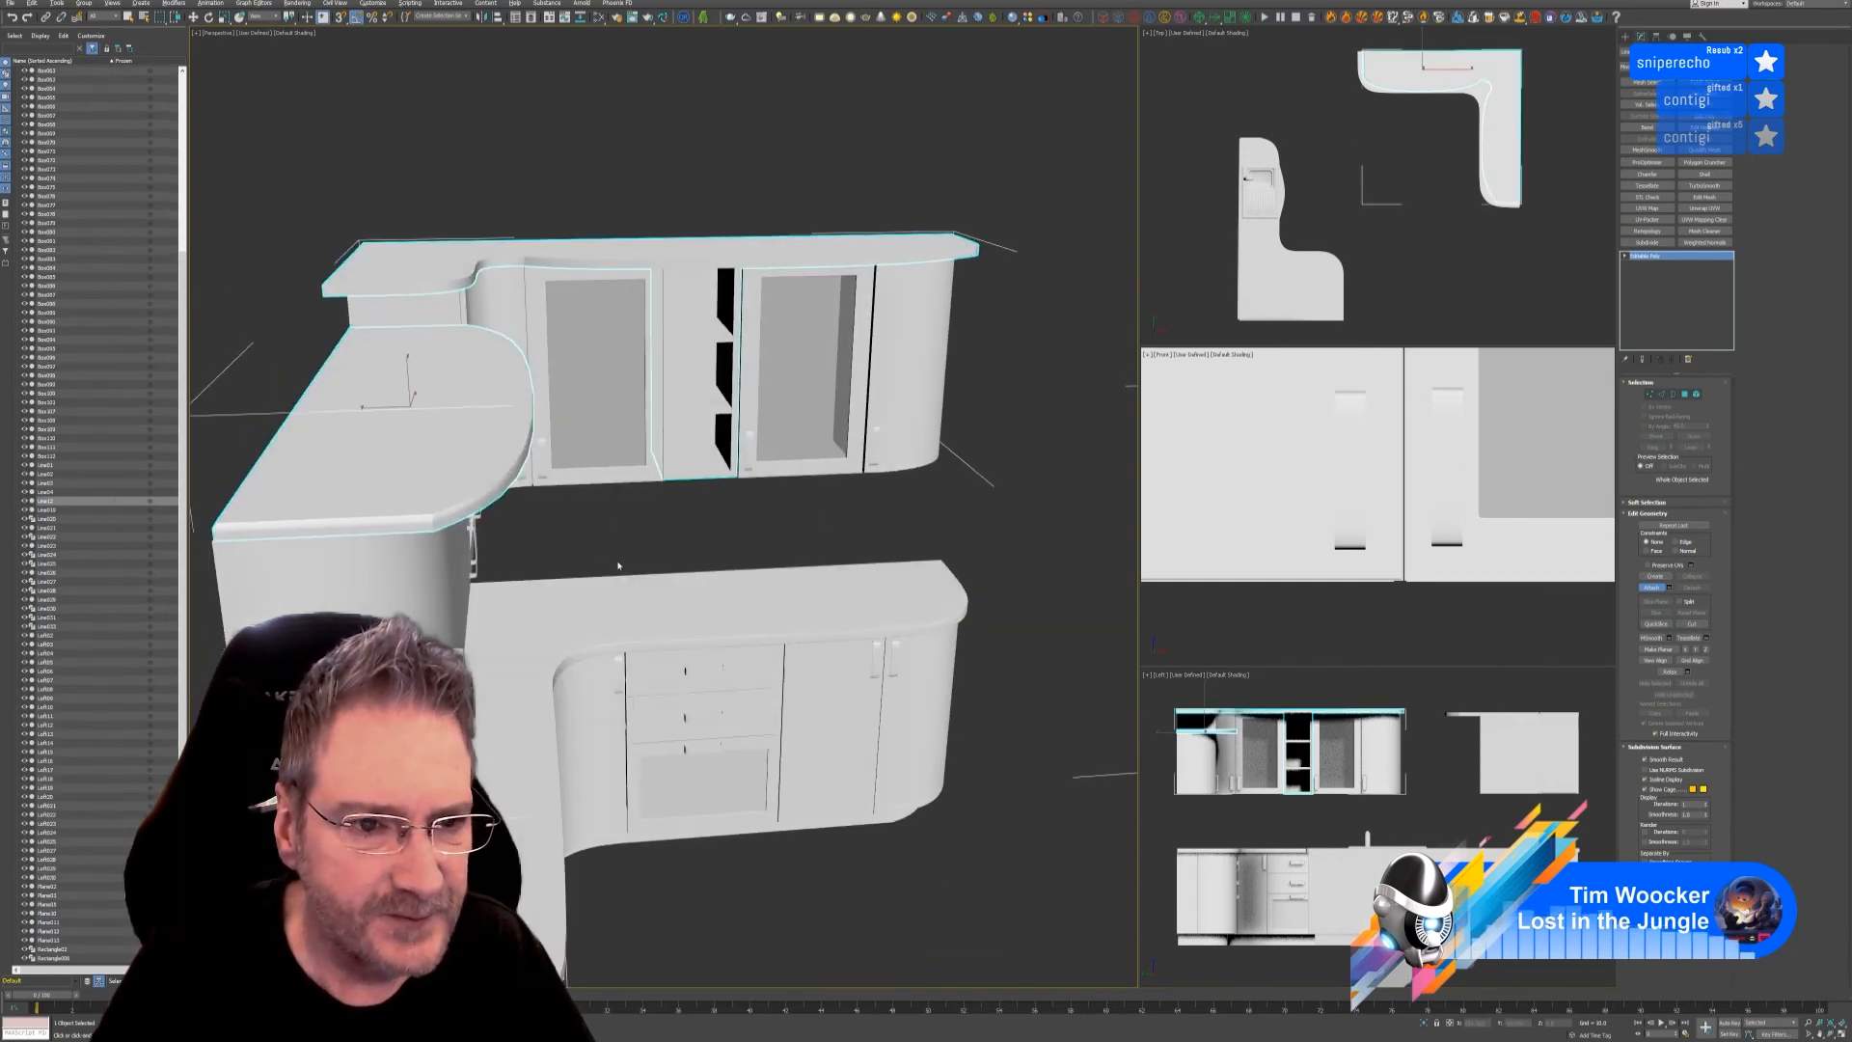
{"action": "left_click", "coordinate": [409, 319]}
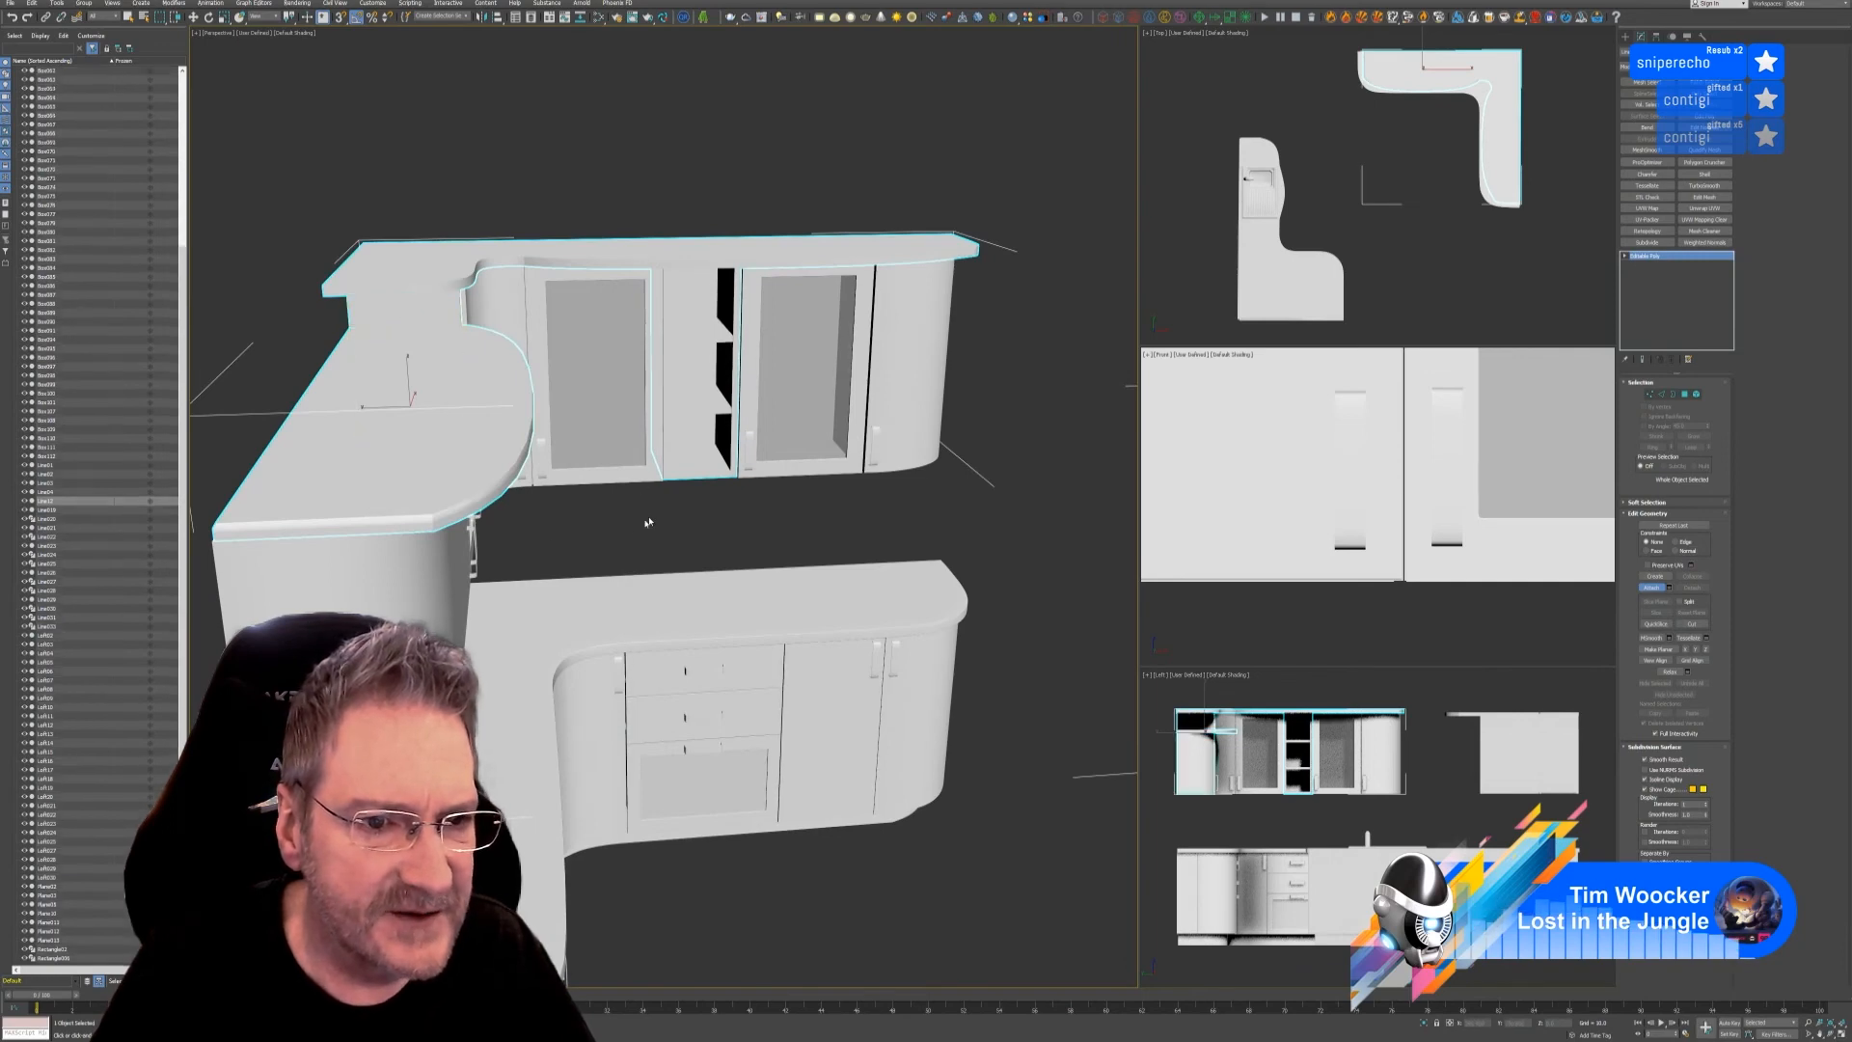
- Attach the bottom panels along the underside of both wall-unit runs to the combined mesh
{"action": "middle_click_drag", "start_coordinate": [635, 557], "coordinate": [660, 524], "text": "alt"}
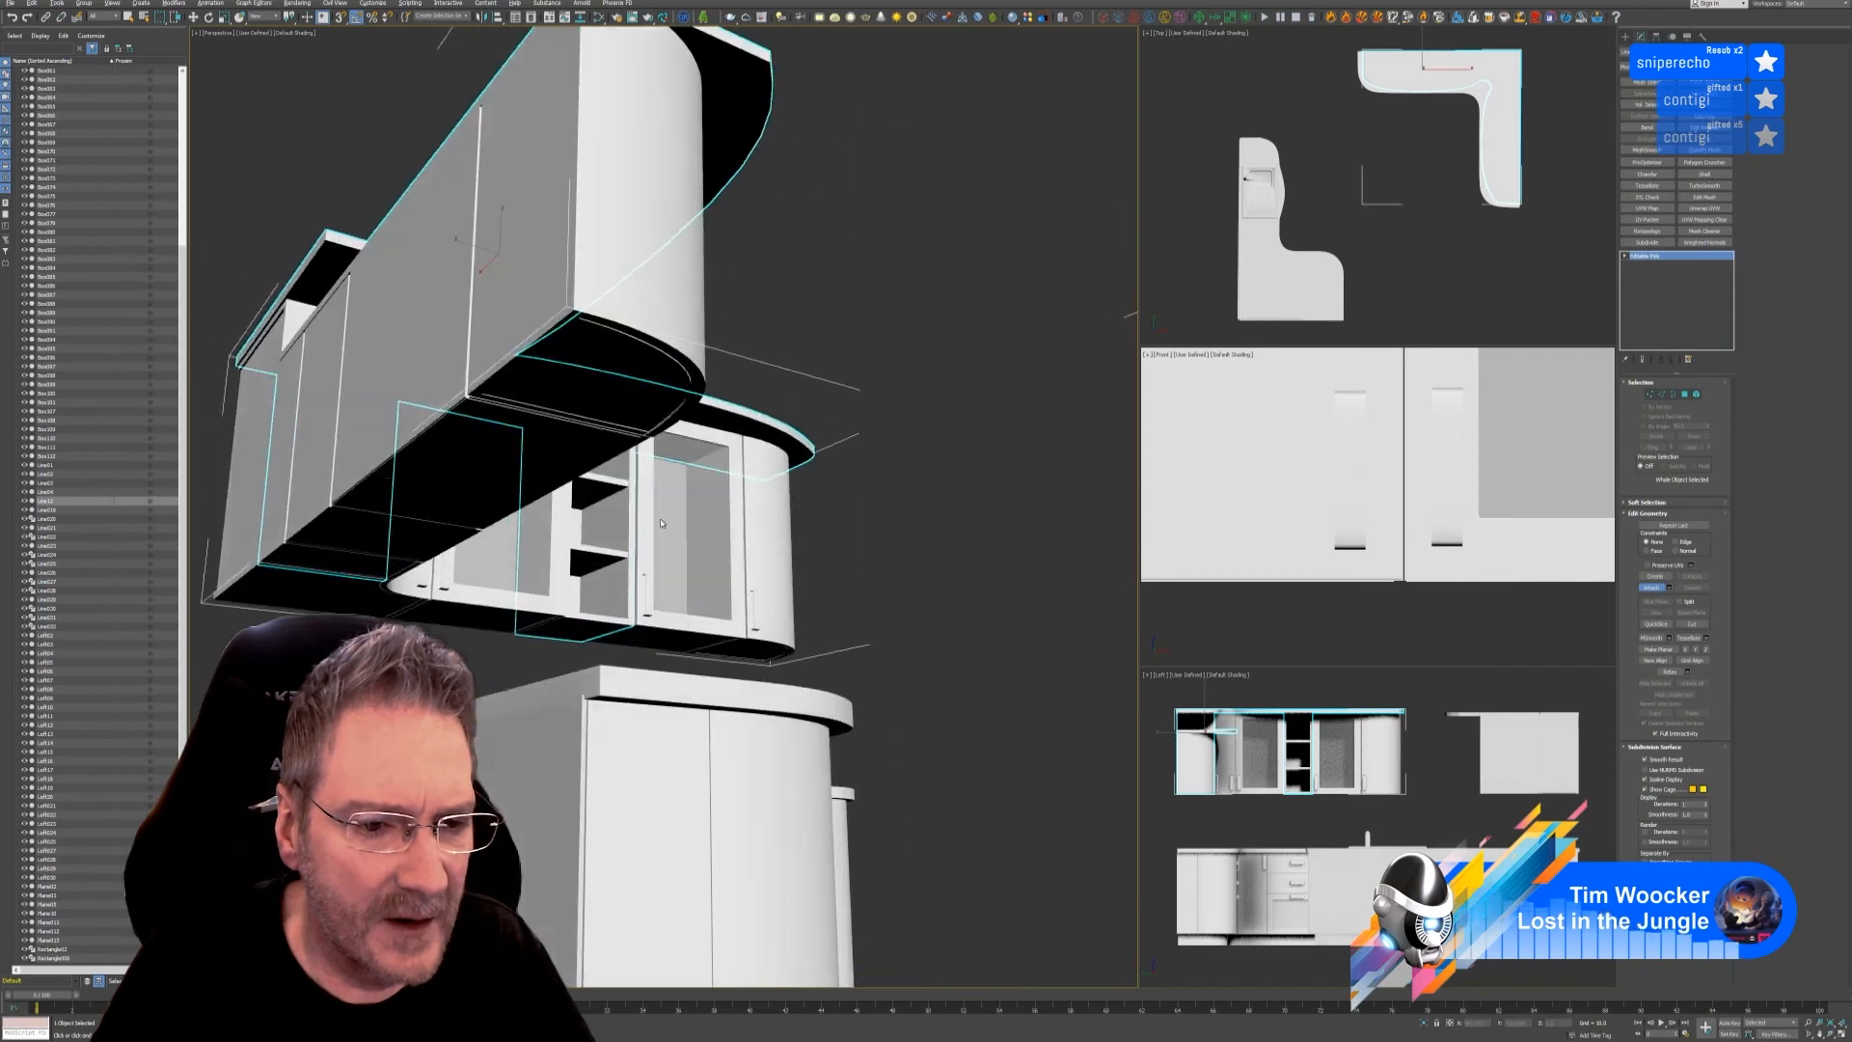
{"action": "left_click", "coordinate": [587, 358]}
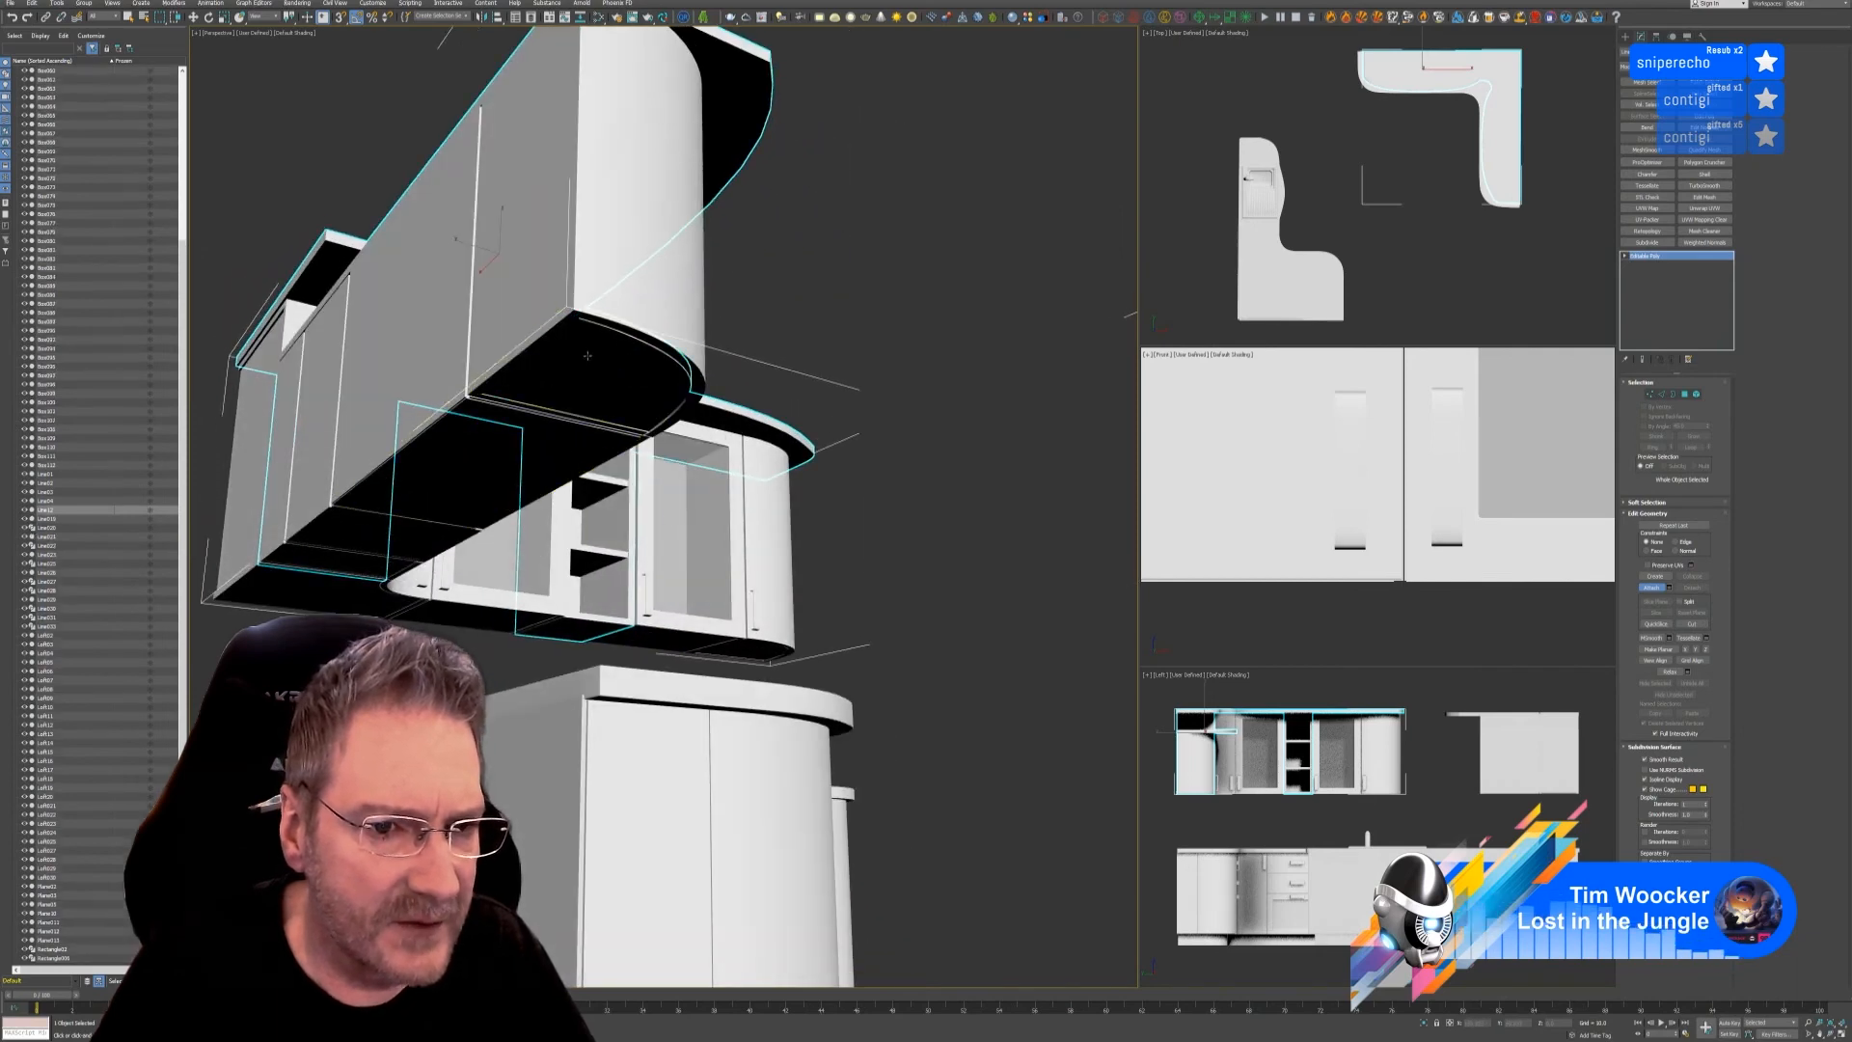
{"action": "left_click", "coordinate": [519, 433]}
{"action": "left_click", "coordinate": [401, 529]}
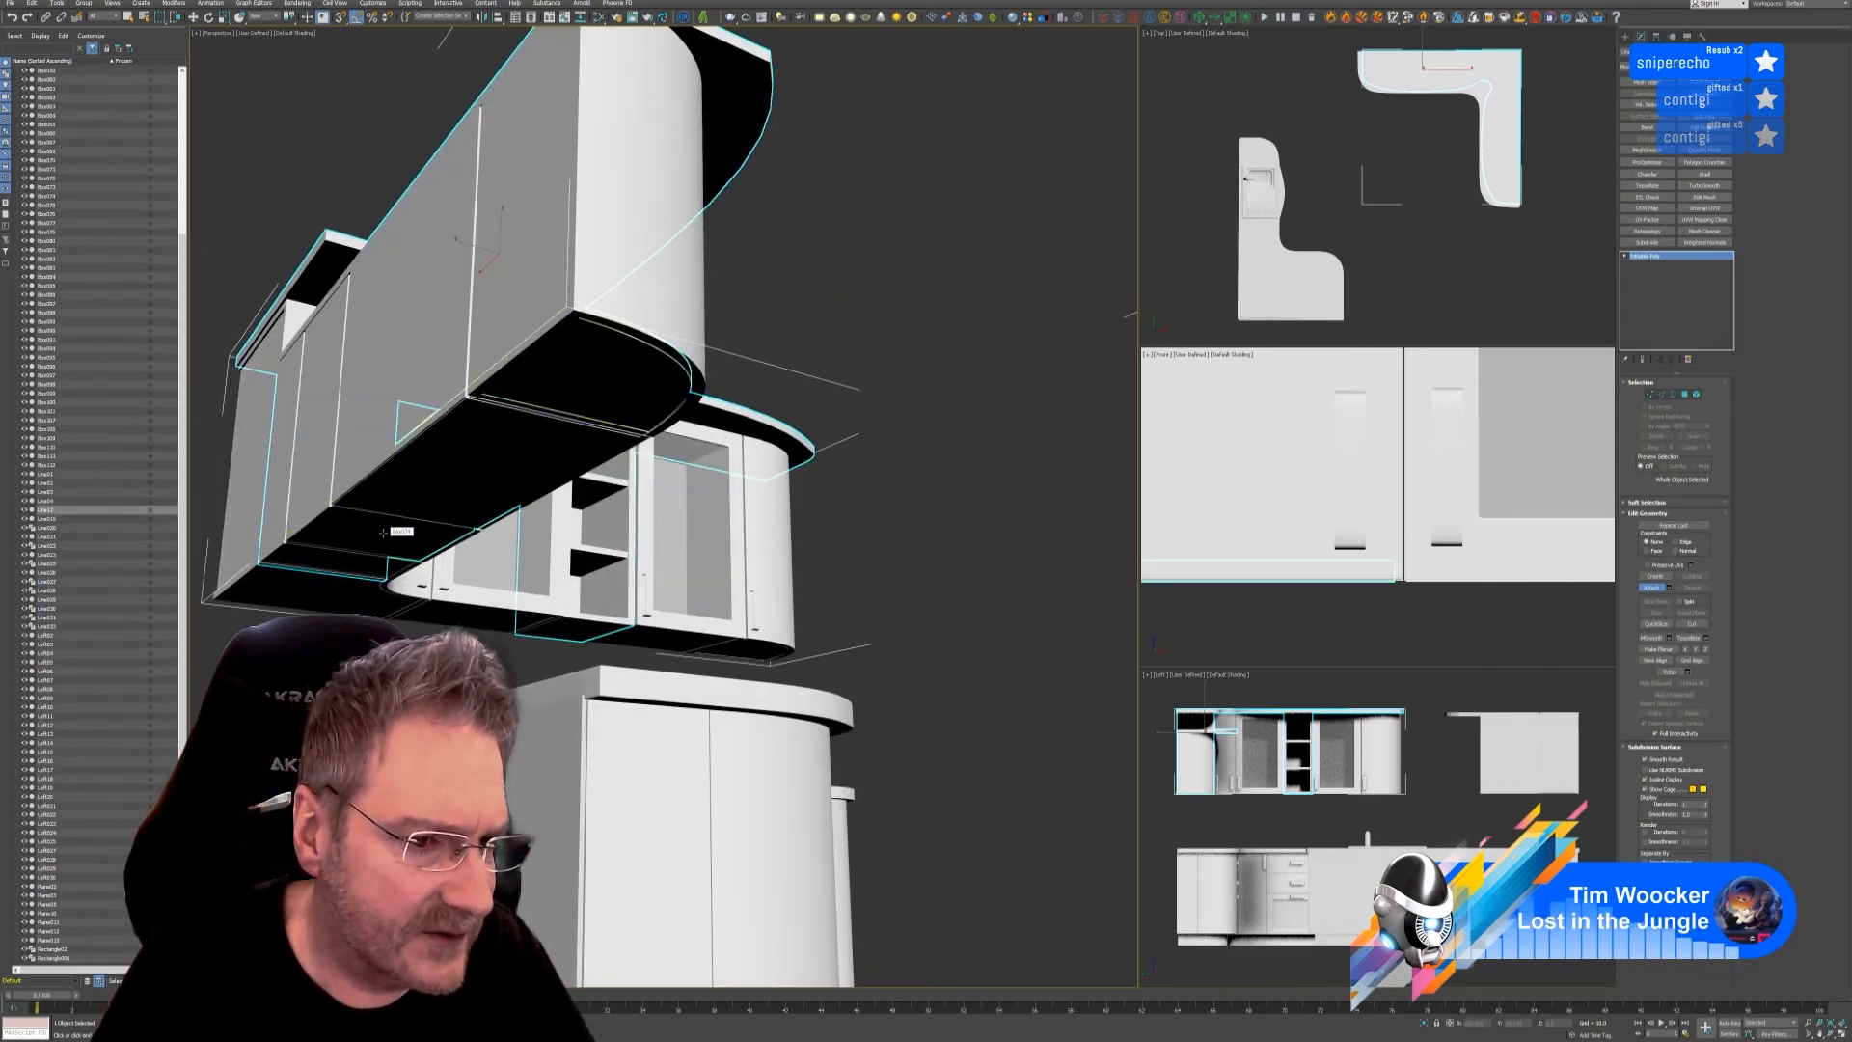
{"action": "left_click", "coordinate": [343, 566]}
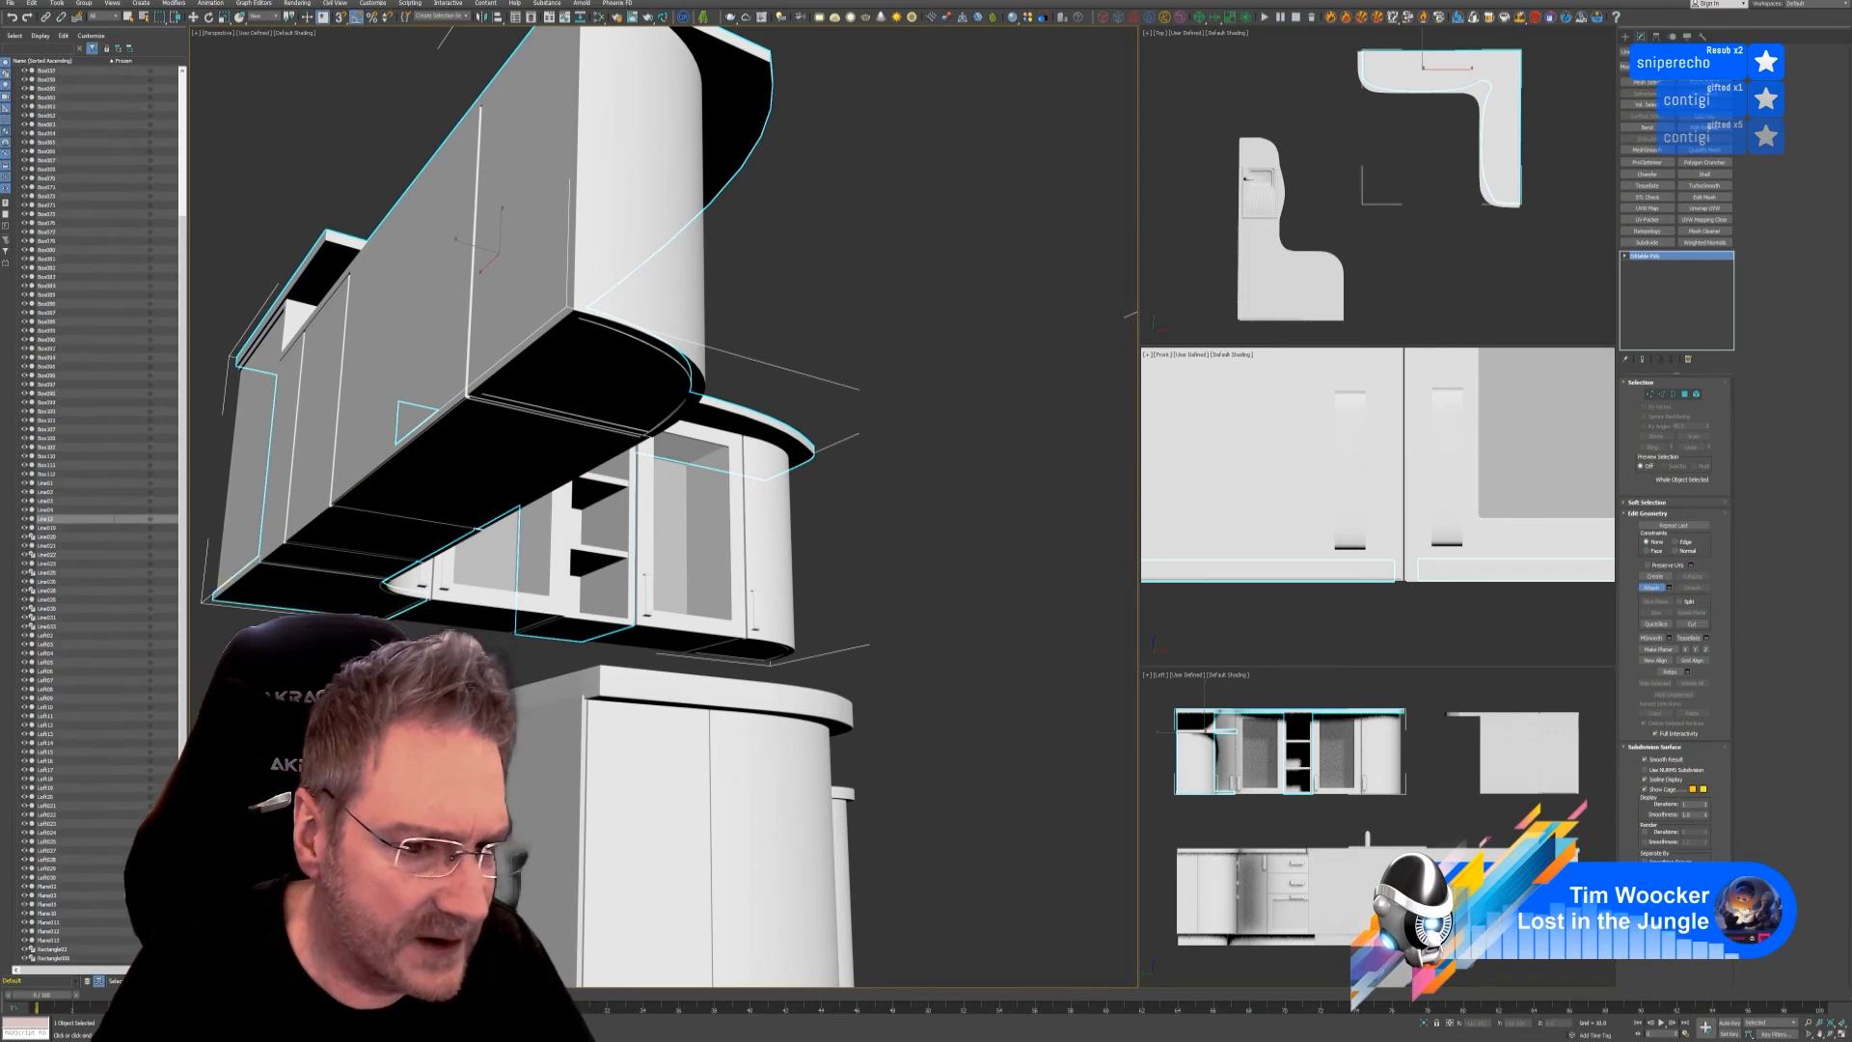
{"action": "left_click", "coordinate": [455, 615]}
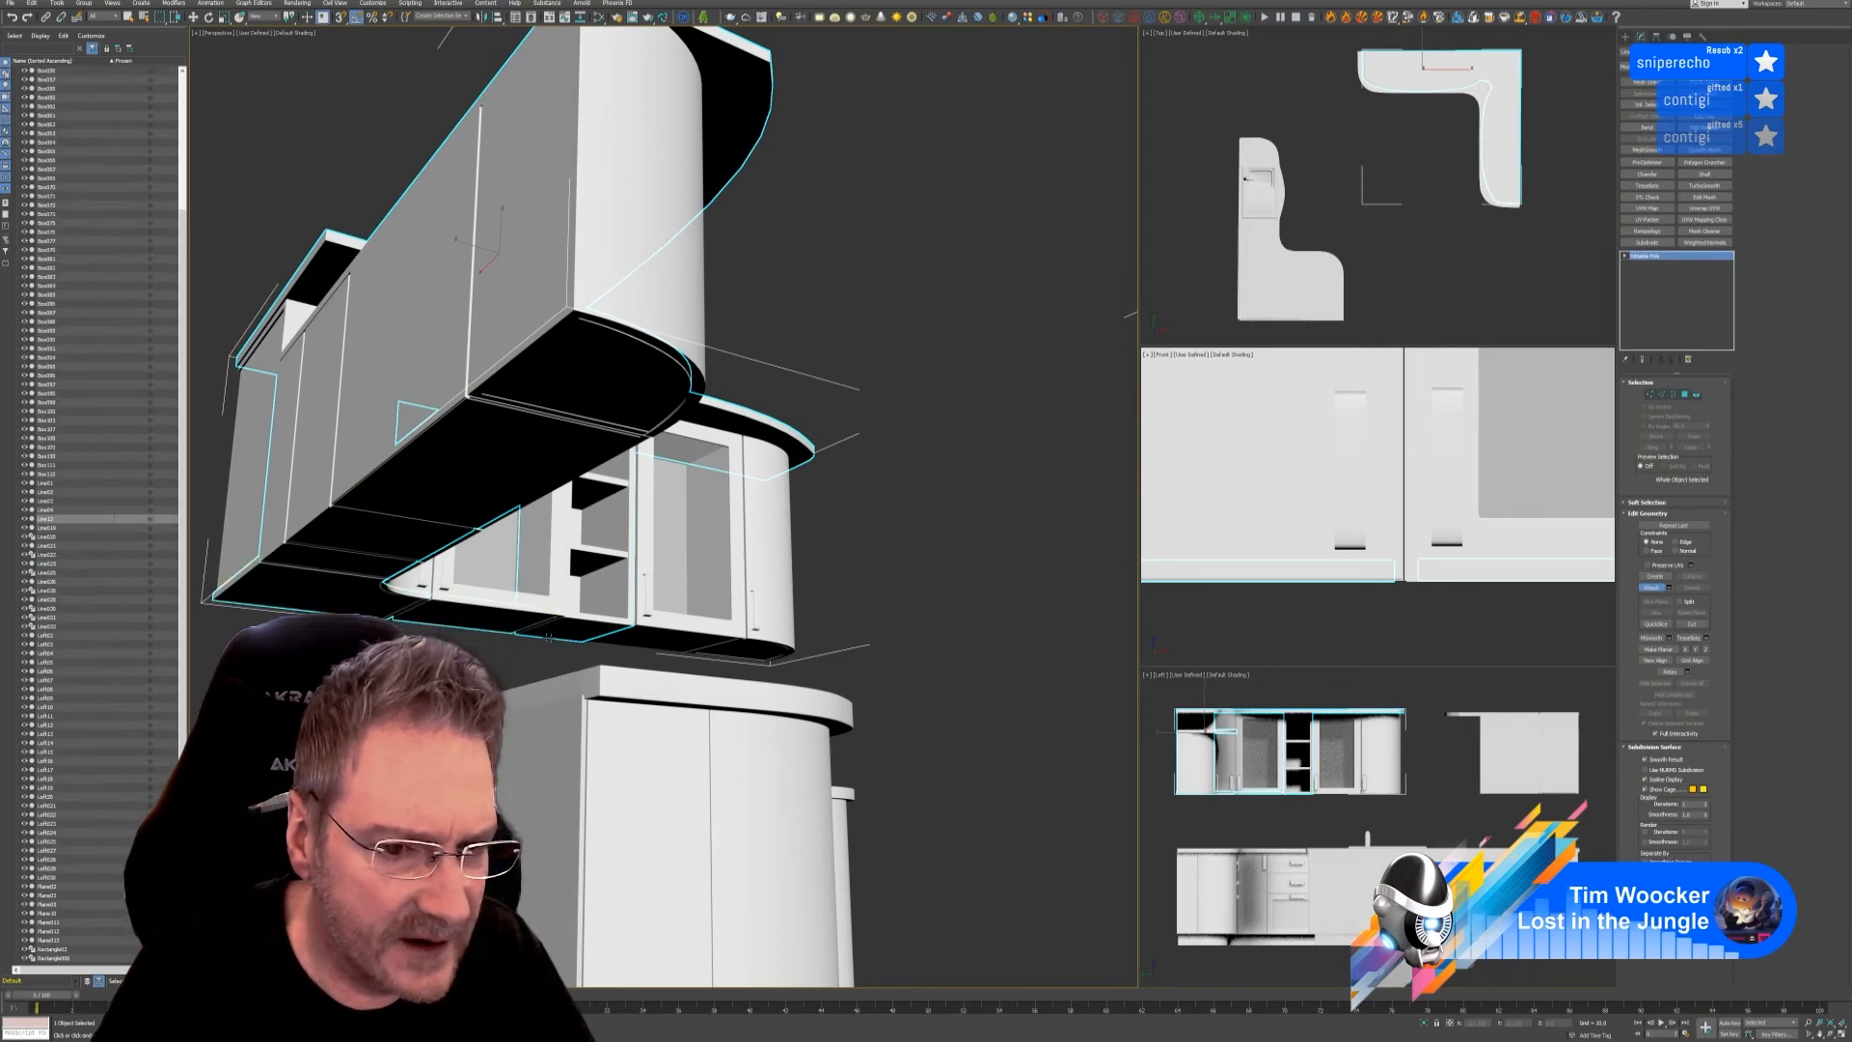
{"action": "left_click", "coordinate": [670, 641]}
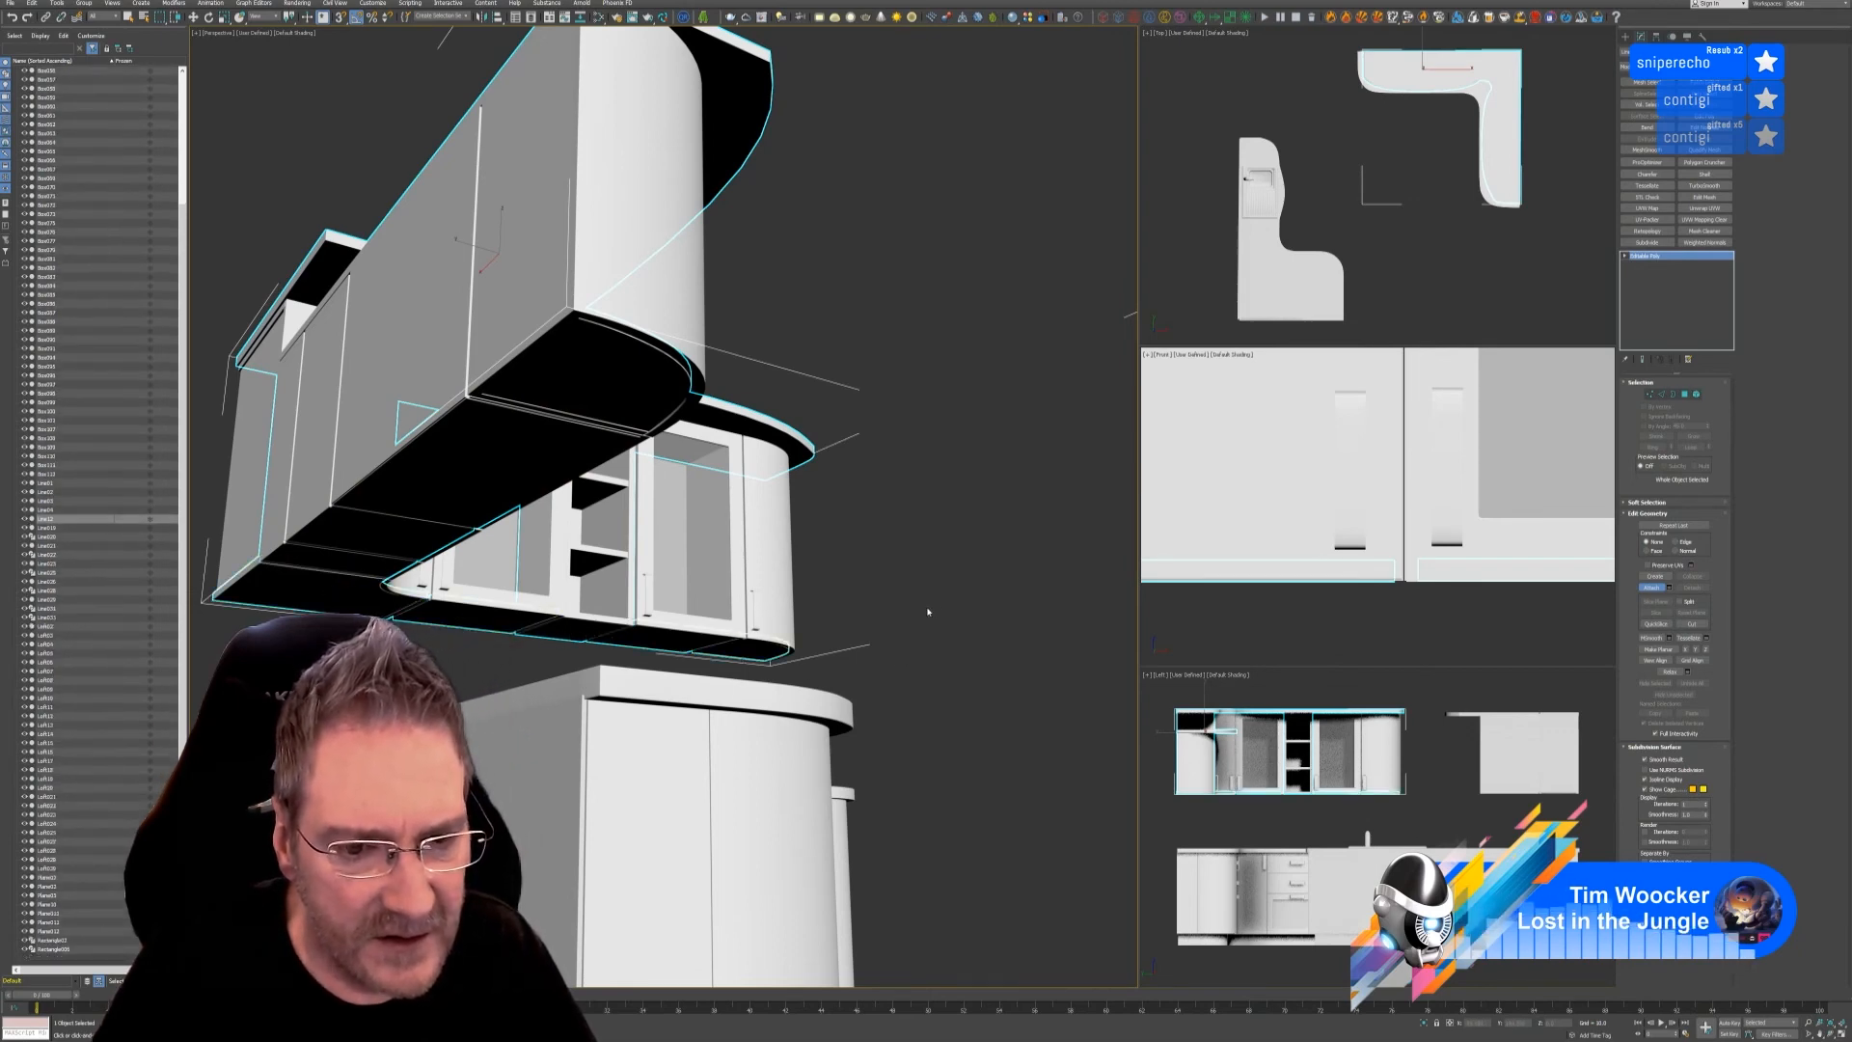
- Attach the back and end panels at the rear of both wall-unit runs to the combined mesh
{"action": "middle_click_drag", "start_coordinate": [890, 588], "coordinate": [932, 622], "text": "alt"}
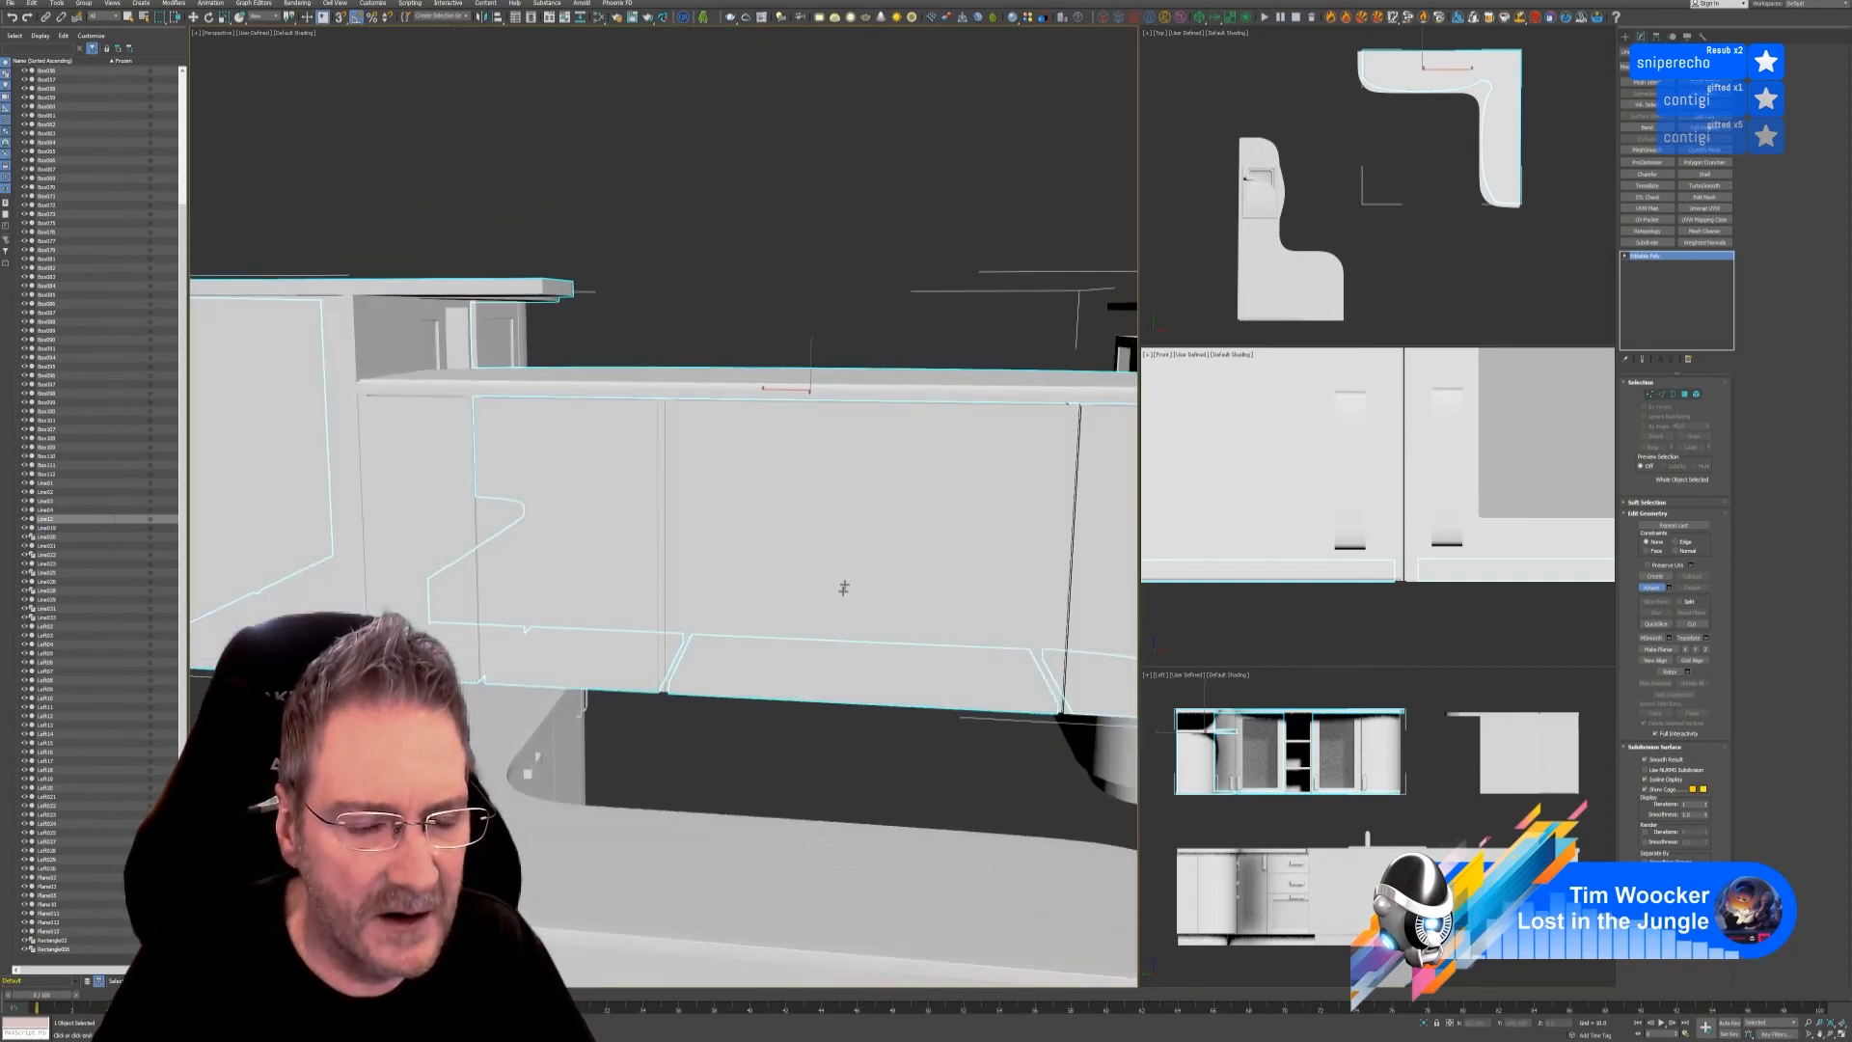
{"action": "scroll", "coordinate": [843, 588], "scroll_direction": "down", "scroll_amount": 5}
{"action": "middle_click_drag", "start_coordinate": [787, 652], "coordinate": [1066, 551], "text": "alt"}
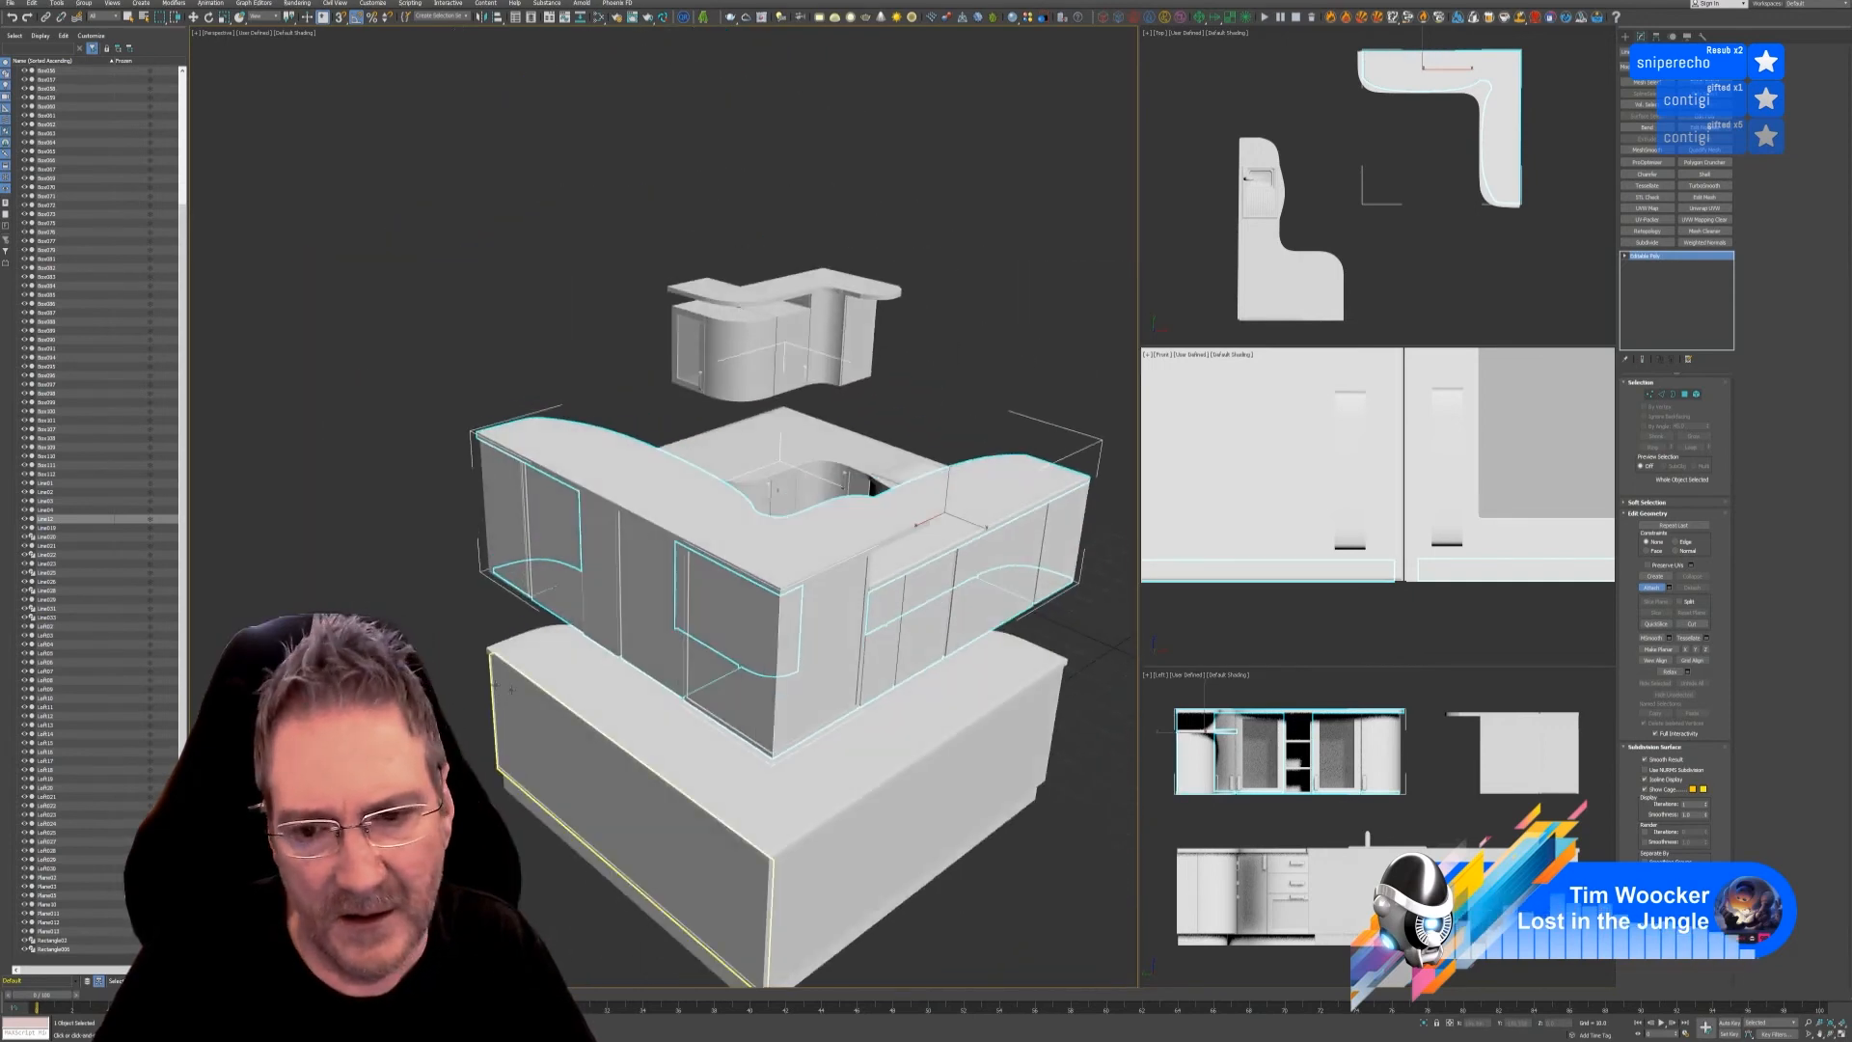
{"action": "left_click", "coordinate": [1066, 550]}
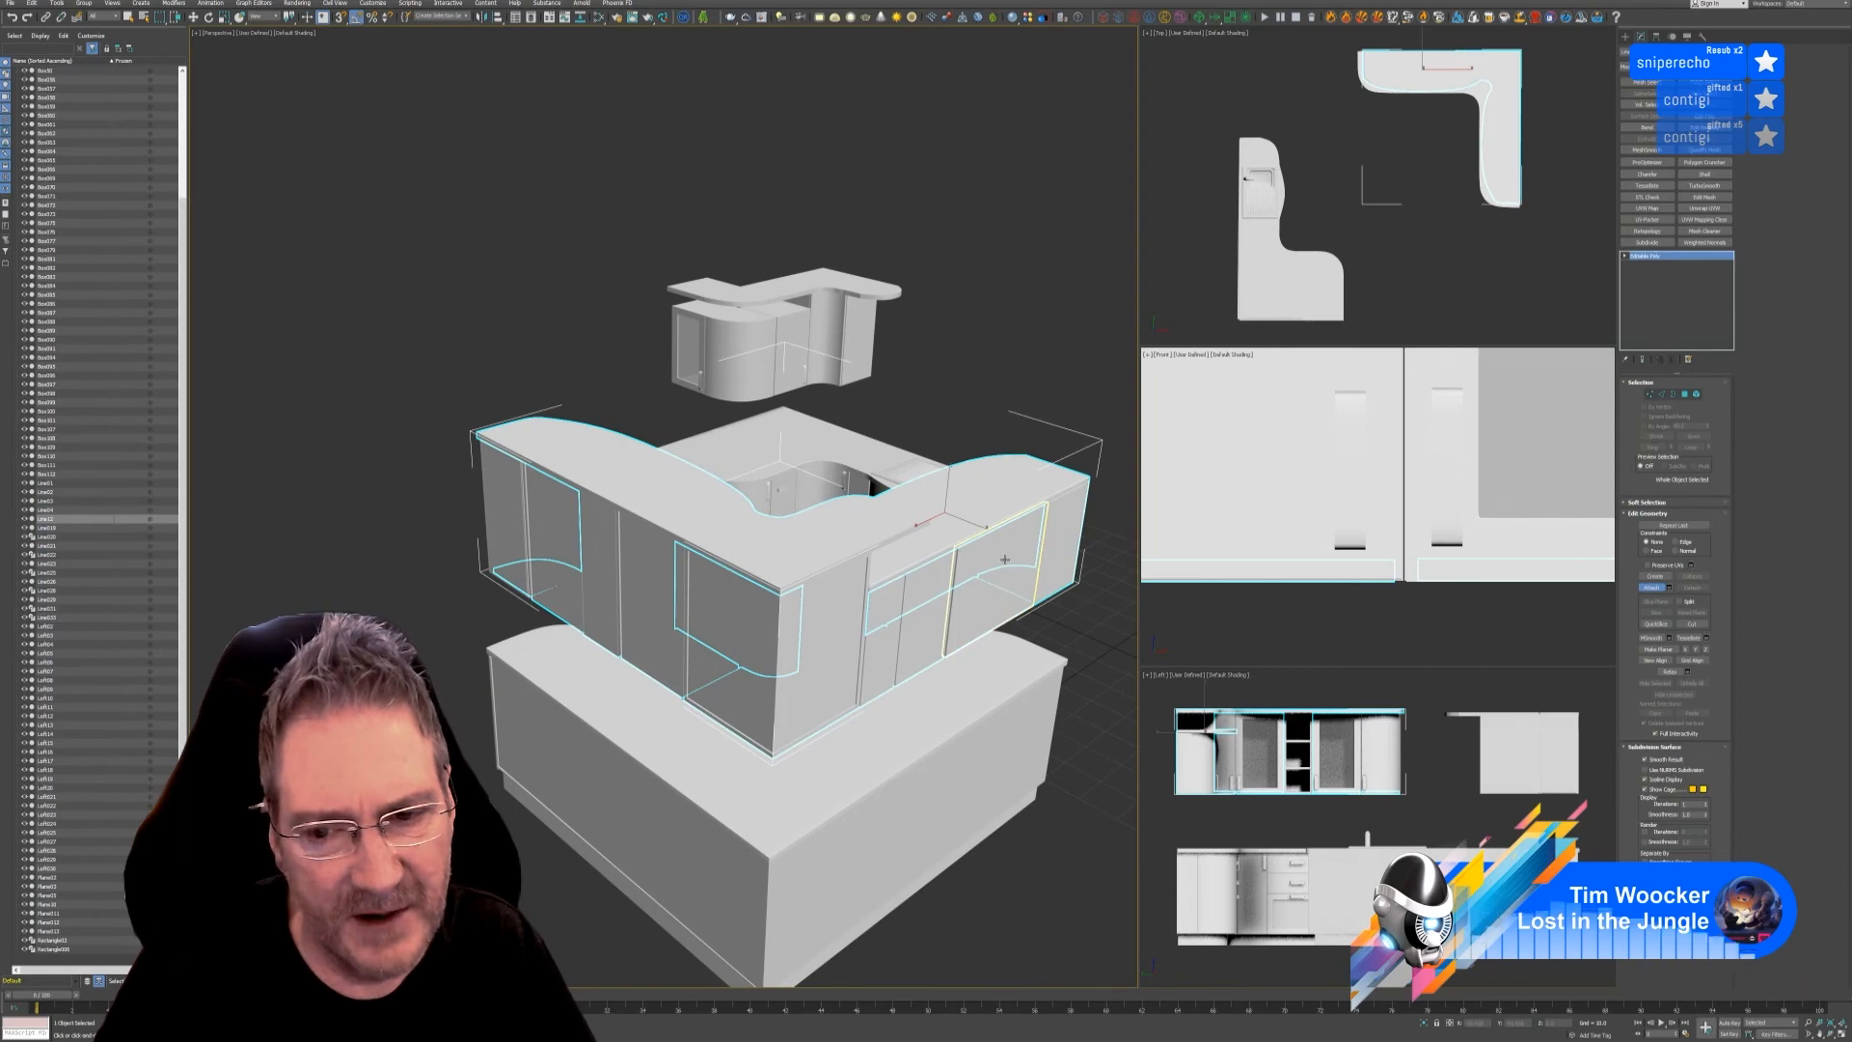
{"action": "left_click", "coordinate": [924, 617]}
{"action": "left_click", "coordinate": [879, 638]}
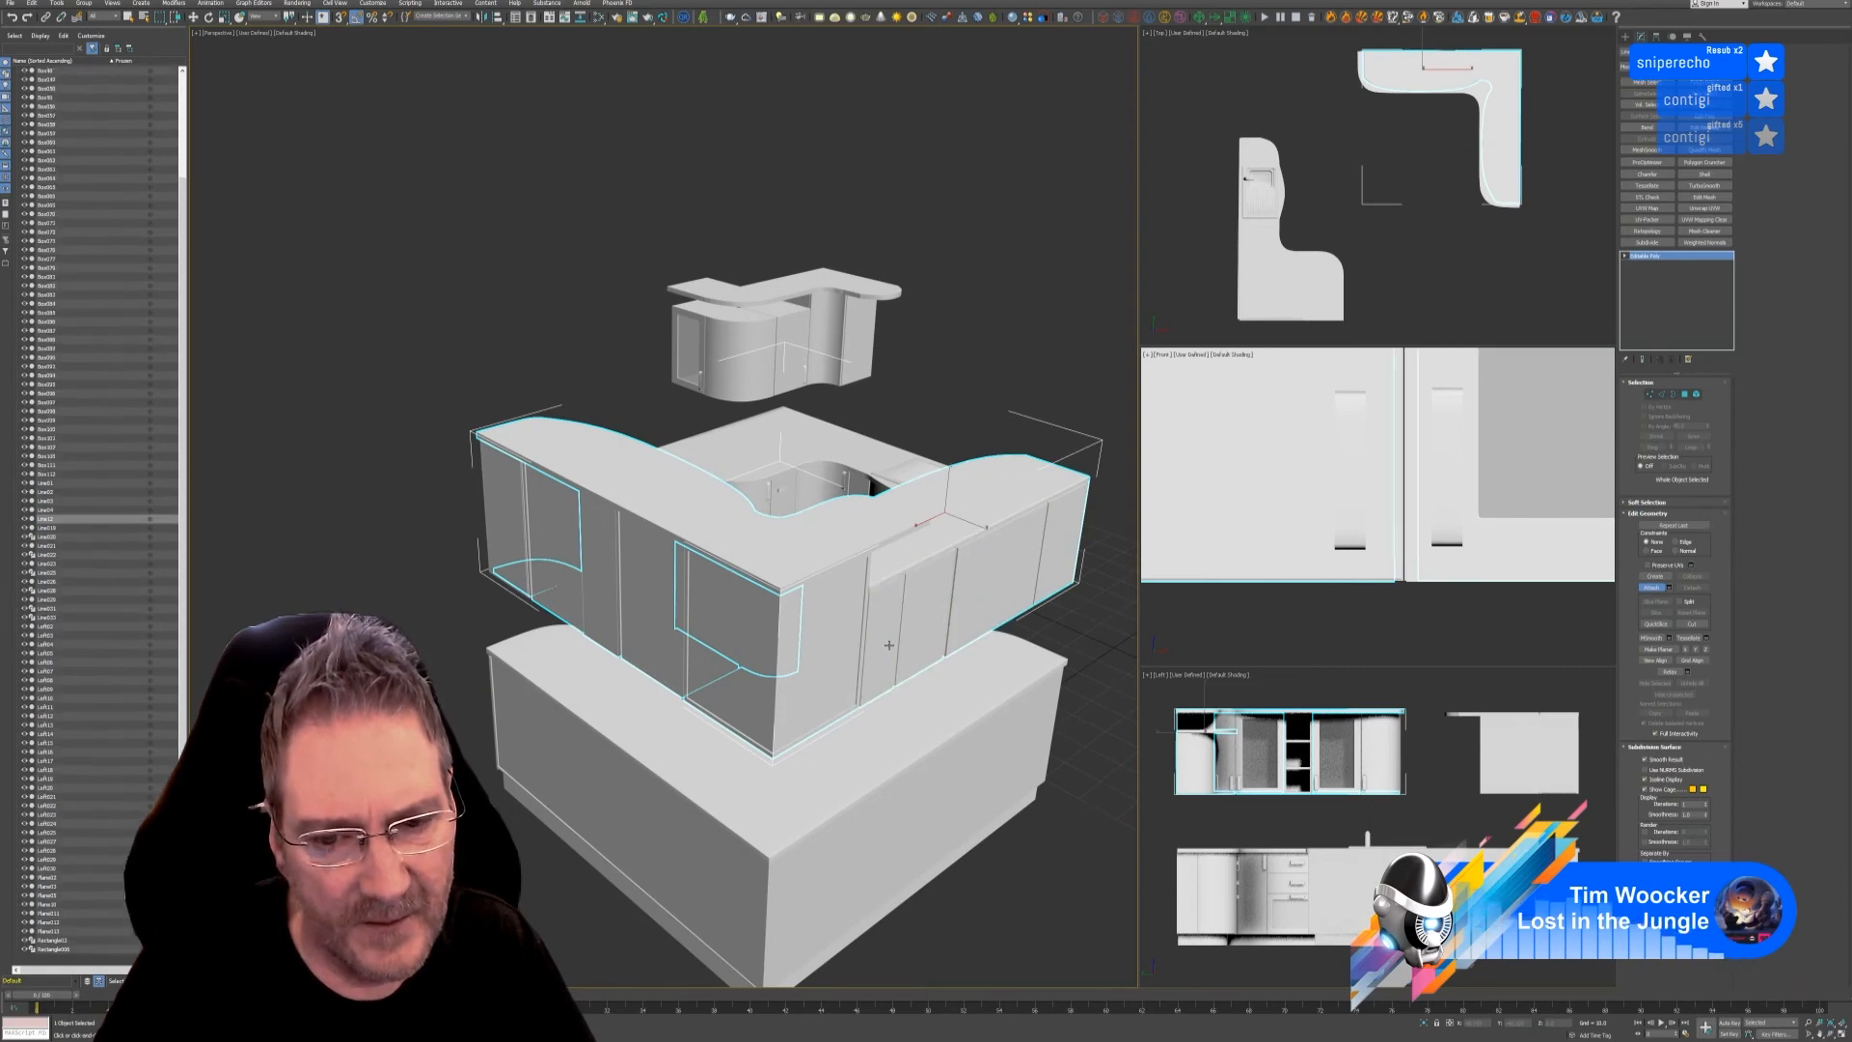
{"action": "left_click", "coordinate": [810, 656]}
{"action": "left_click", "coordinate": [733, 631]}
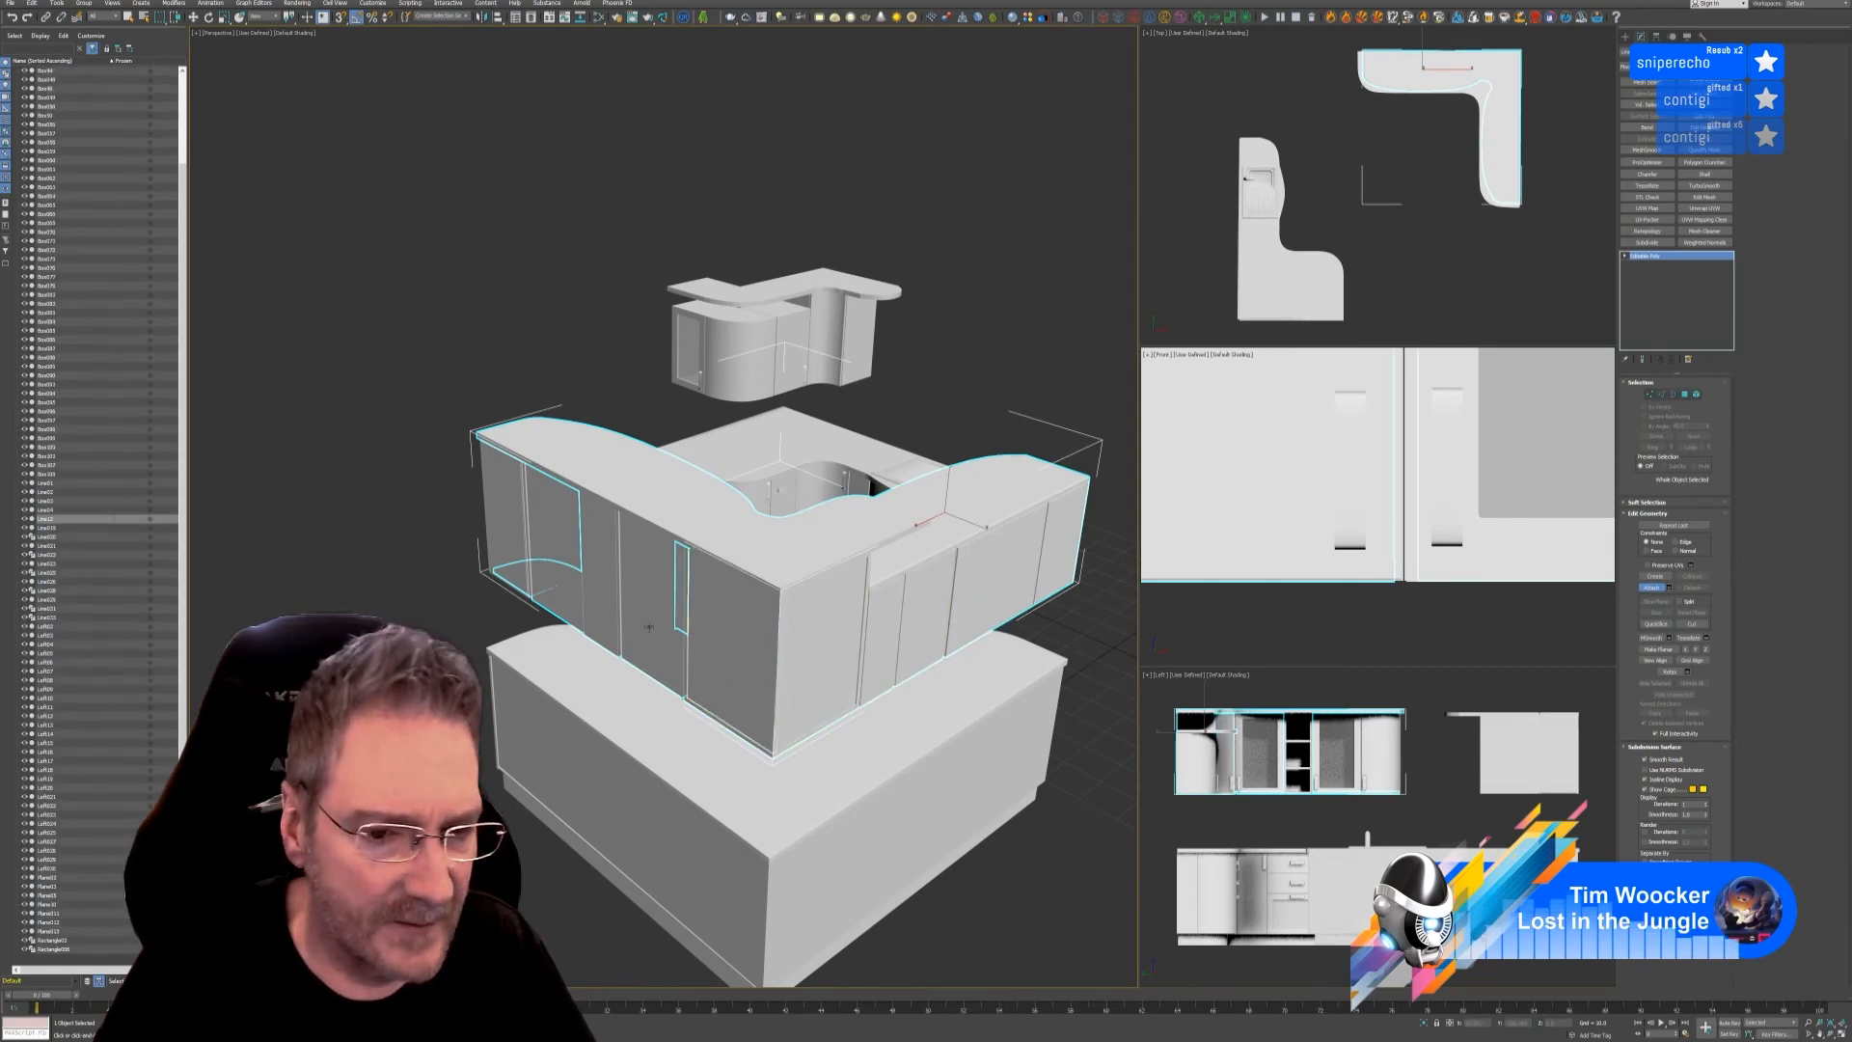
{"action": "left_click", "coordinate": [648, 622]}
{"action": "left_click", "coordinate": [566, 580]}
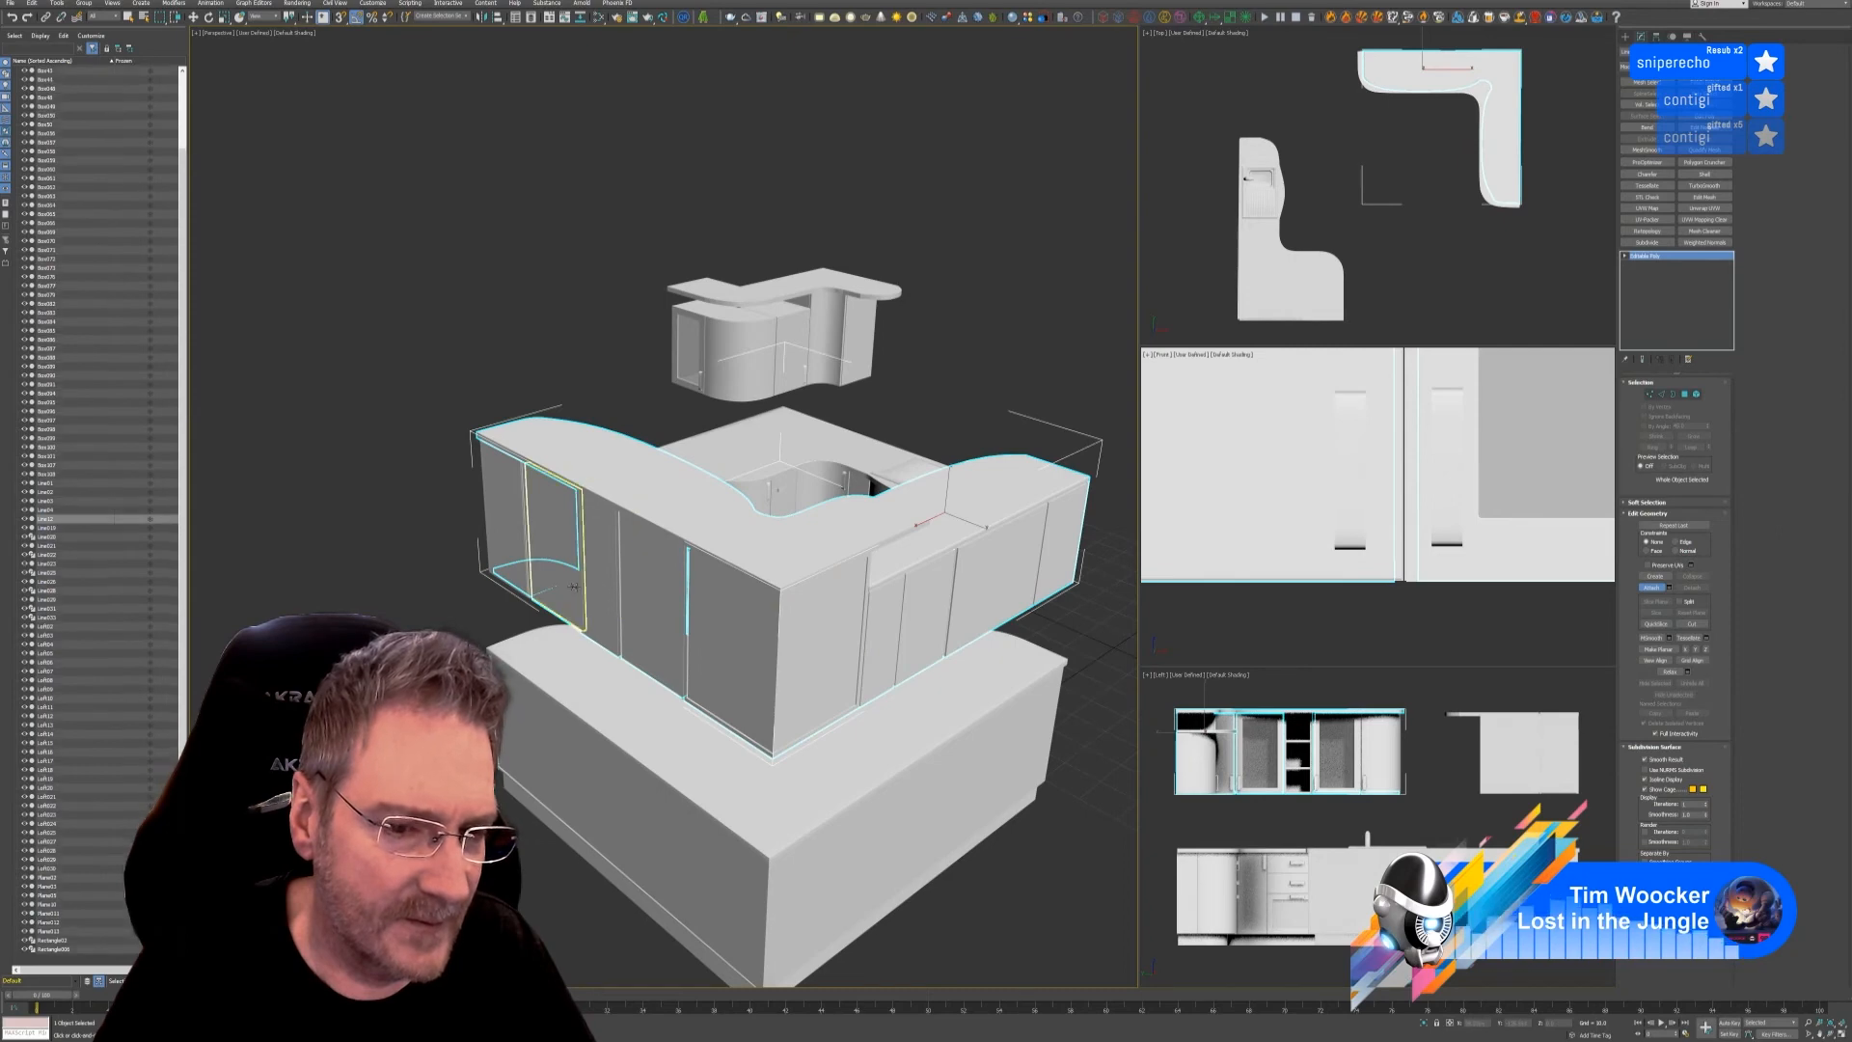
{"action": "left_click", "coordinate": [503, 507]}
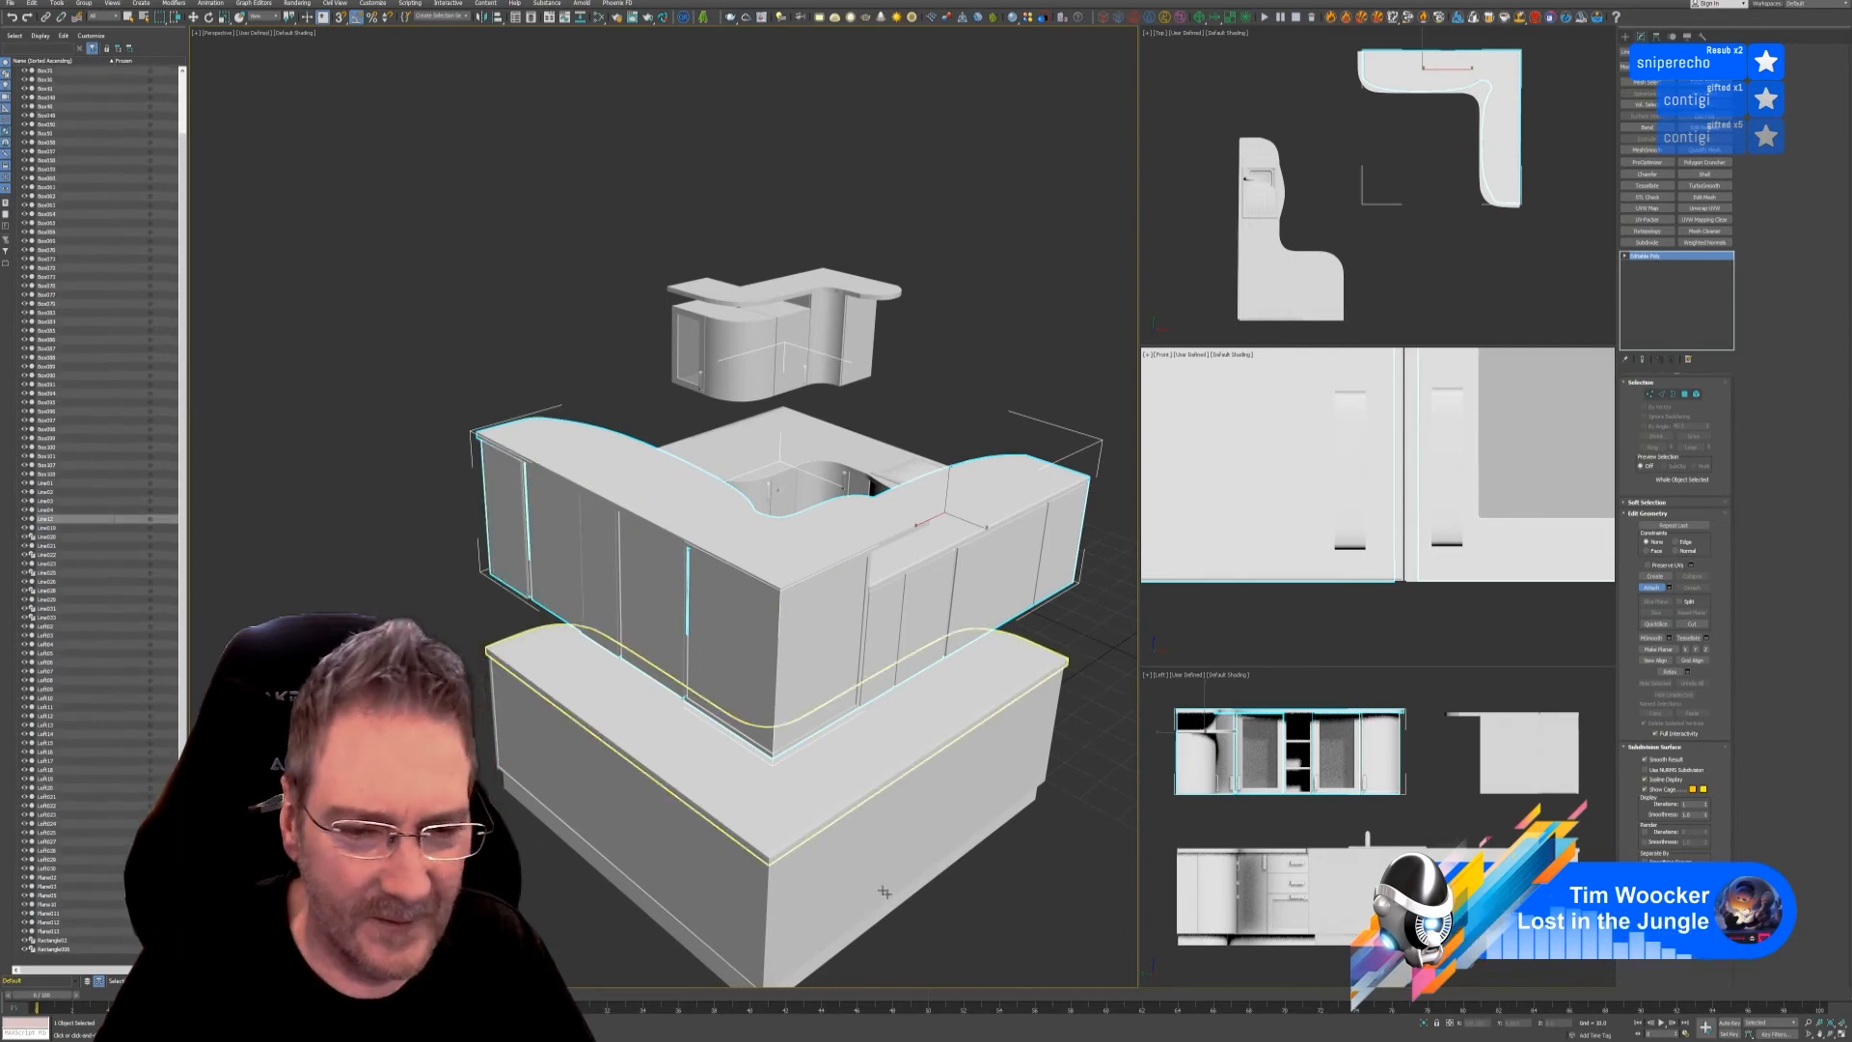
- Examine the wall units from behind and from the front for fixed parts not yet attached to the combined mesh
{"action": "mouse_move", "coordinate": [926, 870]}
{"action": "middle_mouse_down", "text": "alt"}
{"action": "mouse_move", "coordinate": [882, 840]}
{"action": "mouse_move", "coordinate": [924, 858]}
{"action": "middle_mouse_up", "text": "alt"}
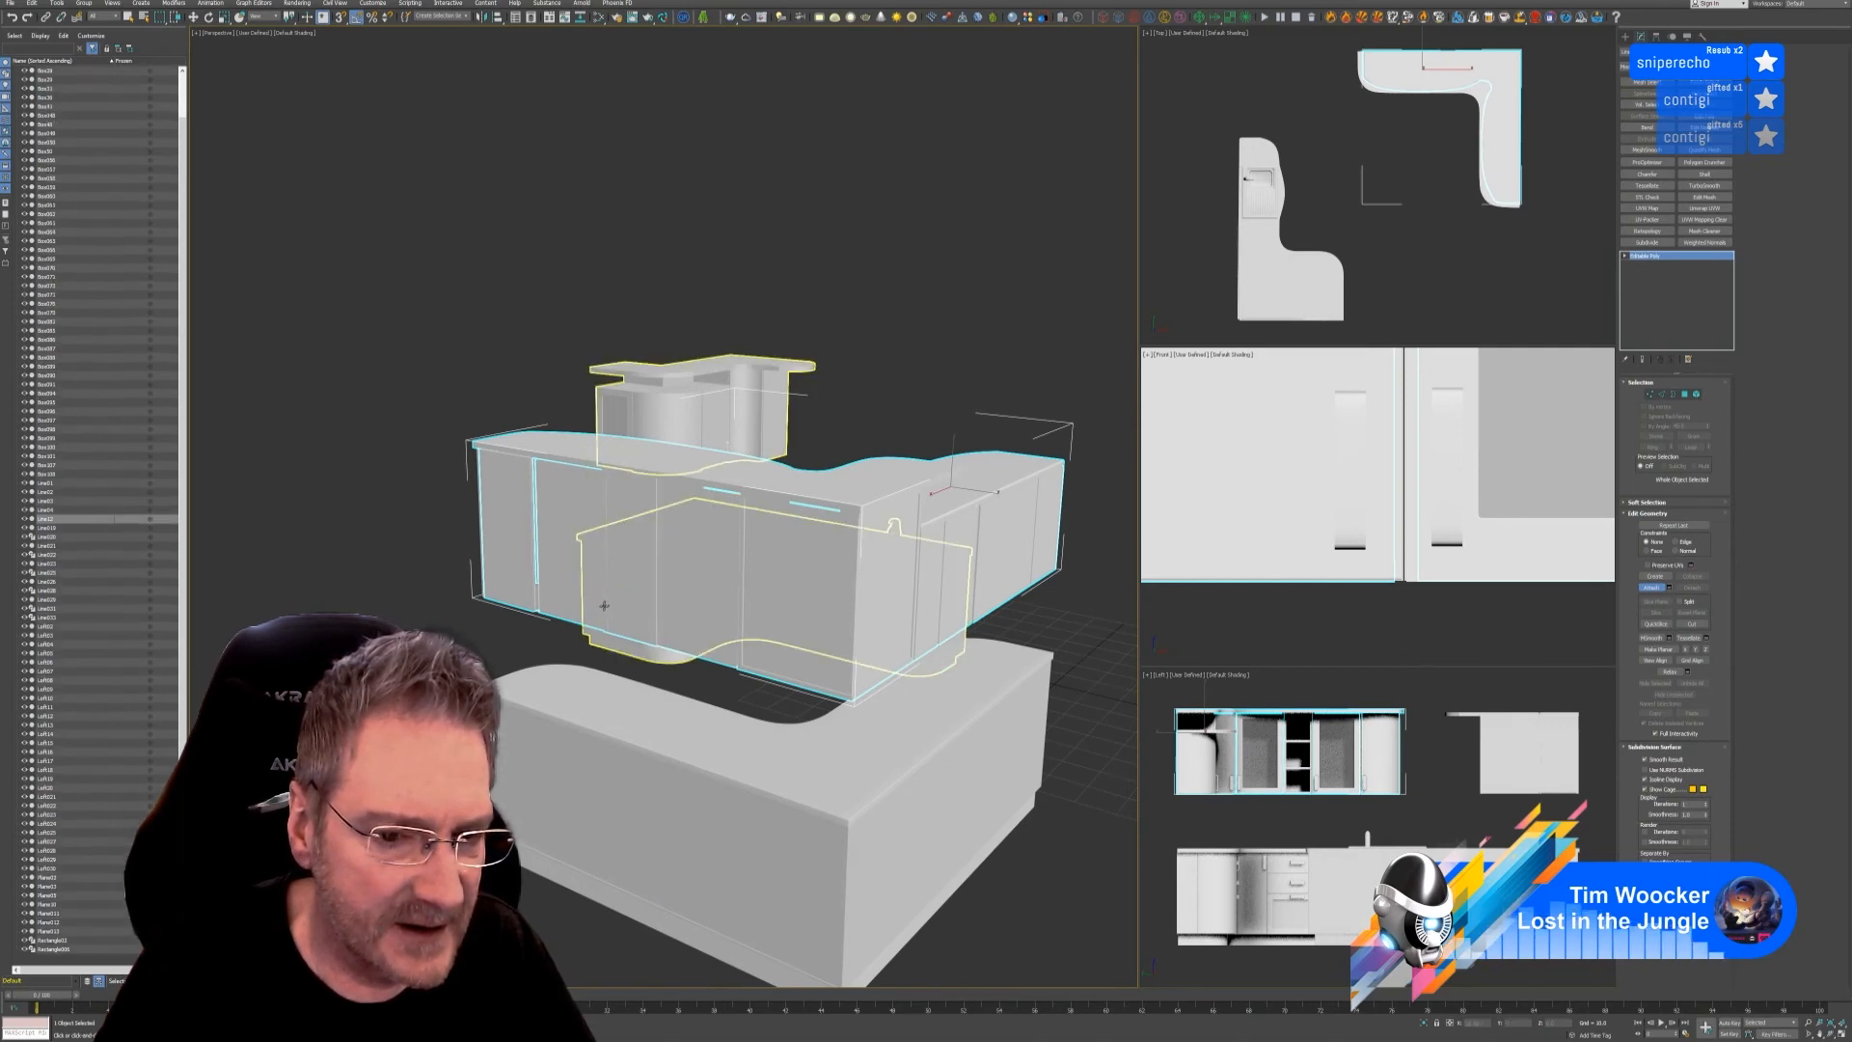
{"action": "scroll", "coordinate": [598, 600], "scroll_direction": "up", "scroll_amount": 5}
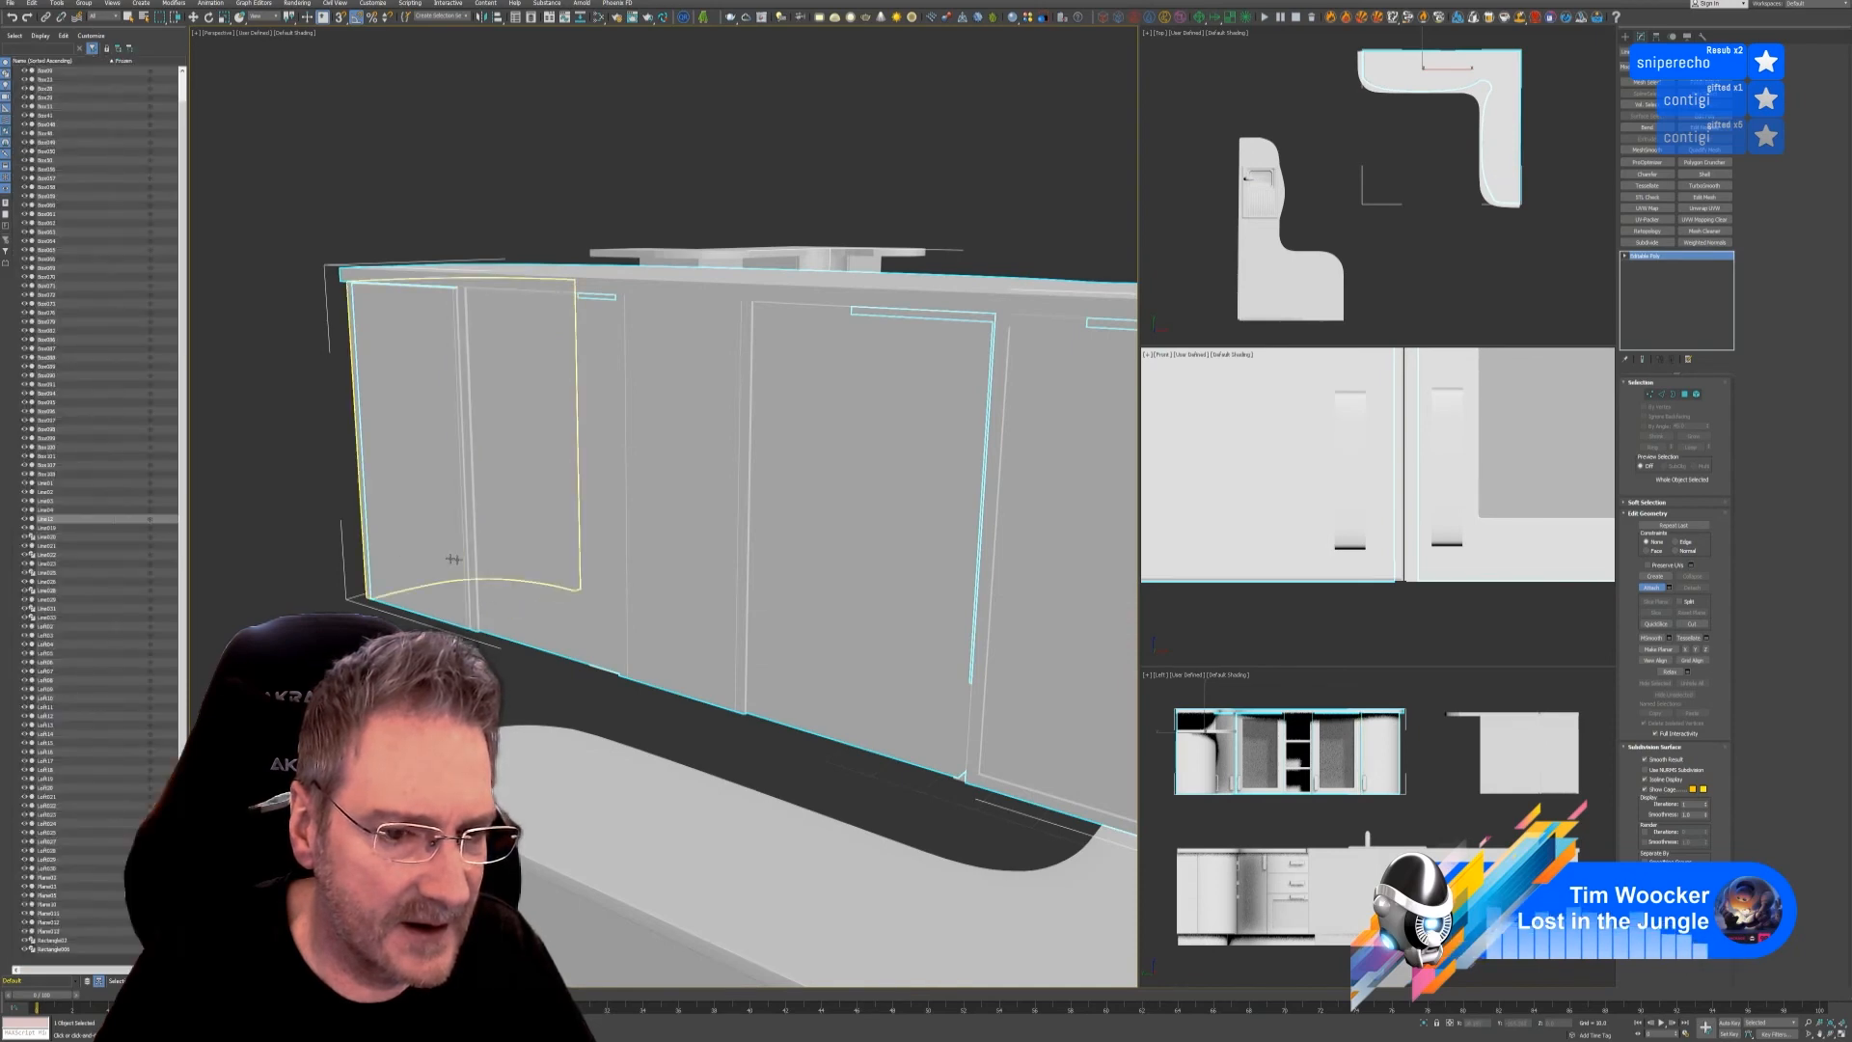
{"action": "scroll", "coordinate": [940, 728], "scroll_direction": "down", "scroll_amount": 5}
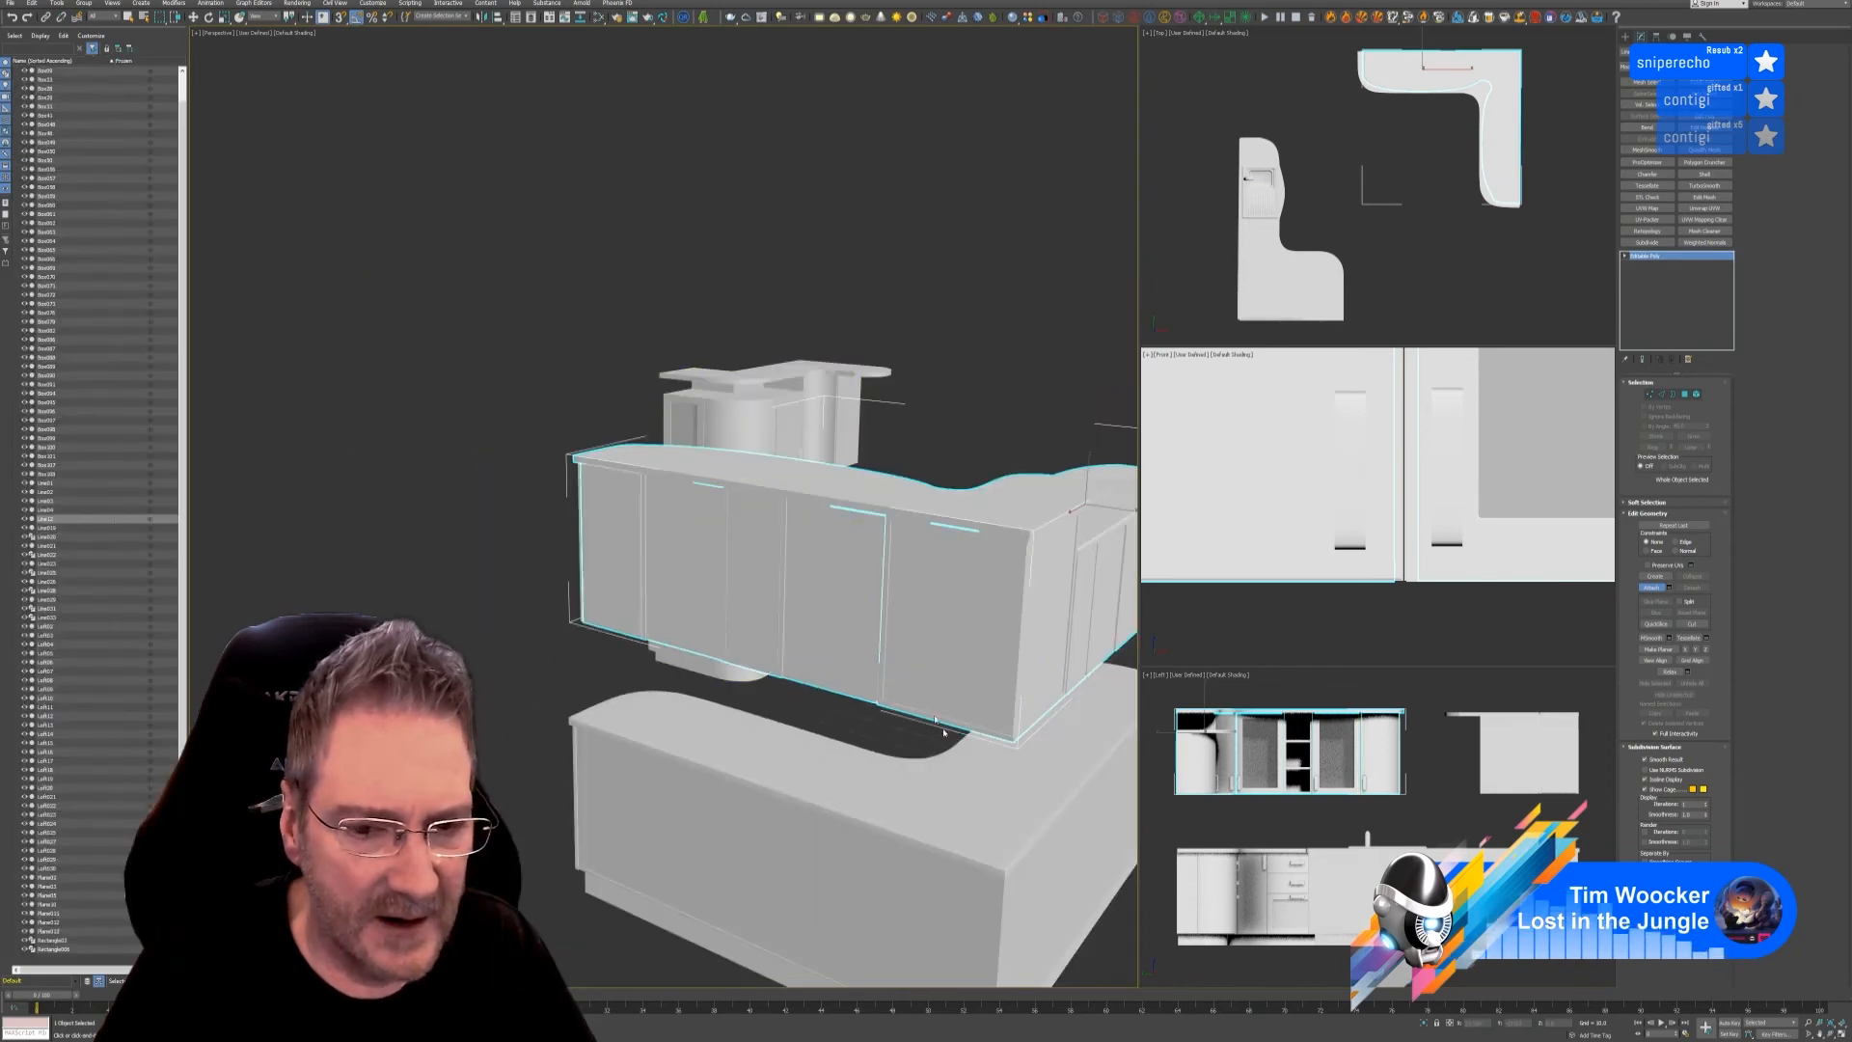
{"action": "middle_click_drag", "start_coordinate": [940, 730], "coordinate": [916, 767], "text": "alt"}
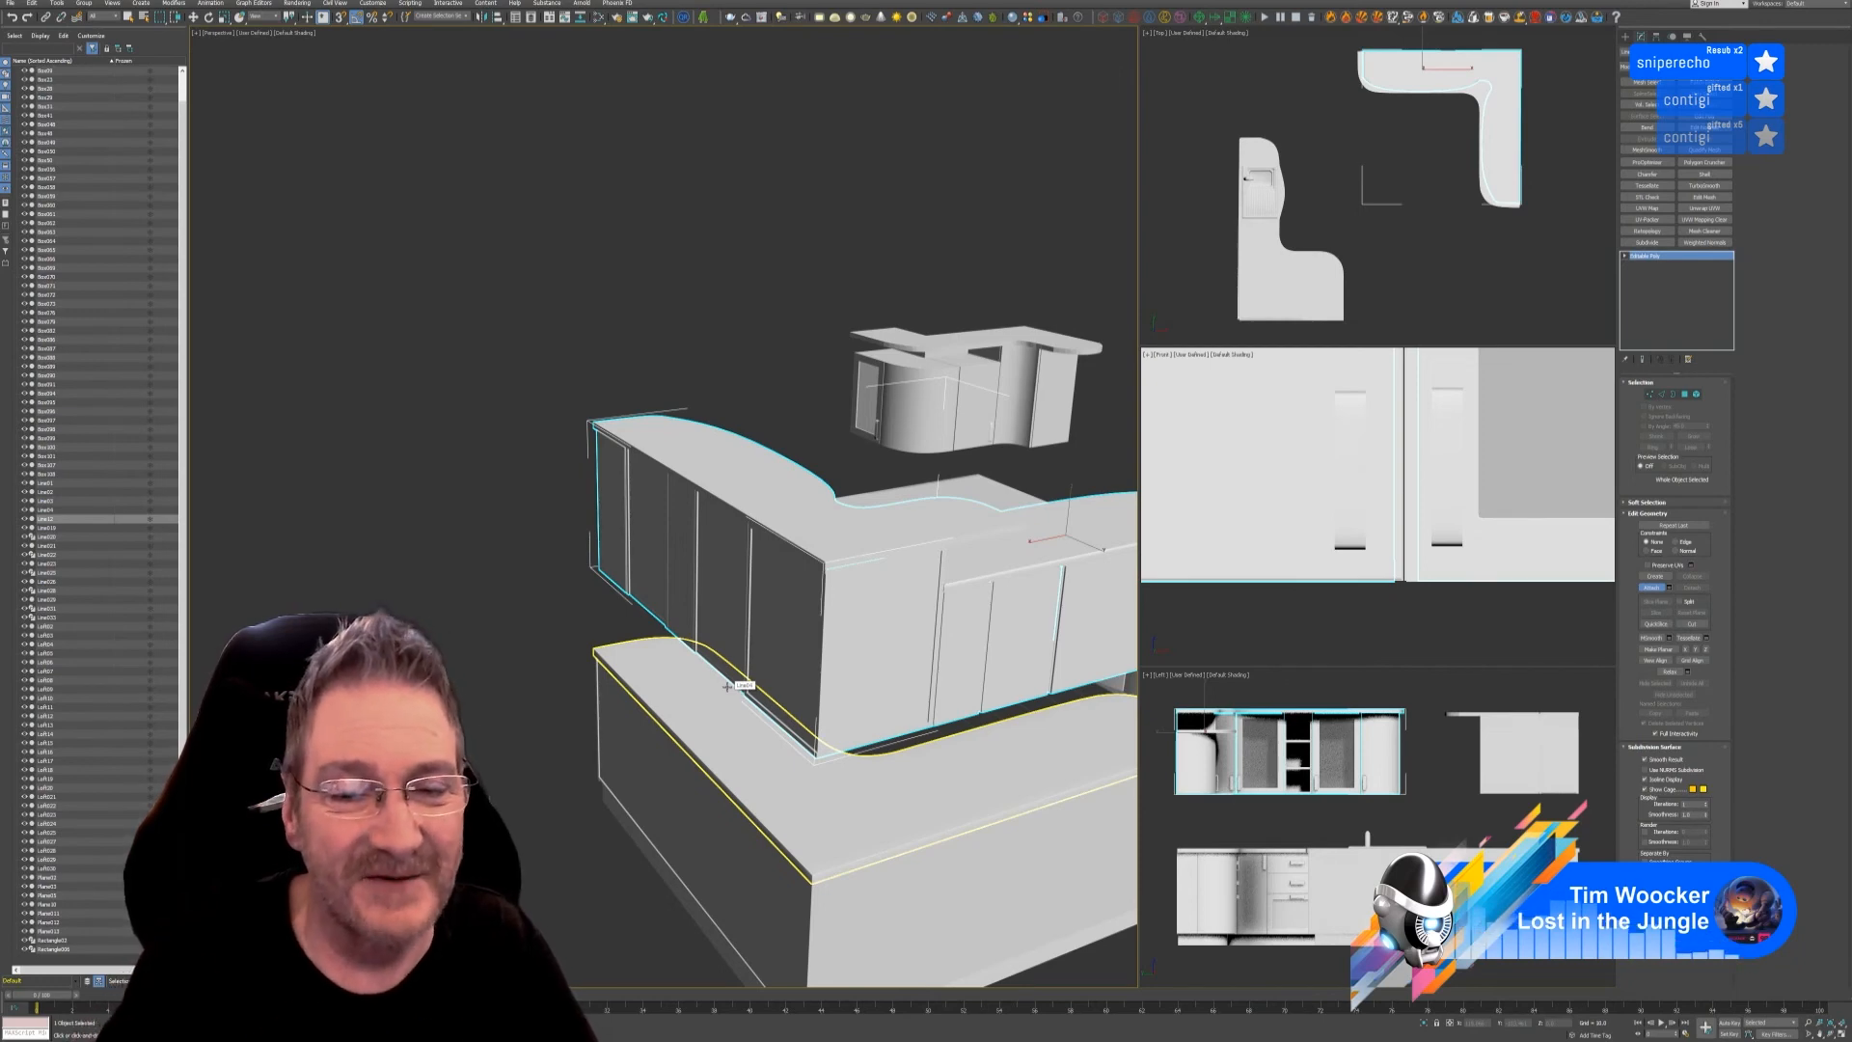
{"action": "middle_click_drag", "start_coordinate": [530, 633], "coordinate": [710, 641], "text": "alt"}
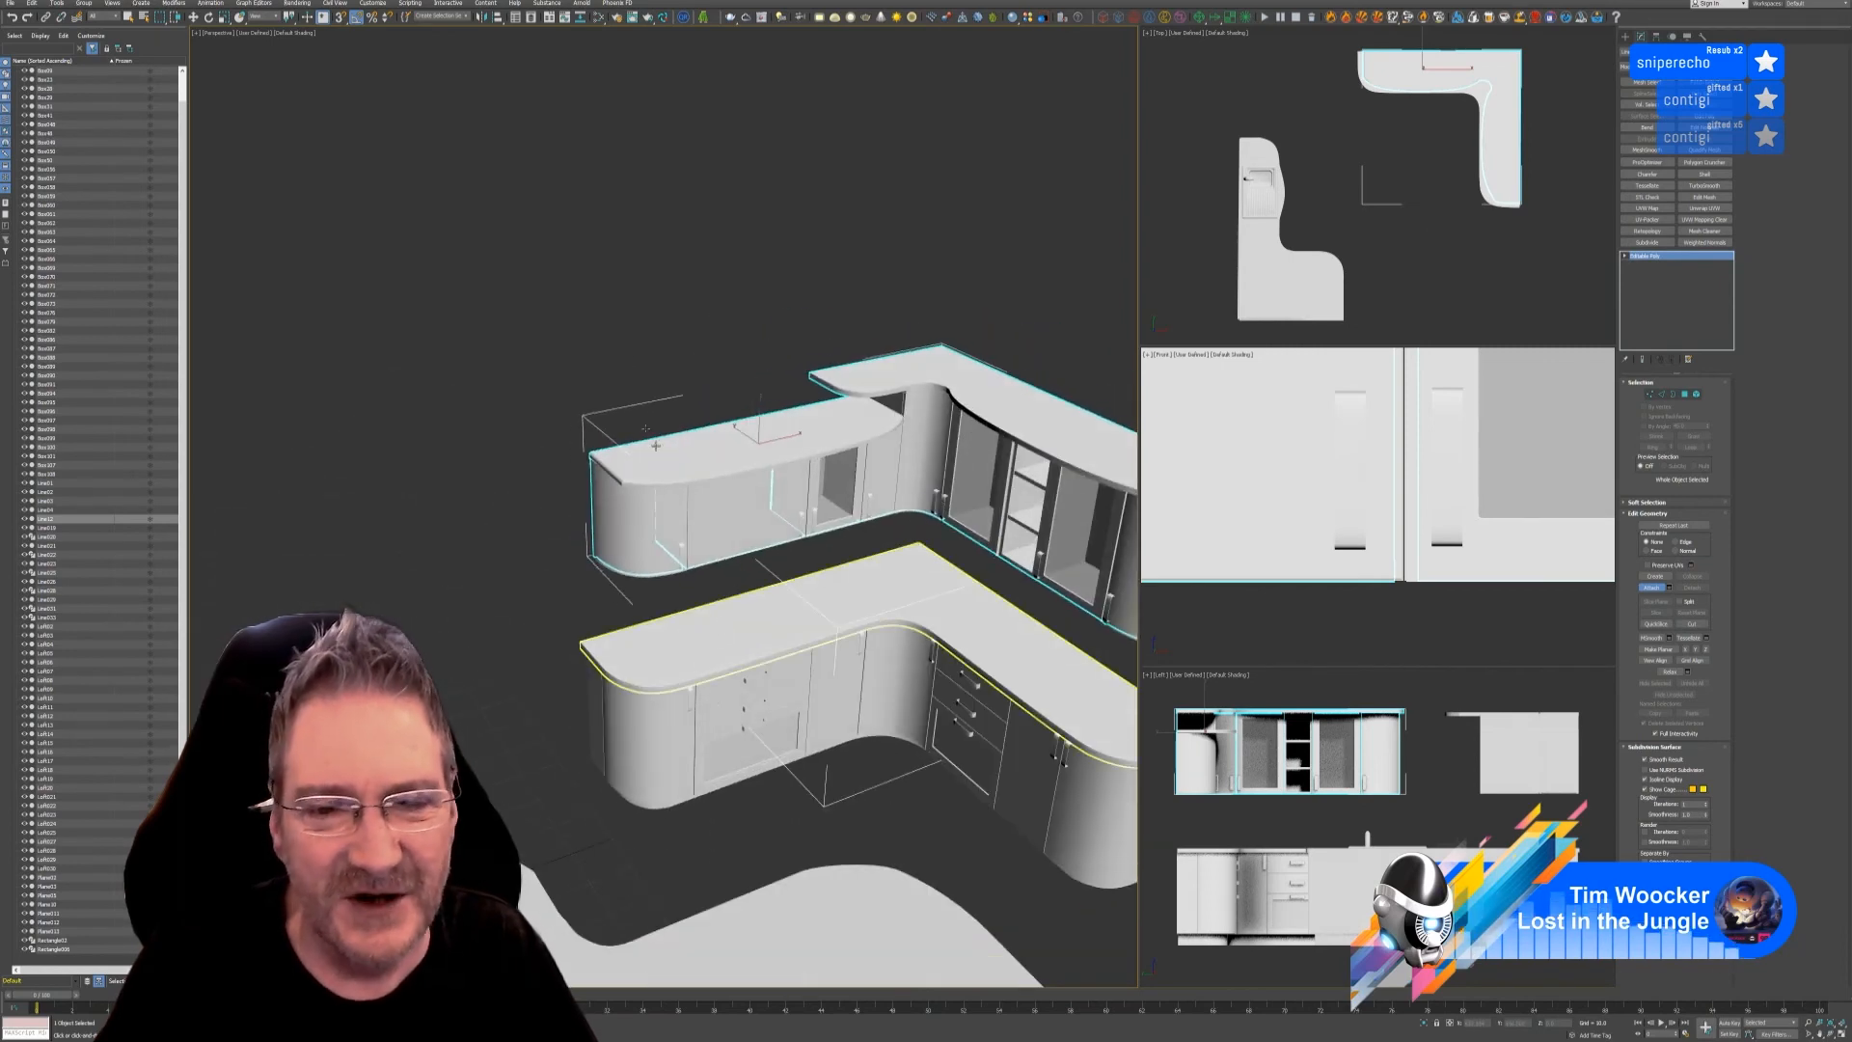
{"action": "middle_click_drag", "start_coordinate": [676, 321], "coordinate": [512, 239]}
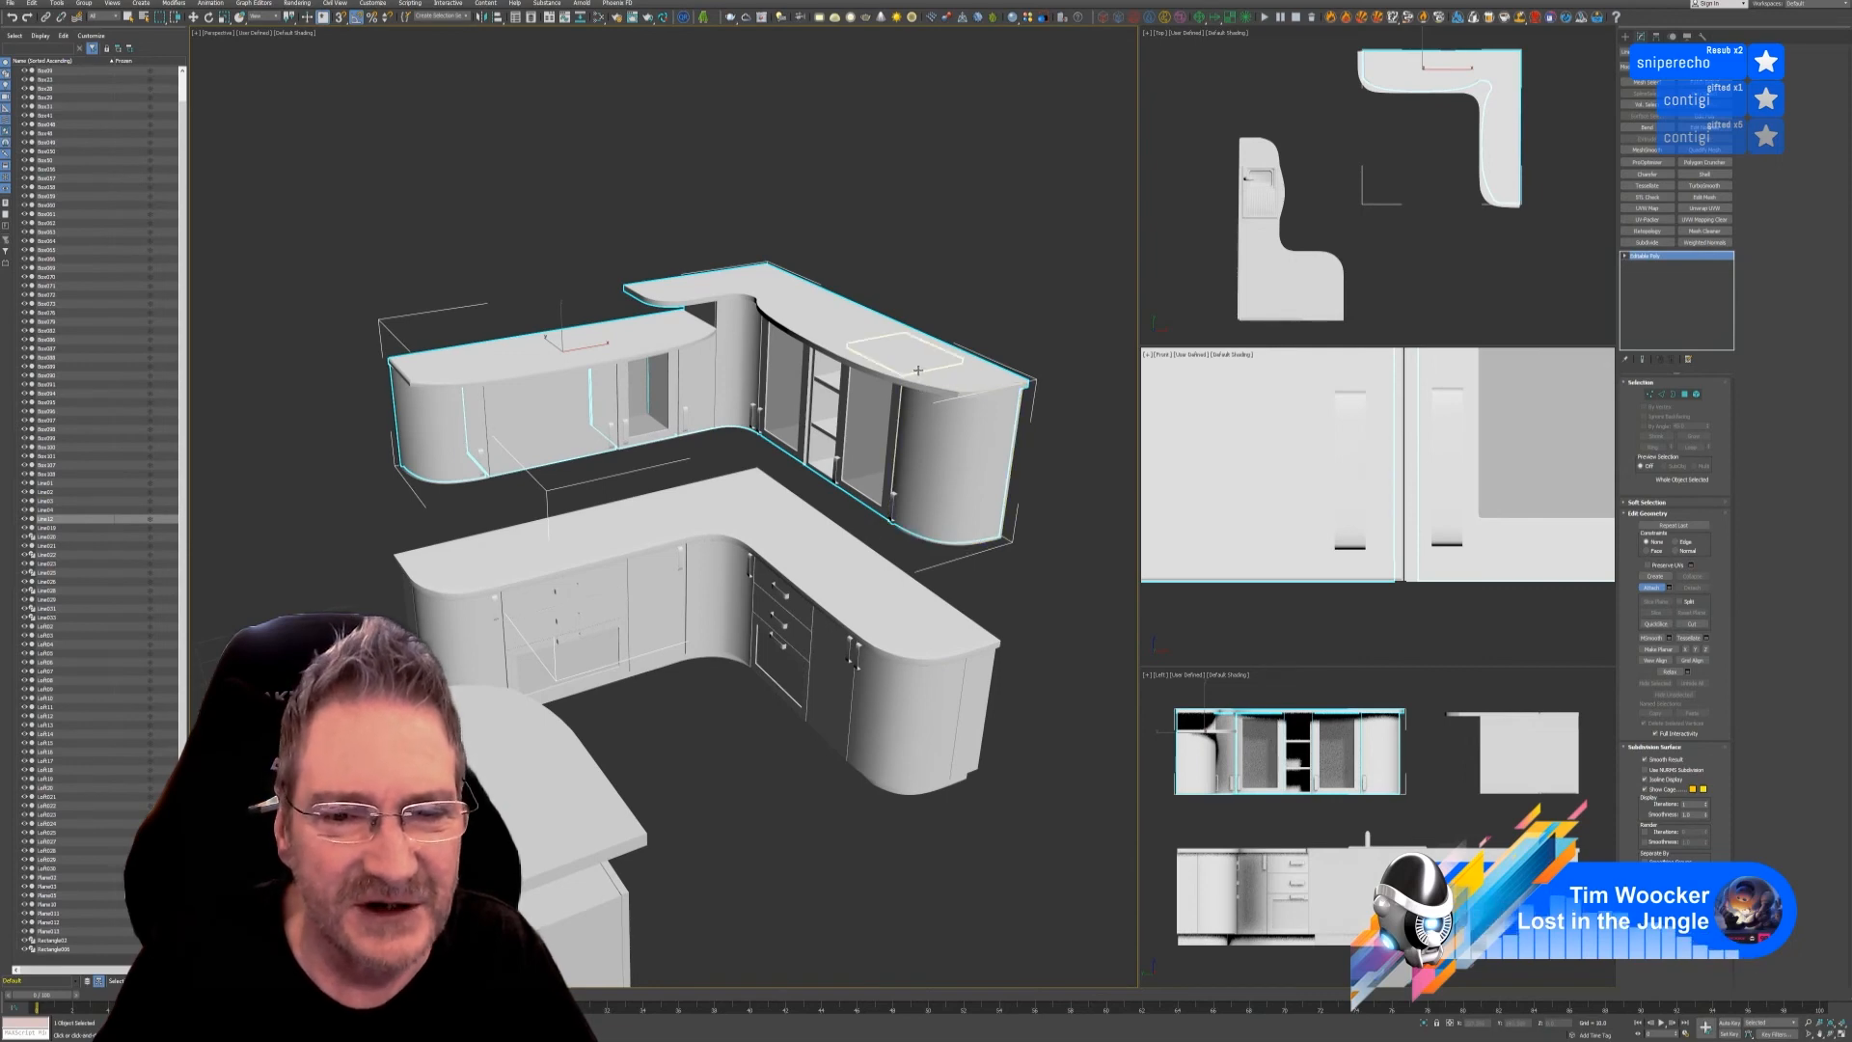
{"action": "middle_click_drag", "start_coordinate": [1050, 625], "coordinate": [1026, 621], "text": "alt"}
{"action": "scroll", "coordinate": [965, 419], "scroll_direction": "up", "scroll_amount": 2}
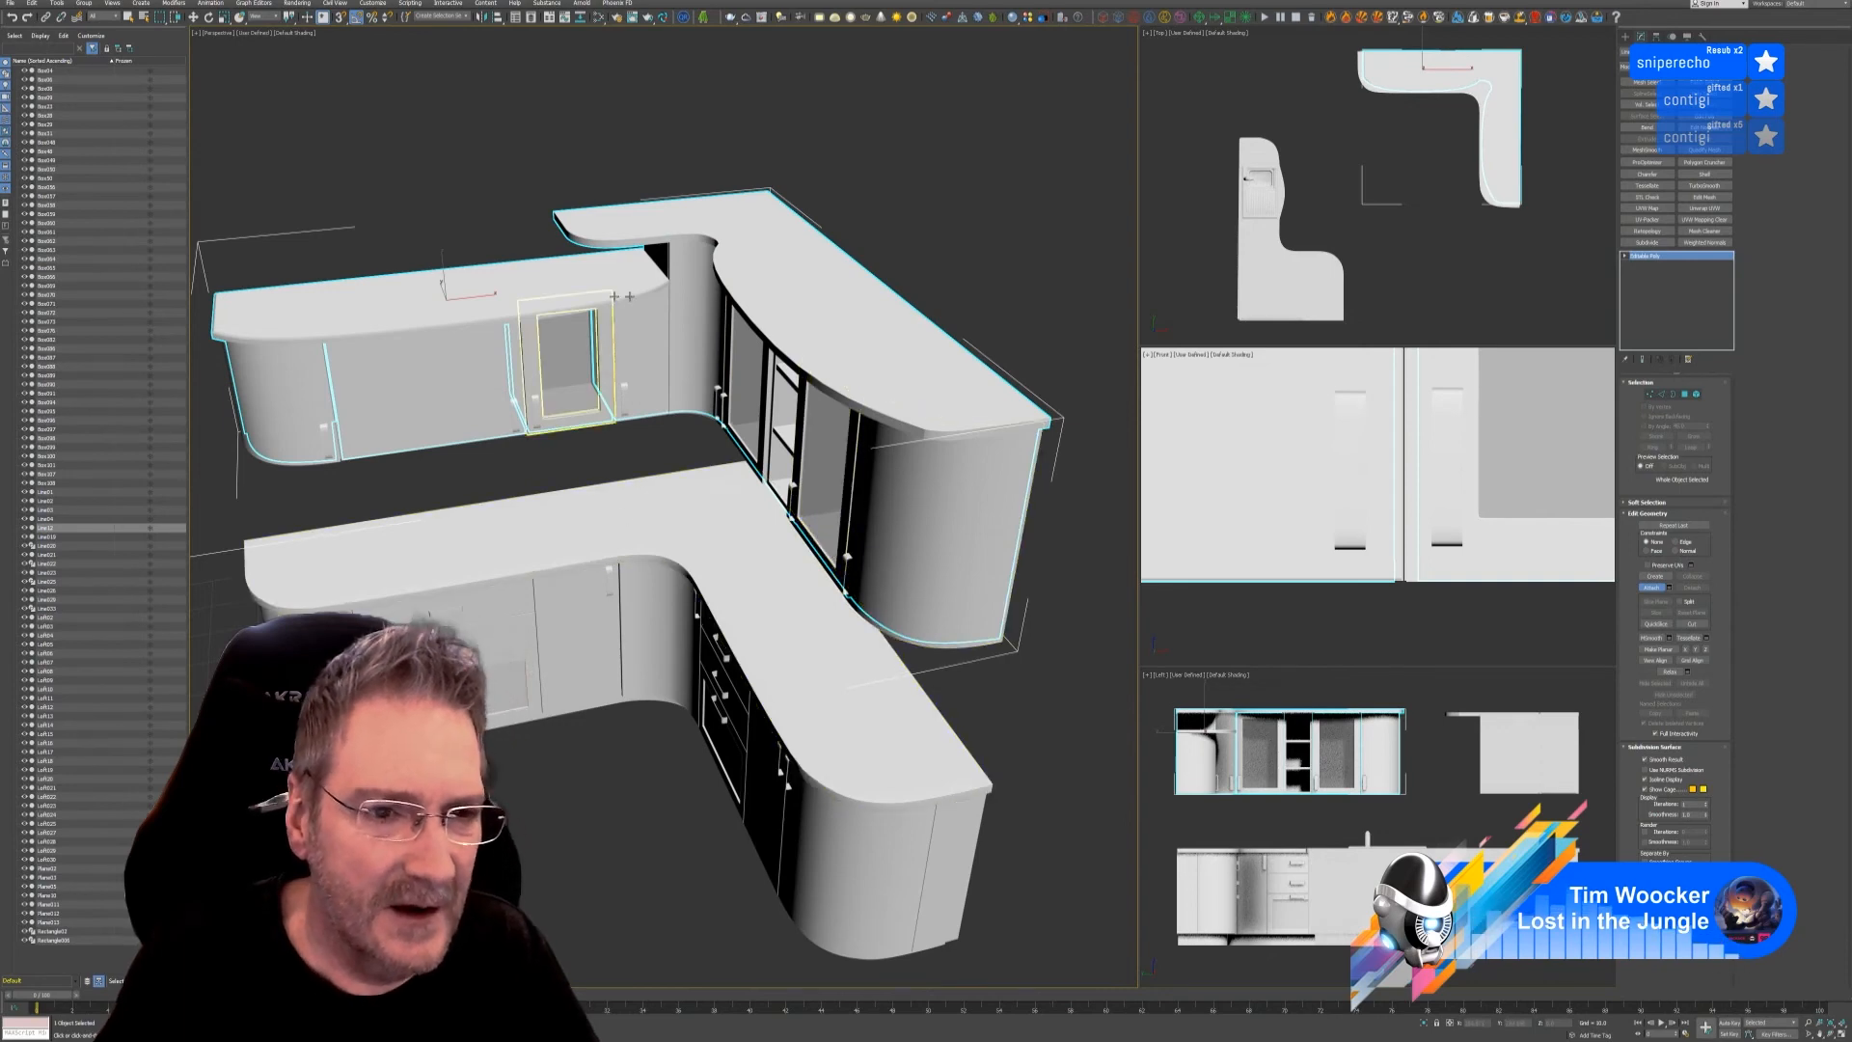
- Move the combined wall-unit mesh aside to reveal parts still unattached, and undo the move
{"action": "key", "text": "w"}
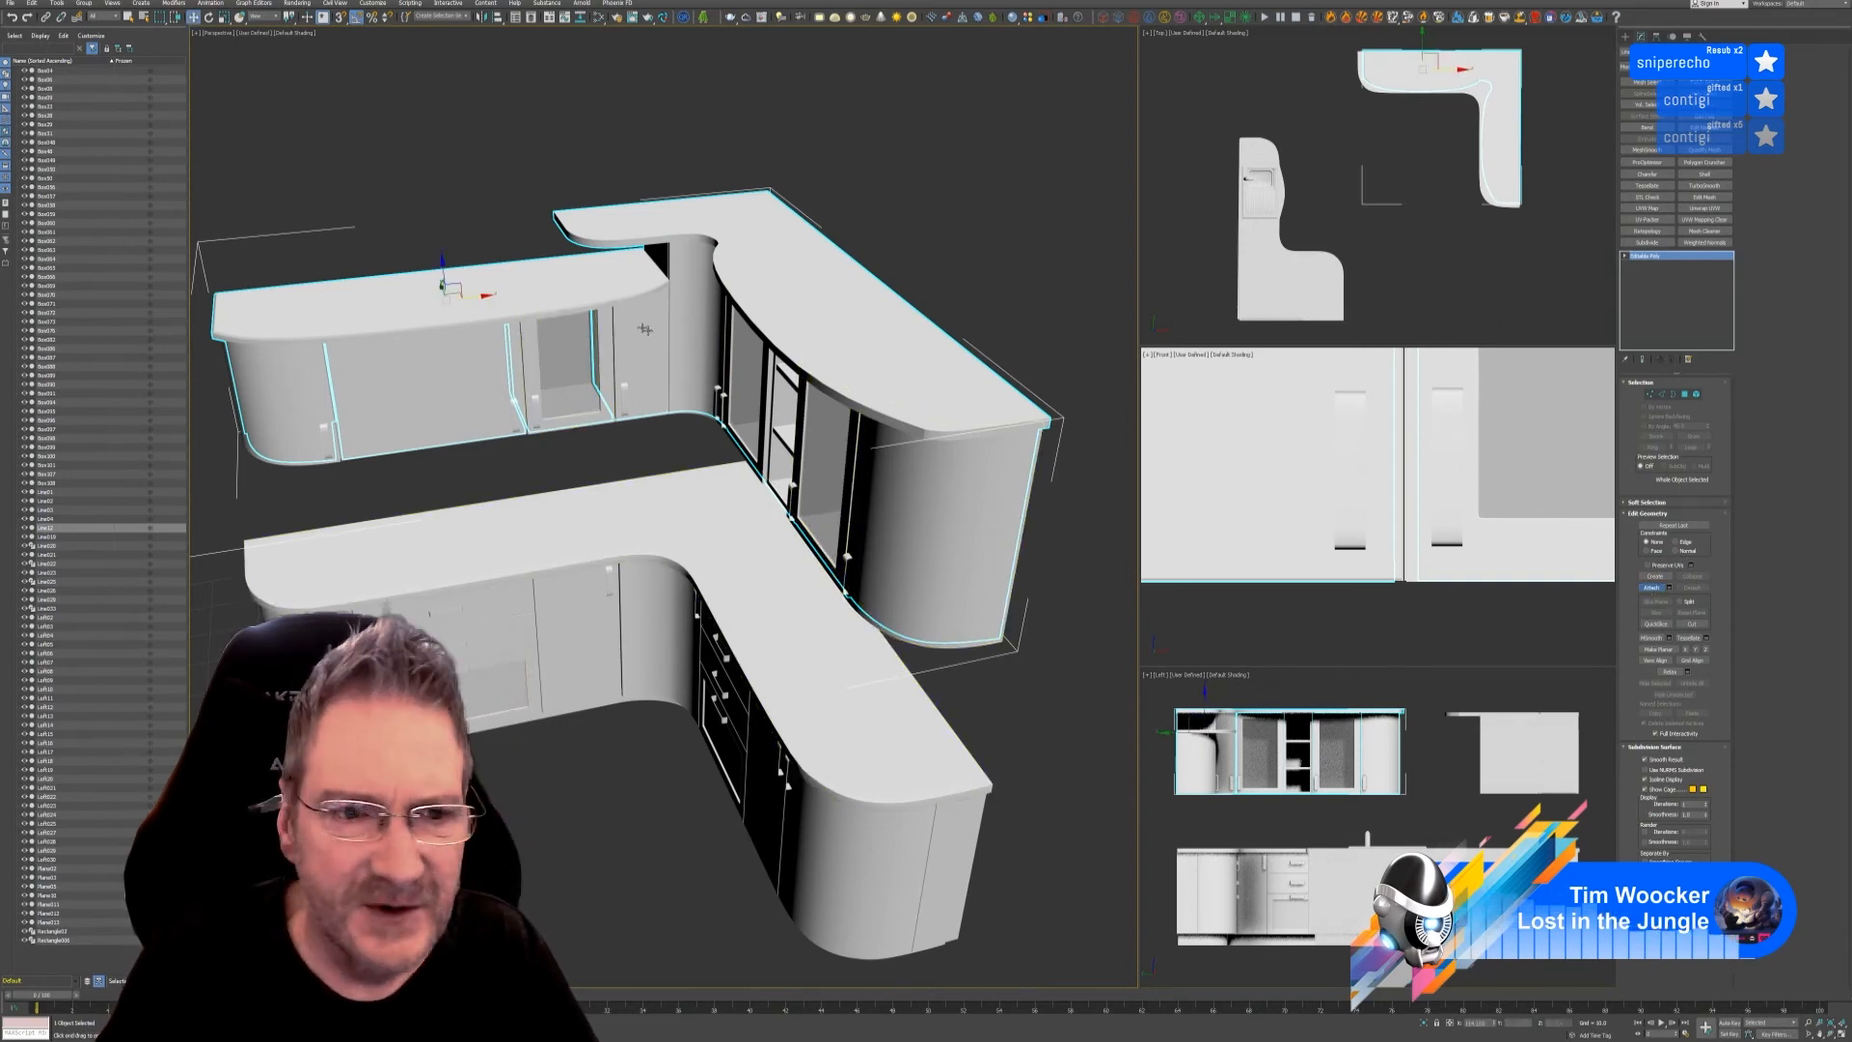
{"action": "scroll", "coordinate": [667, 390], "scroll_direction": "down", "scroll_amount": 2}
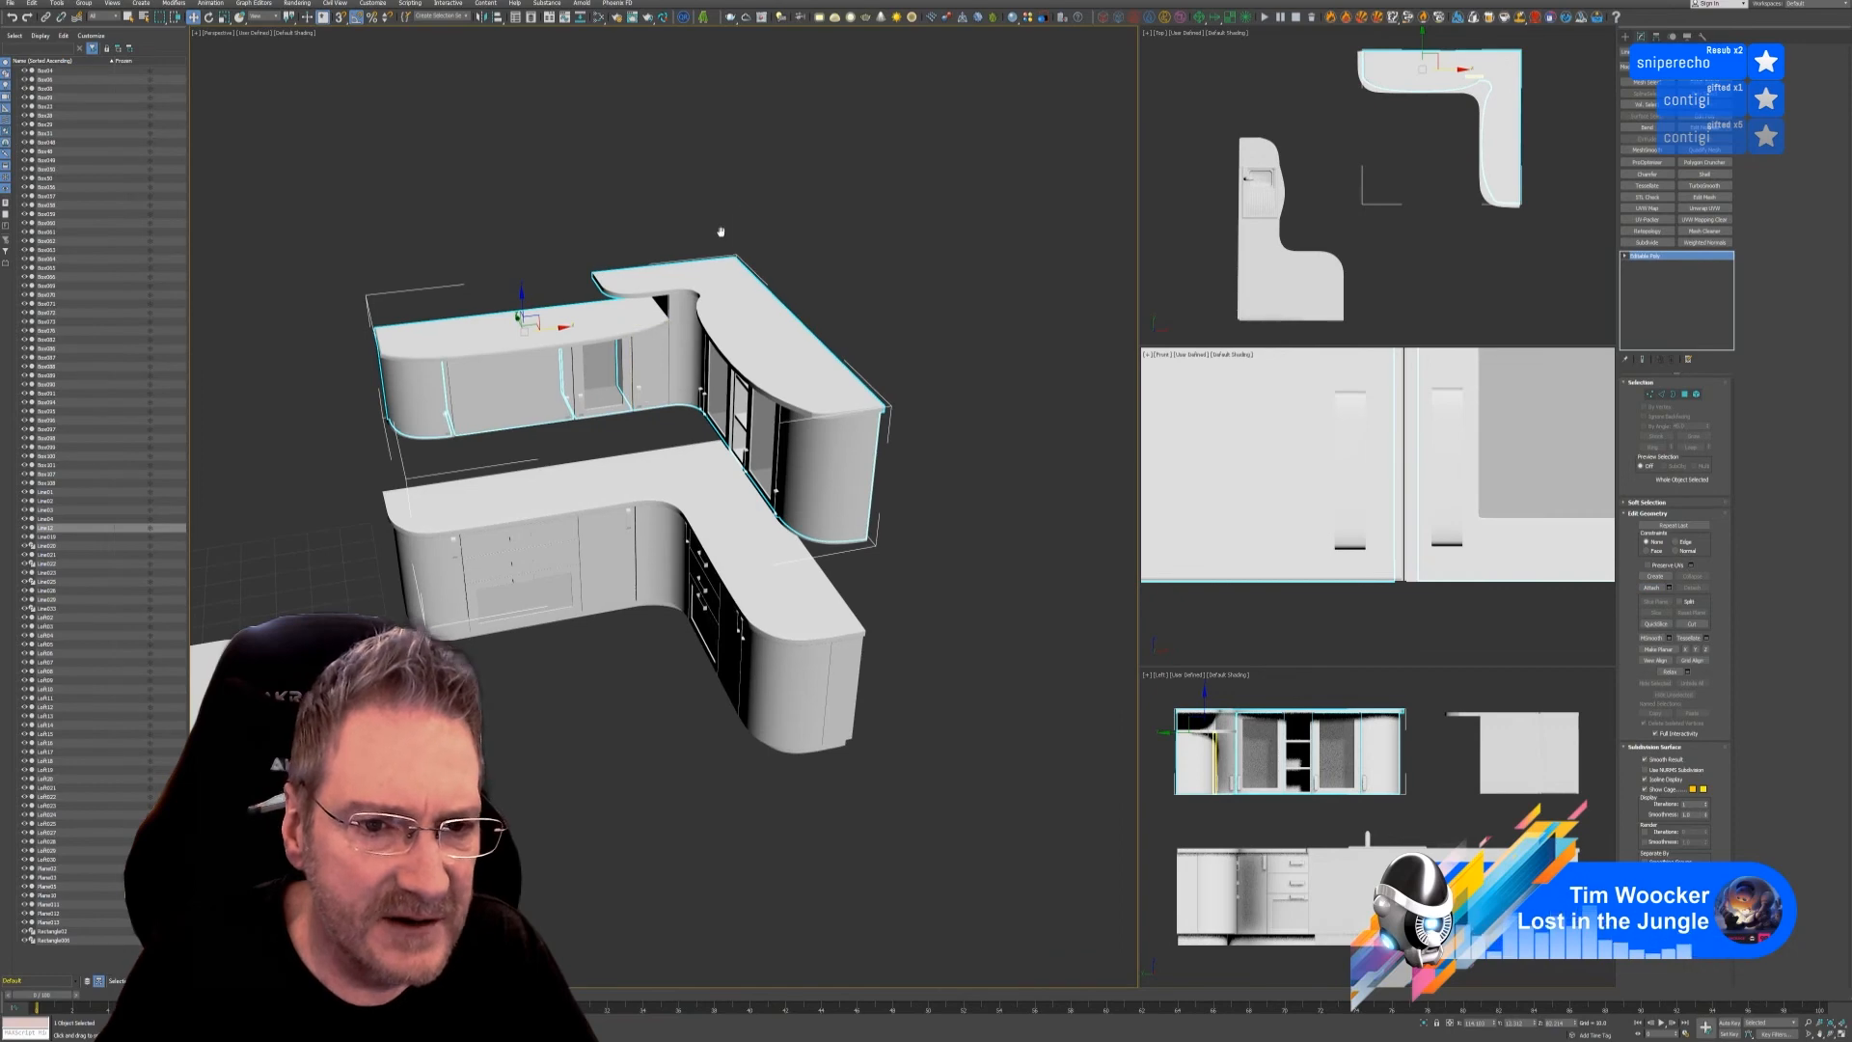
{"action": "left_click_drag", "start_coordinate": [559, 329], "coordinate": [1035, 311]}
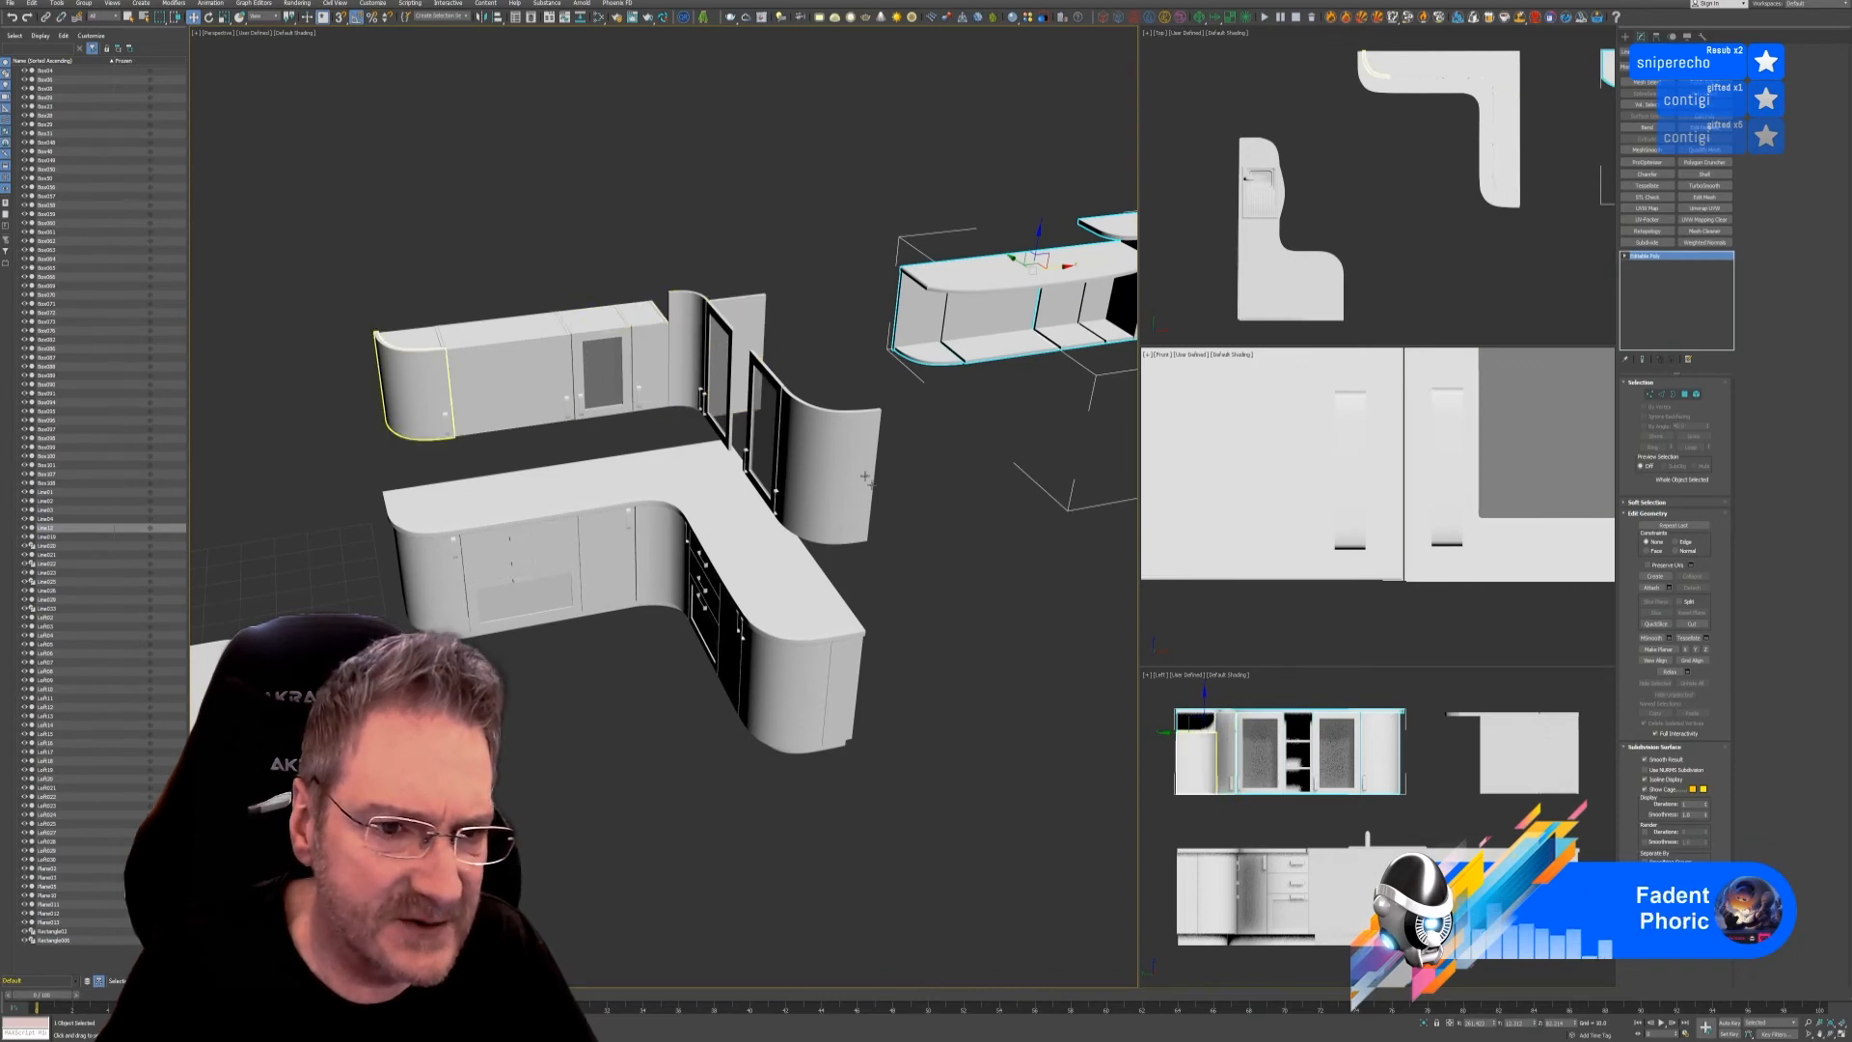
{"action": "key", "text": "ctrl+z"}
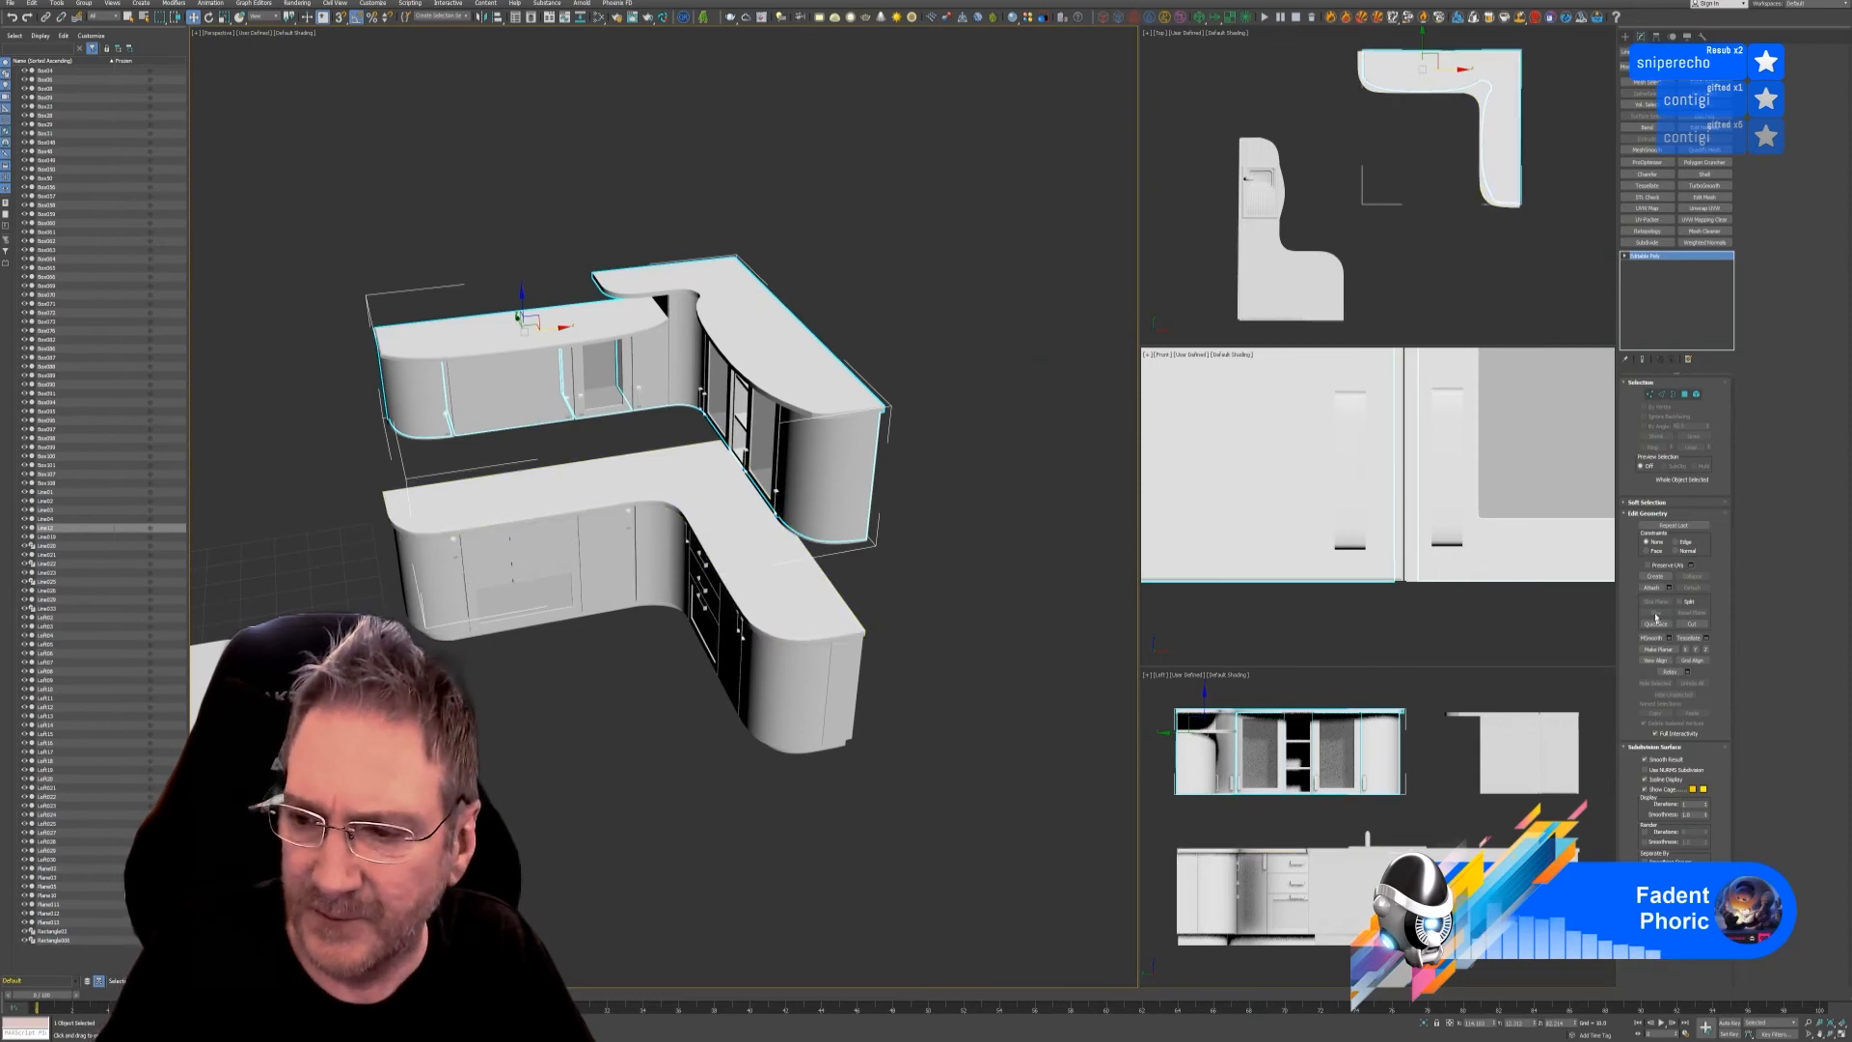
- Attach the exposed internal panels and dividers of both wall-unit runs to the combined wall-unit mesh
{"action": "left_click", "coordinate": [1652, 587]}
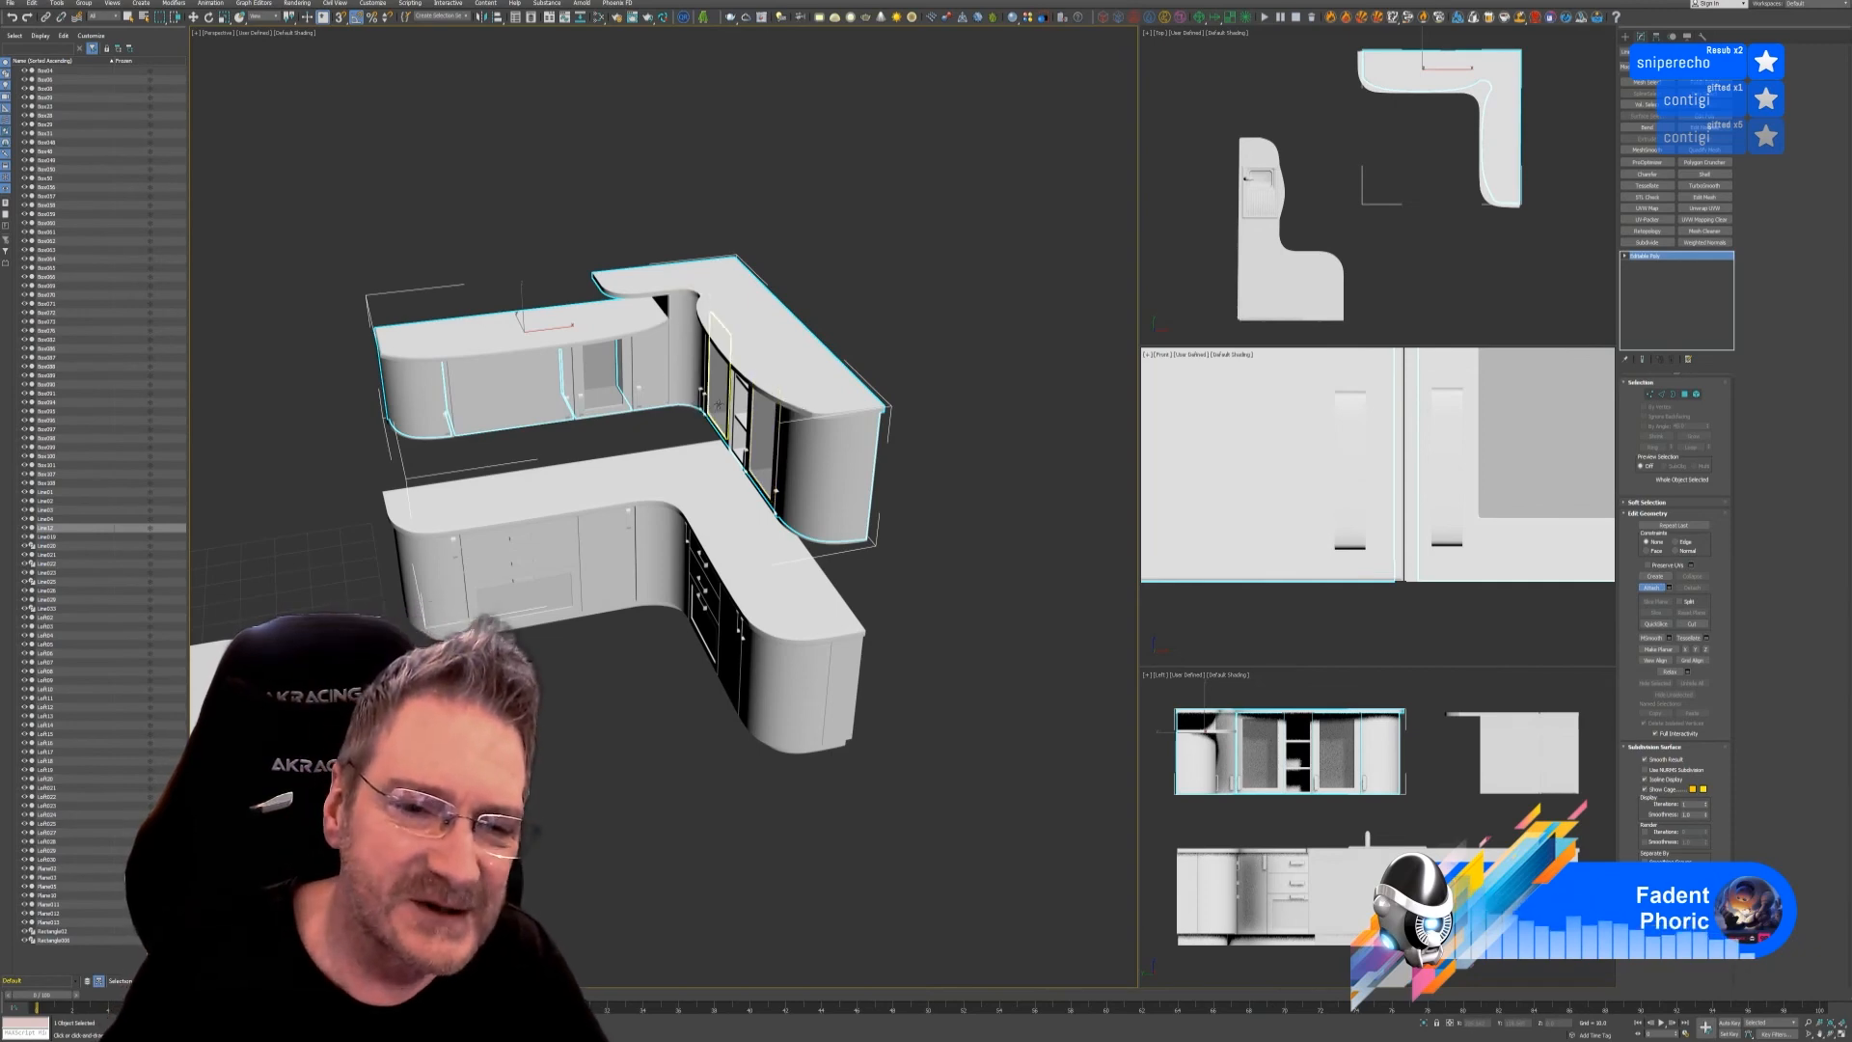
{"action": "scroll", "coordinate": [719, 403], "scroll_direction": "up", "scroll_amount": 5}
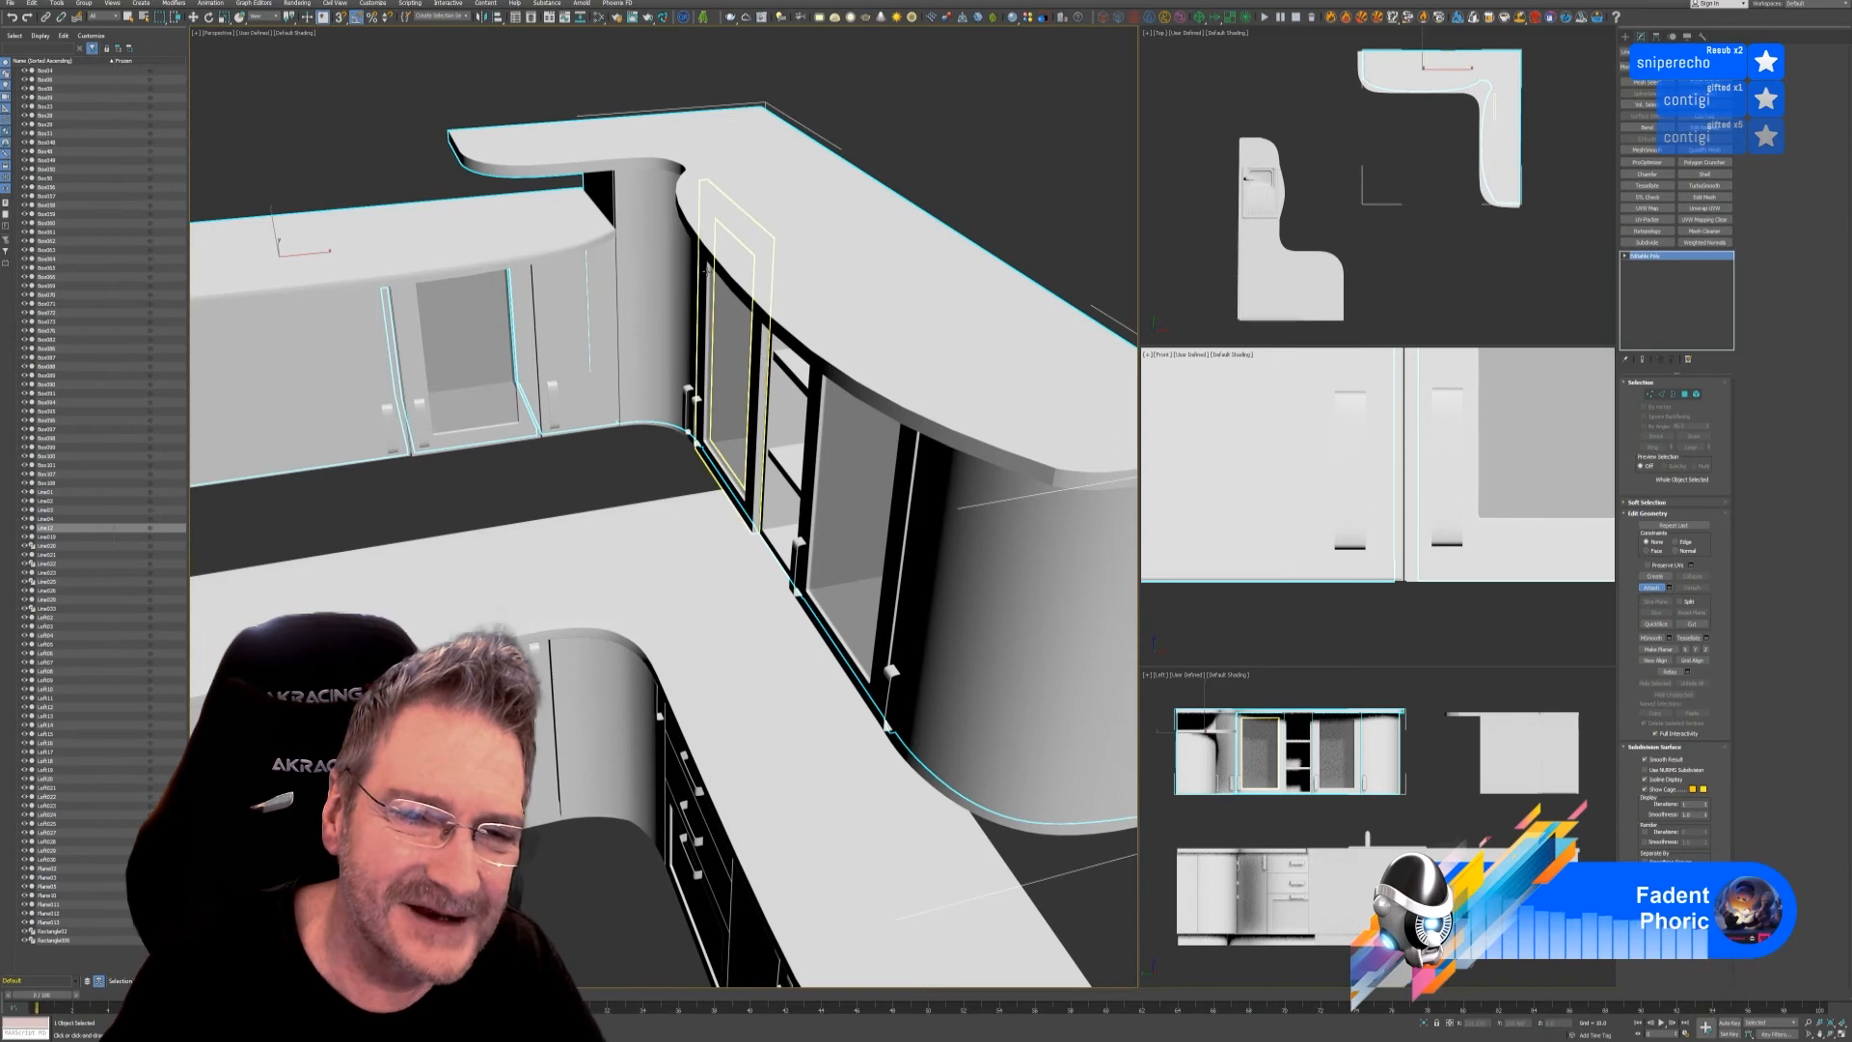
{"action": "left_click", "coordinate": [778, 279]}
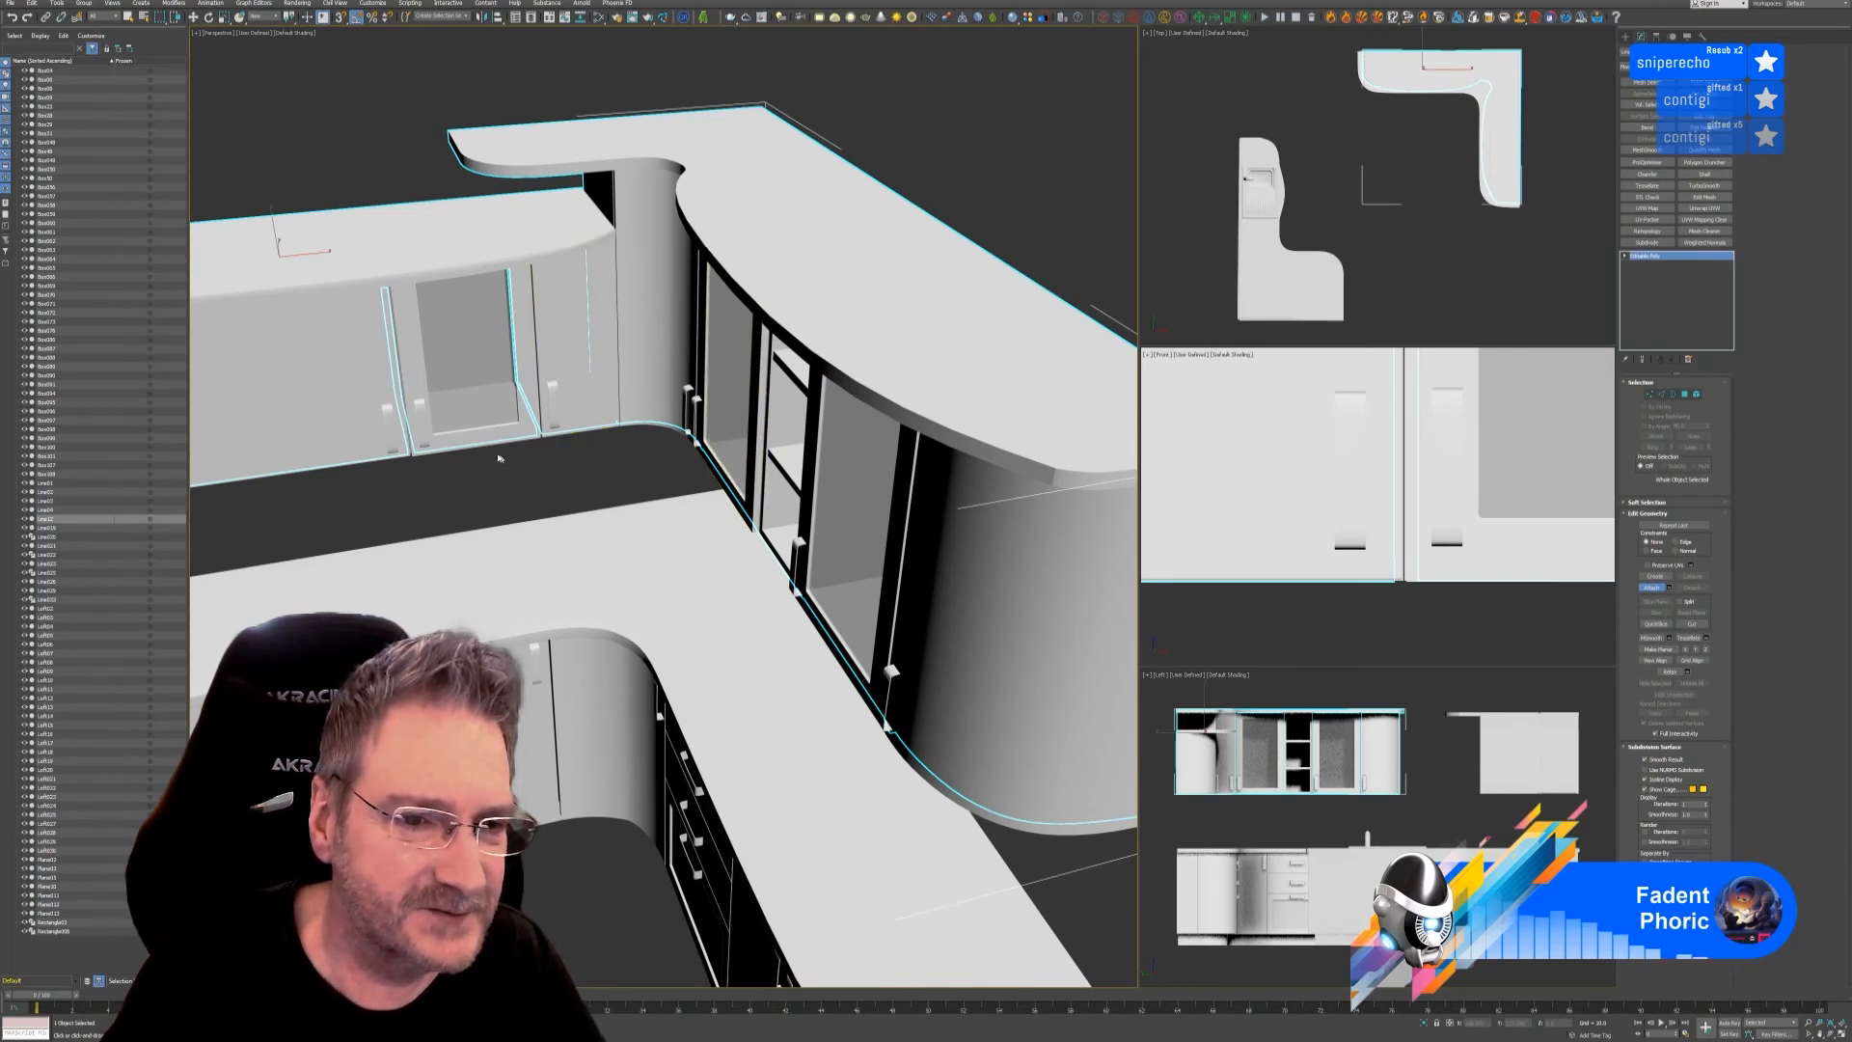
{"action": "middle_click_drag", "start_coordinate": [512, 342], "coordinate": [662, 454], "text": "alt"}
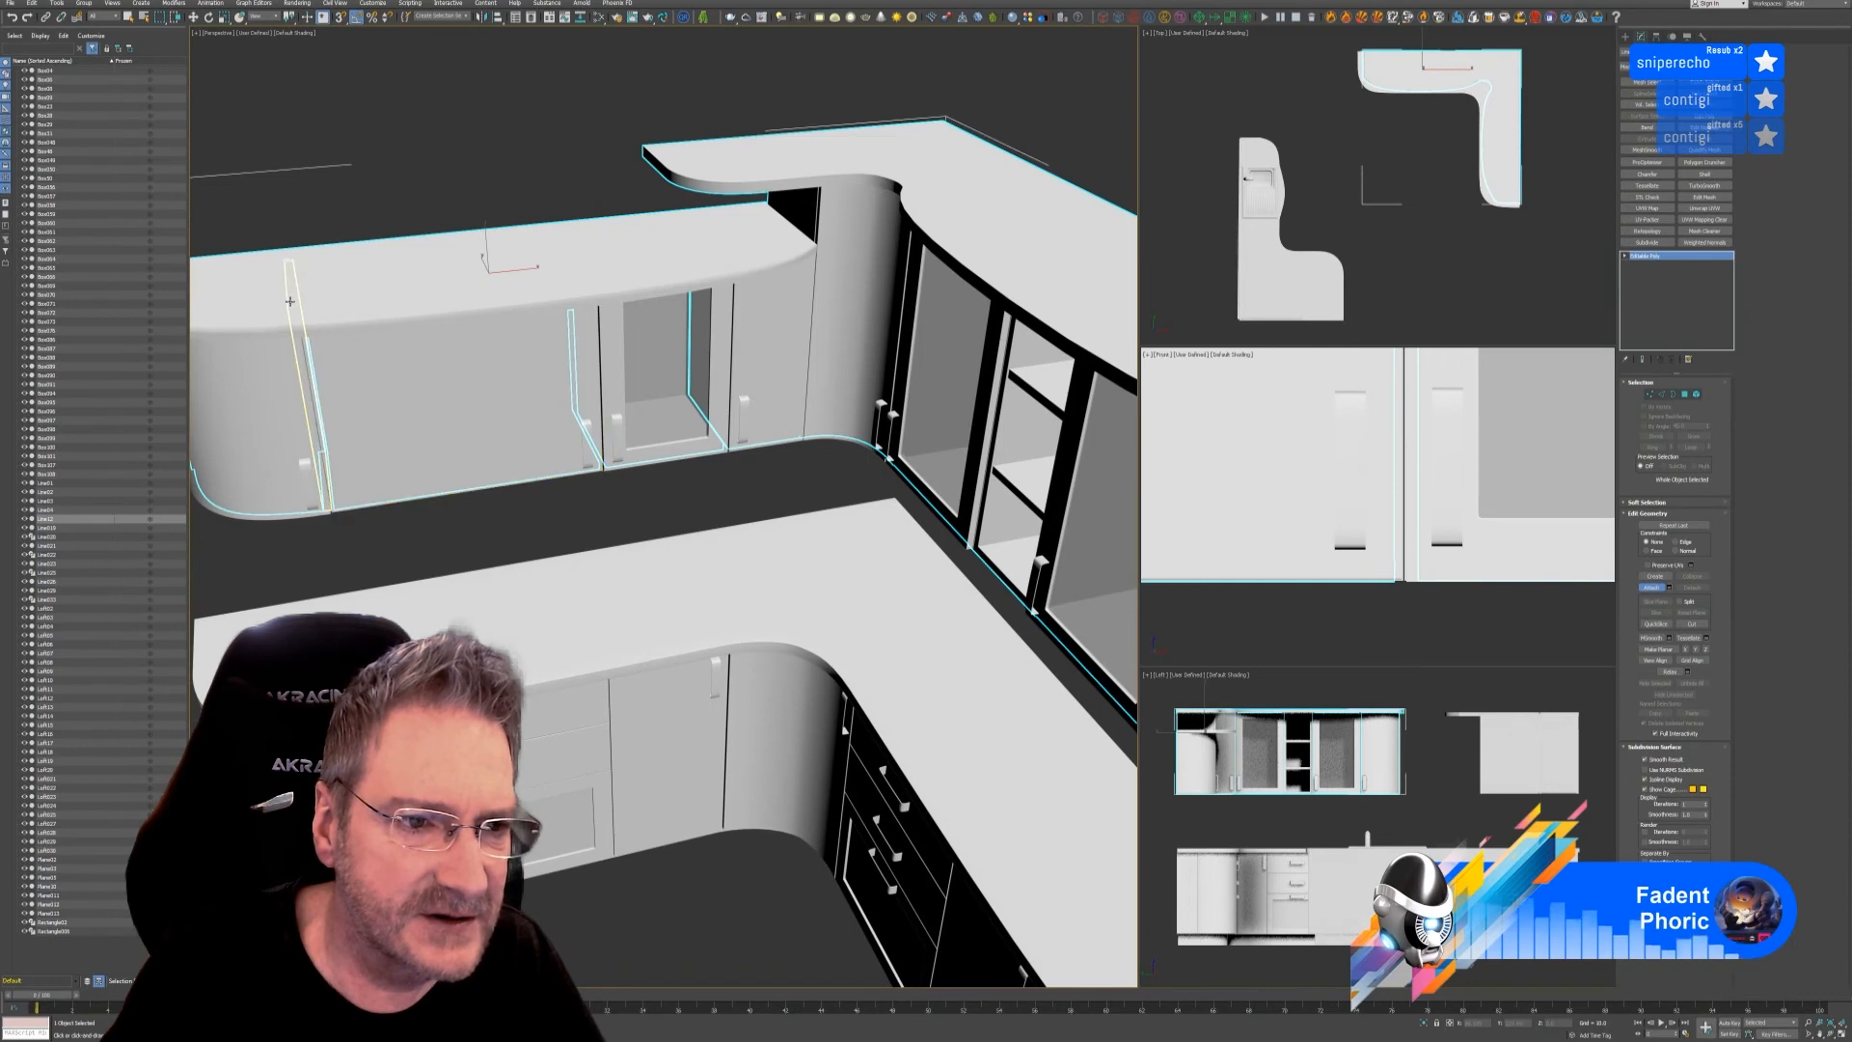
{"action": "left_click", "coordinate": [297, 303]}
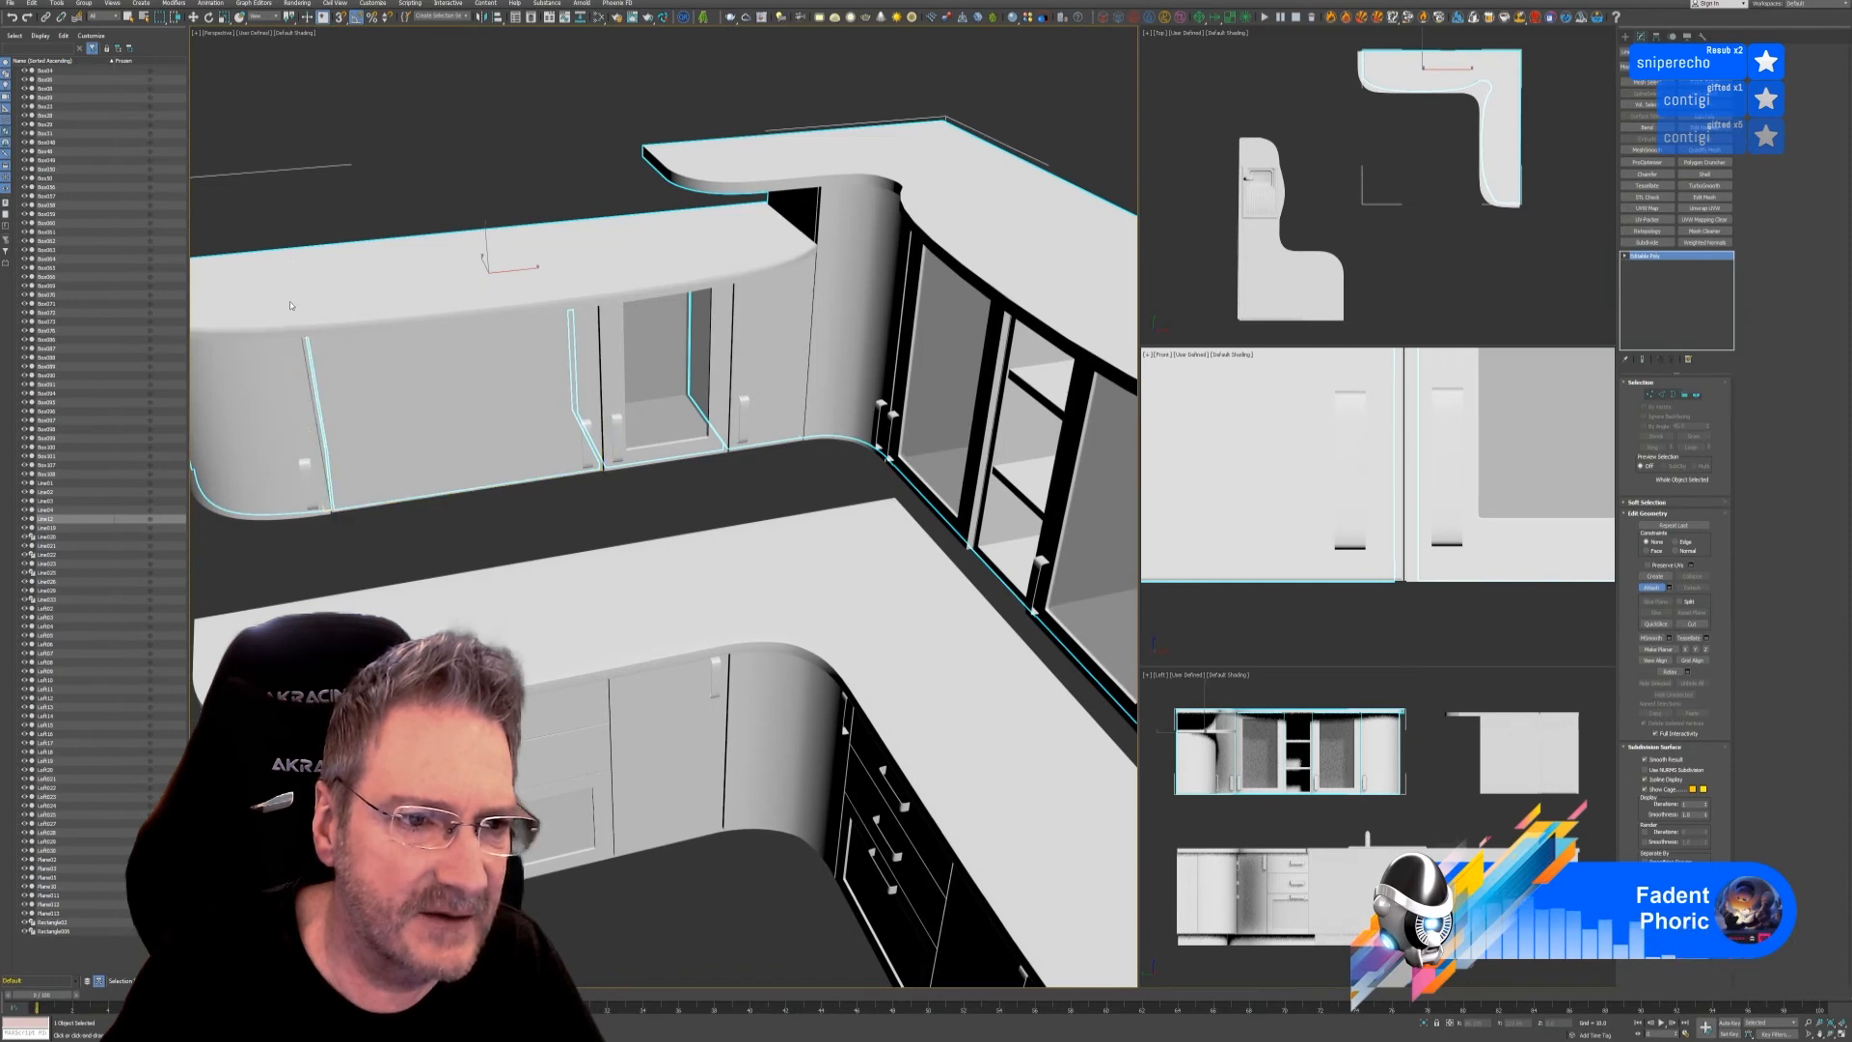
{"action": "left_click", "coordinate": [571, 269]}
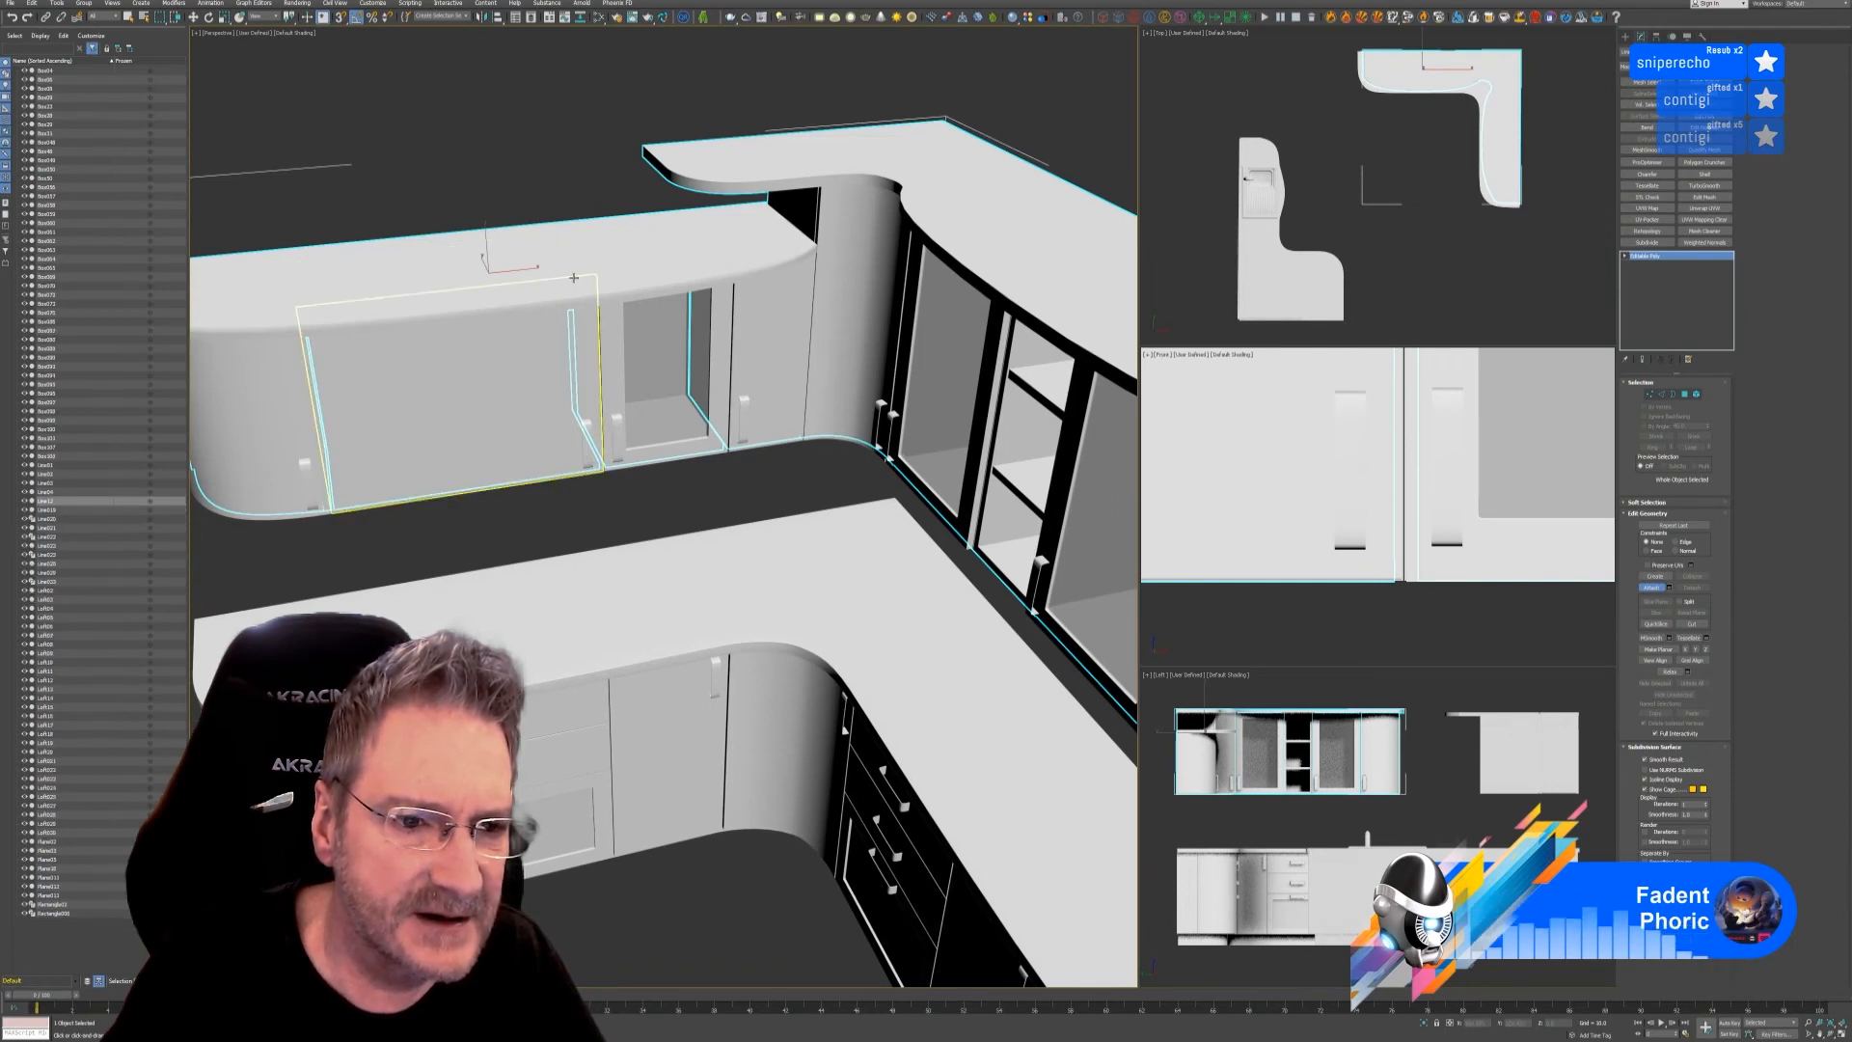
{"action": "left_click", "coordinate": [574, 277]}
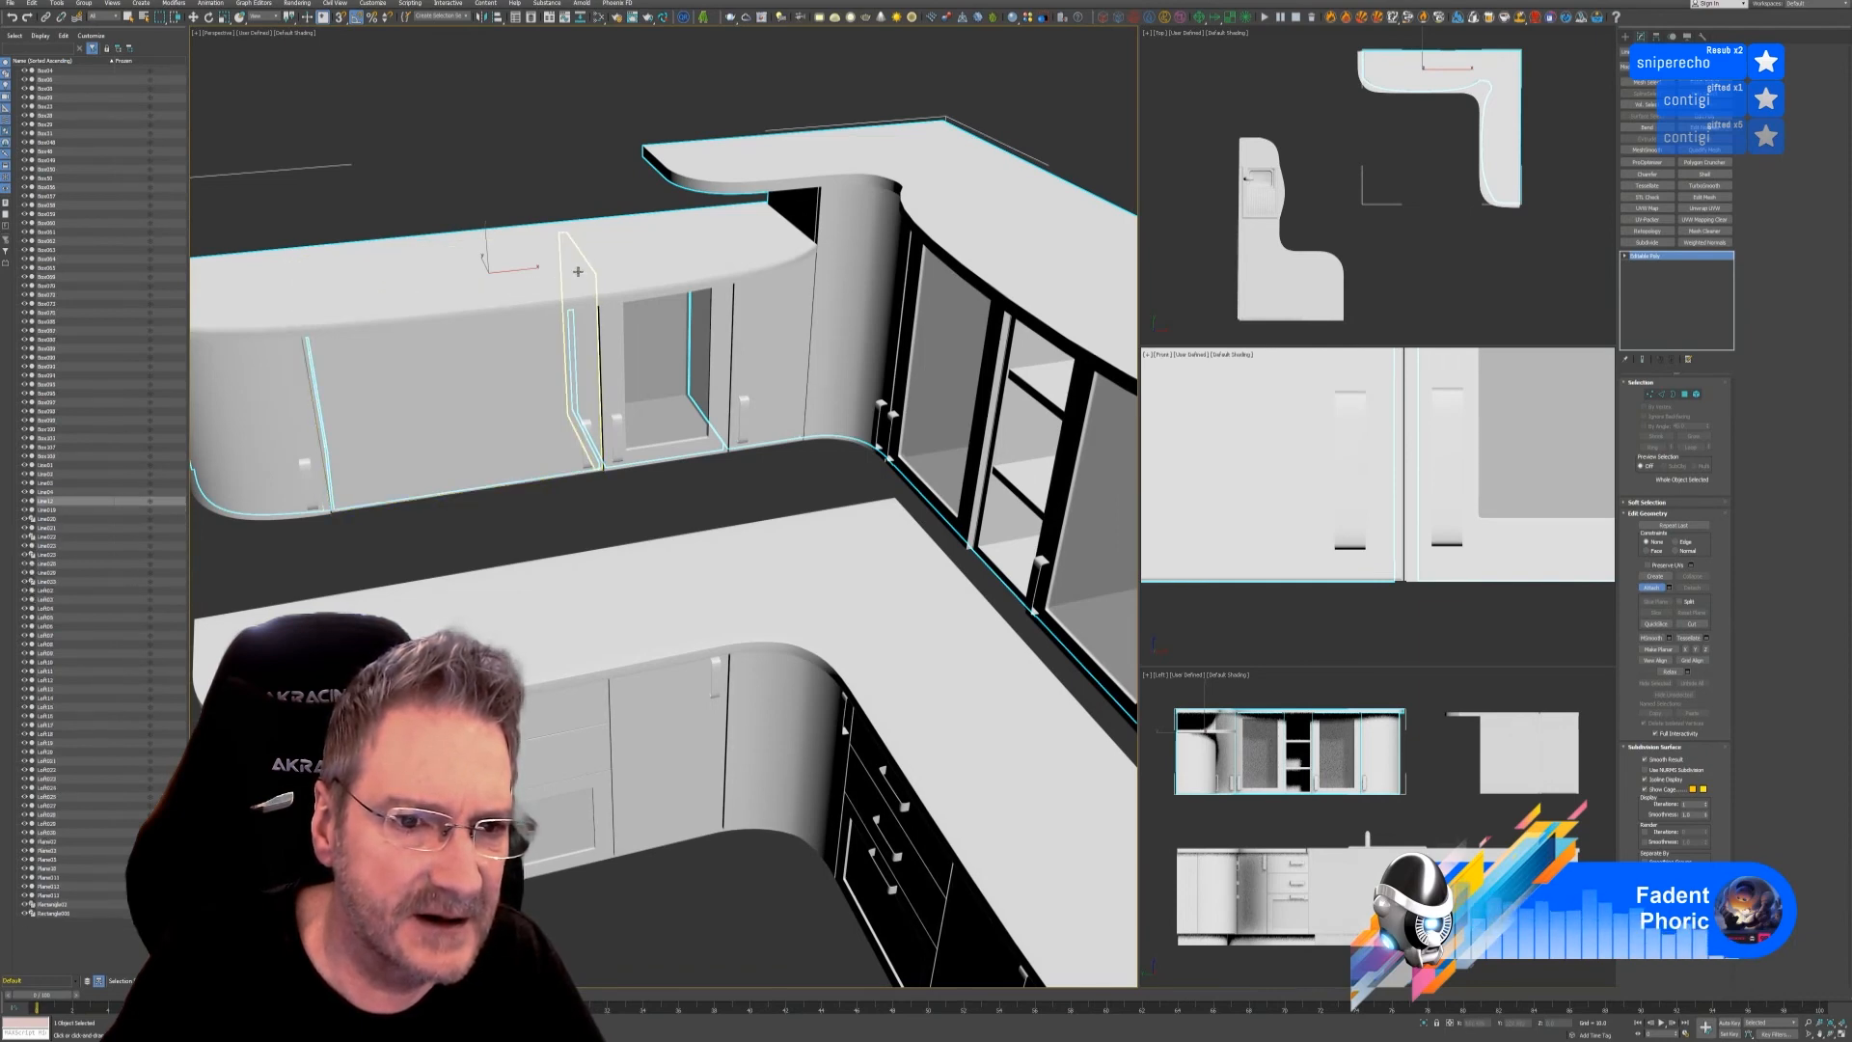
{"action": "left_click", "coordinate": [641, 269]}
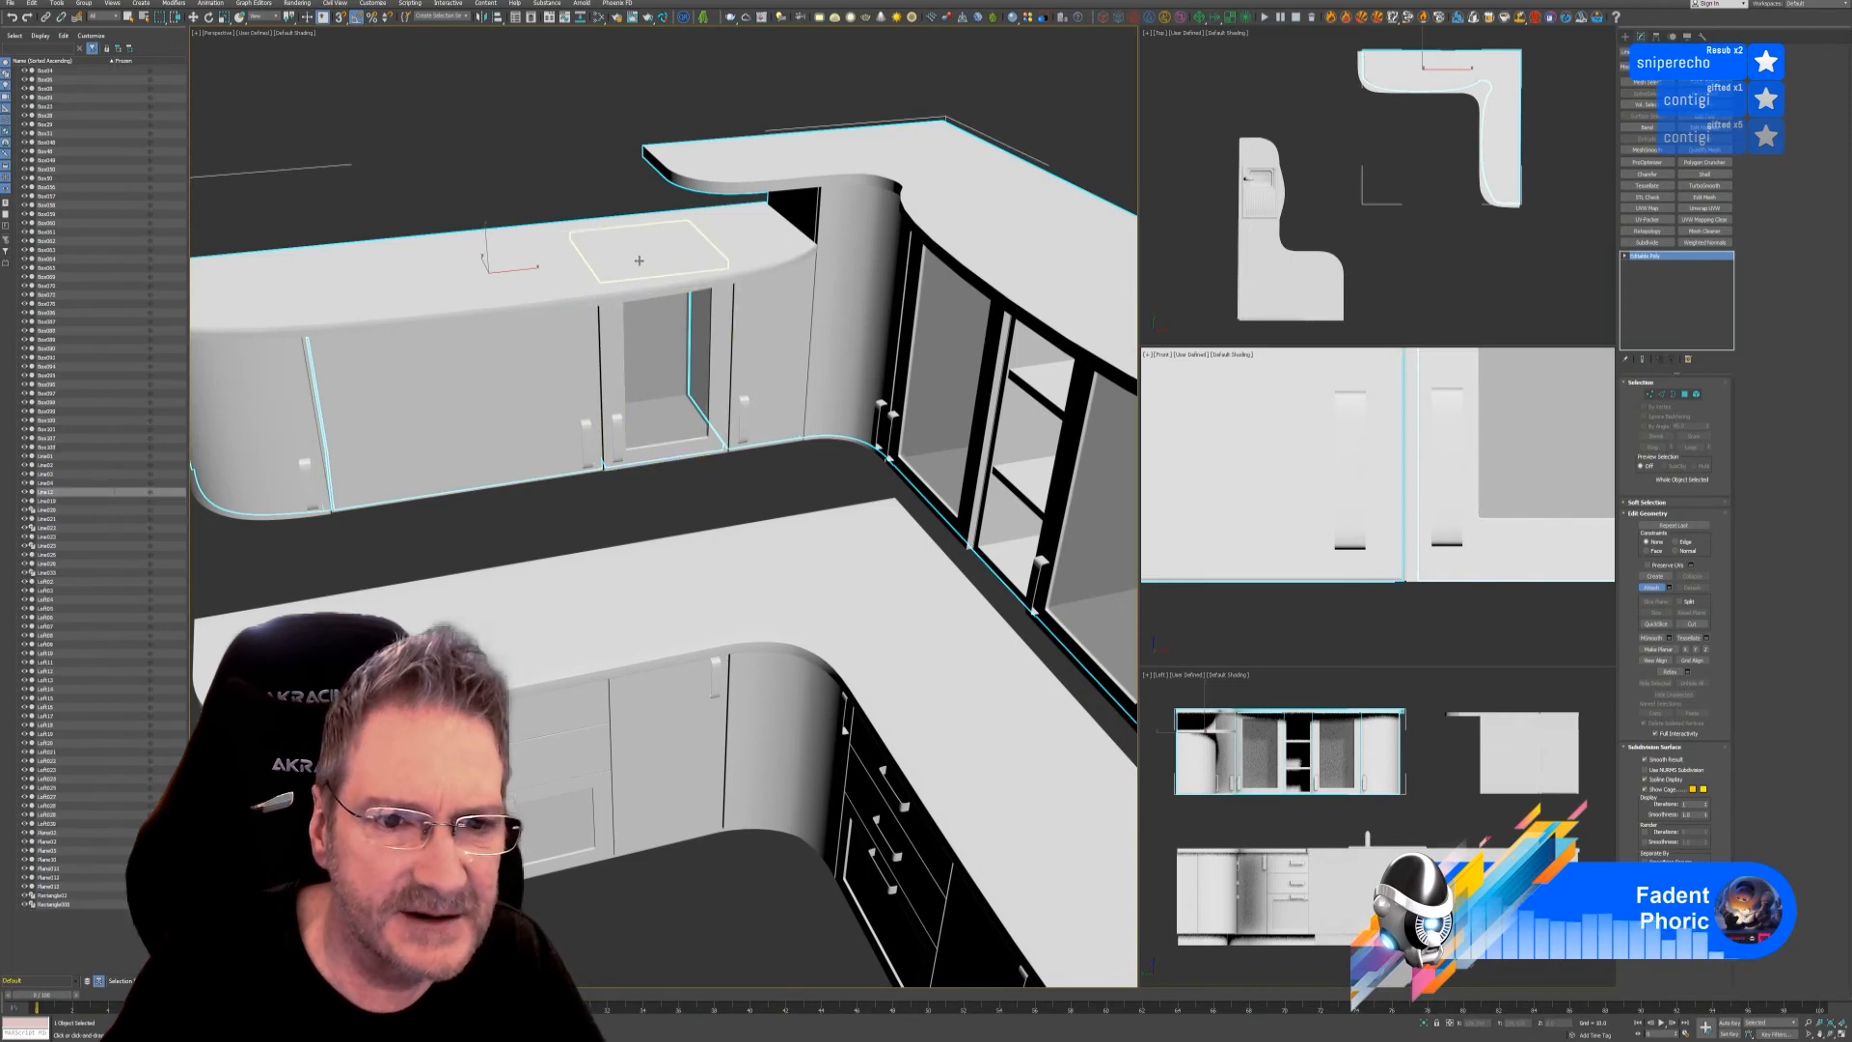
{"action": "left_click", "coordinate": [708, 252]}
{"action": "left_click", "coordinate": [767, 240]}
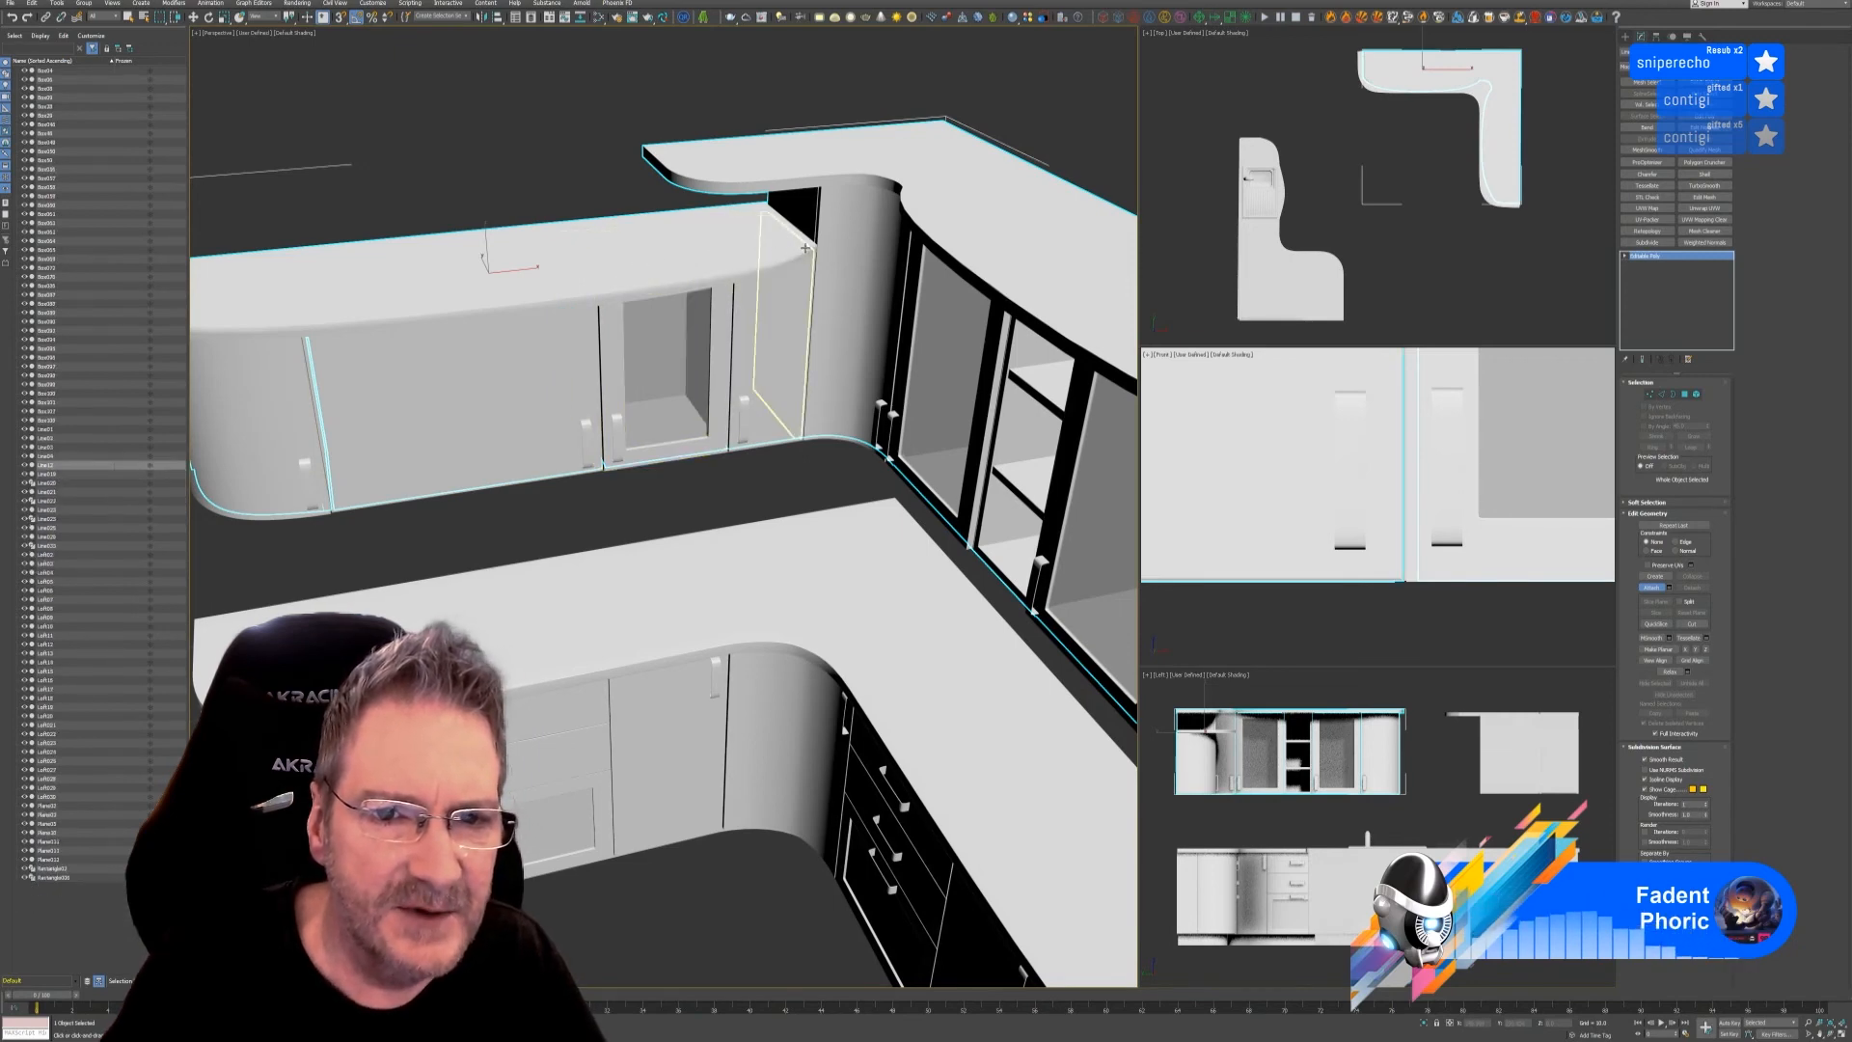
{"action": "left_click", "coordinate": [805, 247]}
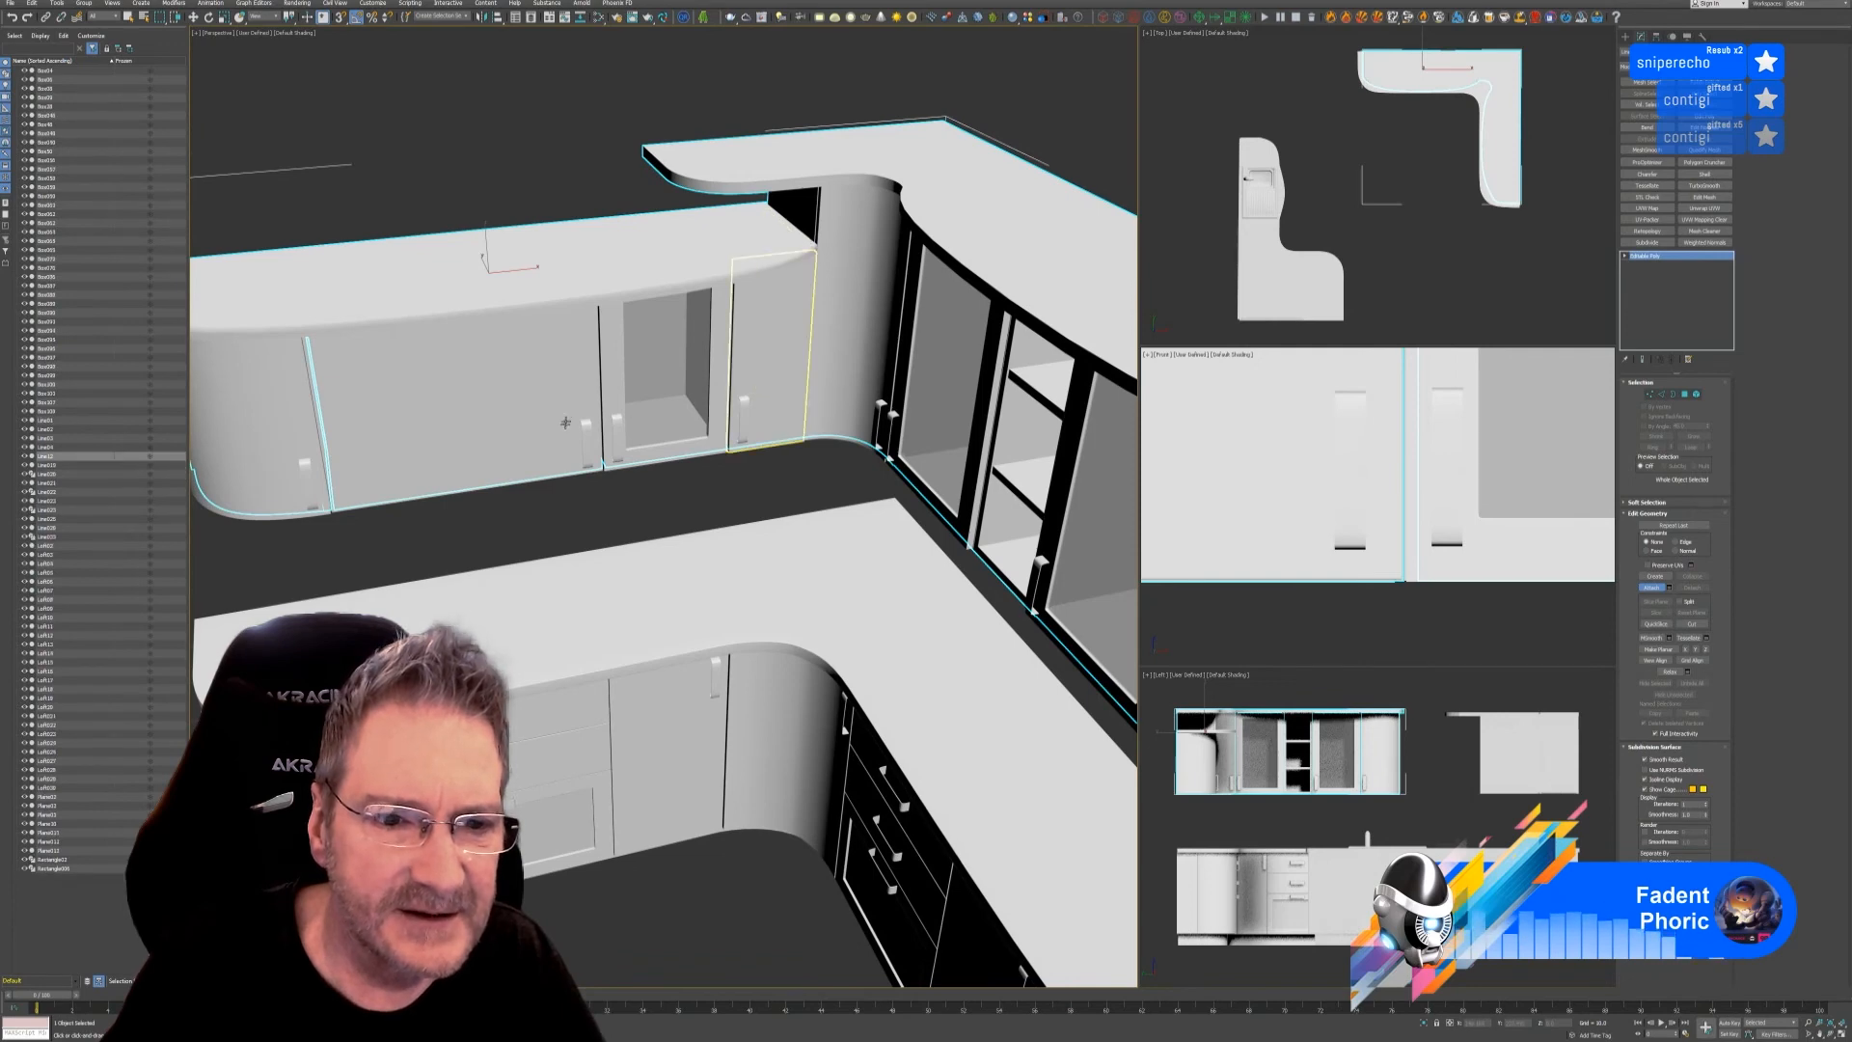
- Pull the combined wall-unit mesh away from its doors to check for leftover fixed parts, and undo the move
{"action": "scroll", "coordinate": [570, 422], "scroll_direction": "down", "scroll_amount": 5}
{"action": "middle_click_drag", "start_coordinate": [883, 254], "coordinate": [1468, 406]}
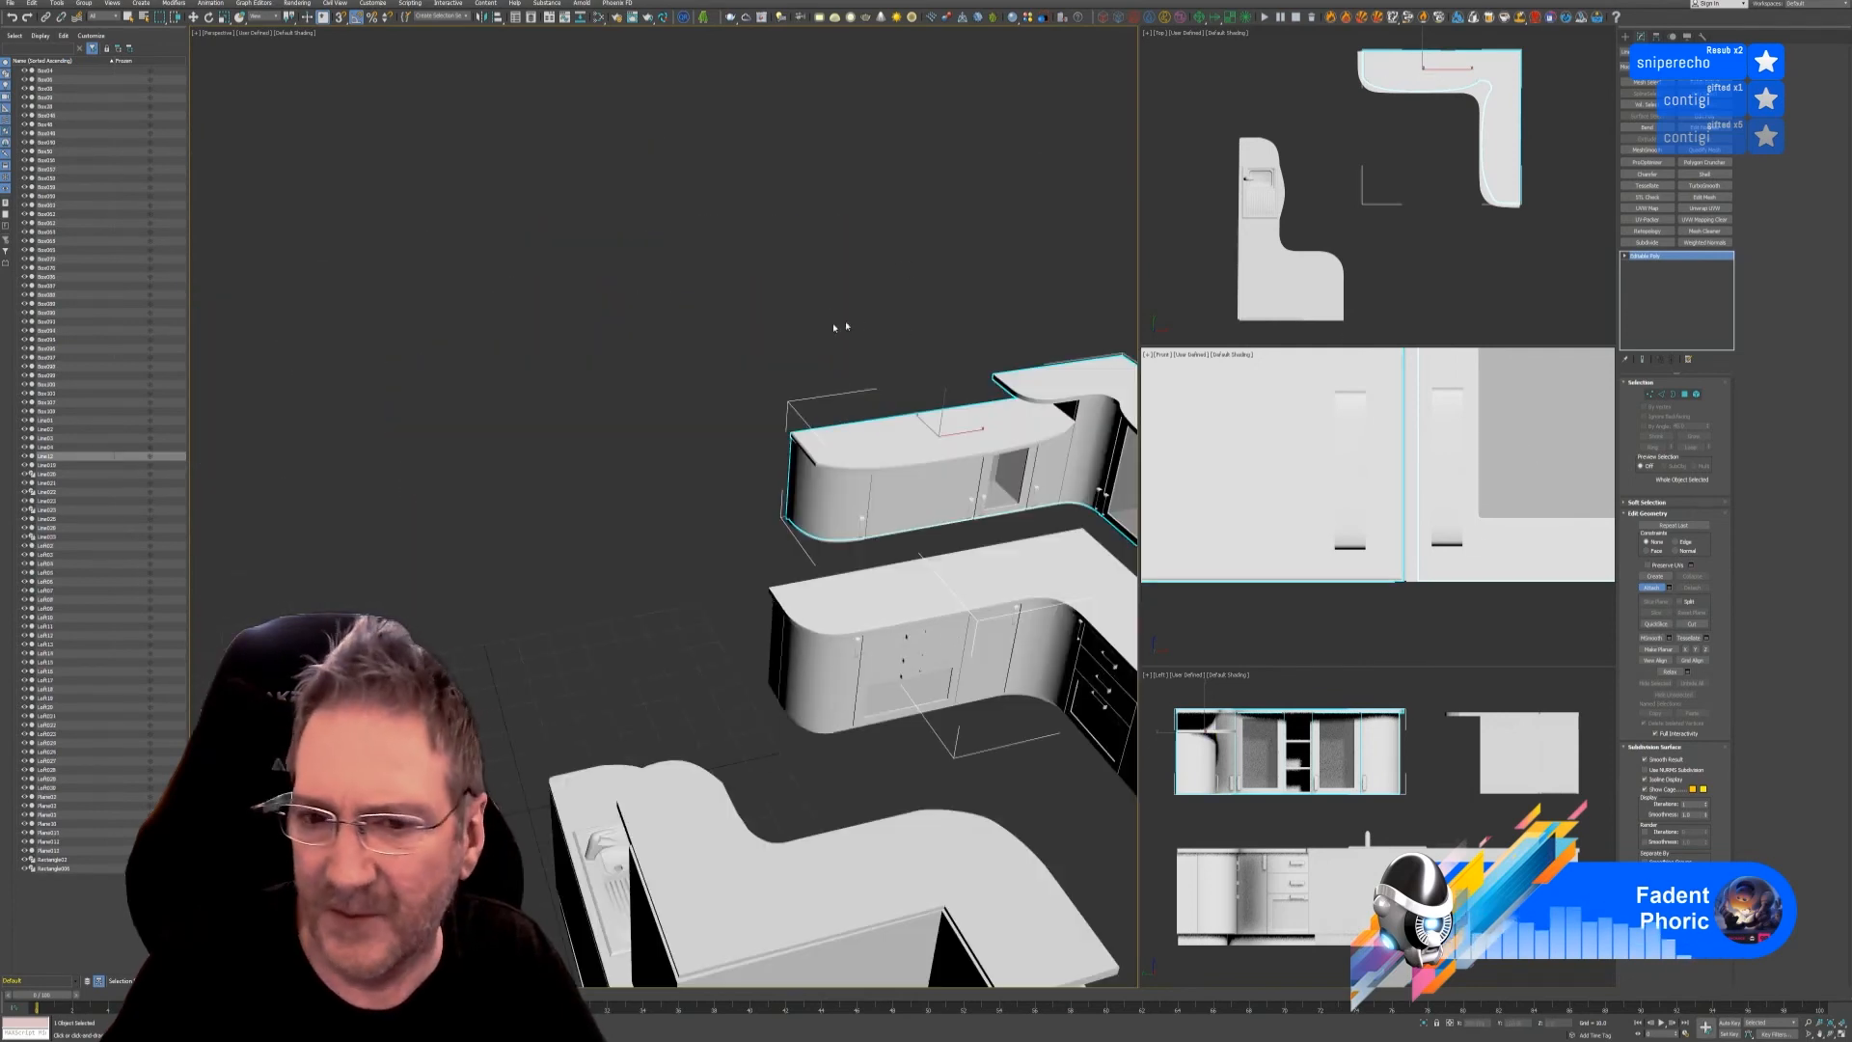
{"action": "middle_click_drag", "start_coordinate": [845, 326], "coordinate": [658, 254]}
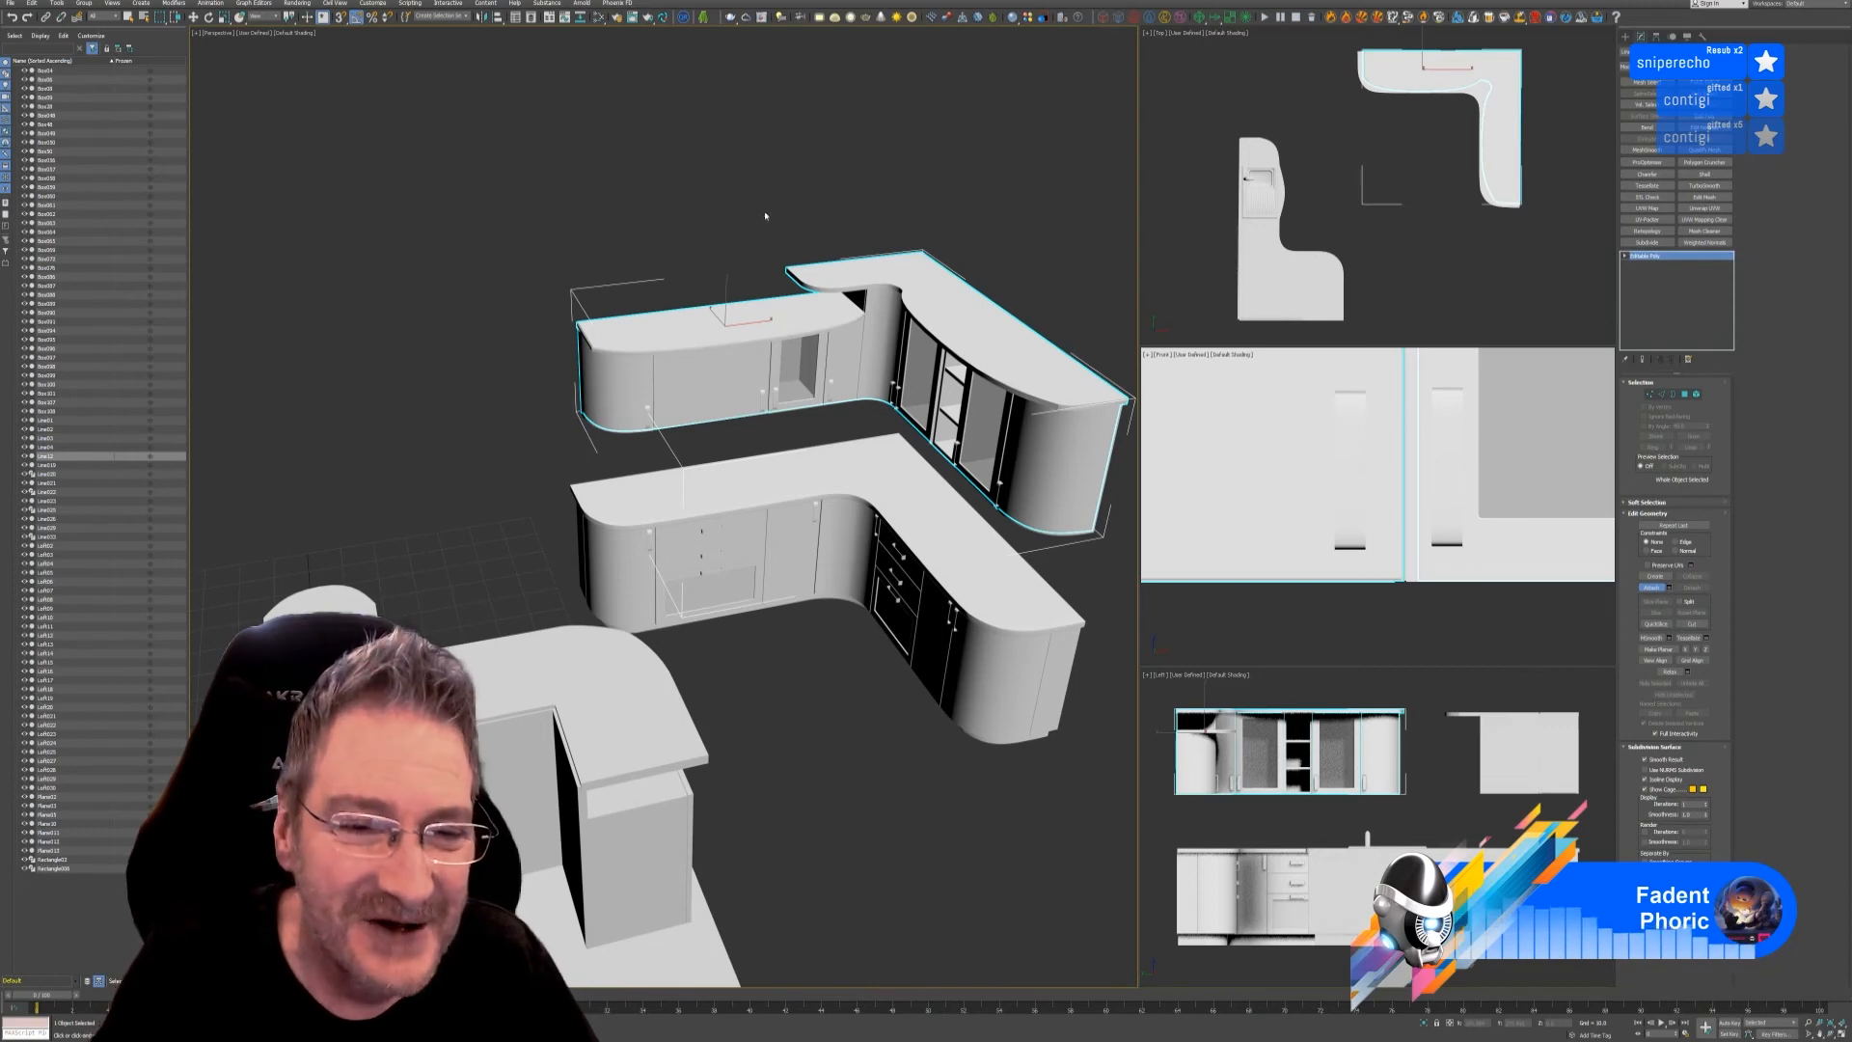
{"action": "middle_click_drag", "start_coordinate": [765, 207], "coordinate": [676, 211]}
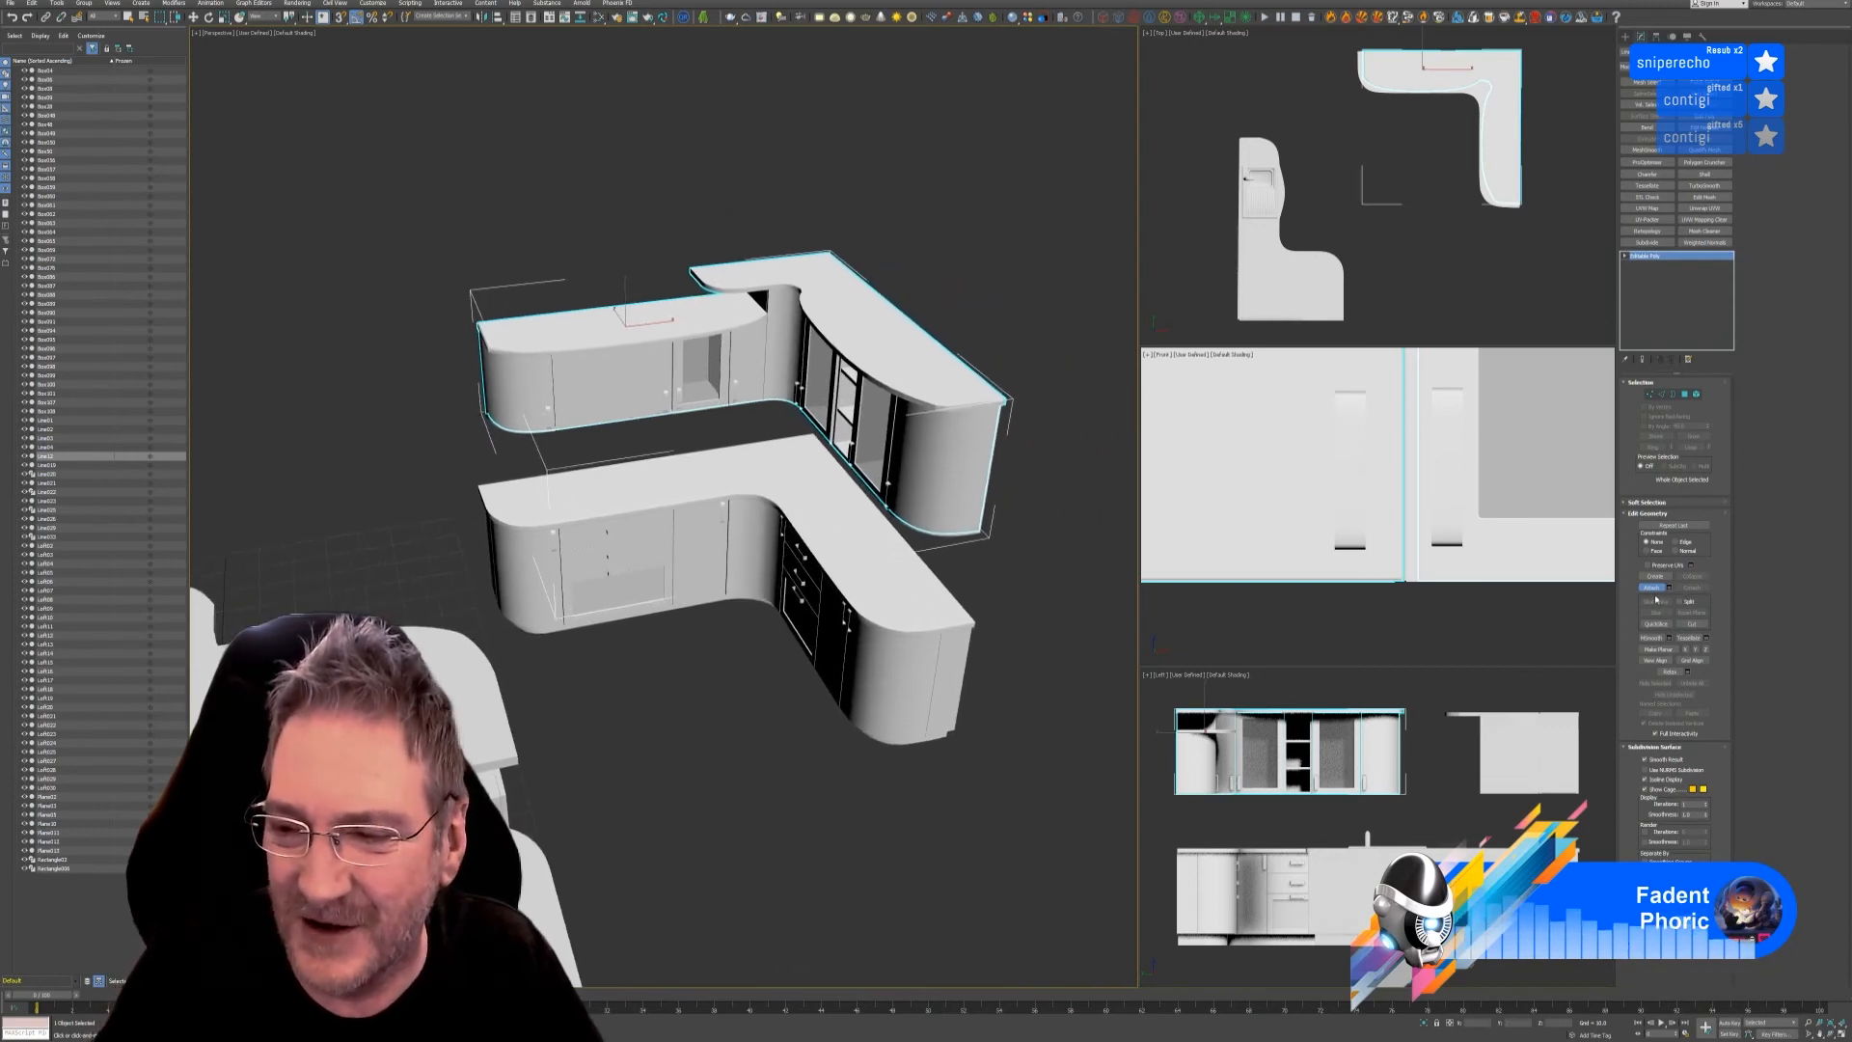
{"action": "key", "text": "w"}
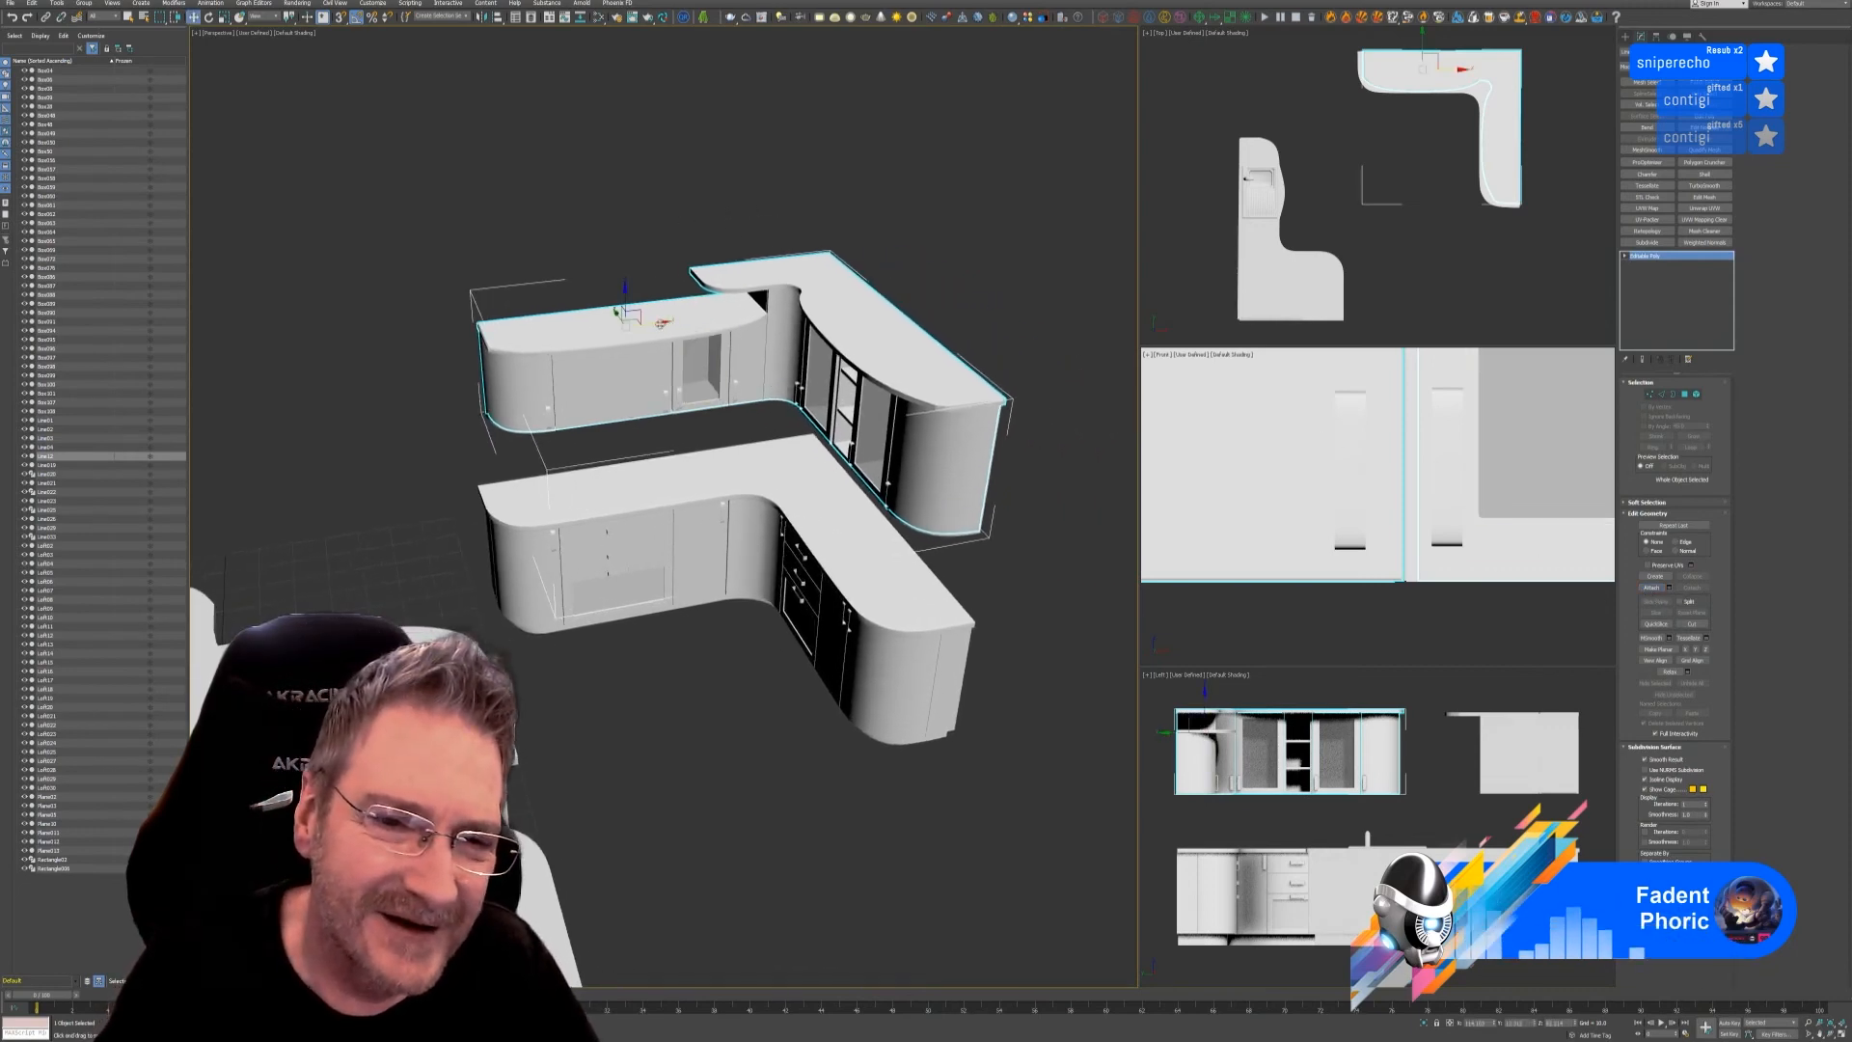
{"action": "left_click_drag", "start_coordinate": [656, 323], "coordinate": [1063, 315]}
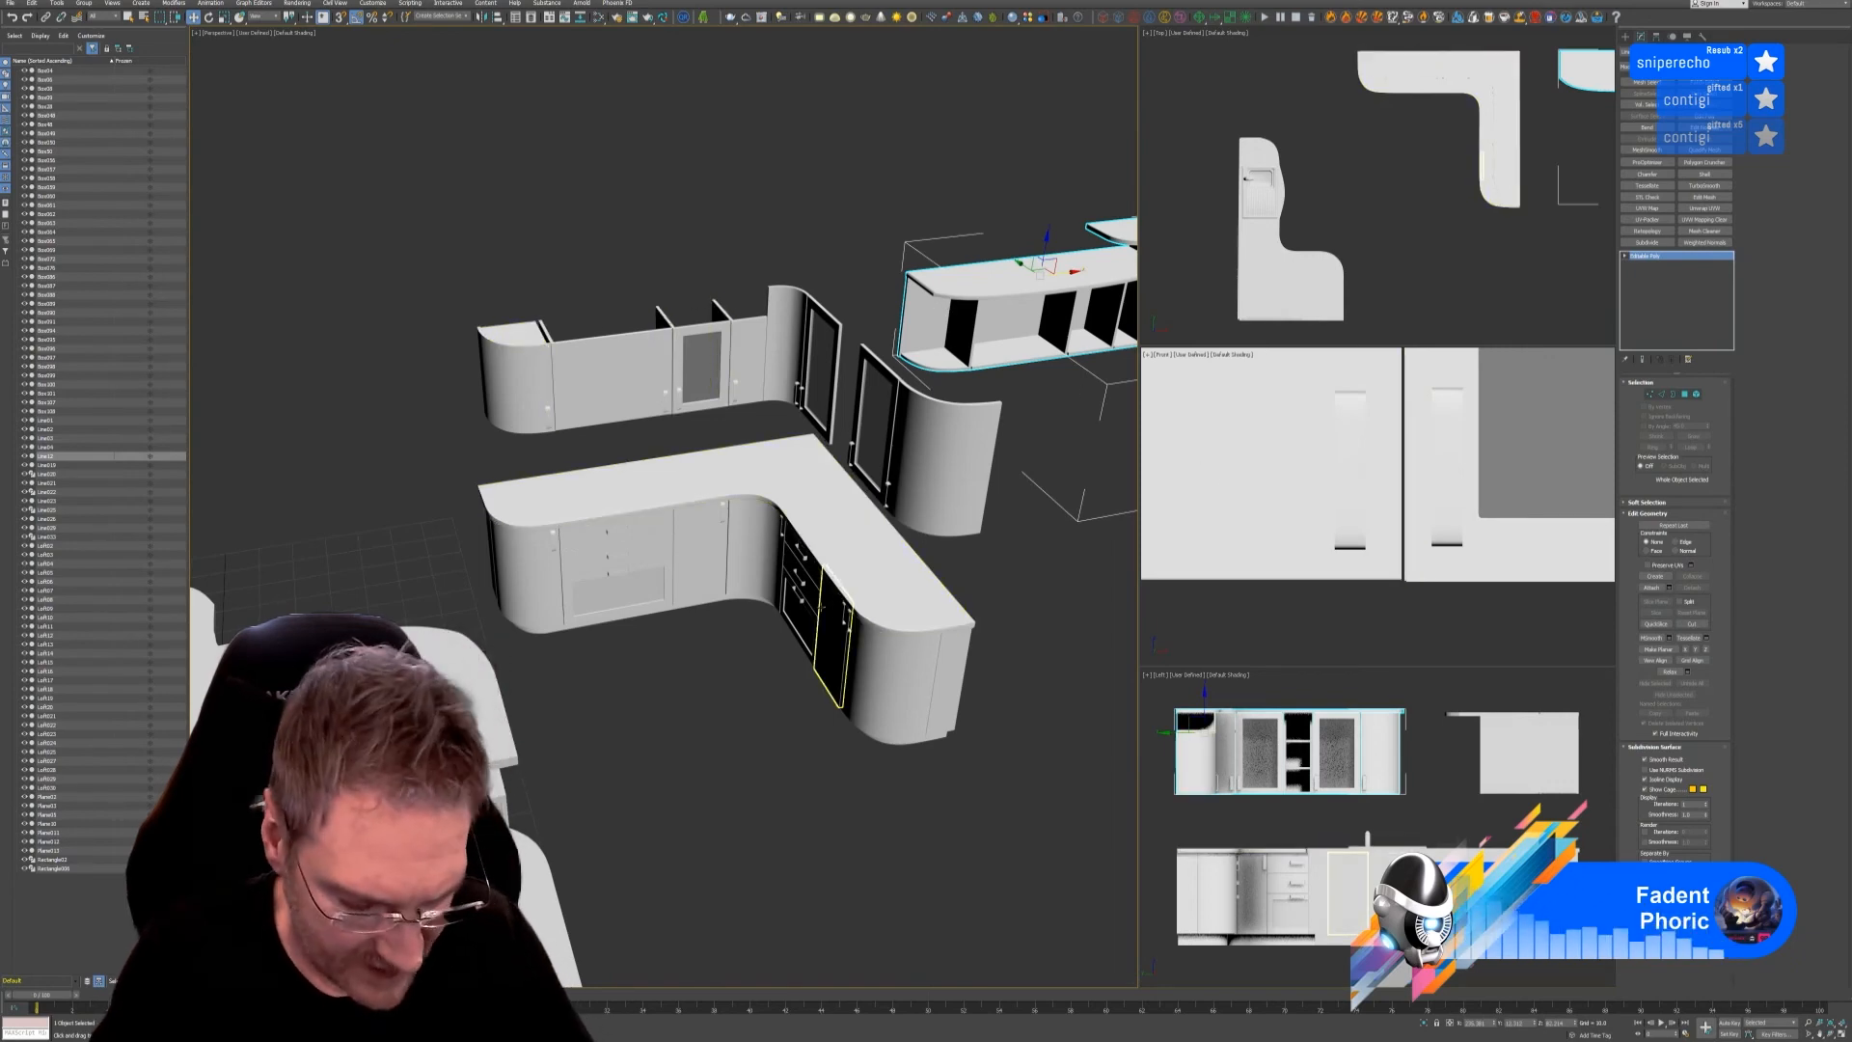
{"action": "left_click", "coordinate": [725, 530]}
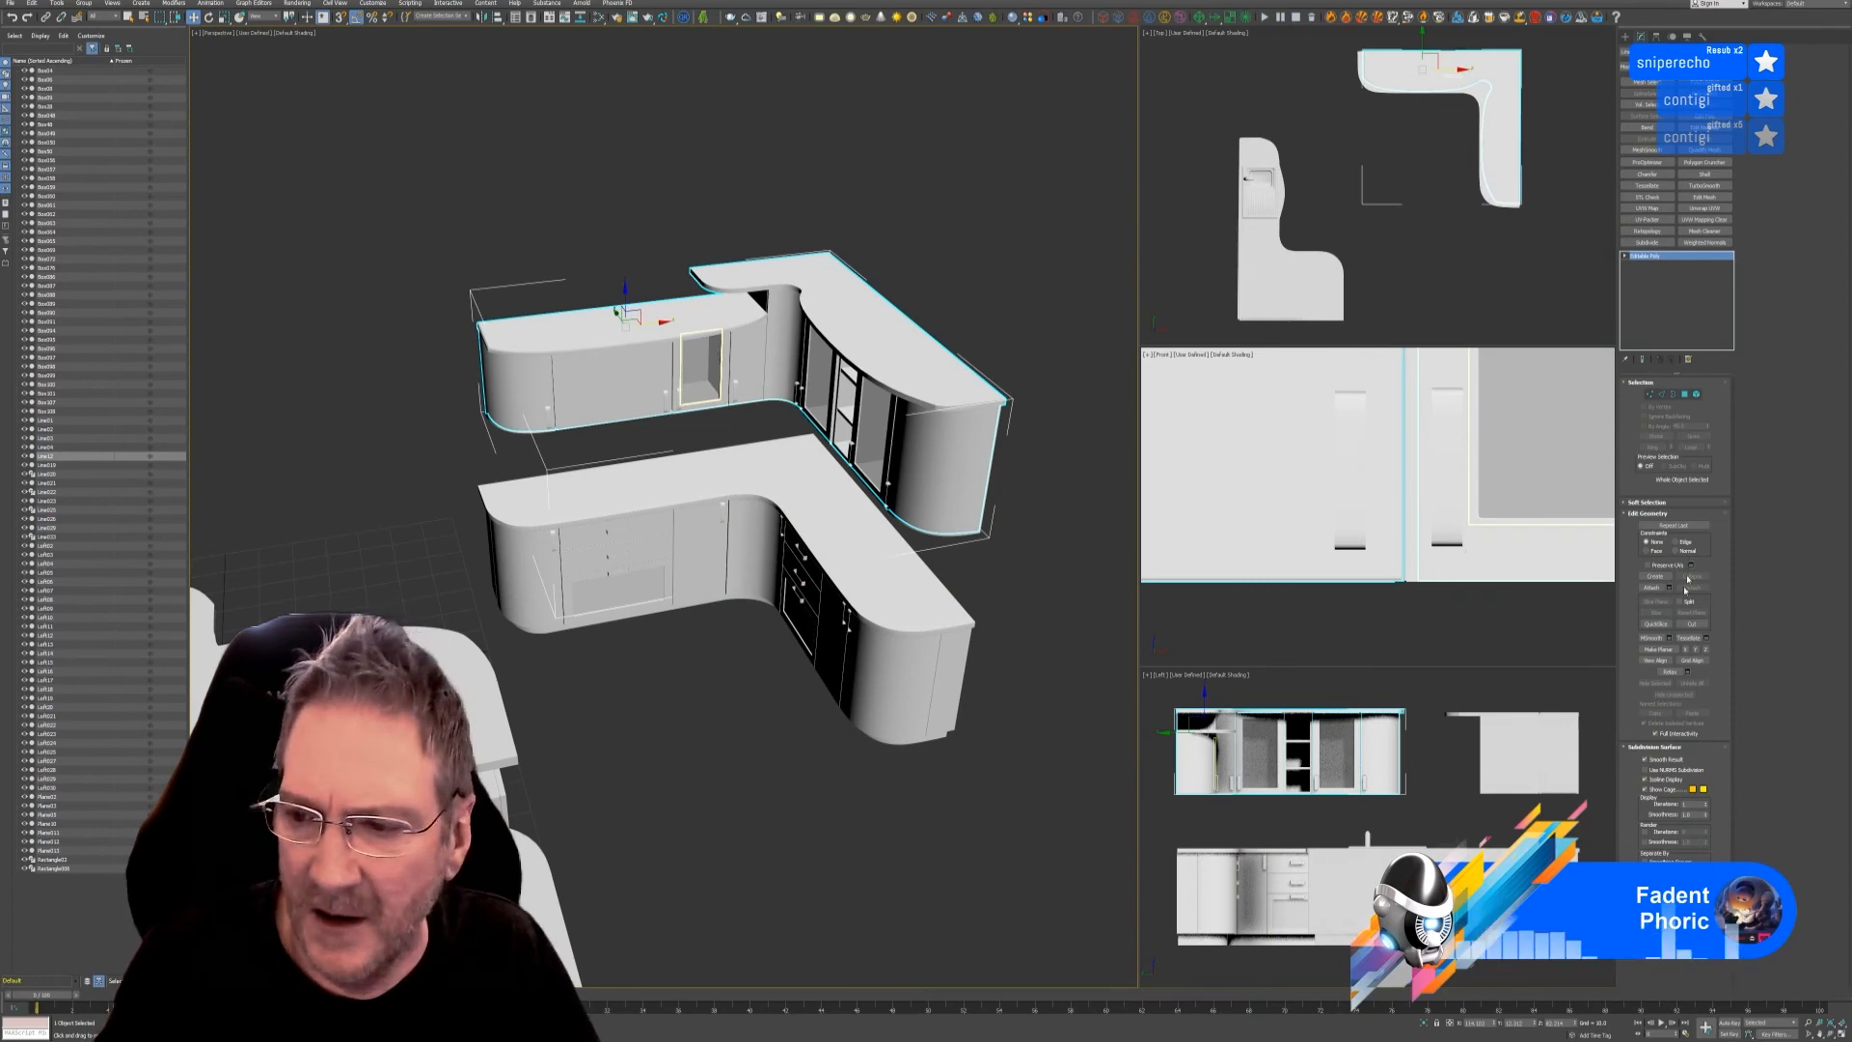
- Attach the two dividers around the small glass-door unit and the rounded end unit's top panel to the combined mesh
{"action": "left_click", "coordinate": [1651, 587]}
{"action": "scroll", "coordinate": [731, 311], "scroll_direction": "up", "scroll_amount": 5}
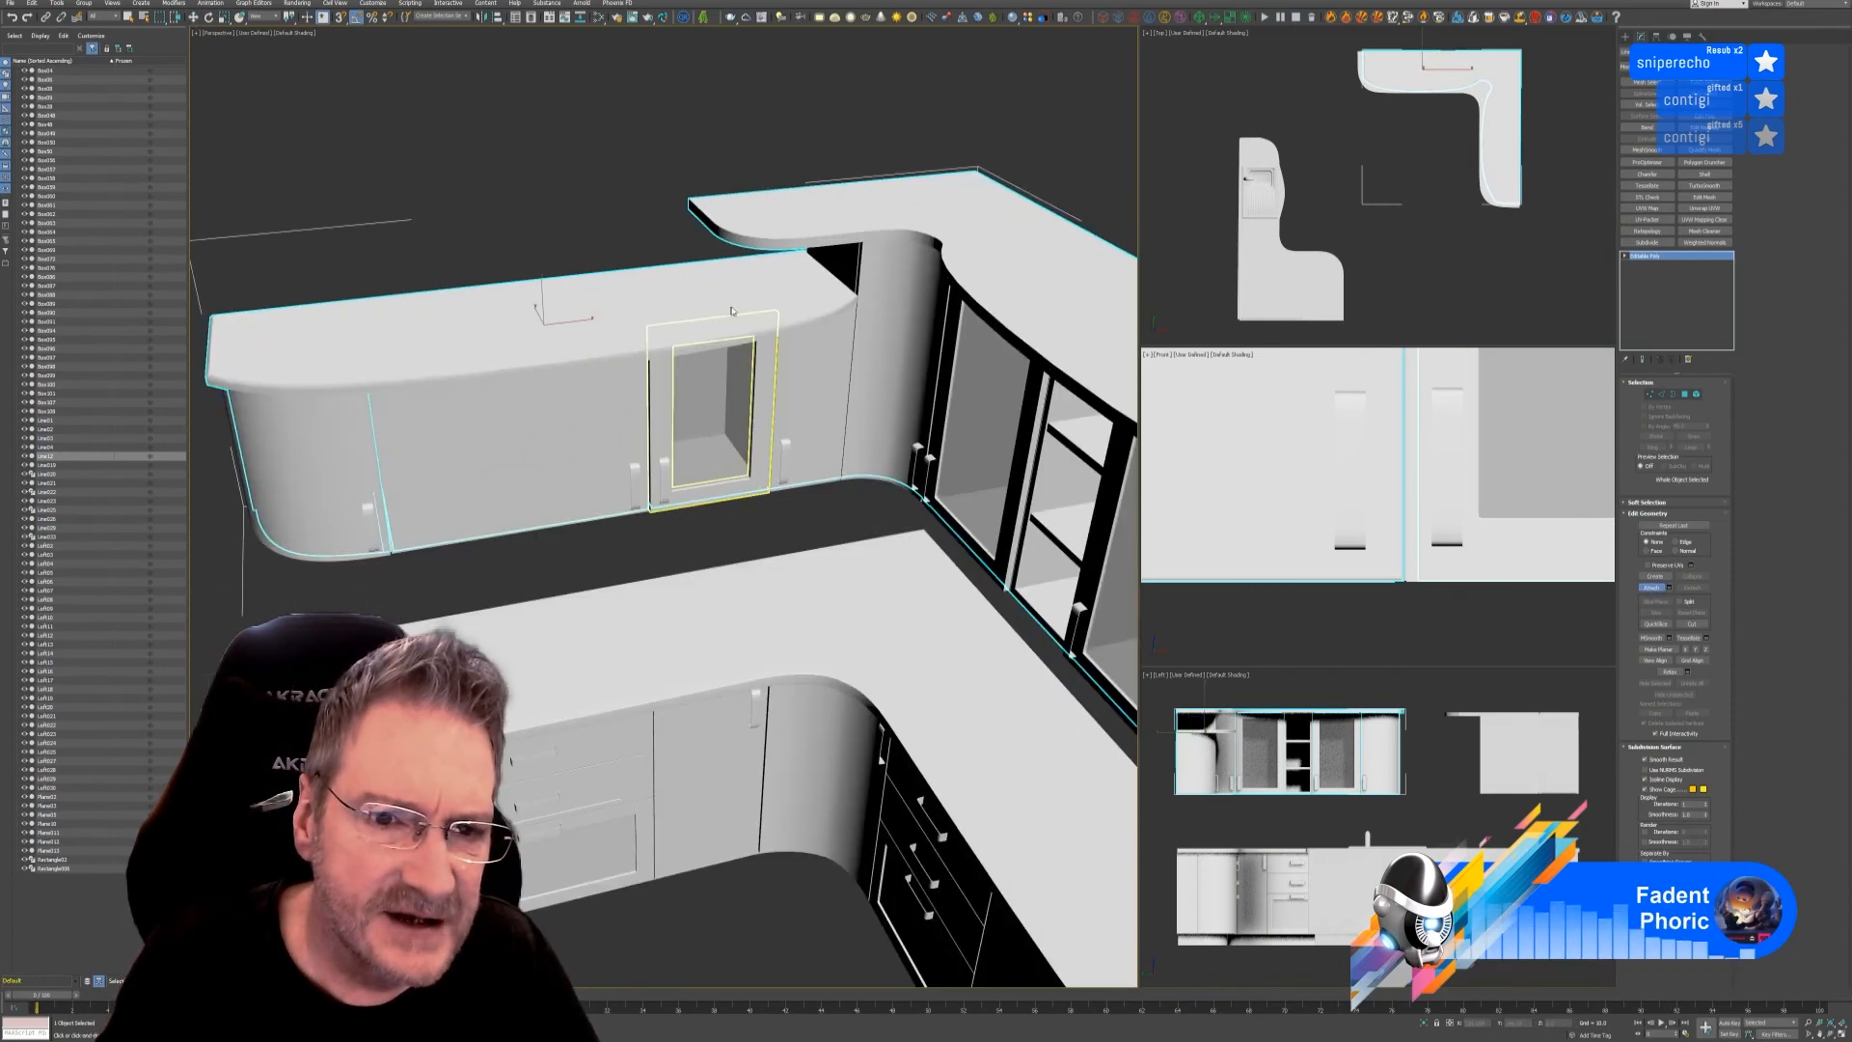
{"action": "left_click", "coordinate": [731, 311]}
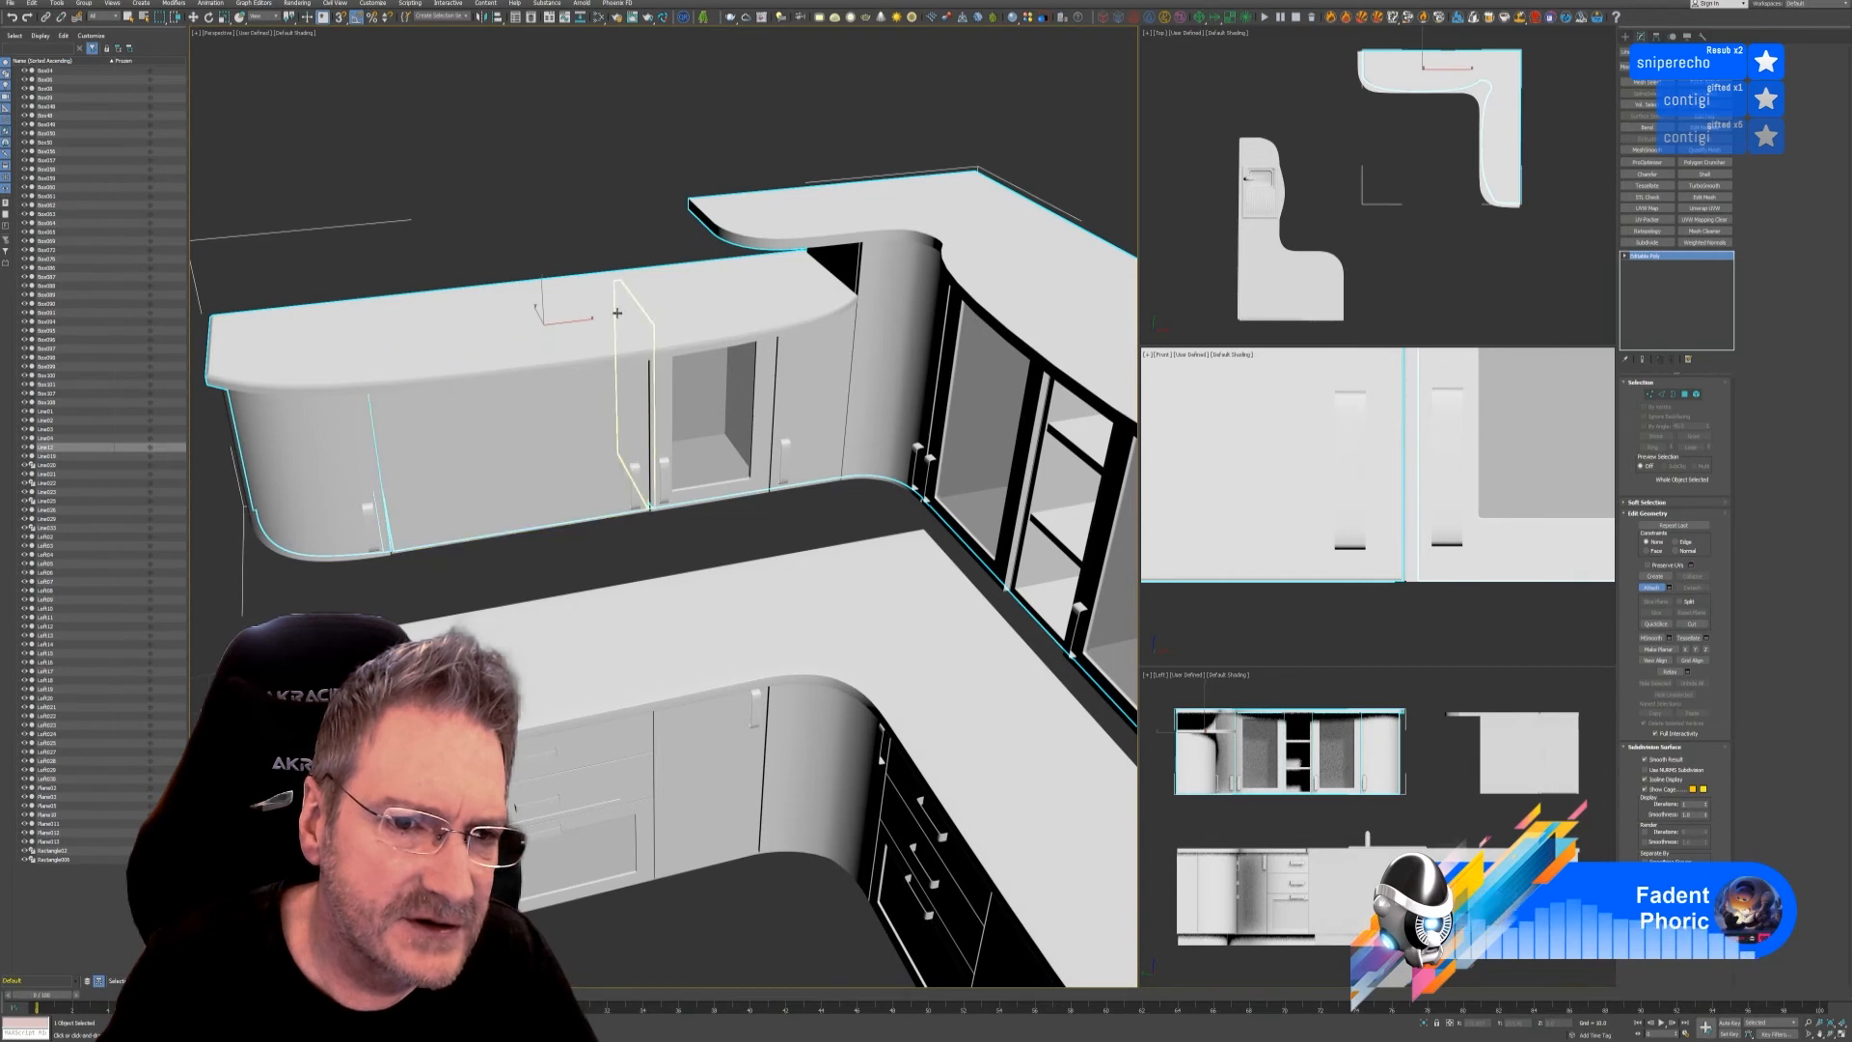
{"action": "left_click", "coordinate": [617, 317]}
{"action": "left_click", "coordinate": [303, 351]}
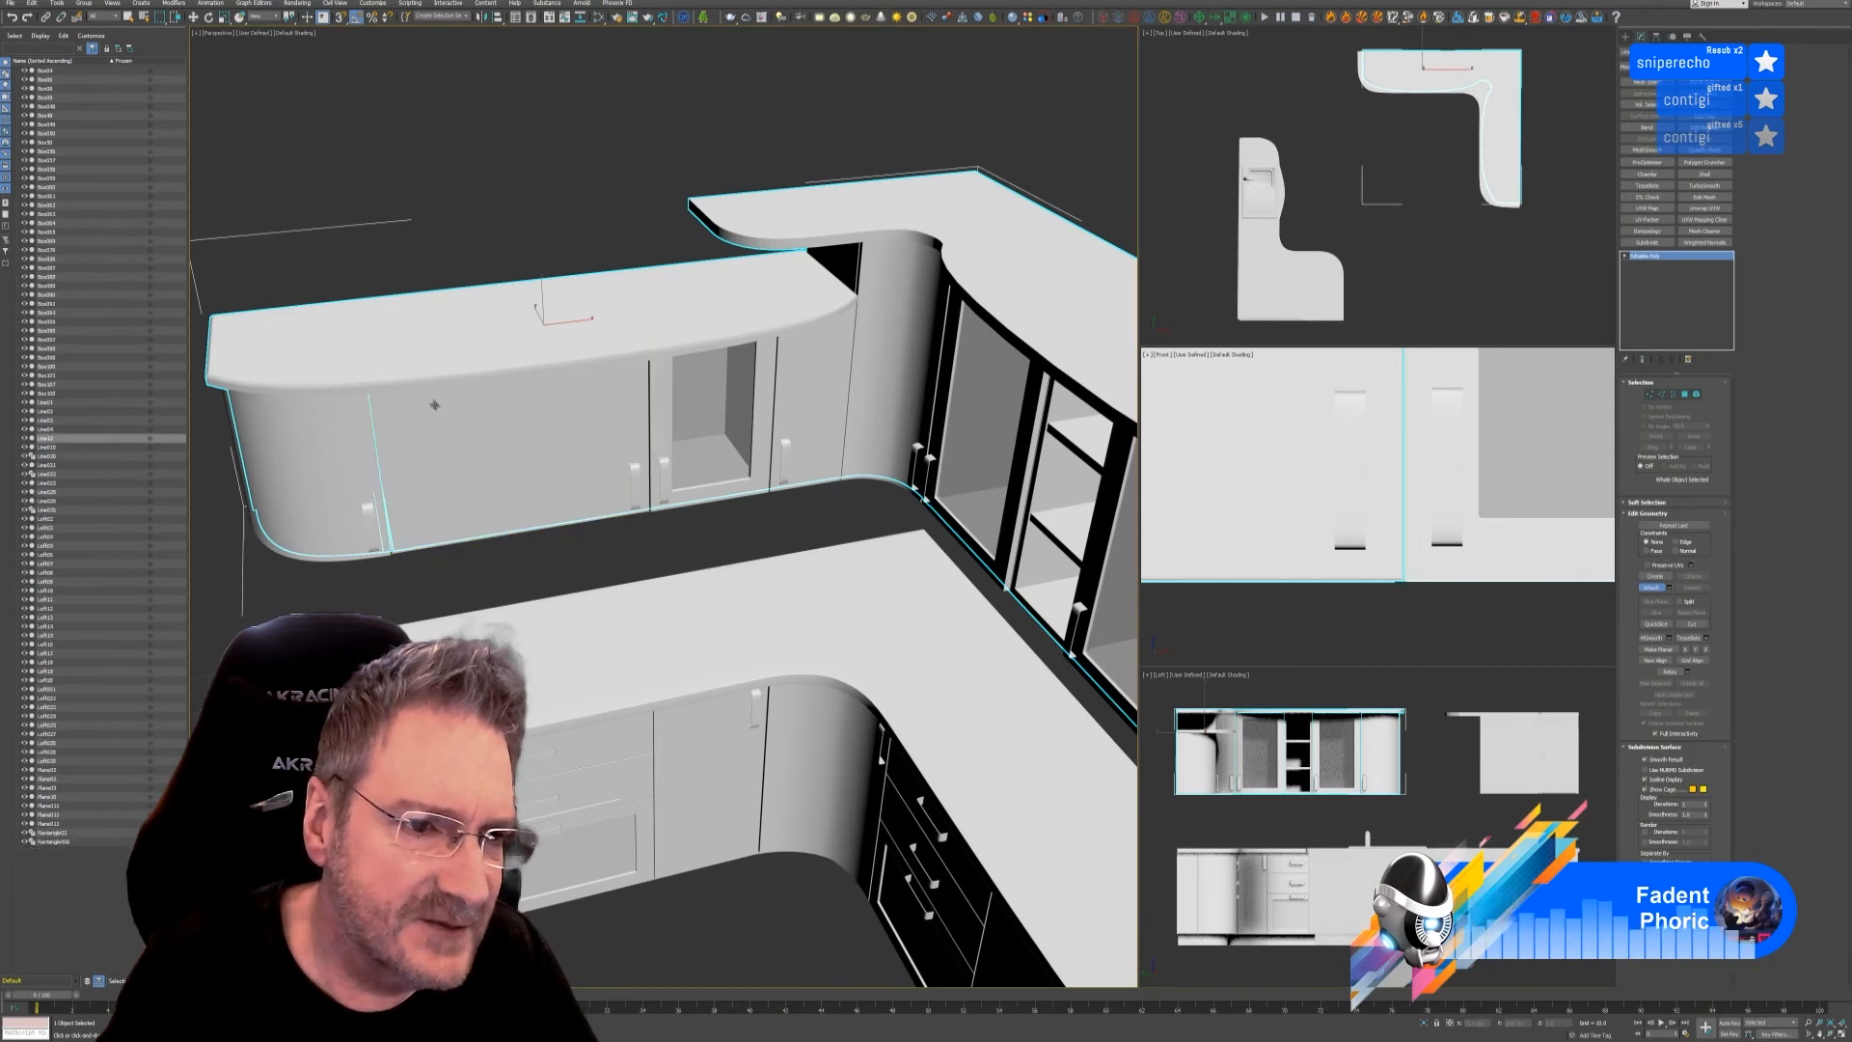
- Shift the combined wall-unit mesh sideways to check again for unattached panels, and undo the shift
{"action": "scroll", "coordinate": [461, 423], "scroll_direction": "down", "scroll_amount": 5}
{"action": "middle_click_drag", "start_coordinate": [854, 292], "coordinate": [887, 241]}
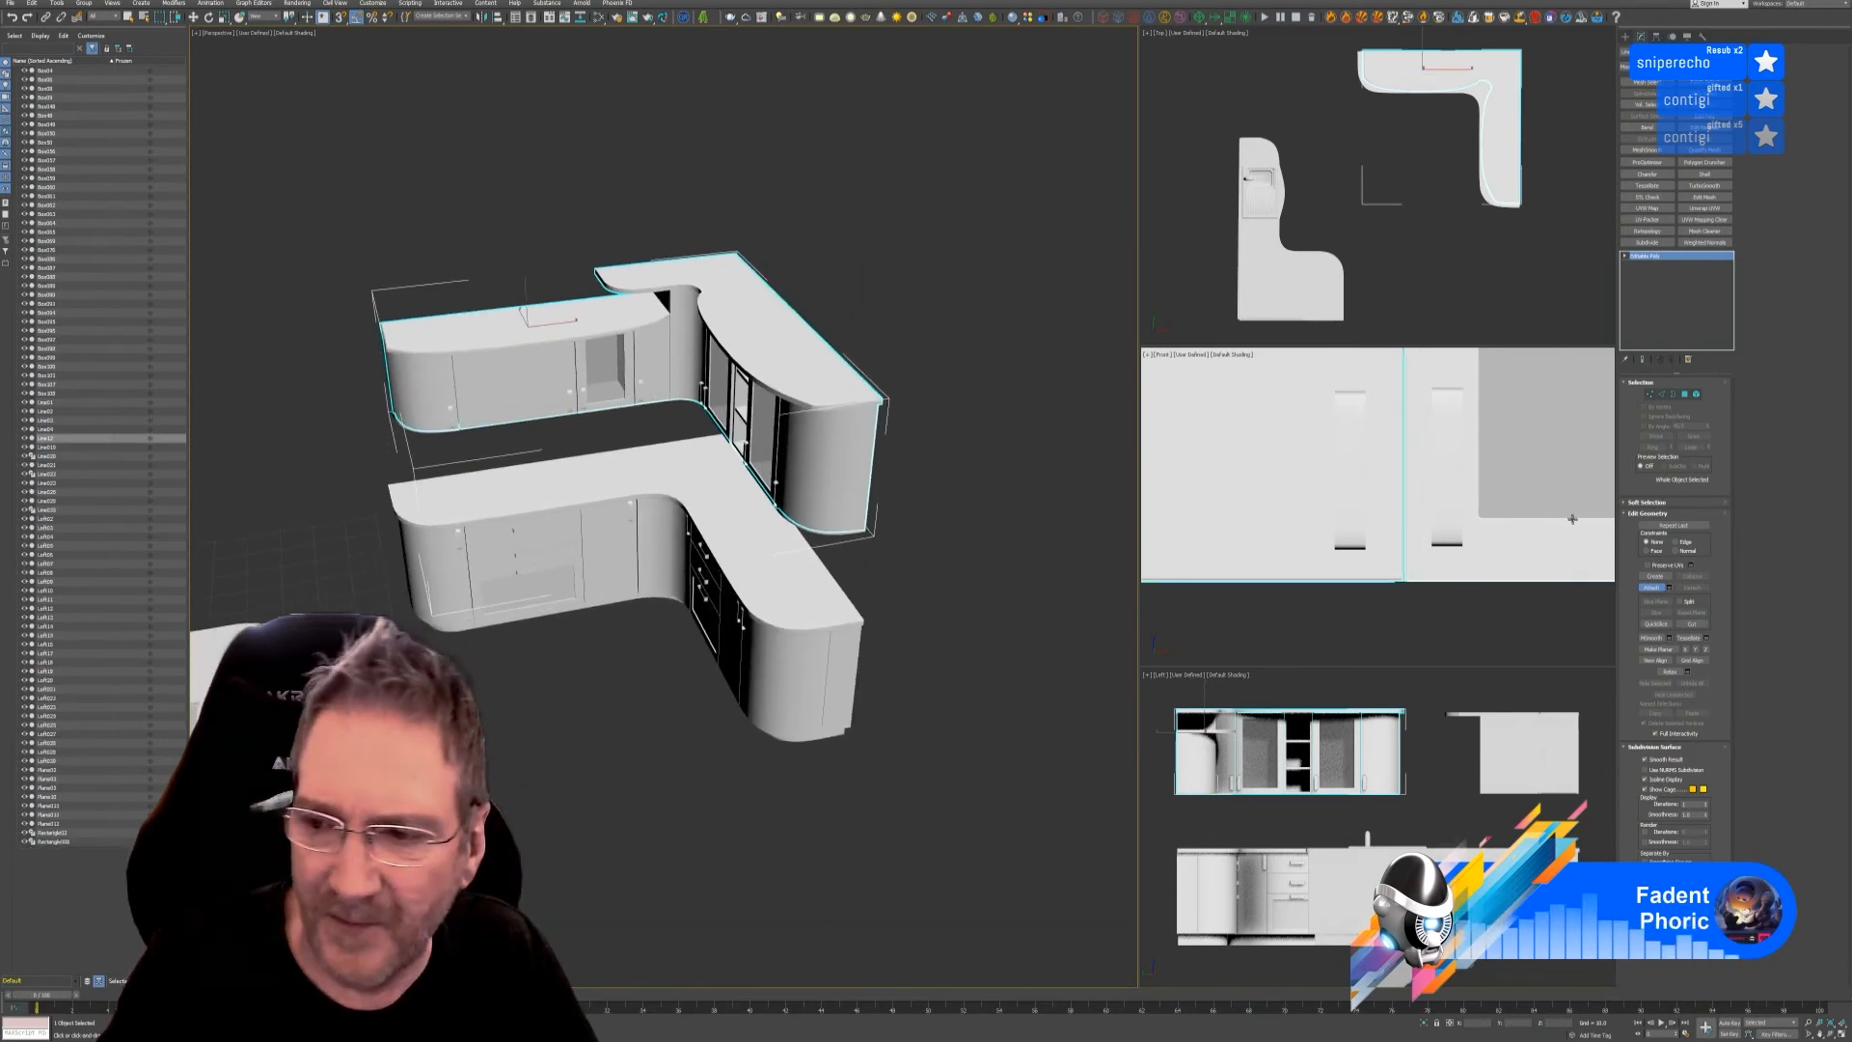
{"action": "left_click", "coordinate": [1658, 592]}
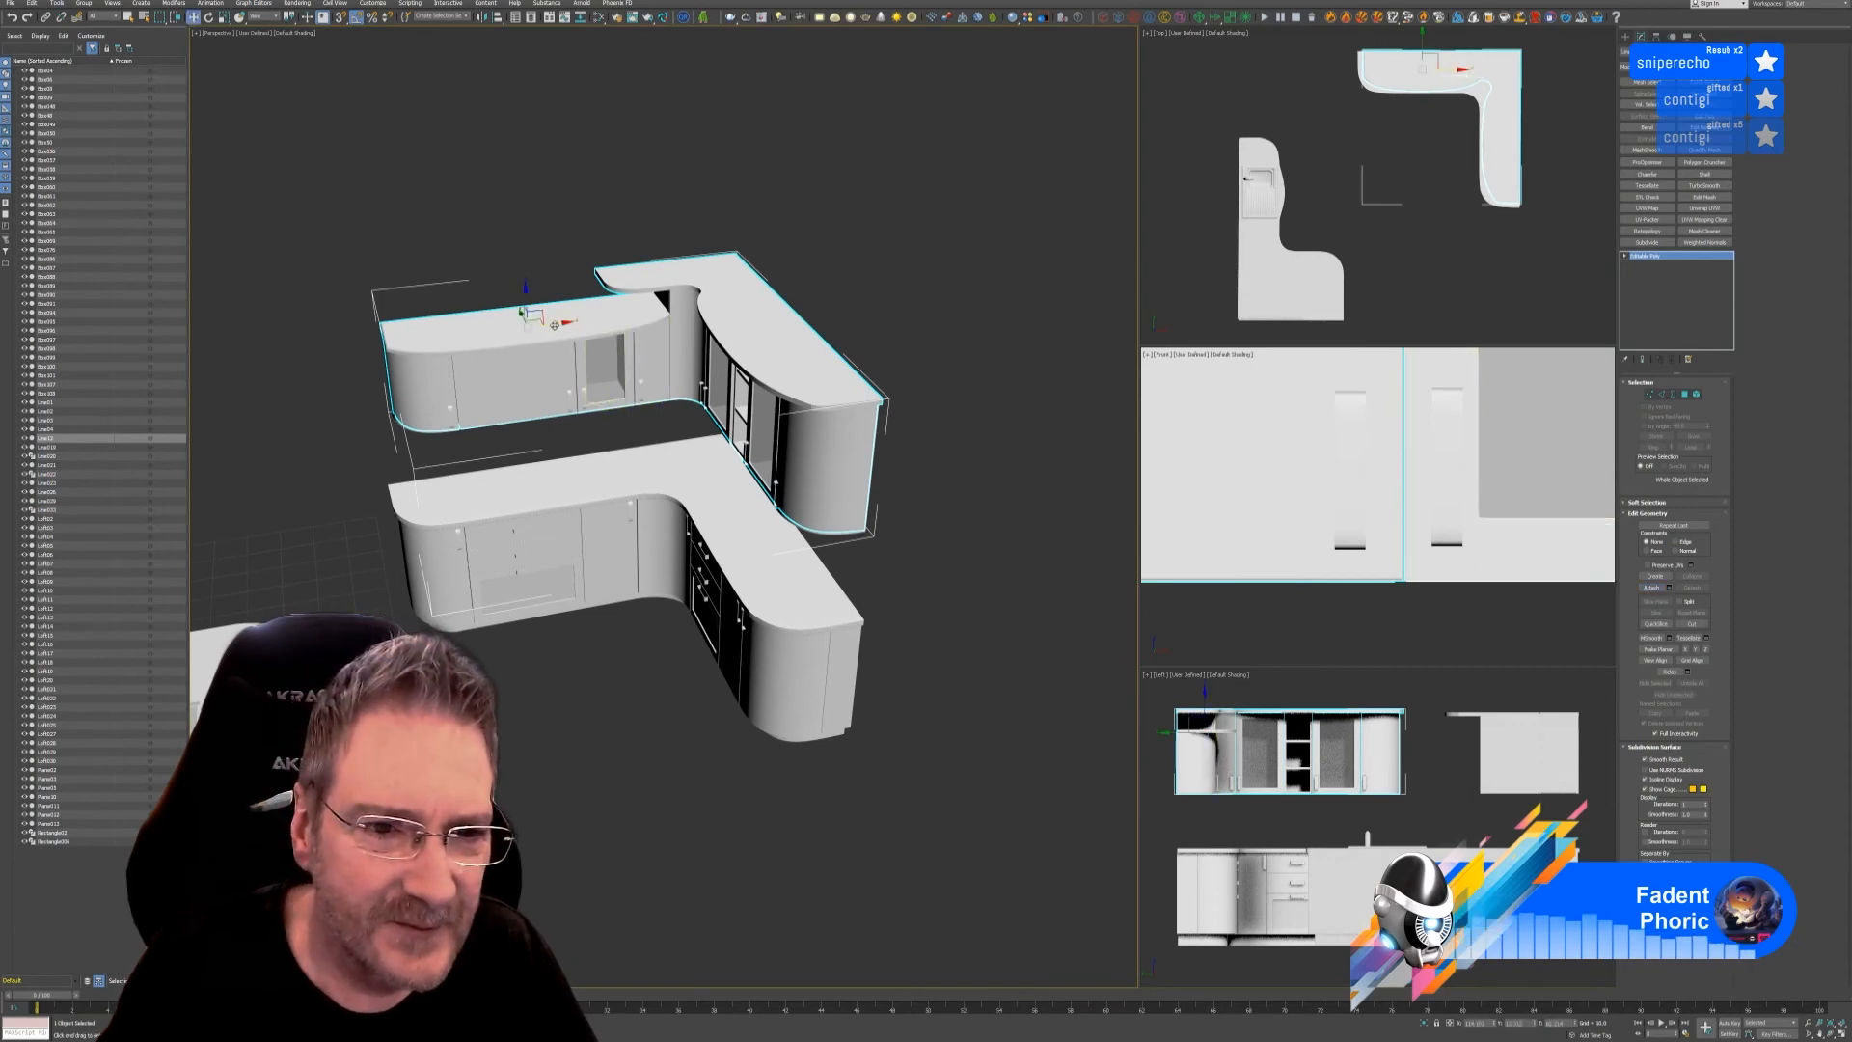
{"action": "left_click_drag", "start_coordinate": [555, 323], "coordinate": [987, 310]}
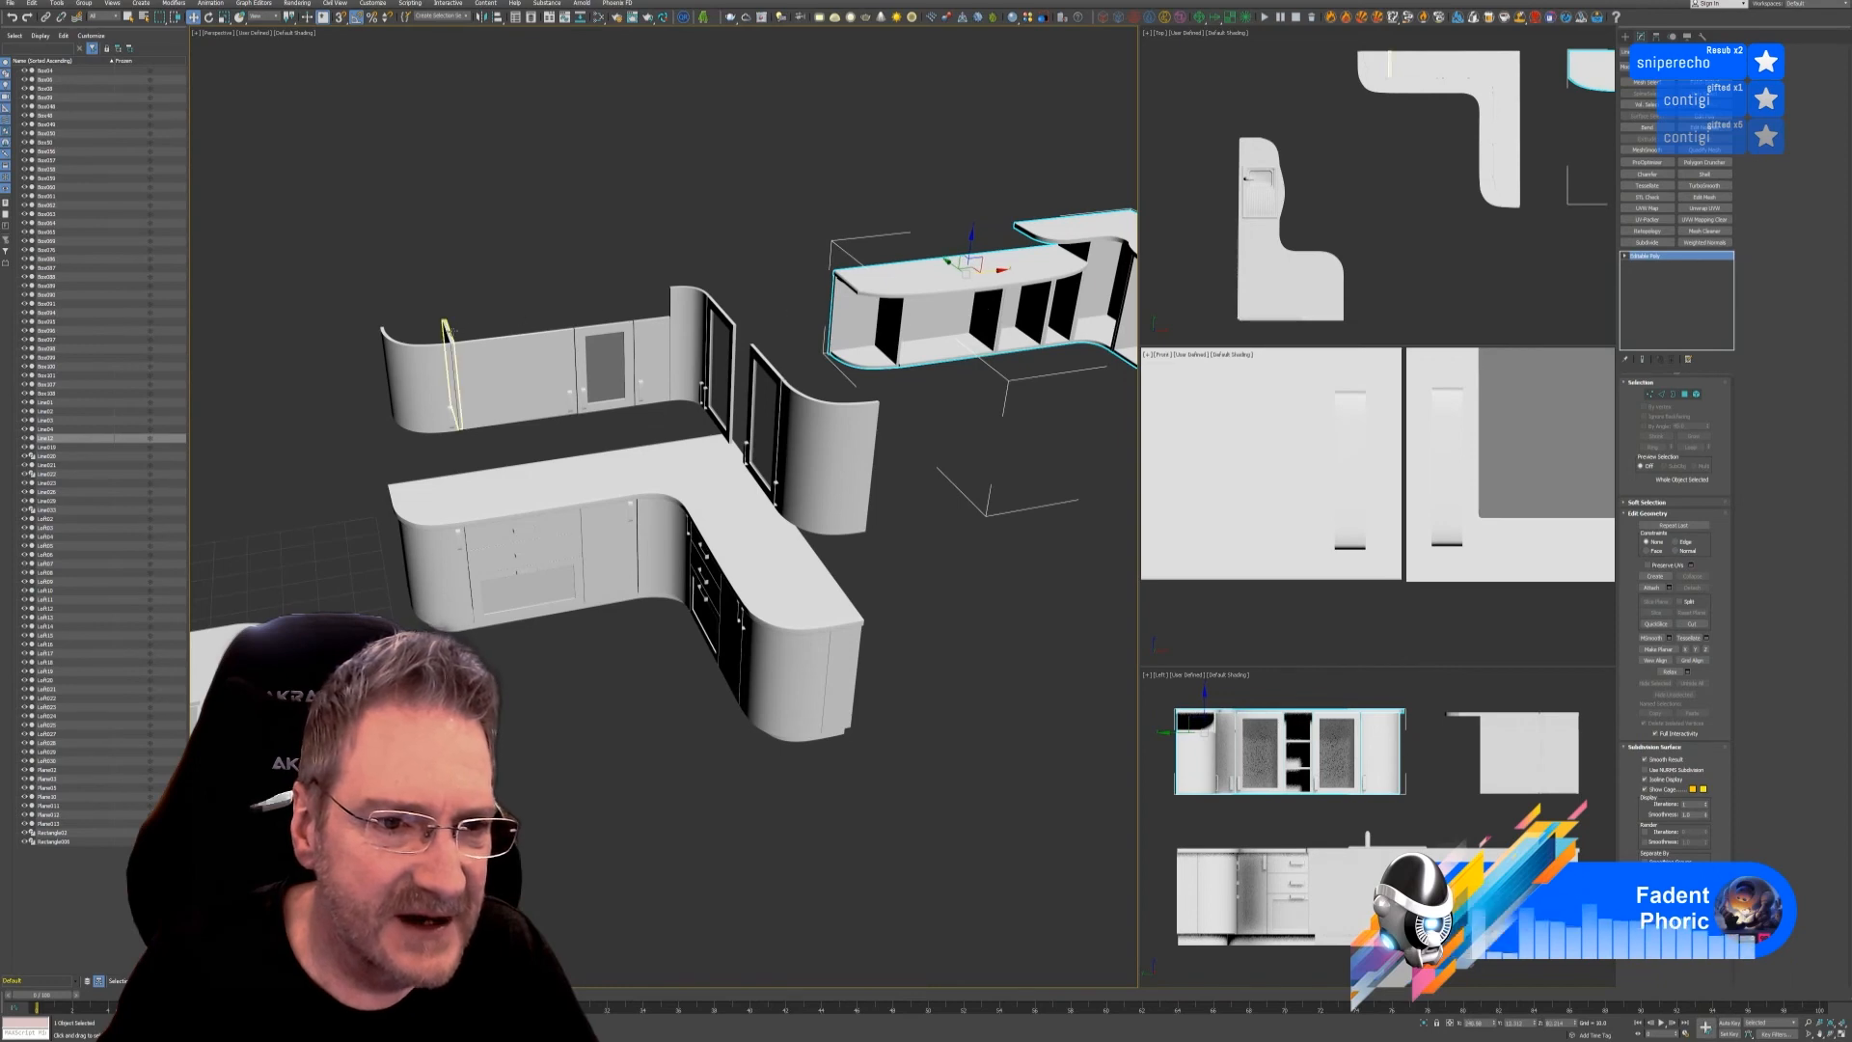
{"action": "key", "text": "ctrl+z"}
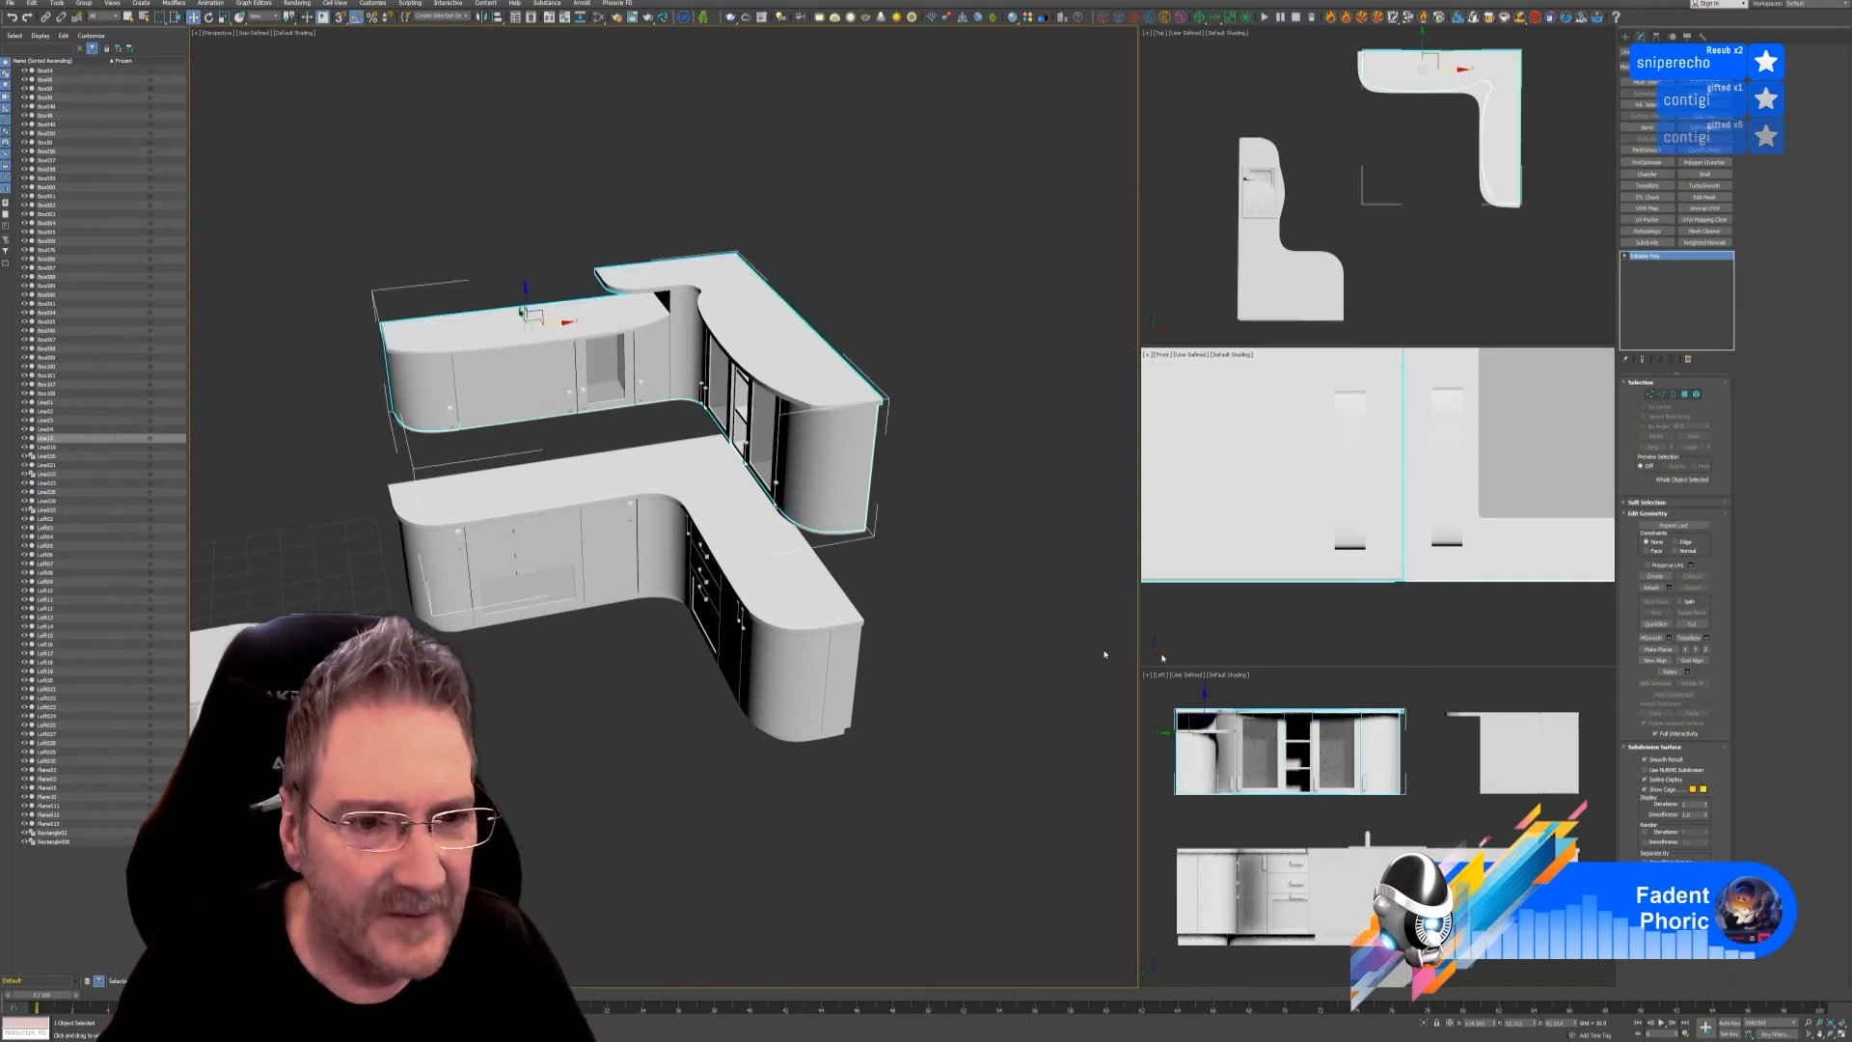
- Attach the remaining divider beside the shorter run's rounded end unit to the combined wall-unit mesh
{"action": "left_click", "coordinate": [1651, 586]}
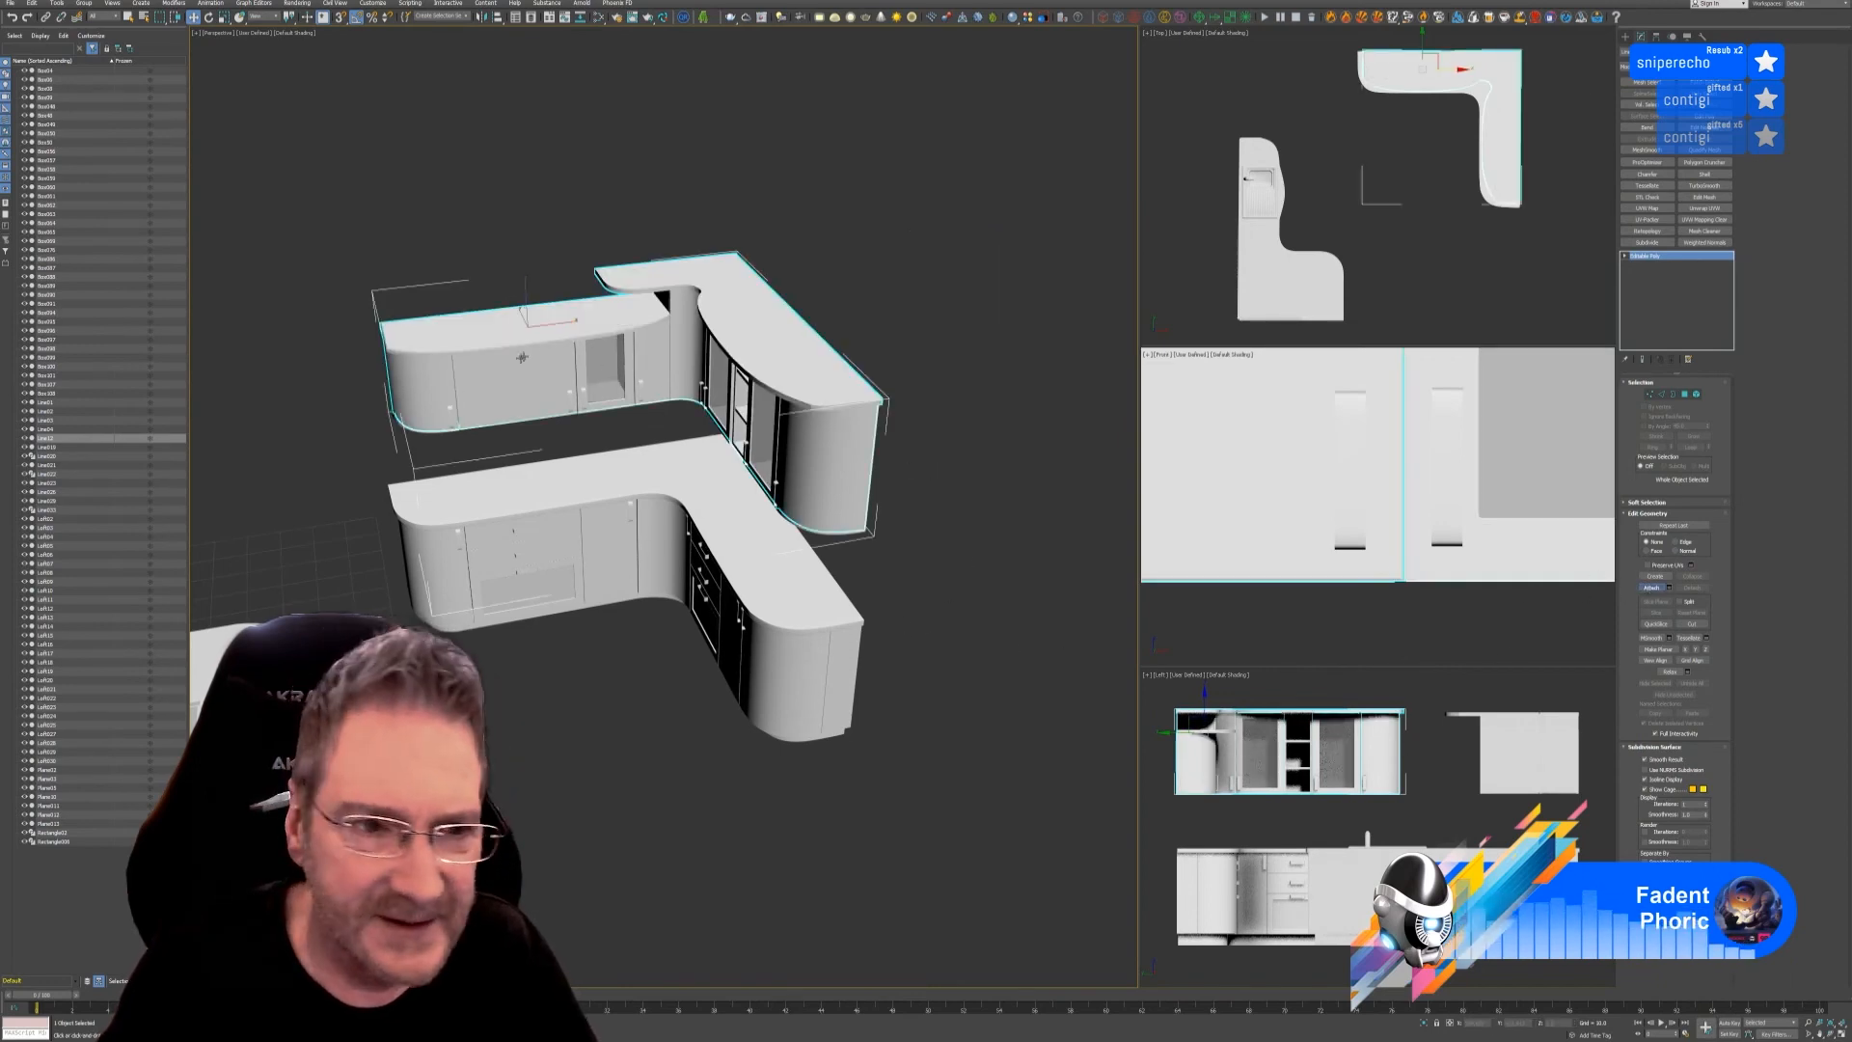
{"action": "left_click", "coordinate": [447, 331]}
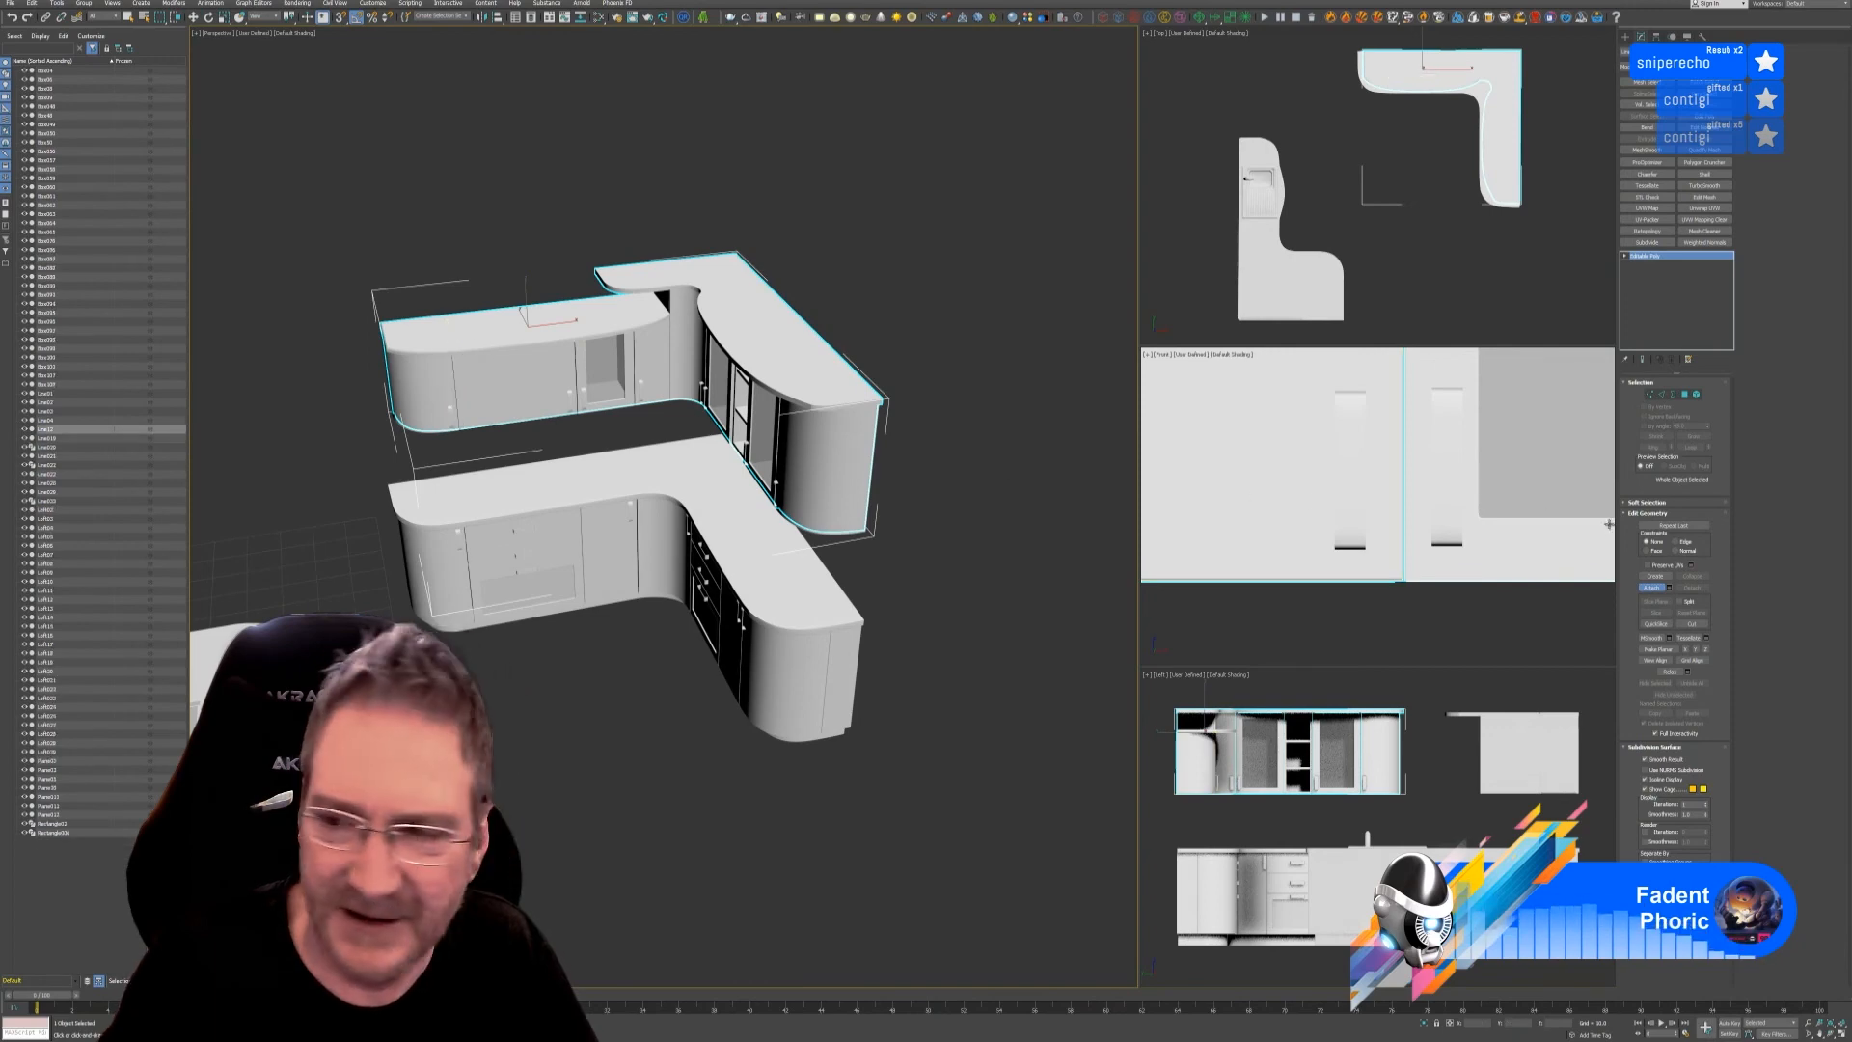
{"action": "left_click", "coordinate": [1649, 587]}
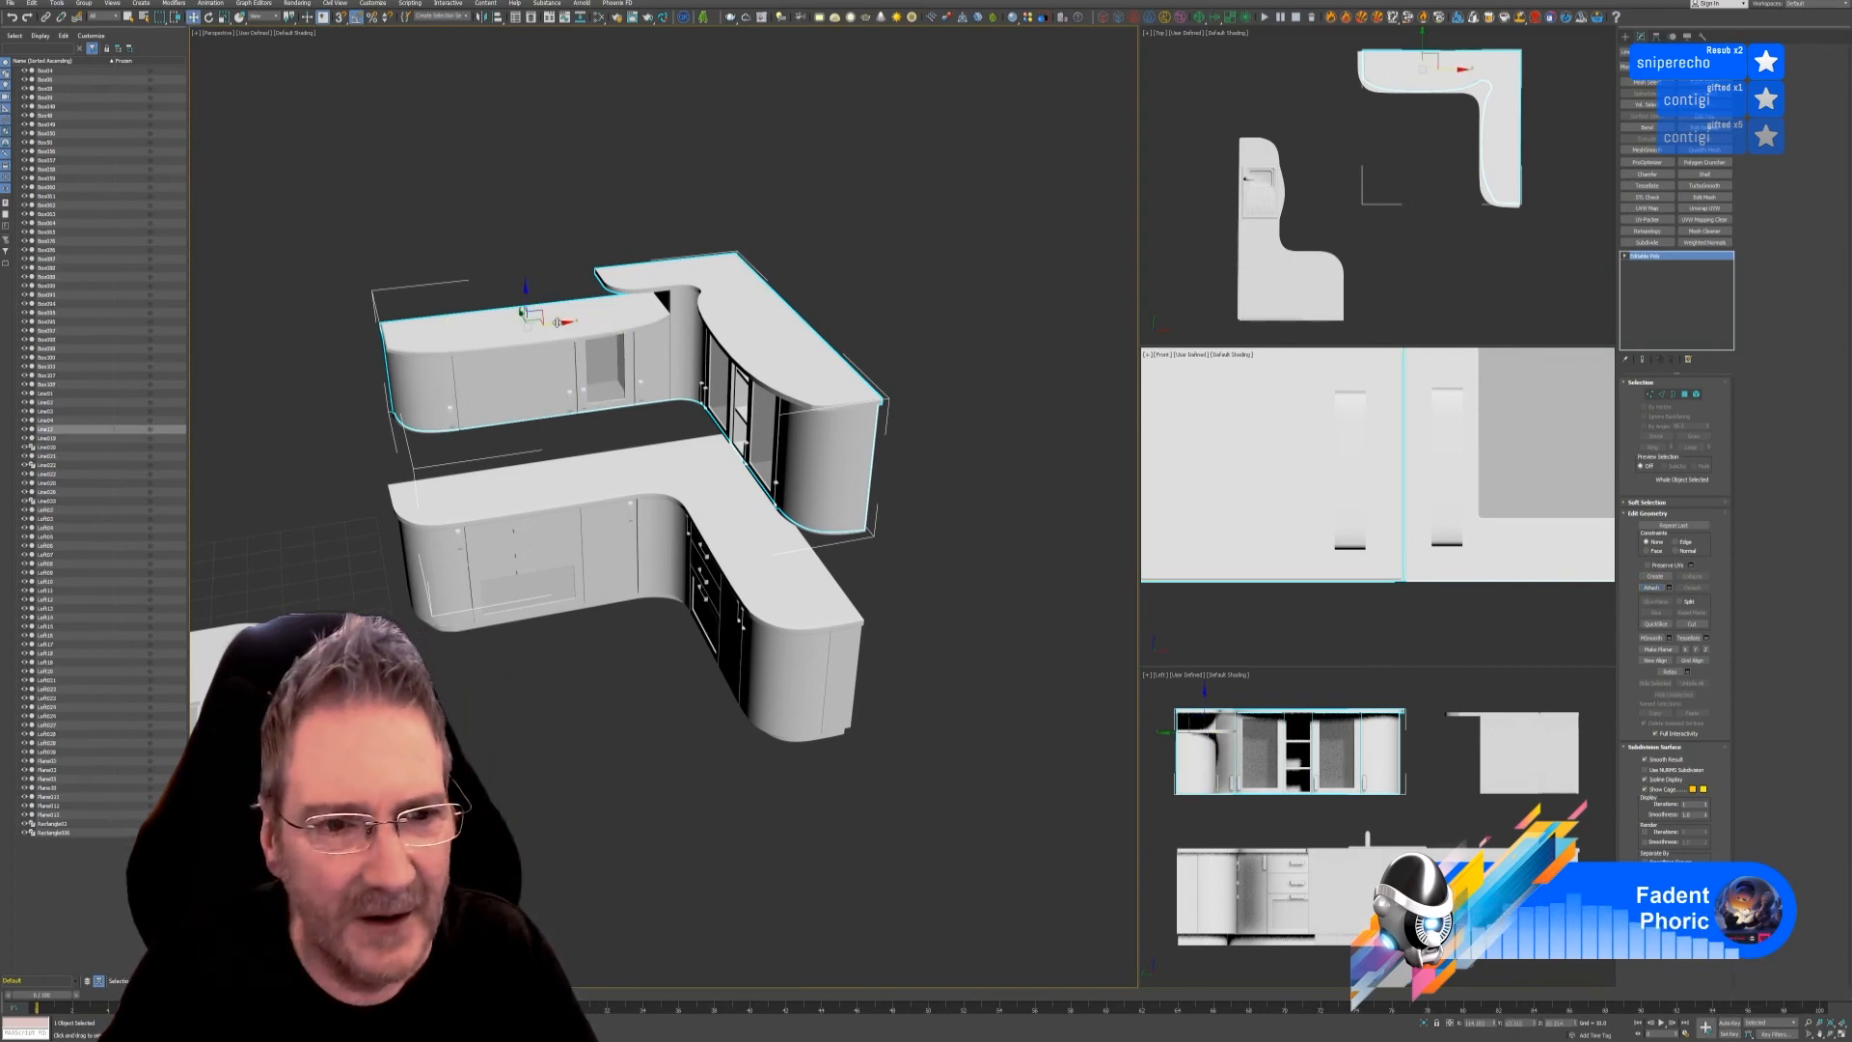
- Move the combined wall-unit mesh off its doors for a last check, and undo the move
{"action": "left_click_drag", "start_coordinate": [523, 359], "coordinate": [918, 313]}
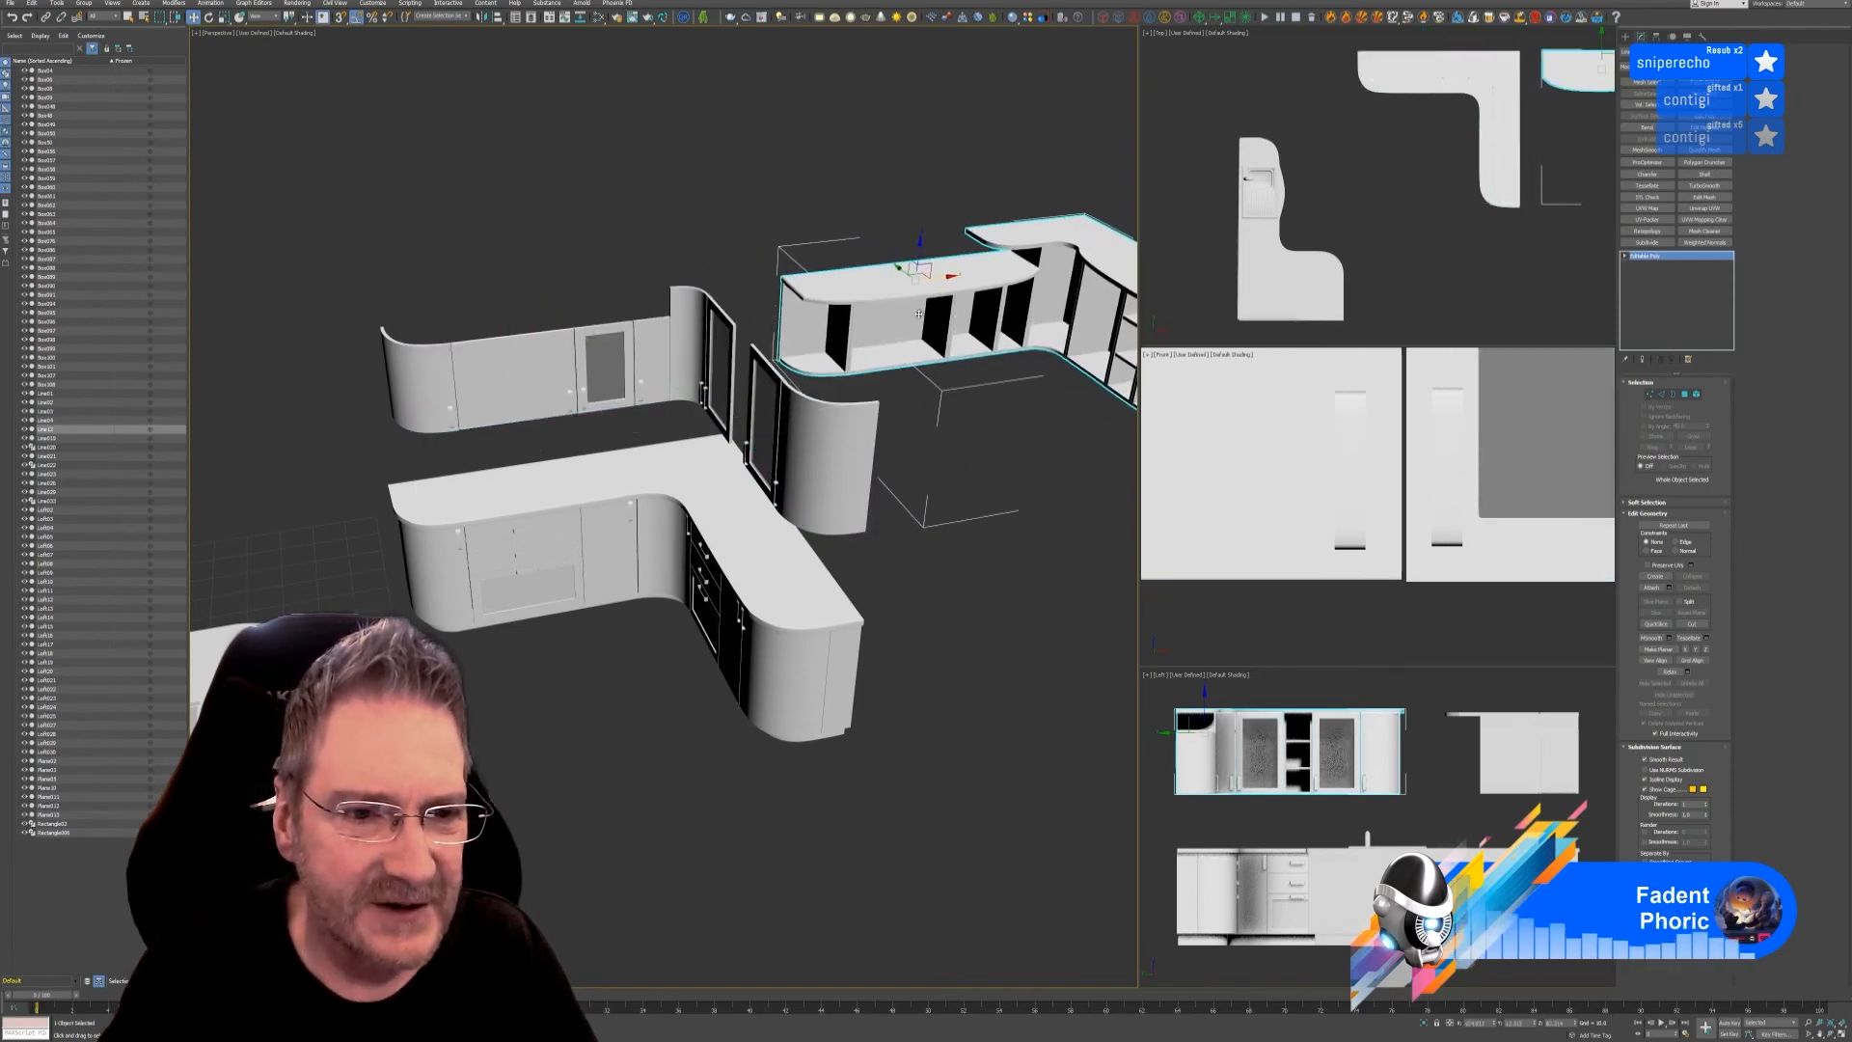
{"action": "key", "text": "ctrl+z"}
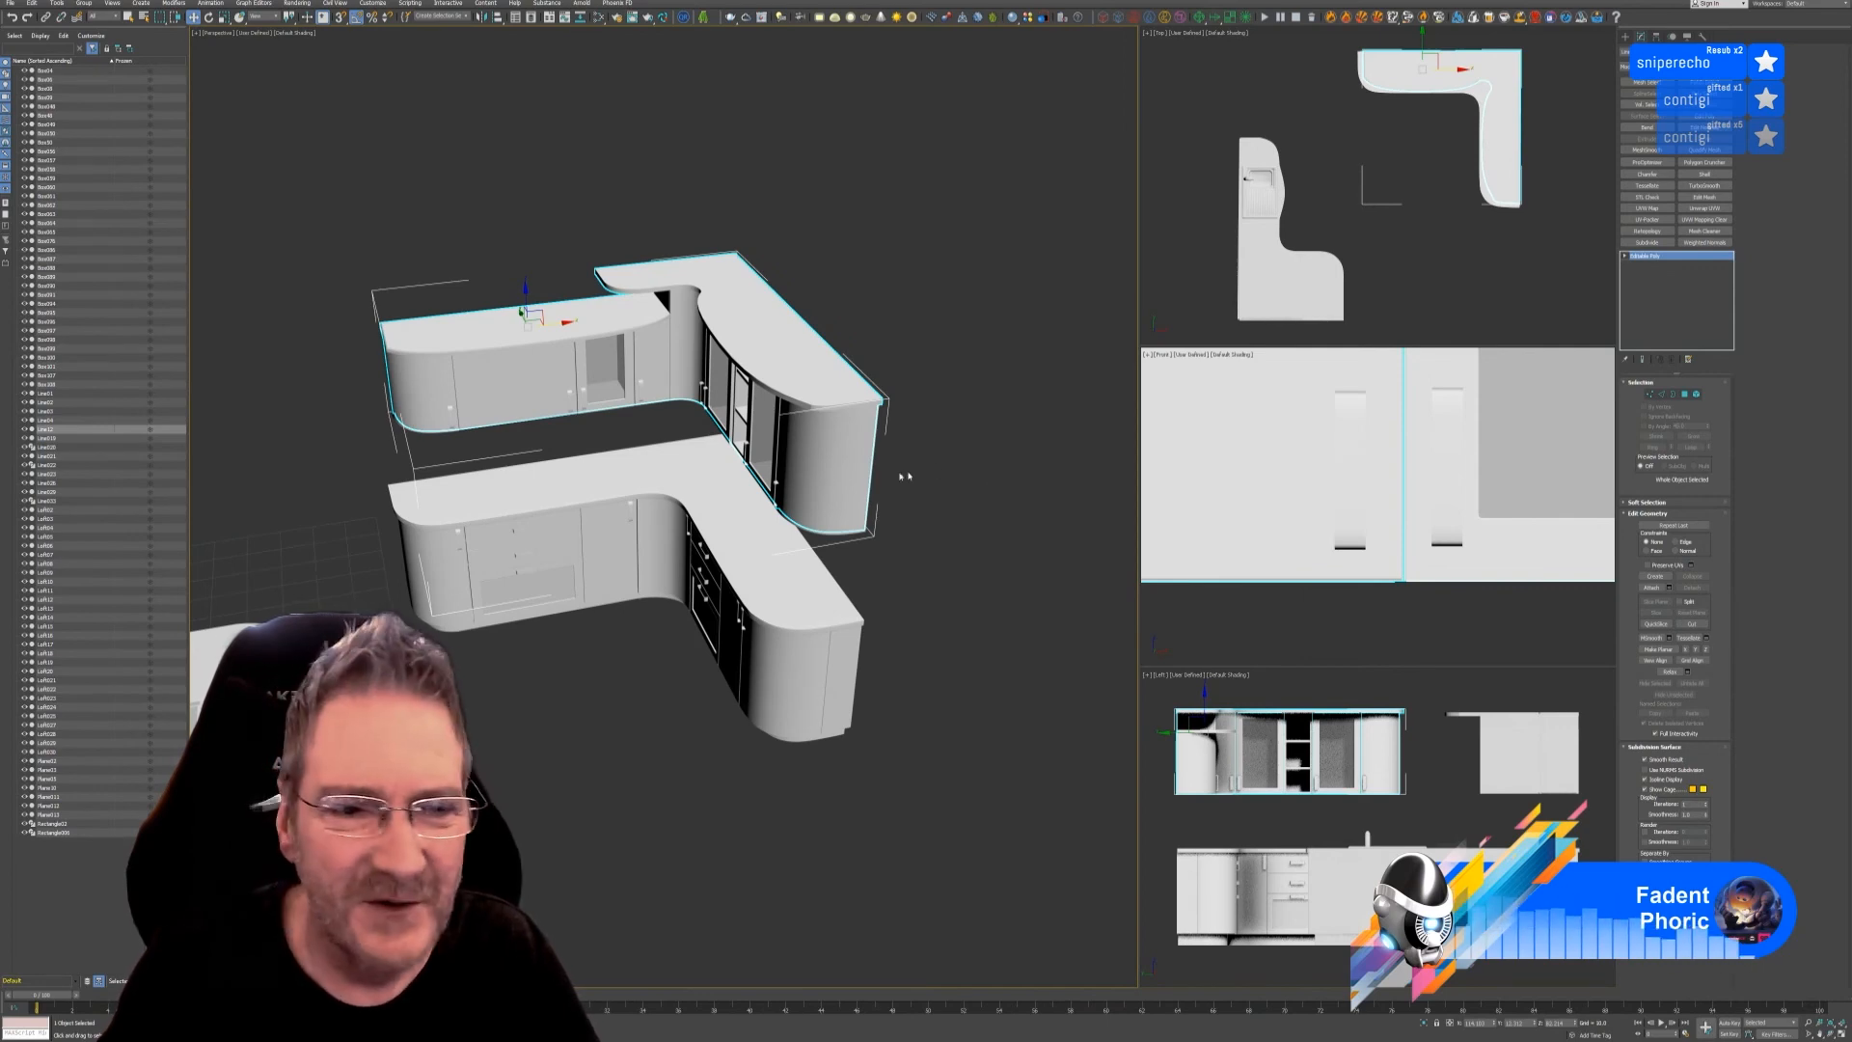
{"action": "middle_click_drag", "start_coordinate": [820, 200], "coordinate": [839, 196]}
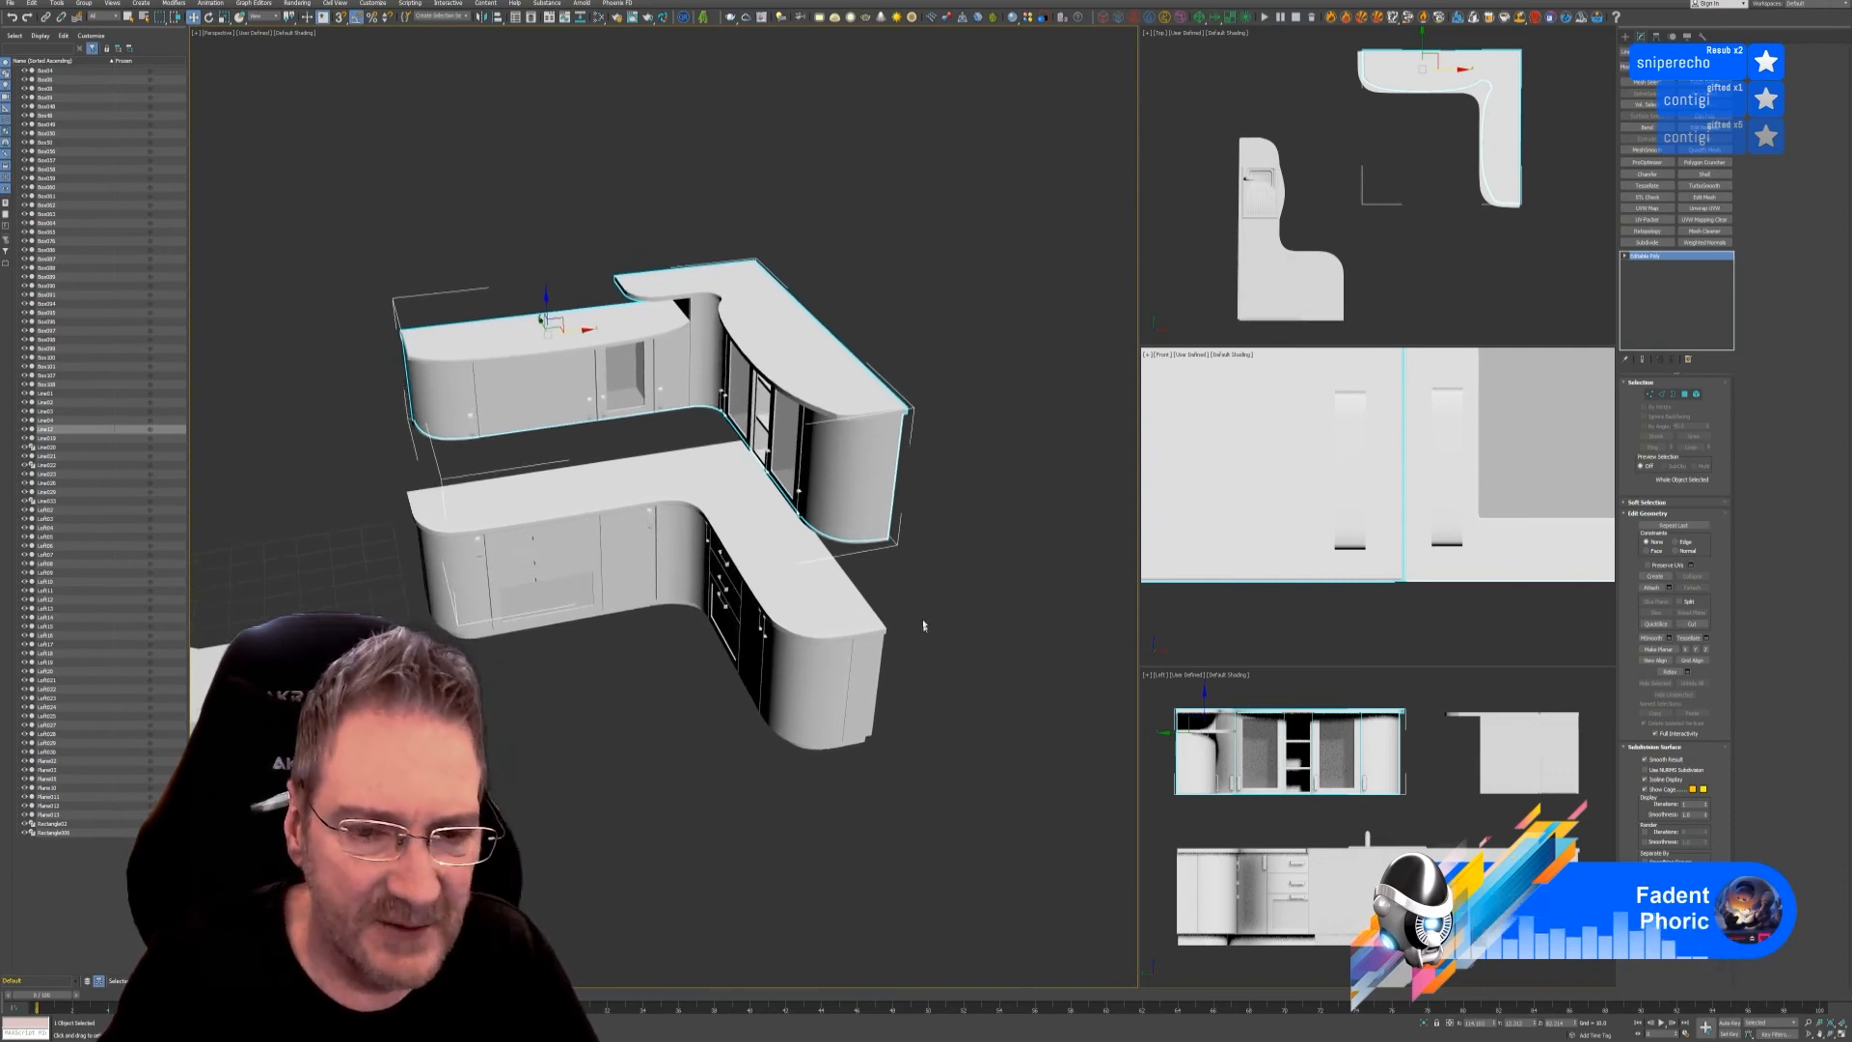
- Deselect the wall-unit mesh and select the L-shaped worktop of the base units
{"action": "middle_click_drag", "start_coordinate": [923, 626], "coordinate": [925, 531]}
{"action": "left_click", "coordinate": [917, 546]}
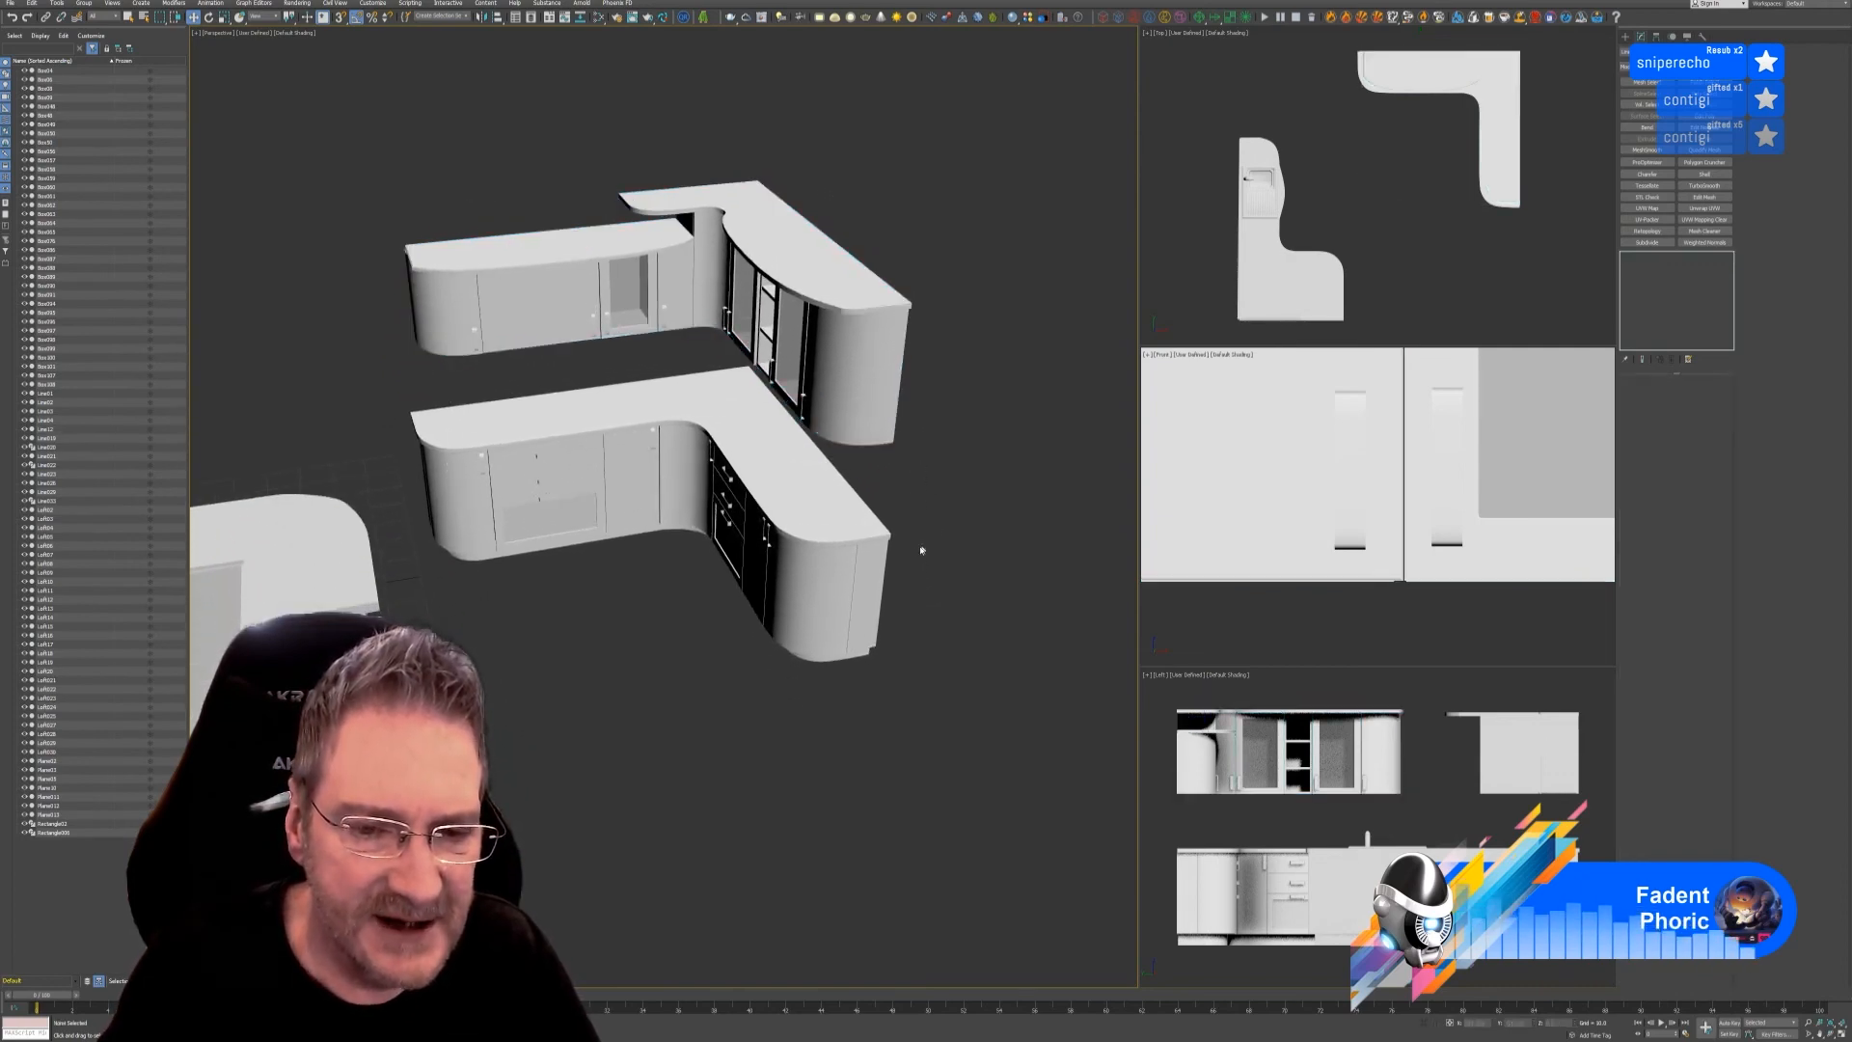
{"action": "left_click", "coordinate": [842, 530]}
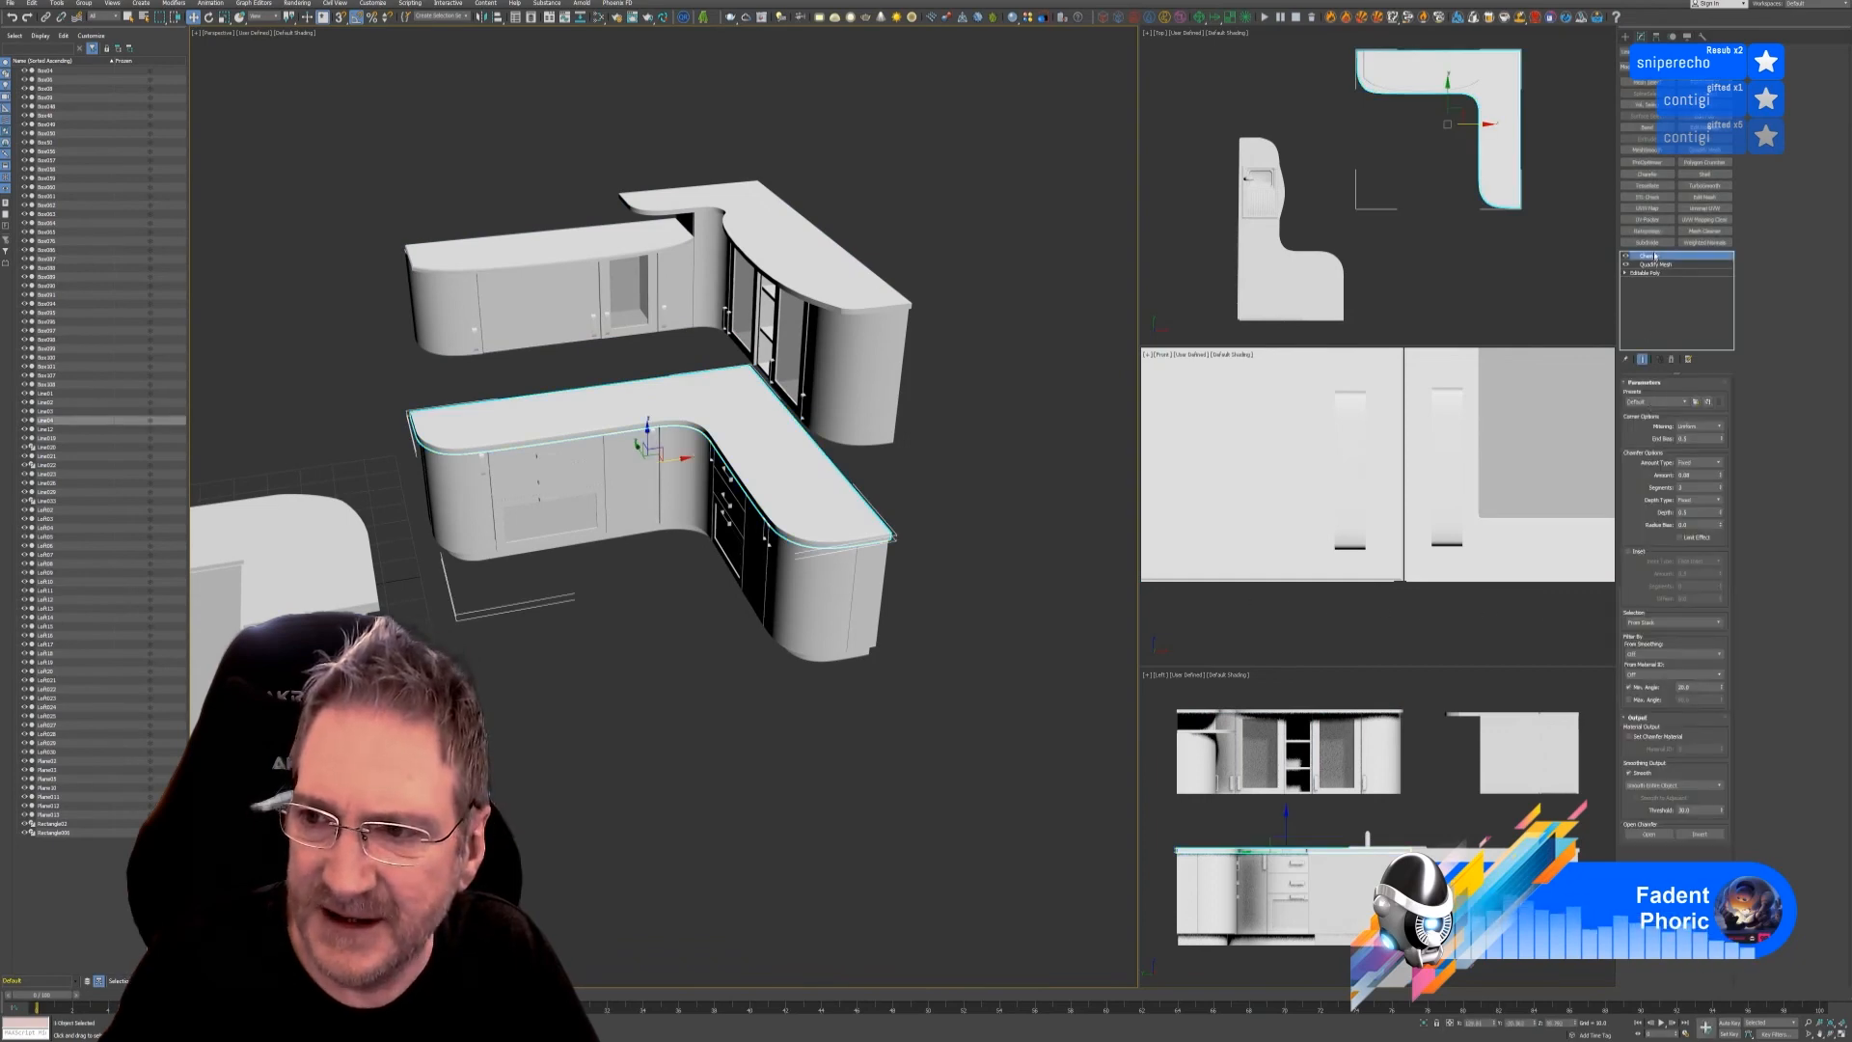
{"action": "right_click", "coordinate": [1655, 257]}
{"action": "left_click", "coordinate": [1711, 359]}
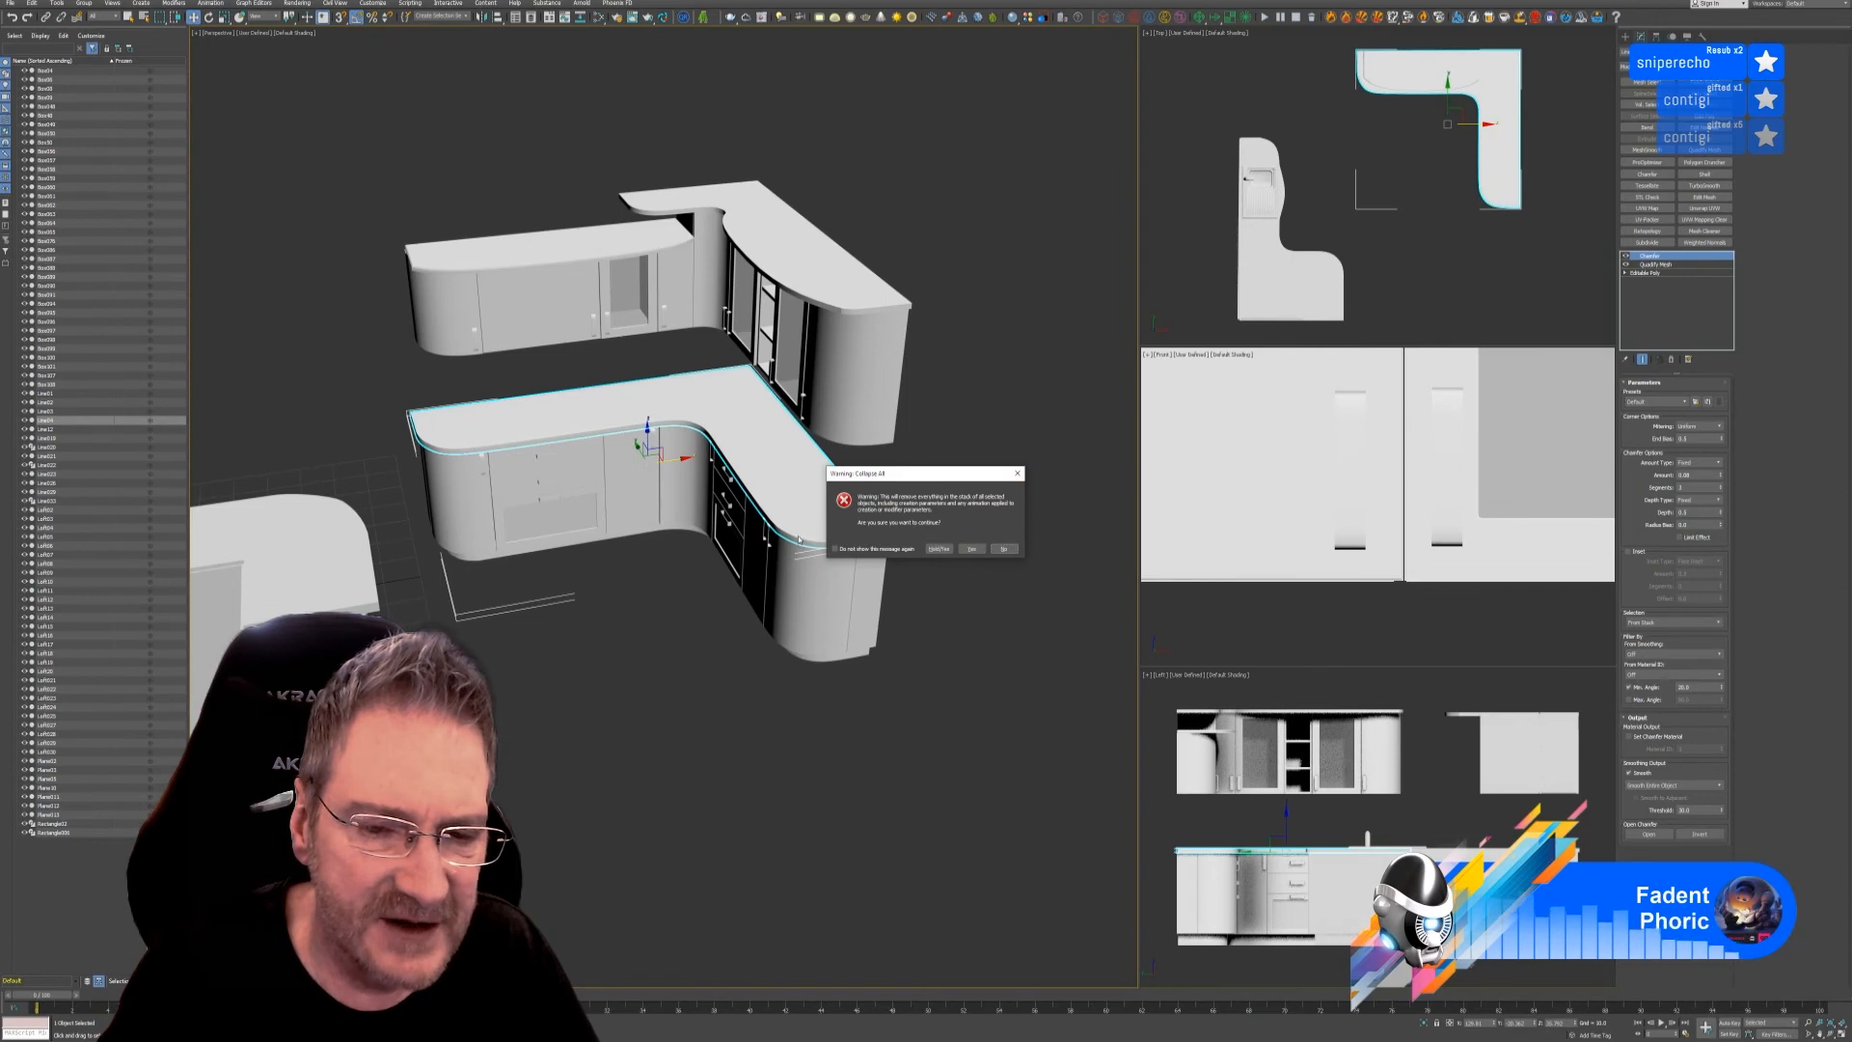
{"action": "left_click", "coordinate": [1002, 547]}
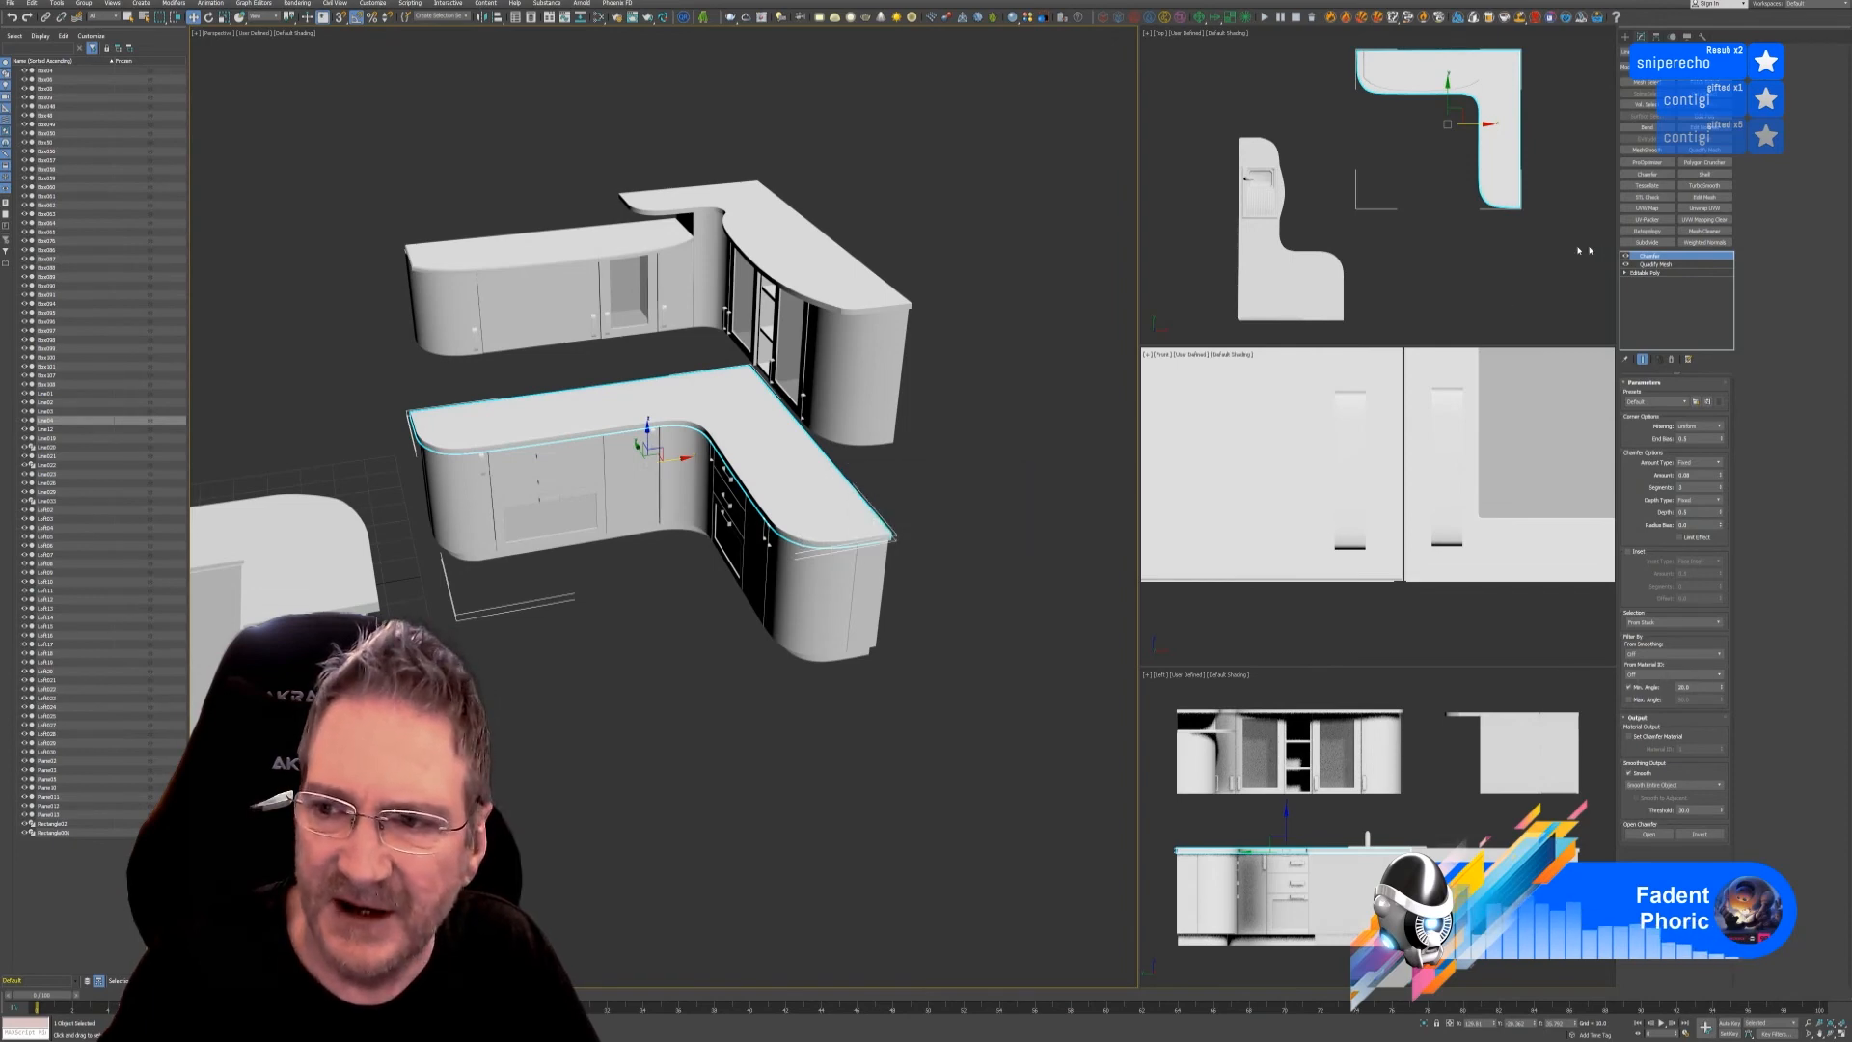
{"action": "scroll", "coordinate": [745, 566], "scroll_direction": "up", "scroll_amount": 5}
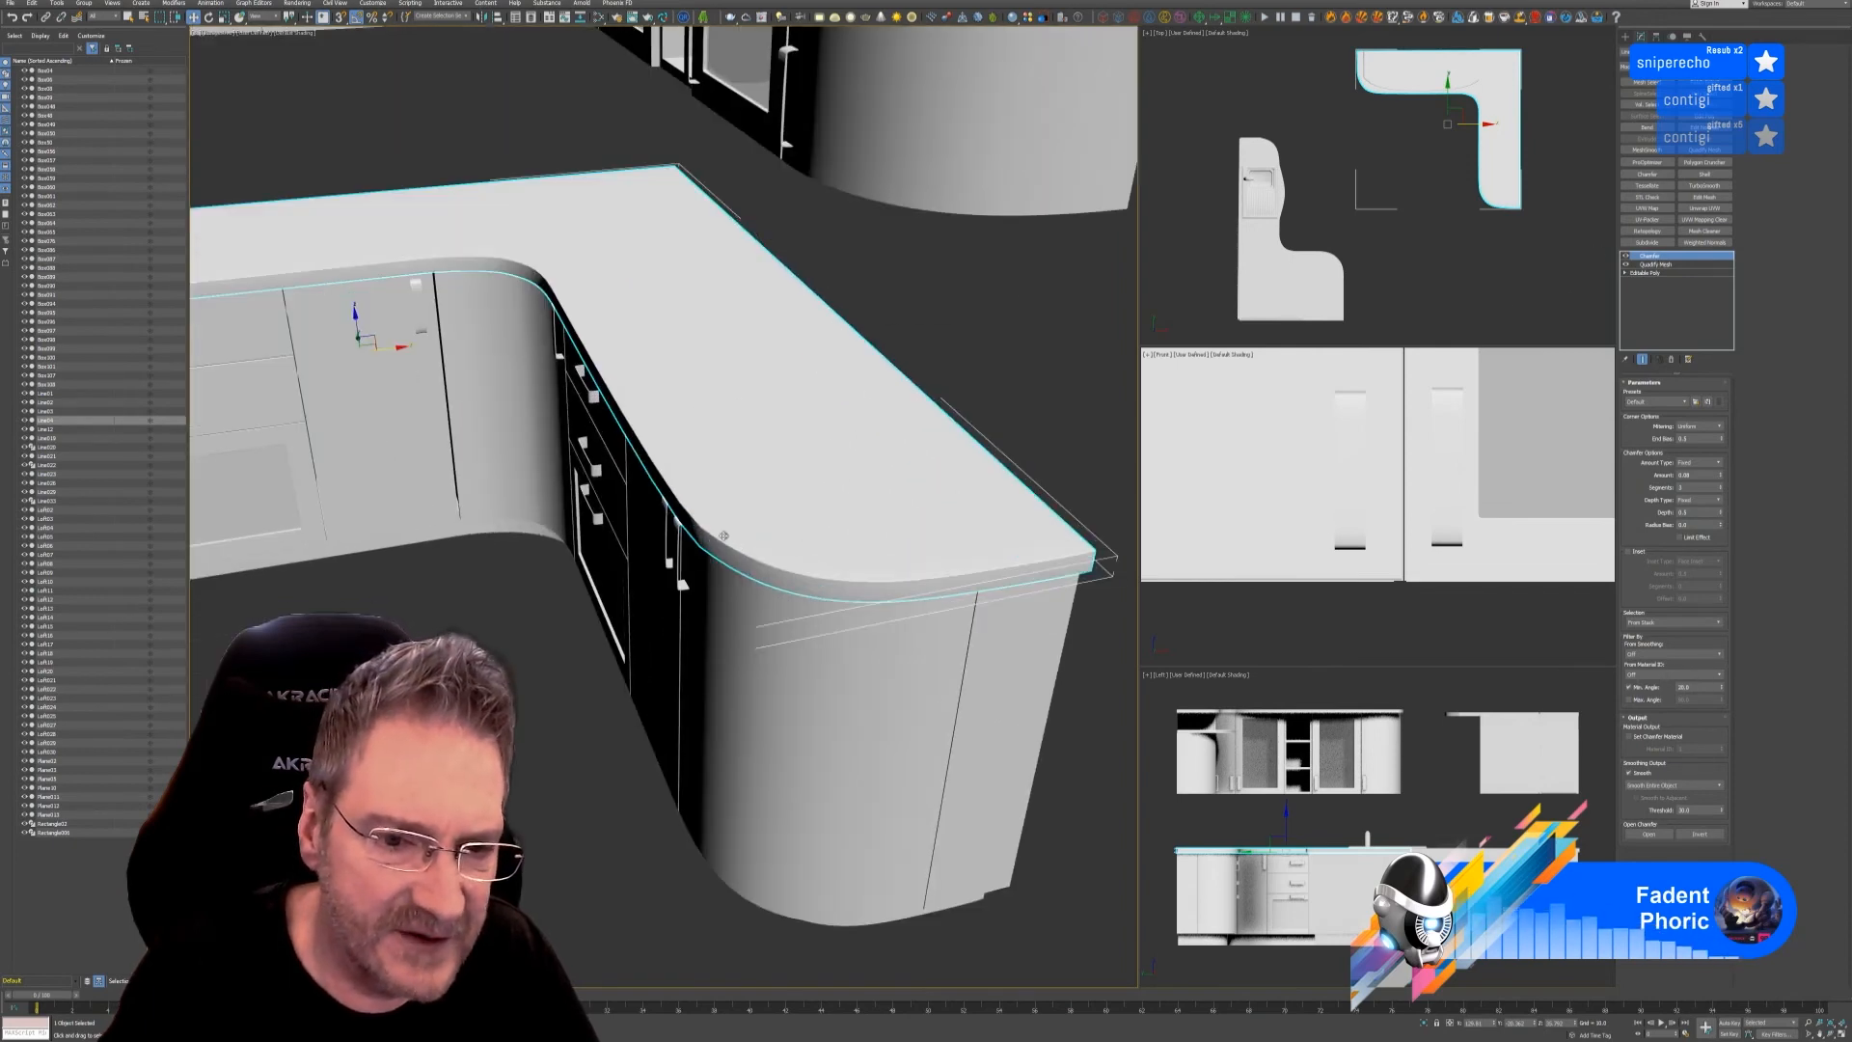
{"action": "scroll", "coordinate": [698, 526], "scroll_direction": "up", "scroll_amount": 3}
{"action": "scroll", "coordinate": [720, 542], "scroll_direction": "down", "scroll_amount": 10}
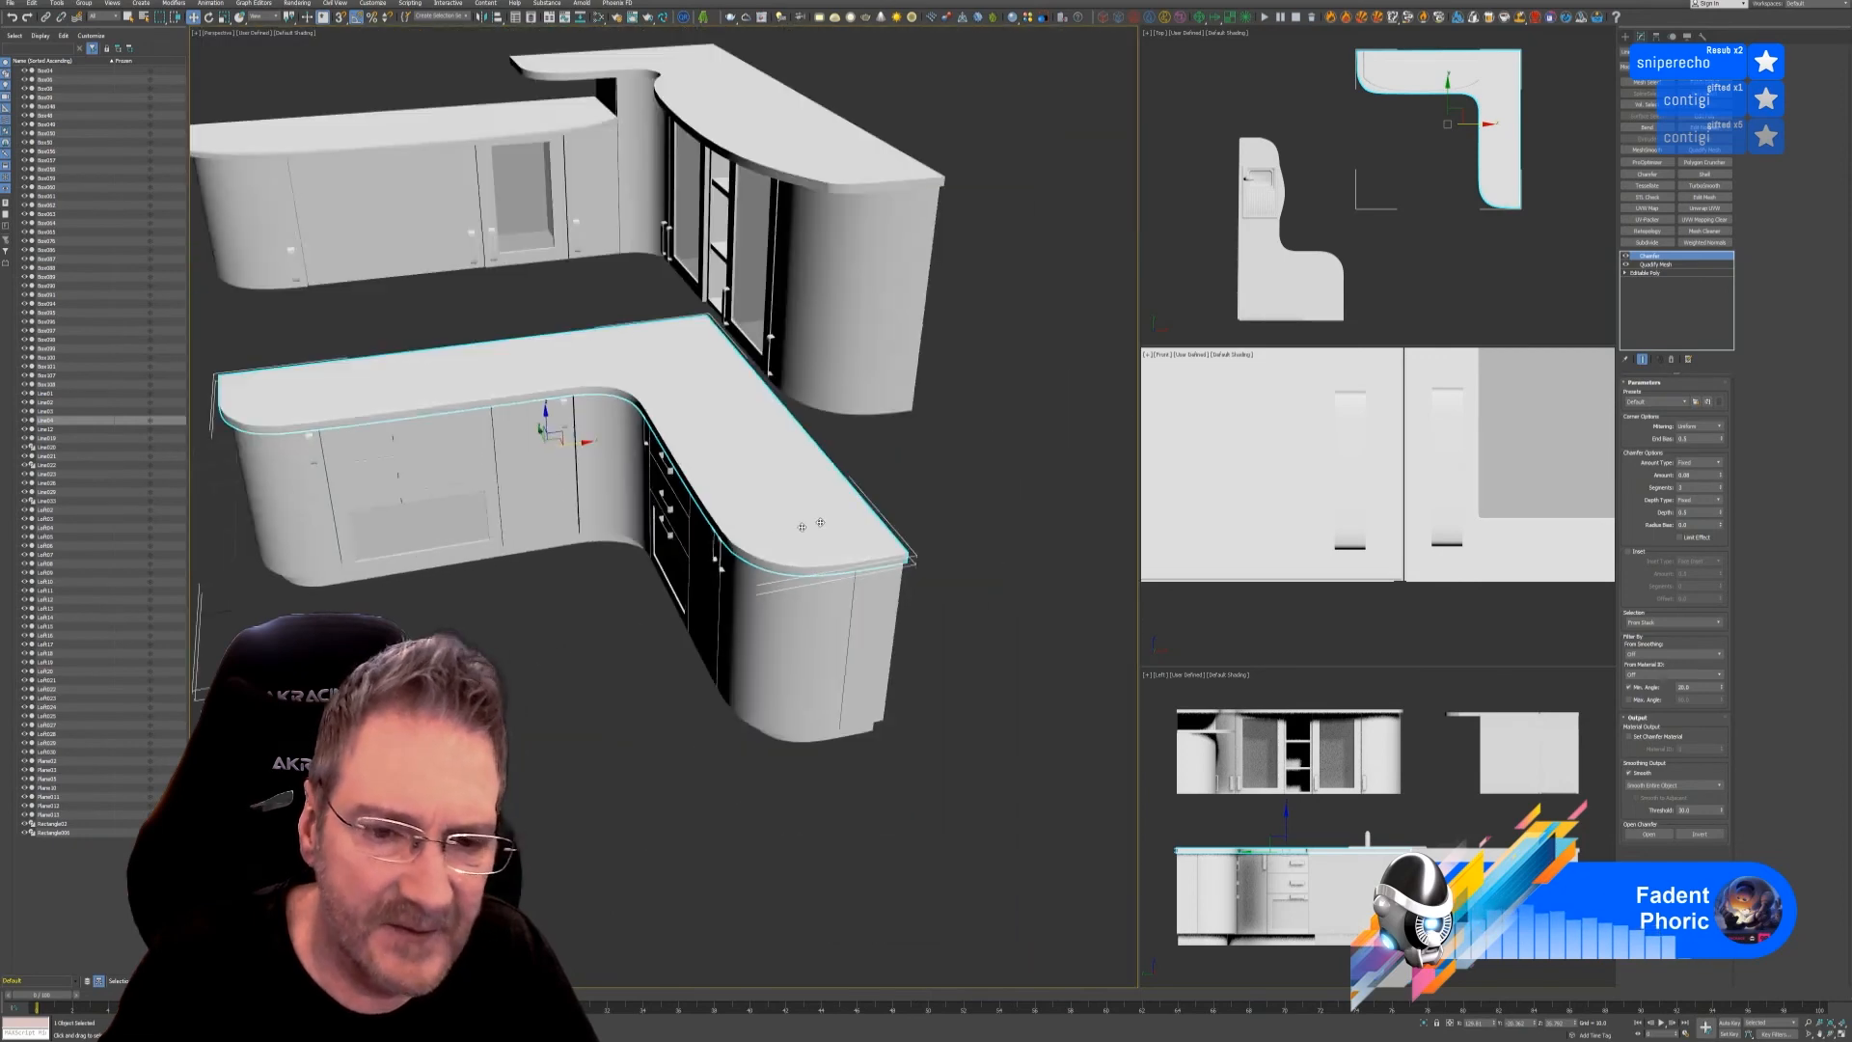
- Collapse the base worktop's entire modifier stack into an editable poly
{"action": "right_click", "coordinate": [1652, 257]}
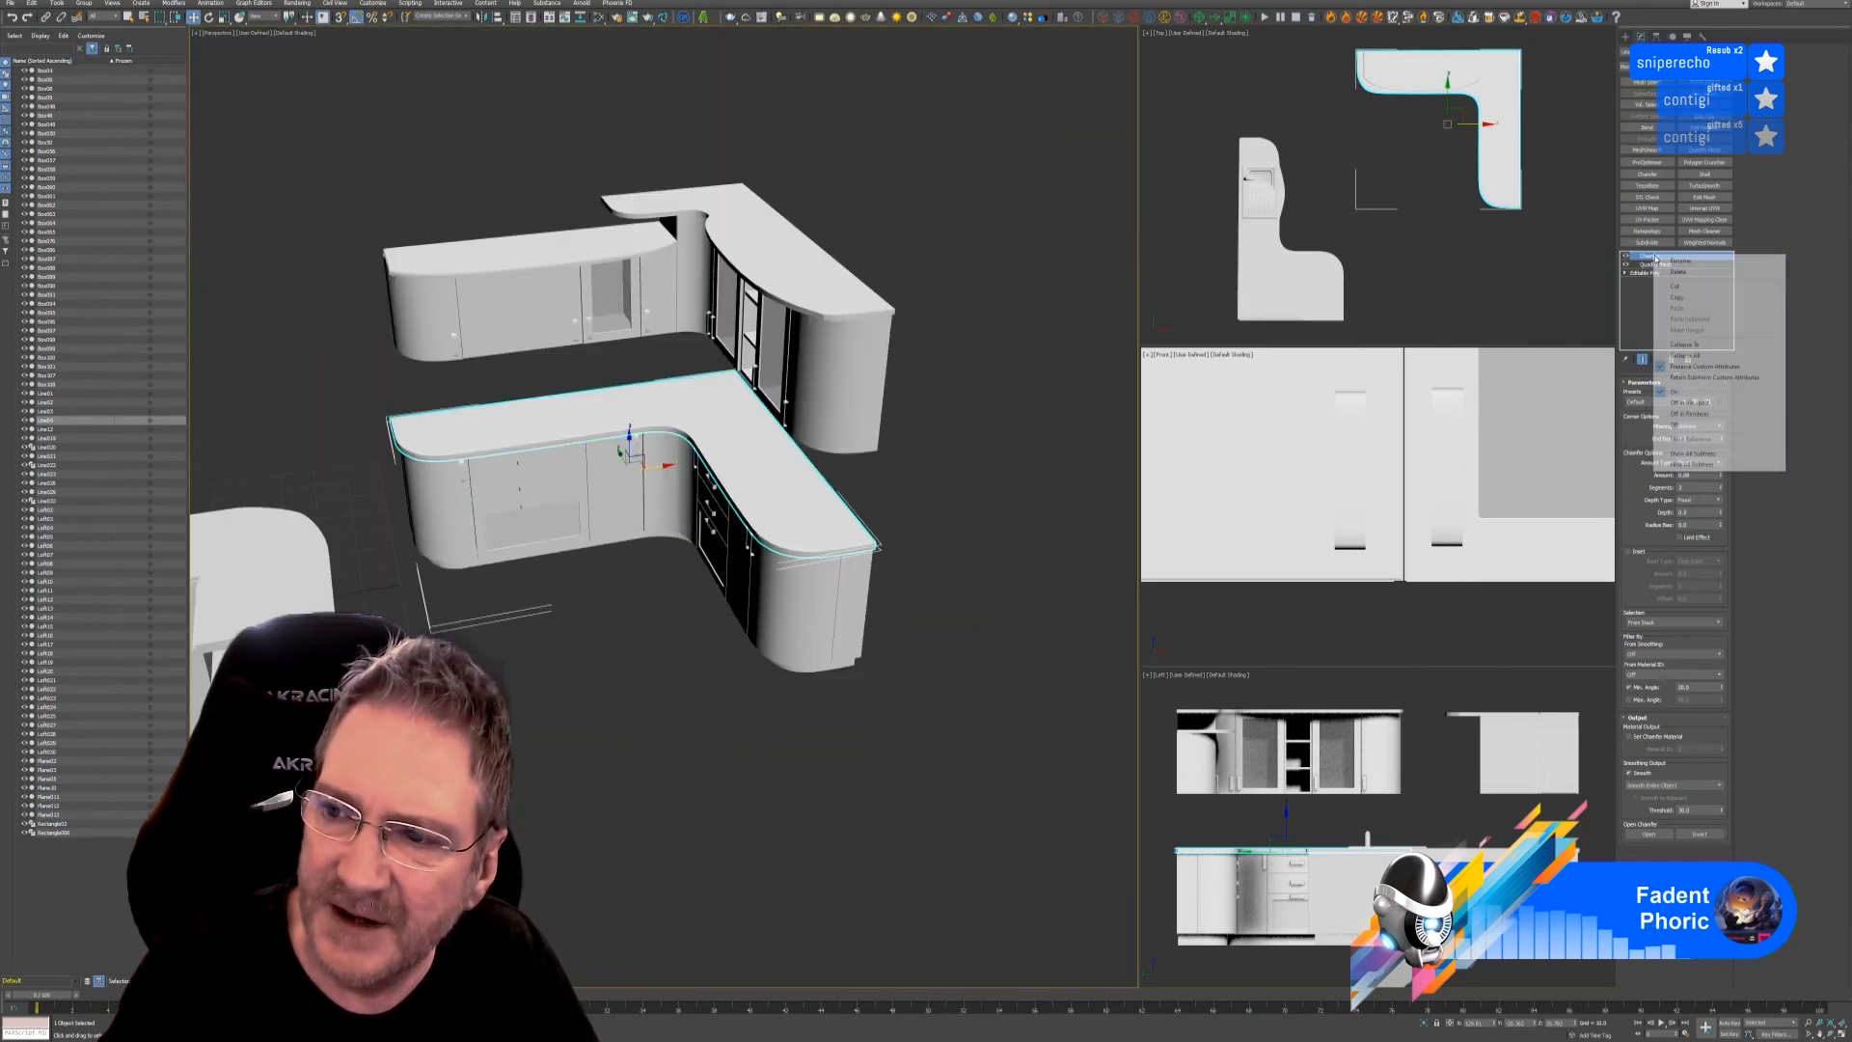
{"action": "left_click", "coordinate": [1684, 355]}
{"action": "left_click", "coordinate": [971, 545]}
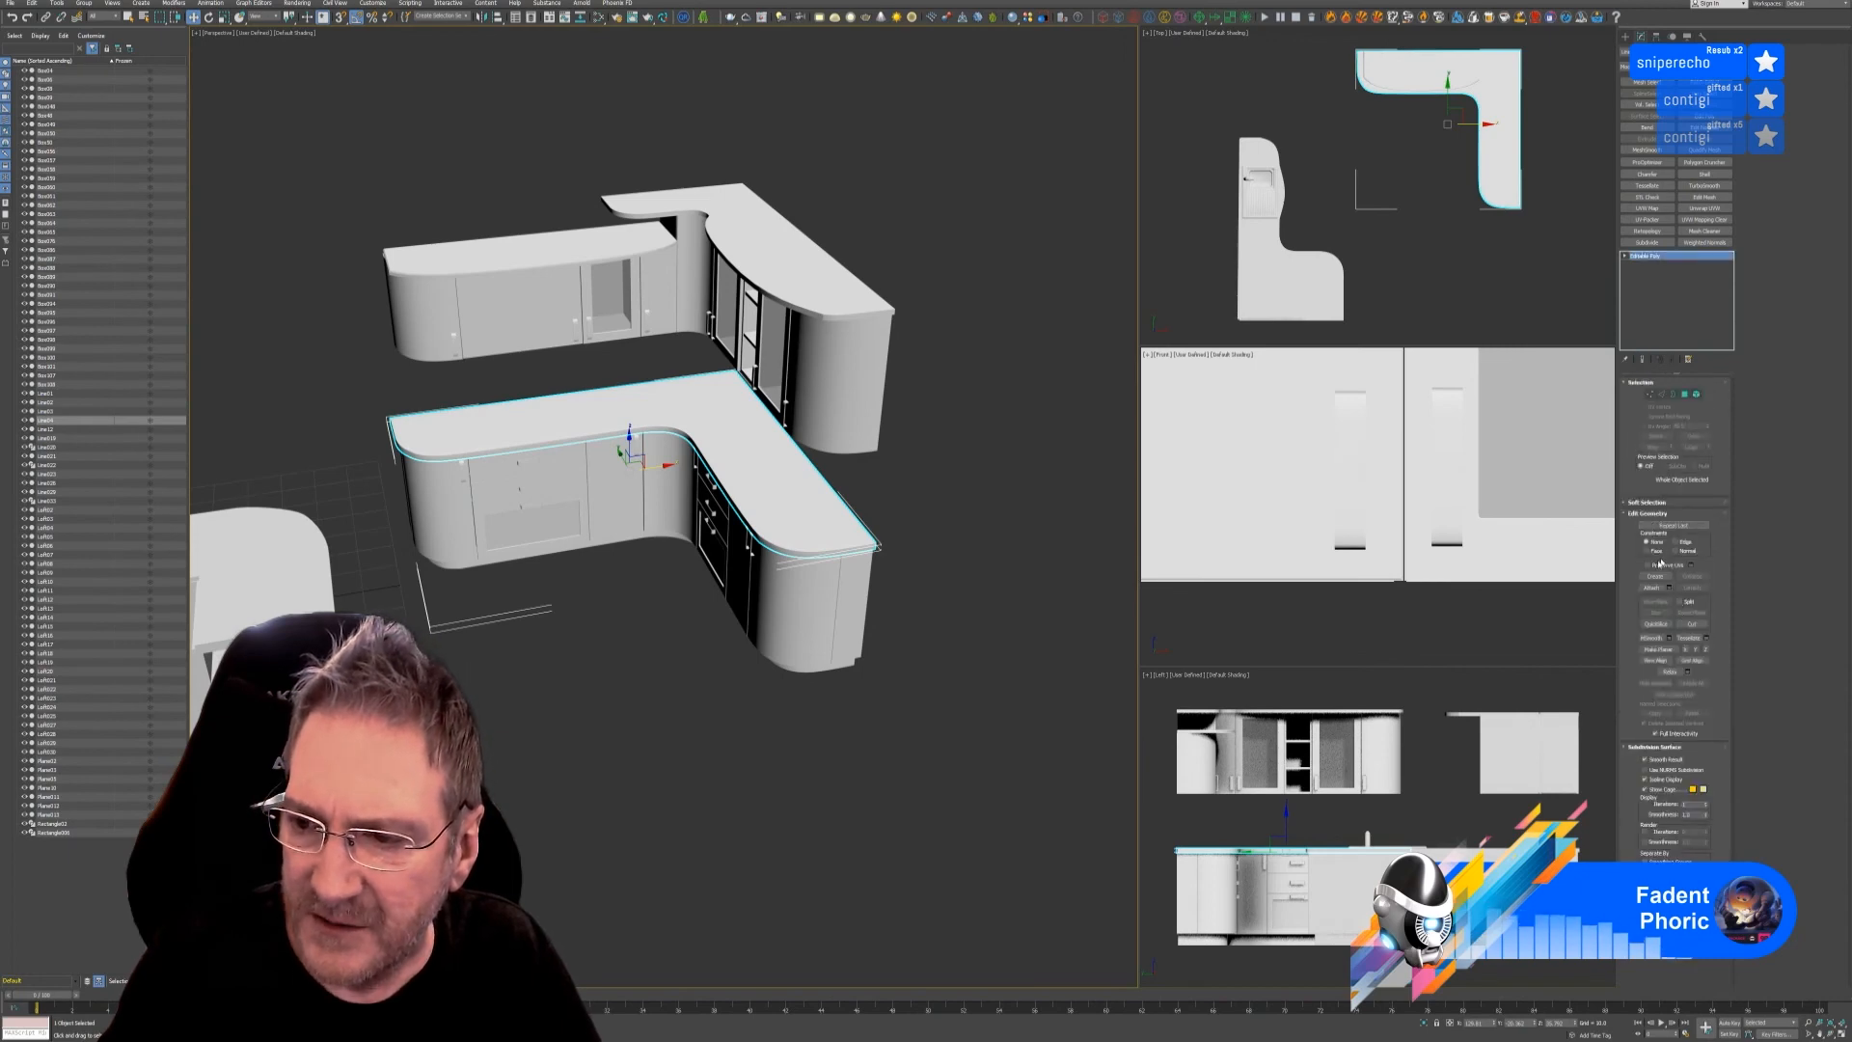
- Attach the end side panel and the first back panel of the base units to the worktop mesh, matching material IDs to material
{"action": "left_click", "coordinate": [1651, 588]}
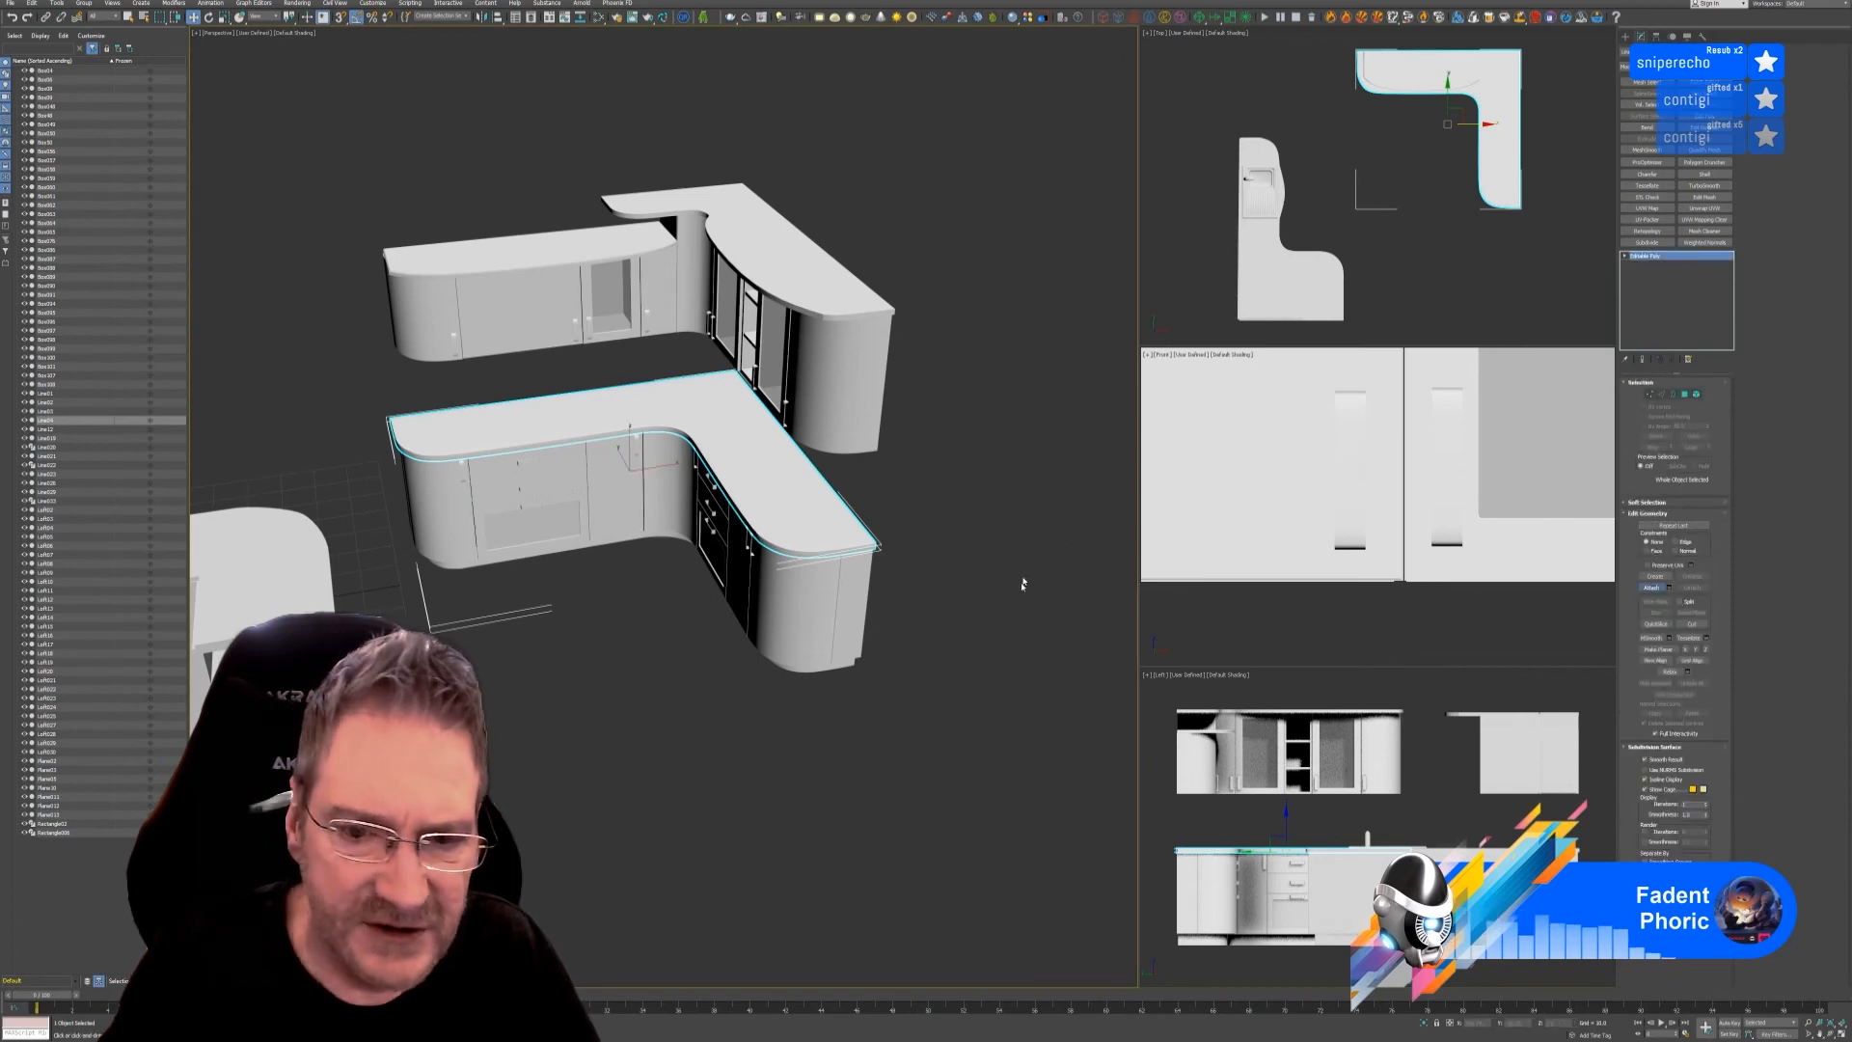
{"action": "left_click", "coordinate": [862, 593]}
{"action": "middle_click_drag", "start_coordinate": [607, 592], "coordinate": [637, 582]}
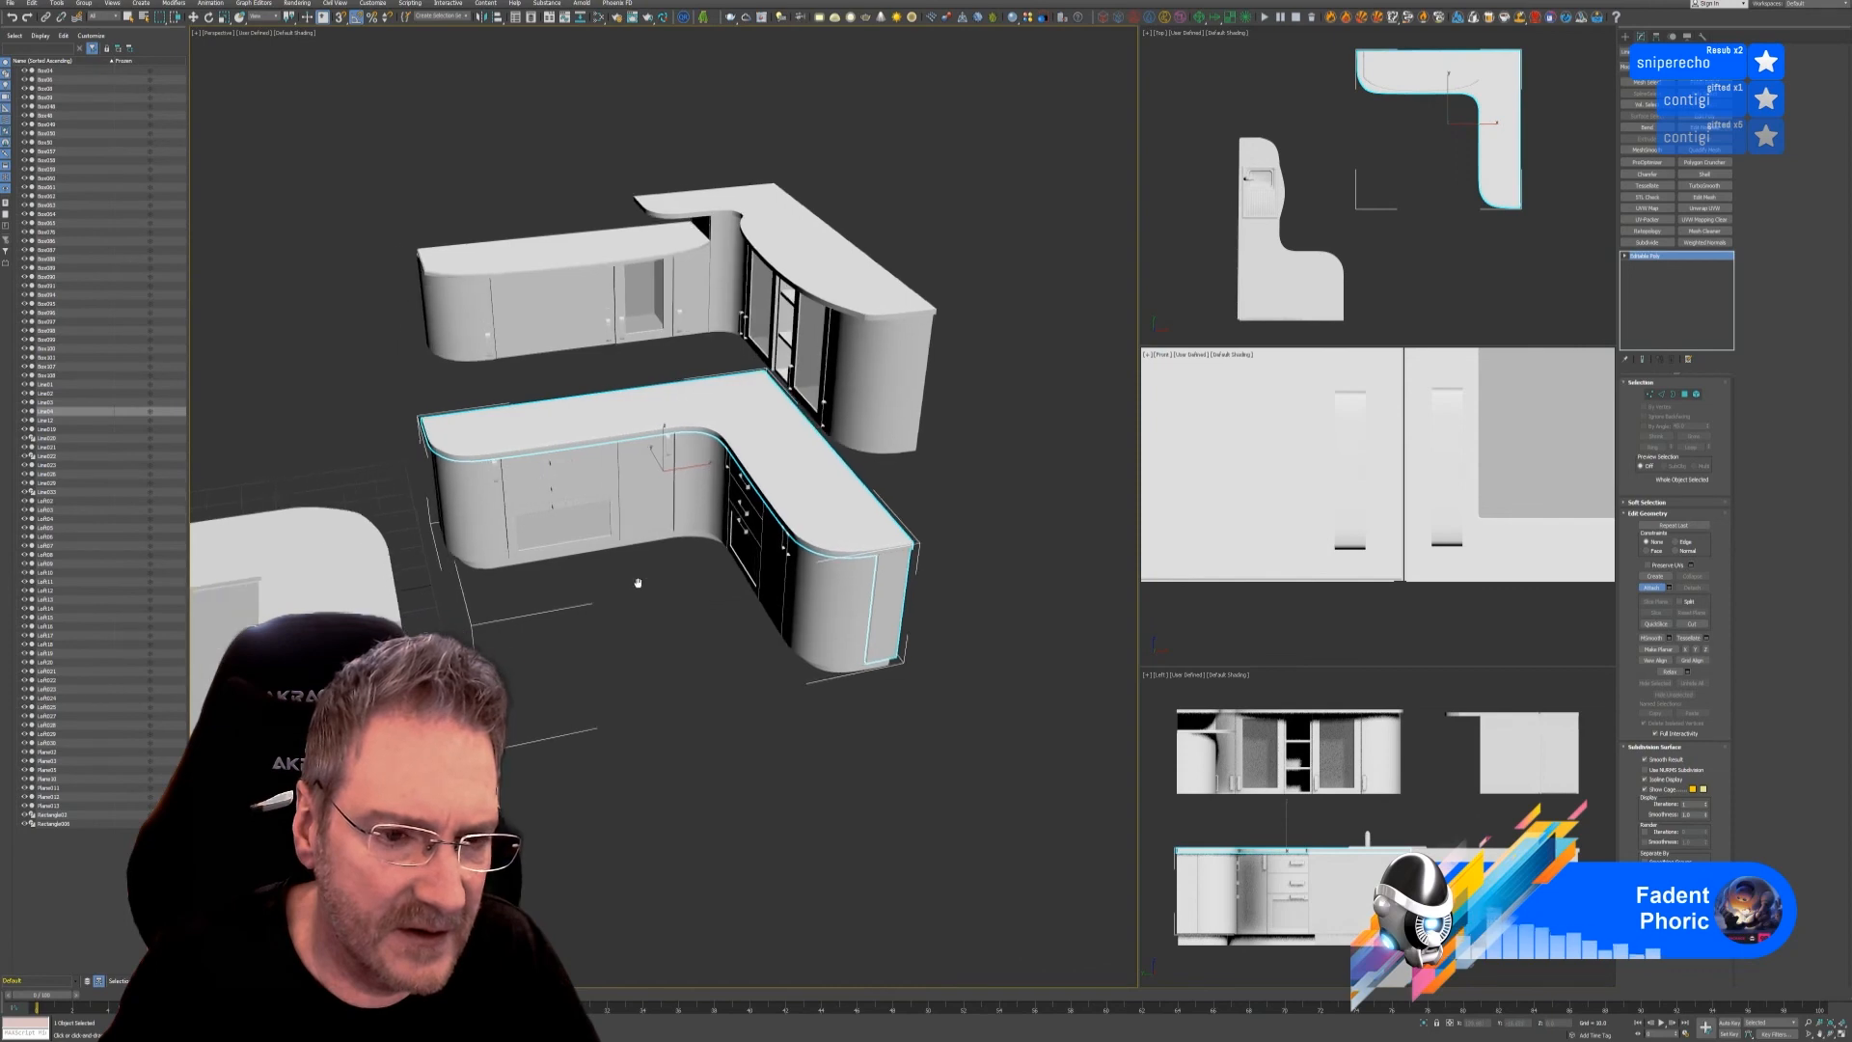
{"action": "middle_click_drag", "start_coordinate": [992, 729], "coordinate": [821, 597], "text": "alt"}
{"action": "left_click", "coordinate": [821, 597]}
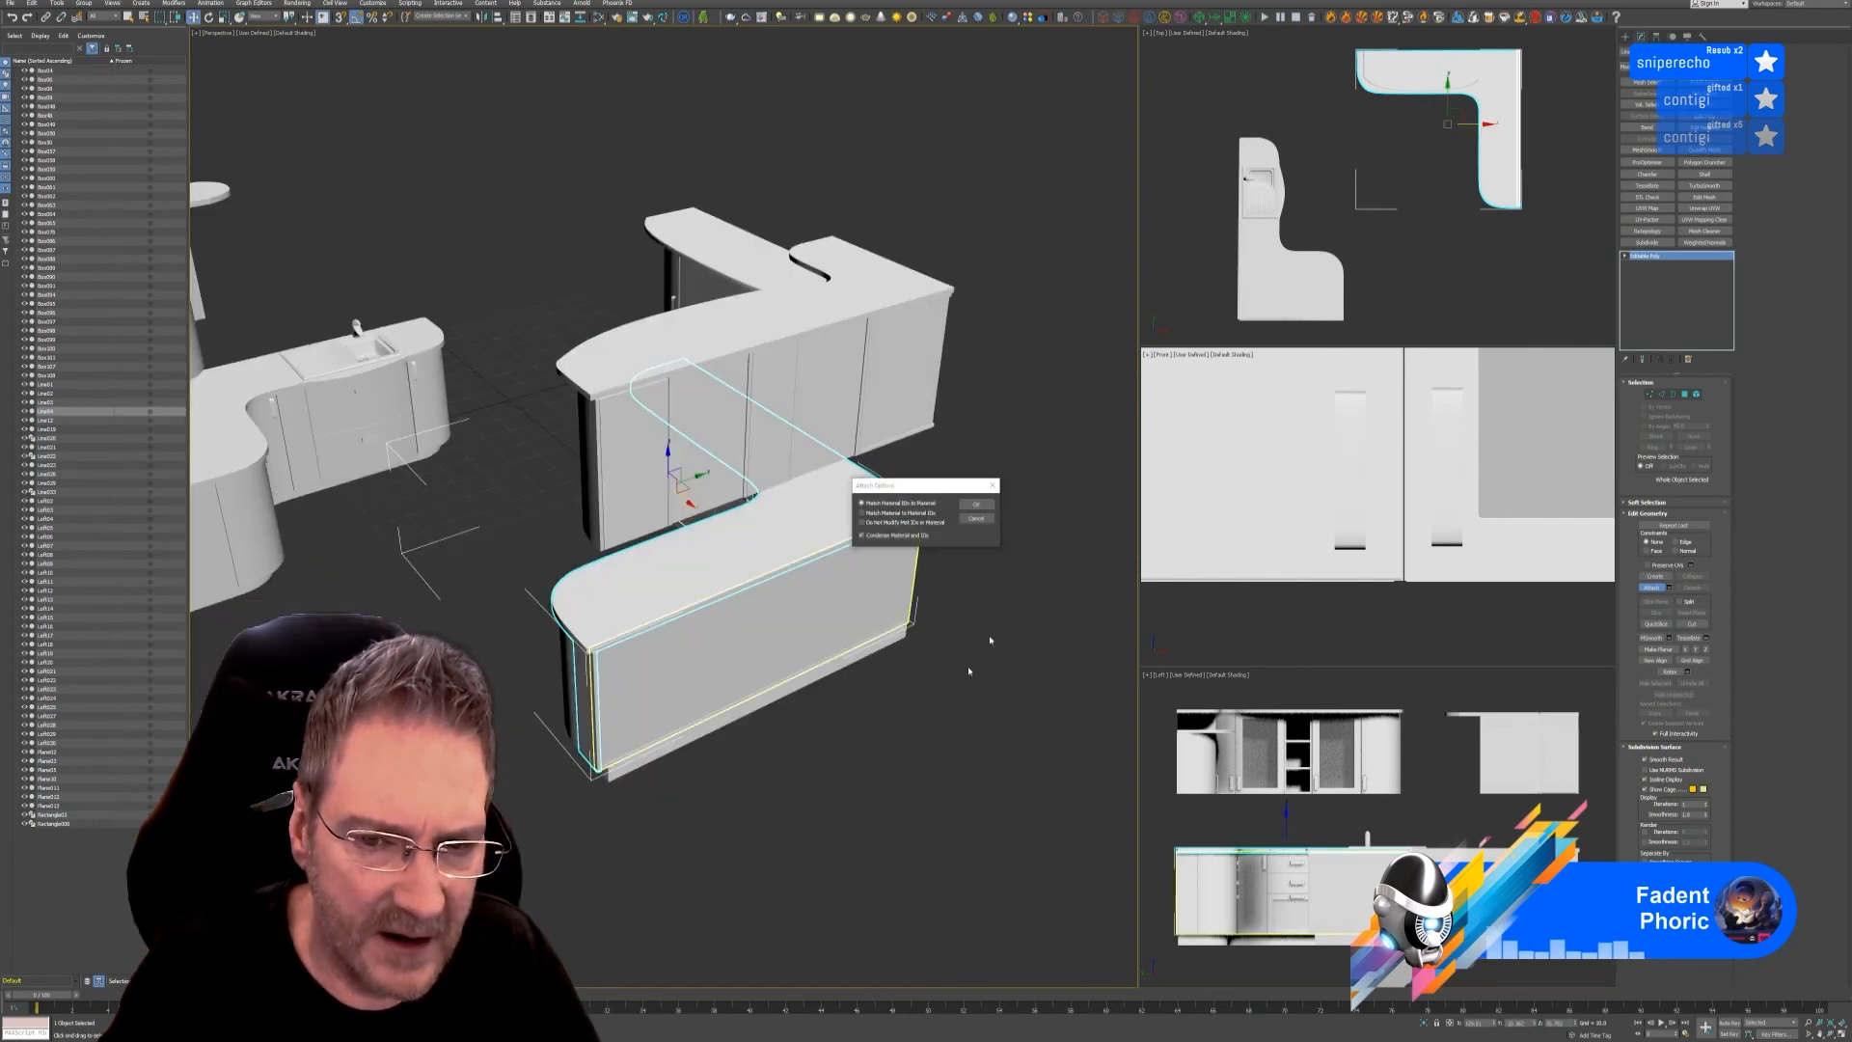
{"action": "left_click", "coordinate": [976, 504]}
- Attach the base units' other back panel, the plinth and the bottom panel to the worktop mesh, matching material IDs to material
{"action": "middle_click_drag", "start_coordinate": [983, 736], "coordinate": [915, 719], "text": "alt"}
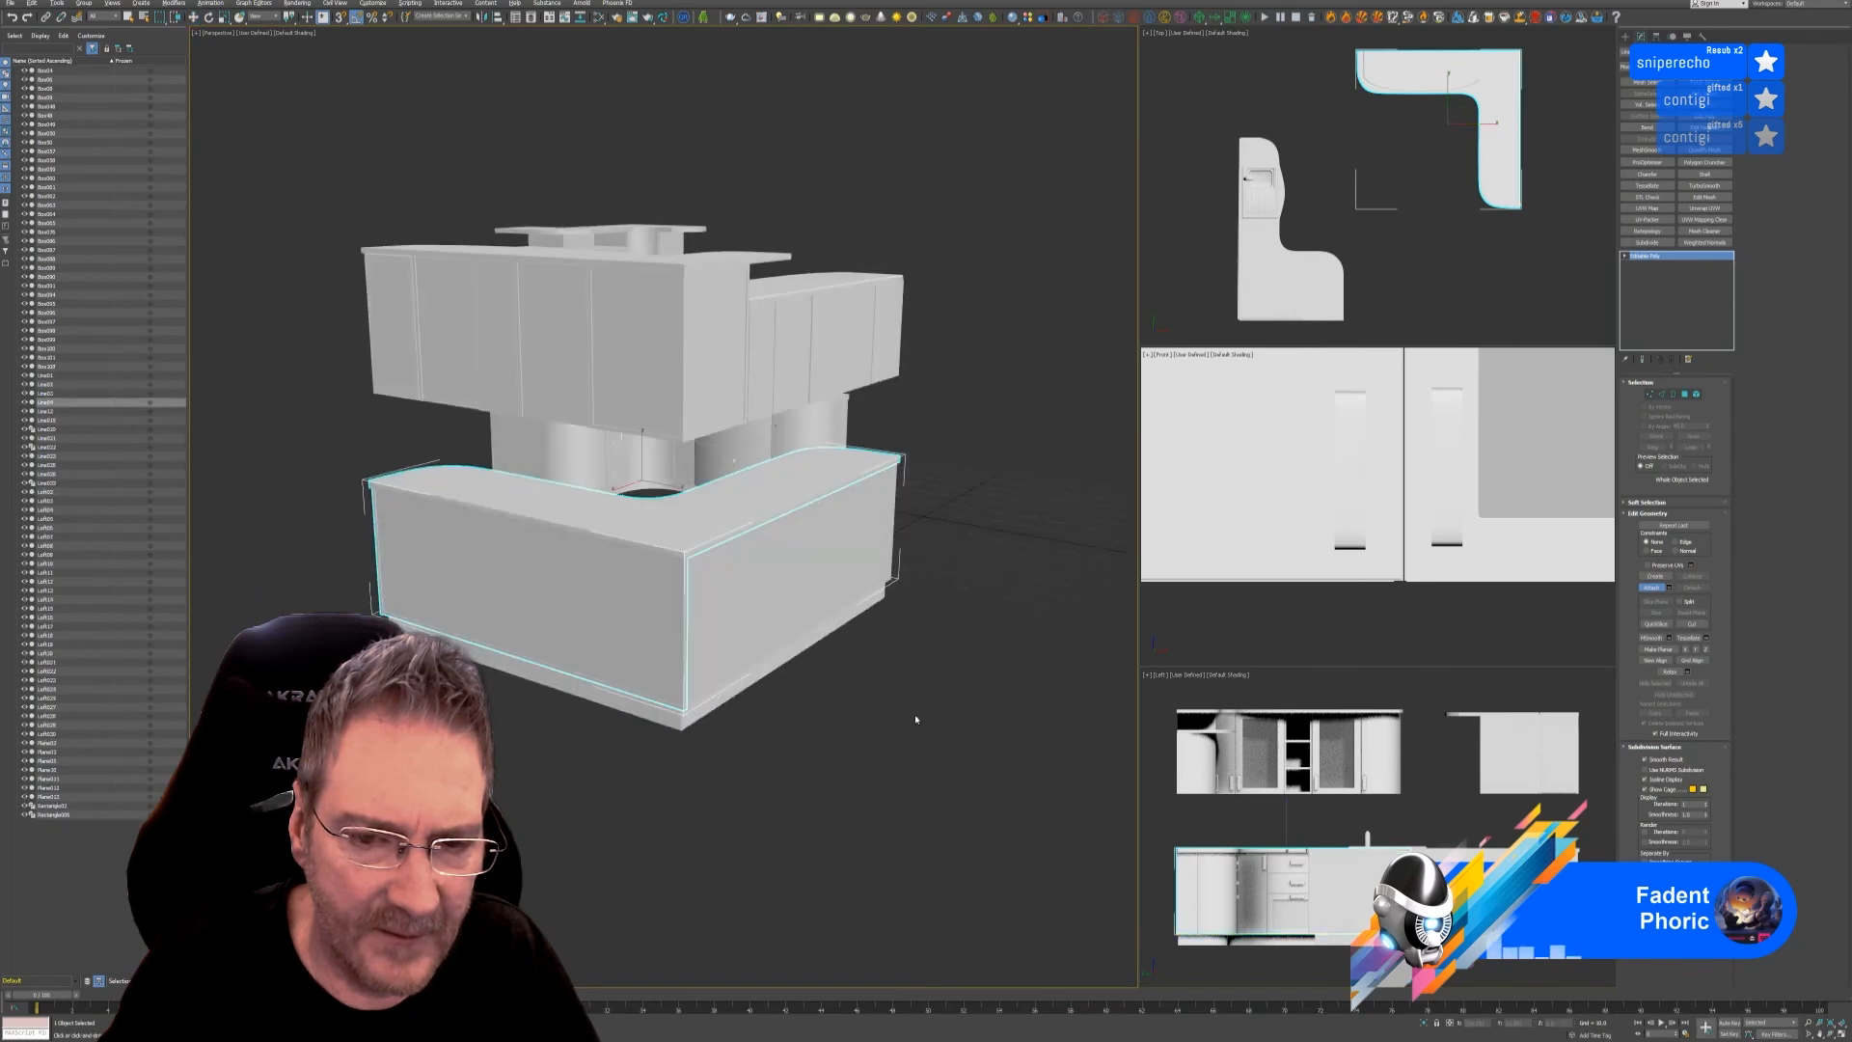
{"action": "left_click", "coordinate": [863, 561]}
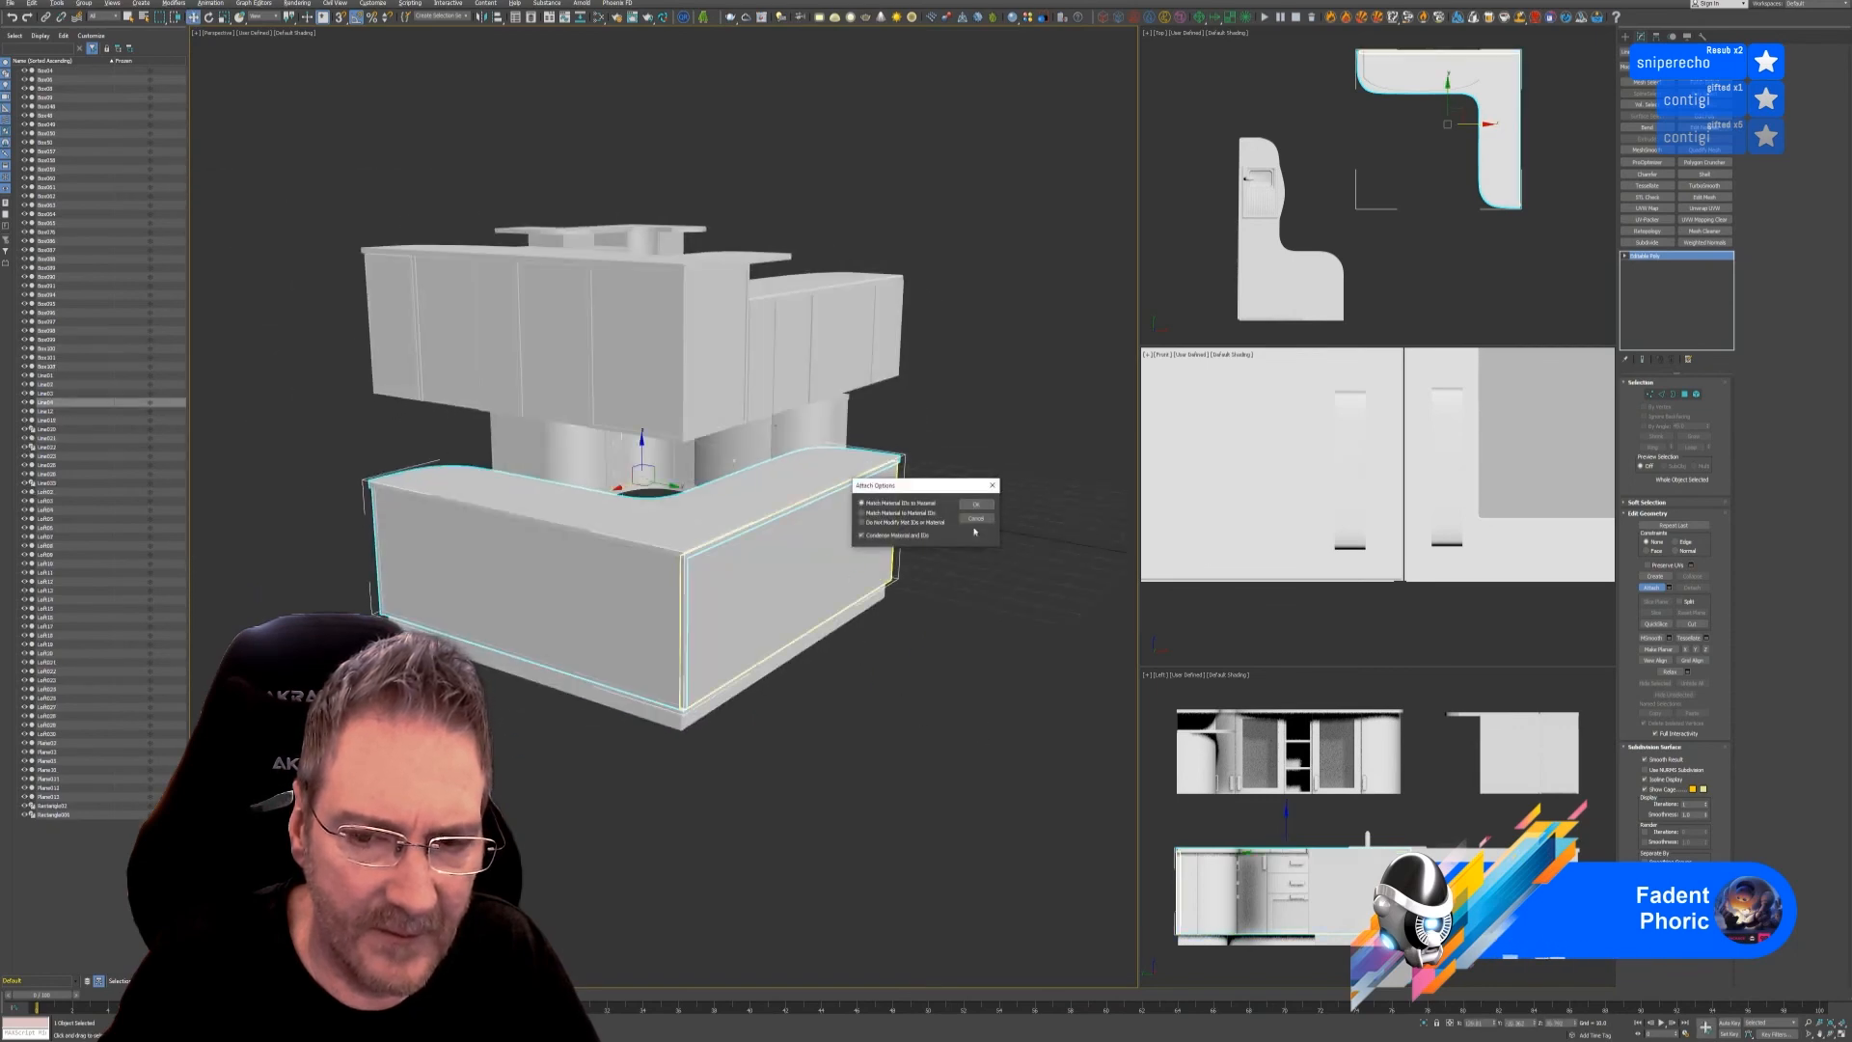
{"action": "left_click", "coordinate": [974, 504]}
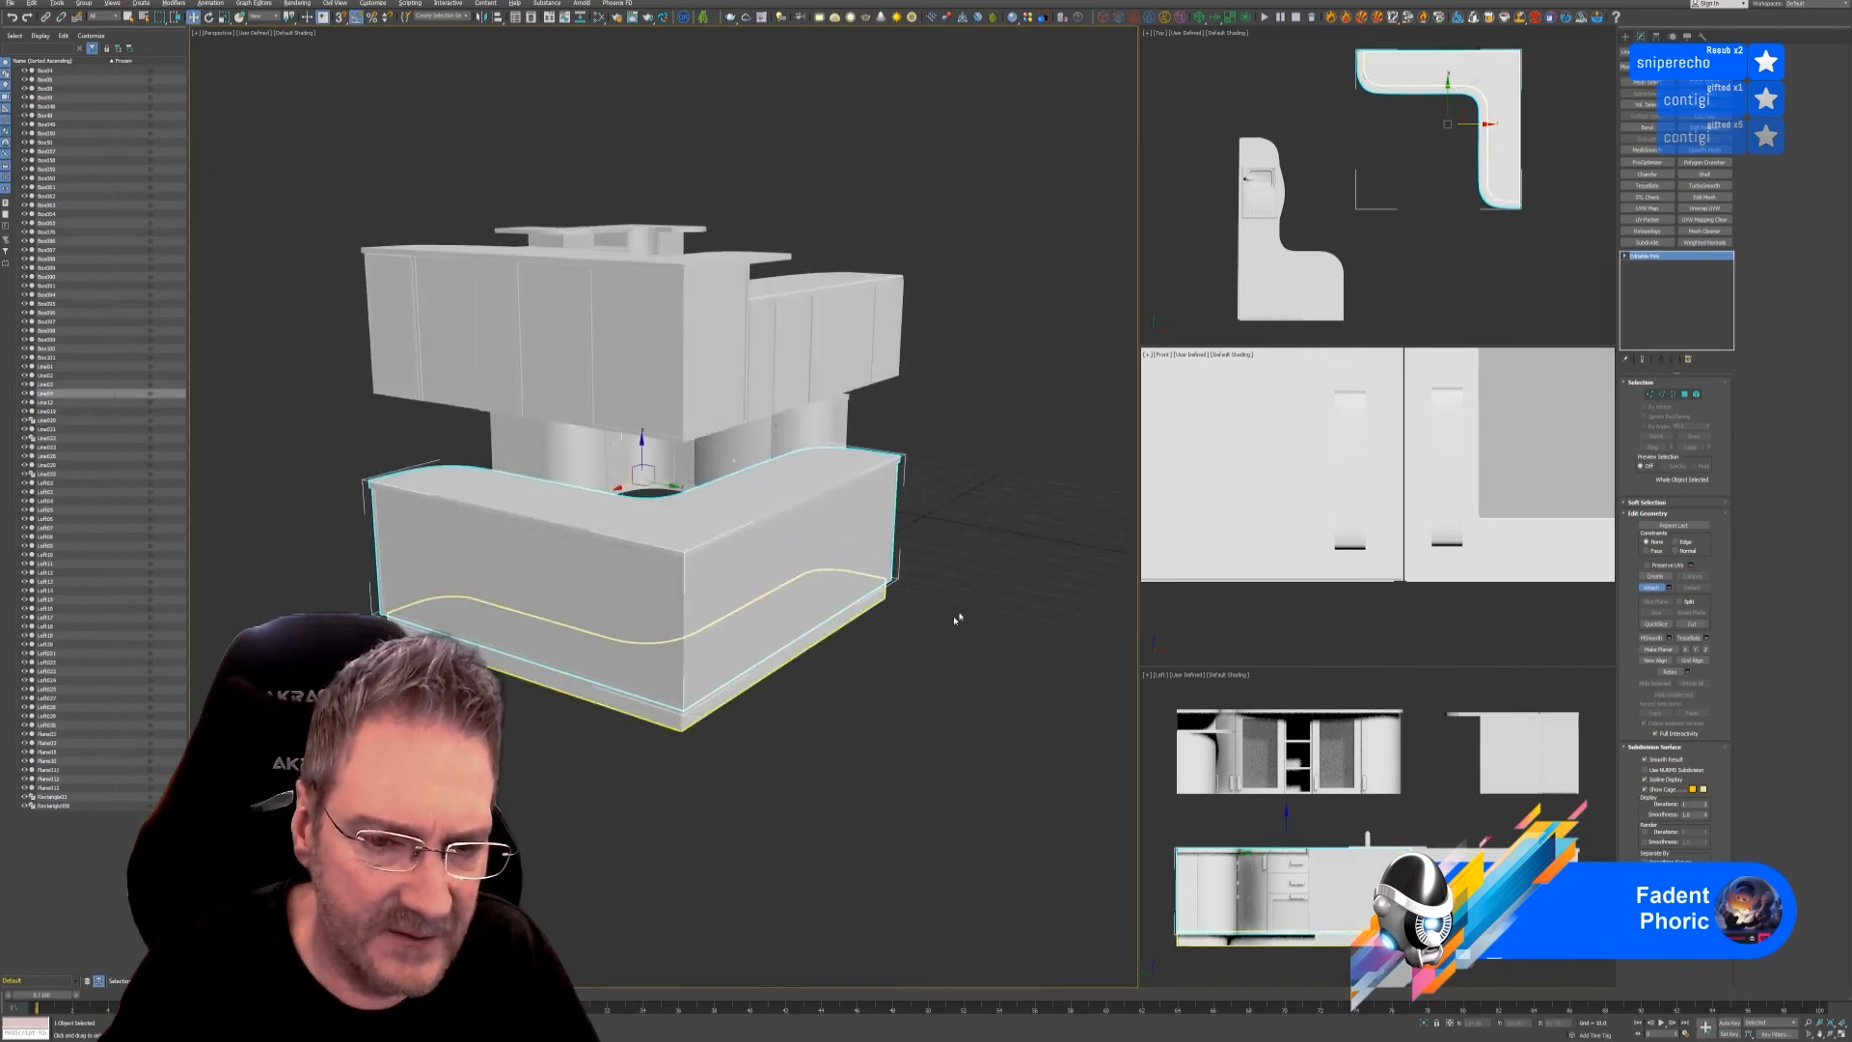
{"action": "left_click", "coordinate": [976, 503]}
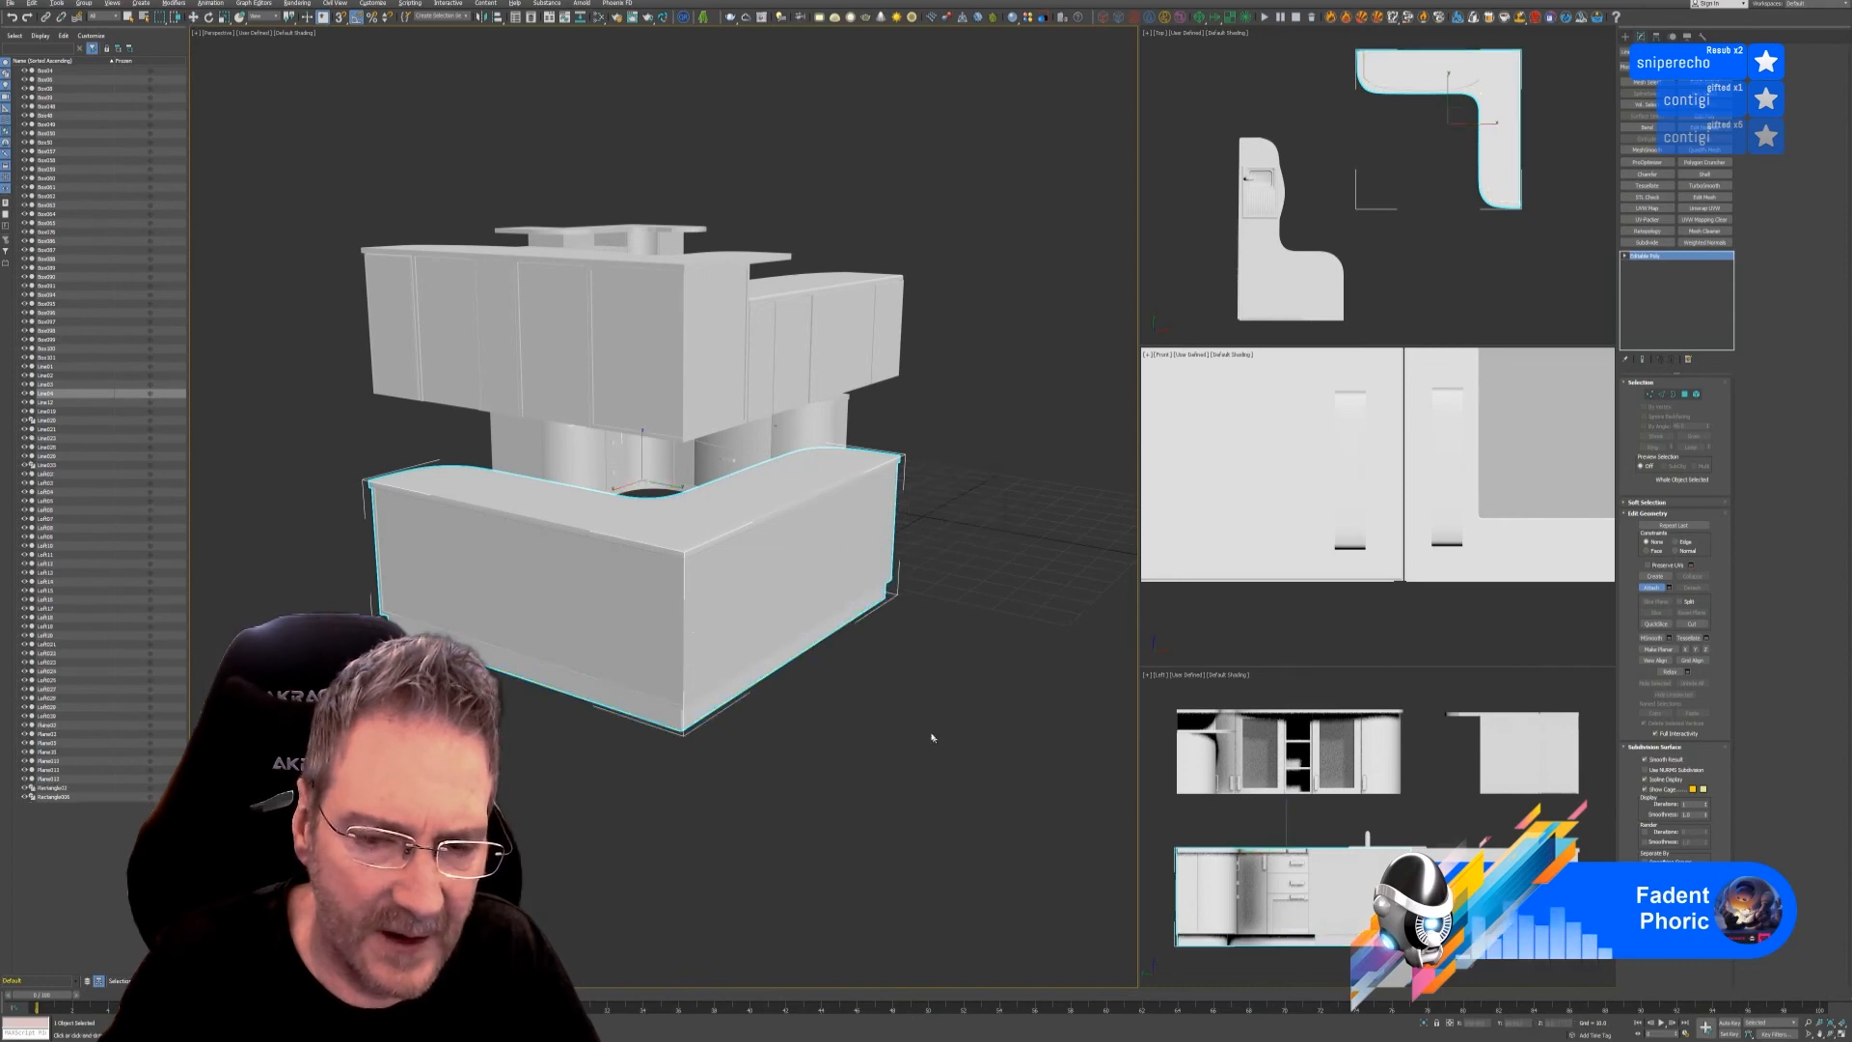
{"action": "middle_click_drag", "start_coordinate": [933, 736], "coordinate": [904, 685], "text": "alt"}
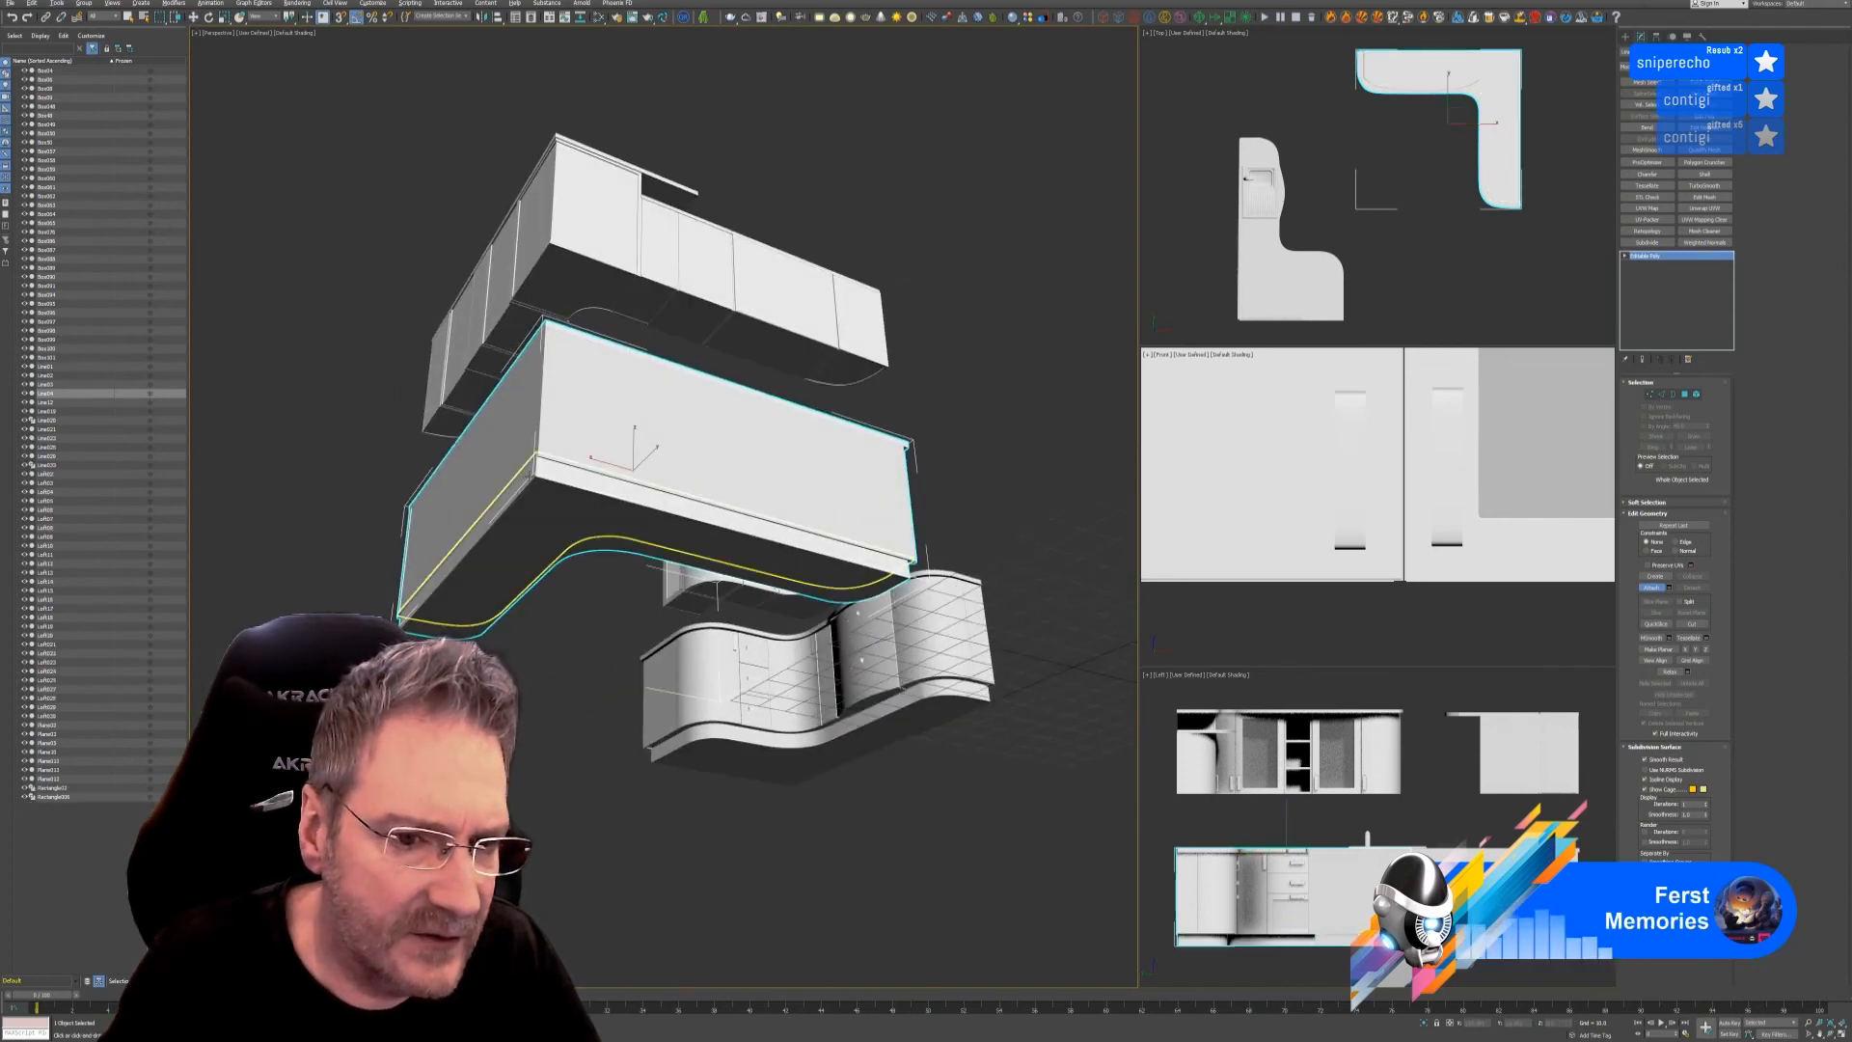
{"action": "key", "text": "w"}
{"action": "left_click", "coordinate": [726, 482]}
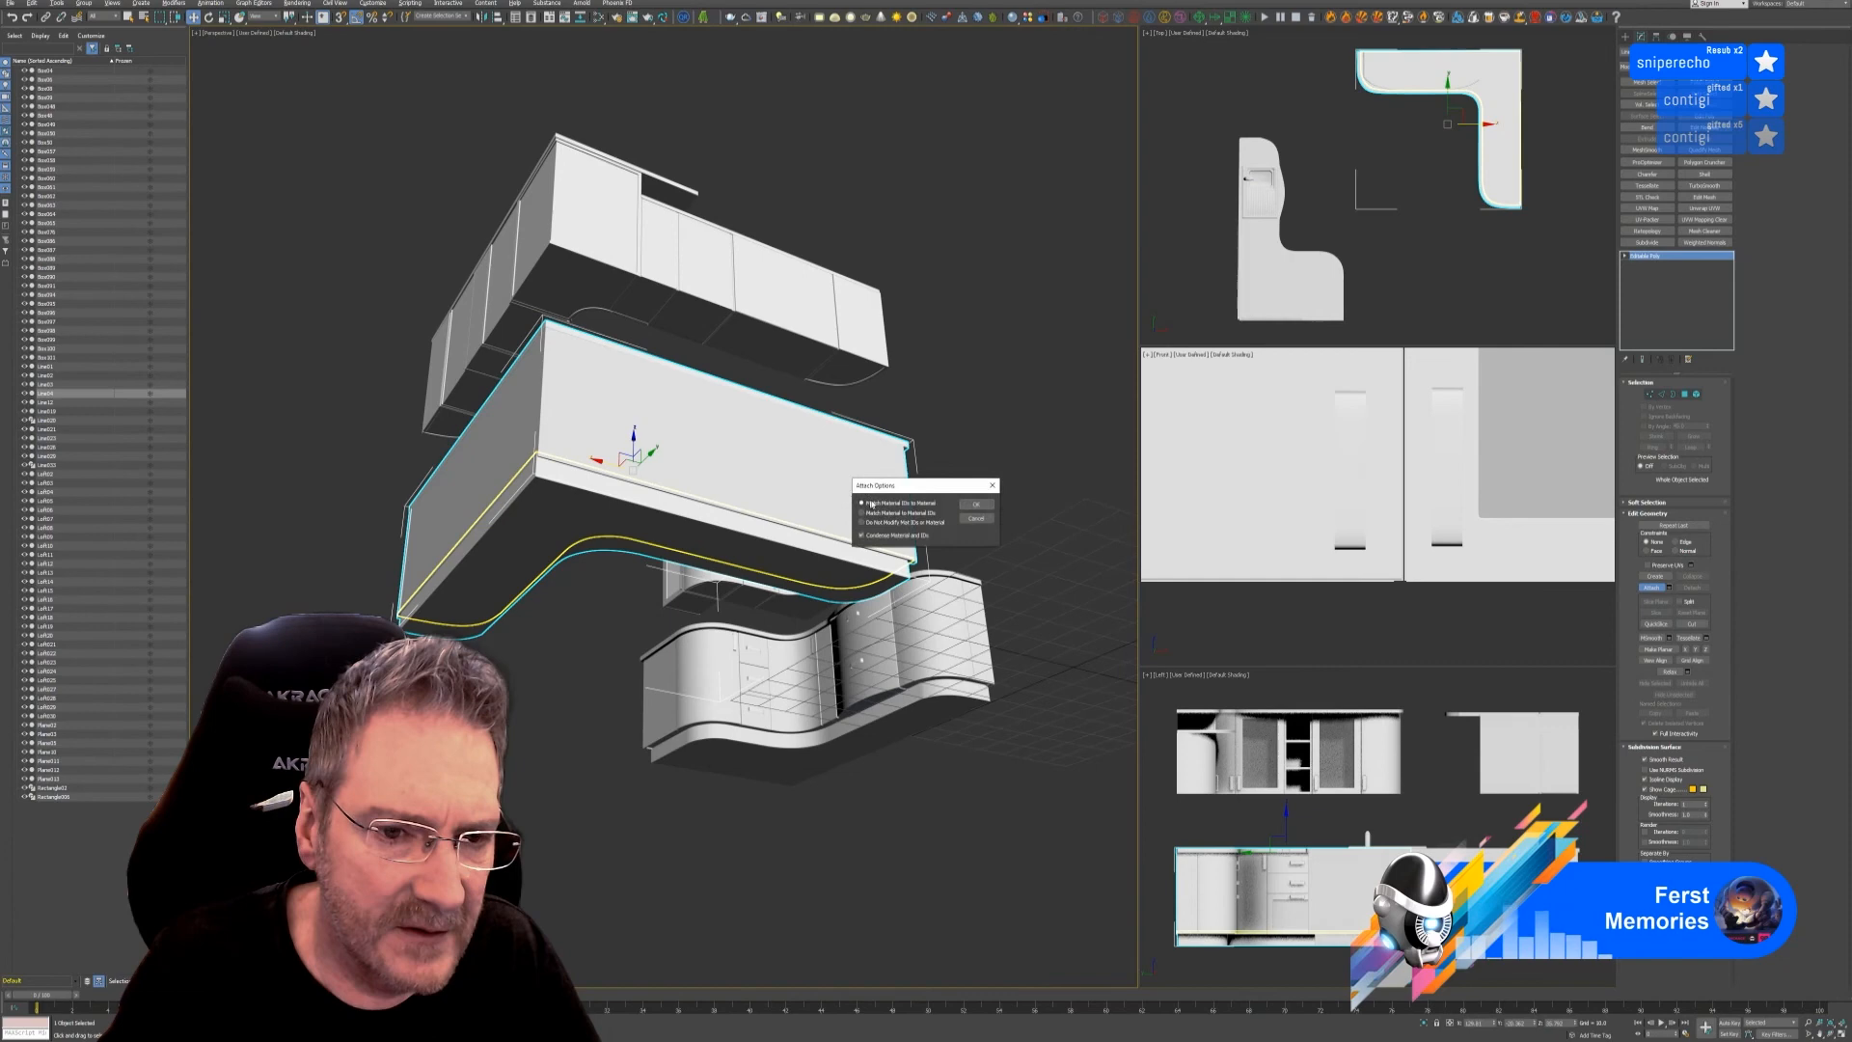
{"action": "left_click", "coordinate": [976, 503]}
- Attach the dividers around the wide drawer unit and beside the curved corner unit to the combined base-unit mesh
{"action": "middle_click_drag", "start_coordinate": [522, 715], "coordinate": [653, 797], "text": "alt"}
{"action": "scroll", "coordinate": [519, 547], "scroll_direction": "up", "scroll_amount": 3}
{"action": "scroll", "coordinate": [517, 547], "scroll_direction": "up", "scroll_amount": 2}
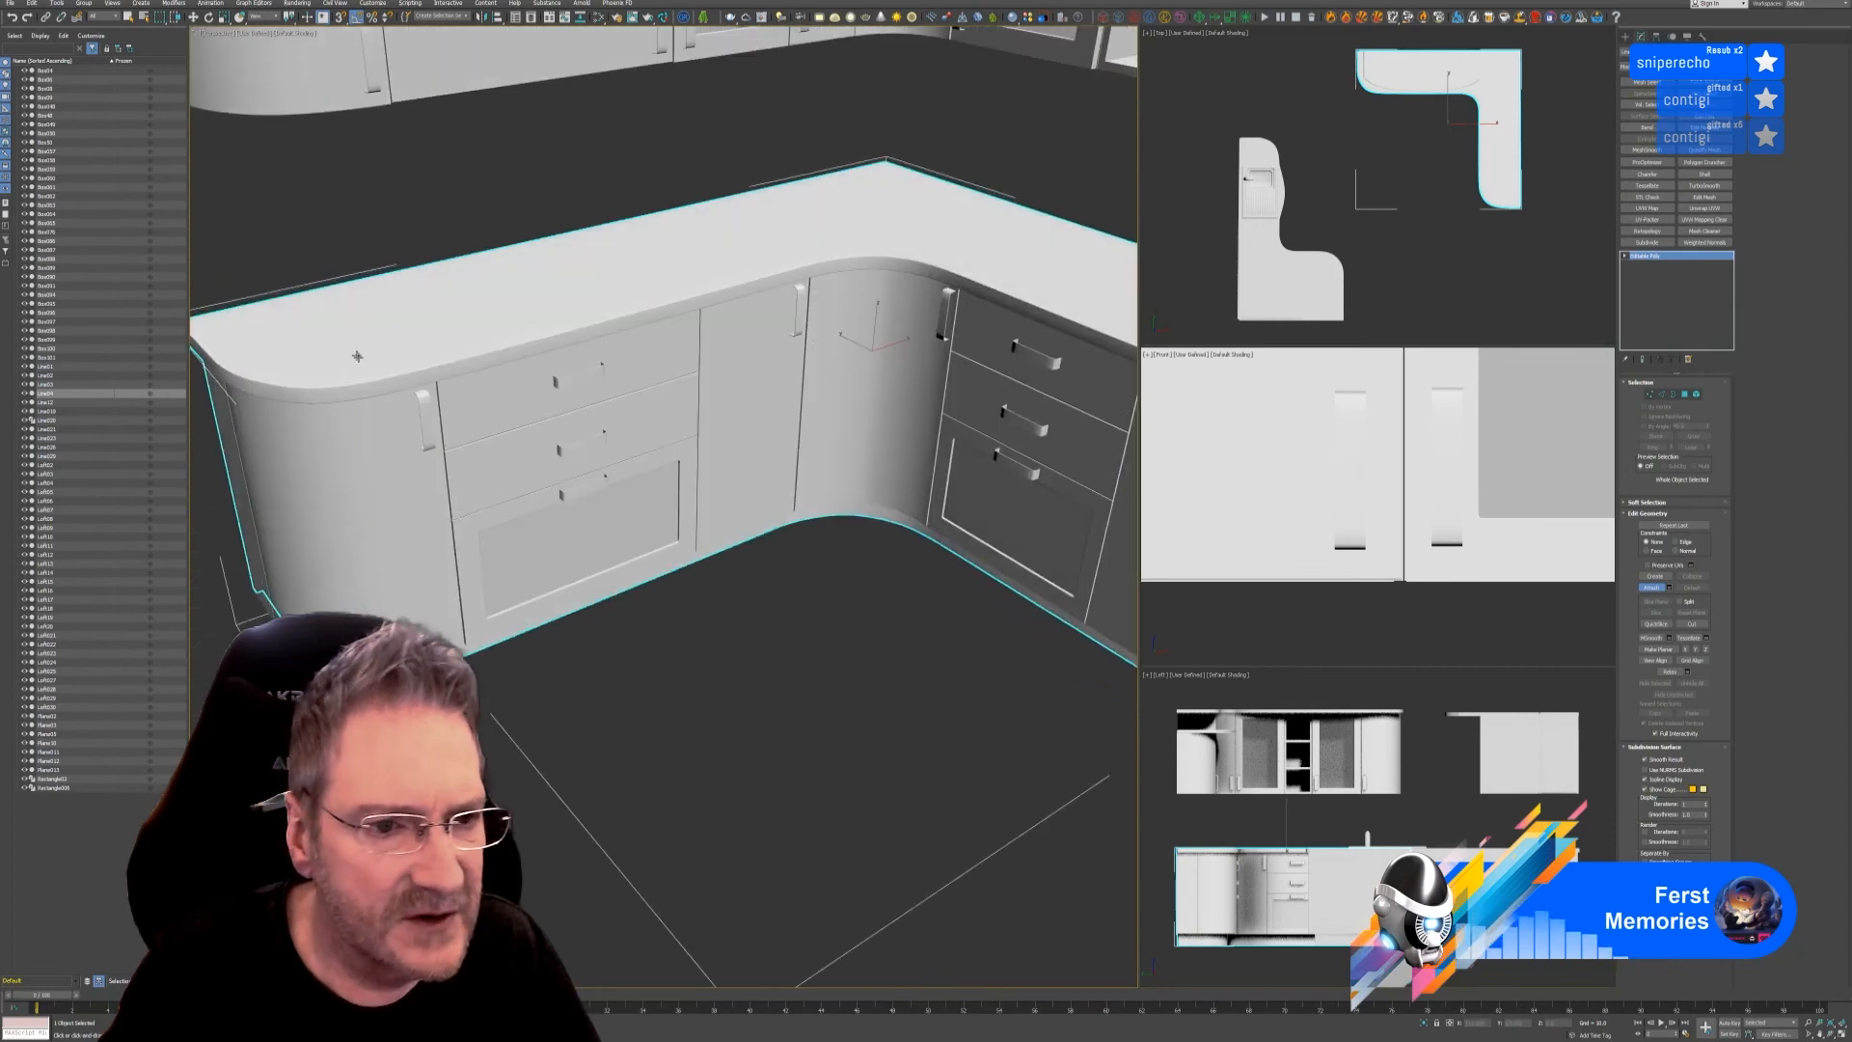
{"action": "left_click", "coordinate": [390, 347]}
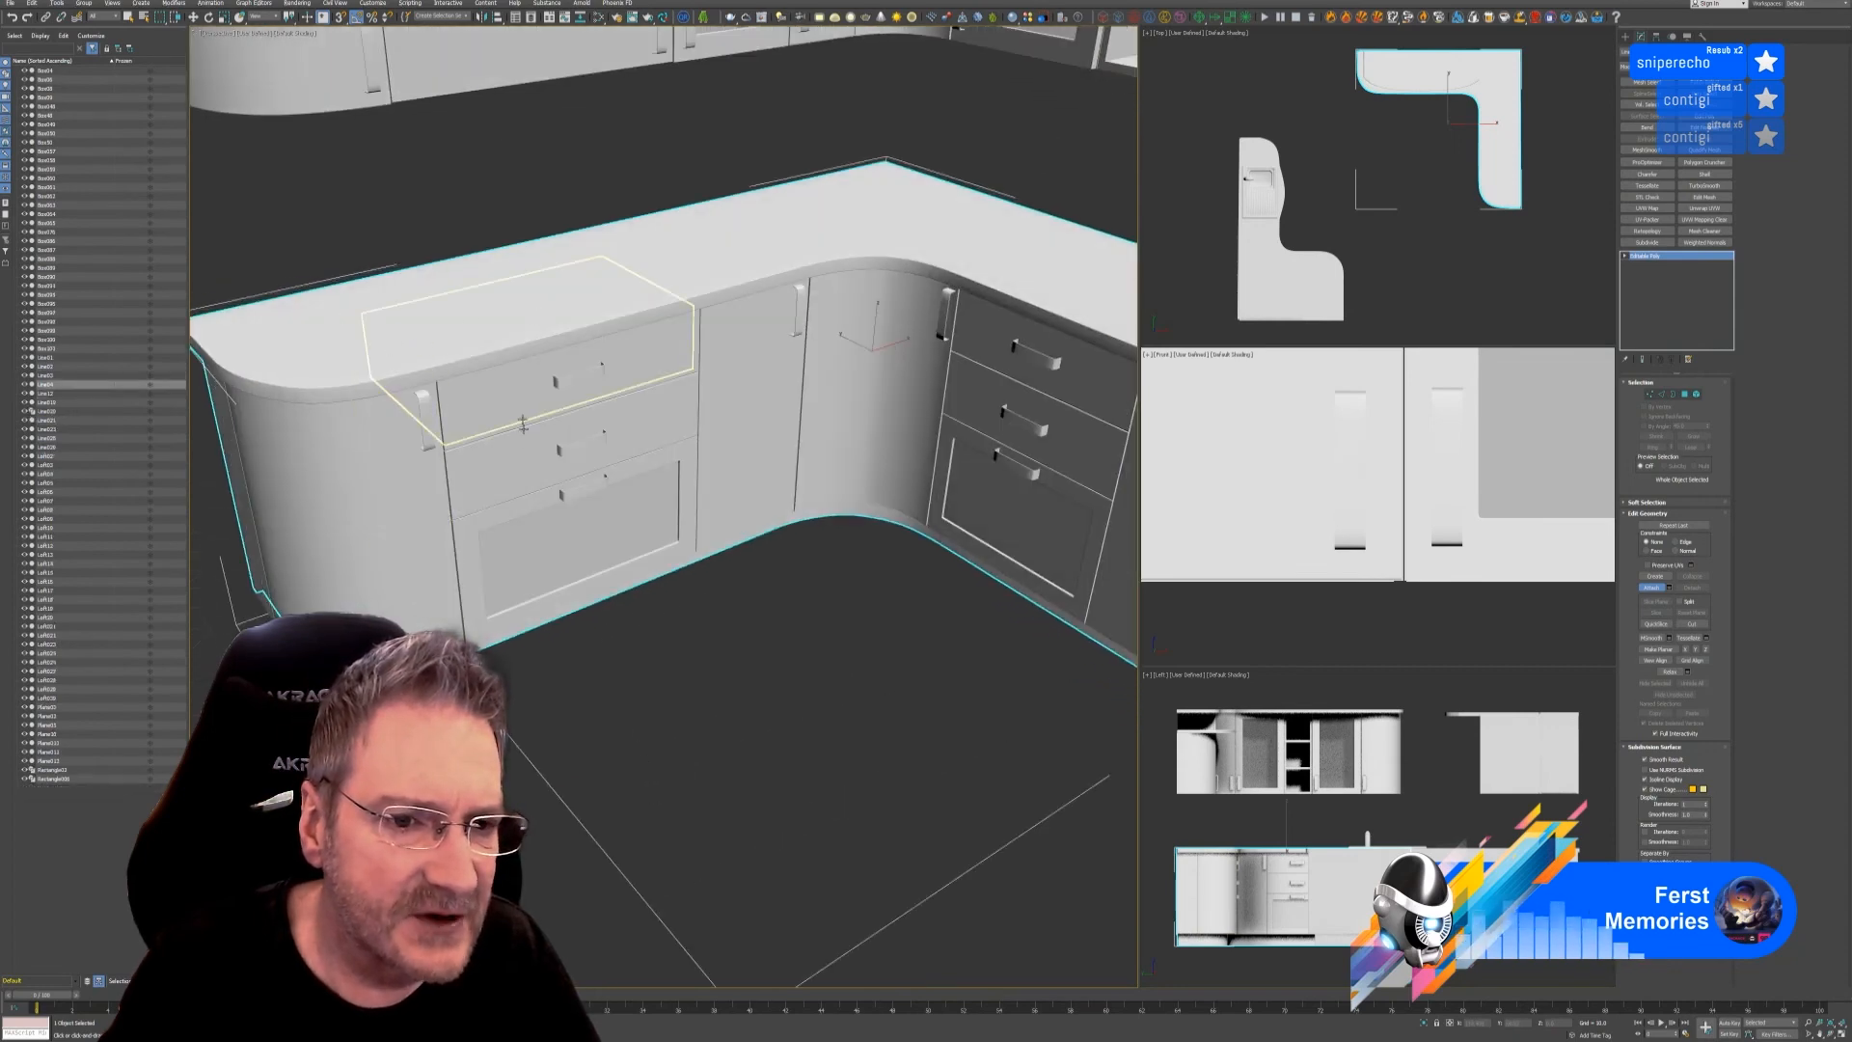
{"action": "left_click", "coordinate": [658, 277]}
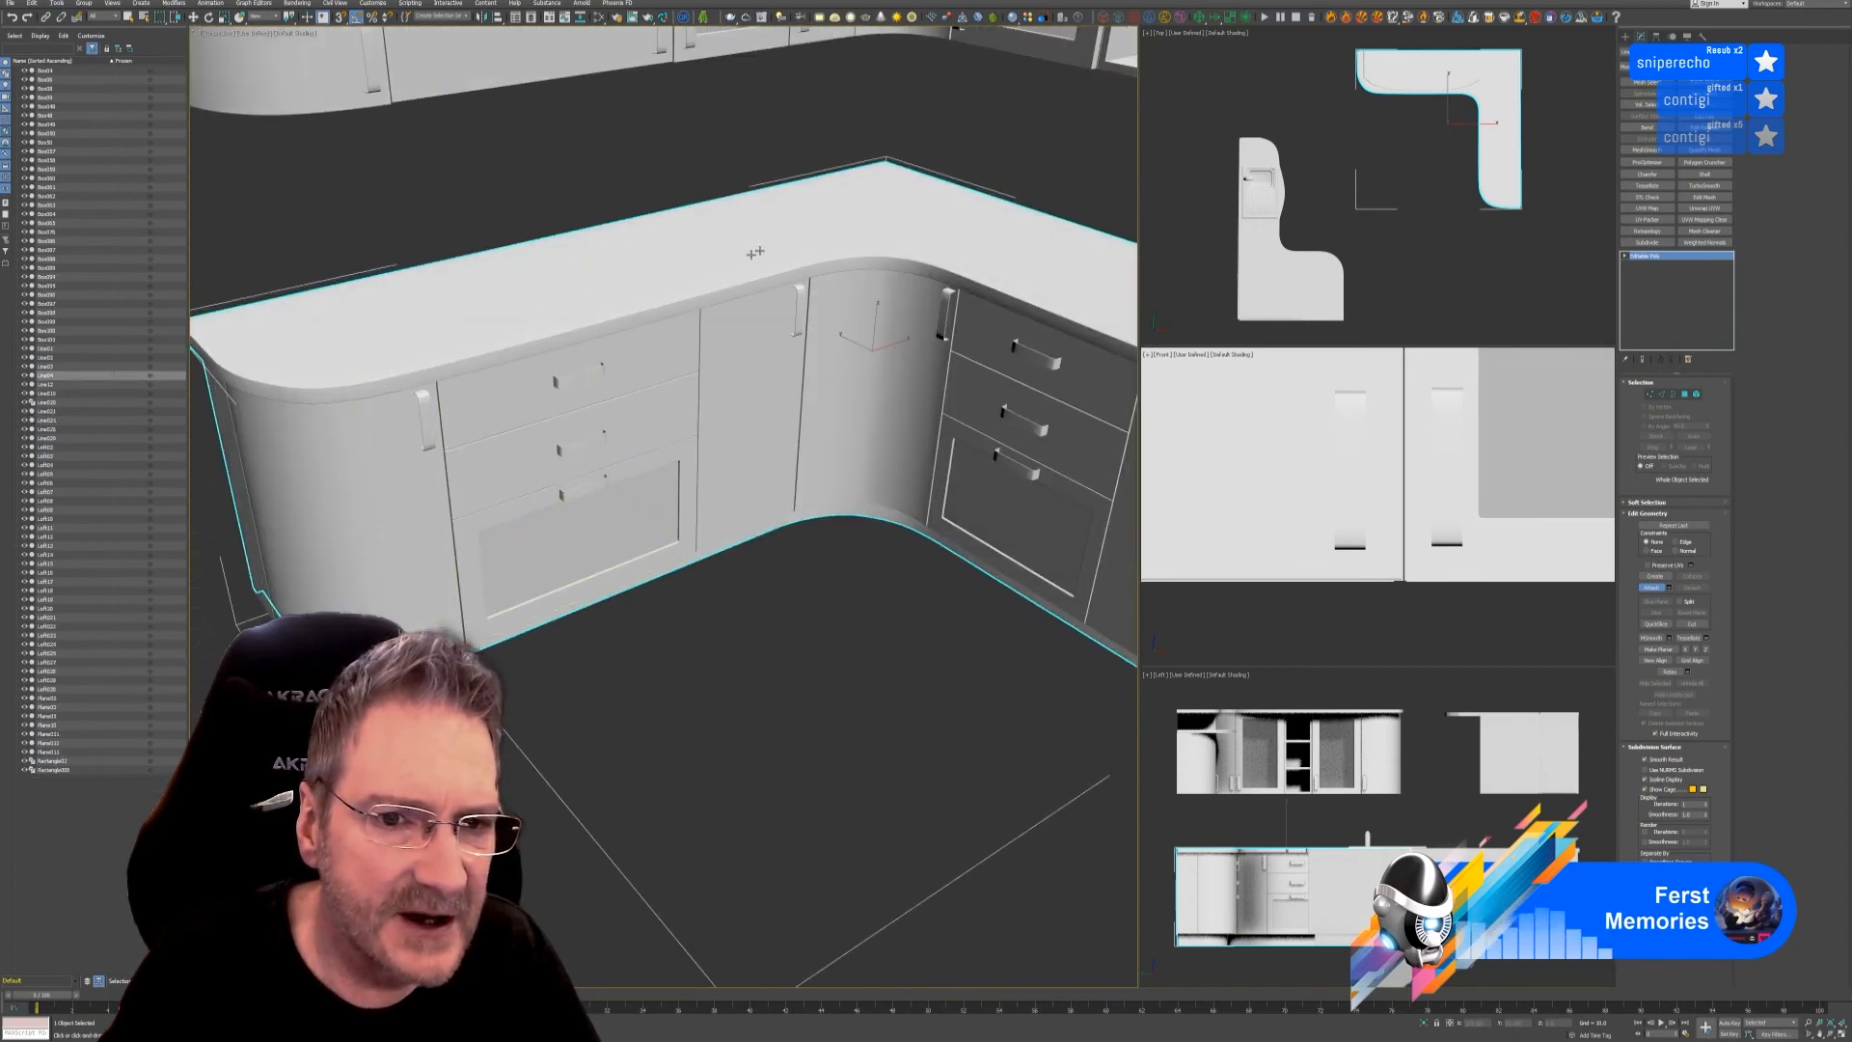
{"action": "left_click", "coordinate": [778, 256]}
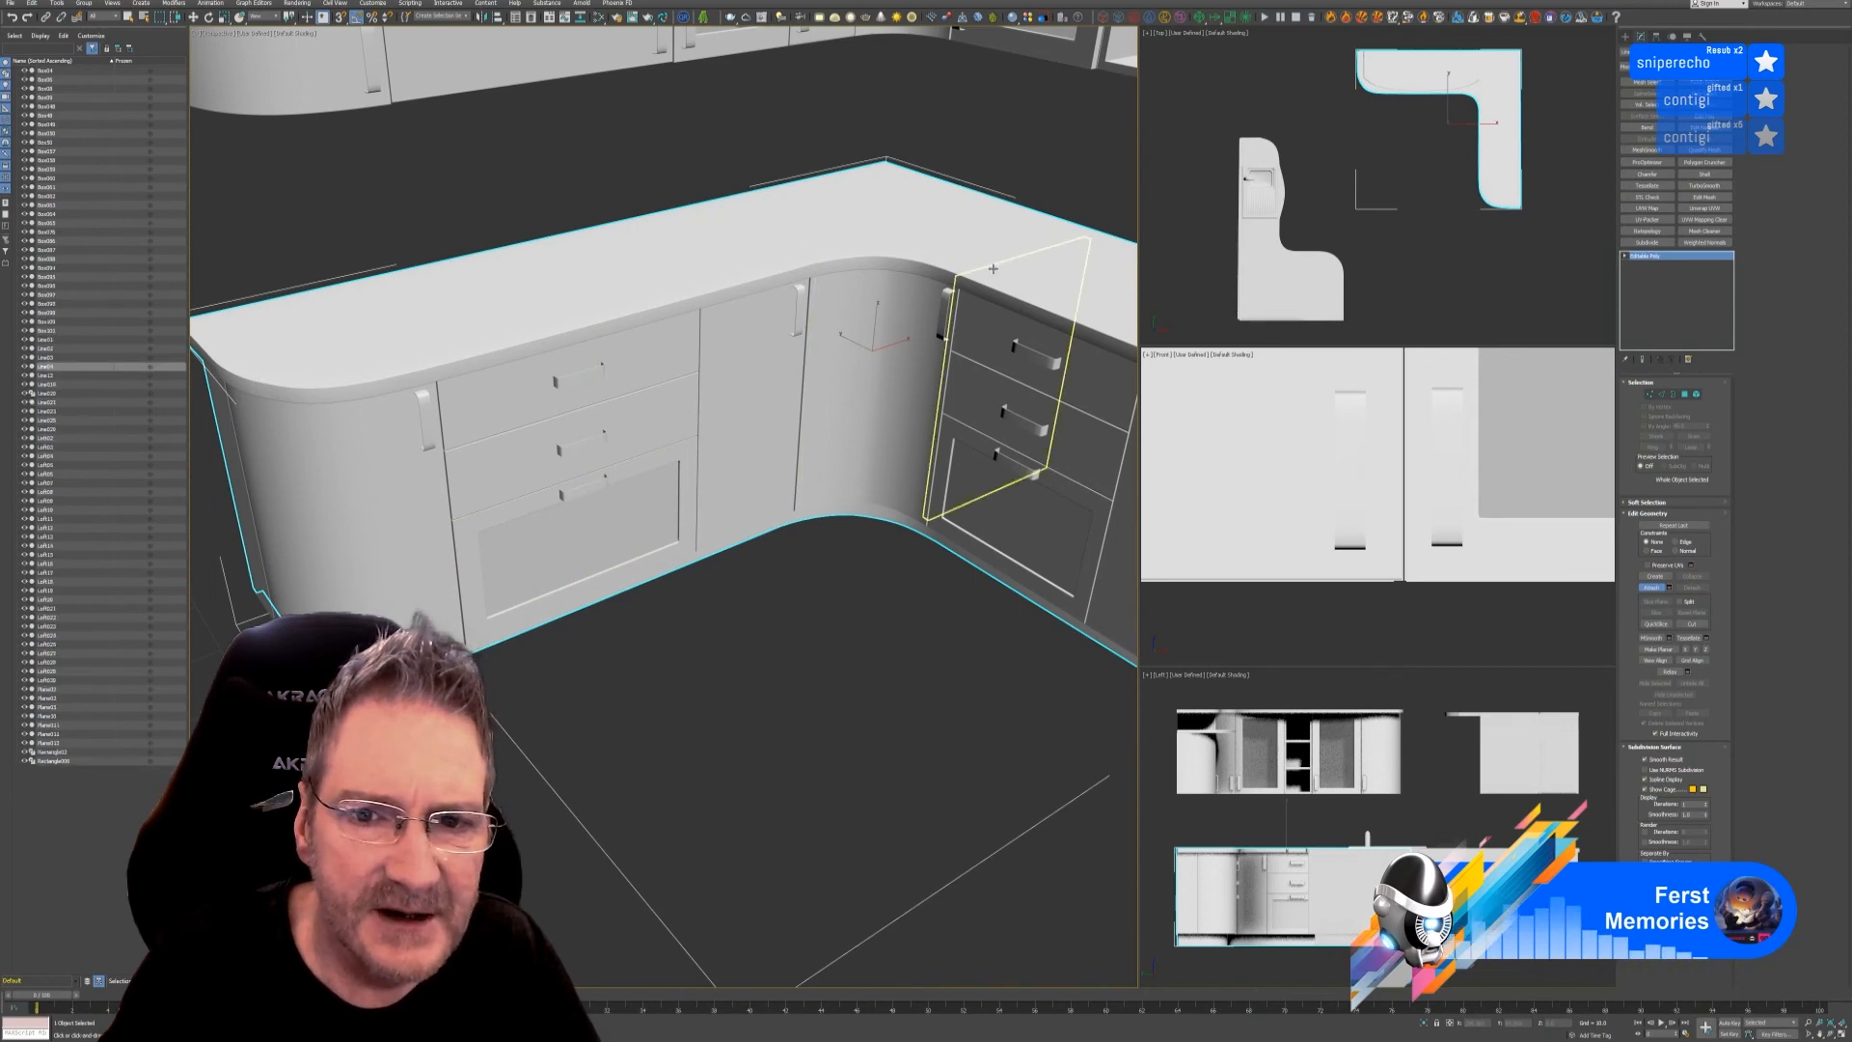
- Attach the dividers on both sides of the narrow drawer unit in the other run to the combined base-unit mesh
{"action": "left_click", "coordinate": [1013, 386]}
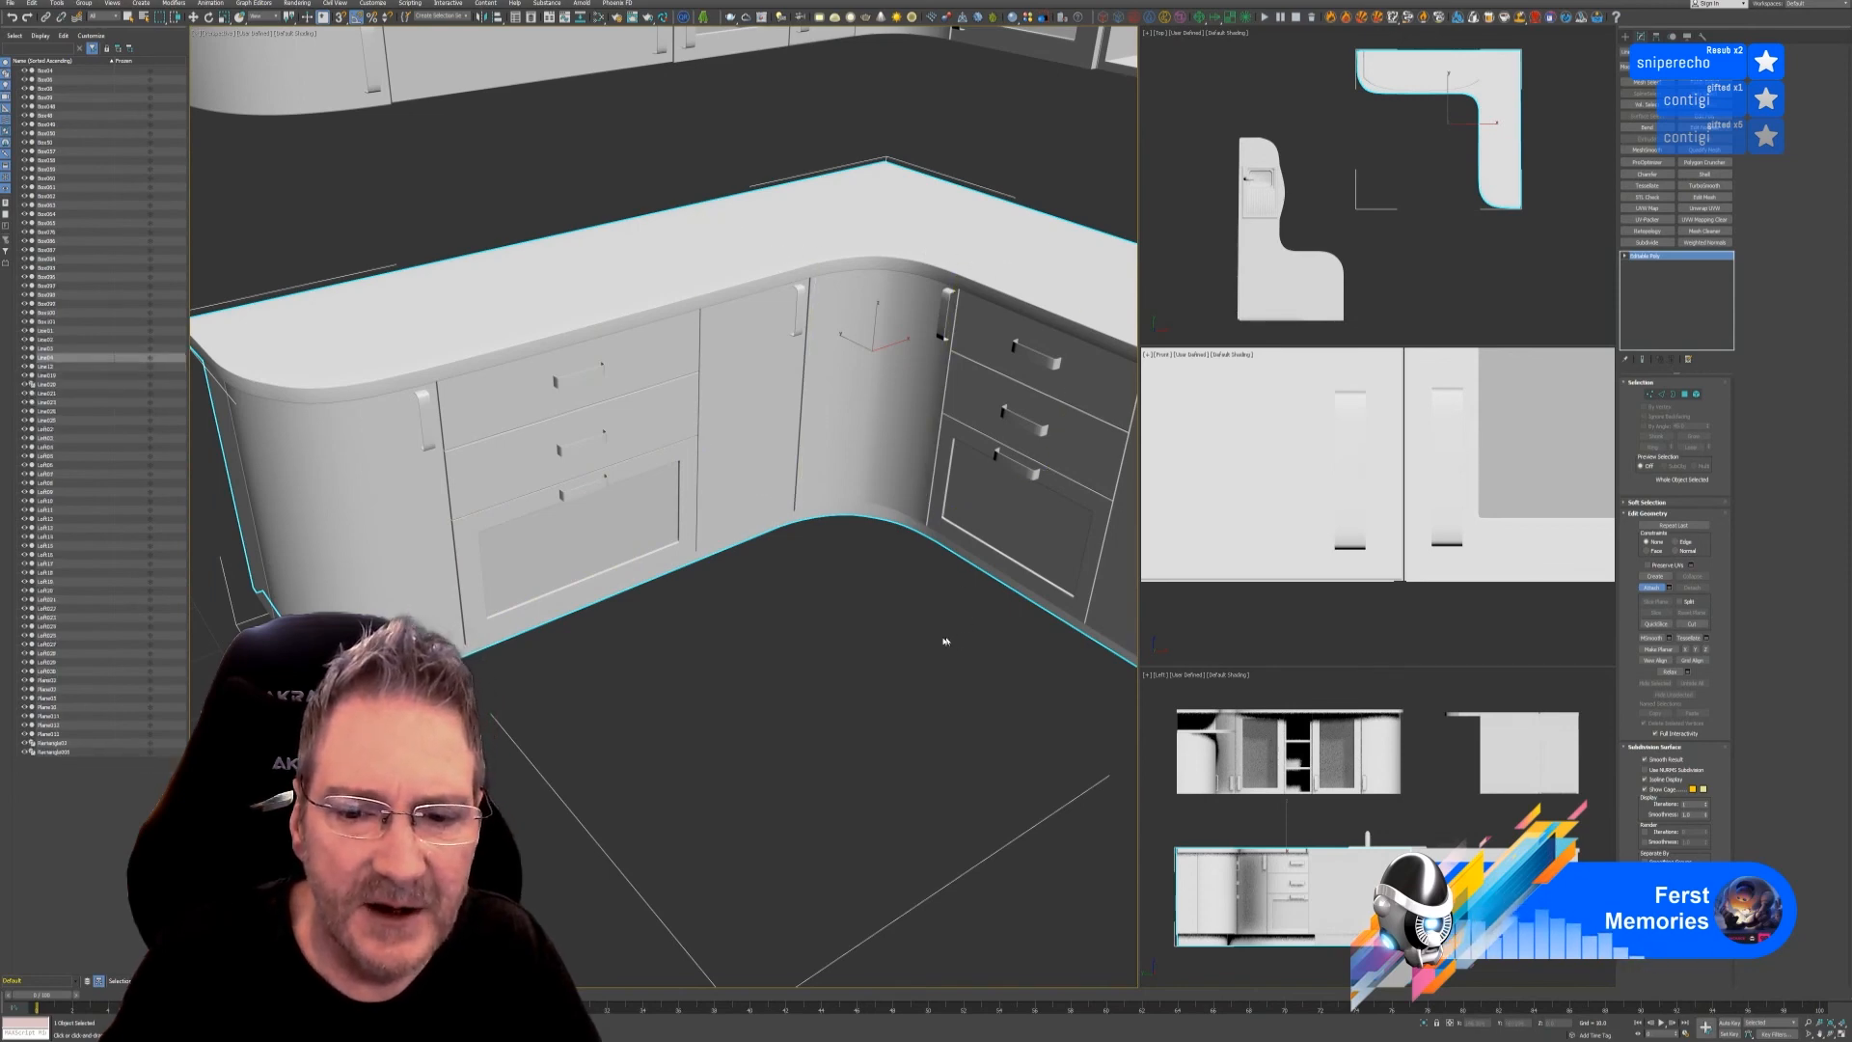
{"action": "middle_click_drag", "start_coordinate": [946, 645], "coordinate": [724, 612], "text": "alt"}
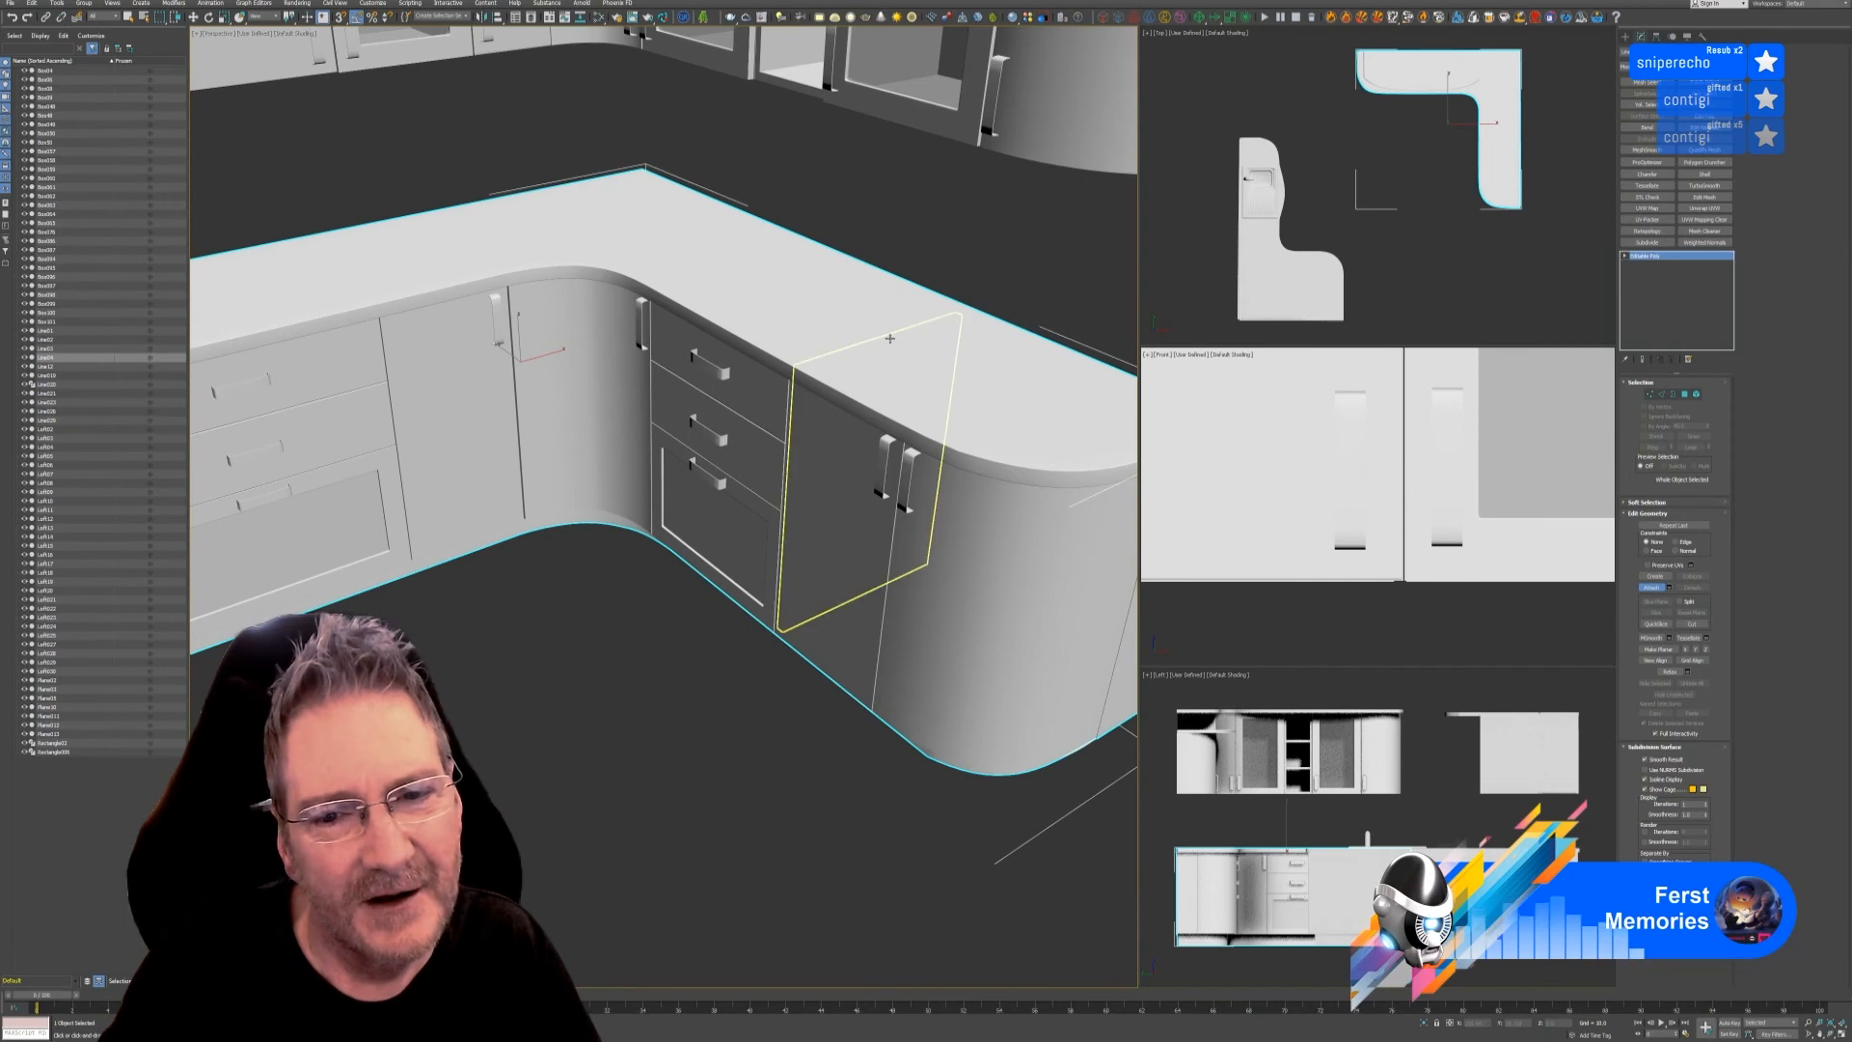
{"action": "left_click", "coordinate": [895, 498]}
{"action": "middle_click_drag", "start_coordinate": [851, 561], "coordinate": [690, 589]}
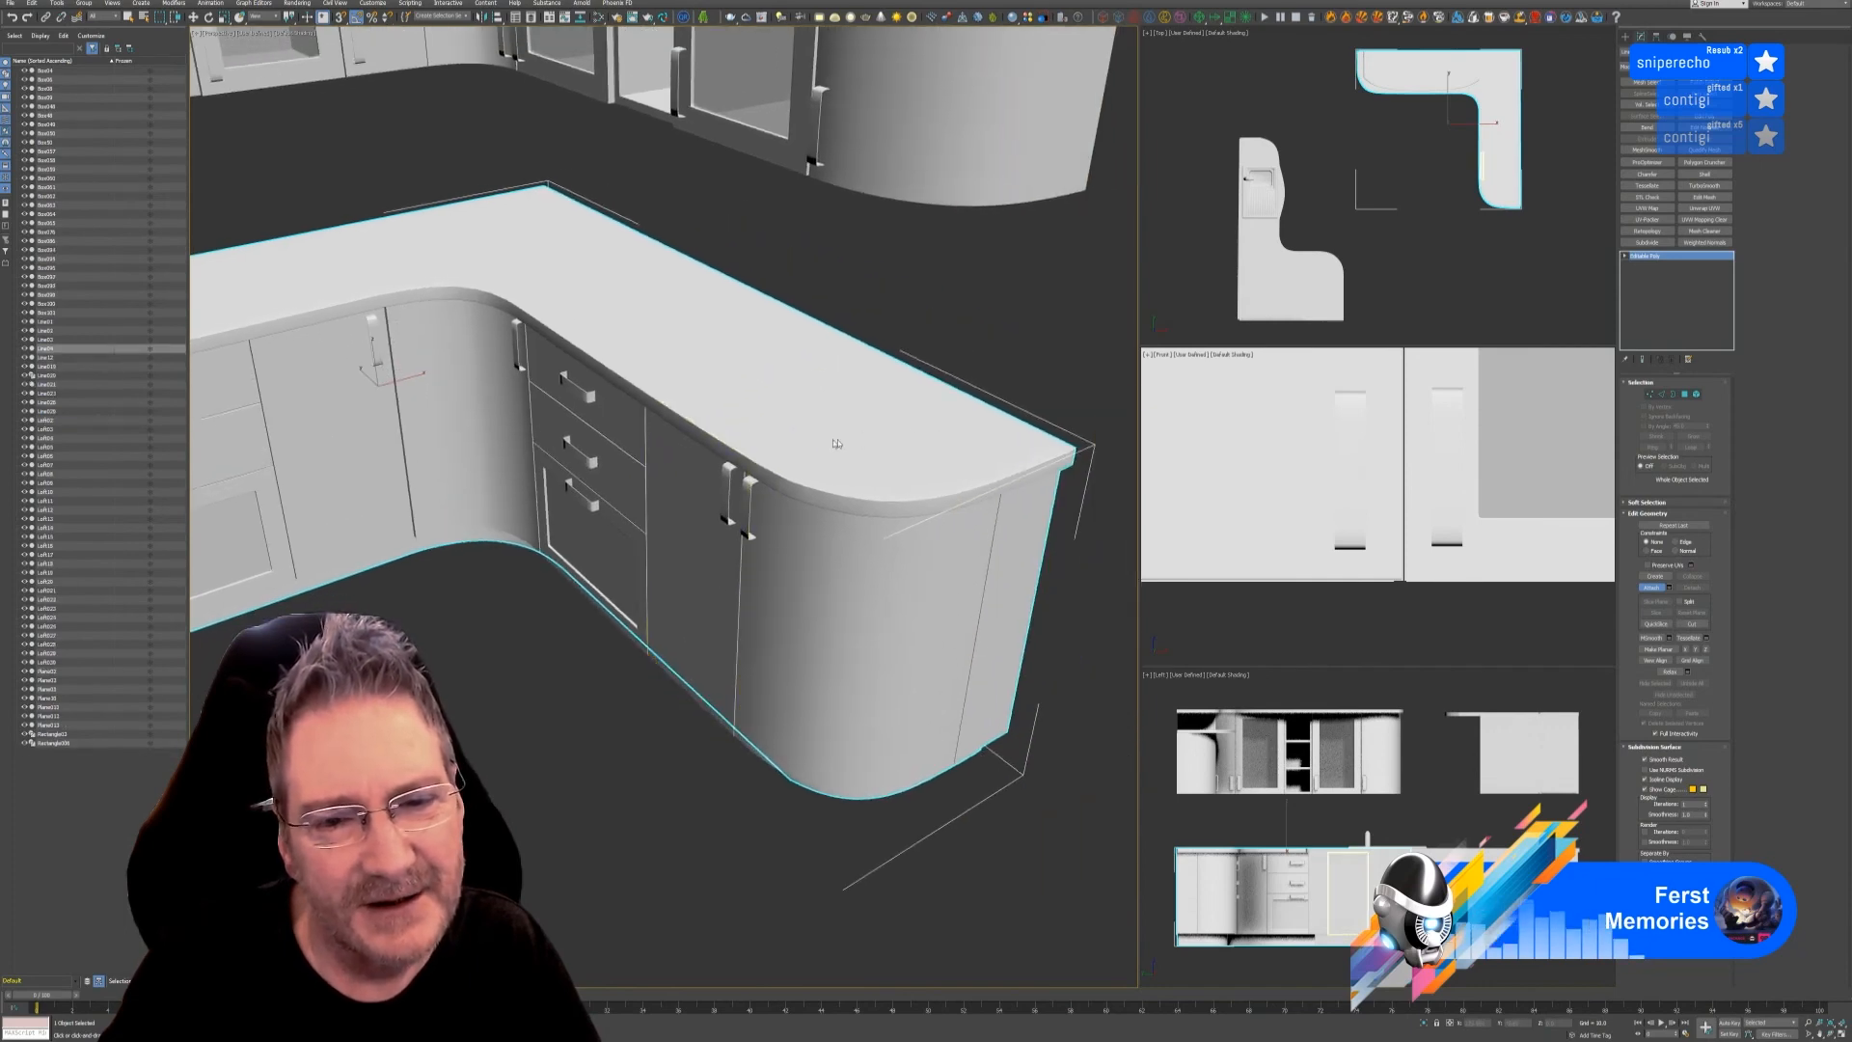
- Move the combined base-unit mesh off its doors and drawers to check for unattached panels, and undo the move
{"action": "scroll", "coordinate": [668, 669], "scroll_direction": "down", "scroll_amount": 3}
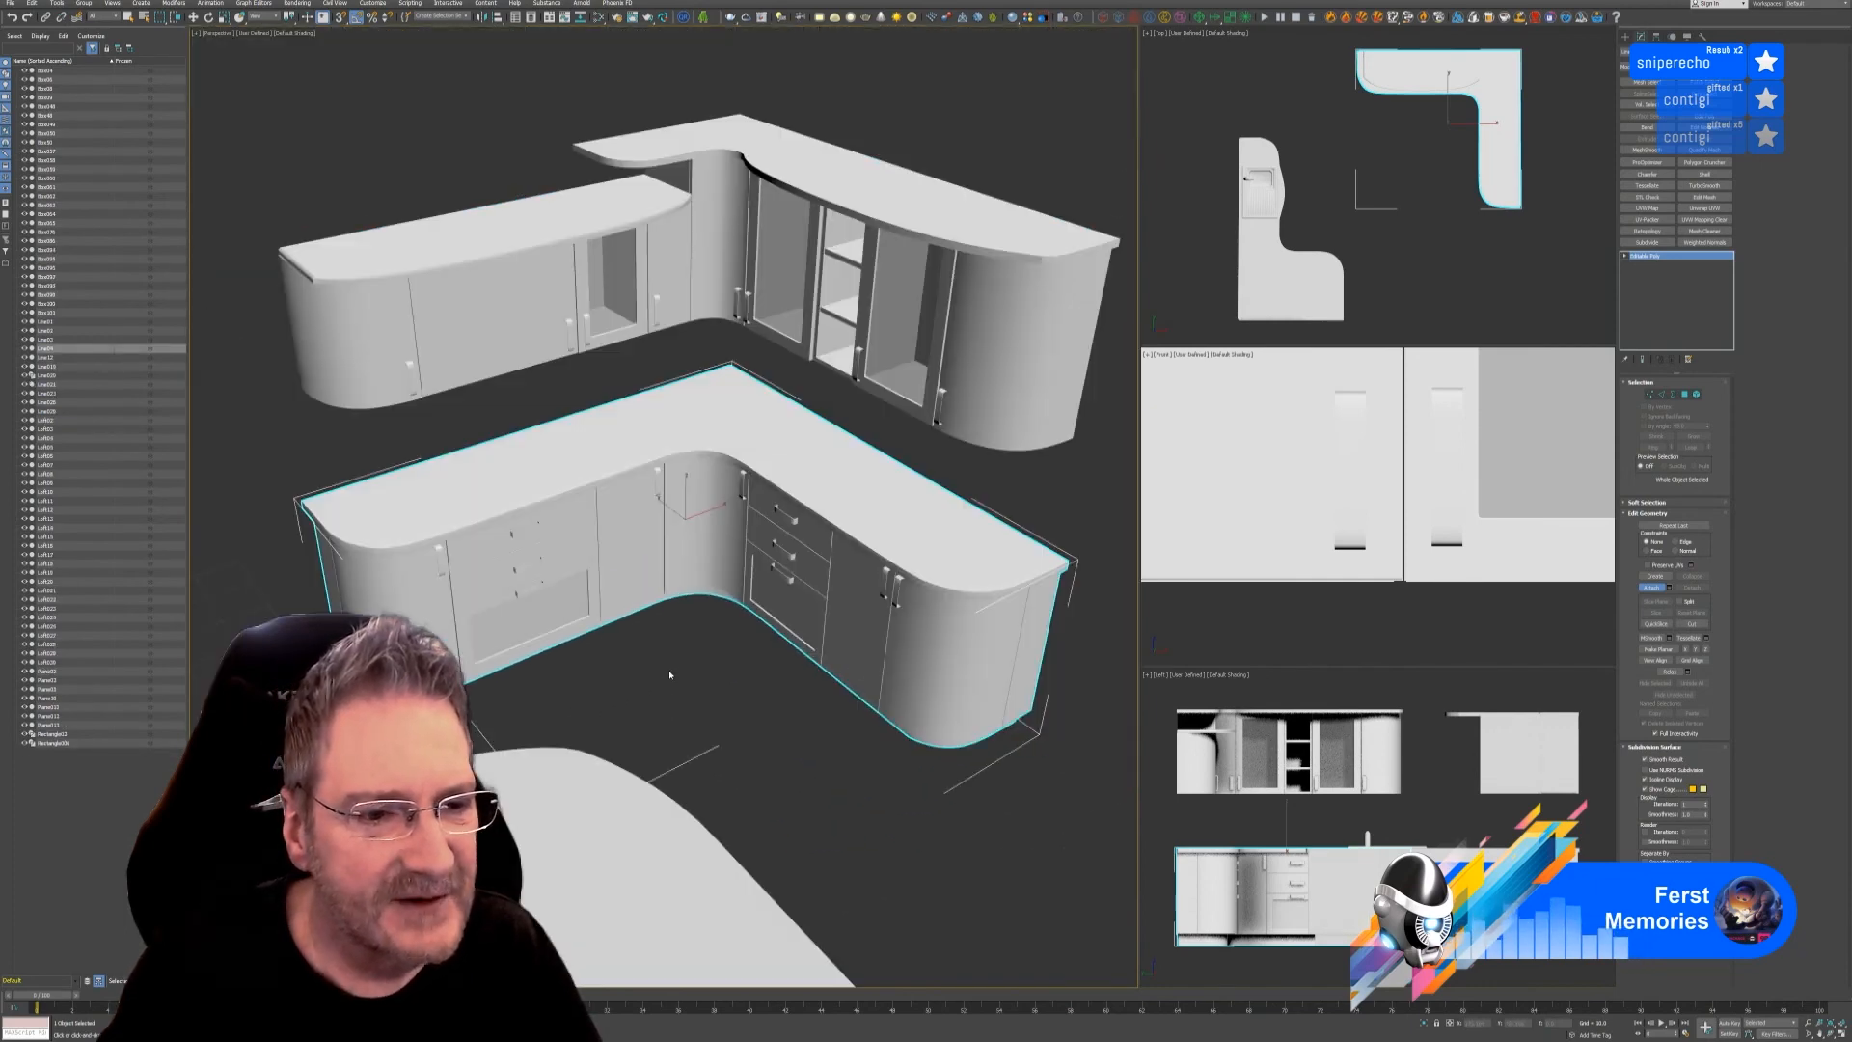
{"action": "middle_click_drag", "start_coordinate": [710, 717], "coordinate": [708, 743]}
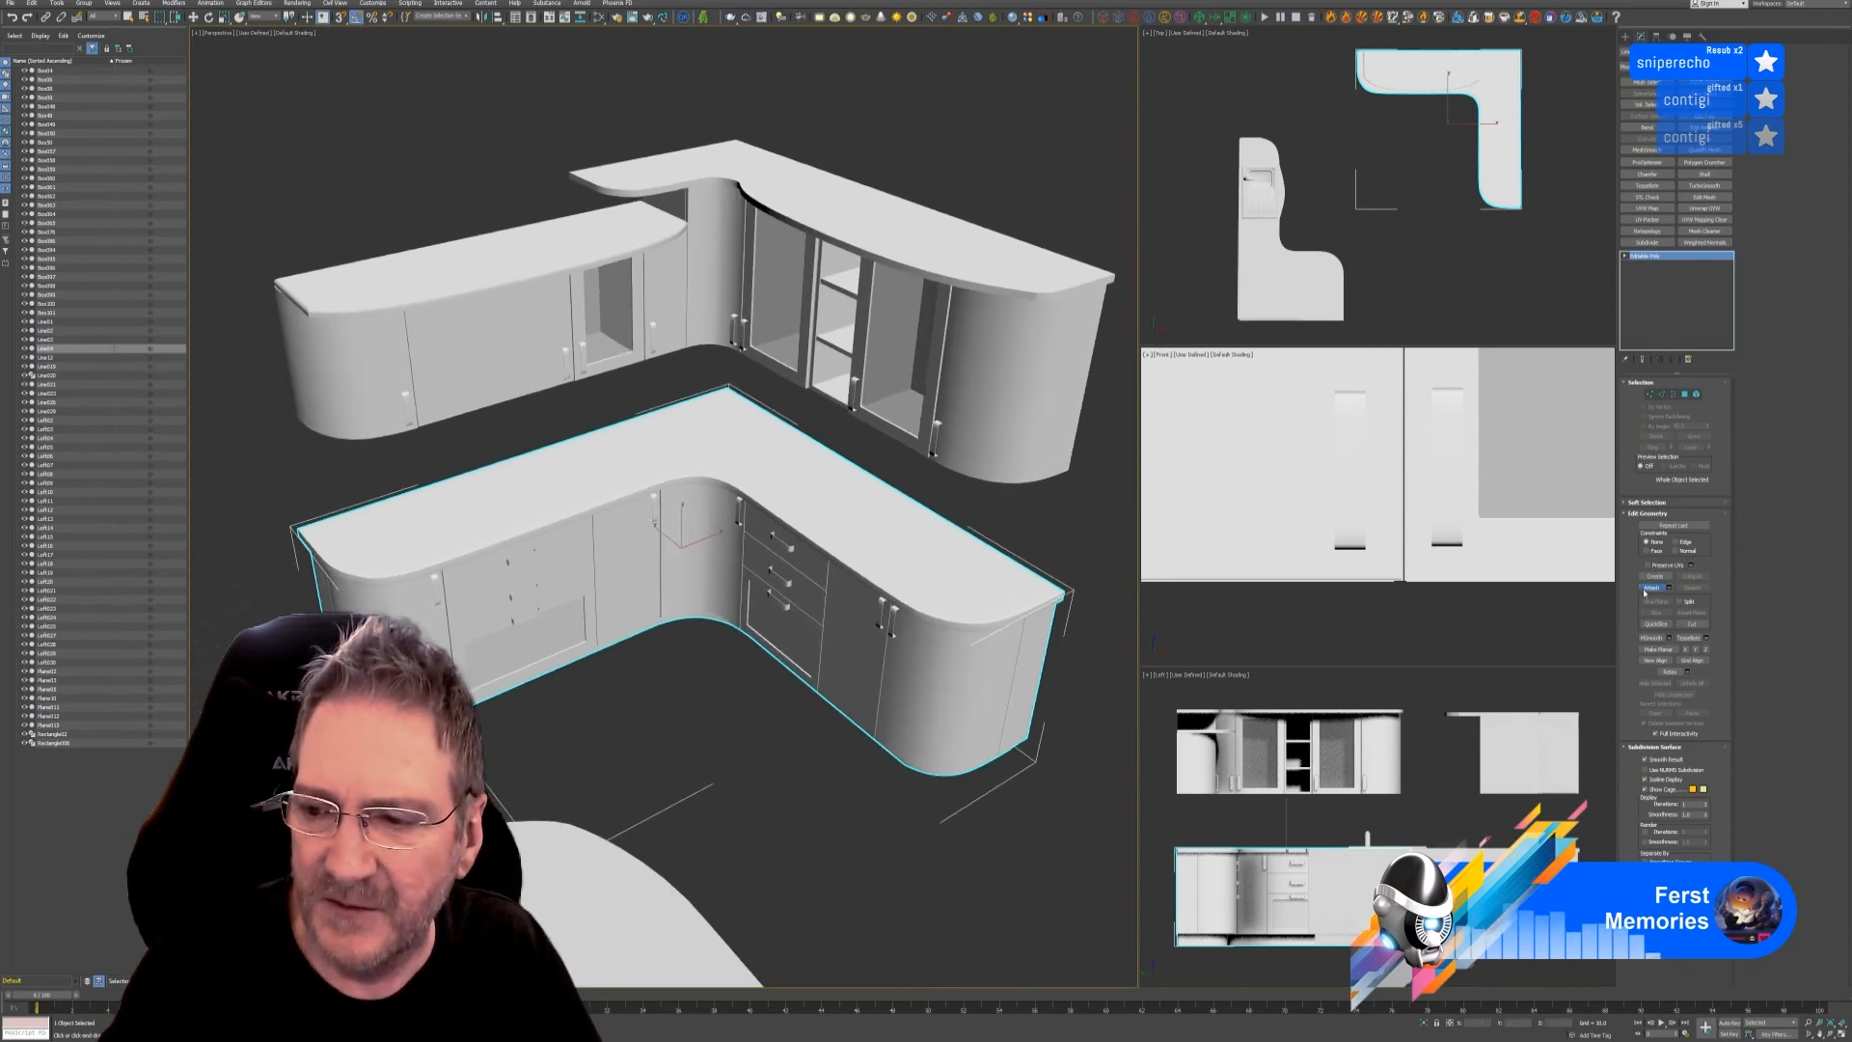
{"action": "key", "text": "w"}
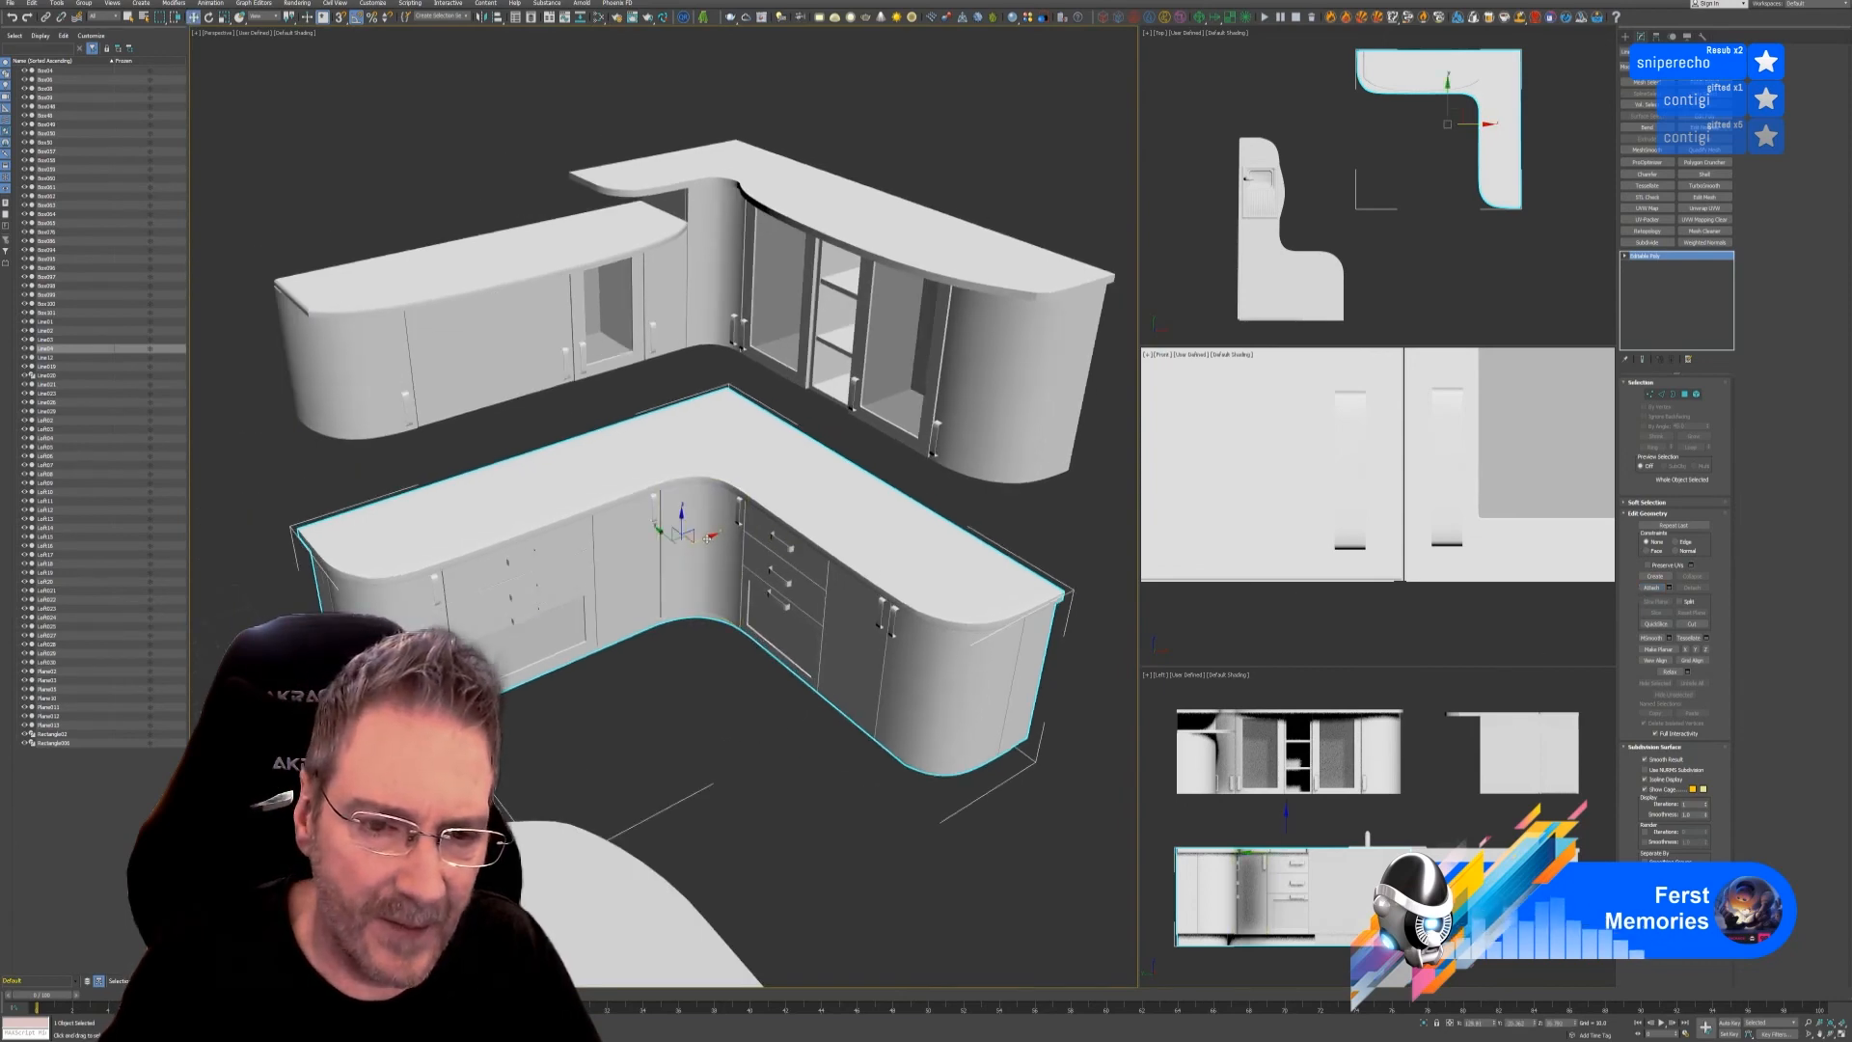
{"action": "left_click_drag", "start_coordinate": [787, 573], "coordinate": [1094, 398]}
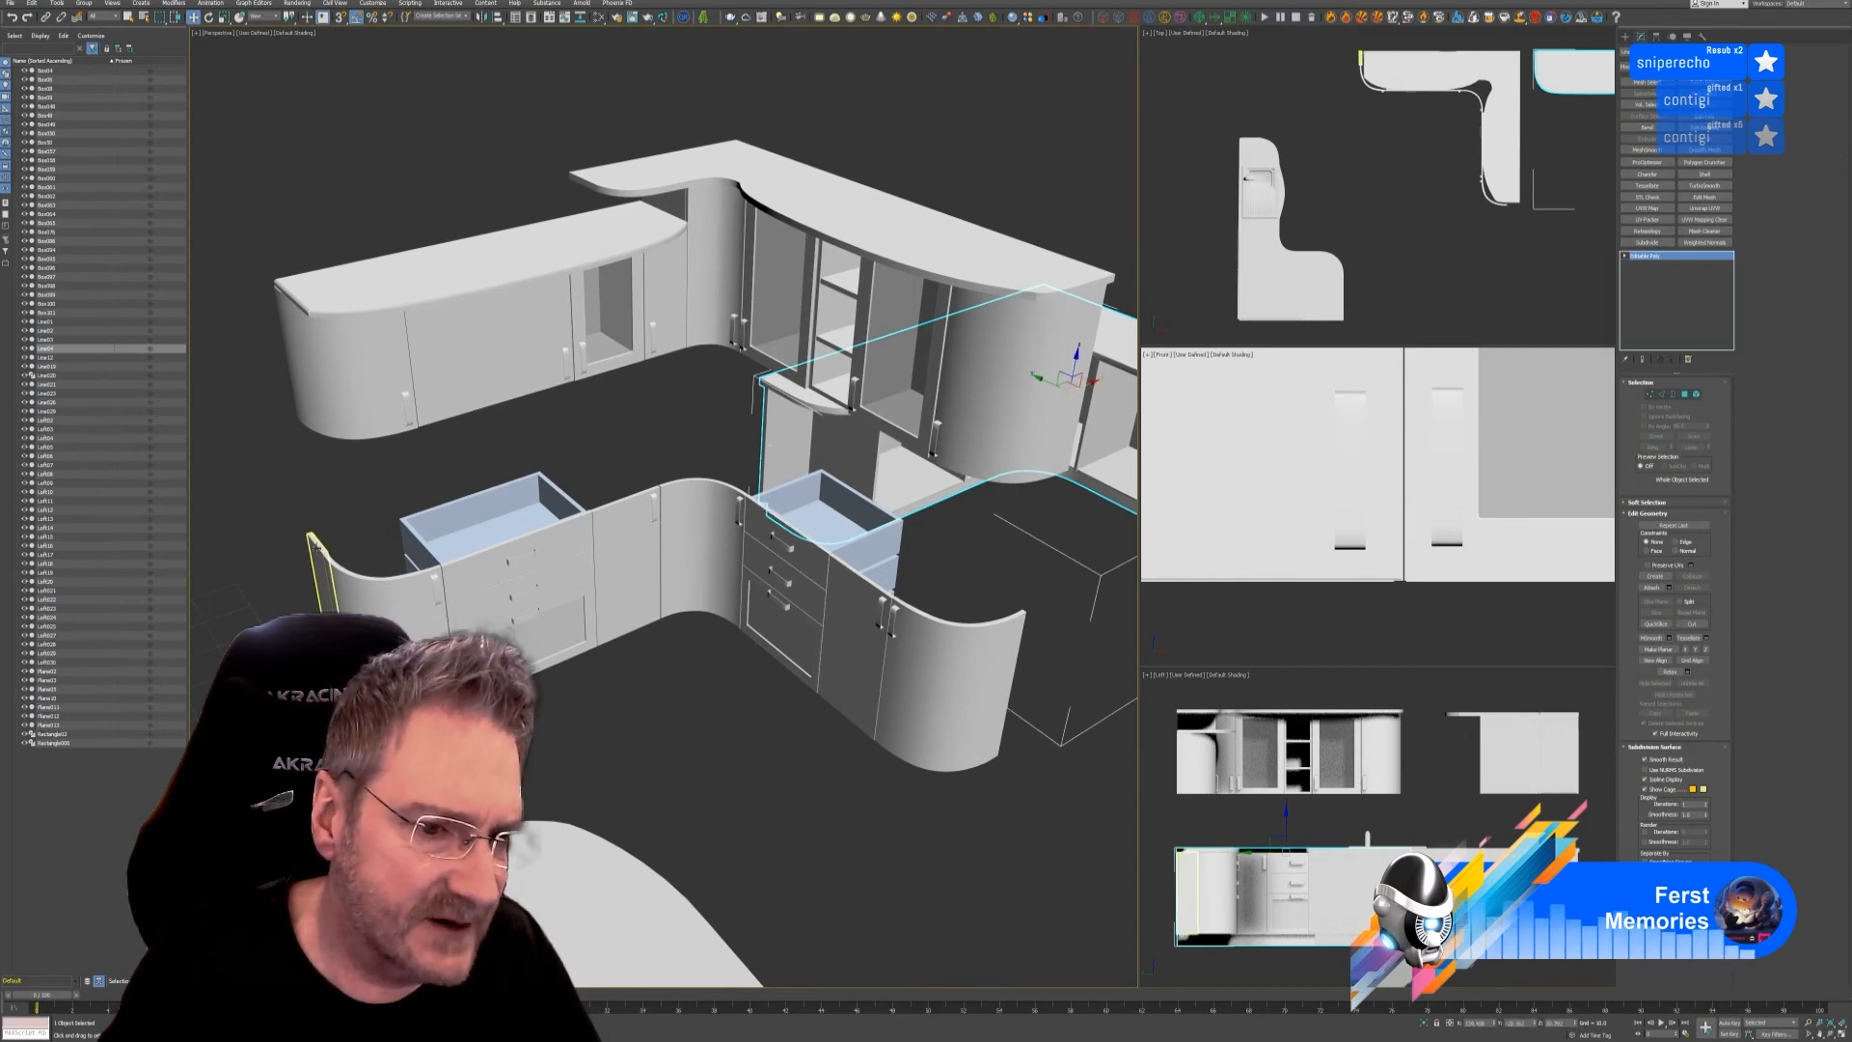
{"action": "key", "text": "ctrl+z"}
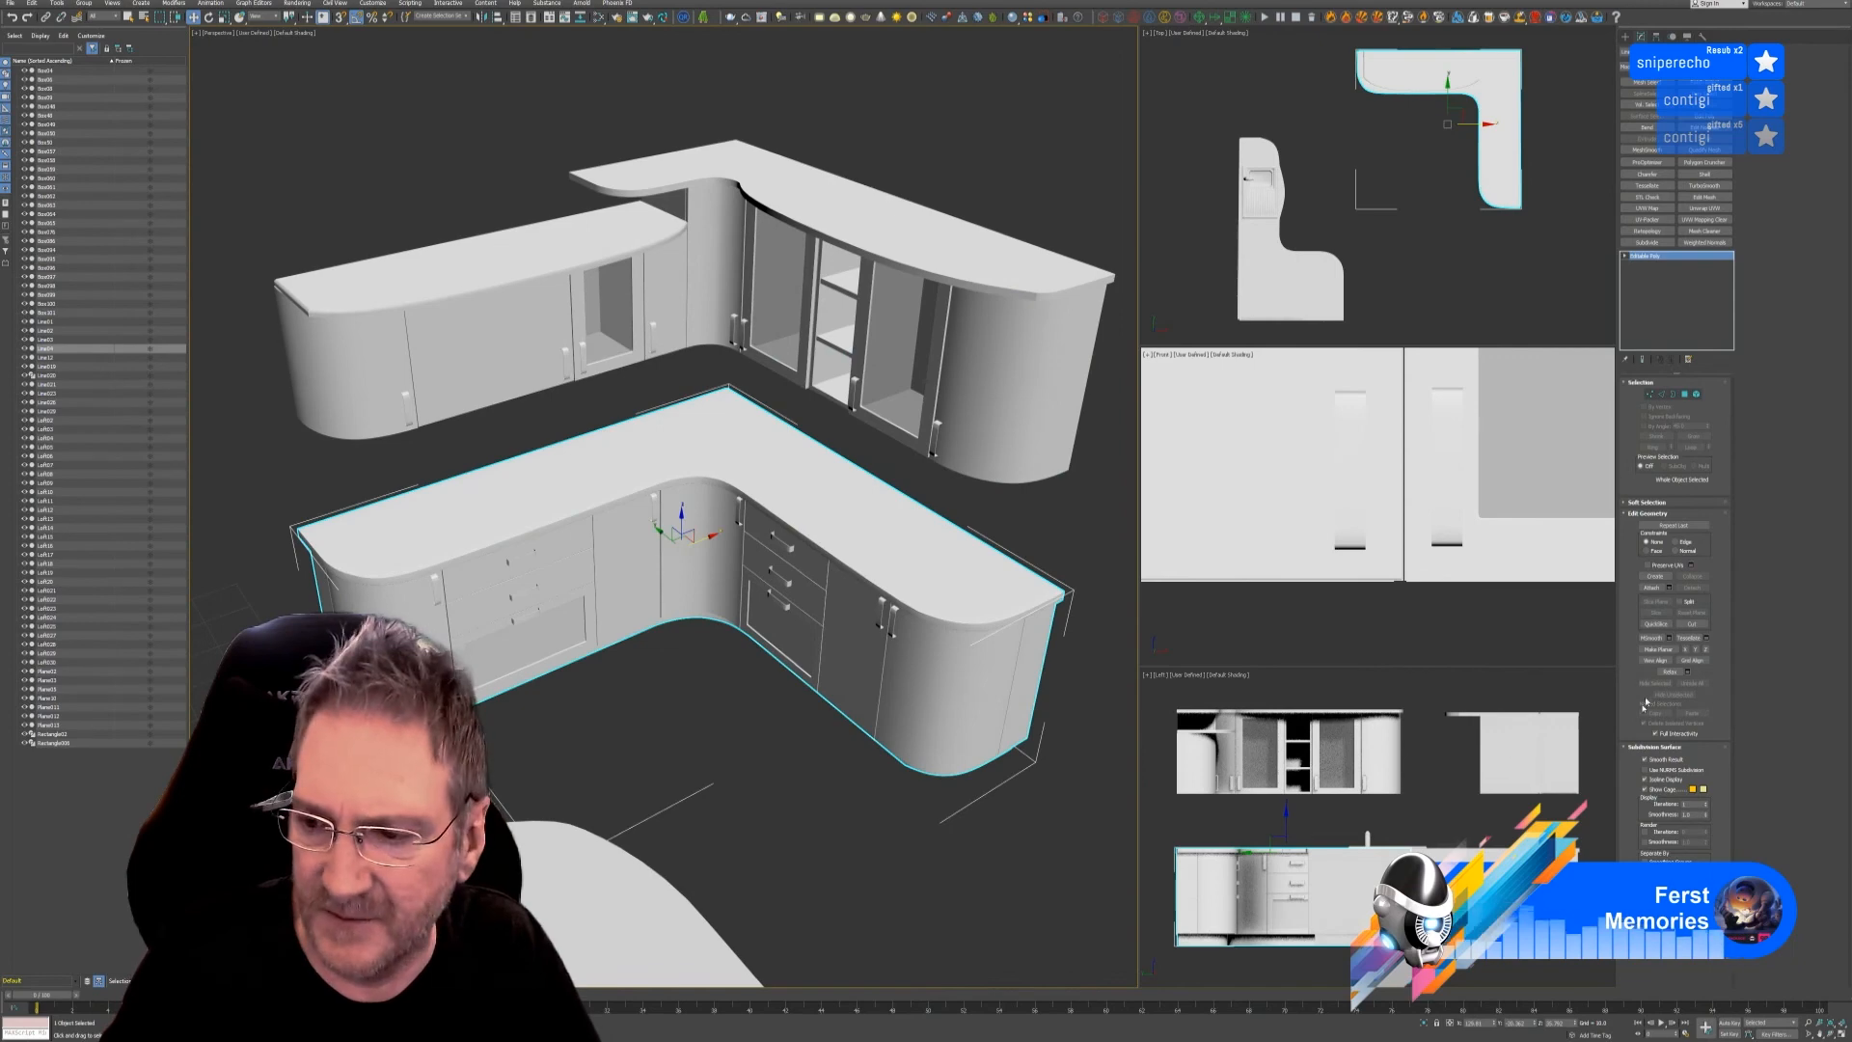
- Attach the leftover panel at the rounded end beside the wide drawer unit to the combined base-unit mesh, matching material IDs to material
{"action": "left_click", "coordinate": [1651, 588]}
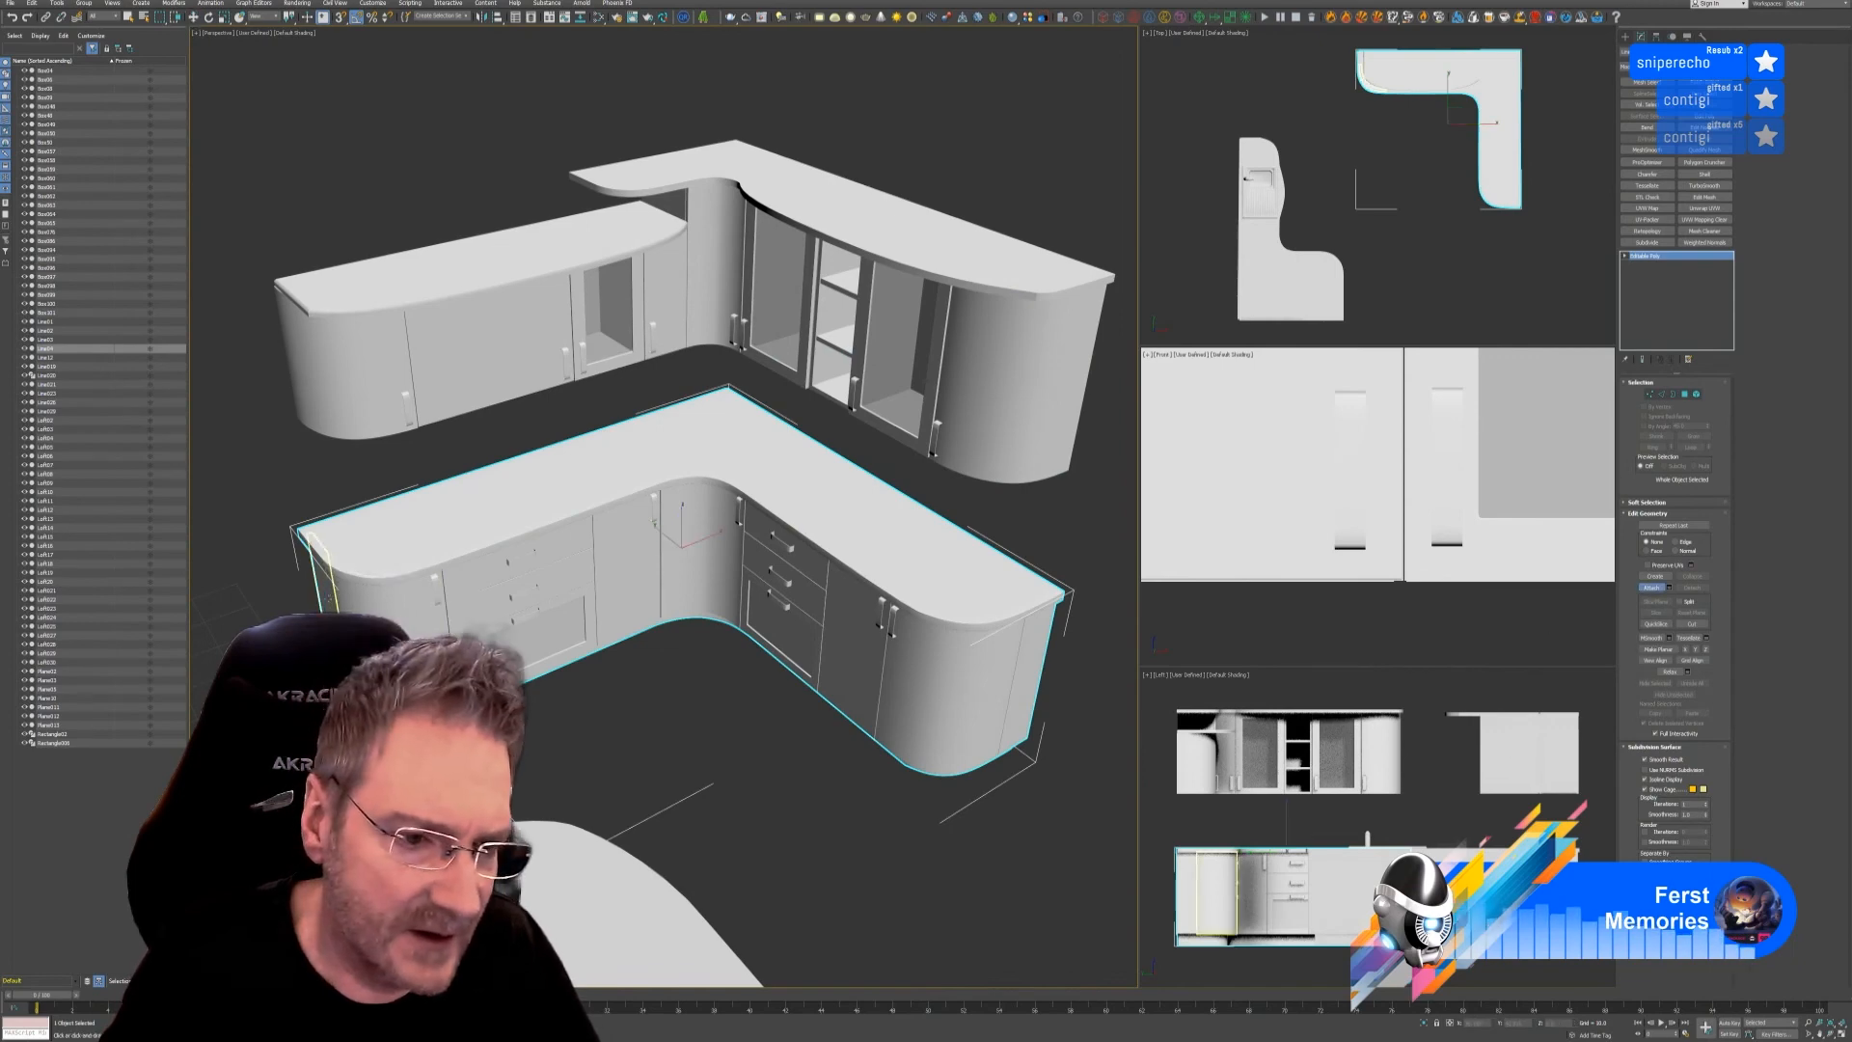
{"action": "left_click", "coordinate": [326, 576]}
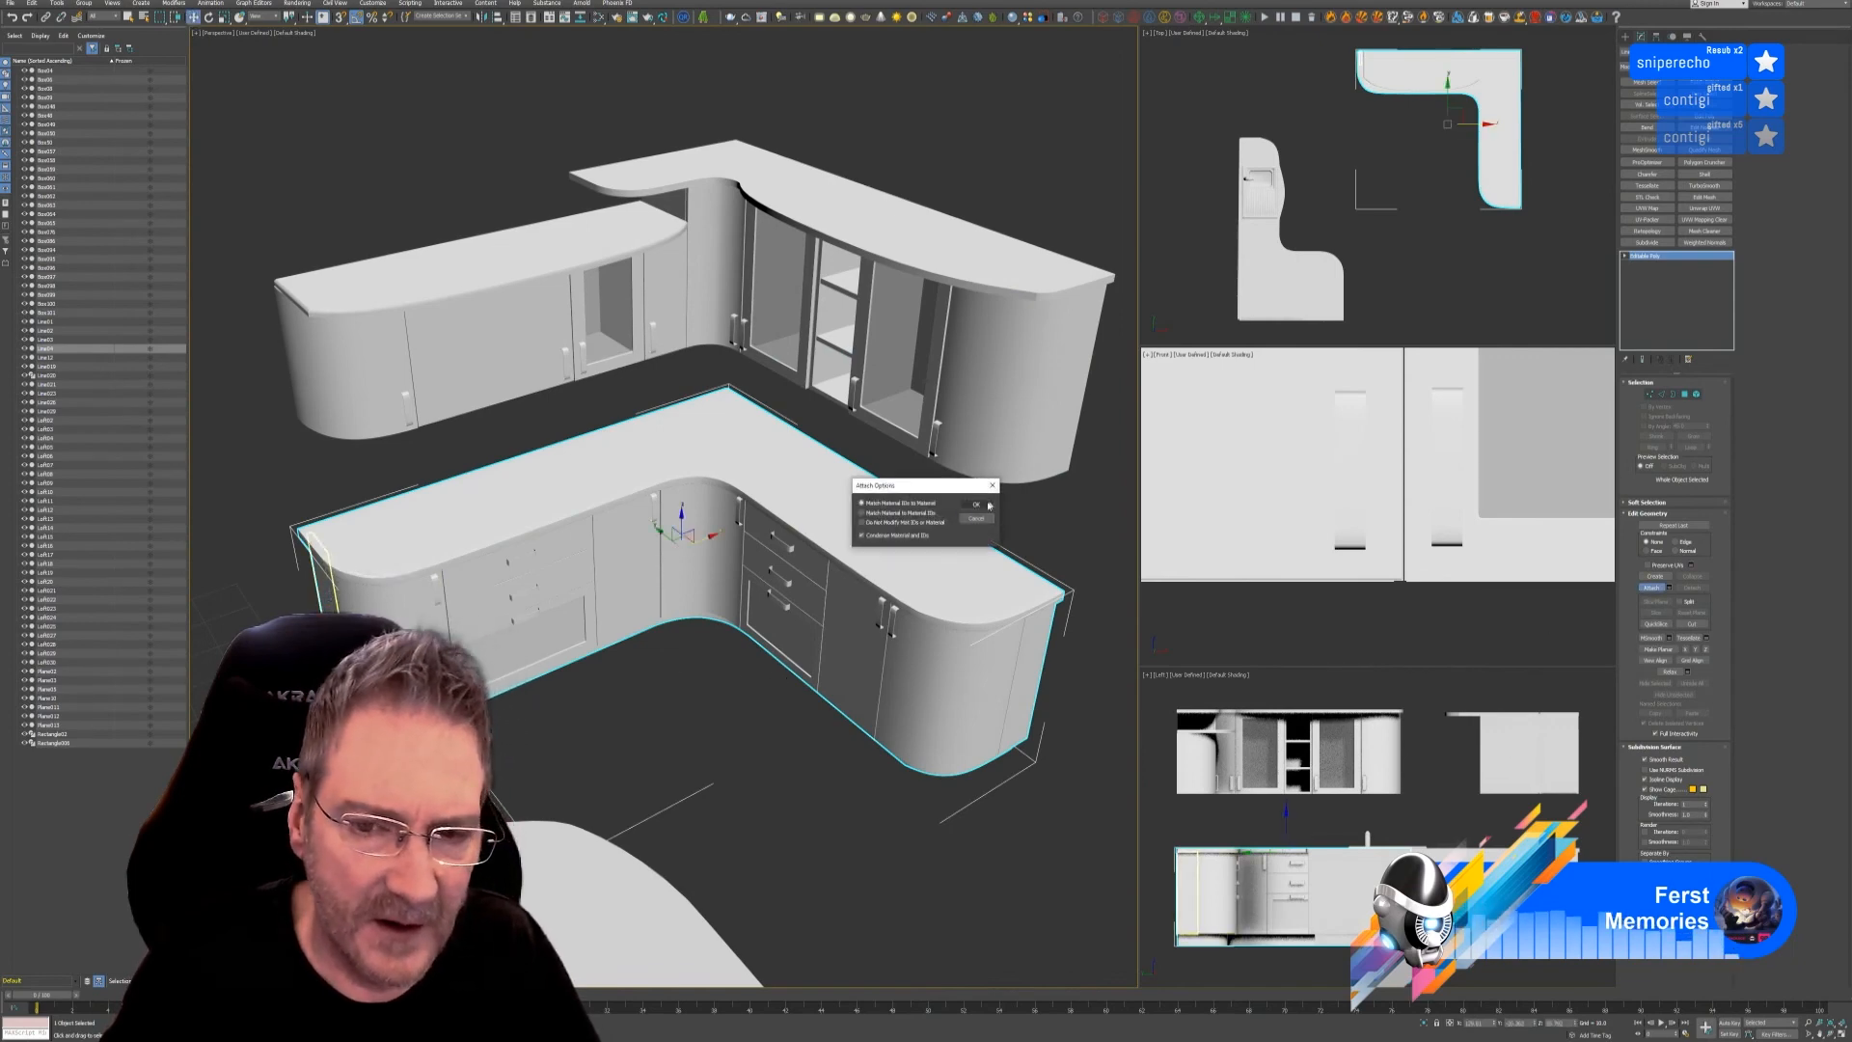
{"action": "left_click", "coordinate": [986, 505]}
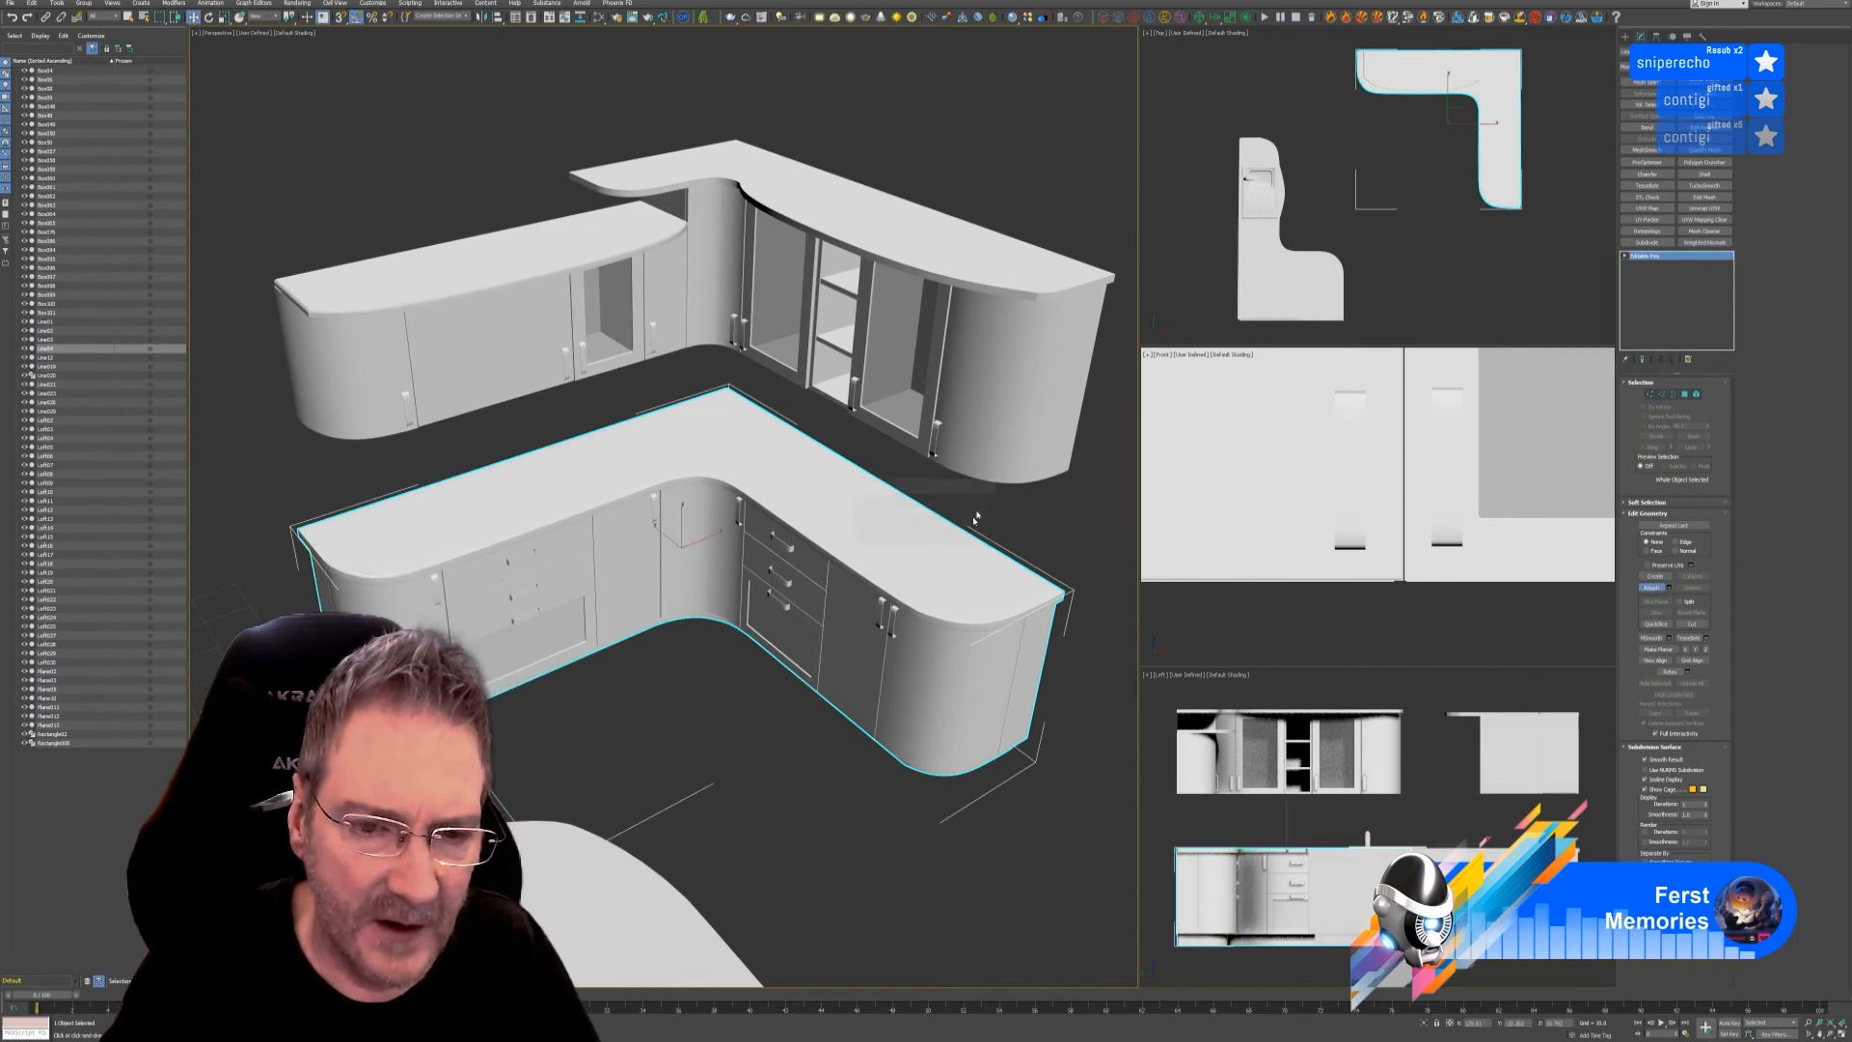
{"action": "left_click", "coordinate": [599, 19]}
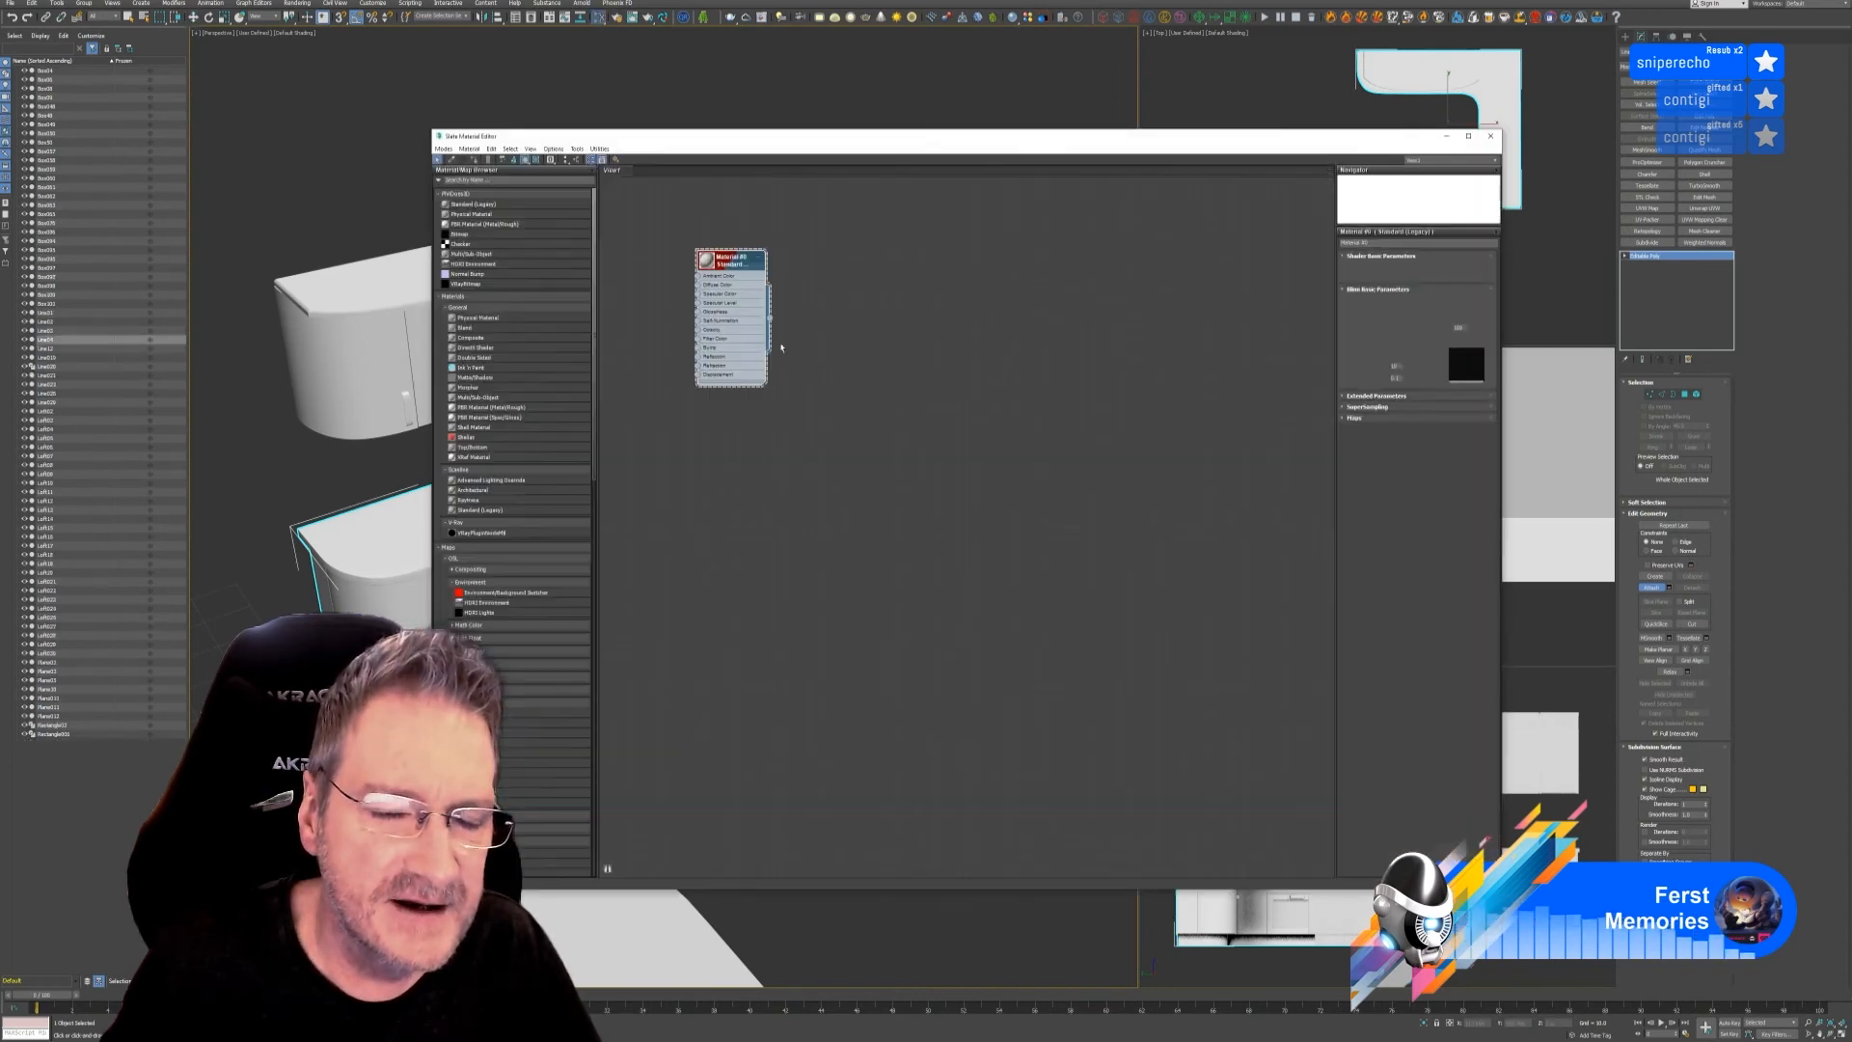
{"action": "right_click", "coordinate": [745, 264]}
{"action": "left_click", "coordinate": [772, 279]}
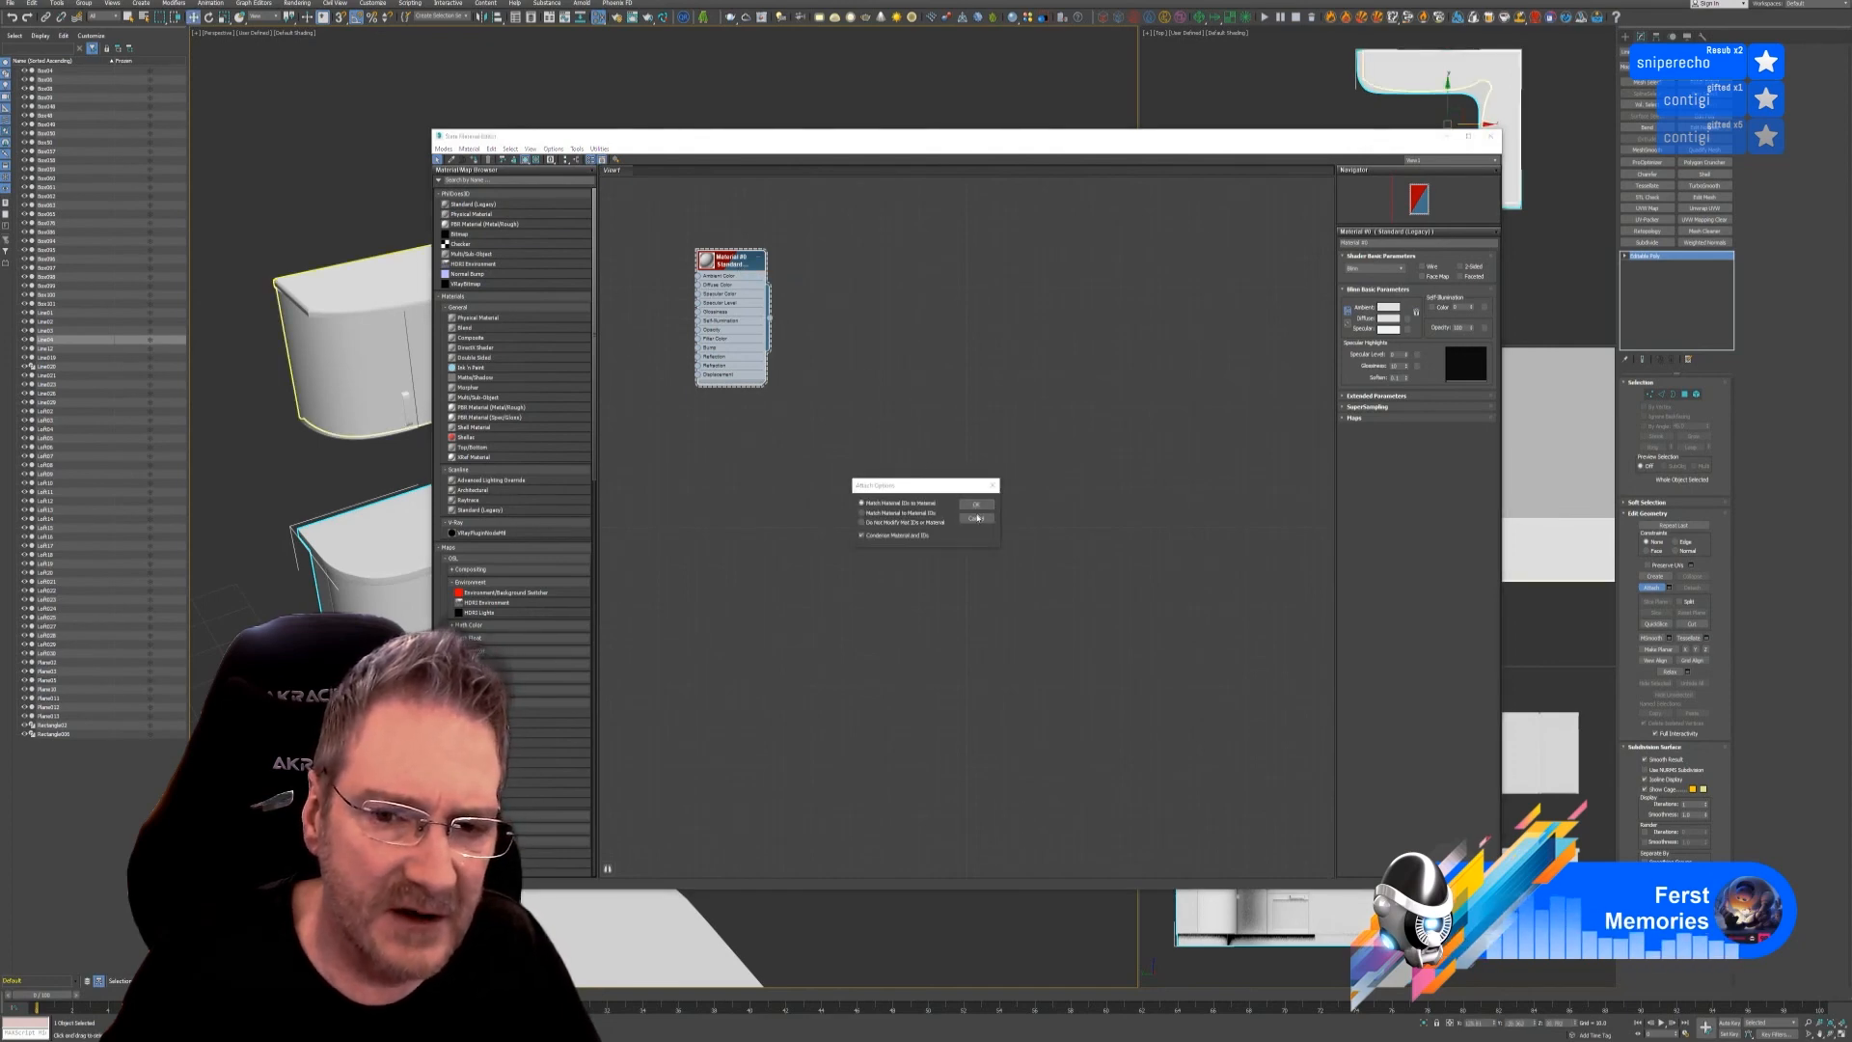
{"action": "left_click", "coordinate": [976, 518]}
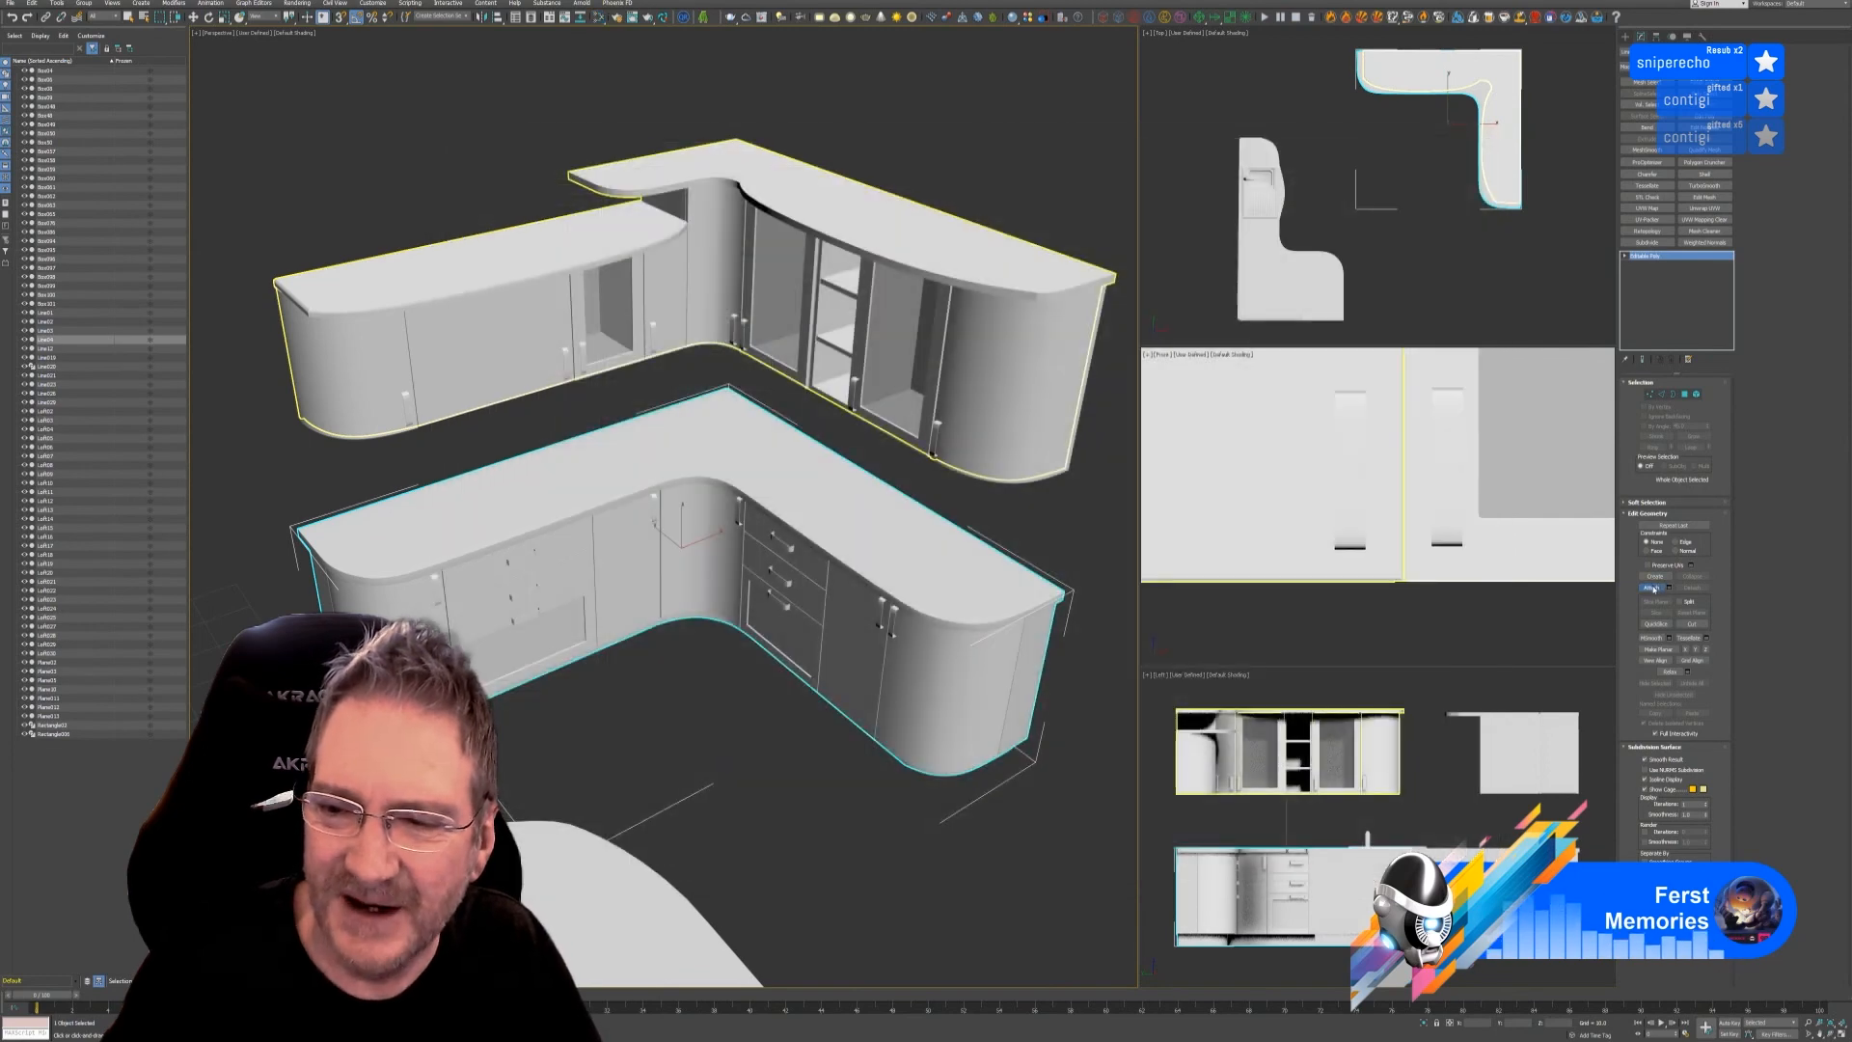
- Finish attaching and assign the existing Standard material to the combined wall-unit mesh in the Slate Material Editor
{"action": "key", "text": "w"}
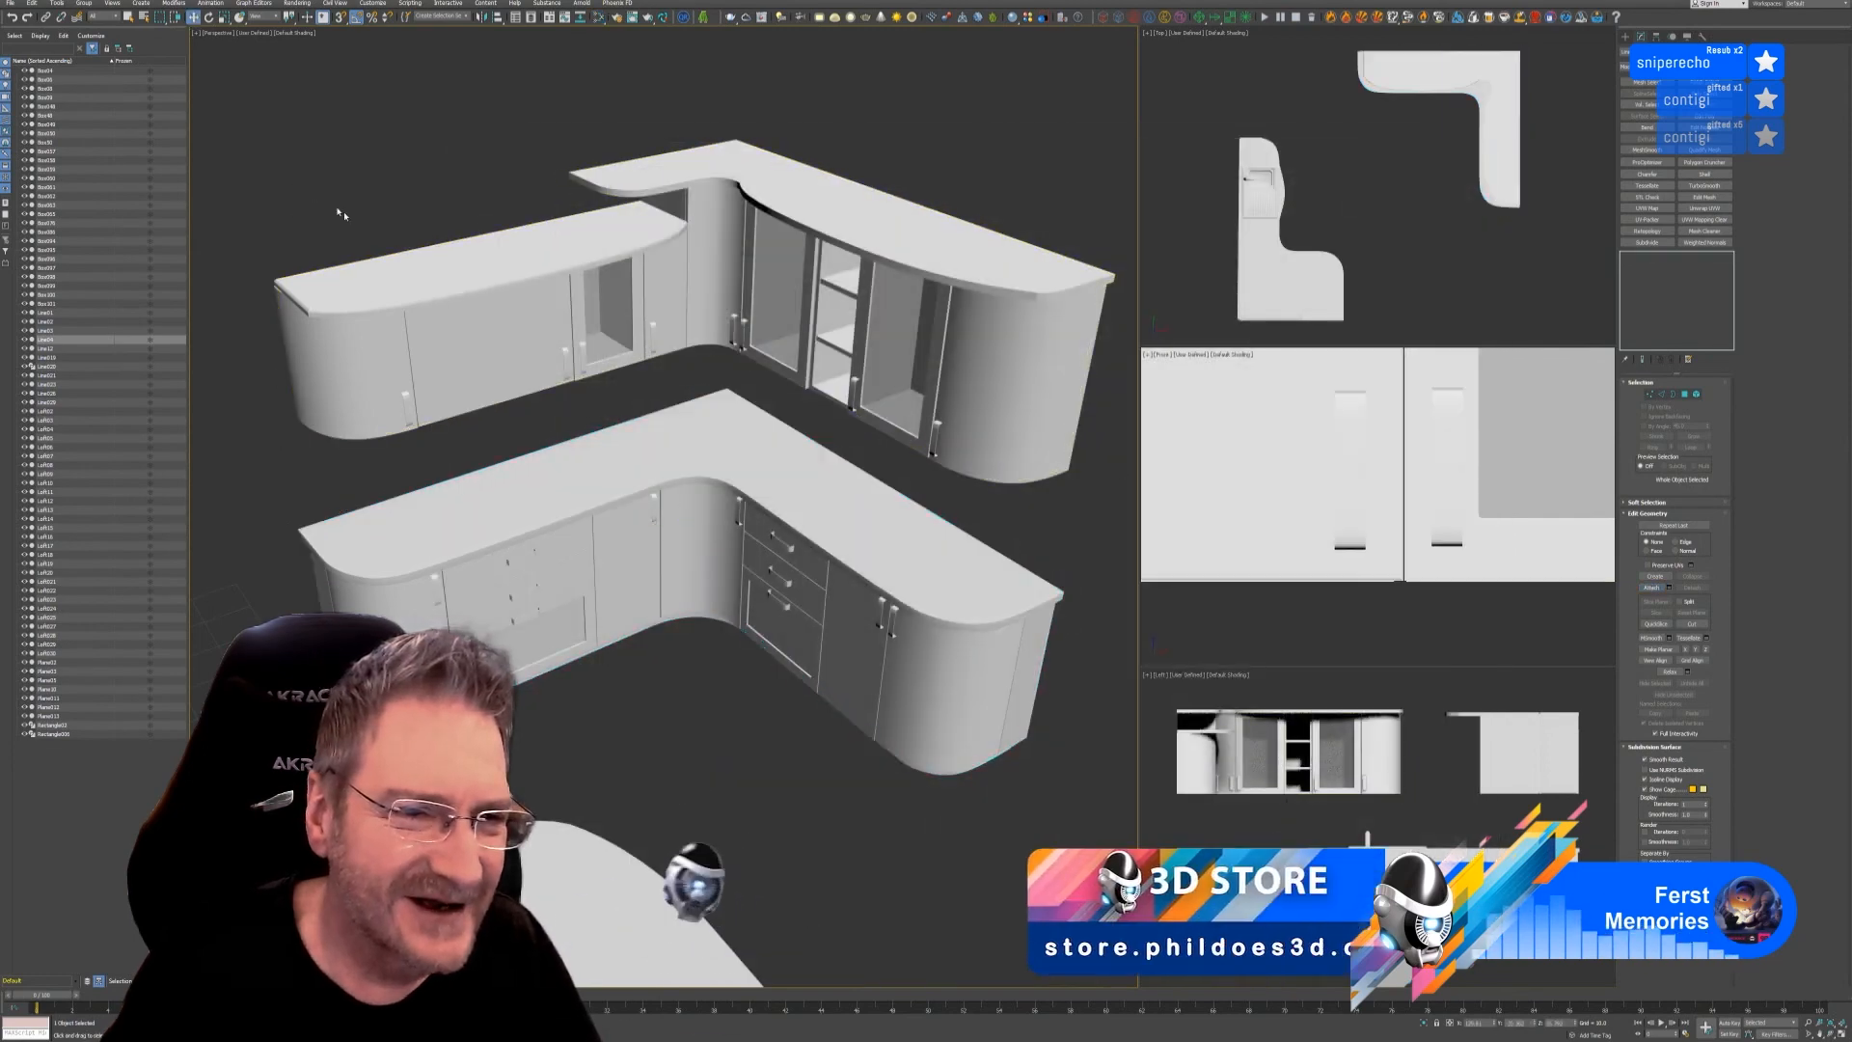
{"action": "left_click", "coordinate": [367, 290]}
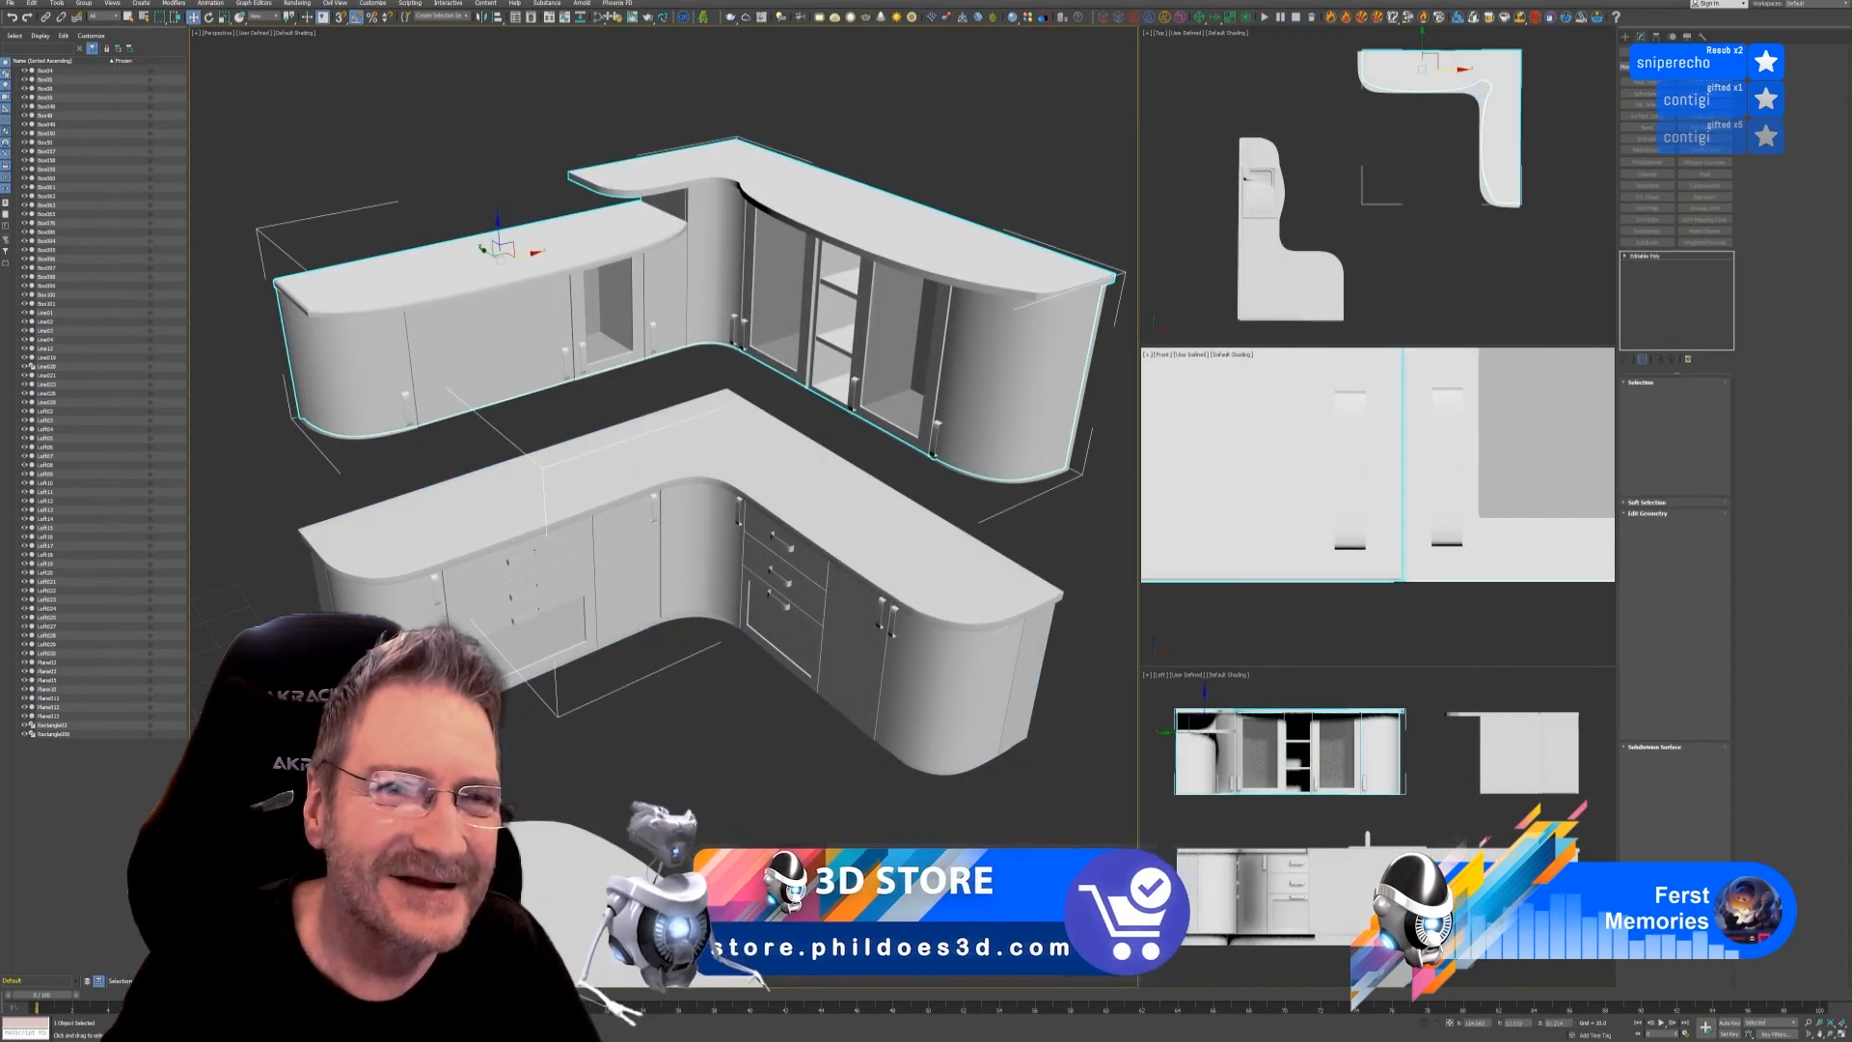
{"action": "key", "text": "m"}
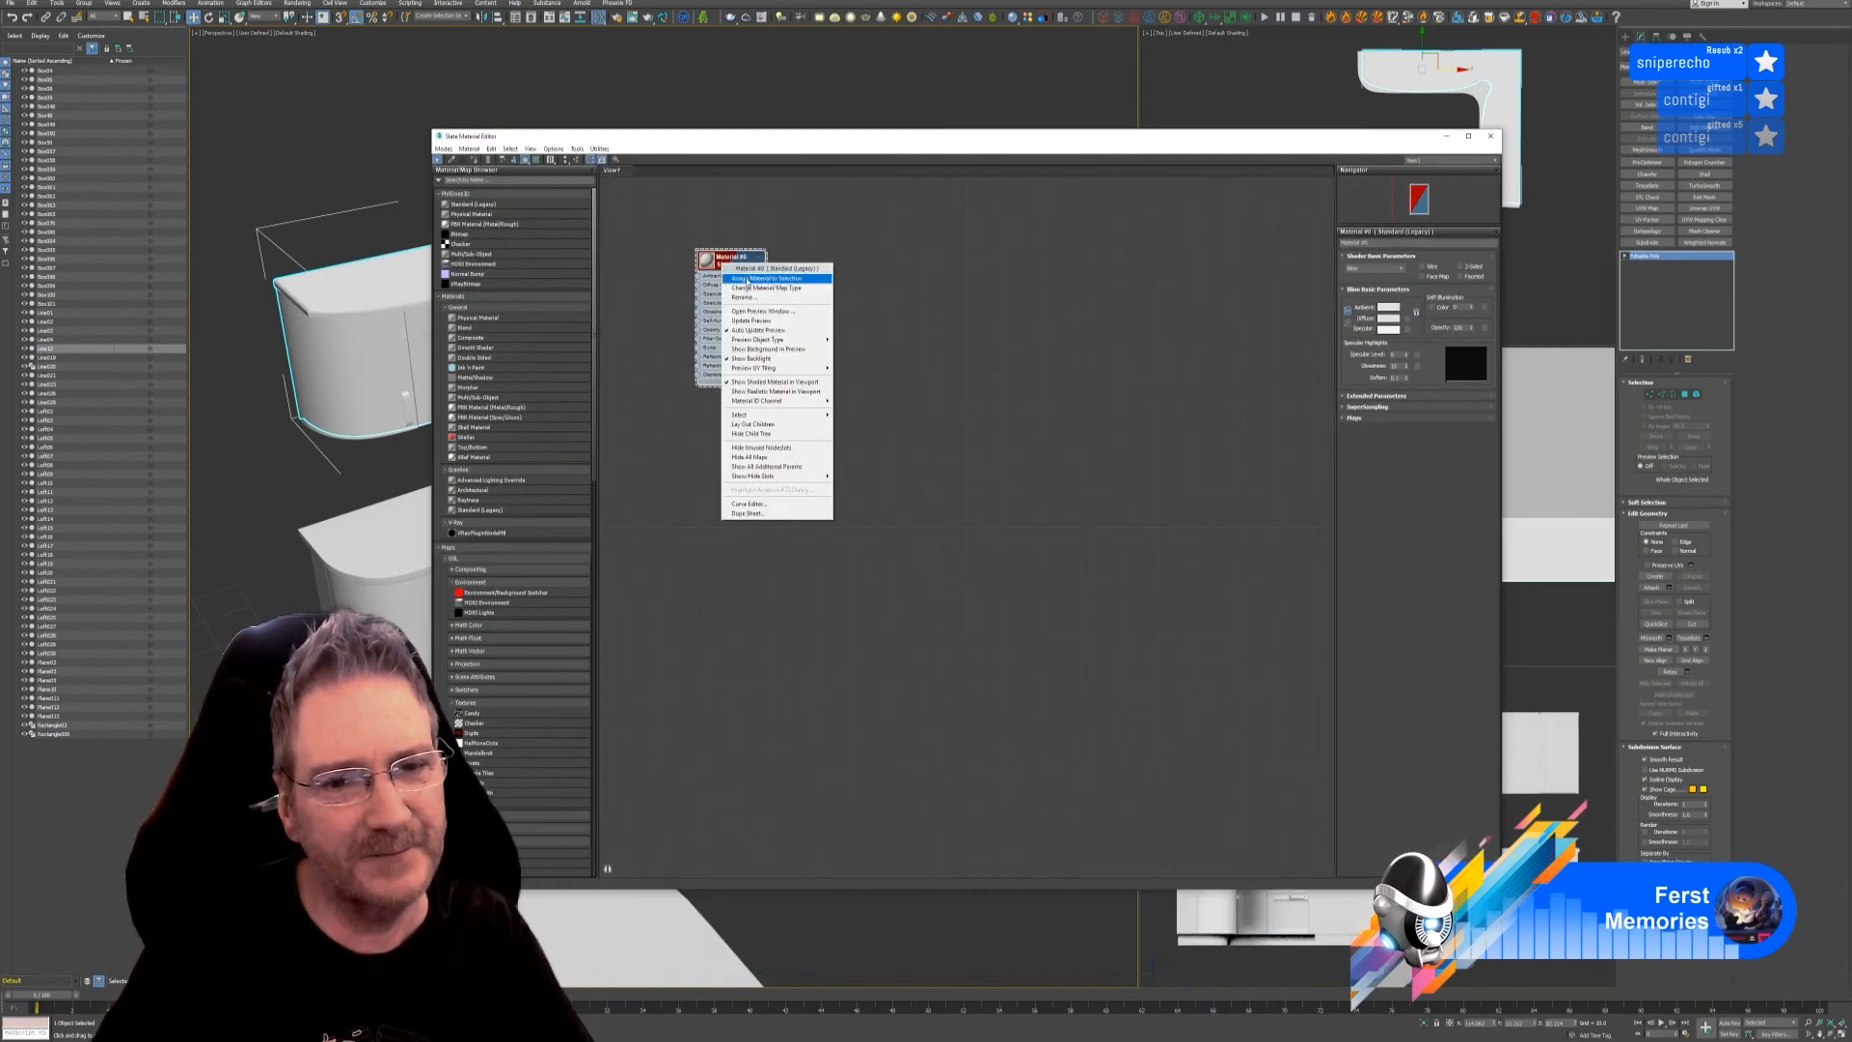
{"action": "left_click", "coordinate": [944, 323]}
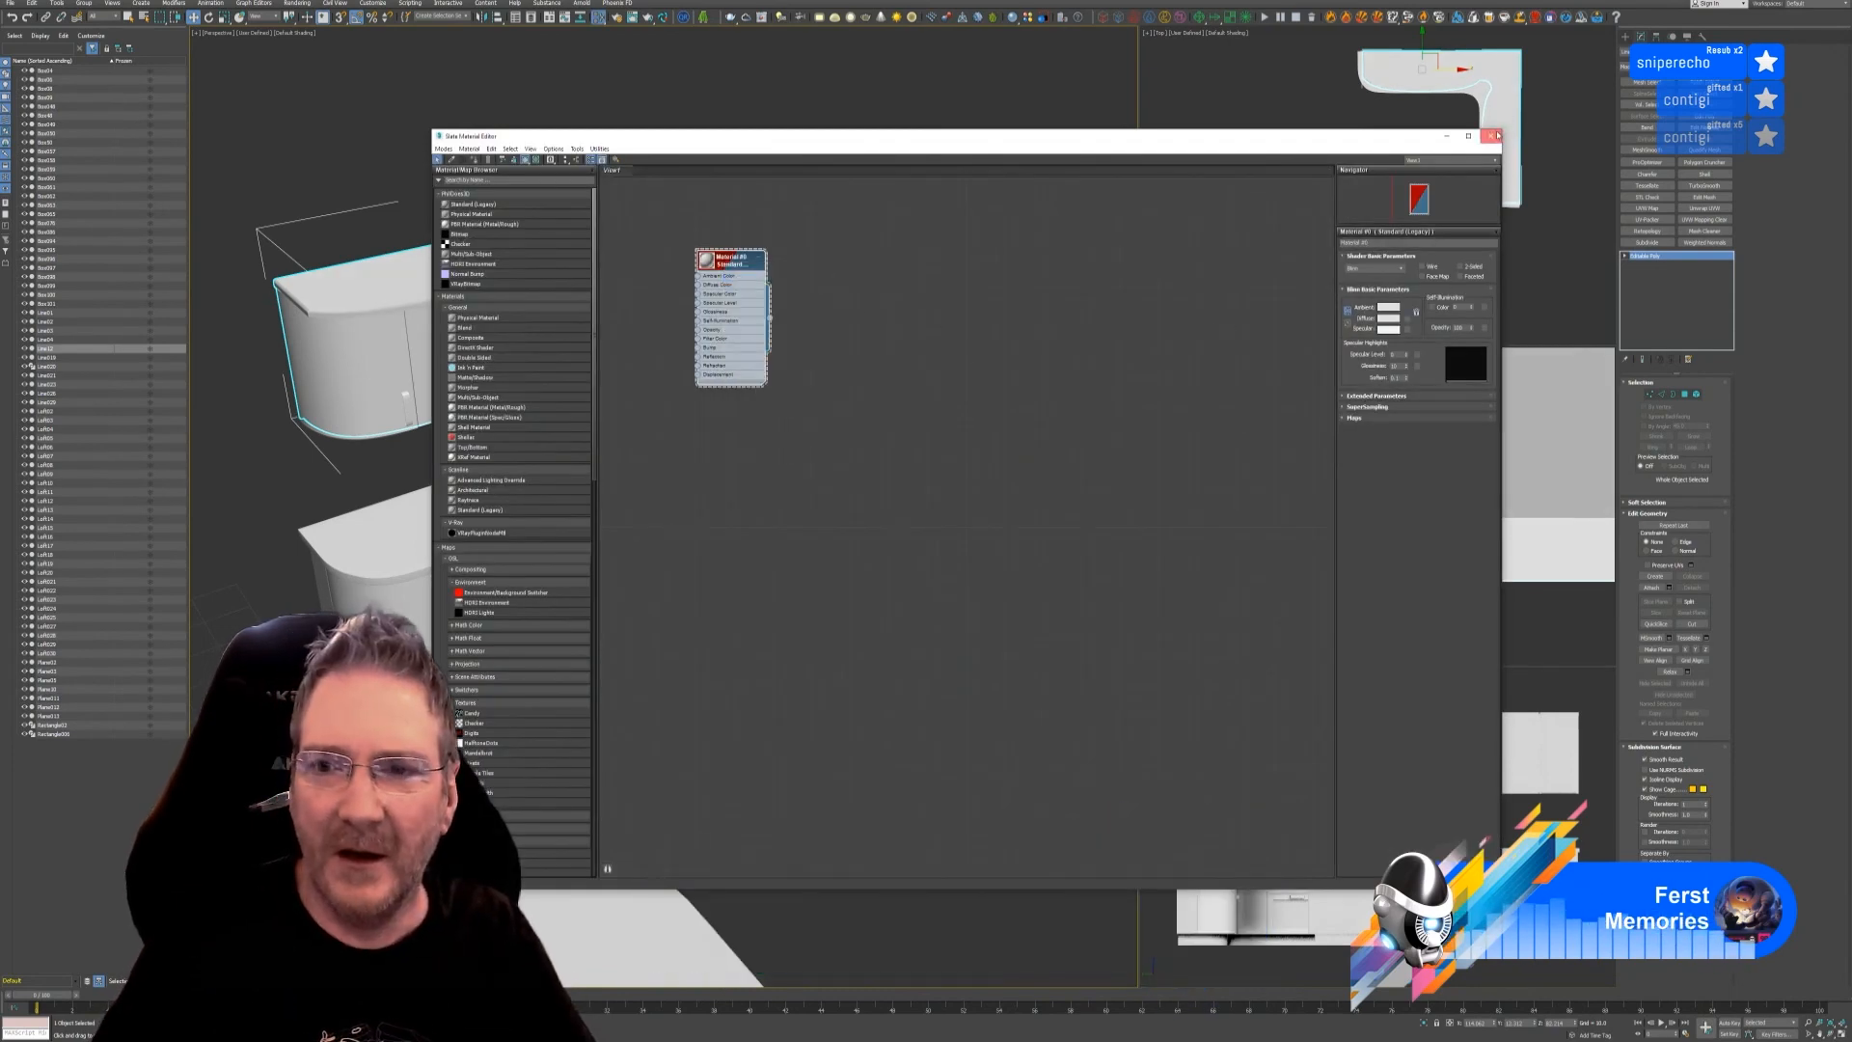
{"action": "left_click", "coordinate": [1490, 136]}
- Move the combined base-unit mesh away from its doors and drawers as a check, and cancel the move
{"action": "left_click", "coordinate": [632, 528]}
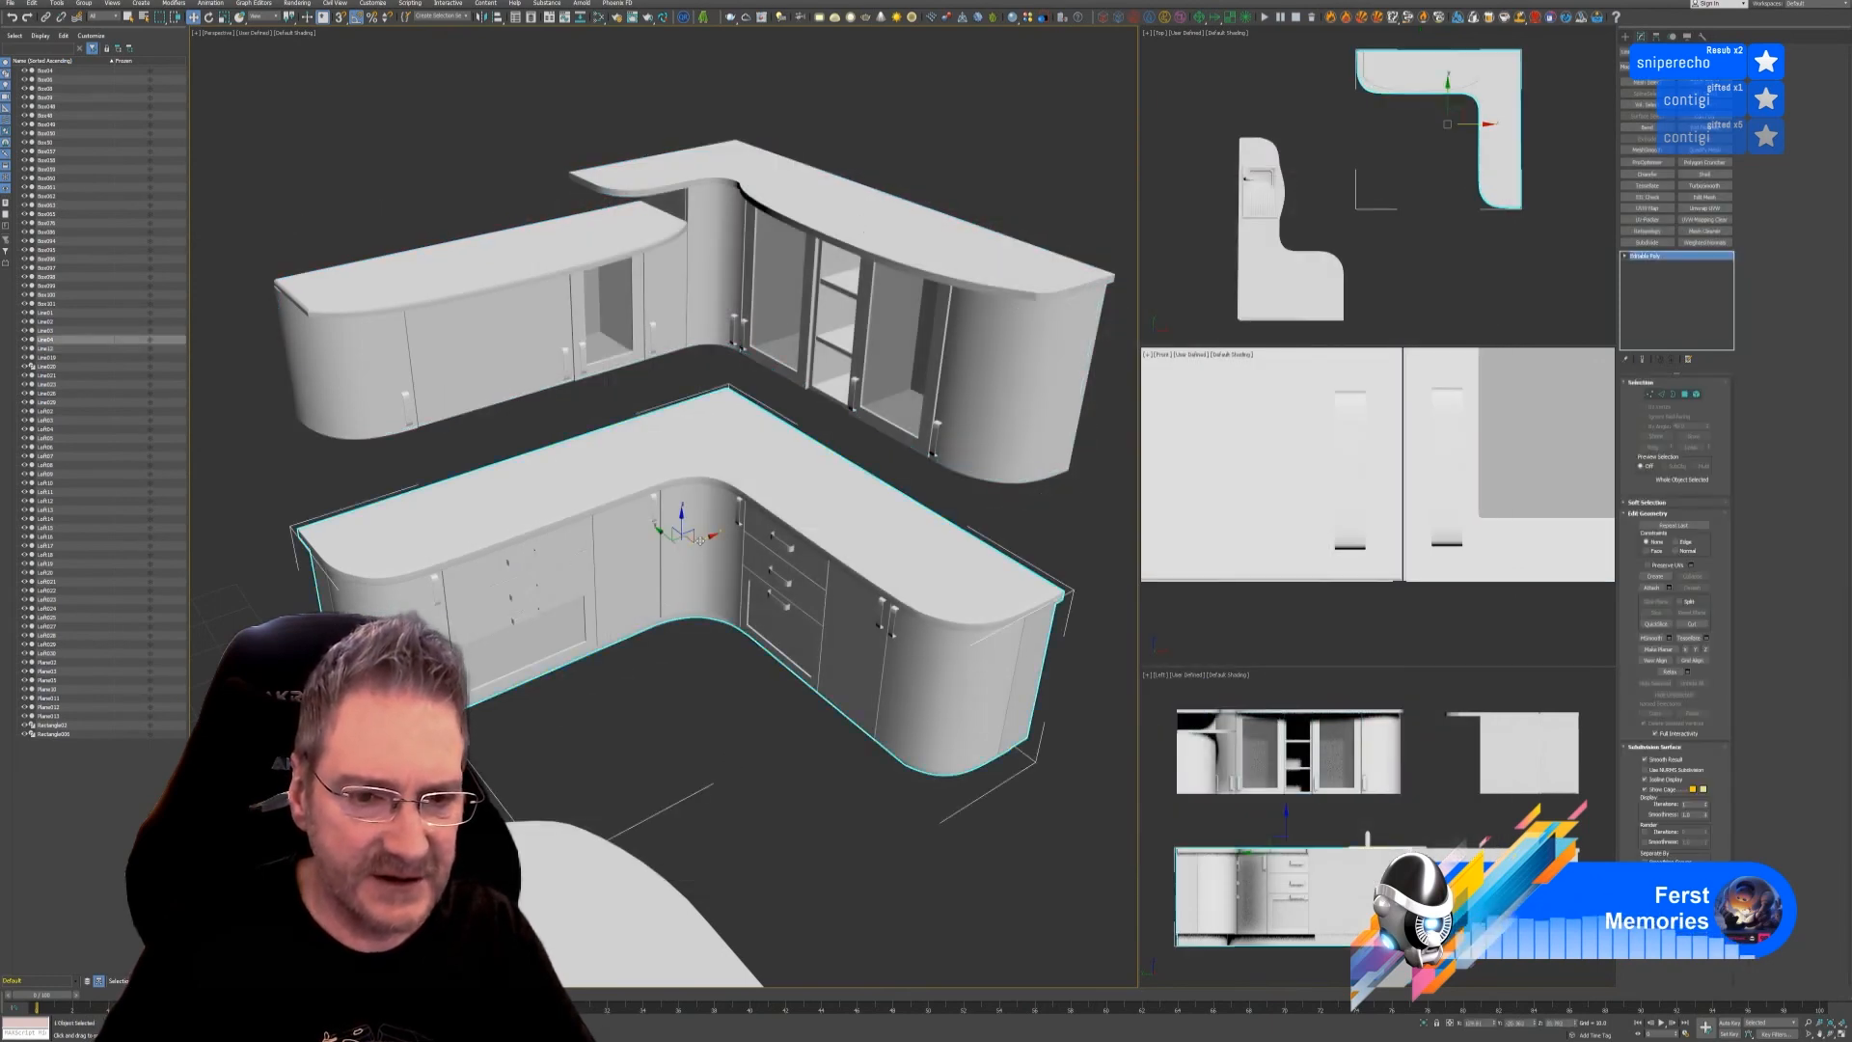
{"action": "left_click_drag", "start_coordinate": [701, 540], "coordinate": [1162, 385]}
{"action": "right_click", "coordinate": [1157, 386]}
- Rename the combined sink-island mesh with a kitchen name and the L-shaped run's base-unit mesh as KitchenBase
{"action": "scroll", "coordinate": [750, 709], "scroll_direction": "down", "scroll_amount": 3}
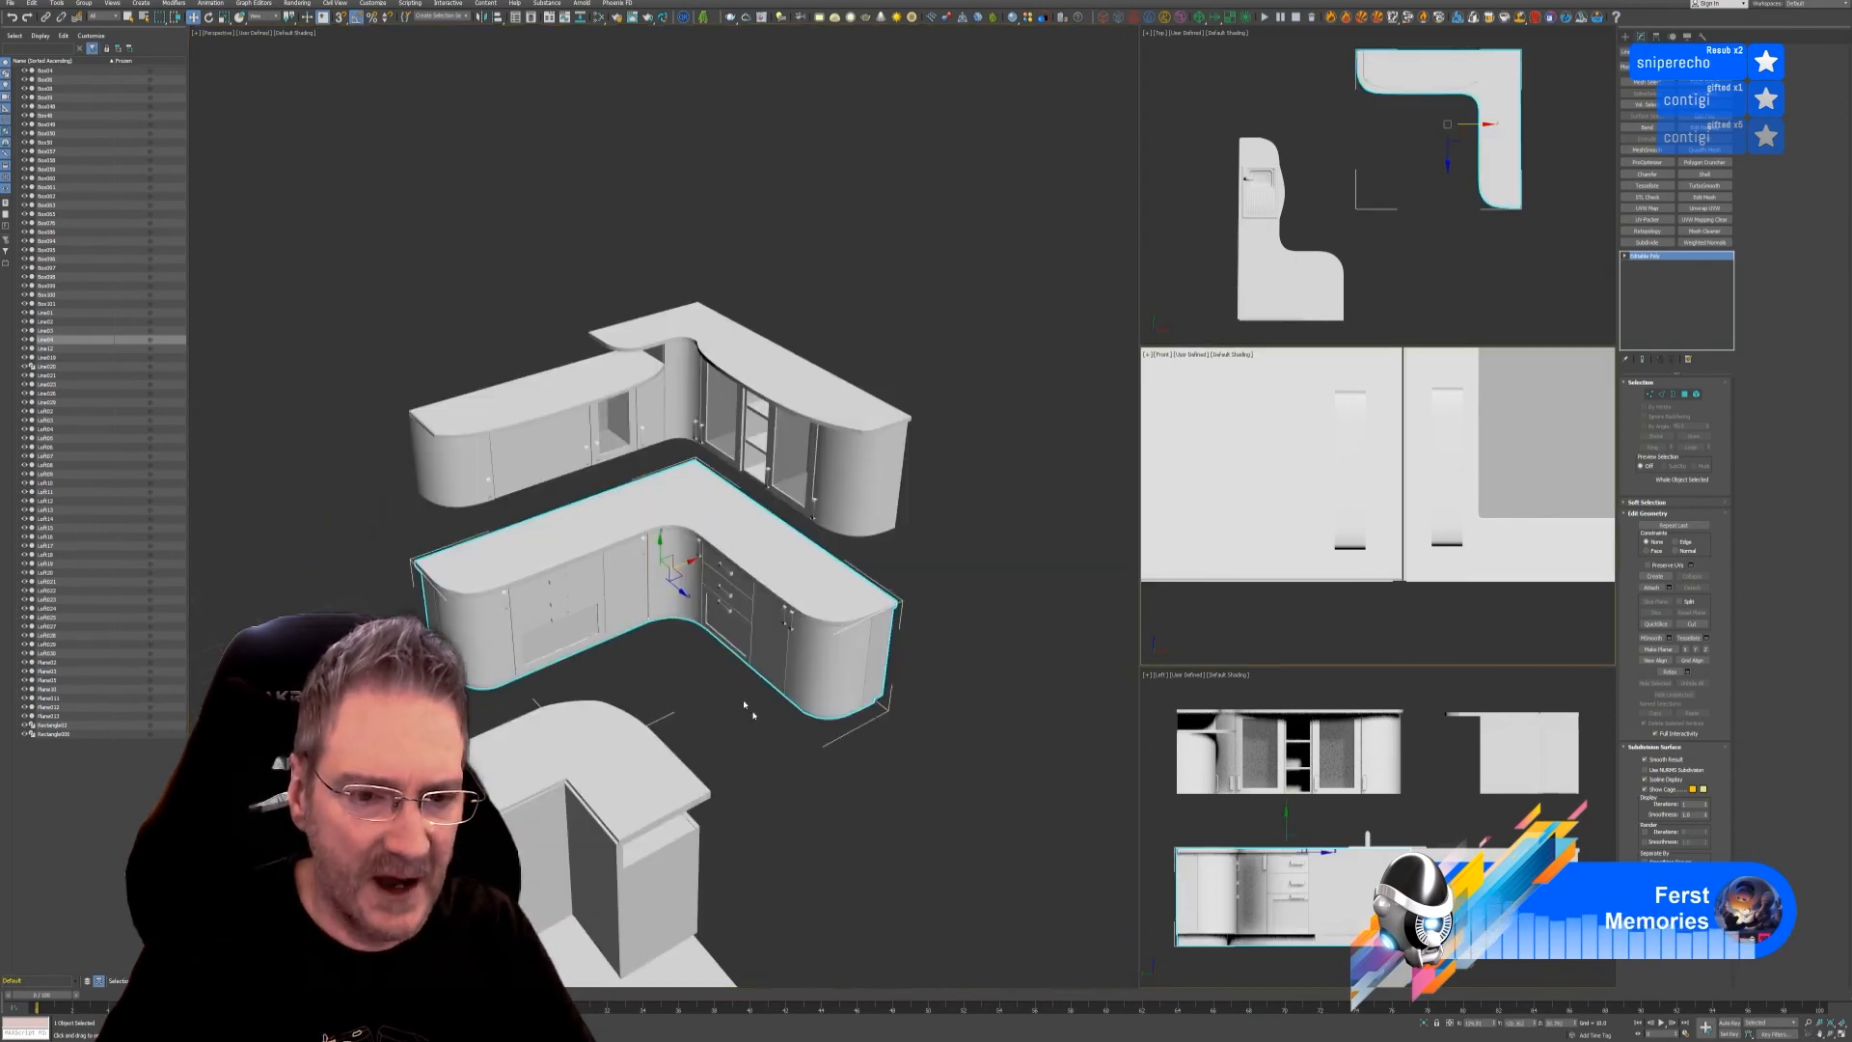
{"action": "middle_click_drag", "start_coordinate": [750, 709], "coordinate": [784, 669], "text": "alt"}
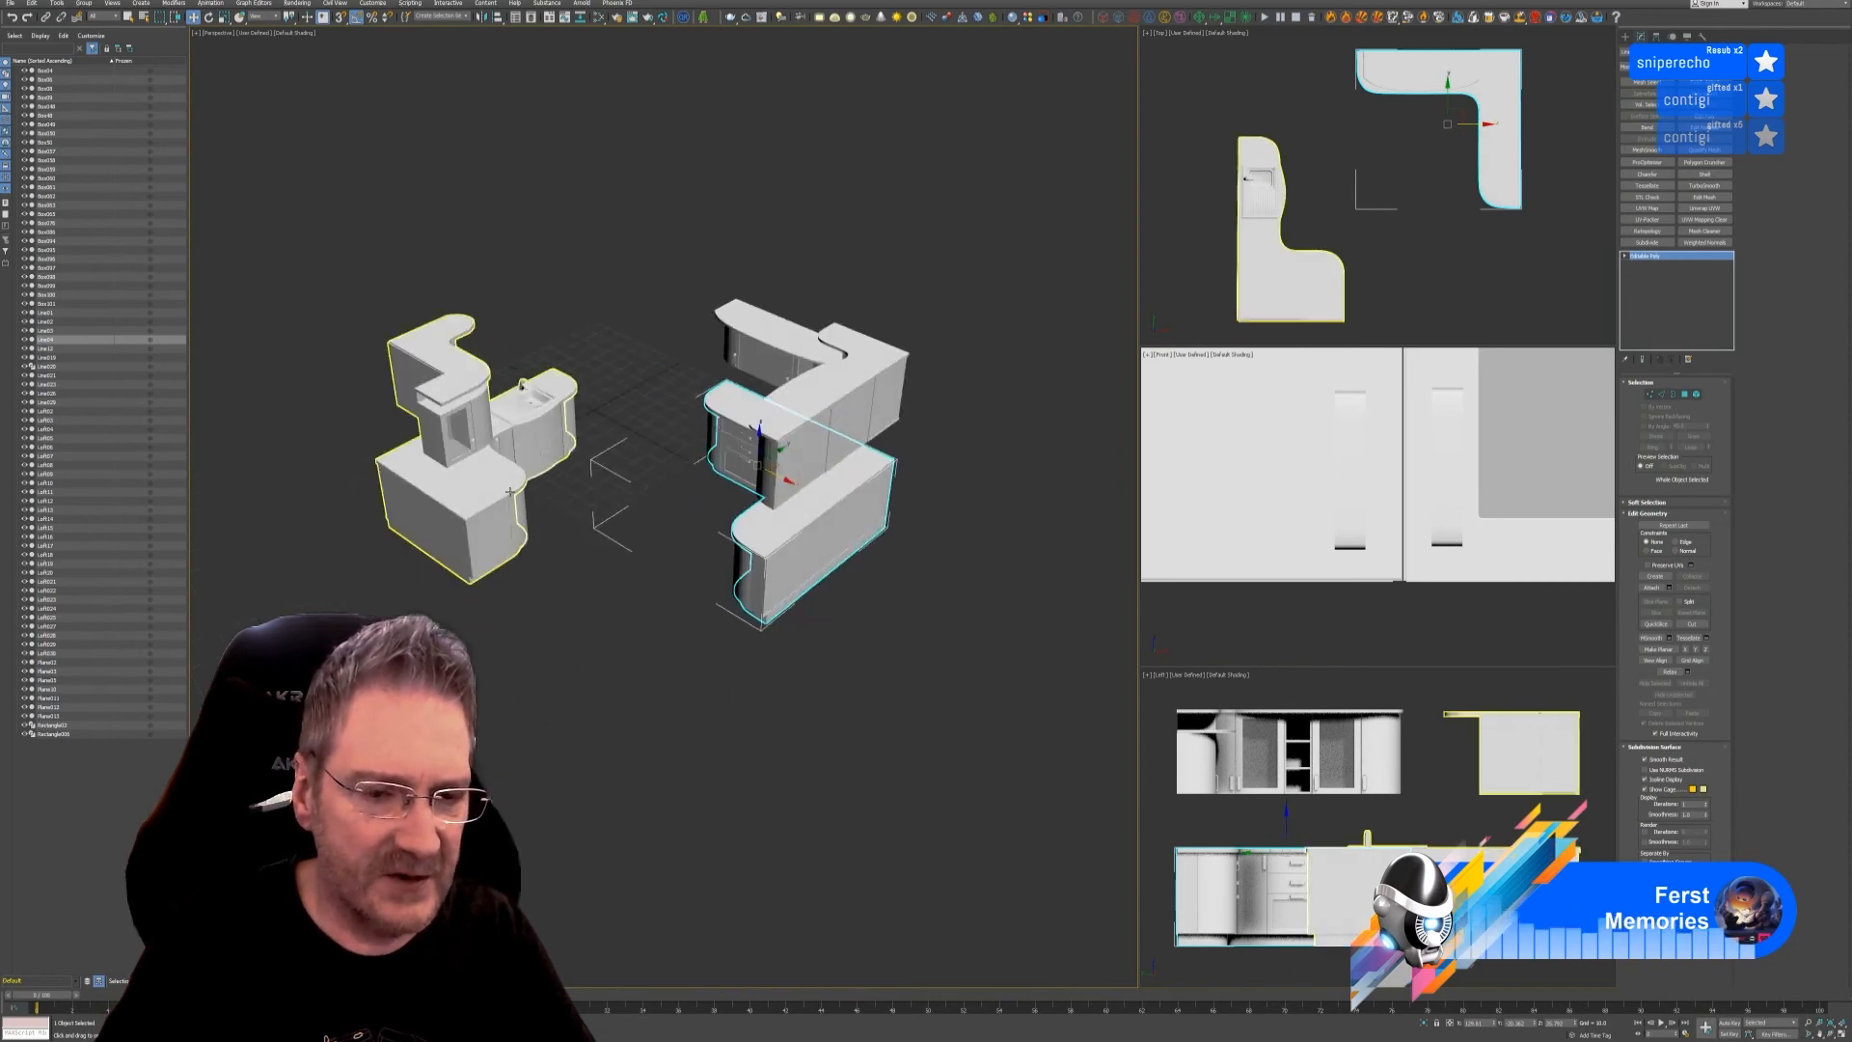
{"action": "left_click", "coordinate": [454, 463]}
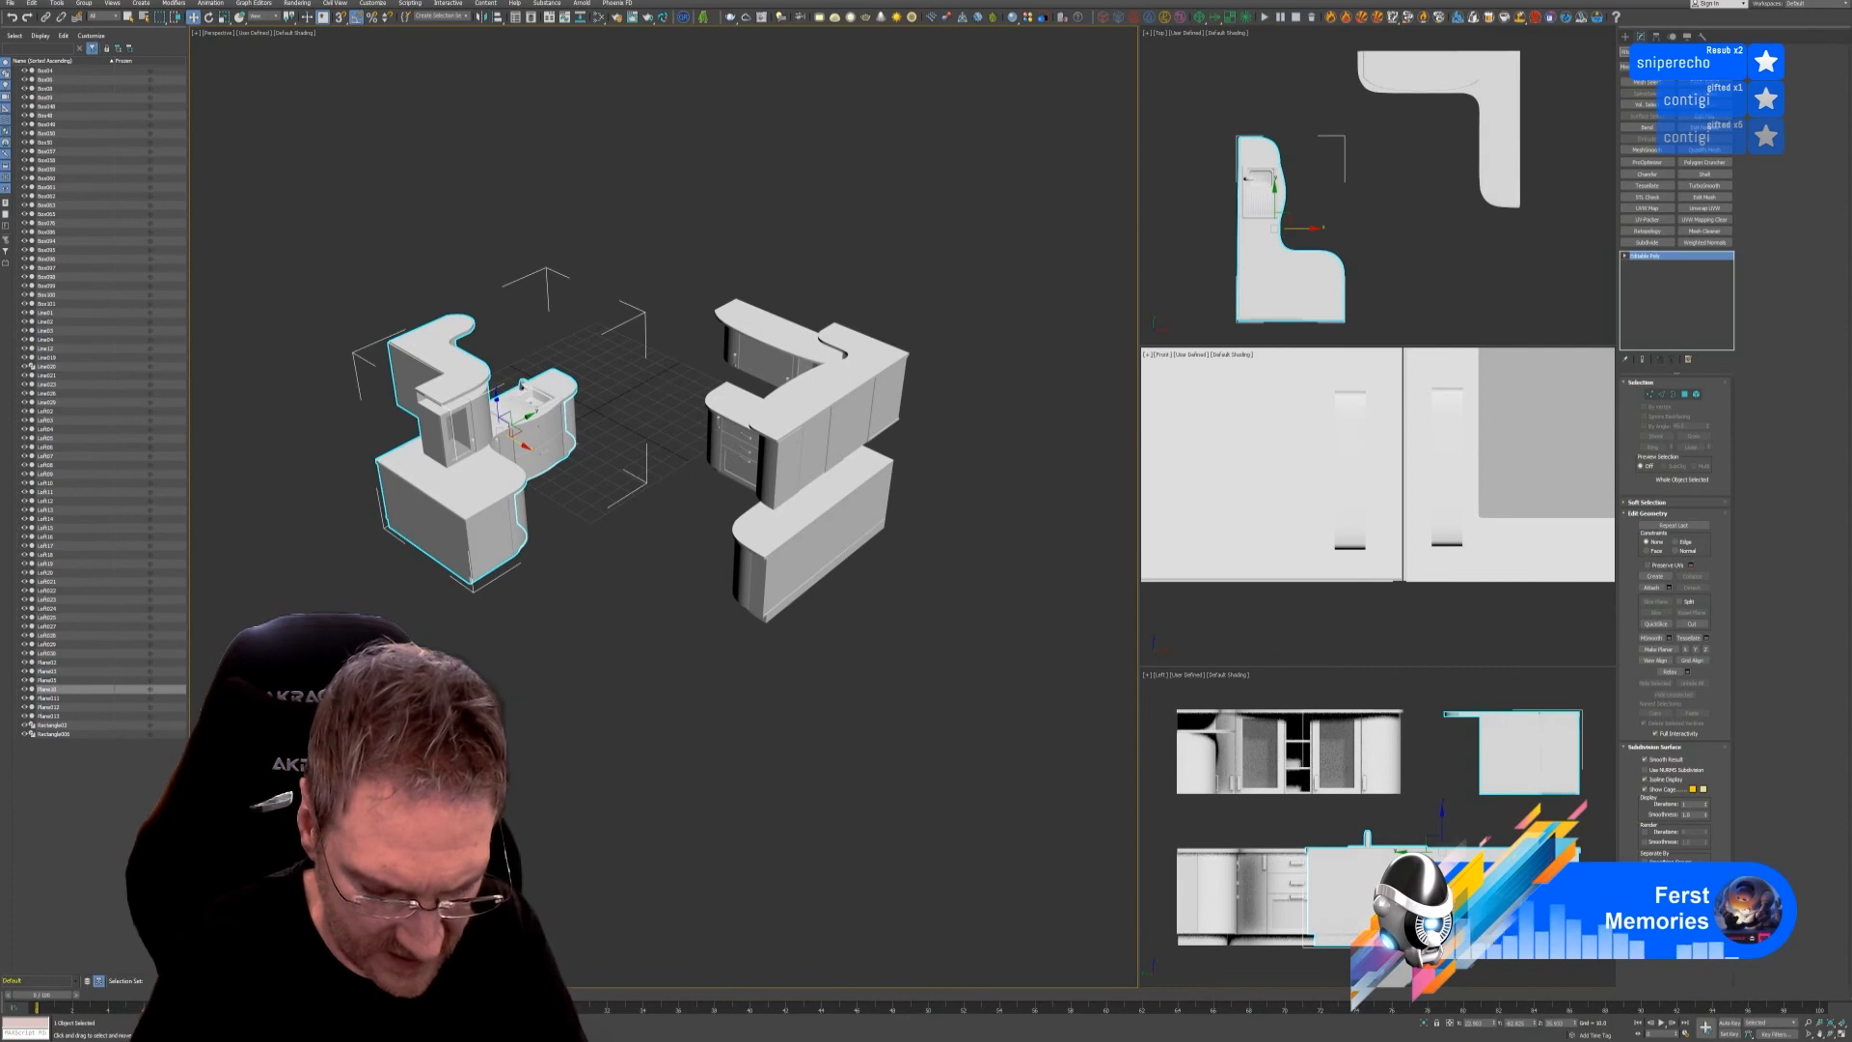
{"action": "key", "text": "Return"}
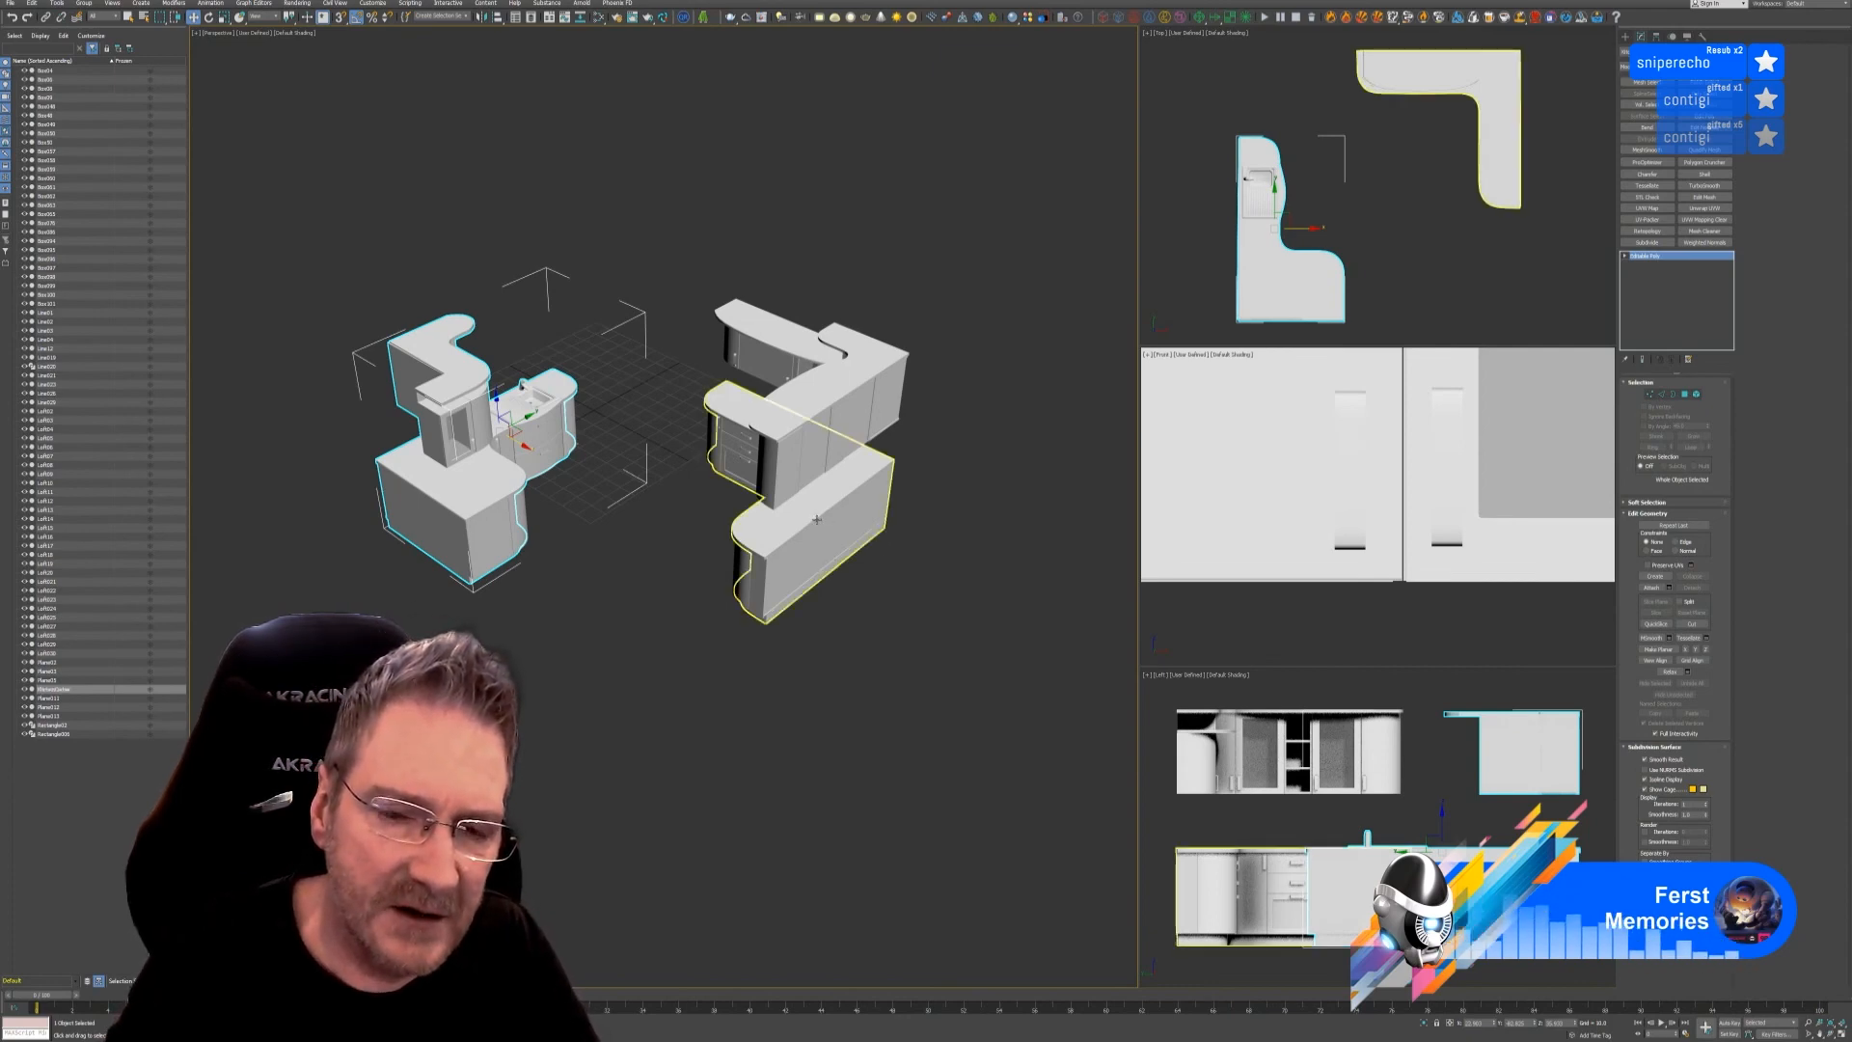
{"action": "left_click", "coordinate": [806, 492]}
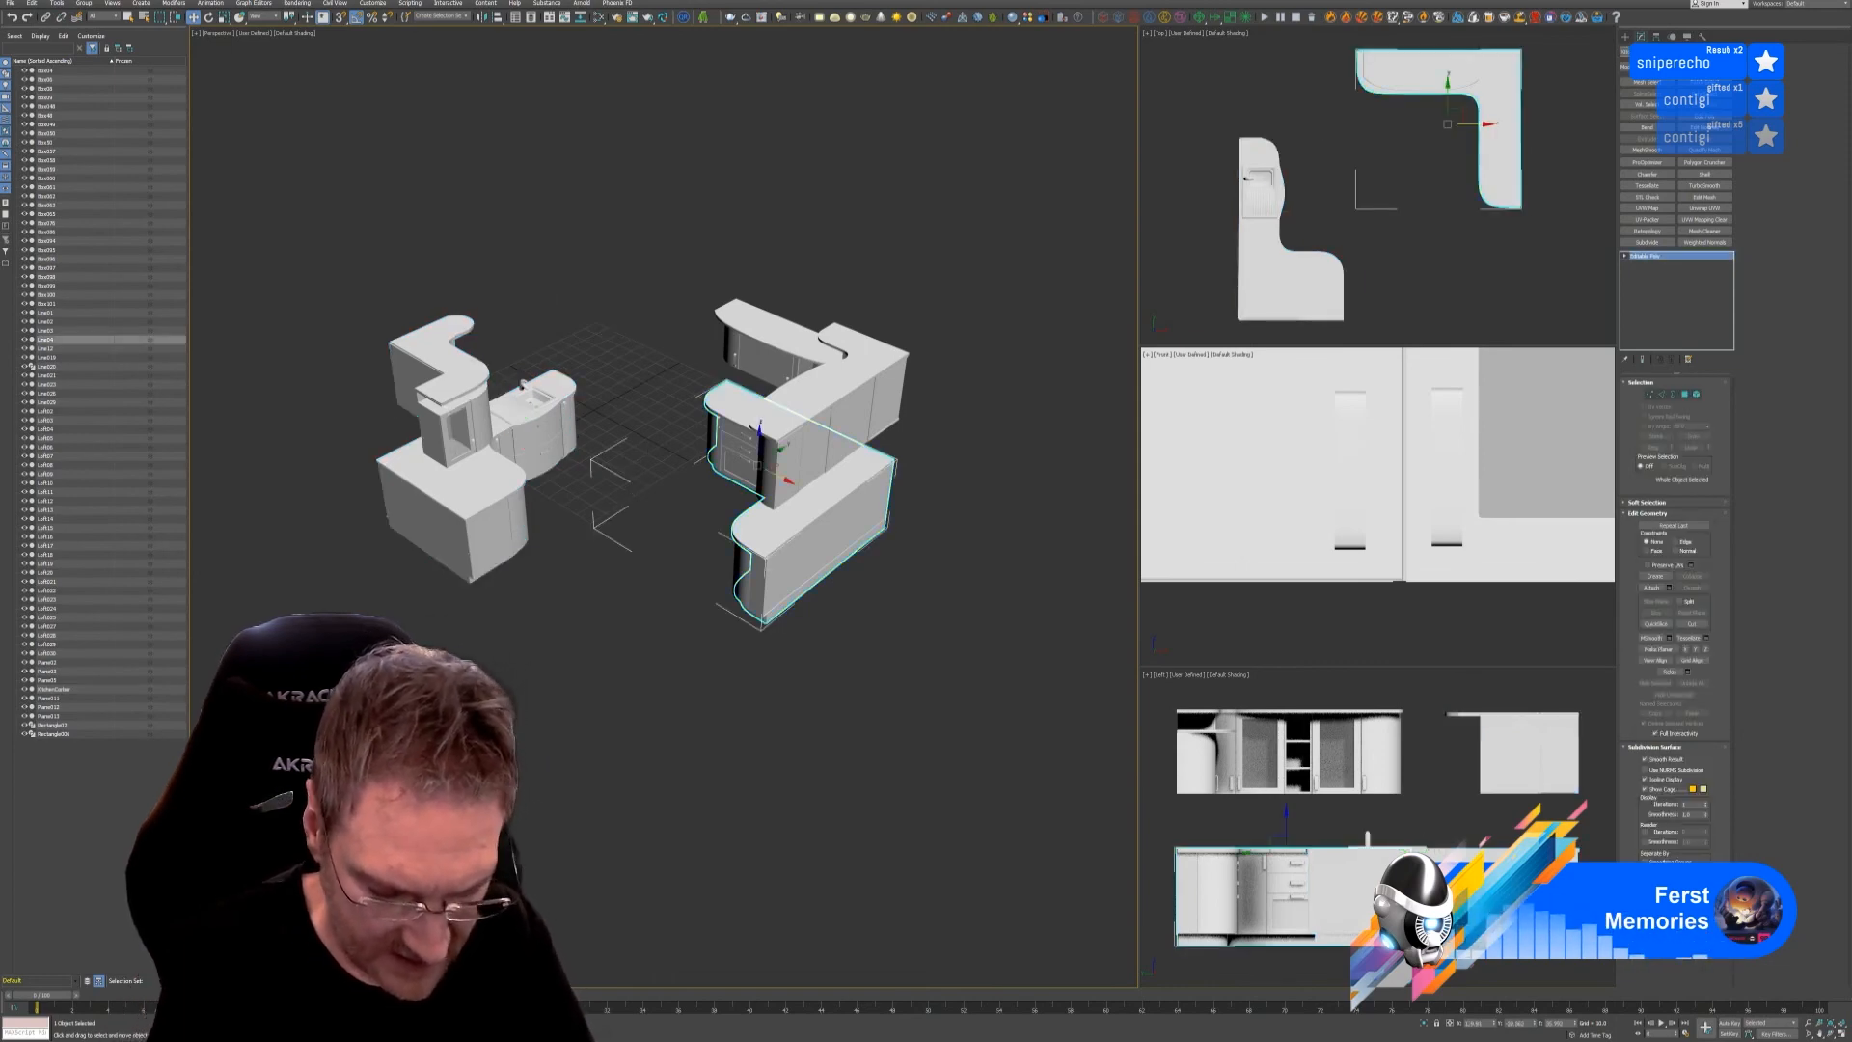
{"action": "key", "text": "Return"}
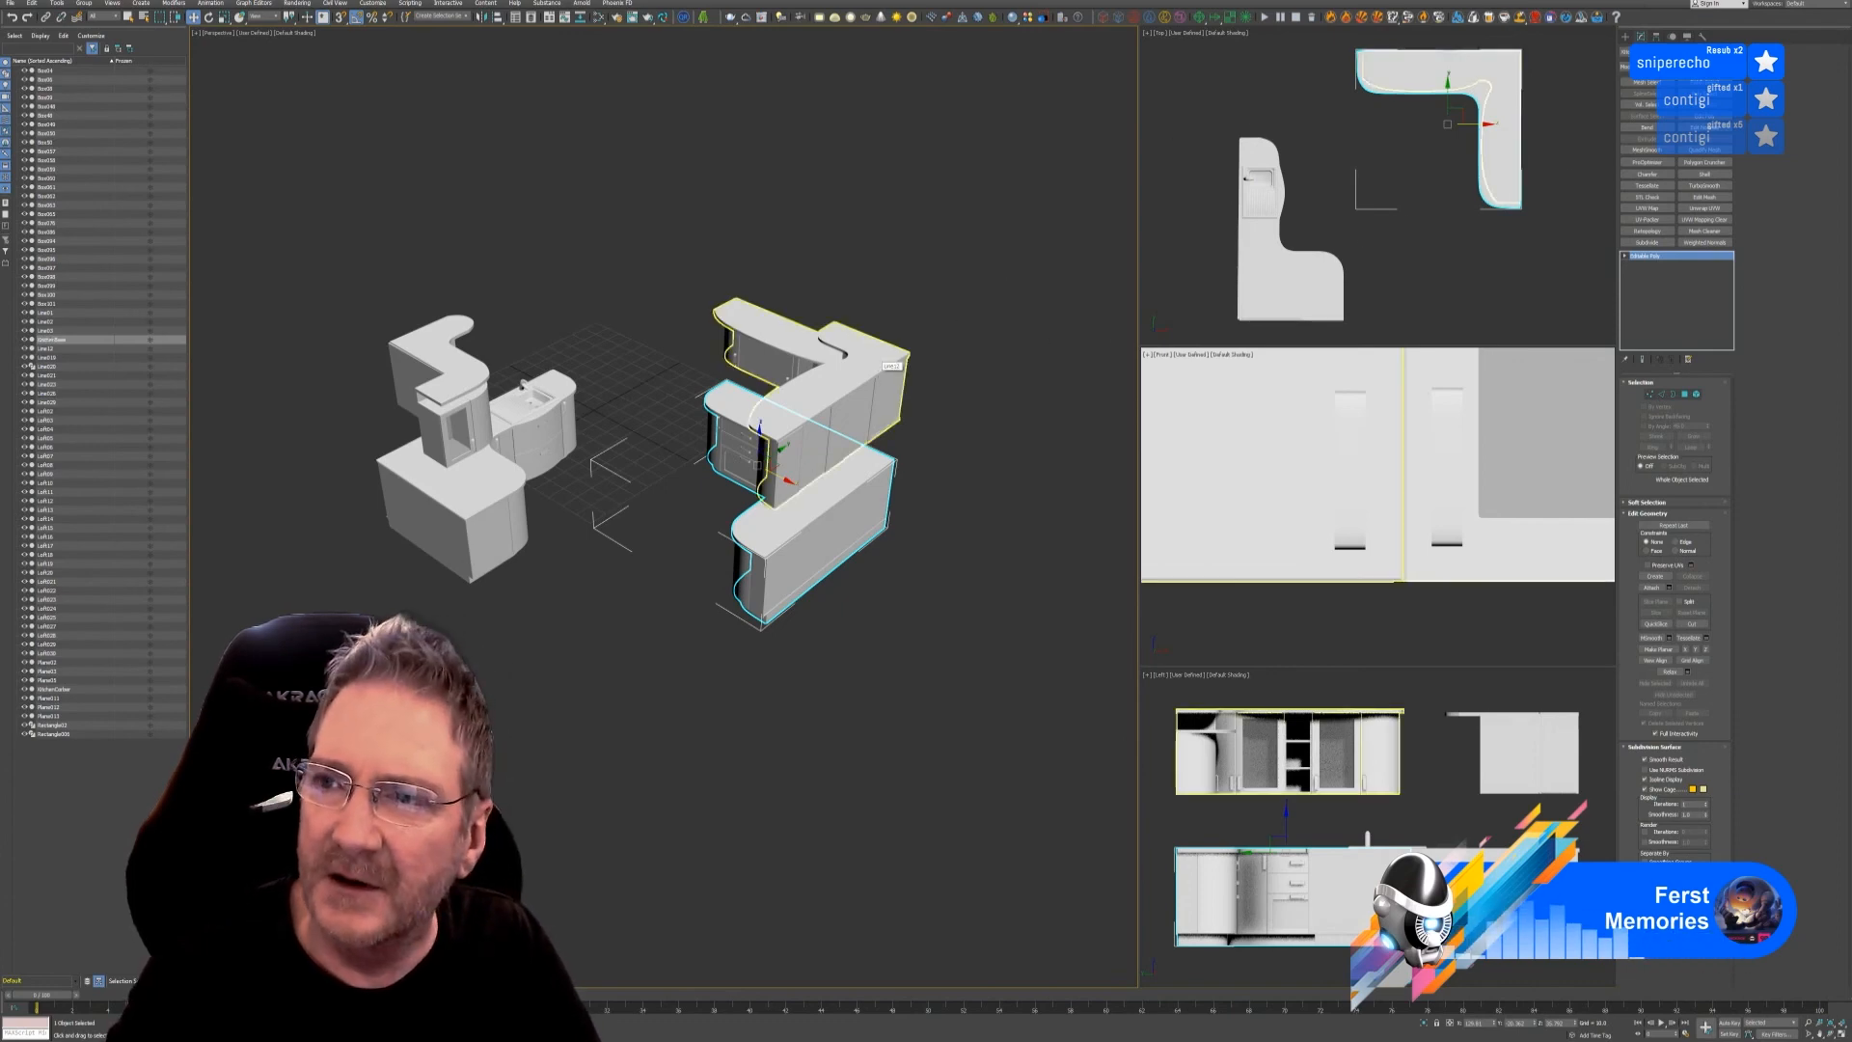
- Rename the L-shaped run's combined wall-unit mesh as KitchenTop and clear the selection
{"action": "left_click", "coordinate": [880, 359]}
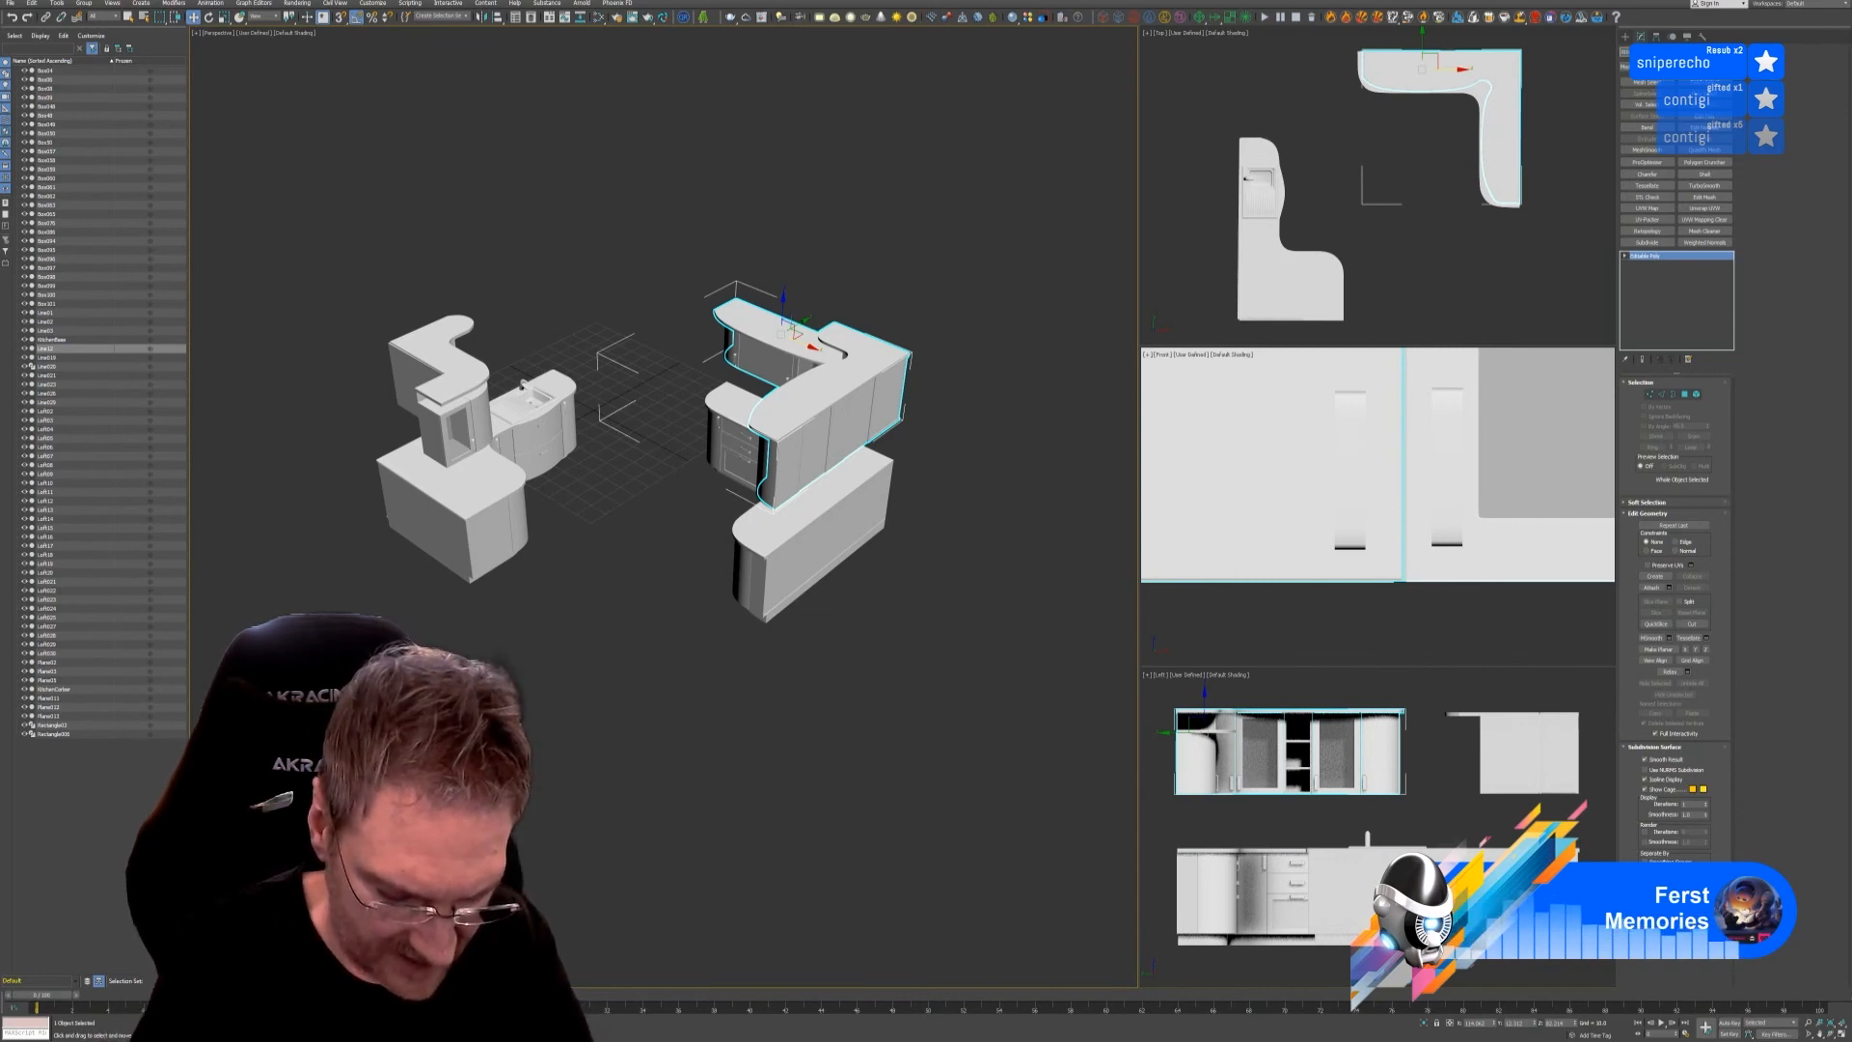
{"action": "type", "text": "KitchenTop"}
{"action": "key", "text": "Return"}
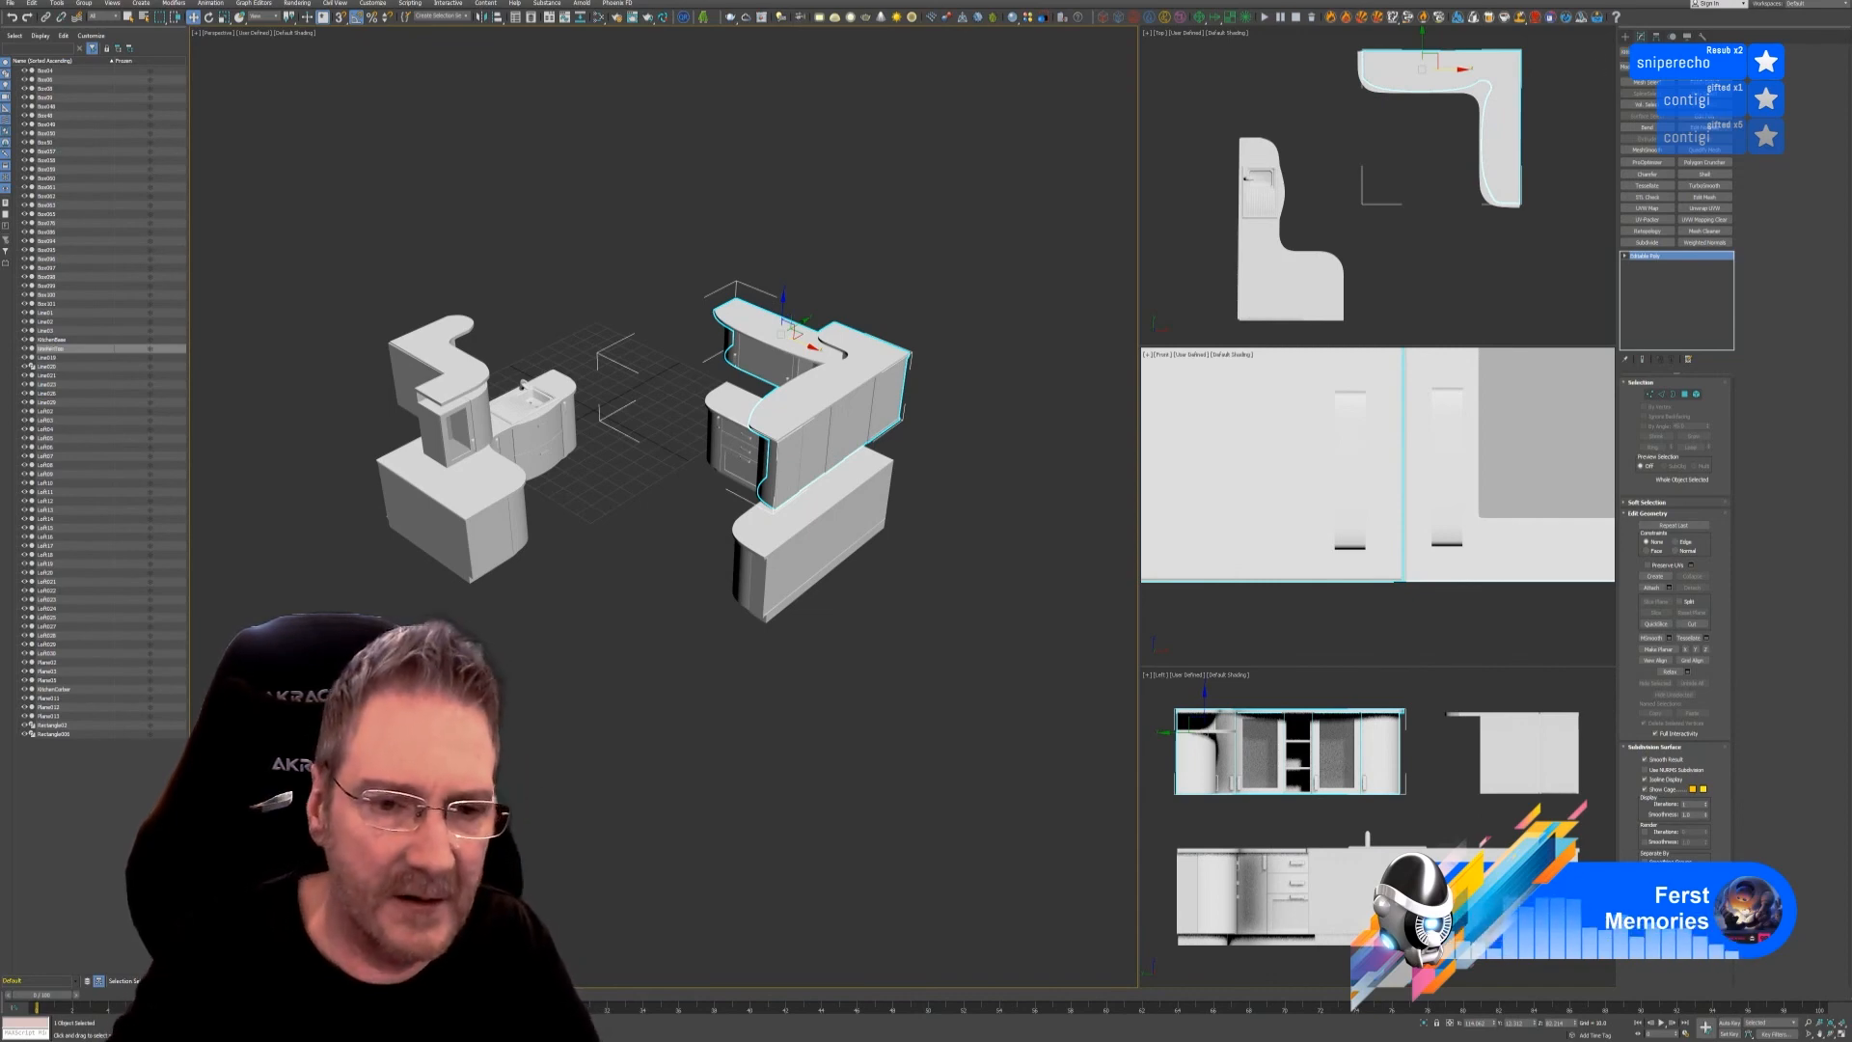
{"action": "left_click", "coordinate": [591, 595]}
- Save the scene as a new file alongside the earlier kitchen versions
{"action": "middle_click_drag", "start_coordinate": [664, 525], "coordinate": [671, 537]}
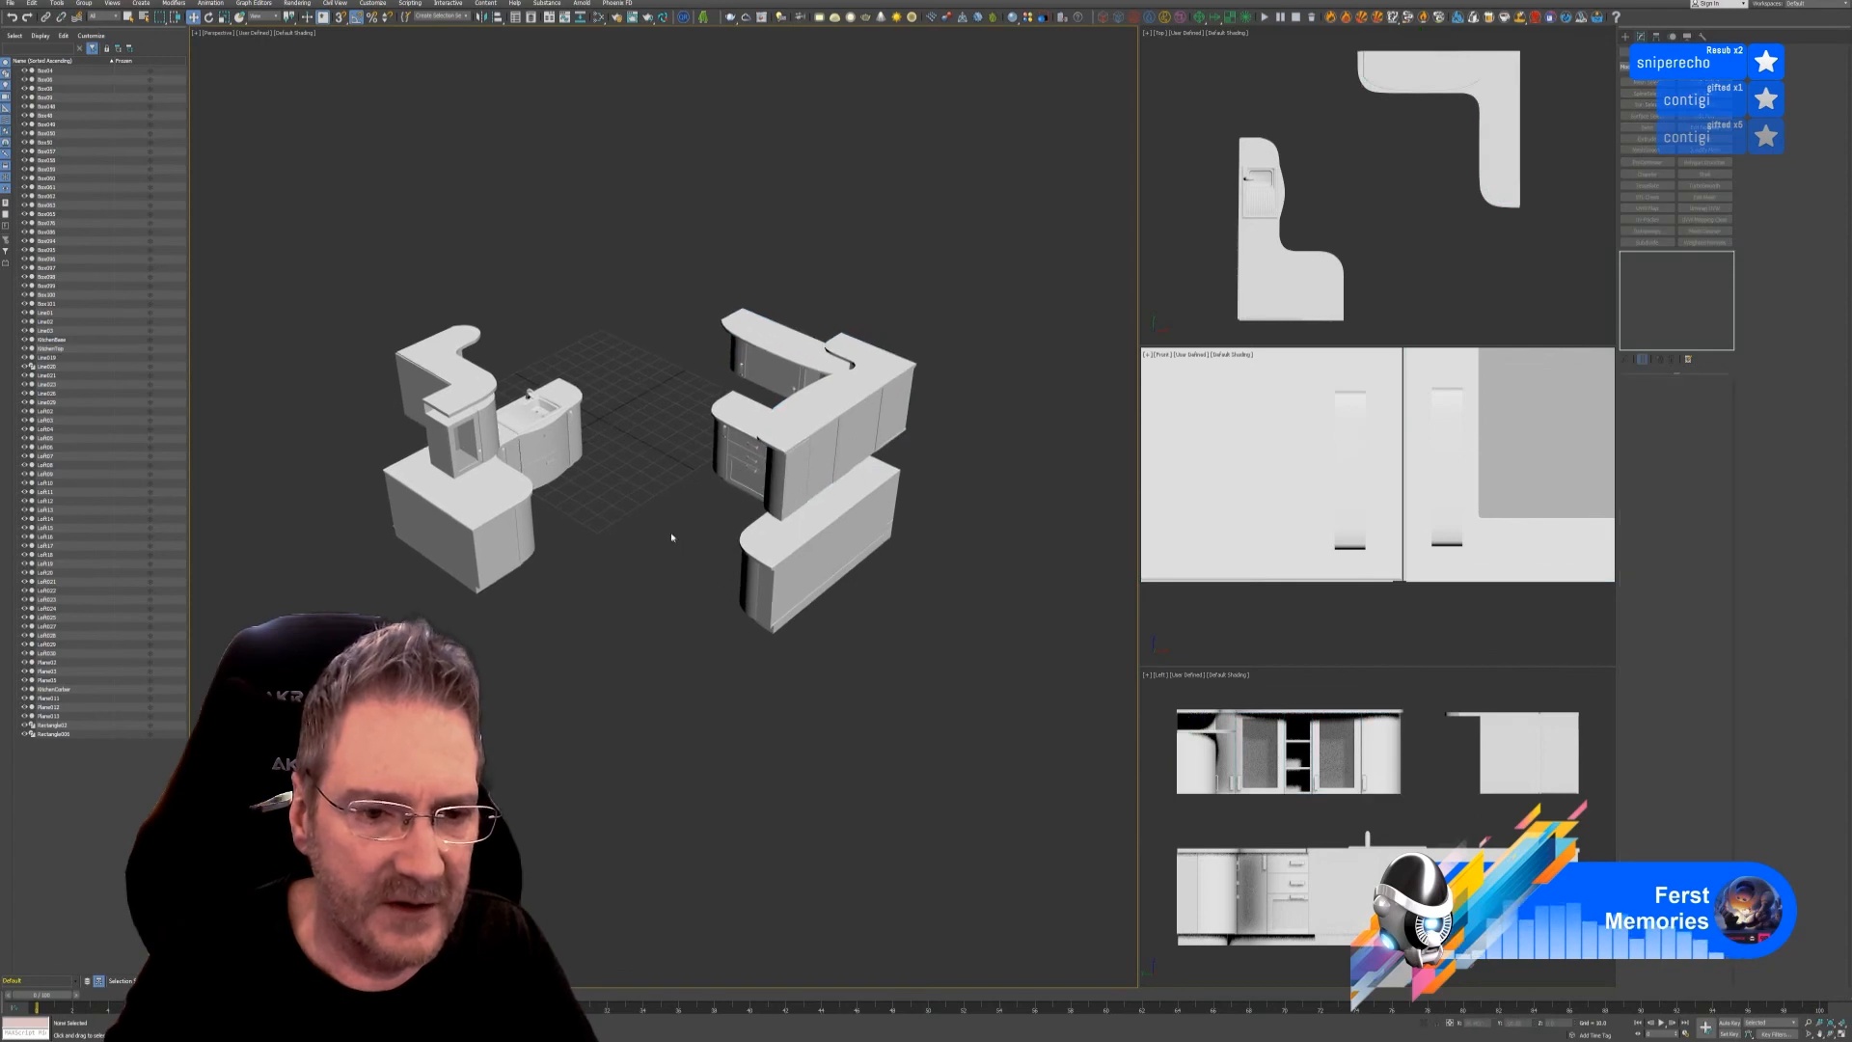
{"action": "scroll", "coordinate": [671, 537], "scroll_direction": "up", "scroll_amount": 3}
{"action": "middle_click_drag", "start_coordinate": [731, 626], "coordinate": [739, 614], "text": "alt"}
{"action": "middle_click_drag", "start_coordinate": [652, 474], "coordinate": [261, 176], "text": "alt"}
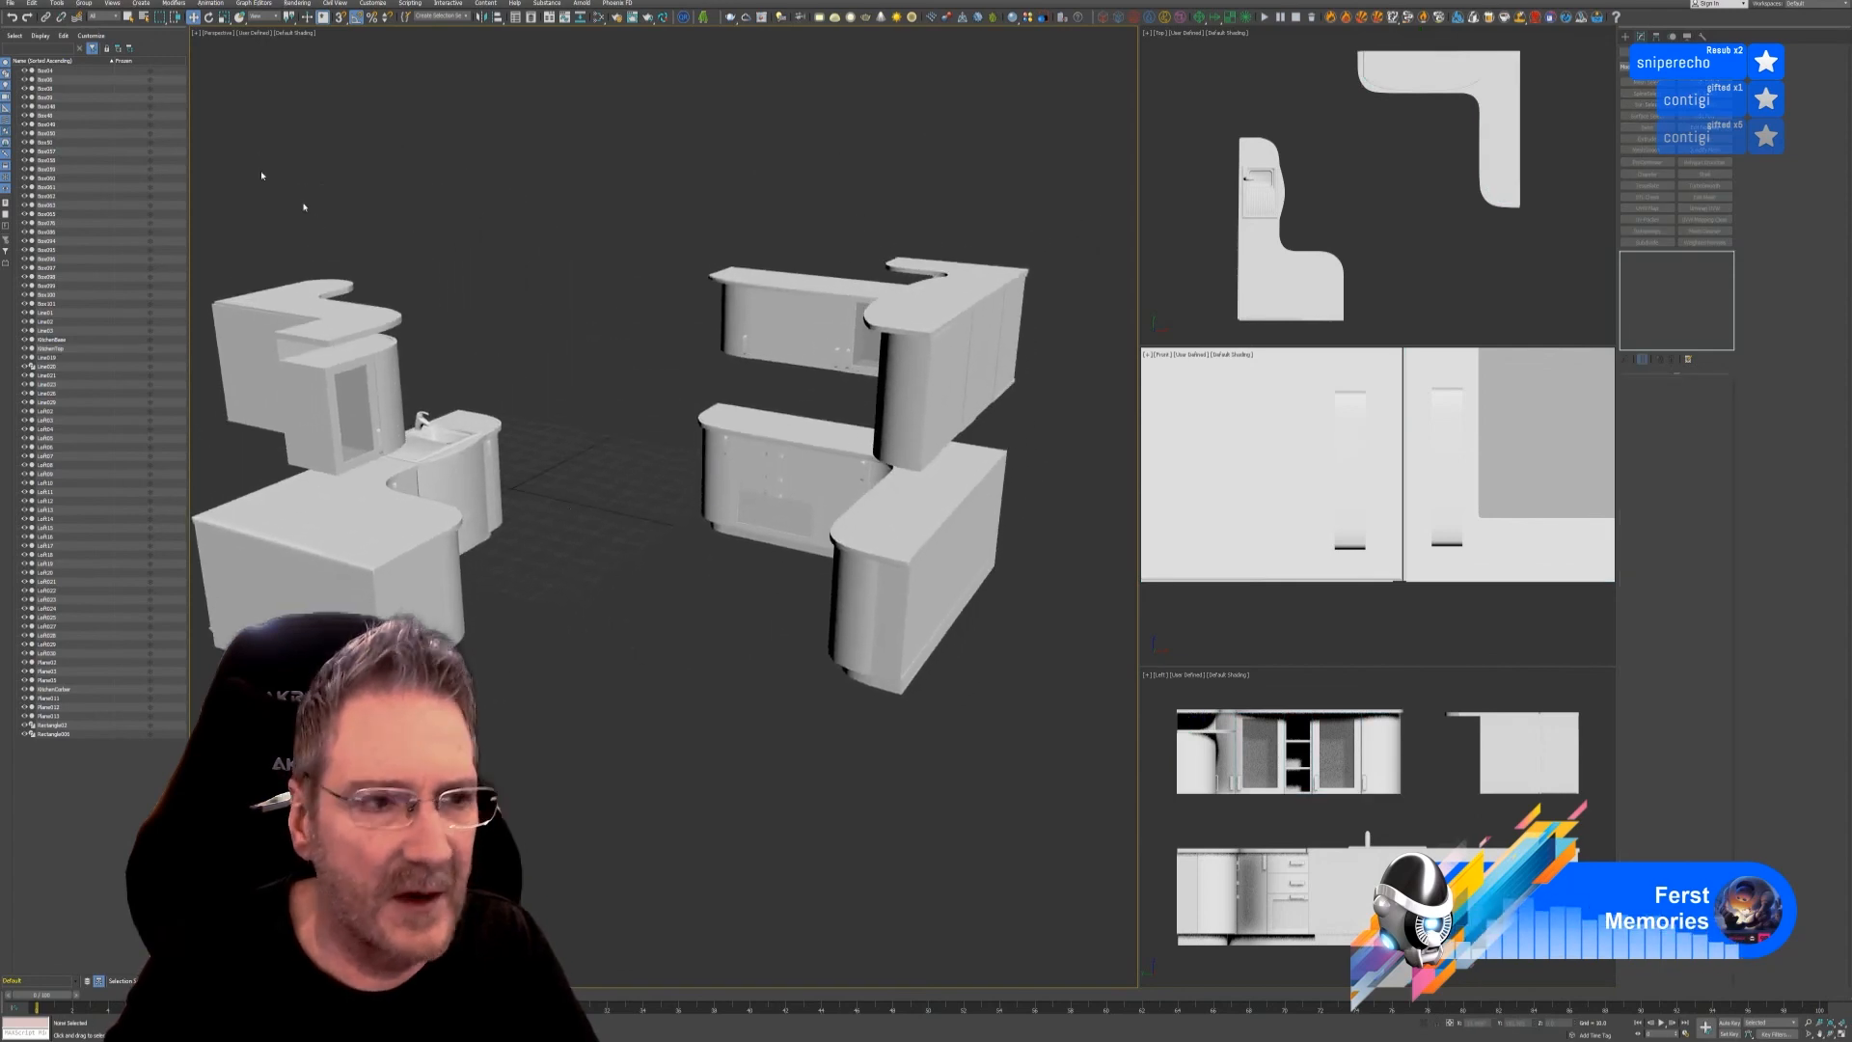
{"action": "left_click", "coordinate": [7, 5]}
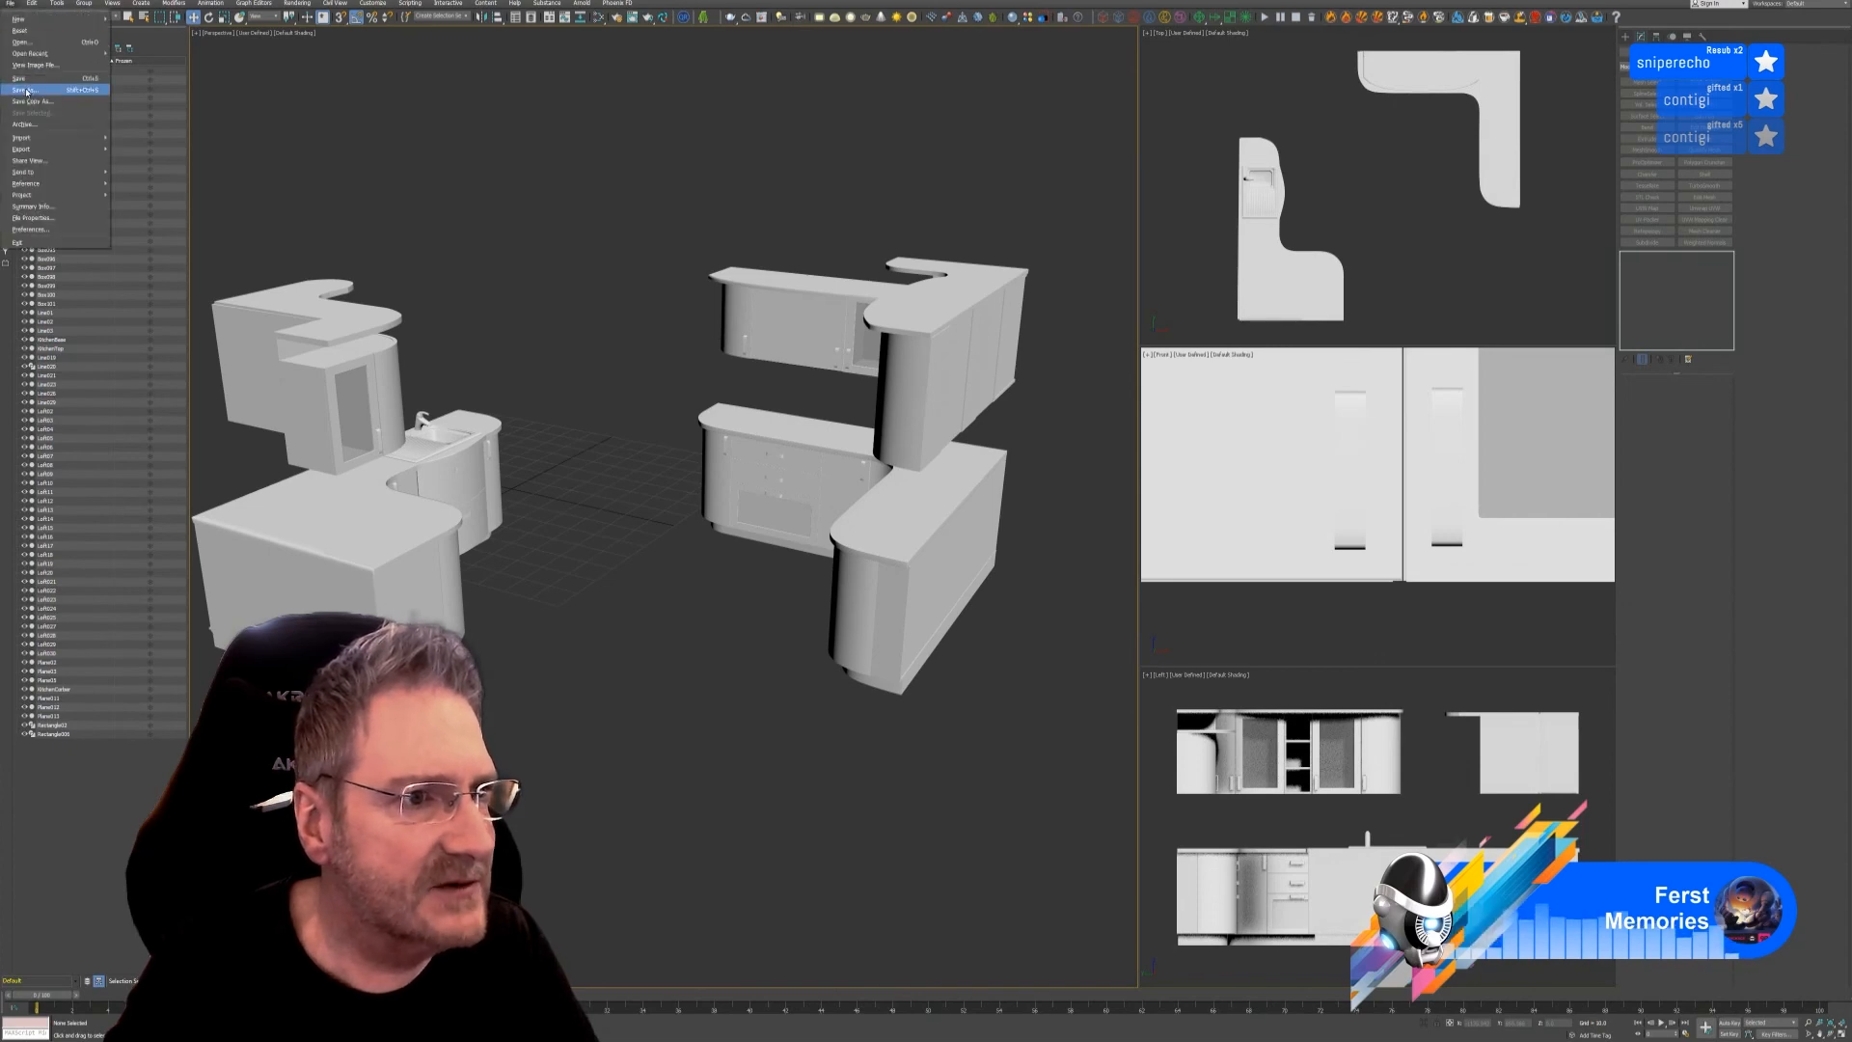
{"action": "left_click", "coordinate": [37, 87]}
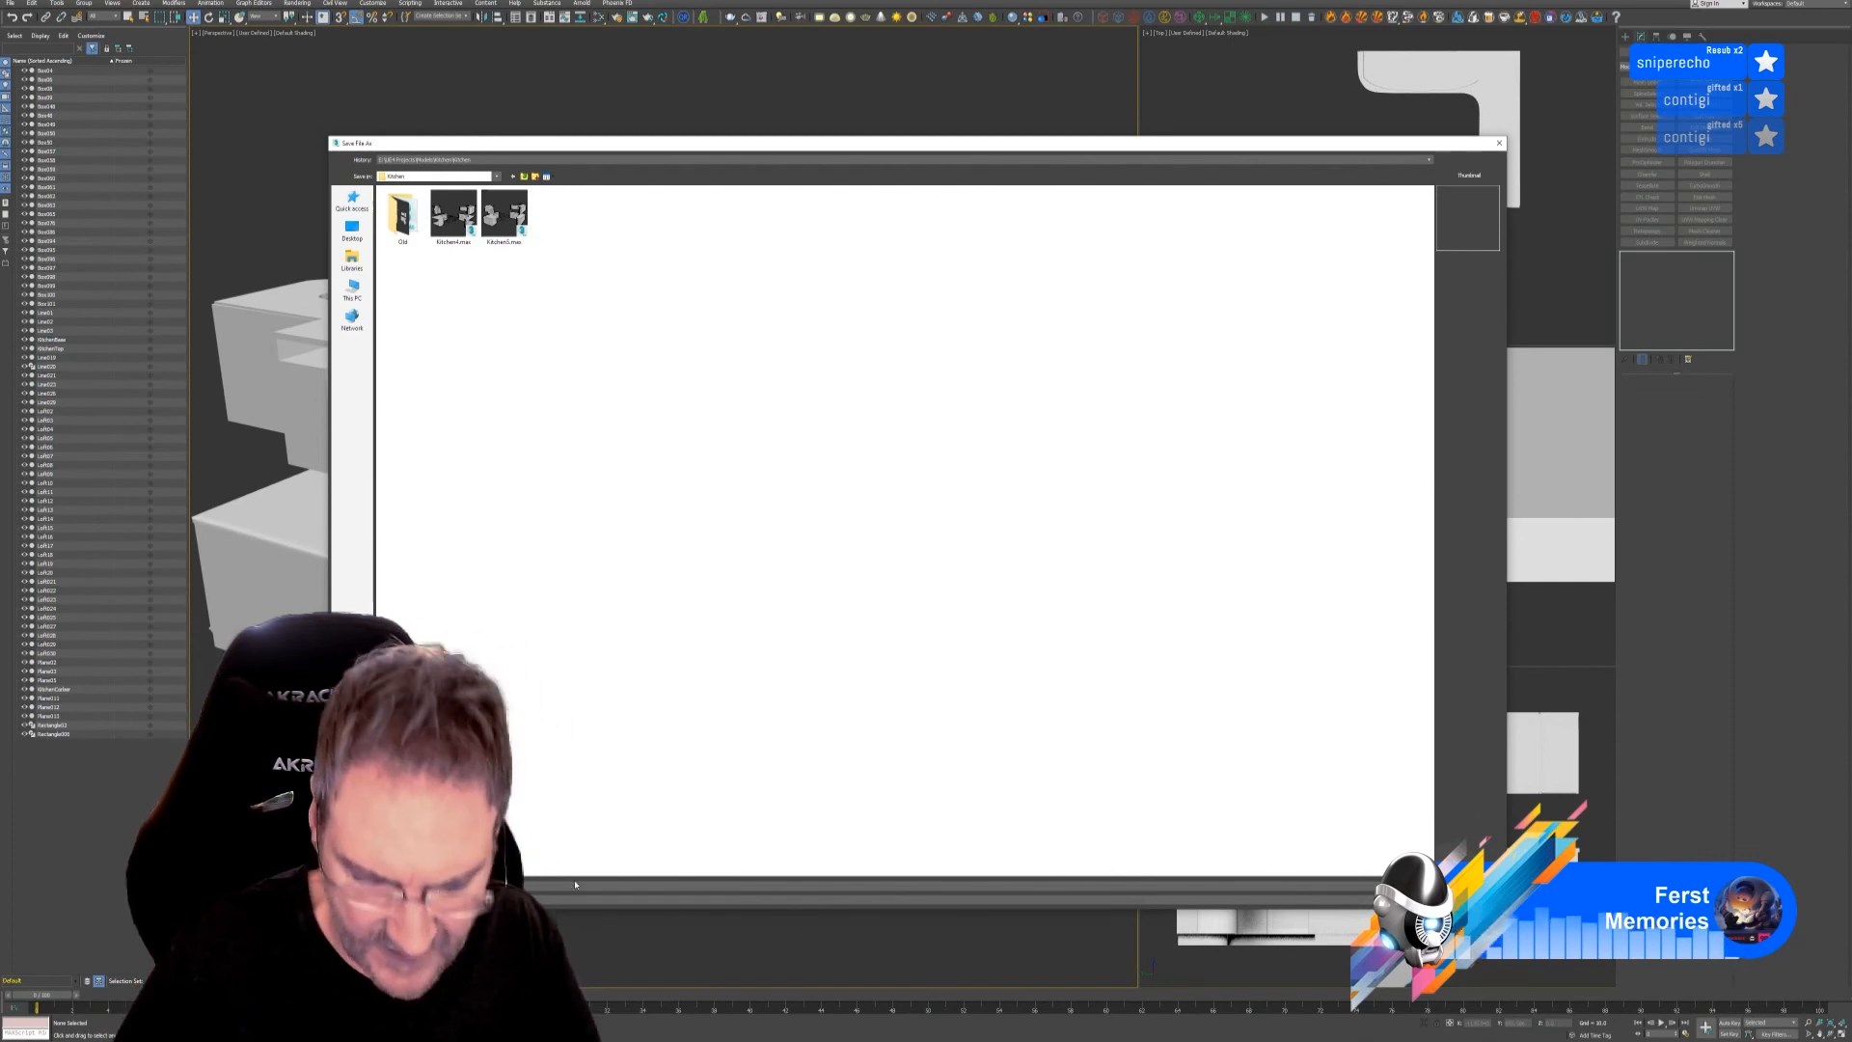
{"action": "key", "text": "Return"}
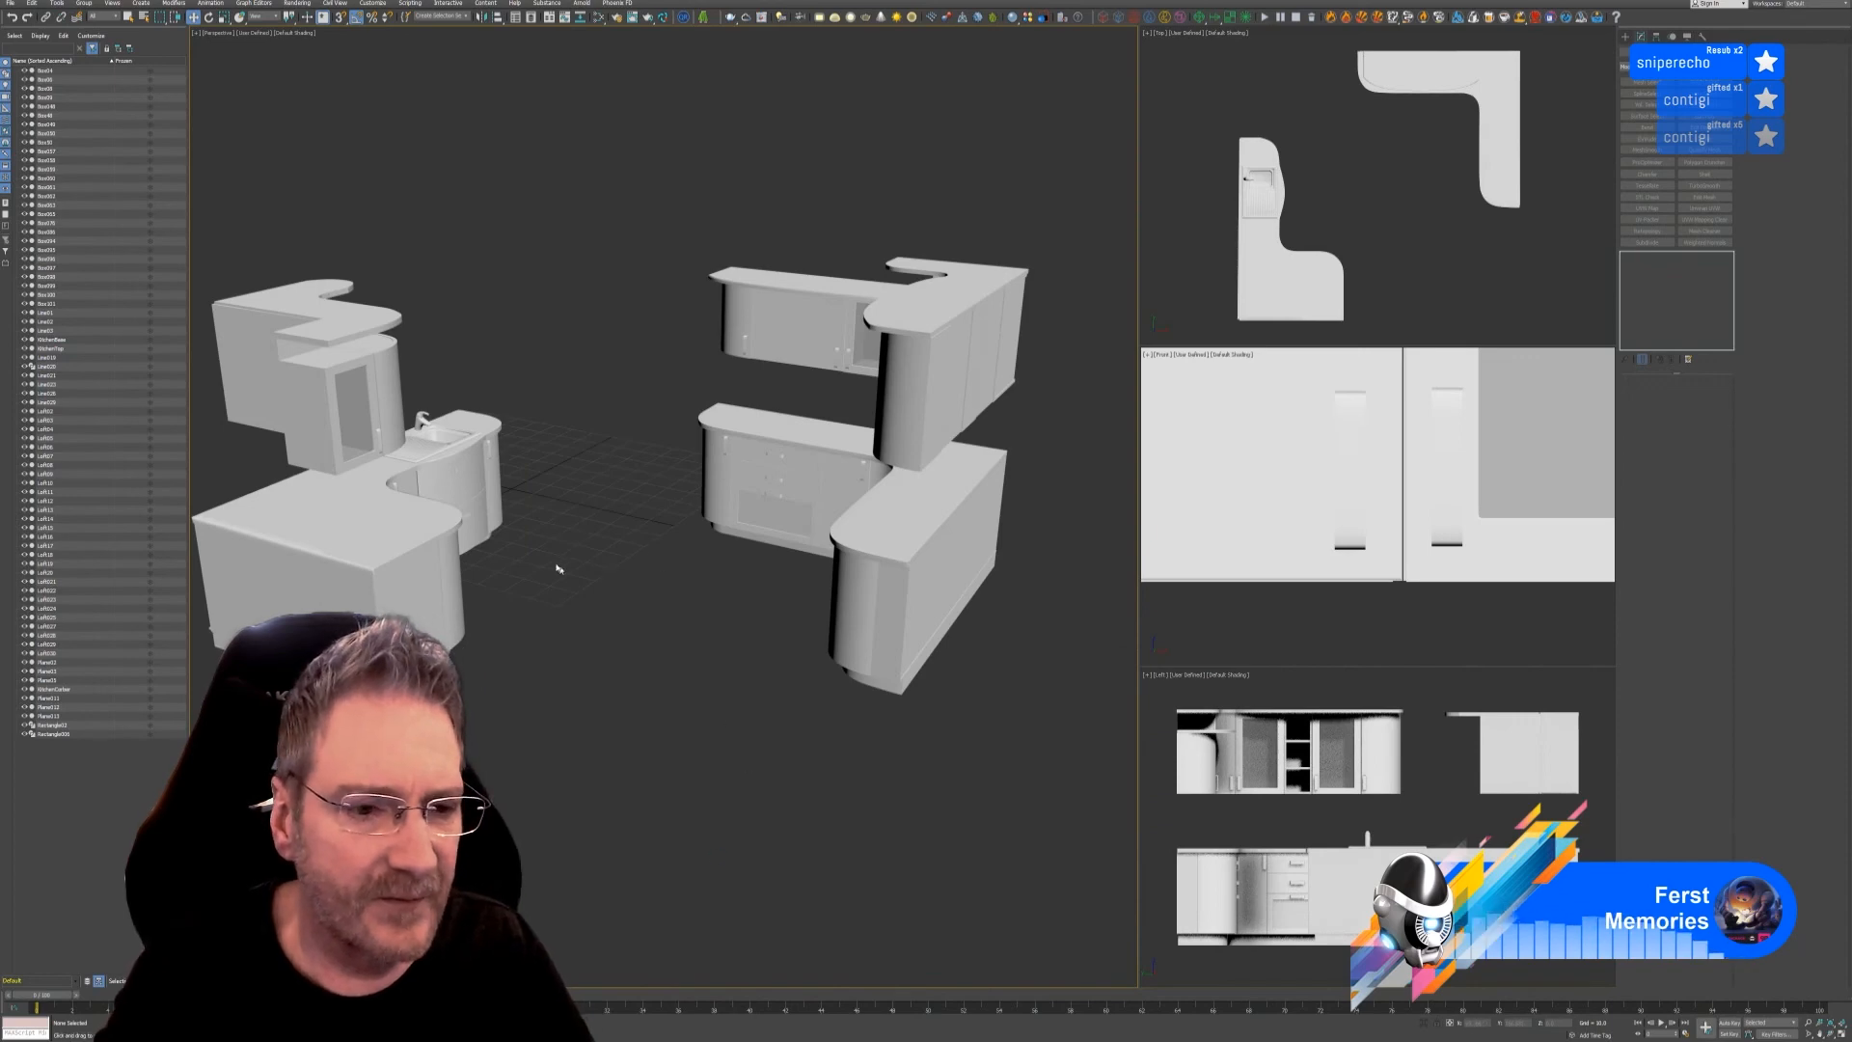
{"action": "middle_click_drag", "start_coordinate": [531, 488], "coordinate": [544, 493]}
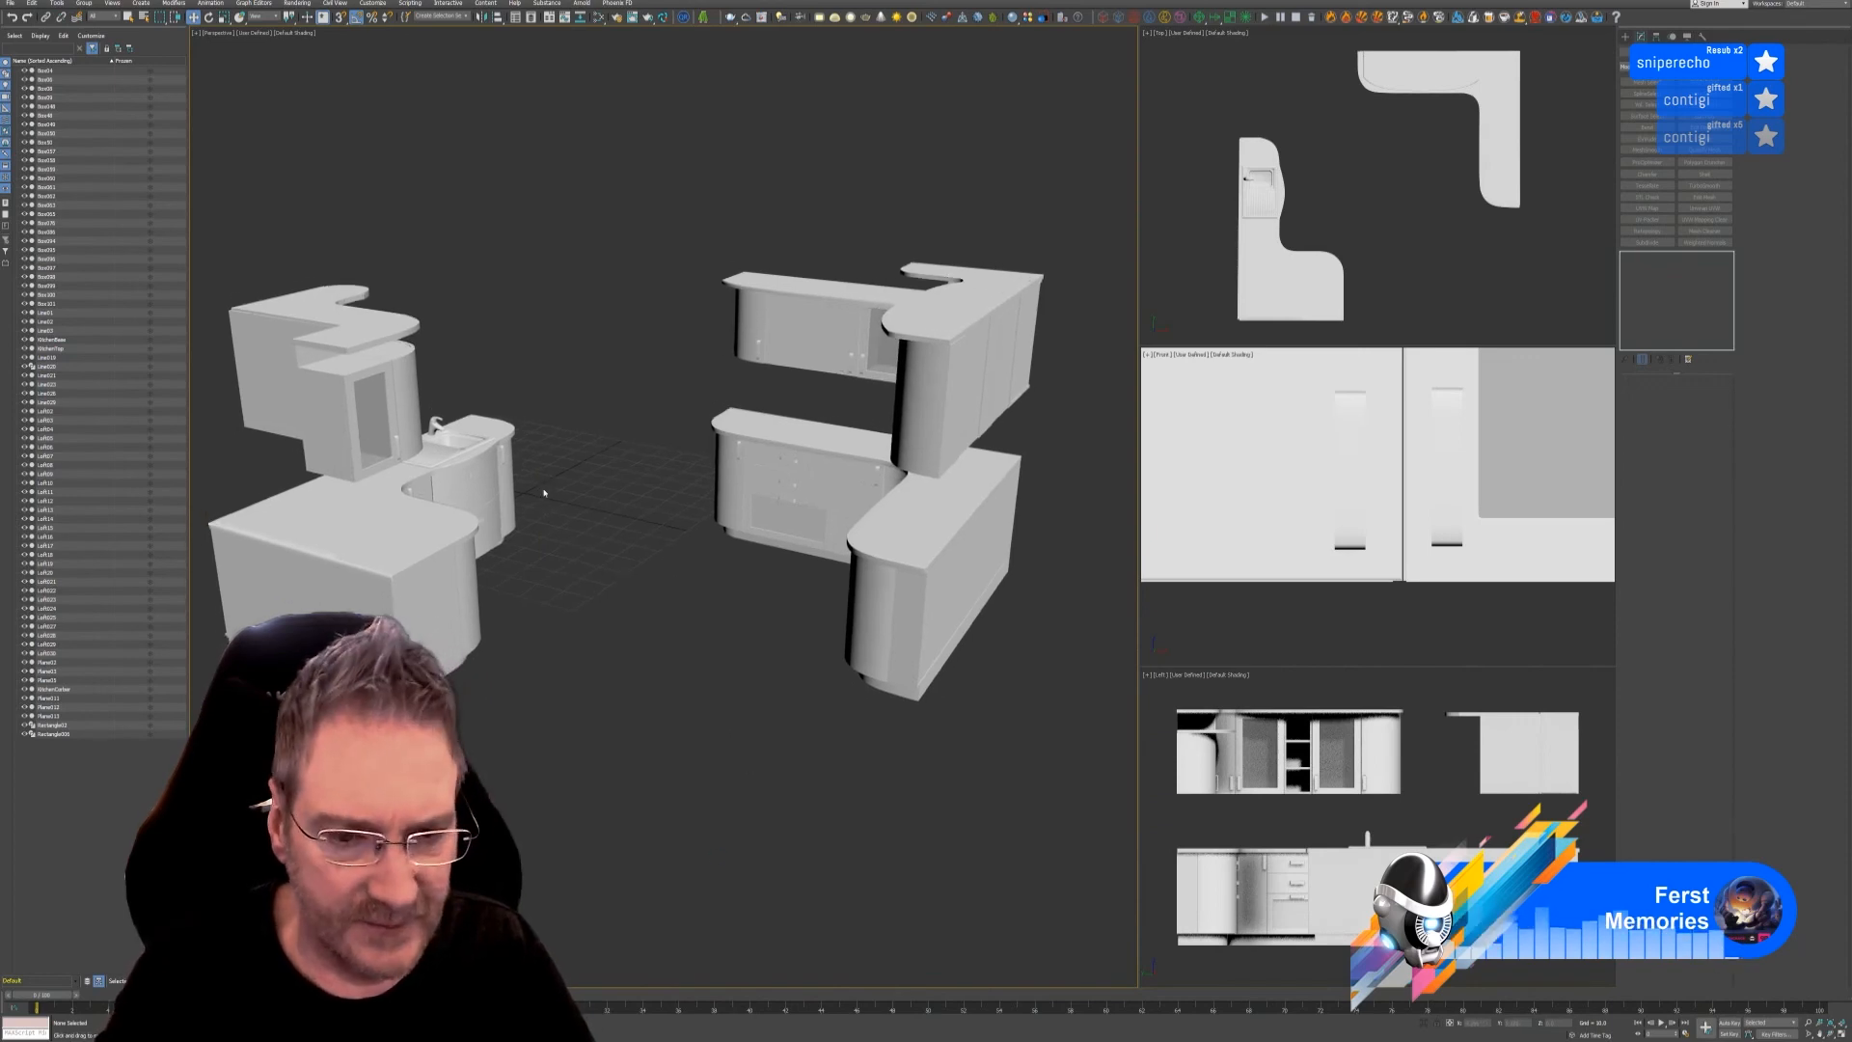
{"action": "mouse_move", "coordinate": [759, 724]}
{"action": "middle_mouse_down", "text": "alt"}
{"action": "mouse_move", "coordinate": [777, 736]}
{"action": "mouse_move", "coordinate": [748, 746]}
{"action": "middle_mouse_up", "text": "alt"}
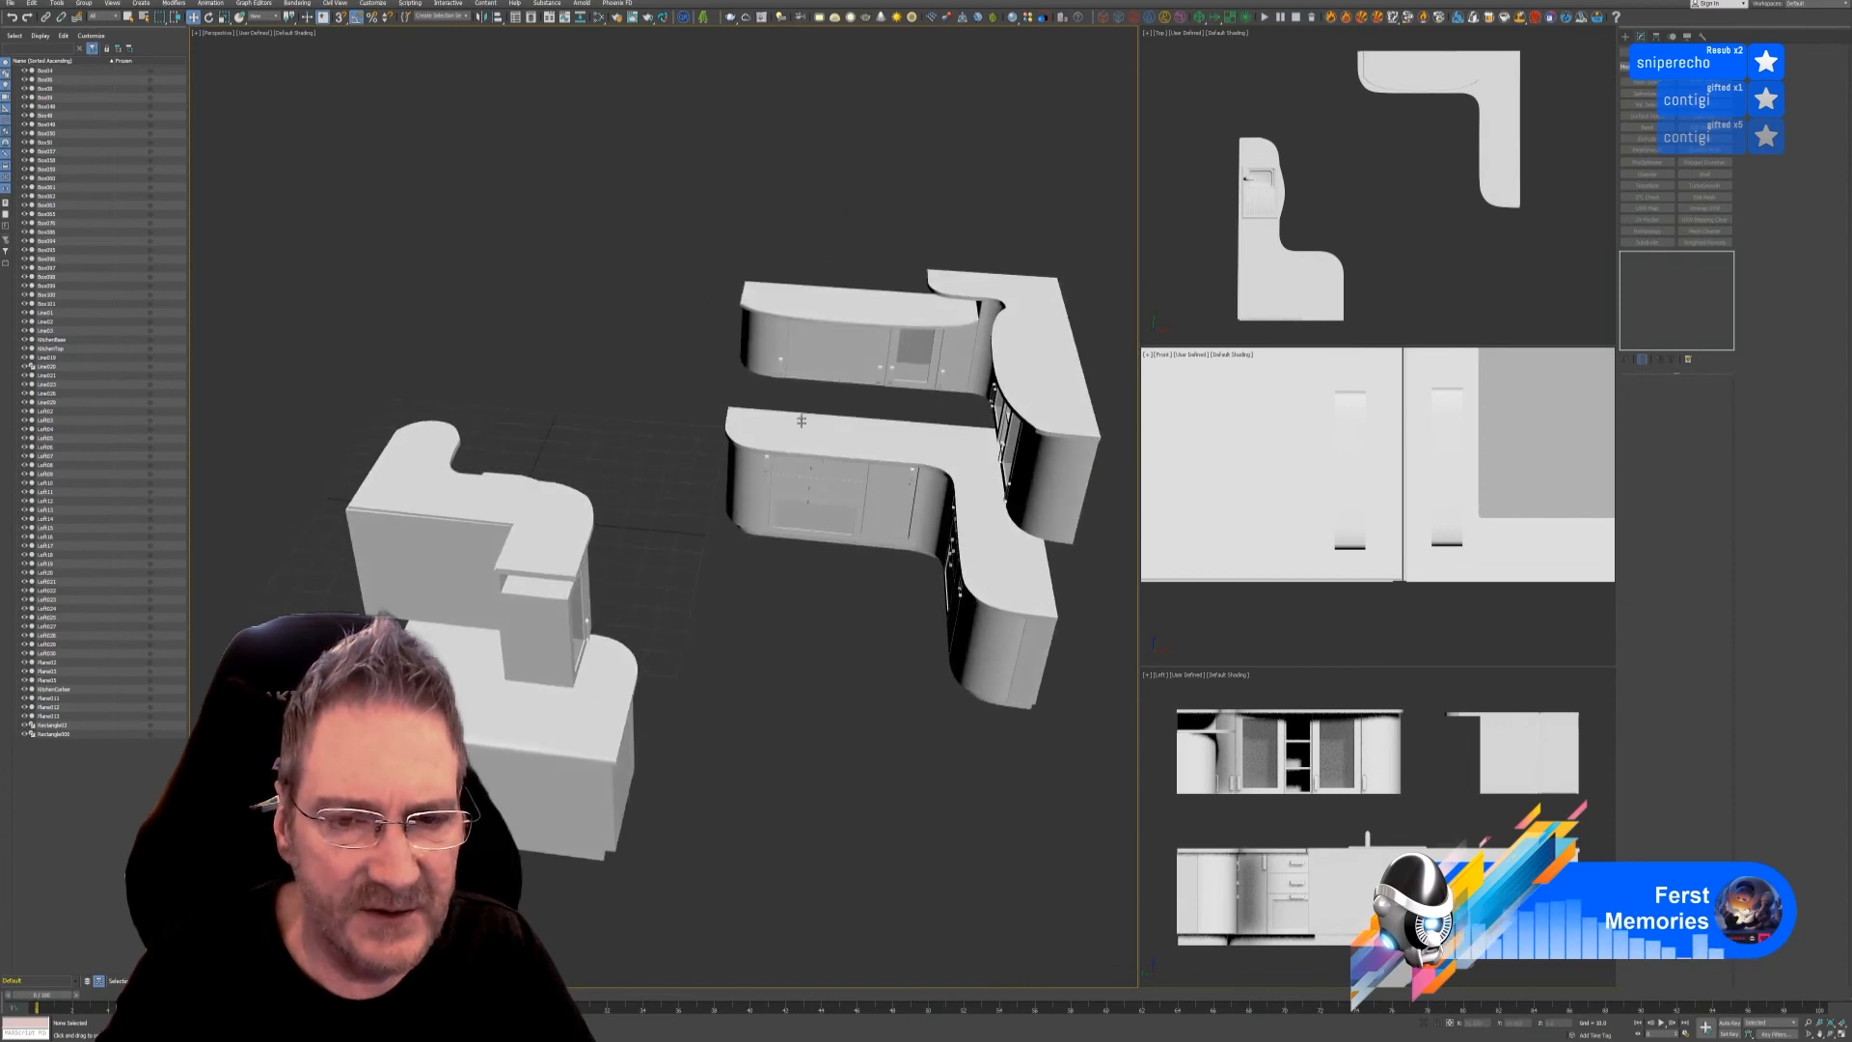
{"action": "left_click", "coordinate": [776, 371]}
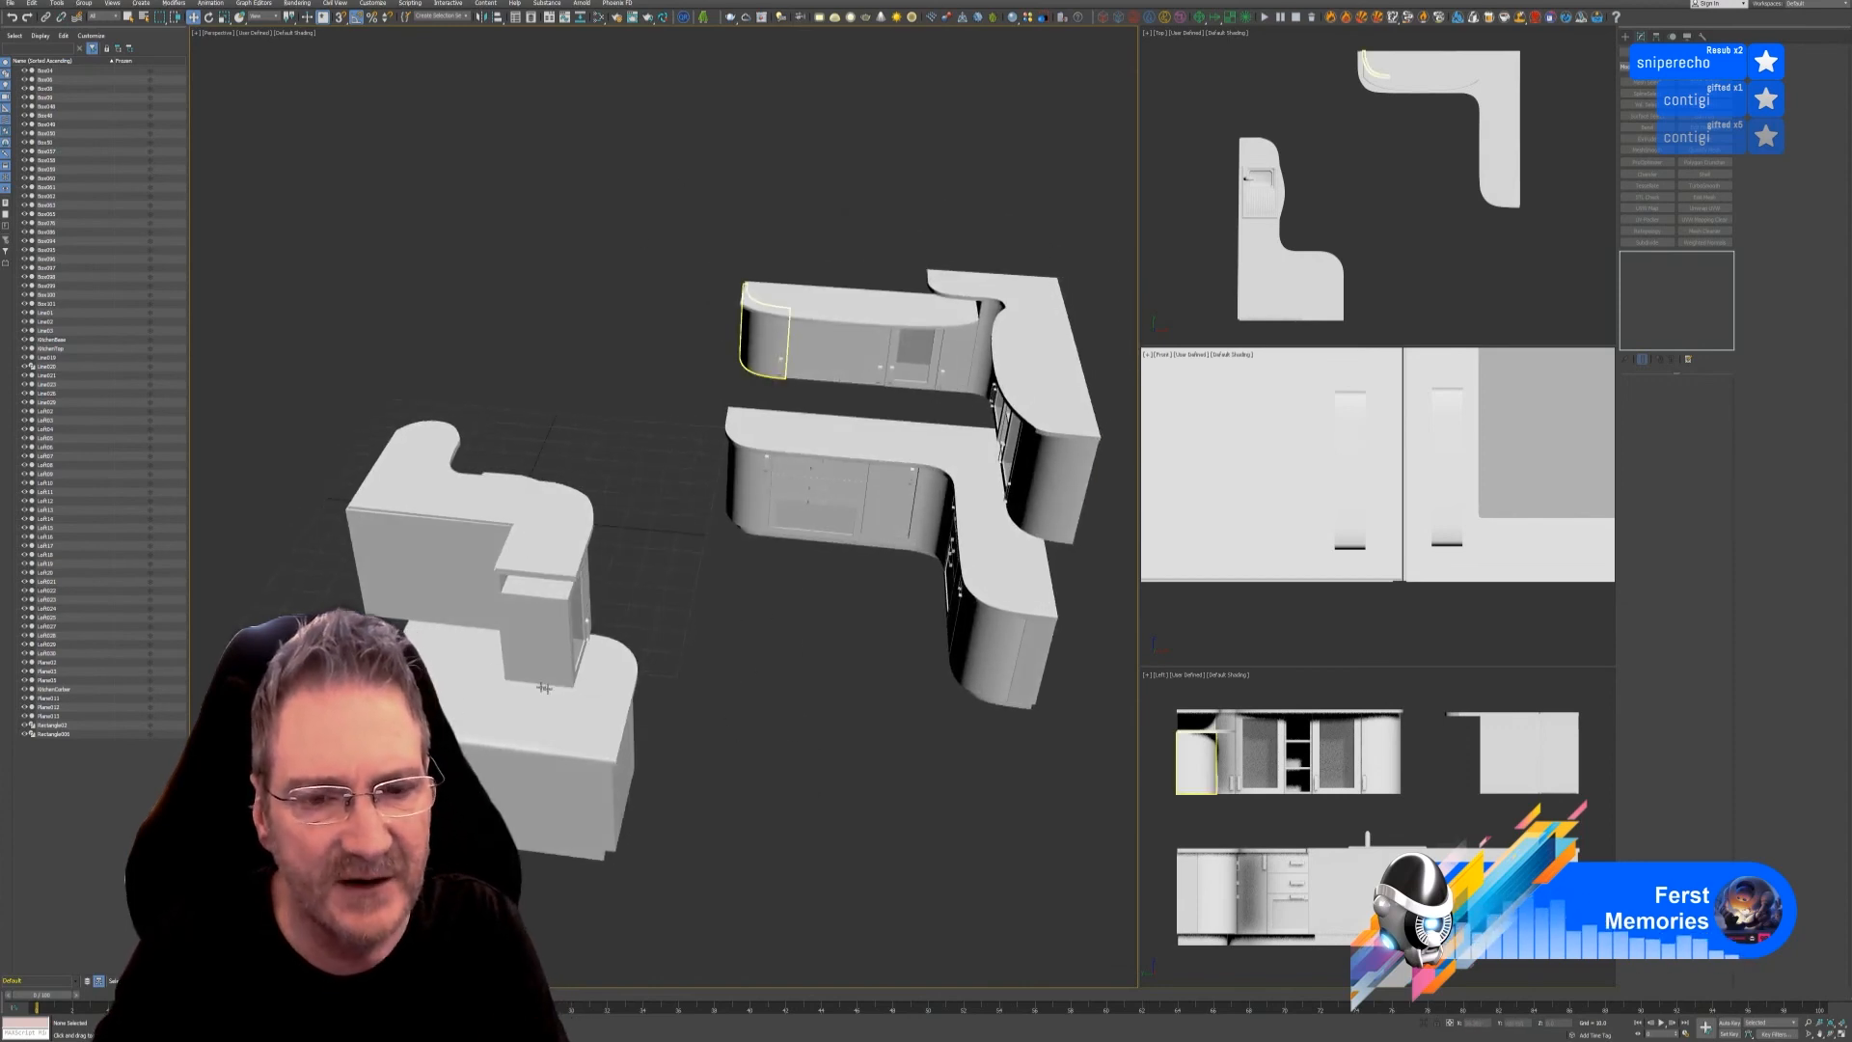
{"action": "left_click", "coordinate": [769, 611]}
{"action": "middle_click_drag", "start_coordinate": [773, 611], "coordinate": [764, 605]}
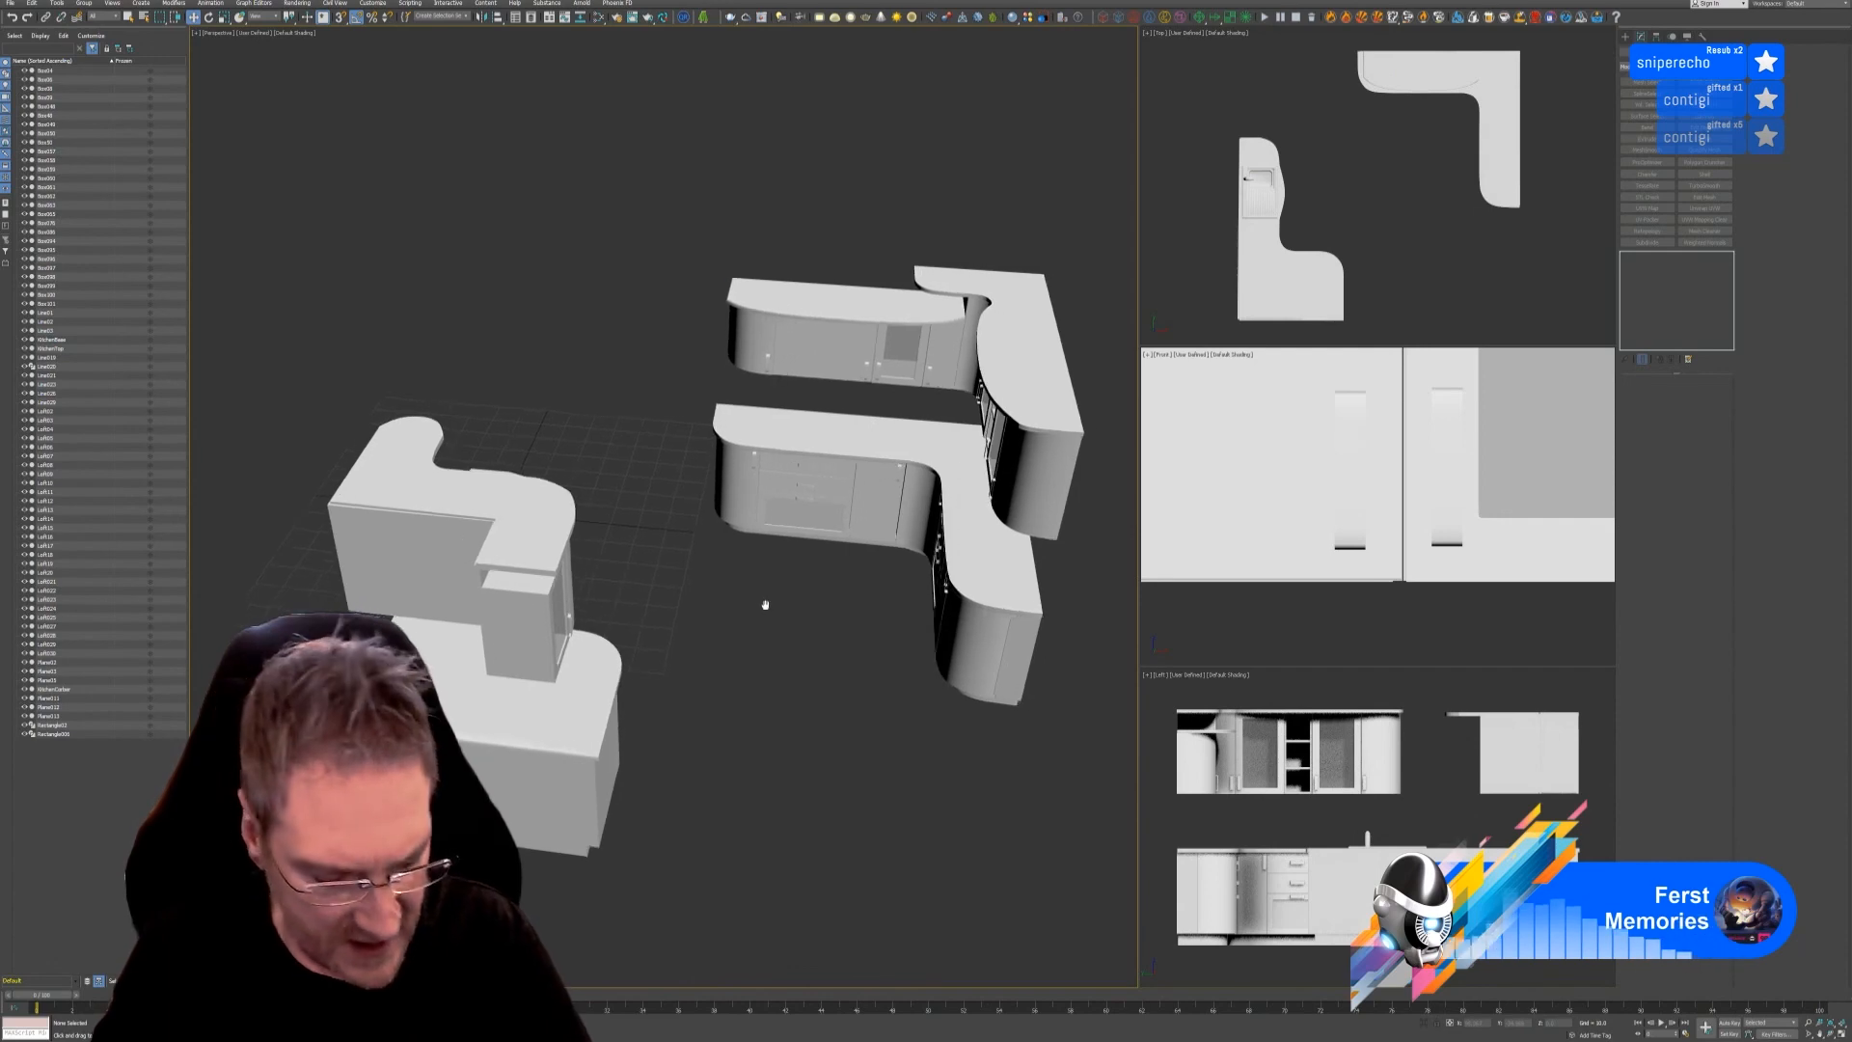
- Copy all kitchen objects to a spot beside the original, and delete the copy
{"action": "scroll", "coordinate": [766, 607], "scroll_direction": "down", "scroll_amount": 5}
{"action": "middle_click_drag", "start_coordinate": [654, 392], "coordinate": [424, 369]}
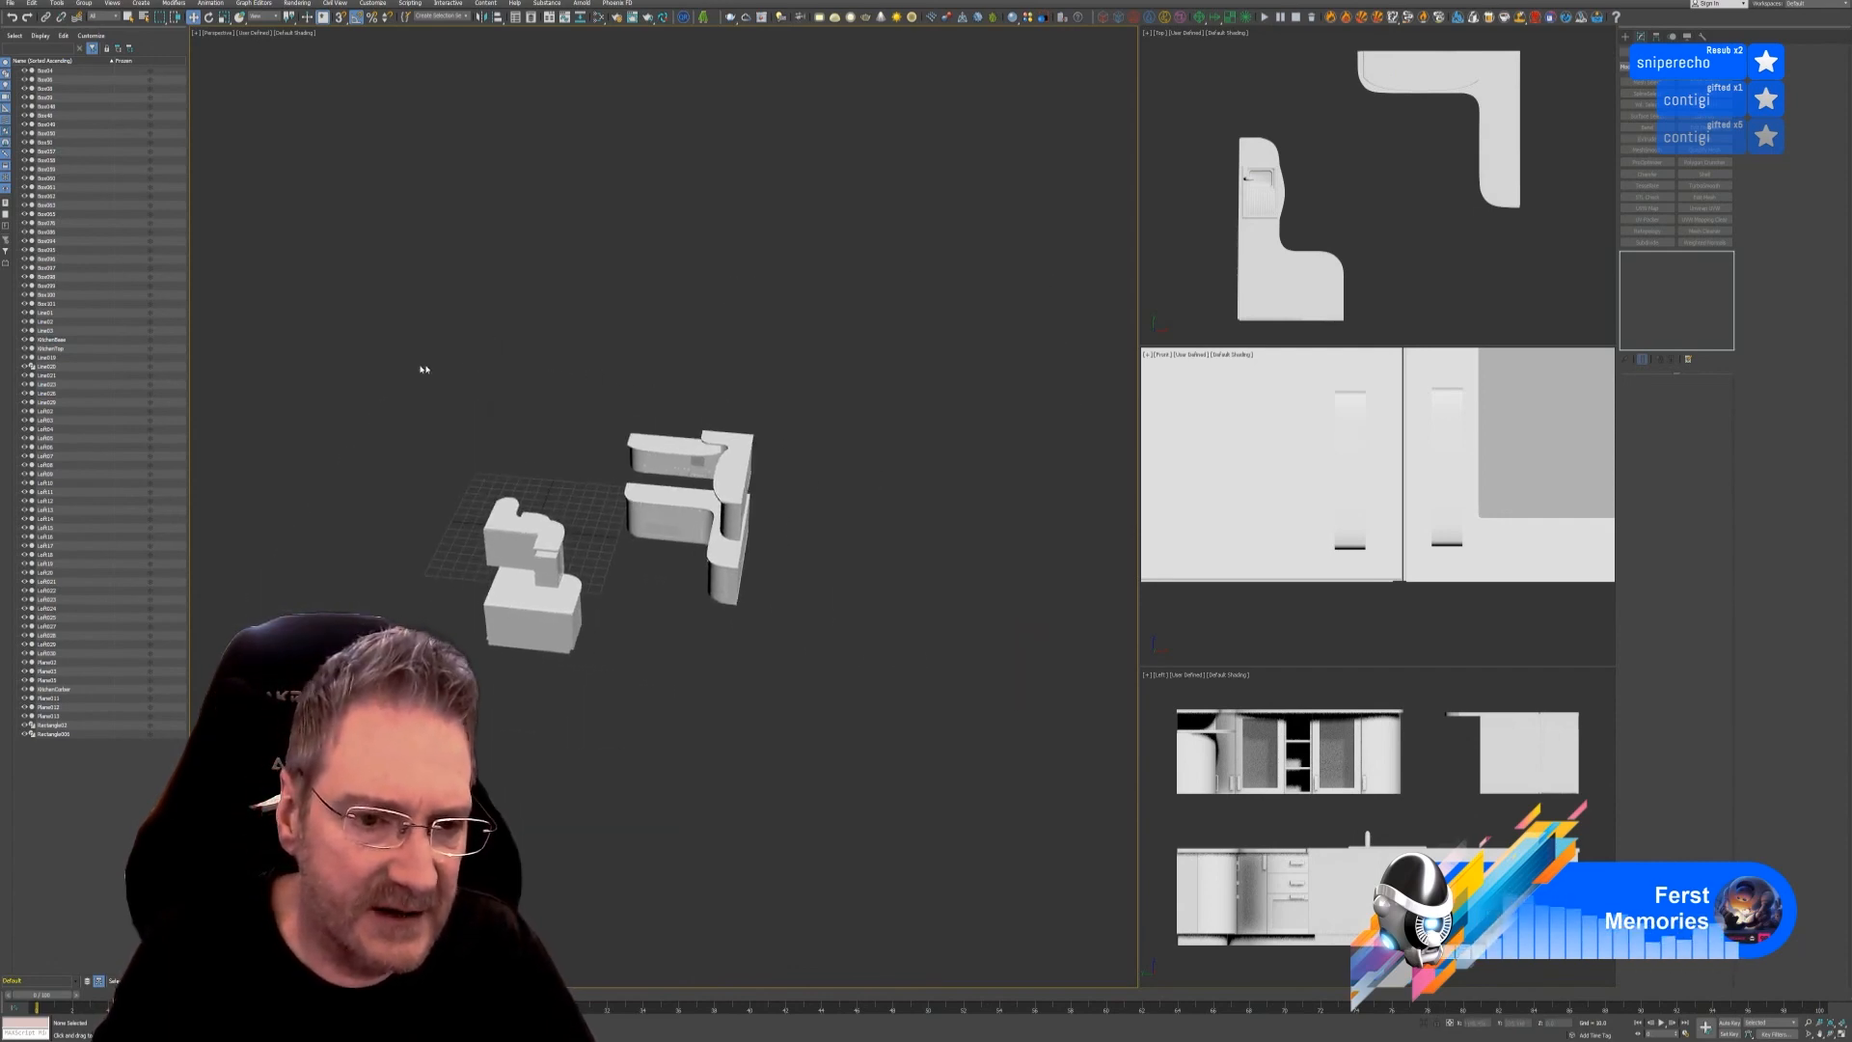
{"action": "left_click_drag", "start_coordinate": [816, 696], "coordinate": [812, 696]}
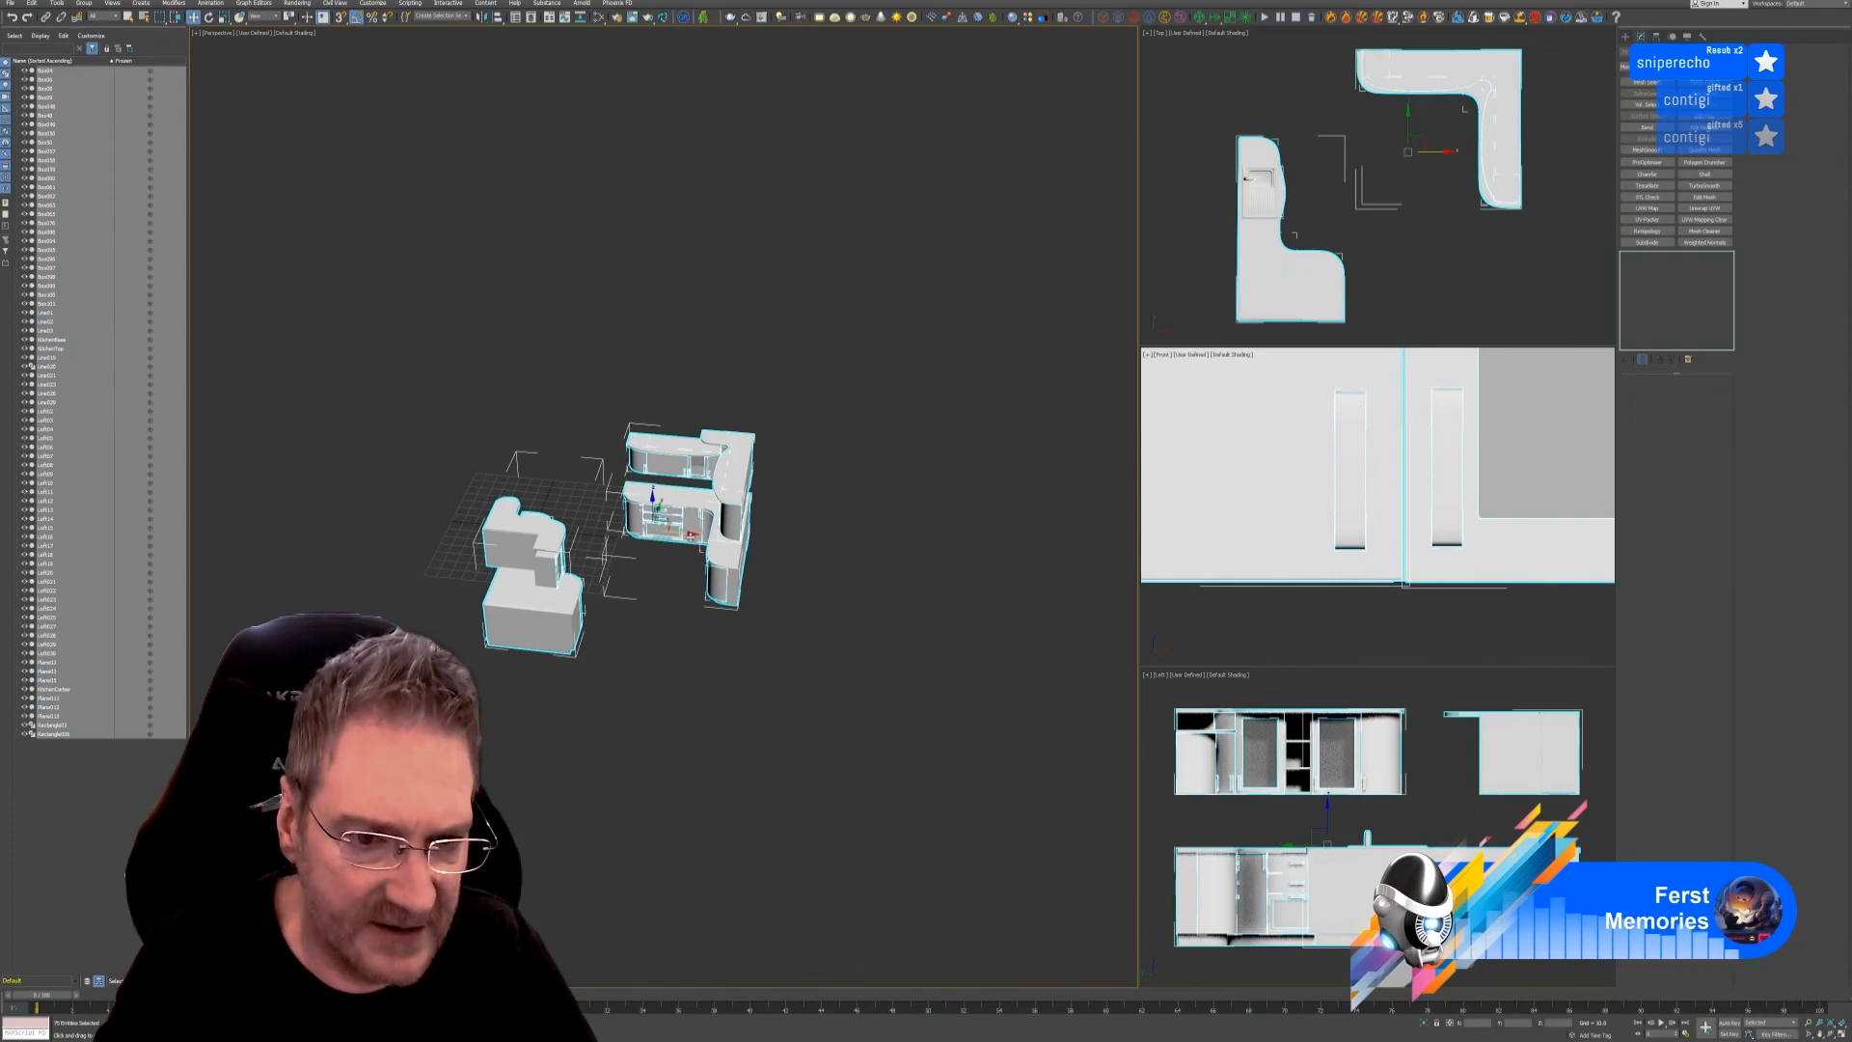
{"action": "left_click_drag", "start_coordinate": [676, 542], "coordinate": [1078, 587], "text": "shift"}
{"action": "left_click", "coordinate": [926, 561]}
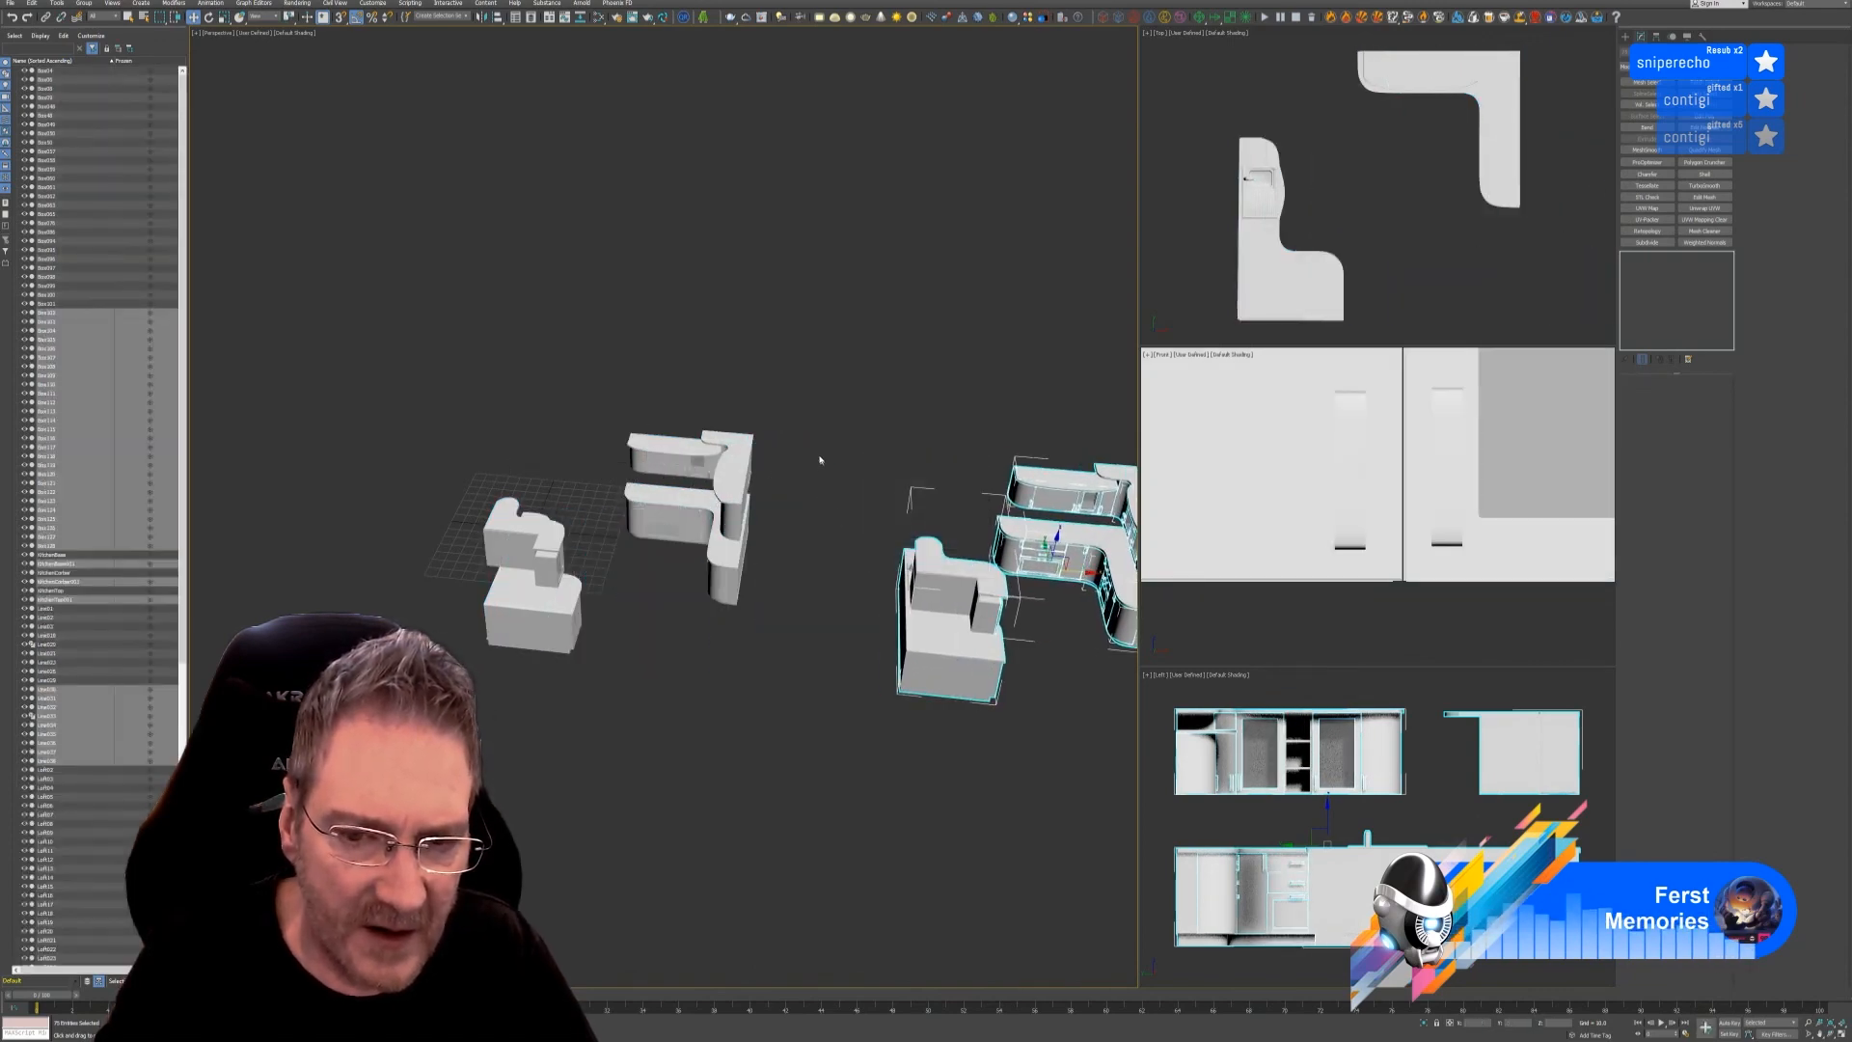
{"action": "middle_click_drag", "start_coordinate": [741, 436], "coordinate": [579, 416]}
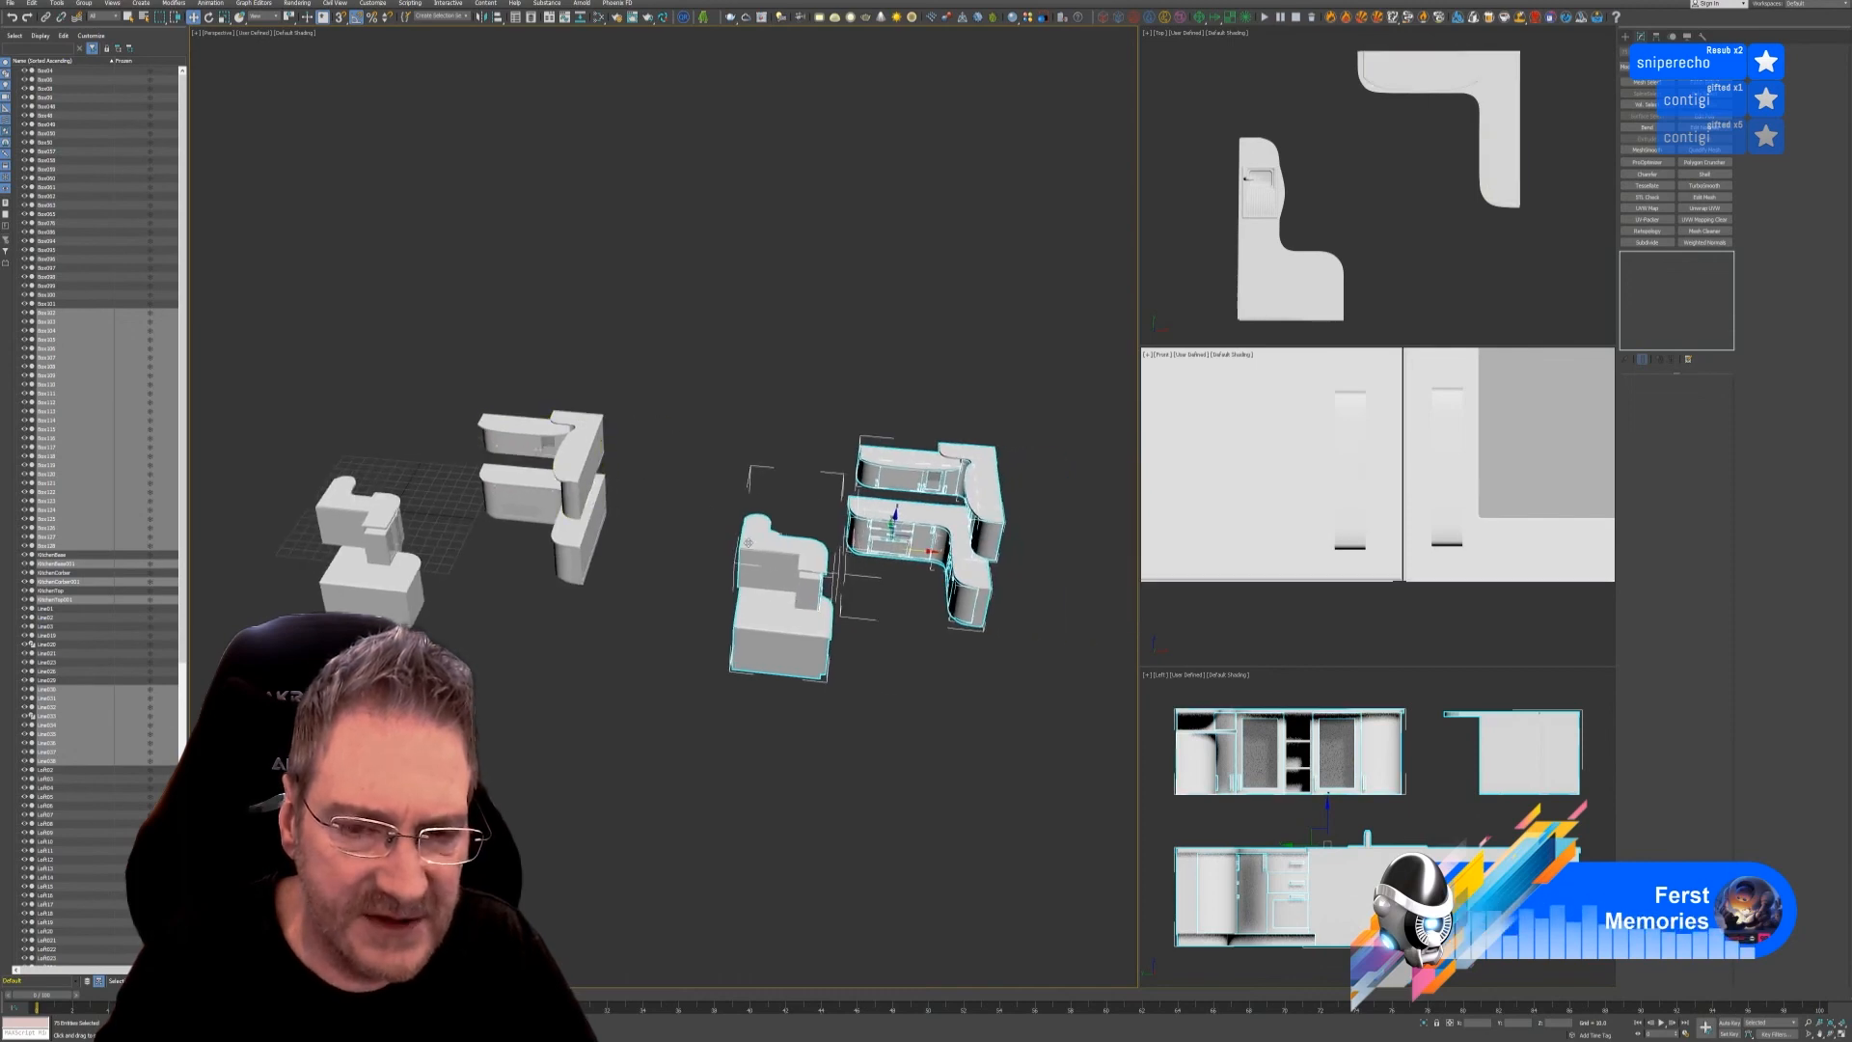
{"action": "middle_click_drag", "start_coordinate": [843, 401], "coordinate": [875, 414]}
{"action": "key", "text": "Delete"}
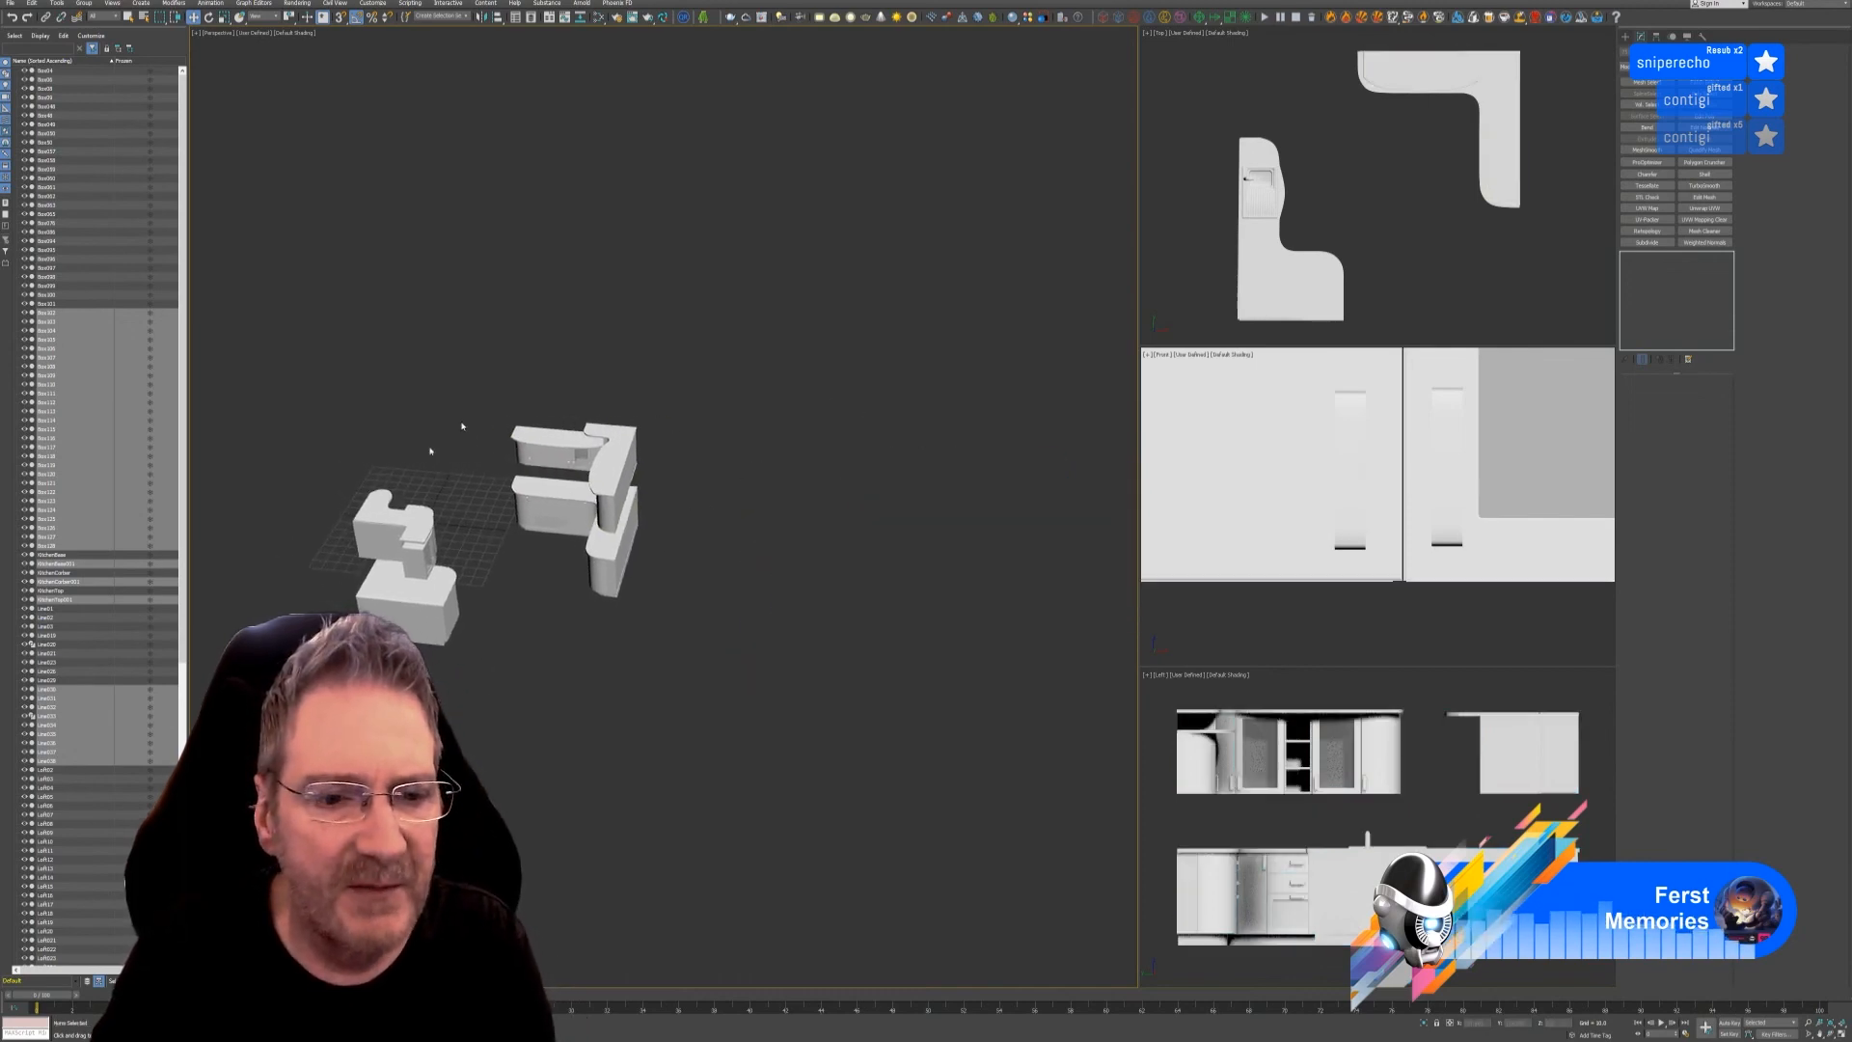
- Examine both kitchen runs from several sides, including the sink island's worktop, wall unit and overhanging top
{"action": "middle_click_drag", "start_coordinate": [687, 490], "coordinate": [850, 472]}
{"action": "scroll", "coordinate": [683, 547], "scroll_direction": "up", "scroll_amount": 3}
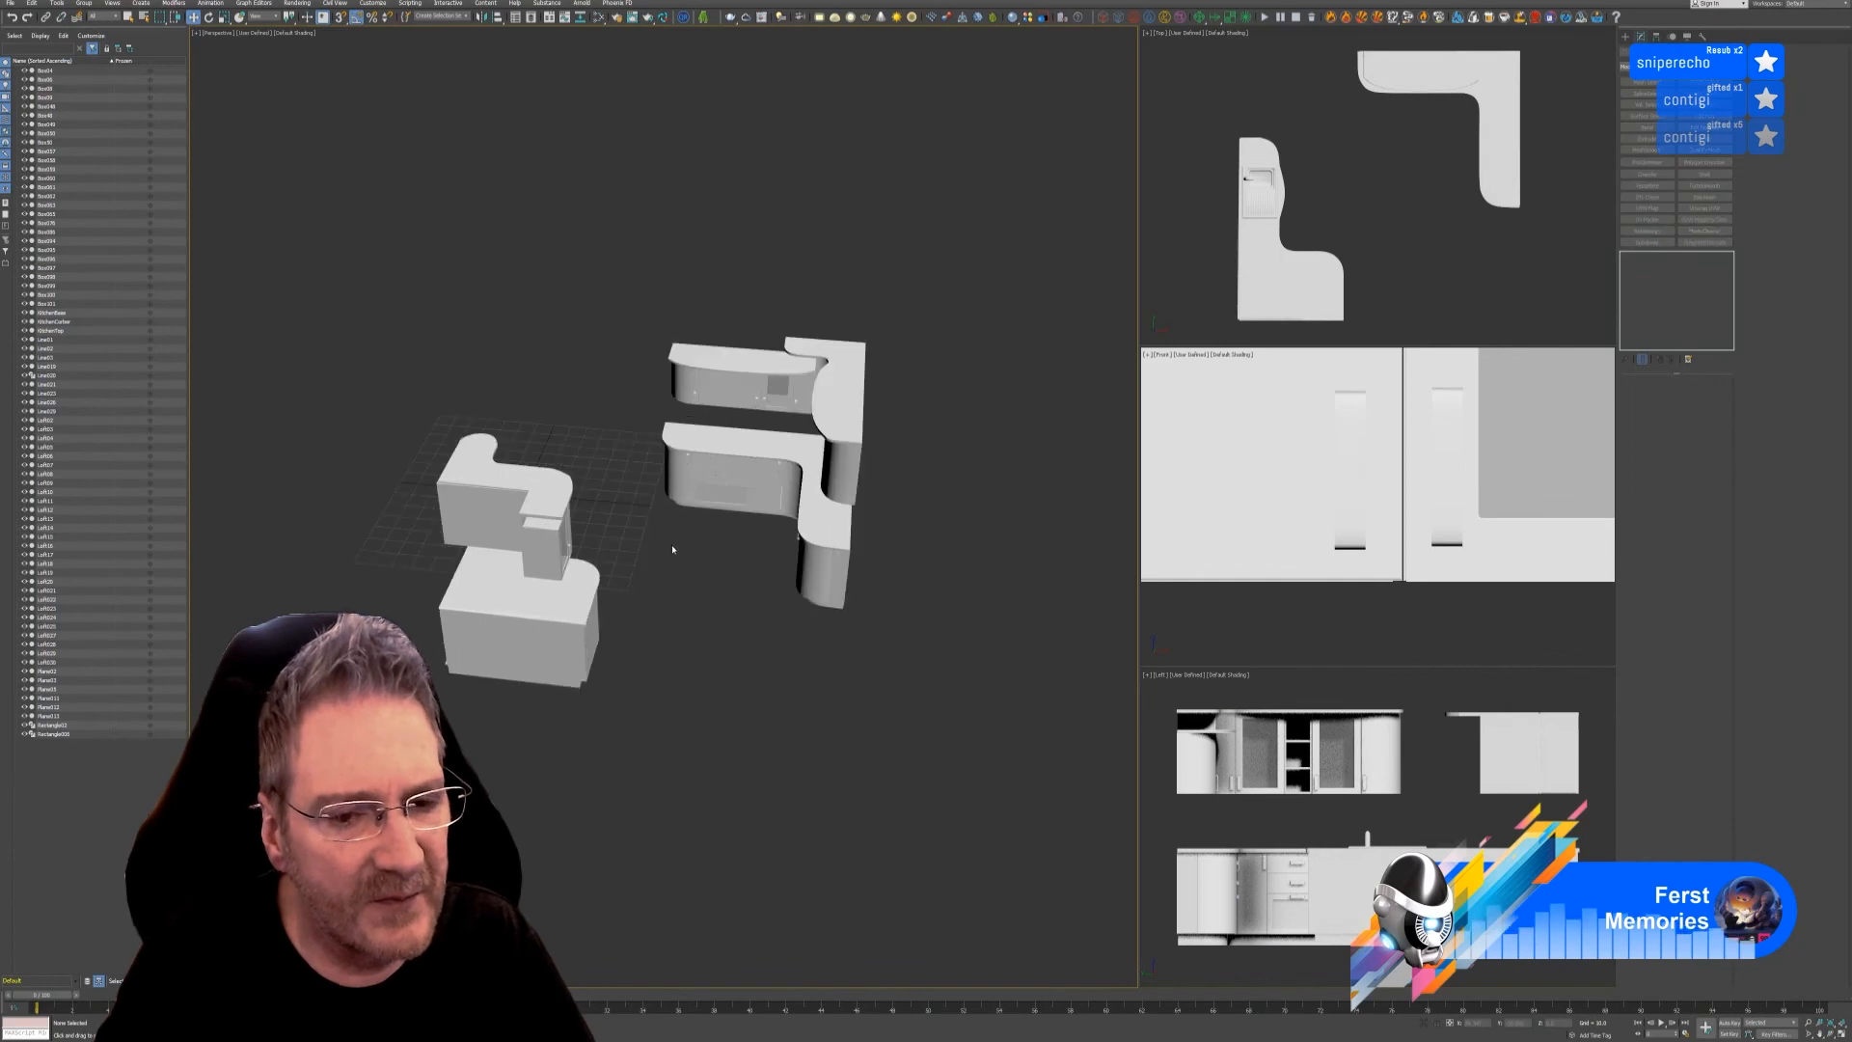
{"action": "middle_click_drag", "start_coordinate": [674, 546], "coordinate": [687, 560]}
{"action": "mouse_move", "coordinate": [744, 670]}
{"action": "middle_mouse_down", "text": "alt"}
{"action": "mouse_move", "coordinate": [769, 653]}
{"action": "mouse_move", "coordinate": [757, 642]}
{"action": "middle_mouse_up", "text": "alt"}
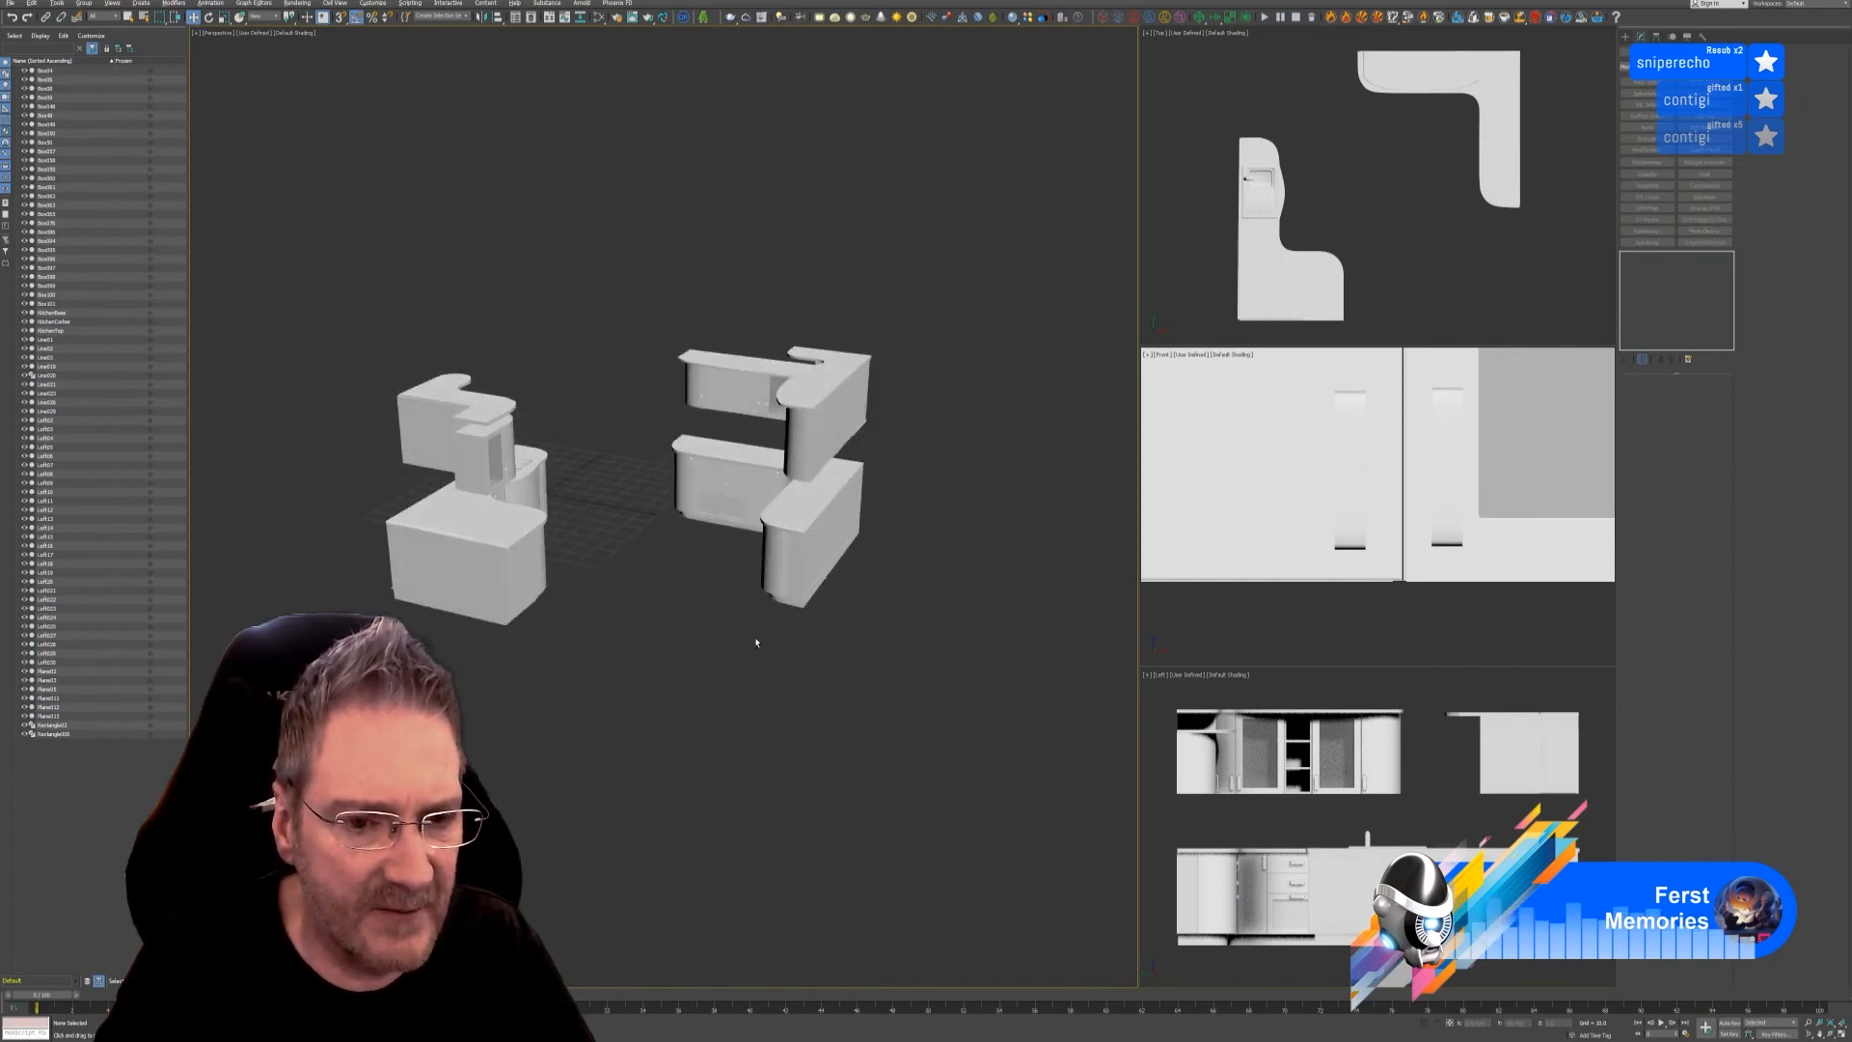
{"action": "scroll", "coordinate": [665, 559], "scroll_direction": "up", "scroll_amount": 4}
{"action": "middle_click_drag", "start_coordinate": [648, 560], "coordinate": [777, 623]}
{"action": "scroll", "coordinate": [827, 365], "scroll_direction": "up", "scroll_amount": 5}
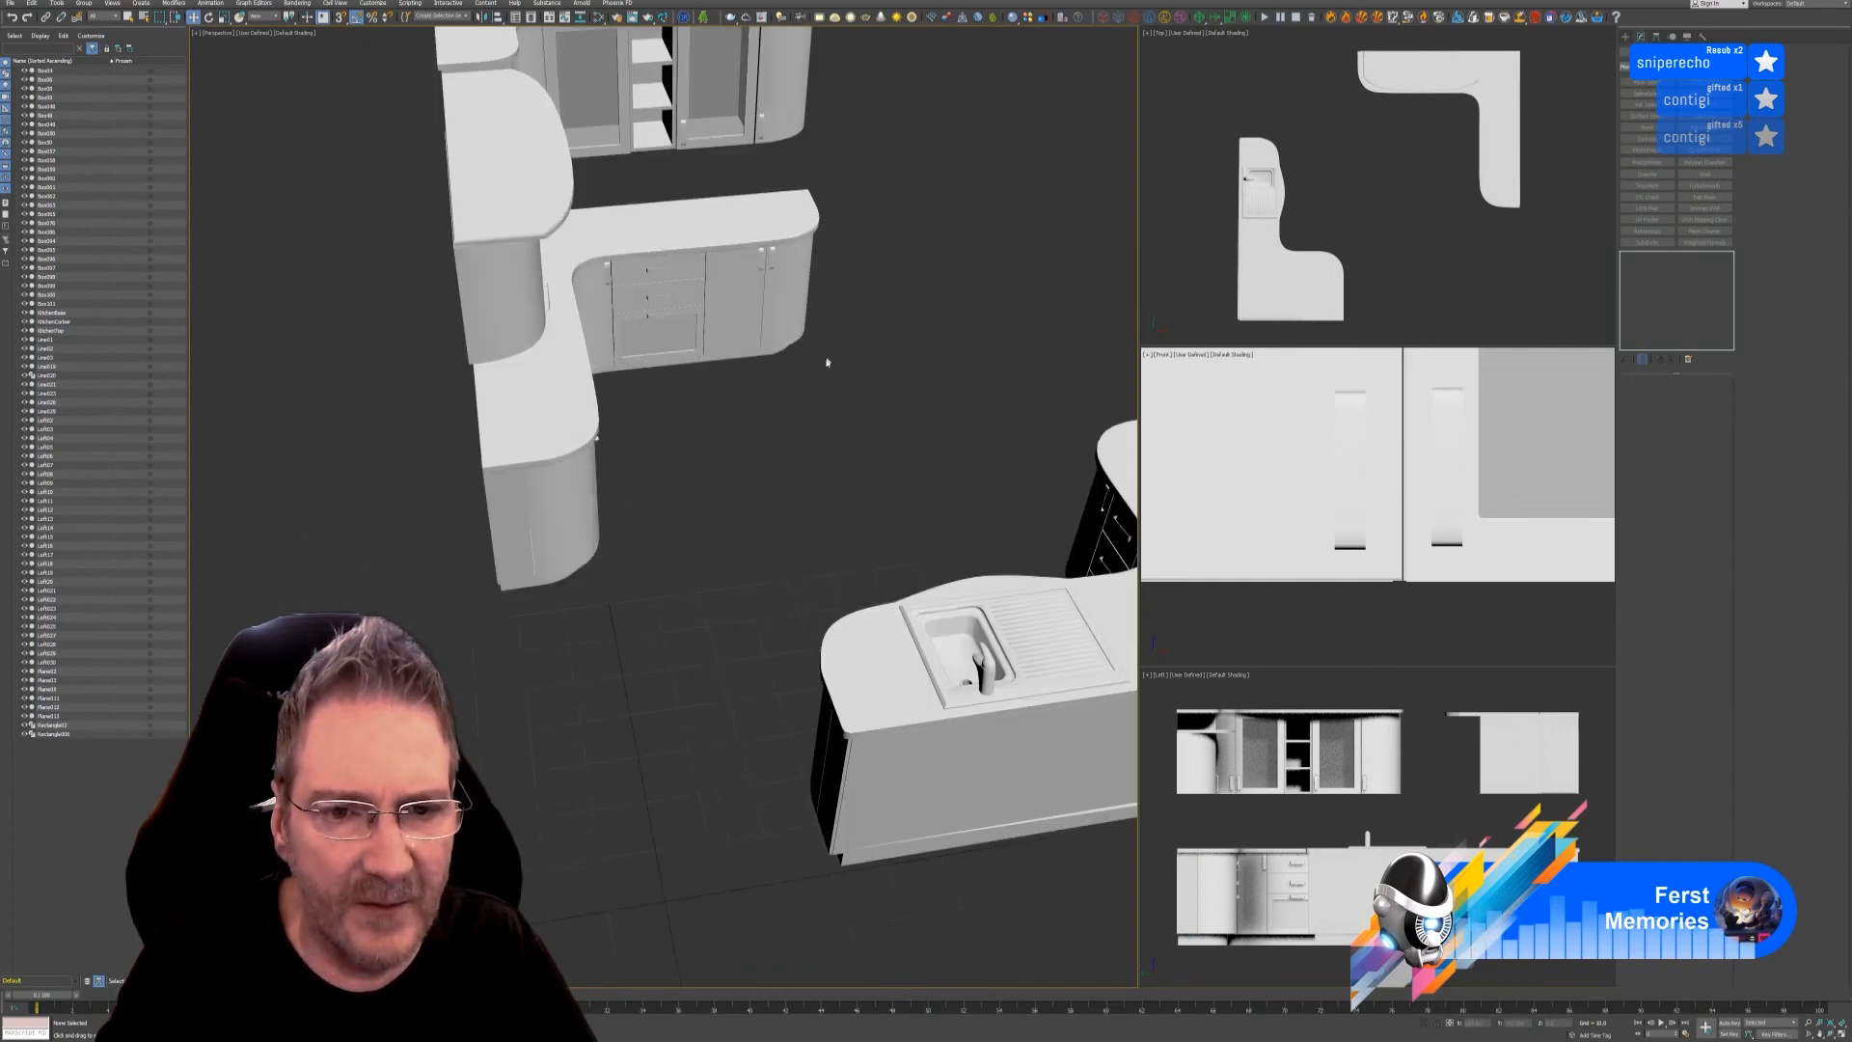
{"action": "middle_click_drag", "start_coordinate": [845, 474], "coordinate": [767, 464], "text": "alt"}
{"action": "scroll", "coordinate": [767, 464], "scroll_direction": "down", "scroll_amount": 6}
{"action": "left_click", "coordinate": [640, 447]}
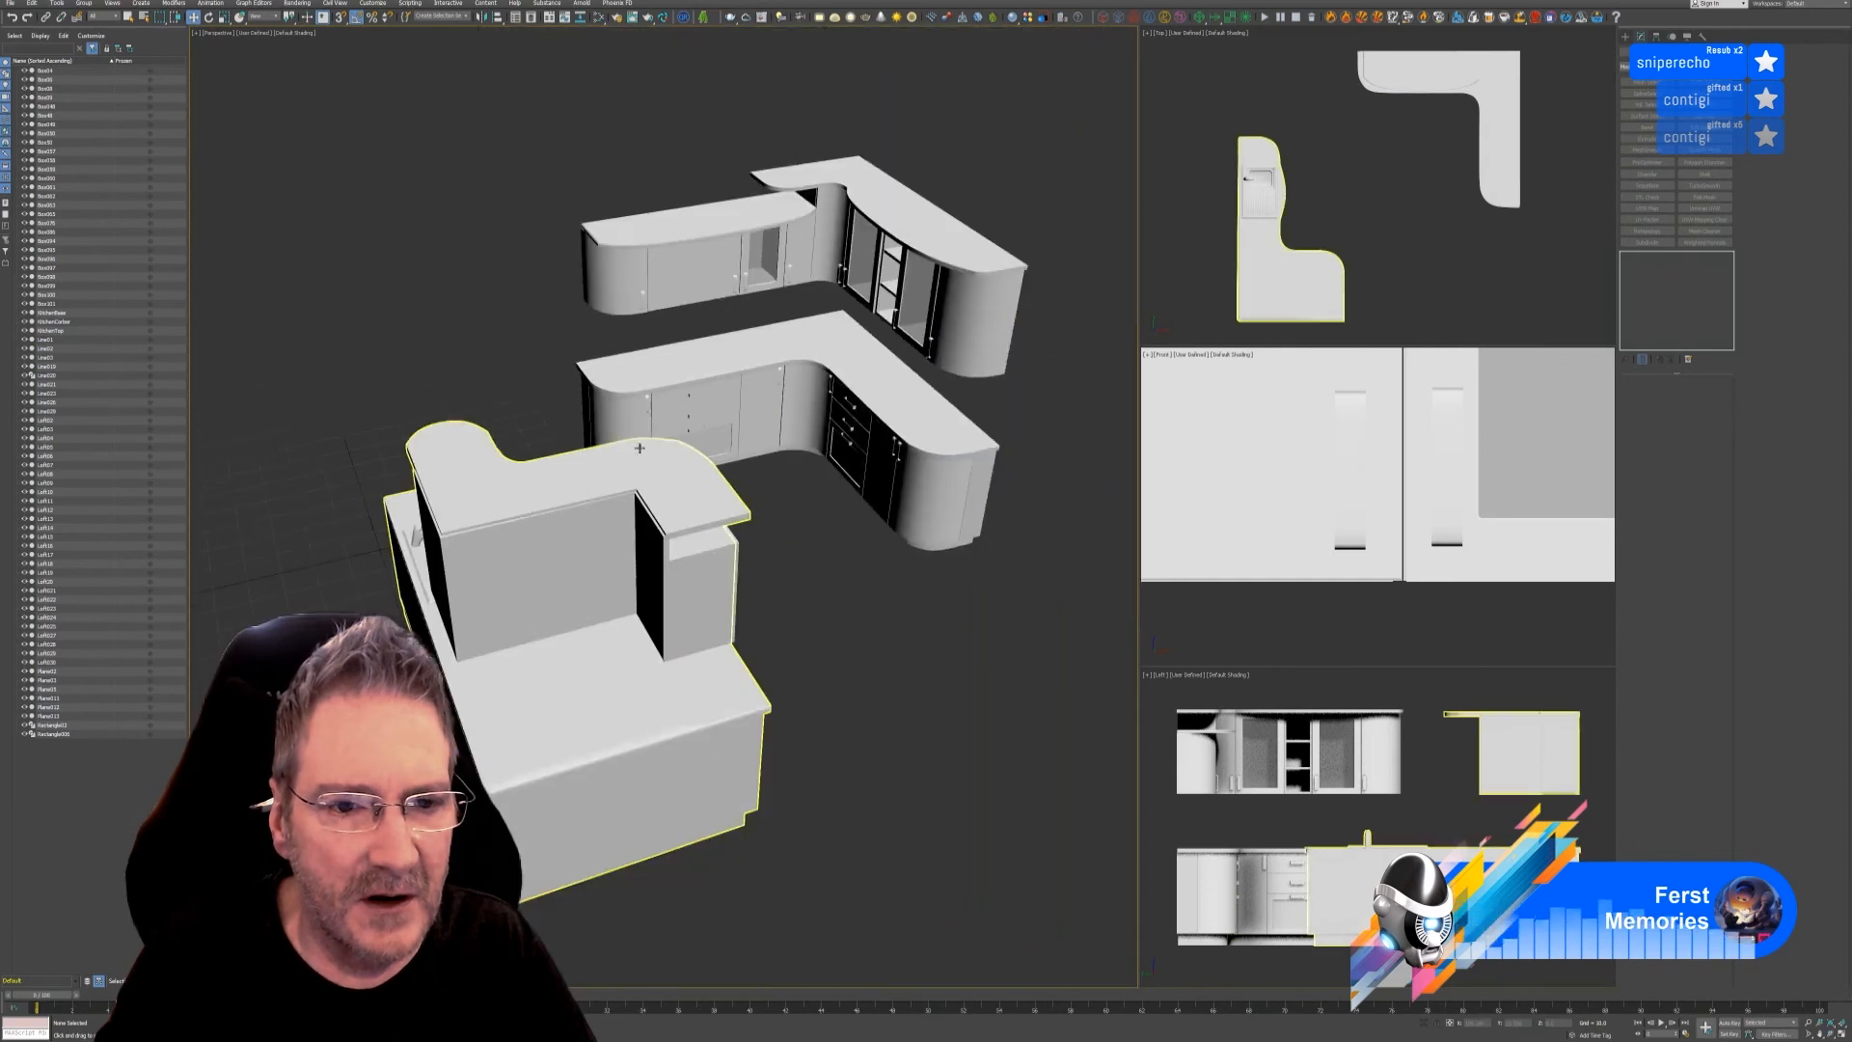
{"action": "middle_click_drag", "start_coordinate": [543, 590], "coordinate": [724, 333], "text": "alt"}
{"action": "key", "text": "z"}
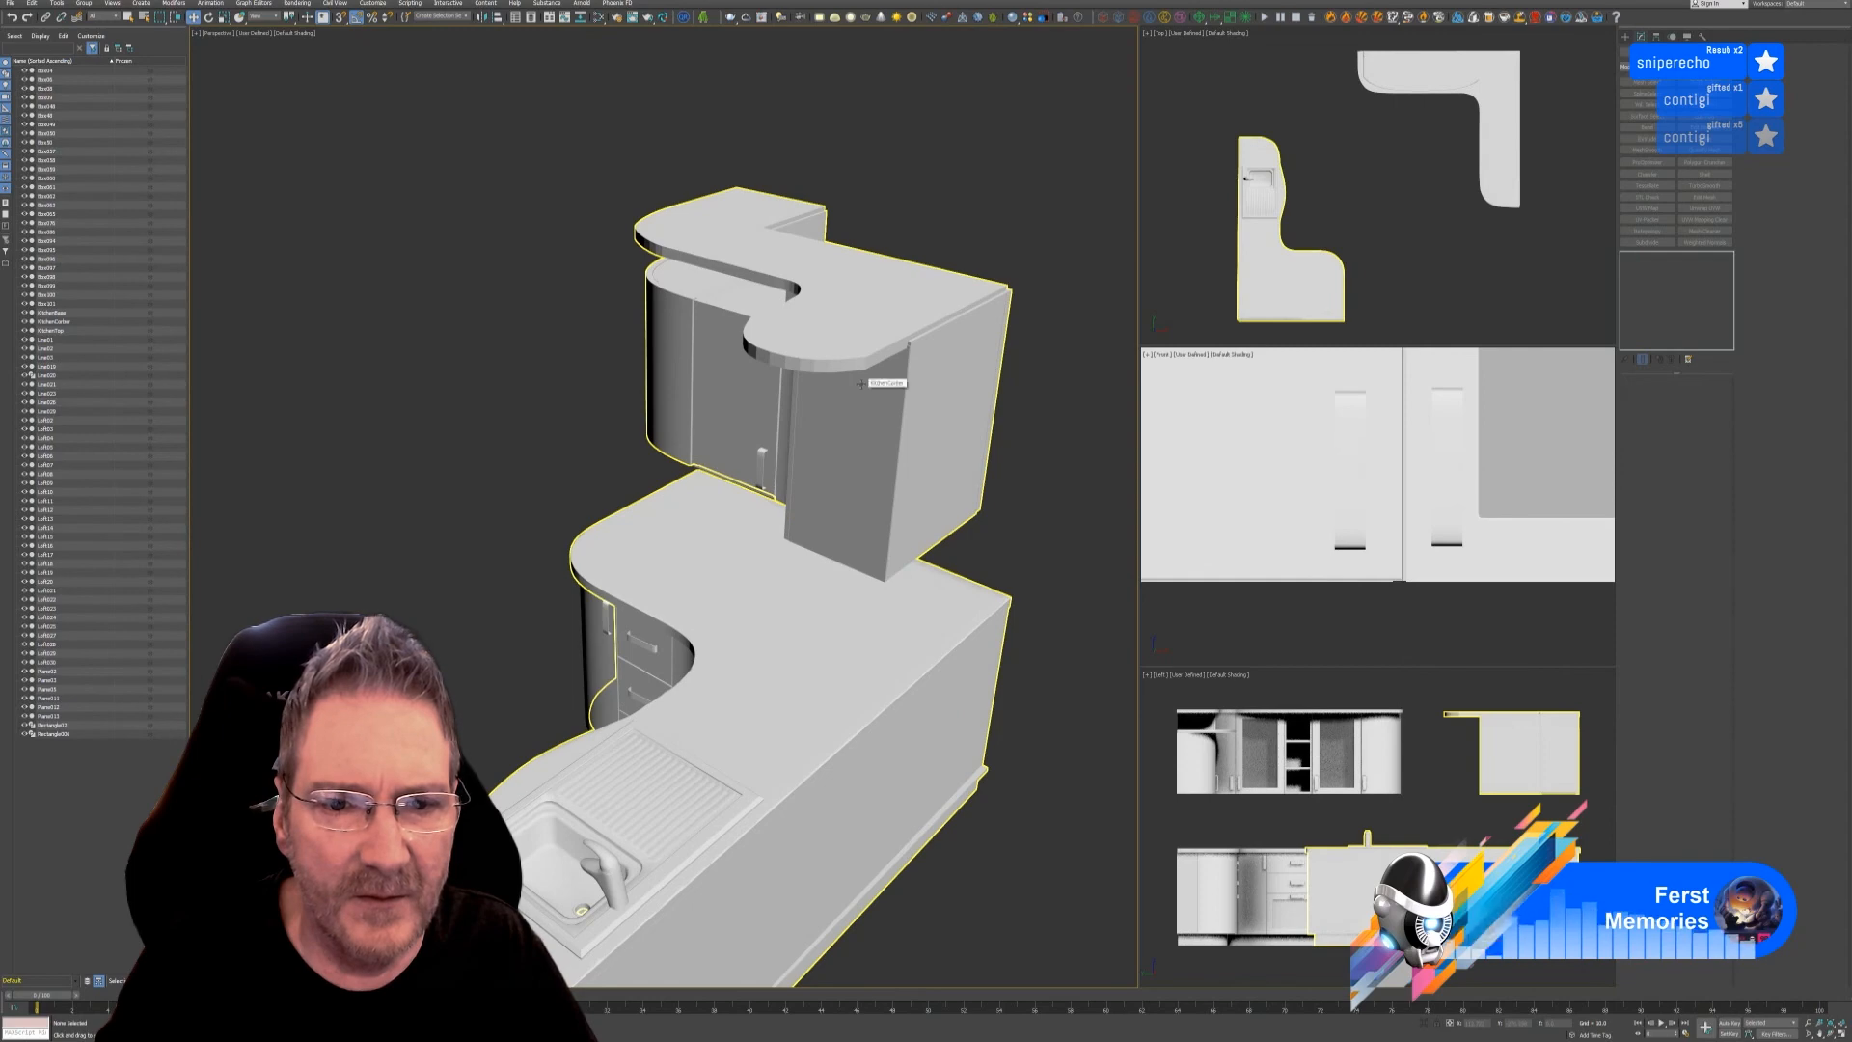
{"action": "scroll", "coordinate": [861, 383], "scroll_direction": "down", "scroll_amount": 2}
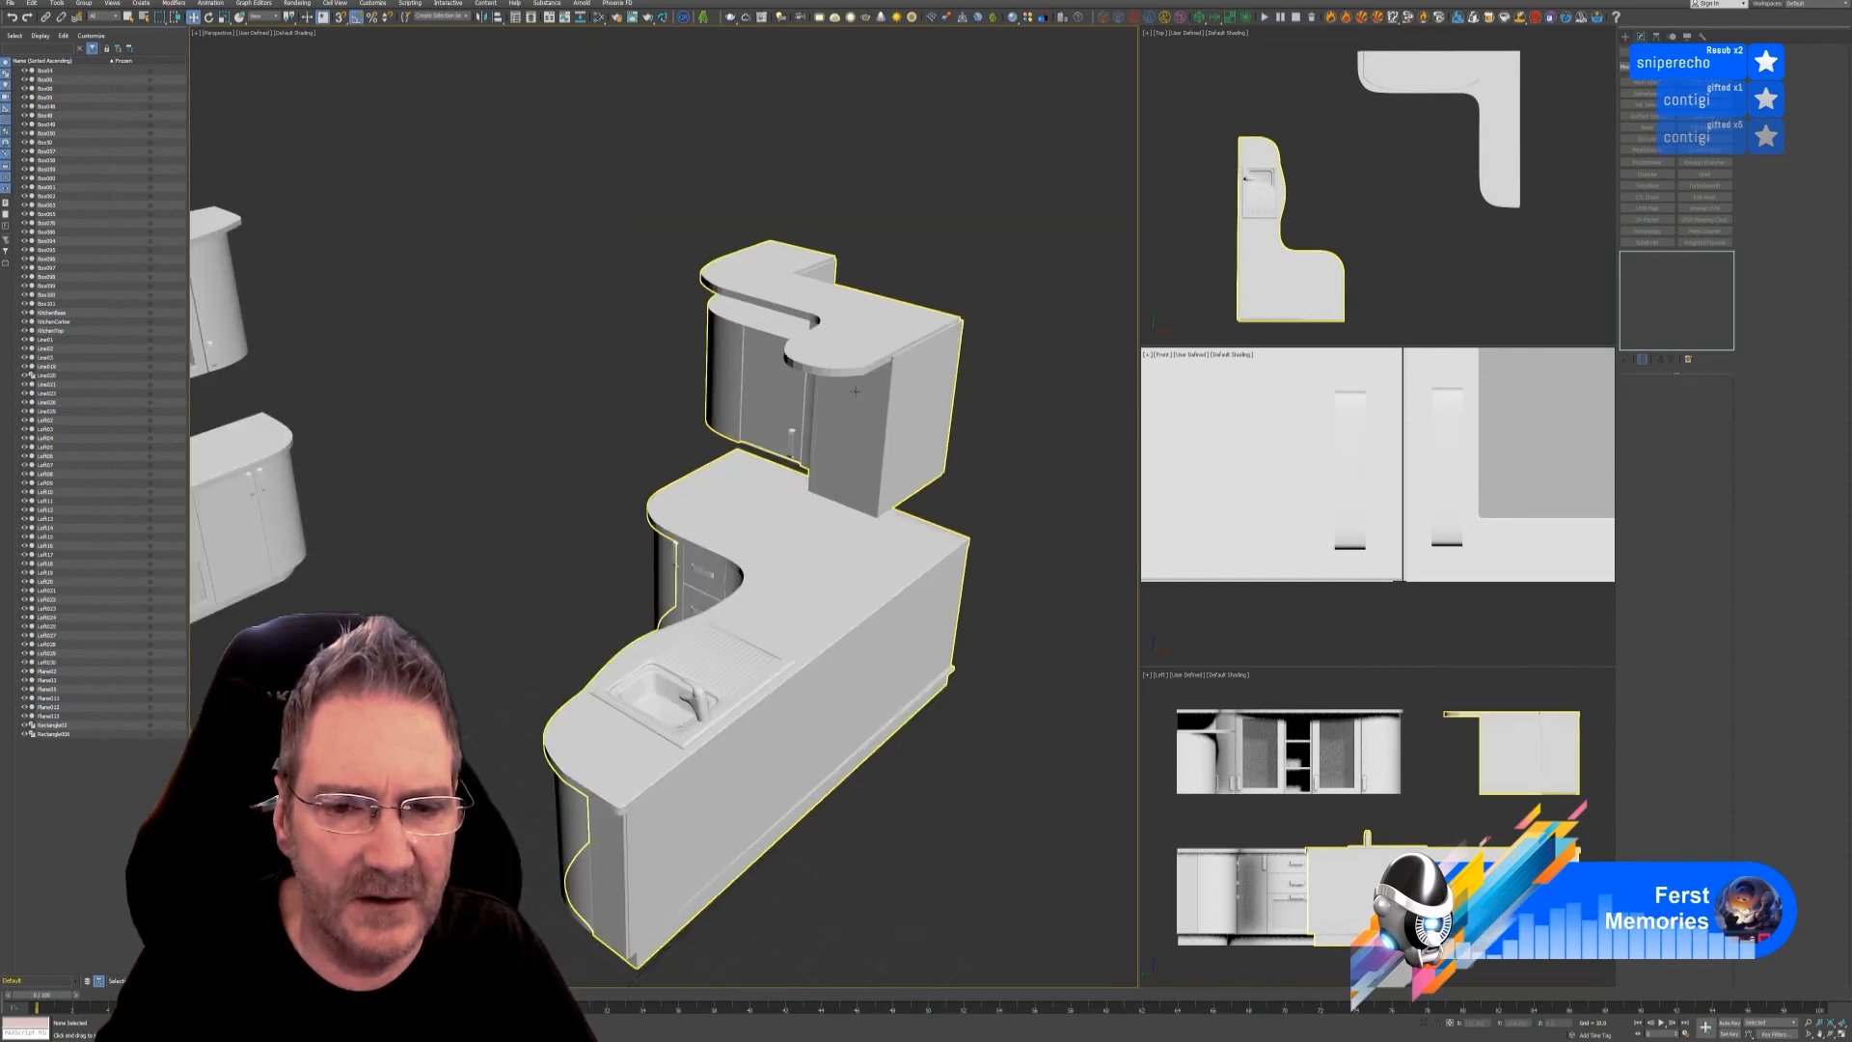
{"action": "scroll", "coordinate": [854, 390], "scroll_direction": "up", "scroll_amount": 3}
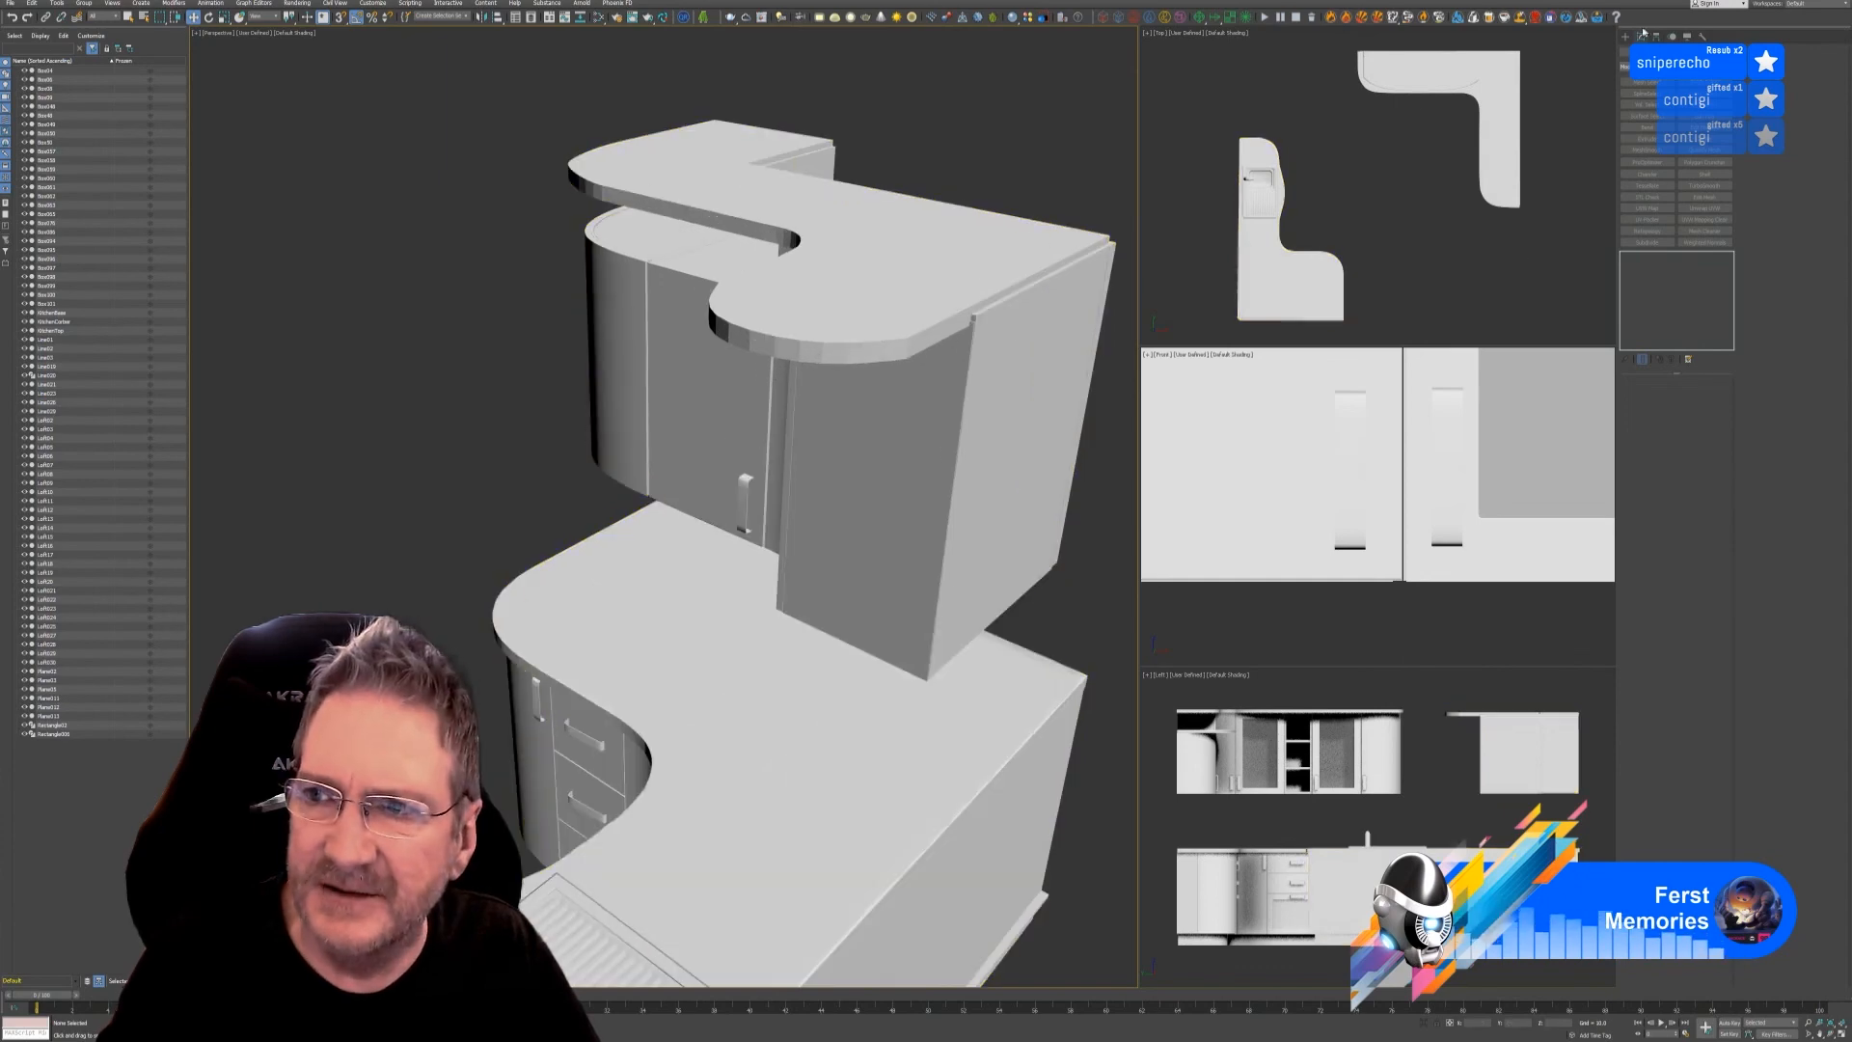
{"action": "left_click", "coordinate": [940, 285]}
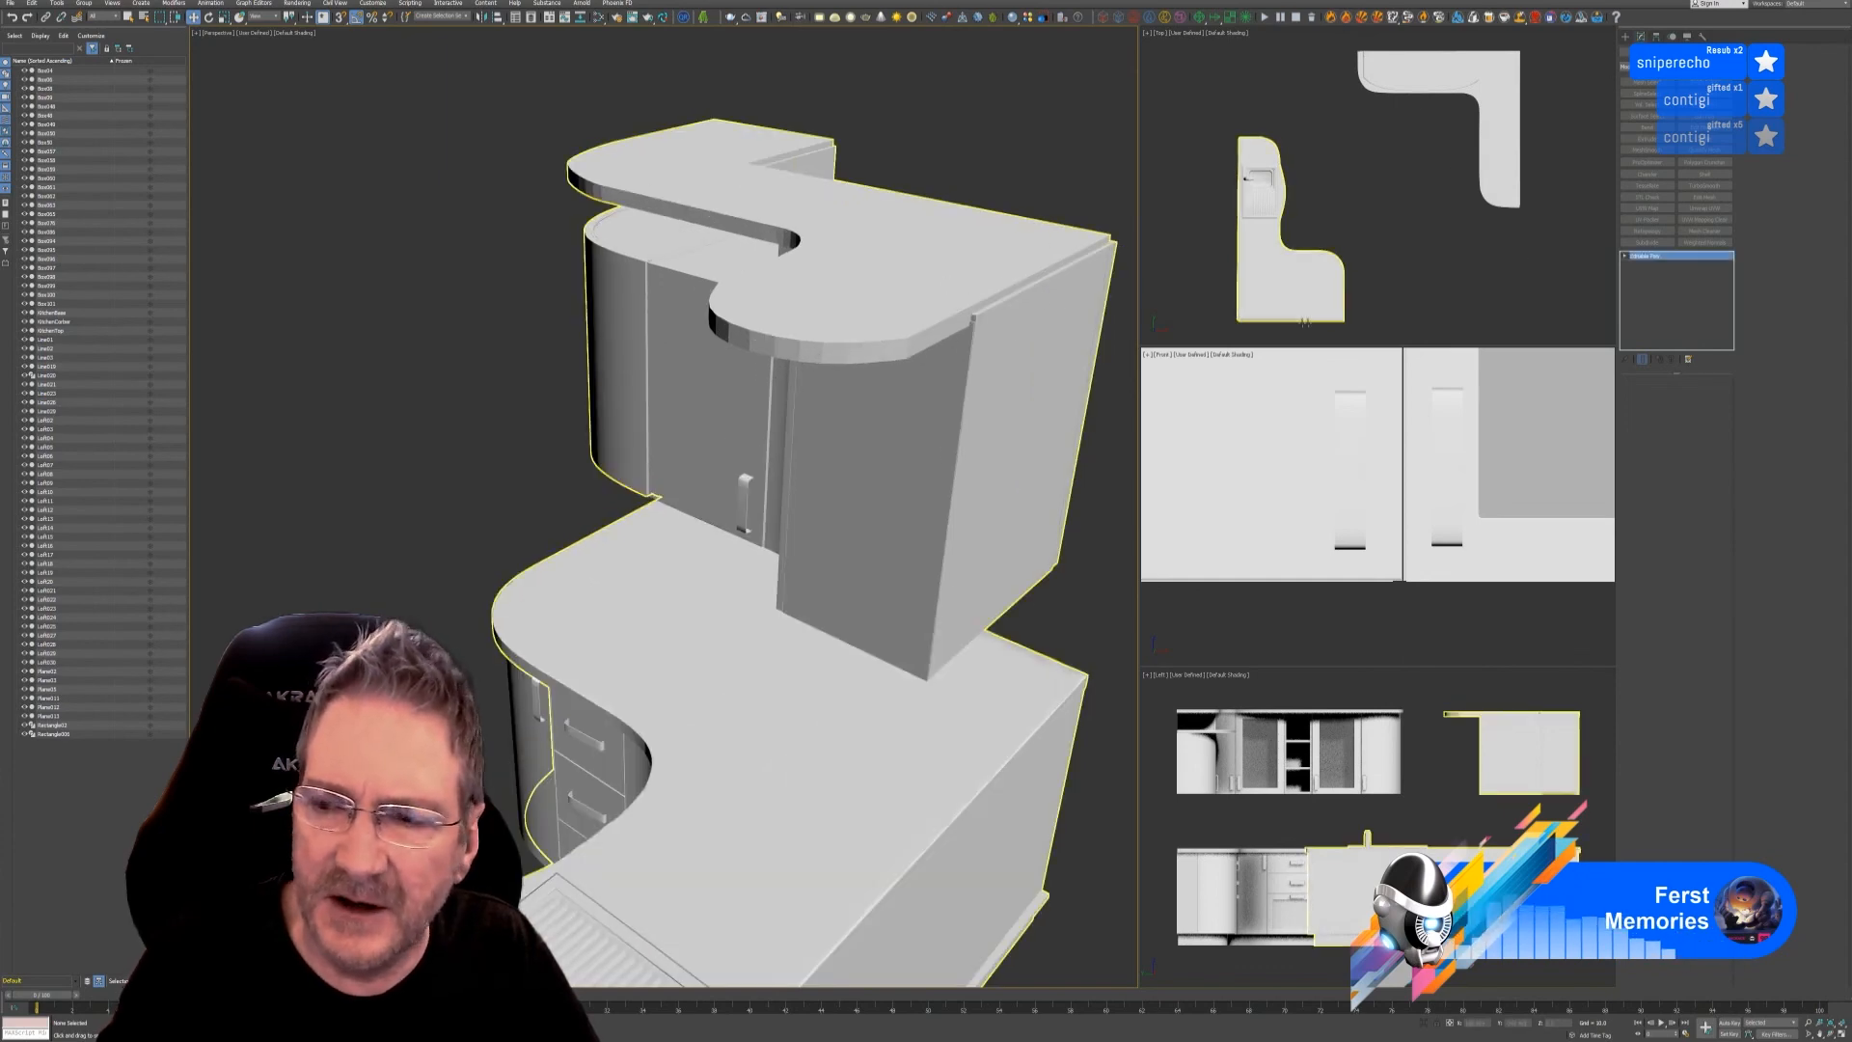
{"action": "left_click", "coordinate": [1473, 331]}
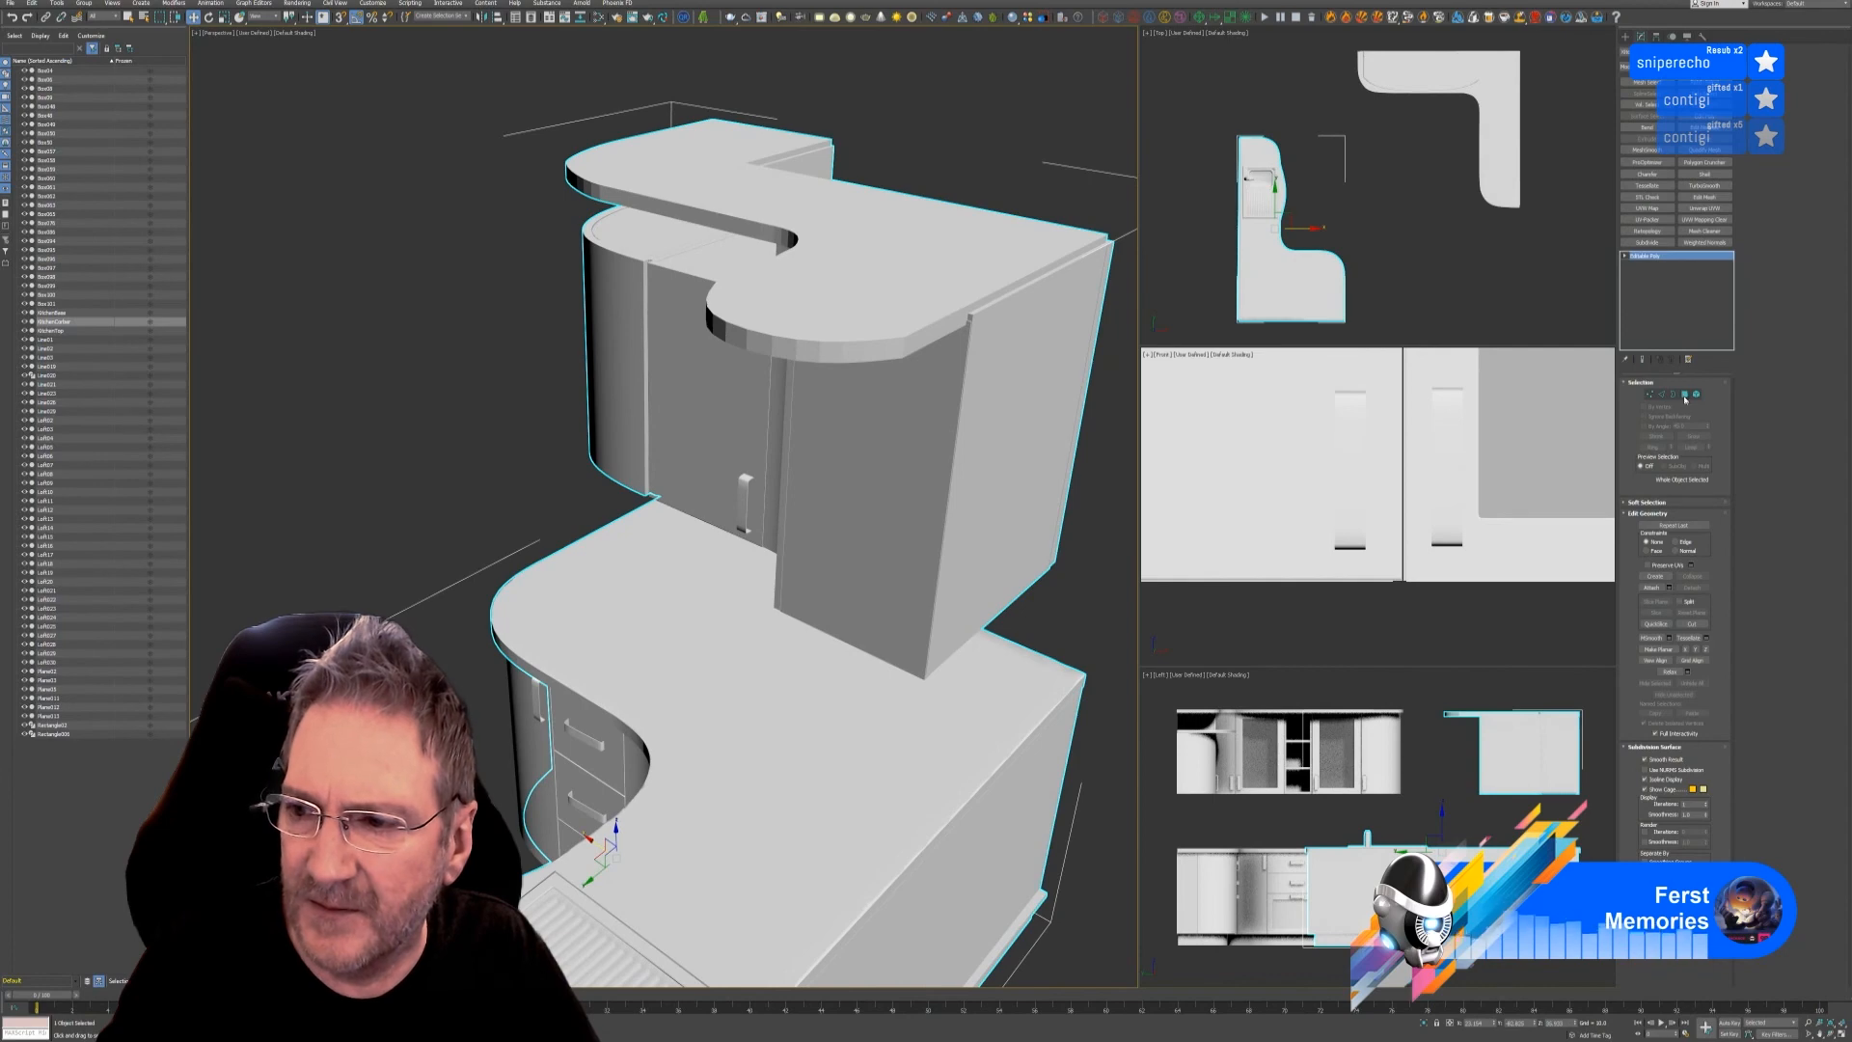
{"action": "left_click", "coordinate": [1685, 395]}
{"action": "left_click", "coordinate": [896, 349]}
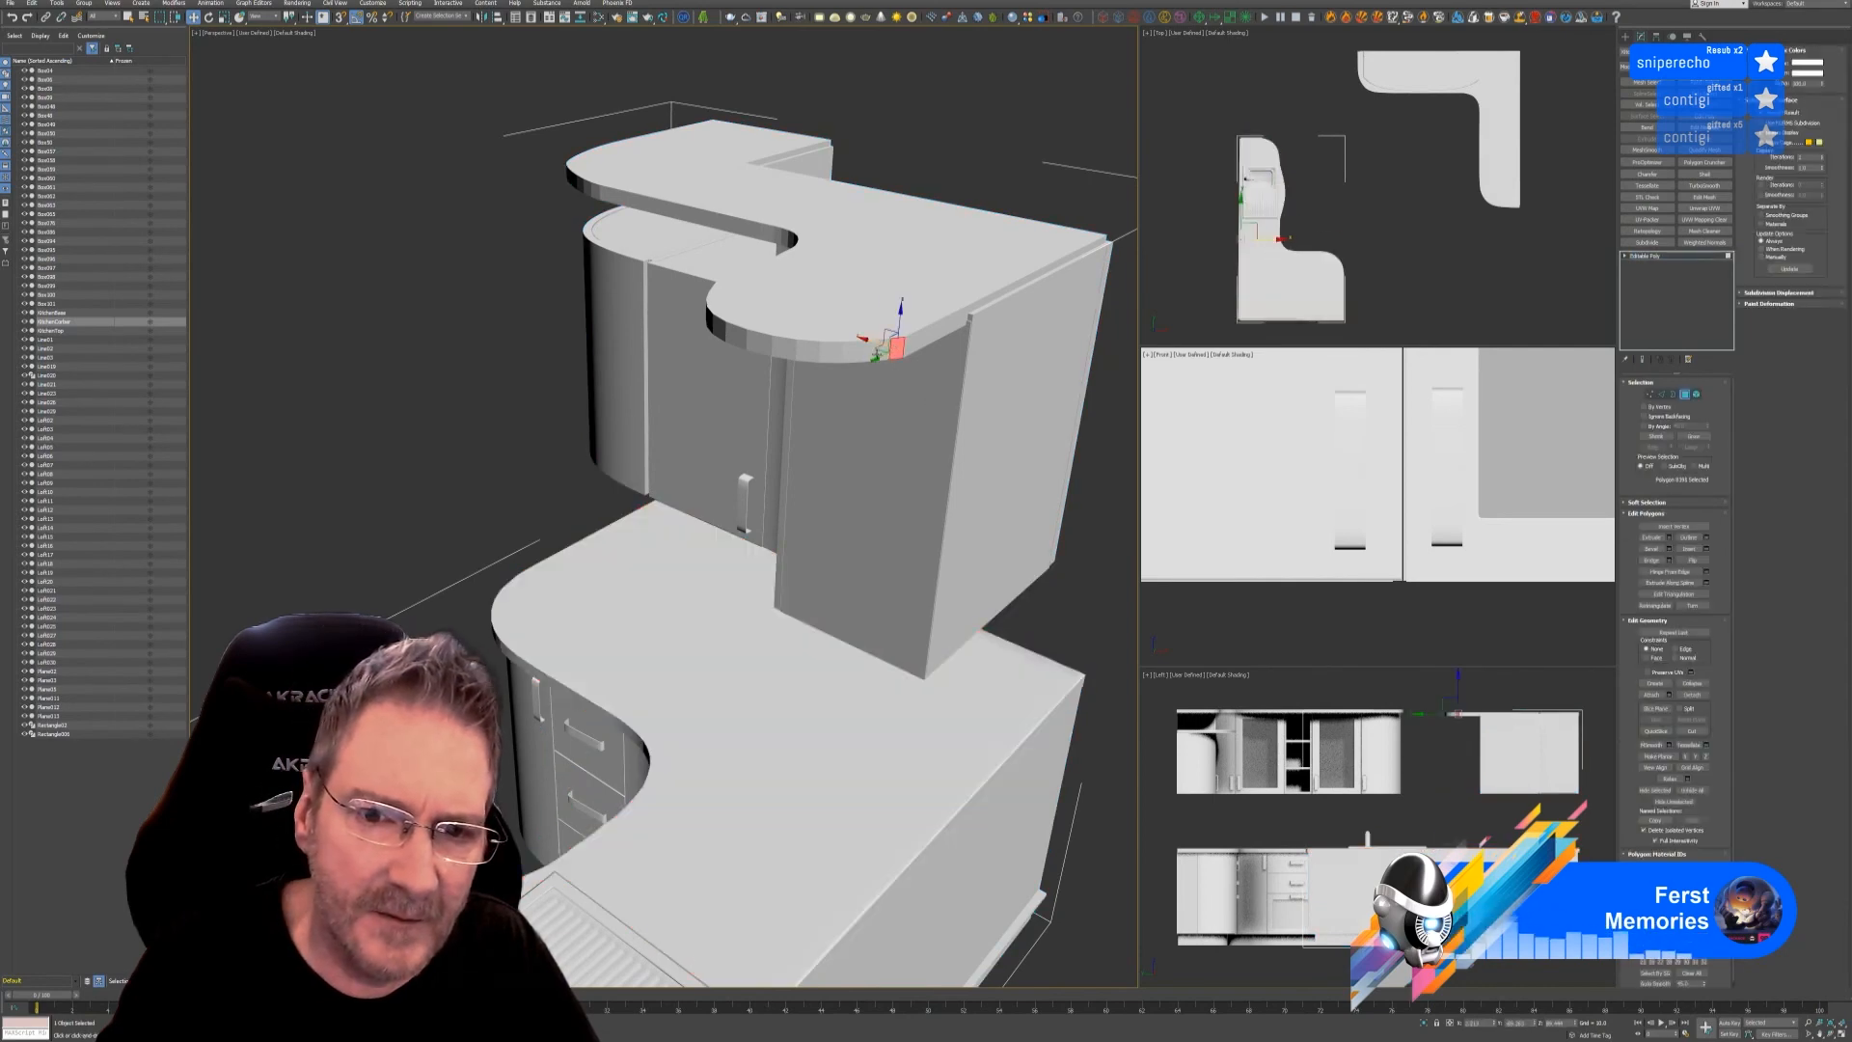
{"action": "left_click", "coordinate": [885, 354], "text": "ctrl"}
{"action": "left_click", "coordinate": [871, 351], "text": "ctrl"}
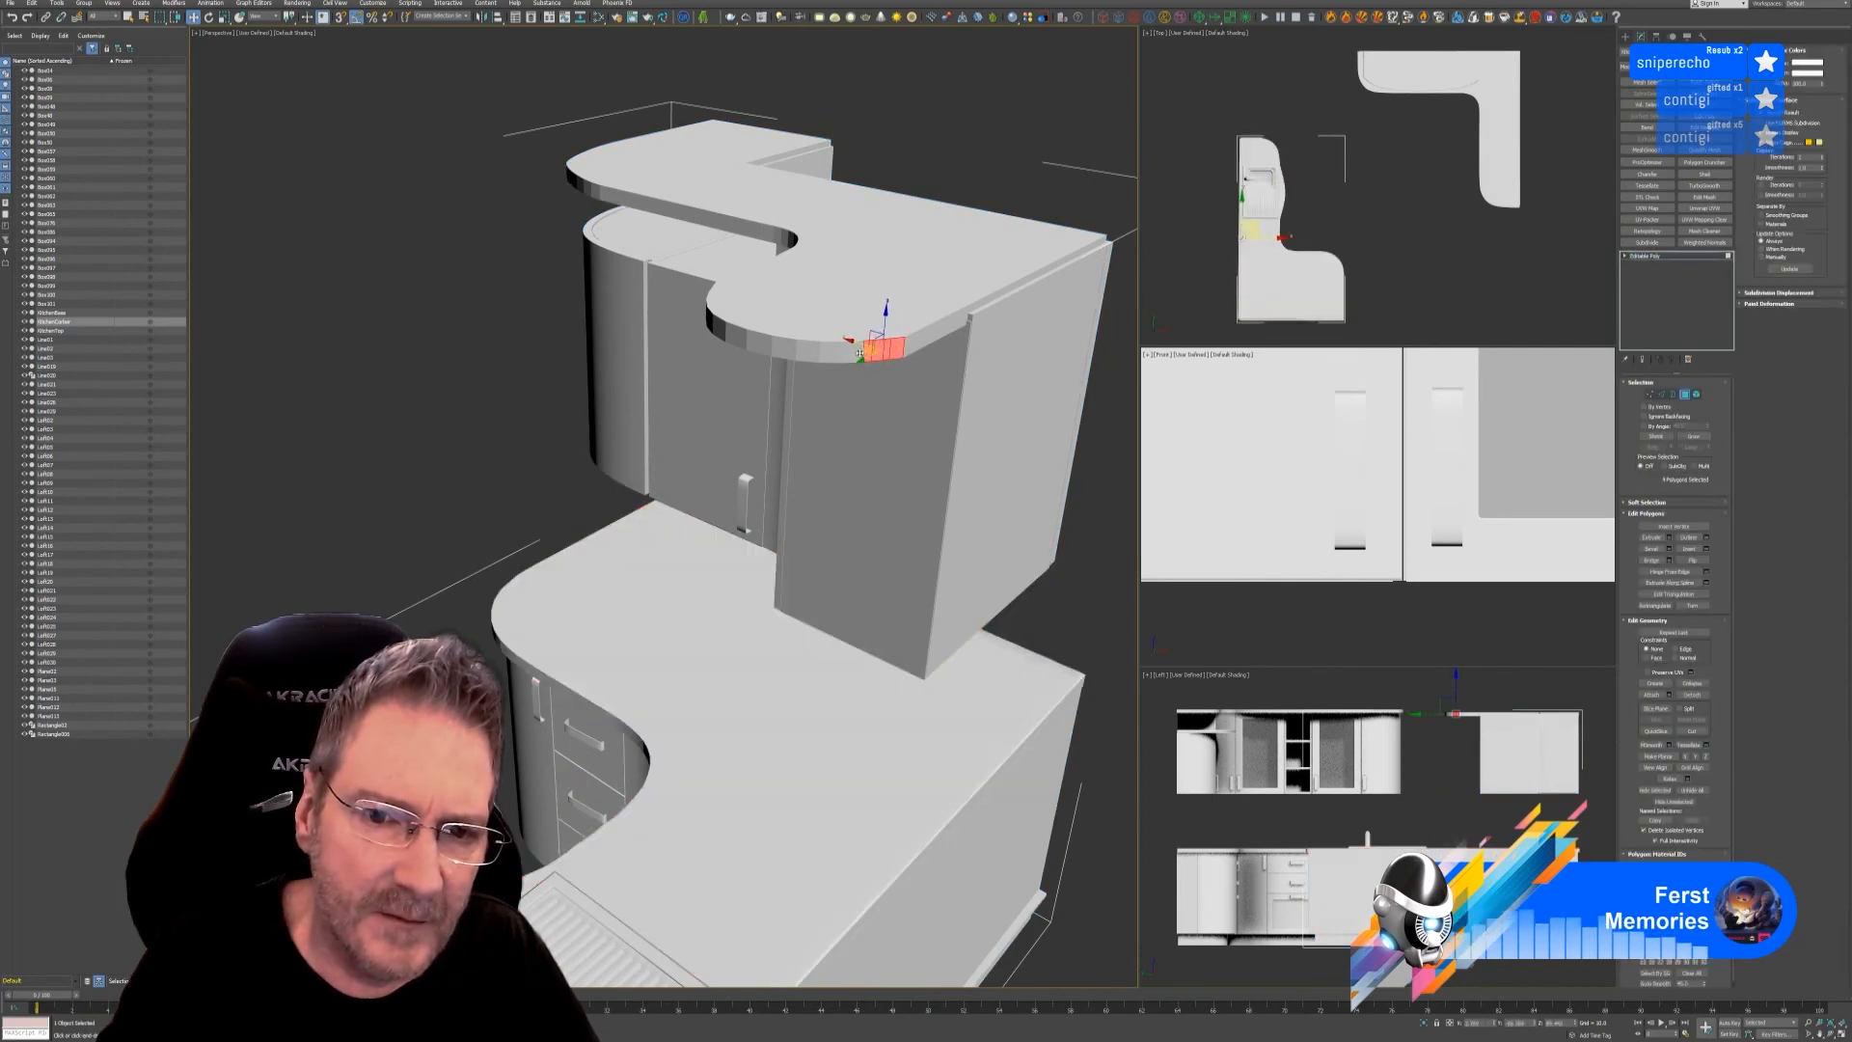
{"action": "left_click", "coordinate": [859, 353], "text": "ctrl"}
{"action": "left_click", "coordinate": [848, 354], "text": "ctrl"}
{"action": "left_click", "coordinate": [839, 355], "text": "ctrl"}
{"action": "left_click", "coordinate": [830, 355], "text": "ctrl"}
{"action": "left_click", "coordinate": [840, 356], "text": "ctrl"}
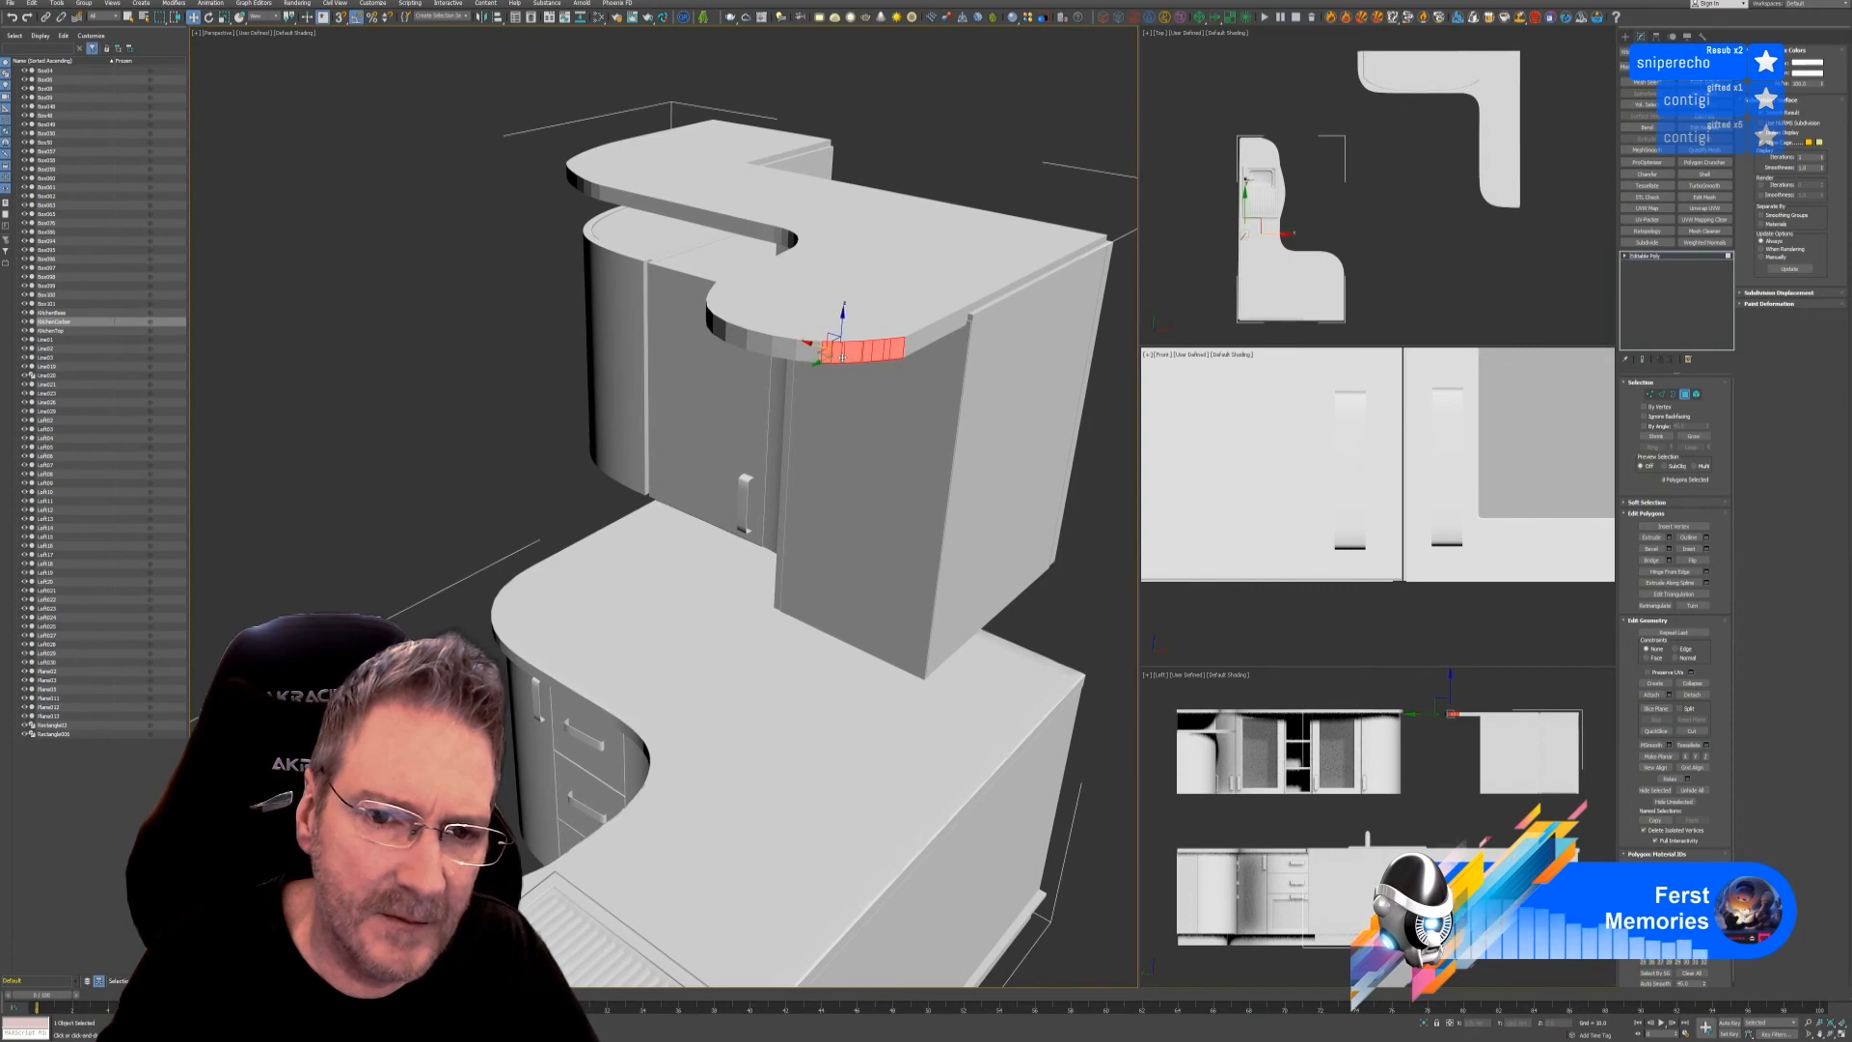
{"action": "left_click", "coordinate": [814, 353], "text": "ctrl"}
{"action": "left_click", "coordinate": [799, 352], "text": "ctrl"}
{"action": "scroll", "coordinate": [849, 365], "scroll_direction": "up", "scroll_amount": 5}
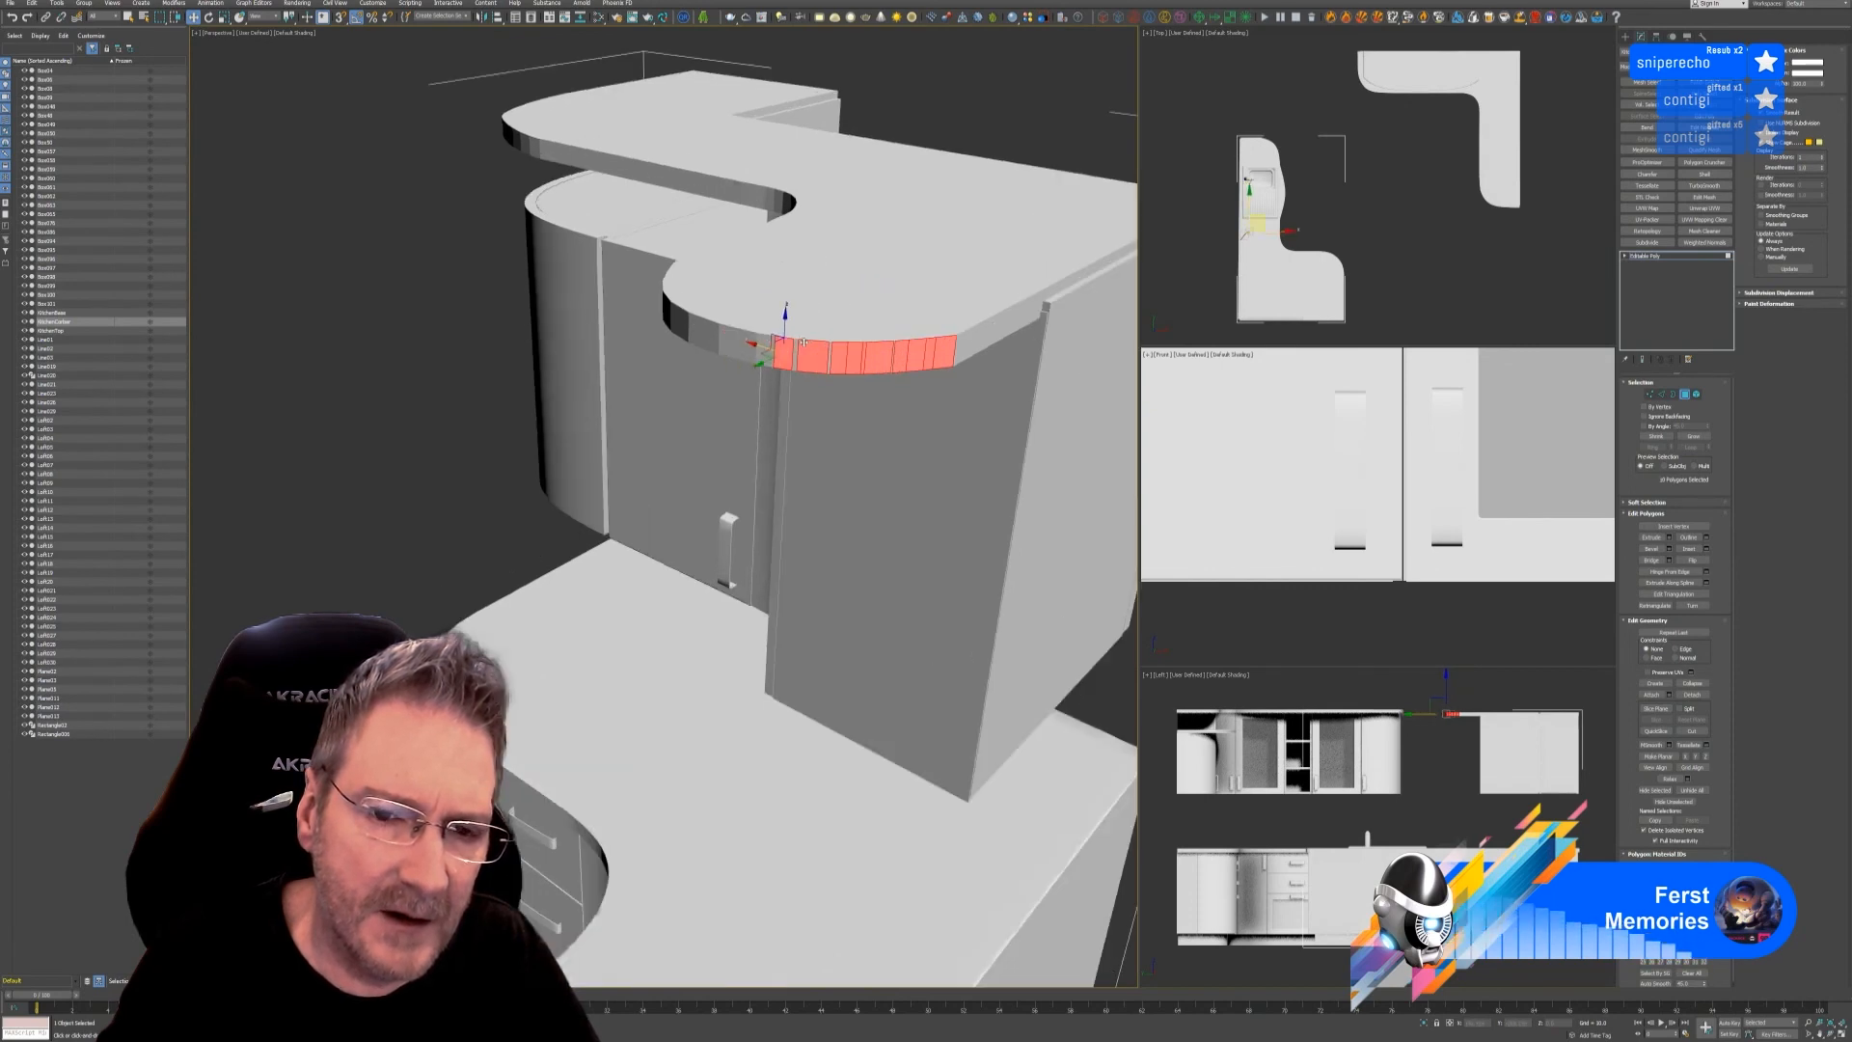
{"action": "left_click", "coordinate": [867, 362], "text": "ctrl"}
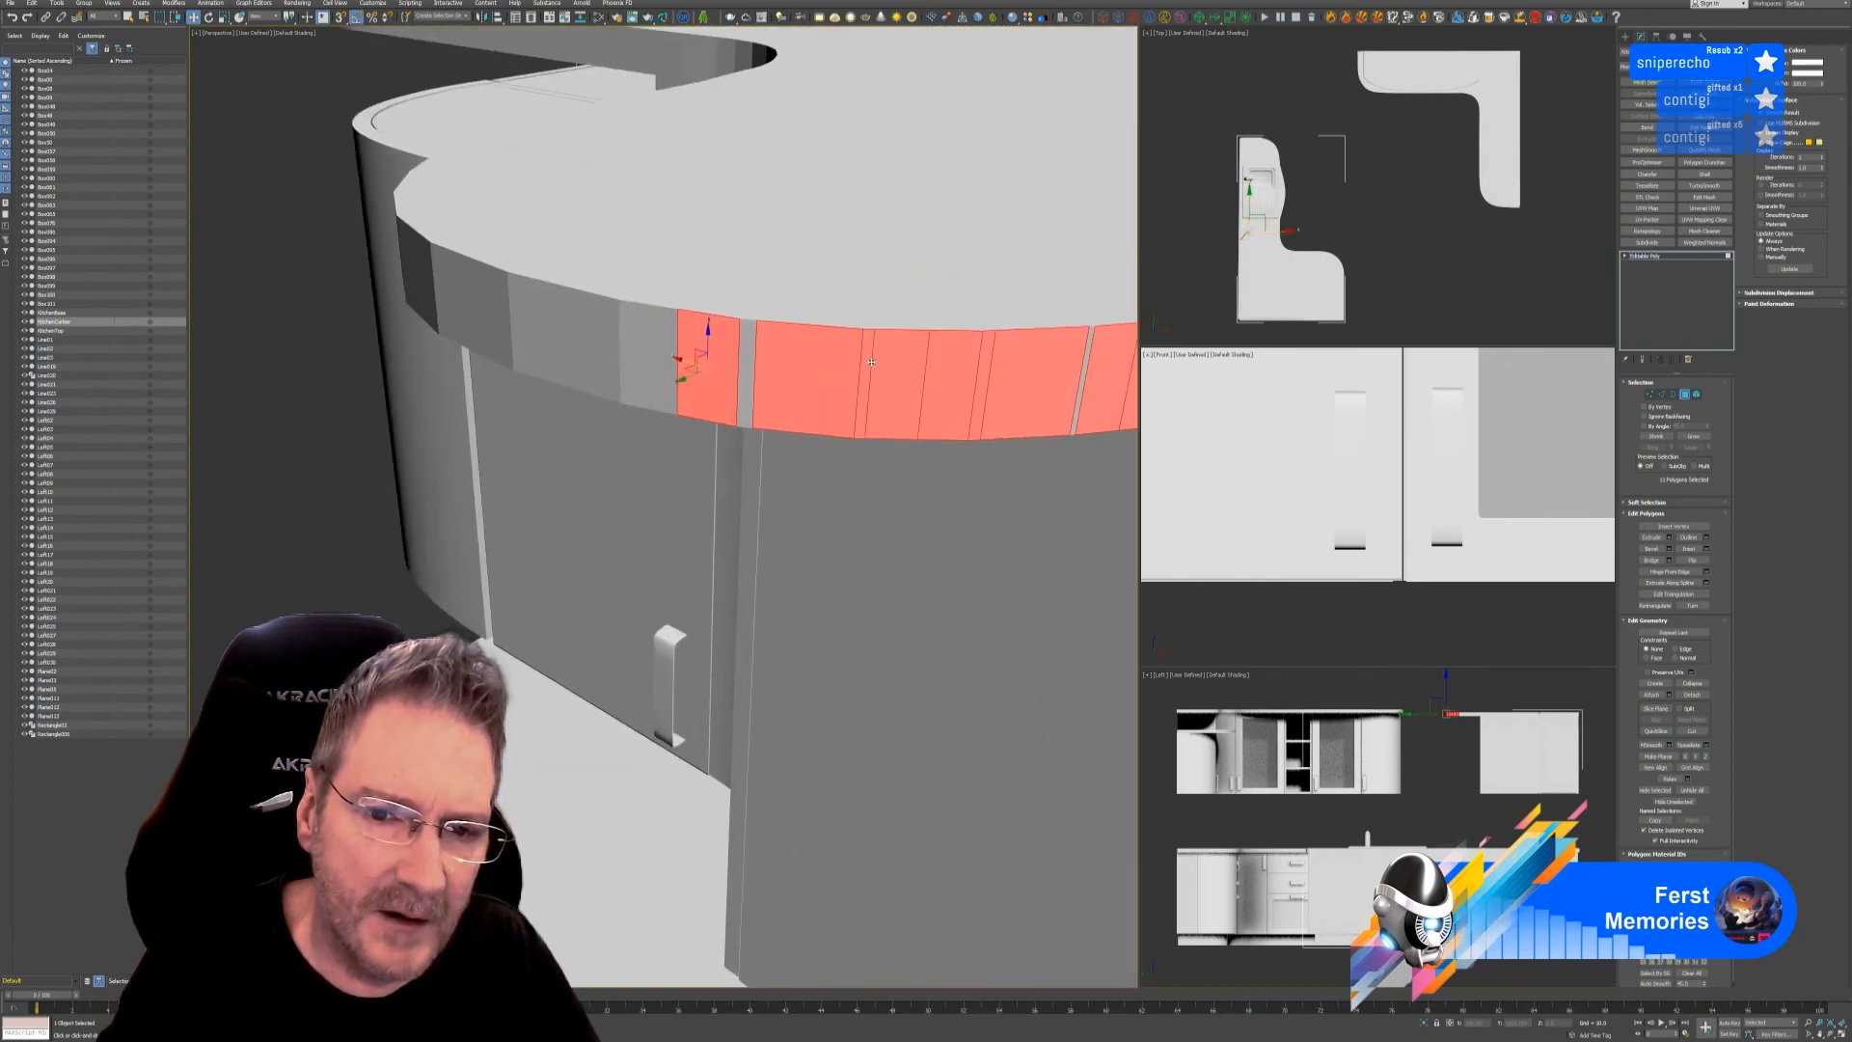
{"action": "left_click", "coordinate": [1085, 372], "text": "ctrl"}
{"action": "left_click", "coordinate": [747, 368], "text": "ctrl"}
{"action": "left_click", "coordinate": [651, 357], "text": "ctrl"}
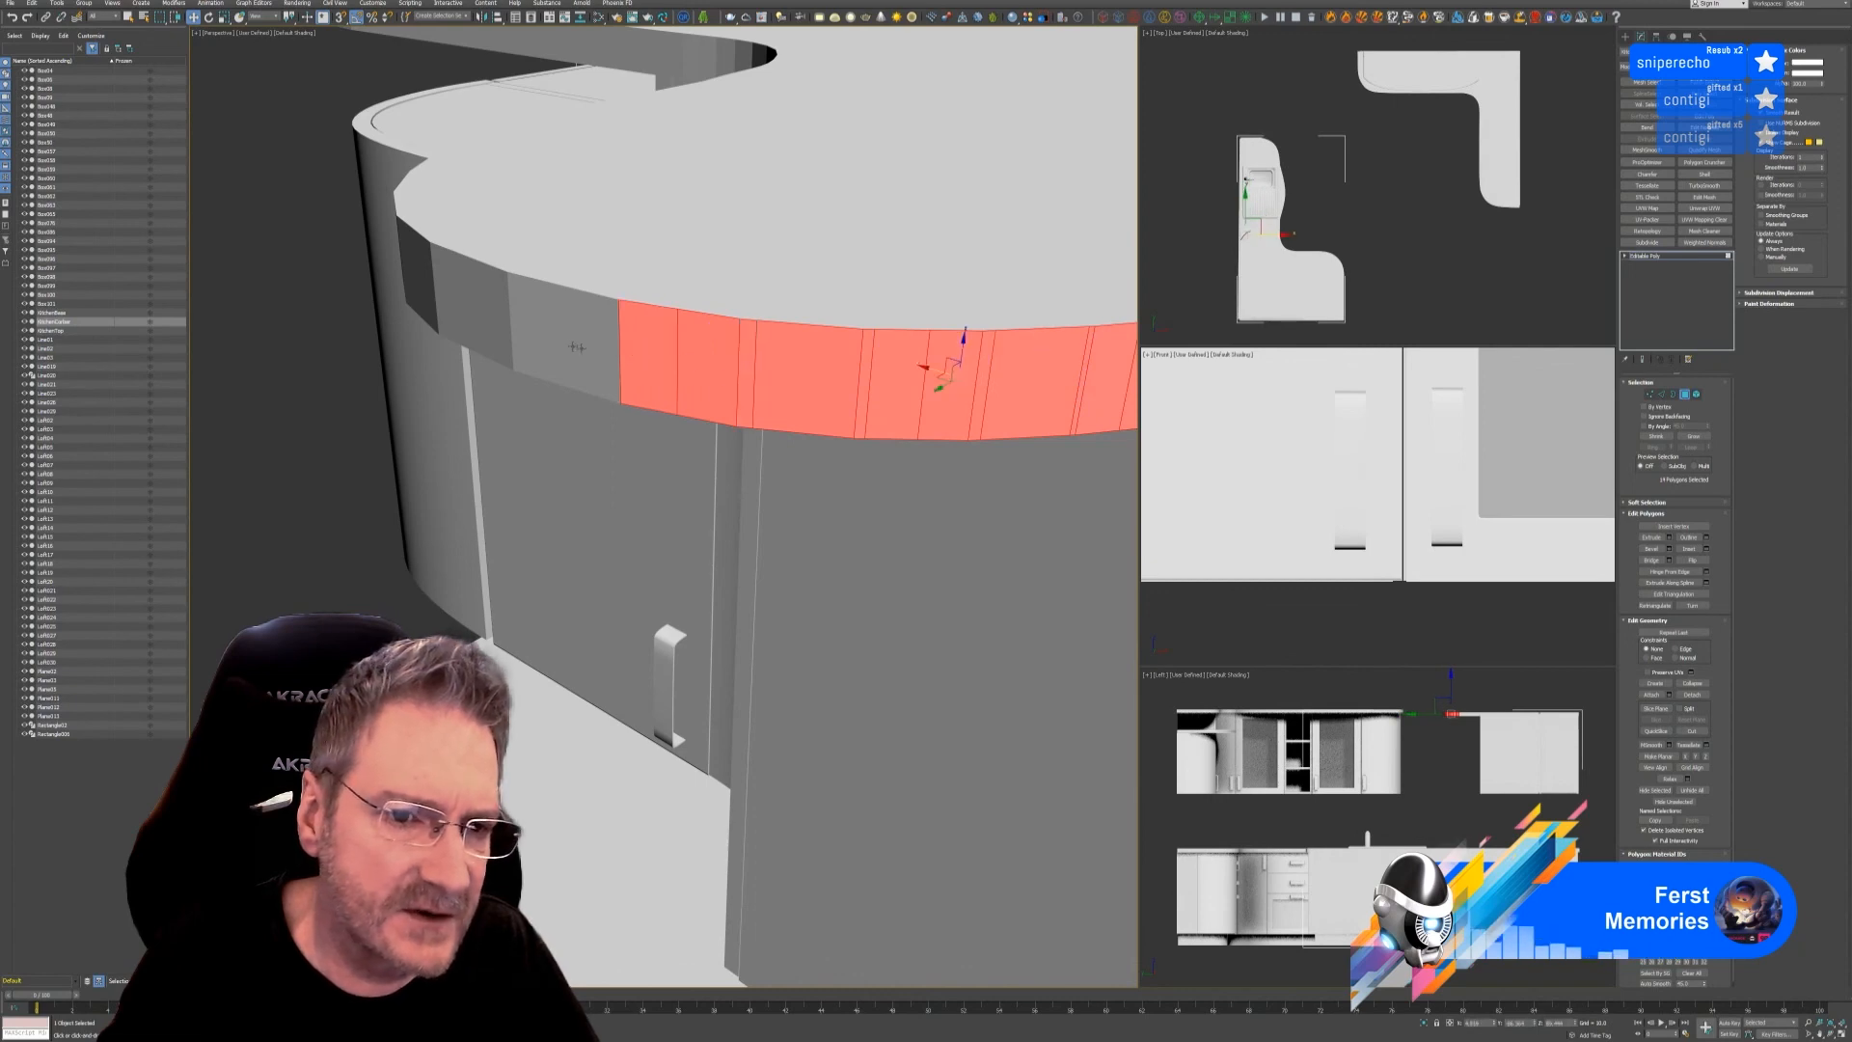
{"action": "left_click", "coordinate": [556, 335], "text": "ctrl"}
{"action": "left_click", "coordinate": [498, 313], "text": "ctrl"}
{"action": "left_click", "coordinate": [598, 338], "text": "ctrl"}
{"action": "left_click", "coordinate": [461, 303], "text": "ctrl"}
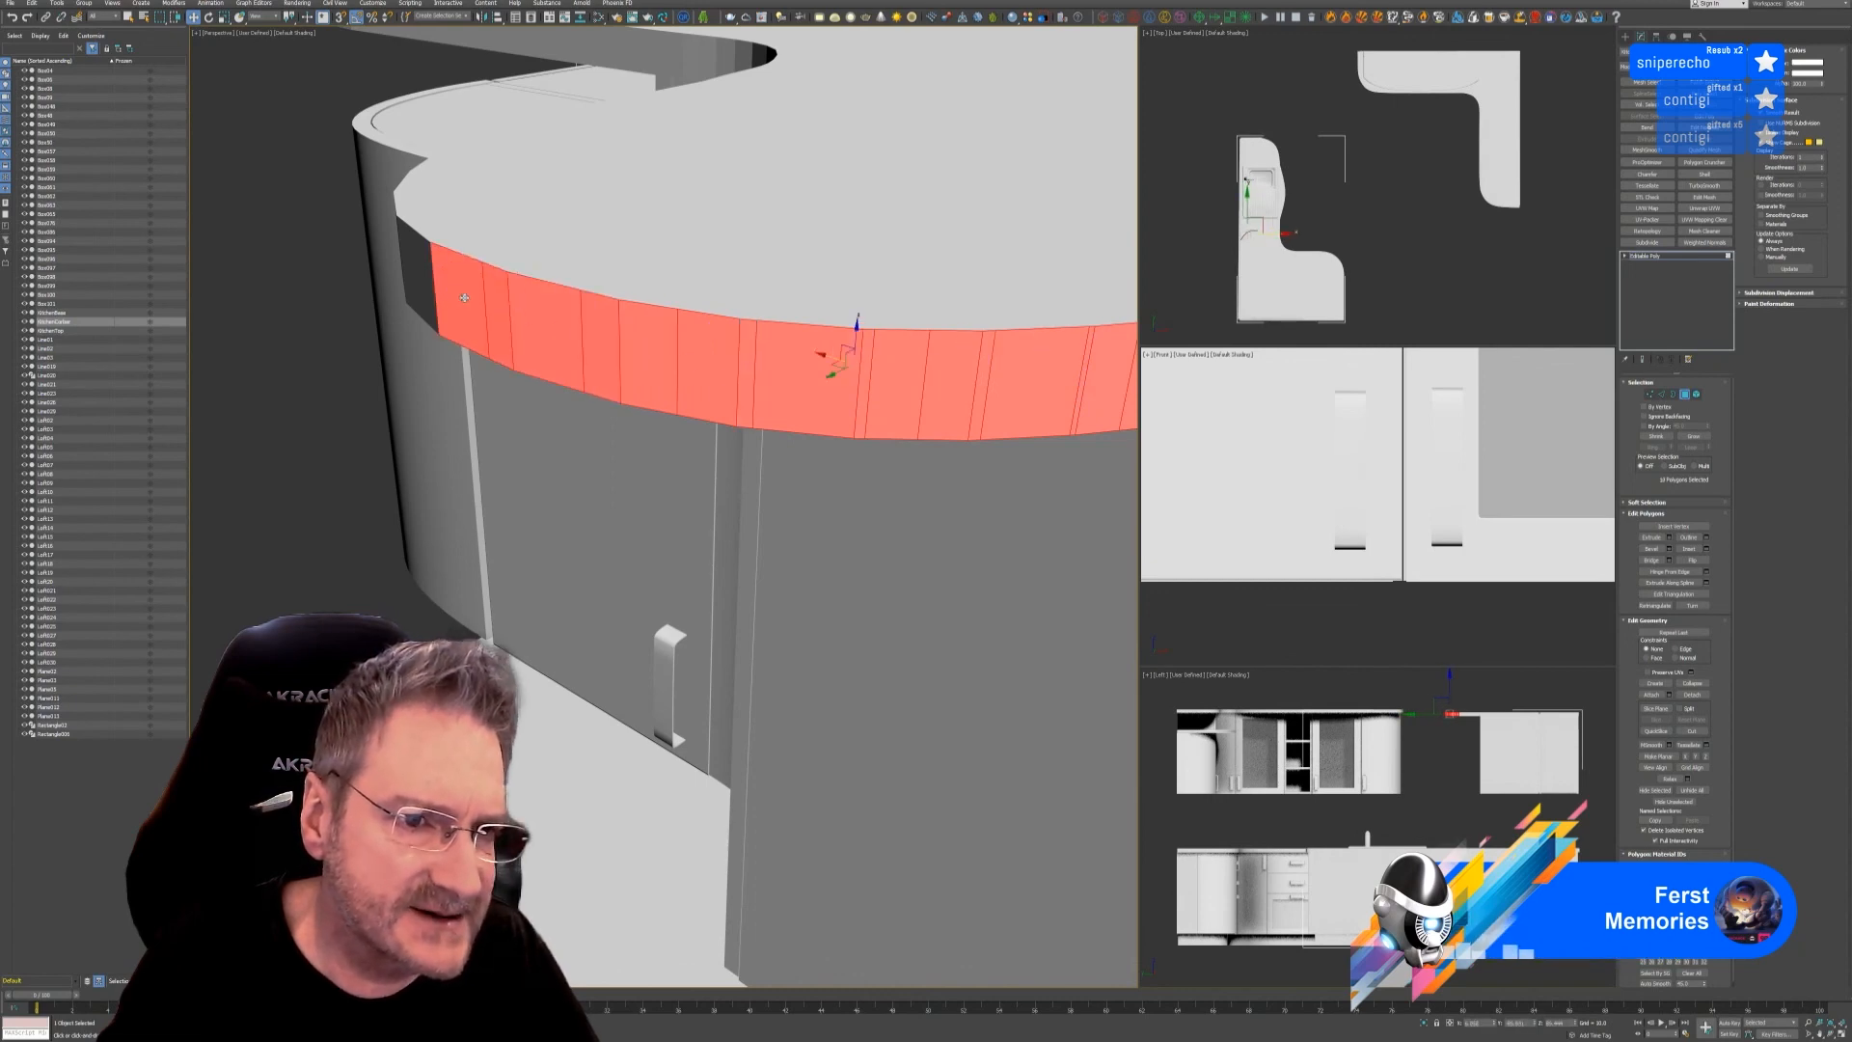
{"action": "left_click", "coordinate": [416, 278], "text": "ctrl"}
{"action": "left_click", "coordinate": [432, 287], "text": "ctrl"}
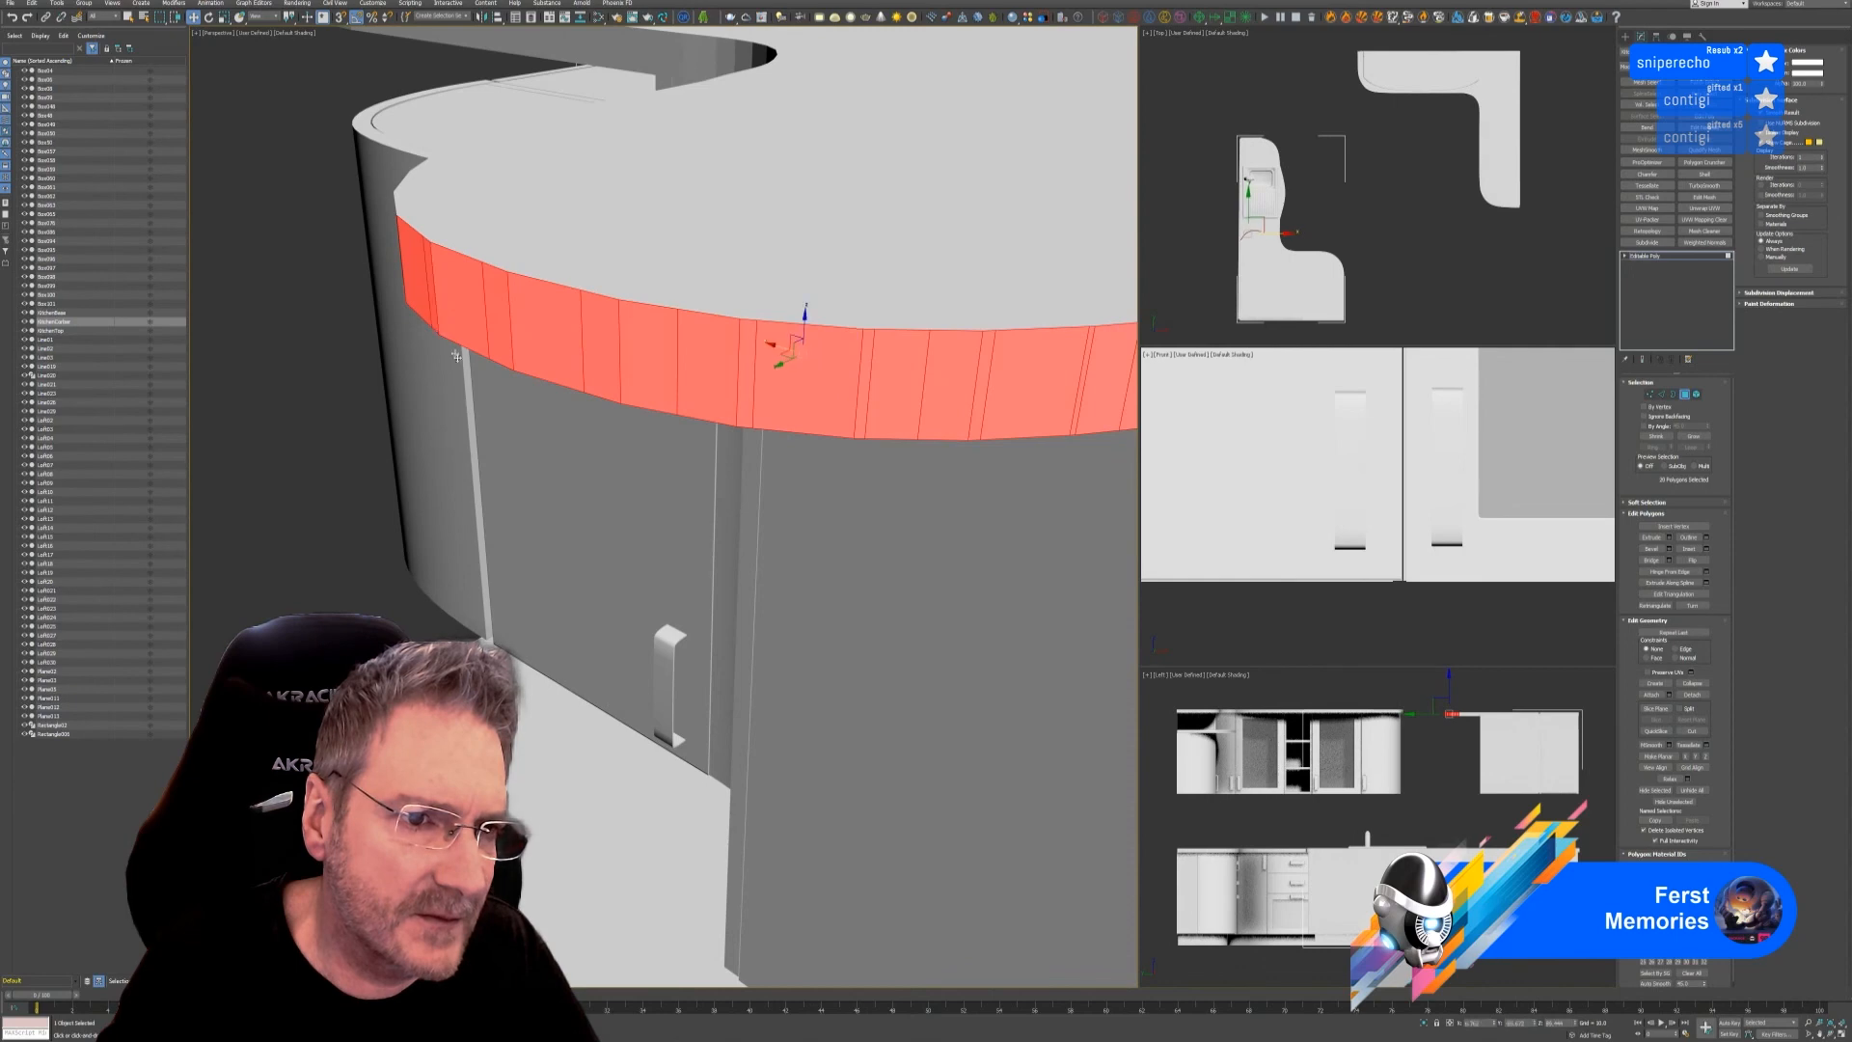
{"action": "scroll", "coordinate": [454, 385], "scroll_direction": "down", "scroll_amount": 6}
{"action": "middle_click_drag", "start_coordinate": [553, 561], "coordinate": [607, 560], "text": "alt"}
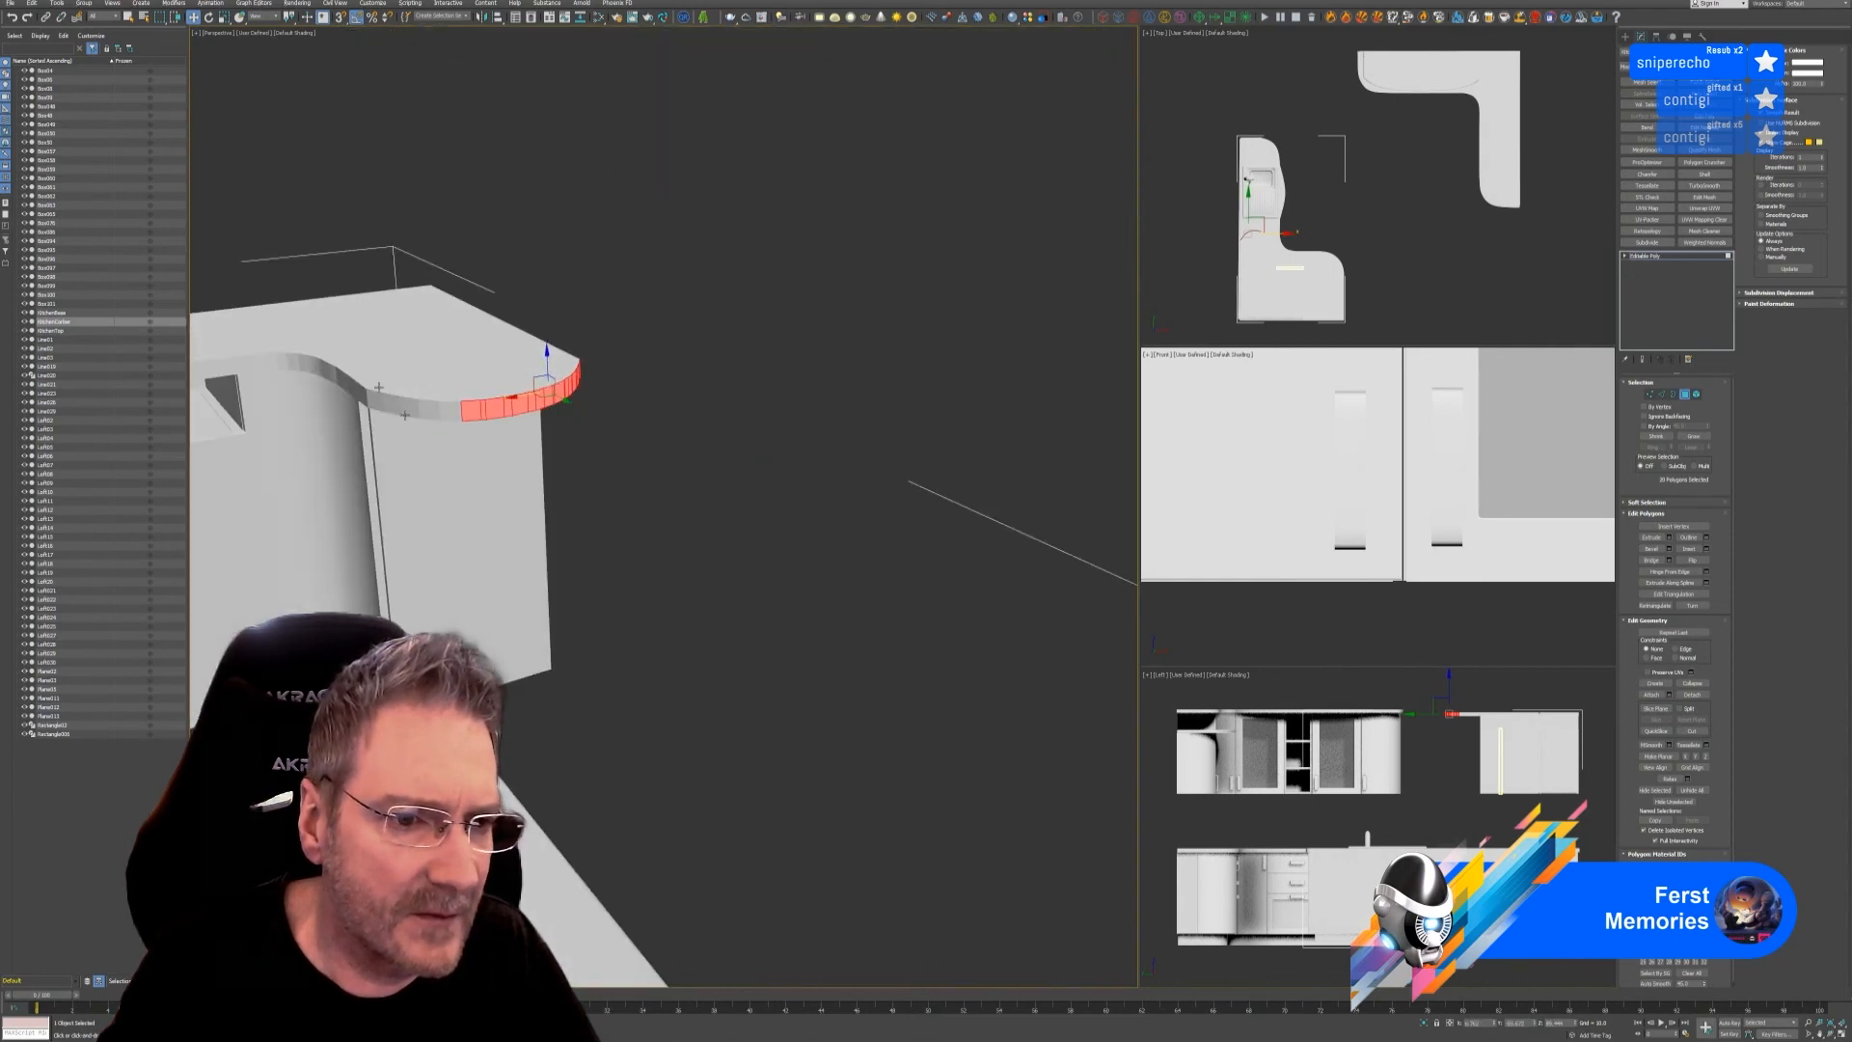
{"action": "scroll", "coordinate": [369, 383], "scroll_direction": "up", "scroll_amount": 4}
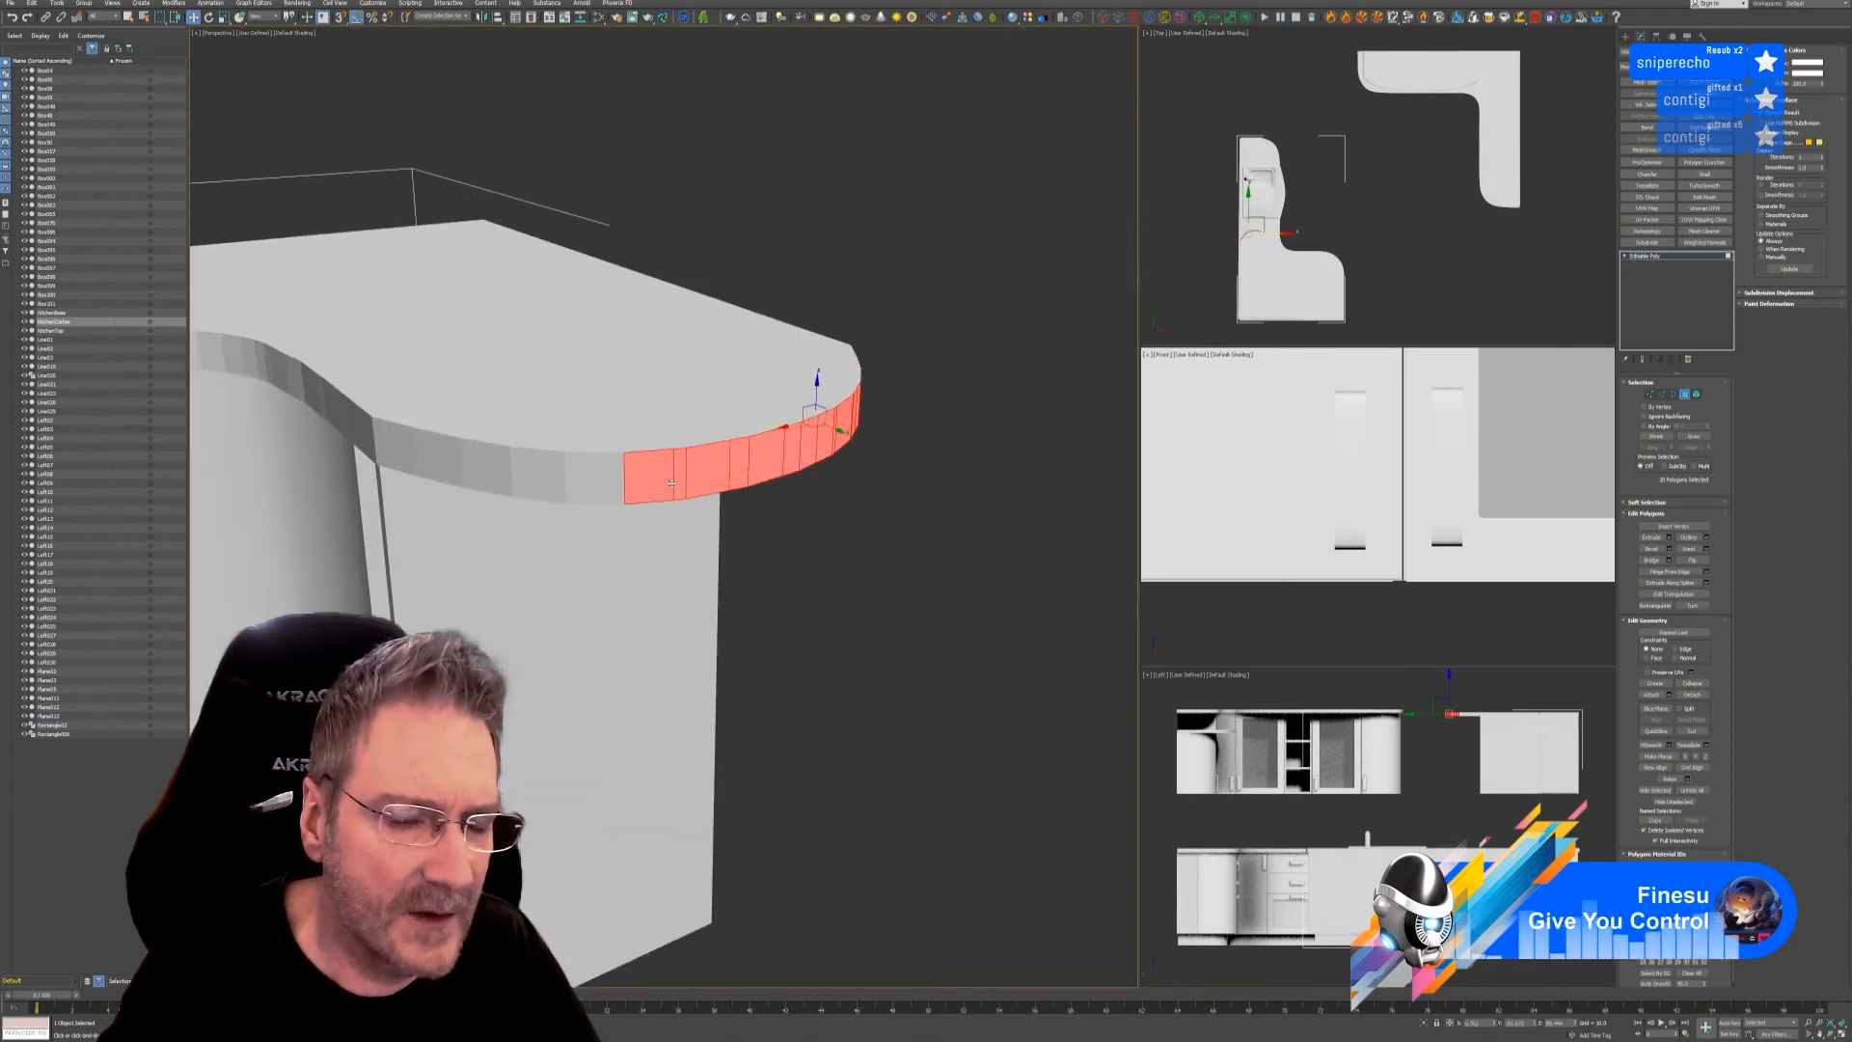
{"action": "scroll", "coordinate": [671, 482], "scroll_direction": "down", "scroll_amount": 4}
{"action": "scroll", "coordinate": [663, 494], "scroll_direction": "down", "scroll_amount": 3}
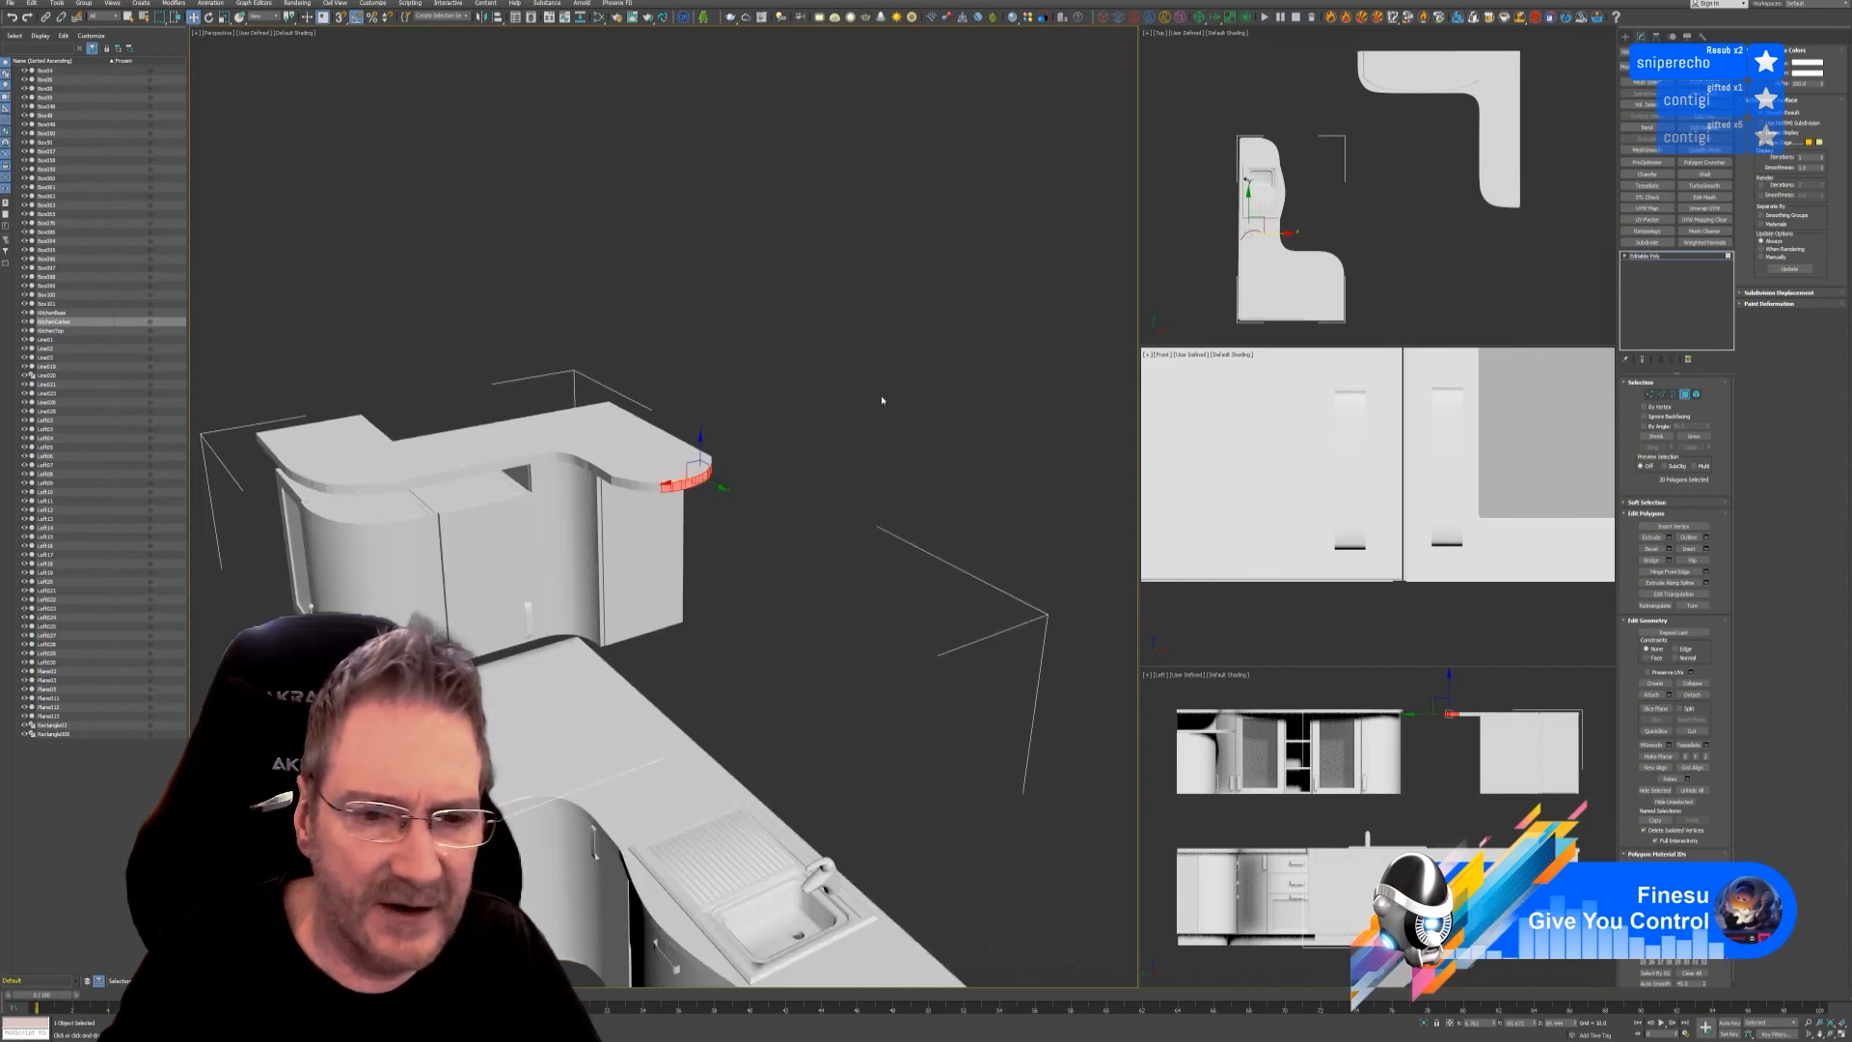
{"action": "middle_click_drag", "start_coordinate": [883, 400], "coordinate": [984, 353]}
{"action": "left_click", "coordinate": [1688, 396]}
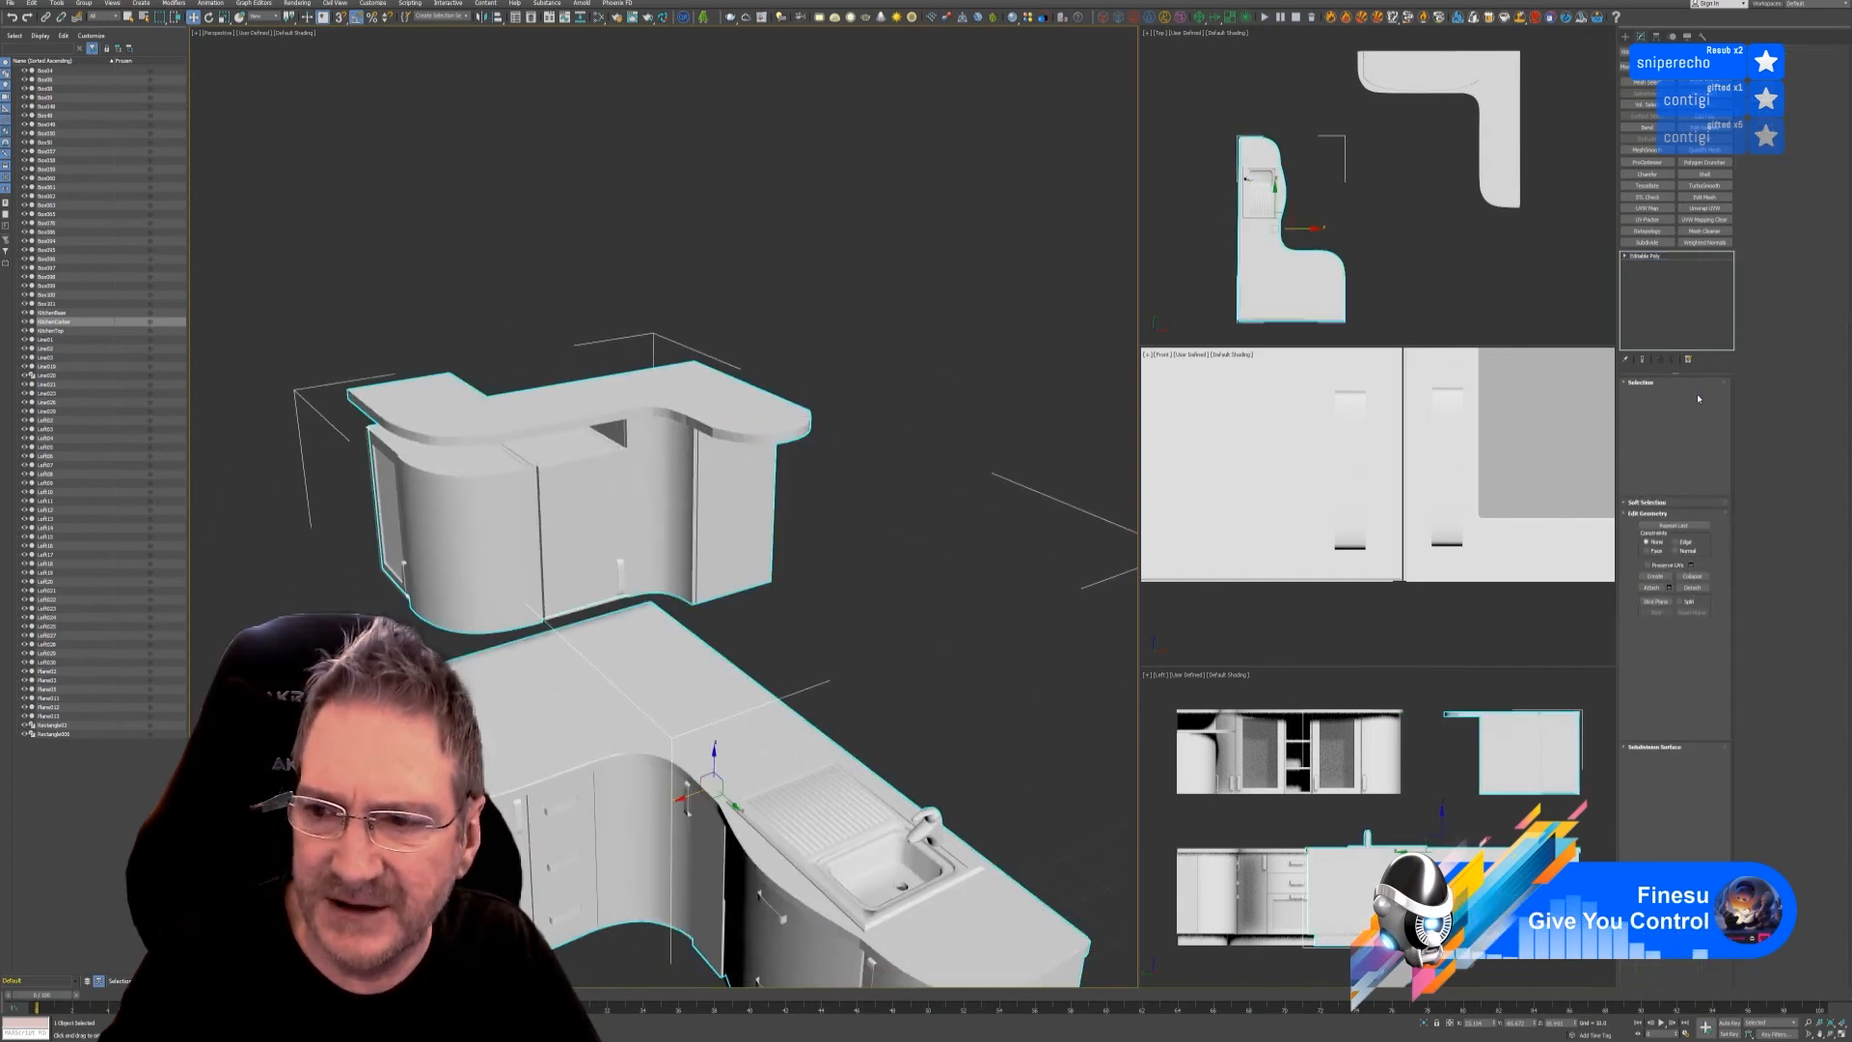
- Detach the whole overhanging top above the sink island's wall unit from the mesh as a separate object, and clear the selection
{"action": "left_click", "coordinate": [1696, 396]}
{"action": "left_click", "coordinate": [823, 348]}
{"action": "left_click", "coordinate": [736, 418]}
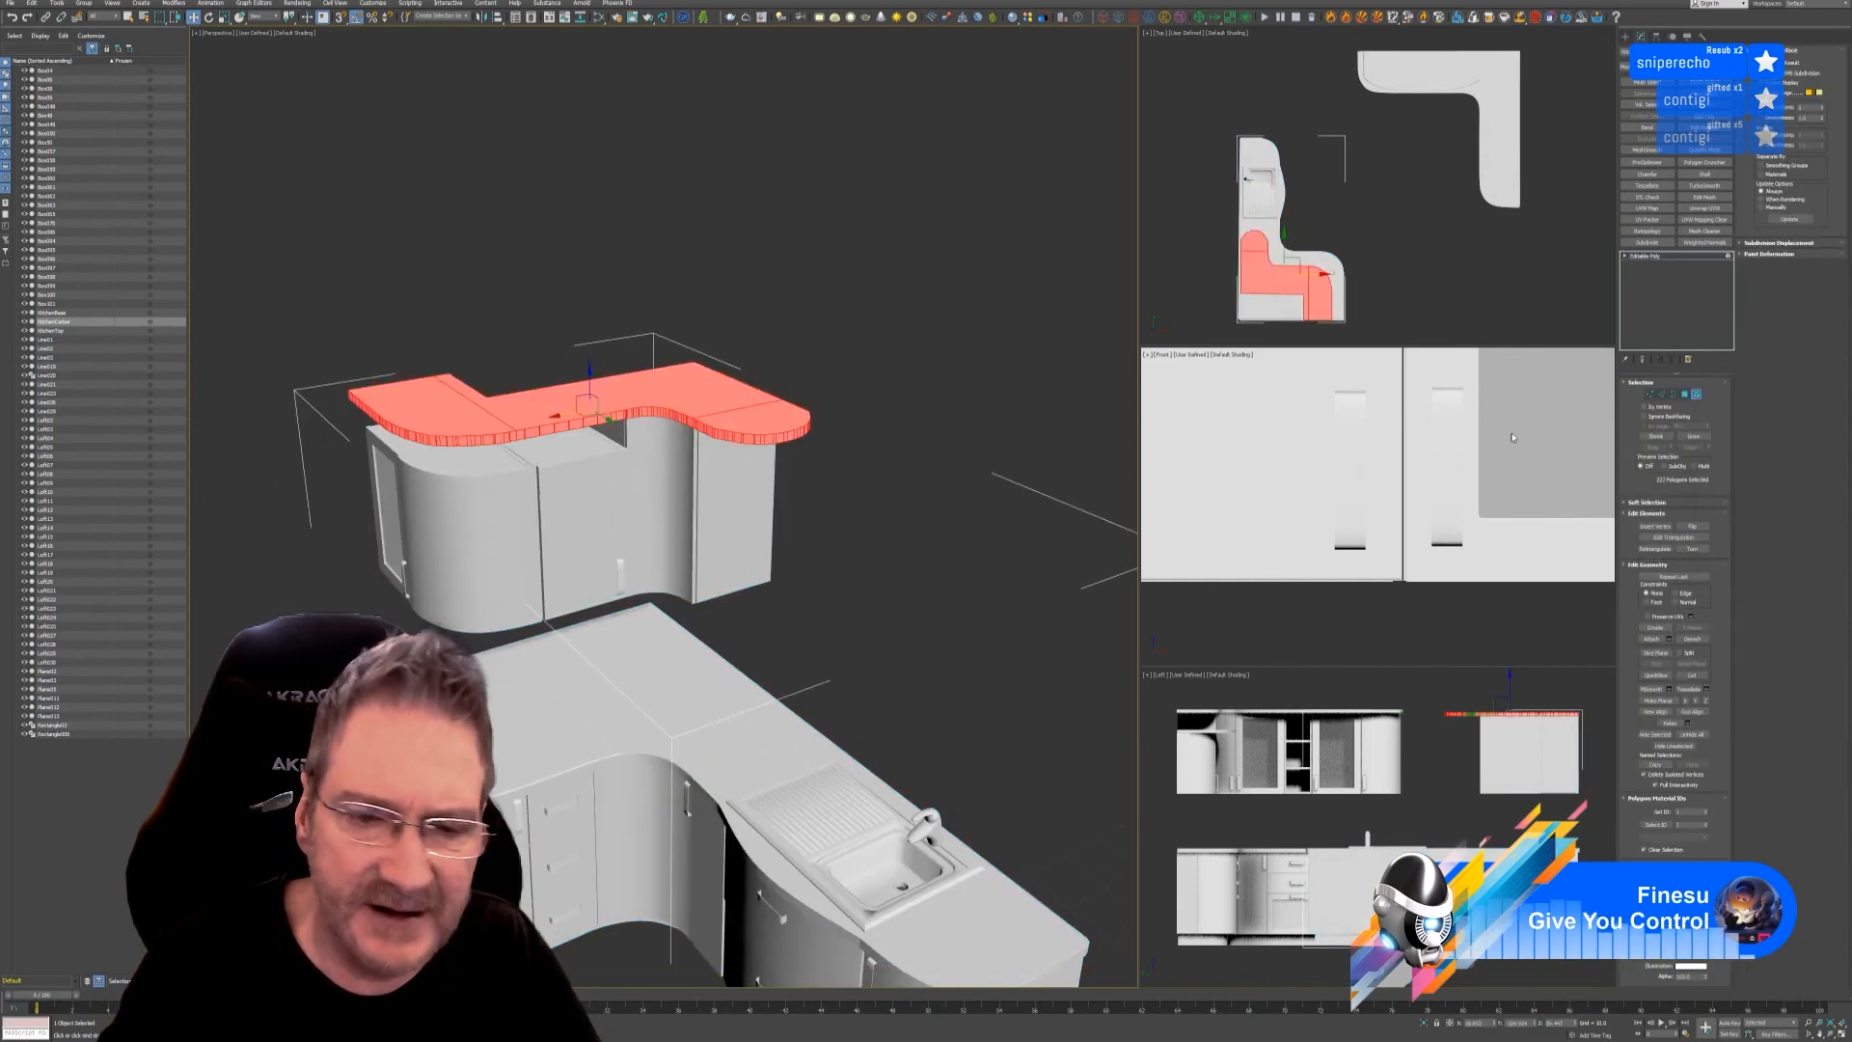
{"action": "left_click", "coordinate": [1703, 643]}
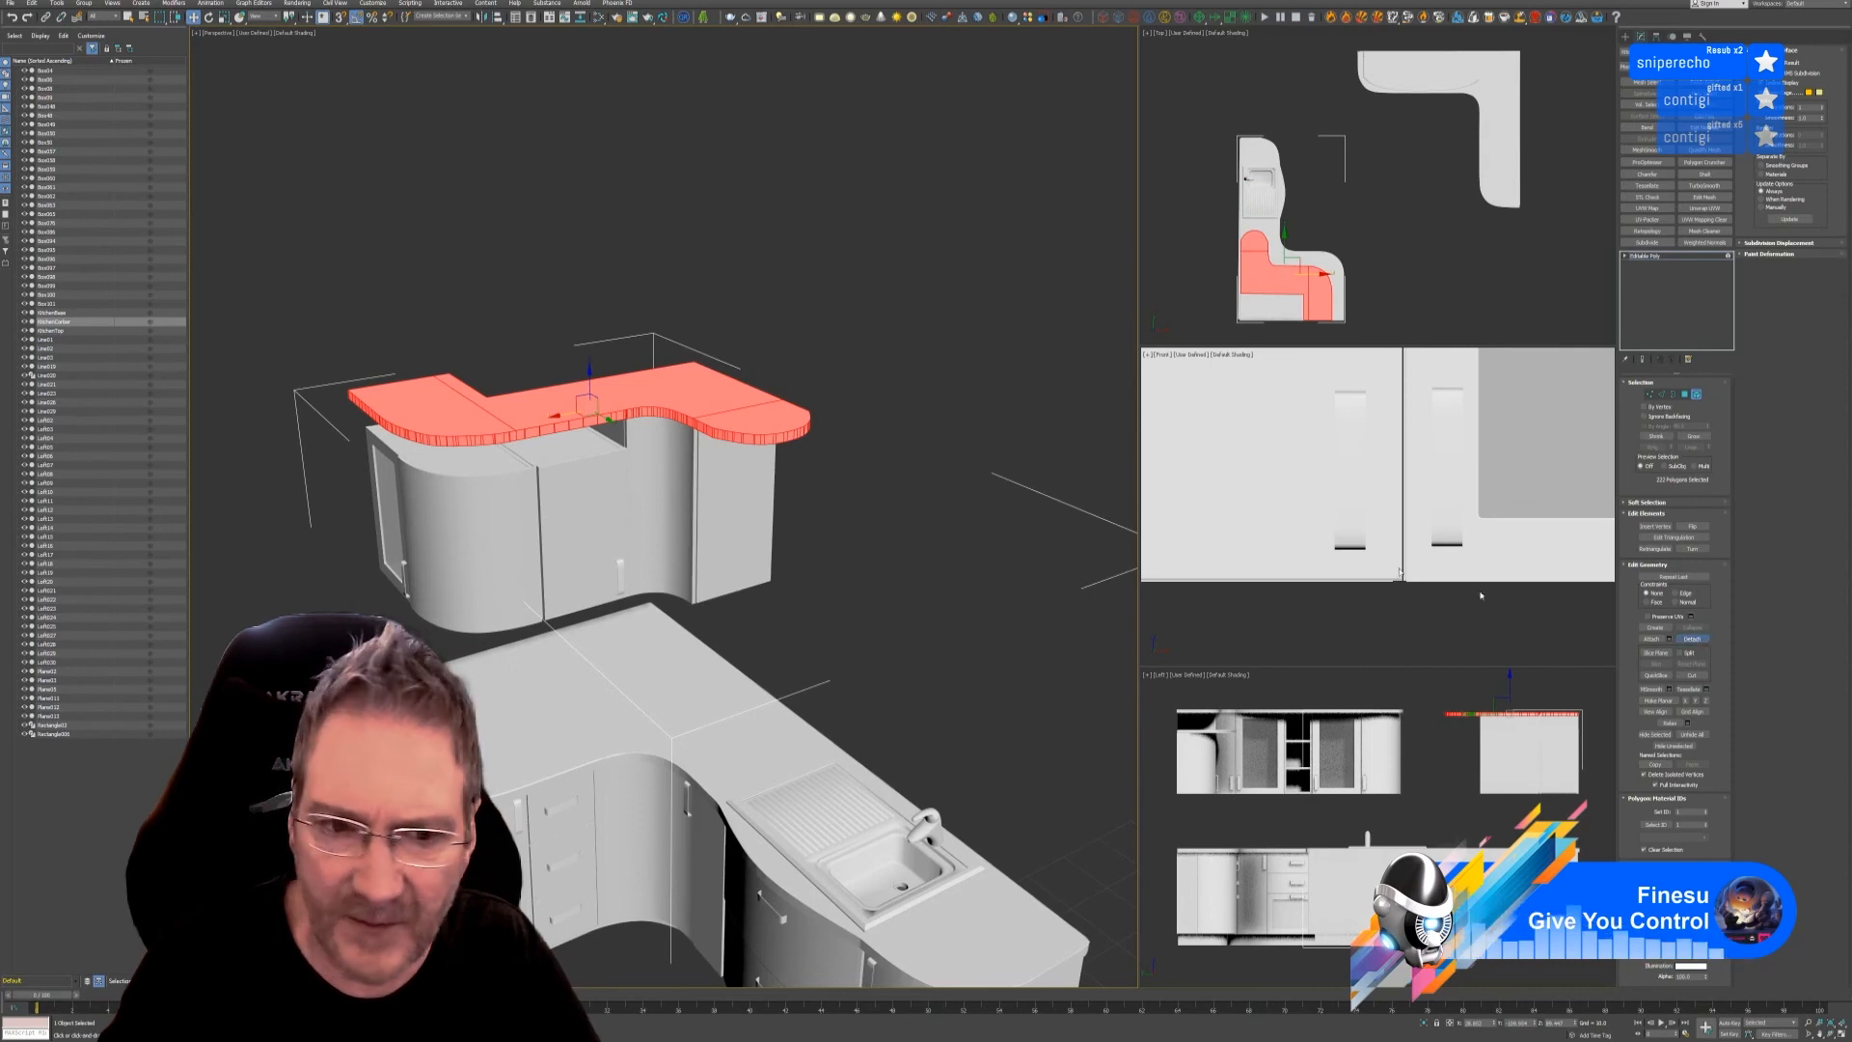
{"action": "left_click", "coordinate": [960, 527]}
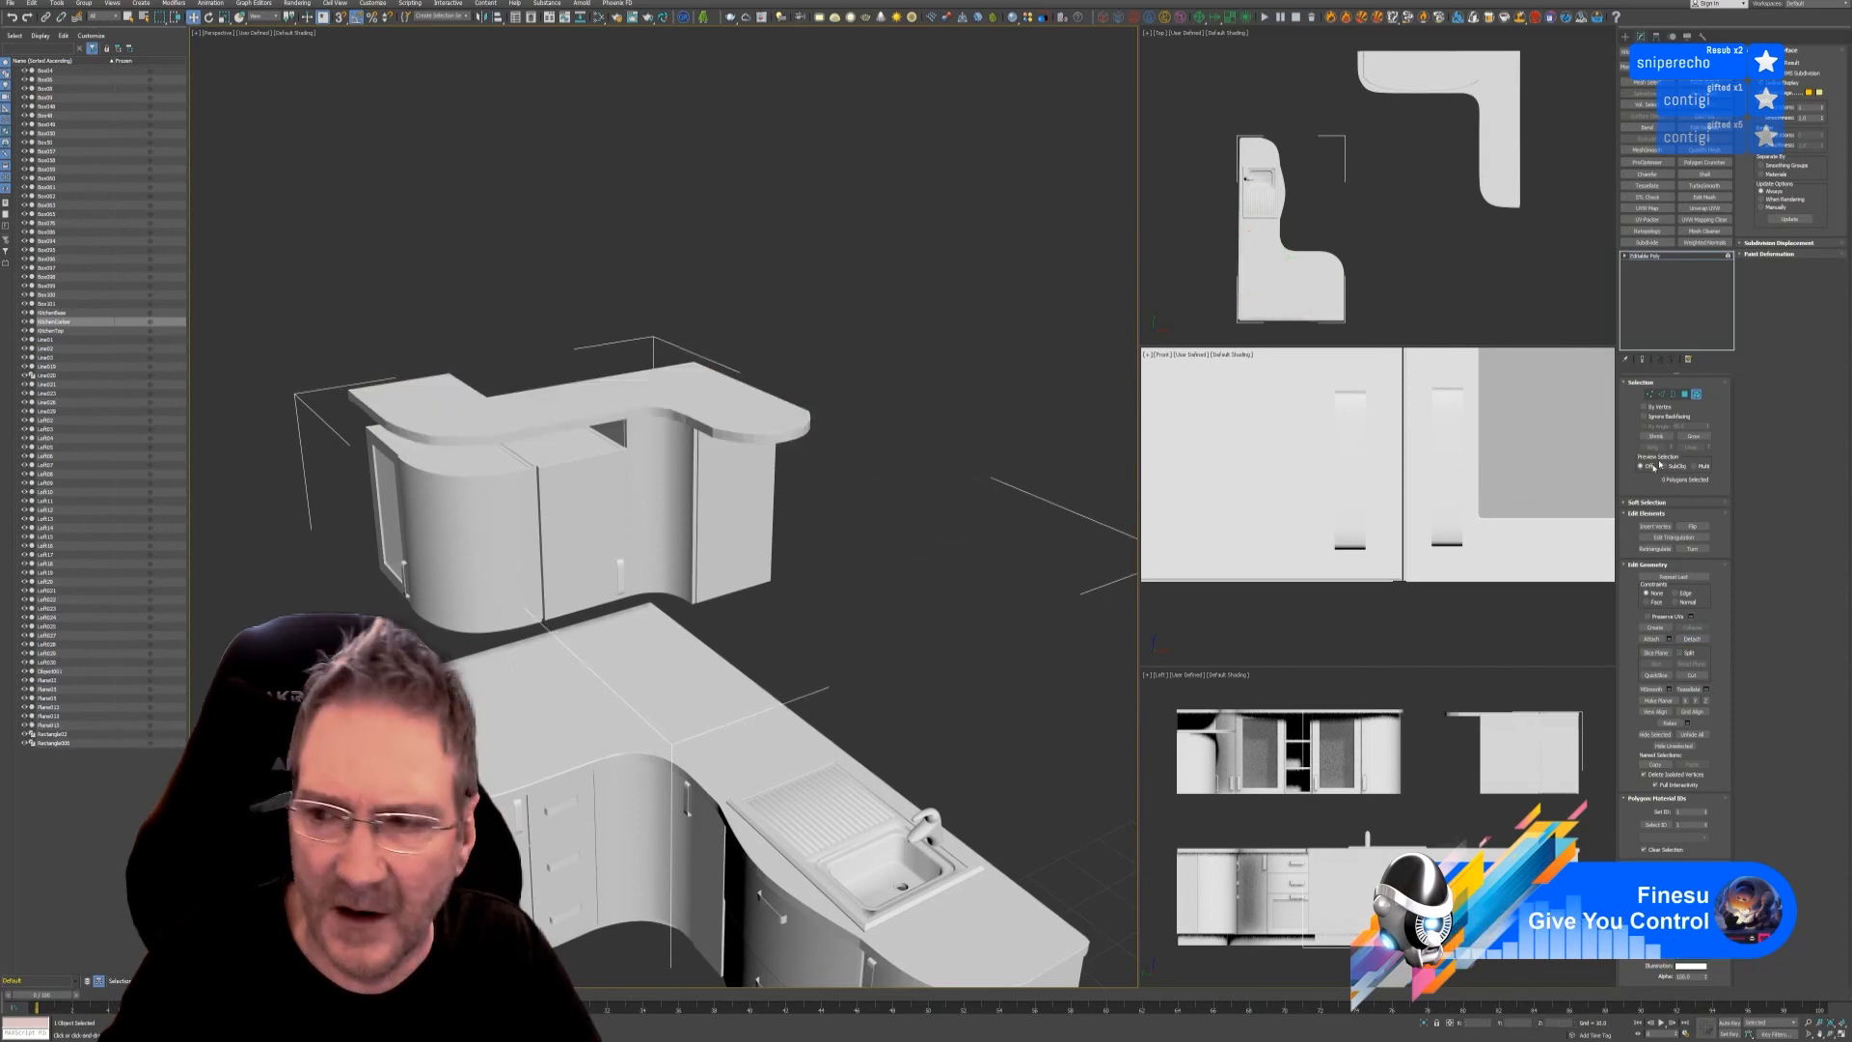
{"action": "left_click", "coordinate": [1698, 397]}
{"action": "left_click", "coordinate": [823, 296]}
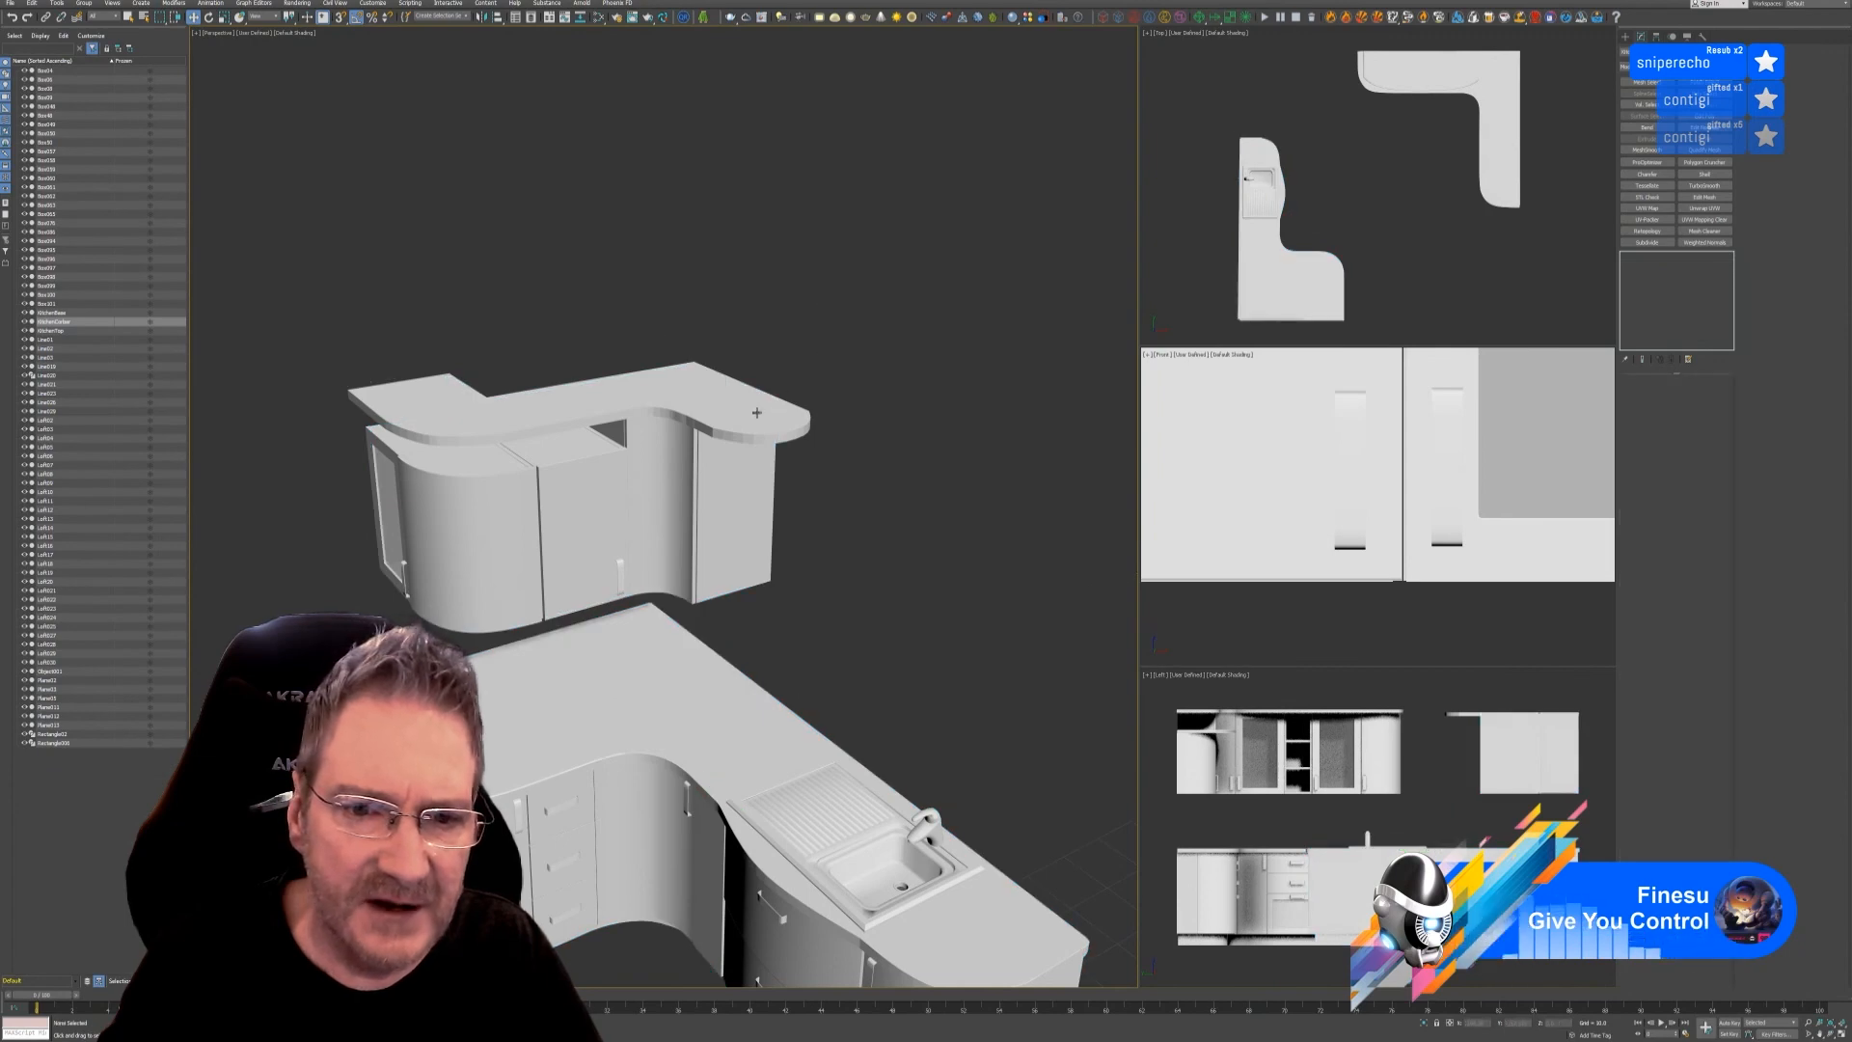
- Check the detached overhanging top at element level and as a whole object from another side
{"action": "left_click", "coordinate": [1470, 460]}
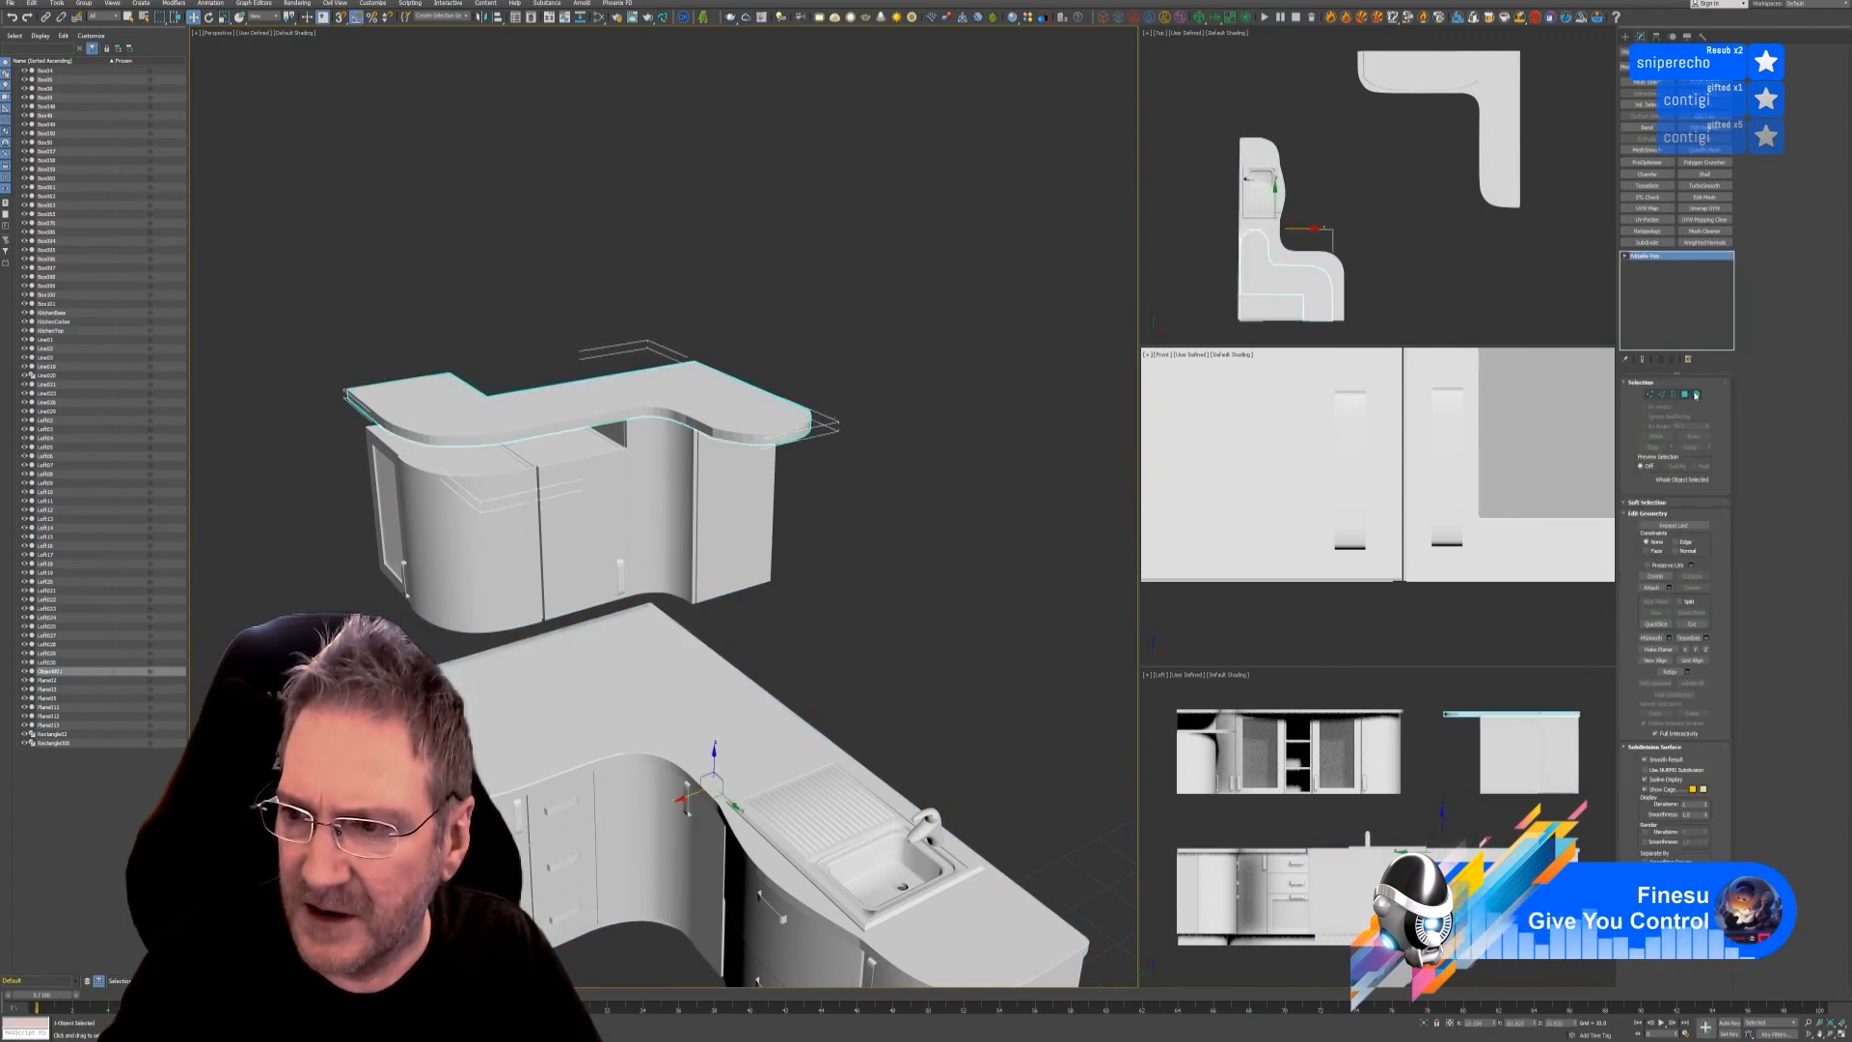
{"action": "left_click", "coordinate": [1695, 396]}
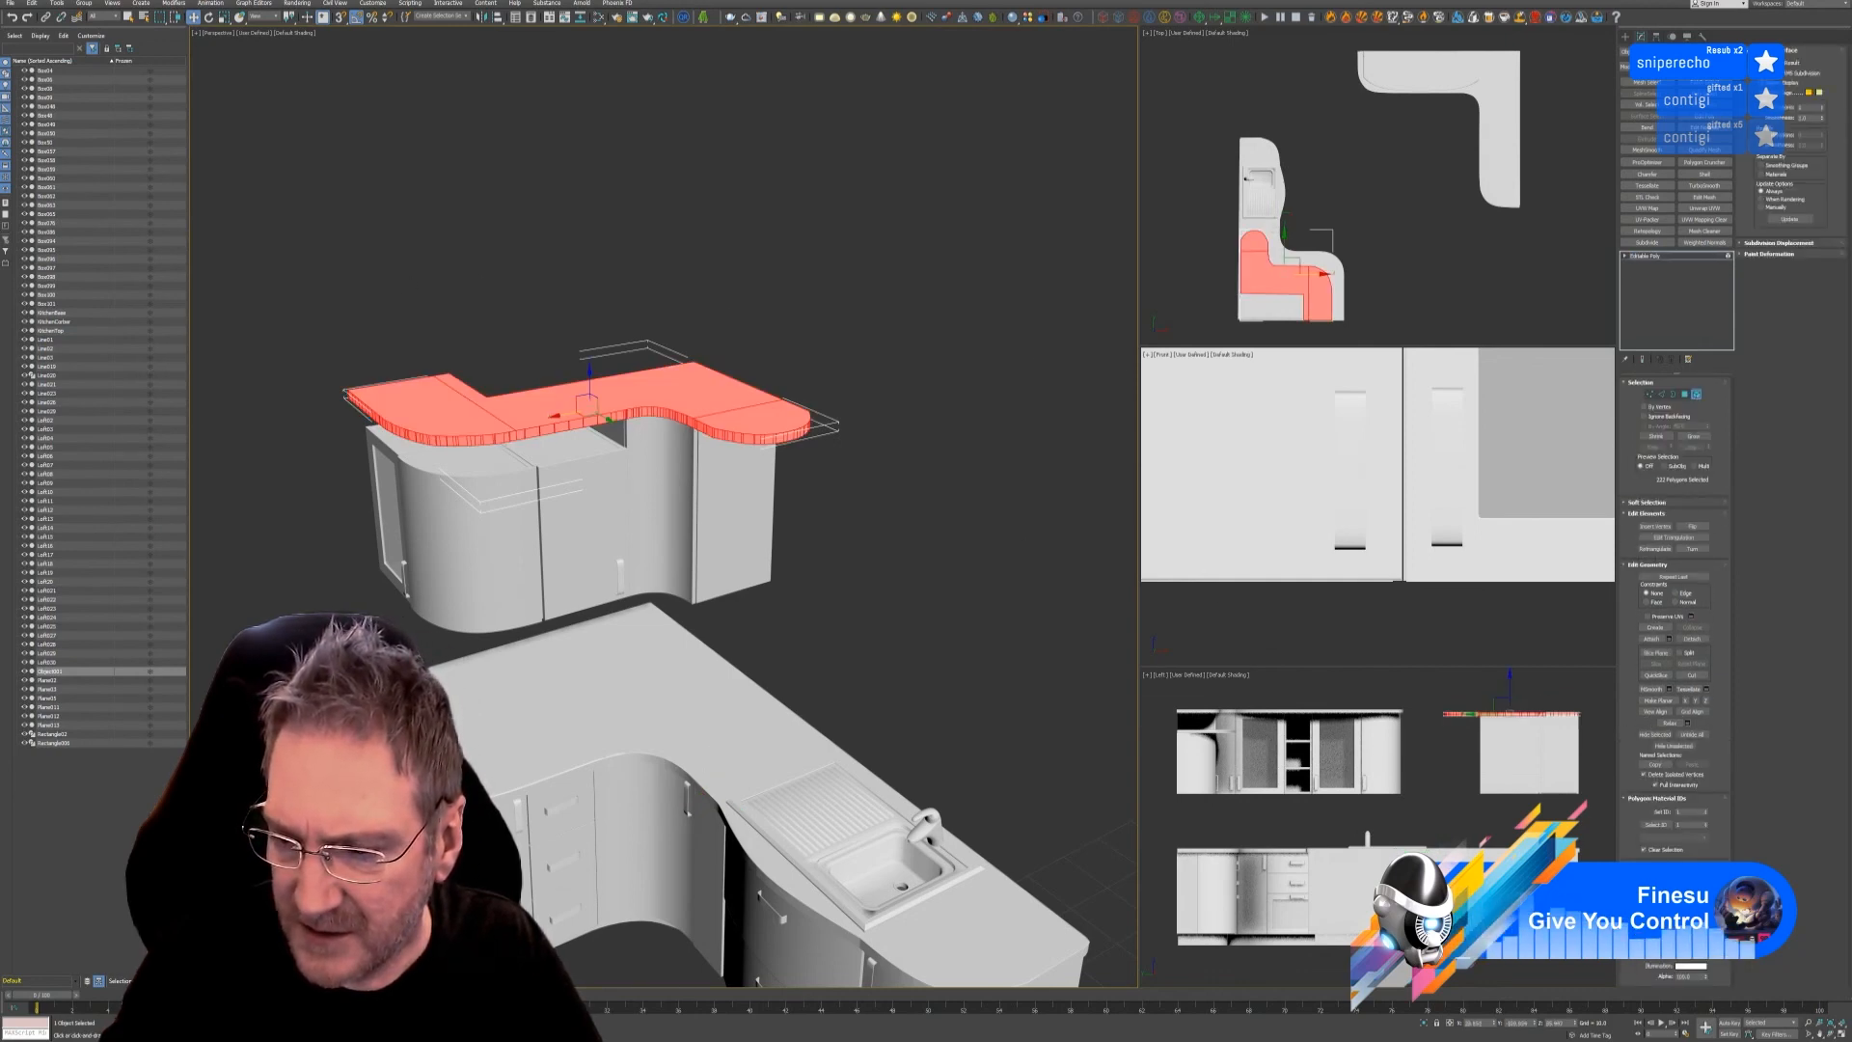
{"action": "left_click", "coordinate": [1696, 395]}
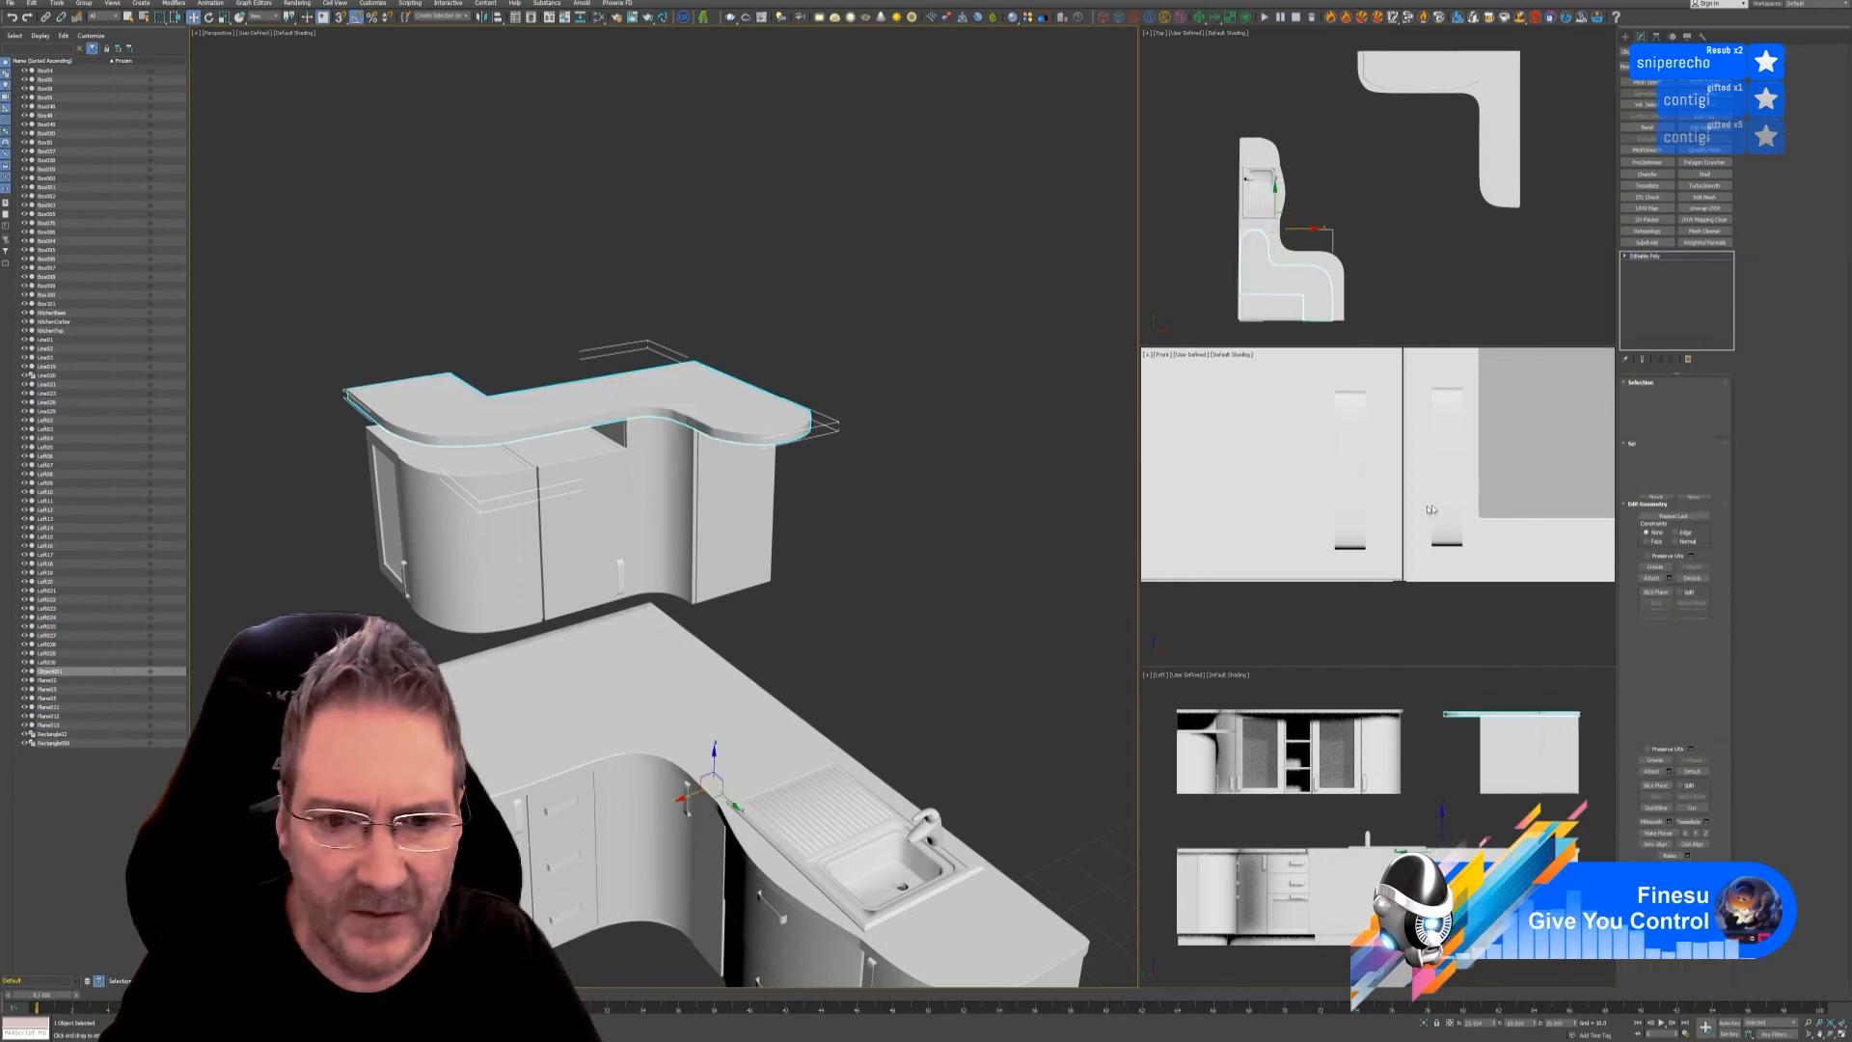
{"action": "middle_click_drag", "start_coordinate": [884, 591], "coordinate": [827, 577], "text": "alt"}
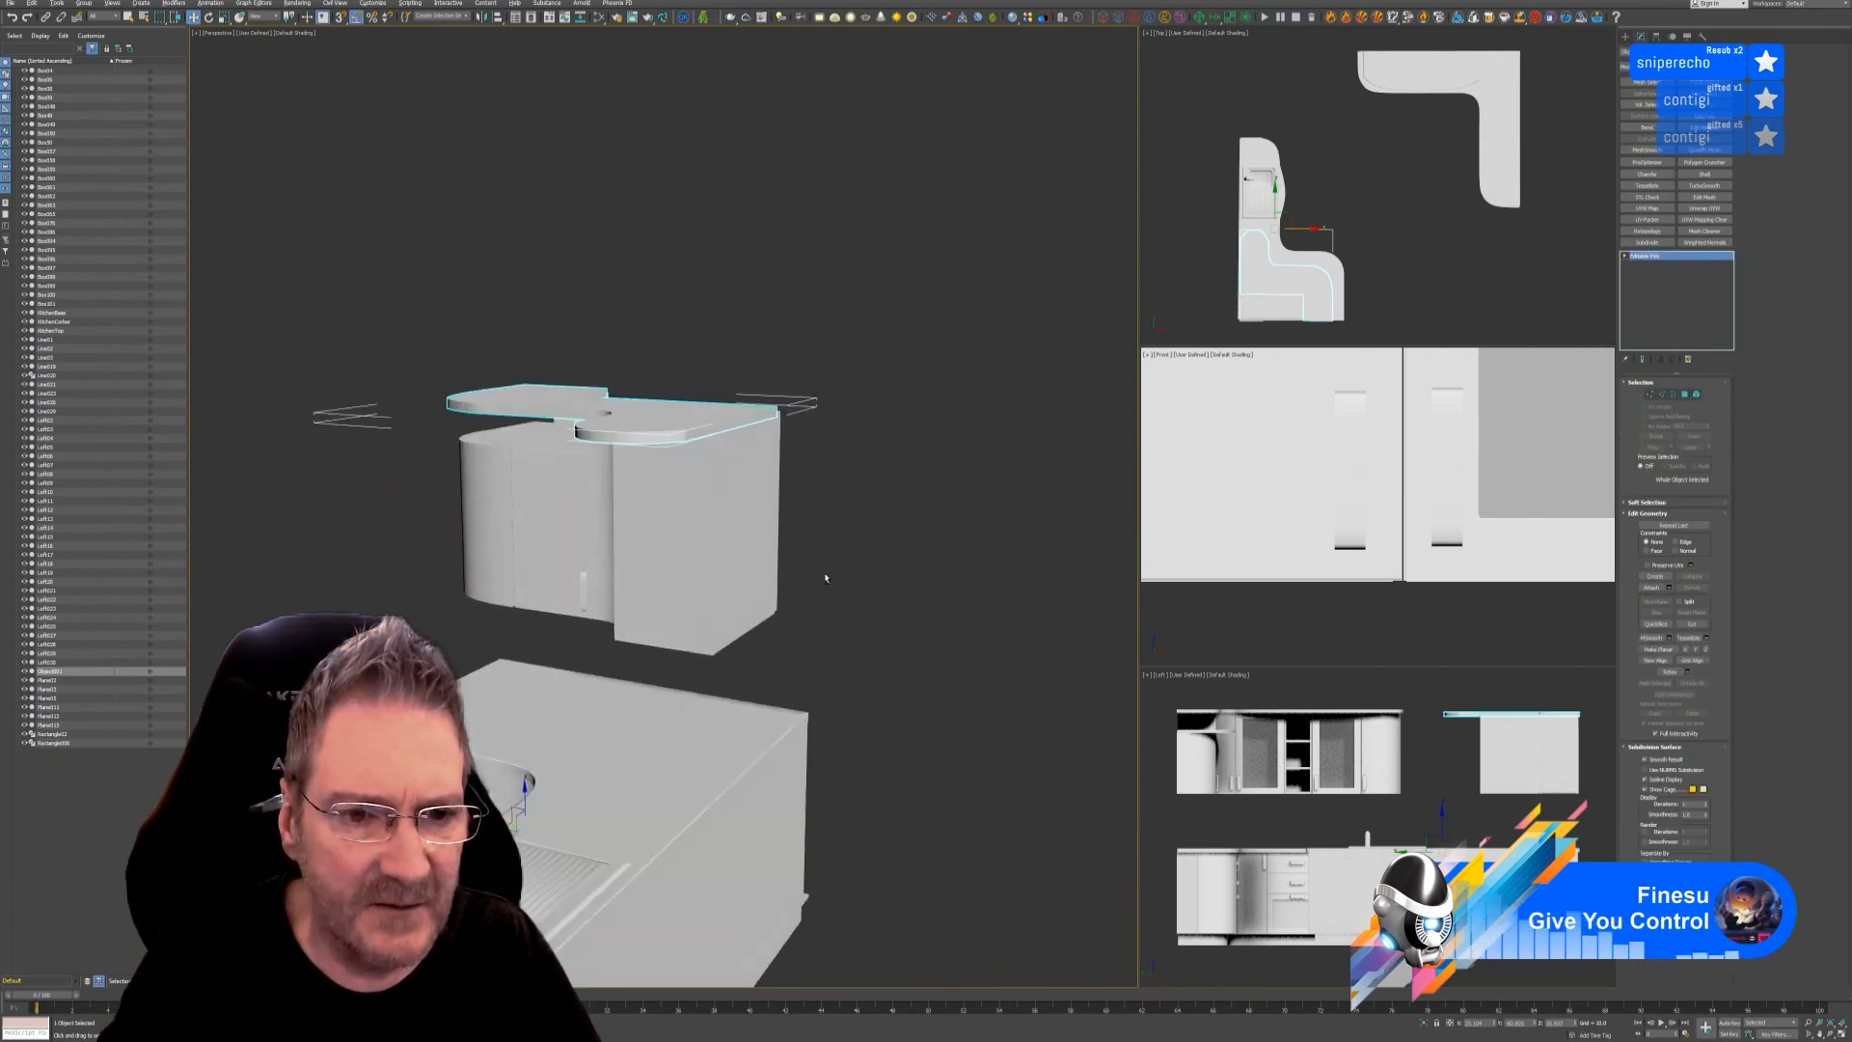
- Attach the detached overhanging top back onto the sink island's kitchen mesh
{"action": "left_click", "coordinate": [942, 538]}
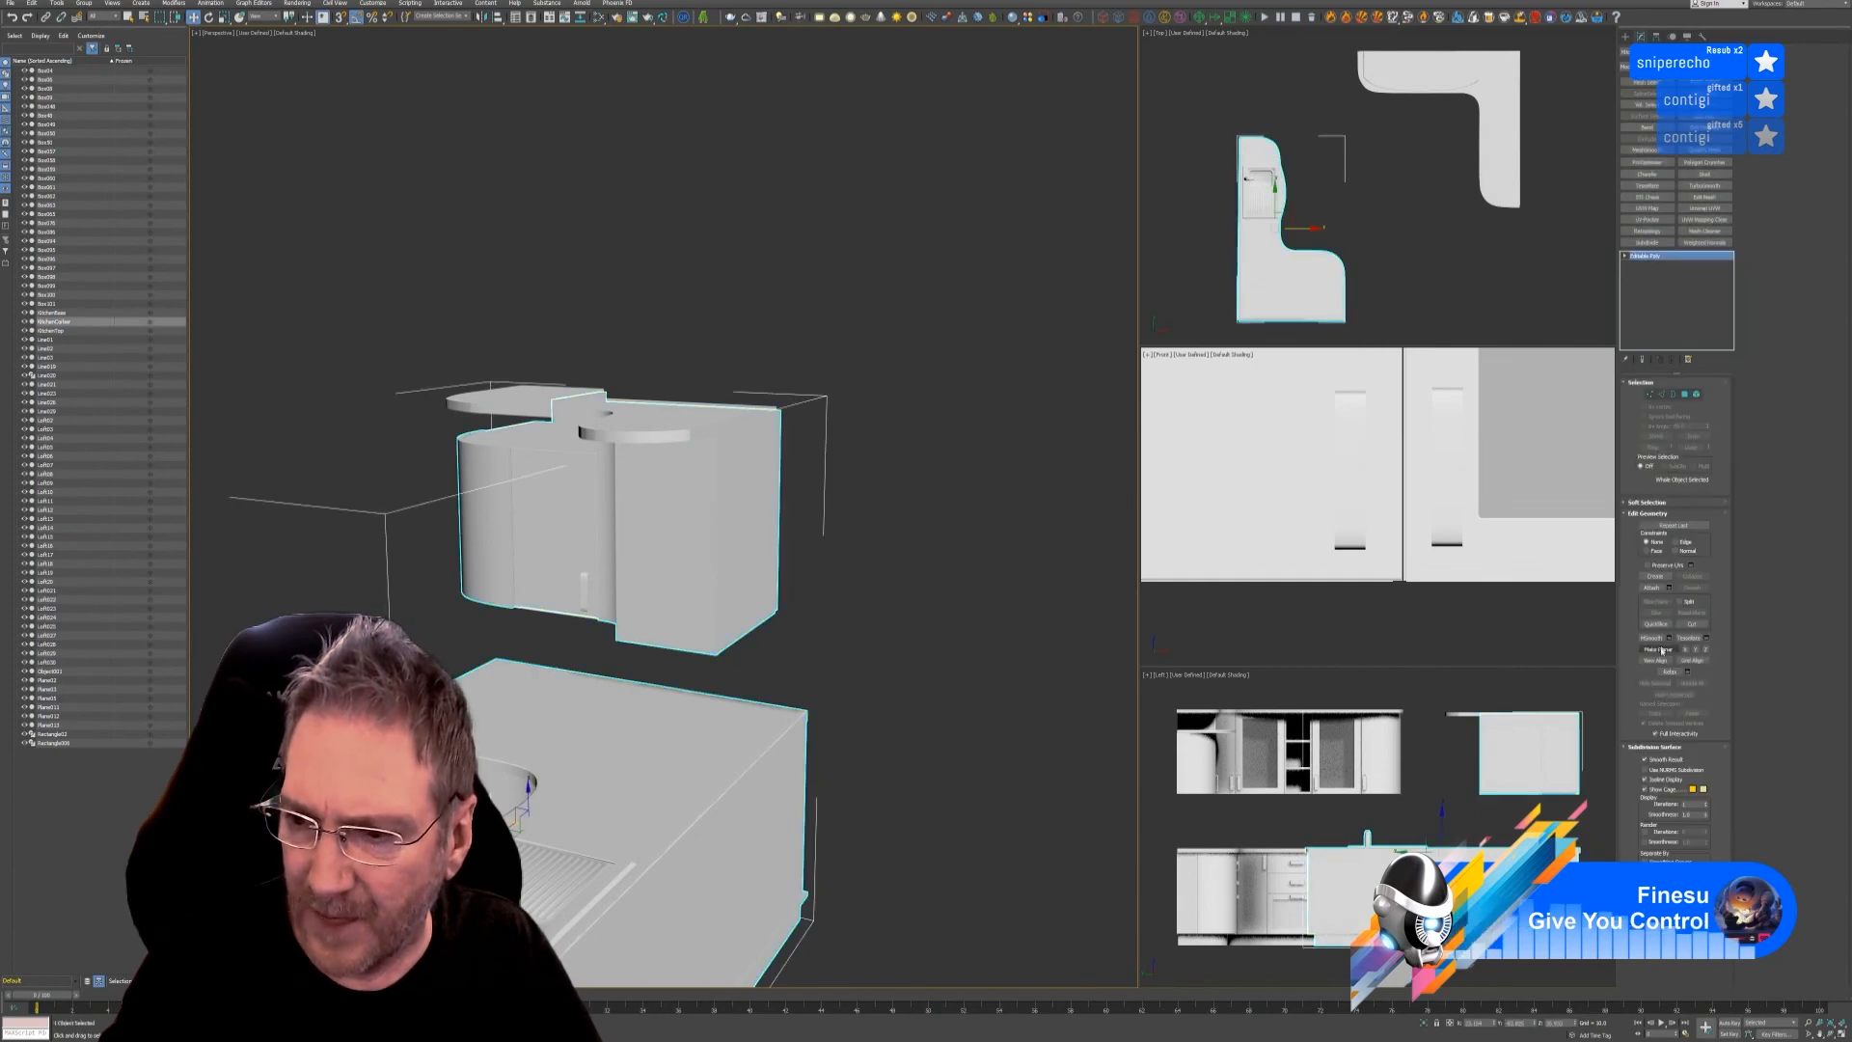
{"action": "left_click", "coordinate": [1651, 586]}
{"action": "left_click", "coordinate": [660, 422]}
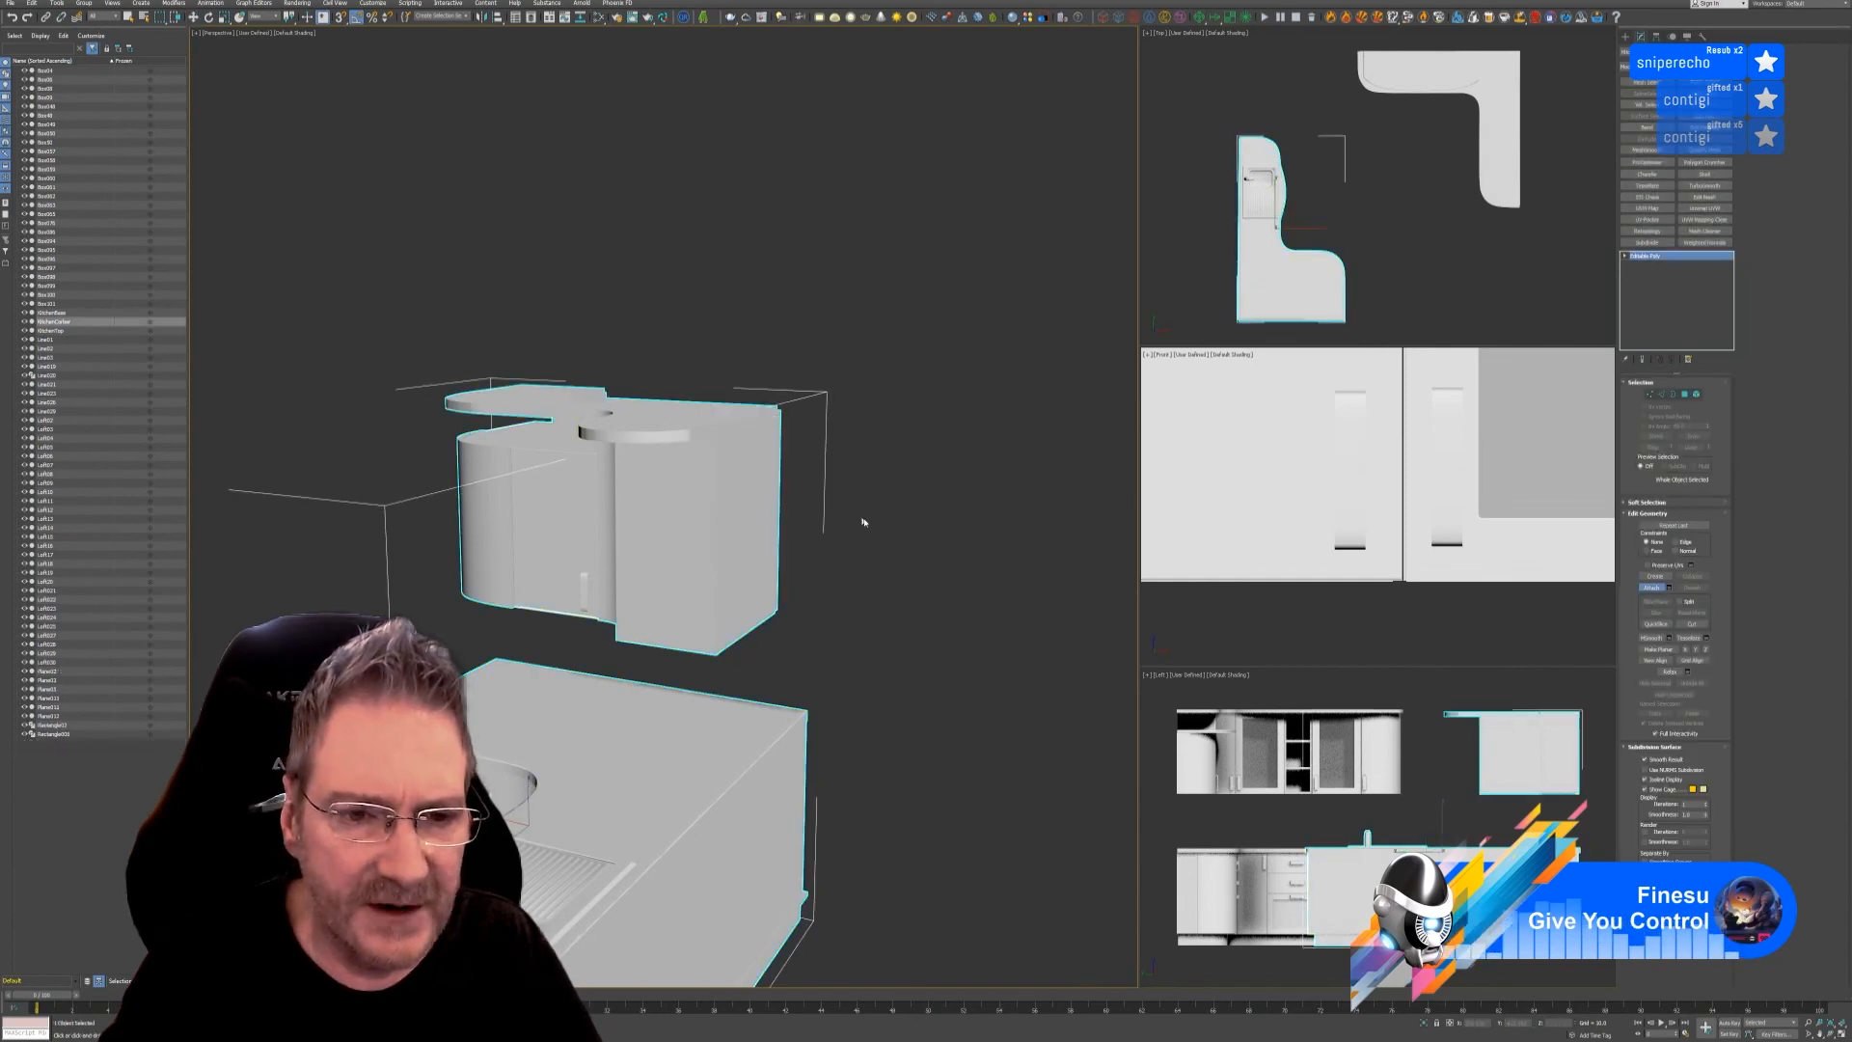
{"action": "left_click", "coordinate": [1650, 590]}
- Clear the selection and save the scene under its current file name
{"action": "middle_click_drag", "start_coordinate": [810, 637], "coordinate": [903, 663], "text": "alt"}
{"action": "scroll", "coordinate": [817, 660], "scroll_direction": "down", "scroll_amount": 5}
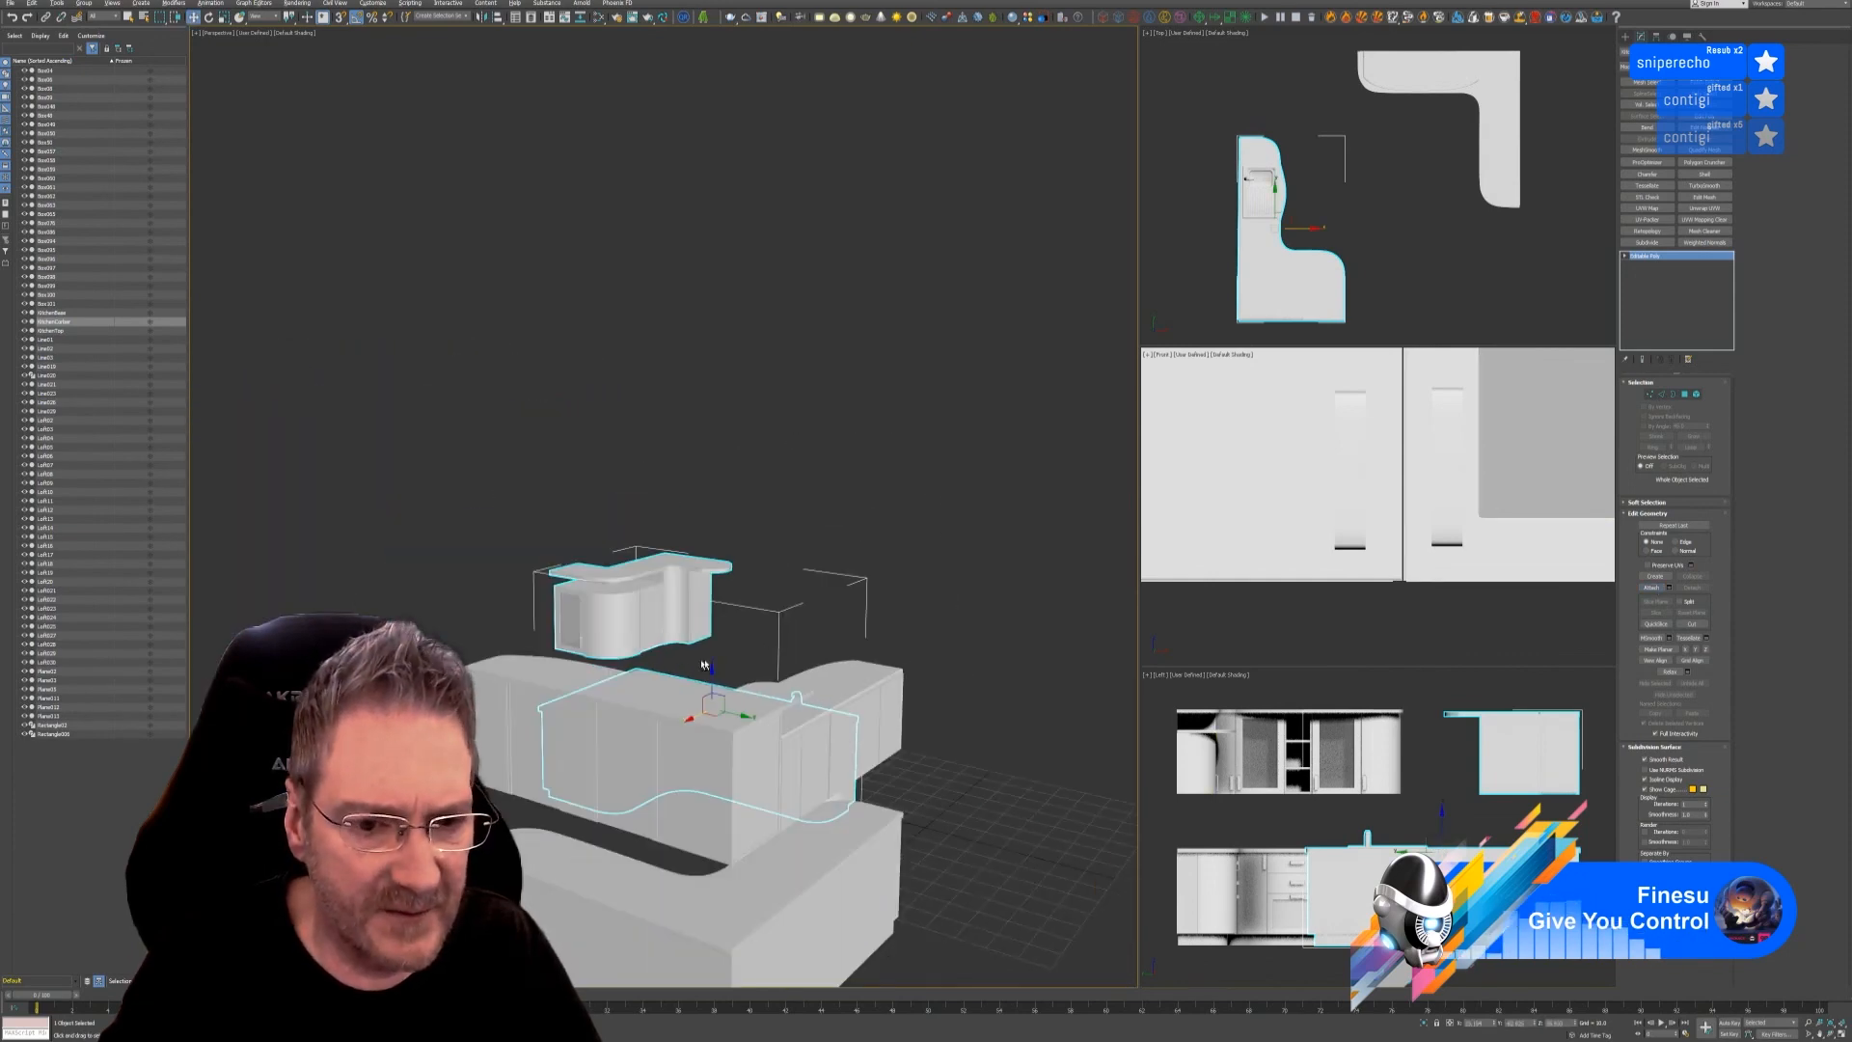
{"action": "middle_click_drag", "start_coordinate": [705, 665], "coordinate": [806, 677], "text": "alt"}
{"action": "middle_click_drag", "start_coordinate": [789, 513], "coordinate": [531, 357]}
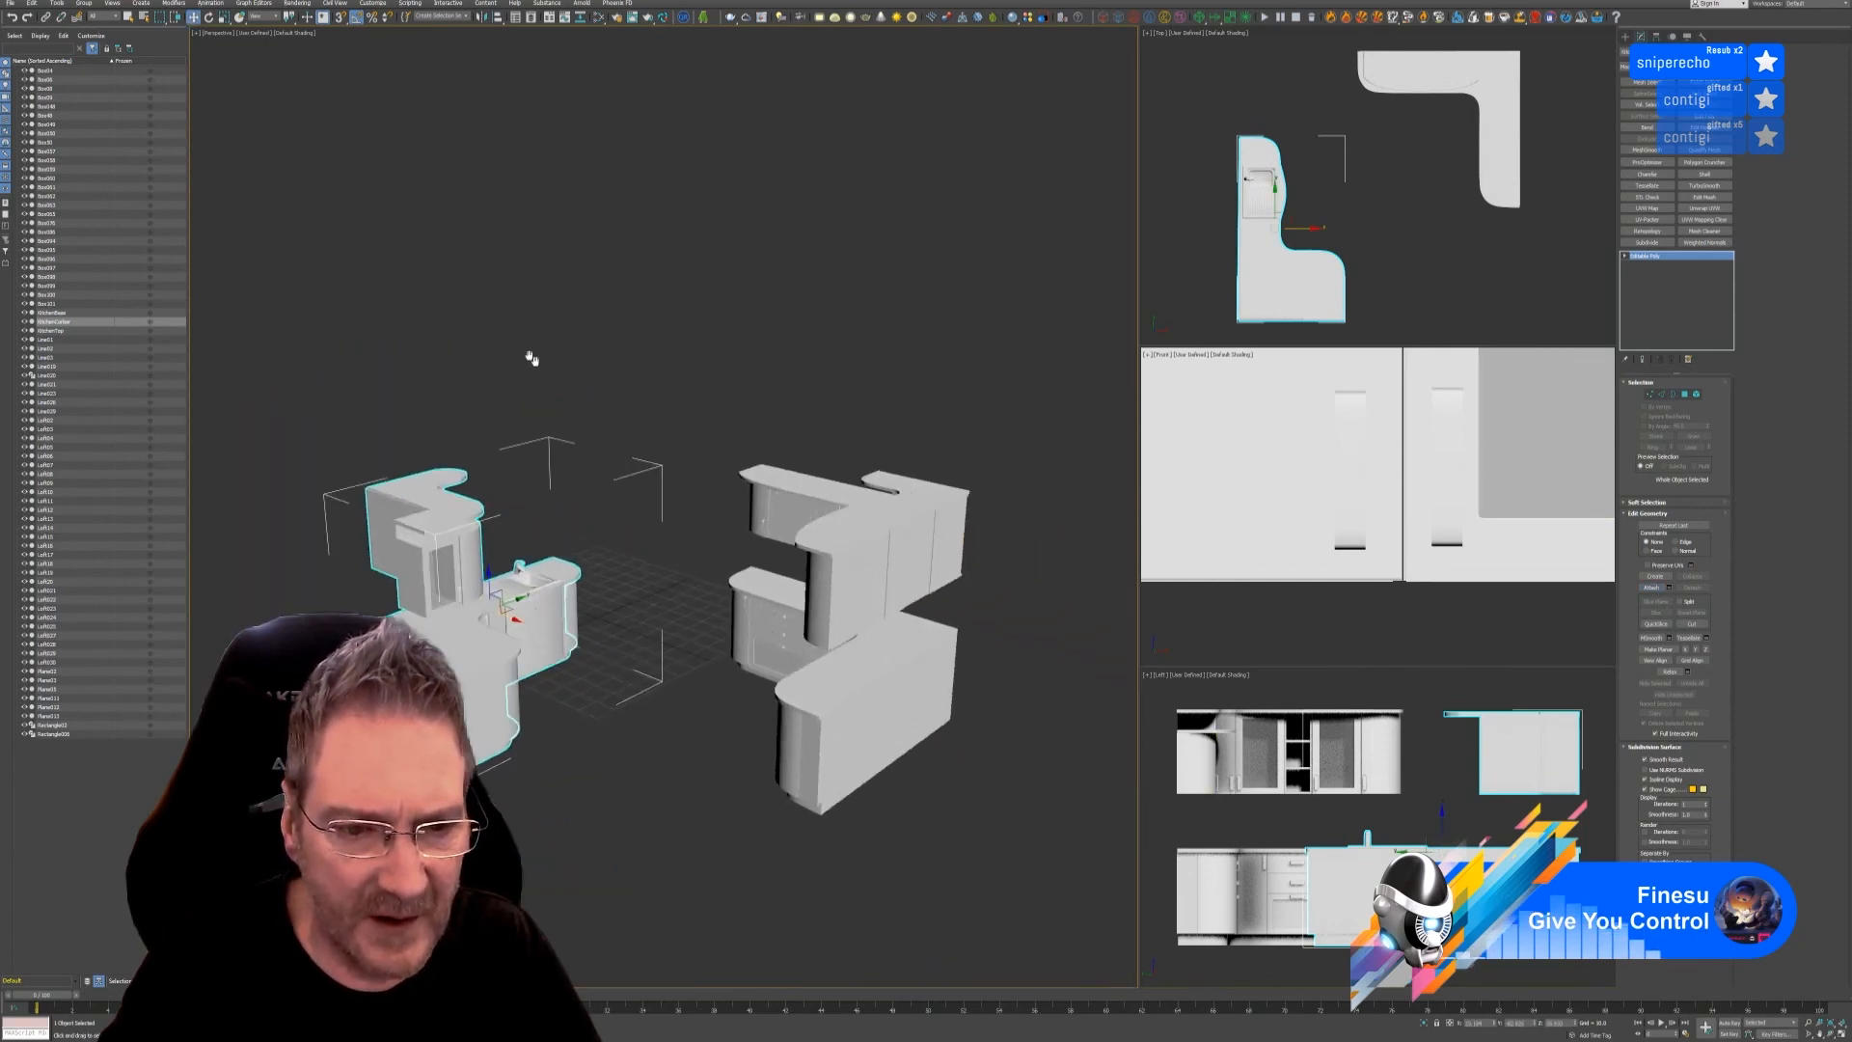
{"action": "scroll", "coordinate": [599, 426], "scroll_direction": "up", "scroll_amount": 4}
{"action": "left_click", "coordinate": [540, 415]}
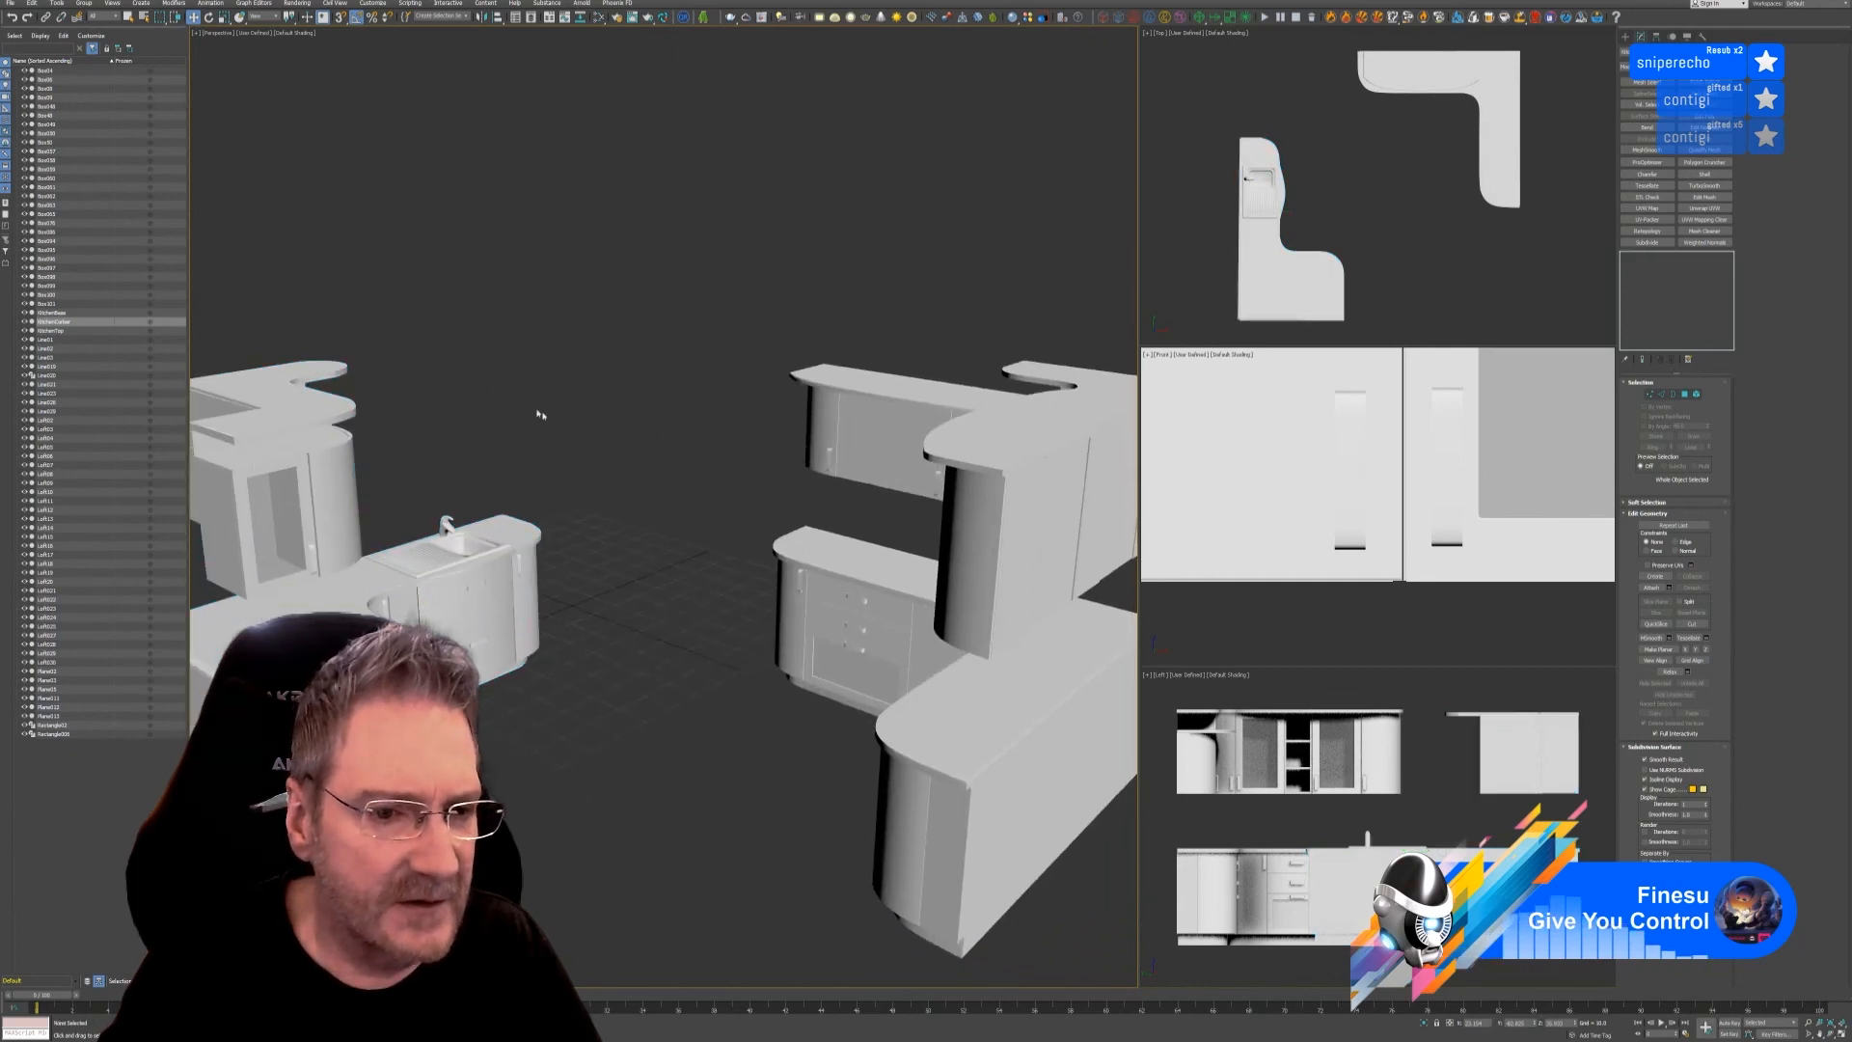
{"action": "left_click", "coordinate": [9, 3]}
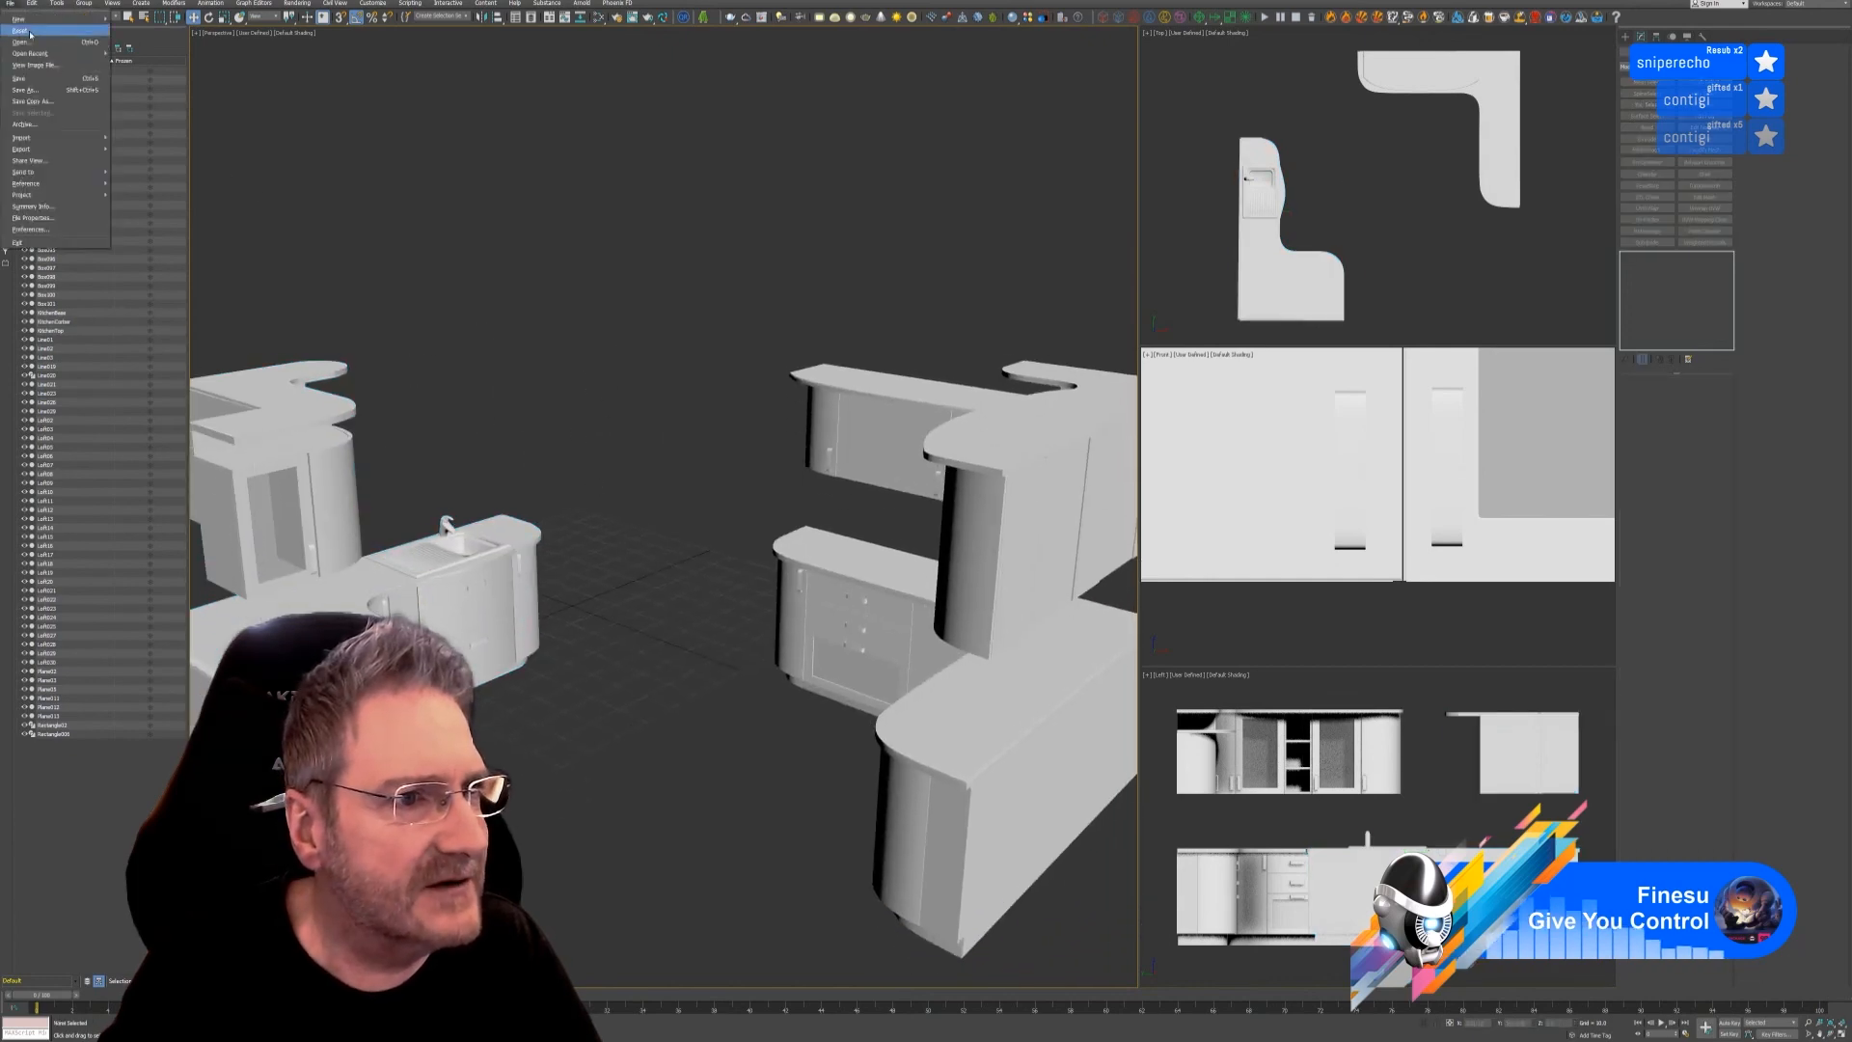
{"action": "left_click", "coordinate": [37, 81]}
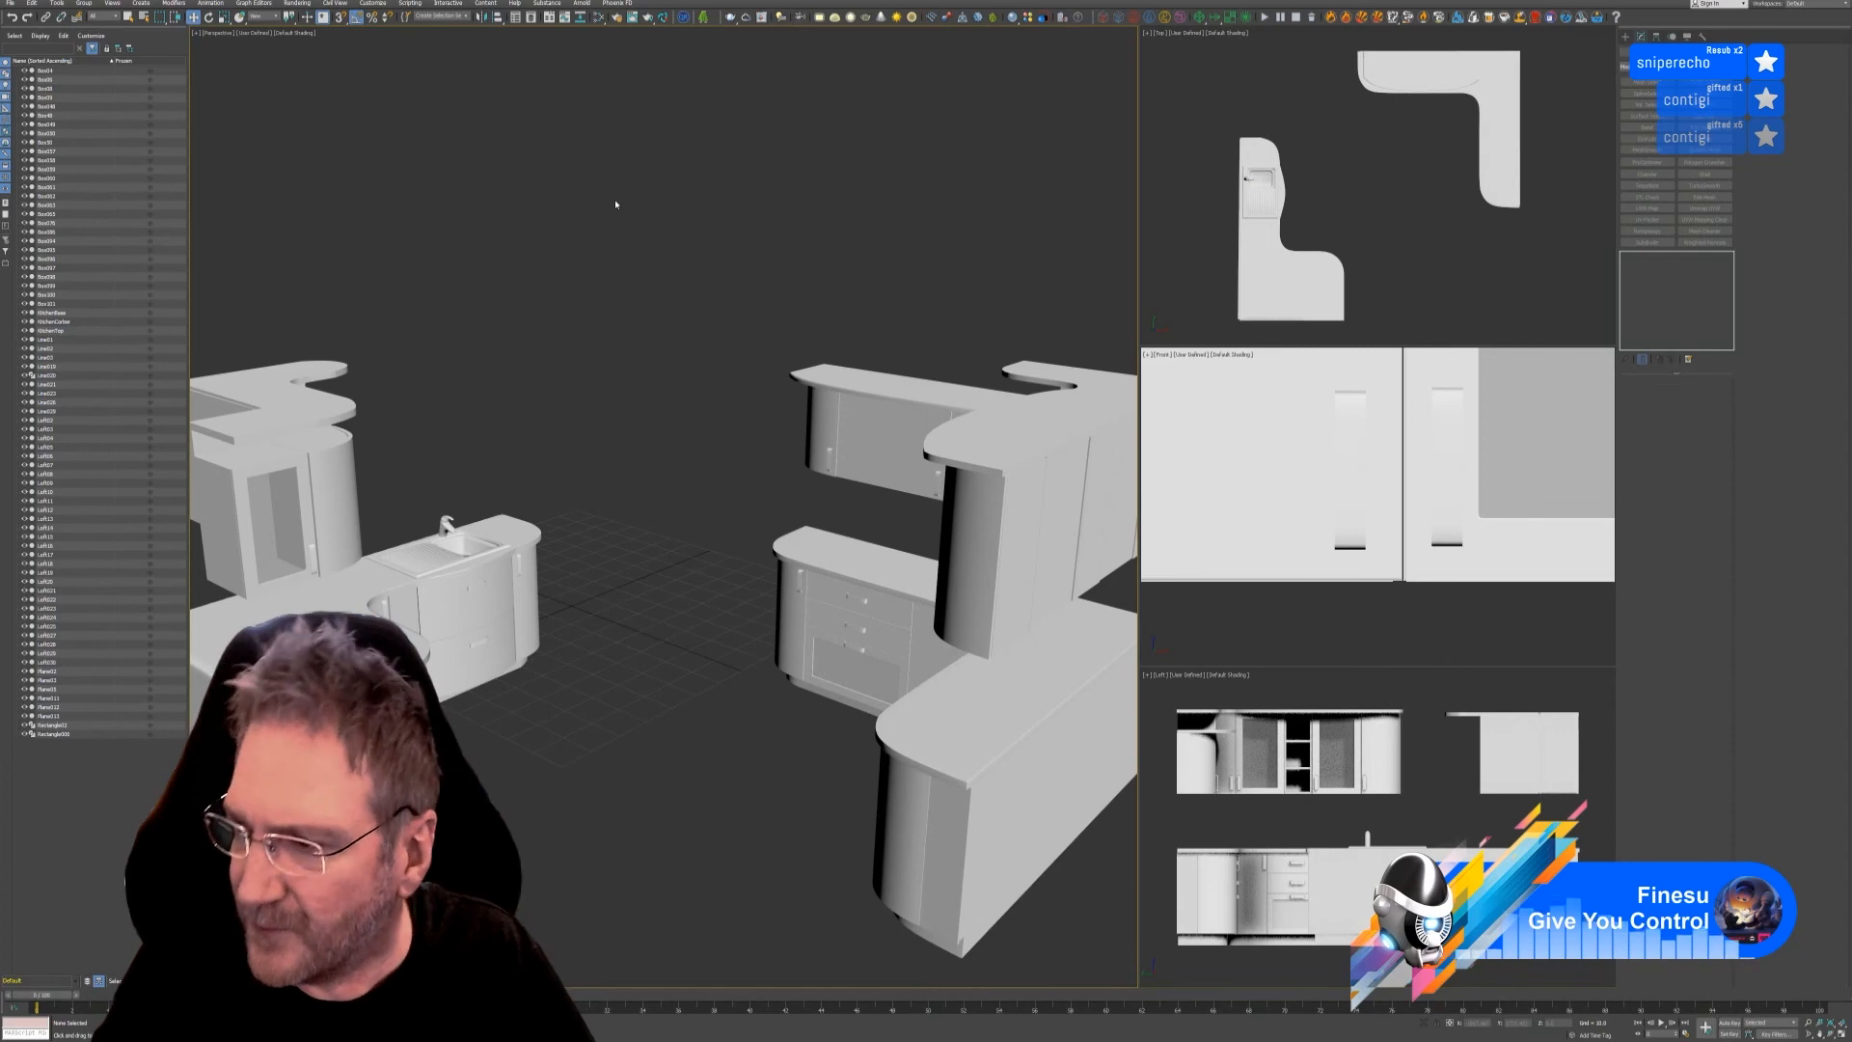